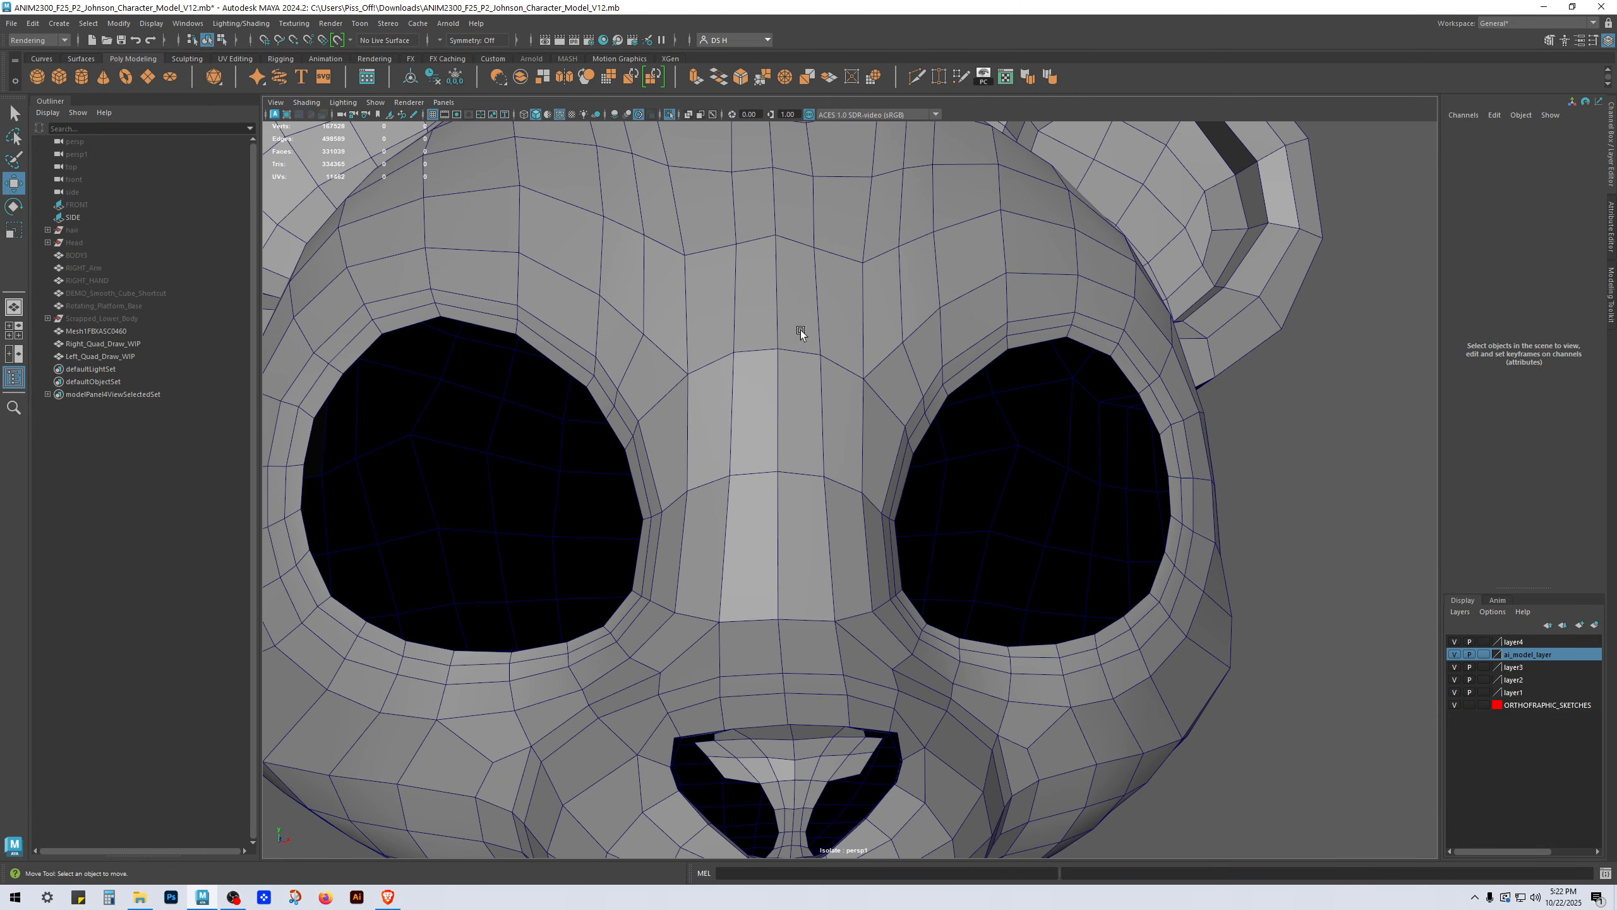
# Step: Adjust the height of the centre-line vertices on the upper forehead to even out the spacing of the edge rows
pyautogui.click(809, 253)
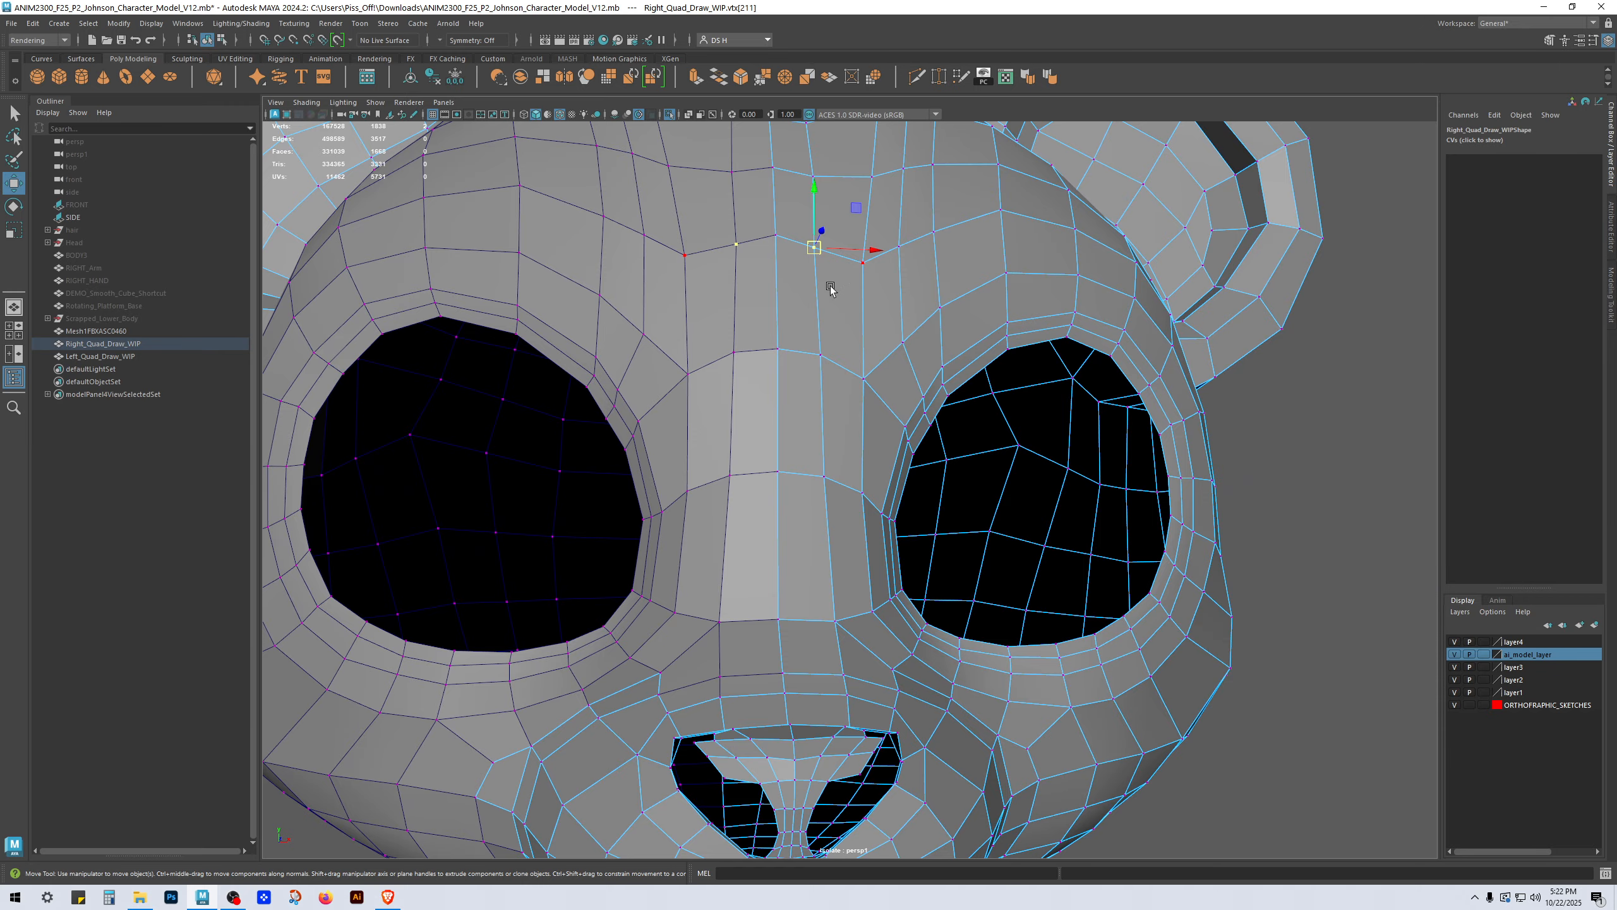
pyautogui.click(786, 241)
pyautogui.moveTo(777, 178); pyautogui.dragTo(780, 180)
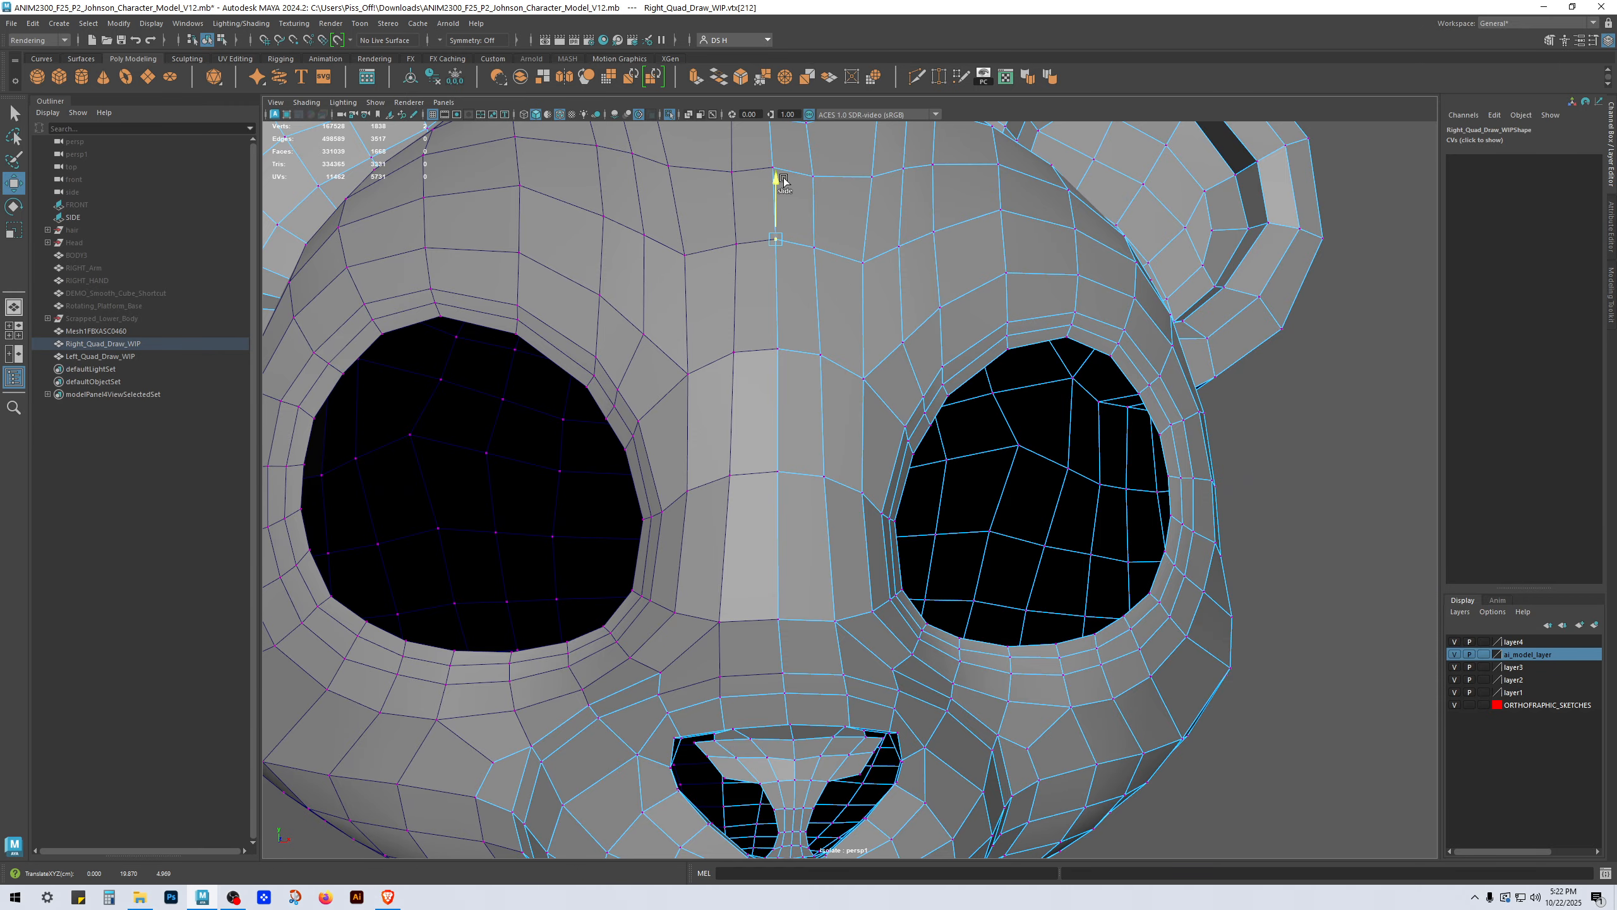
pyautogui.click(771, 153)
pyautogui.keyDown('alt'); pyautogui.moveTo(838, 179); pyautogui.dragTo(858, 298, button='middle'); pyautogui.keyUp('alt')
pyautogui.click(798, 302)
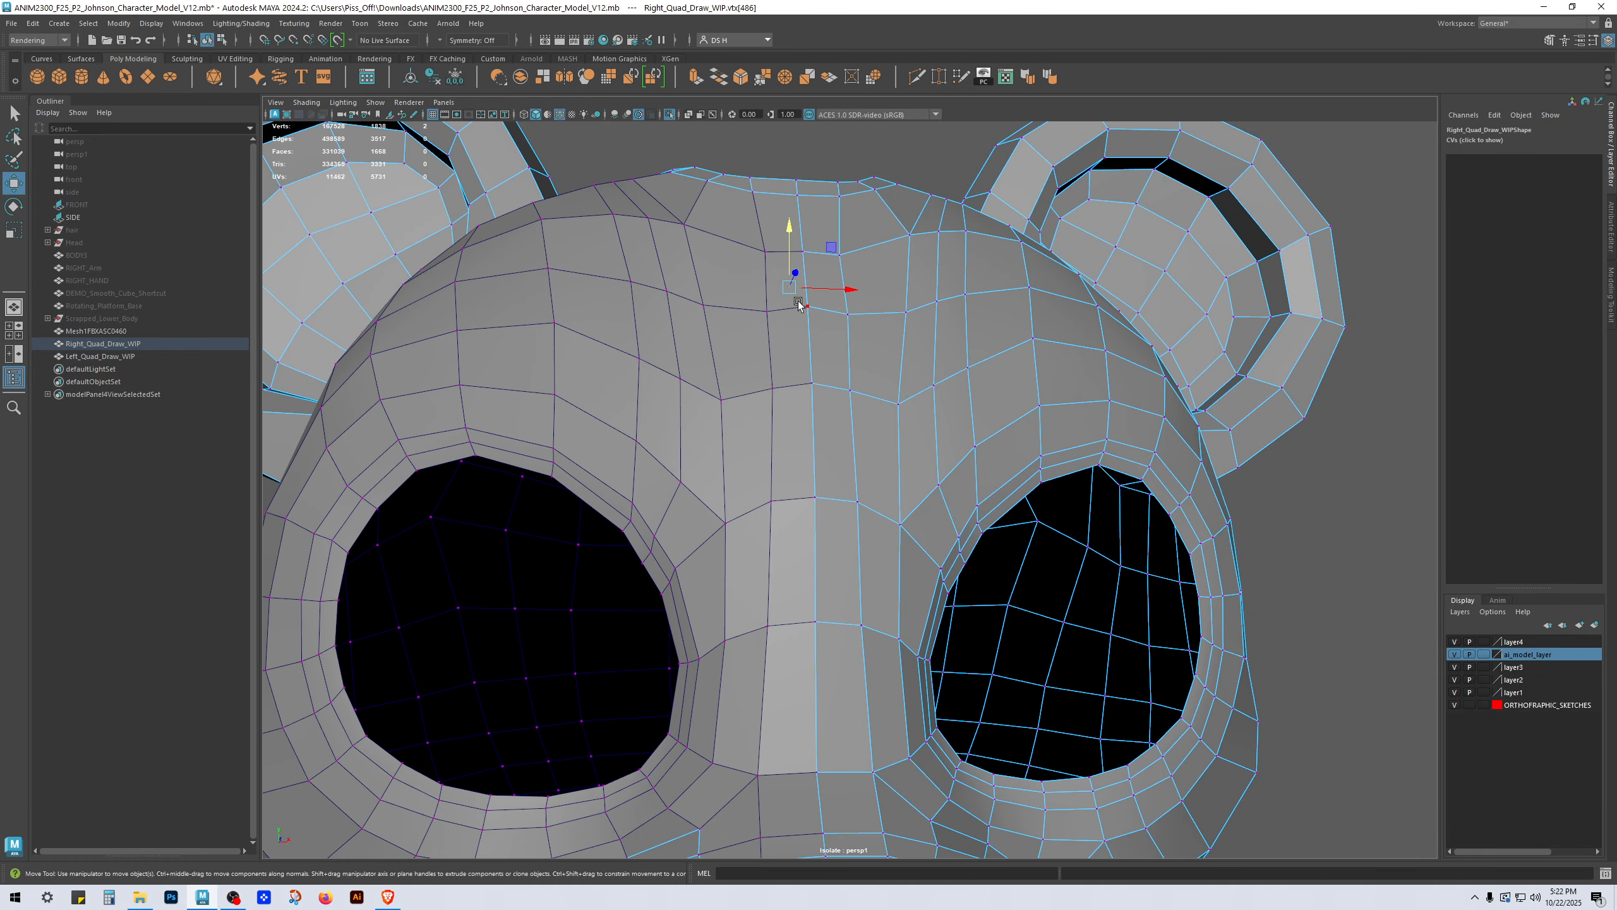
pyautogui.moveTo(810, 243); pyautogui.dragTo(810, 249)
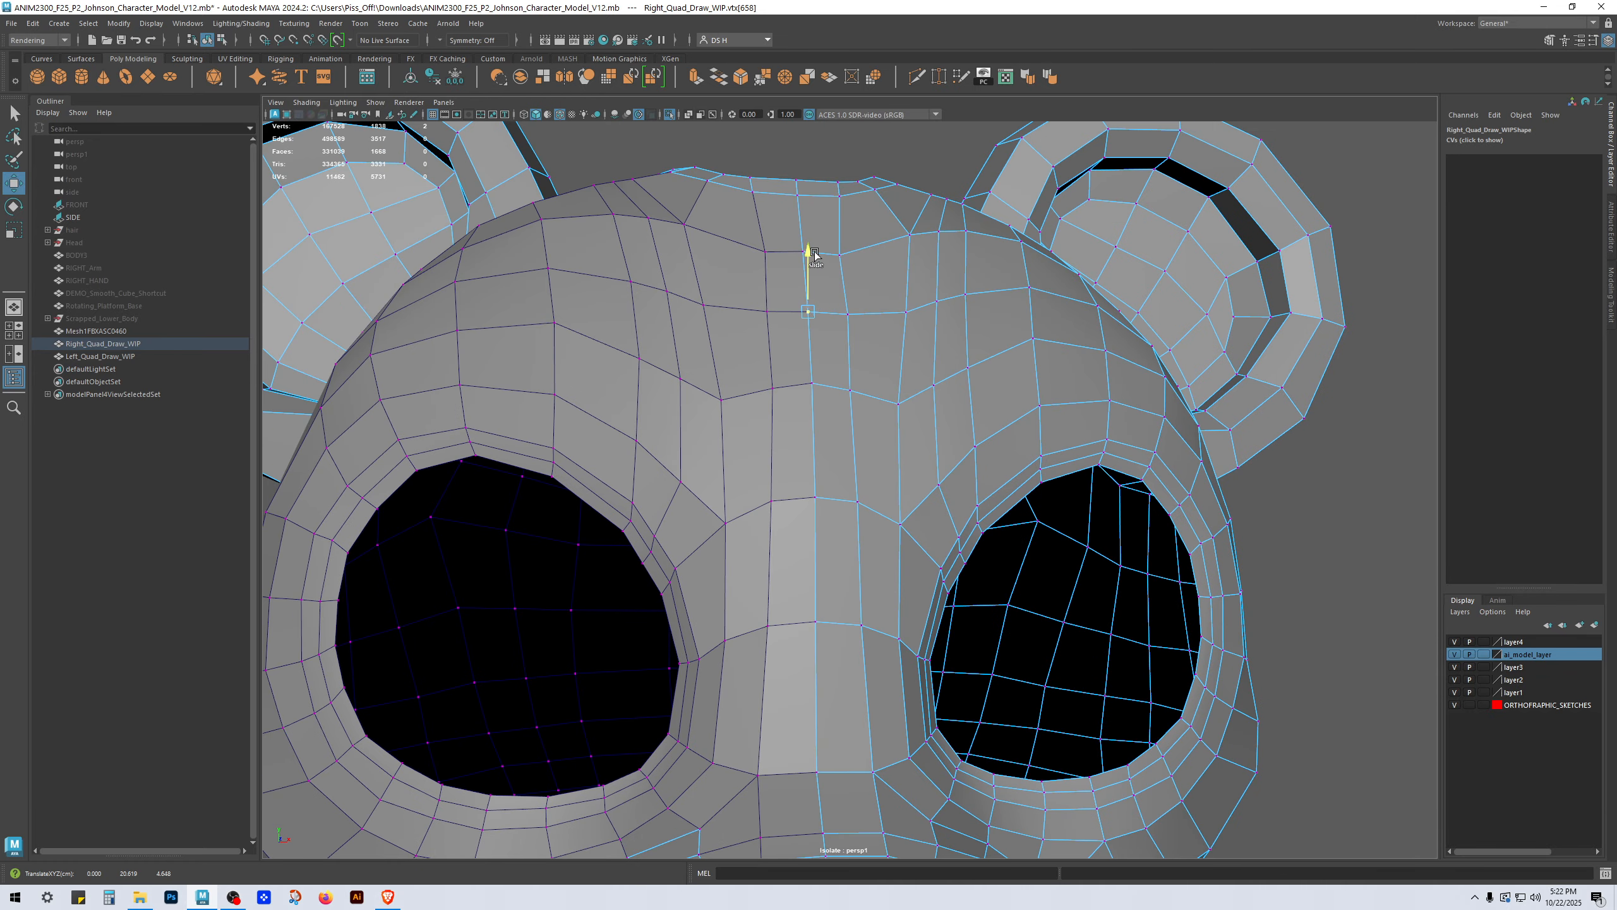
# Step: Adjust the height of the centre vertex and its neighbour on the forehead row above the eyes
pyautogui.click(806, 383)
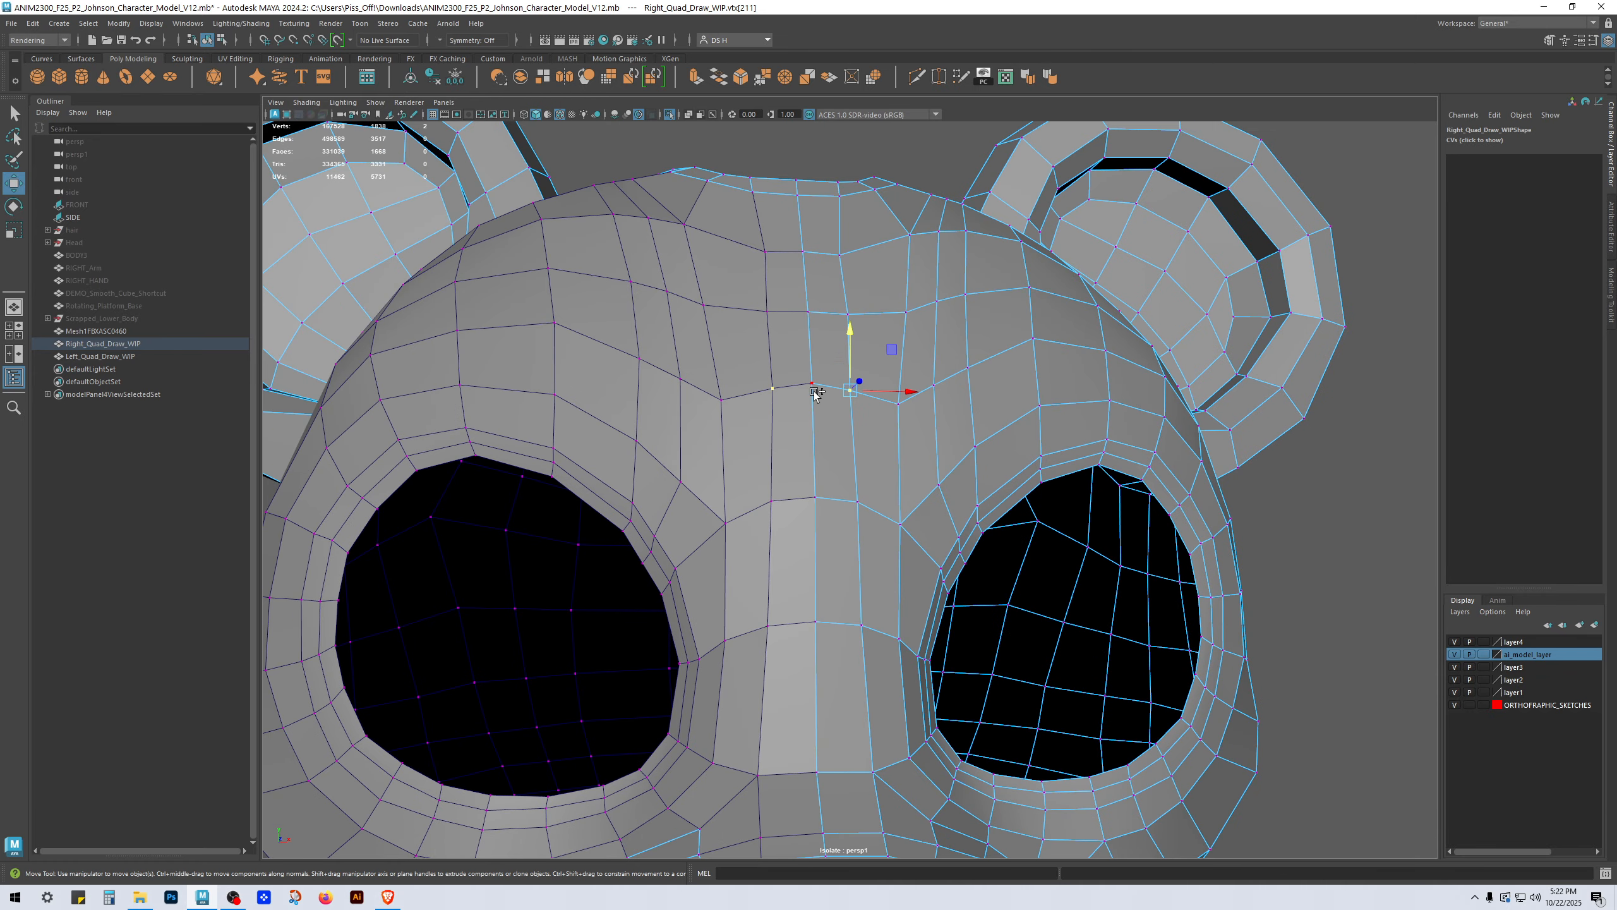
pyautogui.keyDown('shift'); pyautogui.click(813, 386); pyautogui.keyUp('shift')
pyautogui.click(834, 331)
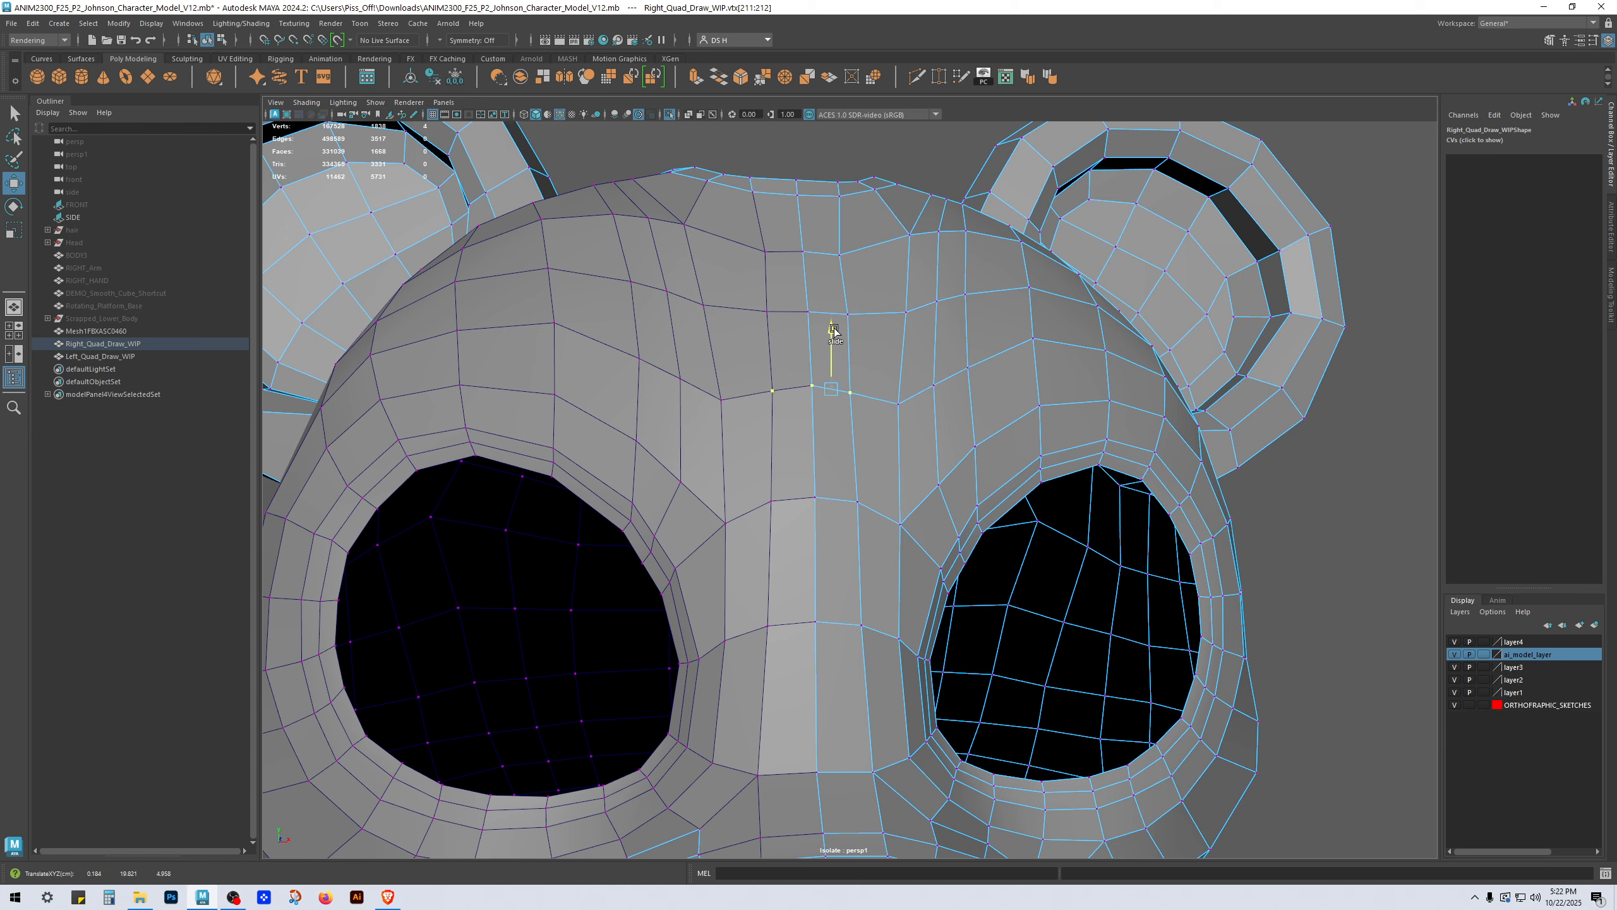
pyautogui.click(818, 382)
pyautogui.keyDown('alt'); pyautogui.moveTo(893, 398); pyautogui.dragTo(859, 419); pyautogui.keyUp('alt')
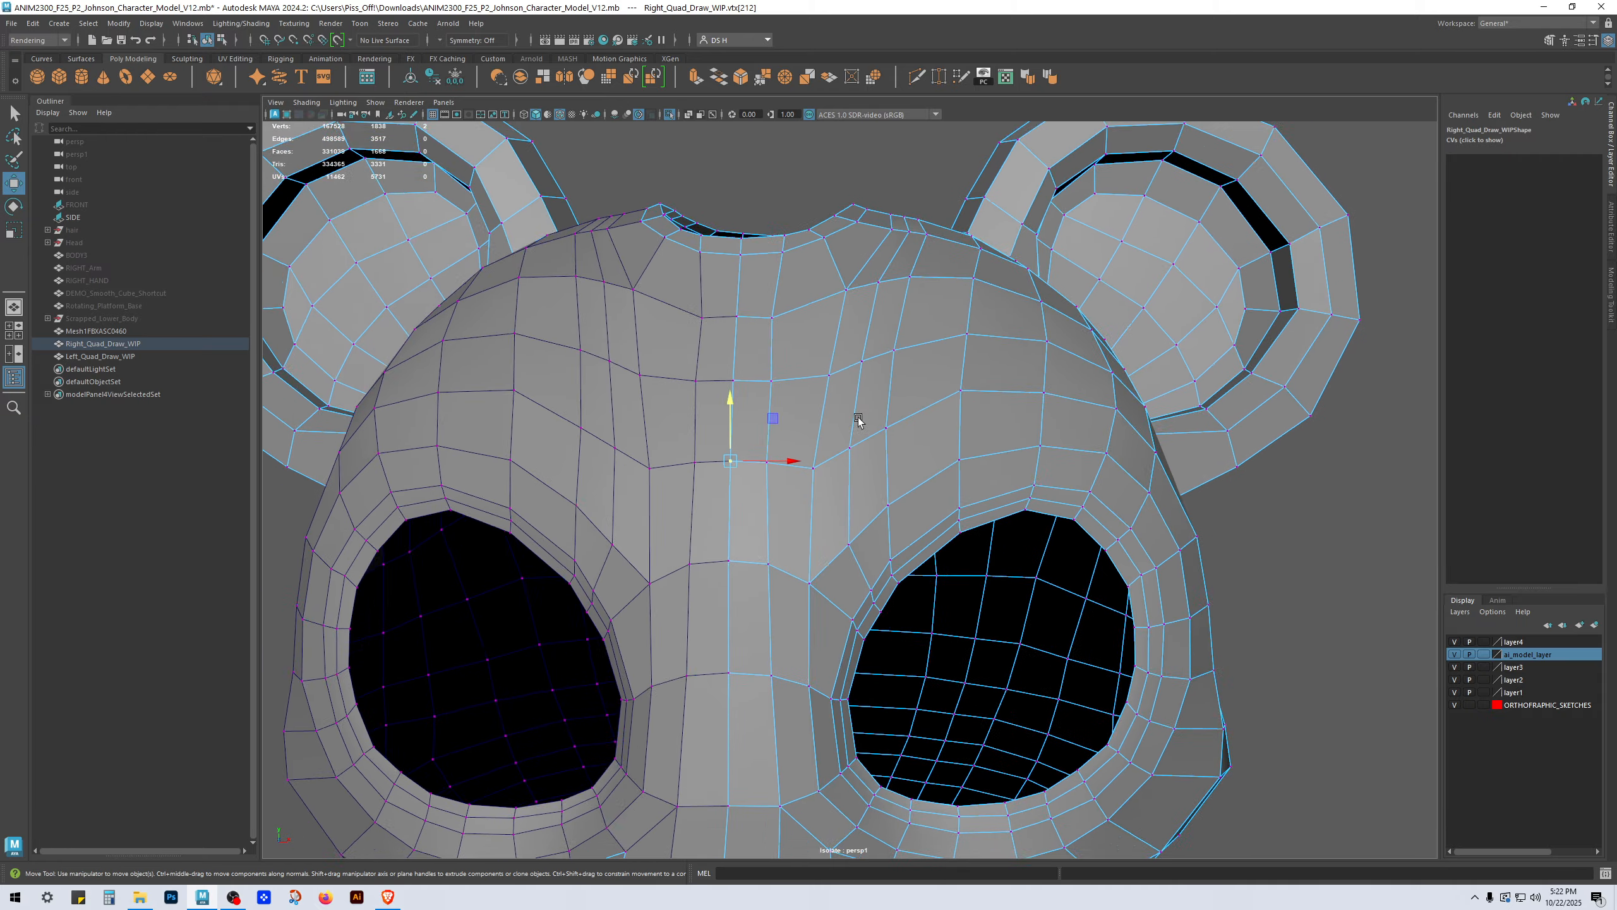
pyautogui.keyDown('alt'); pyautogui.moveTo(859, 419); pyautogui.dragTo(925, 327, button='middle'); pyautogui.keyUp('alt')
pyautogui.keyDown('alt'); pyautogui.moveTo(884, 426); pyautogui.dragTo(1080, 523, button='right'); pyautogui.keyUp('alt')
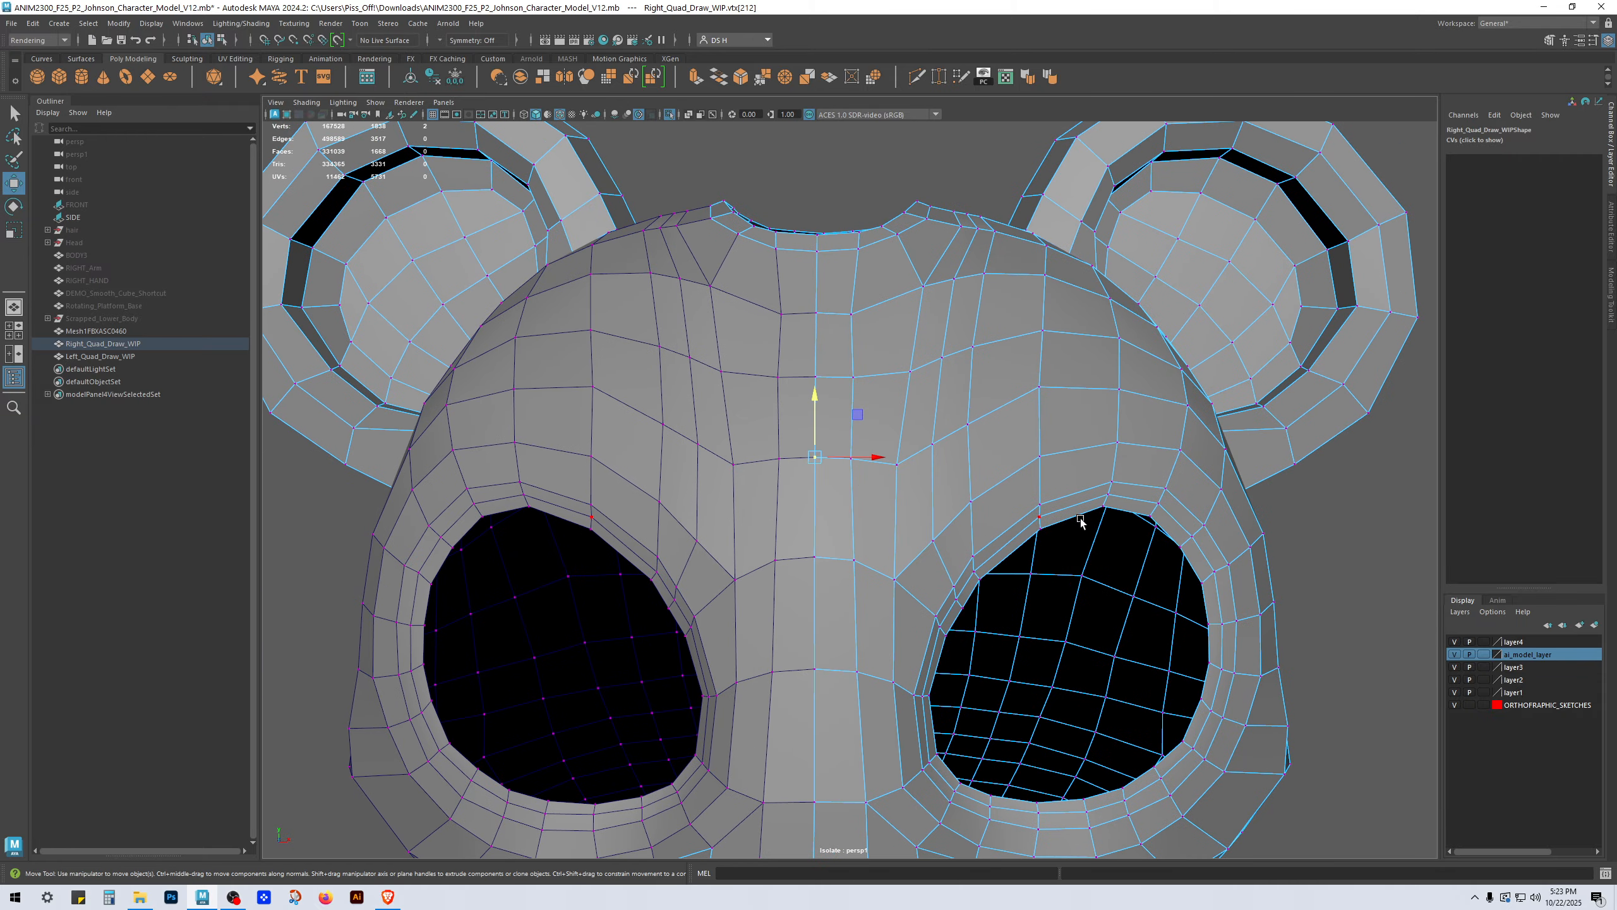
# Step: Raise the vertex next to the centre line on the forehead, just in front of the crown opening
pyautogui.click(856, 330)
pyautogui.keyDown('alt'); pyautogui.moveTo(856, 329); pyautogui.dragTo(968, 353); pyautogui.keyUp('alt')
pyautogui.moveTo(1121, 357); pyautogui.dragTo(1120, 352)
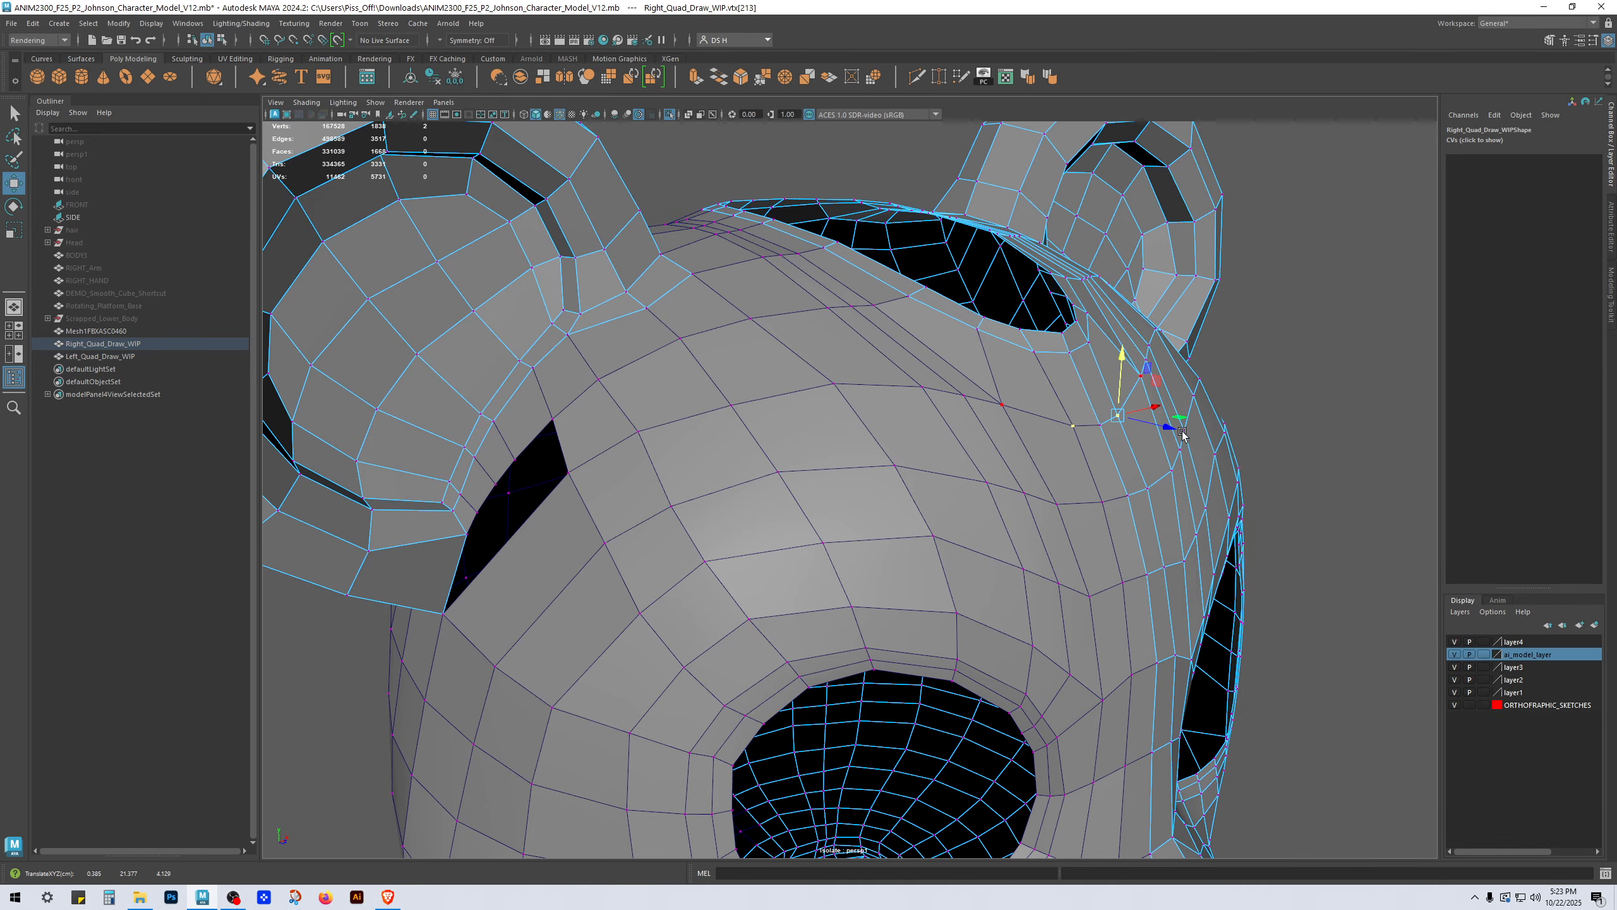
# Step: Shift three vertices in the forehead column above the inner eye corner outward, away from the centre line
pyautogui.keyDown('alt'); pyautogui.moveTo(1183, 434); pyautogui.dragTo(1126, 420); pyautogui.keyUp('alt')
pyautogui.click(1279, 460)
pyautogui.keyDown('alt'); pyautogui.moveTo(1222, 464); pyautogui.dragTo(1287, 516); pyautogui.keyUp('alt')
pyautogui.keyDown('alt'); pyautogui.moveTo(1286, 517); pyautogui.dragTo(959, 457, button='middle'); pyautogui.keyUp('alt')
pyautogui.keyDown('alt'); pyautogui.moveTo(958, 457); pyautogui.dragTo(909, 444); pyautogui.keyUp('alt')
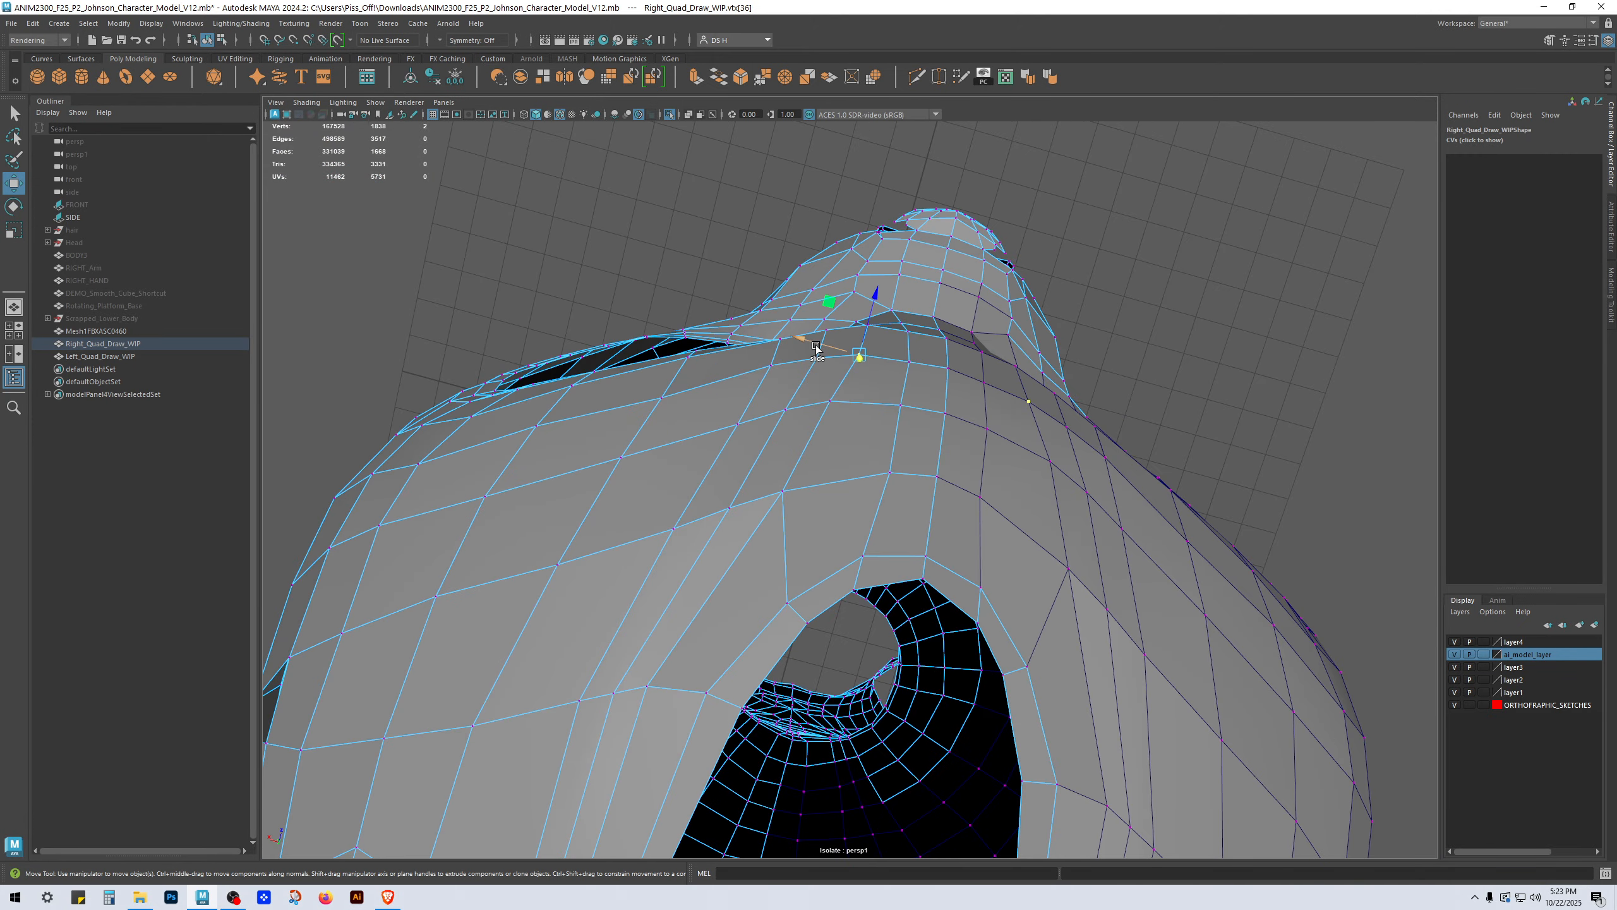
pyautogui.moveTo(816, 347); pyautogui.dragTo(803, 392)
pyautogui.click(830, 401)
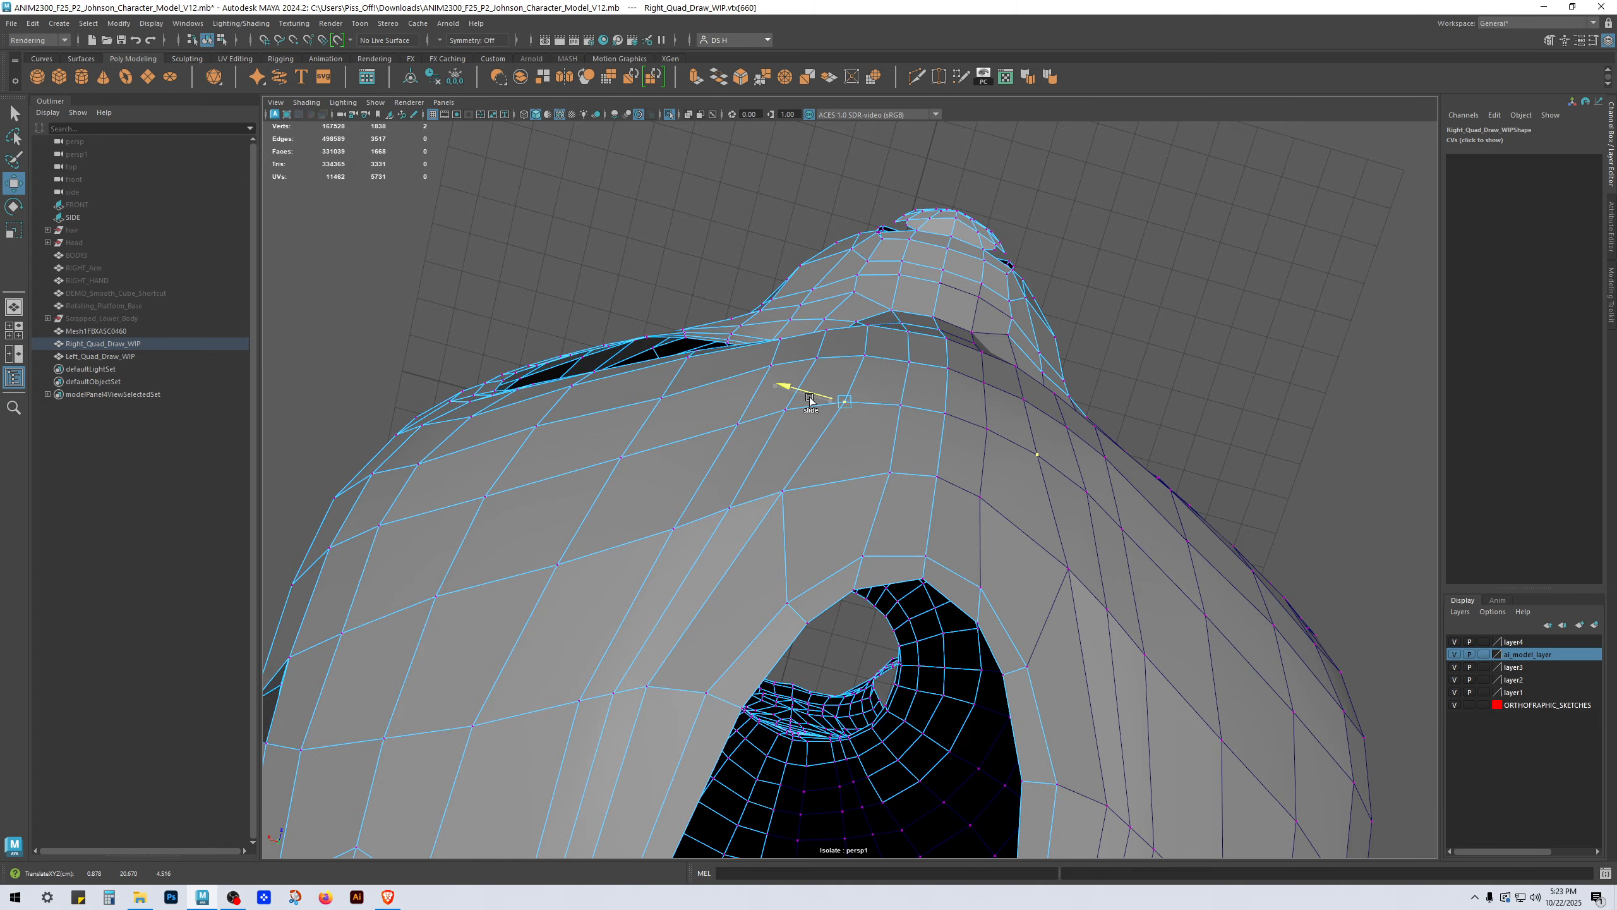
pyautogui.click(785, 489)
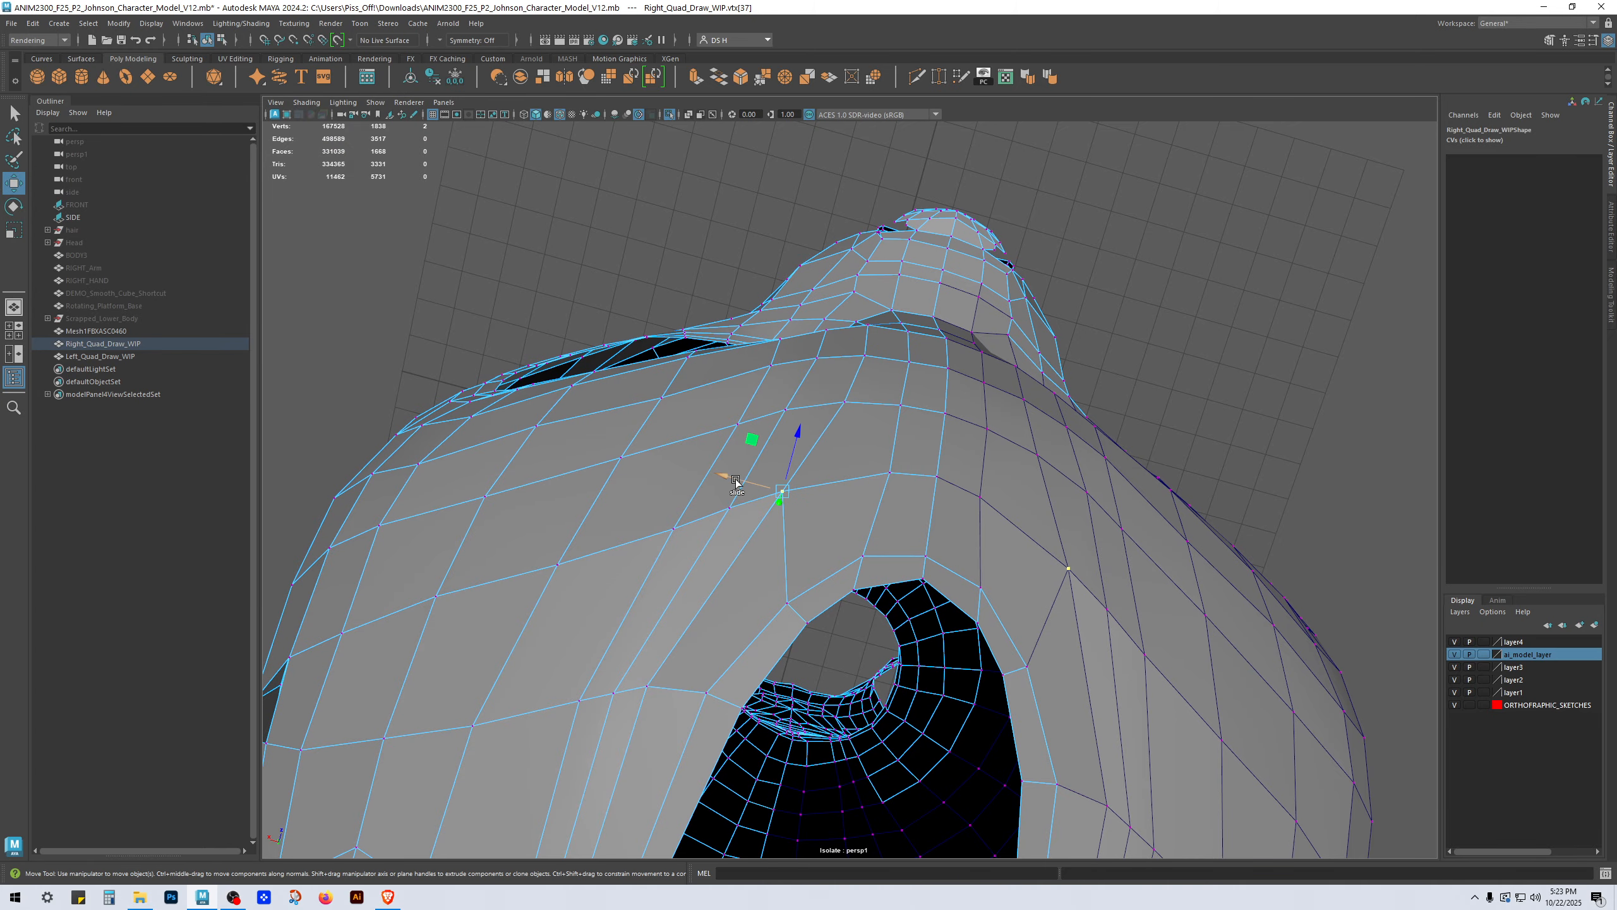
pyautogui.moveTo(735, 482); pyautogui.dragTo(920, 380)
# Step: Select the edge loop running from the inner eye up over the forehead, examine its flow around the head, and clear the selection
pyautogui.moveTo(875, 426); pyautogui.dragTo(869, 382, button='right')
pyautogui.doubleClick(904, 506)
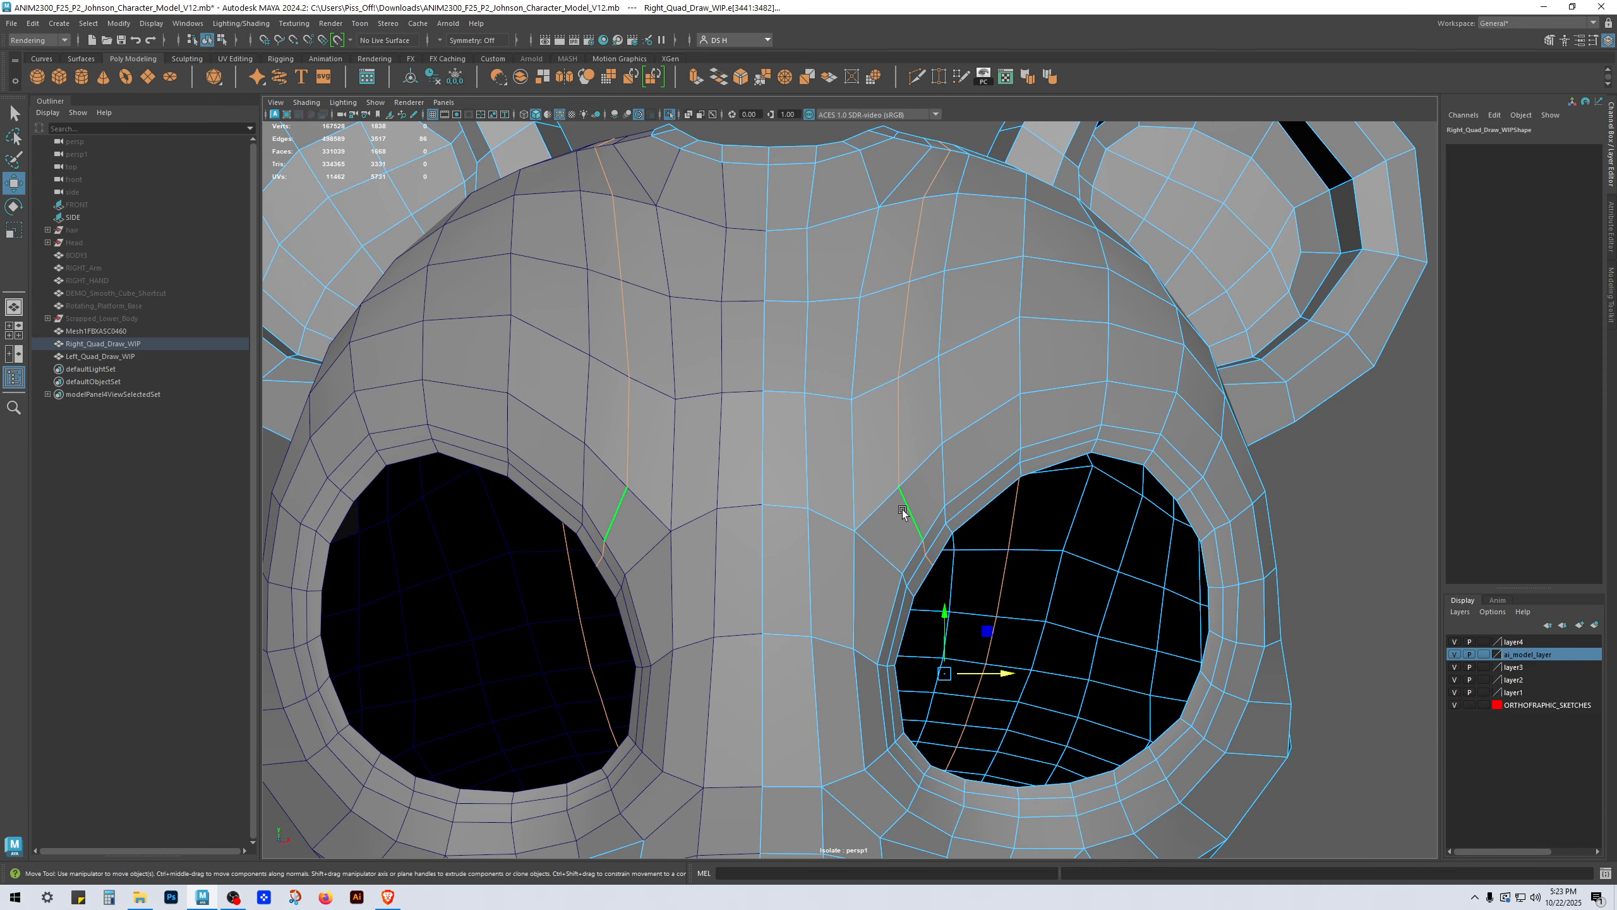
pyautogui.keyDown('alt'); pyautogui.moveTo(1114, 508); pyautogui.dragTo(1140, 424); pyautogui.keyUp('alt')
pyautogui.keyDown('alt'); pyautogui.moveTo(1007, 452); pyautogui.dragTo(910, 342); pyautogui.keyUp('alt')
pyautogui.scroll(3, 1044, 484)
pyautogui.click(1175, 258)
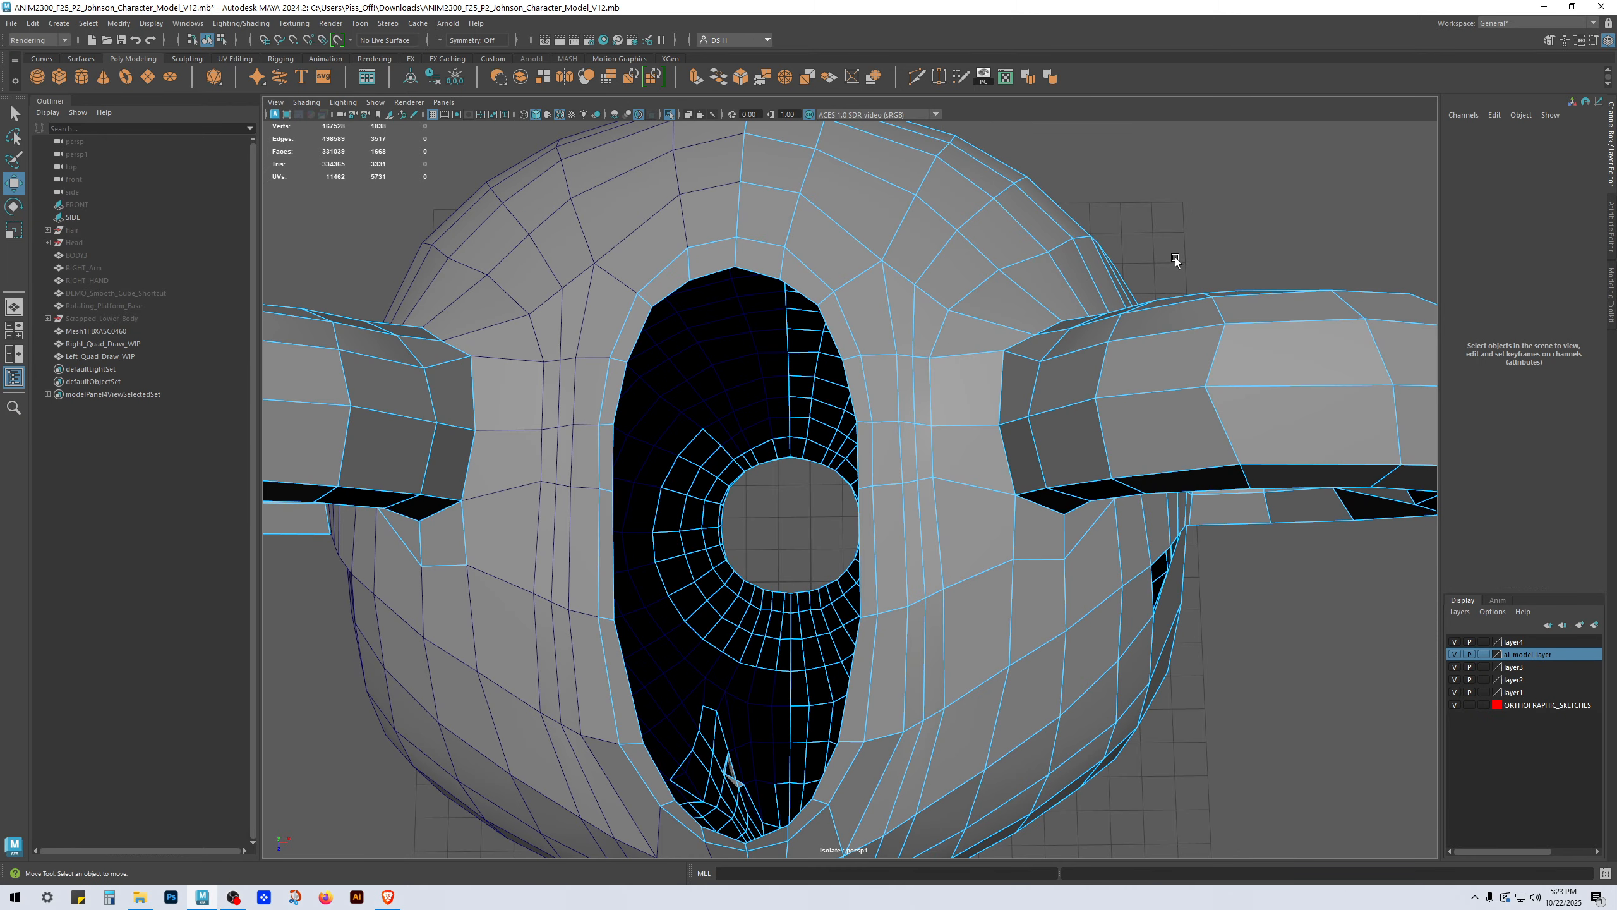
# Step: Reposition the edges between the crown opening and the ear, and slide two vertices behind them outward along the surface
pyautogui.click(935, 457)
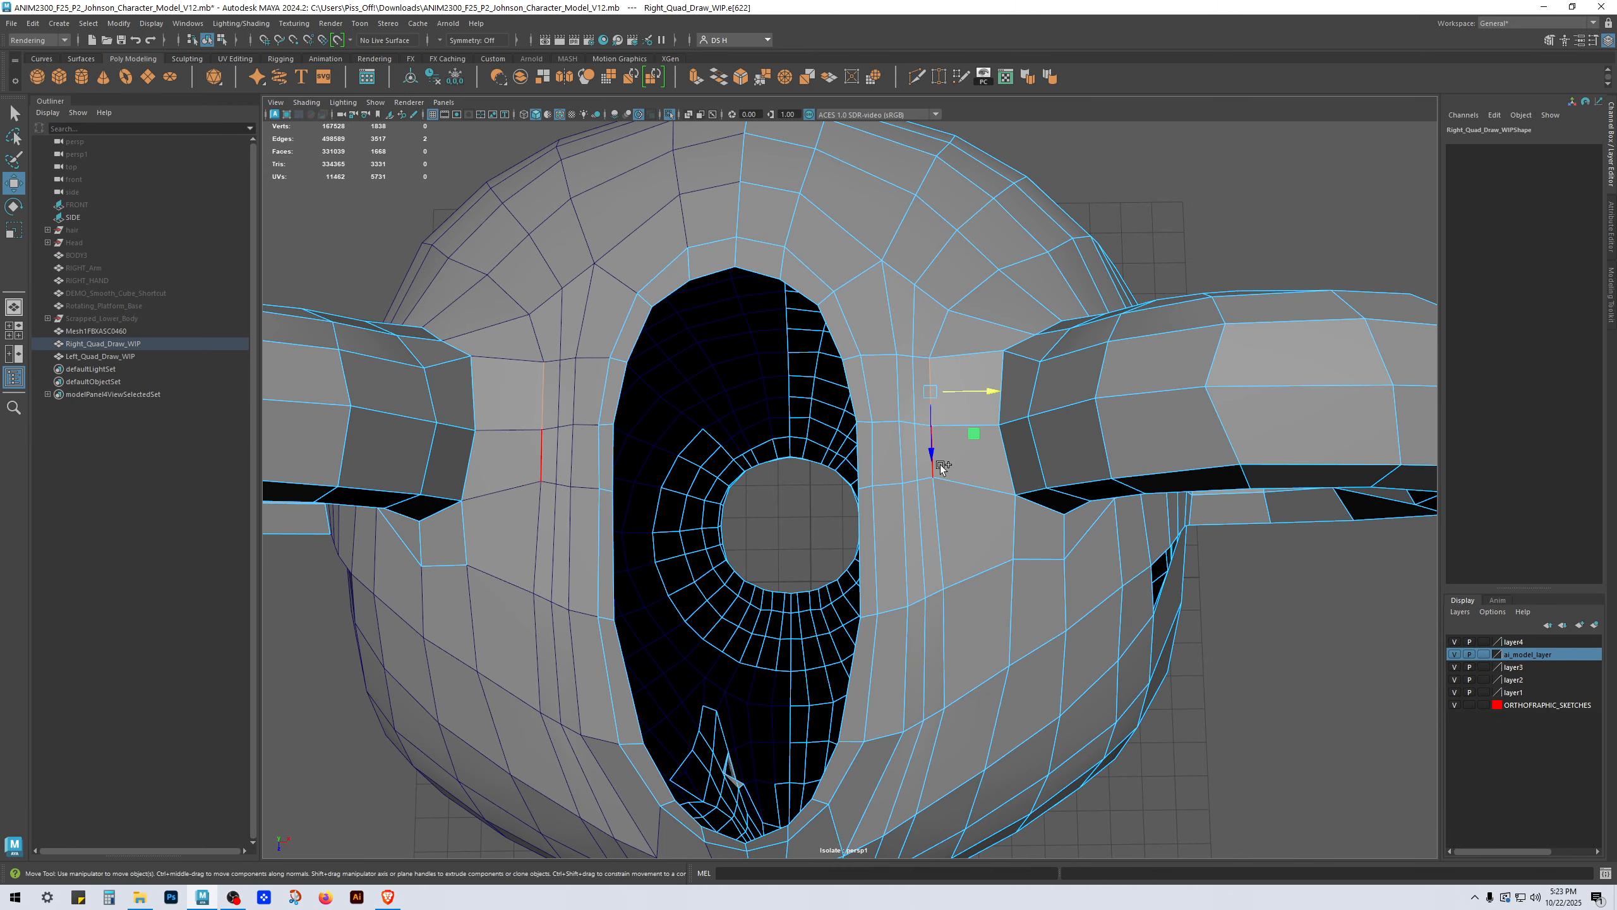
pyautogui.press('q')
pyautogui.press('w')
pyautogui.moveTo(955, 446)
pyautogui.keyDown('alt'); pyautogui.mouseDown()
pyautogui.moveTo(968, 296)
pyautogui.moveTo(917, 394)
pyautogui.moveTo(932, 458)
pyautogui.moveTo(936, 428)
pyautogui.moveTo(999, 460)
pyautogui.moveTo(946, 420)
pyautogui.mouseUp(); pyautogui.keyUp('alt')
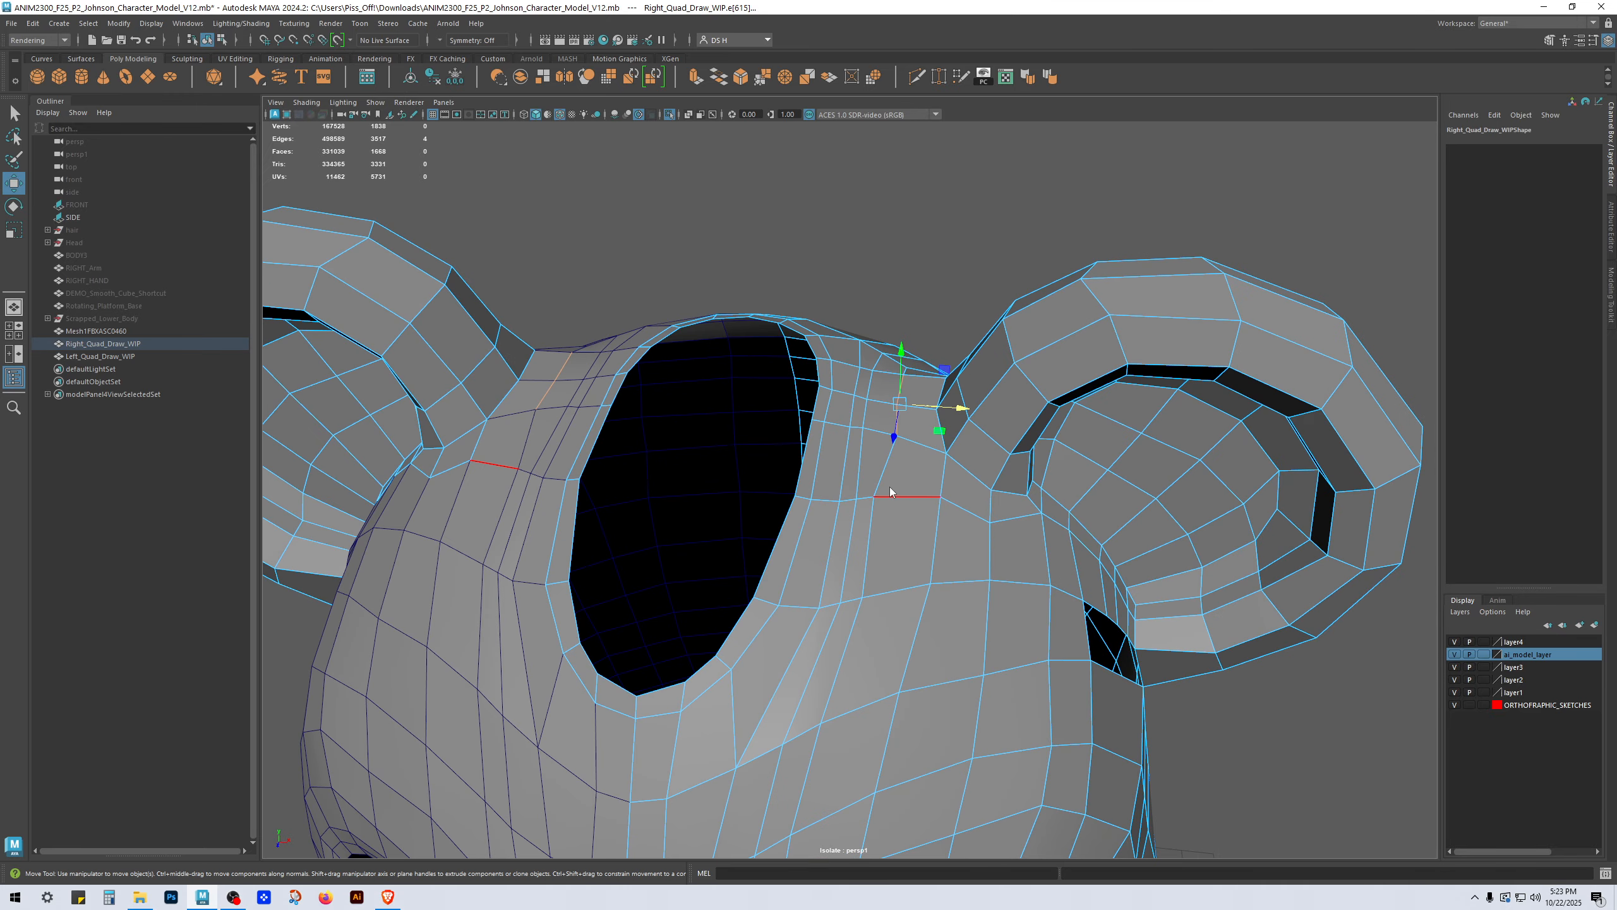
pyautogui.press('F9')
pyautogui.click(893, 496)
pyautogui.keyDown('ctrl'); pyautogui.keyDown('shift'); pyautogui.moveTo(936, 503); pyautogui.dragTo(947, 510); pyautogui.keyUp('shift'); pyautogui.keyUp('ctrl')
pyautogui.click(888, 593)
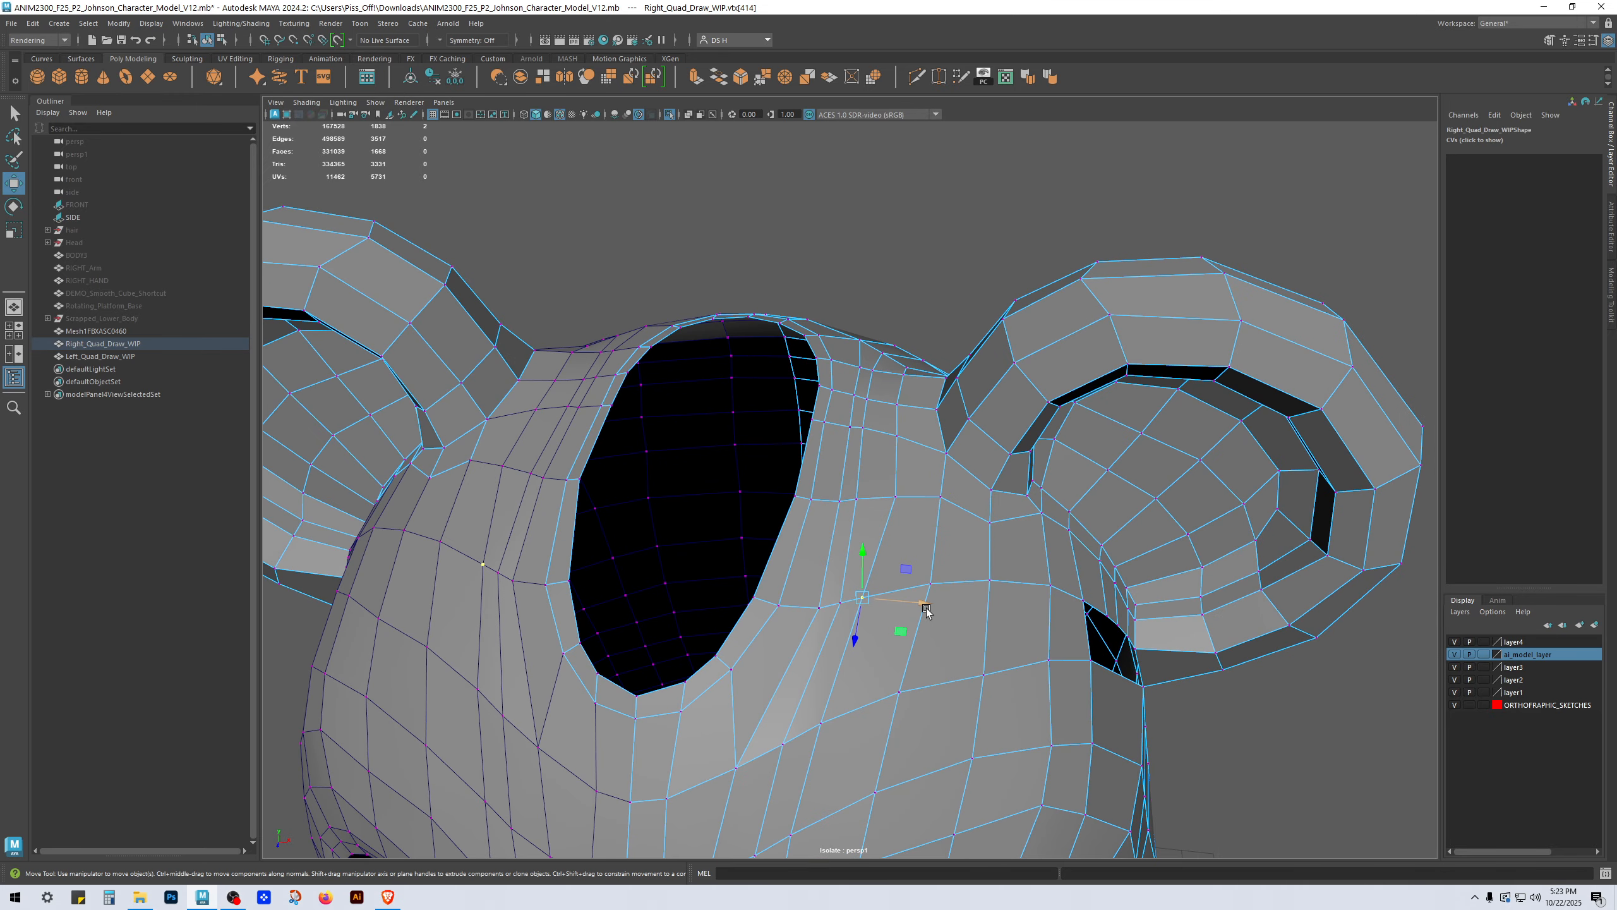
pyautogui.keyDown('ctrl'); pyautogui.keyDown('shift'); pyautogui.moveTo(936, 597); pyautogui.dragTo(947, 613); pyautogui.keyUp('shift'); pyautogui.keyUp('ctrl')
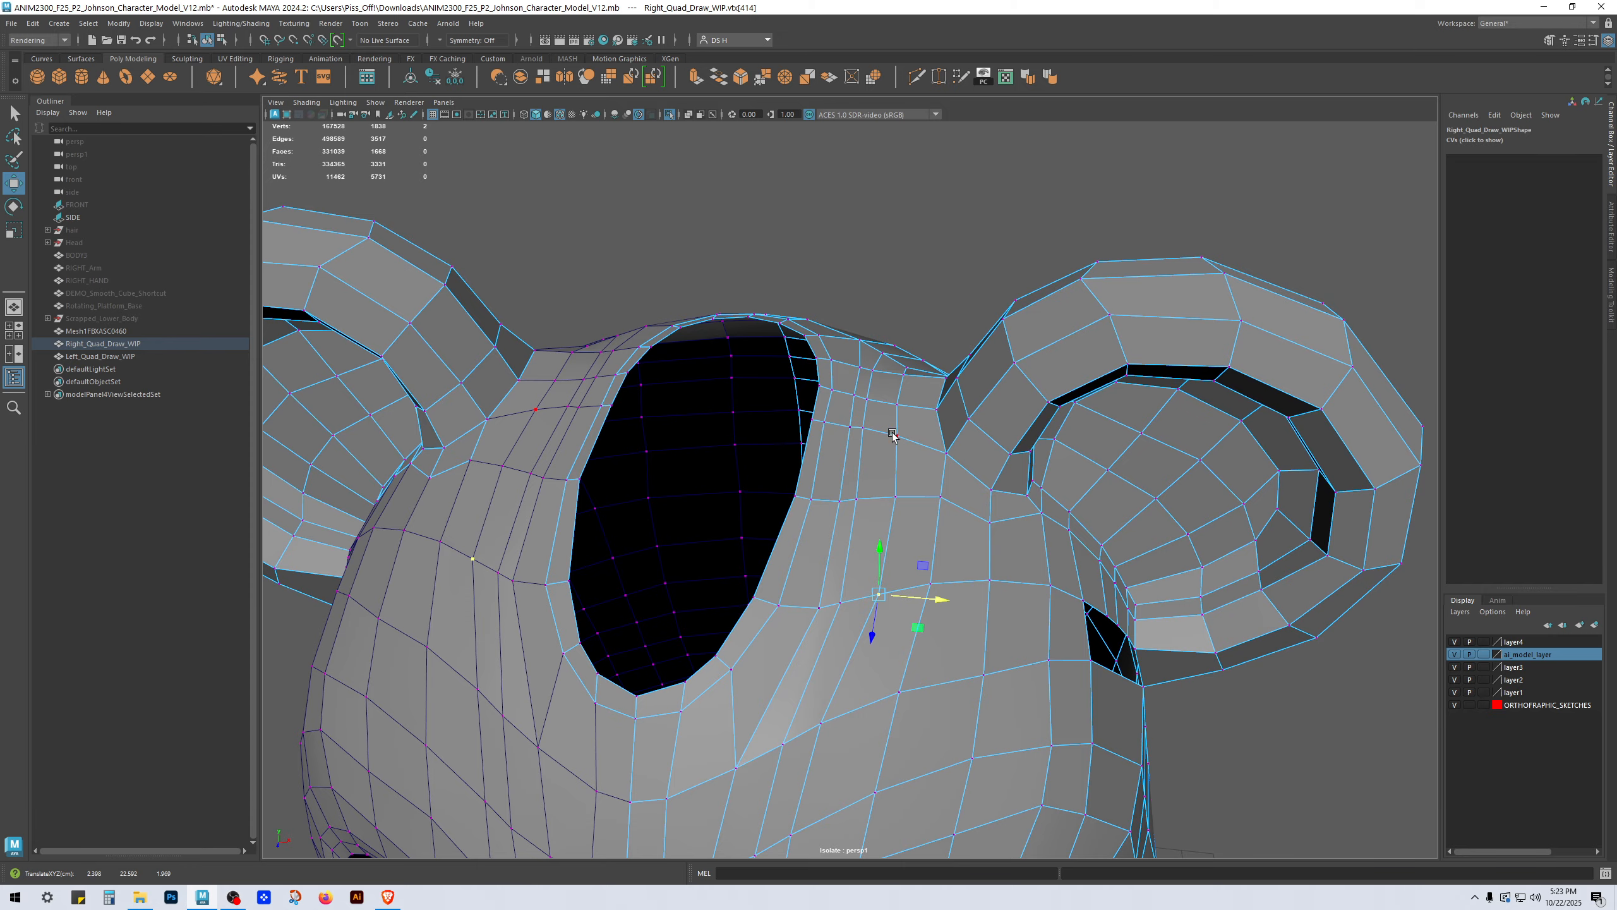
# Step: Shift the column of vertices between the crown opening and the ear base outward toward the ear
pyautogui.keyDown('alt'); pyautogui.moveTo(892, 434); pyautogui.dragTo(816, 497); pyautogui.keyUp('alt')
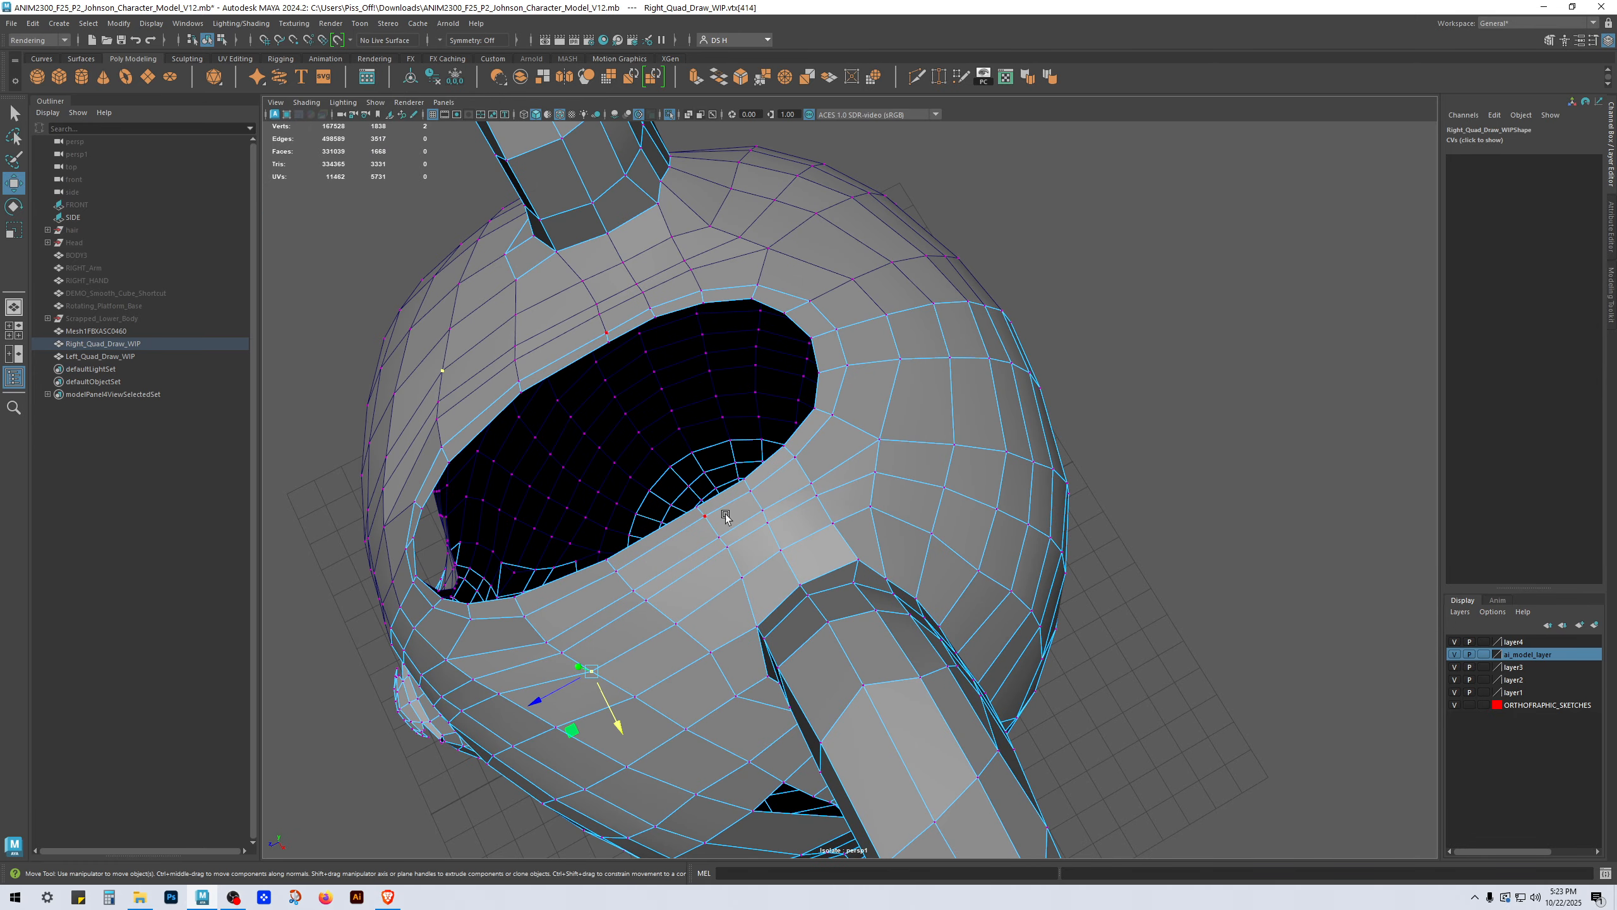
pyautogui.scroll(4, 726, 518)
pyautogui.click(806, 549)
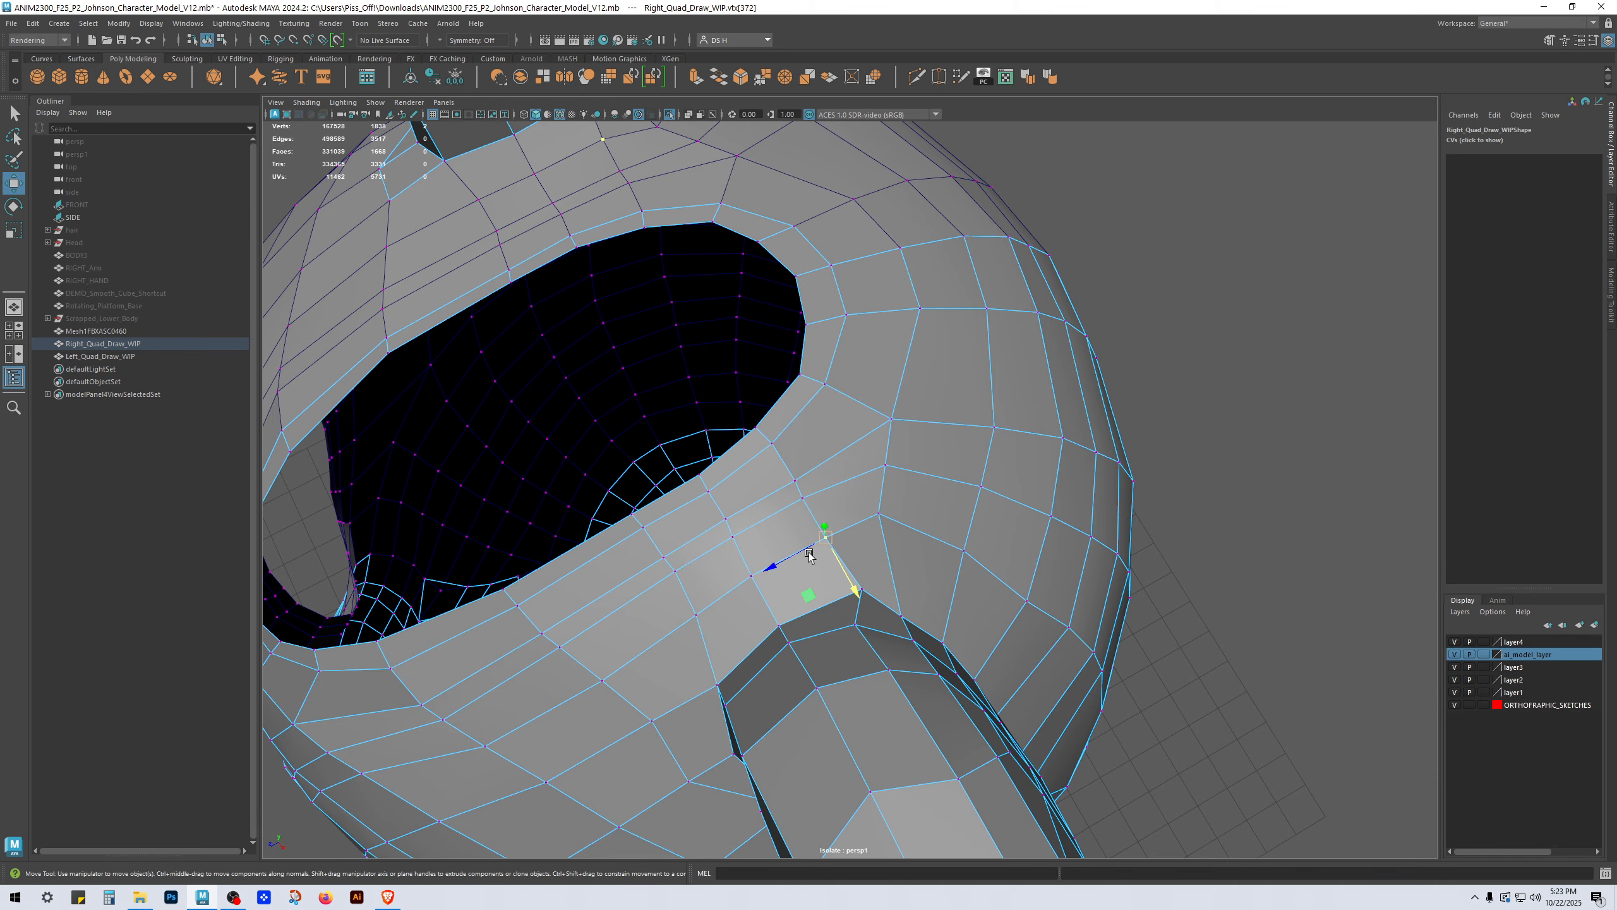
pyautogui.keyDown('alt'); pyautogui.moveTo(786, 626); pyautogui.dragTo(892, 569); pyautogui.keyUp('alt')
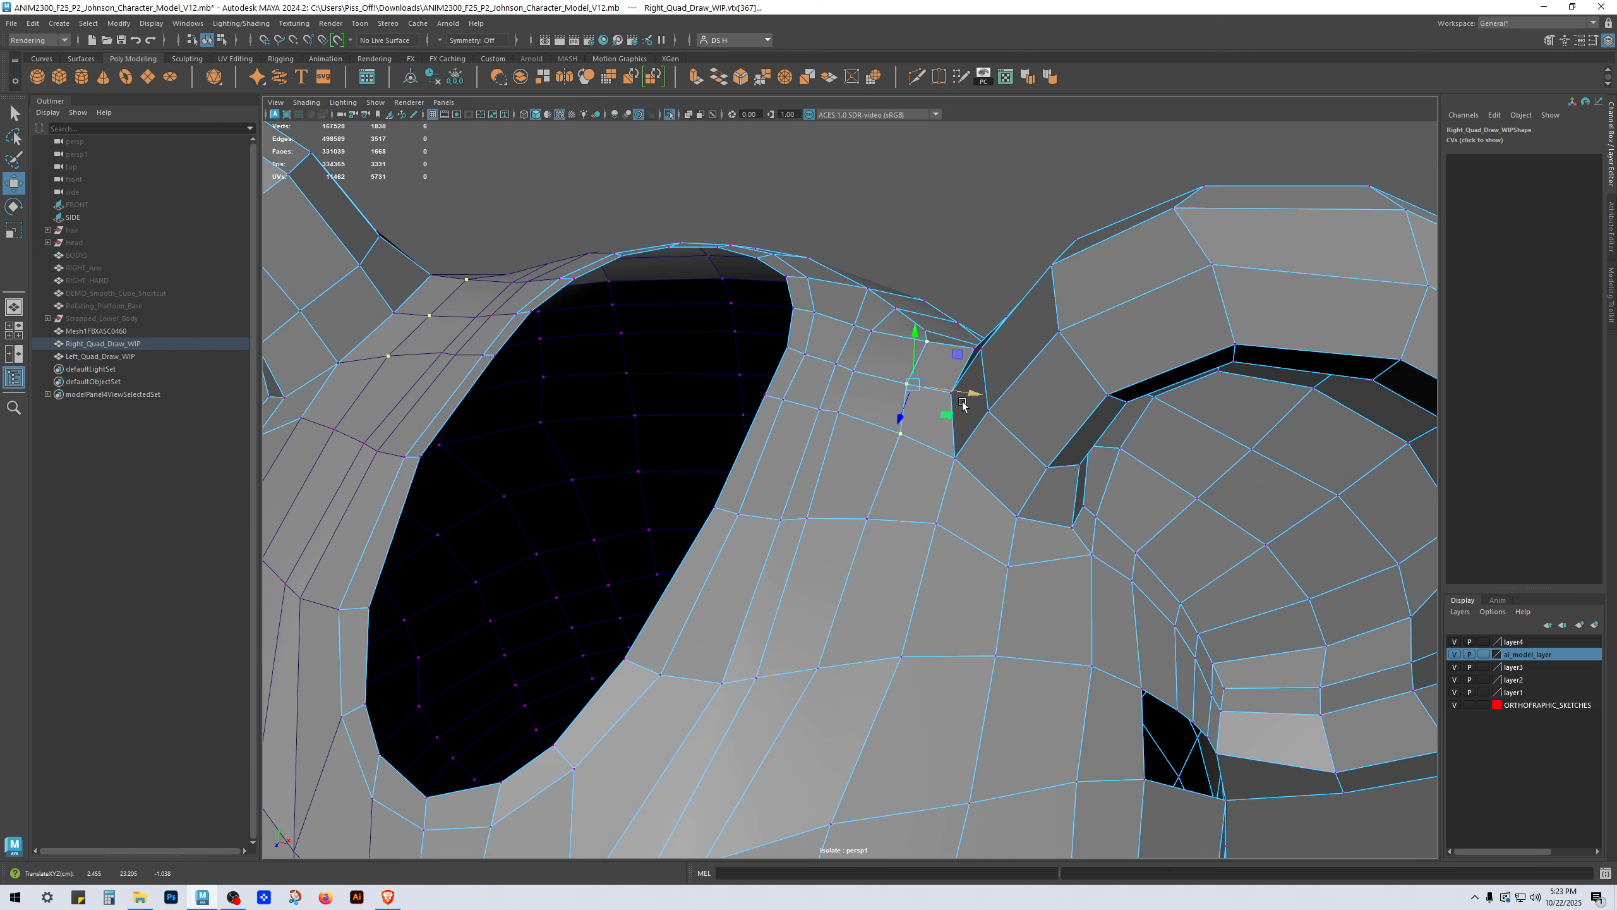
pyautogui.keyDown('alt'); pyautogui.moveTo(923, 392); pyautogui.dragTo(978, 433); pyautogui.keyUp('alt')
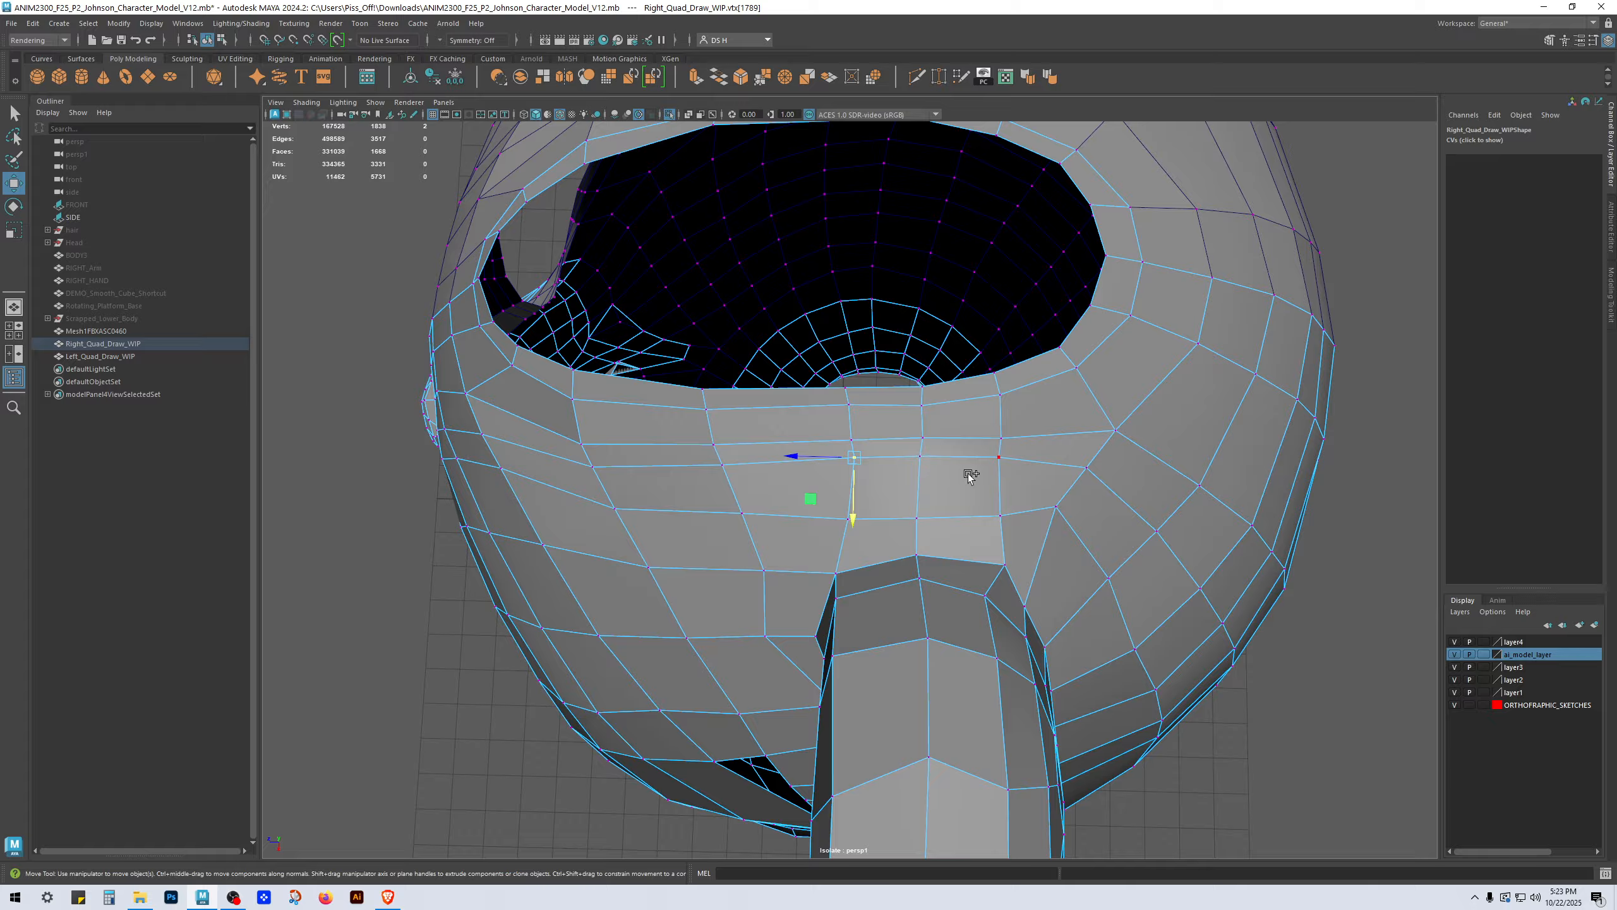
# Step: Move the vertices beside the crown opening, just in front of the ear base, outward to even out the columns
pyautogui.keyDown('shift'); pyautogui.doubleClick(995, 471); pyautogui.keyUp('shift')
pyautogui.keyDown('alt'); pyautogui.moveTo(909, 497); pyautogui.dragTo(846, 509); pyautogui.keyUp('alt')
pyautogui.scroll(2, 952, 584)
pyautogui.click(827, 513)
pyautogui.click(803, 508)
pyautogui.keyDown('alt'); pyautogui.moveTo(861, 525); pyautogui.dragTo(763, 526); pyautogui.keyUp('alt')
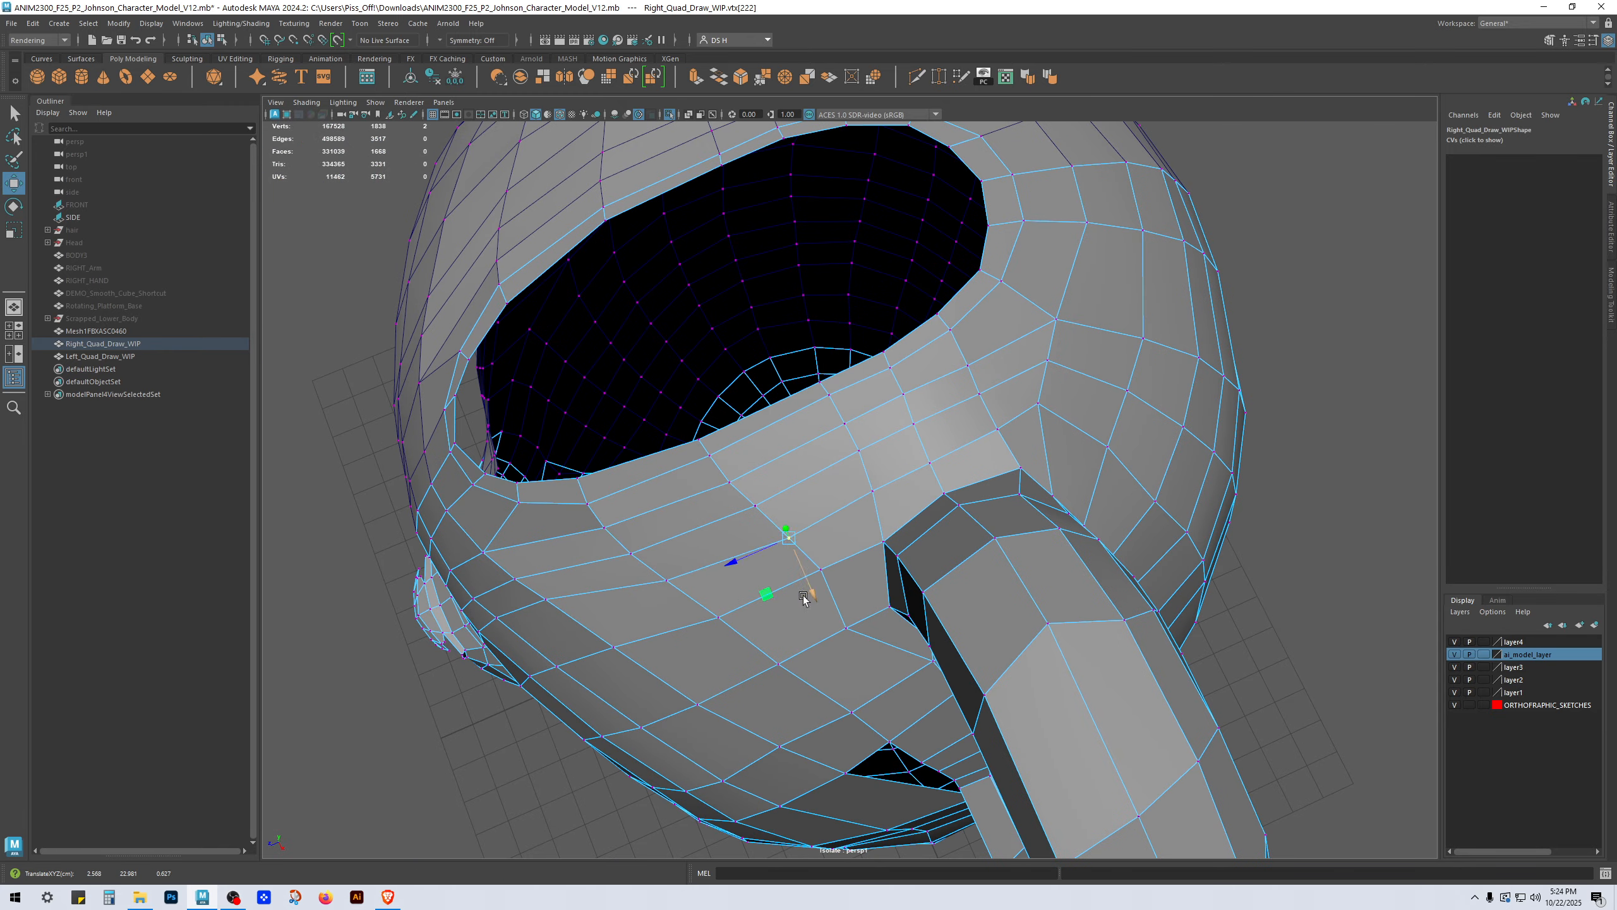
pyautogui.keyDown('alt'); pyautogui.moveTo(804, 596); pyautogui.dragTo(799, 417); pyautogui.keyUp('alt')
# Step: Adjust the sideways position of the upper forehead vertices between the crown opening and the ear
pyautogui.click(827, 479)
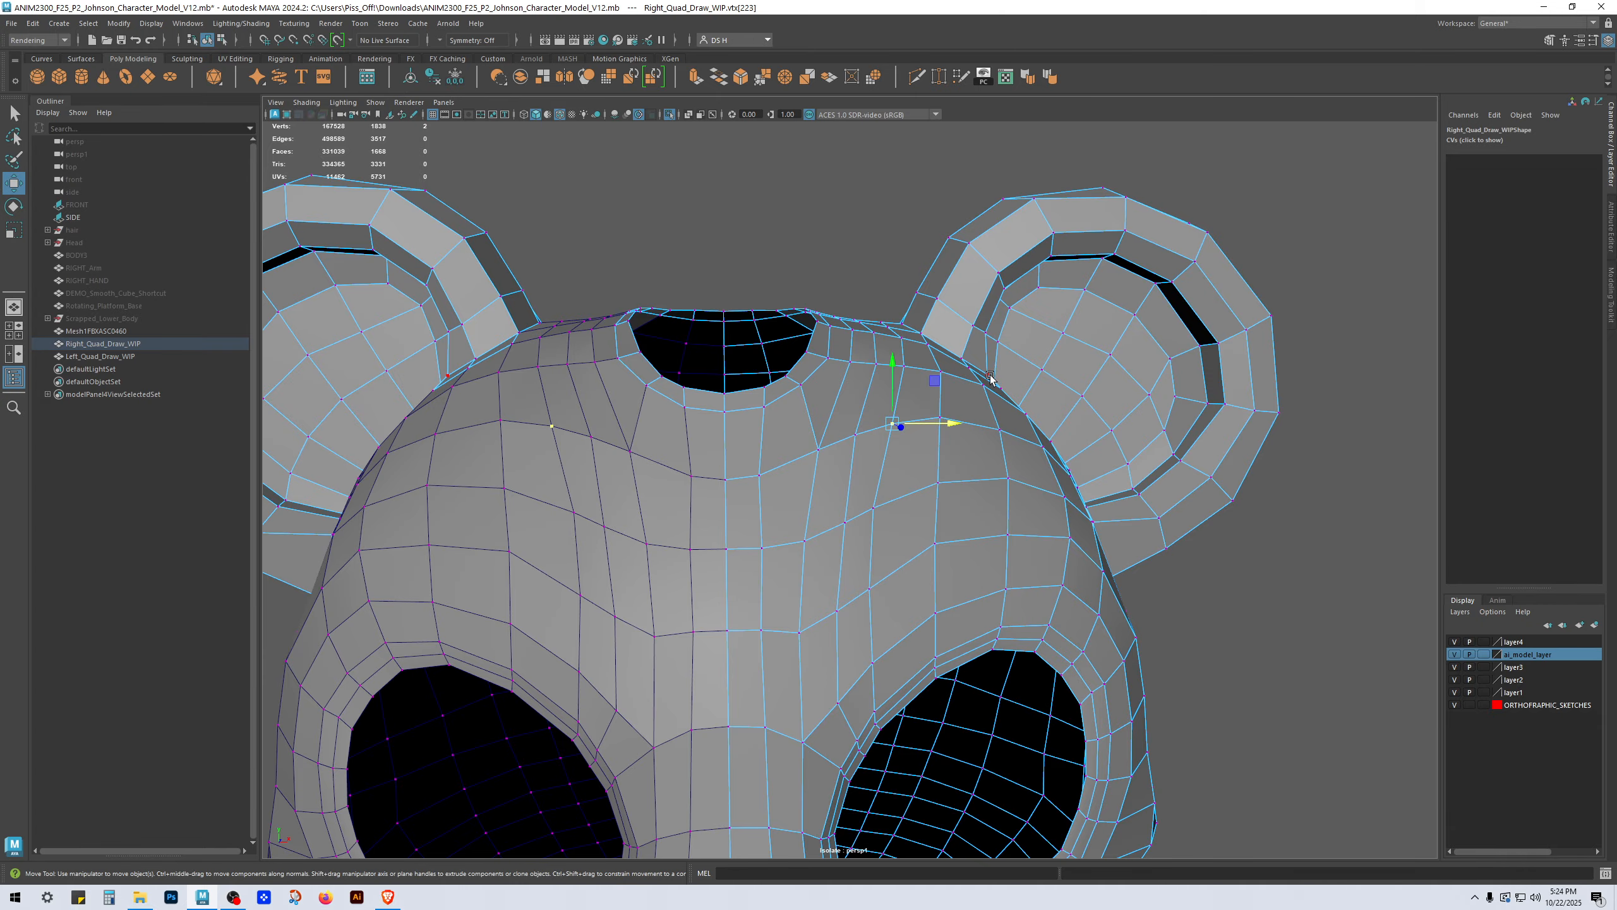
pyautogui.keyDown('alt'); pyautogui.moveTo(1022, 456); pyautogui.dragTo(950, 435); pyautogui.keyUp('alt')
pyautogui.click(843, 569)
pyautogui.keyDown('alt'); pyautogui.moveTo(949, 435); pyautogui.dragTo(1082, 496, button='right'); pyautogui.keyUp('alt')
# Step: Move the centre edges directly behind the crown opening toward the opening, along with the row behind them
pyautogui.moveTo(964, 492); pyautogui.dragTo(954, 413, button='right')
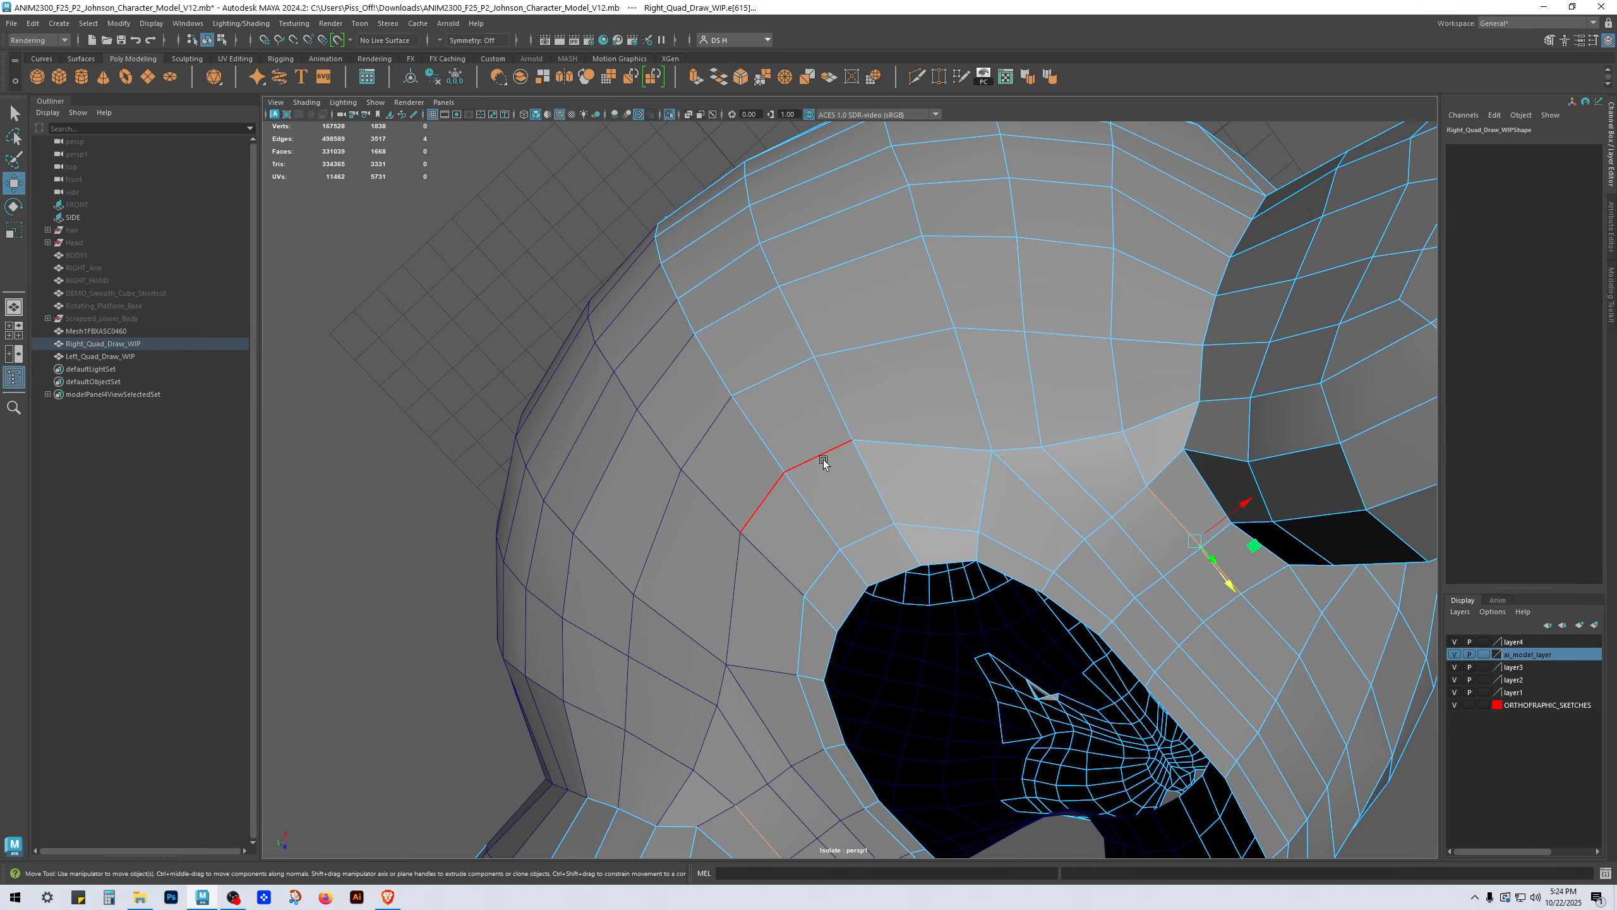
pyautogui.click(822, 458)
pyautogui.moveTo(861, 499); pyautogui.dragTo(875, 521)
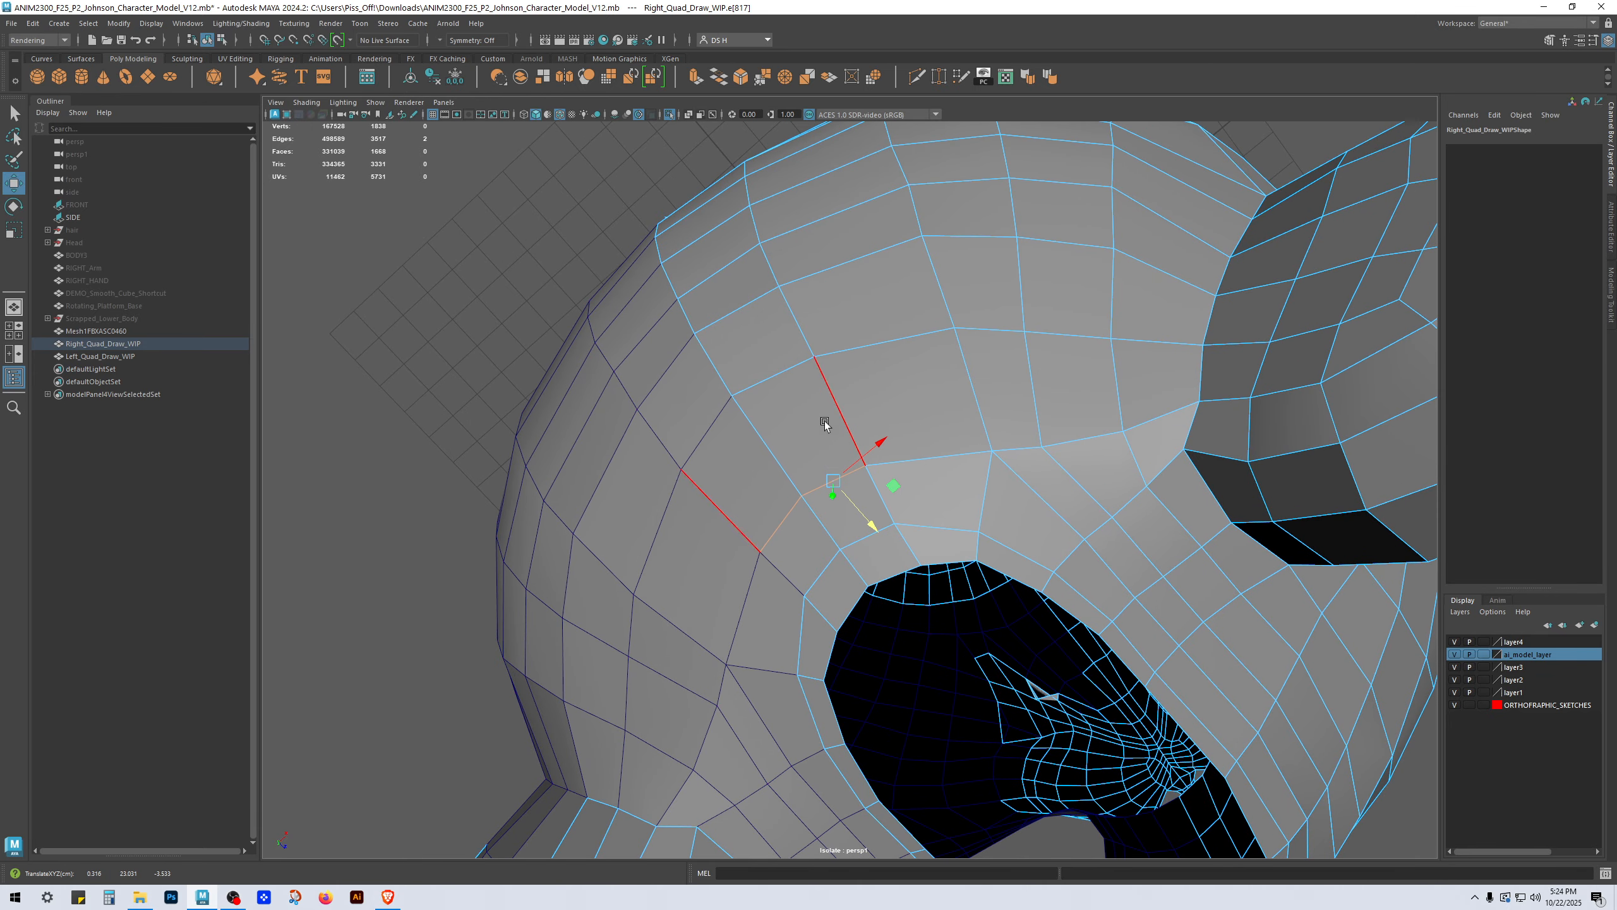
pyautogui.click(785, 374)
pyautogui.keyDown('ctrl'); pyautogui.keyDown('shift'); pyautogui.moveTo(819, 435); pyautogui.dragTo(834, 468); pyautogui.keyUp('shift'); pyautogui.keyUp('ctrl')
# Step: Slide the off-centre vertex and the next row's centre edge on the back of the head toward the crown opening
pyautogui.moveTo(857, 388); pyautogui.dragTo(847, 386, button='right')
pyautogui.click(826, 382)
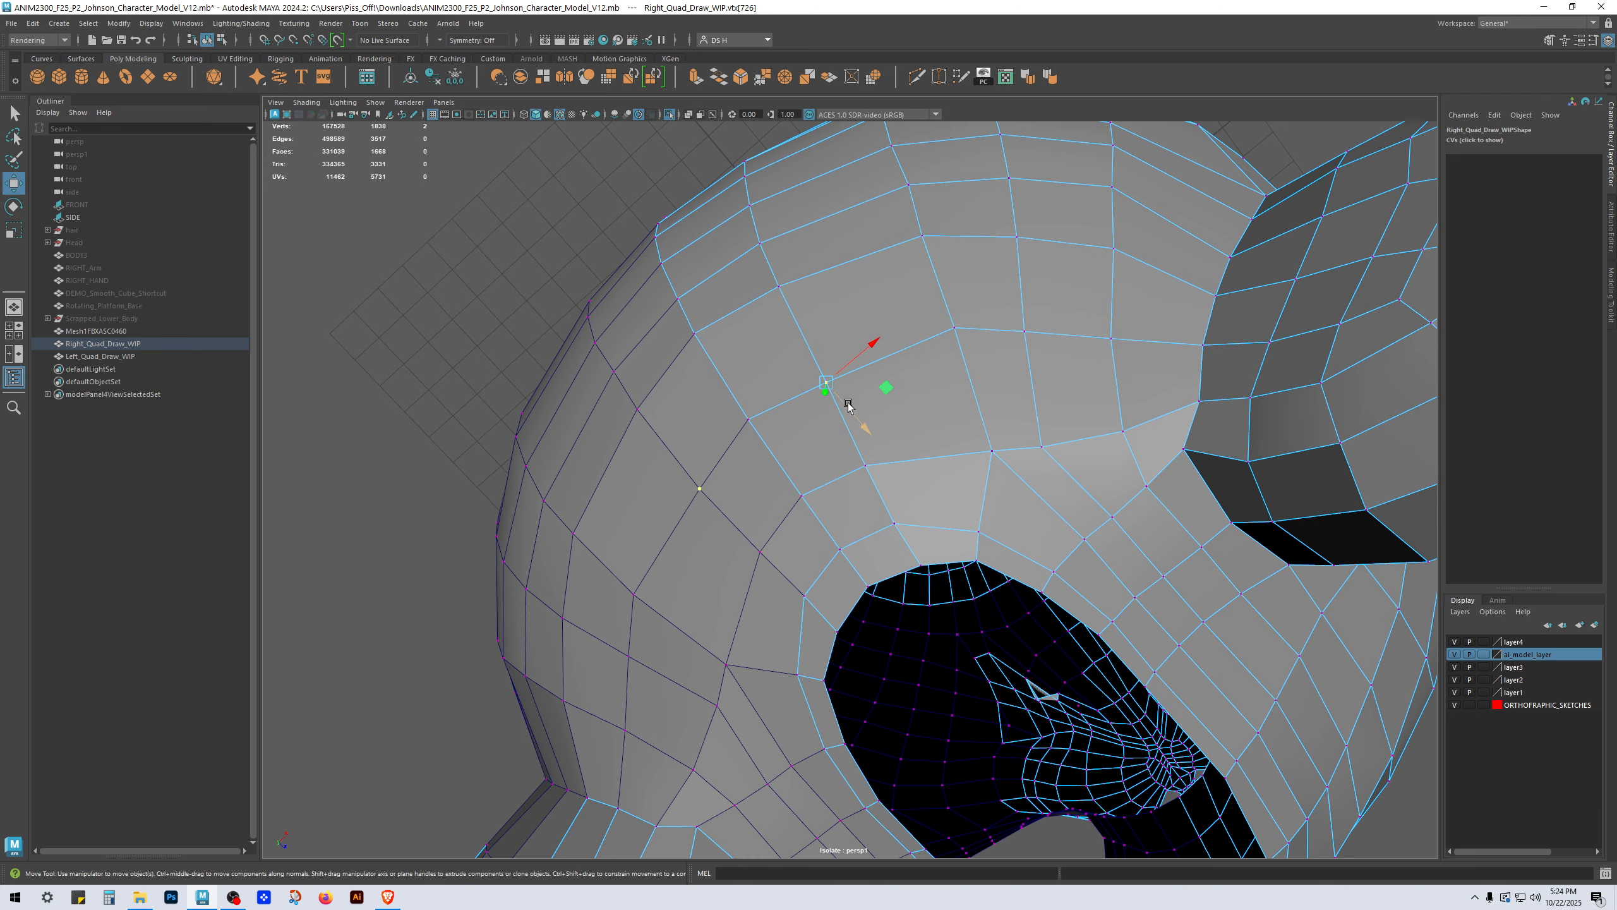
pyautogui.keyDown('ctrl'); pyautogui.keyDown('shift'); pyautogui.moveTo(860, 415); pyautogui.dragTo(858, 409); pyautogui.keyUp('shift'); pyautogui.keyUp('ctrl')
pyautogui.moveTo(747, 320); pyautogui.dragTo(745, 308, button='right')
pyautogui.click(738, 317)
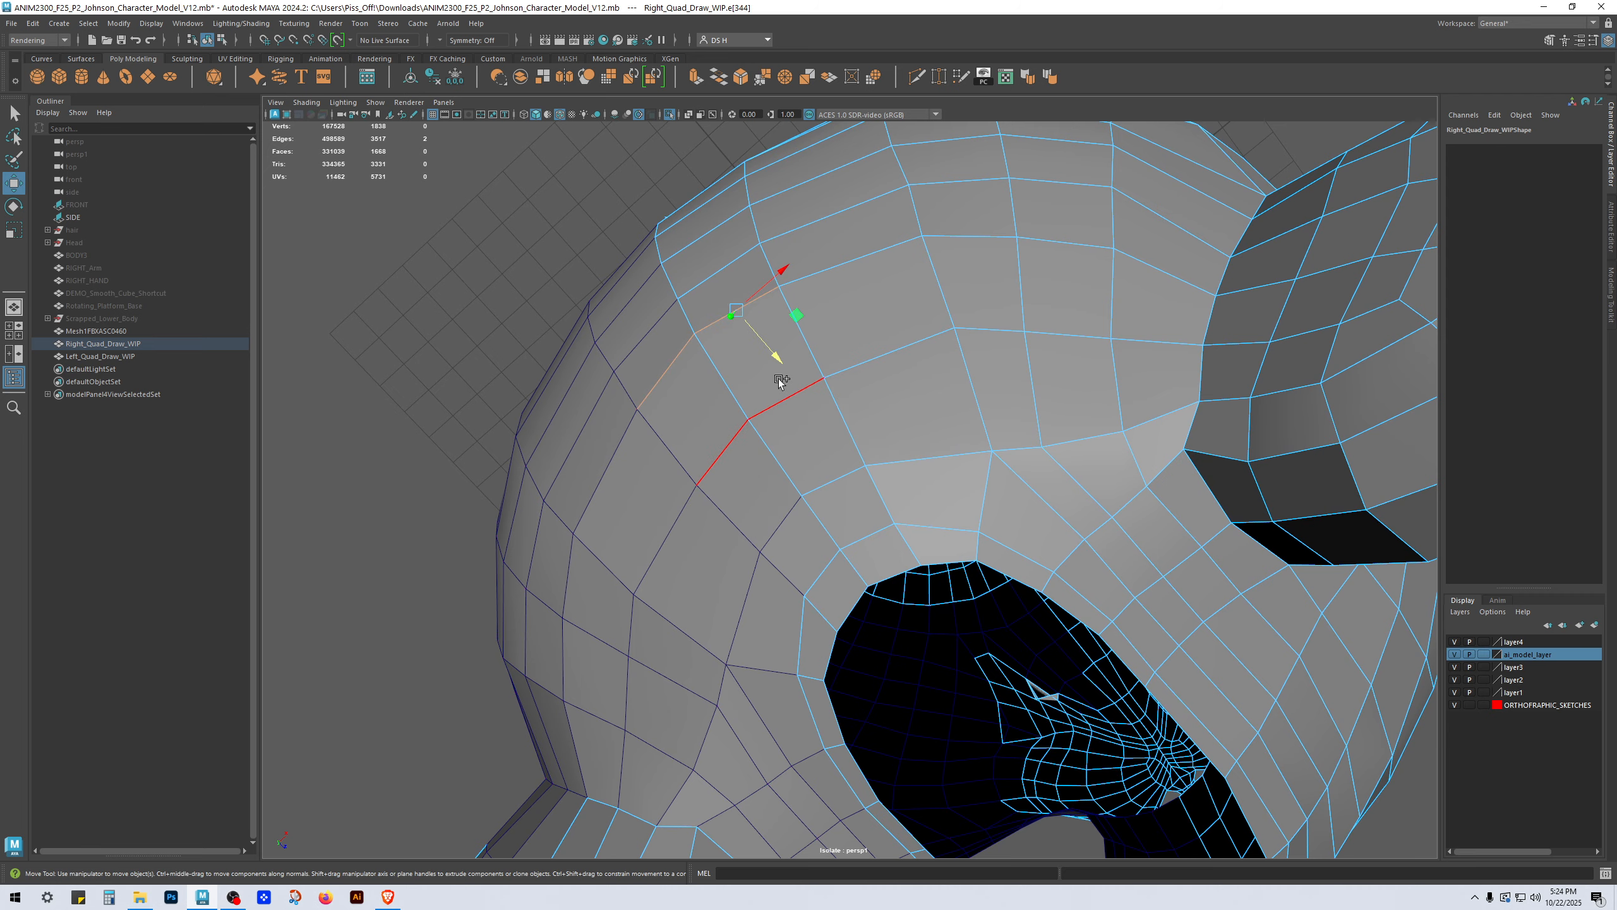
pyautogui.keyDown('ctrl'); pyautogui.keyDown('shift'); pyautogui.moveTo(781, 367); pyautogui.dragTo(795, 398); pyautogui.keyUp('shift'); pyautogui.keyUp('ctrl')
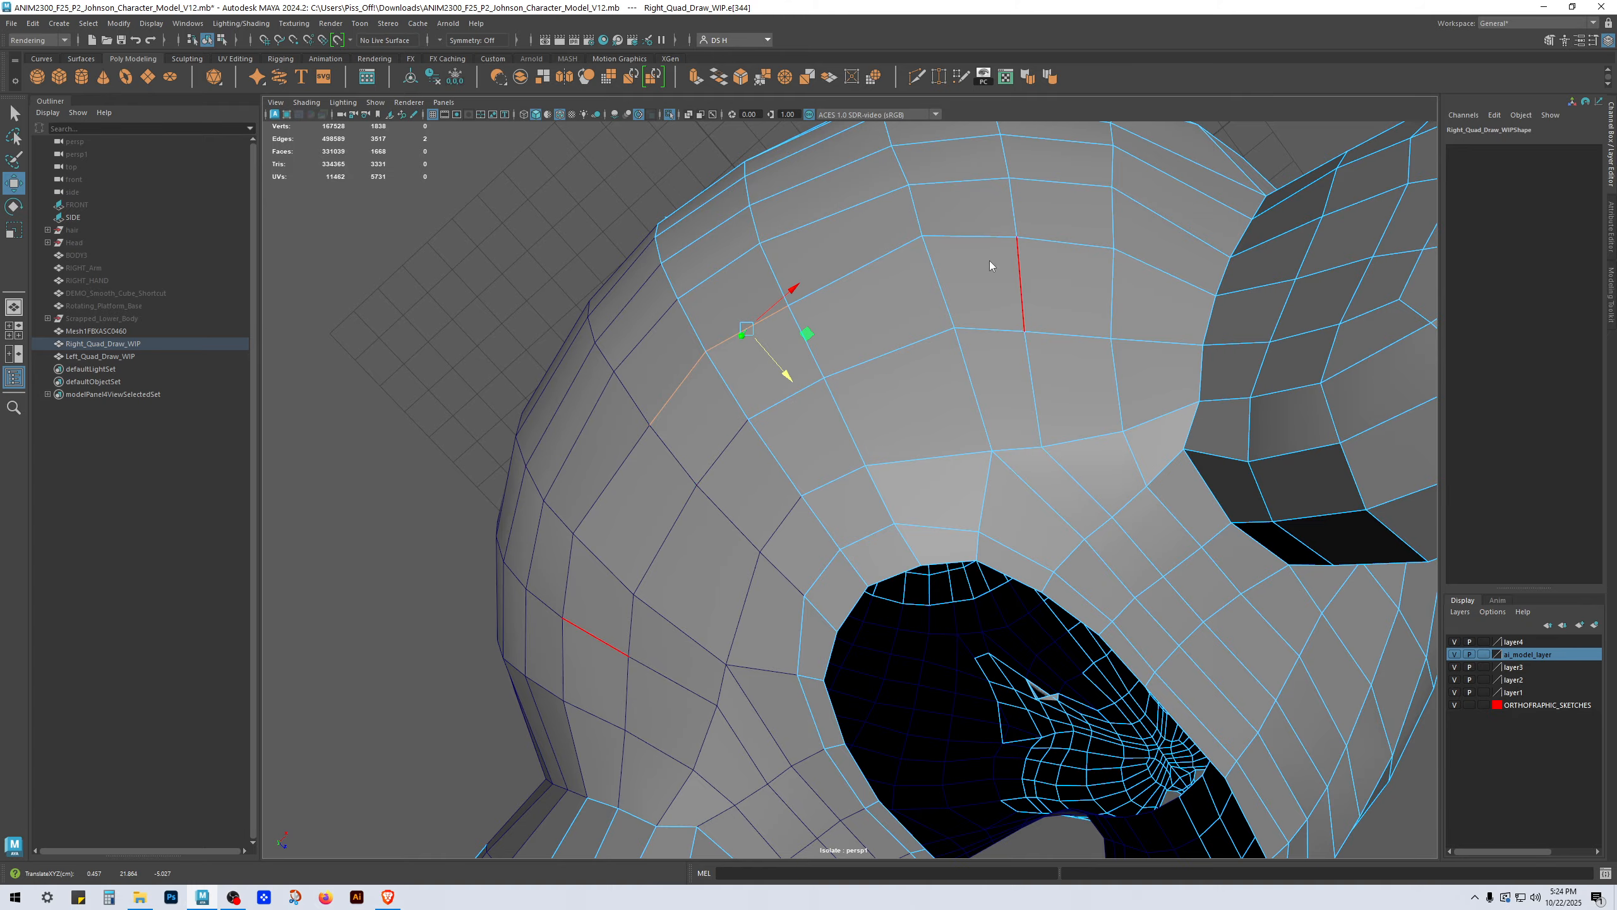
# Step: Raise the vertices on the upper back of the head near the ear to round out the surface
pyautogui.moveTo(990, 266); pyautogui.dragTo(979, 264, button='right')
pyautogui.click(943, 238)
pyautogui.keyDown('alt'); pyautogui.moveTo(971, 309); pyautogui.dragTo(1088, 333); pyautogui.keyUp('alt')
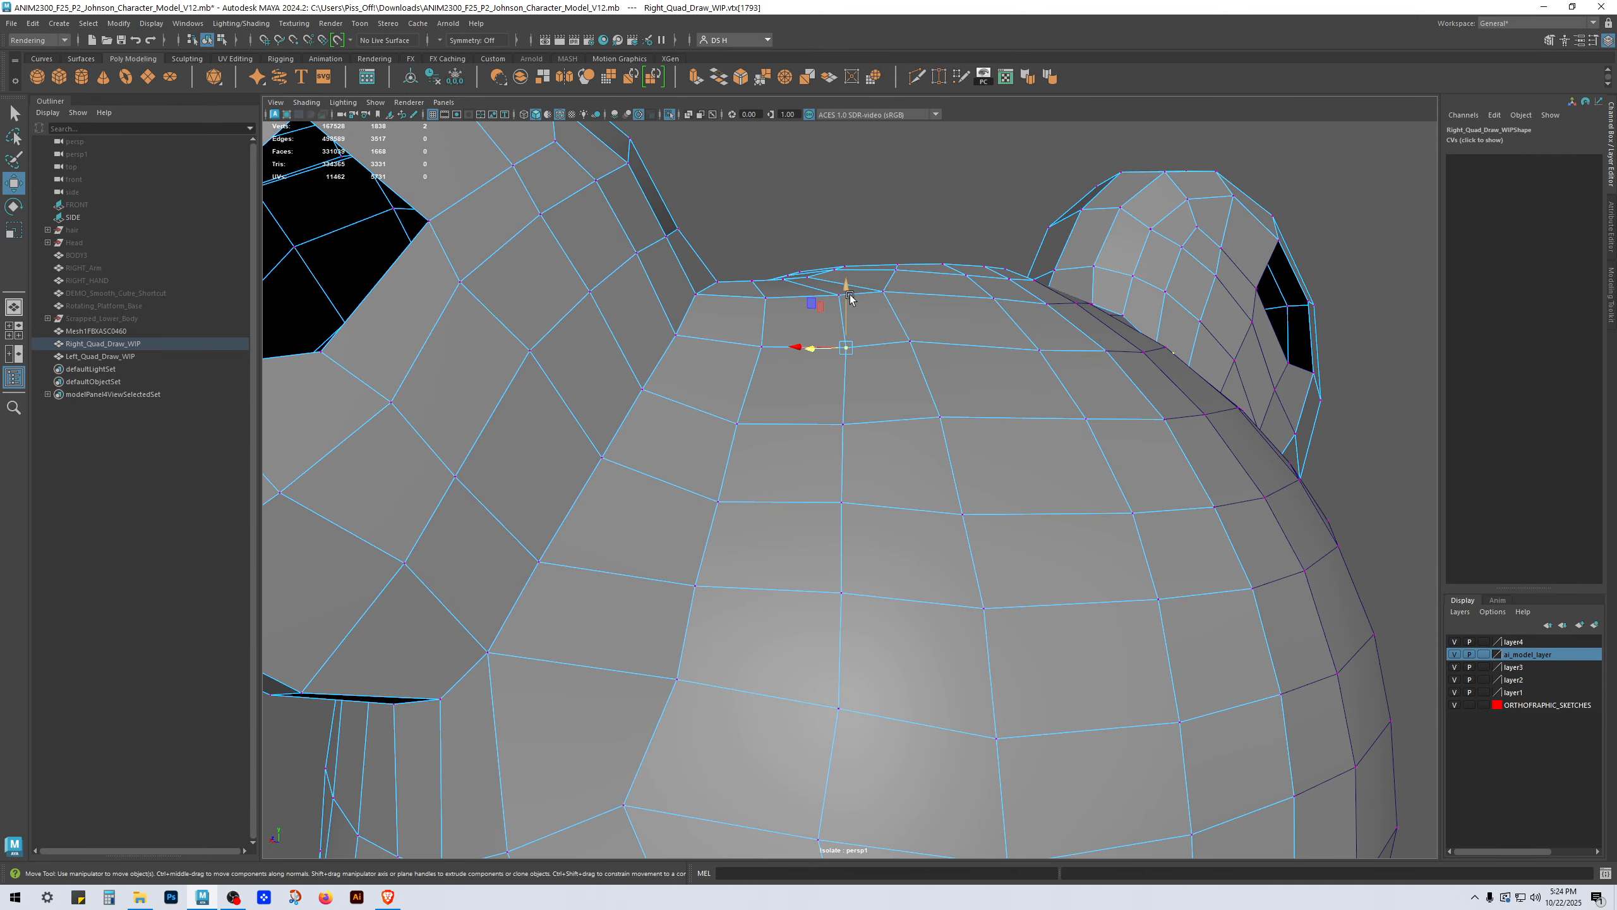
pyautogui.moveTo(850, 300); pyautogui.dragTo(851, 288)
pyautogui.keyDown('alt'); pyautogui.moveTo(770, 354); pyautogui.dragTo(1093, 465); pyautogui.keyUp('alt')
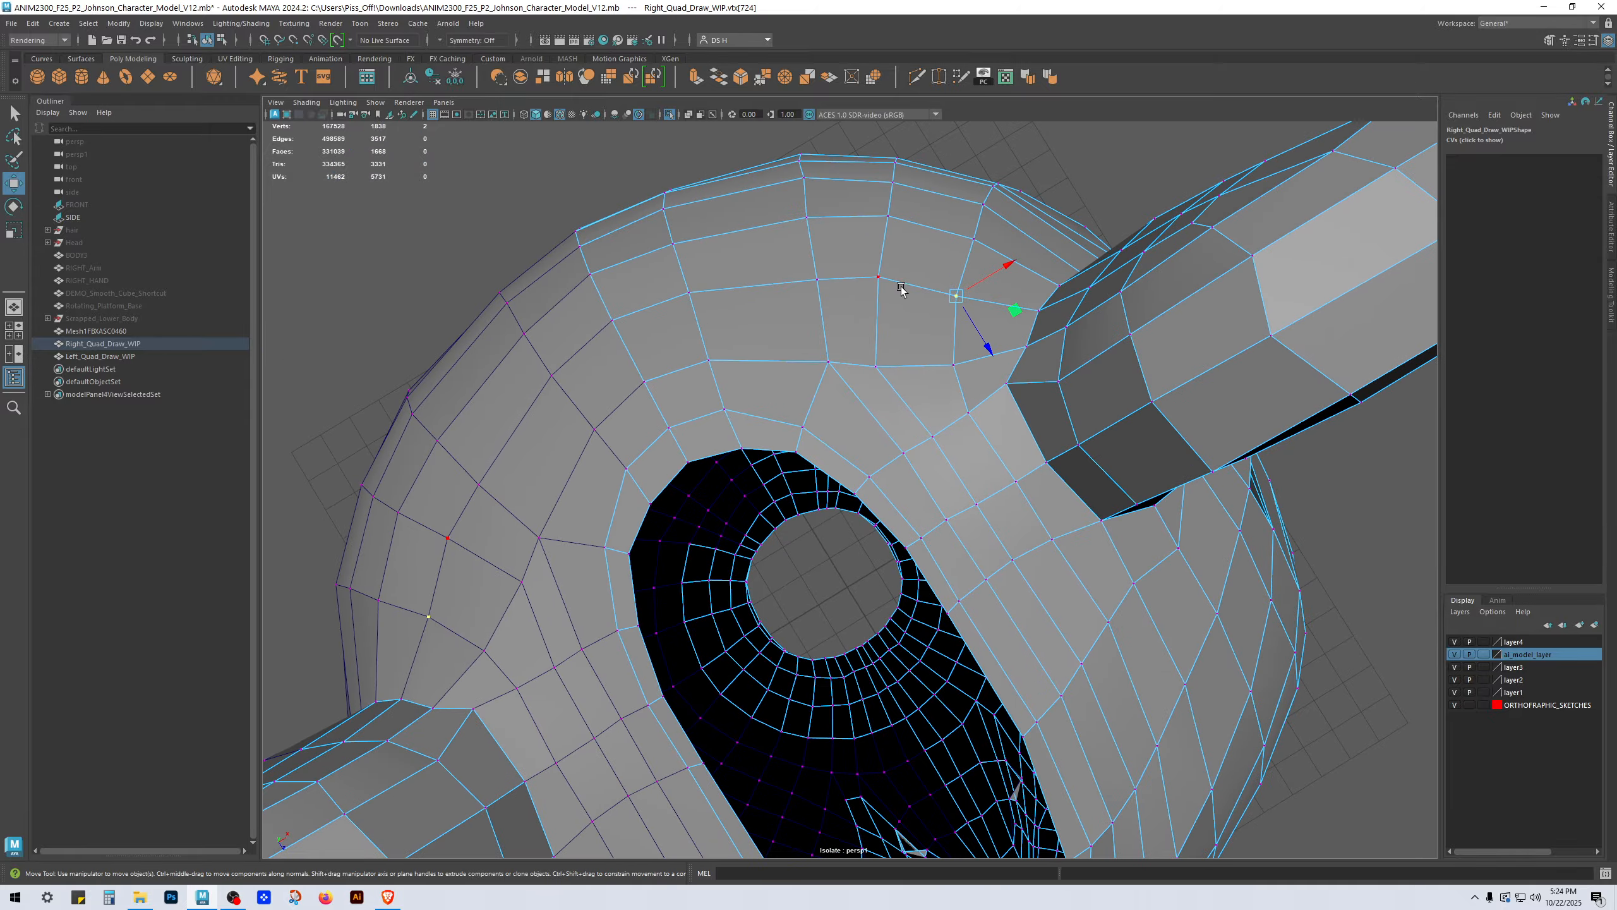
pyautogui.moveTo(932, 381); pyautogui.dragTo(821, 396)
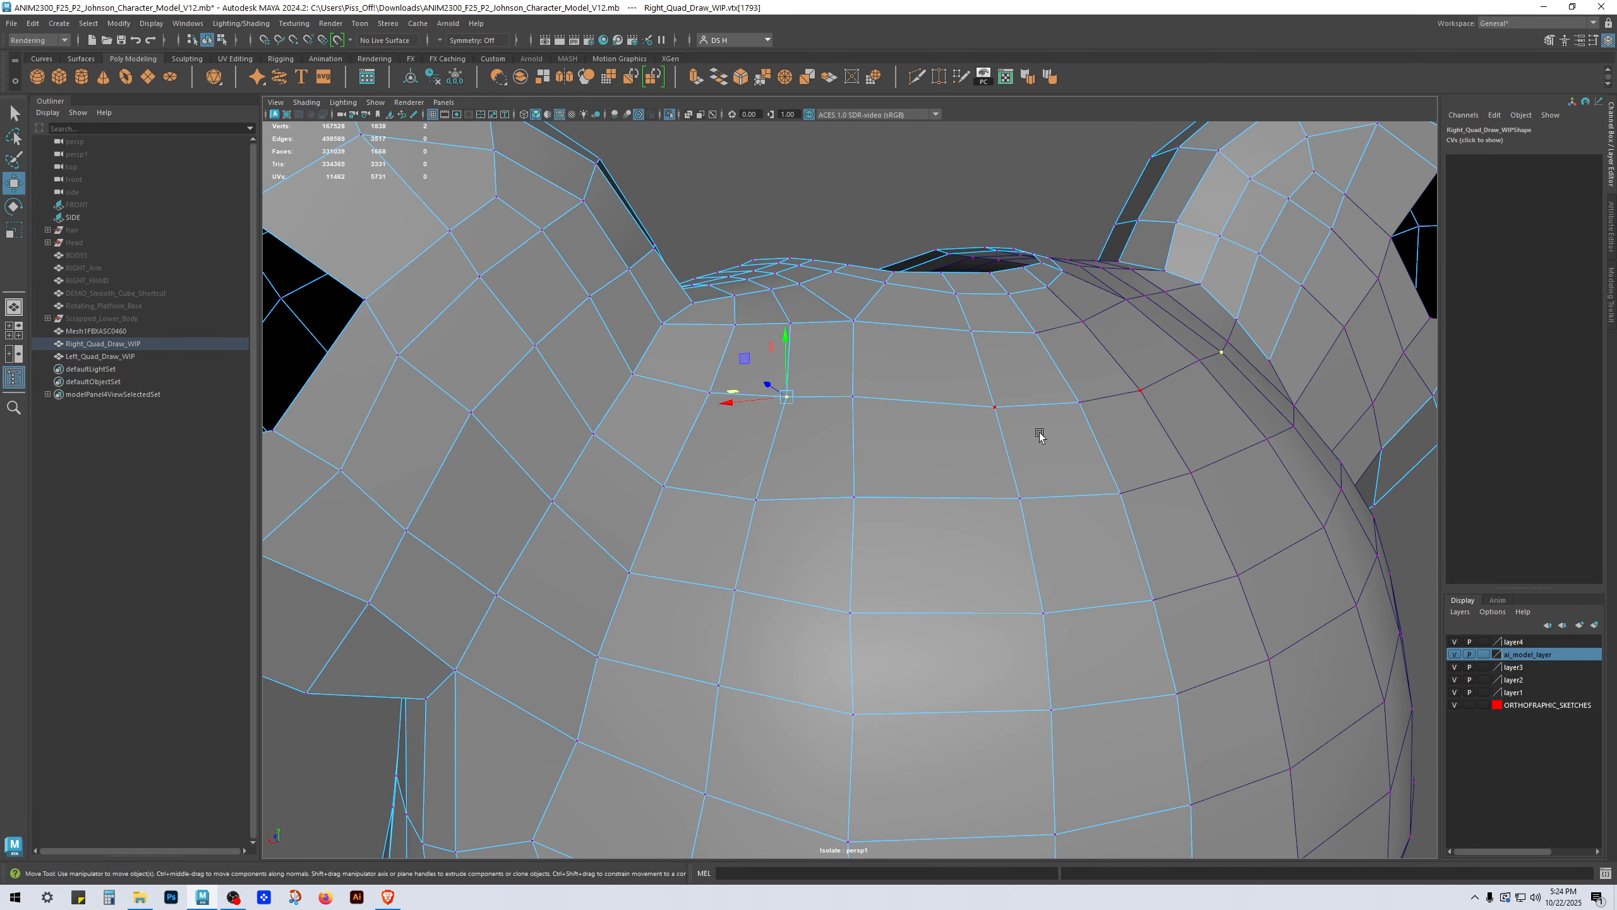
pyautogui.keyDown('alt'); pyautogui.moveTo(1040, 436); pyautogui.dragTo(994, 448); pyautogui.keyUp('alt')
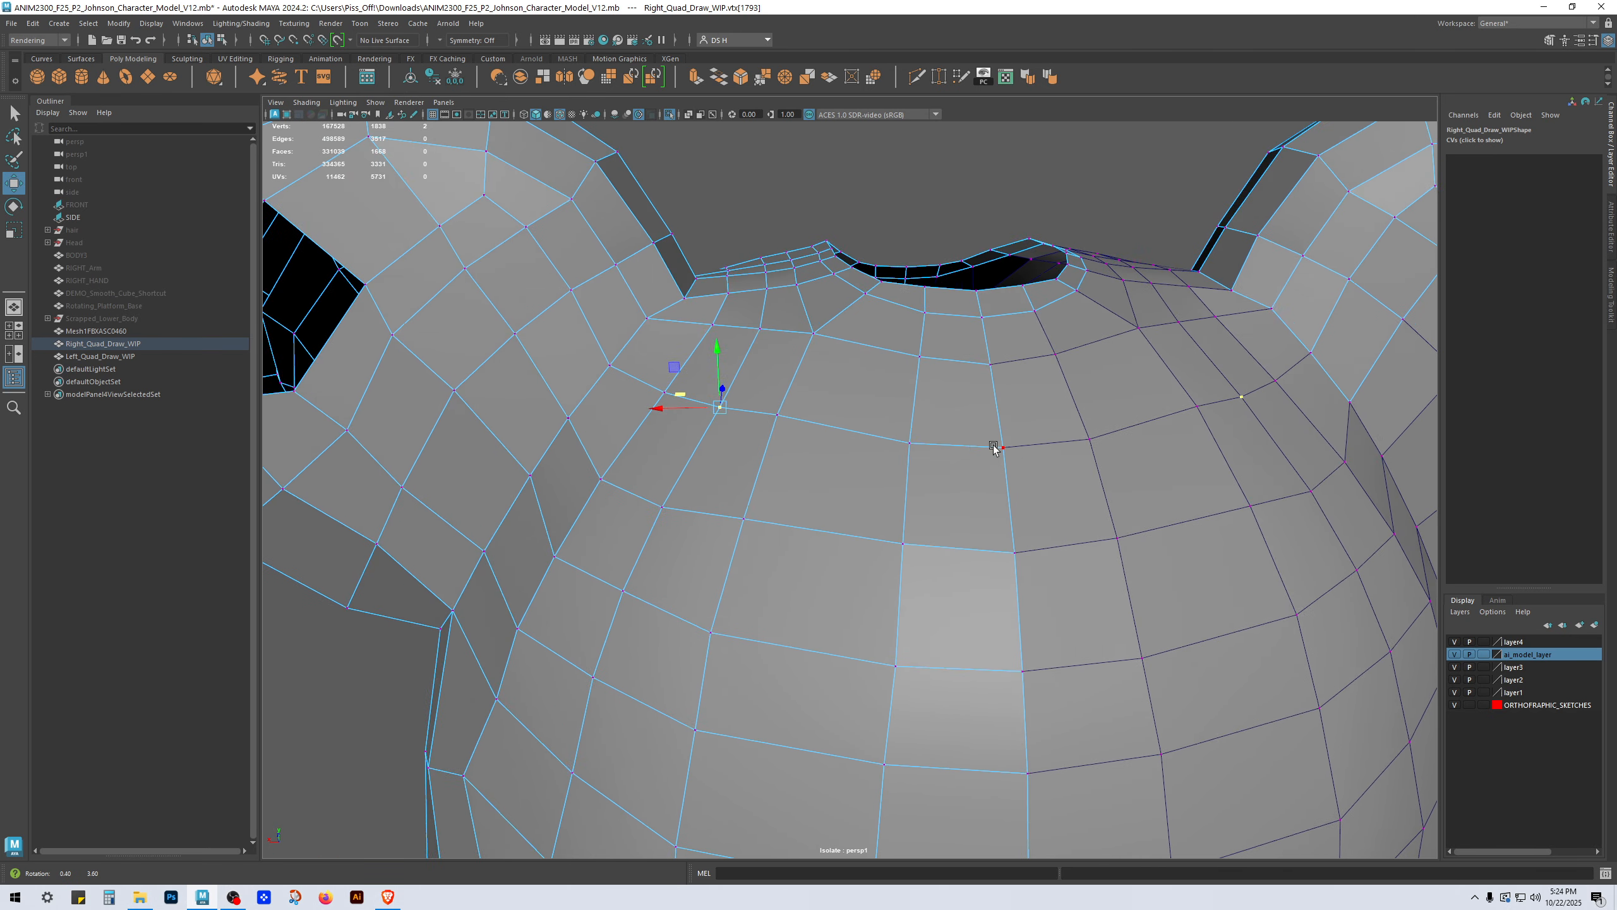
# Step: Raise the centre edge of the second row below the crown opening on the back of the head
pyautogui.press('F10')
pyautogui.click(968, 453)
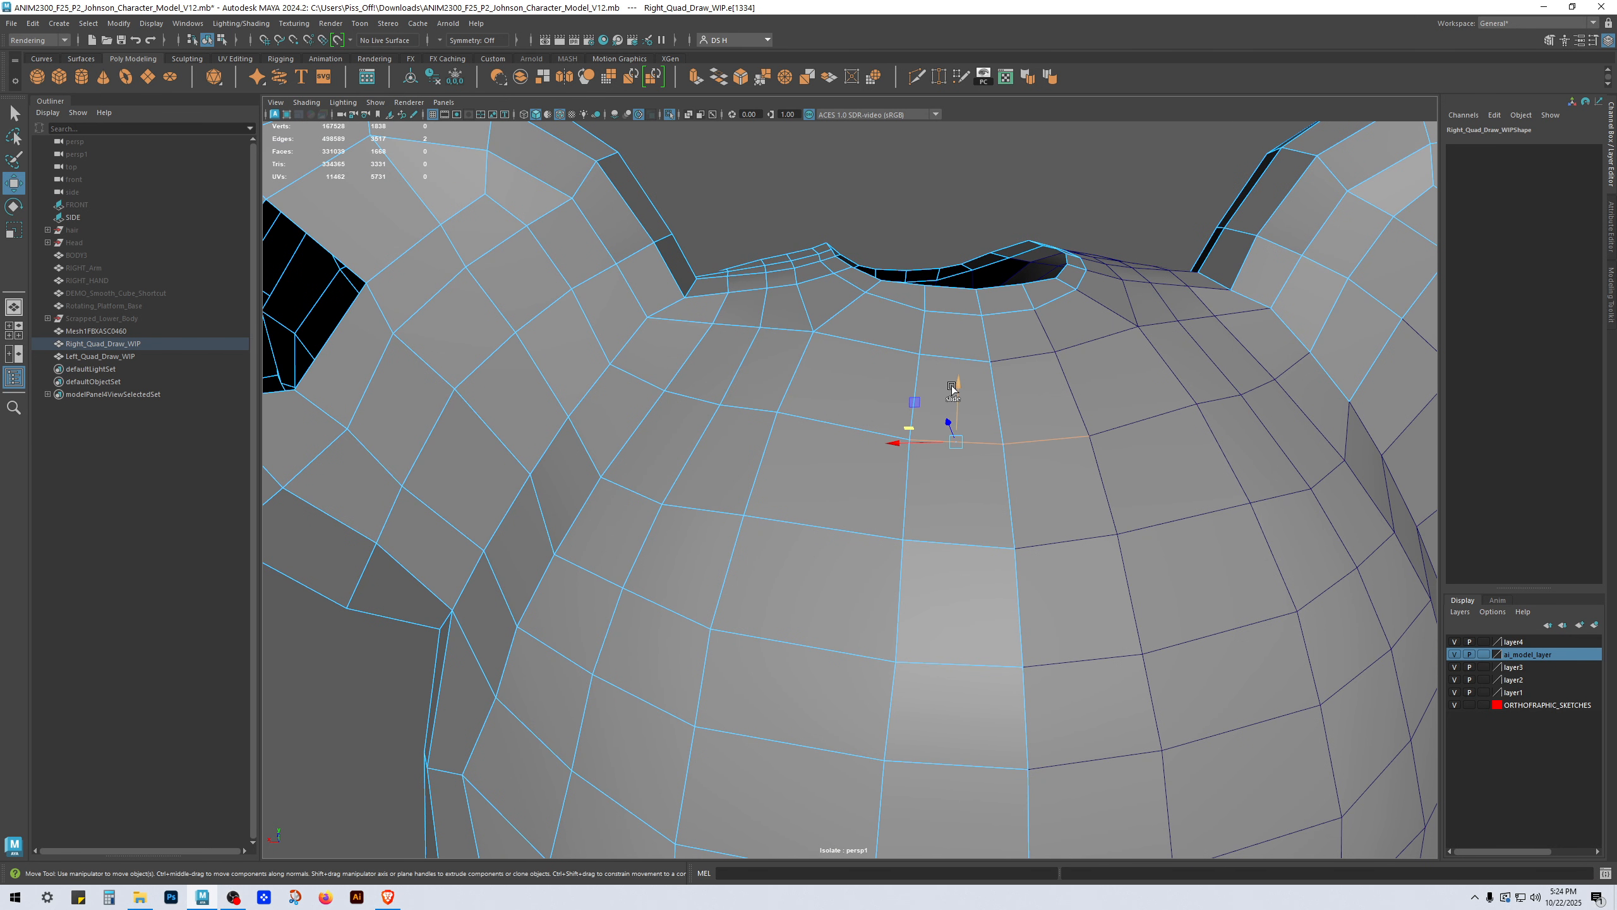
pyautogui.moveTo(951, 386); pyautogui.dragTo(966, 374)
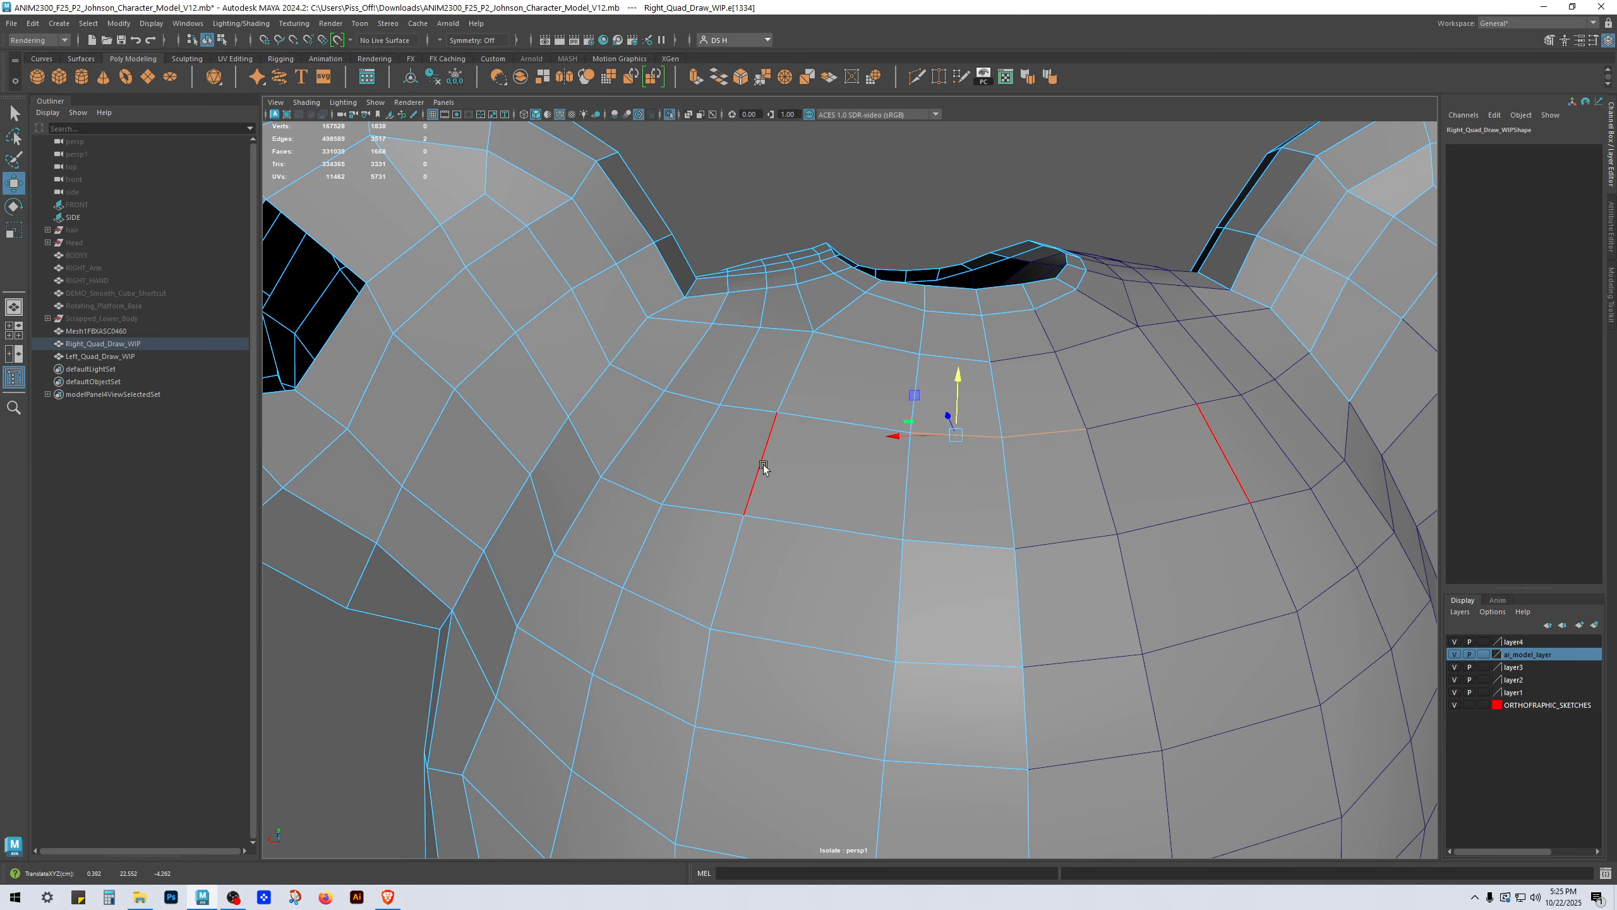
# Step: Reposition individual vertices on the upper back of the head behind the ear to even out the edge flow
pyautogui.keyDown('alt'); pyautogui.moveTo(746, 467); pyautogui.dragTo(670, 432); pyautogui.keyUp('alt')
pyautogui.press('F9')
pyautogui.click(800, 494)
pyautogui.click(672, 490)
pyautogui.keyDown('alt'); pyautogui.moveTo(1013, 434); pyautogui.dragTo(713, 434, button='right'); pyautogui.keyUp('alt')
pyautogui.keyDown('alt'); pyautogui.moveTo(703, 436); pyautogui.dragTo(807, 454); pyautogui.keyUp('alt')
pyautogui.keyDown('alt'); pyautogui.moveTo(876, 510); pyautogui.dragTo(859, 325, button='middle'); pyautogui.keyUp('alt')
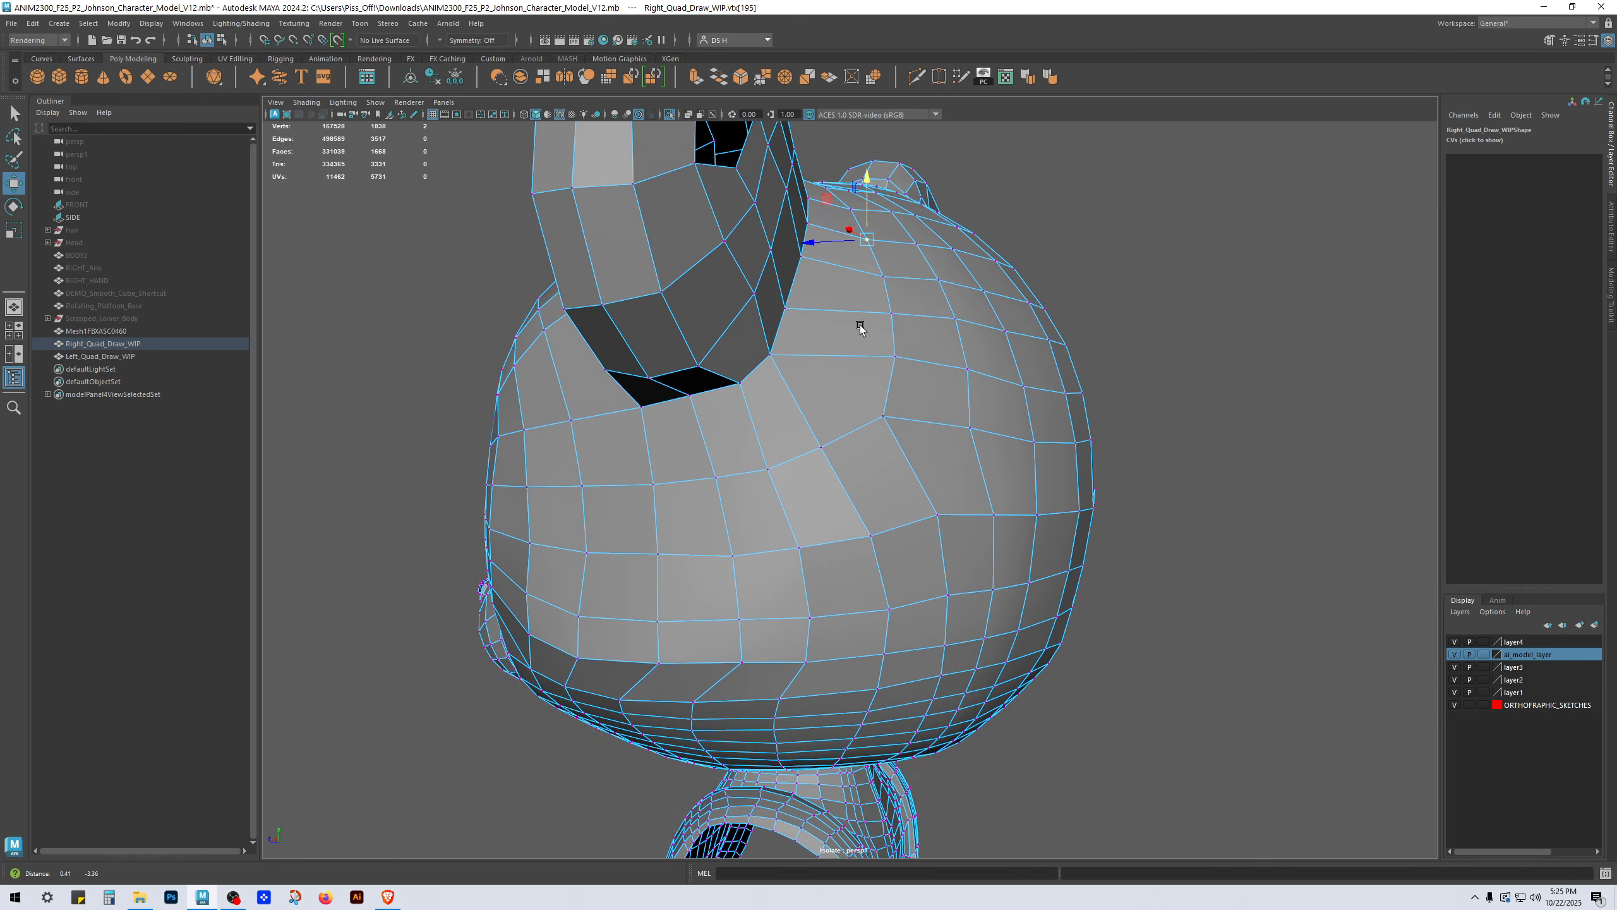
pyautogui.click(962, 426)
pyautogui.keyDown('alt'); pyautogui.moveTo(962, 425); pyautogui.dragTo(1037, 439); pyautogui.keyUp('alt')
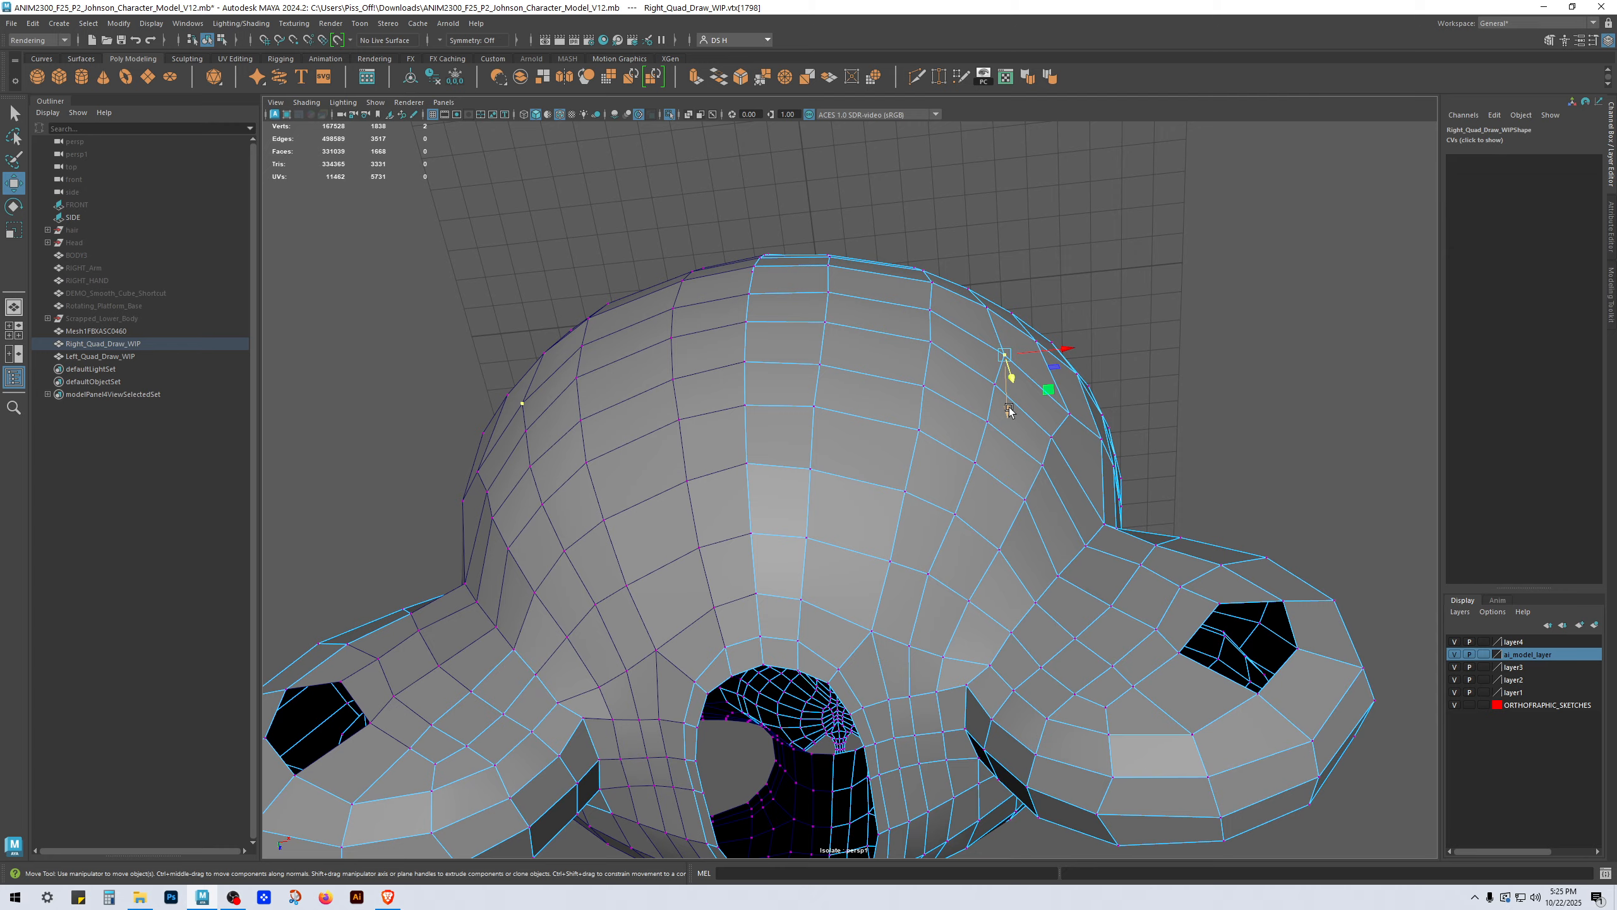
pyautogui.moveTo(1059, 350); pyautogui.dragTo(611, 364)
# Step: Shift the neighbouring vertices lower behind the ear along the head's front-to-back axis to smooth their spacing
pyautogui.click(991, 385)
pyautogui.click(985, 422)
pyautogui.click(1067, 415)
pyautogui.keyDown('alt'); pyautogui.moveTo(732, 362); pyautogui.dragTo(856, 444); pyautogui.keyUp('alt')
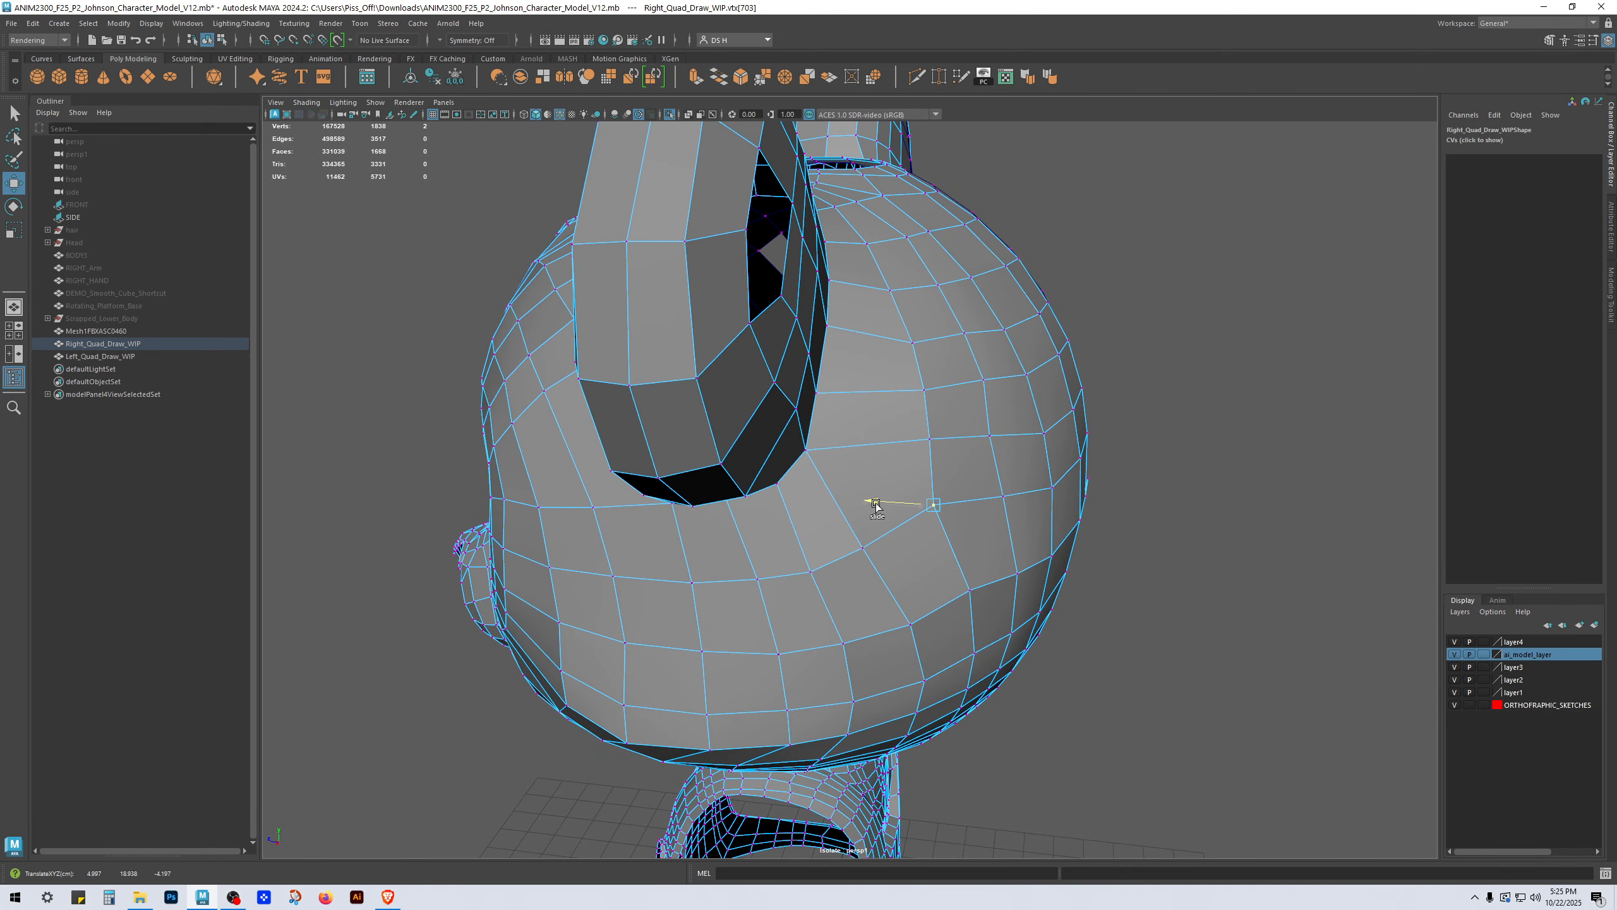
# Step: Examine the head's surface from the back, side and front for uneven topology
pyautogui.keyDown('alt'); pyautogui.moveTo(870, 506); pyautogui.dragTo(763, 362); pyautogui.keyUp('alt')
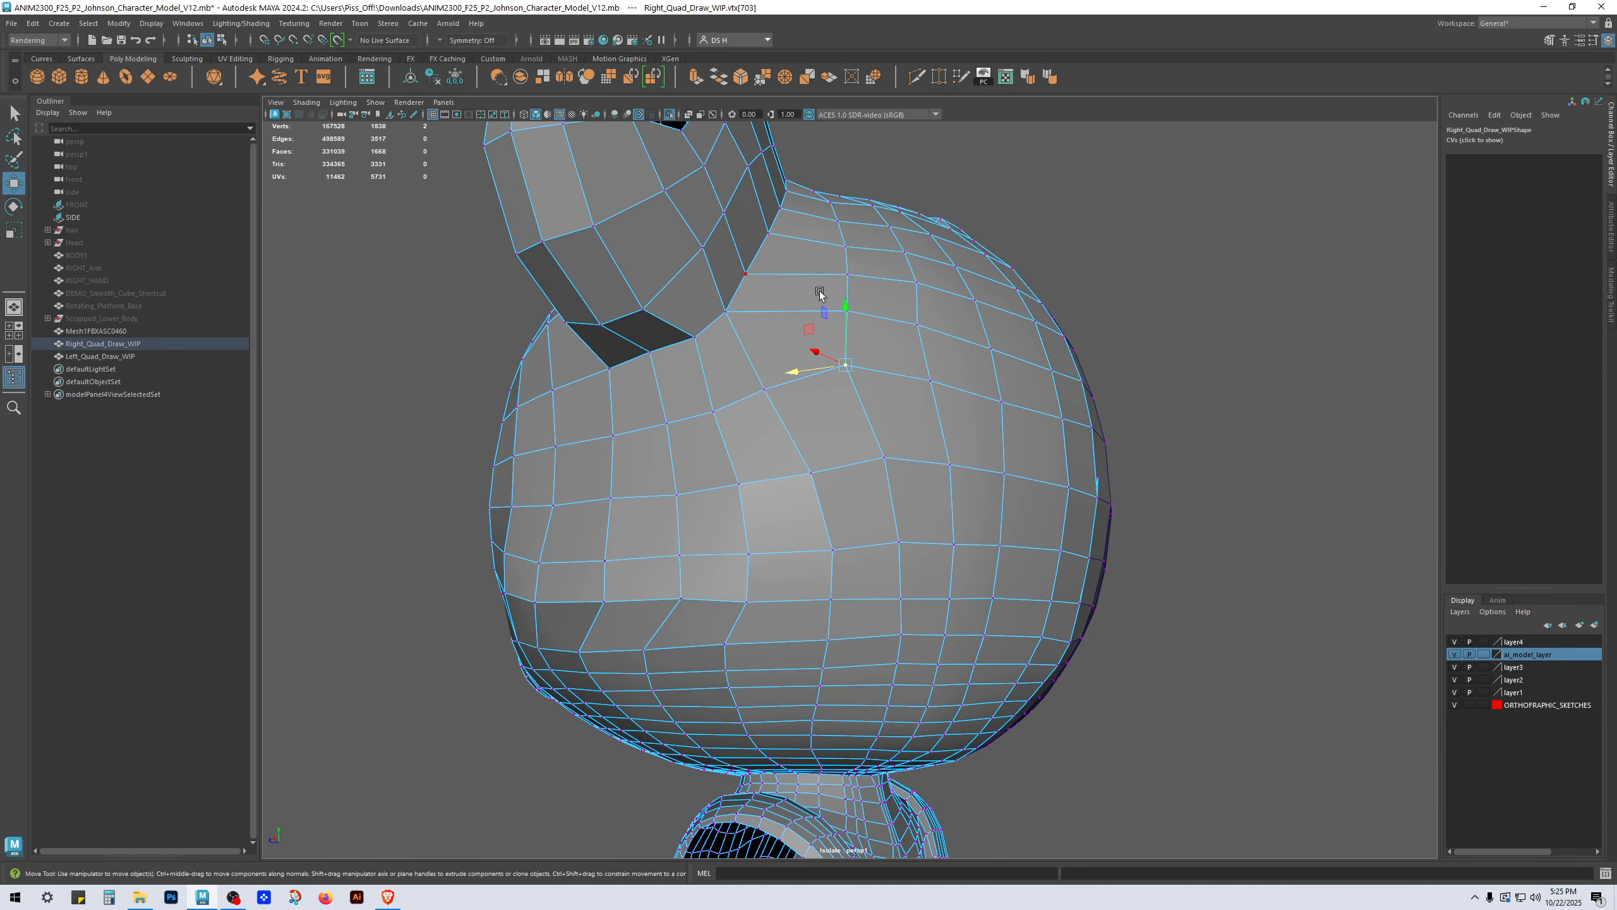
pyautogui.keyDown('alt'); pyautogui.moveTo(820, 293); pyautogui.dragTo(945, 389); pyautogui.keyUp('alt')
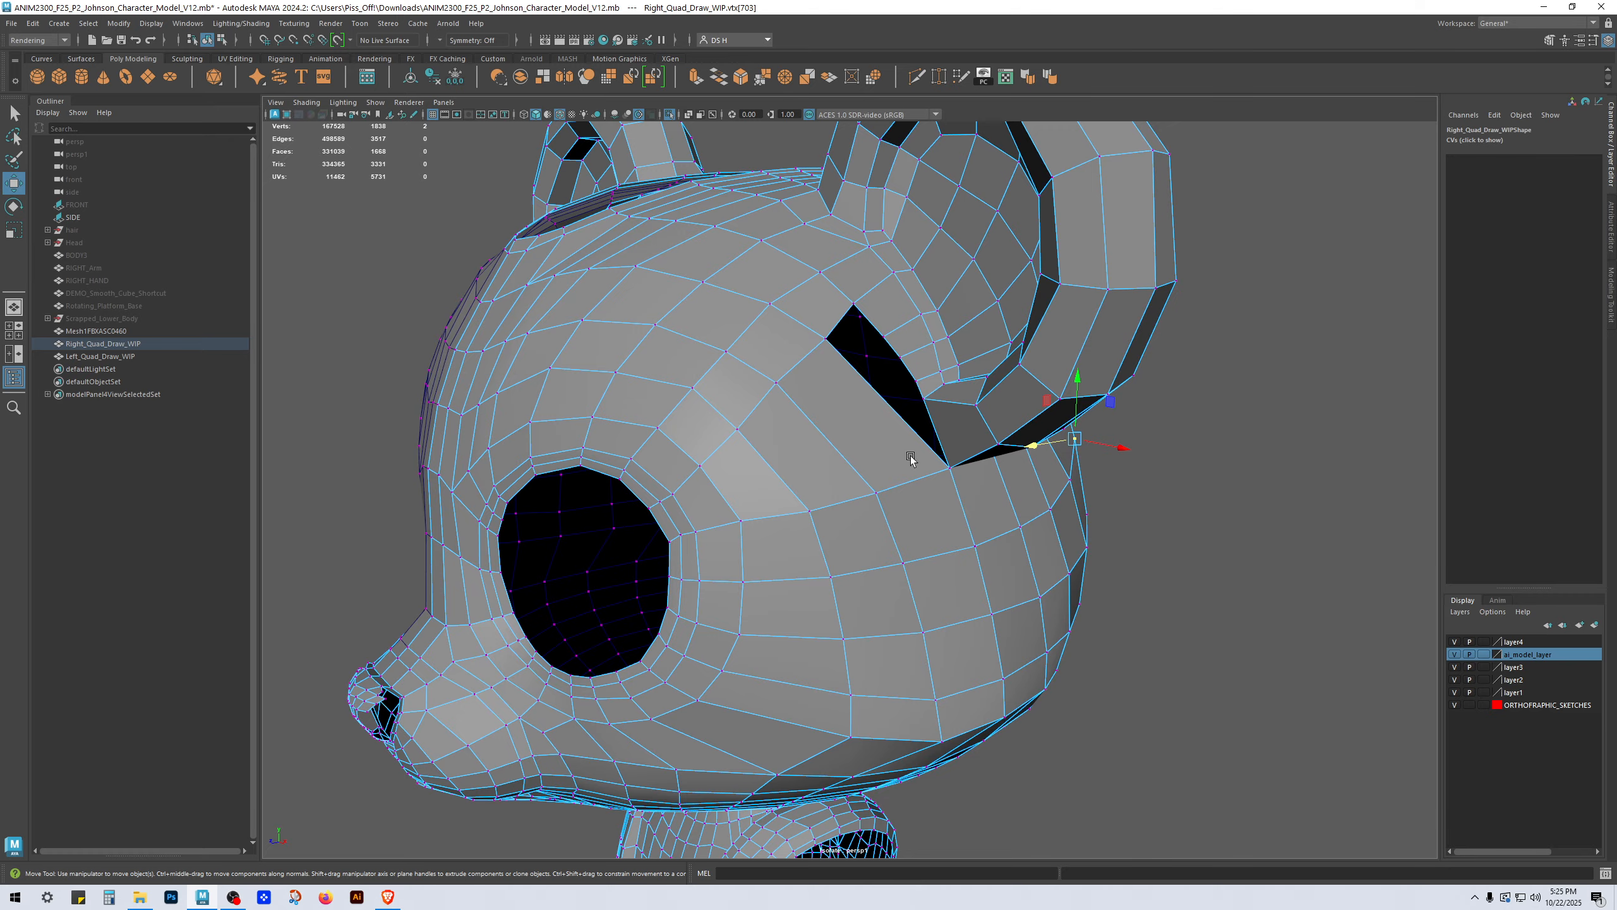
pyautogui.keyDown('alt'); pyautogui.moveTo(910, 455); pyautogui.dragTo(843, 440); pyautogui.keyUp('alt')
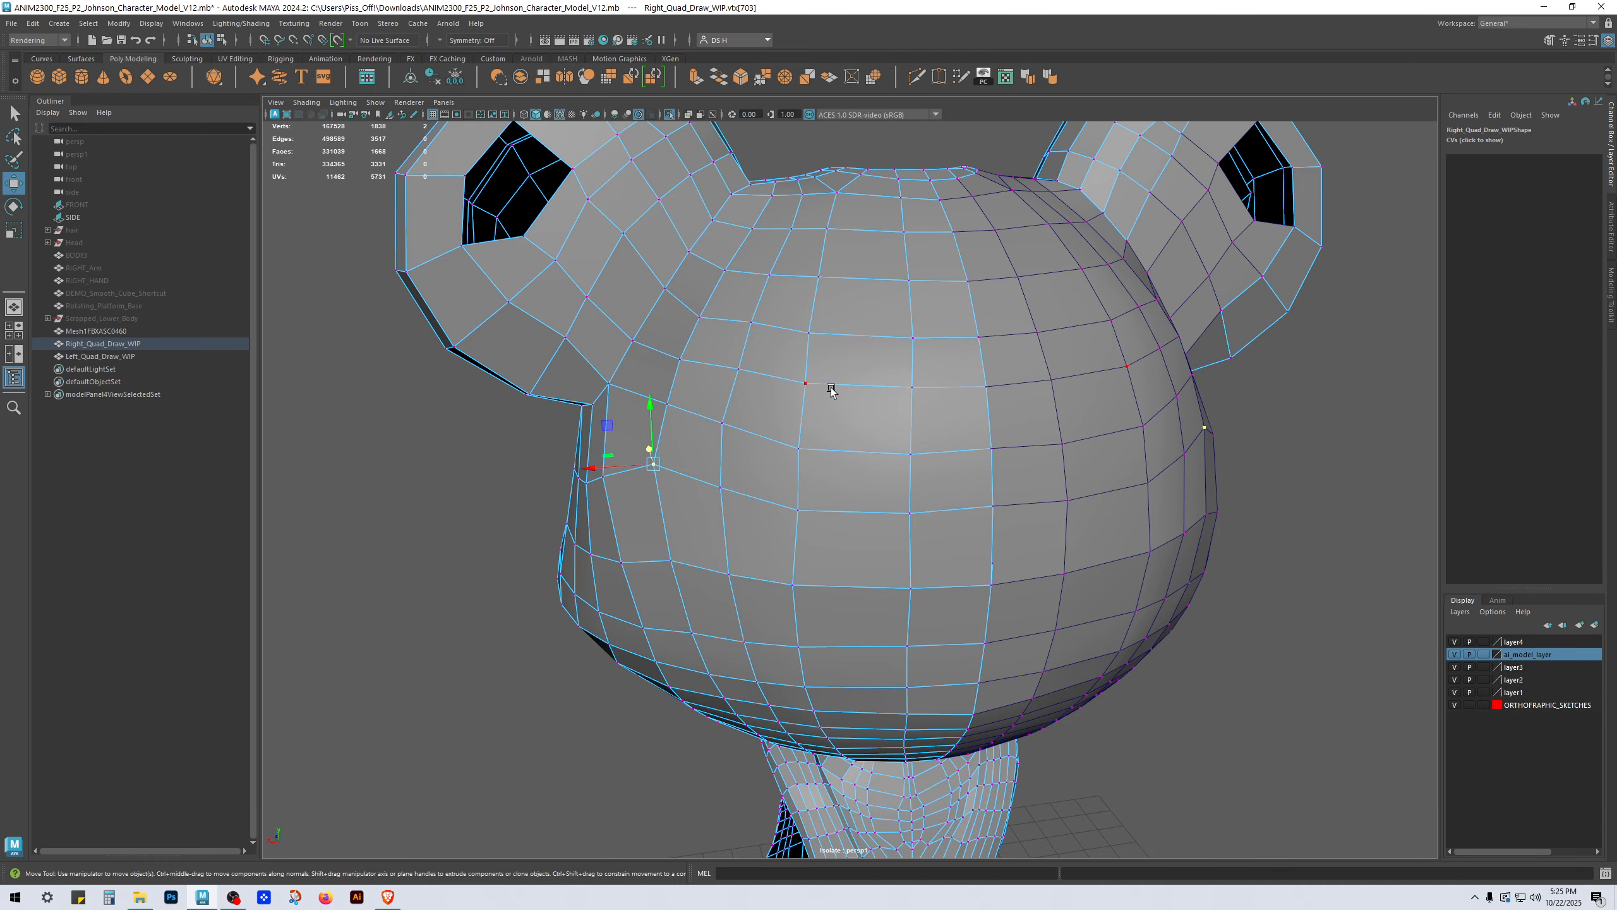
pyautogui.keyDown('alt'); pyautogui.moveTo(753, 363); pyautogui.dragTo(877, 419); pyautogui.keyUp('alt')
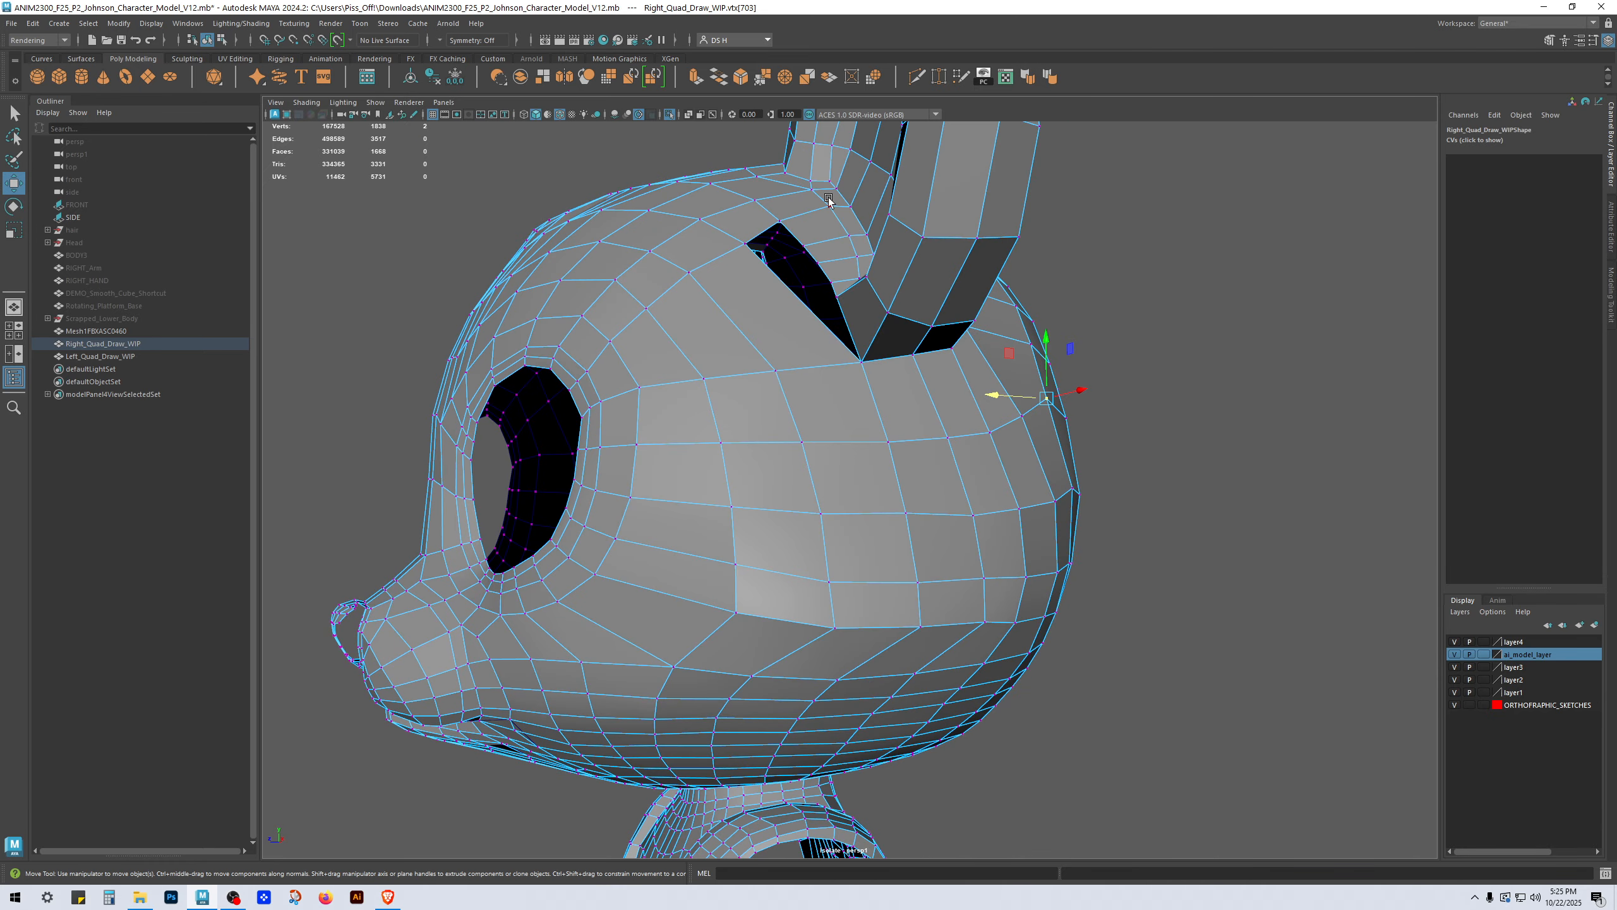
pyautogui.click(830, 426)
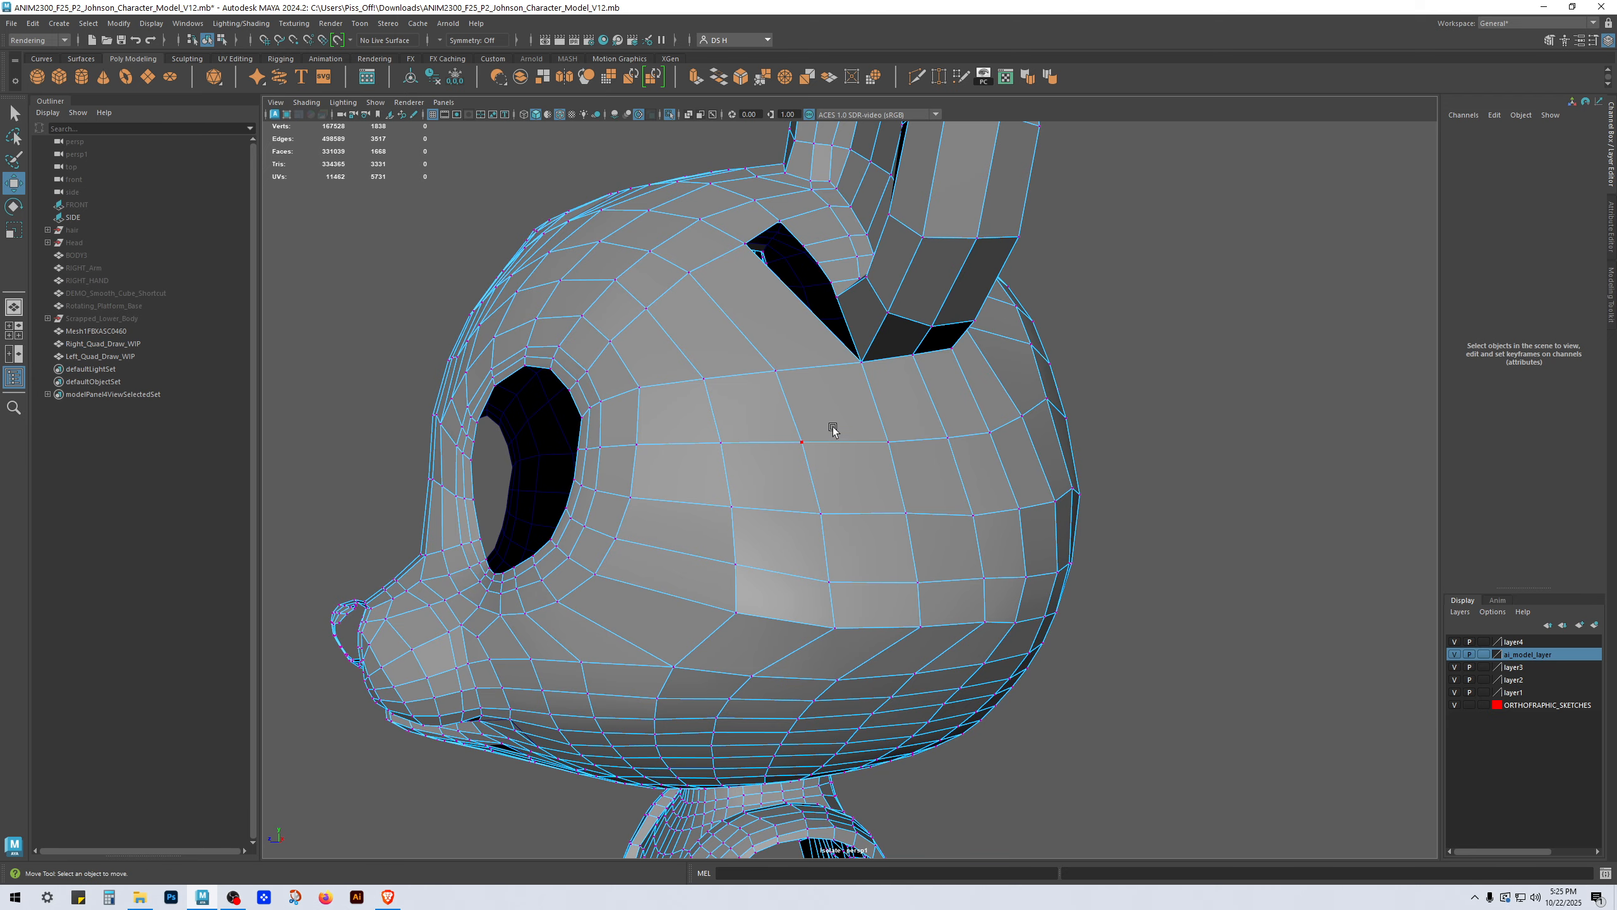
pyautogui.keyDown('alt'); pyautogui.moveTo(830, 426); pyautogui.dragTo(914, 468); pyautogui.keyUp('alt')
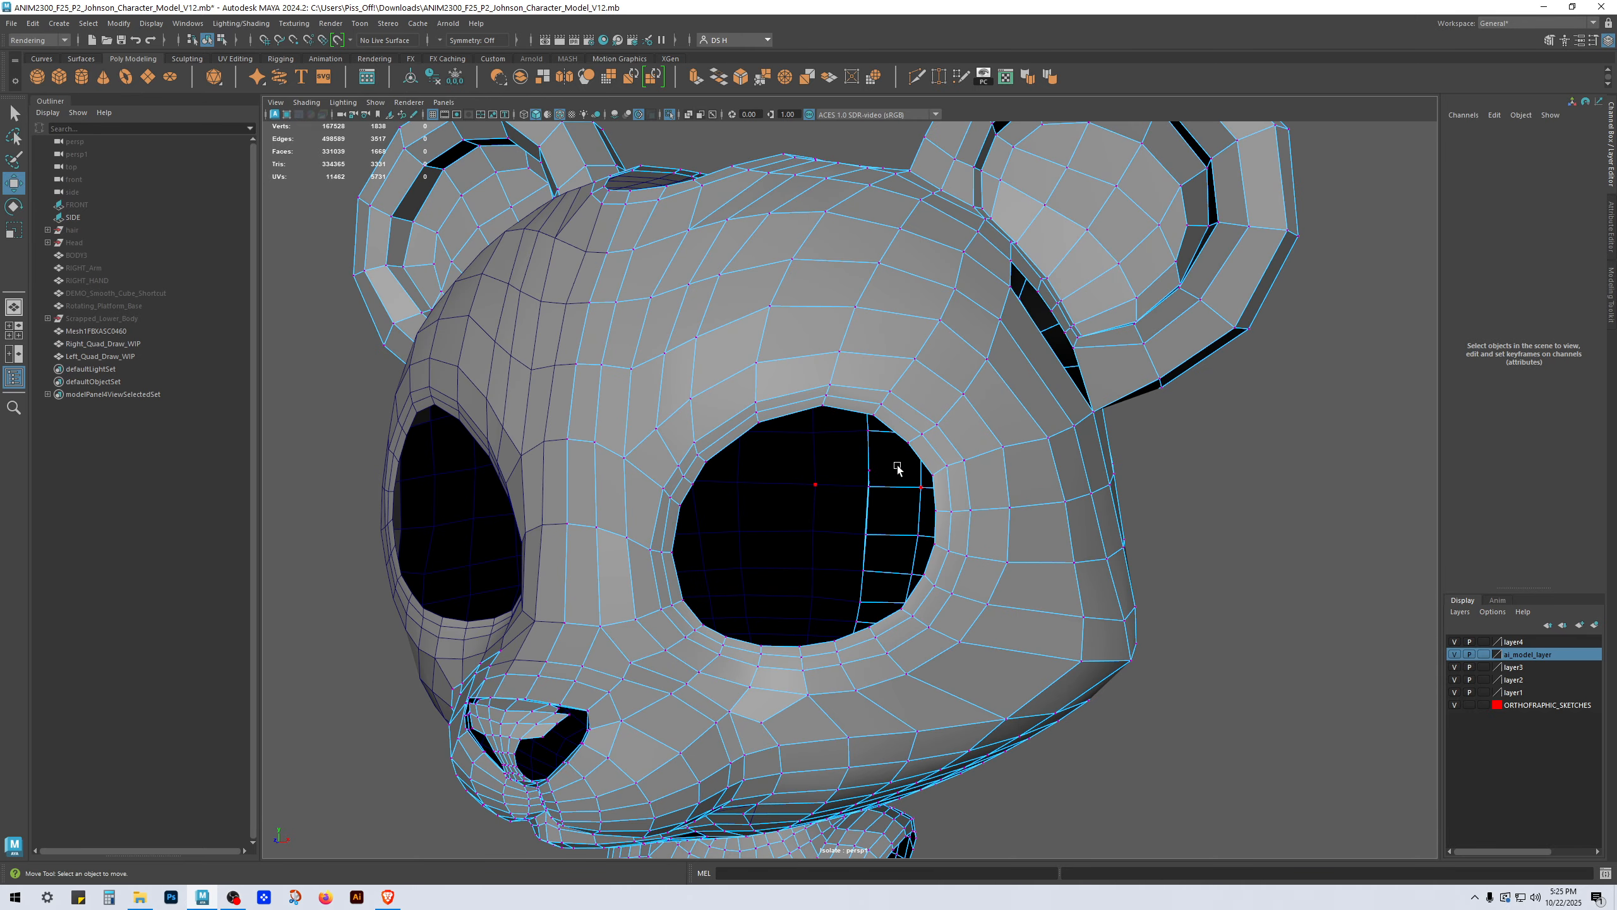
# Step: Merge the two neighbouring brow vertices above the inner corner of the eye
pyautogui.keyDown('alt'); pyautogui.moveTo(742, 289); pyautogui.dragTo(765, 261); pyautogui.keyUp('alt')
pyautogui.keyDown('alt'); pyautogui.moveTo(765, 261); pyautogui.dragTo(829, 316, button='right'); pyautogui.keyUp('alt')
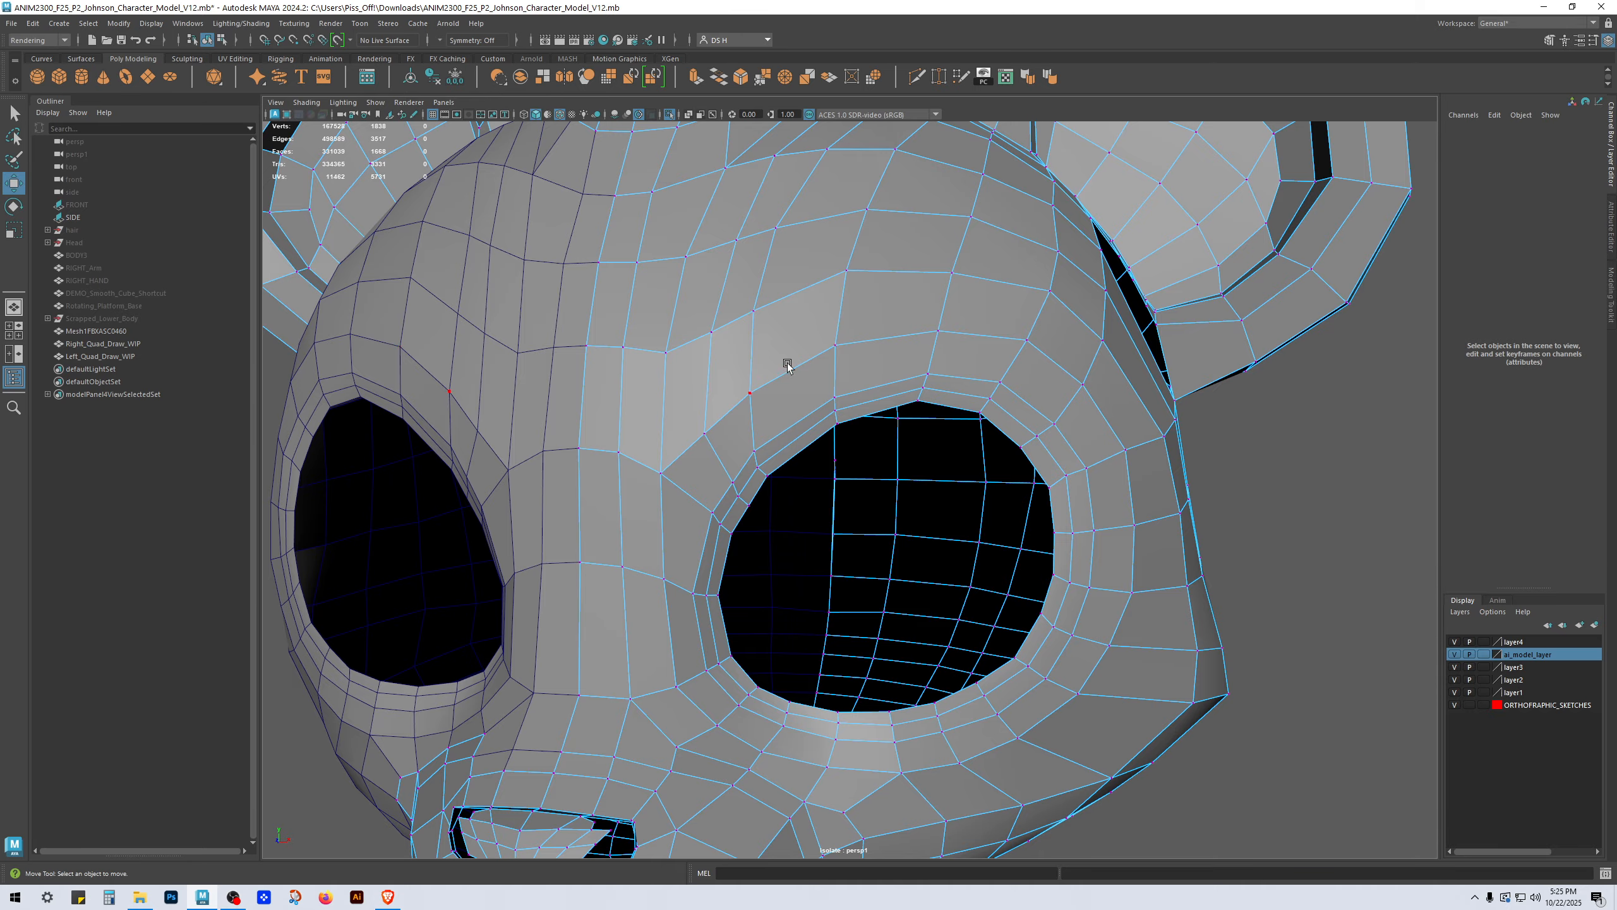
pyautogui.keyDown('alt'); pyautogui.moveTo(787, 360); pyautogui.dragTo(803, 357); pyautogui.keyUp('alt')
pyautogui.click(772, 331)
pyautogui.press('q')
pyautogui.keyDown('shift'); pyautogui.click(815, 346); pyautogui.keyUp('shift')
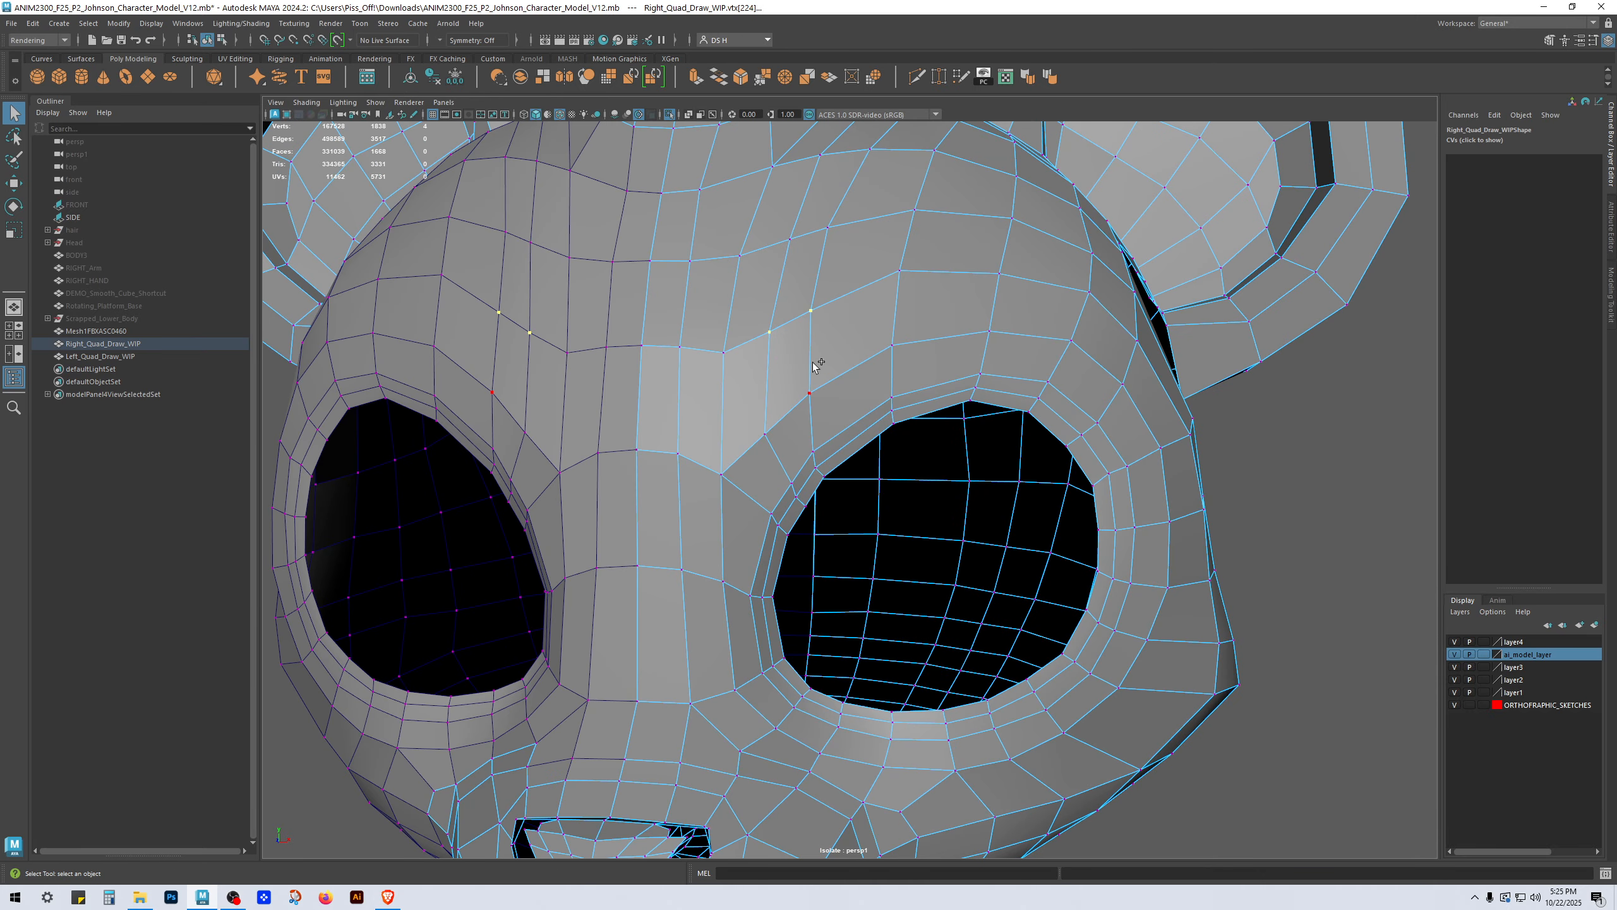
pyautogui.keyDown('shift'); pyautogui.moveTo(812, 352); pyautogui.dragTo(822, 184, button='right'); pyautogui.keyUp('shift')
pyautogui.moveTo(782, 409); pyautogui.dragTo(802, 401, button='right')
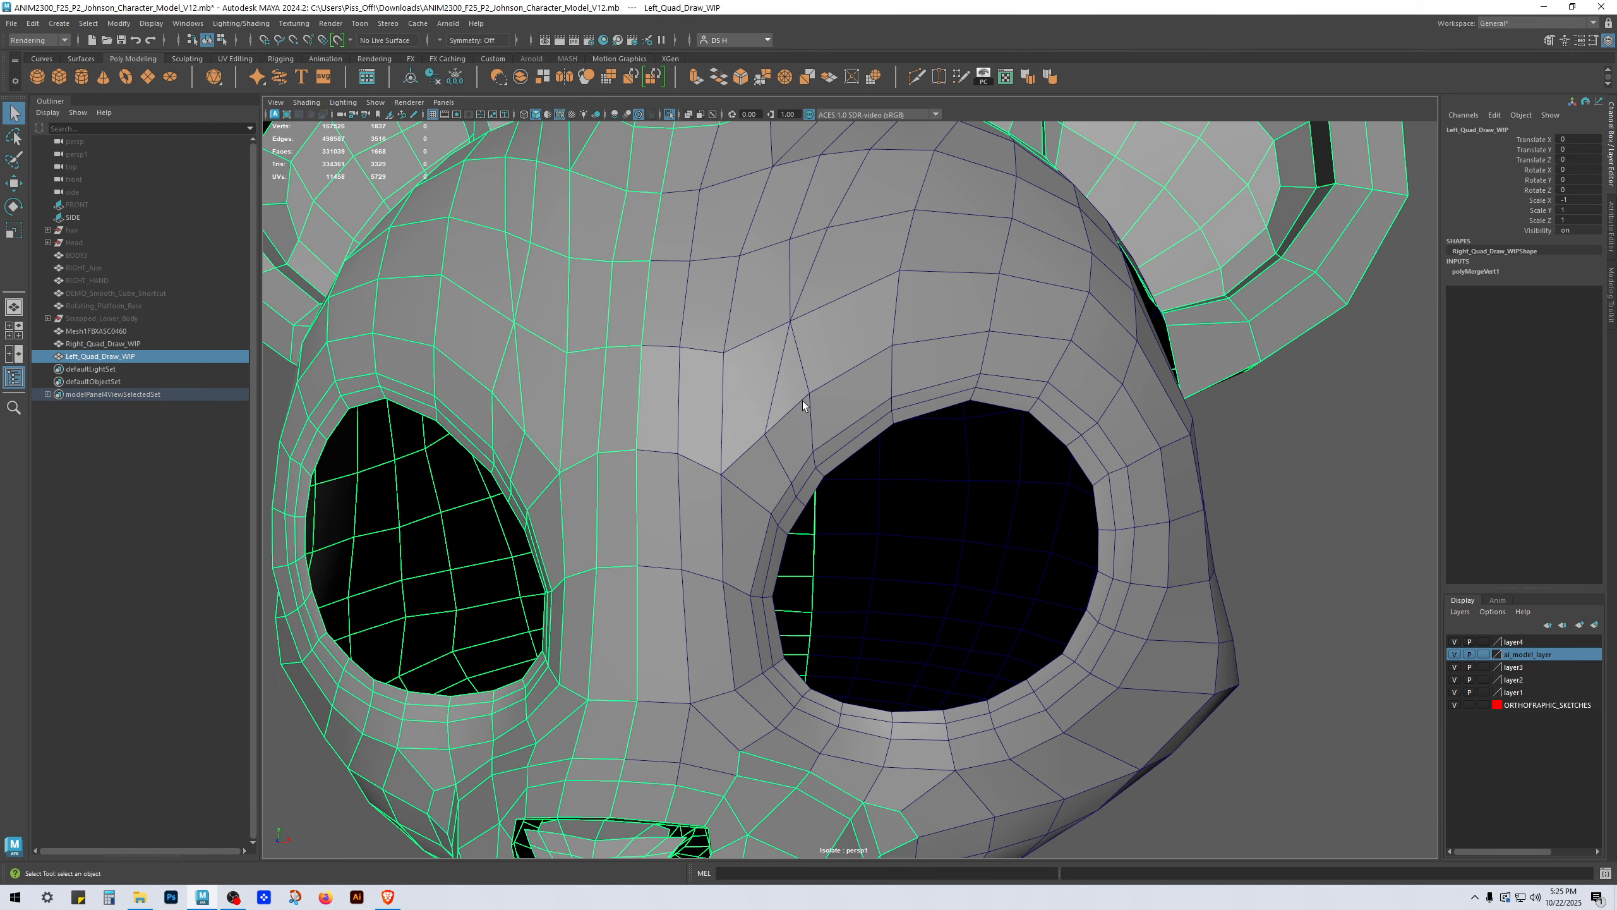
pyautogui.hotkey('ctrl', 'z')
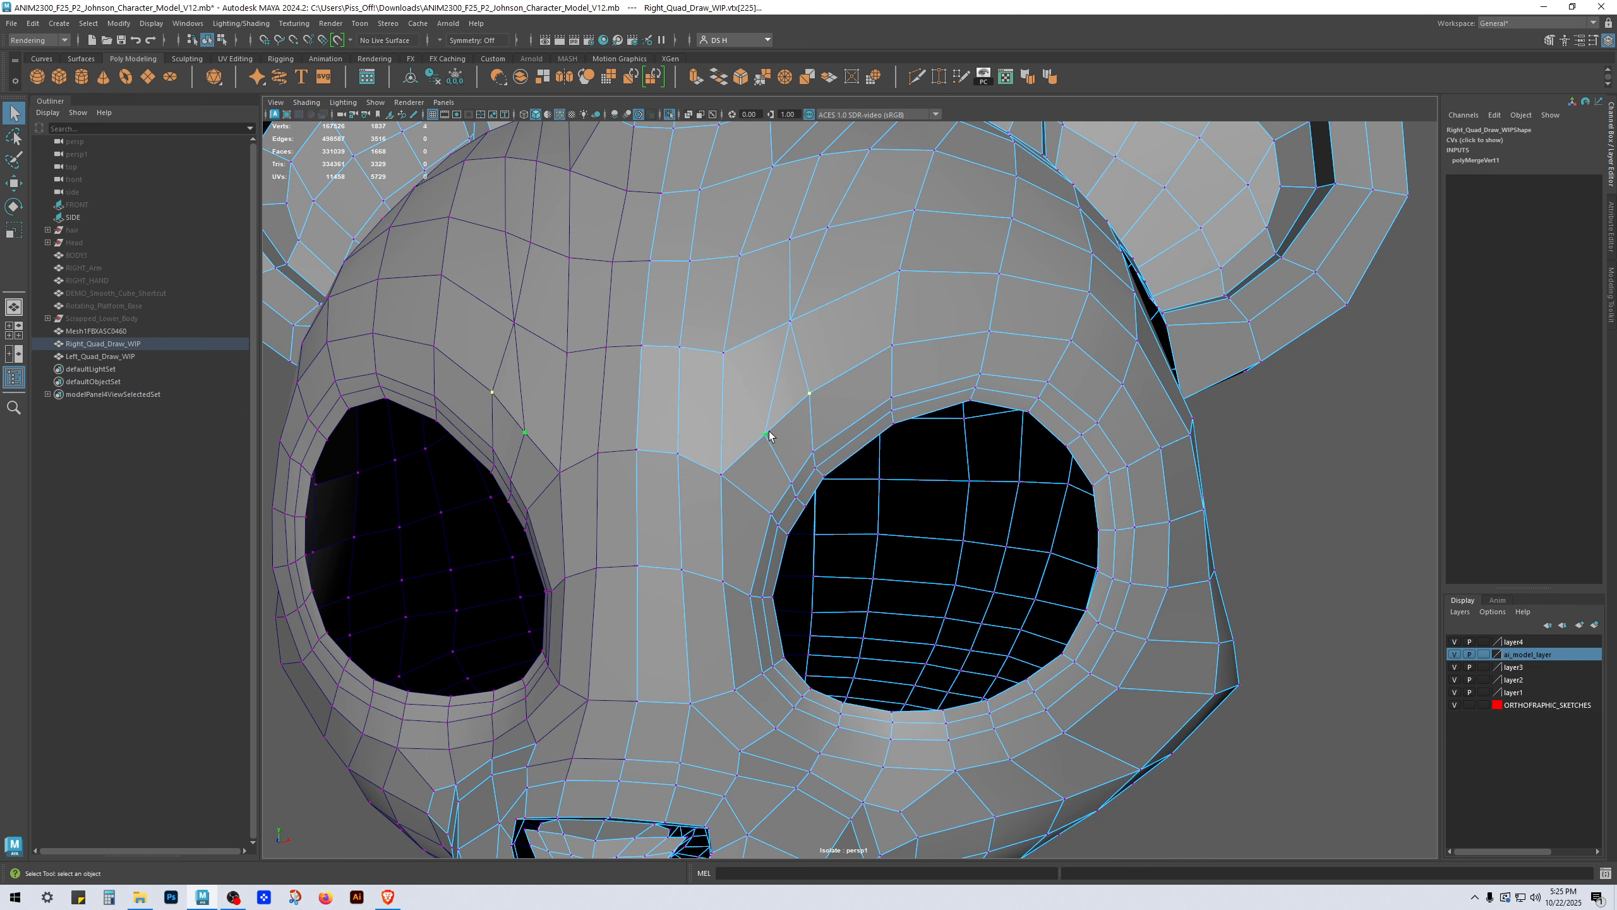
# Step: Merge the next pair of vertices below it, closer to the eye's inner corner, and return to object mode
pyautogui.keyDown('alt'); pyautogui.moveTo(788, 429); pyautogui.dragTo(812, 415); pyautogui.keyUp('alt')
pyautogui.scroll(-3, 833, 404)
pyautogui.keyDown('shift'); pyautogui.moveTo(909, 329); pyautogui.dragTo(906, 176, button='right'); pyautogui.keyUp('shift')
pyautogui.moveTo(896, 333); pyautogui.dragTo(1036, 225, button='right')
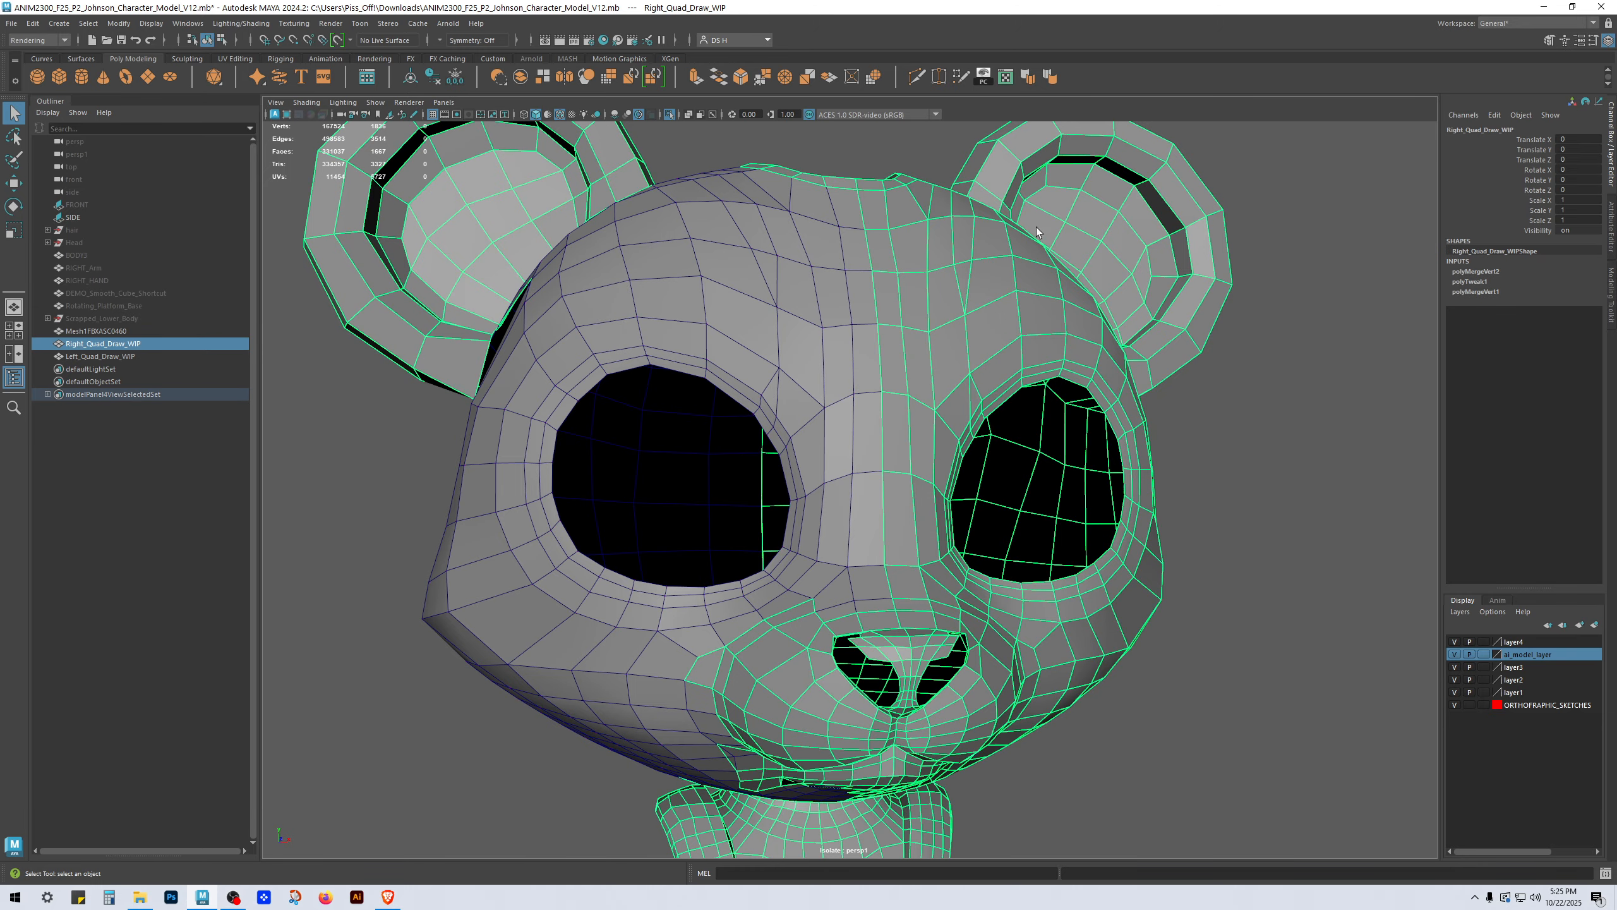
pyautogui.click(731, 266)
pyautogui.keyDown('alt'); pyautogui.moveTo(730, 266); pyautogui.dragTo(713, 326); pyautogui.keyUp('alt')
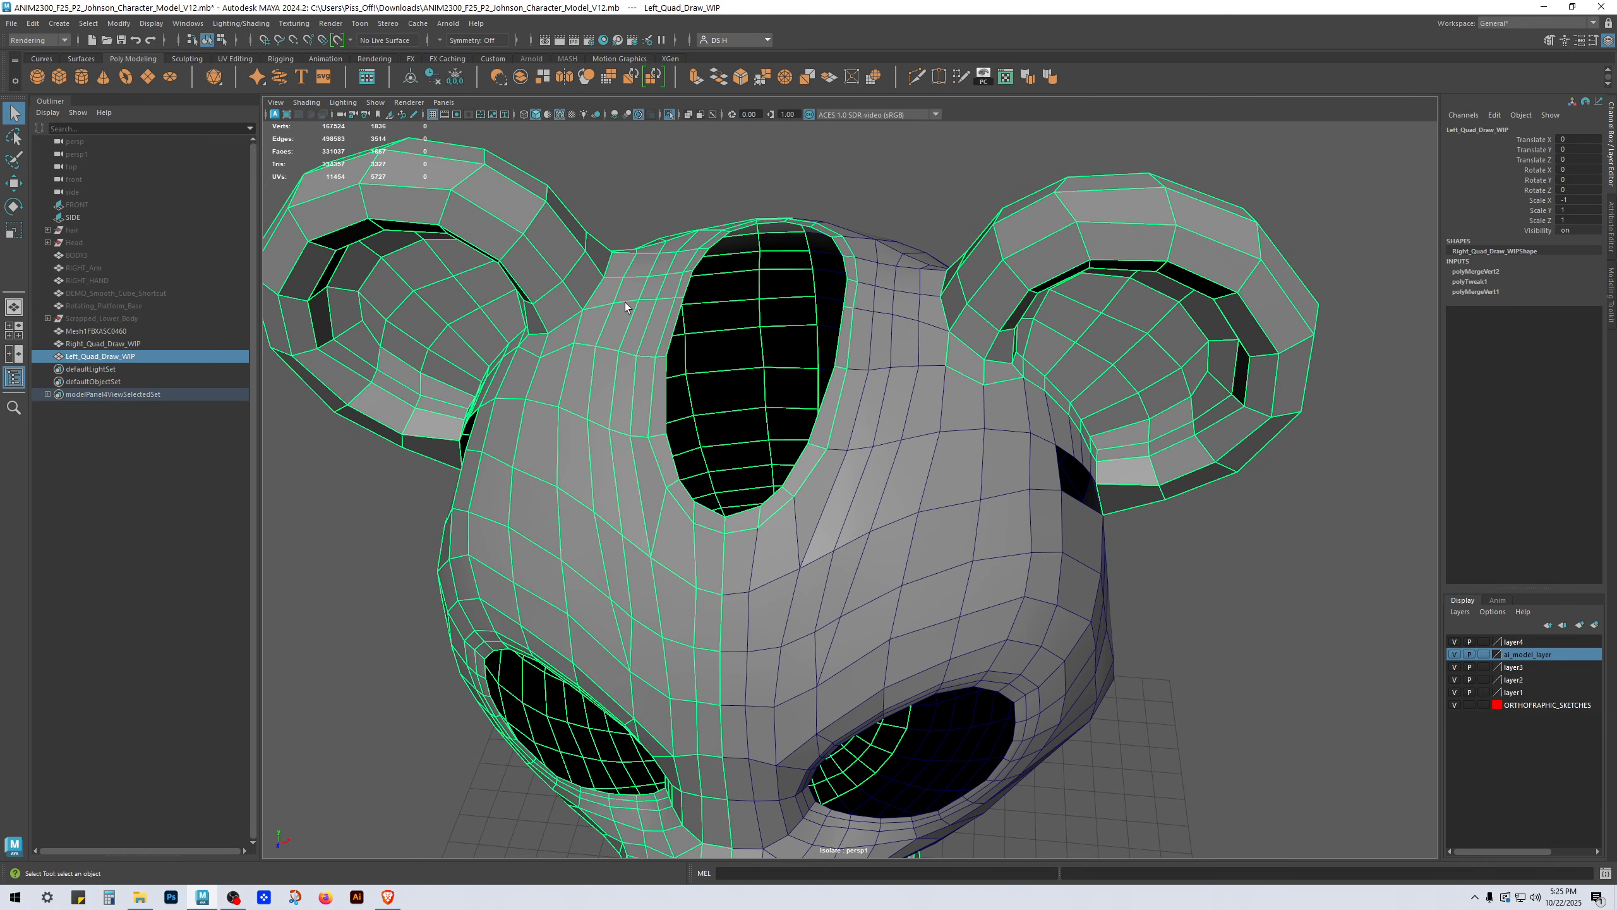
pyautogui.keyDown('alt'); pyautogui.moveTo(583, 367); pyautogui.dragTo(595, 322); pyautogui.keyUp('alt')
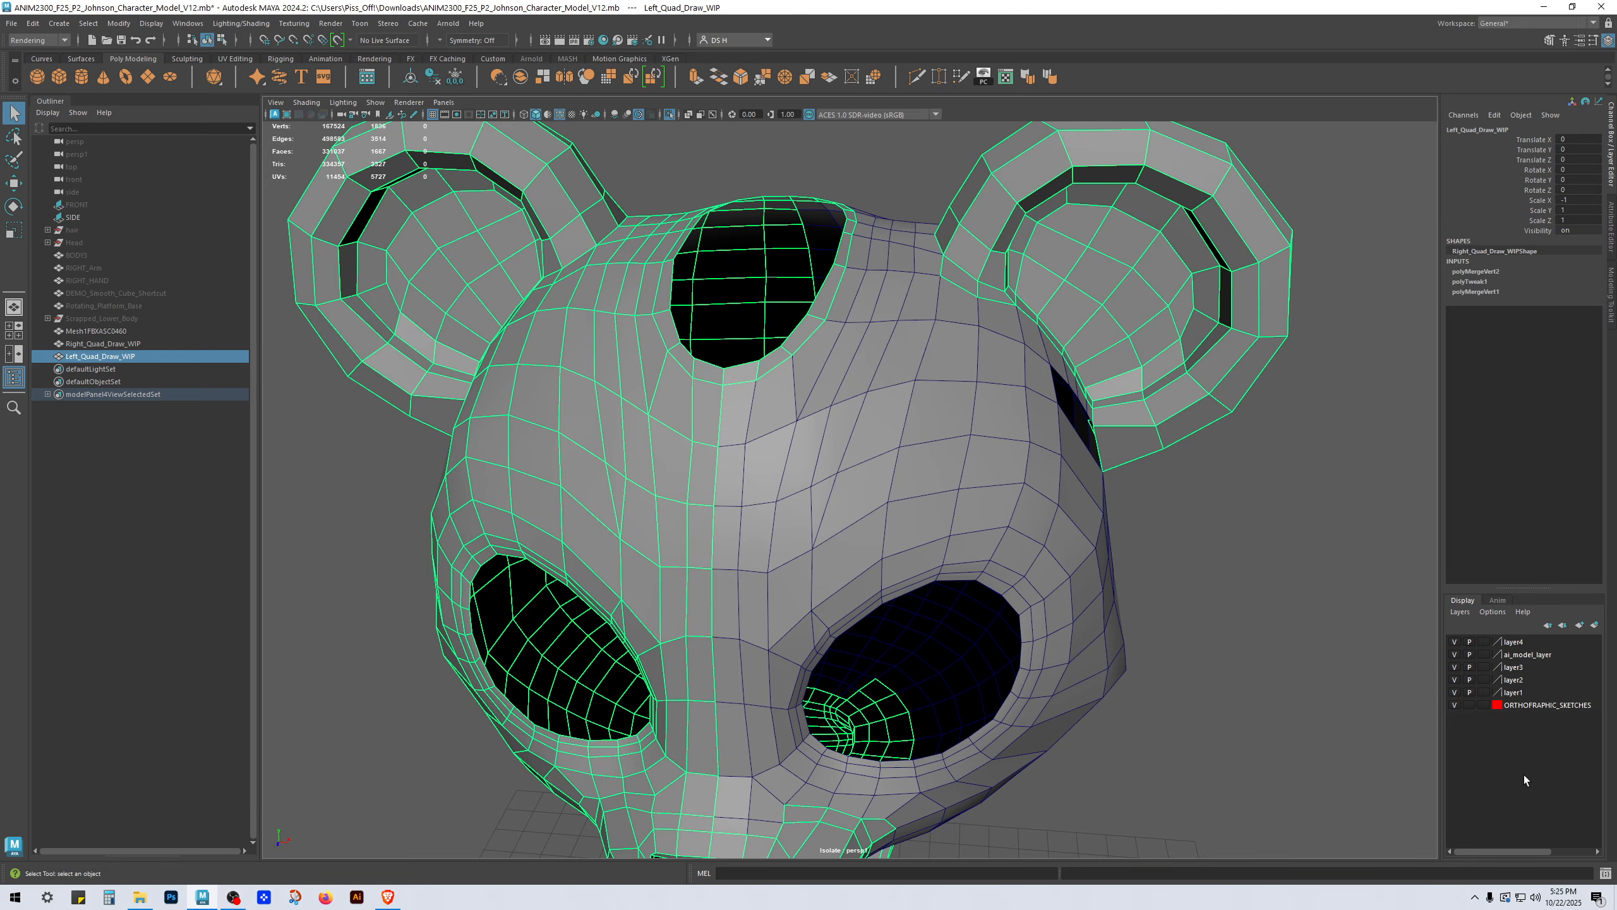
# Step: Delete the unused display layers from the scene
pyautogui.click(1460, 611)
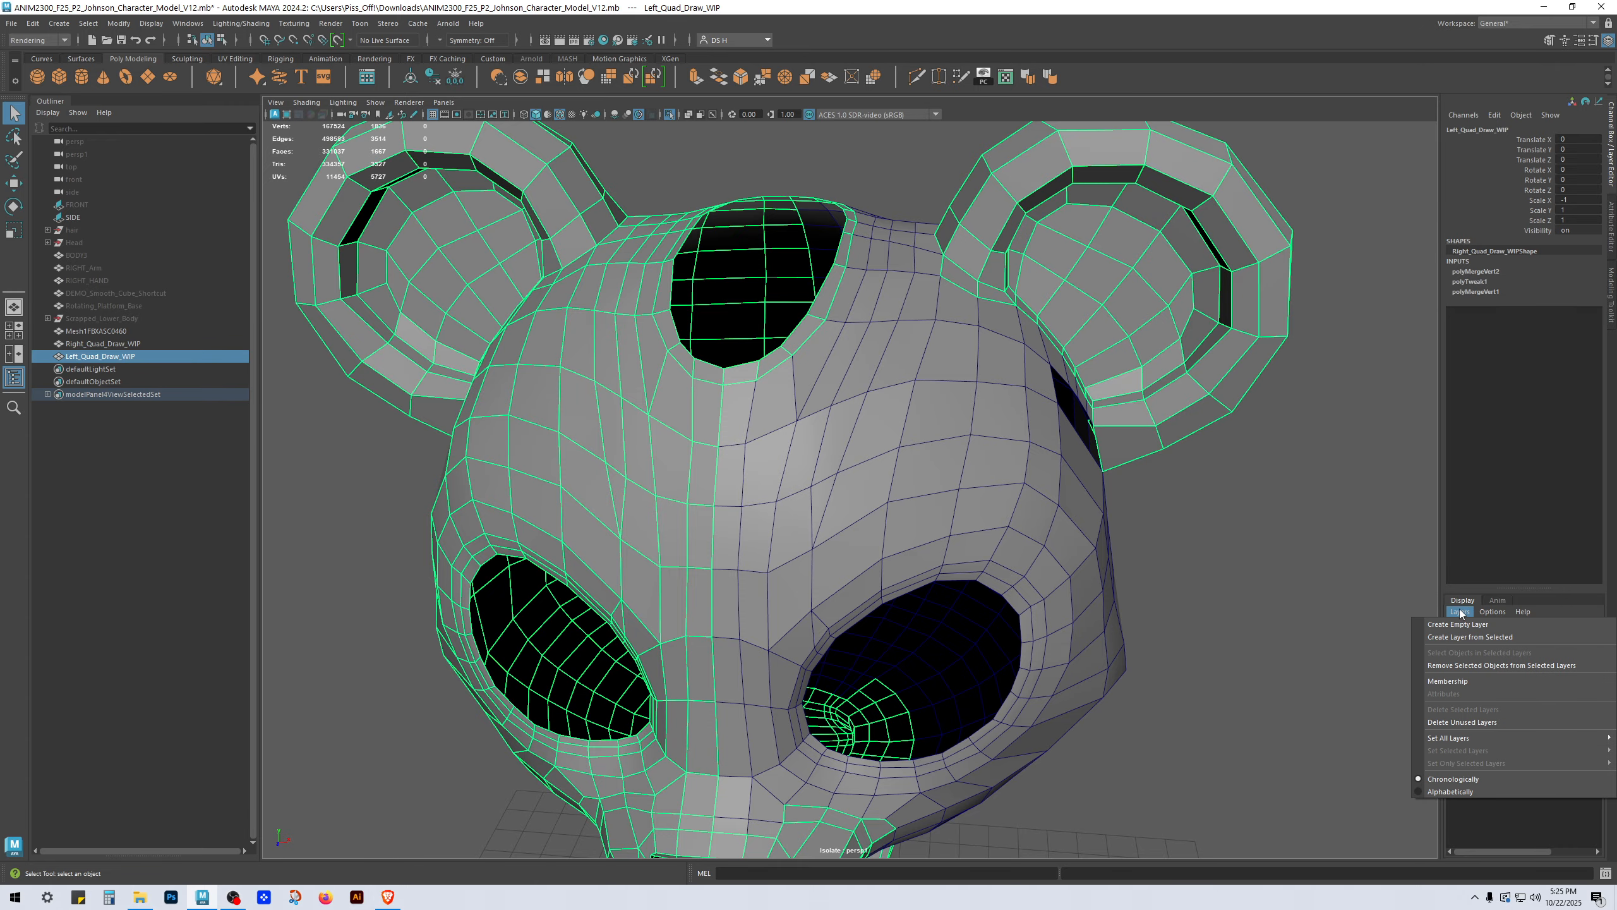
pyautogui.click(1466, 720)
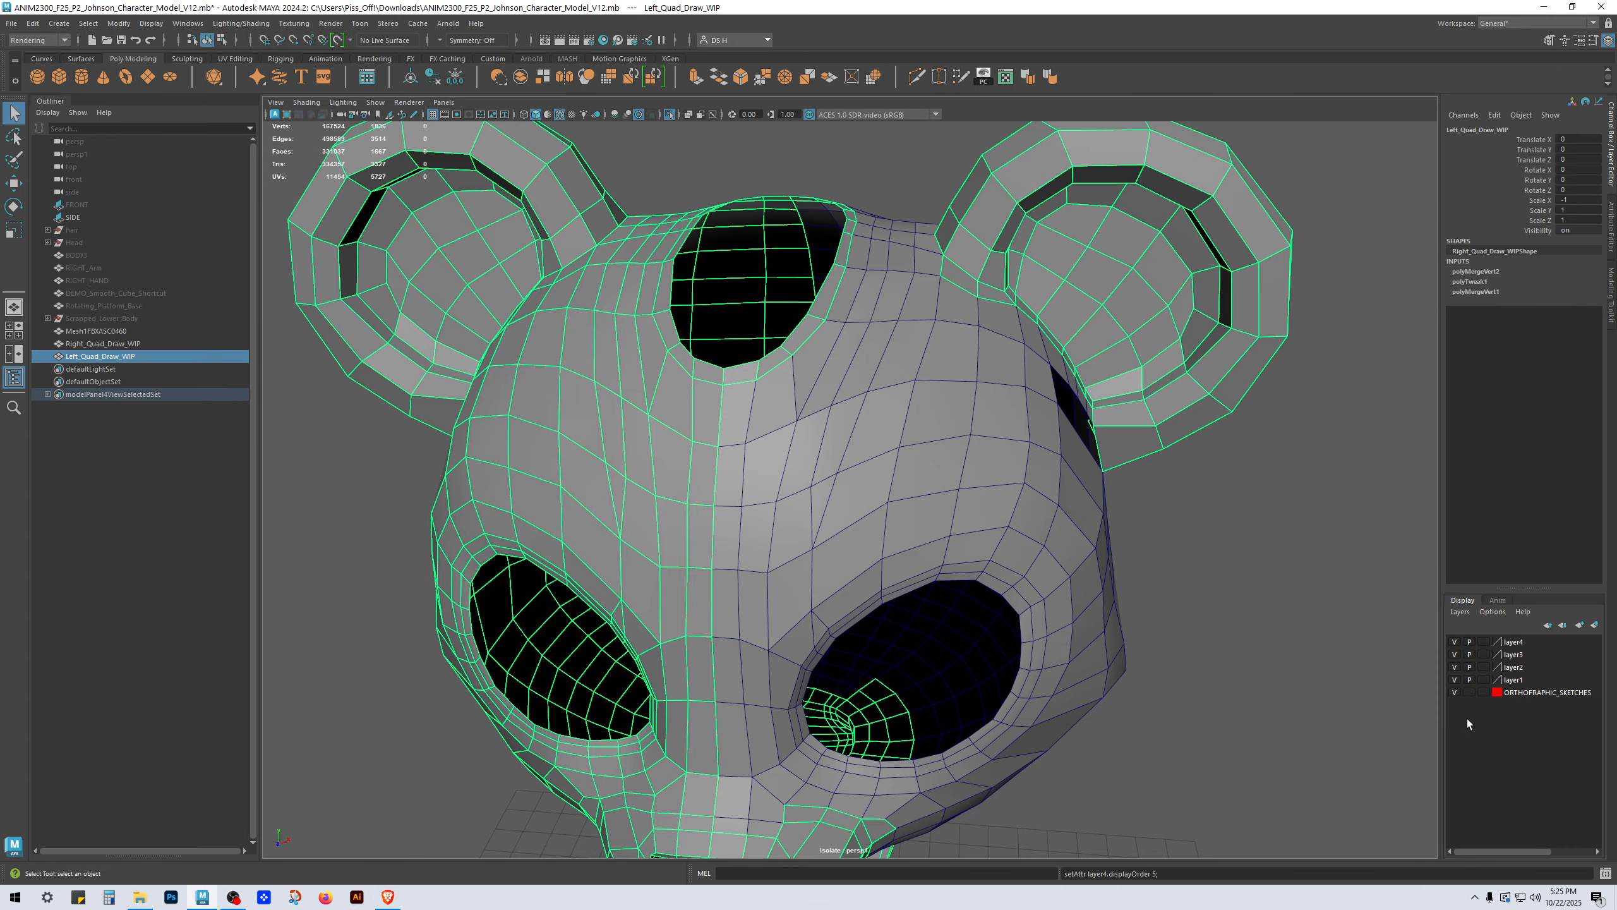
pyautogui.hotkey('ctrl', 'z')
pyautogui.hotkey('shift', 'z')
pyautogui.scroll(-5, 1051, 627)
pyautogui.keyDown('alt'); pyautogui.moveTo(995, 650); pyautogui.dragTo(1011, 617); pyautogui.keyUp('alt')
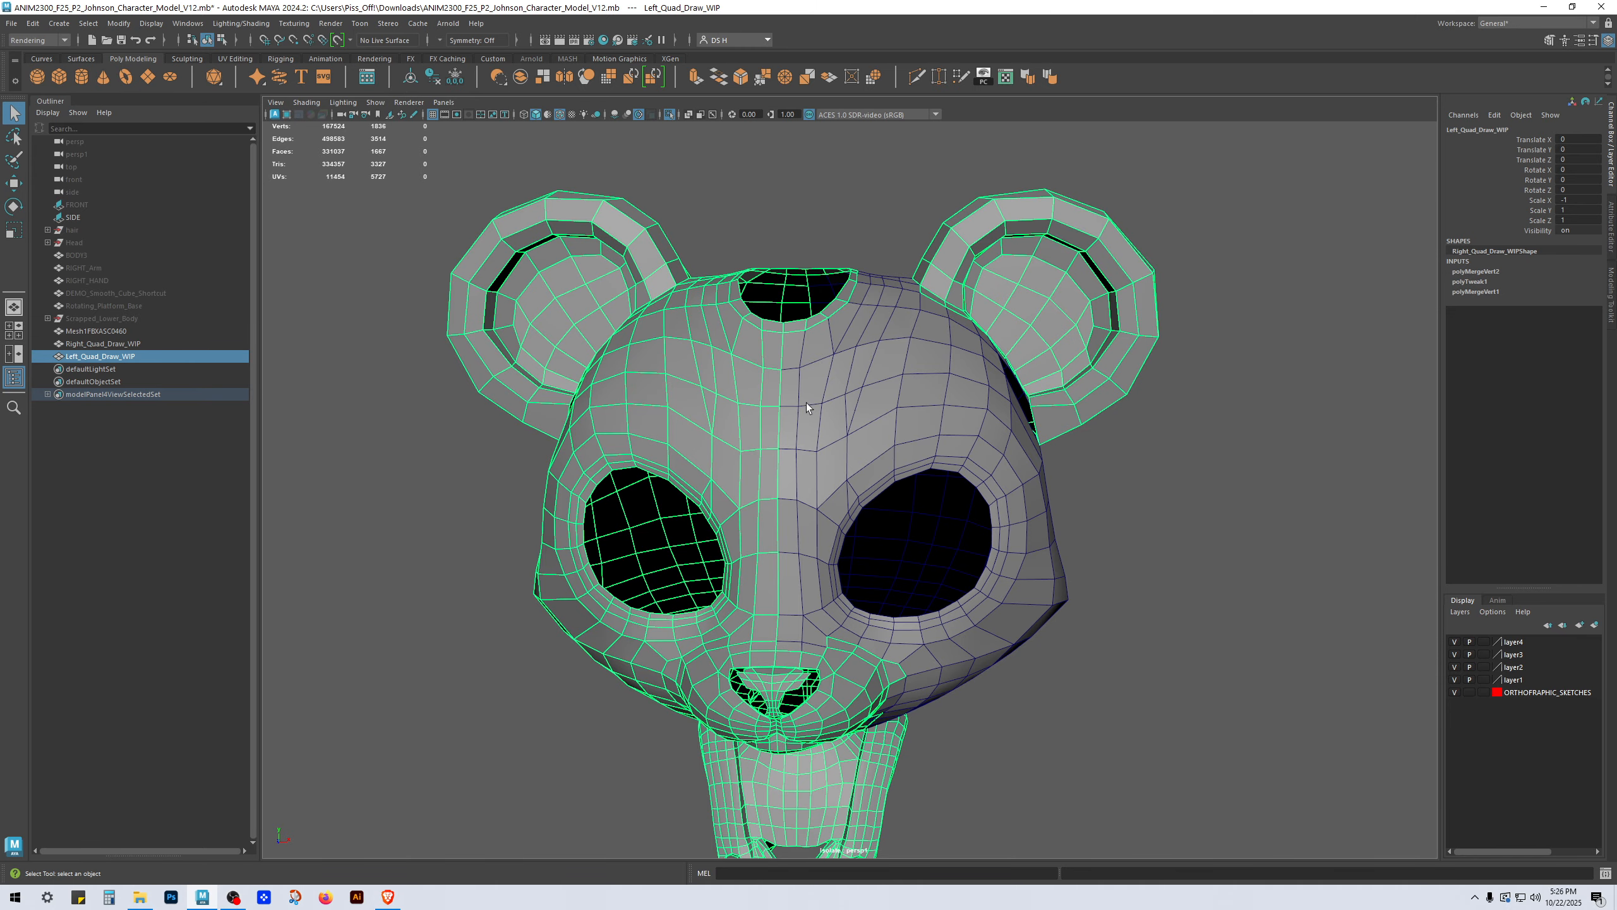
# Step: Check which objects belong to display layer3 by selecting its contents, and clear the selection
pyautogui.click(1454, 655)
pyautogui.click(1455, 679)
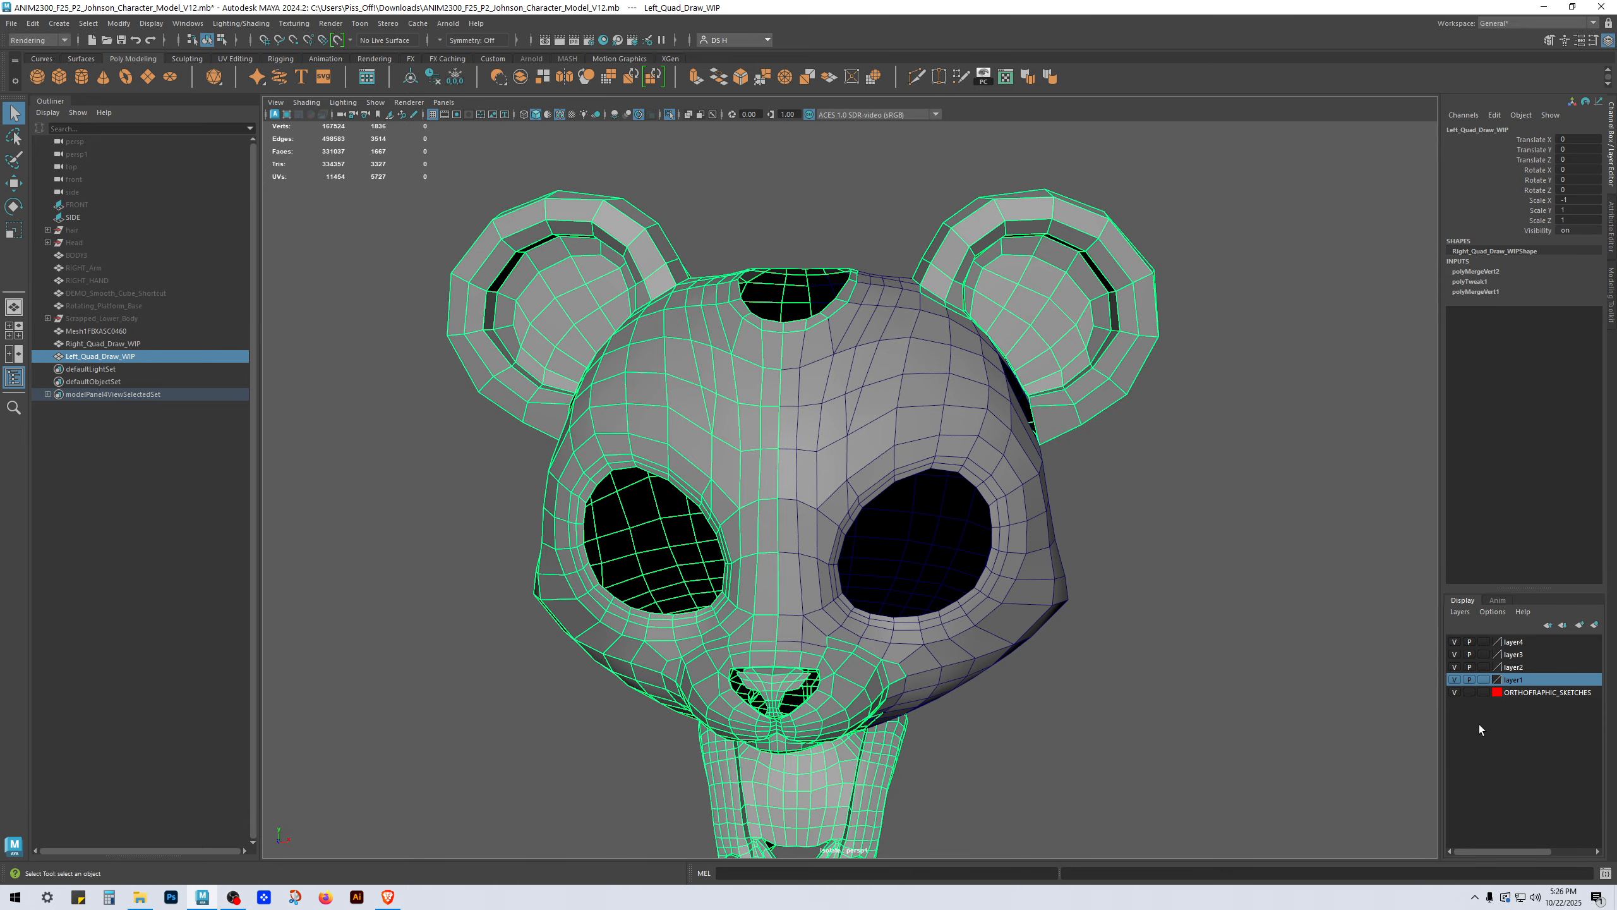
pyautogui.click(1531, 656)
pyautogui.rightClick(1537, 657)
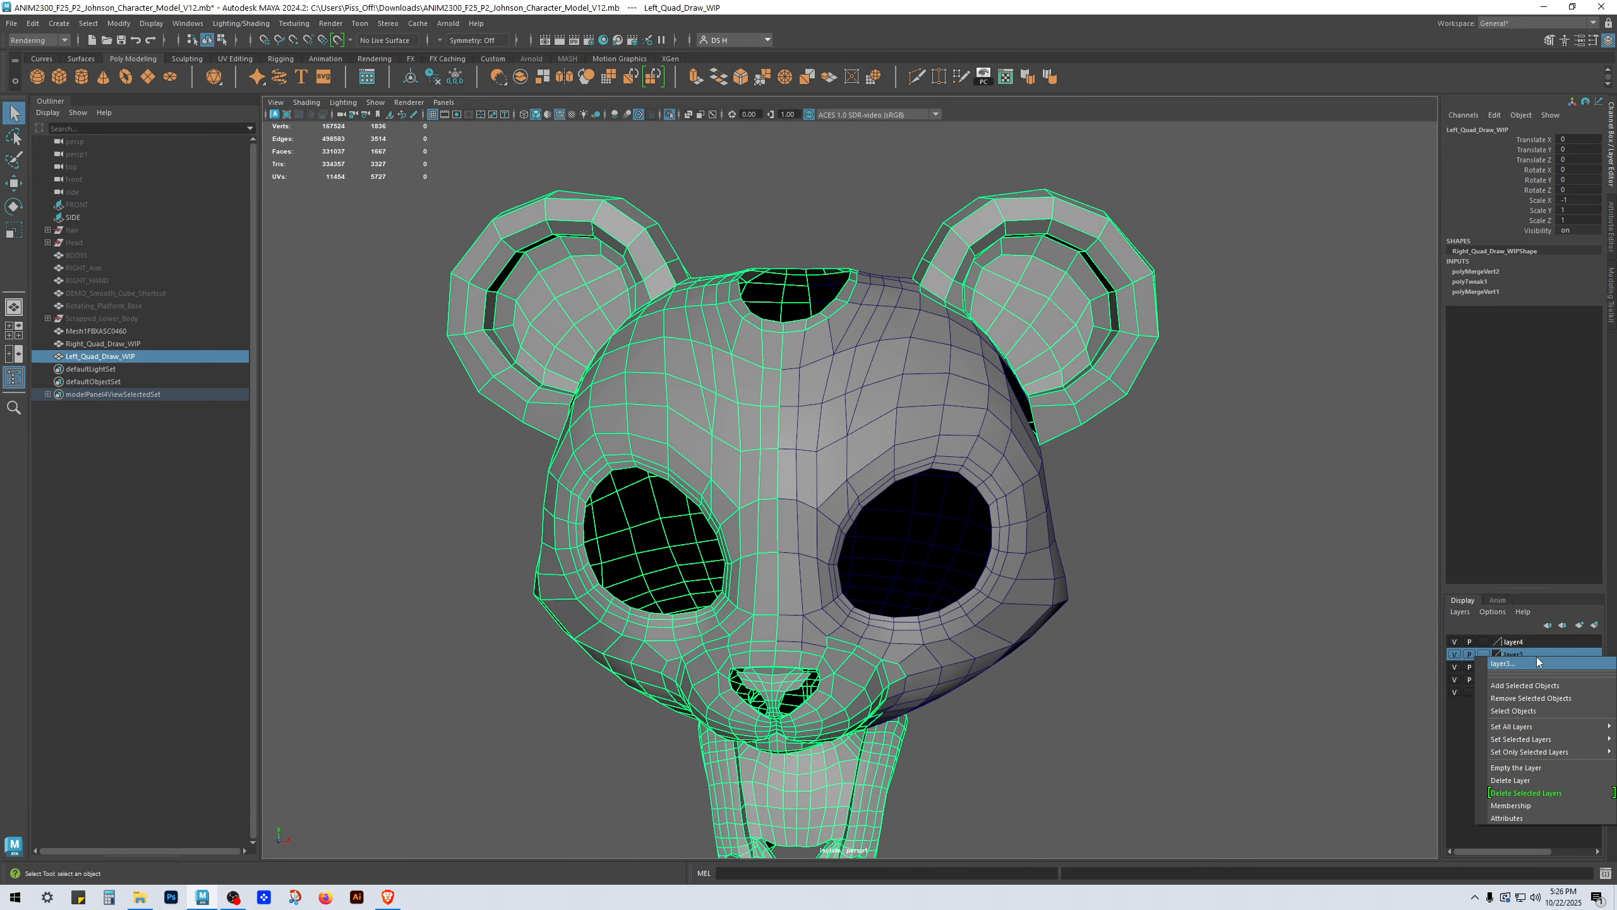
pyautogui.click(1536, 707)
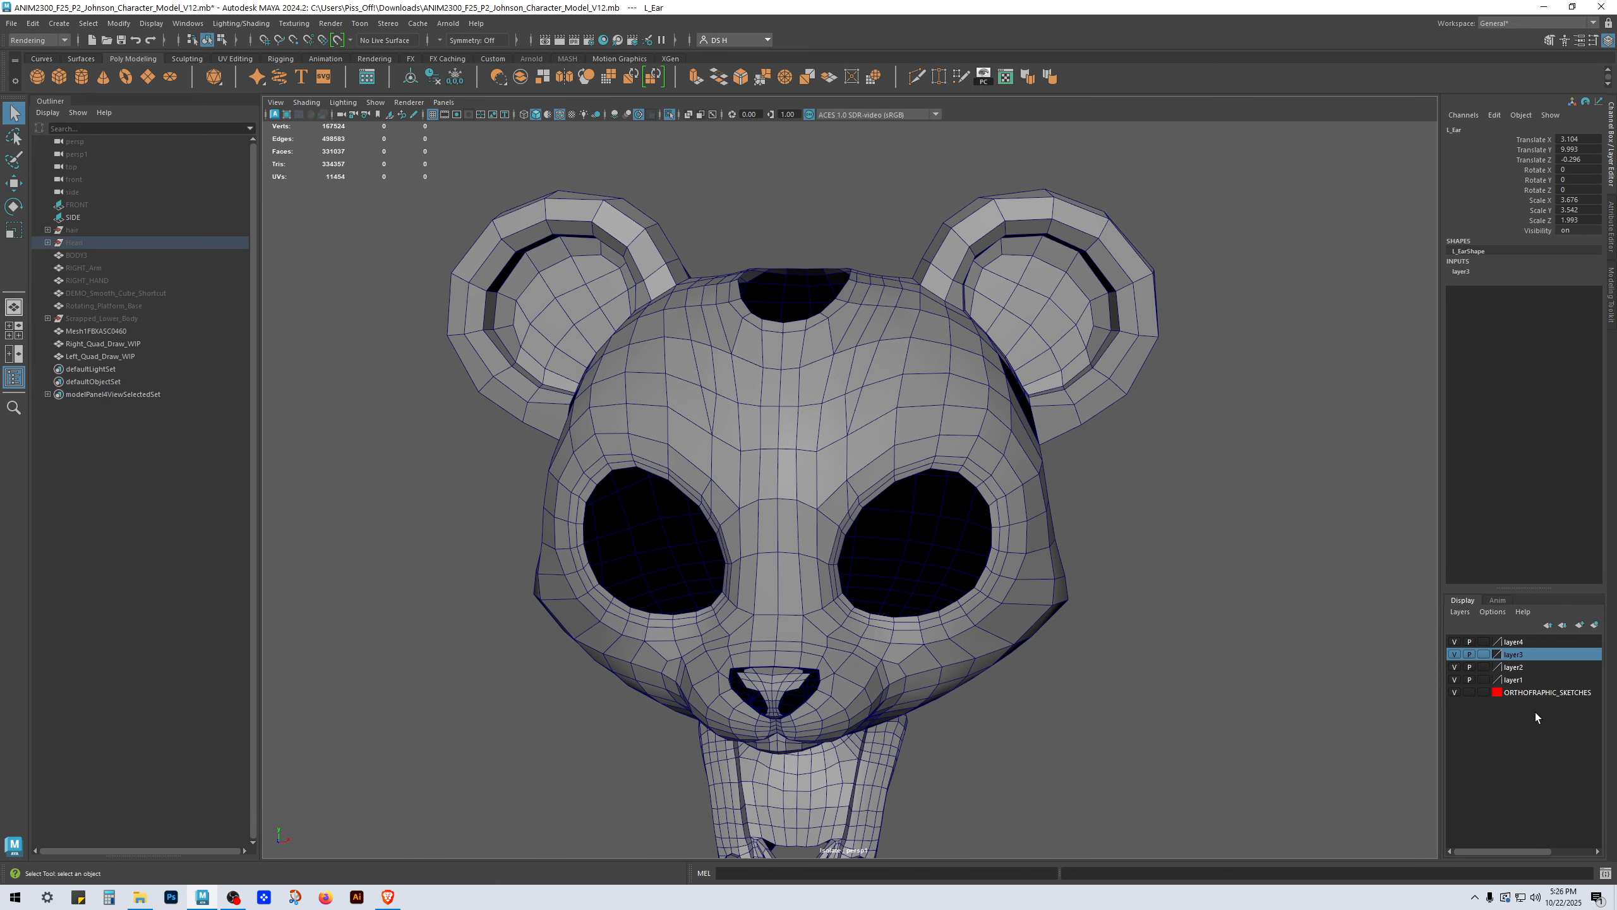
pyautogui.click(47, 242)
pyautogui.click(47, 243)
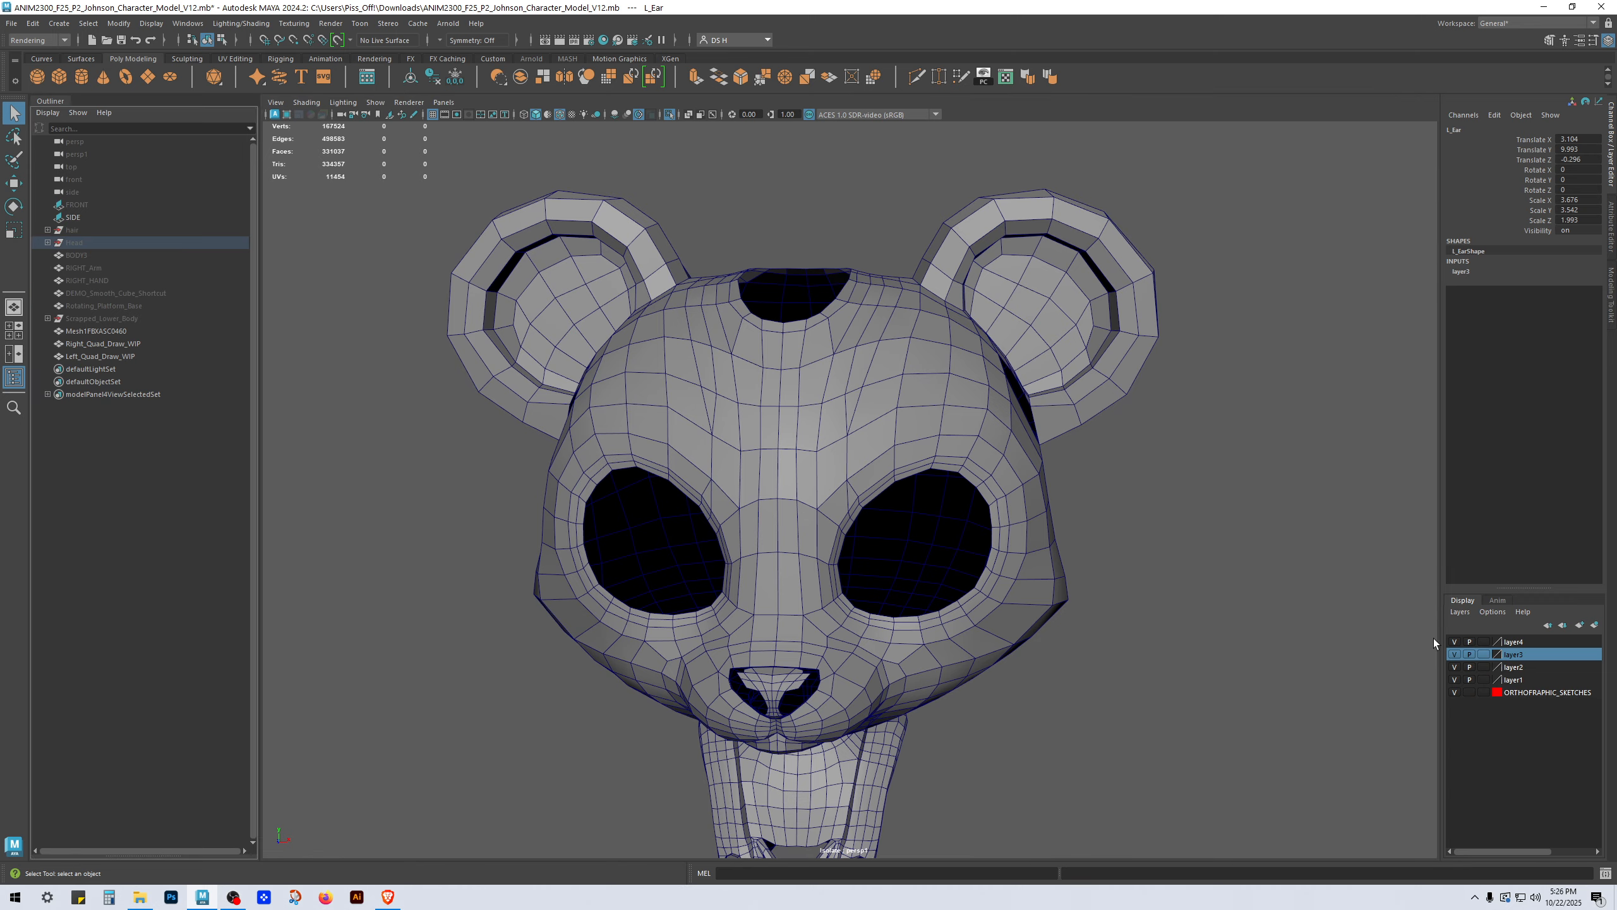
pyautogui.click(1521, 659)
pyautogui.click(1135, 747)
# Step: Create a display layer from the left half of the head mesh and test its visibility toggle
pyautogui.click(716, 406)
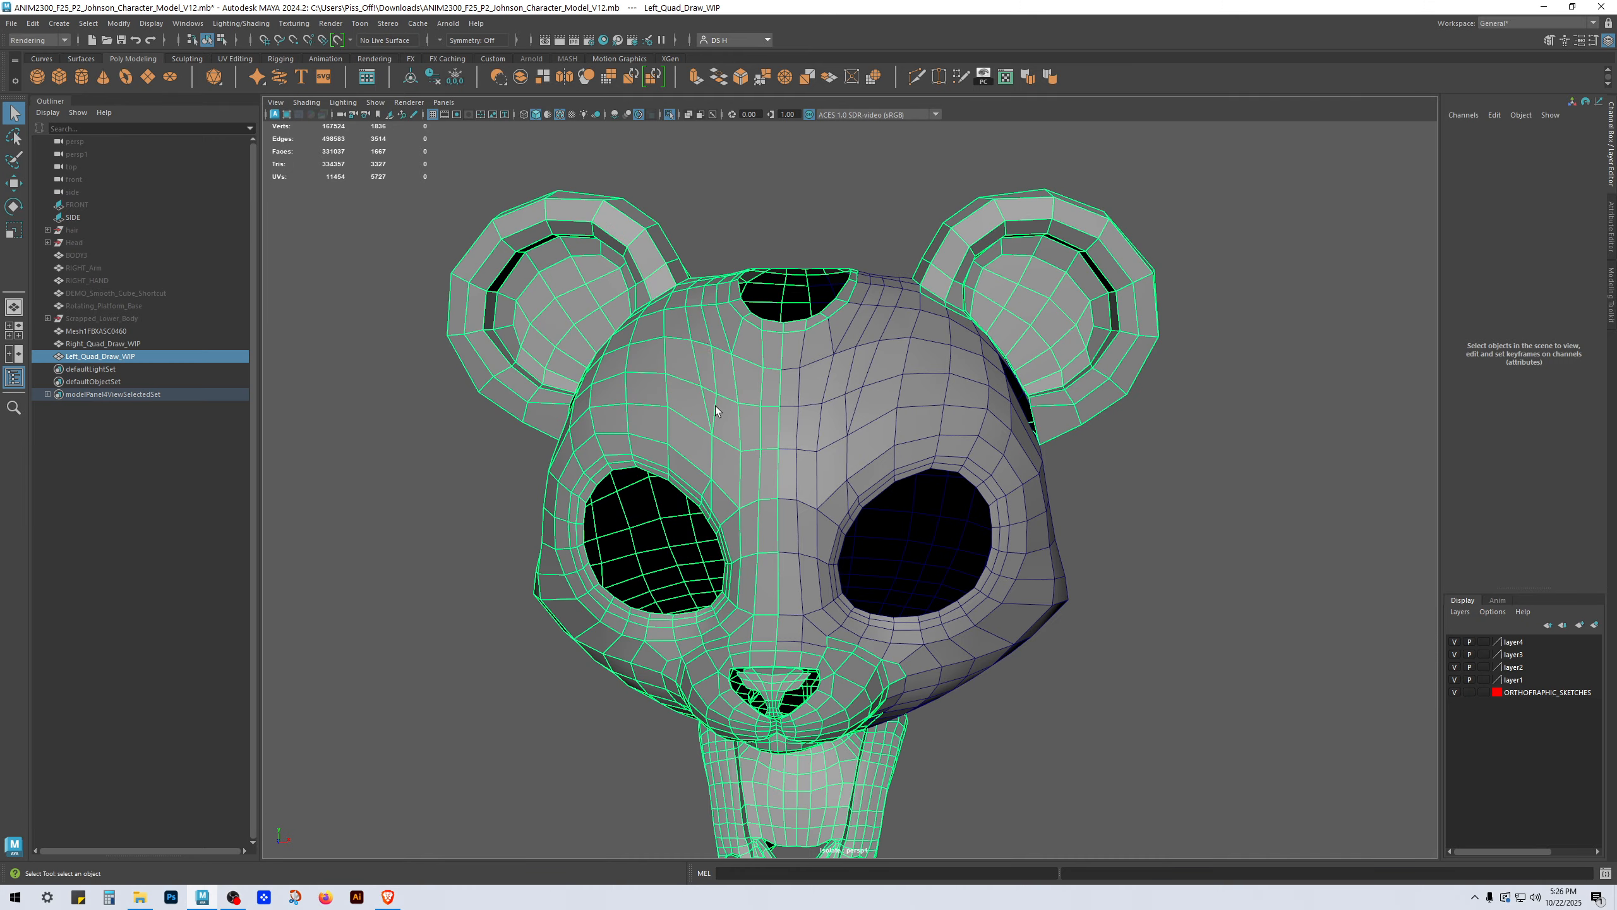
pyautogui.click(1594, 625)
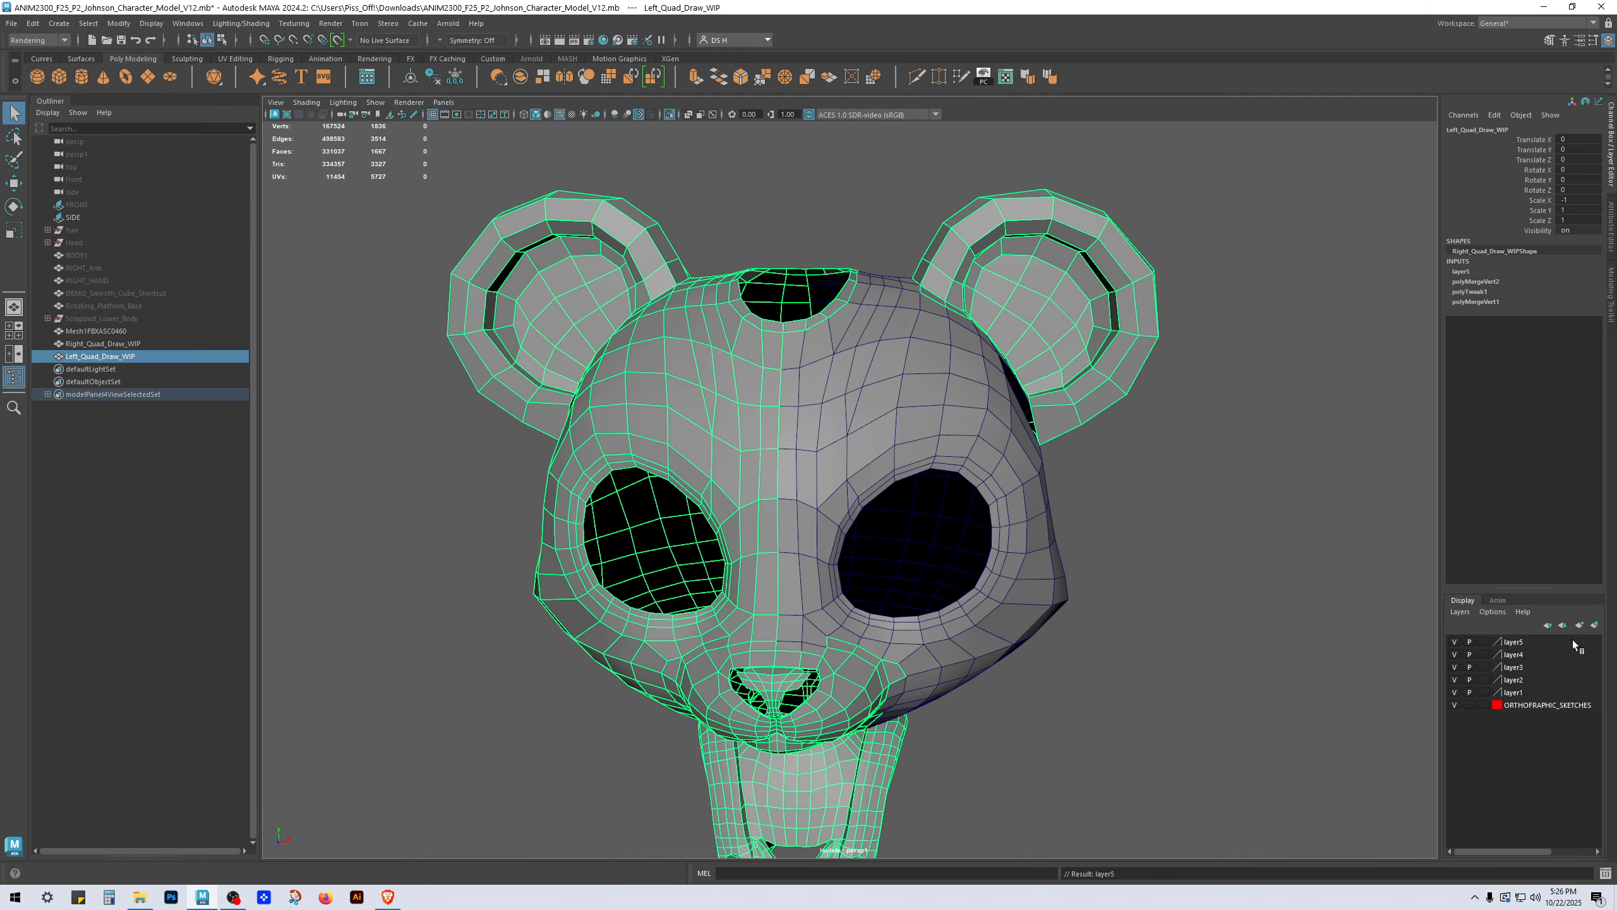
pyautogui.click(1455, 642)
pyautogui.click(1455, 642)
pyautogui.click(1455, 642)
pyautogui.click(1457, 642)
pyautogui.keyDown('alt'); pyautogui.moveTo(1220, 583); pyautogui.dragTo(1196, 624); pyautogui.keyUp('alt')
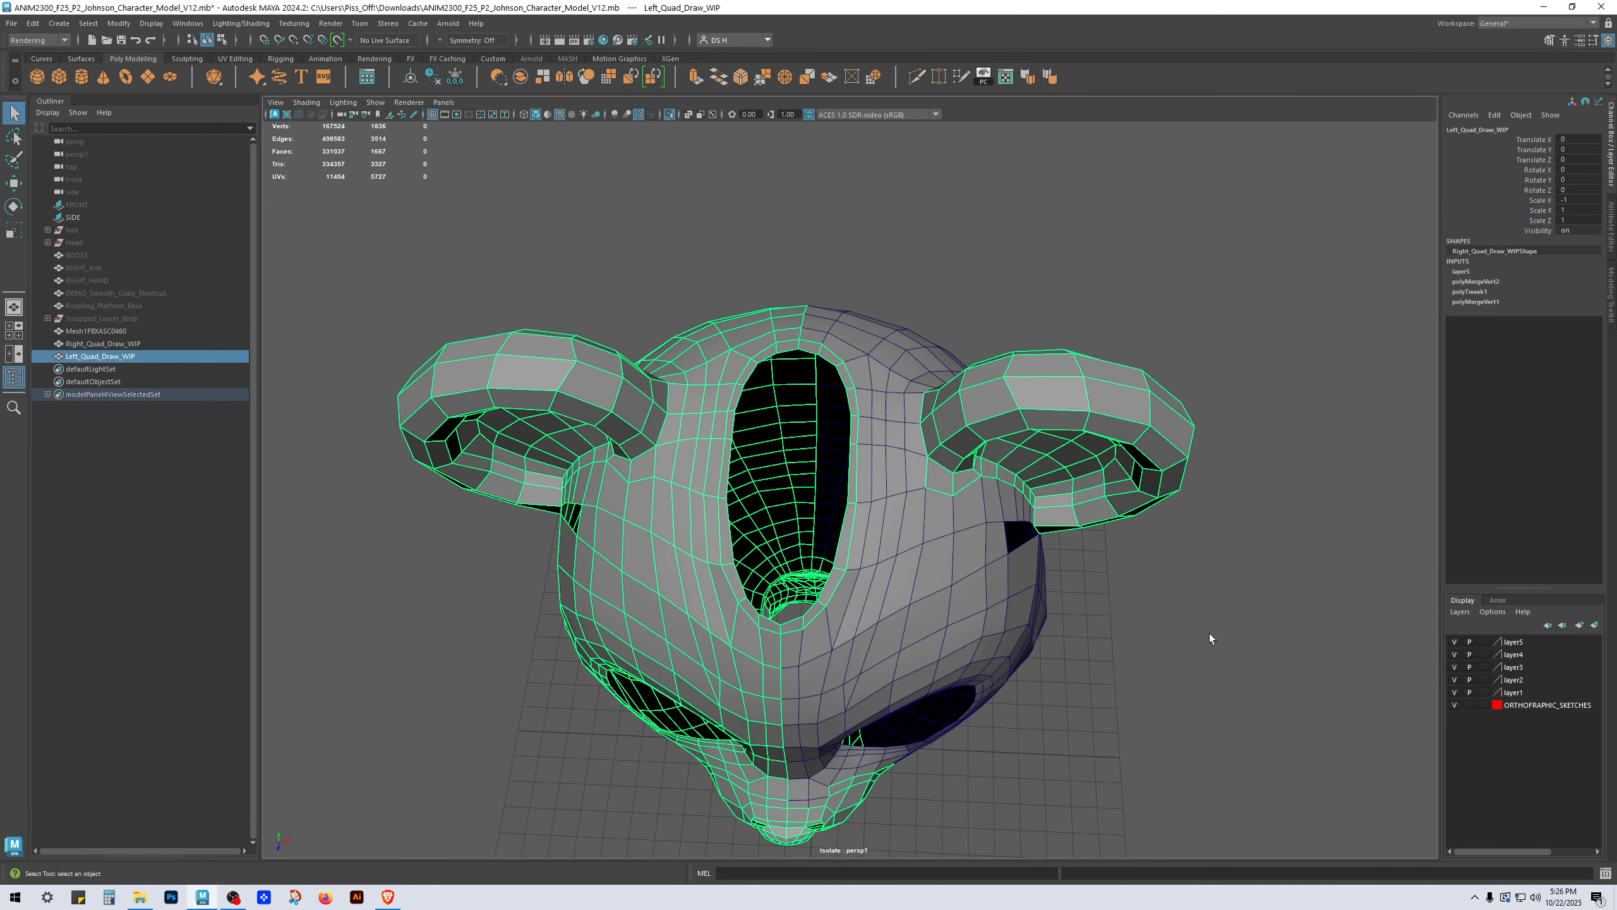
# Step: Try to move the left half of the mesh away from the right half to about -7.99 in X
pyautogui.click(1046, 380)
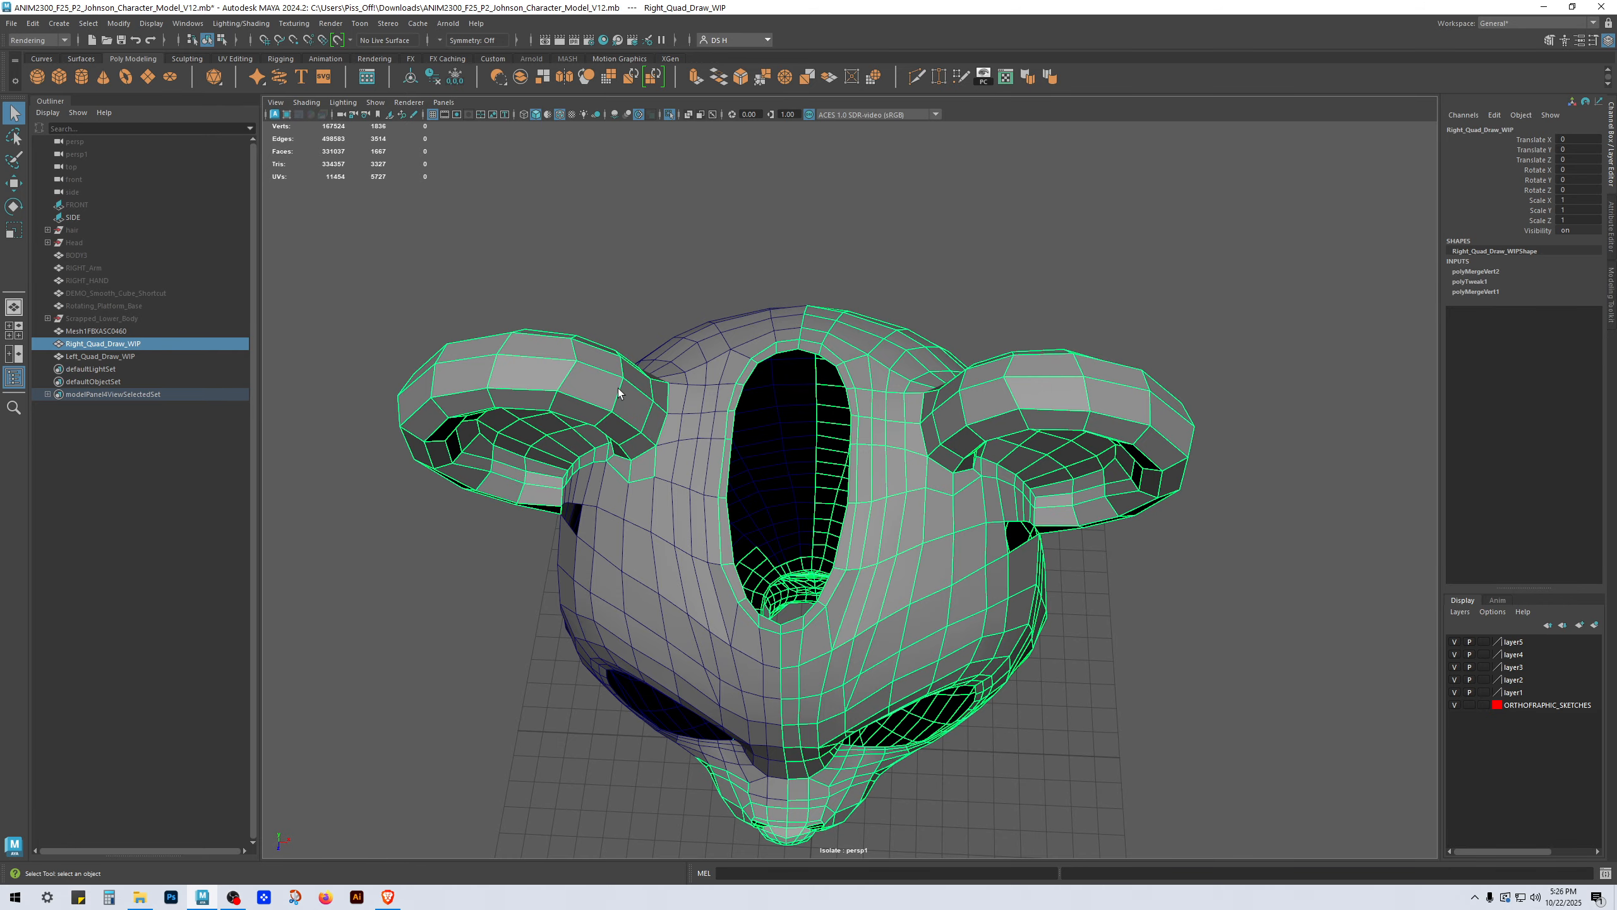
pyautogui.keyDown('alt'); pyautogui.moveTo(1105, 605); pyautogui.dragTo(1107, 542); pyautogui.keyUp('alt')
pyautogui.click(672, 433)
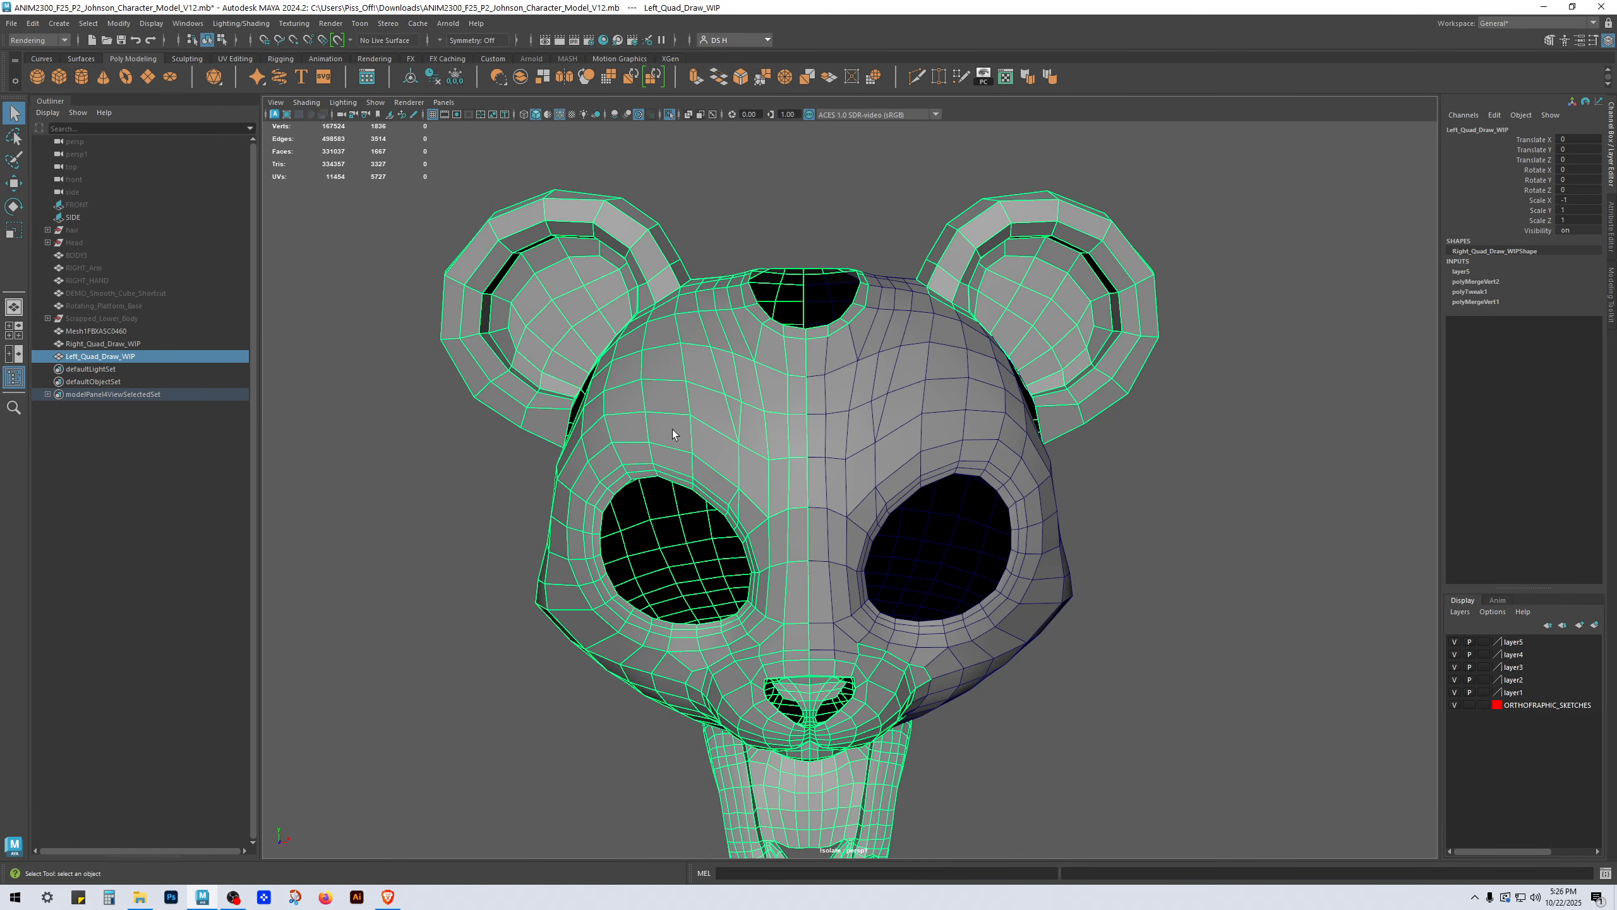
pyautogui.keyDown('alt'); pyautogui.moveTo(673, 429); pyautogui.dragTo(675, 468); pyautogui.keyUp('alt')
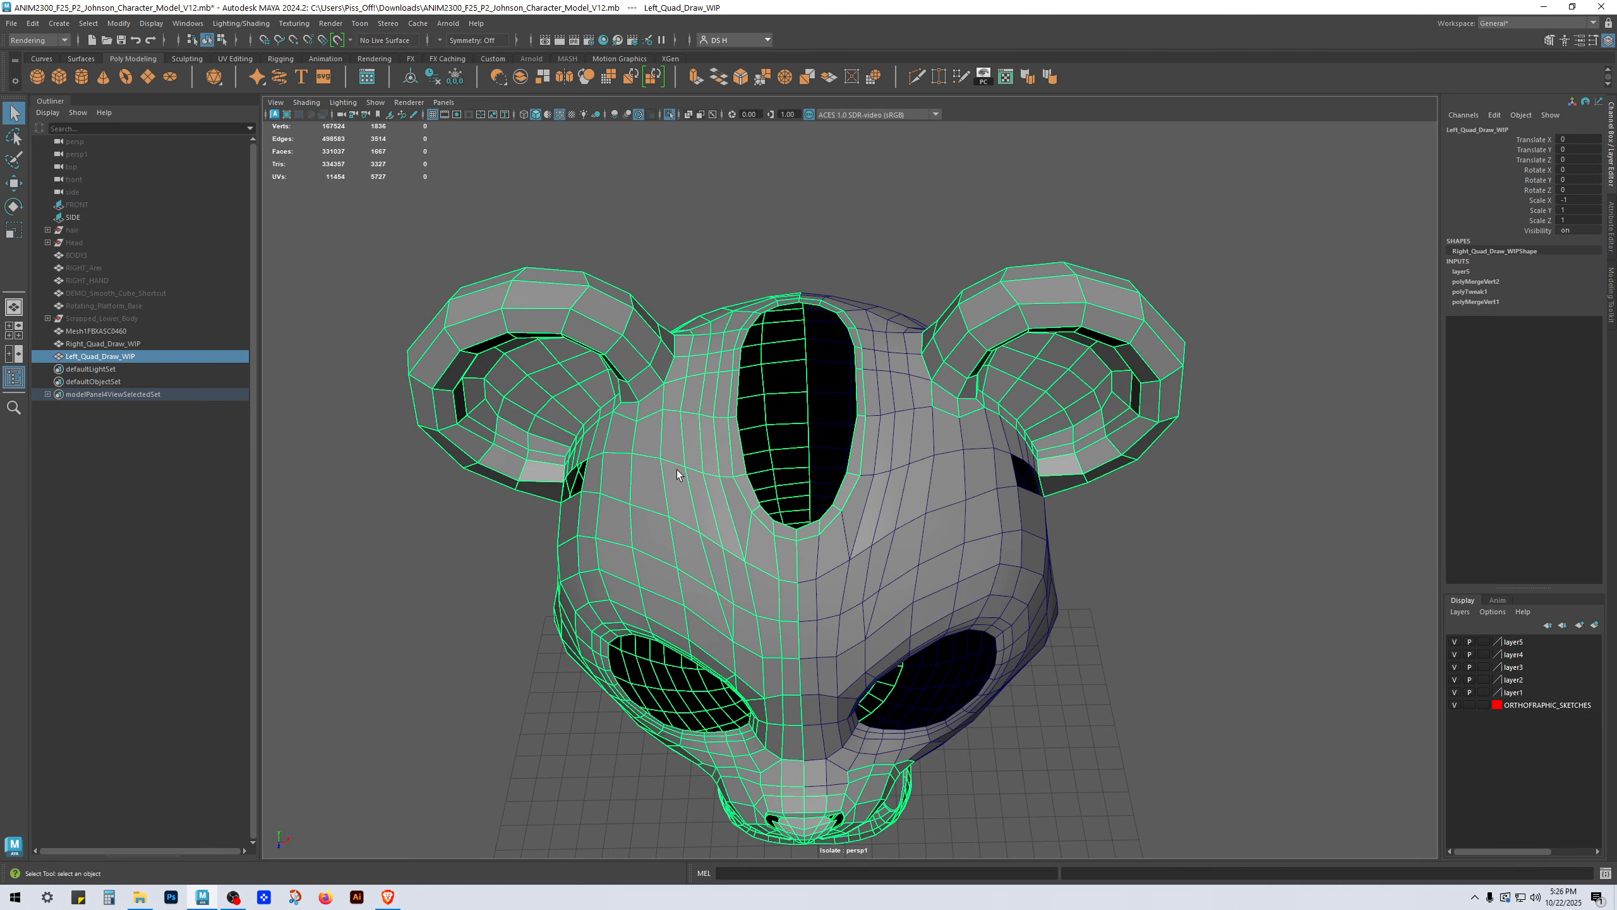
pyautogui.press('w')
pyautogui.scroll(-3, 783, 606)
pyautogui.moveTo(889, 787); pyautogui.dragTo(713, 787)
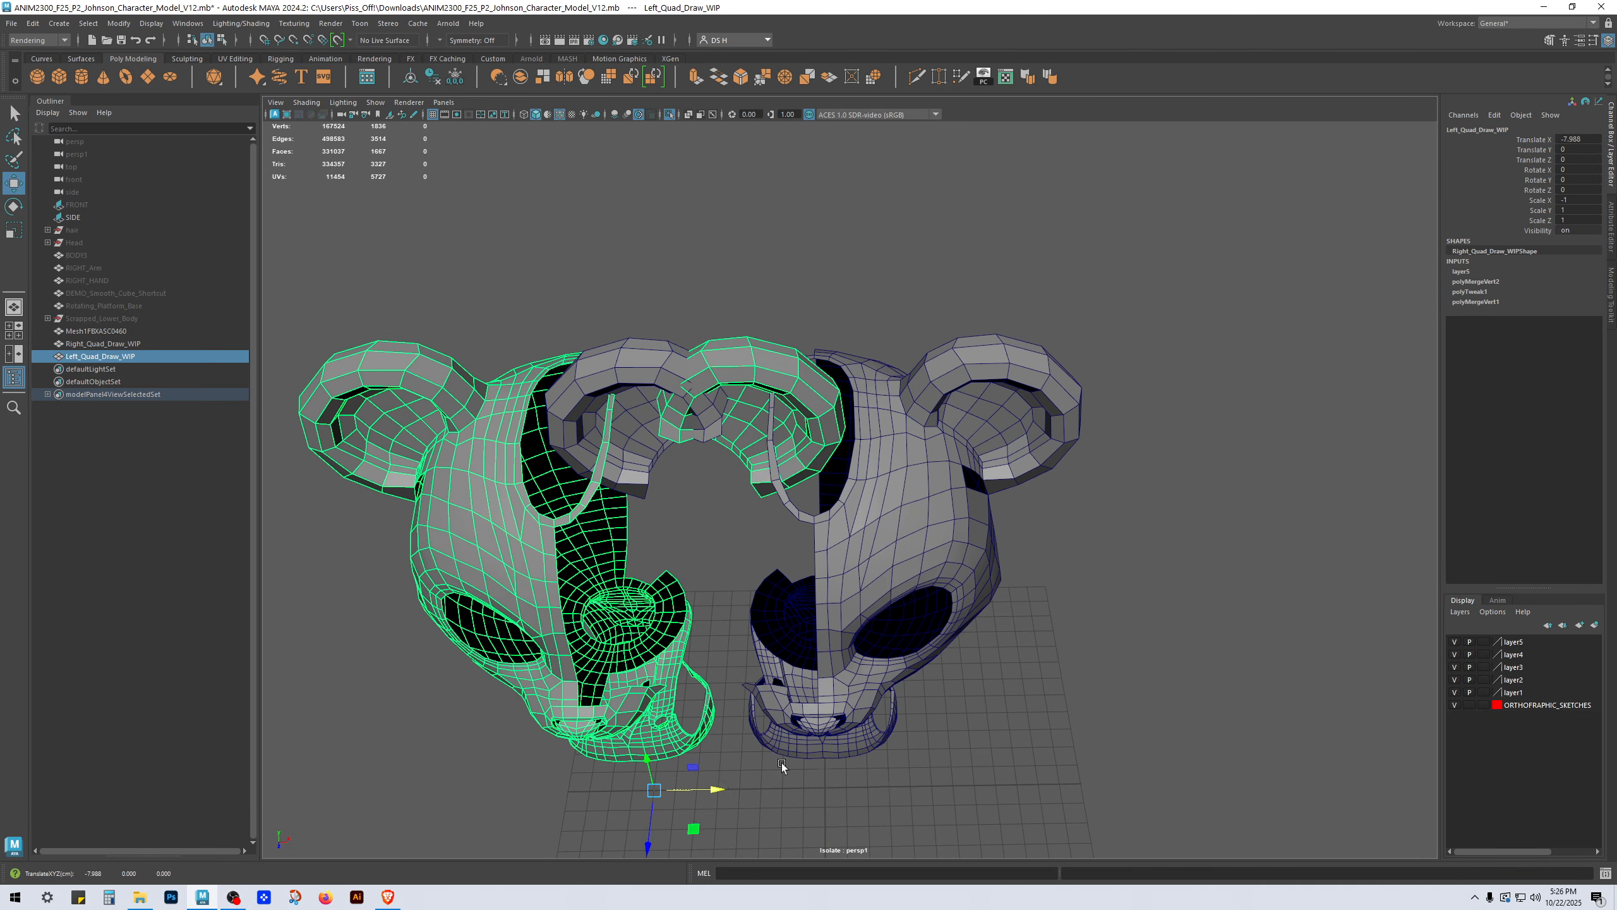
pyautogui.keyDown('alt'); pyautogui.moveTo(831, 790); pyautogui.dragTo(826, 695); pyautogui.keyUp('alt')
pyautogui.hotkey('ctrl', 'z')
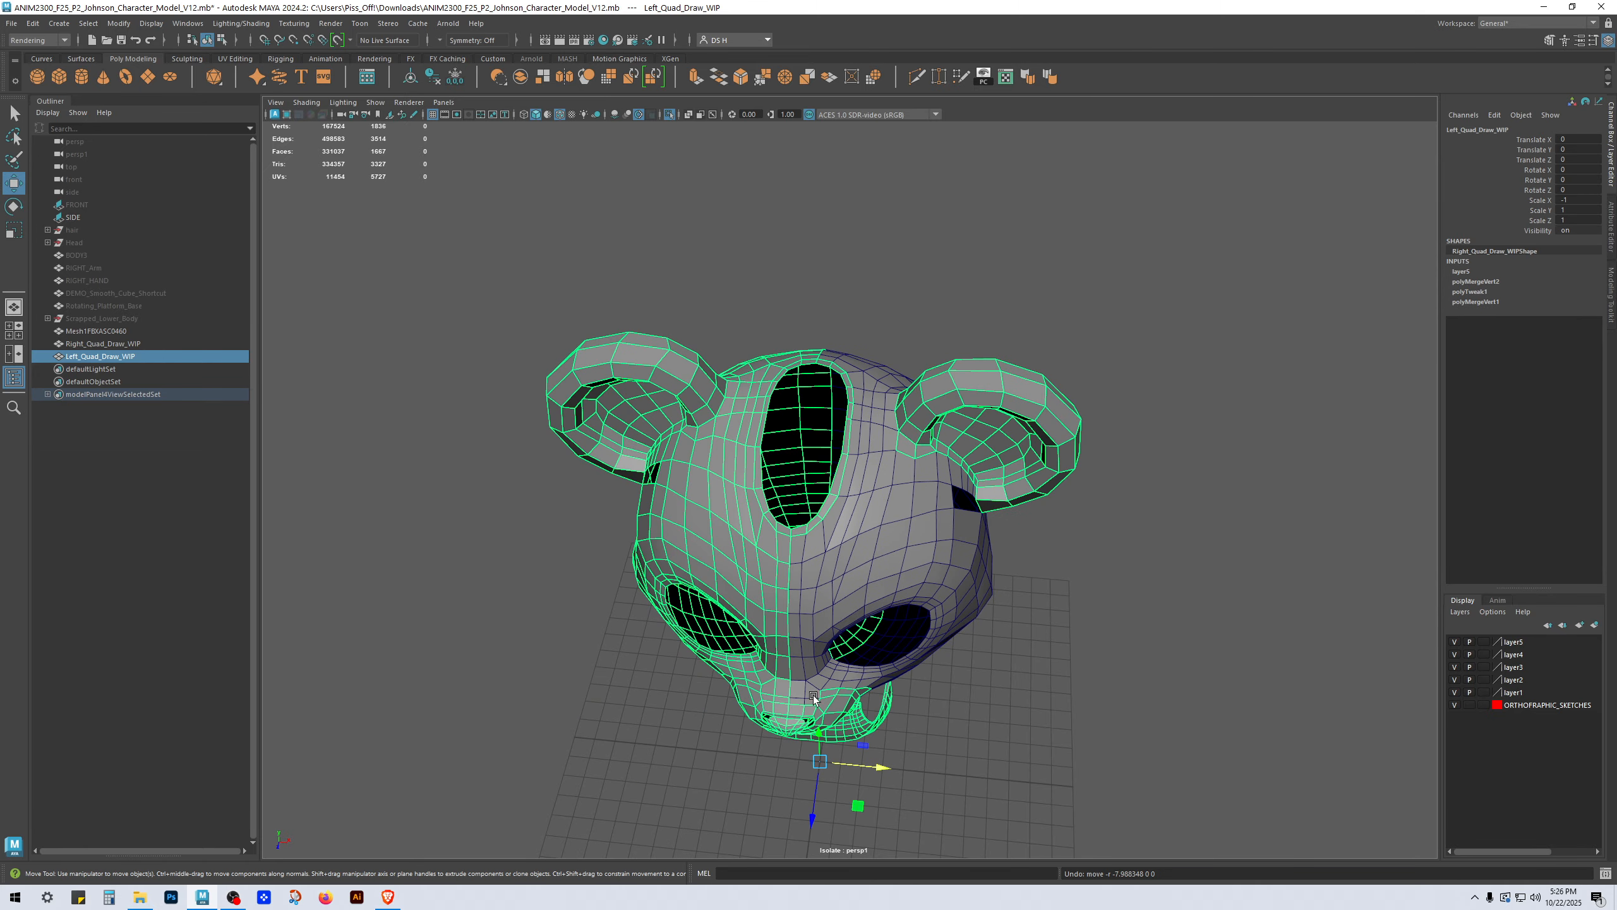
# Step: Try to separate both mesh halves along X, placing the left half at -3.75, inspect the parts, and undo the moves
pyautogui.click(993, 596)
pyautogui.moveTo(893, 778); pyautogui.dragTo(1133, 780)
pyautogui.click(838, 596)
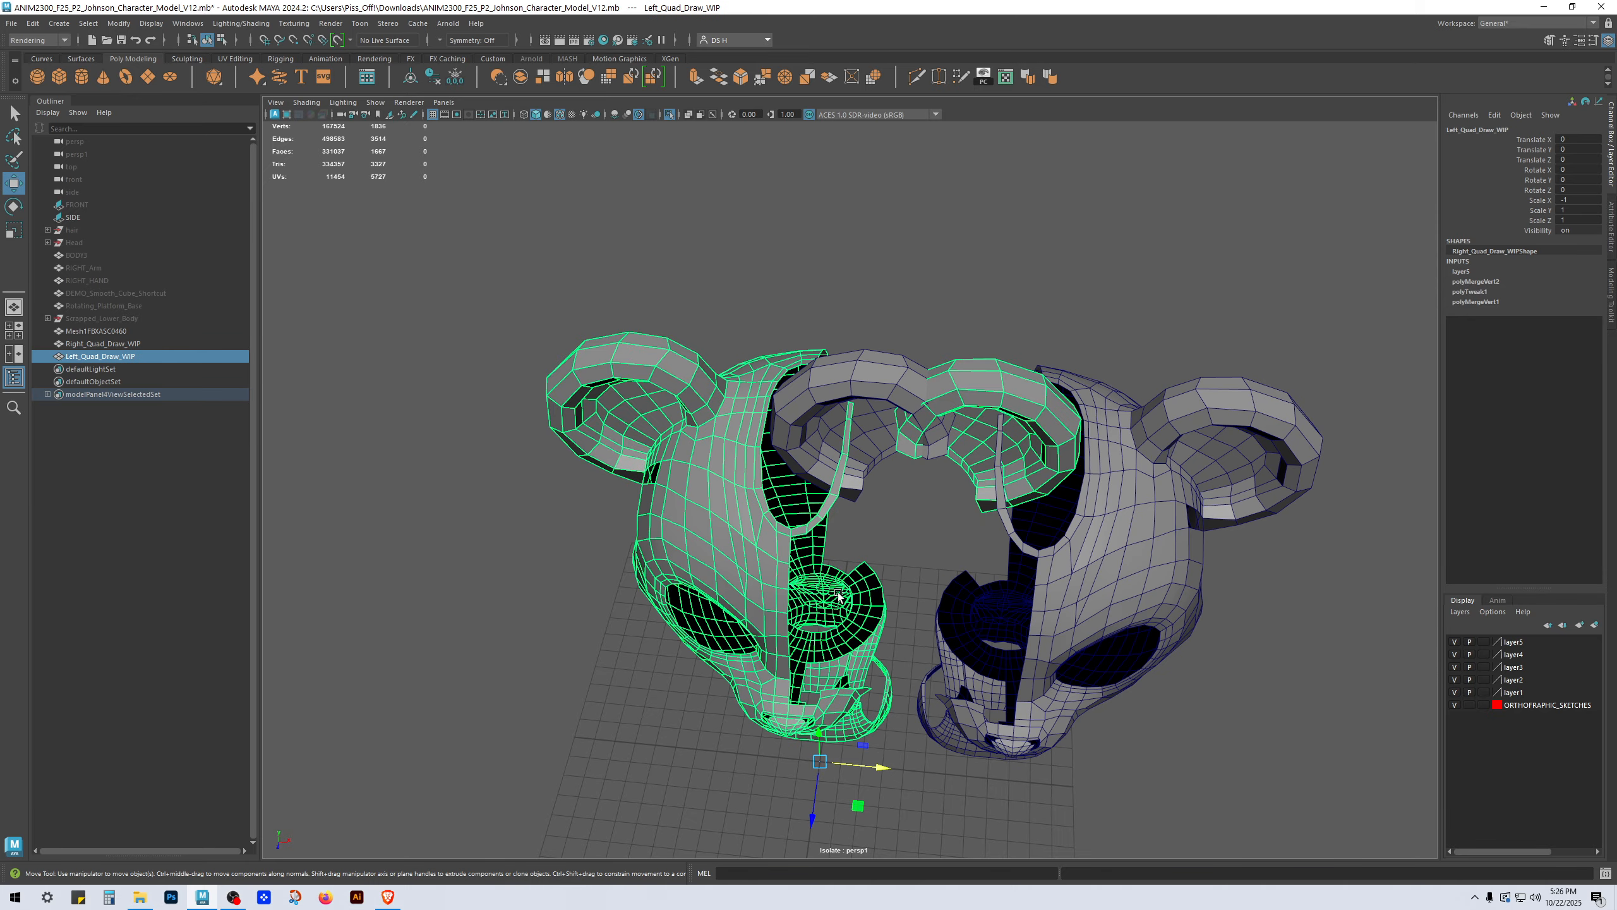
pyautogui.moveTo(881, 765); pyautogui.dragTo(797, 758)
pyautogui.keyDown('alt'); pyautogui.moveTo(853, 727); pyautogui.dragTo(898, 655); pyautogui.keyUp('alt')
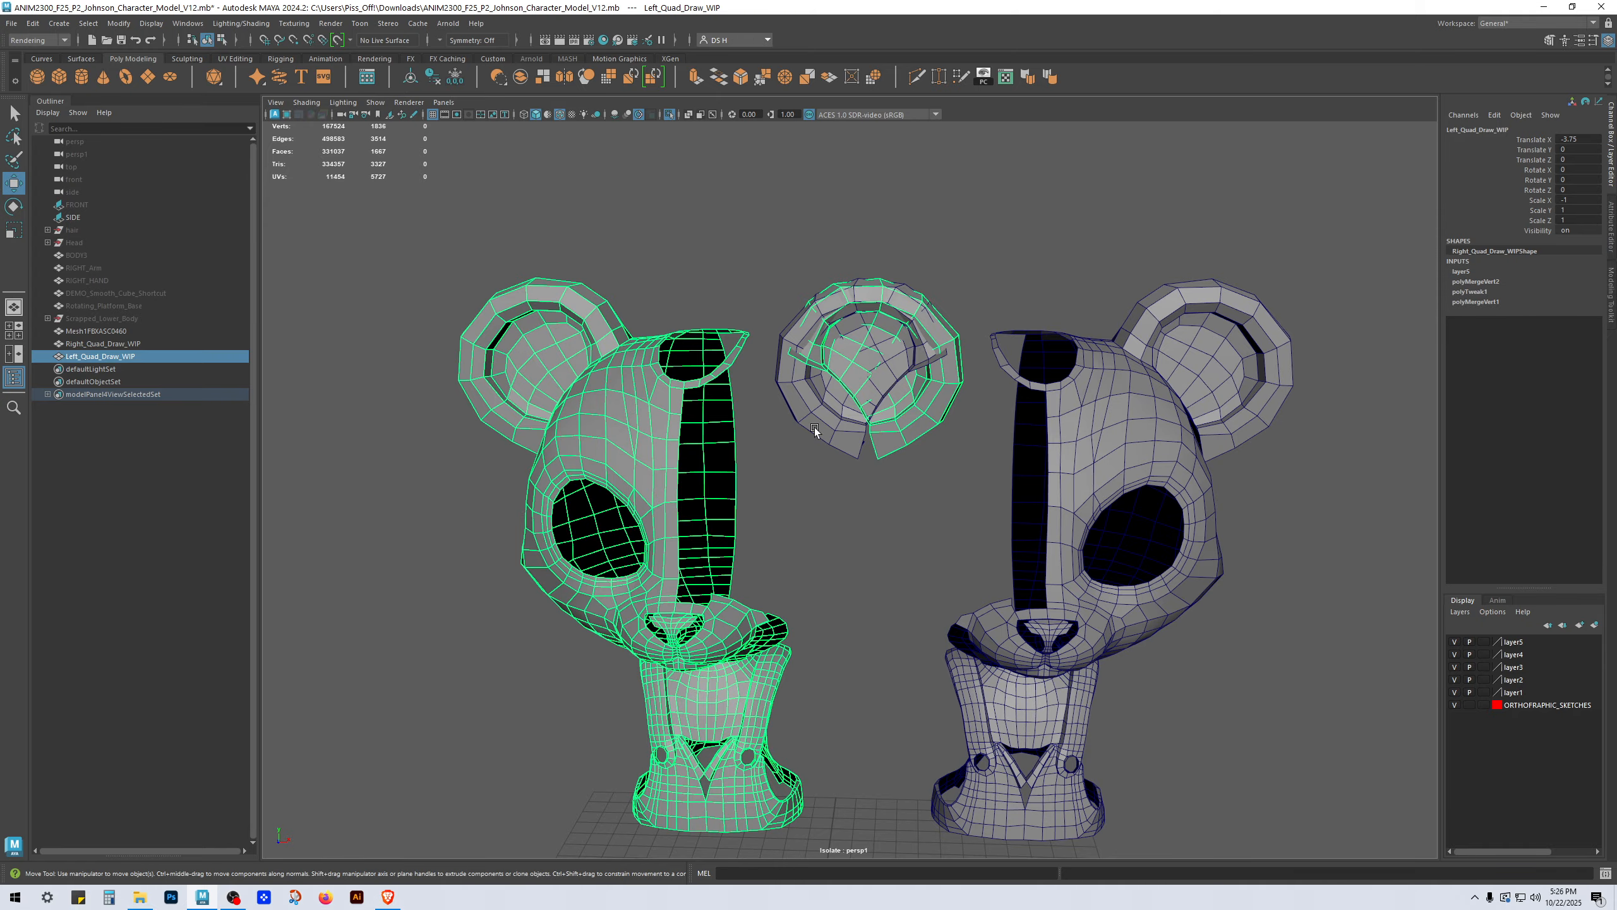
pyautogui.keyDown('alt'); pyautogui.moveTo(1016, 403); pyautogui.dragTo(1026, 399); pyautogui.keyUp('alt')
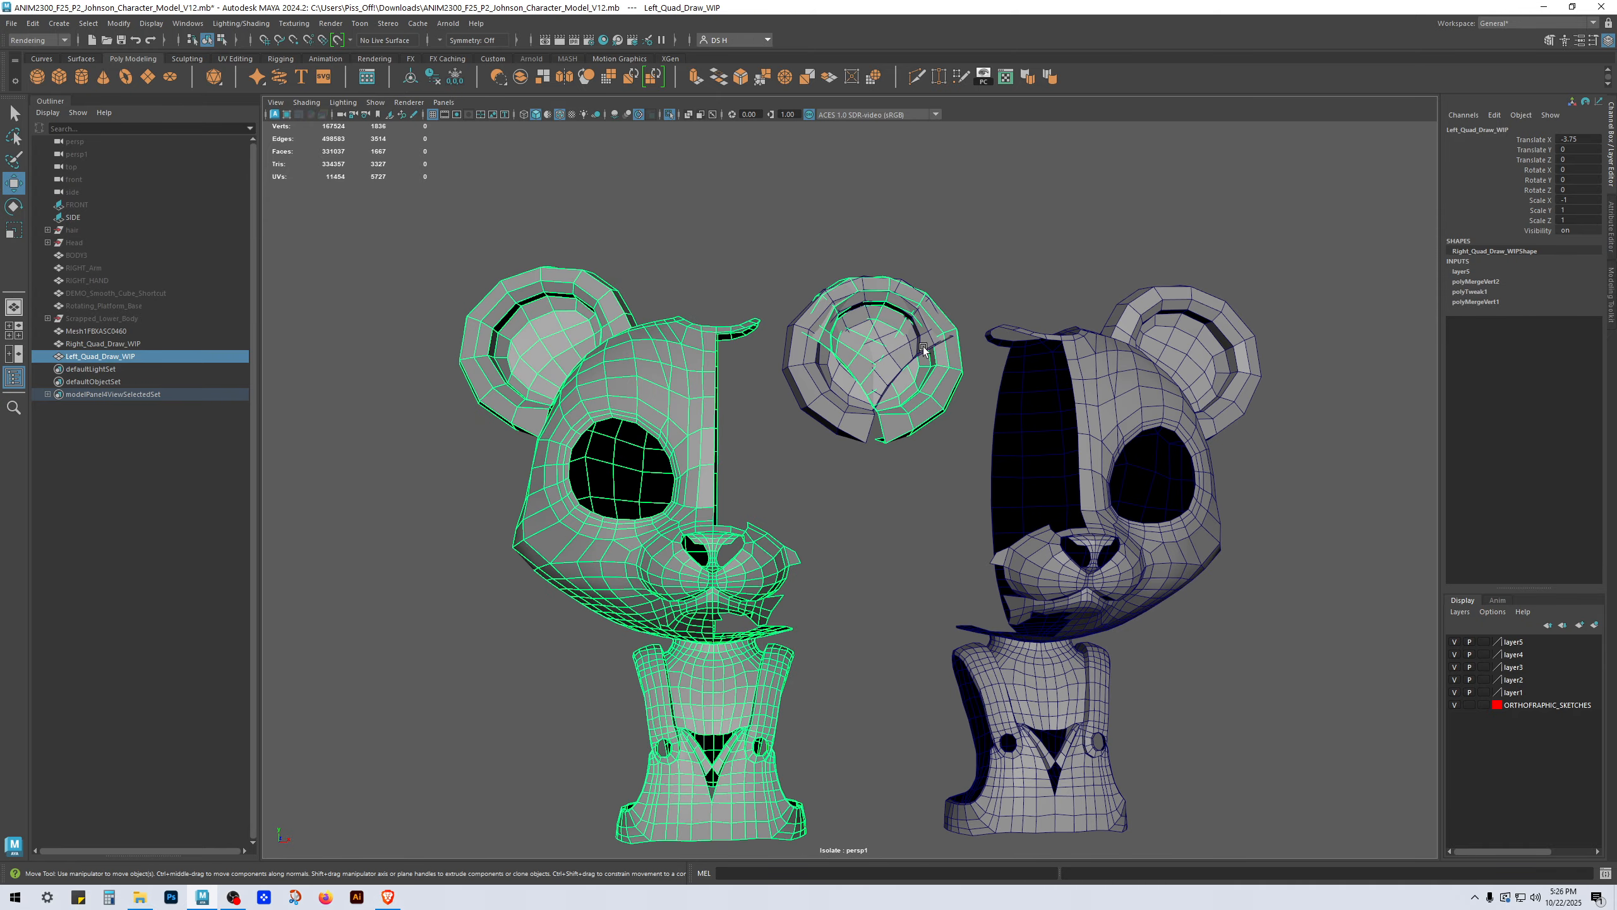
pyautogui.hotkey('ctrl', 'z')
pyautogui.hotkey('ctrl', 'z')
pyautogui.hotkey('ctrl', 'z')
pyautogui.keyDown('alt'); pyautogui.moveTo(1188, 415); pyautogui.dragTo(1162, 438); pyautogui.keyUp('alt')
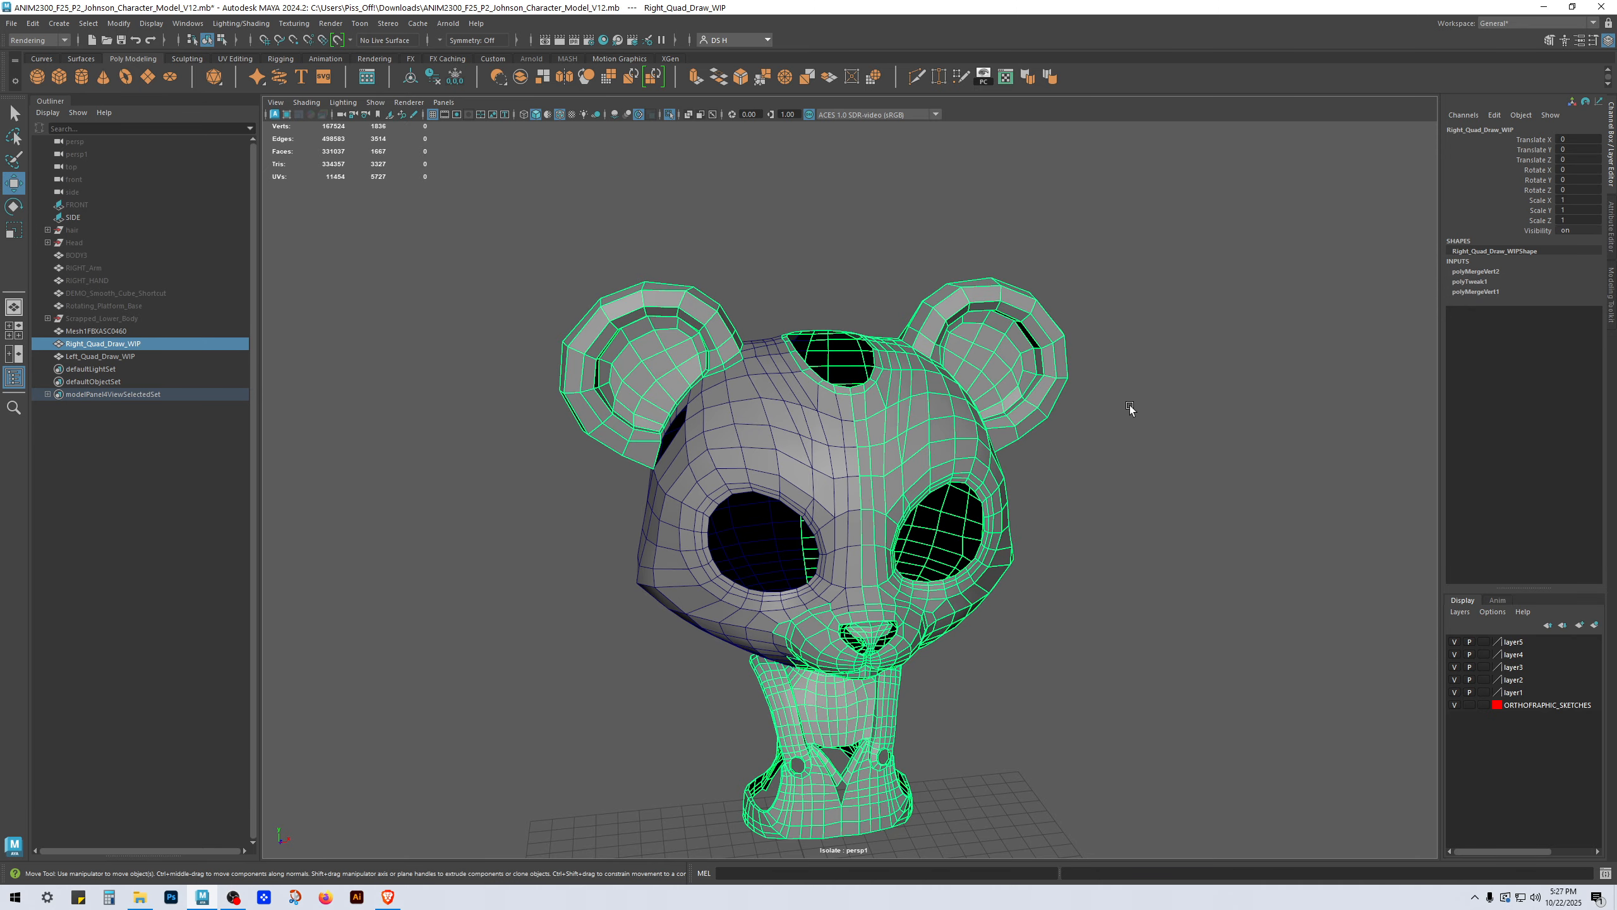
# Step: Select the left half of the head mesh and check which geometry layer5 shows and hides
pyautogui.click(779, 420)
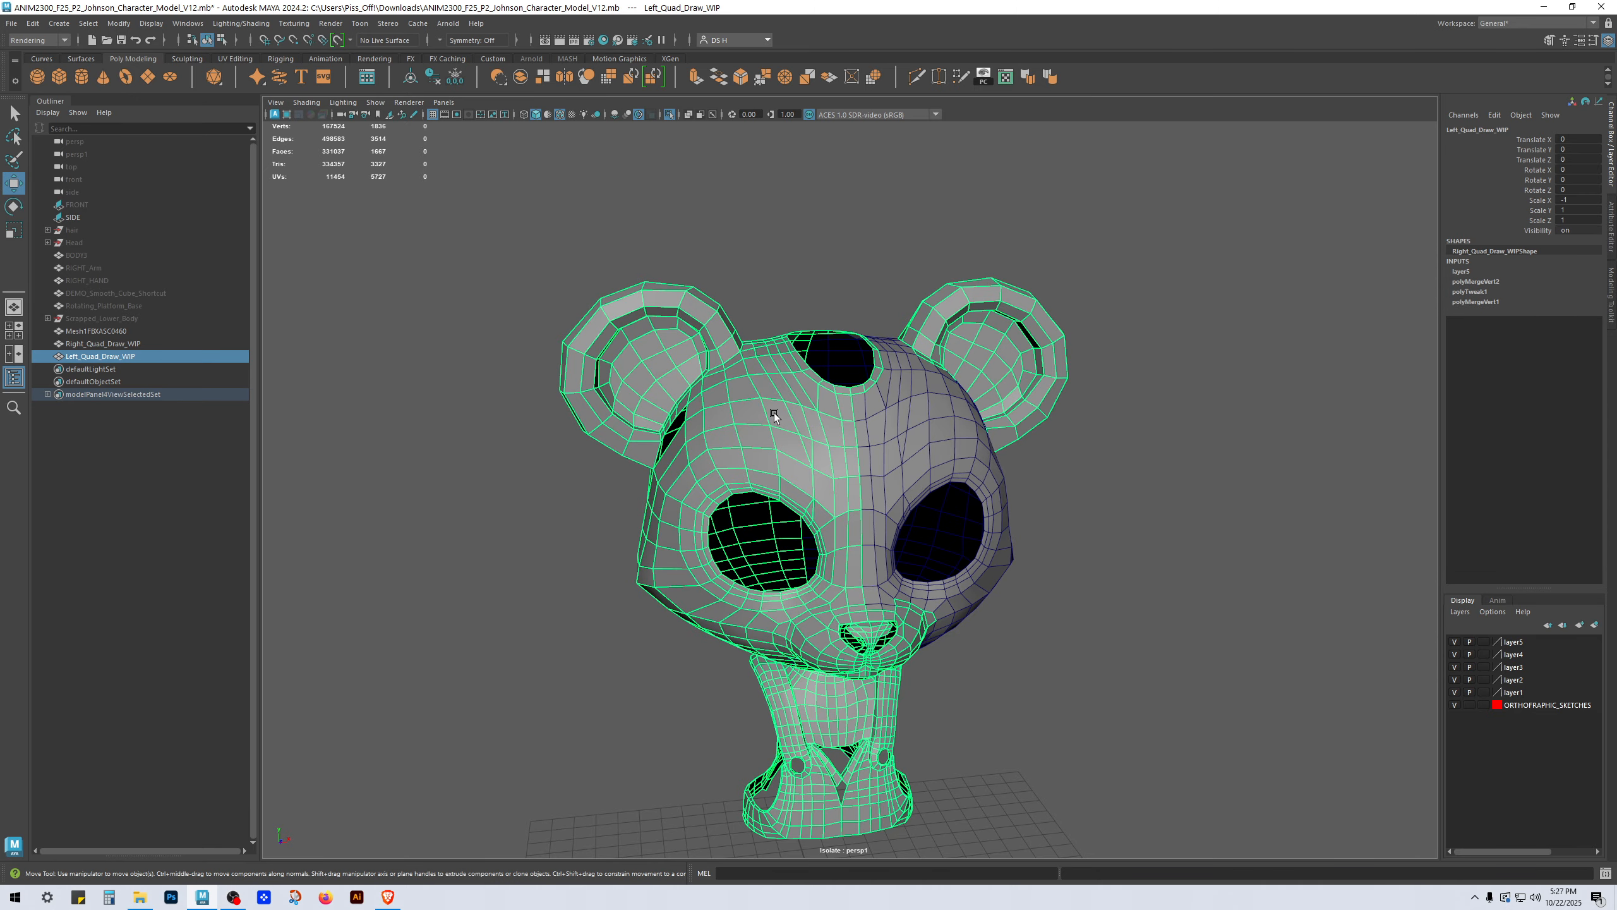
pyautogui.keyDown('alt'); pyautogui.moveTo(1096, 494); pyautogui.dragTo(1036, 446); pyautogui.keyUp('alt')
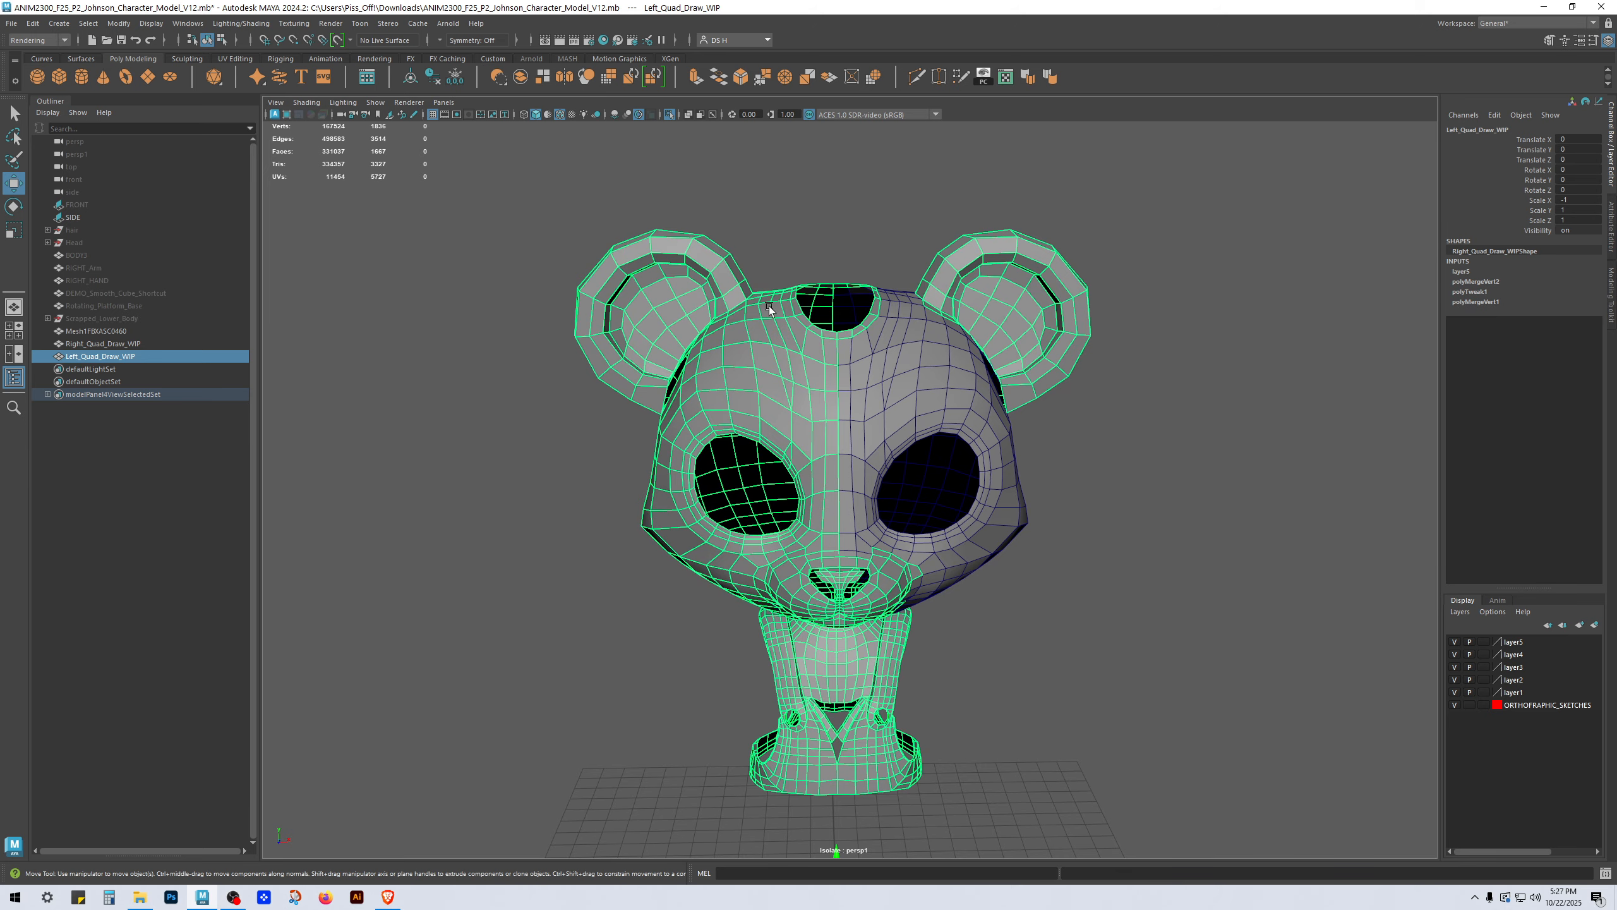
pyautogui.click(1454, 644)
pyautogui.click(1455, 643)
pyautogui.click(1455, 643)
pyautogui.click(1455, 643)
# Step: Select the left mesh's stray ear faces on the far side of the centre line and delete them
pyautogui.press('F11')
pyautogui.moveTo(914, 188); pyautogui.dragTo(1268, 563)
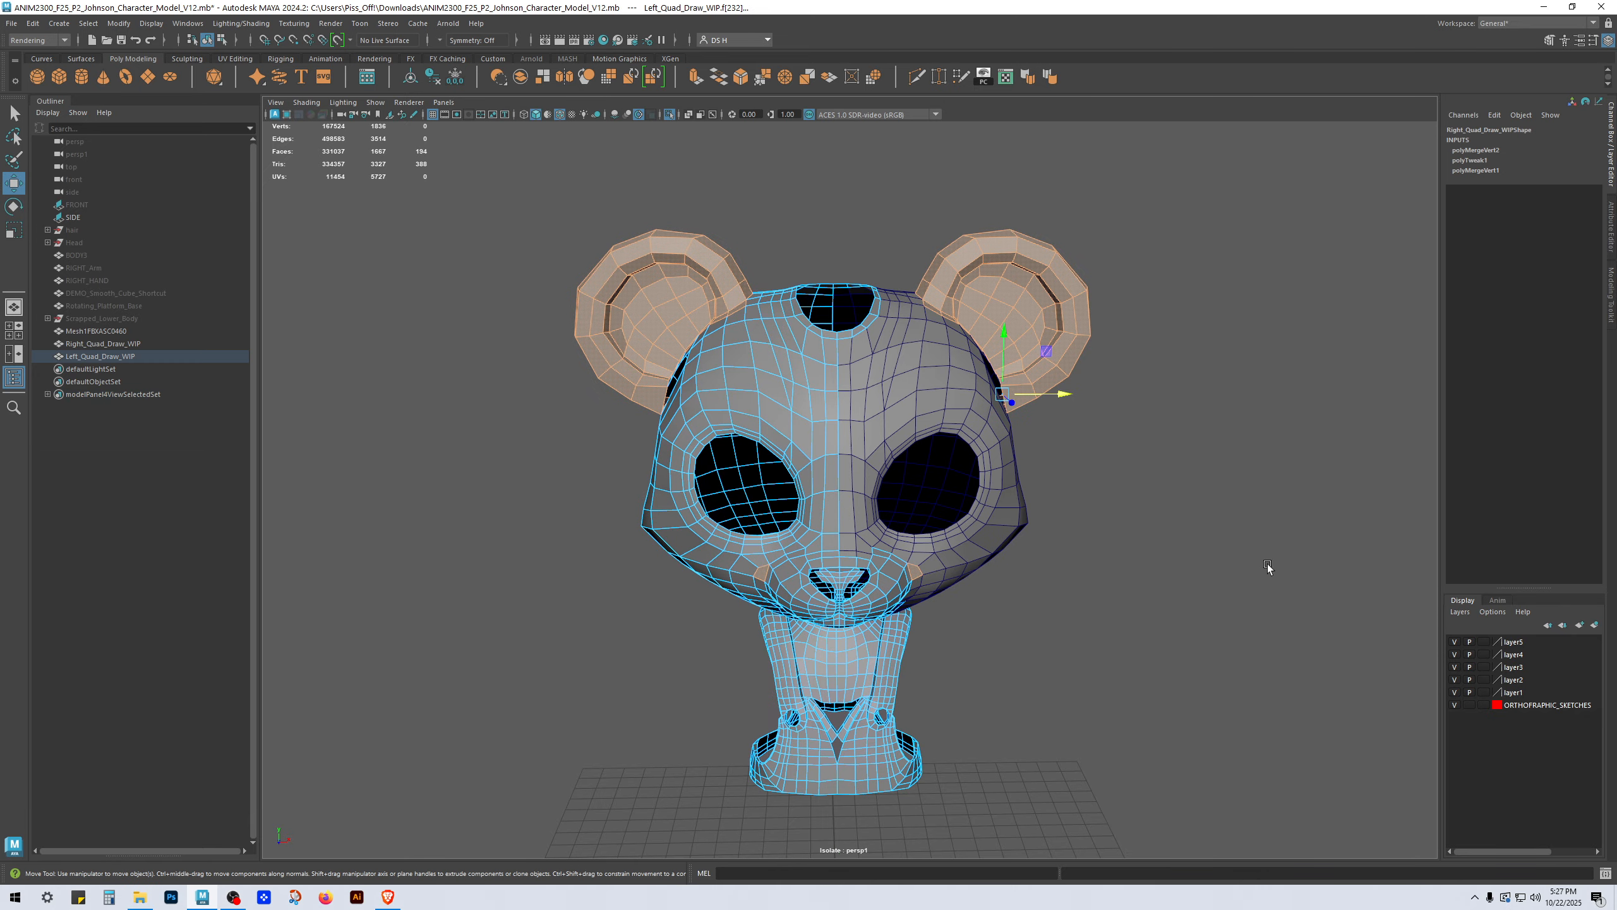
pyautogui.moveTo(915, 187); pyautogui.dragTo(1246, 469)
pyautogui.moveTo(1231, 438)
pyautogui.keyDown('alt'); pyautogui.mouseDown()
pyautogui.moveTo(978, 436)
pyautogui.moveTo(1227, 440)
pyautogui.mouseUp(); pyautogui.keyUp('alt')
pyautogui.click(1227, 441)
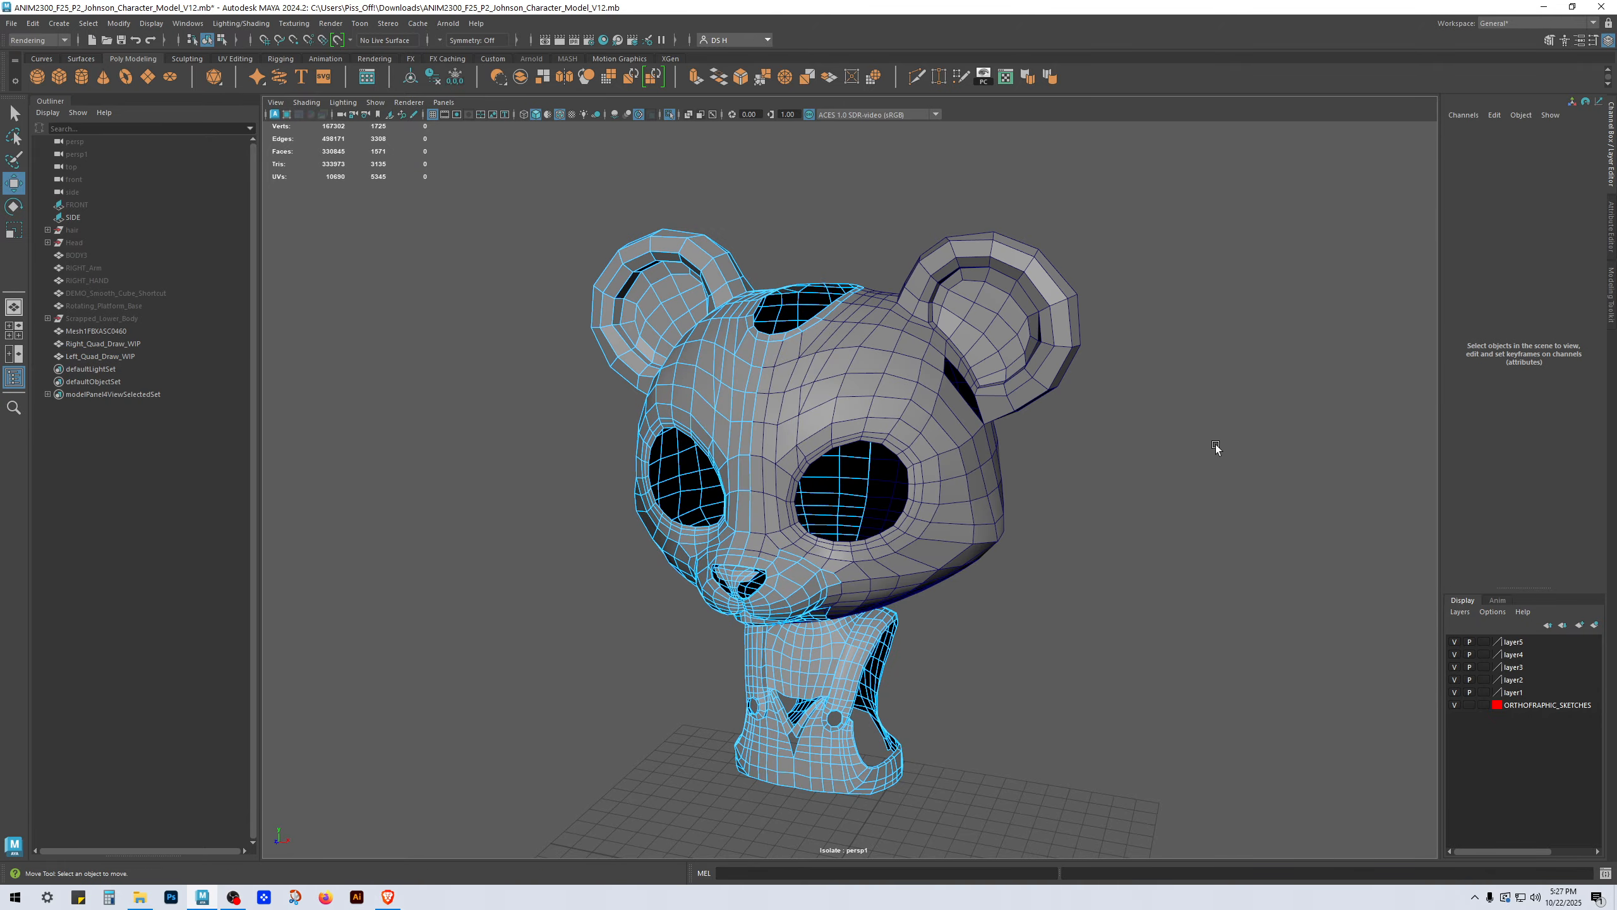
# Step: Isolate the left half of the mesh in the front view
pyautogui.keyDown('alt'); pyautogui.moveTo(784, 434); pyautogui.dragTo(831, 443); pyautogui.keyUp('alt')
pyautogui.press('space')
pyautogui.press('space')
pyautogui.scroll(-3, 821, 491)
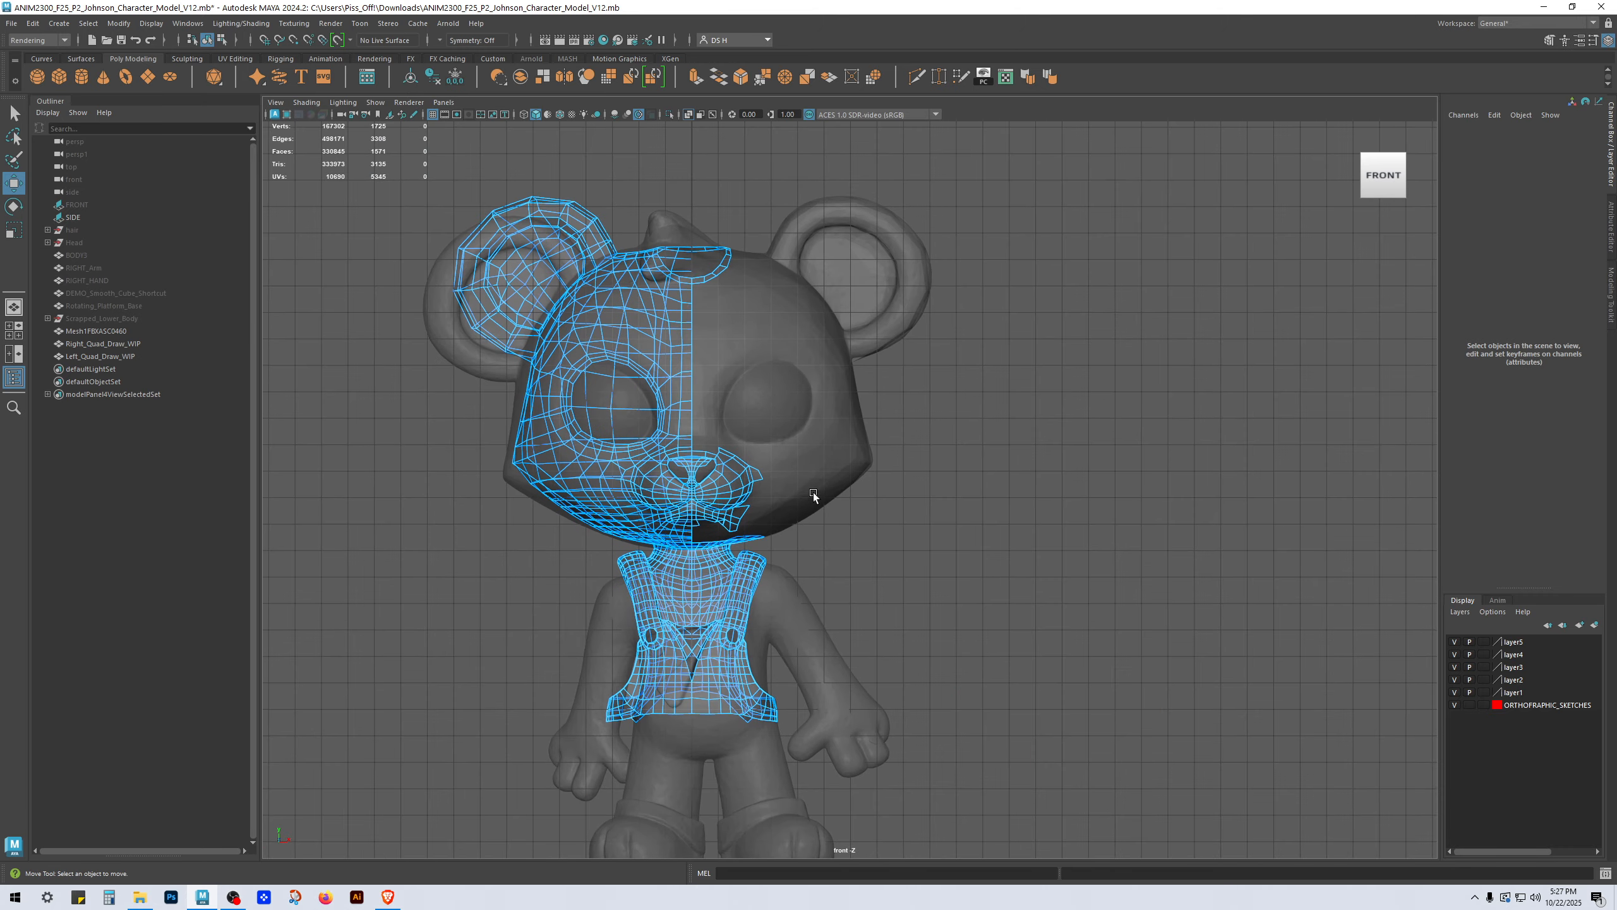
pyautogui.keyDown('alt'); pyautogui.moveTo(813, 494); pyautogui.dragTo(913, 434, button='middle'); pyautogui.keyUp('alt')
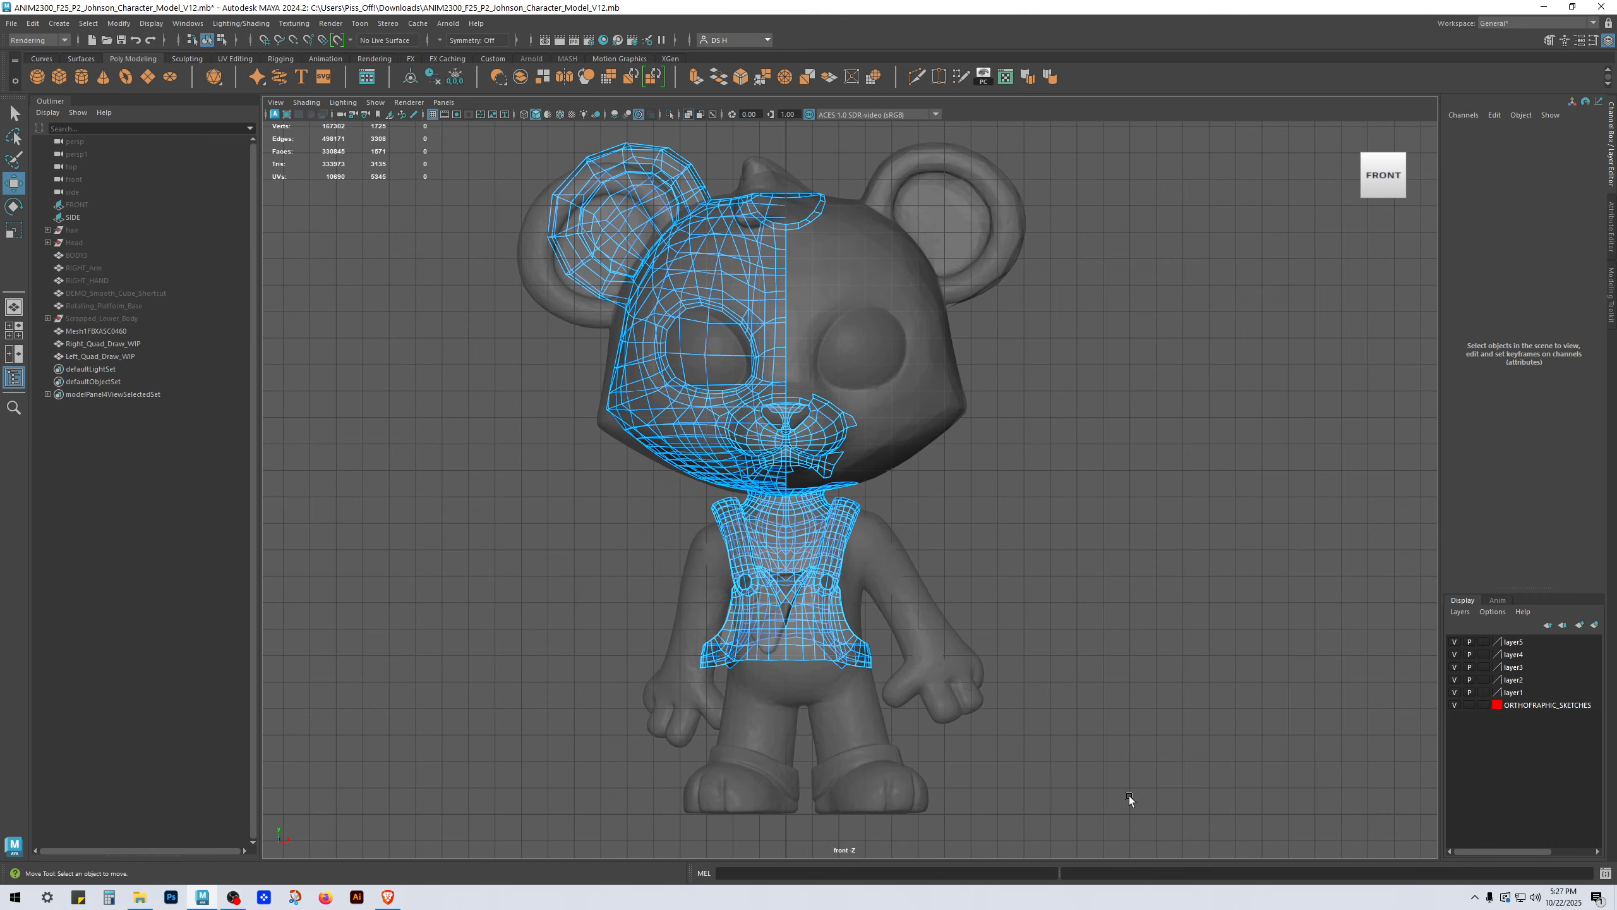
pyautogui.click(762, 509)
pyautogui.hotkey('ctrl', '1')
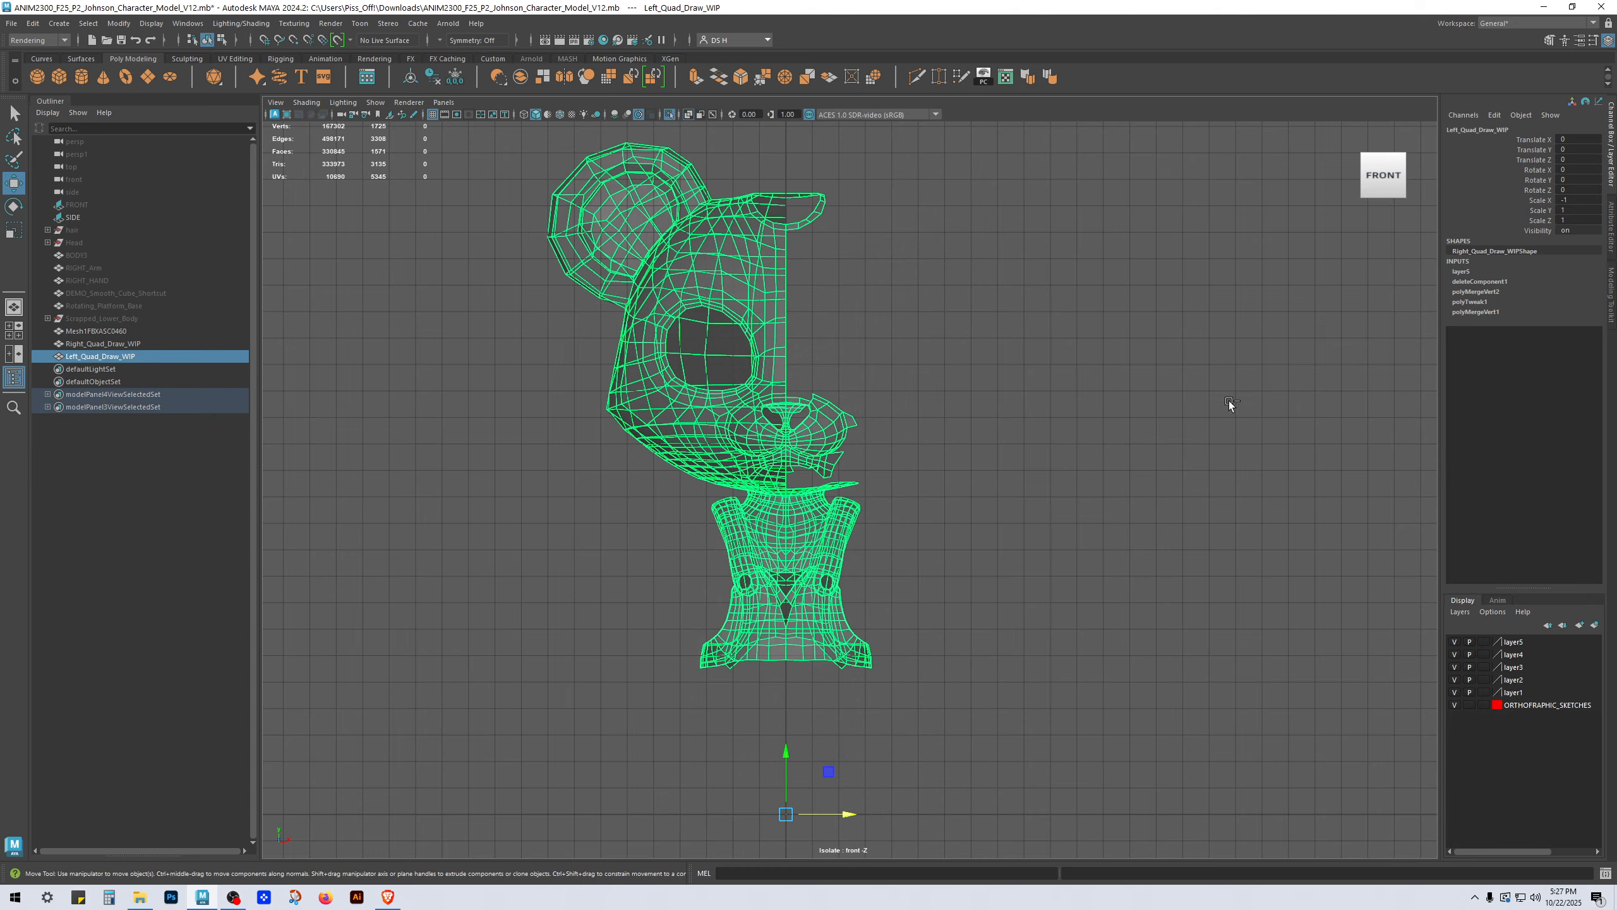
# Step: Delete all muzzle, neck and torso faces of the left half that lie past the centre line
pyautogui.click(774, 713)
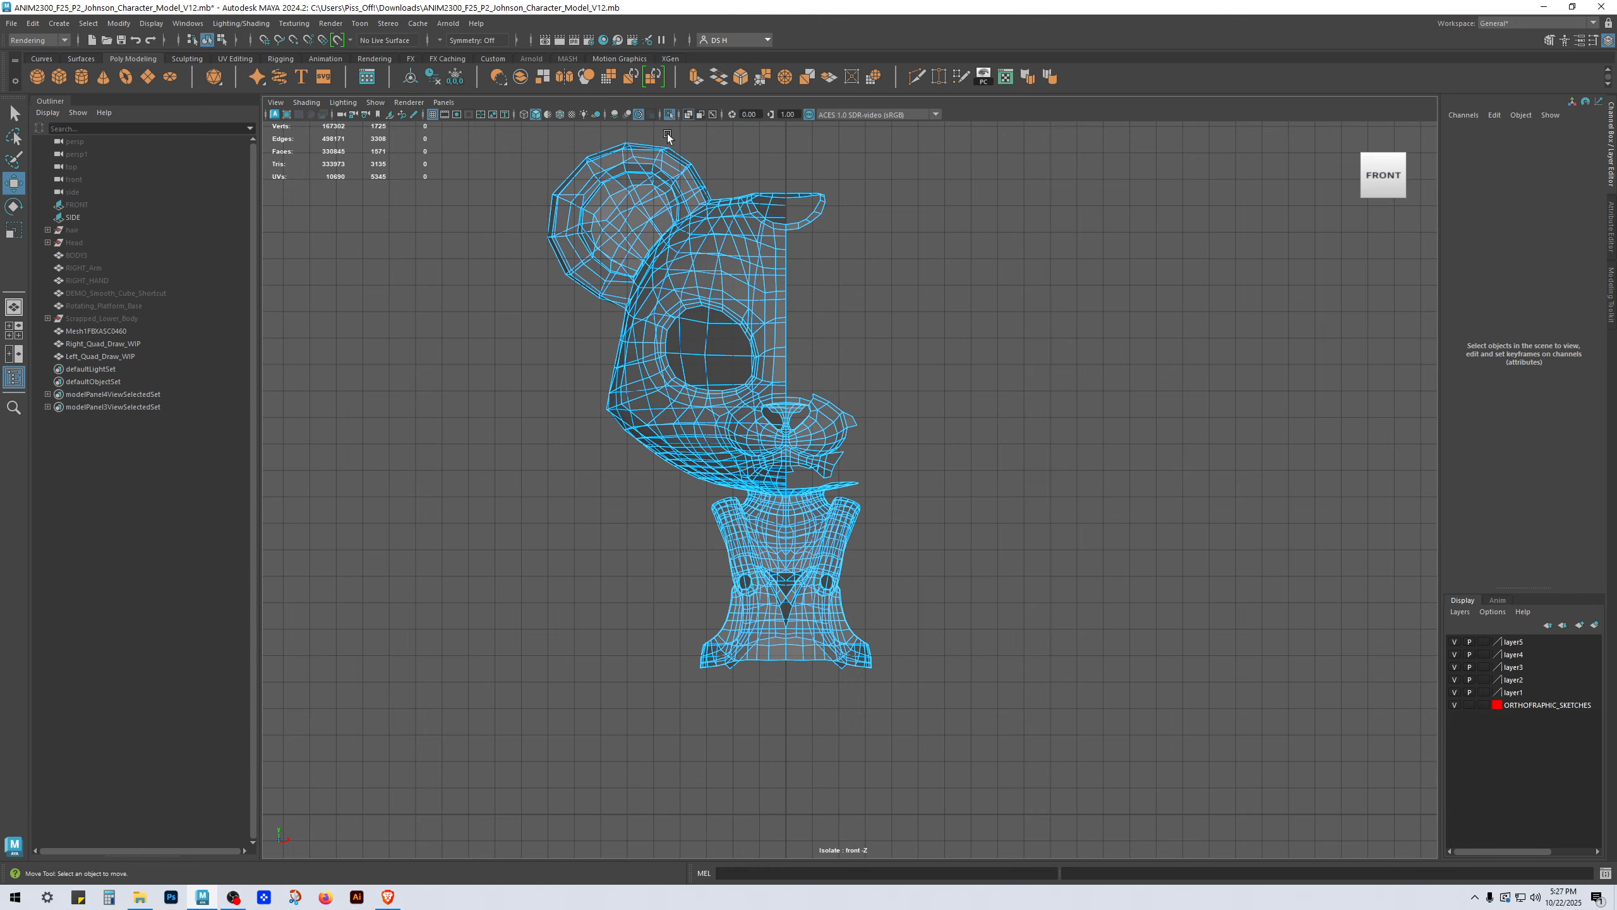
pyautogui.click(688, 115)
pyautogui.moveTo(1018, 754)
pyautogui.mouseDown()
pyautogui.moveTo(937, 146)
pyautogui.moveTo(788, 127)
pyautogui.moveTo(793, 77)
pyautogui.mouseUp()
pyautogui.scroll(8, 873, 473)
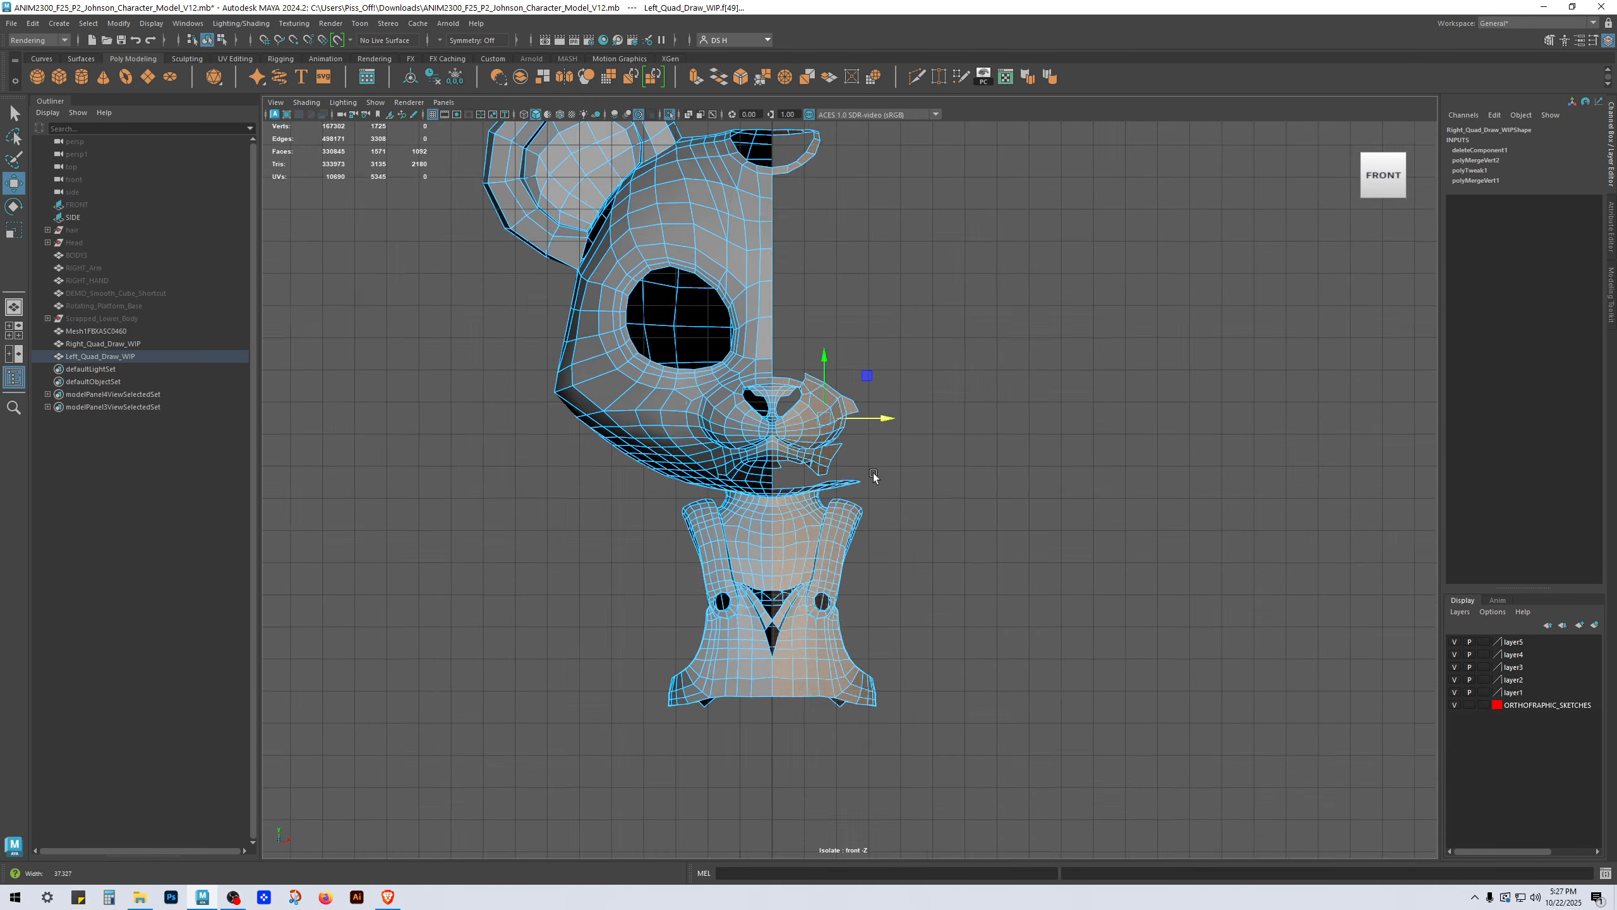
pyautogui.scroll(-5, 960, 650)
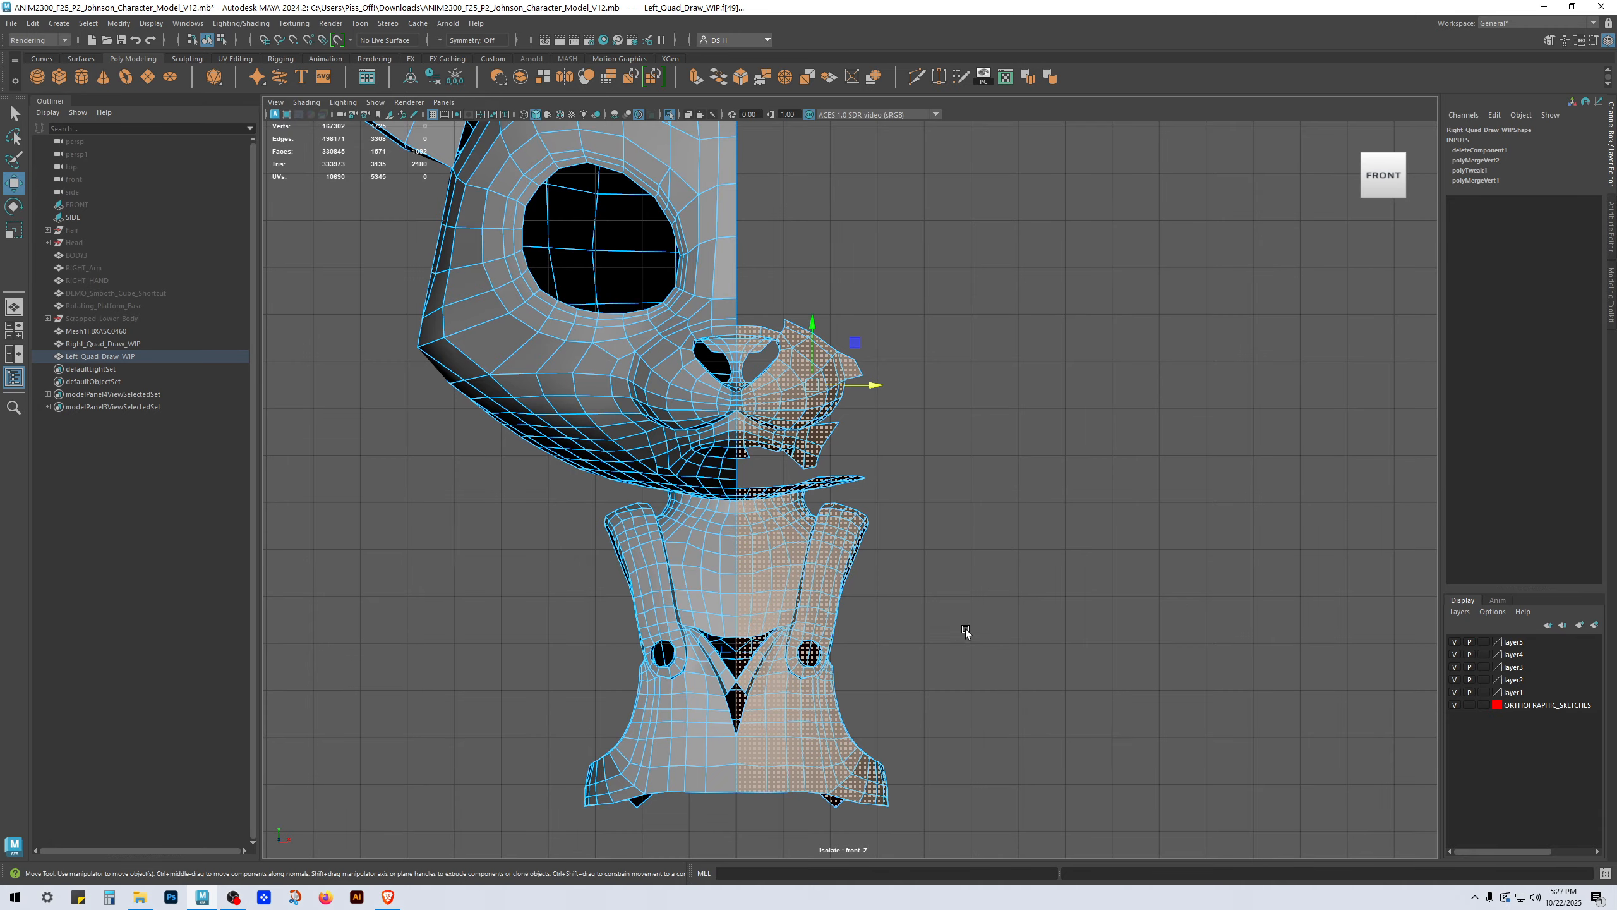
pyautogui.keyDown('alt'); pyautogui.moveTo(968, 638); pyautogui.dragTo(986, 552, button='middle'); pyautogui.keyUp('alt')
pyautogui.scroll(-2, 1001, 569)
pyautogui.press('Delete')
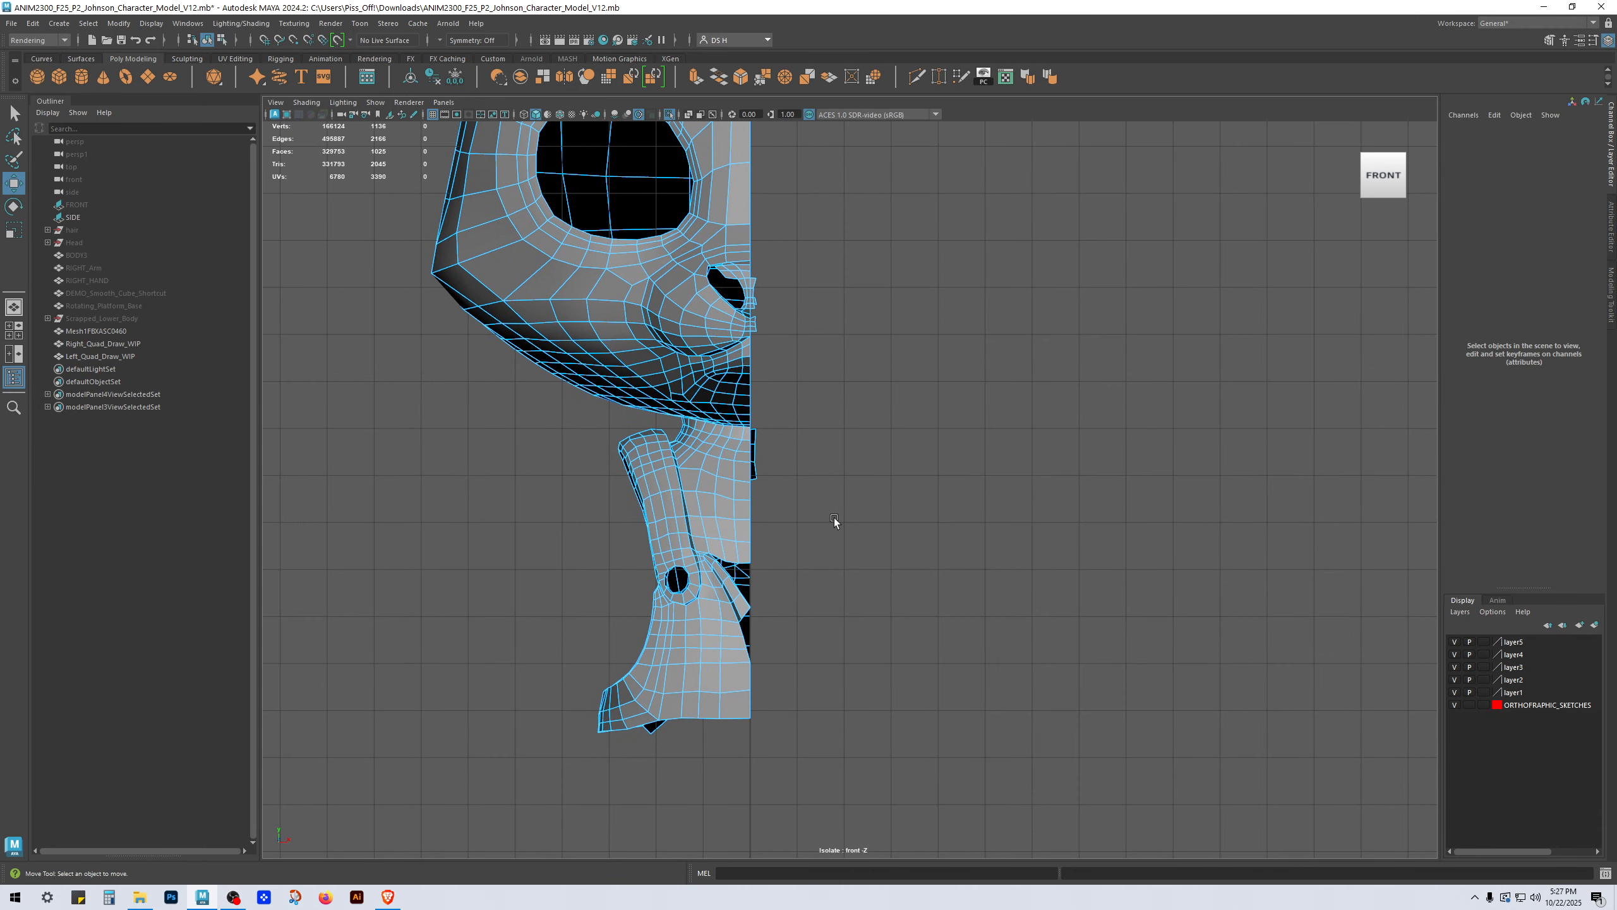
# Step: Find the leftover faces past the centre line in wireframe, delete them, and return to object selection
pyautogui.press('4')
pyautogui.keyDown('alt'); pyautogui.moveTo(698, 460); pyautogui.dragTo(1003, 627, button='right'); pyautogui.keyUp('alt')
pyautogui.moveTo(963, 611); pyautogui.dragTo(663, 287)
pyautogui.press('F8')
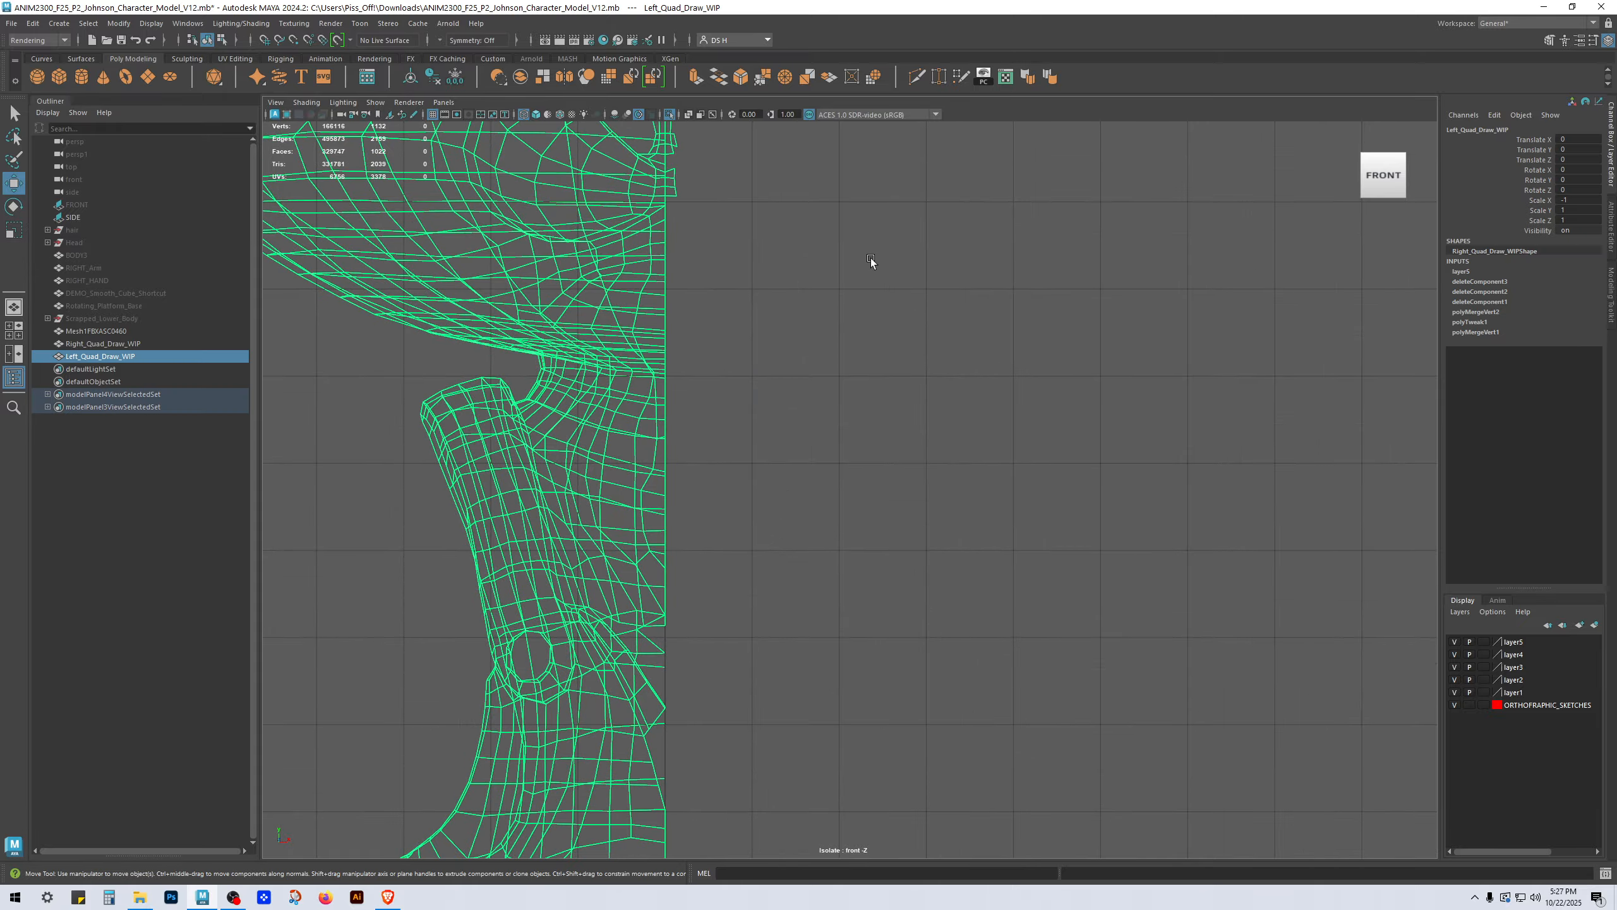
# Step: Inspect how the two trimmed halves meet in the shaded perspective view and select the right half
pyautogui.press('5')
pyautogui.press('space')
pyautogui.press('space')
pyautogui.keyDown('alt'); pyautogui.moveTo(920, 331); pyautogui.dragTo(983, 389); pyautogui.keyUp('alt')
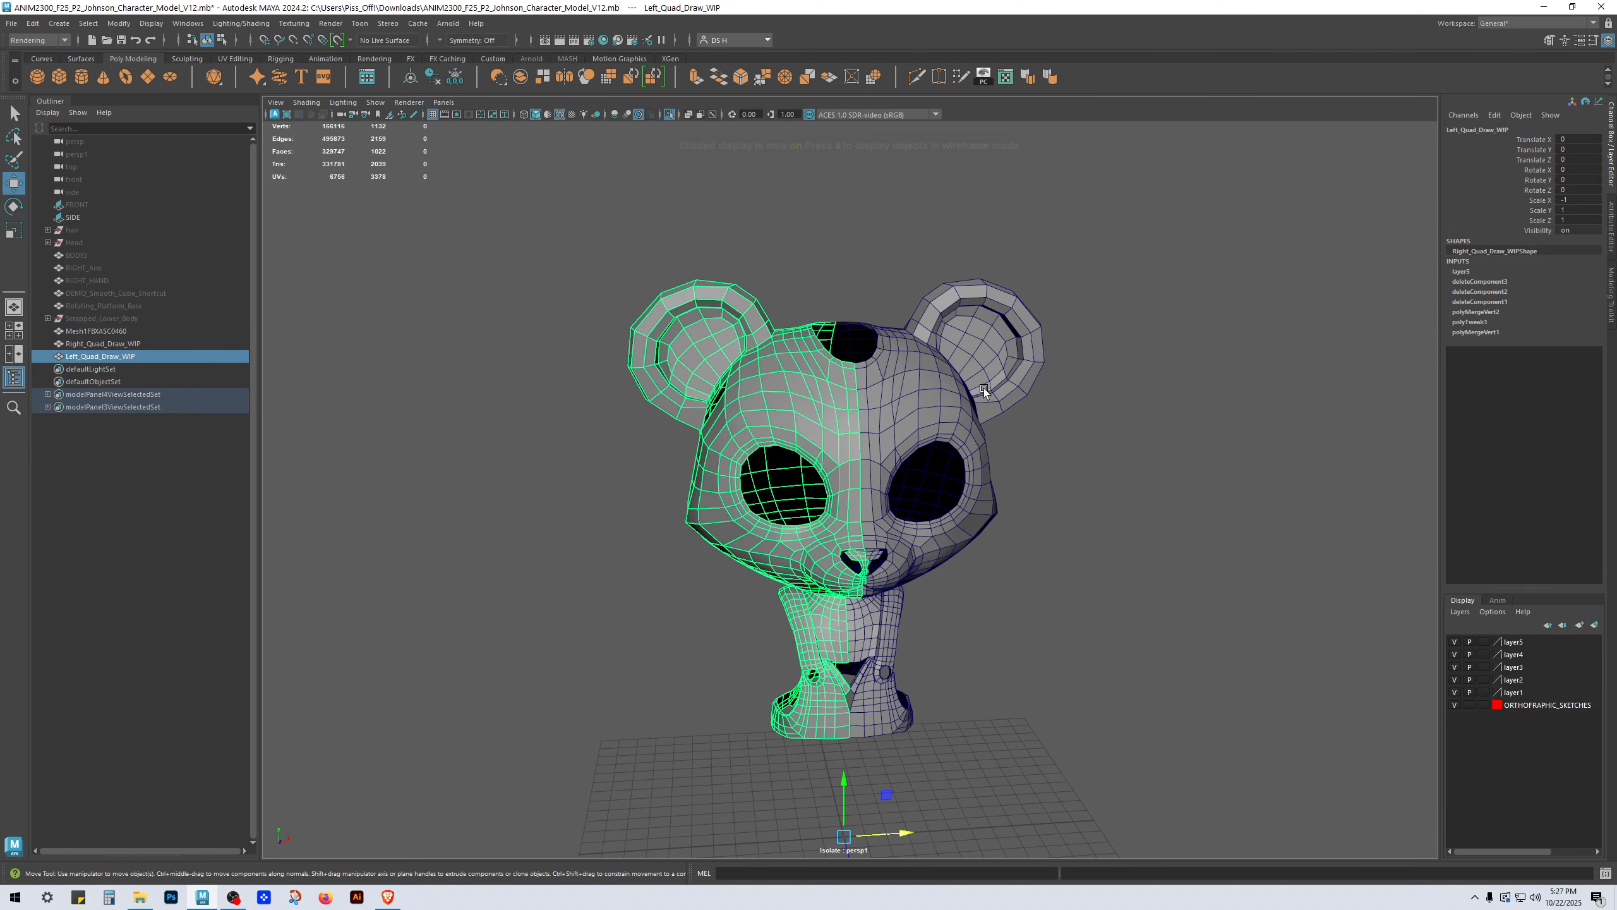
pyautogui.moveTo(890, 418)
pyautogui.keyDown('alt'); pyautogui.mouseDown()
pyautogui.moveTo(1217, 415)
pyautogui.moveTo(1141, 390)
pyautogui.moveTo(863, 411)
pyautogui.mouseUp(); pyautogui.keyUp('alt')
pyautogui.click(1056, 460)
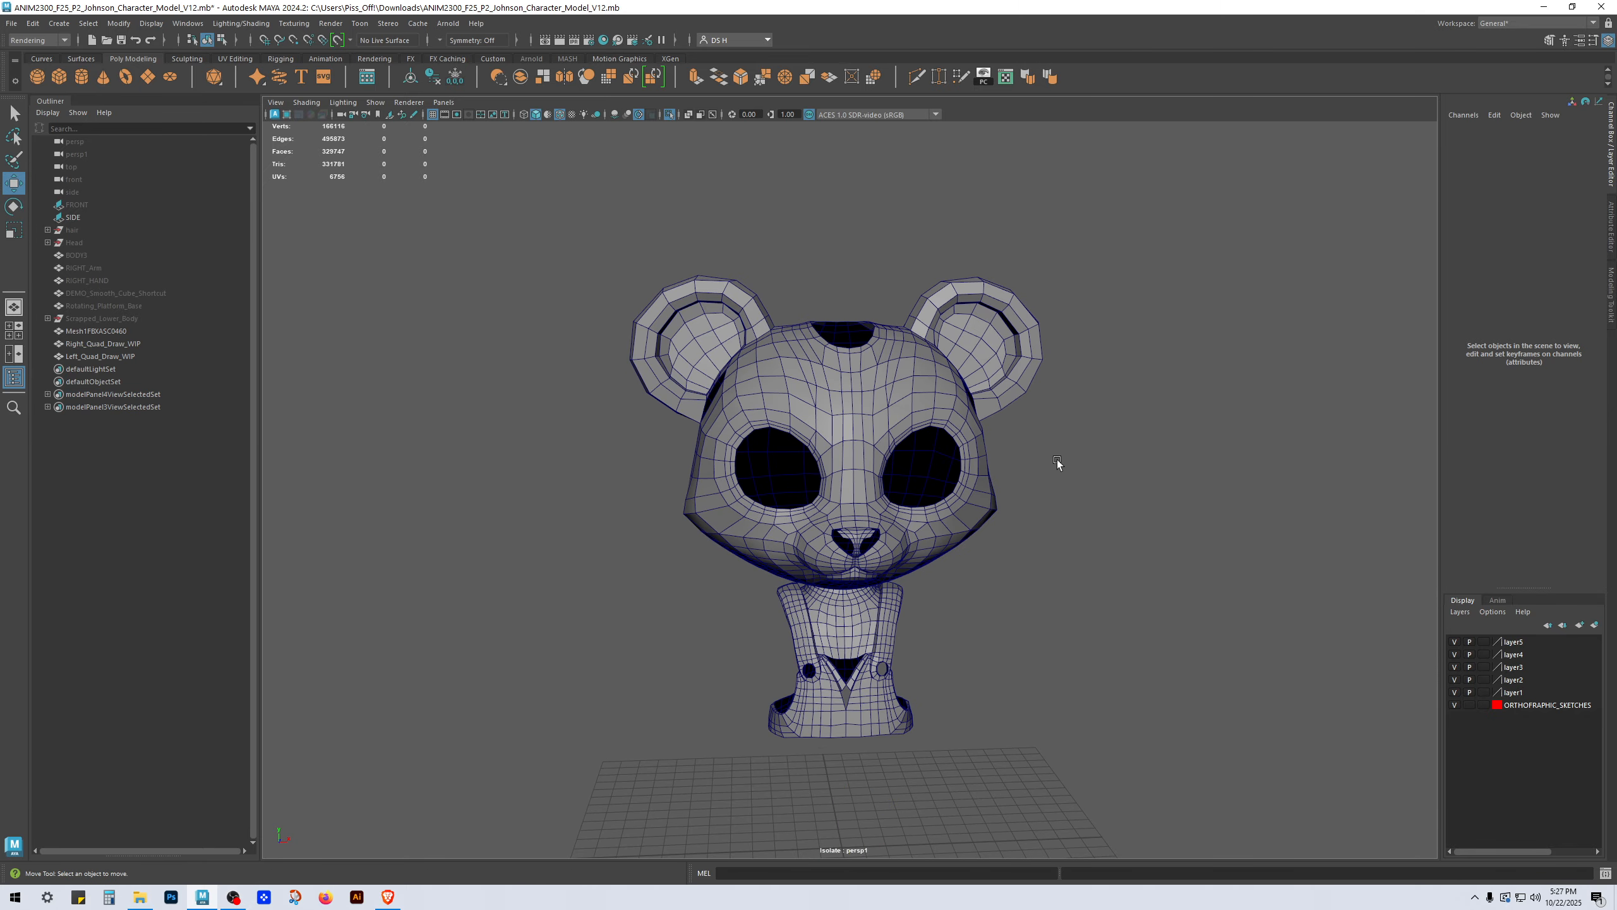
pyautogui.keyDown('alt'); pyautogui.moveTo(1049, 462); pyautogui.dragTo(940, 448); pyautogui.keyUp('alt')
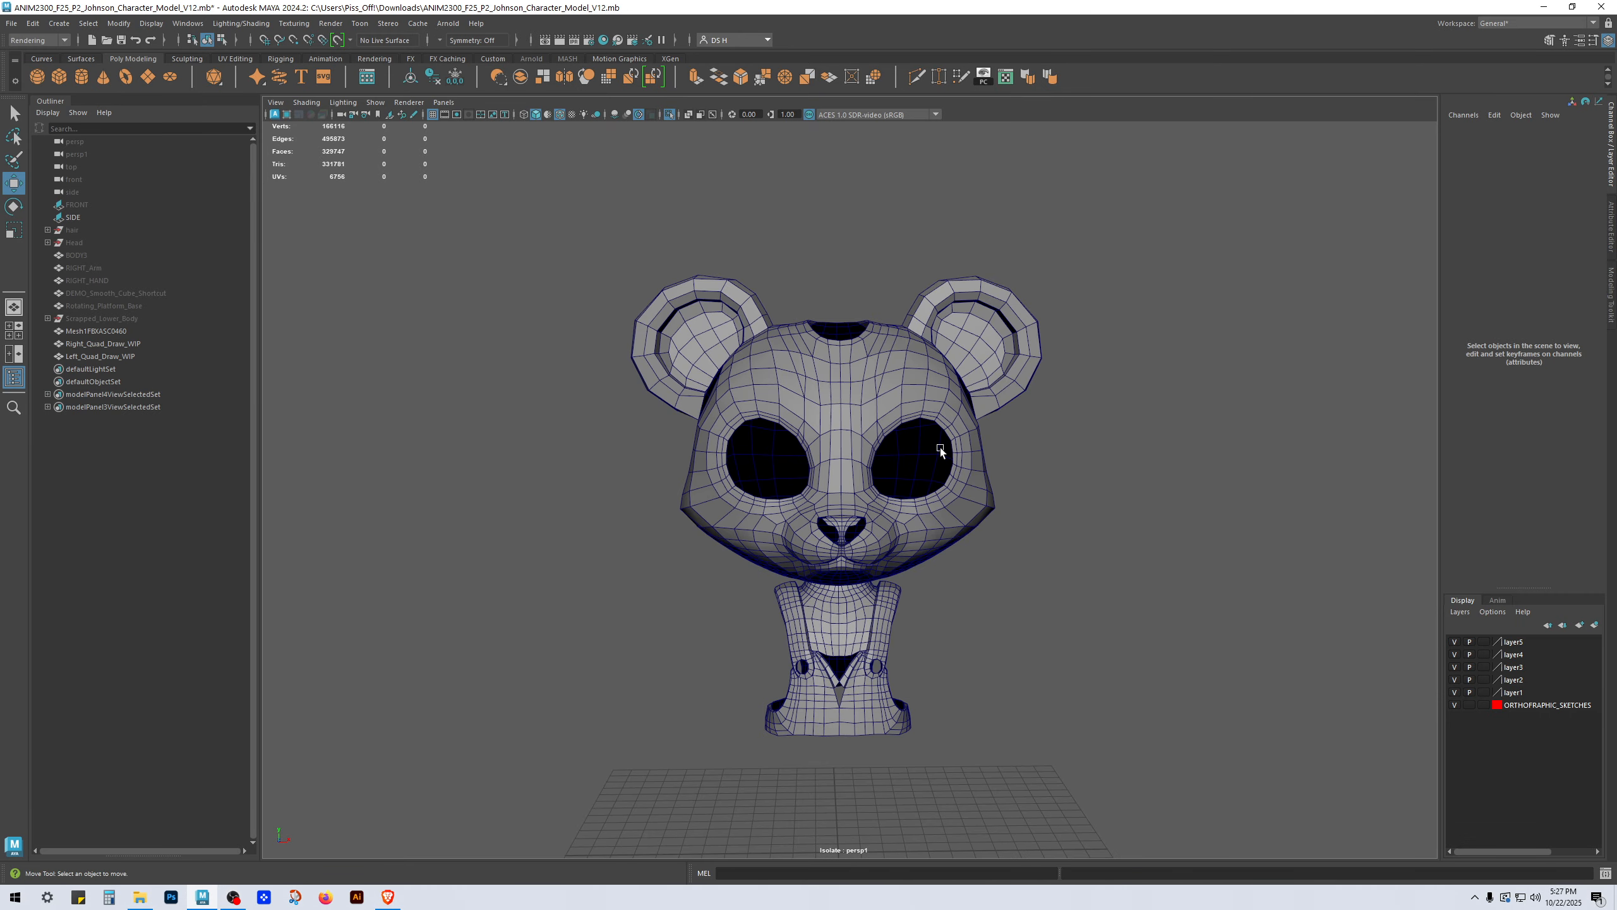
pyautogui.click(942, 457)
pyautogui.click(1013, 534)
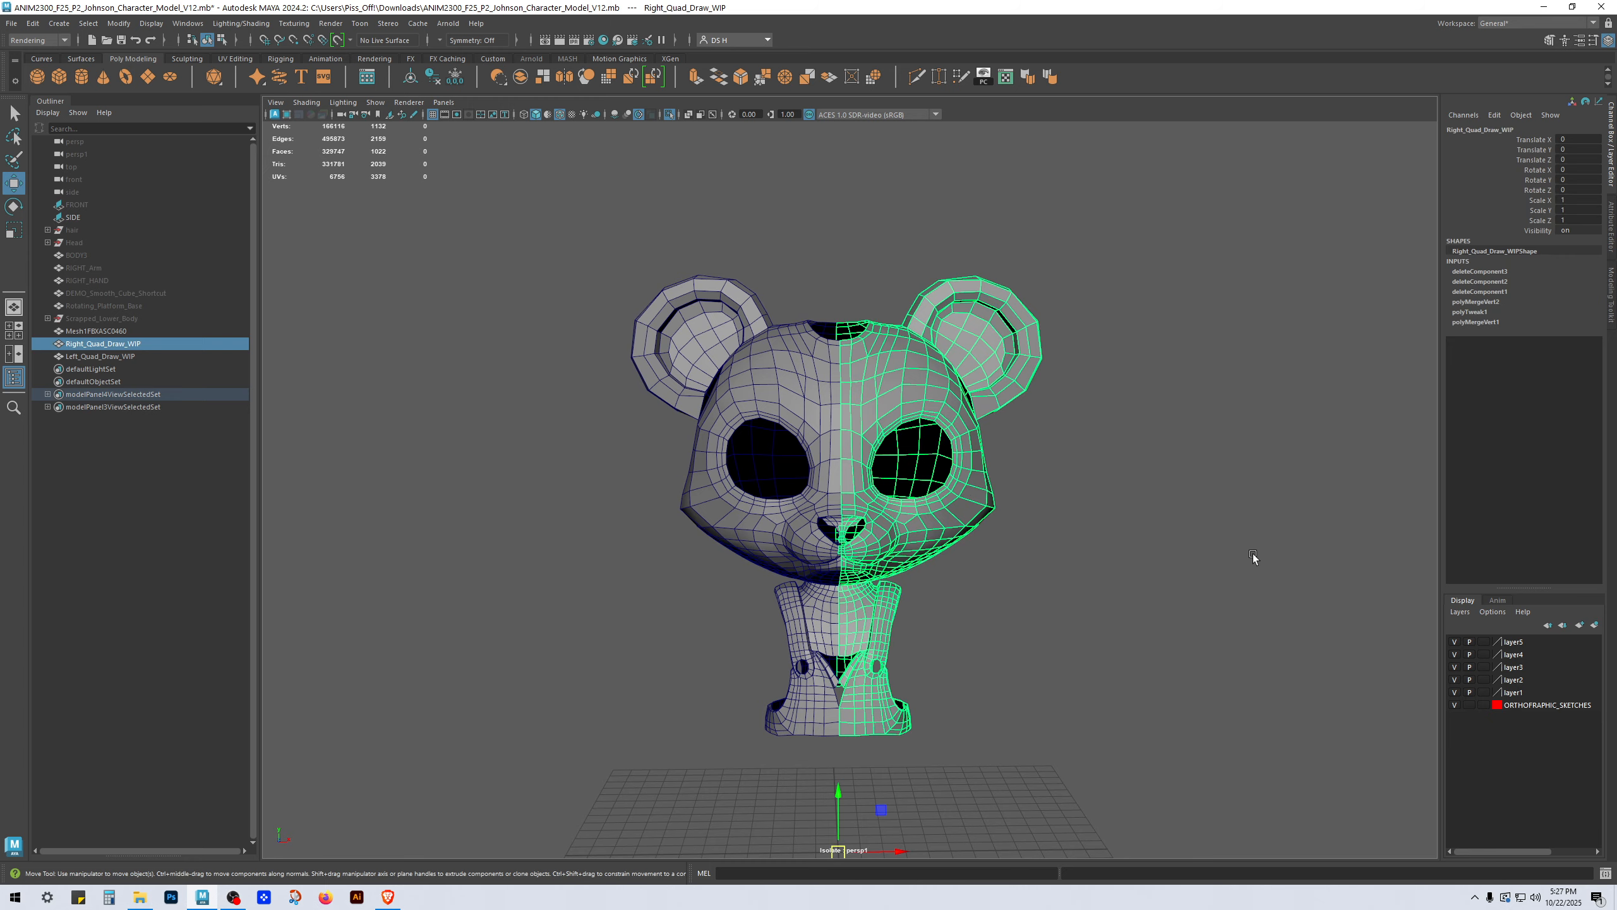
# Step: Check layer5's visibility and set the layer to Reference so the left half cannot be selected
pyautogui.click(1454, 641)
pyautogui.click(1454, 641)
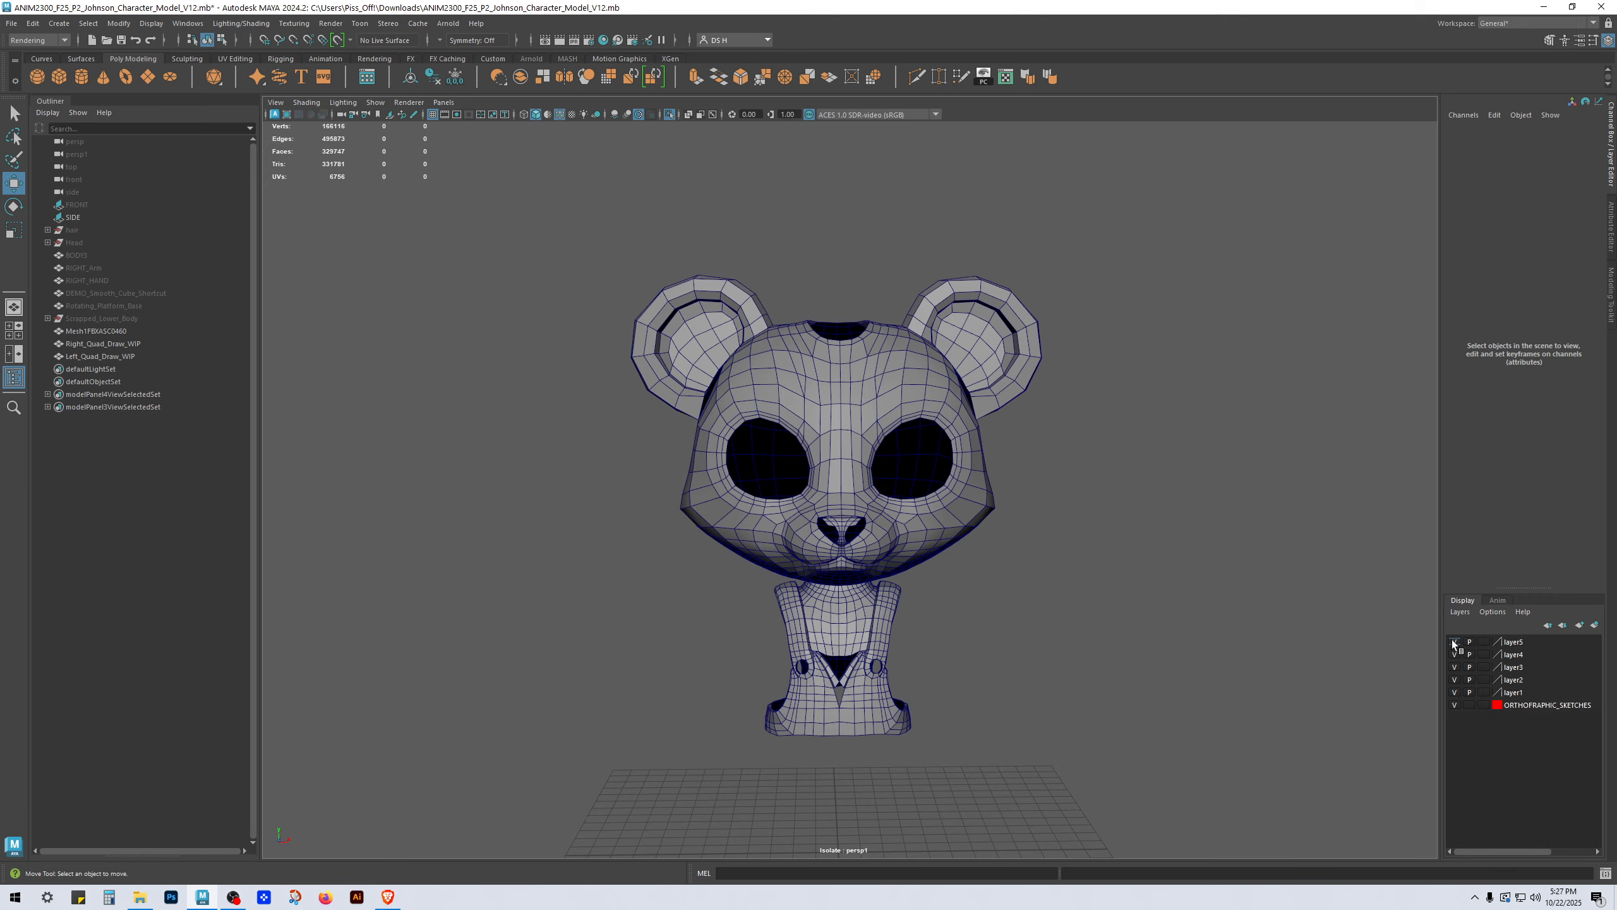
pyautogui.click(1483, 641)
pyautogui.click(1483, 641)
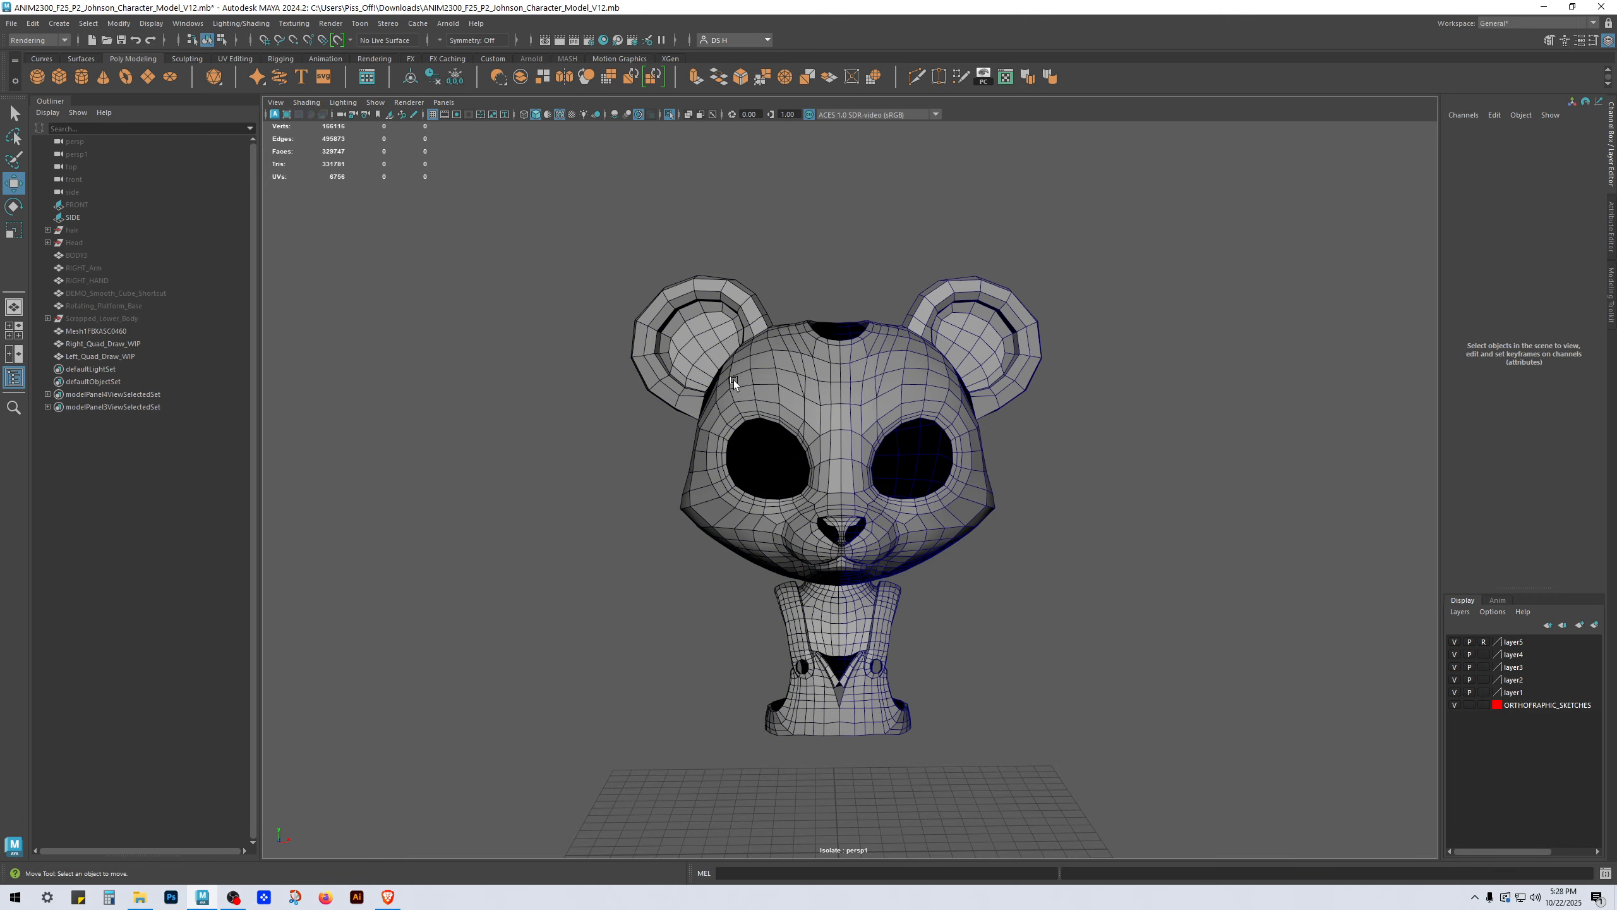
# Step: Merge neighbouring vertices above the inner edge of the right half's eye socket to their centre
pyautogui.click(888, 363)
pyautogui.press('F9')
pyautogui.click(979, 386)
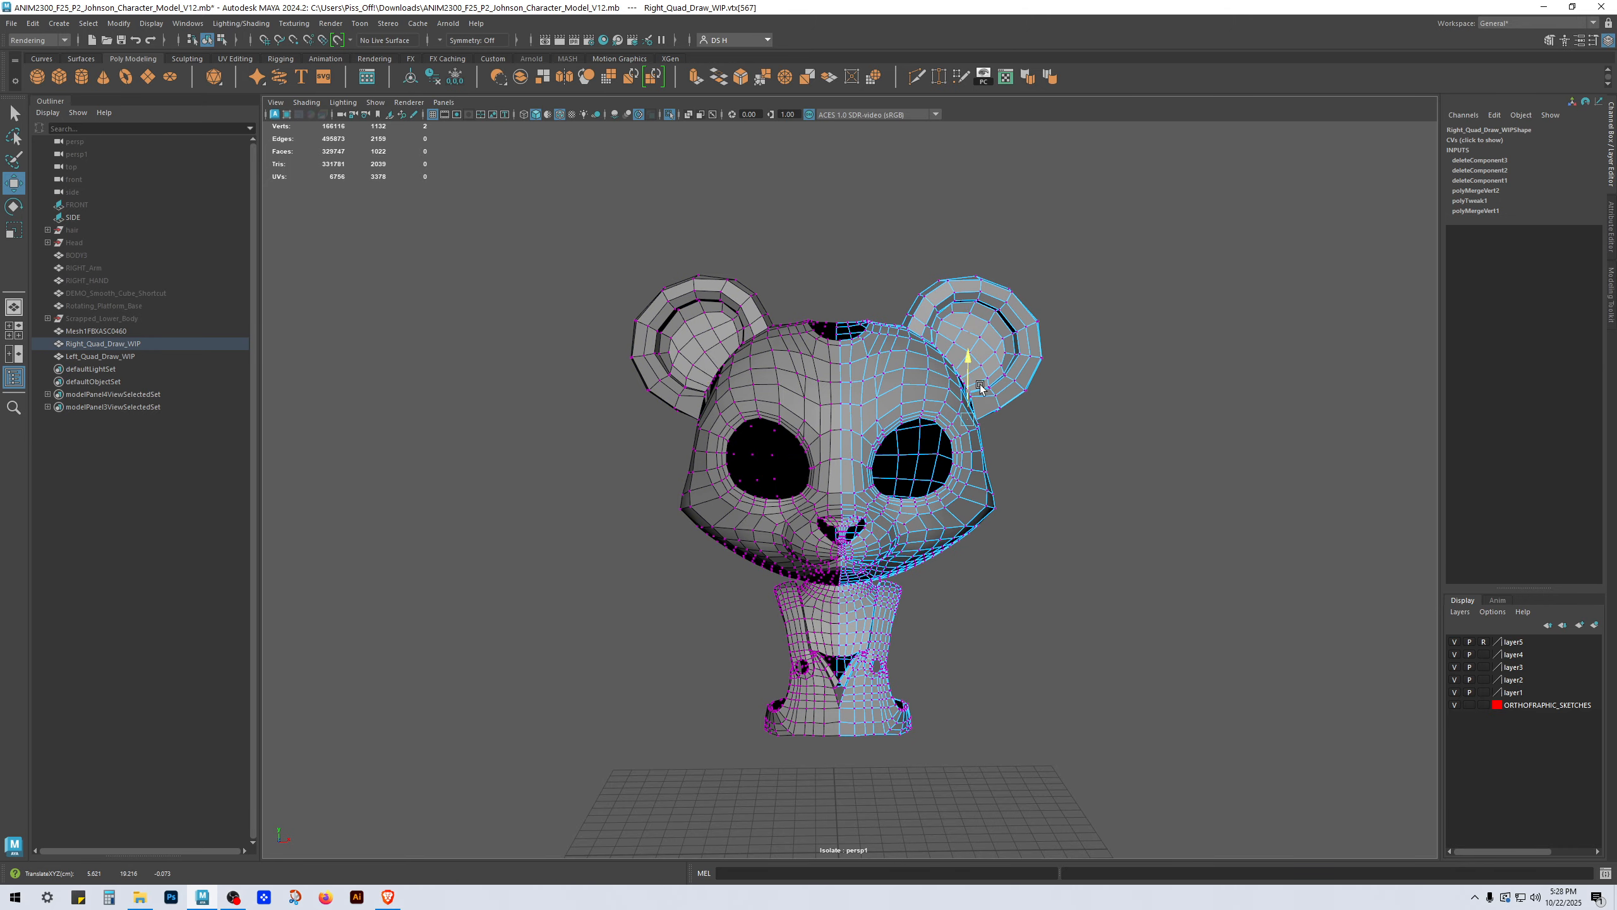
pyautogui.keyDown('alt'); pyautogui.moveTo(968, 440); pyautogui.dragTo(834, 449); pyautogui.keyUp('alt')
pyautogui.click(978, 465)
pyautogui.keyDown('alt'); pyautogui.moveTo(978, 465); pyautogui.dragTo(1129, 383, button='right'); pyautogui.keyUp('alt')
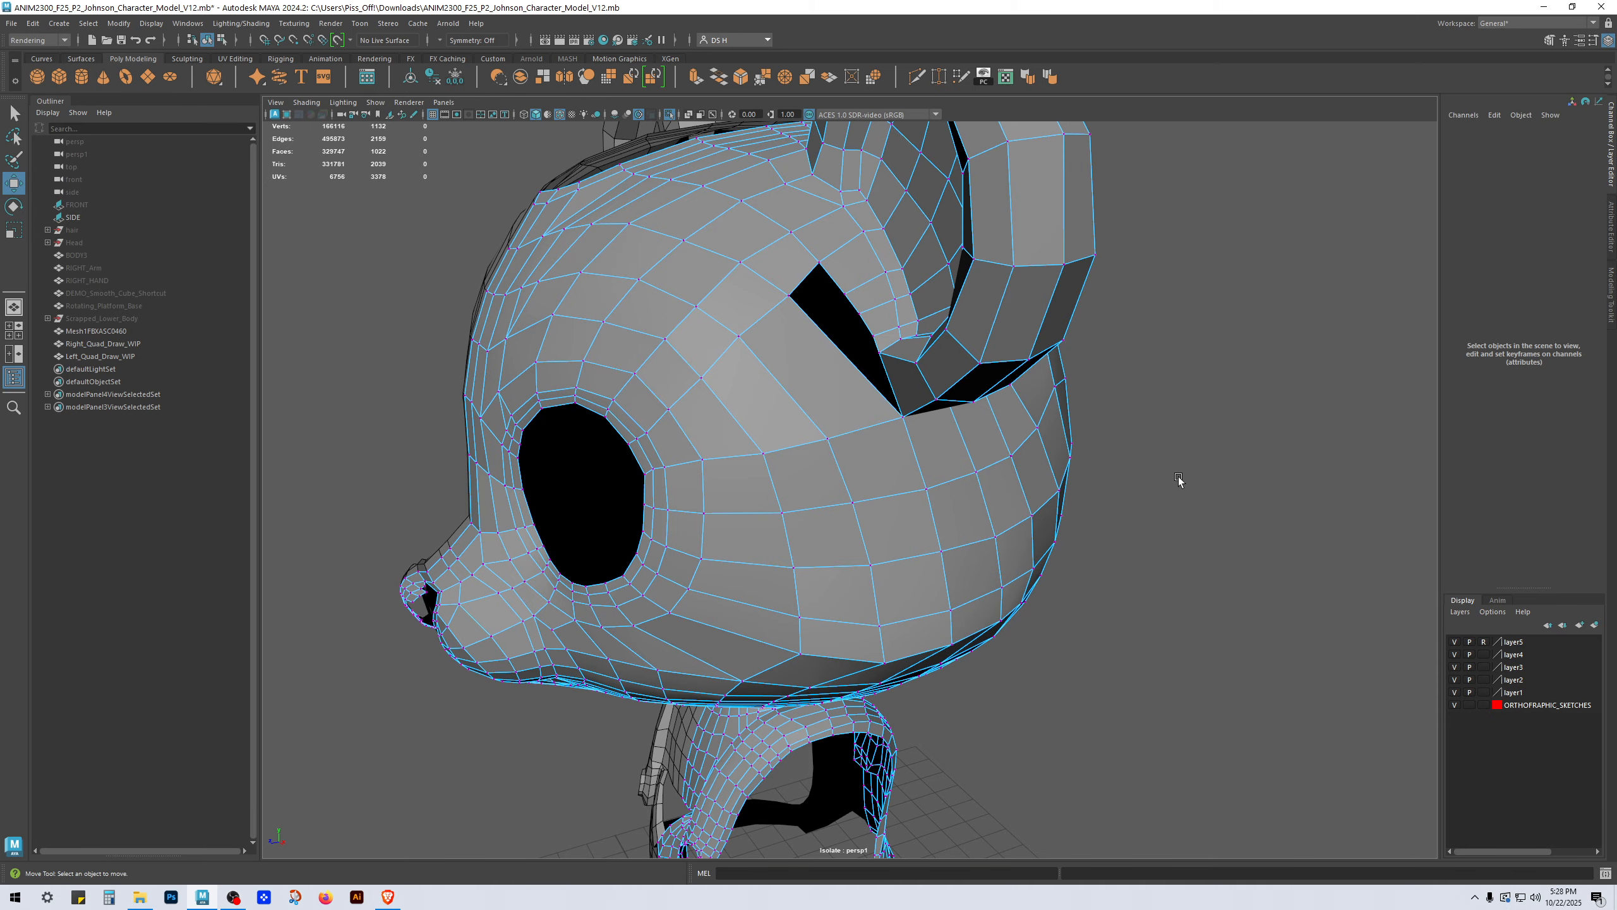
pyautogui.keyDown('alt'); pyautogui.moveTo(677, 379); pyautogui.dragTo(812, 376); pyautogui.keyUp('alt')
pyautogui.keyDown('alt'); pyautogui.moveTo(811, 376); pyautogui.dragTo(957, 440, button='right'); pyautogui.keyUp('alt')
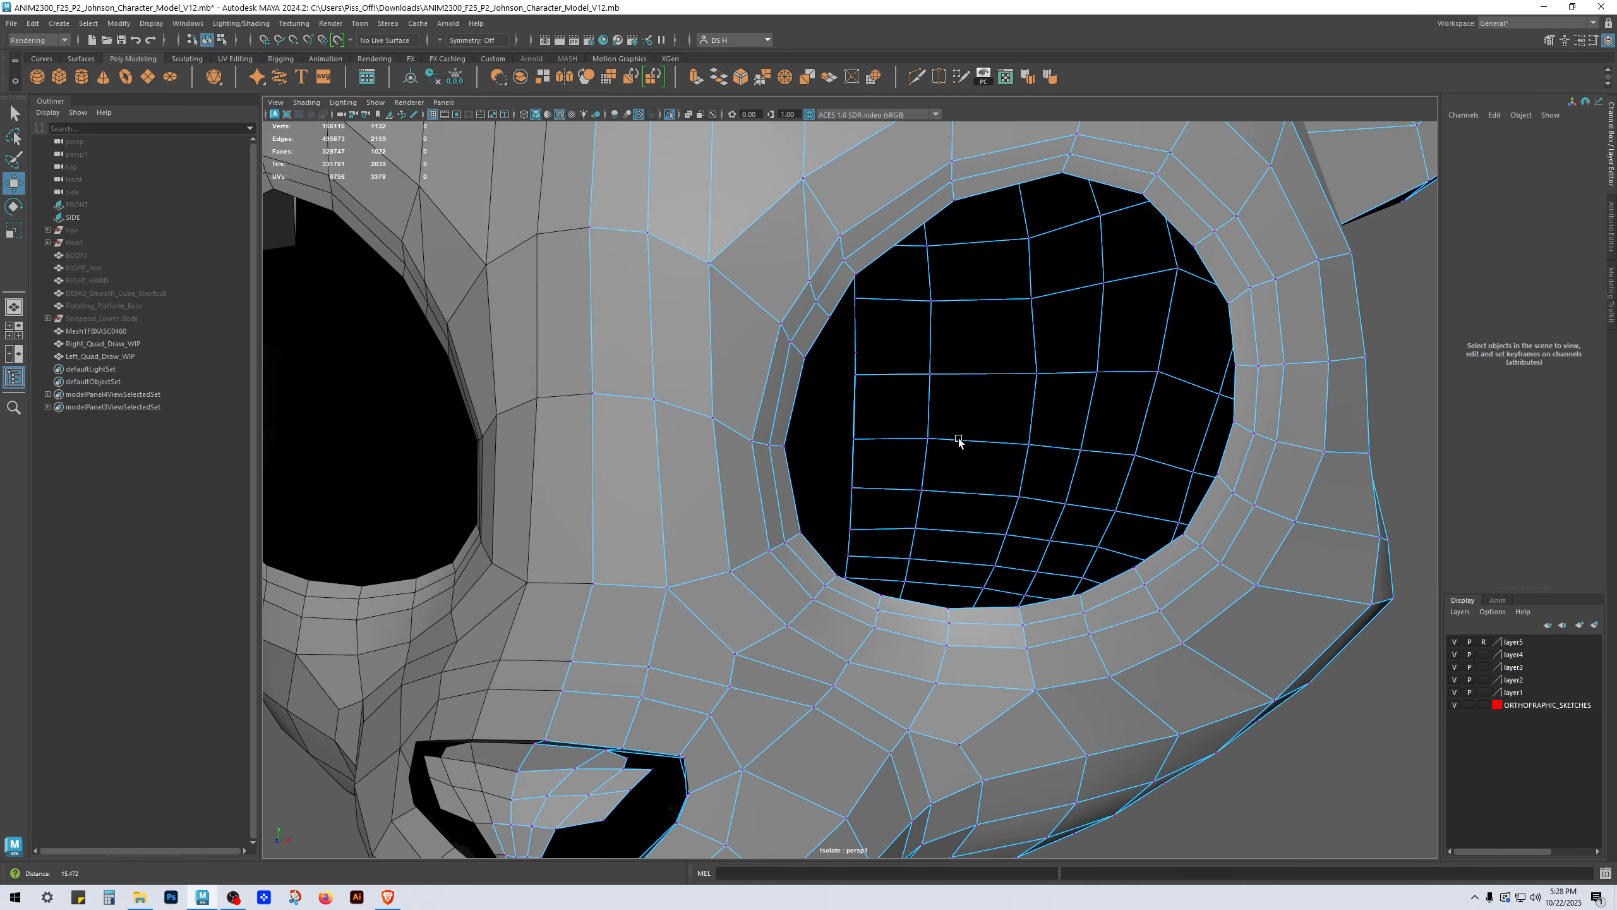
pyautogui.click(839, 235)
pyautogui.keyDown('shift'); pyautogui.moveTo(775, 249); pyautogui.dragTo(761, 5, button='right'); pyautogui.keyUp('shift')
# Step: Merge two more pairs of neighbouring vertices to their centre across the upper inner rim of the eye socket
pyautogui.keyDown('alt'); pyautogui.moveTo(909, 275); pyautogui.dragTo(808, 258); pyautogui.keyUp('alt')
pyautogui.keyDown('alt'); pyautogui.moveTo(809, 258); pyautogui.dragTo(906, 296, button='right'); pyautogui.keyUp('alt')
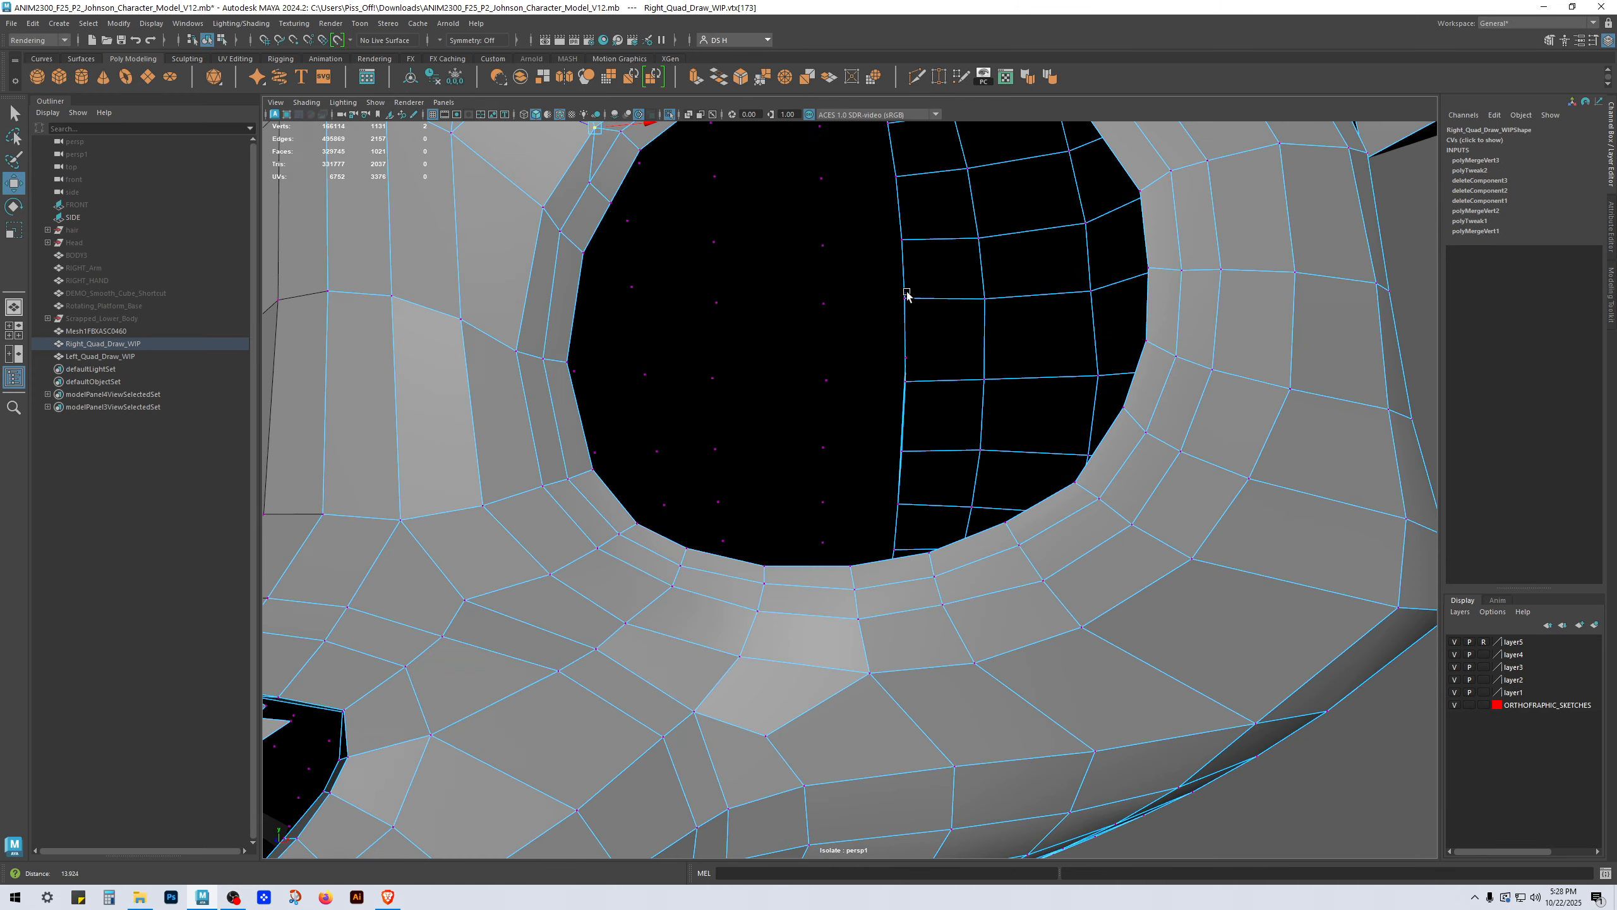
pyautogui.keyDown('alt'); pyautogui.moveTo(799, 290); pyautogui.dragTo(850, 398, button='middle'); pyautogui.keyUp('alt')
pyautogui.click(784, 388)
pyautogui.keyDown('shift'); pyautogui.click(752, 430); pyautogui.keyUp('shift')
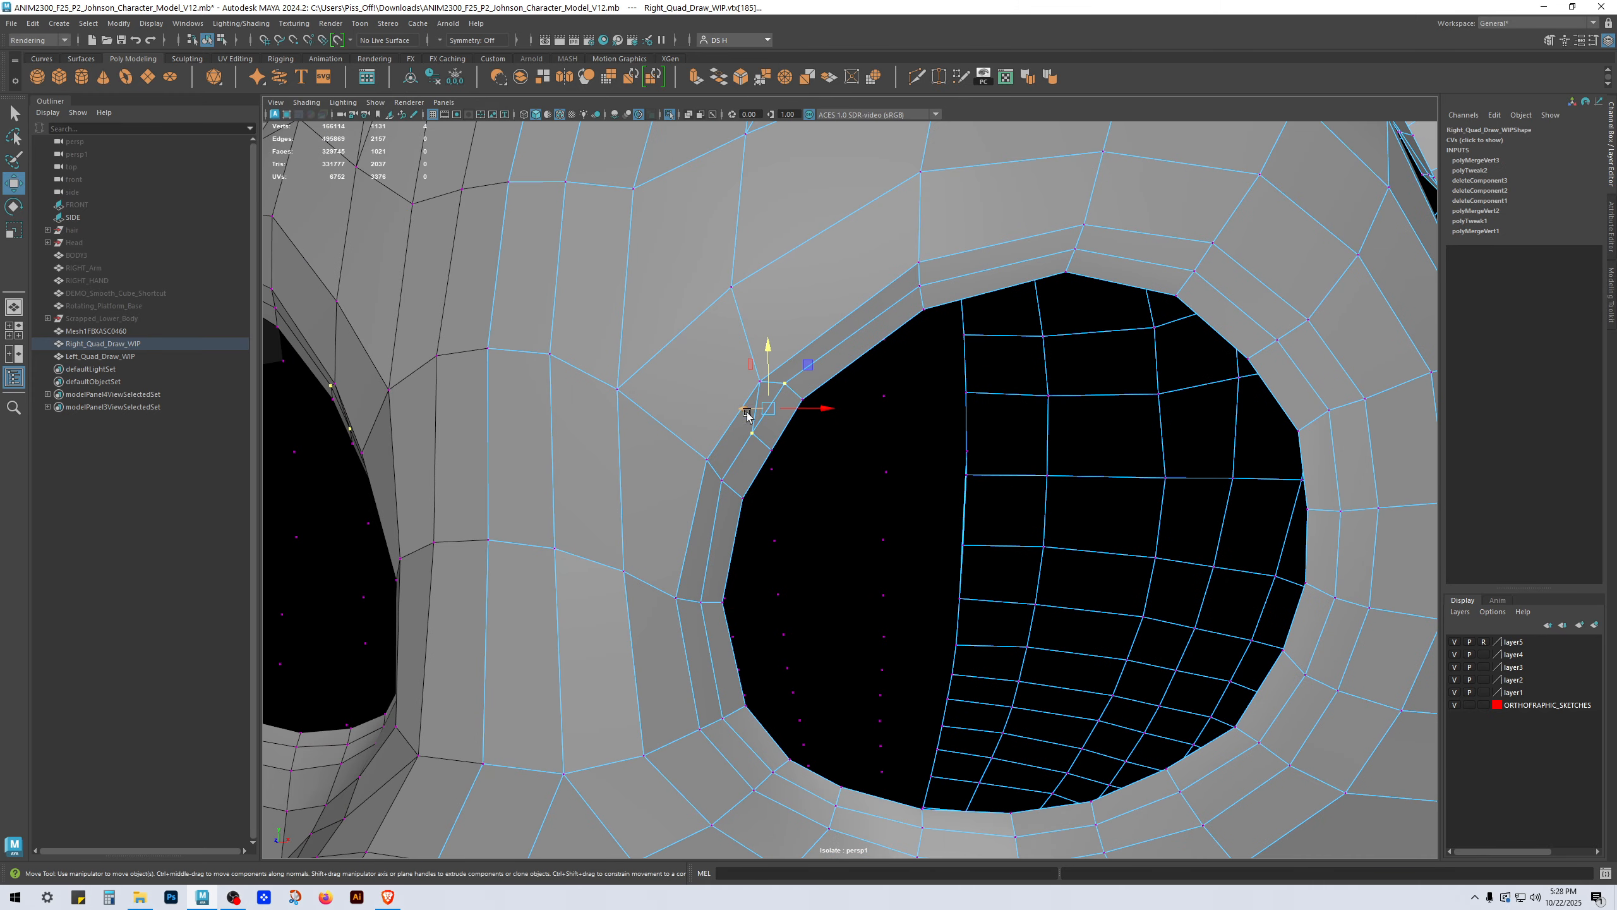
pyautogui.press('g')
pyautogui.click(812, 407)
pyautogui.click(798, 397)
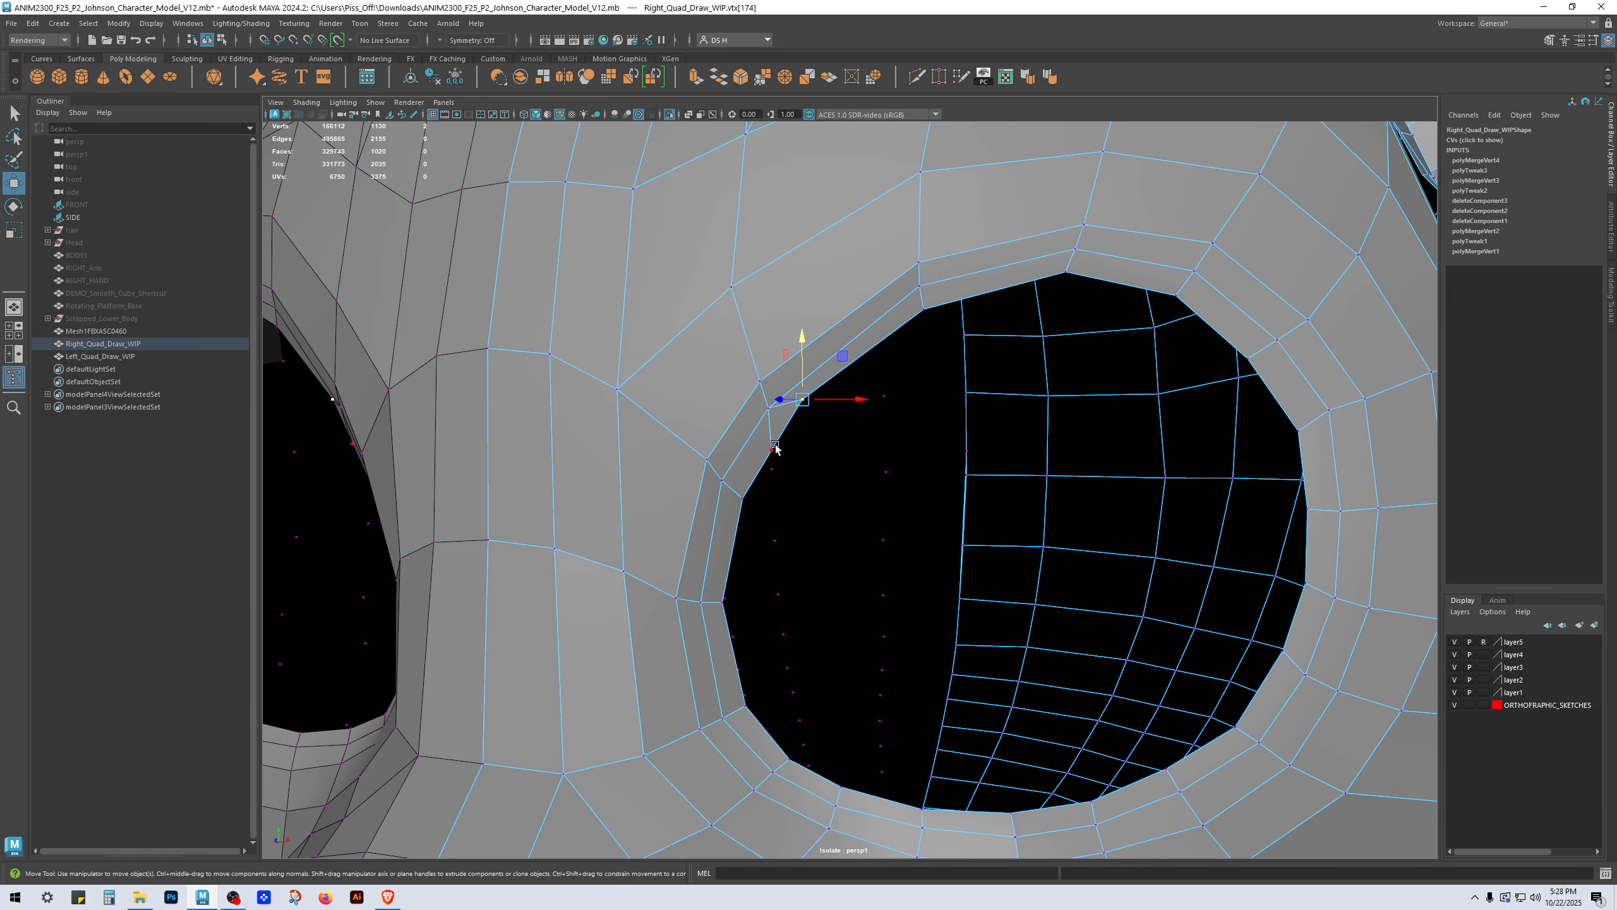
pyautogui.keyDown('shift'); pyautogui.click(772, 446); pyautogui.keyUp('shift')
pyautogui.press('g')
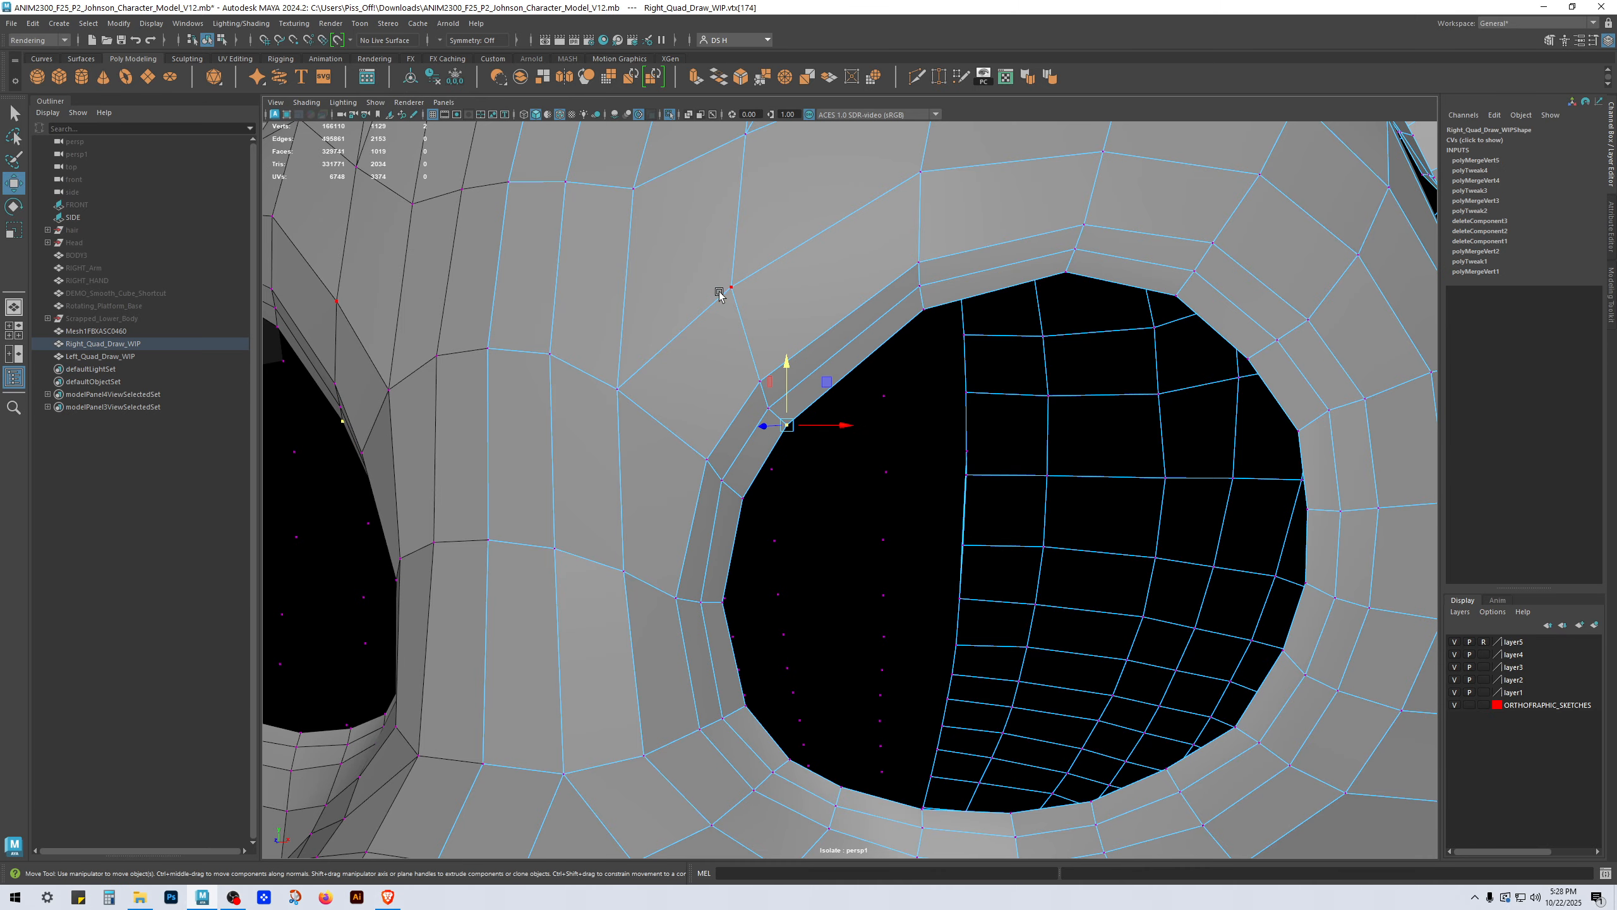
# Step: Move the three merged rim vertices up and outward along the eye socket and adjust the vertex above them
pyautogui.click(731, 287)
pyautogui.click(759, 381)
pyautogui.keyDown('shift'); pyautogui.click(786, 428); pyautogui.keyUp('shift')
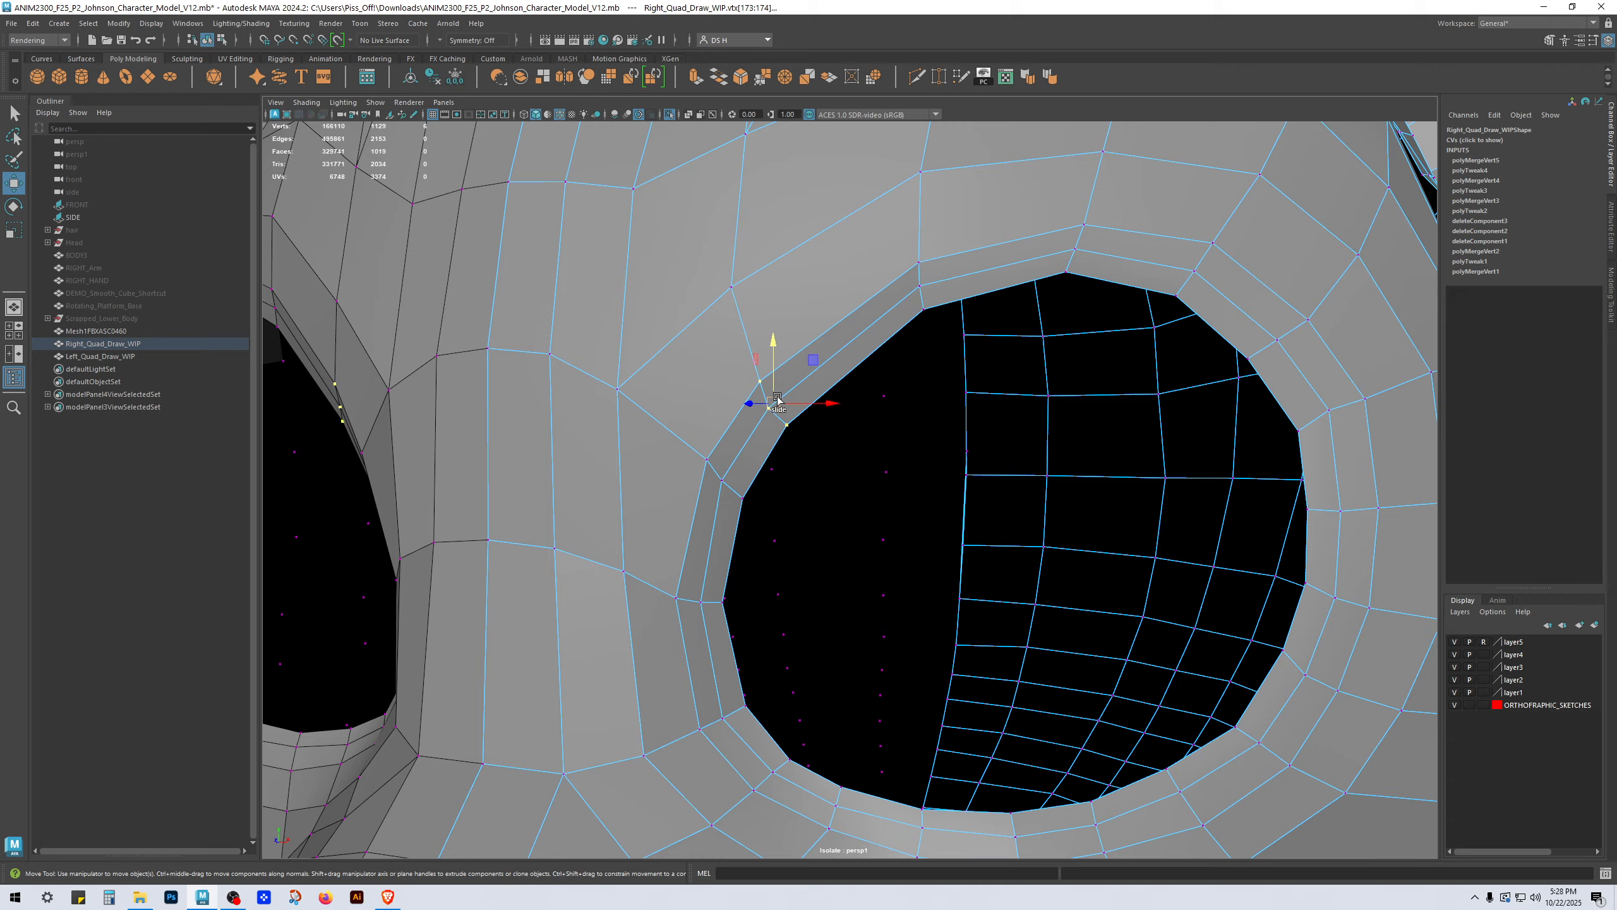
pyautogui.moveTo(786, 408)
pyautogui.mouseDown()
pyautogui.moveTo(831, 373)
pyautogui.moveTo(809, 364)
pyautogui.moveTo(790, 384)
pyautogui.mouseUp()
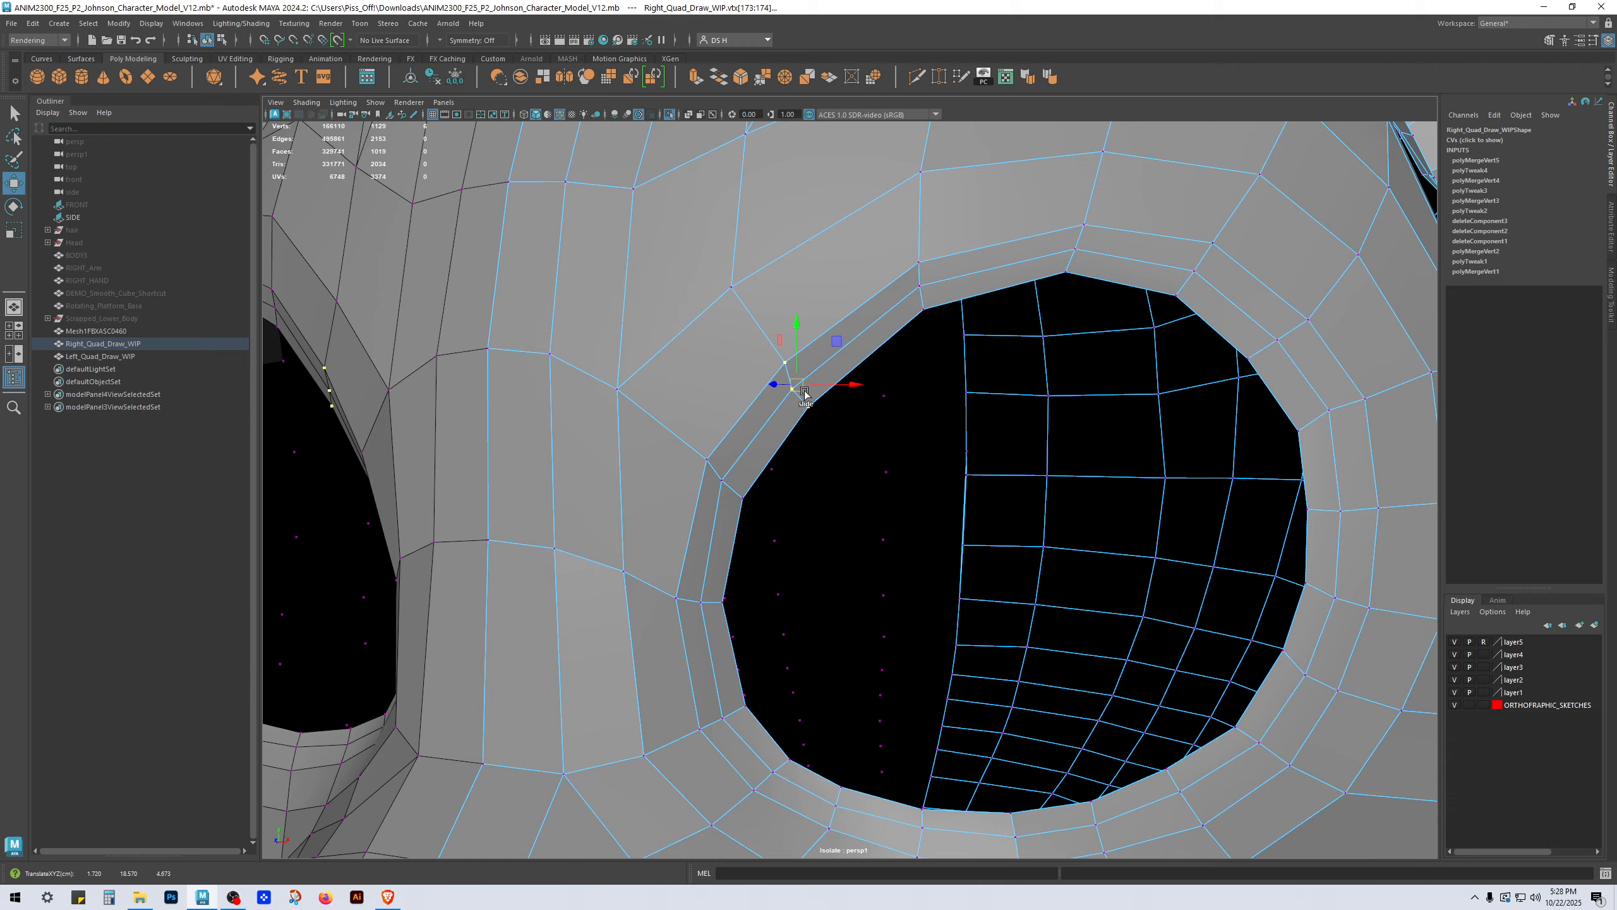
pyautogui.click(772, 289)
pyautogui.click(734, 288)
pyautogui.keyDown('ctrl'); pyautogui.keyDown('shift'); pyautogui.moveTo(786, 288); pyautogui.dragTo(939, 306); pyautogui.keyUp('shift'); pyautogui.keyUp('ctrl')
# Step: Merge the paired vertices up the right side of the forehead to their centres
pyautogui.scroll(-4, 832, 276)
pyautogui.keyDown('alt'); pyautogui.moveTo(1051, 346); pyautogui.dragTo(948, 410); pyautogui.keyUp('alt')
pyautogui.click(975, 431)
pyautogui.keyDown('shift'); pyautogui.click(928, 442); pyautogui.keyUp('shift')
pyautogui.keyDown('shift'); pyautogui.moveTo(954, 459); pyautogui.dragTo(967, 243, button='right'); pyautogui.keyUp('shift')
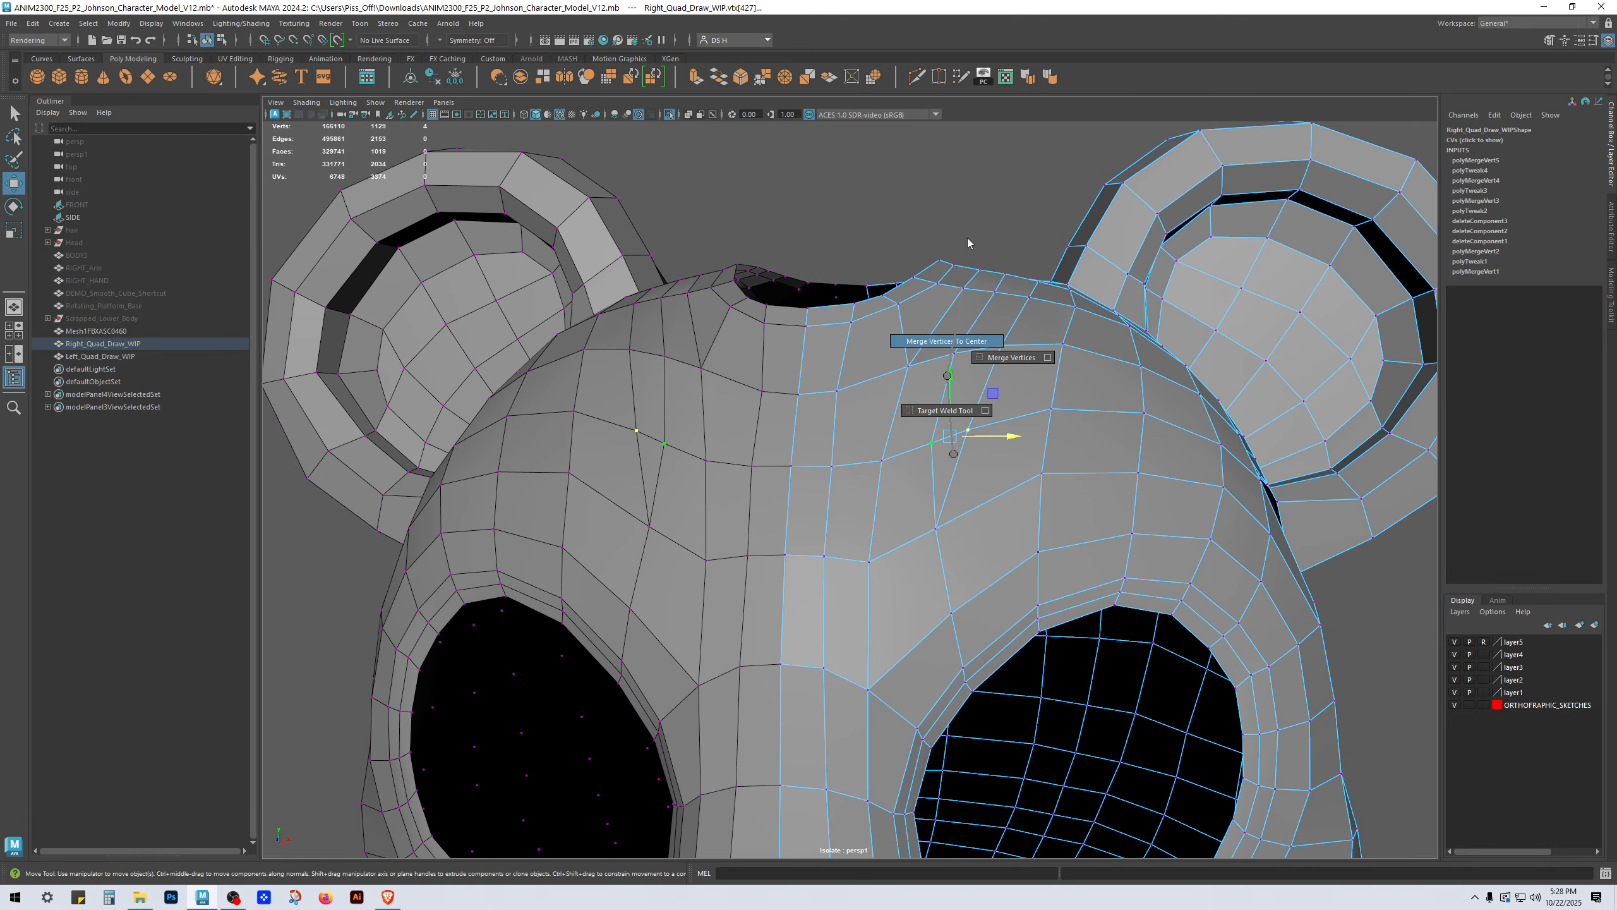
pyautogui.keyDown('alt'); pyautogui.moveTo(987, 258); pyautogui.dragTo(946, 475); pyautogui.keyUp('alt')
pyautogui.click(940, 468)
pyautogui.keyDown('shift'); pyautogui.click(883, 484); pyautogui.keyUp('shift')
pyautogui.press('g')
pyautogui.press('g')
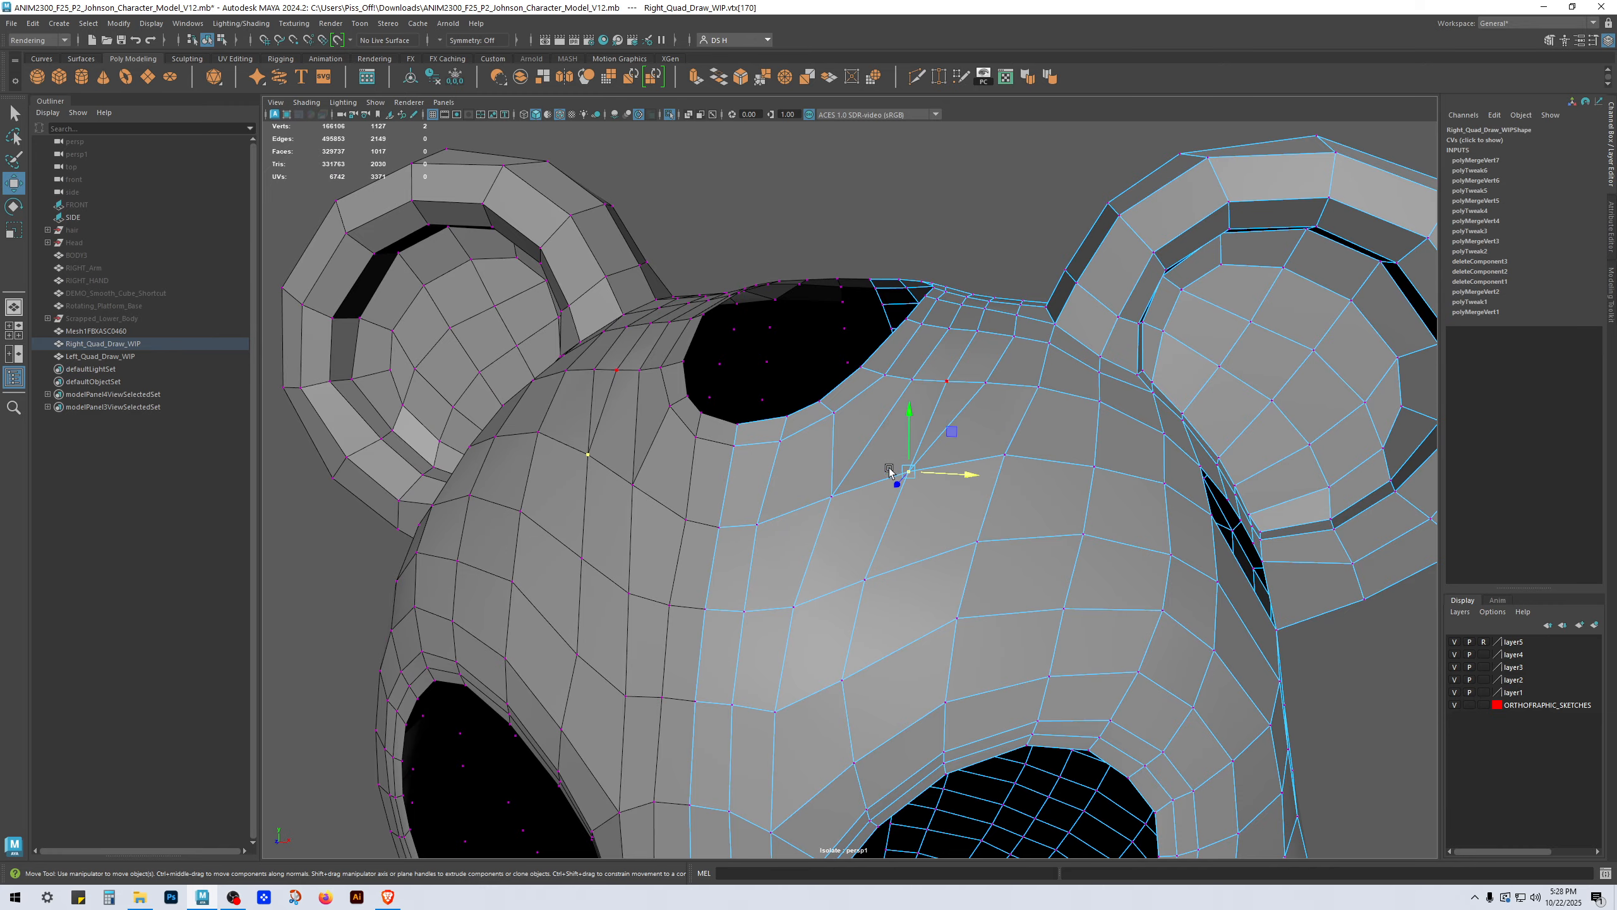
# Step: Merge the successive vertex pairs between the opening on top of the head and the right ear
pyautogui.click(991, 386)
pyautogui.keyDown('shift'); pyautogui.click(947, 386); pyautogui.keyUp('shift')
pyautogui.press('g')
pyautogui.keyDown('alt'); pyautogui.moveTo(991, 411); pyautogui.dragTo(966, 468); pyautogui.keyUp('alt')
pyautogui.press('q')
pyautogui.keyDown('shift'); pyautogui.click(918, 517); pyautogui.keyUp('shift')
pyautogui.press('g')
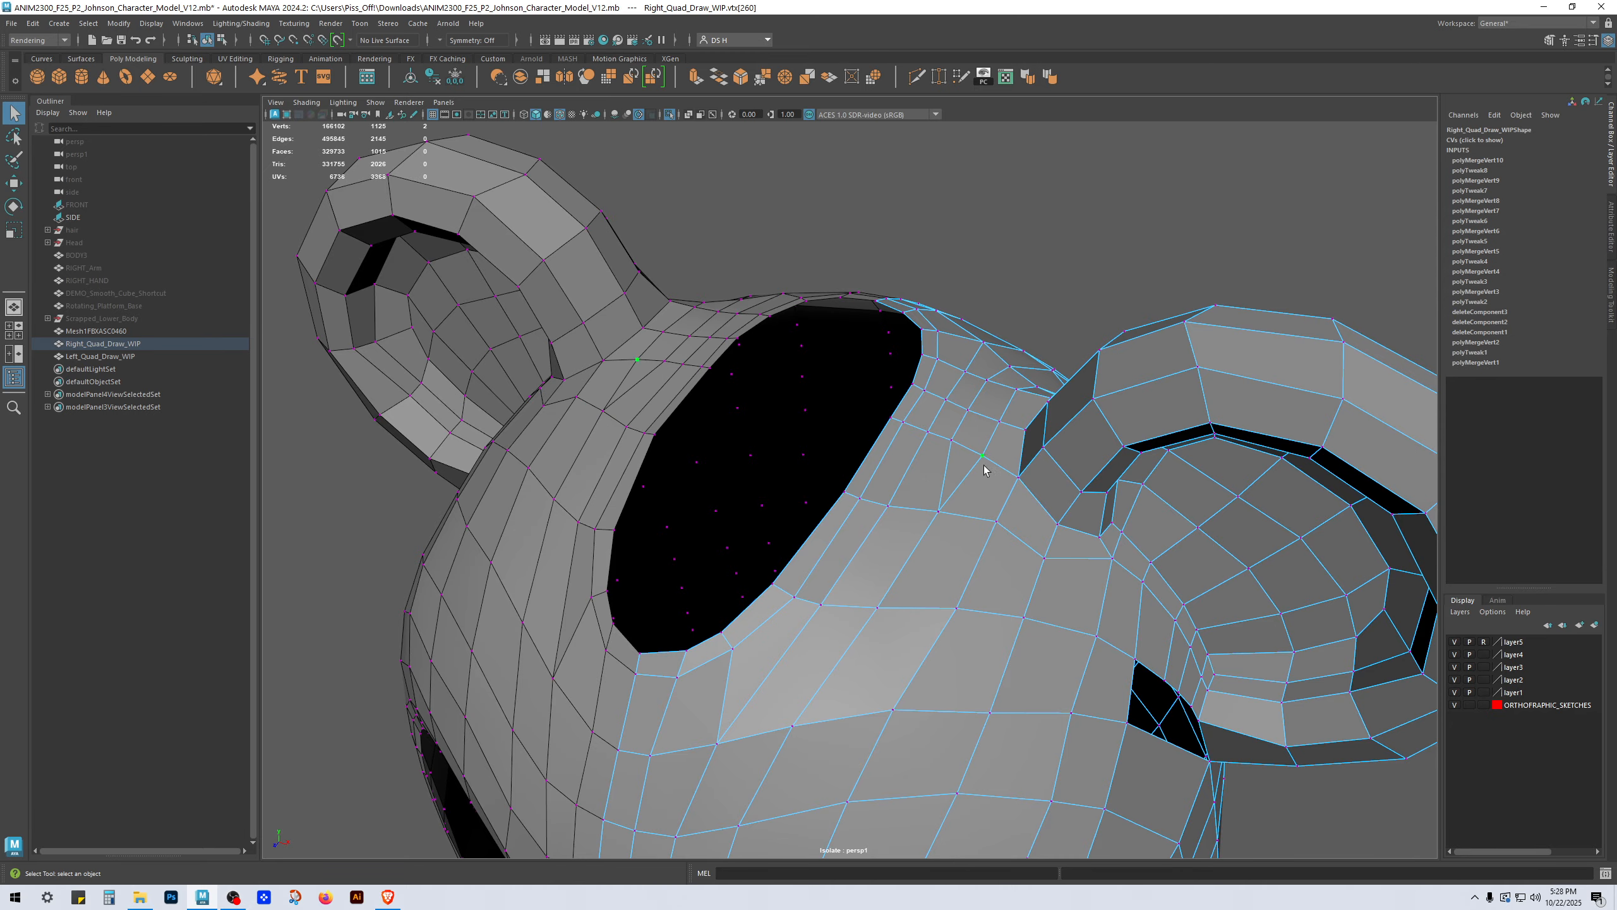
pyautogui.press('g')
pyautogui.press('g')
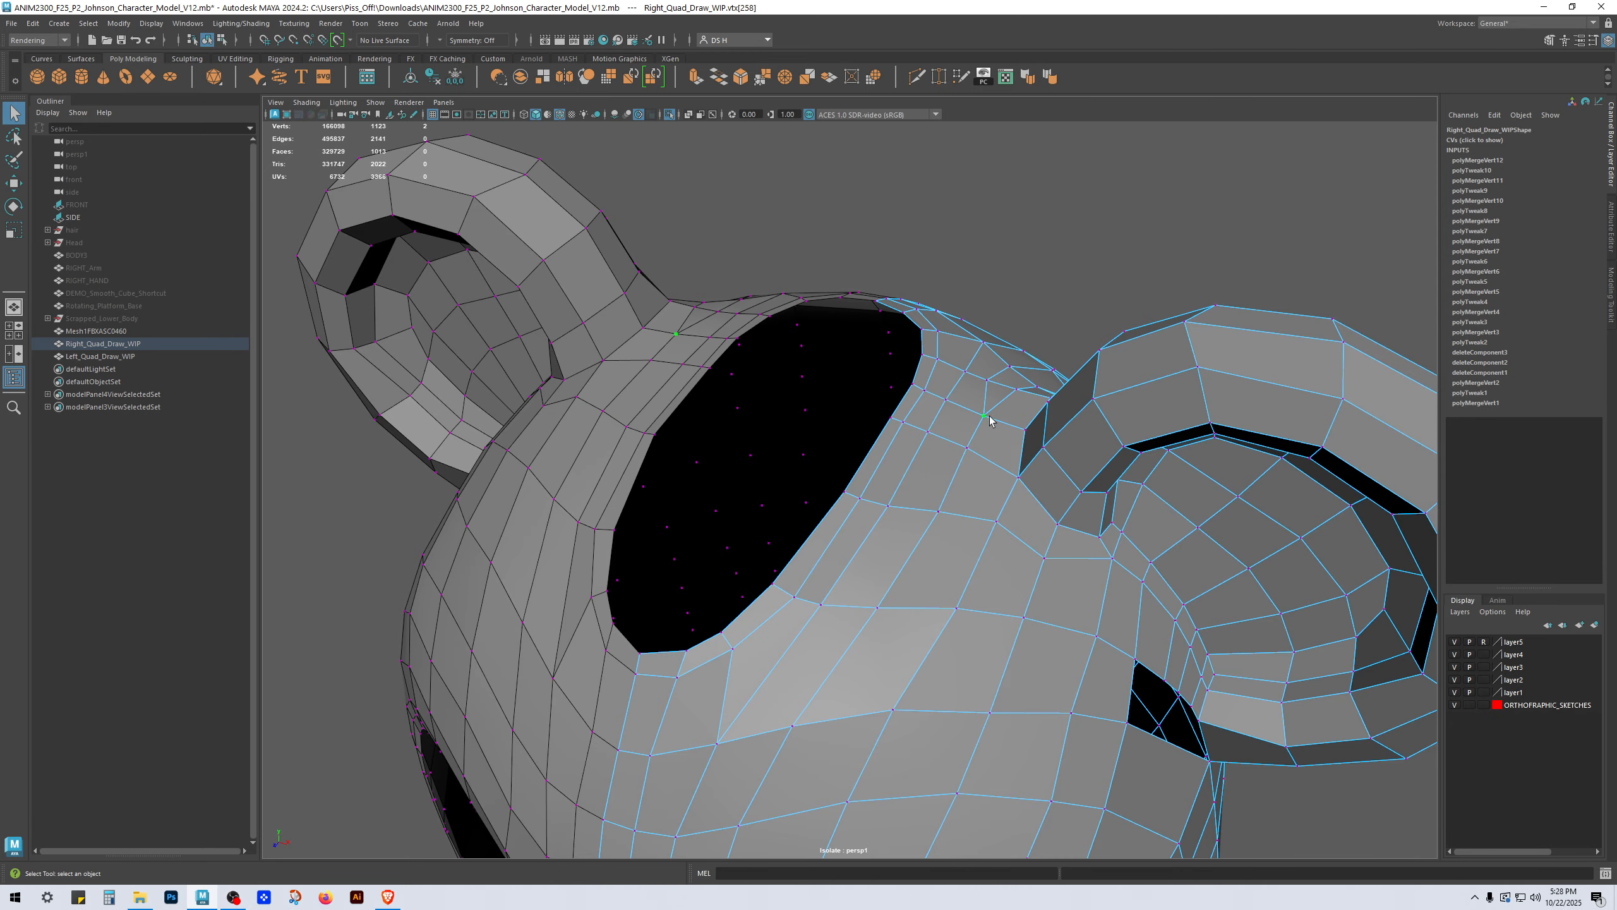
pyautogui.press('g')
# Step: Merge the vertex pairs behind the right ear near the top of the head
pyautogui.keyDown('alt'); pyautogui.moveTo(977, 401); pyautogui.dragTo(777, 400); pyautogui.keyUp('alt')
pyautogui.press('g')
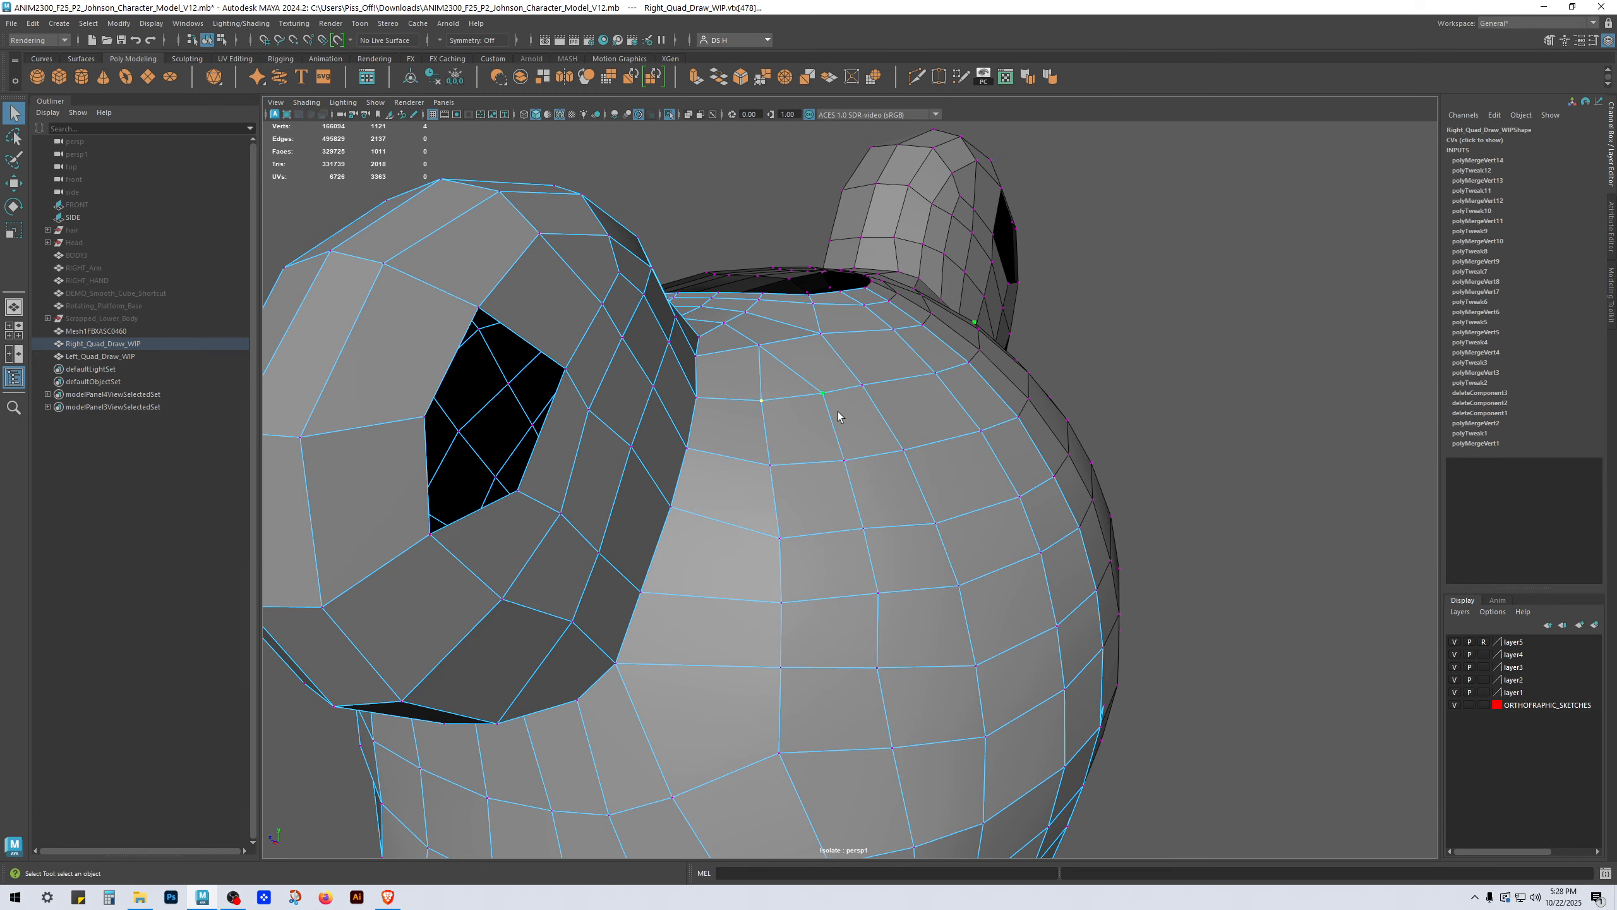
pyautogui.press('g')
pyautogui.click(843, 460)
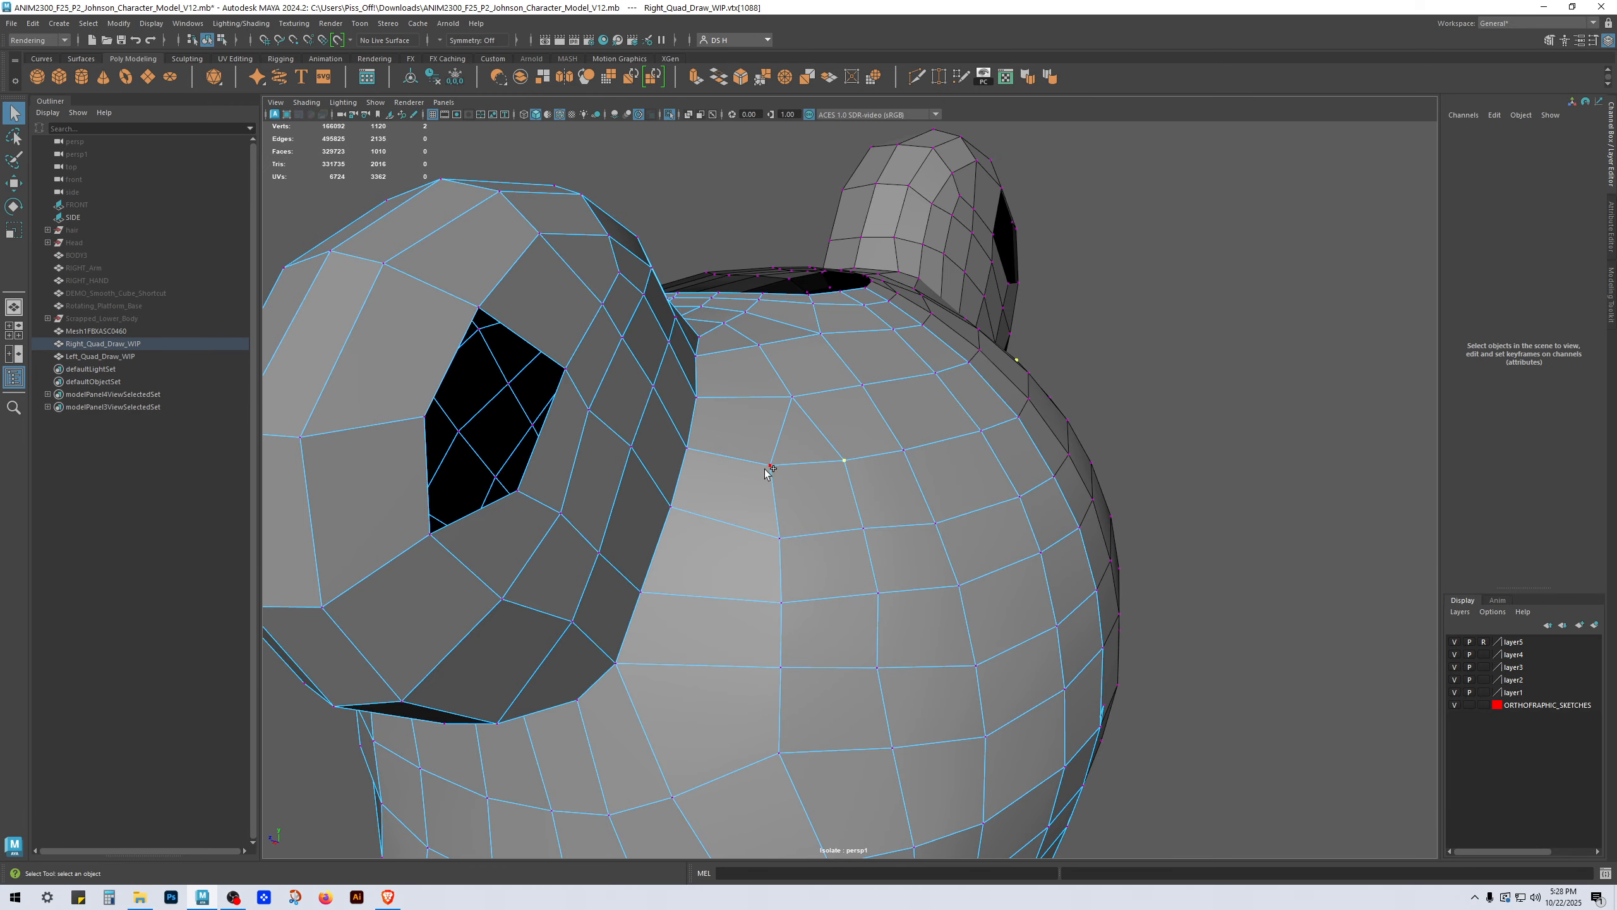
pyautogui.press('g')
# Step: Merge the following vertex pairs down the back of the right half of the head
pyautogui.click(796, 549)
pyautogui.keyDown('shift'); pyautogui.click(853, 544); pyautogui.keyUp('shift')
pyautogui.press('g')
pyautogui.click(799, 602)
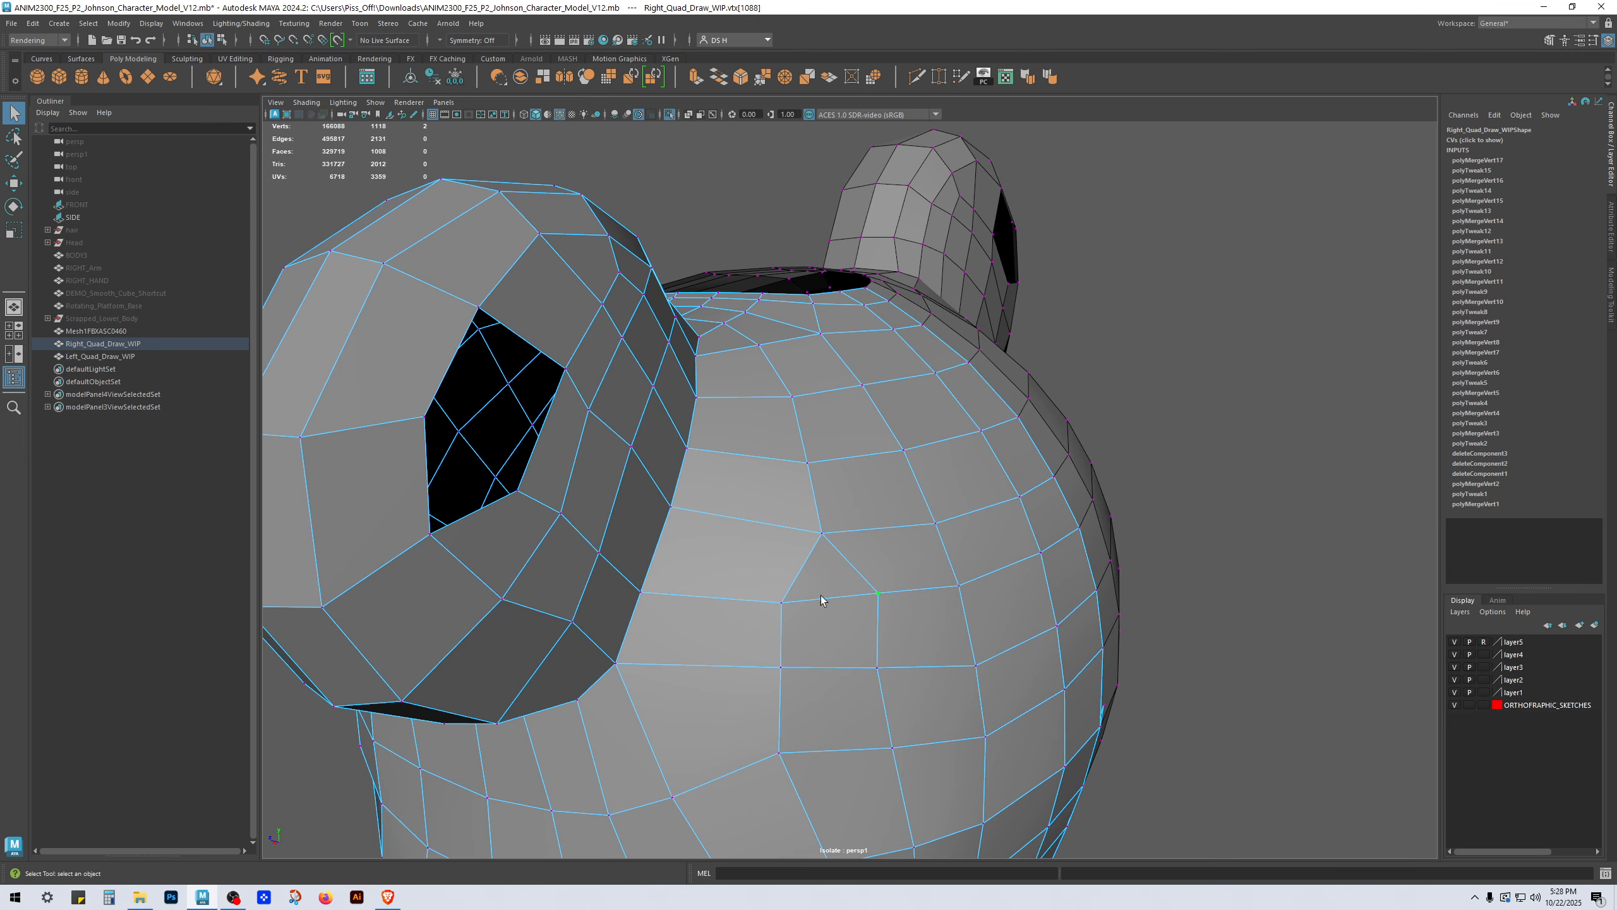
pyautogui.keyDown('shift'); pyautogui.click(861, 610); pyautogui.keyUp('shift')
pyautogui.press('g')
pyautogui.keyDown('alt'); pyautogui.moveTo(859, 614); pyautogui.dragTo(819, 443); pyautogui.keyUp('alt')
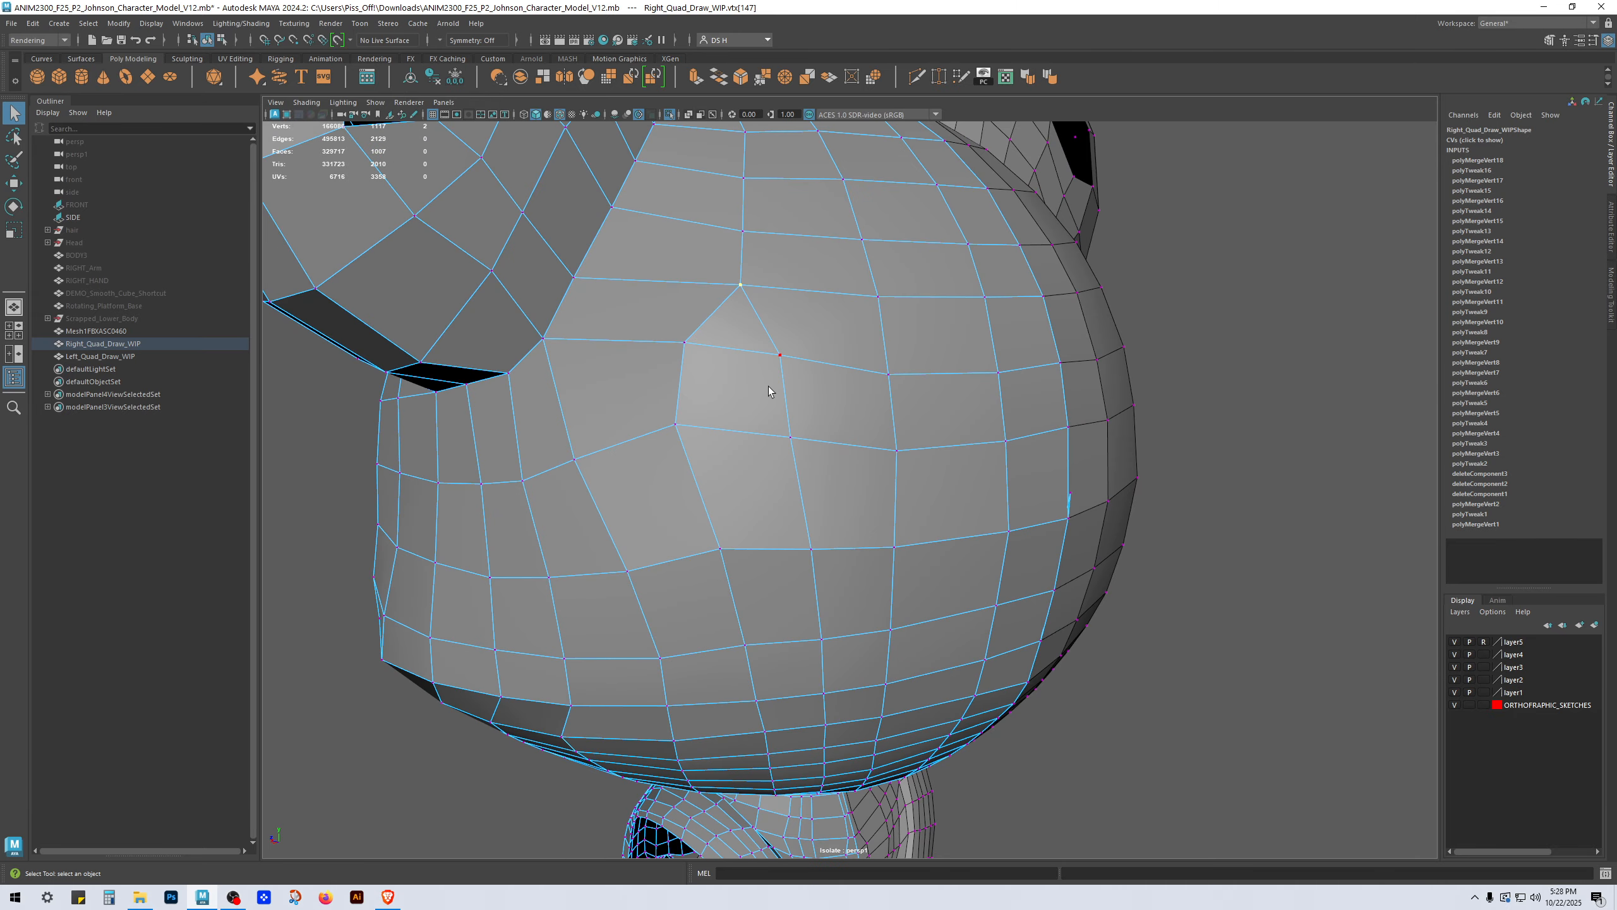
# Step: Merge the next vertex pairs down the back of the right head half below the ear
pyautogui.keyDown('shift'); pyautogui.click(697, 344); pyautogui.keyUp('shift')
pyautogui.press('g')
pyautogui.keyDown('shift'); pyautogui.click(687, 424); pyautogui.keyUp('shift')
pyautogui.press('g')
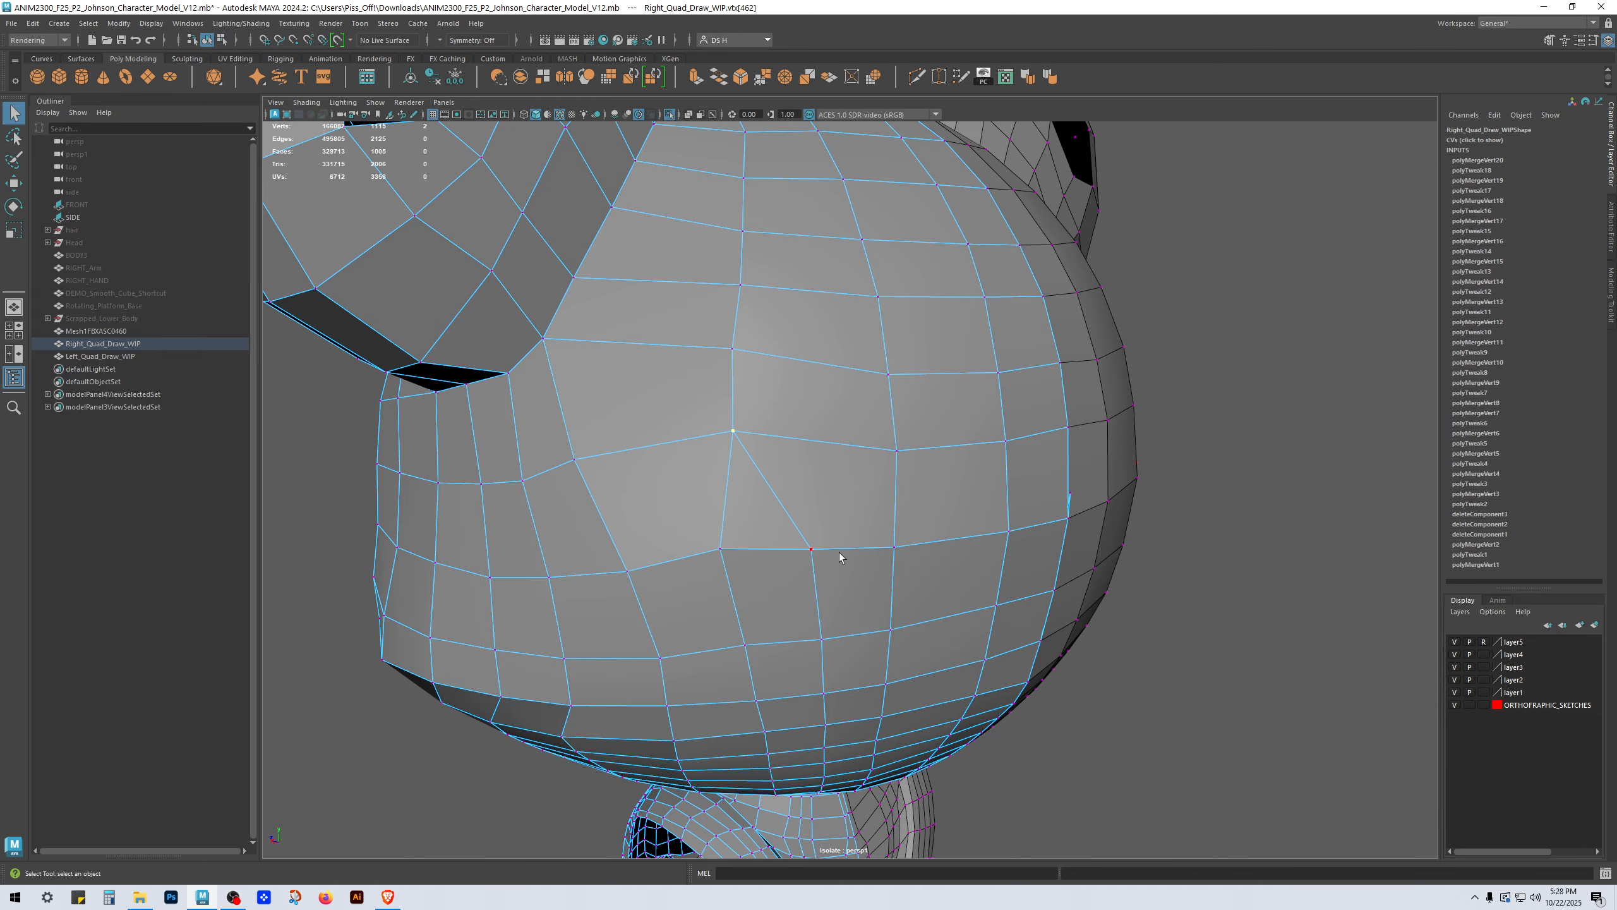
pyautogui.keyDown('alt'); pyautogui.moveTo(840, 553); pyautogui.dragTo(786, 389); pyautogui.keyUp('alt')
pyautogui.press('g')
# Step: Merge the successive vertex pairs across the middle of the back of the right head half
pyautogui.click(832, 360)
pyautogui.keyDown('shift'); pyautogui.click(762, 349); pyautogui.keyUp('shift')
pyautogui.press('g')
pyautogui.click(831, 415)
pyautogui.keyDown('shift'); pyautogui.click(769, 404); pyautogui.keyUp('shift')
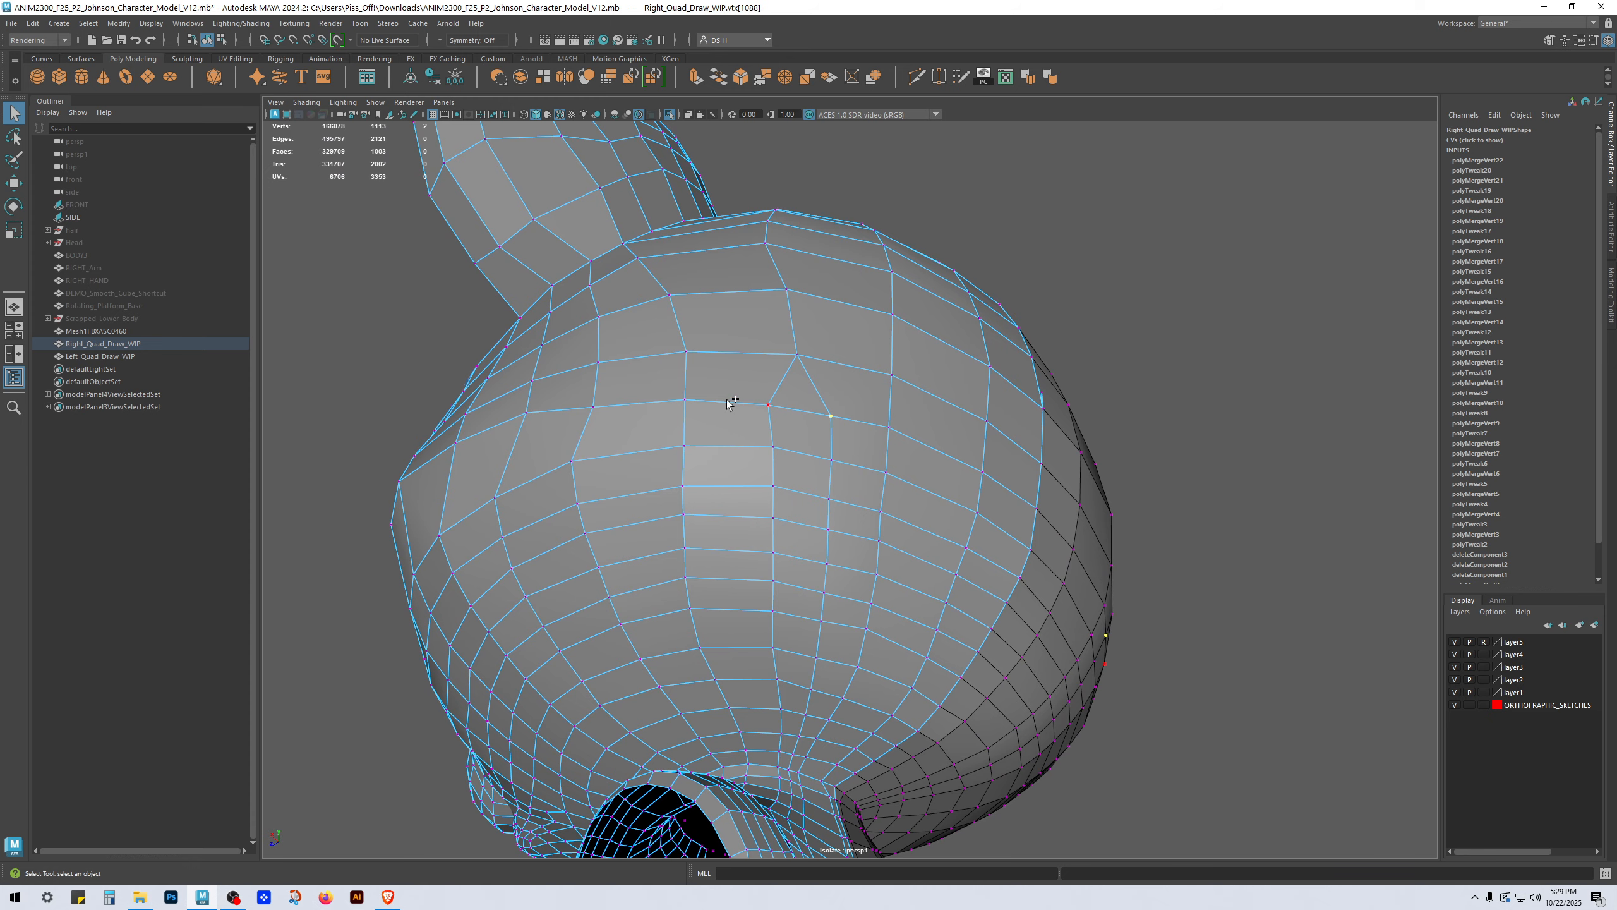
pyautogui.press('g')
pyautogui.press('g')
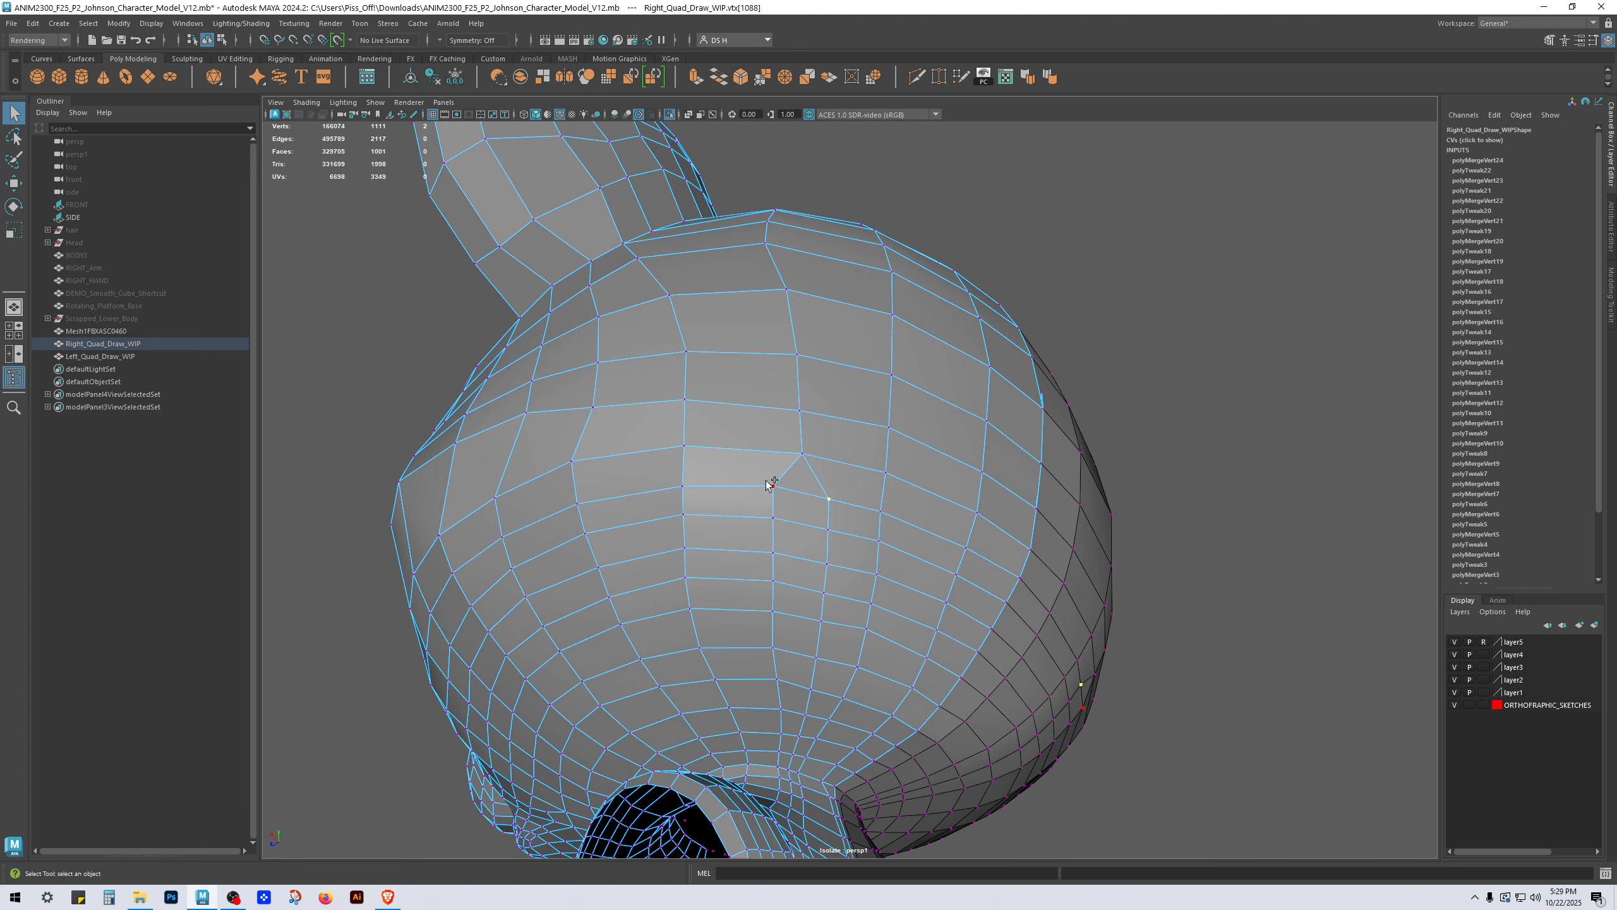
# Step: Merge the closely spaced vertex pairs down the lower back of the right head half
pyautogui.keyDown('shift'); pyautogui.click(773, 484); pyautogui.keyUp('shift')
pyautogui.press('g')
pyautogui.click(828, 531)
pyautogui.press('g')
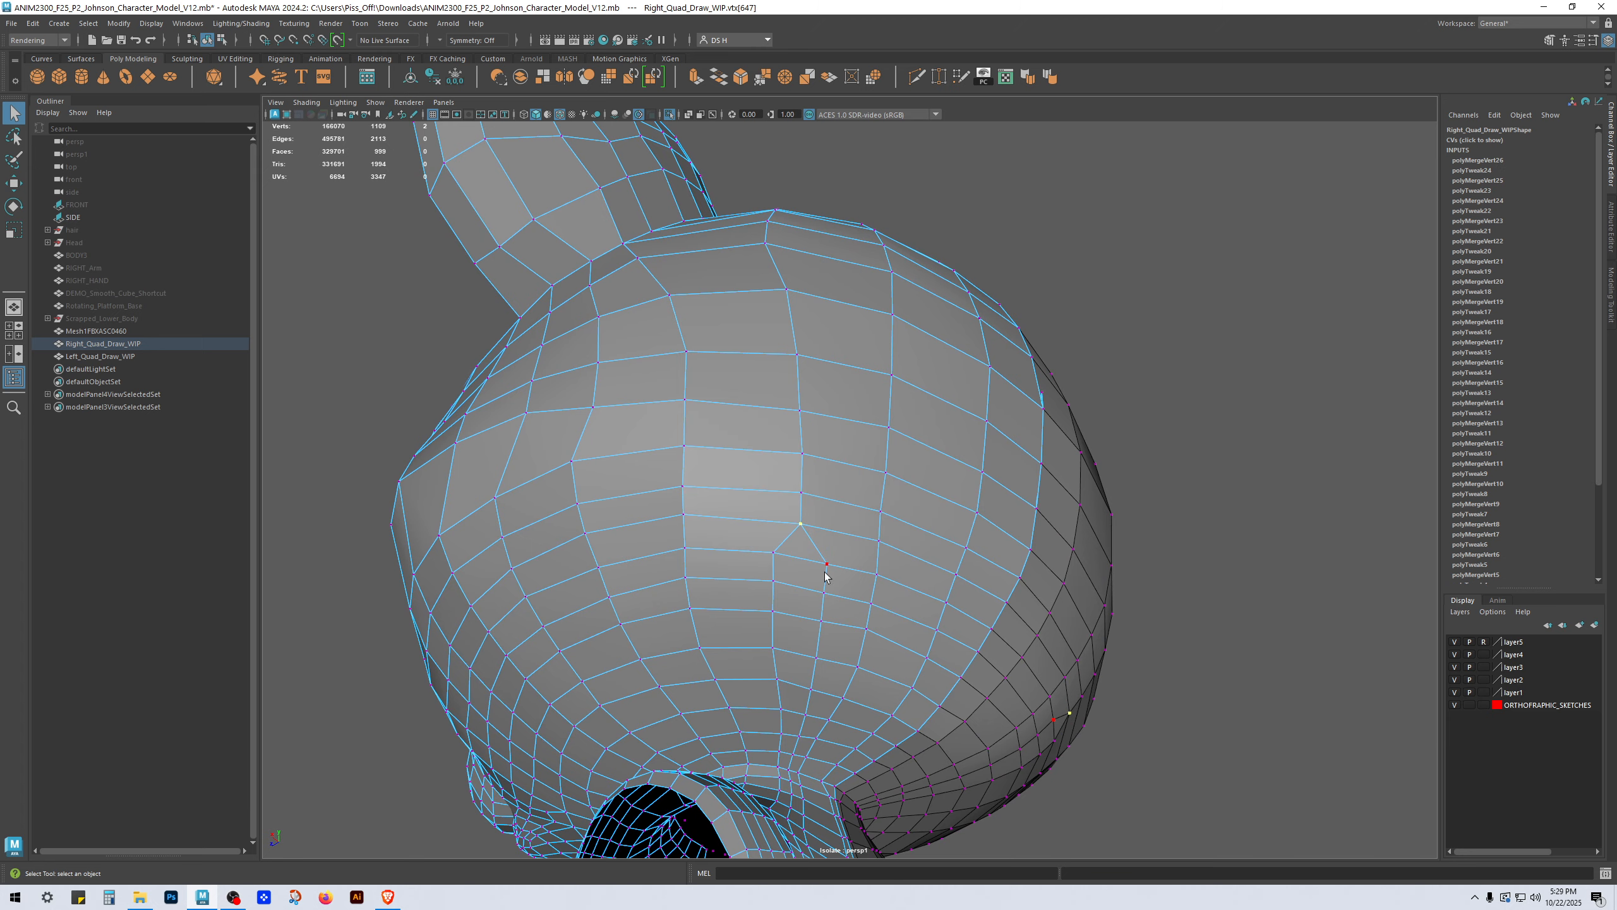
pyautogui.keyDown('shift'); pyautogui.click(773, 553); pyautogui.keyUp('shift')
pyautogui.press('g')
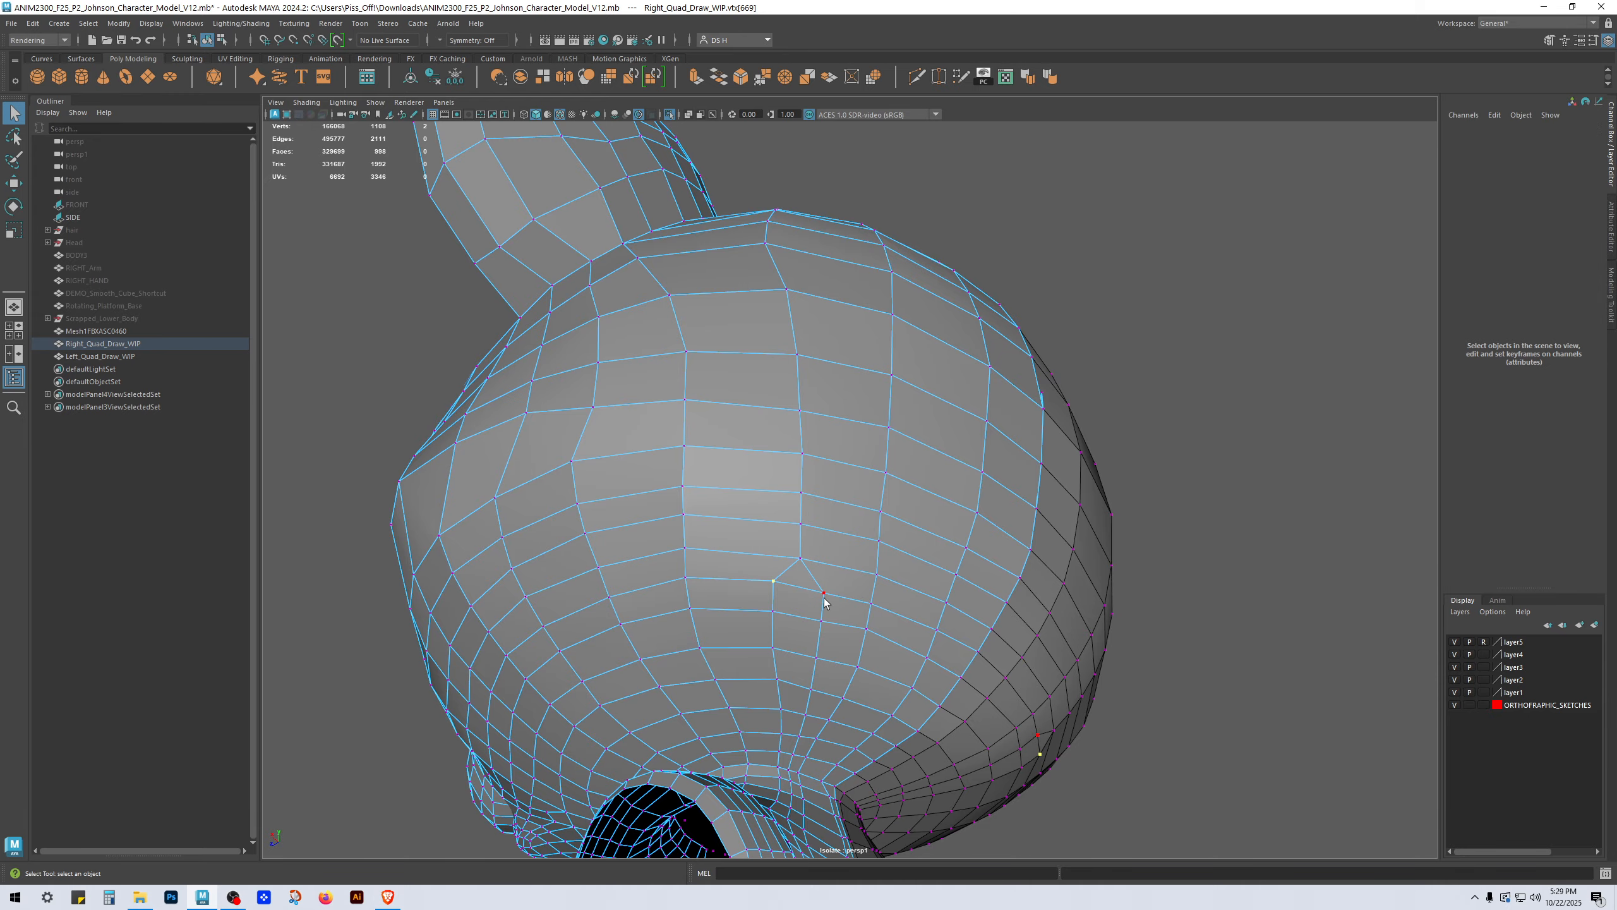
pyautogui.click(824, 593)
pyautogui.press('g')
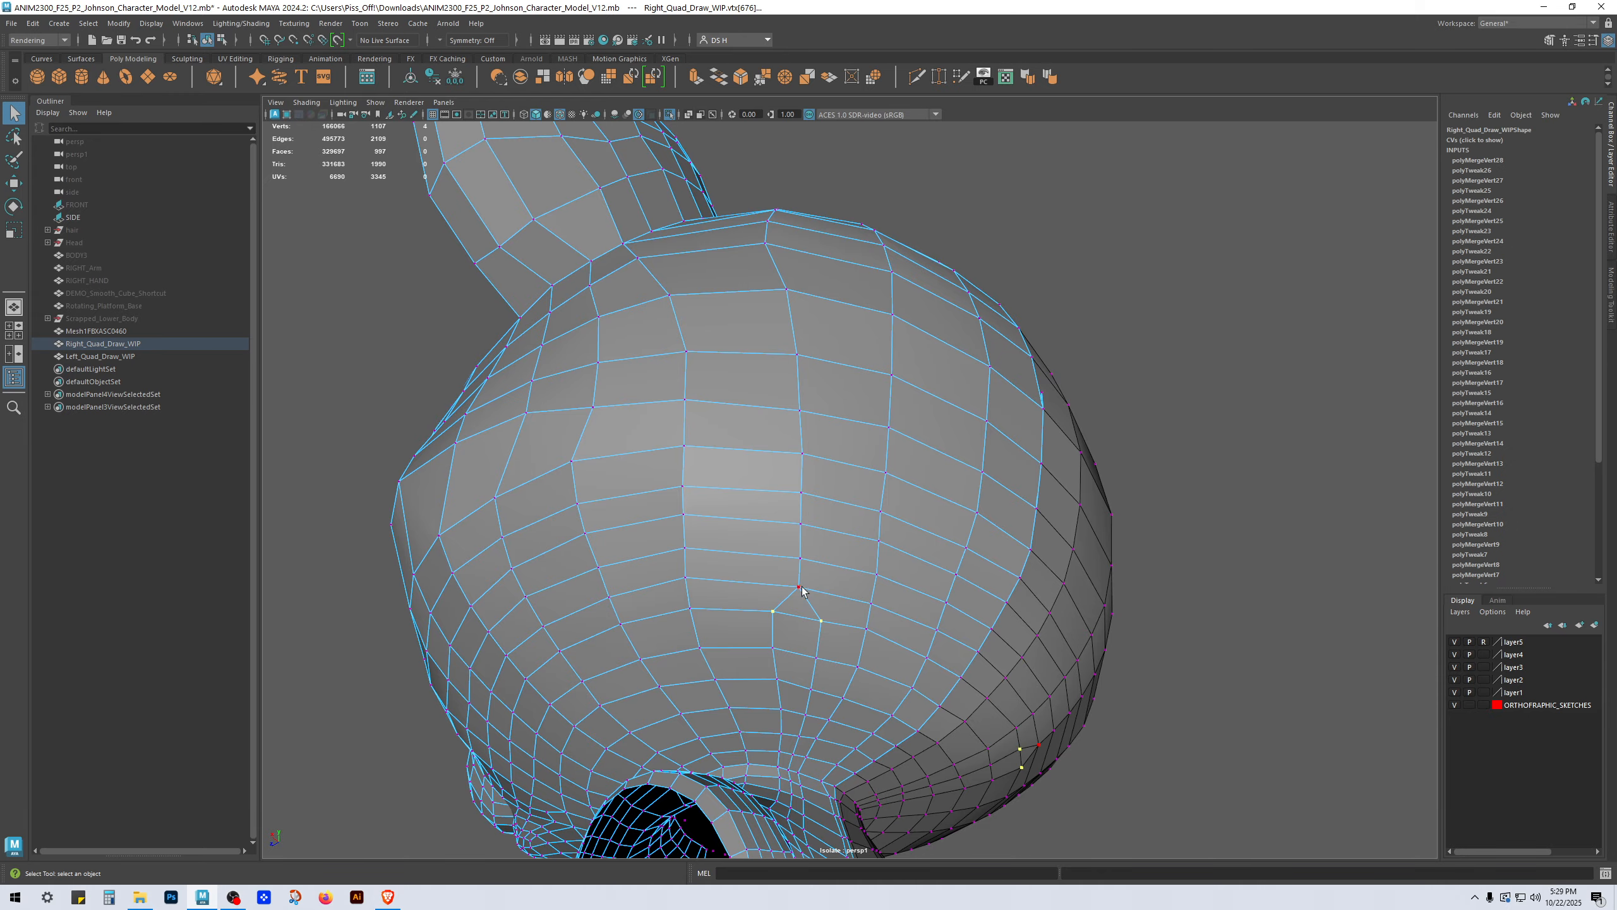
pyautogui.press('g')
# Step: Merge the vertex pairs on the curve leading to the head's underside above the neck
pyautogui.keyDown('alt'); pyautogui.moveTo(802, 583); pyautogui.dragTo(861, 431); pyautogui.keyUp('alt')
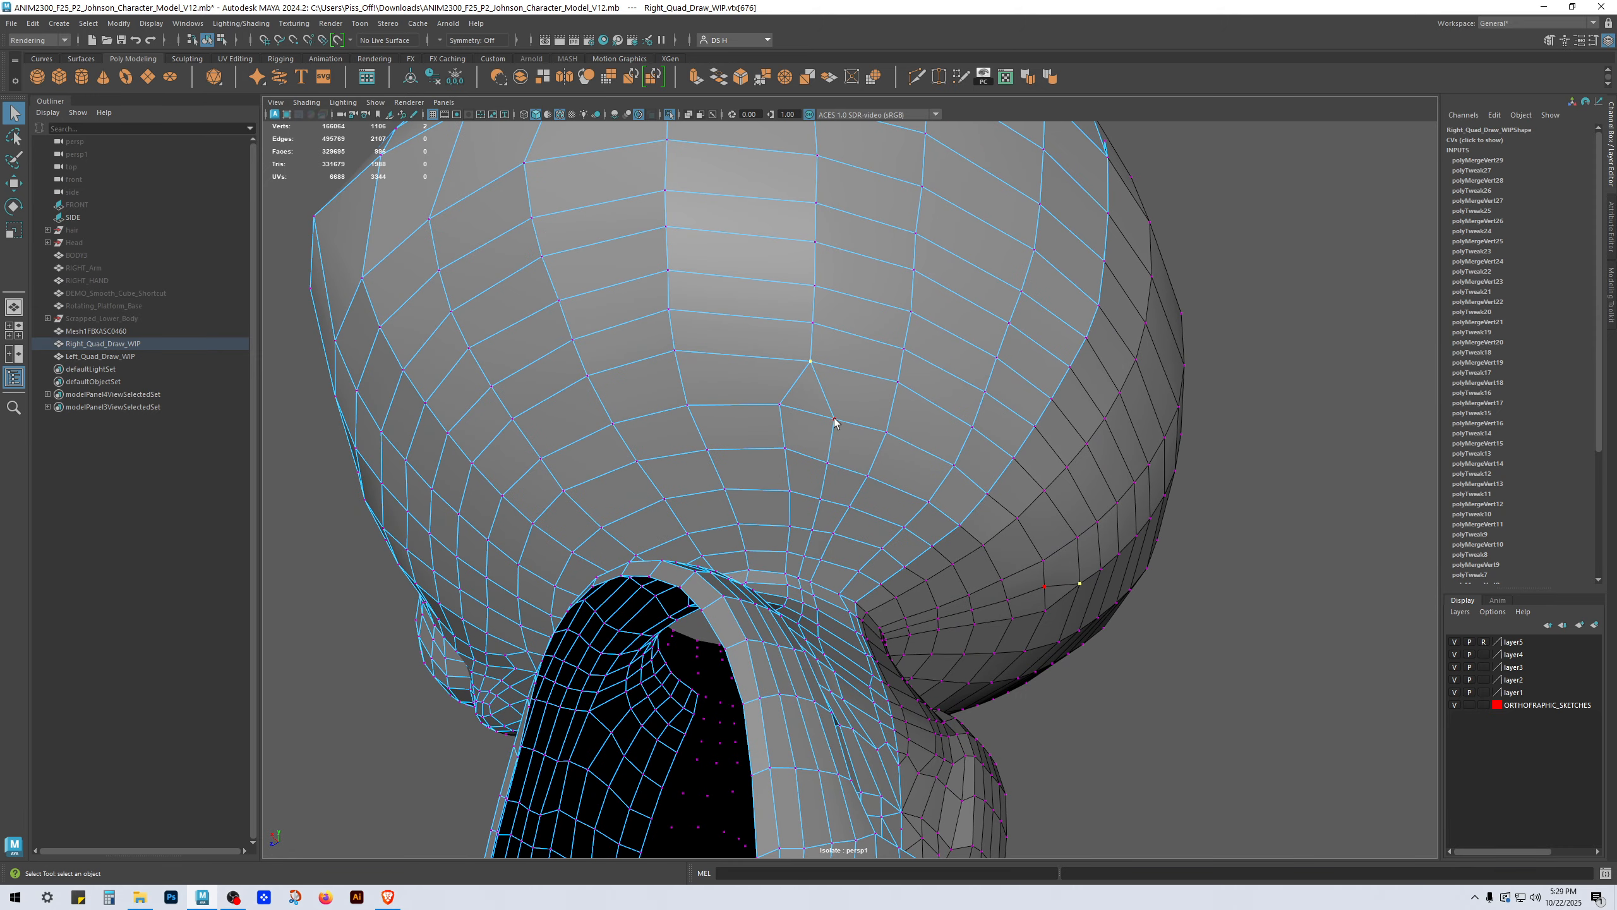
pyautogui.keyDown('shift'); pyautogui.click(780, 405); pyautogui.keyUp('shift')
pyautogui.press('g')
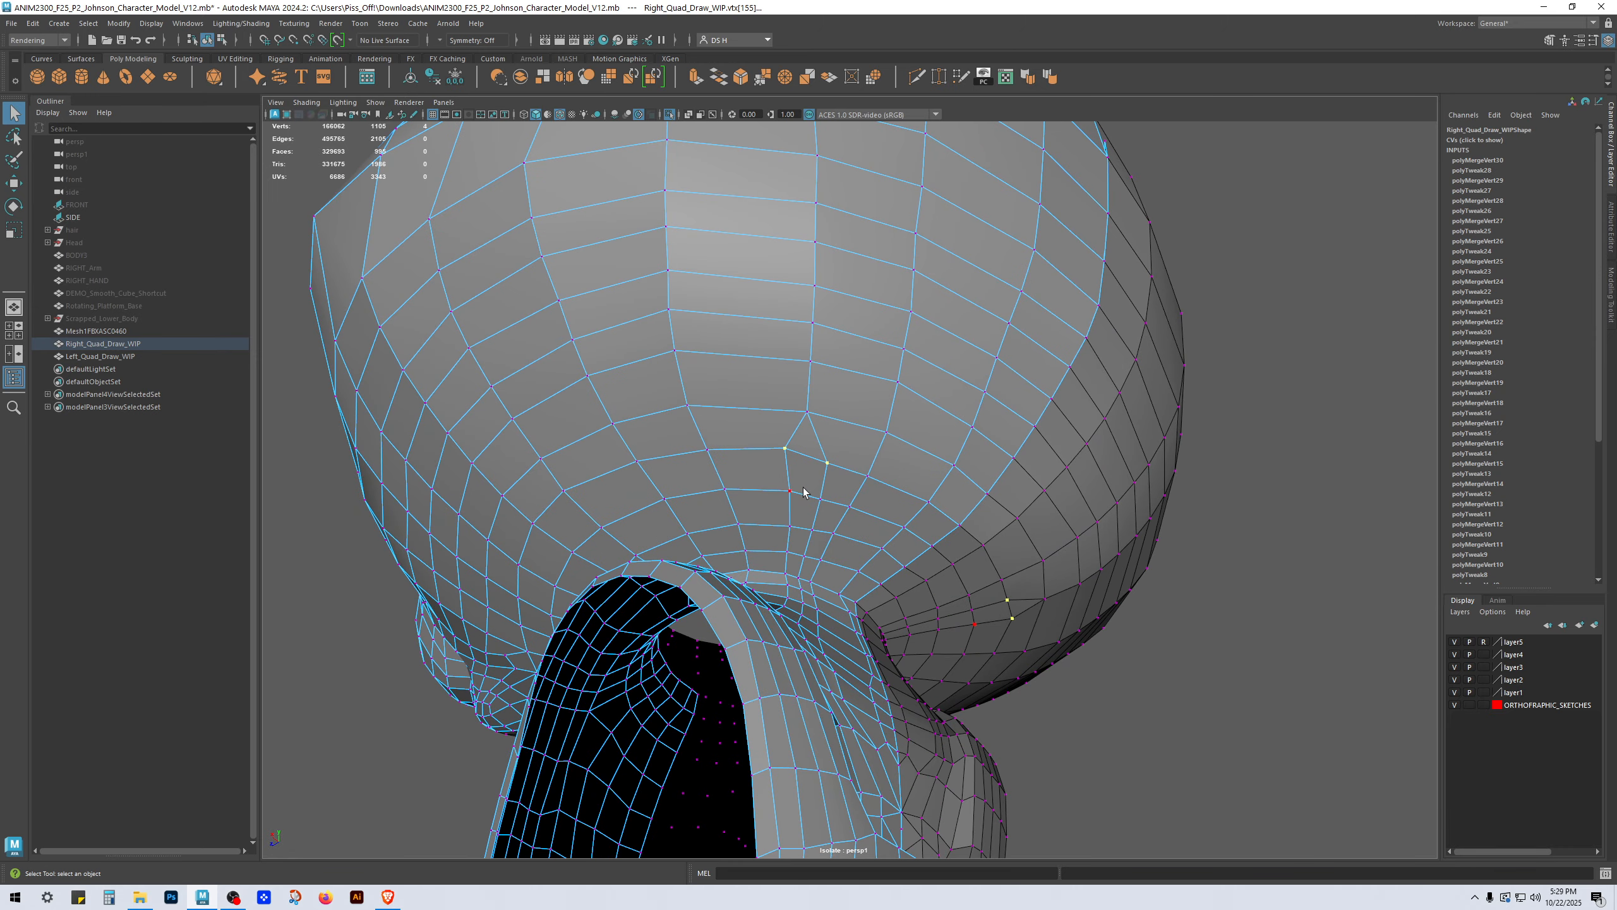
pyautogui.press('g')
pyautogui.press('g')
# Step: Merge the remaining vertex pairs on the head's underside down to the neck joint
pyautogui.keyDown('alt'); pyautogui.moveTo(852, 524); pyautogui.dragTo(757, 345); pyautogui.keyUp('alt')
pyautogui.scroll(5, 828, 417)
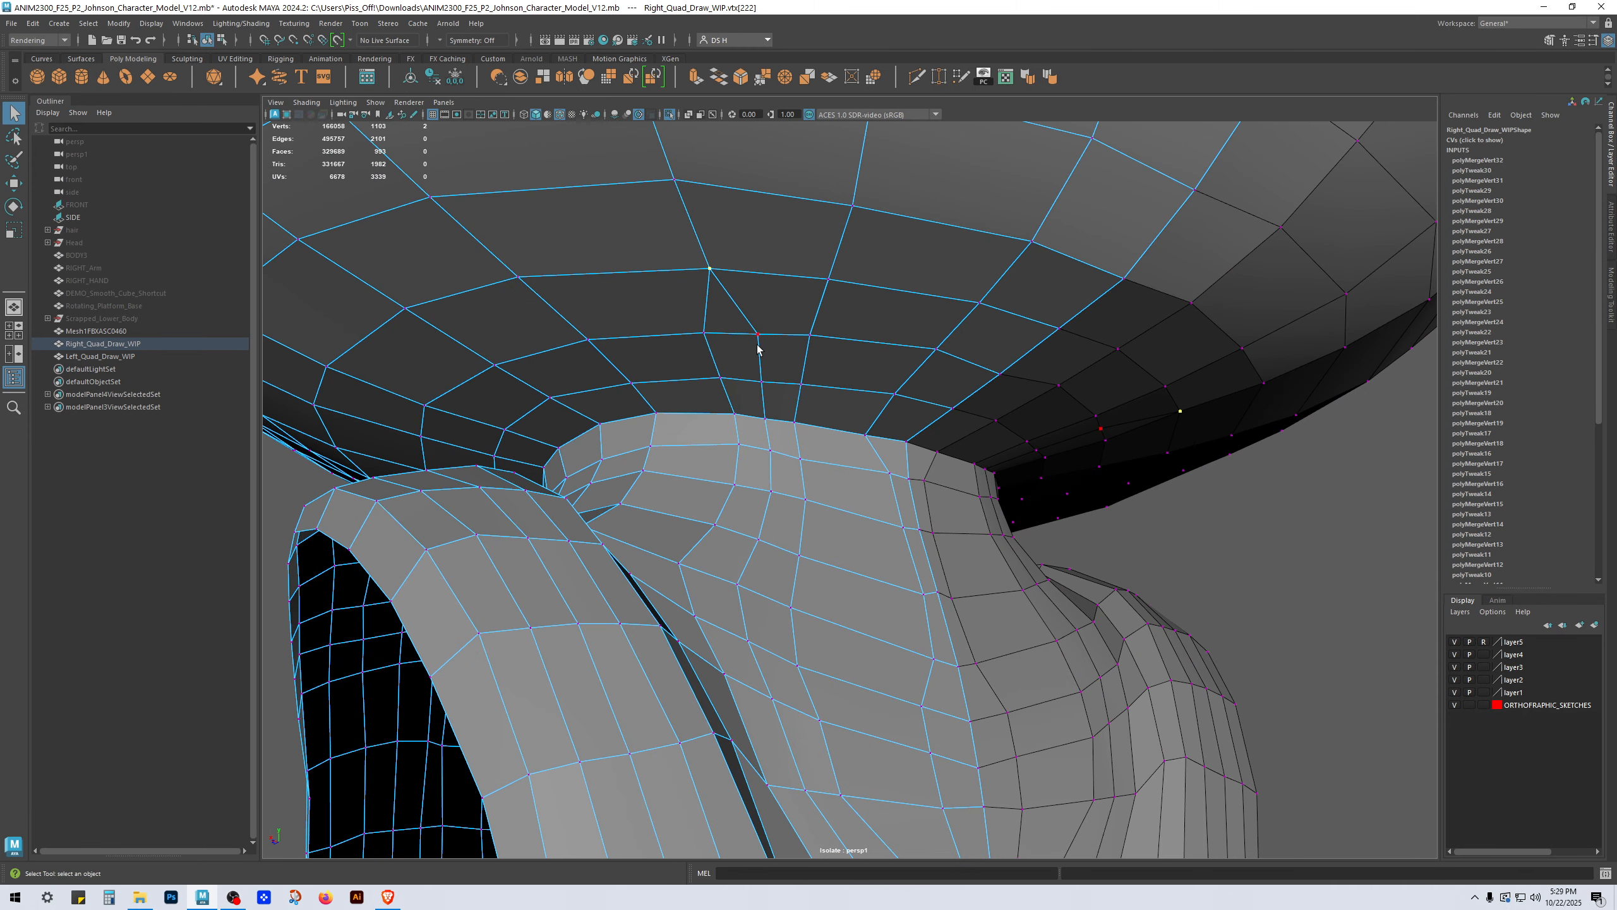
pyautogui.press('g')
pyautogui.click(756, 376)
pyautogui.keyDown('shift'); pyautogui.click(721, 379); pyautogui.keyUp('shift')
pyautogui.press('g')
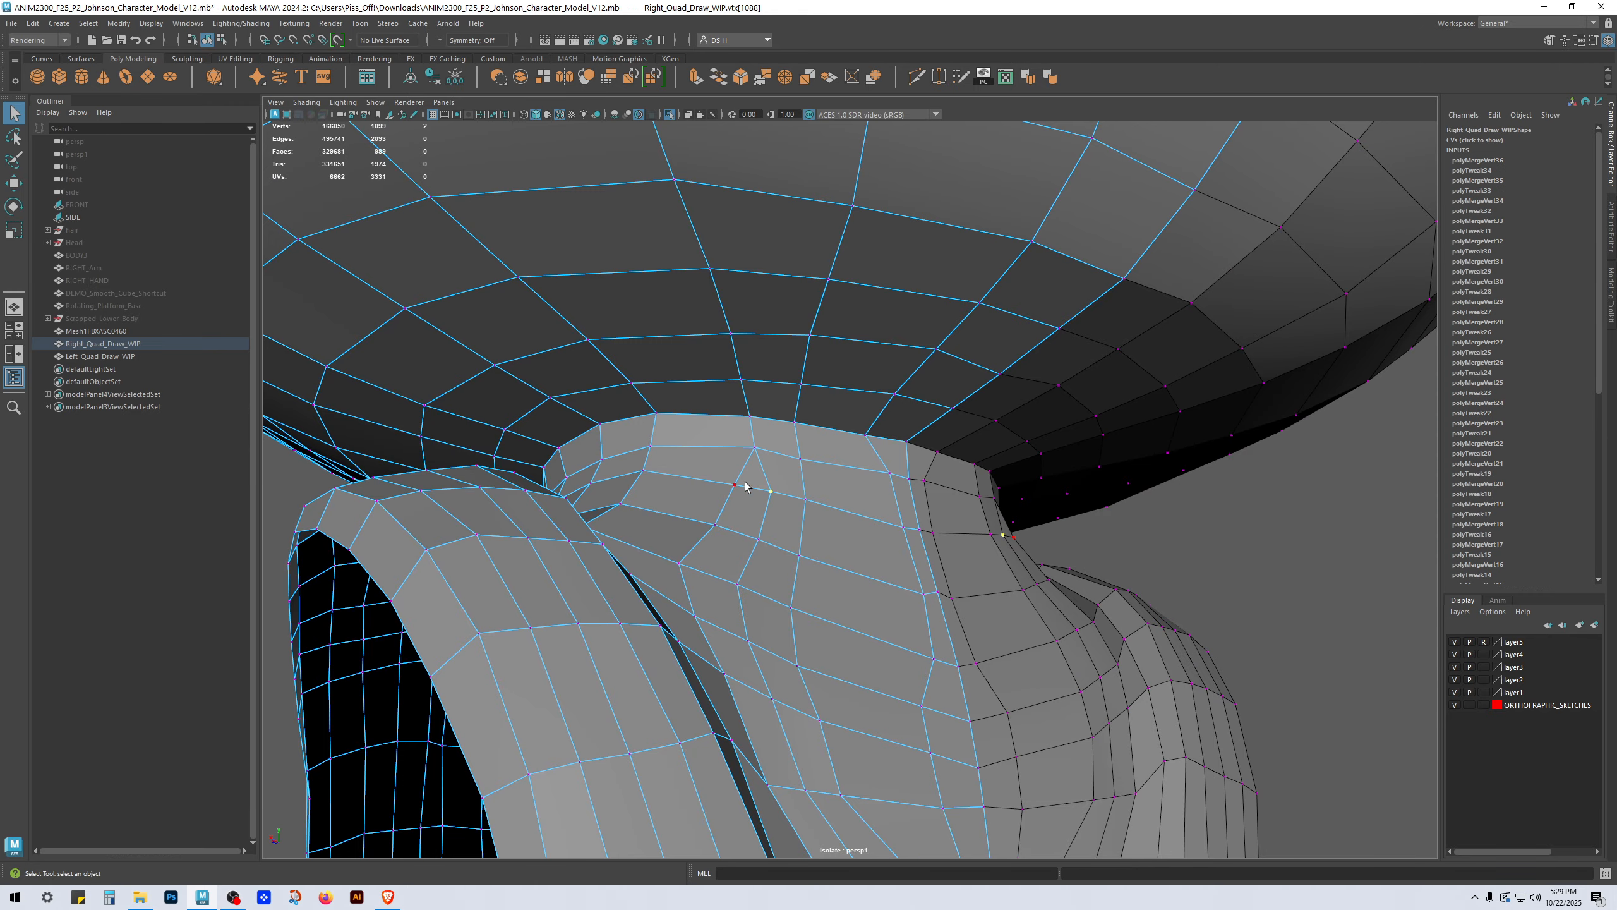
# Step: Merge the vertex pairs from the base of the neck onto the right upper back
pyautogui.moveTo(746, 486); pyautogui.dragTo(771, 490)
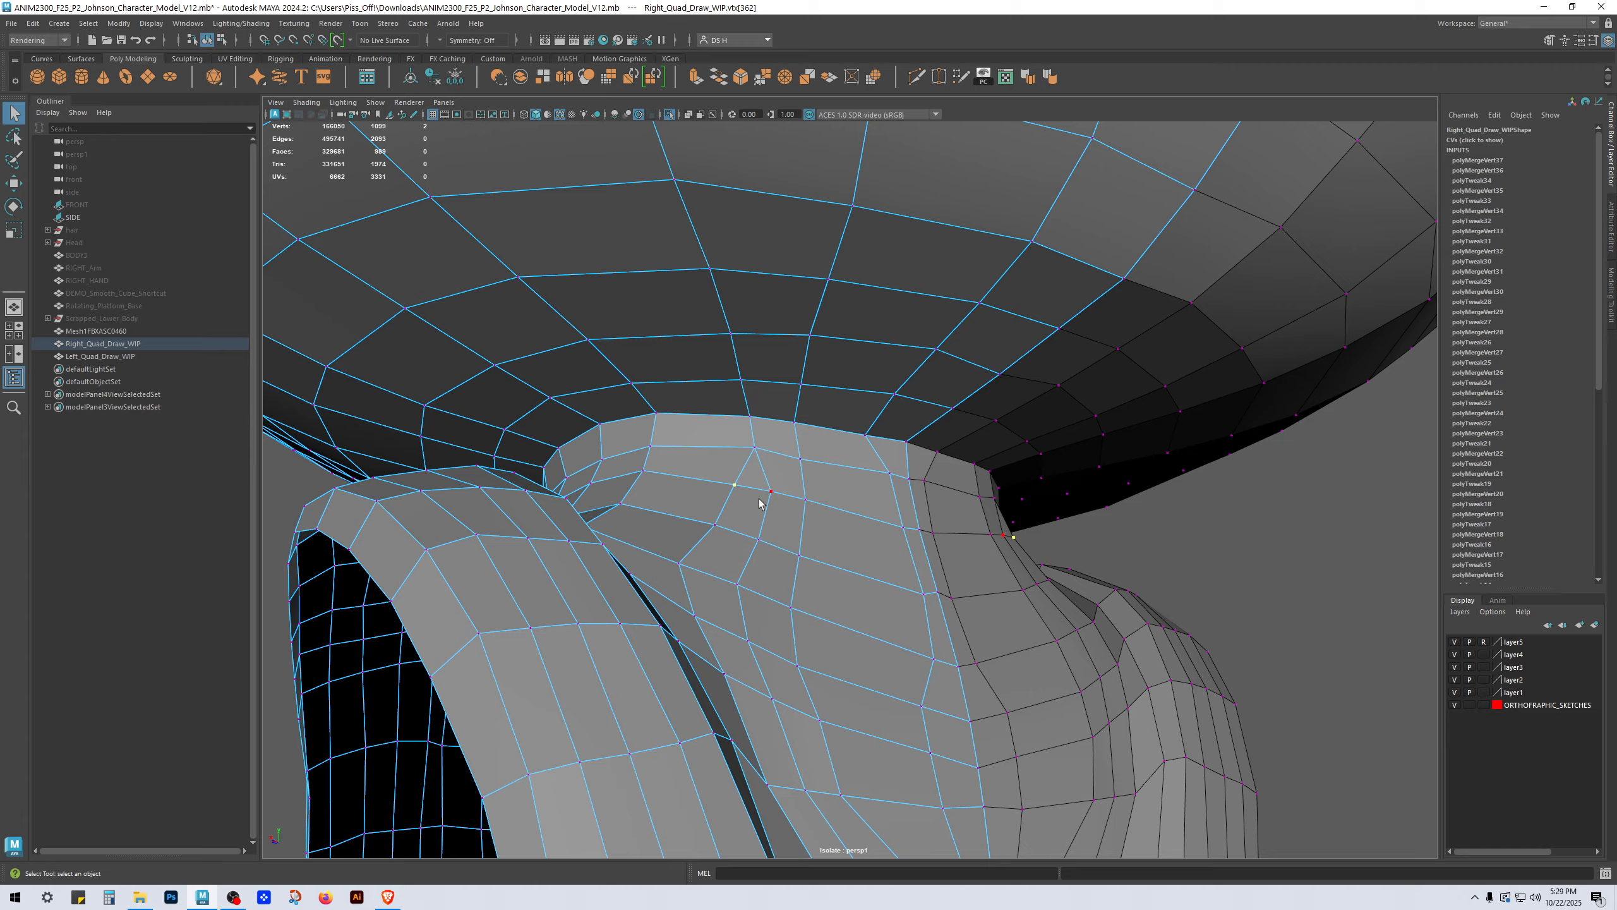
pyautogui.press('g')
pyautogui.click(729, 540)
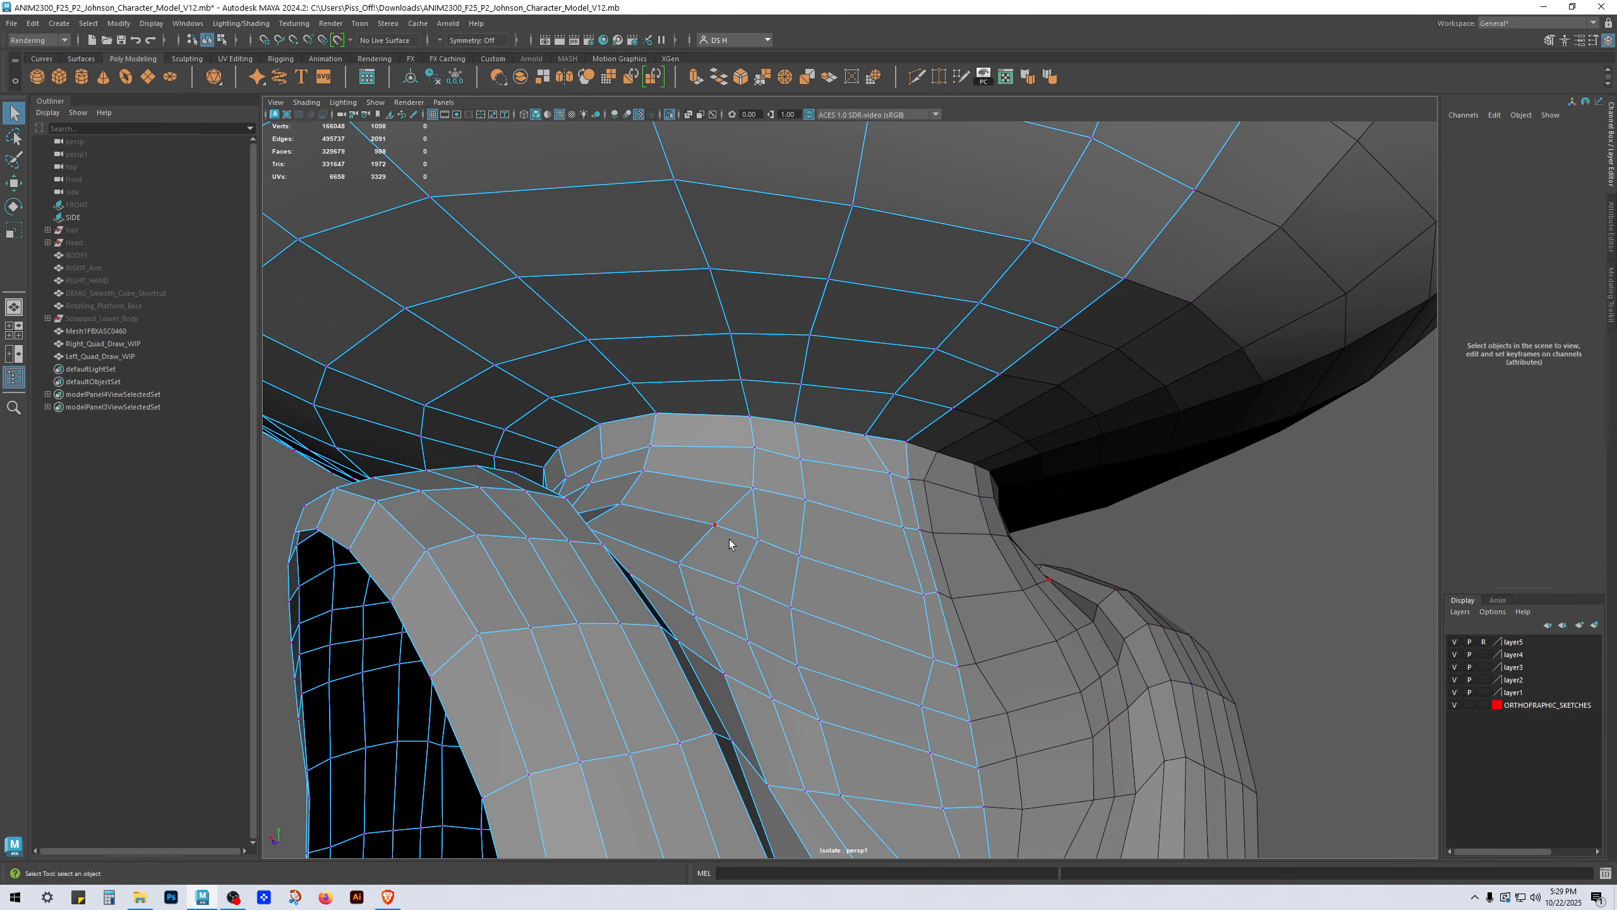
pyautogui.click(716, 523)
pyautogui.press('g')
# Step: Merge the vertex pairs beside the right shoulder on the upper back
pyautogui.scroll(-3, 873, 549)
pyautogui.keyDown('alt'); pyautogui.moveTo(874, 549); pyautogui.dragTo(708, 538); pyautogui.keyUp('alt')
pyautogui.scroll(2, 700, 548)
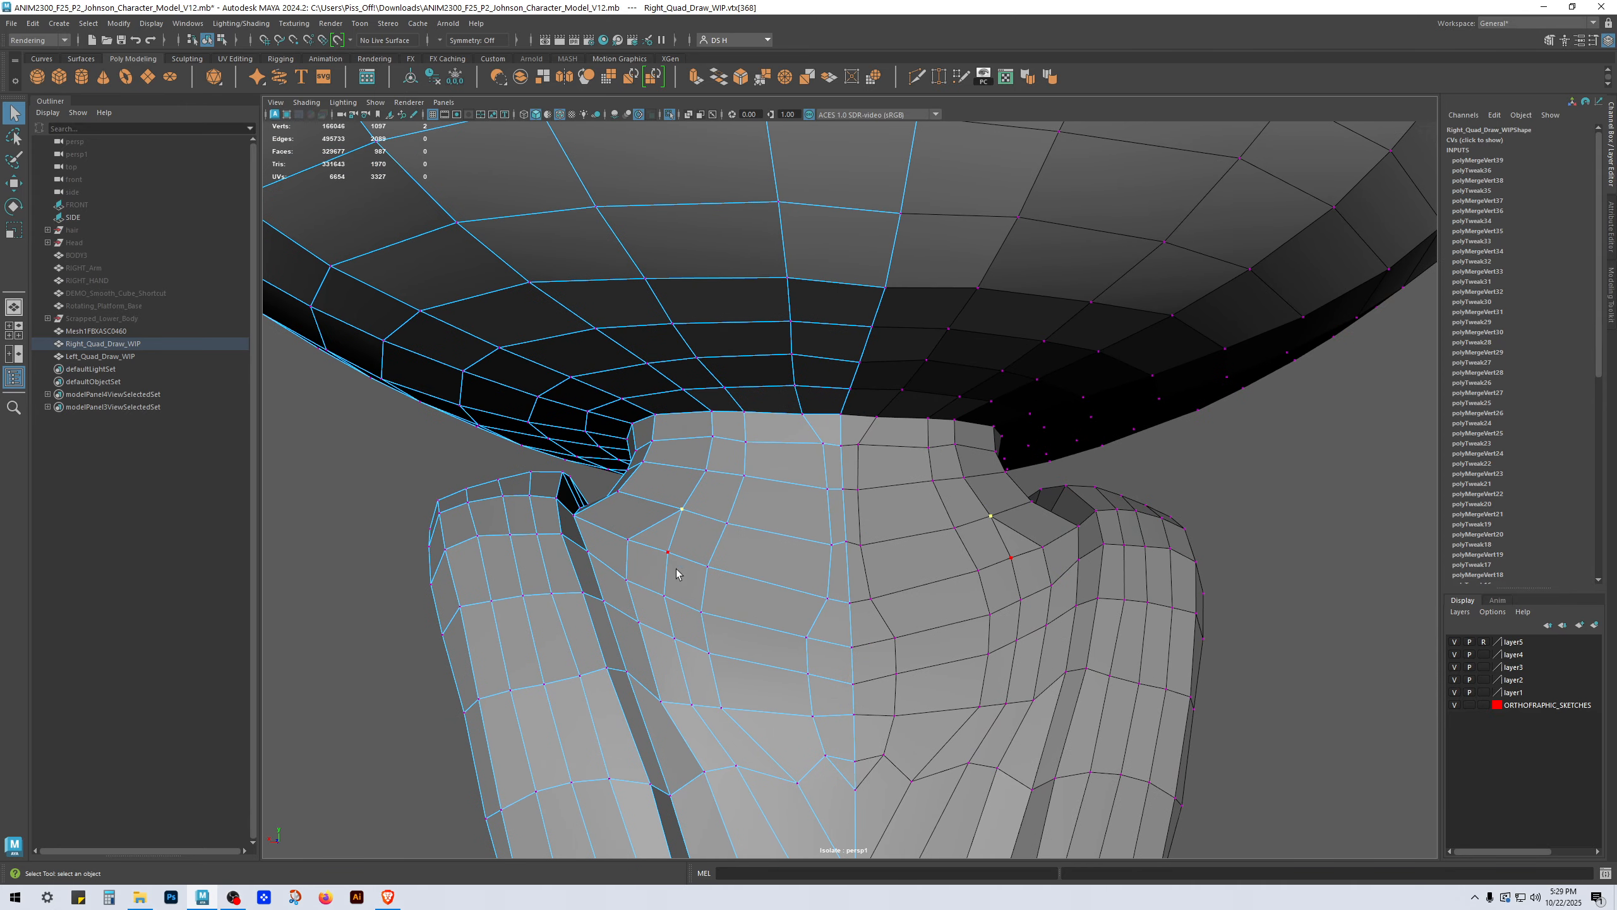
pyautogui.keyDown('shift'); pyautogui.click(627, 539); pyautogui.keyUp('shift')
pyautogui.press('g')
pyautogui.keyDown('shift'); pyautogui.click(628, 581); pyautogui.keyUp('shift')
pyautogui.press('g')
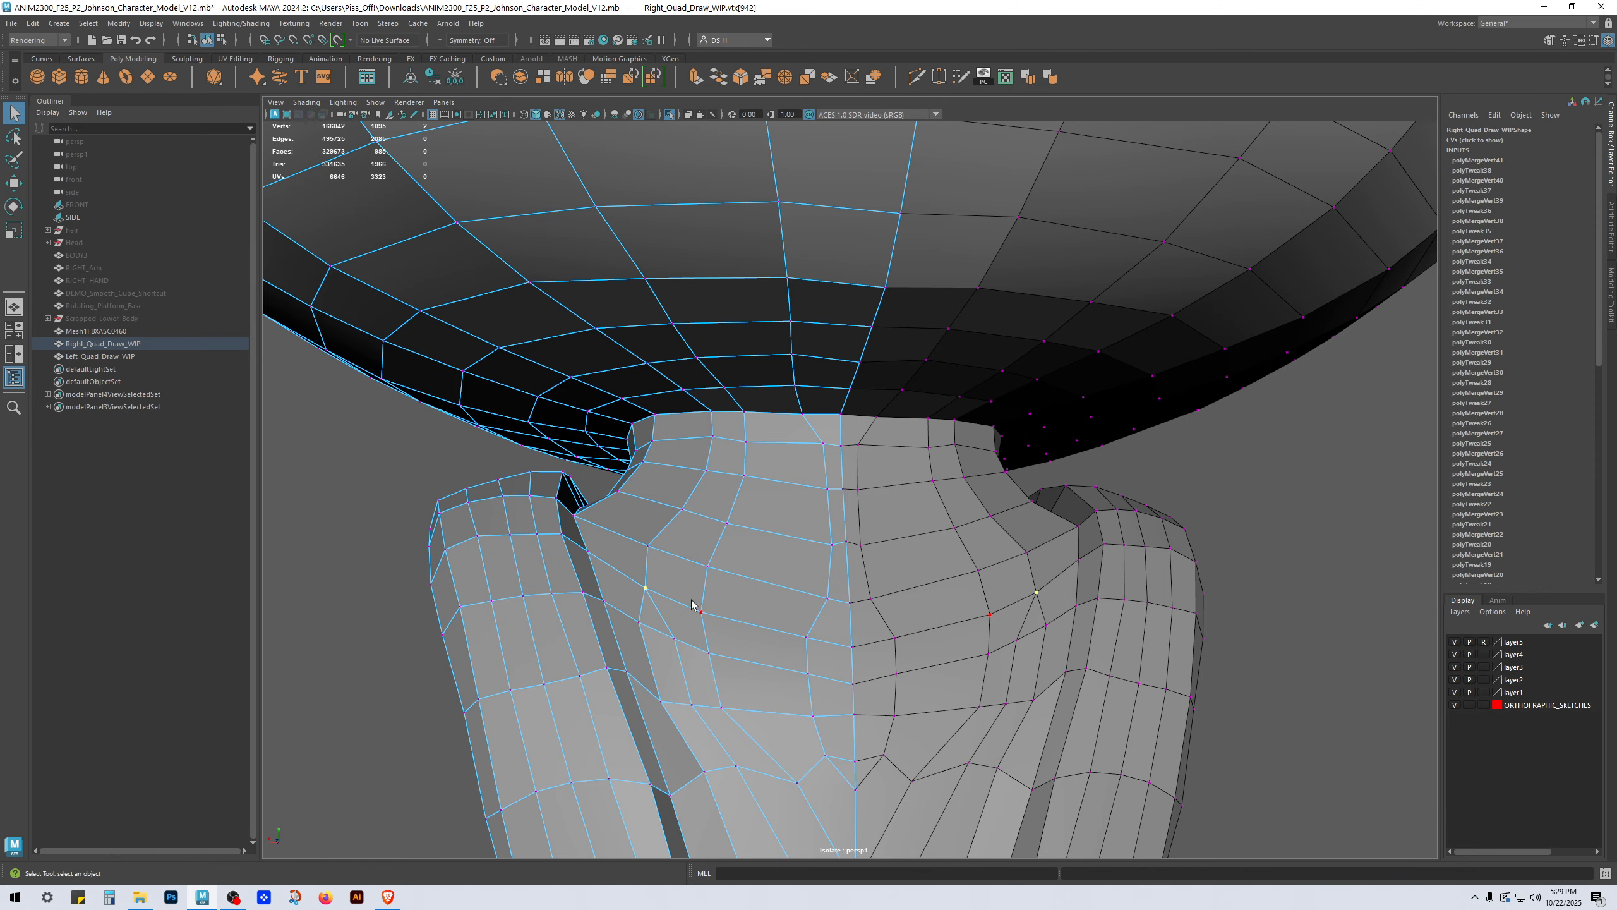
# Step: Continue merging the vertex pairs down the middle of the back beside the right arm
pyautogui.keyDown('alt'); pyautogui.moveTo(693, 605); pyautogui.dragTo(694, 480); pyautogui.keyUp('alt')
pyautogui.keyDown('shift'); pyautogui.click(720, 487); pyautogui.keyUp('shift')
pyautogui.press('g')
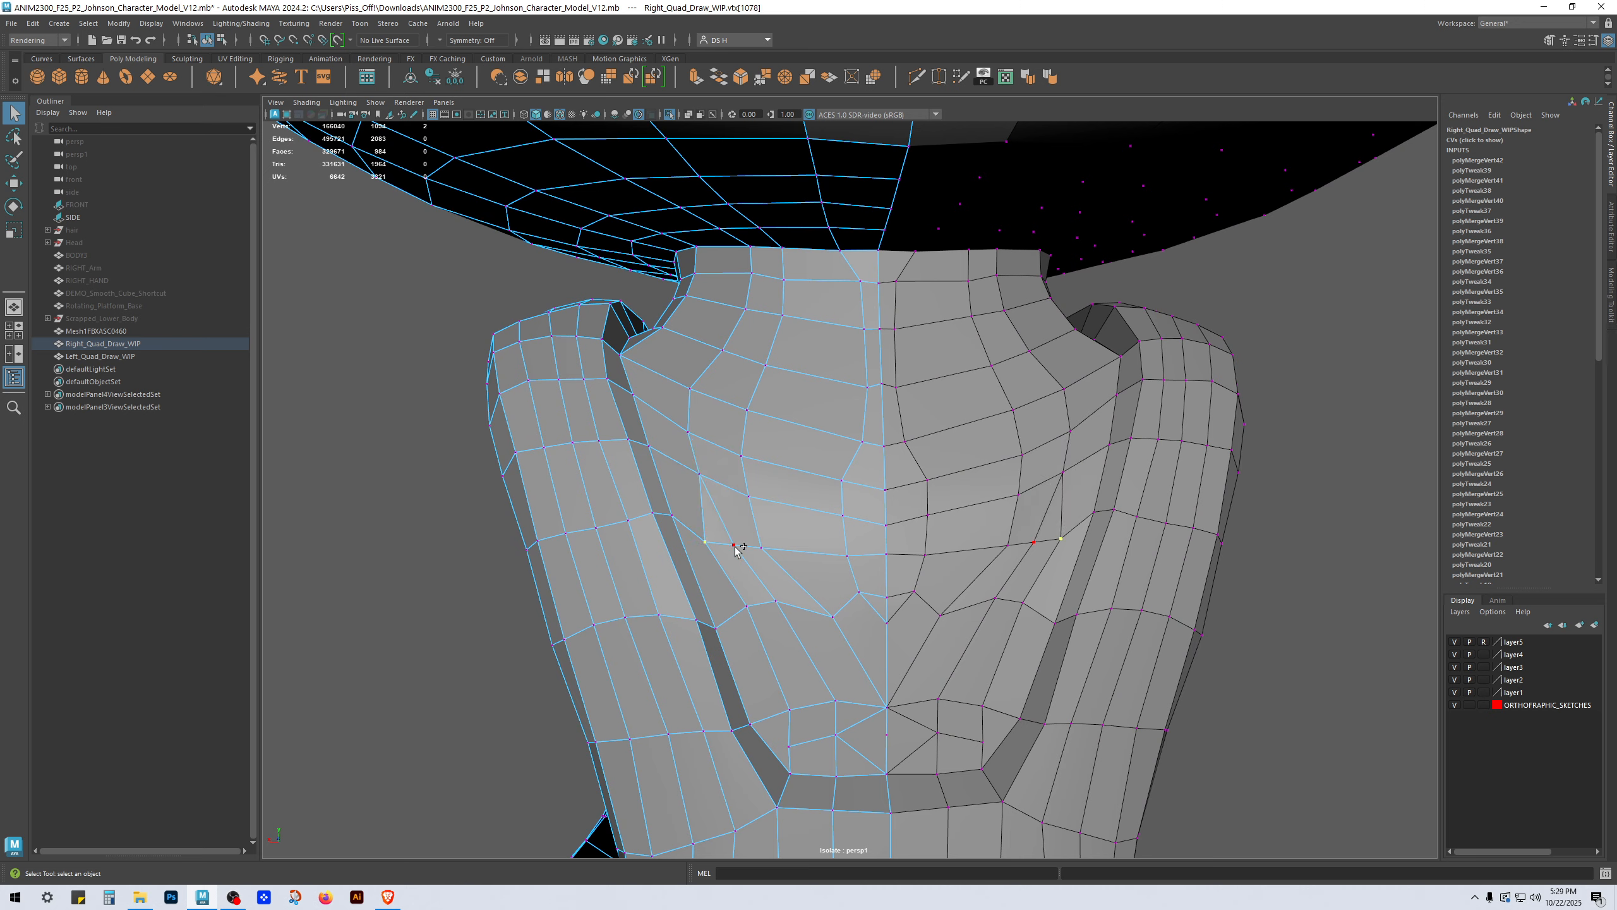
pyautogui.keyDown('shift'); pyautogui.click(734, 546); pyautogui.keyUp('shift')
pyautogui.press('g')
pyautogui.press('g')
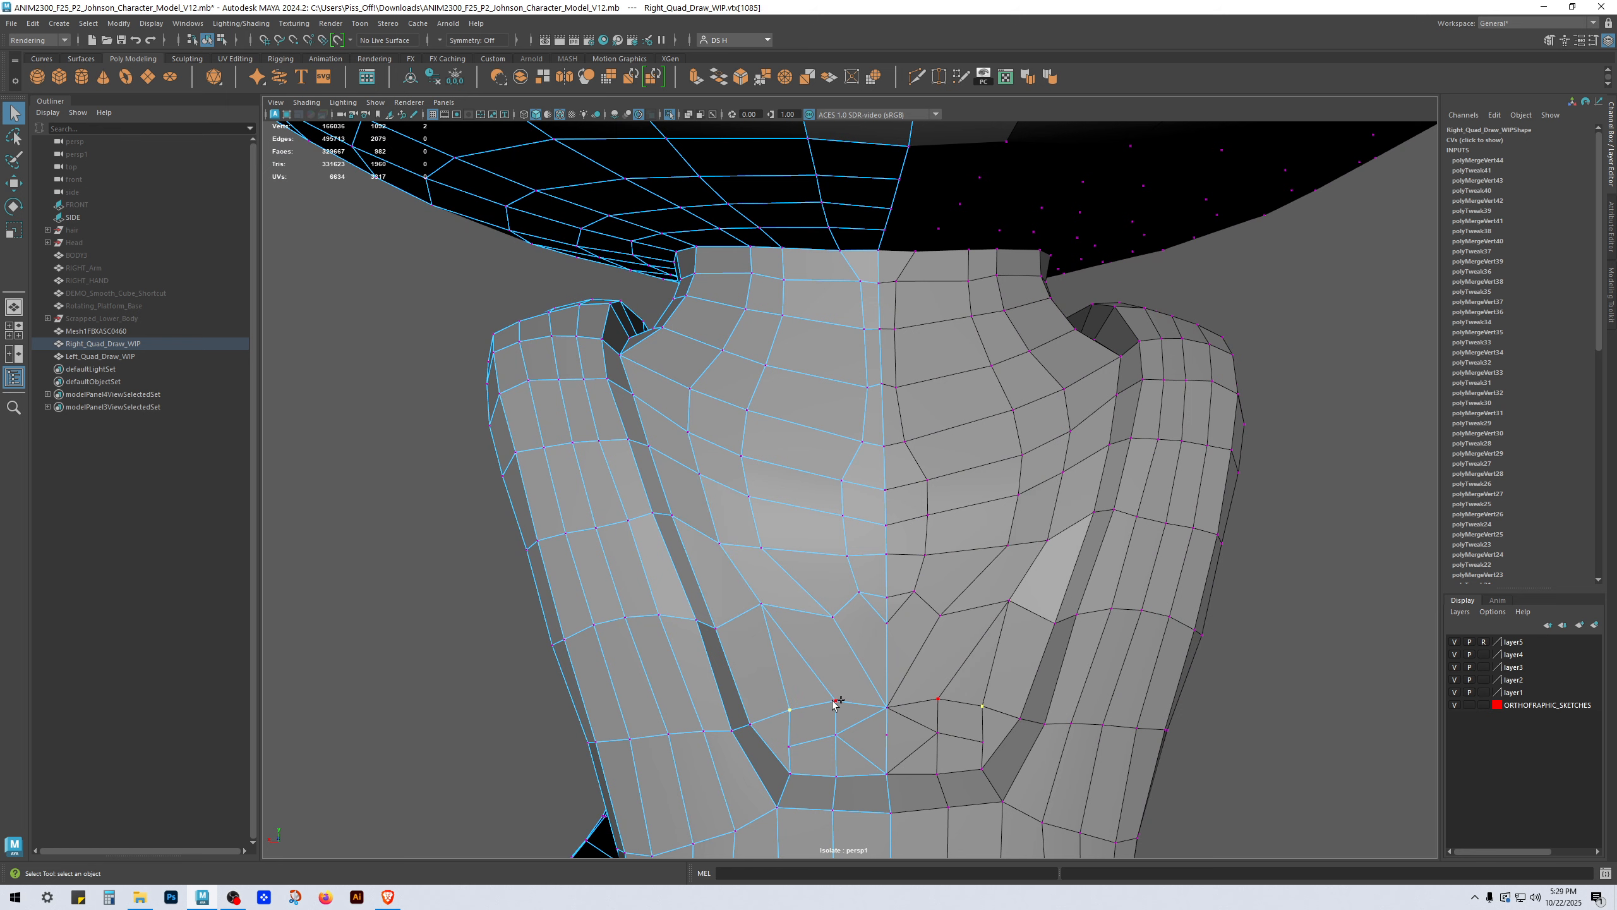
# Step: Merge the two vertex pairs on the lower back just above the dark recessed strip
pyautogui.keyDown('shift'); pyautogui.click(834, 701); pyautogui.keyUp('shift')
pyautogui.press('g')
pyautogui.keyDown('shift'); pyautogui.click(833, 737); pyautogui.keyUp('shift')
pyautogui.press('g')
pyautogui.keyDown('alt'); pyautogui.moveTo(878, 744); pyautogui.dragTo(849, 633); pyautogui.keyUp('alt')
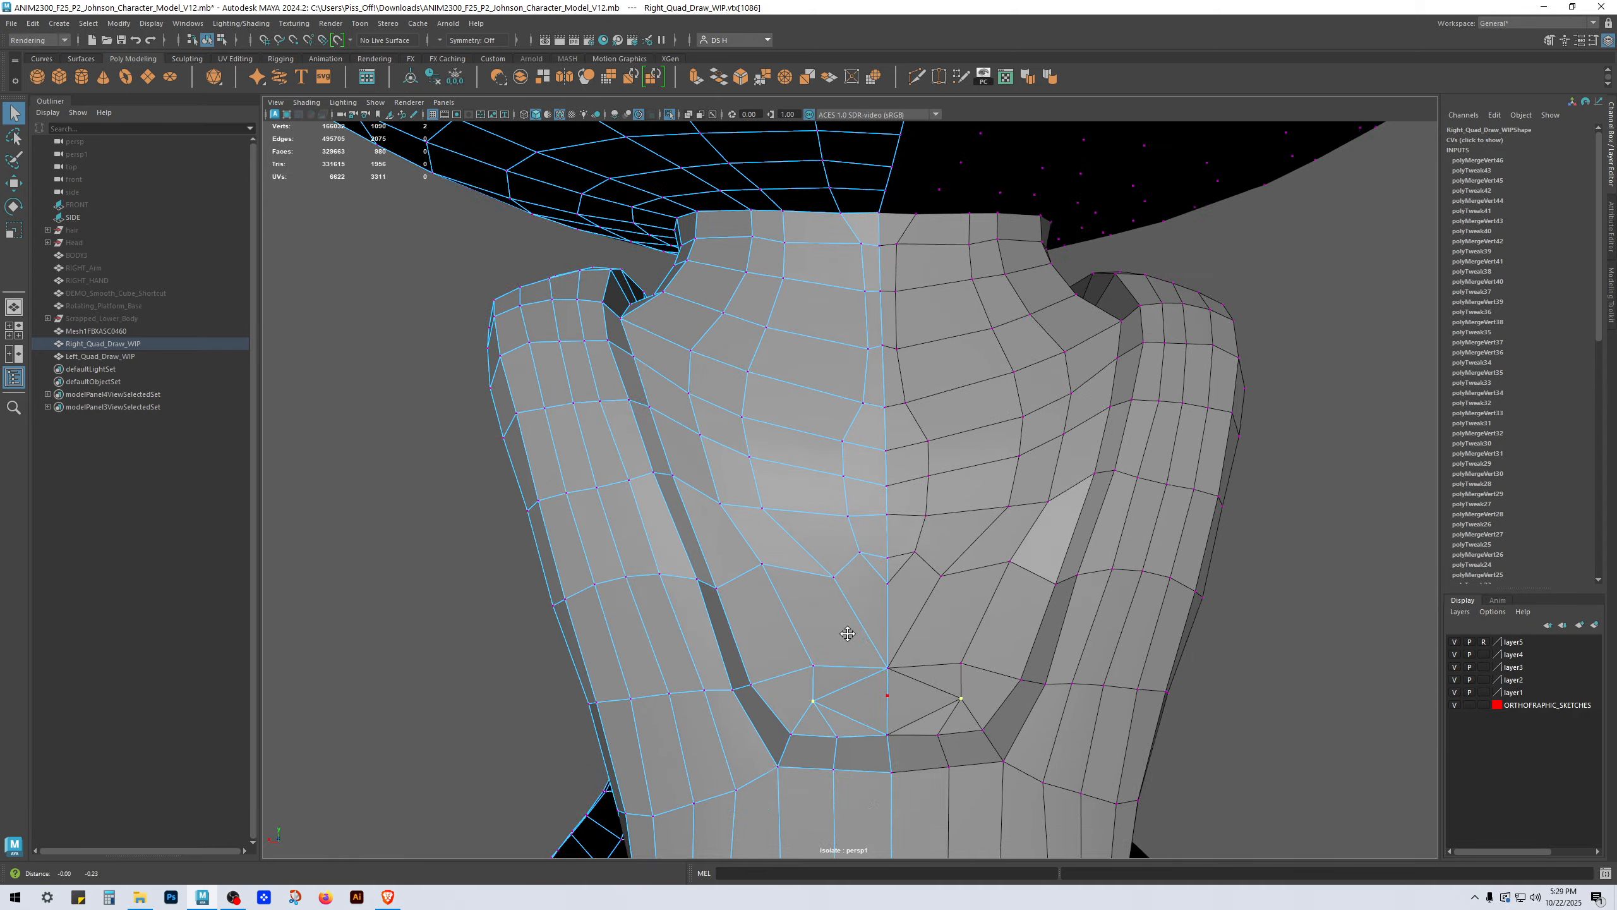
# Step: Delete the extra centre-line vertex on the lower back and the diagonal edges joining its patch to the centre line
pyautogui.keyDown('alt'); pyautogui.moveTo(849, 632); pyautogui.dragTo(980, 764, button='right'); pyautogui.keyUp('alt')
pyautogui.keyDown('alt'); pyautogui.moveTo(981, 765); pyautogui.dragTo(908, 578, button='middle'); pyautogui.keyUp('alt')
pyautogui.press('Delete')
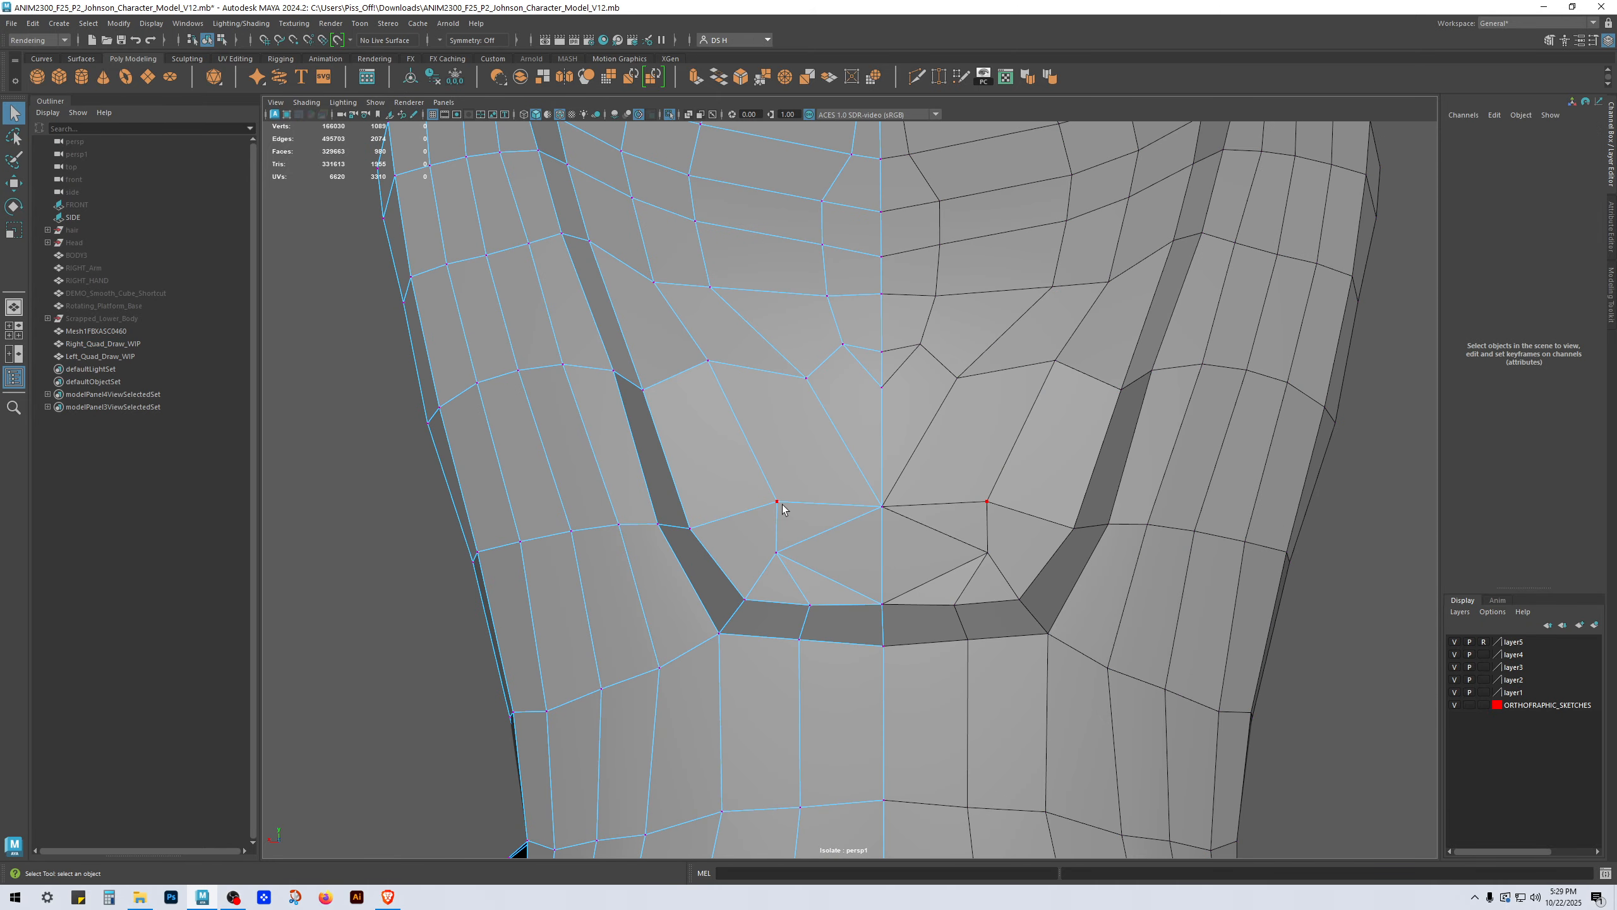
pyautogui.moveTo(841, 643); pyautogui.dragTo(857, 599, button='right')
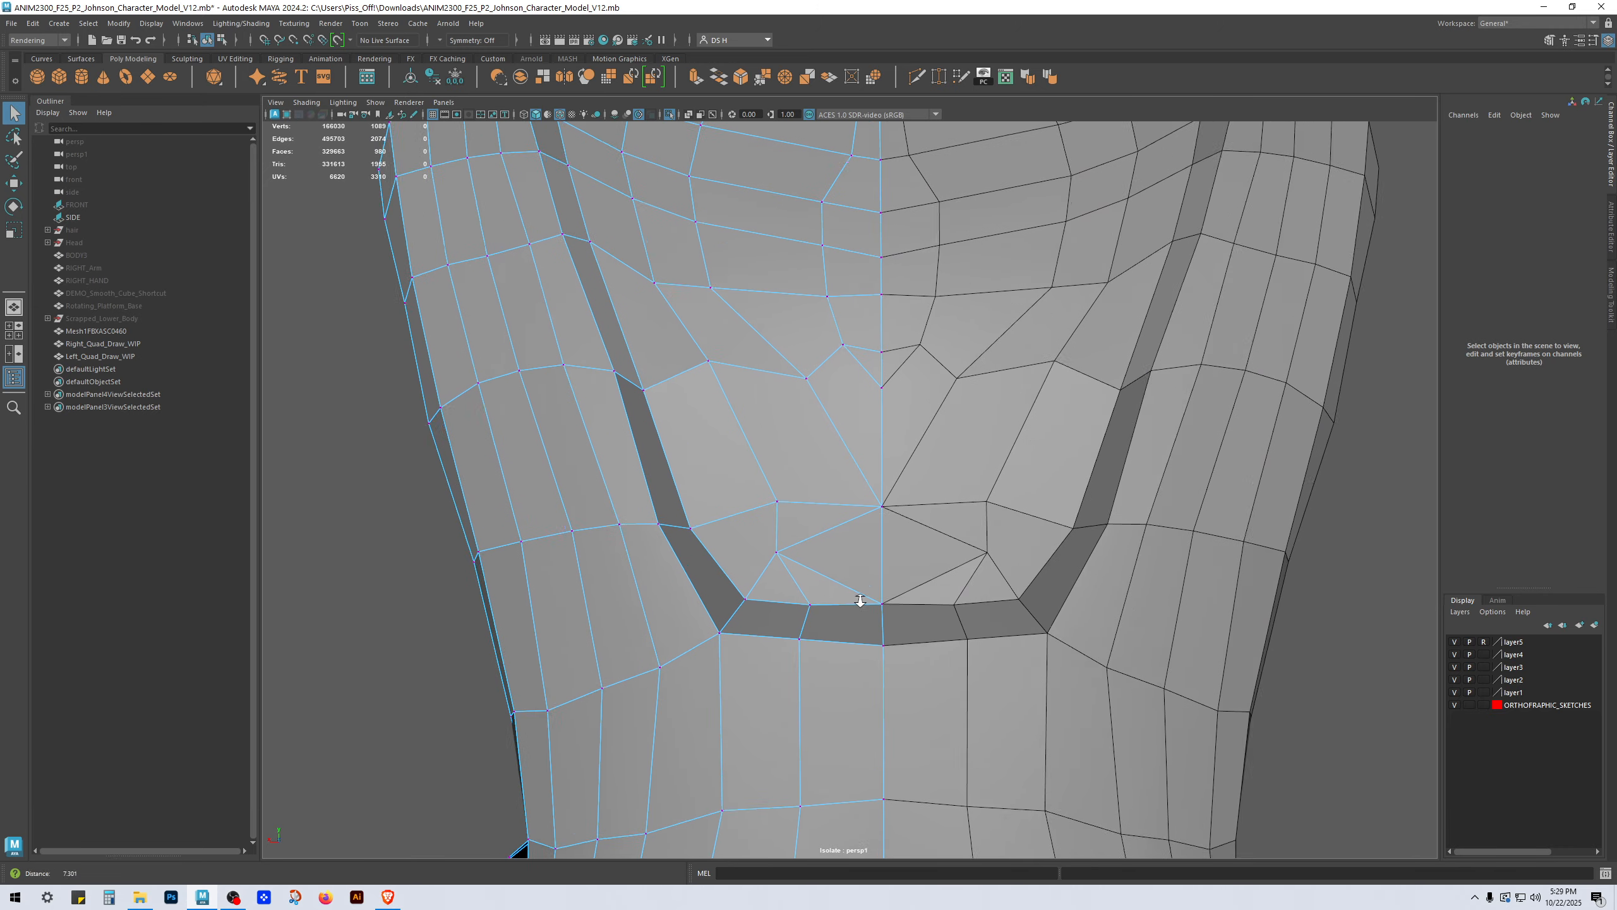
pyautogui.scroll(1, 857, 598)
pyautogui.click(831, 552)
pyautogui.keyDown('shift'); pyautogui.moveTo(783, 455); pyautogui.dragTo(293, 668, button='right'); pyautogui.keyUp('shift')
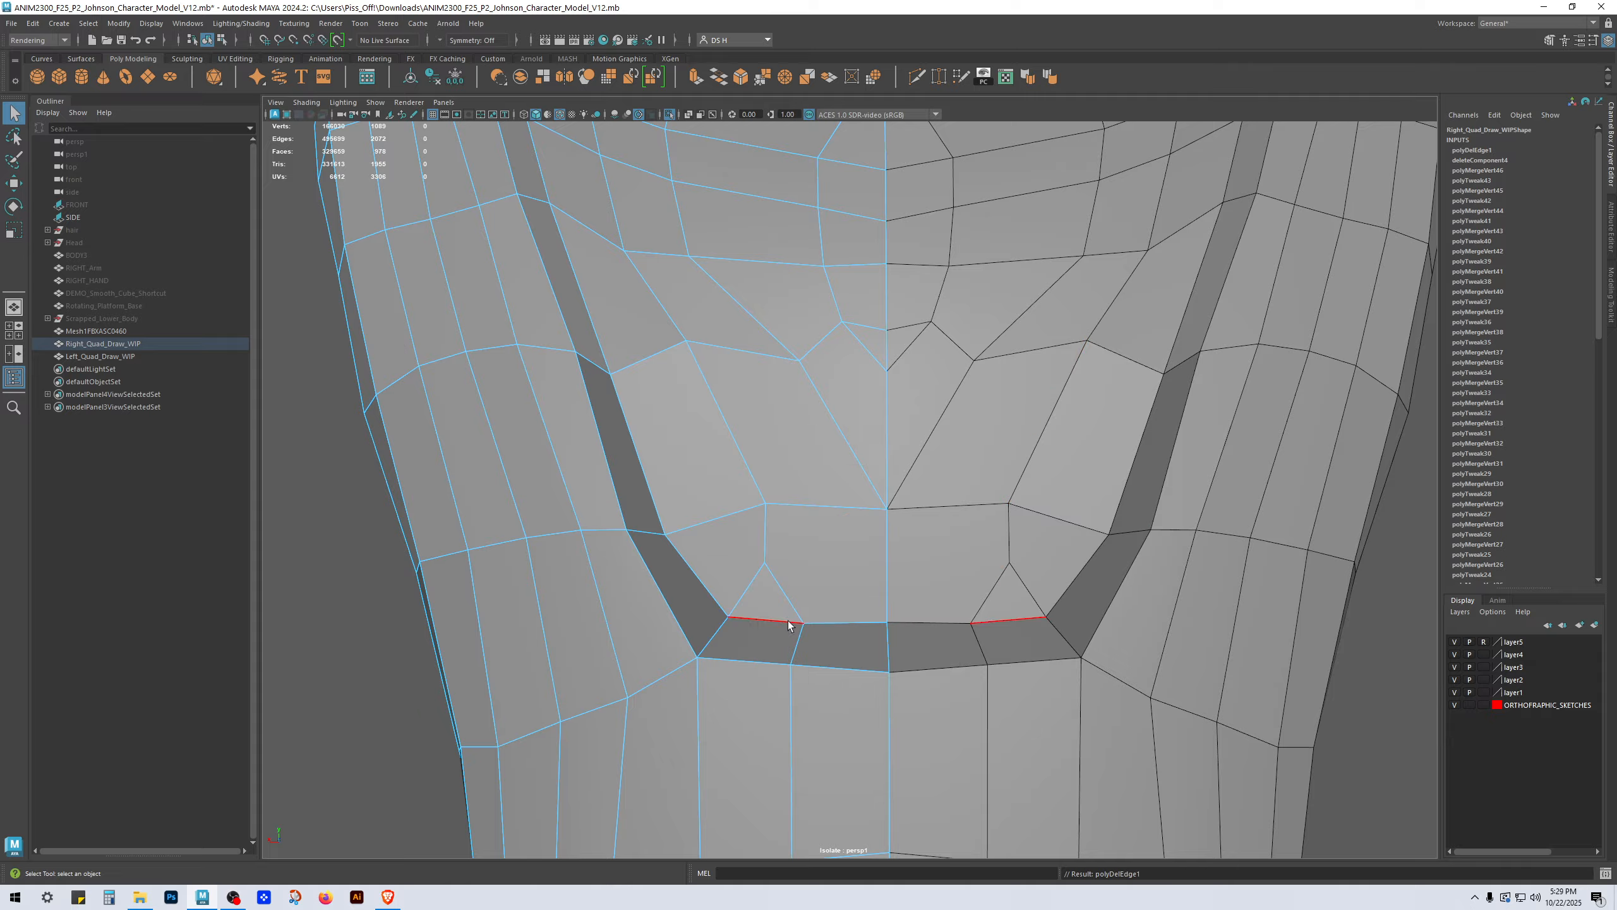
# Step: Move the vertex beside the centre line below the recessed strip slightly upward to level its edge row
pyautogui.scroll(-2, 791, 621)
pyautogui.keyDown('alt'); pyautogui.moveTo(797, 623); pyautogui.dragTo(765, 496, button='middle'); pyautogui.keyUp('alt')
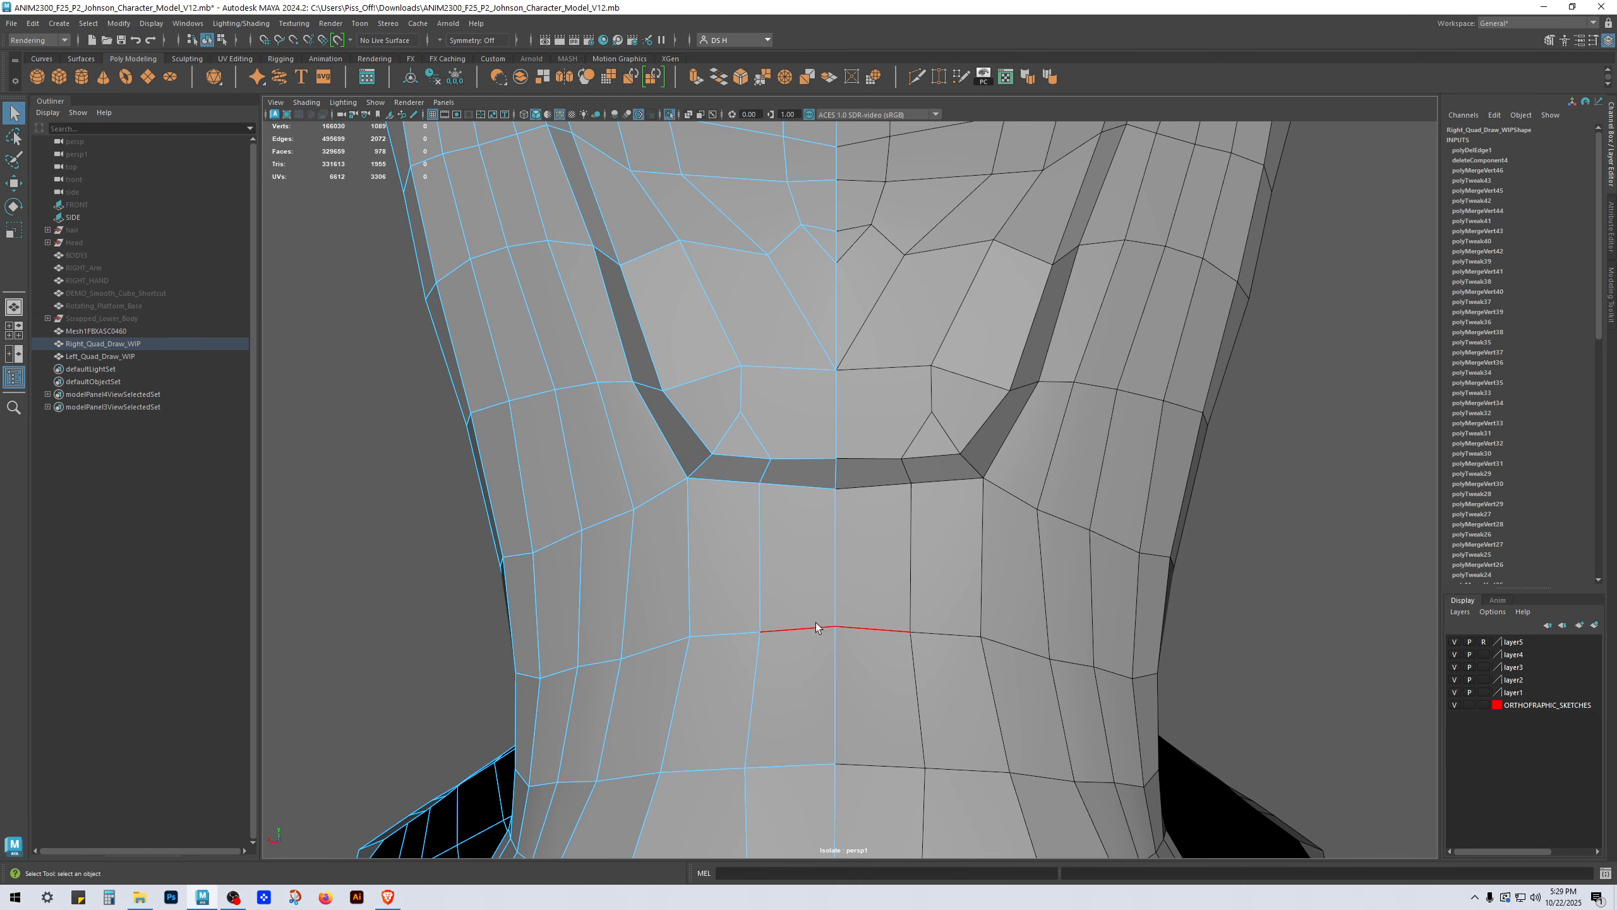
pyautogui.click(761, 638)
pyautogui.press('w')
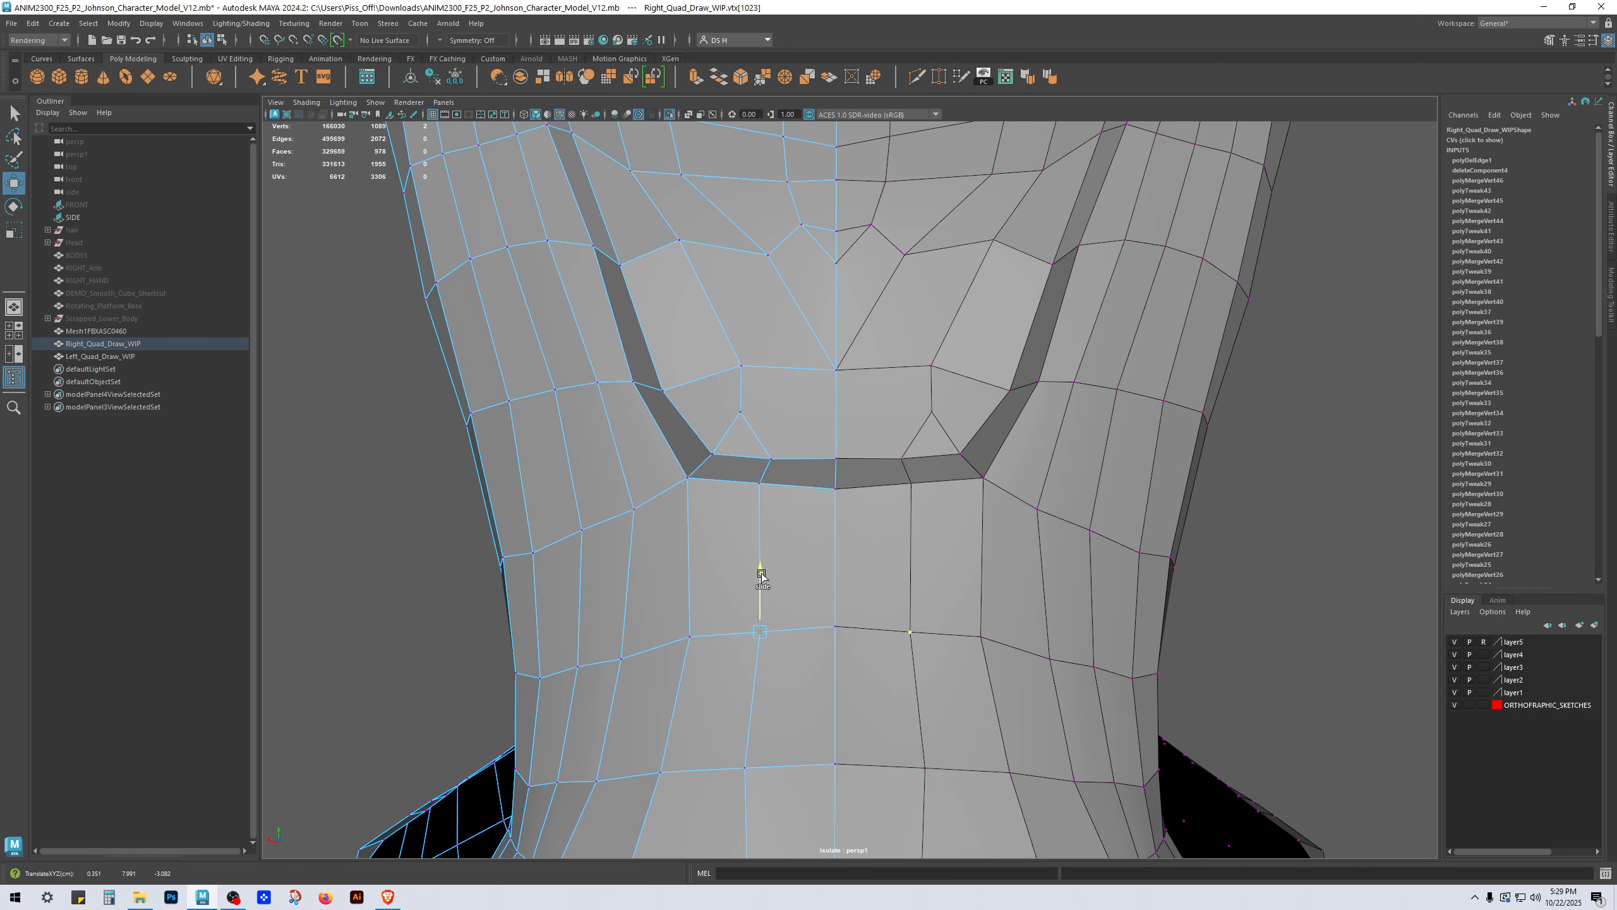
pyautogui.moveTo(759, 577); pyautogui.dragTo(809, 529)
# Step: Slide the upper-back vertex nearest the centre line outward to straighten the vertical edge loop
pyautogui.scroll(-3, 751, 602)
pyautogui.keyDown('alt'); pyautogui.moveTo(818, 505); pyautogui.dragTo(876, 590, button='middle'); pyautogui.keyUp('alt')
pyautogui.scroll(1, 854, 504)
pyautogui.keyDown('alt'); pyautogui.moveTo(855, 585); pyautogui.dragTo(847, 446); pyautogui.keyUp('alt')
pyautogui.scroll(2, 846, 415)
pyautogui.keyDown('alt'); pyautogui.moveTo(916, 296); pyautogui.dragTo(960, 594, button='middle'); pyautogui.keyUp('alt')
pyautogui.keyDown('alt'); pyautogui.moveTo(960, 594); pyautogui.dragTo(790, 394); pyautogui.keyUp('alt')
pyautogui.keyDown('shift'); pyautogui.doubleClick(859, 463); pyautogui.keyUp('shift')
pyautogui.click(867, 540)
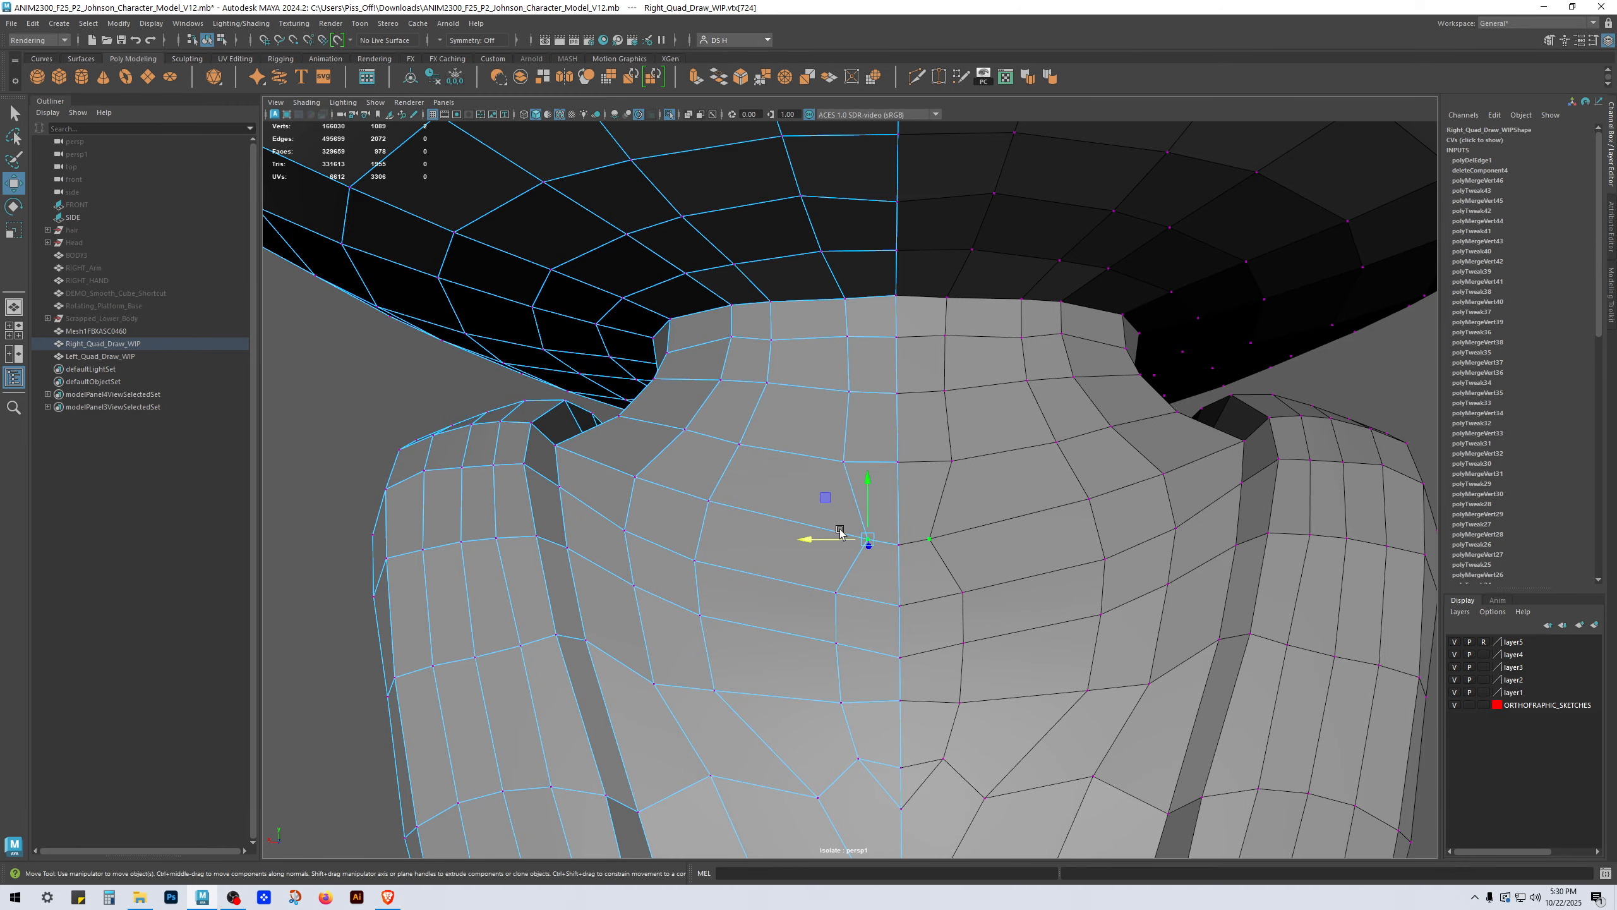
pyautogui.keyDown('ctrl'); pyautogui.keyDown('shift'); pyautogui.moveTo(812, 540); pyautogui.dragTo(781, 544); pyautogui.keyUp('shift'); pyautogui.keyUp('ctrl')
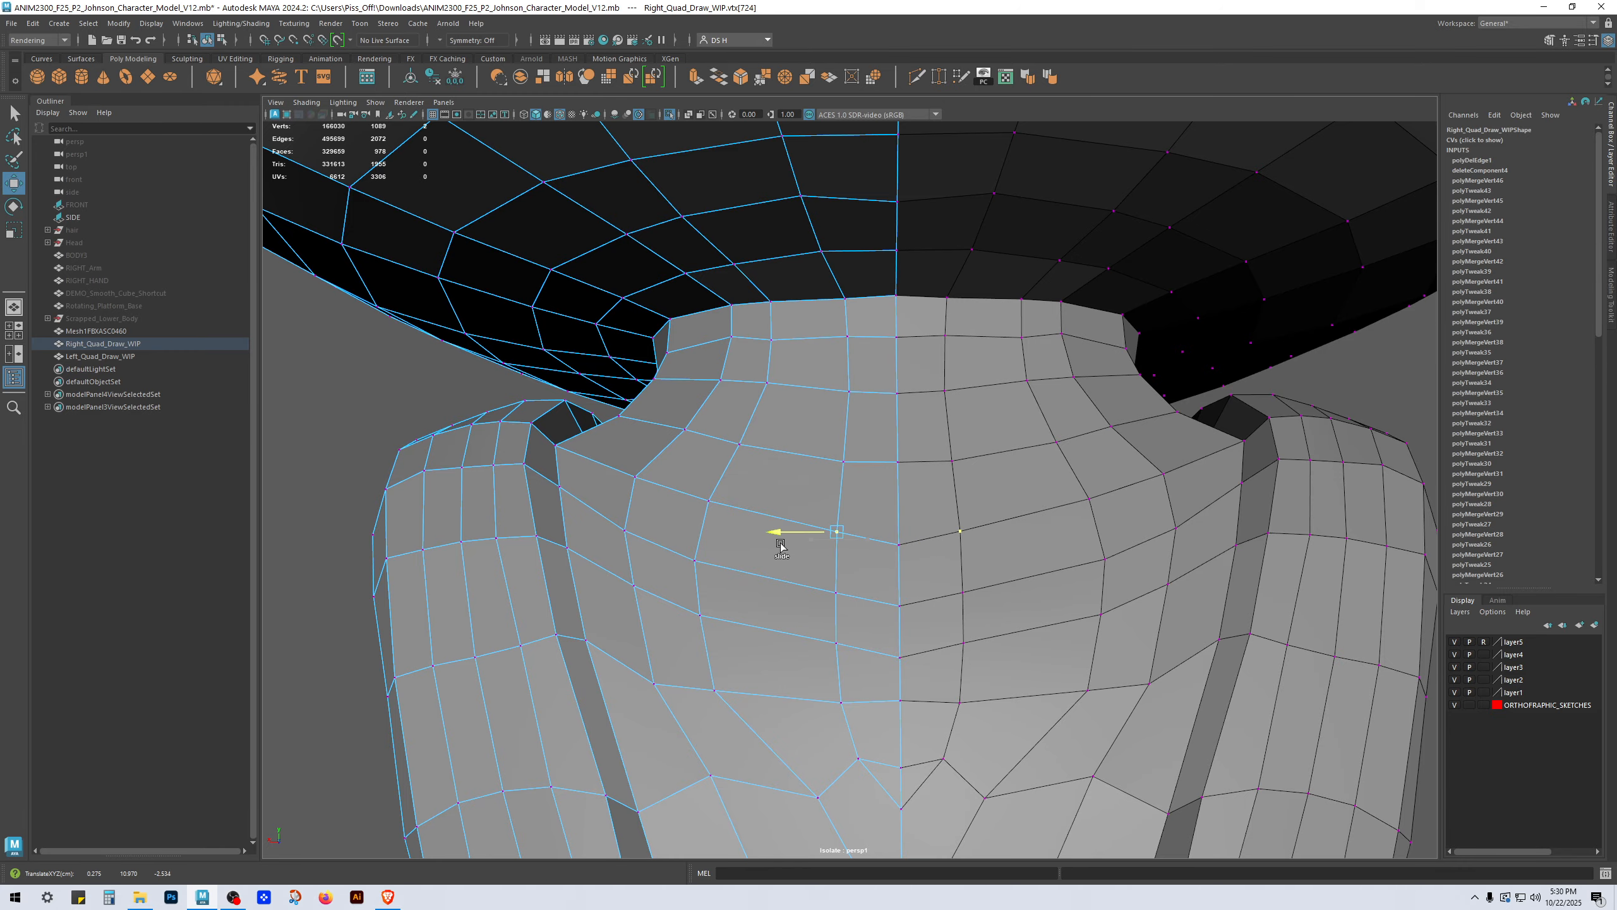
# Step: Slide the centre-line vertices on the upper back upward to level the horizontal edge rows
pyautogui.click(900, 657)
pyautogui.keyDown('ctrl'); pyautogui.keyDown('shift'); pyautogui.moveTo(900, 657); pyautogui.dragTo(904, 469); pyautogui.keyUp('shift'); pyautogui.keyUp('ctrl')
pyautogui.click(905, 578)
pyautogui.click(898, 602)
pyautogui.click(898, 543)
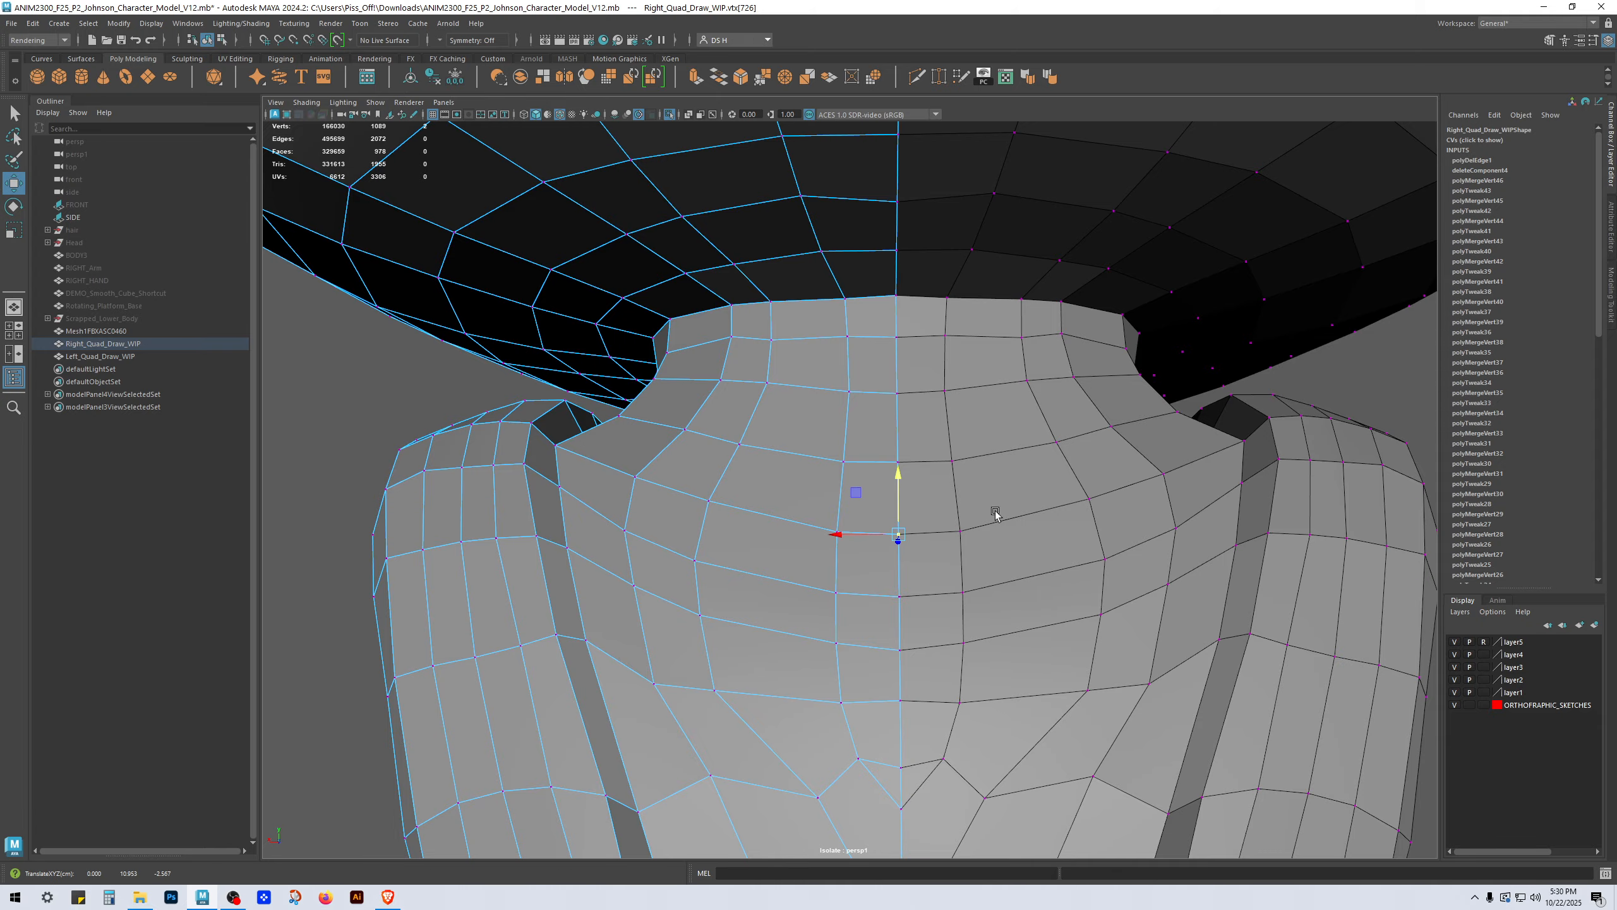
# Step: Slide the horizontal edges beside the centre line on the upper back upward to even out the row spacing
pyautogui.moveTo(864, 548); pyautogui.dragTo(853, 515, button='right')
pyautogui.click(863, 529)
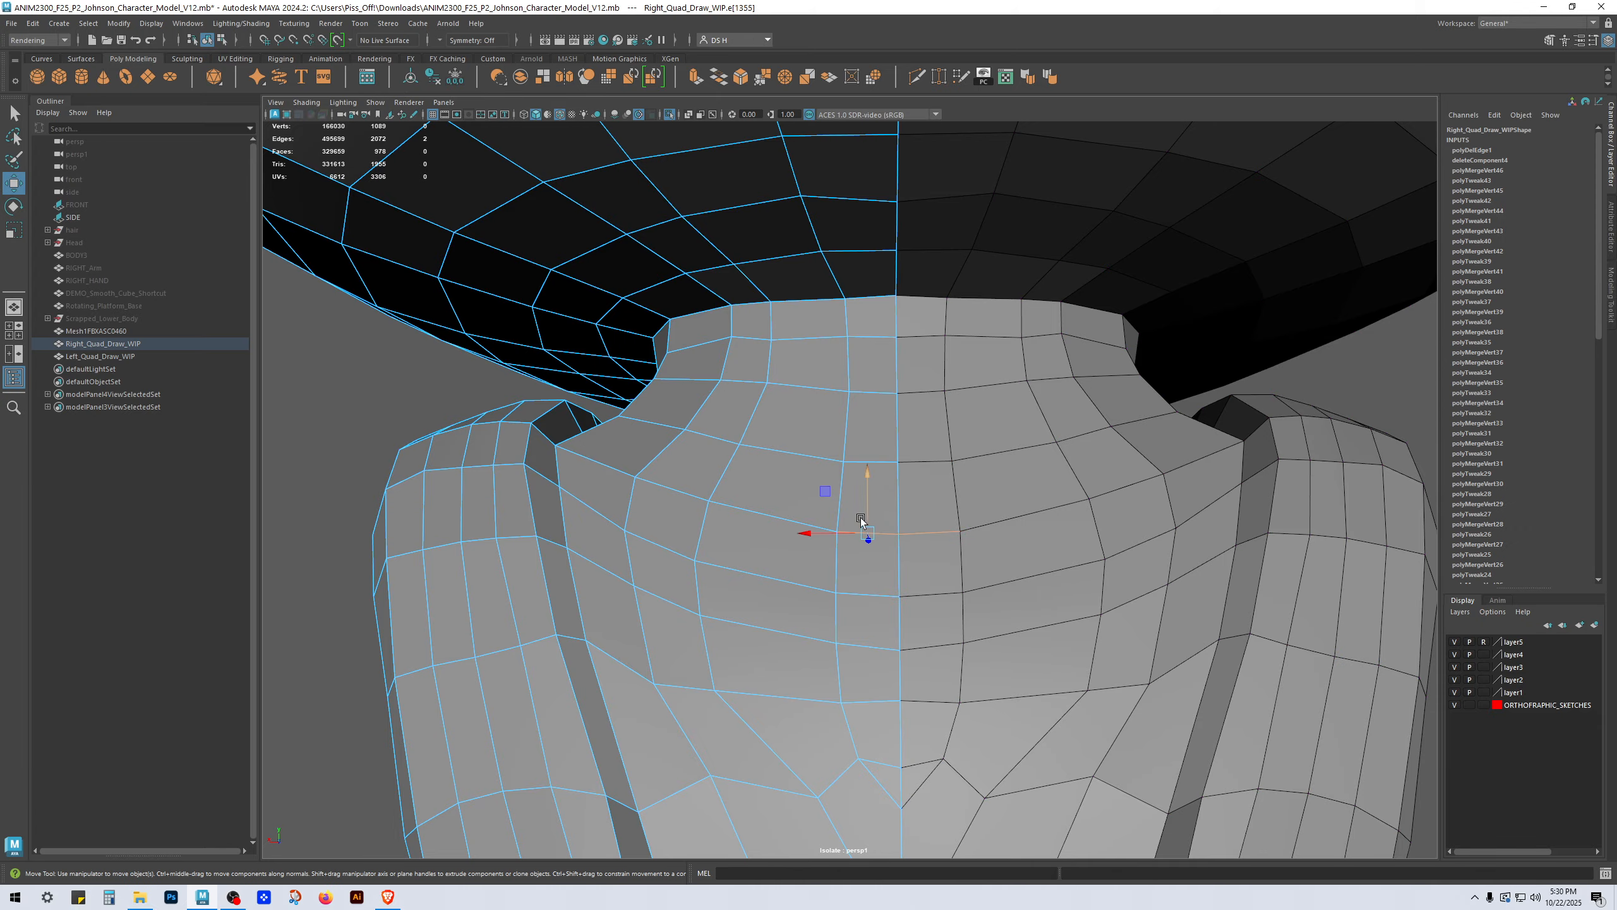
pyautogui.keyDown('alt'); pyautogui.moveTo(744, 539); pyautogui.dragTo(774, 554); pyautogui.keyUp('alt')
pyautogui.keyDown('ctrl'); pyautogui.keyDown('shift'); pyautogui.moveTo(909, 538); pyautogui.dragTo(911, 444); pyautogui.keyUp('shift'); pyautogui.keyUp('ctrl')
pyautogui.click(904, 480)
pyautogui.click(910, 518)
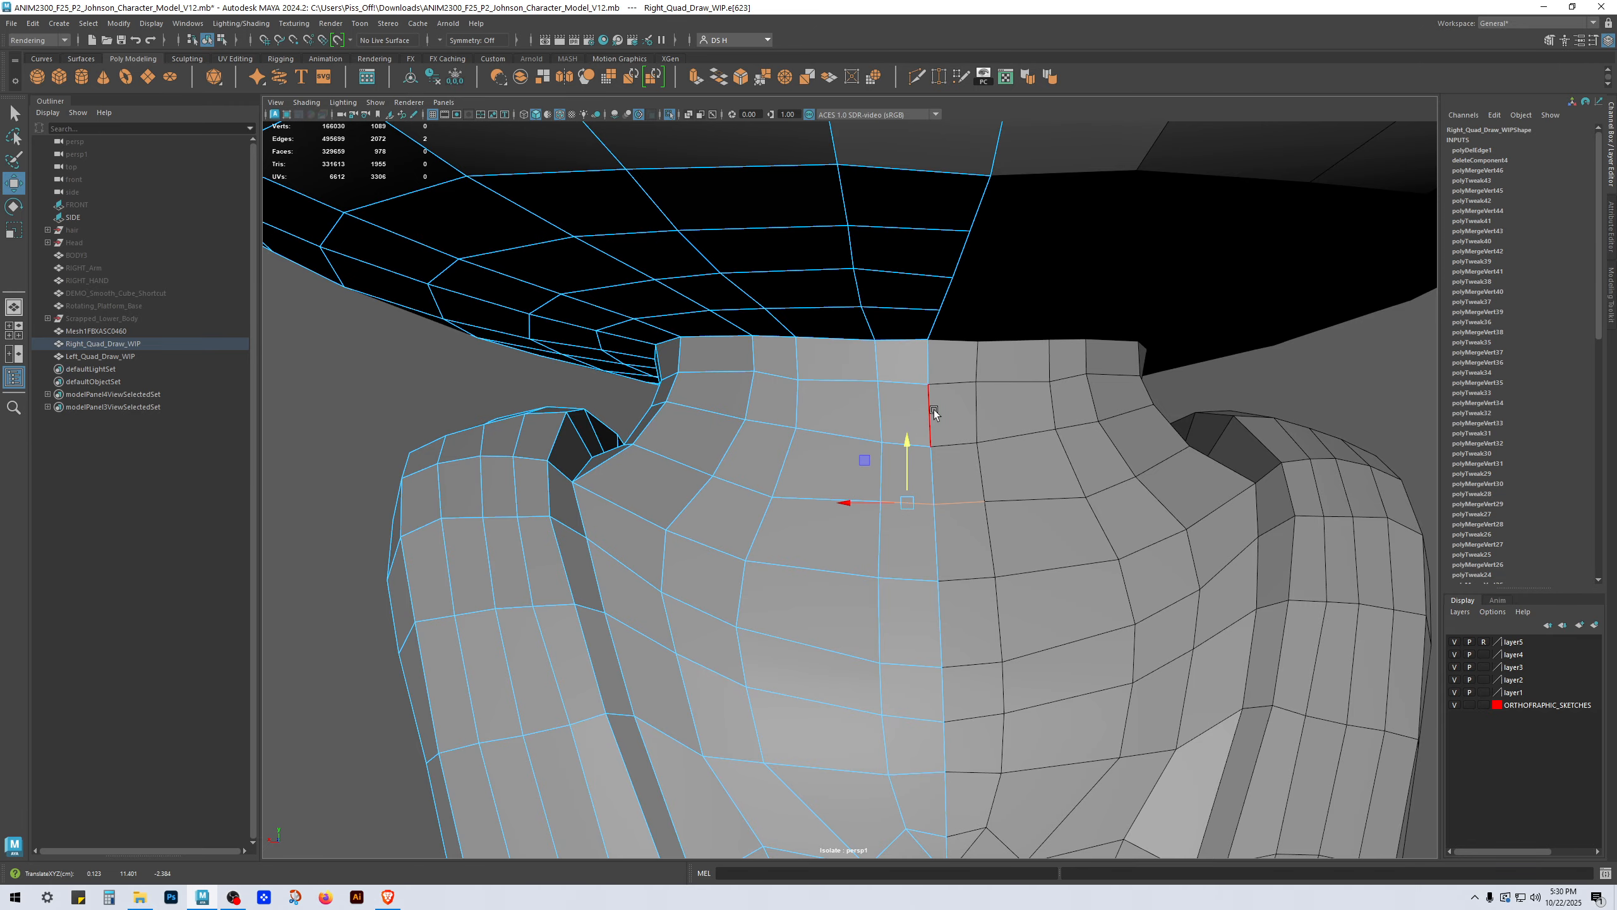
# Step: Slide the centre-line vertices at the base of the neck and on the upper back upward along the seam
pyautogui.click(932, 412)
pyautogui.click(914, 444)
pyautogui.press('F9')
pyautogui.click(935, 444)
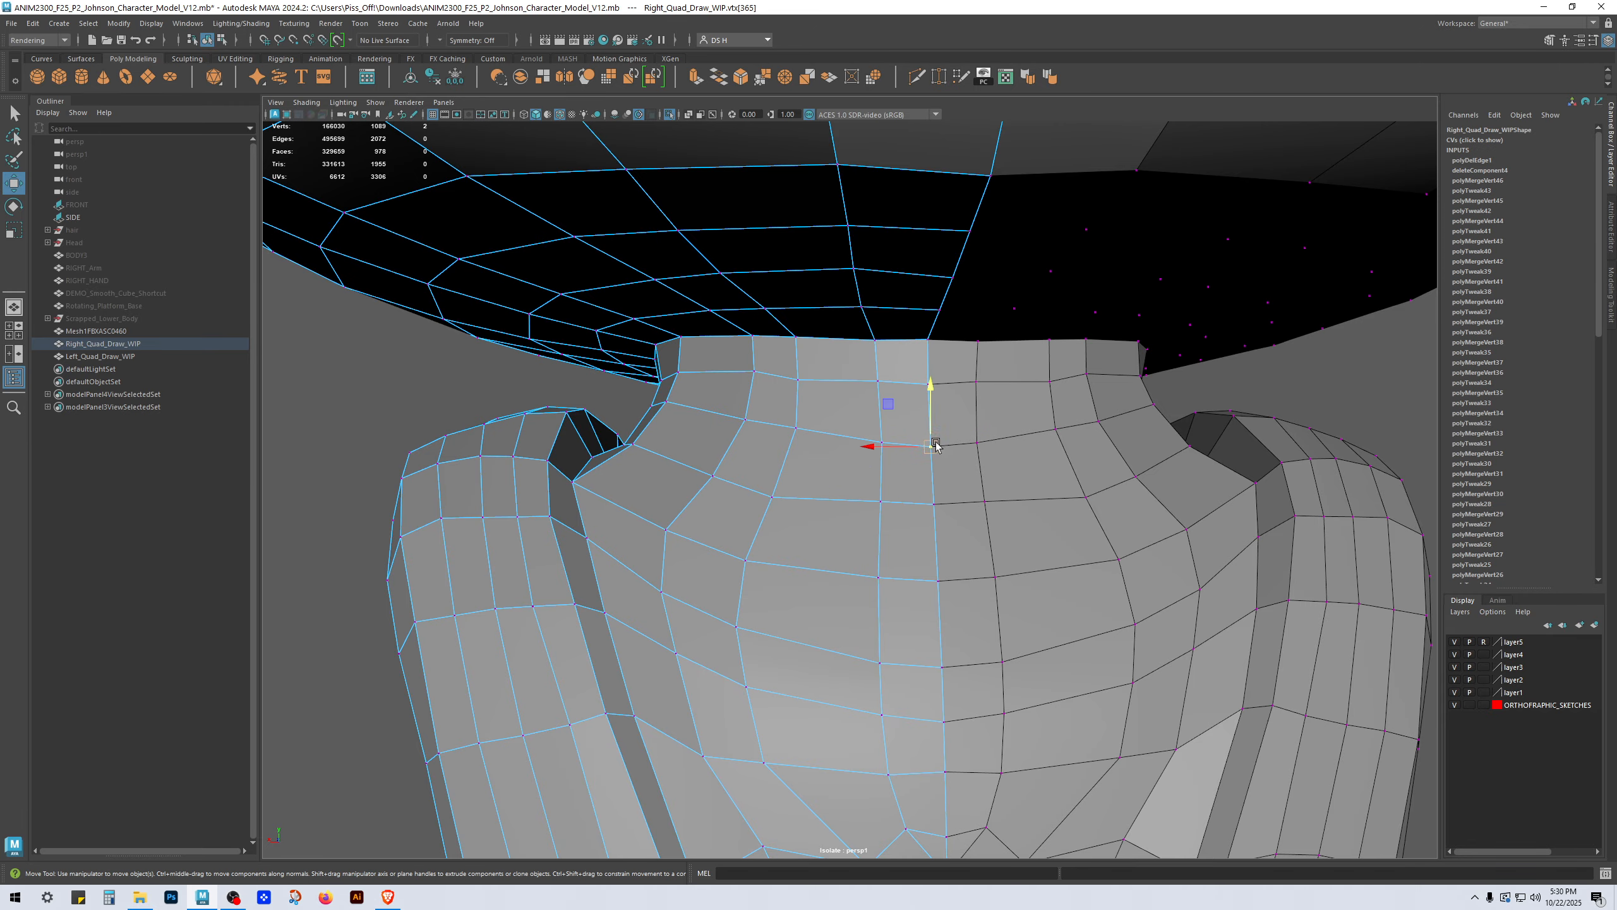
pyautogui.keyDown('ctrl'); pyautogui.keyDown('shift'); pyautogui.moveTo(936, 445); pyautogui.dragTo(932, 373); pyautogui.keyUp('shift'); pyautogui.keyUp('ctrl')
pyautogui.click(938, 578)
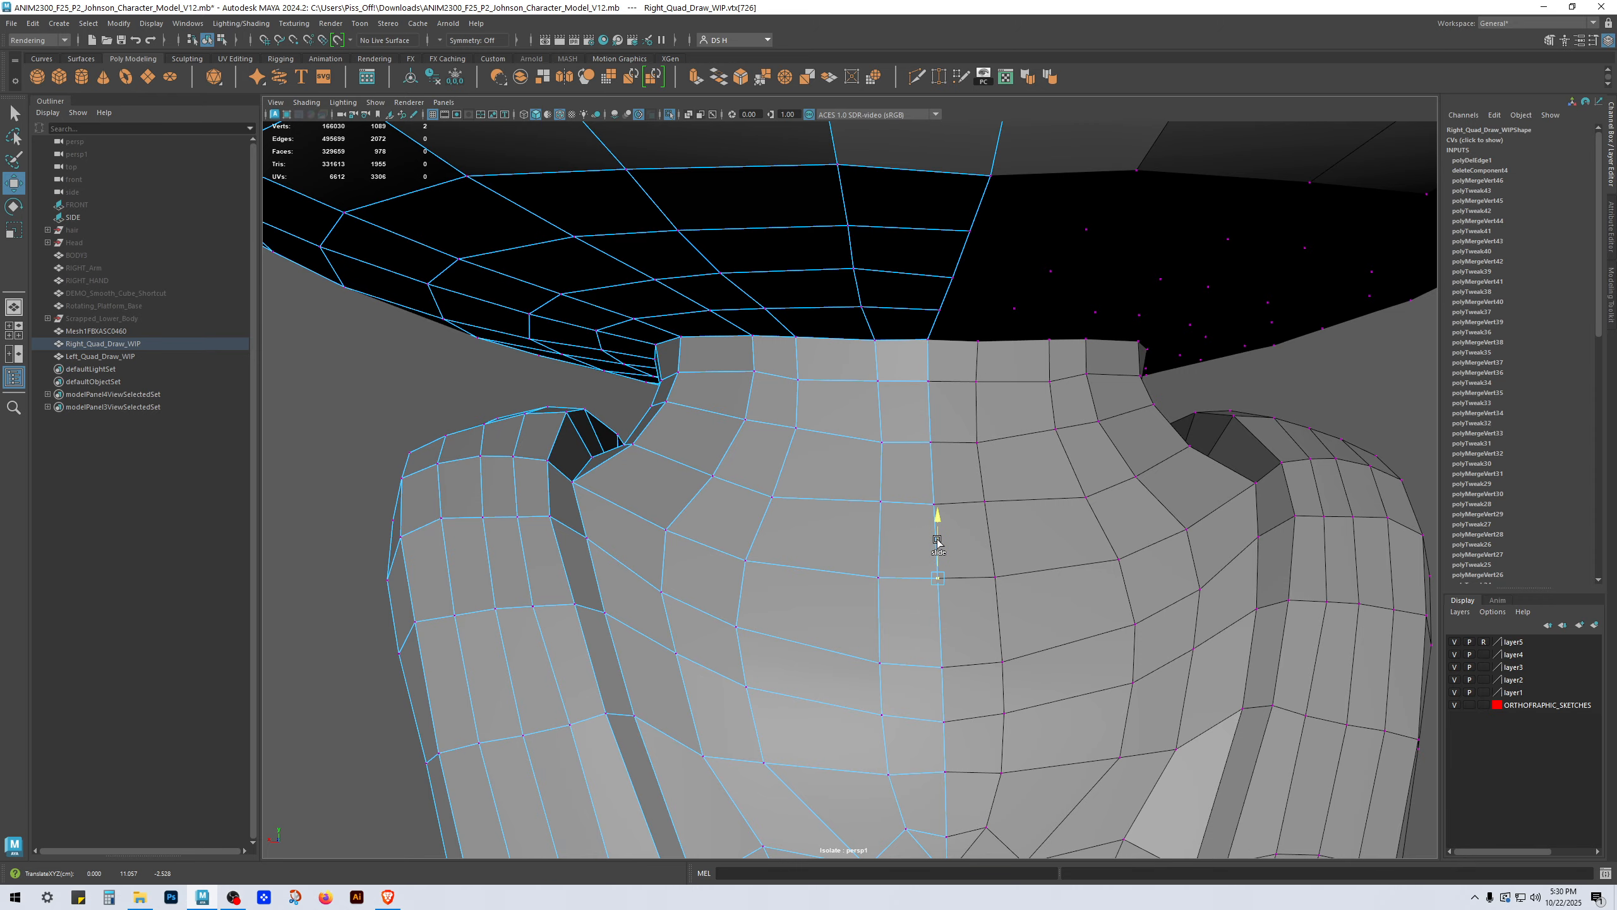
# Step: Slide the next horizontal edge down the upper back and its centre-line vertex upward
pyautogui.moveTo(923, 691); pyautogui.dragTo(916, 656, button='right')
pyautogui.click(913, 663)
pyautogui.keyDown('ctrl'); pyautogui.keyDown('shift'); pyautogui.moveTo(912, 608); pyautogui.dragTo(912, 587); pyautogui.keyUp('shift'); pyautogui.keyUp('ctrl')
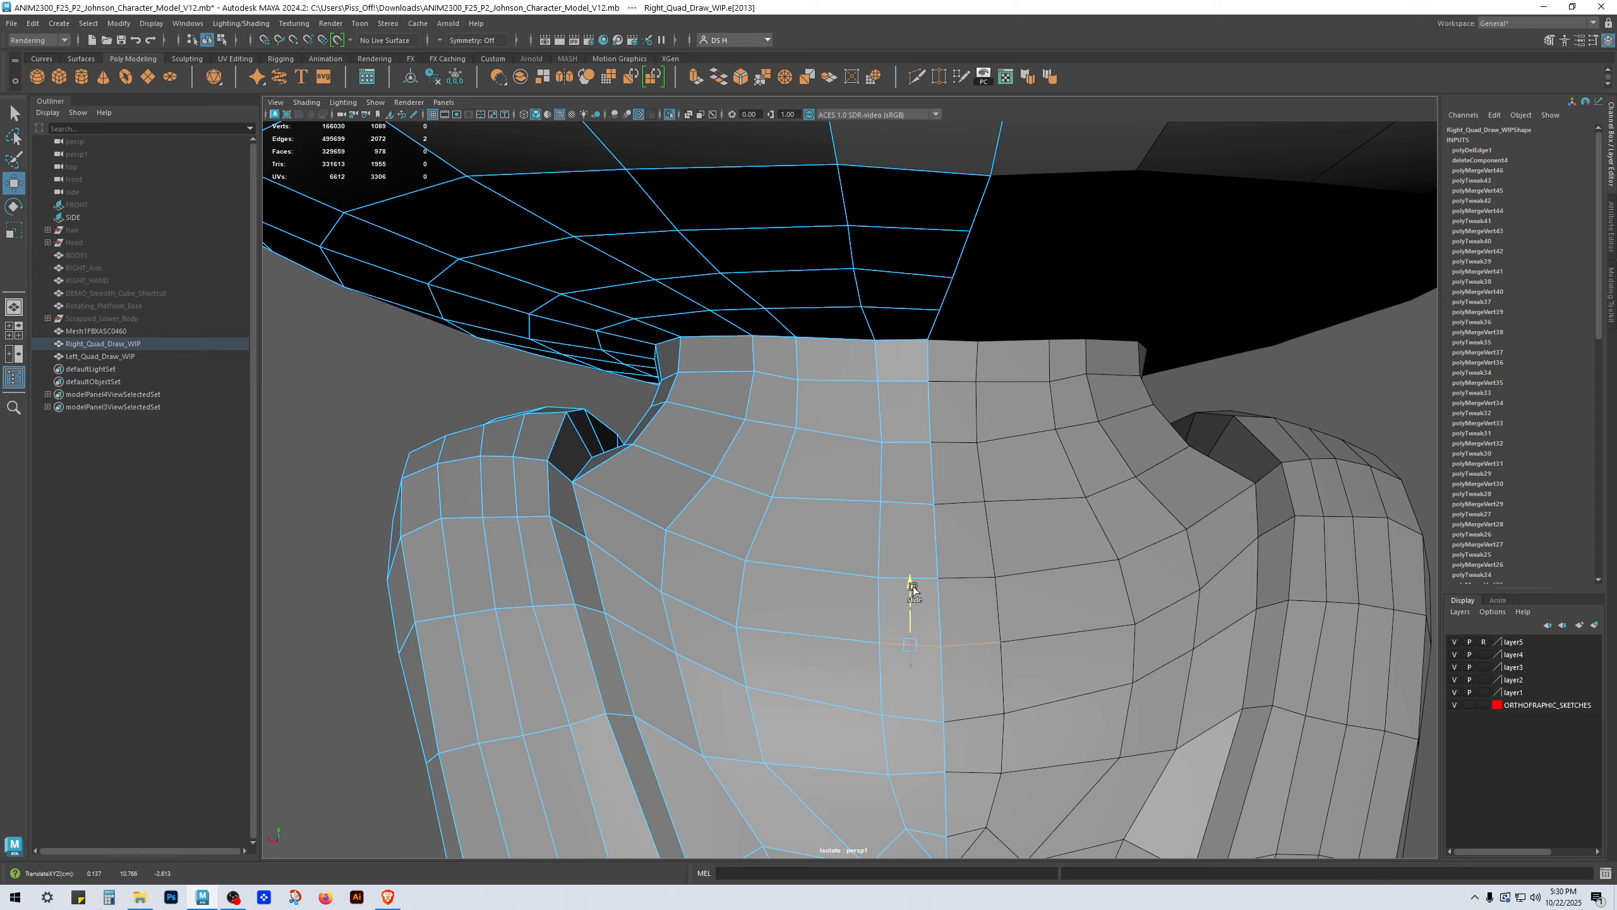
pyautogui.moveTo(868, 604); pyautogui.dragTo(864, 605, button='right')
pyautogui.click(942, 643)
pyautogui.keyDown('ctrl'); pyautogui.keyDown('shift'); pyautogui.moveTo(941, 608); pyautogui.dragTo(942, 604); pyautogui.keyUp('shift'); pyautogui.keyUp('ctrl')
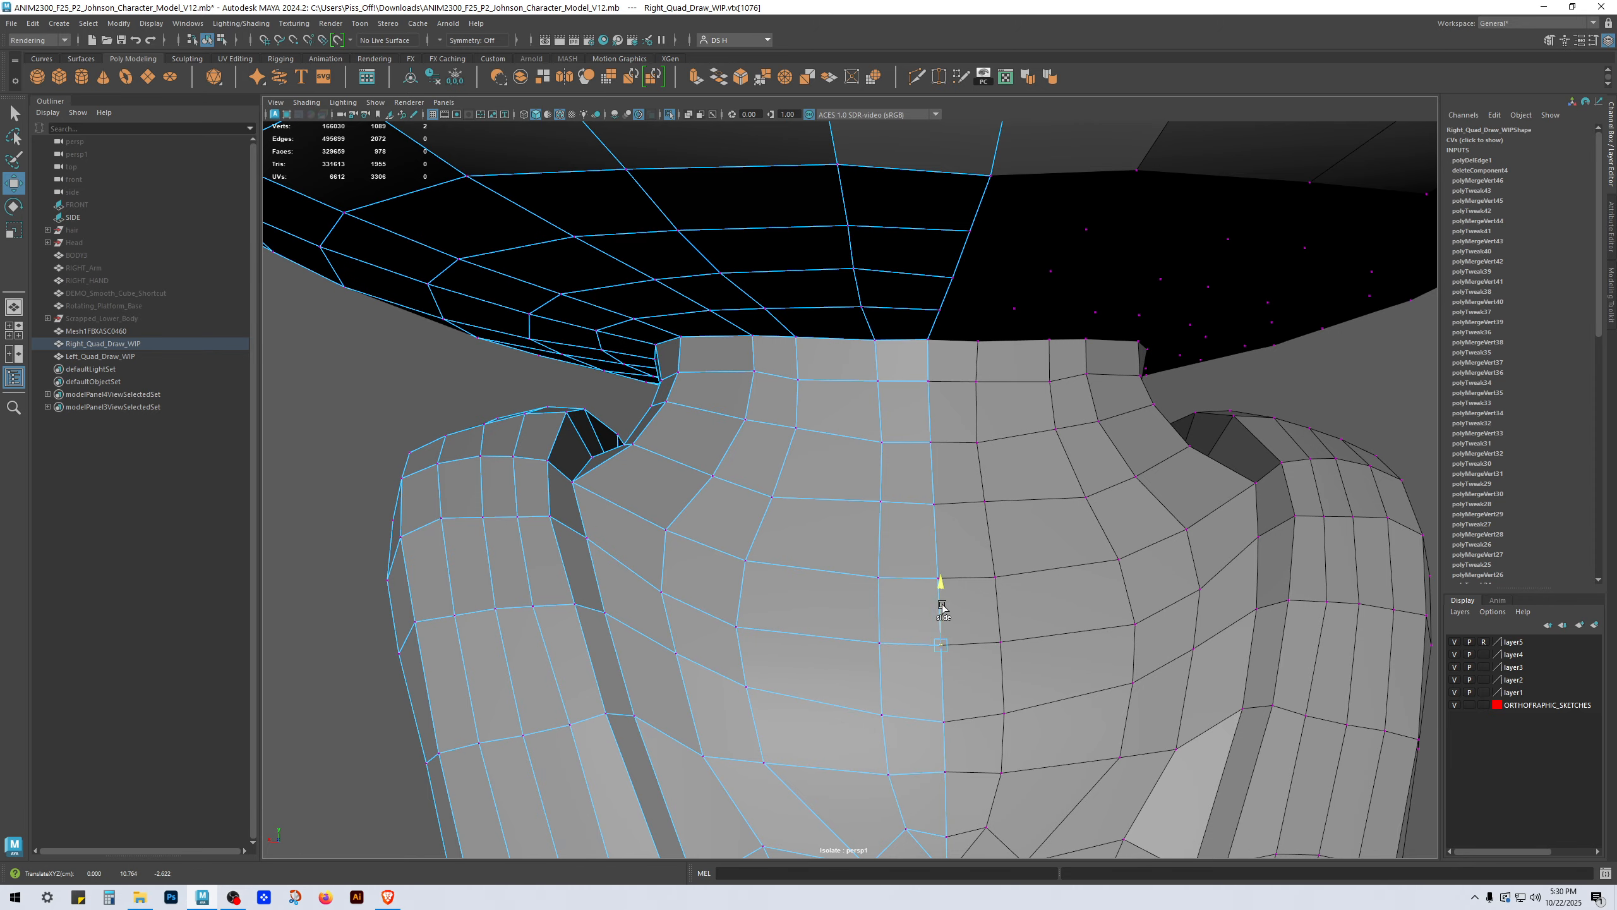
# Step: Adjust the spacing of the mid-back and upper-back centre-line vertices by sliding them along the seam
pyautogui.click(942, 704)
pyautogui.click(944, 717)
pyautogui.keyDown('ctrl'); pyautogui.keyDown('shift'); pyautogui.moveTo(945, 687); pyautogui.dragTo(947, 680); pyautogui.keyUp('shift'); pyautogui.keyUp('ctrl')
pyautogui.keyDown('alt'); pyautogui.moveTo(1029, 643); pyautogui.dragTo(999, 629, button='middle'); pyautogui.keyUp('alt')
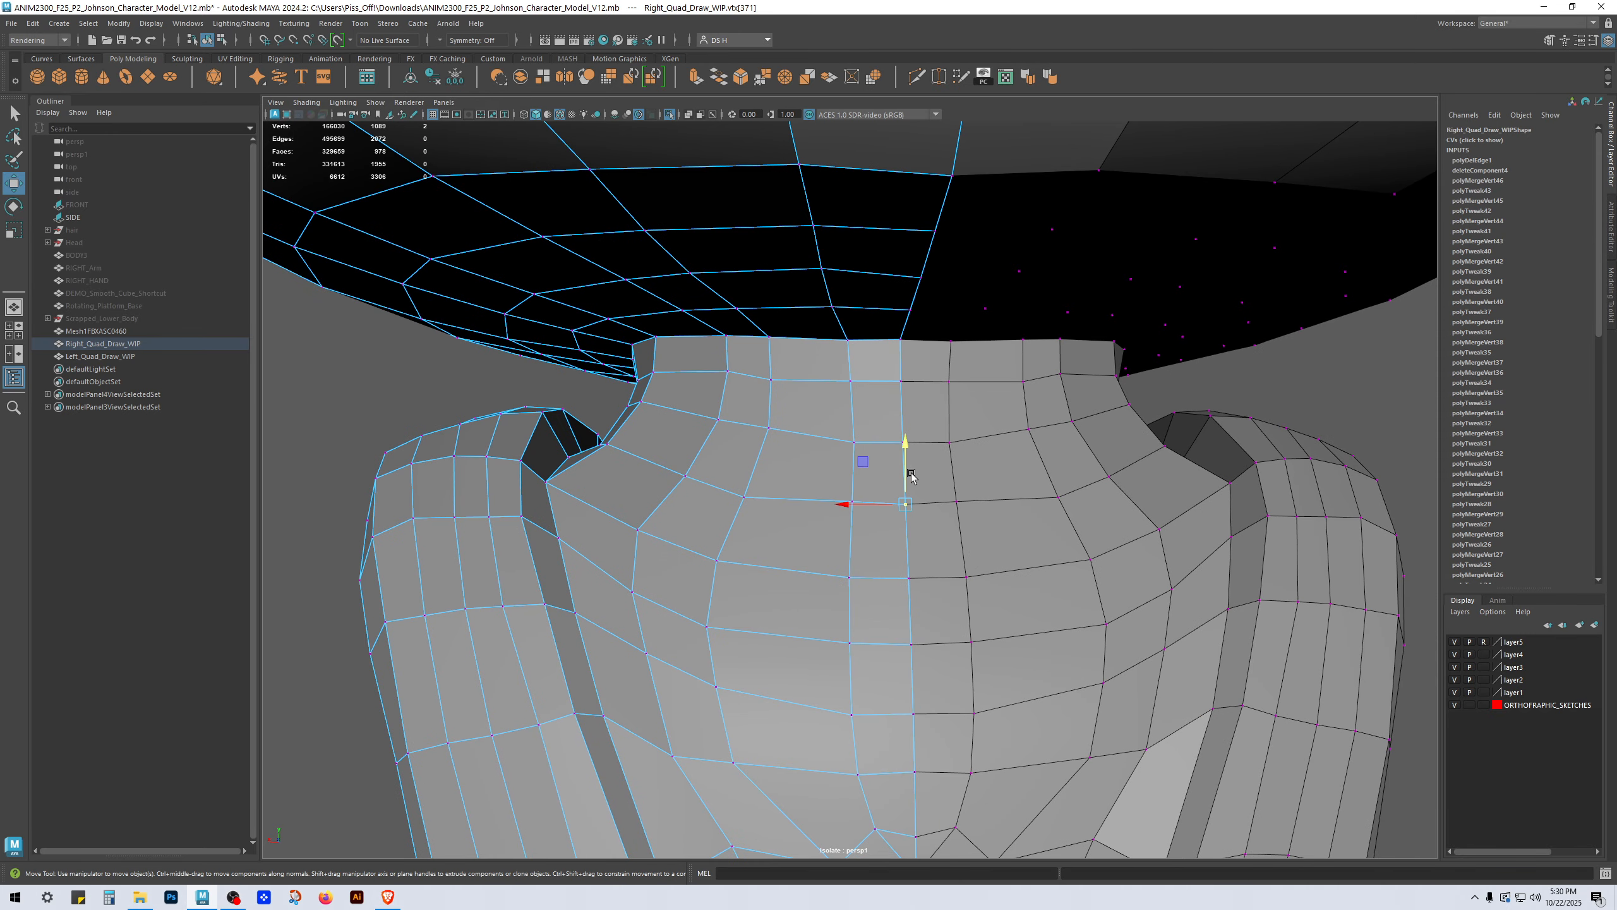
pyautogui.keyDown('ctrl'); pyautogui.keyDown('shift'); pyautogui.moveTo(911, 477); pyautogui.dragTo(906, 465); pyautogui.keyUp('shift'); pyautogui.keyUp('ctrl')
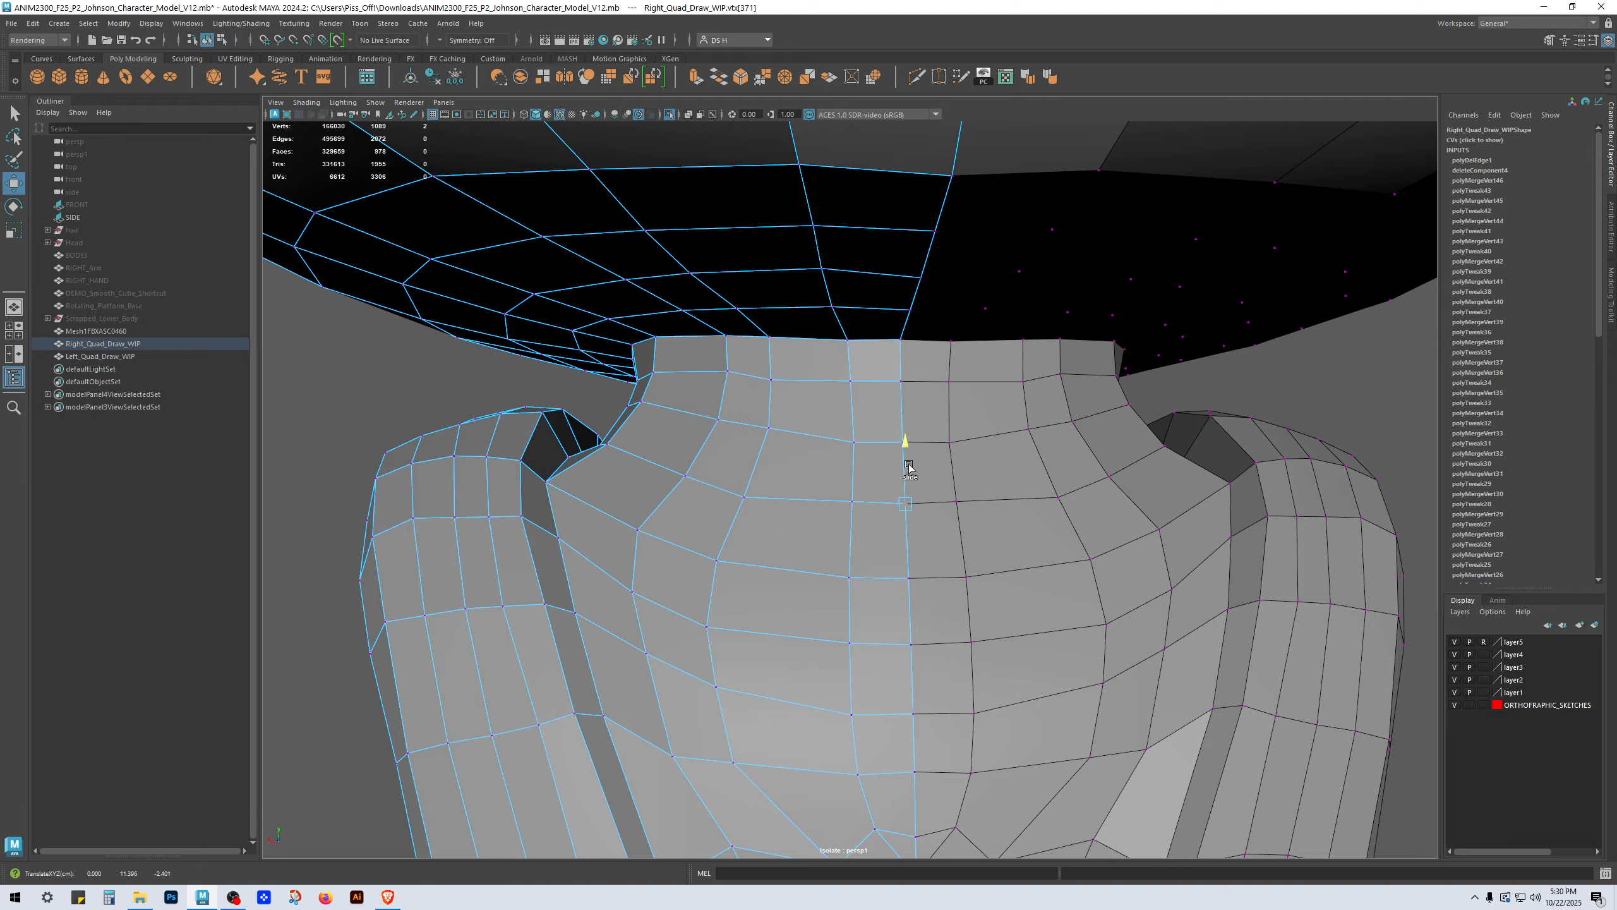
# Step: Move the cross edges over the top of the right shoulder to even out the row spacing
pyautogui.keyDown('alt'); pyautogui.moveTo(778, 397); pyautogui.dragTo(816, 489); pyautogui.keyUp('alt')
pyautogui.keyDown('alt'); pyautogui.moveTo(817, 489); pyautogui.dragTo(861, 561, button='right'); pyautogui.keyUp('alt')
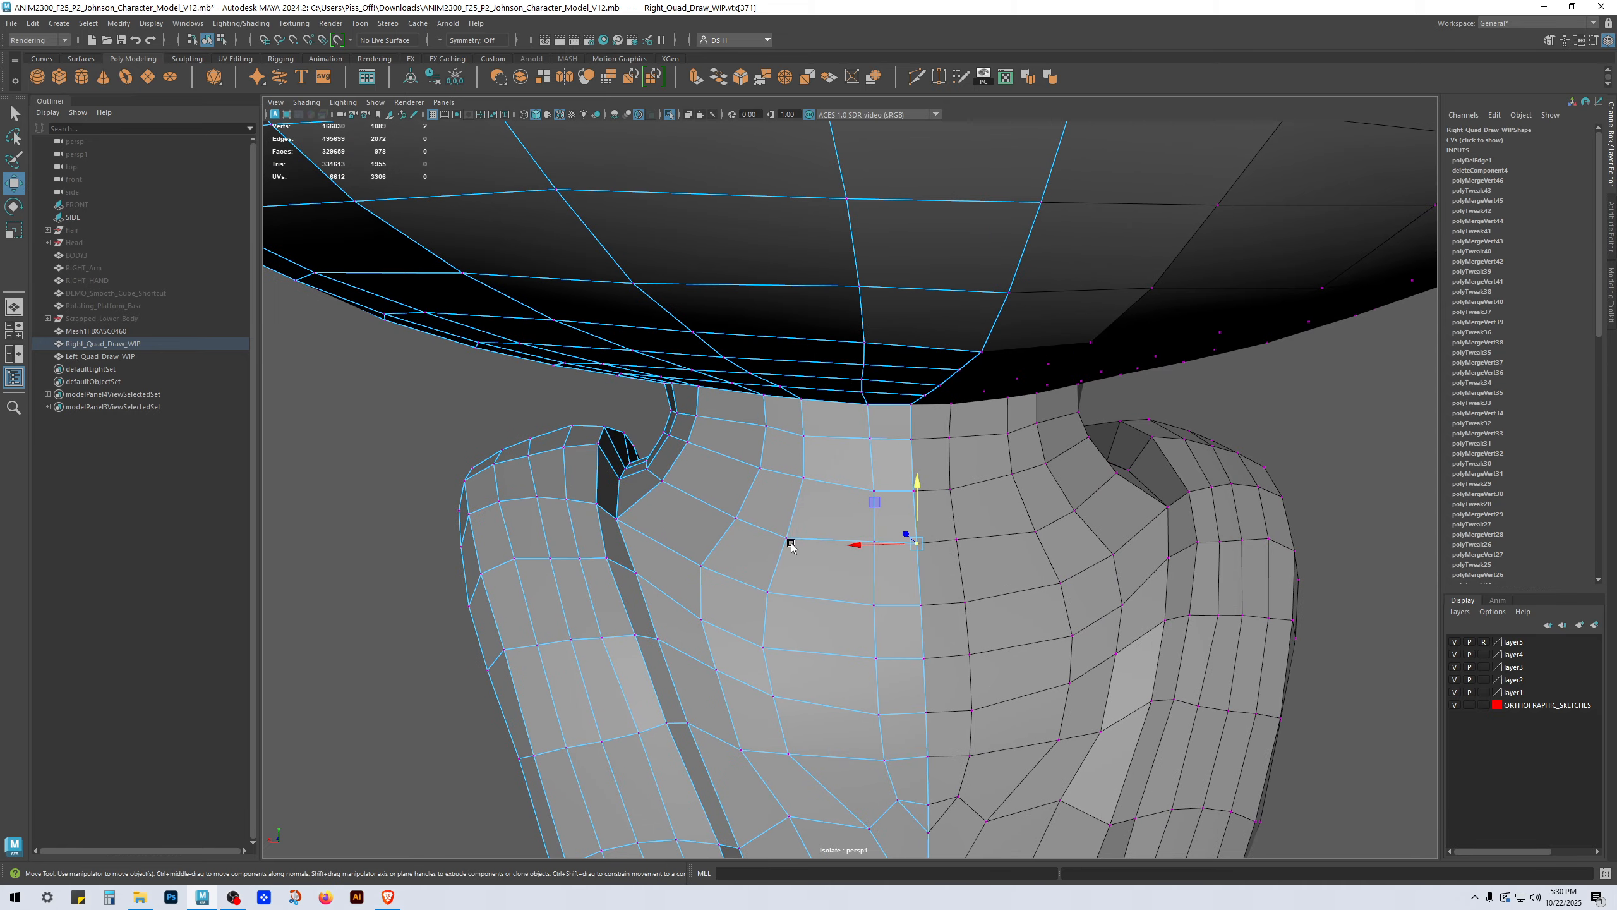
pyautogui.keyDown('alt'); pyautogui.moveTo(778, 539); pyautogui.dragTo(806, 460, button='middle'); pyautogui.keyUp('alt')
pyautogui.keyDown('alt'); pyautogui.moveTo(777, 496); pyautogui.dragTo(920, 495); pyautogui.keyUp('alt')
pyautogui.click(907, 470)
pyautogui.moveTo(894, 491); pyautogui.dragTo(897, 479, button='right')
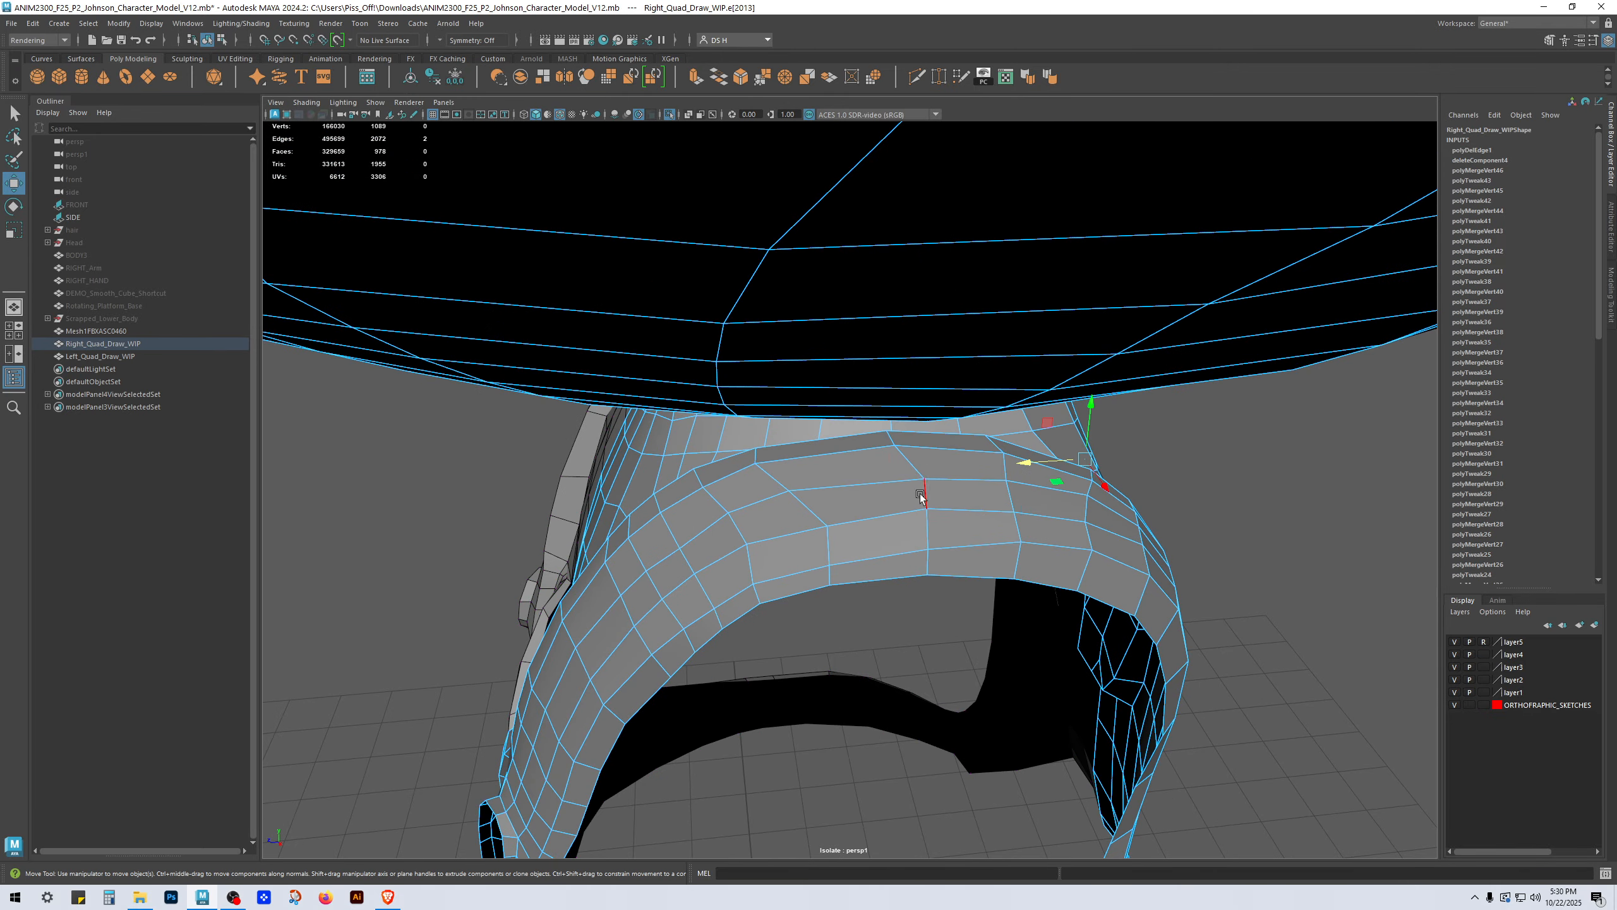
pyautogui.click(922, 495)
pyautogui.moveTo(896, 501); pyautogui.dragTo(1044, 455)
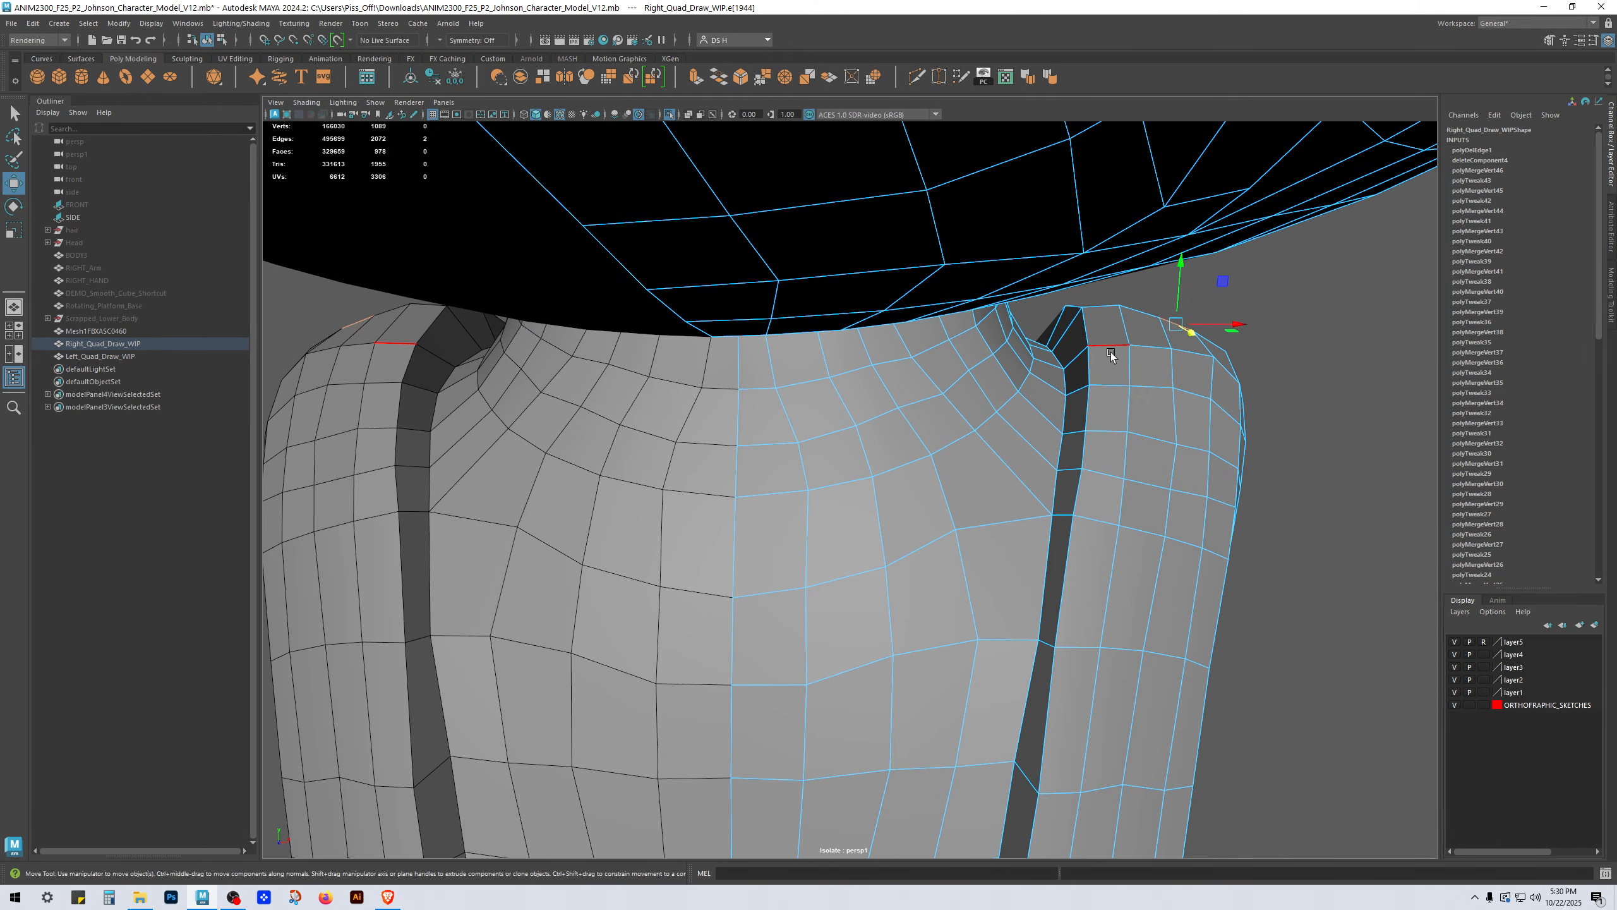
pyautogui.keyDown('shift'); pyautogui.click(1154, 363); pyautogui.keyUp('shift')
pyautogui.keyDown('alt'); pyautogui.moveTo(1158, 379); pyautogui.dragTo(1094, 392); pyautogui.keyUp('alt')
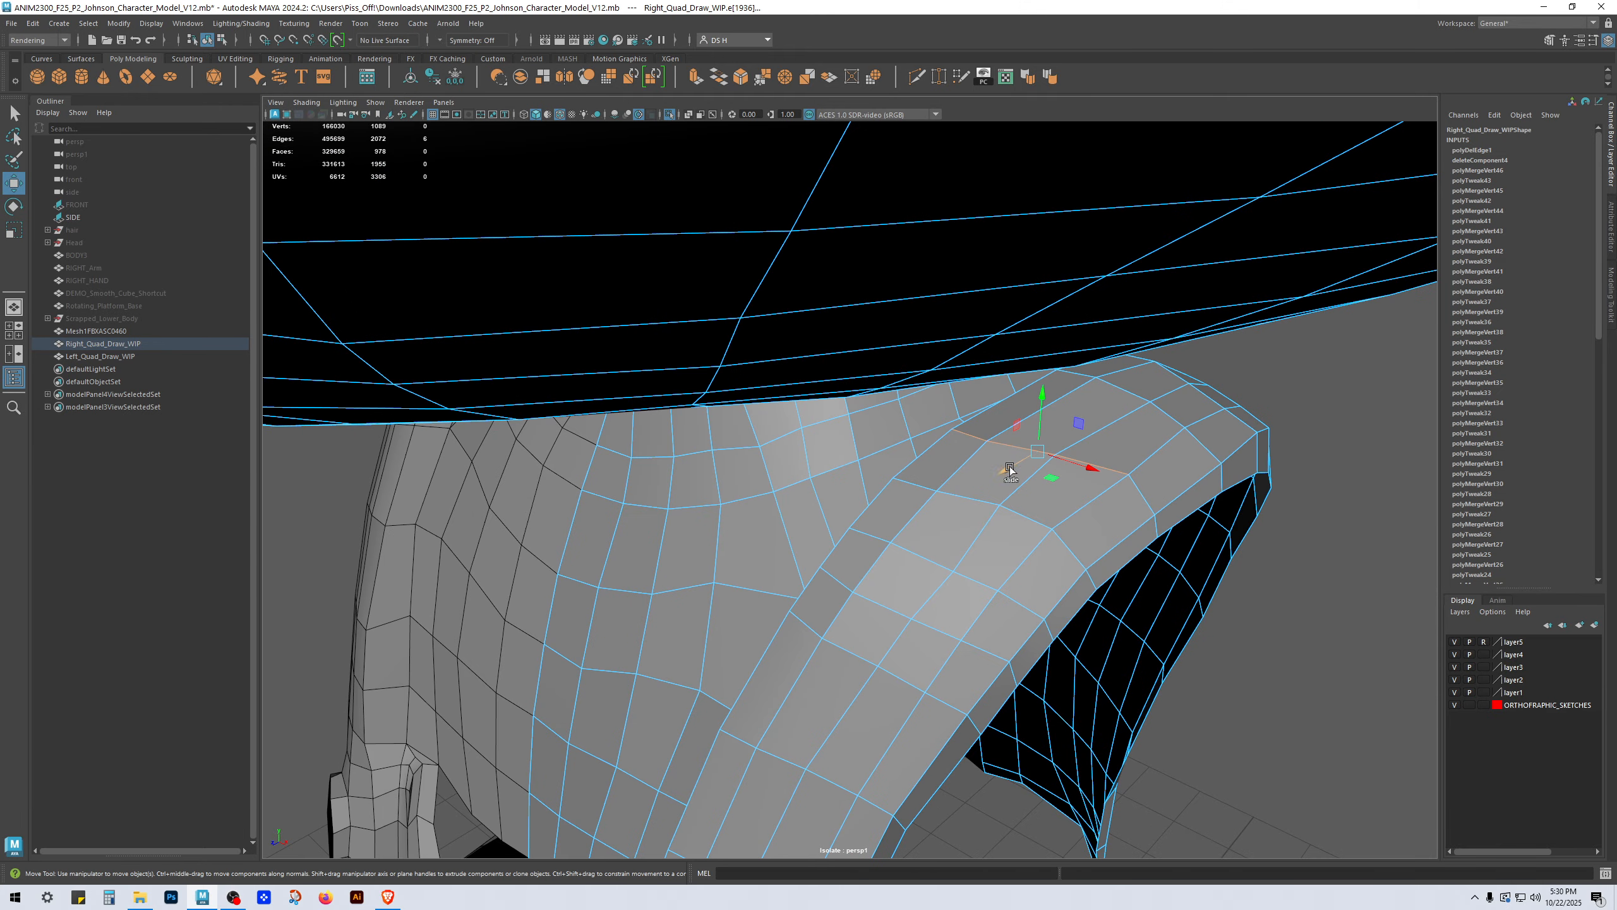
pyautogui.moveTo(1008, 469); pyautogui.dragTo(1027, 457)
# Step: Shift individual vertices along the upper rim of the right shoulder to smooth the edge flow
pyautogui.press('F9')
pyautogui.click(1143, 463)
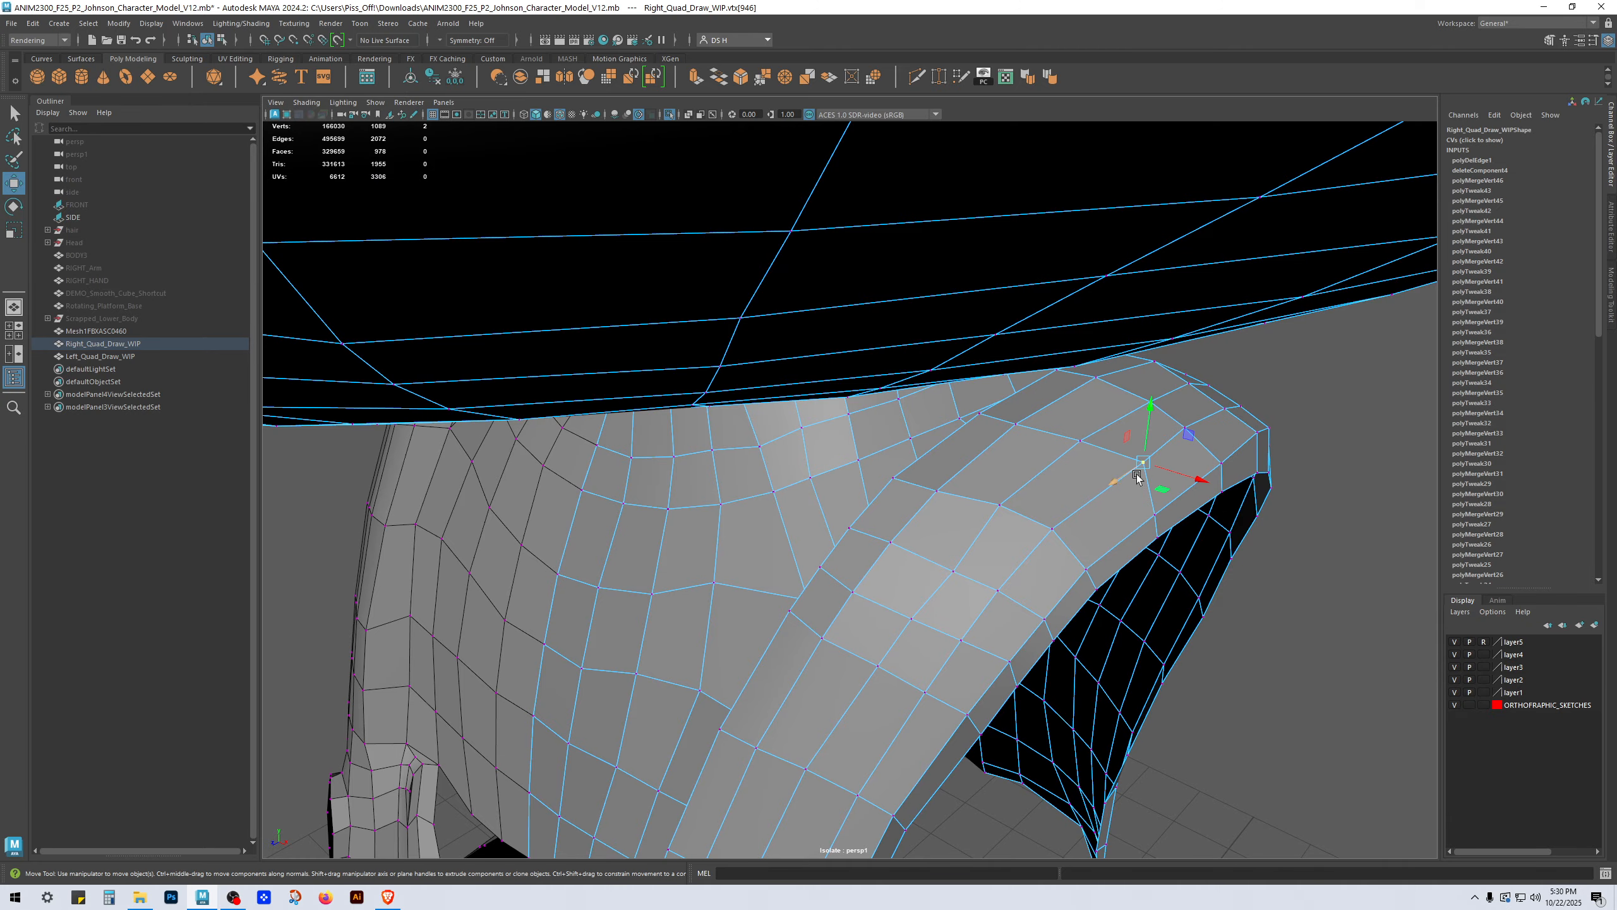
pyautogui.moveTo(1118, 479); pyautogui.dragTo(757, 437)
pyautogui.click(797, 436)
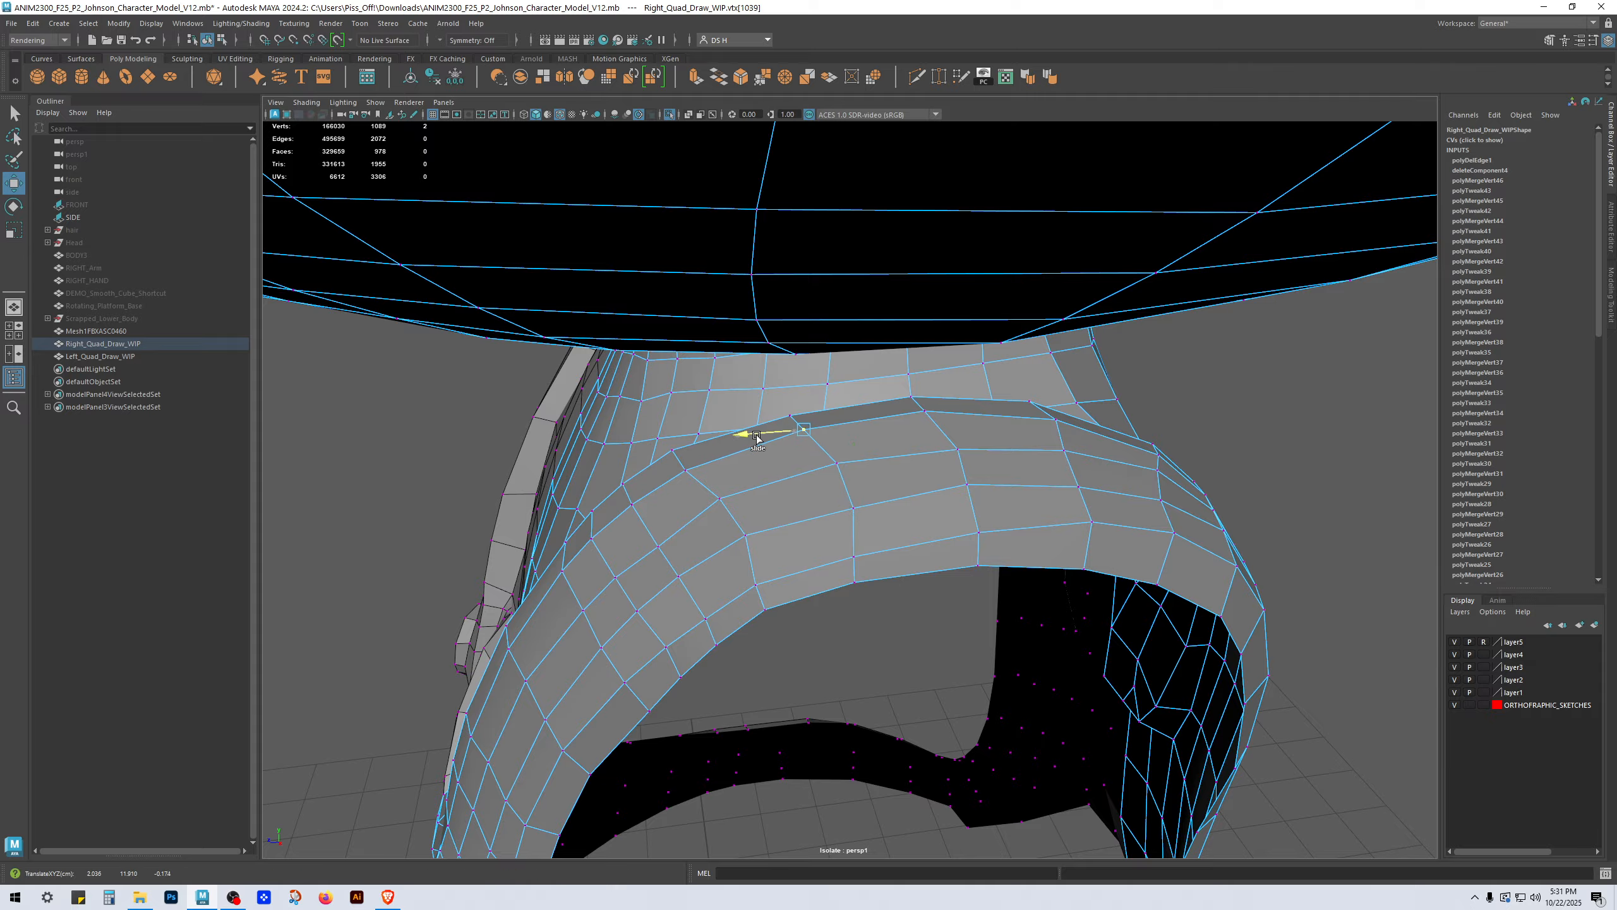
pyautogui.keyDown('alt'); pyautogui.moveTo(878, 517); pyautogui.dragTo(870, 481); pyautogui.keyUp('alt')
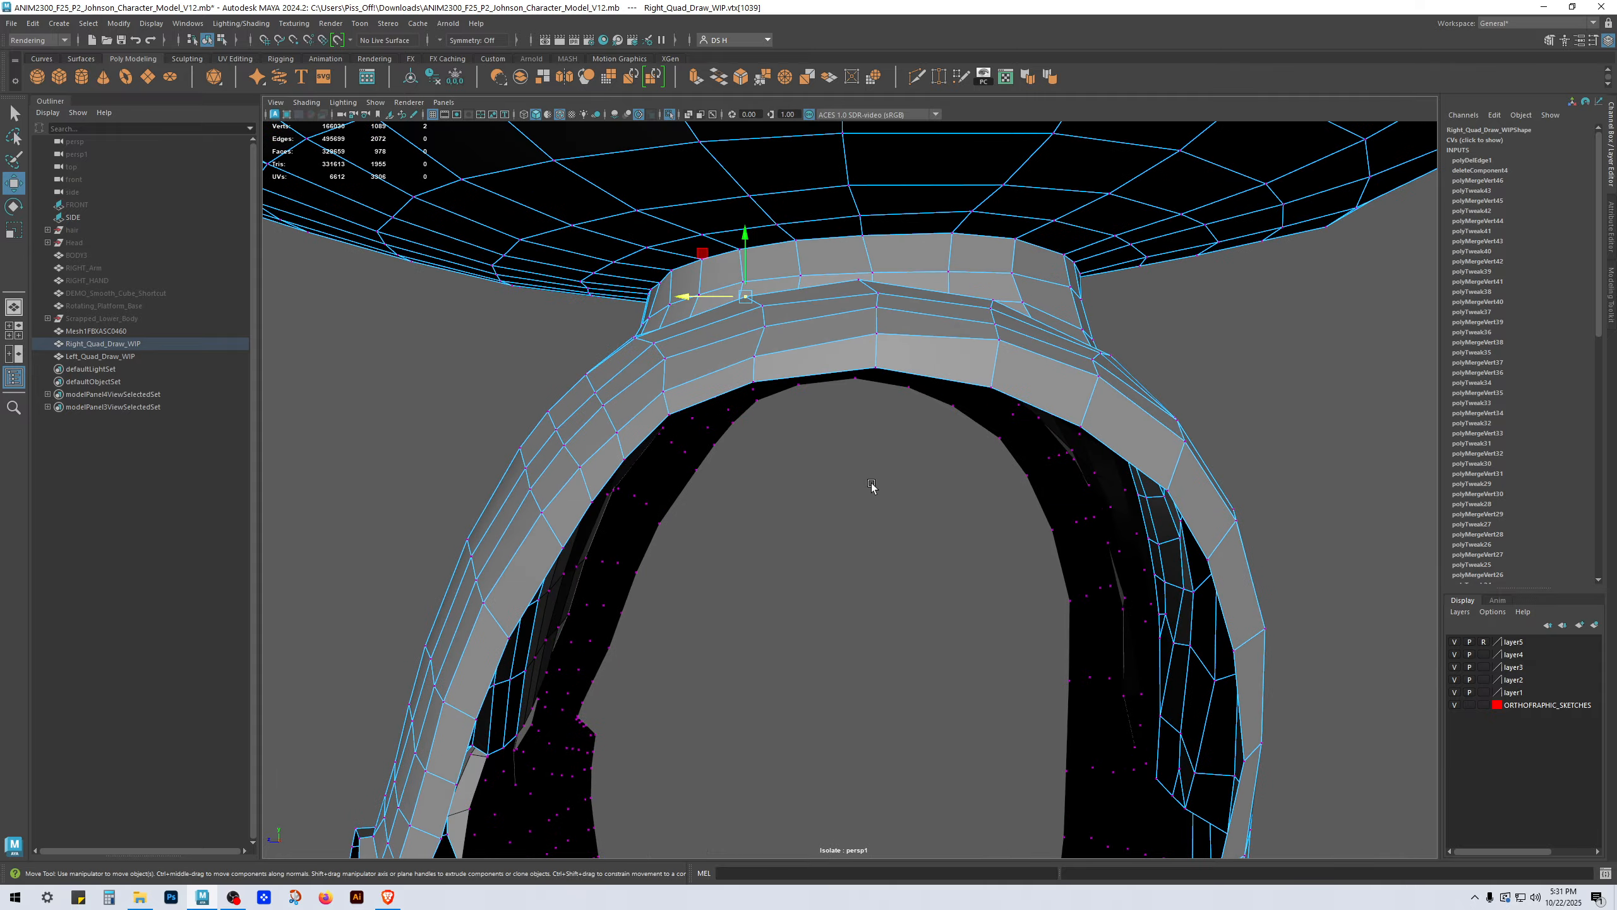
# Step: Slide the centre-line vertex on the underside of the head, near the neck, along the seam
pyautogui.keyDown('alt'); pyautogui.moveTo(1068, 435); pyautogui.dragTo(861, 464, button='right'); pyautogui.keyUp('alt')
pyautogui.keyDown('alt'); pyautogui.moveTo(862, 464); pyautogui.dragTo(1019, 464); pyautogui.keyUp('alt')
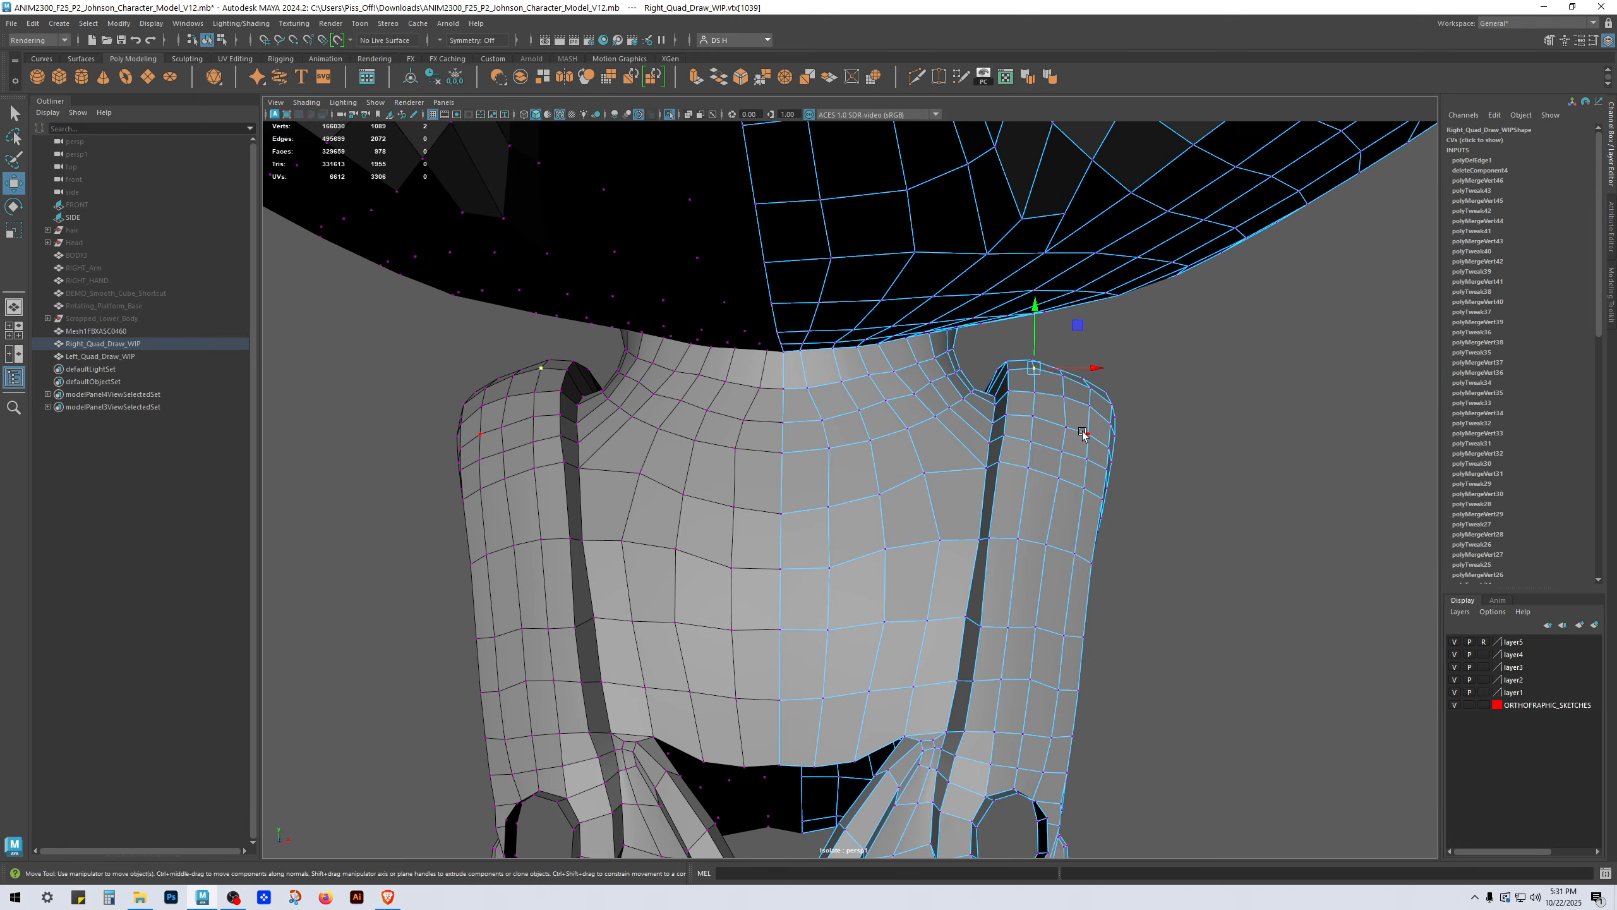
pyautogui.keyDown('alt'); pyautogui.moveTo(1067, 421); pyautogui.dragTo(1210, 477, button='right'); pyautogui.keyUp('alt')
pyautogui.keyDown('alt'); pyautogui.moveTo(1210, 478); pyautogui.dragTo(1089, 441); pyautogui.keyUp('alt')
pyautogui.keyDown('alt'); pyautogui.moveTo(1082, 385); pyautogui.dragTo(1089, 637, button='middle'); pyautogui.keyUp('alt')
pyautogui.keyDown('alt'); pyautogui.moveTo(1089, 636); pyautogui.dragTo(1044, 500); pyautogui.keyUp('alt')
pyautogui.keyDown('alt'); pyautogui.moveTo(904, 435); pyautogui.dragTo(910, 542); pyautogui.keyUp('alt')
pyautogui.click(826, 515)
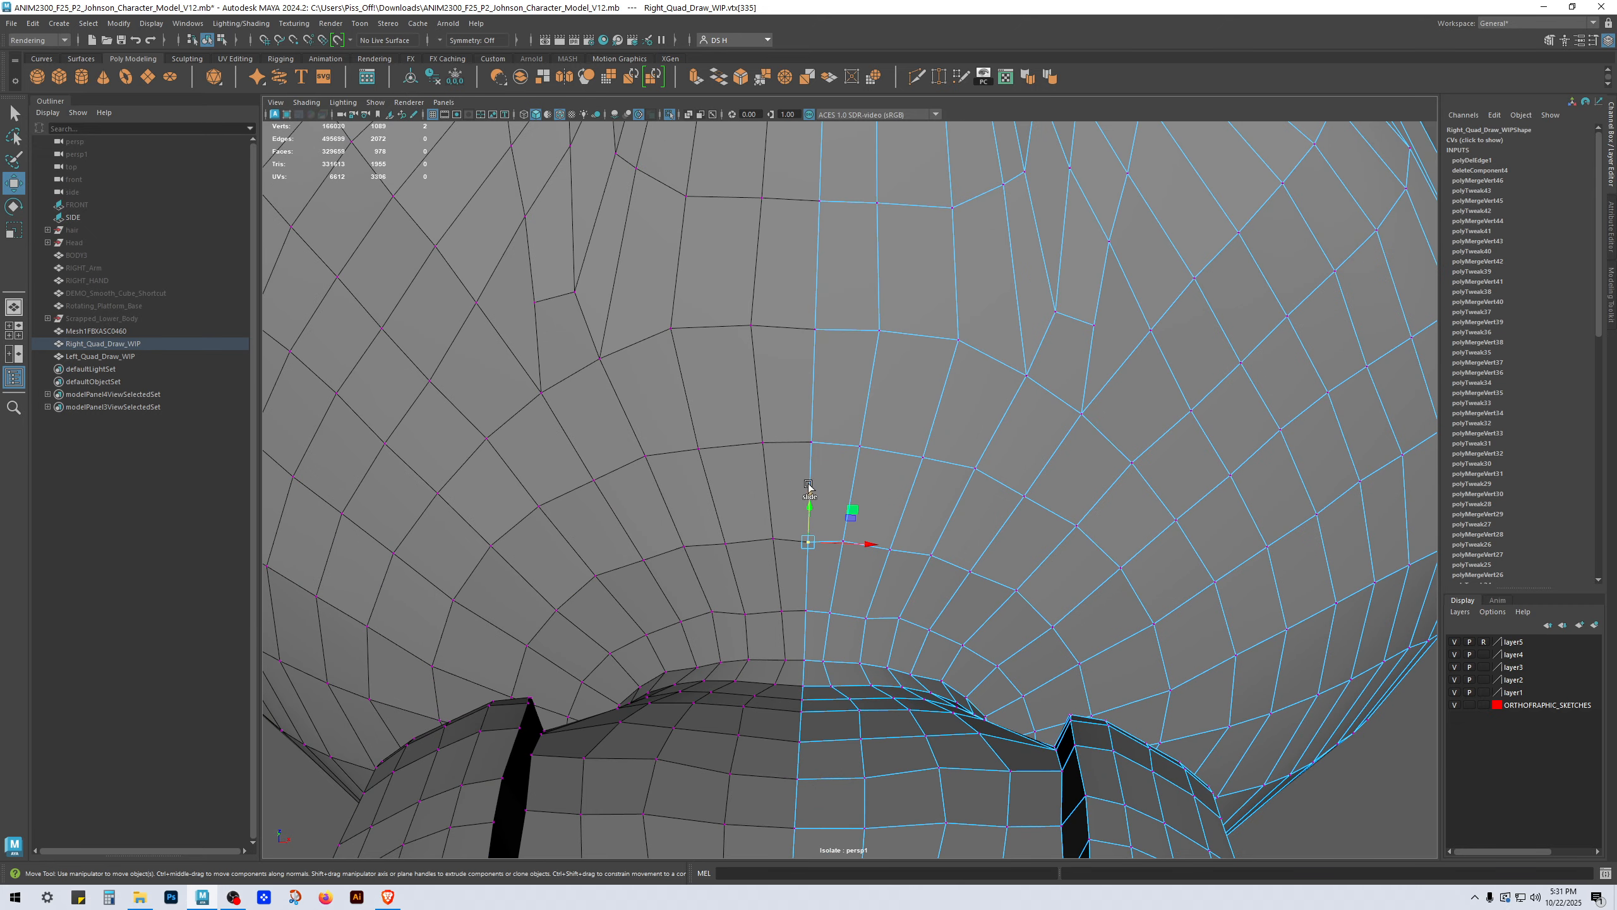
pyautogui.keyDown('alt'); pyautogui.moveTo(809, 485); pyautogui.dragTo(866, 528); pyautogui.keyUp('alt')
# Step: Cut new edges with Multi-Cut across the top of the snout, from the vertex beside the inner eye toward the centre line
pyautogui.scroll(-6, 964, 451)
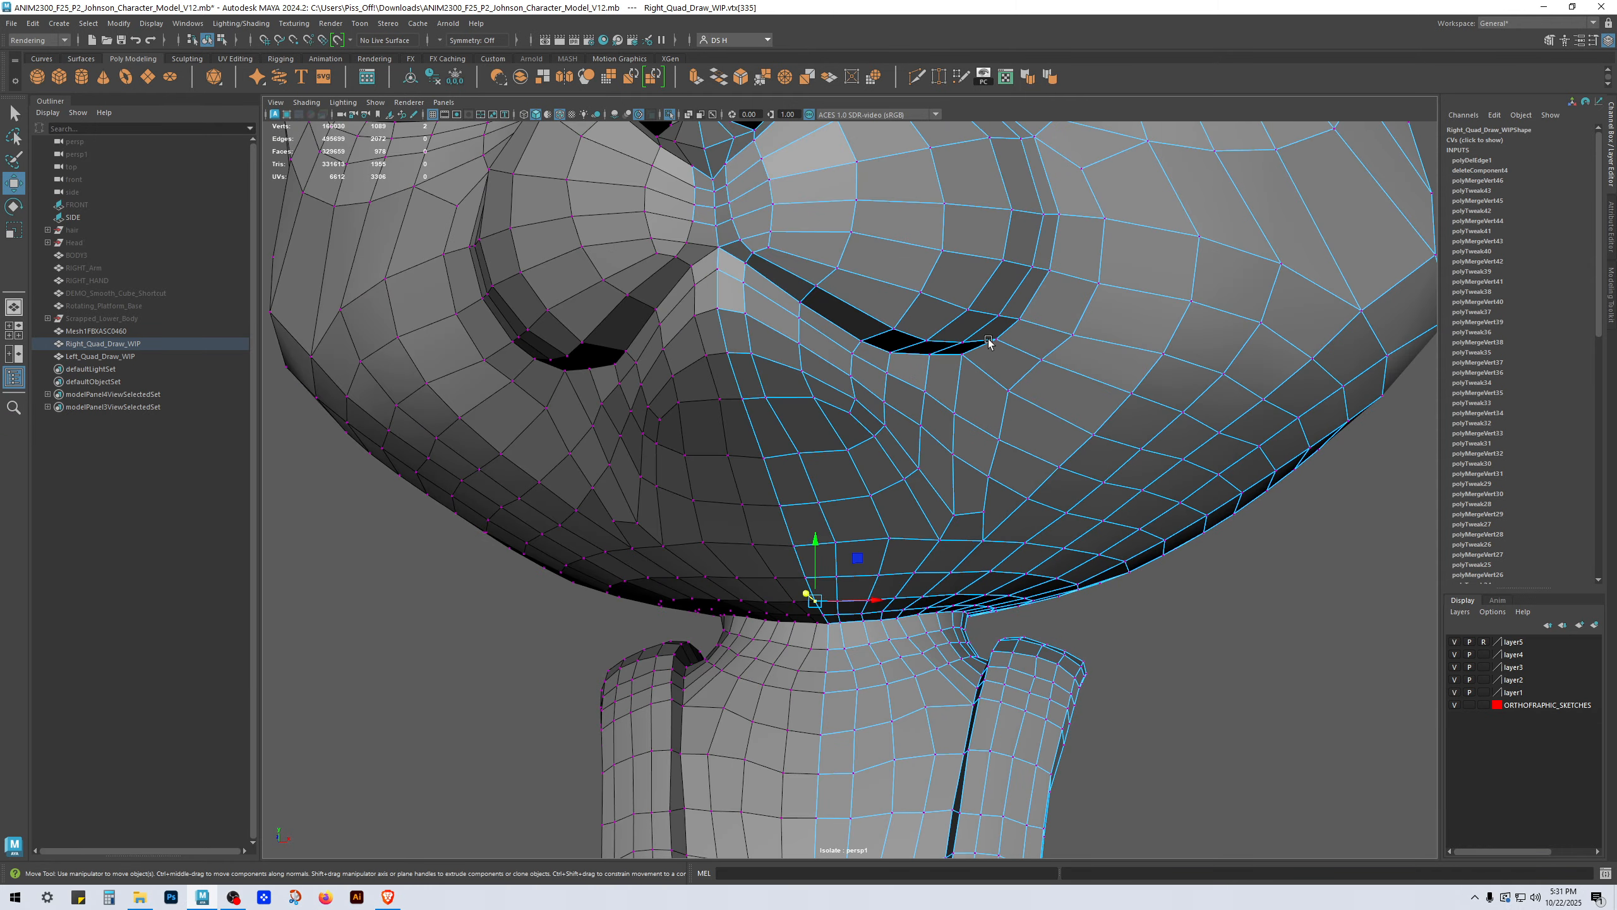
pyautogui.keyDown('alt'); pyautogui.moveTo(988, 342); pyautogui.dragTo(955, 520); pyautogui.keyUp('alt')
pyautogui.scroll(5, 701, 560)
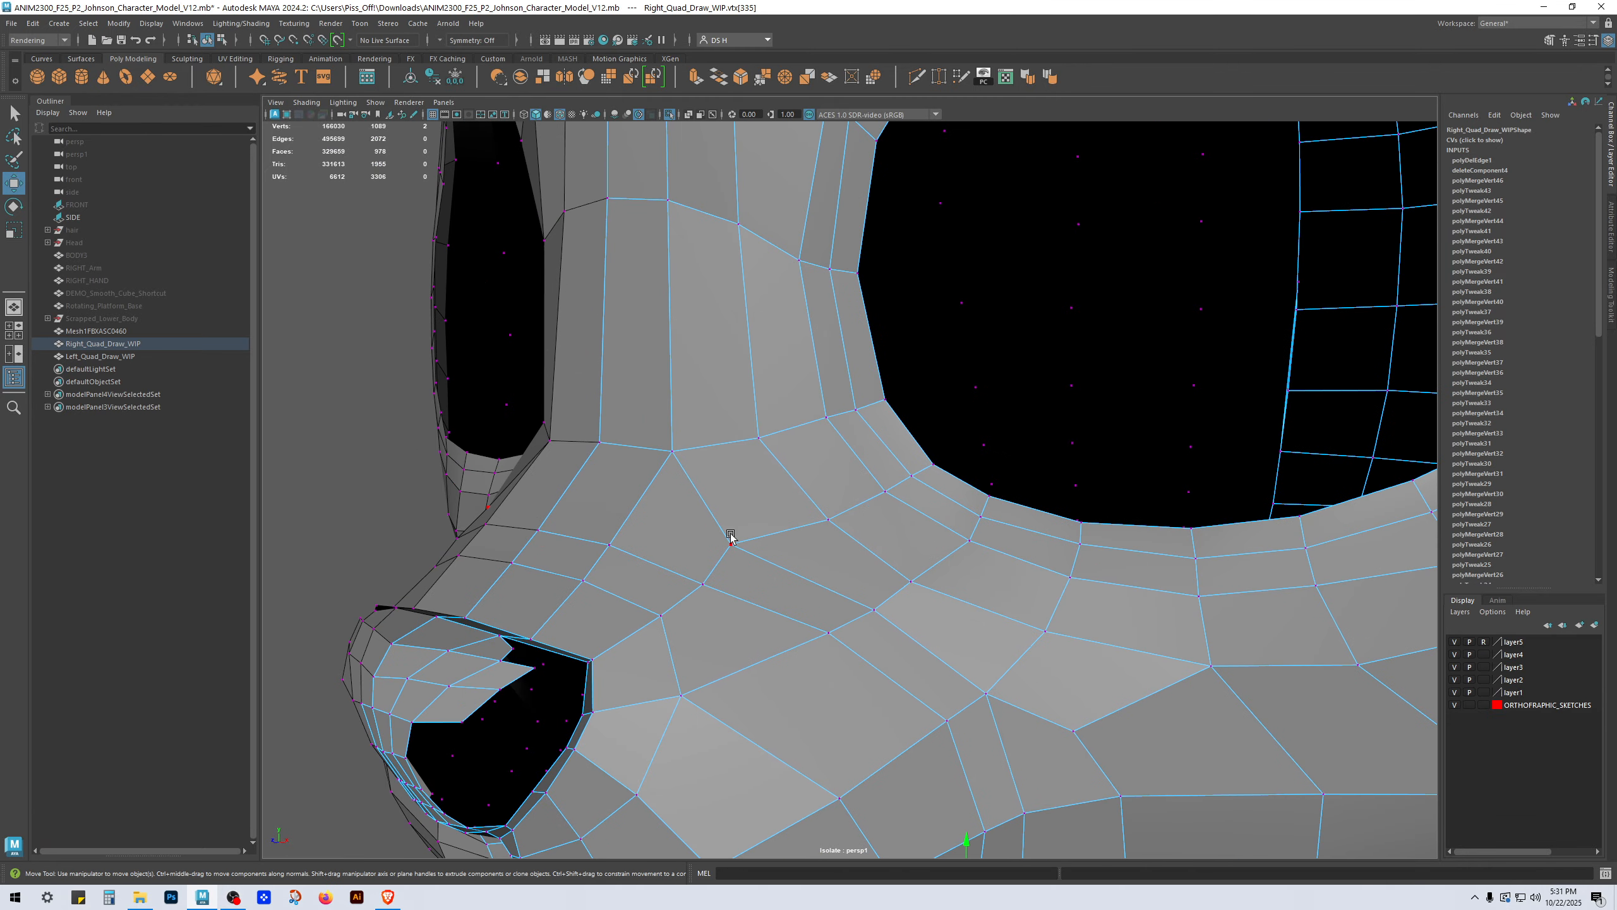
pyautogui.keyDown('shift'); pyautogui.moveTo(452, 486); pyautogui.dragTo(453, 486, button='right'); pyautogui.keyUp('shift')
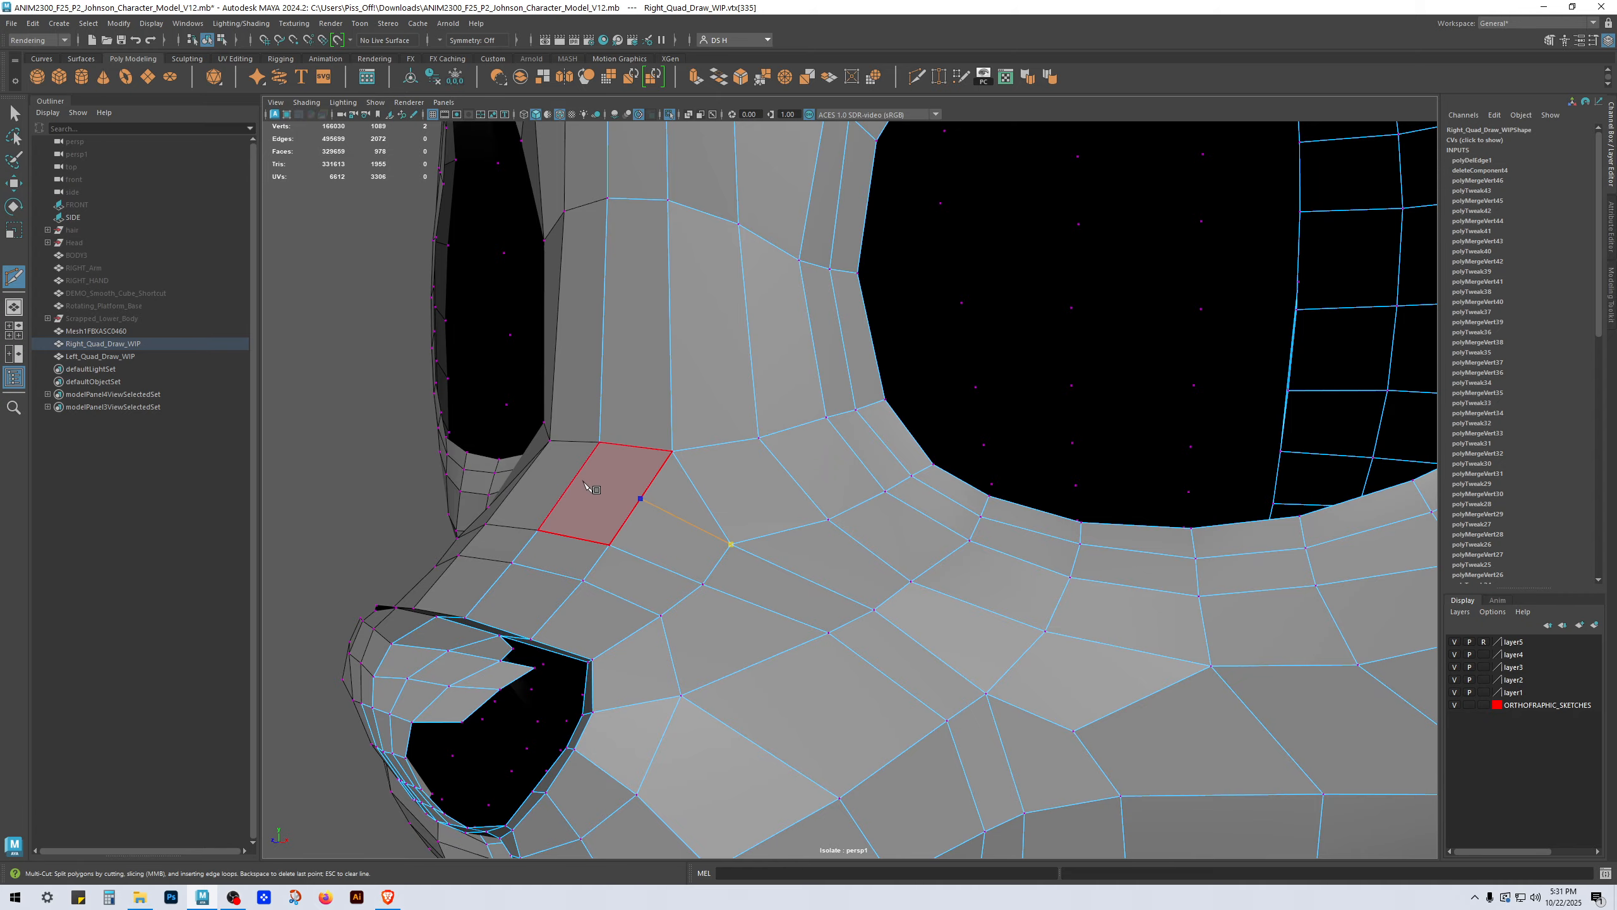
pyautogui.press('w')
pyautogui.scroll(-4, 745, 543)
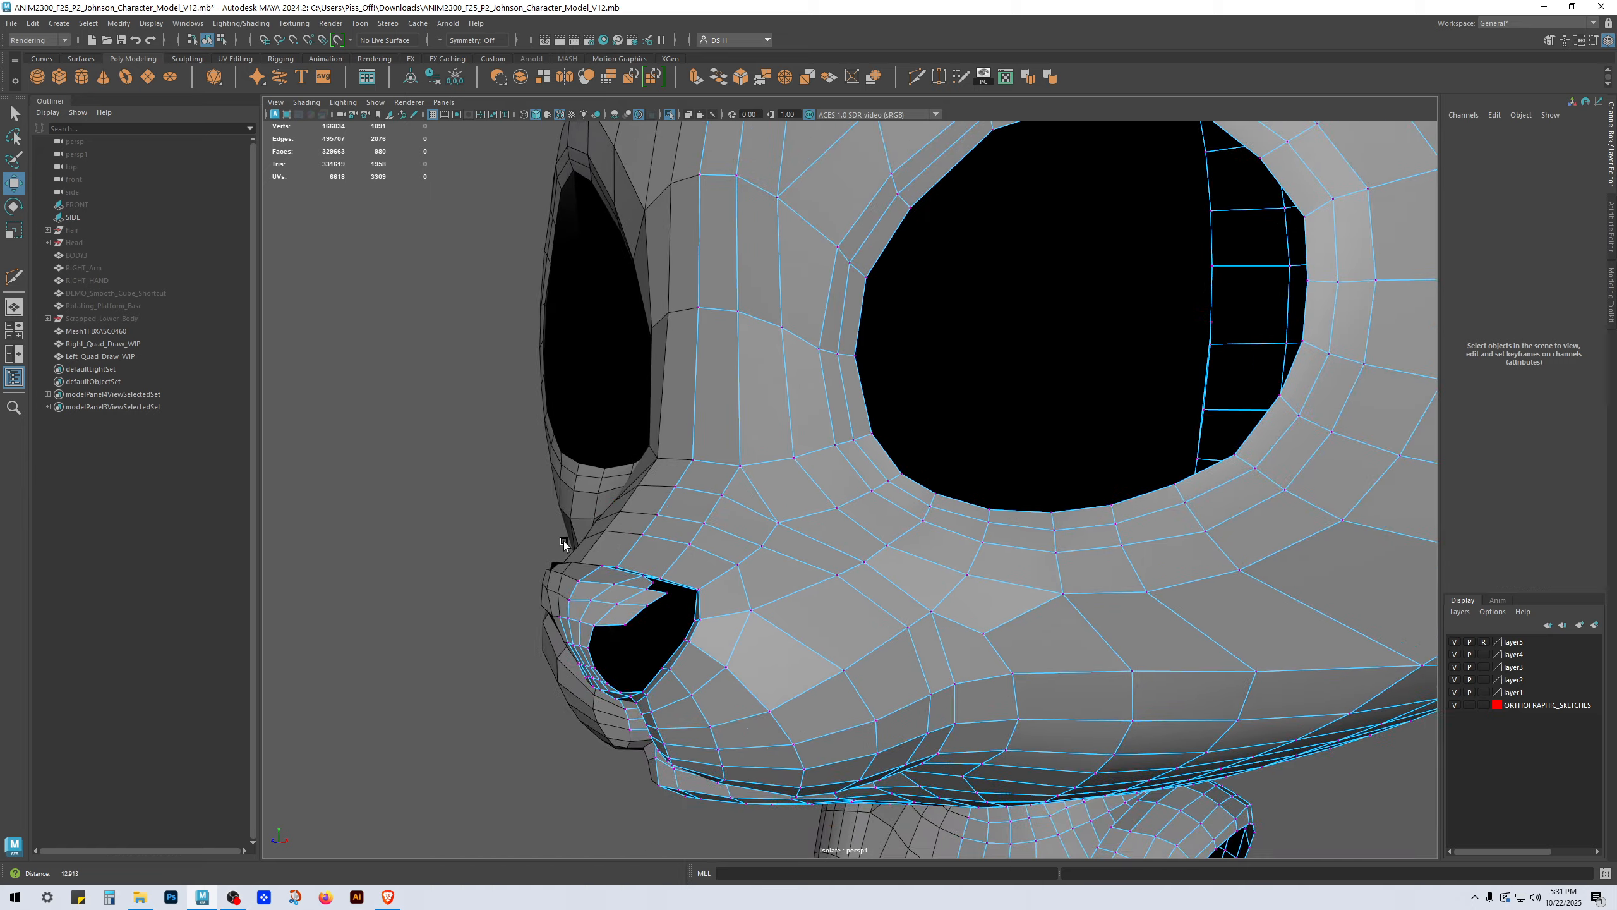
pyautogui.keyDown('alt'); pyautogui.moveTo(745, 543); pyautogui.dragTo(546, 546); pyautogui.keyUp('alt')
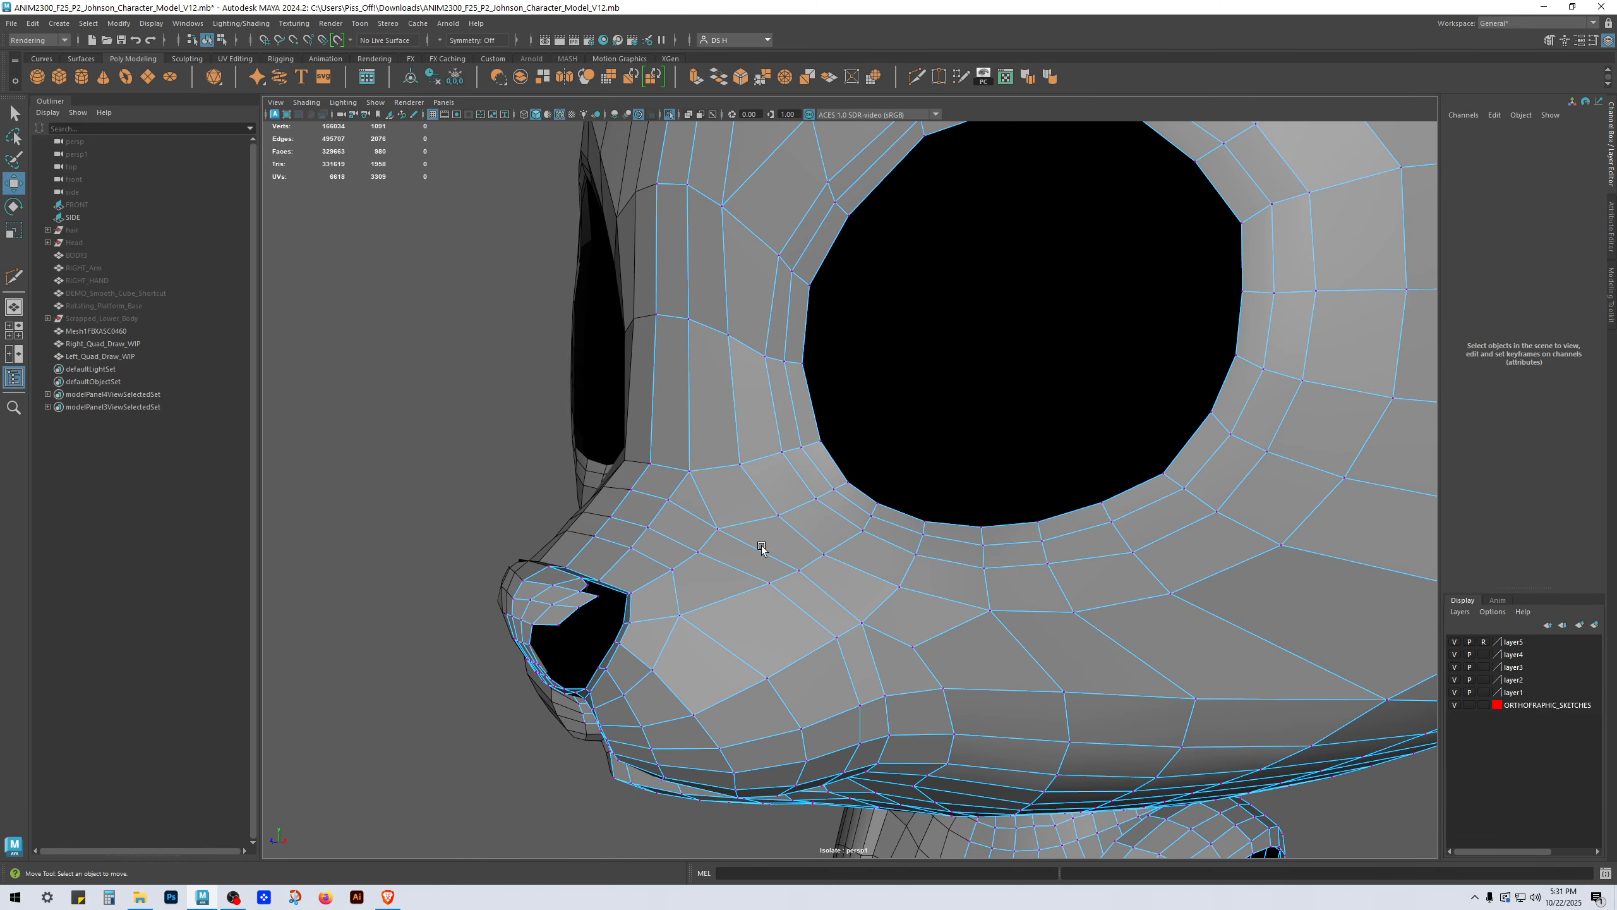
# Step: Merge the pairs of neighbouring vertices along the row at the base of the nose bridge, up to the centre line
pyautogui.keyDown('alt'); pyautogui.moveTo(761, 547); pyautogui.dragTo(796, 564); pyautogui.keyUp('alt')
pyautogui.scroll(3, 653, 506)
pyautogui.click(721, 508)
pyautogui.keyDown('shift'); pyautogui.click(700, 550); pyautogui.keyUp('shift')
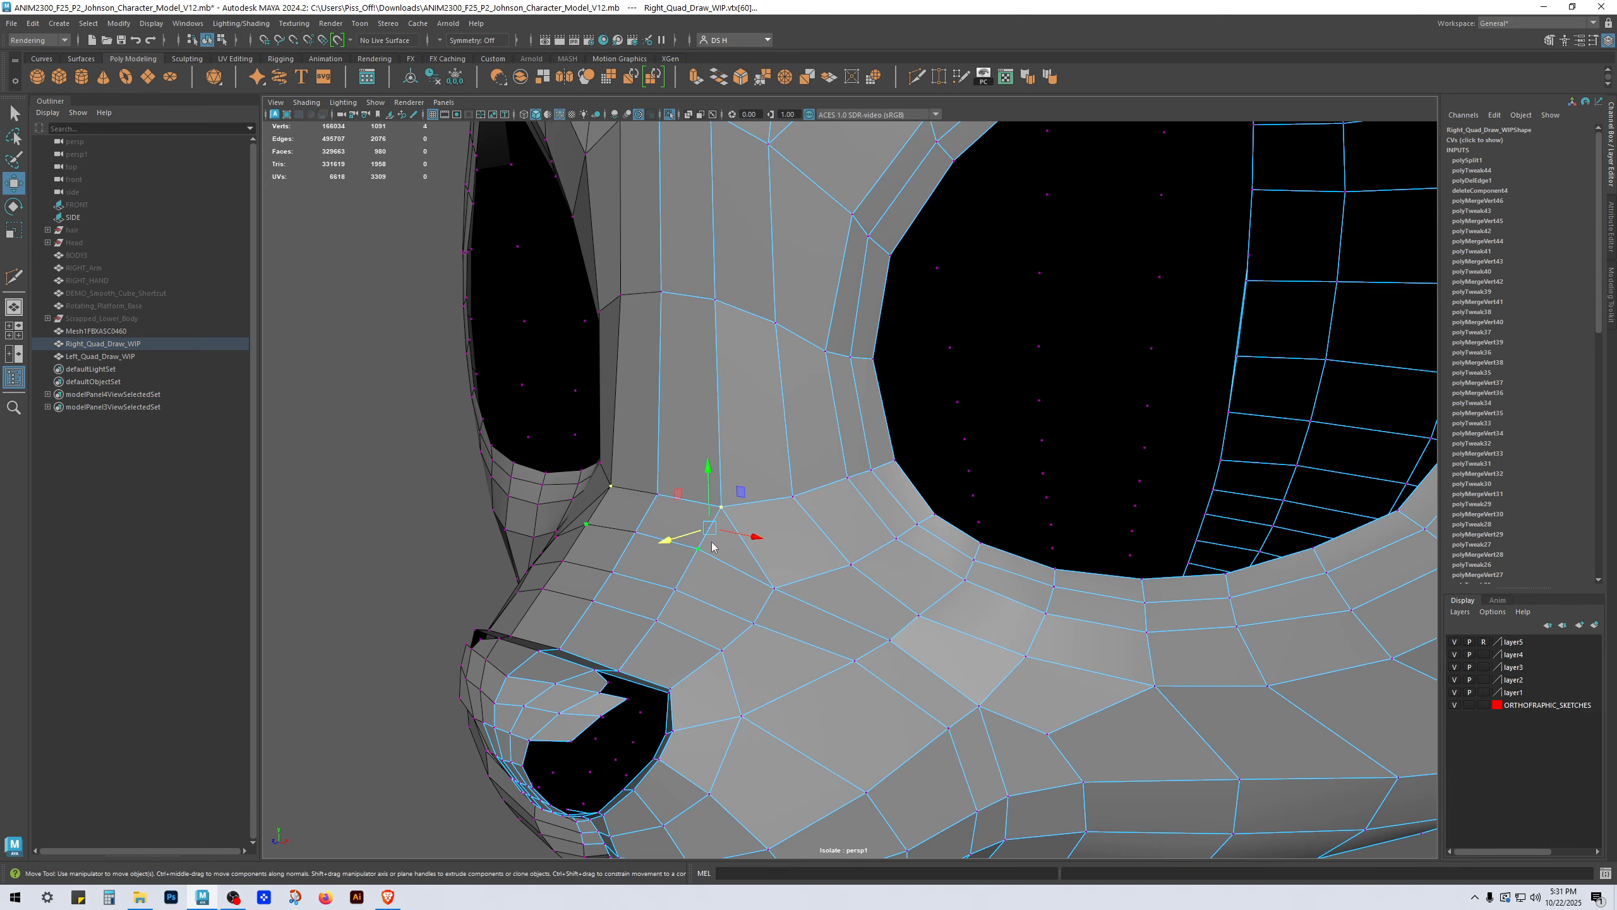
pyautogui.keyDown('shift'); pyautogui.moveTo(712, 546); pyautogui.dragTo(686, 310, button='right'); pyautogui.keyUp('shift')
pyautogui.click(652, 485)
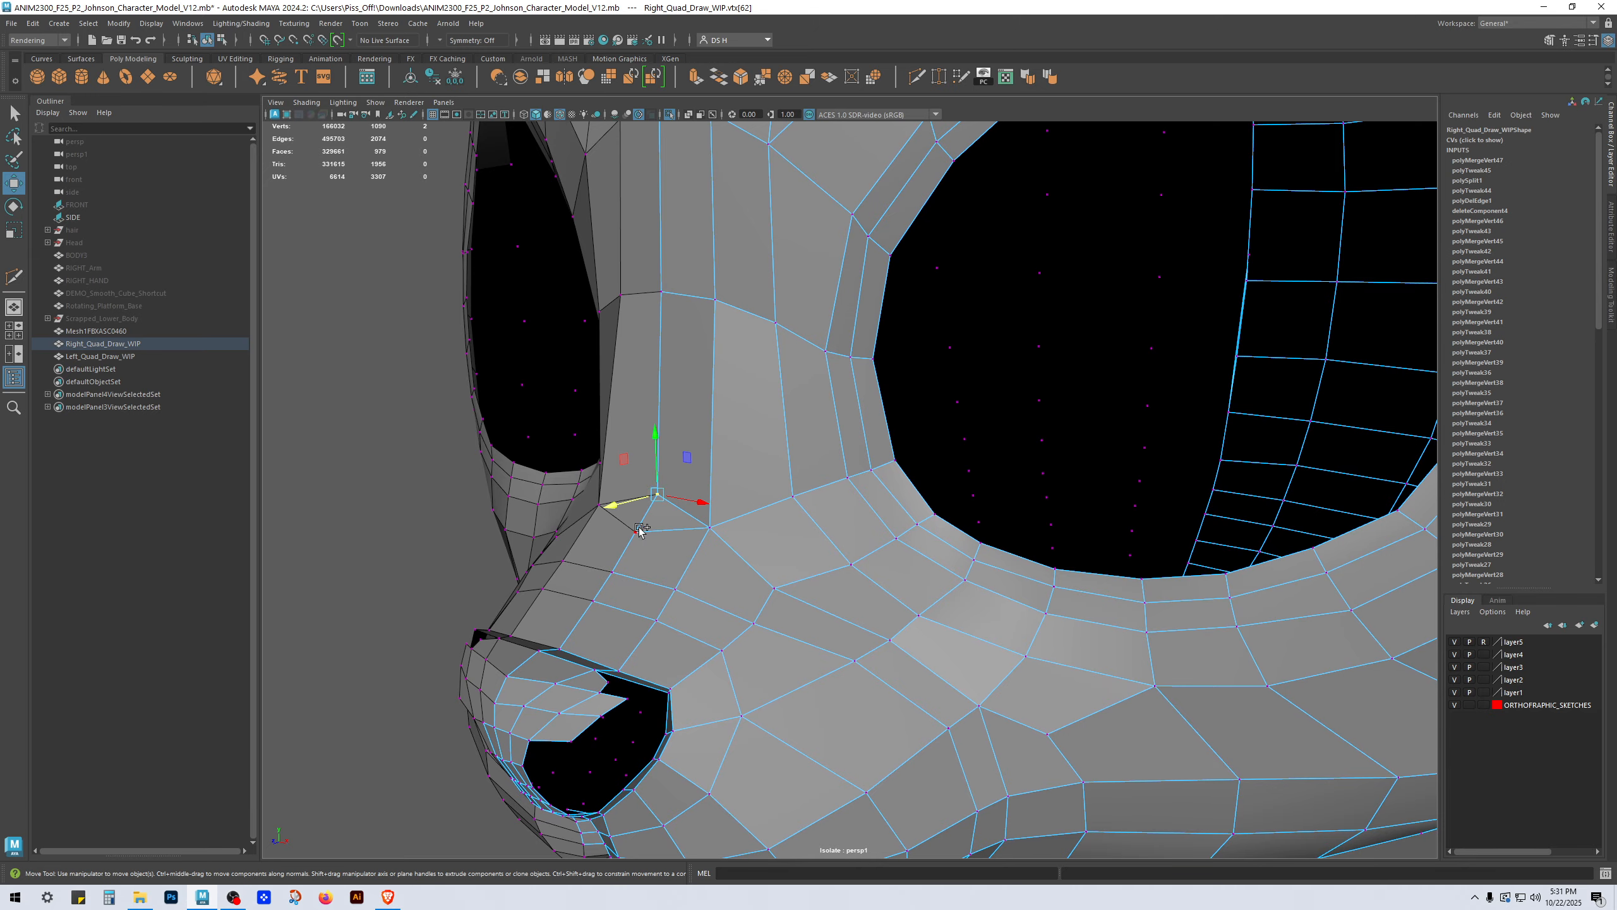
pyautogui.keyDown('shift'); pyautogui.click(639, 529); pyautogui.keyUp('shift')
pyautogui.keyDown('shift'); pyautogui.moveTo(710, 479); pyautogui.dragTo(700, 308, button='right'); pyautogui.keyUp('shift')
pyautogui.keyDown('shift'); pyautogui.moveTo(707, 449); pyautogui.dragTo(729, 239, button='right'); pyautogui.keyUp('shift')
# Step: Slide the horizontal edge beside the centre line on top of the snout toward the nose
pyautogui.keyDown('alt'); pyautogui.moveTo(729, 238); pyautogui.dragTo(756, 508); pyautogui.keyUp('alt')
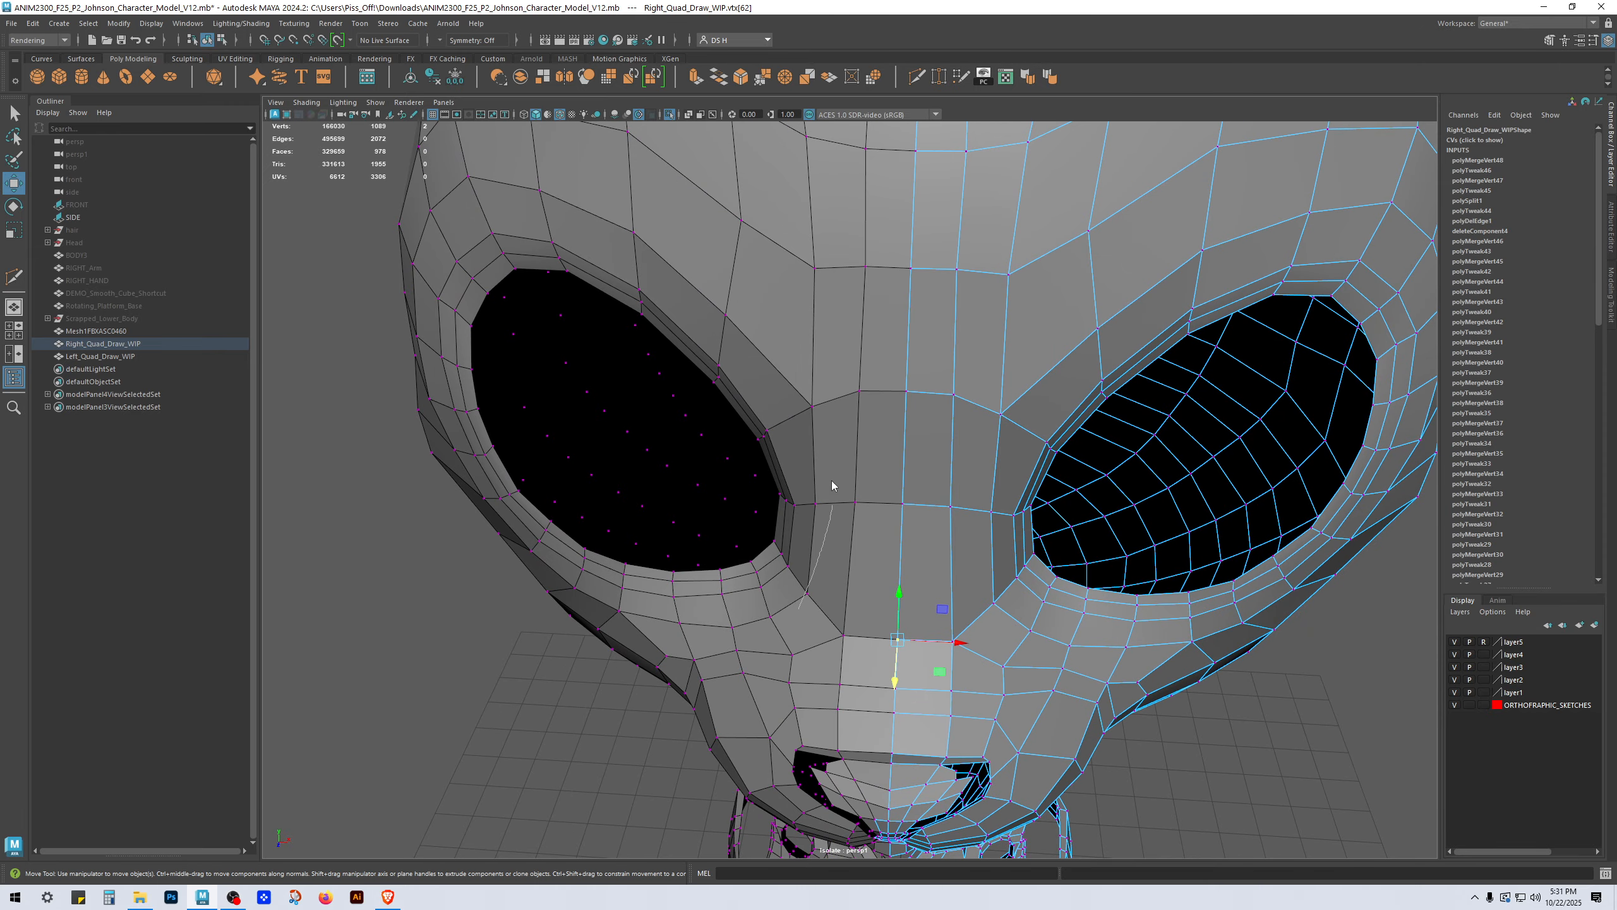
pyautogui.moveTo(933, 687); pyautogui.dragTo(949, 590, button='right')
pyautogui.click(929, 683)
pyautogui.keyDown('shift'); pyautogui.moveTo(926, 728); pyautogui.dragTo(924, 713, button='middle'); pyautogui.keyUp('shift')
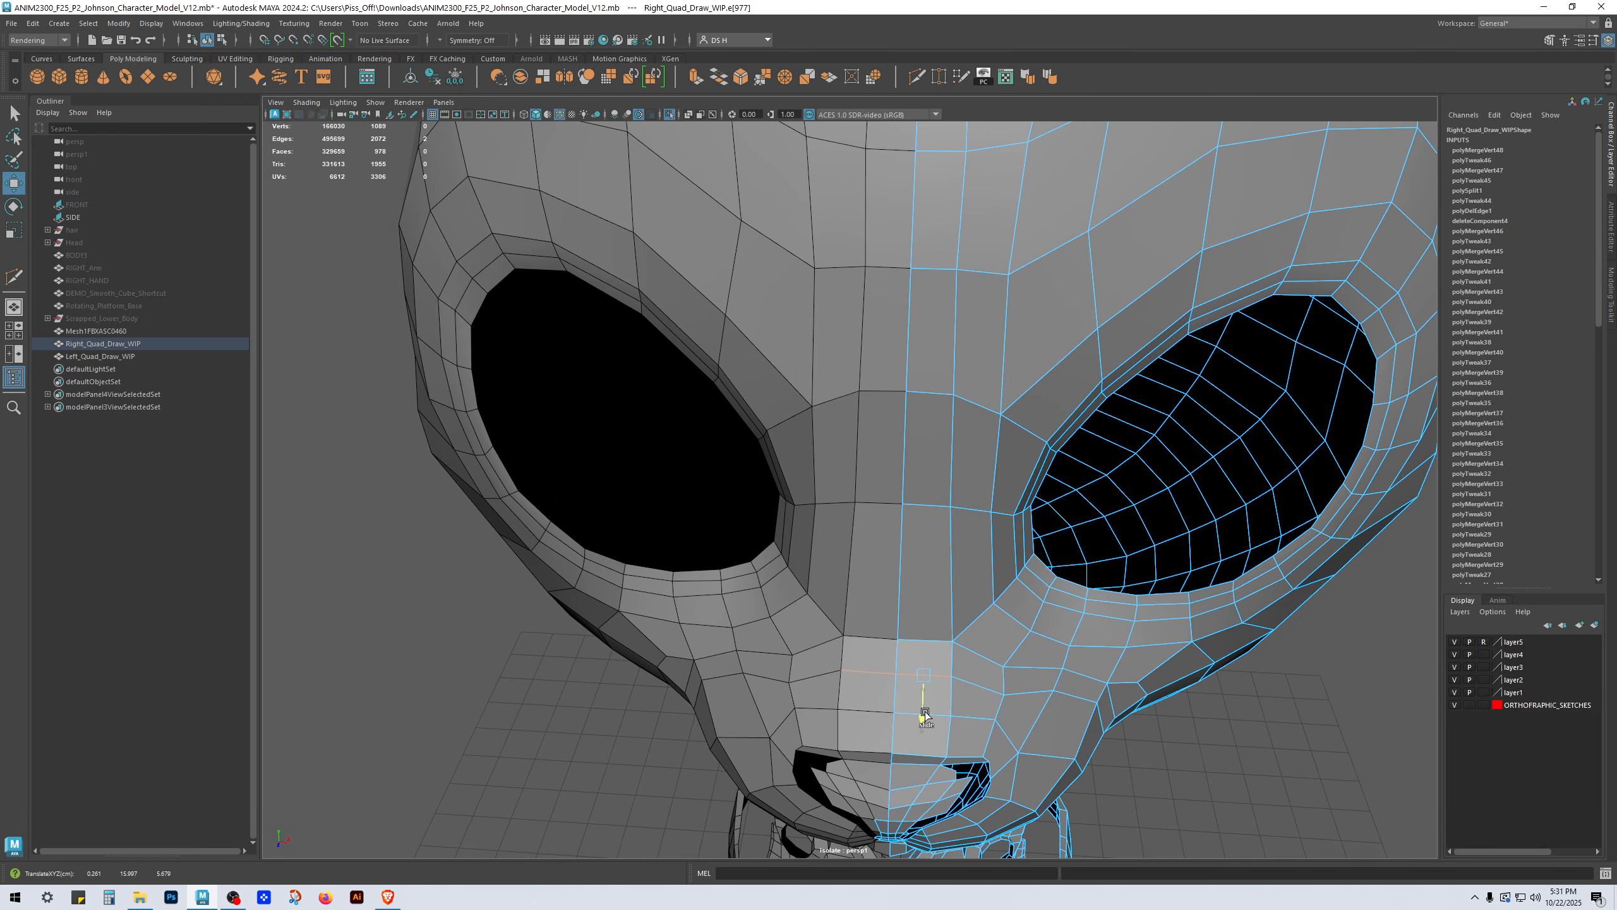
pyautogui.keyDown('alt'); pyautogui.moveTo(924, 713); pyautogui.dragTo(863, 566); pyautogui.keyUp('alt')
# Step: Adjust the vertices on the side of the snout behind the nostril
pyautogui.moveTo(711, 640); pyautogui.dragTo(685, 658, button='right')
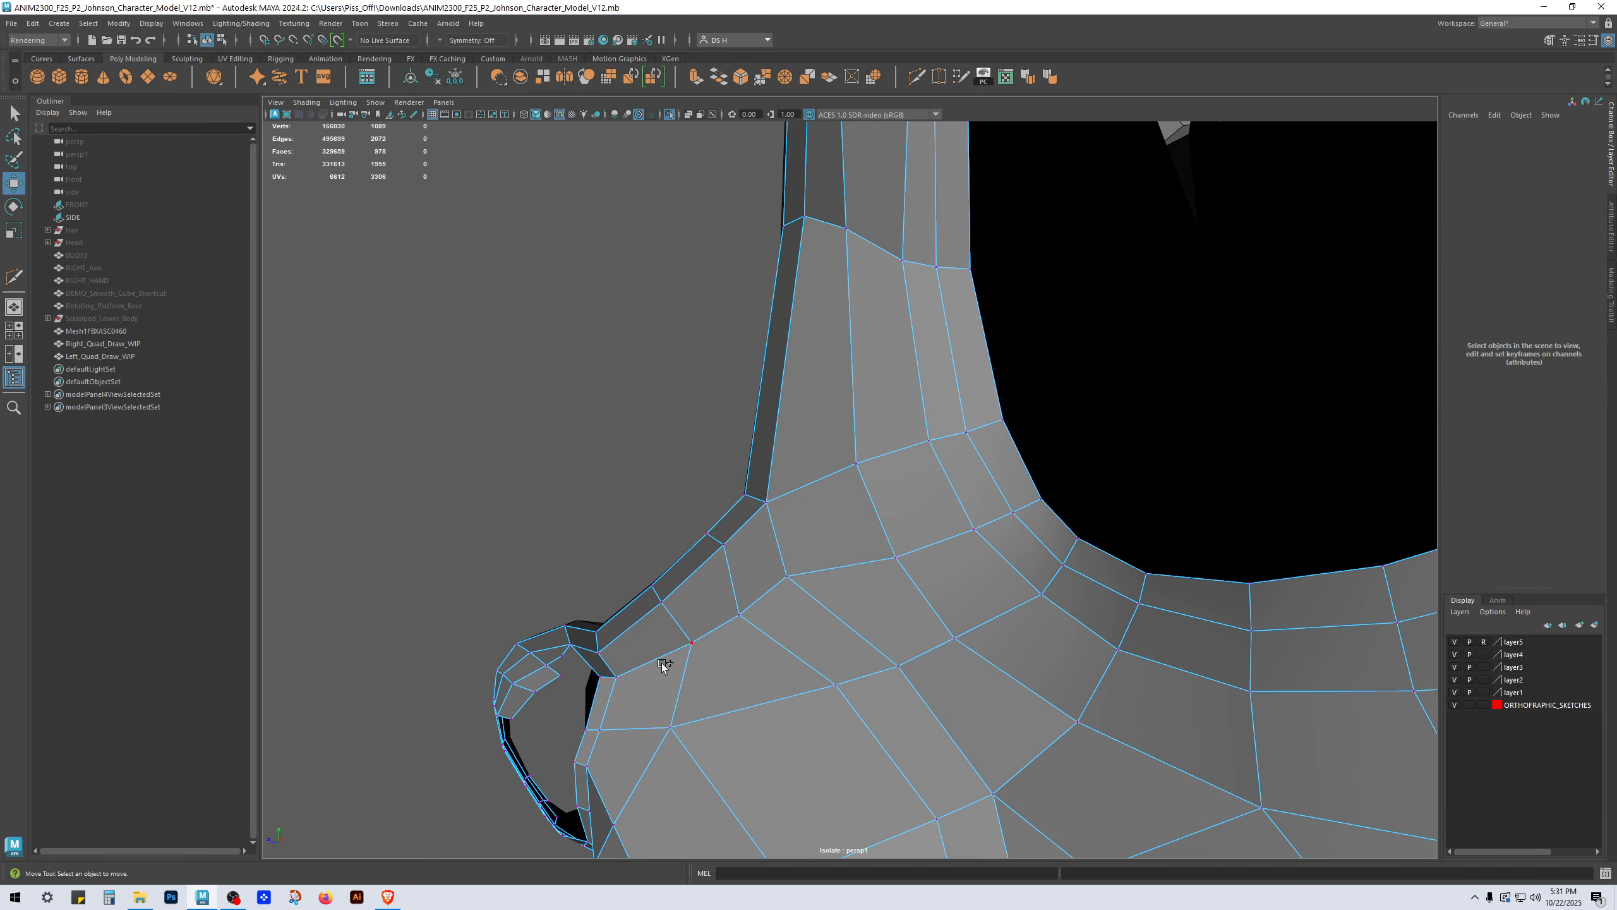
pyautogui.click(693, 646)
pyautogui.keyDown('ctrl'); pyautogui.keyDown('shift'); pyautogui.moveTo(661, 645); pyautogui.dragTo(805, 674); pyautogui.keyUp('shift'); pyautogui.keyUp('ctrl')
pyautogui.click(814, 682)
pyautogui.keyDown('alt'); pyautogui.moveTo(805, 674); pyautogui.dragTo(1057, 694); pyautogui.keyUp('alt')
pyautogui.scroll(-5, 1028, 706)
pyautogui.click(1201, 747)
# Step: Cut an edge with Multi-Cut from the muzzle's inner lower vertex to the centre line of the groove below the nose
pyautogui.keyDown('alt'); pyautogui.moveTo(1201, 747); pyautogui.dragTo(1010, 627); pyautogui.keyUp('alt')
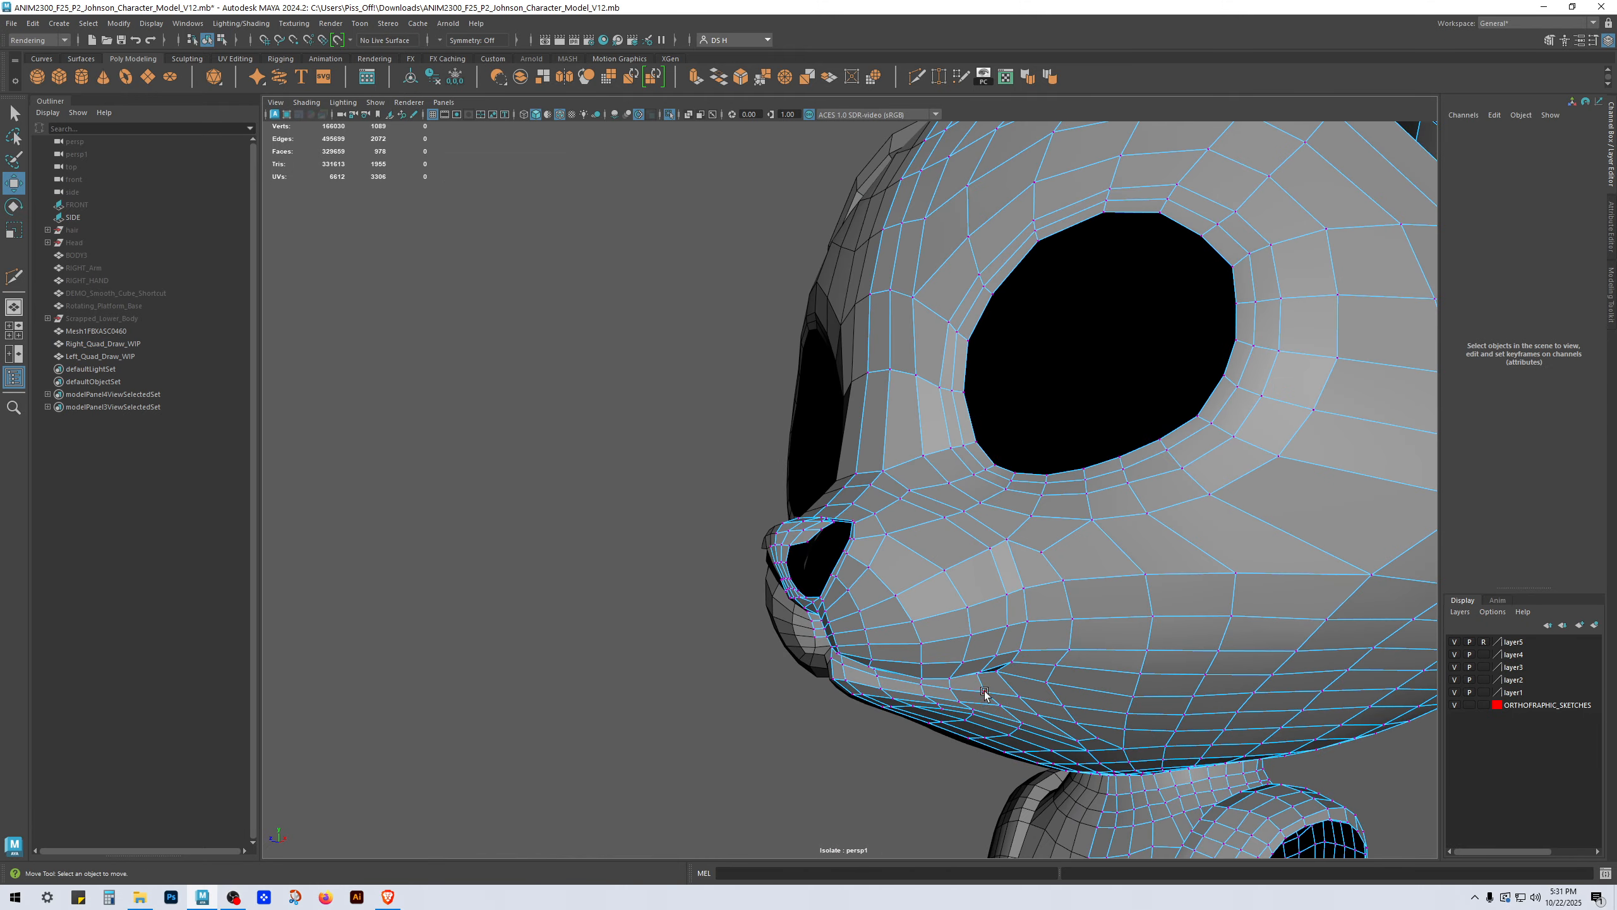
pyautogui.keyDown('alt'); pyautogui.moveTo(984, 693); pyautogui.dragTo(1079, 538); pyautogui.keyUp('alt')
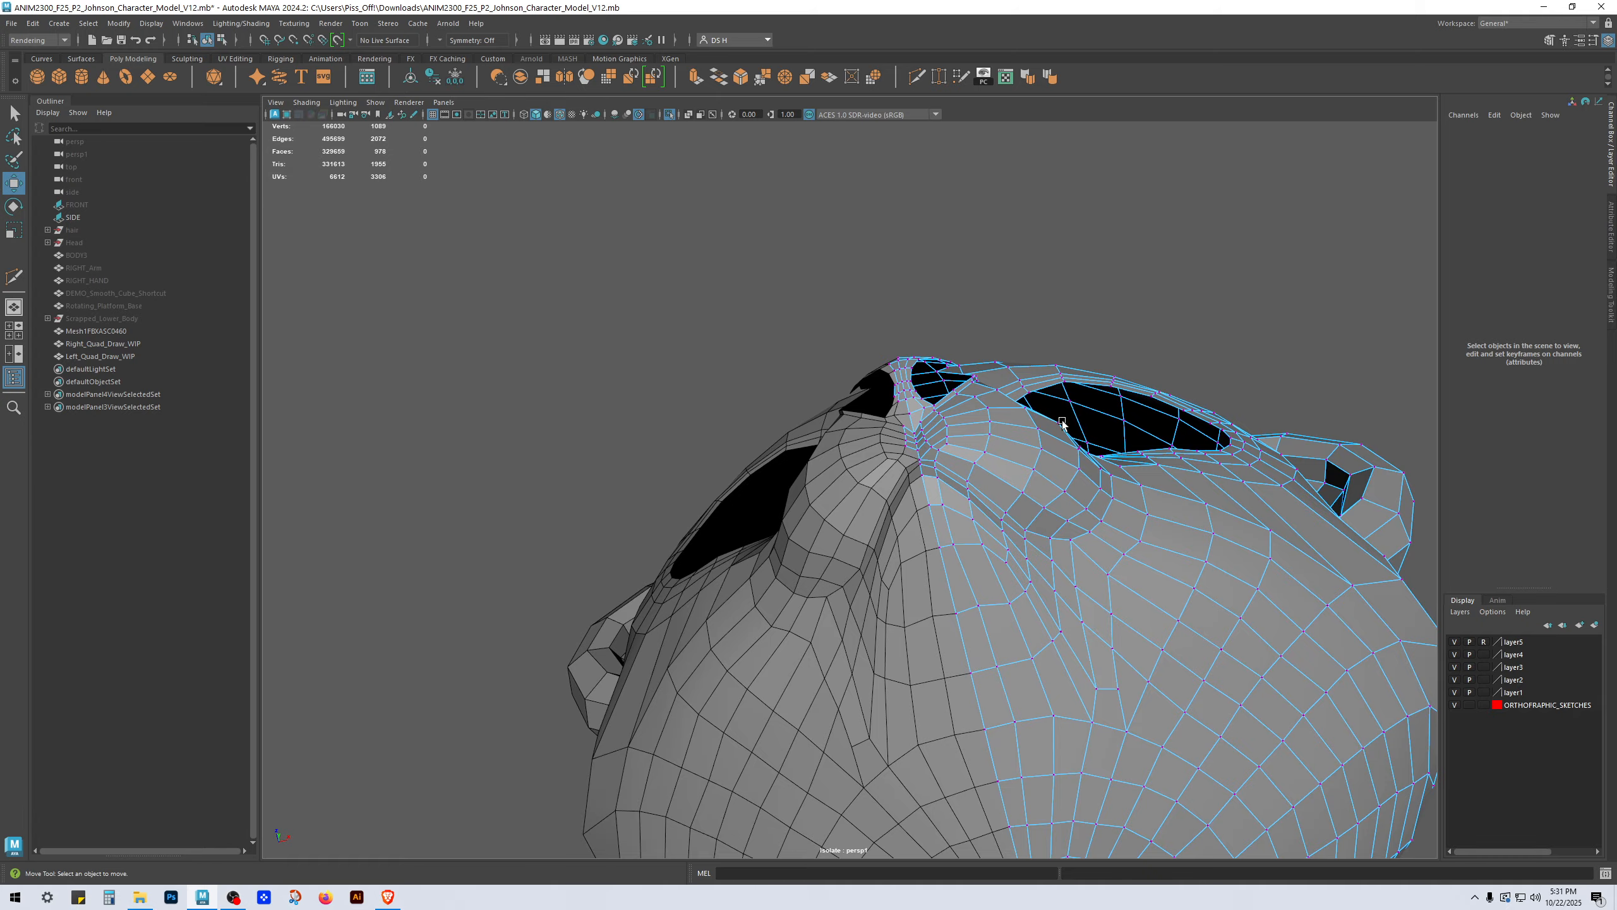
pyautogui.keyDown('alt'); pyautogui.moveTo(1062, 422); pyautogui.dragTo(985, 544); pyautogui.keyUp('alt')
pyautogui.keyDown('alt'); pyautogui.moveTo(985, 545); pyautogui.dragTo(1278, 686, button='right'); pyautogui.keyUp('alt')
pyautogui.keyDown('alt'); pyautogui.moveTo(1278, 686); pyautogui.dragTo(1012, 542, button='middle'); pyautogui.keyUp('alt')
pyautogui.keyDown('alt'); pyautogui.moveTo(1011, 542); pyautogui.dragTo(1167, 680, button='right'); pyautogui.keyUp('alt')
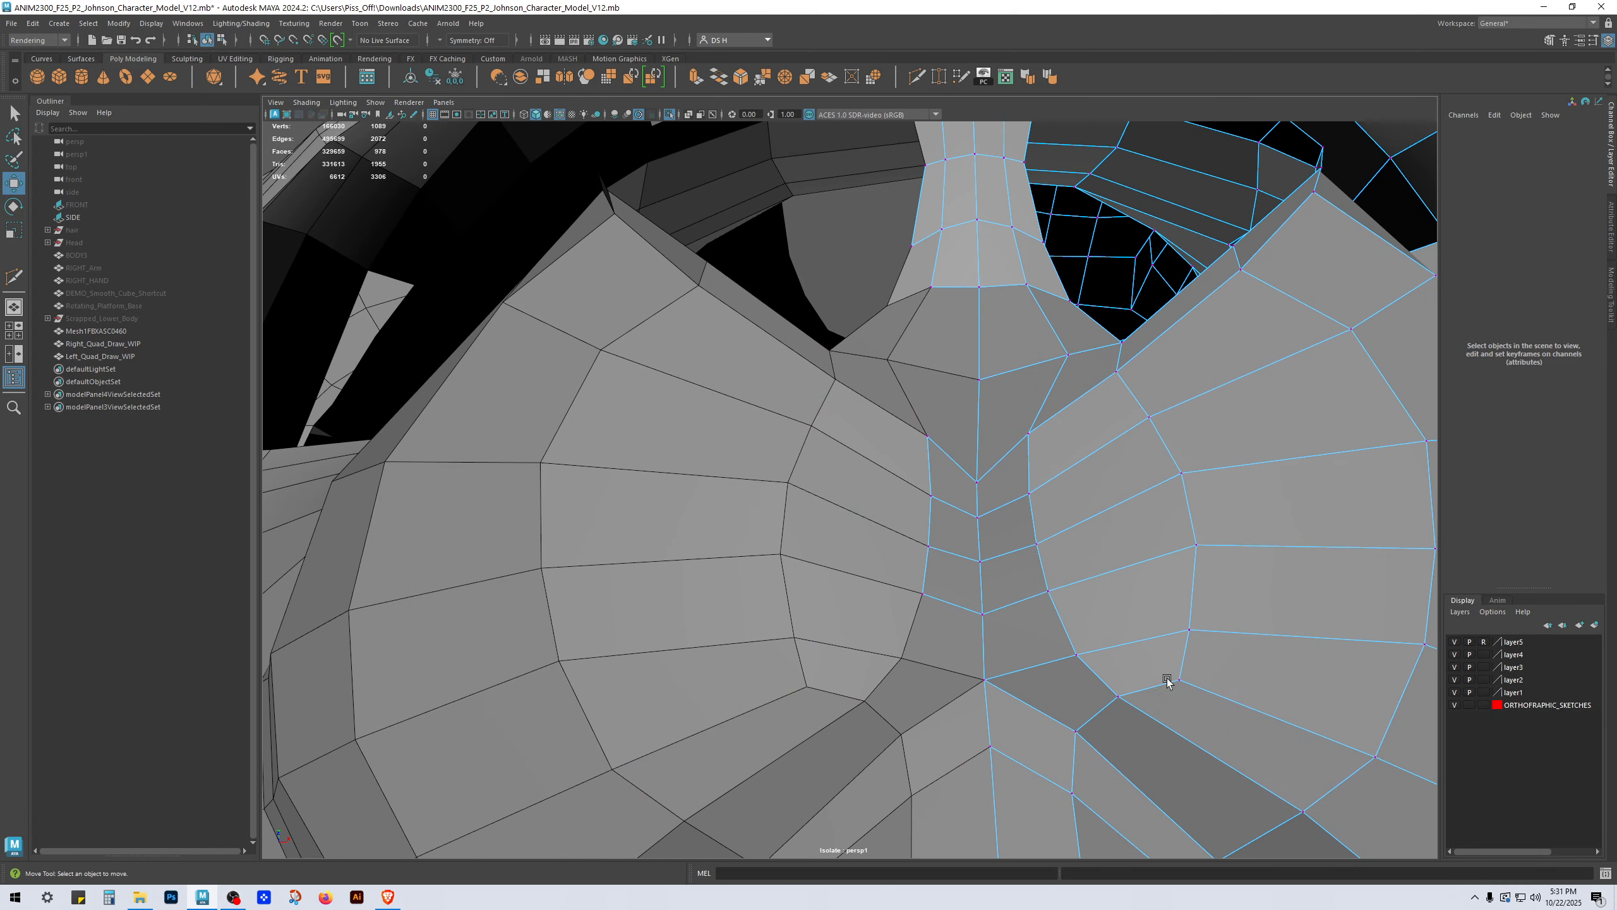
pyautogui.keyDown('shift'); pyautogui.moveTo(1084, 648); pyautogui.dragTo(898, 655, button='right'); pyautogui.keyUp('shift')
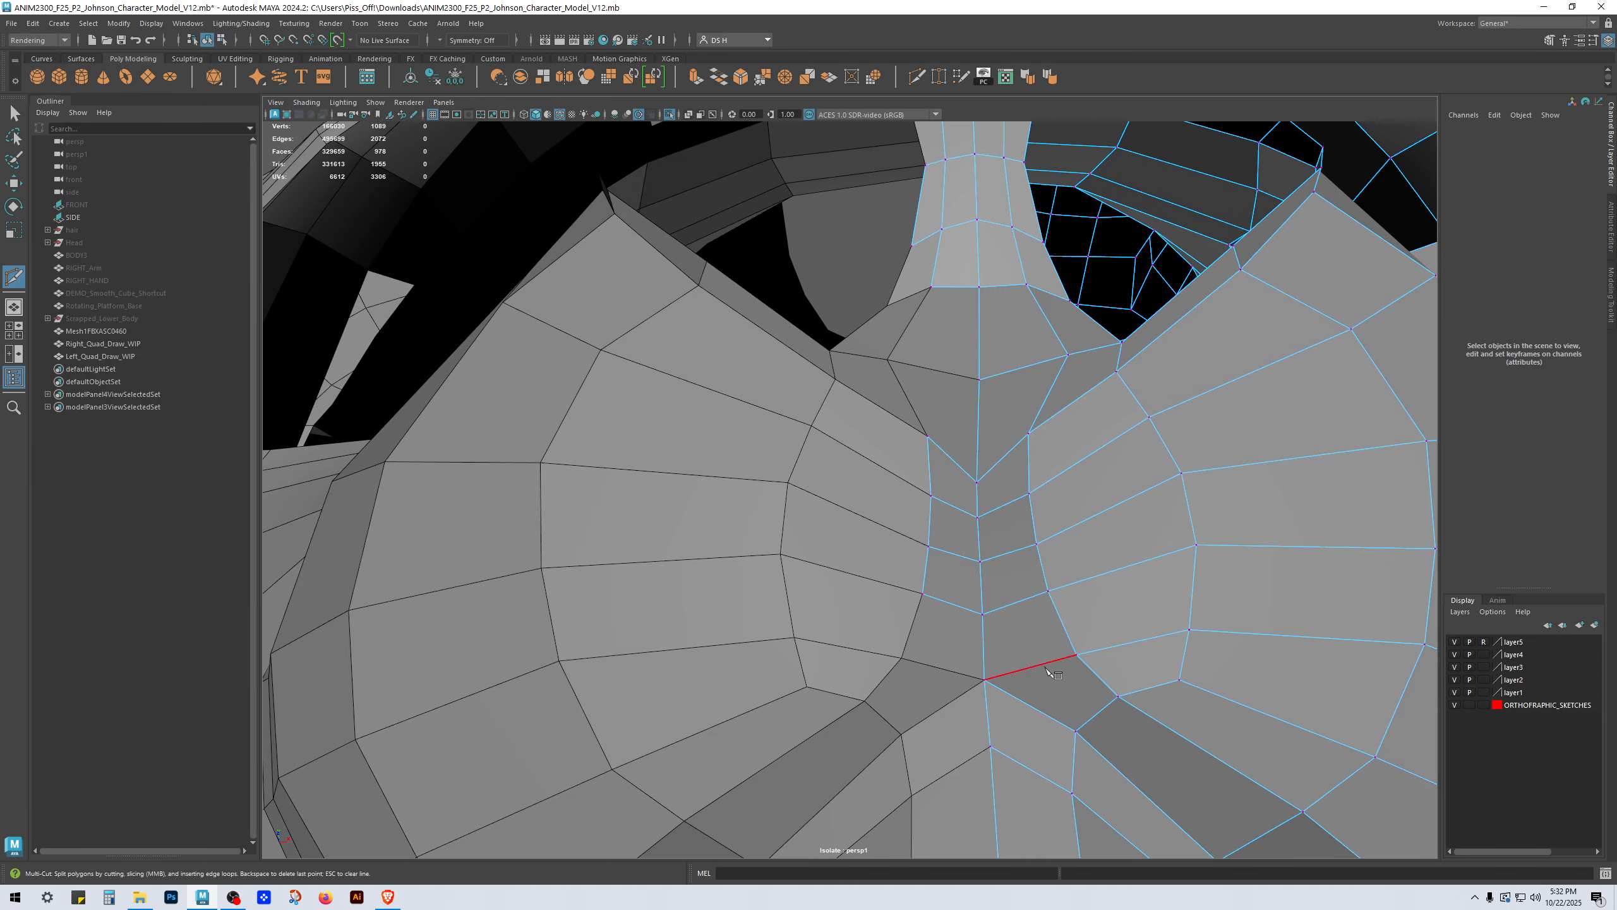
pyautogui.click(1076, 655)
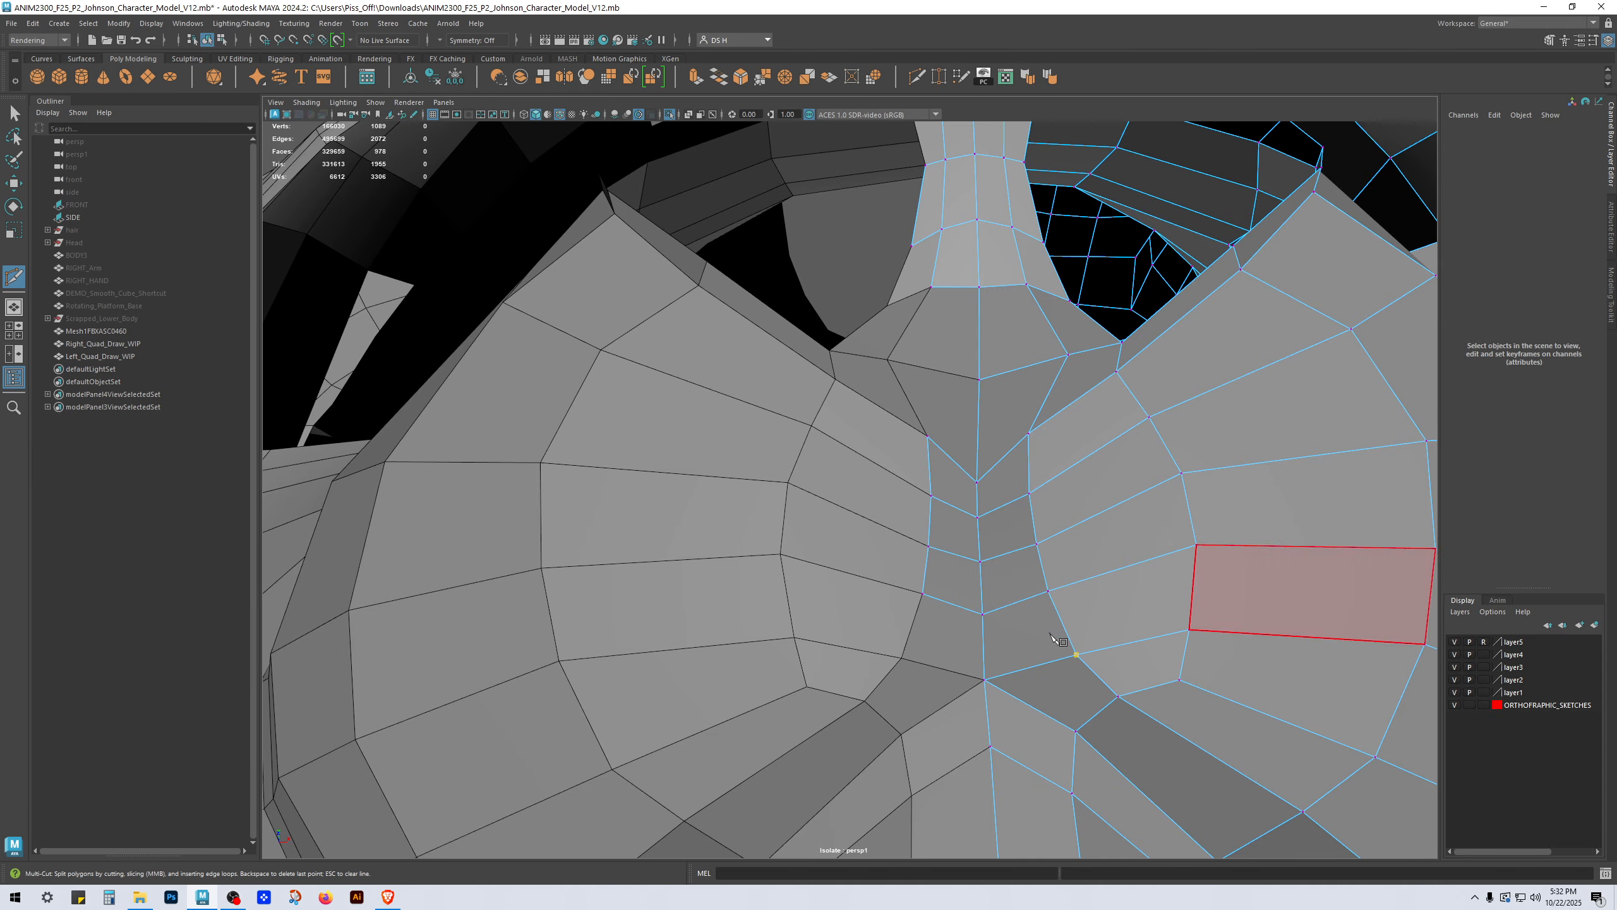
pyautogui.click(984, 639)
pyautogui.press('w')
# Step: Delete the old edge joining the muzzle's inner lower vertex to the centre line just below the new cut
pyautogui.keyDown('alt'); pyautogui.moveTo(1090, 668); pyautogui.dragTo(1113, 635); pyautogui.keyUp('alt')
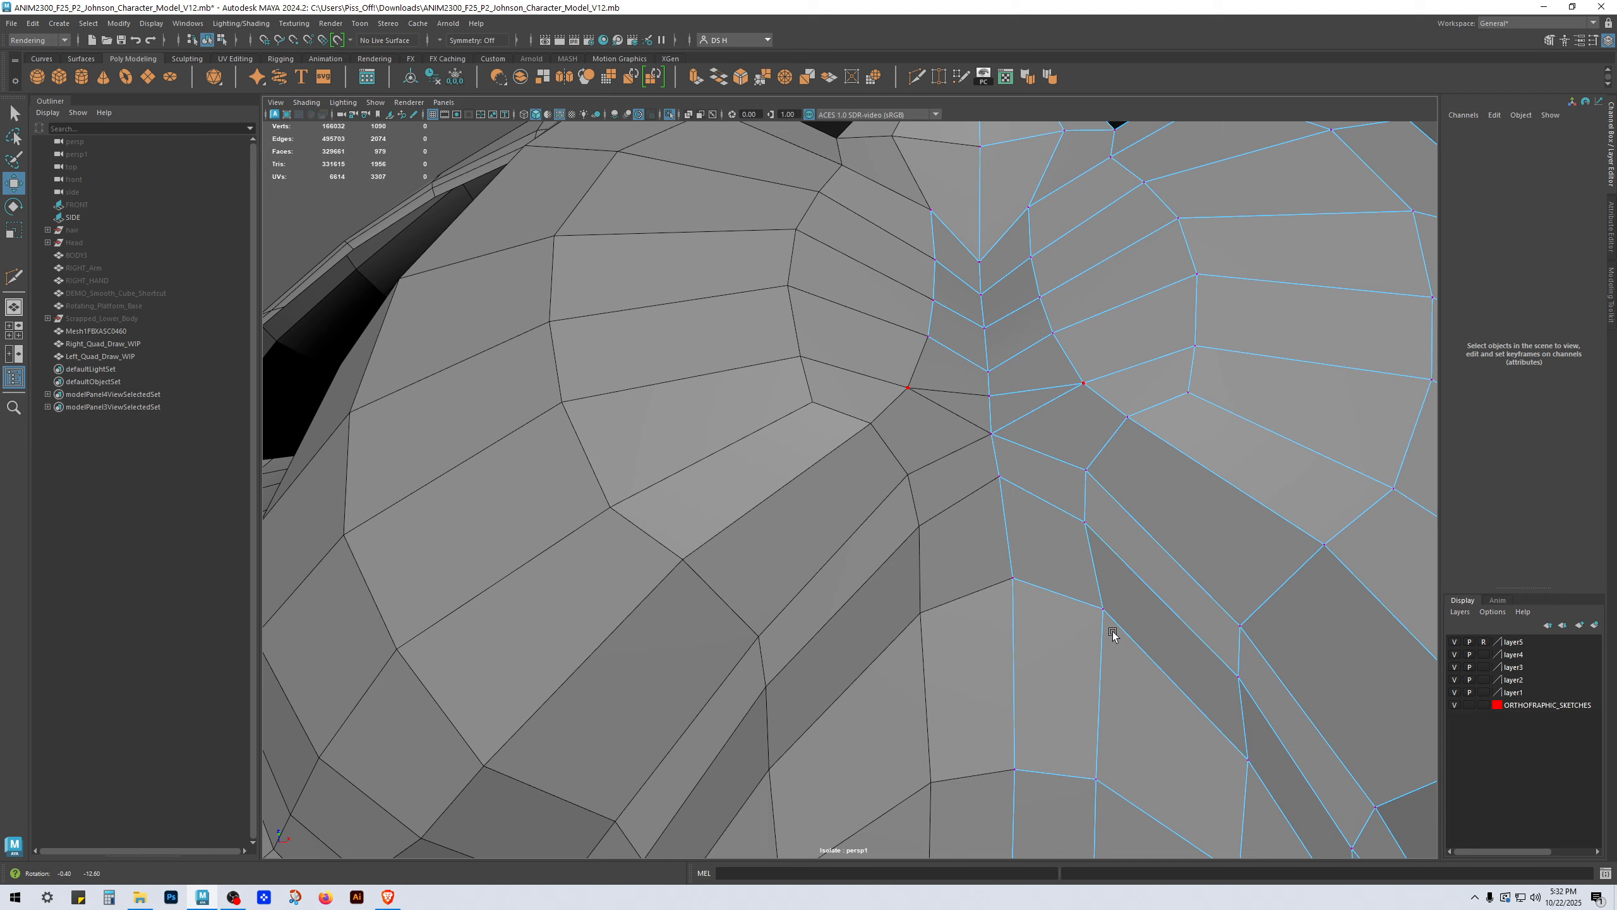
pyautogui.click(1036, 408)
pyautogui.keyDown('shift'); pyautogui.moveTo(1113, 355); pyautogui.dragTo(423, 597, button='right'); pyautogui.keyUp('shift')
# Step: Slide the centre-line vertices in the groove below the nose upward to even out their spacing
pyautogui.keyDown('alt'); pyautogui.moveTo(1019, 382); pyautogui.dragTo(1040, 510); pyautogui.keyUp('alt')
pyautogui.keyDown('alt'); pyautogui.moveTo(1035, 509); pyautogui.dragTo(988, 258, button='middle'); pyautogui.keyUp('alt')
pyautogui.keyDown('alt'); pyautogui.moveTo(989, 258); pyautogui.dragTo(1017, 474, button='right'); pyautogui.keyUp('alt')
pyautogui.keyDown('alt'); pyautogui.moveTo(1017, 474); pyautogui.dragTo(1076, 401, button='middle'); pyautogui.keyUp('alt')
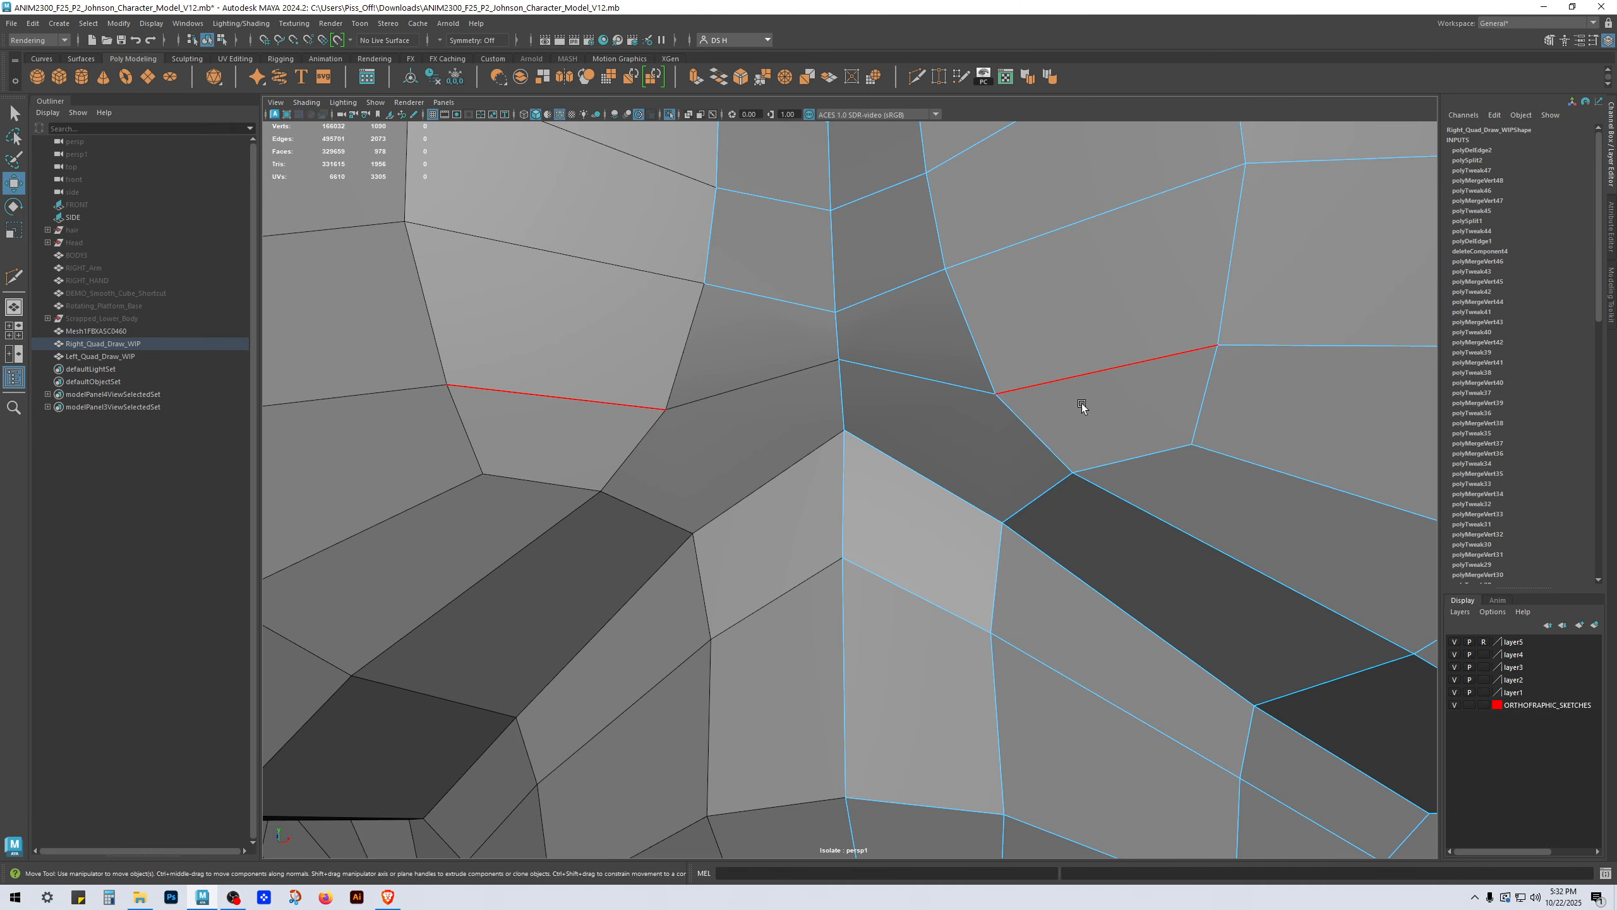
pyautogui.press('F9')
pyautogui.click(836, 312)
pyautogui.moveTo(837, 259); pyautogui.dragTo(837, 232)
pyautogui.keyDown('alt'); pyautogui.moveTo(891, 245); pyautogui.dragTo(894, 370, button='middle'); pyautogui.keyUp('alt')
pyautogui.moveTo(837, 468); pyautogui.dragTo(870, 432)
pyautogui.keyDown('alt'); pyautogui.moveTo(887, 434); pyautogui.dragTo(878, 417, button='right'); pyautogui.keyUp('alt')
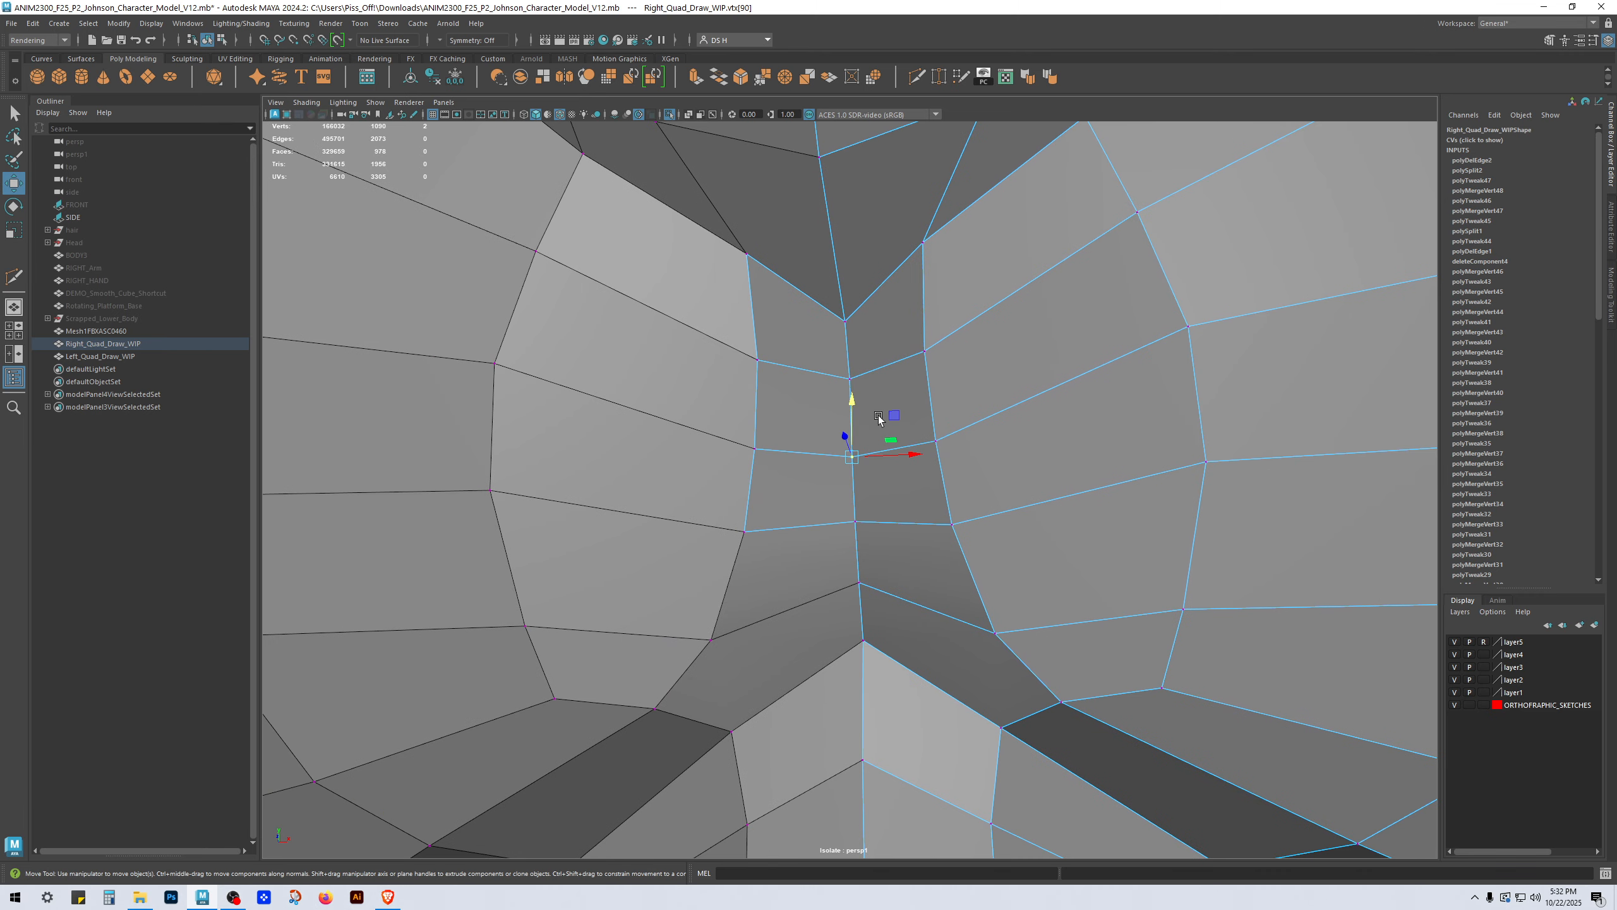
pyautogui.moveTo(853, 408); pyautogui.dragTo(854, 390)
# Step: Move the vertex on the lower front of the right muzzle vertically to smooth its row
pyautogui.keyDown('alt'); pyautogui.moveTo(854, 391); pyautogui.dragTo(599, 414, button='right'); pyautogui.keyUp('alt')
pyautogui.moveTo(893, 481)
pyautogui.keyDown('alt'); pyautogui.mouseDown()
pyautogui.moveTo(896, 521)
pyautogui.moveTo(895, 484)
pyautogui.mouseUp(); pyautogui.keyUp('alt')
pyautogui.keyDown('alt'); pyautogui.moveTo(895, 484); pyautogui.dragTo(891, 328, button='middle'); pyautogui.keyUp('alt')
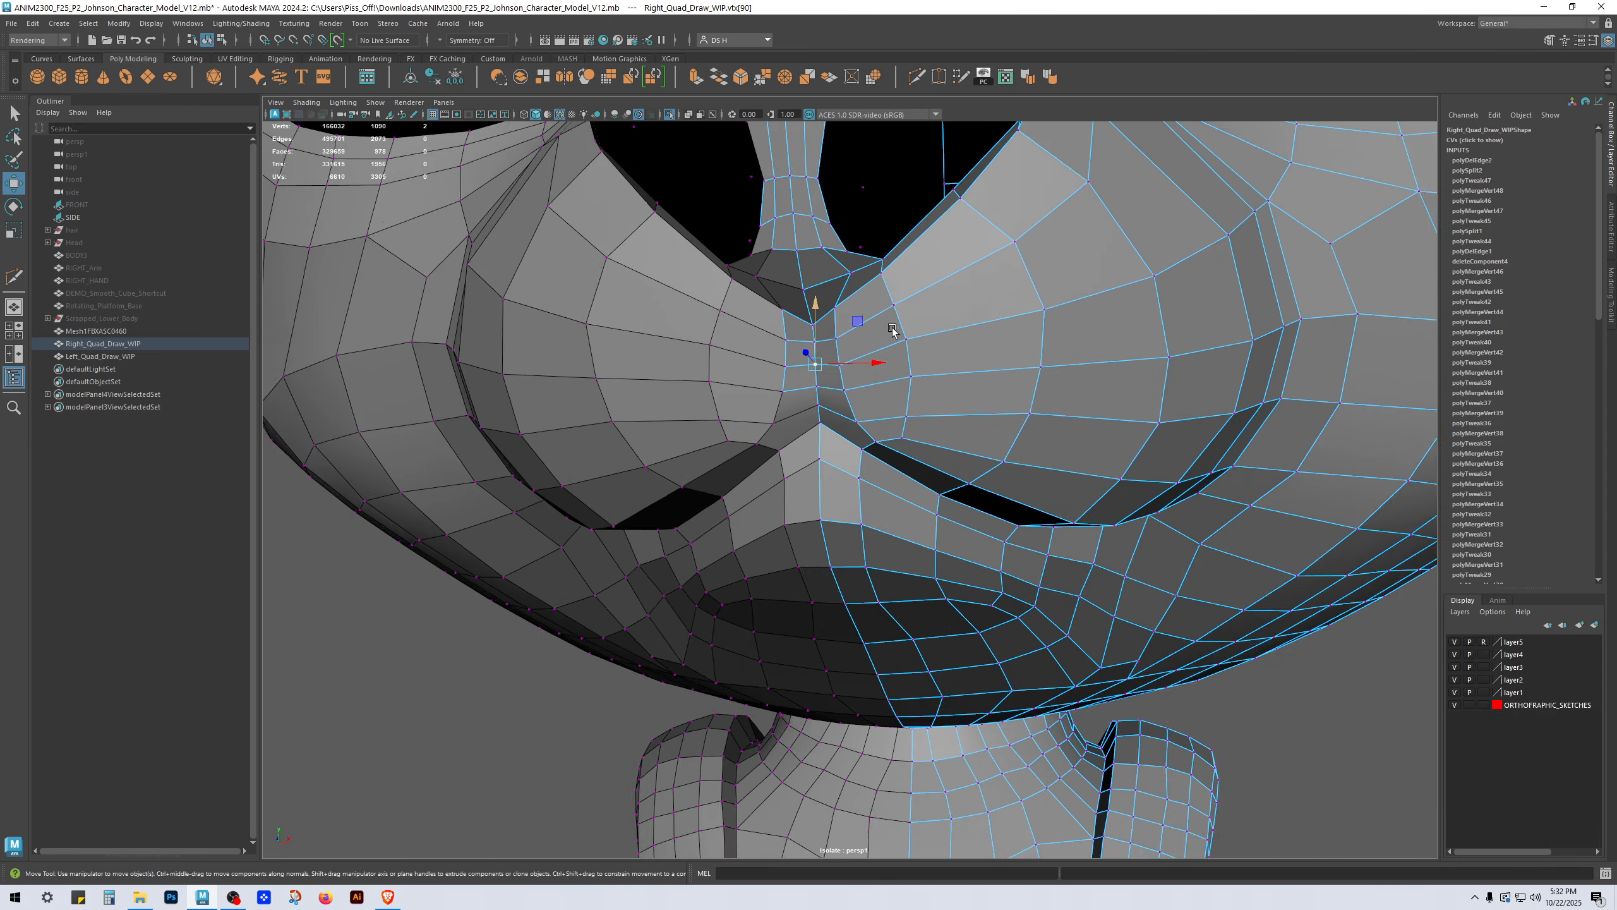
pyautogui.keyDown('alt'); pyautogui.moveTo(892, 328); pyautogui.dragTo(978, 358); pyautogui.keyUp('alt')
pyautogui.keyDown('alt'); pyautogui.moveTo(978, 357); pyautogui.dragTo(1108, 395, button='right'); pyautogui.keyUp('alt')
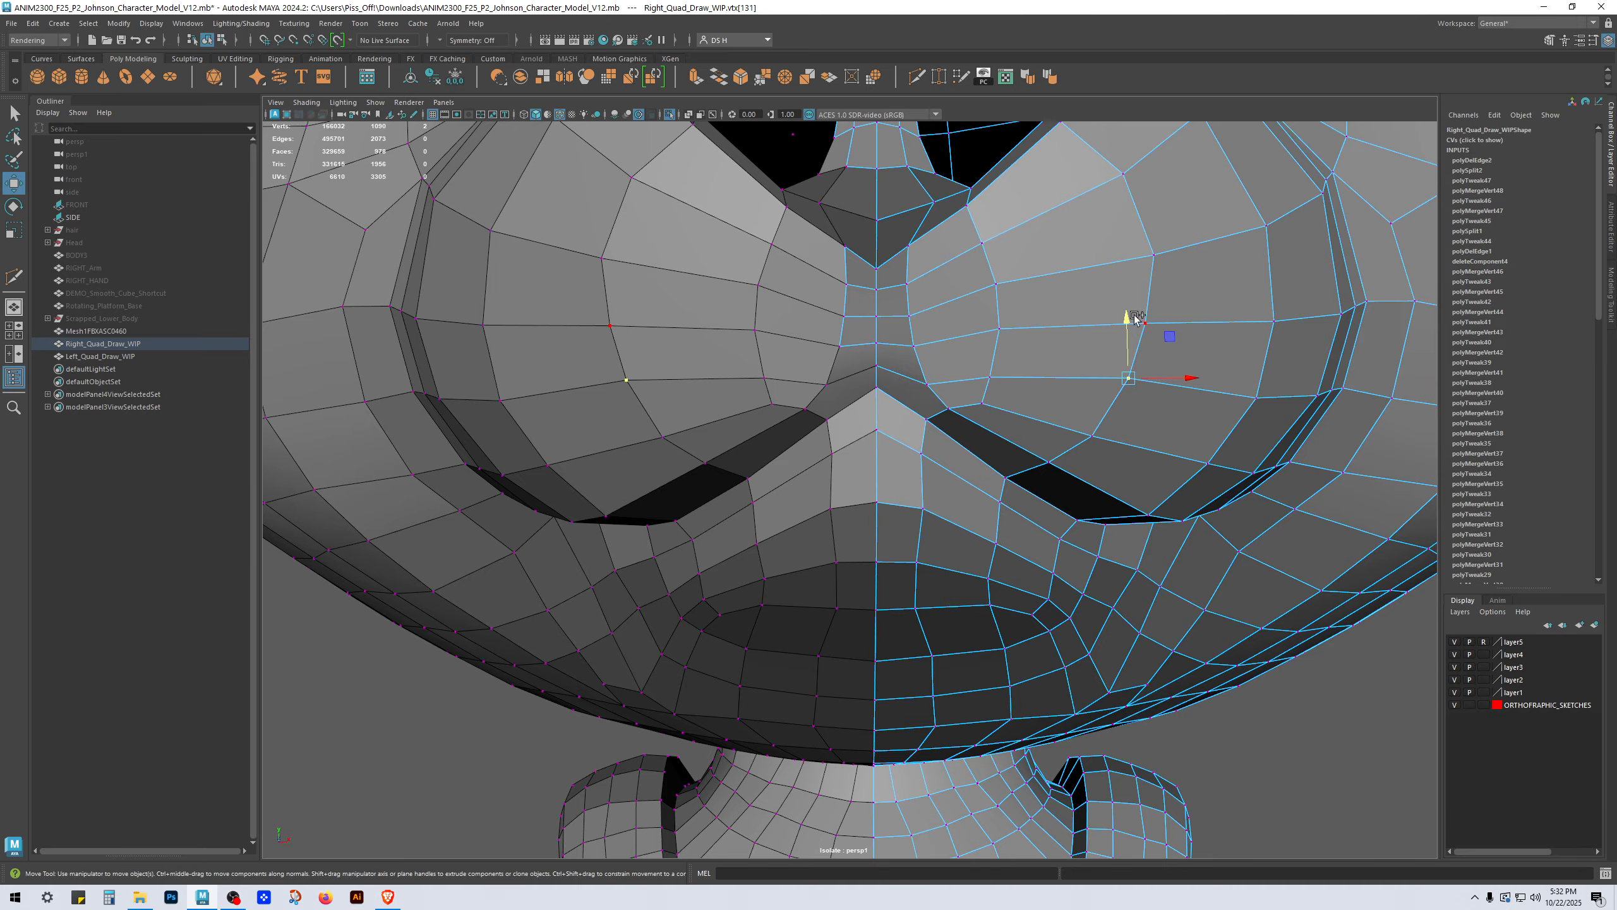
pyautogui.moveTo(1136, 316); pyautogui.dragTo(1130, 329)
# Step: Adjust the height of the centre-line vertex at the mouth's peak, below the nose groove
pyautogui.keyDown('alt'); pyautogui.moveTo(1119, 426); pyautogui.dragTo(1122, 435); pyautogui.keyUp('alt')
pyautogui.keyDown('alt'); pyautogui.moveTo(901, 425); pyautogui.dragTo(909, 410, button='middle'); pyautogui.keyUp('alt')
pyautogui.keyDown('alt'); pyautogui.moveTo(909, 410); pyautogui.dragTo(933, 482, button='right'); pyautogui.keyUp('alt')
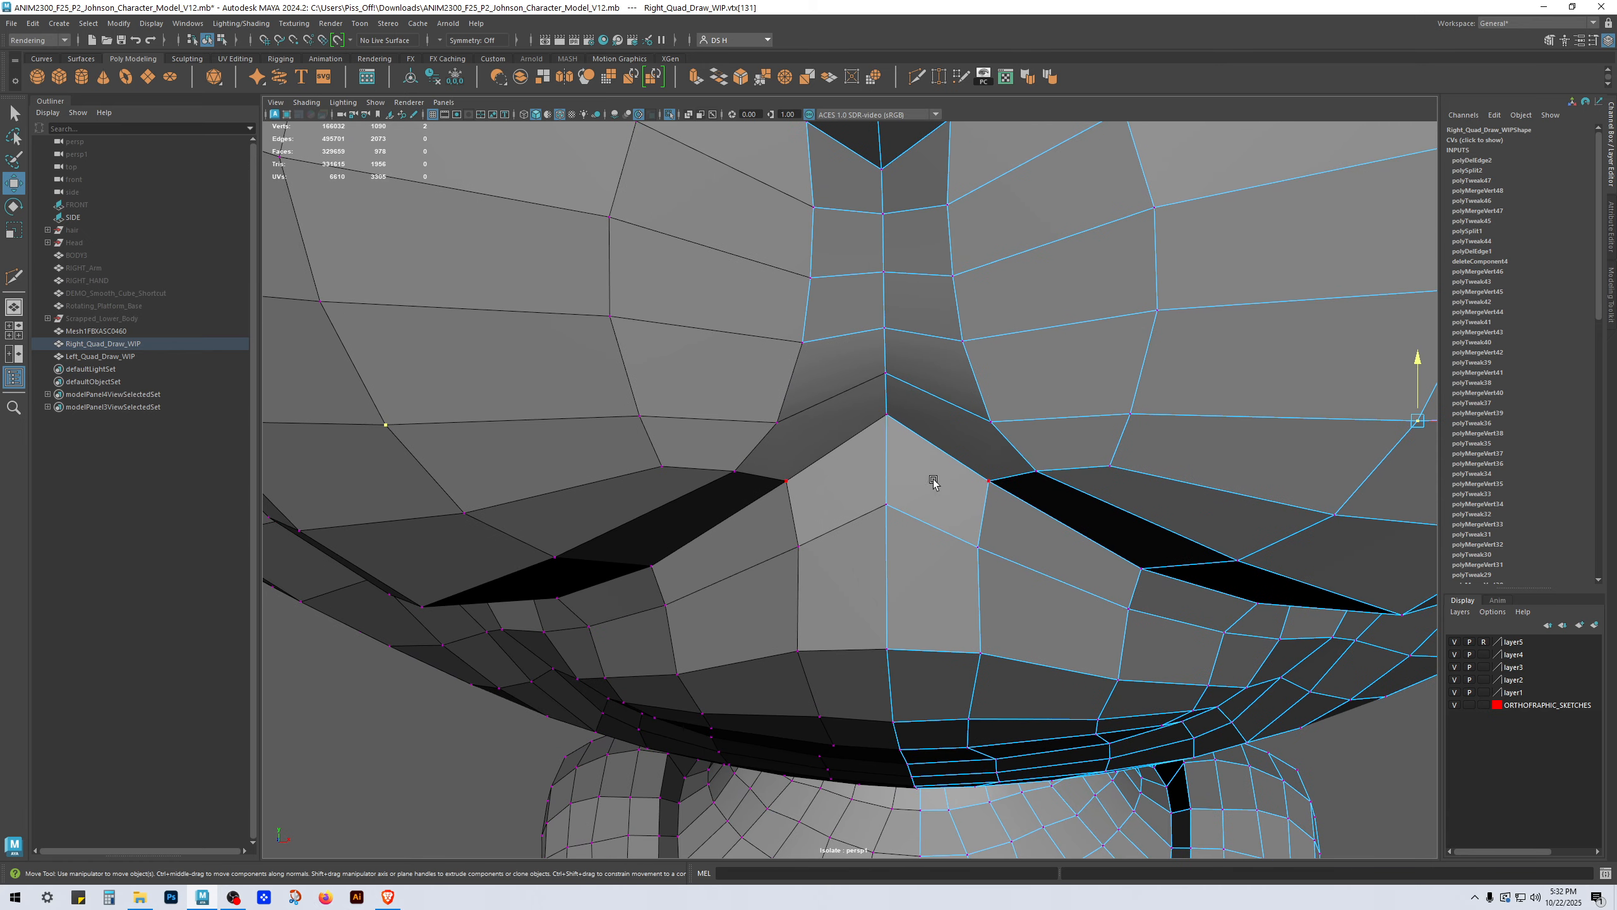
pyautogui.click(885, 362)
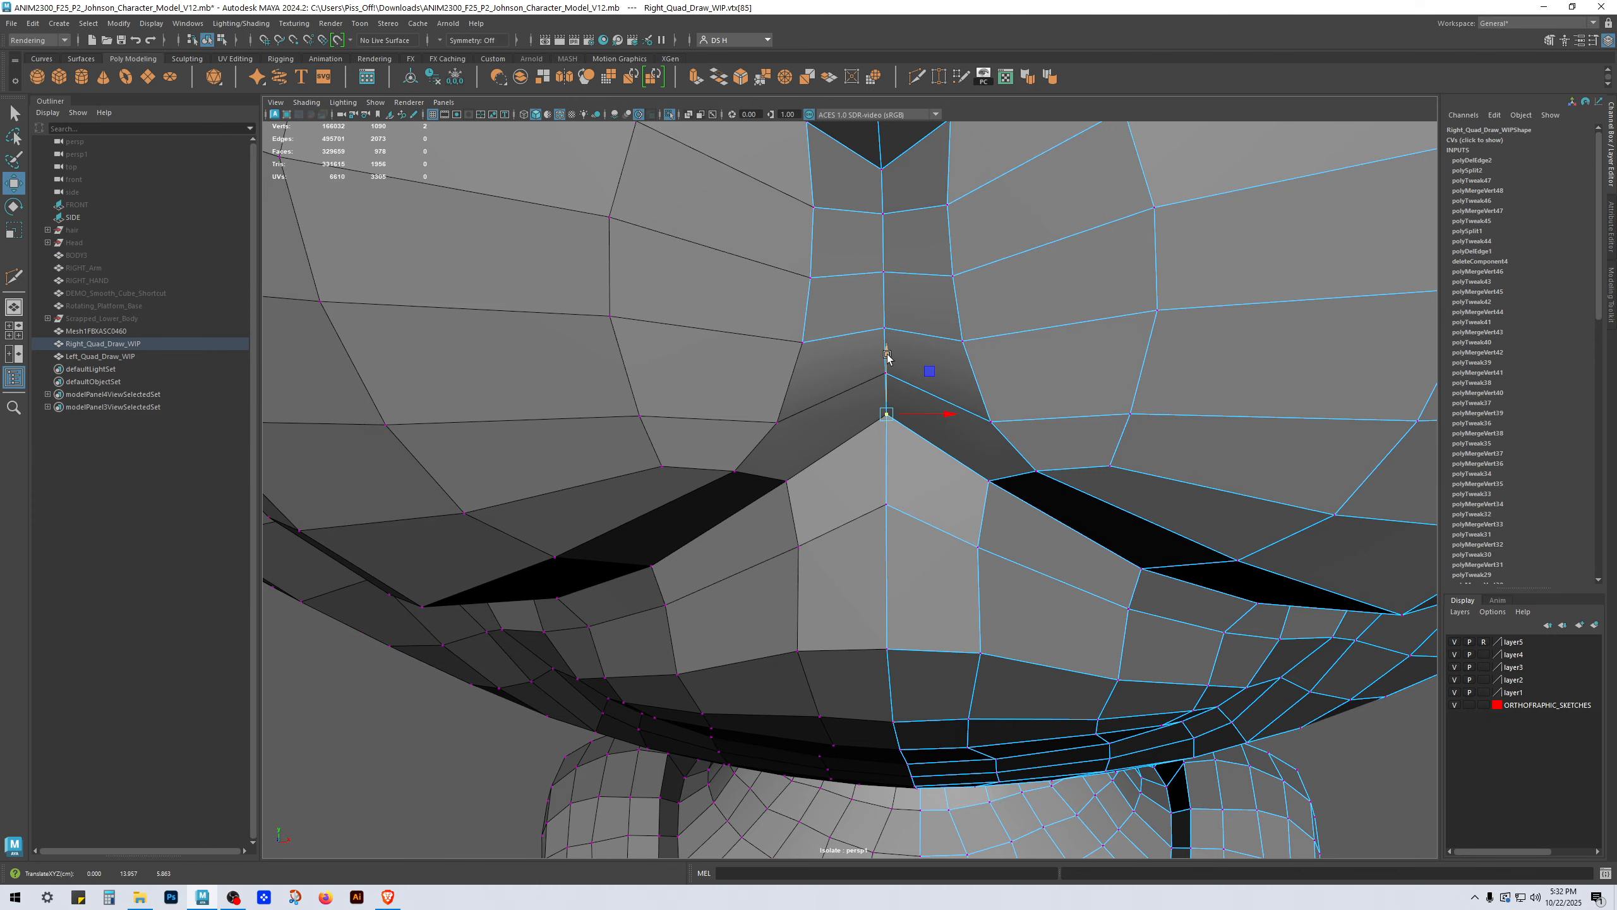
# Step: Merge two vertically adjacent vertices on the side of the right cheek, behind the muzzle
pyautogui.keyDown('alt'); pyautogui.moveTo(889, 380); pyautogui.dragTo(943, 510); pyautogui.keyUp('alt')
pyautogui.keyDown('alt'); pyautogui.moveTo(943, 510); pyautogui.dragTo(877, 455, button='middle'); pyautogui.keyUp('alt')
pyautogui.keyDown('alt'); pyautogui.moveTo(876, 455); pyautogui.dragTo(1025, 339, button='right'); pyautogui.keyUp('alt')
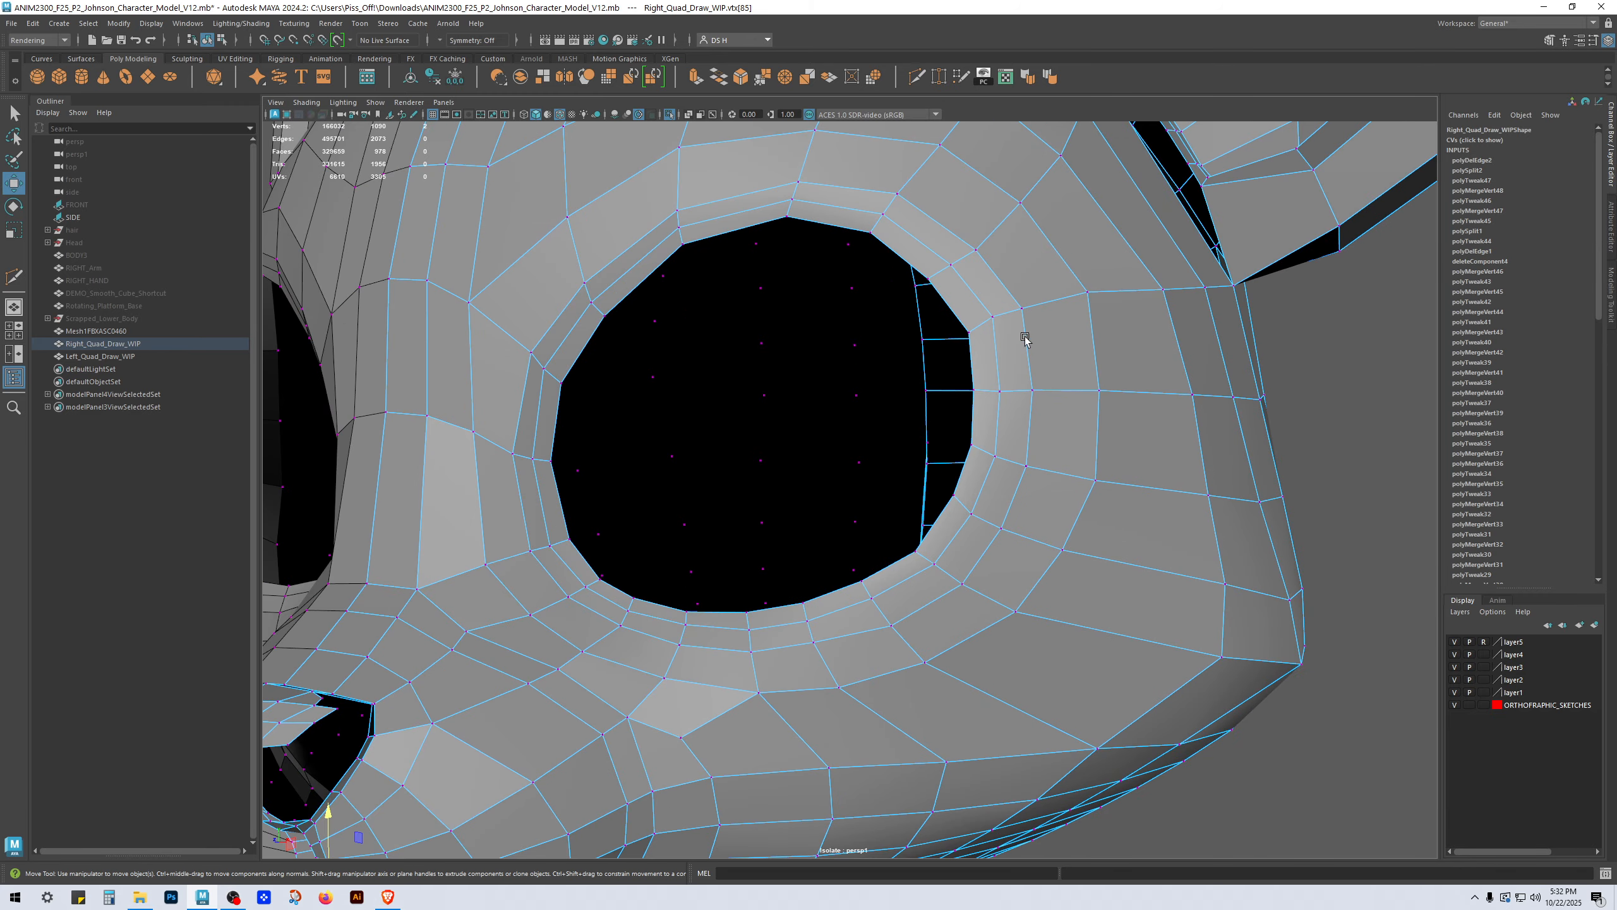
pyautogui.keyDown('alt'); pyautogui.moveTo(1106, 458); pyautogui.dragTo(722, 440, button='right'); pyautogui.keyUp('alt')
pyautogui.keyDown('alt'); pyautogui.moveTo(722, 441); pyautogui.dragTo(998, 474); pyautogui.keyUp('alt')
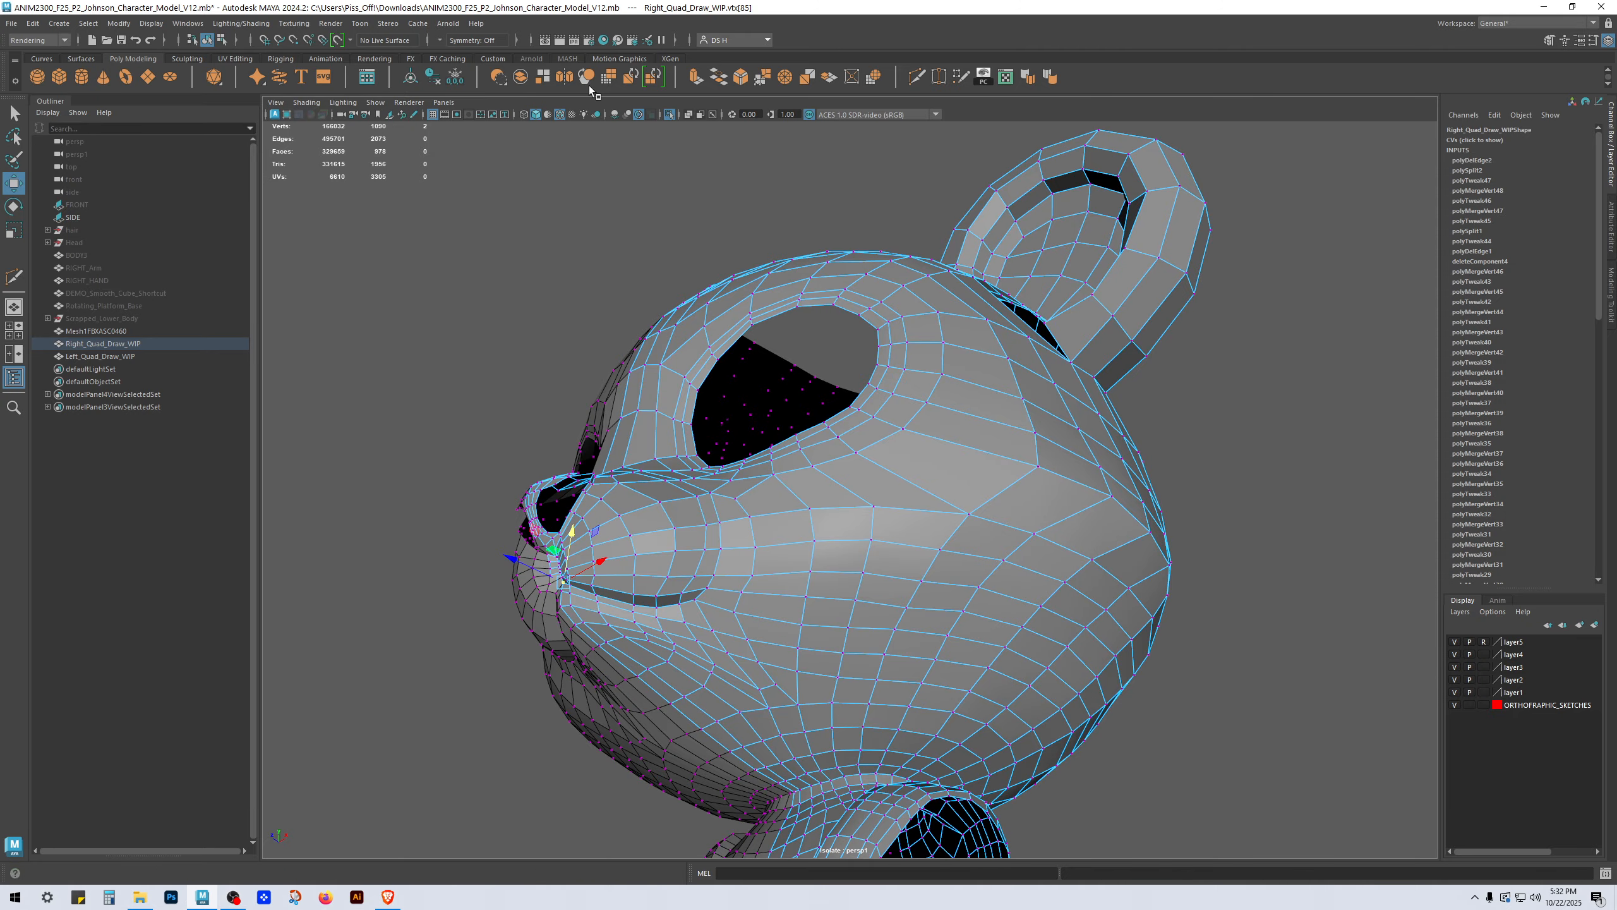
pyautogui.scroll(-3, 883, 593)
pyautogui.keyDown('alt'); pyautogui.moveTo(882, 592); pyautogui.dragTo(841, 327, button='middle'); pyautogui.keyUp('alt')
pyautogui.keyDown('alt'); pyautogui.moveTo(842, 327); pyautogui.dragTo(923, 253); pyautogui.keyUp('alt')
pyautogui.keyDown('alt'); pyautogui.moveTo(924, 253); pyautogui.dragTo(949, 382, button='middle'); pyautogui.keyUp('alt')
pyautogui.keyDown('alt'); pyautogui.moveTo(949, 382); pyautogui.dragTo(1148, 513, button='right'); pyautogui.keyUp('alt')
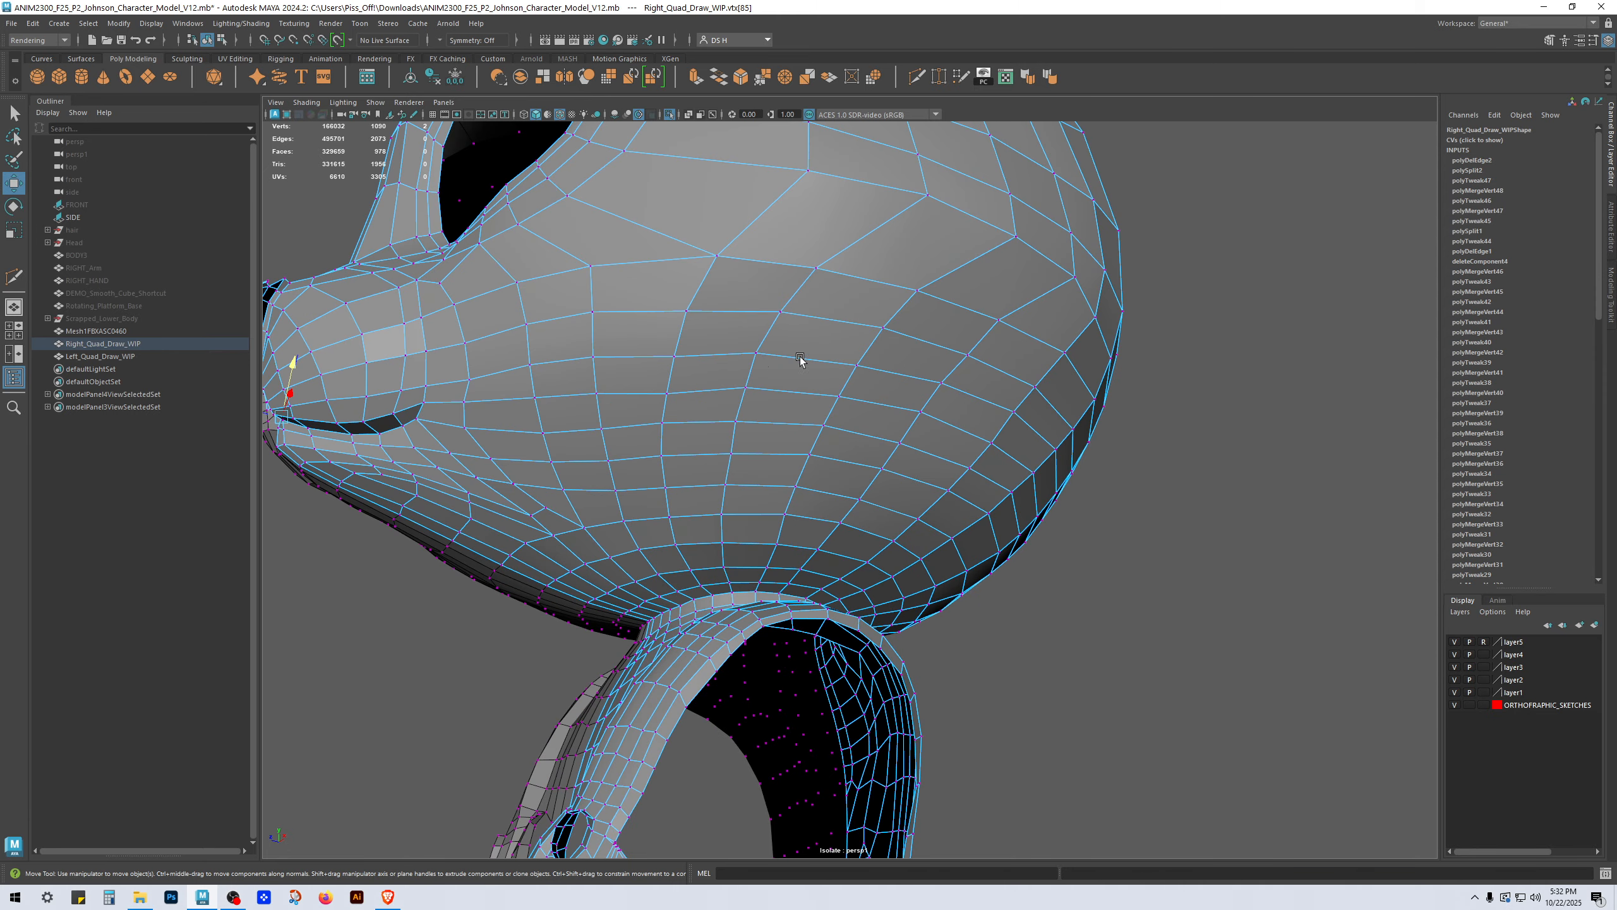
pyautogui.click(760, 357)
pyautogui.keyDown('shift'); pyautogui.click(748, 389); pyautogui.keyUp('shift')
pyautogui.keyDown('shift'); pyautogui.moveTo(823, 339); pyautogui.dragTo(826, 178, button='right'); pyautogui.keyUp('shift')
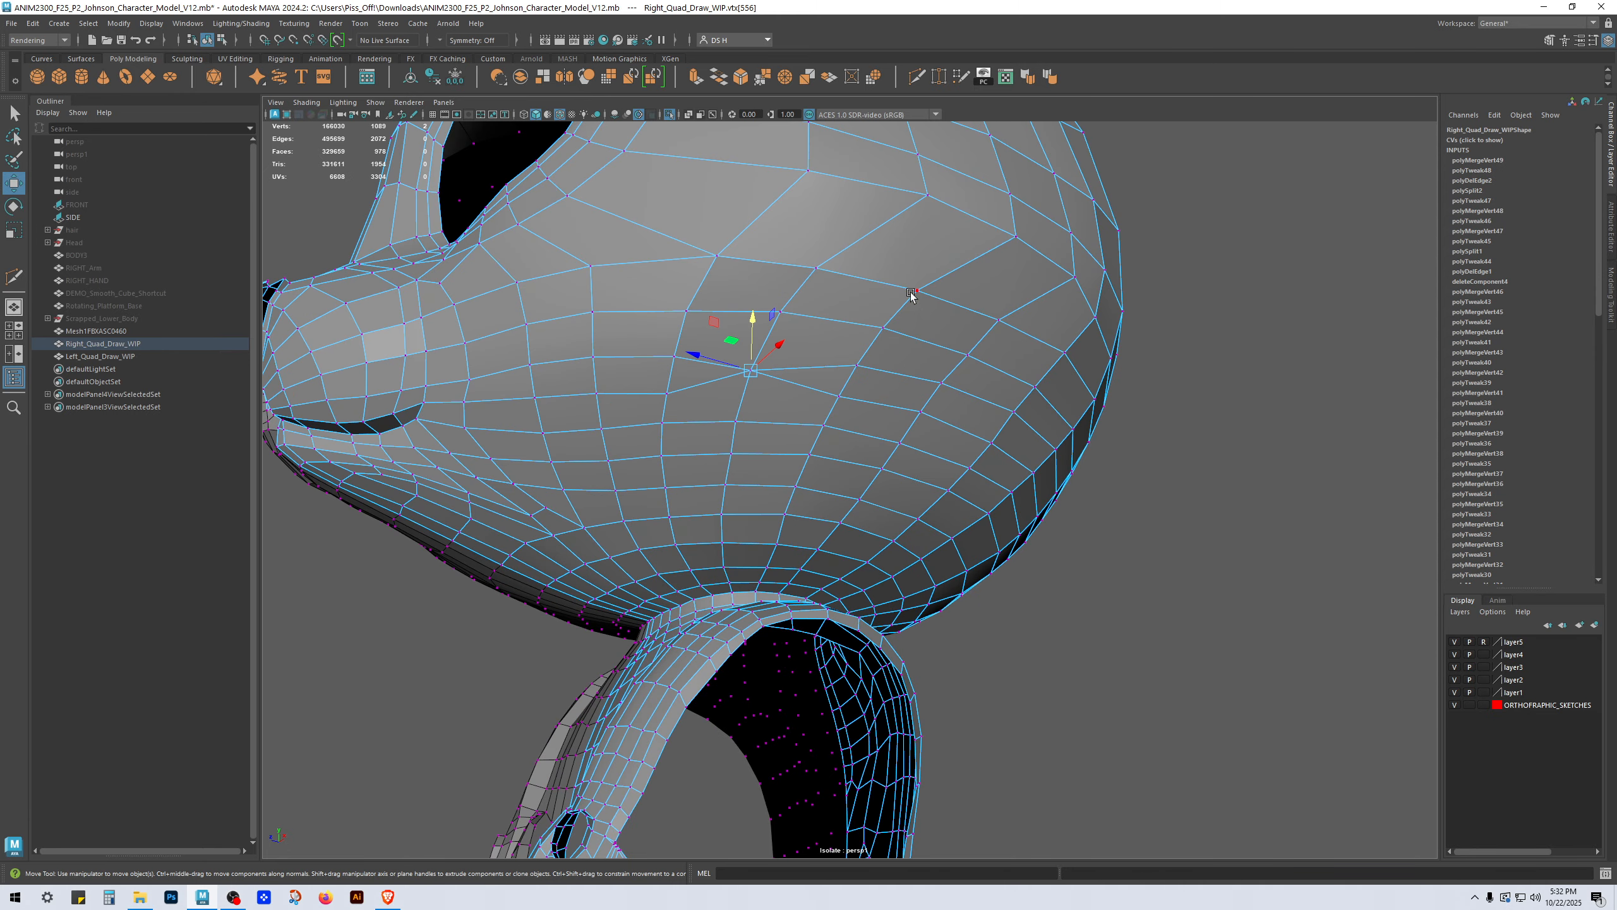
# Step: Merge two neighbouring pairs of vertically adjacent vertices along the row on the side of the right cheek
pyautogui.click(854, 366)
pyautogui.keyDown('shift'); pyautogui.click(845, 394); pyautogui.keyUp('shift')
pyautogui.press('g')
pyautogui.click(943, 386)
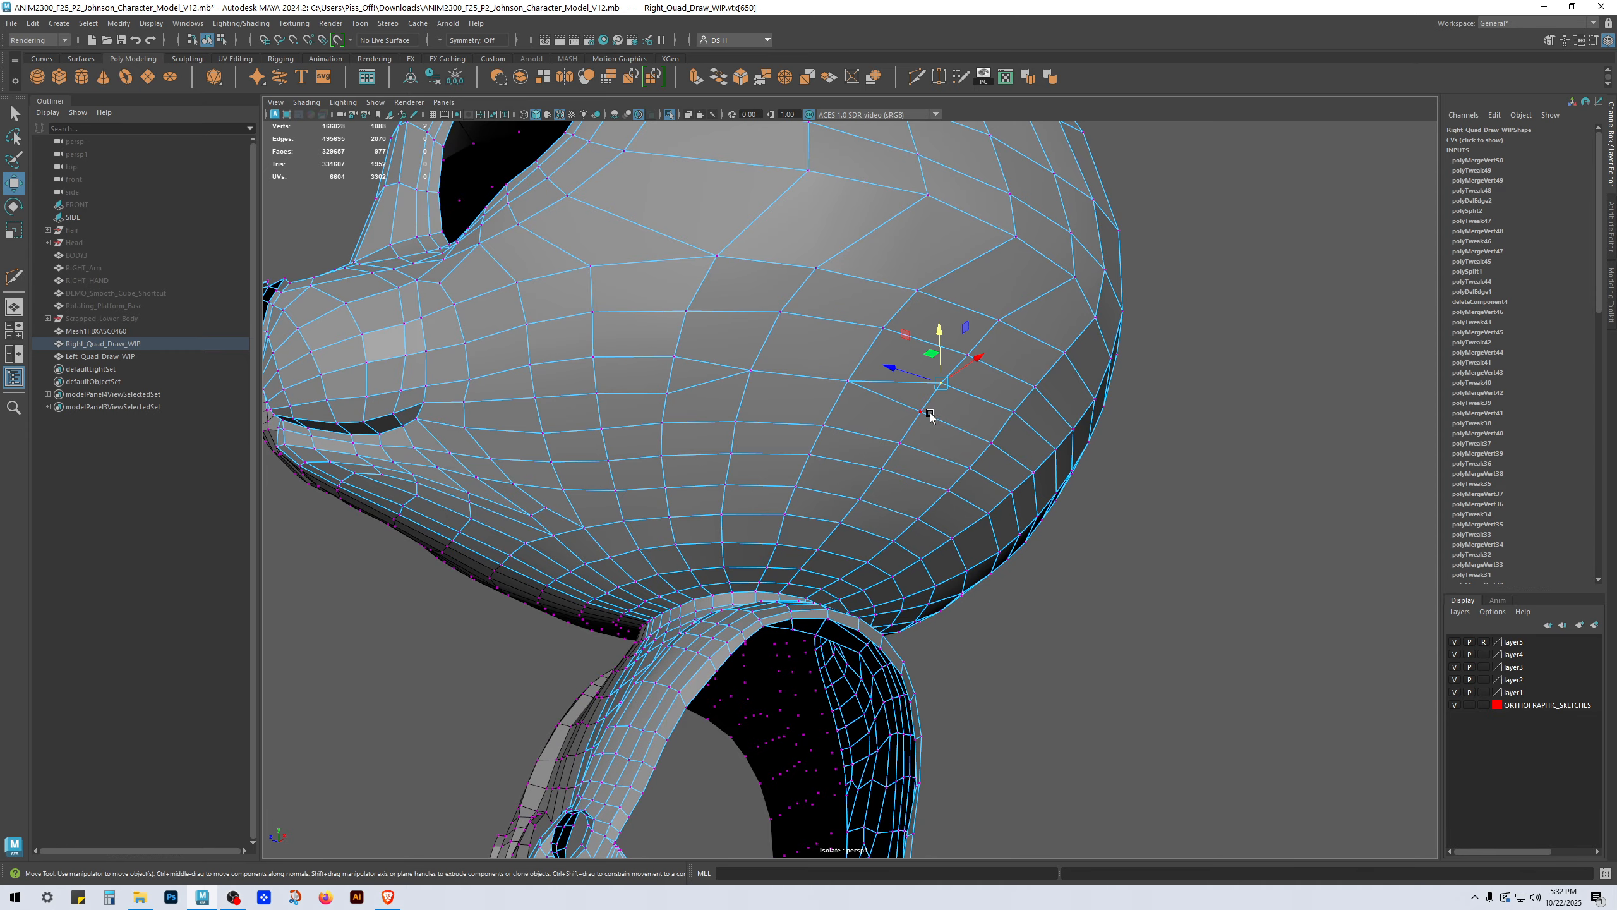
pyautogui.hotkey('ctrl', 'h')
pyautogui.hotkey('ctrl', 'z')
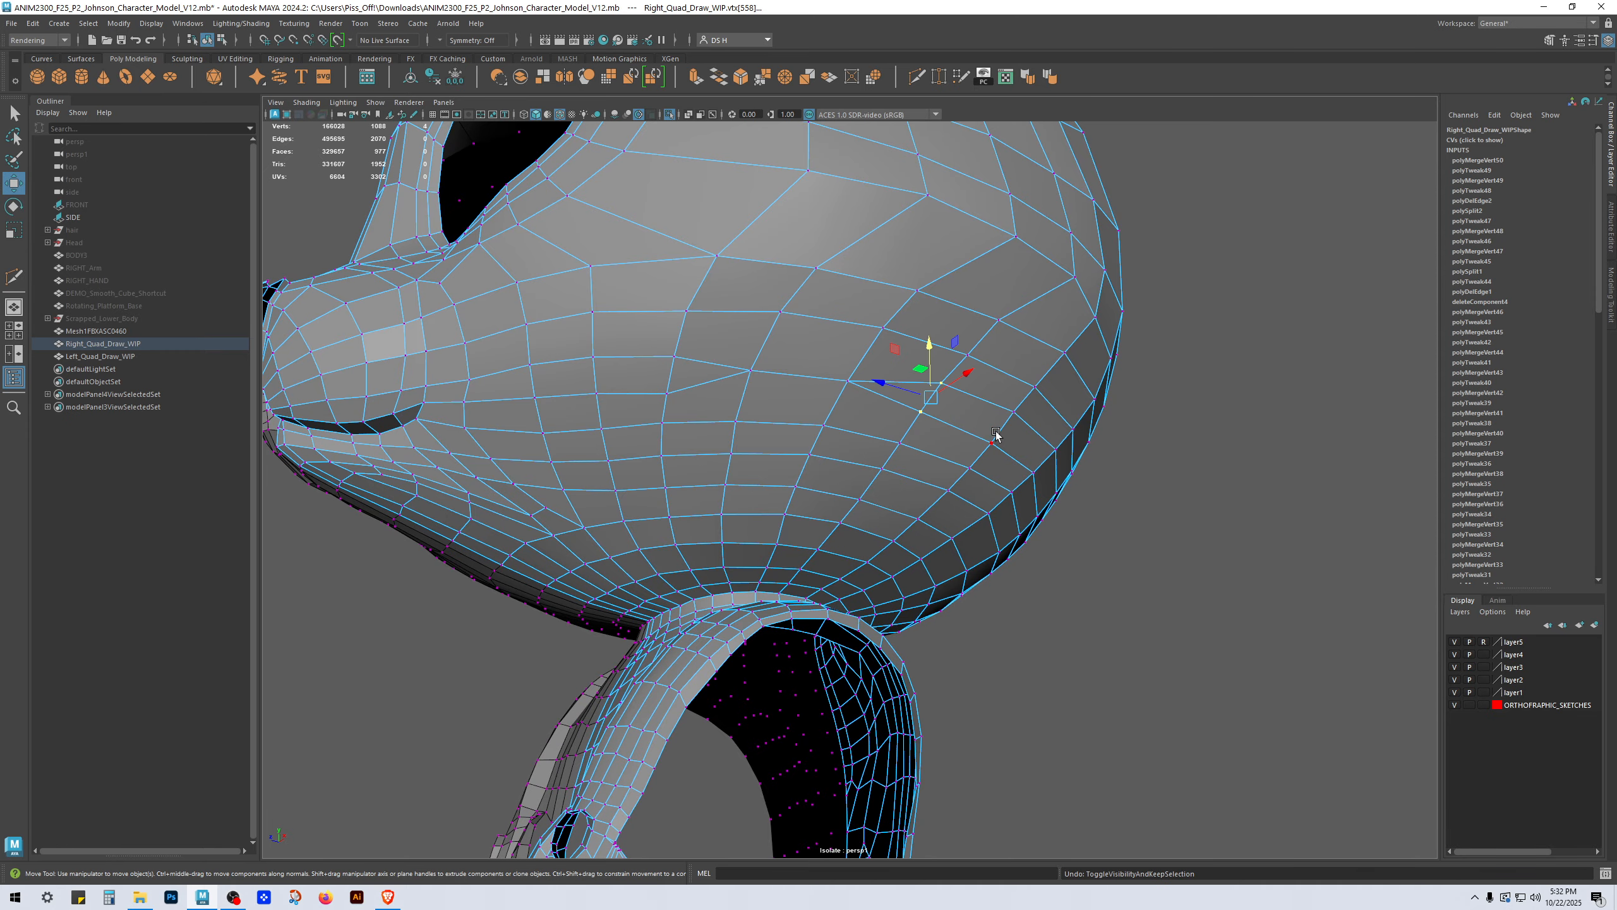
pyautogui.keyDown('shift'); pyautogui.moveTo(993, 413); pyautogui.dragTo(993, 33, button='right'); pyautogui.keyUp('shift')
# Step: Merge the next pairs of vertically adjacent vertices in the cheek row, working toward the back of the head
pyautogui.keyDown('alt'); pyautogui.moveTo(1019, 383); pyautogui.dragTo(974, 414); pyautogui.keyUp('alt')
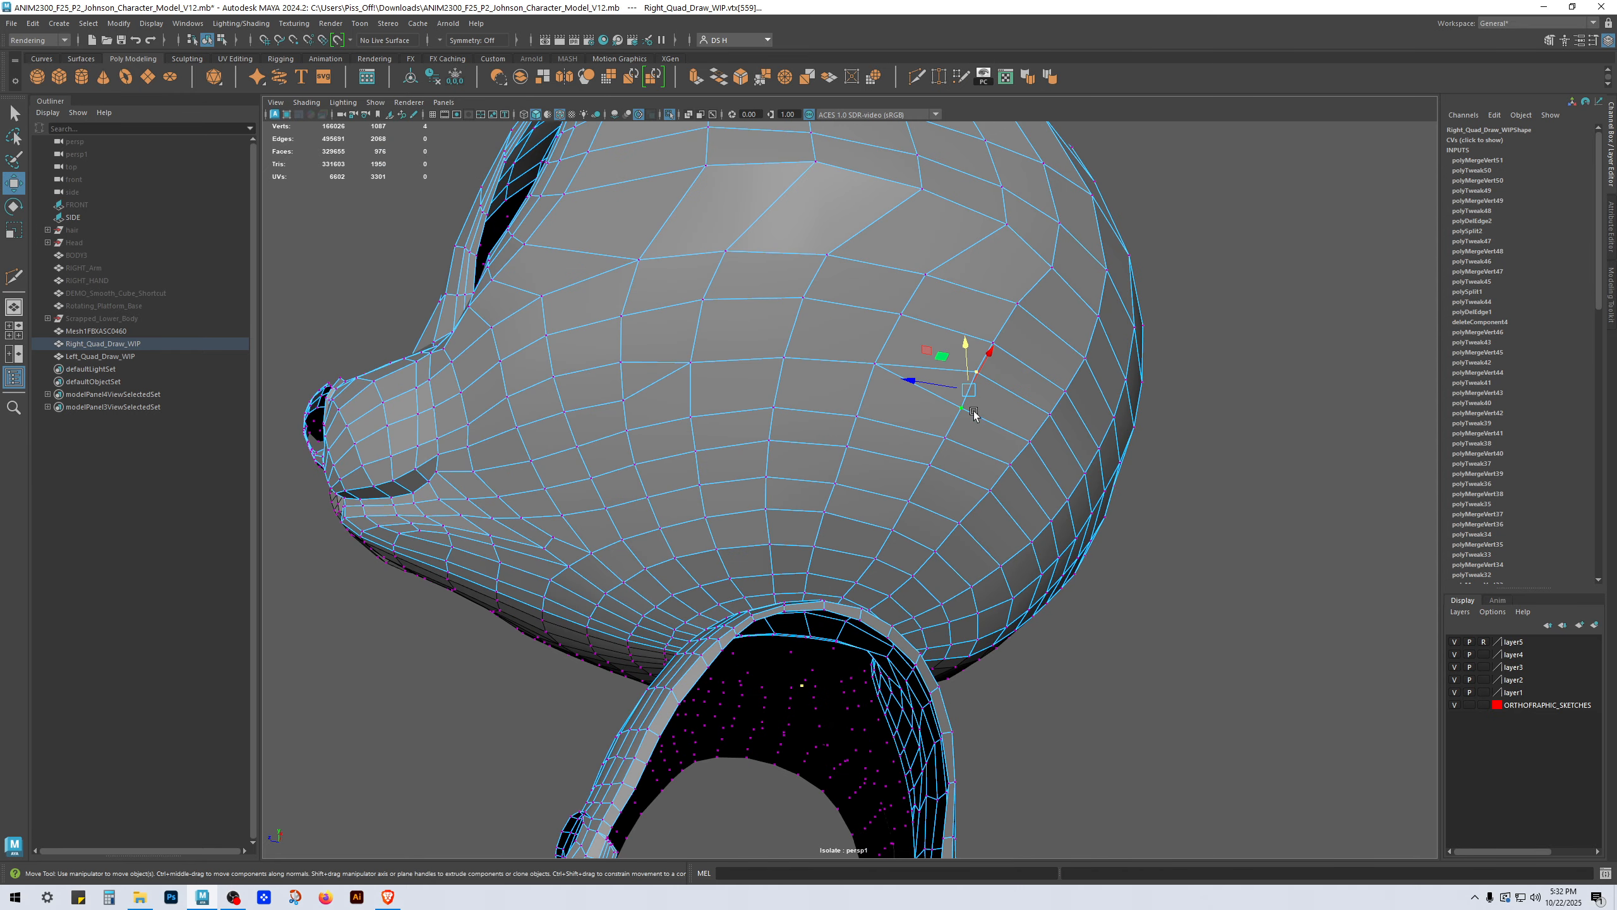
pyautogui.press('g')
pyautogui.press('q')
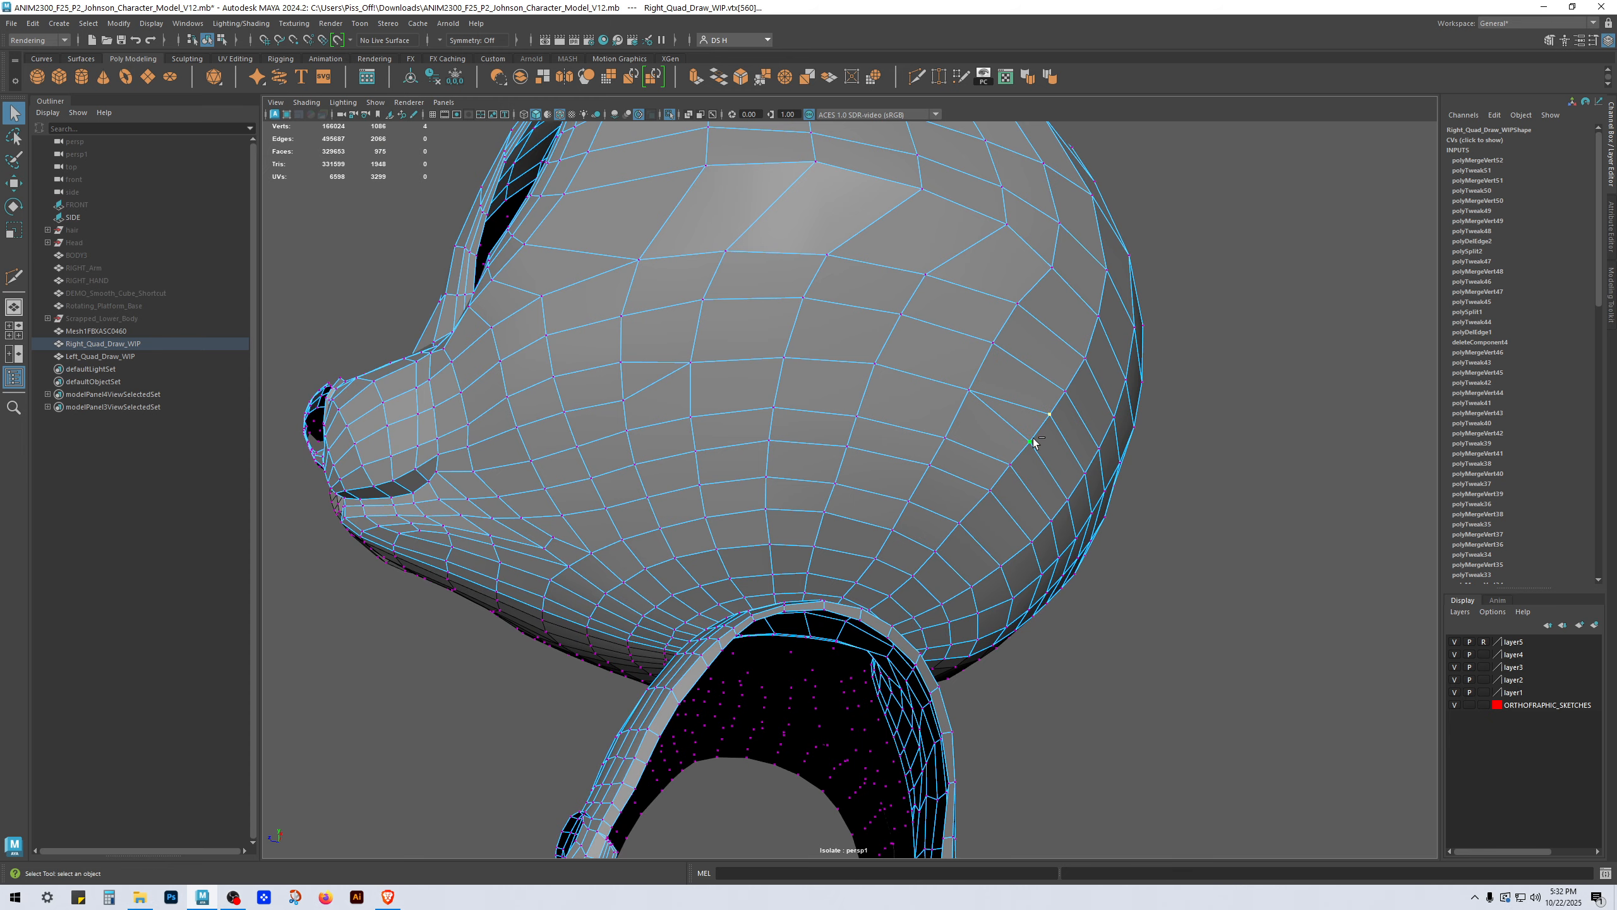
pyautogui.press('g')
# Step: Merge the remaining stacked vertex pairs of the same row across the back of the head to the centre line
pyautogui.keyDown('alt'); pyautogui.moveTo(1101, 459); pyautogui.dragTo(1019, 381); pyautogui.keyUp('alt')
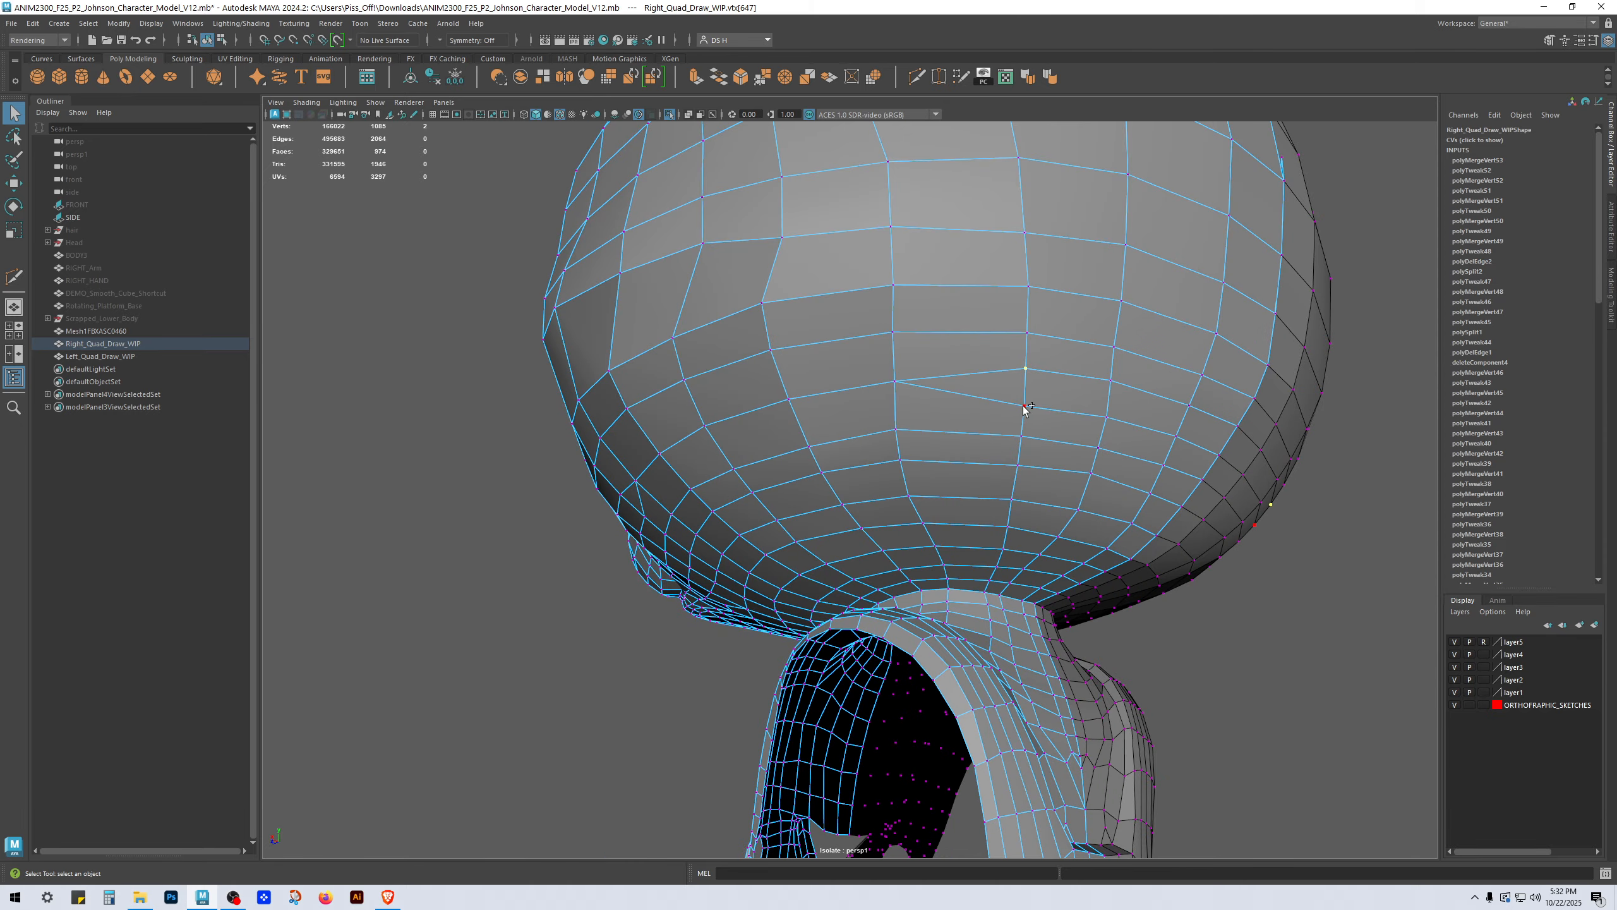
pyautogui.press('g')
pyautogui.press('g')
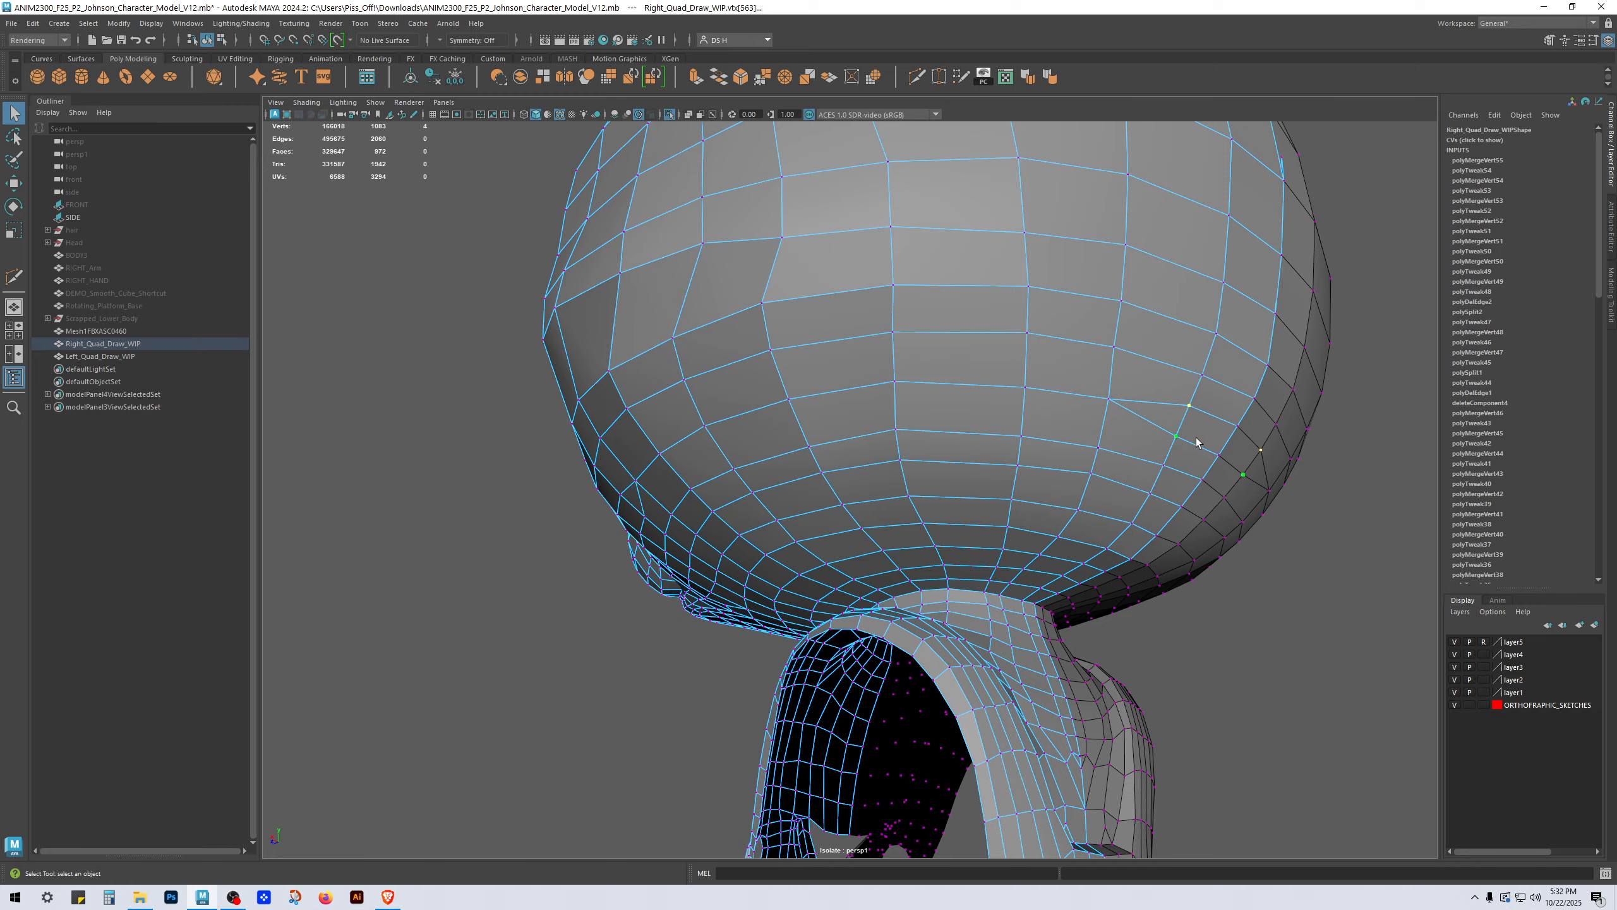
pyautogui.press('g')
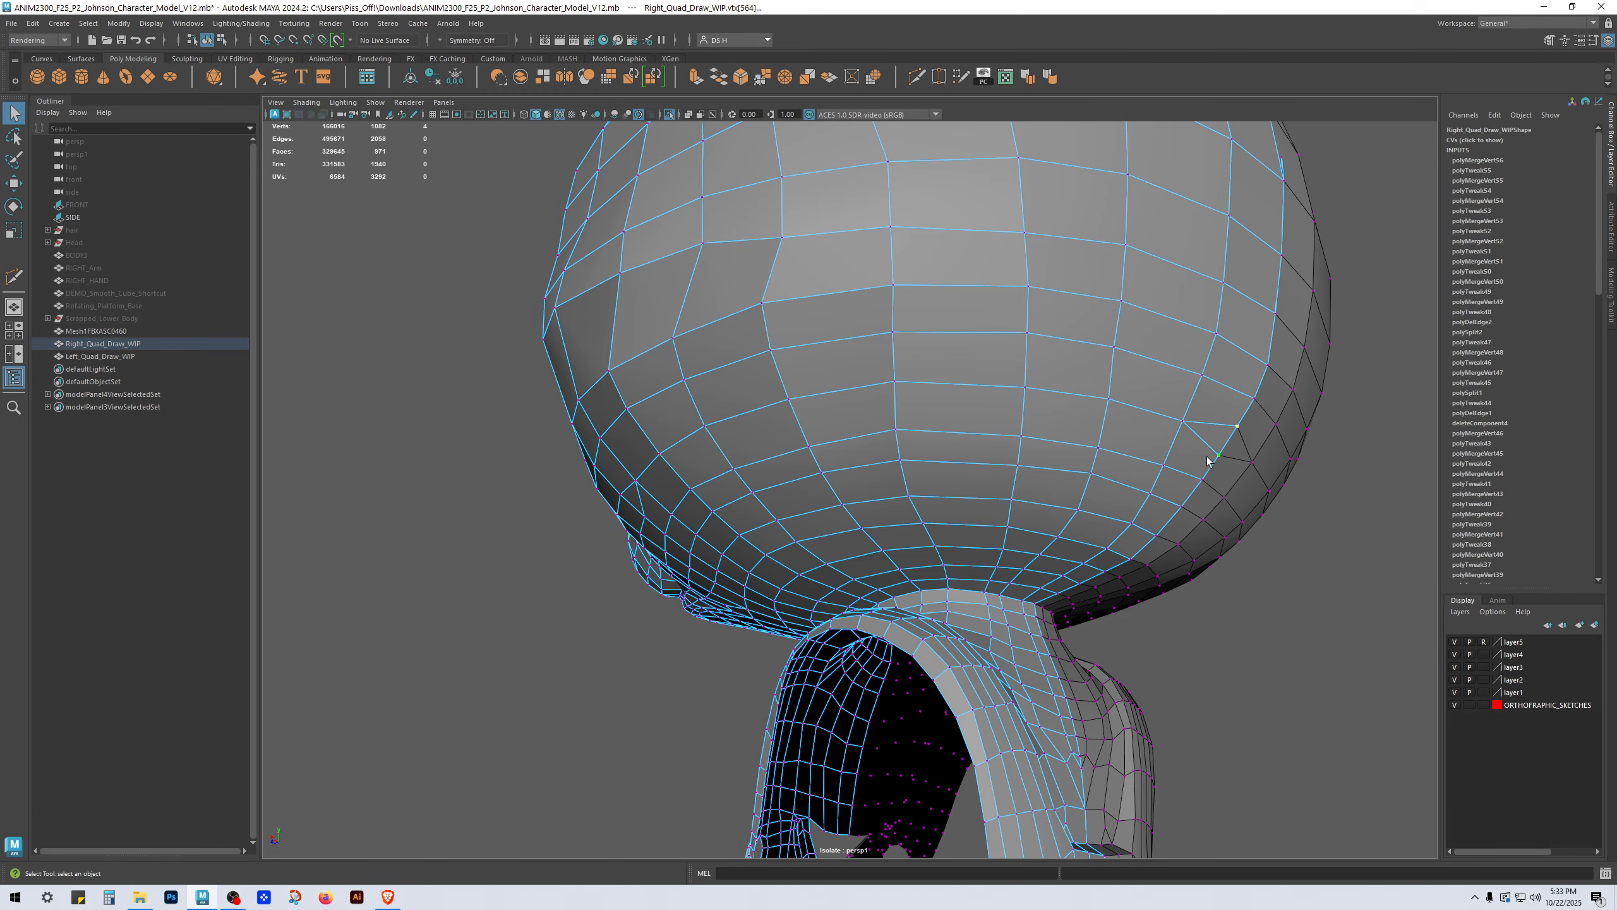
pyautogui.press('g')
# Step: Merge the row's stacked vertex pairs across the front of the right cheek toward the mouth corner
pyautogui.keyDown('alt'); pyautogui.moveTo(951, 432); pyautogui.dragTo(872, 375); pyautogui.keyUp('alt')
pyautogui.press('g')
pyautogui.press('g')
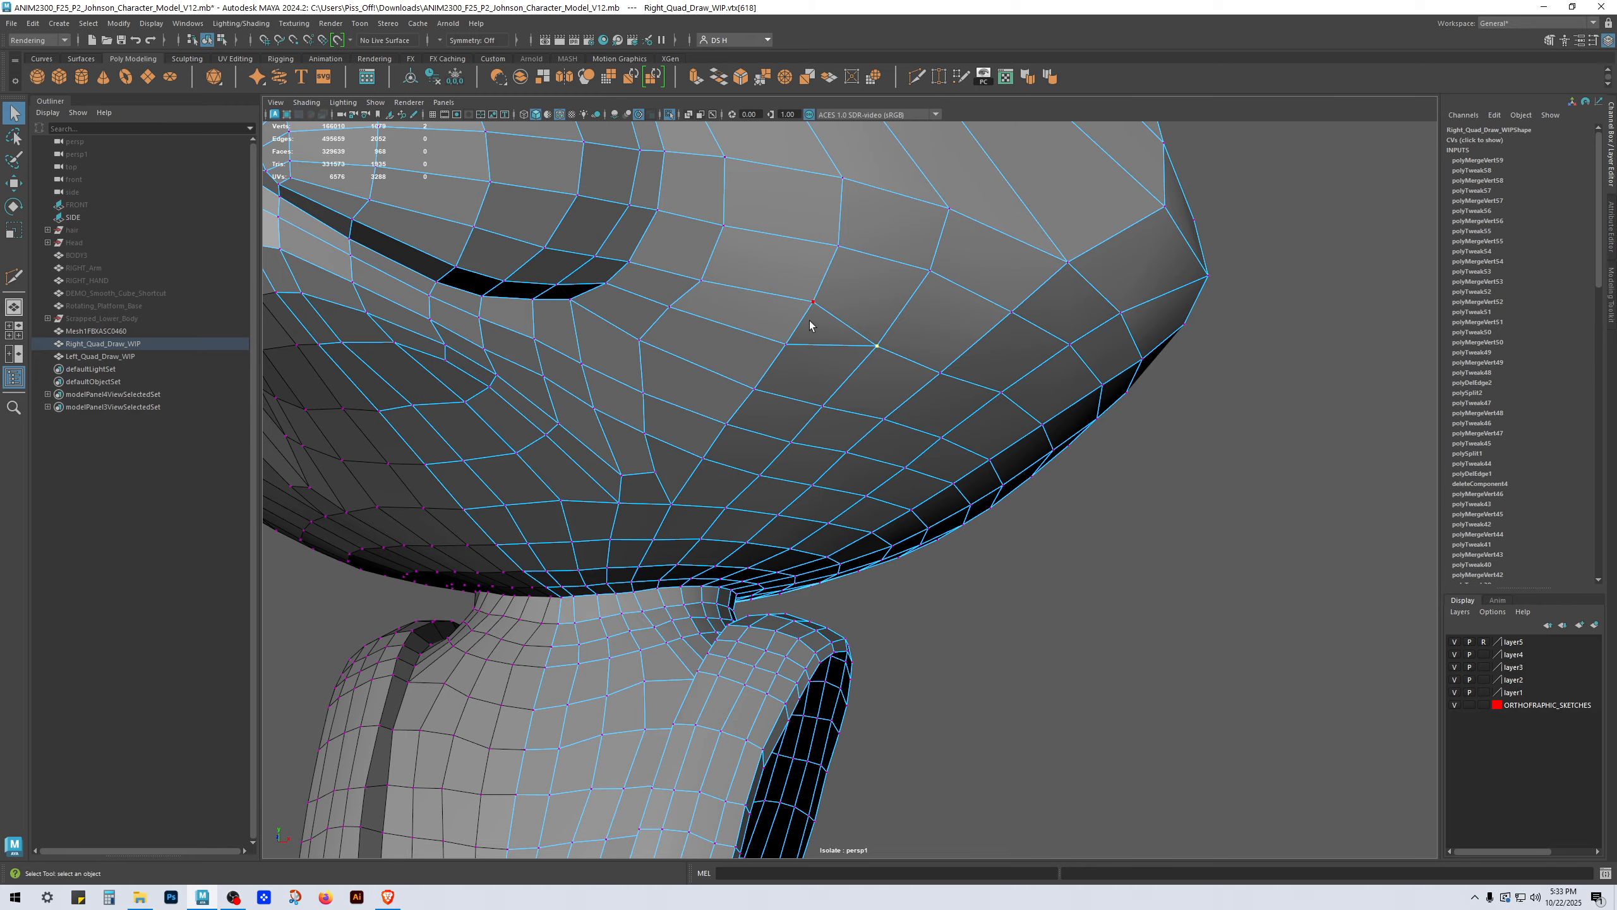
pyautogui.keyDown('shift'); pyautogui.click(784, 357); pyautogui.keyUp('shift')
pyautogui.press('g')
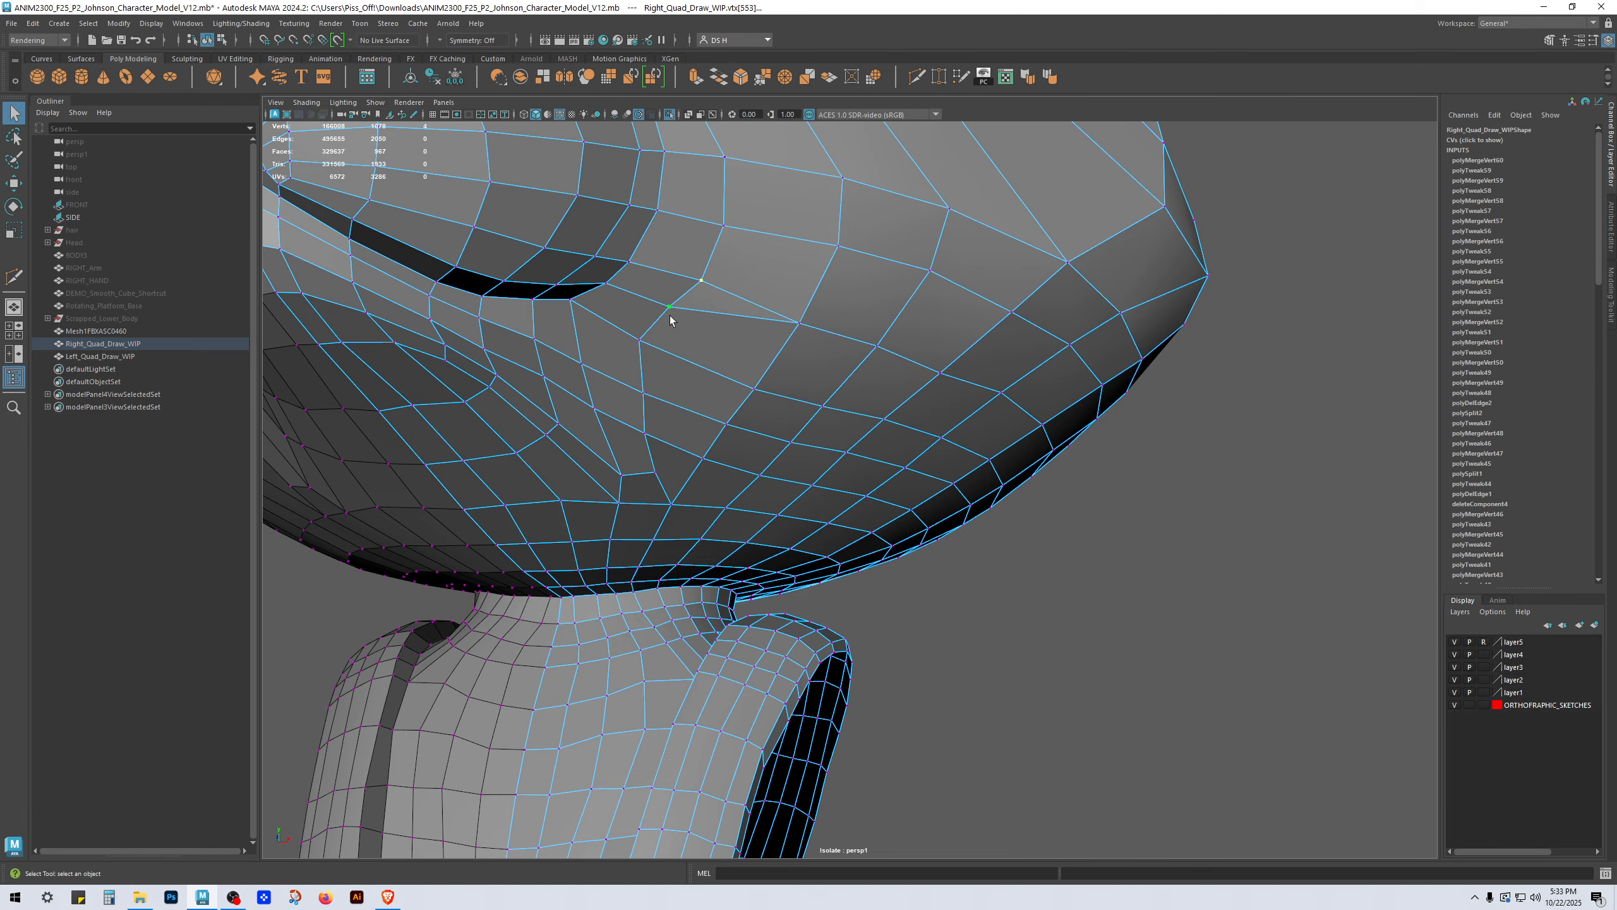
pyautogui.press('g')
pyautogui.press('g')
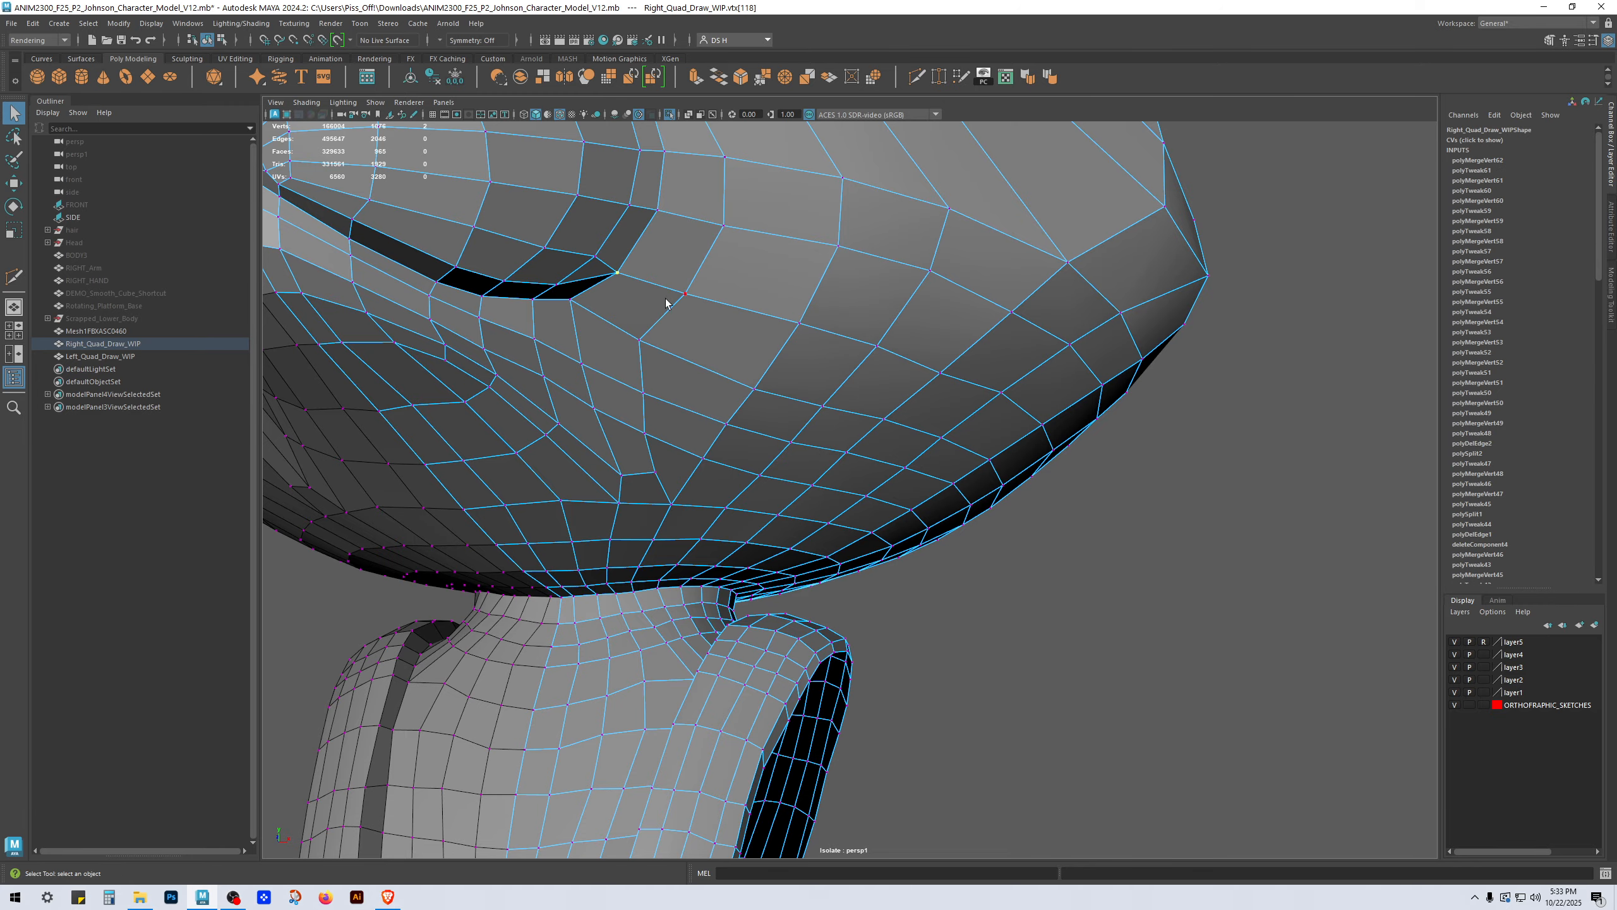
# Step: Merge the doubled vertex pairs along the lower side of the right muzzle, from the mouth corner forward
pyautogui.keyDown('alt'); pyautogui.moveTo(667, 300); pyautogui.dragTo(871, 548); pyautogui.keyUp('alt')
pyautogui.press('g')
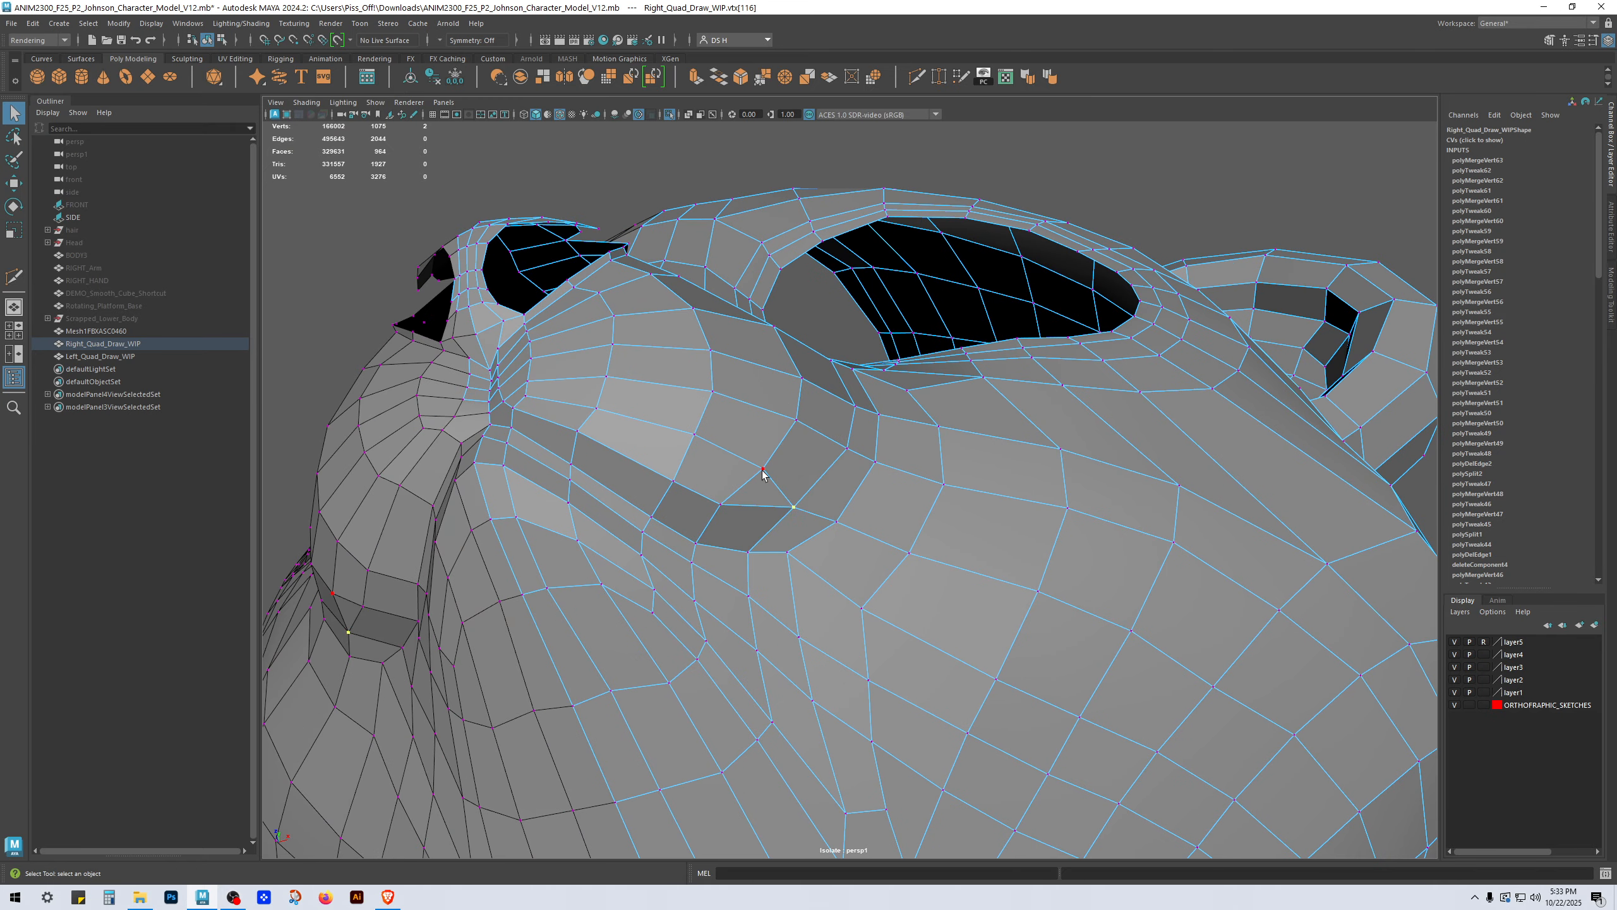
pyautogui.press('g')
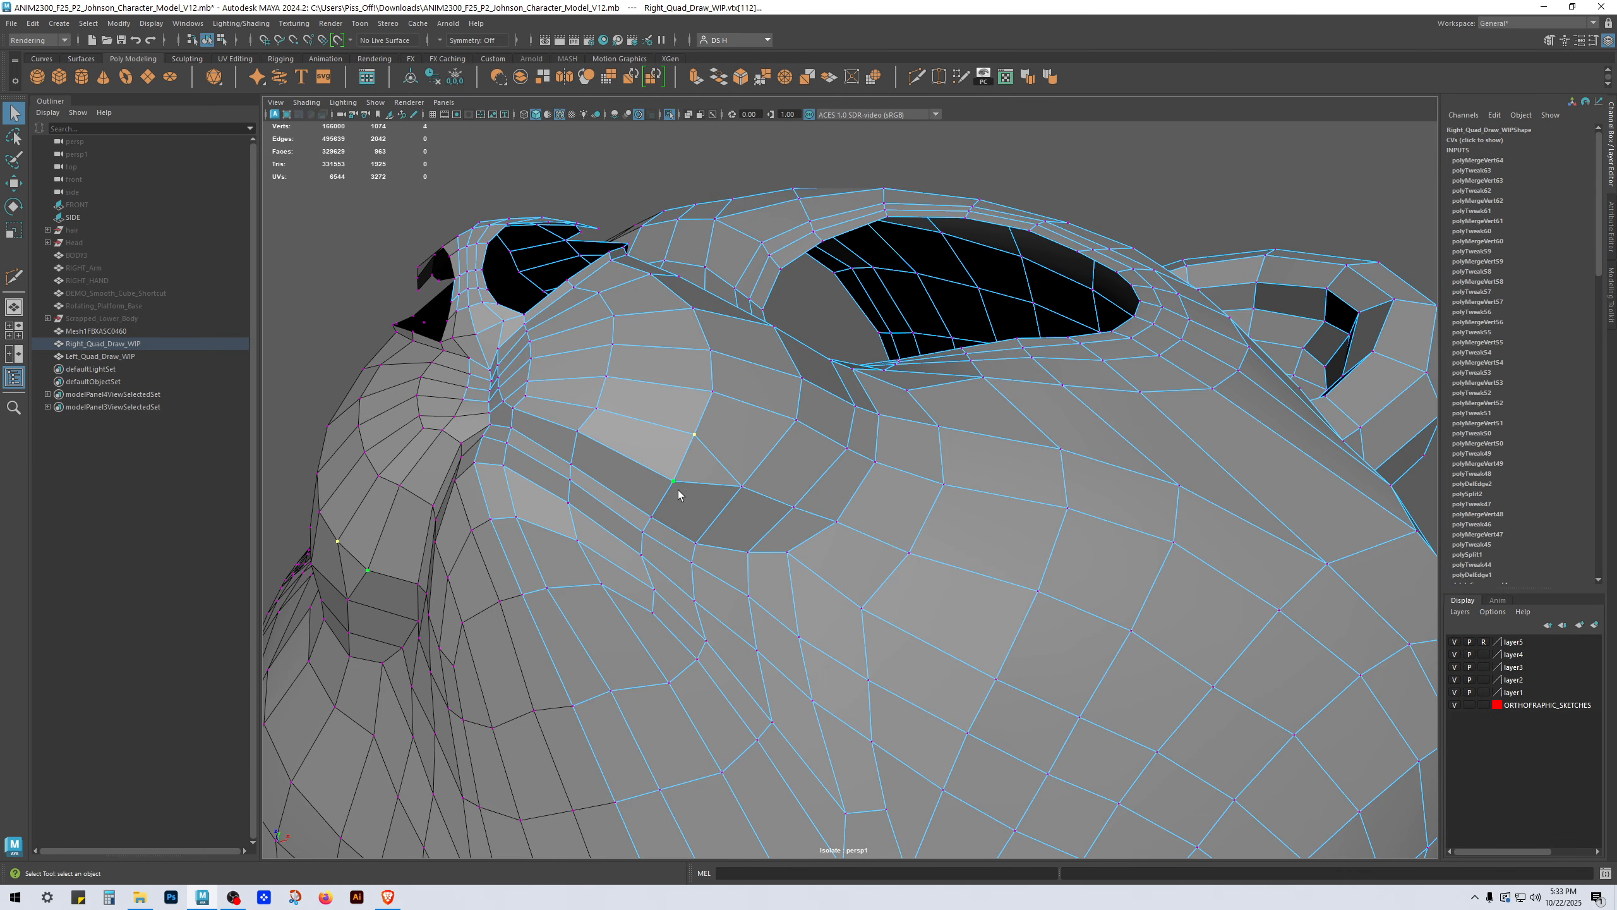
pyautogui.press('g')
pyautogui.press('g')
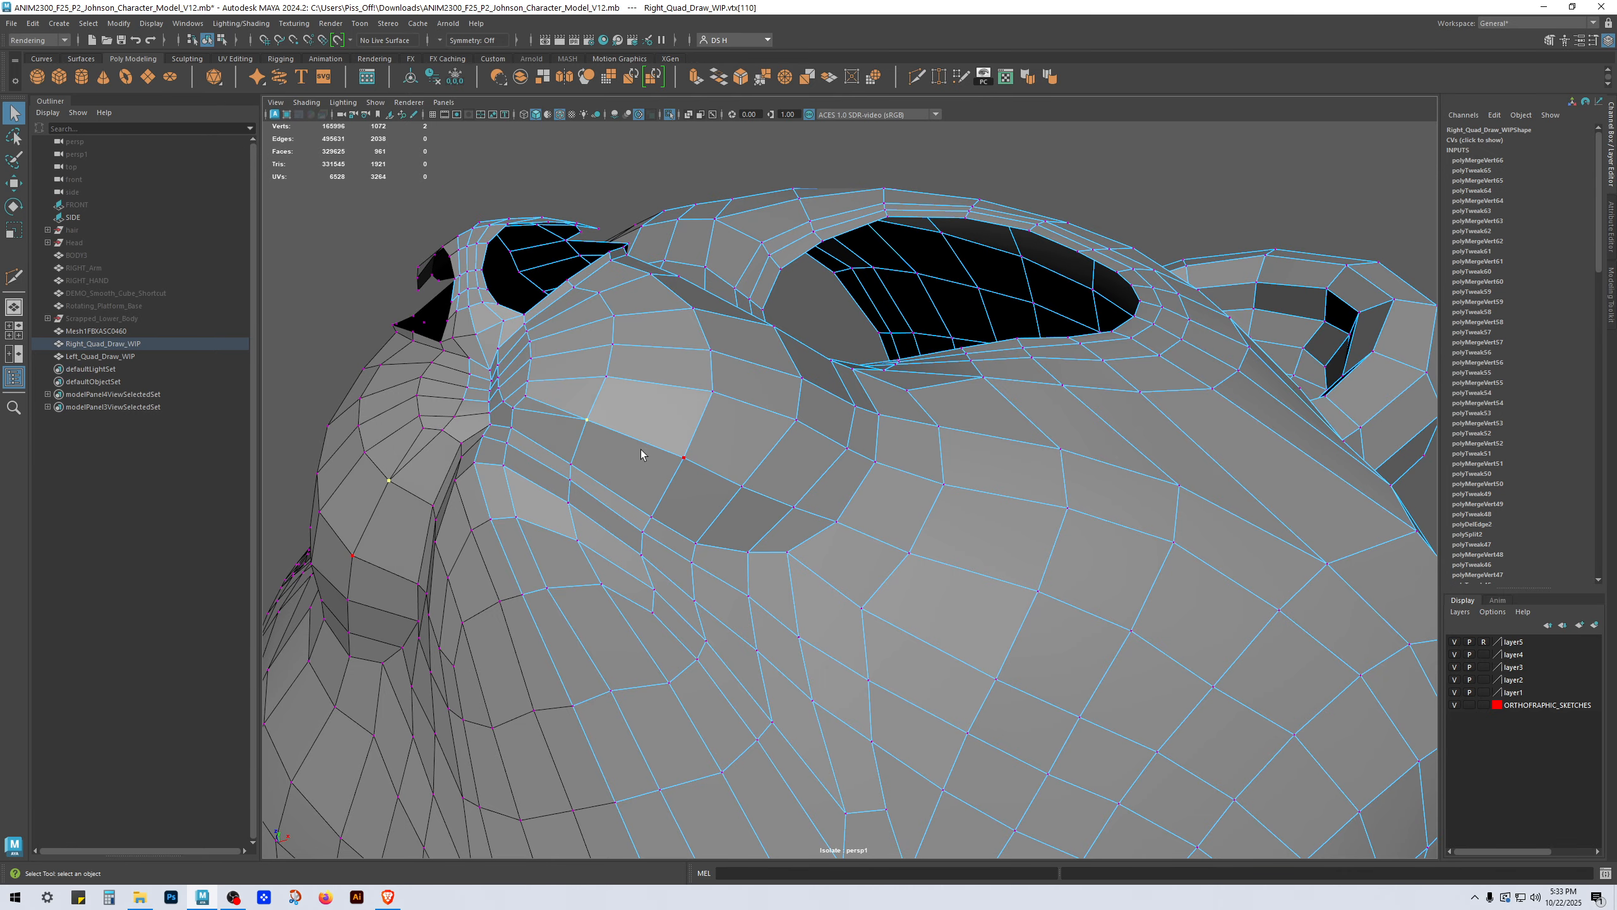
# Step: Merge the last vertex pair of the muzzle row beside the groove below the nose
pyautogui.keyDown('alt'); pyautogui.moveTo(643, 452); pyautogui.dragTo(754, 502); pyautogui.keyUp('alt')
pyautogui.scroll(1, 751, 497)
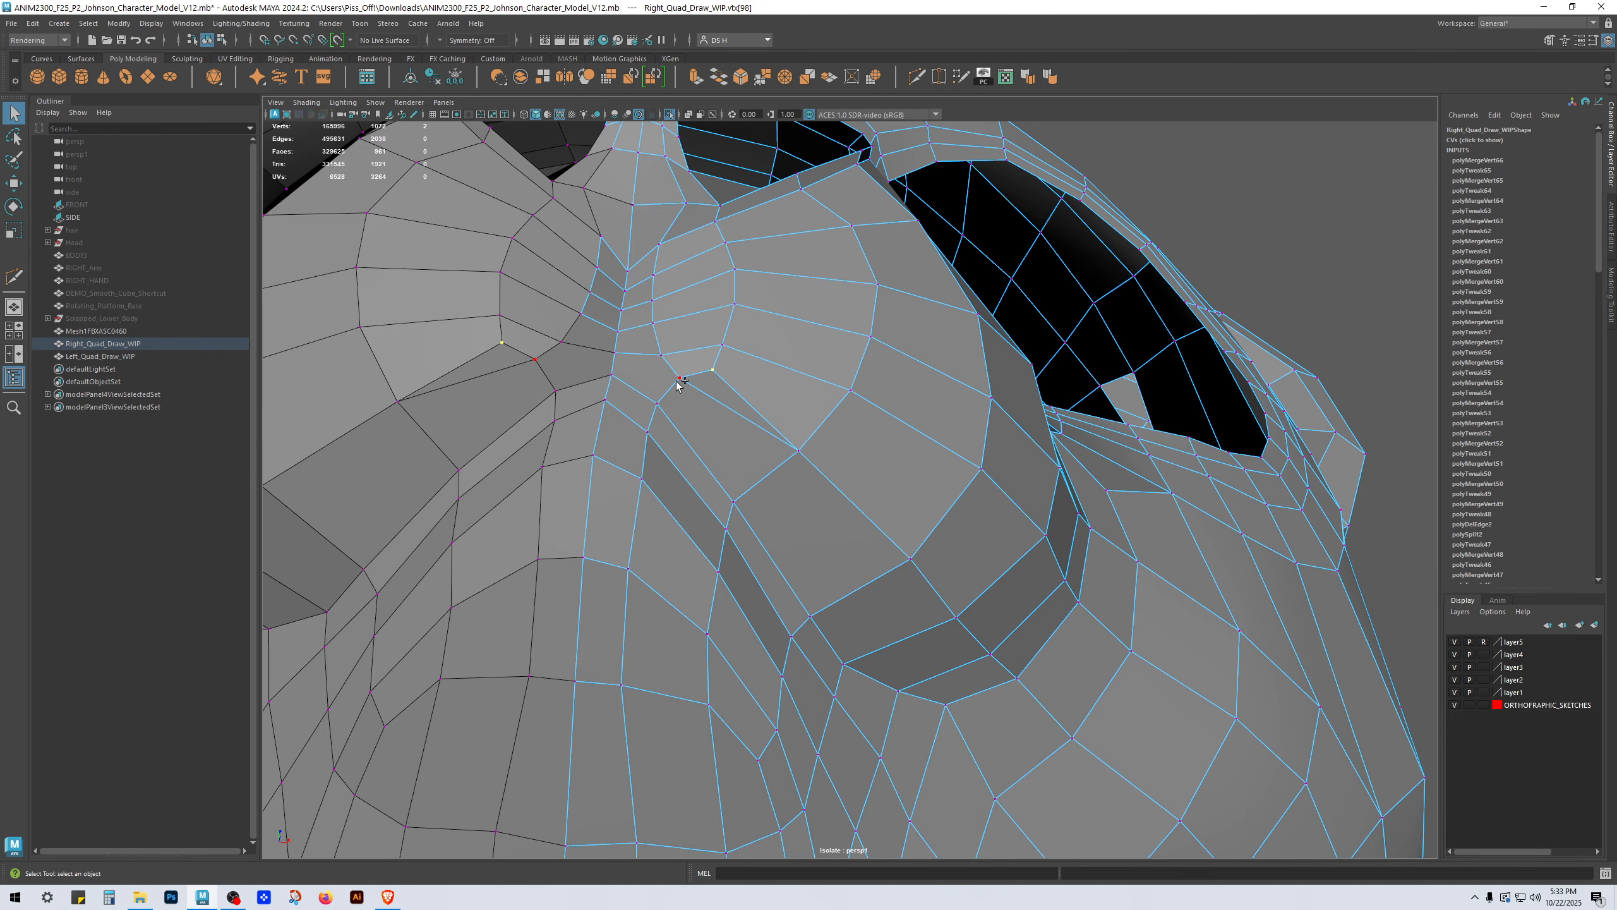
pyautogui.press('g')
pyautogui.keyDown('alt'); pyautogui.moveTo(668, 415); pyautogui.dragTo(883, 578); pyautogui.keyUp('alt')
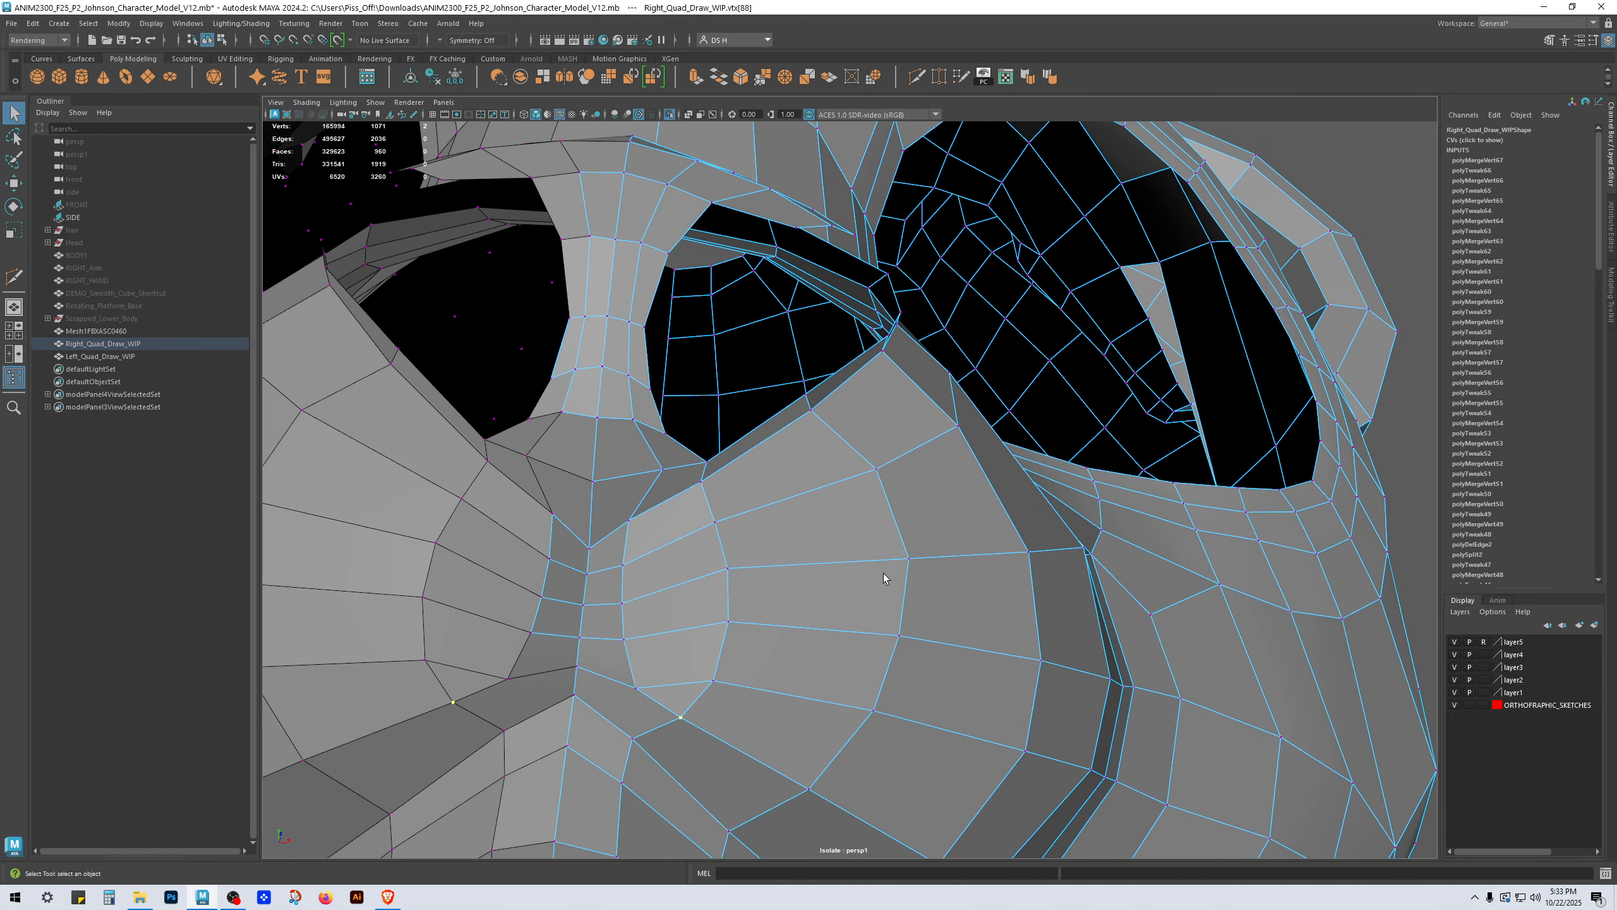
# Step: Select the face loop running from the mouth around the right cheek and examine its flow from several angles
pyautogui.keyDown('alt'); pyautogui.moveTo(884, 578); pyautogui.dragTo(921, 463, button='middle'); pyautogui.keyUp('alt')
pyautogui.keyDown('alt'); pyautogui.moveTo(921, 462); pyautogui.dragTo(763, 436, button='right'); pyautogui.keyUp('alt')
pyautogui.keyDown('alt'); pyautogui.moveTo(763, 435); pyautogui.dragTo(787, 364); pyautogui.keyUp('alt')
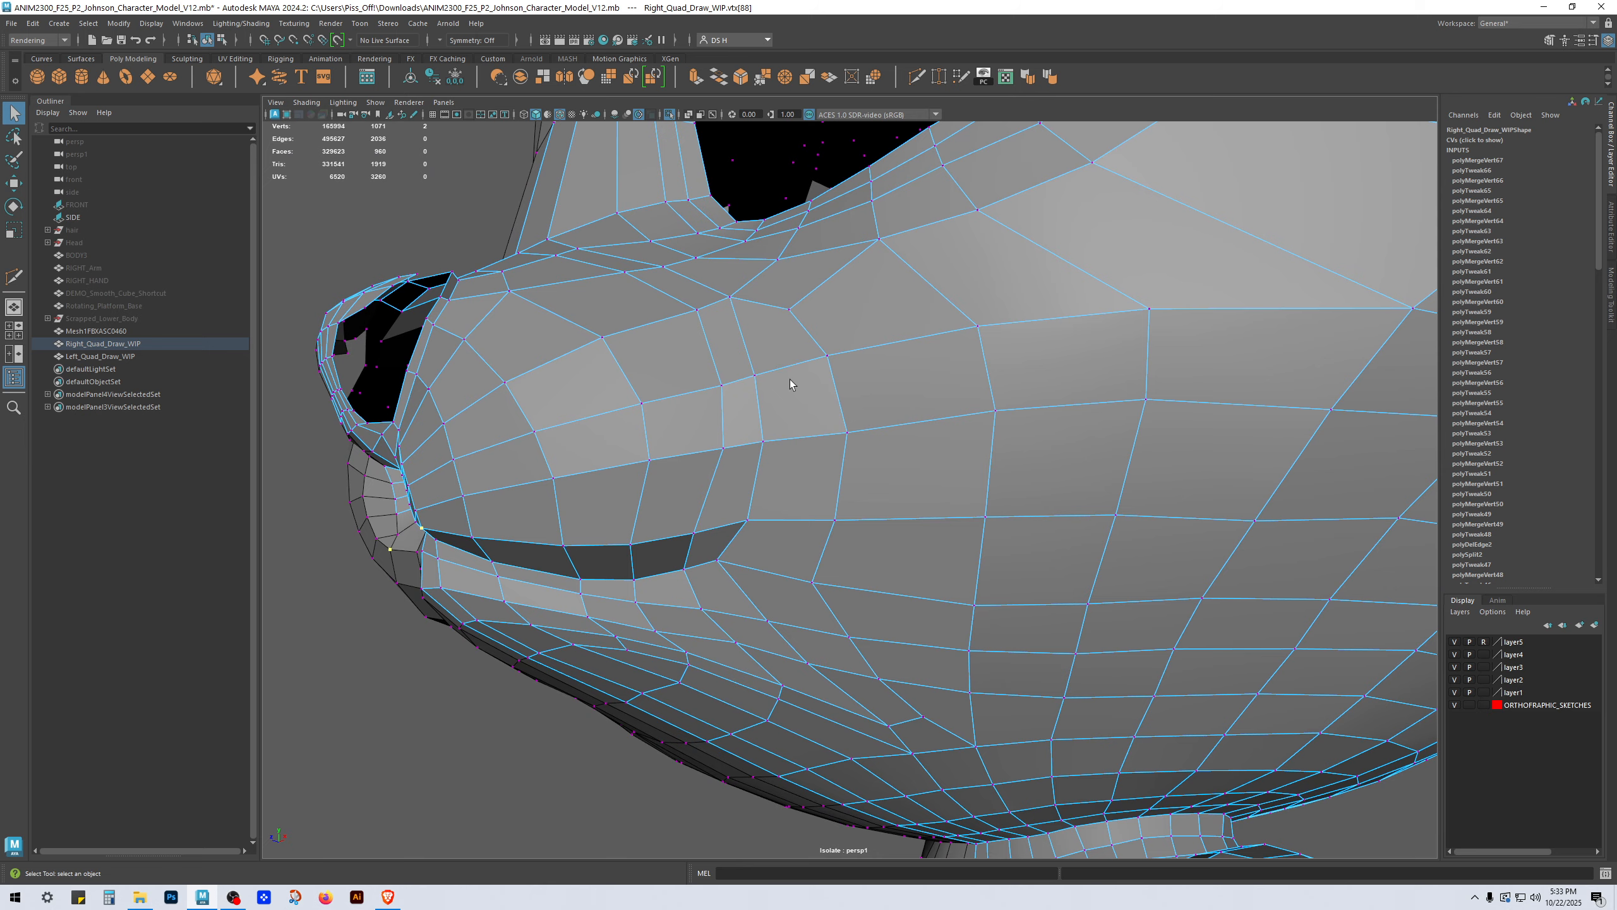
pyautogui.keyDown('alt'); pyautogui.moveTo(1012, 541); pyautogui.dragTo(865, 526, button='right'); pyautogui.keyUp('alt')
pyautogui.keyDown('alt'); pyautogui.moveTo(864, 526); pyautogui.dragTo(742, 462, button='middle'); pyautogui.keyUp('alt')
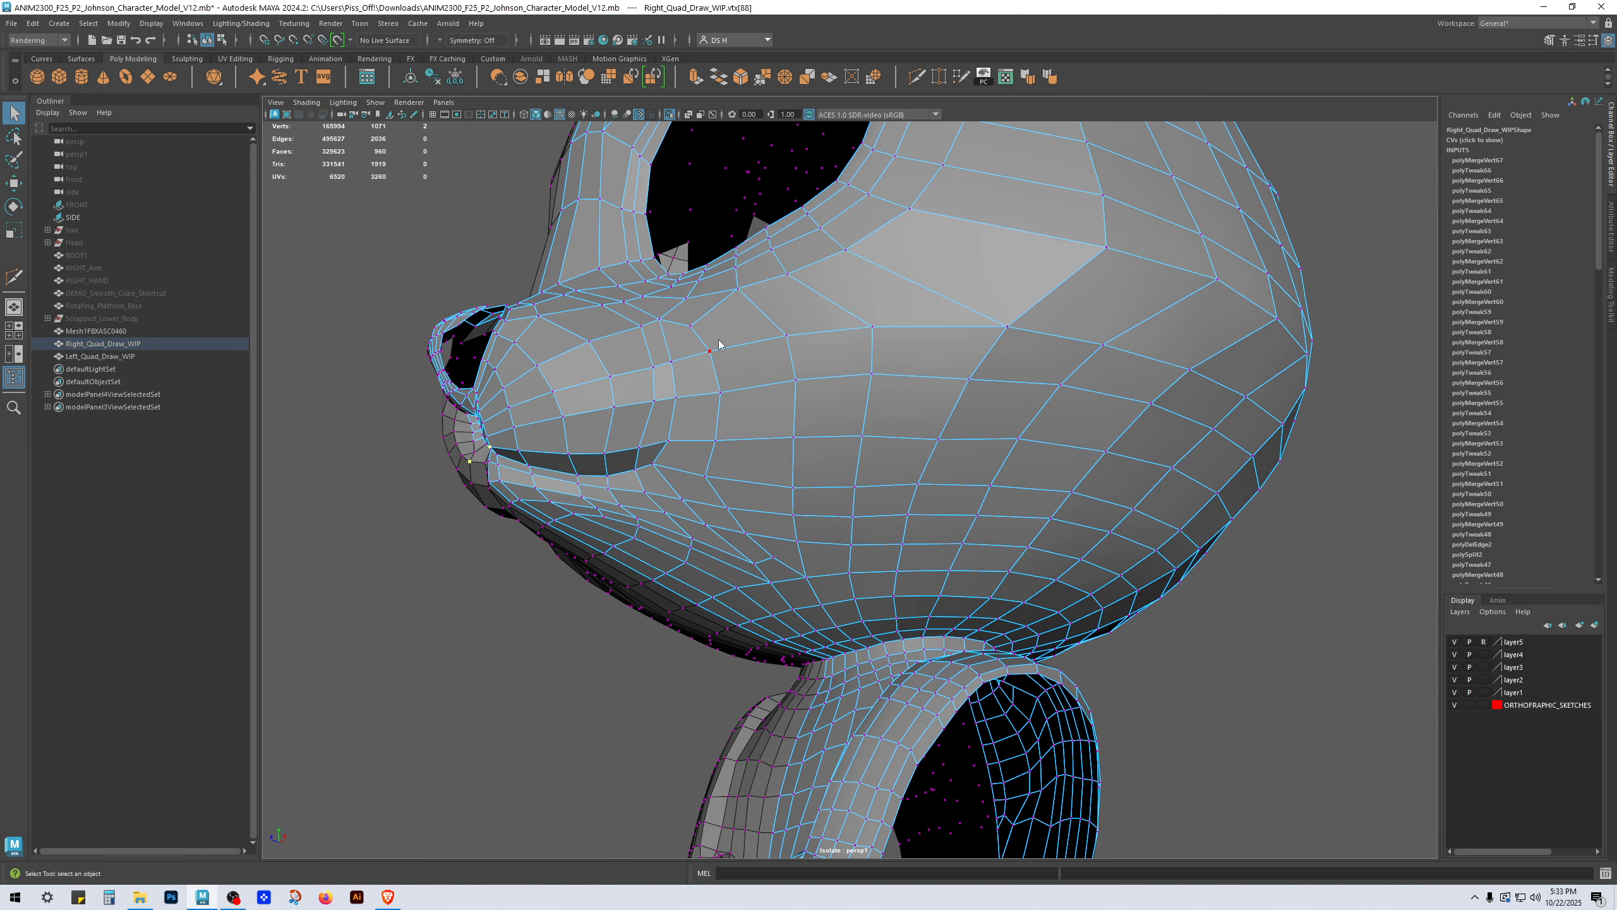
pyautogui.moveTo(718, 343); pyautogui.dragTo(712, 407, button='right')
pyautogui.click(660, 459)
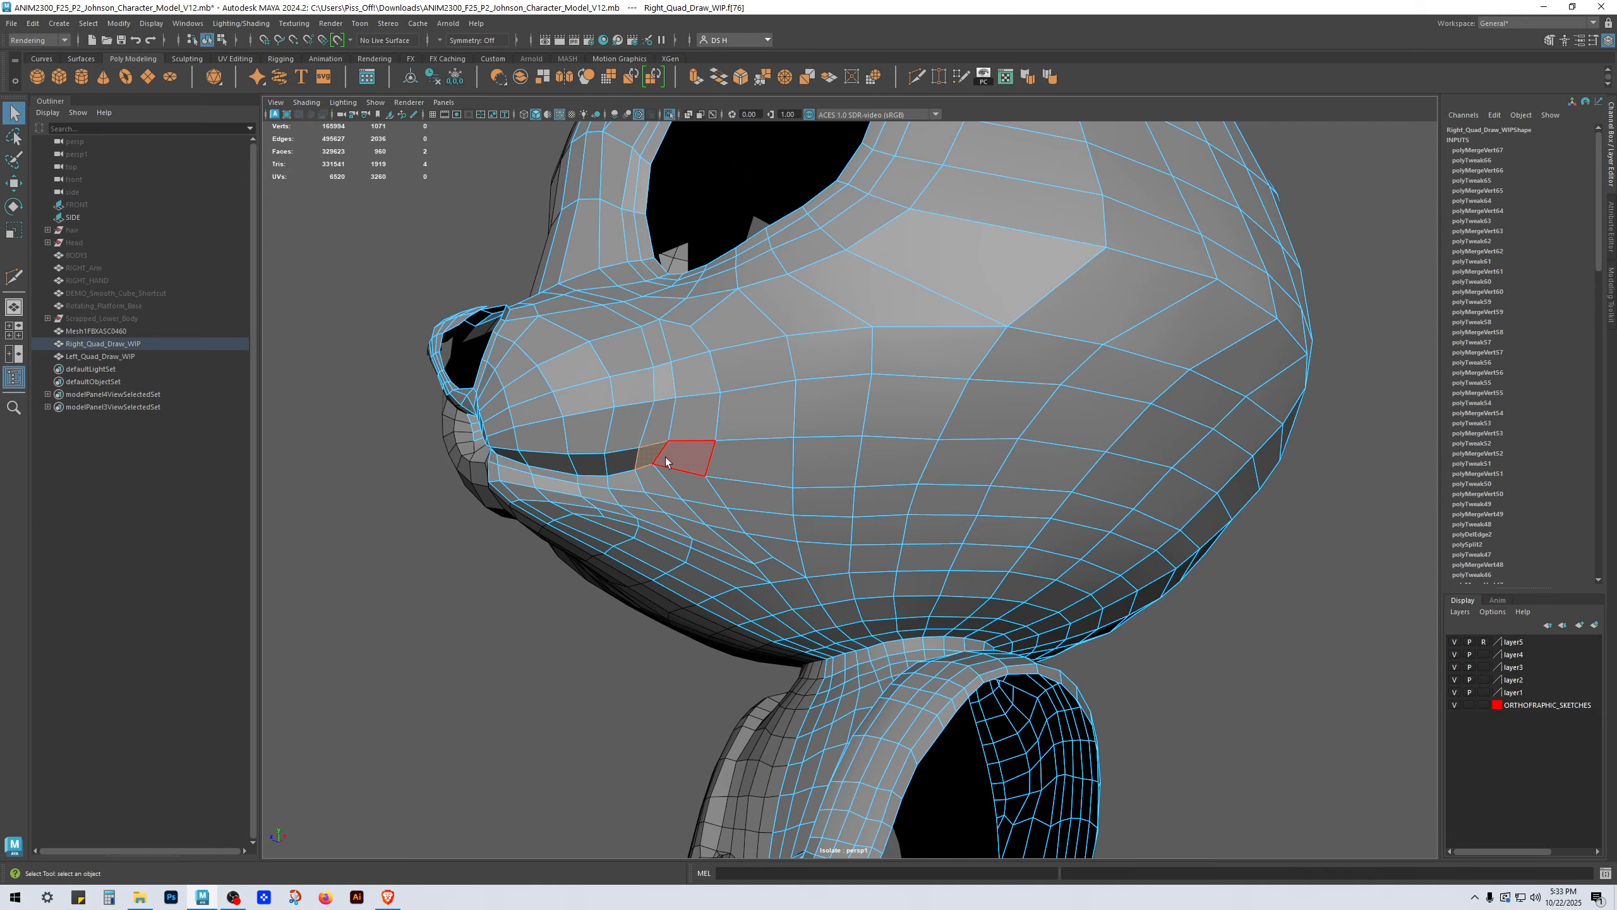
pyautogui.doubleClick(732, 467)
pyautogui.keyDown('alt'); pyautogui.moveTo(993, 491); pyautogui.dragTo(940, 501, button='right'); pyautogui.keyUp('alt')
pyautogui.keyDown('alt'); pyautogui.moveTo(940, 500); pyautogui.dragTo(994, 498); pyautogui.keyUp('alt')
pyautogui.keyDown('alt'); pyautogui.moveTo(885, 516); pyautogui.dragTo(1026, 524, button='right'); pyautogui.keyUp('alt')
pyautogui.keyDown('alt'); pyautogui.moveTo(738, 470); pyautogui.dragTo(681, 412); pyautogui.keyUp('alt')
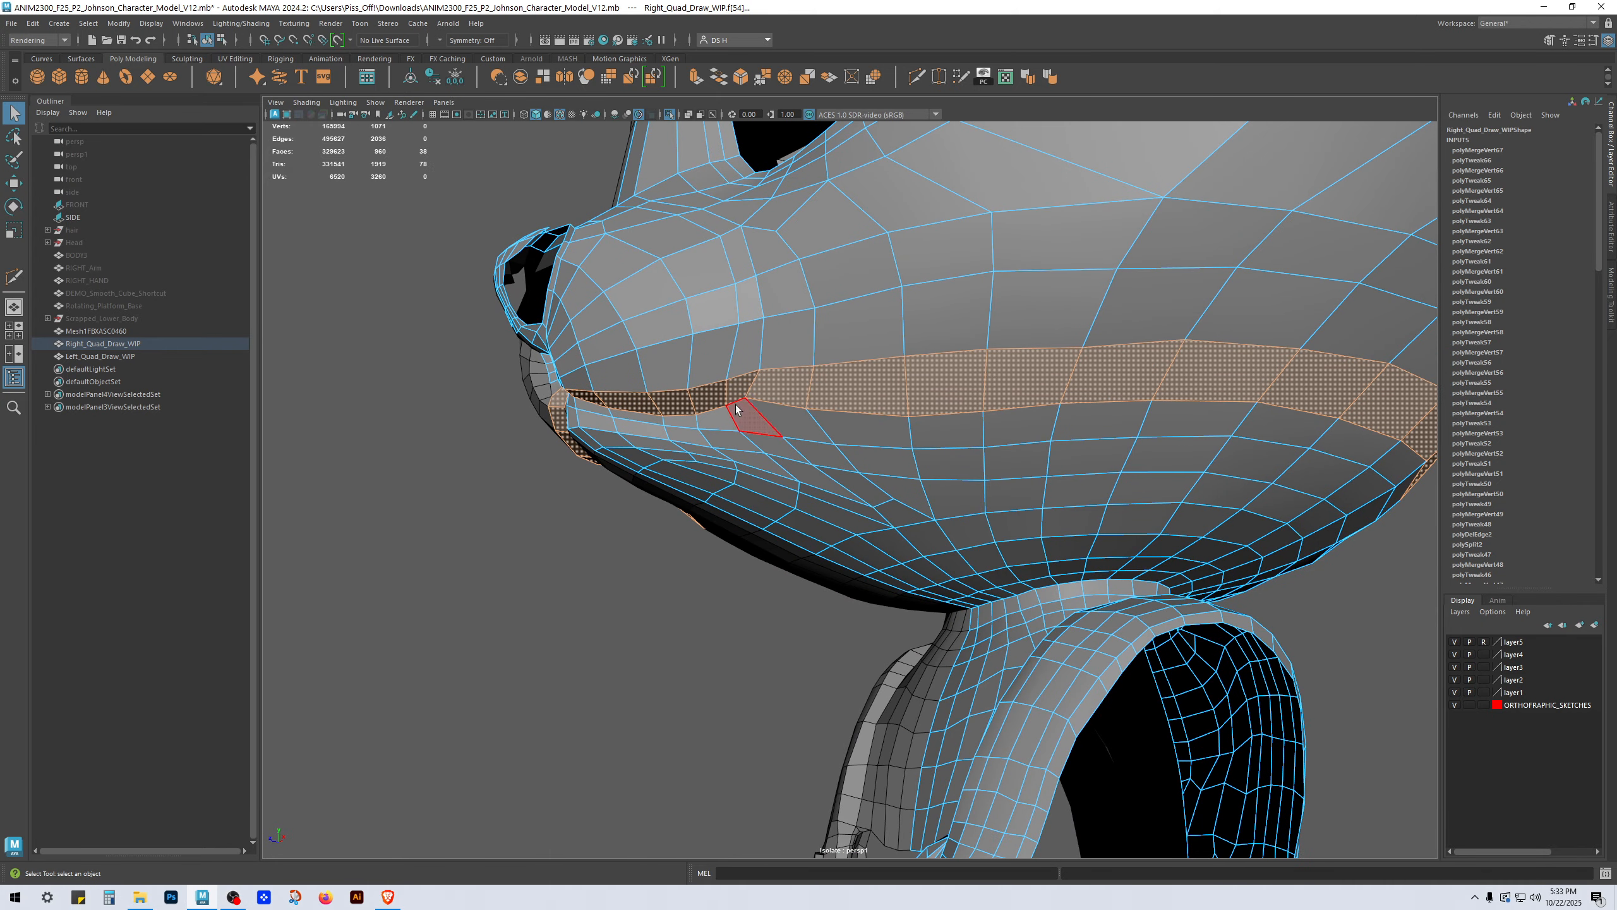
pyautogui.keyDown('alt'); pyautogui.moveTo(592, 184); pyautogui.dragTo(751, 419); pyautogui.keyUp('alt')
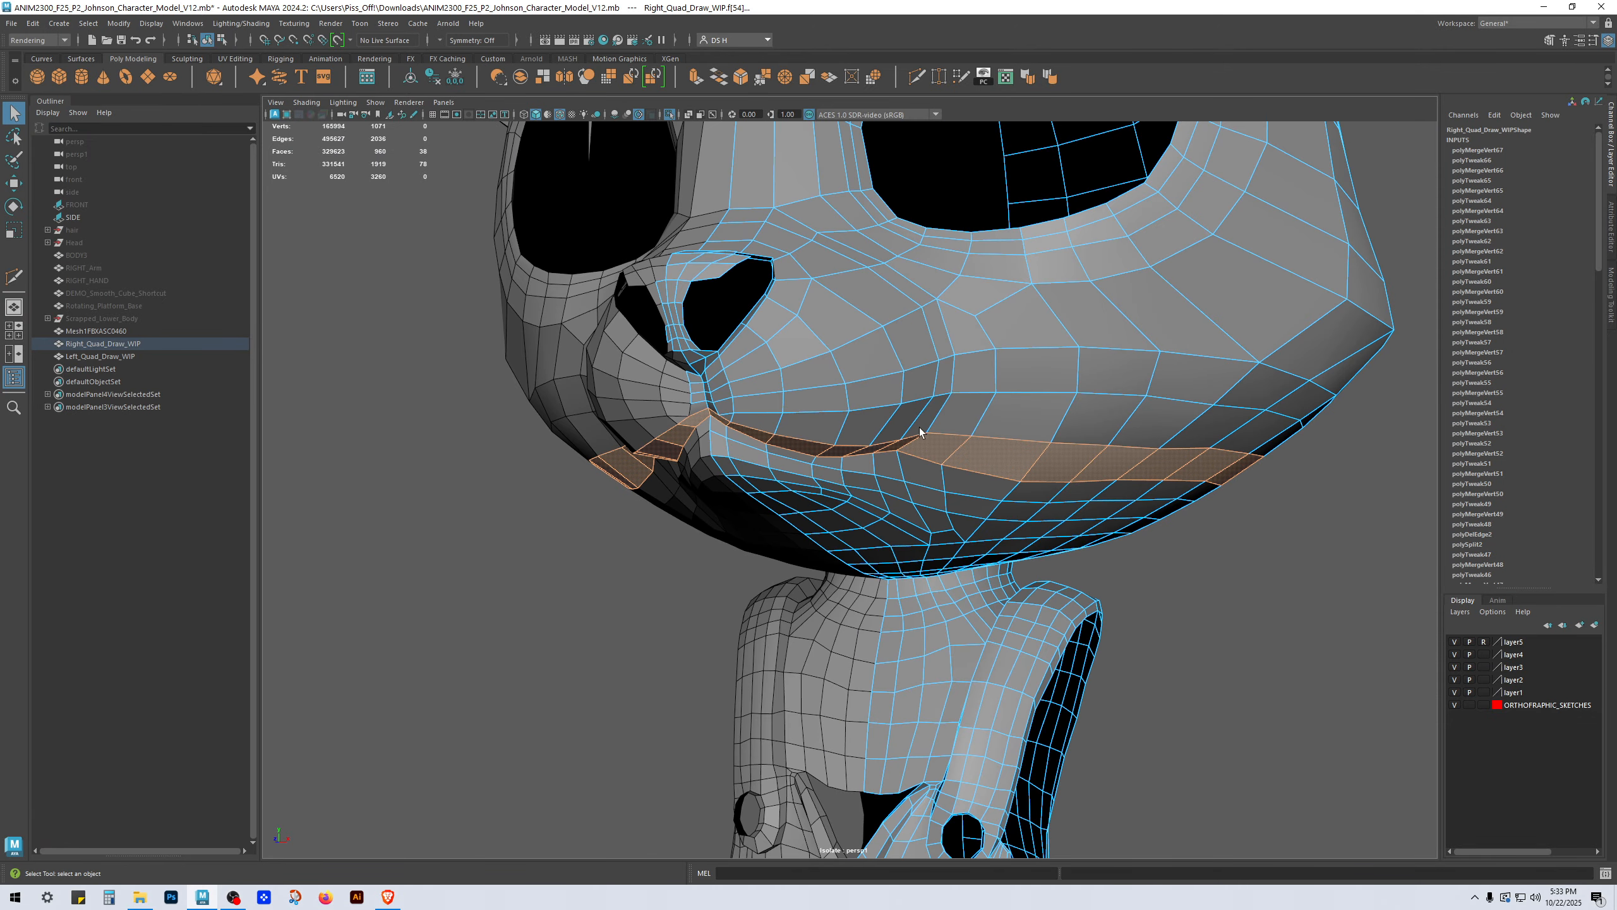
pyautogui.keyDown('alt'); pyautogui.moveTo(773, 250); pyautogui.dragTo(715, 379); pyautogui.keyUp('alt')
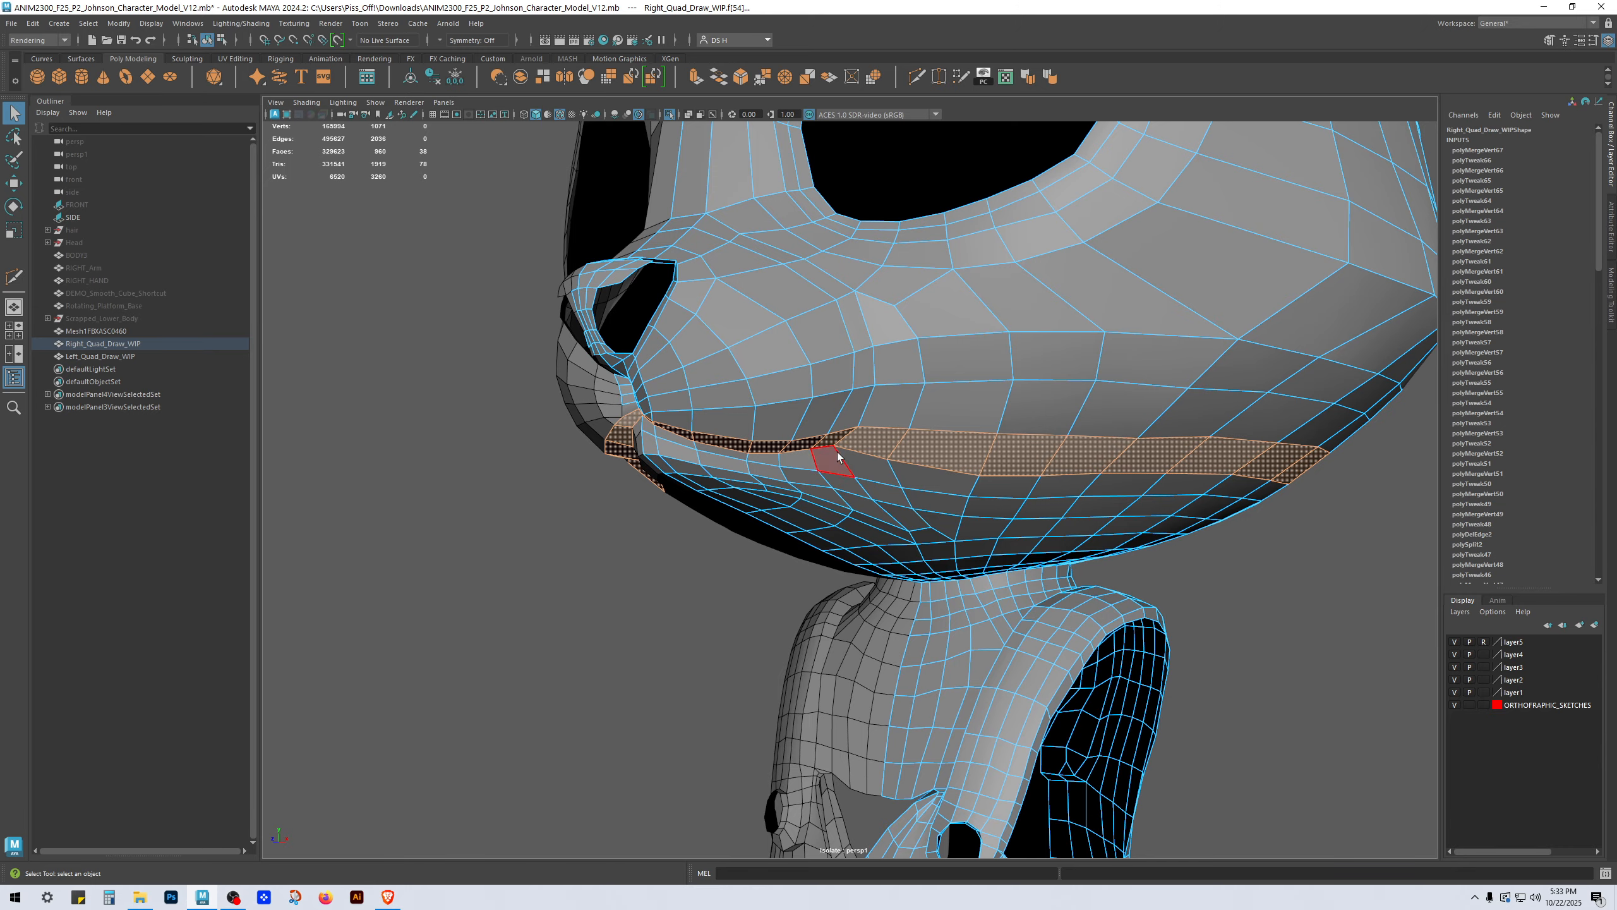
pyautogui.keyDown('alt'); pyautogui.moveTo(853, 315); pyautogui.dragTo(834, 455); pyautogui.keyUp('alt')
pyautogui.scroll(3, 832, 454)
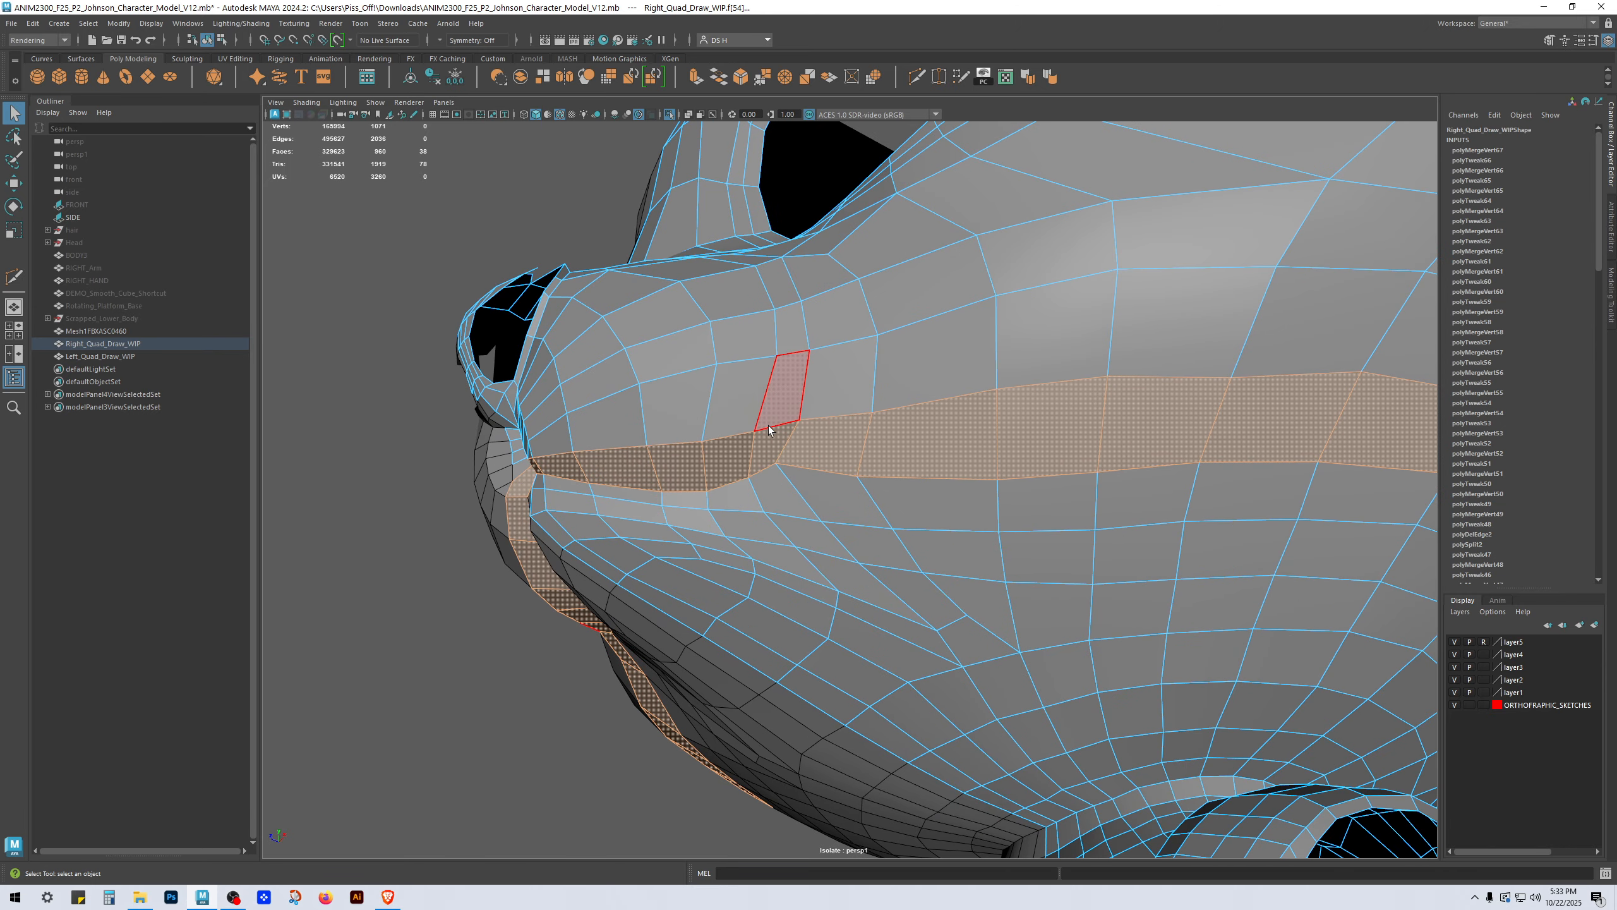
# Step: Move the vertex at the right corner of the mouth slightly to refine the corner's shape
pyautogui.press('F9')
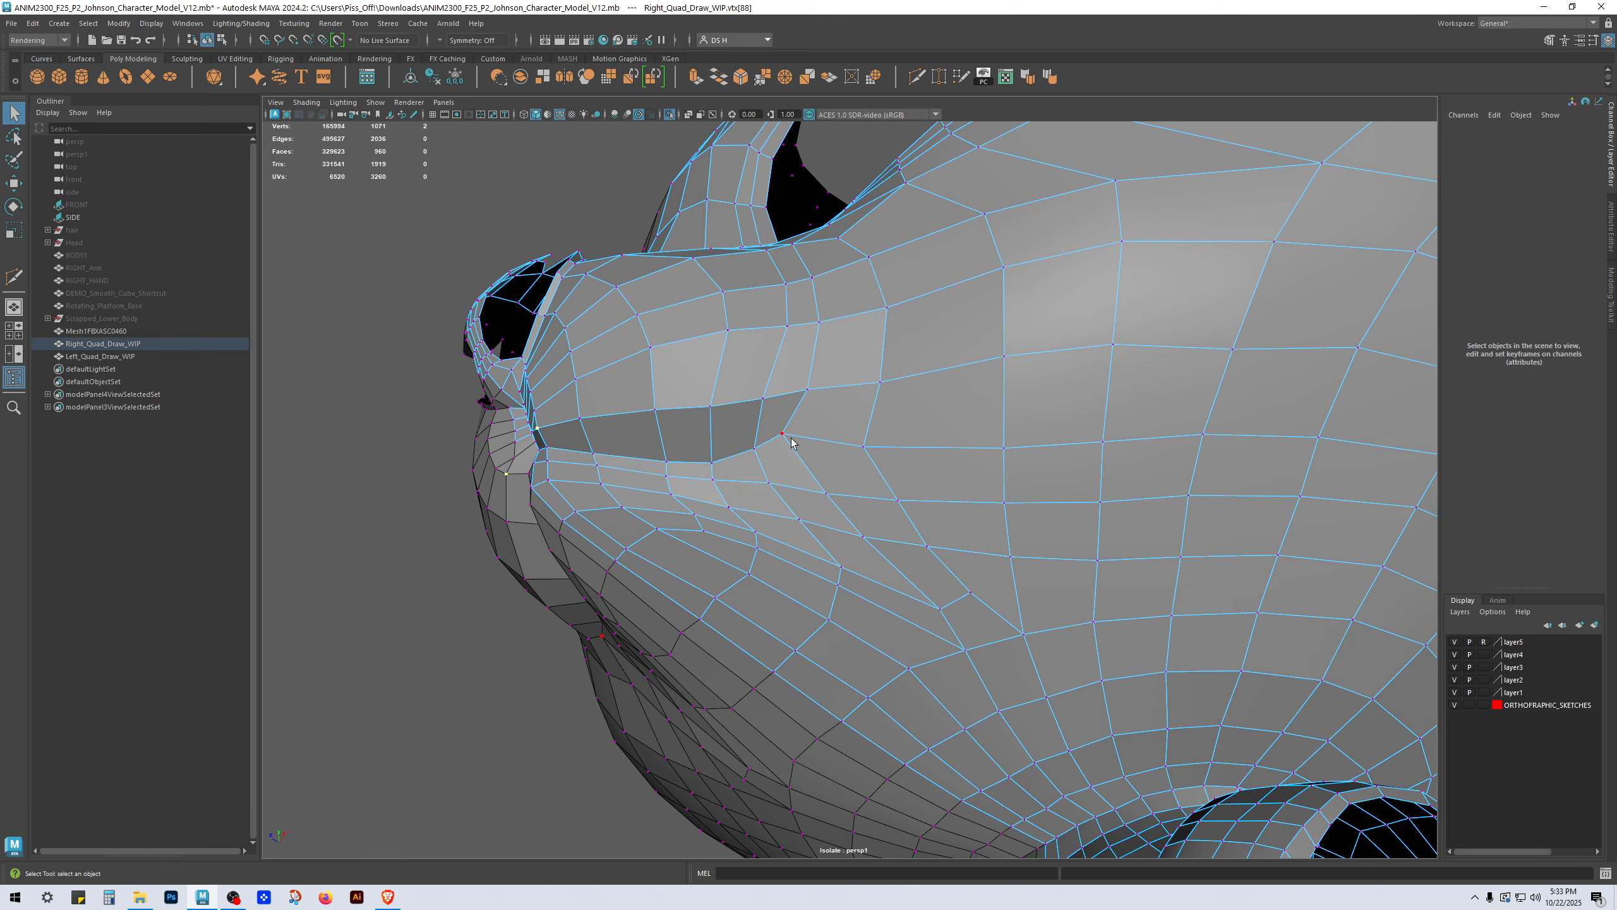
pyautogui.click(806, 439)
pyautogui.press('w')
pyautogui.moveTo(791, 440); pyautogui.dragTo(799, 437)
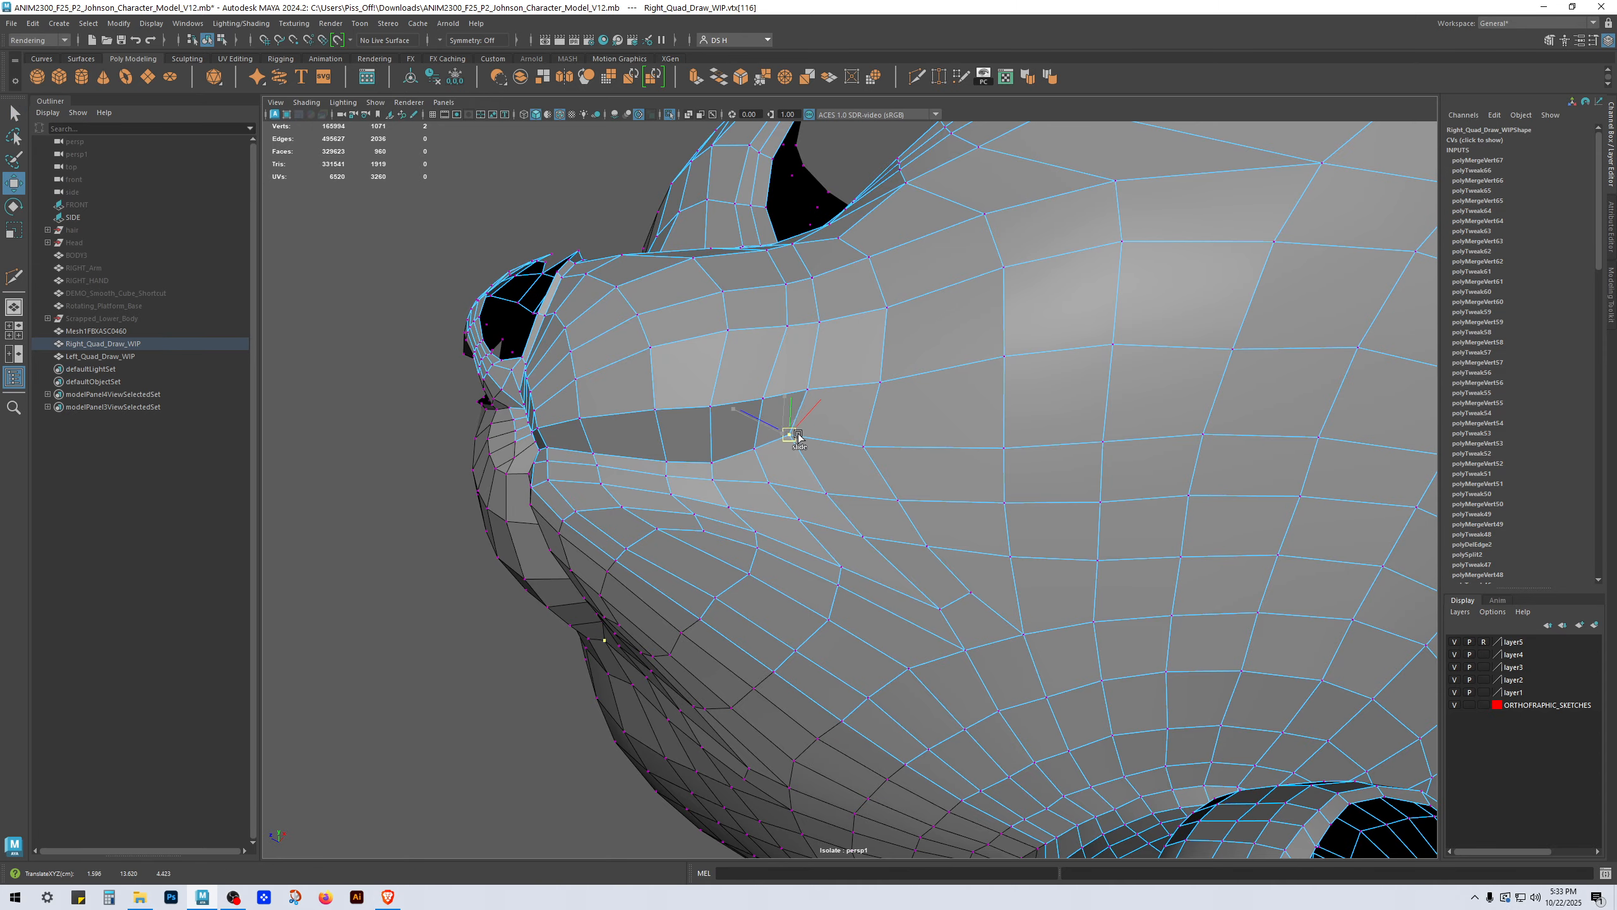
pyautogui.keyDown('alt'); pyautogui.moveTo(822, 375); pyautogui.dragTo(784, 413); pyautogui.keyUp('alt')
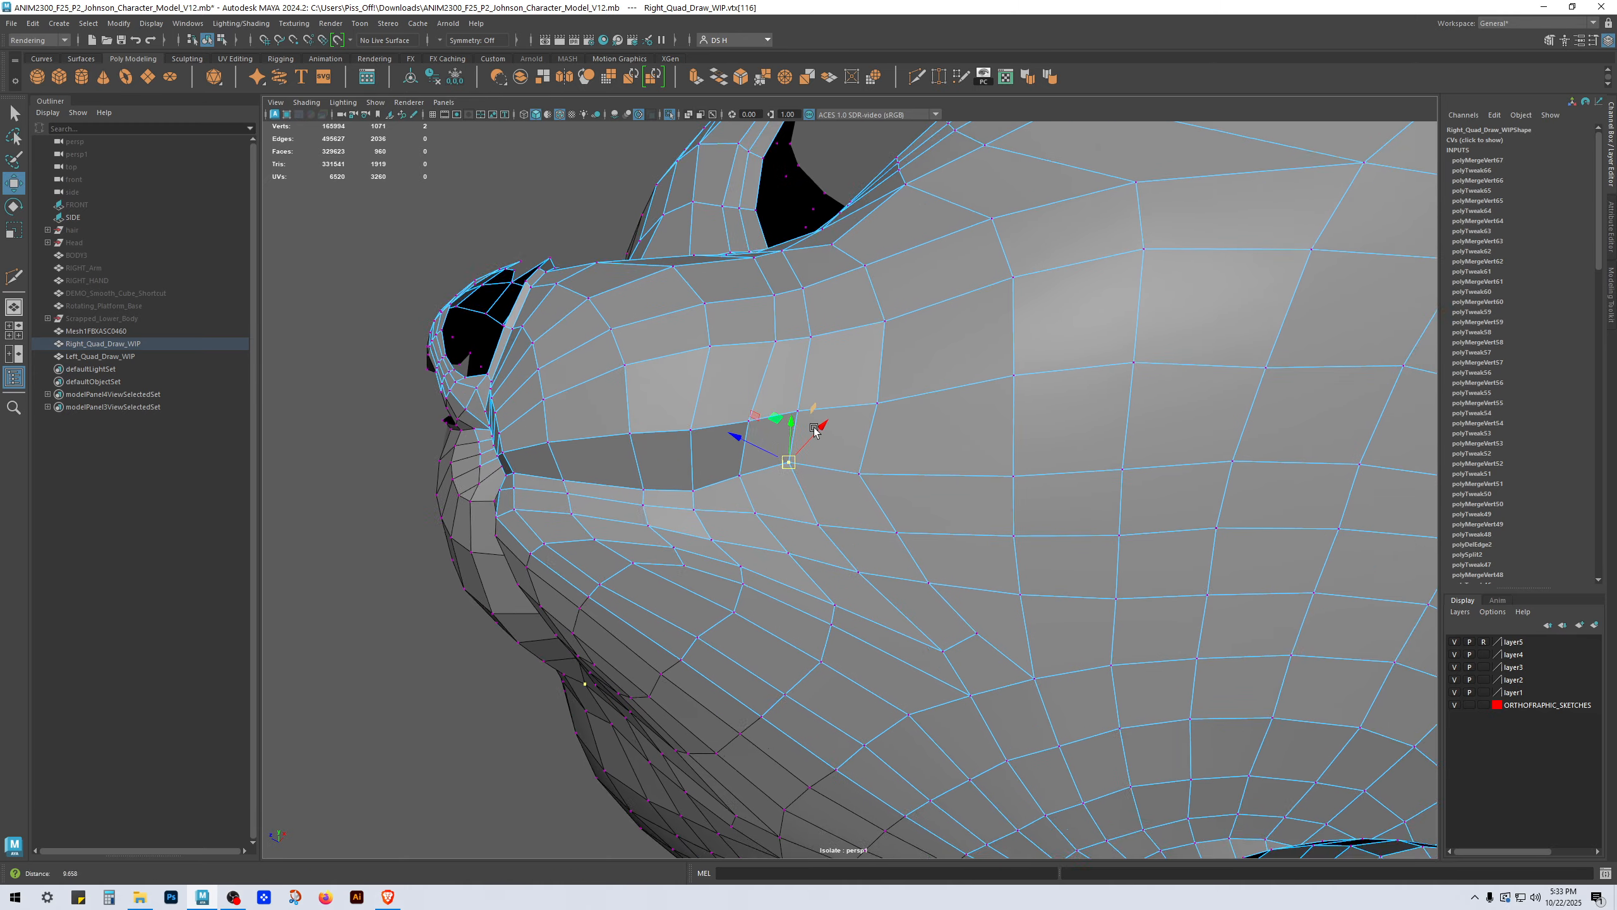
pyautogui.keyDown('alt'); pyautogui.moveTo(665, 440); pyautogui.dragTo(675, 473, button='middle'); pyautogui.keyUp('alt')
pyautogui.keyDown('alt'); pyautogui.moveTo(675, 473); pyautogui.dragTo(761, 458); pyautogui.keyUp('alt')
pyautogui.keyDown('alt'); pyautogui.moveTo(761, 457); pyautogui.dragTo(835, 492, button='middle'); pyautogui.keyUp('alt')
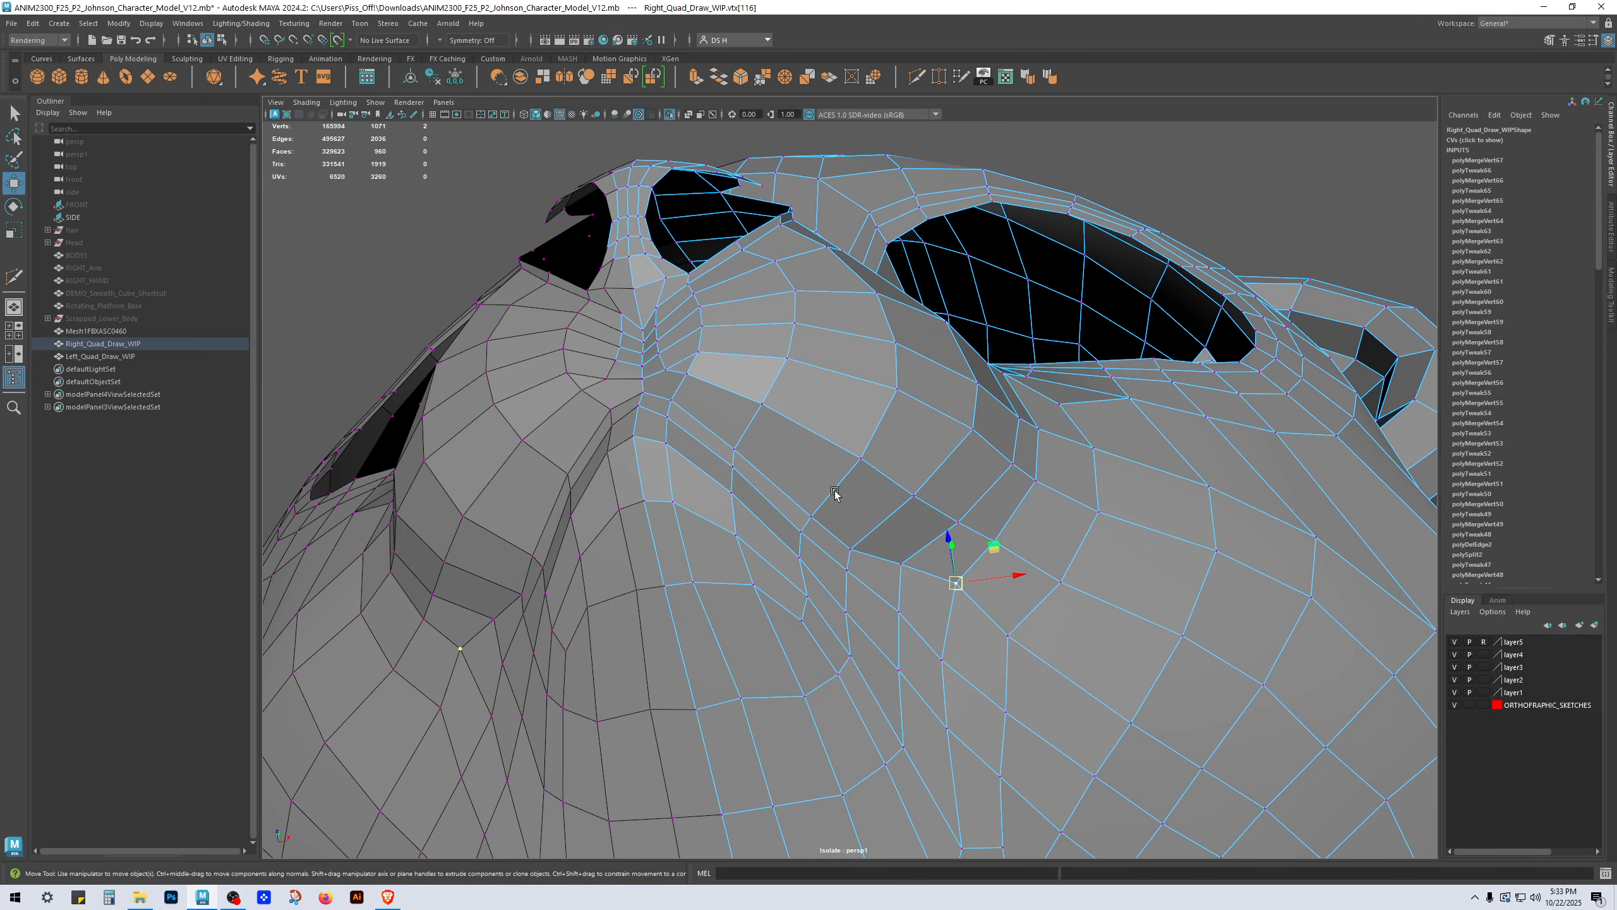
# Step: Save an incremental version of the scene and delete the construction history of the right-half mesh
pyautogui.press('F8')
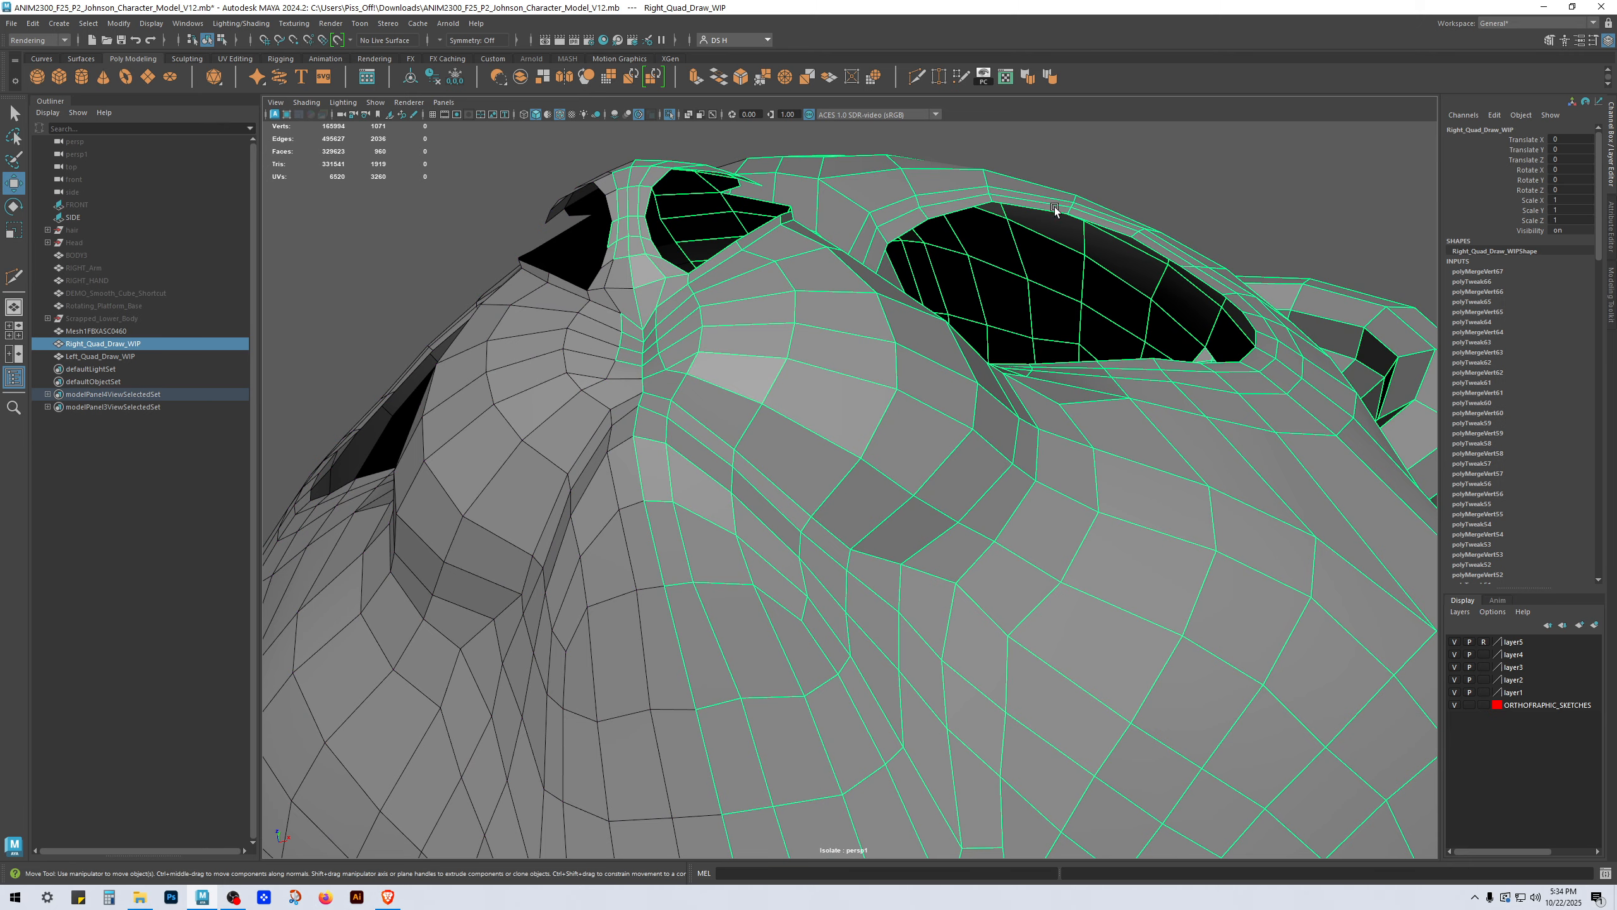
pyautogui.hotkey('ctrl', 'alt', 's')
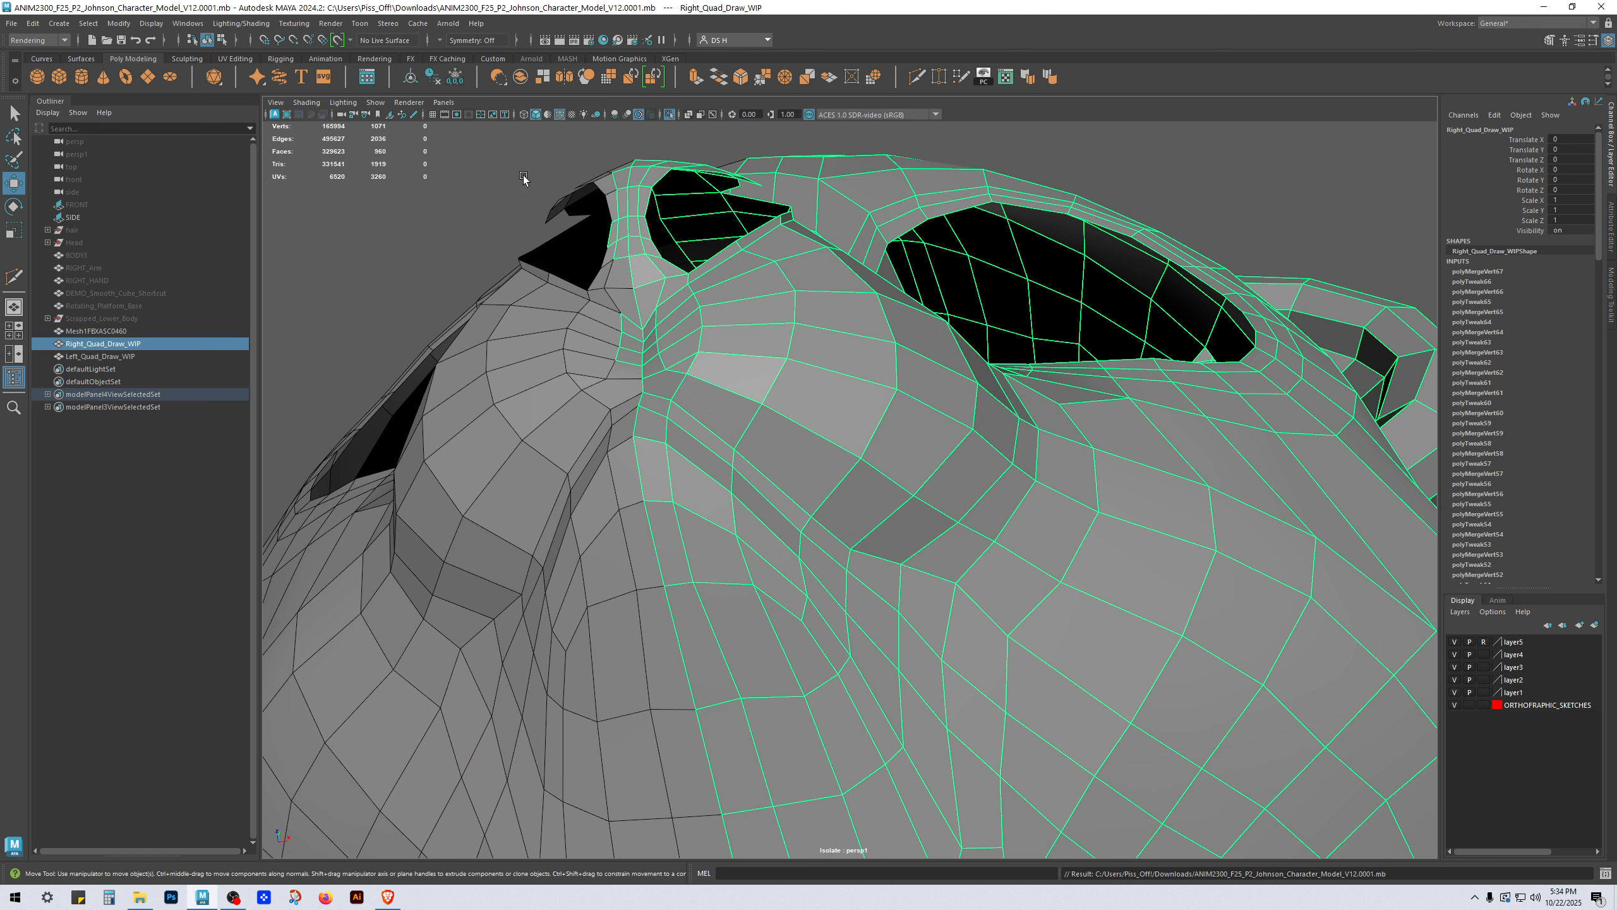
pyautogui.hotkey('alt', 'shift', 'd')
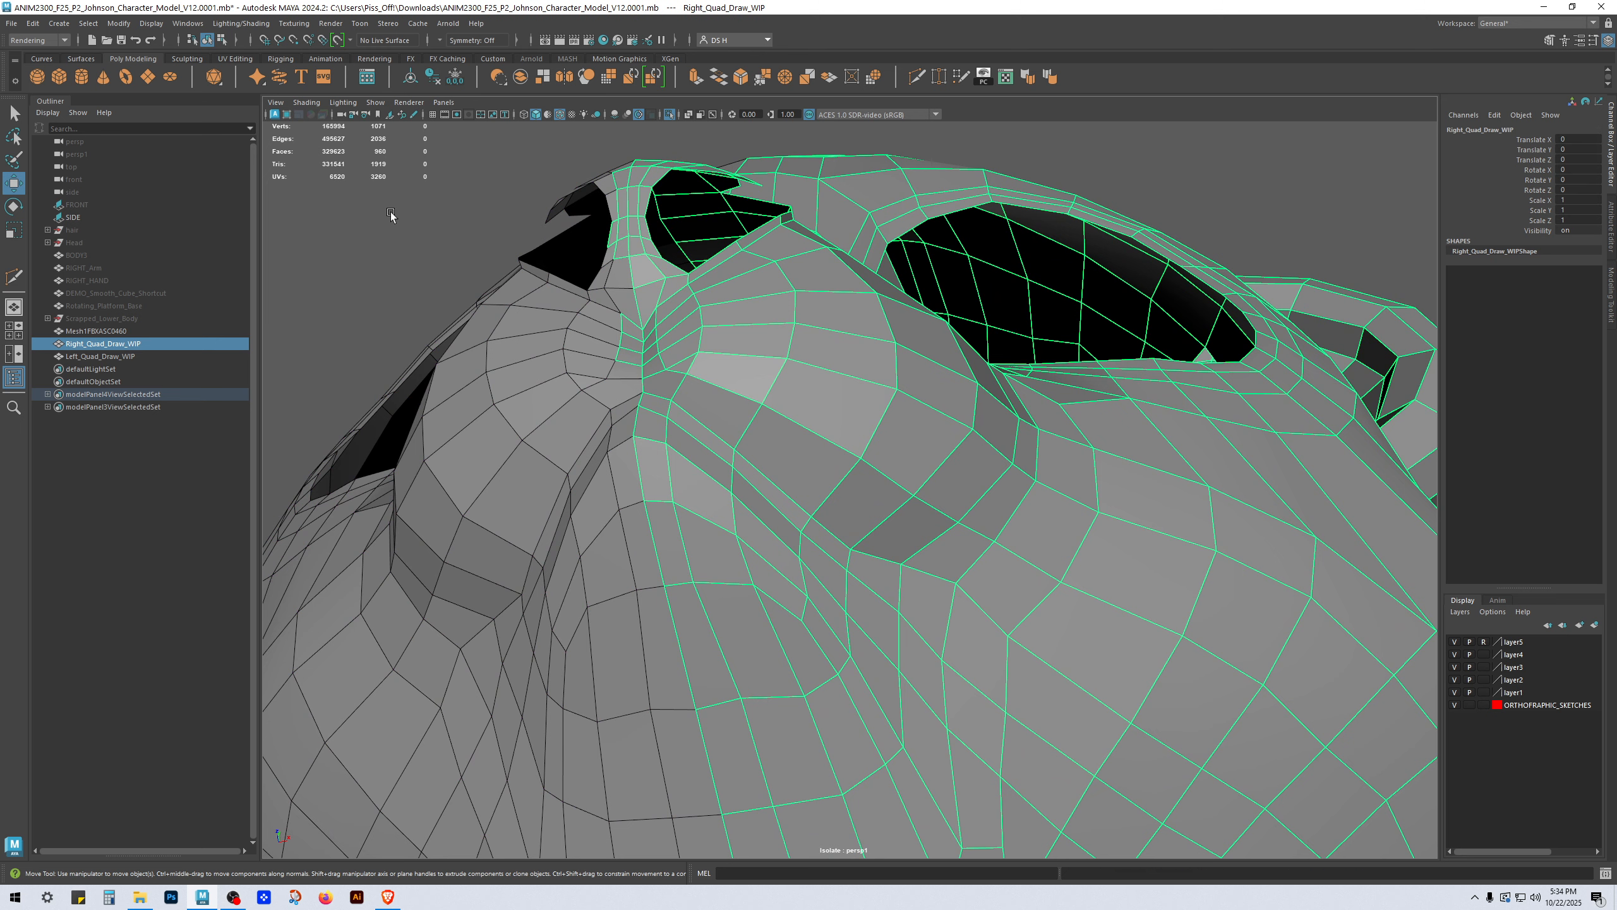
# Step: Try to rename the Right_Quad_Draw_WIP mesh as Quad_Draw_WIP
pyautogui.doubleClick(159, 345)
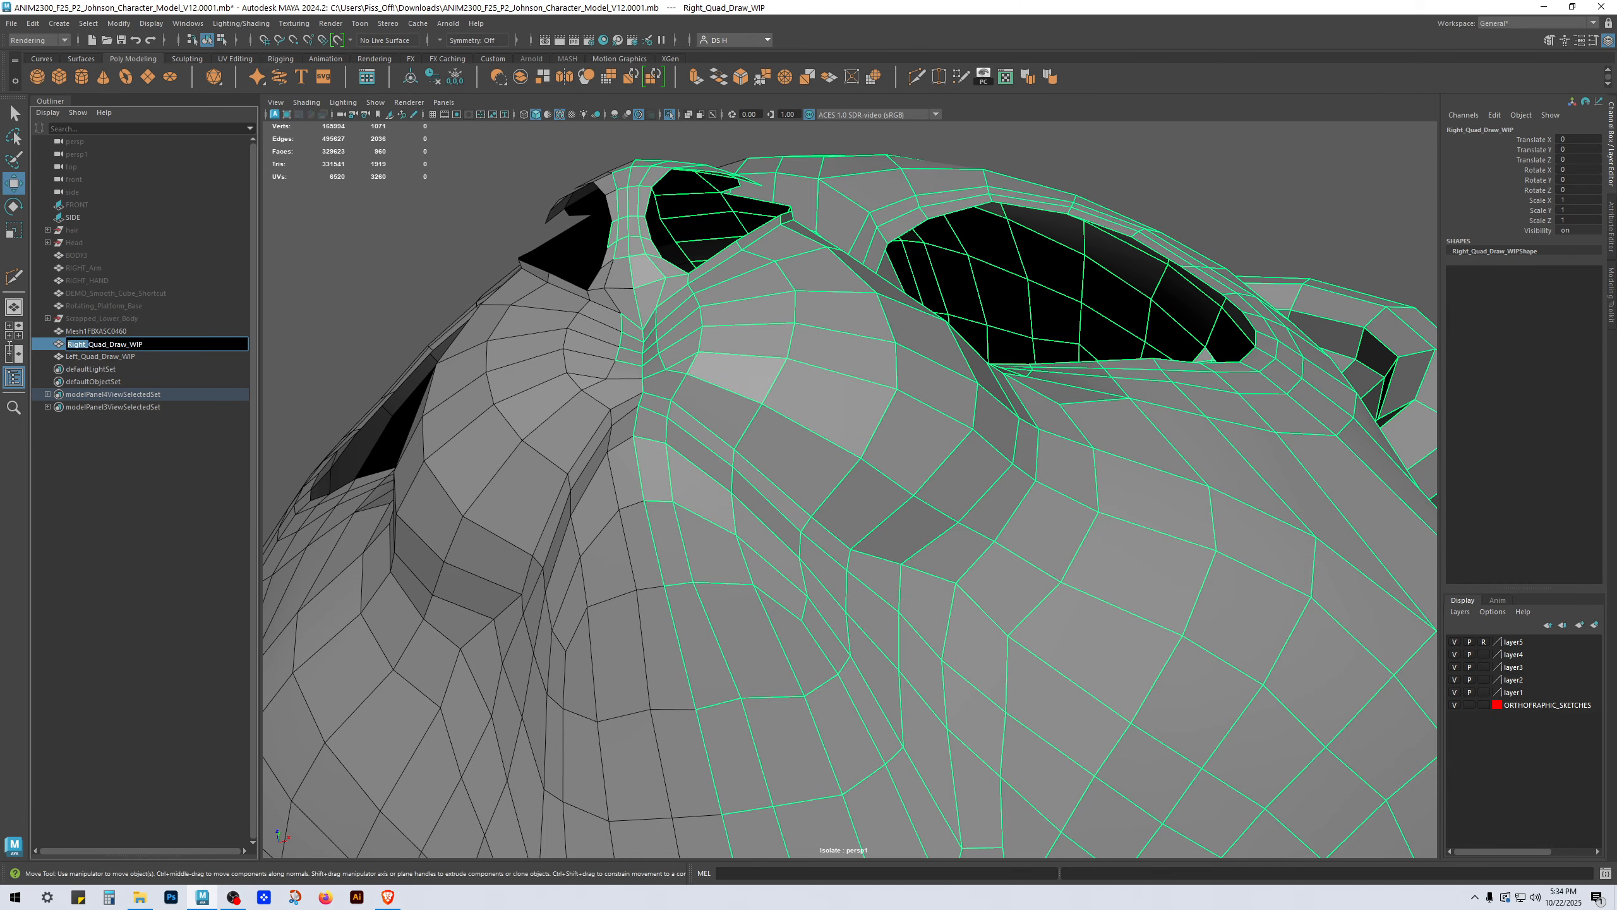
pyautogui.press('BackSpace')
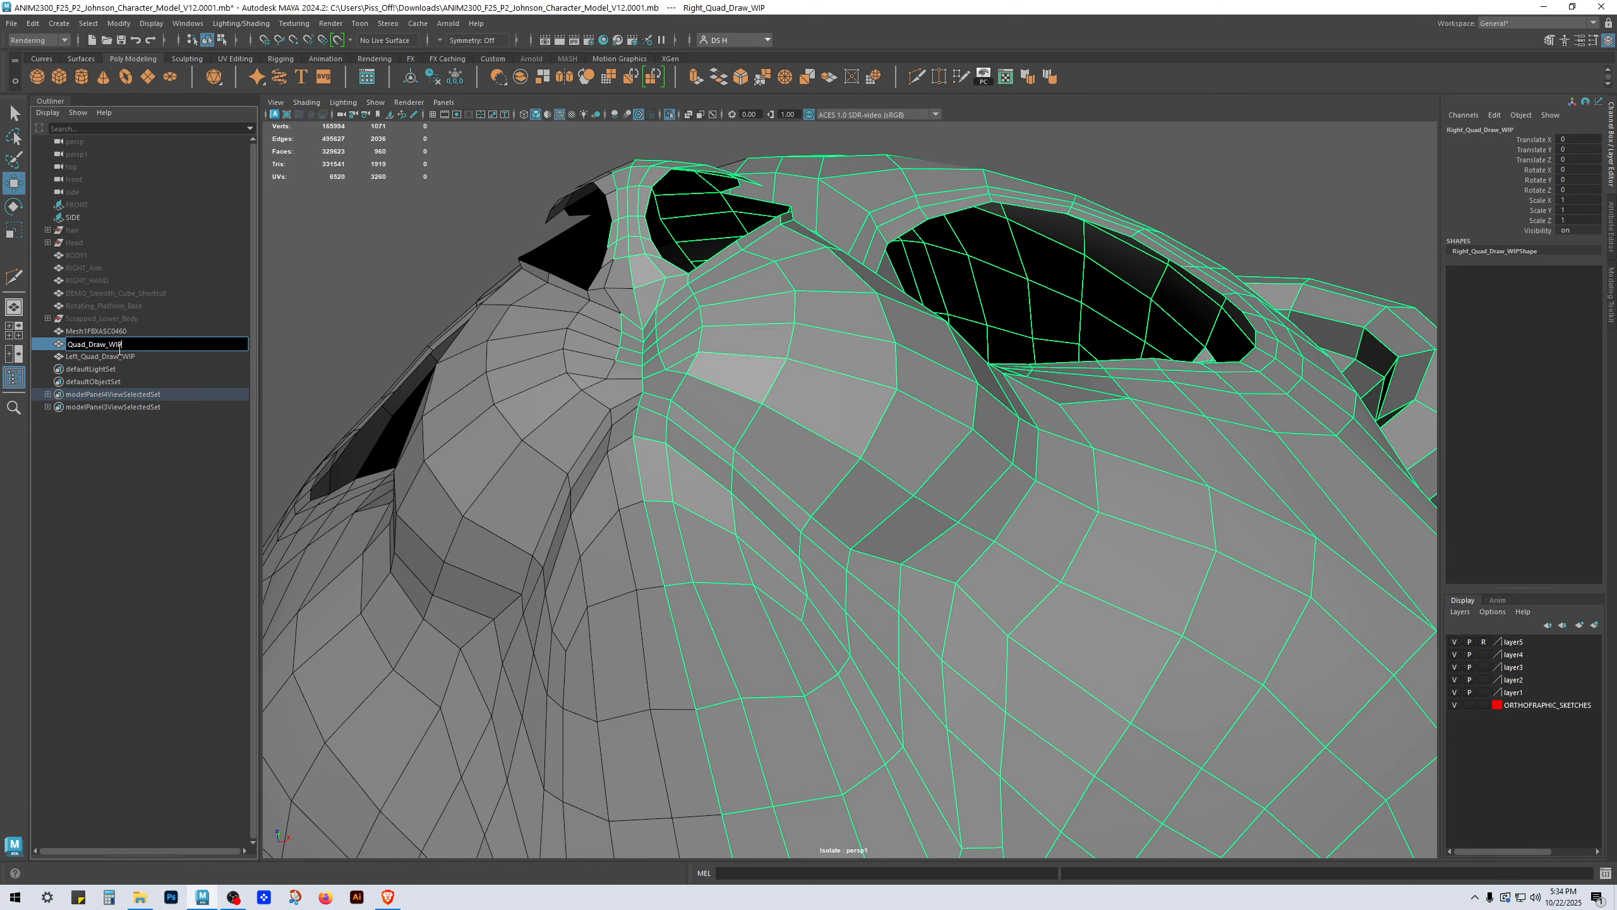
pyautogui.click(163, 515)
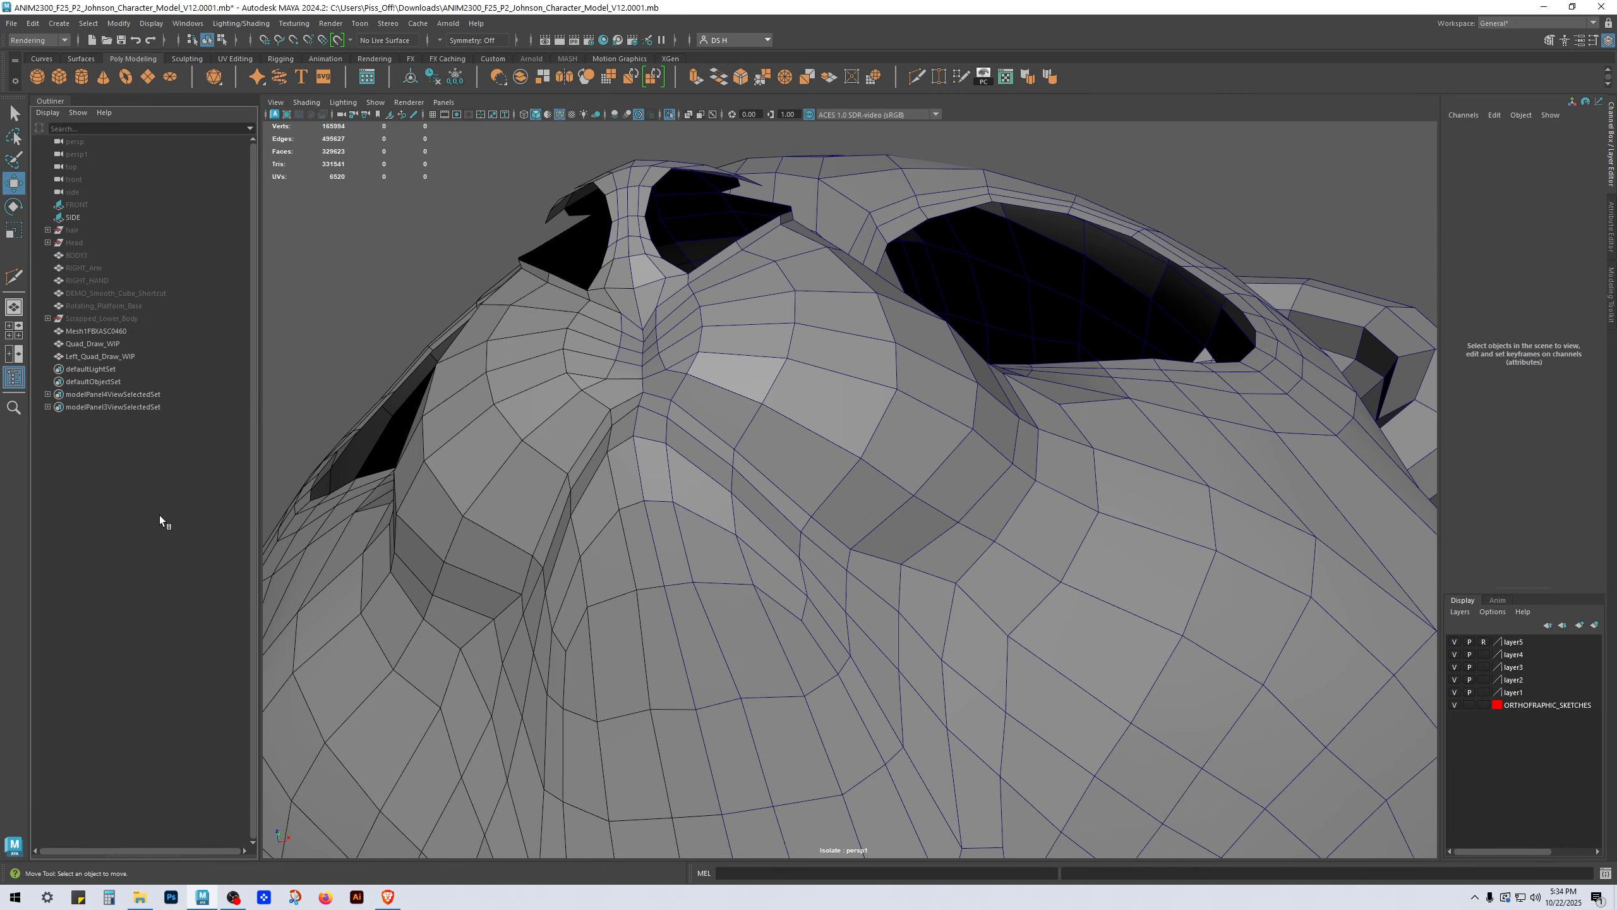
pyautogui.hotkey('ctrl', 'z')
pyautogui.hotkey('ctrl', 'z')
pyautogui.click(167, 499)
# Step: Open the Hypershade material editor and arrange its window beside the character's face
pyautogui.keyDown('alt'); pyautogui.moveTo(996, 365); pyautogui.dragTo(1018, 407); pyautogui.keyUp('alt')
pyautogui.click(1022, 480)
pyautogui.moveTo(1022, 480)
pyautogui.keyDown('alt'); pyautogui.mouseDown()
pyautogui.moveTo(1008, 513)
pyautogui.moveTo(973, 524)
pyautogui.moveTo(1026, 511)
pyautogui.mouseUp(); pyautogui.keyUp('alt')
pyautogui.click(602, 40)
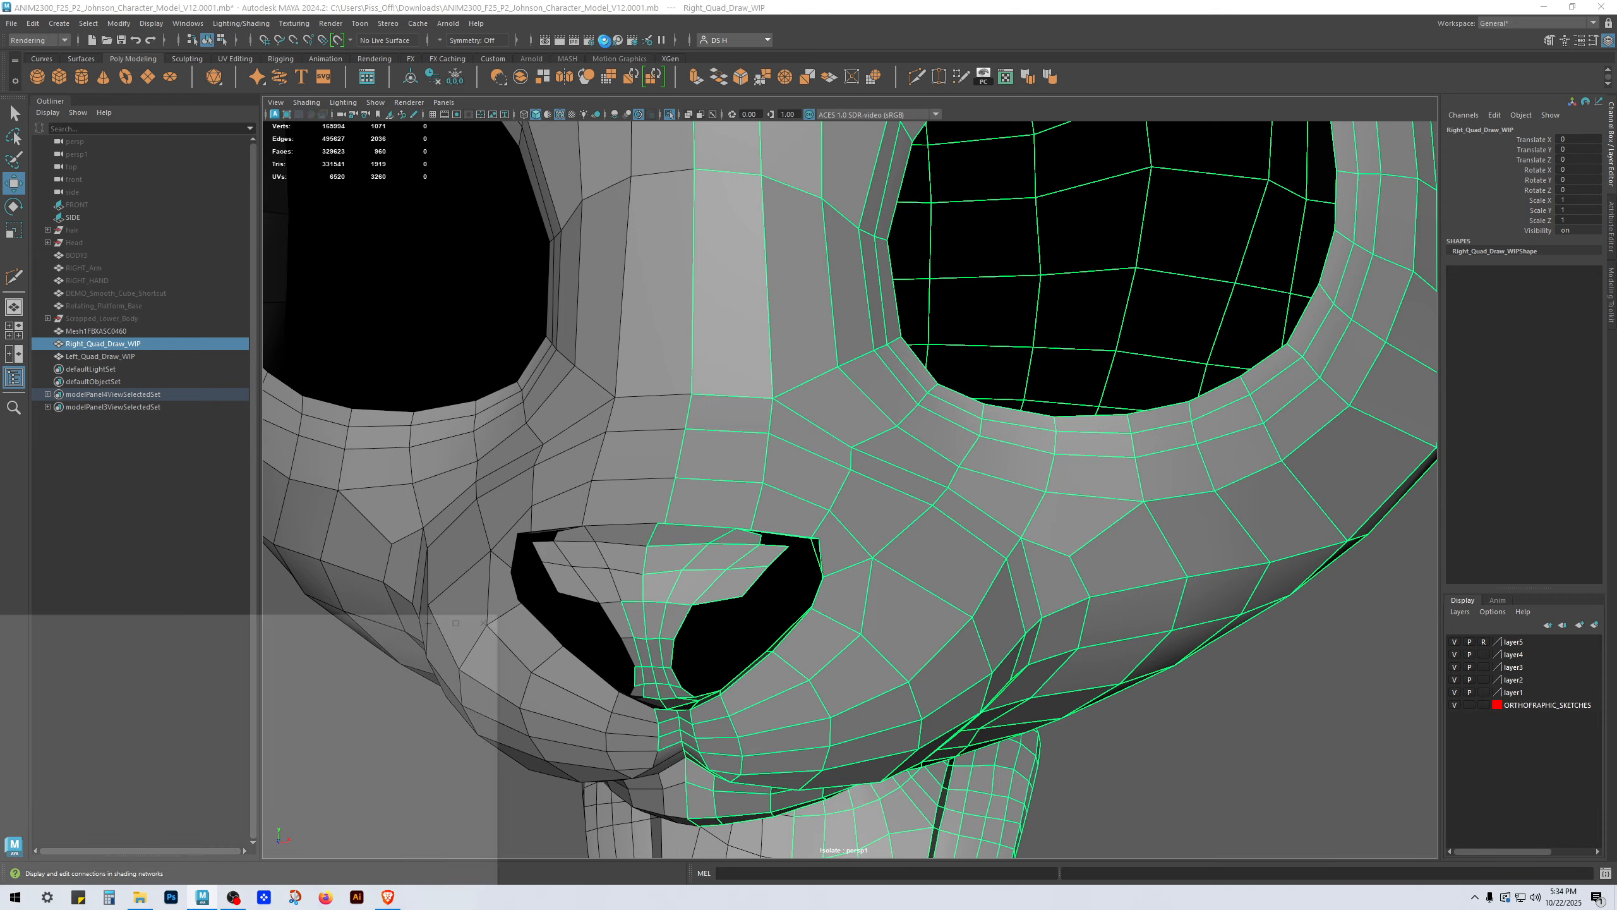
pyautogui.moveTo(843, 562); pyautogui.dragTo(664, 209)
pyautogui.keyDown('alt'); pyautogui.moveTo(1054, 382); pyautogui.dragTo(1216, 362, button='middle'); pyautogui.keyUp('alt')
pyautogui.scroll(-4, 1112, 369)
pyautogui.scroll(-3, 1110, 366)
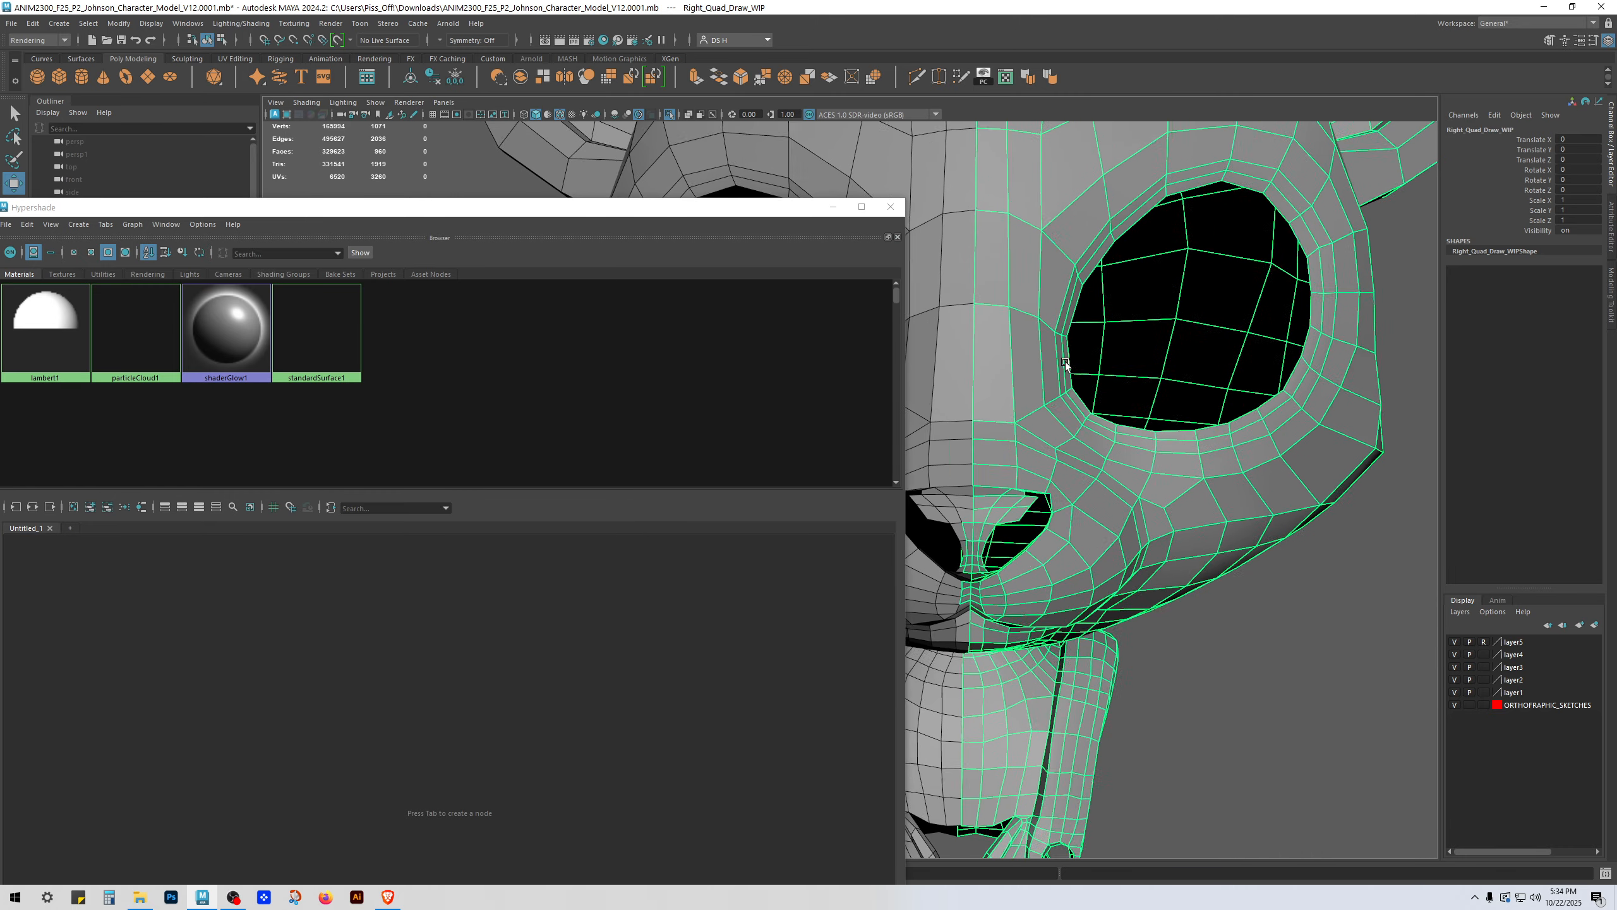
pyautogui.moveTo(275, 210); pyautogui.dragTo(375, 140)
pyautogui.click(442, 407)
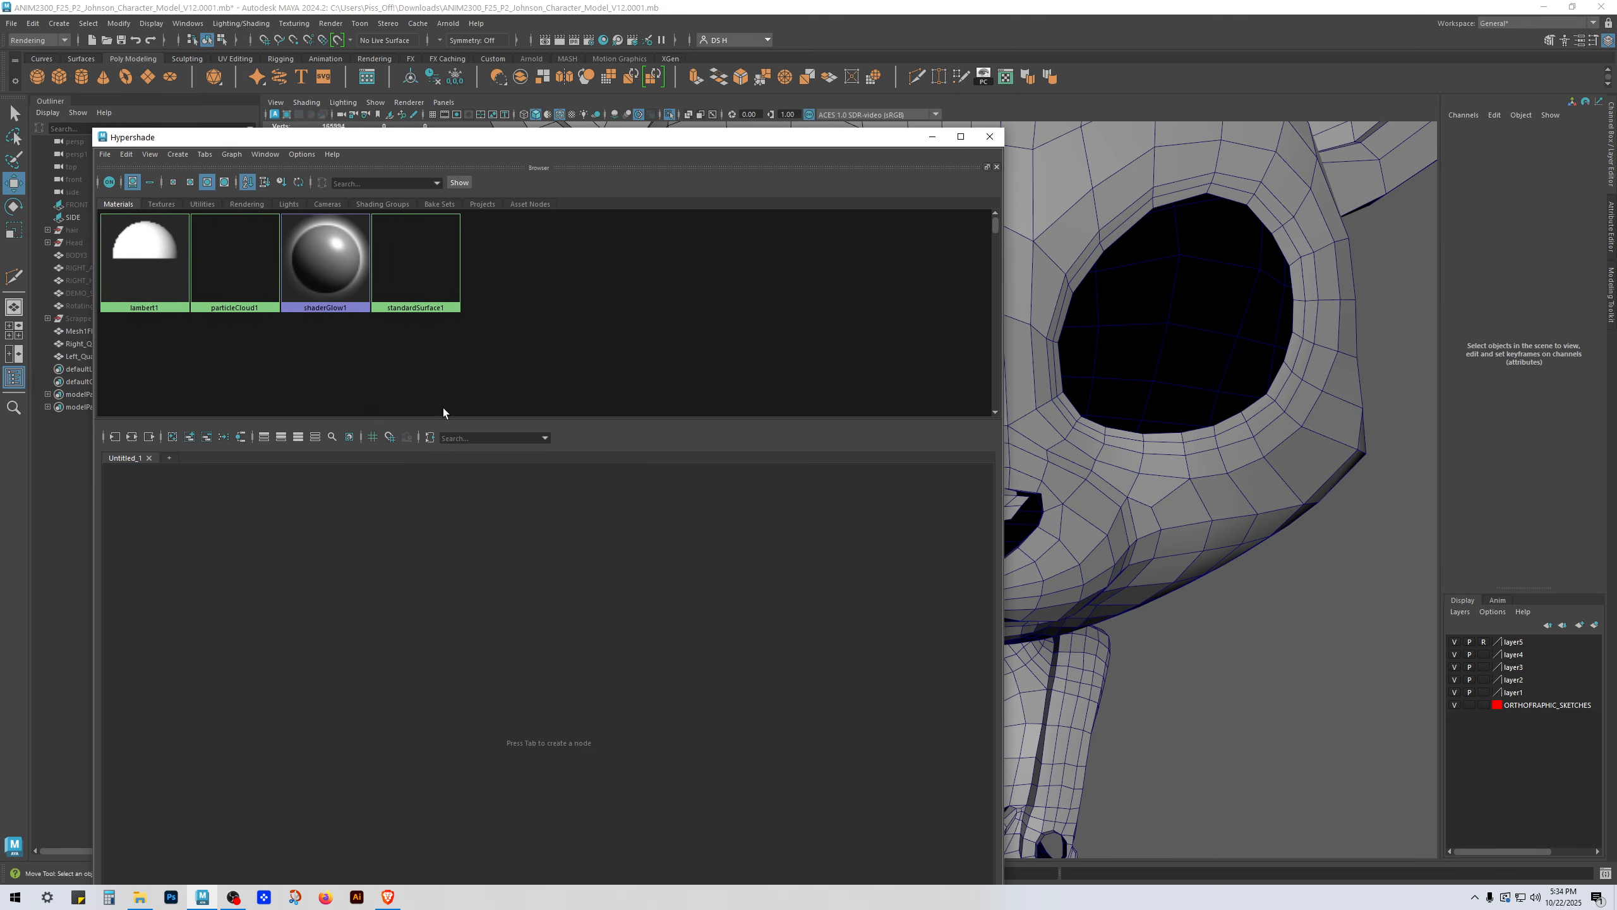
# Step: Create an aiStandardSurface material and rename it red_strips
pyautogui.press('Tab')
pyautogui.write('aistan')
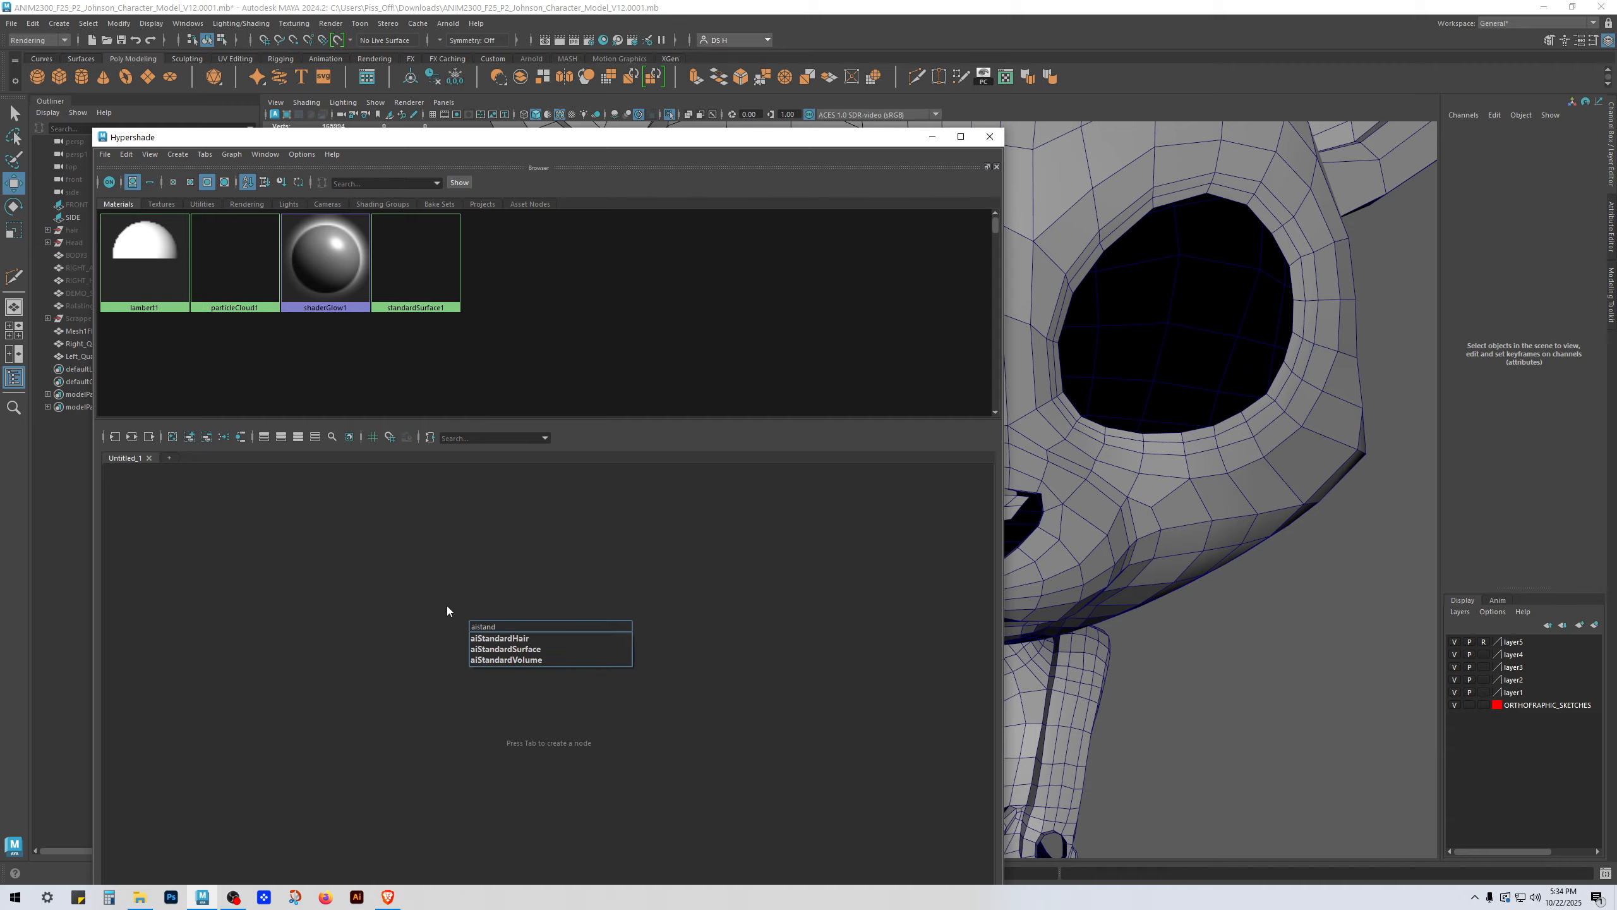
pyautogui.click(495, 649)
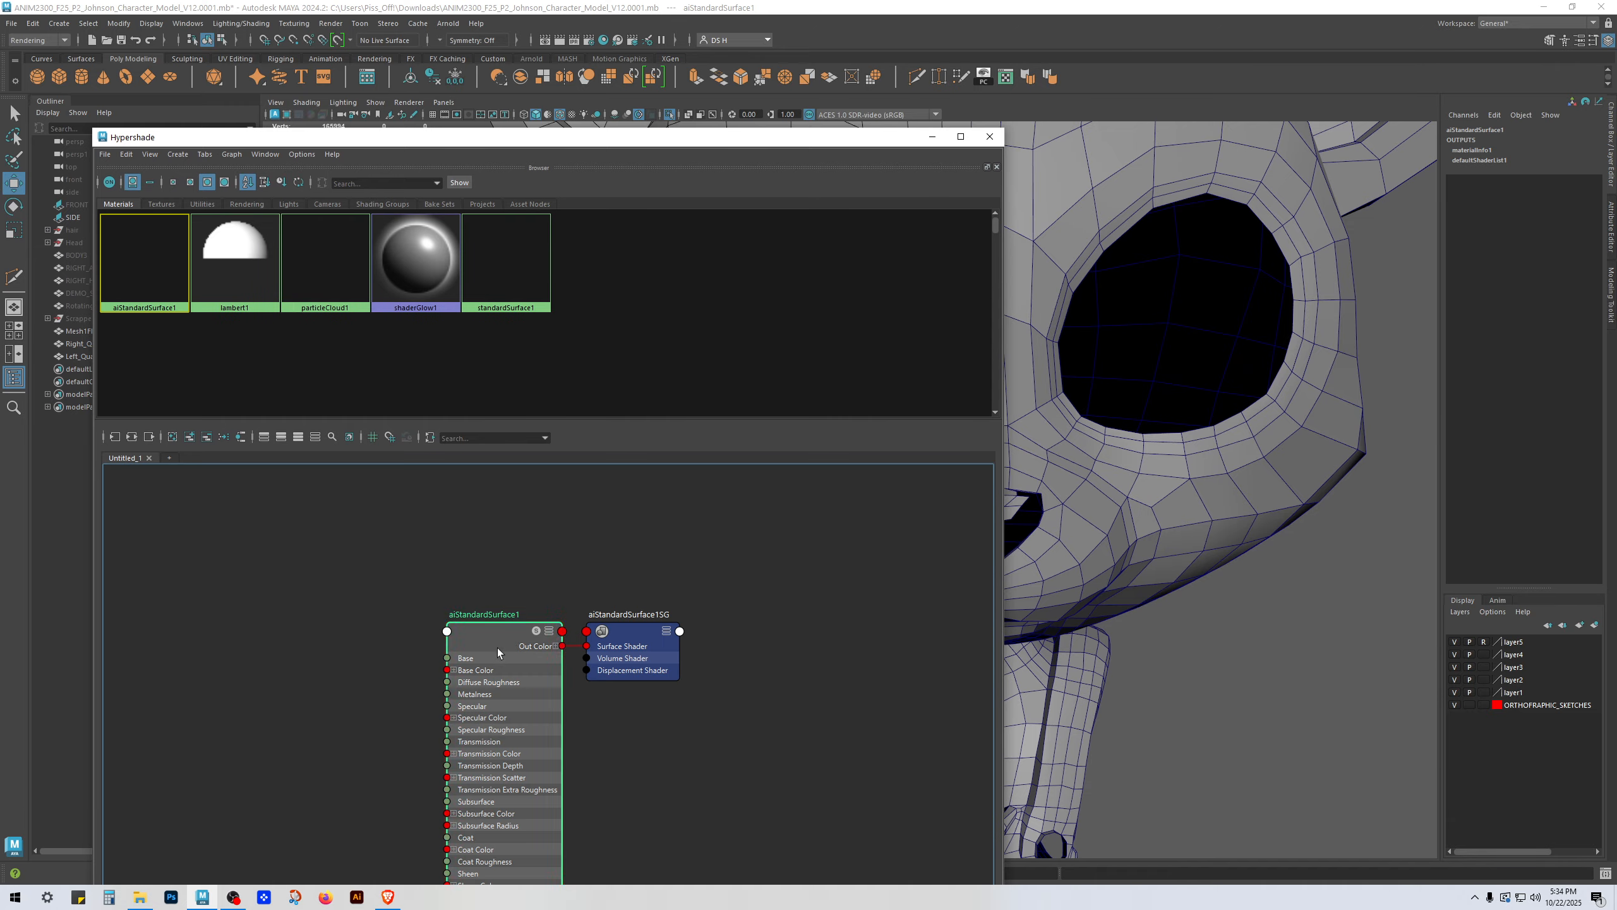
pyautogui.doubleClick(485, 613)
pyautogui.write('red_strips')
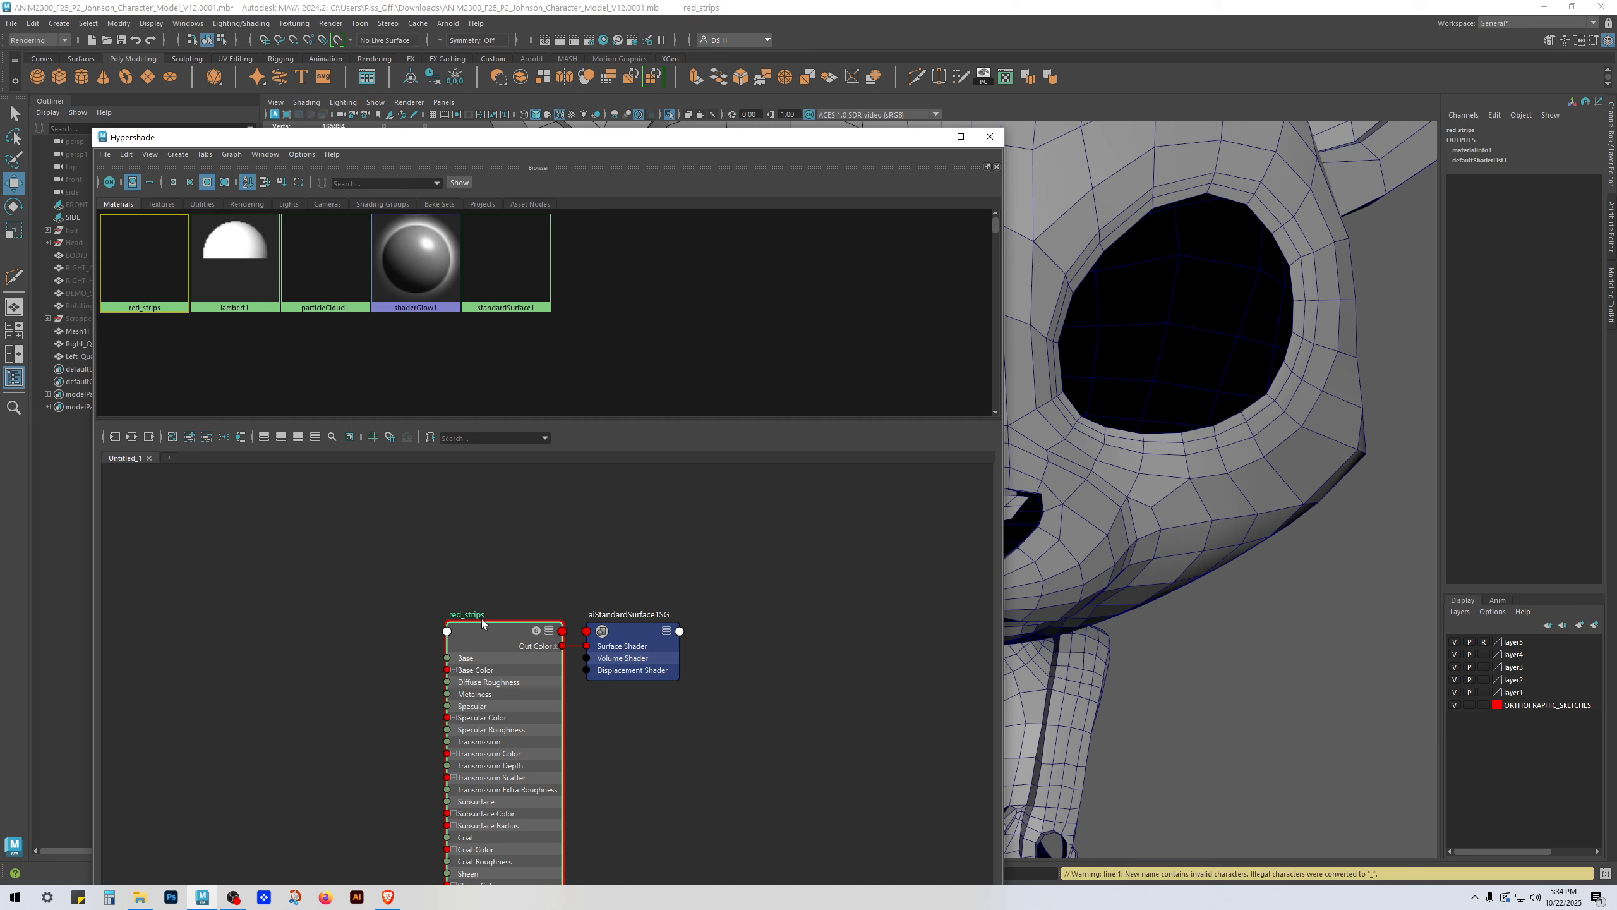
pyautogui.press('Return')
# Step: Set the red_strips base color to crimson red and its specular weight to 0, and shift the Hypershade window off the face
pyautogui.hotkey('ctrl', 'a')
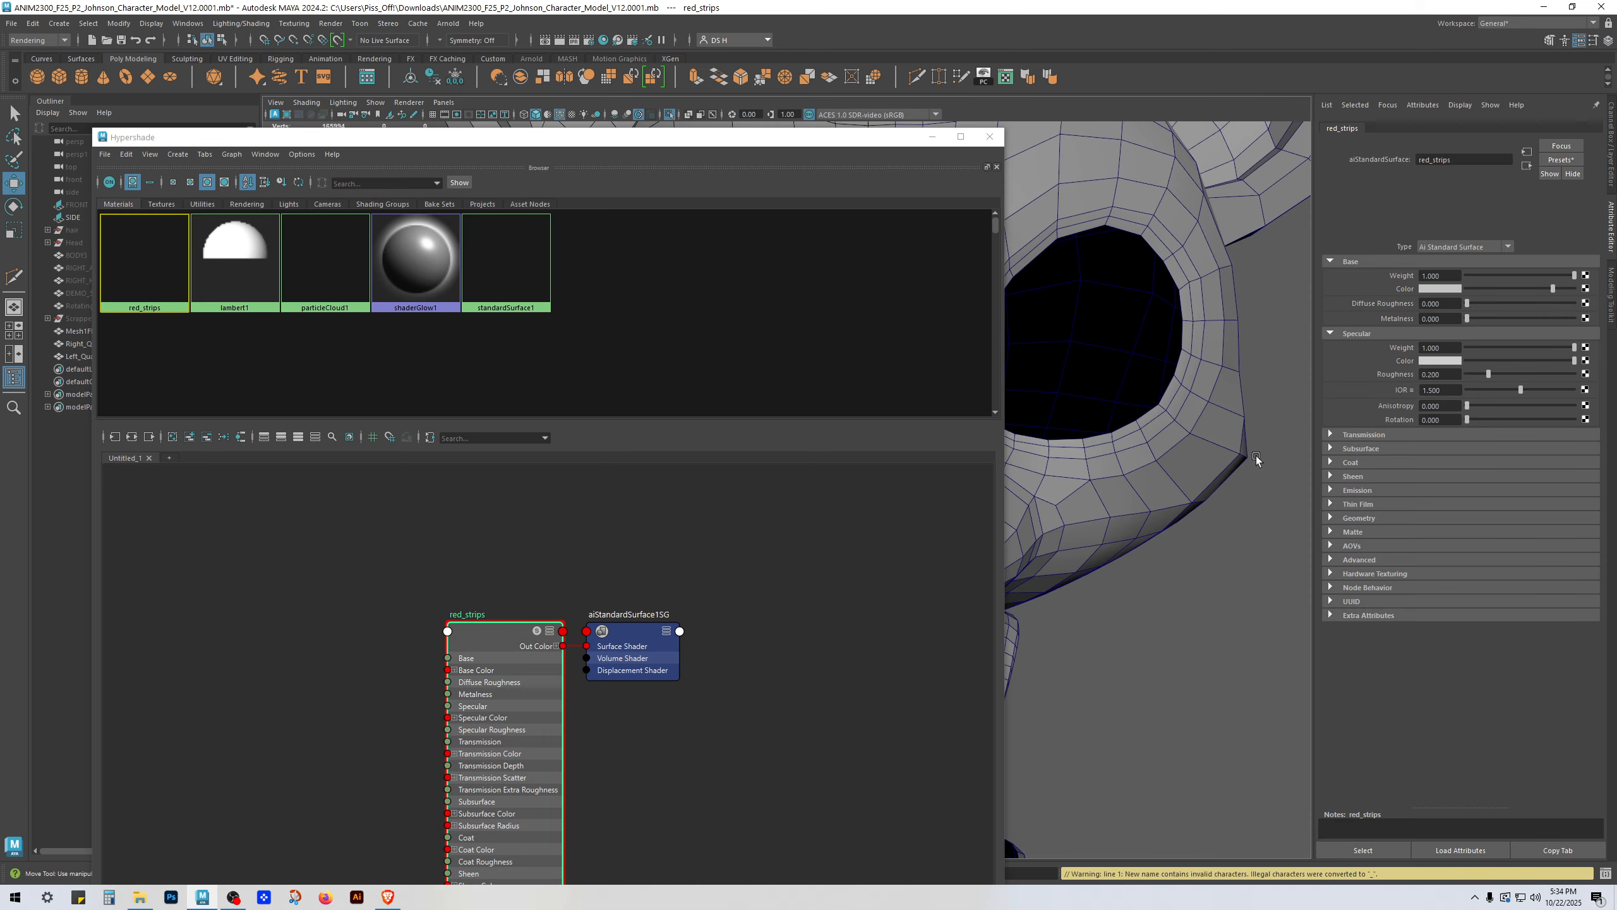
pyautogui.click(1435, 290)
pyautogui.moveTo(1420, 336); pyautogui.dragTo(1449, 351)
pyautogui.moveTo(878, 139); pyautogui.dragTo(555, 141)
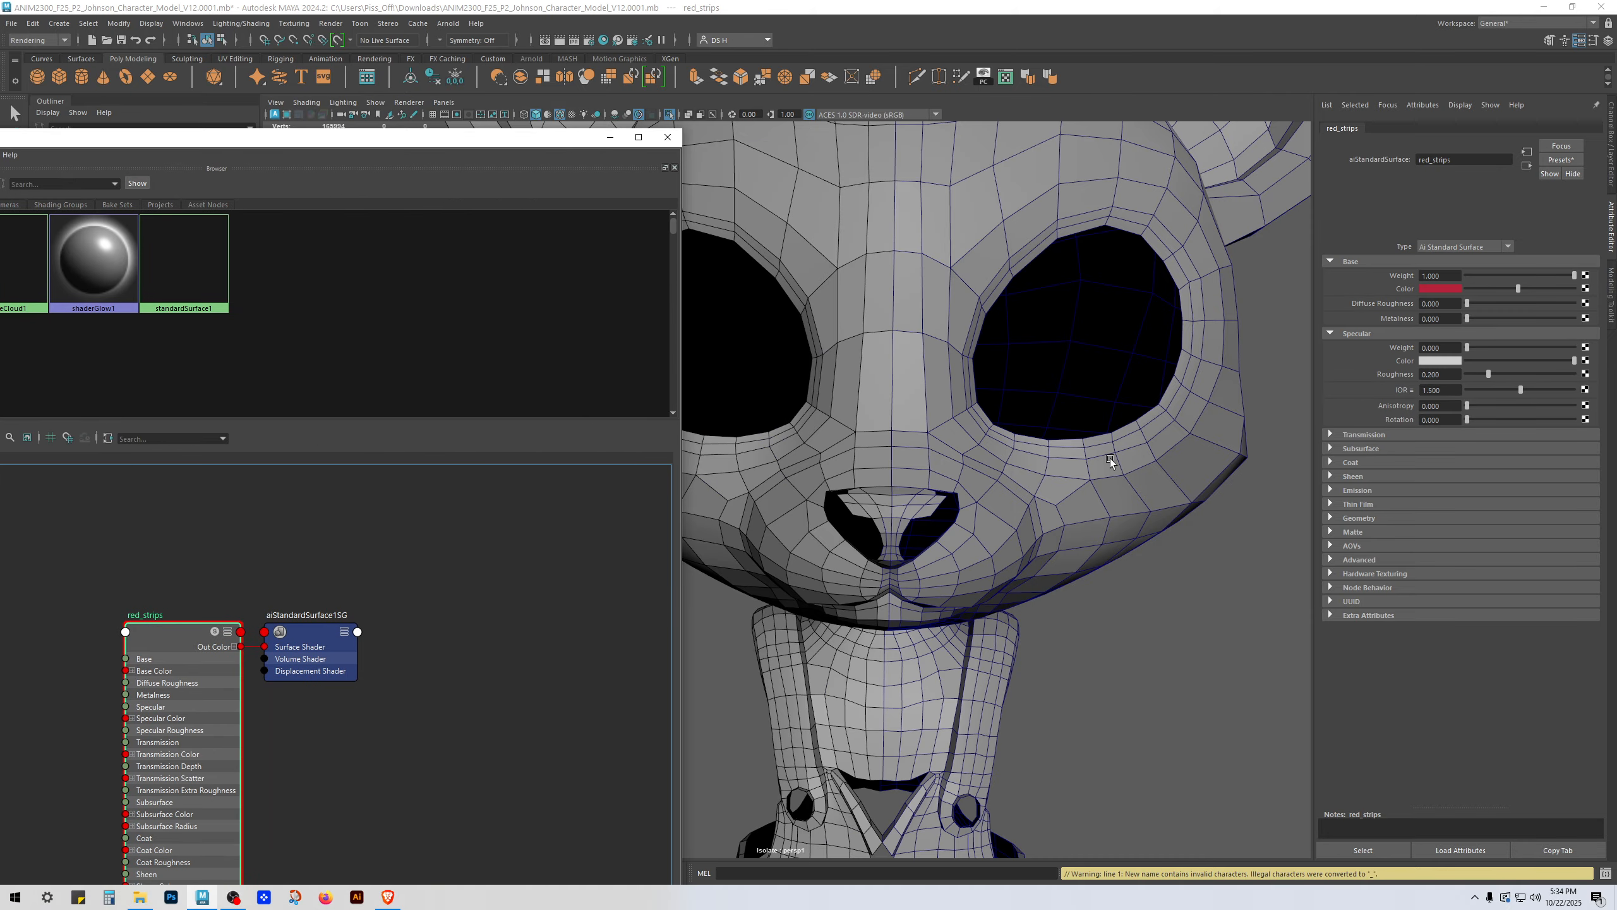
# Step: Select the face loop running around the muzzle on the right-half mesh
pyautogui.keyDown('alt'); pyautogui.moveTo(1109, 458); pyautogui.dragTo(1056, 407); pyautogui.keyUp('alt')
pyautogui.moveTo(1058, 411); pyautogui.dragTo(1076, 522, button='right')
pyautogui.keyDown('alt'); pyautogui.moveTo(1091, 544); pyautogui.dragTo(989, 366); pyautogui.keyUp('alt')
pyautogui.scroll(3, 1036, 430)
pyautogui.scroll(-4, 905, 462)
pyautogui.click(829, 407)
pyautogui.keyDown('shift'); pyautogui.doubleClick(917, 443); pyautogui.keyUp('shift')
pyautogui.keyDown('shift'); pyautogui.doubleClick(963, 369); pyautogui.keyUp('shift')
# Step: Deselect the stray loop faces on the cheek and below the mouth, keeping only the strip from the nose bridge to the mouth corner
pyautogui.keyDown('ctrl'); pyautogui.moveTo(944, 465); pyautogui.dragTo(1083, 594); pyautogui.keyUp('ctrl')
pyautogui.keyDown('alt'); pyautogui.moveTo(1084, 594); pyautogui.dragTo(1140, 519, button='middle'); pyautogui.keyUp('alt')
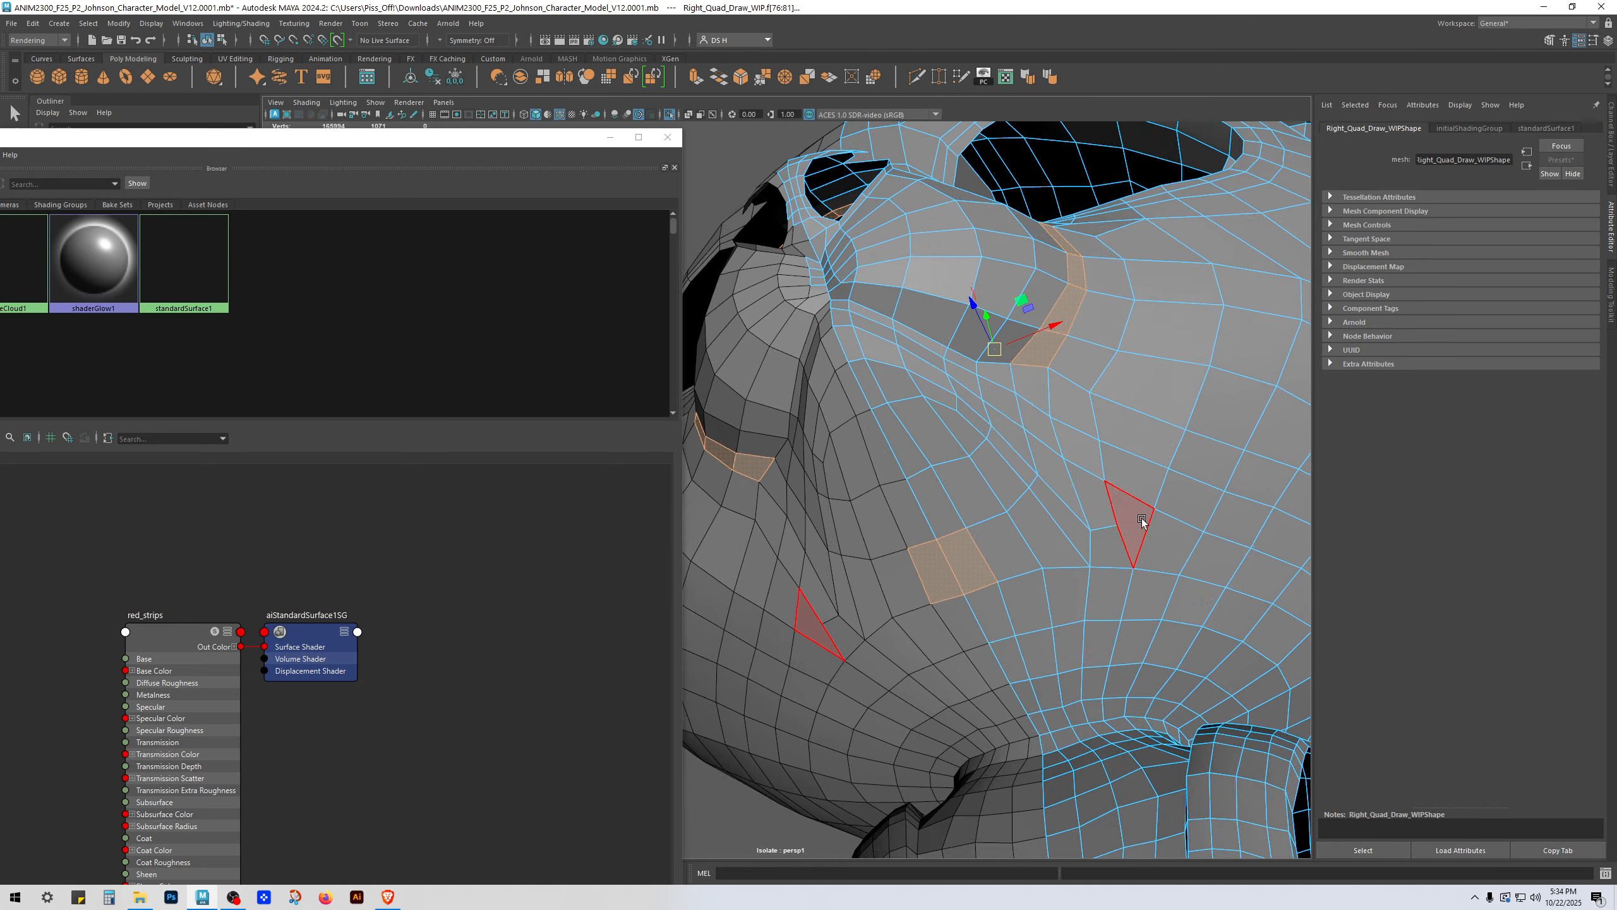
pyautogui.keyDown('alt'); pyautogui.moveTo(1140, 519); pyautogui.dragTo(1008, 537, button='right'); pyautogui.keyUp('alt')
pyautogui.keyDown('ctrl'); pyautogui.moveTo(852, 499); pyautogui.dragTo(968, 589); pyautogui.keyUp('ctrl')
pyautogui.keyDown('alt'); pyautogui.moveTo(993, 573); pyautogui.dragTo(822, 331); pyautogui.keyUp('alt')
pyautogui.press('q')
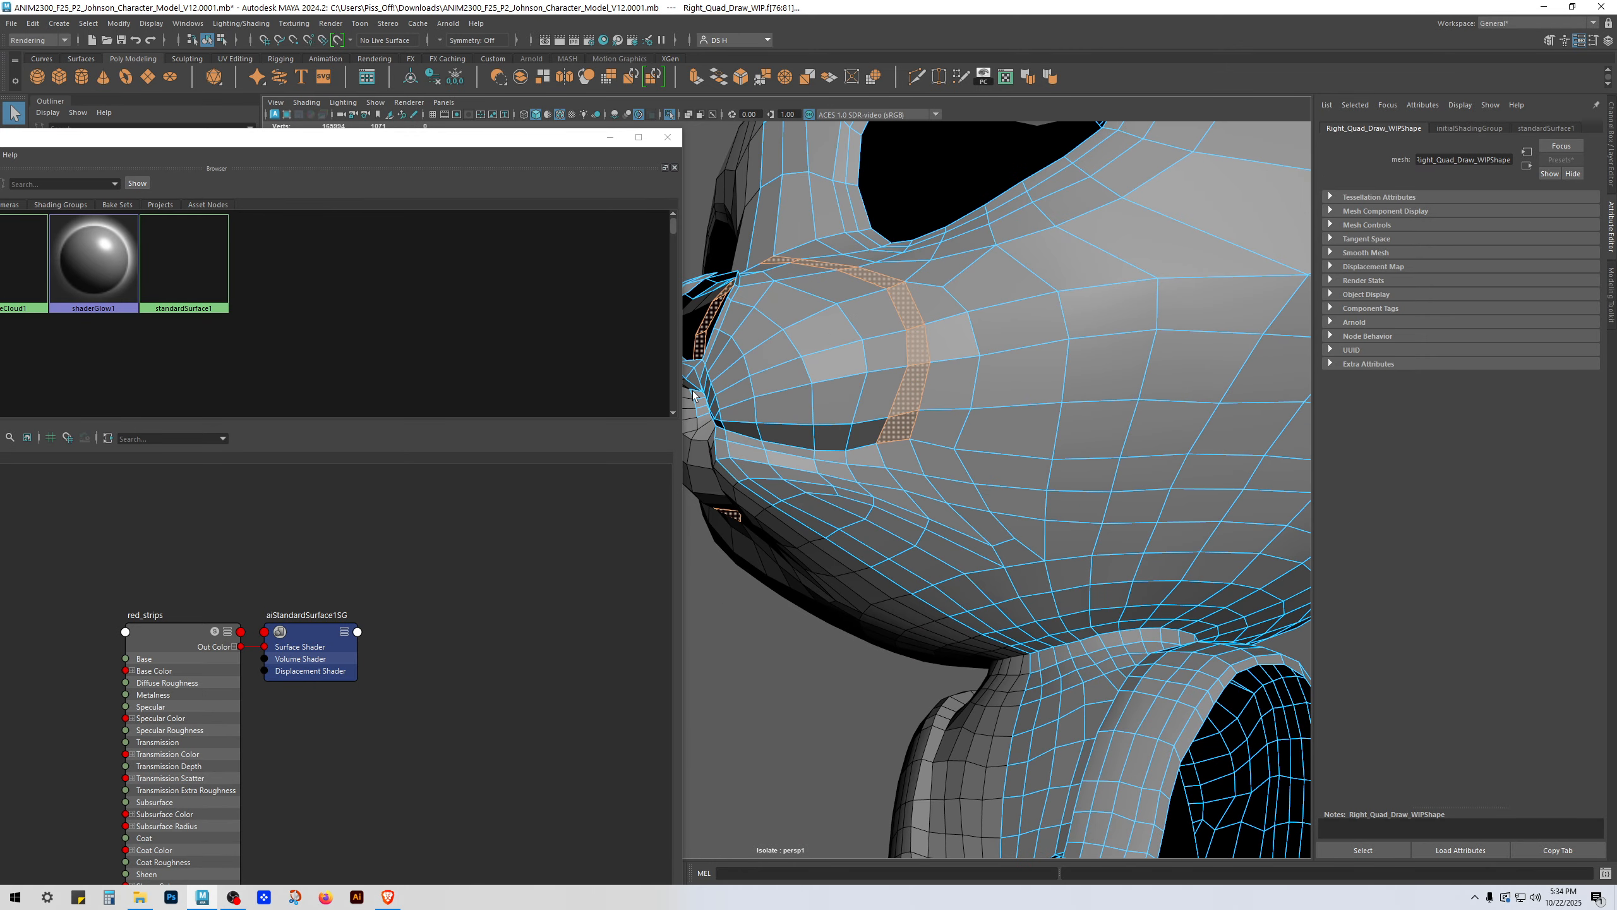
pyautogui.keyDown('alt'); pyautogui.moveTo(928, 317); pyautogui.dragTo(954, 305); pyautogui.keyUp('alt')
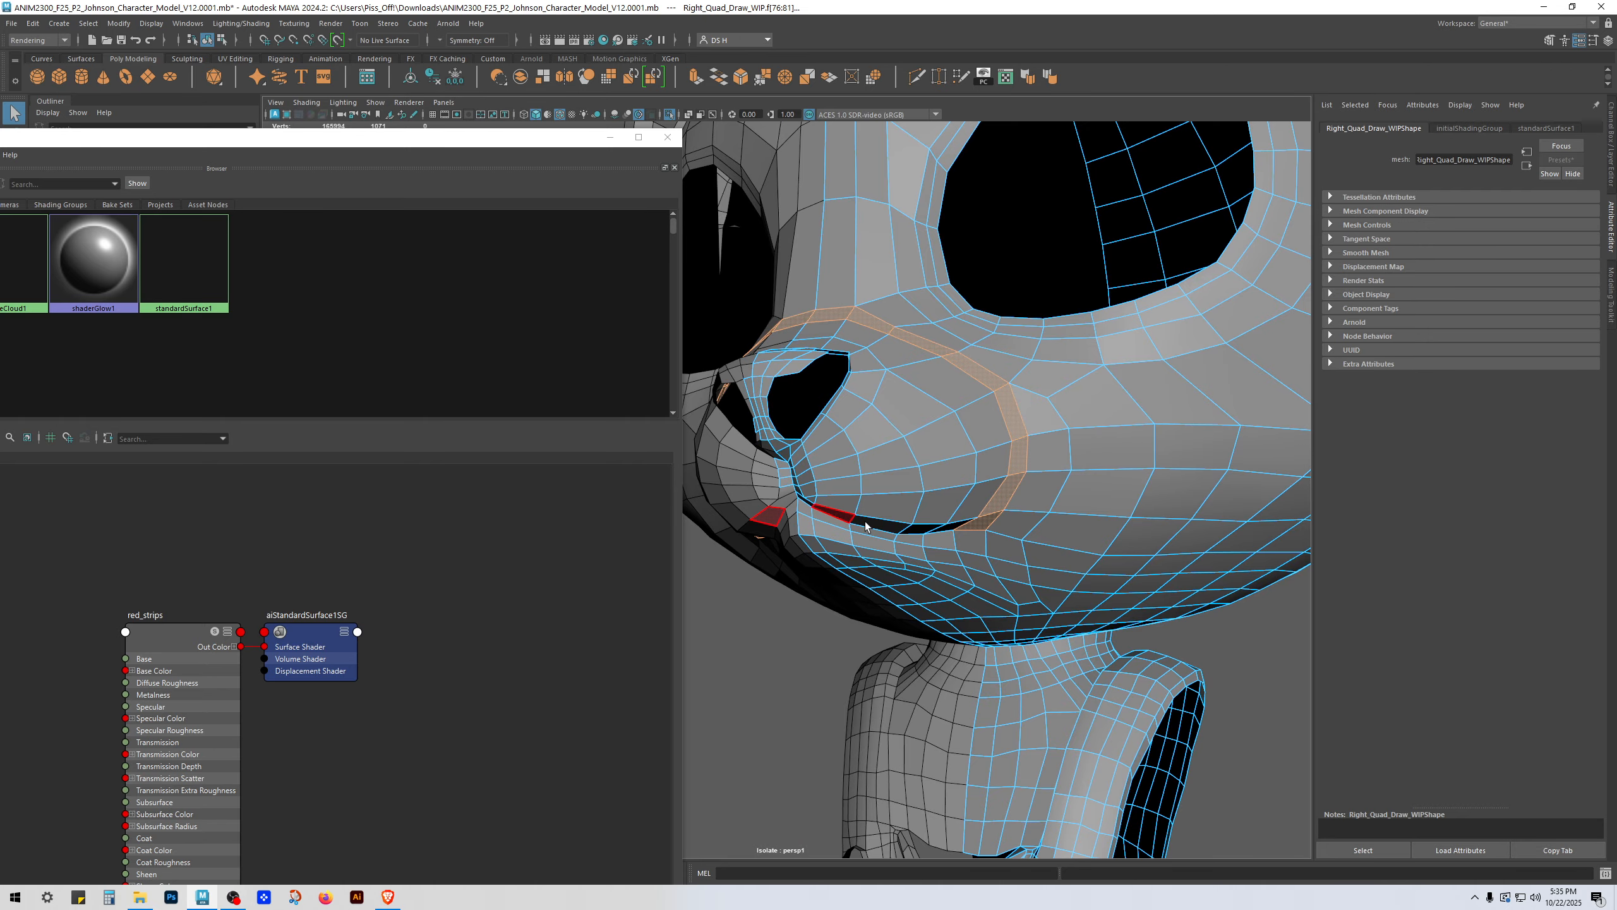
pyautogui.keyDown('alt'); pyautogui.moveTo(932, 558); pyautogui.dragTo(826, 438); pyautogui.keyUp('alt')
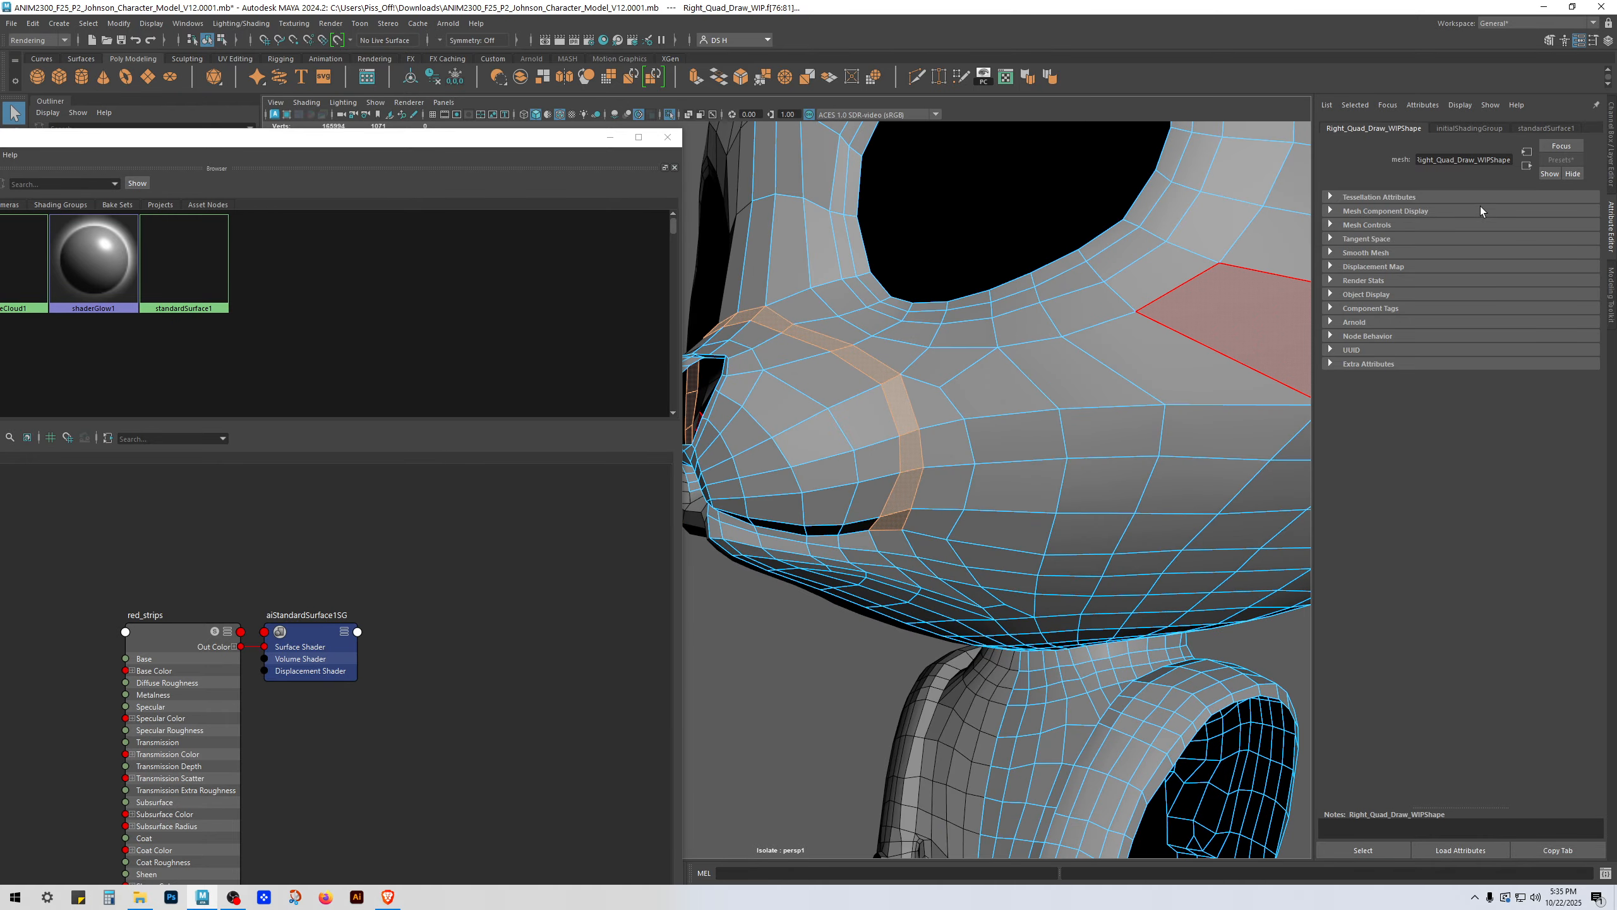
# Step: Assign the red_strips material to the selected strip of faces on the right-half mesh and clear the selection
pyautogui.click(1611, 121)
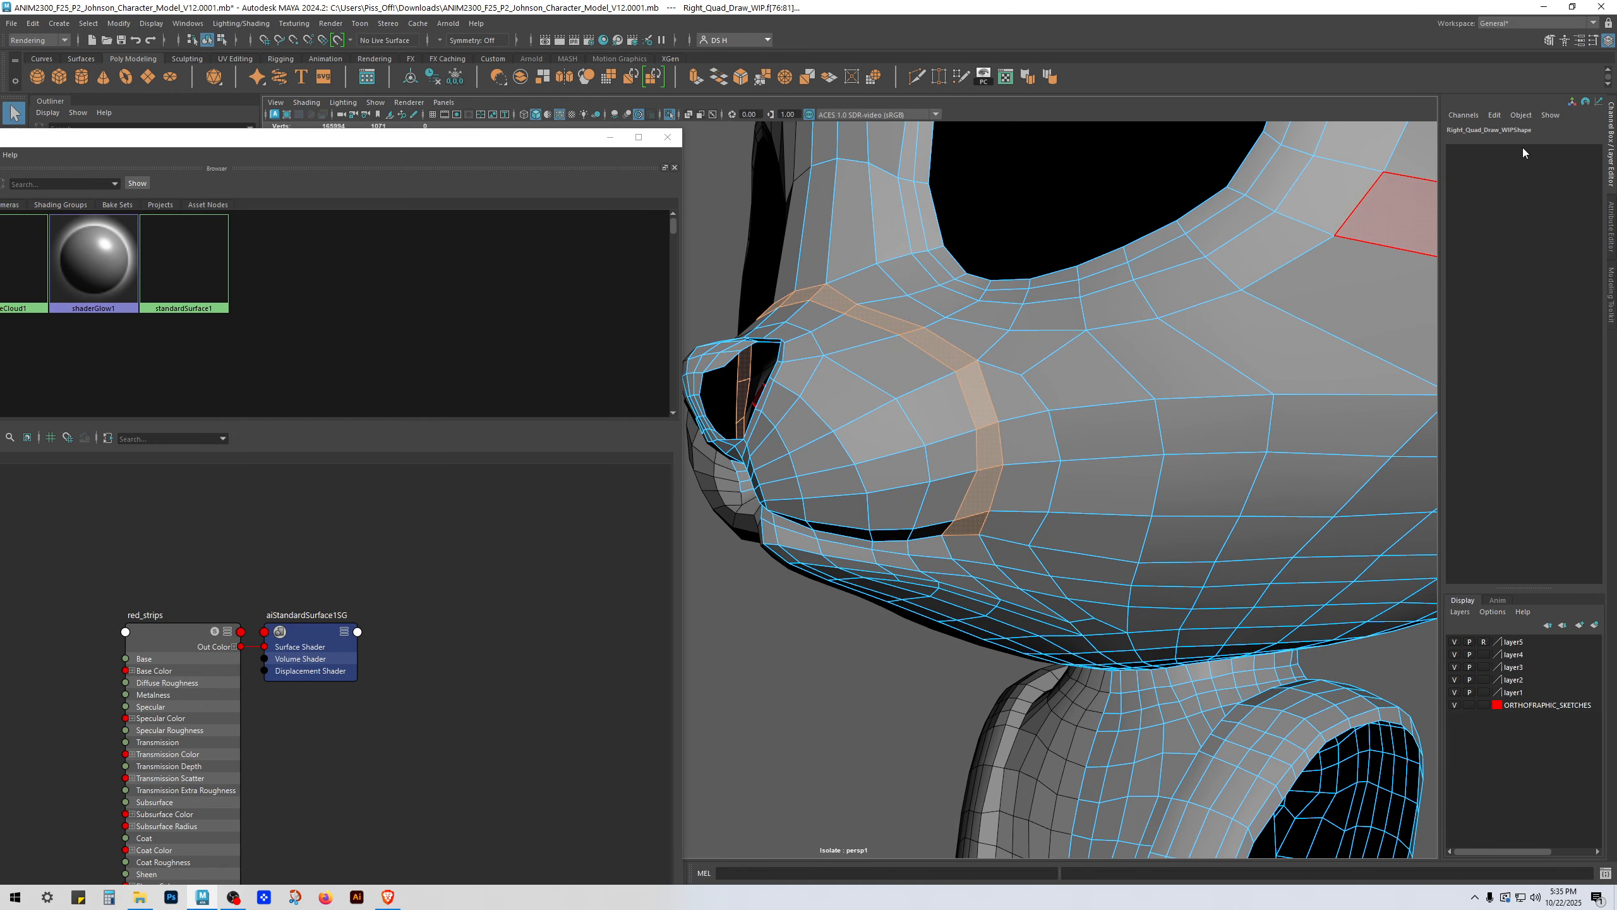
pyautogui.keyDown('alt'); pyautogui.moveTo(1178, 303); pyautogui.dragTo(1237, 341); pyautogui.keyUp('alt')
pyautogui.keyDown('alt'); pyautogui.moveTo(1238, 341); pyautogui.dragTo(1075, 433, button='middle'); pyautogui.keyUp('alt')
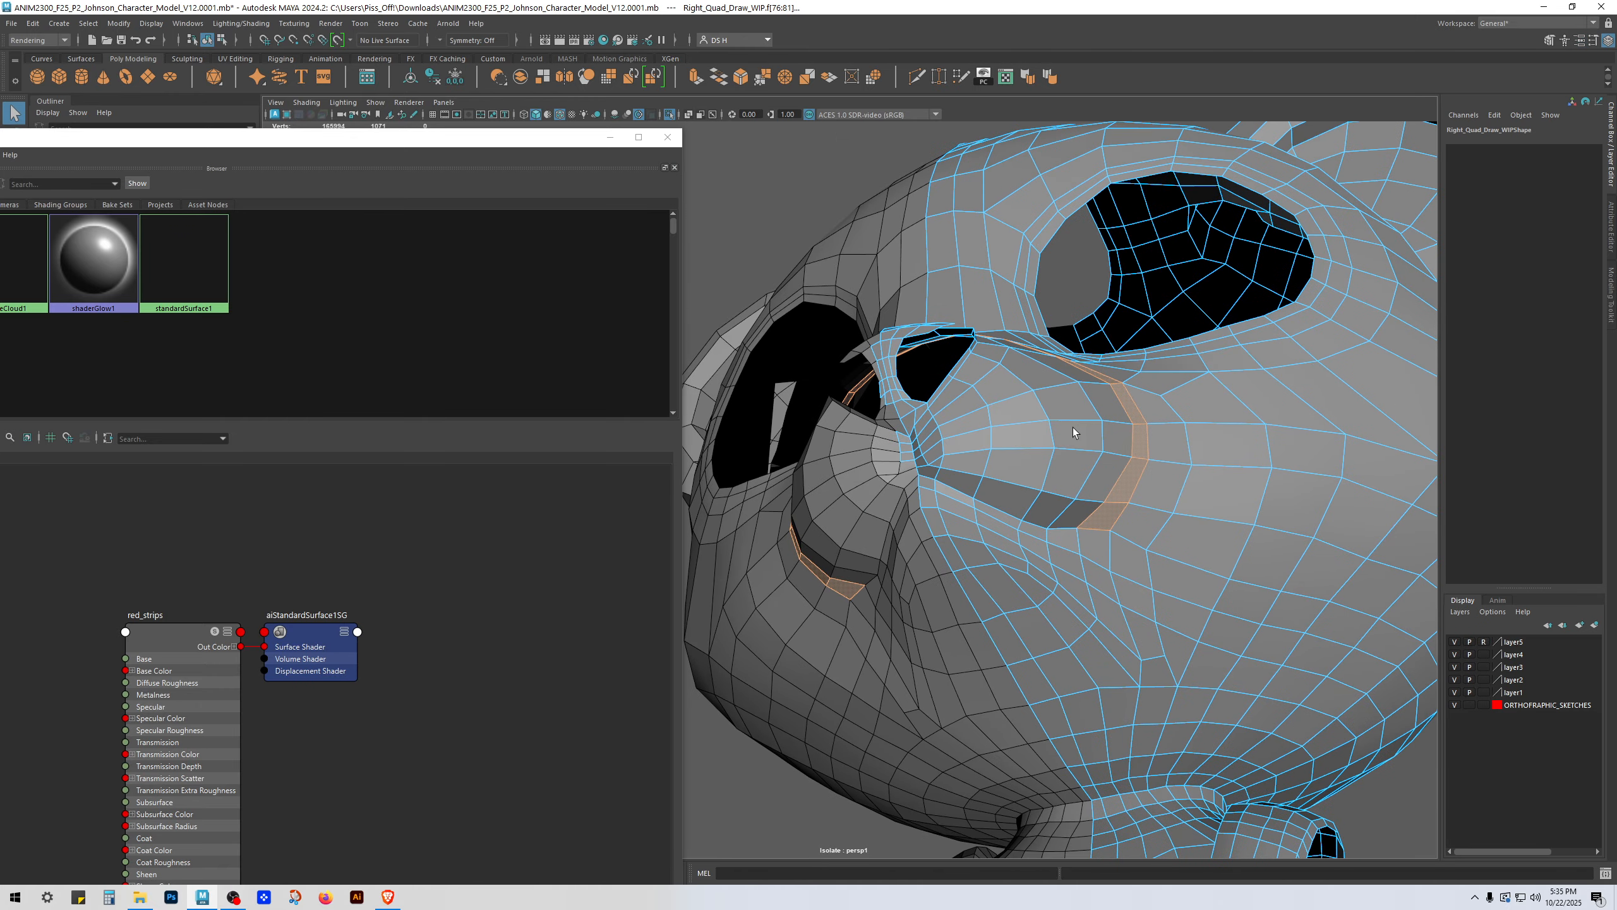
pyautogui.moveTo(1074, 433)
pyautogui.keyDown('alt'); pyautogui.mouseDown()
pyautogui.moveTo(1051, 474)
pyautogui.moveTo(1045, 458)
pyautogui.moveTo(1090, 408)
pyautogui.mouseUp(); pyautogui.keyUp('alt')
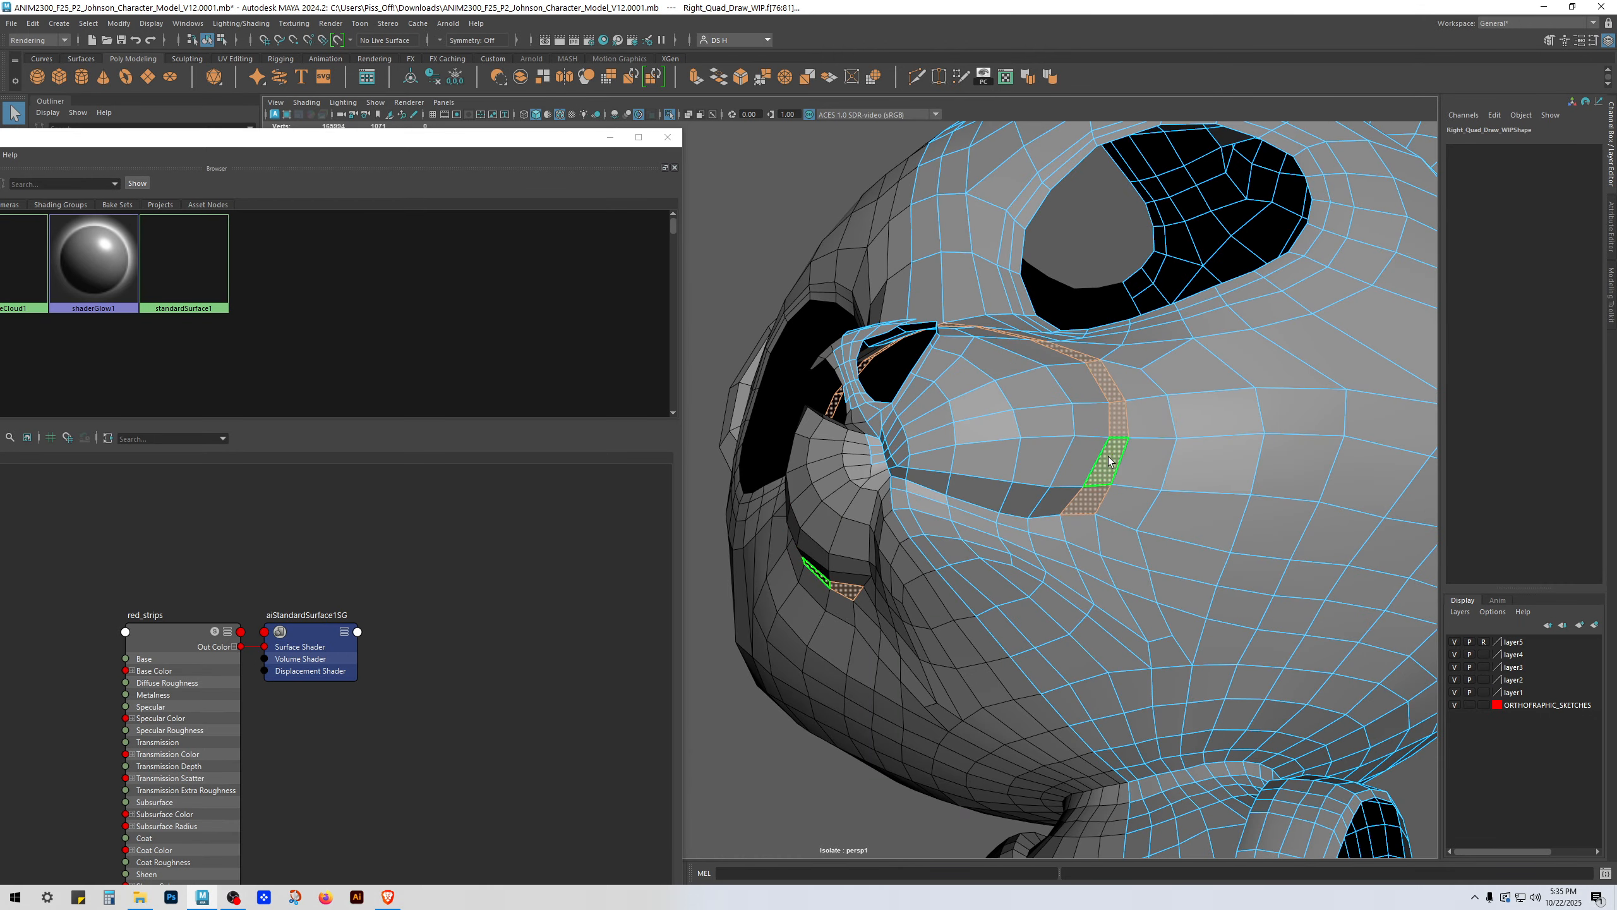
pyautogui.moveTo(183, 645); pyautogui.dragTo(186, 600, button='right')
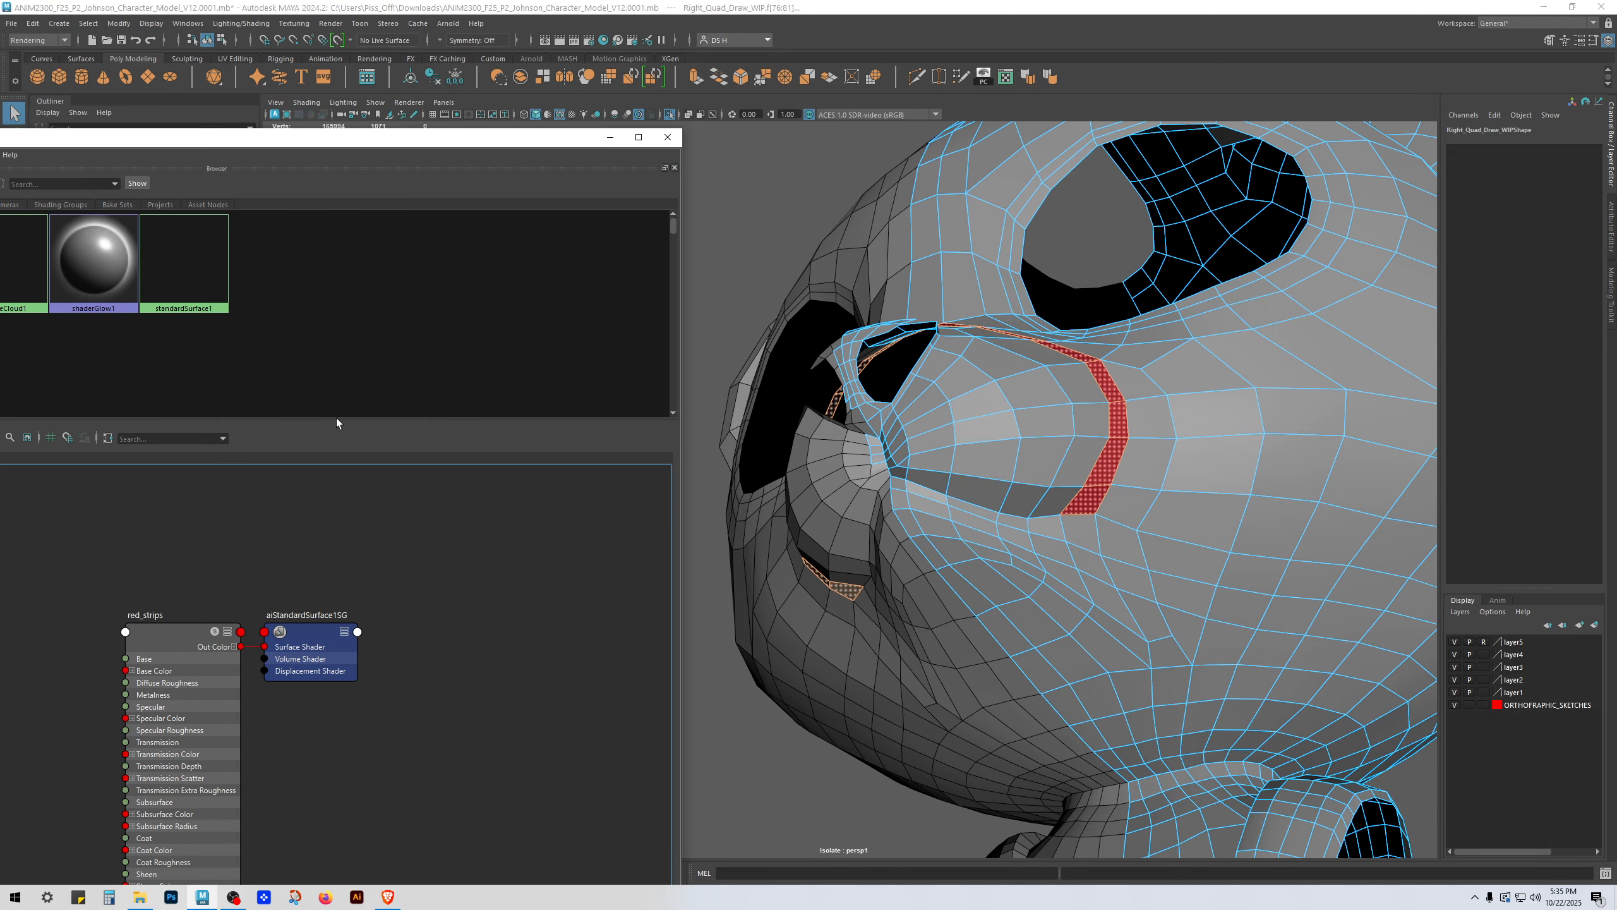
pyautogui.moveTo(955, 574)
pyautogui.keyDown('alt'); pyautogui.mouseDown()
pyautogui.moveTo(1212, 698)
pyautogui.moveTo(1036, 614)
pyautogui.moveTo(799, 653)
pyautogui.moveTo(1141, 567)
pyautogui.moveTo(965, 551)
pyautogui.moveTo(1057, 582)
pyautogui.moveTo(968, 568)
pyautogui.mouseUp(); pyautogui.keyUp('alt')
pyautogui.click(1211, 698)
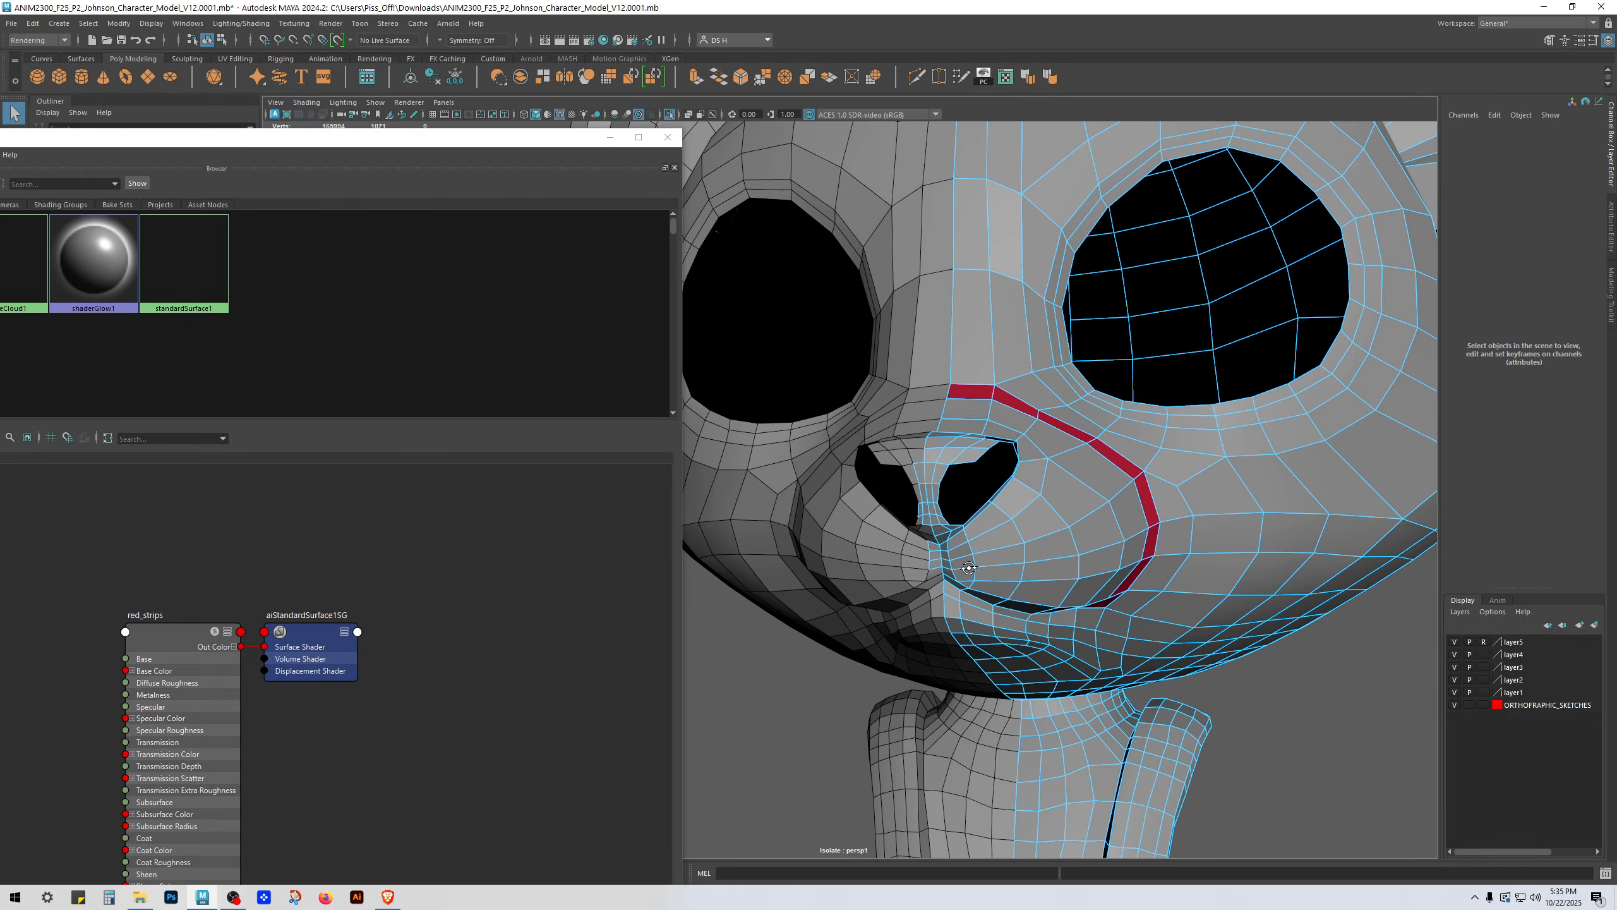
pyautogui.moveTo(1270, 693)
pyautogui.keyDown('alt'); pyautogui.mouseDown(button='middle')
pyautogui.moveTo(1292, 712)
pyautogui.moveTo(1271, 669)
pyautogui.mouseUp(button='middle'); pyautogui.keyUp('alt')
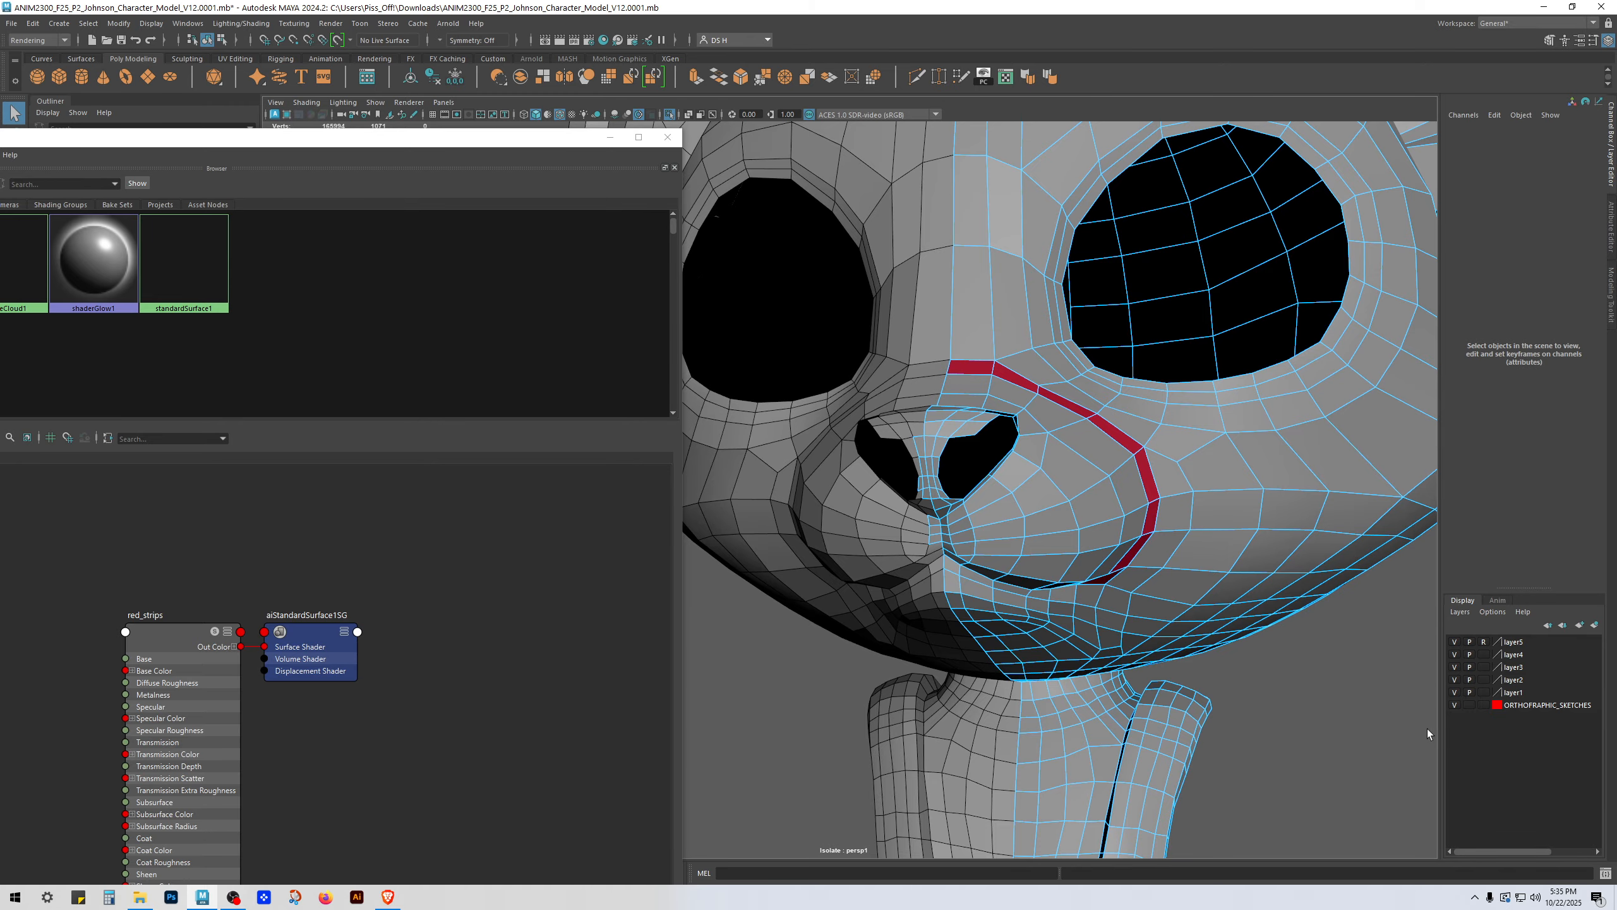
# Step: Select the matching face loop around the muzzle on the left-half mesh
pyautogui.keyDown('alt'); pyautogui.moveTo(978, 471); pyautogui.dragTo(1037, 461); pyautogui.keyUp('alt')
pyautogui.click(987, 401)
pyautogui.keyDown('alt'); pyautogui.moveTo(920, 444); pyautogui.dragTo(930, 435); pyautogui.keyUp('alt')
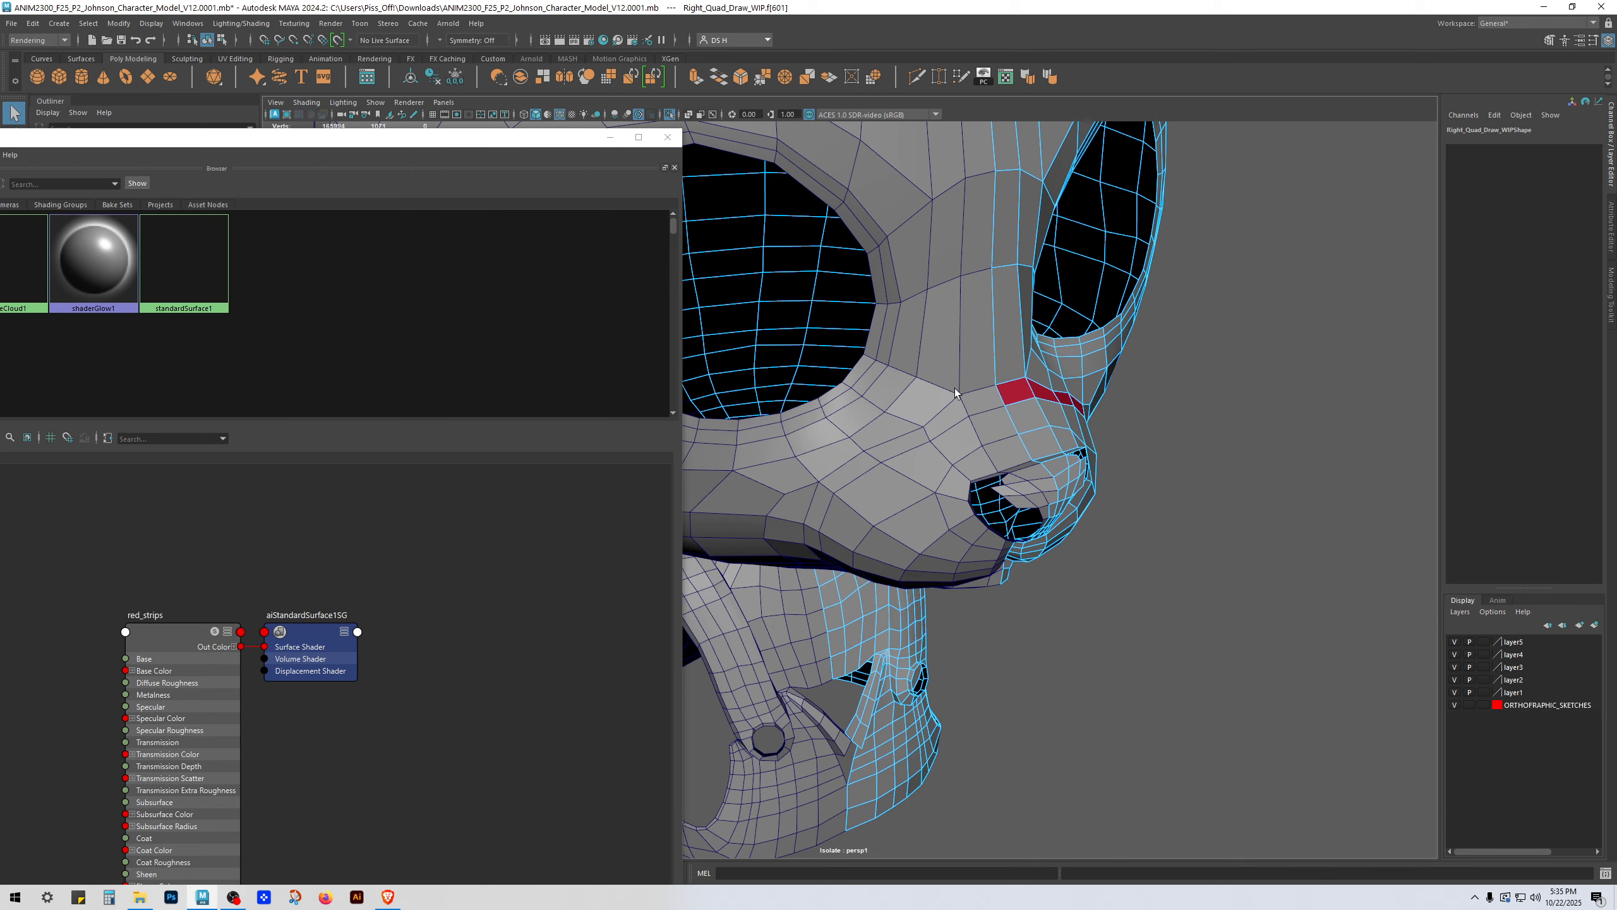
pyautogui.moveTo(939, 343); pyautogui.dragTo(949, 417, button='right')
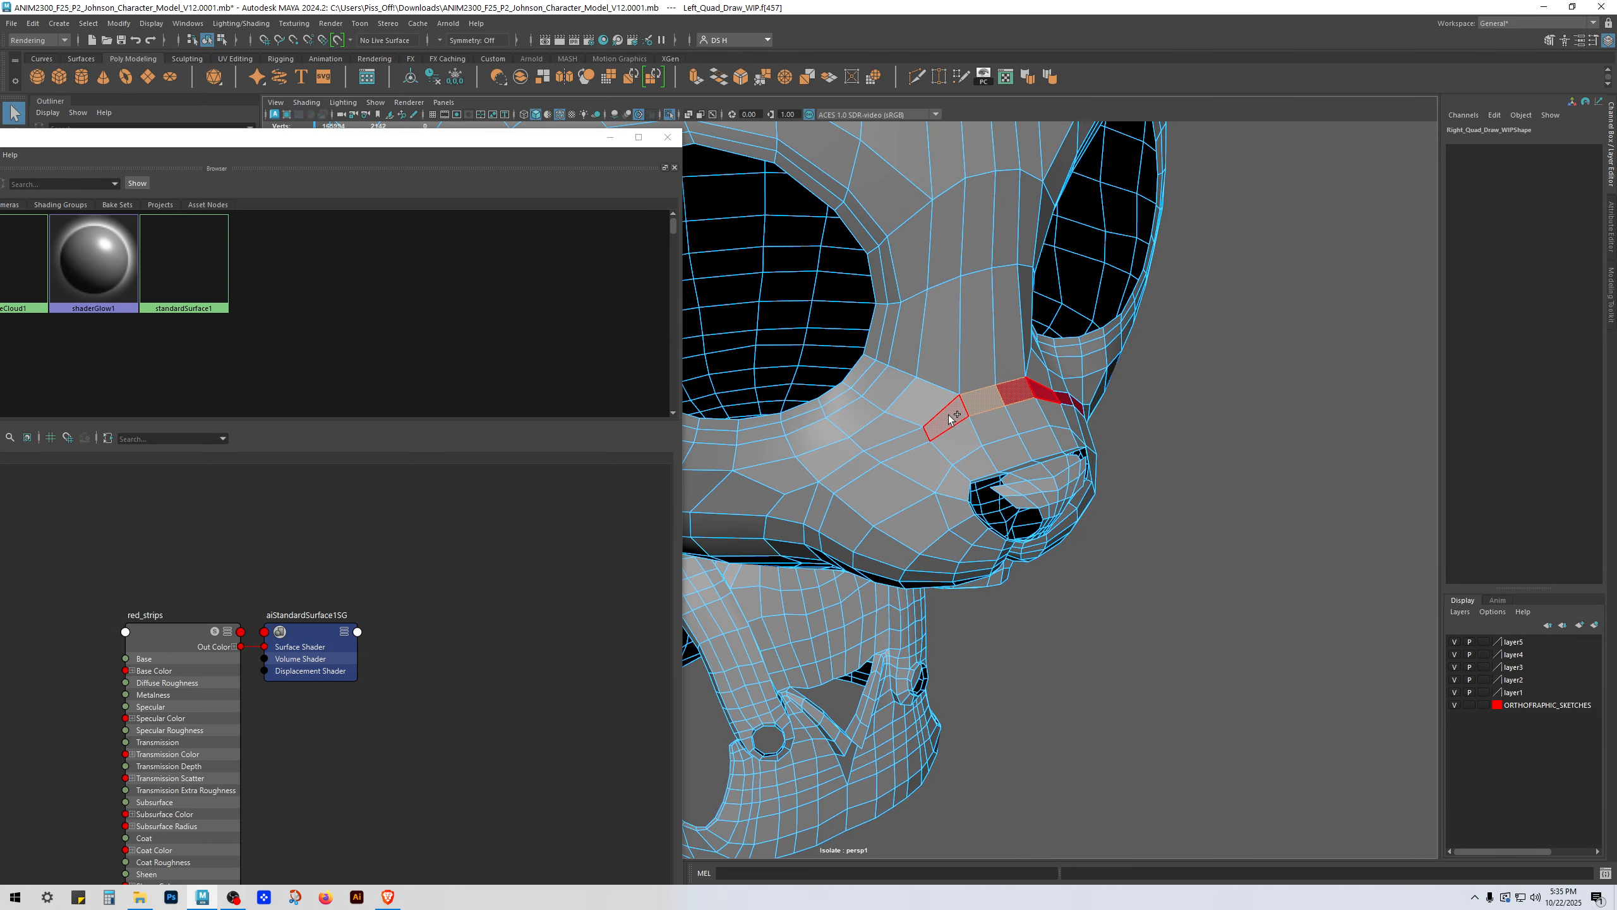
pyautogui.keyDown('alt'); pyautogui.moveTo(979, 482); pyautogui.dragTo(892, 392); pyautogui.keyUp('alt')
pyautogui.keyDown('alt'); pyautogui.moveTo(994, 625); pyautogui.dragTo(947, 675); pyautogui.keyUp('alt')
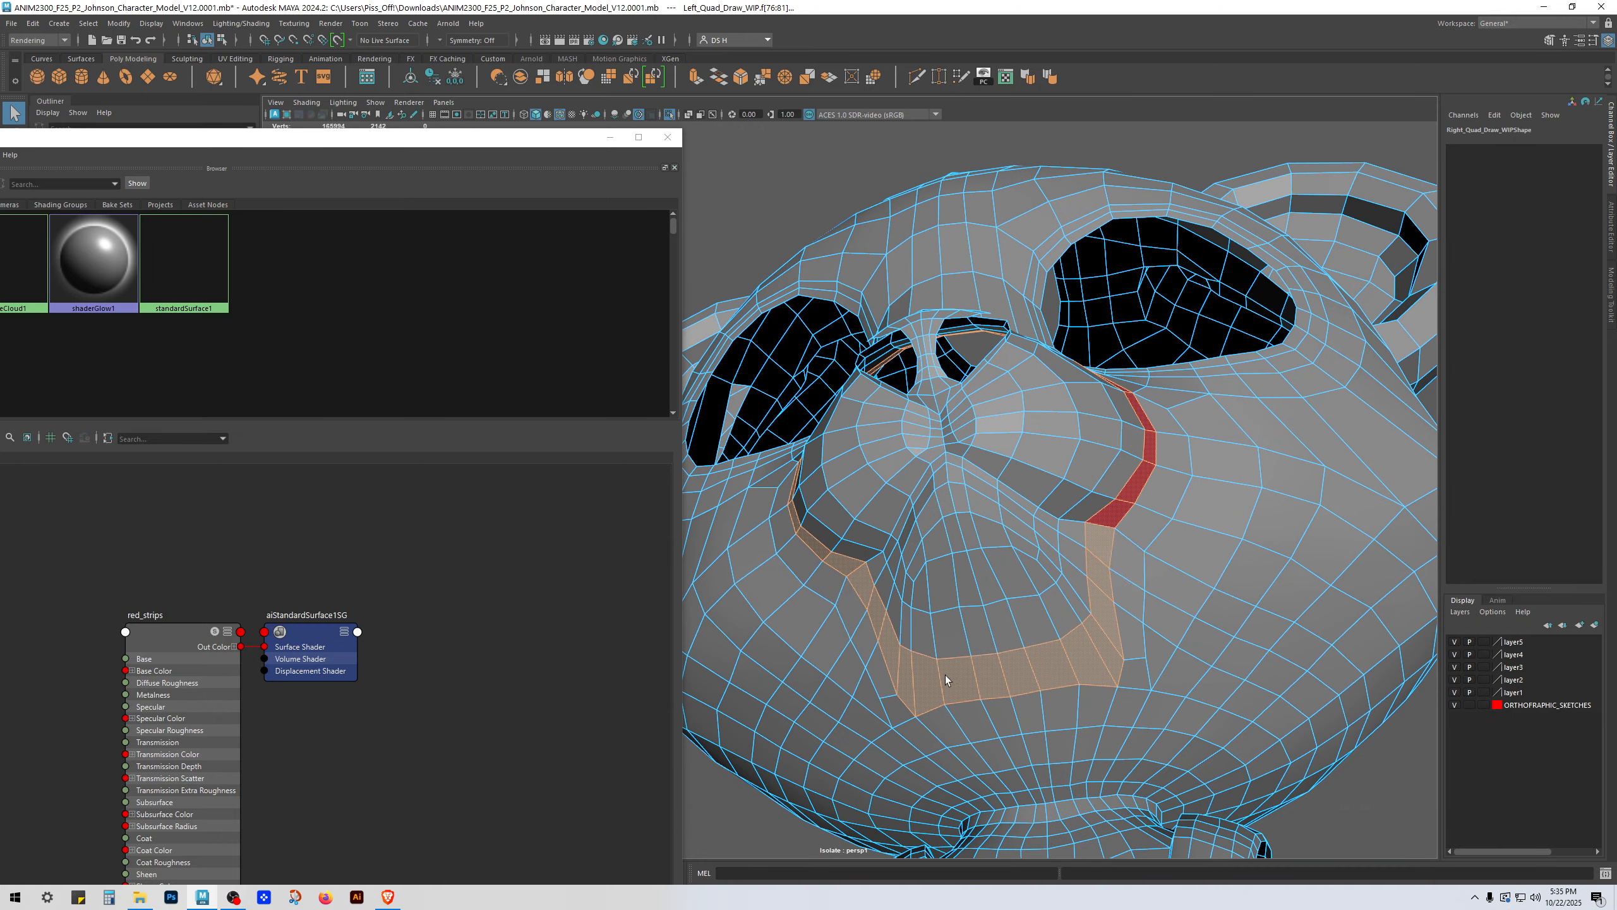
# Step: Deselect the loop faces under the chin and below the mouth corners so only the muzzle strip stays selected
pyautogui.keyDown('ctrl'); pyautogui.moveTo(875, 612); pyautogui.dragTo(1125, 781); pyautogui.keyUp('ctrl')
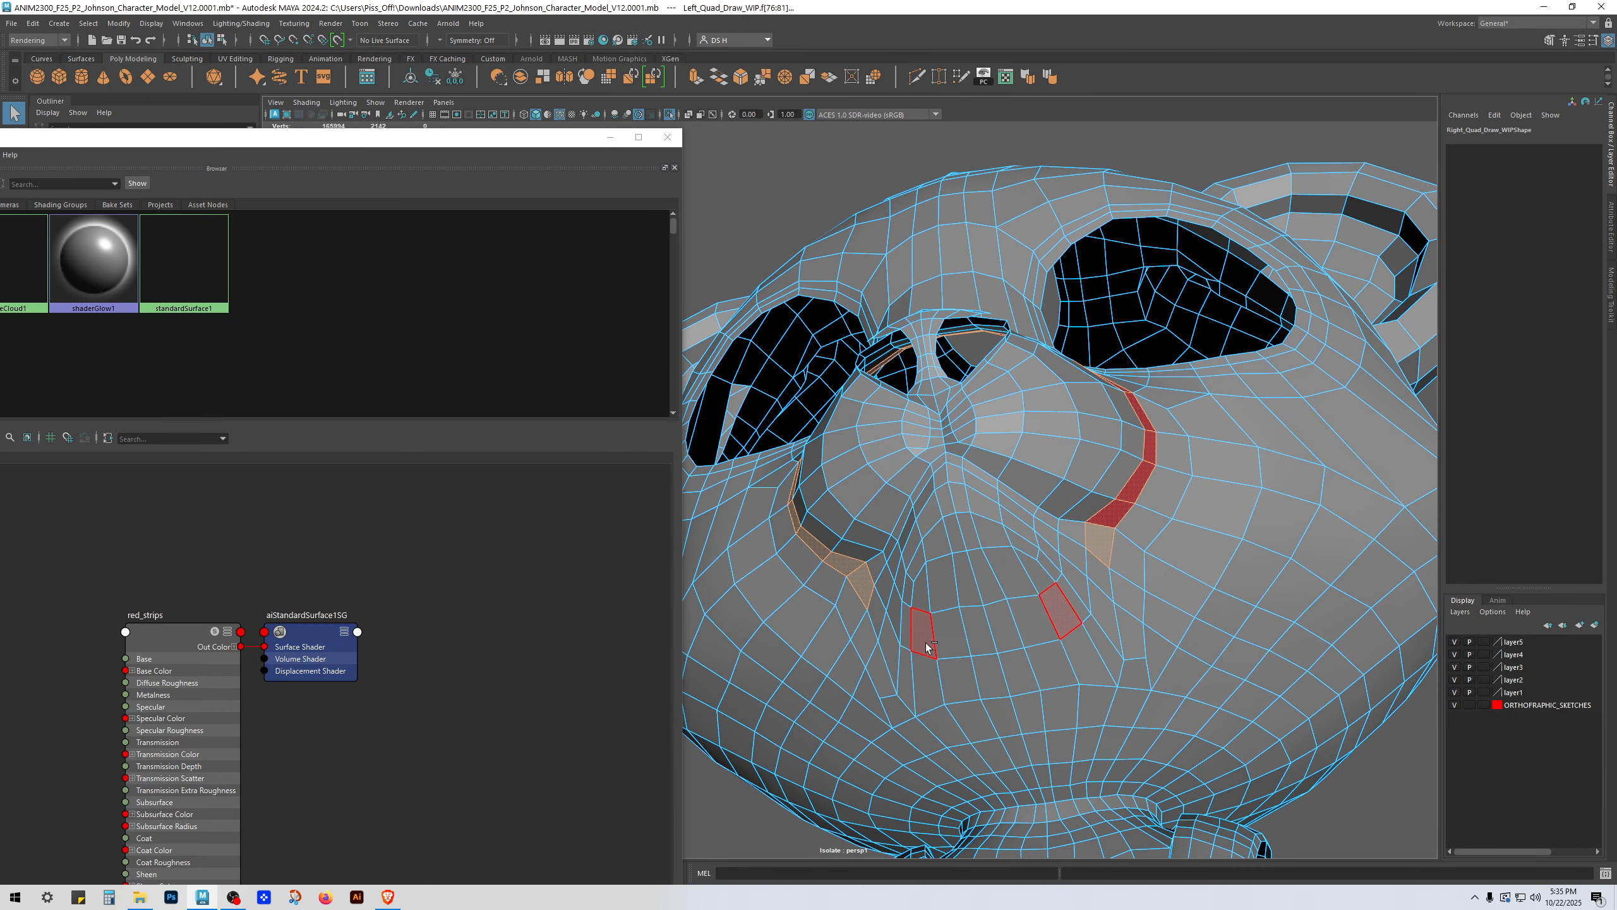
pyautogui.keyDown('alt'); pyautogui.moveTo(931, 632); pyautogui.dragTo(1051, 643); pyautogui.keyUp('alt')
pyautogui.keyDown('ctrl'); pyautogui.click(838, 597); pyautogui.keyUp('ctrl')
pyautogui.keyDown('alt'); pyautogui.moveTo(1268, 705); pyautogui.dragTo(1051, 688); pyautogui.keyUp('alt')
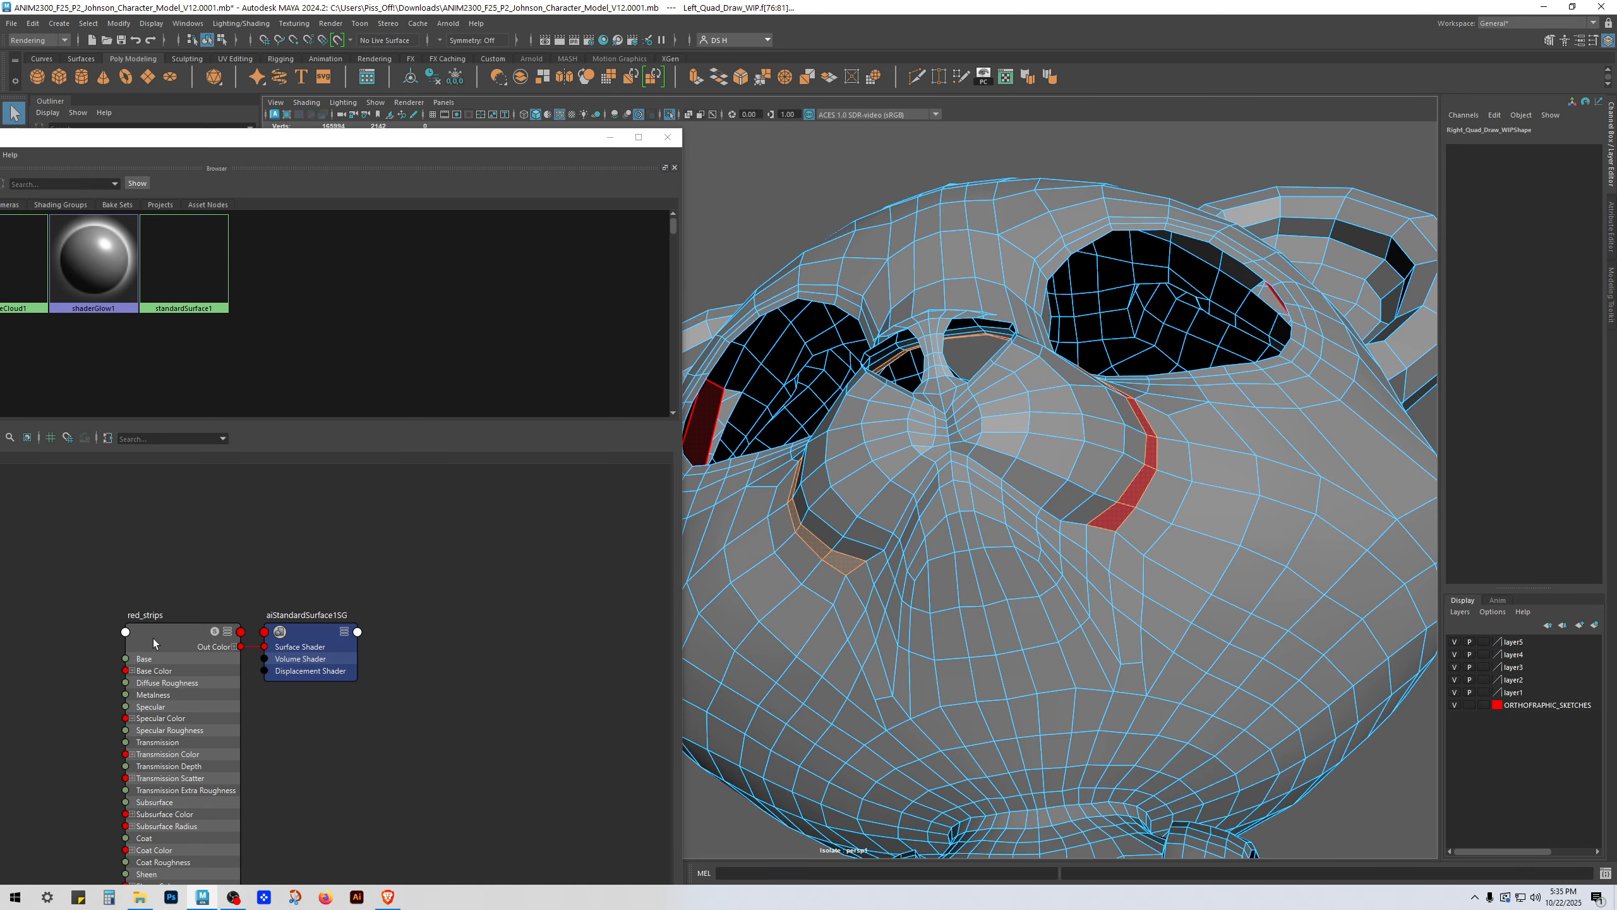
# Step: Assign the red_strips material to the left-half muzzle strip and inspect the red loop on the whole character
pyautogui.moveTo(153, 638); pyautogui.dragTo(154, 589, button='right')
pyautogui.keyDown('alt'); pyautogui.moveTo(1063, 535); pyautogui.dragTo(1202, 589); pyautogui.keyUp('alt')
pyautogui.keyDown('alt'); pyautogui.moveTo(1202, 588); pyautogui.dragTo(763, 554, button='right'); pyautogui.keyUp('alt')
pyautogui.keyDown('alt'); pyautogui.moveTo(1082, 510); pyautogui.dragTo(1250, 468); pyautogui.keyUp('alt')
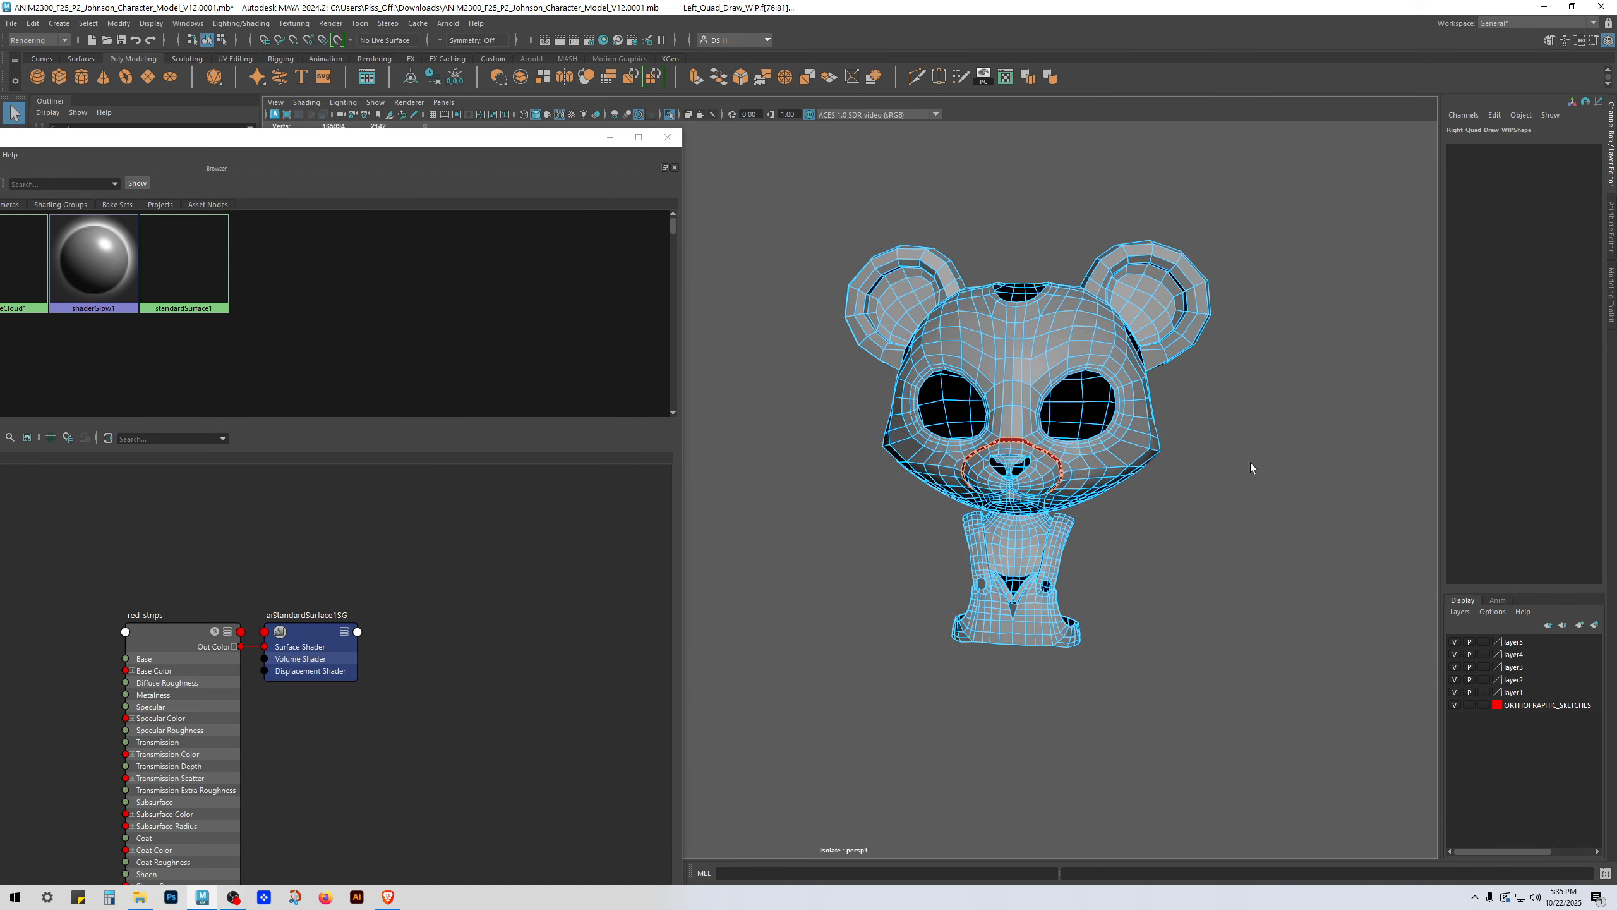
pyautogui.keyDown('alt'); pyautogui.moveTo(1250, 468); pyautogui.dragTo(1393, 621, button='right'); pyautogui.keyUp('alt')
pyautogui.click(1393, 621)
pyautogui.keyDown('alt'); pyautogui.moveTo(1393, 621); pyautogui.dragTo(1076, 421); pyautogui.keyUp('alt')
pyautogui.keyDown('alt'); pyautogui.moveTo(1075, 421); pyautogui.dragTo(1108, 406, button='middle'); pyautogui.keyUp('alt')
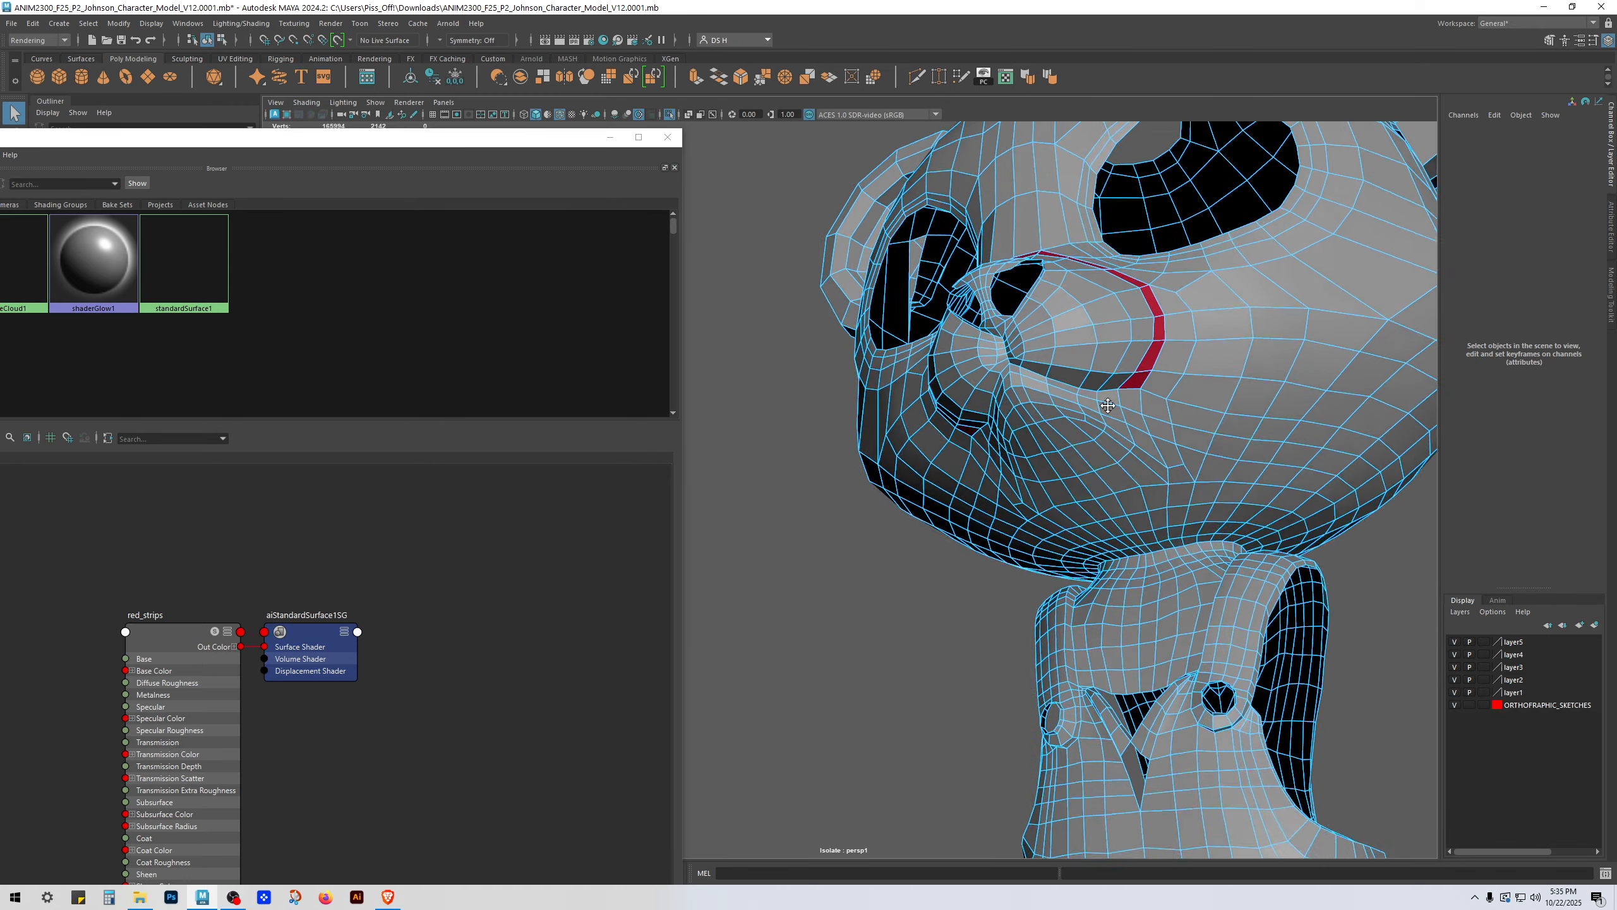
pyautogui.keyDown('alt'); pyautogui.moveTo(1108, 405); pyautogui.dragTo(1081, 537); pyautogui.keyUp('alt')
# Step: Move the Hypershade window down out of the way and return the meshes to object mode with nothing selected
pyautogui.moveTo(583, 138); pyautogui.dragTo(455, 715)
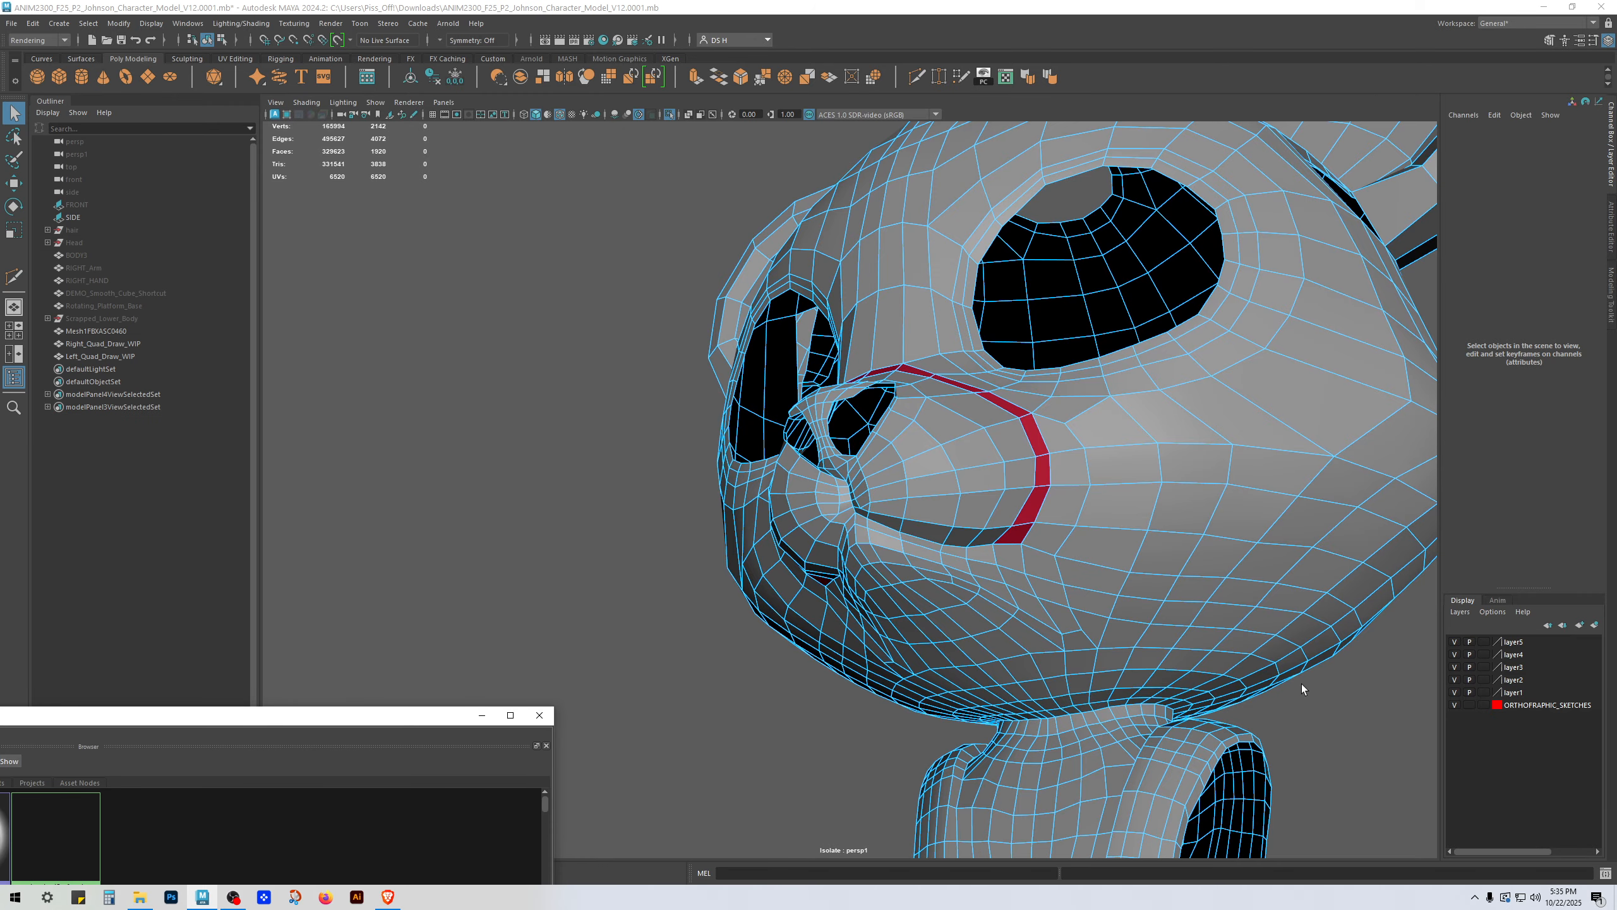
pyautogui.click(1483, 641)
pyautogui.click(1483, 641)
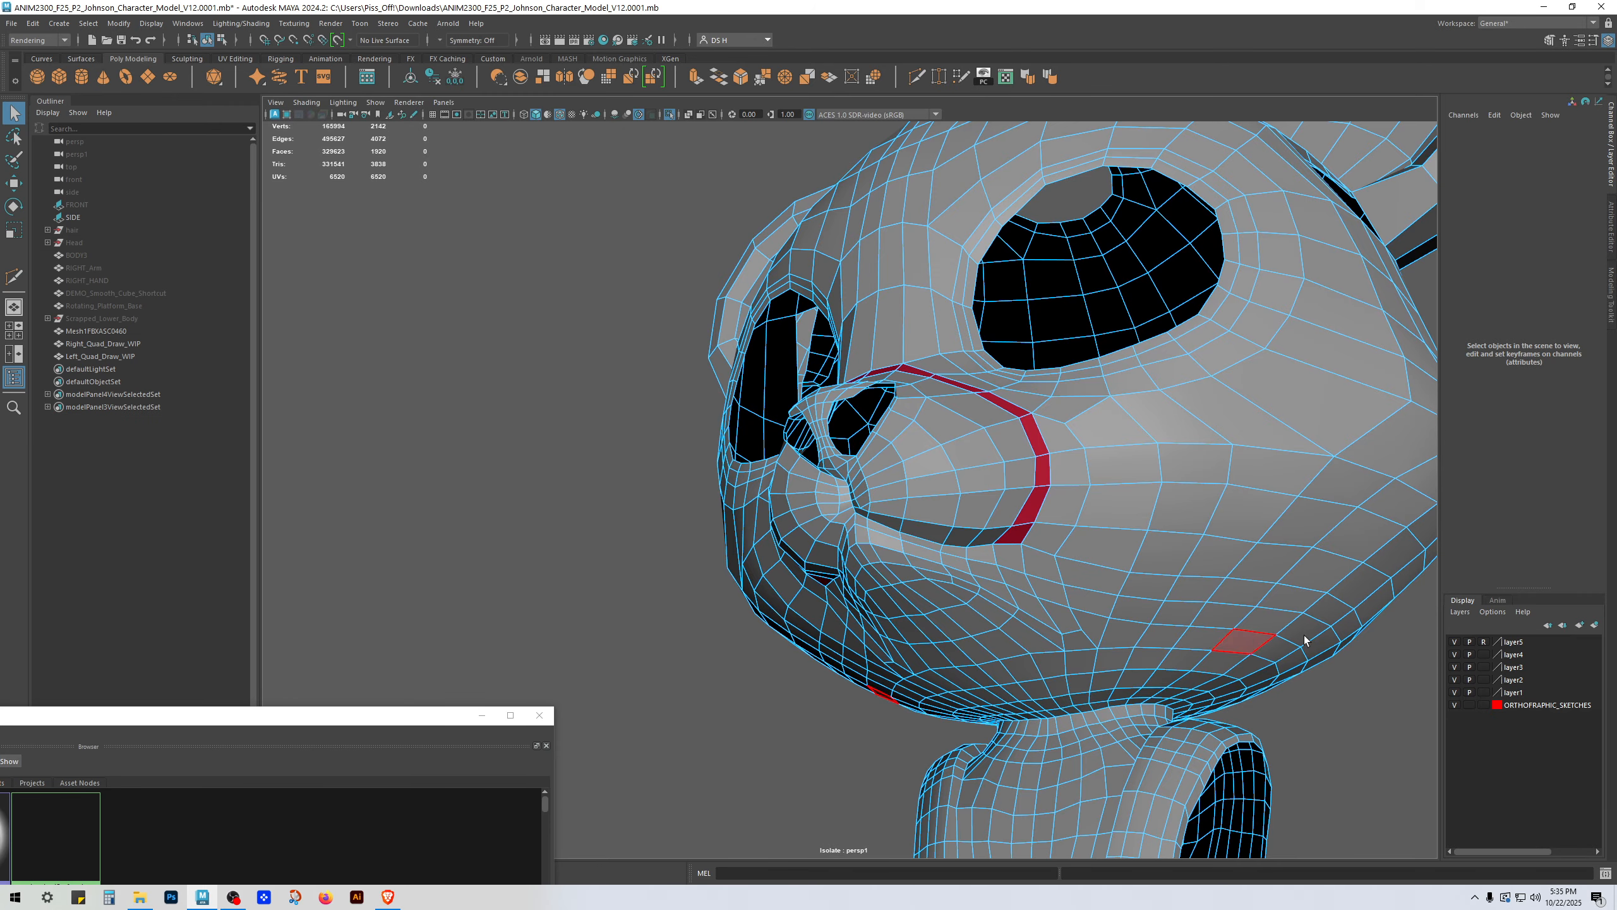
pyautogui.press('F8')
pyautogui.click(523, 282)
# Step: Use Multi-Cut on the right-half mesh to add an edge across the lowest red face beside the mouth corner
pyautogui.keyDown('alt'); pyautogui.moveTo(903, 449); pyautogui.dragTo(942, 408); pyautogui.keyUp('alt')
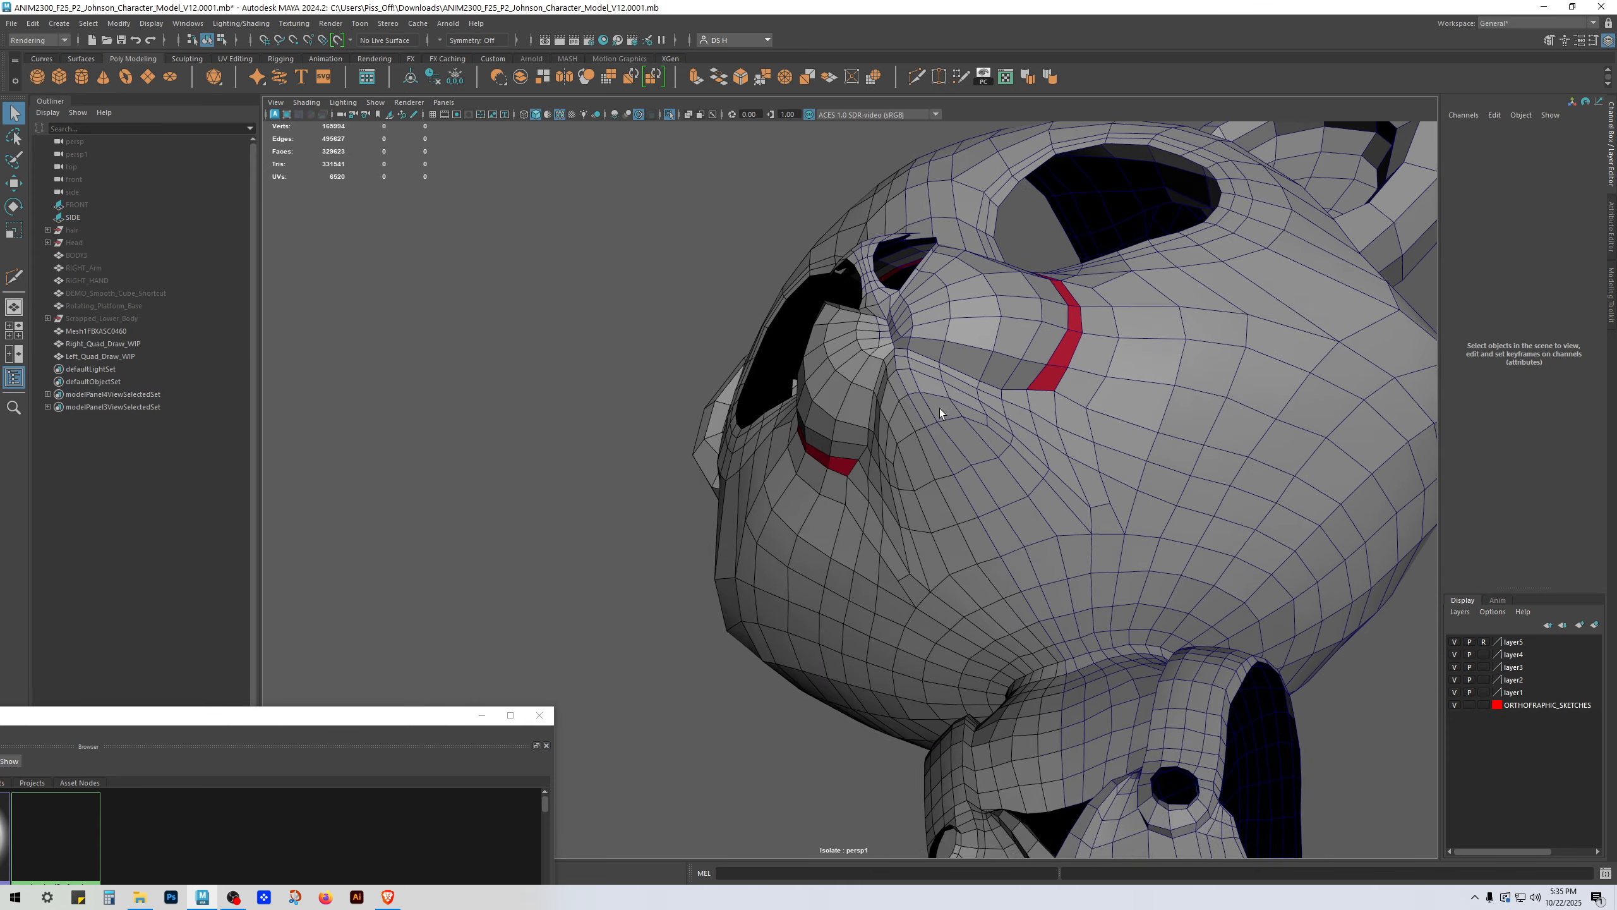
pyautogui.scroll(4, 988, 357)
pyautogui.click(988, 357)
pyautogui.keyDown('alt'); pyautogui.moveTo(988, 357); pyautogui.dragTo(939, 449); pyautogui.keyUp('alt')
pyautogui.keyDown('shift'); pyautogui.moveTo(934, 406); pyautogui.dragTo(865, 404, button='right'); pyautogui.keyUp('shift')
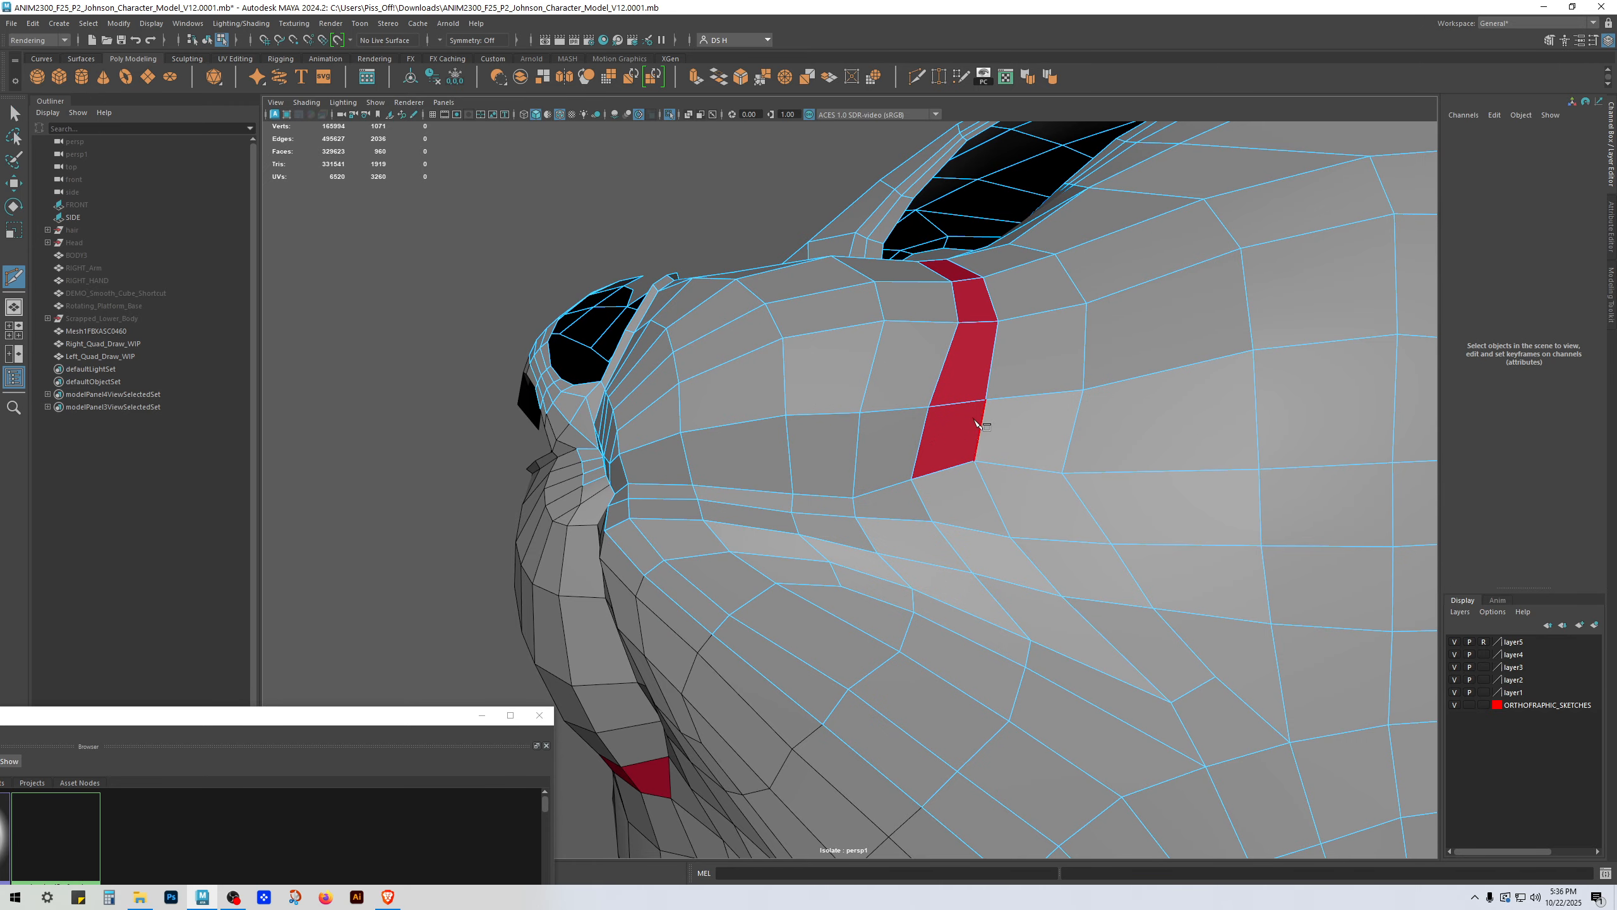
pyautogui.hotkey('ctrl', 'z')
pyautogui.click(921, 454)
pyautogui.press('w')
pyautogui.scroll(4, 955, 490)
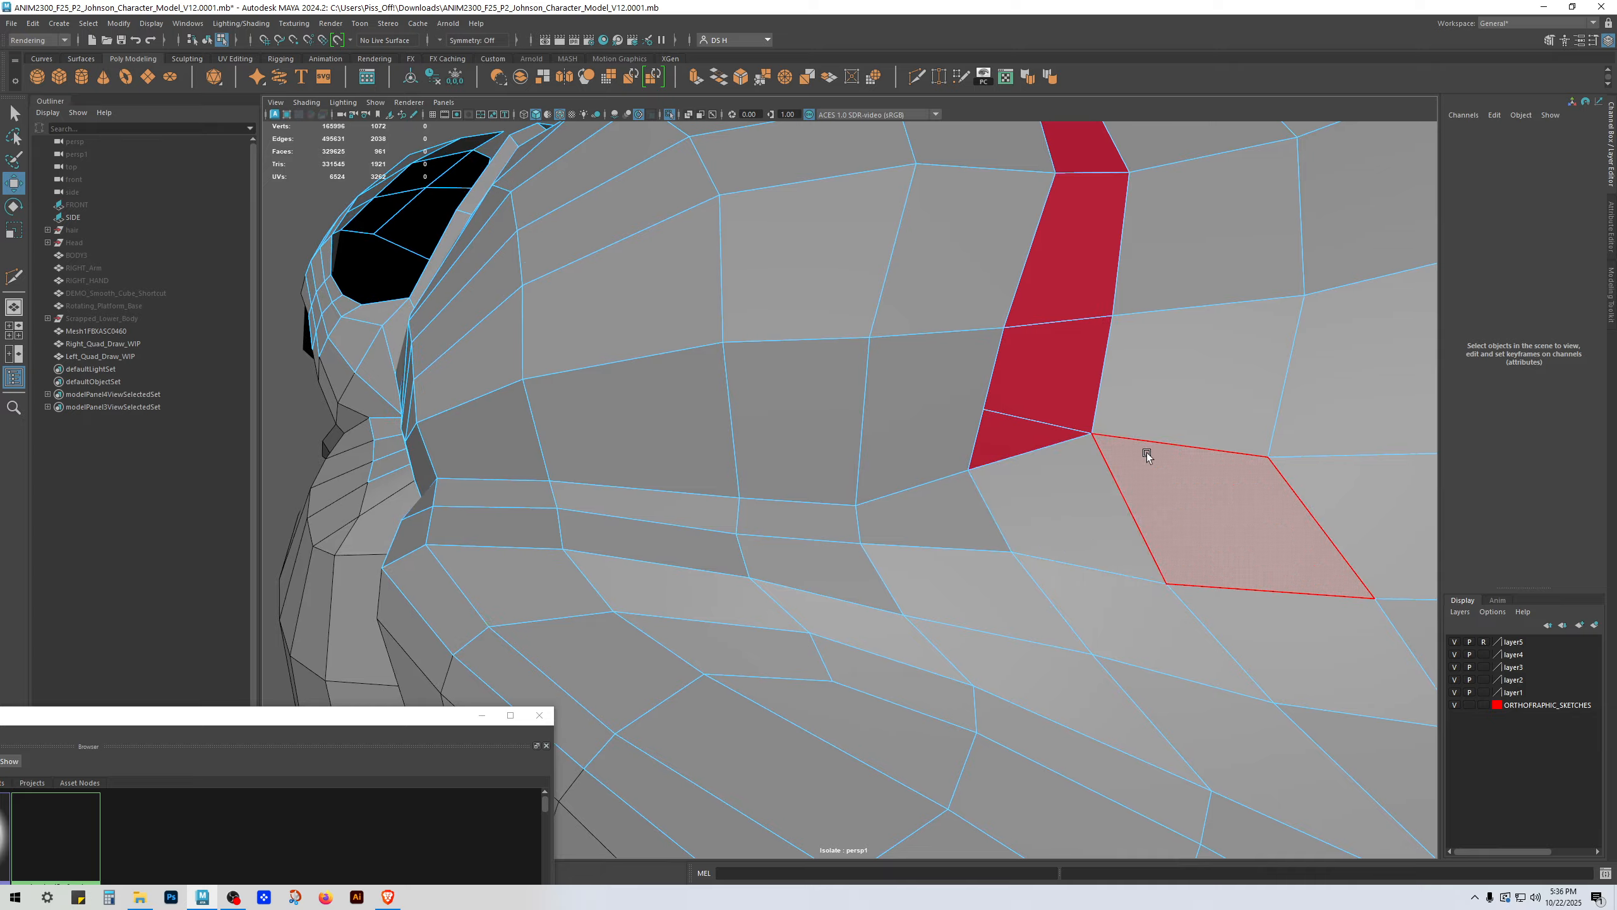
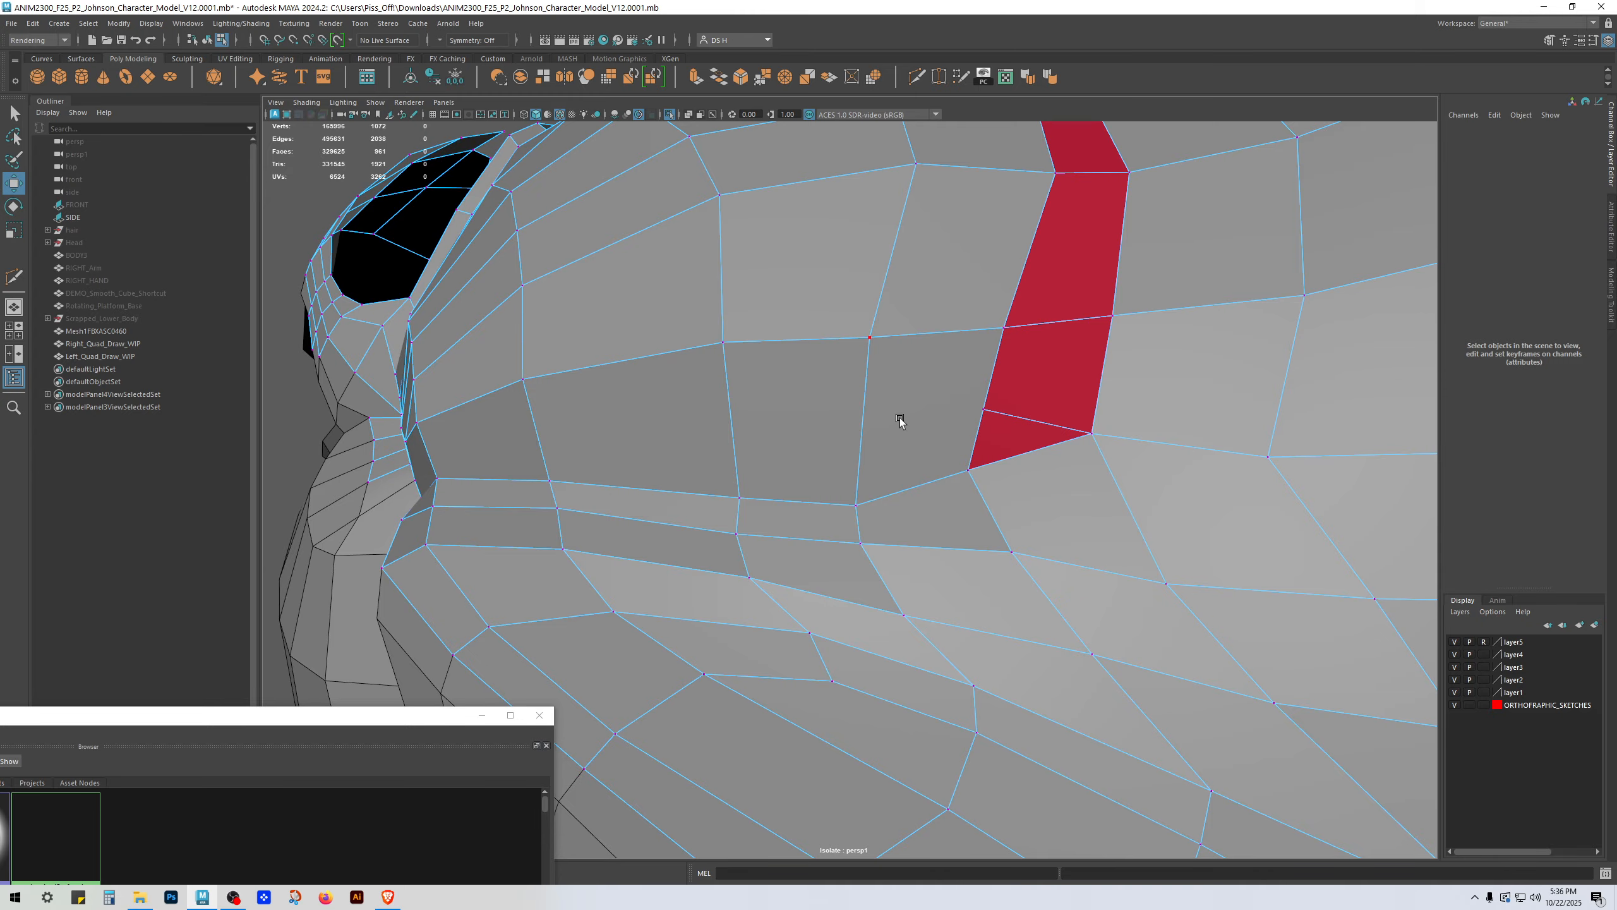
# Step: Merge the two vertices at the lower end of the red strip into one at their center
pyautogui.click(1091, 434)
pyautogui.keyDown('shift'); pyautogui.click(969, 471); pyautogui.keyUp('shift')
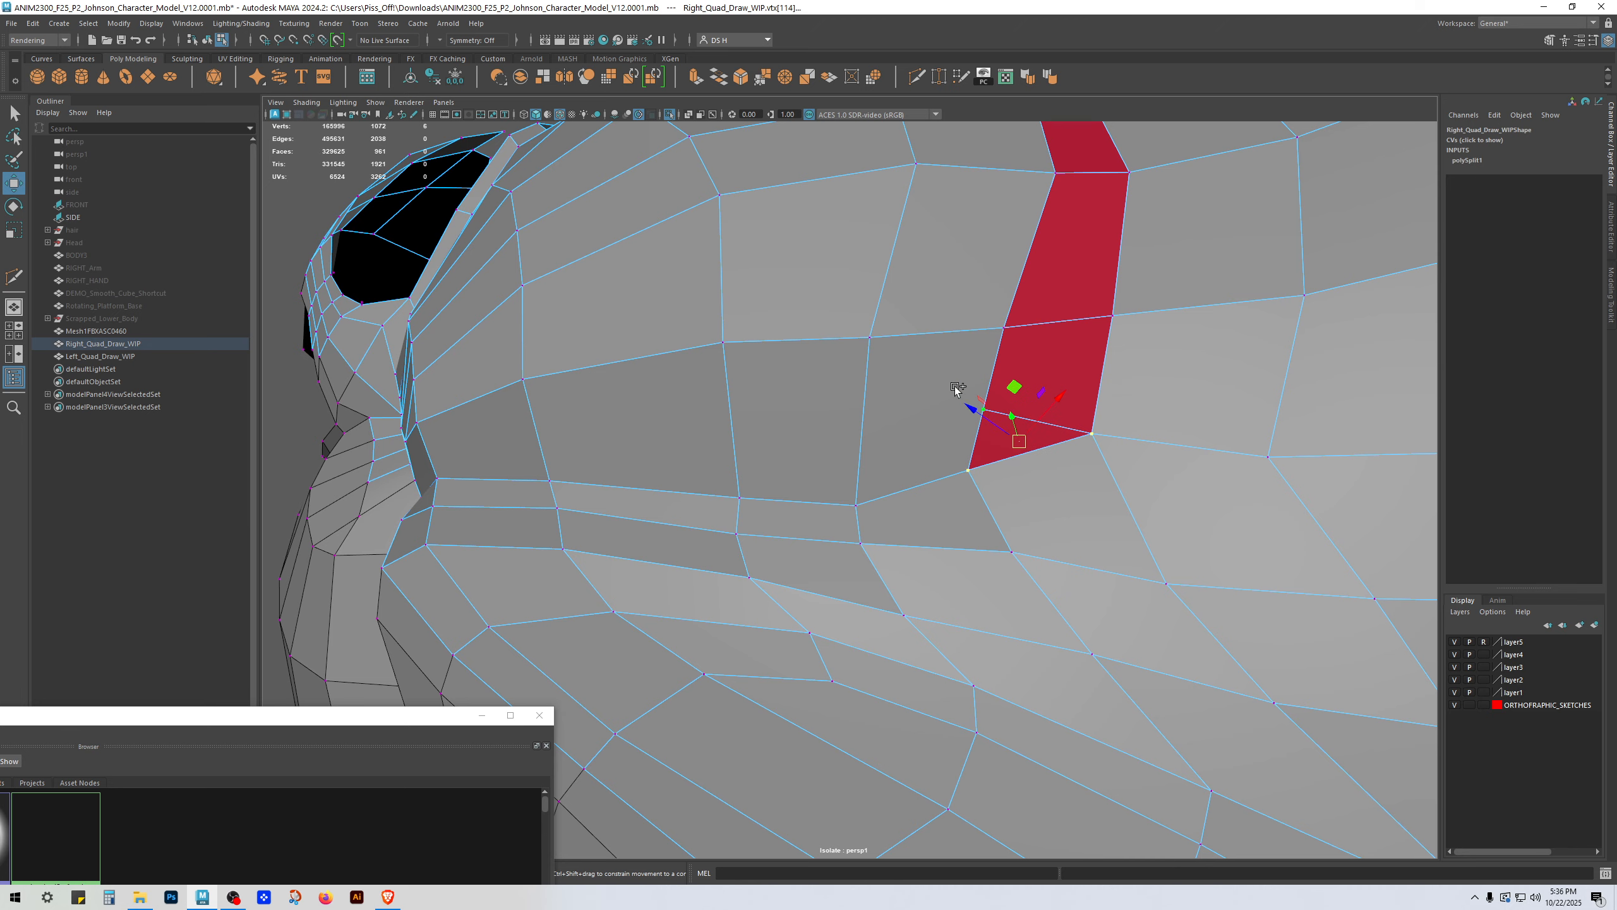
pyautogui.keyDown('alt'); pyautogui.moveTo(1055, 382); pyautogui.dragTo(1038, 408); pyautogui.keyUp('alt')
pyautogui.keyDown('shift'); pyautogui.moveTo(1036, 408); pyautogui.dragTo(1021, 176, button='right'); pyautogui.keyUp('shift')
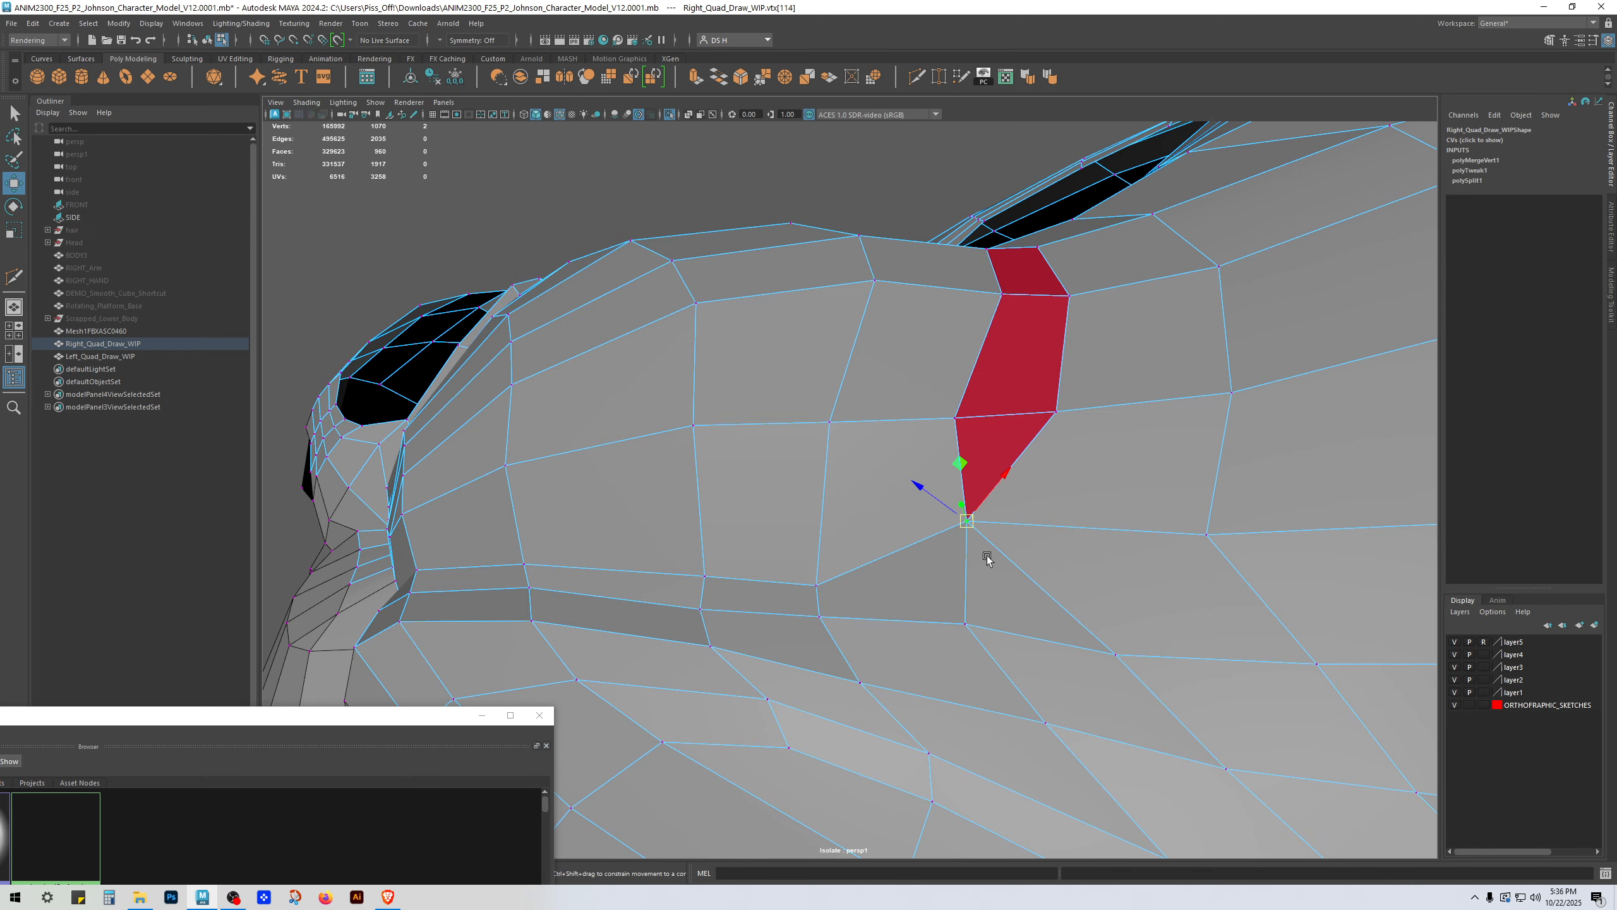
pyautogui.keyDown('alt'); pyautogui.moveTo(1085, 571); pyautogui.dragTo(1075, 505, button='middle'); pyautogui.keyUp('alt')
# Step: Cut from the merged vertex through the adjacent muzzle face to the red strip's lower inner corner, and delete the old edge between them
pyautogui.keyDown('shift'); pyautogui.moveTo(981, 422); pyautogui.dragTo(571, 418, button='right'); pyautogui.keyUp('shift')
pyautogui.click(993, 450)
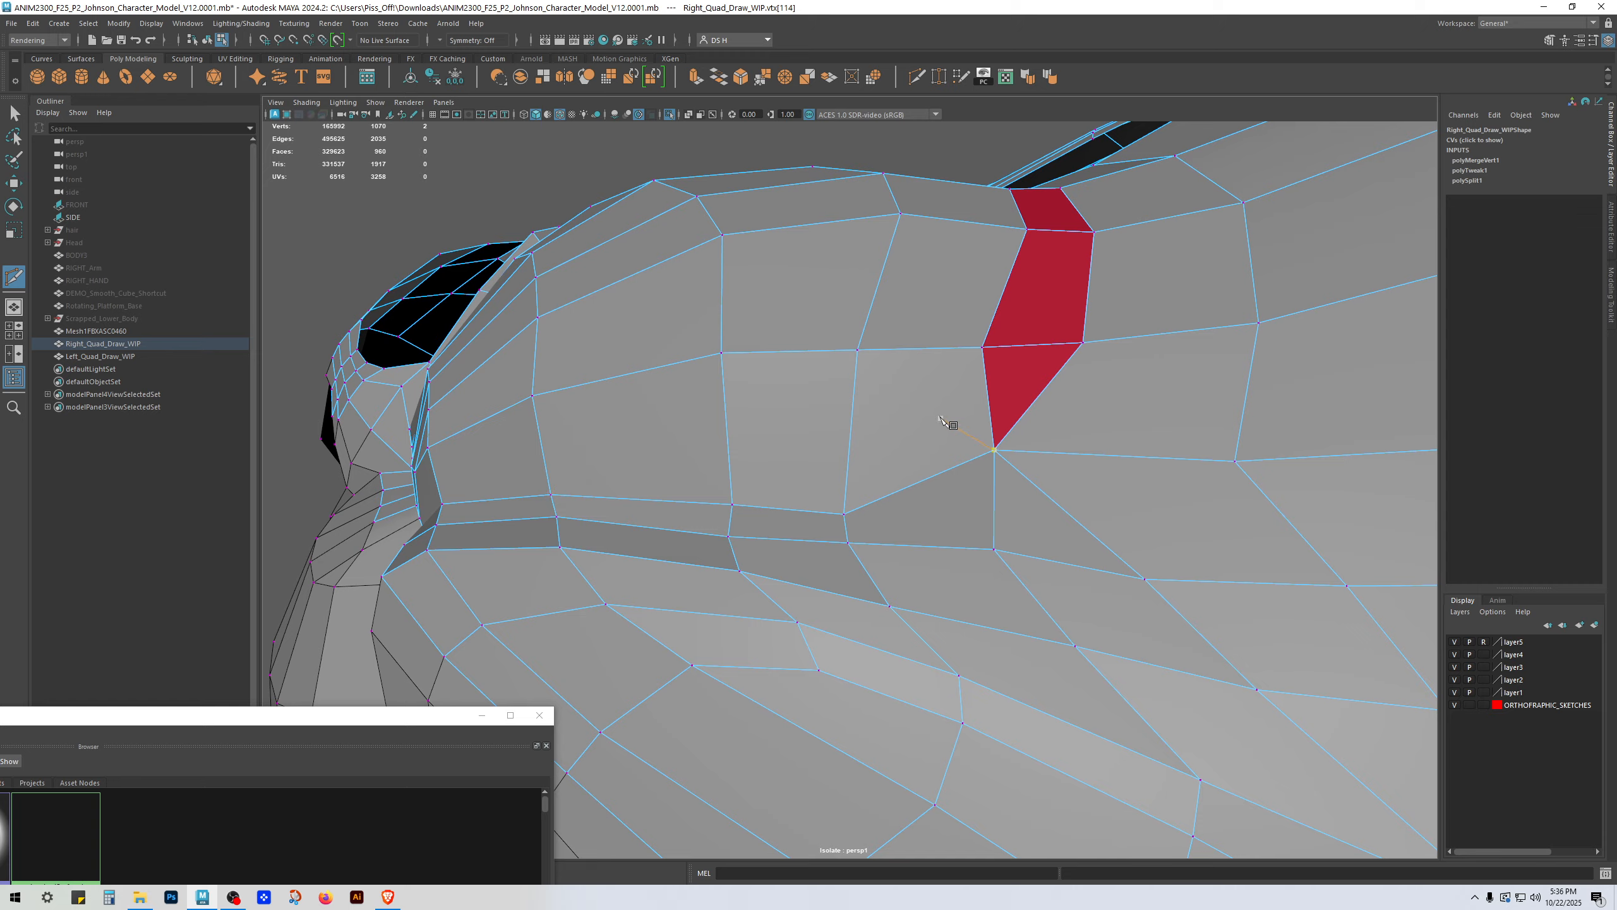
pyautogui.click(942, 419)
pyautogui.click(982, 348)
pyautogui.press('w')
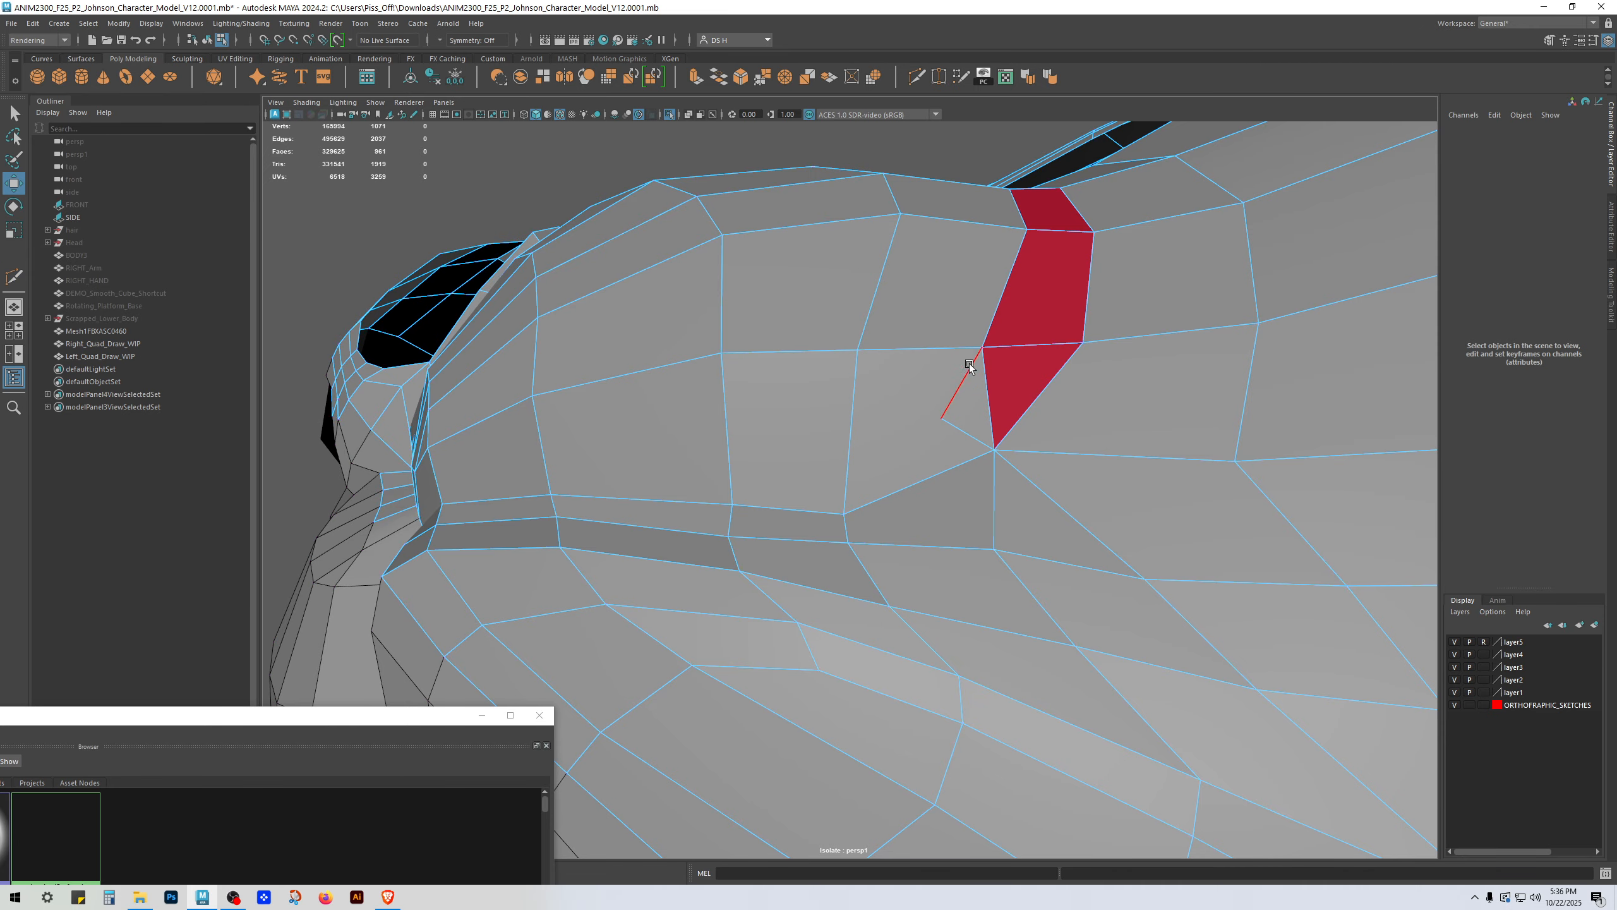
pyautogui.click(986, 383)
pyautogui.press('Delete')
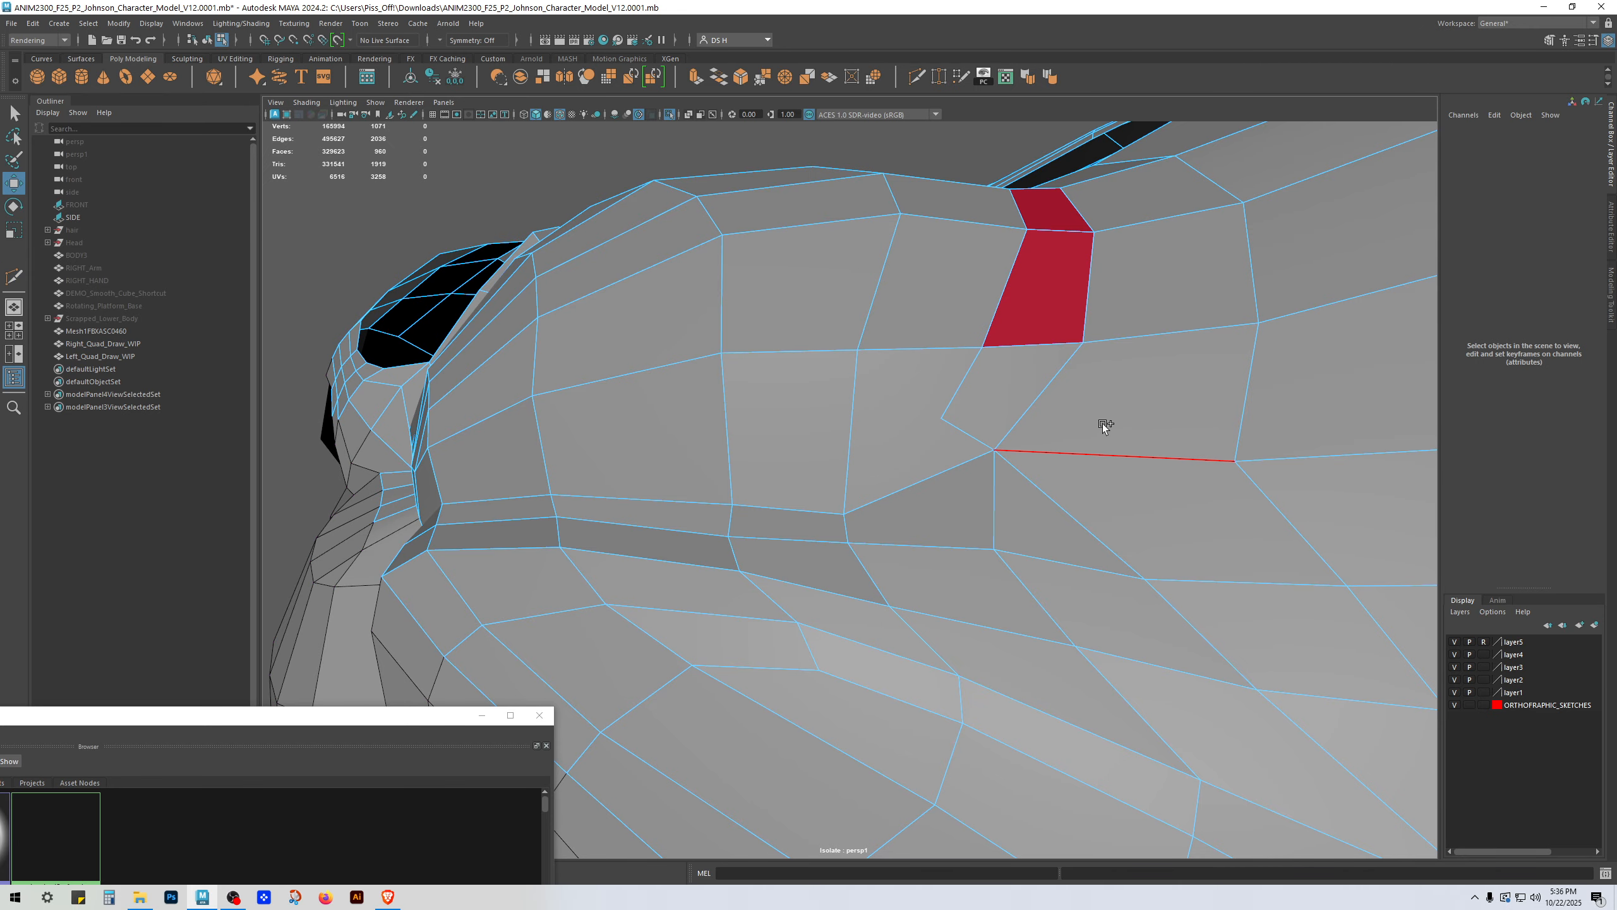
# Step: Multi-Cut an edge from the new vertex beside the strip to the neighbouring muzzle edge toward the nose
pyautogui.keyDown('shift'); pyautogui.moveTo(1112, 419); pyautogui.dragTo(1032, 418, button='right'); pyautogui.keyUp('shift')
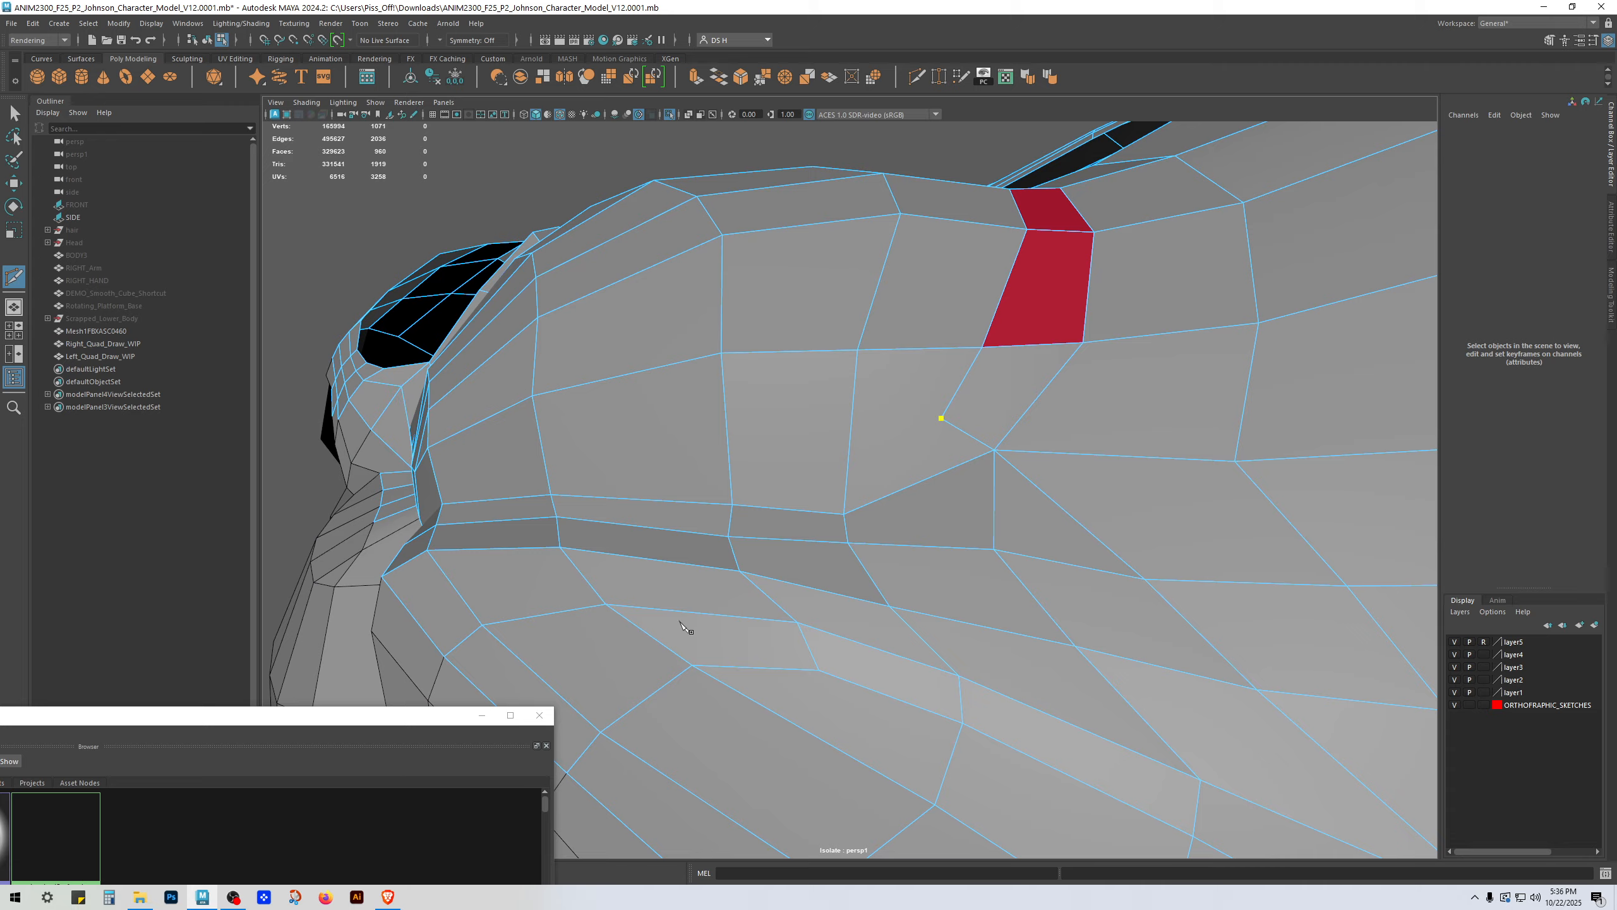
pyautogui.click(850, 452)
pyautogui.click(942, 418)
pyautogui.press('w')
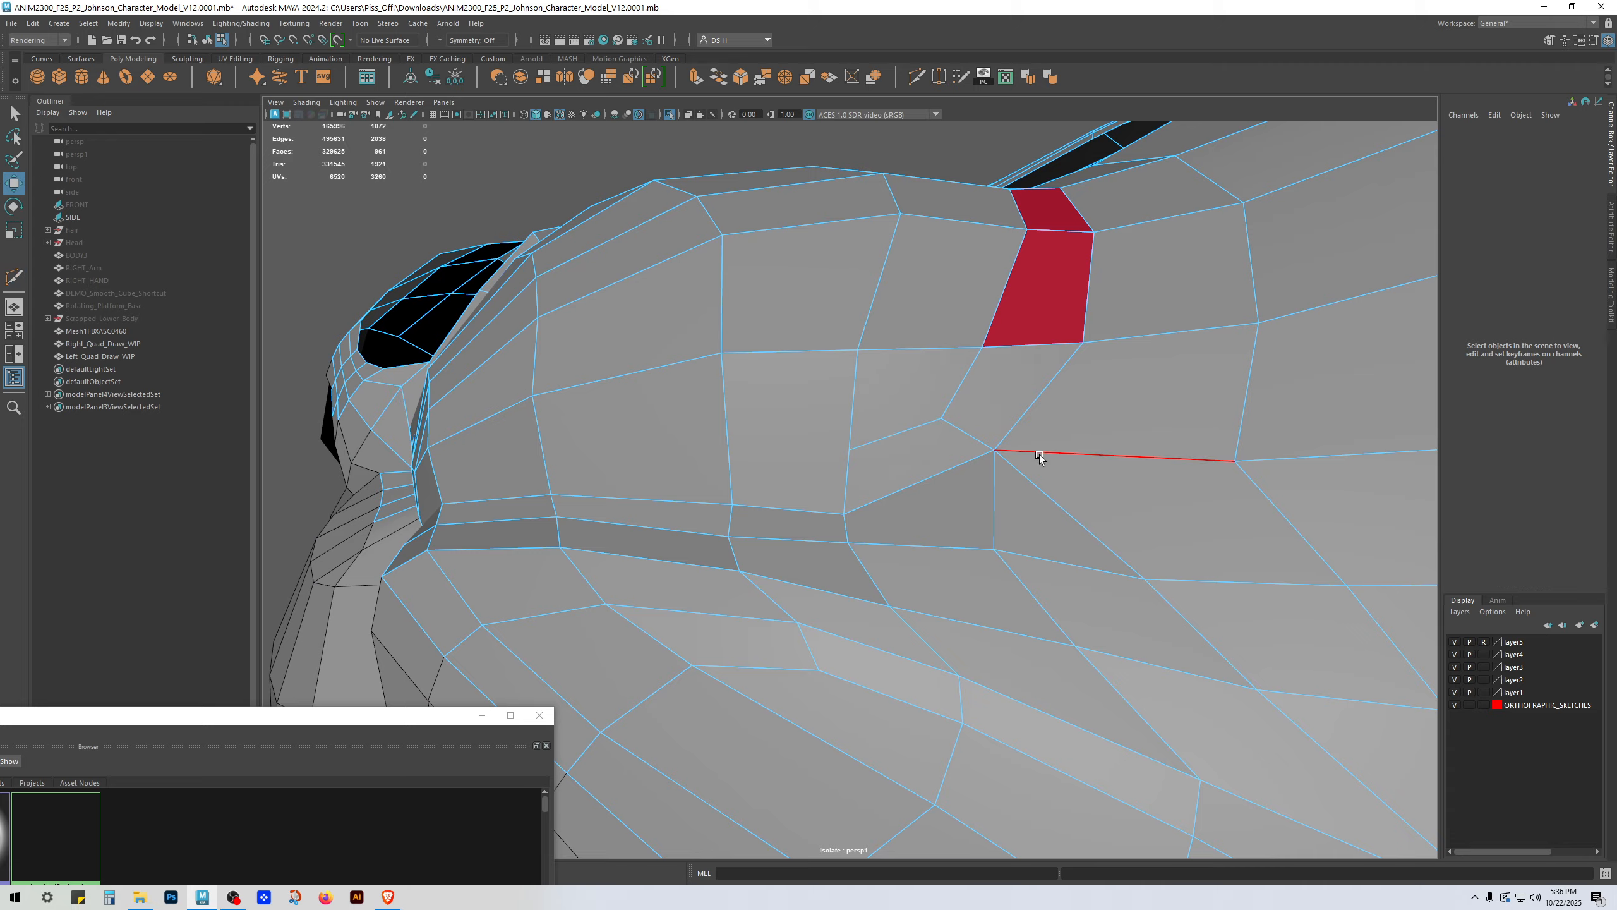
# Step: Slide the vertex below the red strip outward and assign the red_strips material to the two faces continuing the strip toward the nose
pyautogui.click(1003, 460)
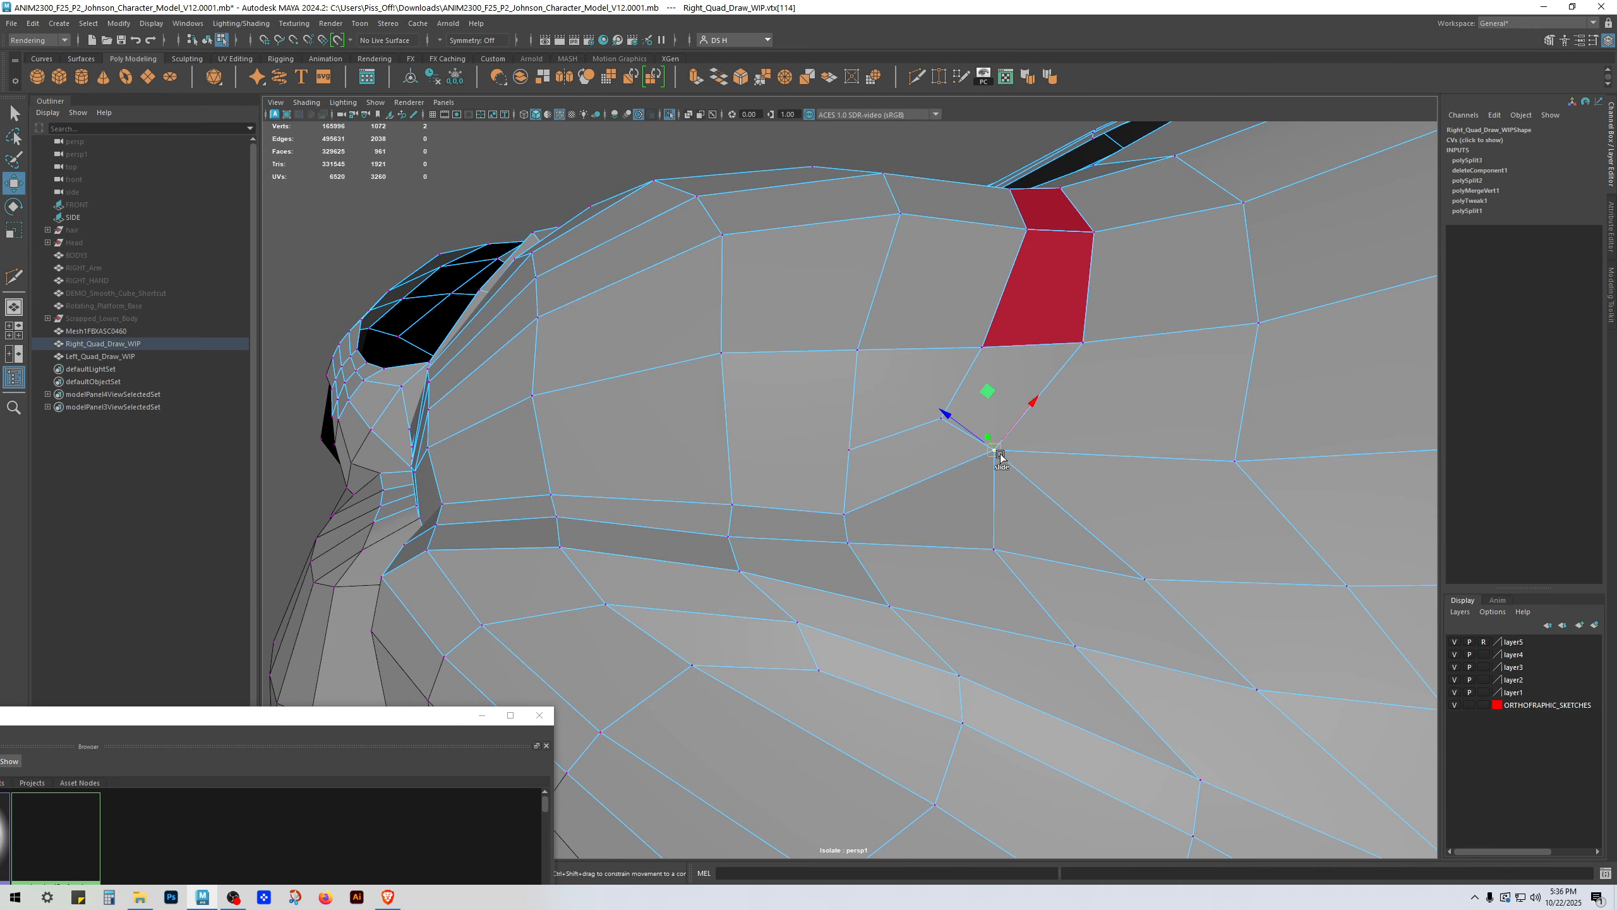
pyautogui.moveTo(1000, 455)
pyautogui.keyDown('ctrl'); pyautogui.keyDown('shift'); pyautogui.mouseDown()
pyautogui.moveTo(1038, 488)
pyautogui.moveTo(1017, 473)
pyautogui.mouseUp(); pyautogui.keyUp('shift'); pyautogui.keyUp('ctrl')
pyautogui.moveTo(1042, 312); pyautogui.dragTo(1040, 370, button='right')
pyautogui.click(1016, 382)
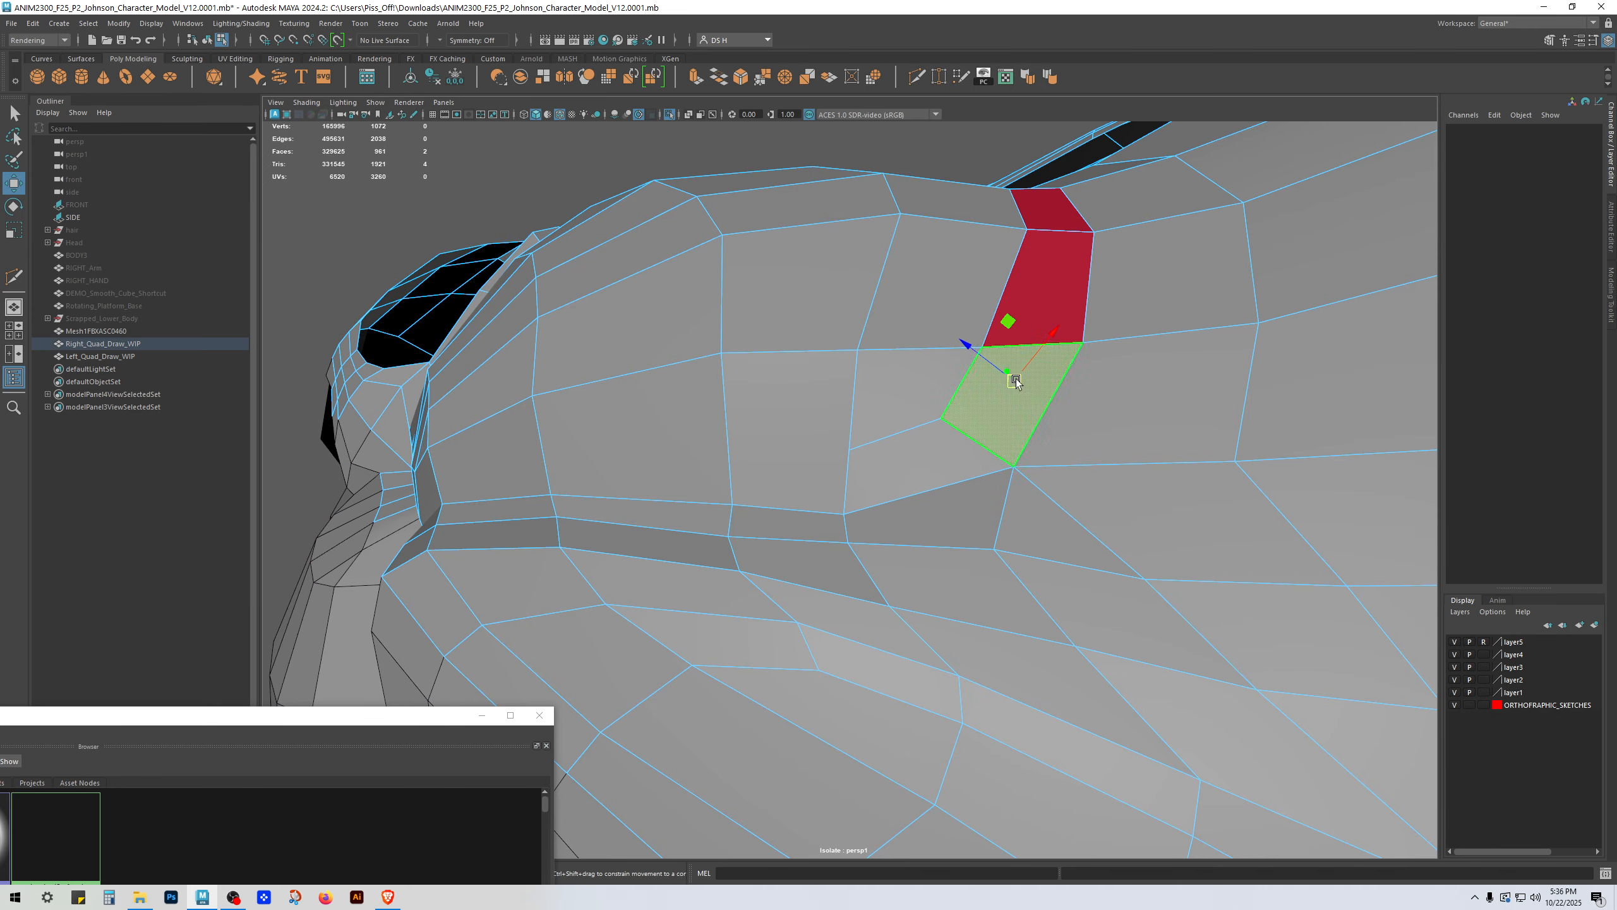
pyautogui.keyDown('shift'); pyautogui.click(933, 453); pyautogui.keyUp('shift')
pyautogui.moveTo(290, 715); pyautogui.dragTo(717, 445)
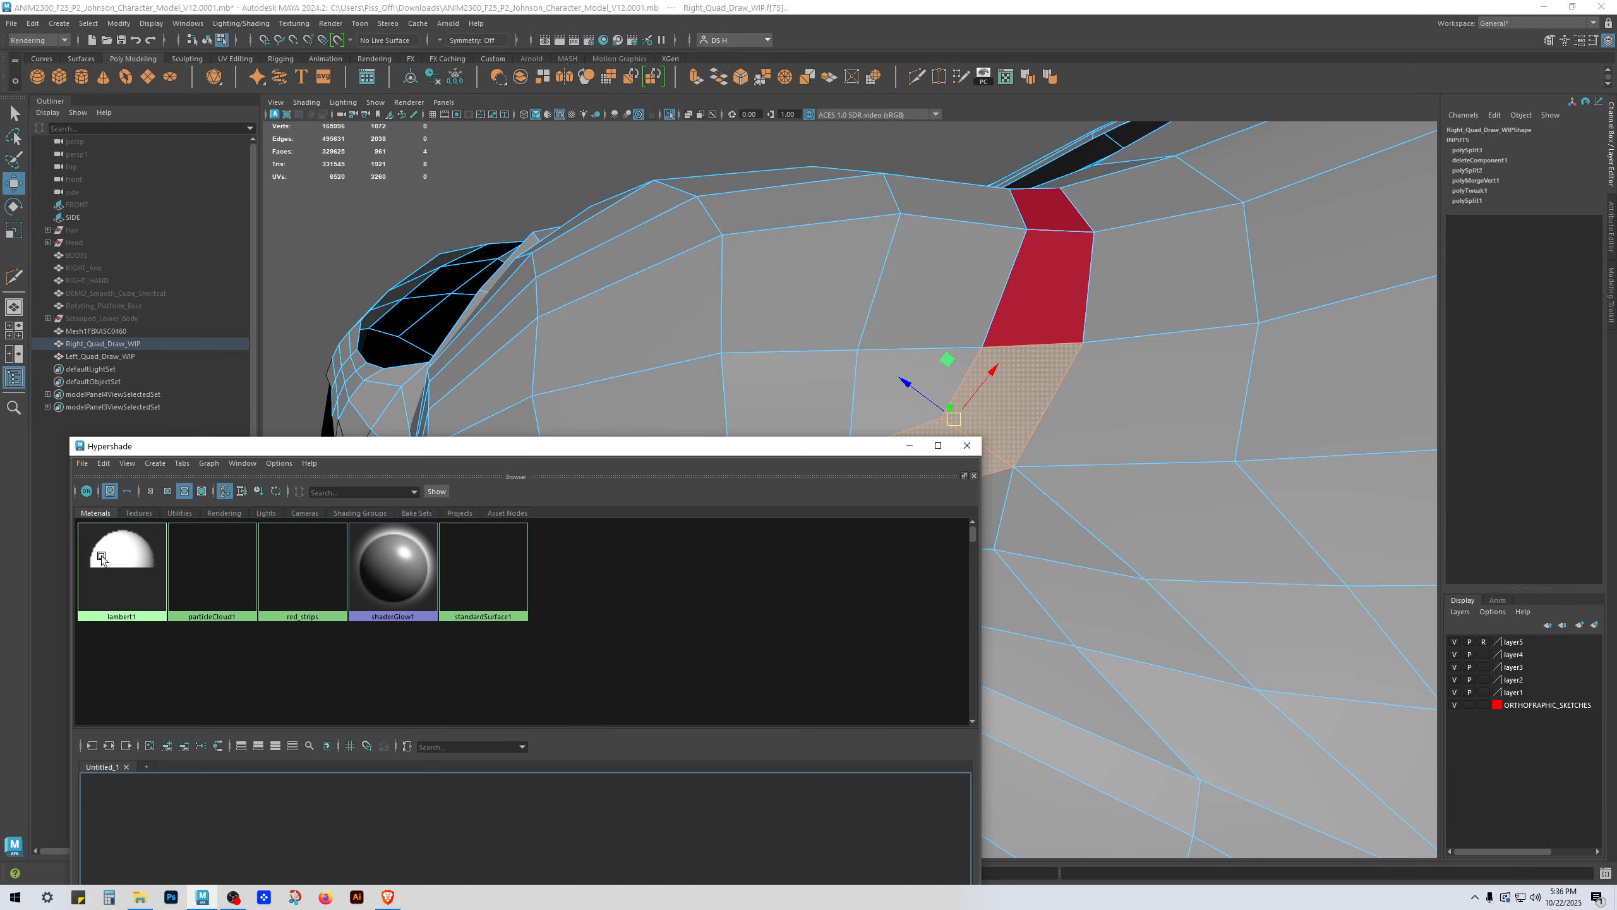
pyautogui.keyDown('alt'); pyautogui.moveTo(249, 583); pyautogui.dragTo(696, 588, button='right'); pyautogui.keyUp('alt')
pyautogui.moveTo(529, 627)
pyautogui.mouseDown(button='right')
pyautogui.moveTo(578, 608)
pyautogui.moveTo(545, 594)
pyautogui.moveTo(419, 635)
pyautogui.moveTo(528, 614)
pyautogui.mouseUp(button='right')
pyautogui.keyDown('alt'); pyautogui.moveTo(723, 607); pyautogui.dragTo(490, 619, button='right'); pyautogui.keyUp('alt')
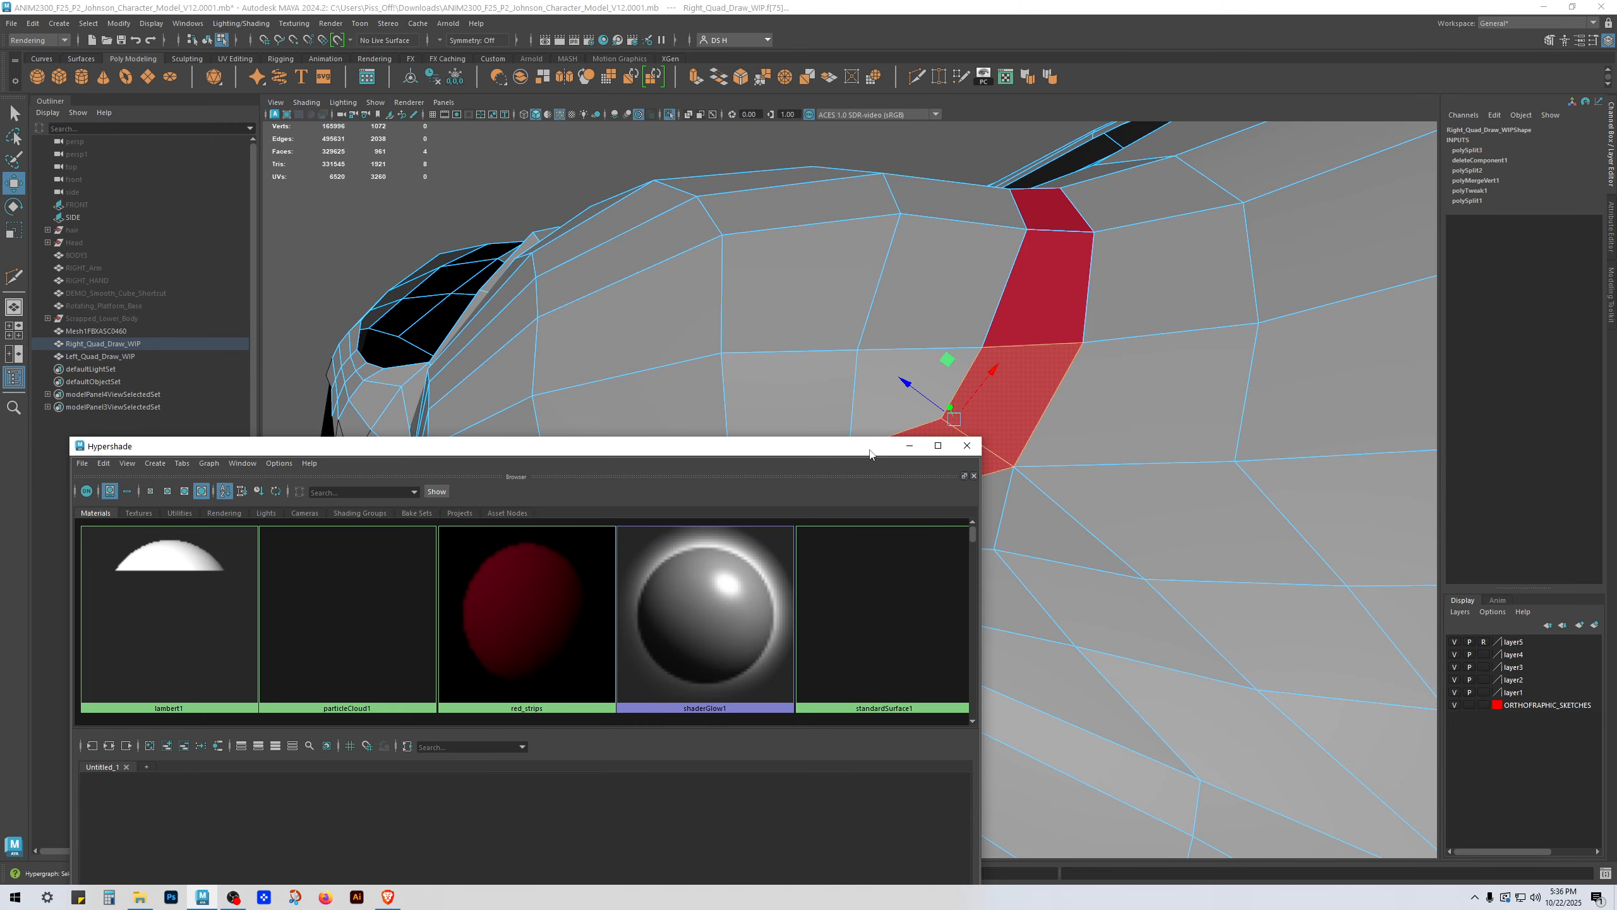
pyautogui.moveTo(871, 451); pyautogui.dragTo(435, 847)
# Step: Examine the extended red strip around the muzzle from below and from the side
pyautogui.keyDown('alt'); pyautogui.moveTo(1010, 364); pyautogui.dragTo(963, 513); pyautogui.keyUp('alt')
pyautogui.click(1069, 242)
pyautogui.scroll(-8, 787, 440)
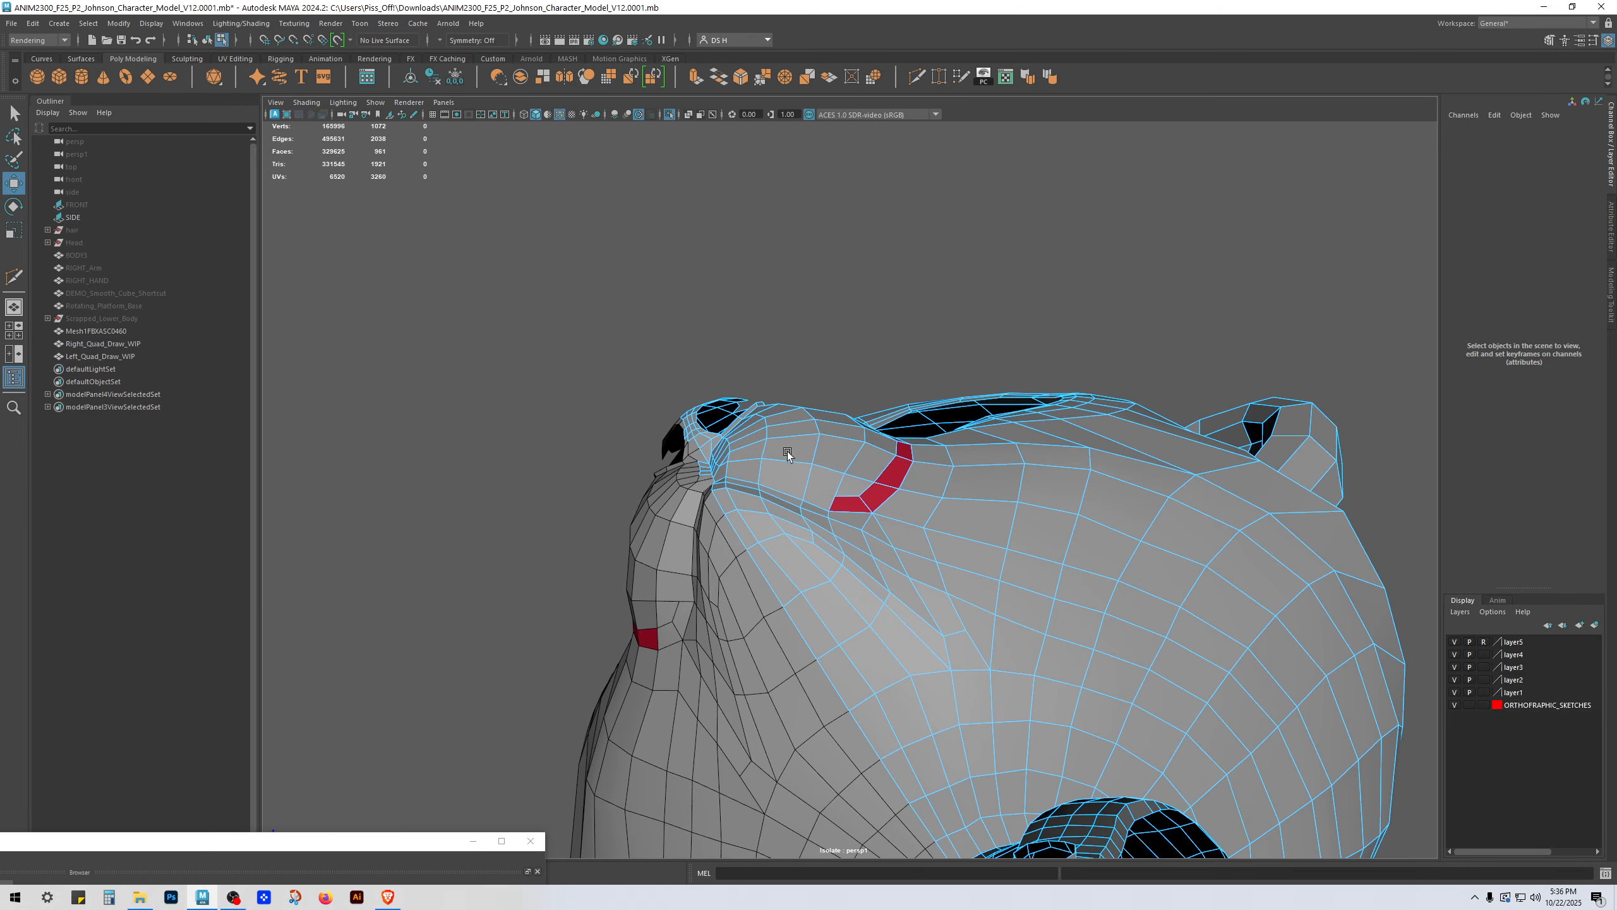
pyautogui.keyDown('alt'); pyautogui.moveTo(787, 451); pyautogui.dragTo(778, 506); pyautogui.keyUp('alt')
pyautogui.keyDown('alt'); pyautogui.moveTo(837, 674); pyautogui.dragTo(910, 458, button='middle'); pyautogui.keyUp('alt')
pyautogui.scroll(5, 909, 458)
pyautogui.scroll(-6, 1051, 470)
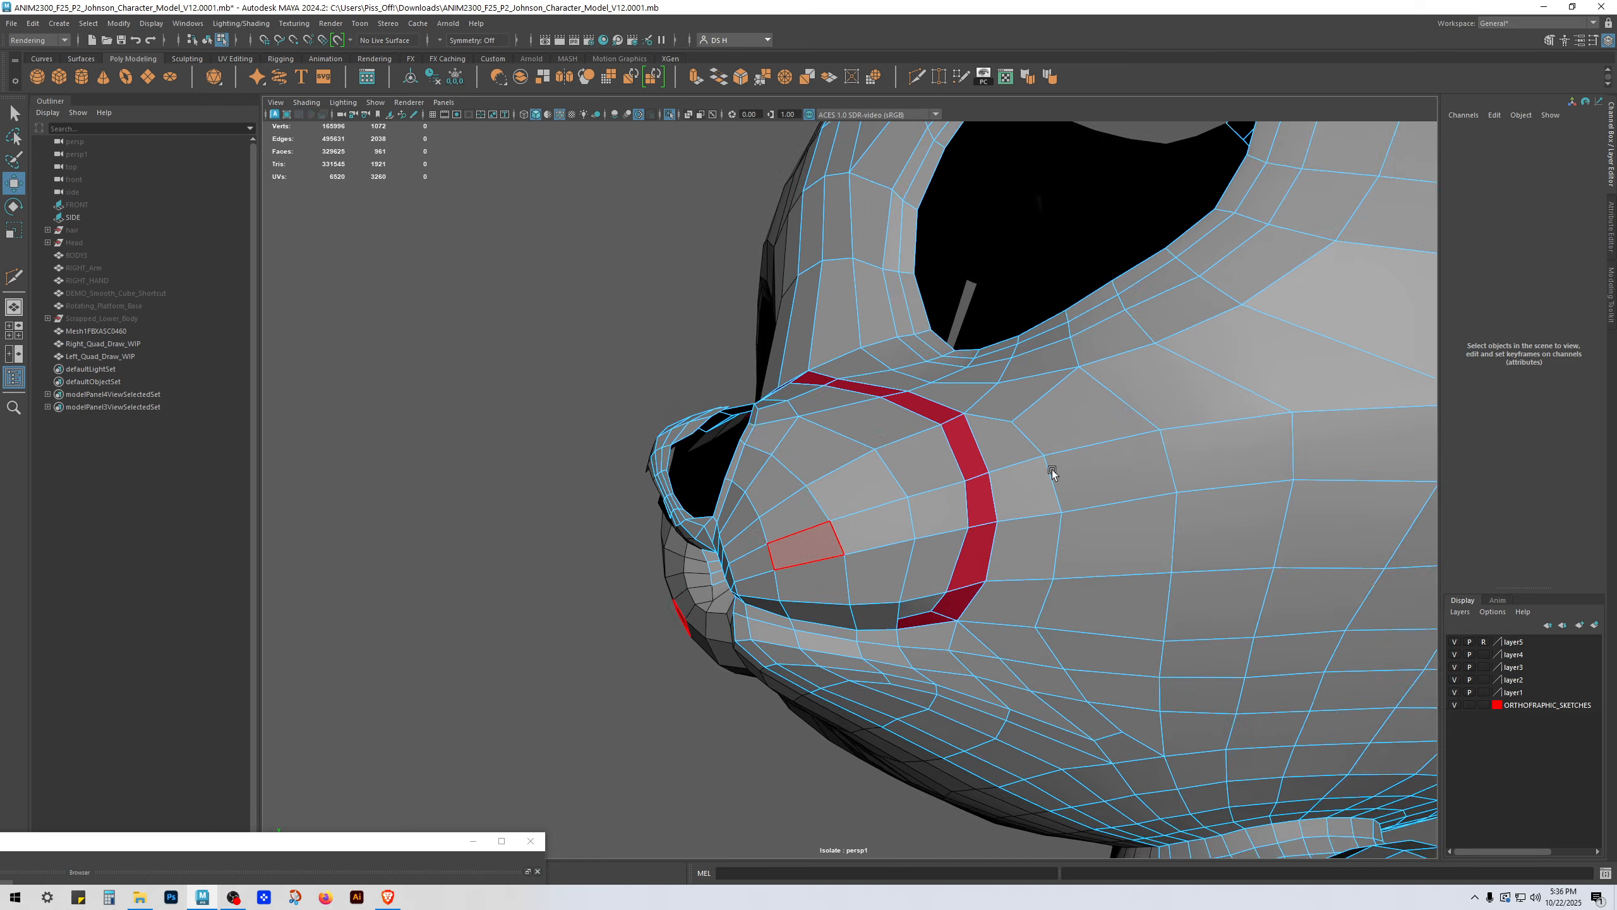
pyautogui.keyDown('alt'); pyautogui.moveTo(942, 408); pyautogui.dragTo(884, 453); pyautogui.keyUp('alt')
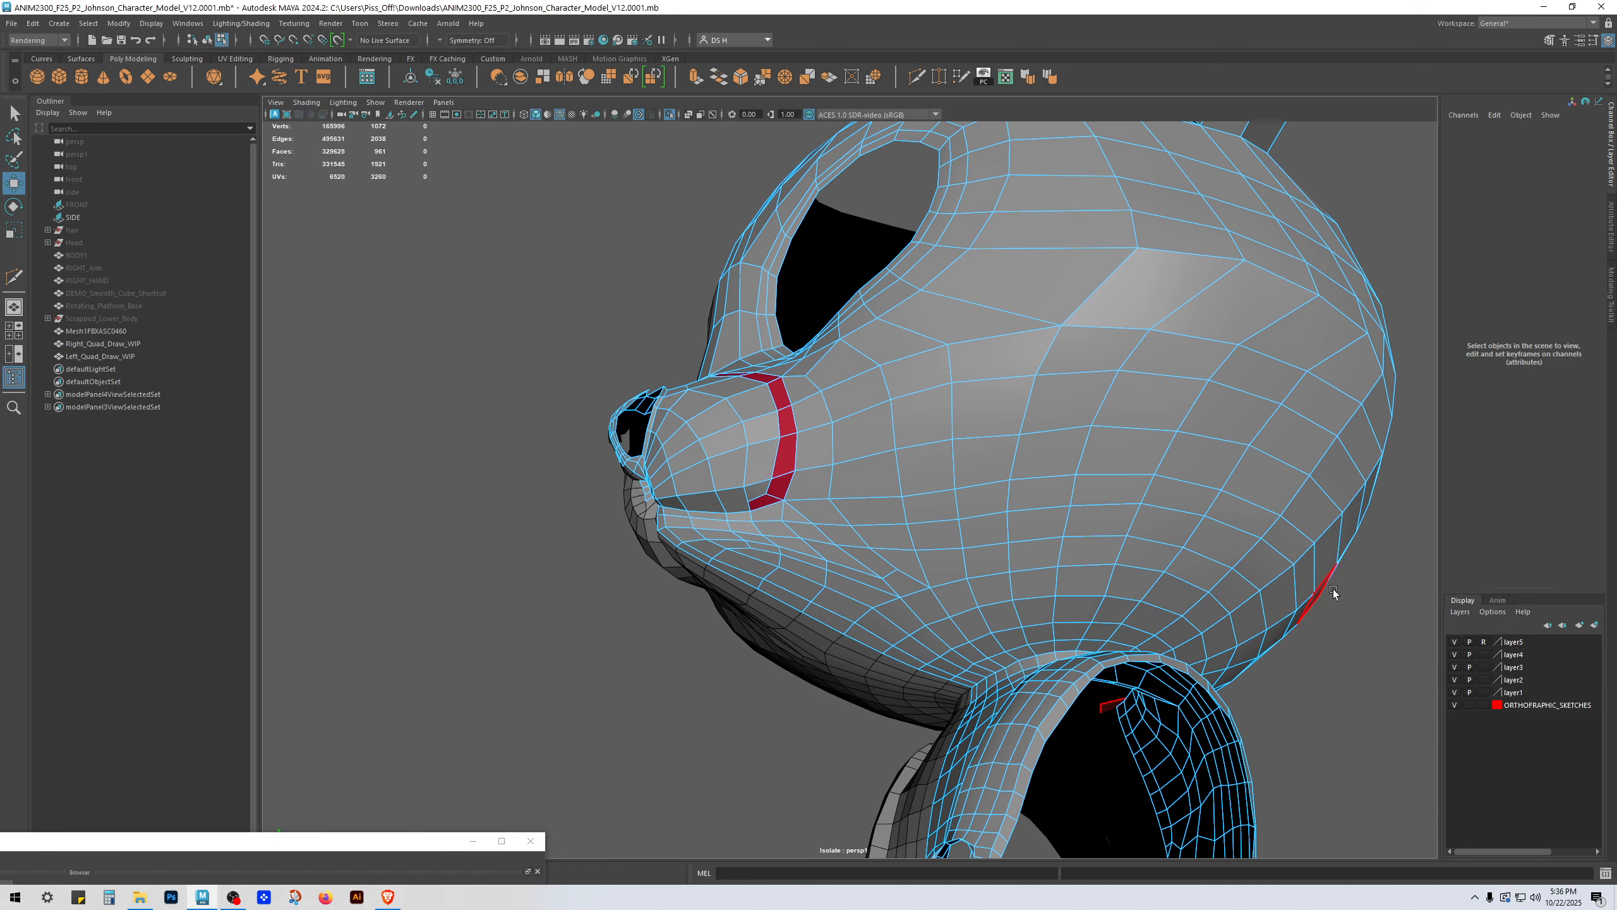
# Step: Merge the two neighbouring vertices just below the red strip's lower corner to their center
pyautogui.keyDown('alt'); pyautogui.moveTo(980, 494); pyautogui.dragTo(1029, 426); pyautogui.keyUp('alt')
pyautogui.scroll(4, 1119, 499)
pyautogui.moveTo(1051, 465); pyautogui.dragTo(933, 472, button='right')
pyautogui.click(885, 475)
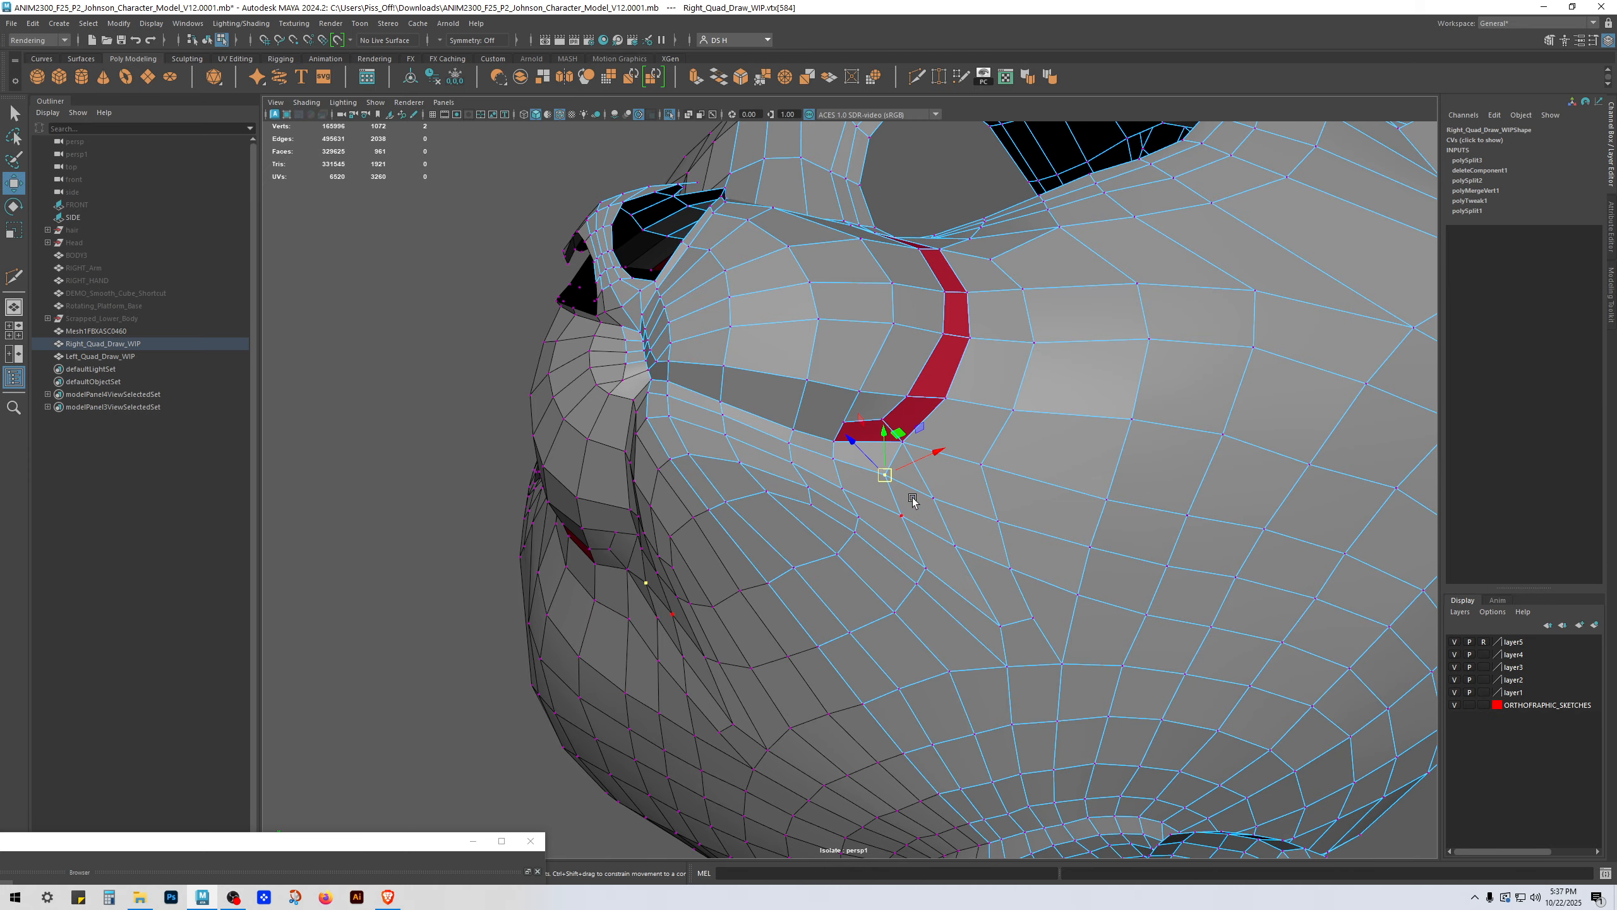
pyautogui.keyDown('shift'); pyautogui.click(933, 498); pyautogui.keyUp('shift')
pyautogui.keyDown('shift'); pyautogui.moveTo(1029, 384); pyautogui.dragTo(1053, 230, button='right'); pyautogui.keyUp('shift')
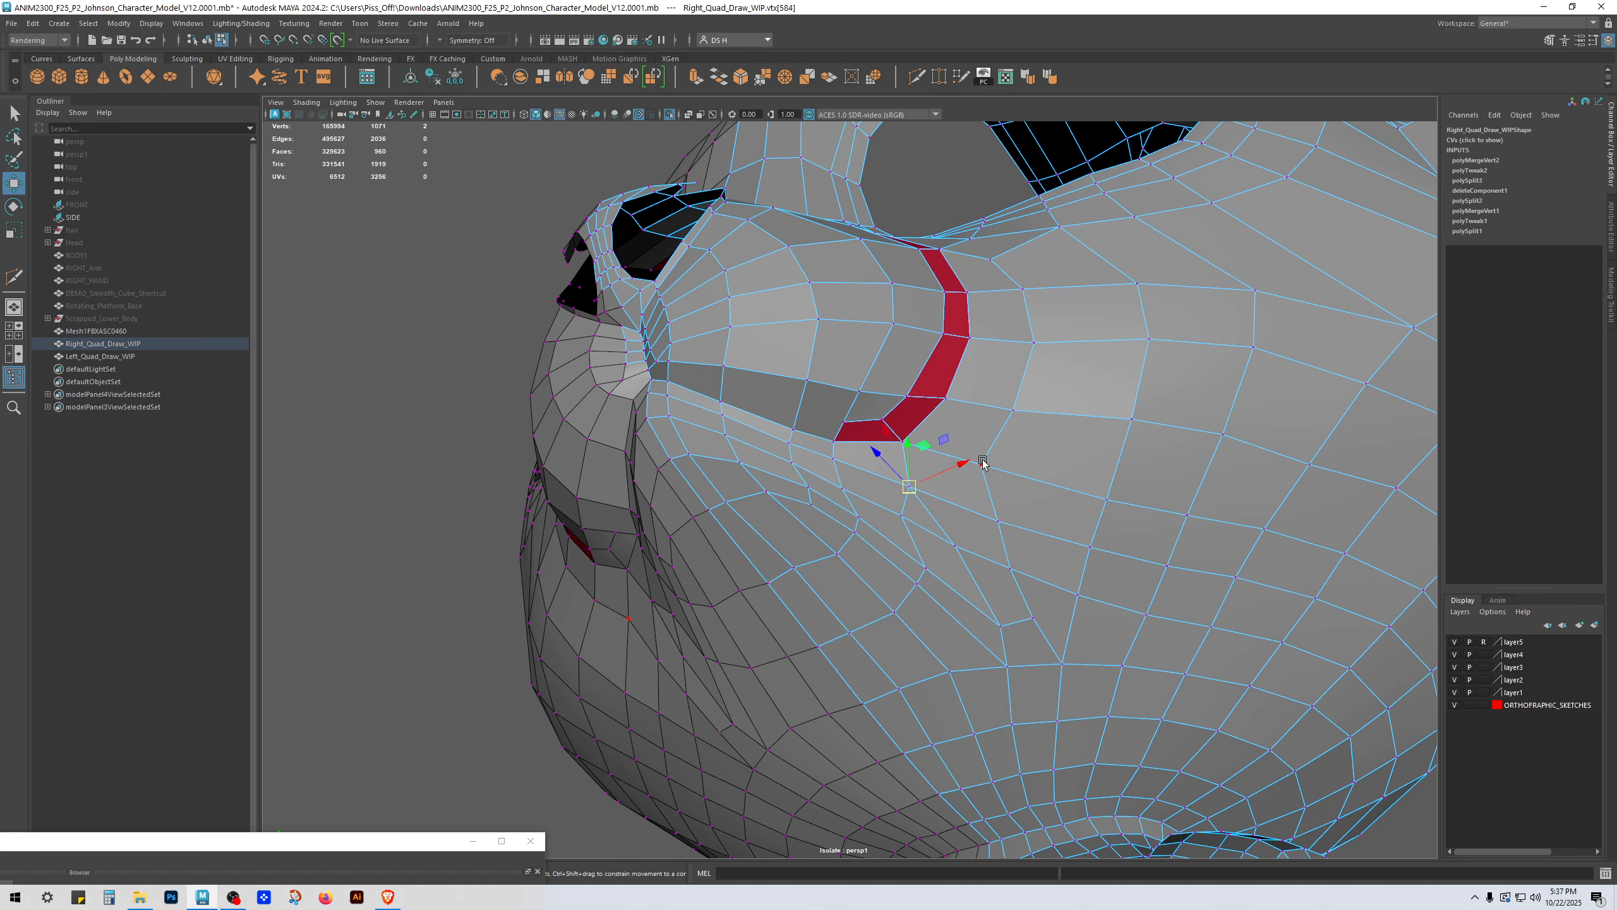
# Step: Merge the successive vertex pairs down the narrow face row below the mouth corner to collapse that row into a single edge line
pyautogui.click(895, 526)
pyautogui.keyDown('shift'); pyautogui.click(960, 559); pyautogui.keyUp('shift')
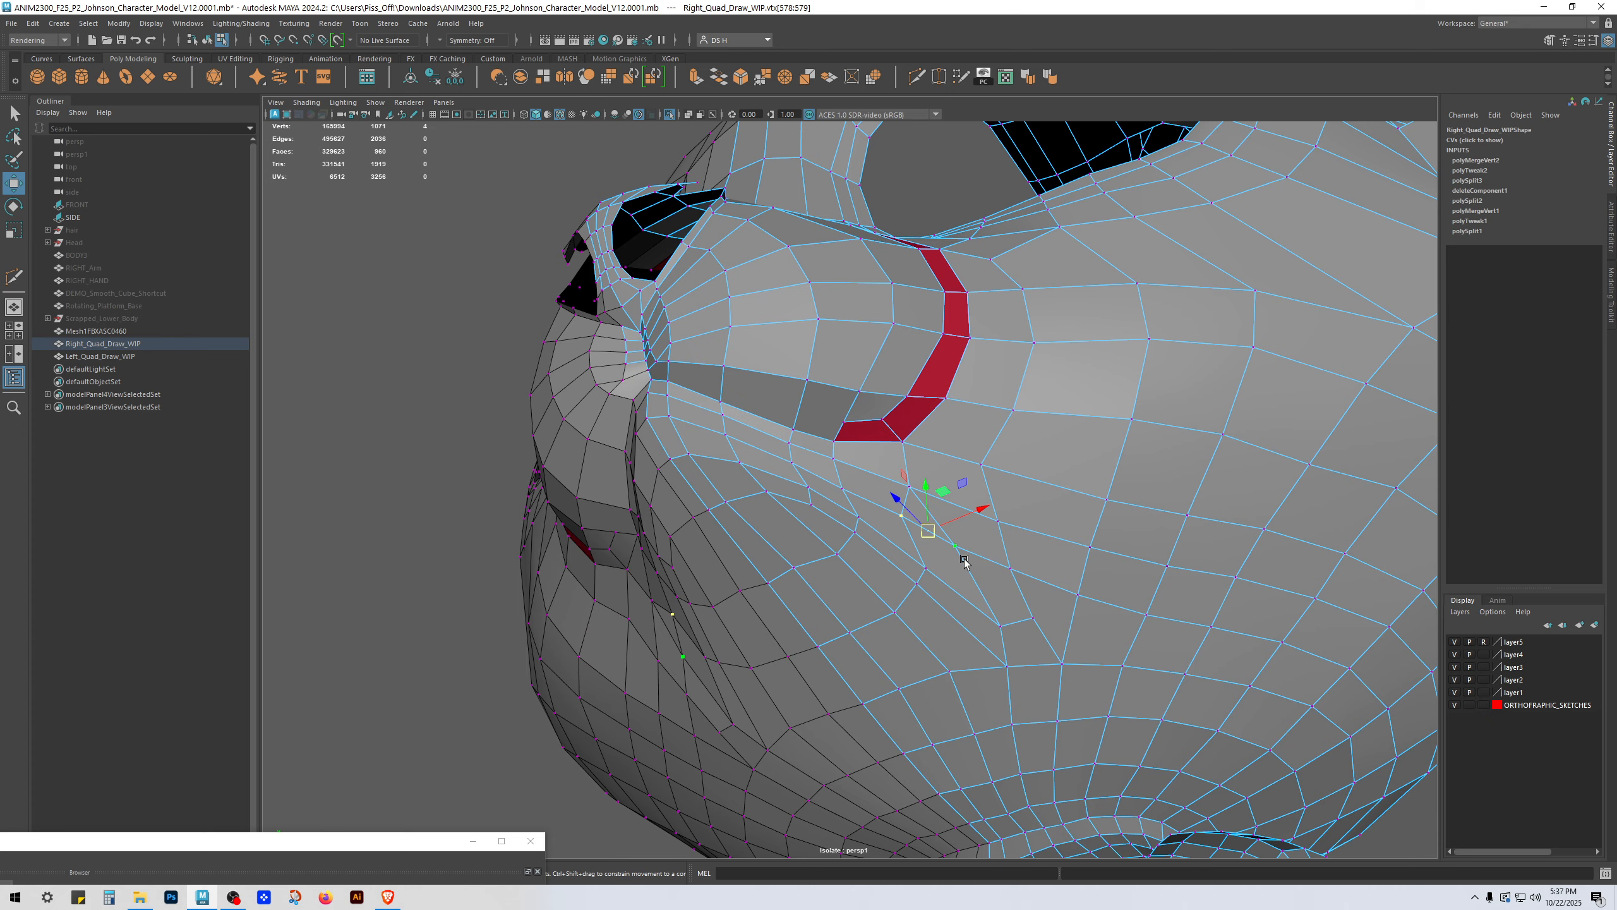
pyautogui.press('g')
pyautogui.press('q')
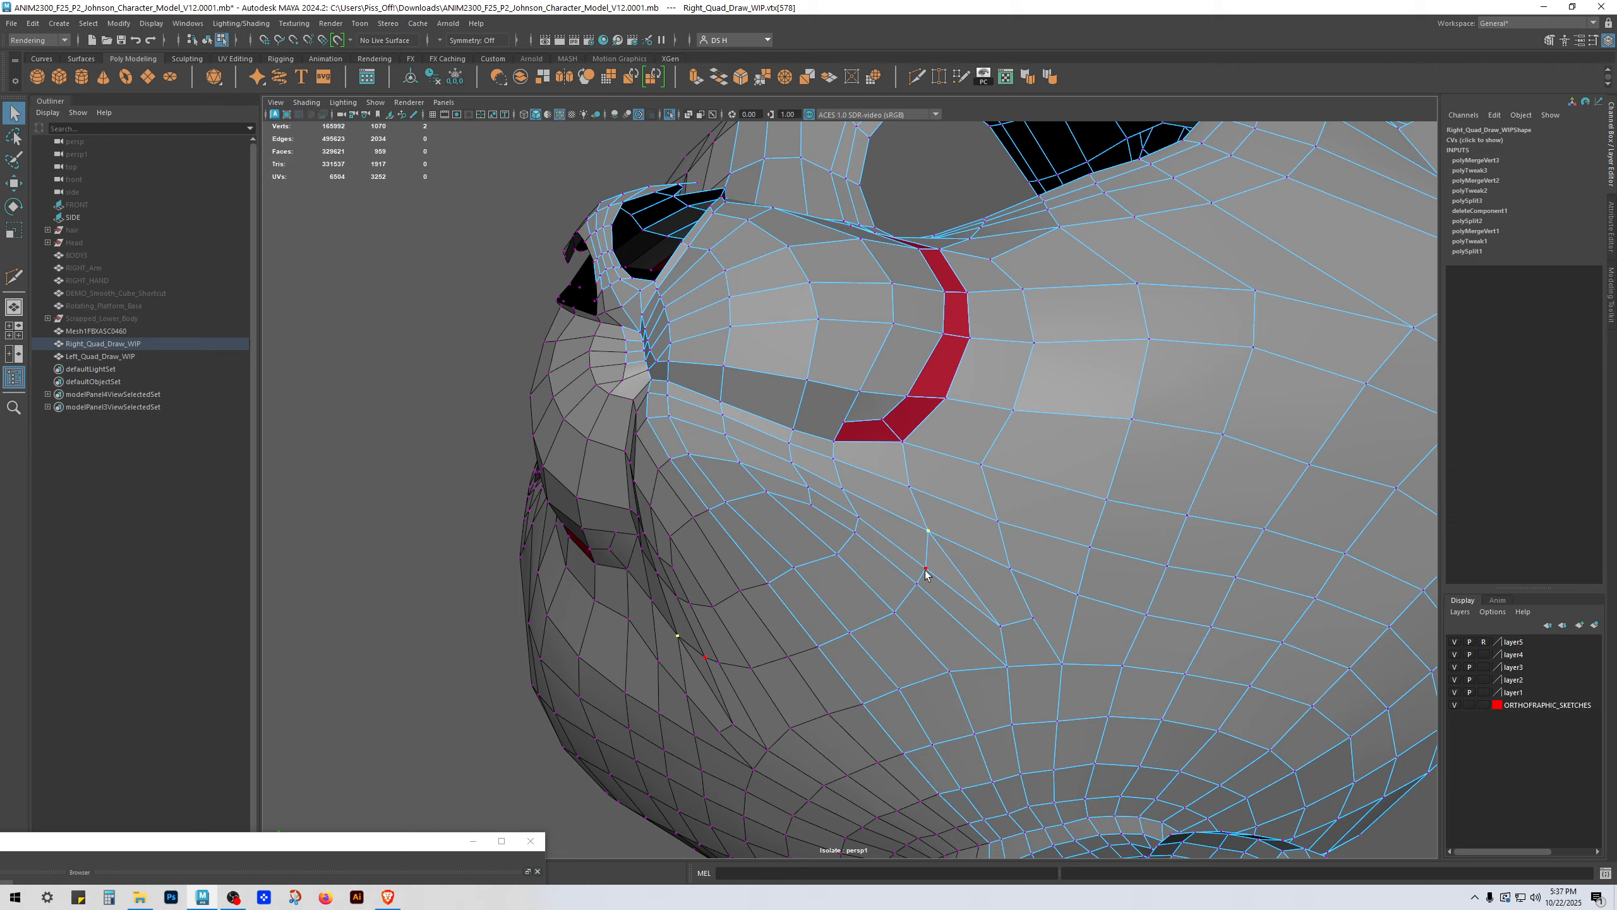
pyautogui.press('g')
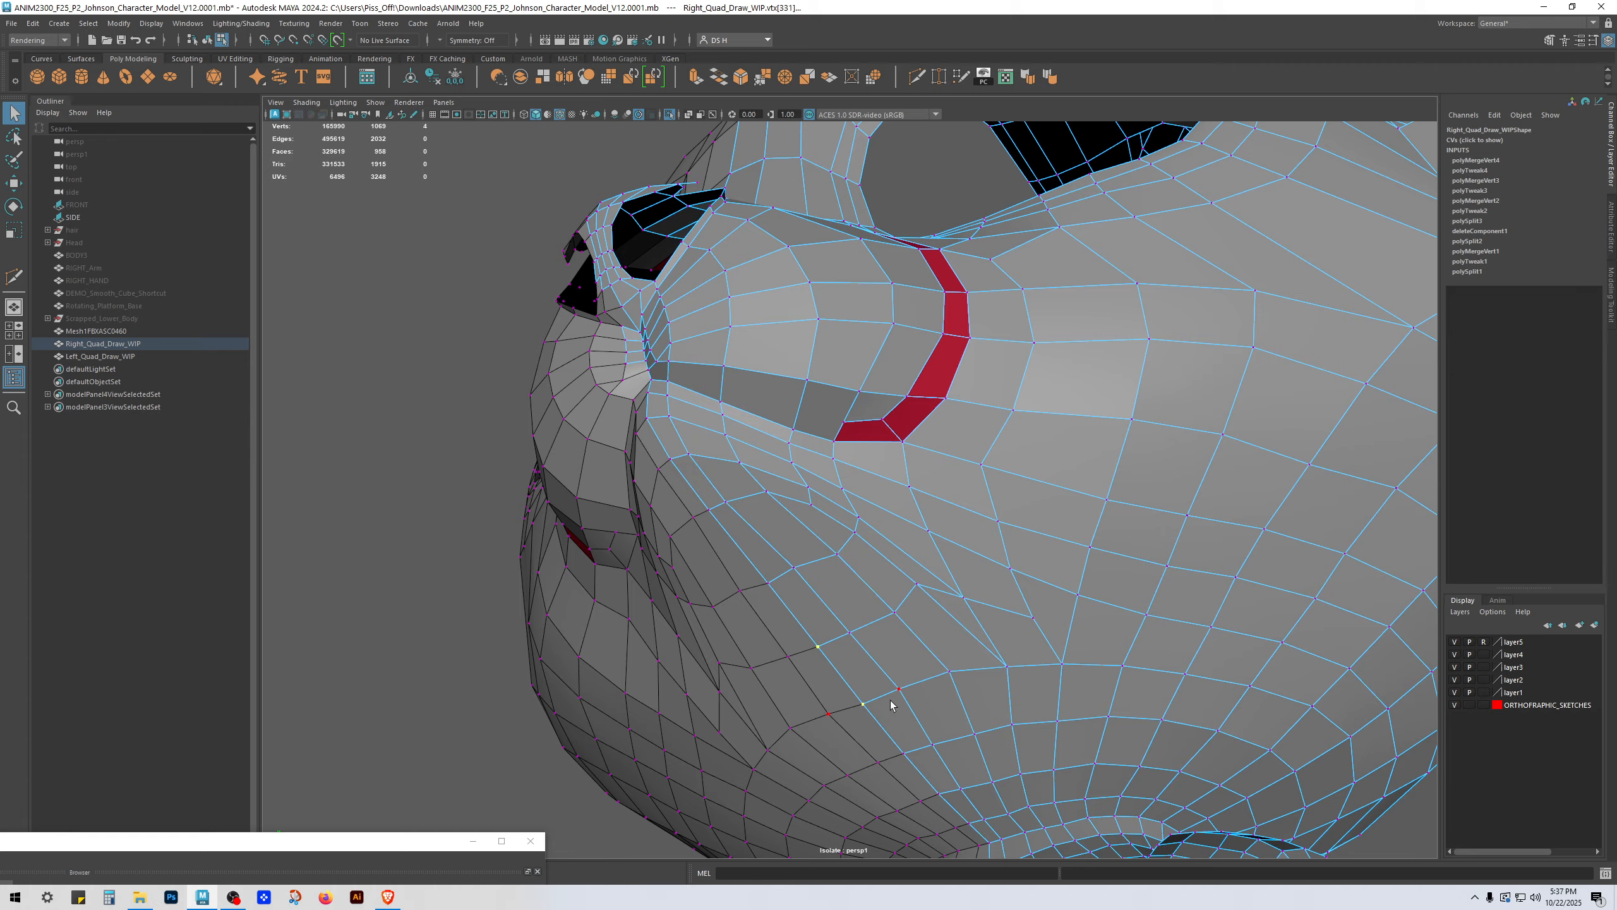
pyautogui.press('g')
pyautogui.press('g')
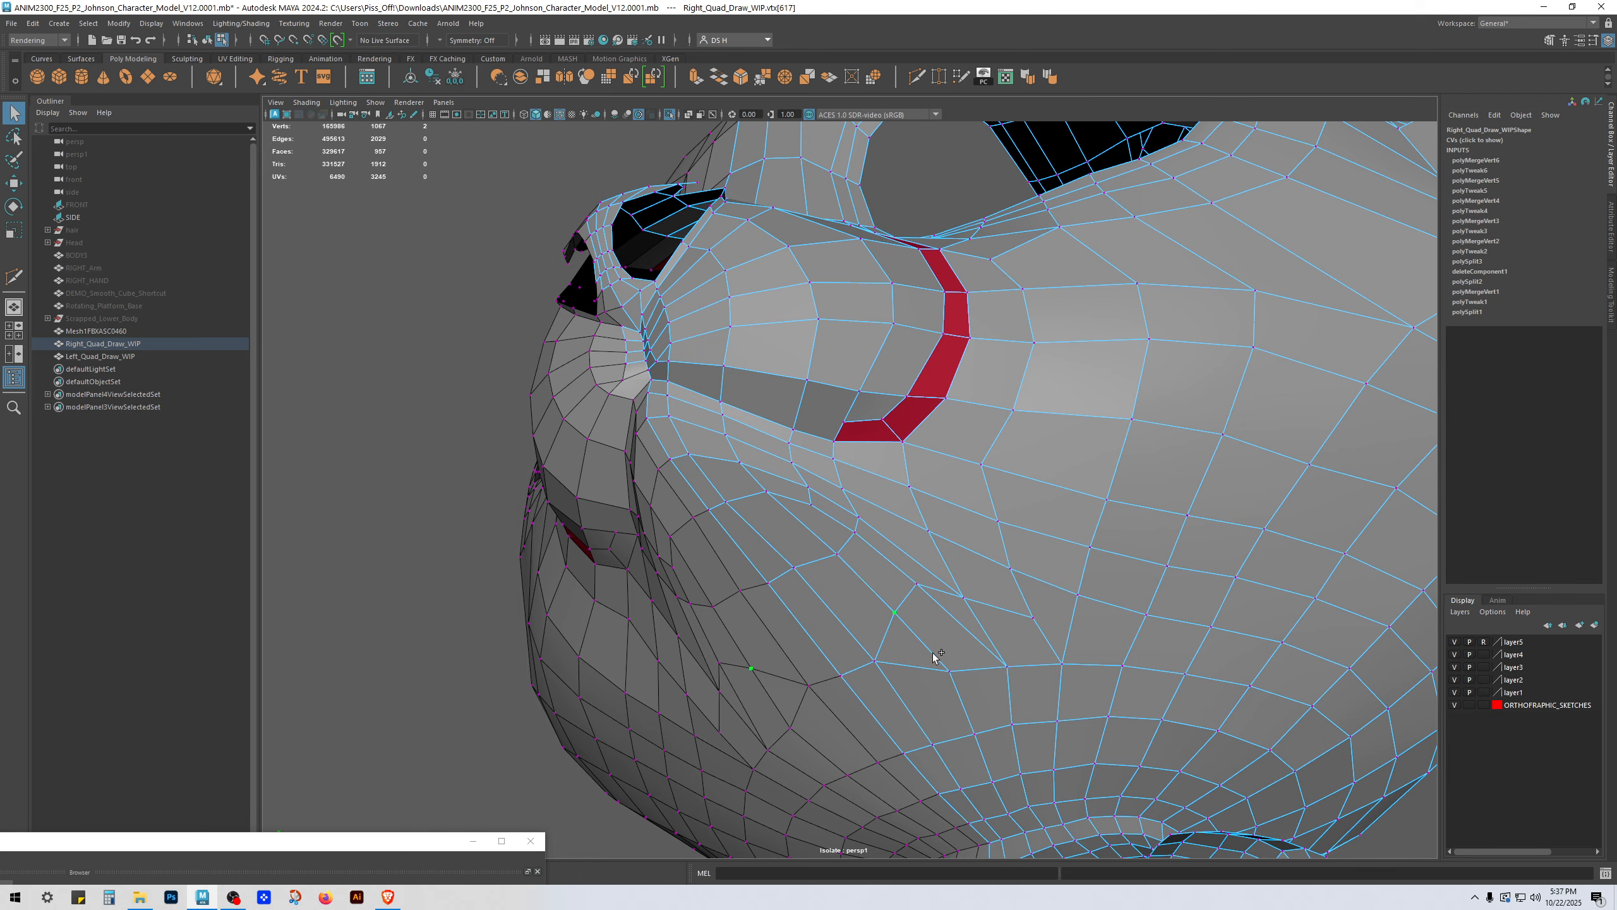
pyautogui.press('h')
pyautogui.hotkey('ctrl', 'z')
pyautogui.press('g')
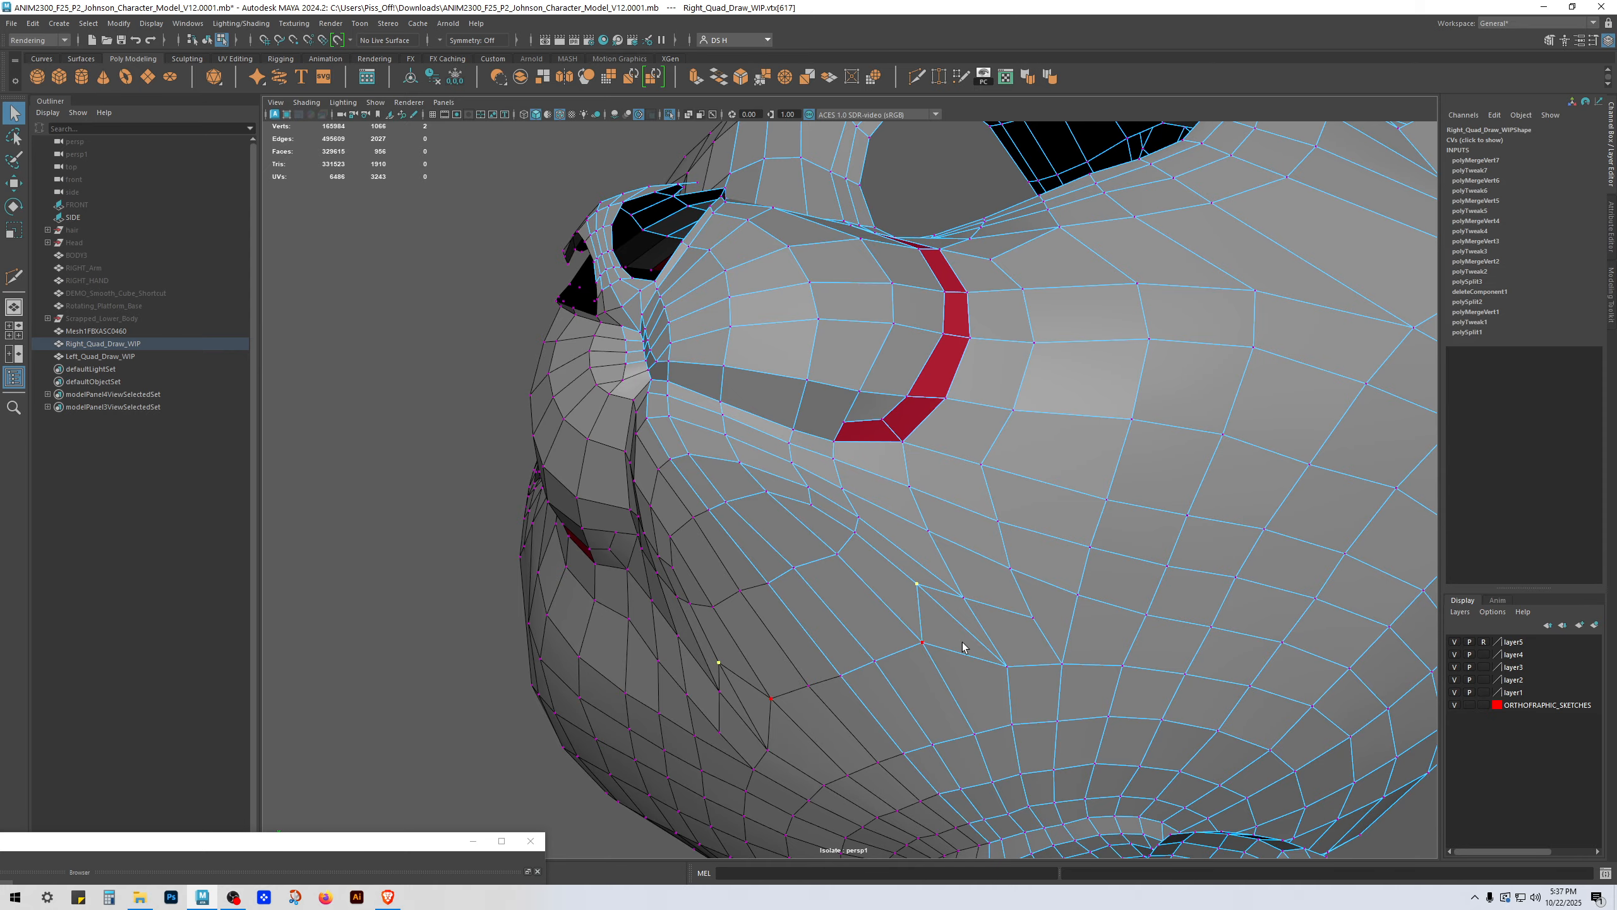
pyautogui.press('g')
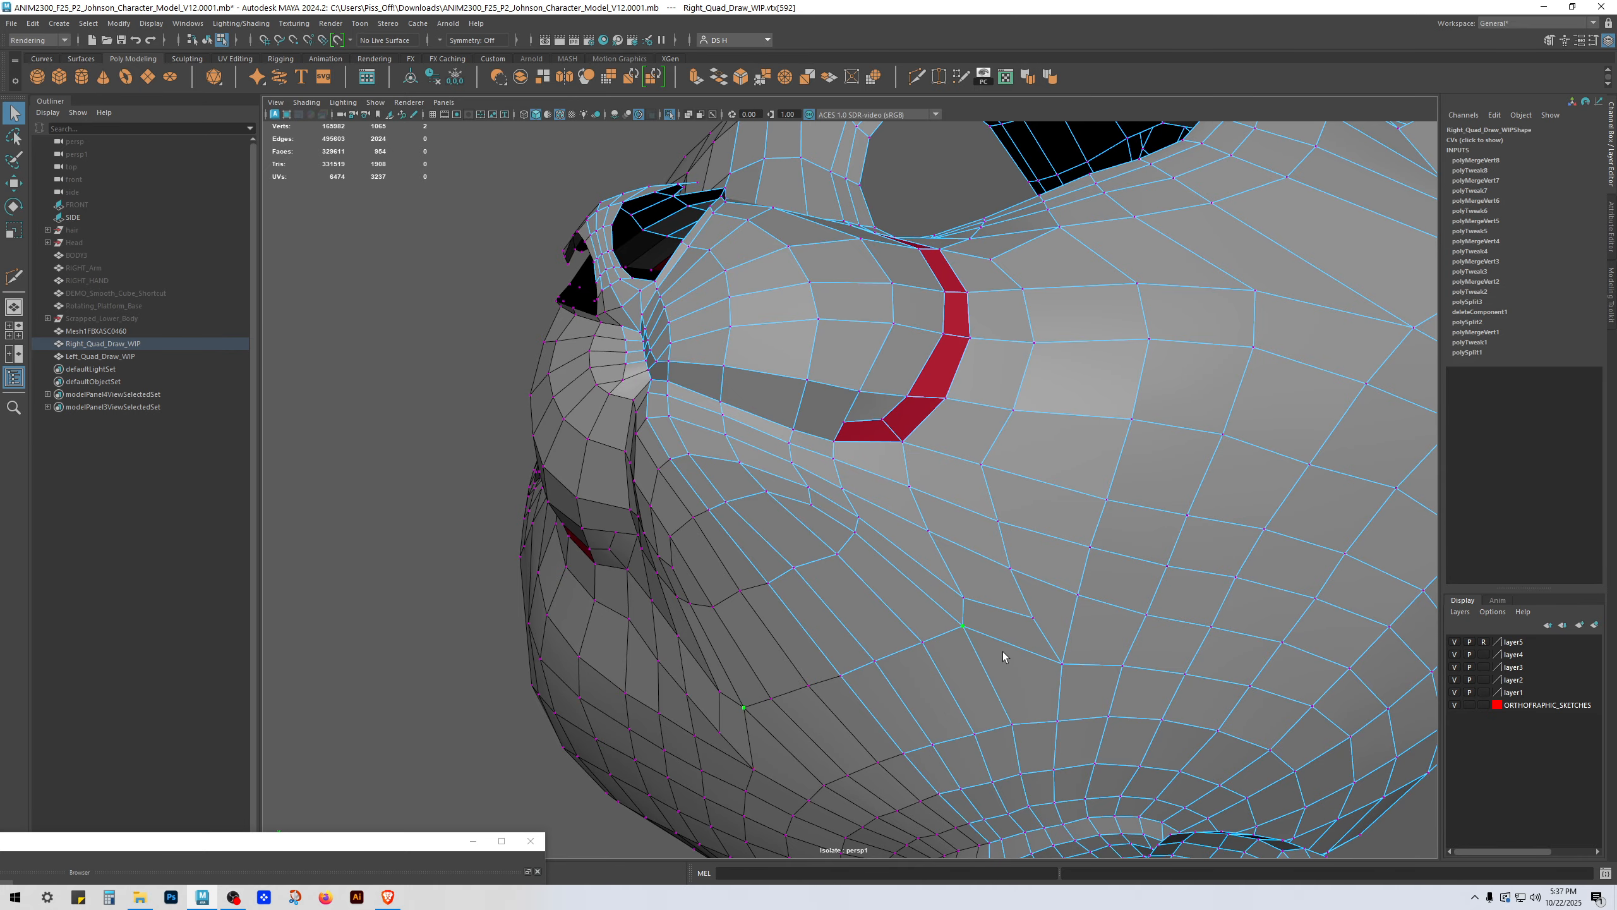
# Step: Multi-Cut from the red strip's lower inner end across the muzzle faces to the vertex beside the base of the nose
pyautogui.keyDown('alt'); pyautogui.moveTo(964, 411); pyautogui.dragTo(1029, 512); pyautogui.keyUp('alt')
pyautogui.scroll(3, 1027, 528)
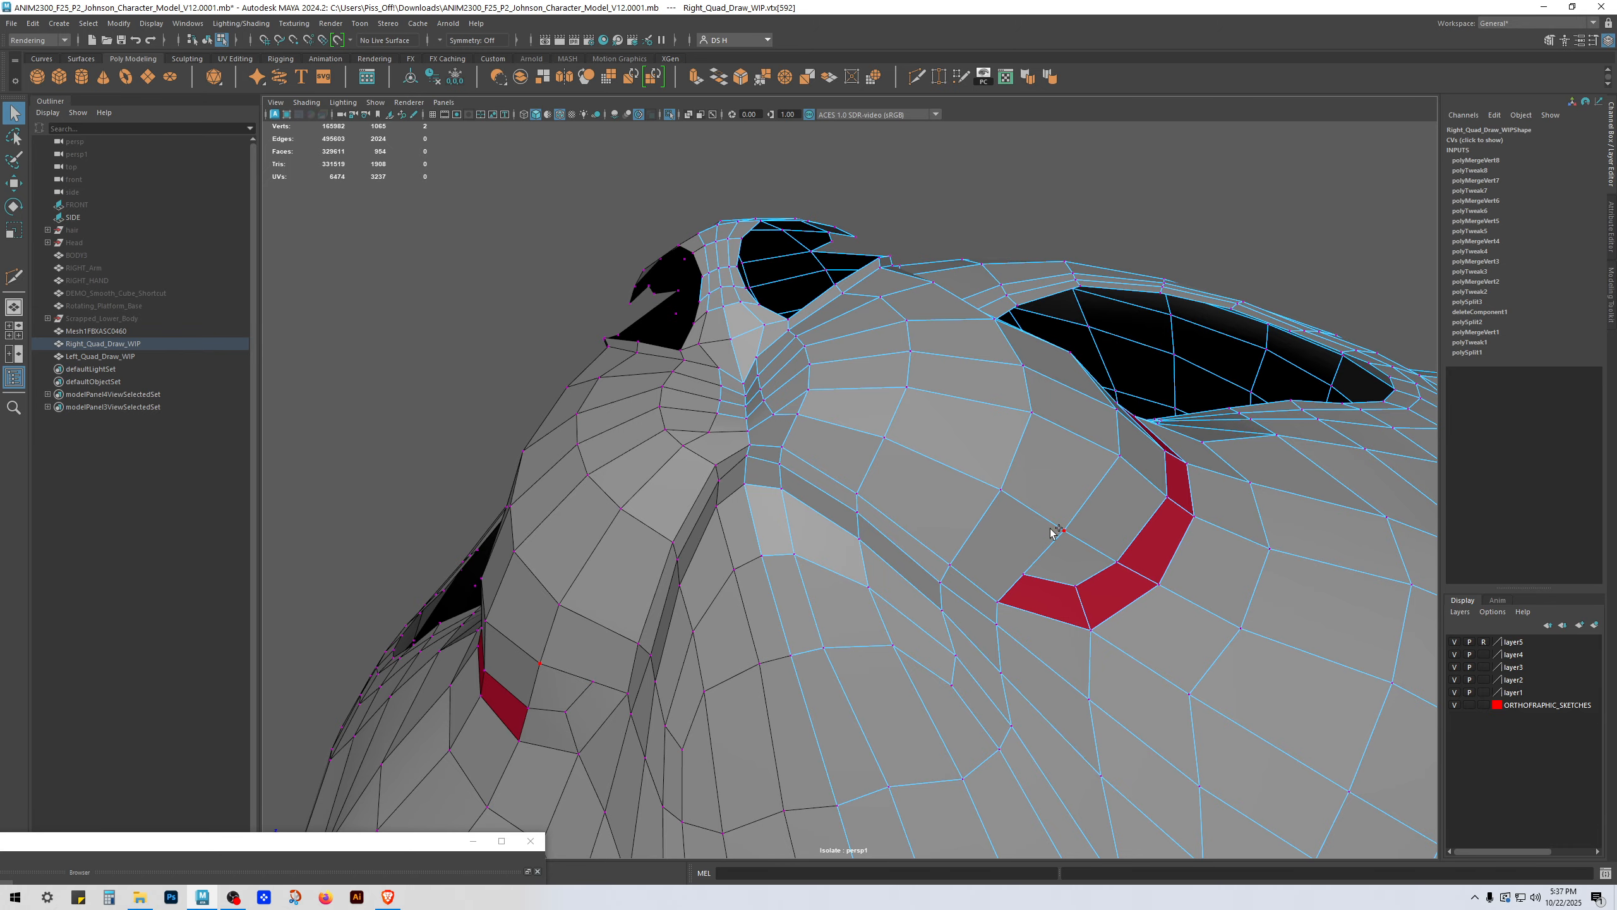
pyautogui.keyDown('shift'); pyautogui.moveTo(1051, 529); pyautogui.dragTo(940, 518, button='right'); pyautogui.keyUp('shift')
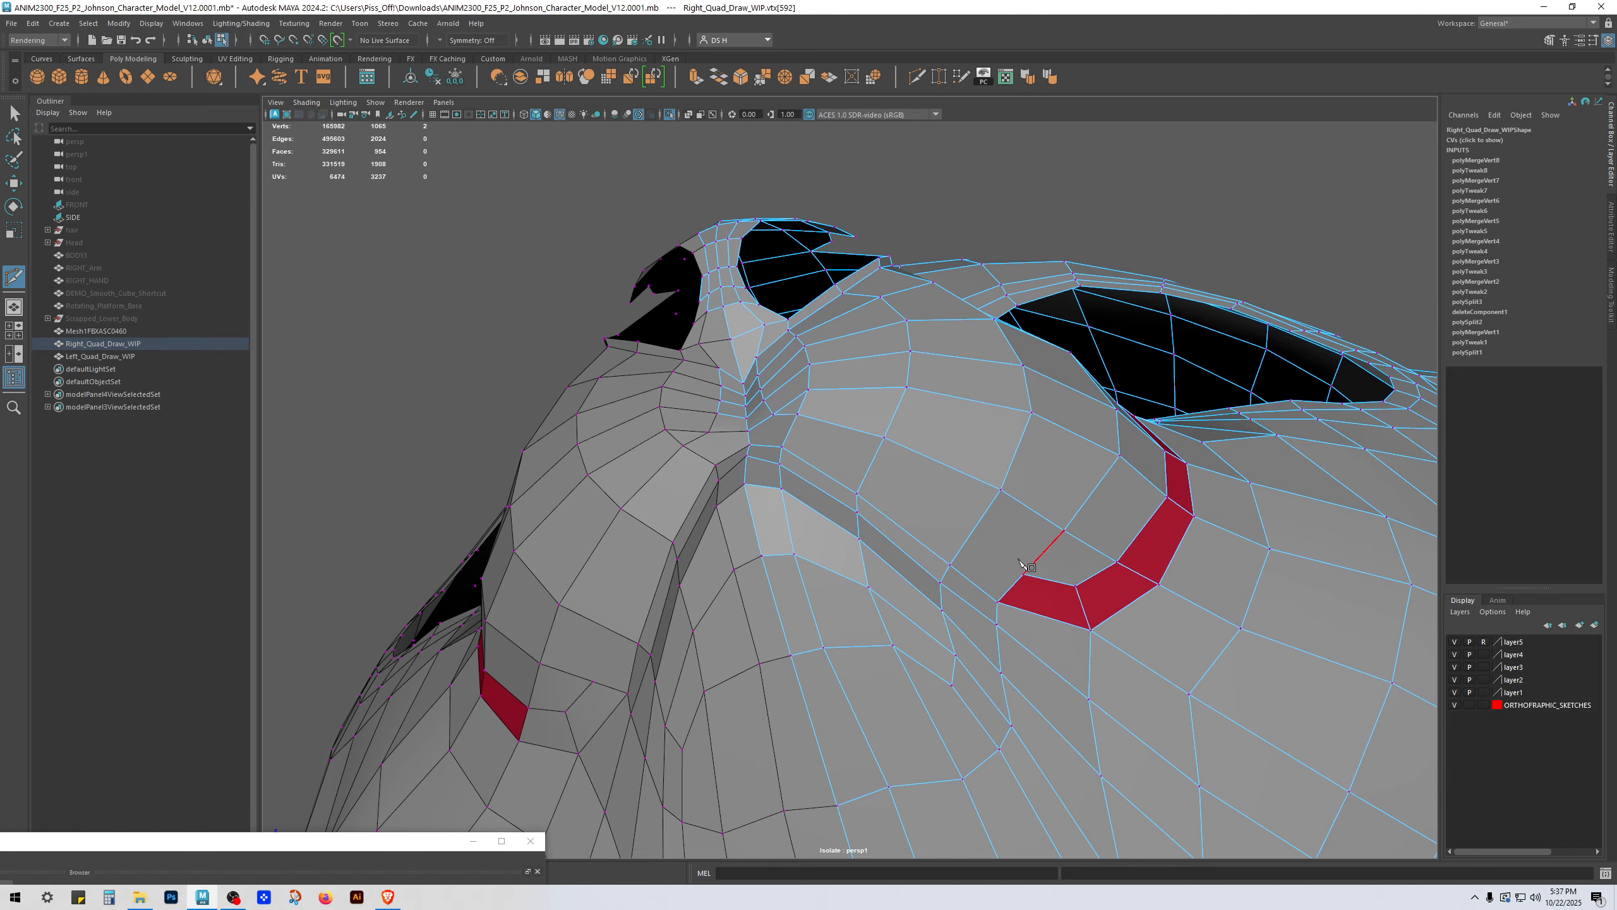
pyautogui.click(972, 532)
pyautogui.click(848, 465)
pyautogui.keyDown('alt'); pyautogui.moveTo(848, 465); pyautogui.dragTo(923, 566); pyautogui.keyUp('alt')
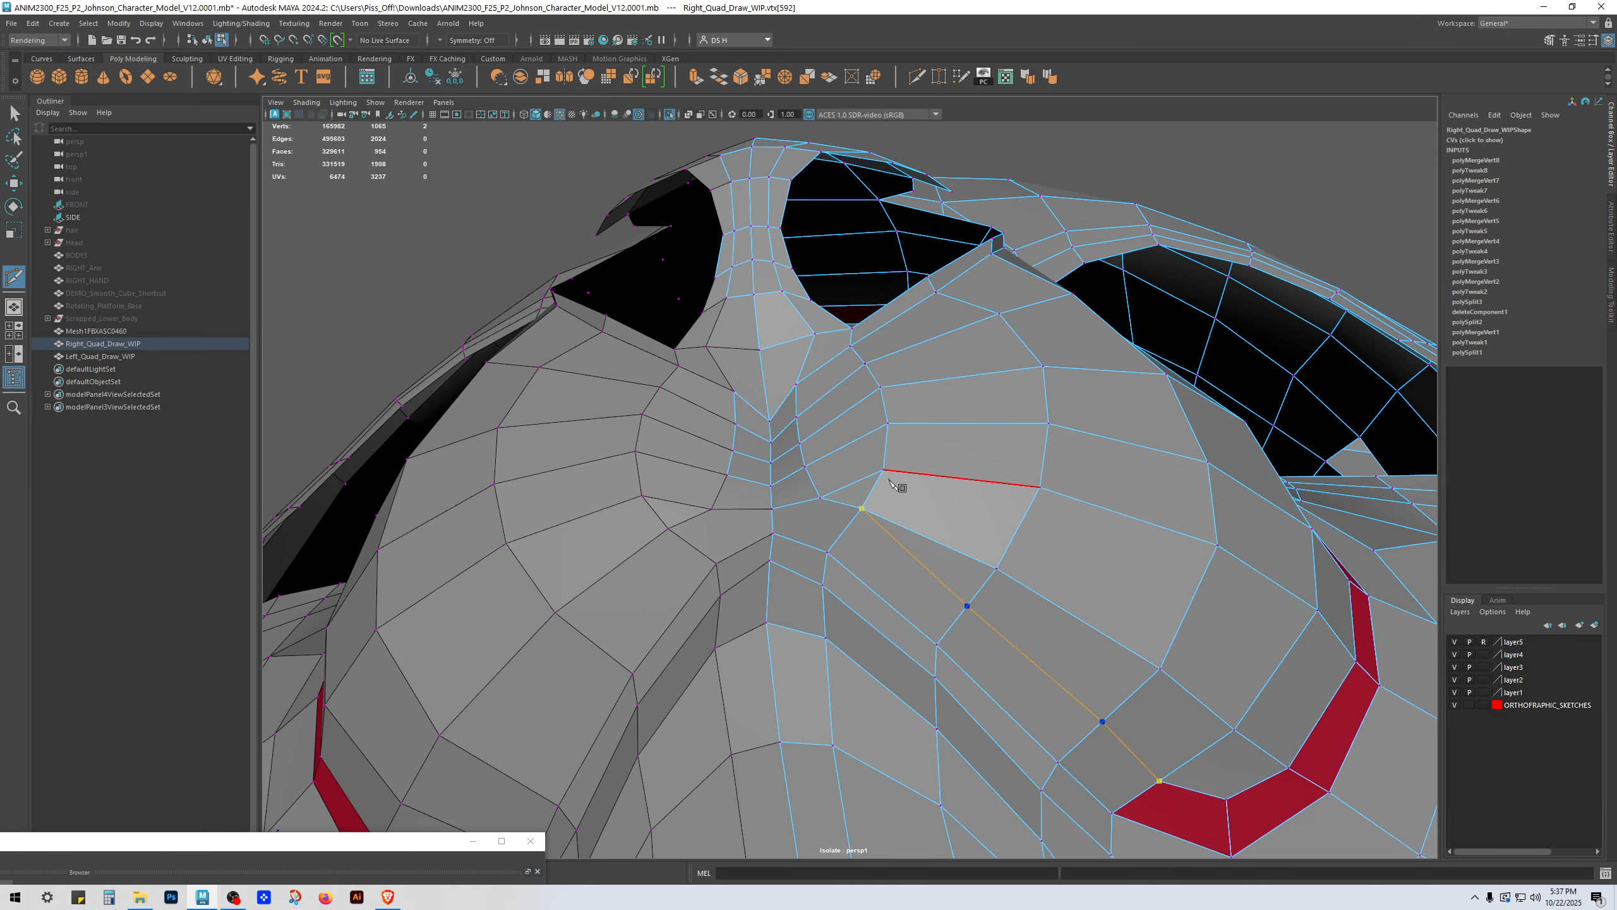
pyautogui.click(863, 508)
pyautogui.press('w')
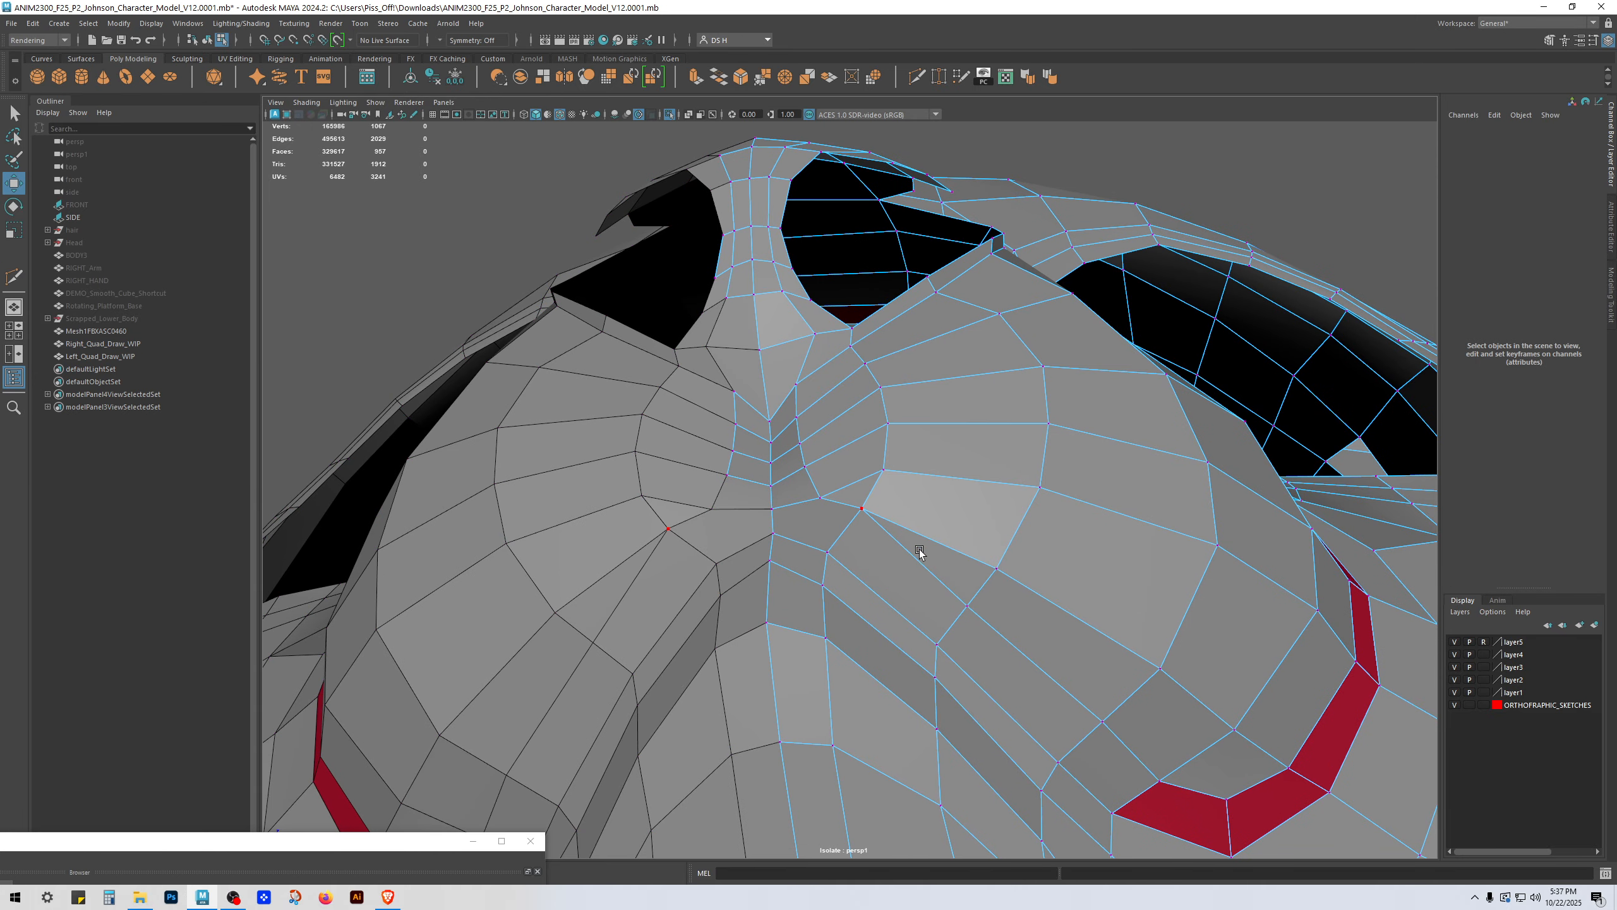
# Step: Assign the red_strips material to the new face row from the red strip toward the nose on both muzzle halves
pyautogui.moveTo(963, 464); pyautogui.dragTo(963, 500, button='right')
pyautogui.click(1104, 767)
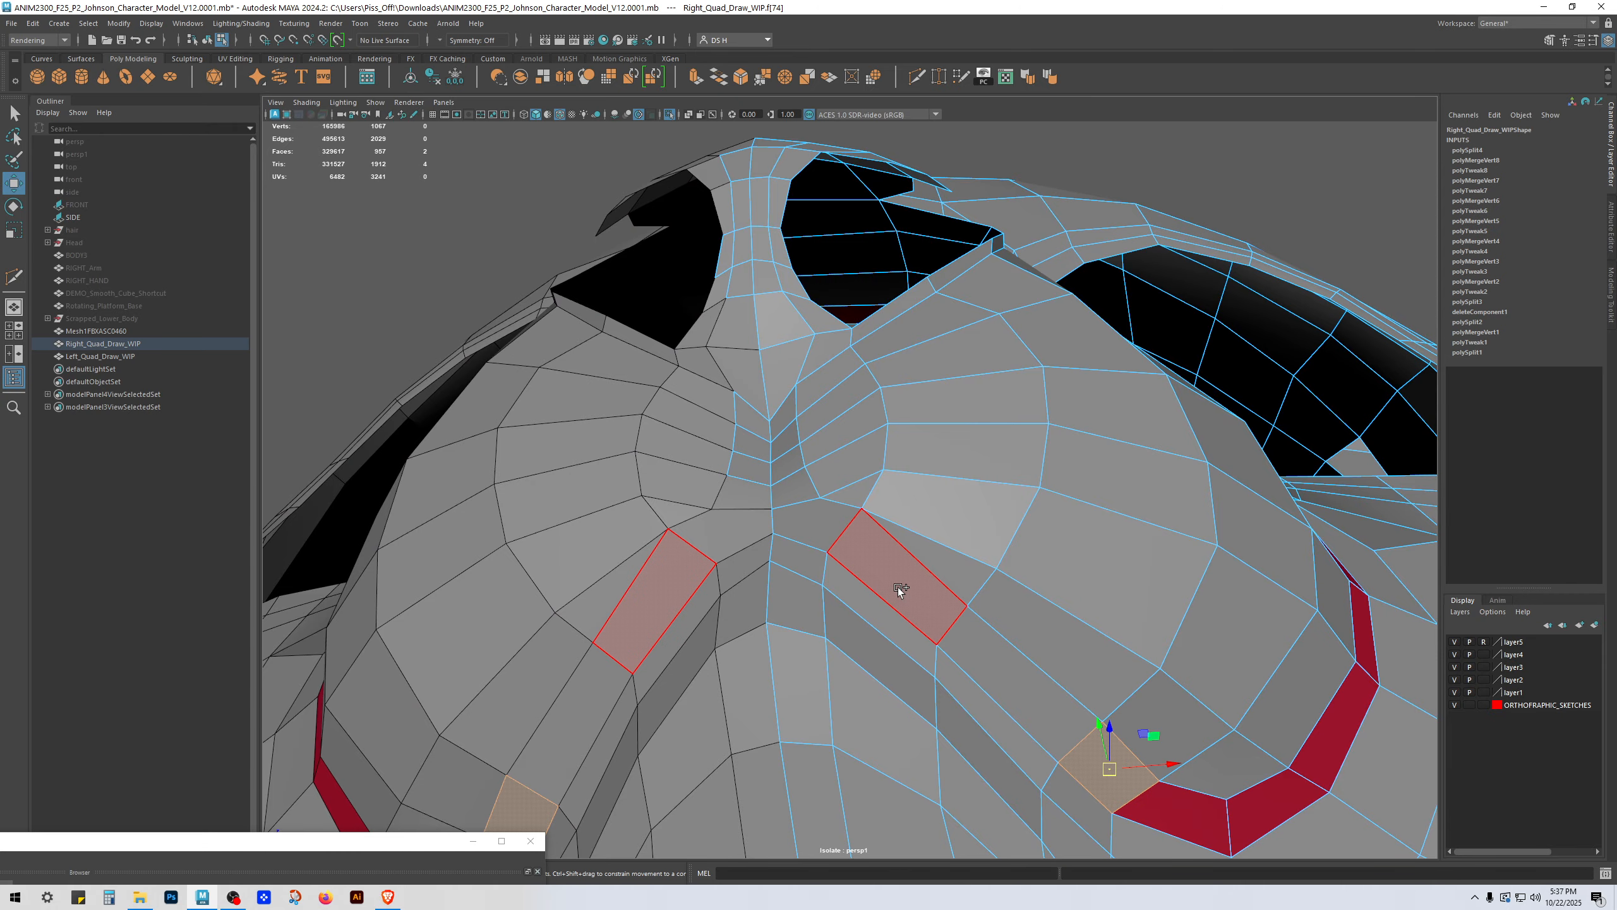
pyautogui.keyDown('shift'); pyautogui.doubleClick(898, 587); pyautogui.keyUp('shift')
pyautogui.moveTo(423, 842); pyautogui.dragTo(765, 275)
pyautogui.scroll(5, 1253, 355)
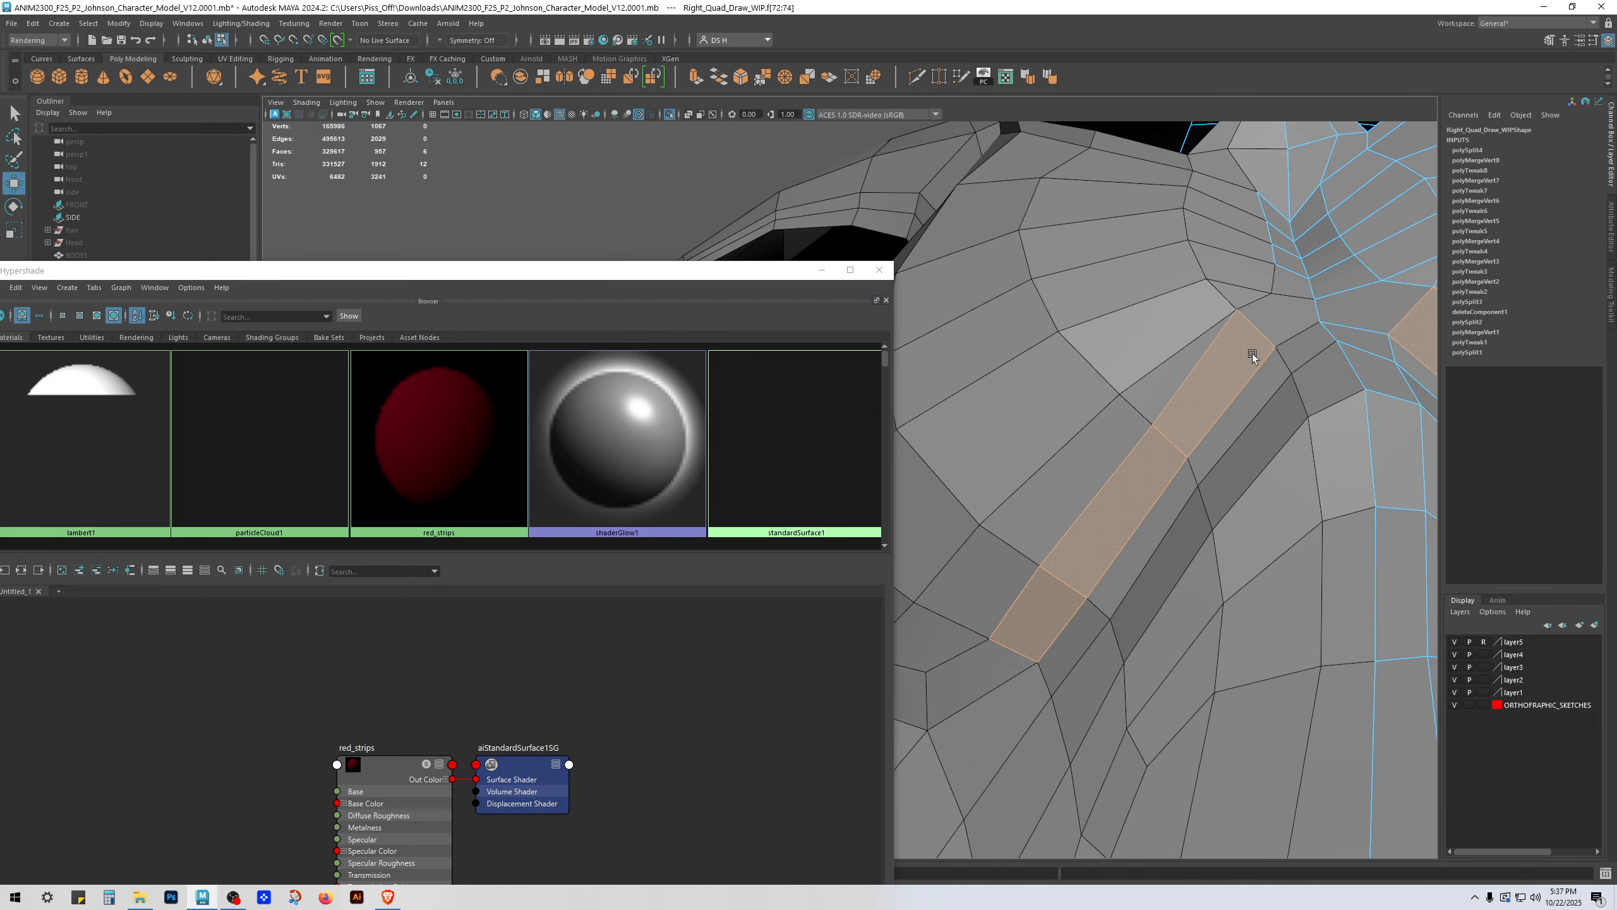
pyautogui.scroll(-3, 1252, 356)
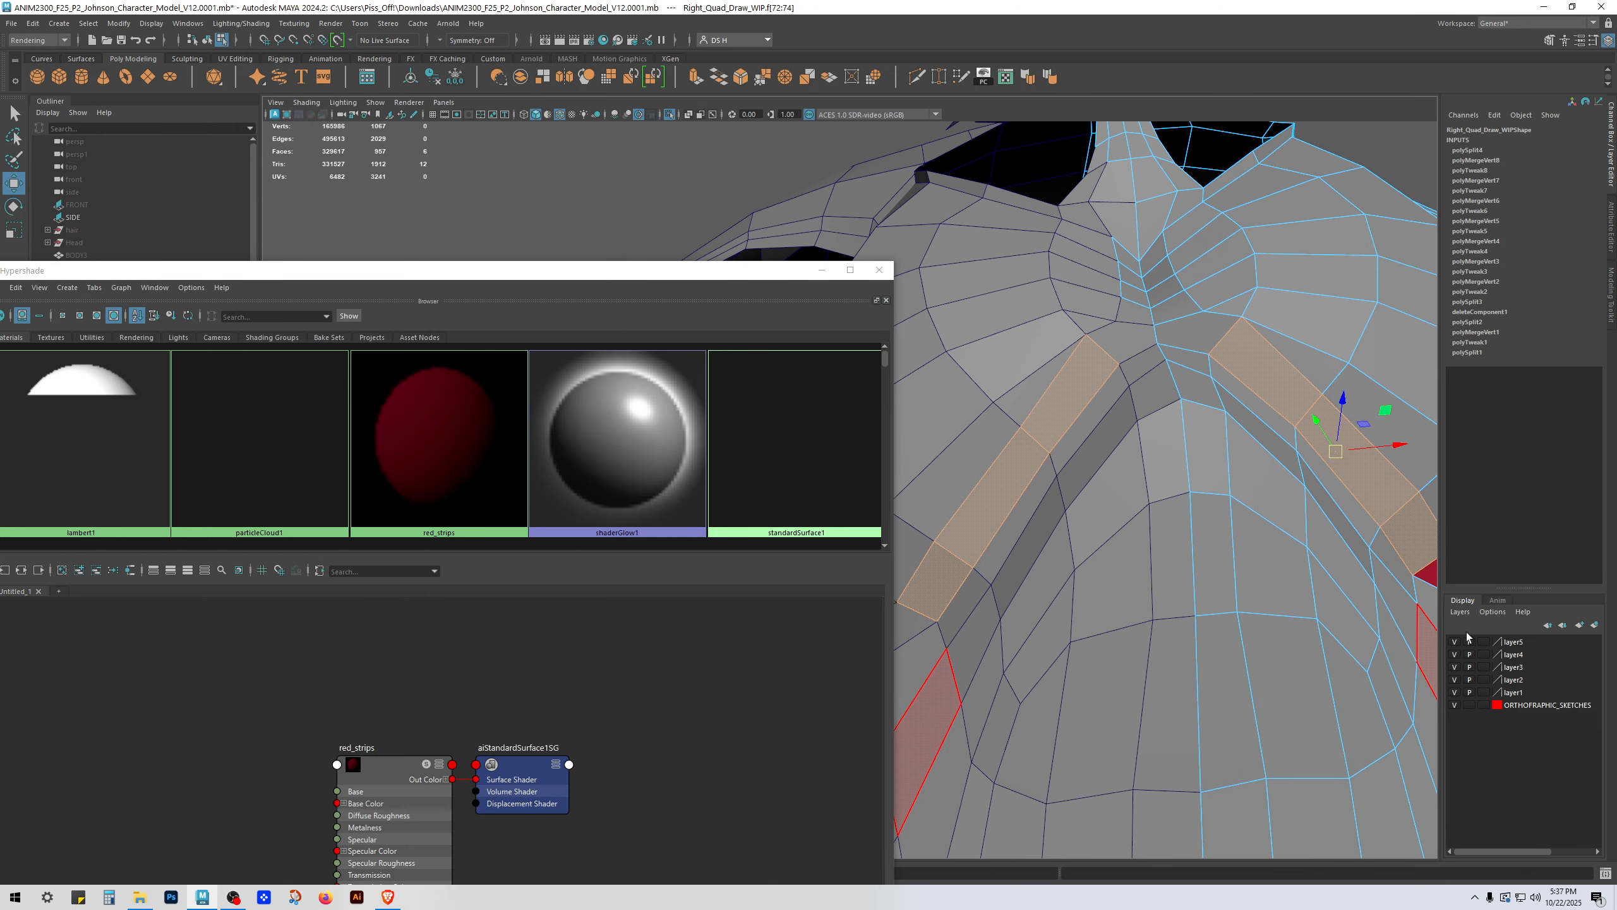
pyautogui.scroll(-5, 1087, 379)
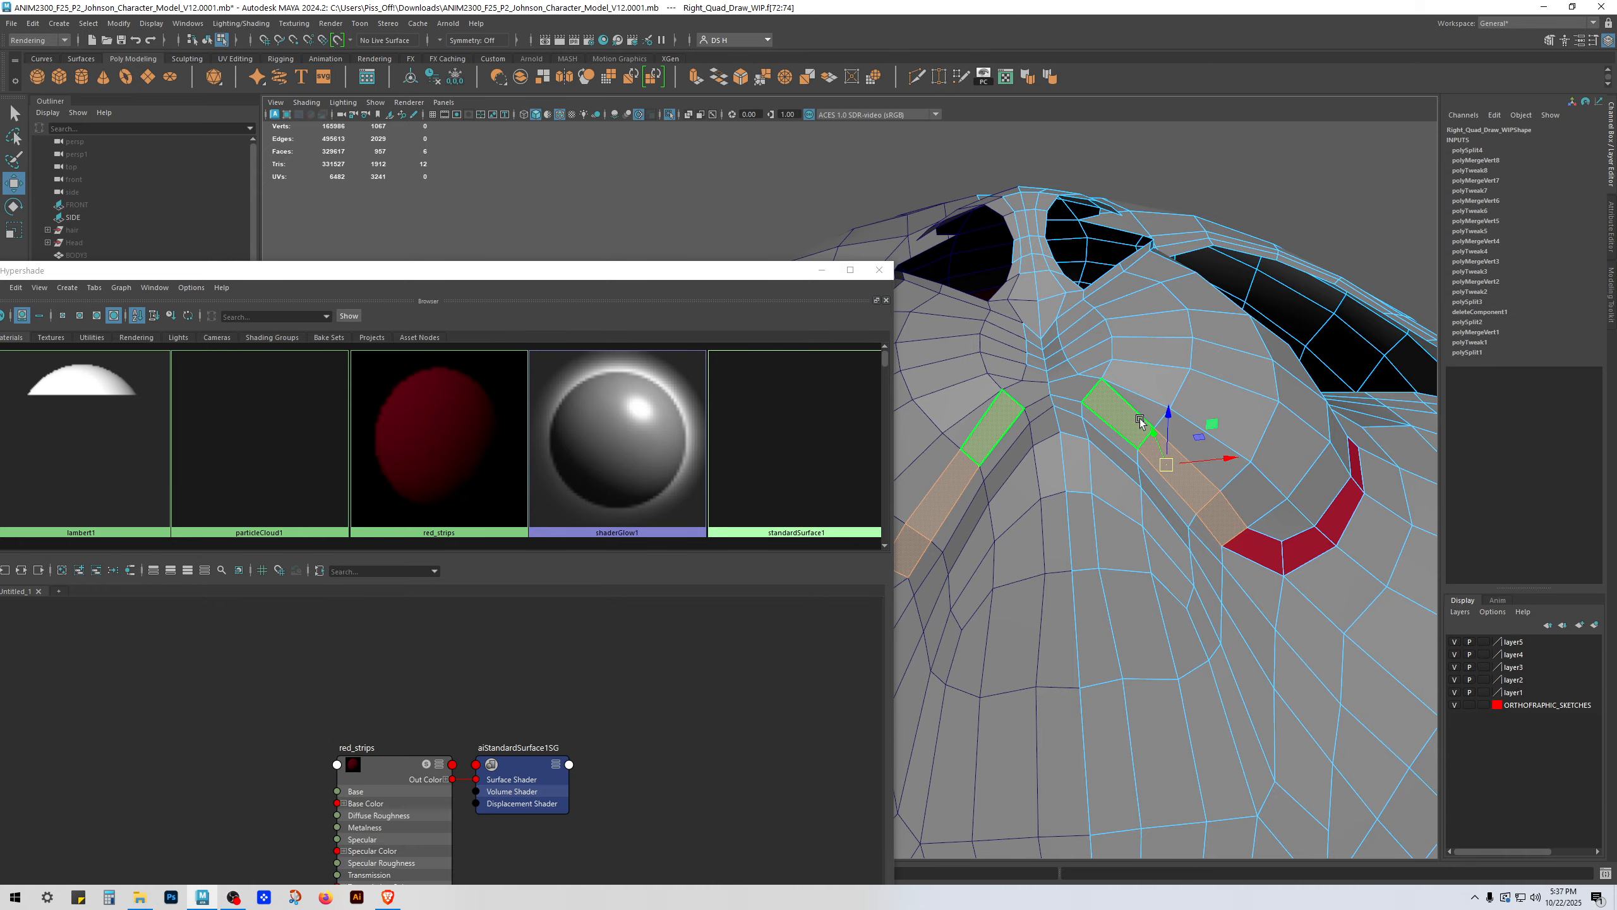
pyautogui.moveTo(963, 270); pyautogui.dragTo(963, 300, button='right')
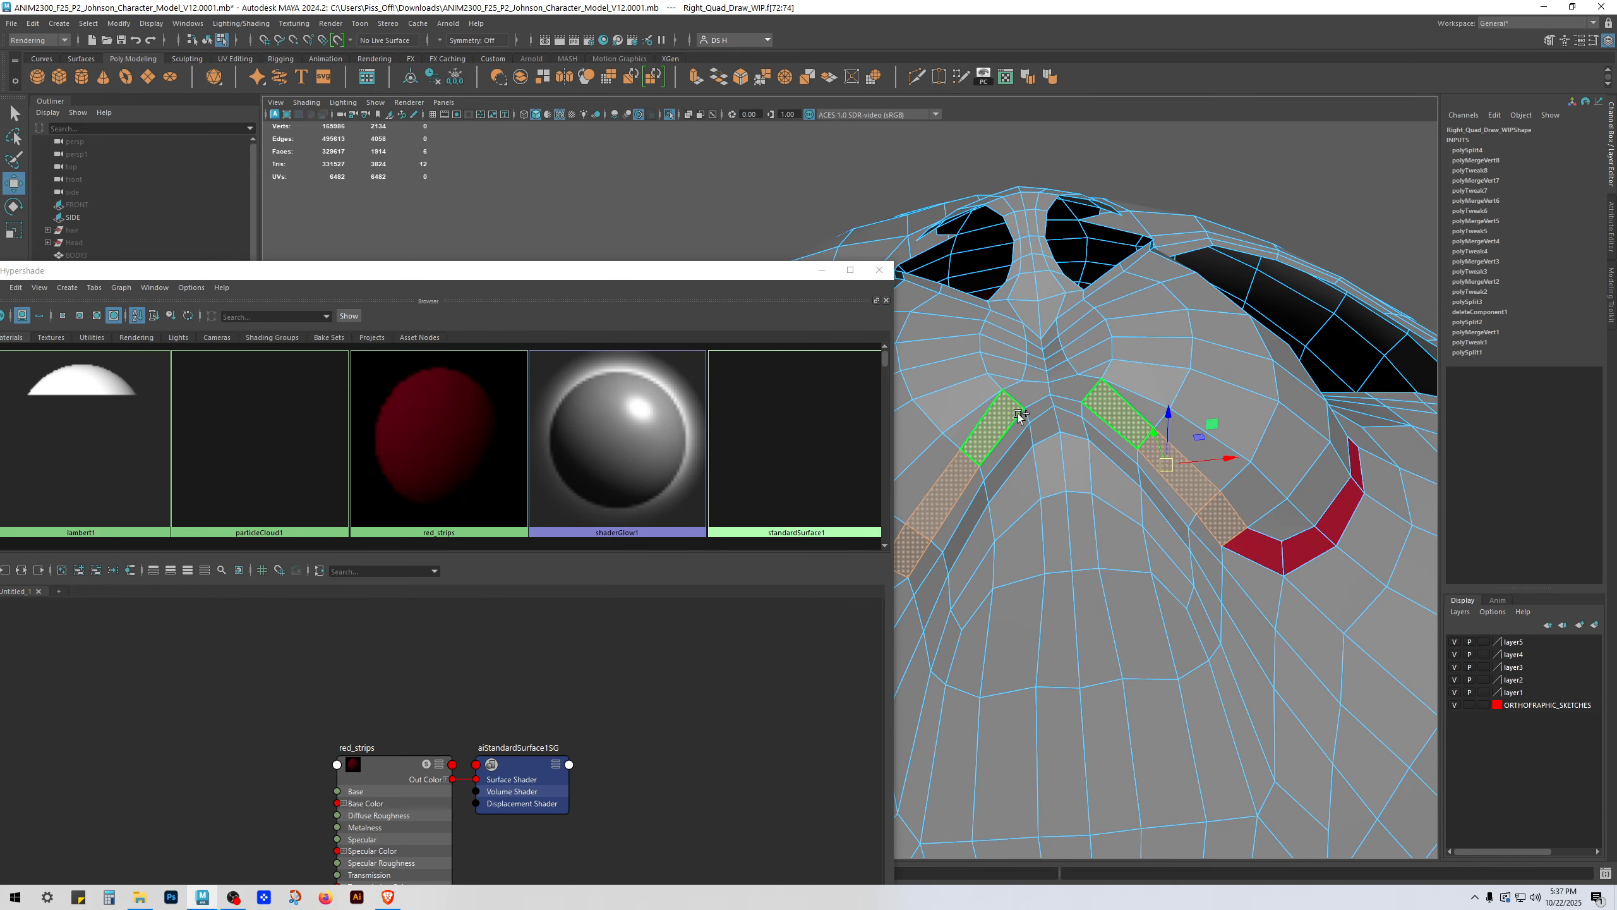
pyautogui.click(955, 480)
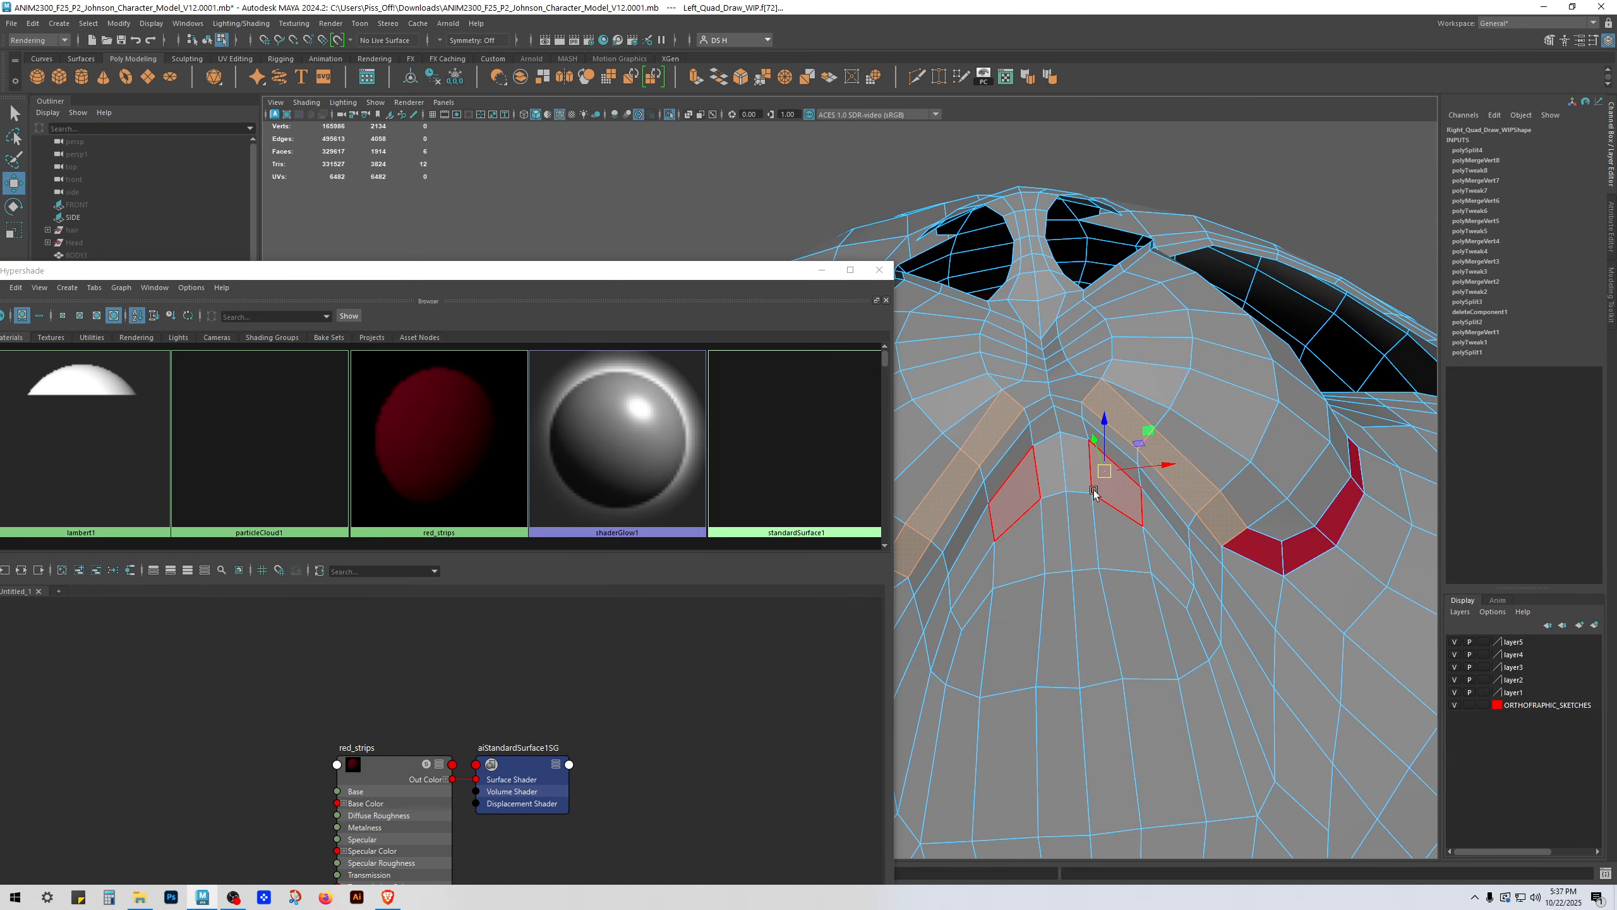
pyautogui.scroll(-4, 1027, 549)
pyautogui.keyDown('alt'); pyautogui.moveTo(1027, 549); pyautogui.dragTo(1090, 459); pyautogui.keyUp('alt')
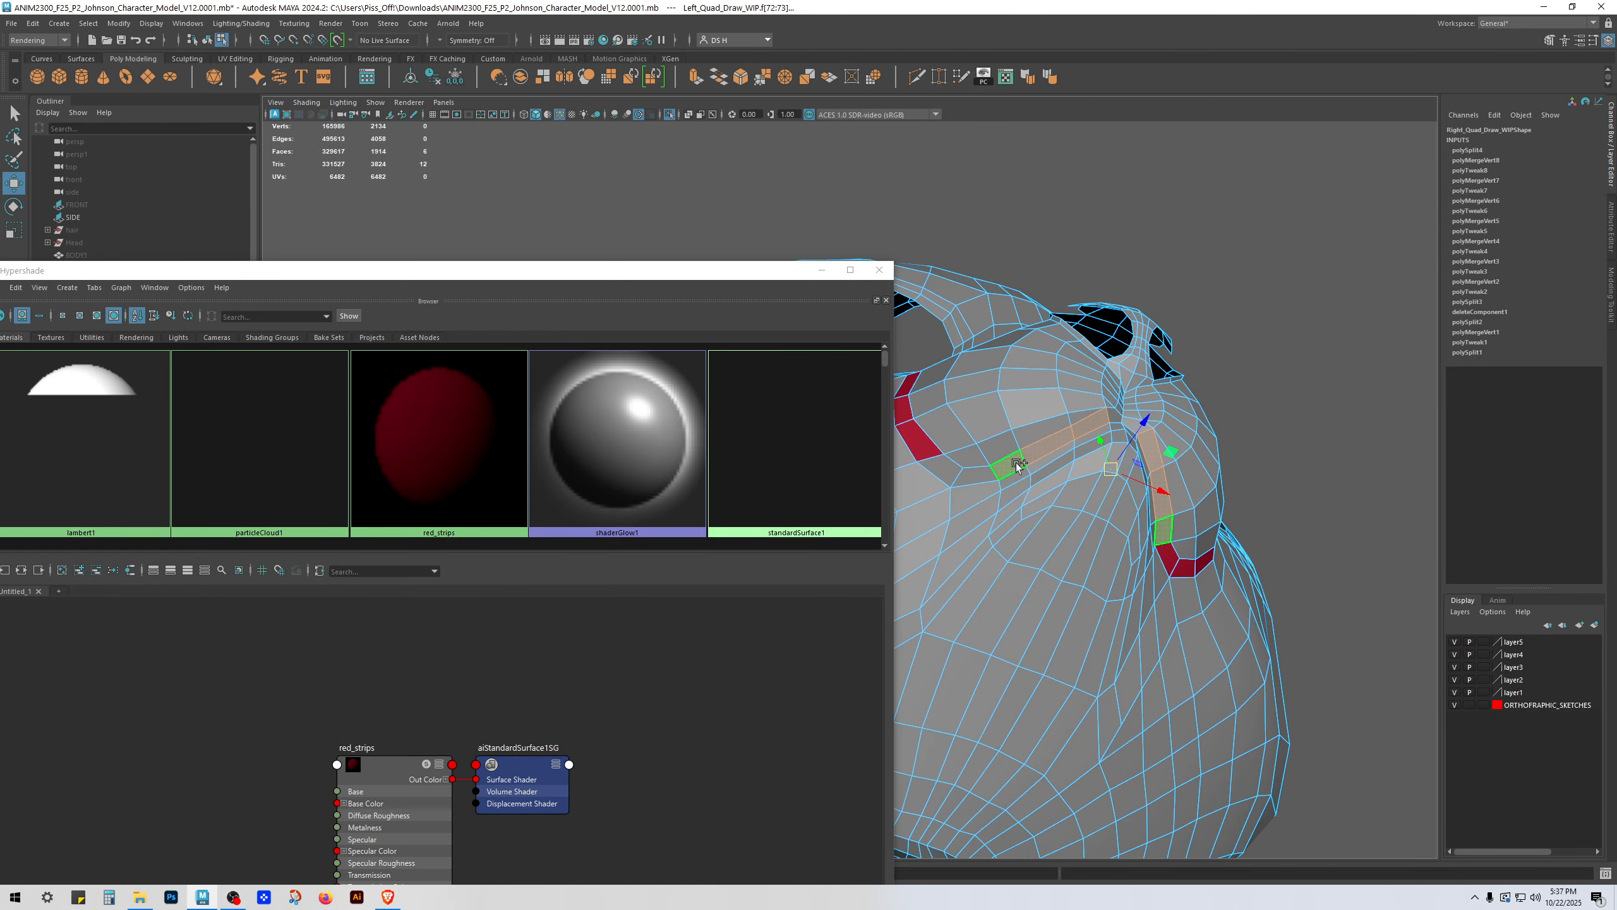
pyautogui.keyDown('shift'); pyautogui.click(1013, 464); pyautogui.keyUp('shift')
pyautogui.keyDown('shift'); pyautogui.click(974, 477); pyautogui.keyUp('shift')
pyautogui.keyDown('shift'); pyautogui.click(949, 470); pyautogui.keyUp('shift')
pyautogui.press('q')
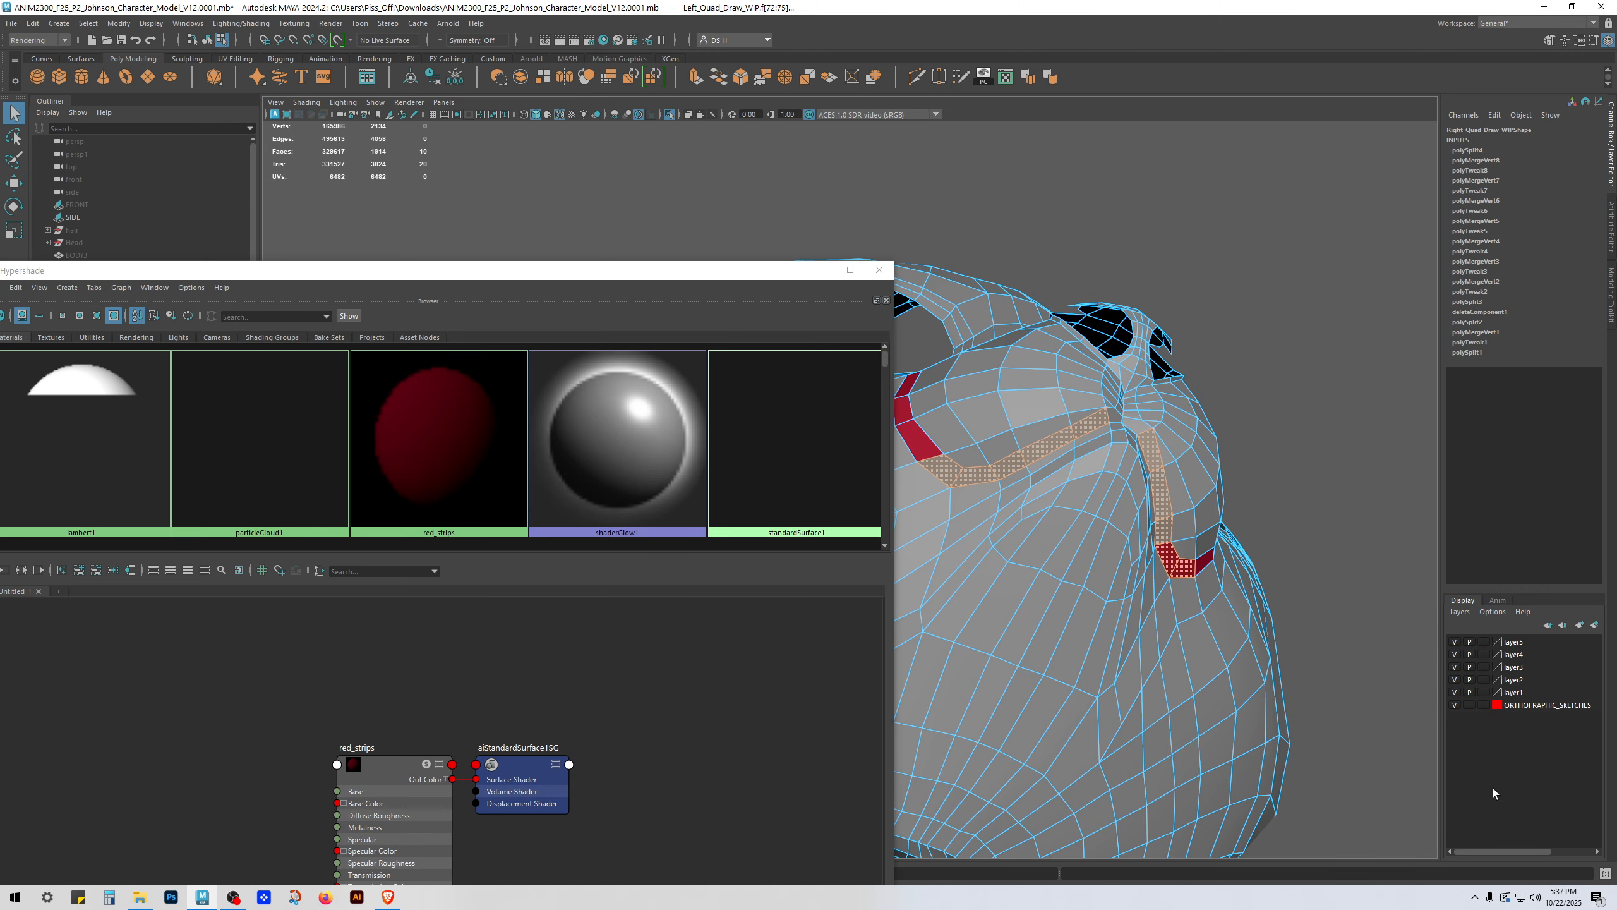
pyautogui.keyDown('alt'); pyautogui.moveTo(1394, 755); pyautogui.dragTo(1086, 458); pyautogui.keyUp('alt')
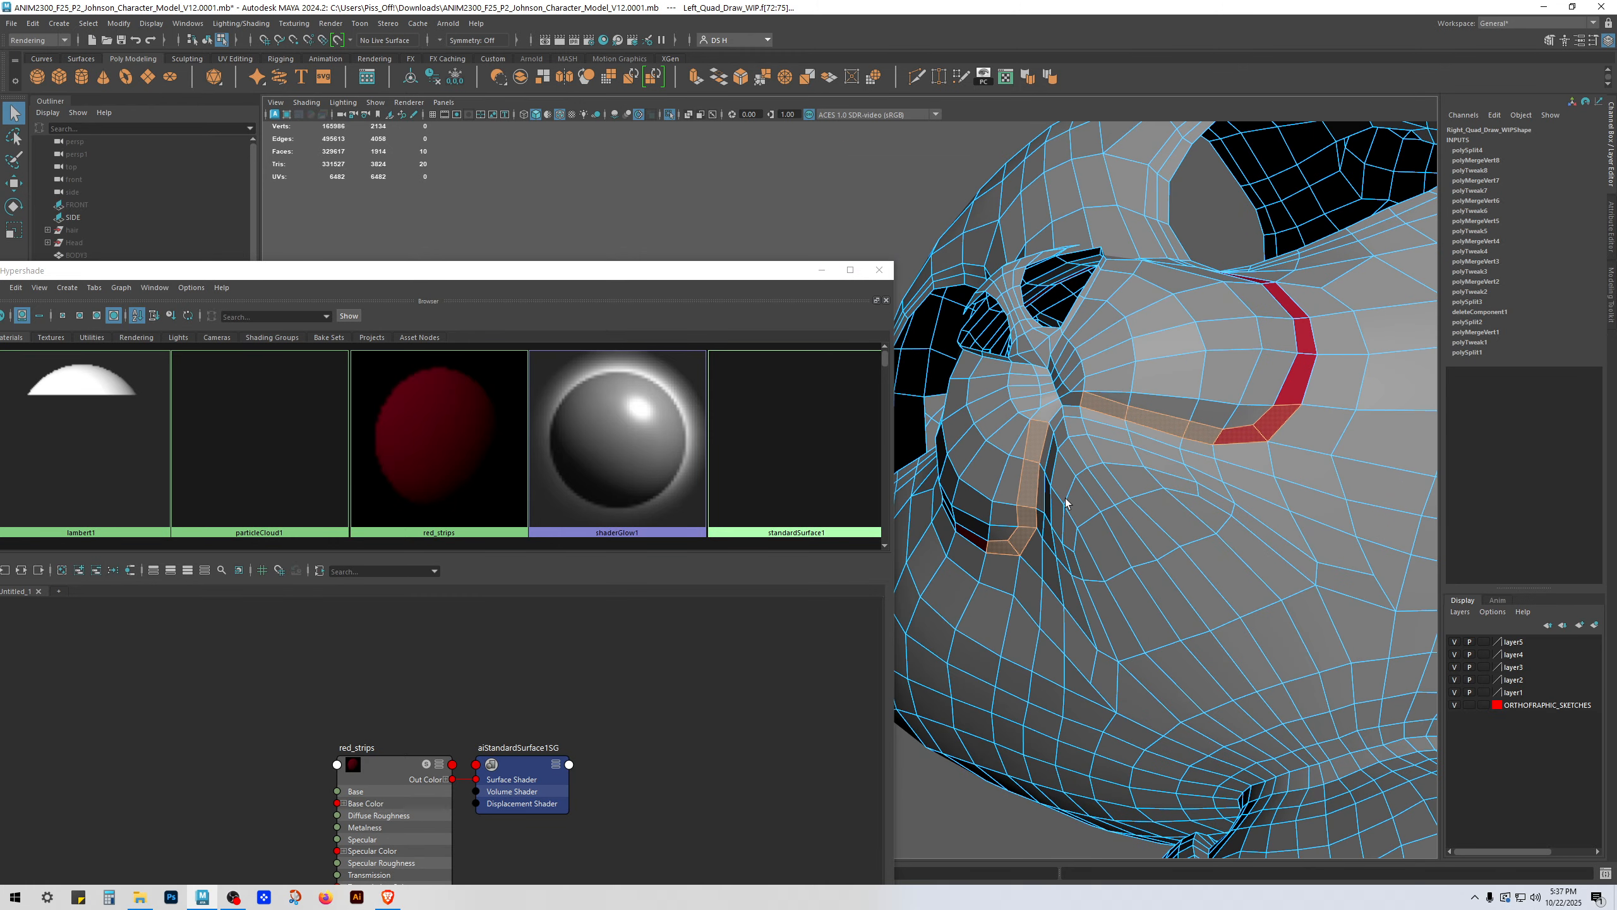
pyautogui.rightClick(439, 427)
pyautogui.click(410, 519)
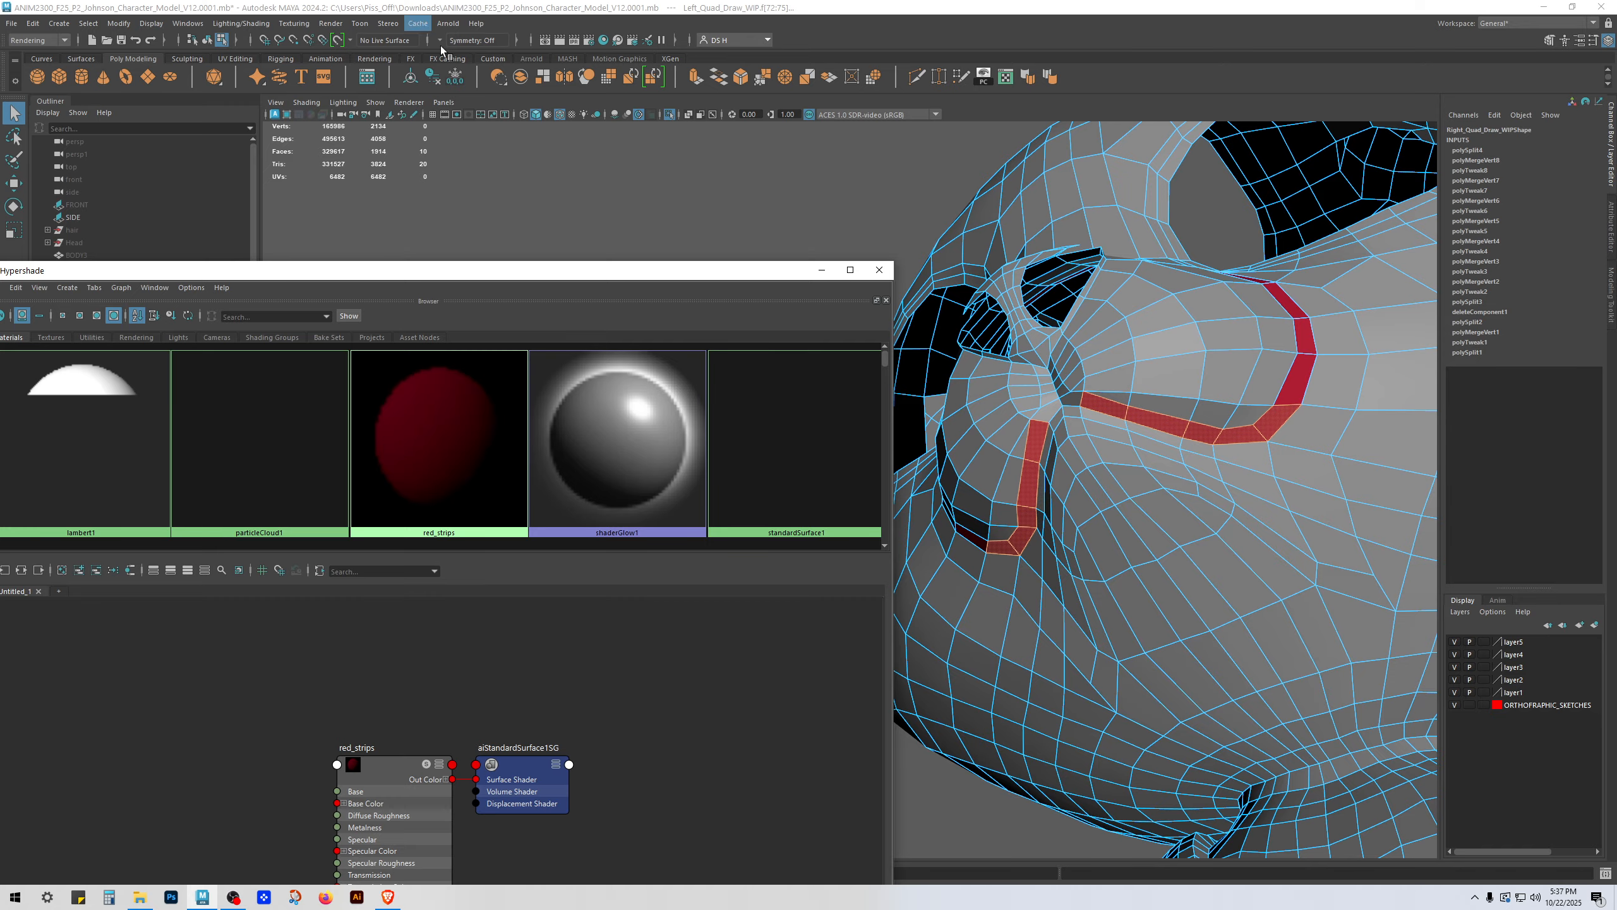
pyautogui.click(824, 270)
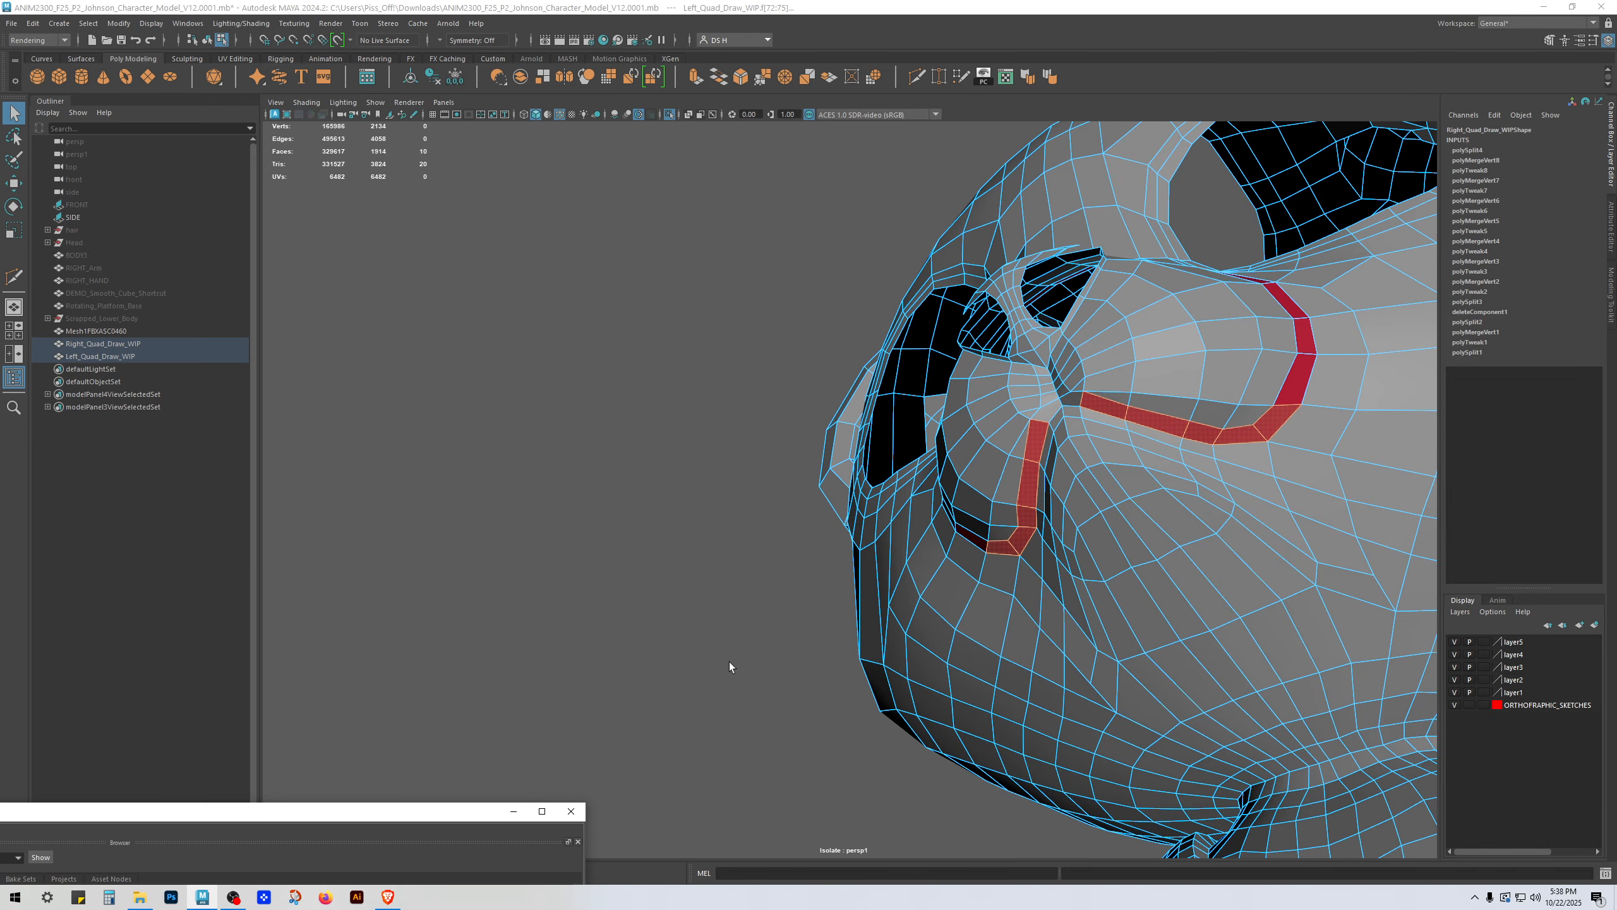
# Step: Return the head meshes to object mode, turn on smooth mesh preview for them, and clear the selection
pyautogui.keyDown('alt'); pyautogui.moveTo(791, 572); pyautogui.dragTo(919, 588); pyautogui.keyUp('alt')
pyautogui.moveTo(919, 587); pyautogui.dragTo(1236, 400, button='right')
pyautogui.press('3')
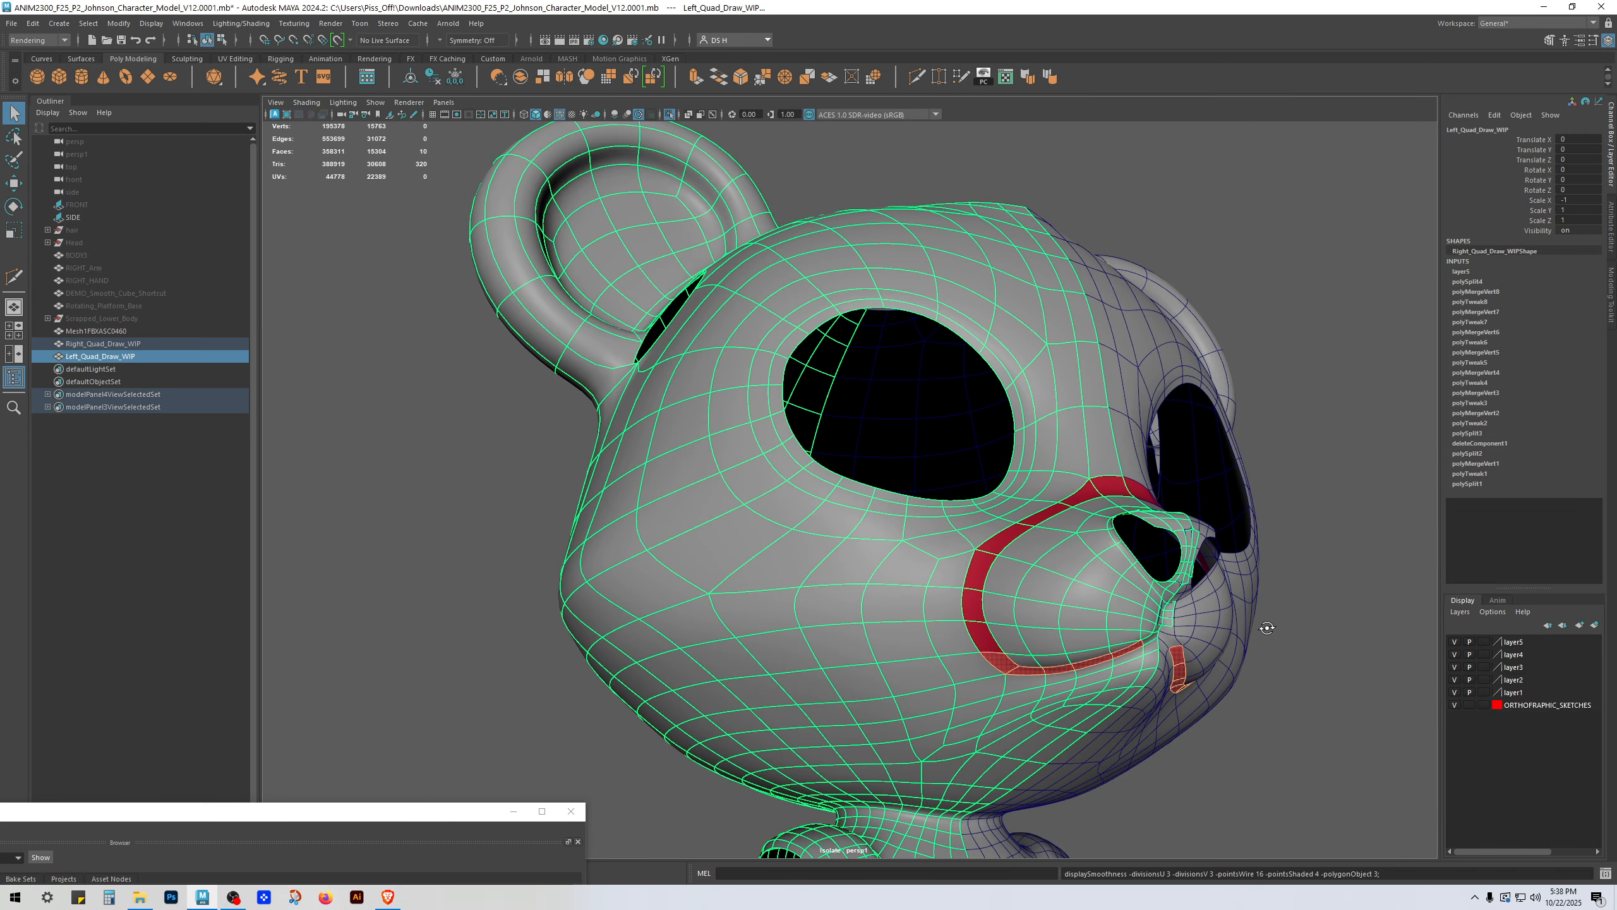
pyautogui.keyDown('alt'); pyautogui.moveTo(1267, 628); pyautogui.dragTo(812, 567); pyautogui.keyUp('alt')
pyautogui.click(813, 566)
# Step: Examine the red muzzle loops on the smoothed head from below, the side and the front
pyautogui.keyDown('alt'); pyautogui.moveTo(1131, 539); pyautogui.dragTo(1155, 463); pyautogui.keyUp('alt')
pyautogui.keyDown('alt'); pyautogui.moveTo(1155, 462); pyautogui.dragTo(1050, 494, button='middle'); pyautogui.keyUp('alt')
pyautogui.keyDown('alt'); pyautogui.moveTo(1051, 494); pyautogui.dragTo(1246, 607, button='right'); pyautogui.keyUp('alt')
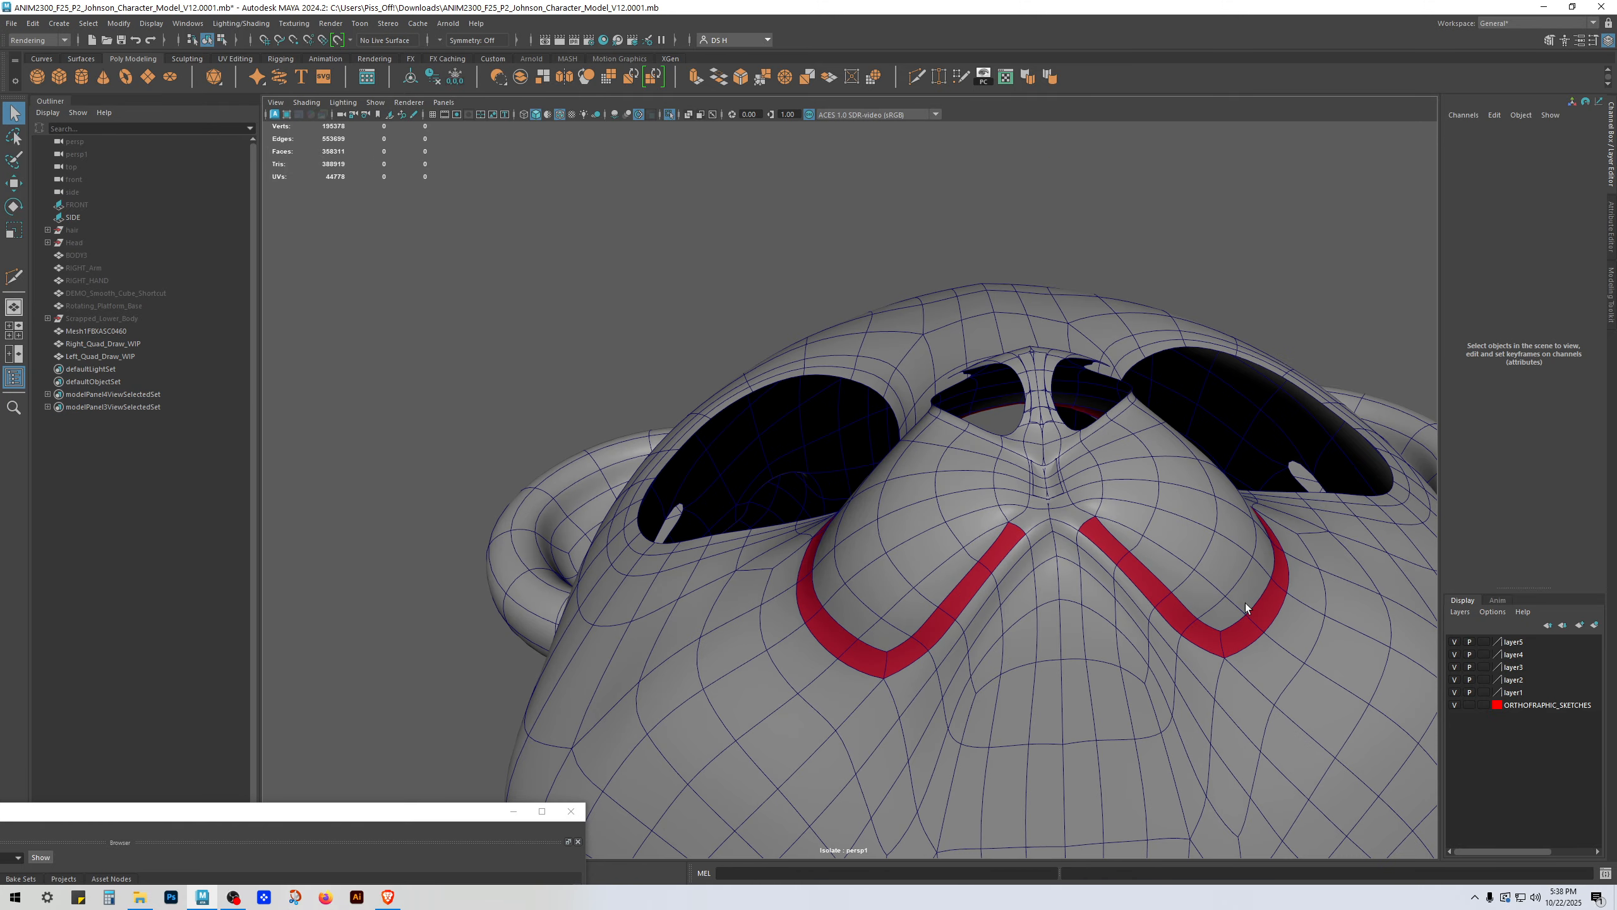
pyautogui.keyDown('alt'); pyautogui.moveTo(1246, 607); pyautogui.dragTo(1057, 519); pyautogui.keyUp('alt')
pyautogui.keyDown('alt'); pyautogui.moveTo(840, 427); pyautogui.dragTo(1034, 471); pyautogui.keyUp('alt')
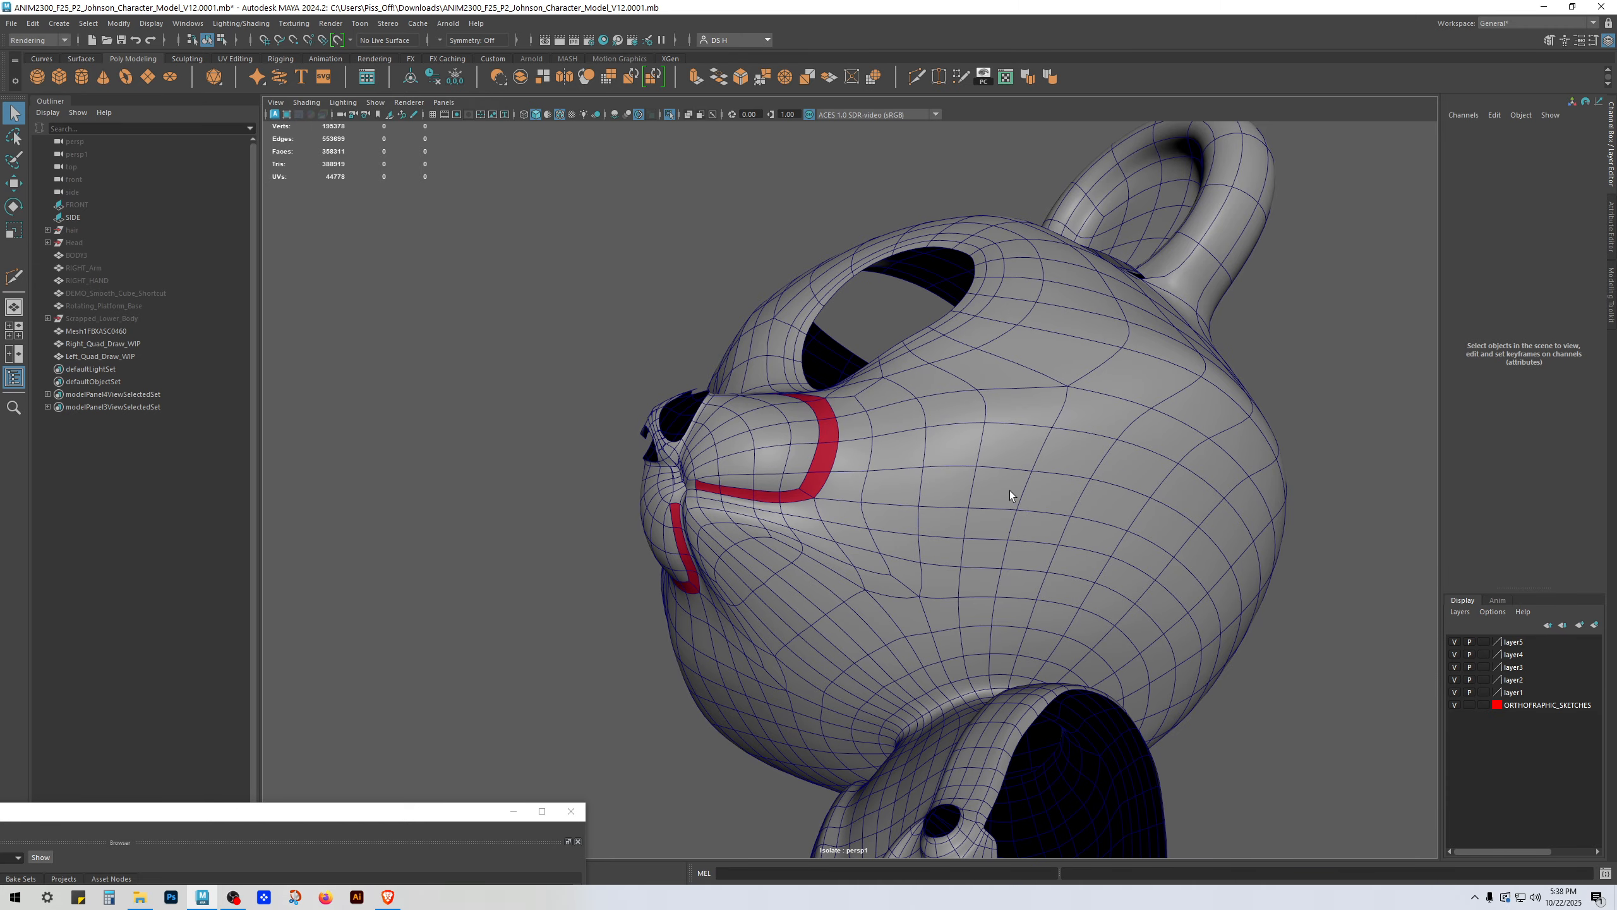
pyautogui.keyDown('alt'); pyautogui.moveTo(1180, 481); pyautogui.dragTo(1143, 509); pyautogui.keyUp('alt')
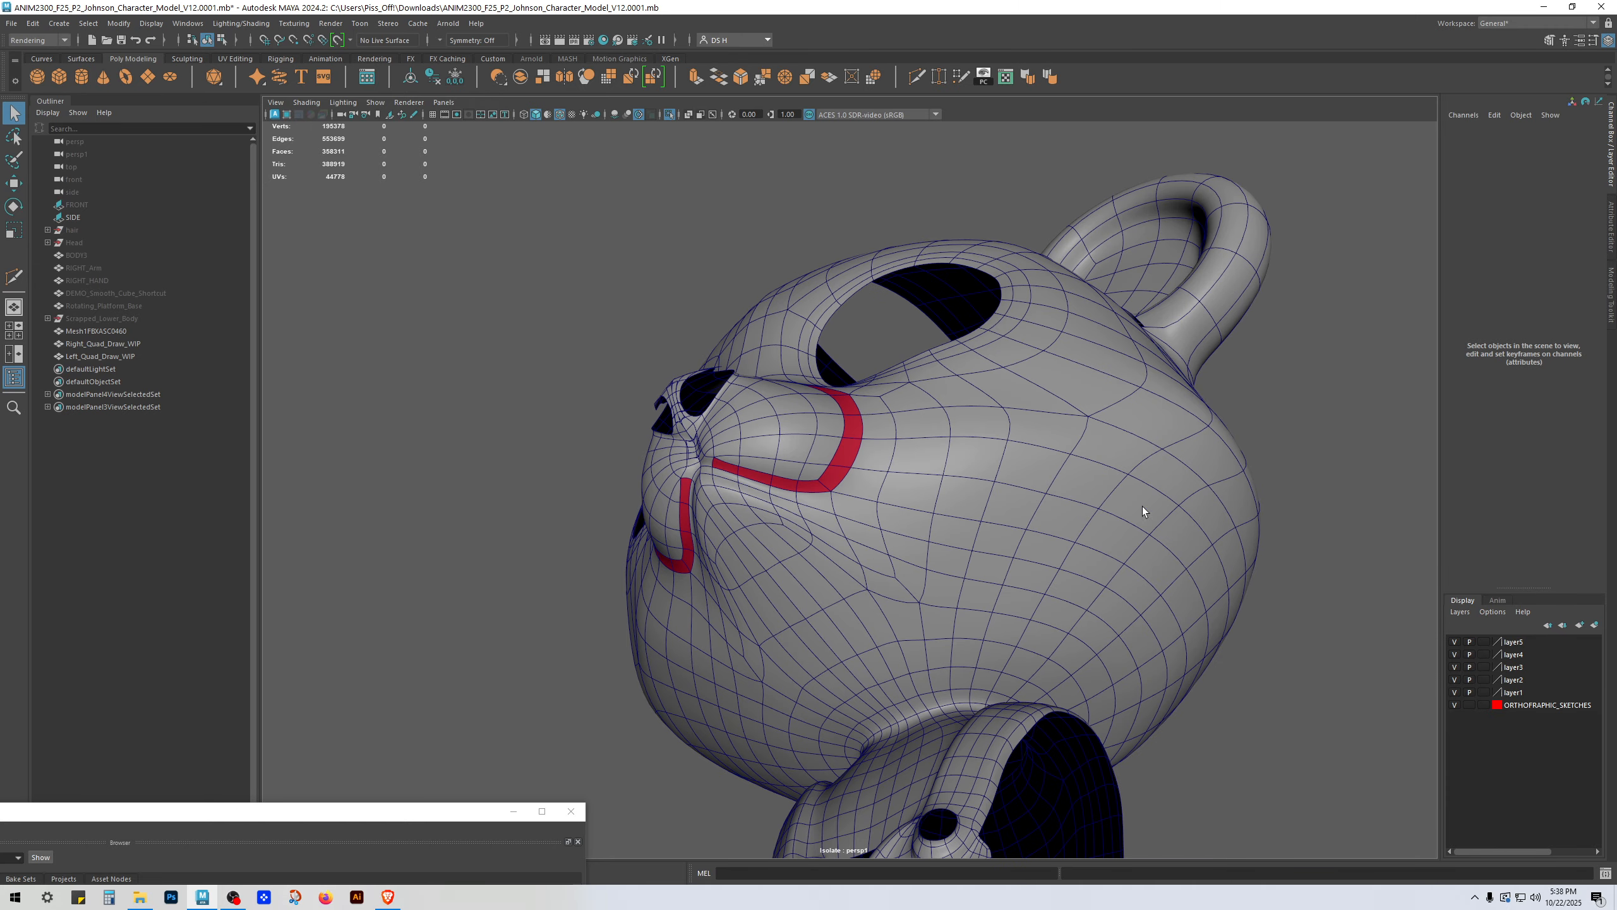
pyautogui.keyDown('alt'); pyautogui.moveTo(1016, 549); pyautogui.dragTo(1109, 567); pyautogui.keyUp('alt')
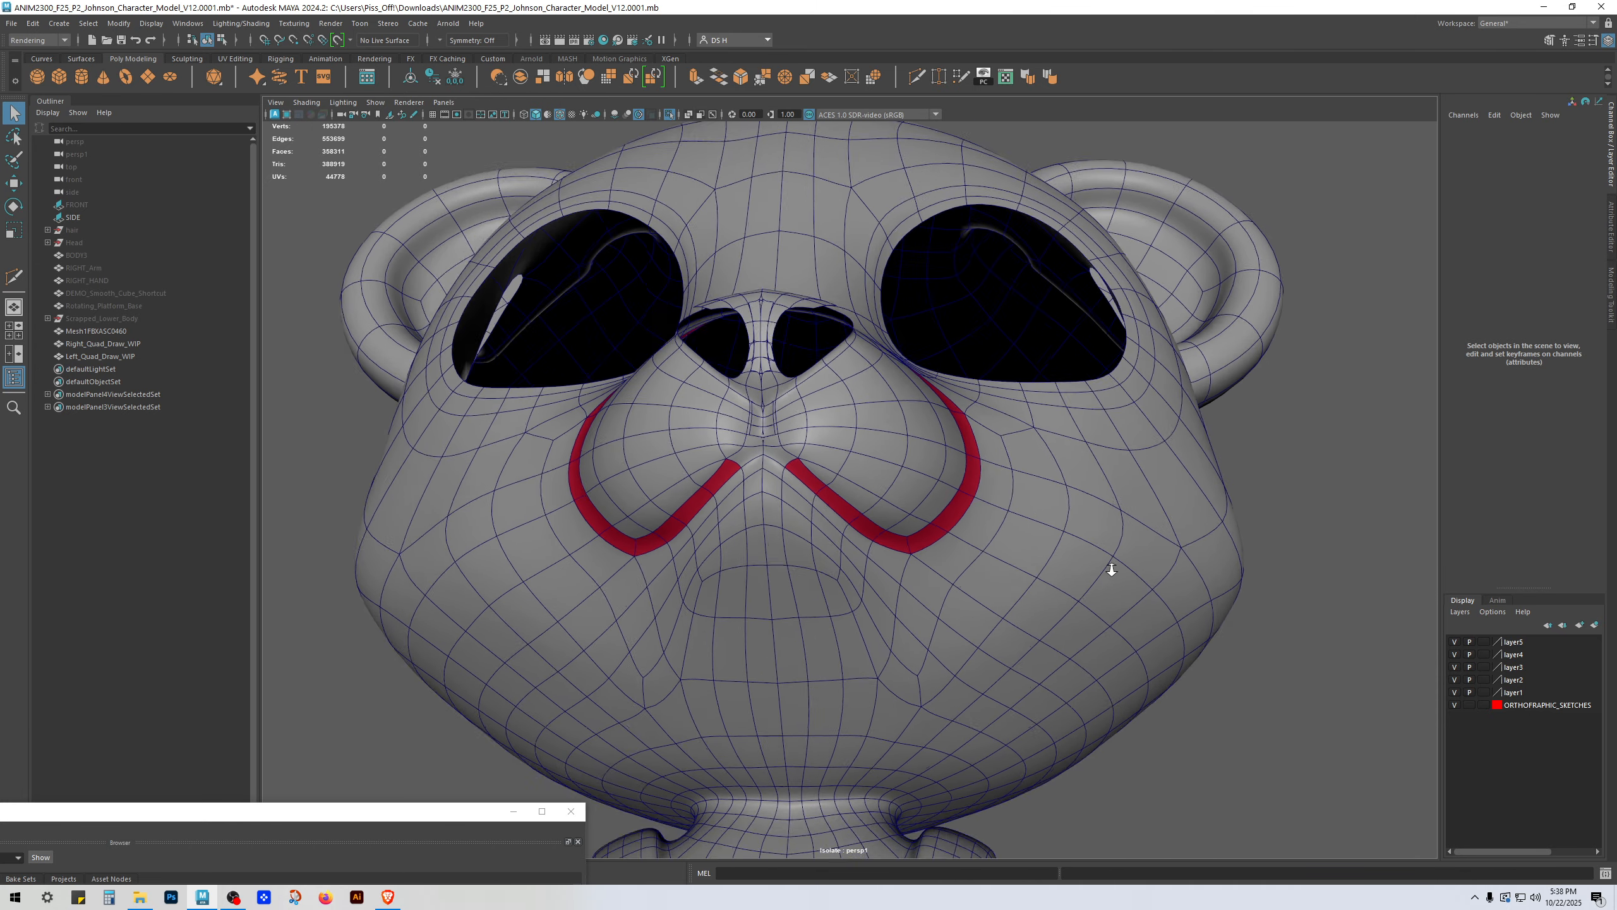
# Step: Assign the red material to the right-half face between the red strip's inner end and the centre line under the nose
pyautogui.keyDown('alt'); pyautogui.moveTo(1109, 567); pyautogui.dragTo(1140, 577, button='right'); pyautogui.keyUp('alt')
pyautogui.click(840, 393)
pyautogui.press('1')
pyautogui.keyDown('alt'); pyautogui.moveTo(837, 393); pyautogui.dragTo(888, 458, button='middle'); pyautogui.keyUp('alt')
pyautogui.keyDown('alt'); pyautogui.moveTo(888, 459); pyautogui.dragTo(1003, 628, button='right'); pyautogui.keyUp('alt')
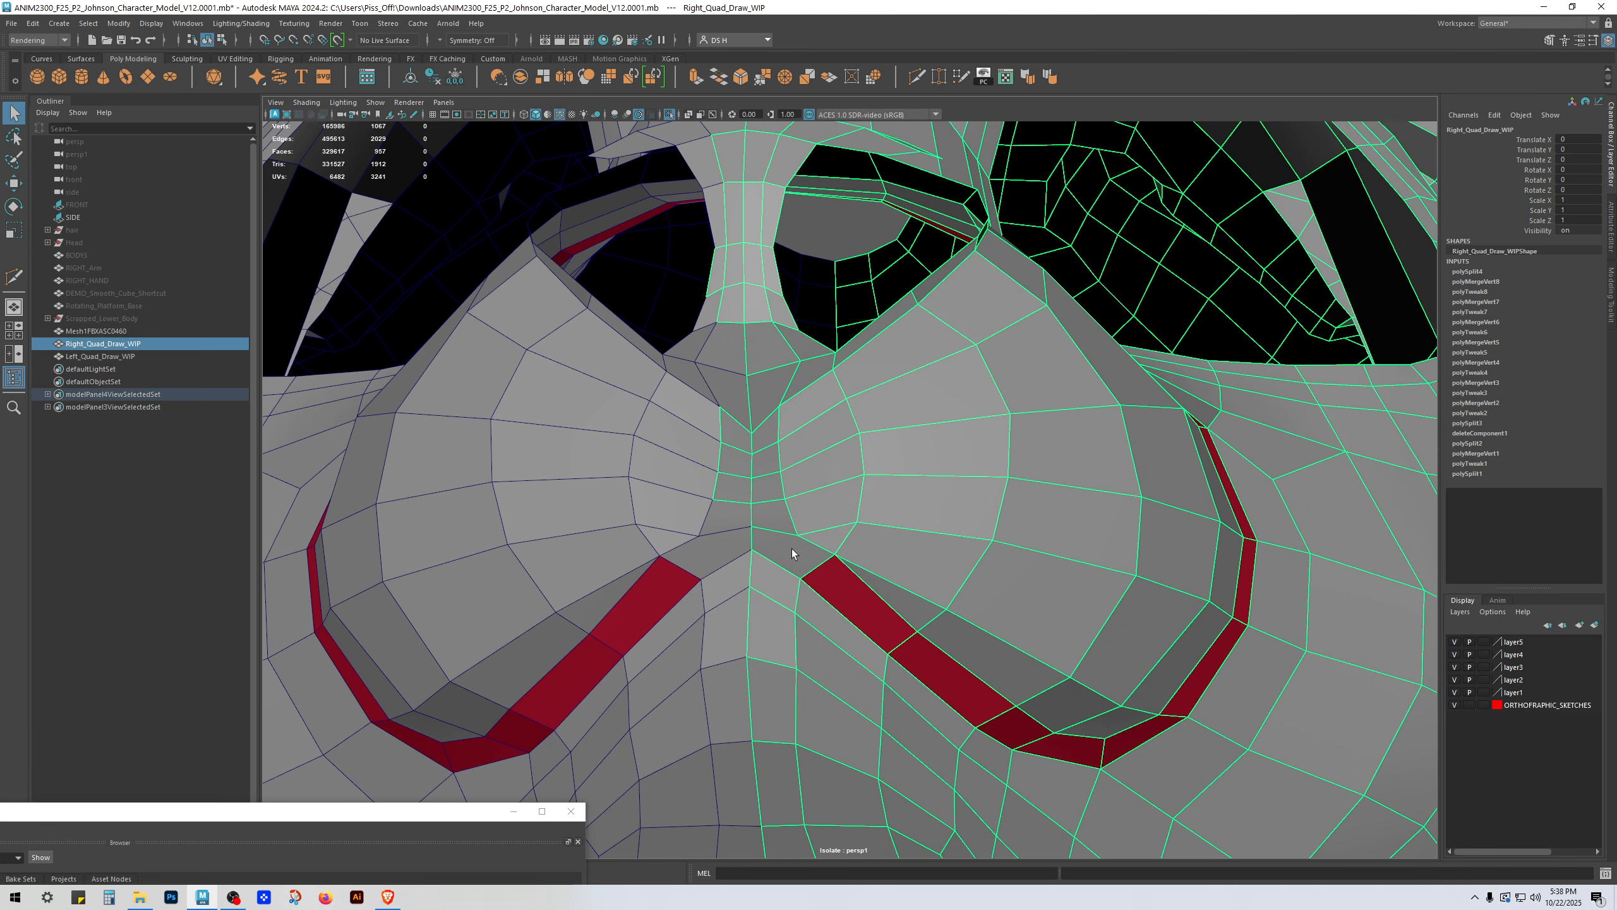
pyautogui.moveTo(795, 553); pyautogui.dragTo(781, 695, button='right')
pyautogui.click(766, 552)
pyautogui.moveTo(438, 818); pyautogui.dragTo(411, 753)
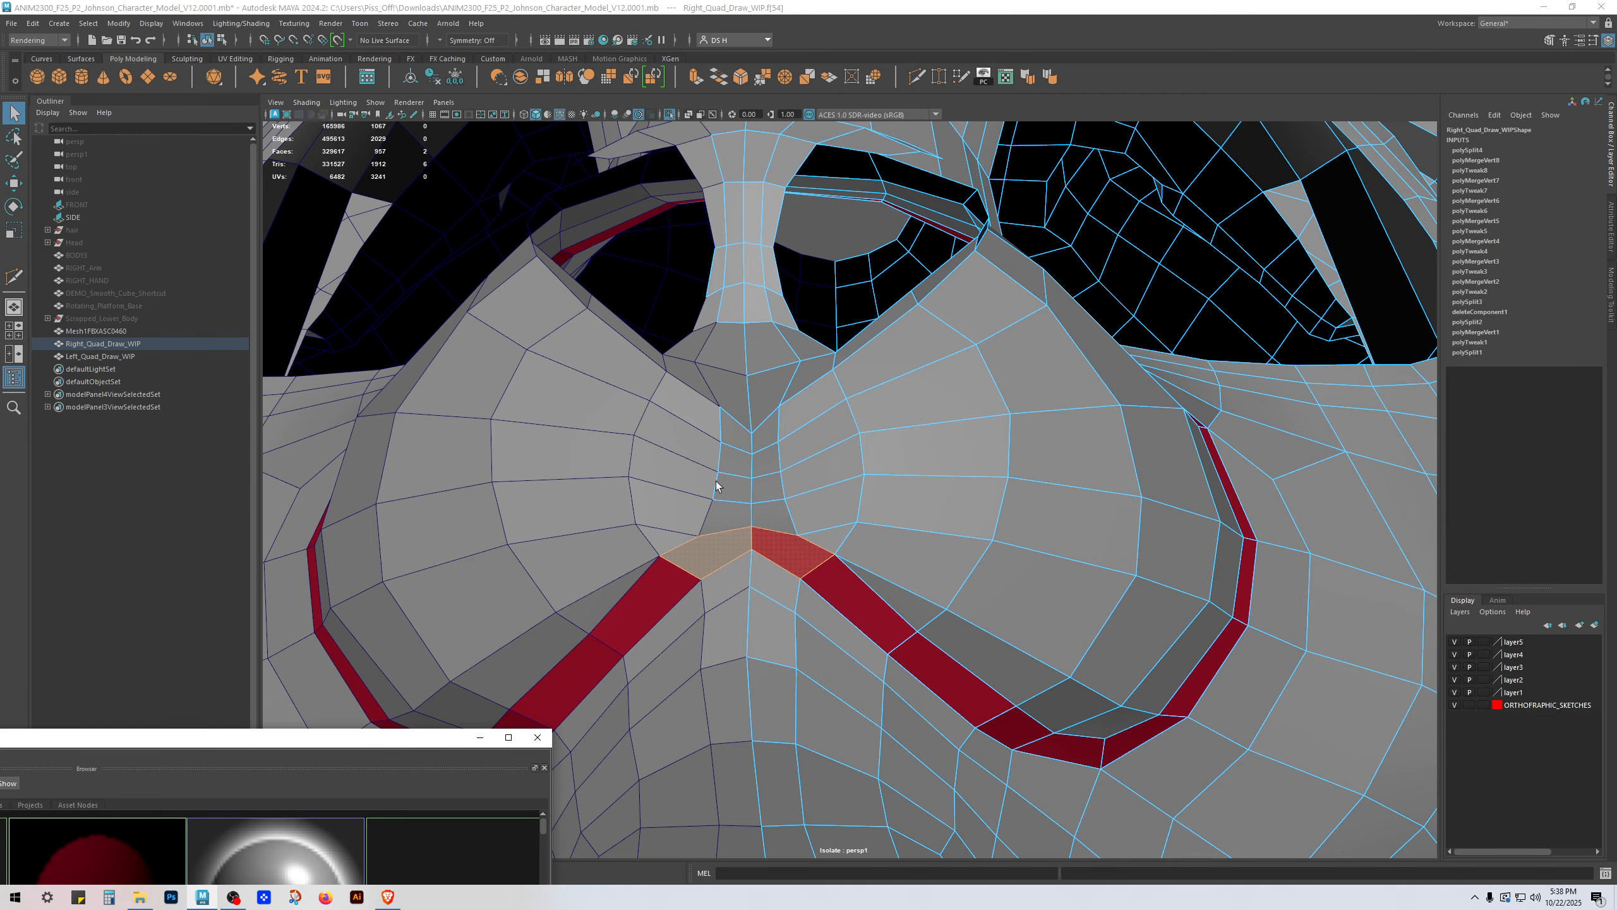
# Step: Multi-Cut across the new red face under the nose, from the vertex on its upper edge to its lower edge
pyautogui.keyDown('alt'); pyautogui.moveTo(1240, 508); pyautogui.dragTo(1011, 510, button='right'); pyautogui.keyUp('alt')
pyautogui.keyDown('alt'); pyautogui.moveTo(1011, 509); pyautogui.dragTo(790, 408); pyautogui.keyUp('alt')
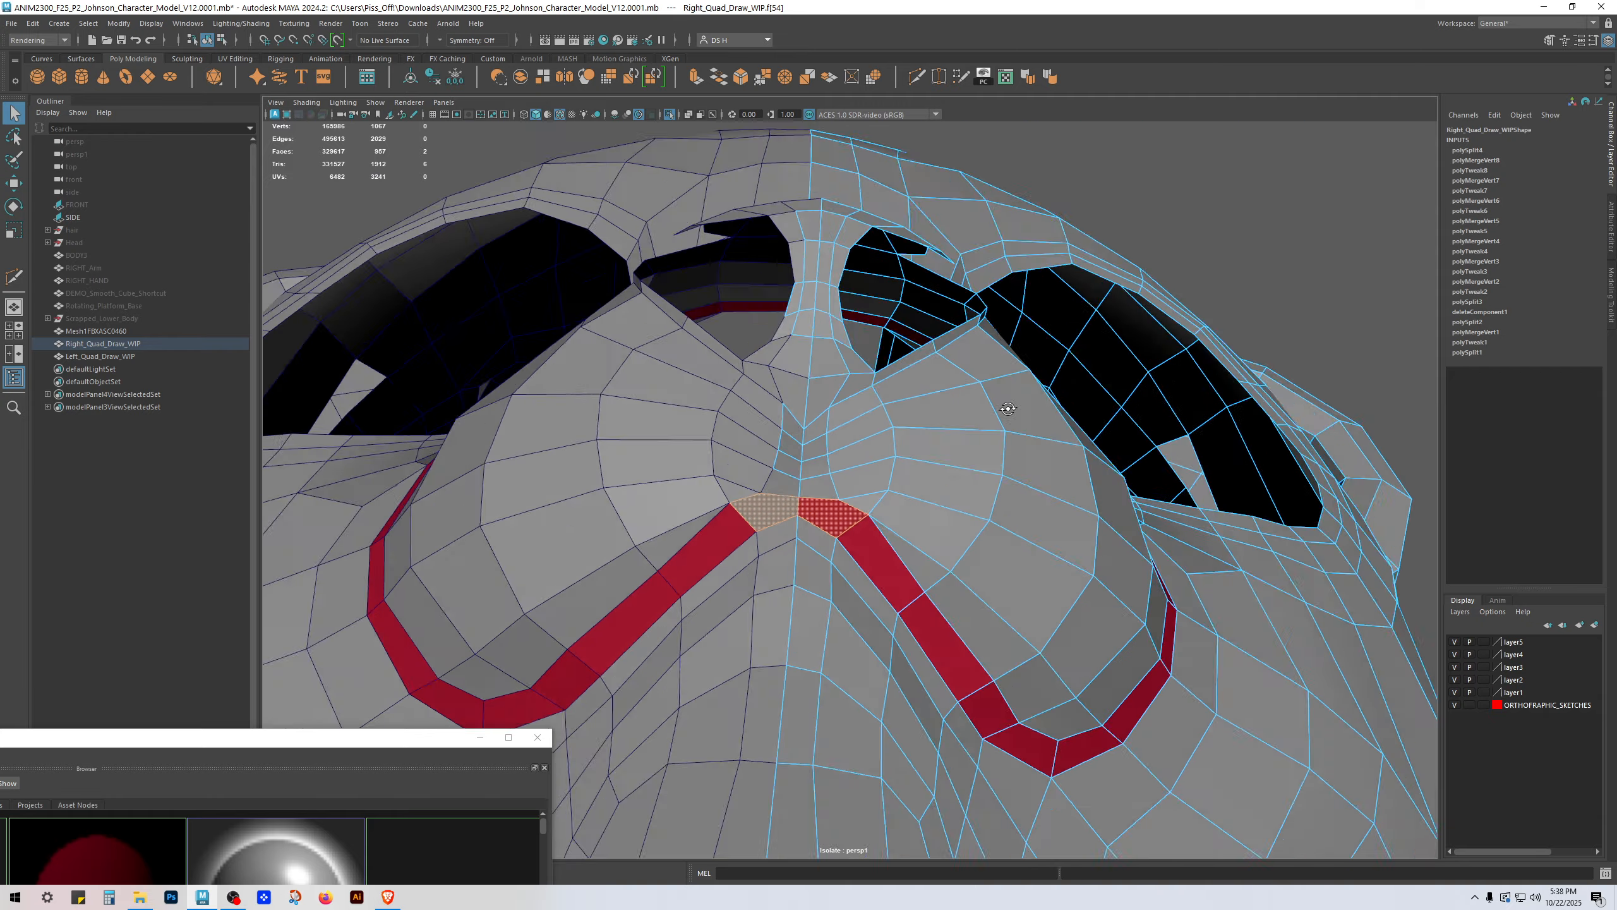
pyautogui.keyDown('alt'); pyautogui.moveTo(790, 407); pyautogui.dragTo(808, 517, button='right'); pyautogui.keyUp('alt')
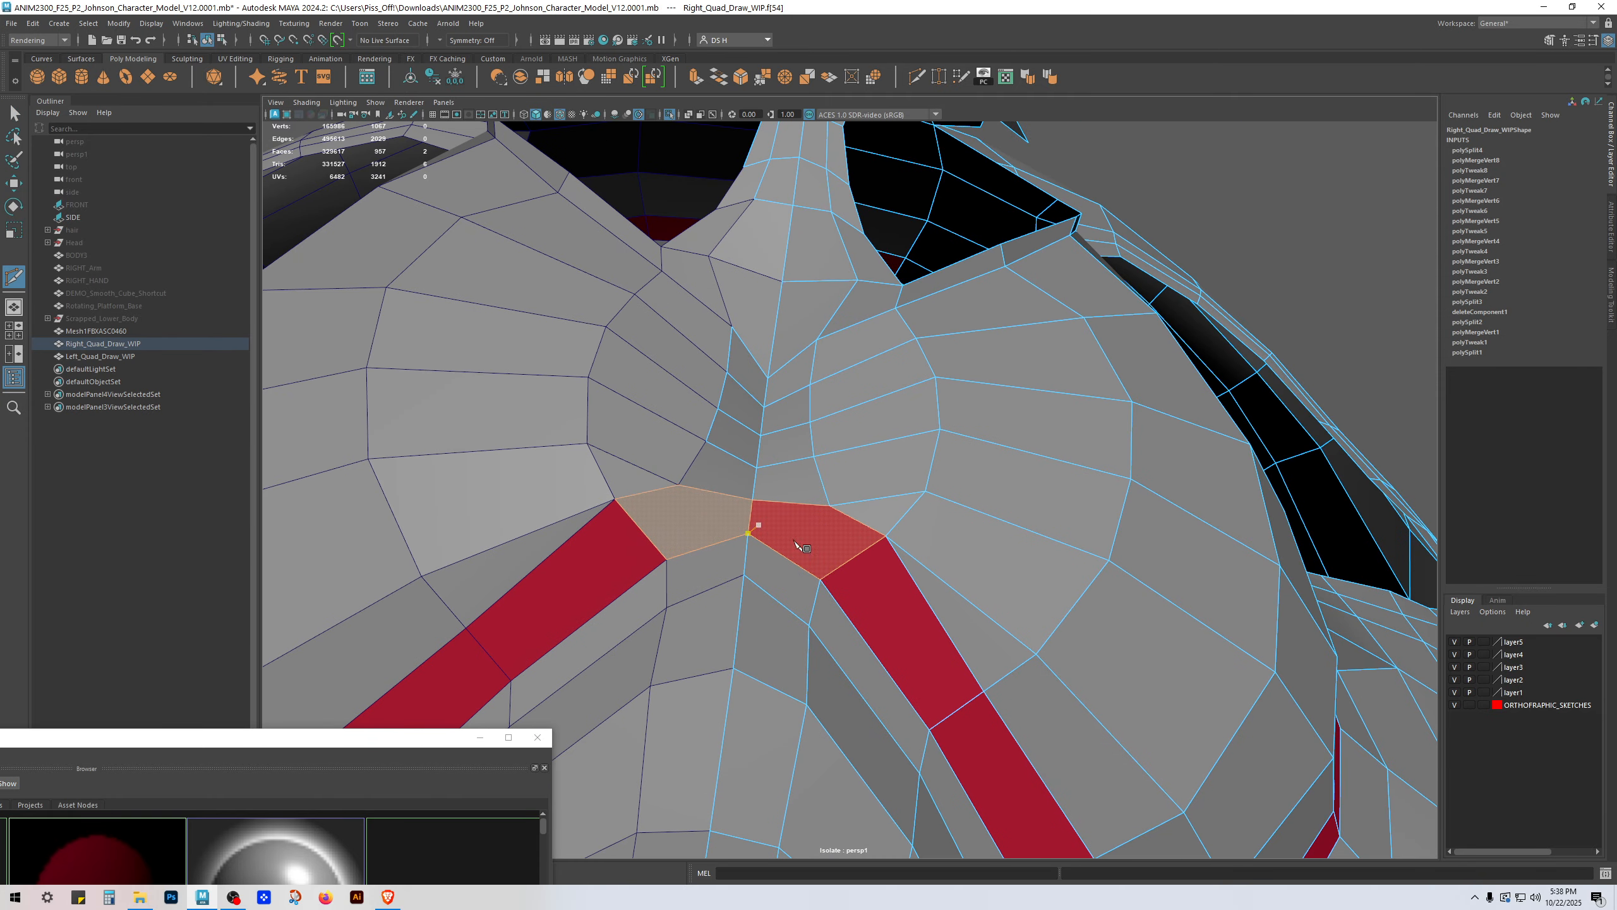
pyautogui.keyDown('alt'); pyautogui.moveTo(807, 565); pyautogui.dragTo(794, 582); pyautogui.keyUp('alt')
pyautogui.click(829, 514)
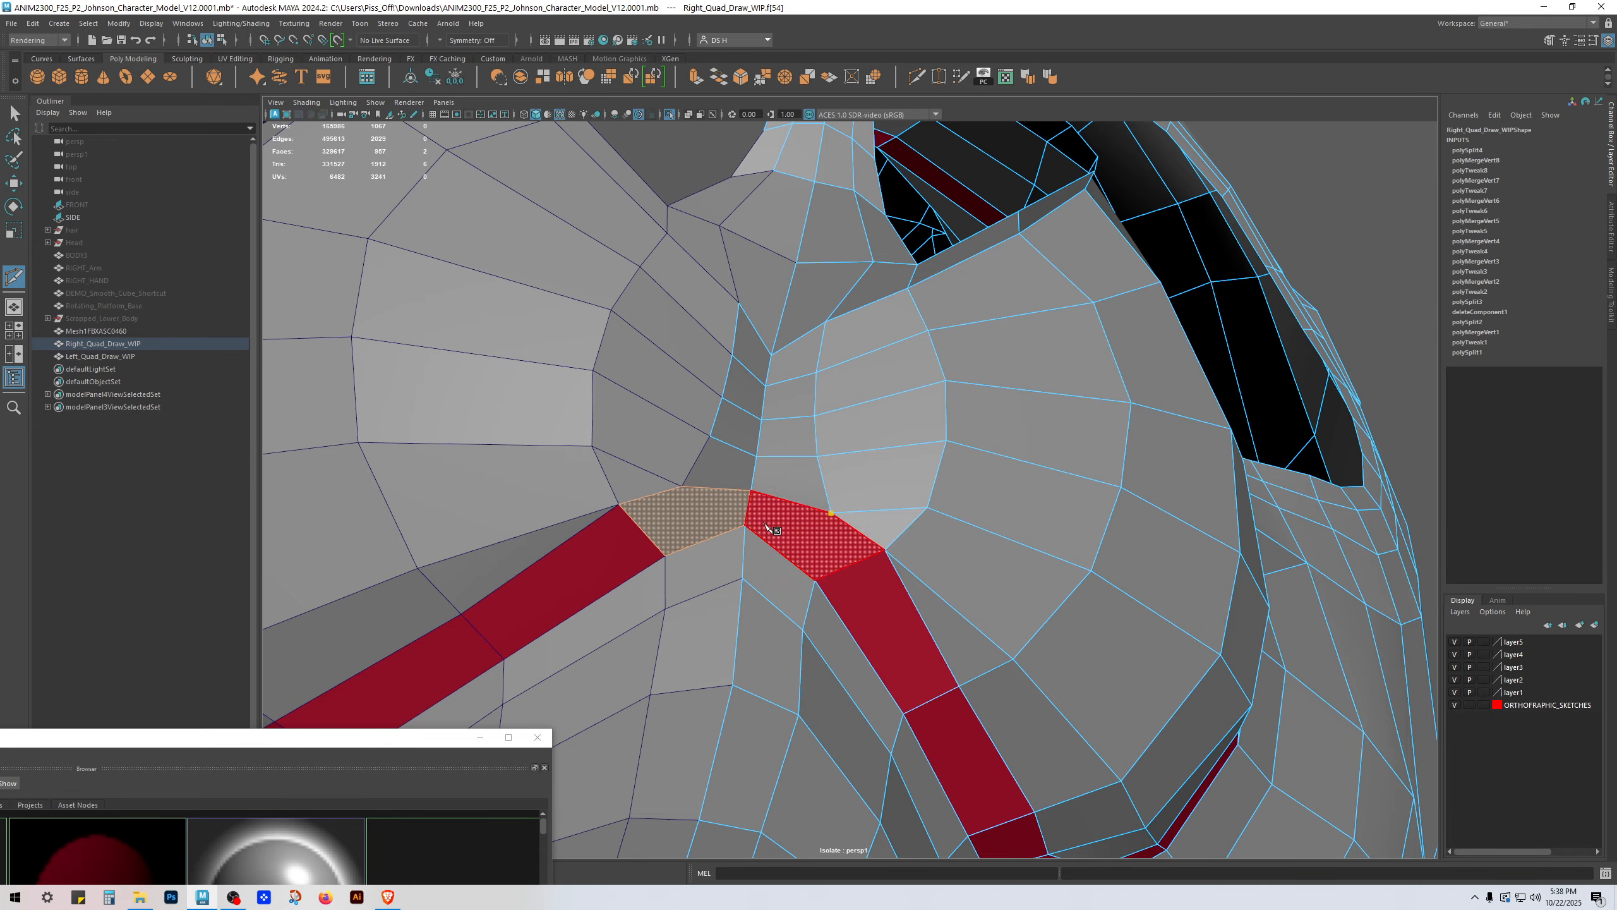
pyautogui.keyDown('alt'); pyautogui.moveTo(834, 528); pyautogui.dragTo(1096, 443); pyautogui.keyUp('alt')
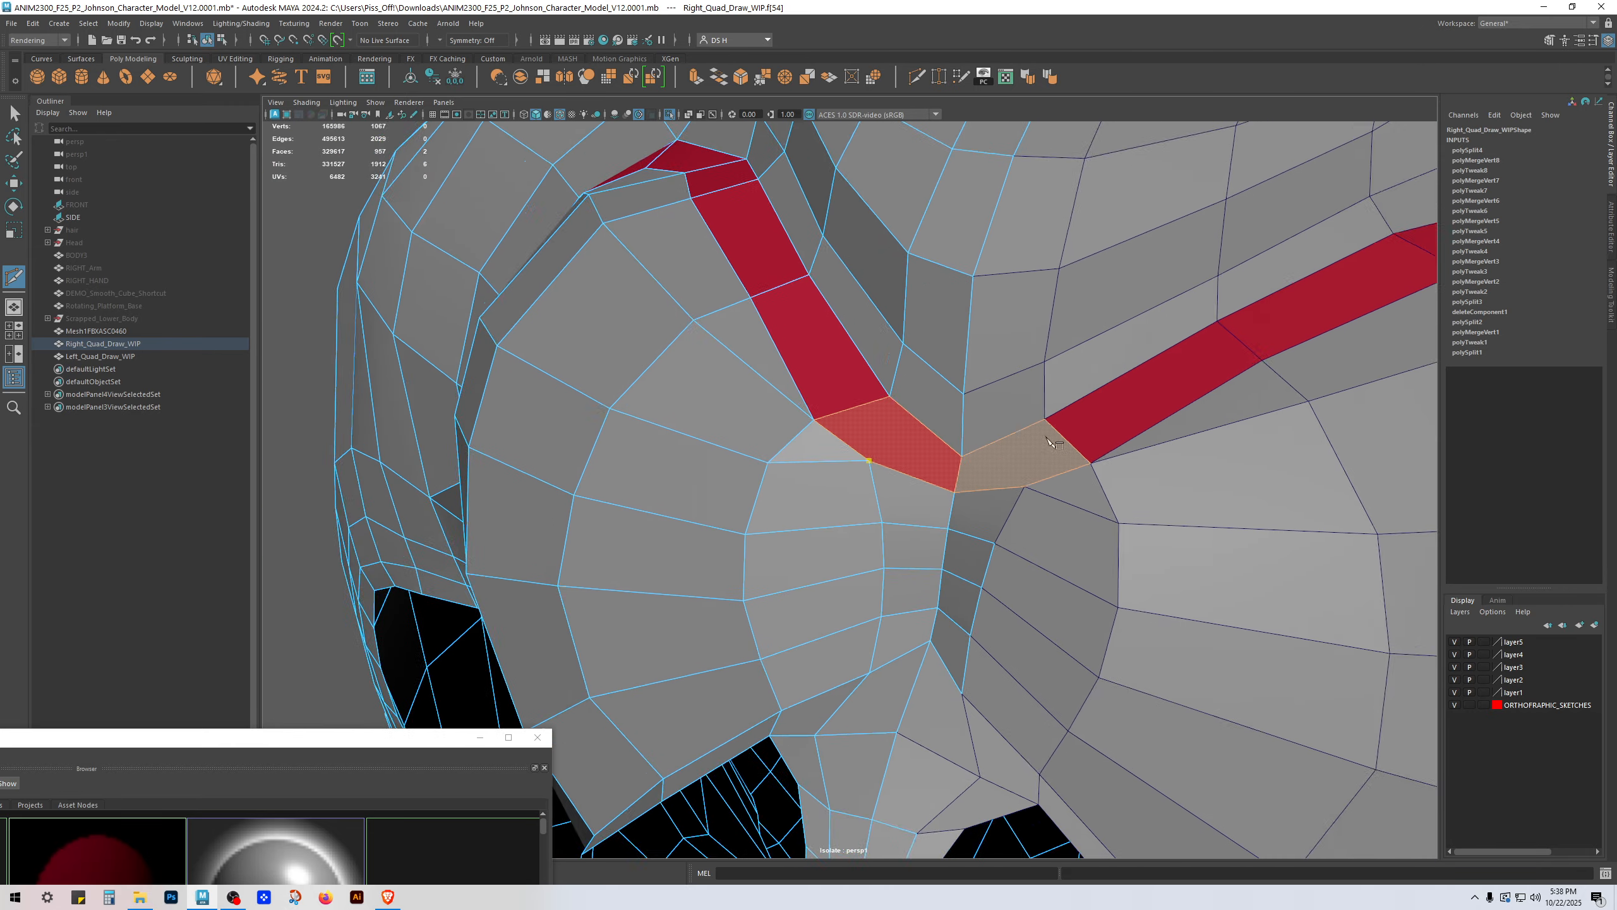
pyautogui.scroll(1, 1097, 443)
pyautogui.click(945, 406)
pyautogui.press('w')
# Step: Adjust the vertices on the lower edge of the red face beside the centre line under the nose
pyautogui.keyDown('alt'); pyautogui.moveTo(945, 407); pyautogui.dragTo(916, 548); pyautogui.keyUp('alt')
pyautogui.keyDown('alt'); pyautogui.moveTo(1047, 545); pyautogui.dragTo(944, 348); pyautogui.keyUp('alt')
pyautogui.click(881, 419)
pyautogui.press('F9')
pyautogui.click(964, 365)
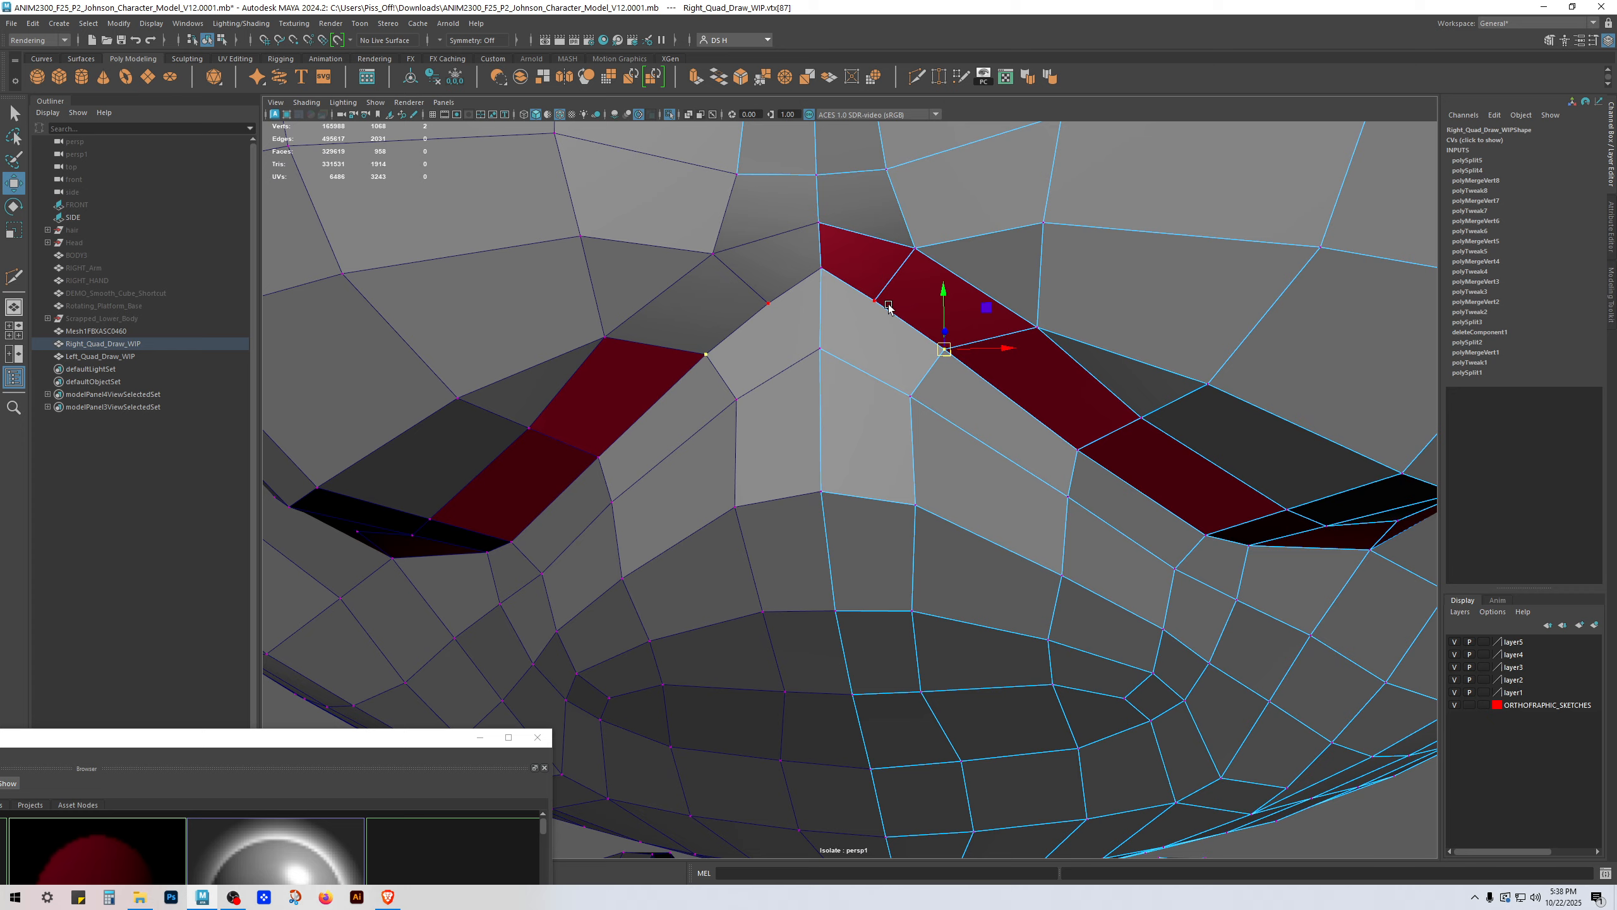
pyautogui.click(831, 276)
pyautogui.keyDown('ctrl'); pyautogui.keyDown('shift'); pyautogui.moveTo(822, 213); pyautogui.dragTo(822, 214); pyautogui.keyUp('shift'); pyautogui.keyUp('ctrl')
pyautogui.keyDown('alt'); pyautogui.moveTo(827, 319); pyautogui.dragTo(749, 312); pyautogui.keyUp('alt')
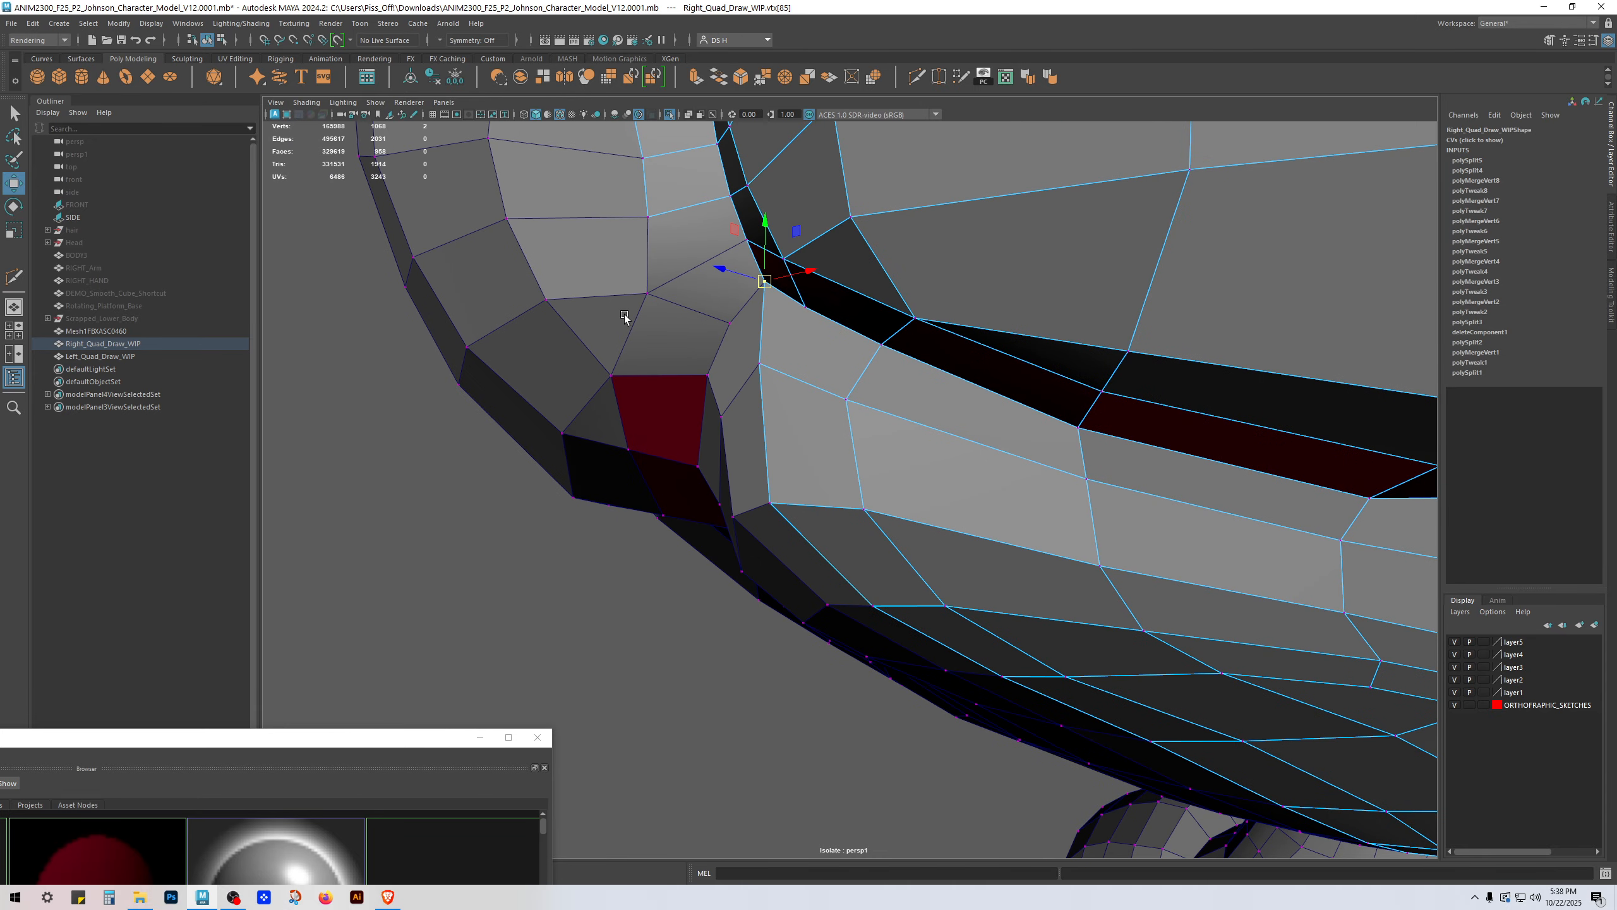
pyautogui.keyDown('alt'); pyautogui.moveTo(624, 317); pyautogui.dragTo(1155, 650); pyautogui.keyUp('alt')
pyautogui.click(1220, 657)
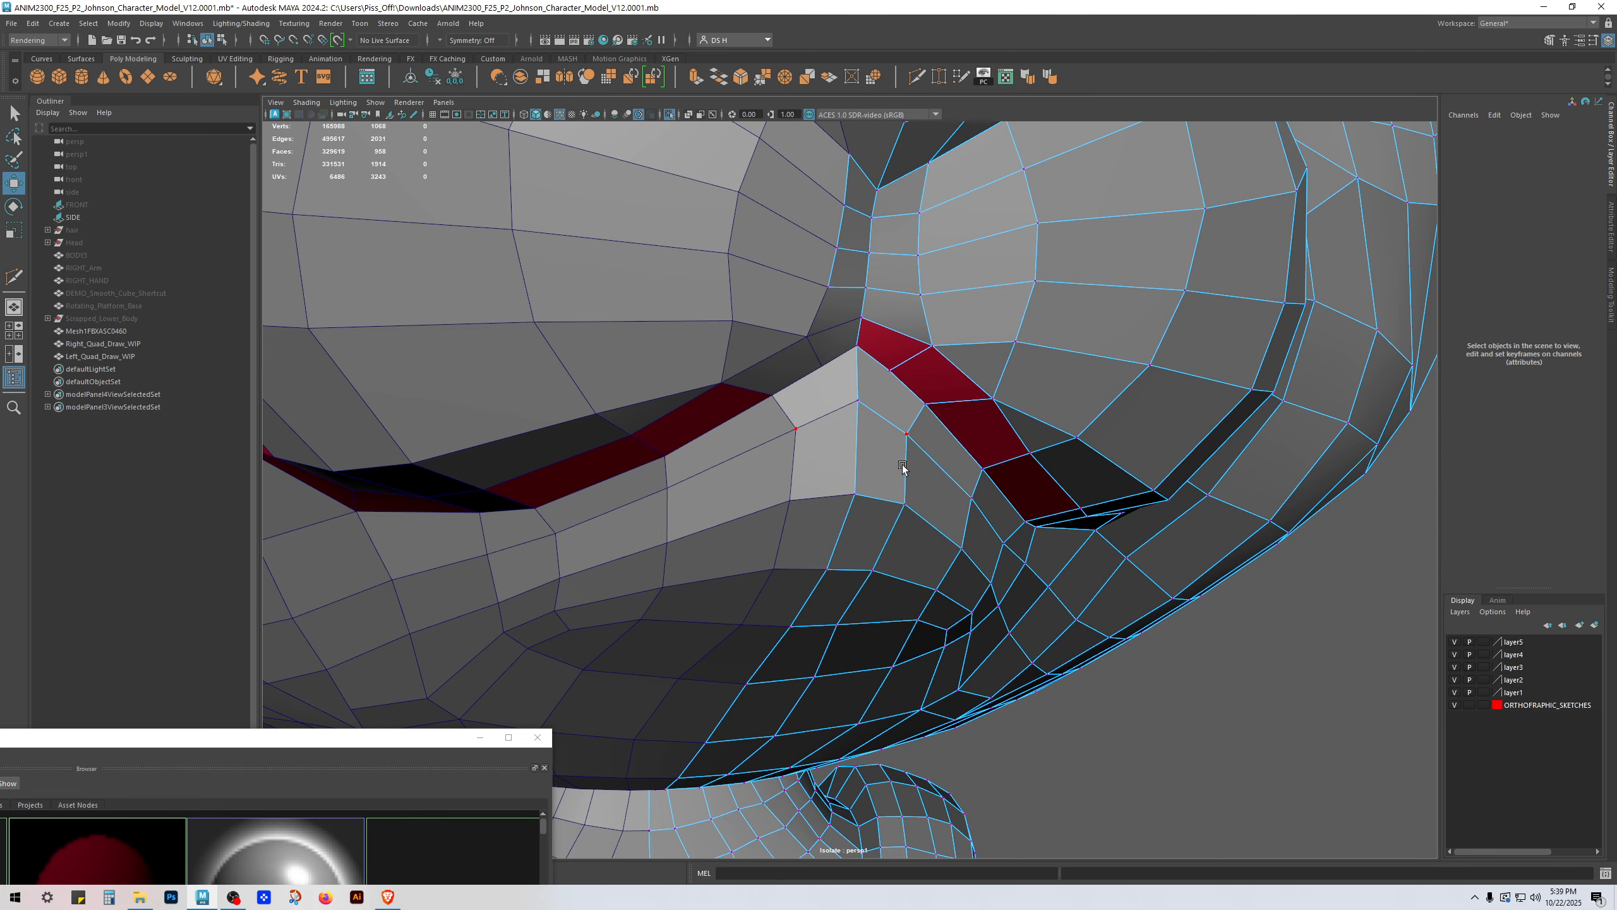
# Step: Merge to center the vertex pairs on the lower and upper edges of the red strip beside the new cut
pyautogui.moveTo(926, 396)
pyautogui.keyDown('alt'); pyautogui.mouseDown()
pyautogui.moveTo(884, 404)
pyautogui.moveTo(916, 397)
pyautogui.mouseUp(); pyautogui.keyUp('alt')
pyautogui.click(915, 397)
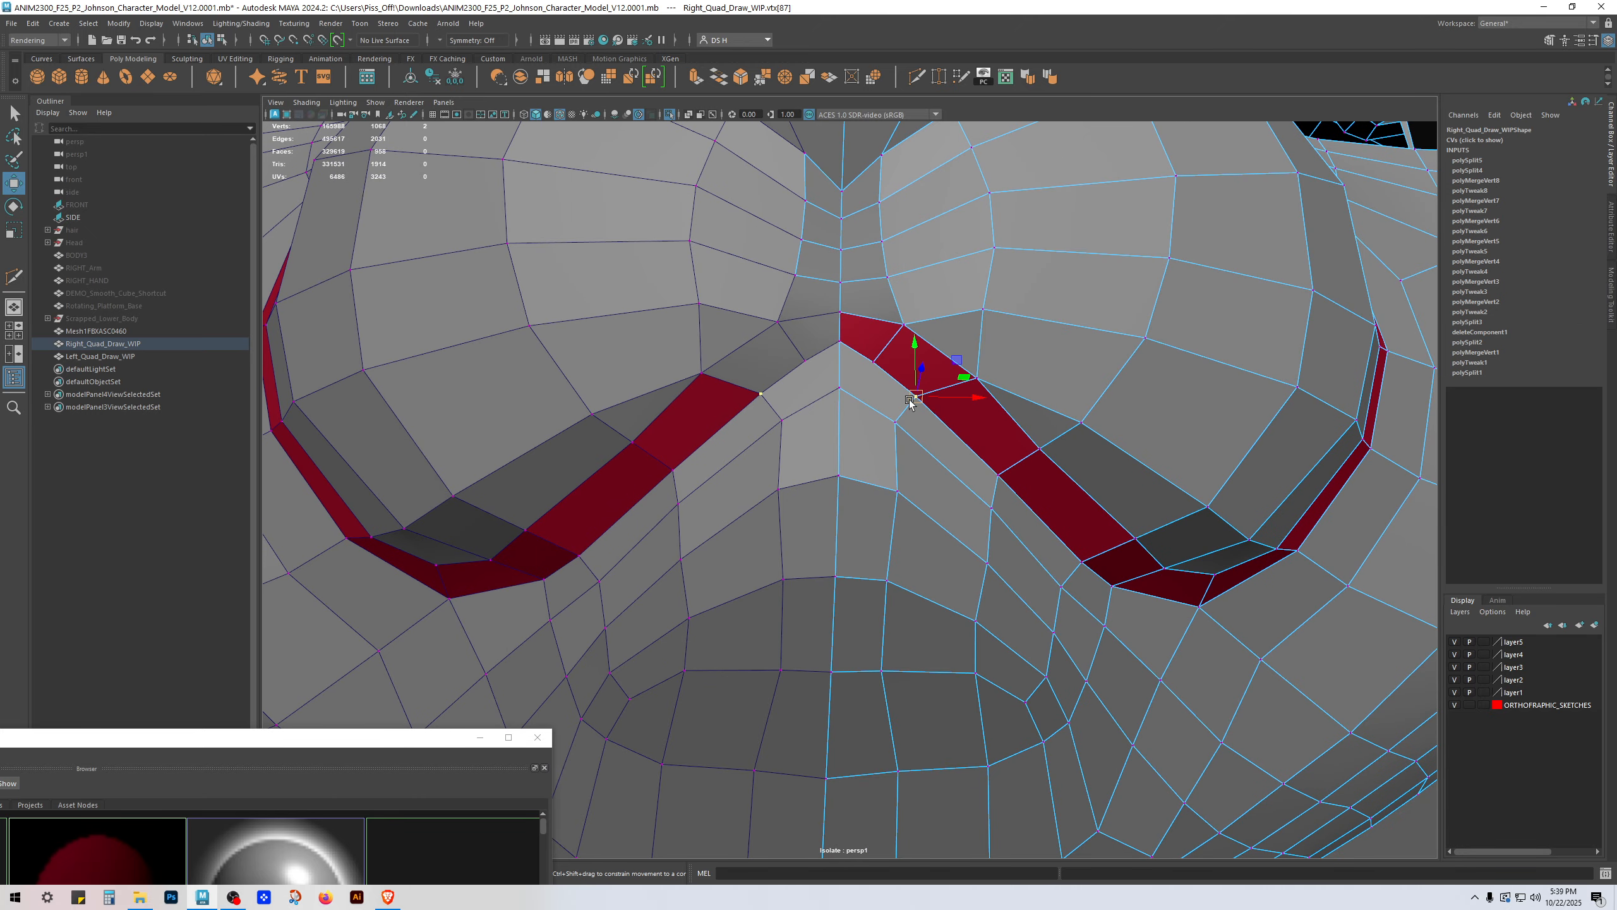
pyautogui.keyDown('shift'); pyautogui.moveTo(945, 323); pyautogui.dragTo(947, 303, button='right'); pyautogui.keyUp('shift')
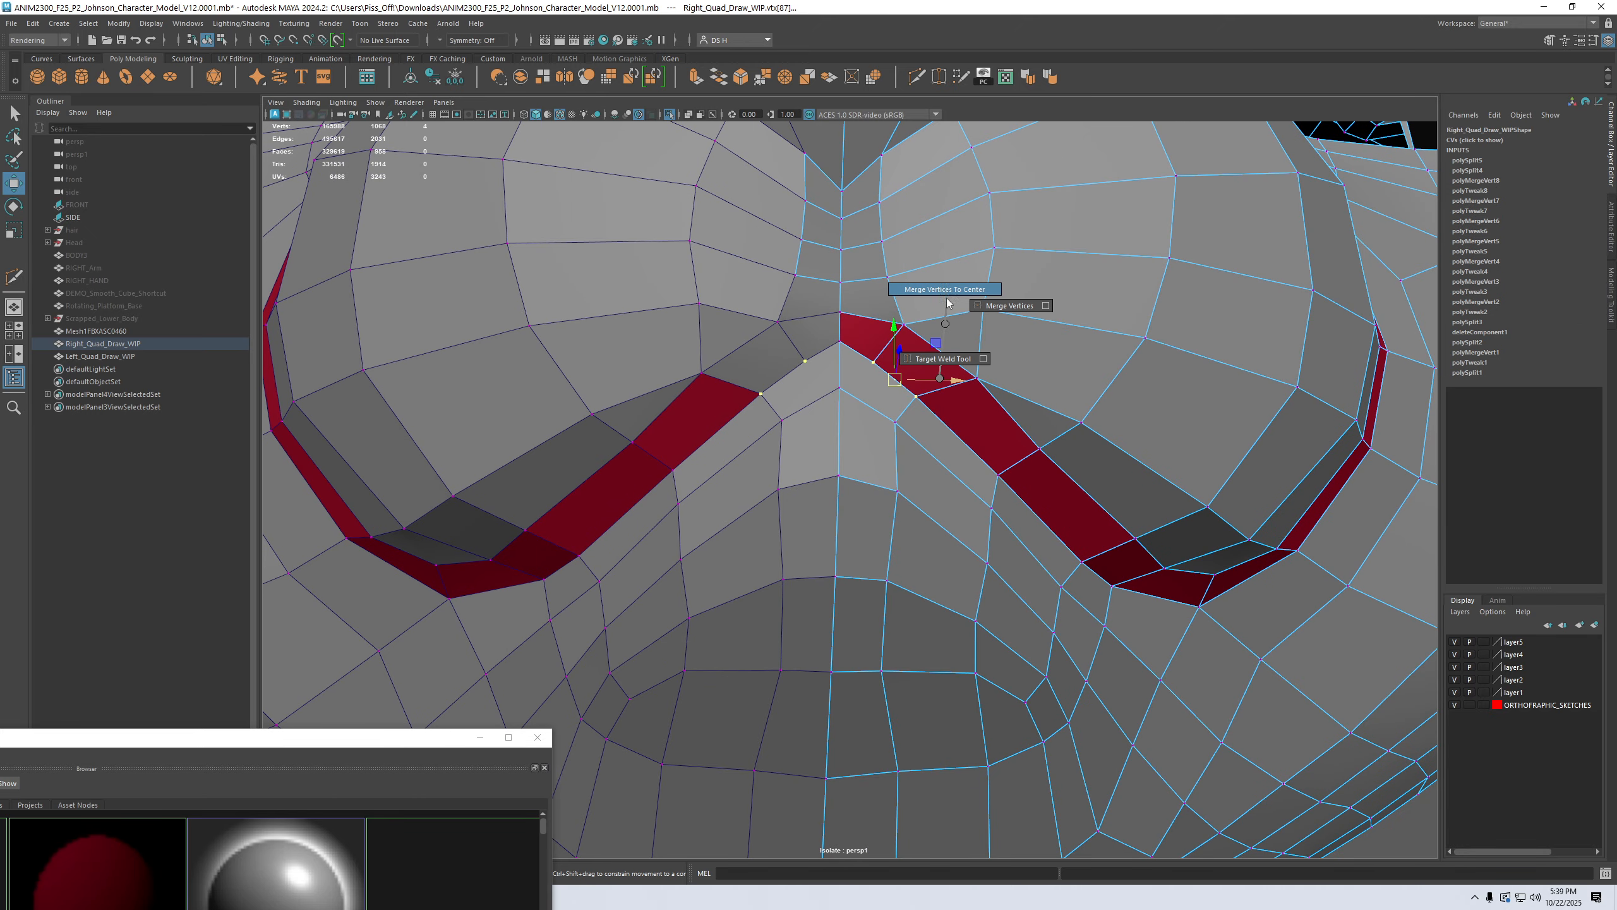
pyautogui.keyDown('shift'); pyautogui.moveTo(947, 217); pyautogui.dragTo(948, 217, button='right'); pyautogui.keyUp('shift')
pyautogui.click(904, 325)
pyautogui.keyDown('shift'); pyautogui.click(977, 379); pyautogui.keyUp('shift')
pyautogui.keyDown('shift'); pyautogui.moveTo(977, 376); pyautogui.dragTo(978, 287, button='right'); pyautogui.keyUp('shift')
# Step: Merge vertex pairs to center outward across the front of the muzzle to collapse the extra face row
pyautogui.keyDown('alt'); pyautogui.moveTo(942, 331); pyautogui.dragTo(853, 376); pyautogui.keyUp('alt')
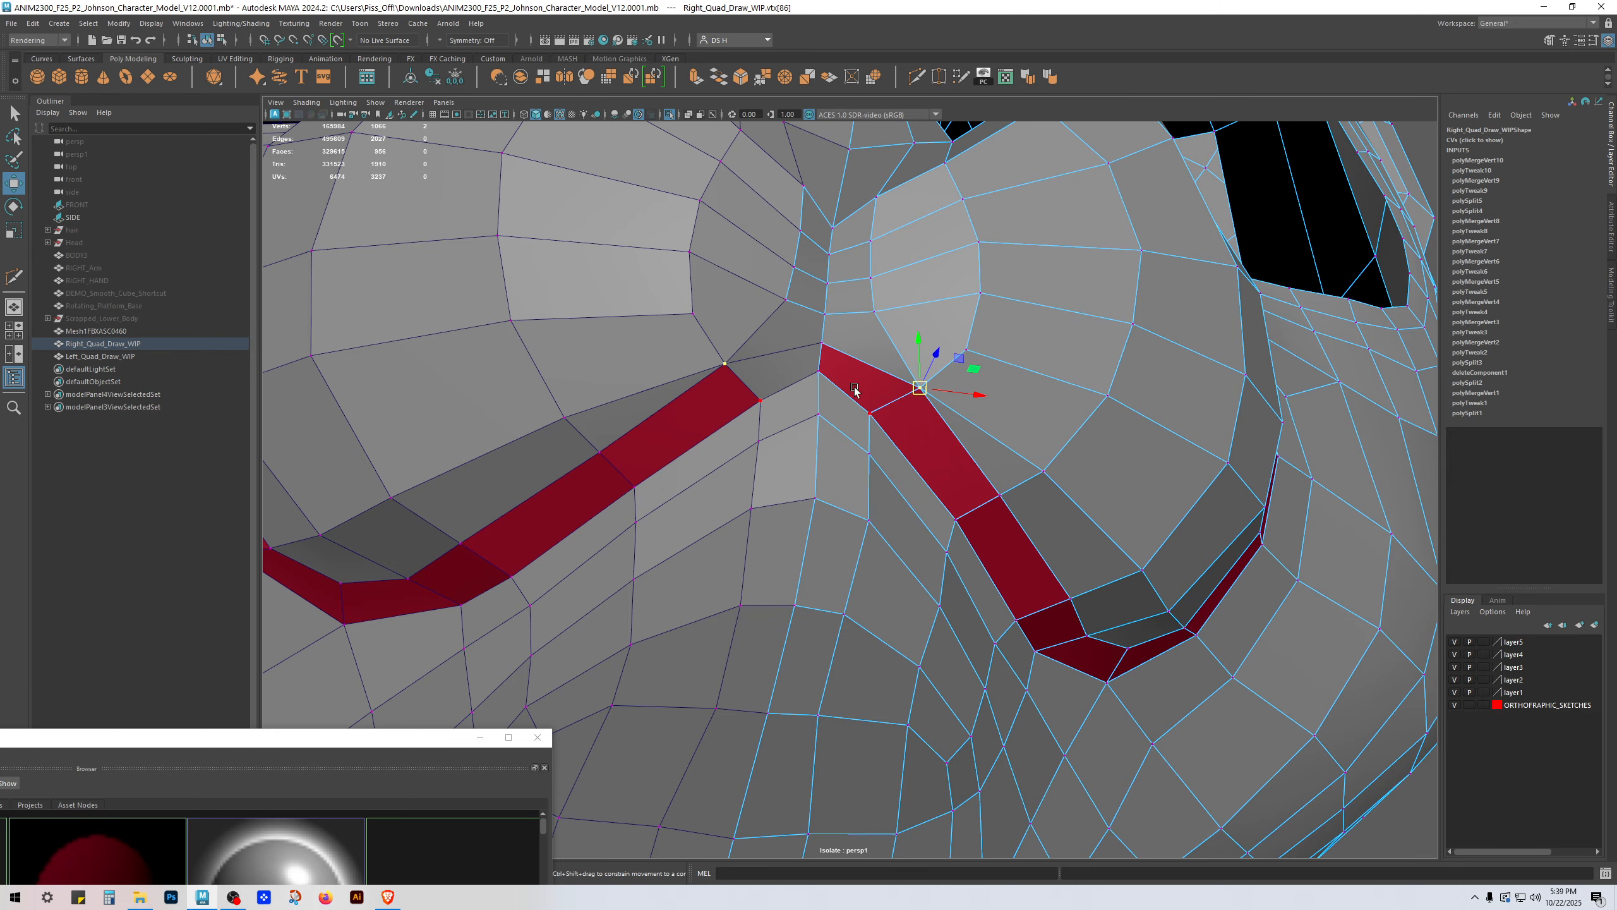
pyautogui.keyDown('alt'); pyautogui.moveTo(1084, 621); pyautogui.dragTo(914, 403); pyautogui.keyUp('alt')
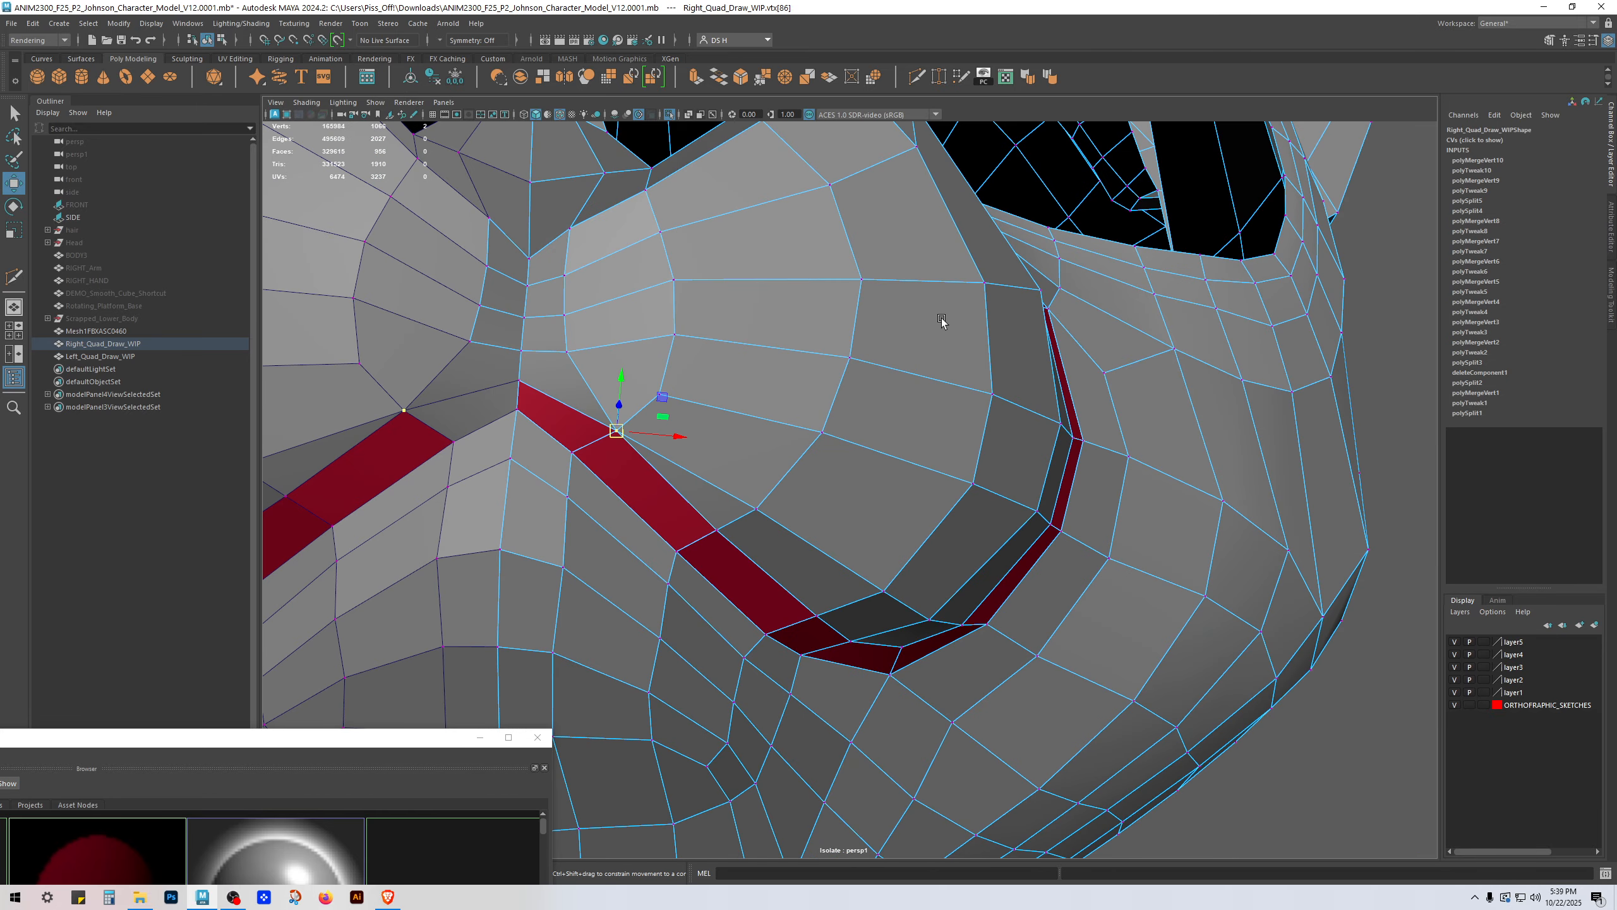
pyautogui.keyDown('alt'); pyautogui.moveTo(942, 322); pyautogui.dragTo(765, 358); pyautogui.keyUp('alt')
pyautogui.click(711, 340)
pyautogui.keyDown('shift'); pyautogui.moveTo(736, 353); pyautogui.dragTo(741, 207, button='right'); pyautogui.keyUp('shift')
pyautogui.click(881, 363)
pyautogui.keyDown('shift'); pyautogui.click(856, 436); pyautogui.keyUp('shift')
pyautogui.press('g')
pyautogui.click(1021, 401)
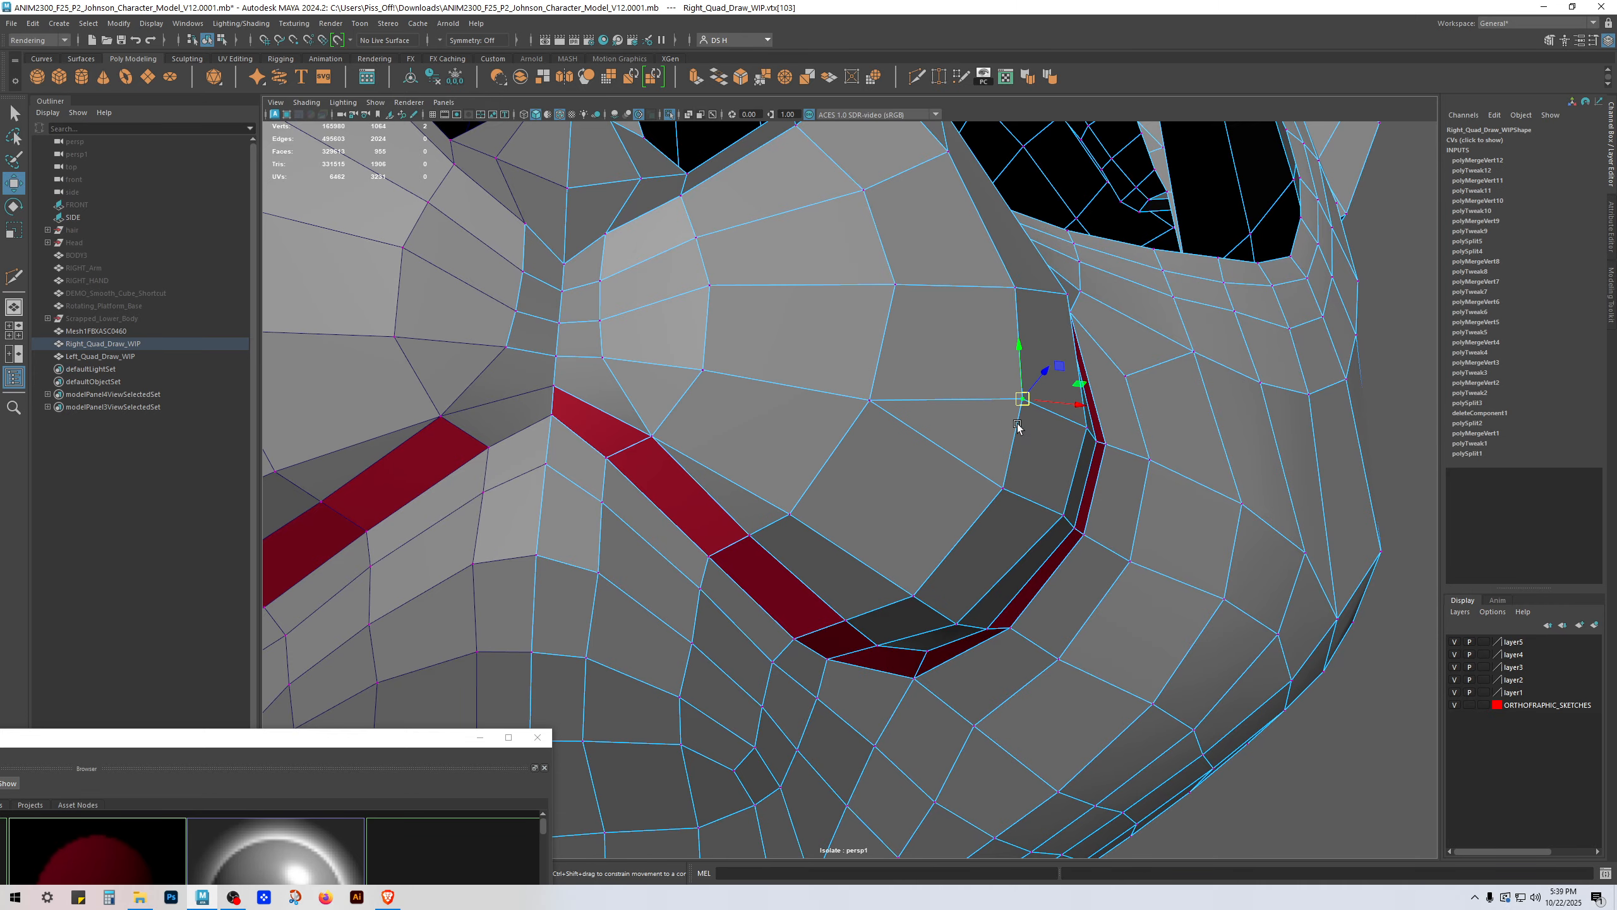
pyautogui.keyDown('shift'); pyautogui.click(1006, 491); pyautogui.keyUp('shift')
pyautogui.press('g')
# Step: Continue collapsing the face row by merging the vertex pairs at the muzzle's outer side and on both edges of the red loop
pyautogui.keyDown('alt'); pyautogui.moveTo(1132, 488); pyautogui.dragTo(1012, 480); pyautogui.keyUp('alt')
pyautogui.click(1035, 296)
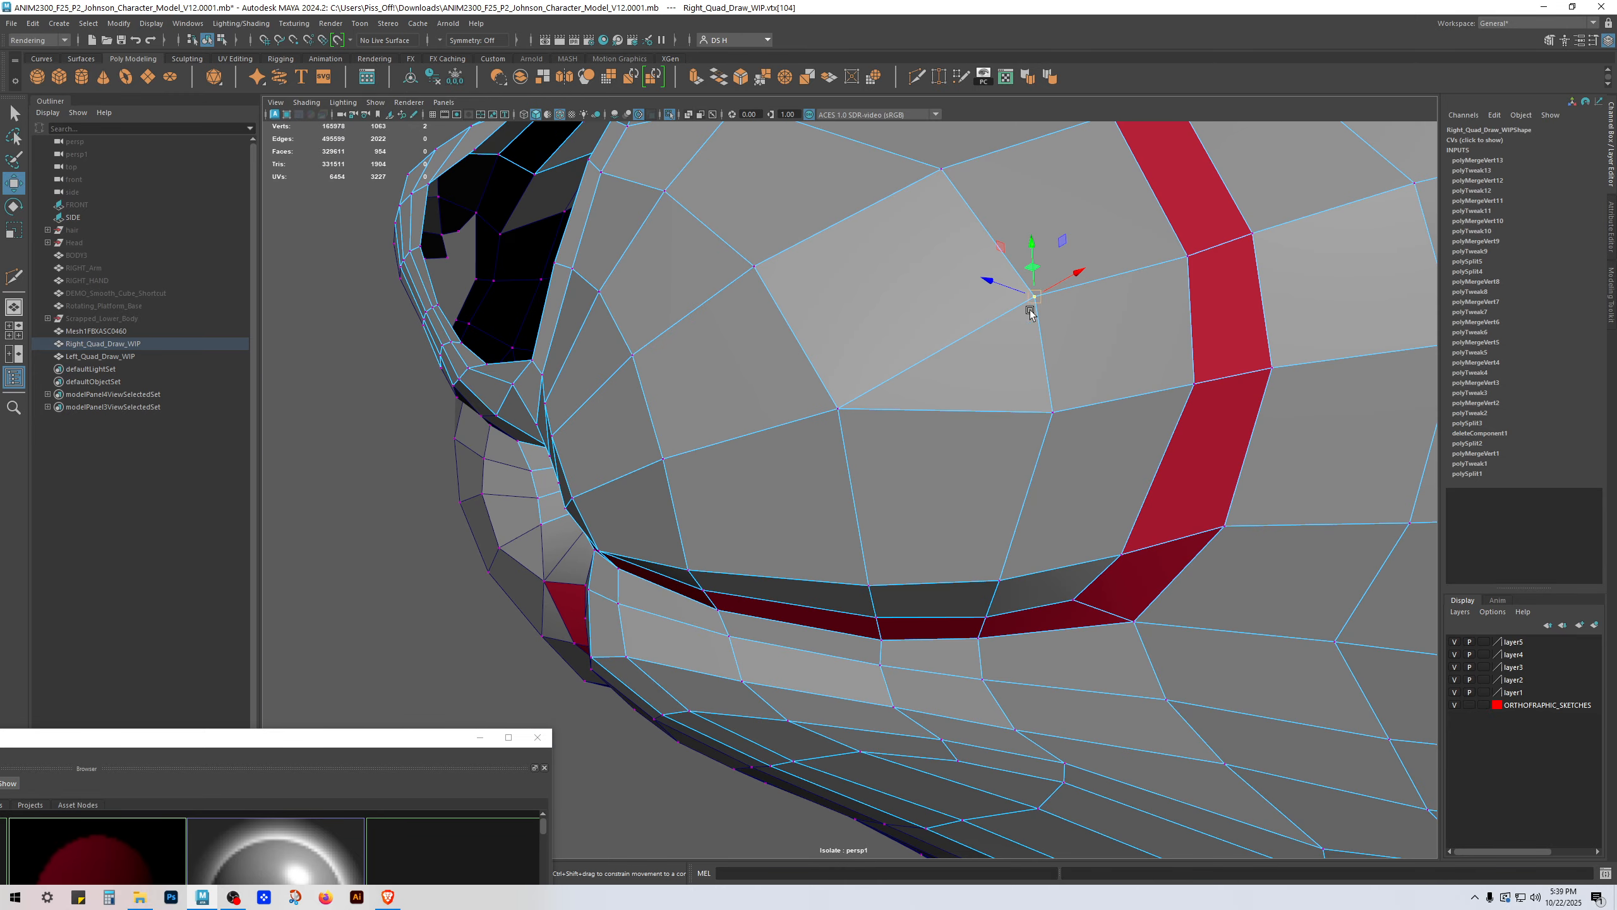
pyautogui.keyDown('shift'); pyautogui.click(1052, 413); pyautogui.keyUp('shift')
pyautogui.press('g')
pyautogui.keyDown('alt'); pyautogui.moveTo(1116, 426); pyautogui.dragTo(832, 415); pyautogui.keyUp('alt')
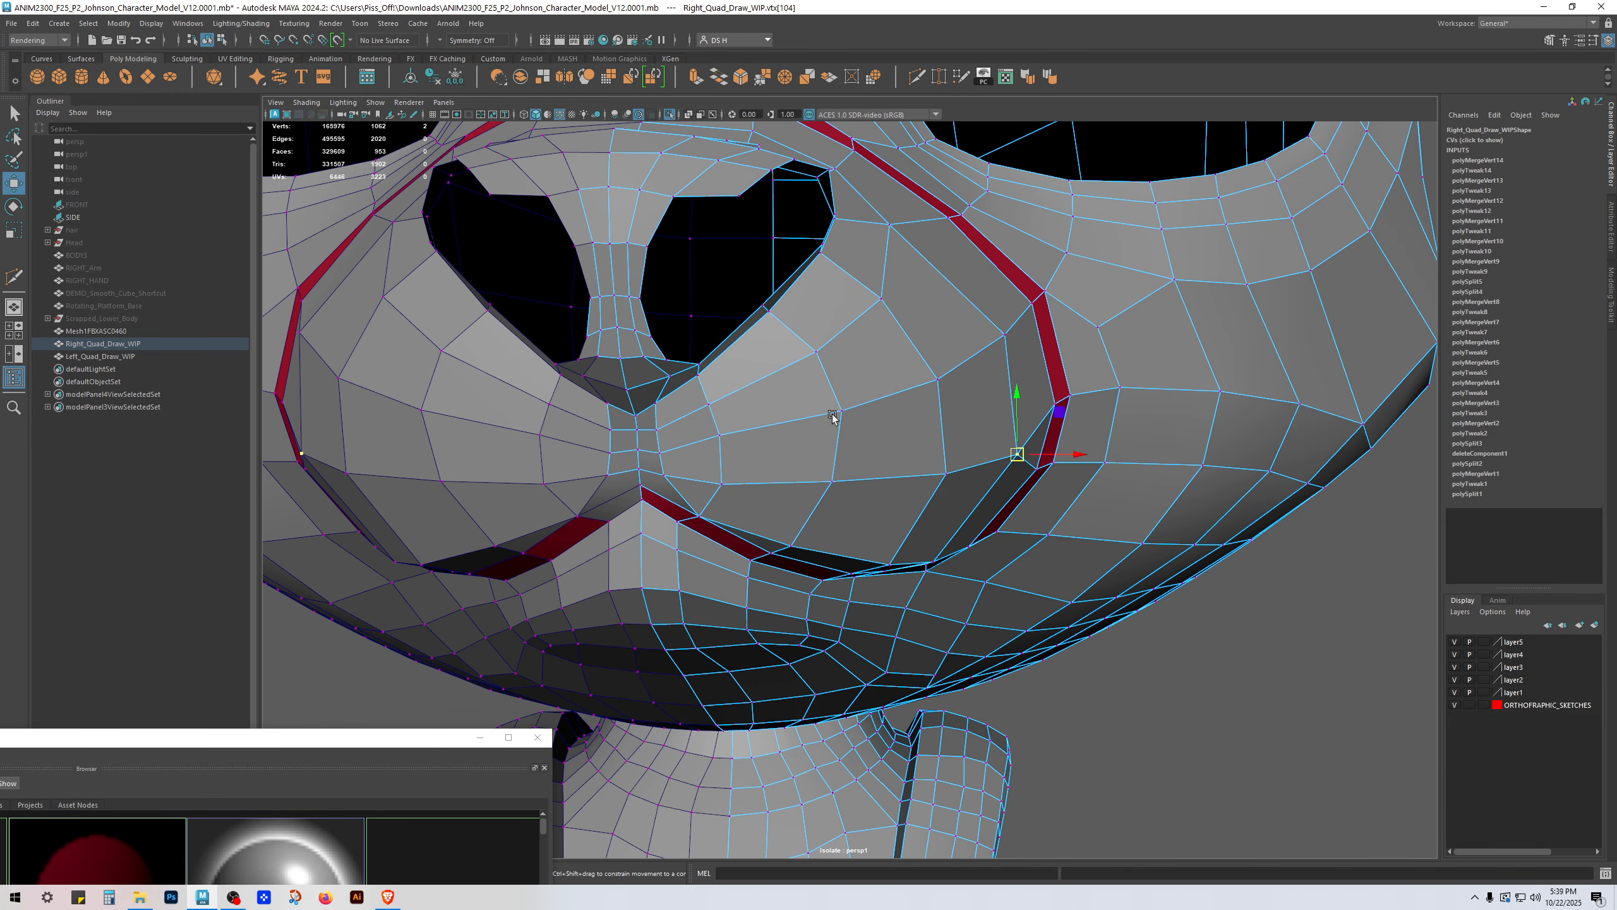
pyautogui.keyDown('alt'); pyautogui.moveTo(1058, 333); pyautogui.dragTo(969, 459); pyautogui.keyUp('alt')
pyautogui.keyDown('alt'); pyautogui.moveTo(1146, 467); pyautogui.dragTo(1112, 470); pyautogui.keyUp('alt')
pyautogui.click(1073, 362)
pyautogui.keyDown('shift'); pyautogui.click(1082, 446); pyautogui.keyUp('shift')
pyautogui.press('g')
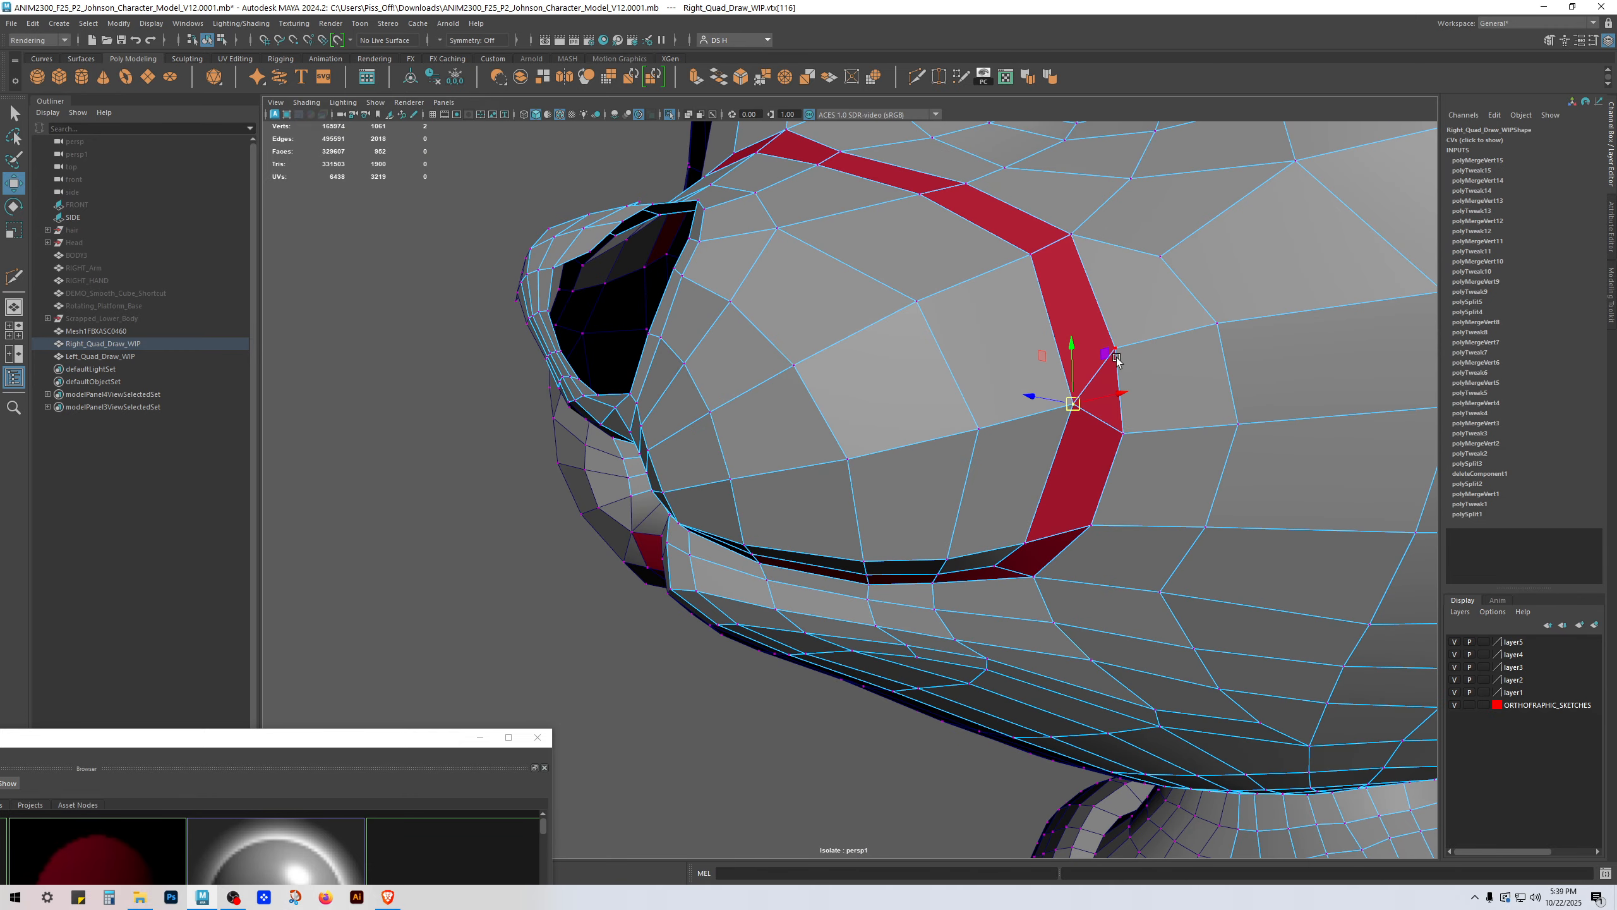
pyautogui.click(1117, 350)
pyautogui.keyDown('shift'); pyautogui.click(1125, 436); pyautogui.keyUp('shift')
pyautogui.press('g')
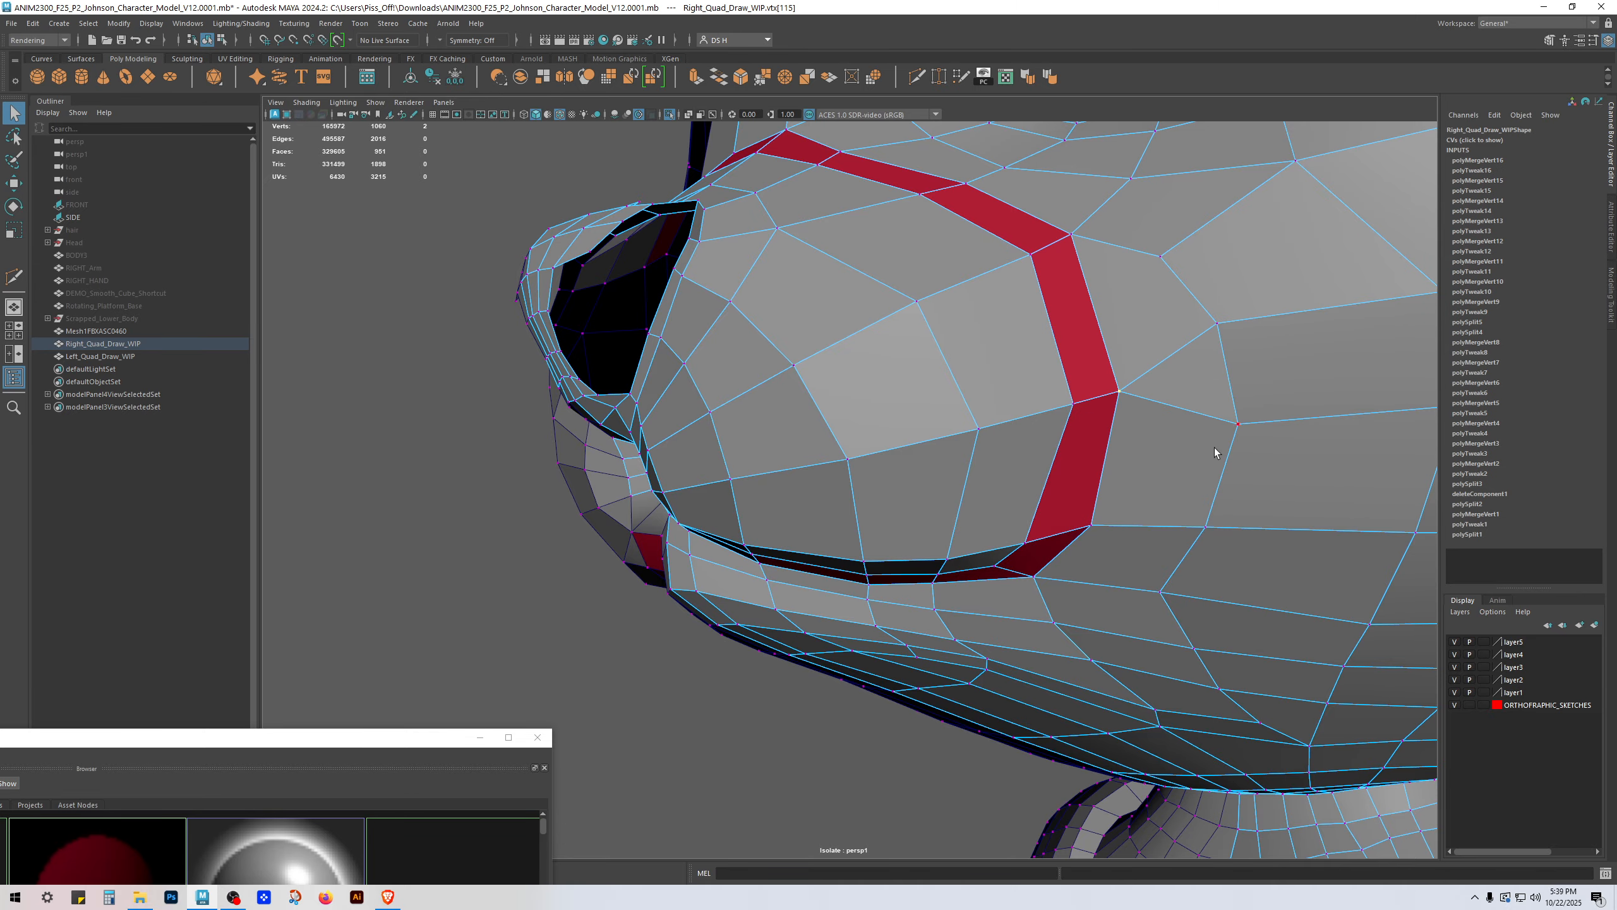
# Step: Merge the face row's vertex pairs to center from the red loop back across the cheek
pyautogui.keyDown('alt'); pyautogui.moveTo(1214, 447); pyautogui.dragTo(984, 364); pyautogui.keyUp('alt')
pyautogui.press('g')
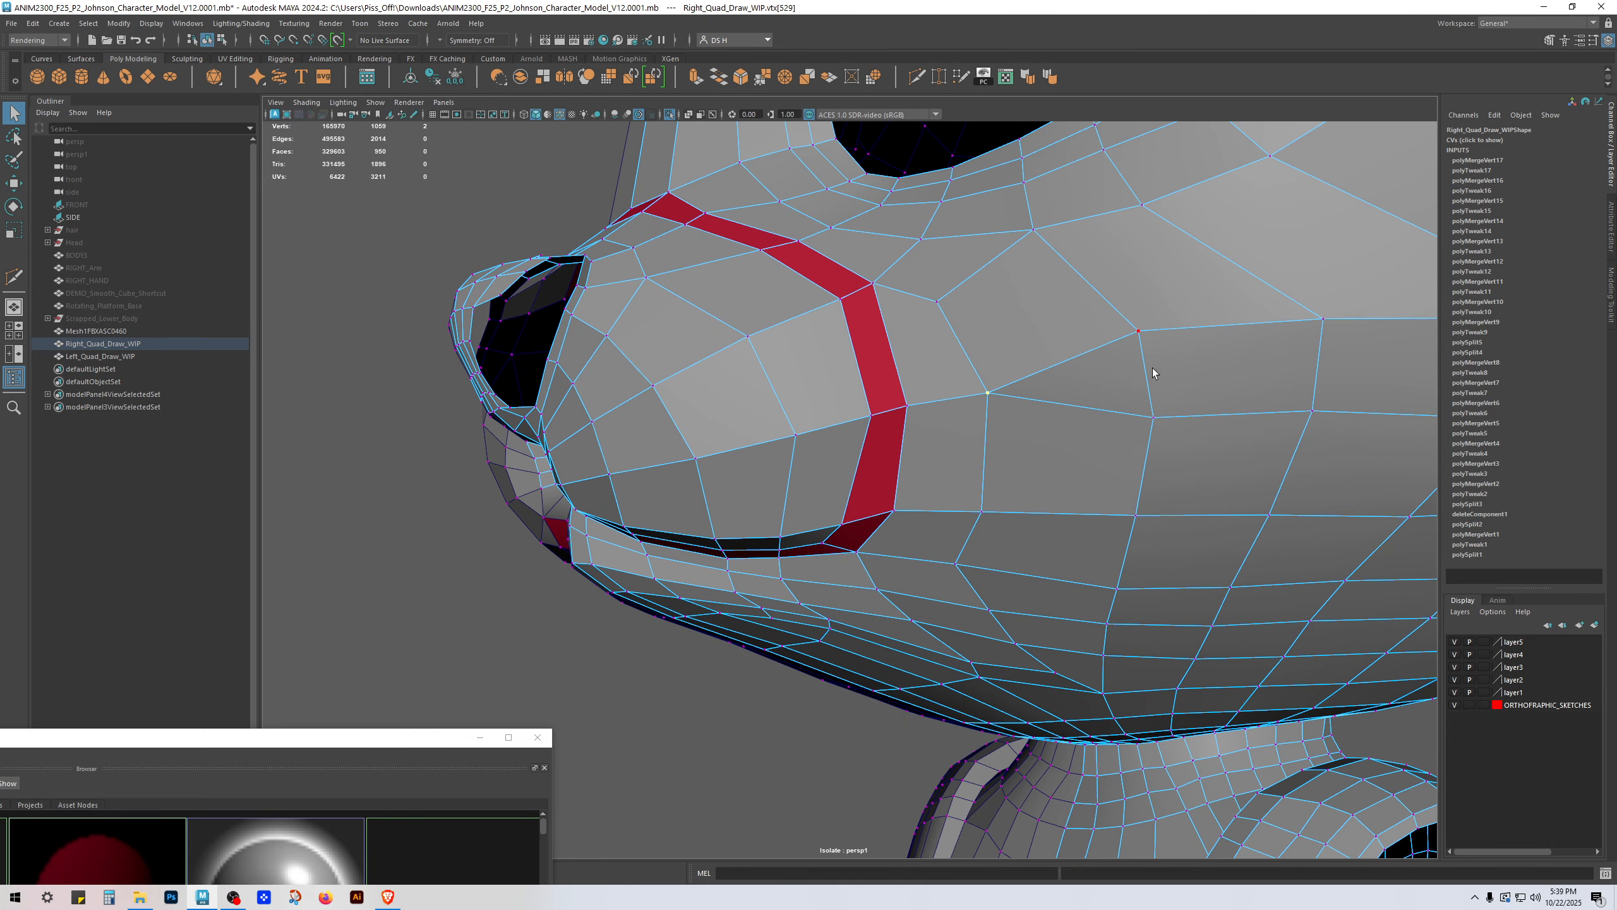
pyautogui.press('g')
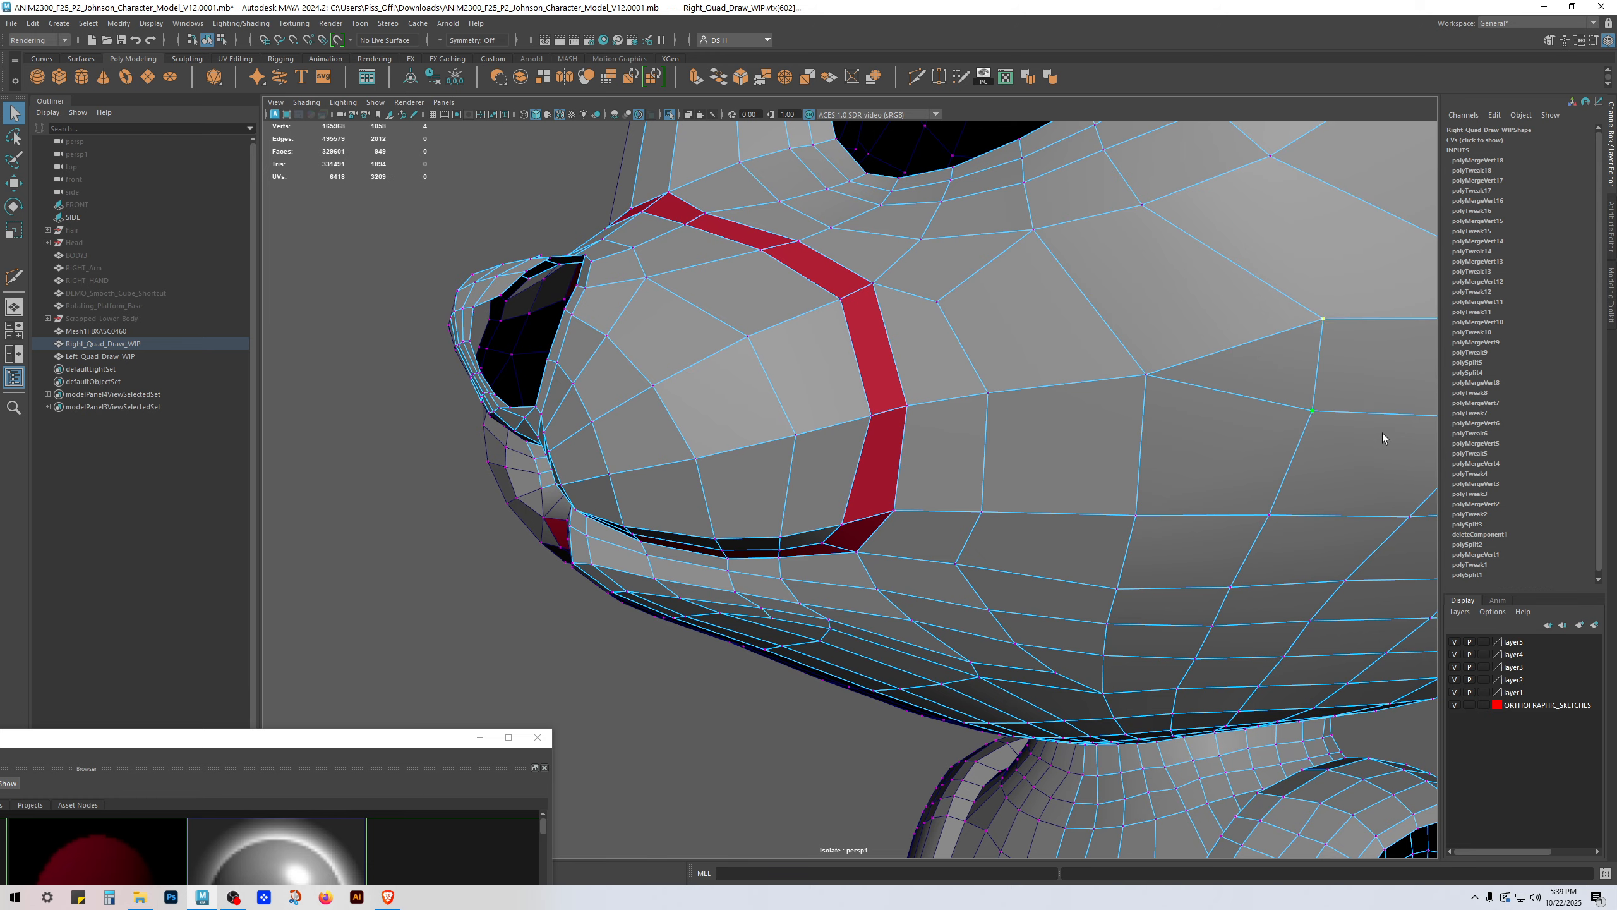
pyautogui.press('g')
pyautogui.scroll(-5, 1350, 433)
pyautogui.keyDown('alt'); pyautogui.moveTo(1213, 398); pyautogui.dragTo(1013, 410, button='middle'); pyautogui.keyUp('alt')
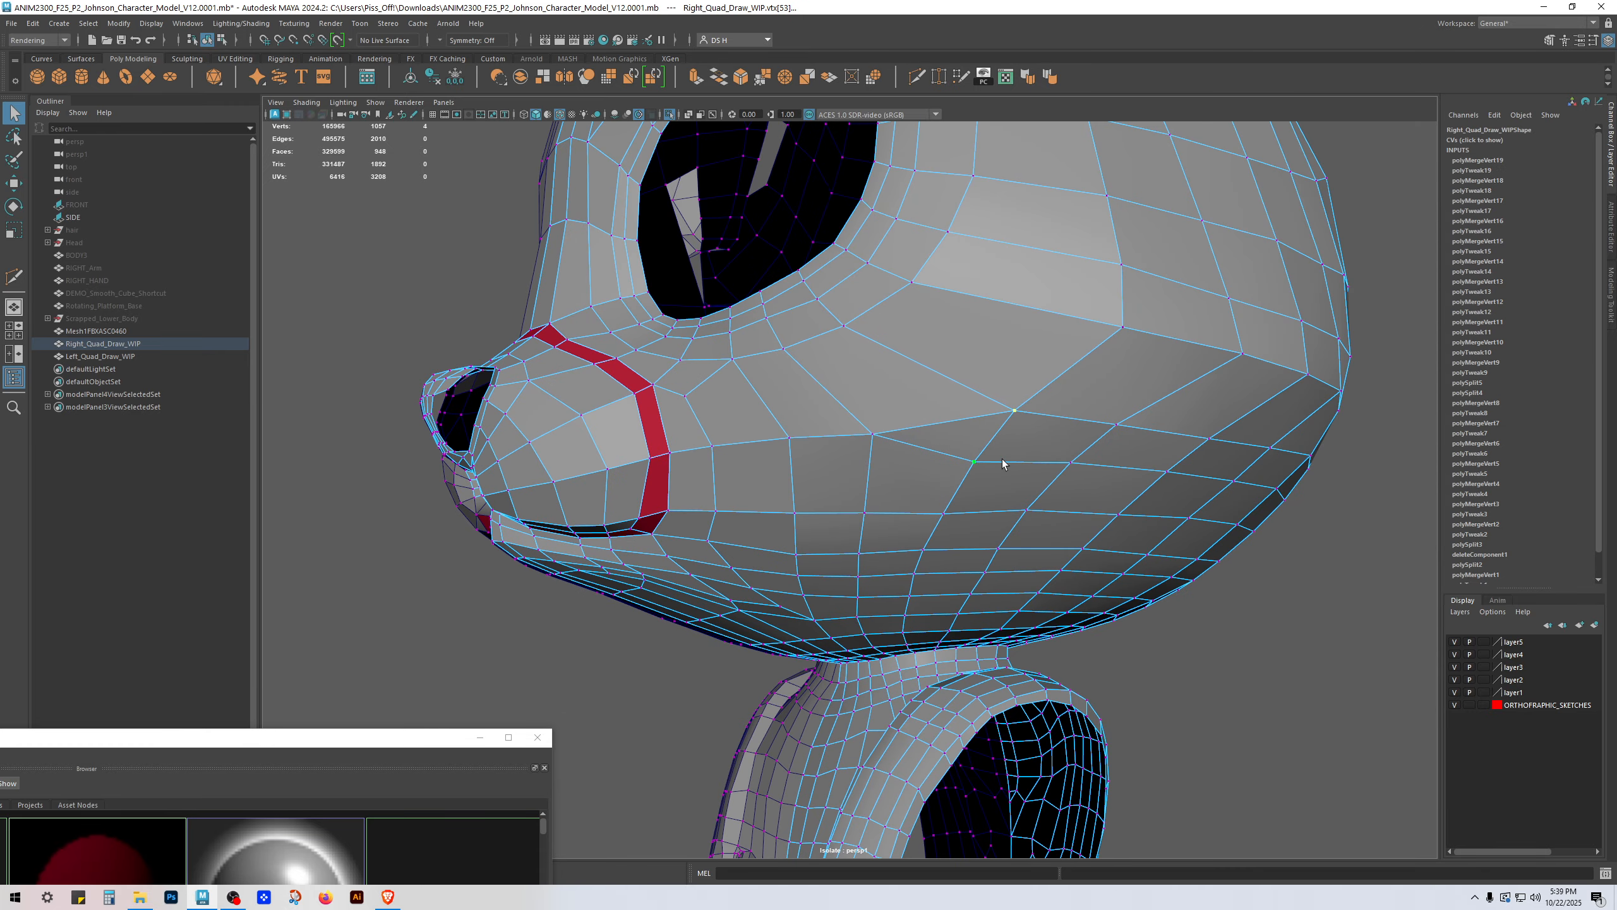
pyautogui.press('g')
pyautogui.press('g')
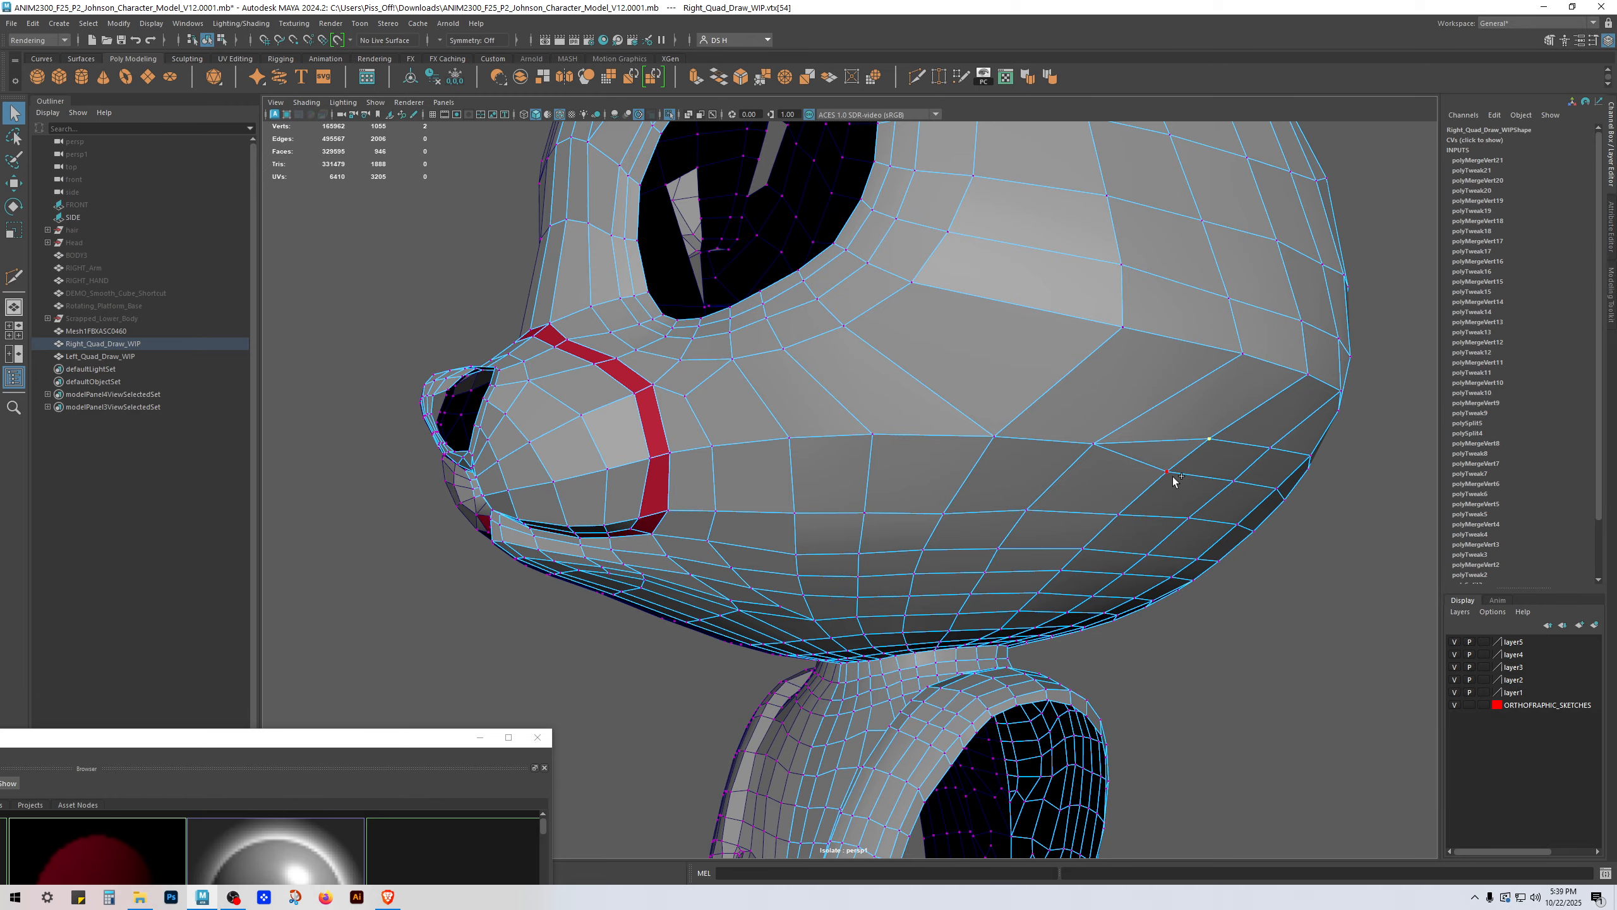
# Step: Merge the face row's vertex pairs to center around the side and back of the head
pyautogui.keyDown('alt'); pyautogui.moveTo(1175, 480); pyautogui.dragTo(988, 352); pyautogui.keyUp('alt')
pyautogui.press('g')
pyautogui.press('g')
pyautogui.press('g')
pyautogui.keyDown('shift'); pyautogui.click(1126, 357); pyautogui.keyUp('shift')
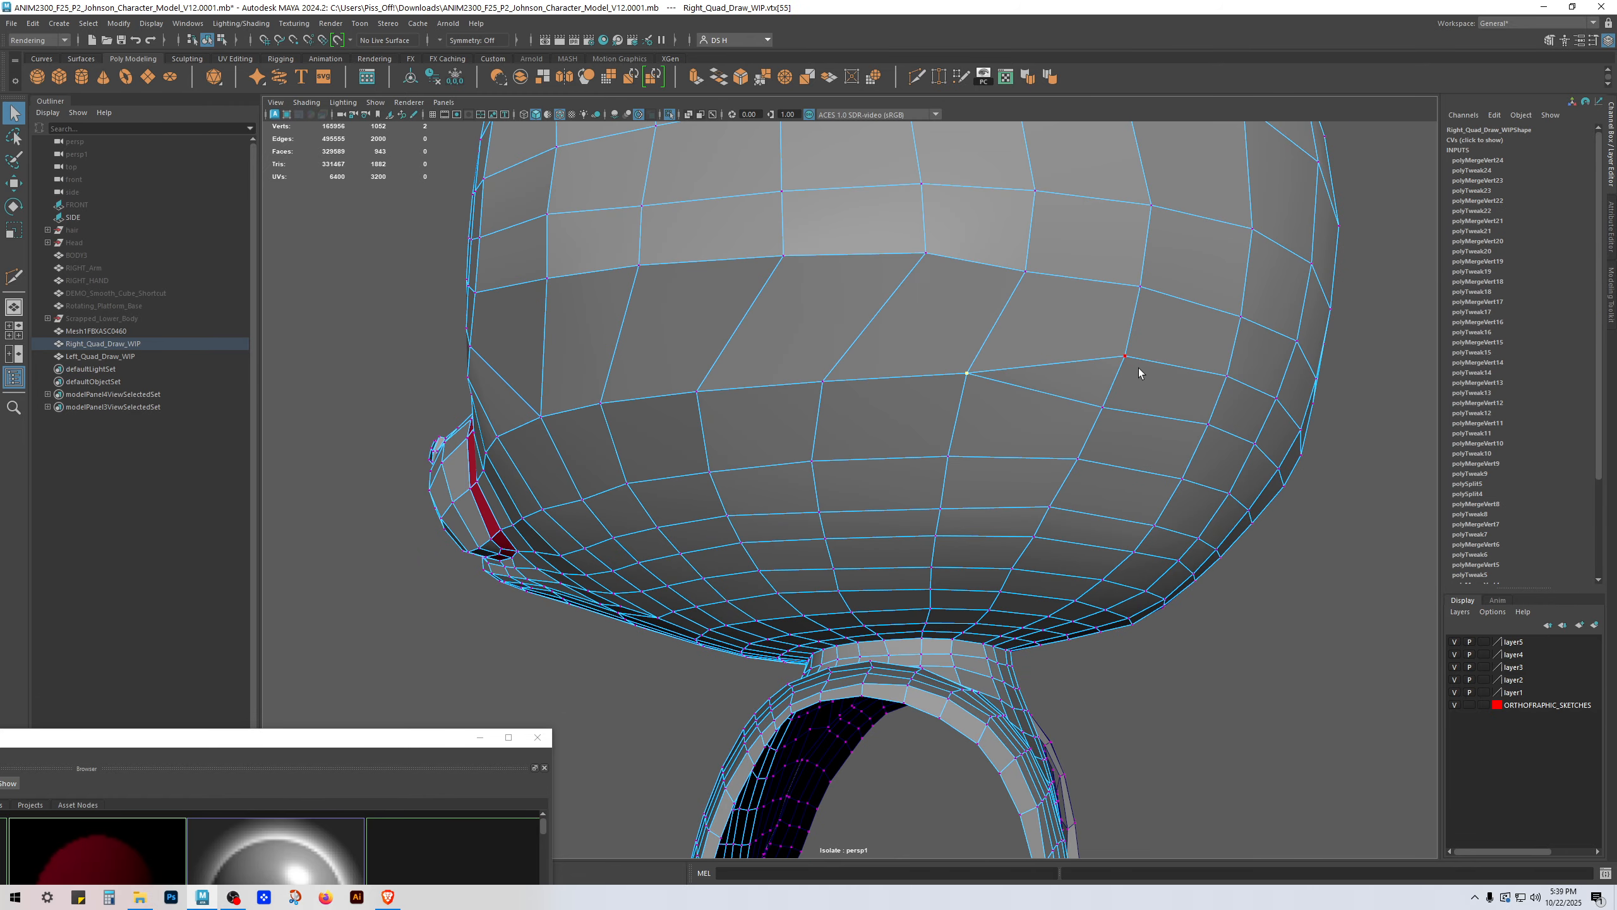
pyautogui.press('g')
pyautogui.keyDown('shift'); pyautogui.click(1210, 426); pyautogui.keyUp('shift')
pyautogui.press('g')
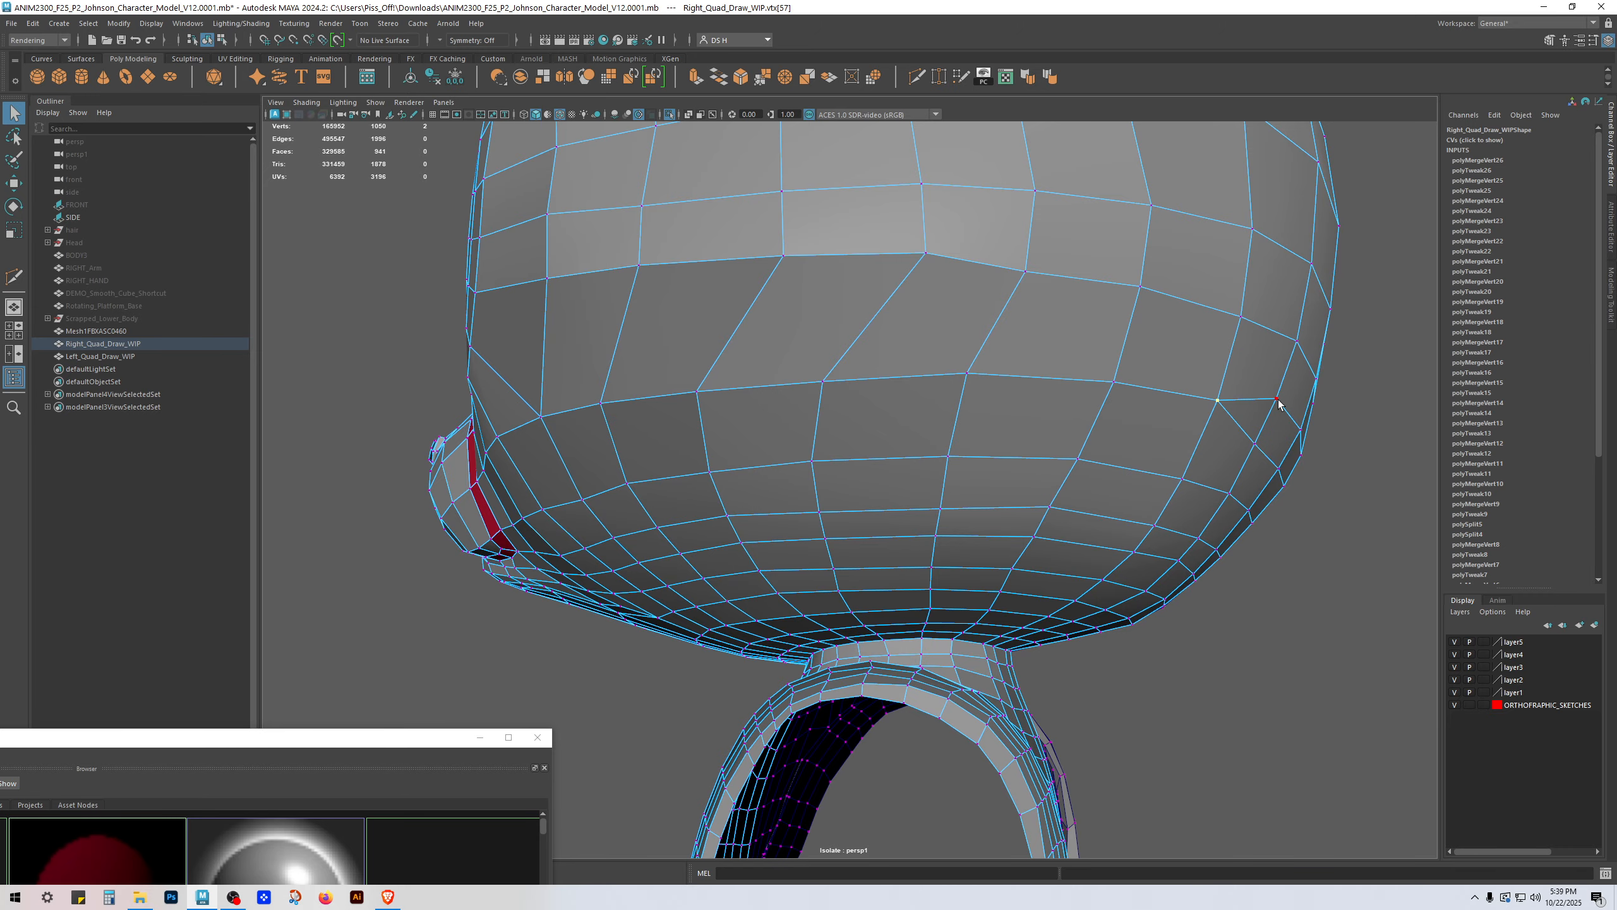
pyautogui.keyDown('shift'); pyautogui.click(1255, 445); pyautogui.keyUp('shift')
pyautogui.press('g')
# Step: Merge the last vertex pairs of the row at the back centre line and turn on smooth mesh preview
pyautogui.keyDown('alt'); pyautogui.moveTo(1251, 452); pyautogui.dragTo(929, 387); pyautogui.keyUp('alt')
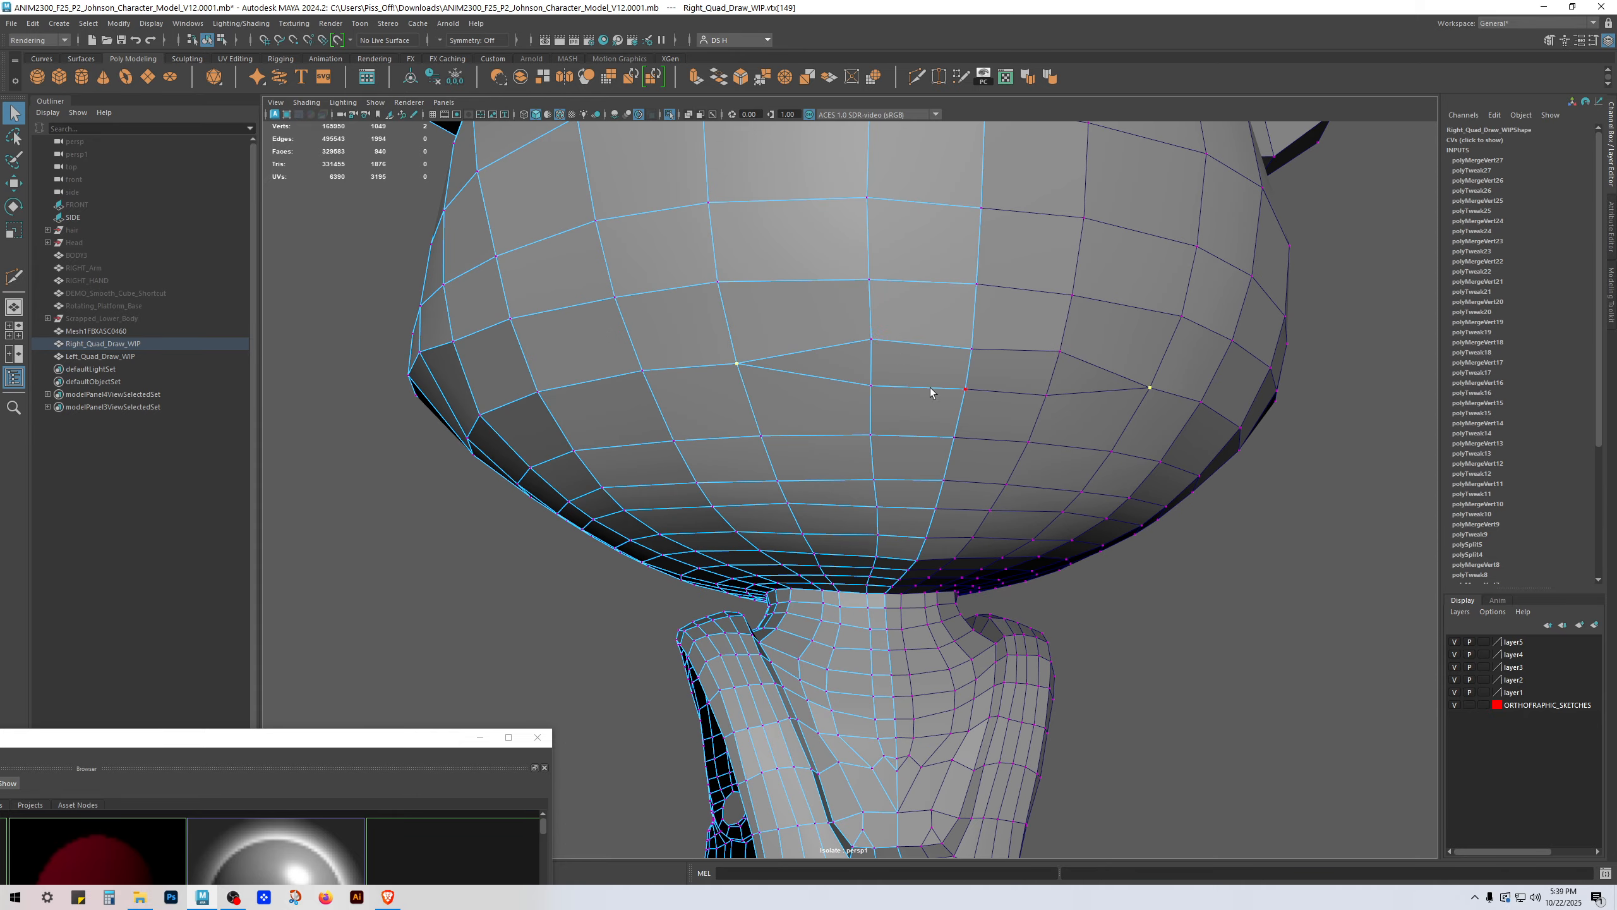
pyautogui.press('g')
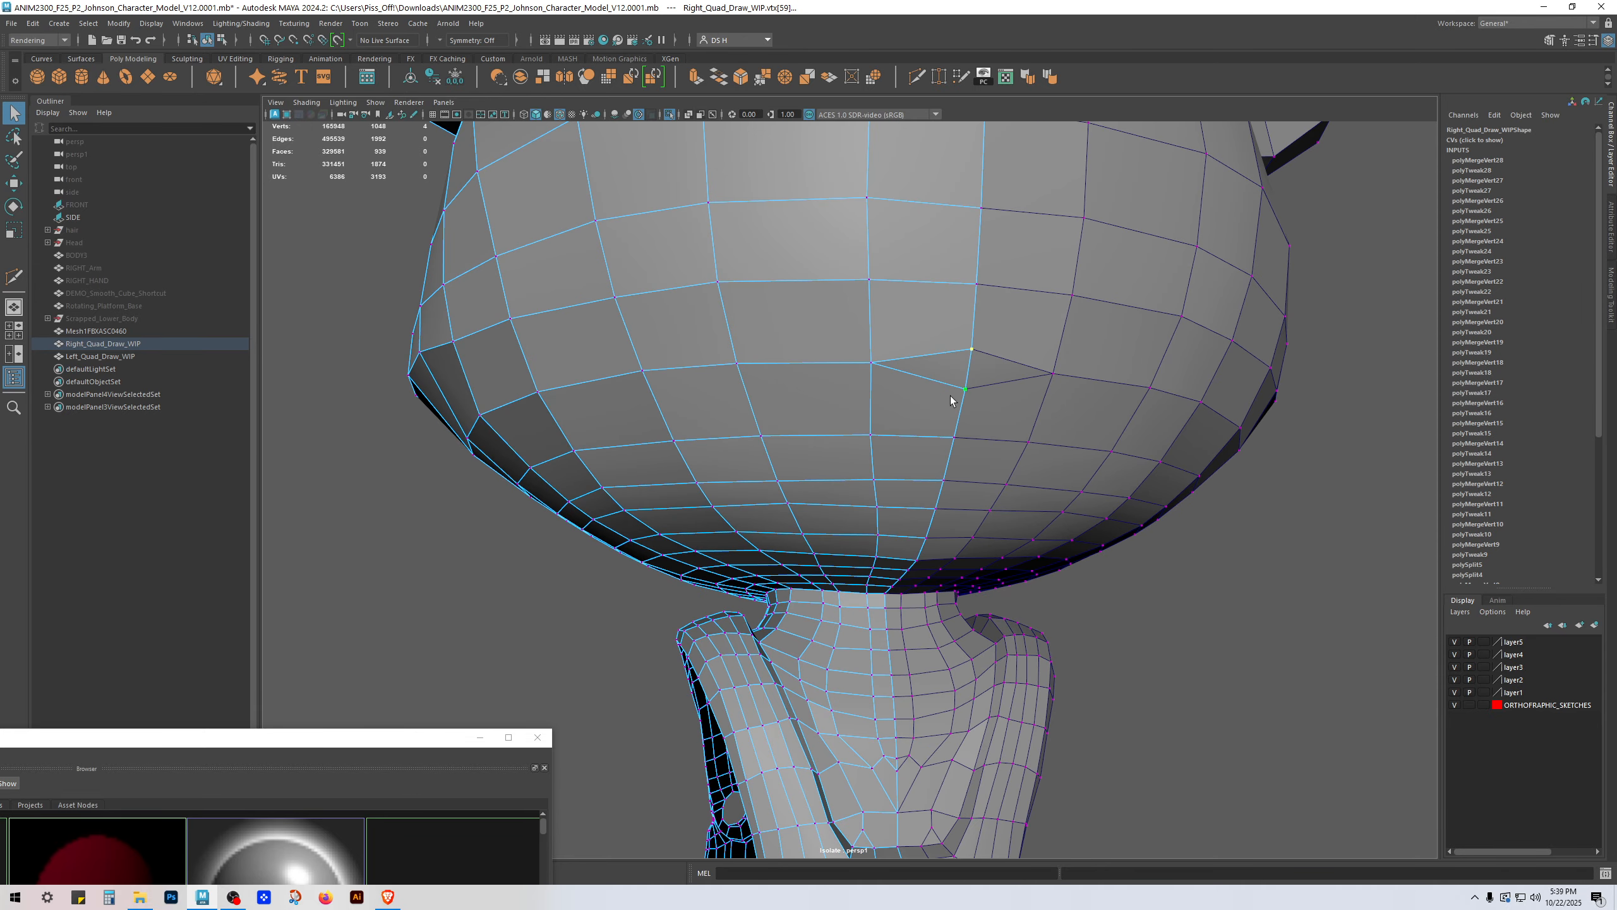
pyautogui.press('g')
pyautogui.keyDown('alt'); pyautogui.moveTo(907, 430); pyautogui.dragTo(1061, 420); pyautogui.keyUp('alt')
pyautogui.press('3')
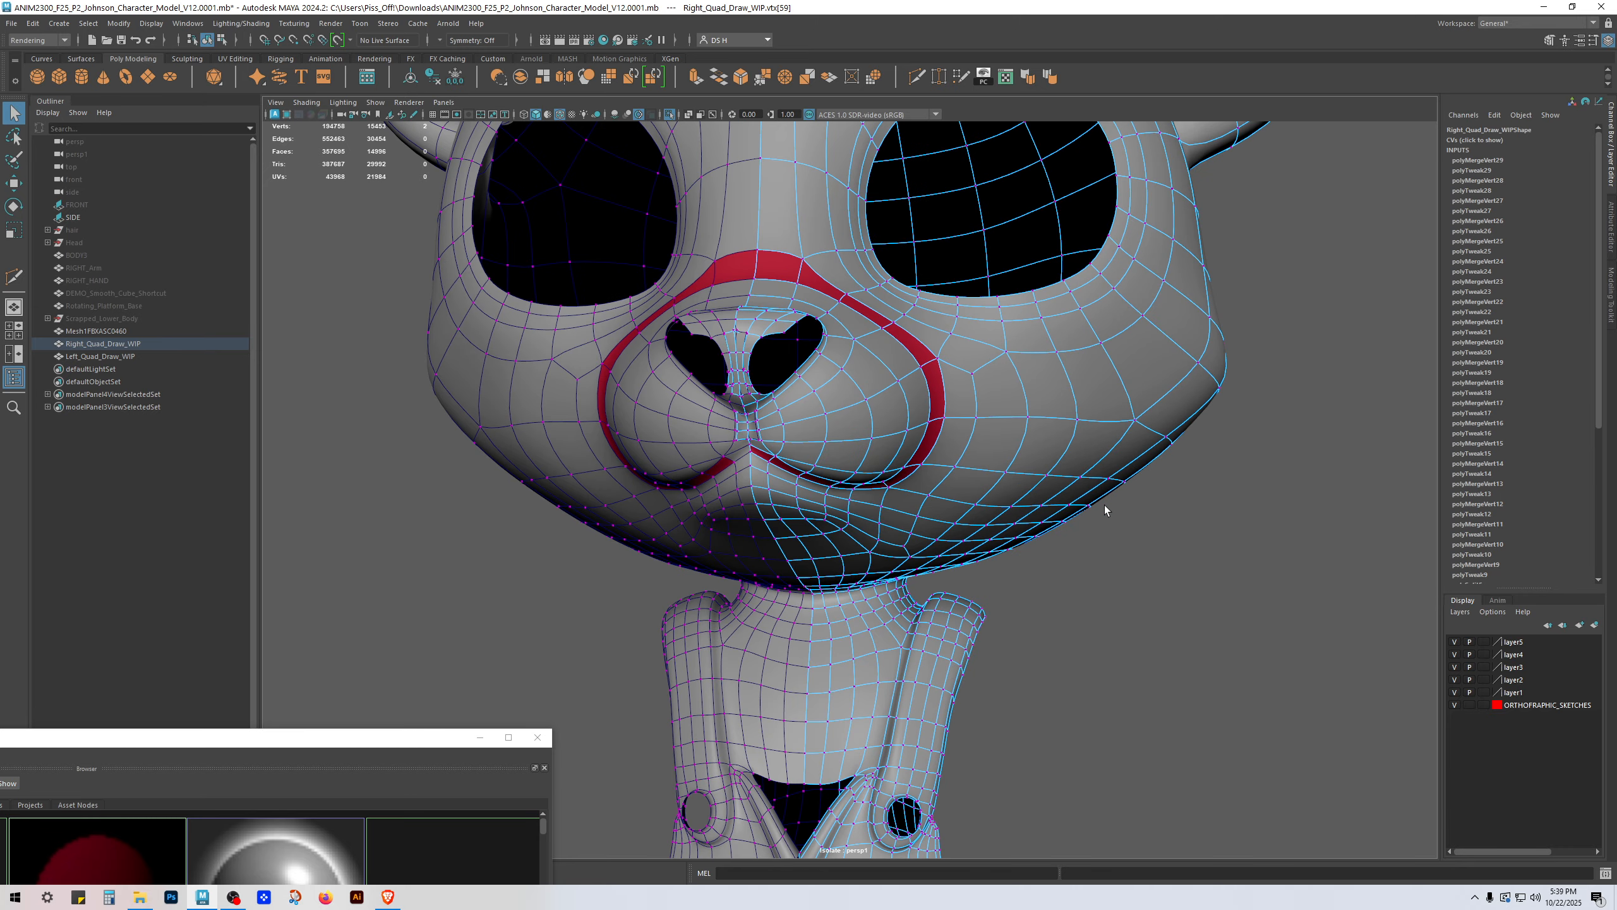
# Step: Select the vertices at the lower cheek corner and bring the head up in a full-size front view
pyautogui.scroll(-4, 1015, 505)
pyautogui.moveTo(1086, 475); pyautogui.dragTo(1187, 527)
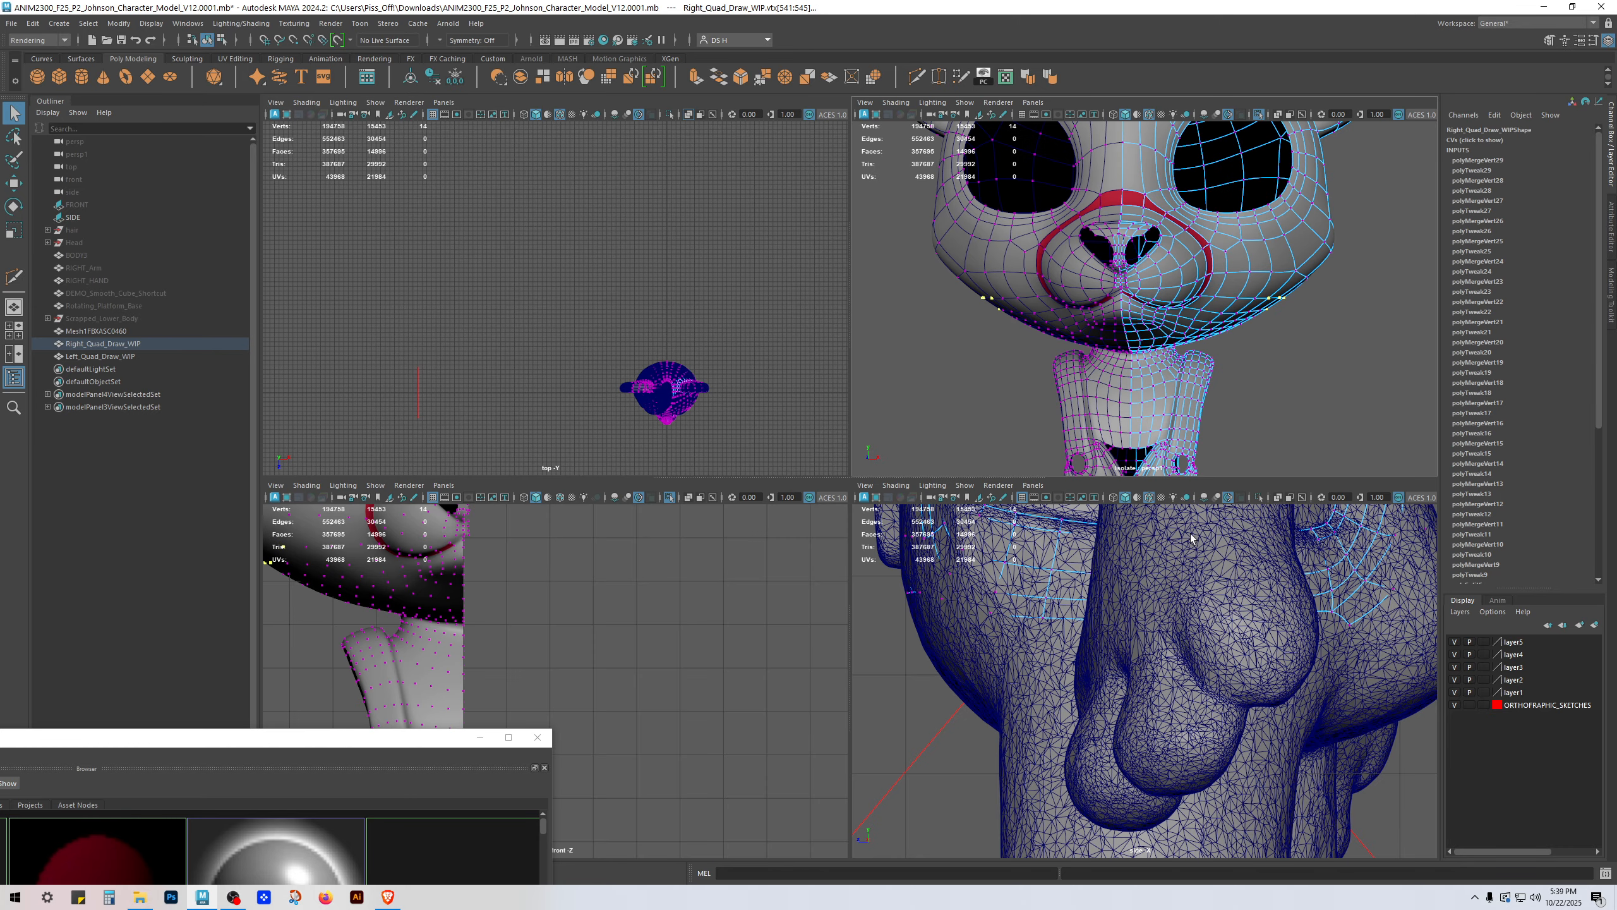
pyautogui.press('space')
pyautogui.press('f')
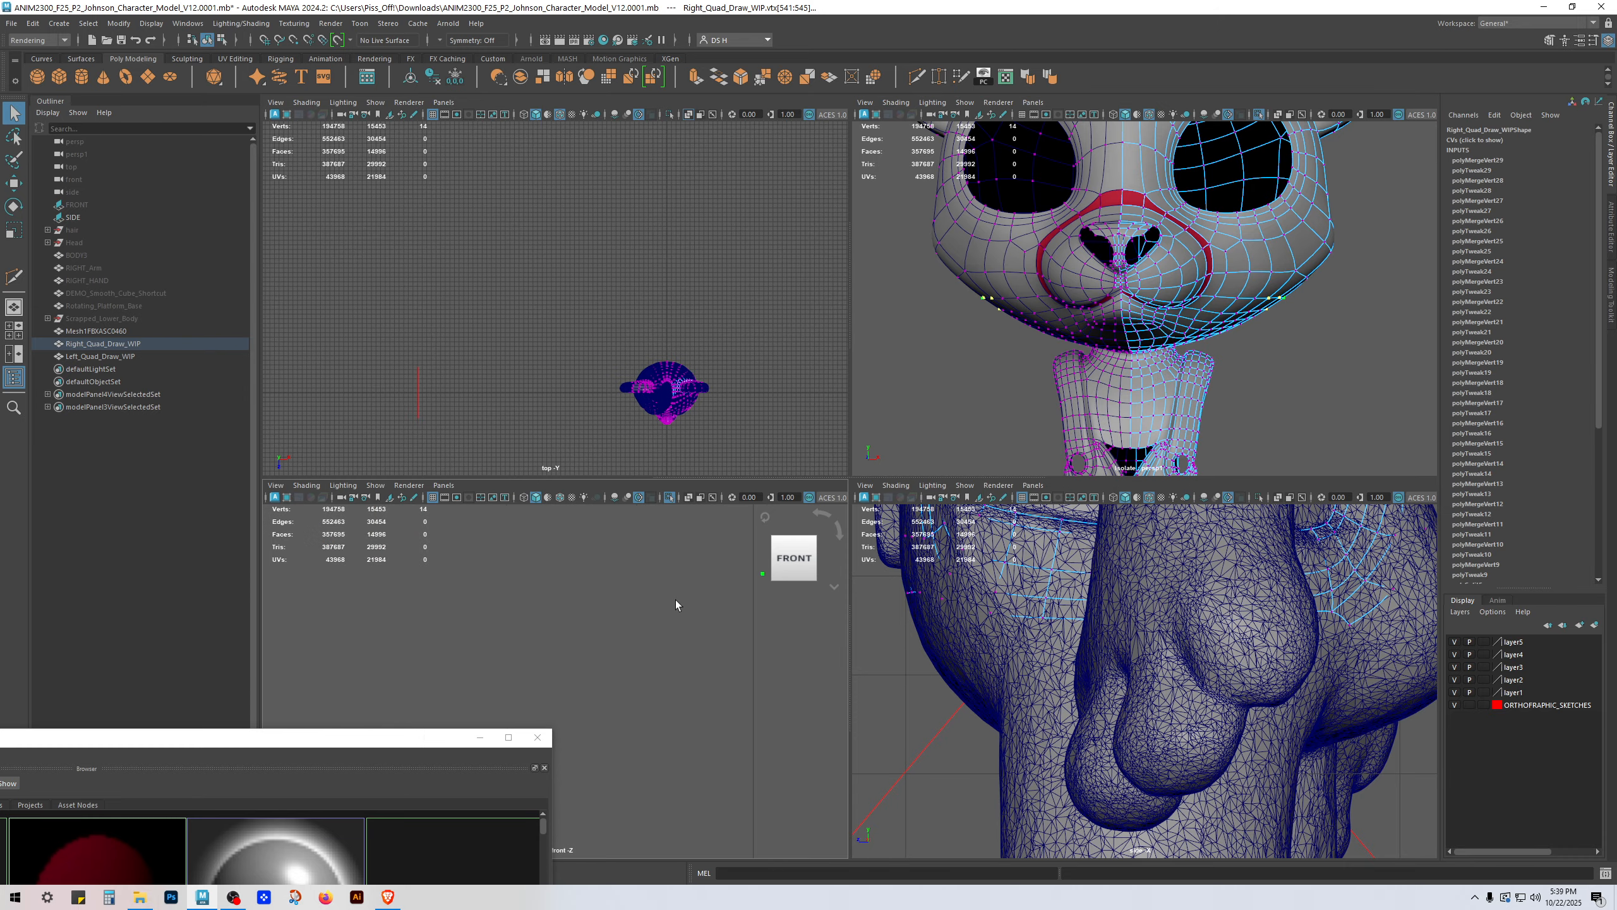
pyautogui.press('space')
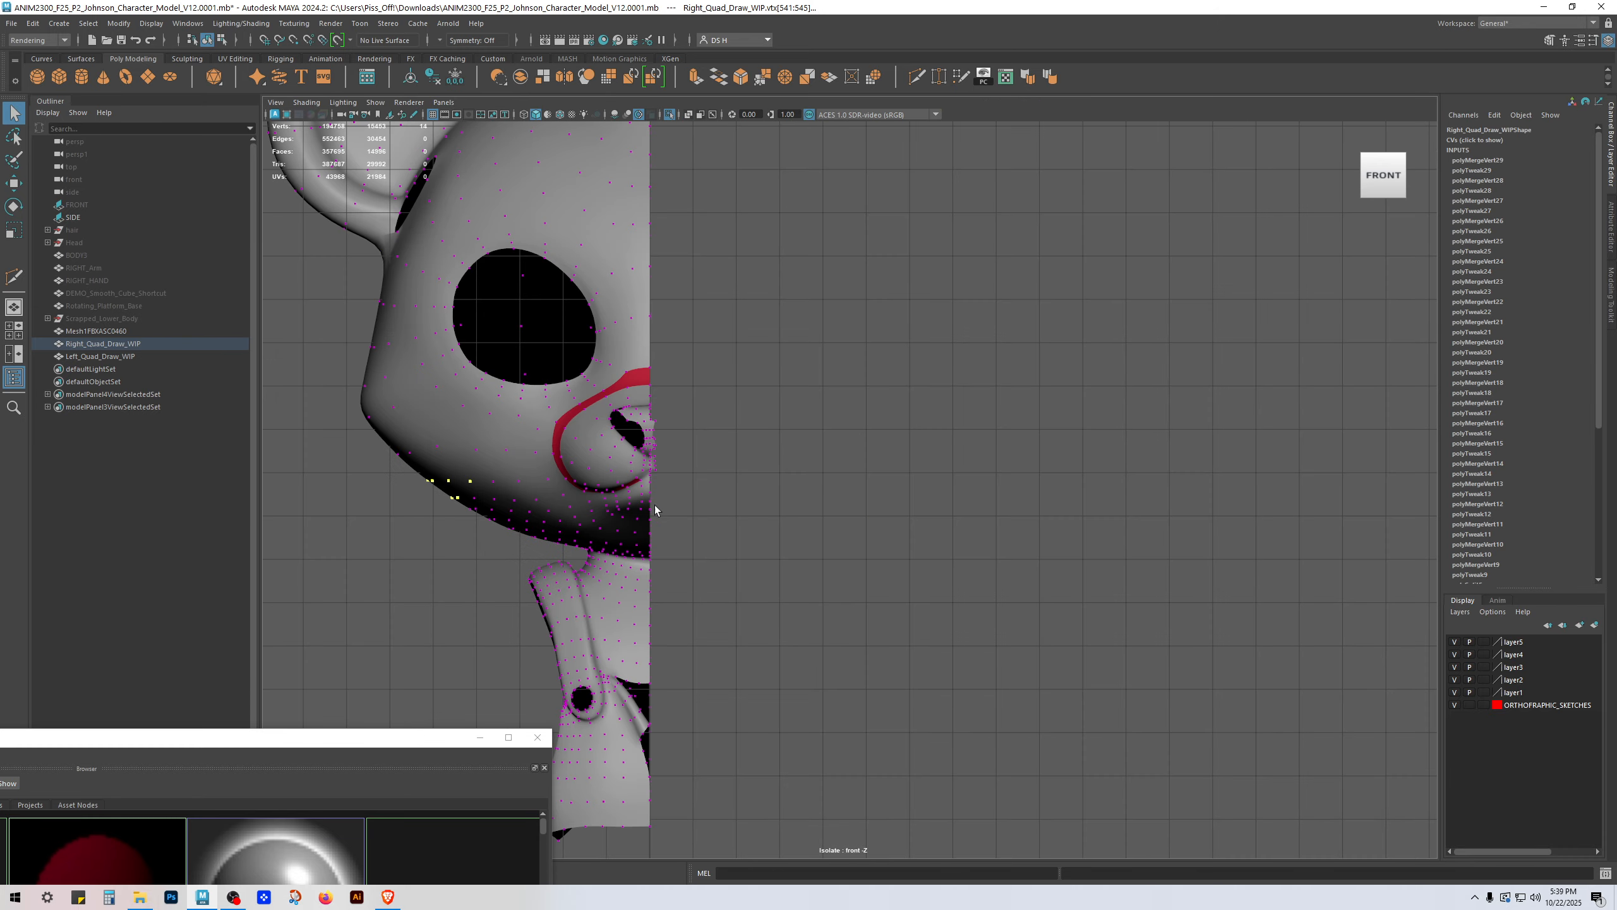
pyautogui.keyDown('alt'); pyautogui.moveTo(654, 506); pyautogui.dragTo(940, 506, button='middle'); pyautogui.keyUp('alt')
# Step: Turn off isolate select in the front view and return the right half mesh to object mode
pyautogui.hotkey('ctrl', '1')
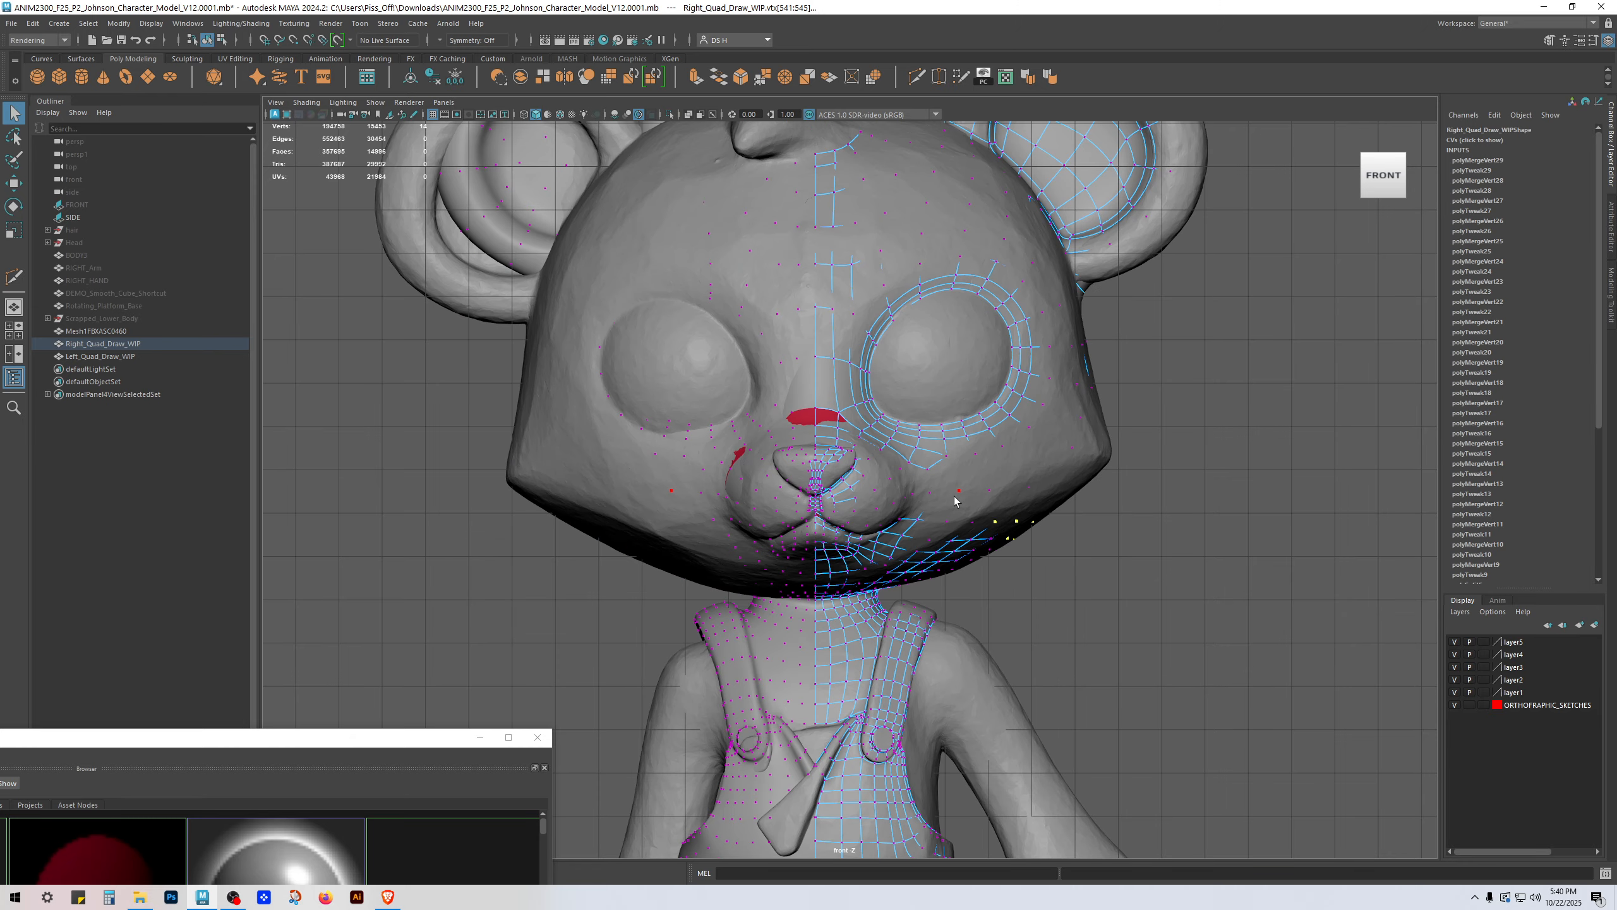
pyautogui.keyDown('alt'); pyautogui.moveTo(1015, 556); pyautogui.dragTo(1241, 642, button='right'); pyautogui.keyUp('alt')
pyautogui.press('w')
pyautogui.moveTo(868, 403); pyautogui.dragTo(1045, 191, button='right')
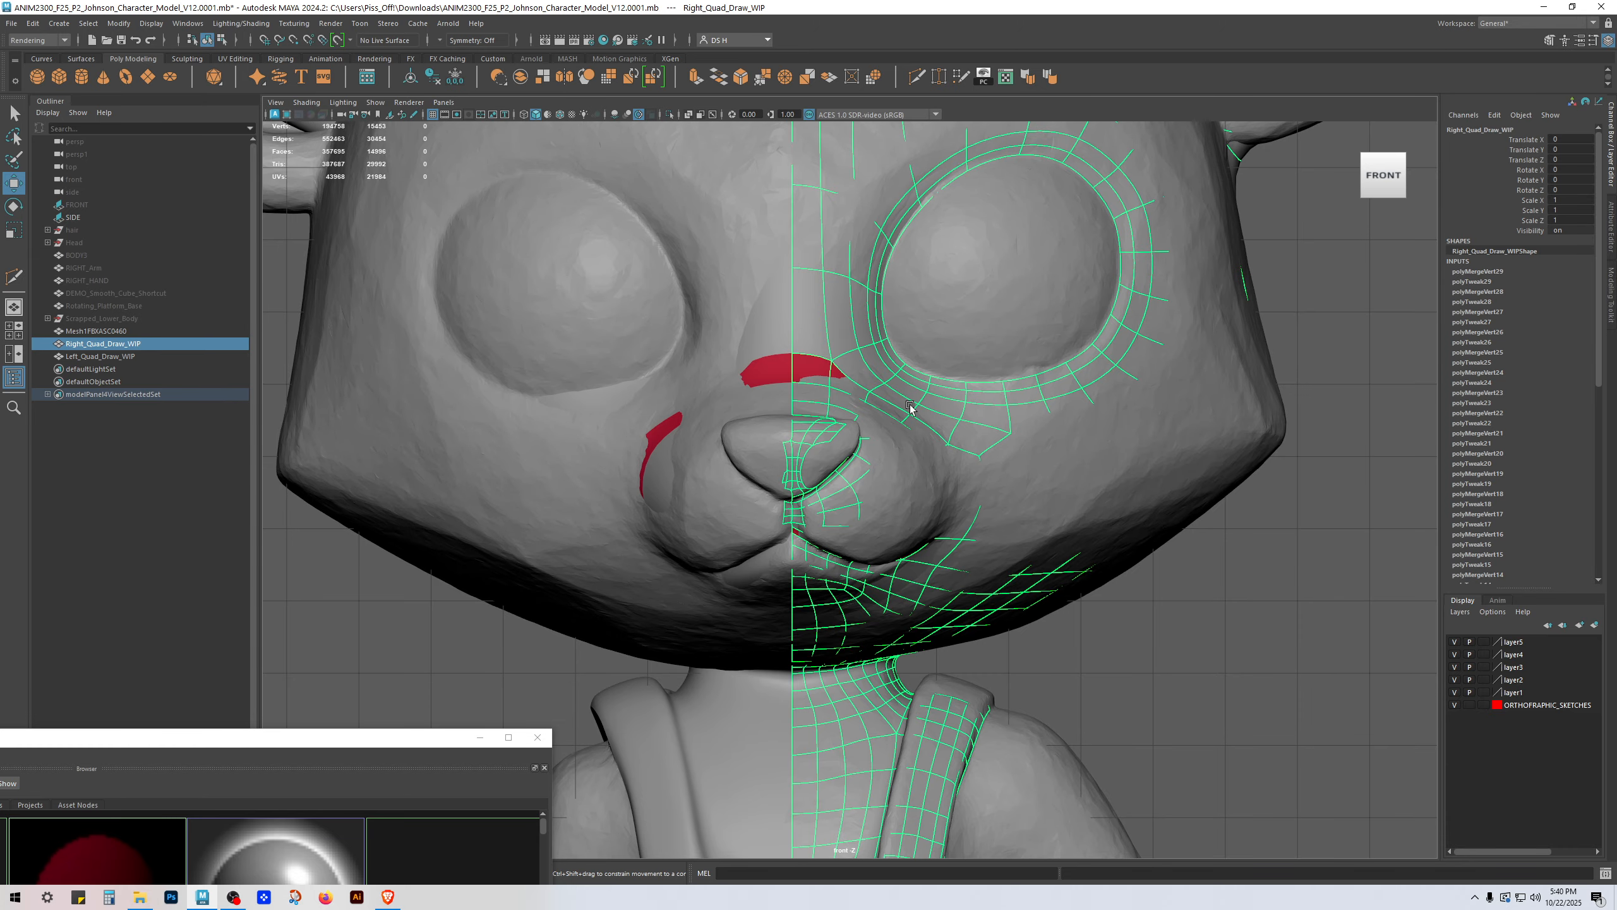
# Step: Switch the front view to wireframe display and select only the Mesh1FBXASC0460 object
pyautogui.press('4')
pyautogui.keyDown('alt'); pyautogui.moveTo(911, 408); pyautogui.dragTo(710, 391, button='right'); pyautogui.keyUp('alt')
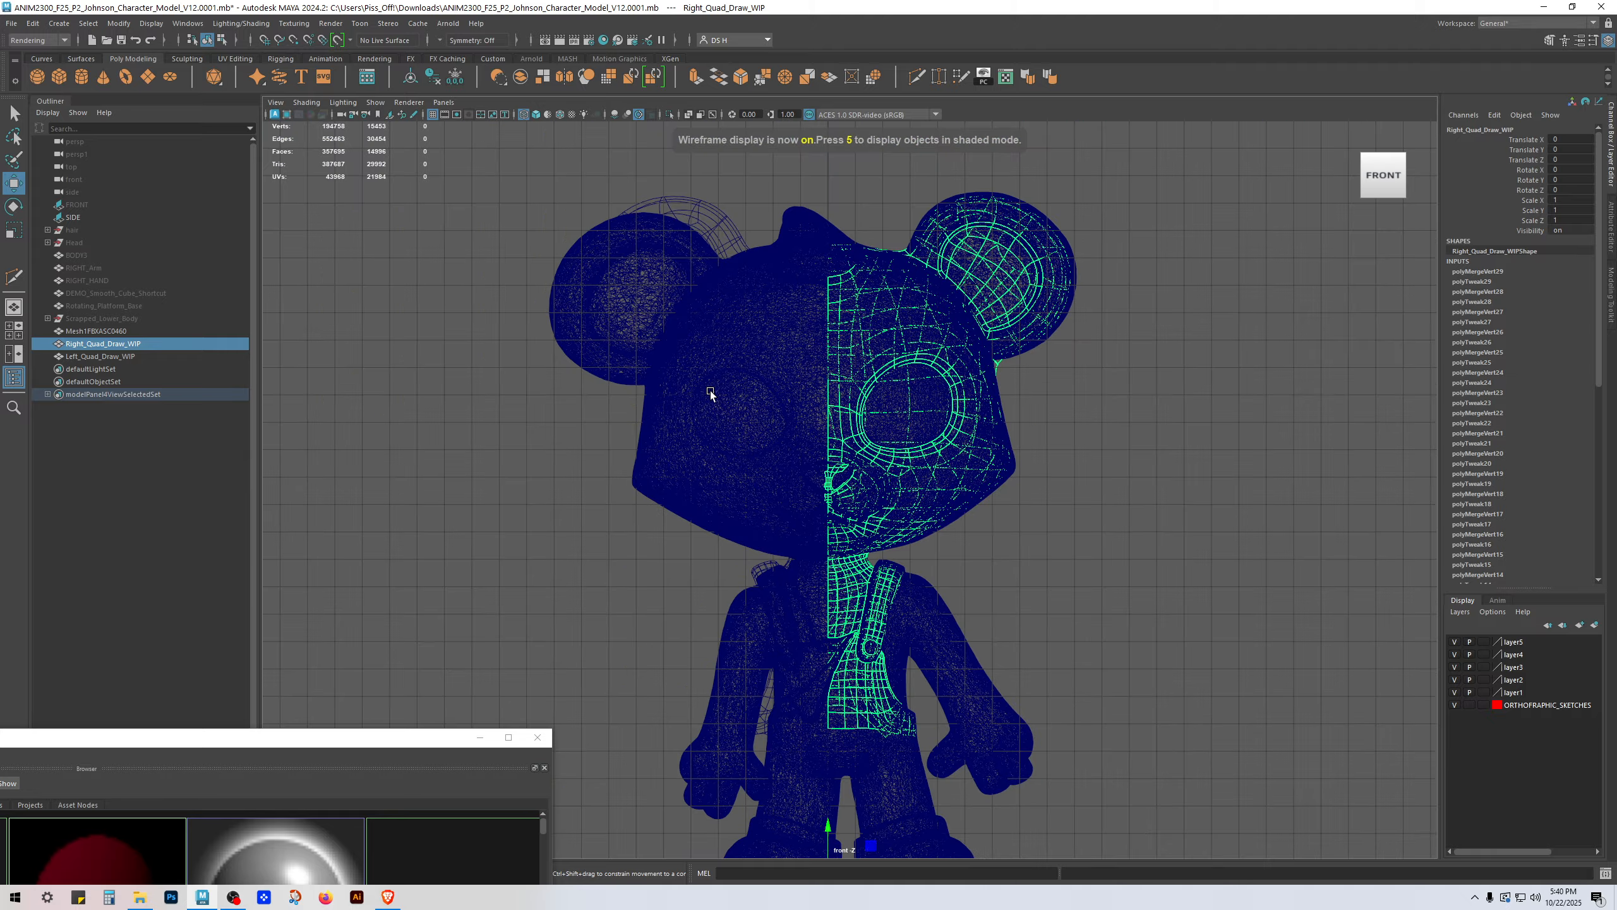
pyautogui.moveTo(651, 275); pyautogui.dragTo(1175, 572)
pyautogui.click(1175, 570)
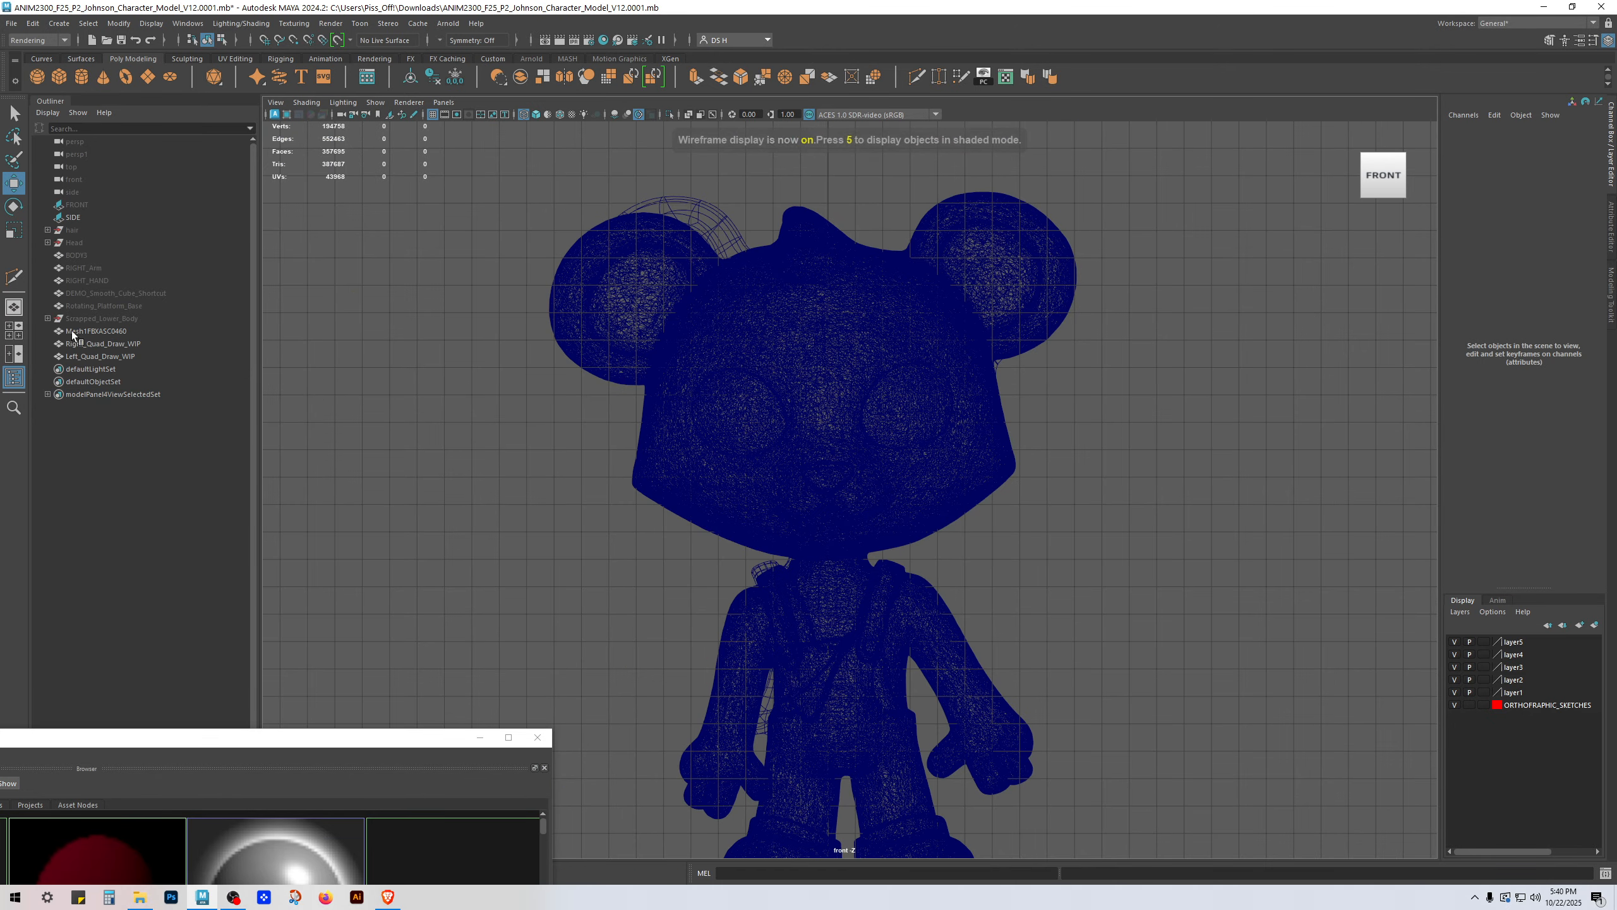
pyautogui.click(86, 330)
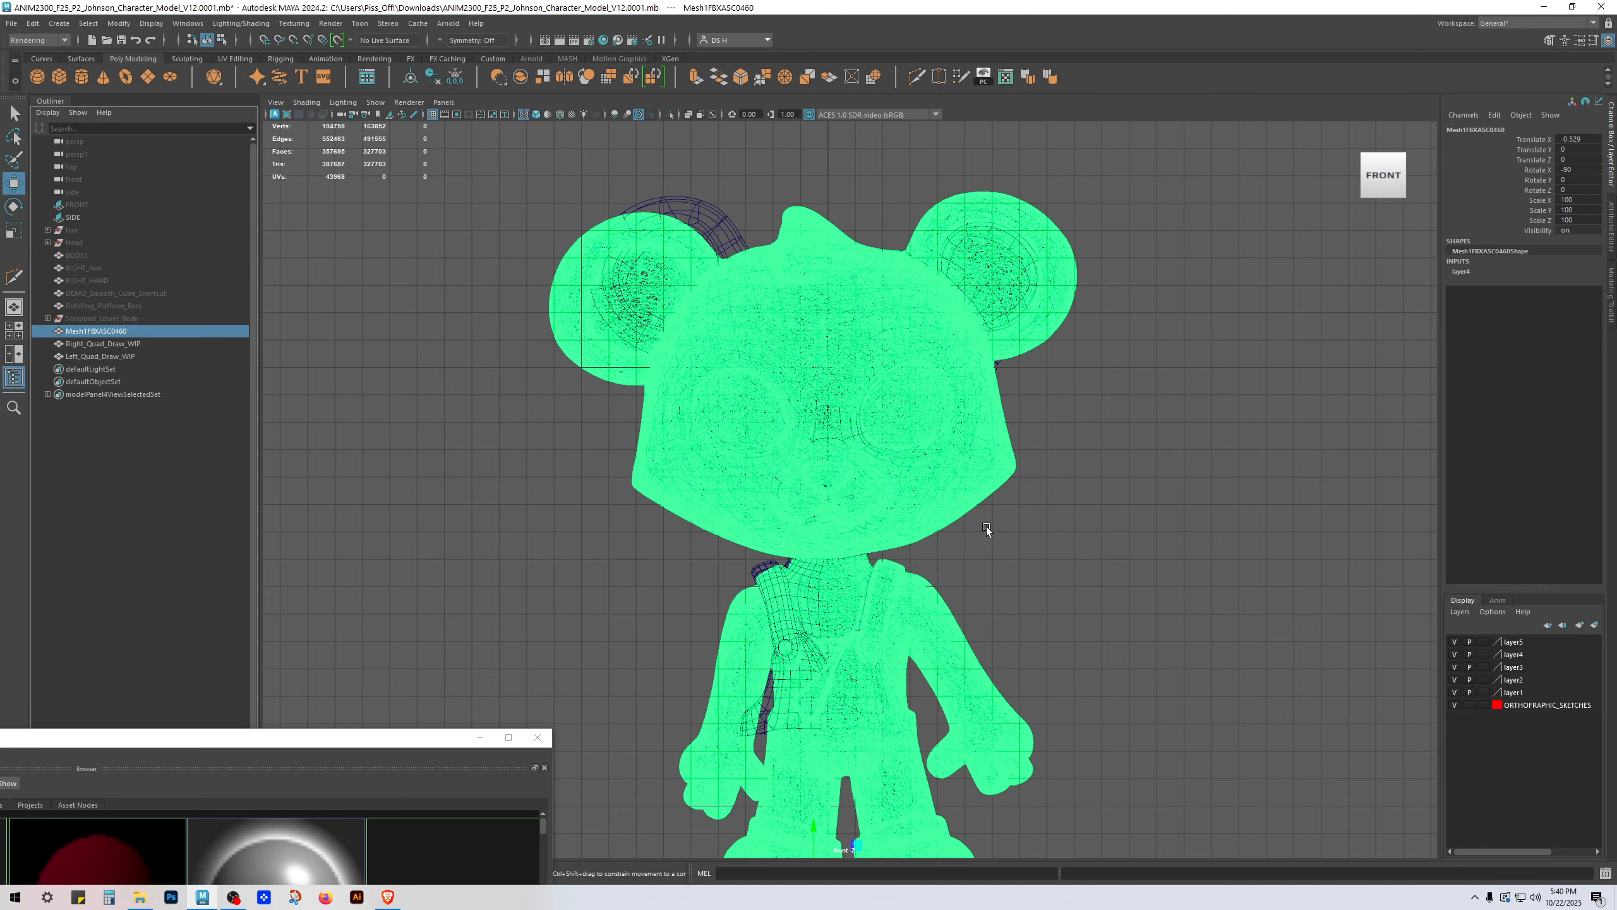
# Step: Return the front view to shaded display, hide layer4, and clear the selection
pyautogui.press('5')
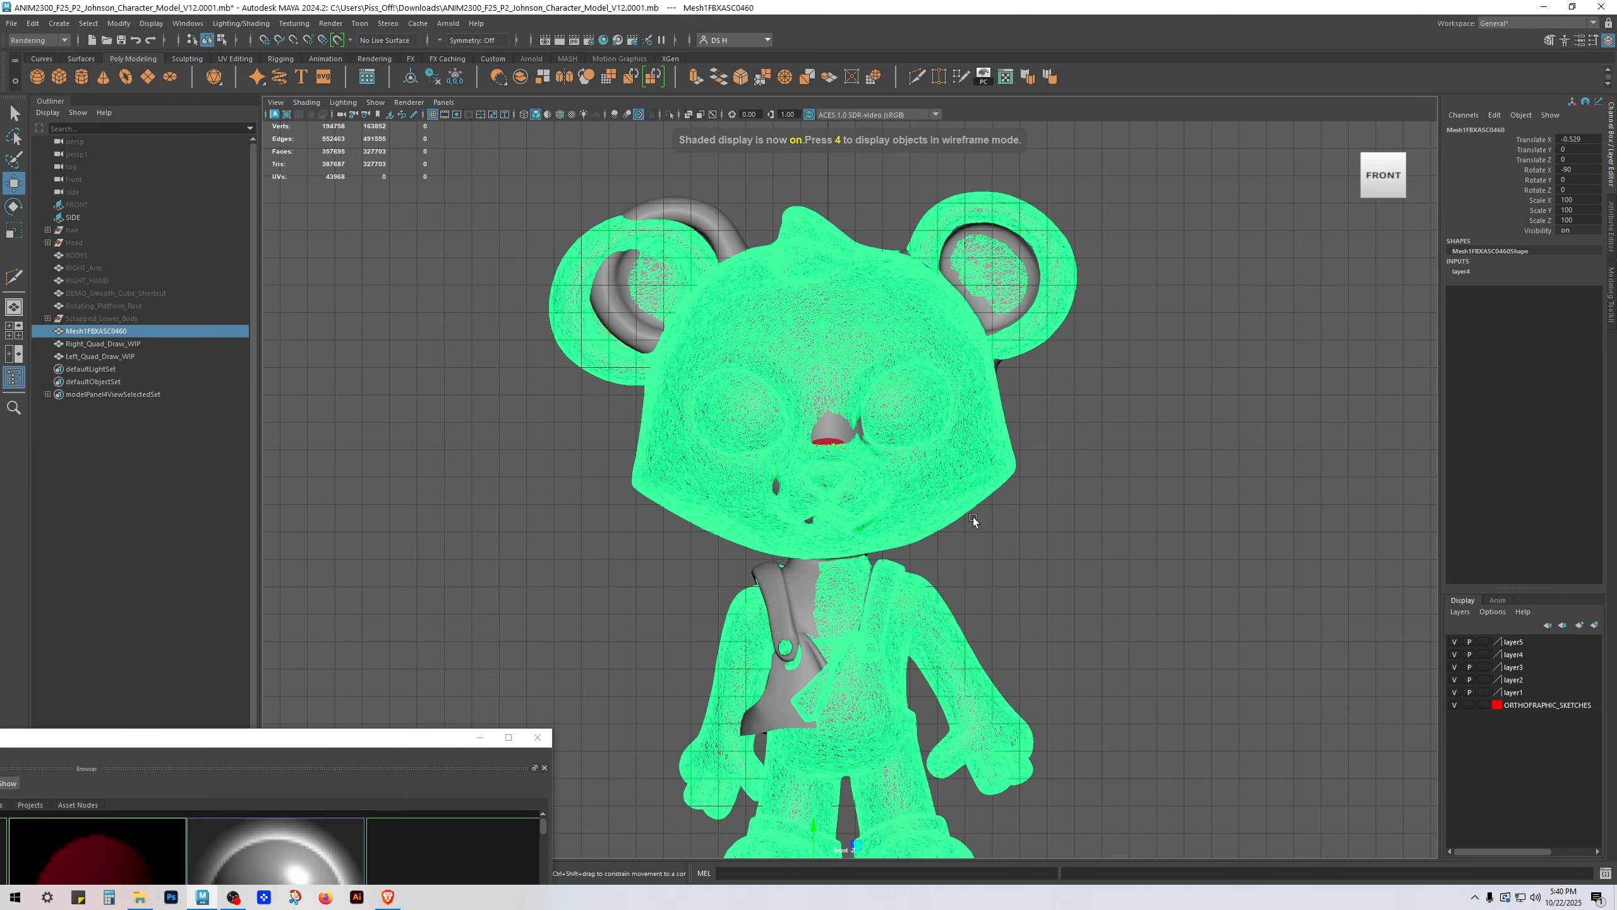
pyautogui.click(1454, 656)
pyautogui.click(1455, 655)
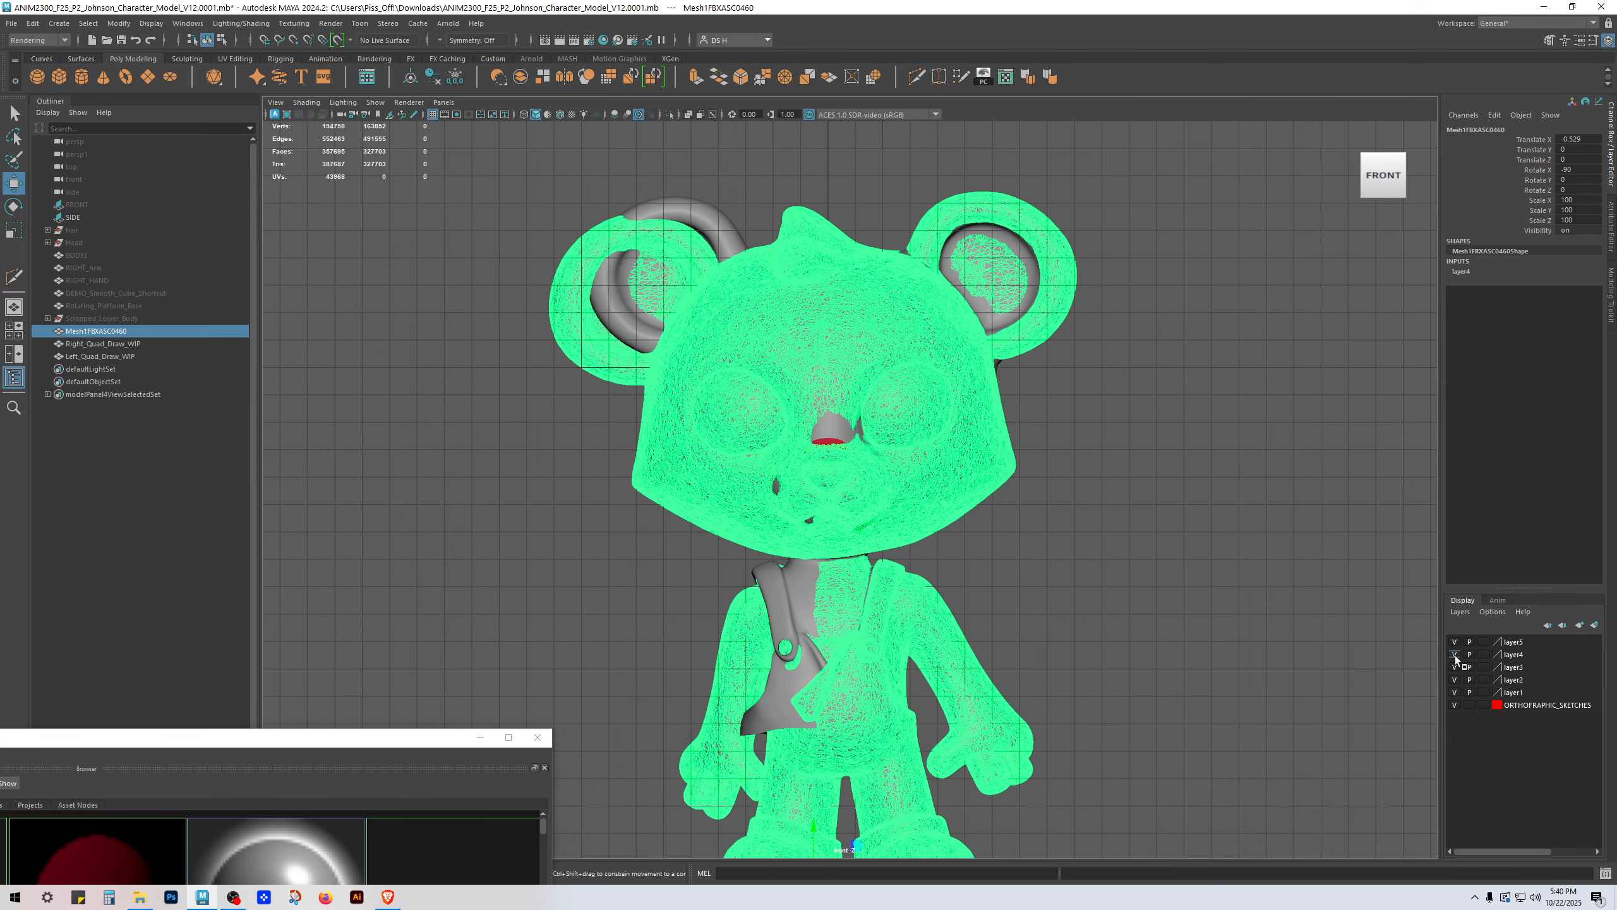
pyautogui.click(1455, 655)
pyautogui.click(1028, 599)
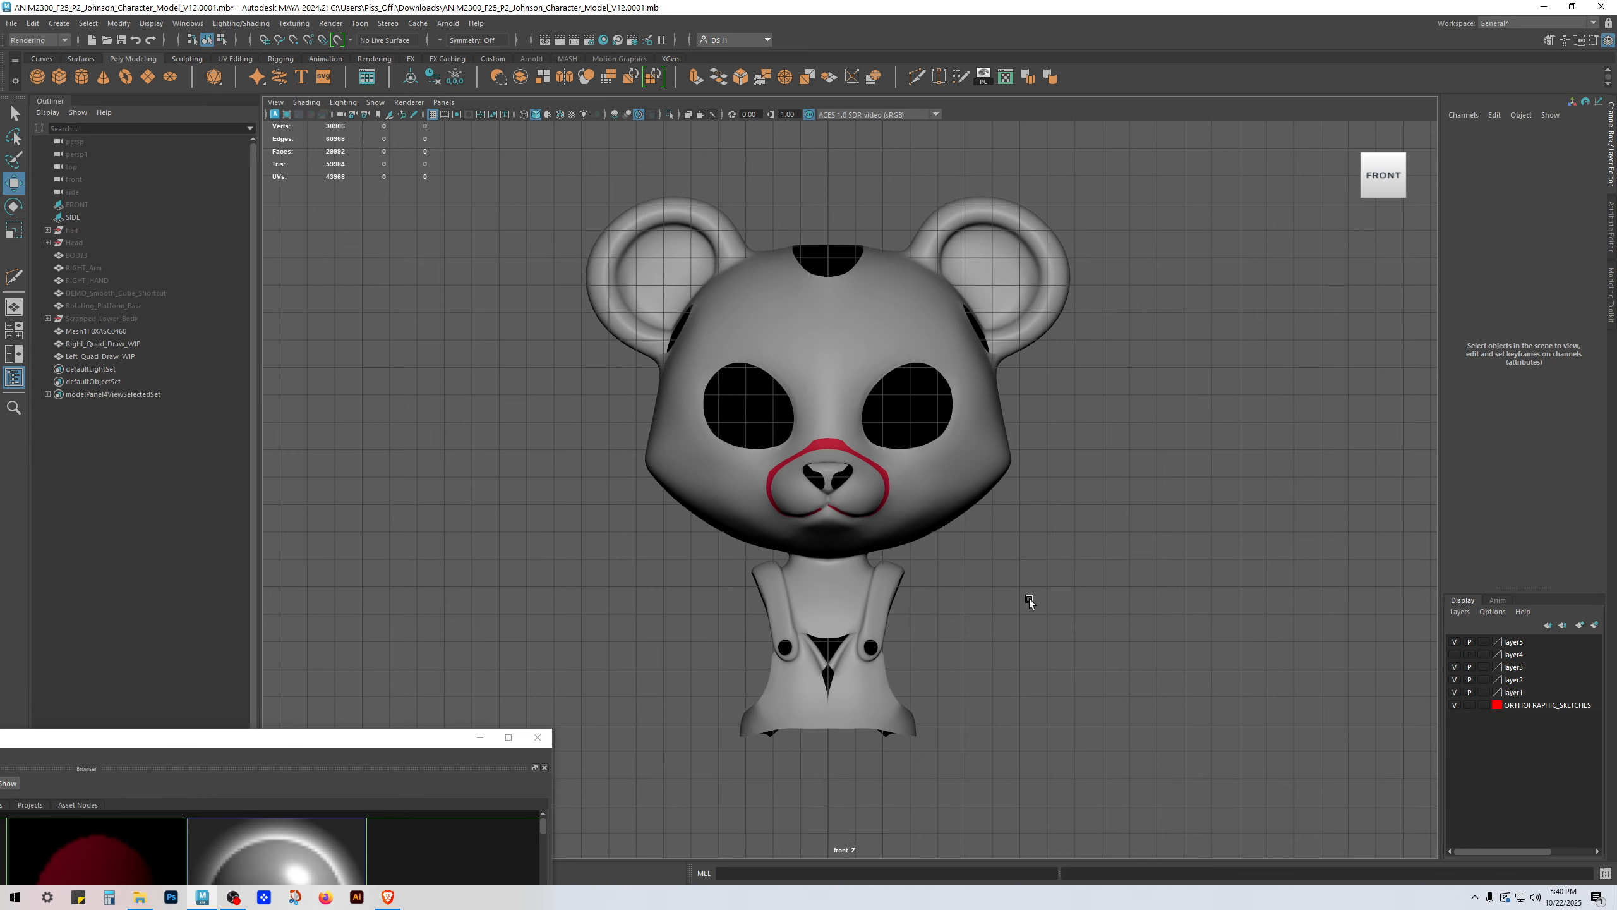
# Step: Turn off smooth preview on the right half mesh and inspect both halves of the red muzzle loop in the front view
pyautogui.scroll(3, 1013, 561)
pyautogui.click(955, 503)
pyautogui.press('1')
pyautogui.scroll(3, 981, 443)
pyautogui.keyDown('alt'); pyautogui.moveTo(1258, 489); pyautogui.dragTo(1155, 509, button='middle'); pyautogui.keyUp('alt')
pyautogui.scroll(3, 1155, 509)
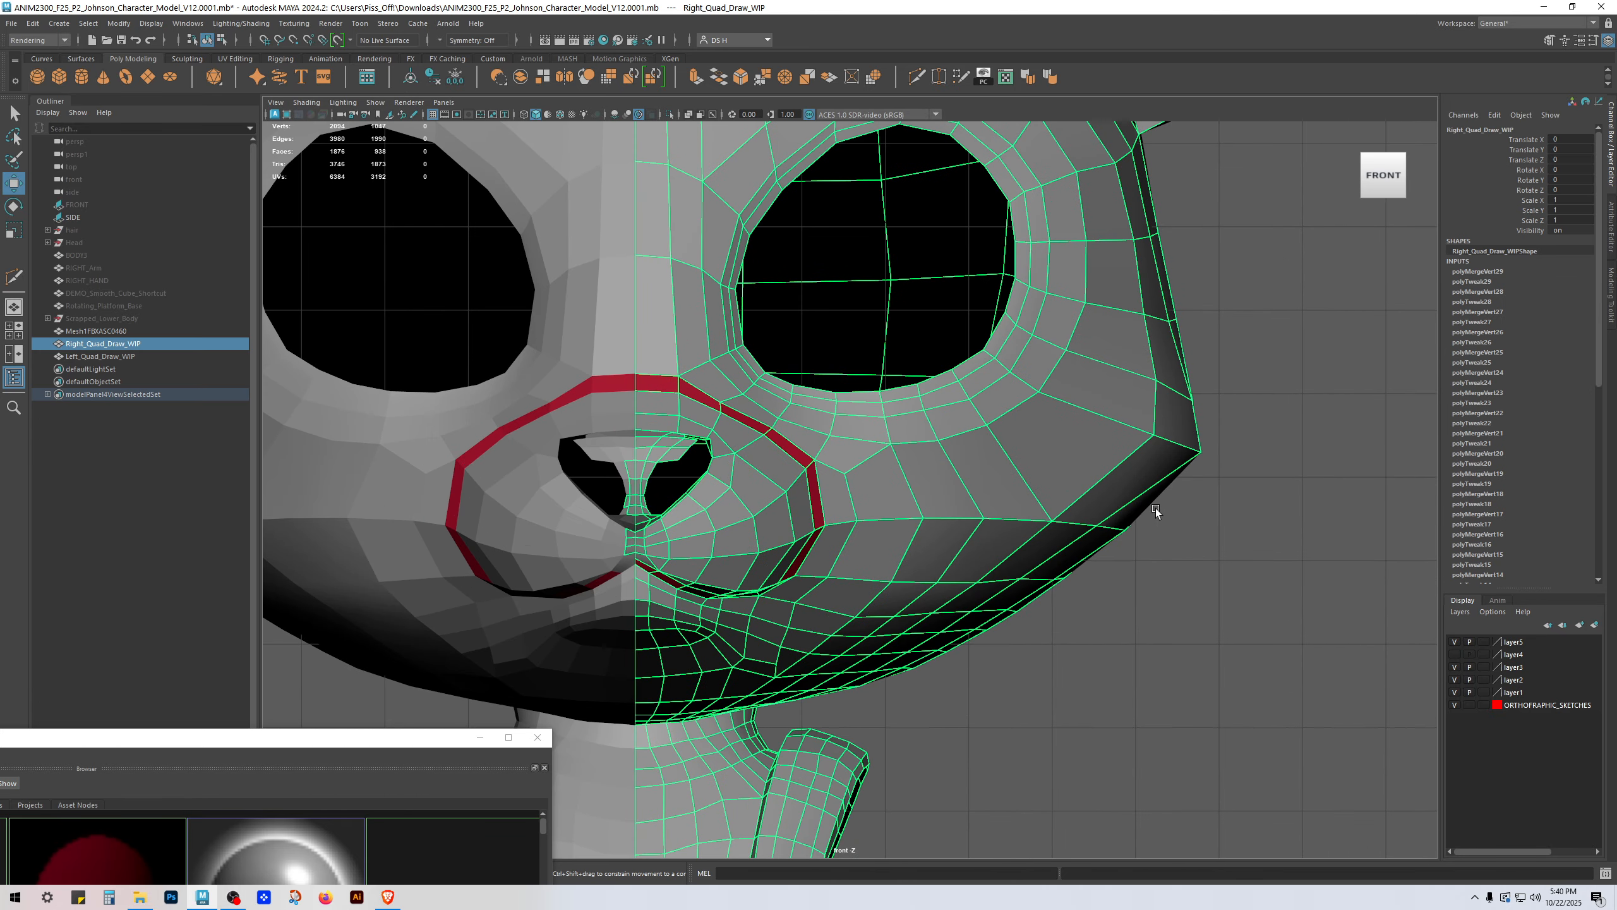
pyautogui.keyDown('alt'); pyautogui.moveTo(857, 504); pyautogui.dragTo(1021, 438, button='middle'); pyautogui.keyUp('alt')
pyautogui.click(1189, 687)
pyautogui.click(607, 418)
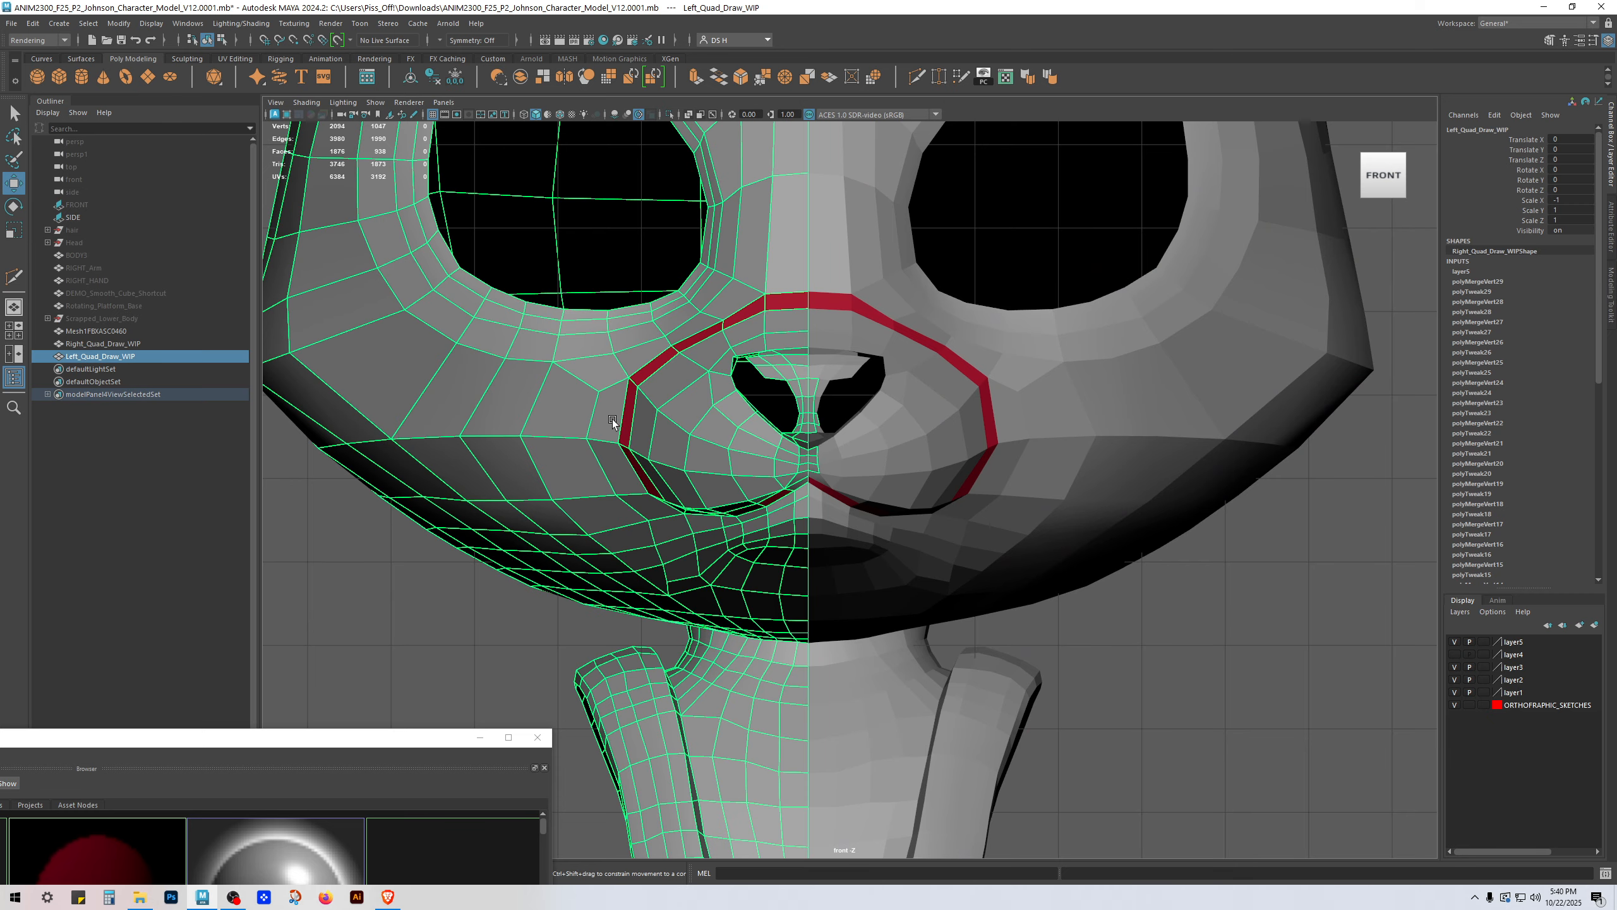
# Step: Check what layer5 holds by hiding and reshowing it, and return to the perspective view
pyautogui.click(1454, 642)
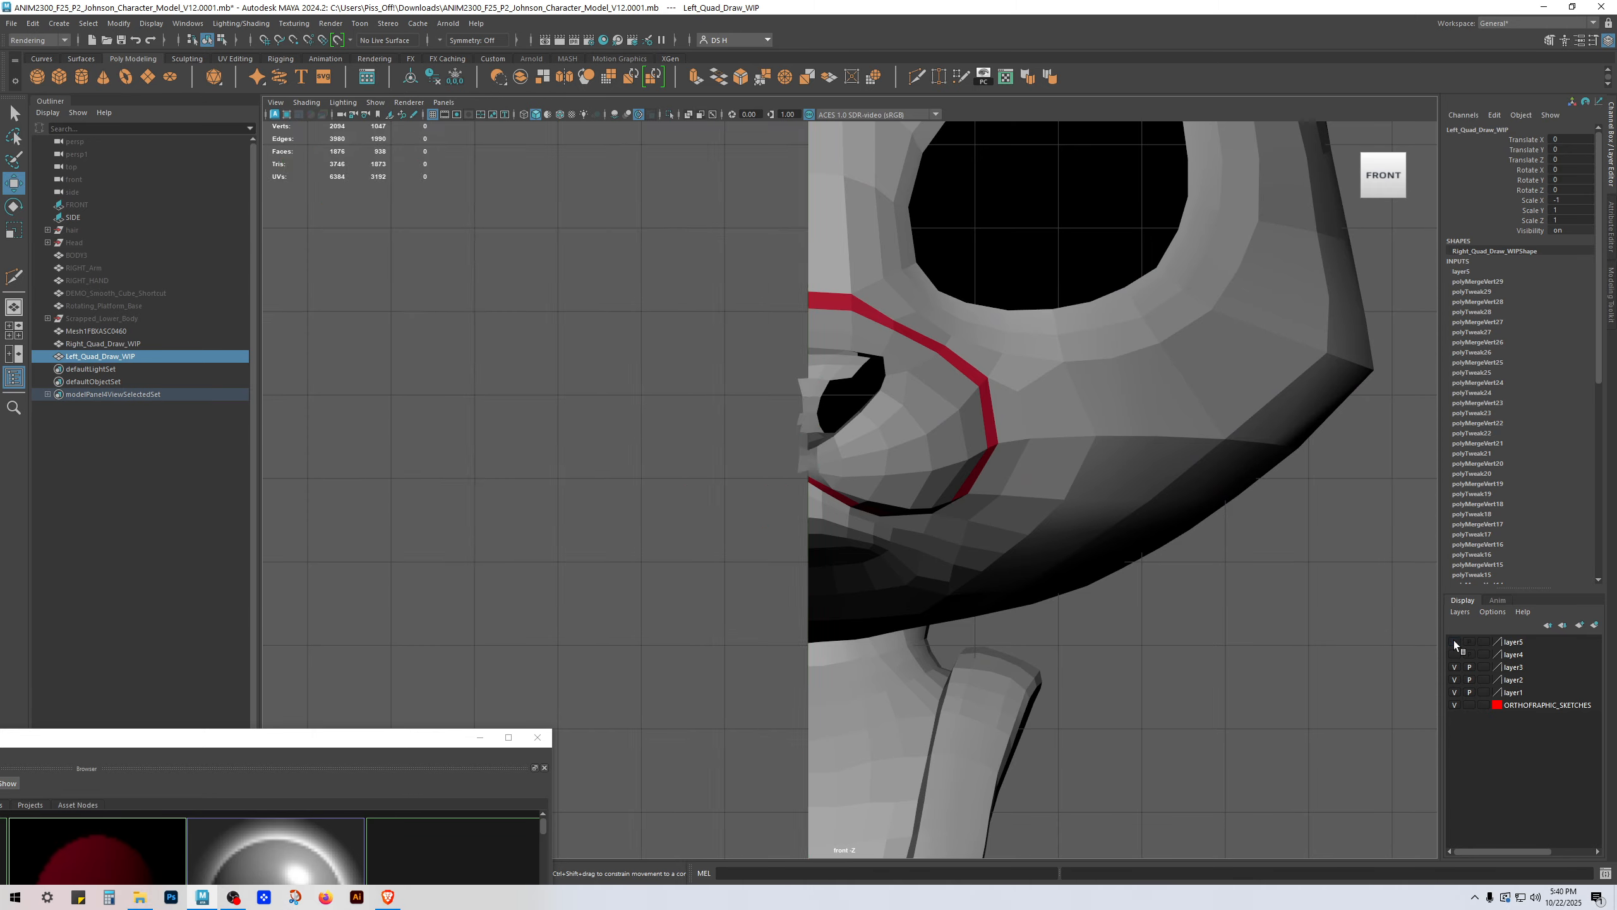
pyautogui.click(1454, 641)
pyautogui.press('space')
pyautogui.press('space')
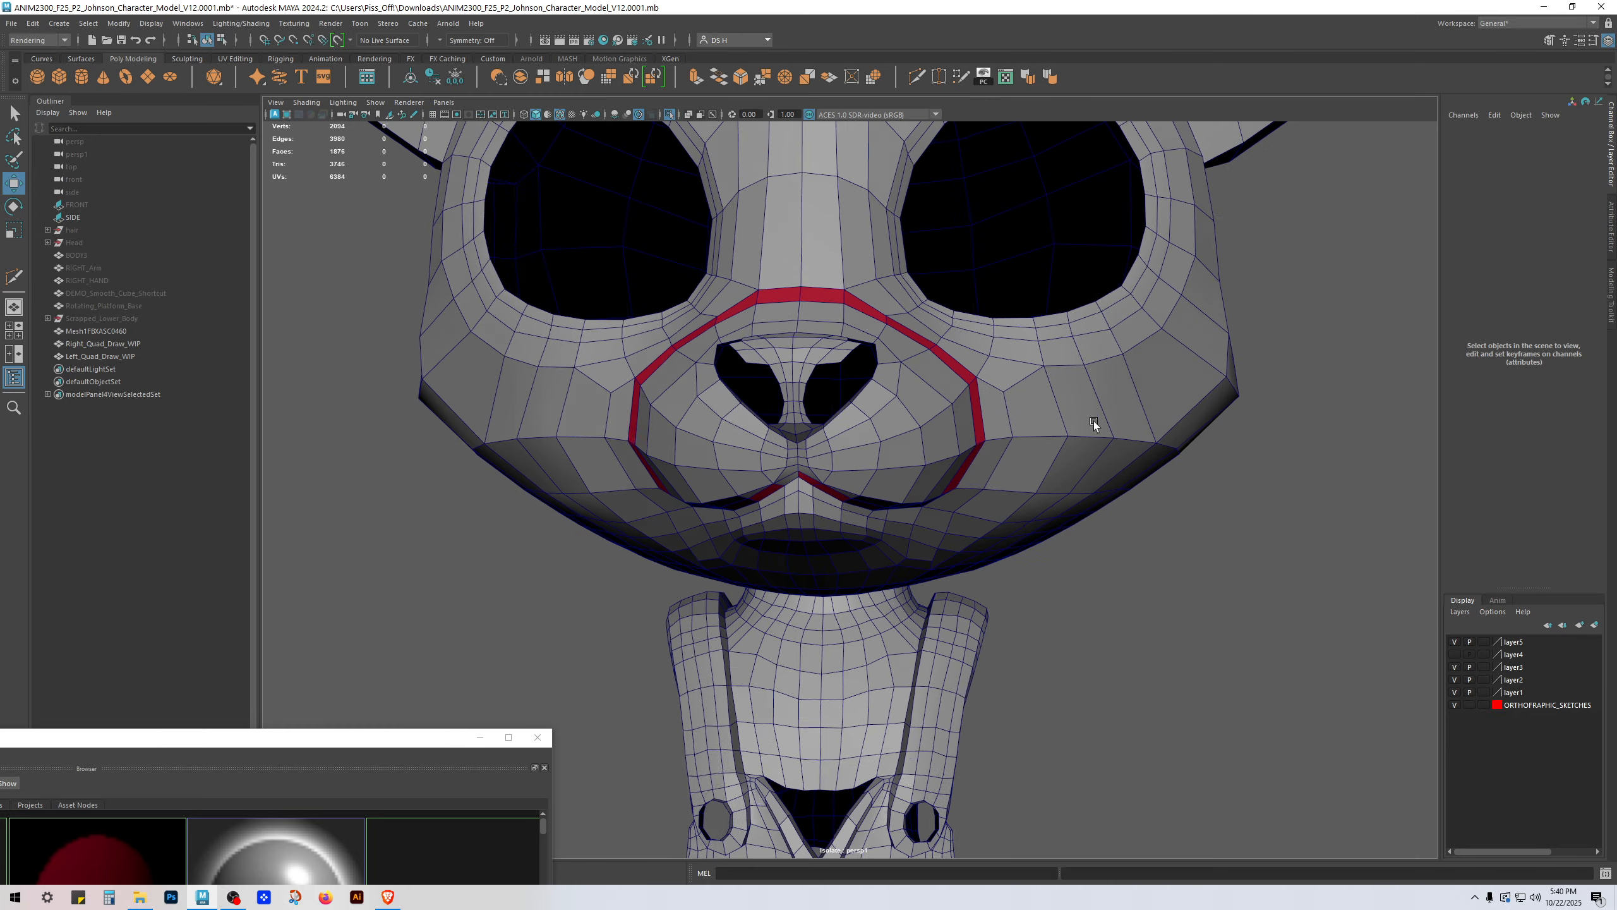
# Step: Switch to the Modeling menu set and harden all edges of the right half mesh
pyautogui.keyDown('alt'); pyautogui.moveTo(1094, 421); pyautogui.dragTo(842, 441); pyautogui.keyUp('alt')
pyautogui.click(935, 399)
pyautogui.scroll(-4, 935, 399)
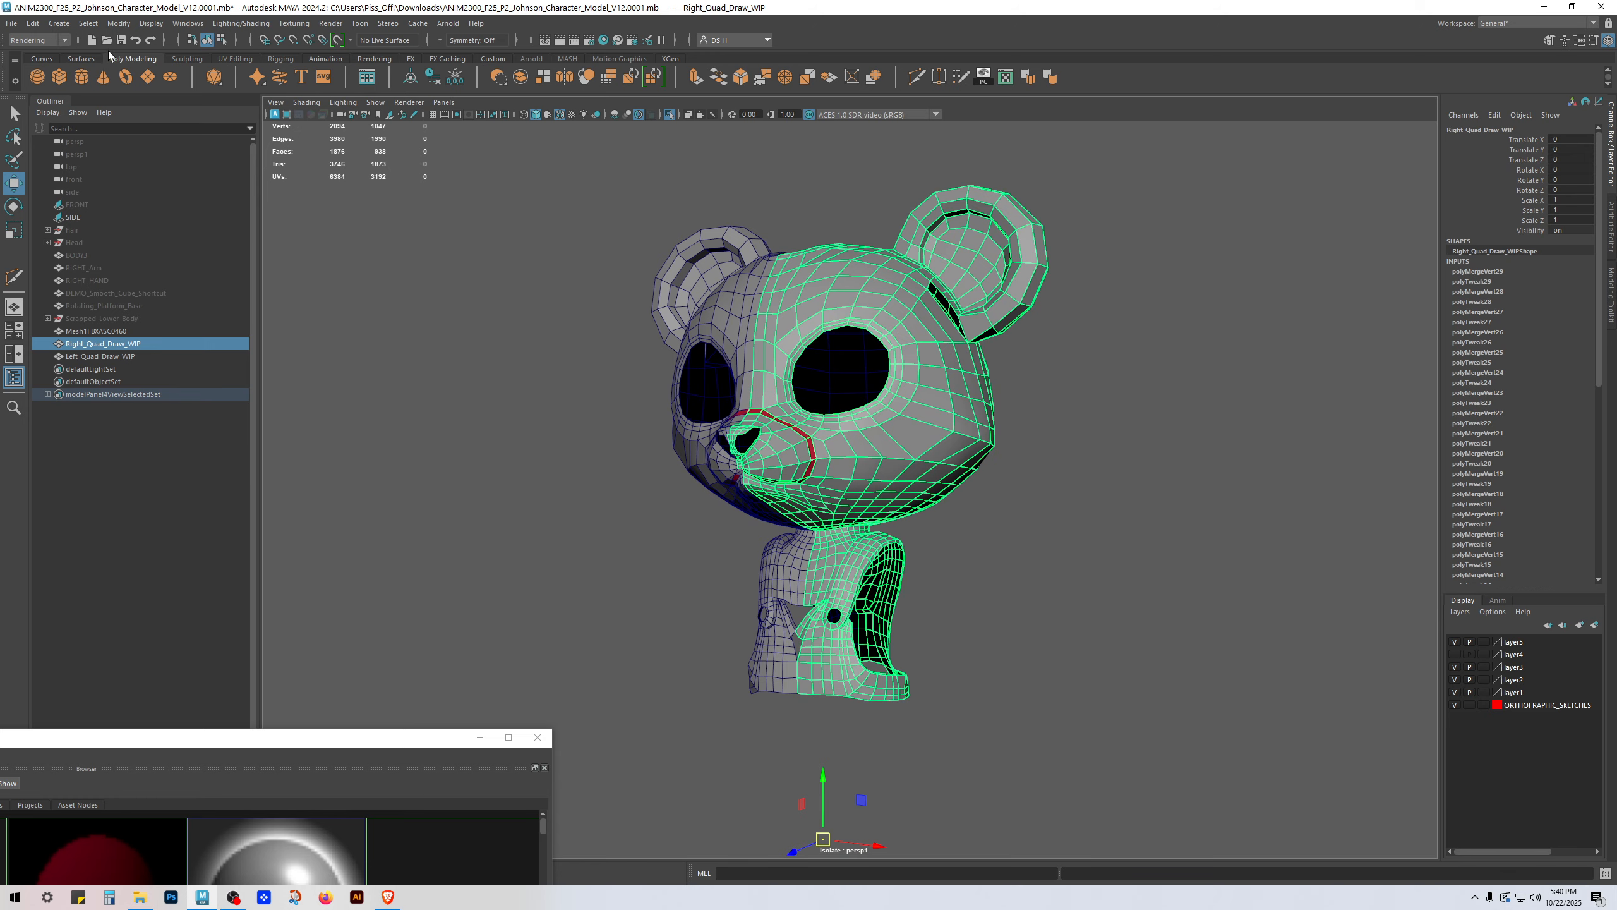
pyautogui.click(37, 41)
pyautogui.click(48, 55)
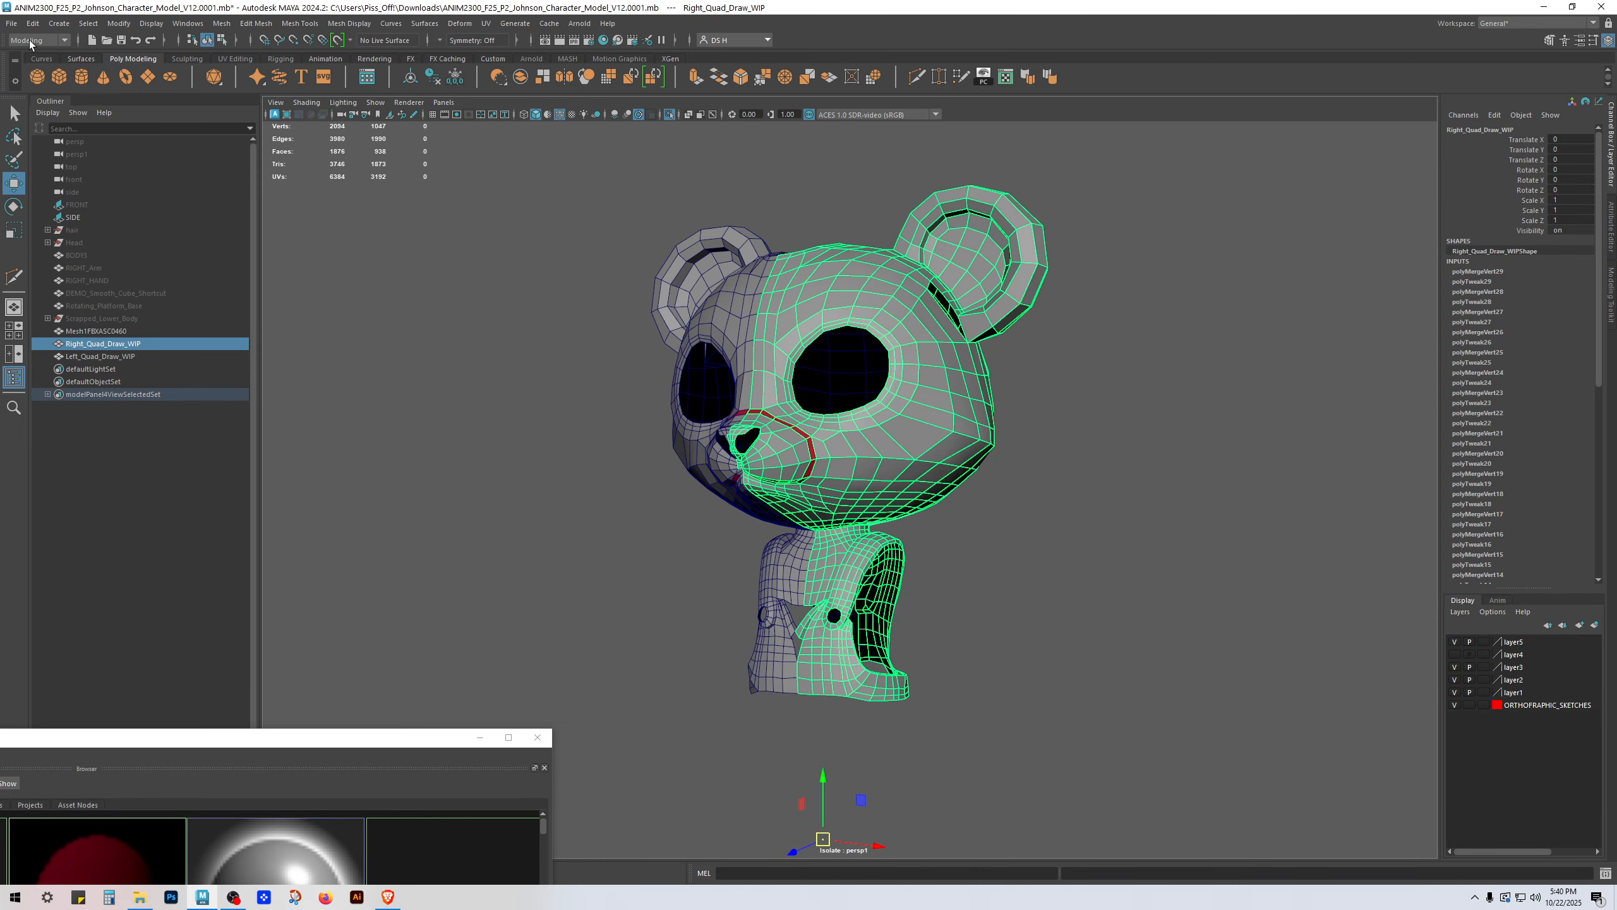
pyautogui.click(372, 25)
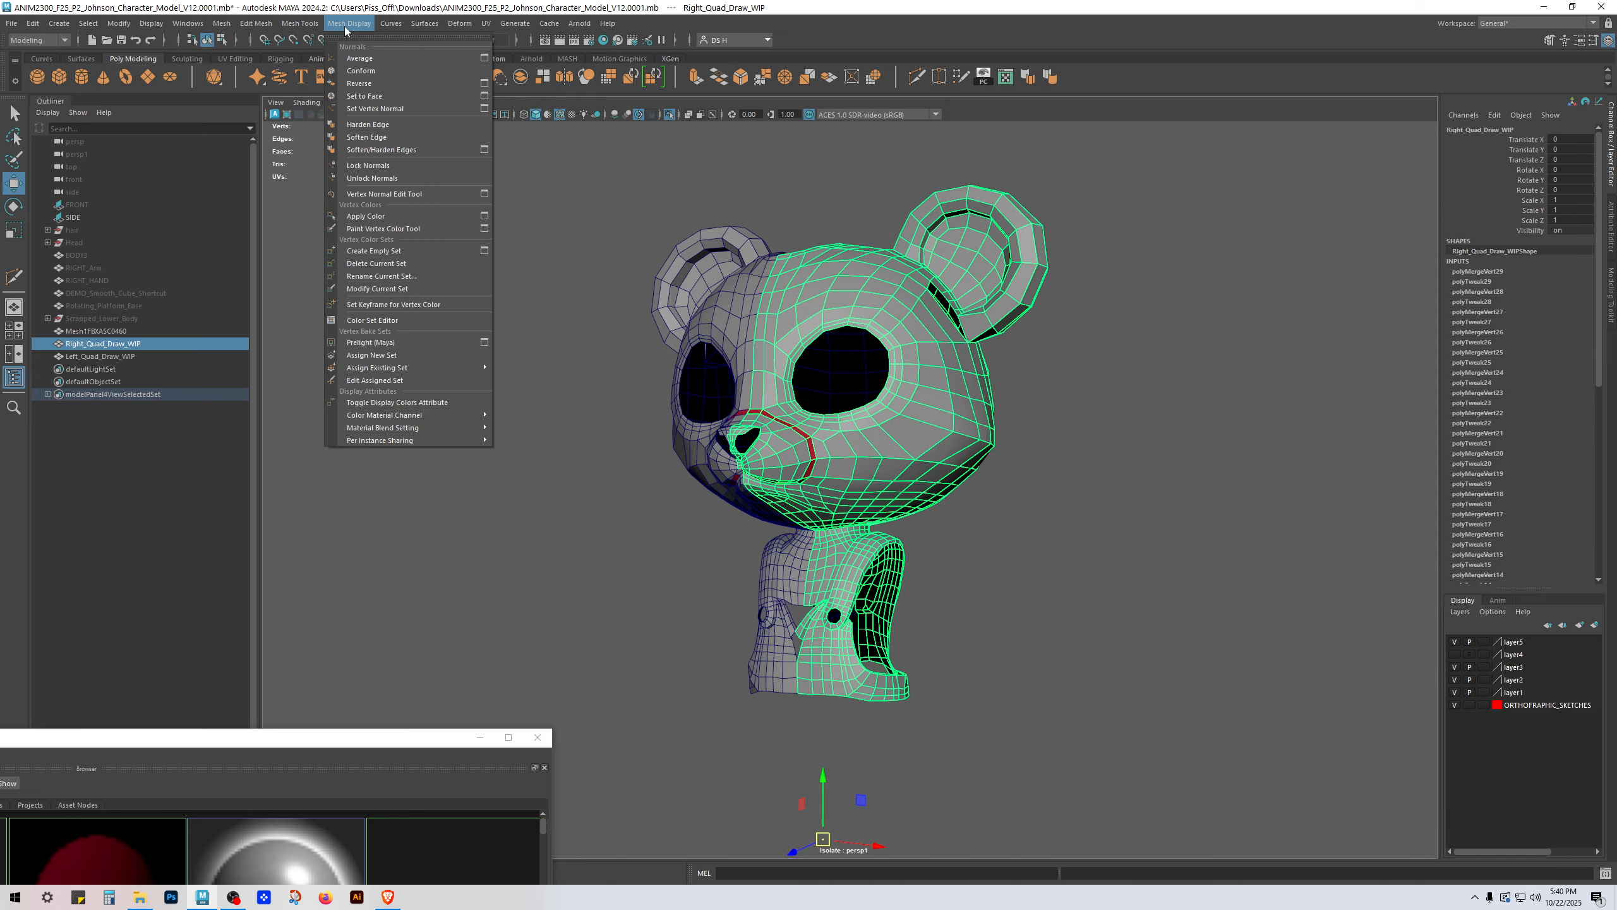
pyautogui.click(369, 126)
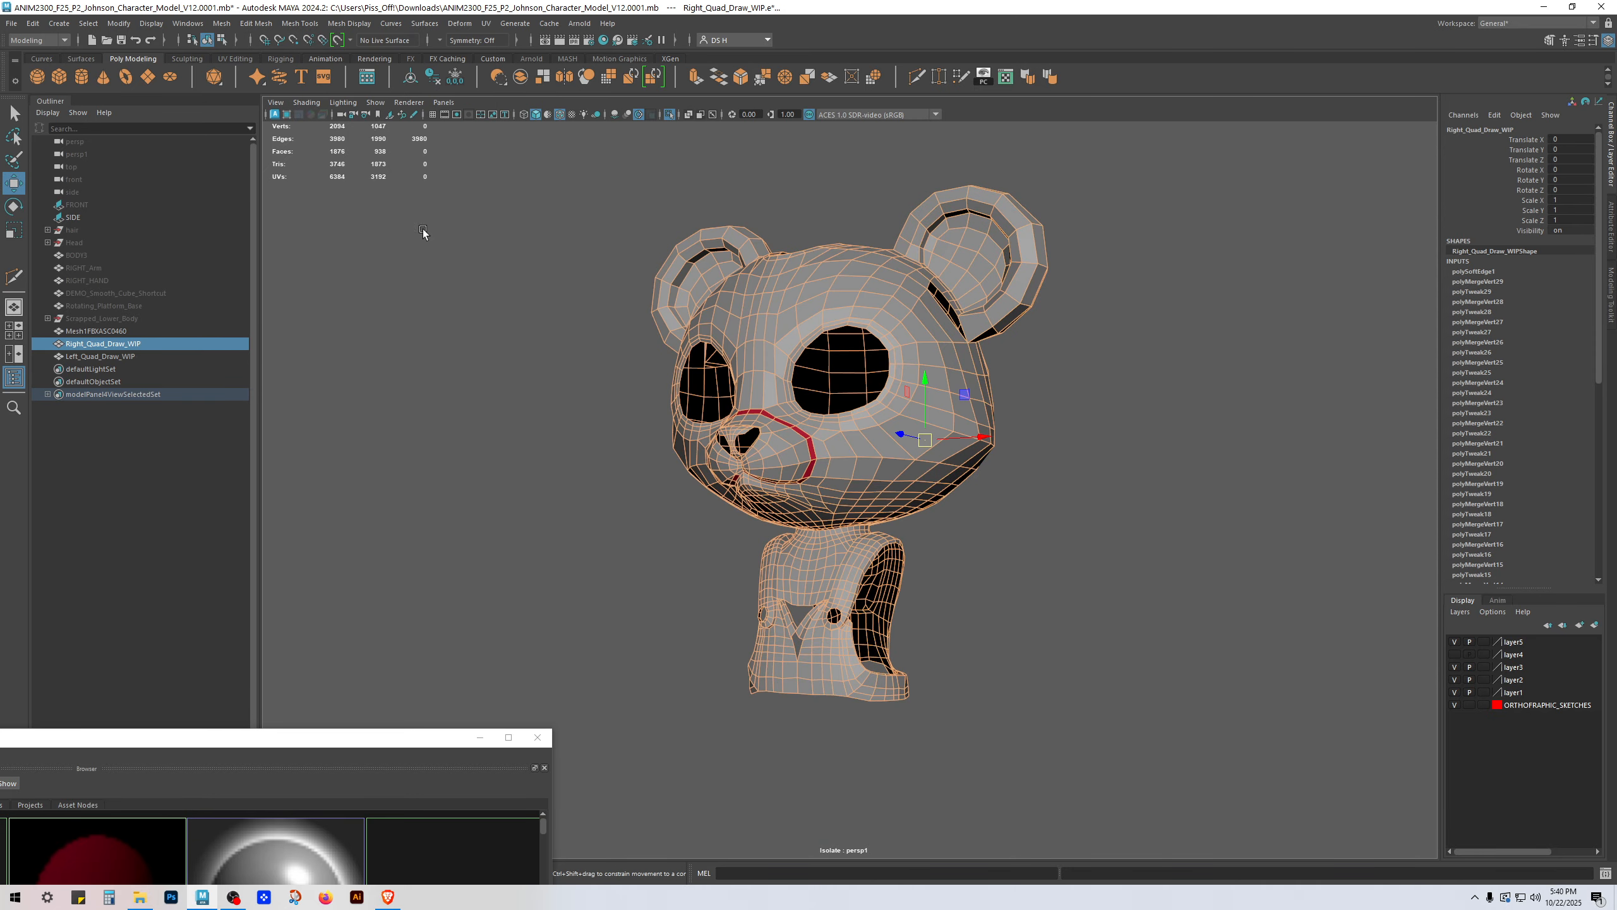
pyautogui.click(423, 232)
# Step: Merge one vertex pair of the narrow row on the right half's lower cheek to its center
pyautogui.keyDown('alt'); pyautogui.moveTo(688, 274); pyautogui.dragTo(764, 284); pyautogui.keyUp('alt')
pyautogui.keyDown('alt'); pyautogui.moveTo(763, 284); pyautogui.dragTo(1007, 354, button='right'); pyautogui.keyUp('alt')
pyautogui.keyDown('alt'); pyautogui.moveTo(1007, 355); pyautogui.dragTo(904, 314); pyautogui.keyUp('alt')
pyautogui.scroll(3, 827, 248)
pyautogui.click(823, 261)
pyautogui.press('F9')
pyautogui.scroll(3, 936, 290)
pyautogui.click(930, 320)
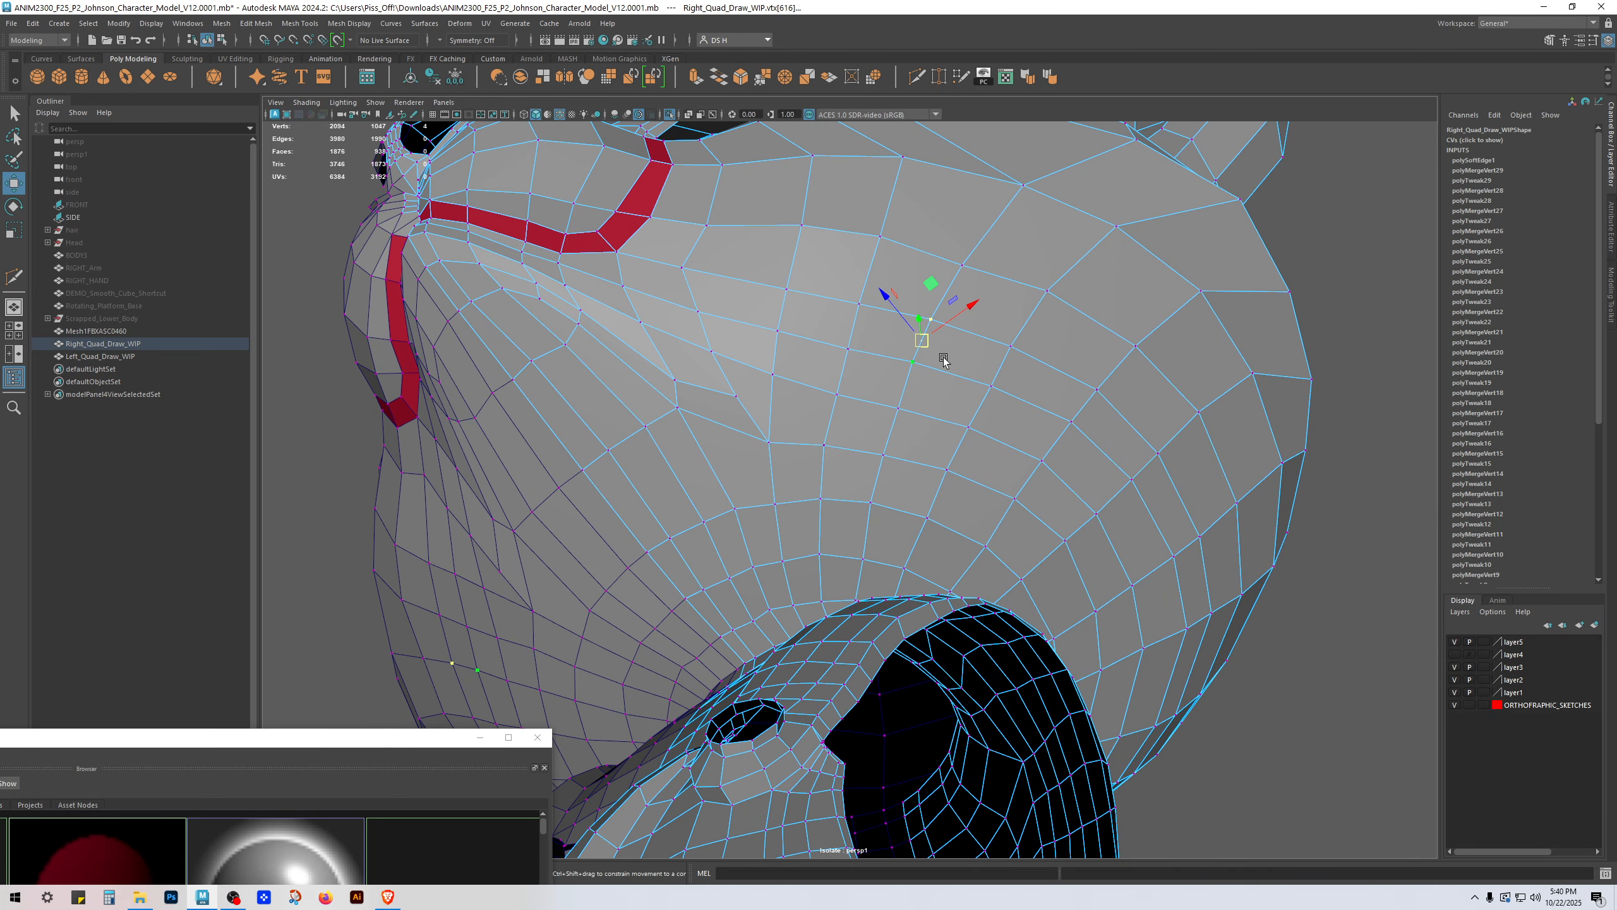
pyautogui.hotkey('ctrl', 'z')
pyautogui.hotkey('ctrl', 'z')
pyautogui.hotkey('ctrl', 'z')
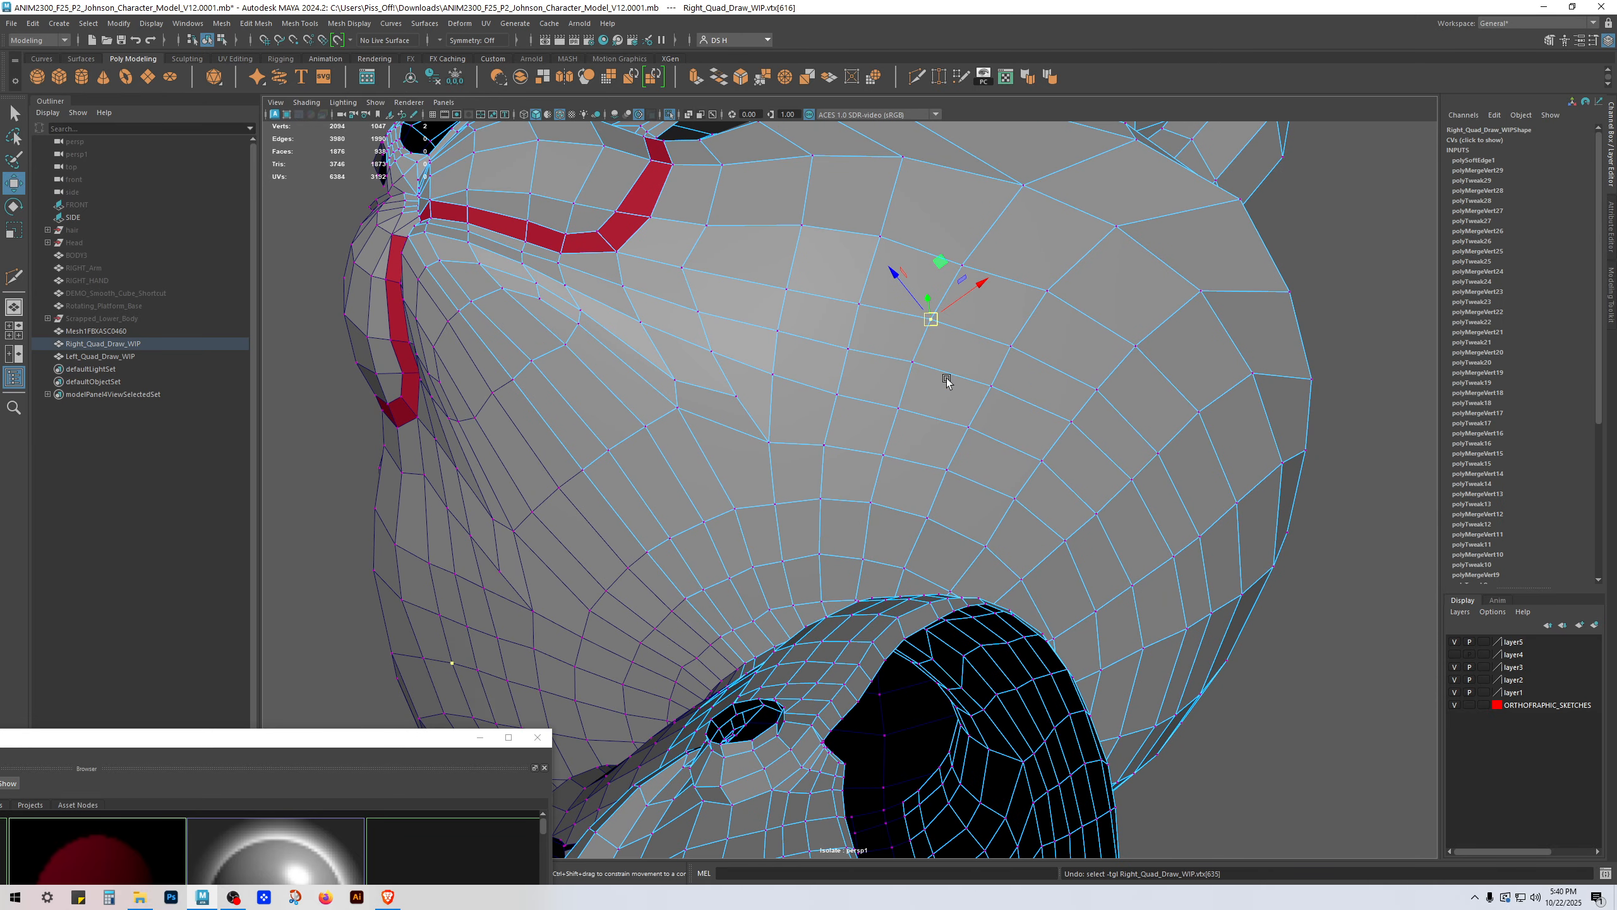
pyautogui.keyDown('shift'); pyautogui.click(920, 369); pyautogui.keyUp('shift')
pyautogui.keyDown('shift'); pyautogui.moveTo(986, 293); pyautogui.dragTo(993, 140, button='right'); pyautogui.keyUp('shift')
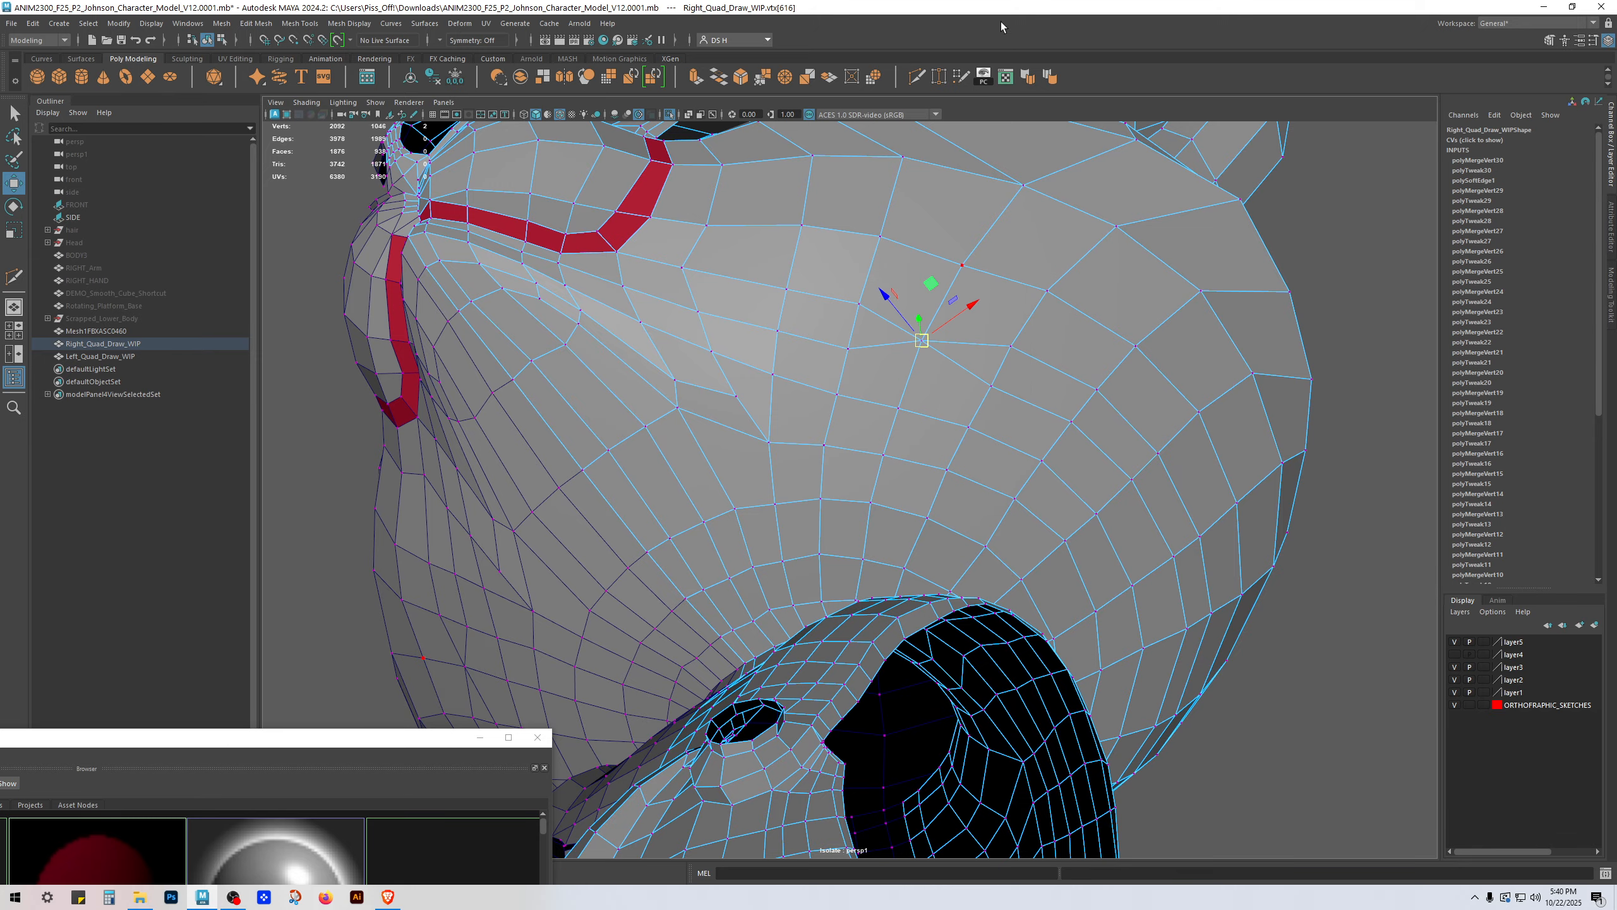
# Step: Merge the next three vertex pairs of the lower cheek row, working toward the red muzzle loop
pyautogui.click(852, 316)
pyautogui.press('q')
pyautogui.keyDown('shift'); pyautogui.click(851, 345); pyautogui.keyUp('shift')
pyautogui.press('g')
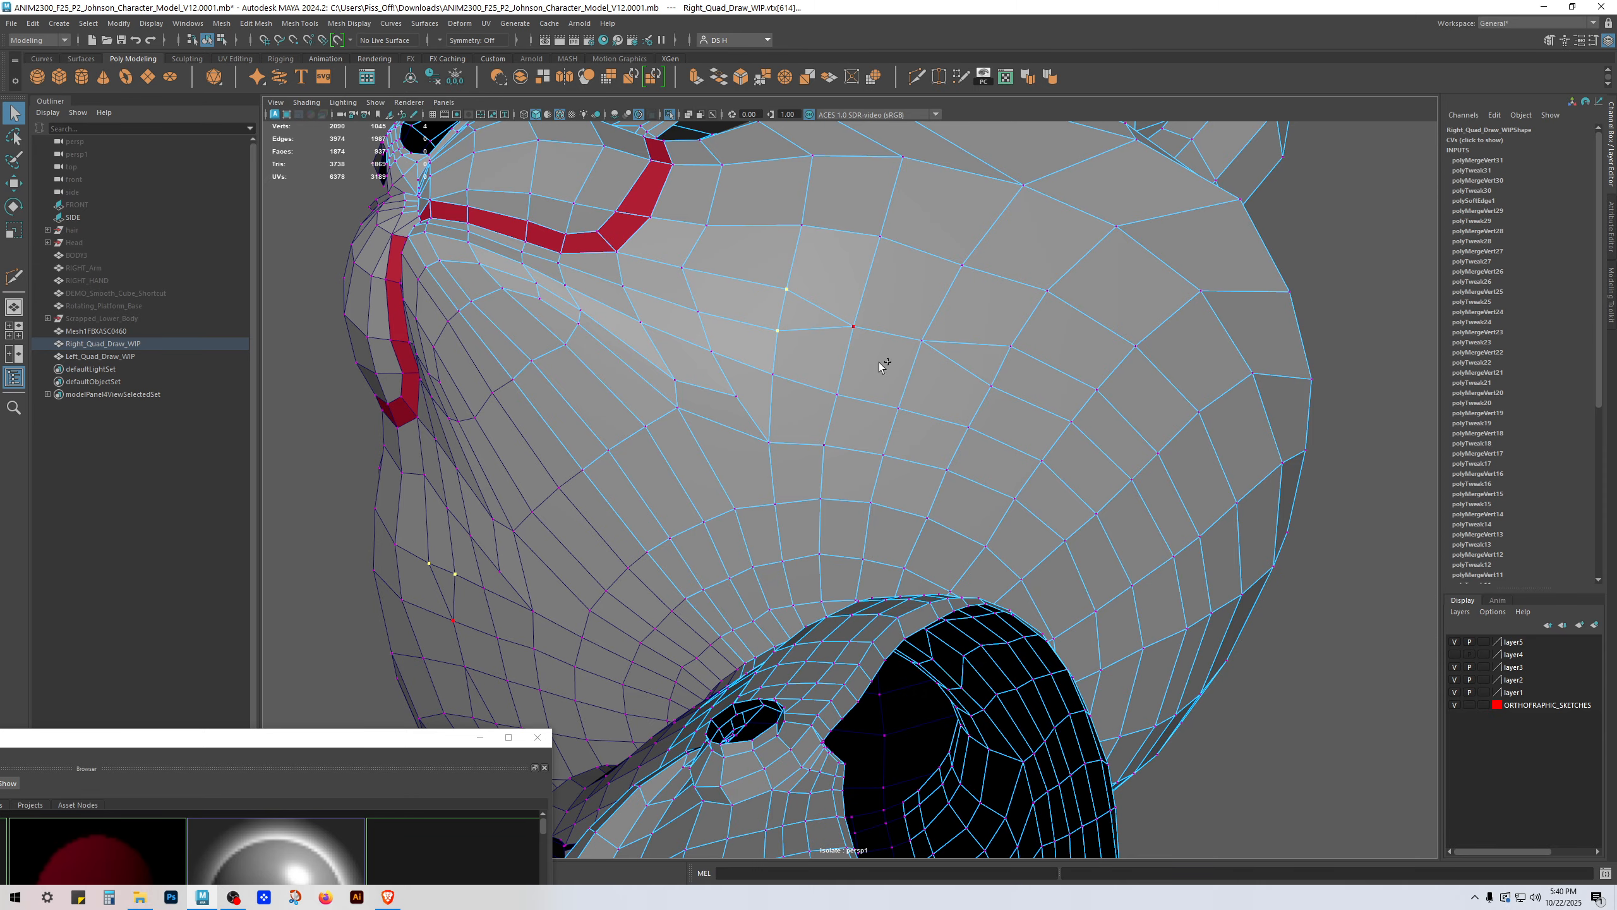
pyautogui.keyDown('alt'); pyautogui.moveTo(1065, 400); pyautogui.dragTo(946, 397, button='right'); pyautogui.keyUp('alt')
pyautogui.keyDown('alt'); pyautogui.moveTo(946, 396); pyautogui.dragTo(985, 416); pyautogui.keyUp('alt')
pyautogui.press('w')
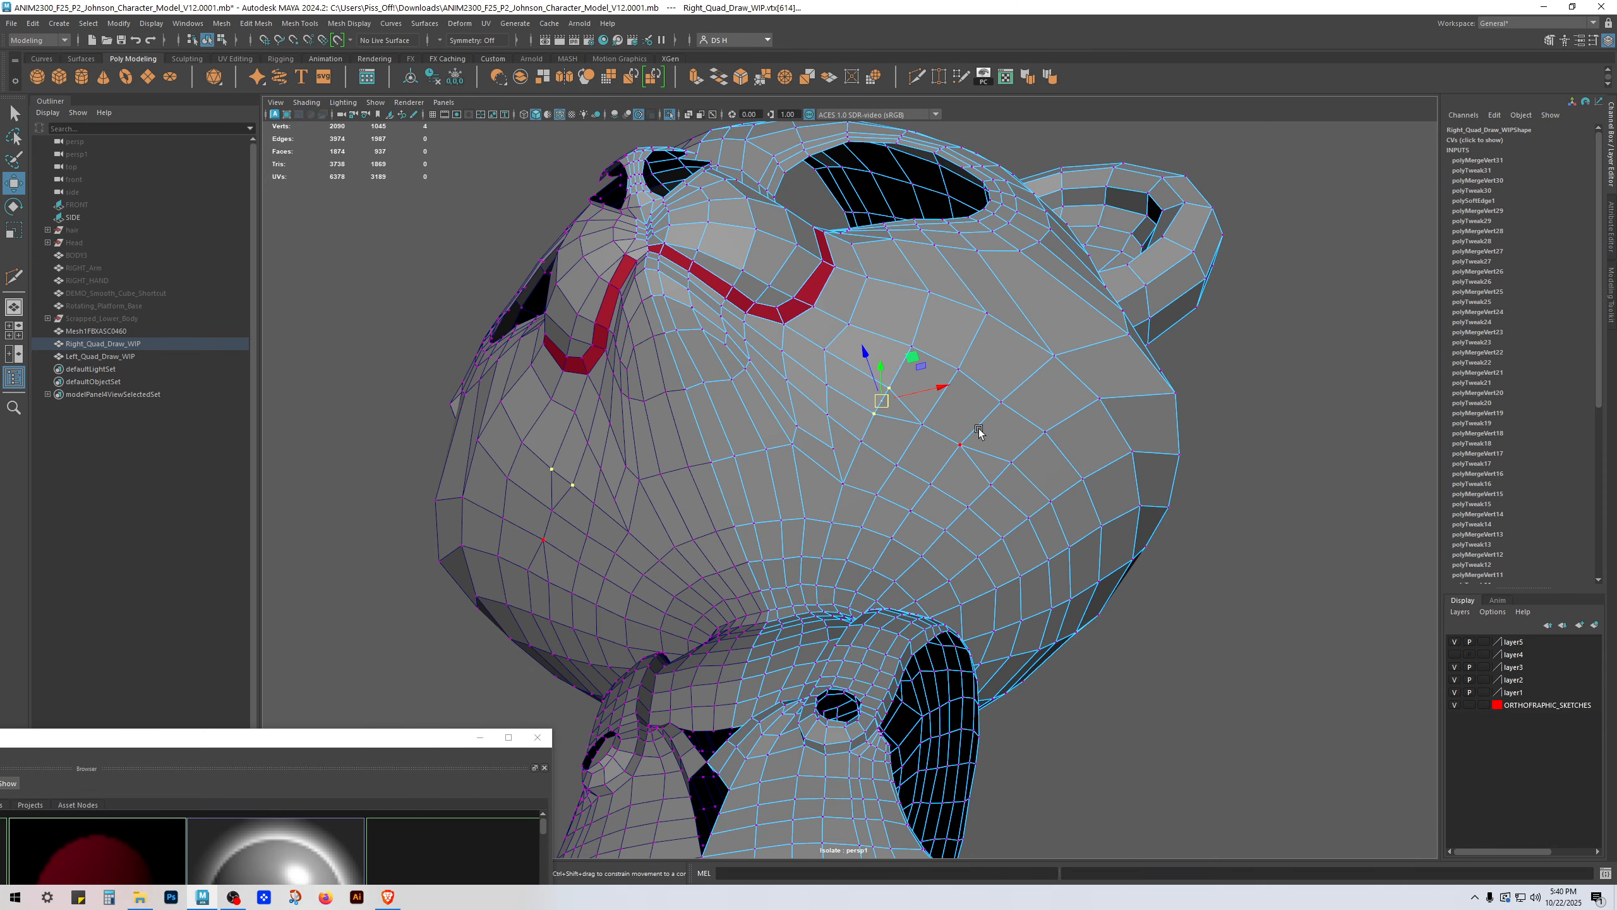
pyautogui.press('q')
pyautogui.press('g')
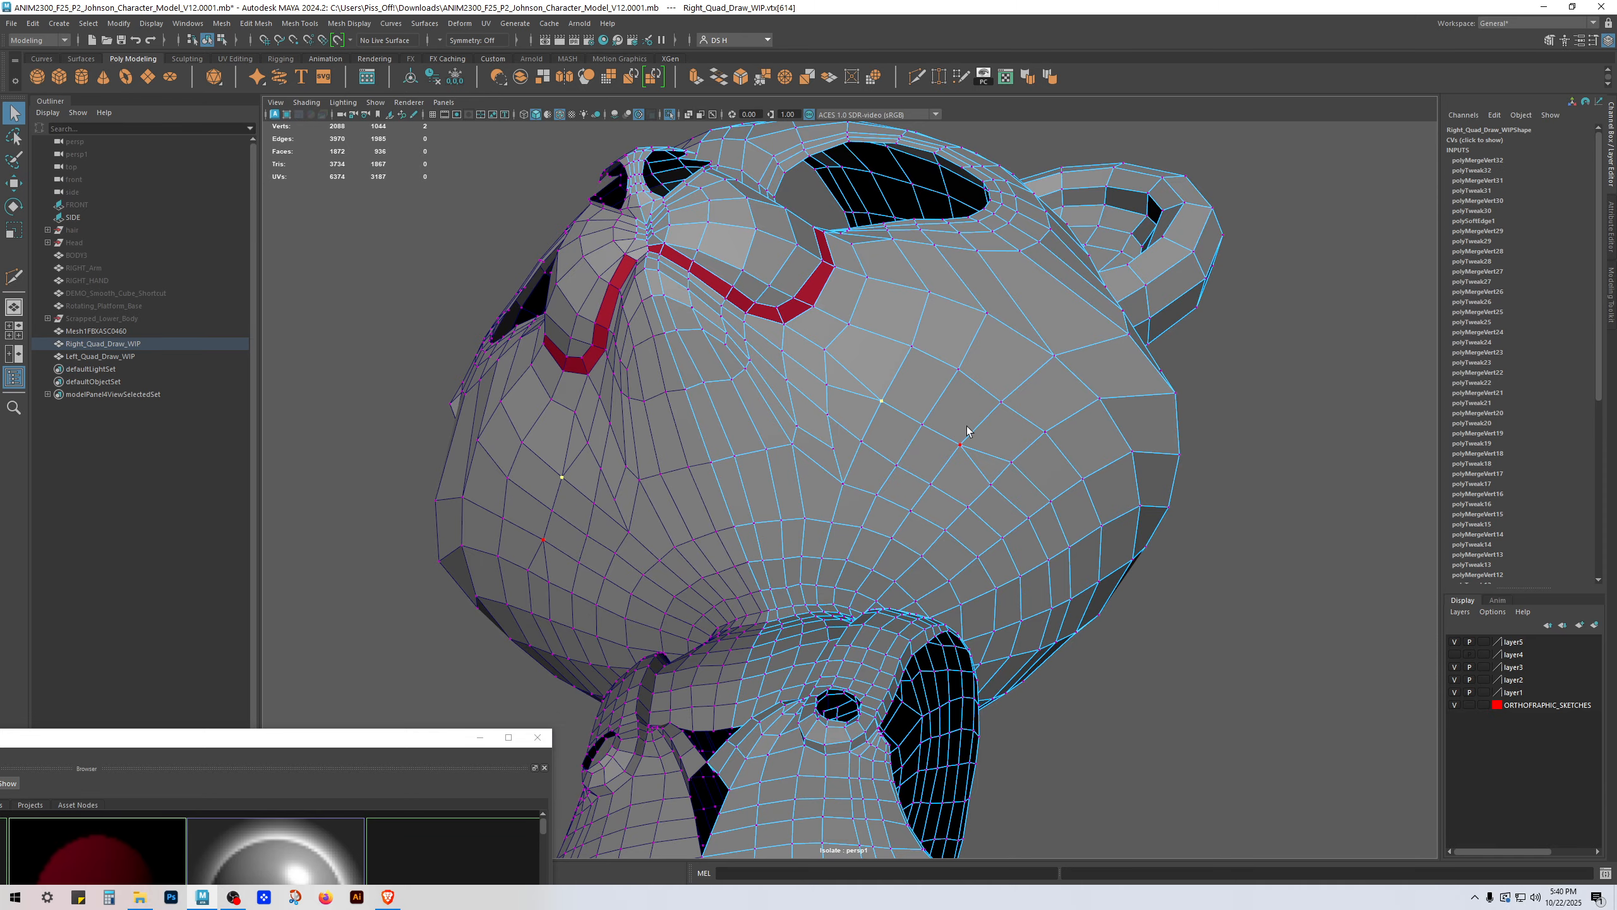
pyautogui.press('g')
# Step: Merge the four vertex pairs along the lower edge of the red muzzle loop, from its outer corner inward
pyautogui.keyDown('alt'); pyautogui.moveTo(824, 384); pyautogui.dragTo(827, 361, button='right'); pyautogui.keyUp('alt')
pyautogui.keyDown('alt'); pyautogui.moveTo(827, 361); pyautogui.dragTo(787, 401); pyautogui.keyUp('alt')
pyautogui.keyDown('alt'); pyautogui.moveTo(787, 400); pyautogui.dragTo(828, 403, button='middle'); pyautogui.keyUp('alt')
pyautogui.keyDown('alt'); pyautogui.moveTo(828, 402); pyautogui.dragTo(857, 402, button='right'); pyautogui.keyUp('alt')
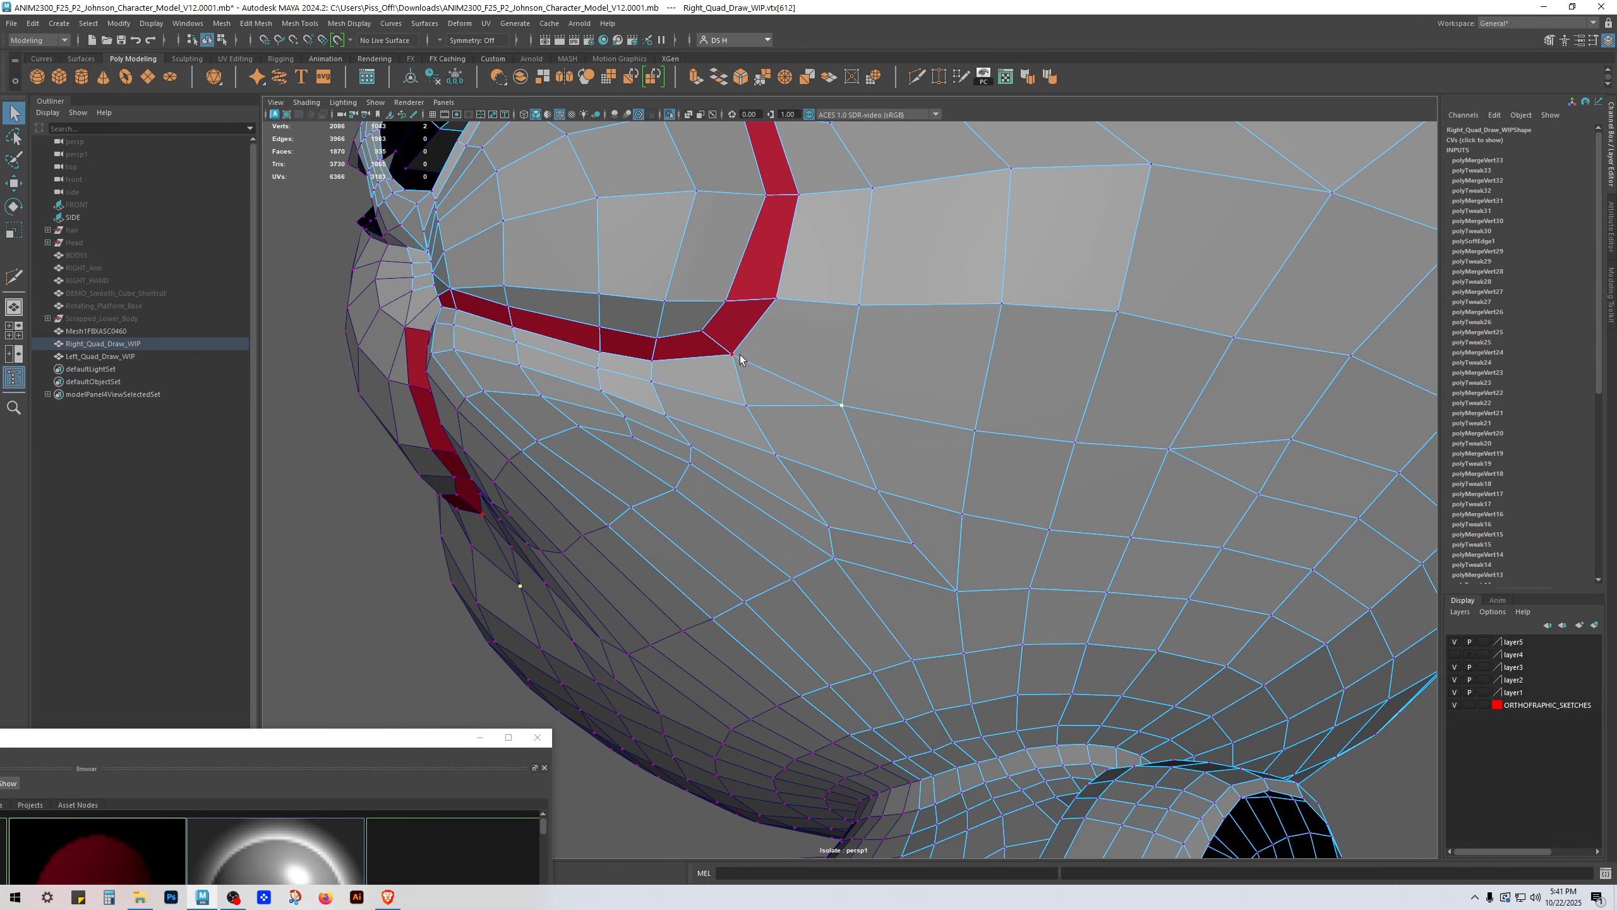
pyautogui.press('g')
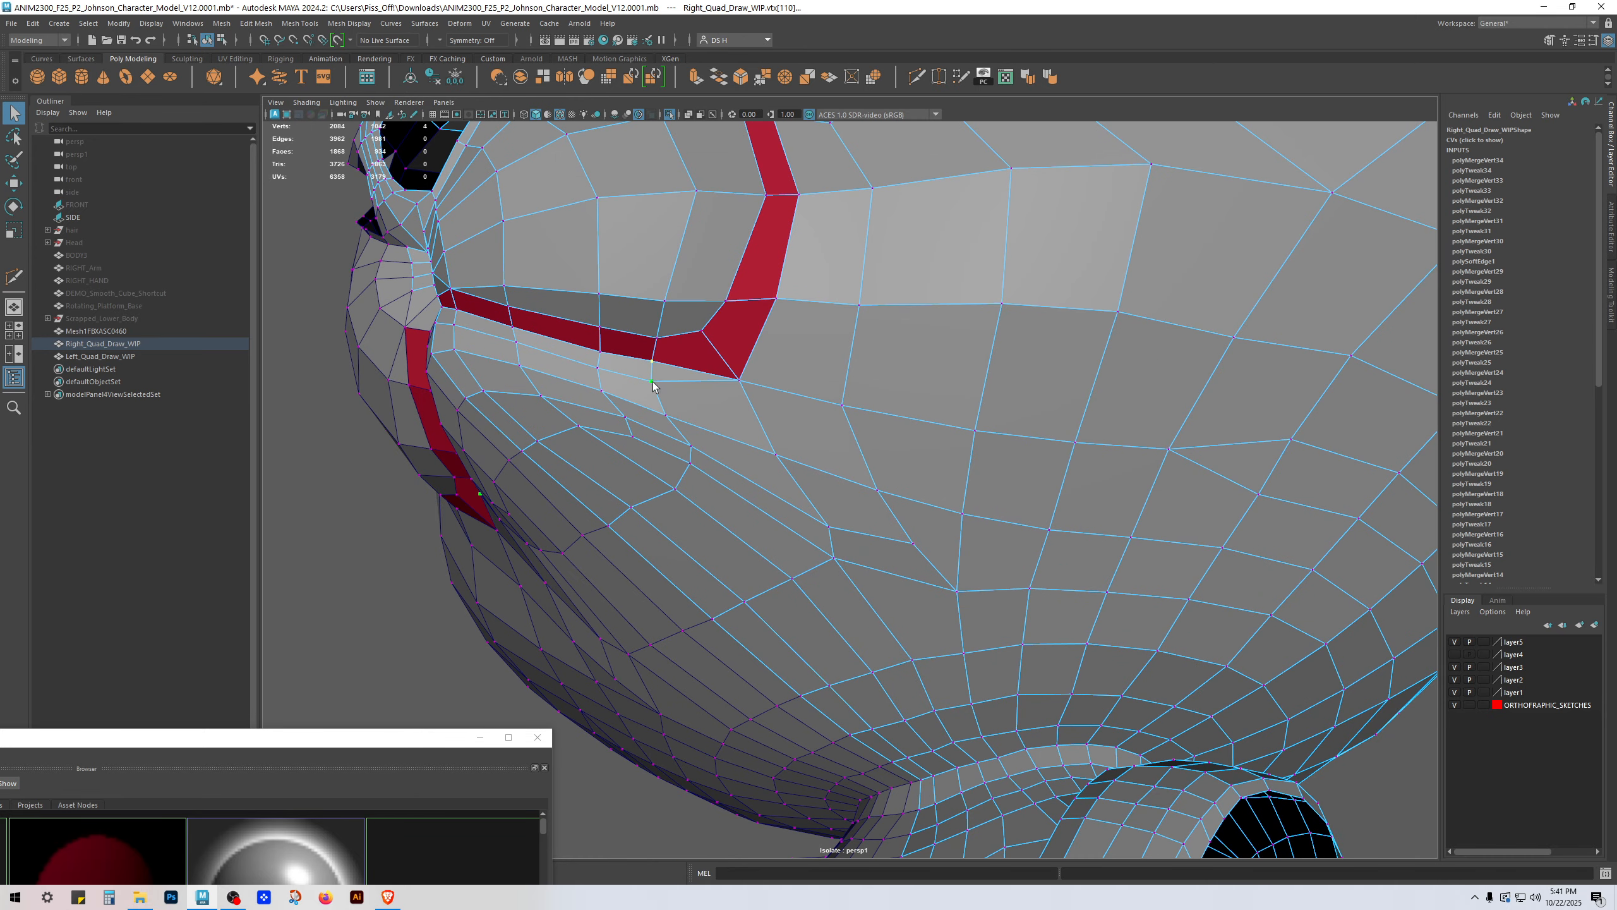
pyautogui.press('g')
pyautogui.keyDown('shift'); pyautogui.click(597, 368); pyautogui.keyUp('shift')
pyautogui.press('g')
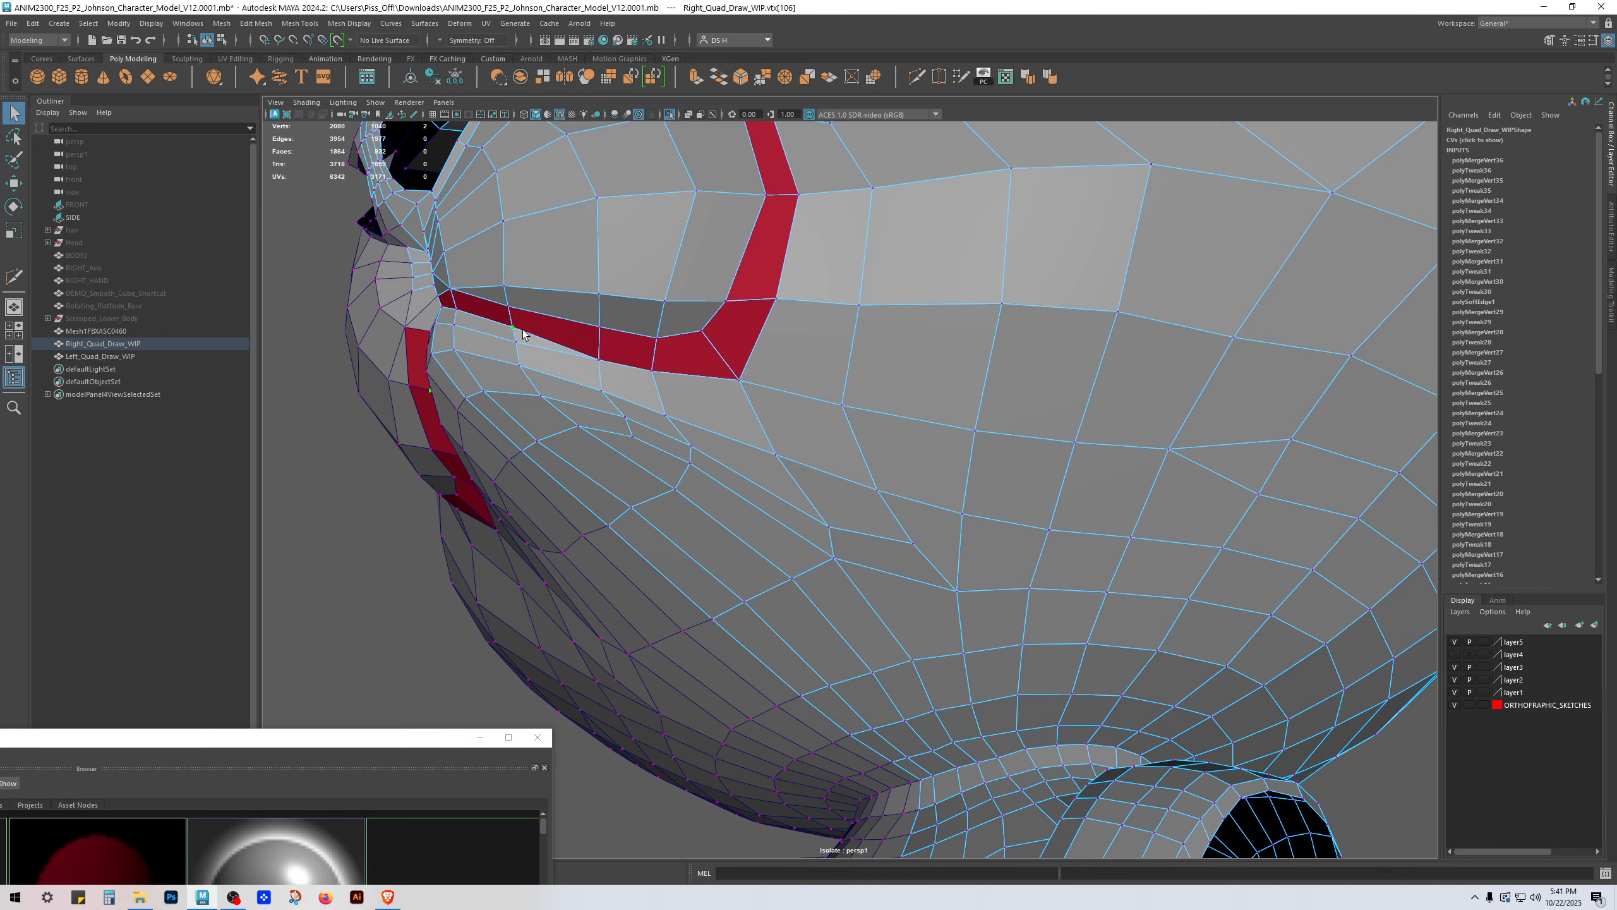
pyautogui.press('g')
# Step: Merge the last two vertex pairs under the red loop where it meets the centre line
pyautogui.keyDown('alt'); pyautogui.moveTo(520, 353); pyautogui.dragTo(773, 407); pyautogui.keyUp('alt')
pyautogui.scroll(1, 796, 390)
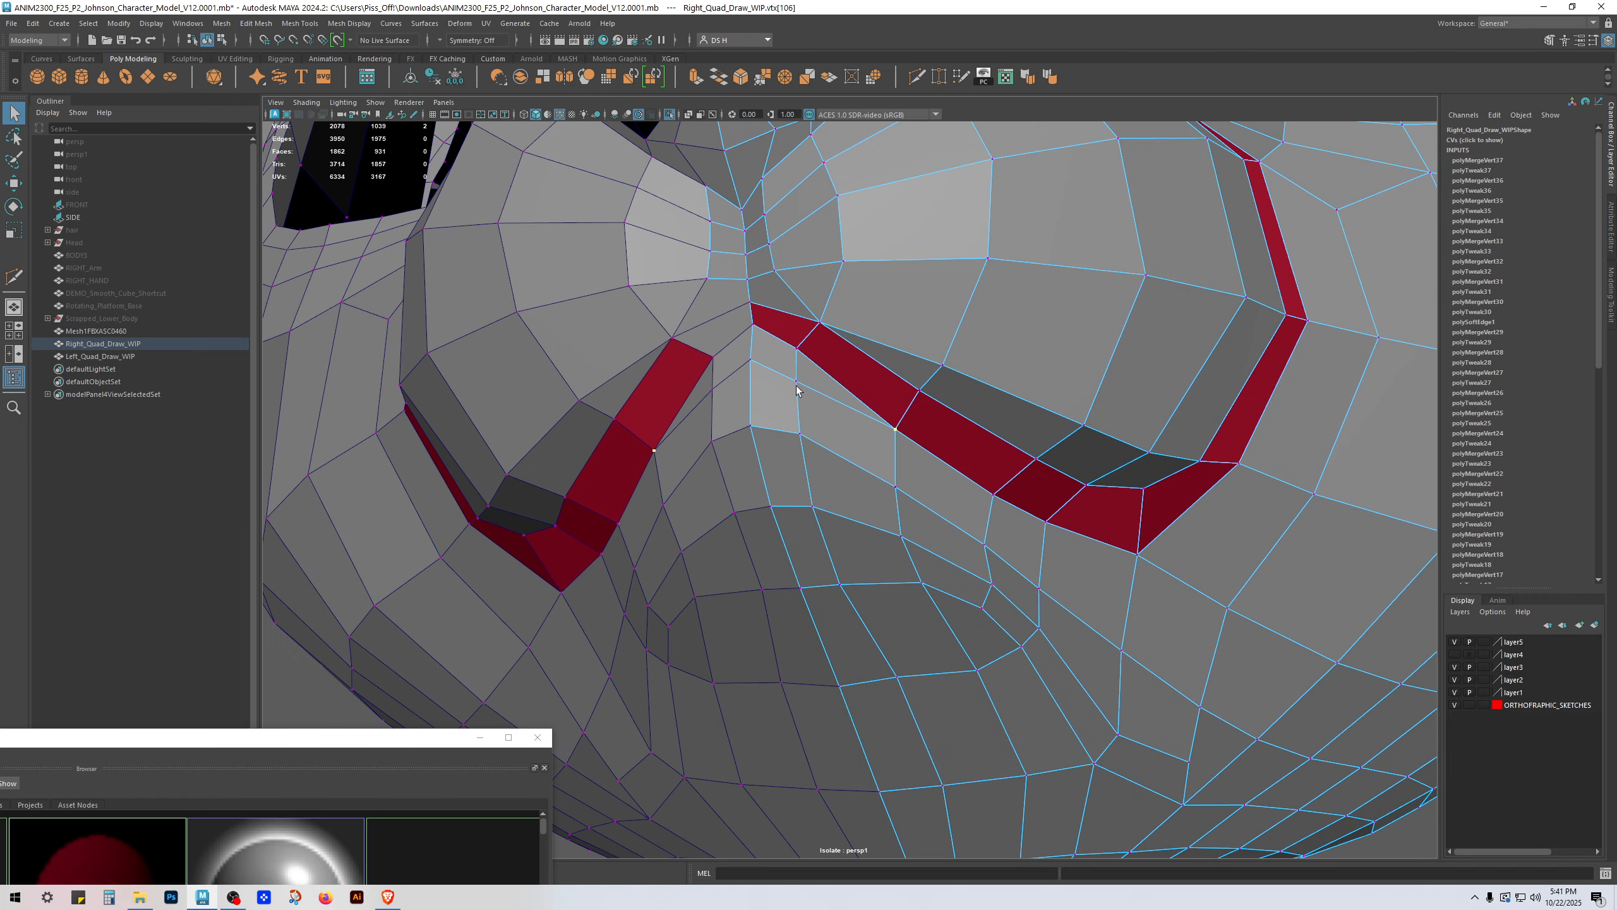
pyautogui.press('g')
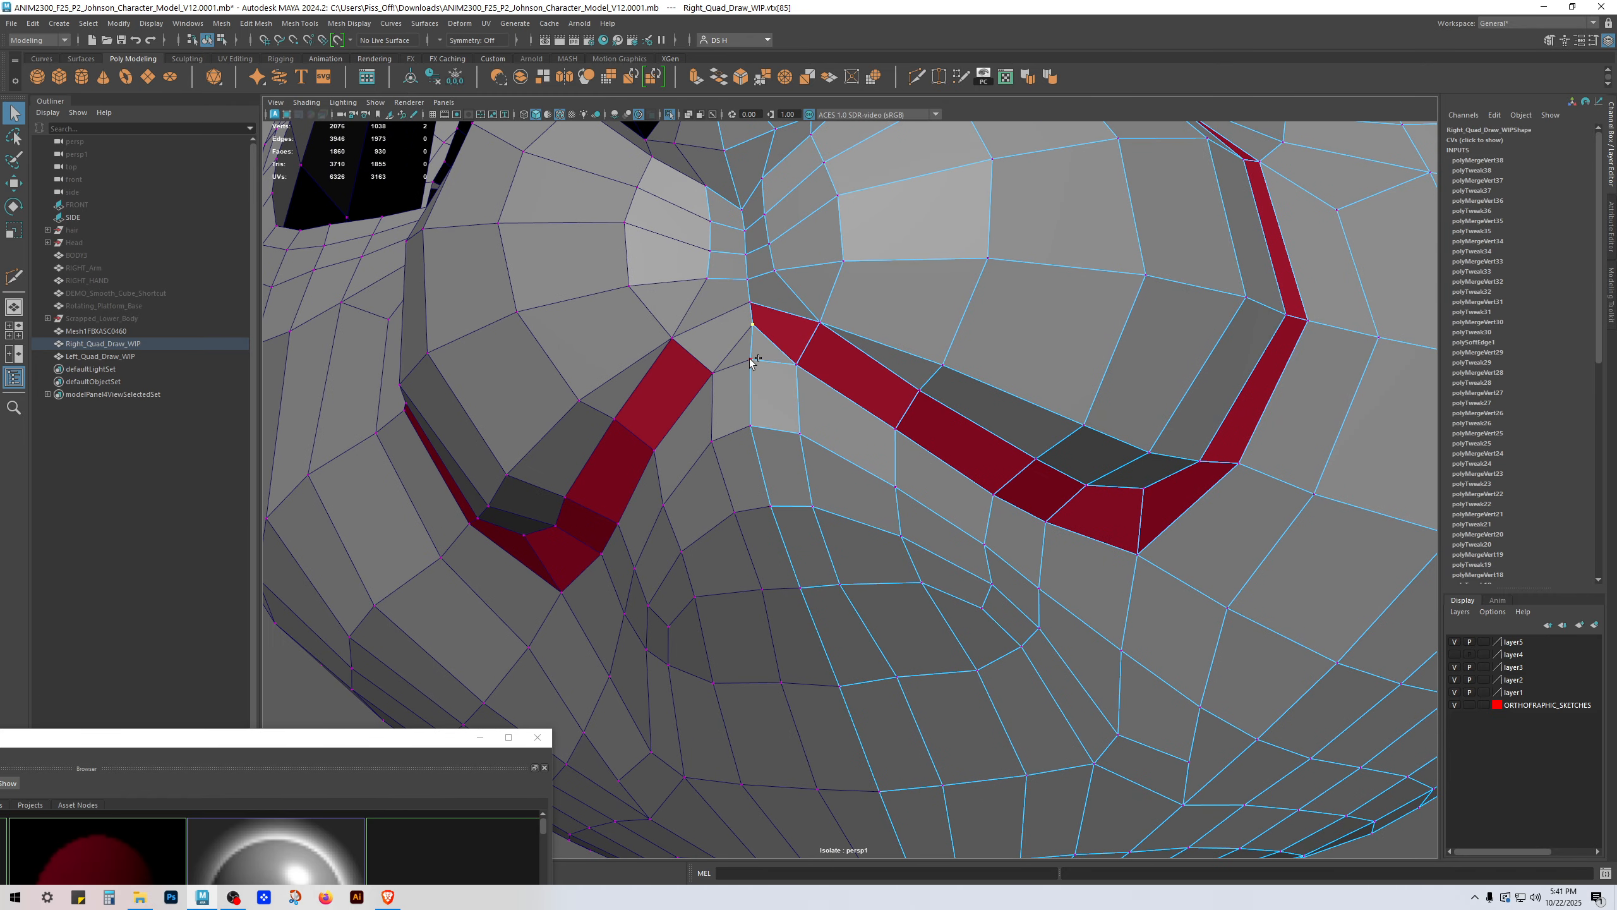
pyautogui.press('g')
pyautogui.scroll(-2, 836, 385)
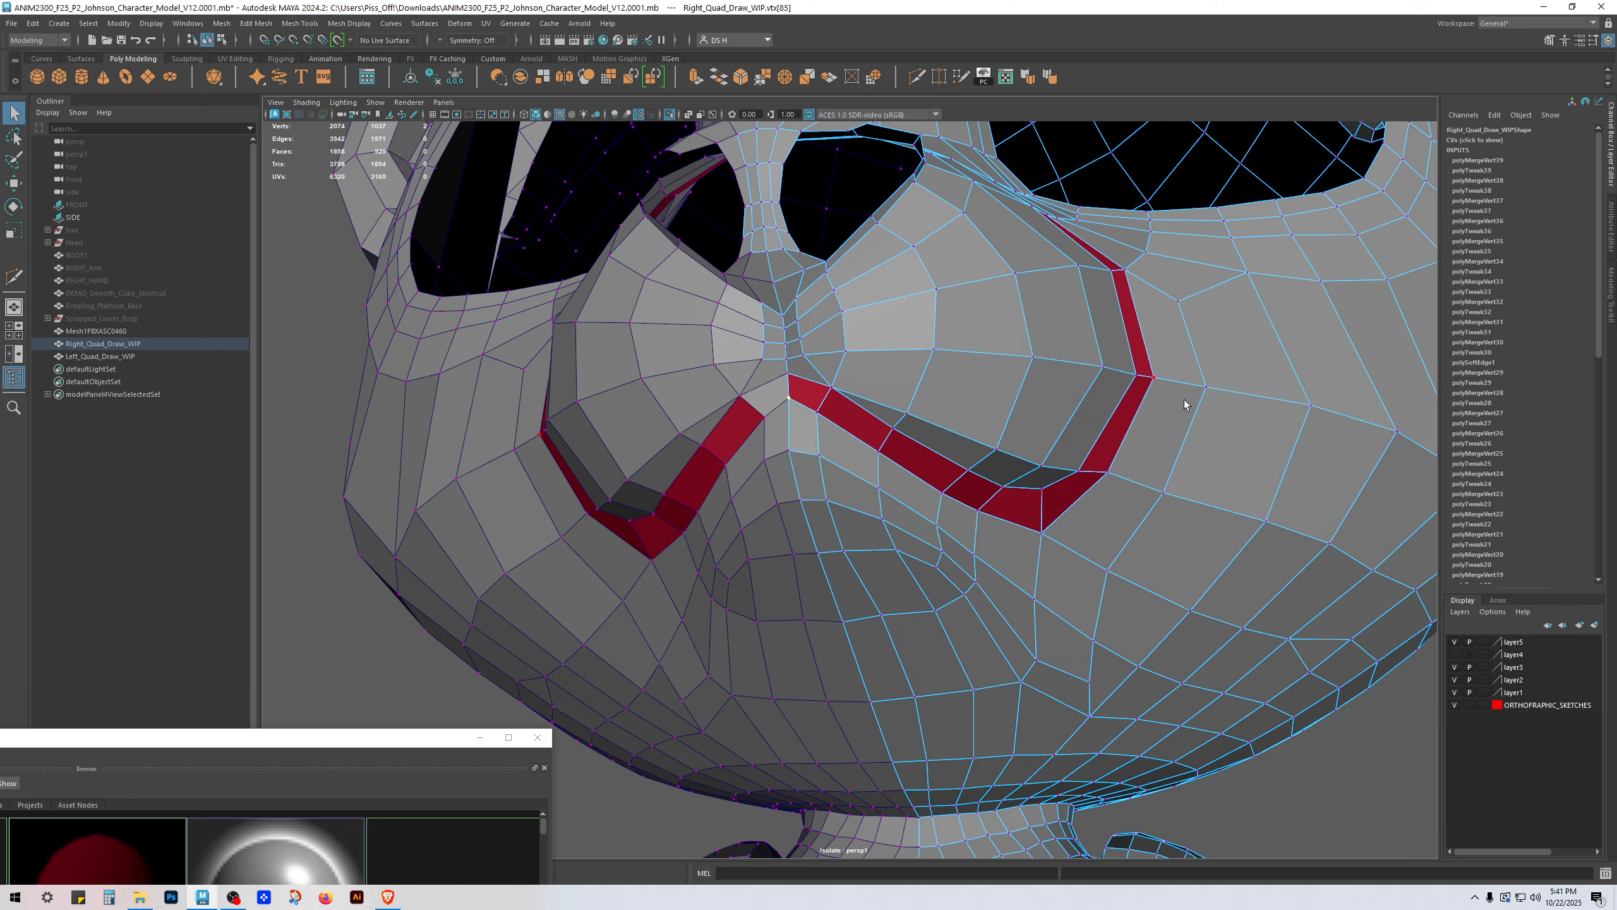
# Step: Move two vertices on the underside of the right muzzle bulge slightly up, away from the red loop
pyautogui.keyDown('alt'); pyautogui.moveTo(940, 399); pyautogui.dragTo(885, 376); pyautogui.keyUp('alt')
pyautogui.scroll(3, 892, 446)
pyautogui.moveTo(892, 482); pyautogui.dragTo(864, 404, button='right')
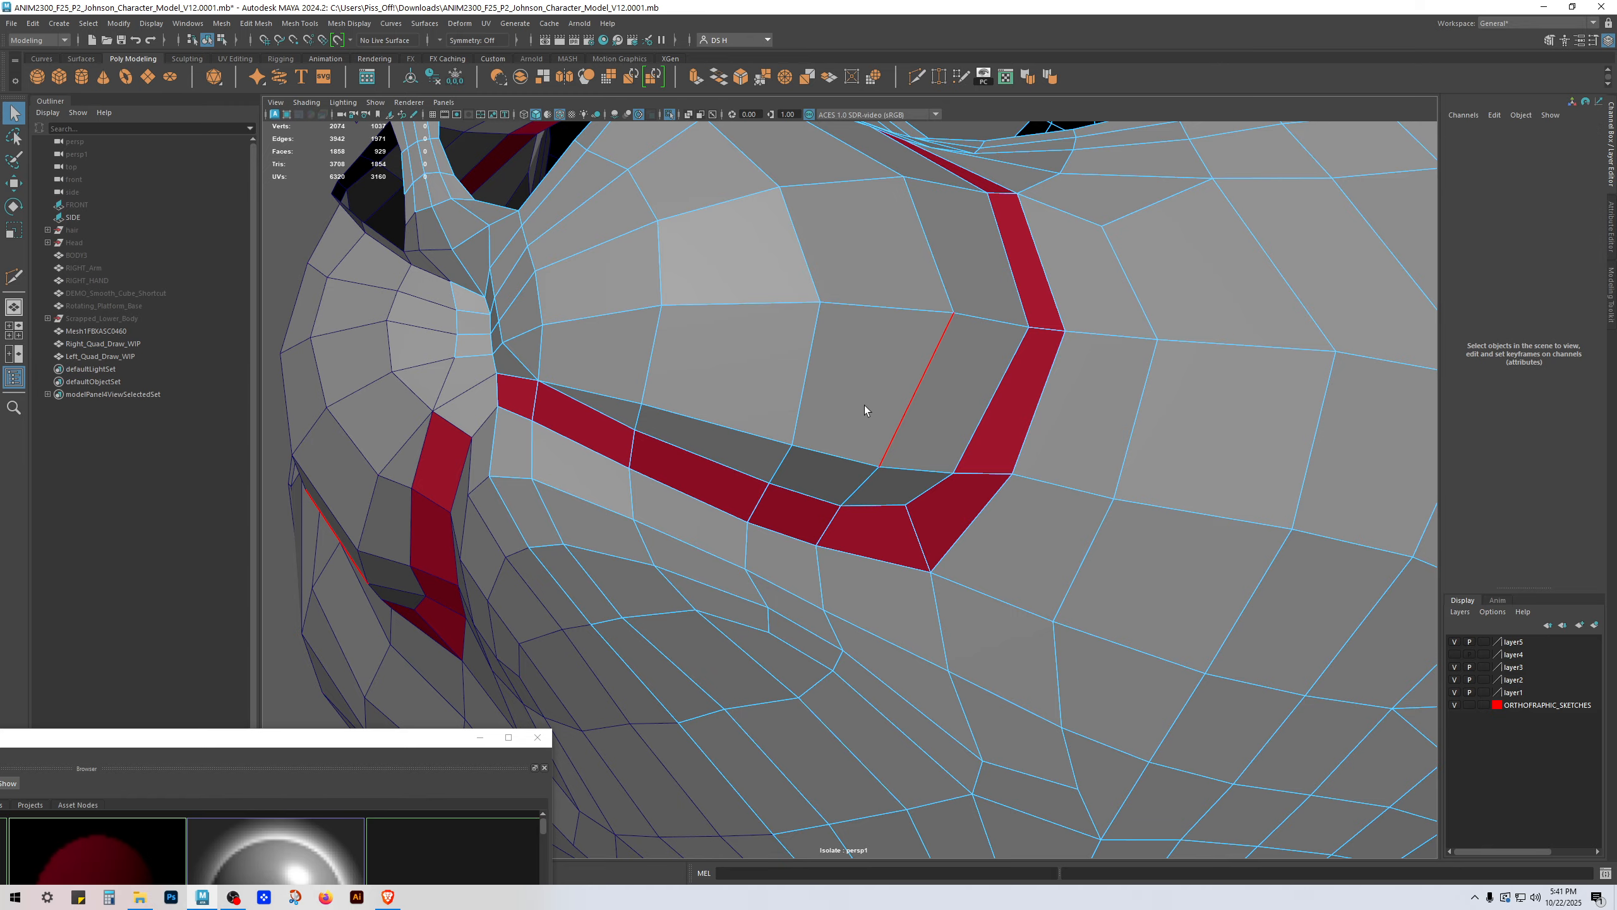
pyautogui.click(860, 435)
pyautogui.press('w')
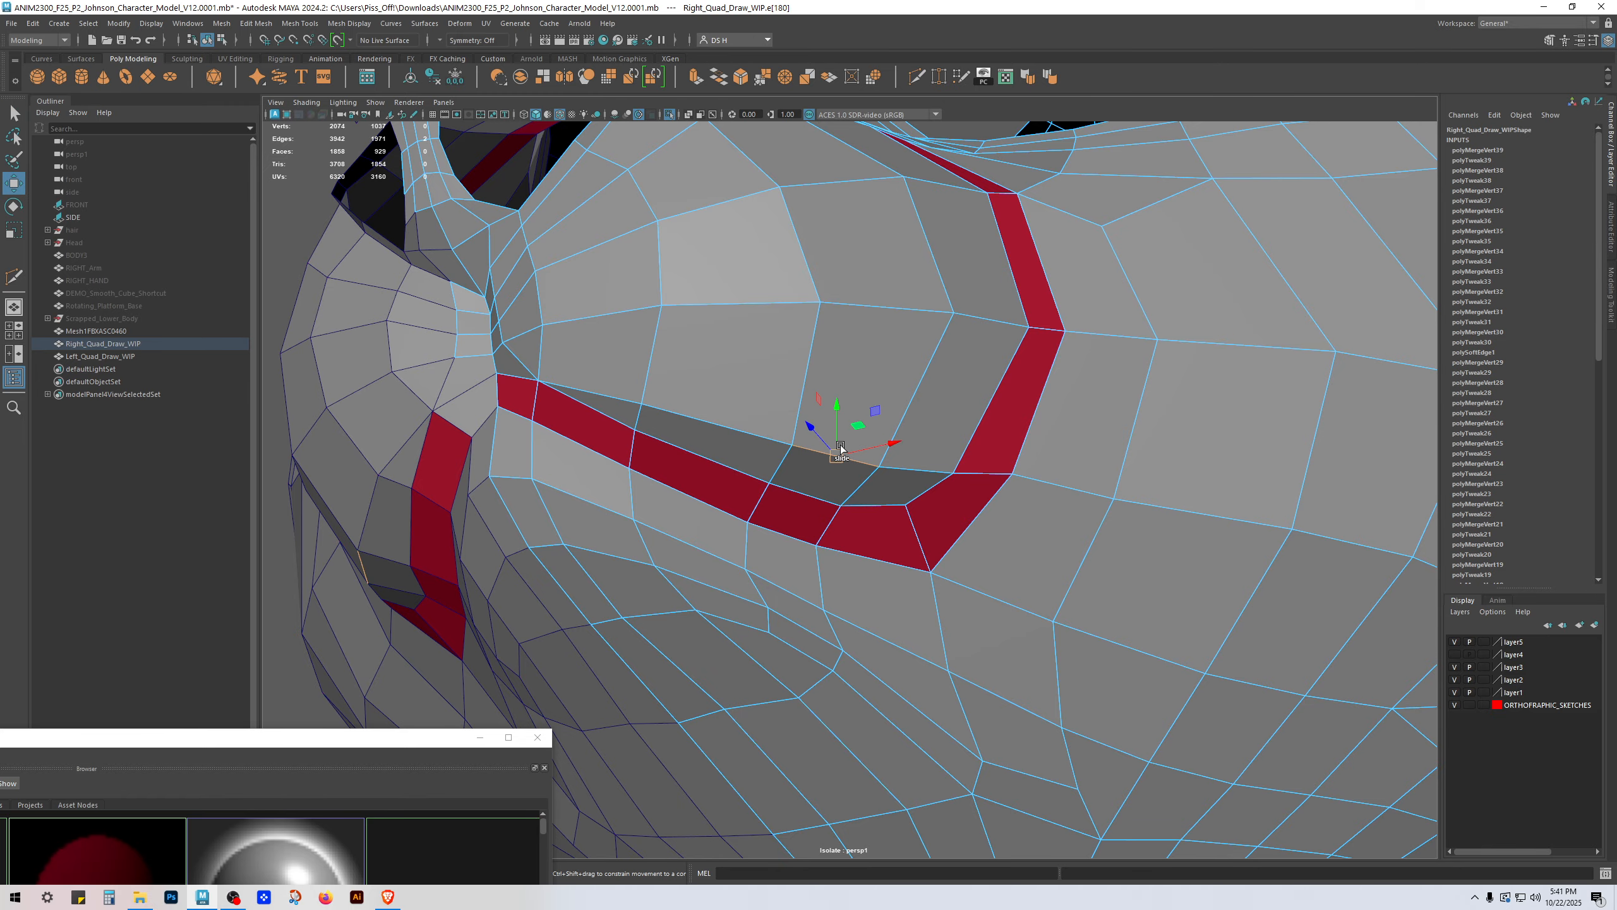
pyautogui.moveTo(837, 455); pyautogui.dragTo(1015, 387)
pyautogui.moveTo(1015, 386); pyautogui.dragTo(997, 399, button='right')
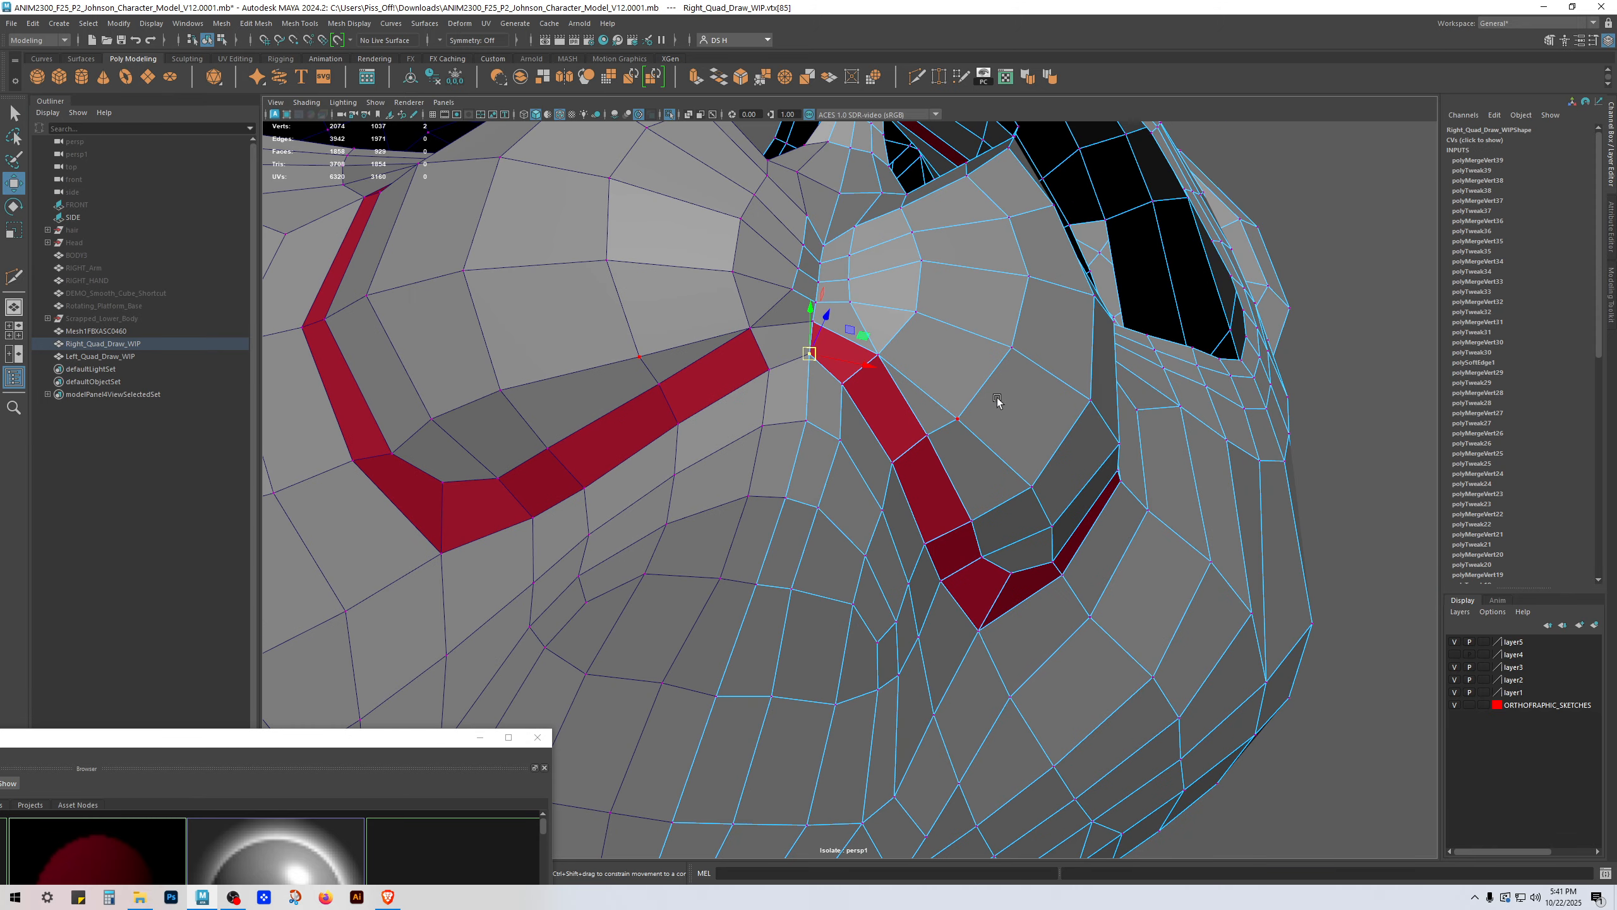
pyautogui.click(958, 419)
pyautogui.moveTo(958, 418); pyautogui.dragTo(975, 395)
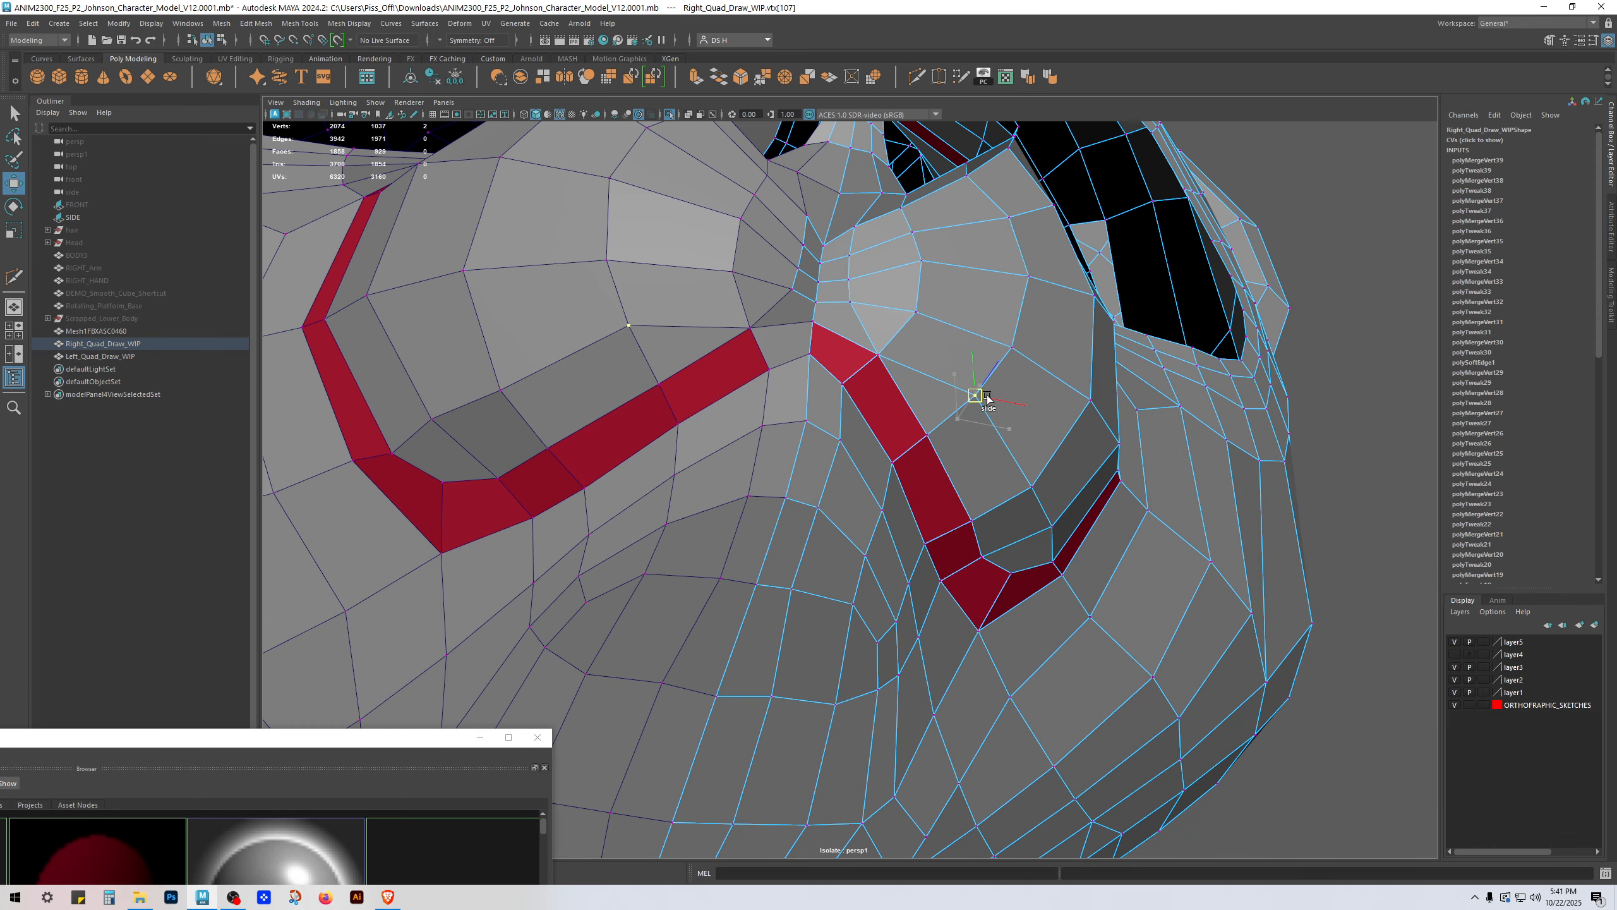
pyautogui.click(919, 314)
pyautogui.moveTo(915, 274); pyautogui.dragTo(916, 260)
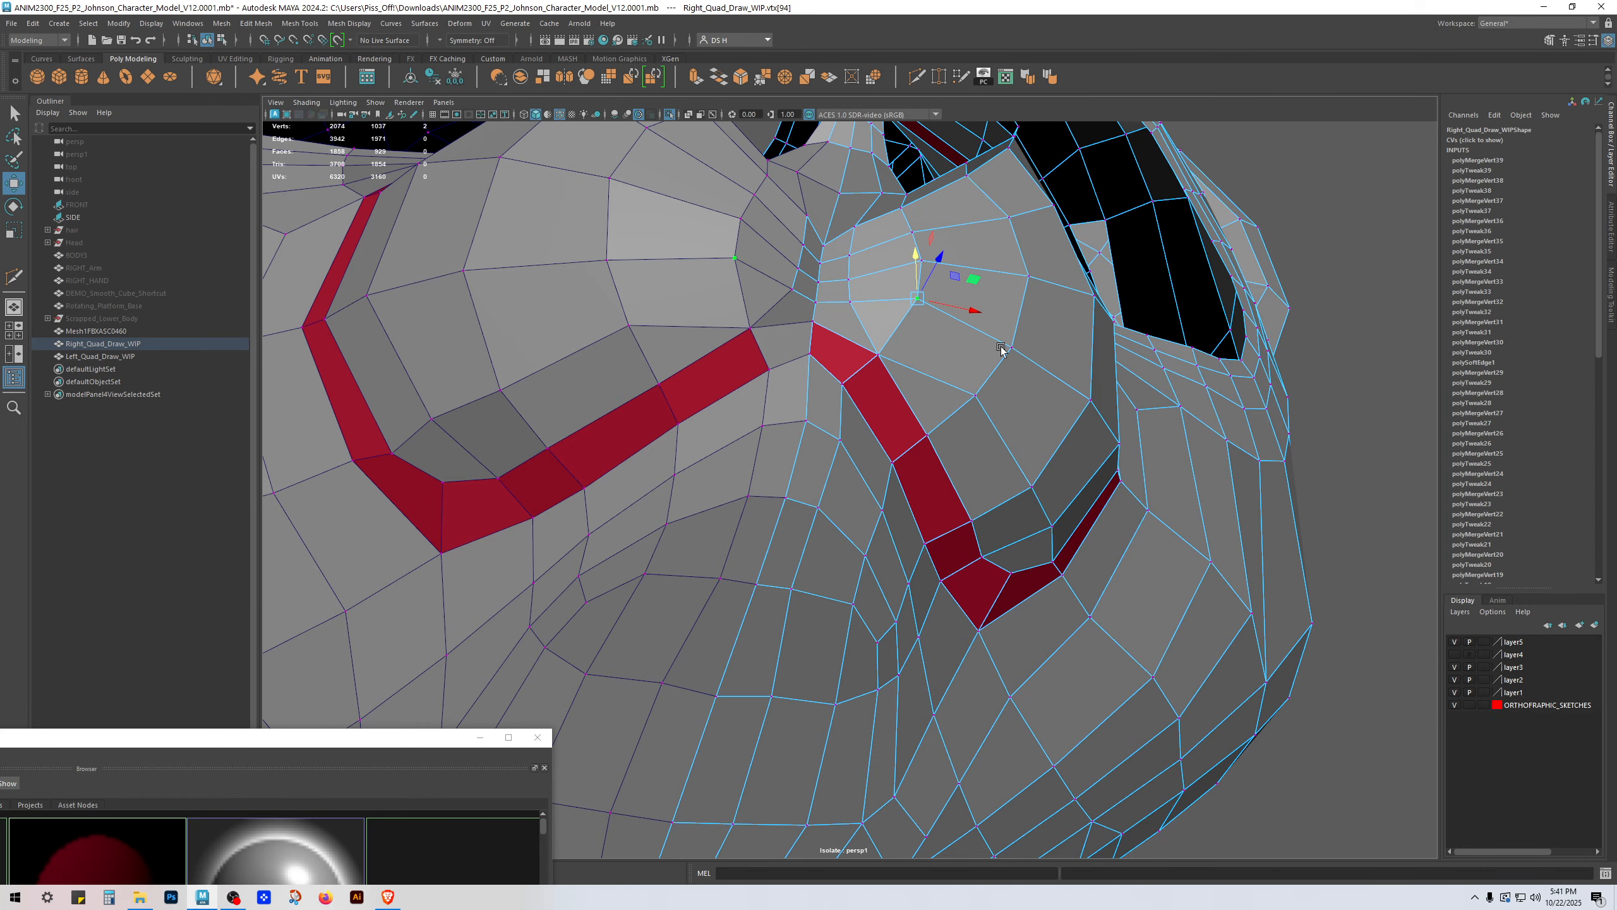
# Step: From the side, raise the muzzle vertices just above the lower red loop, including the one at its rear corner
pyautogui.keyDown('alt'); pyautogui.moveTo(1001, 349); pyautogui.dragTo(882, 380); pyautogui.keyUp('alt')
pyautogui.click(891, 398)
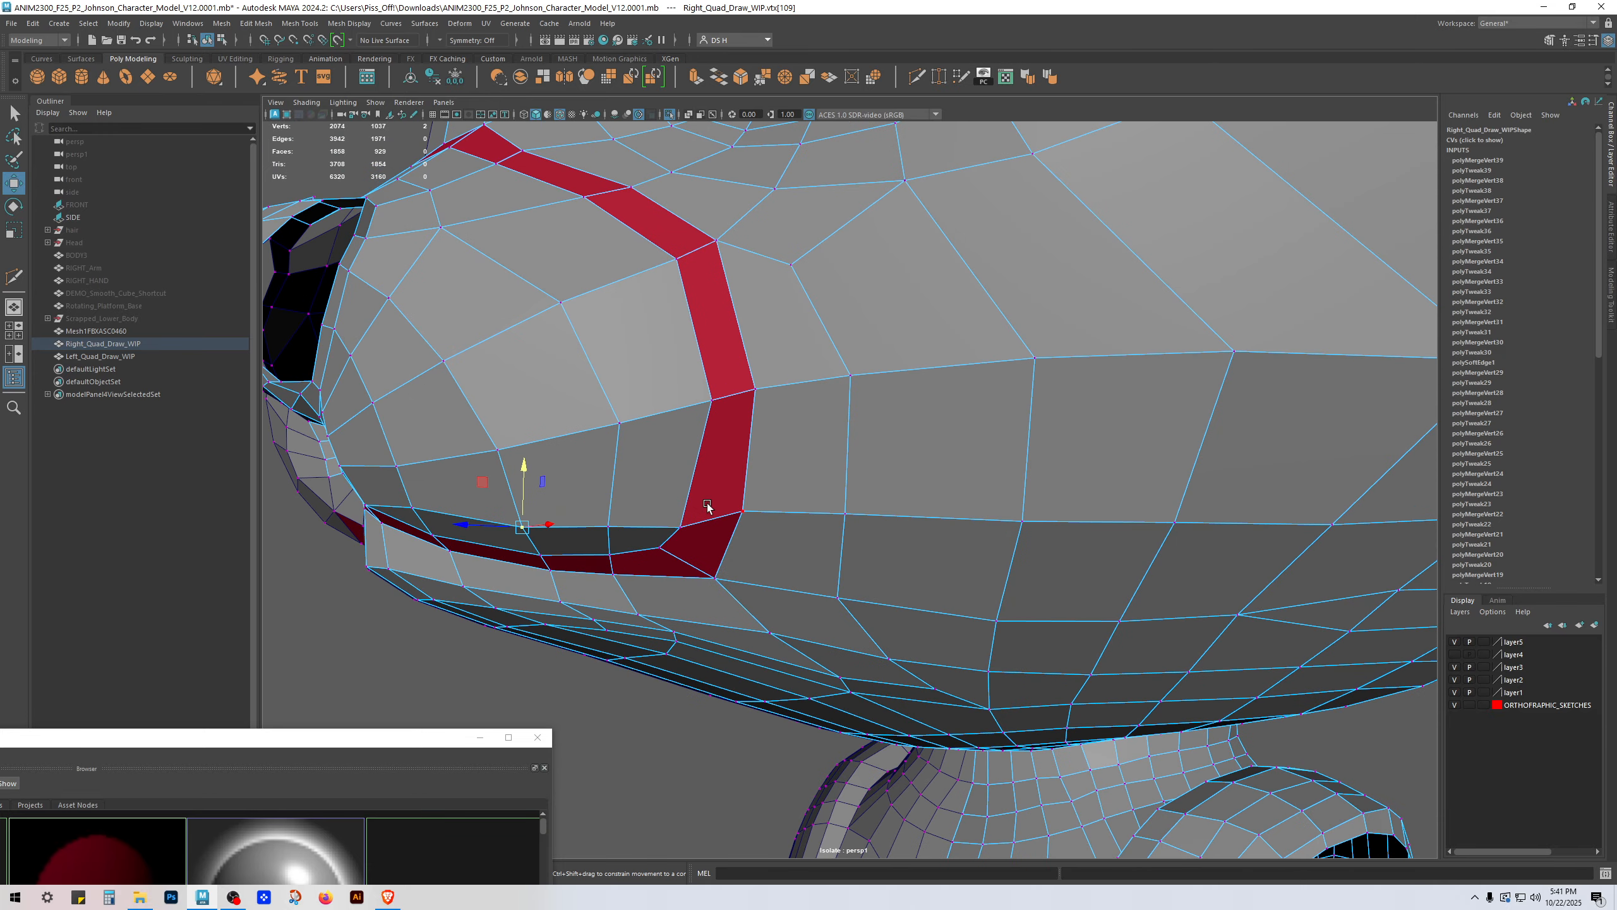
pyautogui.click(684, 521)
pyautogui.keyDown('ctrl'); pyautogui.keyDown('shift'); pyautogui.moveTo(682, 468); pyautogui.dragTo(706, 444); pyautogui.keyUp('shift'); pyautogui.keyUp('ctrl')
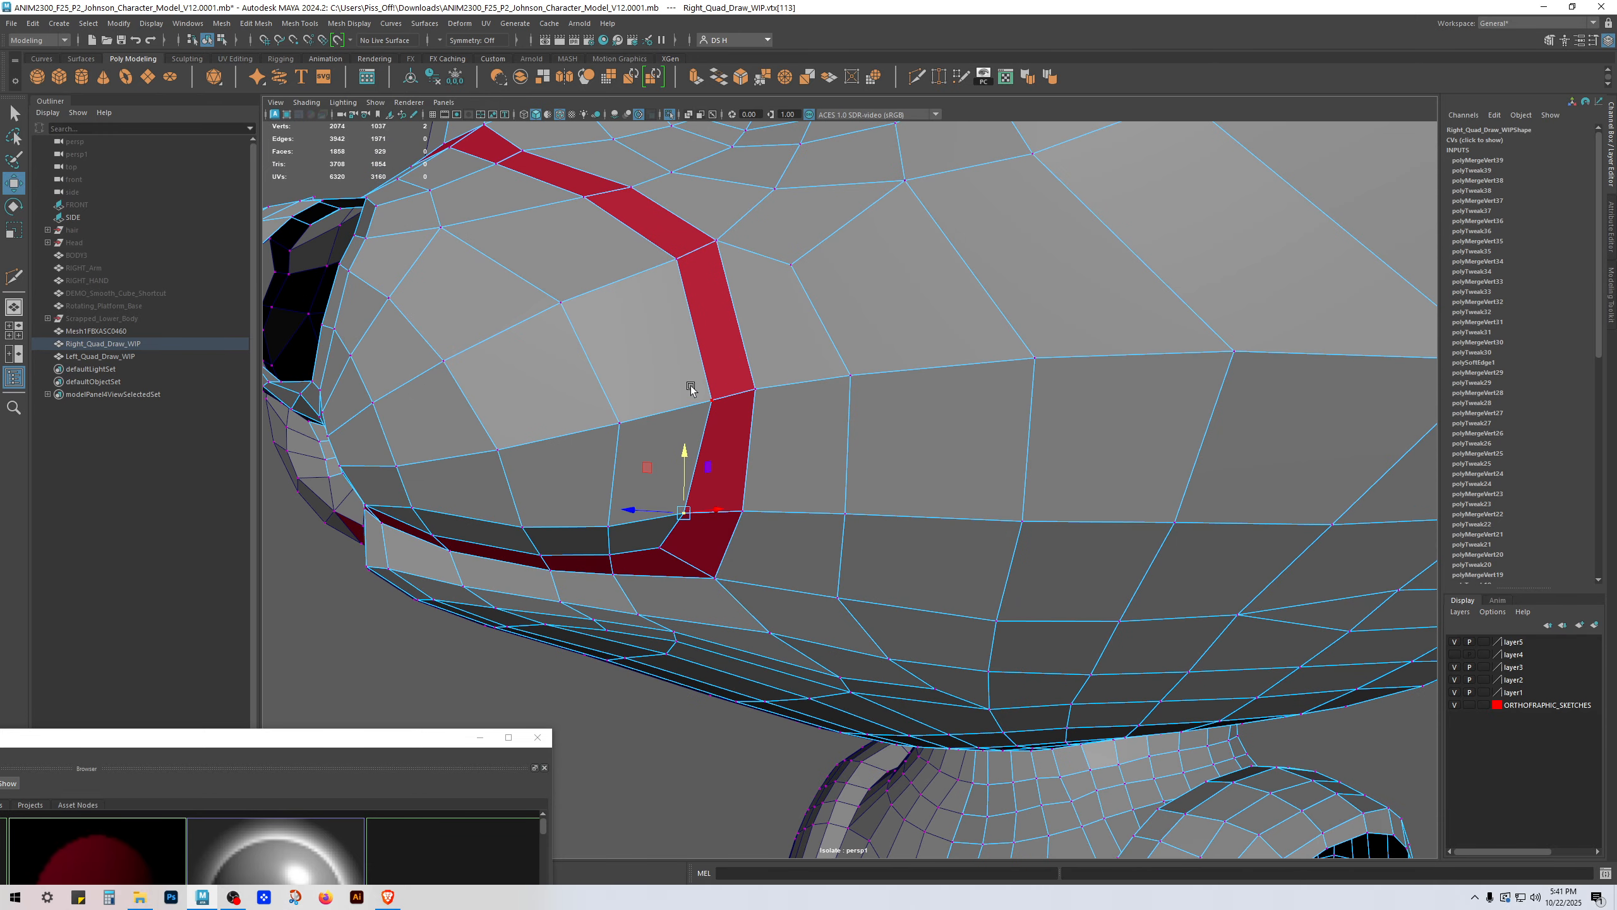
# Step: Turn on smooth mesh preview, return to object mode with nothing selected, and view the chin and muzzle from below
pyautogui.press('3')
pyautogui.moveTo(654, 382); pyautogui.dragTo(855, 248, button='right')
pyautogui.click(774, 752)
pyautogui.scroll(-5, 875, 619)
pyautogui.keyDown('alt'); pyautogui.moveTo(875, 619); pyautogui.dragTo(1173, 381); pyautogui.keyUp('alt')
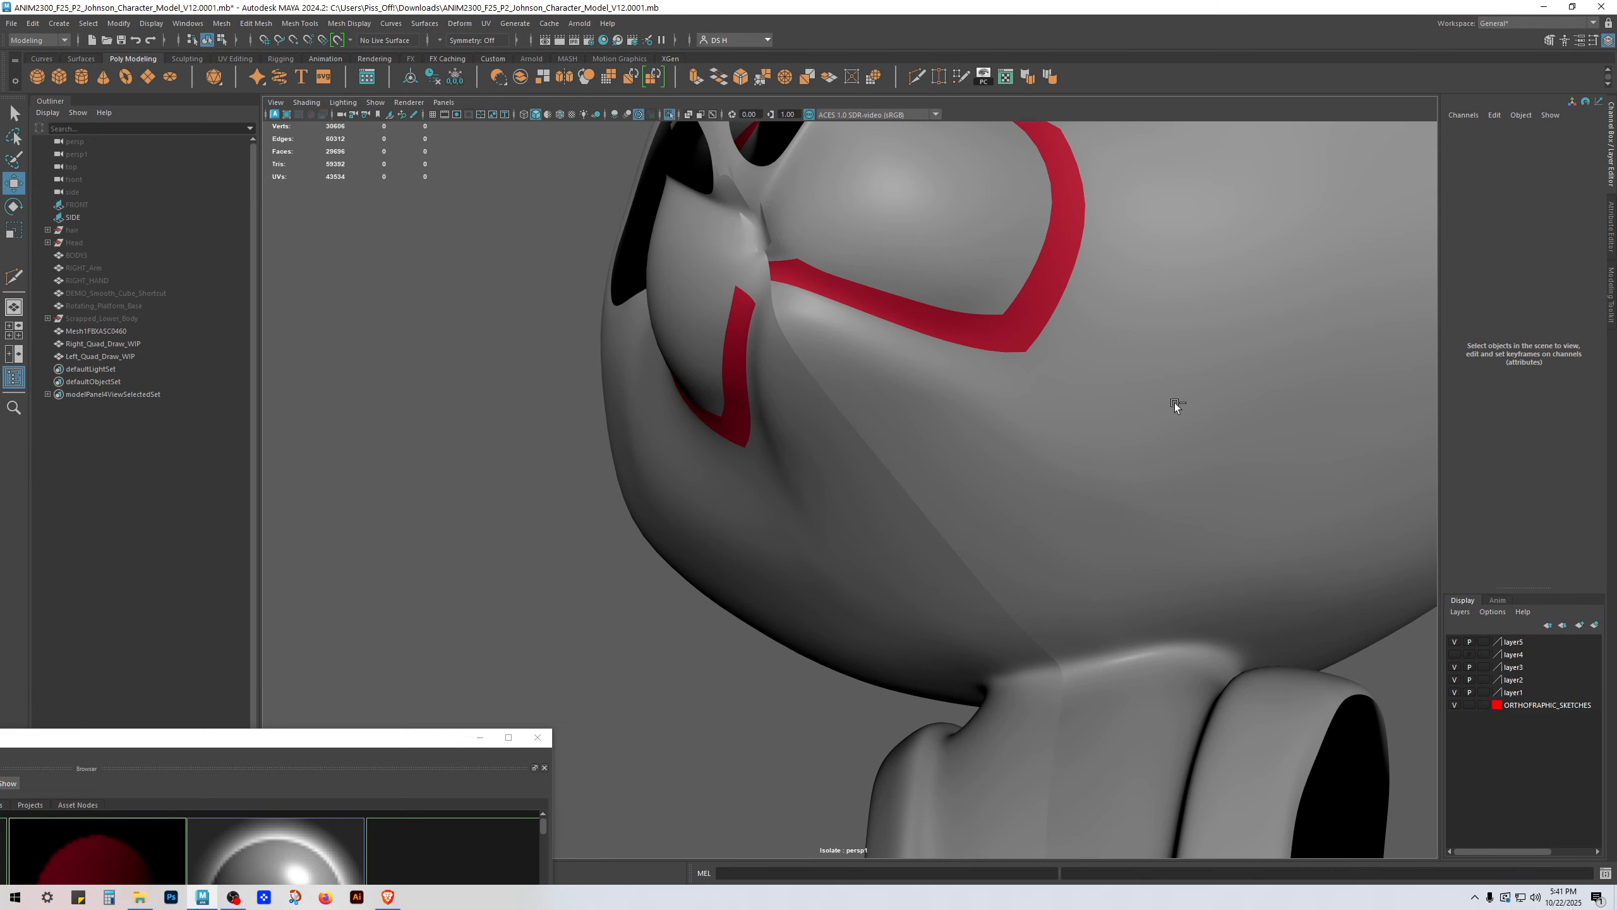
# Step: Turn off isolate select, show wireframe on shaded, and compare the right half's muzzle with and without smooth preview
pyautogui.hotkey('ctrl', '1')
pyautogui.hotkey('alt', '5')
pyautogui.moveTo(1163, 435)
pyautogui.keyDown('alt'); pyautogui.mouseDown()
pyautogui.moveTo(1025, 436)
pyautogui.moveTo(897, 379)
pyautogui.mouseUp(); pyautogui.keyUp('alt')
pyautogui.keyDown('alt'); pyautogui.moveTo(963, 430); pyautogui.dragTo(975, 379); pyautogui.keyUp('alt')
pyautogui.scroll(1, 976, 379)
pyautogui.click(1048, 300)
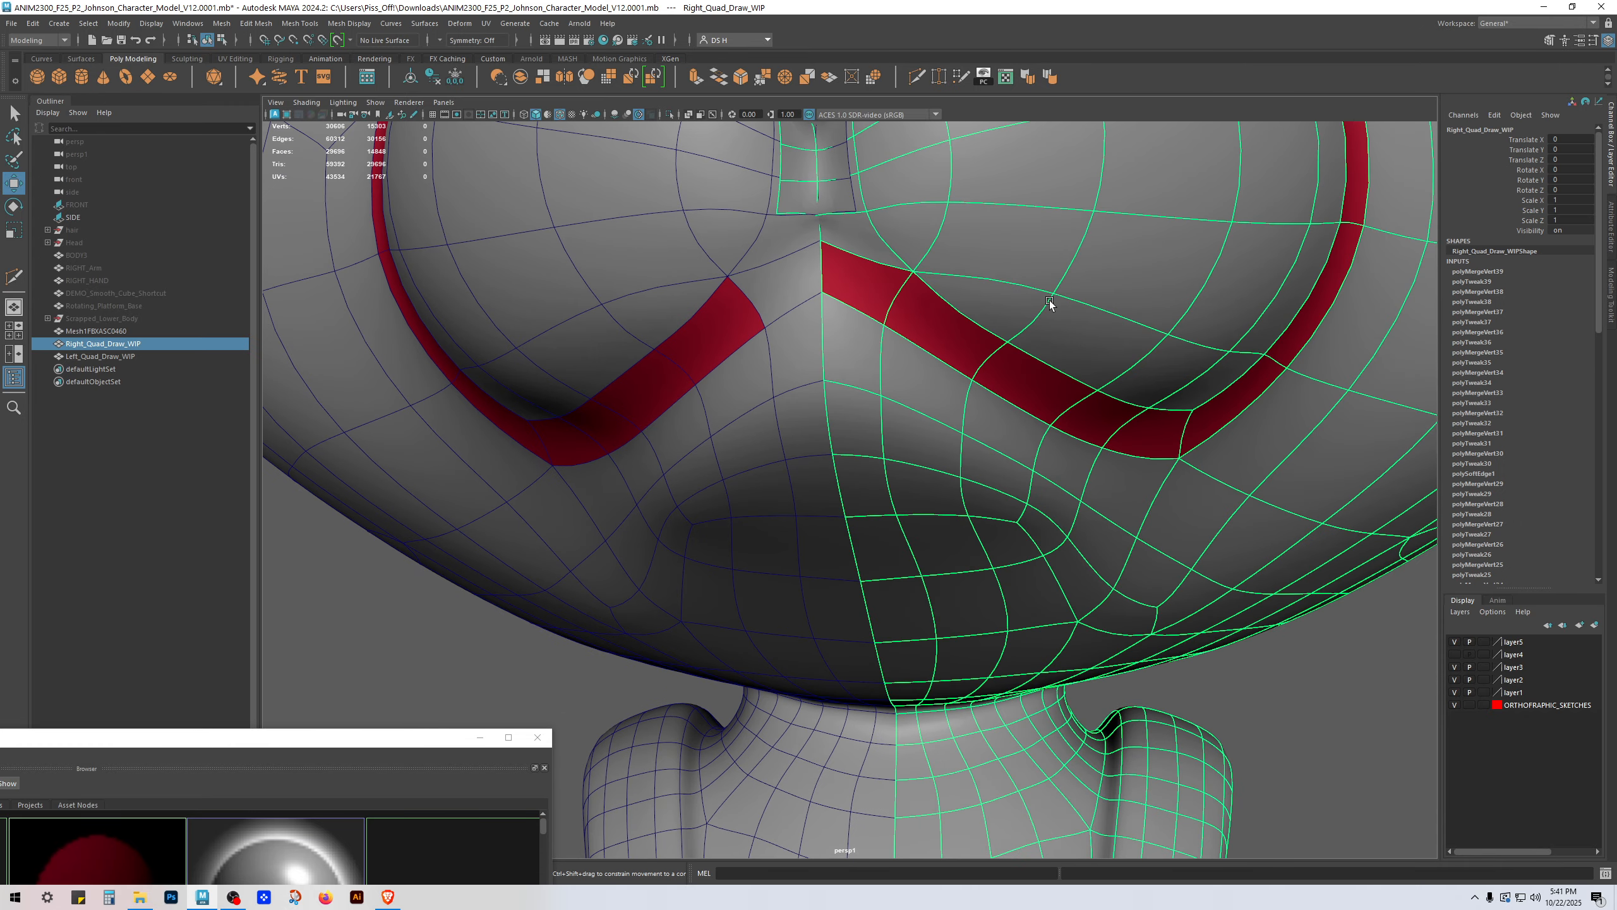
pyautogui.press('1')
pyautogui.press('3')
pyautogui.keyDown('alt'); pyautogui.moveTo(974, 206); pyautogui.dragTo(959, 358); pyautogui.keyUp('alt')
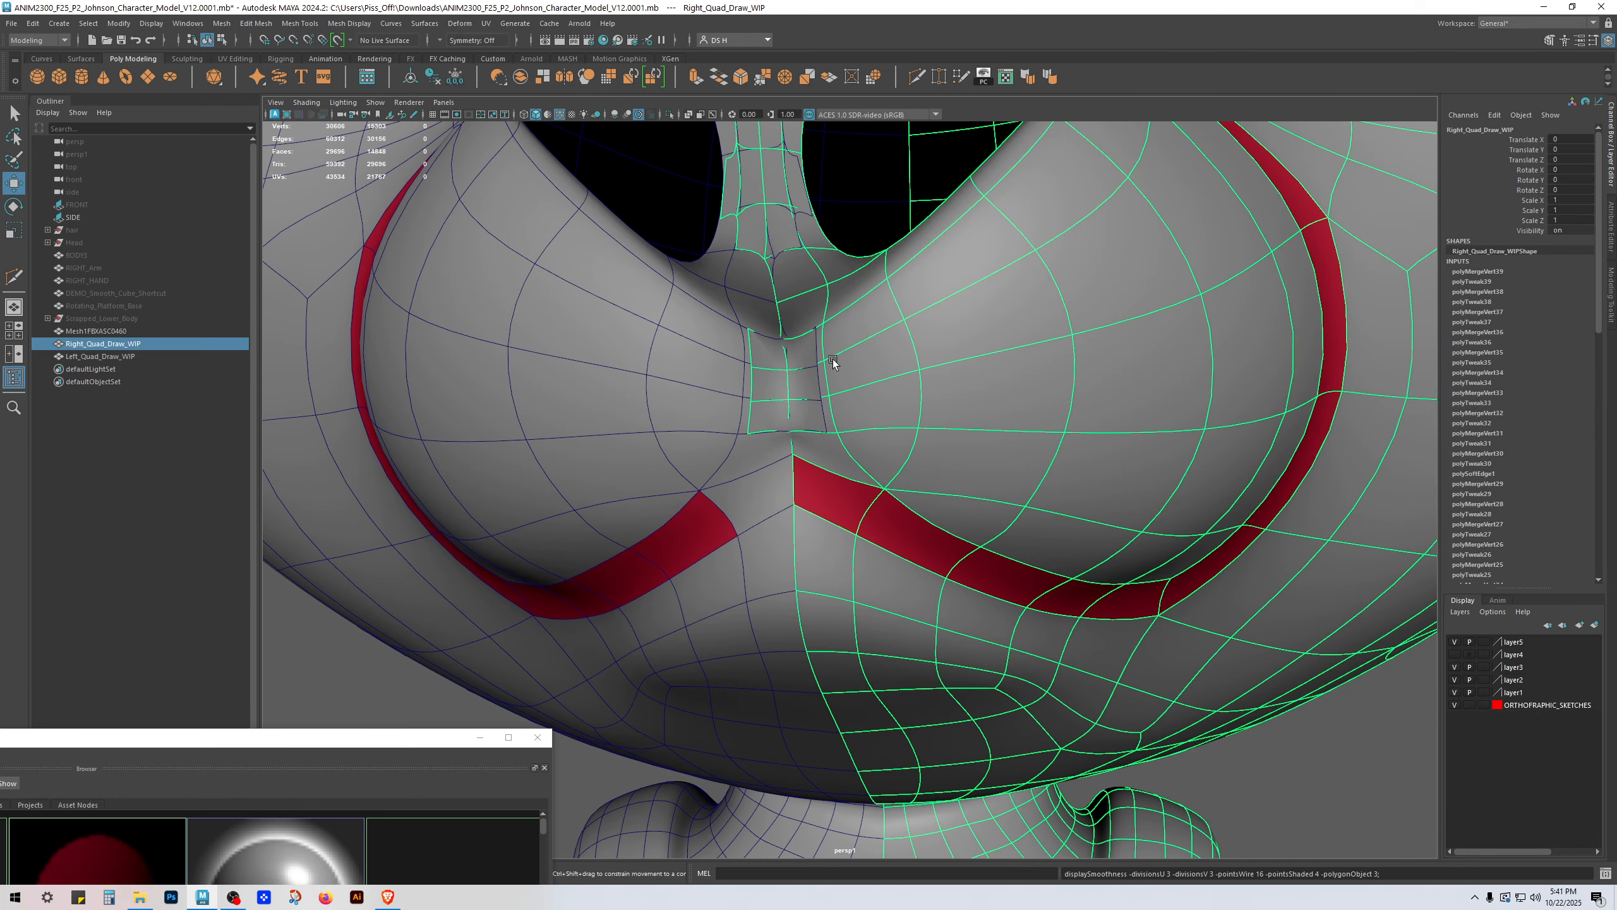
# Step: Select the left half mesh, turn off smooth preview, and bring the whole character into view from the front
pyautogui.click(764, 310)
pyautogui.keyDown('alt'); pyautogui.moveTo(763, 310); pyautogui.dragTo(794, 335); pyautogui.keyUp('alt')
pyautogui.keyDown('alt'); pyautogui.moveTo(794, 335); pyautogui.dragTo(503, 358, button='right'); pyautogui.keyUp('alt')
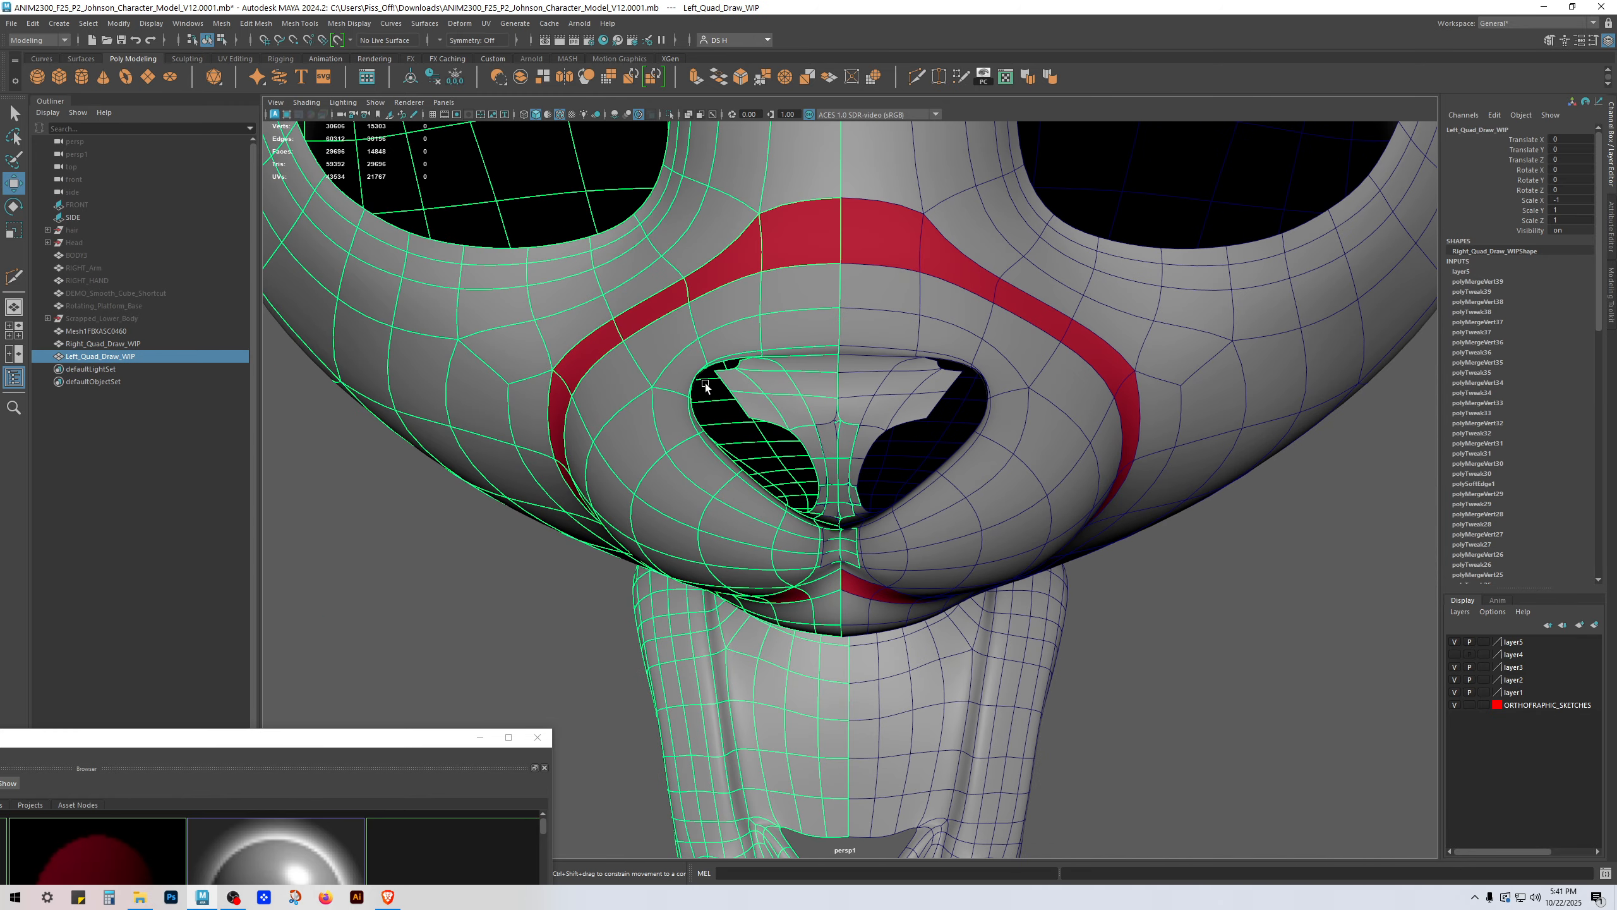
pyautogui.press('1')
pyautogui.keyDown('alt'); pyautogui.moveTo(867, 383); pyautogui.dragTo(731, 393, button='right'); pyautogui.keyUp('alt')
pyautogui.keyDown('alt'); pyautogui.moveTo(1033, 555); pyautogui.dragTo(758, 574, button='right'); pyautogui.keyUp('alt')
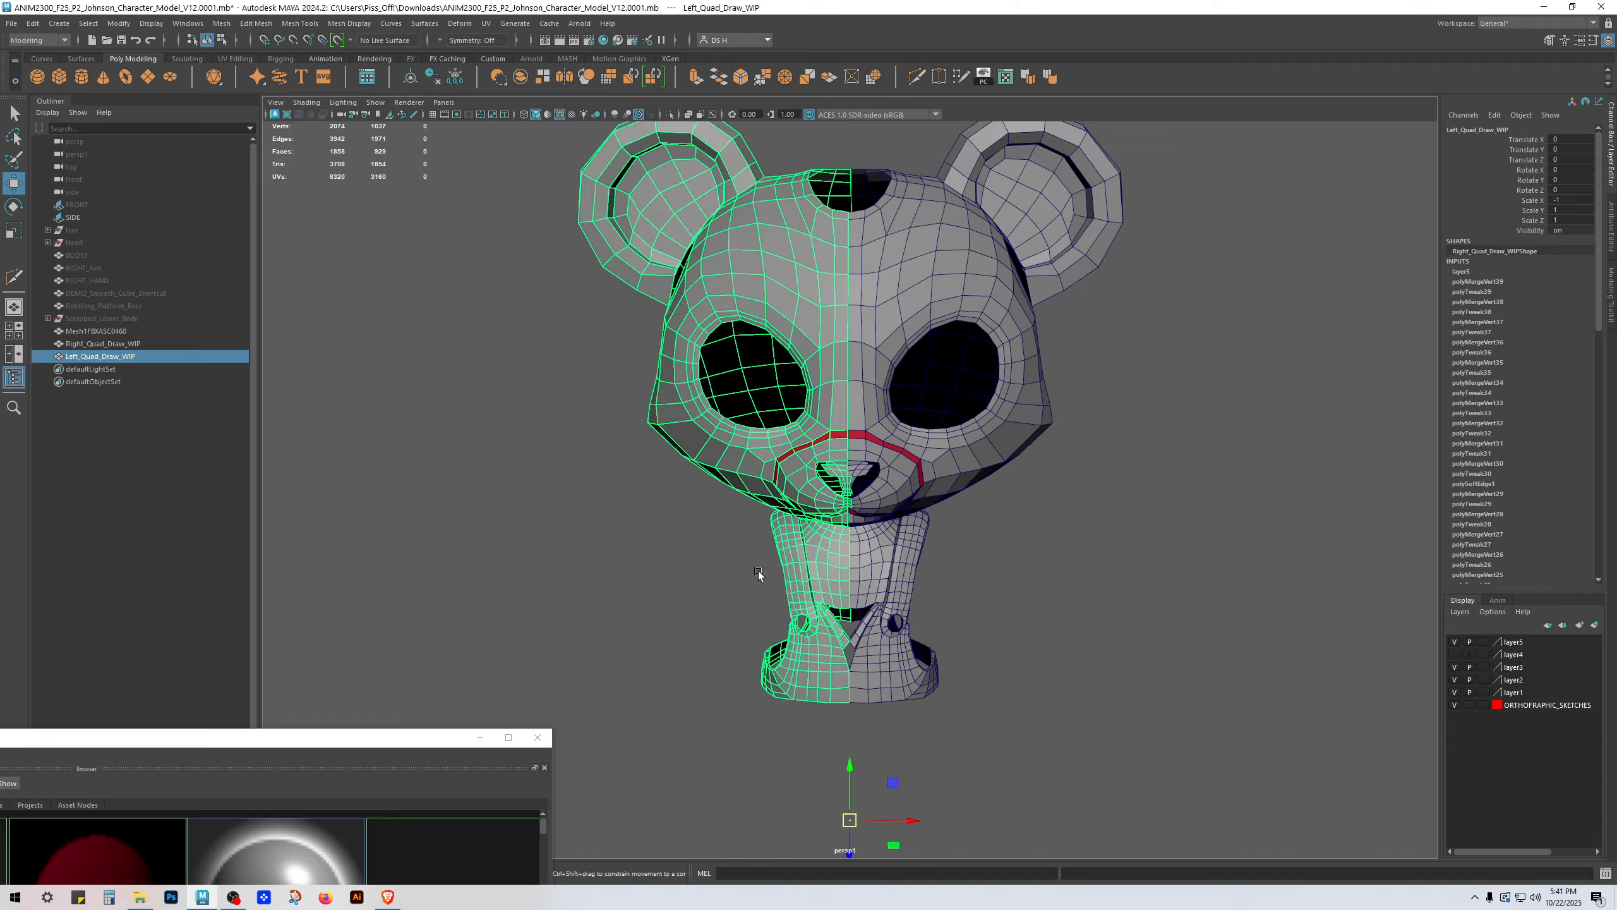
# Step: Try moving the left half mesh sideways away from the right half, and undo the move
pyautogui.keyDown('alt'); pyautogui.moveTo(758, 574); pyautogui.dragTo(755, 434, button='middle'); pyautogui.keyUp('alt')
pyautogui.moveTo(854, 682); pyautogui.dragTo(542, 701)
pyautogui.click(975, 464)
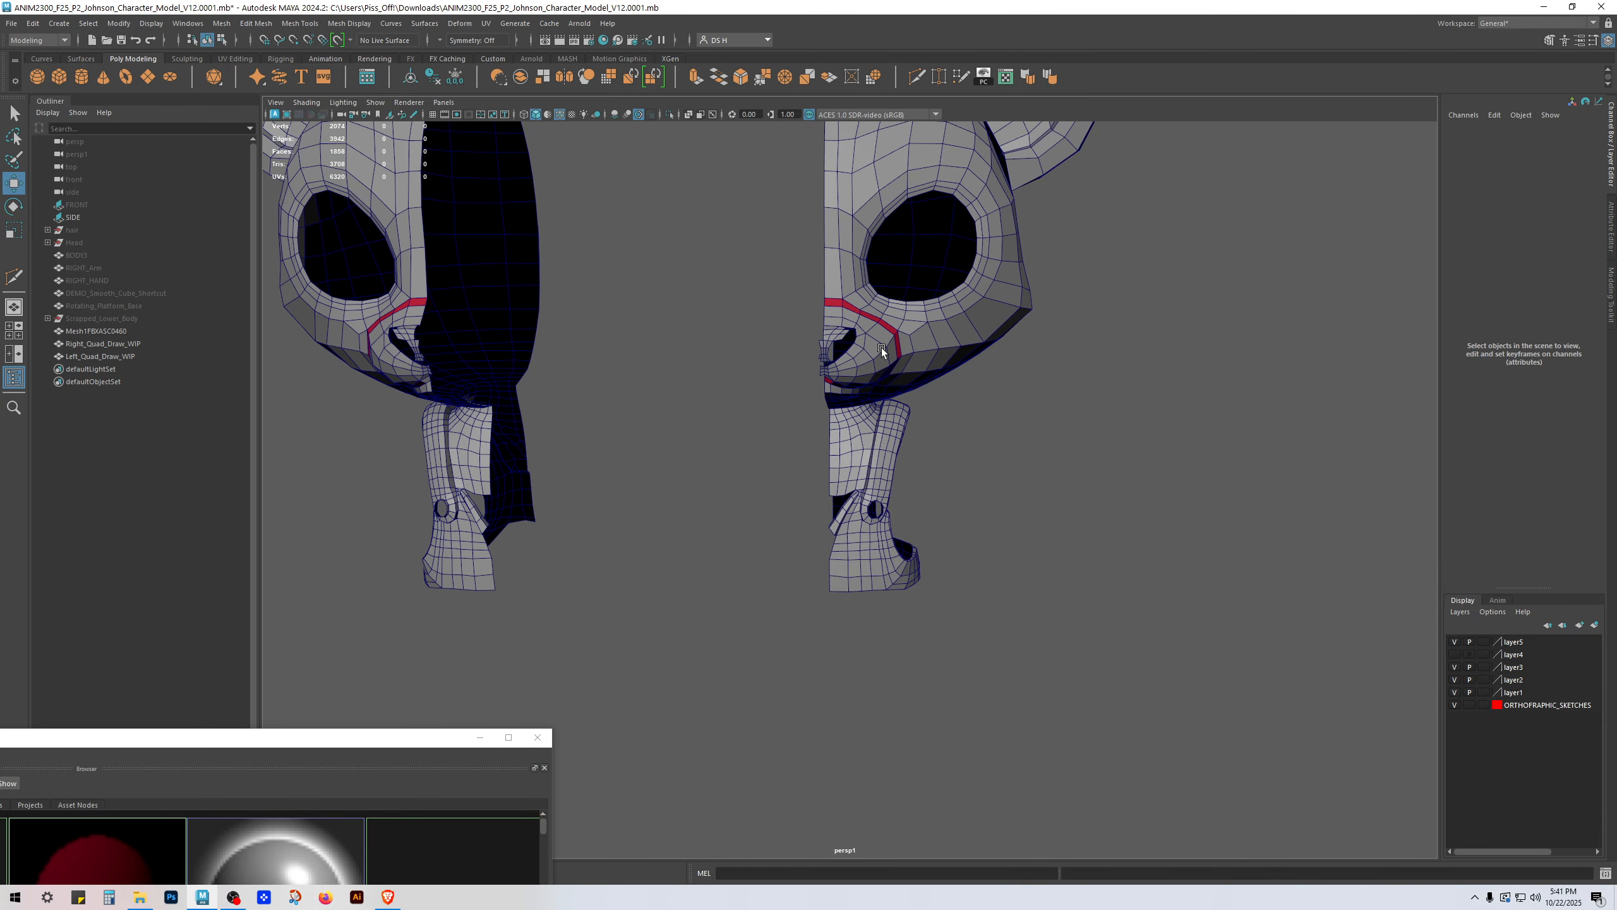
pyautogui.hotkey('ctrl', 'z')
pyautogui.hotkey('ctrl', 'z')
# Step: Examine the muzzle's centre seam below the nose, with smooth preview on and off for the right half mesh
pyautogui.keyDown('alt'); pyautogui.moveTo(882, 348); pyautogui.dragTo(856, 326); pyautogui.keyUp('alt')
pyautogui.keyDown('alt'); pyautogui.moveTo(856, 326); pyautogui.dragTo(1164, 402, button='right'); pyautogui.keyUp('alt')
pyautogui.keyDown('alt'); pyautogui.moveTo(962, 344); pyautogui.dragTo(978, 518, button='middle'); pyautogui.keyUp('alt')
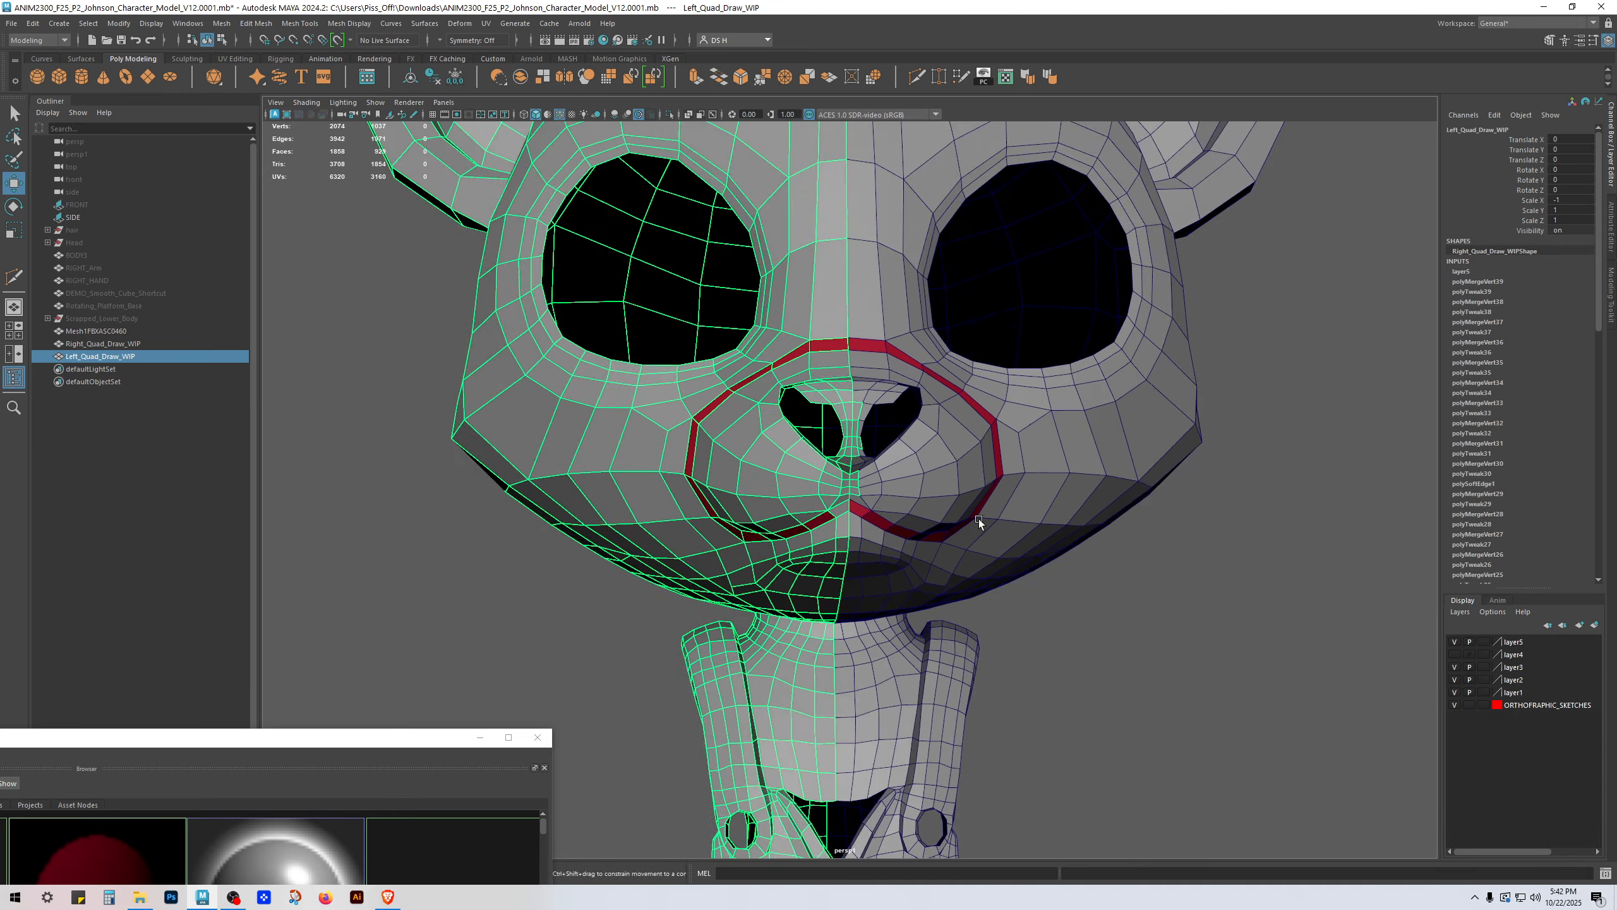
pyautogui.keyDown('alt'); pyautogui.moveTo(978, 518); pyautogui.dragTo(1204, 614, button='right'); pyautogui.keyUp('alt')
pyautogui.click(1206, 687)
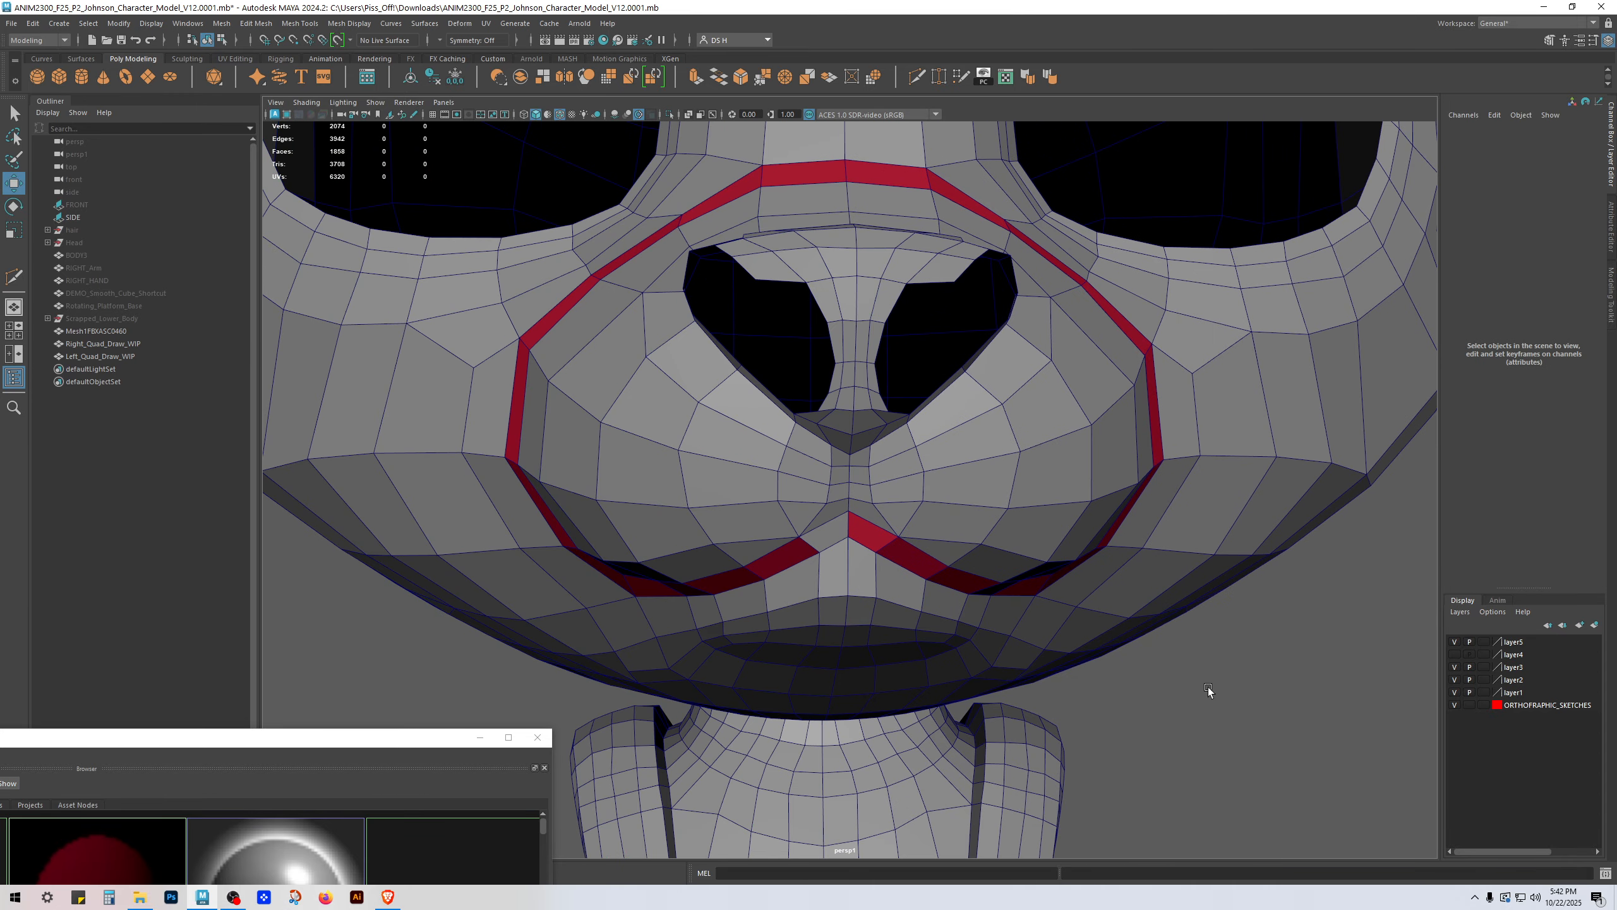
pyautogui.click(960, 511)
pyautogui.press('3')
pyautogui.click(1282, 681)
pyautogui.keyDown('alt'); pyautogui.moveTo(859, 435); pyautogui.dragTo(1106, 485, button='right'); pyautogui.keyUp('alt')
pyautogui.click(891, 330)
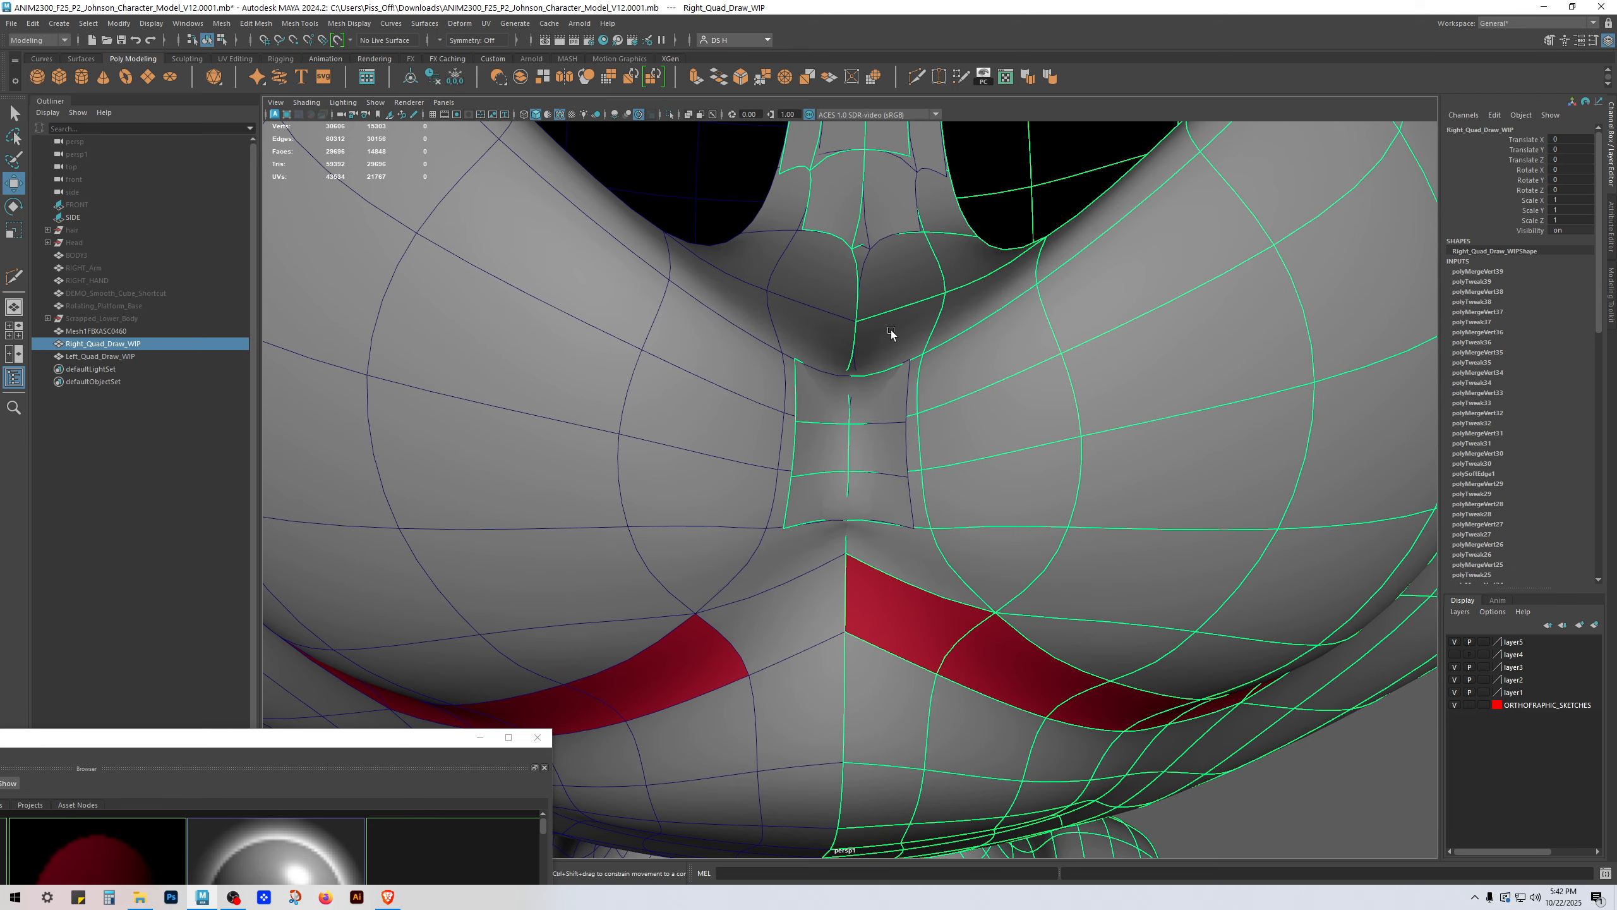
pyautogui.press('1')
pyautogui.keyDown('alt'); pyautogui.moveTo(890, 330); pyautogui.dragTo(747, 306, button='right'); pyautogui.keyUp('alt')
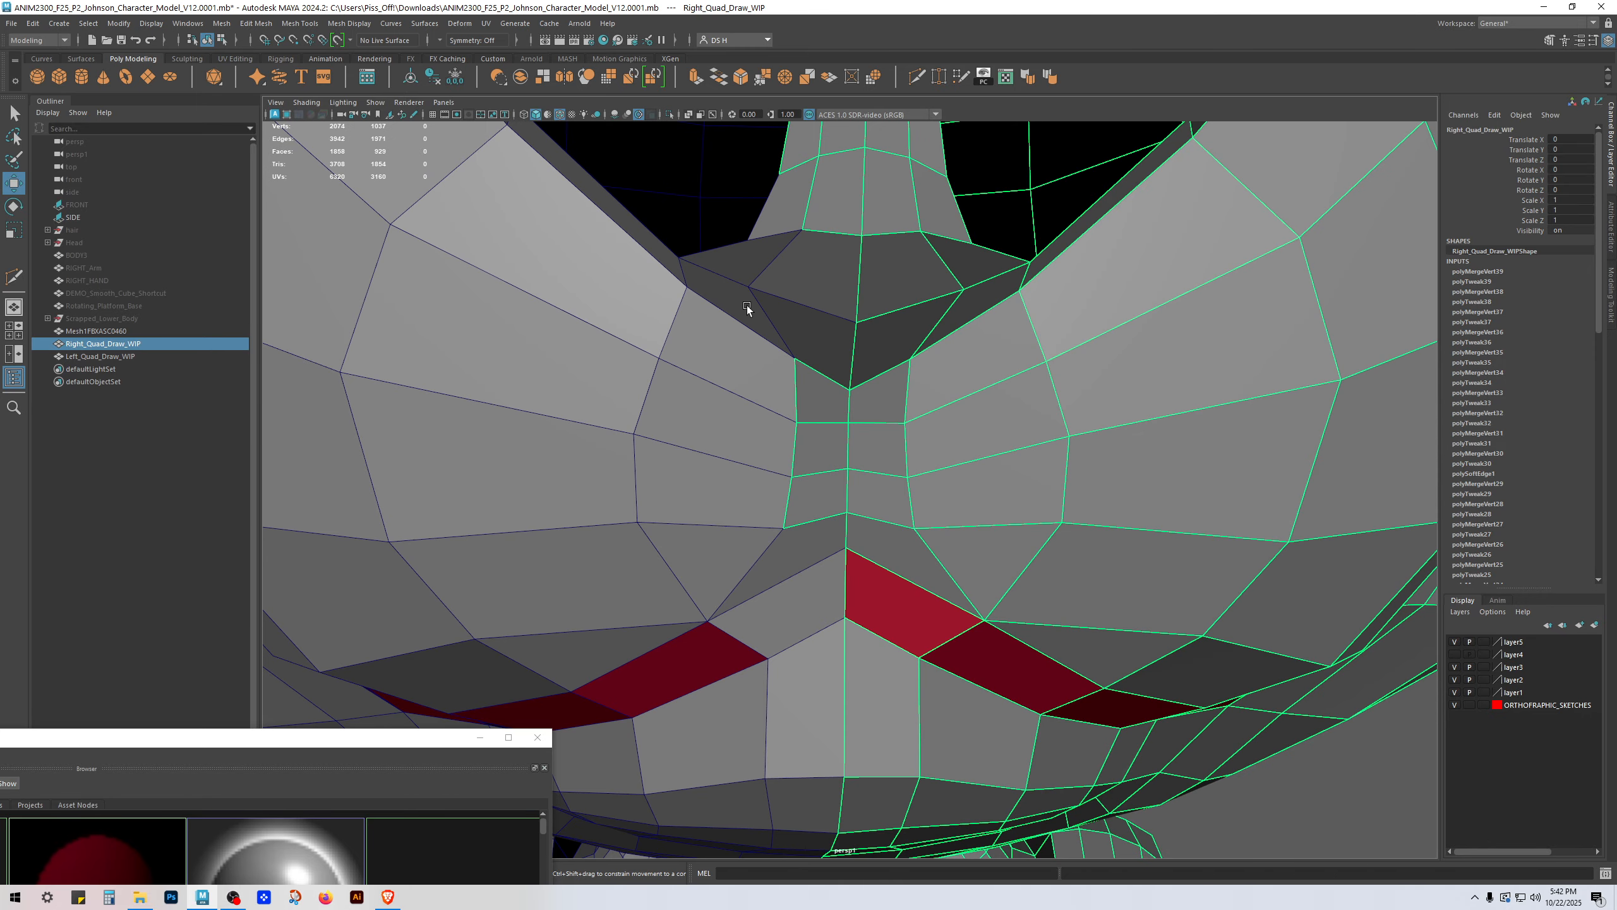
# Step: Move the left and right half meshes apart along X to expose the centre seam, and deselect everything
pyautogui.click(747, 305)
pyautogui.keyDown('alt'); pyautogui.moveTo(939, 399); pyautogui.dragTo(795, 681, button='right'); pyautogui.keyUp('alt')
pyautogui.keyDown('alt'); pyautogui.moveTo(1032, 436); pyautogui.dragTo(914, 665, button='right'); pyautogui.keyUp('alt')
pyautogui.moveTo(900, 791); pyautogui.dragTo(1026, 635)
pyautogui.click(902, 555)
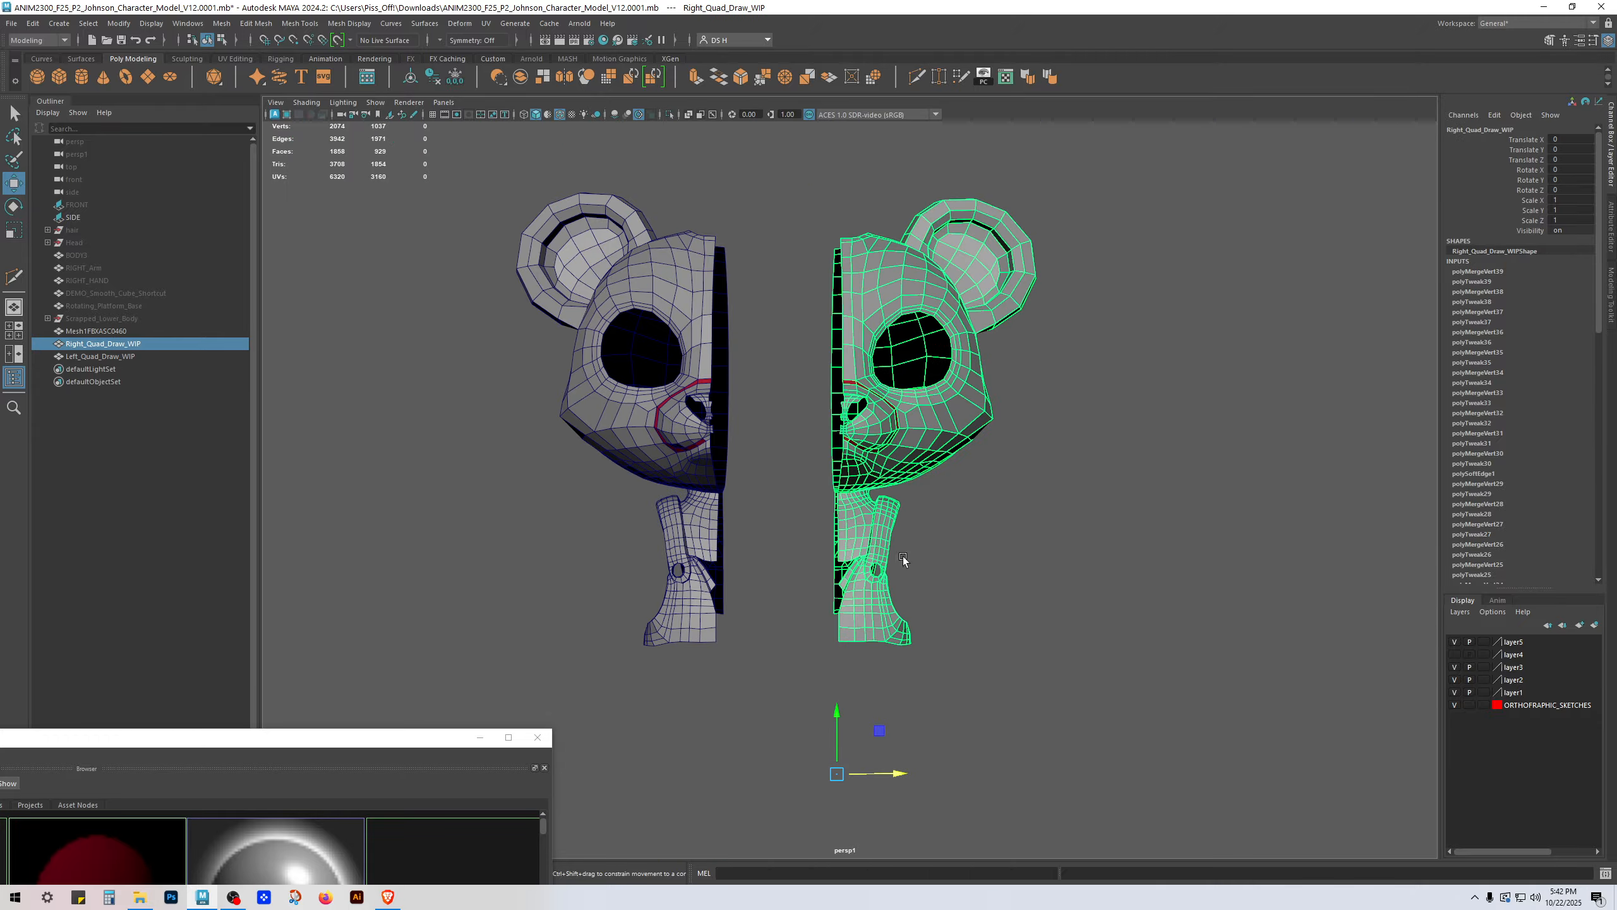
pyautogui.moveTo(903, 775); pyautogui.dragTo(1044, 761)
pyautogui.click(1190, 647)
# Step: Inspect the inner edges of the separated halves around the nose and muzzle, in perspective and from the front
pyautogui.keyDown('alt'); pyautogui.moveTo(1197, 580); pyautogui.dragTo(974, 379); pyautogui.keyUp('alt')
pyautogui.keyDown('alt'); pyautogui.moveTo(974, 379); pyautogui.dragTo(1236, 447, button='right'); pyautogui.keyUp('alt')
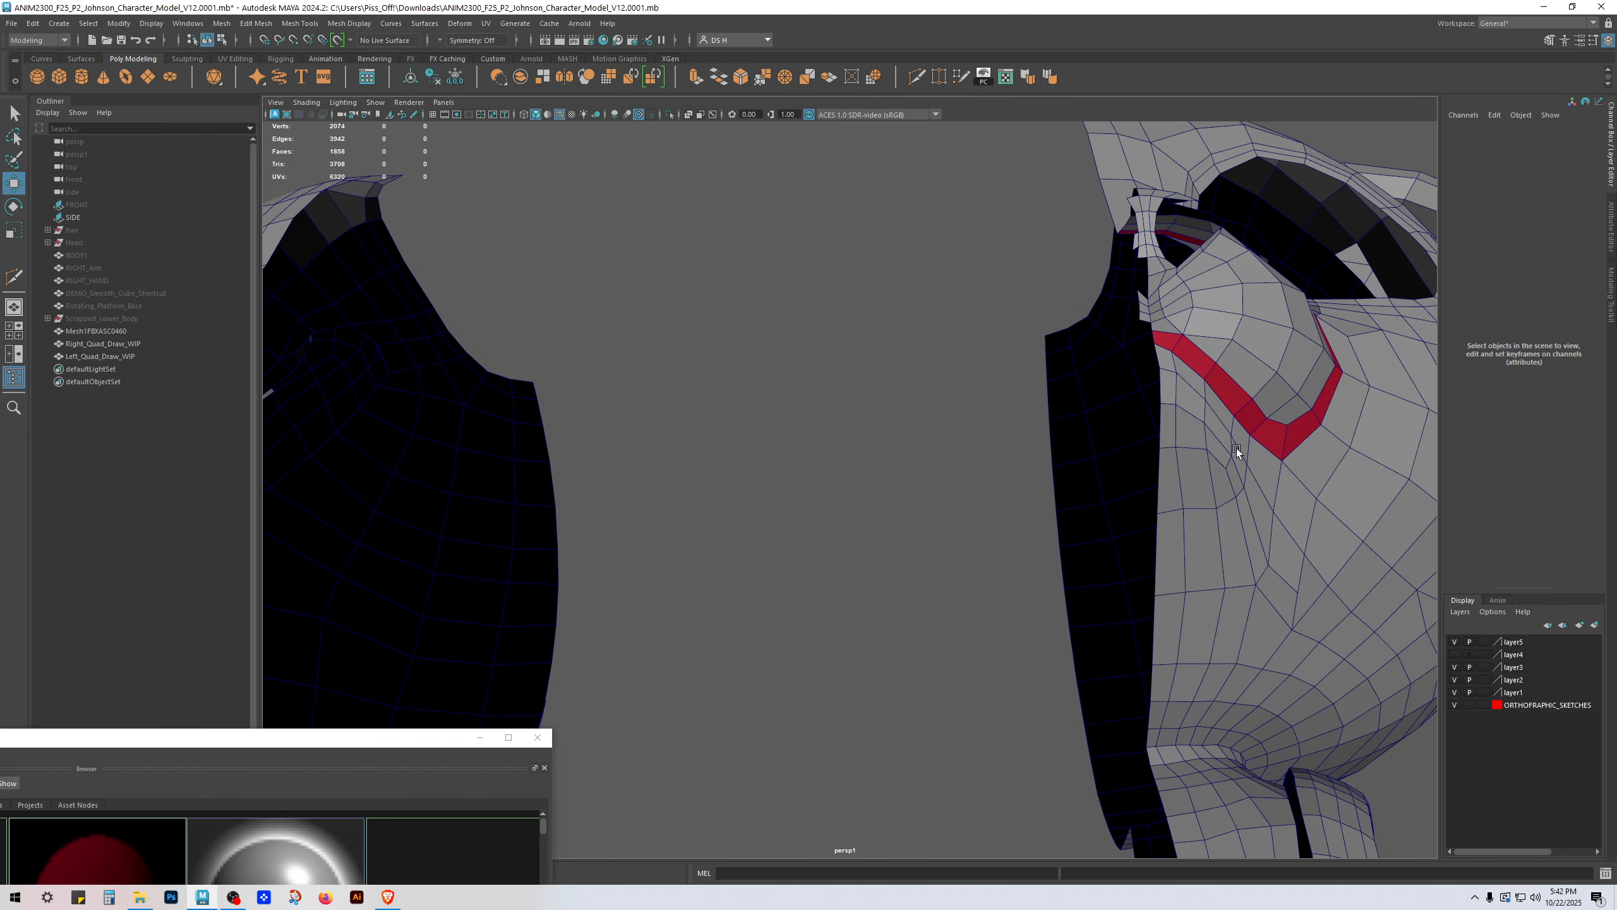
pyautogui.keyDown('alt'); pyautogui.moveTo(1147, 317); pyautogui.dragTo(1178, 380); pyautogui.keyUp('alt')
pyautogui.keyDown('alt'); pyautogui.moveTo(1178, 380); pyautogui.dragTo(589, 395, button='right'); pyautogui.keyUp('alt')
pyautogui.keyDown('alt'); pyautogui.moveTo(589, 395); pyautogui.dragTo(643, 385); pyautogui.keyUp('alt')
pyautogui.press('space')
pyautogui.press('space')
pyautogui.scroll(-3, 906, 496)
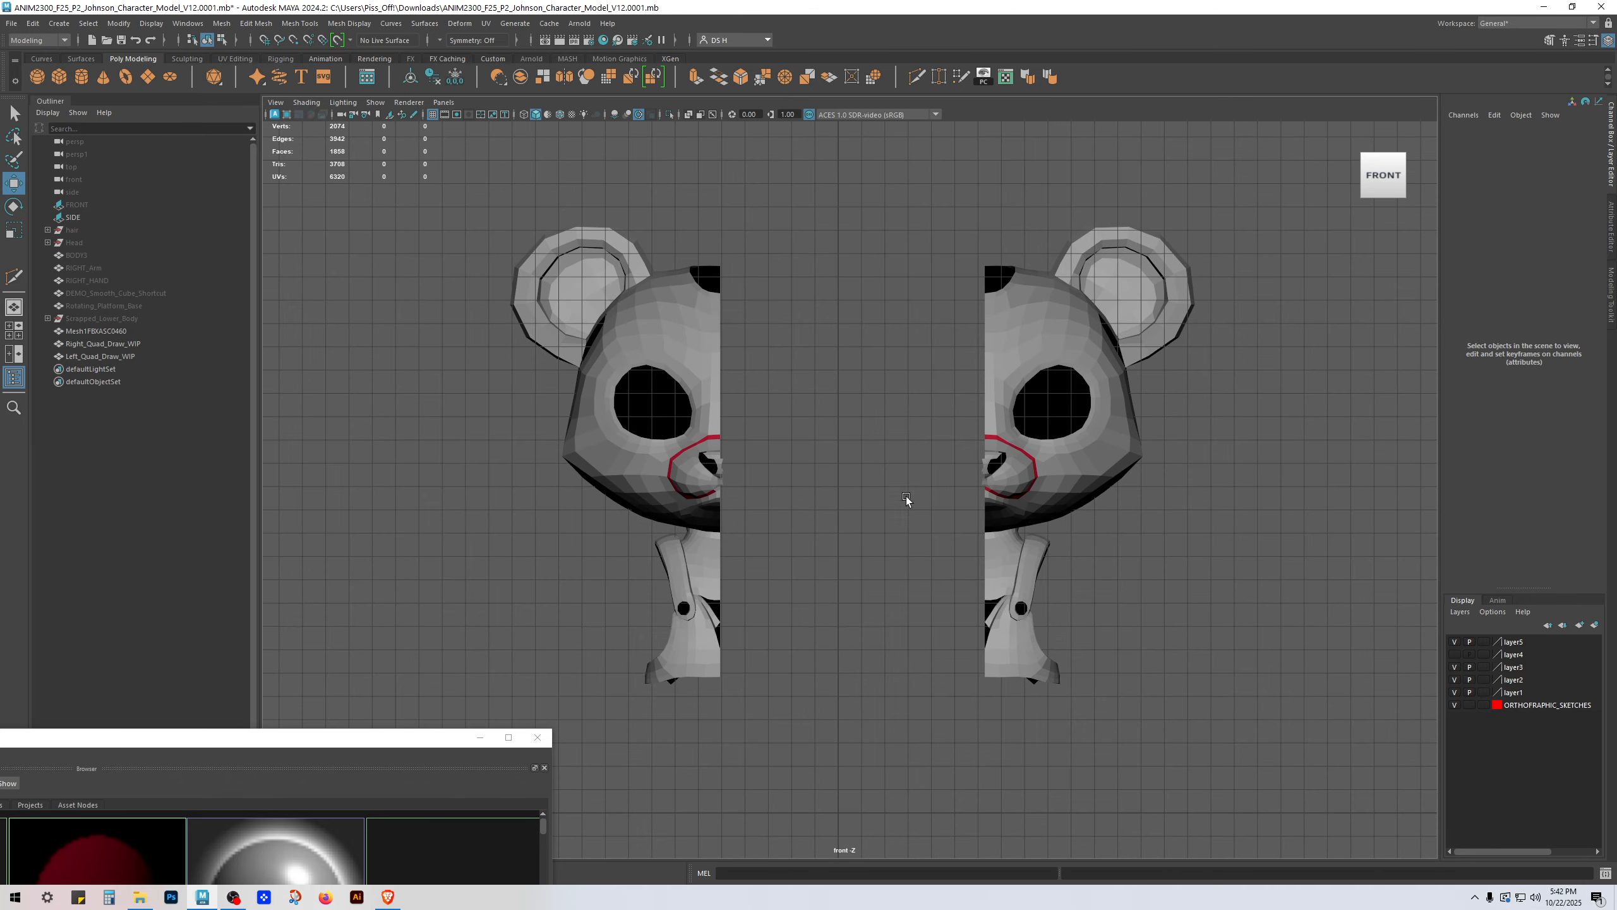
# Step: Undo the moves that separated the two half meshes, leaving the left half selected
pyautogui.click(1080, 354)
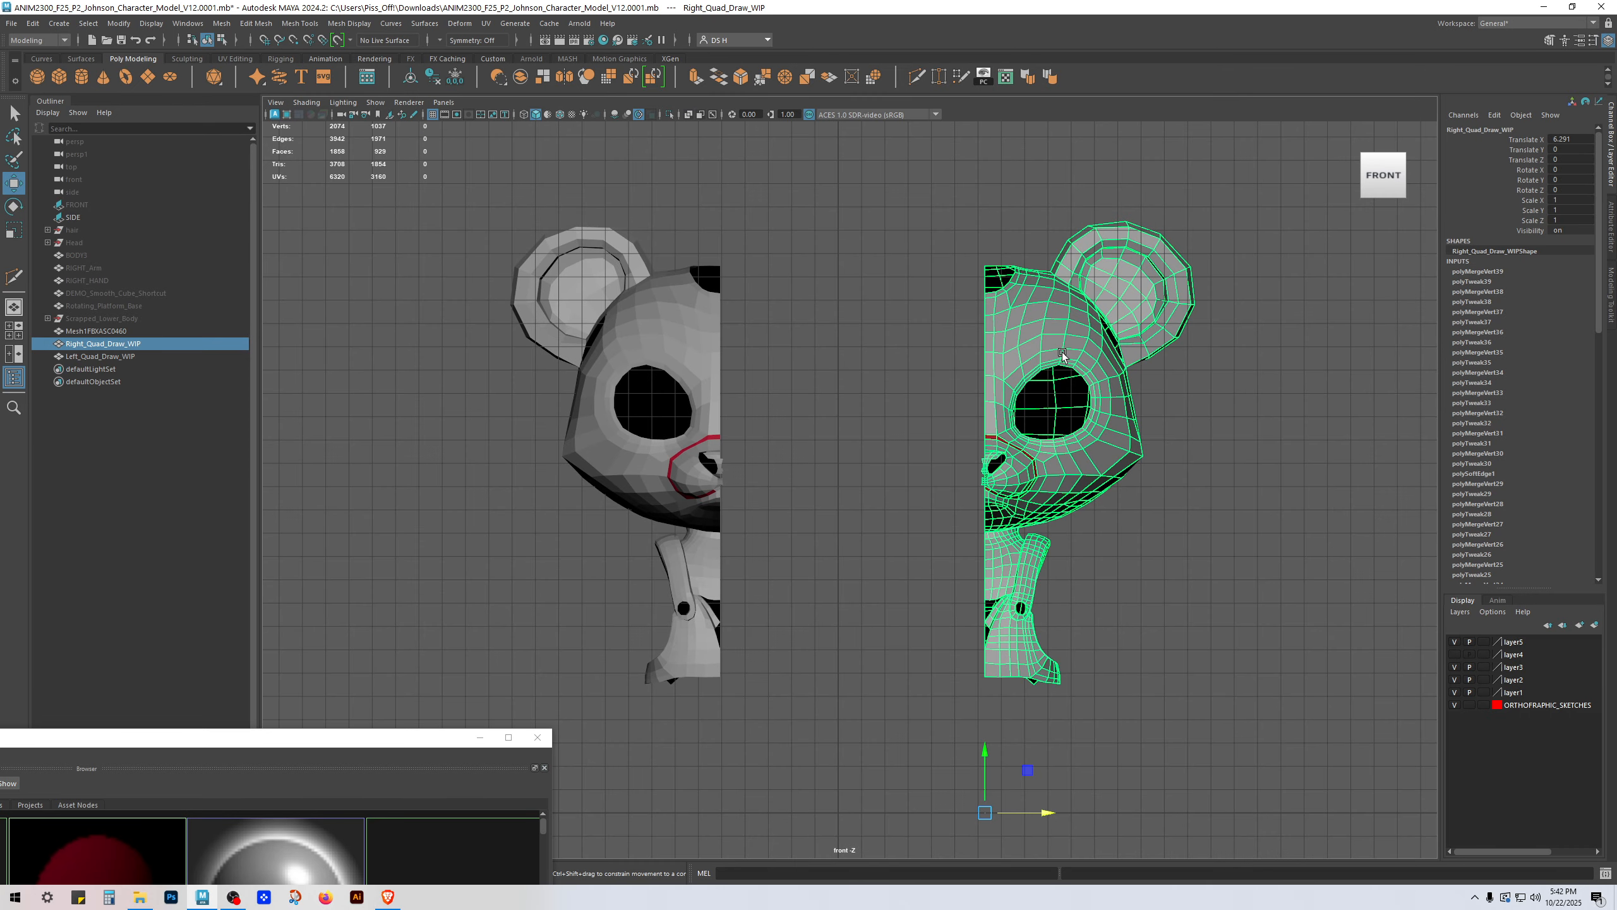
pyautogui.hotkey('ctrl', 'z')
pyautogui.scroll(4, 1057, 353)
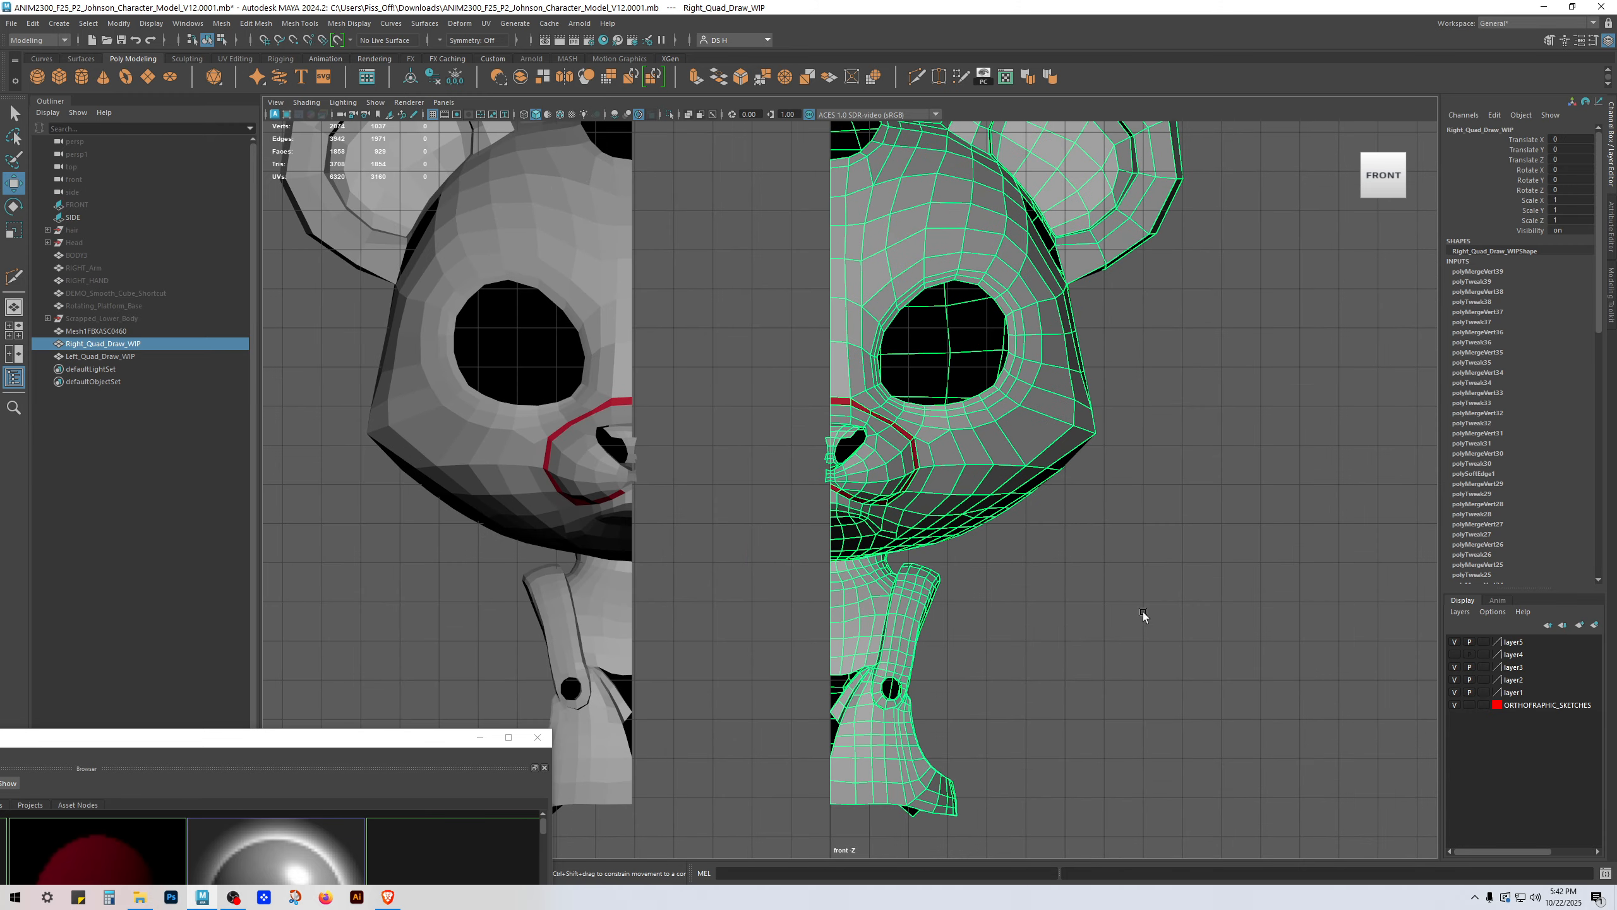
pyautogui.hotkey('ctrl', 'z')
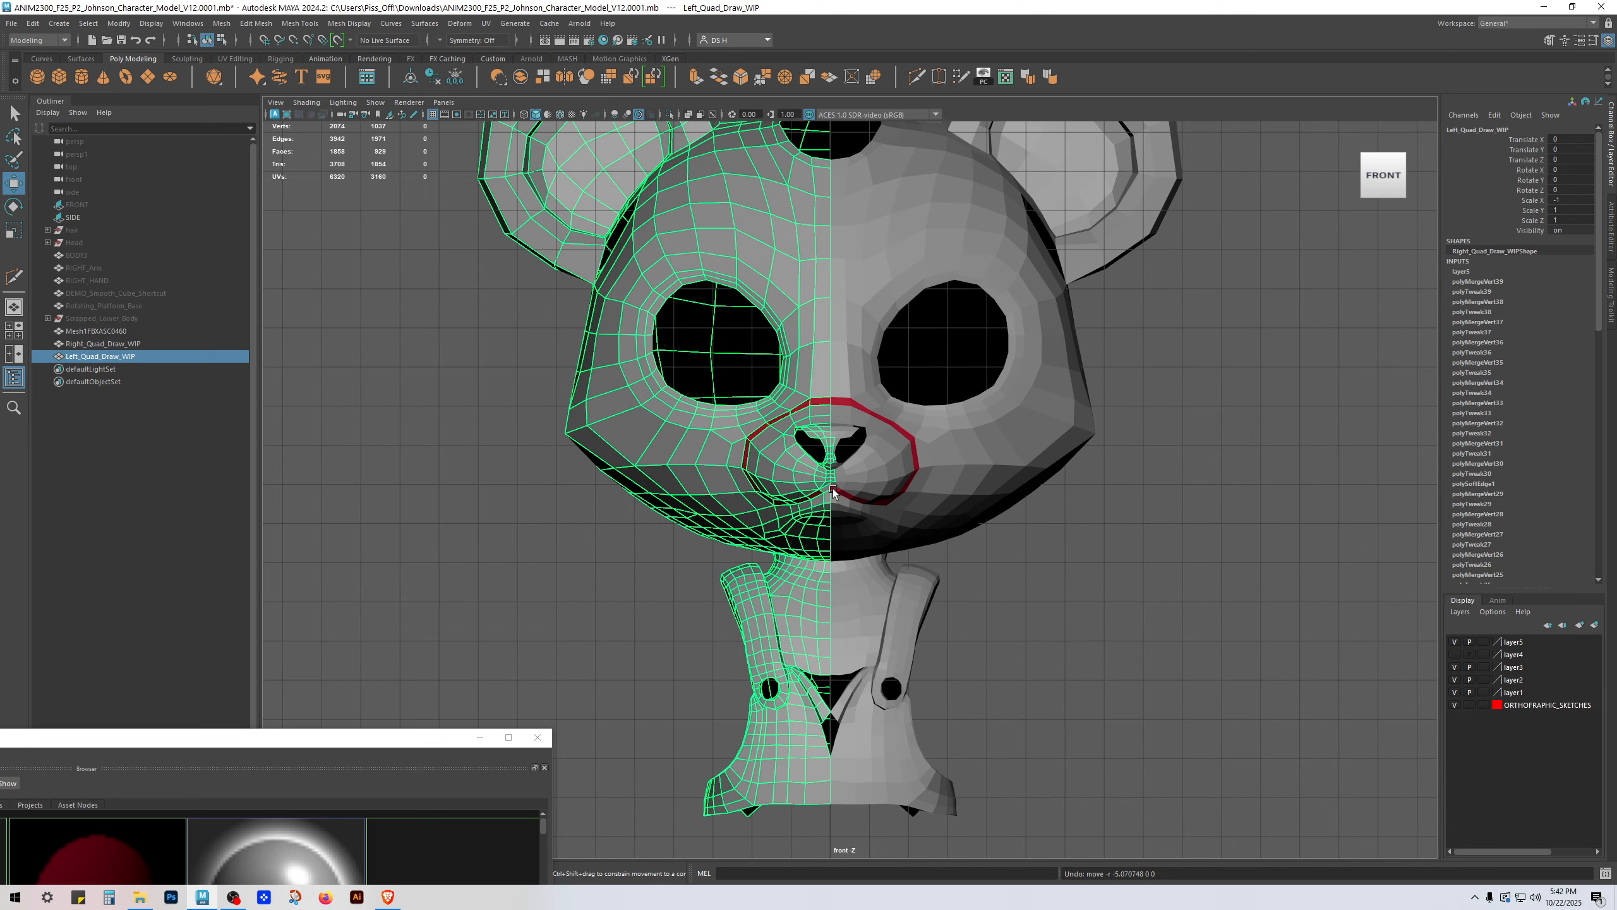
pyautogui.click(1025, 527)
pyautogui.hotkey('ctrl', 'z')
# Step: Isolate the left half mesh in the front view and switch to component selection, close in on the muzzle
pyautogui.press('space')
pyautogui.press('space')
pyautogui.scroll(4, 993, 367)
pyautogui.keyDown('alt'); pyautogui.moveTo(993, 366); pyautogui.dragTo(1028, 357); pyautogui.keyUp('alt')
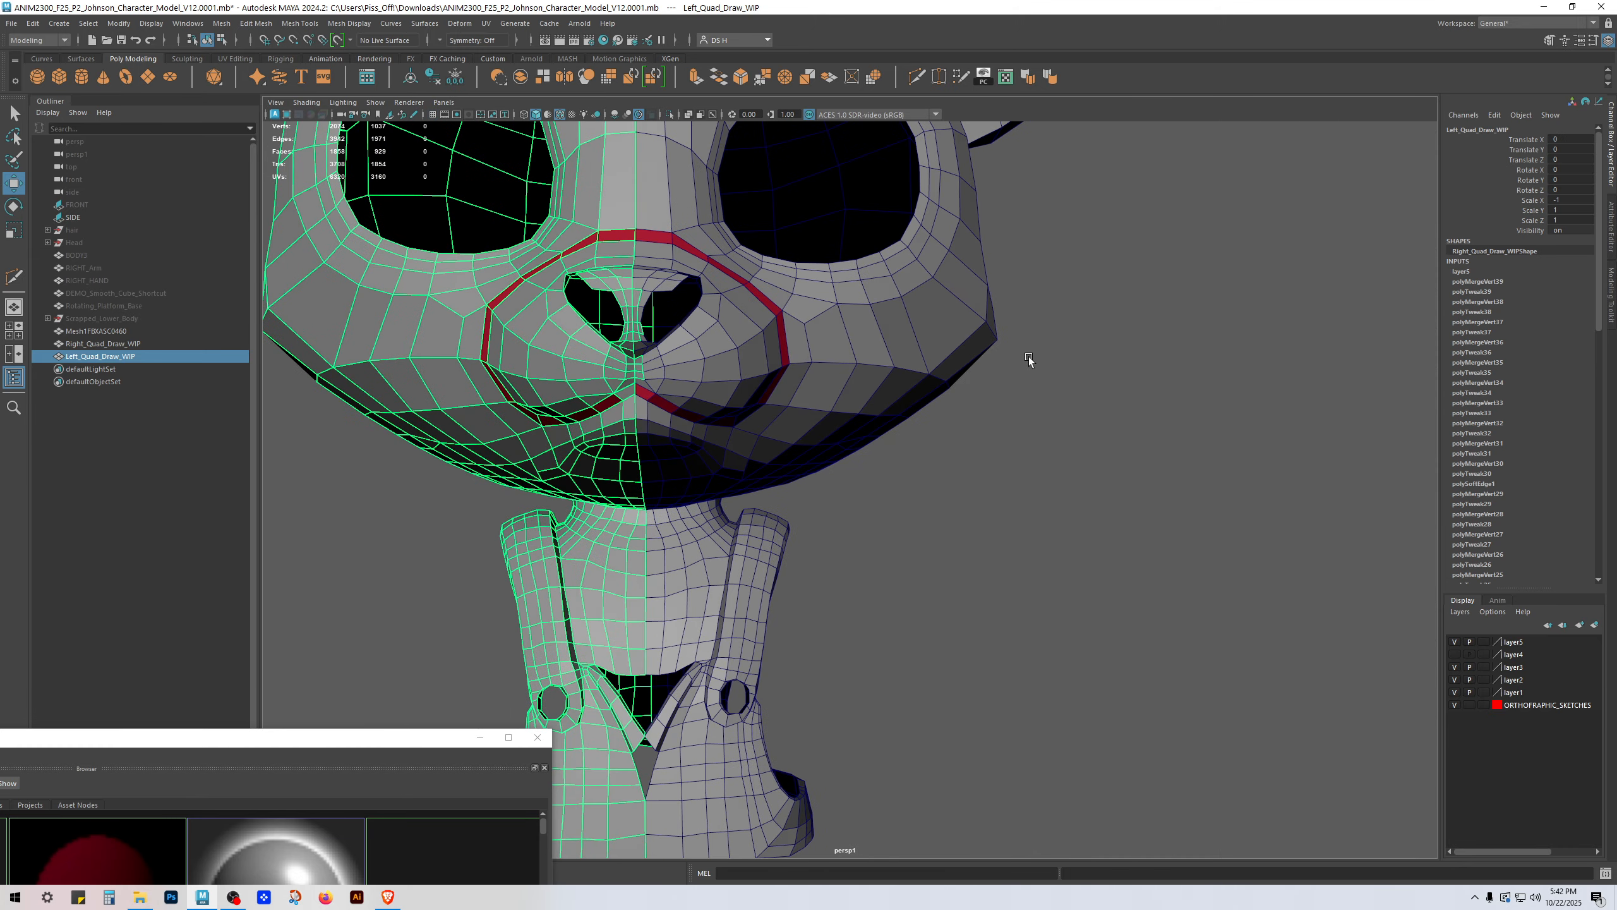
pyautogui.press('space')
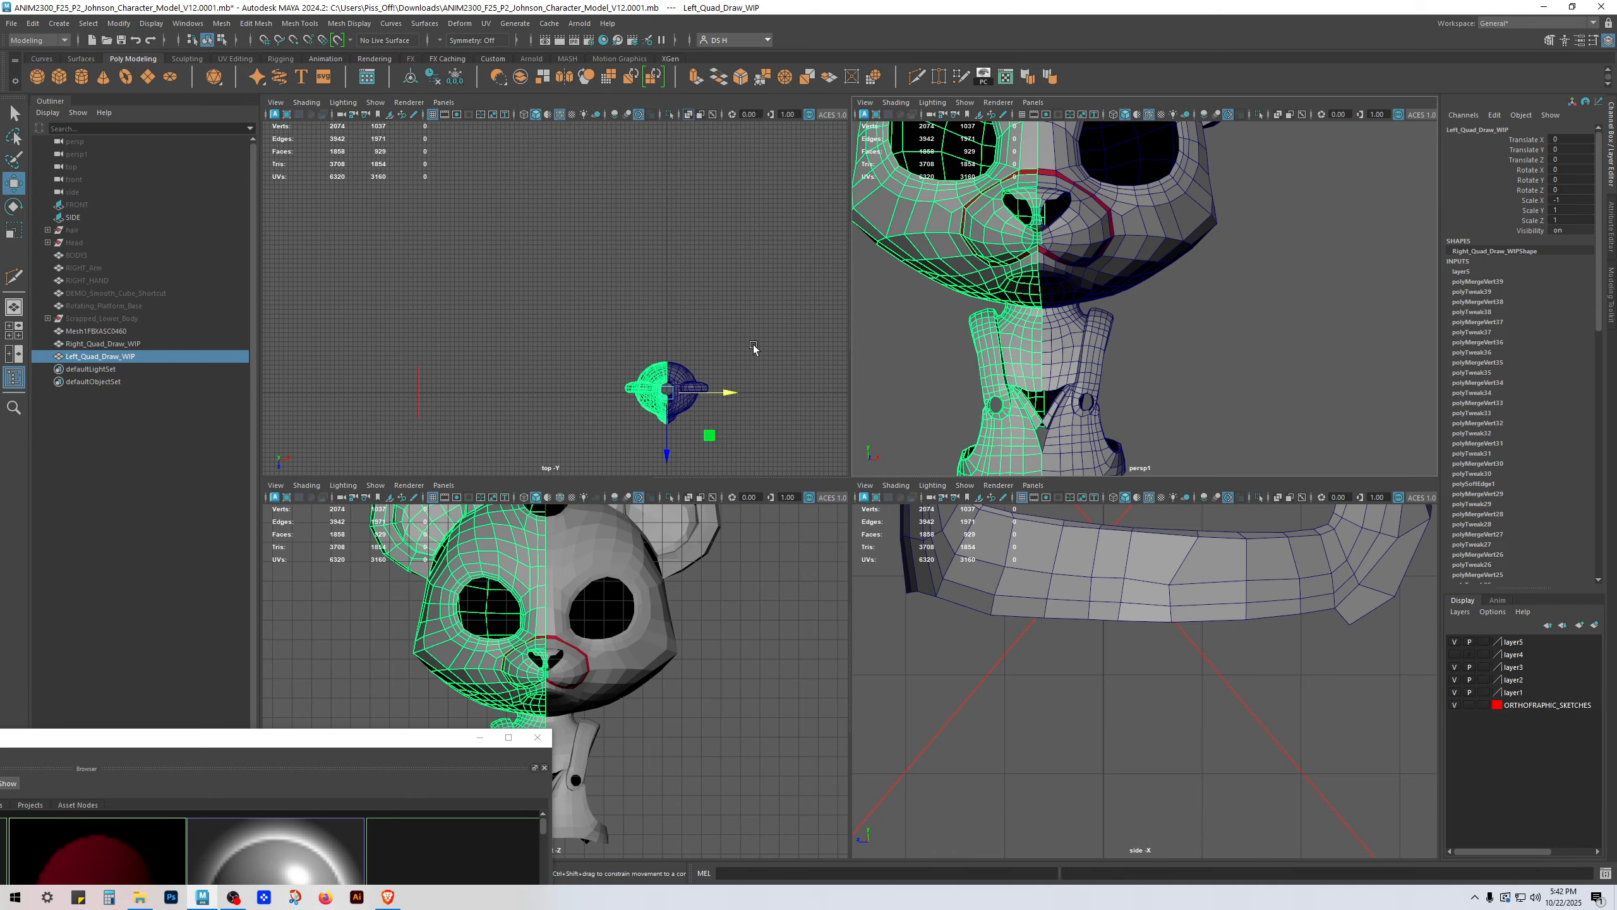
pyautogui.press('space')
pyautogui.hotkey('ctrl', '1')
pyautogui.moveTo(637, 327); pyautogui.dragTo(434, 319, button='right')
pyautogui.keyDown('alt'); pyautogui.moveTo(891, 523); pyautogui.dragTo(1210, 663, button='right'); pyautogui.keyUp('alt')
pyautogui.moveTo(651, 326); pyautogui.dragTo(649, 361, button='right')
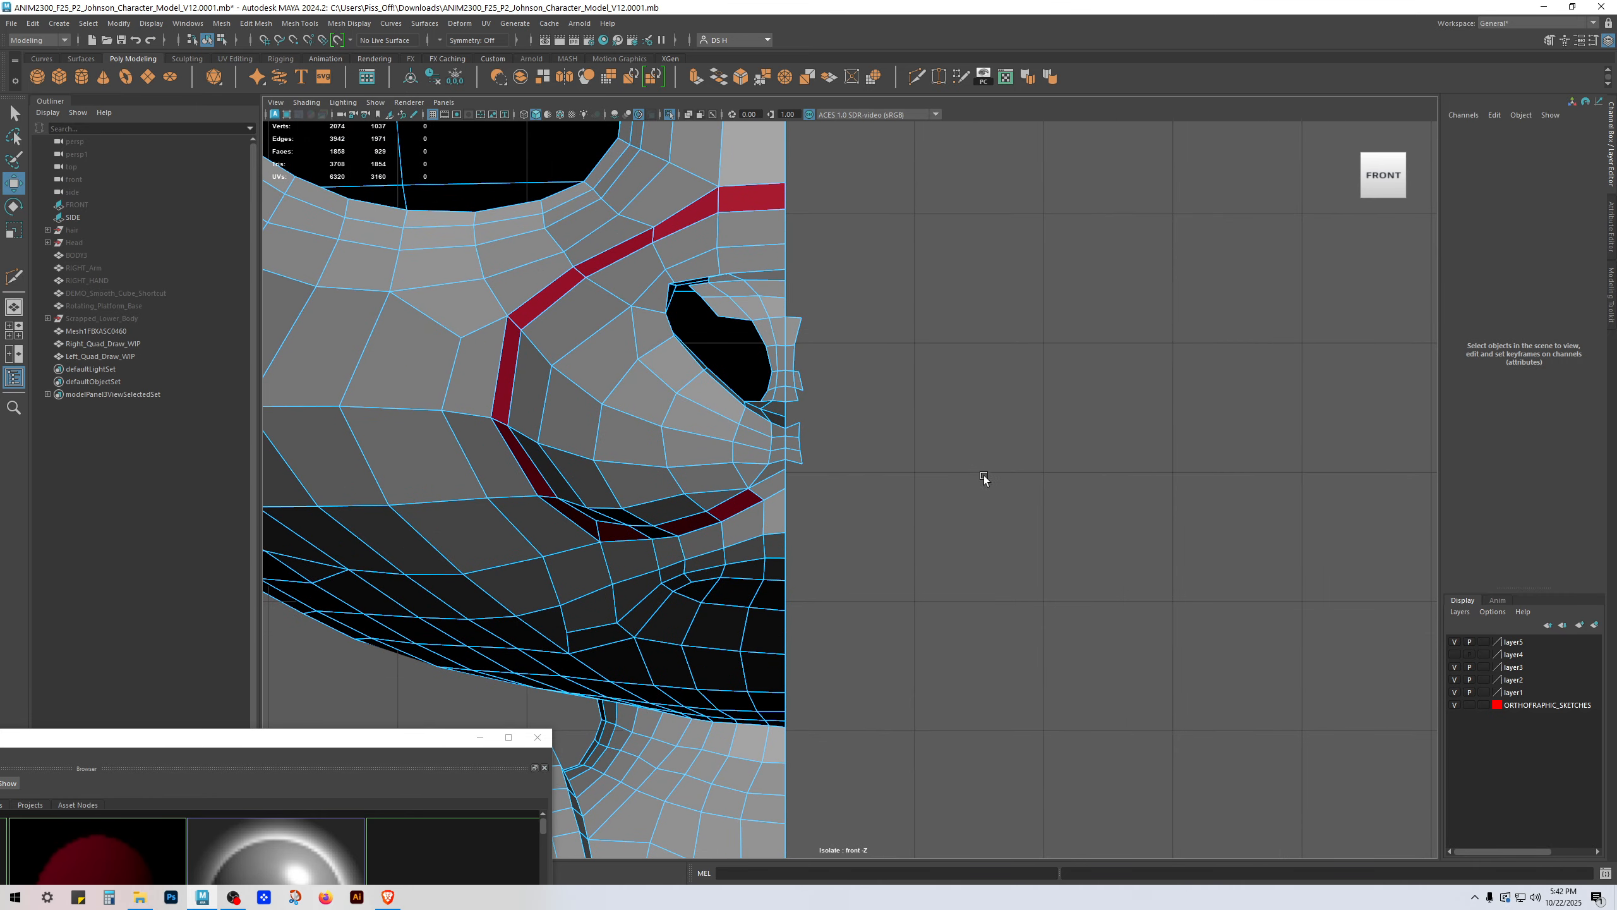
# Step: In wireframe, select and delete the geometry overhanging the centre line beside the nose, and return to object mode
pyautogui.scroll(5, 772, 415)
pyautogui.press('4')
pyautogui.moveTo(998, 656); pyautogui.dragTo(855, 191)
pyautogui.moveTo(724, 323); pyautogui.dragTo(656, 324, button='right')
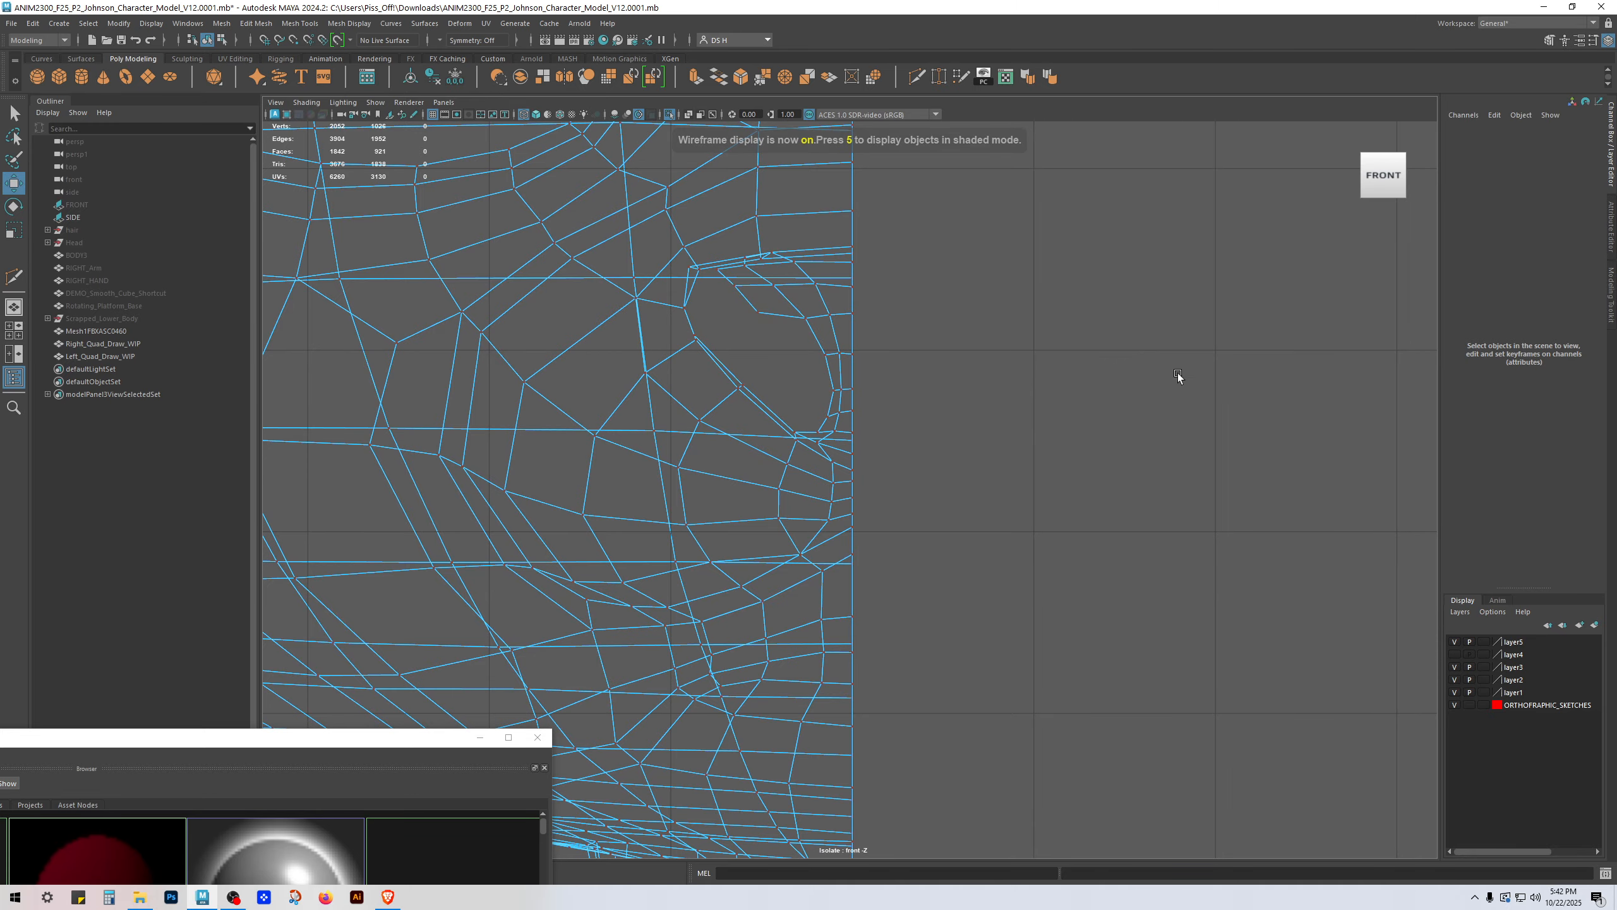
pyautogui.keyDown('alt'); pyautogui.moveTo(1178, 373); pyautogui.dragTo(942, 402, button='right'); pyautogui.keyUp('alt')
pyautogui.keyDown('alt'); pyautogui.moveTo(813, 369); pyautogui.dragTo(1003, 152, button='right'); pyautogui.keyUp('alt')
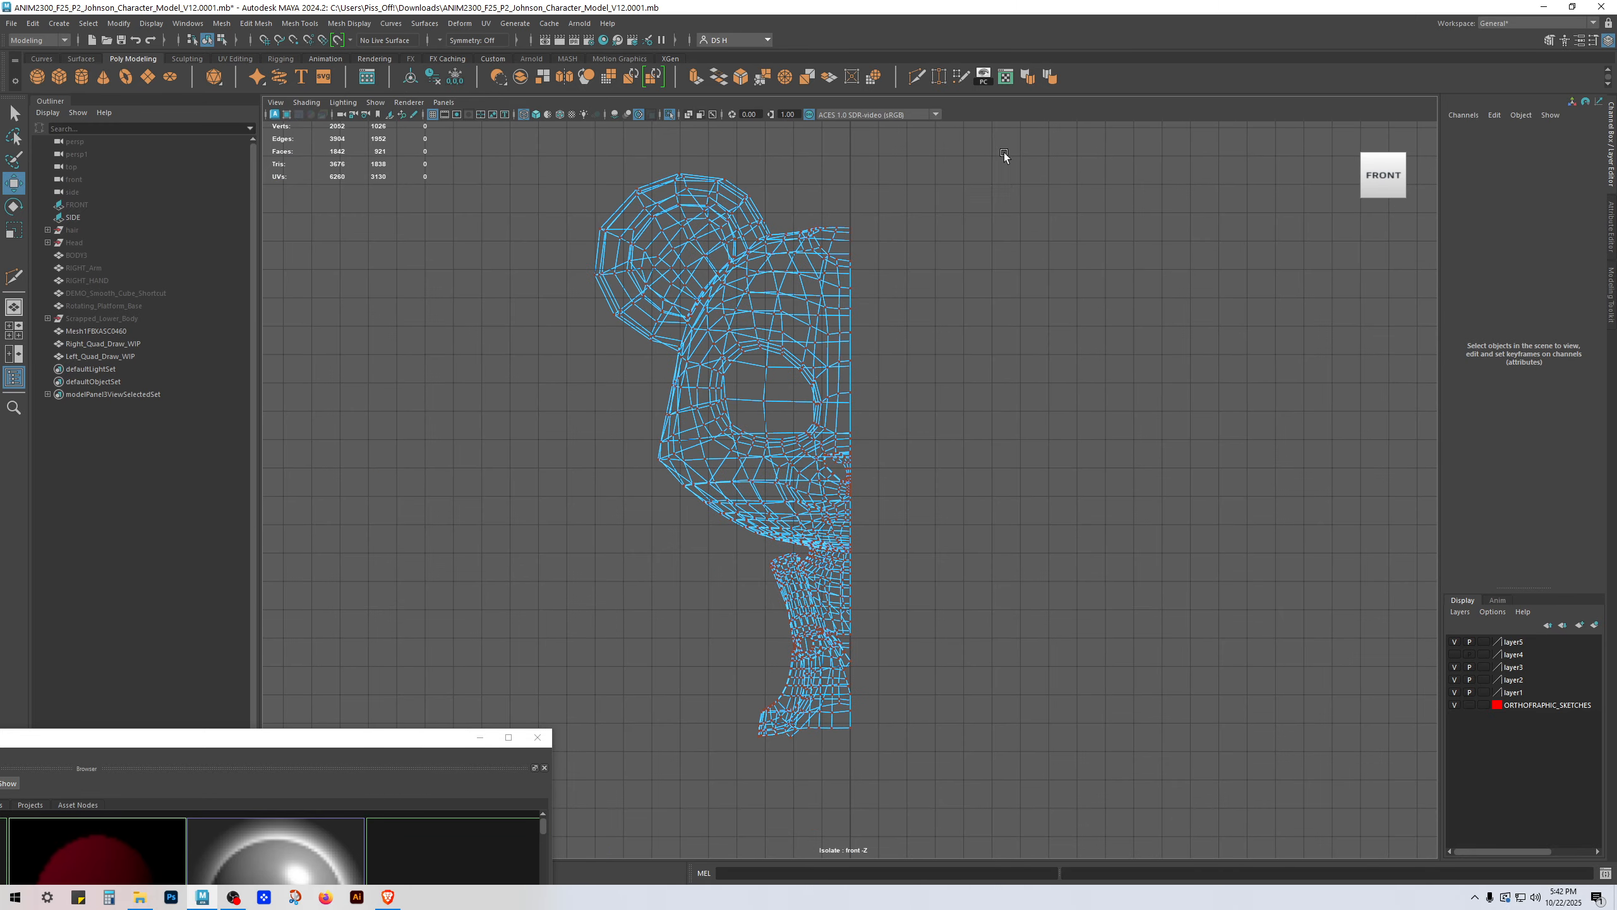
pyautogui.press('F8')
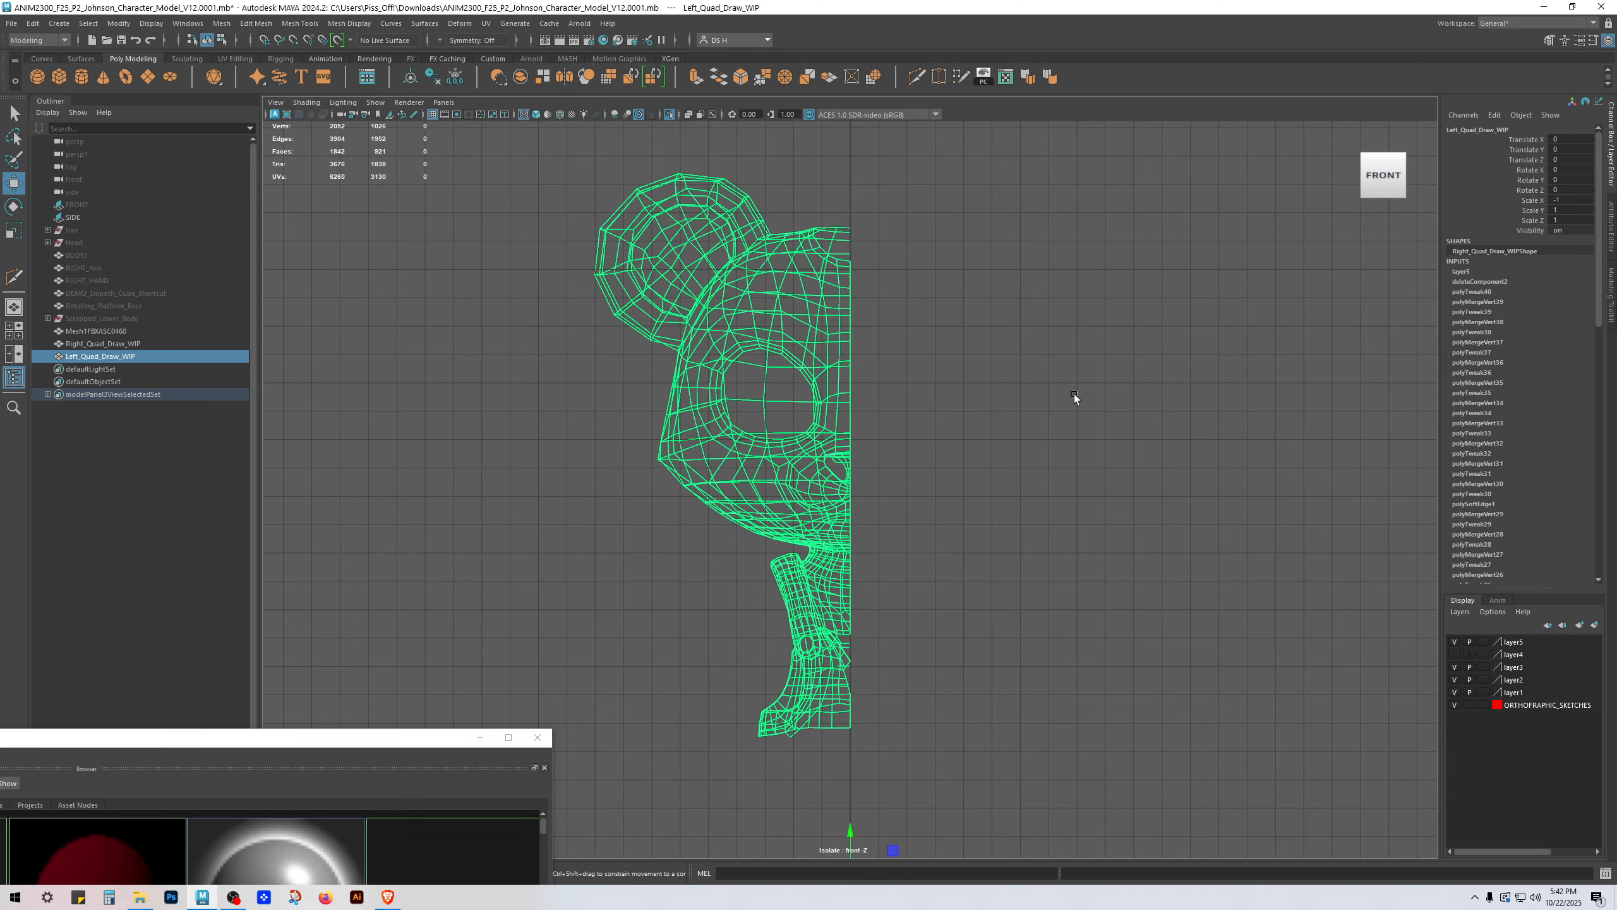
# Step: Isolate the right half mesh to check its centre edge, restore shaded display, turn off isolate select, and return to perspective
pyautogui.click(132, 345)
pyautogui.hotkey('ctrl', '1')
pyautogui.hotkey('ctrl', '1')
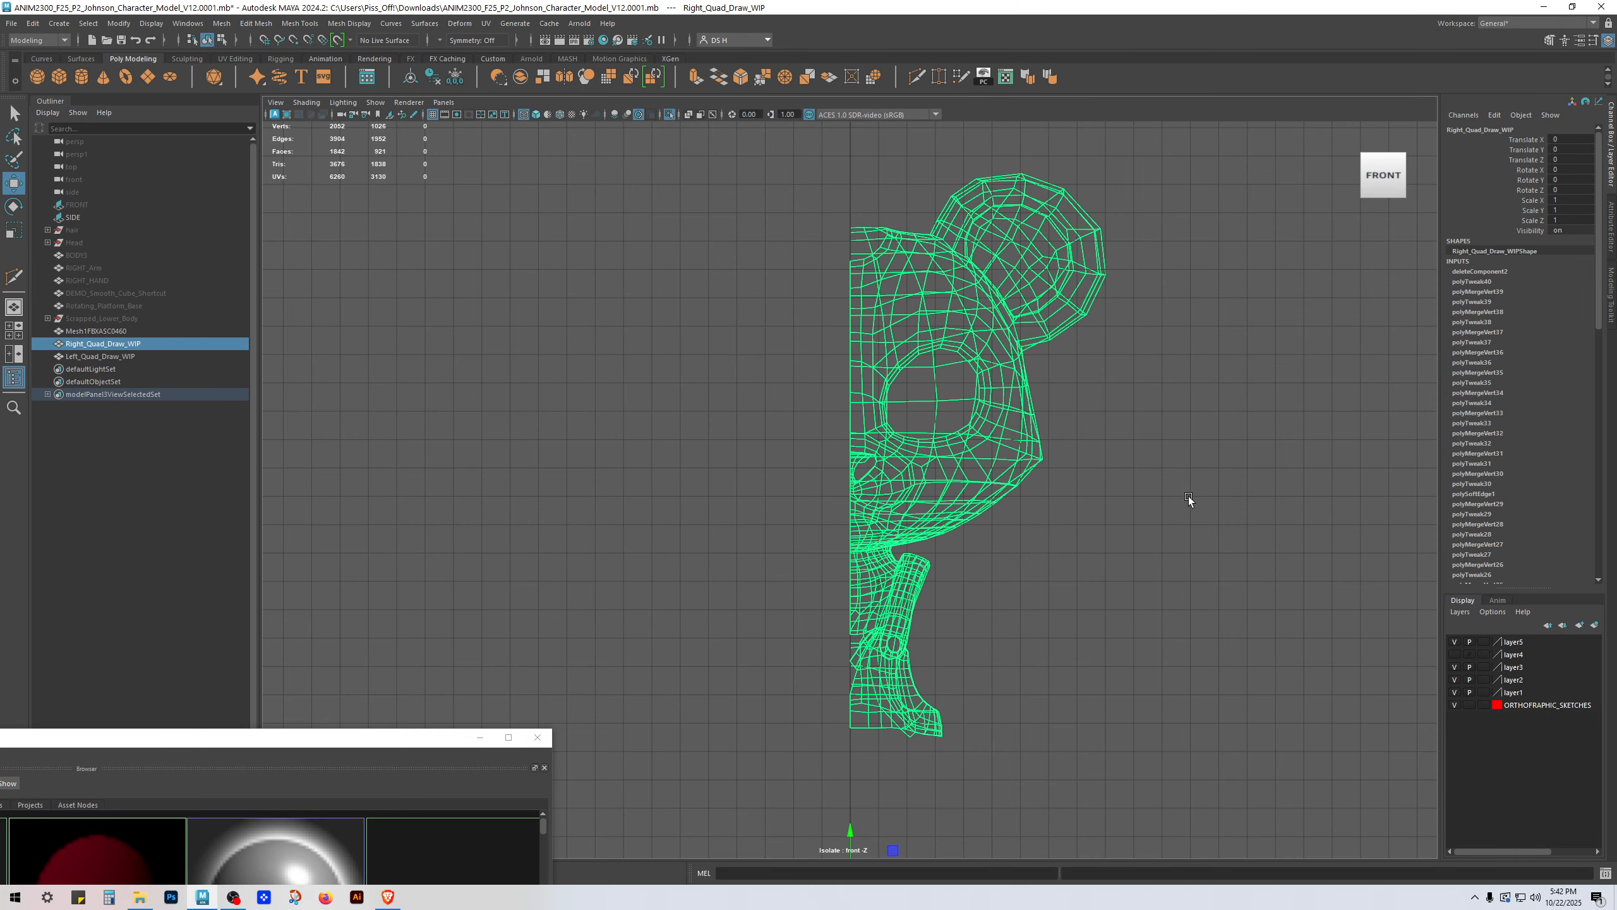
pyautogui.press('5')
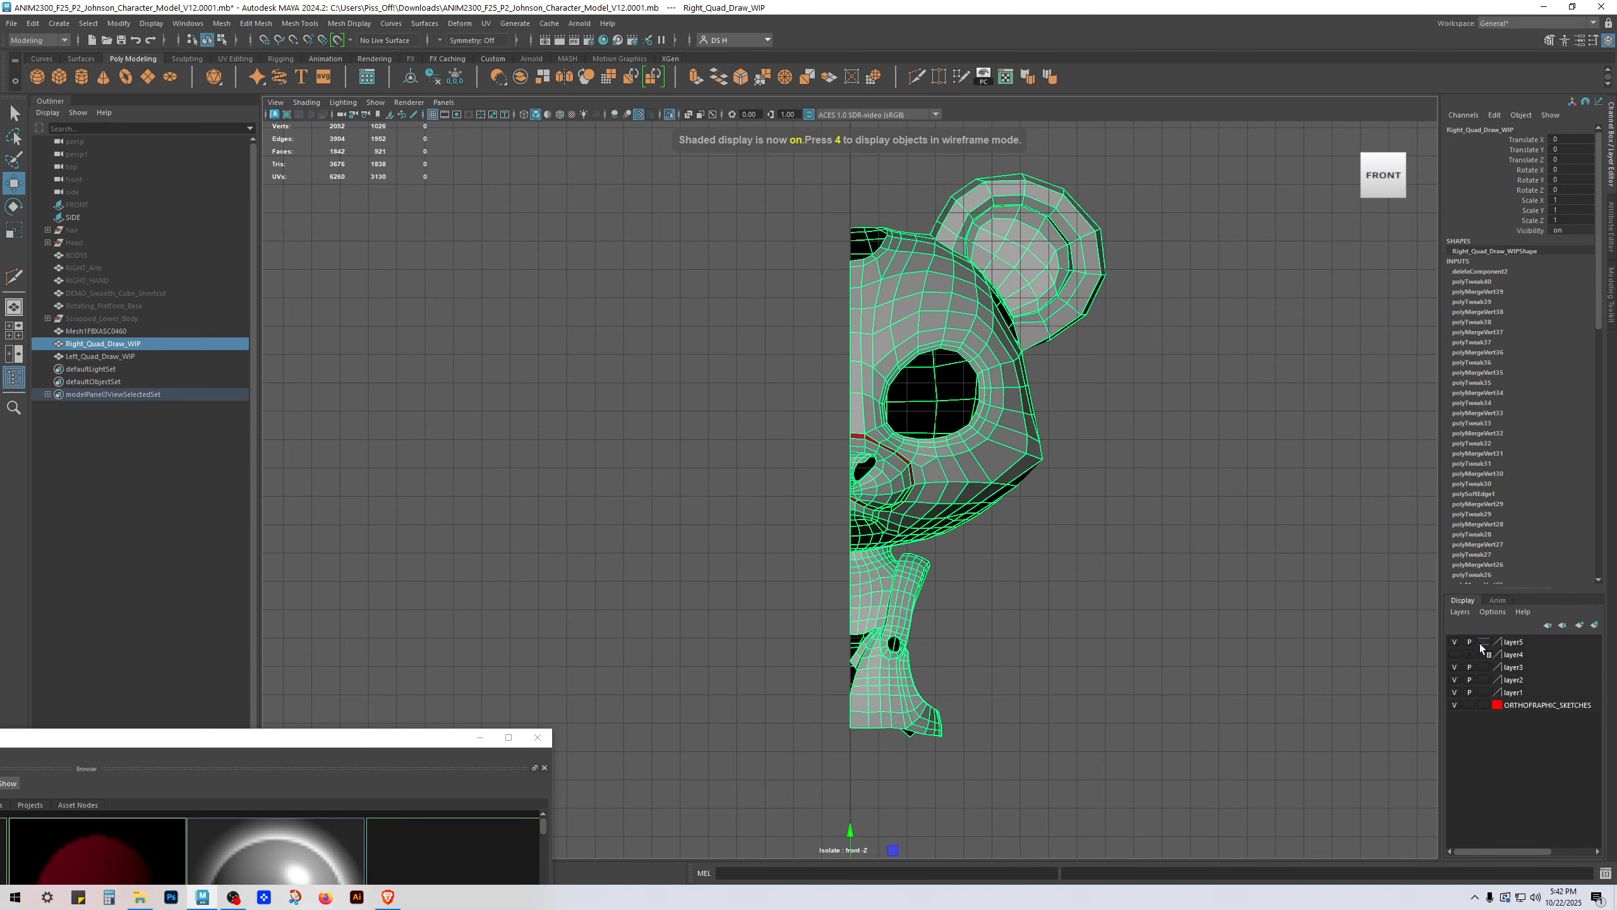
pyautogui.hotkey('ctrl', '1')
pyautogui.press('space')
pyautogui.press('space')
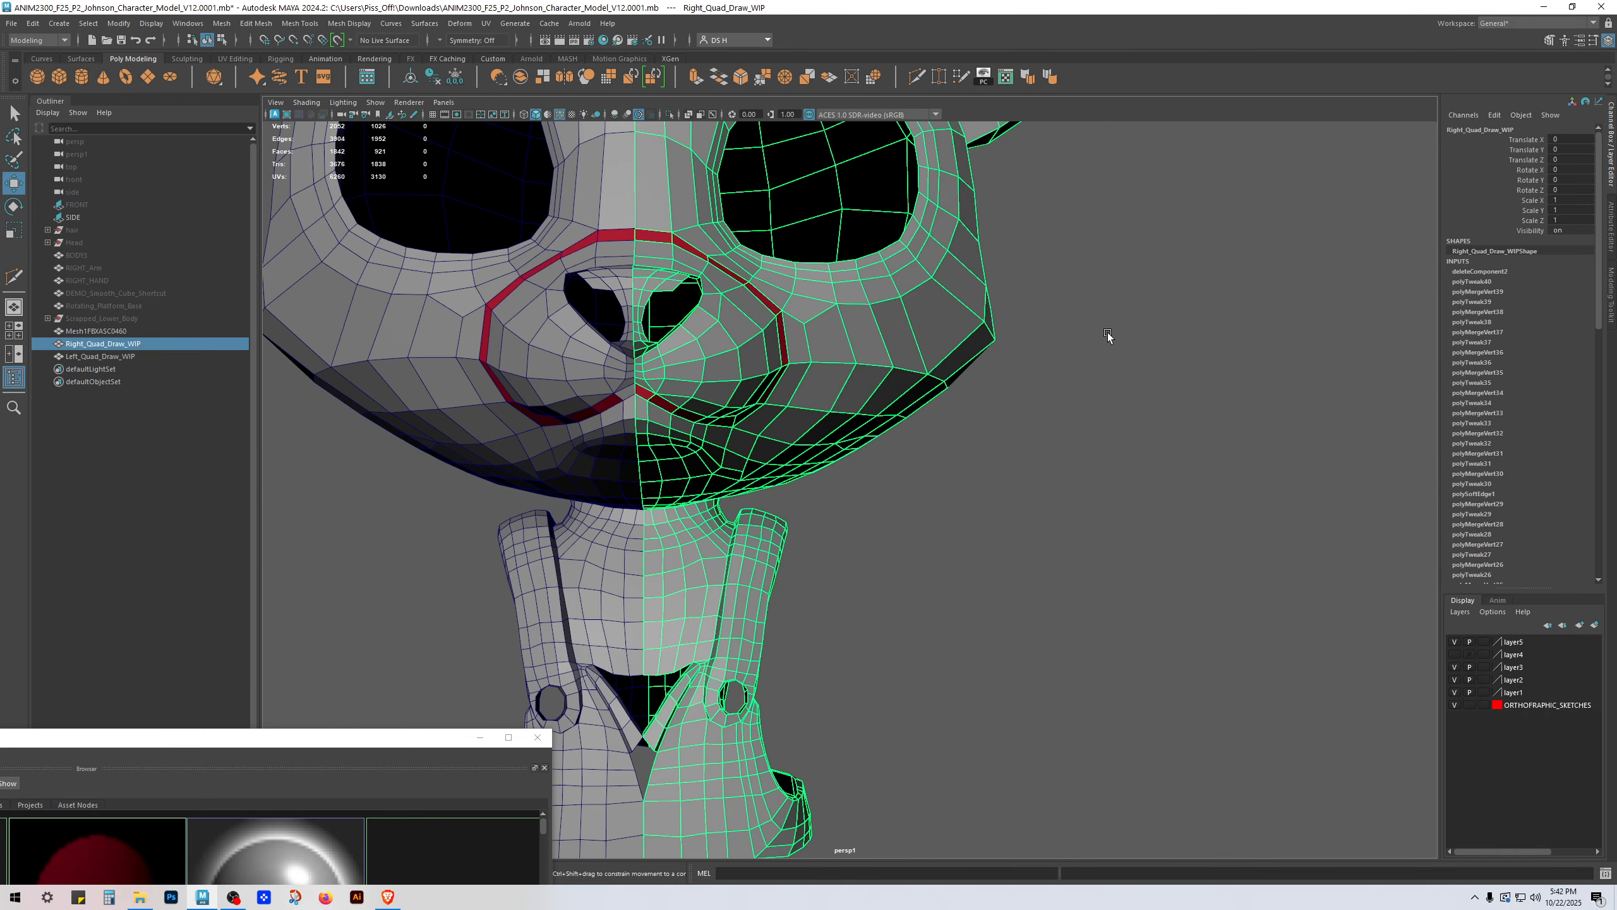
# Step: Delete the right half mesh's construction history, set layer5 to Reference, and toggle that layer's visibility off and on
pyautogui.click(1106, 332)
pyautogui.keyDown('alt'); pyautogui.moveTo(894, 384); pyautogui.dragTo(730, 334); pyautogui.keyUp('alt')
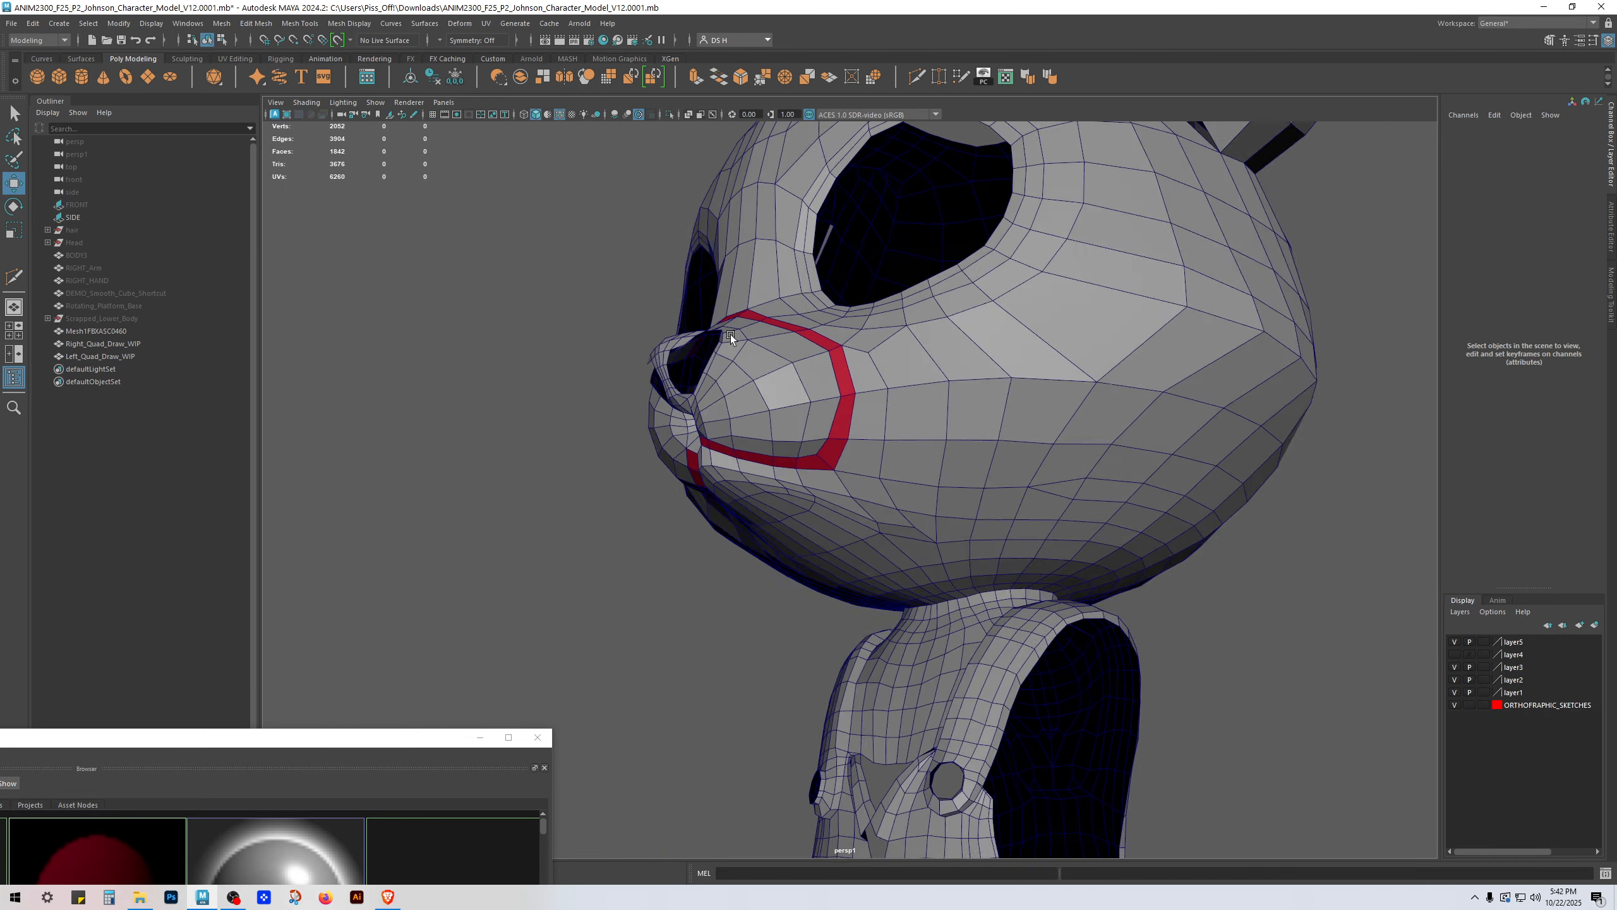
pyautogui.scroll(4, 828, 360)
pyautogui.keyDown('alt'); pyautogui.moveTo(887, 377); pyautogui.dragTo(993, 437); pyautogui.keyUp('alt')
pyautogui.scroll(4, 864, 397)
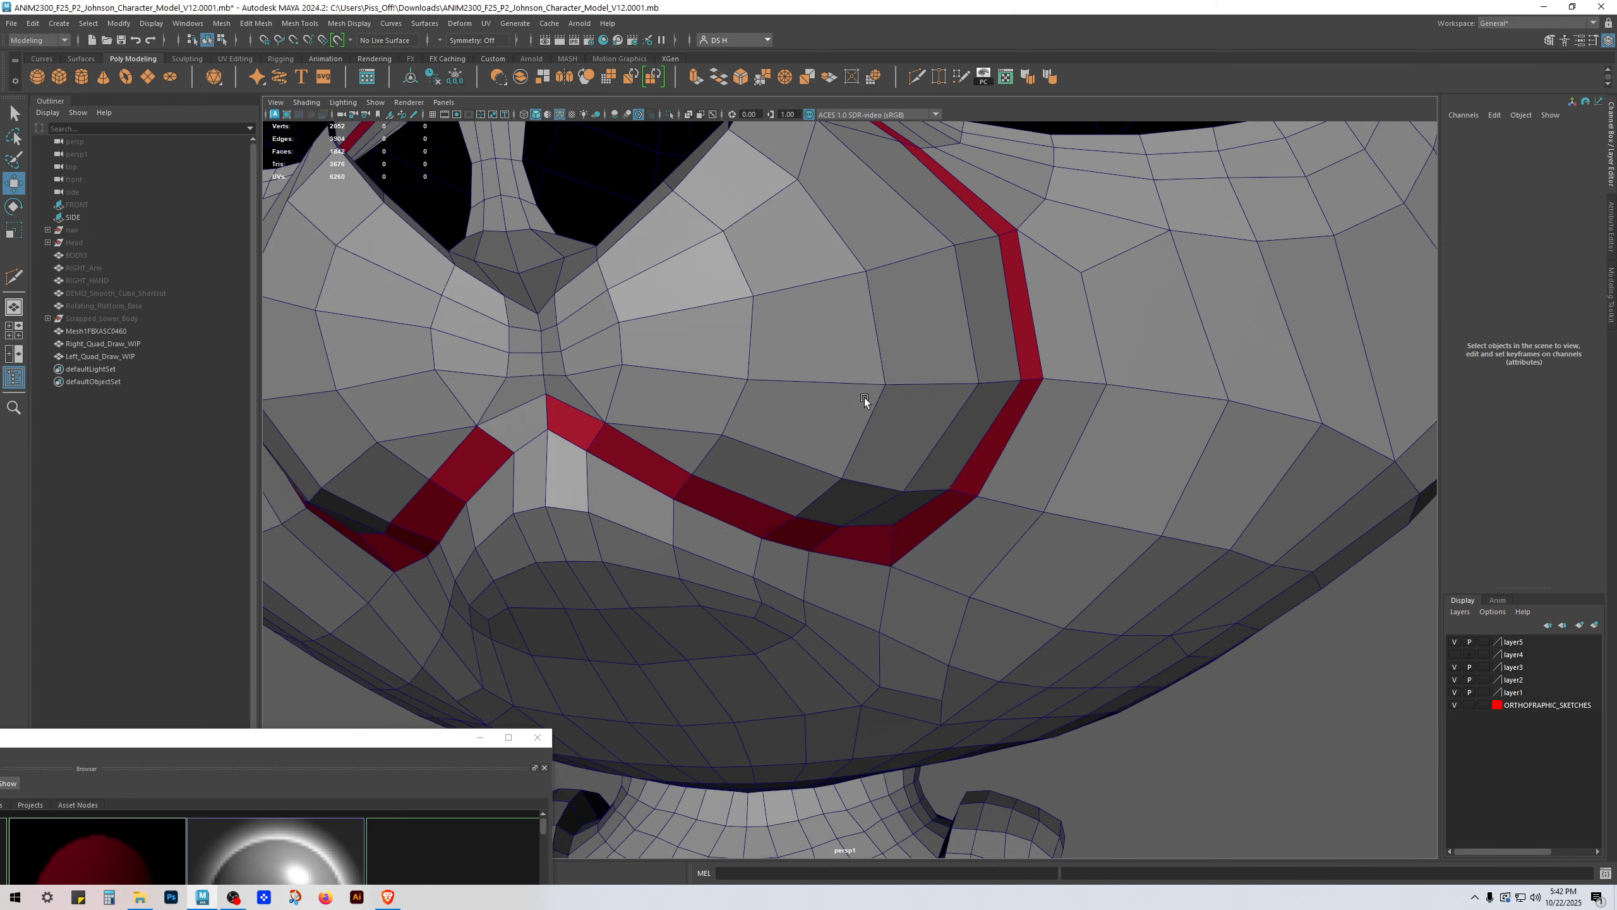
pyautogui.moveTo(864, 397)
pyautogui.keyDown('alt'); pyautogui.mouseDown()
pyautogui.moveTo(822, 348)
pyautogui.moveTo(659, 285)
pyautogui.moveTo(839, 402)
pyautogui.mouseUp(); pyautogui.keyUp('alt')
pyautogui.scroll(3, 822, 348)
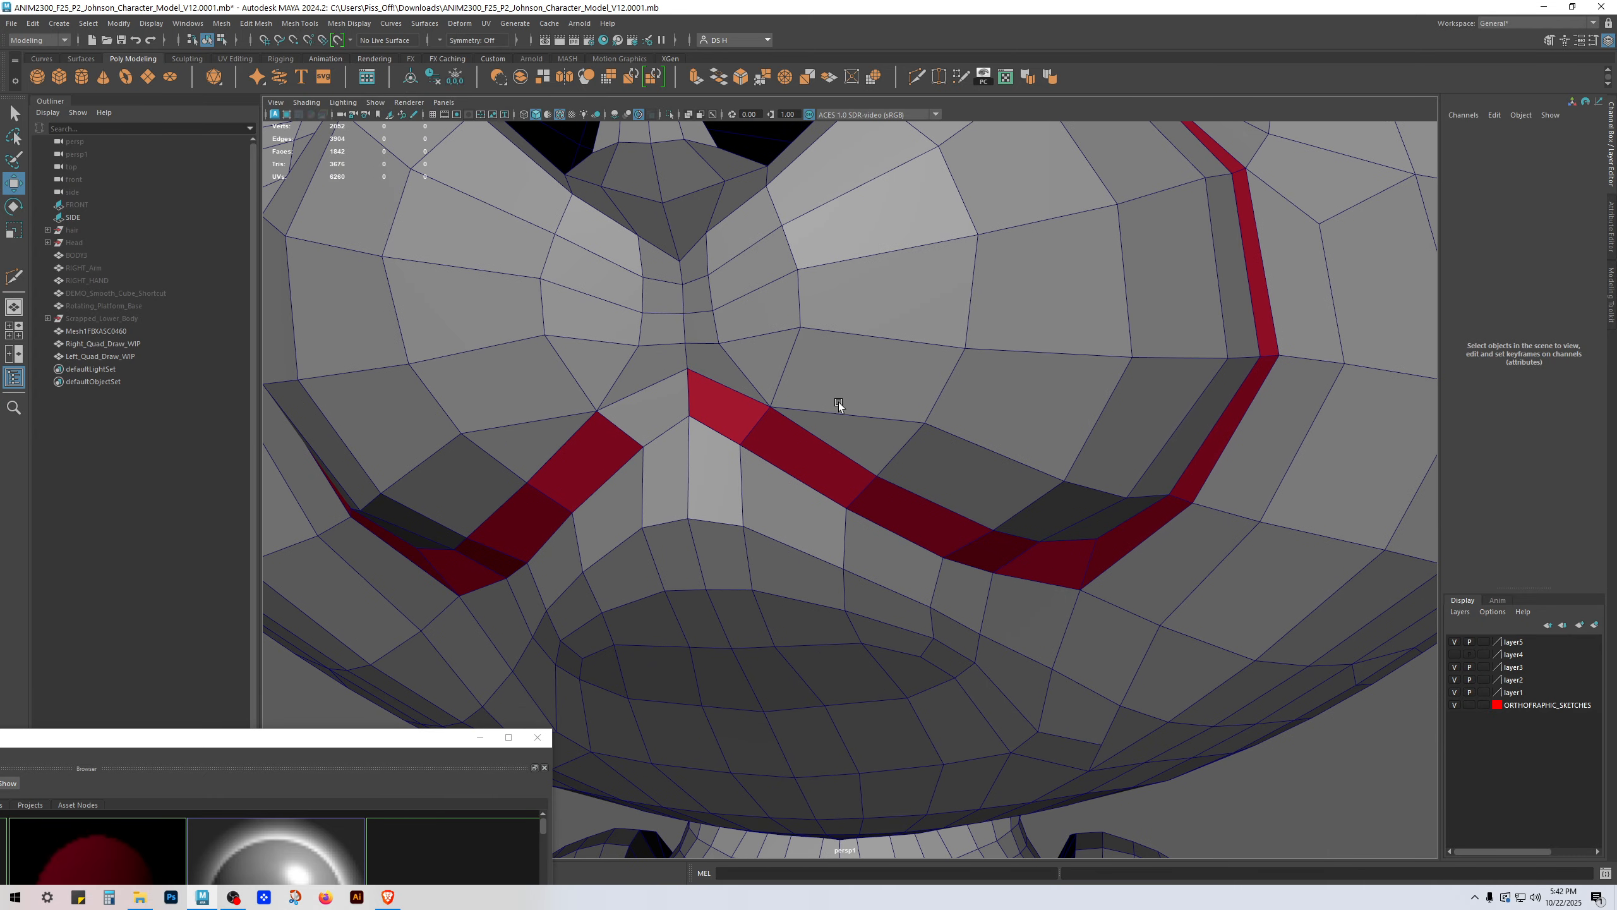
pyautogui.rightClick(872, 334)
pyautogui.click(872, 334)
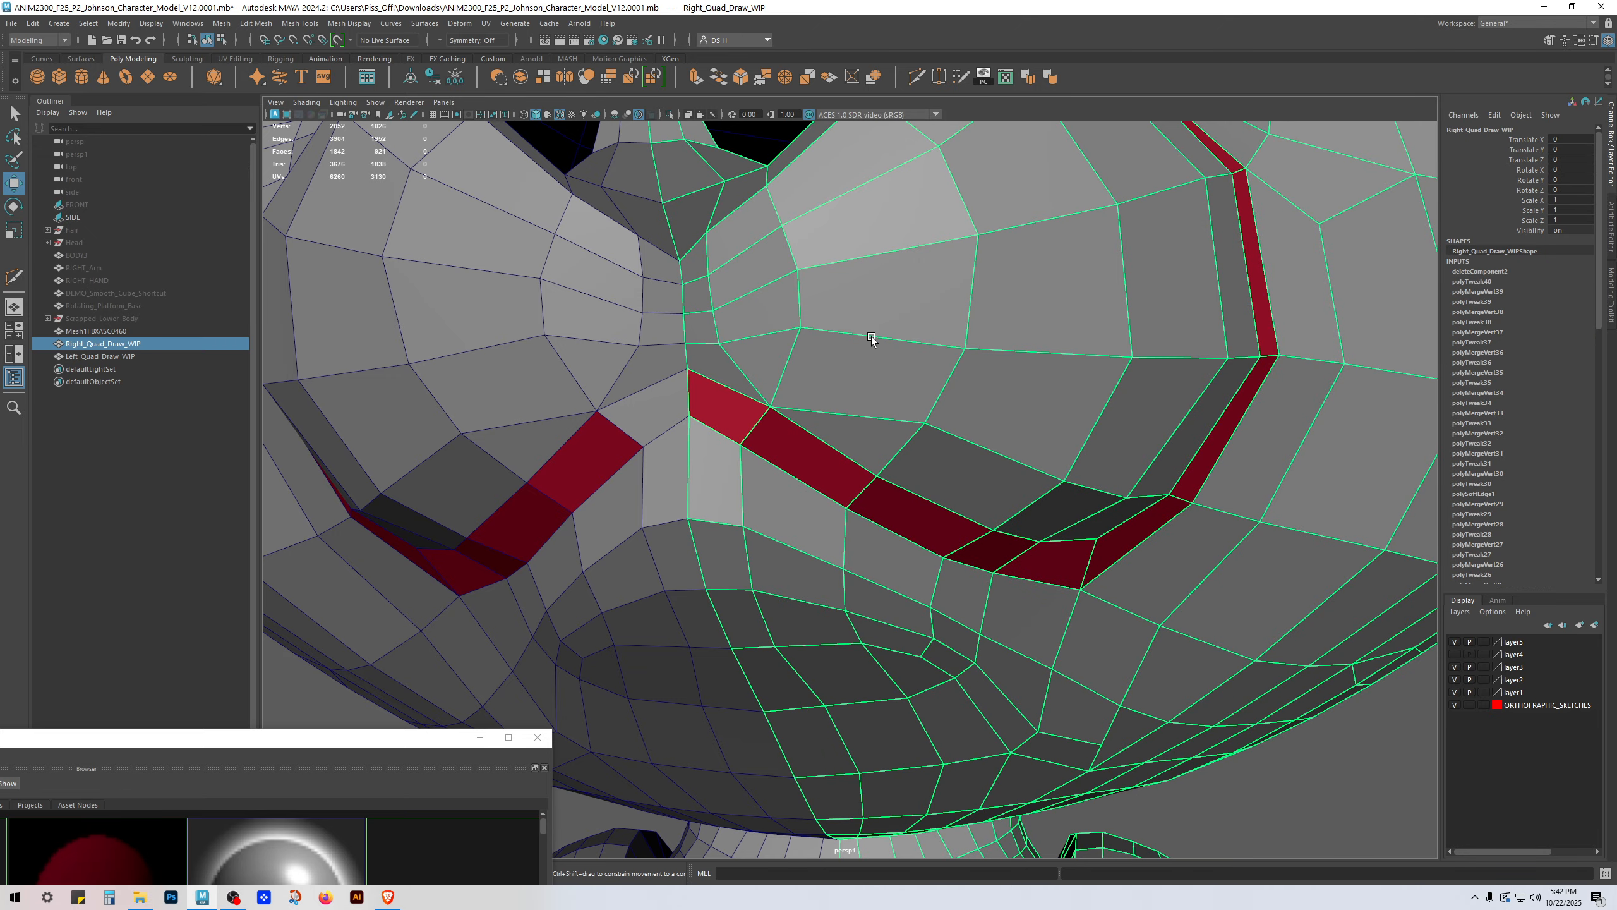
pyautogui.click(436, 81)
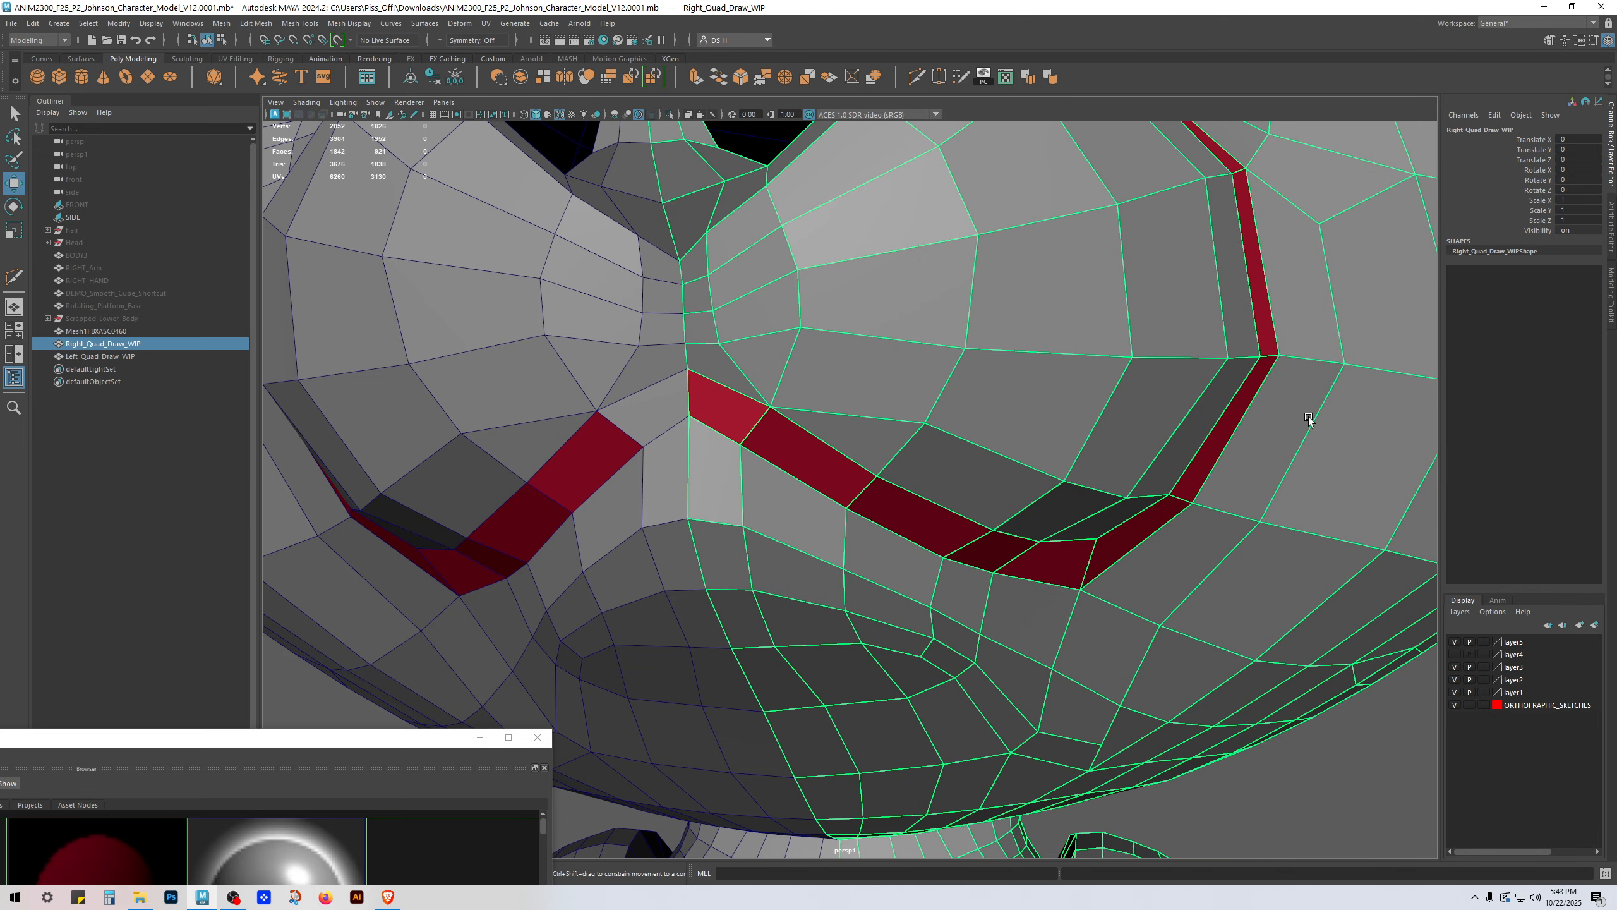
pyautogui.click(1454, 642)
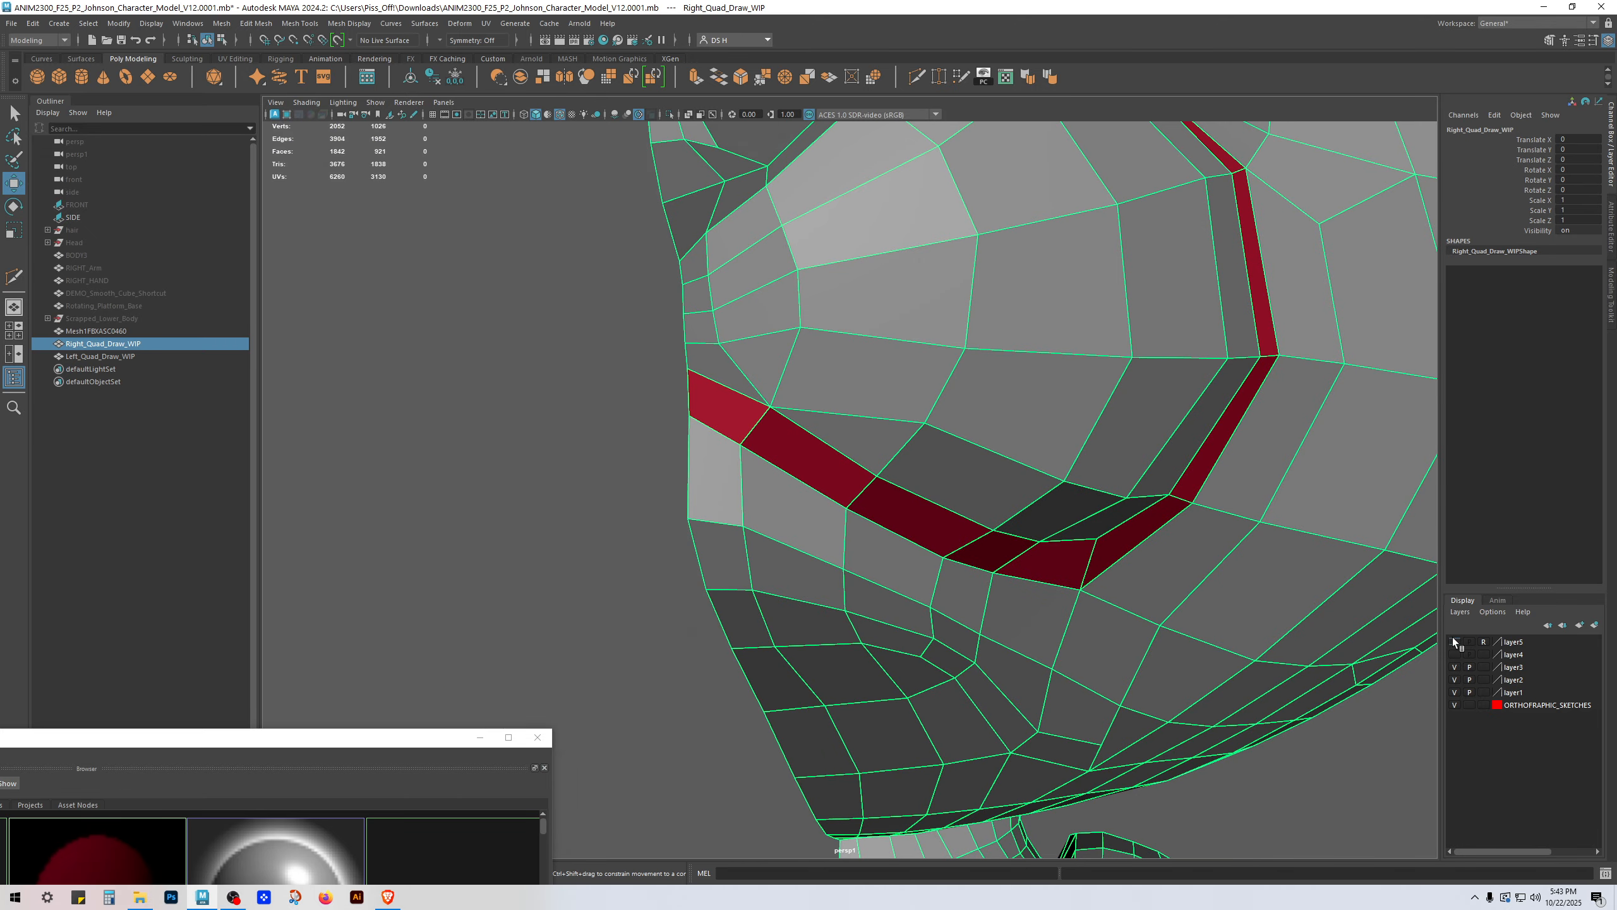
pyautogui.click(1454, 641)
# Step: With Multi-Cut, add an edge on the right half just above the red loop near the muzzle centre, and delete the edge it replaces
pyautogui.keyDown('alt'); pyautogui.moveTo(855, 344); pyautogui.dragTo(856, 321); pyautogui.keyUp('alt')
pyautogui.keyDown('shift'); pyautogui.moveTo(857, 321); pyautogui.dragTo(506, 318, button='right'); pyautogui.keyUp('shift')
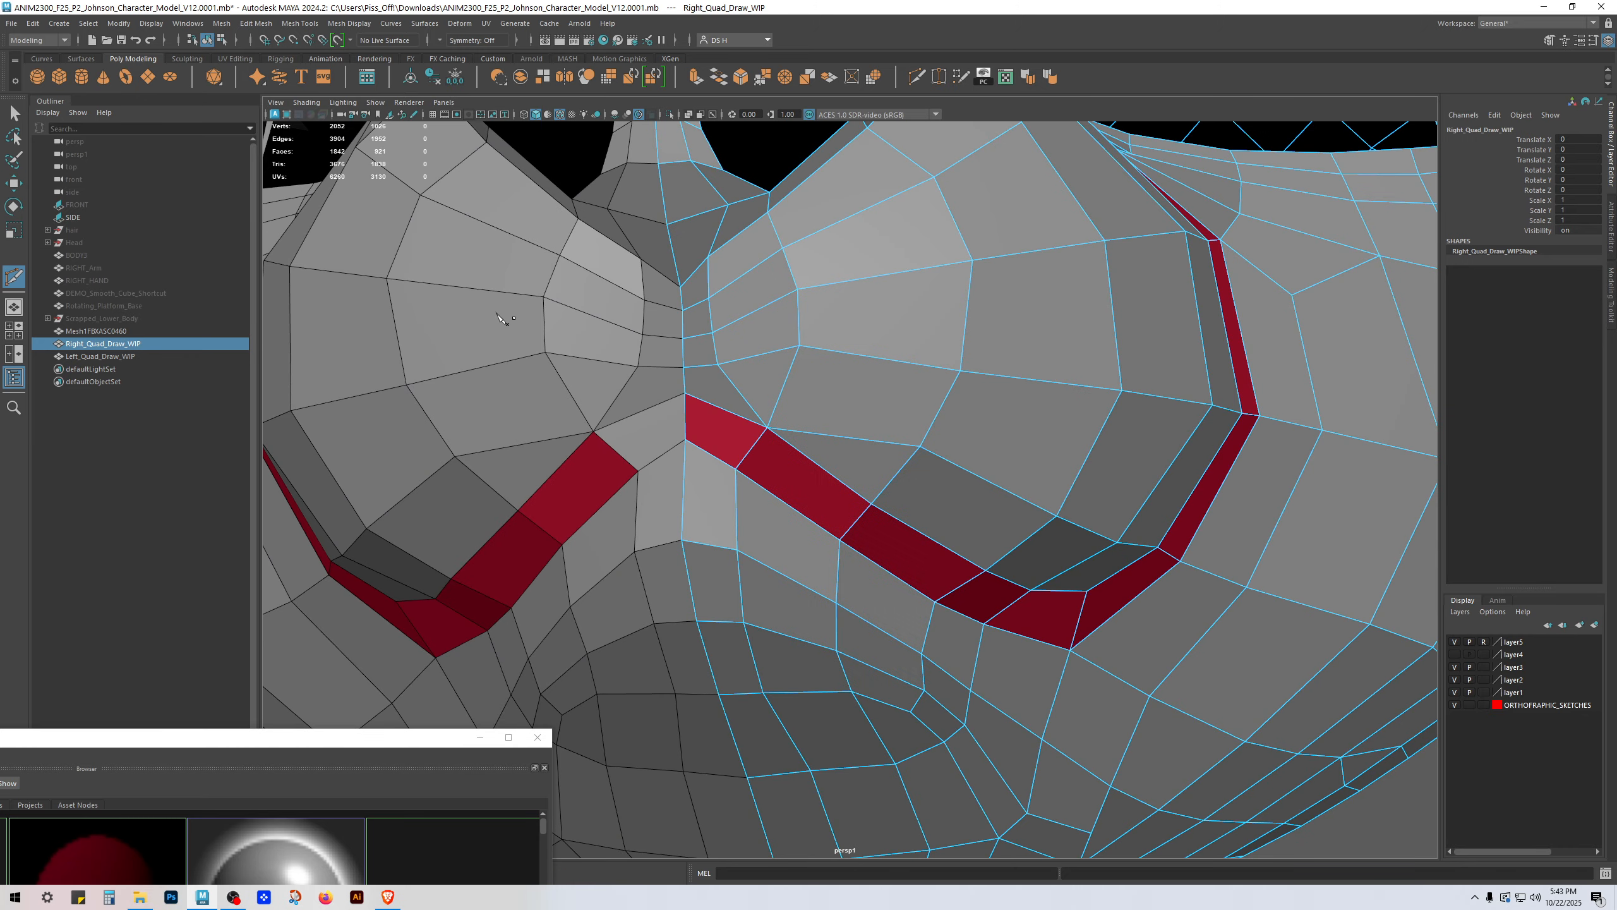
pyautogui.click(817, 419)
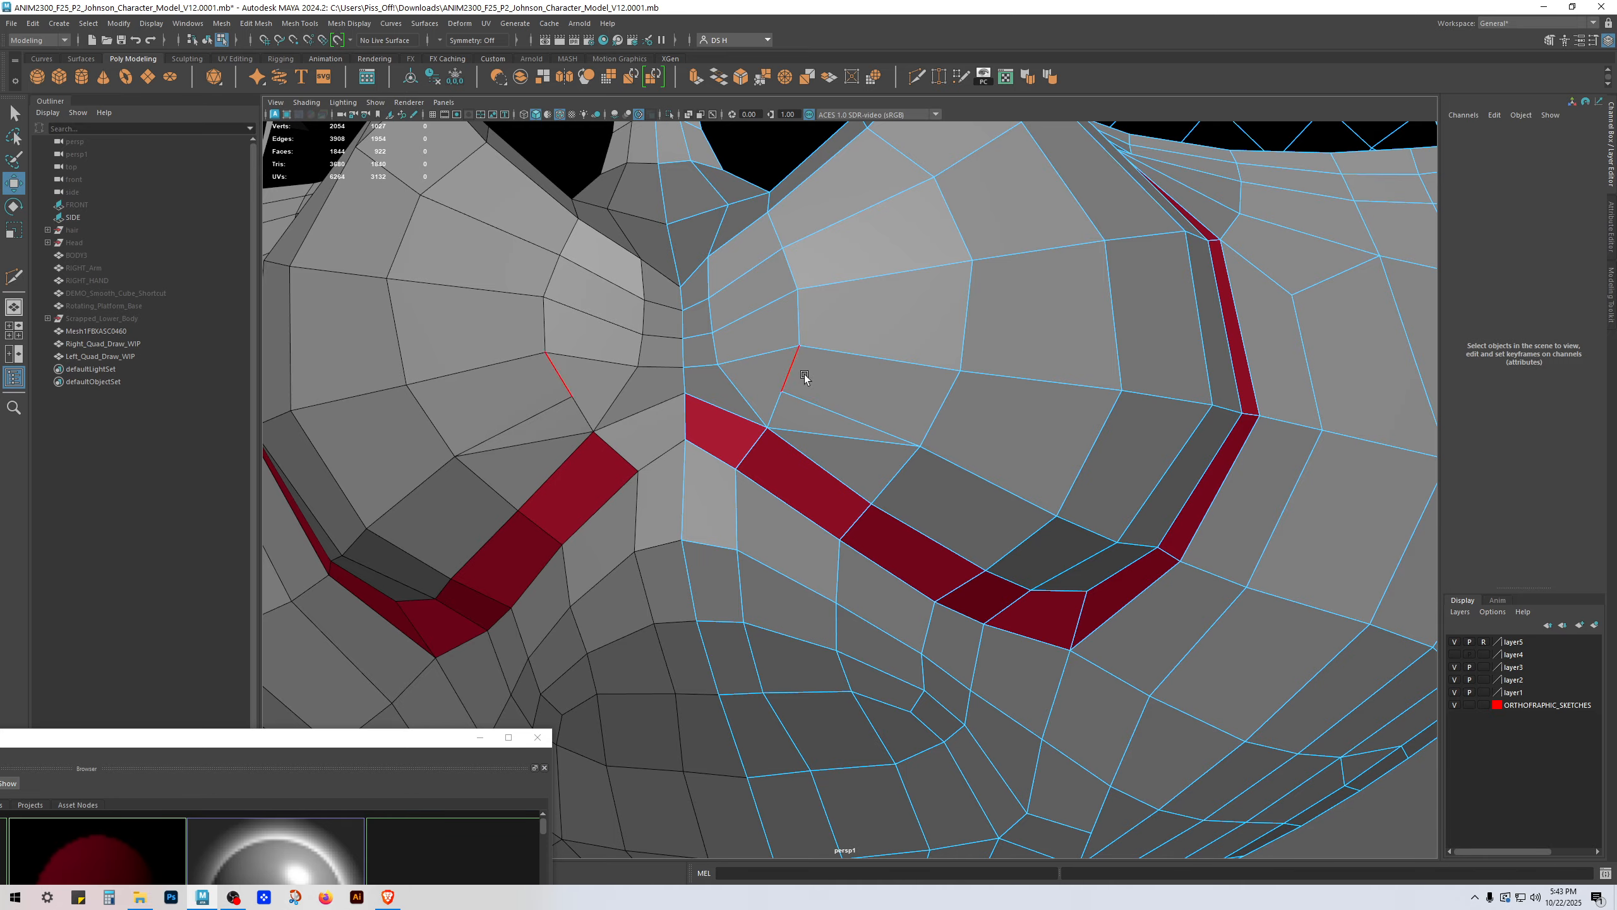
pyautogui.press('w')
pyautogui.press('Delete')
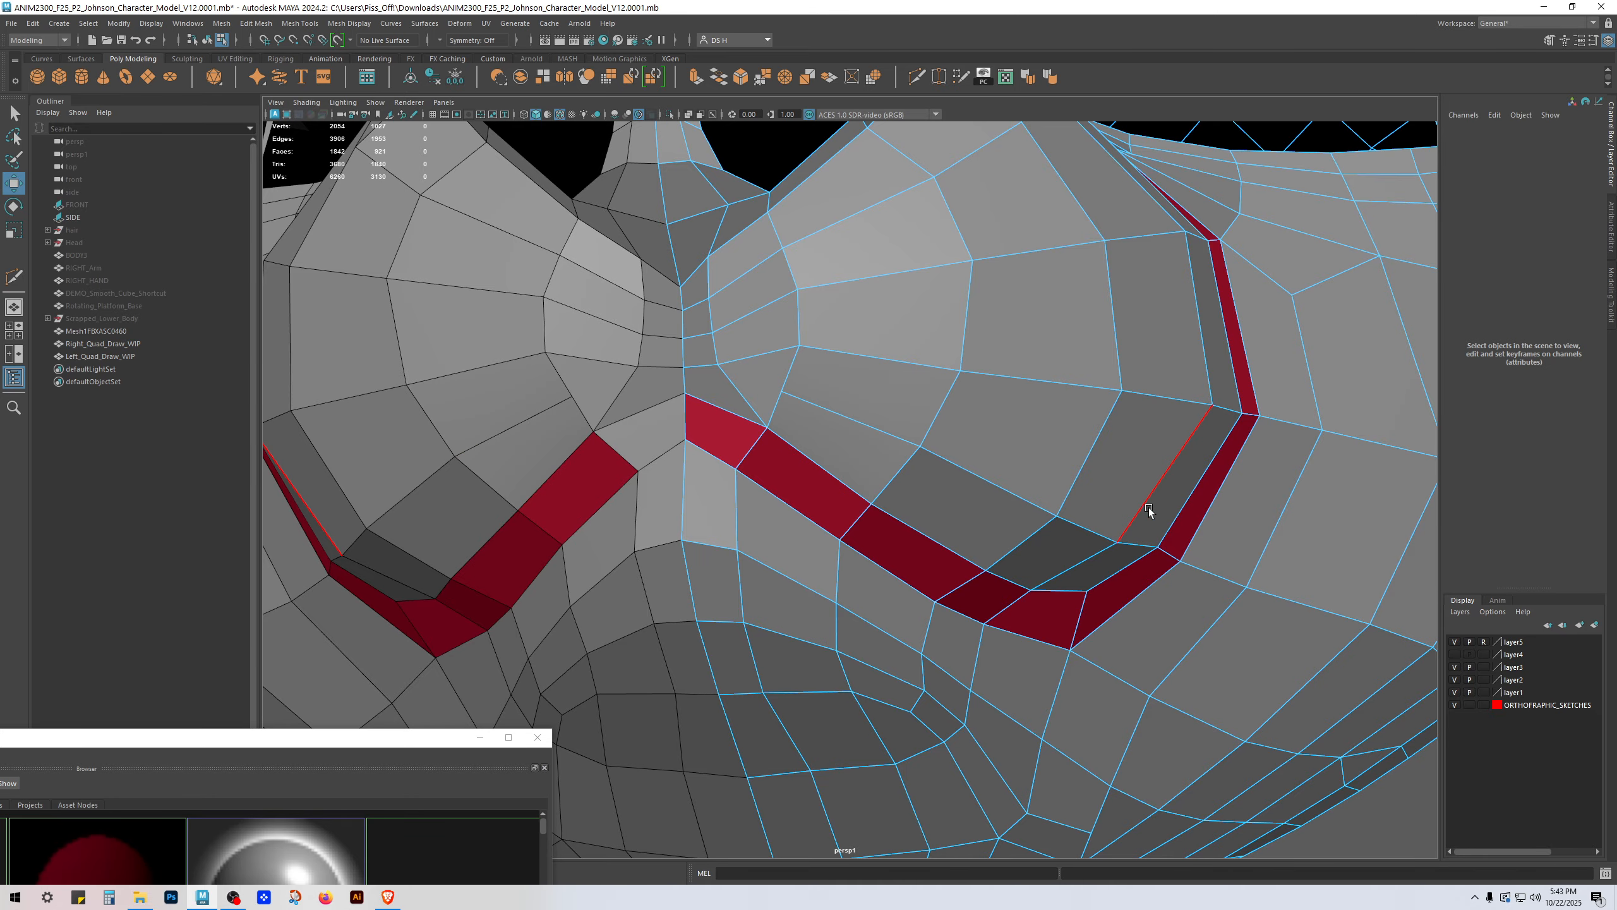
# Step: Delete the diagonal edge above the red loop's inner corner, and cut a bent edge joining the centre strip to the new muzzle edge
pyautogui.keyDown('alt'); pyautogui.moveTo(817, 441); pyautogui.dragTo(873, 482); pyautogui.keyUp('alt')
pyautogui.scroll(3, 873, 482)
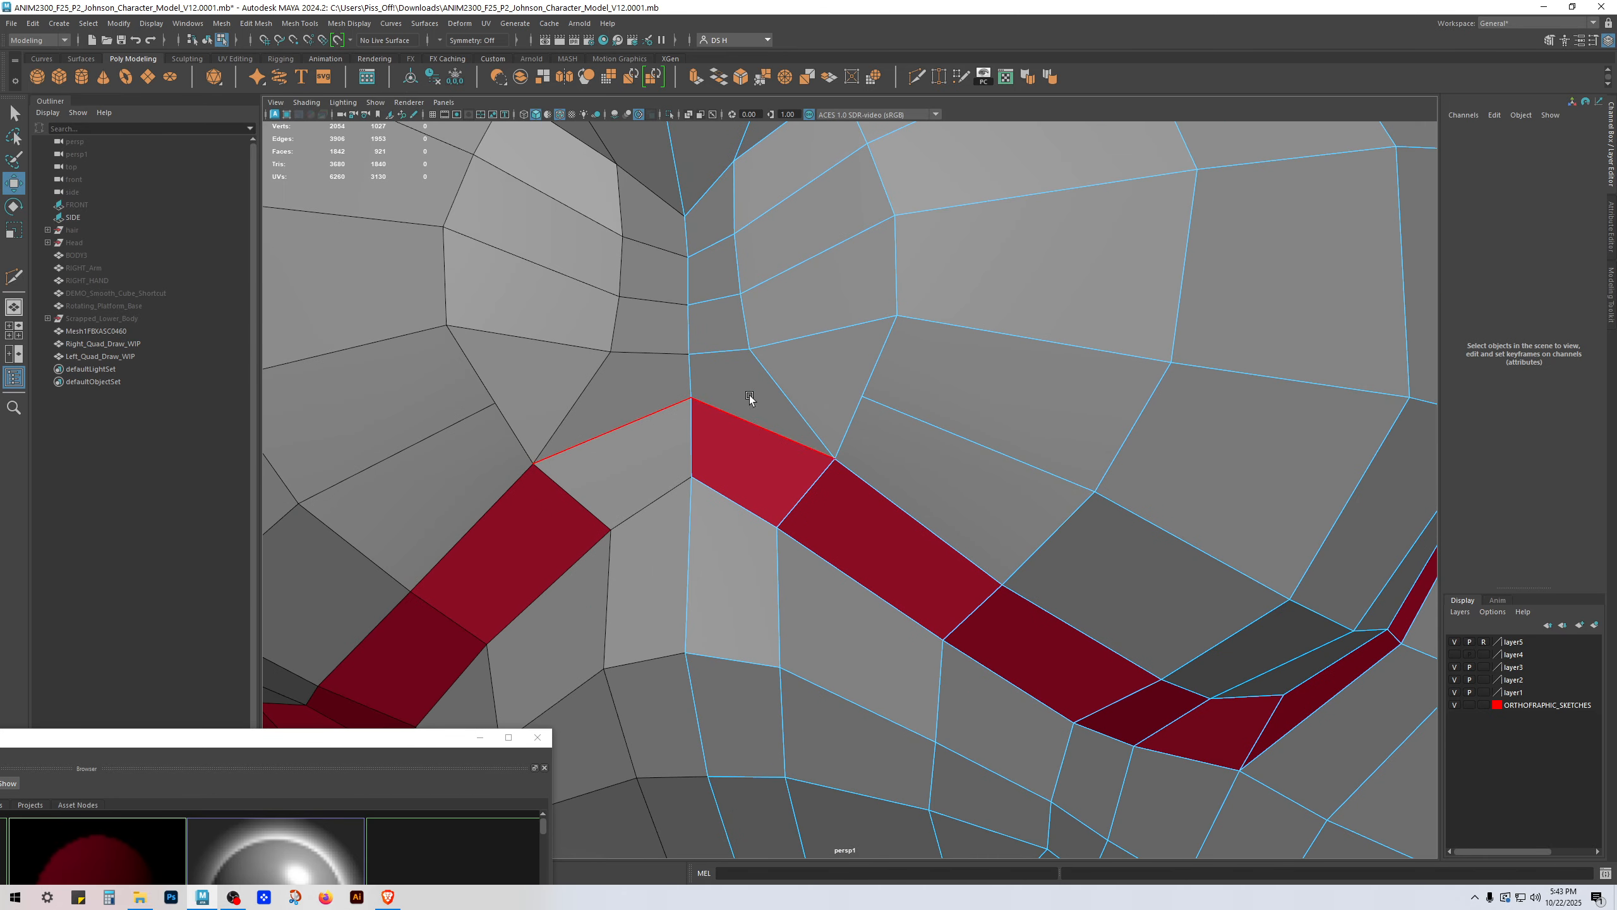
pyautogui.click(789, 385)
pyautogui.press('Delete')
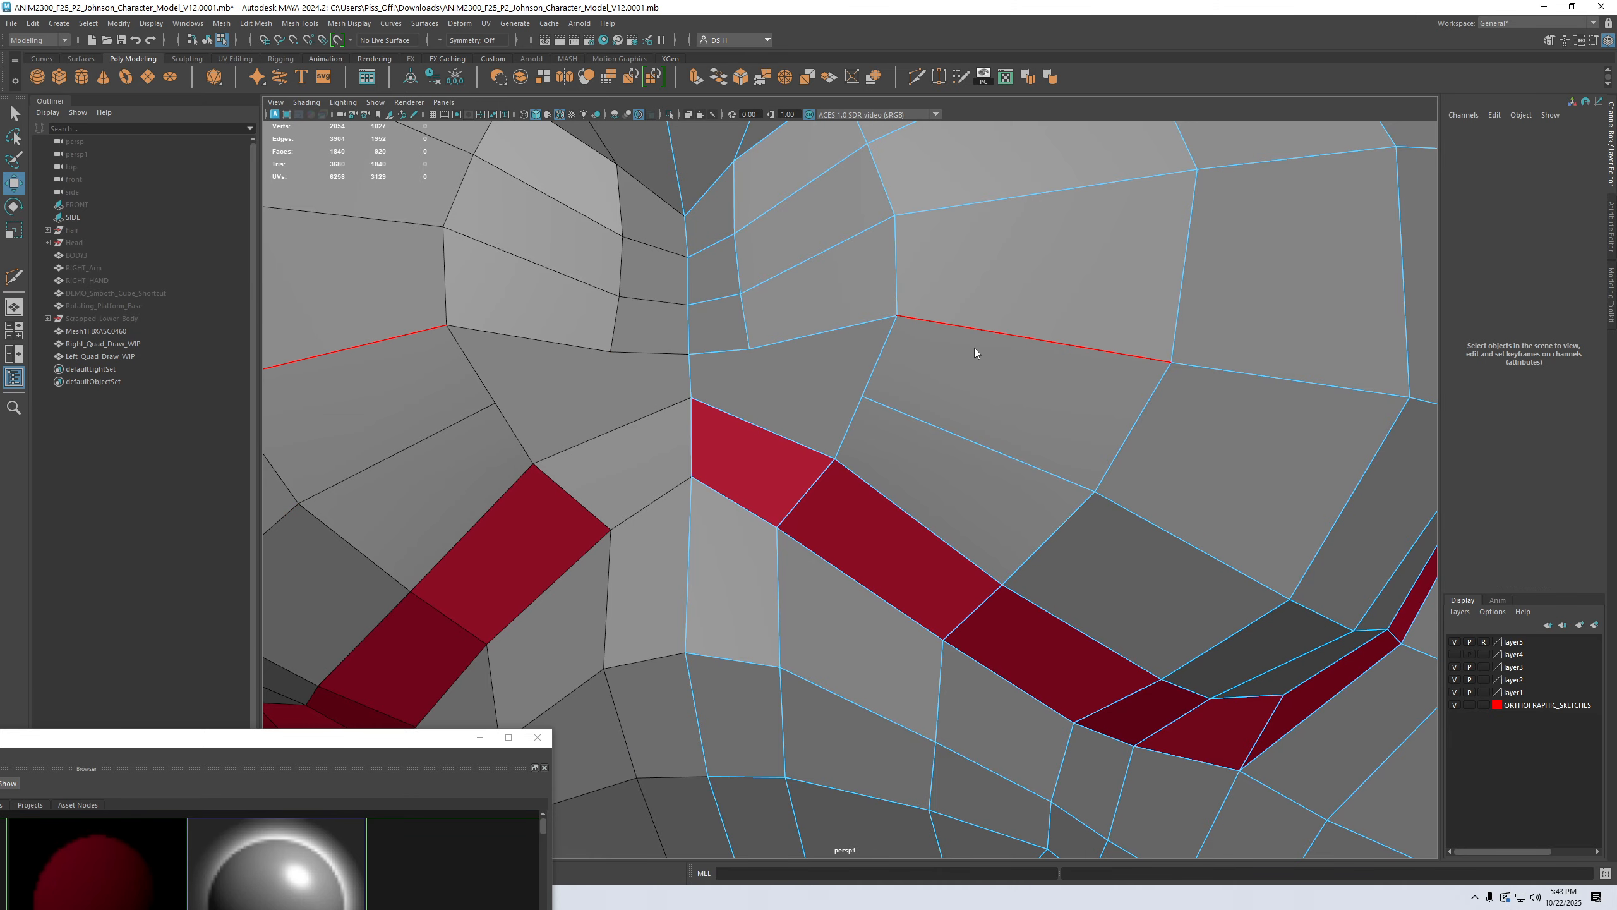
pyautogui.keyDown('shift'); pyautogui.moveTo(971, 351); pyautogui.dragTo(895, 335, button='right'); pyautogui.keyUp('shift')
pyautogui.click(862, 395)
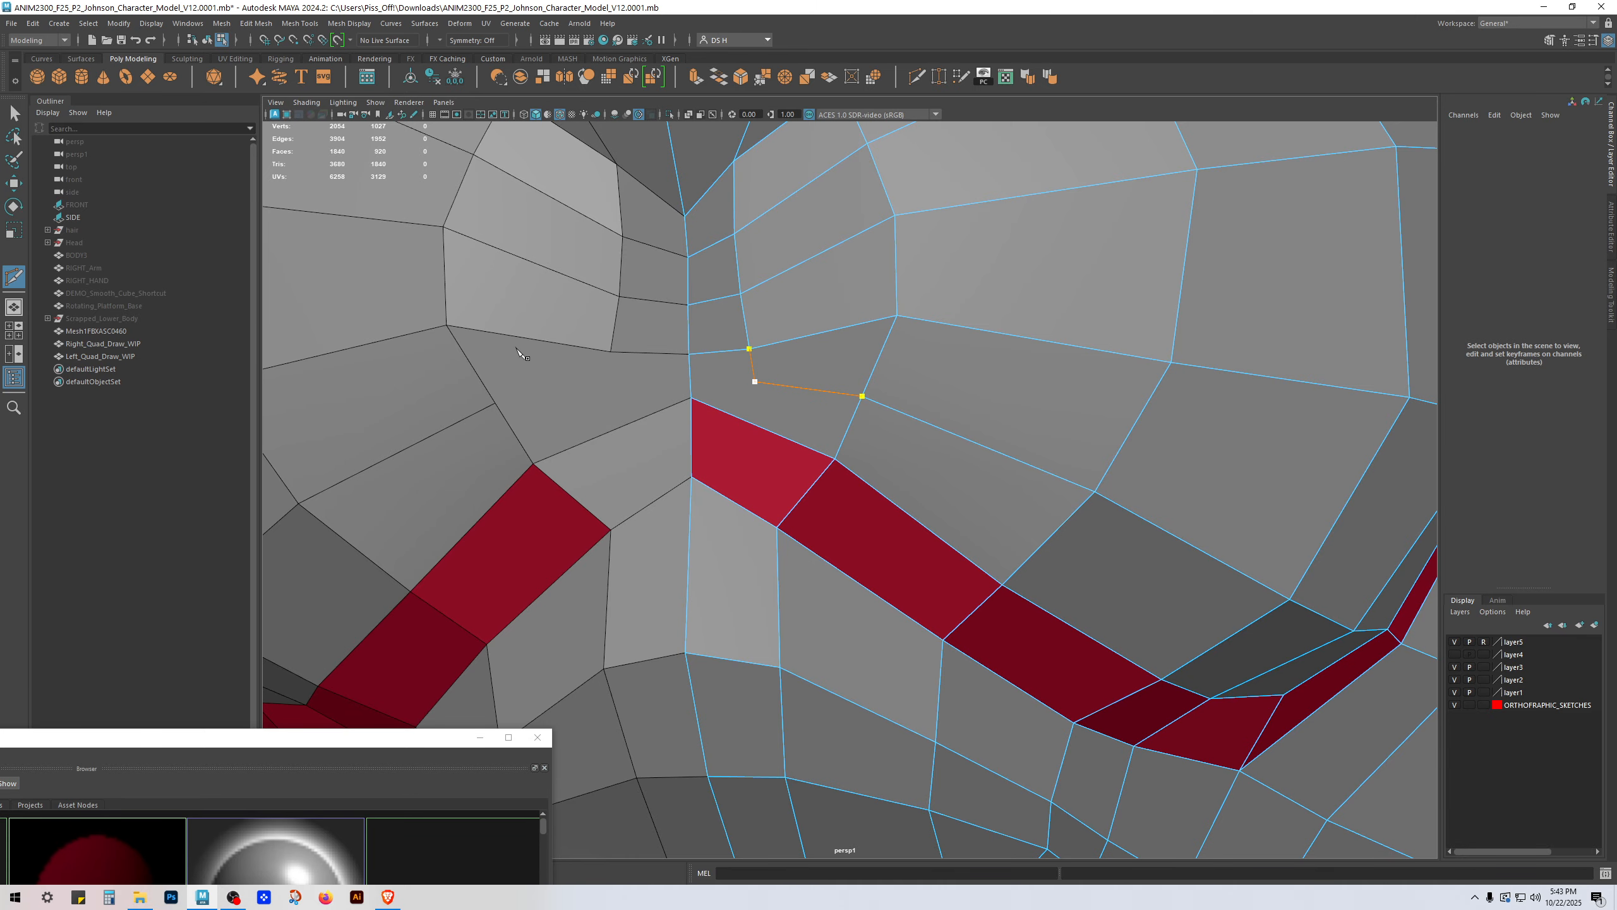
pyautogui.press('w')
# Step: Reposition the vertices of the narrow centre strip beneath the nose on the right half to even out its faces
pyautogui.keyDown('alt'); pyautogui.moveTo(882, 408); pyautogui.dragTo(1021, 614); pyautogui.keyUp('alt')
pyautogui.click(859, 454)
pyautogui.keyDown('shift'); pyautogui.moveTo(859, 454); pyautogui.dragTo(862, 380, button='middle'); pyautogui.keyUp('shift')
pyautogui.click(815, 391)
pyautogui.moveTo(790, 327); pyautogui.dragTo(789, 491)
pyautogui.click(790, 443)
pyautogui.click(789, 491)
pyautogui.click(791, 529)
pyautogui.moveTo(872, 500)
pyautogui.keyDown('alt'); pyautogui.mouseDown()
pyautogui.moveTo(766, 482)
pyautogui.moveTo(852, 398)
pyautogui.moveTo(856, 489)
pyautogui.mouseUp(); pyautogui.keyUp('alt')
pyautogui.click(813, 479)
pyautogui.keyDown('ctrl'); pyautogui.keyDown('shift'); pyautogui.moveTo(816, 414); pyautogui.dragTo(884, 426); pyautogui.keyUp('shift'); pyautogui.keyUp('ctrl')
pyautogui.click(880, 469)
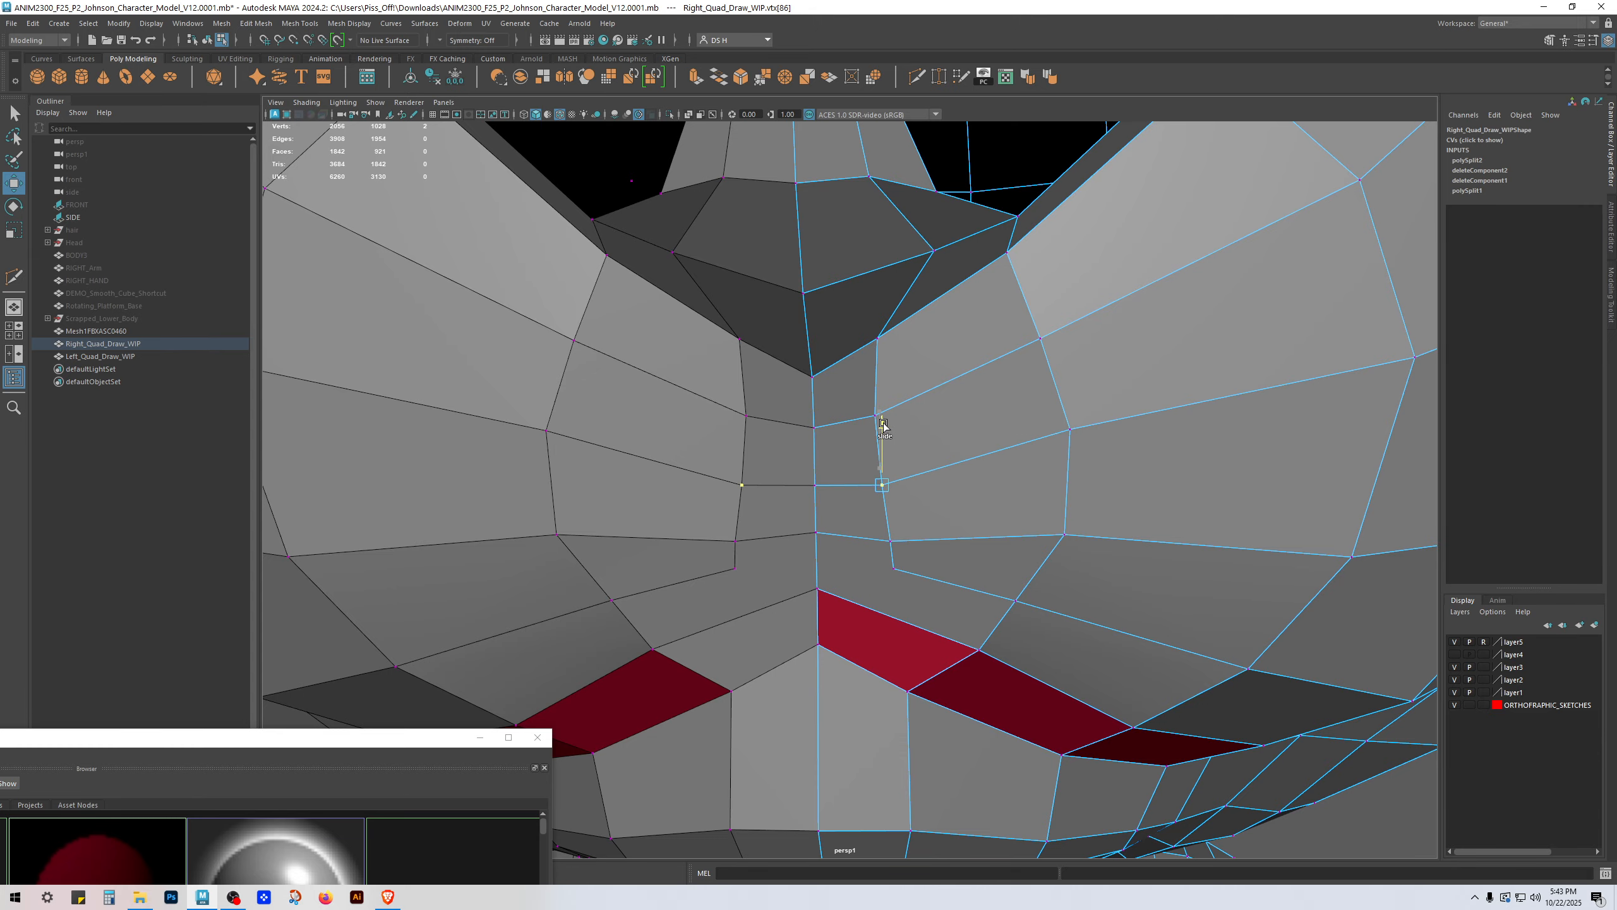
# Step: From a low angle, adjust the right half's vertices along the centre line where the strip meets the nose tip
pyautogui.click(858, 401)
pyautogui.click(824, 378)
pyautogui.keyDown('alt'); pyautogui.moveTo(833, 303); pyautogui.dragTo(796, 318); pyautogui.keyUp('alt')
pyautogui.moveTo(864, 451); pyautogui.dragTo(852, 413)
pyautogui.keyDown('alt'); pyautogui.moveTo(874, 503); pyautogui.dragTo(915, 433); pyautogui.keyUp('alt')
pyautogui.click(901, 682)
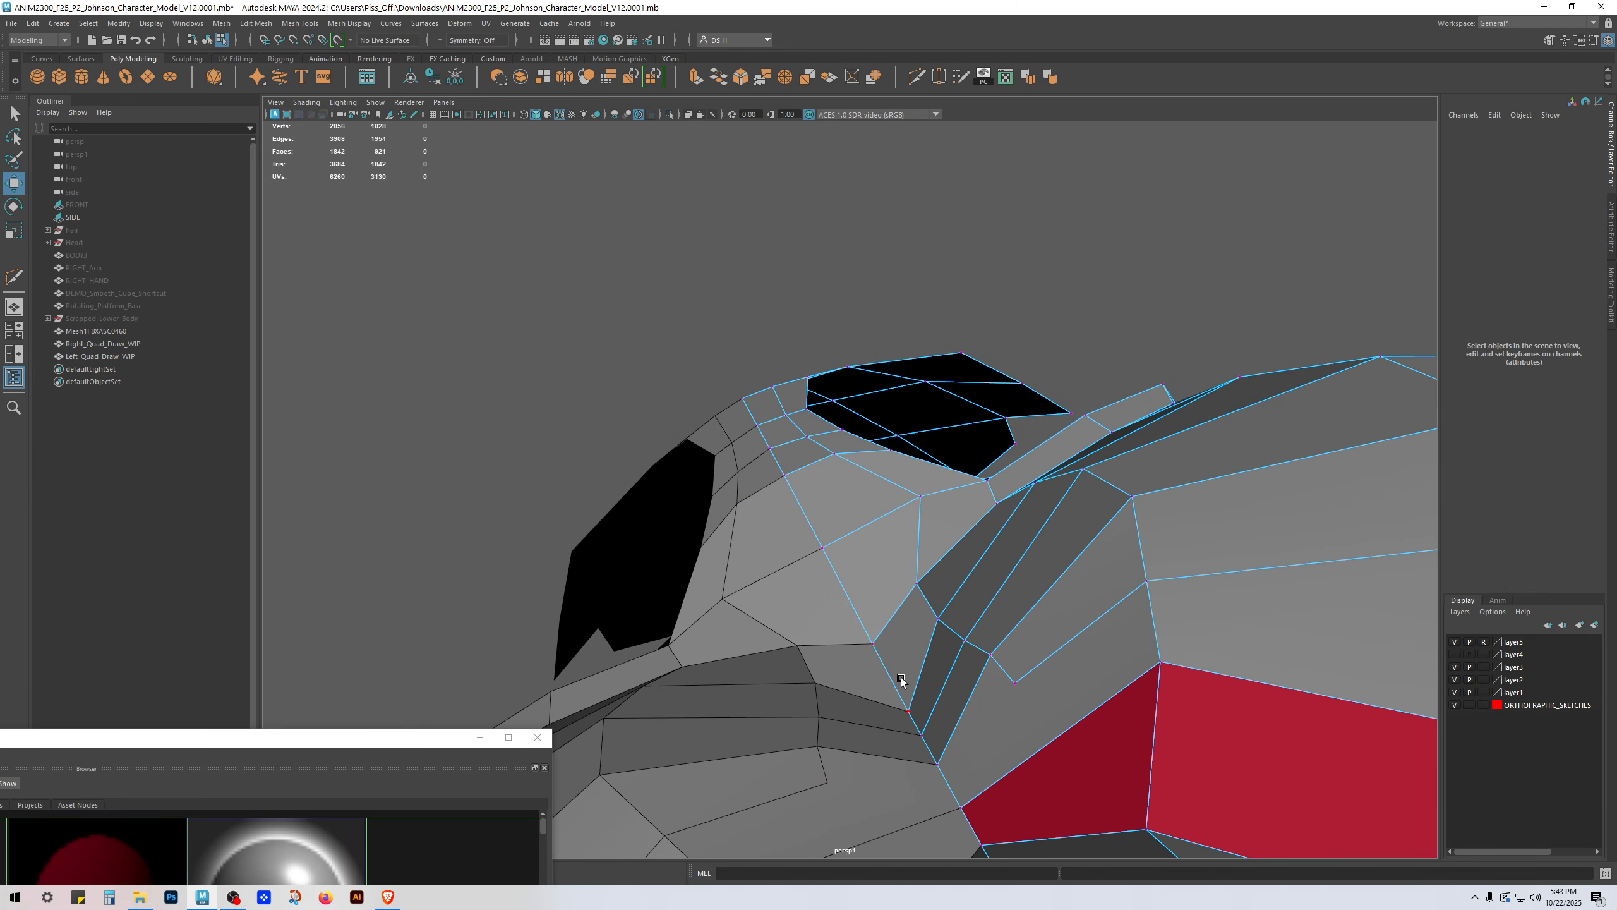
pyautogui.click(904, 709)
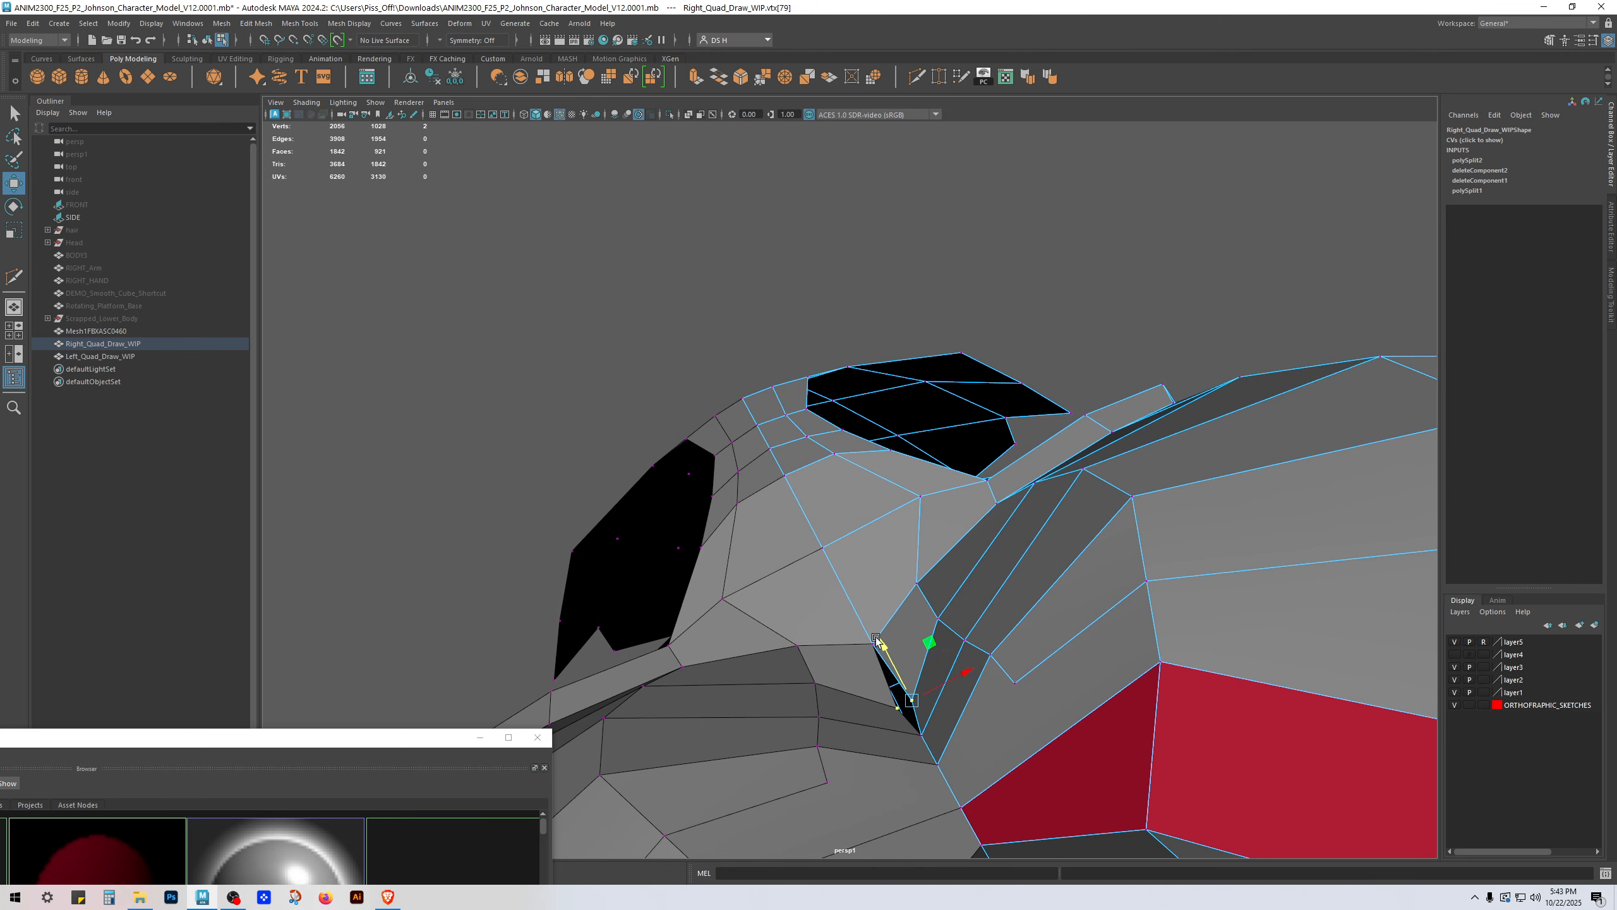
# Step: Reposition the centre-line vertices in the crease below the nose to close up the gap between the muzzle halves
pyautogui.moveTo(886, 660)
pyautogui.keyDown('alt'); pyautogui.mouseDown()
pyautogui.moveTo(851, 722)
pyautogui.moveTo(903, 635)
pyautogui.mouseUp(); pyautogui.keyUp('alt')
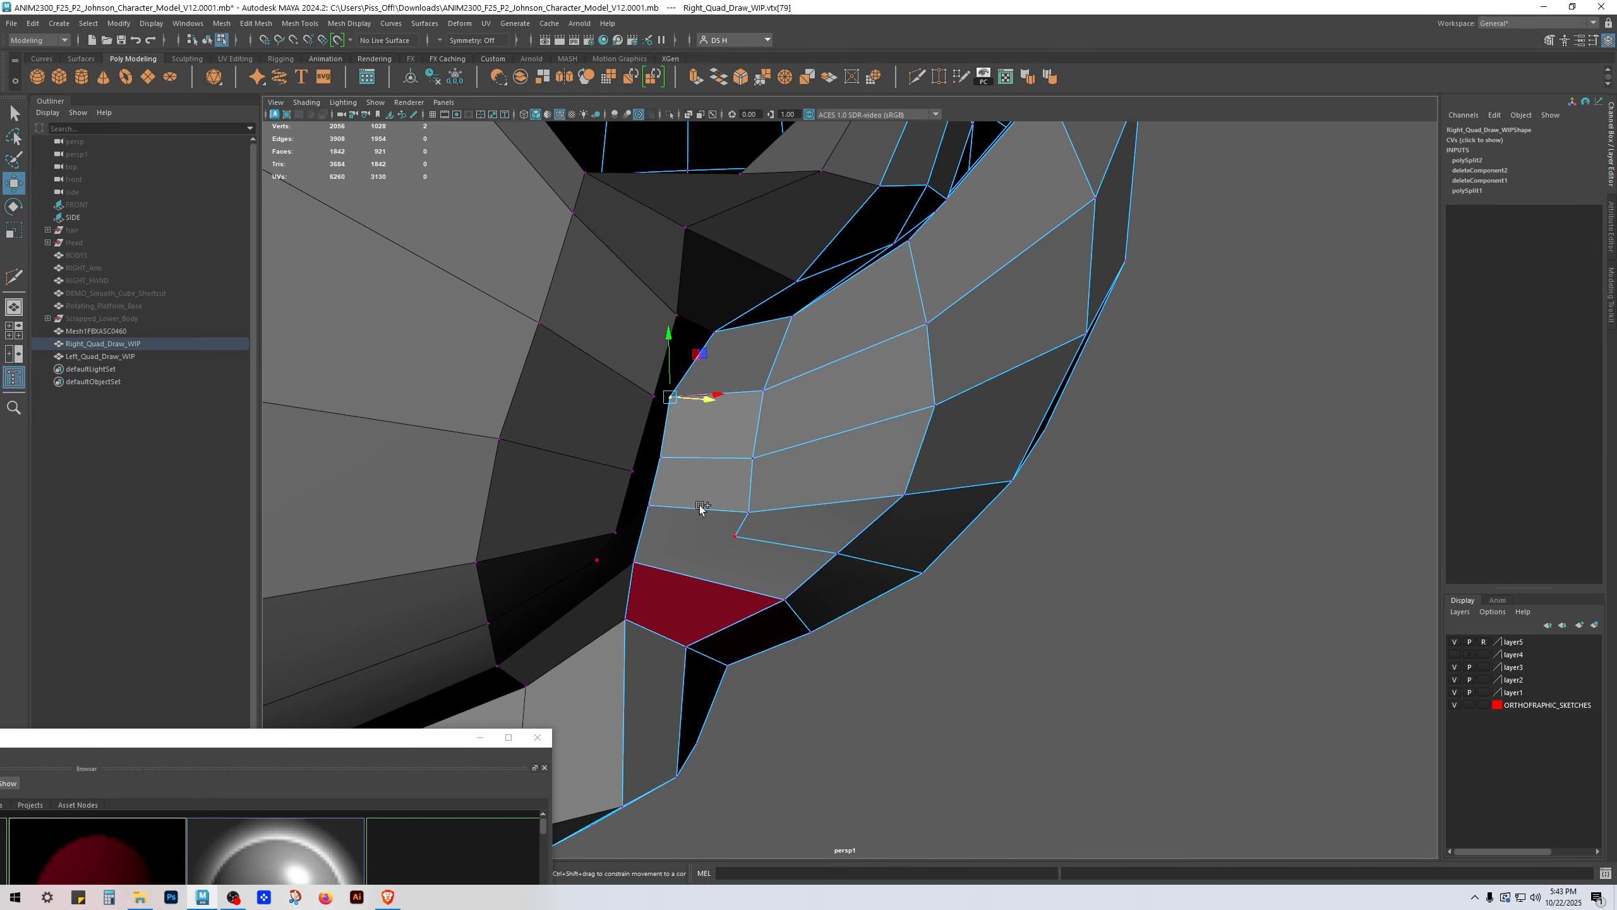
pyautogui.keyDown('shift'); pyautogui.click(667, 461); pyautogui.keyUp('shift')
pyautogui.keyDown('shift'); pyautogui.click(661, 511); pyautogui.keyUp('shift')
pyautogui.keyDown('alt'); pyautogui.moveTo(821, 532); pyautogui.dragTo(675, 520); pyautogui.keyUp('alt')
pyautogui.keyDown('alt'); pyautogui.moveTo(821, 503); pyautogui.dragTo(893, 375); pyautogui.keyUp('alt')
pyautogui.moveTo(805, 686); pyautogui.dragTo(805, 659)
pyautogui.keyDown('alt'); pyautogui.moveTo(936, 554); pyautogui.dragTo(1059, 655); pyautogui.keyUp('alt')
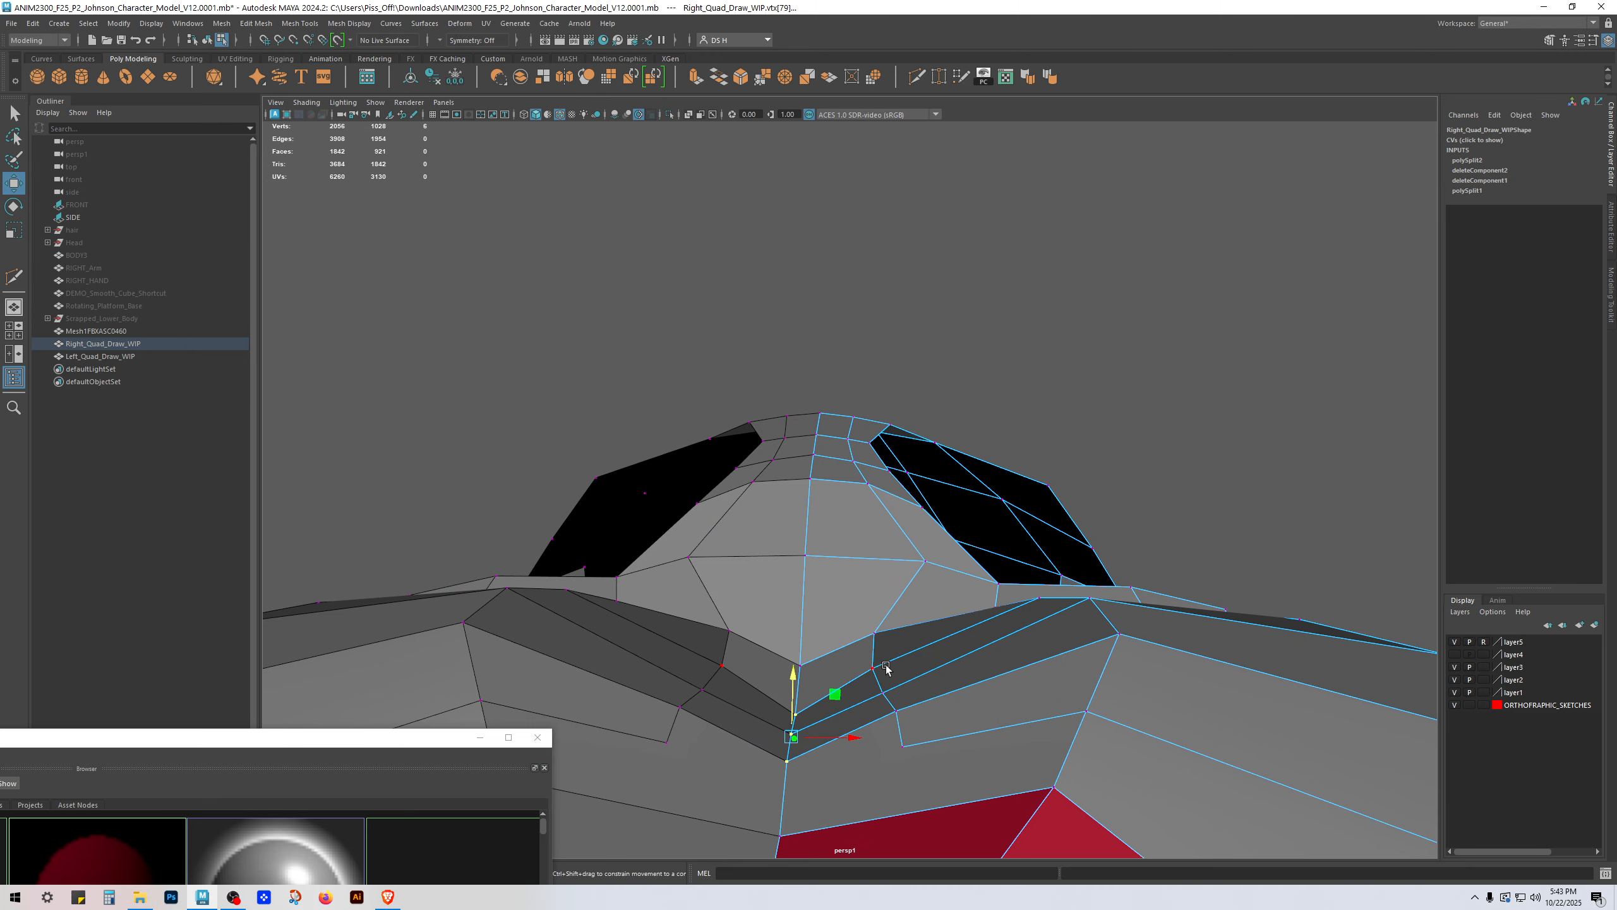
# Step: Adjust the vertices on and beside the centre line below the nose to even out the crease
pyautogui.moveTo(886, 636); pyautogui.dragTo(780, 463)
pyautogui.click(717, 514)
pyautogui.press('f')
pyautogui.keyDown('alt'); pyautogui.moveTo(897, 372); pyautogui.dragTo(898, 377); pyautogui.keyUp('alt')
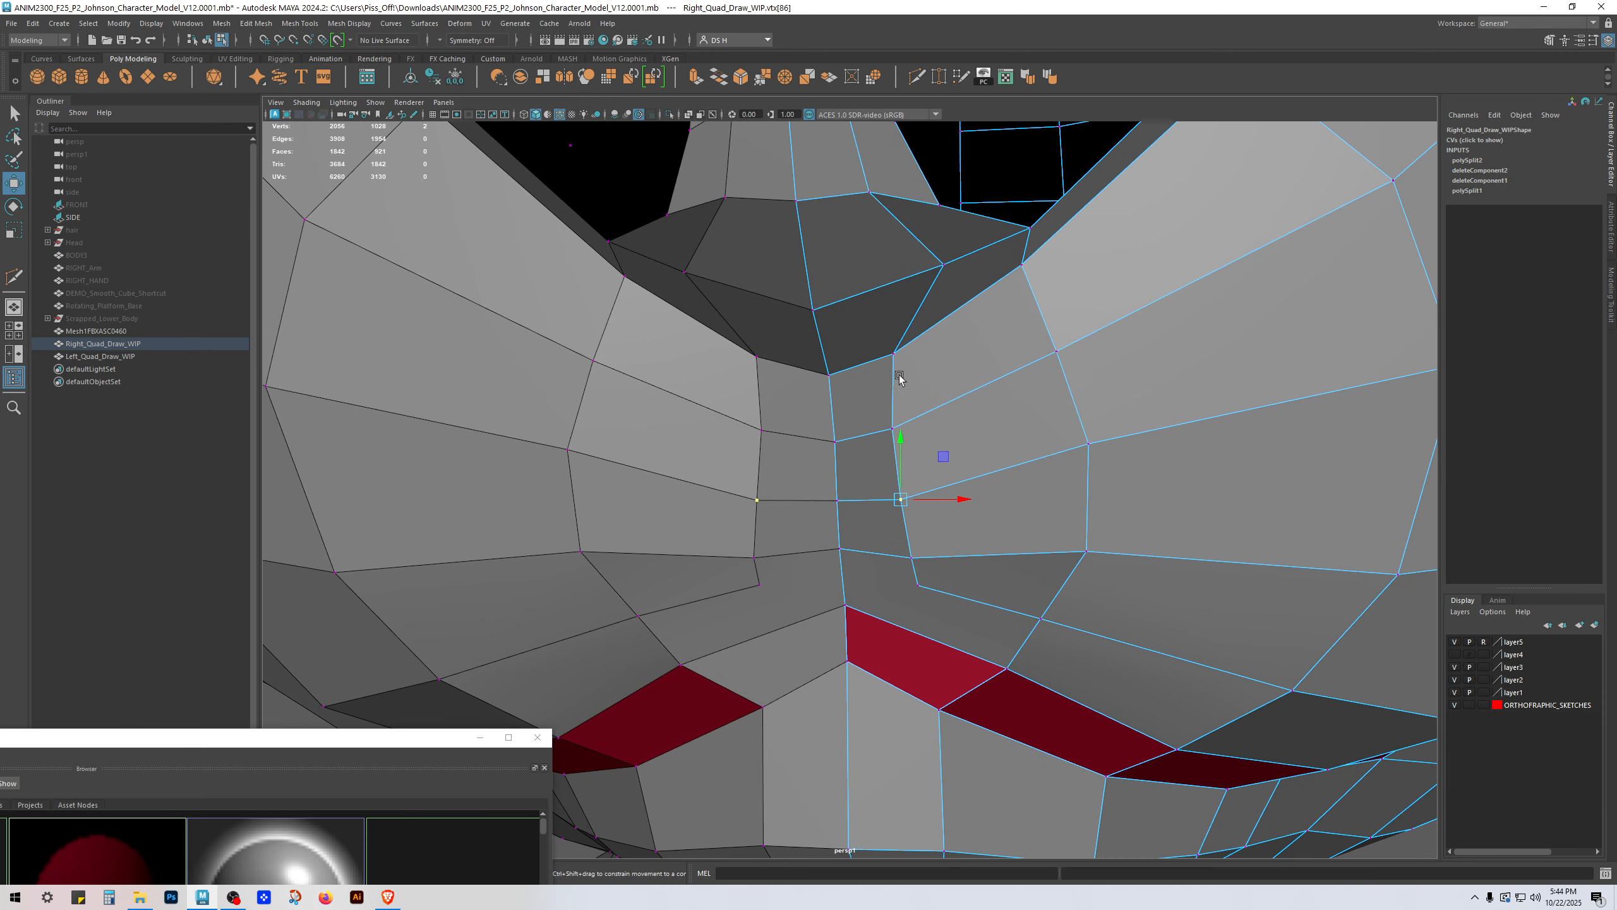
pyautogui.click(899, 360)
pyautogui.keyDown('alt'); pyautogui.moveTo(926, 431); pyautogui.dragTo(938, 338); pyautogui.keyUp('alt')
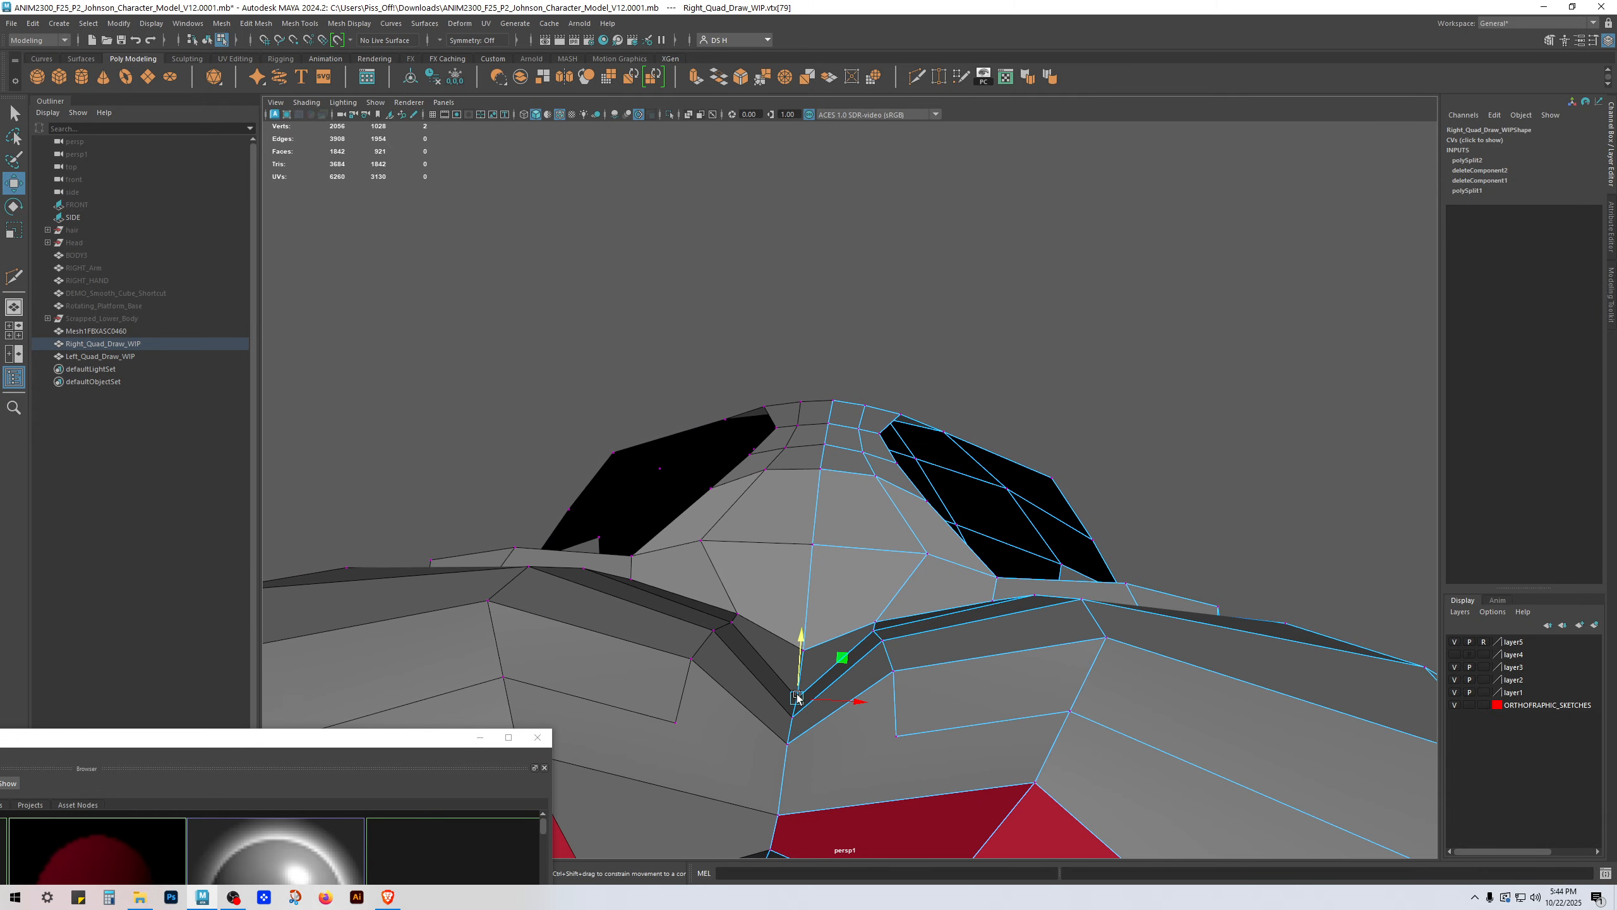
pyautogui.click(785, 736)
pyautogui.keyDown('alt'); pyautogui.moveTo(801, 685); pyautogui.dragTo(891, 690); pyautogui.keyUp('alt')
# Step: Preview the muzzle smoothed with the wireframe overlay hidden, inspect the crease, and return to the unsmoothed display
pyautogui.press('3')
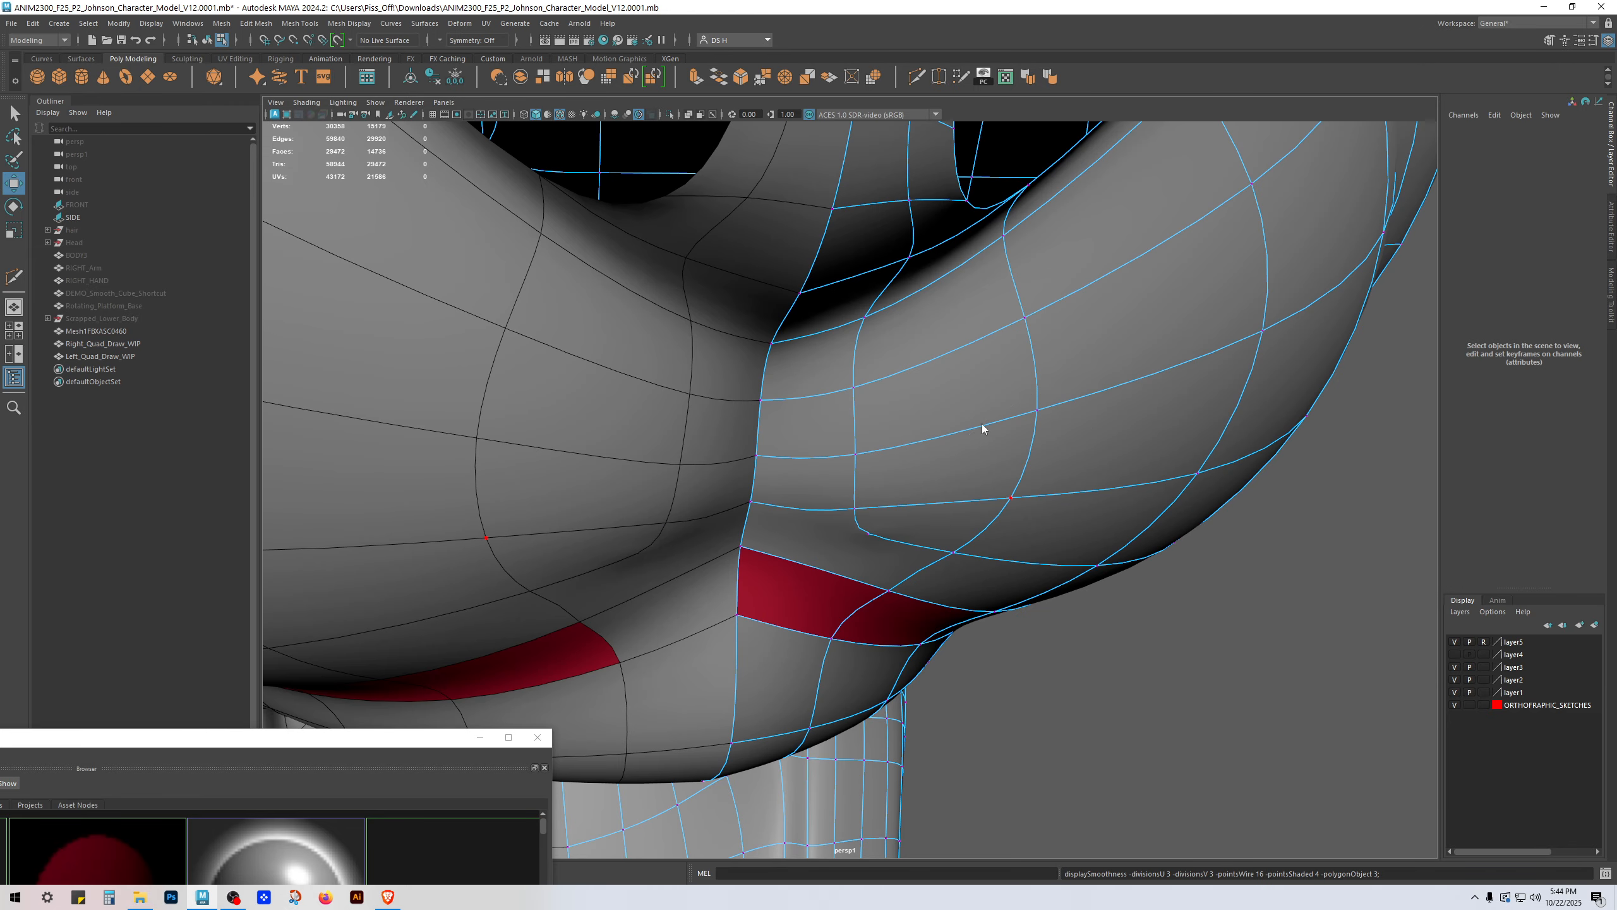
pyautogui.press('F8')
pyautogui.click(1252, 629)
pyautogui.keyDown('alt'); pyautogui.moveTo(1252, 629); pyautogui.dragTo(1101, 598, button='right'); pyautogui.keyUp('alt')
pyautogui.hotkey('alt', '5')
pyautogui.moveTo(1252, 521)
pyautogui.keyDown('alt'); pyautogui.mouseDown()
pyautogui.moveTo(1002, 494)
pyautogui.moveTo(700, 494)
pyautogui.moveTo(932, 506)
pyautogui.mouseUp(); pyautogui.keyUp('alt')
pyautogui.keyDown('alt'); pyautogui.moveTo(933, 506); pyautogui.dragTo(1256, 627, button='right'); pyautogui.keyUp('alt')
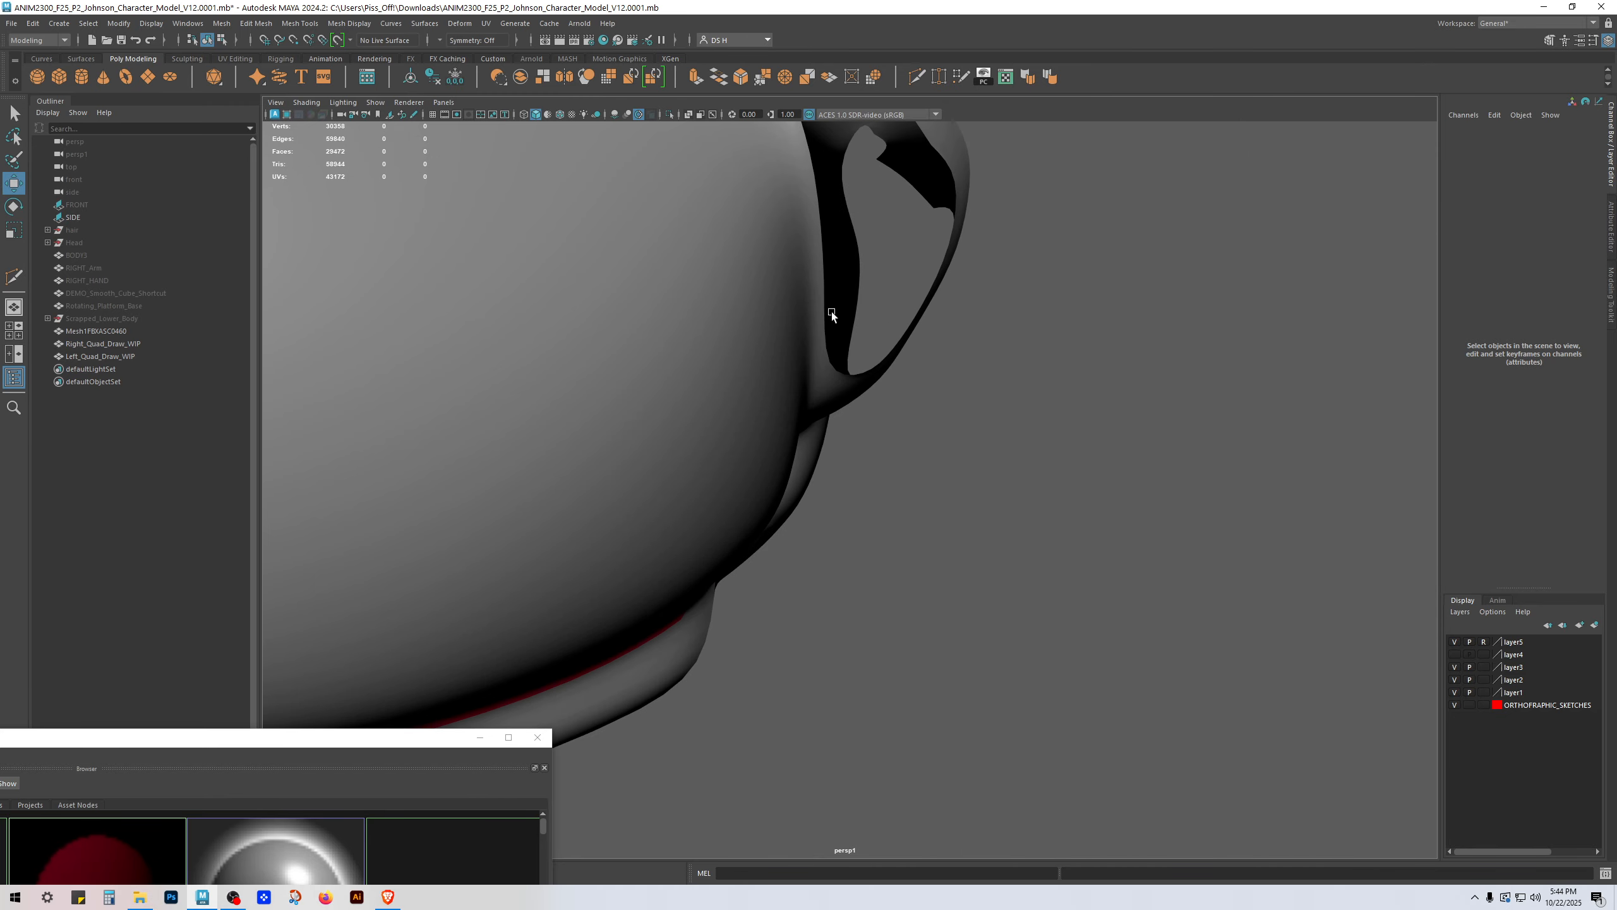
pyautogui.click(831, 312)
pyautogui.press('1')
# Step: Switch to vertex editing and adjust the height of the centre-line vertices in the crease between the muzzle halves
pyautogui.keyDown('alt'); pyautogui.moveTo(834, 356); pyautogui.dragTo(900, 473); pyautogui.keyUp('alt')
pyautogui.keyDown('alt'); pyautogui.moveTo(899, 473); pyautogui.dragTo(957, 511, button='middle'); pyautogui.keyUp('alt')
pyautogui.keyDown('alt'); pyautogui.moveTo(958, 511); pyautogui.dragTo(848, 498); pyautogui.keyUp('alt')
pyautogui.press('F9')
pyautogui.keyDown('alt'); pyautogui.moveTo(848, 497); pyautogui.dragTo(973, 567, button='right'); pyautogui.keyUp('alt')
pyautogui.moveTo(802, 483)
pyautogui.keyDown('alt'); pyautogui.mouseDown()
pyautogui.moveTo(891, 541)
pyautogui.moveTo(960, 513)
pyautogui.moveTo(910, 581)
pyautogui.moveTo(844, 484)
pyautogui.moveTo(888, 476)
pyautogui.moveTo(820, 484)
pyautogui.mouseUp(); pyautogui.keyUp('alt')
pyautogui.click(830, 533)
pyautogui.click(822, 467)
pyautogui.moveTo(820, 404)
pyautogui.mouseDown()
pyautogui.moveTo(852, 427)
pyautogui.moveTo(923, 351)
pyautogui.moveTo(770, 423)
pyautogui.moveTo(885, 422)
pyautogui.moveTo(820, 408)
pyautogui.mouseUp()
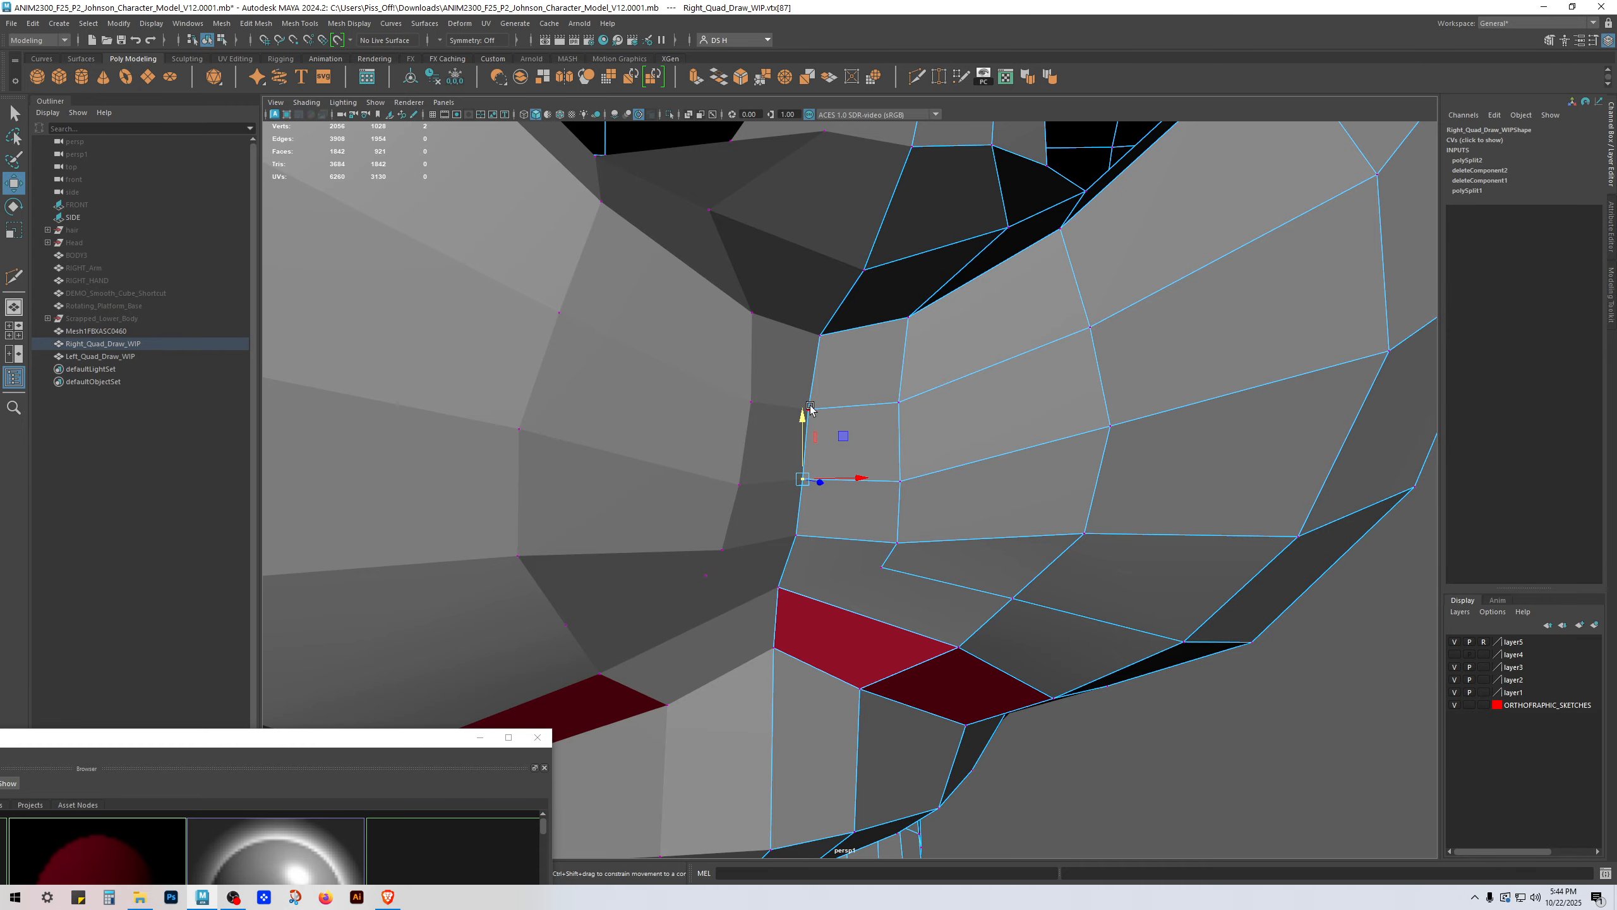
# Step: Try to reposition the upper centre-line vertex below the nose and slide it along its edge, undoing the attempts
pyautogui.click(815, 408)
pyautogui.keyDown('ctrl'); pyautogui.keyDown('shift'); pyautogui.moveTo(811, 346); pyautogui.dragTo(821, 399); pyautogui.keyUp('shift'); pyautogui.keyUp('ctrl')
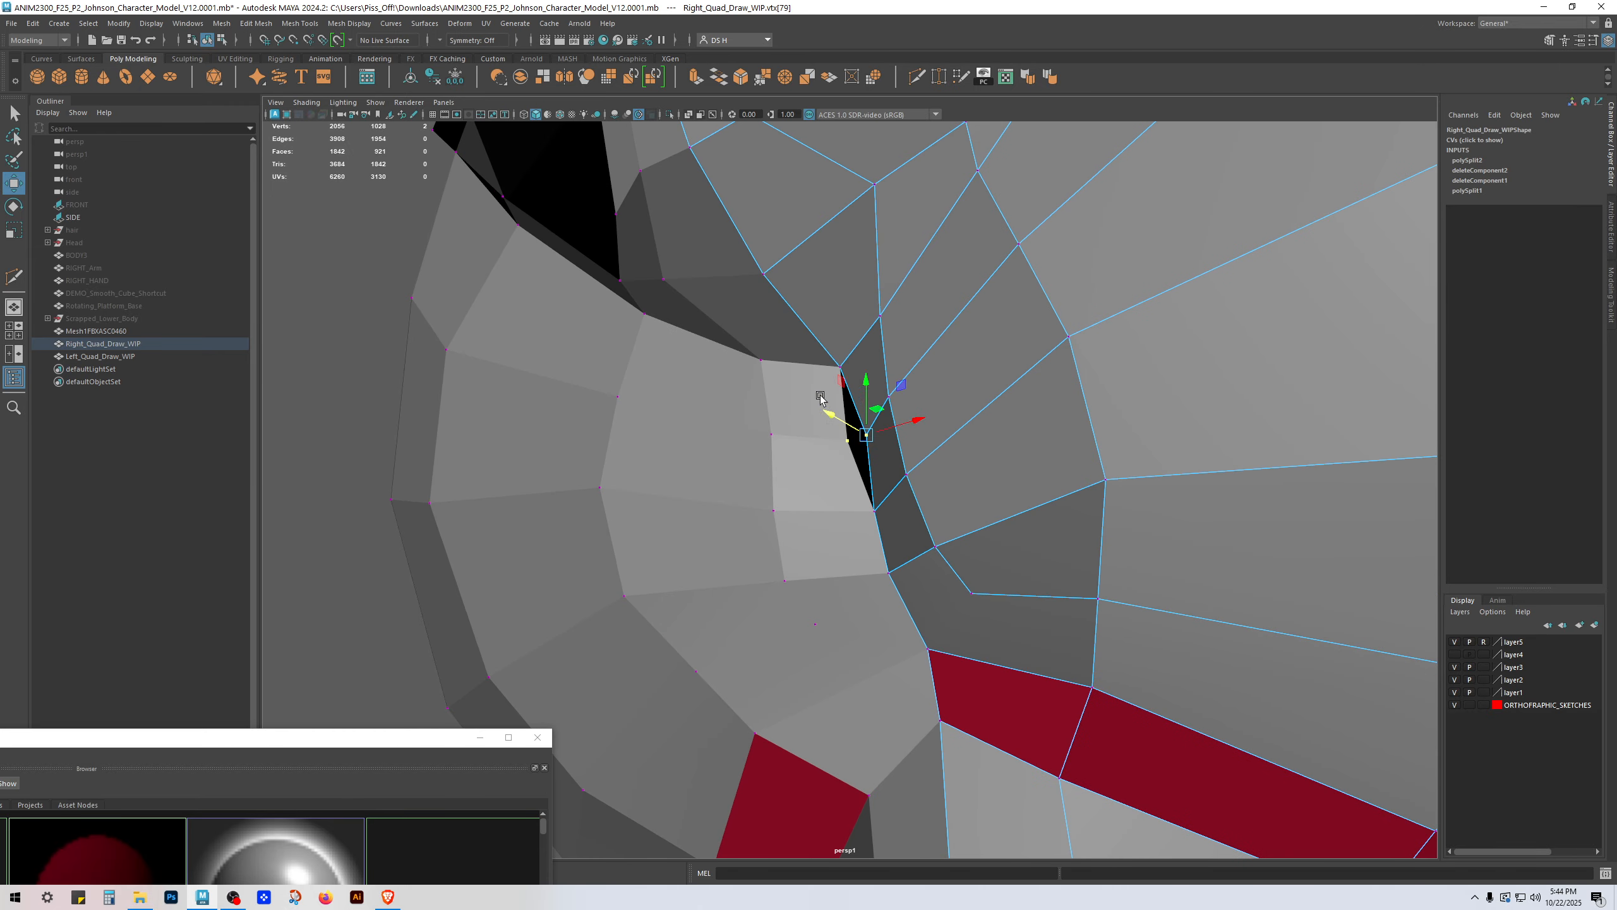
pyautogui.hotkey('ctrl', 'z')
pyautogui.keyDown('alt'); pyautogui.moveTo(911, 440); pyautogui.dragTo(904, 455); pyautogui.keyUp('alt')
pyautogui.moveTo(874, 363)
pyautogui.keyDown('alt'); pyautogui.mouseDown()
pyautogui.moveTo(870, 321)
pyautogui.moveTo(841, 354)
pyautogui.moveTo(847, 381)
pyautogui.moveTo(875, 350)
pyautogui.mouseUp(); pyautogui.keyUp('alt')
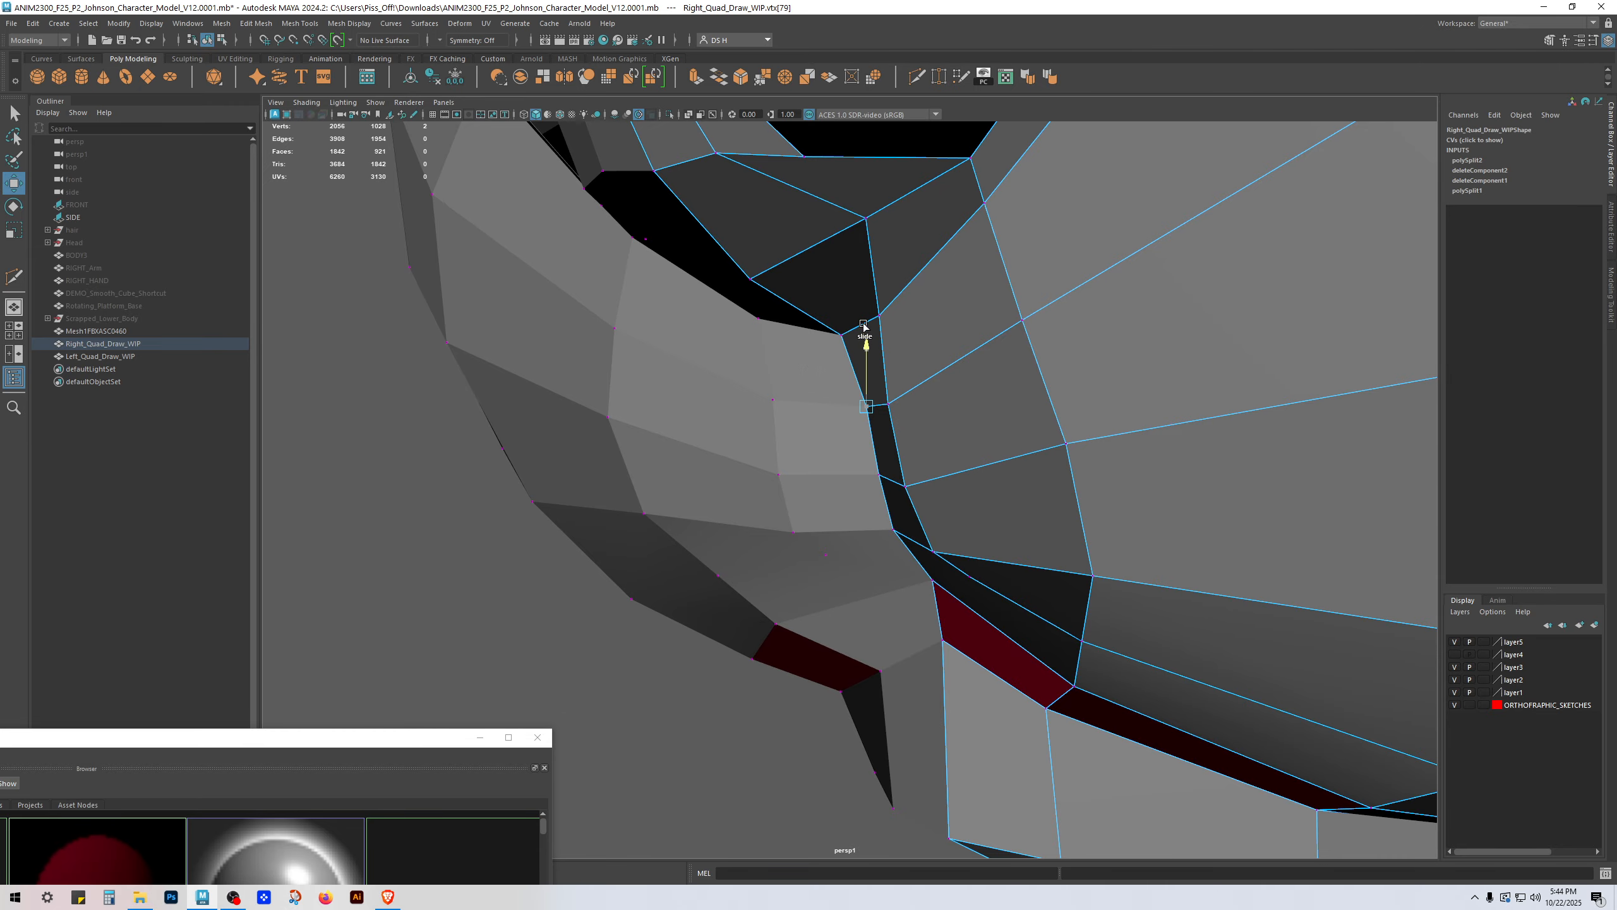
pyautogui.keyDown('alt'); pyautogui.moveTo(845, 391); pyautogui.dragTo(906, 396); pyautogui.keyUp('alt')
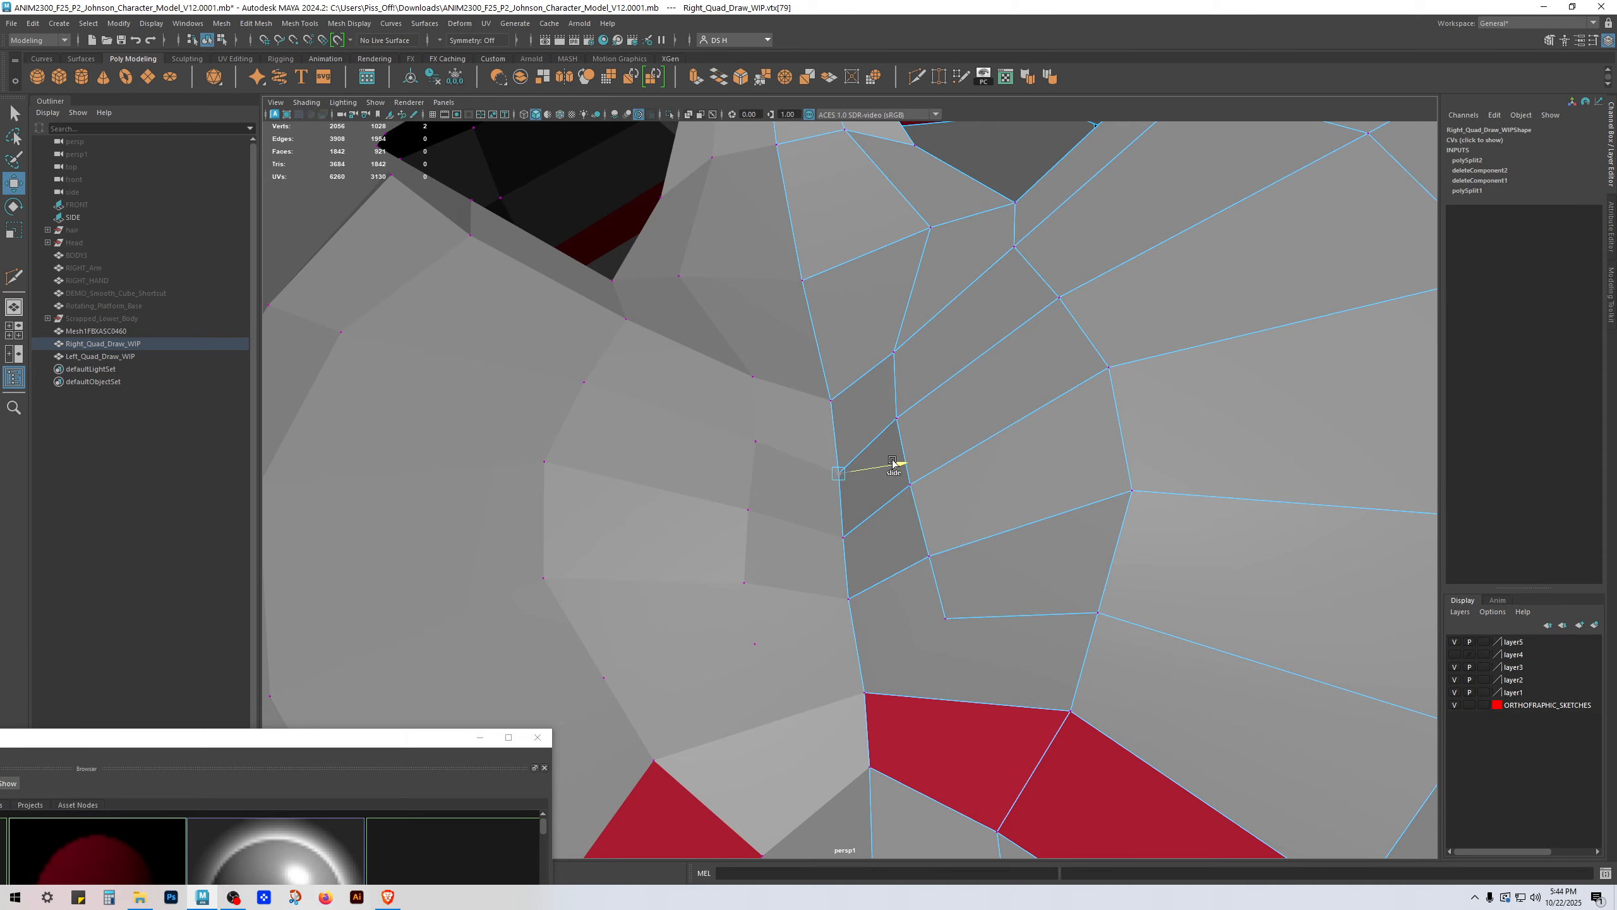
pyautogui.keyDown('alt'); pyautogui.moveTo(893, 463); pyautogui.dragTo(792, 321); pyautogui.keyUp('alt')
pyautogui.keyDown('alt'); pyautogui.moveTo(793, 322); pyautogui.dragTo(831, 329); pyautogui.keyUp('alt')
pyautogui.hotkey('ctrl', 'z')
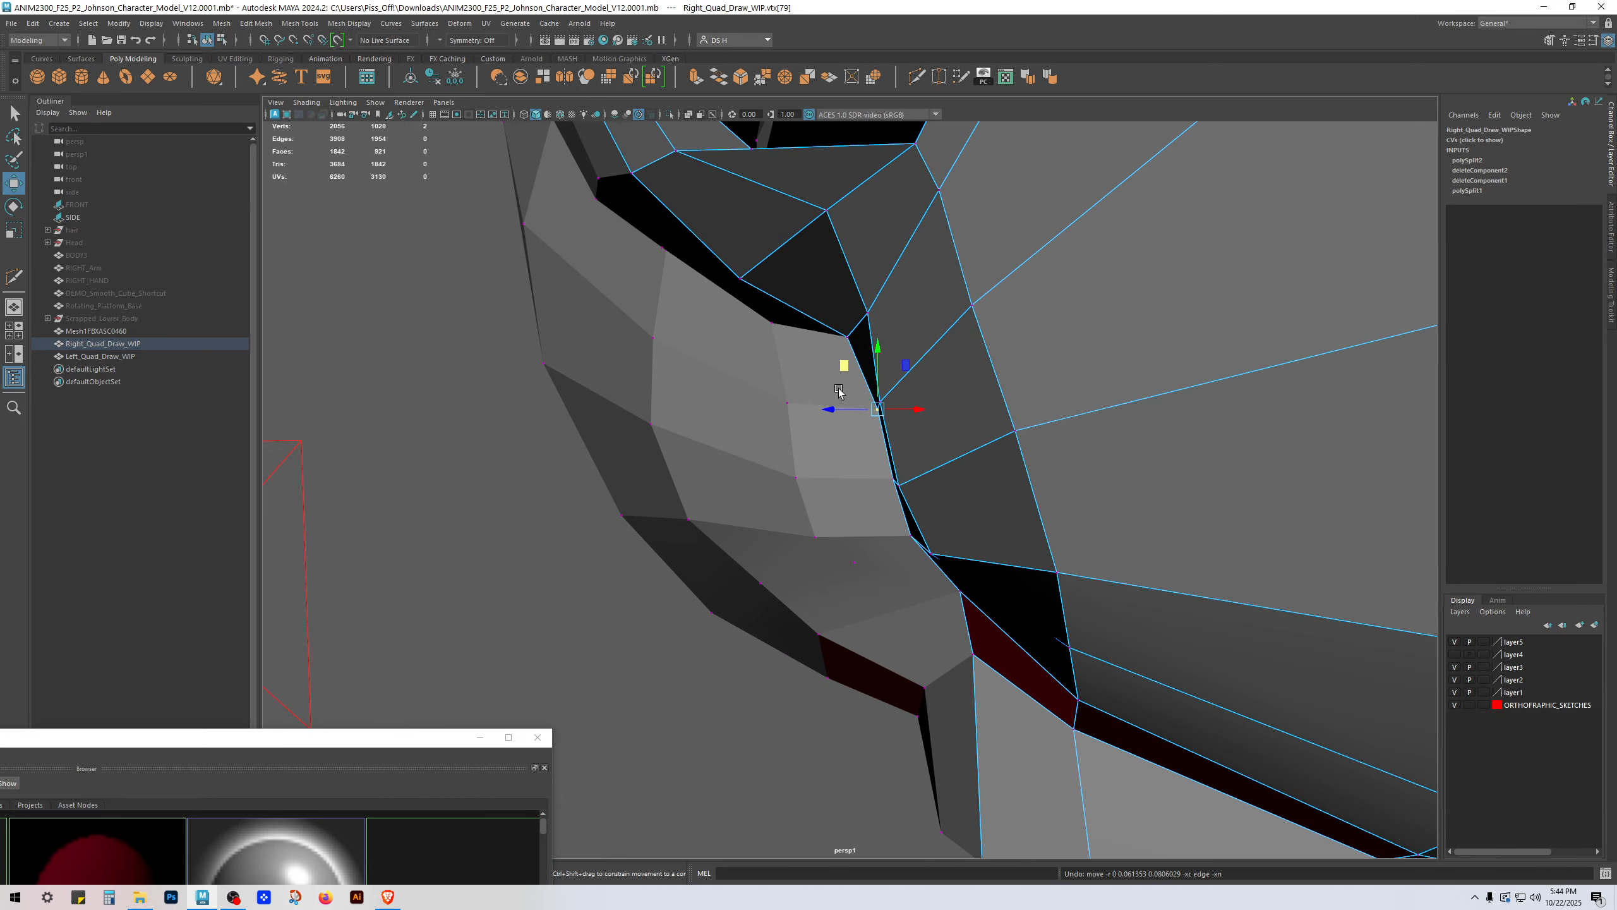
pyautogui.keyDown('ctrl'); pyautogui.keyDown('shift'); pyautogui.moveTo(838, 390); pyautogui.dragTo(827, 350); pyautogui.keyUp('shift'); pyautogui.keyUp('ctrl')
pyautogui.moveTo(827, 350)
pyautogui.keyDown('alt'); pyautogui.mouseDown()
pyautogui.moveTo(904, 371)
pyautogui.moveTo(834, 356)
pyautogui.mouseUp(); pyautogui.keyUp('alt')
pyautogui.hotkey('ctrl', 'z')
# Step: Adjust the height of the vertex just beside the centre line, one row below the nose
pyautogui.keyDown('alt'); pyautogui.moveTo(834, 357); pyautogui.dragTo(900, 346); pyautogui.keyUp('alt')
pyautogui.click(903, 398)
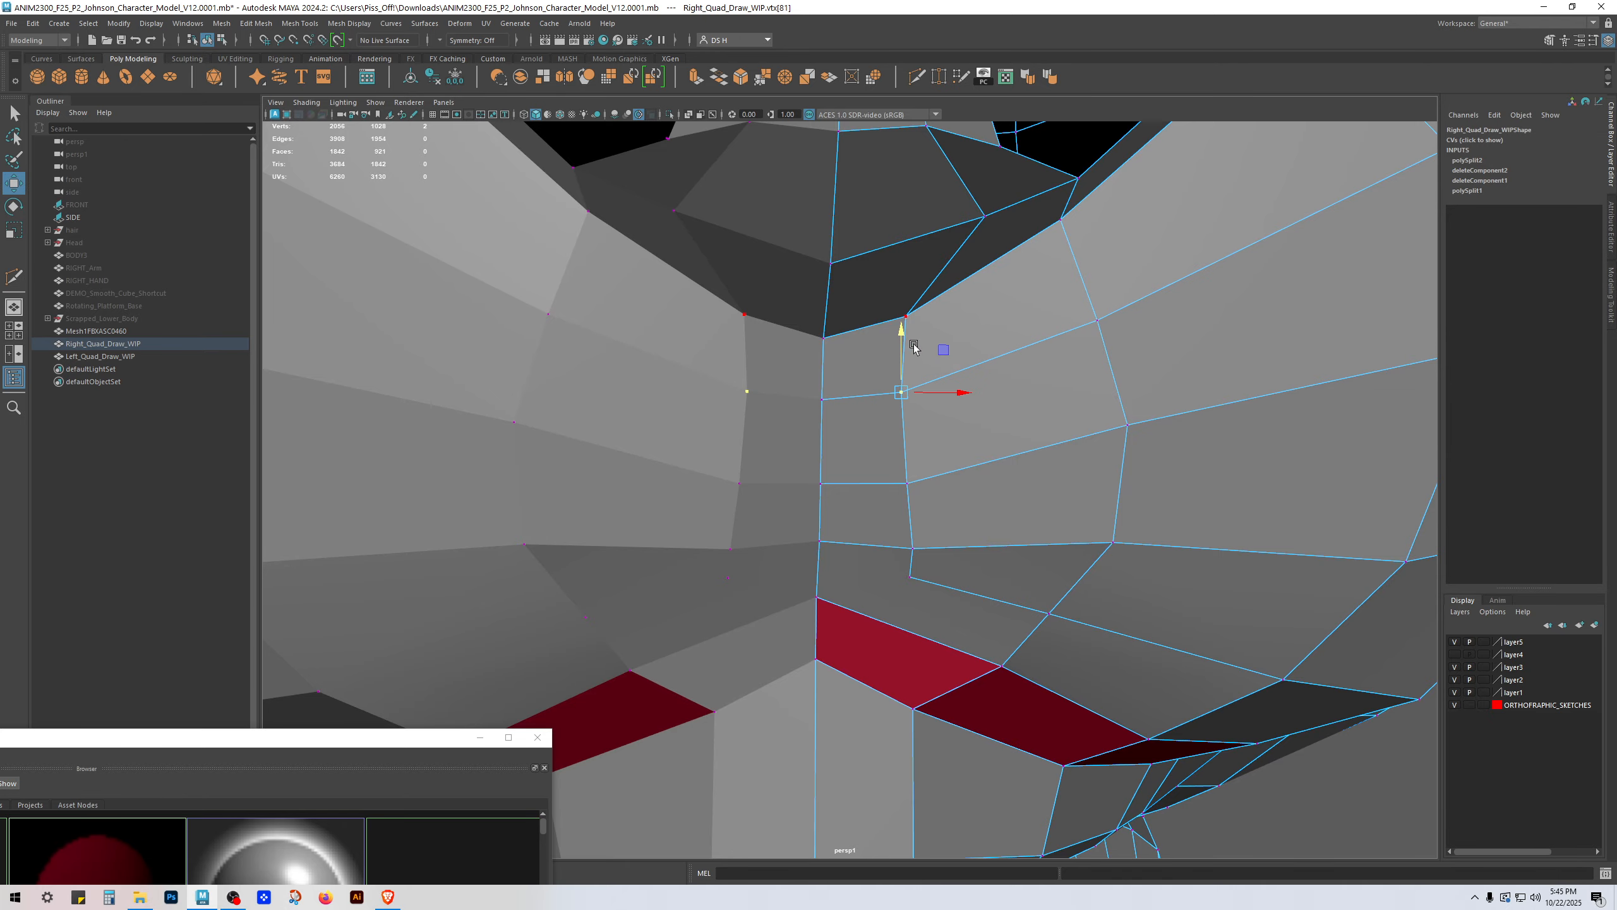
# Step: Turn the wireframe overlay back on and set layer5 to the reference display type
pyautogui.hotkey('alt', '5')
pyautogui.scroll(-3, 962, 482)
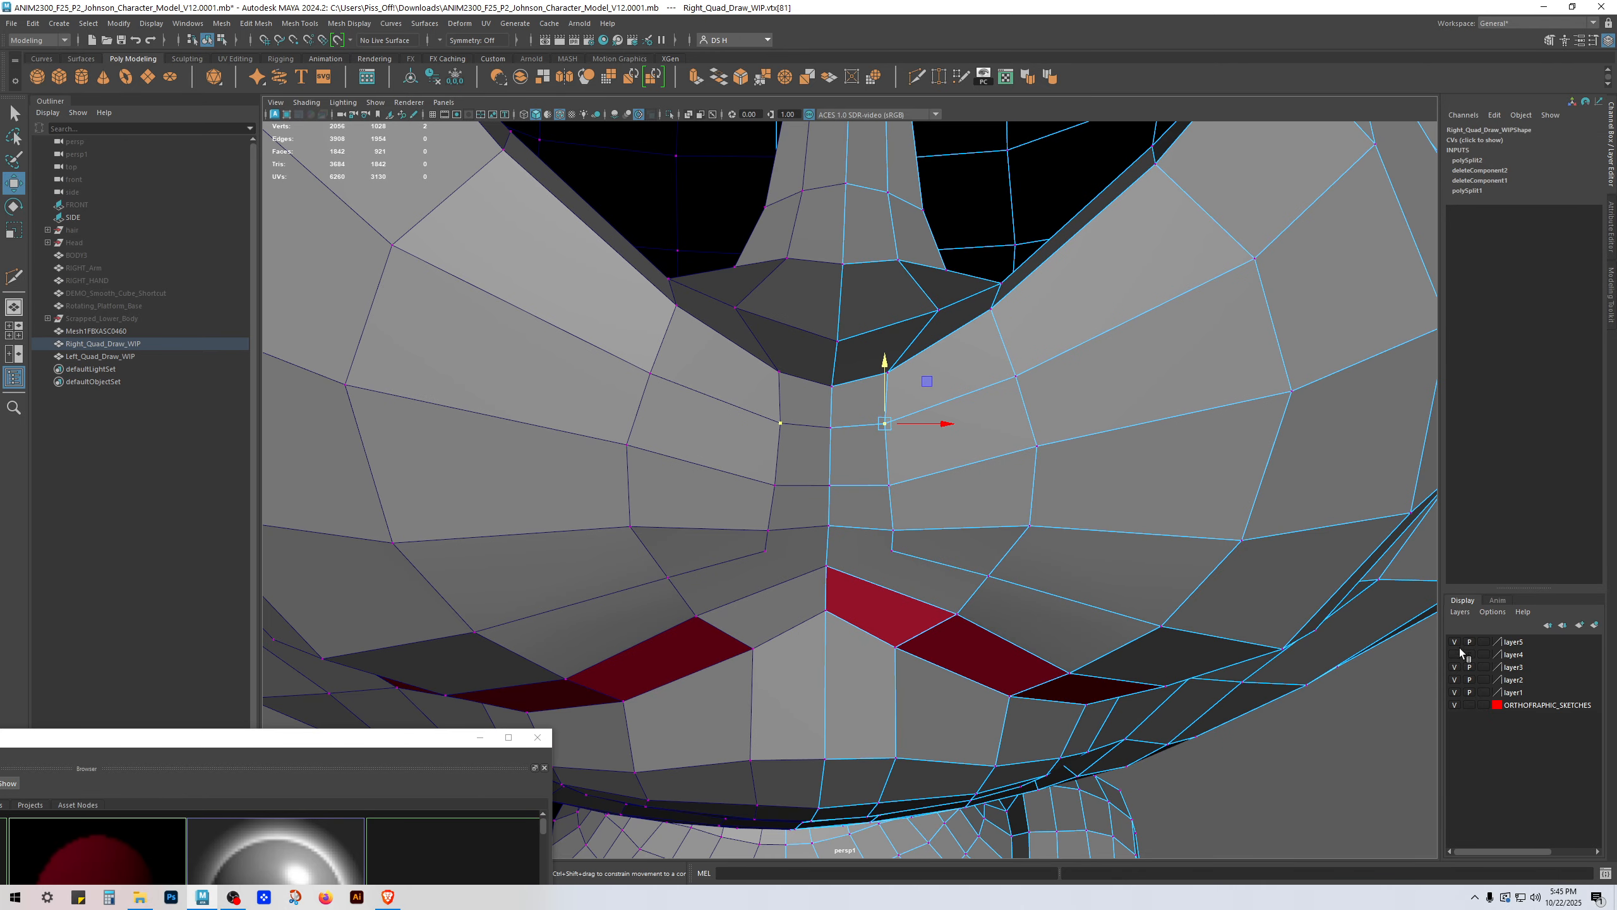
pyautogui.click(1483, 641)
pyautogui.scroll(-5, 987, 395)
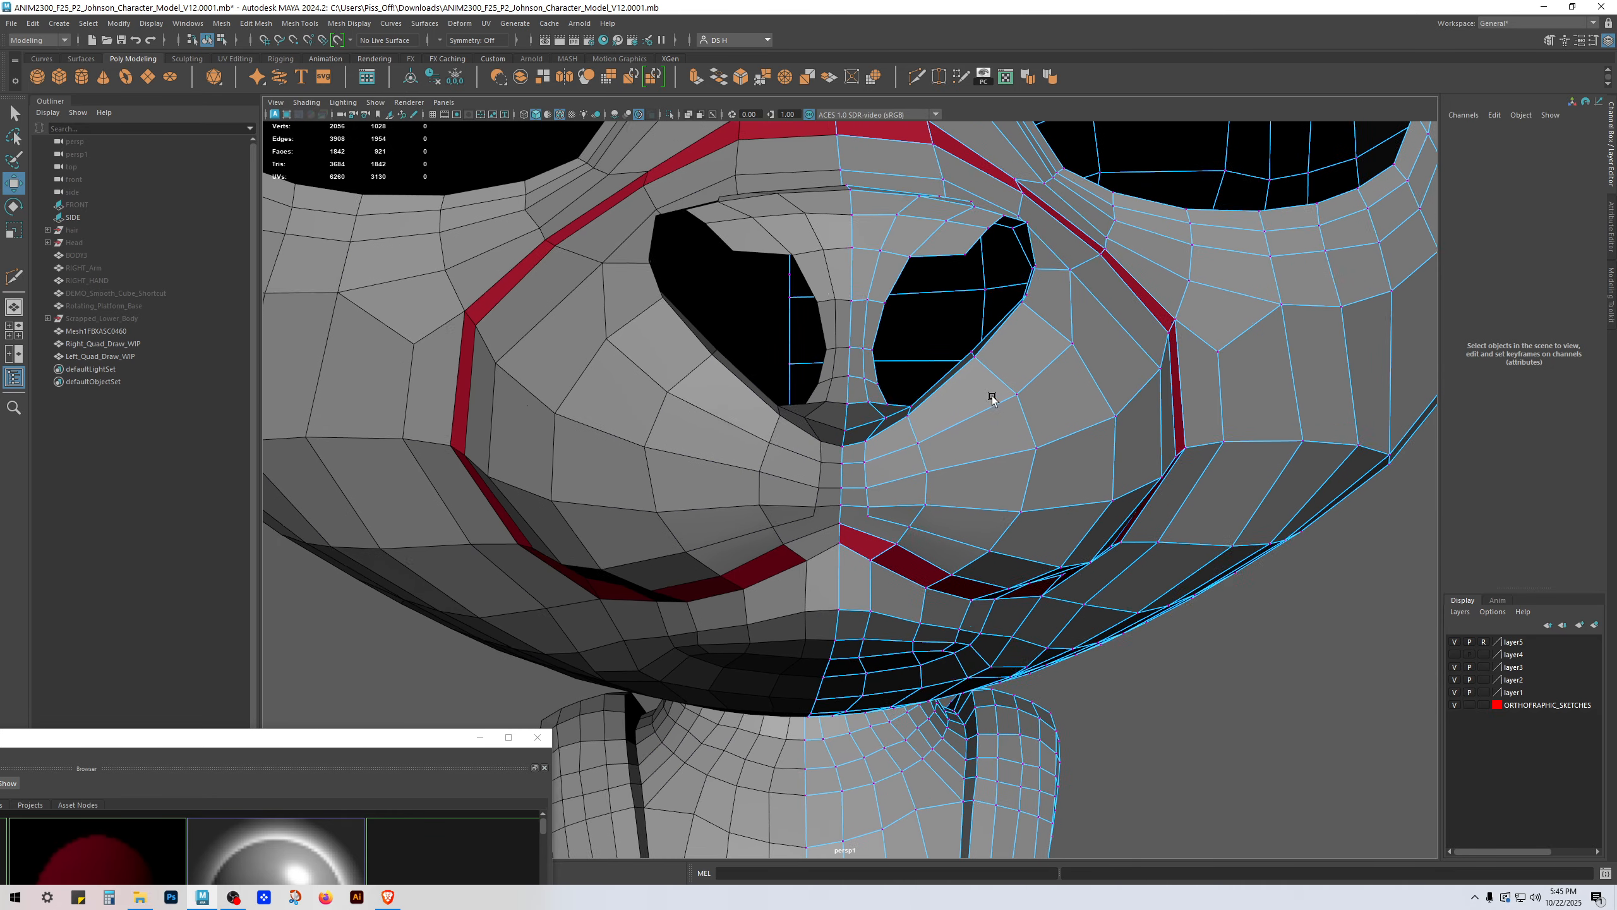
# Step: Shift the vertex on the nose's underside beside the centre line sideways
pyautogui.scroll(5, 989, 390)
pyautogui.keyDown('alt'); pyautogui.moveTo(948, 356); pyautogui.dragTo(872, 419); pyautogui.keyUp('alt')
pyautogui.click(919, 365)
pyautogui.keyDown('alt'); pyautogui.moveTo(1127, 434); pyautogui.dragTo(1053, 628, button='middle'); pyautogui.keyUp('alt')
pyautogui.scroll(-6, 1054, 628)
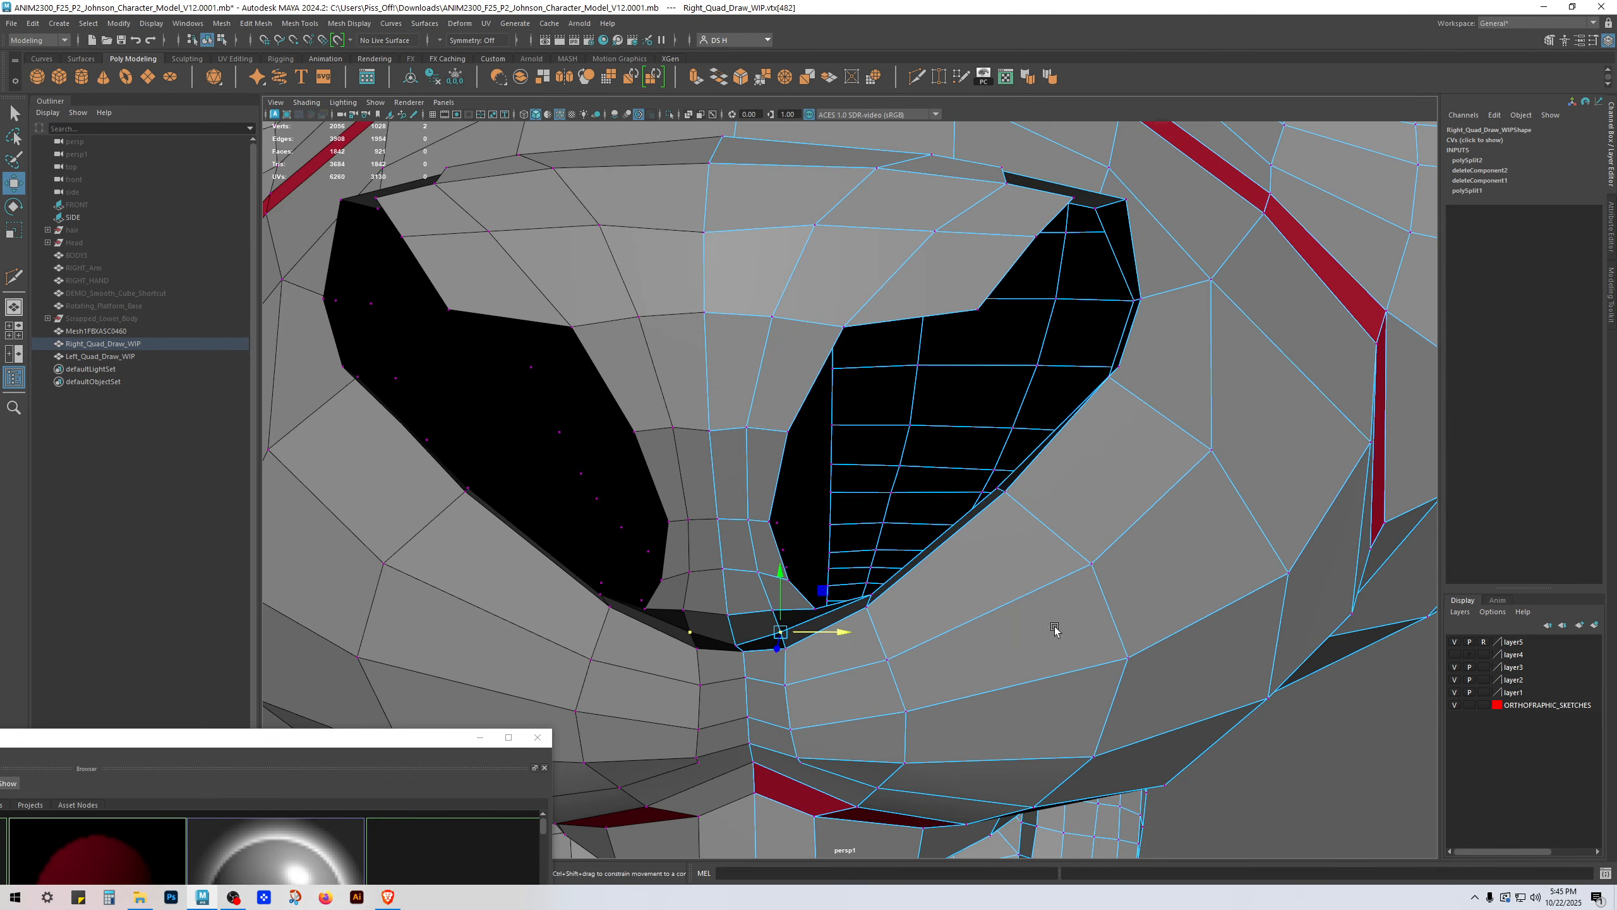
pyautogui.keyDown('alt'); pyautogui.moveTo(1082, 475); pyautogui.dragTo(1029, 270); pyautogui.keyUp('alt')
pyautogui.scroll(-6, 1030, 270)
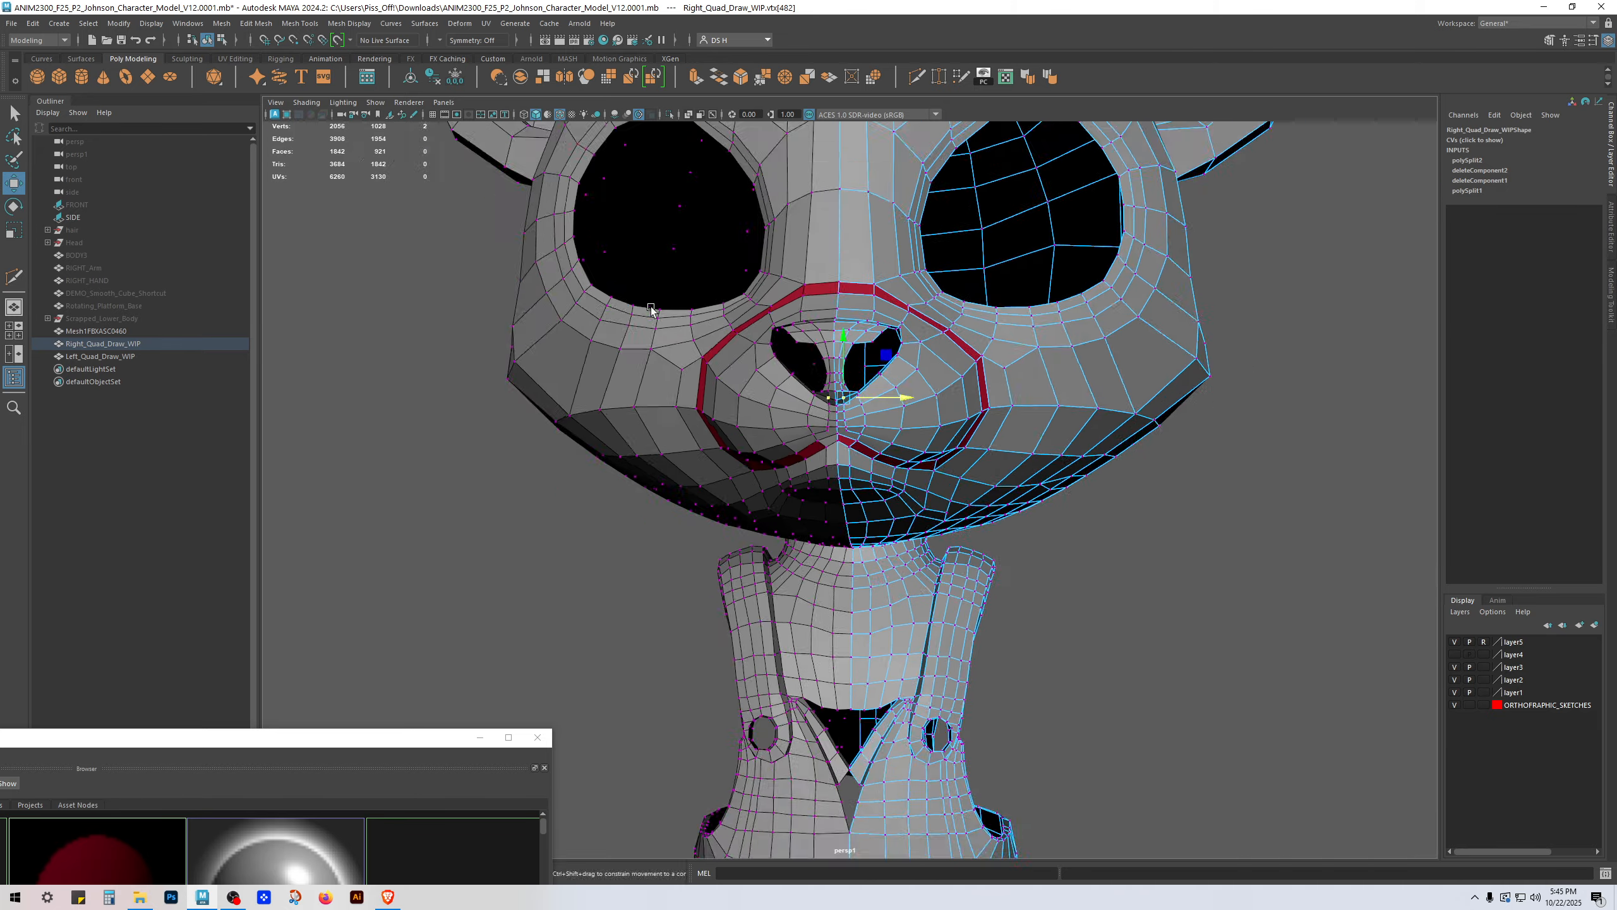
# Step: Multi-Cut an edge from the dead-end vertex below the nose through the central red face to its lower vertex
pyautogui.keyDown('alt'); pyautogui.moveTo(1054, 191); pyautogui.dragTo(960, 438, button='middle'); pyautogui.keyUp('alt')
pyautogui.keyDown('alt'); pyautogui.moveTo(960, 437); pyautogui.dragTo(850, 484); pyautogui.keyUp('alt')
pyautogui.keyDown('alt'); pyautogui.moveTo(1088, 165); pyautogui.dragTo(881, 360, button='middle'); pyautogui.keyUp('alt')
pyautogui.keyDown('alt'); pyautogui.moveTo(859, 647); pyautogui.dragTo(1019, 274); pyautogui.keyUp('alt')
pyautogui.scroll(6, 1314, 506)
pyautogui.keyDown('alt'); pyautogui.moveTo(1314, 506); pyautogui.dragTo(876, 546); pyautogui.keyUp('alt')
pyautogui.click(917, 76)
pyautogui.click(1017, 299)
pyautogui.click(897, 492)
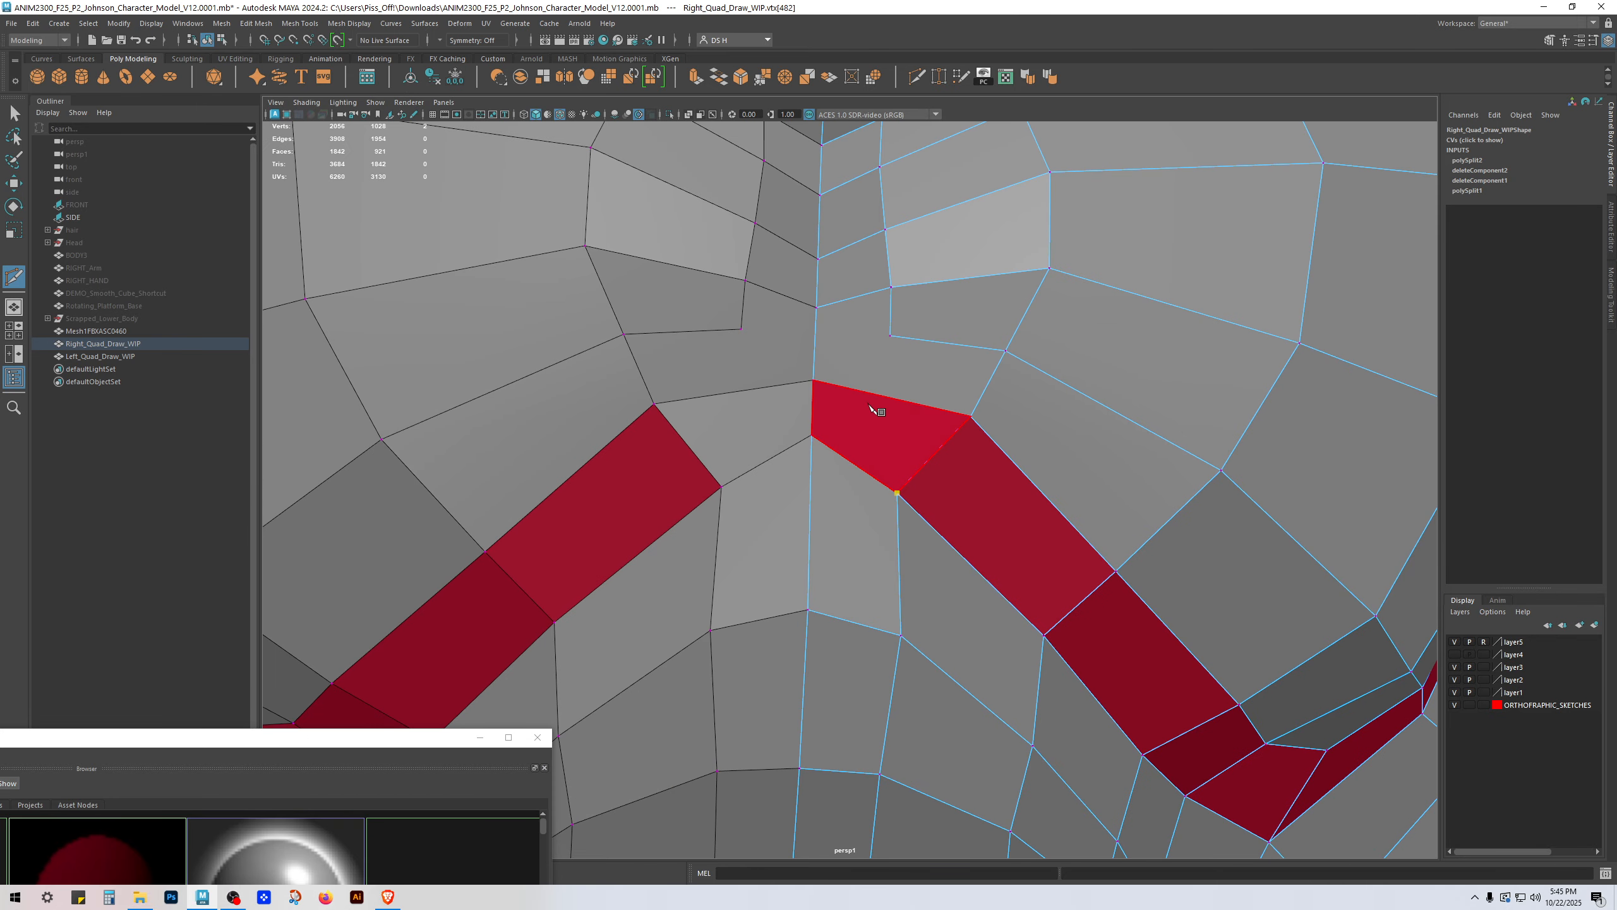
pyautogui.press('w')
pyautogui.scroll(-4, 863, 422)
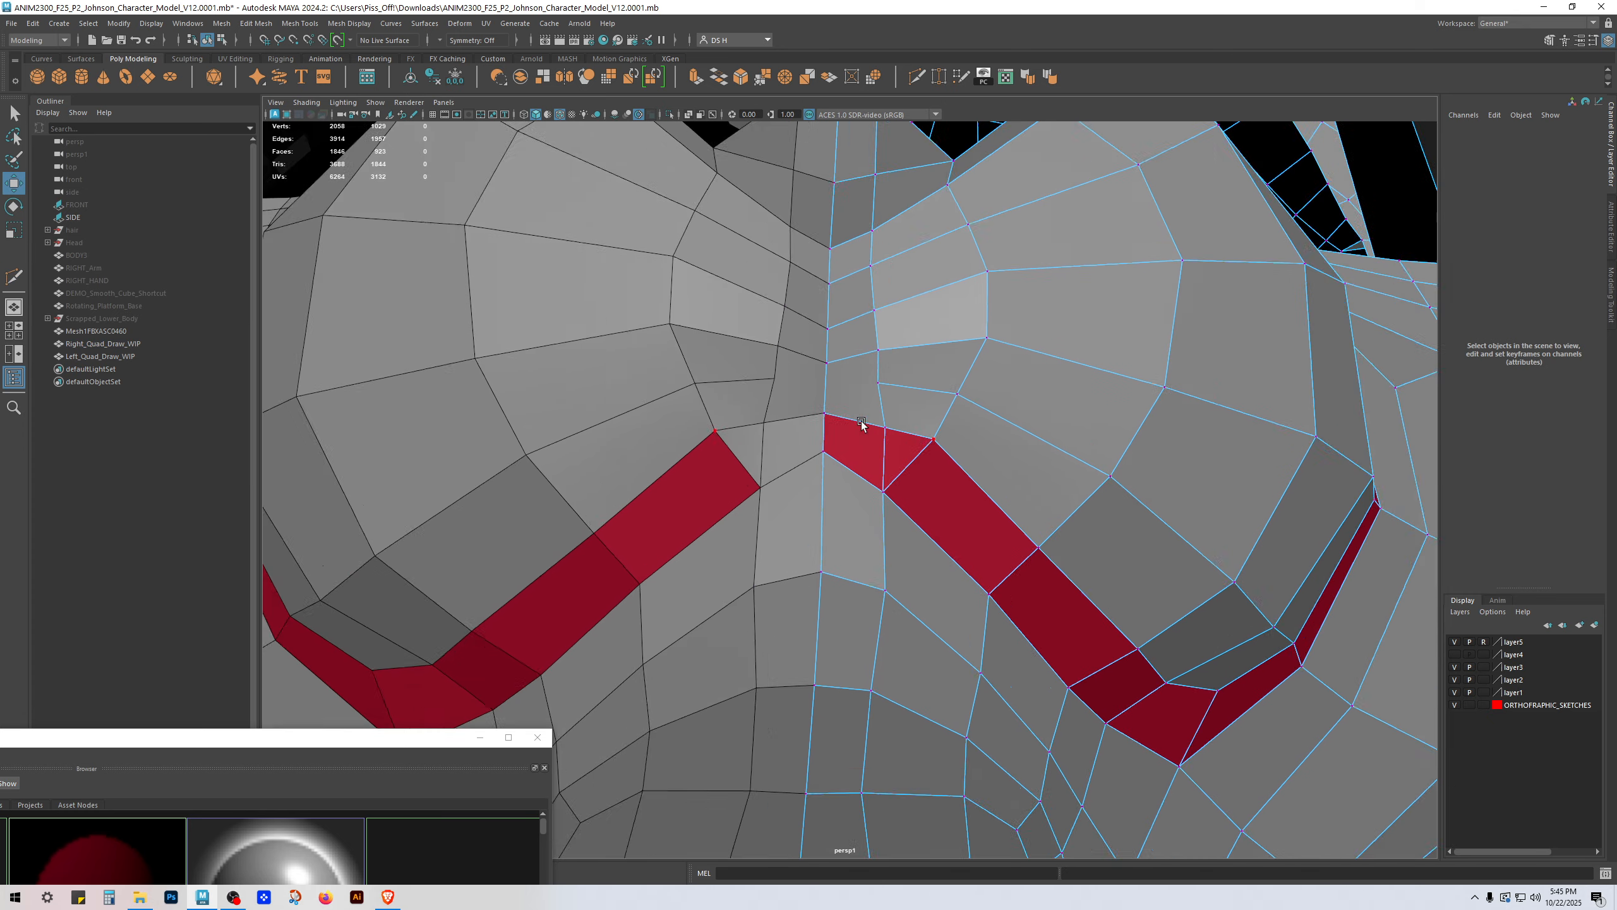
# Step: Move the newly cut vertex on the red face's upper edge toward the centre line and clear the selection
pyautogui.keyDown('alt'); pyautogui.moveTo(863, 423); pyautogui.dragTo(909, 502); pyautogui.keyUp('alt')
pyautogui.scroll(6, 909, 504)
pyautogui.click(851, 613)
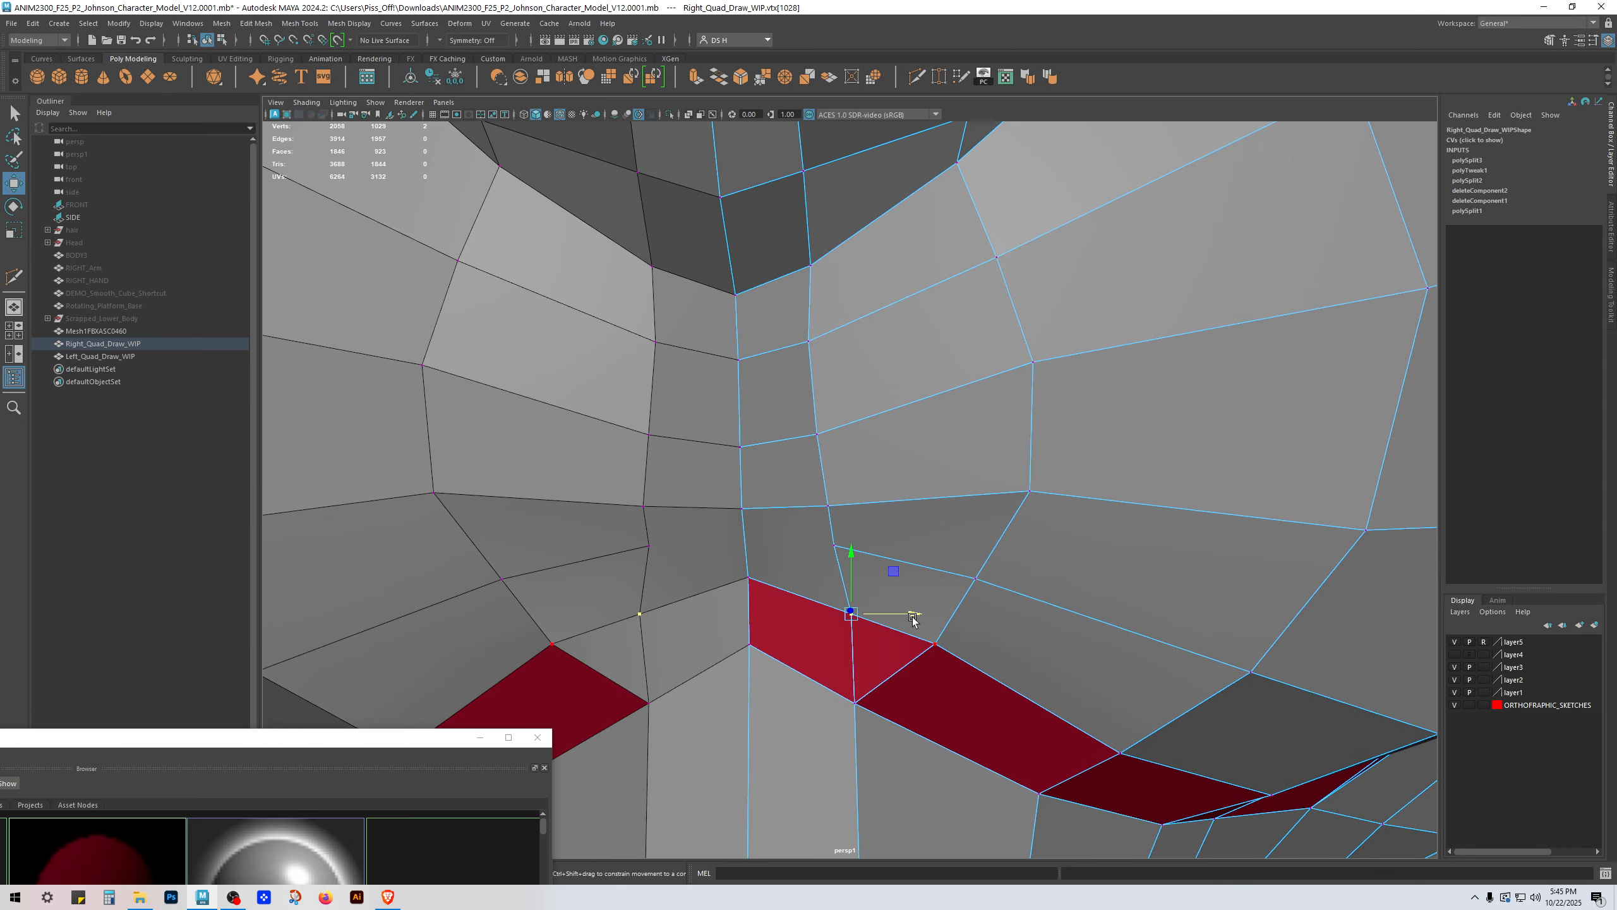
pyautogui.moveTo(912, 616); pyautogui.dragTo(899, 612)
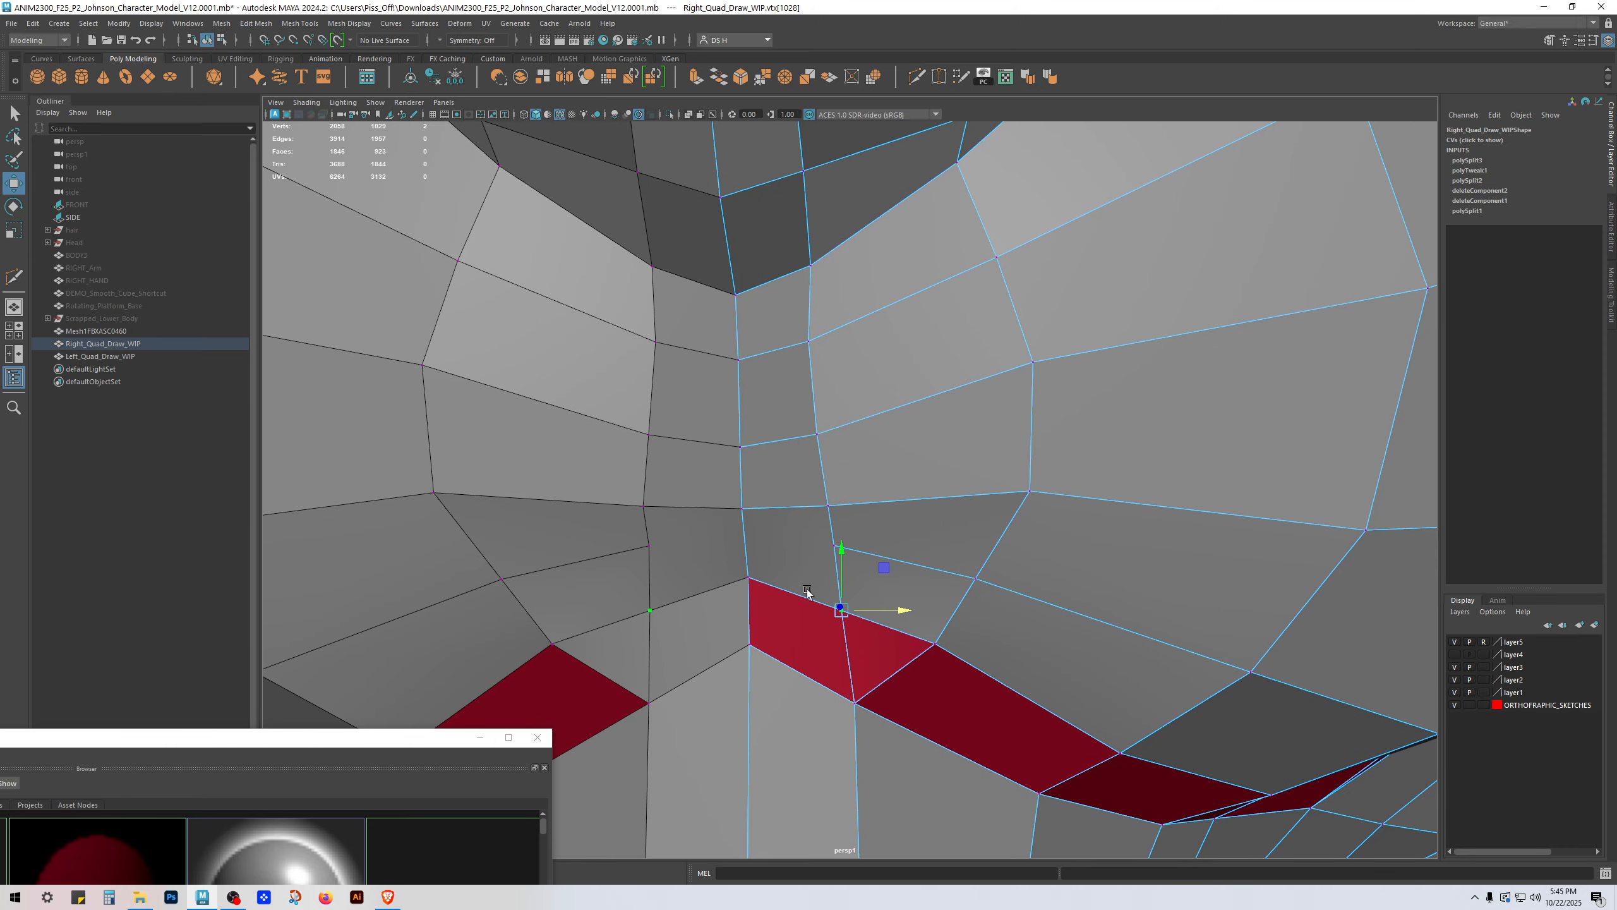
pyautogui.scroll(-5, 751, 553)
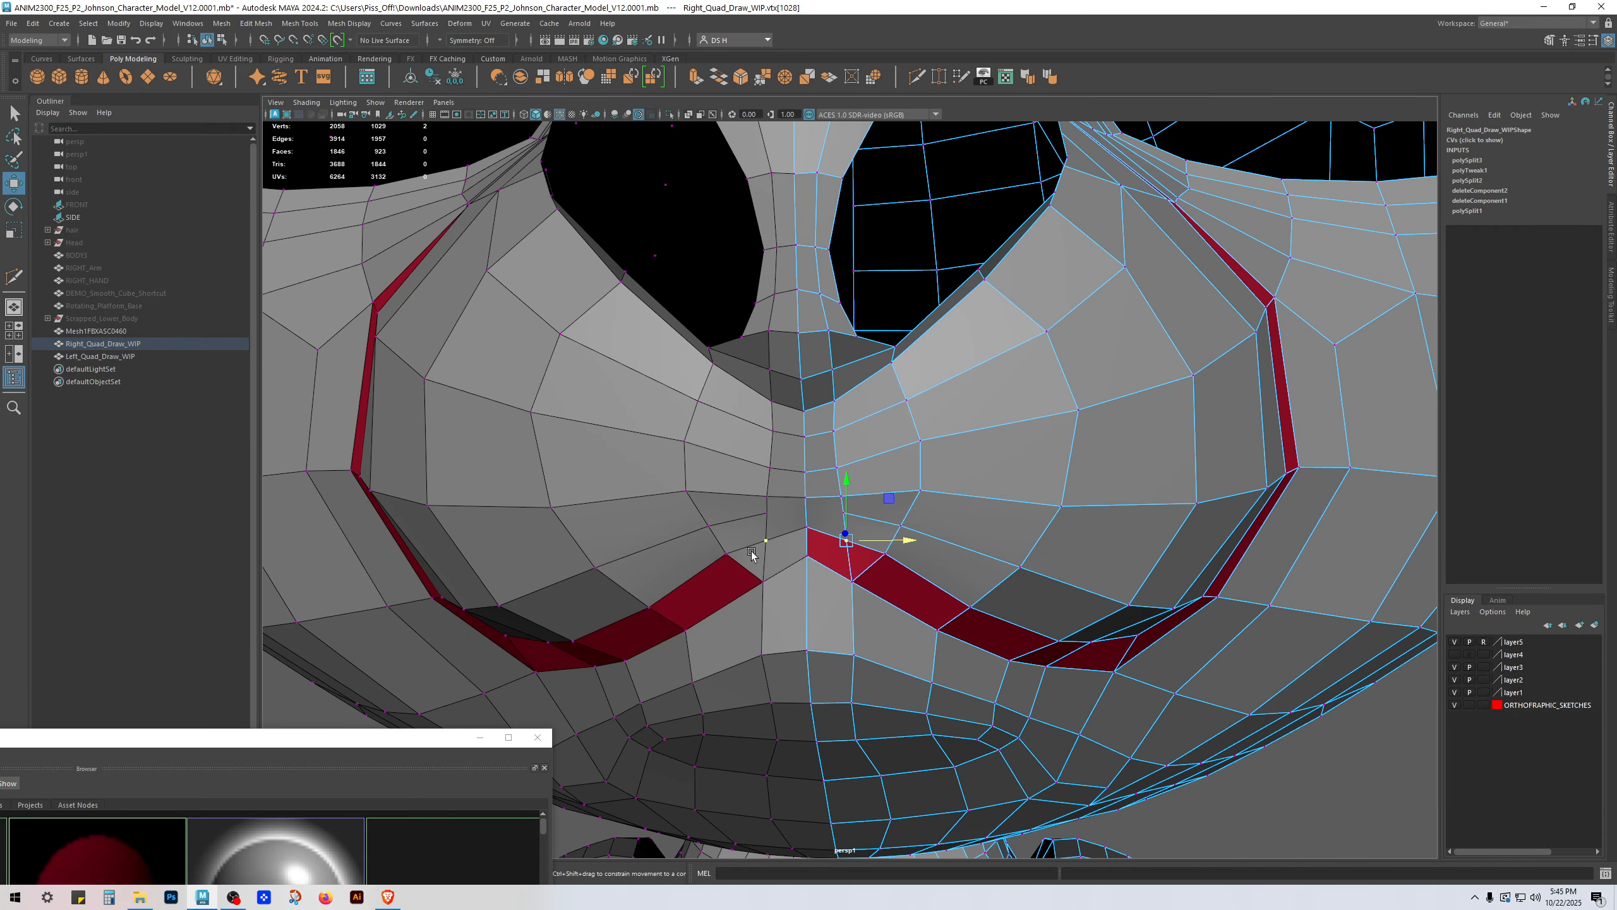
pyautogui.click(1316, 834)
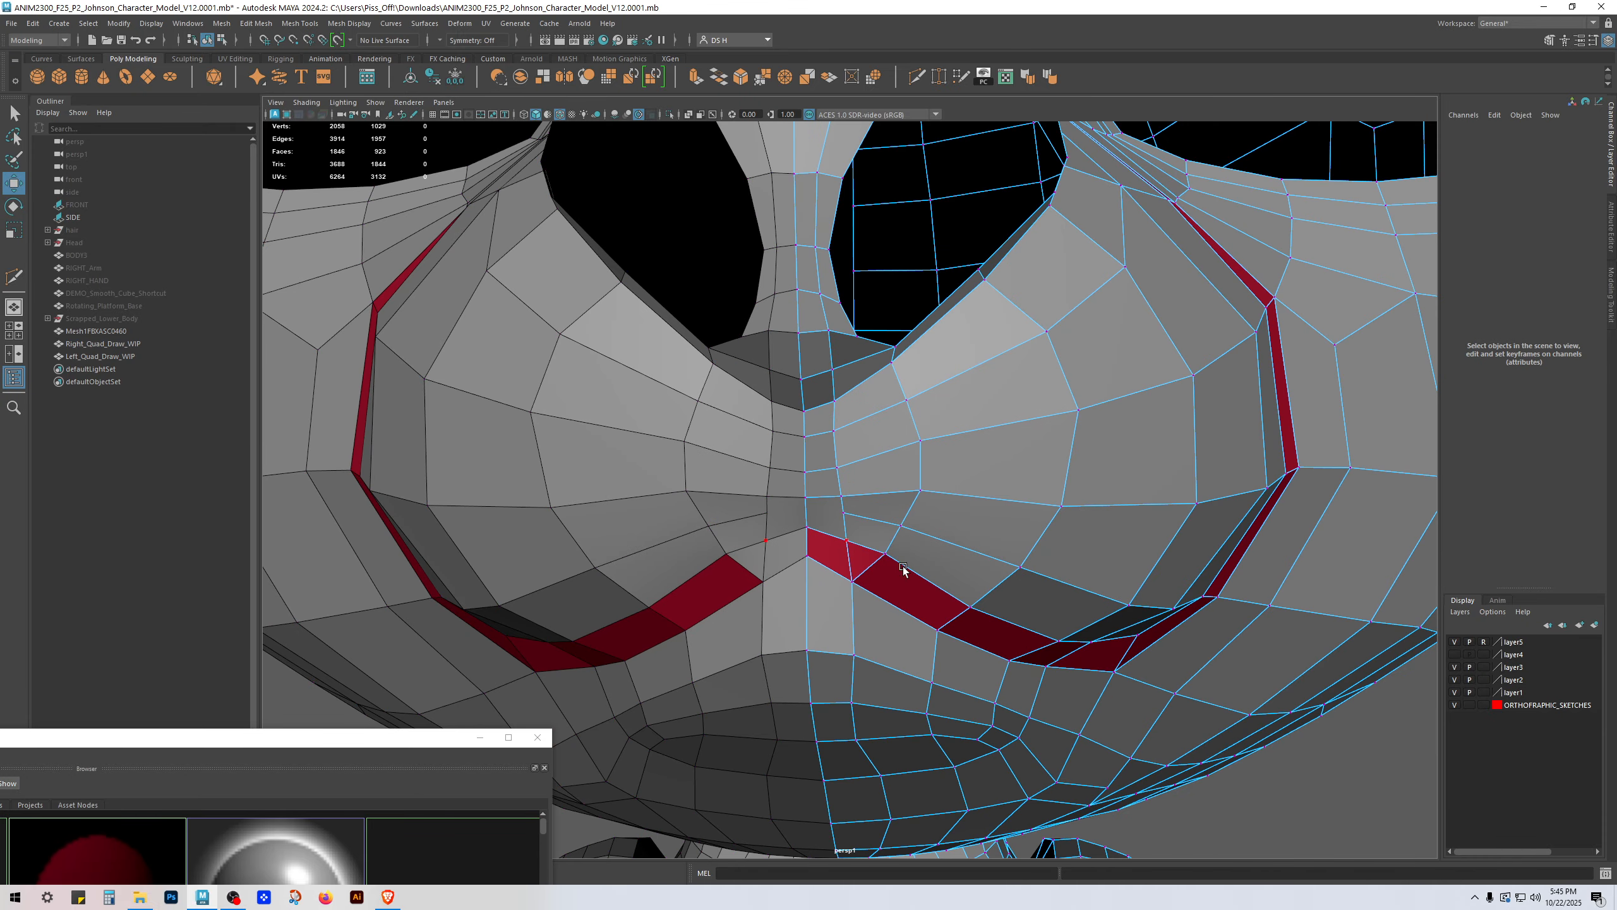
# Step: Adjust the centre-line vertex in the crease and the vertex beside it above the red face
pyautogui.keyDown('alt'); pyautogui.moveTo(904, 569); pyautogui.dragTo(1051, 524); pyautogui.keyUp('alt')
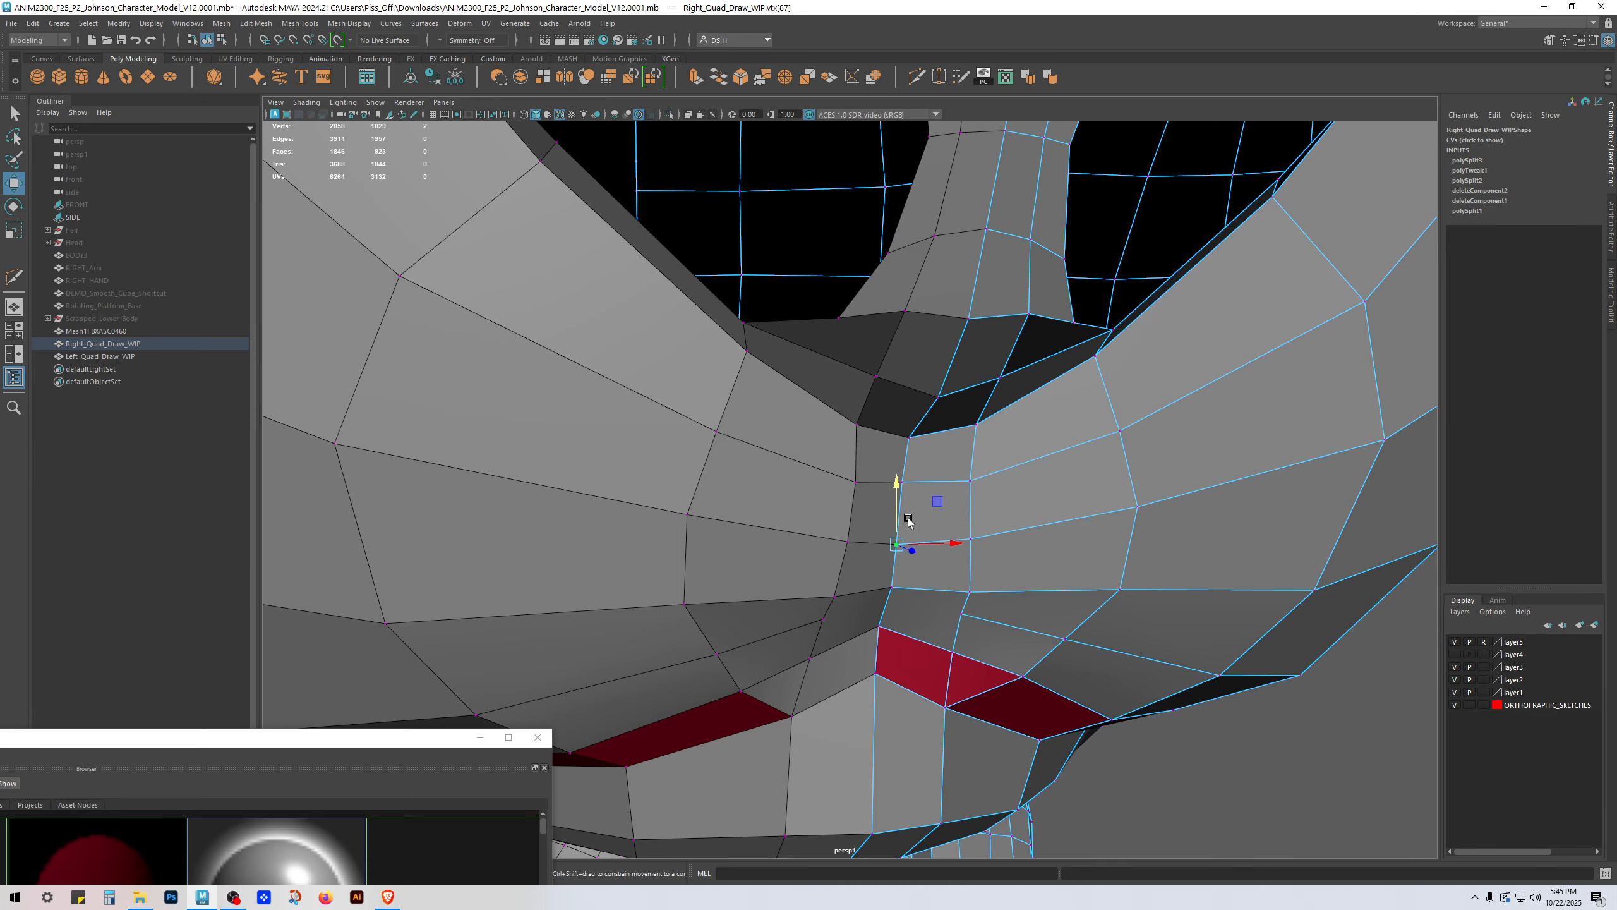
pyautogui.keyDown('alt'); pyautogui.moveTo(961, 499); pyautogui.dragTo(1222, 699); pyautogui.keyUp('alt')
pyautogui.press('q')
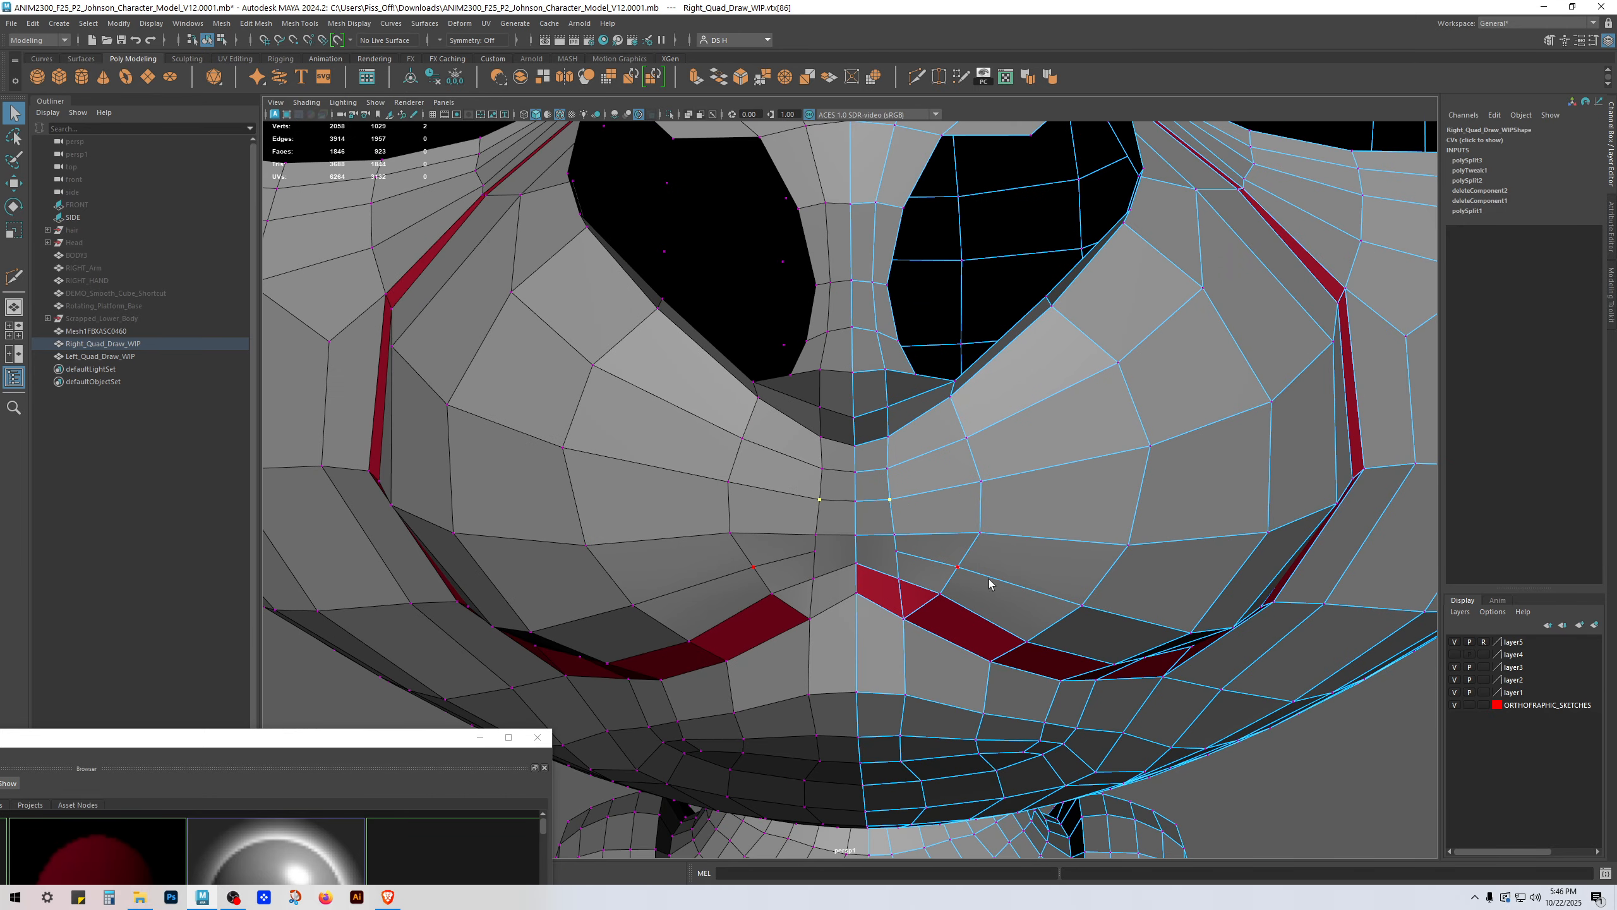
# Step: Slide the nostril's lower corner vertex along its adjoining edge
pyautogui.keyDown('alt'); pyautogui.moveTo(992, 585); pyautogui.dragTo(964, 533); pyautogui.keyUp('alt')
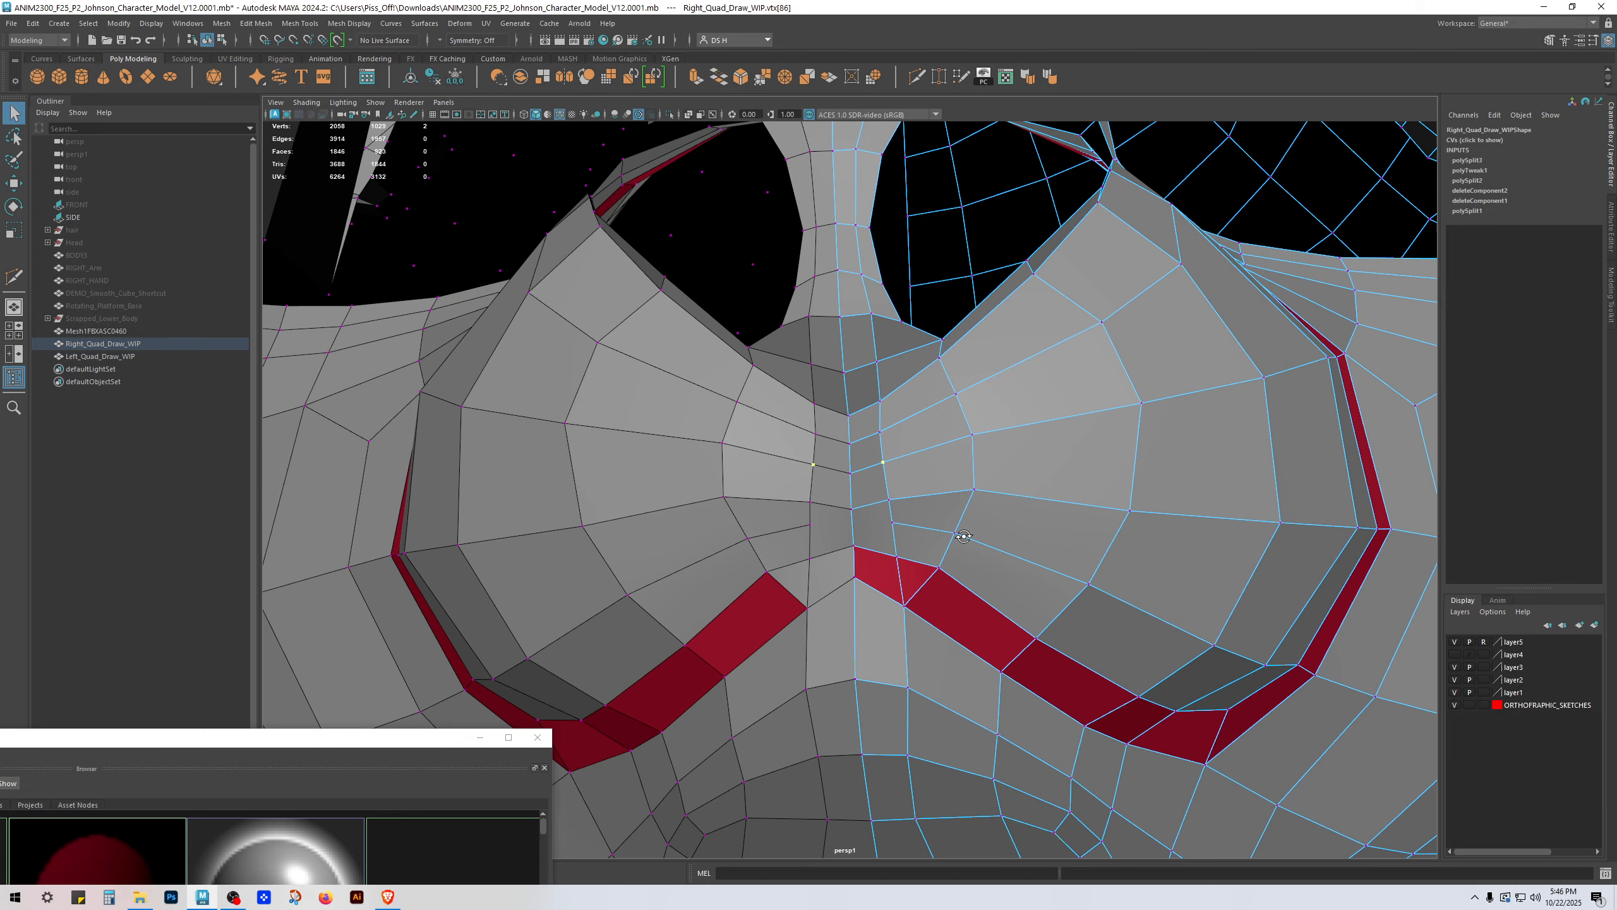
pyautogui.keyDown('alt'); pyautogui.moveTo(964, 533); pyautogui.dragTo(968, 610, button='middle'); pyautogui.keyUp('alt')
pyautogui.keyDown('alt'); pyautogui.moveTo(968, 611); pyautogui.dragTo(904, 564); pyautogui.keyUp('alt')
pyautogui.keyDown('alt'); pyautogui.moveTo(904, 563); pyautogui.dragTo(1032, 513, button='right'); pyautogui.keyUp('alt')
pyautogui.click(998, 459)
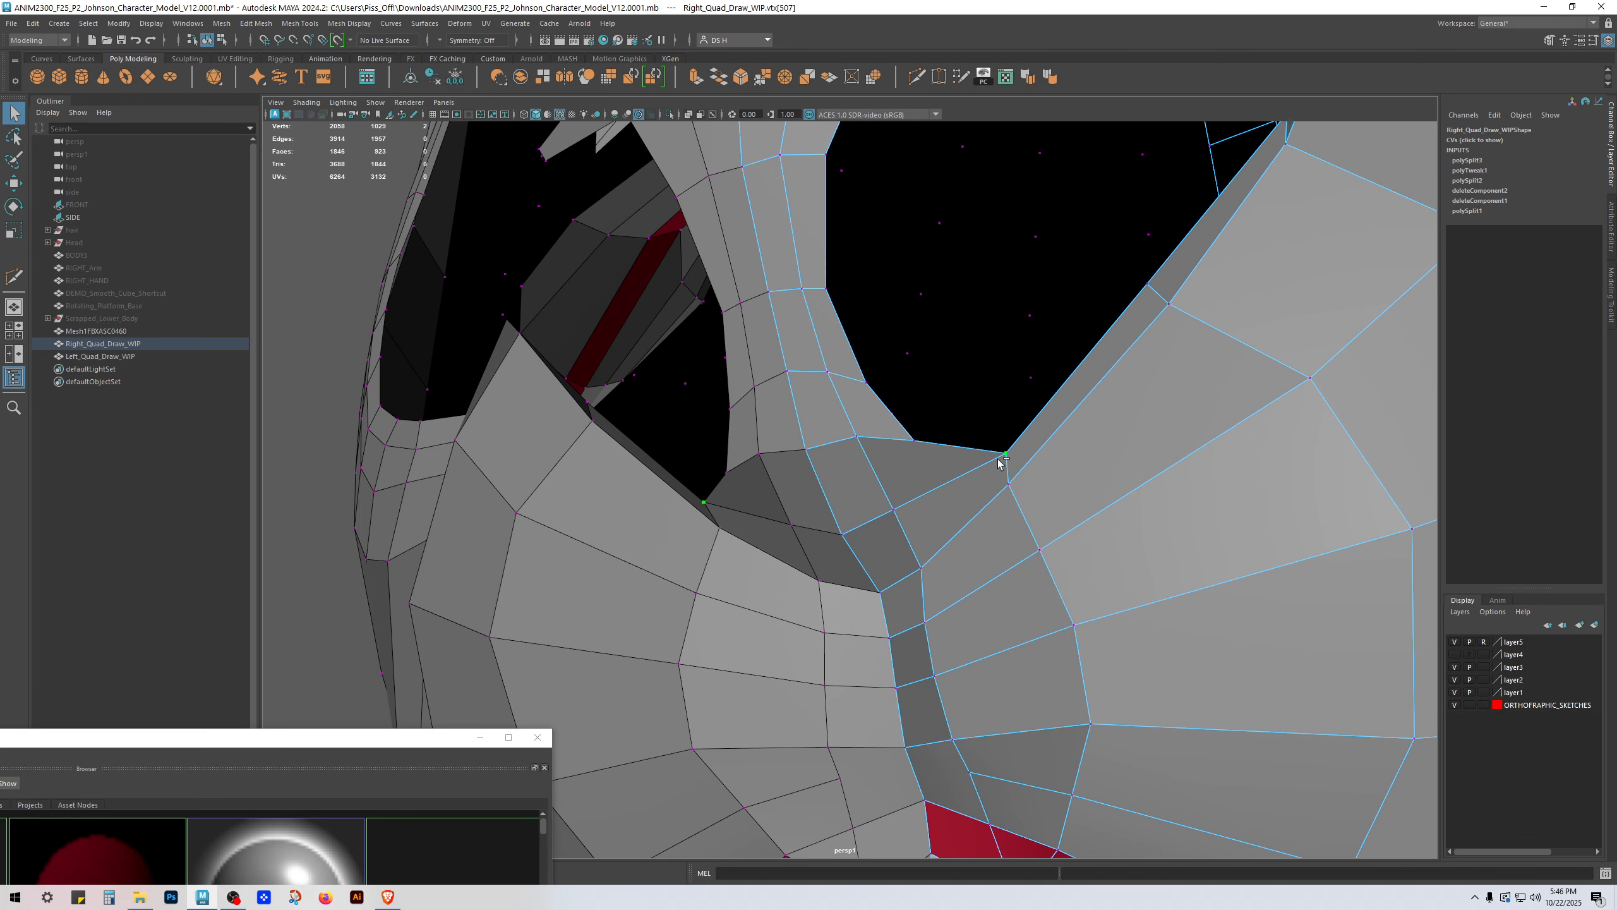
pyautogui.press('w')
pyautogui.keyDown('ctrl'); pyautogui.keyDown('shift'); pyautogui.moveTo(998, 459); pyautogui.dragTo(961, 478); pyautogui.keyUp('shift'); pyautogui.keyUp('ctrl')
# Step: Slide the vertices on both borders of the red stripe at the side of the muzzle
pyautogui.keyDown('alt'); pyautogui.moveTo(960, 478); pyautogui.dragTo(860, 516, button='right'); pyautogui.keyUp('alt')
pyautogui.keyDown('alt'); pyautogui.moveTo(860, 516); pyautogui.dragTo(941, 631); pyautogui.keyUp('alt')
pyautogui.click(791, 477)
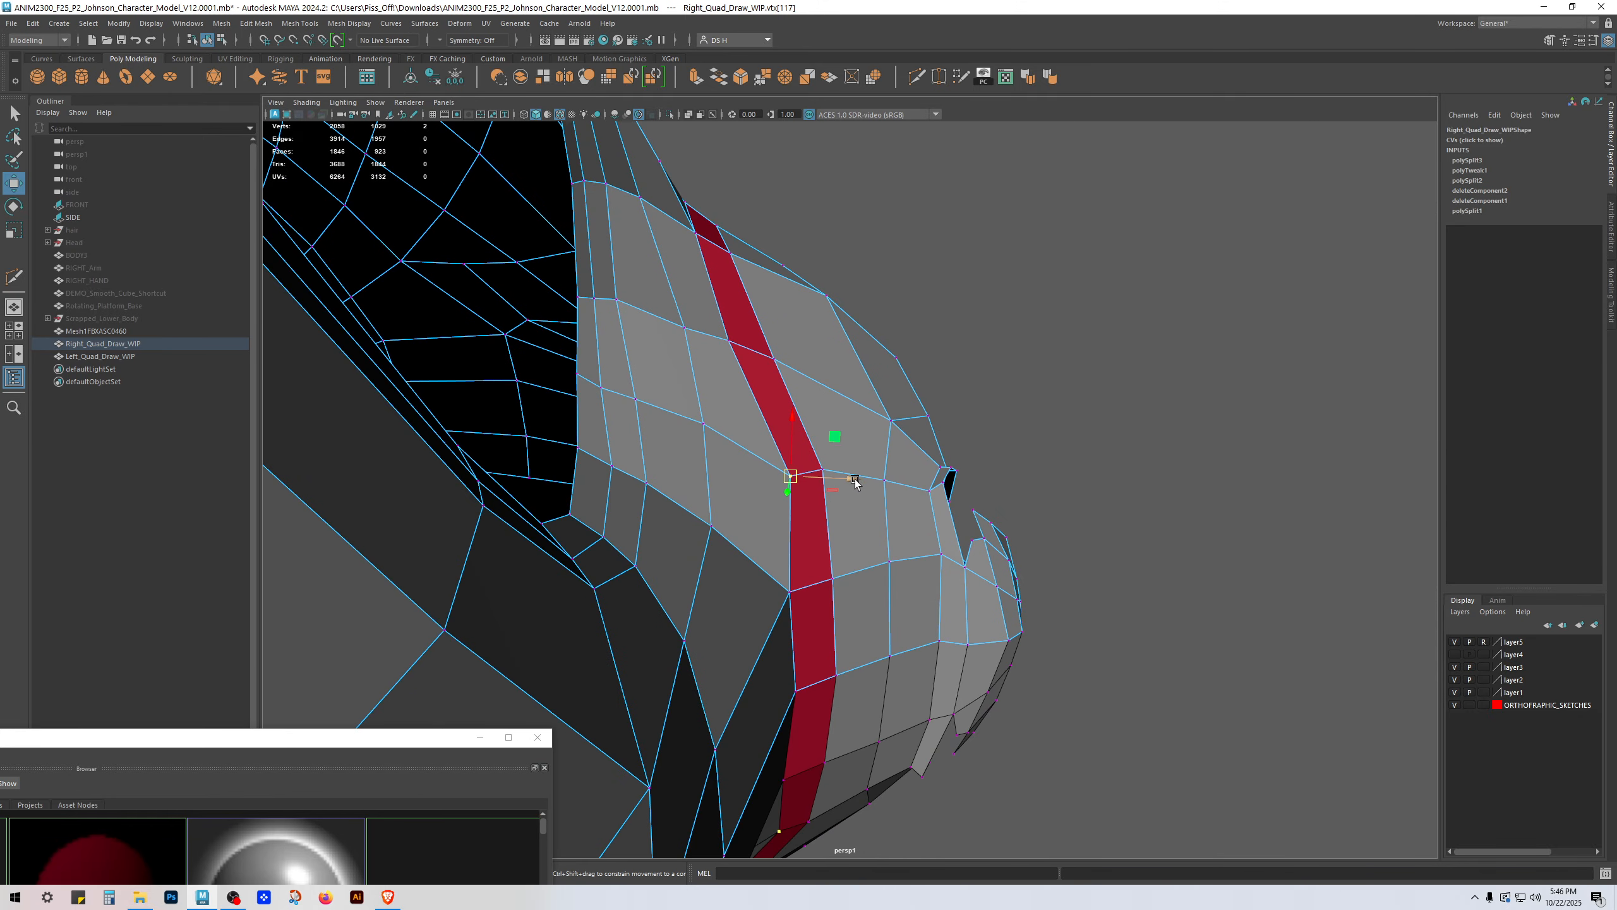
pyautogui.moveTo(856, 479)
pyautogui.keyDown('ctrl'); pyautogui.keyDown('shift'); pyautogui.mouseDown()
pyautogui.moveTo(834, 471)
pyautogui.moveTo(875, 473)
pyautogui.mouseUp(); pyautogui.keyUp('shift'); pyautogui.keyUp('ctrl')
pyautogui.click(825, 474)
pyautogui.keyDown('alt'); pyautogui.moveTo(875, 473); pyautogui.dragTo(847, 487); pyautogui.keyUp('alt')
# Step: Preview the smoothed head in object mode, inspect the muzzle's side, and return to the unsmoothed mesh
pyautogui.moveTo(779, 477); pyautogui.dragTo(840, 440, button='right')
pyautogui.press('3')
pyautogui.click(1146, 414)
pyautogui.keyDown('alt'); pyautogui.moveTo(955, 478); pyautogui.dragTo(1062, 483); pyautogui.keyUp('alt')
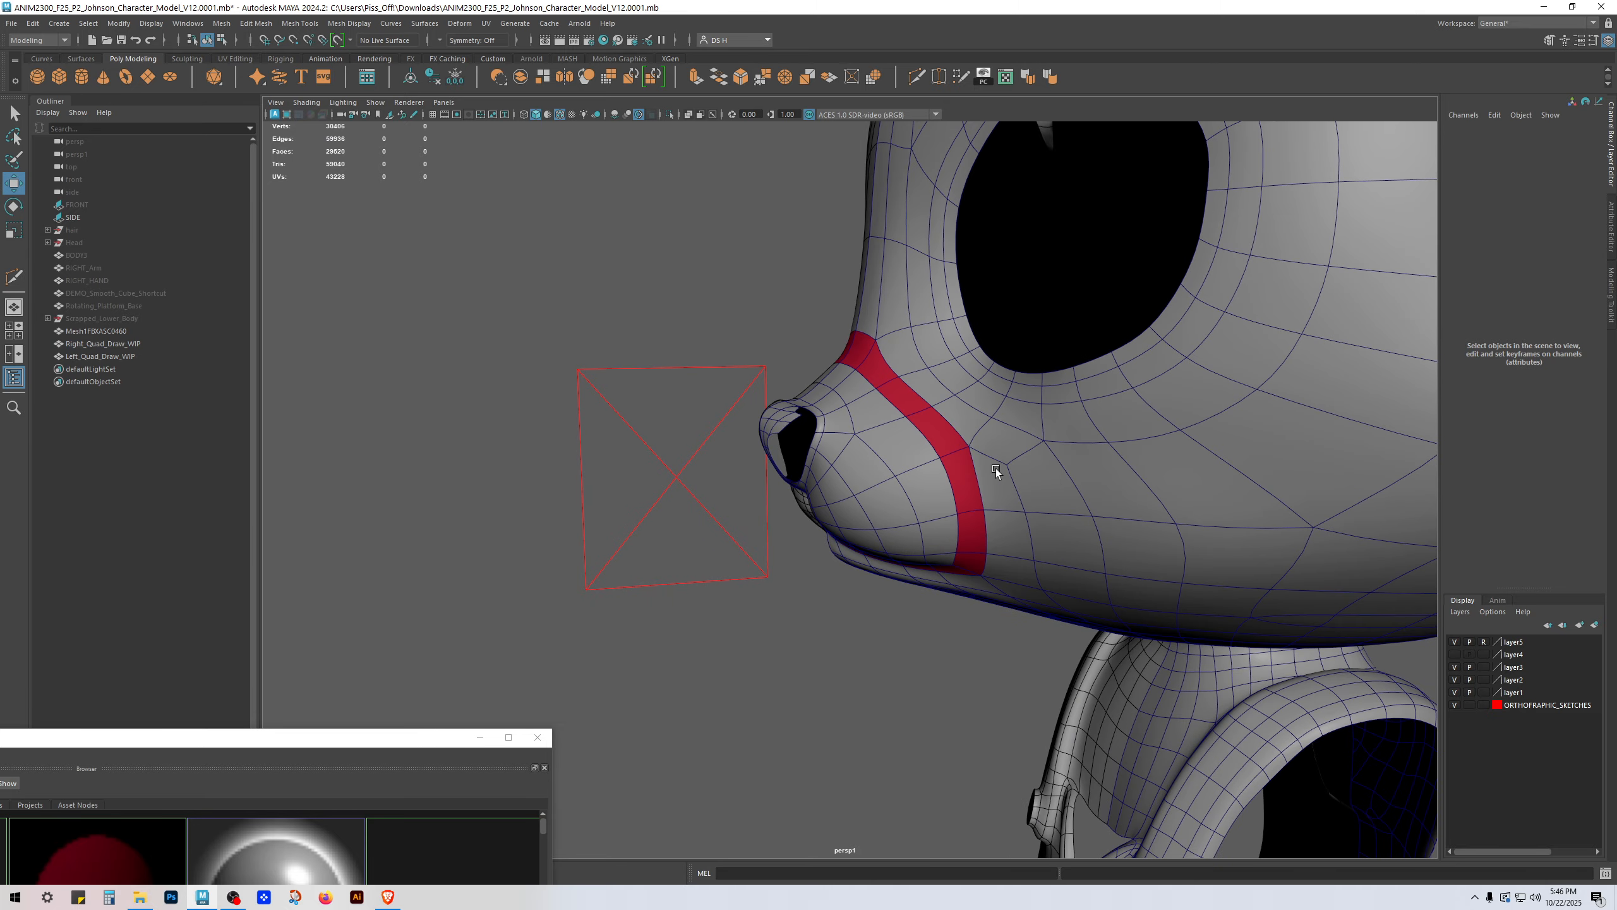
pyautogui.click(996, 467)
pyautogui.press('1')
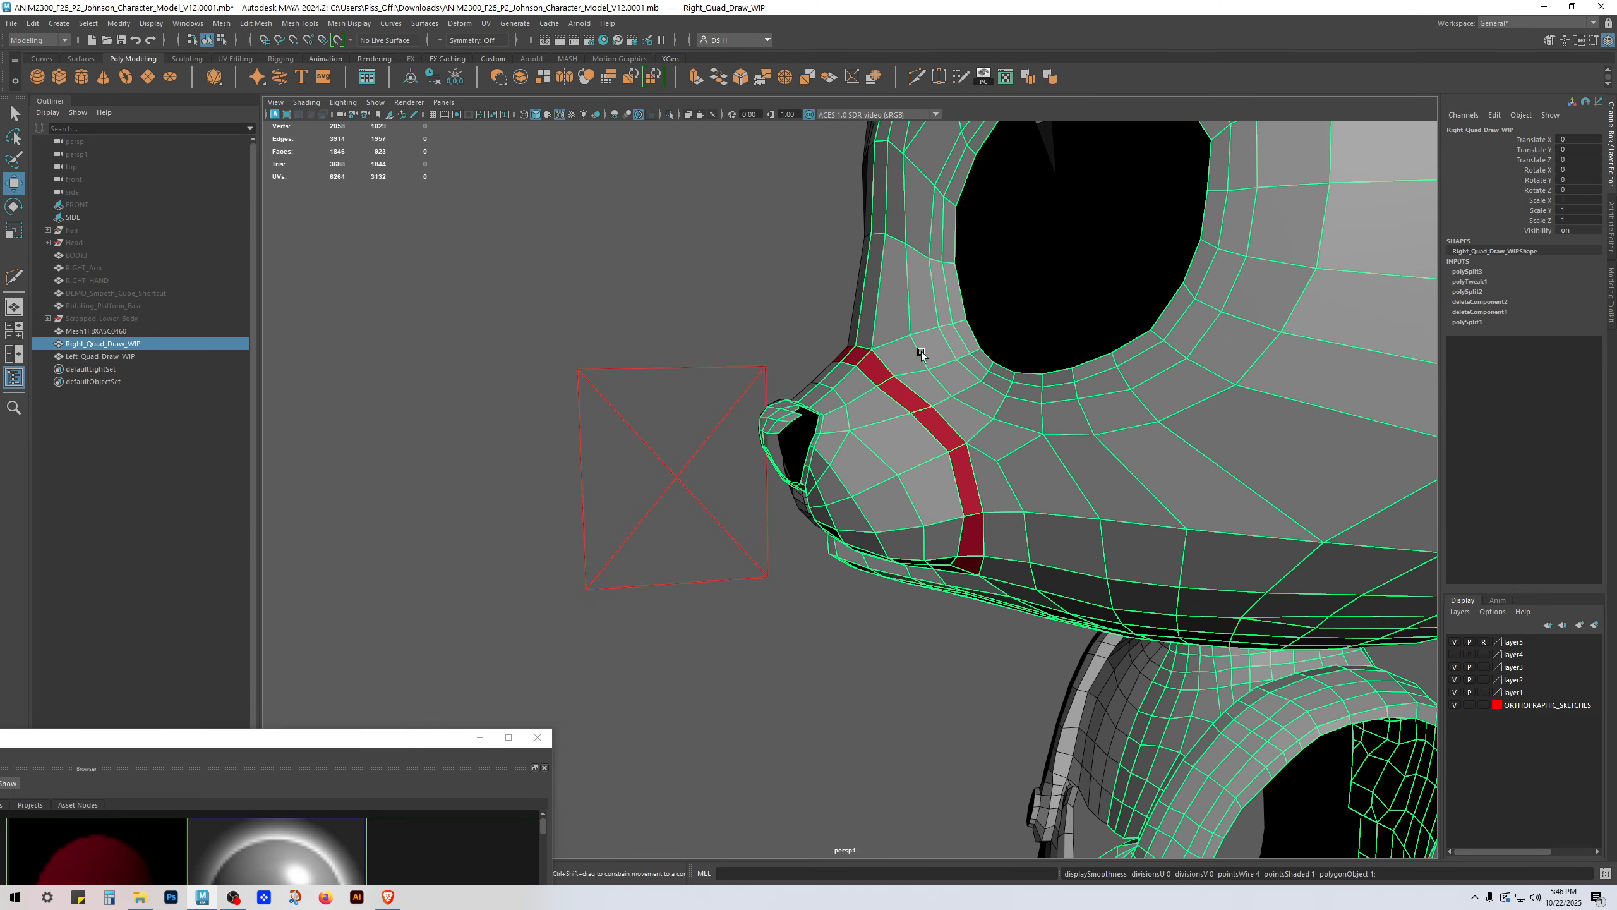
# Step: Slide the red stripe's front border edge across the top of the muzzle
pyautogui.moveTo(904, 407); pyautogui.dragTo(840, 407, button='right')
pyautogui.moveTo(891, 408)
pyautogui.keyDown('alt'); pyautogui.mouseDown()
pyautogui.moveTo(910, 395)
pyautogui.moveTo(862, 397)
pyautogui.mouseUp(); pyautogui.keyUp('alt')
pyautogui.click(904, 400)
pyautogui.keyDown('alt'); pyautogui.moveTo(865, 396); pyautogui.dragTo(1028, 460); pyautogui.keyUp('alt')
pyautogui.moveTo(826, 406); pyautogui.dragTo(830, 351, button='right')
pyautogui.click(829, 406)
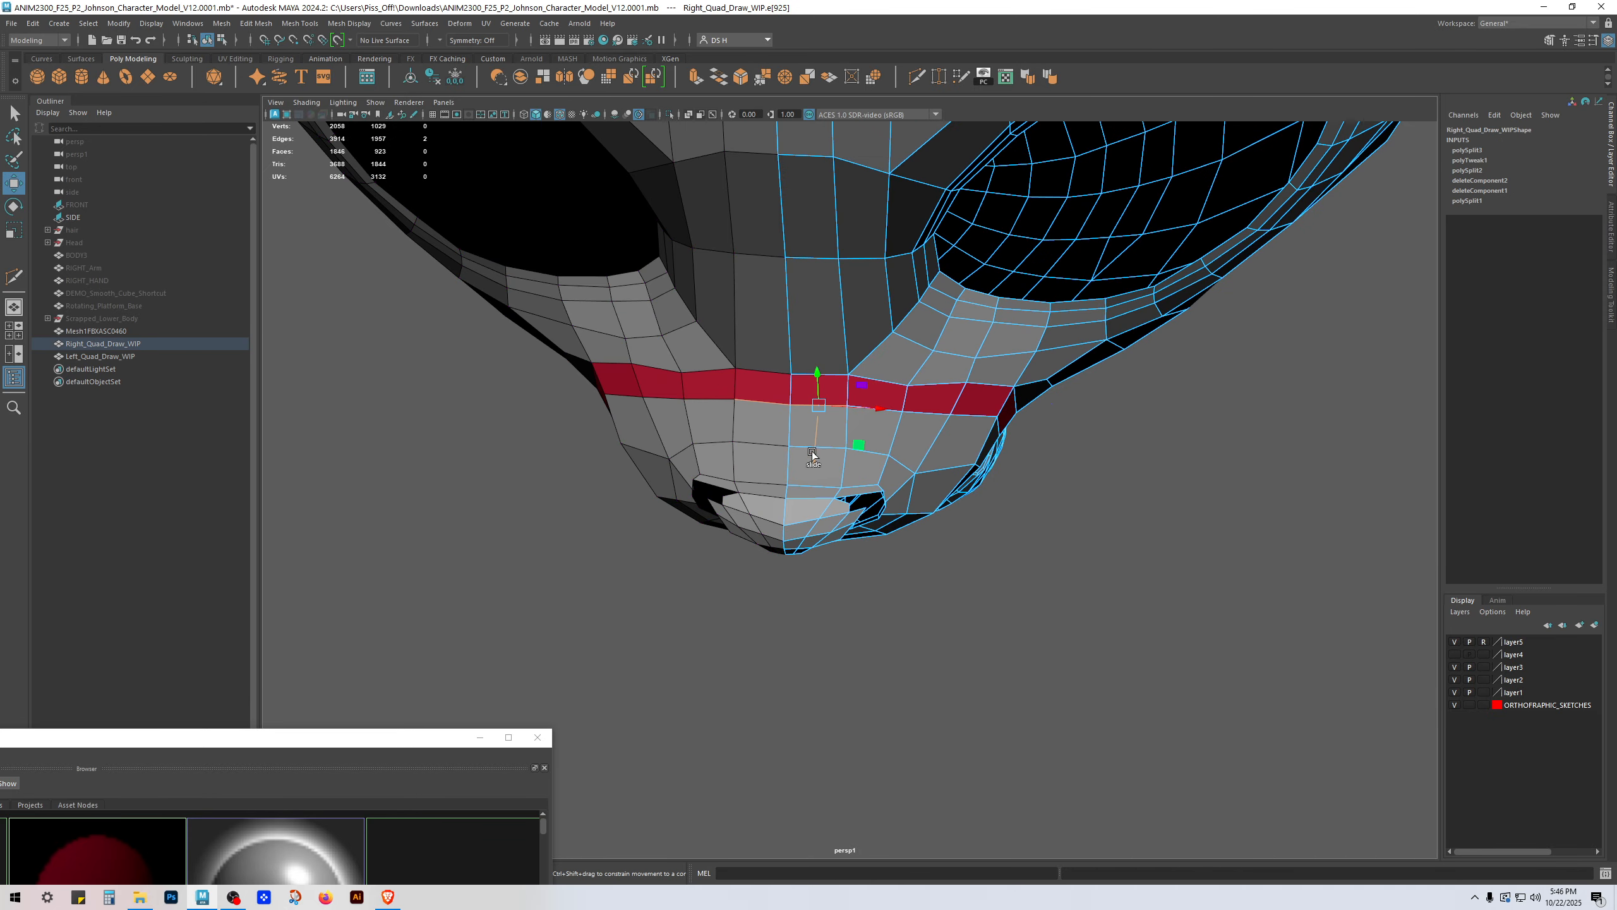
pyautogui.keyDown('ctrl'); pyautogui.keyDown('shift'); pyautogui.moveTo(812, 453); pyautogui.dragTo(812, 466); pyautogui.keyUp('shift'); pyautogui.keyUp('ctrl')
# Step: Slide the red stripe's front border edge and its vertex on the side of the muzzle to even out the stripe
pyautogui.click(923, 414)
pyautogui.moveTo(923, 460)
pyautogui.keyDown('ctrl'); pyautogui.keyDown('shift'); pyautogui.mouseDown()
pyautogui.moveTo(927, 472)
pyautogui.moveTo(945, 443)
pyautogui.mouseUp(); pyautogui.keyUp('shift'); pyautogui.keyUp('ctrl')
pyautogui.moveTo(914, 451); pyautogui.dragTo(852, 453, button='right')
pyautogui.click(943, 445)
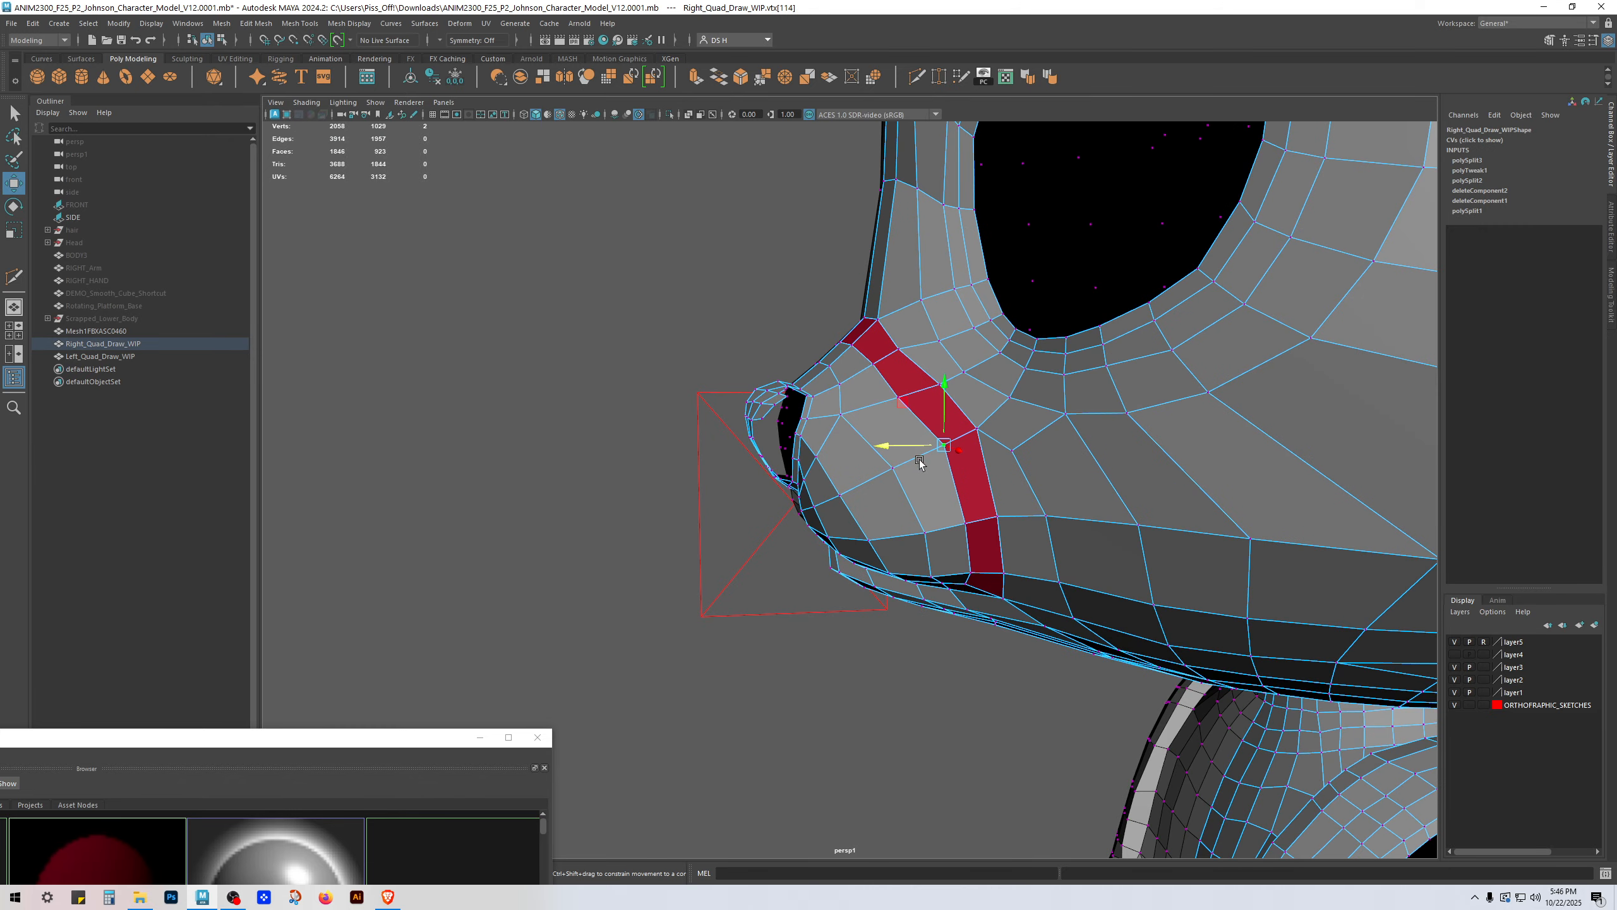
pyautogui.keyDown('ctrl'); pyautogui.keyDown('shift'); pyautogui.moveTo(919, 462); pyautogui.dragTo(993, 456); pyautogui.keyUp('shift'); pyautogui.keyUp('ctrl')
# Step: Reposition the central red face's lower centre-line vertex and select its upper centre-line vertex
pyautogui.click(761, 462)
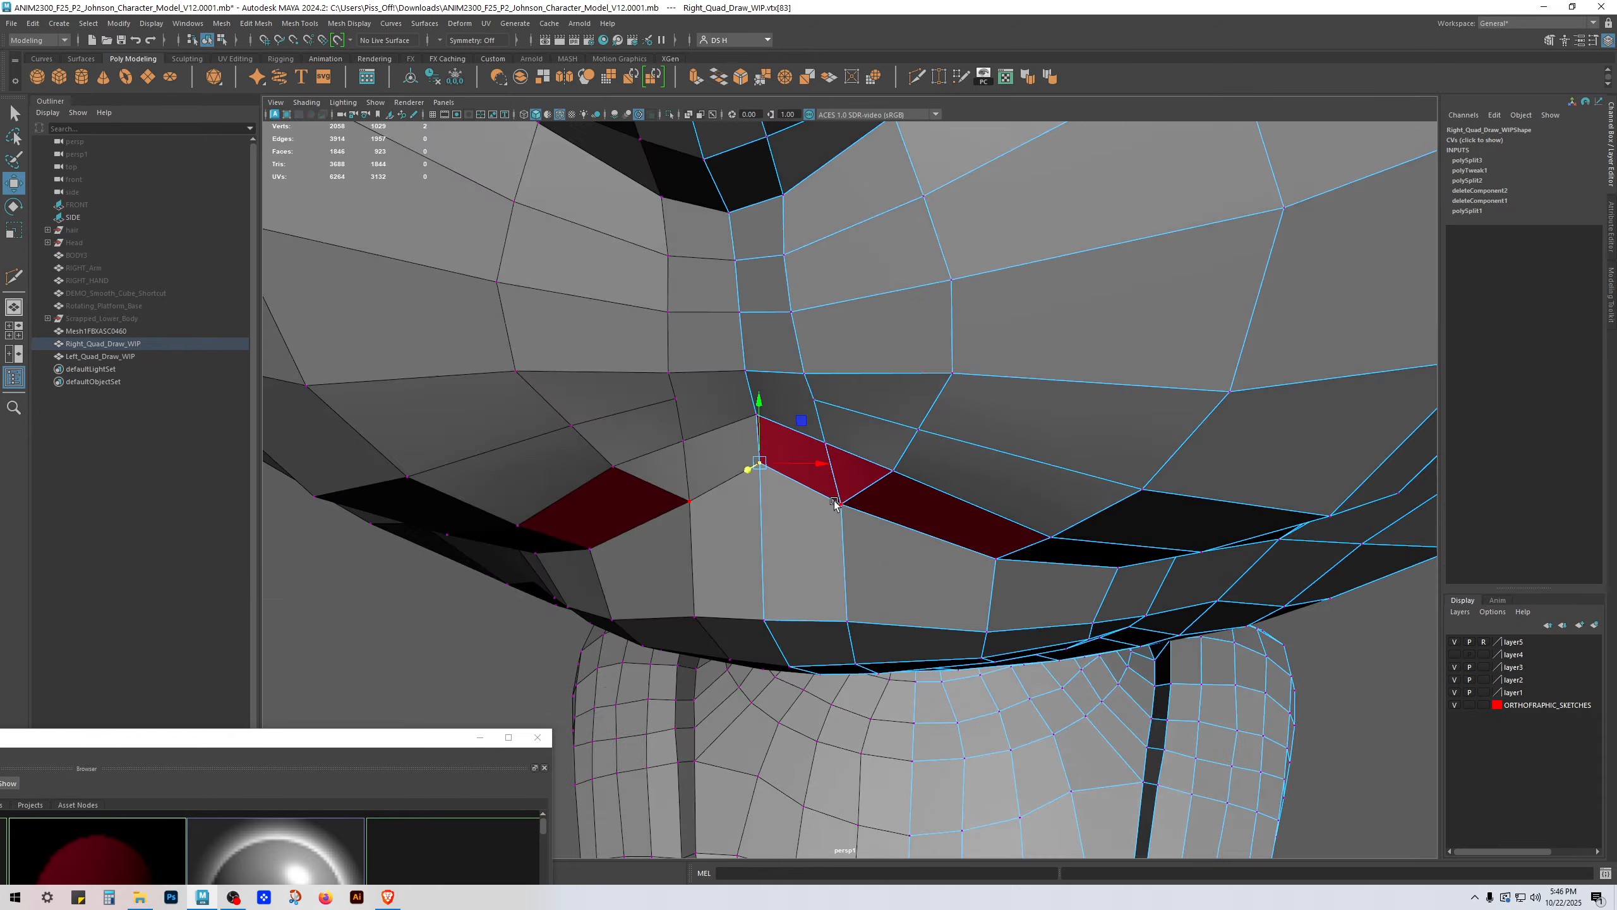
pyautogui.keyDown('alt'); pyautogui.moveTo(823, 459); pyautogui.dragTo(932, 499); pyautogui.keyUp('alt')
pyautogui.moveTo(845, 543); pyautogui.dragTo(1132, 480)
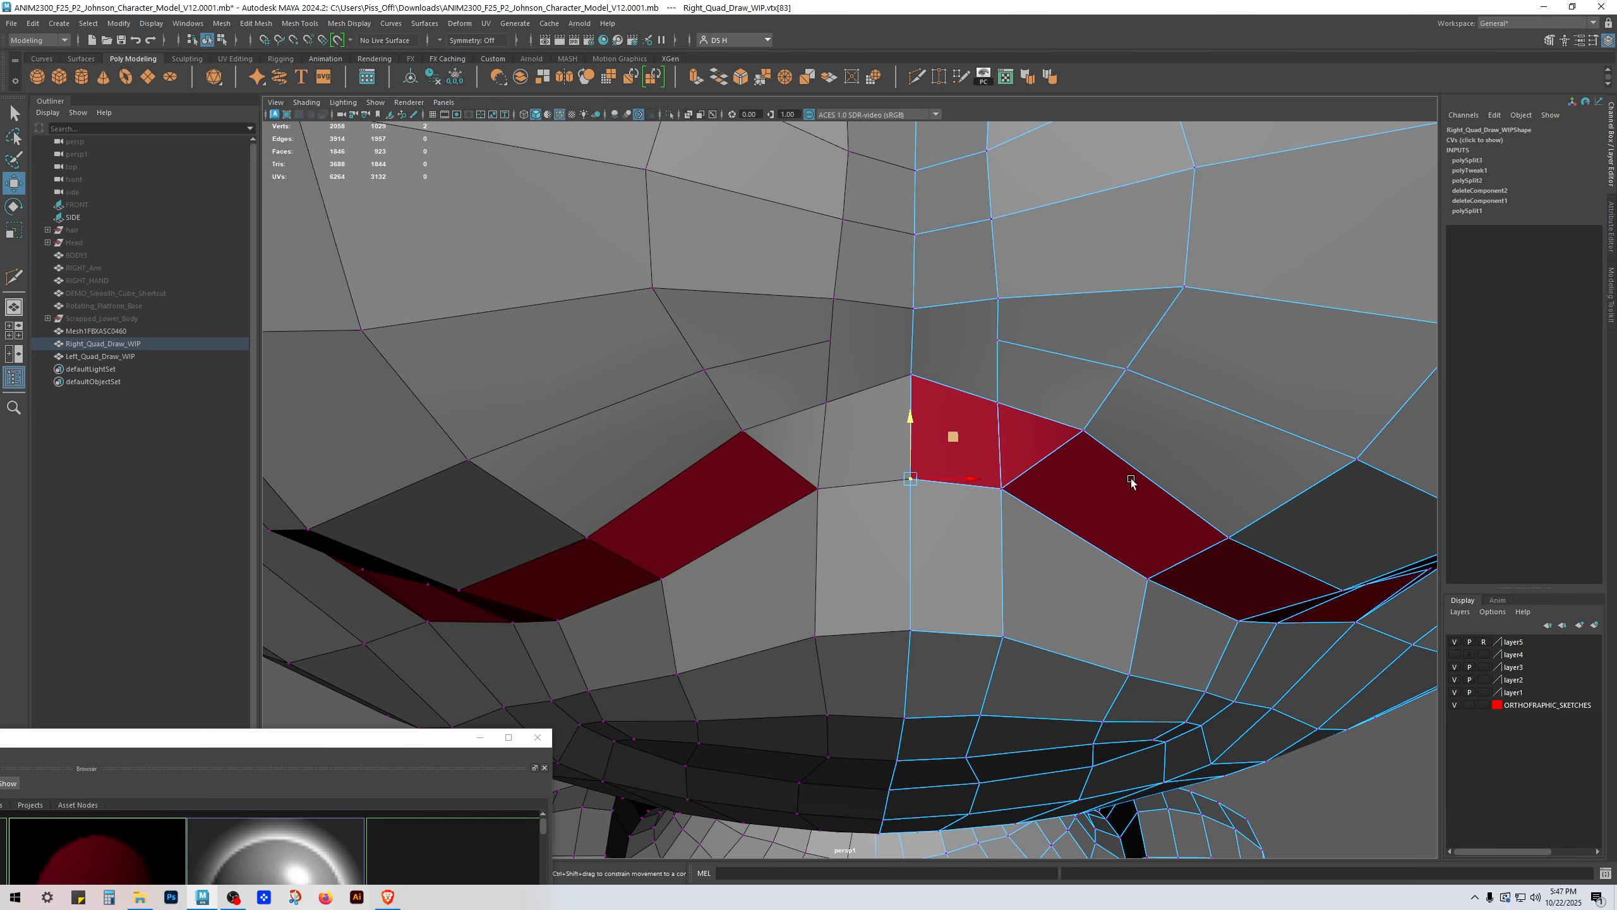
pyautogui.click(919, 381)
# Step: Merge the closely spaced vertices along the nostril's side rim
pyautogui.keyDown('alt'); pyautogui.moveTo(997, 373); pyautogui.dragTo(763, 408); pyautogui.keyUp('alt')
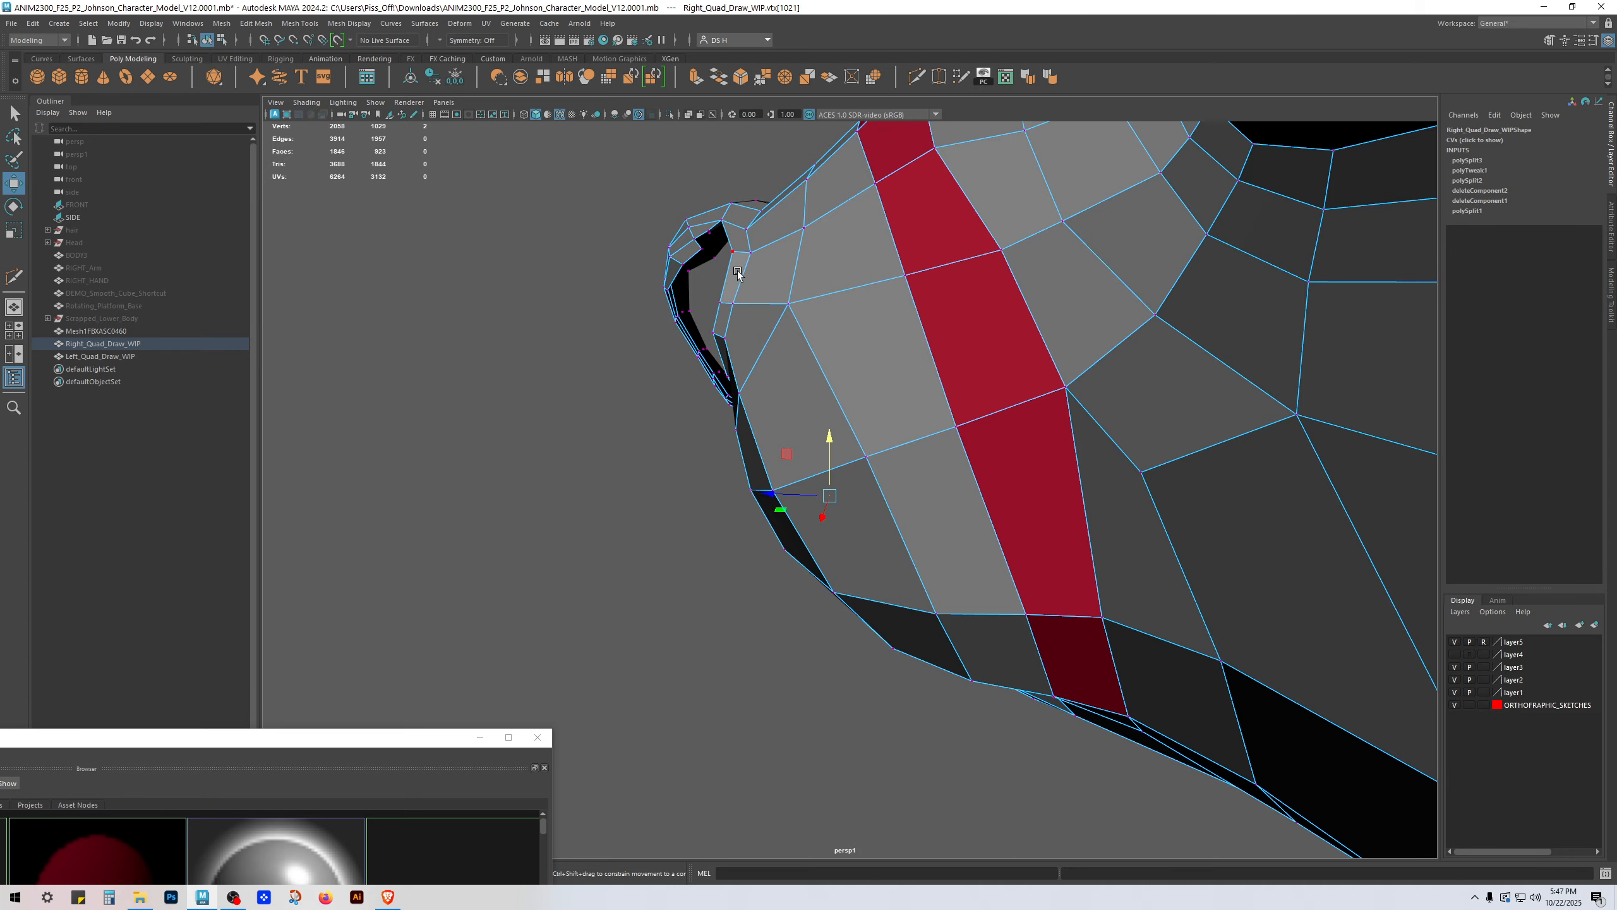
pyautogui.click(732, 248)
pyautogui.keyDown('alt'); pyautogui.moveTo(712, 301); pyautogui.dragTo(911, 509); pyautogui.keyUp('alt')
pyautogui.keyDown('shift'); pyautogui.click(786, 263); pyautogui.keyUp('shift')
pyautogui.keyDown('shift'); pyautogui.click(698, 333); pyautogui.keyUp('shift')
pyautogui.click(699, 336)
pyautogui.click(758, 331)
# Step: Merge the closely spaced vertex pairs along the inner nostril rim and the top of the nose bridge
pyautogui.press('q')
pyautogui.click(893, 450)
pyautogui.keyDown('shift'); pyautogui.click(954, 435); pyautogui.keyUp('shift')
pyautogui.press('g')
pyautogui.click(869, 394)
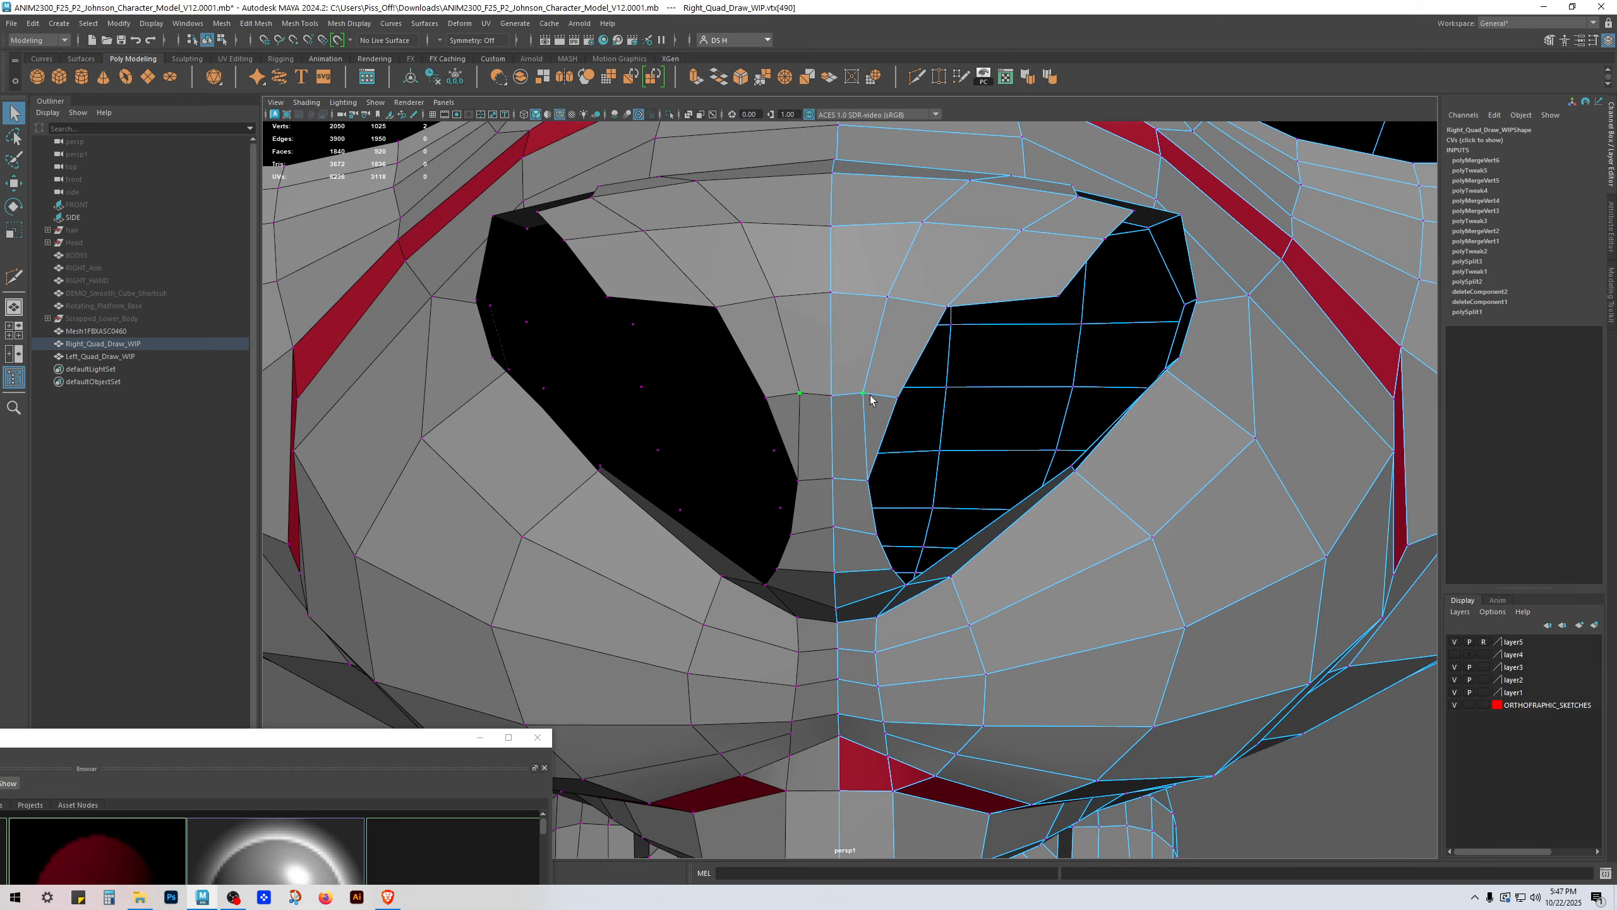
pyautogui.keyDown('shift'); pyautogui.click(896, 404); pyautogui.keyUp('shift')
pyautogui.press('g')
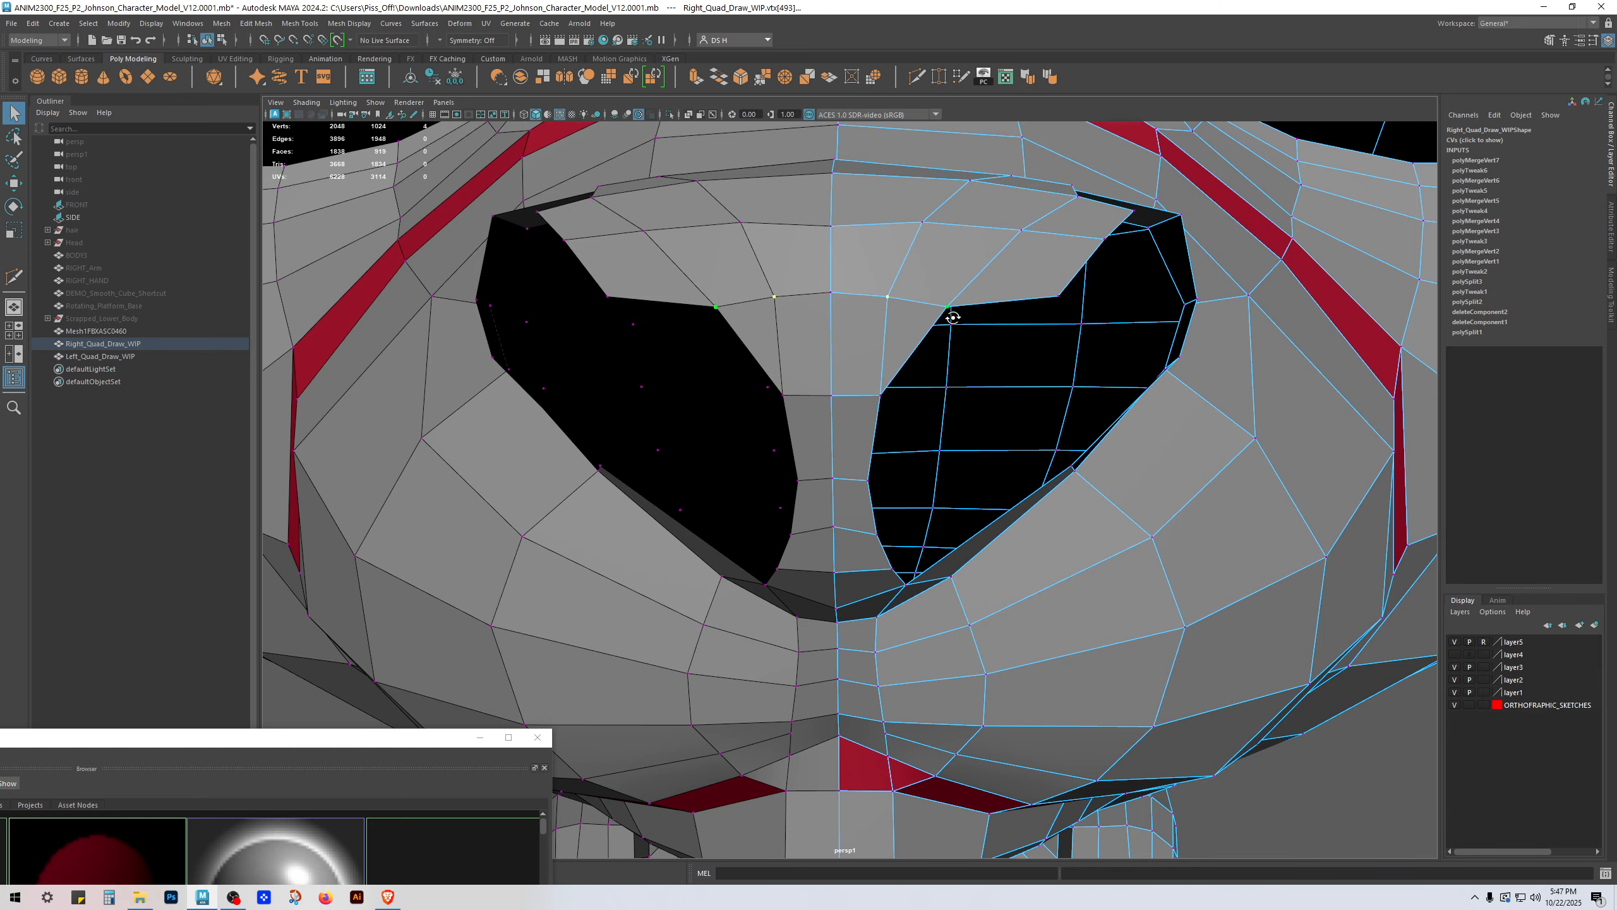
pyautogui.keyDown('alt'); pyautogui.moveTo(926, 309); pyautogui.dragTo(928, 472); pyautogui.keyUp('alt')
pyautogui.press('g')
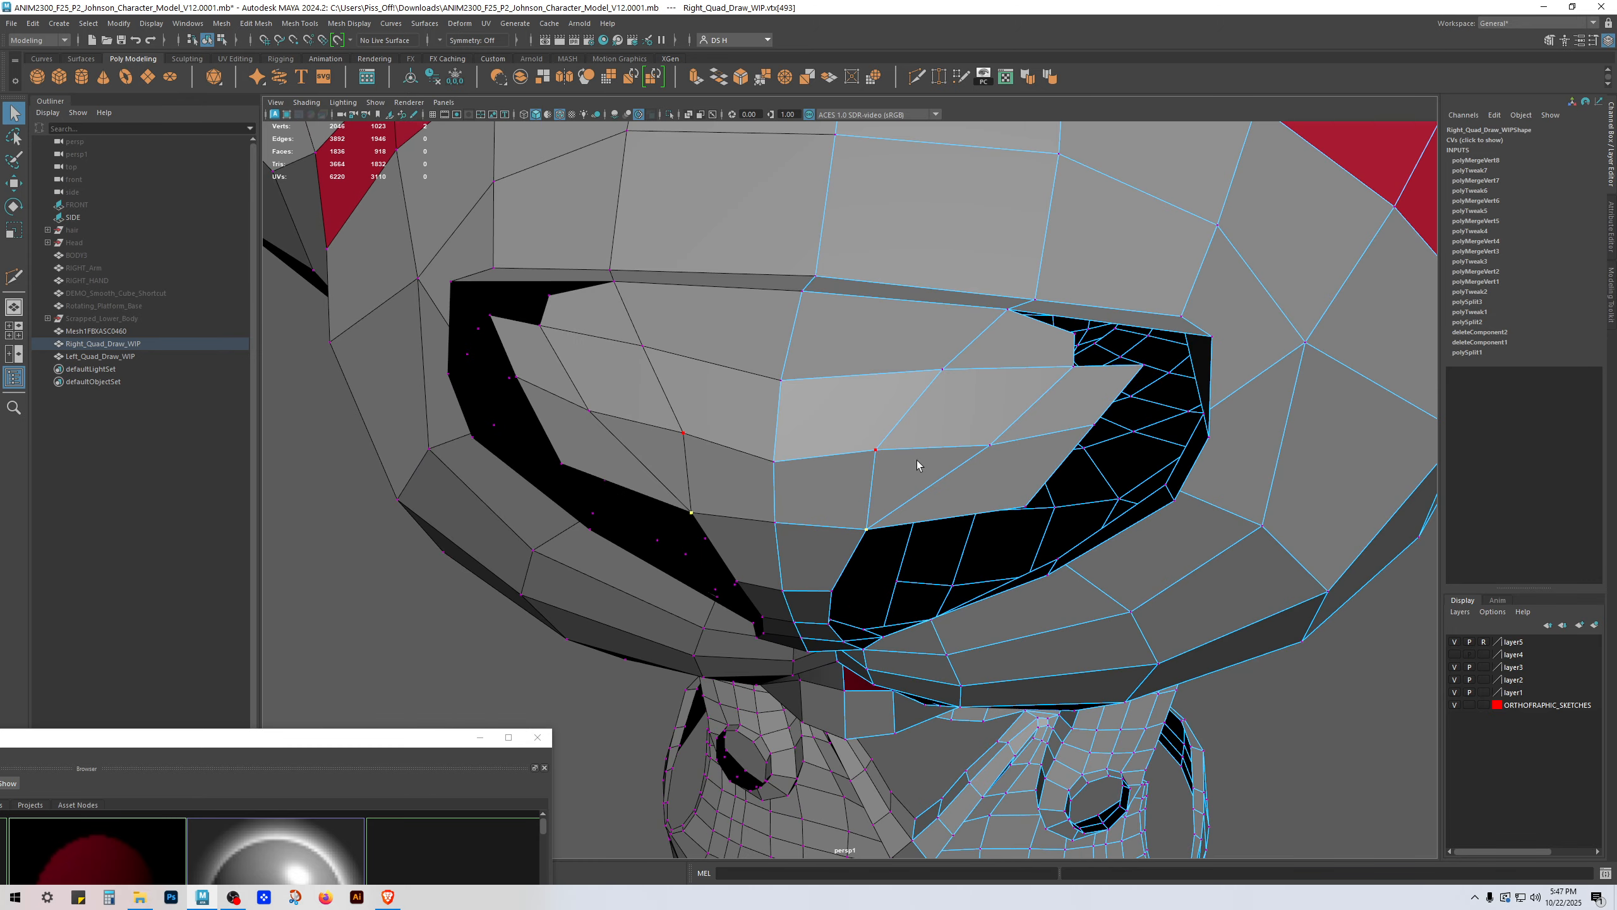
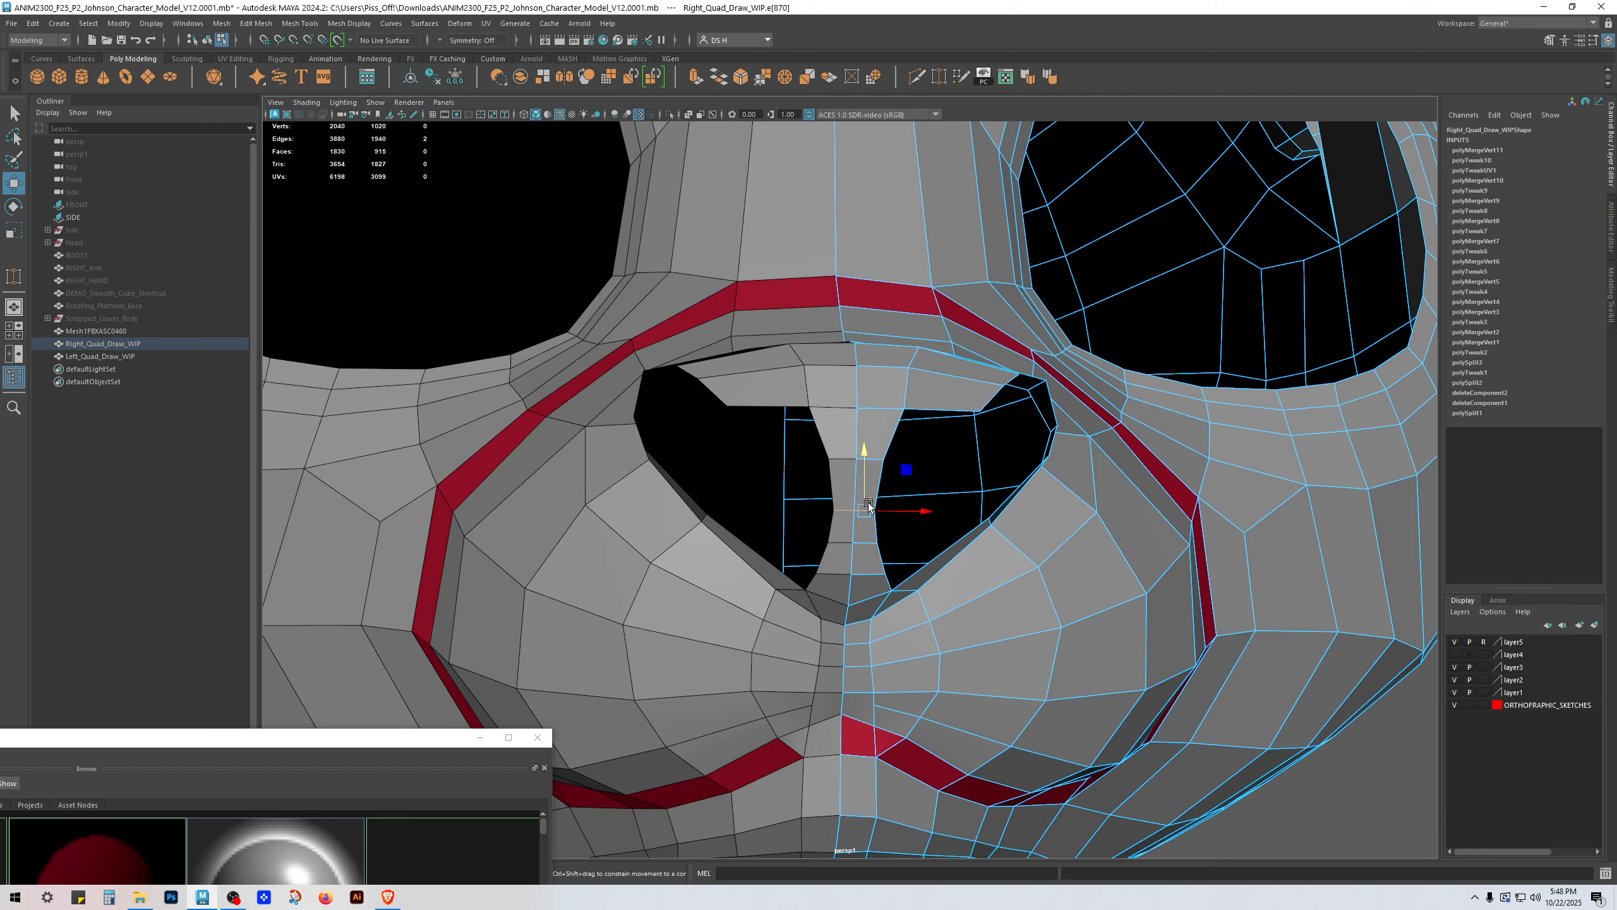
# Step: Raise the cross edge on the strip between the nostrils slightly and adjust the vertex at the underside of the nose
pyautogui.moveTo(865, 454); pyautogui.dragTo(865, 447)
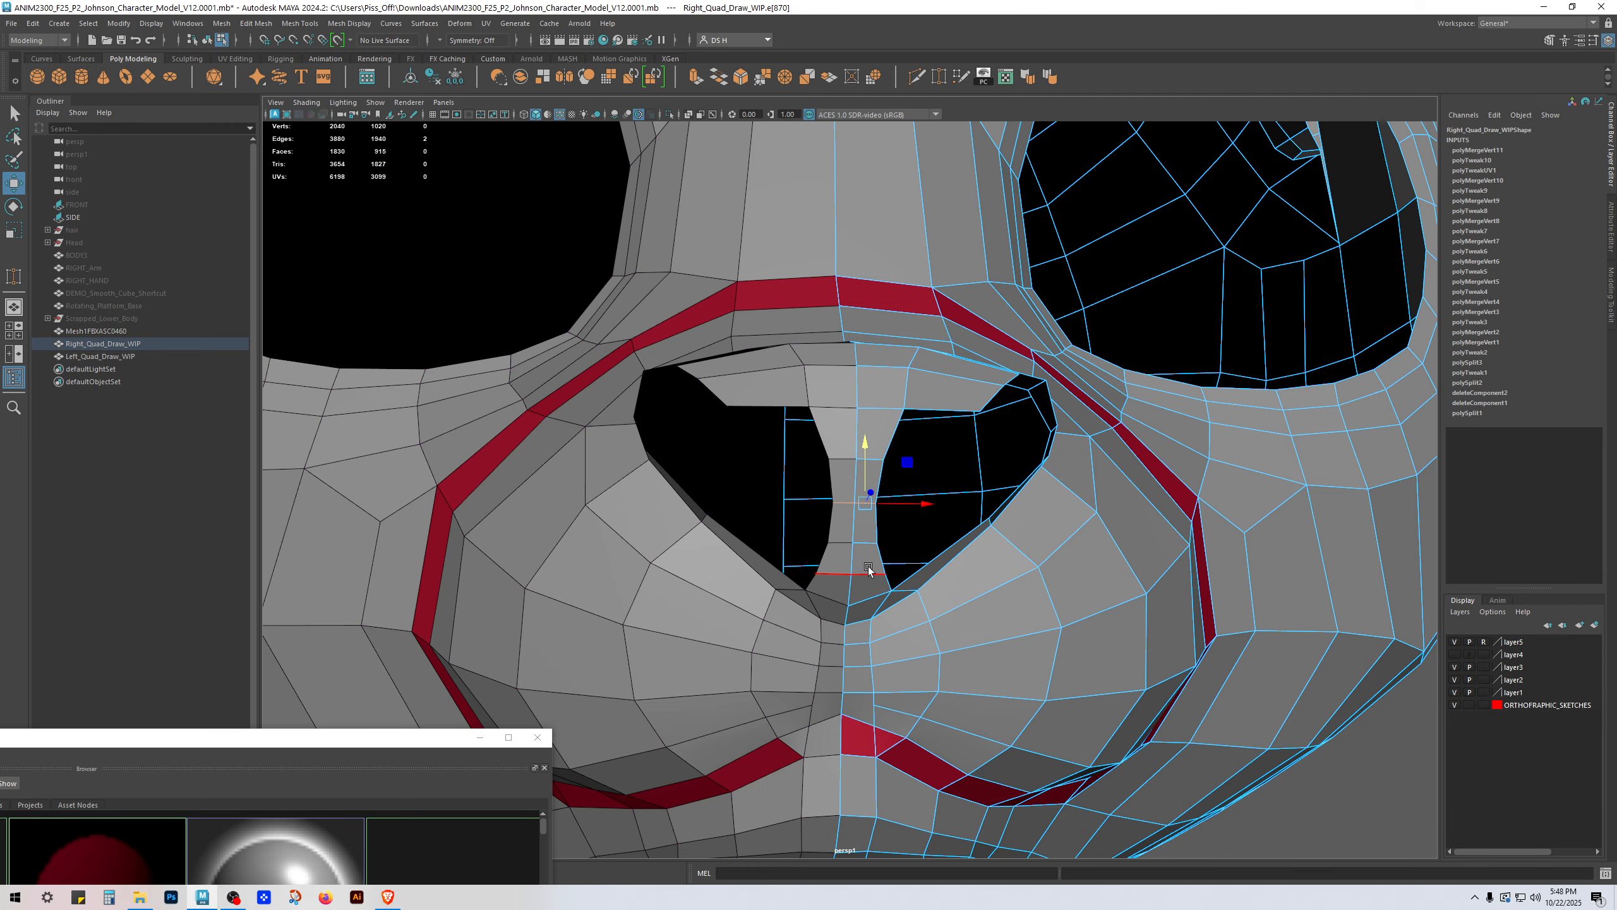
pyautogui.keyDown('alt'); pyautogui.moveTo(867, 569); pyautogui.dragTo(820, 428); pyautogui.keyUp('alt')
pyautogui.moveTo(820, 428); pyautogui.dragTo(786, 426, button='right')
pyautogui.moveTo(840, 412); pyautogui.dragTo(820, 425)
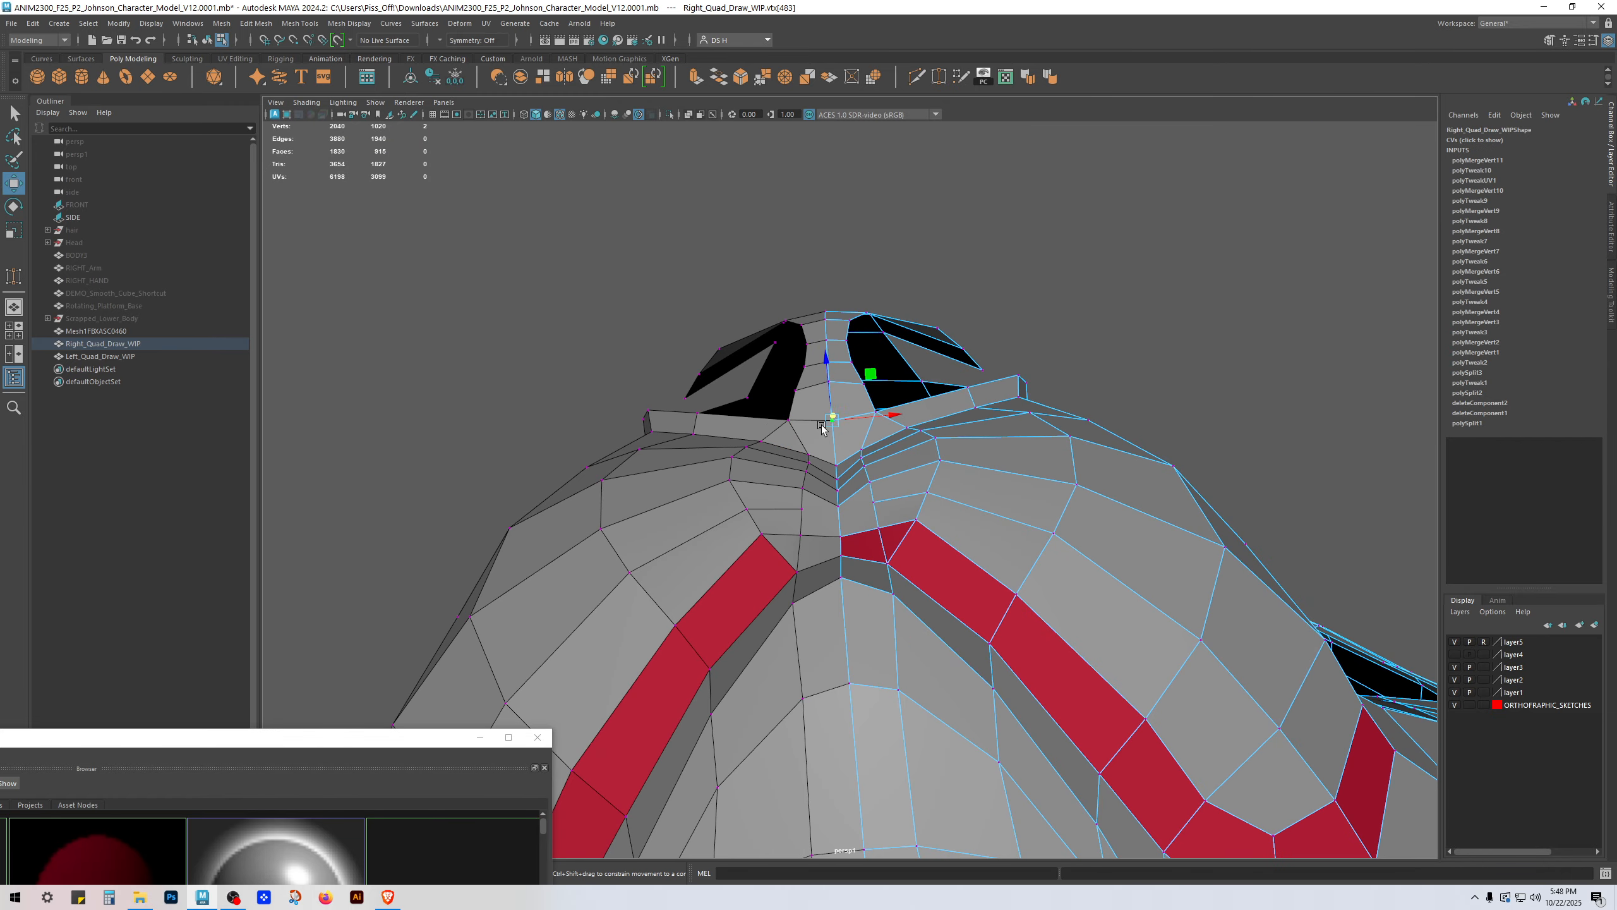
pyautogui.moveTo(826, 362); pyautogui.dragTo(826, 355)
# Step: Shift the vertical edge beside the centre line just below the nose slightly outward
pyautogui.keyDown('alt'); pyautogui.moveTo(826, 355); pyautogui.dragTo(848, 480); pyautogui.keyUp('alt')
pyautogui.scroll(5, 847, 481)
pyautogui.click(943, 498)
pyautogui.moveTo(902, 478); pyautogui.dragTo(902, 439, button='right')
pyautogui.click(909, 555)
pyautogui.keyDown('ctrl'); pyautogui.keyDown('shift'); pyautogui.moveTo(976, 560); pyautogui.dragTo(990, 560); pyautogui.keyUp('shift'); pyautogui.keyUp('ctrl')
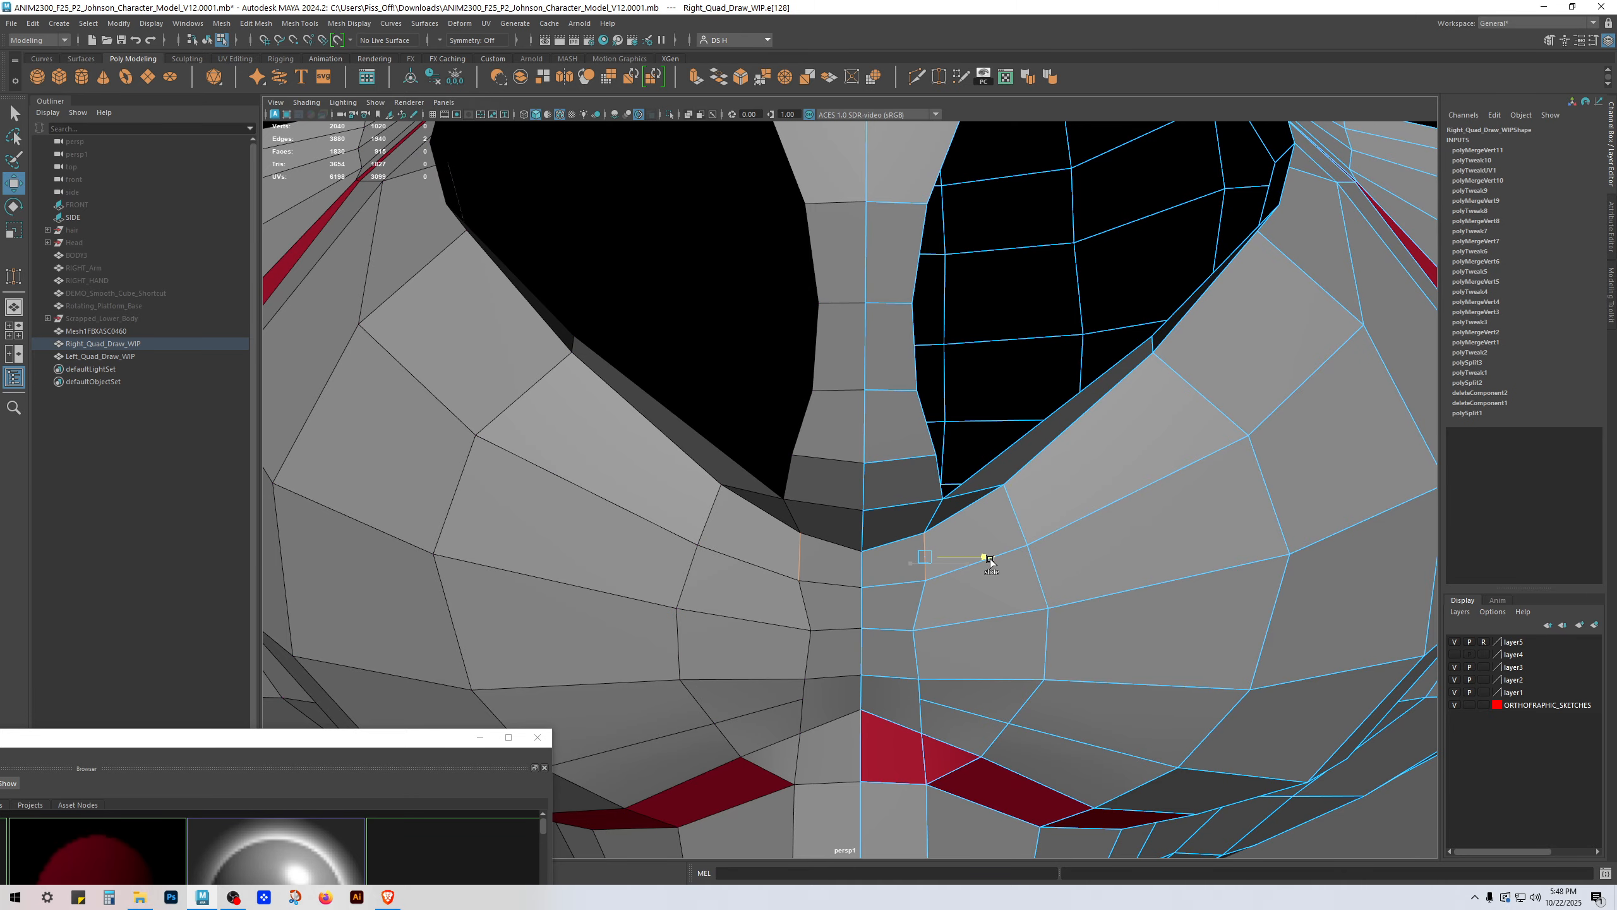
# Step: Slide the next lower vertices of the column beside the muzzle's centre line outward to widen it
pyautogui.press('F9')
pyautogui.click(913, 630)
pyautogui.keyDown('ctrl'); pyautogui.keyDown('shift'); pyautogui.moveTo(974, 631); pyautogui.dragTo(992, 631); pyautogui.keyUp('shift'); pyautogui.keyUp('ctrl')
pyautogui.click(919, 680)
pyautogui.keyDown('ctrl'); pyautogui.keyDown('shift'); pyautogui.moveTo(981, 680); pyautogui.dragTo(992, 679); pyautogui.keyUp('shift'); pyautogui.keyUp('ctrl')
pyautogui.click(920, 698)
pyautogui.scroll(-5, 1058, 551)
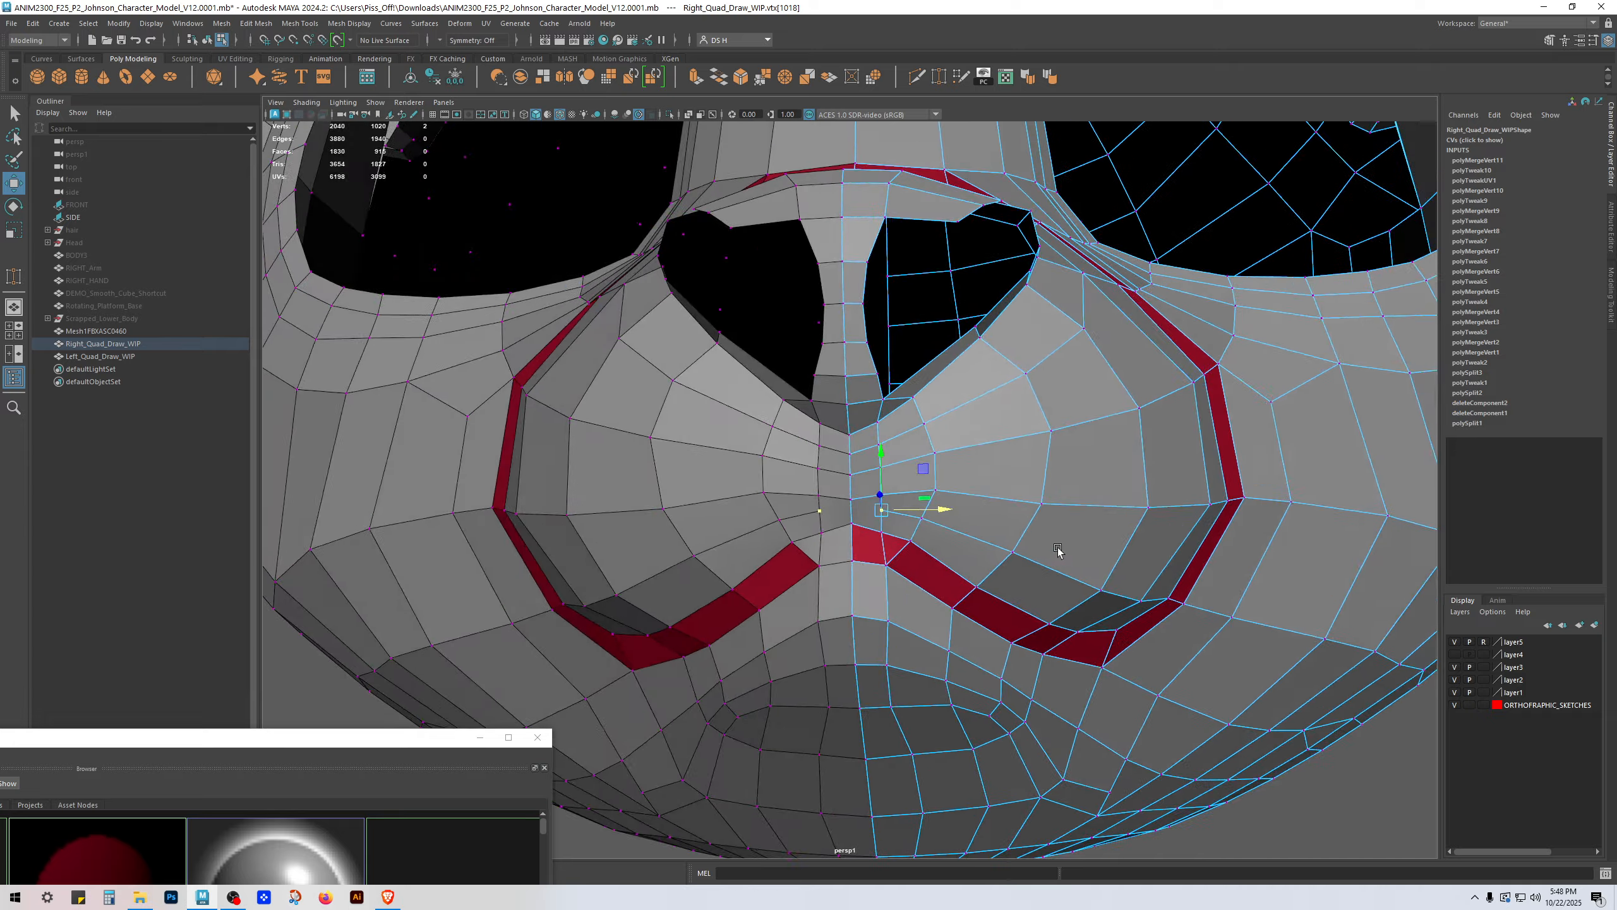
# Step: Raise the muzzle's centre-line vertex above the red stripe and the stripe's upper centre-line vertex slightly
pyautogui.keyDown('alt'); pyautogui.moveTo(1057, 551); pyautogui.dragTo(658, 473); pyautogui.keyUp('alt')
pyautogui.scroll(5, 1072, 589)
pyautogui.click(866, 519)
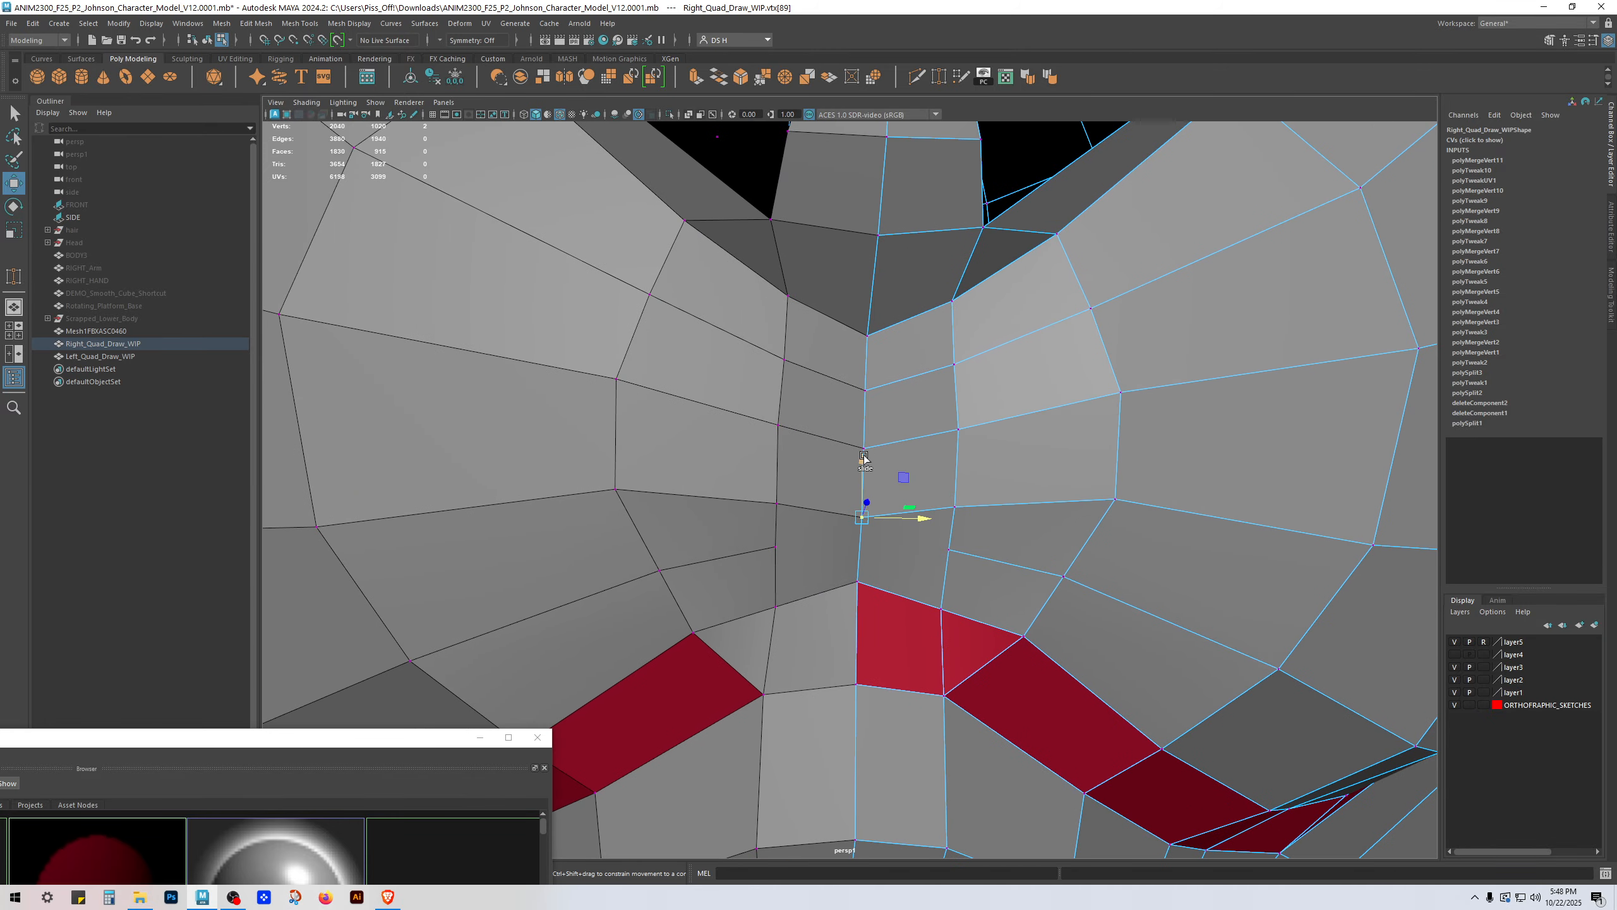
pyautogui.keyDown('alt'); pyautogui.moveTo(877, 506); pyautogui.dragTo(882, 516); pyautogui.keyUp('alt')
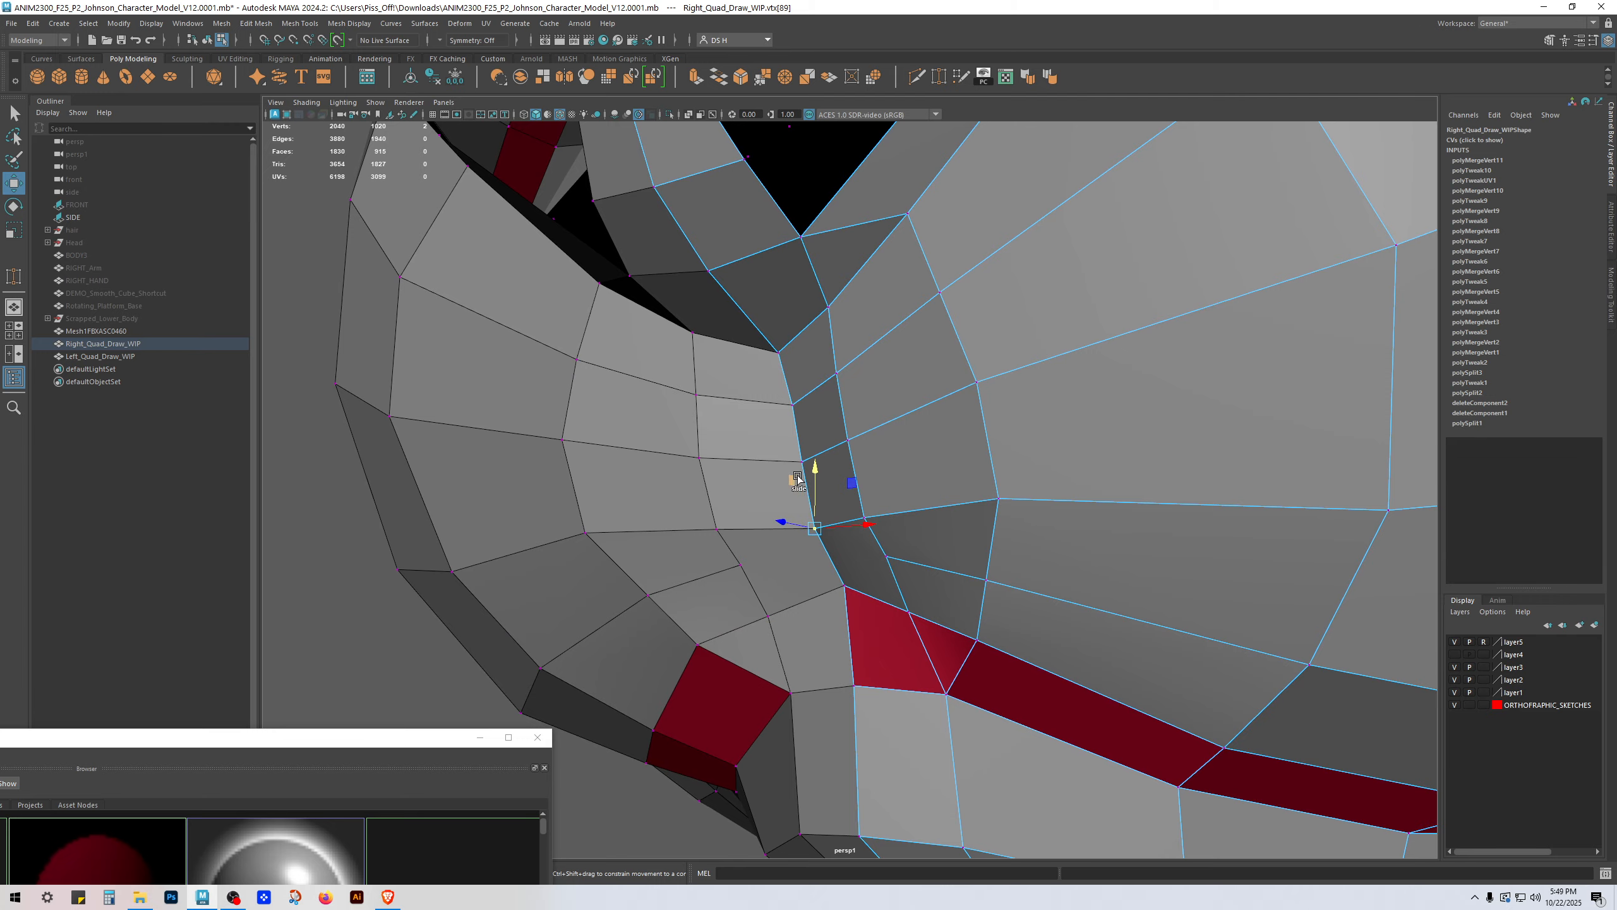
pyautogui.moveTo(793, 477)
pyautogui.mouseDown()
pyautogui.moveTo(778, 411)
pyautogui.moveTo(793, 474)
pyautogui.mouseUp()
pyautogui.click(844, 586)
pyautogui.moveTo(844, 528); pyautogui.dragTo(844, 516)
# Step: Merge the two neighbouring upper border vertices of the red stripe nearest the centre line
pyautogui.scroll(-5, 844, 510)
pyautogui.keyDown('alt'); pyautogui.moveTo(796, 446); pyautogui.dragTo(951, 331); pyautogui.keyUp('alt')
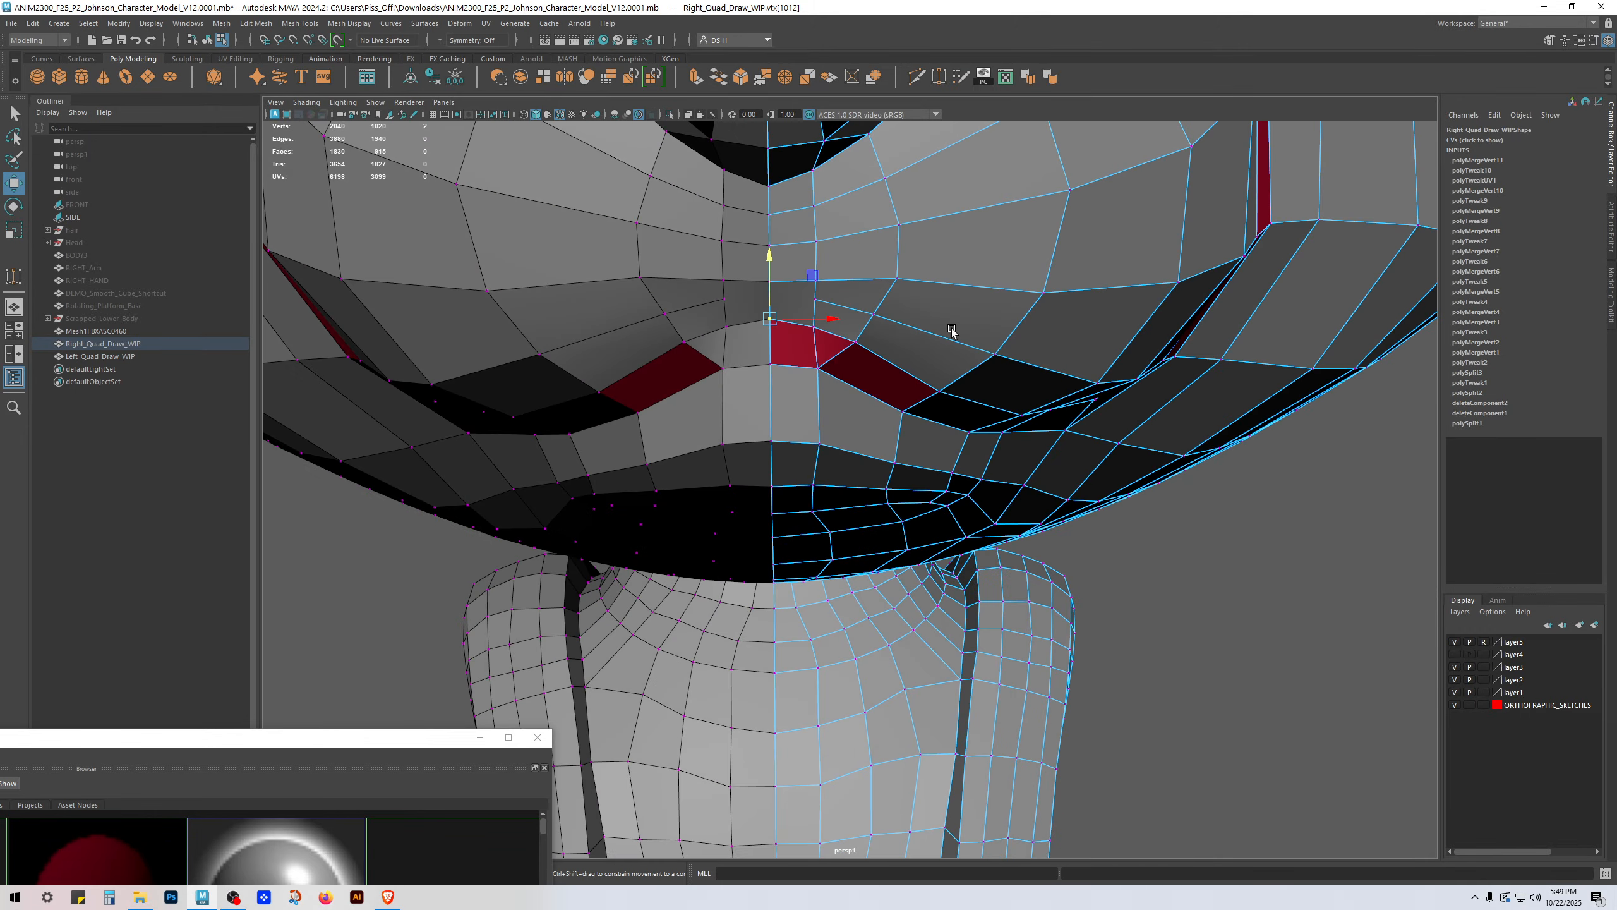
pyautogui.scroll(-4, 951, 331)
pyautogui.press('q')
pyautogui.scroll(-4, 996, 466)
pyautogui.keyDown('alt'); pyautogui.moveTo(934, 449); pyautogui.dragTo(1019, 455); pyautogui.keyUp('alt')
pyautogui.scroll(5, 1018, 455)
pyautogui.keyDown('alt'); pyautogui.moveTo(923, 357); pyautogui.dragTo(926, 378, button='middle'); pyautogui.keyUp('alt')
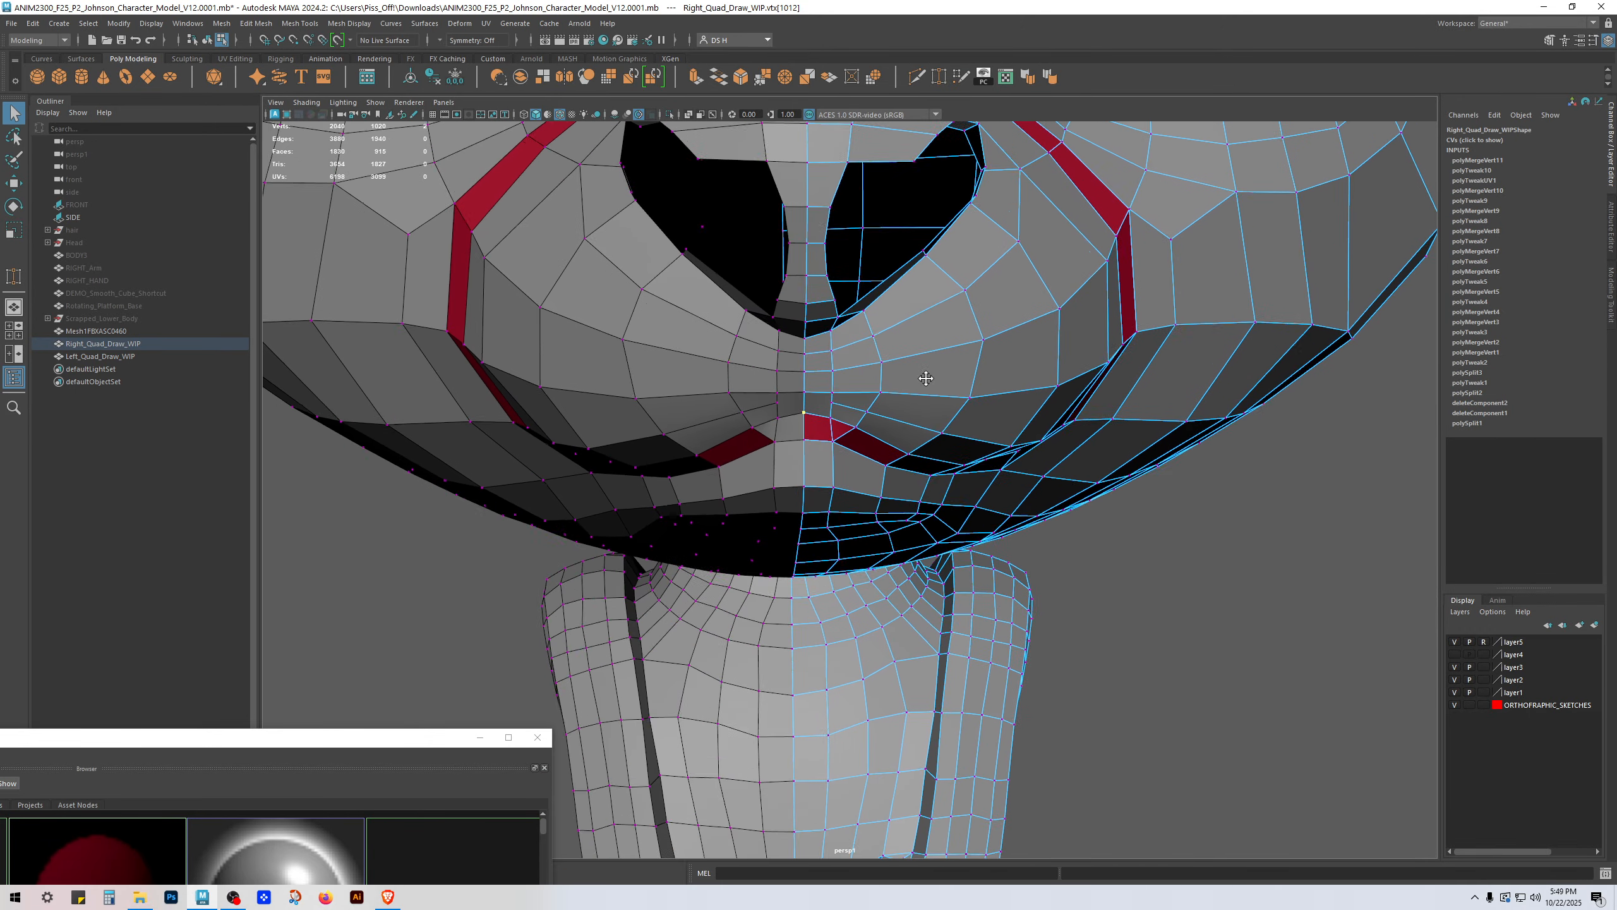
pyautogui.keyDown('alt'); pyautogui.moveTo(925, 379); pyautogui.dragTo(928, 427); pyautogui.keyUp('alt')
pyautogui.scroll(3, 930, 431)
pyautogui.click(819, 386)
pyautogui.keyDown('shift'); pyautogui.click(854, 398); pyautogui.keyUp('shift')
pyautogui.keyDown('shift'); pyautogui.moveTo(853, 397); pyautogui.dragTo(854, 305, button='right'); pyautogui.keyUp('shift')
# Step: Move the red stripe's upper centre-line vertex slightly along the depth axis
pyautogui.keyDown('alt'); pyautogui.moveTo(904, 484); pyautogui.dragTo(907, 444); pyautogui.keyUp('alt')
pyautogui.click(771, 382)
pyautogui.press('w')
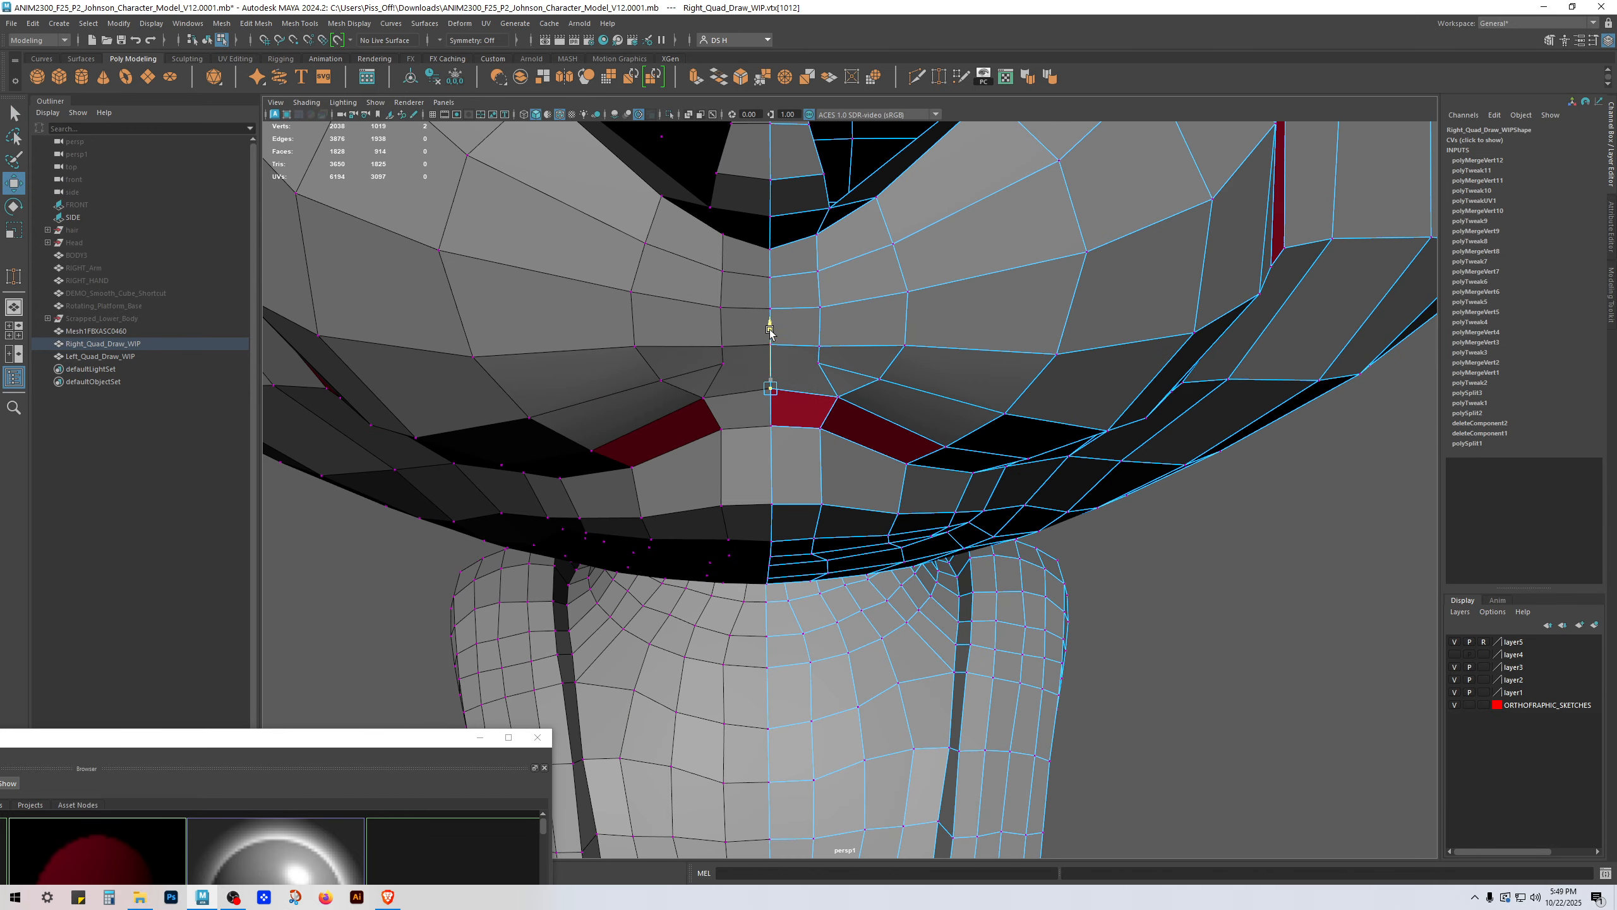
pyautogui.keyDown('alt'); pyautogui.moveTo(771, 340); pyautogui.dragTo(968, 282); pyautogui.keyUp('alt')
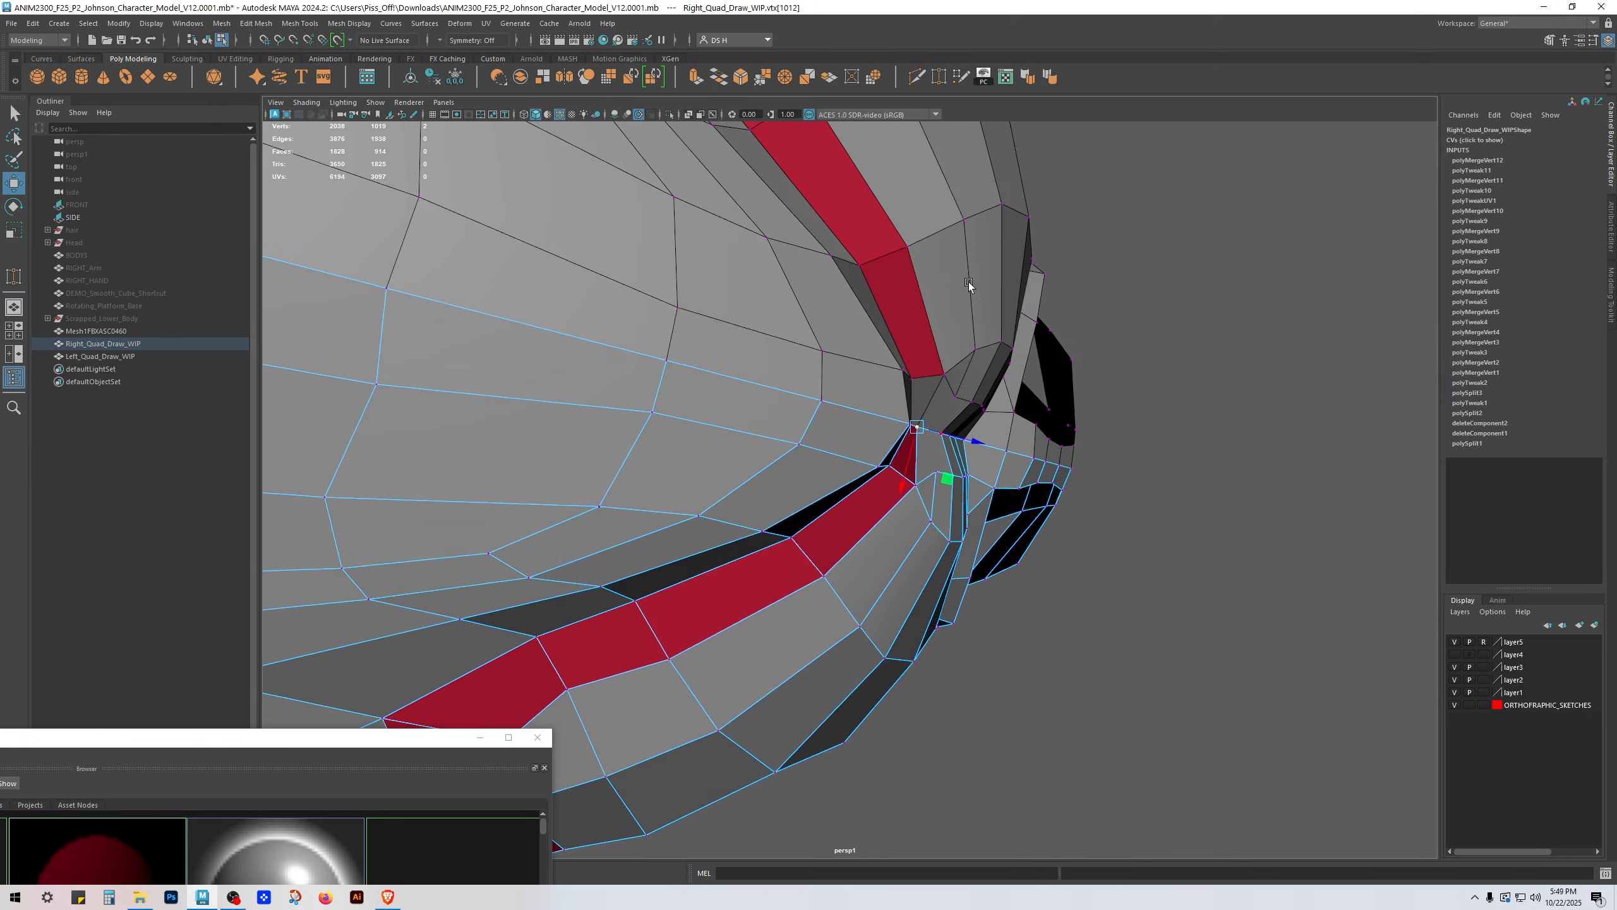
pyautogui.moveTo(976, 440); pyautogui.dragTo(988, 443)
pyautogui.click(1159, 573)
# Step: Merge the closely spaced vertices just above the red stripe near the muzzle's centre line
pyautogui.keyDown('alt'); pyautogui.moveTo(827, 510); pyautogui.dragTo(828, 446); pyautogui.keyUp('alt')
pyautogui.click(769, 336)
pyautogui.keyDown('shift'); pyautogui.moveTo(790, 337); pyautogui.dragTo(851, 288, button='right'); pyautogui.keyUp('shift')
pyautogui.click(1262, 697)
# Step: Delete the extra edge above the red stripe's inner corner and select the adjacent muzzle vertex
pyautogui.scroll(-5, 874, 548)
pyautogui.scroll(7, 783, 474)
pyautogui.keyDown('alt'); pyautogui.moveTo(782, 474); pyautogui.dragTo(933, 438); pyautogui.keyUp('alt')
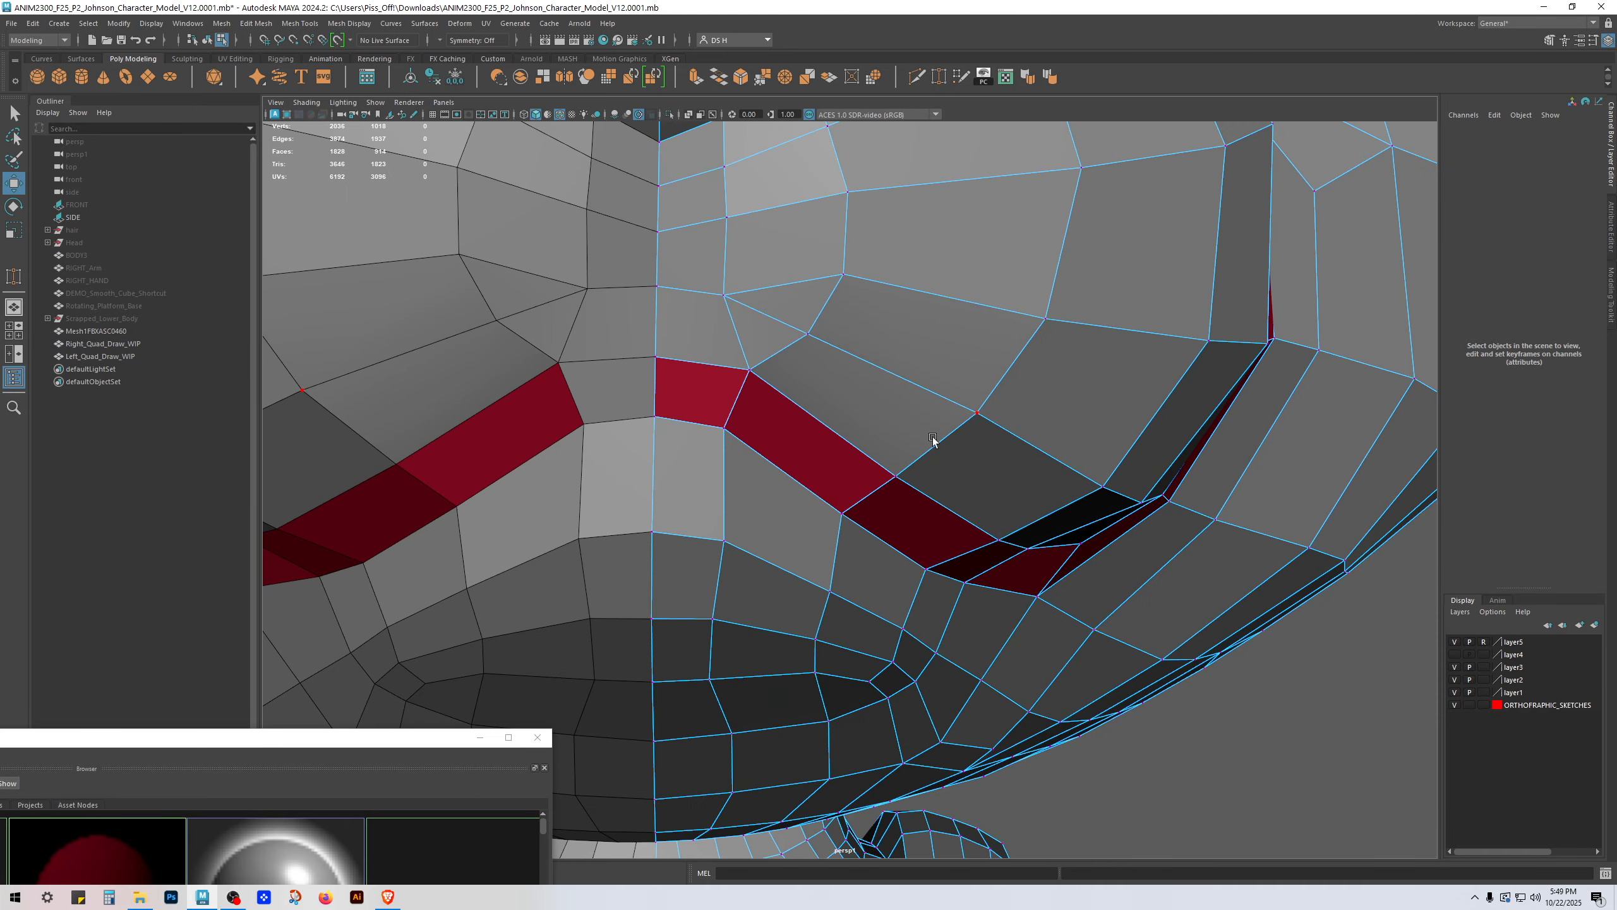
pyautogui.moveTo(780, 385); pyautogui.dragTo(771, 315, button='right')
pyautogui.click(771, 316)
pyautogui.press('Delete')
pyautogui.press('F9')
pyautogui.click(807, 335)
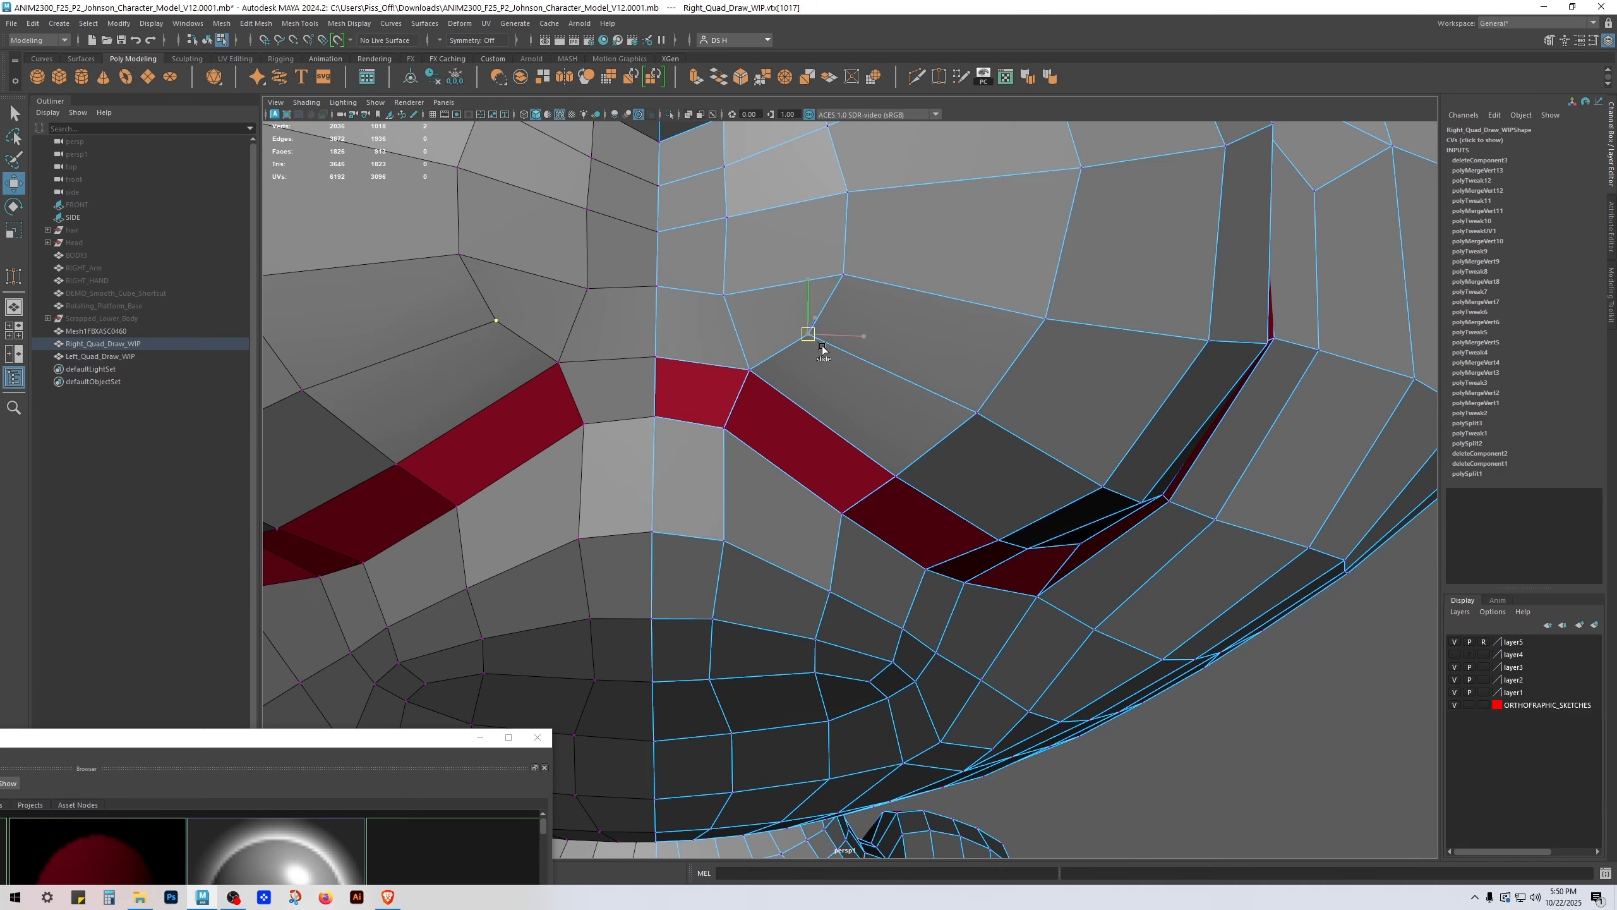
# Step: Examine how the face rows flow from the muzzle across the red stripe onto the cheek by selecting them
pyautogui.keyDown('alt'); pyautogui.moveTo(853, 358); pyautogui.dragTo(1128, 370); pyautogui.keyUp('alt')
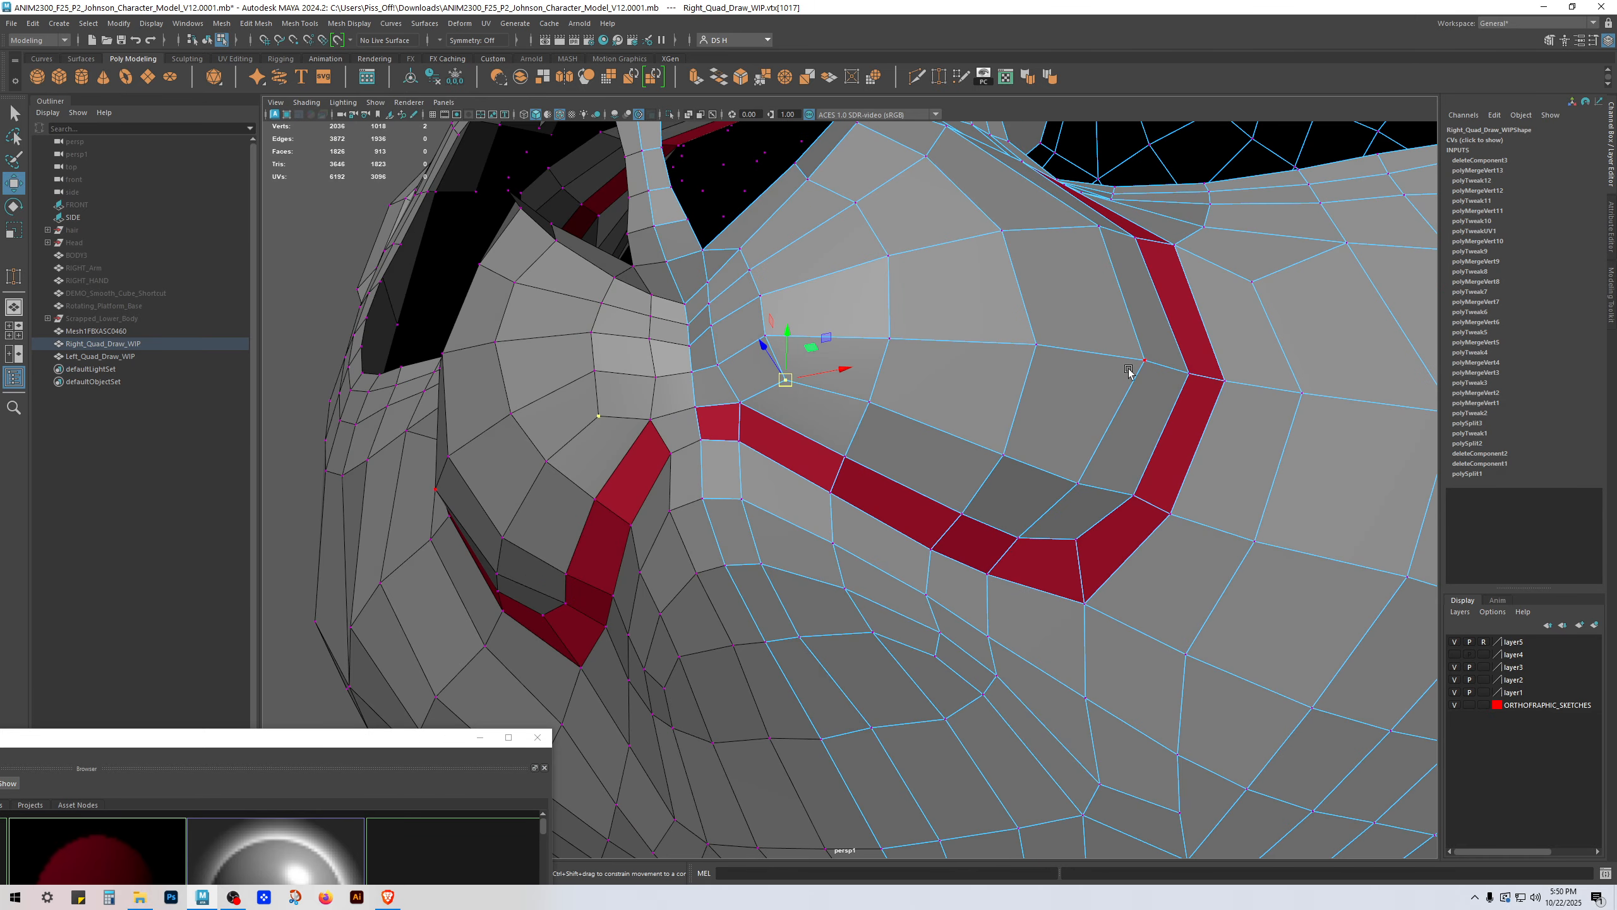
pyautogui.press('F11')
pyautogui.press('q')
pyautogui.click(1179, 435)
pyautogui.keyDown('shift'); pyautogui.click(753, 372); pyautogui.keyUp('shift')
pyautogui.keyDown('shift'); pyautogui.click(910, 462); pyautogui.keyUp('shift')
pyautogui.keyDown('shift'); pyautogui.click(1017, 499); pyautogui.keyUp('shift')
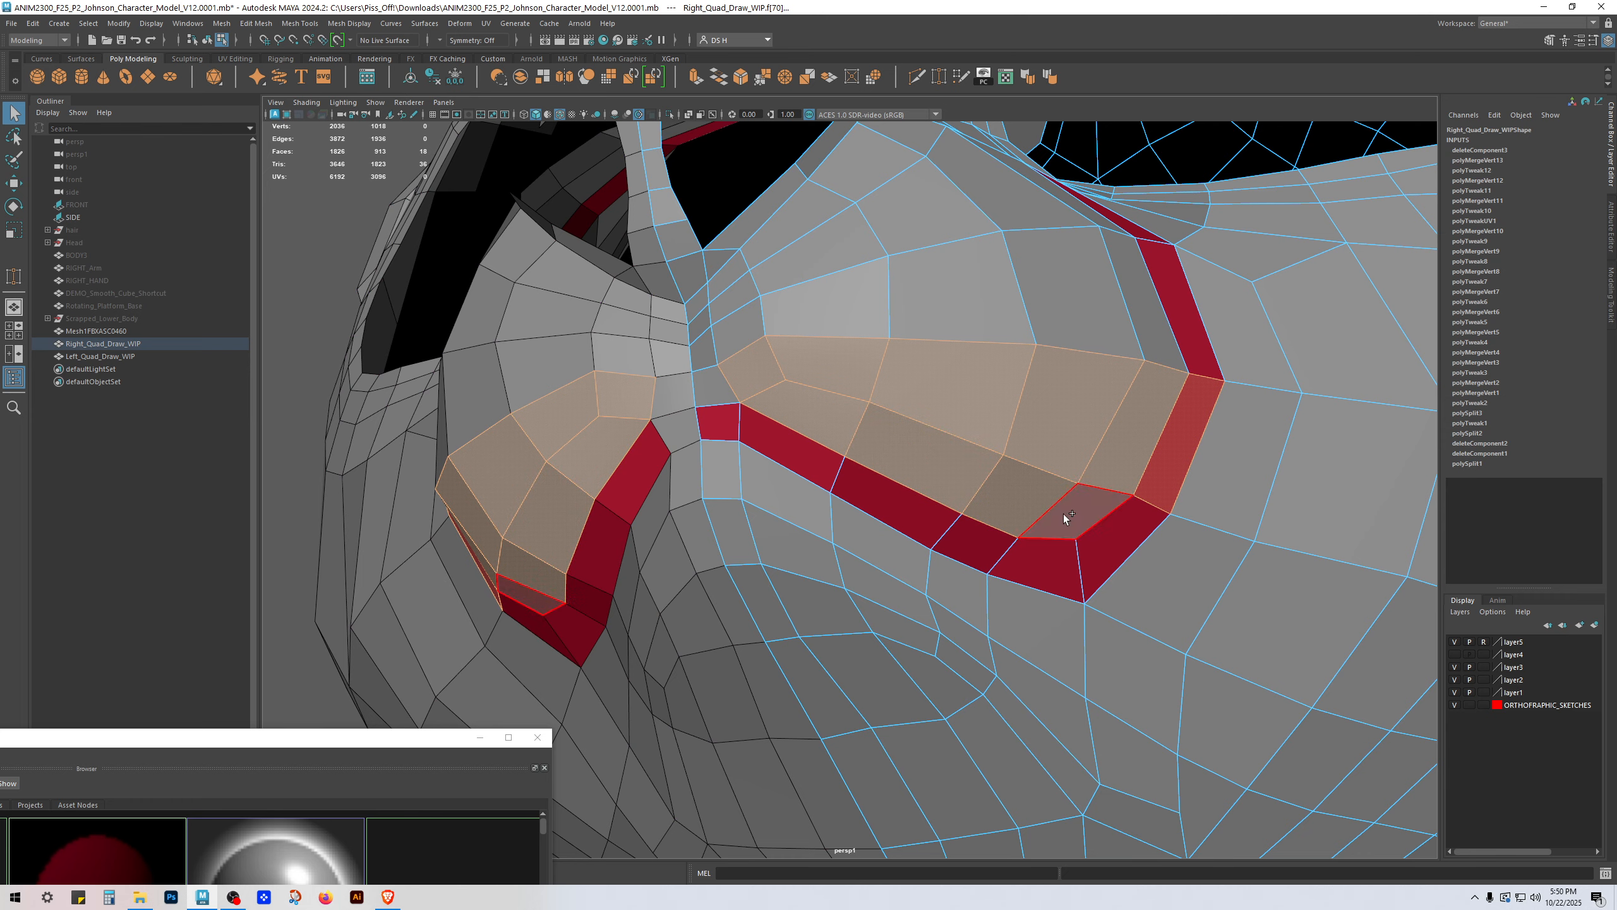
pyautogui.keyDown('shift'); pyautogui.click(1064, 514); pyautogui.keyUp('shift')
pyautogui.scroll(-4, 935, 505)
pyautogui.keyDown('alt'); pyautogui.moveTo(935, 505); pyautogui.dragTo(874, 513); pyautogui.keyUp('alt')
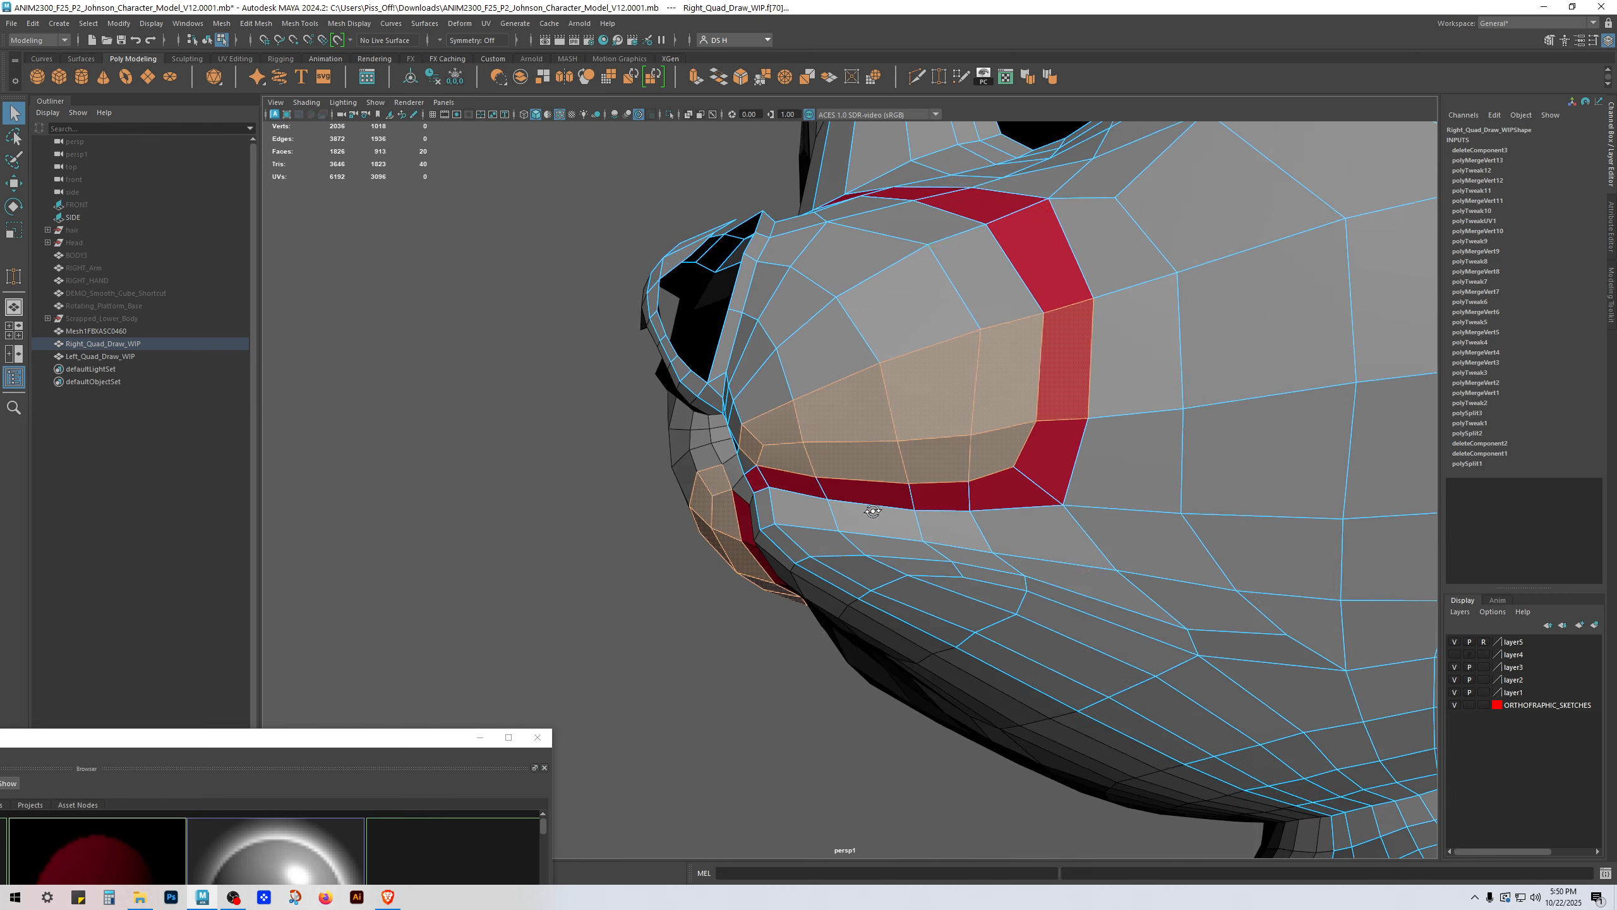
pyautogui.keyDown('shift'); pyautogui.click(1044, 456); pyautogui.keyUp('shift')
pyautogui.keyDown('shift'); pyautogui.click(1127, 454); pyautogui.keyUp('shift')
pyautogui.keyDown('shift'); pyautogui.click(1241, 469); pyautogui.keyUp('shift')
pyautogui.scroll(-5, 1241, 467)
pyautogui.keyDown('alt'); pyautogui.moveTo(1078, 387); pyautogui.dragTo(911, 383, button='middle'); pyautogui.keyUp('alt')
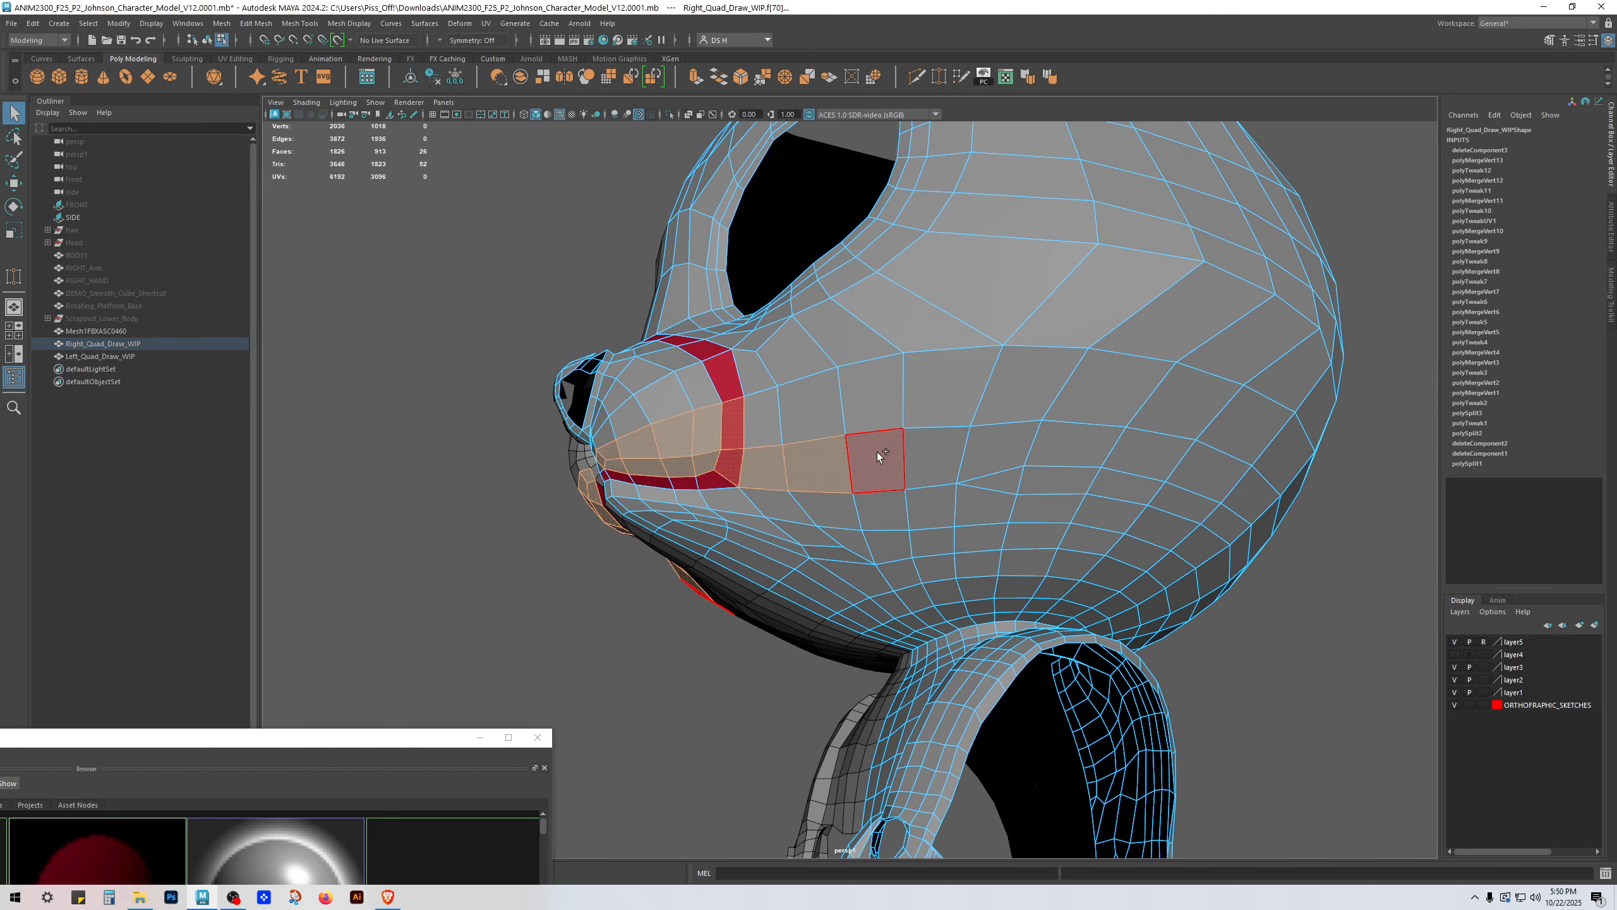
pyautogui.keyDown('shift'); pyautogui.click(877, 455); pyautogui.keyUp('shift')
pyautogui.keyDown('shift'); pyautogui.click(931, 453); pyautogui.keyUp('shift')
pyautogui.keyDown('shift'); pyautogui.click(820, 393); pyautogui.keyUp('shift')
pyautogui.keyDown('shift'); pyautogui.click(767, 406); pyautogui.keyUp('shift')
pyautogui.keyDown('alt'); pyautogui.moveTo(821, 411); pyautogui.dragTo(966, 516); pyautogui.keyUp('alt')
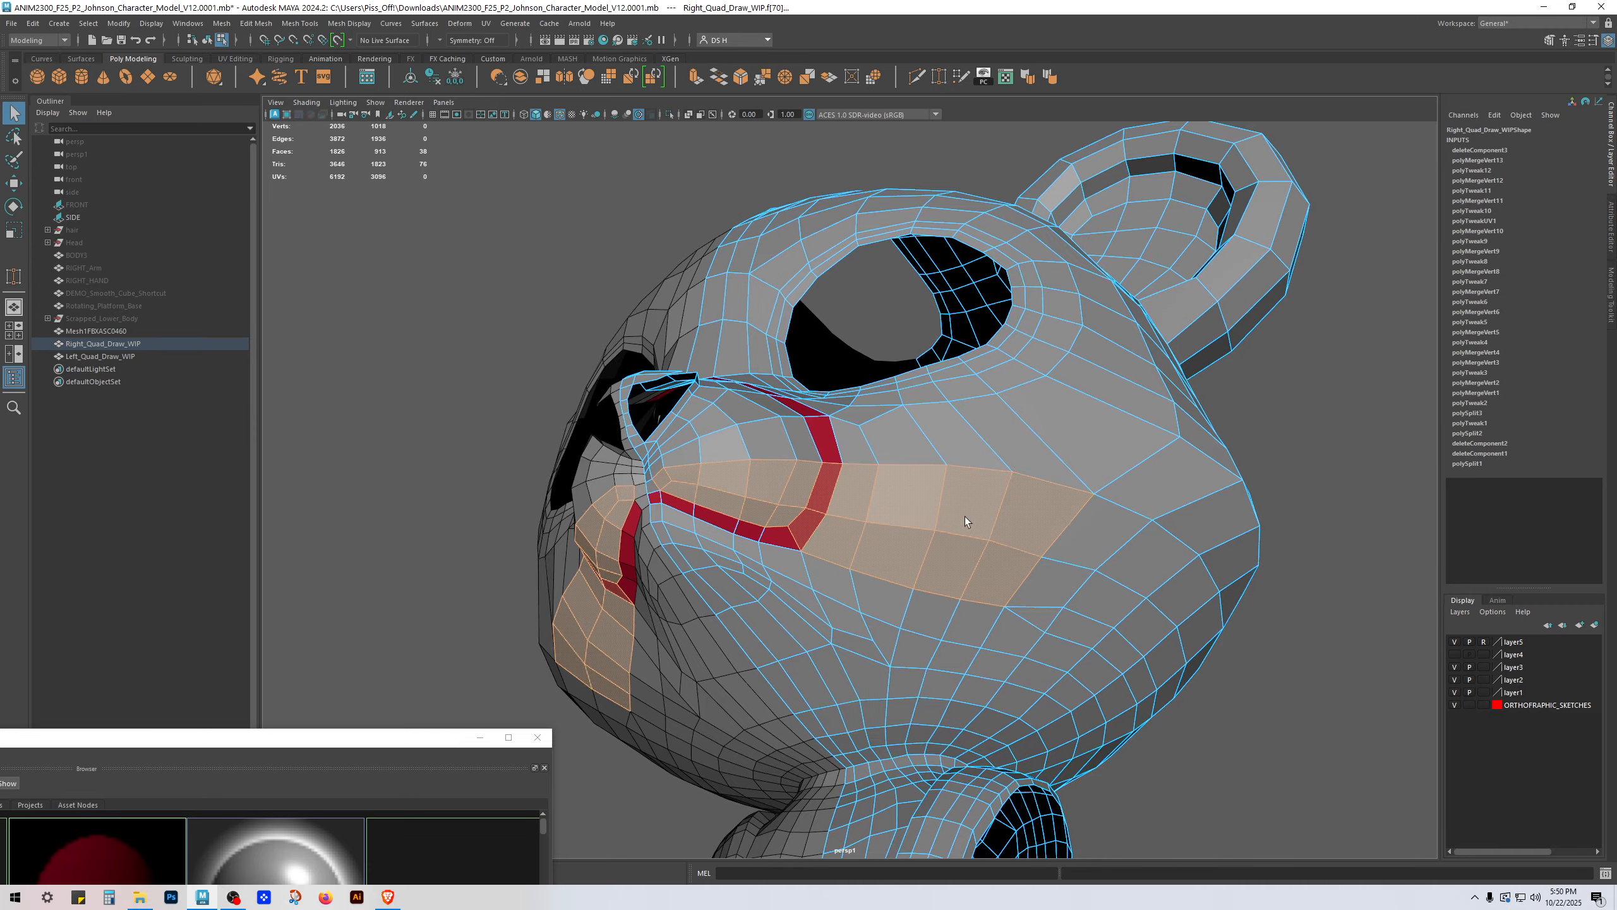
pyautogui.scroll(3, 965, 516)
pyautogui.keyDown('alt'); pyautogui.moveTo(636, 468); pyautogui.dragTo(872, 431); pyautogui.keyUp('alt')
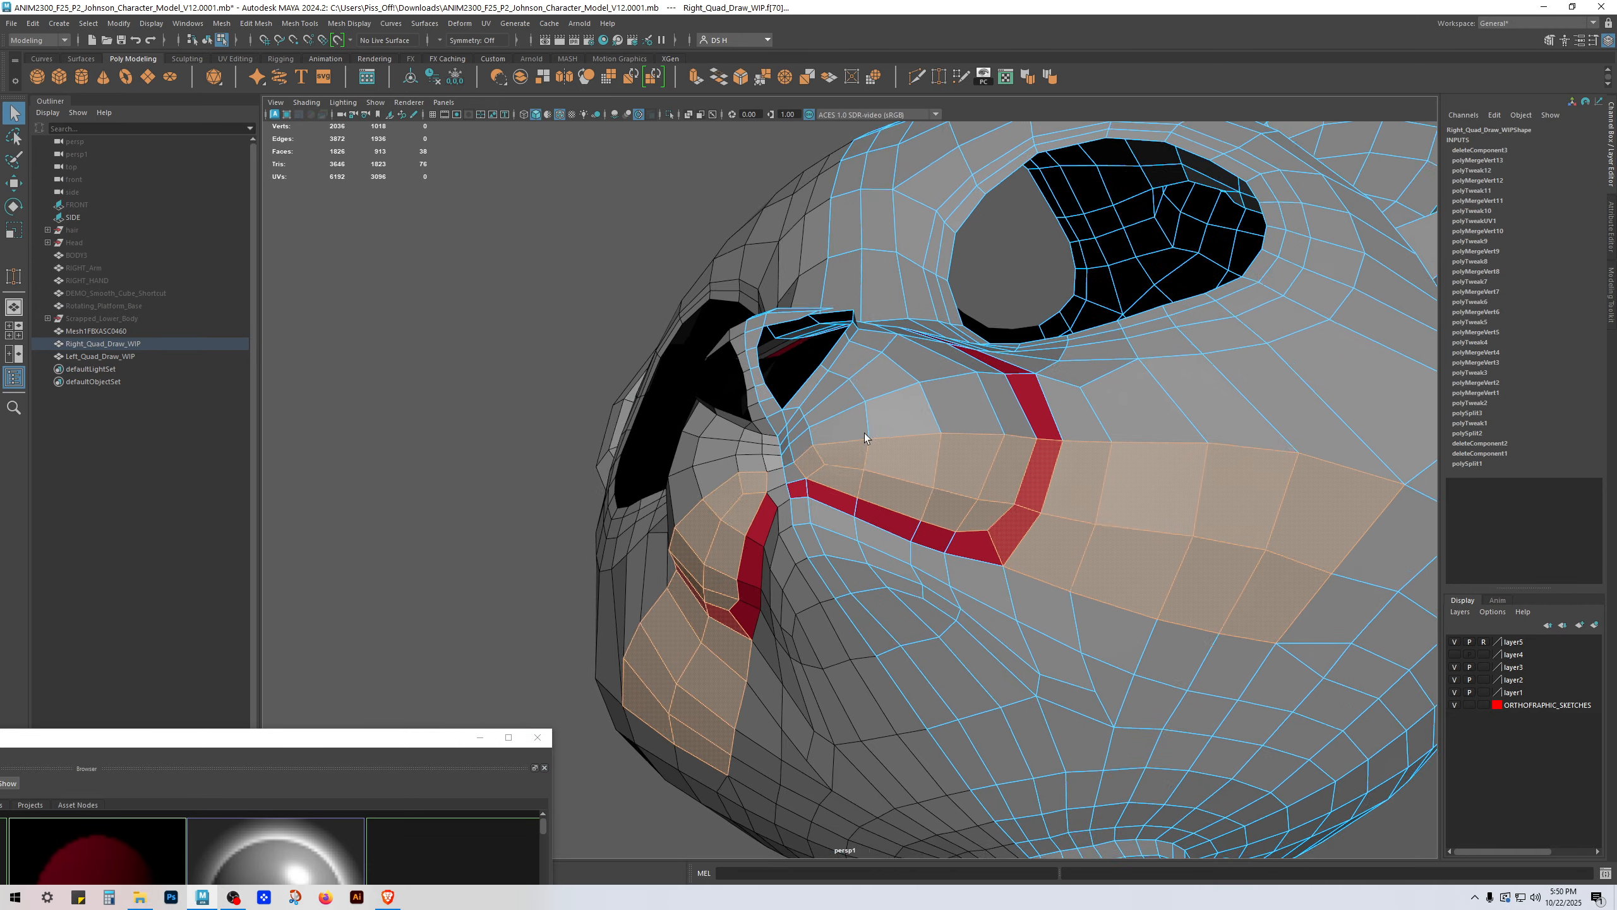
pyautogui.scroll(4, 873, 428)
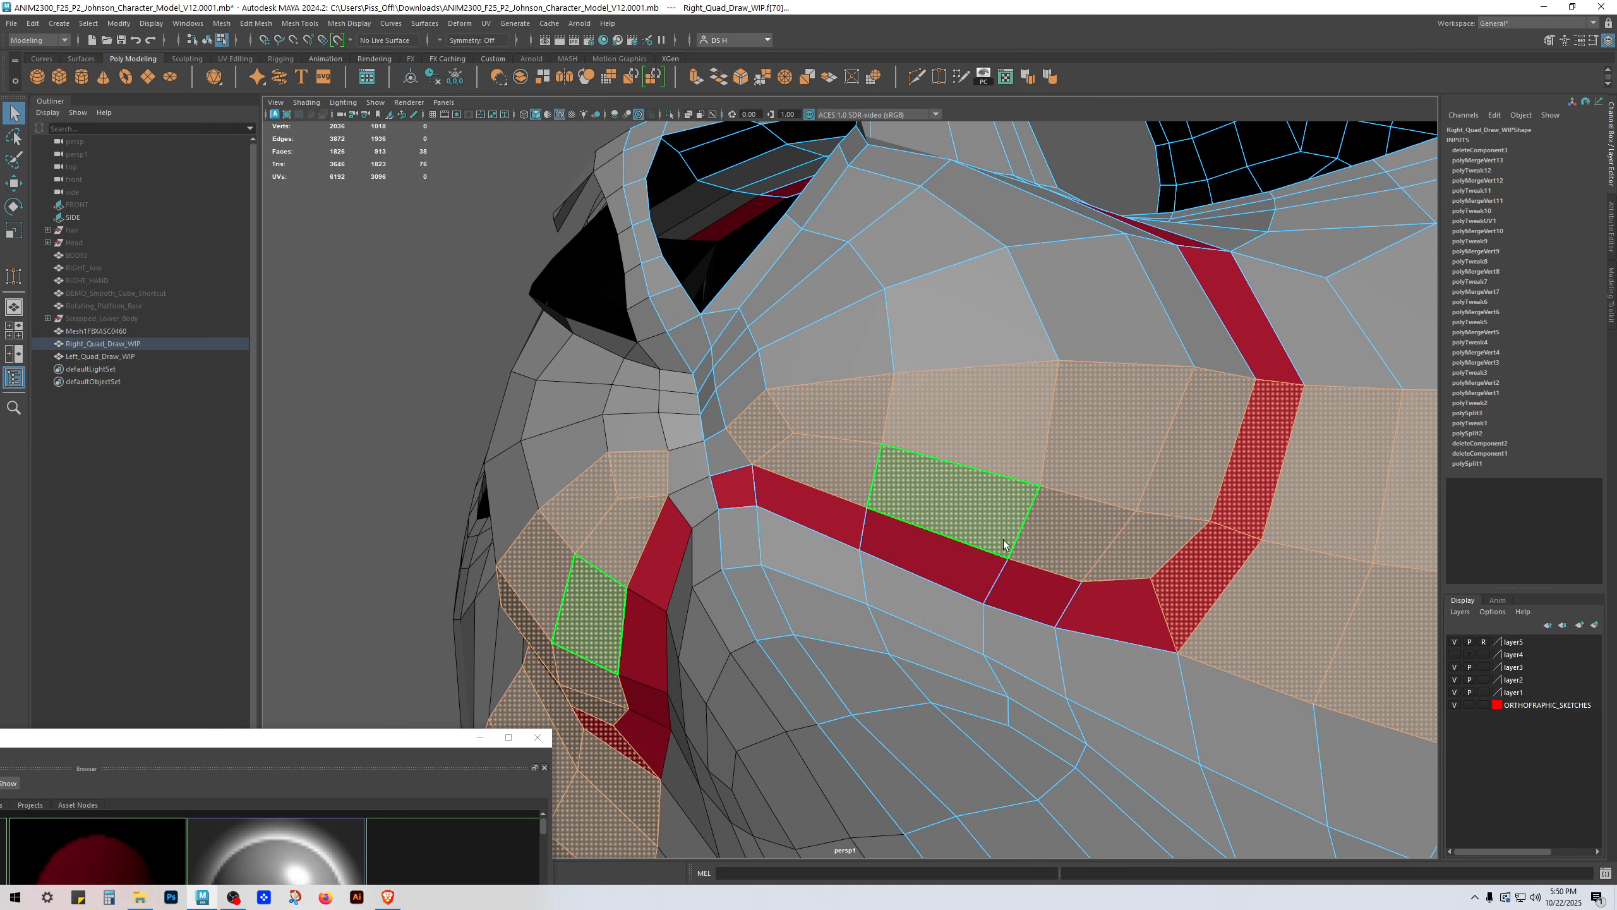
pyautogui.scroll(-8, 1137, 564)
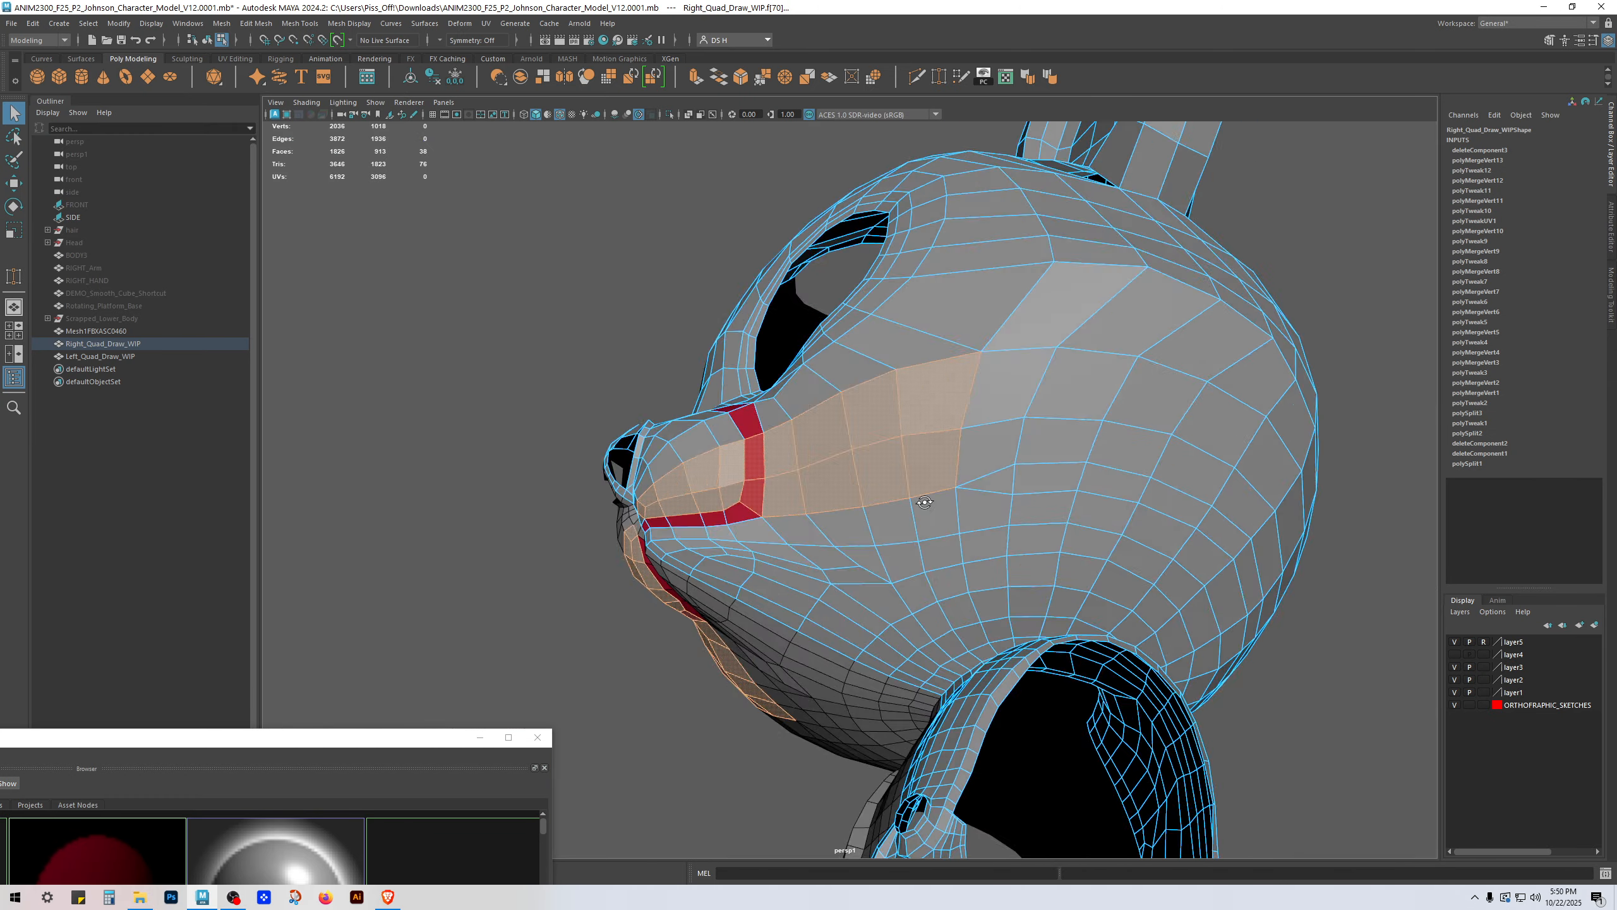
# Step: Merge the vertex pairs along the narrow face row on the side of the cheek above the shoulder
pyautogui.keyDown('alt'); pyautogui.moveTo(1137, 564); pyautogui.dragTo(1016, 304); pyautogui.keyUp('alt')
pyautogui.scroll(2, 891, 345)
pyautogui.moveTo(890, 345); pyautogui.dragTo(851, 339, button='right')
pyautogui.moveTo(964, 386); pyautogui.dragTo(982, 414)
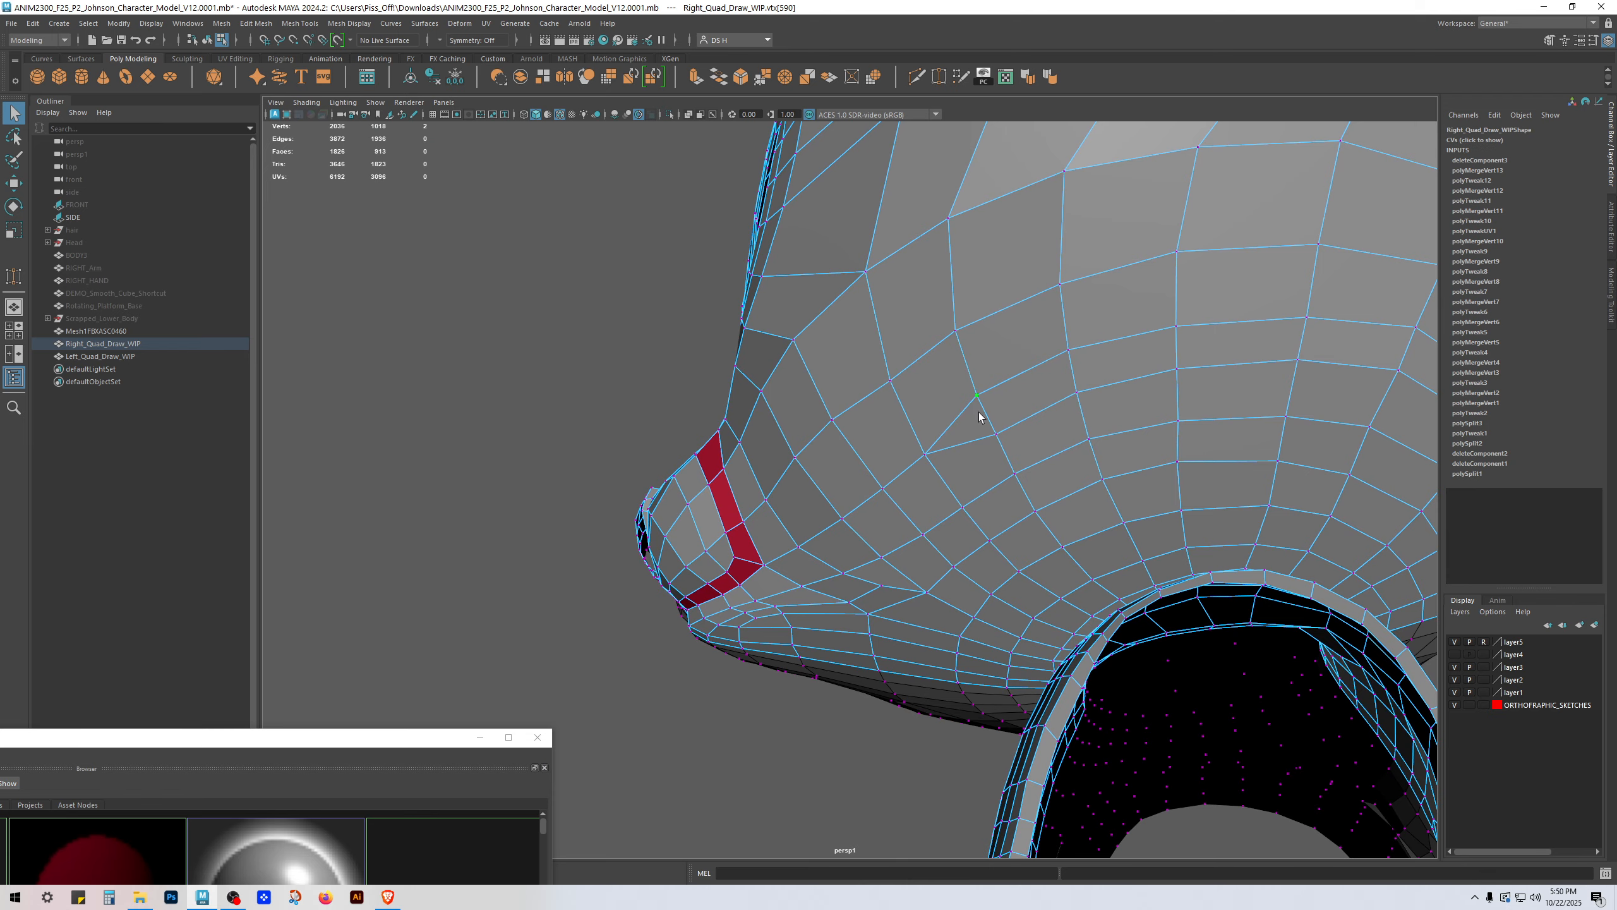
pyautogui.keyDown('shift'); pyautogui.moveTo(1031, 352); pyautogui.dragTo(1030, 318, button='right'); pyautogui.keyUp('shift')
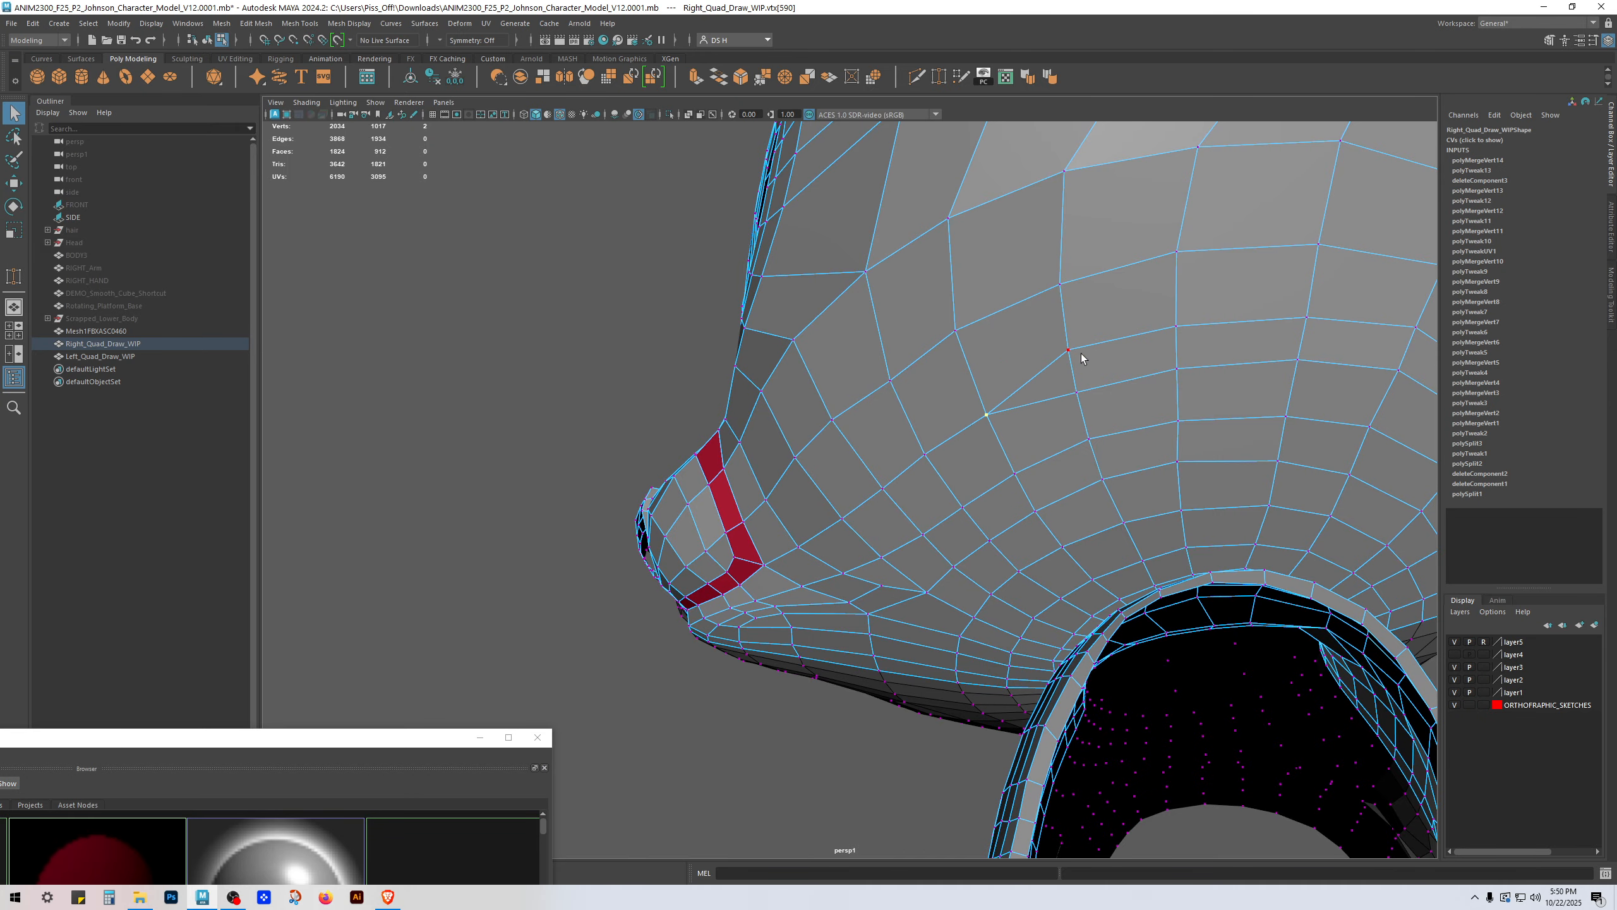
pyautogui.keyDown('shift'); pyautogui.moveTo(1173, 370); pyautogui.dragTo(1178, 338, button='right'); pyautogui.keyUp('shift')
pyautogui.click(1179, 329)
pyautogui.keyDown('shift'); pyautogui.click(1178, 370); pyautogui.keyUp('shift')
pyautogui.click(1306, 320)
pyautogui.keyDown('shift'); pyautogui.moveTo(1302, 362); pyautogui.dragTo(1302, 329, button='right'); pyautogui.keyUp('shift')
# Step: Merge the next two vertex pairs of the narrow row toward the back of the head
pyautogui.keyDown('alt'); pyautogui.moveTo(1401, 345); pyautogui.dragTo(838, 305, button='middle'); pyautogui.keyUp('alt')
pyautogui.click(827, 344)
pyautogui.keyDown('shift'); pyautogui.click(847, 296); pyautogui.keyUp('shift')
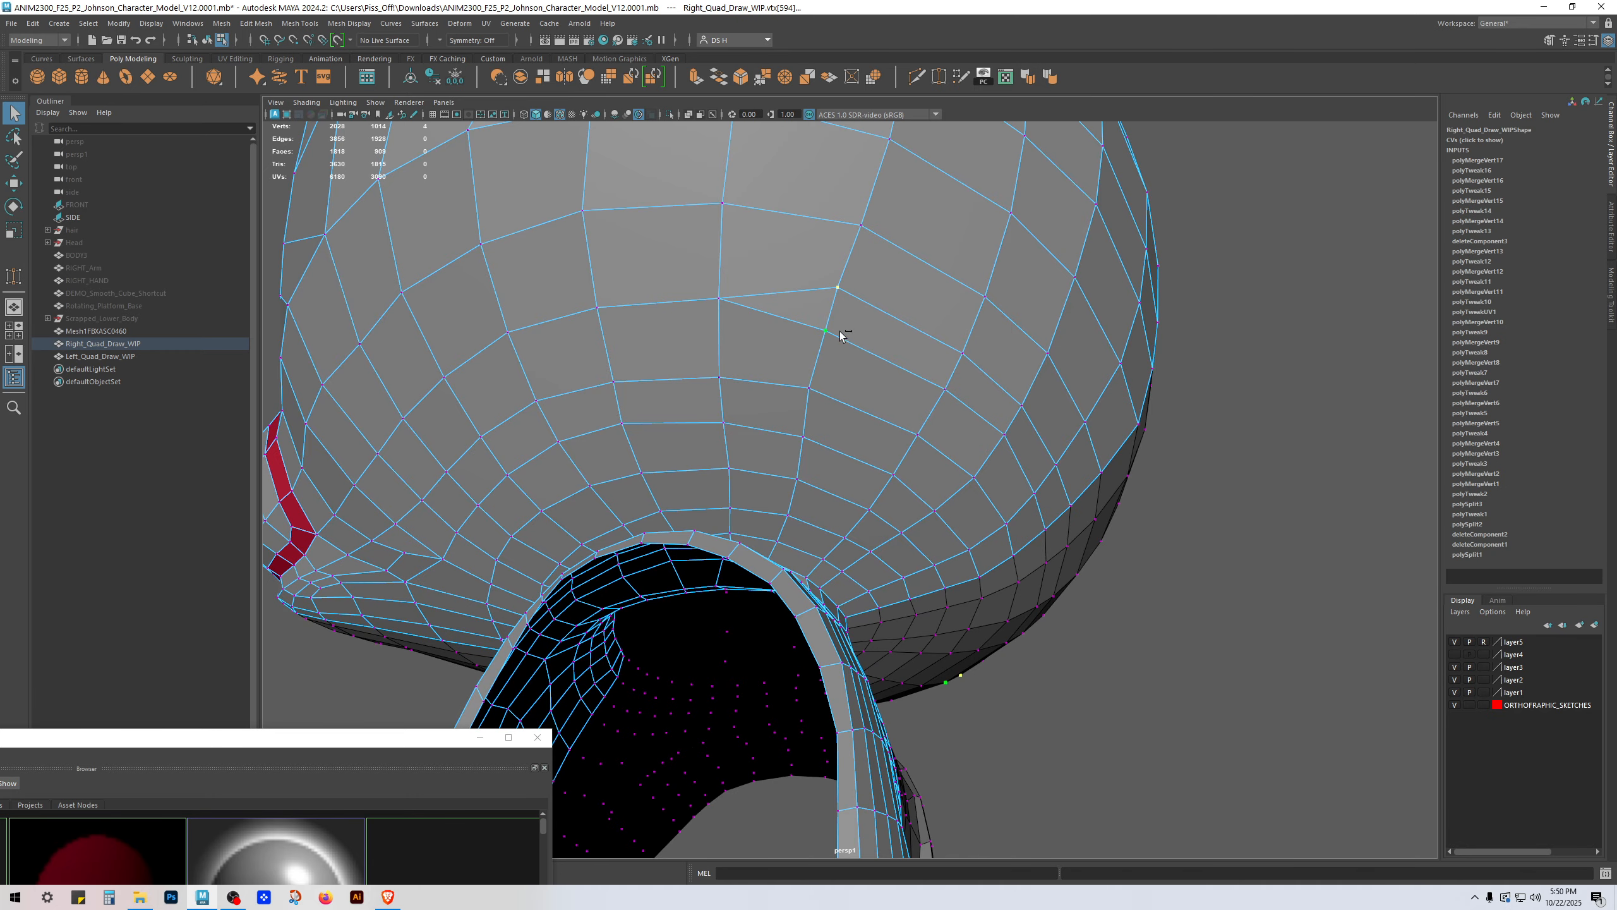
pyautogui.press('g')
pyautogui.click(964, 353)
pyautogui.keyDown('shift'); pyautogui.click(946, 387); pyautogui.keyUp('shift')
pyautogui.press('g')
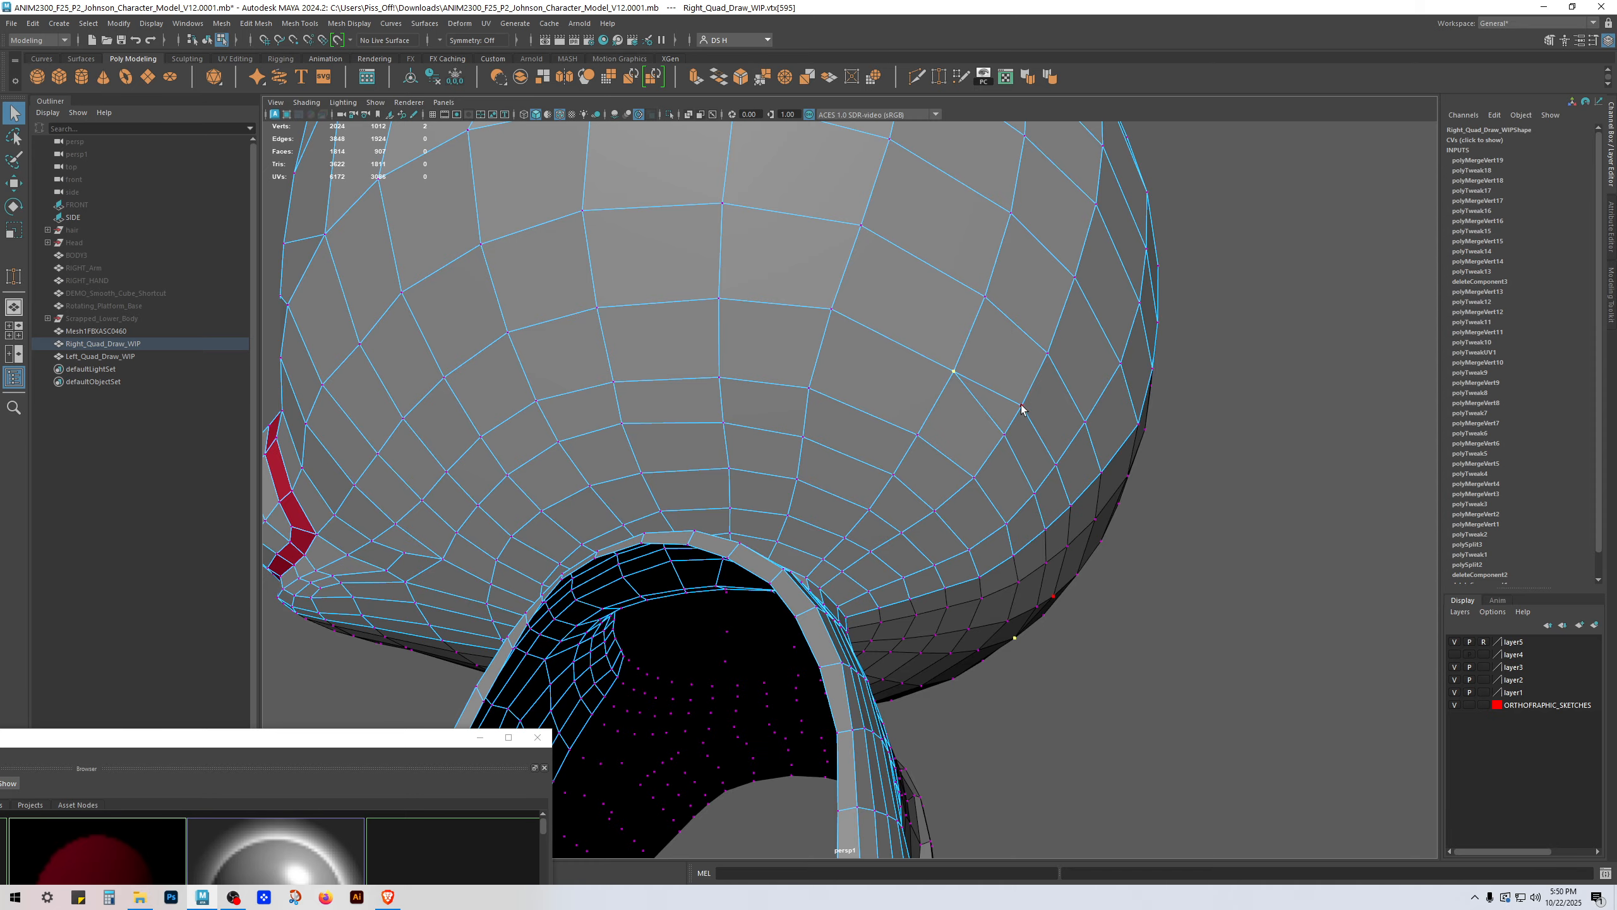
# Step: Merge the three remaining vertex pairs where the narrow row curves around the lower back of the head
pyautogui.click(1022, 406)
pyautogui.keyDown('shift'); pyautogui.click(1005, 436); pyautogui.keyUp('shift')
pyautogui.press('g')
pyautogui.click(1056, 466)
pyautogui.keyDown('shift'); pyautogui.click(1035, 494); pyautogui.keyUp('shift')
pyautogui.press('g')
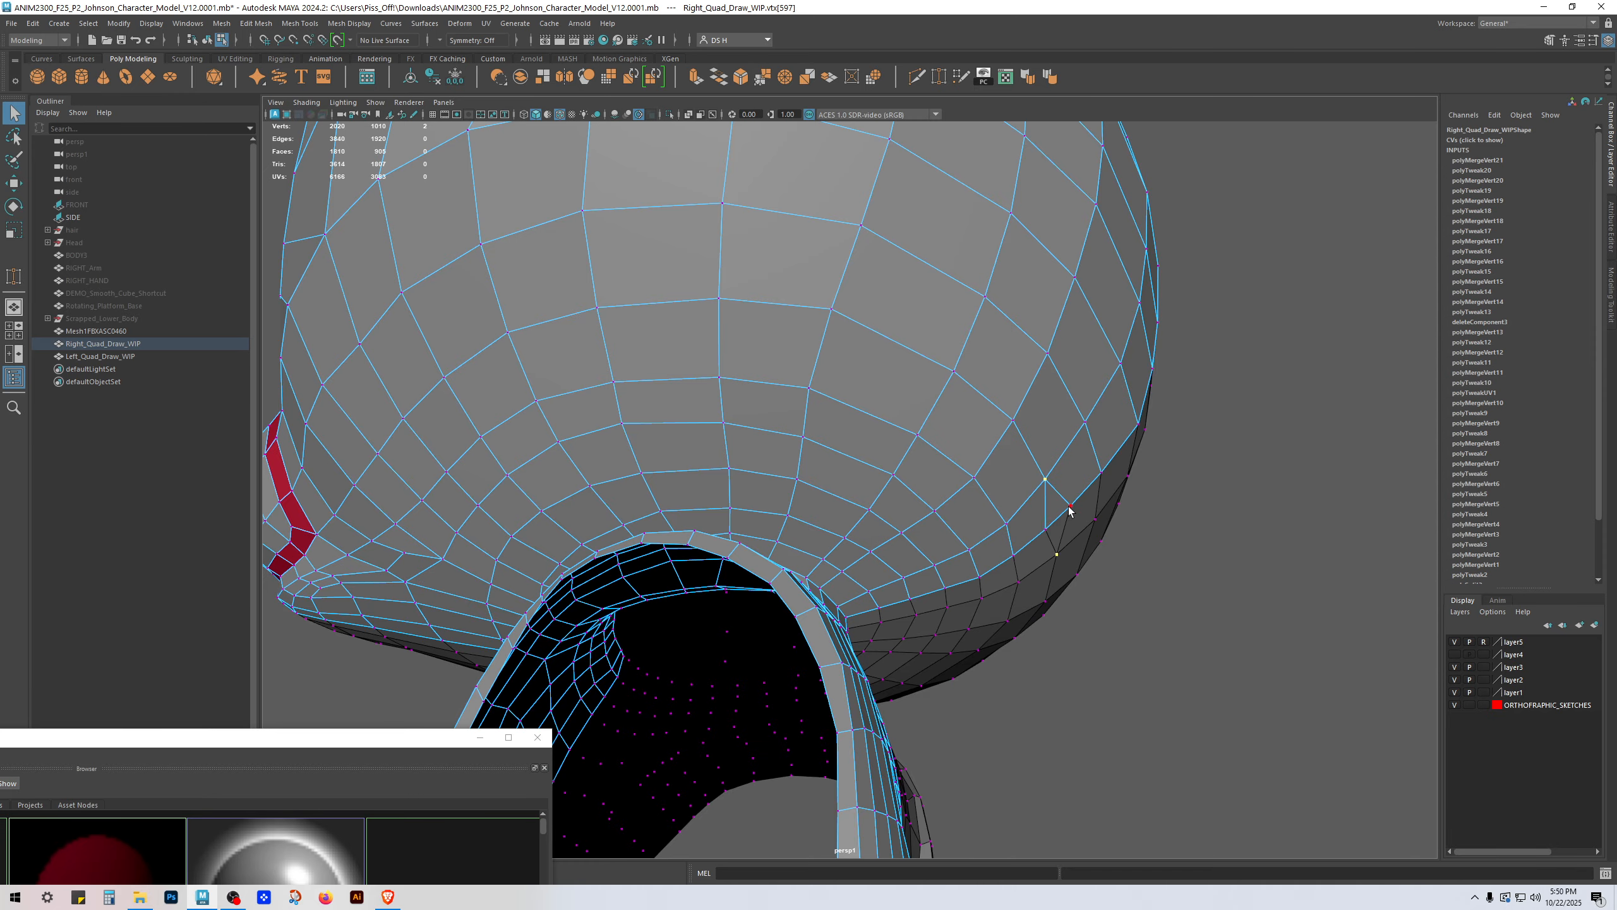
pyautogui.click(1070, 507)
pyautogui.keyDown('shift'); pyautogui.click(1046, 529); pyautogui.keyUp('shift')
pyautogui.press('g')
pyautogui.click(1213, 556)
# Step: Try to merge the cheek vertices just behind the red stripe
pyautogui.scroll(-3, 1204, 553)
pyautogui.keyDown('alt'); pyautogui.moveTo(881, 495); pyautogui.dragTo(931, 523); pyautogui.keyUp('alt')
pyautogui.keyDown('alt'); pyautogui.moveTo(684, 428); pyautogui.dragTo(949, 471, button='middle'); pyautogui.keyUp('alt')
pyautogui.keyDown('alt'); pyautogui.moveTo(678, 390); pyautogui.dragTo(536, 434); pyautogui.keyUp('alt')
pyautogui.scroll(4, 777, 440)
pyautogui.keyDown('alt'); pyautogui.moveTo(777, 440); pyautogui.dragTo(887, 487, button='middle'); pyautogui.keyUp('alt')
pyautogui.keyDown('alt'); pyautogui.moveTo(699, 387); pyautogui.dragTo(917, 468); pyautogui.keyUp('alt')
pyautogui.click(868, 558)
pyautogui.keyDown('shift'); pyautogui.moveTo(881, 521); pyautogui.dragTo(870, 509, button='right'); pyautogui.keyUp('shift')
pyautogui.moveTo(868, 558); pyautogui.dragTo(851, 480)
pyautogui.keyDown('alt'); pyautogui.moveTo(865, 747); pyautogui.dragTo(605, 621); pyautogui.keyUp('alt')
pyautogui.hotkey('ctrl', 'z')
# Step: Merge the first vertex pairs along the narrow row on the lower cheek below the red stripe
pyautogui.press('w')
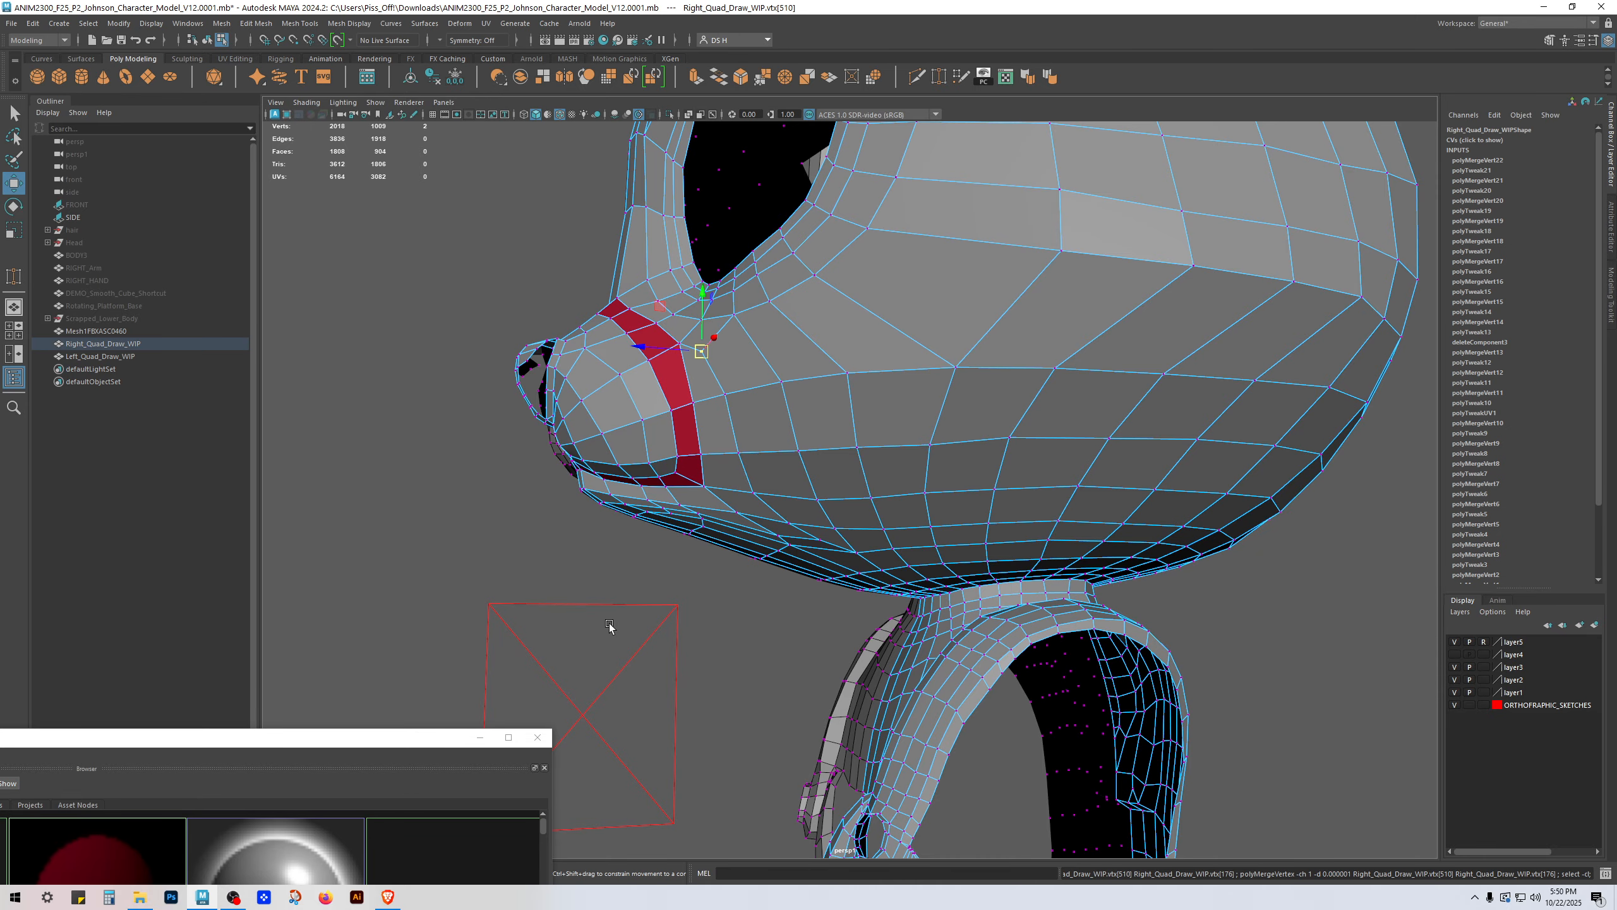
pyautogui.press('f')
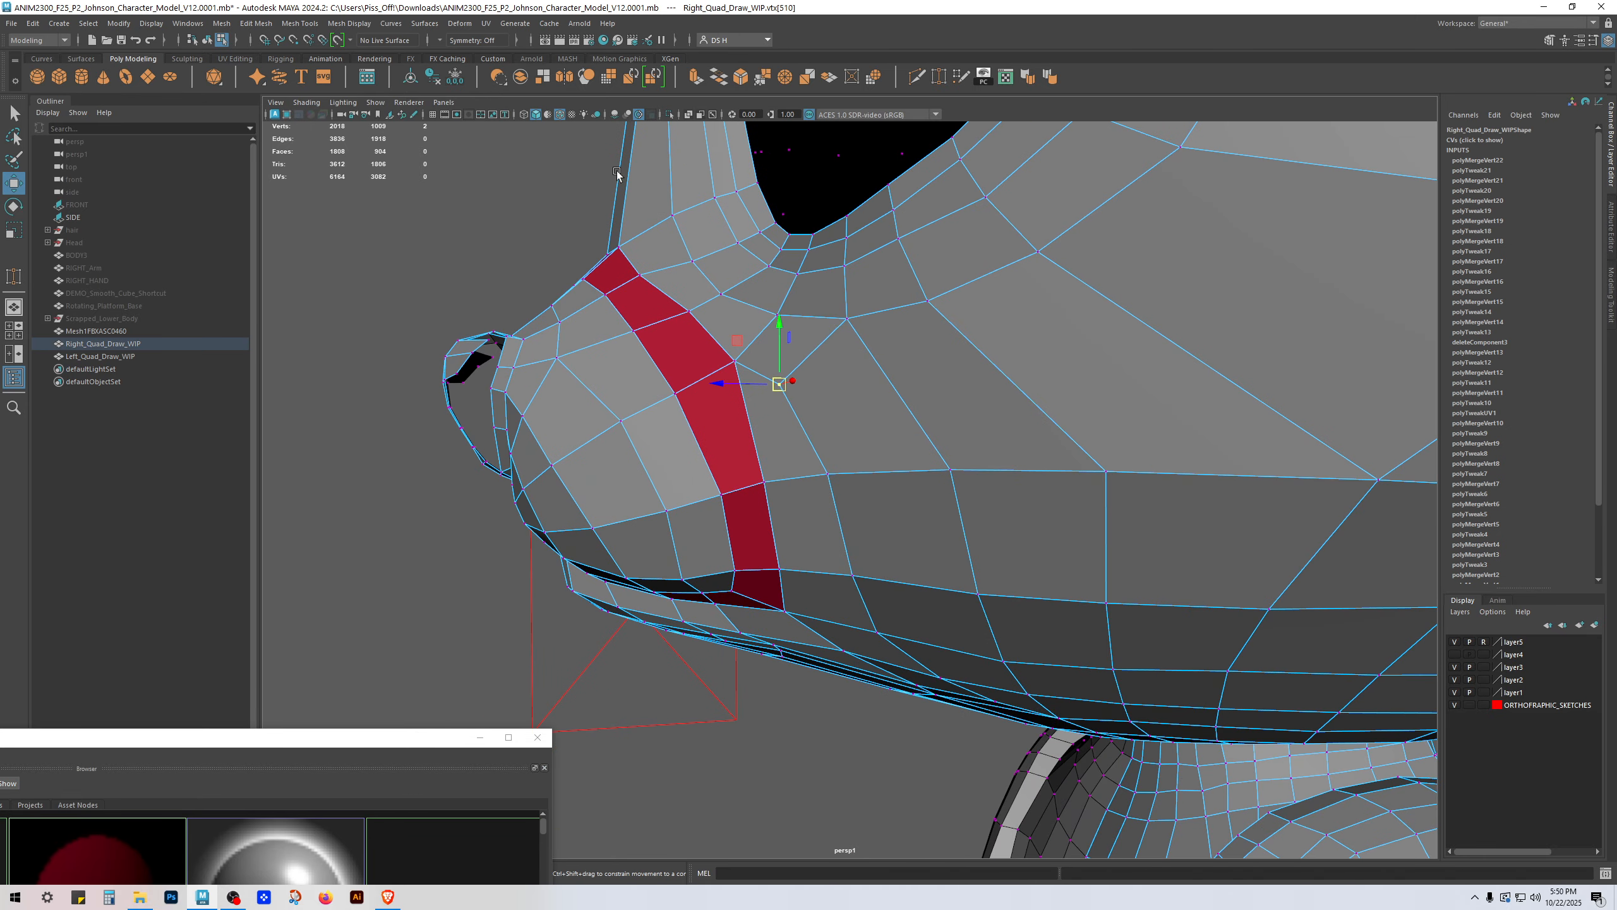
pyautogui.keyDown('alt'); pyautogui.moveTo(732, 305); pyautogui.dragTo(891, 254); pyautogui.keyUp('alt')
pyautogui.press('q')
pyautogui.moveTo(1038, 322); pyautogui.dragTo(1105, 395)
pyautogui.press('g')
pyautogui.press('w')
pyautogui.keyDown('shift'); pyautogui.moveTo(1100, 367); pyautogui.dragTo(1090, 306, button='right'); pyautogui.keyUp('shift')
pyautogui.press('q')
pyautogui.moveTo(842, 218); pyautogui.dragTo(882, 276)
pyautogui.press('g')
# Step: Merge the remaining vertex pairs of the lower cheek row toward the chin under the red stripe
pyautogui.moveTo(746, 180); pyautogui.dragTo(793, 239)
pyautogui.press('g')
pyautogui.moveTo(629, 159); pyautogui.dragTo(705, 221)
pyautogui.press('g')
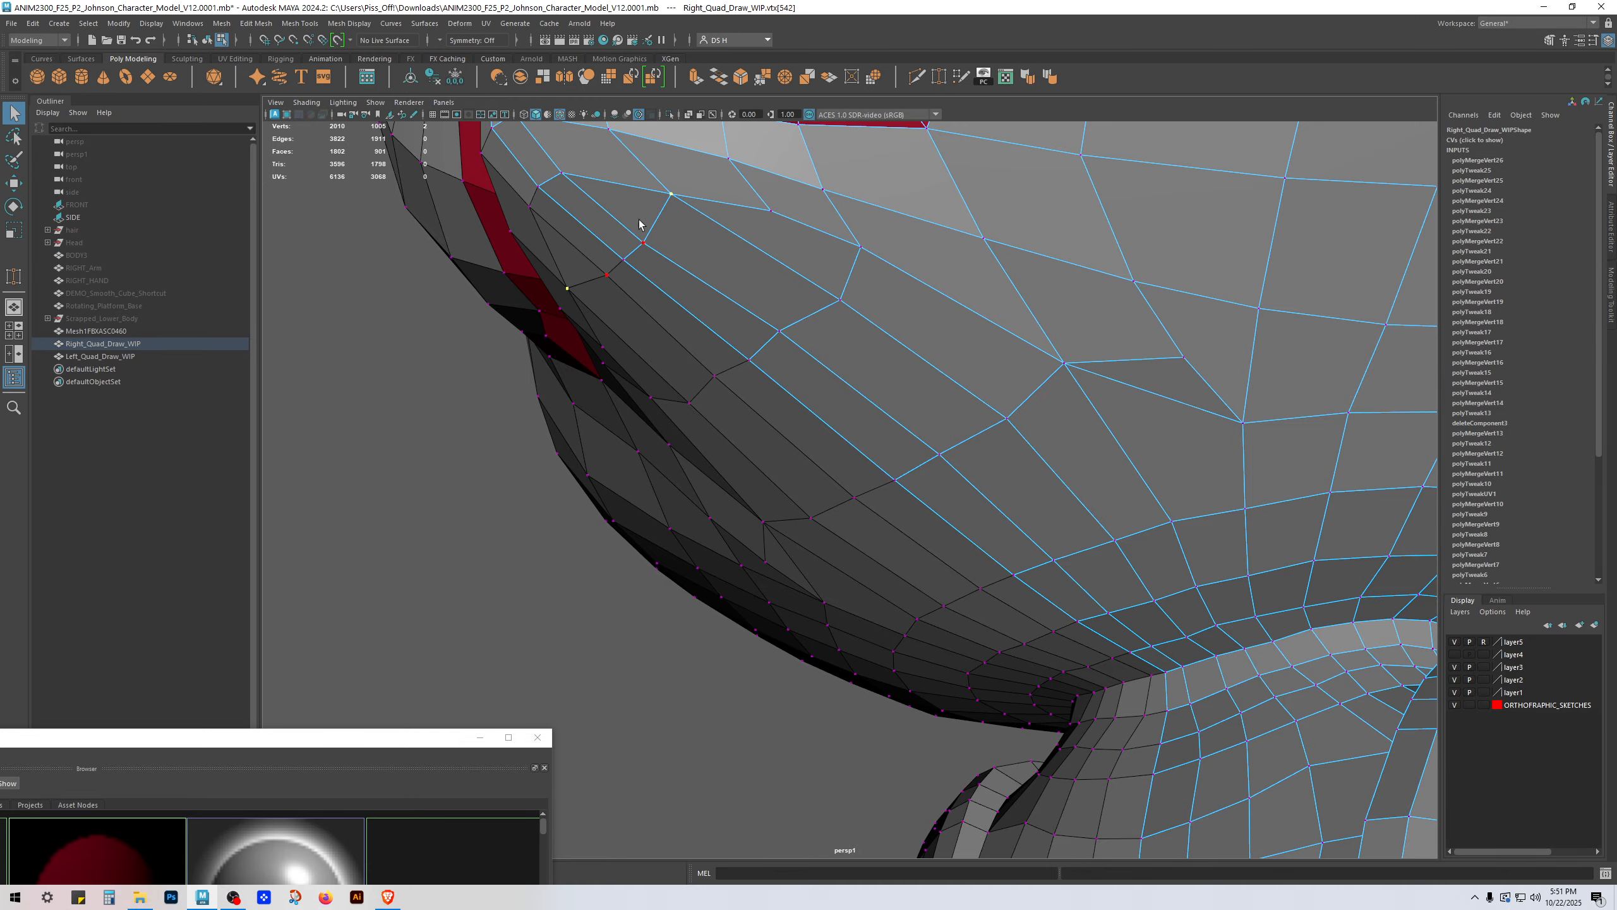
pyautogui.press('g')
pyautogui.click(539, 188)
pyautogui.keyDown('shift'); pyautogui.click(623, 259); pyautogui.keyUp('shift')
pyautogui.press('g')
# Step: Merge the cheek vertices below the red stripe and start welding the stray vertex behind the stripe's lower corner
pyautogui.press('w')
pyautogui.click(748, 360)
pyautogui.scroll(-3, 827, 357)
pyautogui.keyDown('alt'); pyautogui.moveTo(828, 357); pyautogui.dragTo(945, 317); pyautogui.keyUp('alt')
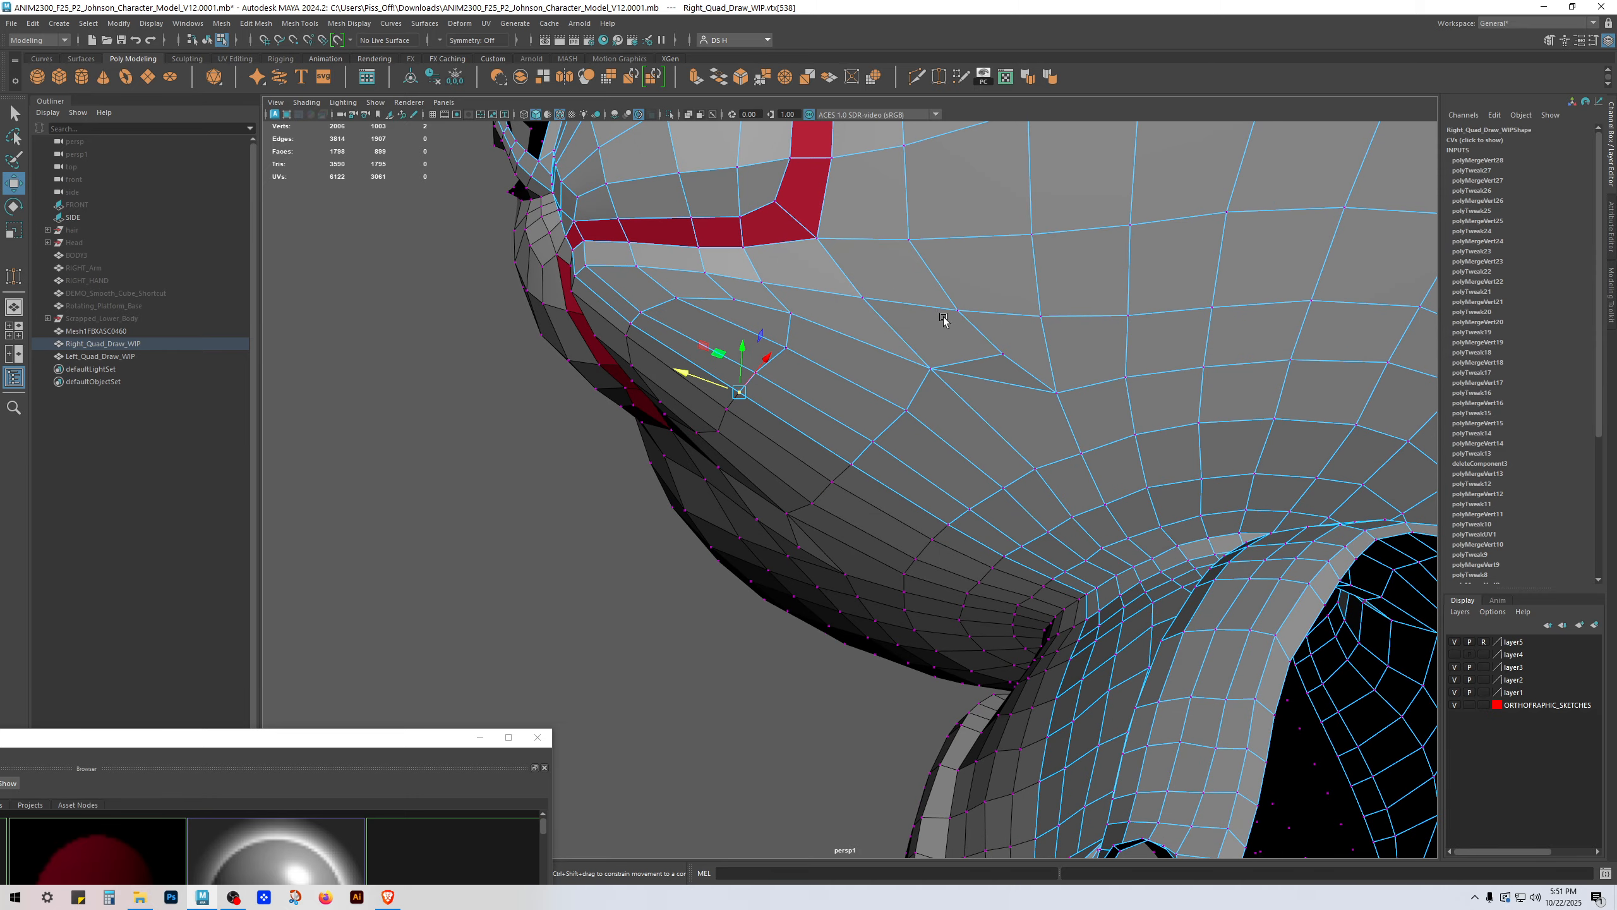
pyautogui.click(998, 356)
pyautogui.keyDown('shift'); pyautogui.moveTo(1023, 304); pyautogui.dragTo(1024, 233, button='right'); pyautogui.keyUp('shift')
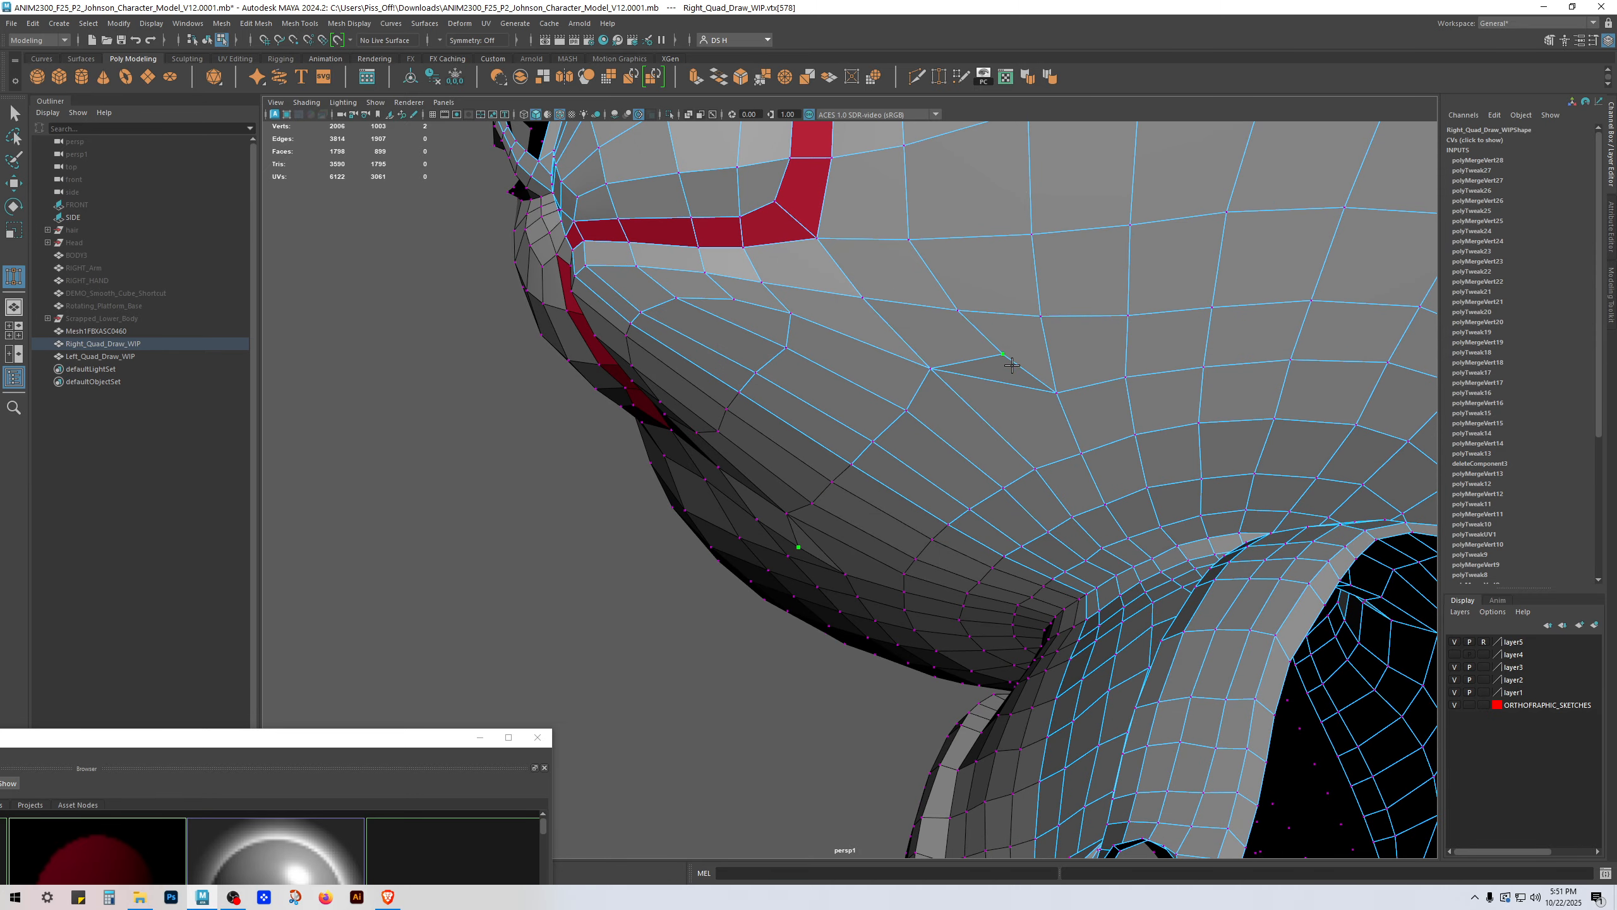
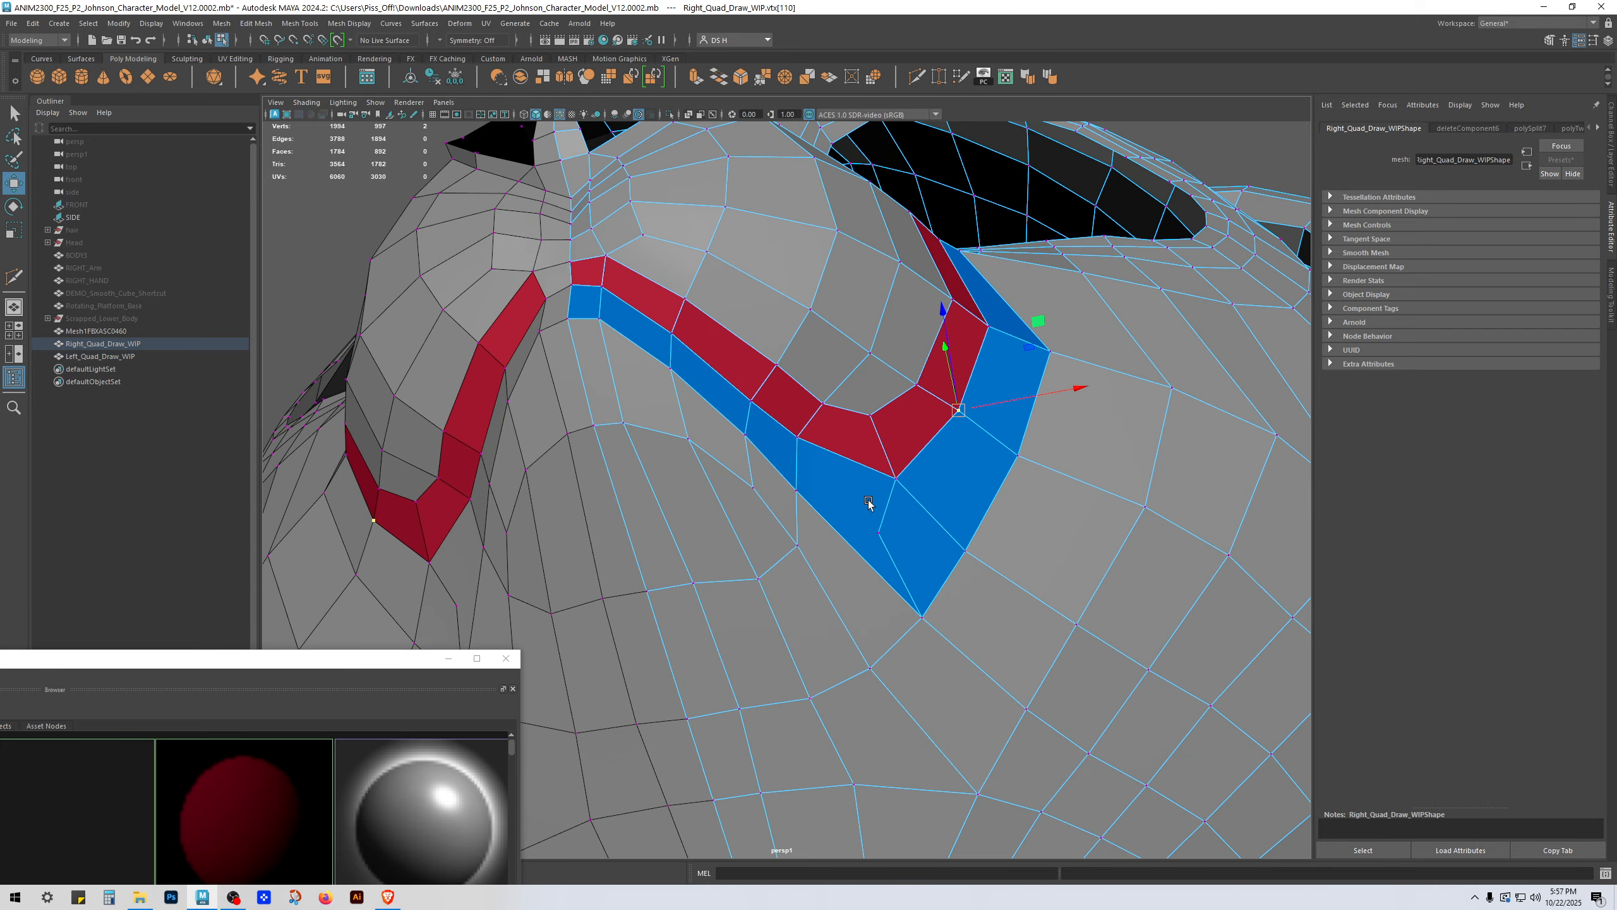
# Step: Try to cut an edge from the blue band's lower edge to the loose vertex inside its corner
pyautogui.click(870, 578)
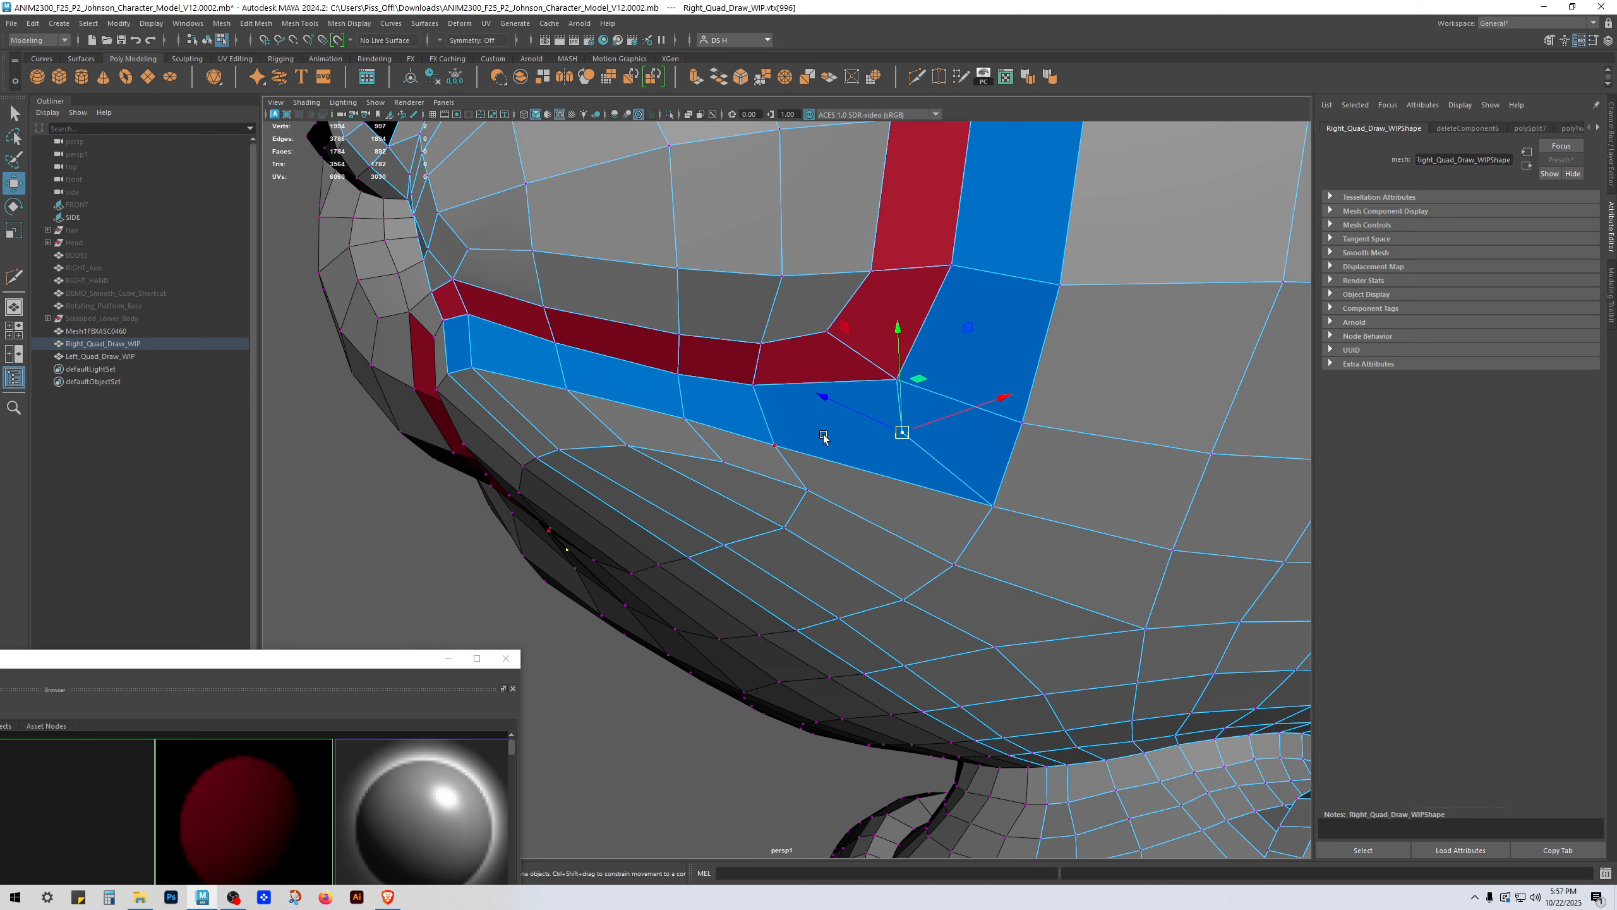
pyautogui.keyDown('shift'); pyautogui.moveTo(824, 437); pyautogui.dragTo(930, 428, button='right'); pyautogui.keyUp('shift')
pyautogui.press('Return')
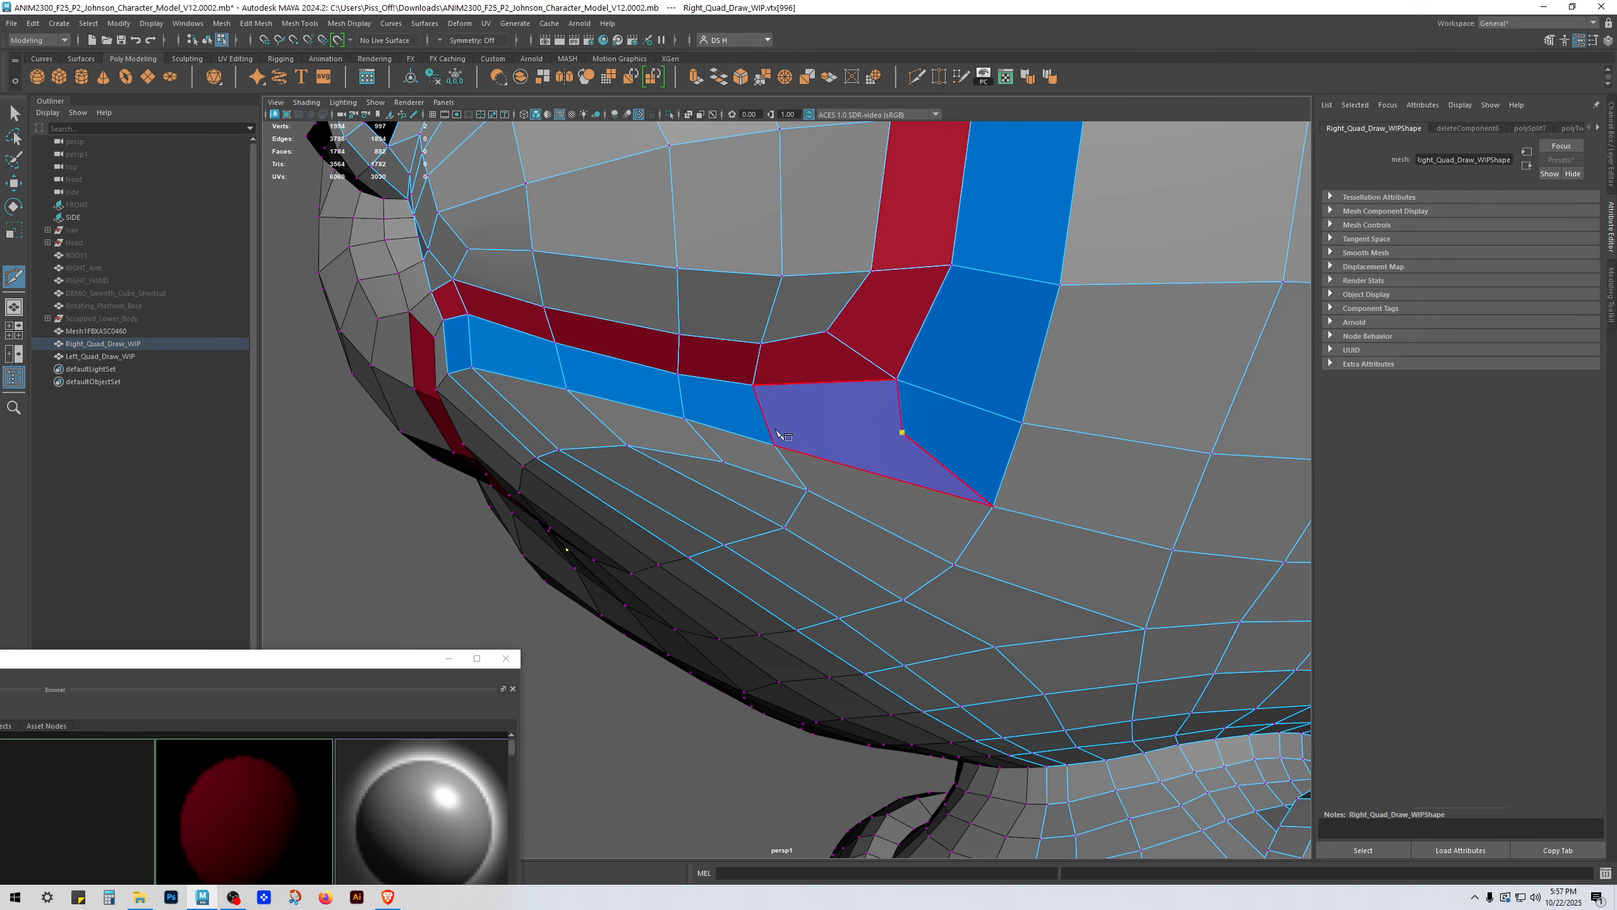
pyautogui.moveTo(771, 427); pyautogui.dragTo(755, 484)
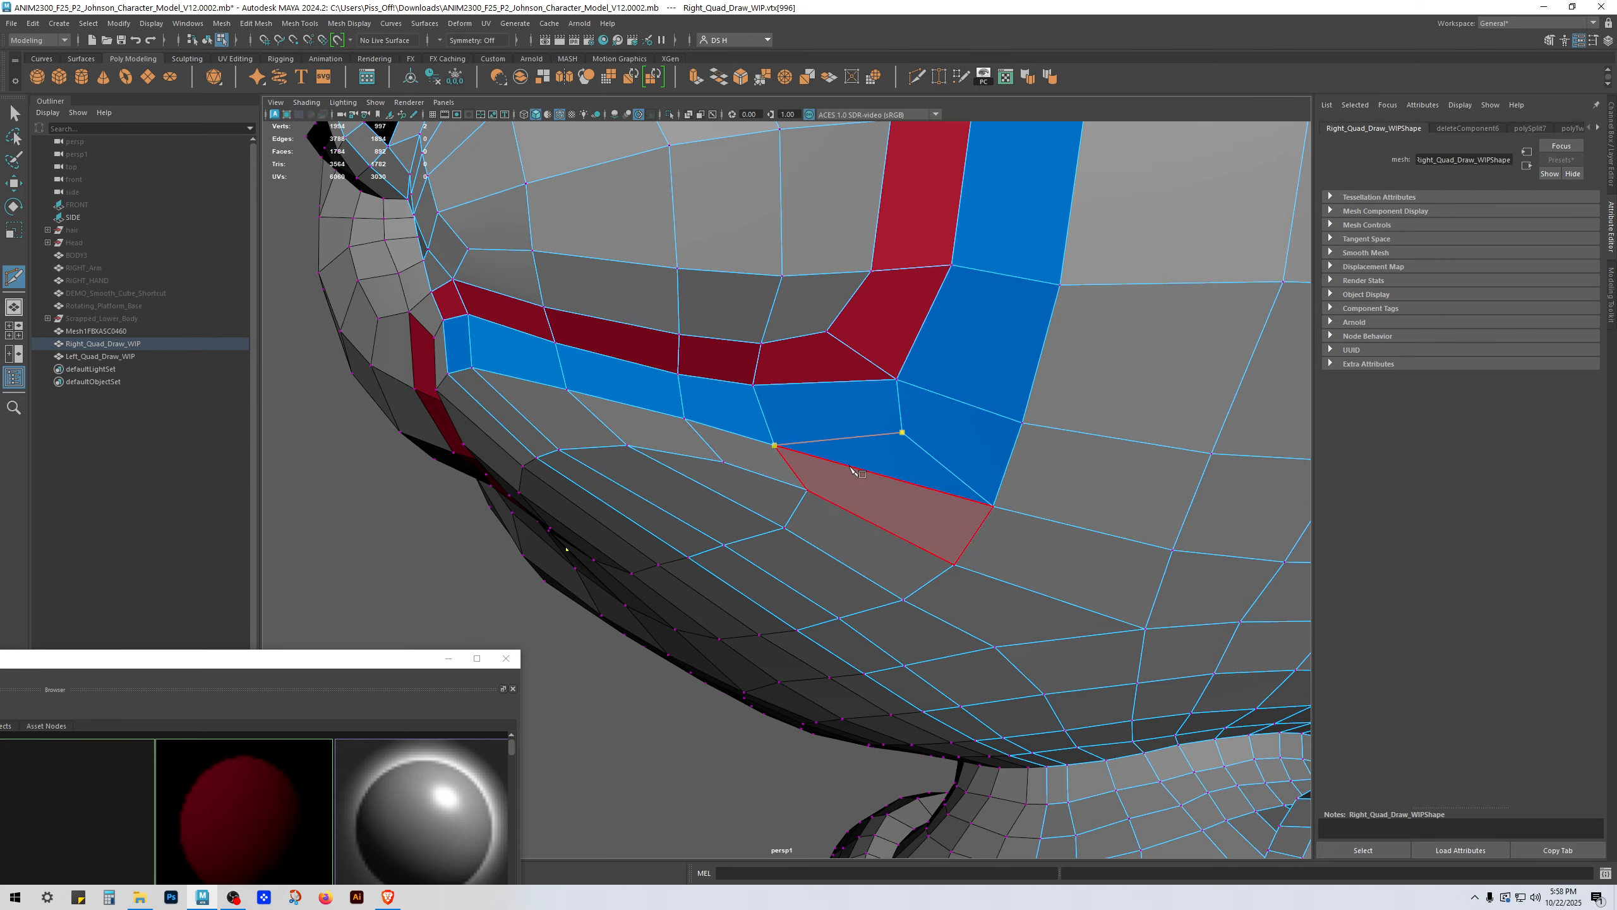
pyautogui.click(907, 434)
pyautogui.keyDown('alt'); pyautogui.moveTo(912, 437); pyautogui.dragTo(985, 465, button='middle'); pyautogui.keyUp('alt')
pyautogui.hotkey('ctrl', 'z')
pyautogui.hotkey('ctrl', 'z')
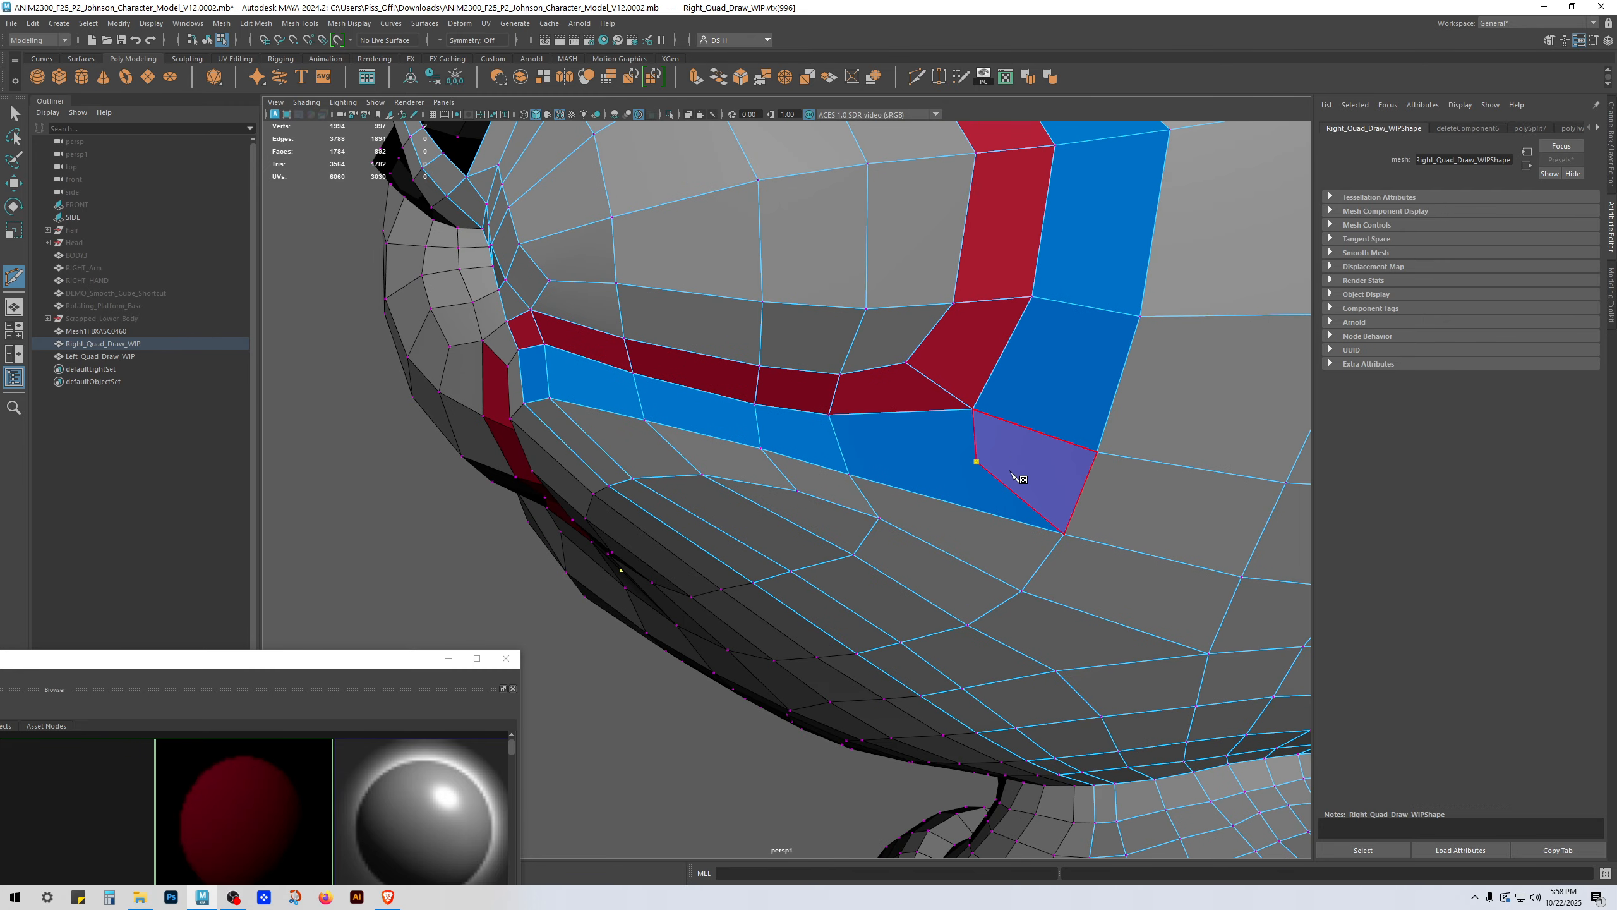
# Step: Merge the loose vertex inside the blue corner with the red stripe's corner, and merge the two outer vertices below it
pyautogui.press('w')
pyautogui.keyDown('shift'); pyautogui.click(973, 409); pyautogui.keyUp('shift')
pyautogui.keyDown('shift'); pyautogui.moveTo(974, 437); pyautogui.dragTo(974, 306, button='right'); pyautogui.keyUp('shift')
pyautogui.keyDown('alt'); pyautogui.moveTo(955, 484); pyautogui.dragTo(968, 446); pyautogui.keyUp('alt')
pyautogui.click(1047, 475)
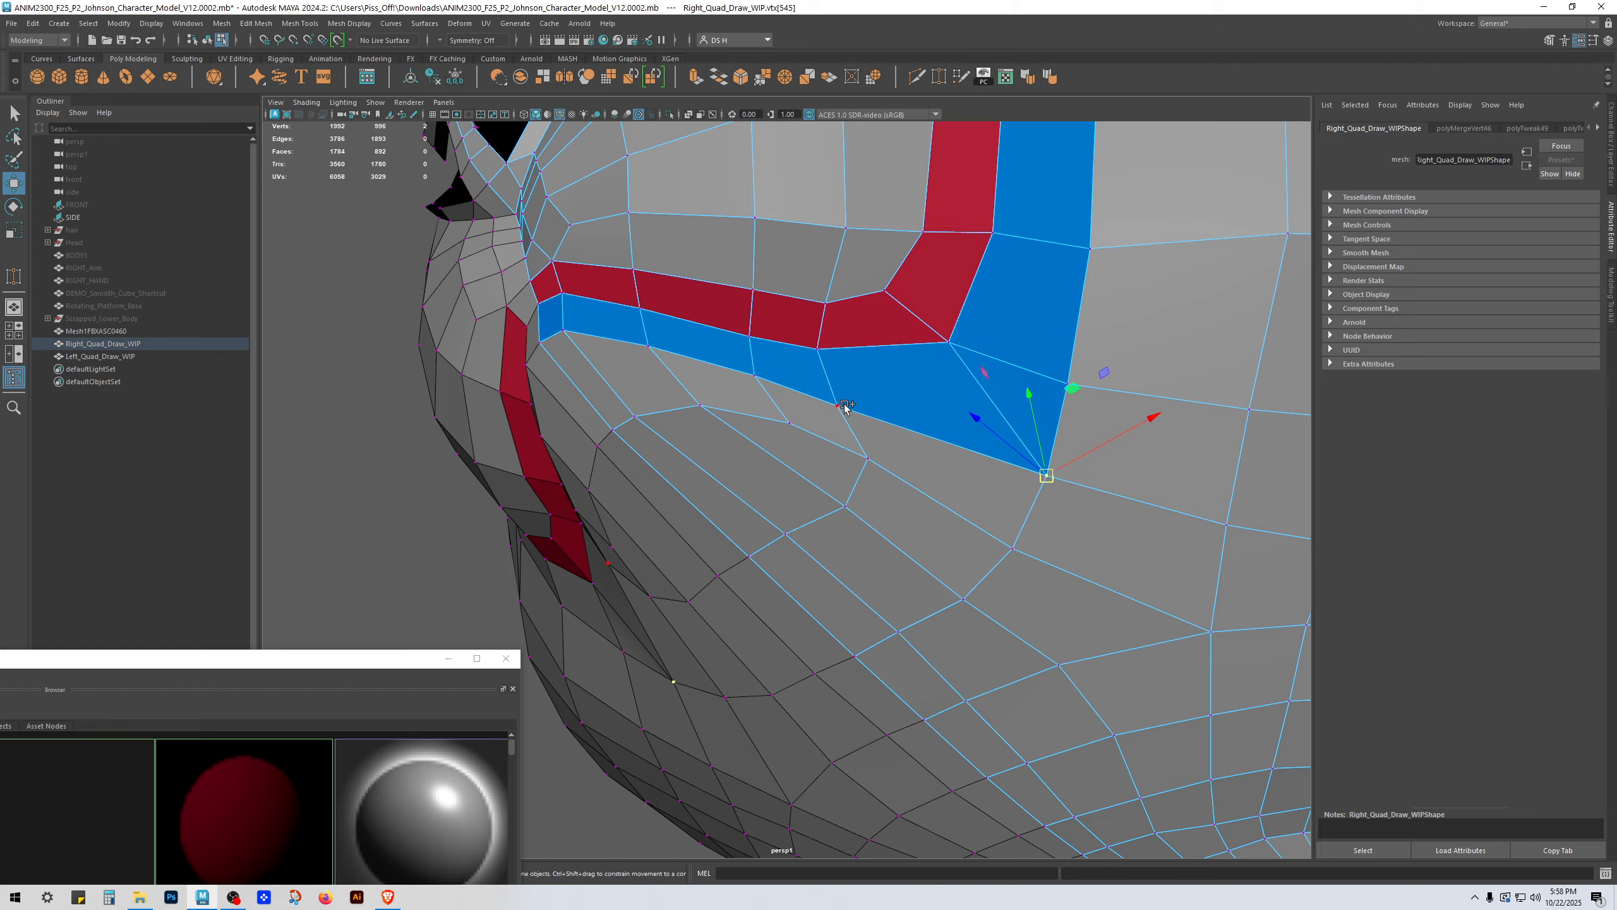
pyautogui.keyDown('shift'); pyautogui.click(839, 405); pyautogui.keyUp('shift')
pyautogui.keyDown('shift'); pyautogui.moveTo(902, 394); pyautogui.dragTo(902, 214, button='right'); pyautogui.keyUp('shift')
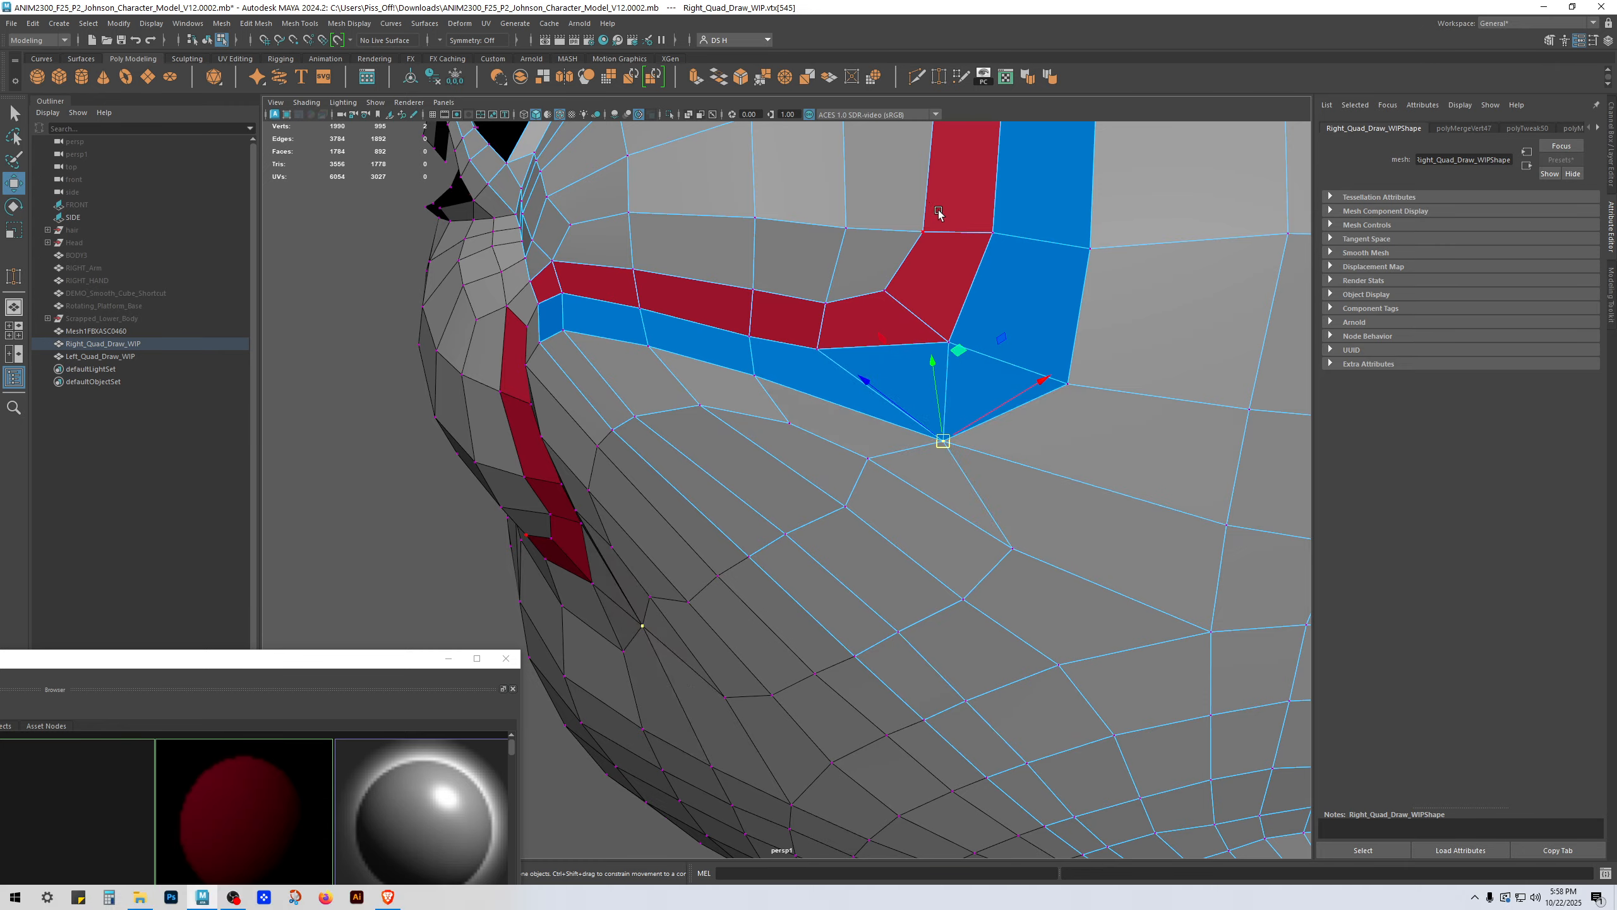
# Step: Merge the first three vertex pairs across the narrow row running down the cheek from the blue corner
pyautogui.click(870, 459)
pyautogui.keyDown('shift'); pyautogui.click(1014, 550); pyautogui.keyUp('shift')
pyautogui.press('g')
pyautogui.click(847, 509)
pyautogui.keyDown('shift'); pyautogui.click(964, 600); pyautogui.keyUp('shift')
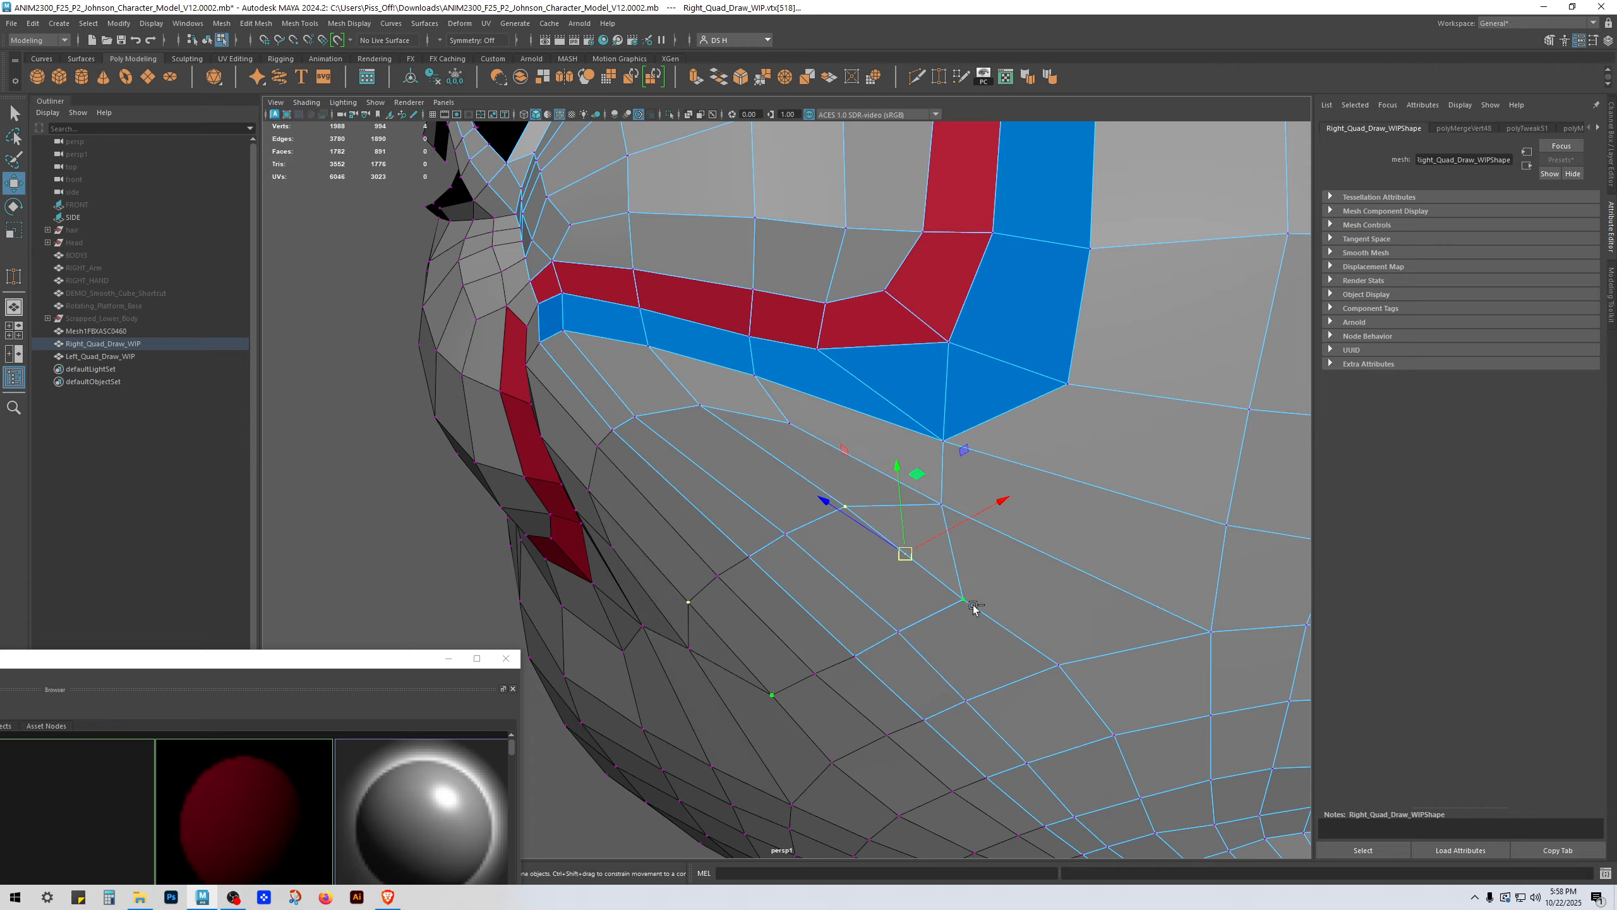
pyautogui.press('g')
pyautogui.click(786, 533)
pyautogui.keyDown('shift'); pyautogui.click(895, 631); pyautogui.keyUp('shift')
pyautogui.press('g')
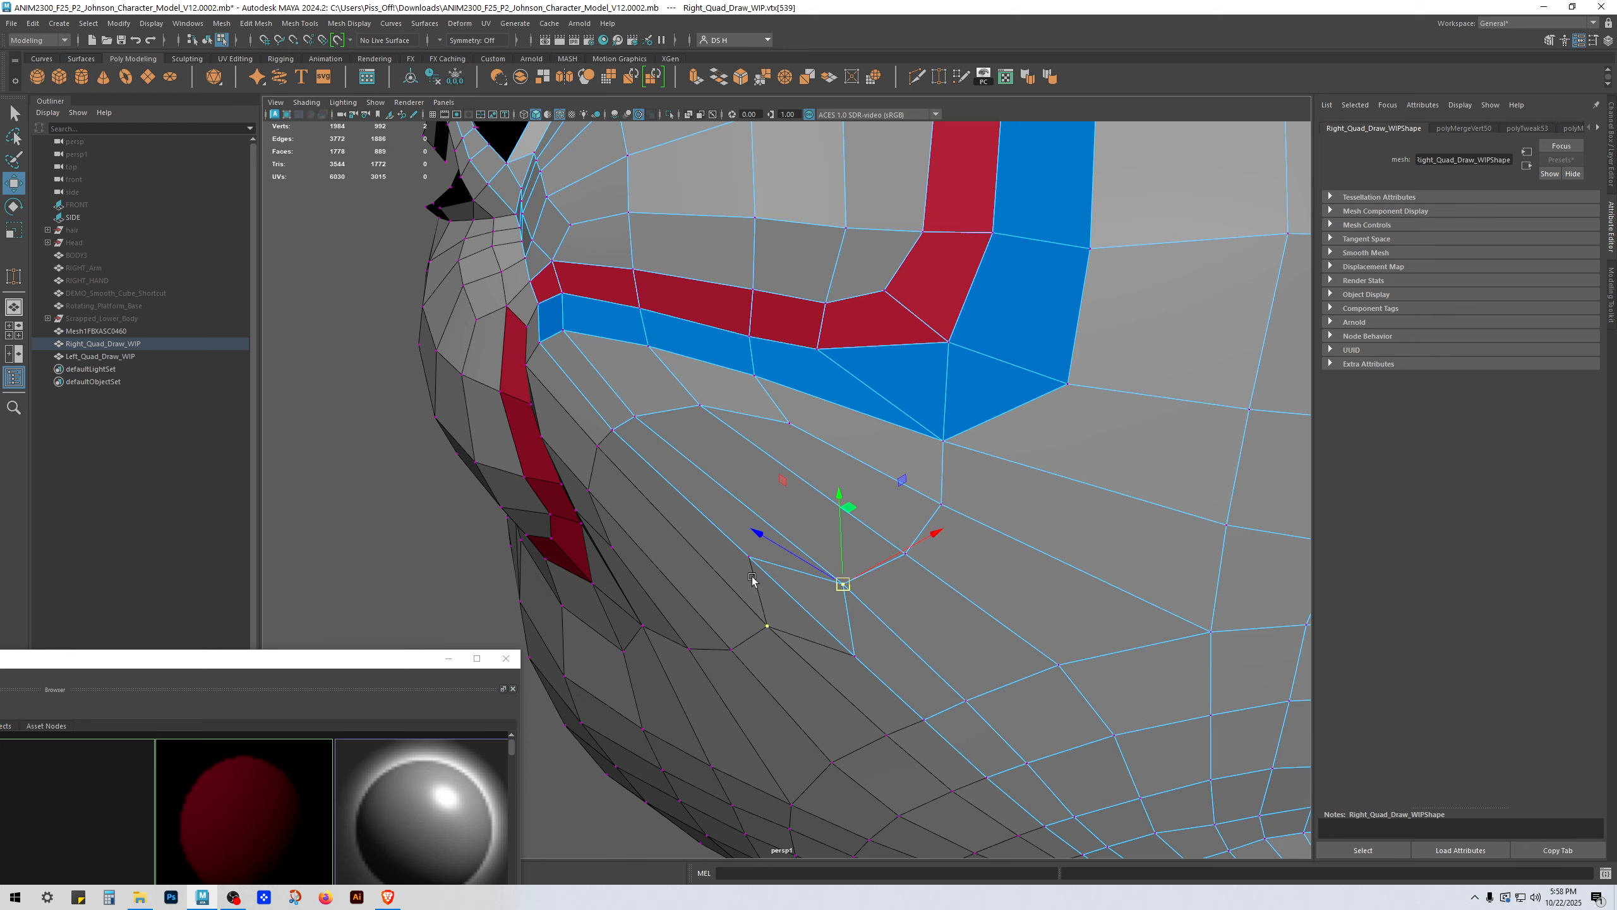
# Step: Merge the remaining vertex pair at the lower end of the narrow cheek row beside the mesh's center seam
pyautogui.click(855, 656)
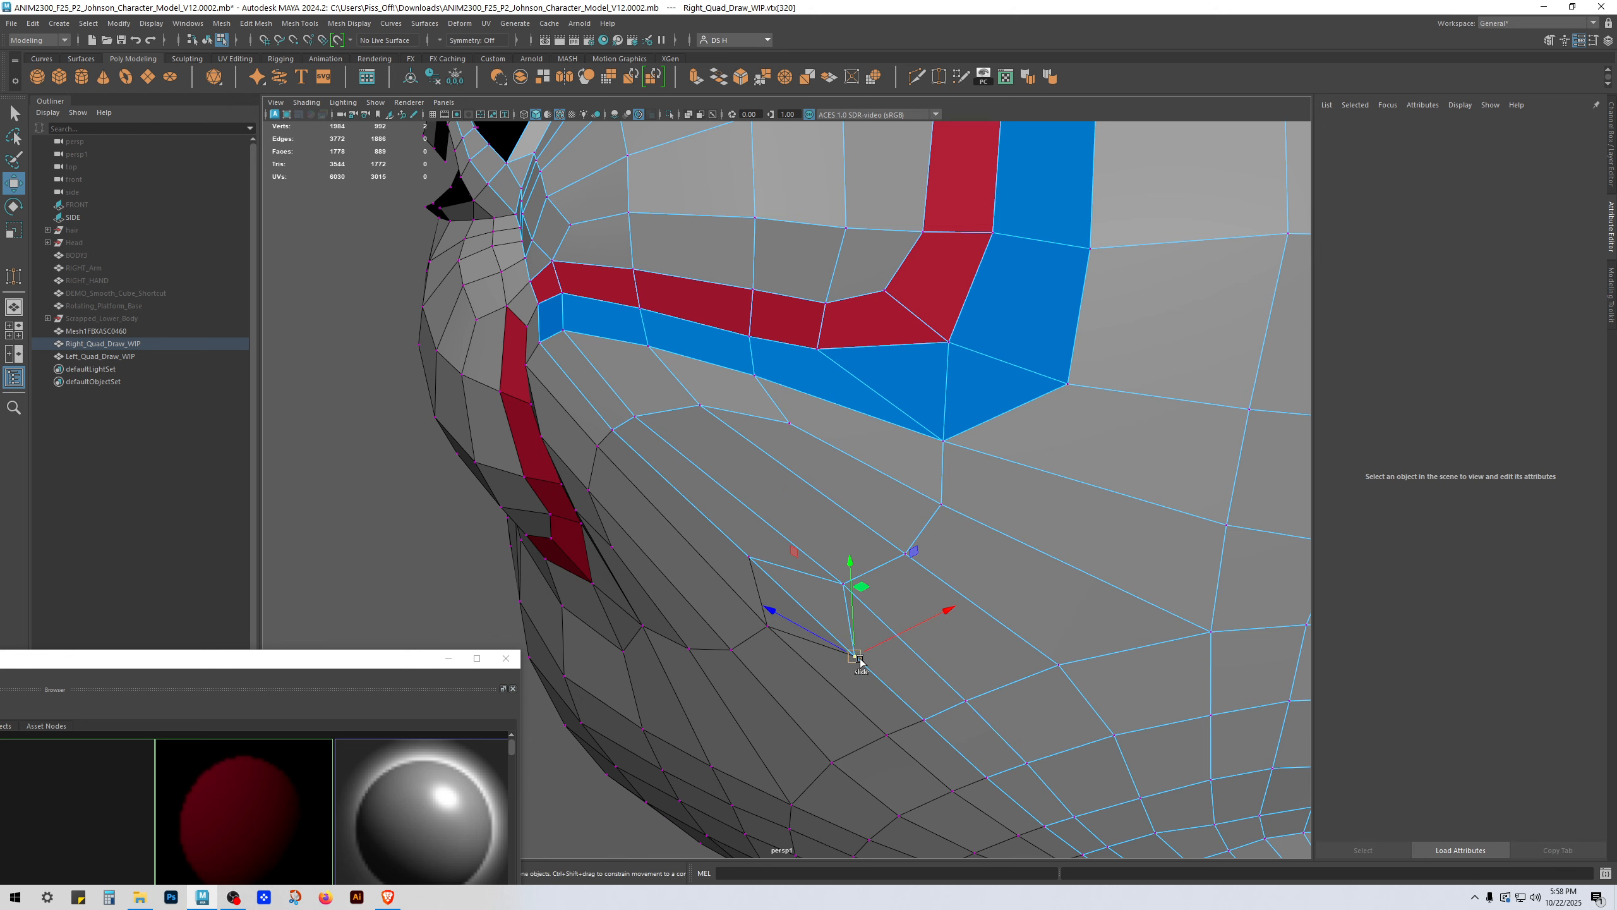
pyautogui.keyDown('ctrl'); pyautogui.keyDown('shift'); pyautogui.moveTo(859, 659); pyautogui.dragTo(861, 661); pyautogui.keyUp('shift'); pyautogui.keyUp('ctrl')
pyautogui.hotkey('ctrl', 'z')
pyautogui.click(884, 679)
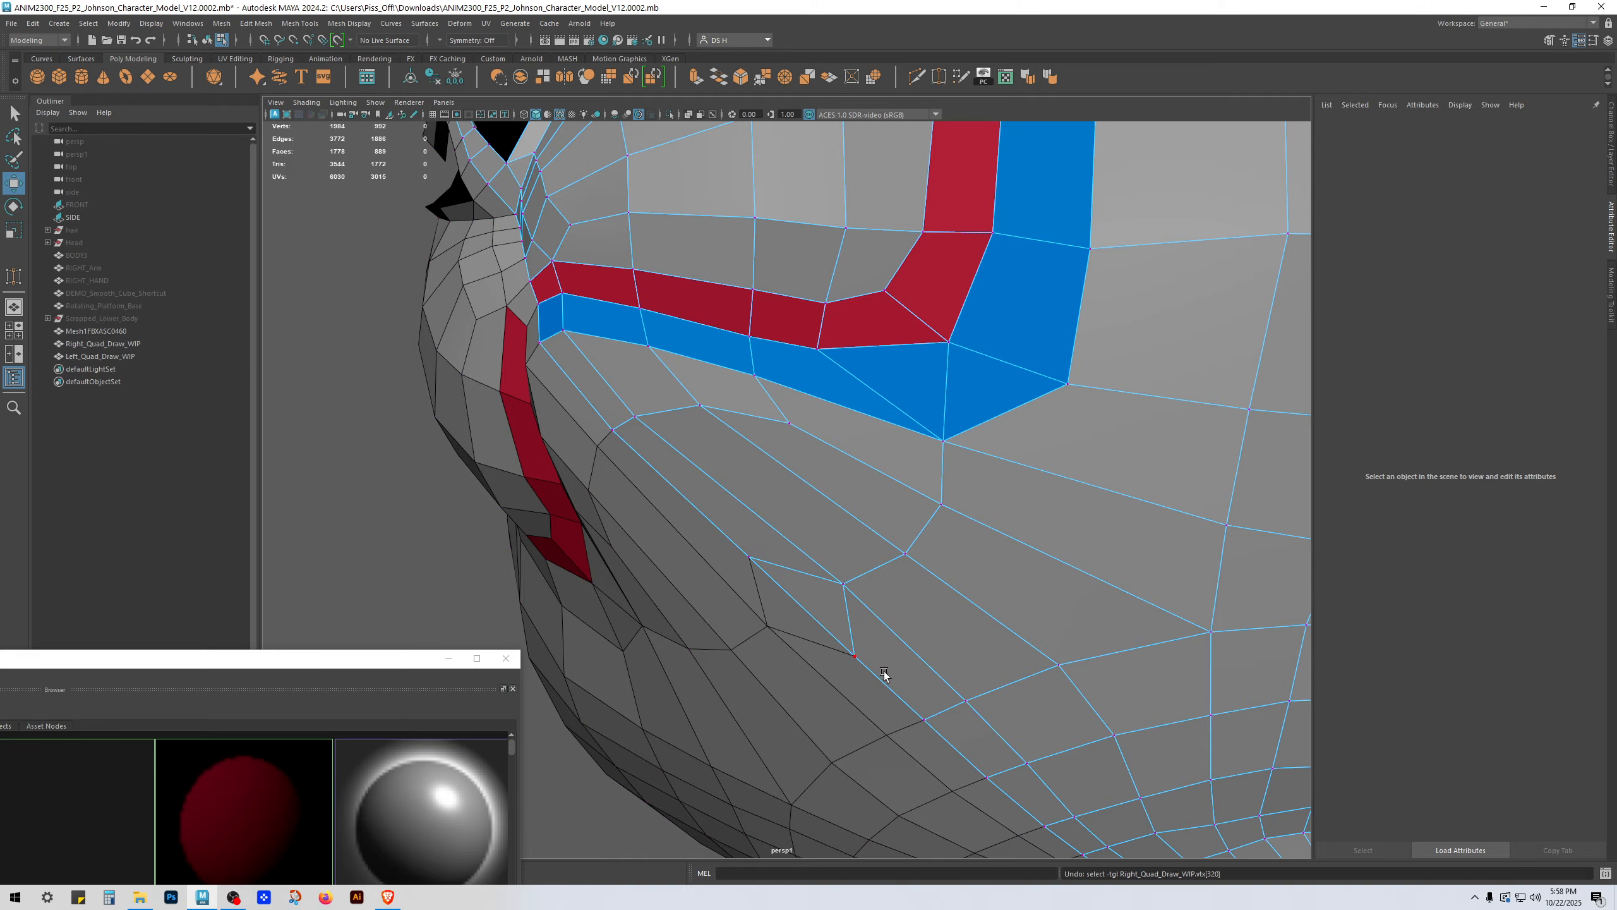
pyautogui.click(857, 658)
pyautogui.moveTo(751, 559); pyautogui.dragTo(855, 656)
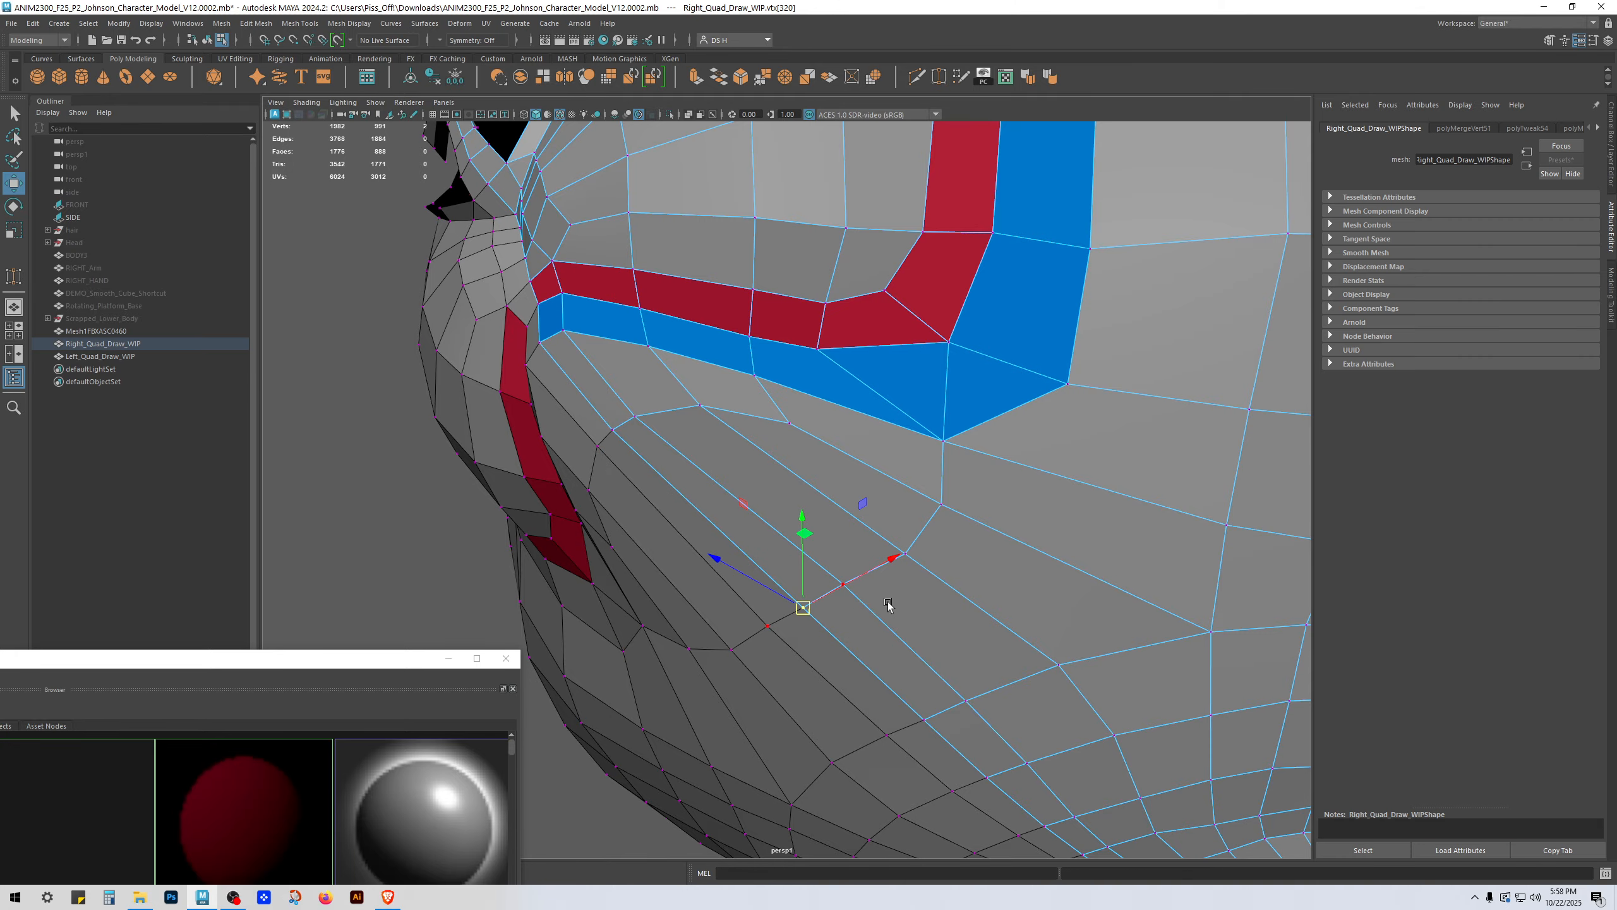
# Step: Slide the vertex on the red stripe's outer lower edge toward the corner and merge the two inner corner vertices
pyautogui.keyDown('alt'); pyautogui.moveTo(1011, 398); pyautogui.dragTo(985, 500, button='middle'); pyautogui.keyUp('alt')
pyautogui.click(814, 433)
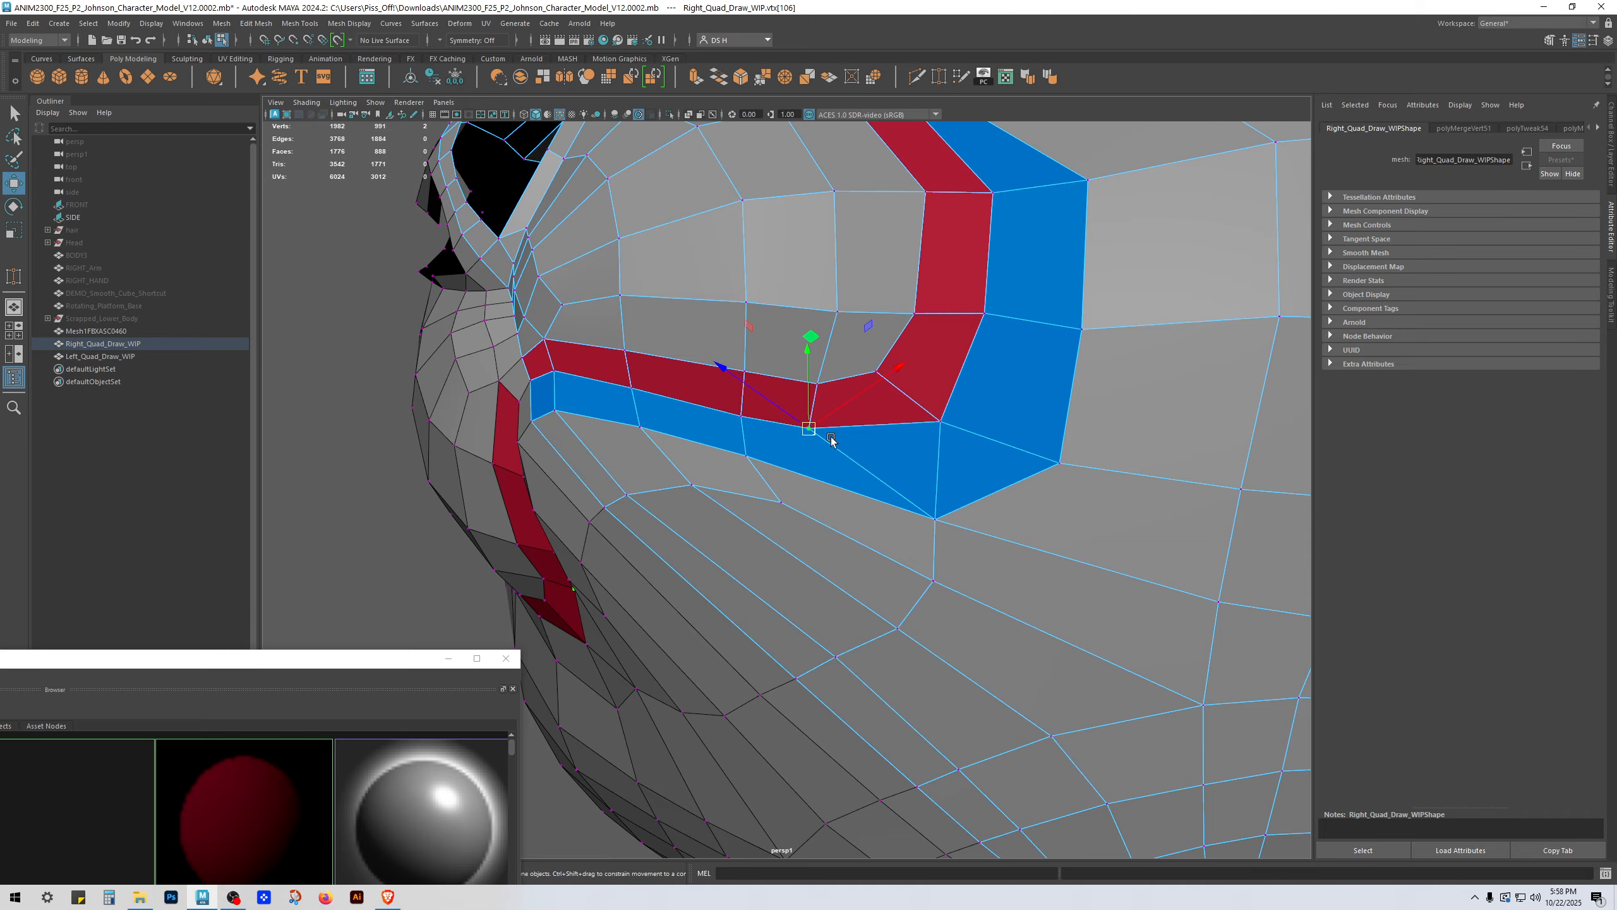
pyautogui.moveTo(818, 433); pyautogui.dragTo(856, 432)
pyautogui.click(822, 383)
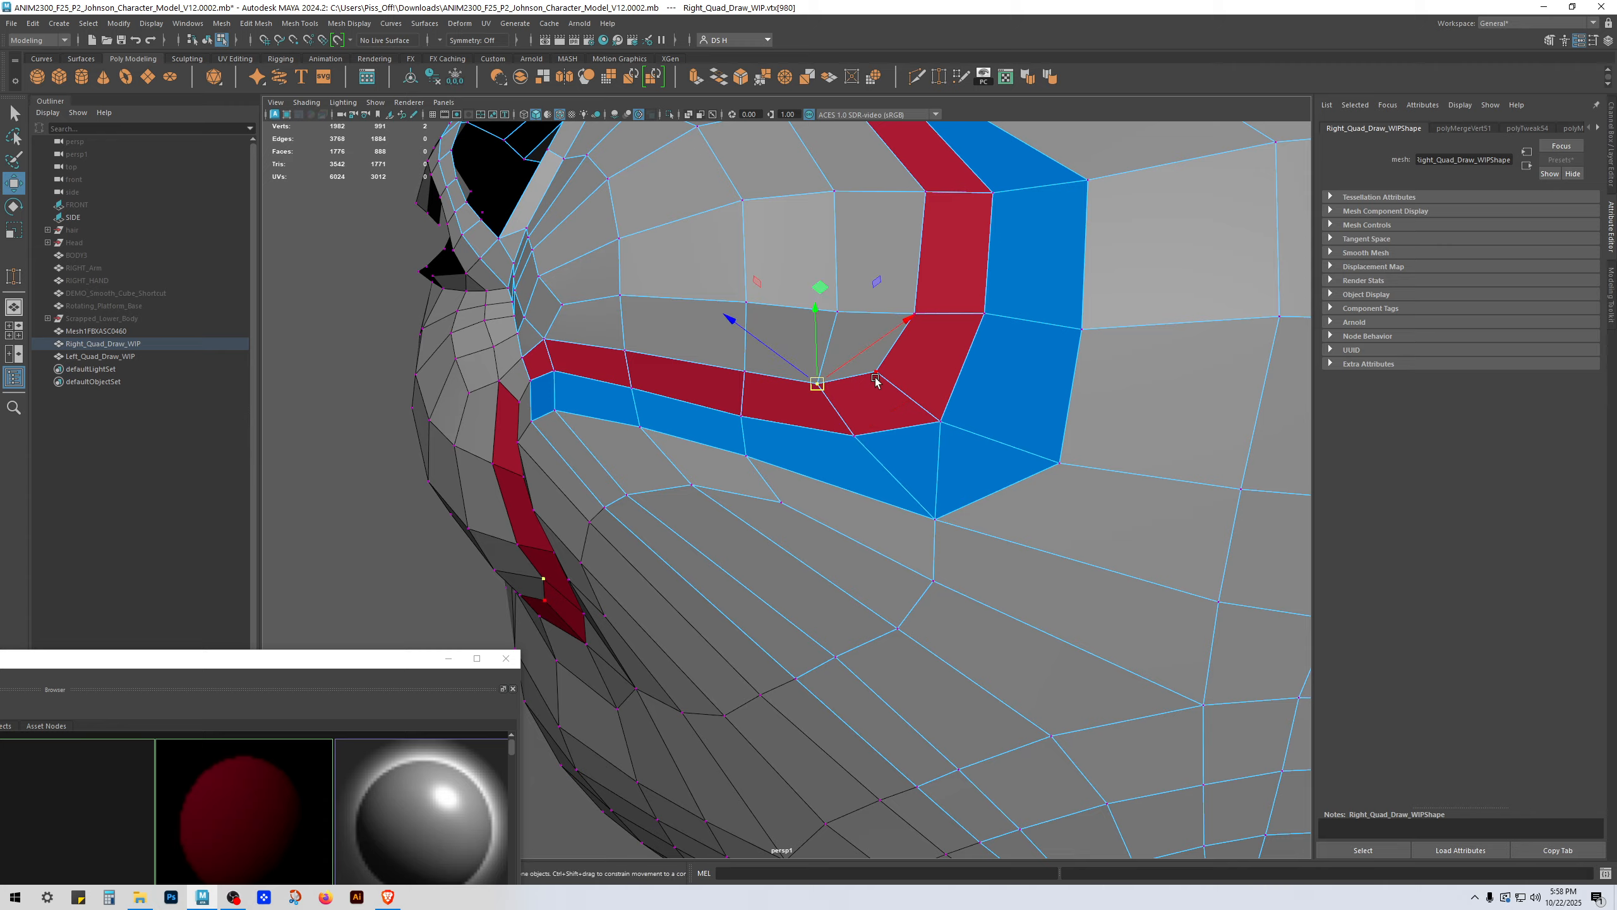
pyautogui.keyDown('shift'); pyautogui.click(876, 377); pyautogui.keyUp('shift')
pyautogui.keyDown('shift'); pyautogui.moveTo(900, 313); pyautogui.dragTo(892, 70, button='right'); pyautogui.keyUp('shift')
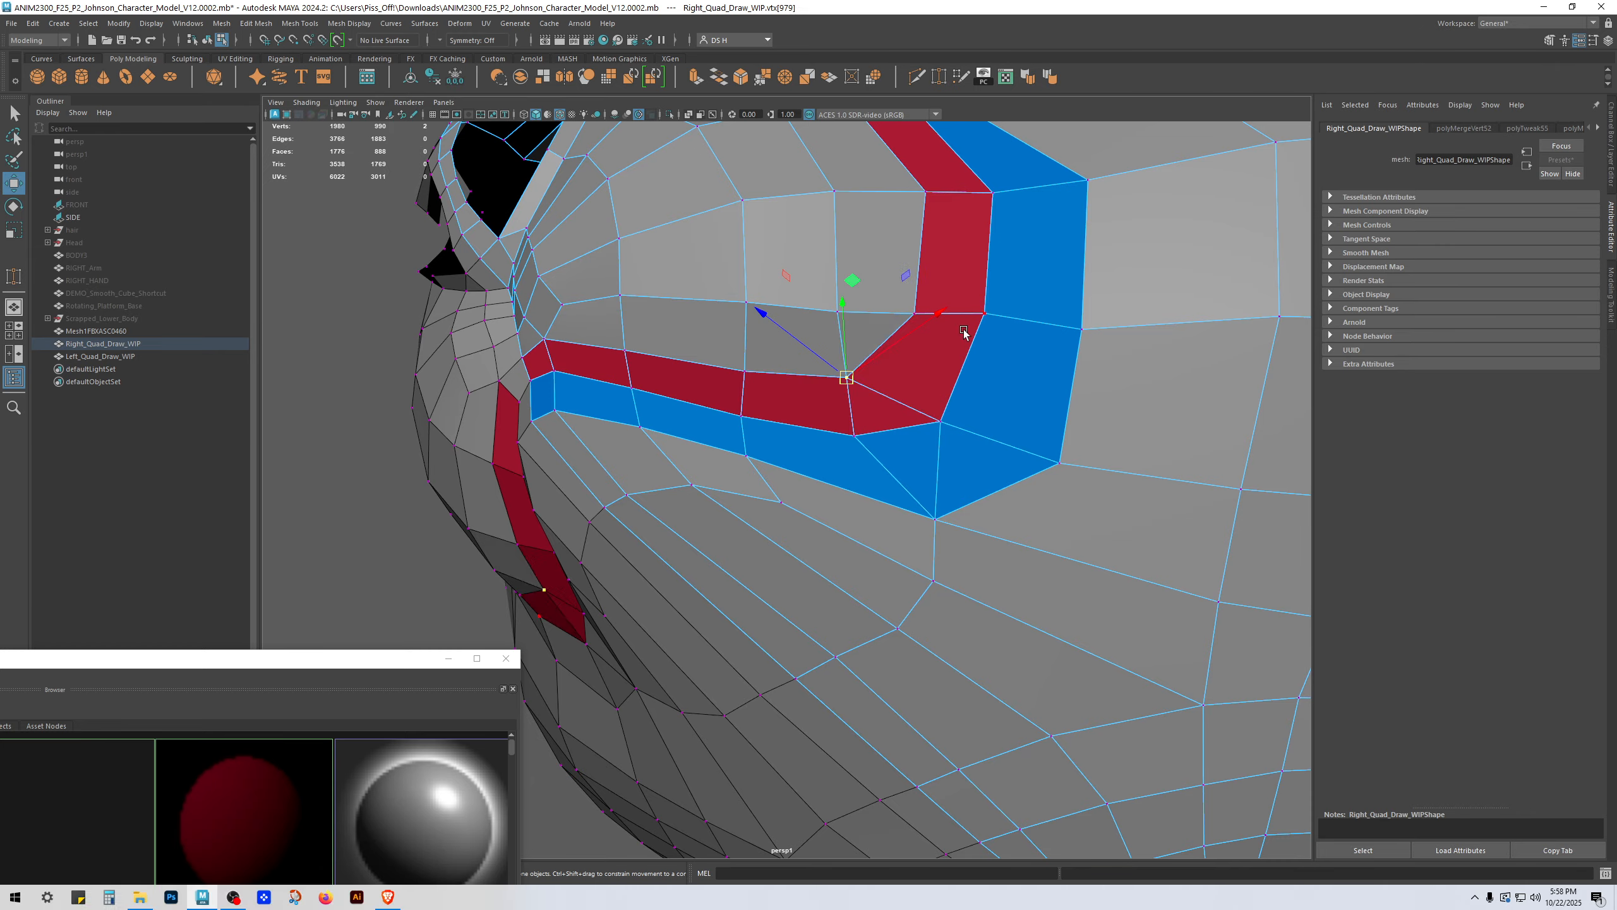
# Step: Merge the two vertices at the red stripe's outer lower corner and slide the merged vertex toward the nose
pyautogui.click(863, 436)
pyautogui.keyDown('shift'); pyautogui.click(948, 438); pyautogui.keyUp('shift')
pyautogui.press('g')
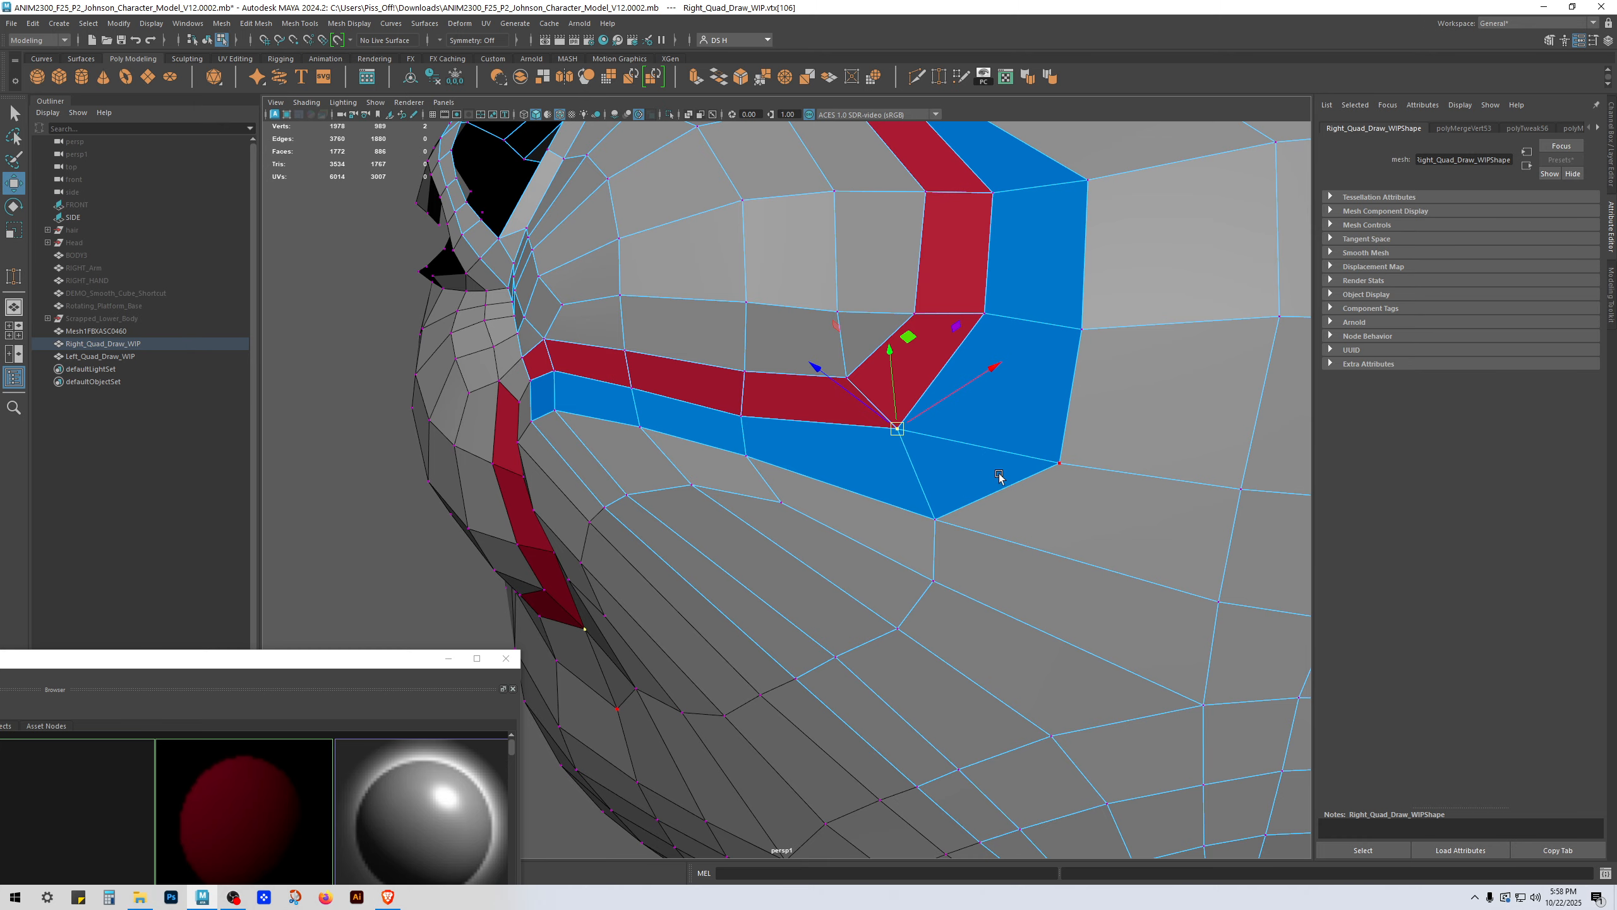
pyautogui.moveTo(998, 485)
pyautogui.keyDown('alt'); pyautogui.mouseDown()
pyautogui.moveTo(970, 462)
pyautogui.moveTo(1000, 454)
pyautogui.moveTo(939, 489)
pyautogui.moveTo(990, 468)
pyautogui.mouseUp(); pyautogui.keyUp('alt')
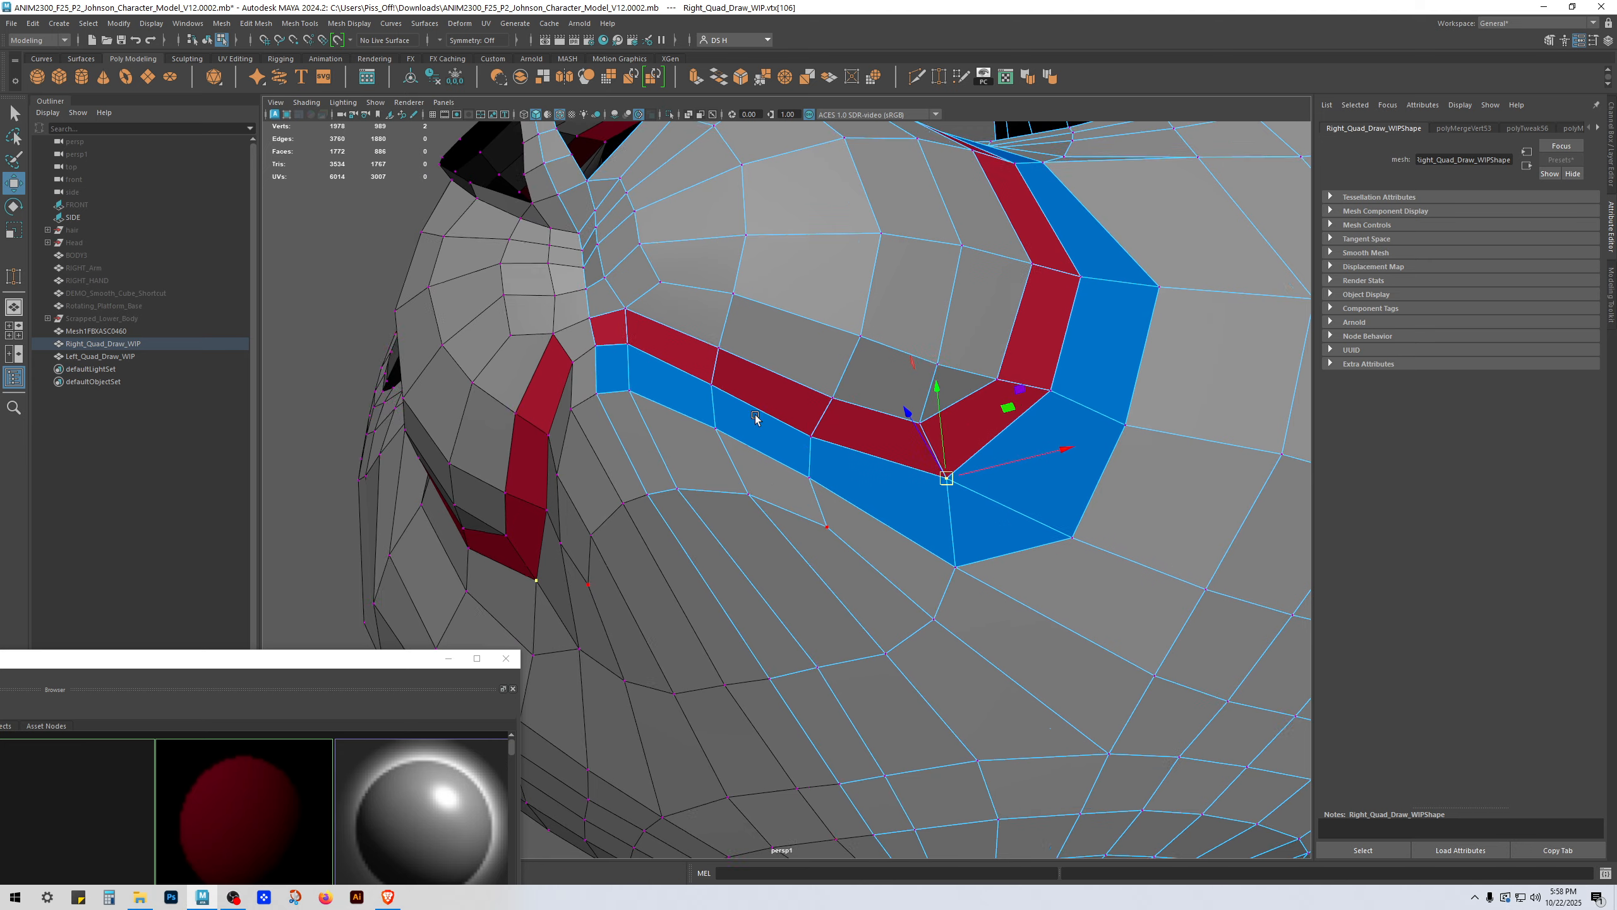
pyautogui.scroll(-3, 758, 419)
pyautogui.doubleClick(420, 305)
pyautogui.click(913, 438)
pyautogui.keyDown('alt'); pyautogui.moveTo(913, 438); pyautogui.dragTo(929, 404); pyautogui.keyUp('alt')
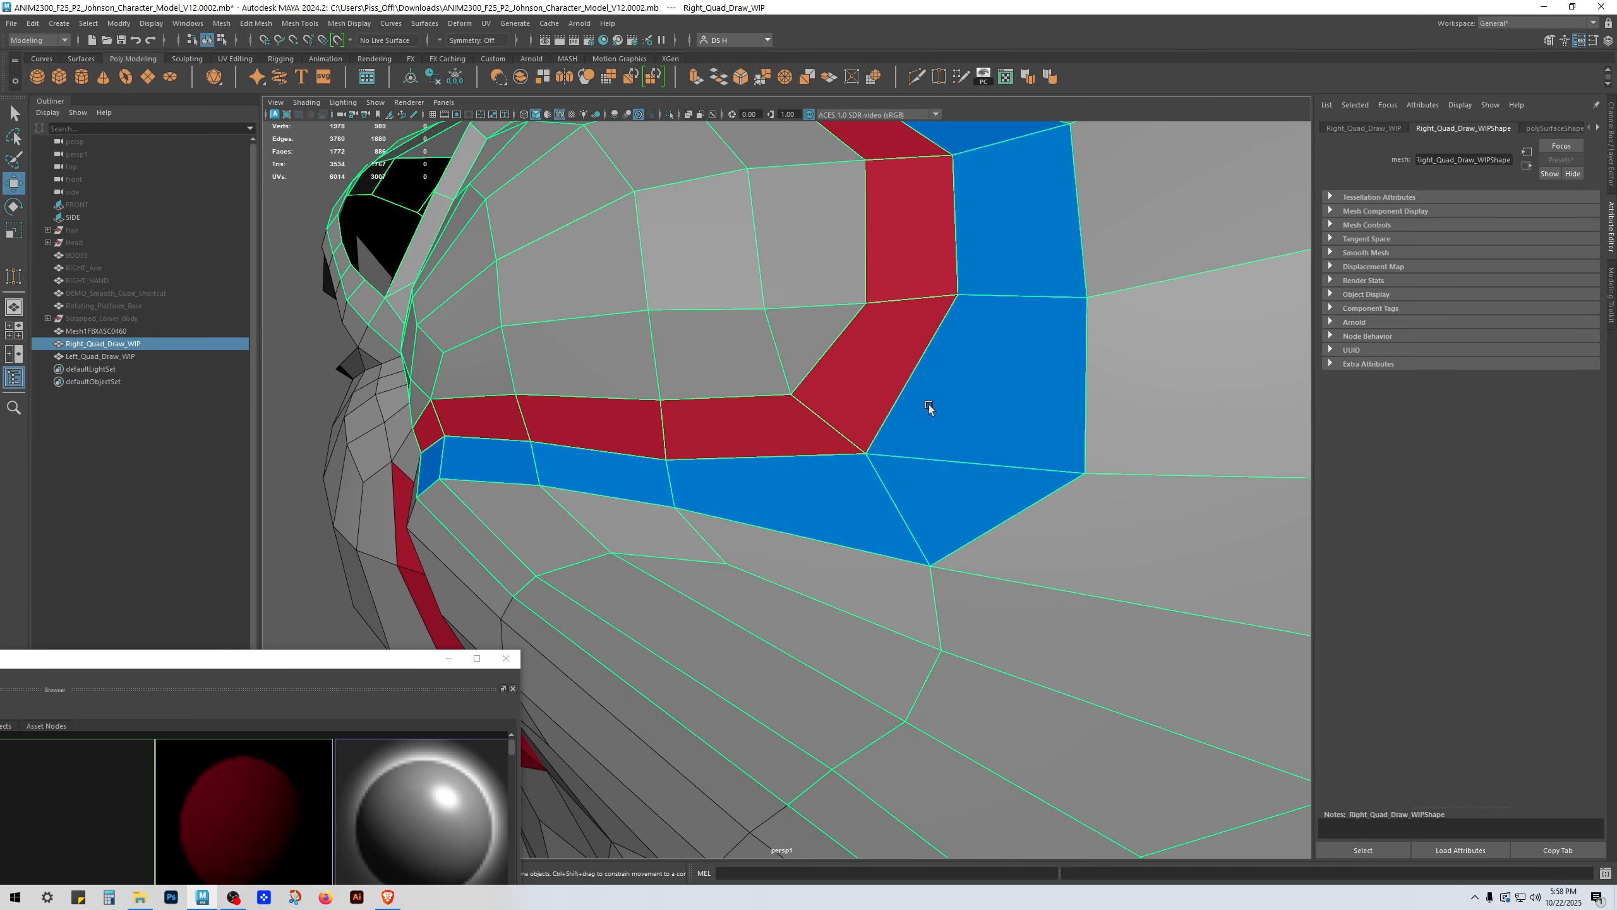
pyautogui.moveTo(873, 458); pyautogui.dragTo(821, 459, button='right')
pyautogui.click(866, 455)
pyautogui.keyDown('ctrl'); pyautogui.keyDown('shift'); pyautogui.moveTo(863, 458); pyautogui.dragTo(839, 490); pyautogui.keyUp('shift'); pyautogui.keyUp('ctrl')
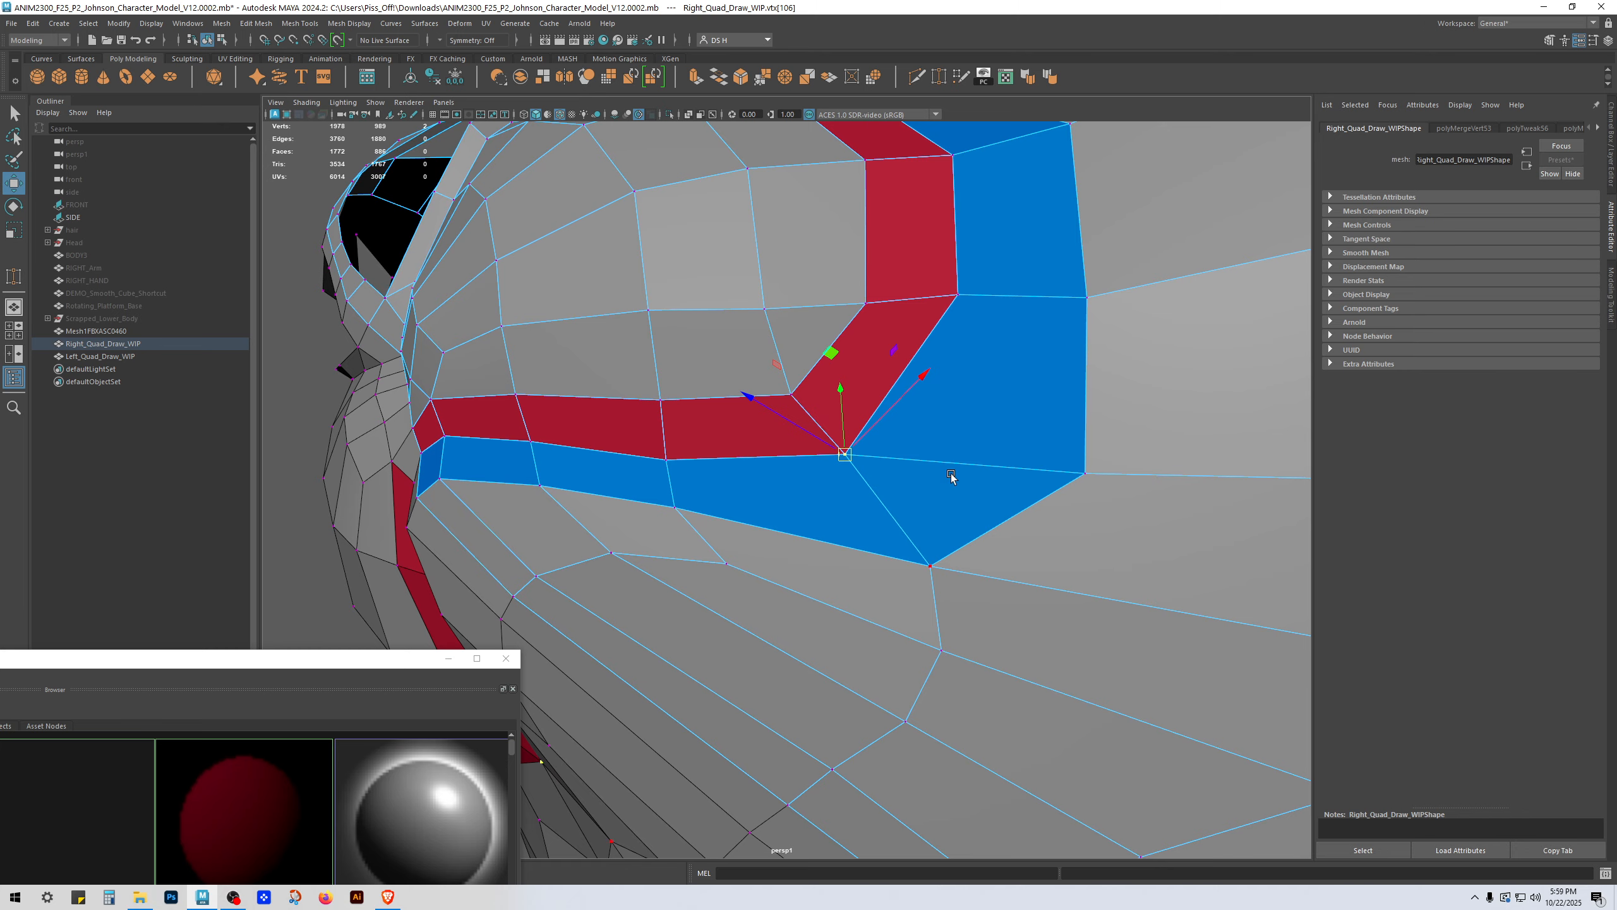
# Step: Delete the edge crossing the blue corner and cut a new one from the outer blue vertex across the red stripe
pyautogui.keyDown('alt'); pyautogui.moveTo(950, 421); pyautogui.dragTo(938, 408); pyautogui.keyUp('alt')
pyautogui.moveTo(907, 438); pyautogui.dragTo(897, 290, button='right')
pyautogui.click(931, 430)
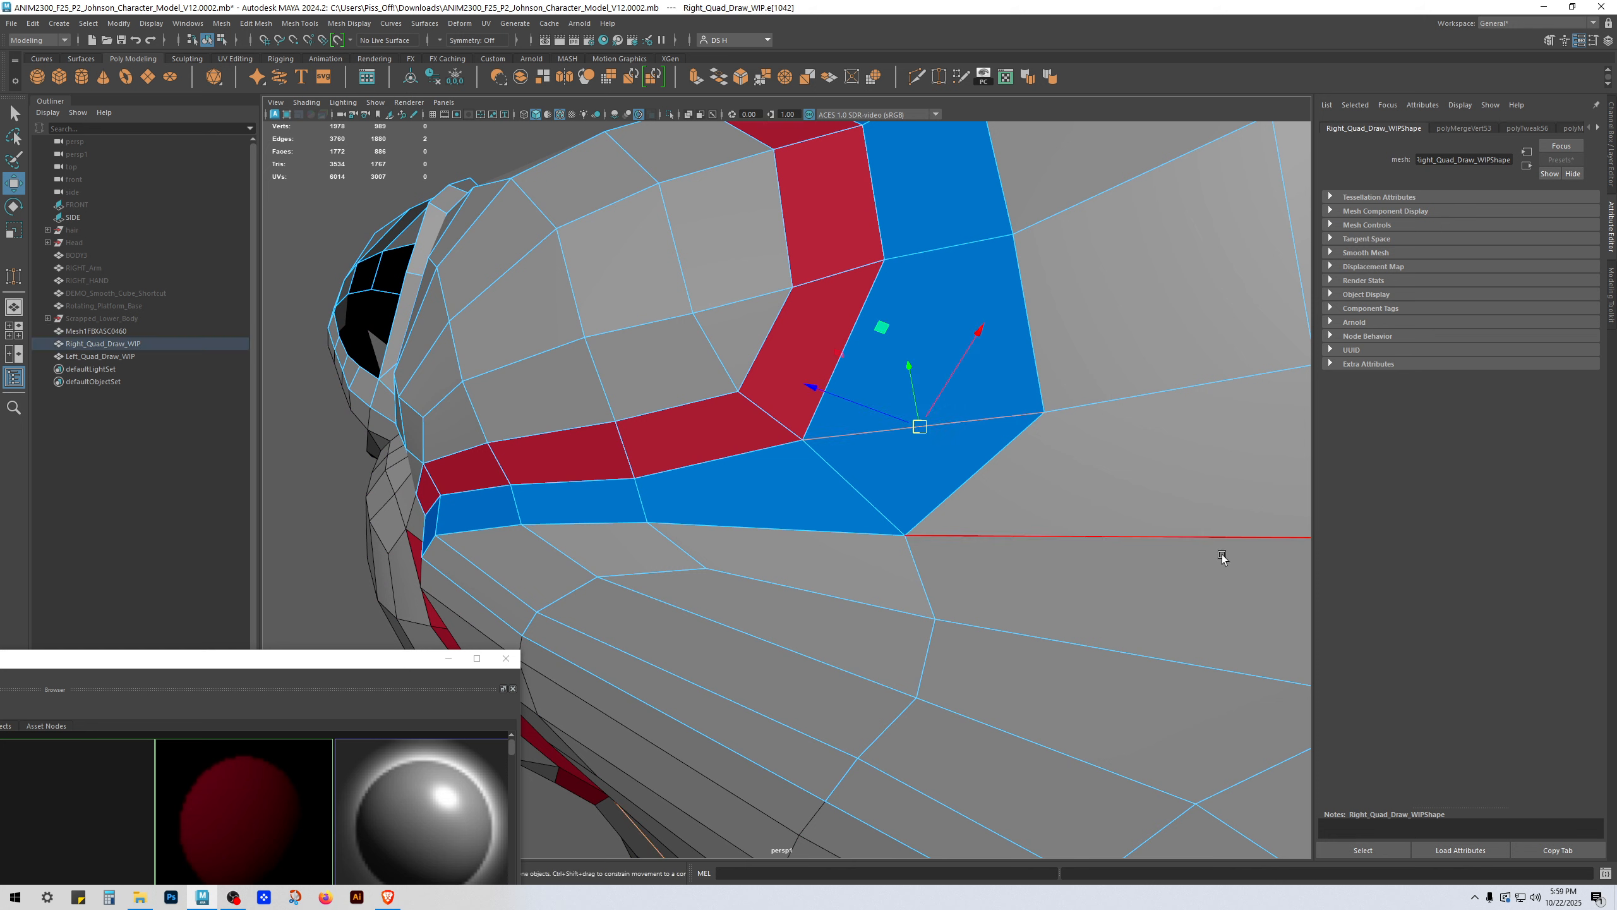
pyautogui.press('Delete')
pyautogui.keyDown('shift'); pyautogui.moveTo(957, 387); pyautogui.dragTo(732, 384, button='right'); pyautogui.keyUp('shift')
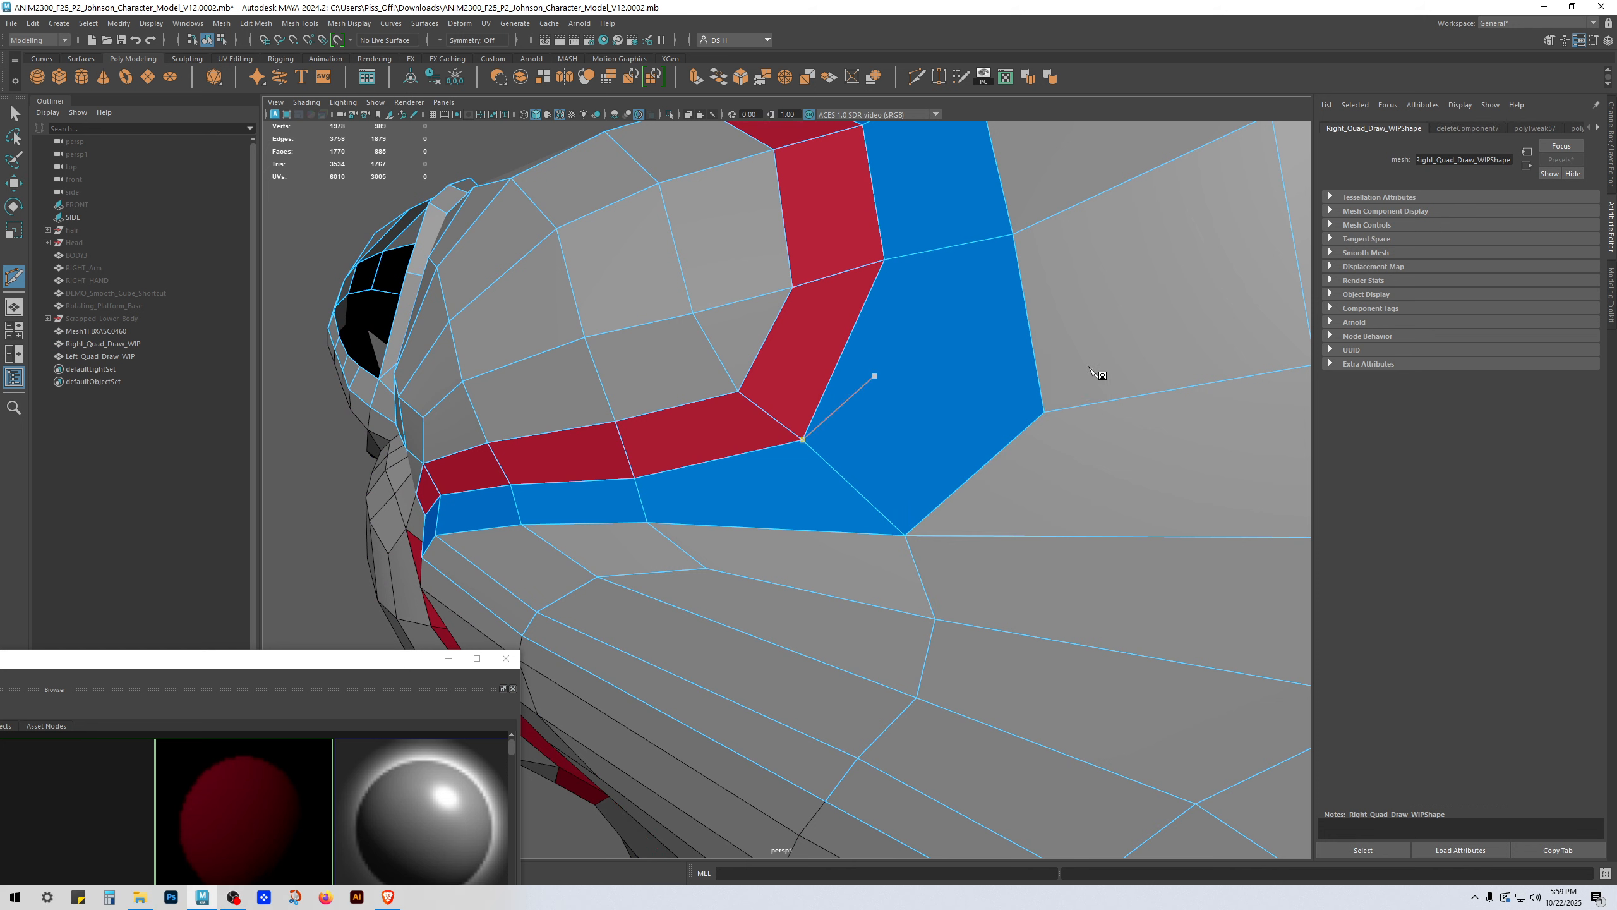
pyautogui.click(1046, 406)
pyautogui.click(842, 352)
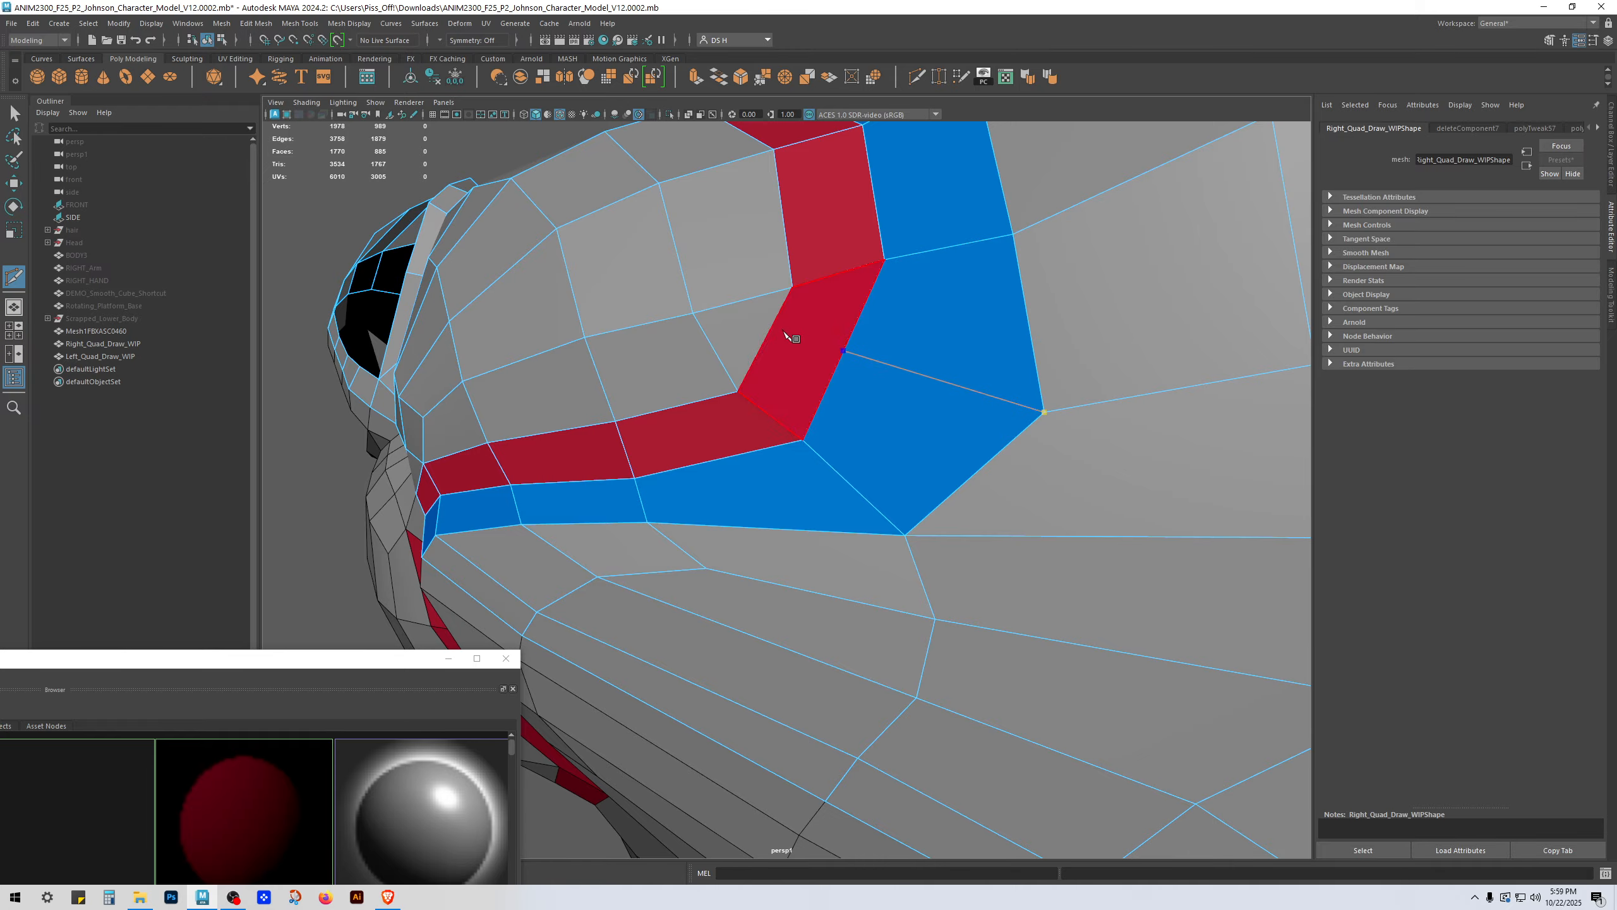
pyautogui.click(772, 327)
pyautogui.press('w')
# Step: Slide the two newly cut vertices along the red stripe's outer and inner edges to even out the corner
pyautogui.click(842, 351)
pyautogui.keyDown('ctrl'); pyautogui.keyDown('shift'); pyautogui.moveTo(843, 351); pyautogui.dragTo(907, 384); pyautogui.keyUp('shift'); pyautogui.keyUp('ctrl')
pyautogui.click(772, 327)
pyautogui.keyDown('ctrl'); pyautogui.keyDown('shift'); pyautogui.moveTo(779, 332); pyautogui.dragTo(816, 351); pyautogui.keyUp('shift'); pyautogui.keyUp('ctrl')
# Step: Slide the inner, outer and blue-band vertices of the edge row just above the stripe's lower corner upward
pyautogui.keyDown('alt'); pyautogui.moveTo(918, 372); pyautogui.dragTo(950, 390); pyautogui.keyUp('alt')
pyautogui.click(899, 340)
pyautogui.click(901, 454)
pyautogui.click(878, 470)
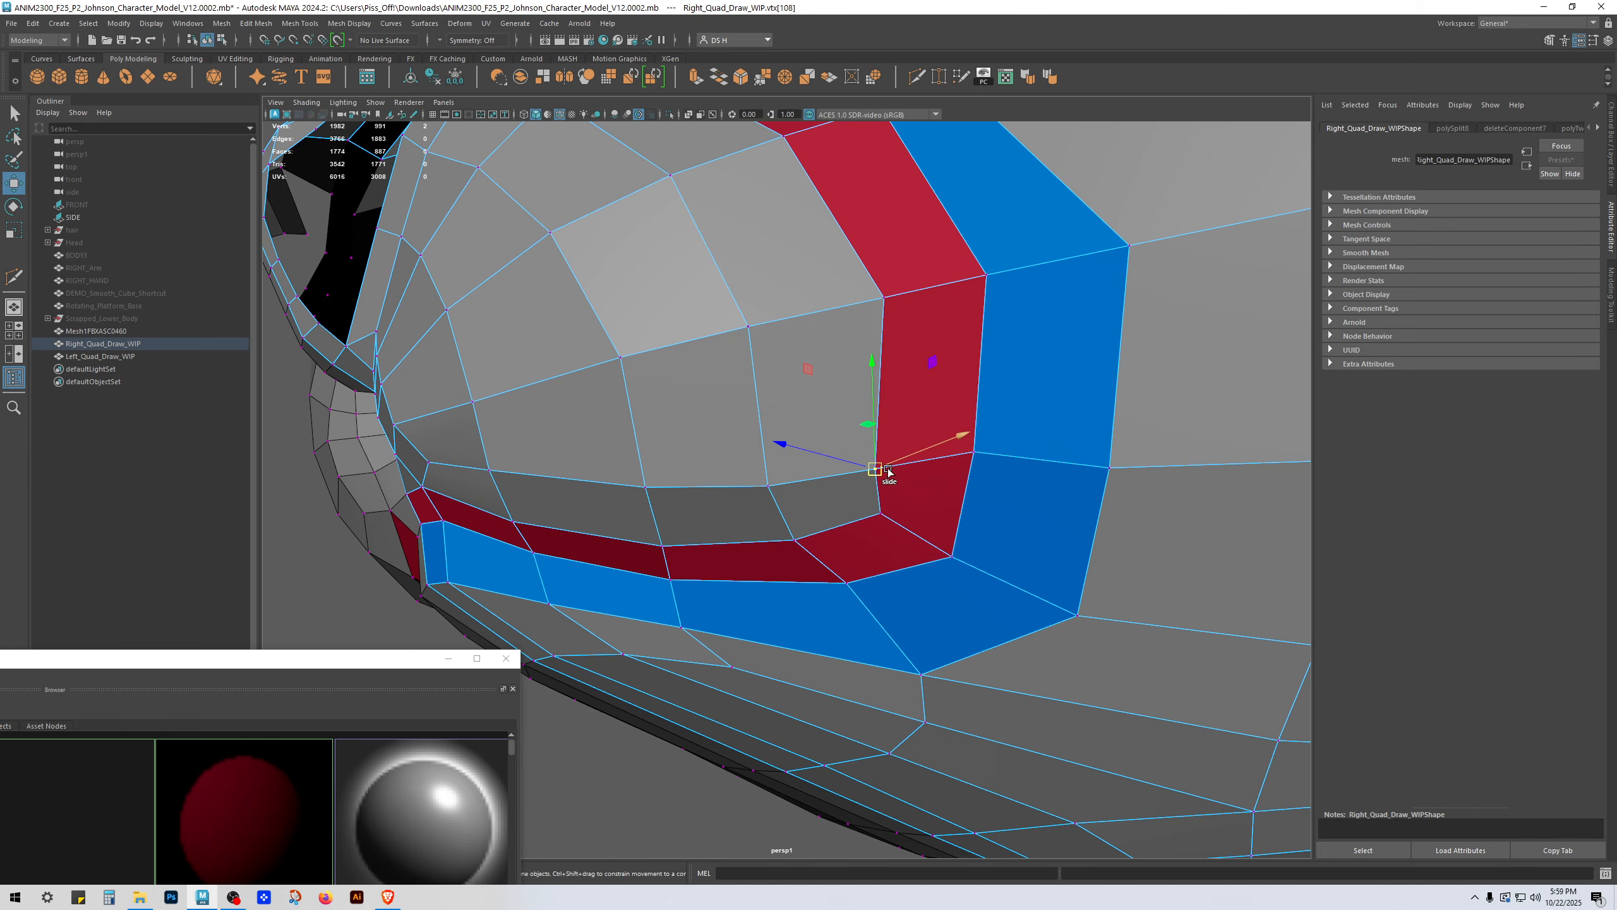
pyautogui.keyDown('ctrl'); pyautogui.keyDown('shift'); pyautogui.moveTo(882, 470); pyautogui.dragTo(990, 414); pyautogui.keyUp('shift'); pyautogui.keyUp('ctrl')
pyautogui.click(974, 432)
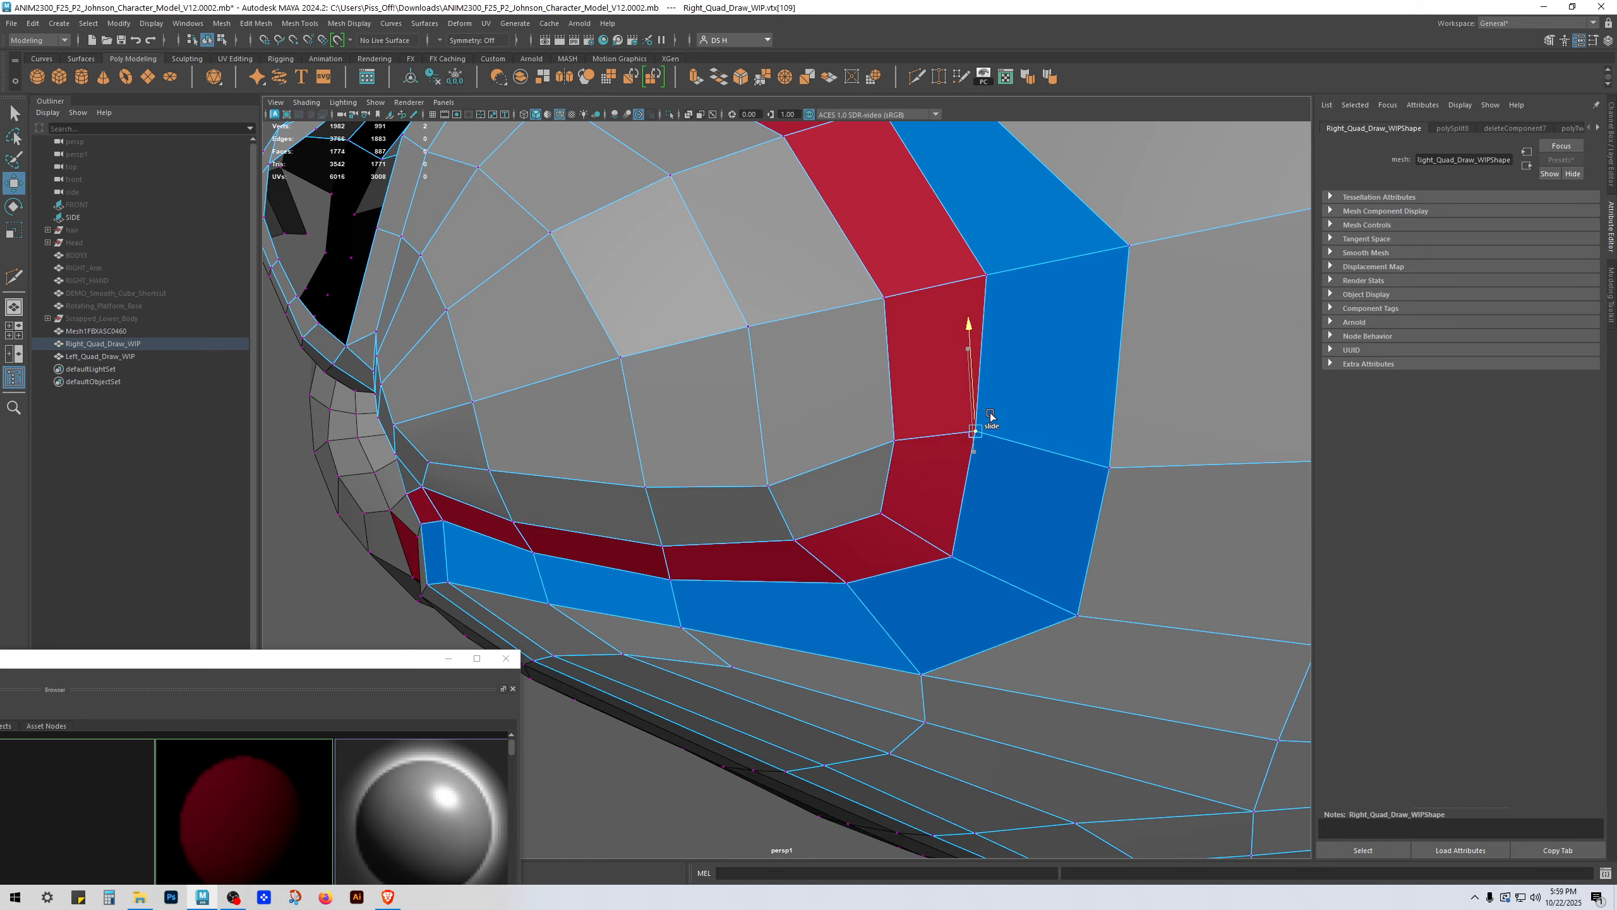
pyautogui.scroll(-3, 1133, 400)
pyautogui.click(1050, 470)
pyautogui.keyDown('ctrl'); pyautogui.keyDown('shift'); pyautogui.moveTo(1051, 470); pyautogui.dragTo(950, 421); pyautogui.keyUp('shift'); pyautogui.keyUp('ctrl')
pyautogui.scroll(-3, 1069, 422)
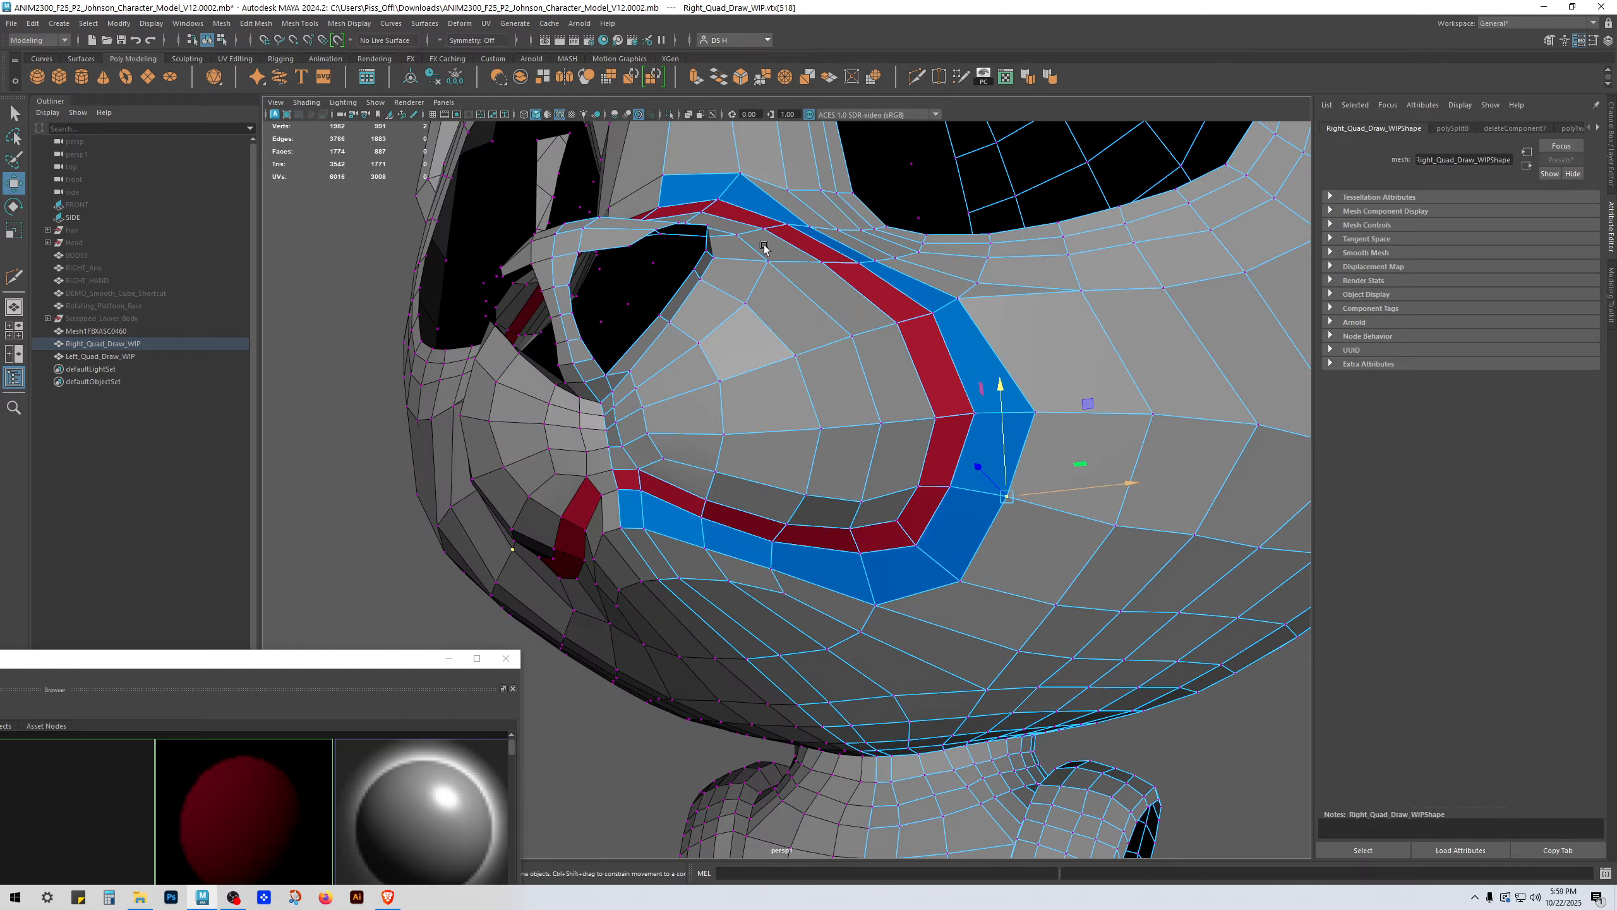
# Step: Adjust the vertex on the red stripe's outer edge above the corner to smooth the stripe's curve
pyautogui.keyDown('alt'); pyautogui.moveTo(1146, 542); pyautogui.dragTo(910, 530); pyautogui.keyUp('alt')
pyautogui.scroll(-3, 805, 524)
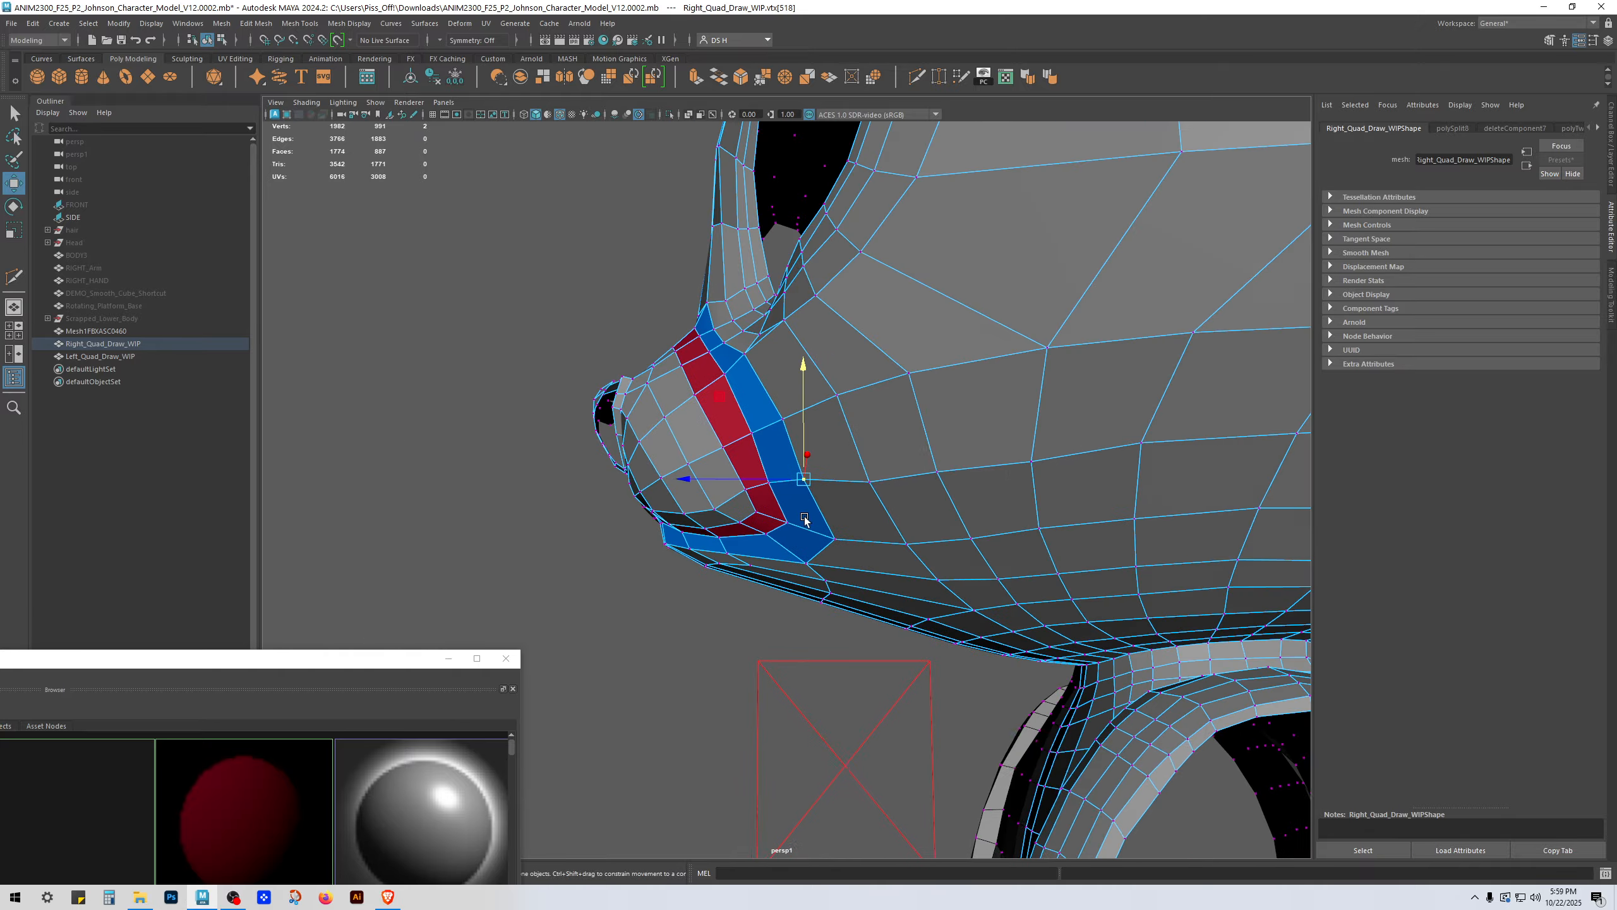
pyautogui.keyDown('alt'); pyautogui.moveTo(805, 524); pyautogui.dragTo(1019, 481); pyautogui.keyUp('alt')
pyautogui.click(668, 676)
pyautogui.click(761, 476)
pyautogui.scroll(4, 1019, 481)
pyautogui.moveTo(1039, 479); pyautogui.dragTo(1061, 487)
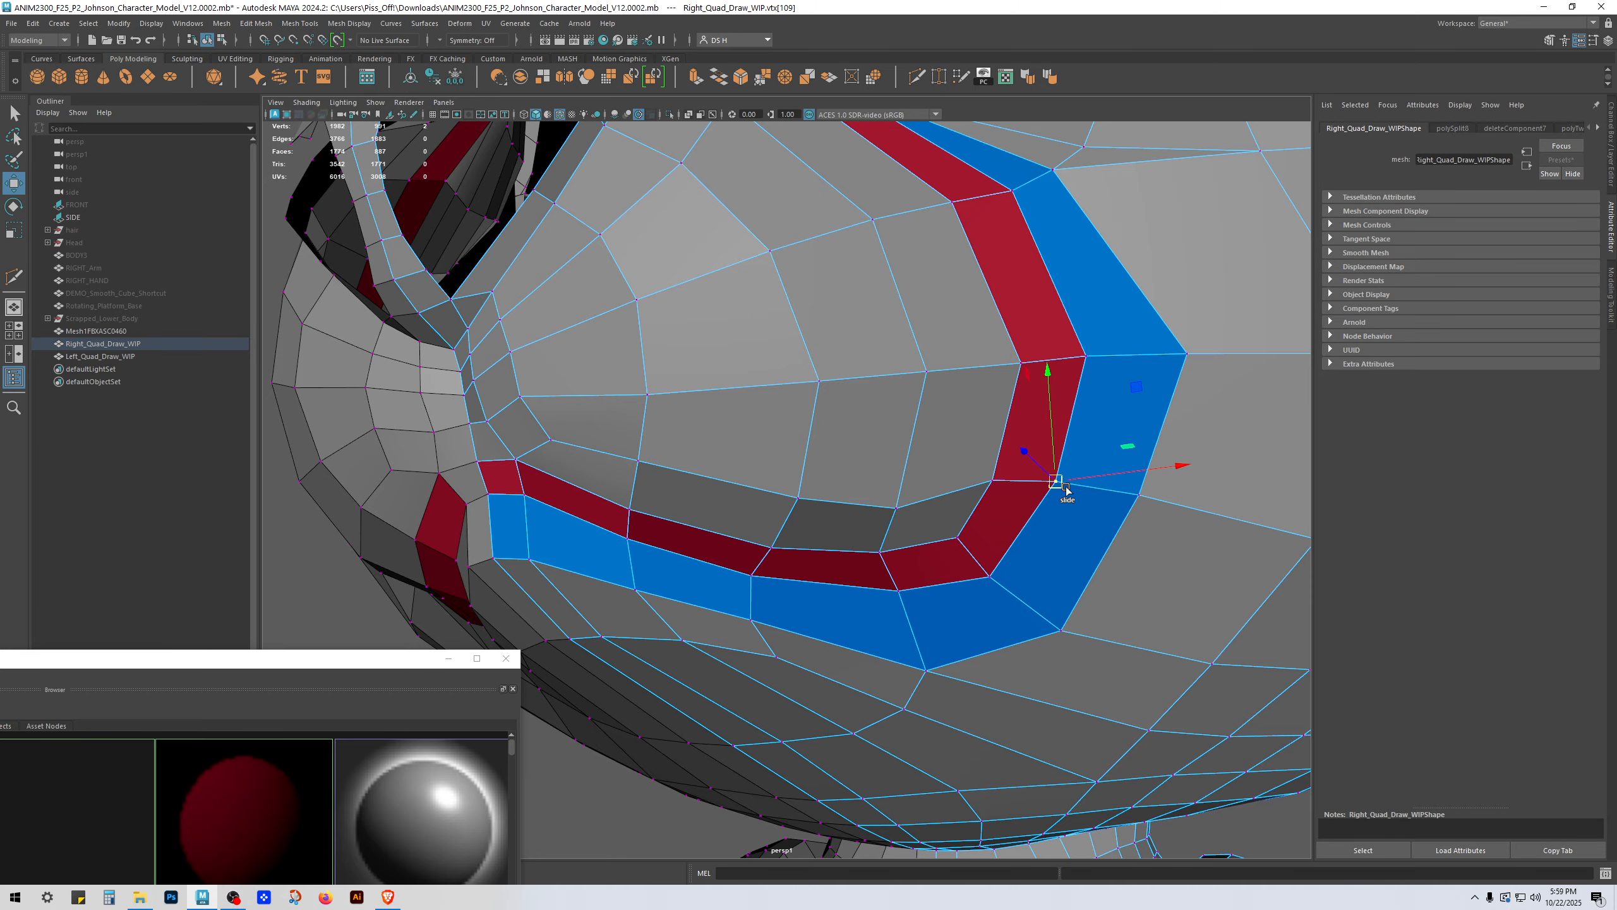
# Step: Deselect the mesh, replace the attribute editor with the channel box, and save the scene as a new increment
pyautogui.scroll(-5, 1056, 489)
pyautogui.keyDown('alt'); pyautogui.moveTo(847, 509); pyautogui.dragTo(732, 451); pyautogui.keyUp('alt')
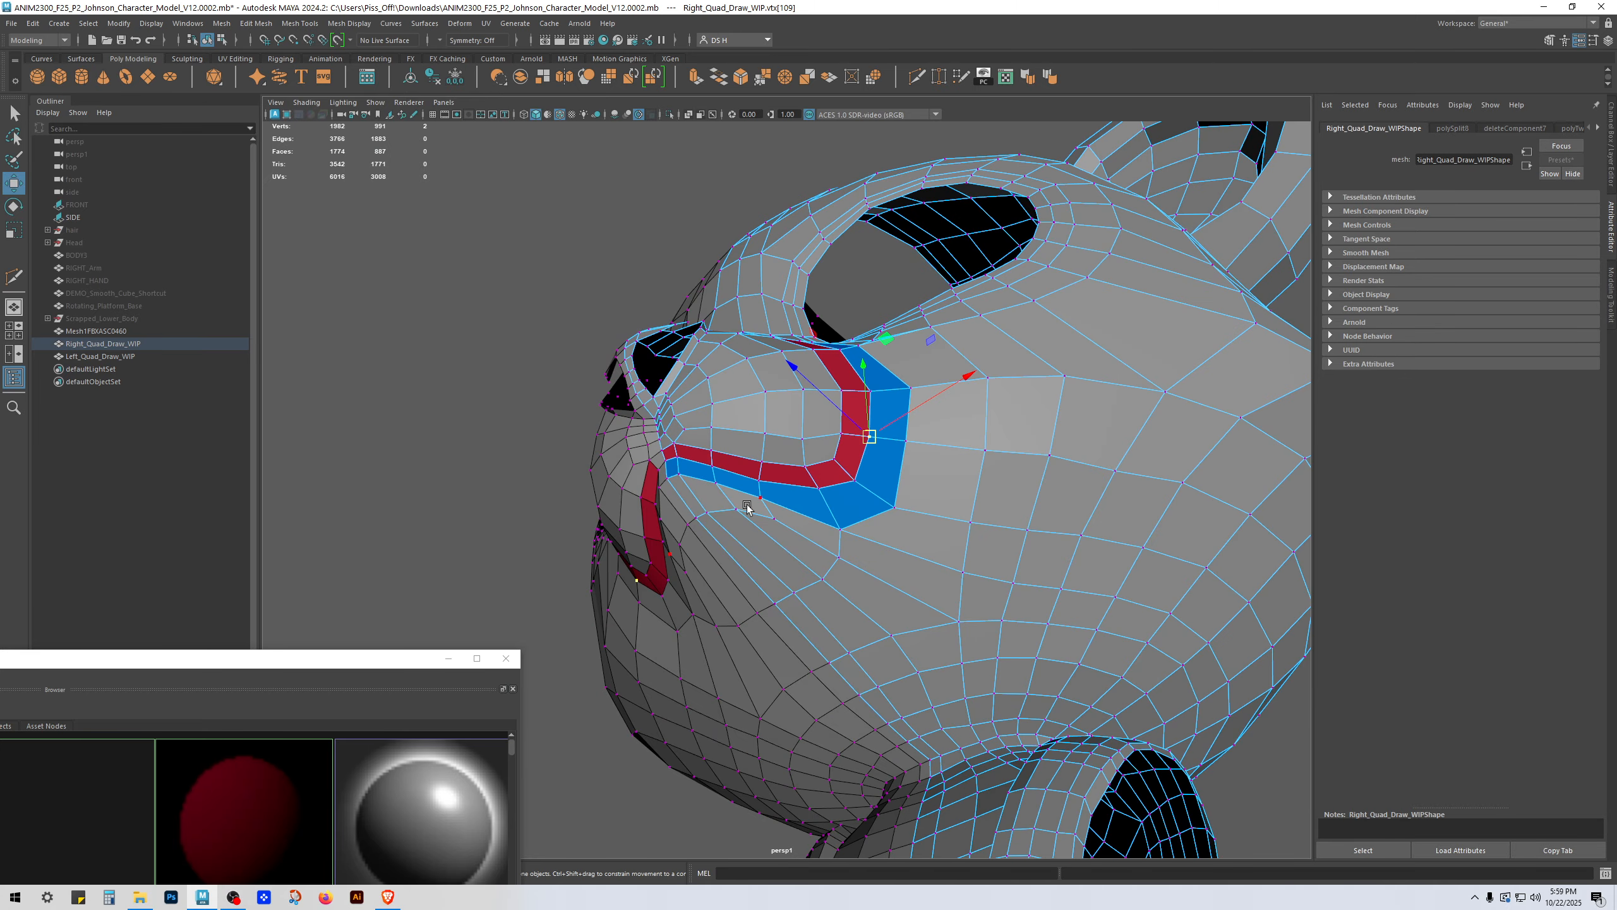
pyautogui.keyDown('alt'); pyautogui.moveTo(747, 507); pyautogui.dragTo(933, 593); pyautogui.keyUp('alt')
pyautogui.press('q')
pyautogui.click(1055, 653)
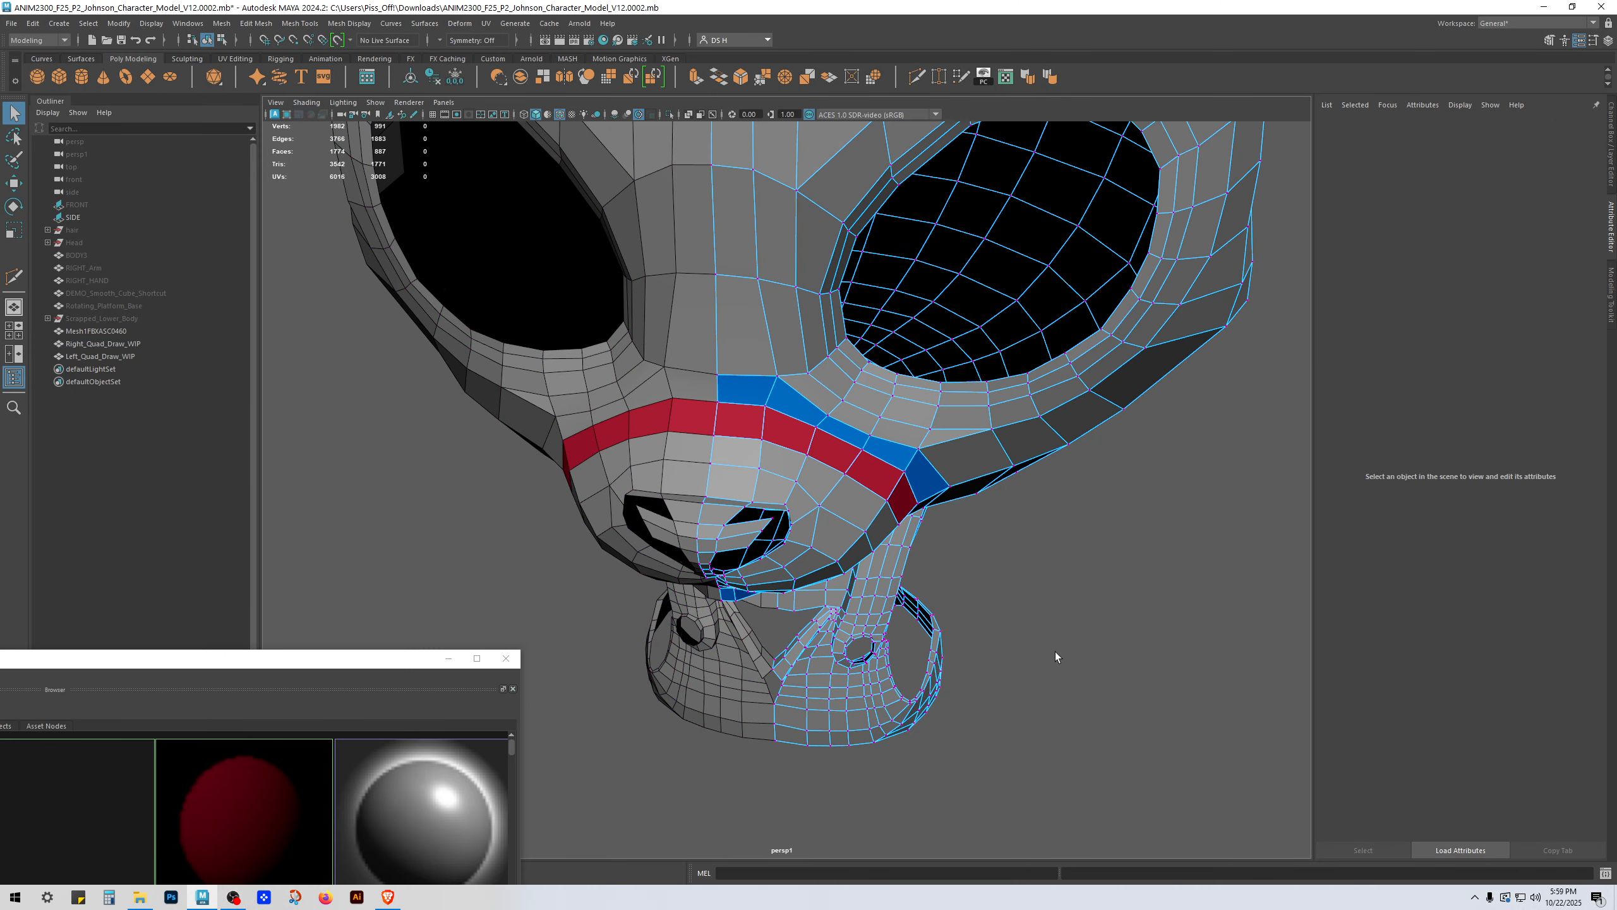
pyautogui.keyDown('alt'); pyautogui.moveTo(1055, 652); pyautogui.dragTo(1137, 567); pyautogui.keyUp('alt')
pyautogui.scroll(5, 1017, 599)
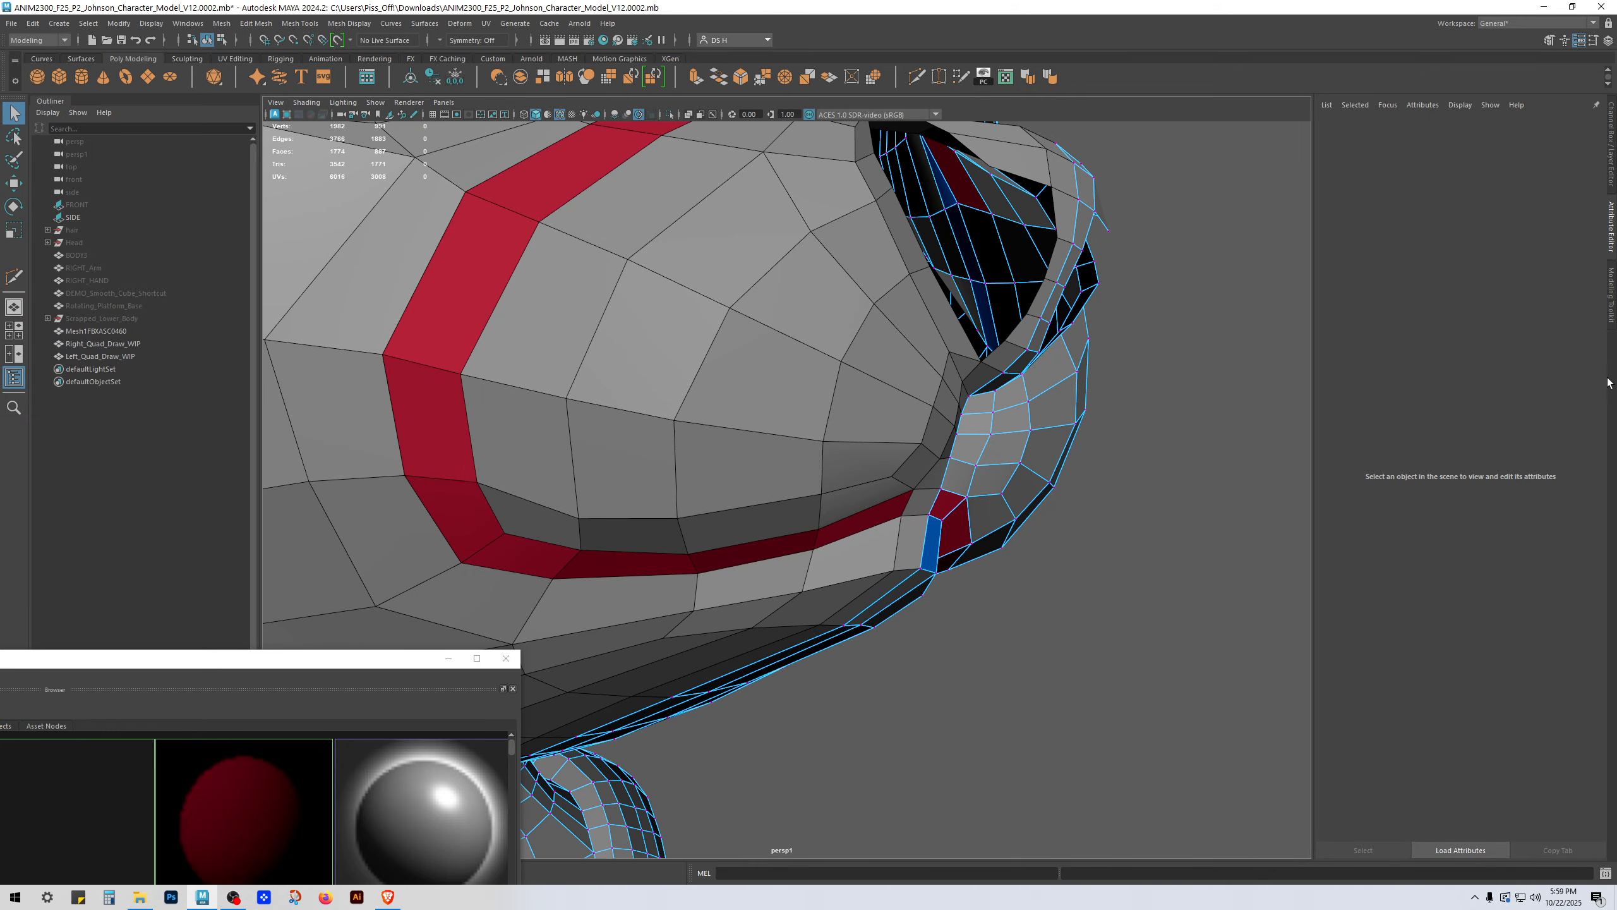
pyautogui.hotkey('ctrl', 'a')
pyautogui.press('w')
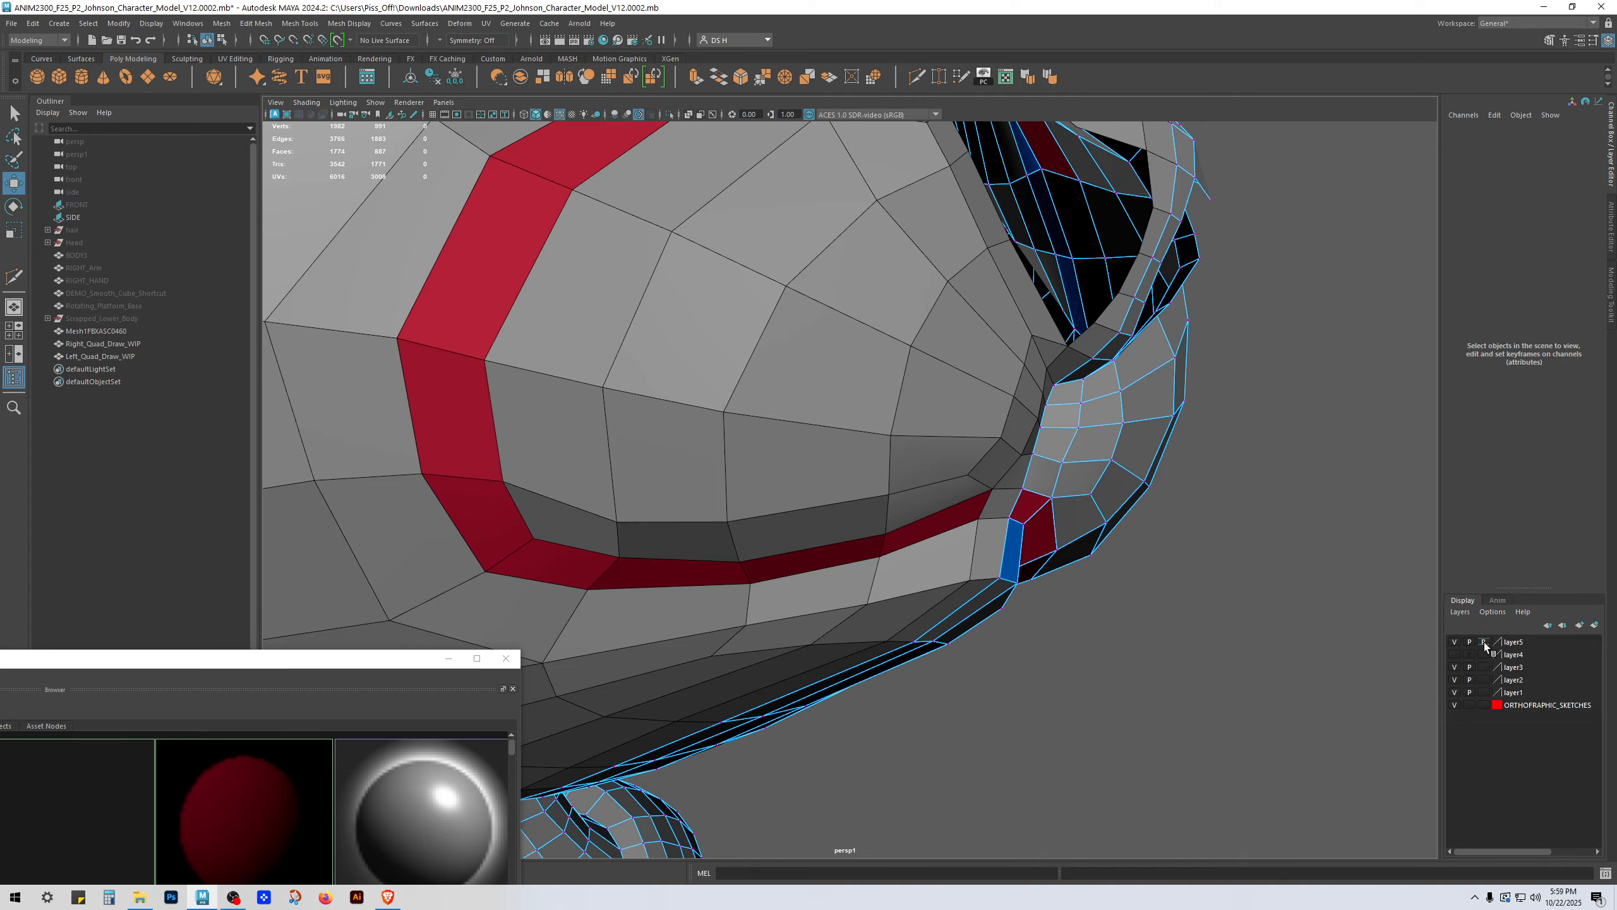
pyautogui.hotkey('ctrl', 'alt', 's')
# Step: Assign the blue_strips material to the face loop surrounding the red stripe on the left half of the head
pyautogui.click(990, 532)
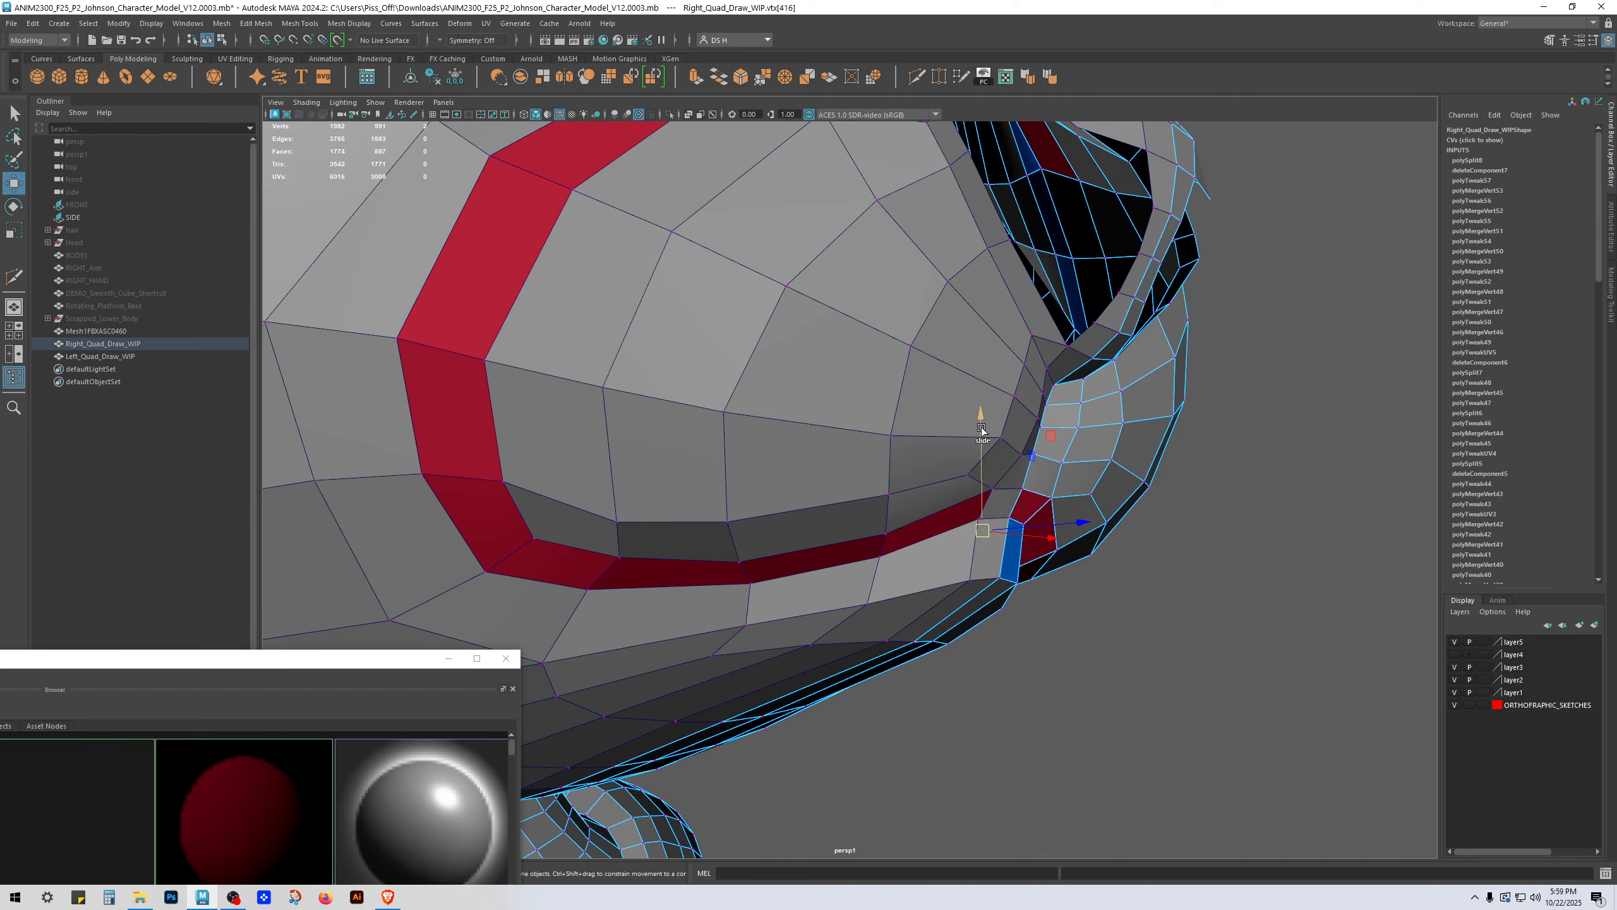
pyautogui.moveTo(978, 423); pyautogui.dragTo(987, 528, button='right')
pyautogui.moveTo(984, 581)
pyautogui.mouseDown()
pyautogui.moveTo(940, 566)
pyautogui.moveTo(670, 620)
pyautogui.moveTo(488, 608)
pyautogui.mouseUp()
pyautogui.keyDown('shift'); pyautogui.doubleClick(436, 563); pyautogui.keyUp('shift')
pyautogui.scroll(-5, 927, 671)
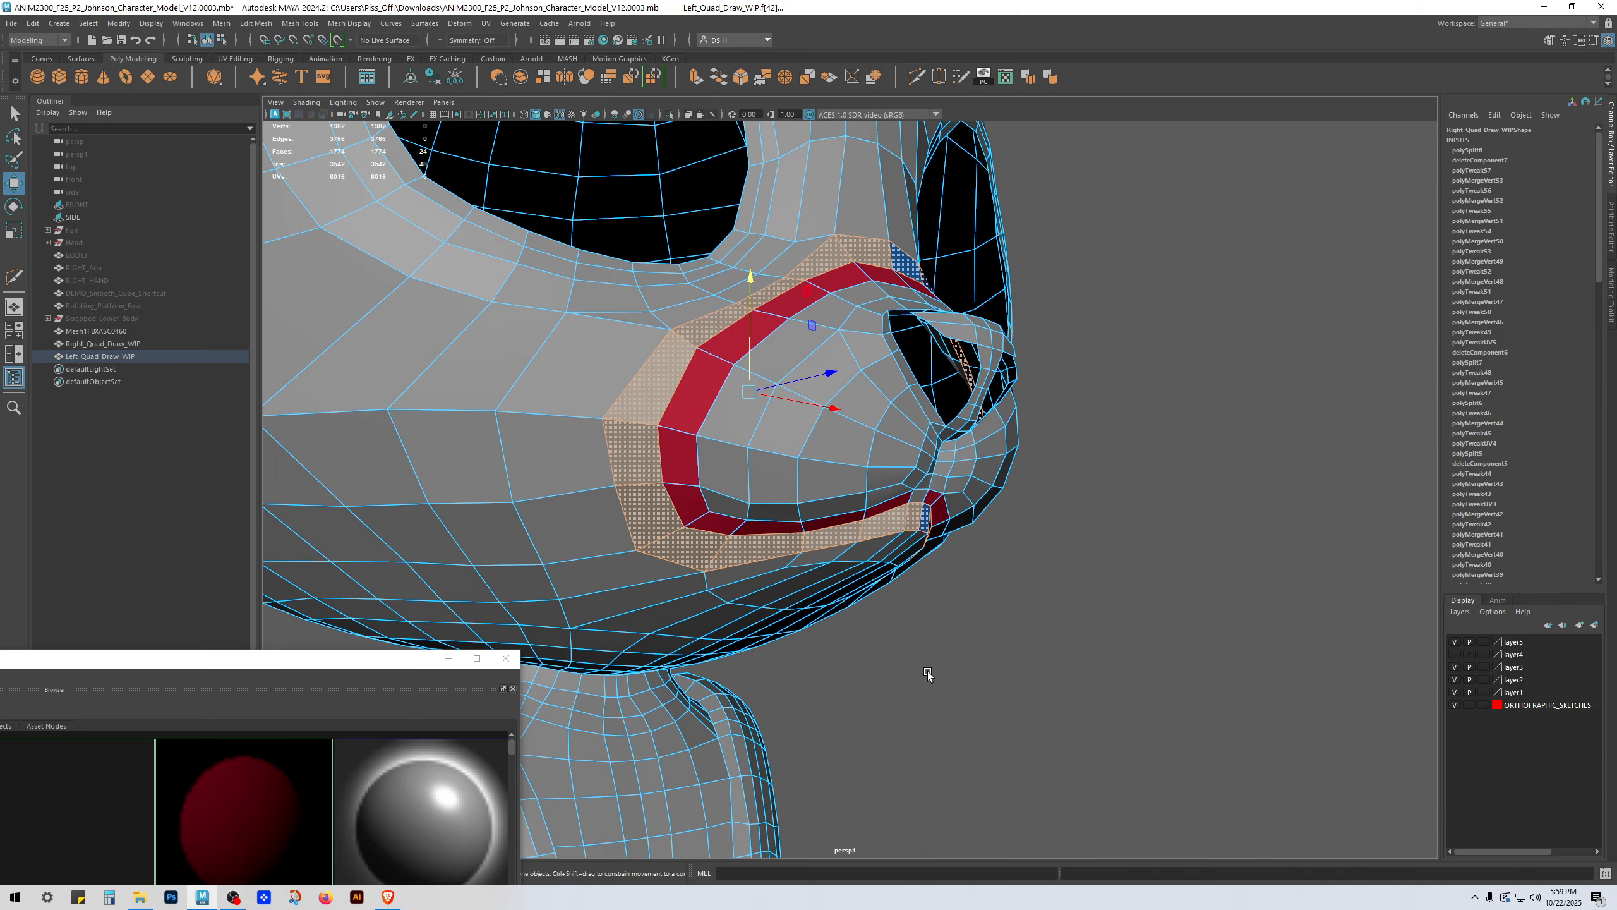
pyautogui.keyDown('alt'); pyautogui.moveTo(927, 672); pyautogui.dragTo(270, 594); pyautogui.keyUp('alt')
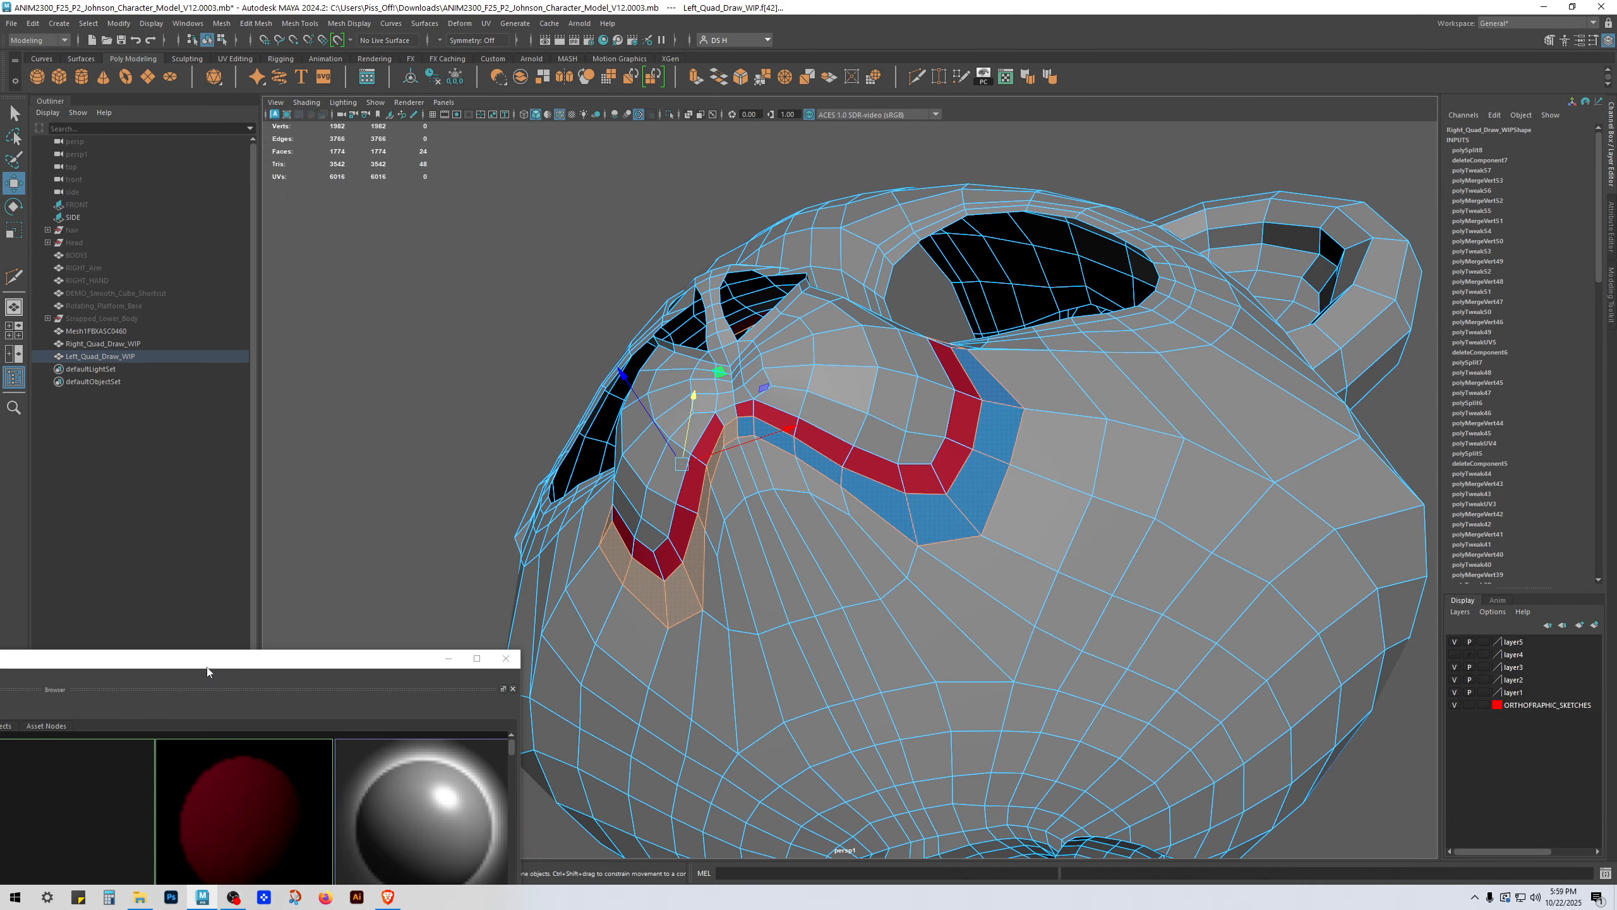
pyautogui.moveTo(208, 671); pyautogui.dragTo(850, 381)
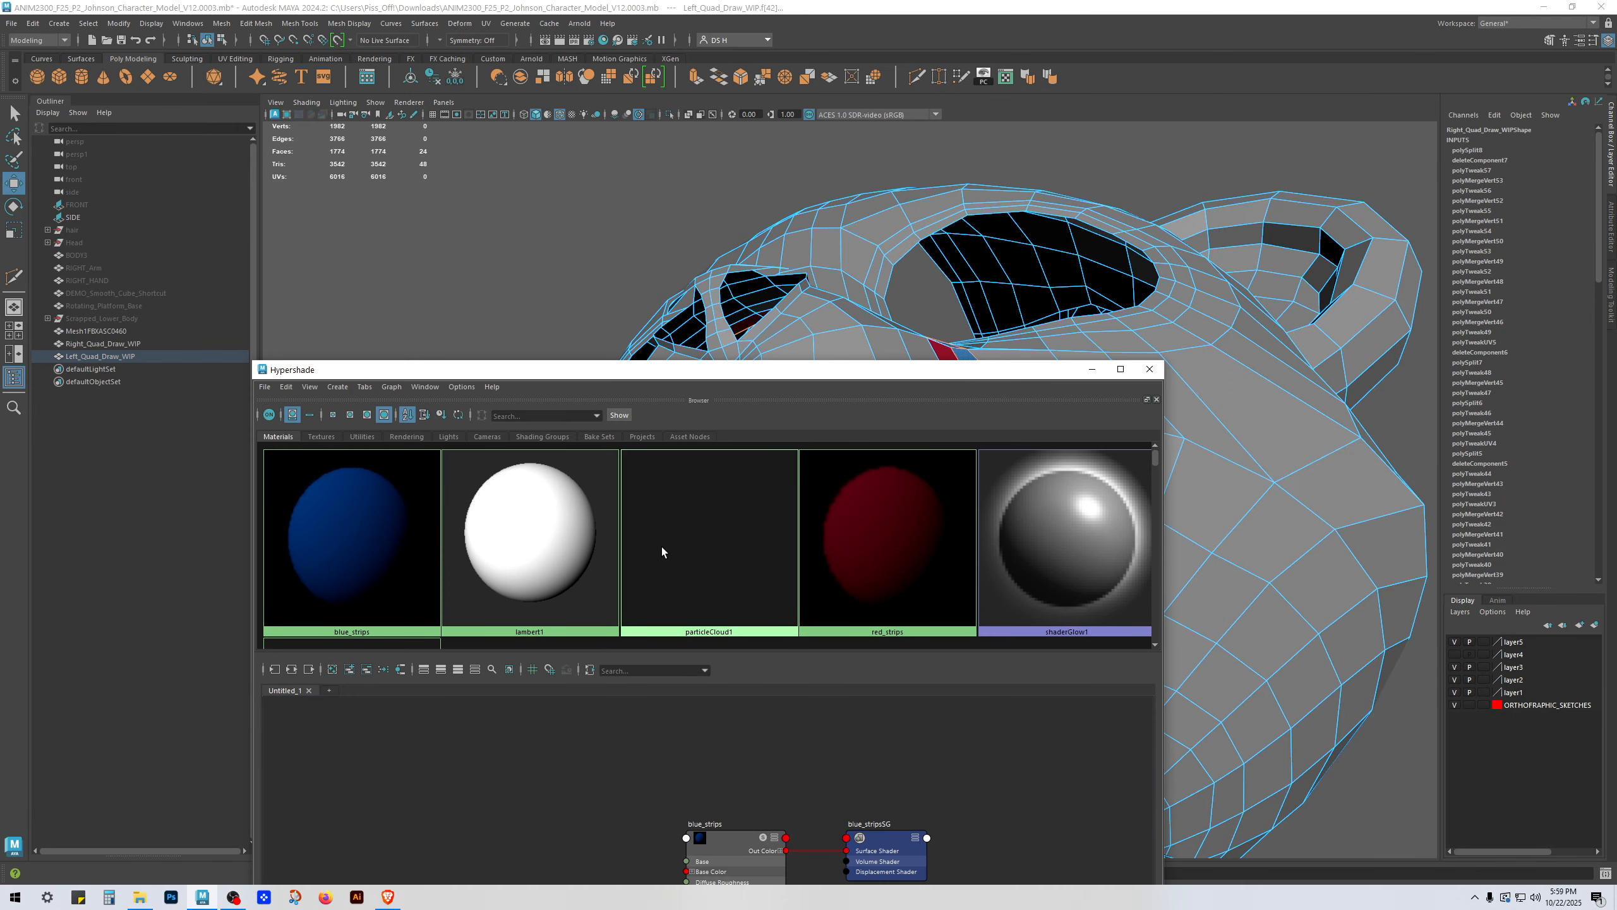
pyautogui.moveTo(345, 541); pyautogui.dragTo(448, 252, button='middle')
pyautogui.moveTo(999, 375); pyautogui.dragTo(399, 752)
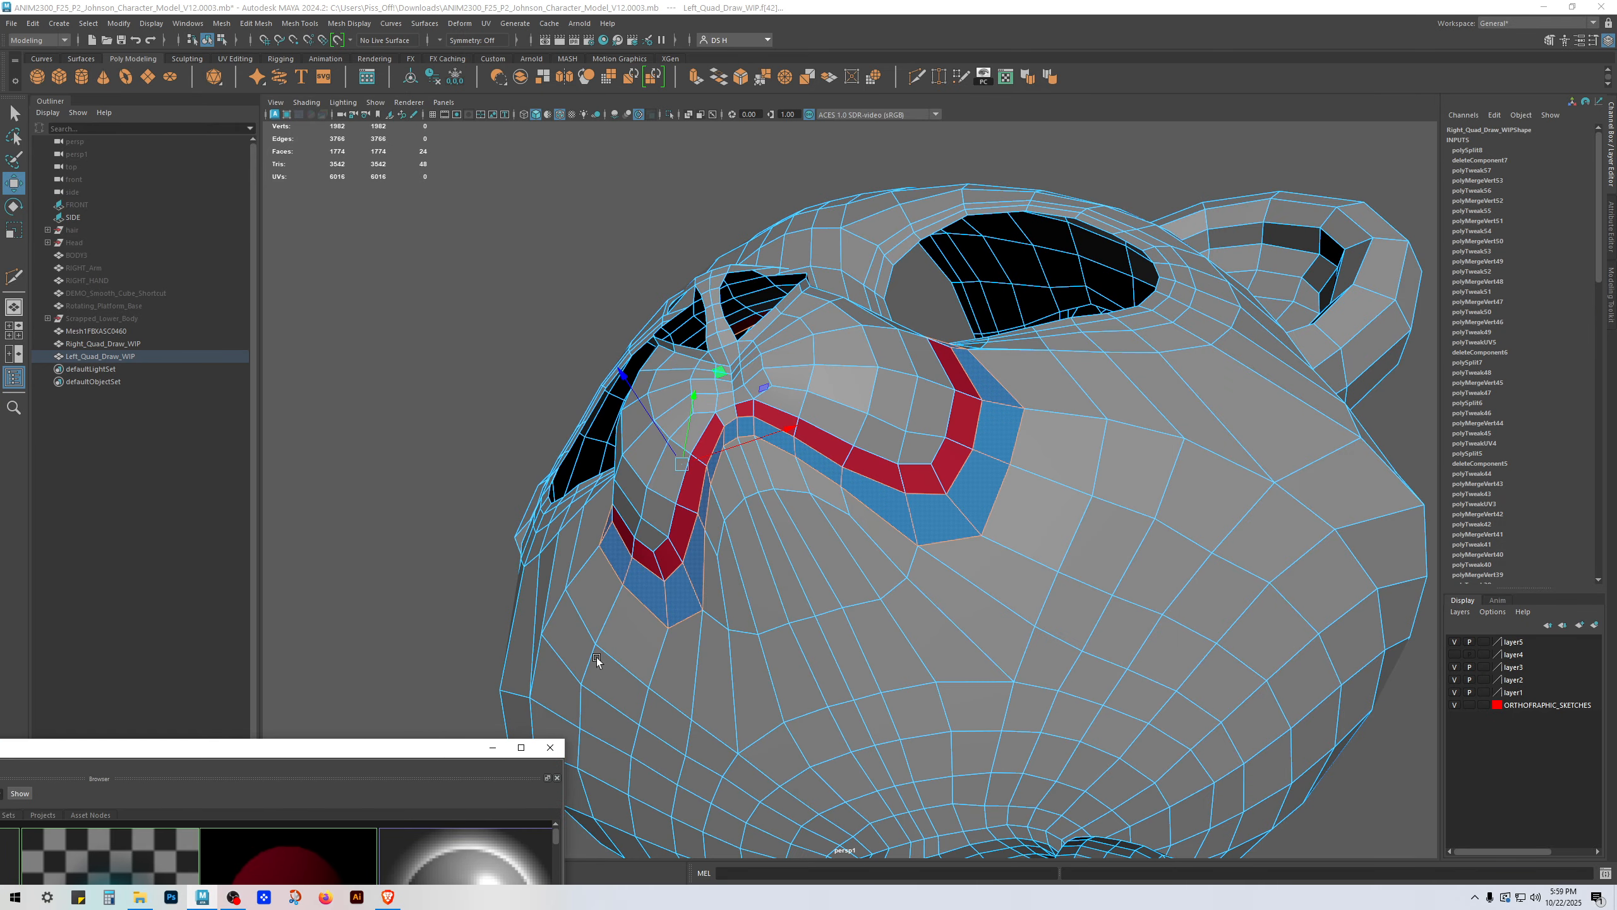
# Step: Assign the red_strips material to the stripe face near the muzzle's centre line and move the material editor out of the way
pyautogui.keyDown('alt'); pyautogui.moveTo(777, 529); pyautogui.dragTo(1029, 538); pyautogui.keyUp('alt')
pyautogui.scroll(2, 958, 424)
pyautogui.click(831, 292)
pyautogui.moveTo(286, 864); pyautogui.dragTo(831, 293, button='middle')
pyautogui.moveTo(401, 749); pyautogui.dragTo(173, 801)
# Step: Preview the head smoothed and examine how the red stripe and blue band flow around the muzzle
pyautogui.scroll(-5, 996, 549)
pyautogui.keyDown('alt'); pyautogui.moveTo(996, 549); pyautogui.dragTo(490, 608); pyautogui.keyUp('alt')
pyautogui.press('3')
pyautogui.click(584, 614)
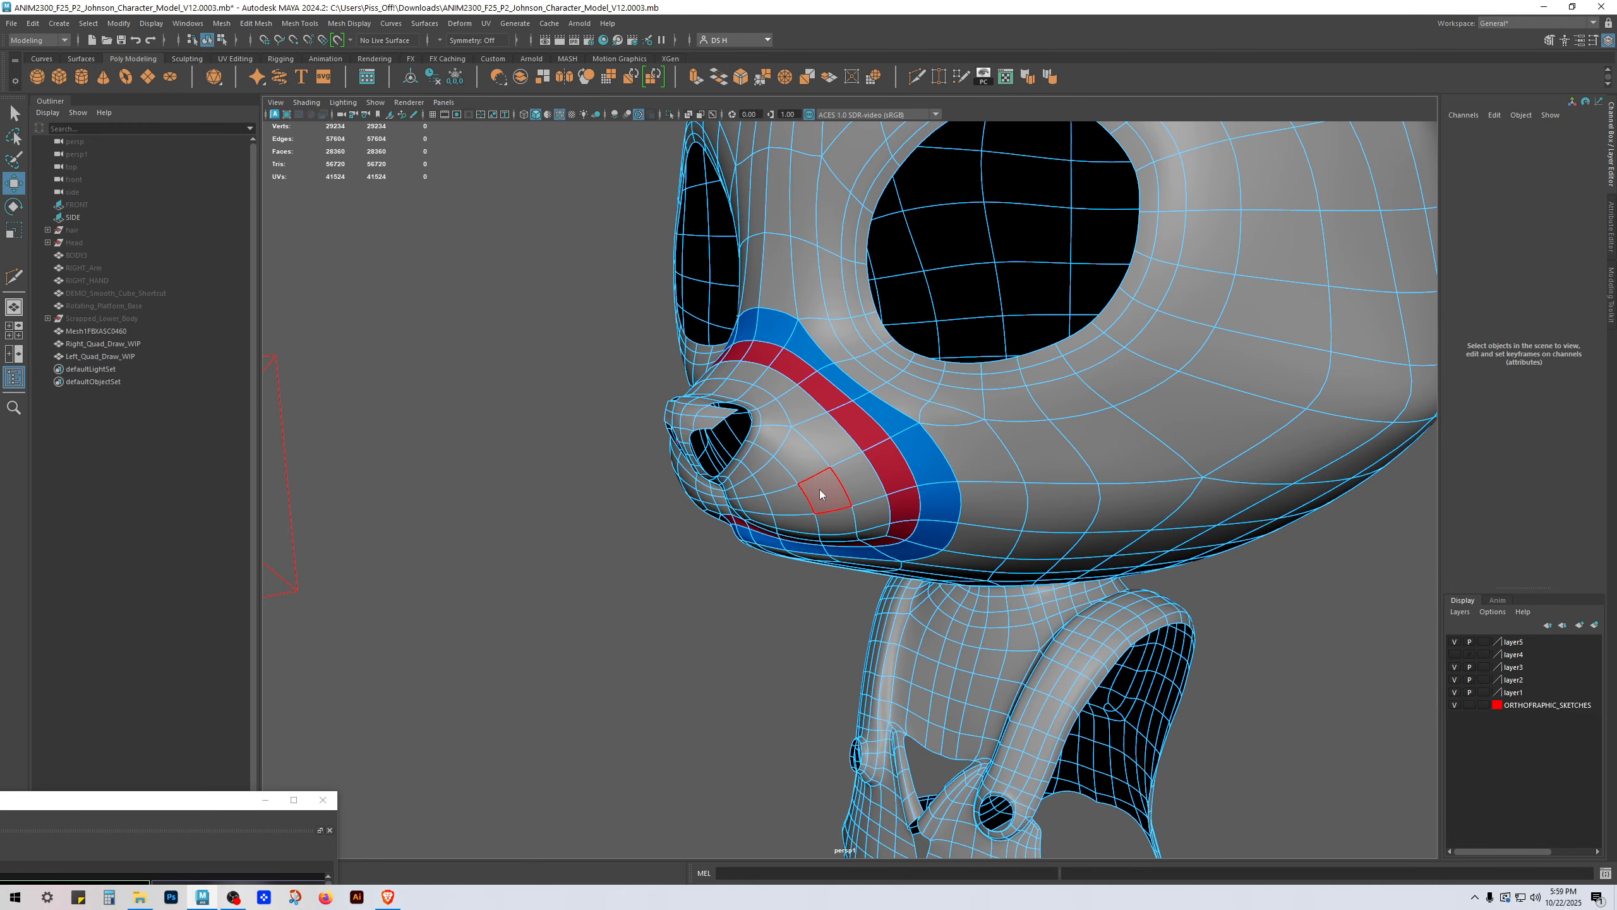
pyautogui.moveTo(819, 489); pyautogui.dragTo(872, 446, button='right')
pyautogui.click(816, 684)
pyautogui.keyDown('alt'); pyautogui.moveTo(816, 684); pyautogui.dragTo(993, 603); pyautogui.keyUp('alt')
pyautogui.scroll(3, 949, 521)
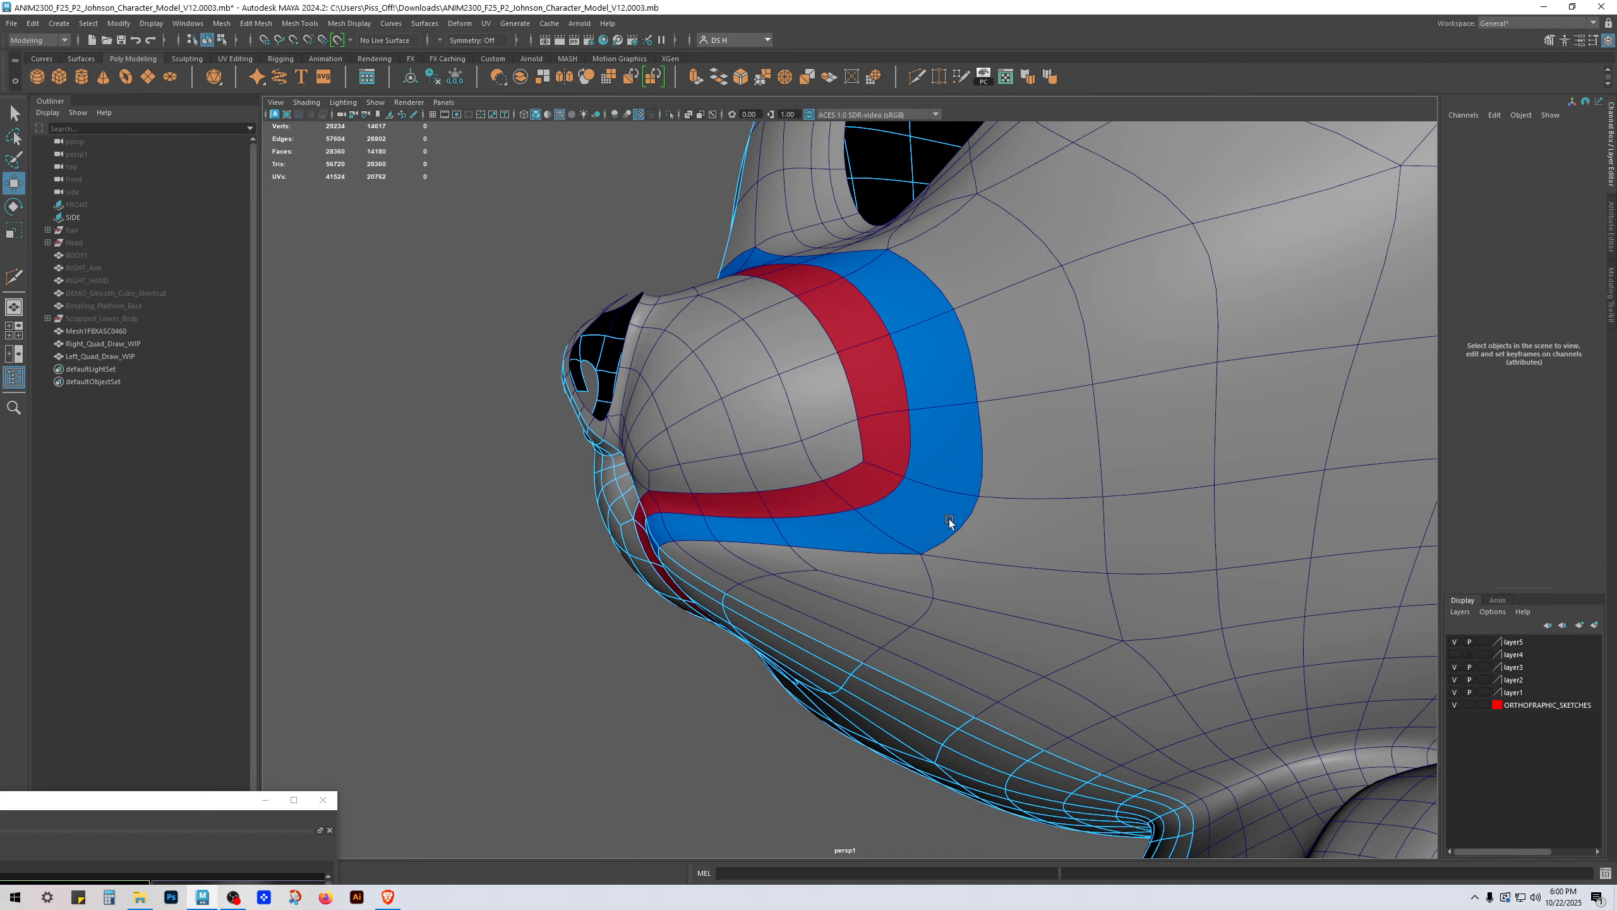
pyautogui.keyDown('alt'); pyautogui.moveTo(949, 521); pyautogui.dragTo(864, 571); pyautogui.keyUp('alt')
# Step: Align the chin vertices beneath the blue band's lower corner by scaling them flat front to back in the unsmoothed side view
pyautogui.press('1')
pyautogui.press('space')
pyautogui.press('space')
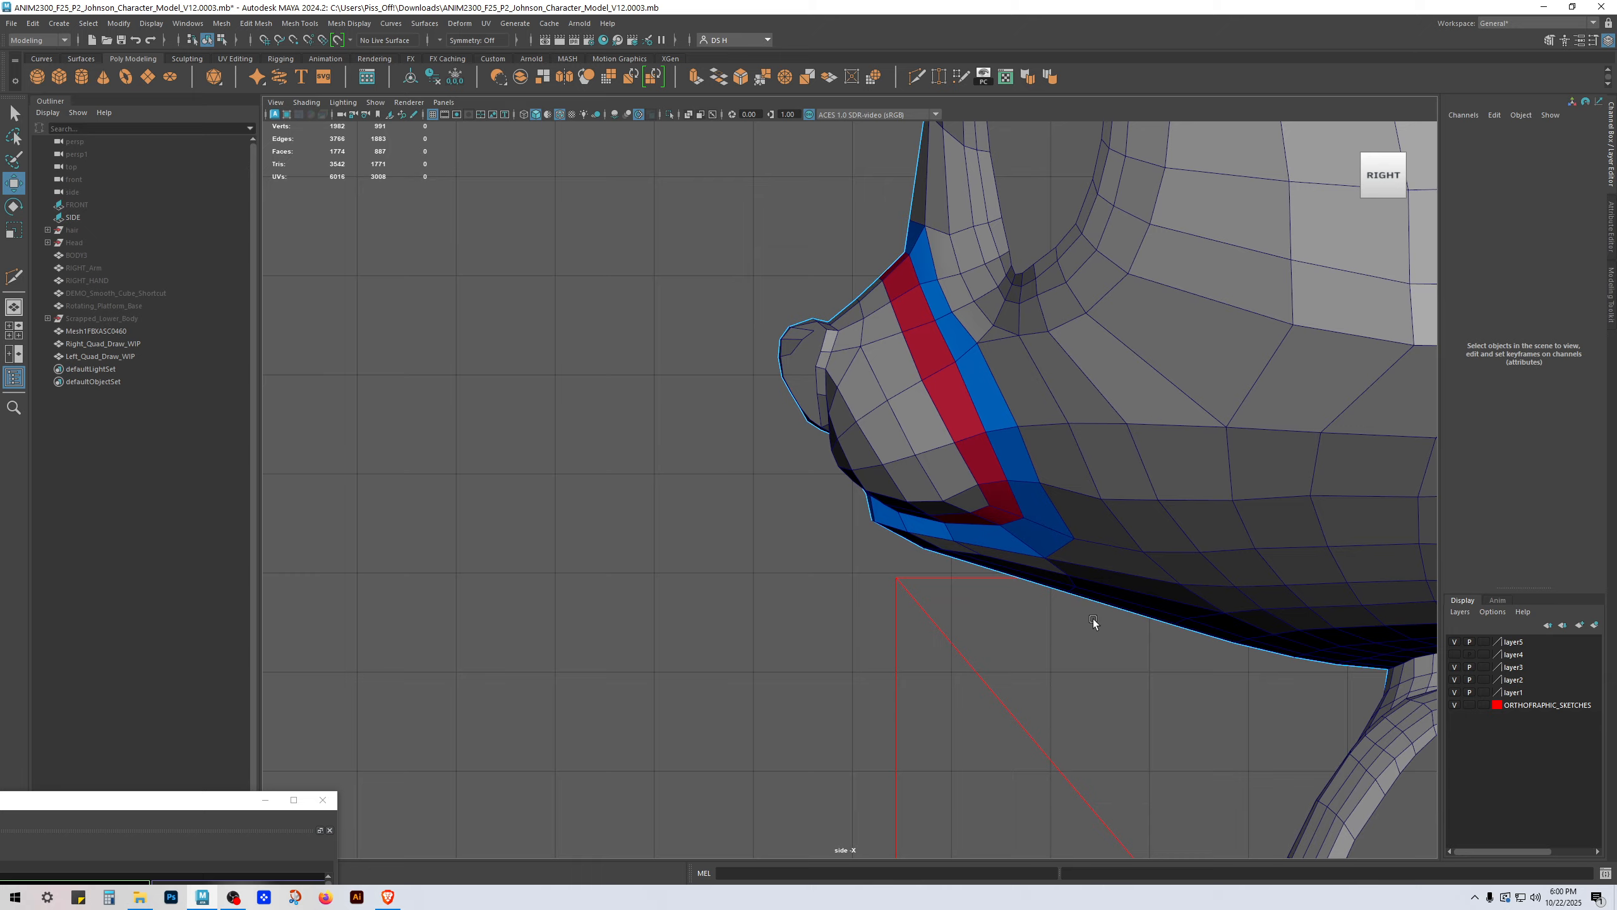
pyautogui.moveTo(1139, 470); pyautogui.dragTo(1182, 430, button='right')
pyautogui.keyDown('alt'); pyautogui.moveTo(978, 635); pyautogui.dragTo(1198, 612, button='right'); pyautogui.keyUp('alt')
pyautogui.keyDown('alt'); pyautogui.moveTo(1090, 511); pyautogui.dragTo(1036, 433, button='middle'); pyautogui.keyUp('alt')
pyautogui.click(1152, 629)
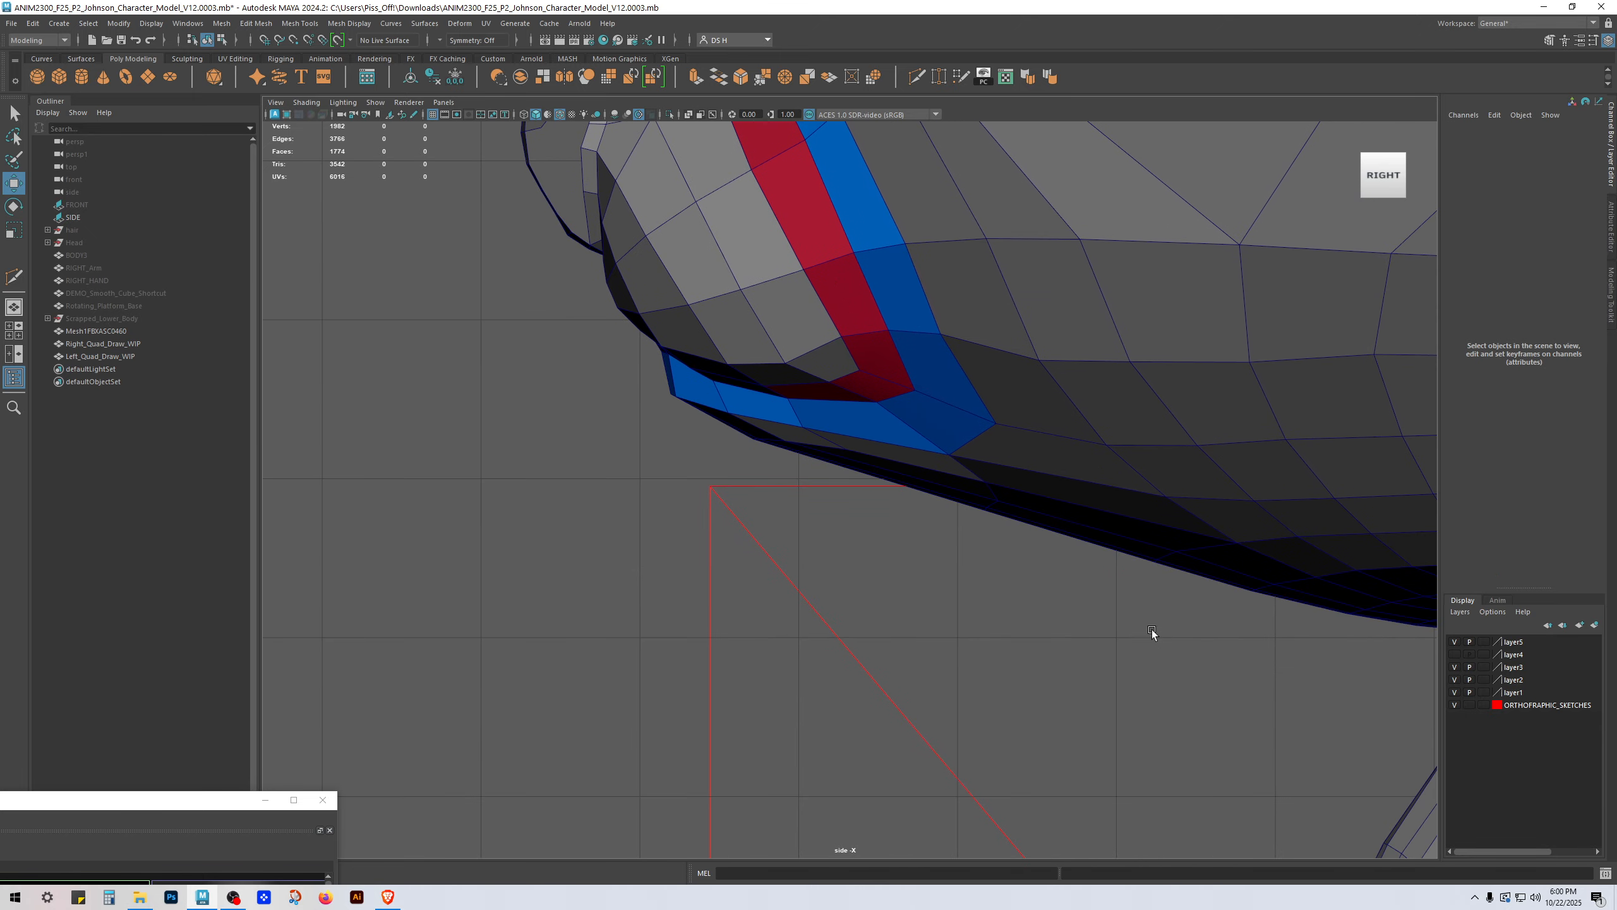
pyautogui.click(1173, 434)
pyautogui.moveTo(1175, 433); pyautogui.dragTo(831, 415, button='right')
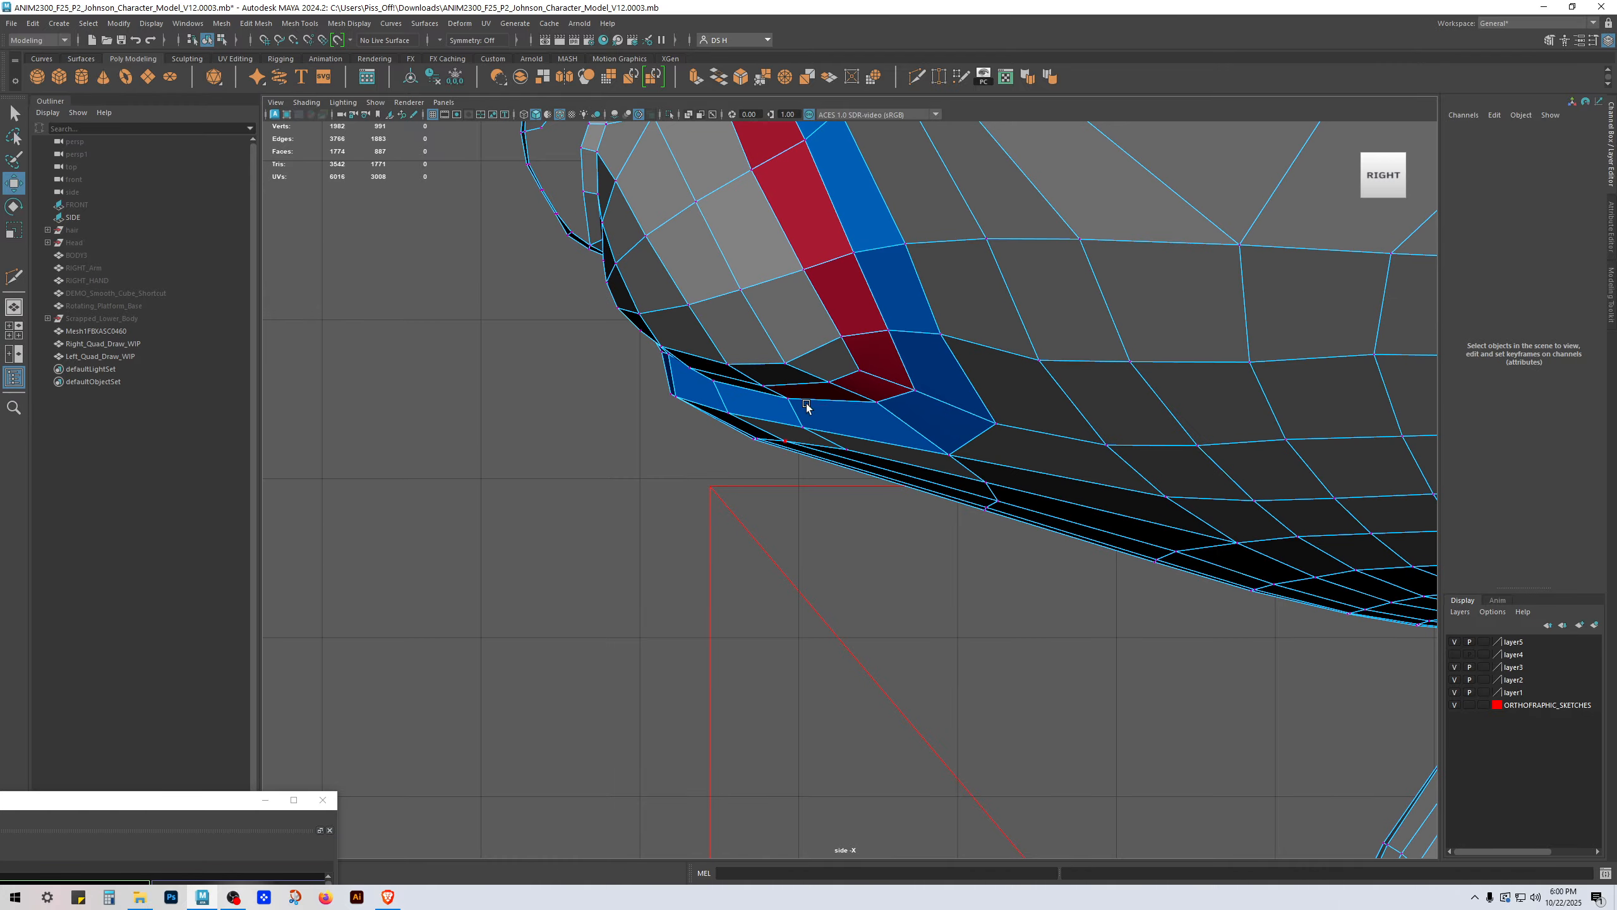
pyautogui.moveTo(954, 489); pyautogui.dragTo(1034, 559)
pyautogui.moveTo(1034, 561); pyautogui.dragTo(963, 472)
pyautogui.press('r')
pyautogui.moveTo(871, 500); pyautogui.dragTo(981, 499)
pyautogui.press('space')
pyautogui.press('space')
pyautogui.keyDown('alt'); pyautogui.moveTo(955, 459); pyautogui.dragTo(828, 565); pyautogui.keyUp('alt')
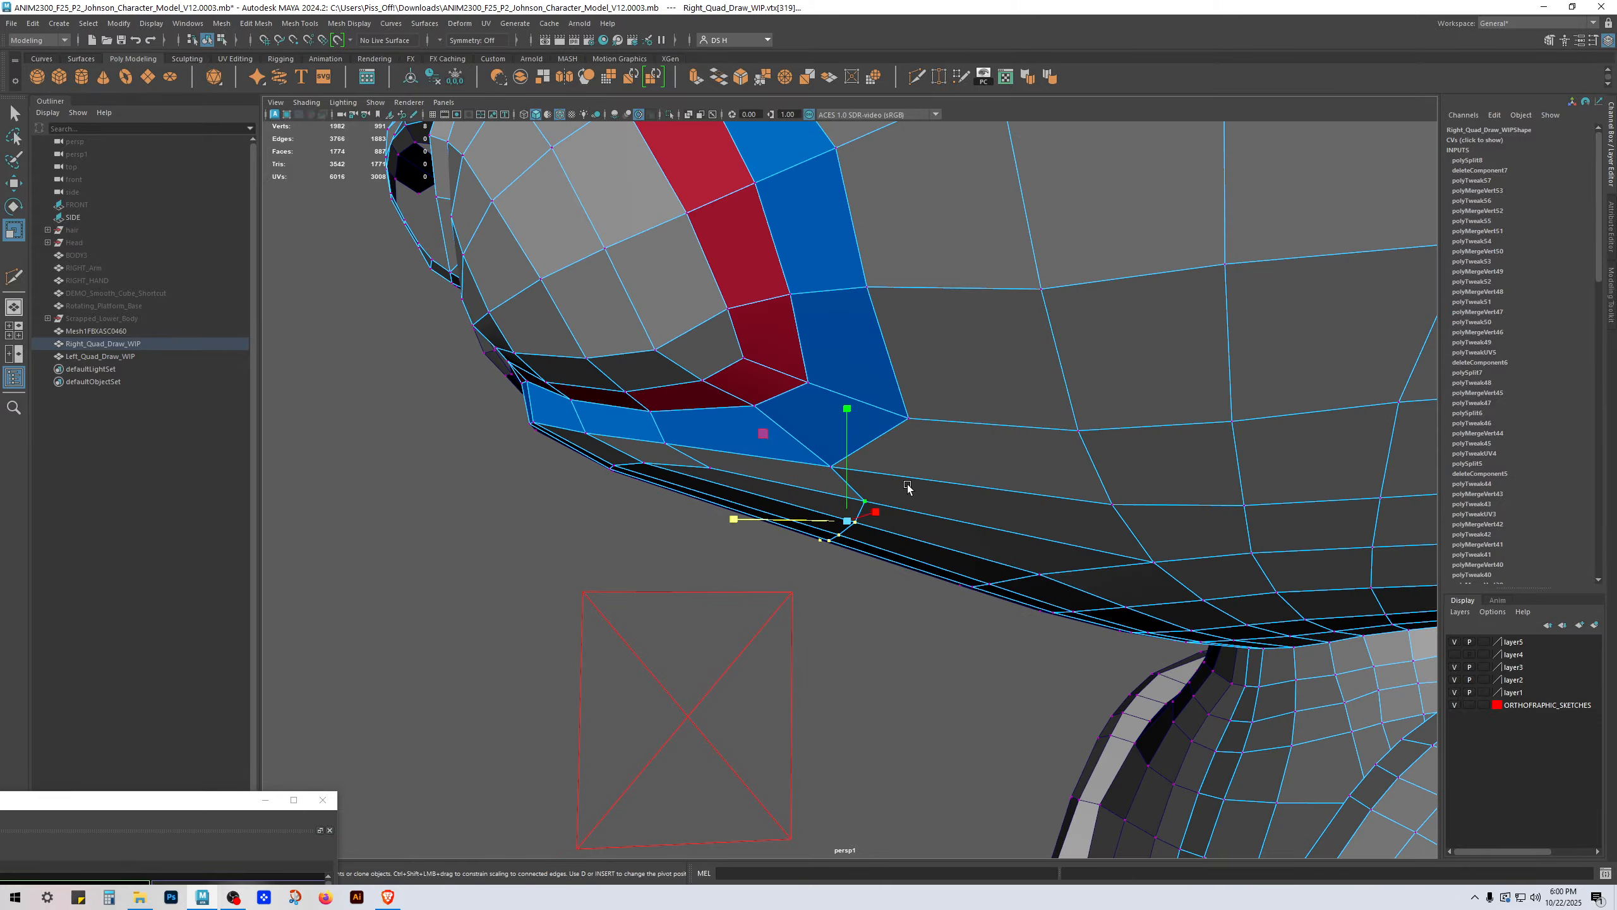
# Step: Undo a vertical move of the aligned chin vertices and slide the row forward along its edges toward the muzzle
pyautogui.moveTo(849, 506)
pyautogui.keyDown('alt'); pyautogui.mouseDown()
pyautogui.moveTo(887, 507)
pyautogui.moveTo(875, 504)
pyautogui.mouseUp(); pyautogui.keyUp('alt')
pyautogui.press('w')
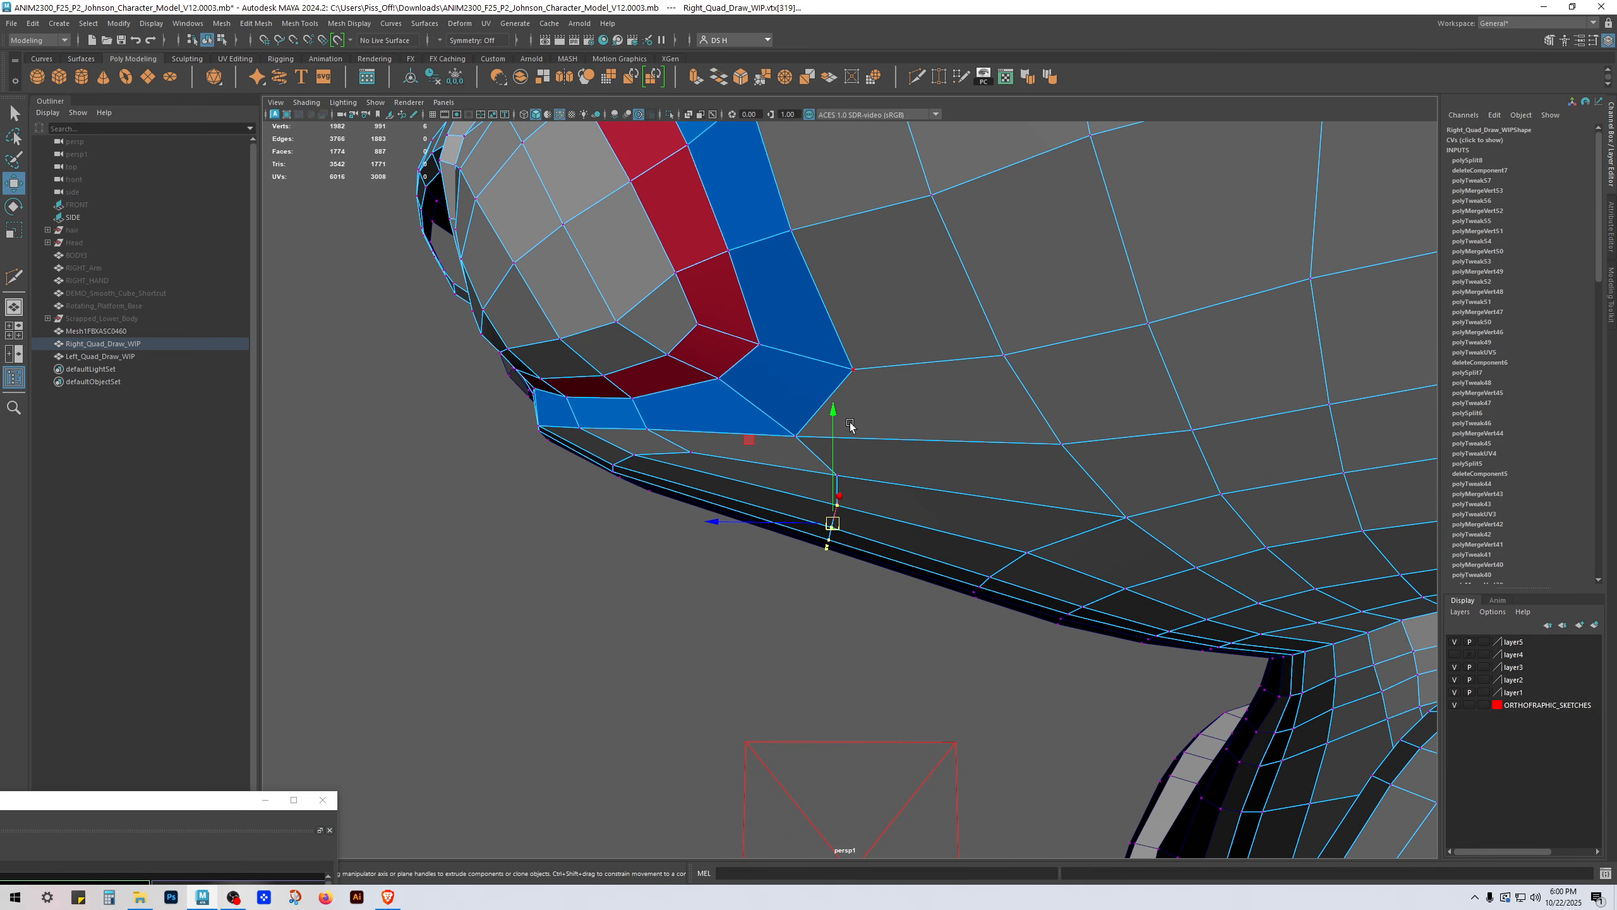
pyautogui.moveTo(834, 421); pyautogui.dragTo(833, 440)
pyautogui.hotkey('ctrl', 'z')
pyautogui.keyDown('ctrl'); pyautogui.keyDown('shift'); pyautogui.moveTo(947, 398); pyautogui.dragTo(1022, 473, button='right'); pyautogui.keyUp('shift'); pyautogui.keyUp('ctrl')
pyautogui.keyDown('alt'); pyautogui.moveTo(875, 452); pyautogui.dragTo(922, 434); pyautogui.keyUp('alt')
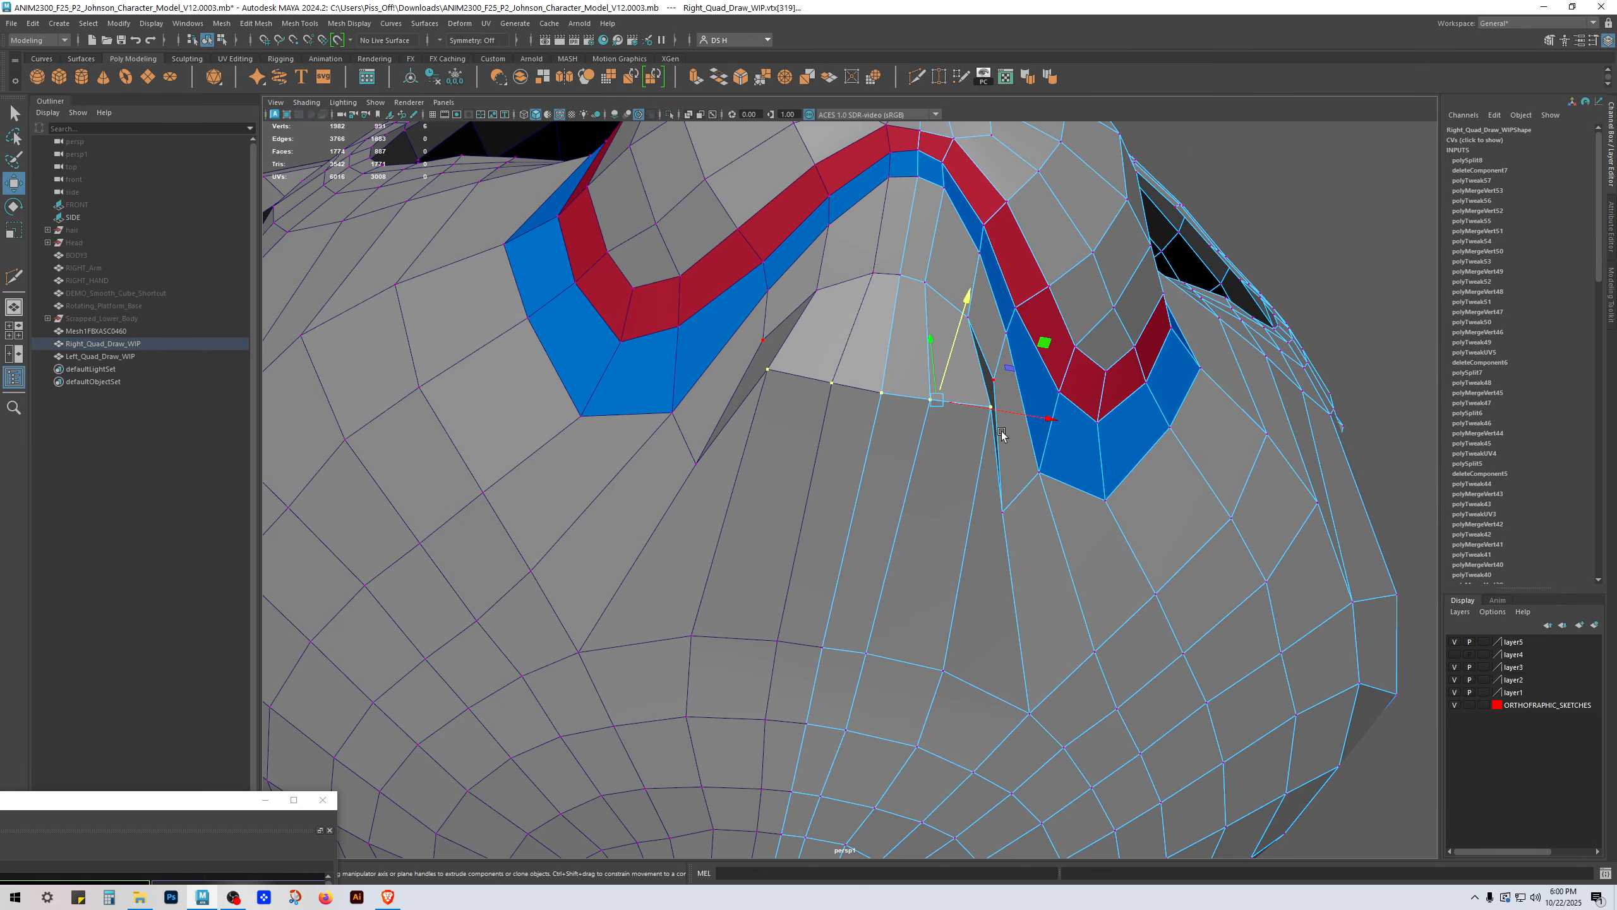
# Step: Slide the individual vertices of the chin row beneath the blue band along their edges to even their spacing
pyautogui.press('r')
pyautogui.click(989, 408)
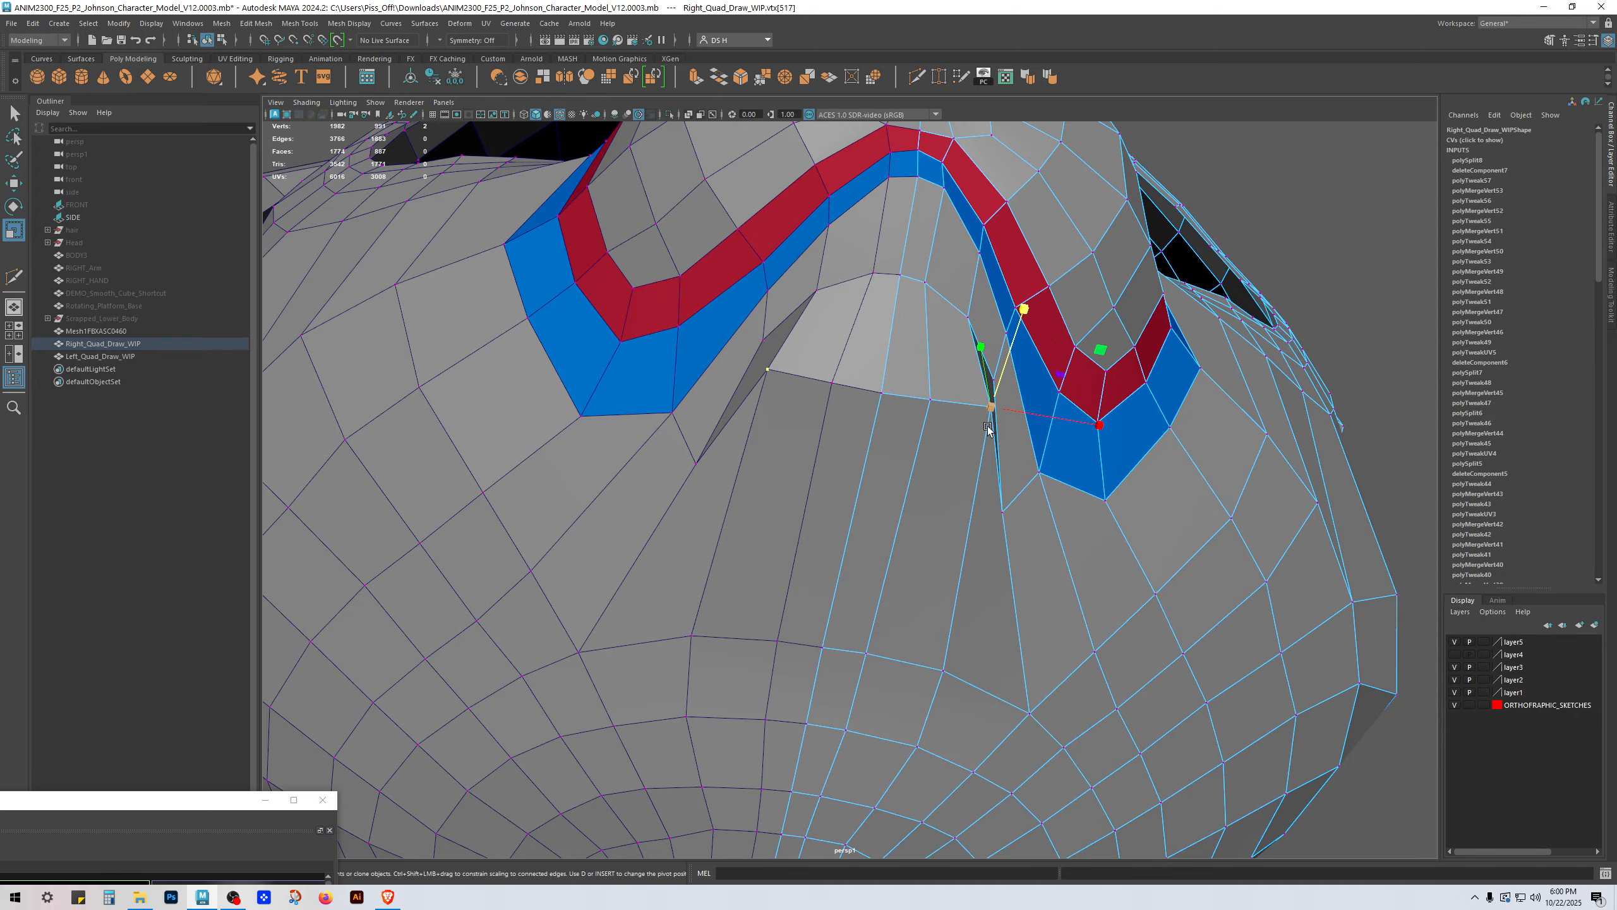
pyautogui.press('w')
pyautogui.keyDown('ctrl'); pyautogui.keyDown('shift'); pyautogui.moveTo(1039, 418); pyautogui.dragTo(999, 411); pyautogui.keyUp('shift'); pyautogui.keyUp('ctrl')
pyautogui.click(925, 400)
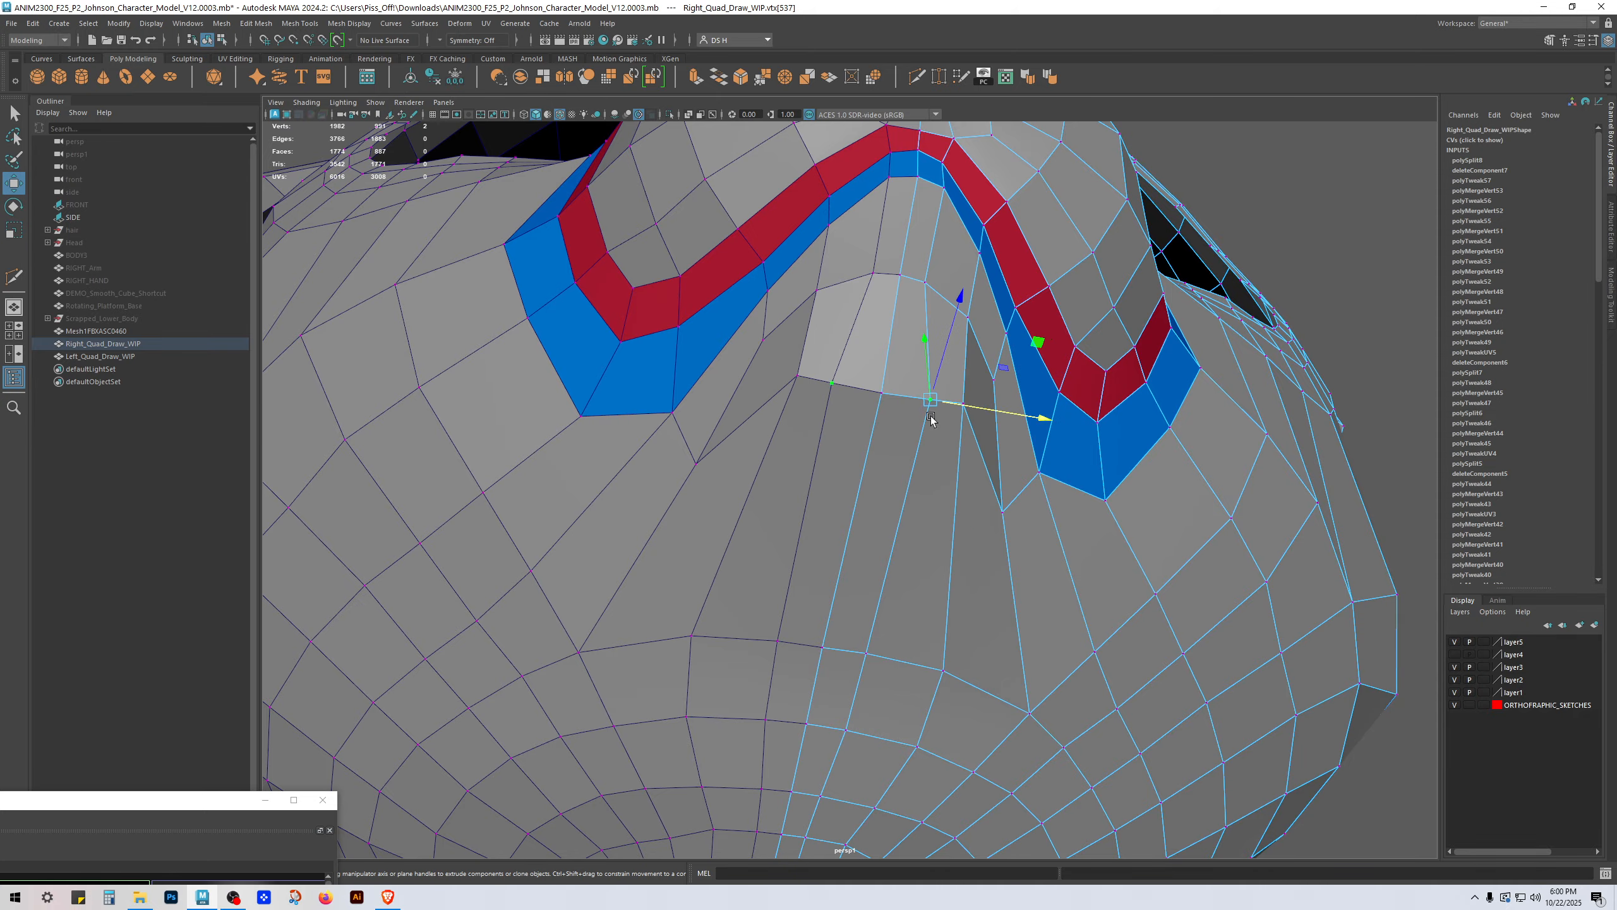
pyautogui.click(925, 282)
pyautogui.keyDown('ctrl'); pyautogui.keyDown('shift'); pyautogui.moveTo(973, 290); pyautogui.dragTo(934, 439); pyautogui.keyUp('shift'); pyautogui.keyUp('ctrl')
# Step: Adjust the chin row's outer vertex and the centre-line vertex on the blue band's lower edge
pyautogui.keyDown('alt'); pyautogui.moveTo(925, 572); pyautogui.dragTo(905, 520); pyautogui.keyUp('alt')
pyautogui.click(897, 511)
pyautogui.keyDown('alt'); pyautogui.moveTo(905, 520); pyautogui.dragTo(919, 449); pyautogui.keyUp('alt')
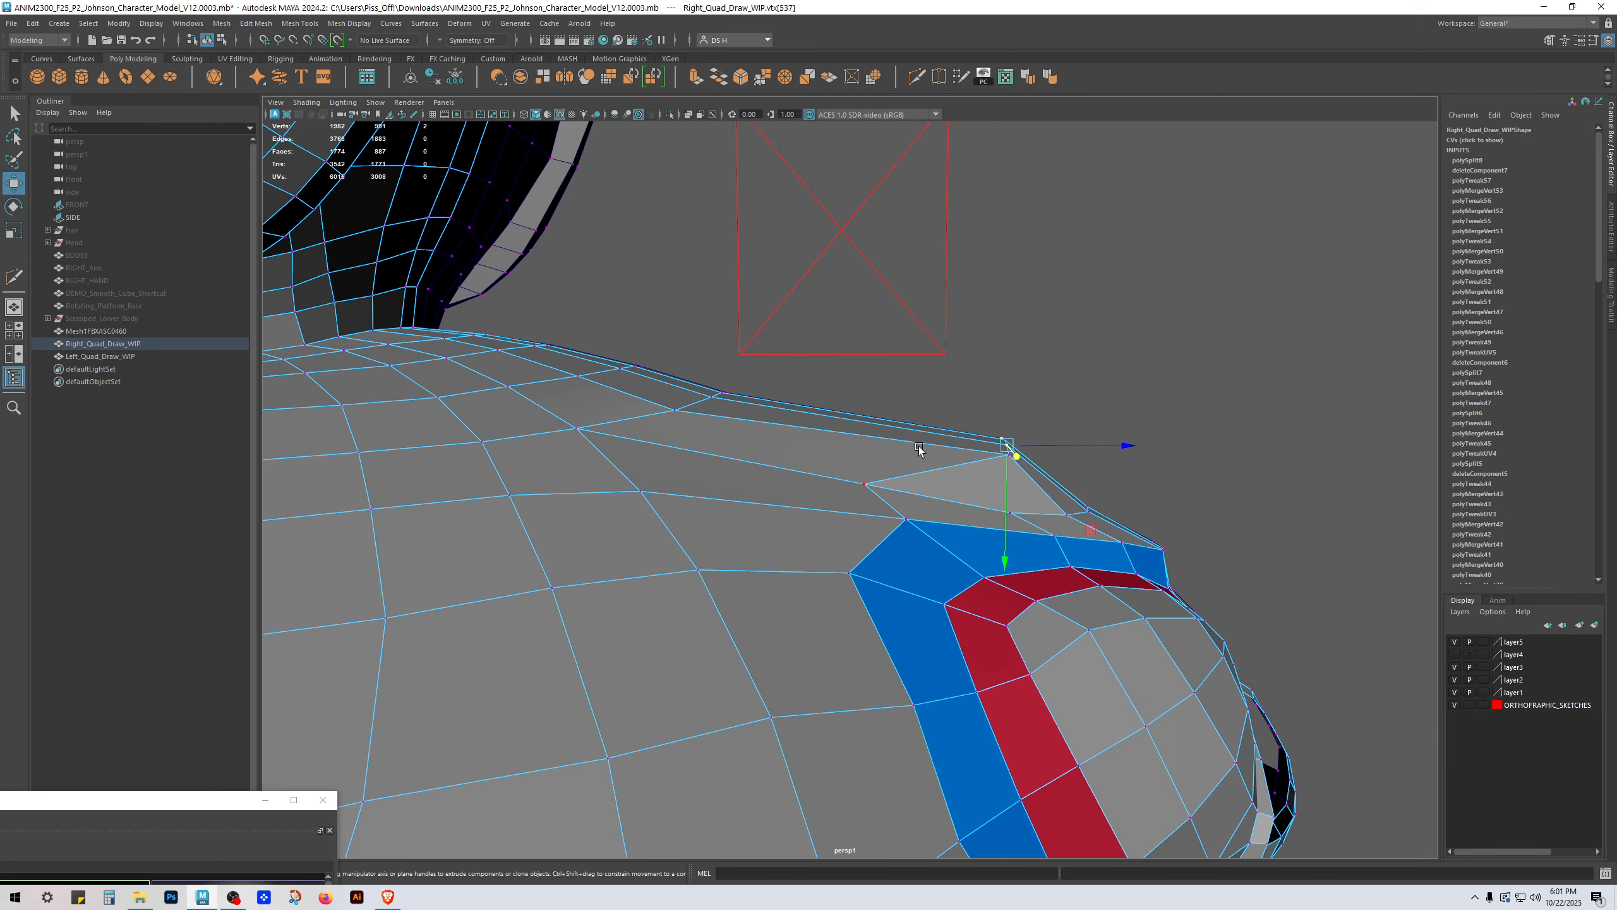
pyautogui.click(919, 449)
pyautogui.click(974, 465)
pyautogui.moveTo(1035, 455); pyautogui.dragTo(1164, 590)
pyautogui.keyDown('alt'); pyautogui.moveTo(1048, 536); pyautogui.dragTo(1029, 545); pyautogui.keyUp('alt')
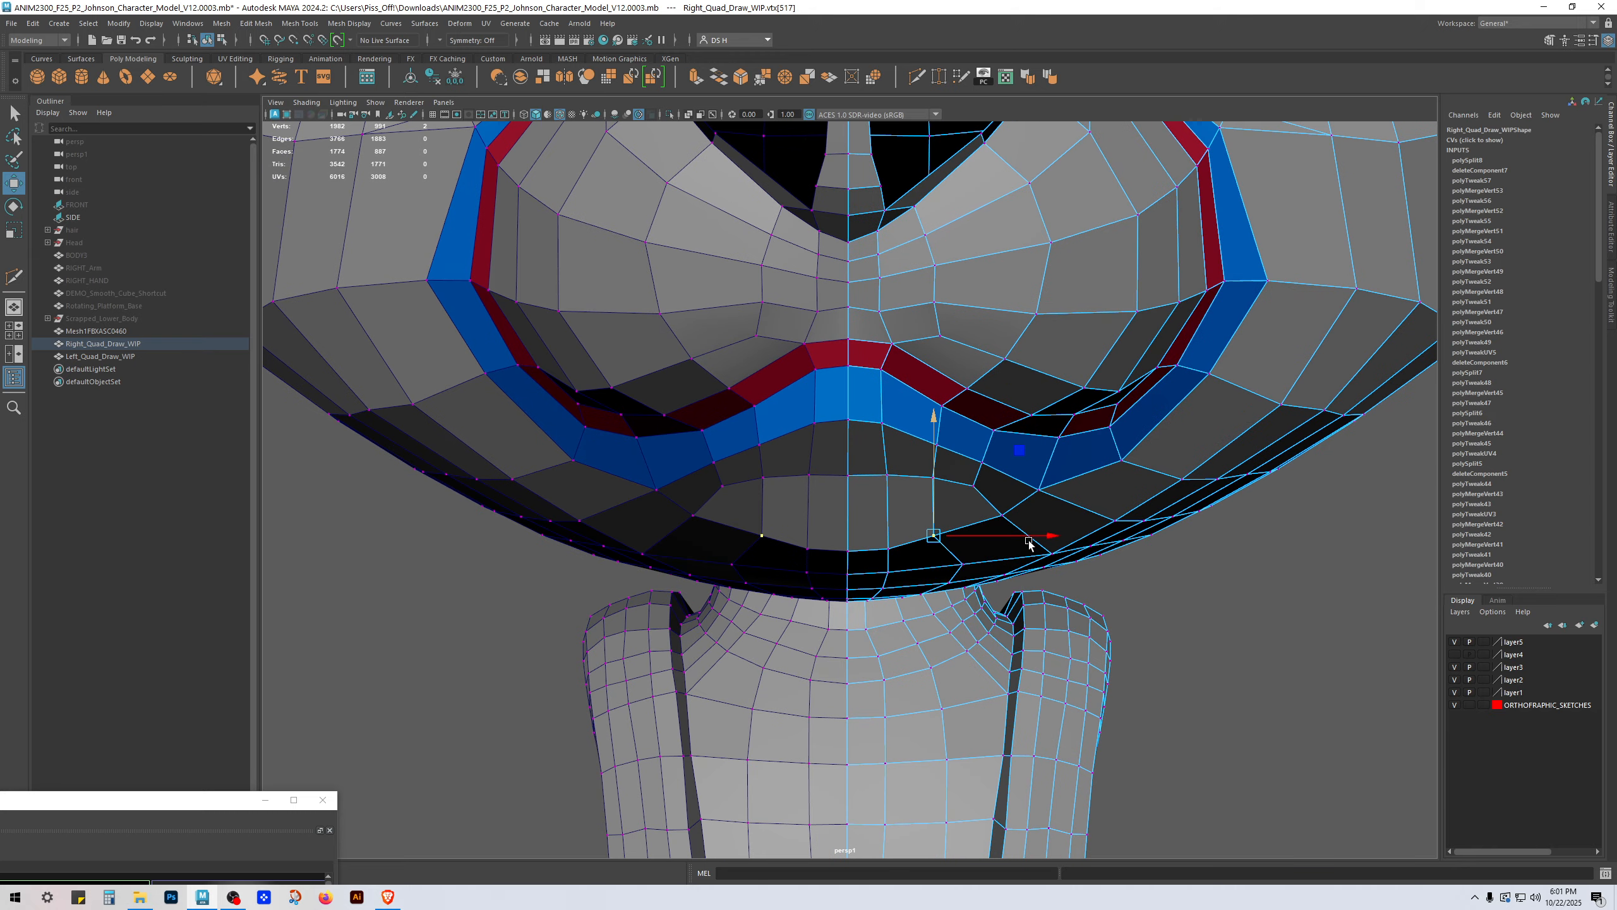
pyautogui.keyDown('alt'); pyautogui.moveTo(899, 460); pyautogui.dragTo(886, 483); pyautogui.keyUp('alt')
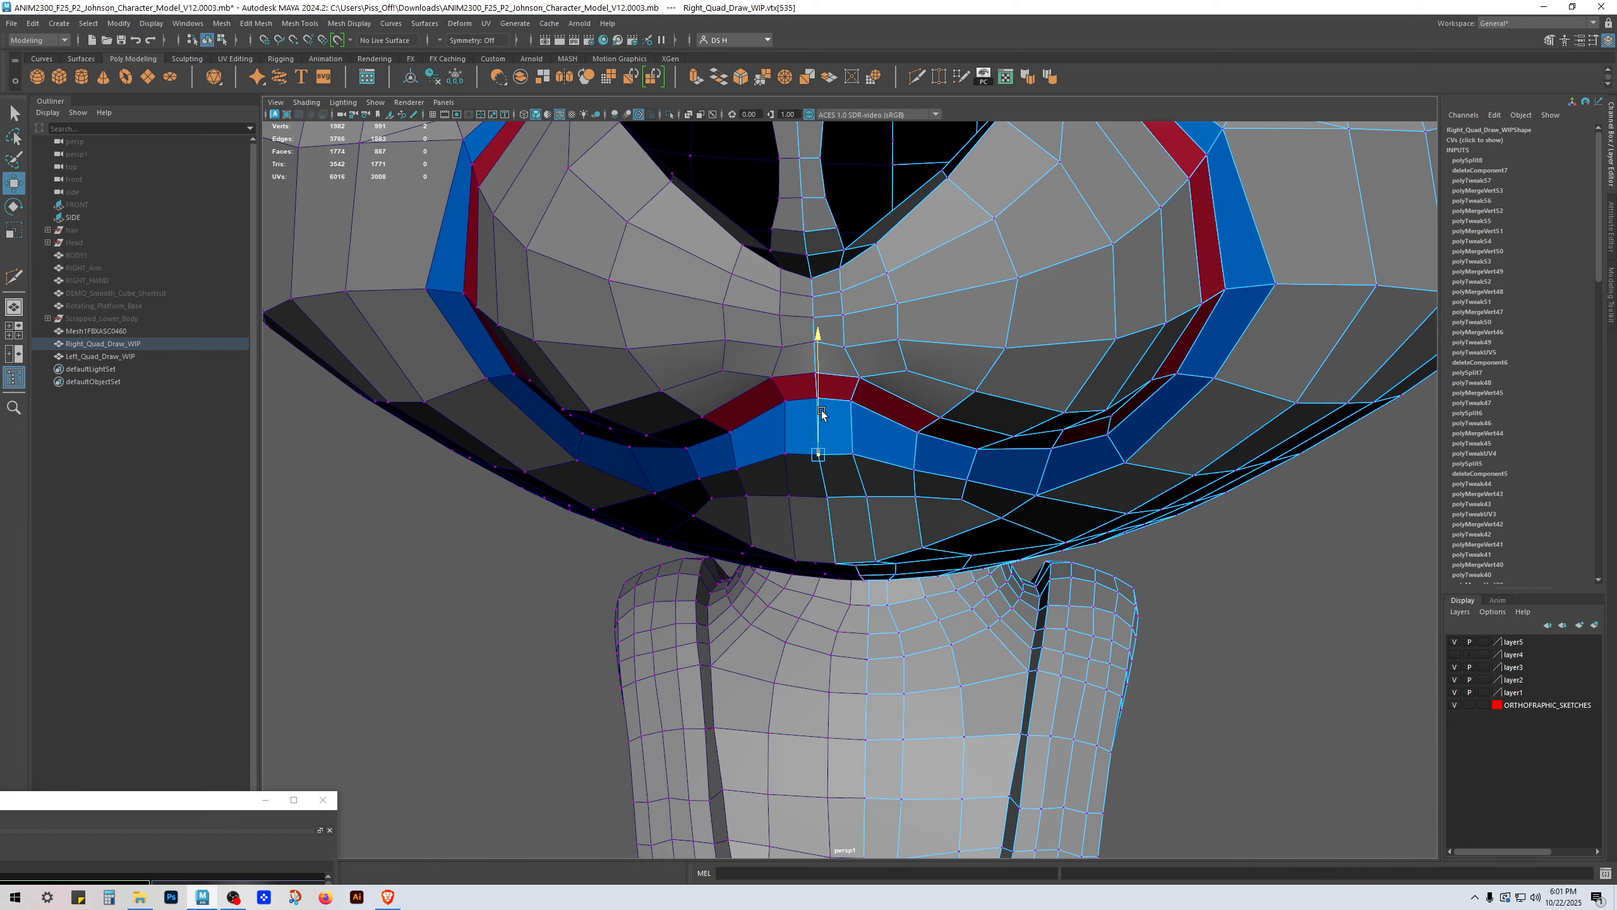
# Step: Preview the smoothed head and examine the reshaped chin below the muzzle
pyautogui.press('3')
pyautogui.moveTo(1013, 487); pyautogui.dragTo(1067, 451, button='right')
pyautogui.click(1172, 577)
pyautogui.scroll(-5, 949, 577)
pyautogui.keyDown('alt'); pyautogui.moveTo(949, 577); pyautogui.dragTo(766, 504); pyautogui.keyUp('alt')
pyautogui.scroll(5, 691, 542)
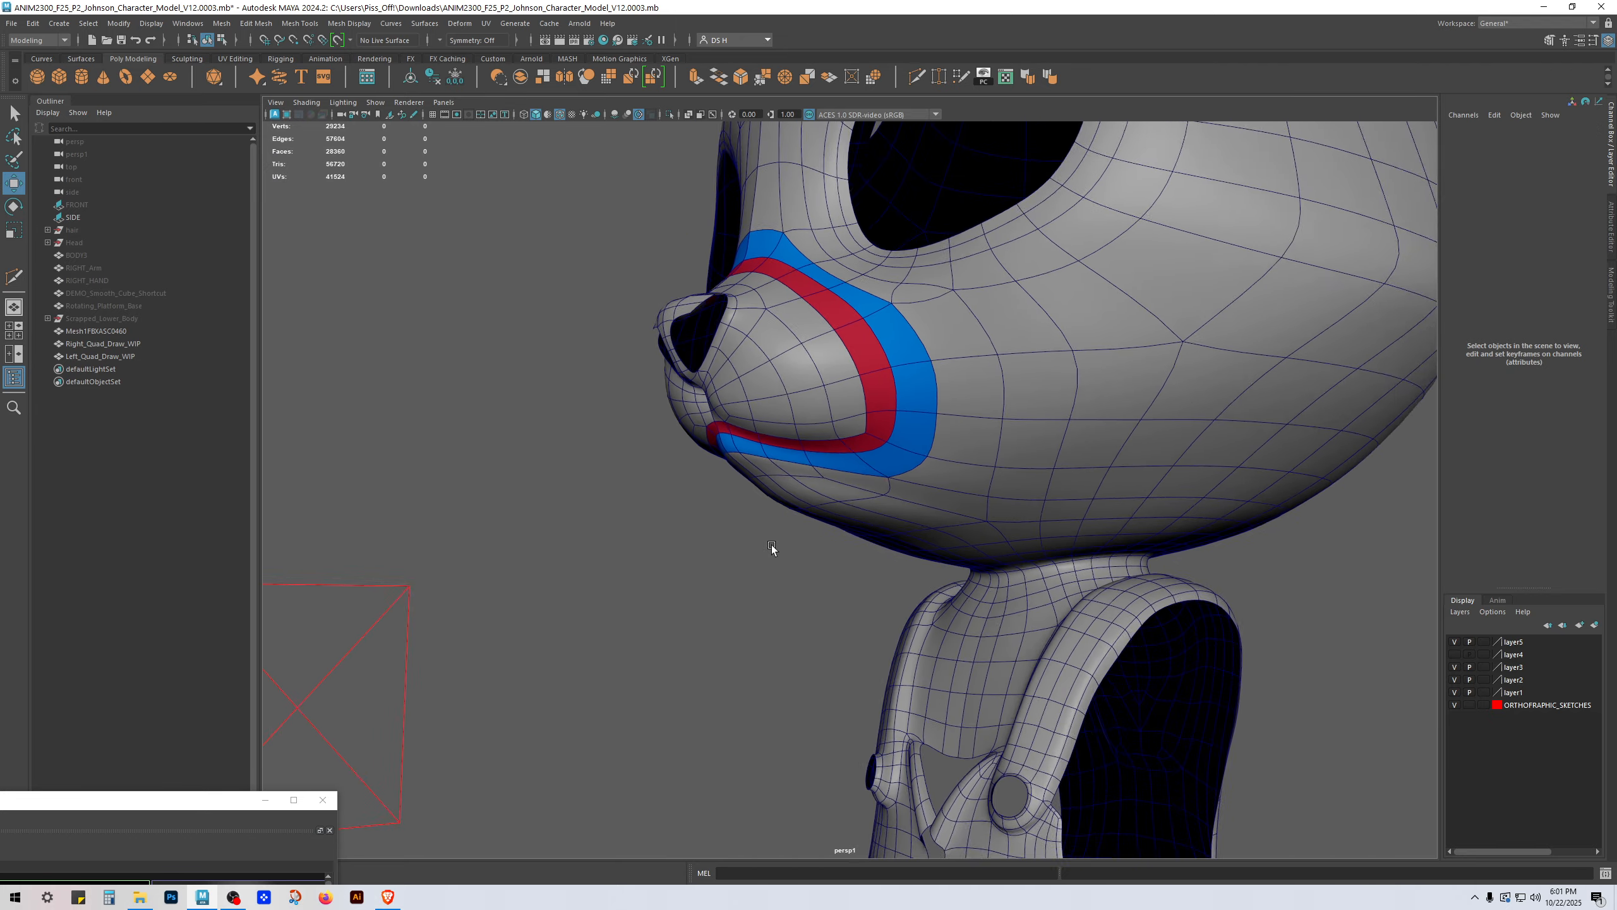
# Step: Try shifting the chin edge just below the blue band backward and down on the unsmoothed mesh, and undo the move
pyautogui.press('1')
pyautogui.moveTo(766, 505); pyautogui.dragTo(691, 490, button='right')
pyautogui.keyDown('alt'); pyautogui.moveTo(621, 469); pyautogui.dragTo(864, 363); pyautogui.keyUp('alt')
pyautogui.moveTo(864, 363); pyautogui.dragTo(788, 245, button='right')
pyautogui.click(788, 245)
pyautogui.keyDown('alt'); pyautogui.moveTo(788, 245); pyautogui.dragTo(810, 310); pyautogui.keyUp('alt')
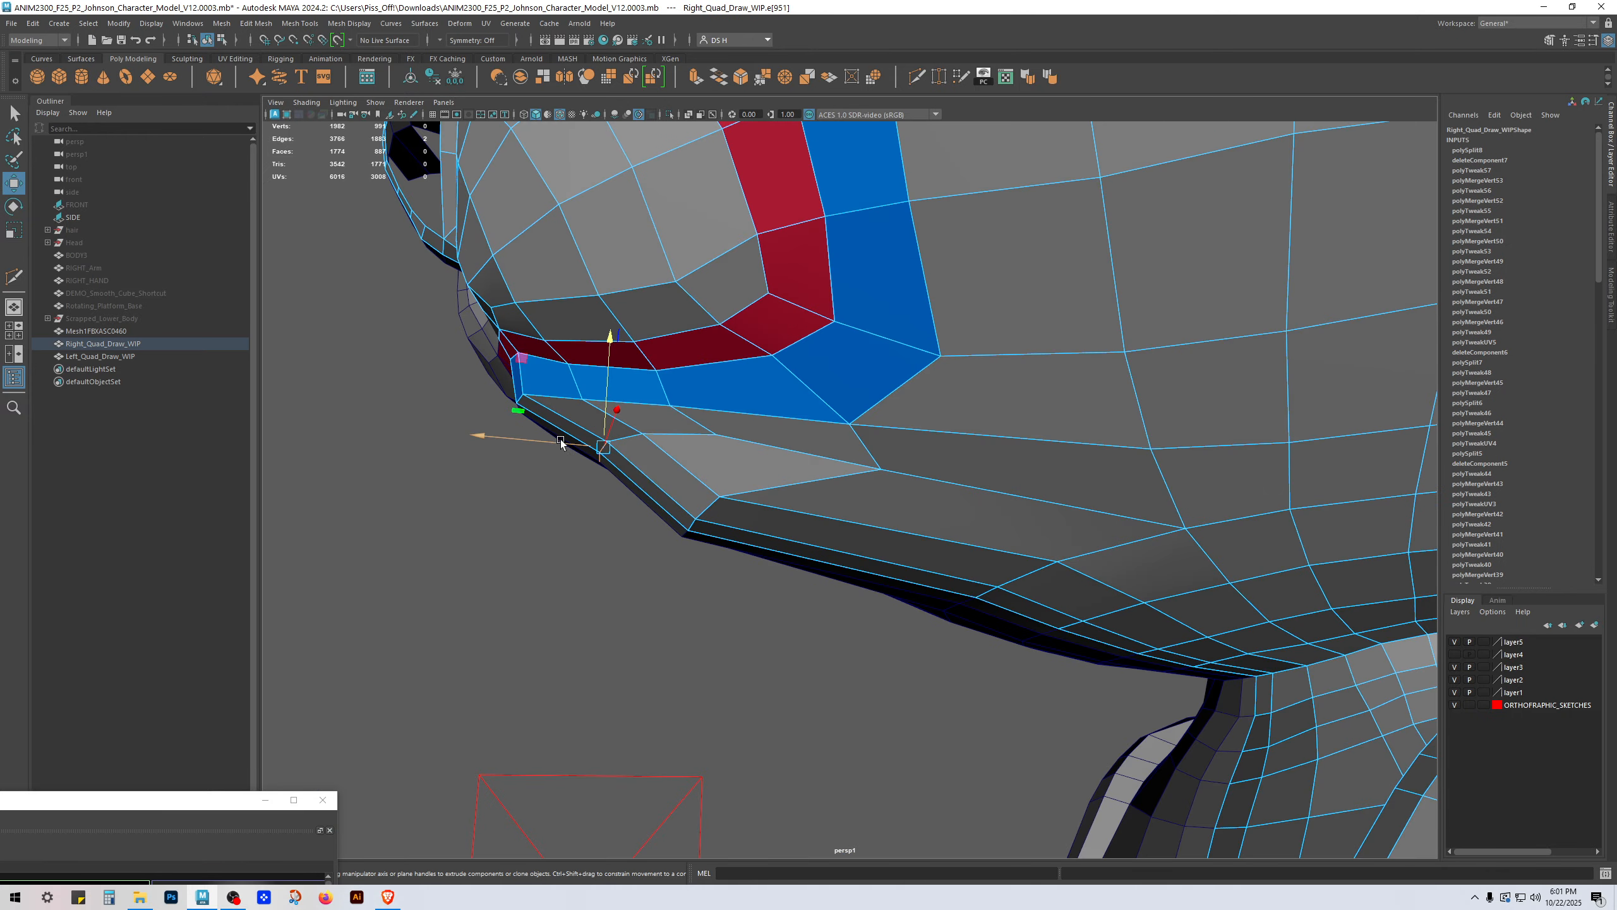
pyautogui.moveTo(558, 445); pyautogui.dragTo(680, 454)
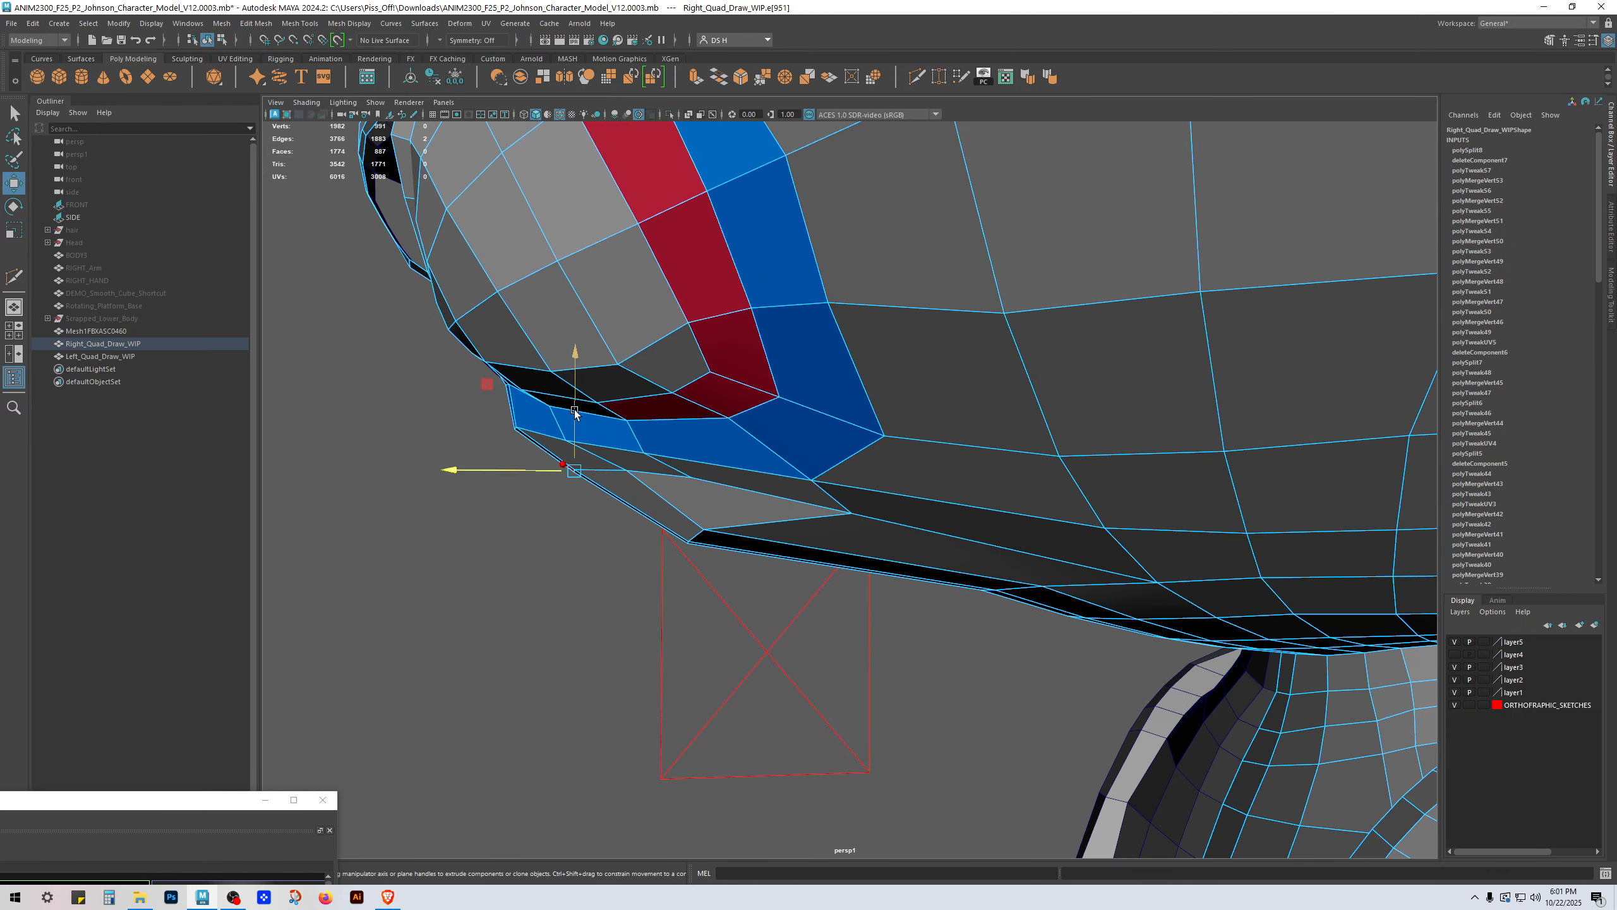
pyautogui.moveTo(574, 409); pyautogui.dragTo(574, 421)
pyautogui.moveTo(666, 494); pyautogui.dragTo(629, 479, button='right')
pyautogui.click(628, 475)
pyautogui.keyDown('alt'); pyautogui.moveTo(630, 474); pyautogui.dragTo(915, 451); pyautogui.keyUp('alt')
pyautogui.hotkey('ctrl', 'z')
pyautogui.hotkey('ctrl', 'z')
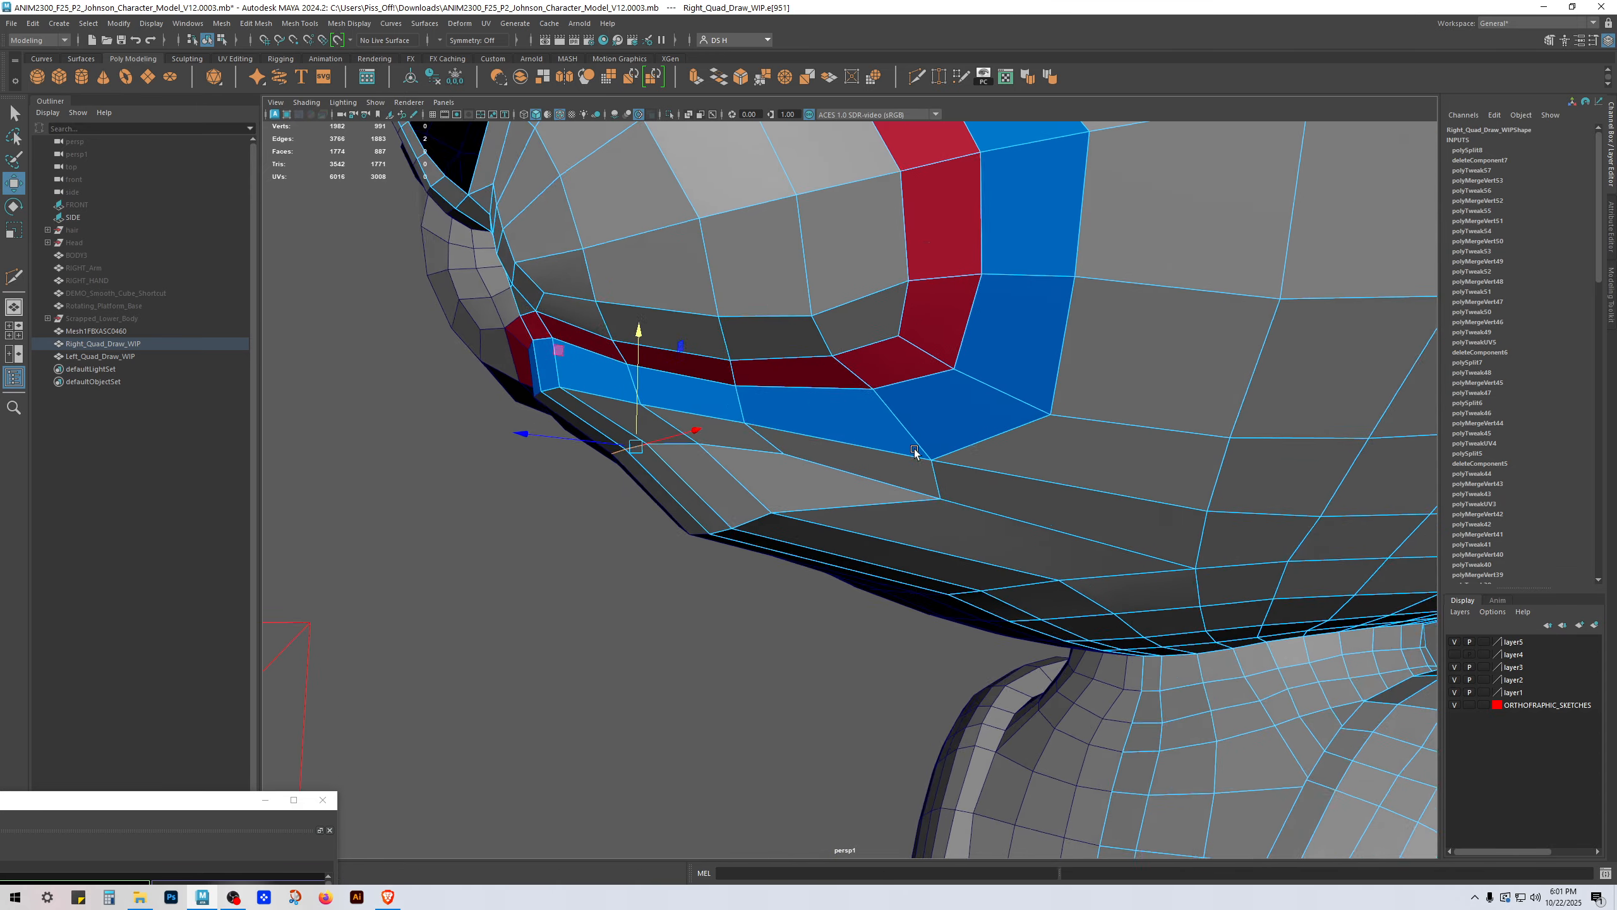
# Step: Examine the smoothed chin and the flow of the red and blue bands from the side and from below
pyautogui.scroll(-4, 914, 451)
pyautogui.scroll(1, 904, 494)
pyautogui.press('3')
pyautogui.moveTo(924, 504); pyautogui.dragTo(961, 468, button='right')
pyautogui.click(773, 636)
pyautogui.scroll(-5, 773, 635)
pyautogui.keyDown('alt'); pyautogui.moveTo(773, 636); pyautogui.dragTo(733, 494); pyautogui.keyUp('alt')
pyautogui.scroll(4, 1011, 416)
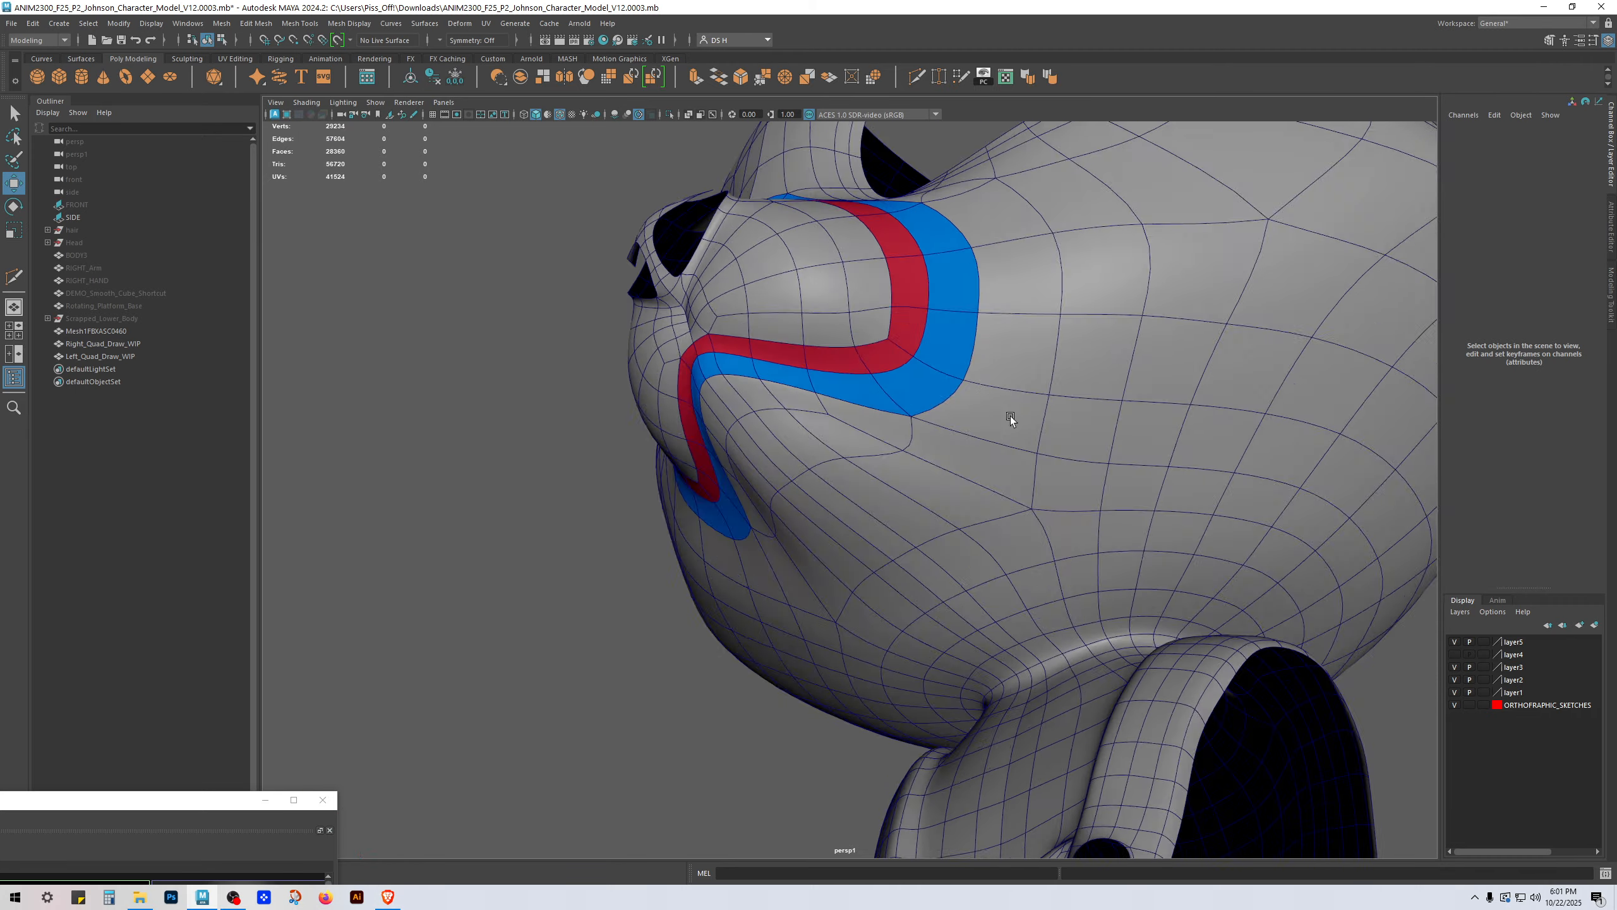
pyautogui.keyDown('alt'); pyautogui.moveTo(1011, 416); pyautogui.dragTo(1121, 382); pyautogui.keyUp('alt')
pyautogui.scroll(-4, 970, 338)
pyautogui.keyDown('alt'); pyautogui.moveTo(971, 338); pyautogui.dragTo(1181, 566); pyautogui.keyUp('alt')
pyautogui.scroll(5, 1181, 567)
pyautogui.click(1051, 410)
# Step: Nudge the vertex on the border between the red stripe and blue band along the muzzle's lower side
pyautogui.press('1')
pyautogui.moveTo(1046, 408); pyautogui.dragTo(953, 423, button='right')
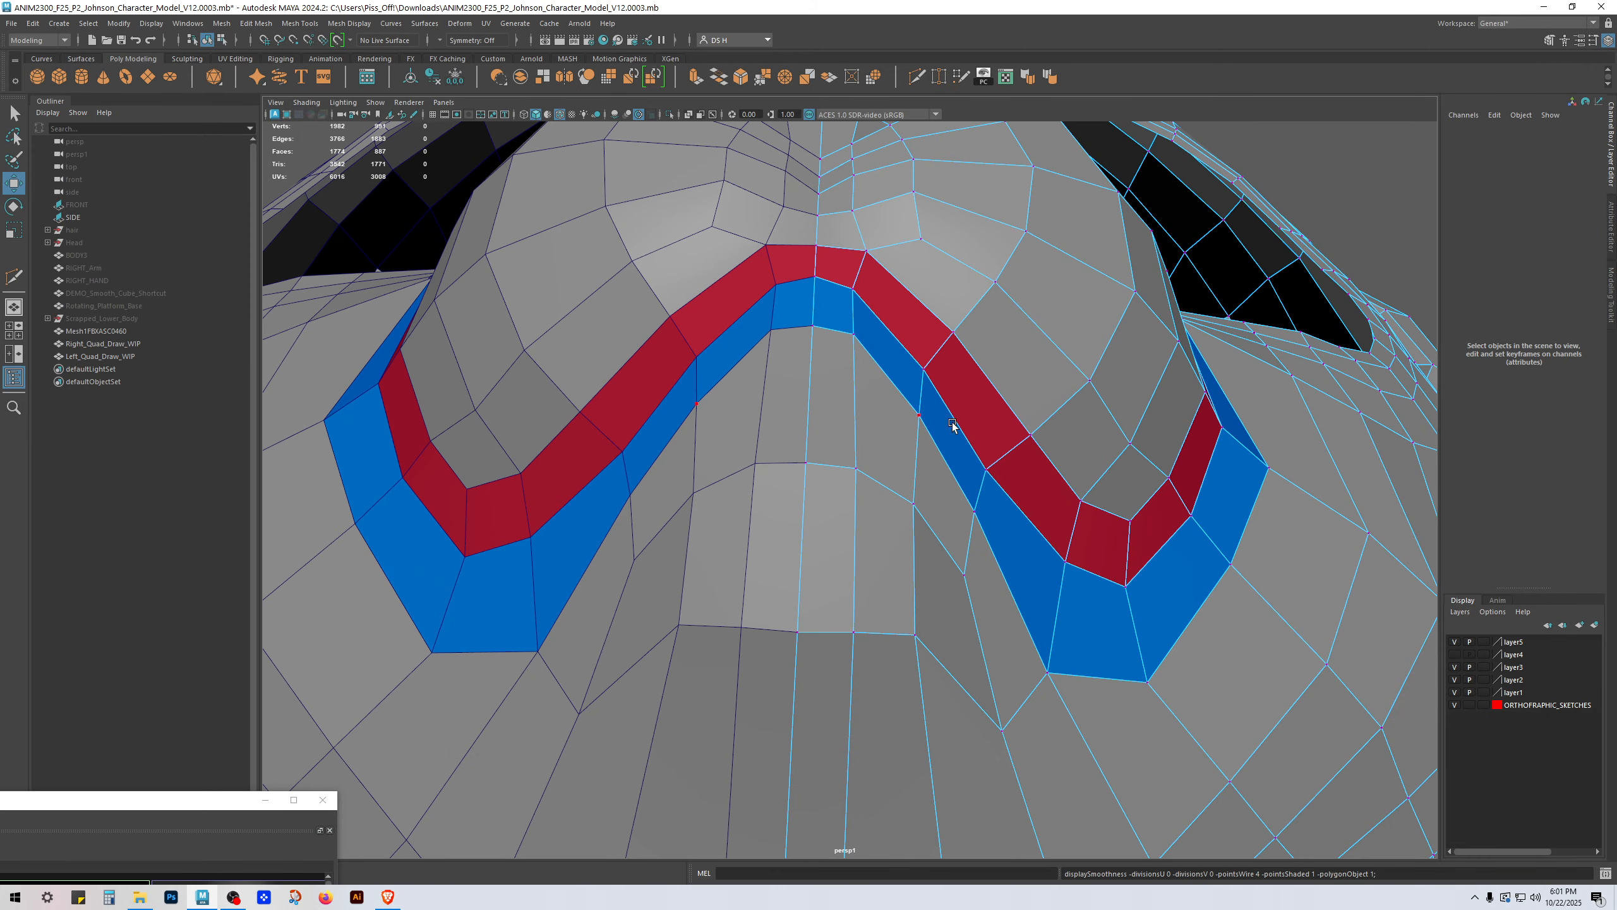
pyautogui.click(953, 424)
pyautogui.keyDown('alt'); pyautogui.moveTo(953, 423); pyautogui.dragTo(980, 319); pyautogui.keyUp('alt')
pyautogui.moveTo(953, 213); pyautogui.dragTo(952, 208)
pyautogui.keyDown('alt'); pyautogui.moveTo(952, 208); pyautogui.dragTo(770, 270); pyautogui.keyUp('alt')
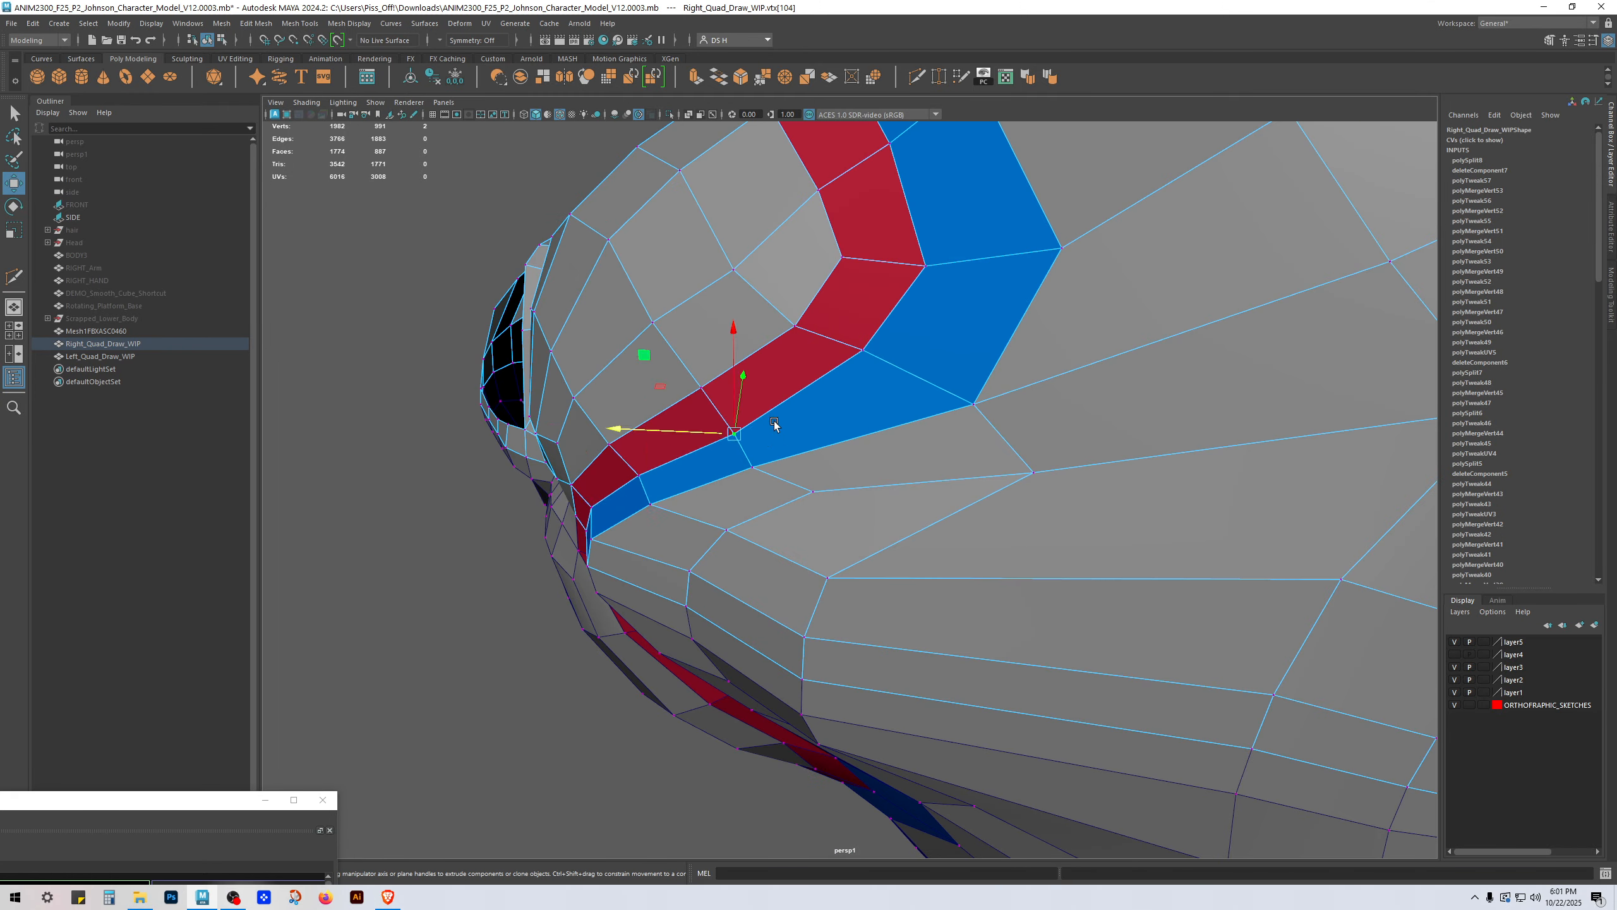
pyautogui.keyDown('alt'); pyautogui.moveTo(775, 426); pyautogui.dragTo(1048, 410); pyautogui.keyUp('alt')
# Step: Slide the blue band's lower corner vertex forward along the band's outer edge toward the mouth
pyautogui.click(905, 319)
pyautogui.click(915, 350)
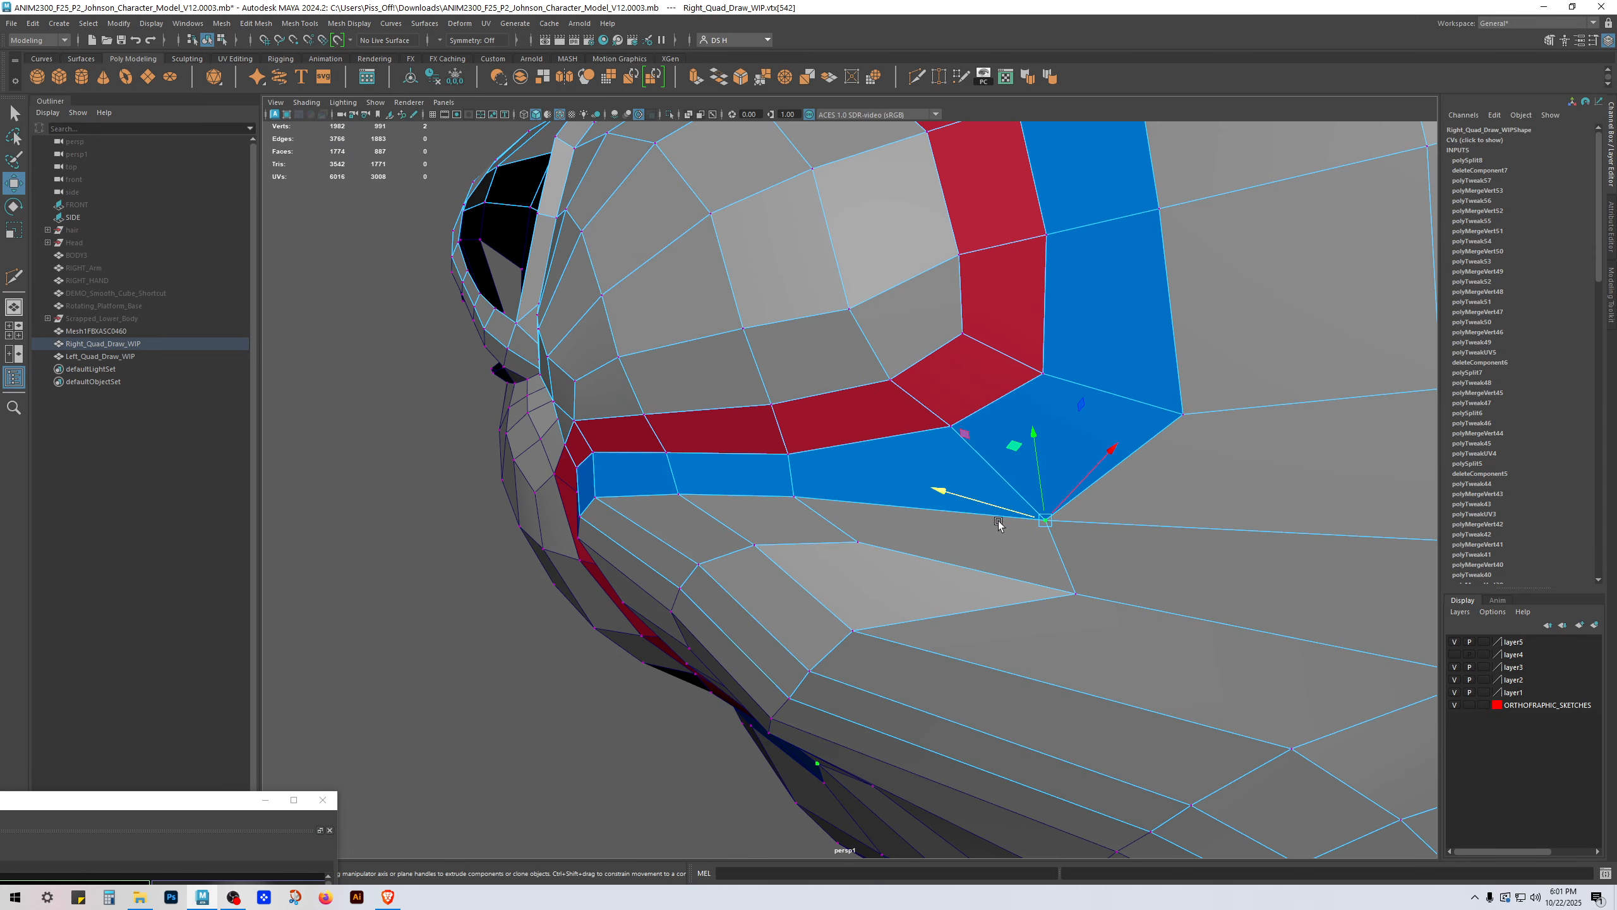
pyautogui.keyDown('shift'); pyautogui.moveTo(998, 524); pyautogui.dragTo(892, 479, button='middle'); pyautogui.keyUp('shift')
pyautogui.keyDown('alt'); pyautogui.moveTo(990, 450); pyautogui.dragTo(993, 494); pyautogui.keyUp('alt')
# Step: Preview the smoothed head and examine the blue band's lower corner and the cheek faces below it
pyautogui.press('3')
pyautogui.moveTo(992, 494); pyautogui.dragTo(1096, 395, button='right')
pyautogui.click(1306, 195)
pyautogui.scroll(-5, 898, 417)
pyautogui.keyDown('alt'); pyautogui.moveTo(898, 417); pyautogui.dragTo(948, 389); pyautogui.keyUp('alt')
pyautogui.scroll(4, 917, 458)
pyautogui.click(845, 594)
pyautogui.keyDown('alt'); pyautogui.moveTo(845, 595); pyautogui.dragTo(931, 584); pyautogui.keyUp('alt')
# Step: Slide the cheek vertex directly below the blue band's lower corner forward on the unsmoothed mesh
pyautogui.press('1')
pyautogui.moveTo(987, 636); pyautogui.dragTo(932, 656, button='right')
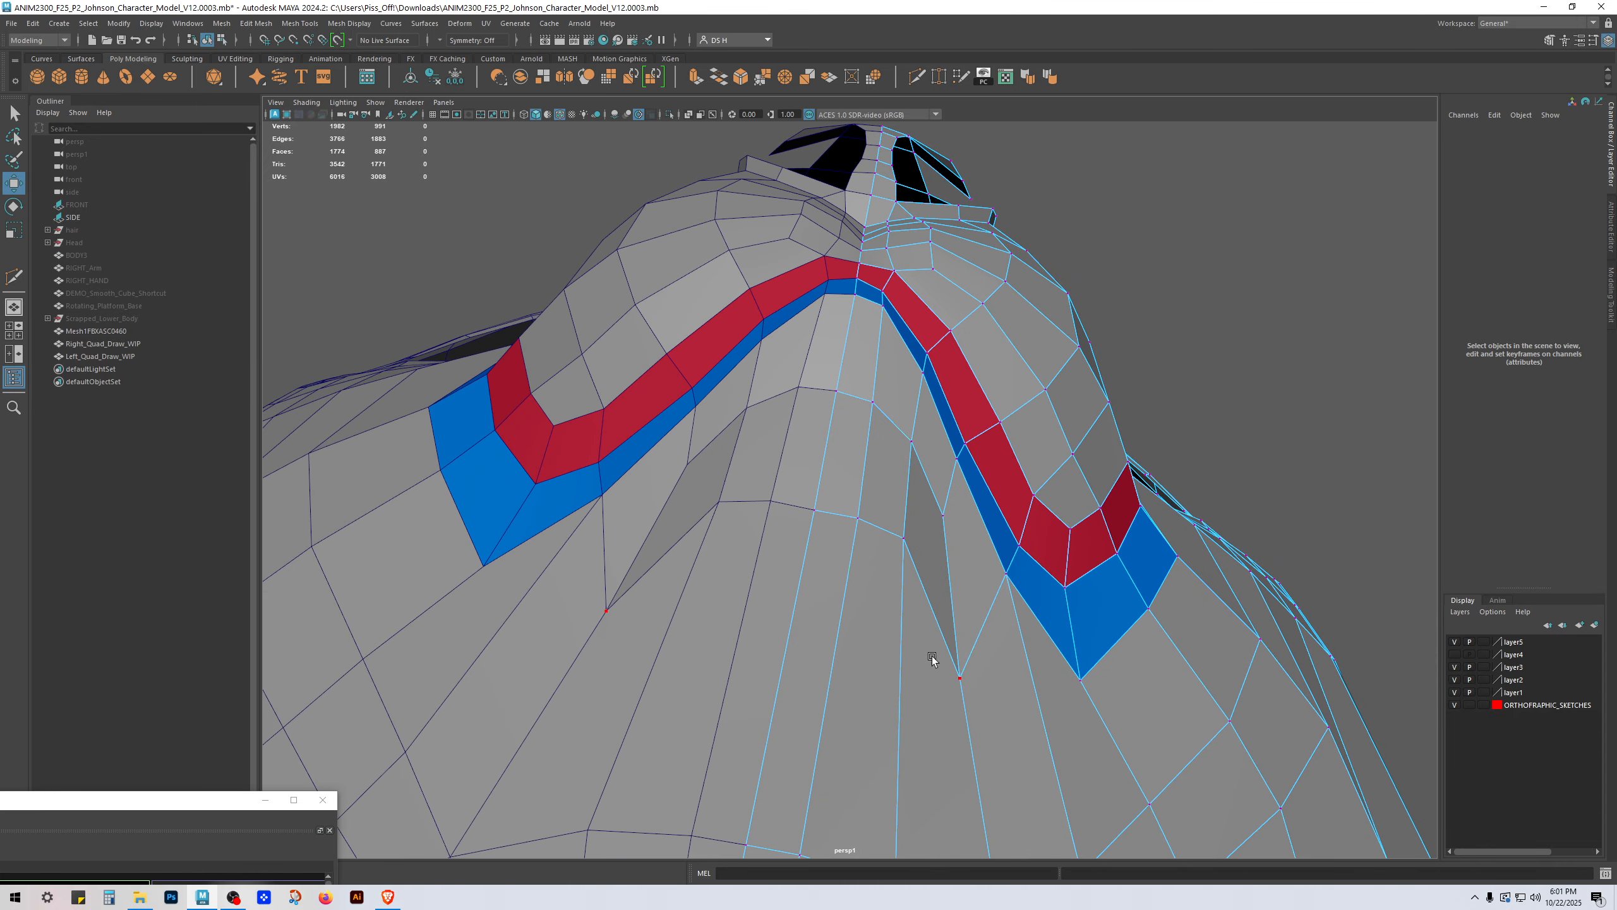
pyautogui.click(958, 677)
pyautogui.keyDown('alt'); pyautogui.moveTo(991, 637); pyautogui.dragTo(878, 662); pyautogui.keyUp('alt')
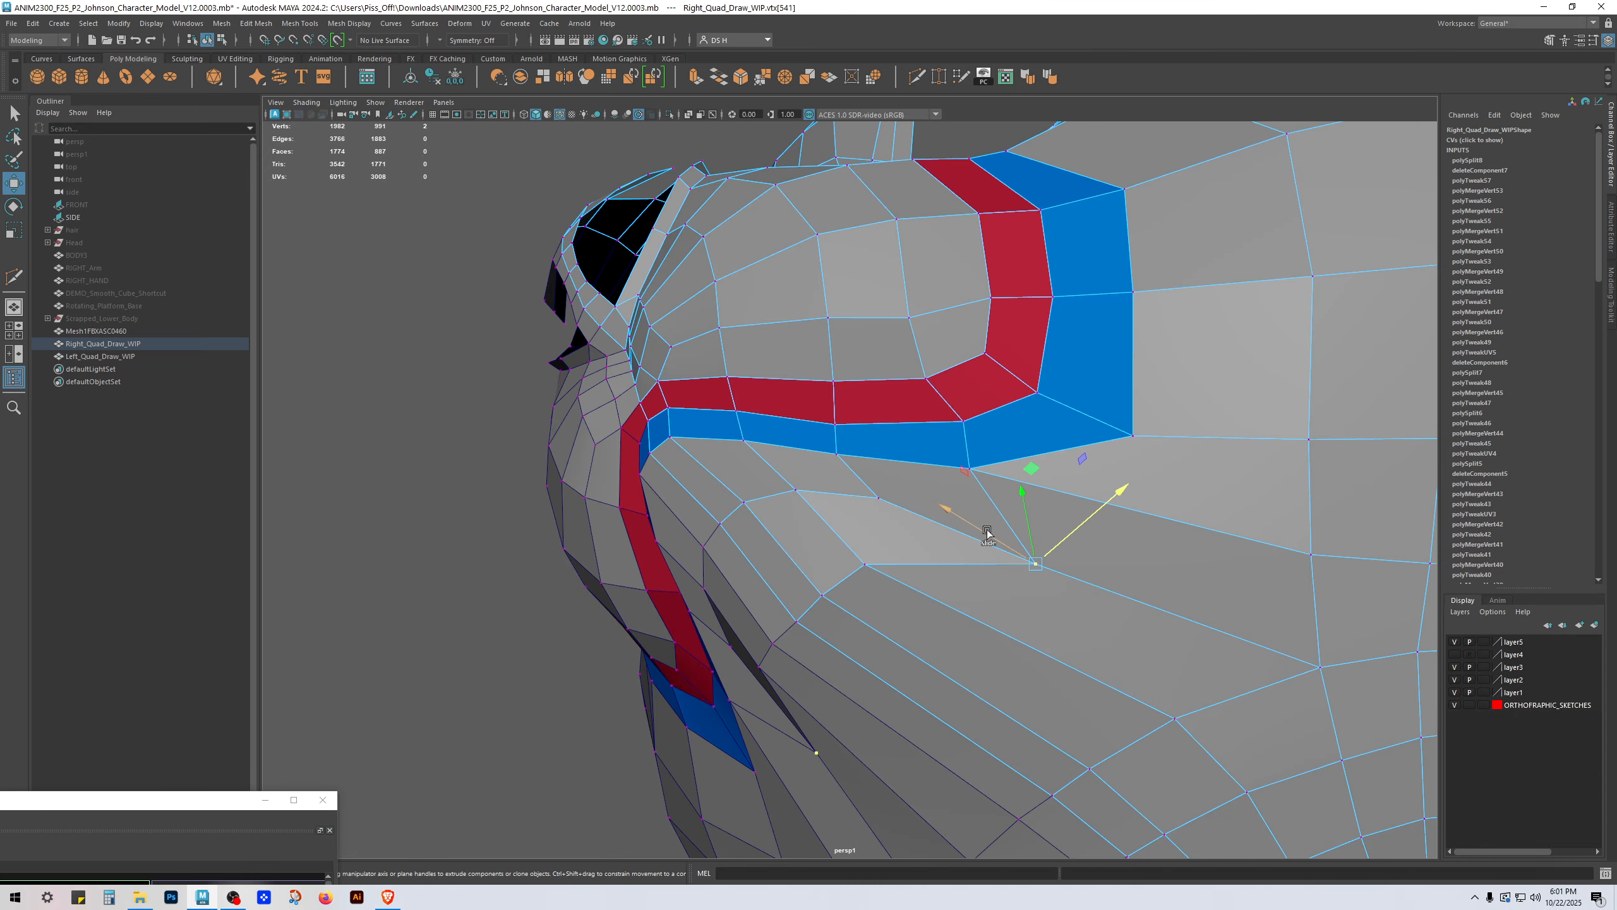
pyautogui.keyDown('ctrl'); pyautogui.keyDown('shift'); pyautogui.moveTo(987, 533); pyautogui.dragTo(726, 413); pyautogui.keyUp('shift'); pyautogui.keyUp('ctrl')
pyautogui.keyDown('alt'); pyautogui.moveTo(851, 445); pyautogui.dragTo(917, 505); pyautogui.keyUp('alt')
pyautogui.keyDown('alt'); pyautogui.moveTo(955, 439); pyautogui.dragTo(991, 410); pyautogui.keyUp('alt')
# Step: Slide two vertices on the blue band's outer cheek edge inward to narrow the band, and select its outer vertex beside the nose bridge
pyautogui.click(1009, 390)
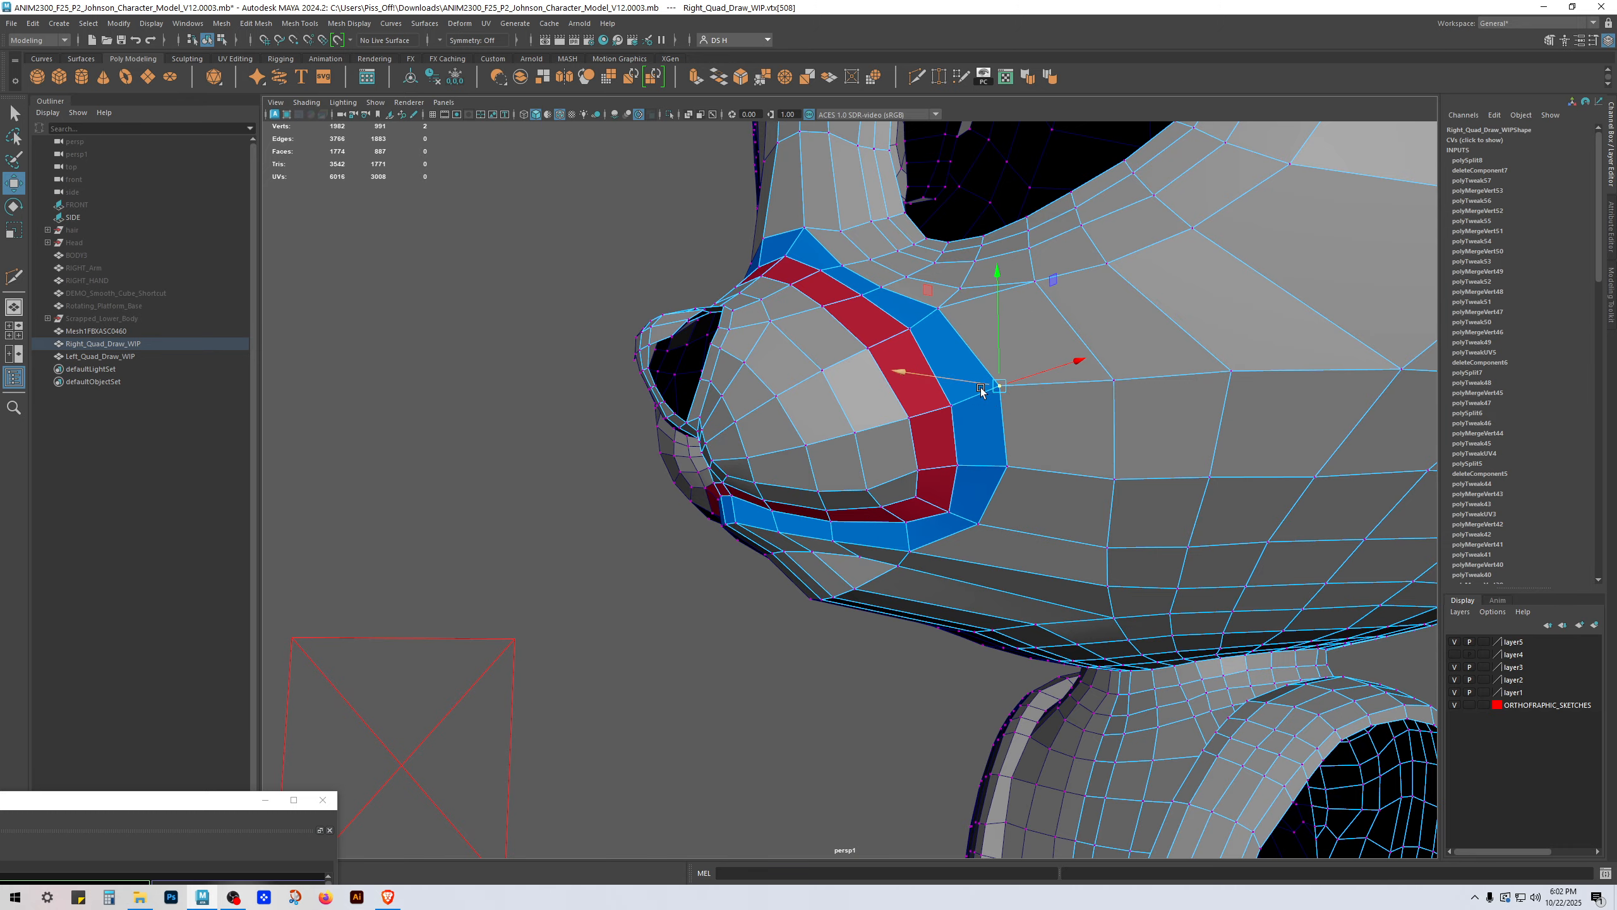
pyautogui.hotkey('ctrl', 'z')
pyautogui.keyDown('shift'); pyautogui.moveTo(1056, 381); pyautogui.dragTo(1033, 387, button='middle'); pyautogui.keyUp('shift')
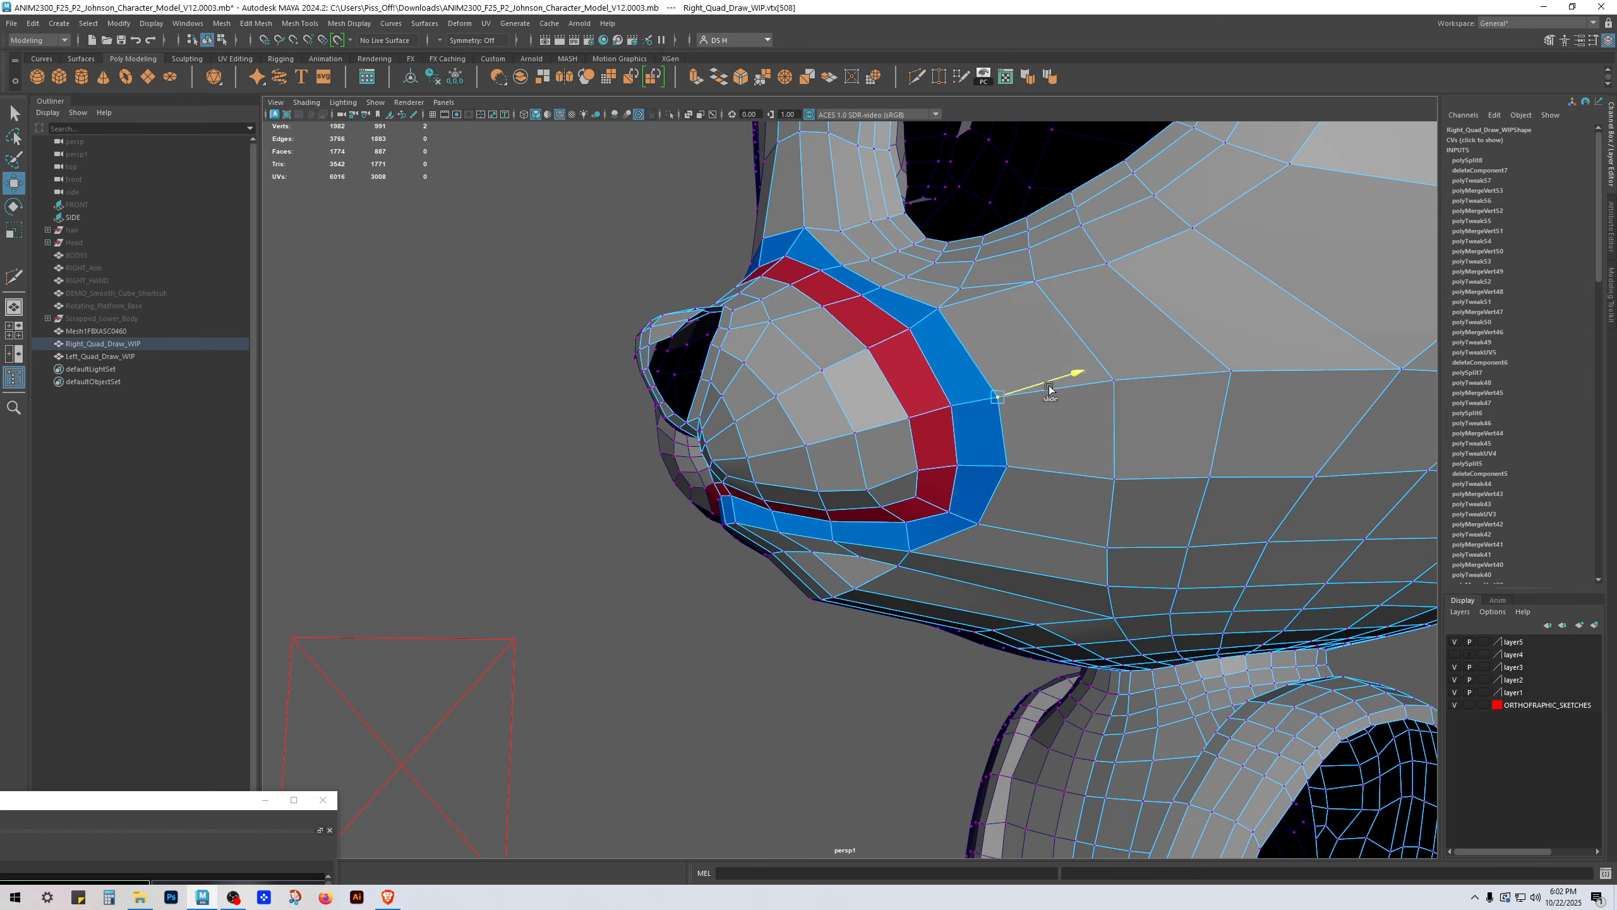
pyautogui.click(1007, 467)
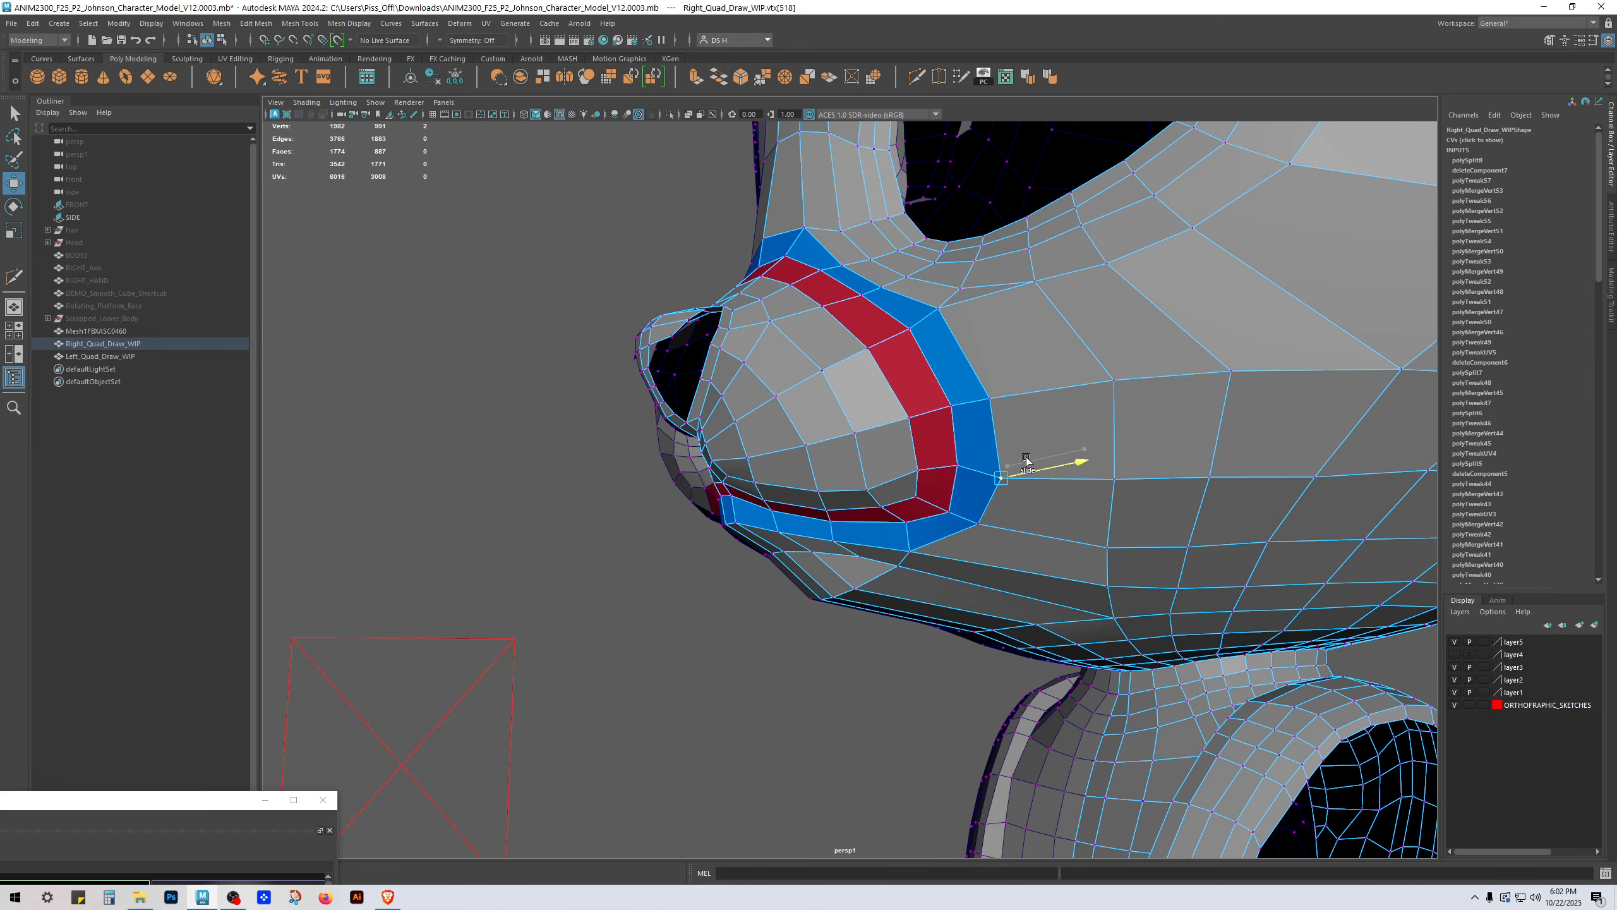
pyautogui.hotkey('ctrl', 'z')
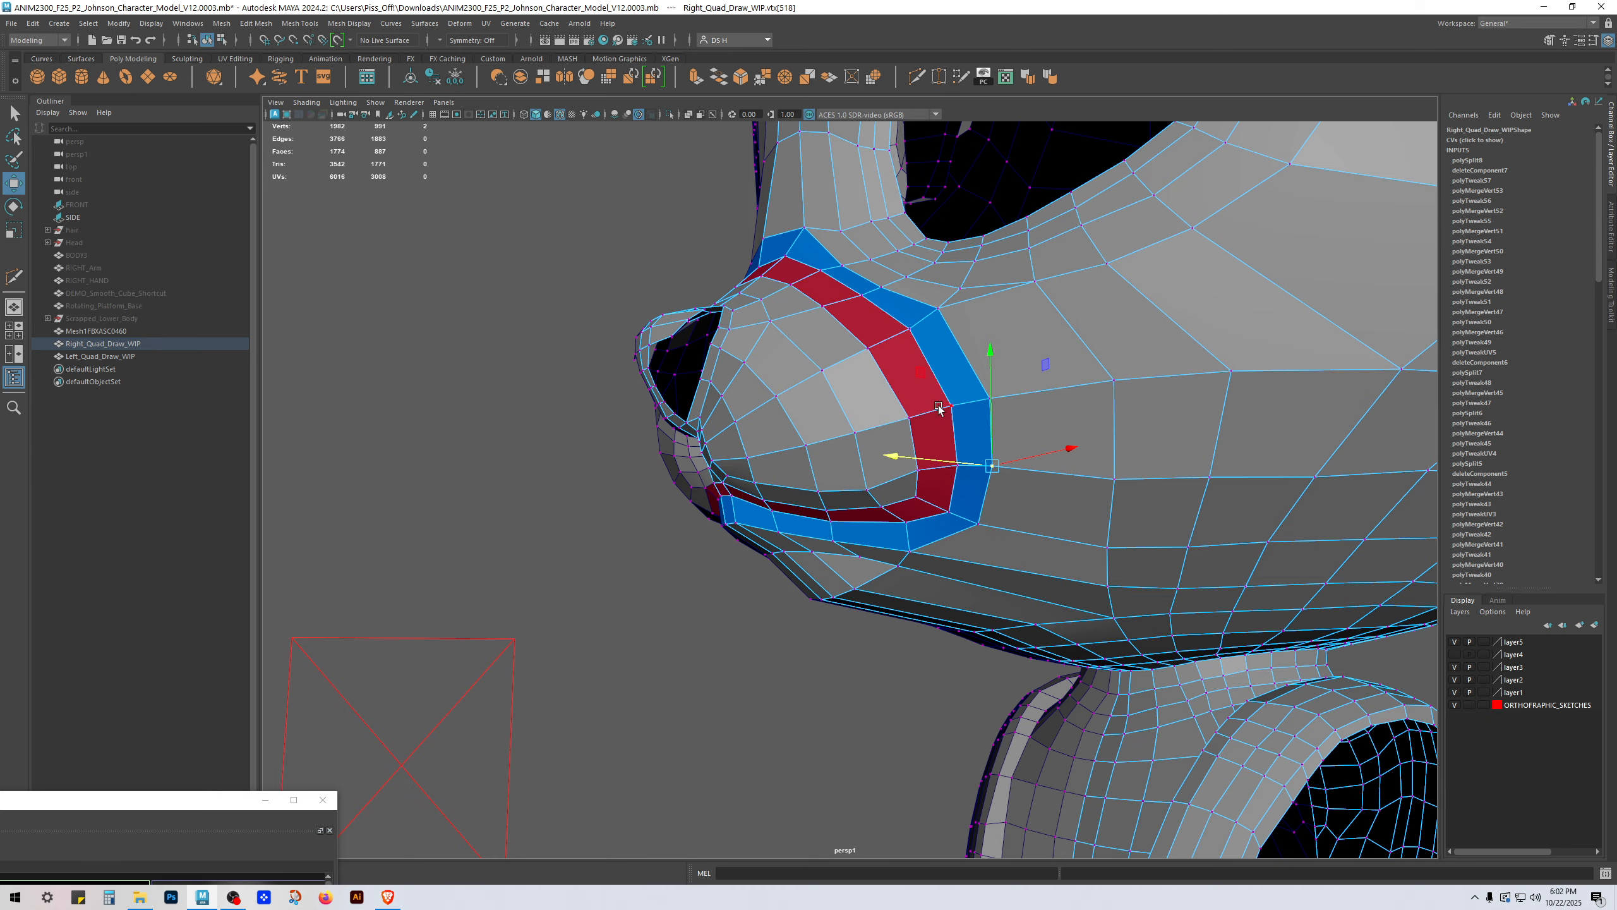
pyautogui.keyDown('alt'); pyautogui.moveTo(939, 408); pyautogui.dragTo(998, 384); pyautogui.keyUp('alt')
pyautogui.keyDown('alt'); pyautogui.moveTo(827, 258); pyautogui.dragTo(892, 345); pyautogui.keyUp('alt')
pyautogui.click(876, 333)
# Step: Examine the narrowed blue band around the muzzle with the mesh smoothed and unsmoothed, from the front and side
pyautogui.press('3')
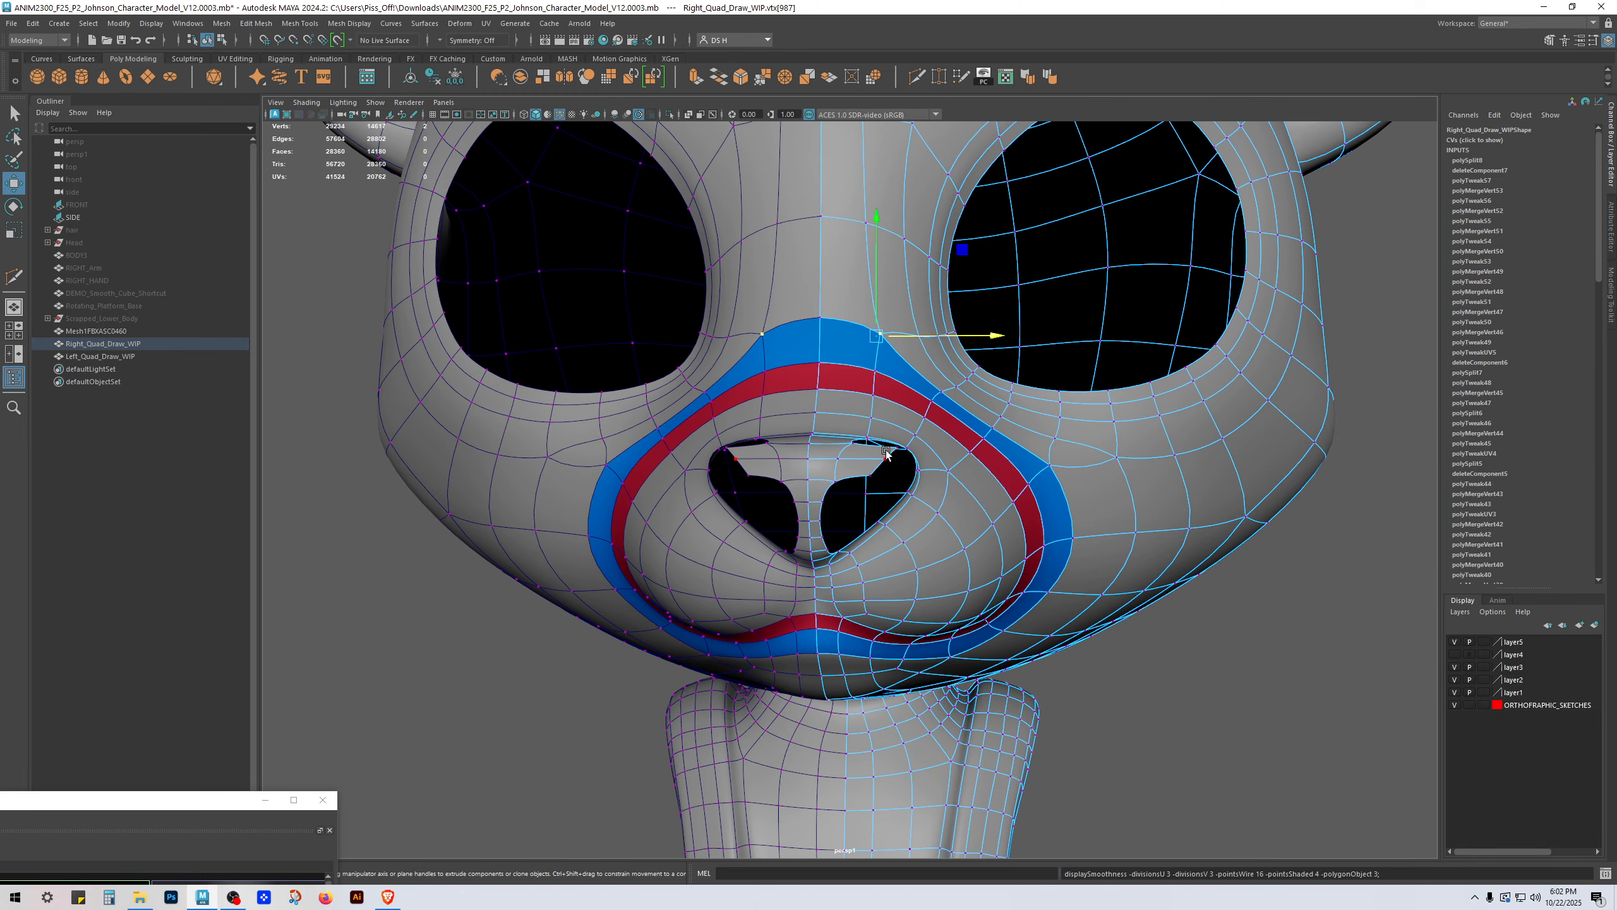
pyautogui.moveTo(918, 446); pyautogui.dragTo(974, 414, button='right')
pyautogui.click(1297, 670)
pyautogui.keyDown('alt'); pyautogui.moveTo(1298, 670); pyautogui.dragTo(1098, 641, button='right'); pyautogui.keyUp('alt')
pyautogui.keyDown('alt'); pyautogui.moveTo(1098, 641); pyautogui.dragTo(988, 543); pyautogui.keyUp('alt')
pyautogui.click(988, 543)
pyautogui.press('1')
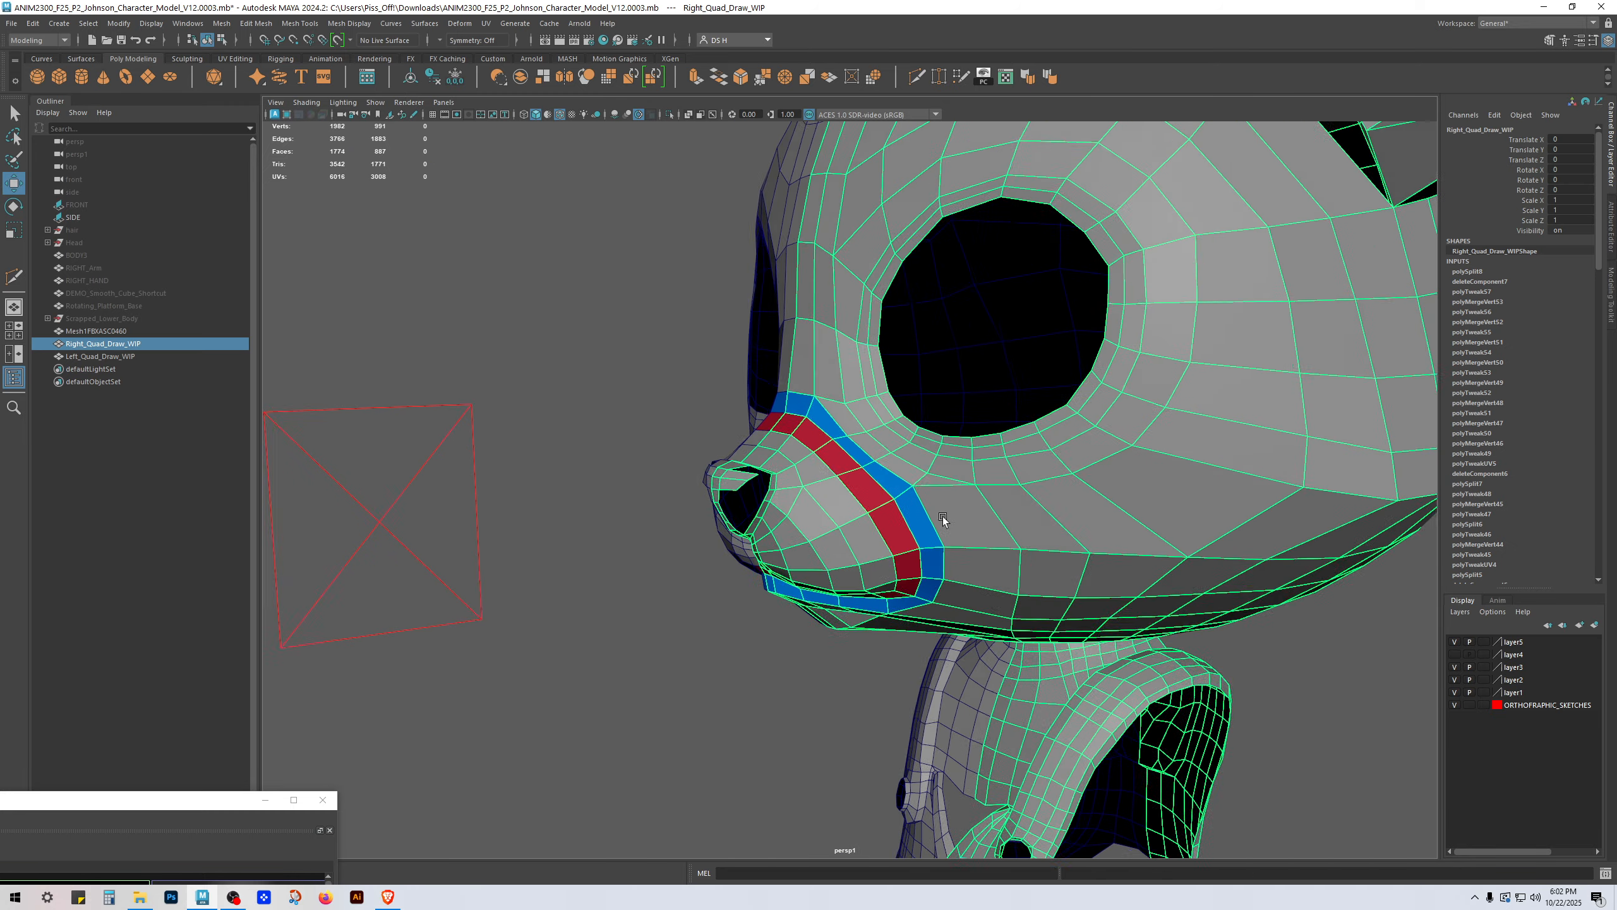
pyautogui.keyDown('alt'); pyautogui.moveTo(946, 520); pyautogui.dragTo(1083, 545, button='right'); pyautogui.keyUp('alt')
pyautogui.keyDown('alt'); pyautogui.moveTo(1083, 545); pyautogui.dragTo(1013, 435); pyautogui.keyUp('alt')
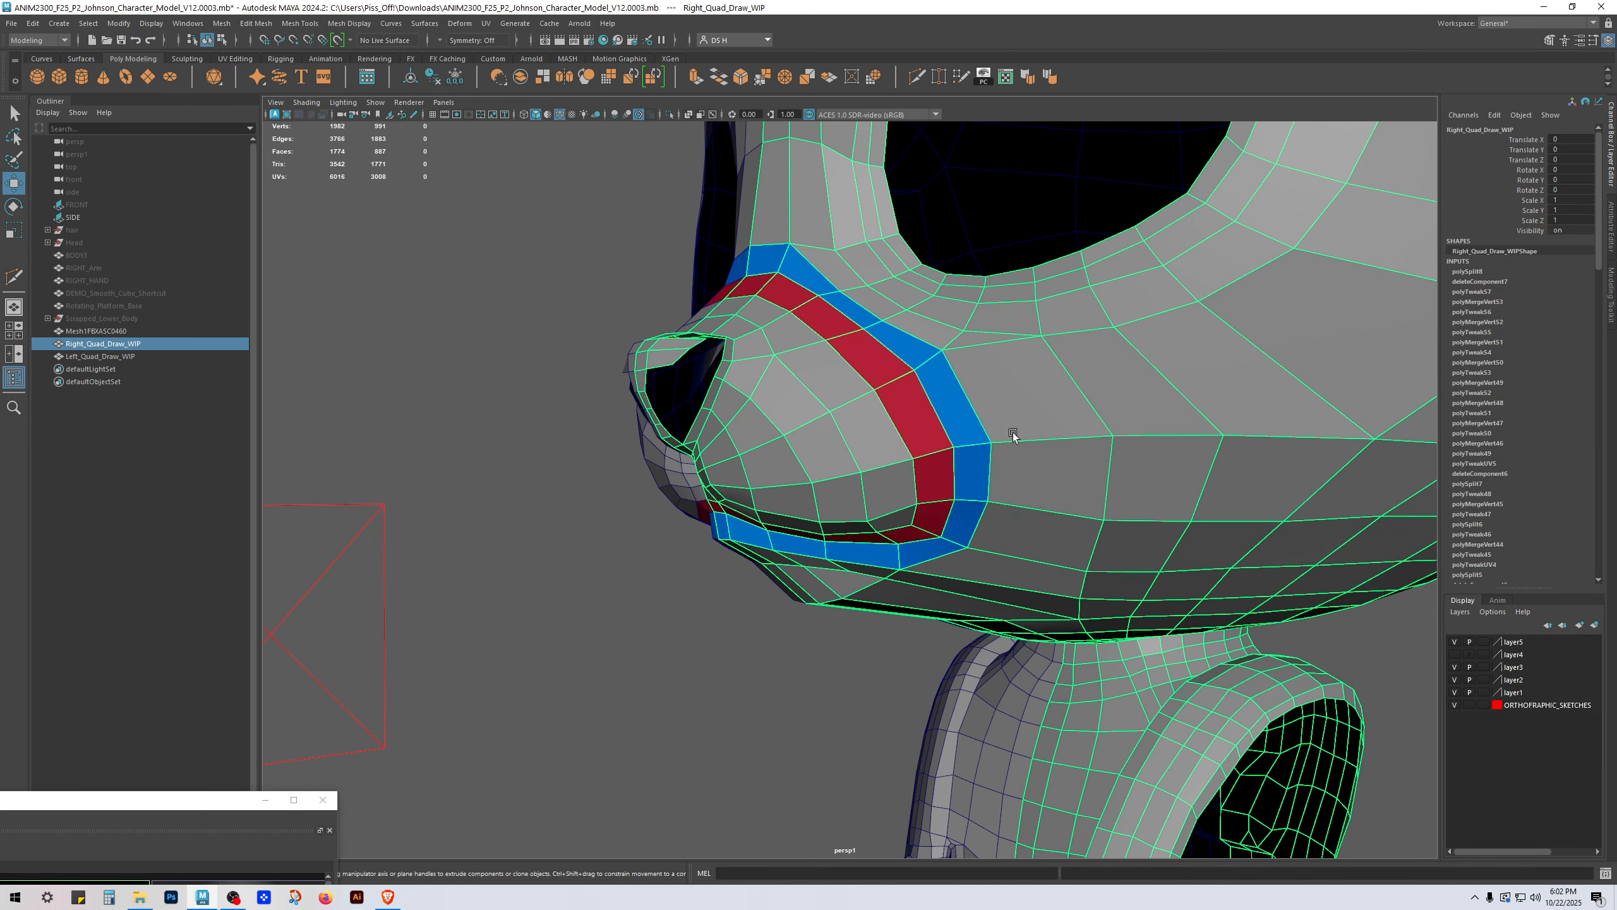
# Step: Select the blue band's outer cheek vertex and slide the band's adjoining edge slightly along the surface
pyautogui.moveTo(1017, 446); pyautogui.dragTo(909, 409, button='right')
pyautogui.click(989, 441)
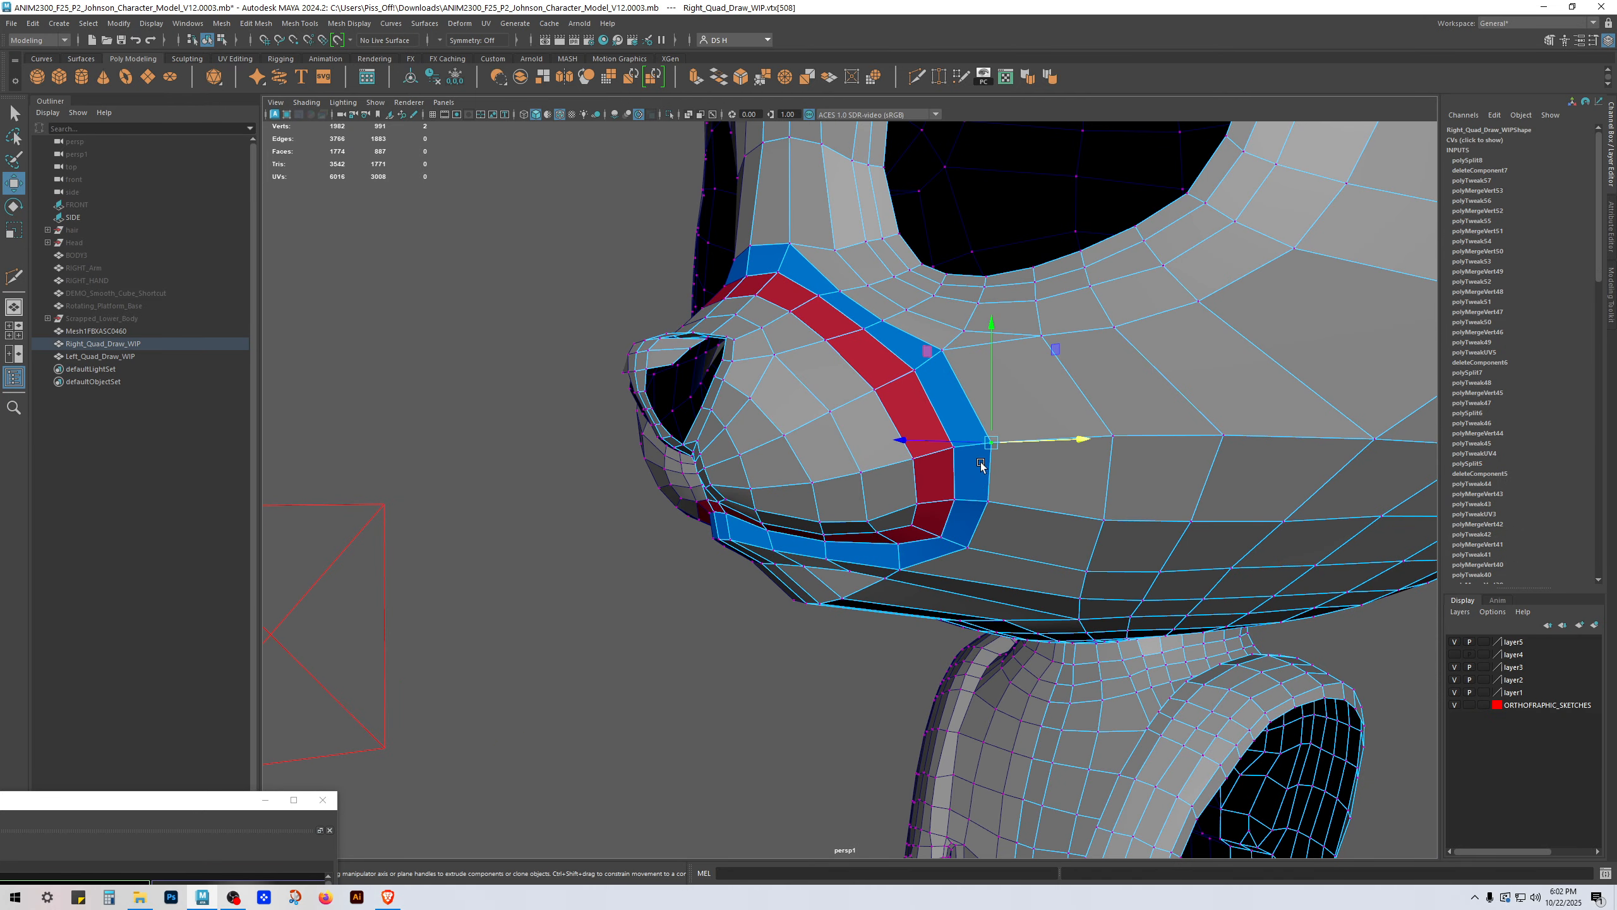
pyautogui.moveTo(981, 463); pyautogui.dragTo(978, 389, button='right')
pyautogui.click(974, 445)
pyautogui.moveTo(971, 445)
pyautogui.keyDown('ctrl'); pyautogui.keyDown('shift'); pyautogui.mouseDown()
pyautogui.moveTo(965, 418)
pyautogui.moveTo(980, 429)
pyautogui.mouseUp(); pyautogui.keyUp('shift'); pyautogui.keyUp('ctrl')
# Step: Slide the side muzzle vertices inside the red stripe along their edges to even out the face spacing
pyautogui.click(892, 467)
pyautogui.keyDown('ctrl'); pyautogui.keyDown('shift'); pyautogui.moveTo(892, 467); pyautogui.dragTo(892, 466); pyautogui.keyUp('shift'); pyautogui.keyUp('ctrl')
pyautogui.moveTo(892, 465); pyautogui.dragTo(874, 465, button='right')
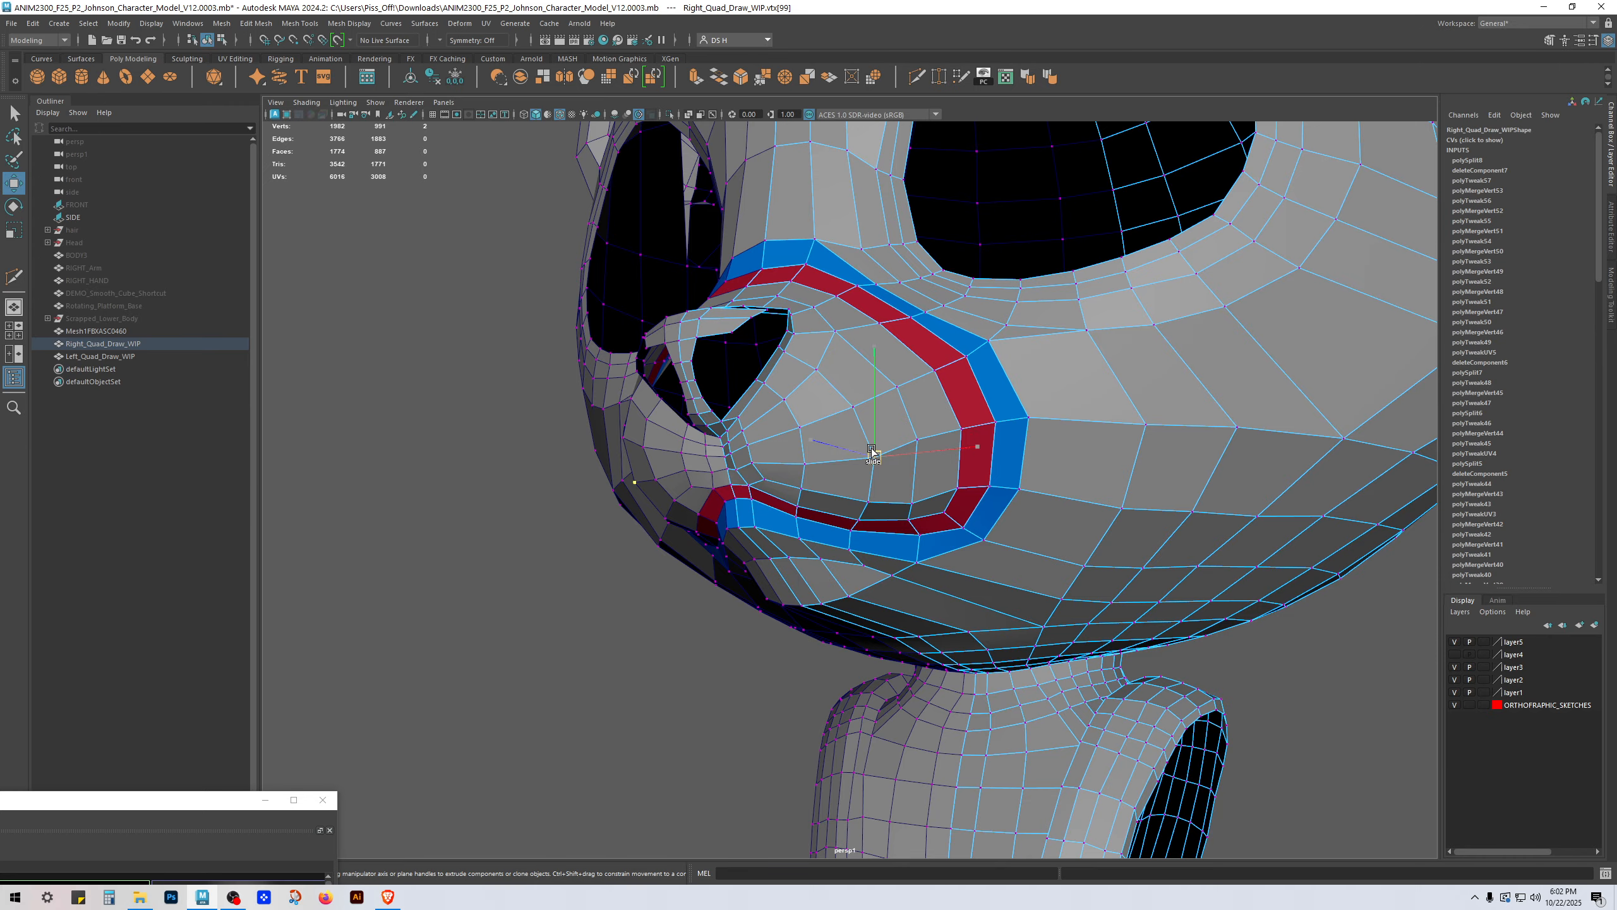
pyautogui.keyDown('ctrl'); pyautogui.keyDown('shift'); pyautogui.moveTo(872, 451); pyautogui.dragTo(794, 491); pyautogui.keyUp('shift'); pyautogui.keyUp('ctrl')
pyautogui.press('3')
pyautogui.press('1')
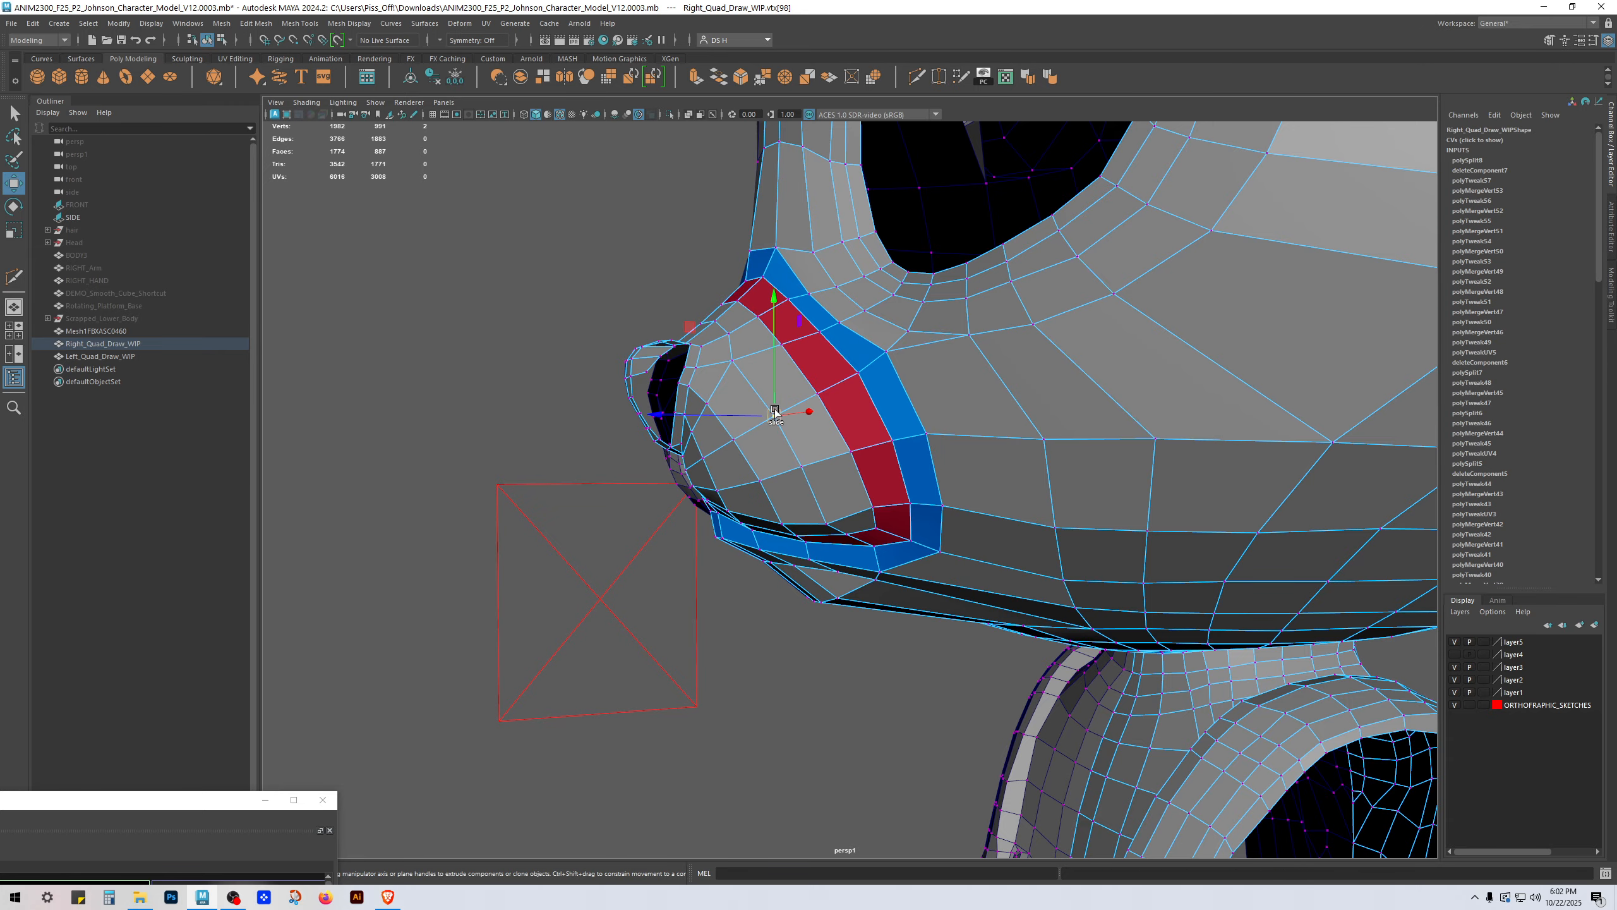
pyautogui.keyDown('ctrl'); pyautogui.keyDown('shift'); pyautogui.moveTo(775, 411); pyautogui.dragTo(935, 482); pyautogui.keyUp('shift'); pyautogui.keyUp('ctrl')
pyautogui.click(806, 465)
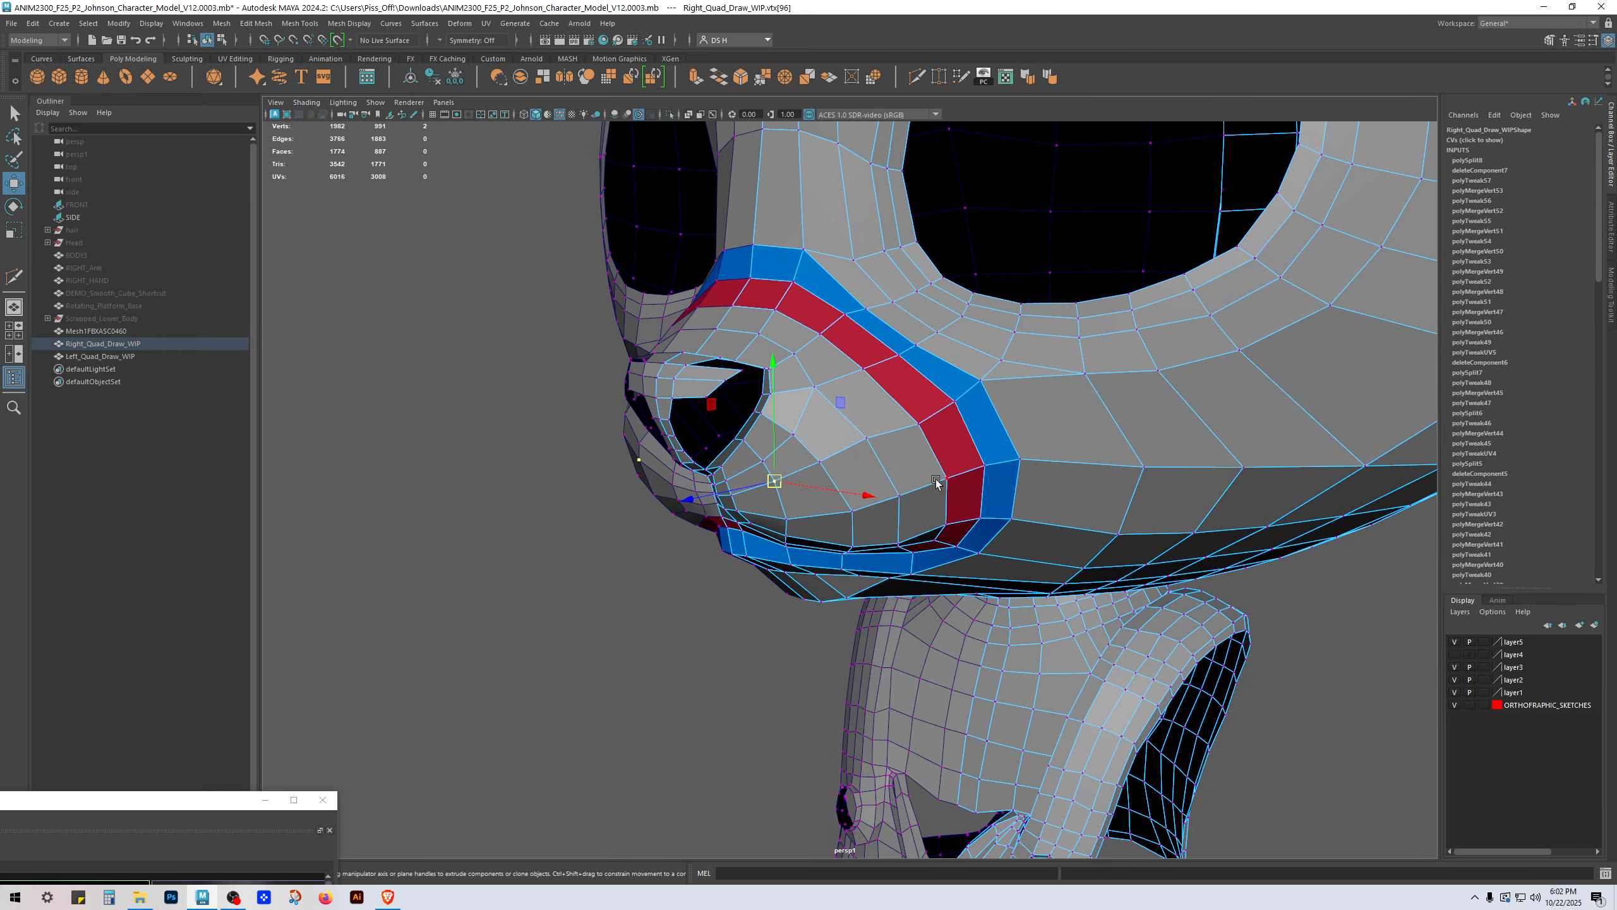
pyautogui.keyDown('alt'); pyautogui.moveTo(928, 415); pyautogui.dragTo(897, 446); pyautogui.keyUp('alt')
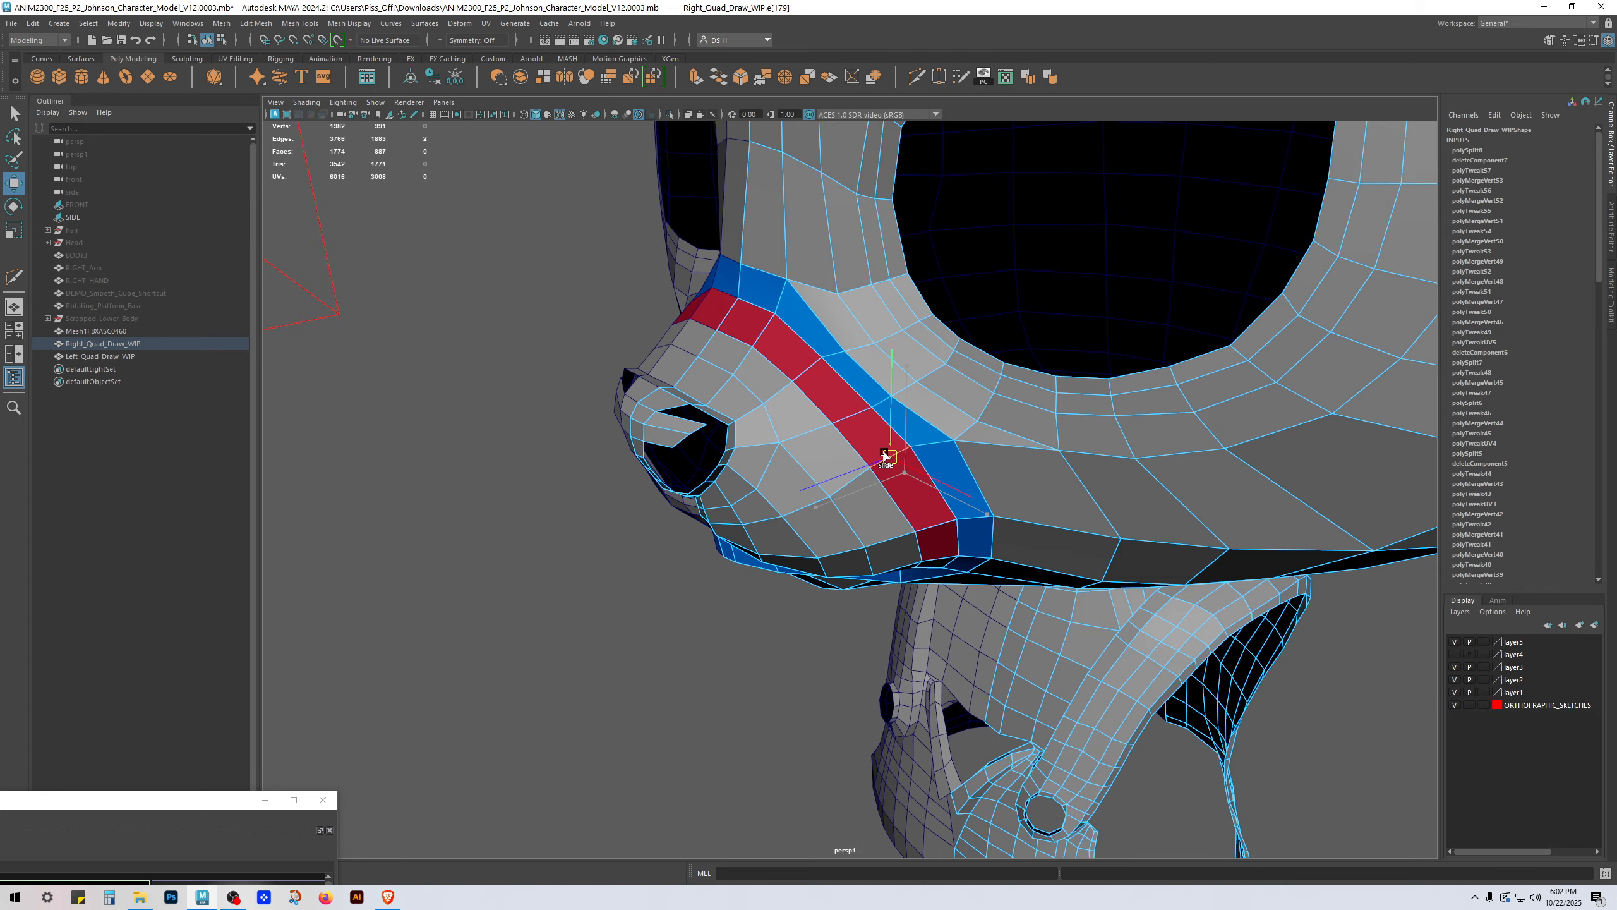
# Step: Try sliding a red stripe edge on the side of the muzzle, and undo the change
pyautogui.click(892, 460)
pyautogui.keyDown('ctrl'); pyautogui.keyDown('shift'); pyautogui.moveTo(894, 462); pyautogui.dragTo(822, 434); pyautogui.keyUp('shift'); pyautogui.keyUp('ctrl')
pyautogui.hotkey('ctrl', 'z')
pyautogui.hotkey('ctrl', 'z')
# Step: Examine the muzzle, stripe and cheek from several angles with the mesh smoothed and unsmoothed
pyautogui.press('F9')
pyautogui.press('3')
pyautogui.press('1')
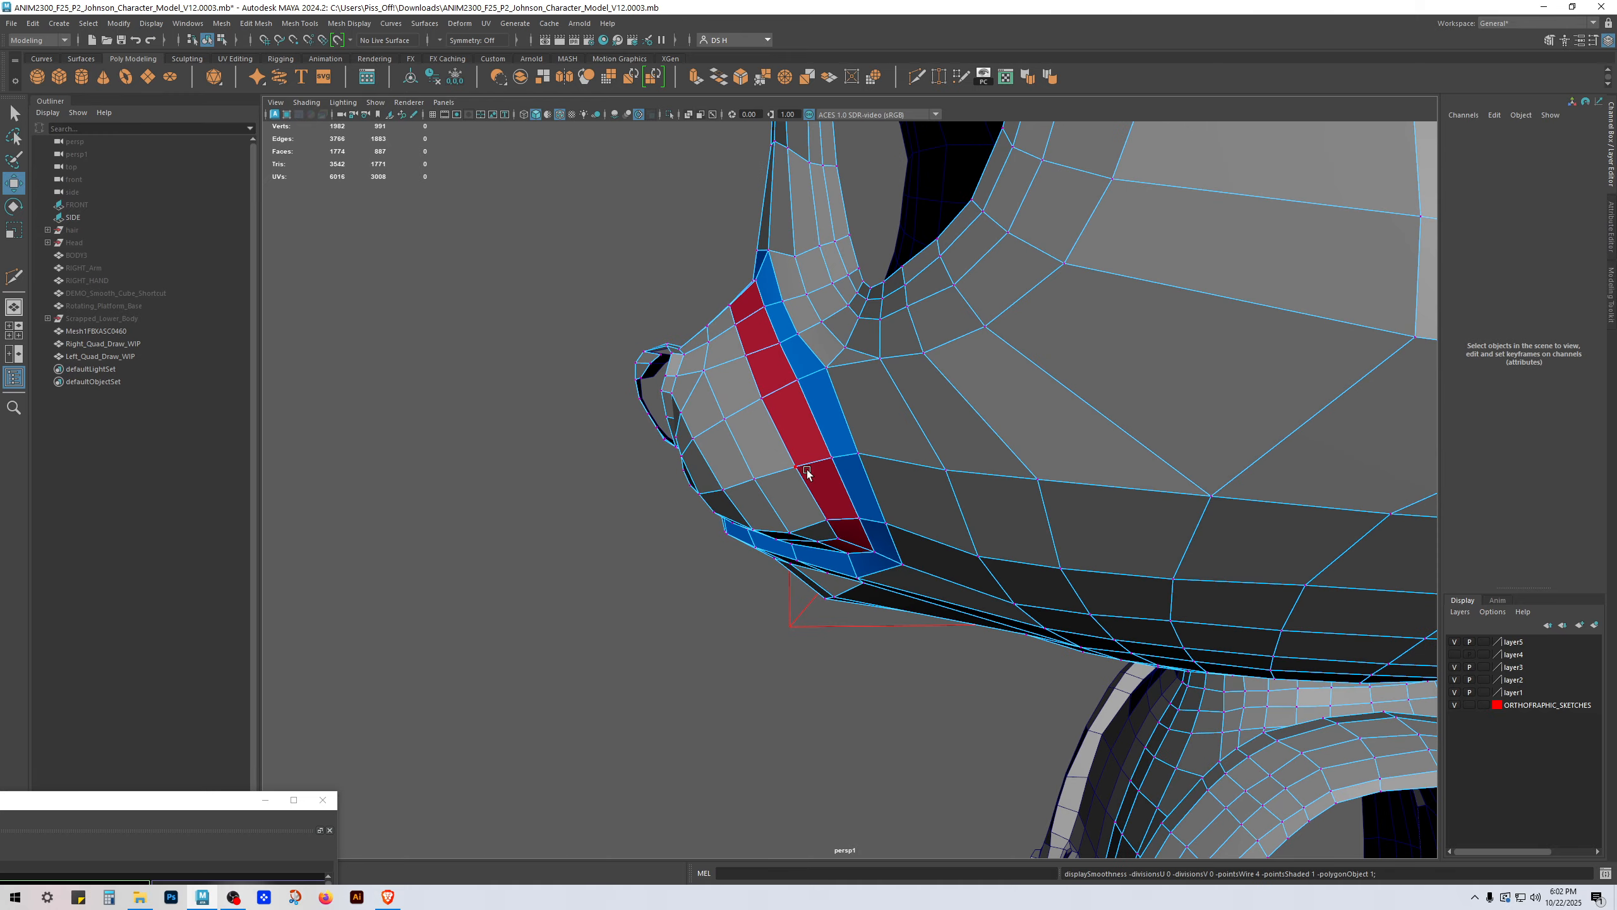
pyautogui.keyDown('alt'); pyautogui.moveTo(842, 490); pyautogui.dragTo(1254, 616); pyautogui.keyUp('alt')
pyautogui.keyDown('alt'); pyautogui.moveTo(1155, 577); pyautogui.dragTo(837, 499); pyautogui.keyUp('alt')
pyautogui.scroll(-3, 836, 498)
pyautogui.moveTo(1209, 636); pyautogui.dragTo(1291, 584, button='right')
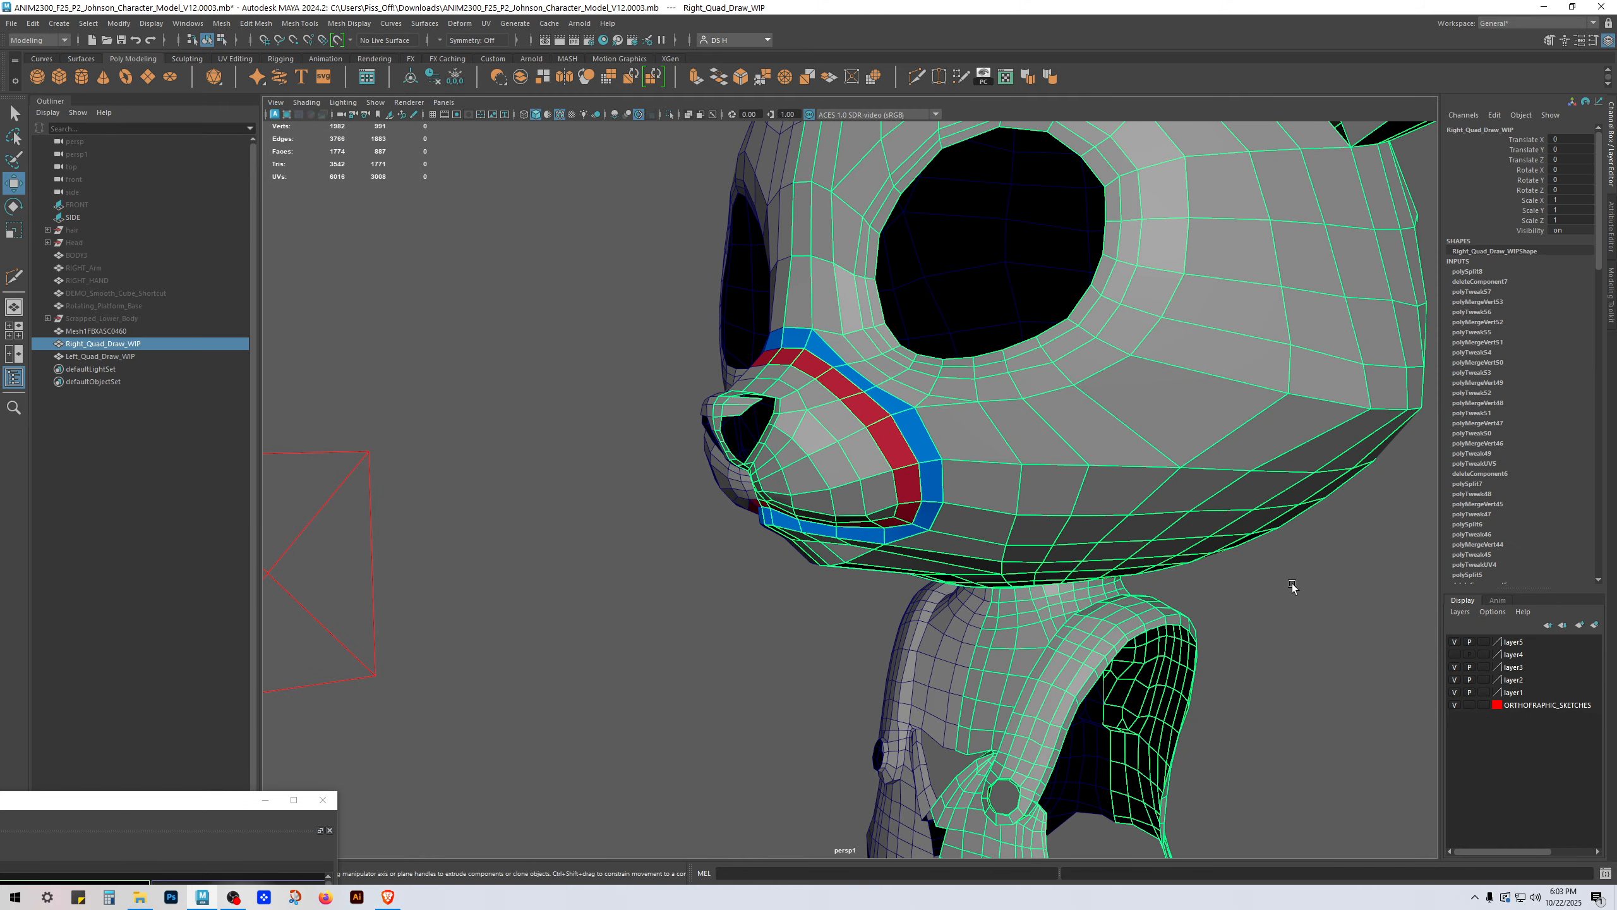
pyautogui.keyDown('alt'); pyautogui.moveTo(1233, 515); pyautogui.dragTo(998, 411); pyautogui.keyUp('alt')
# Step: Reposition the cheek vertices outside the blue band's outer edge to space them more evenly
pyautogui.press('F9')
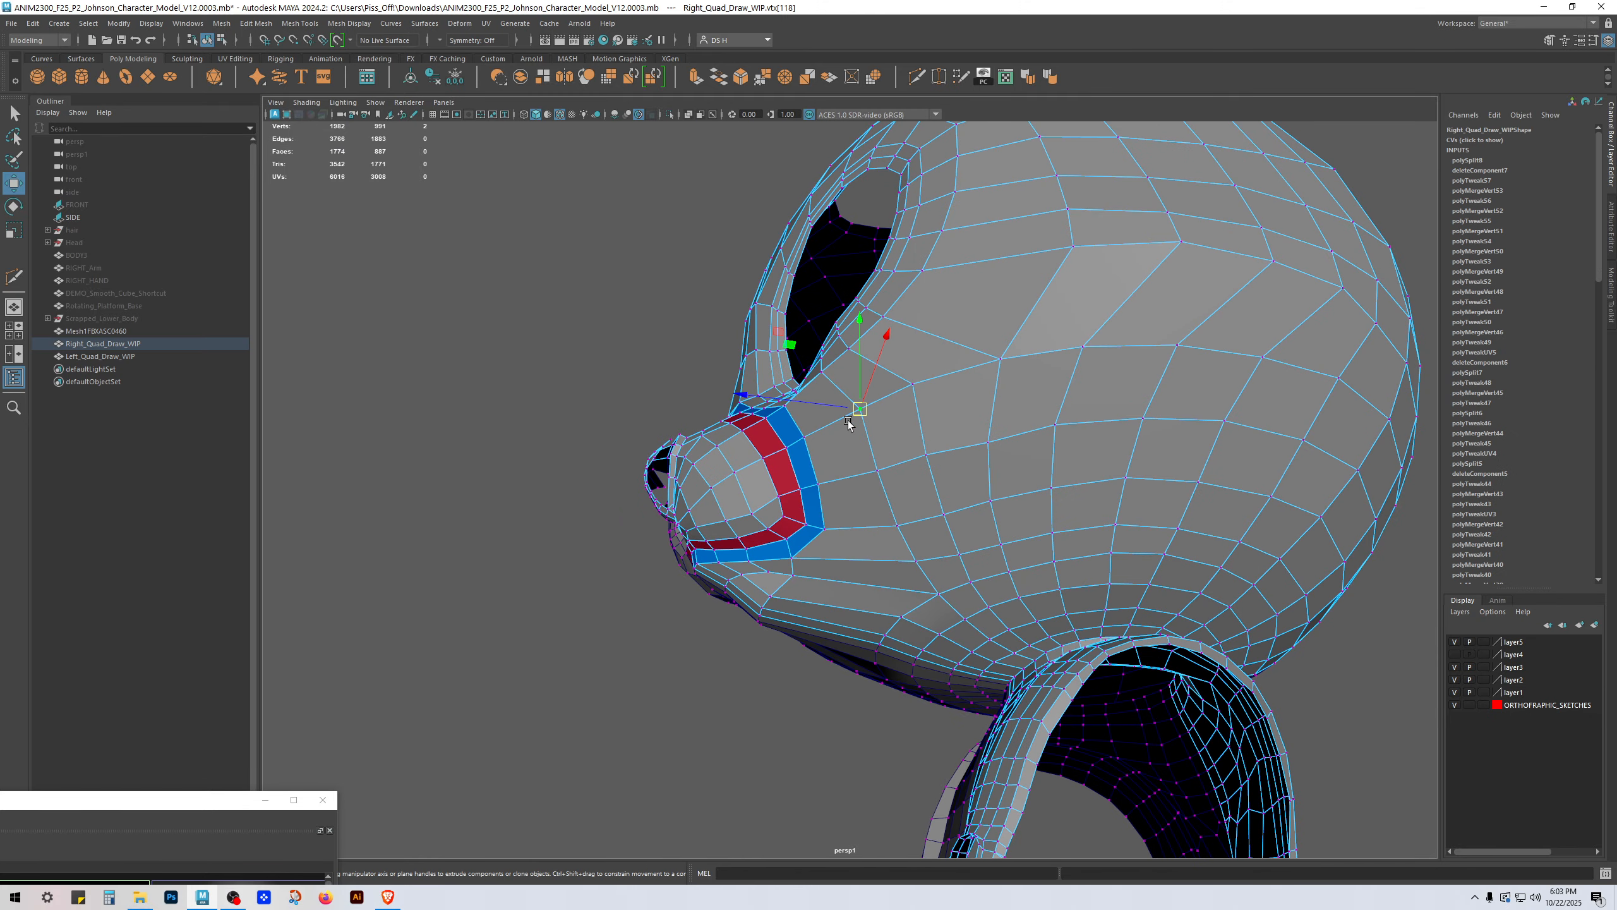
pyautogui.keyDown('alt'); pyautogui.moveTo(821, 411); pyautogui.dragTo(1013, 477); pyautogui.keyUp('alt')
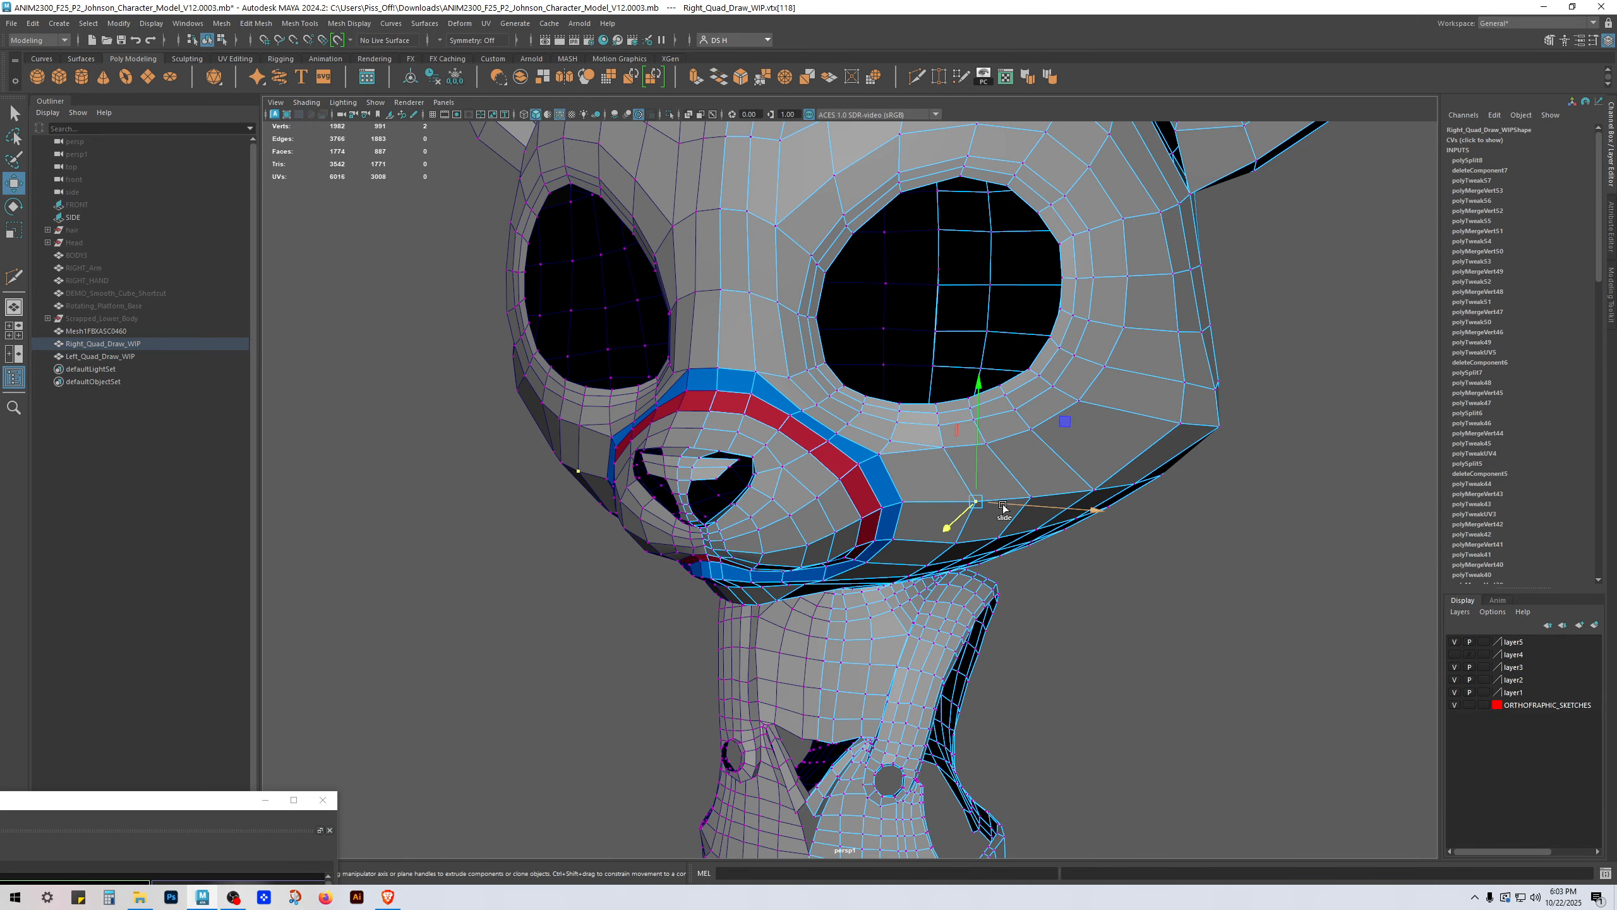
pyautogui.click(1031, 498)
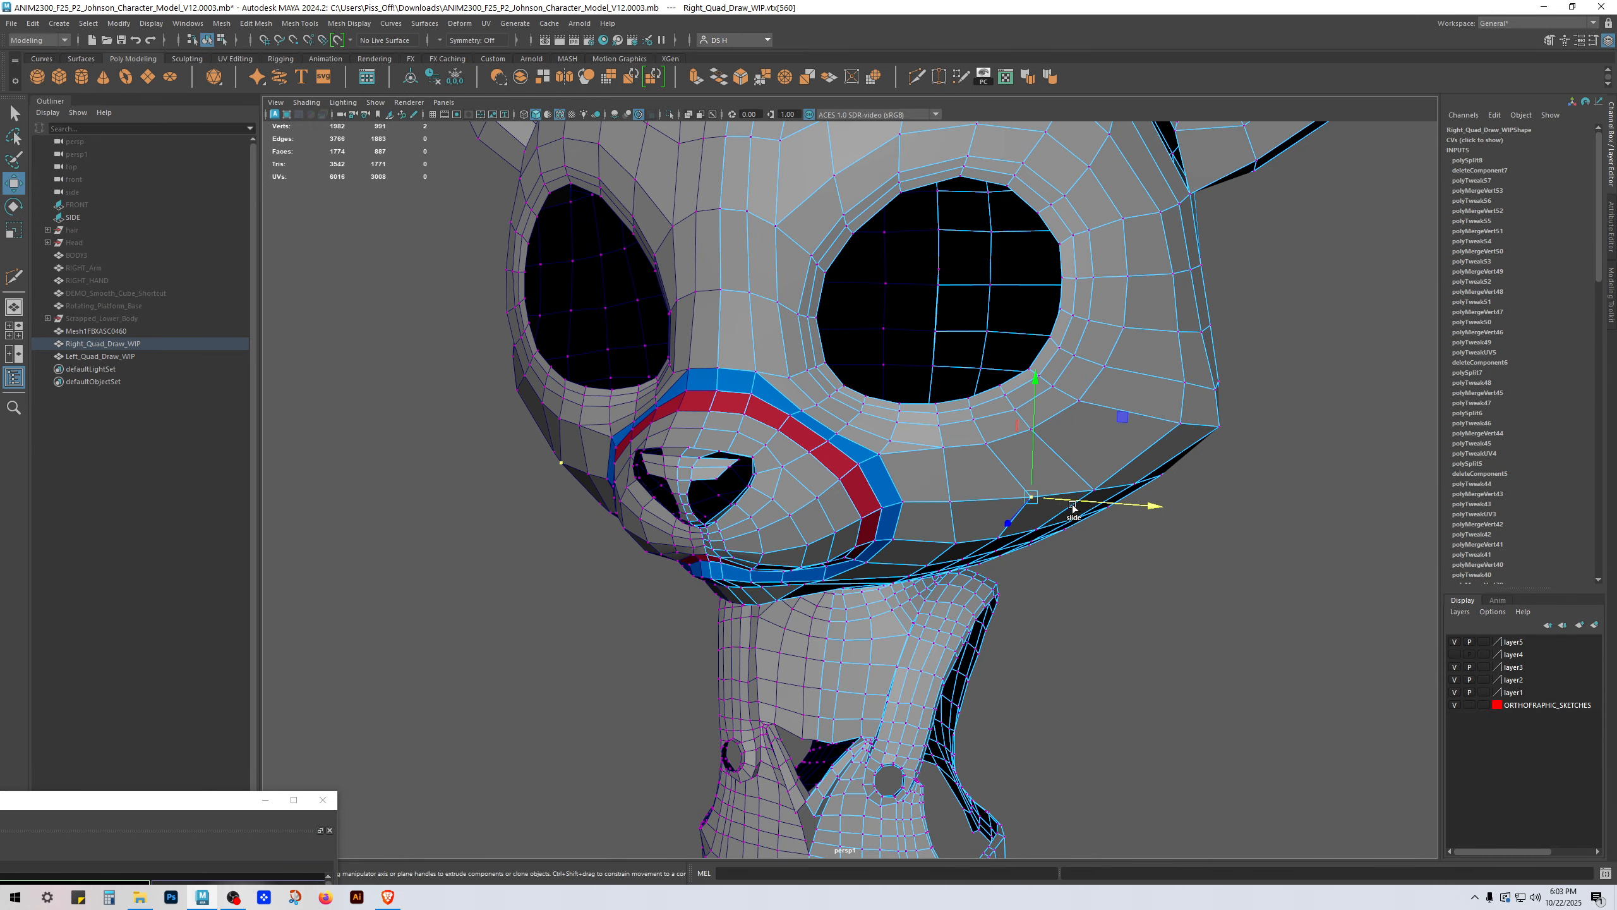
pyautogui.keyDown('alt'); pyautogui.moveTo(1044, 499); pyautogui.dragTo(956, 507); pyautogui.keyUp('alt')
pyautogui.click(957, 506)
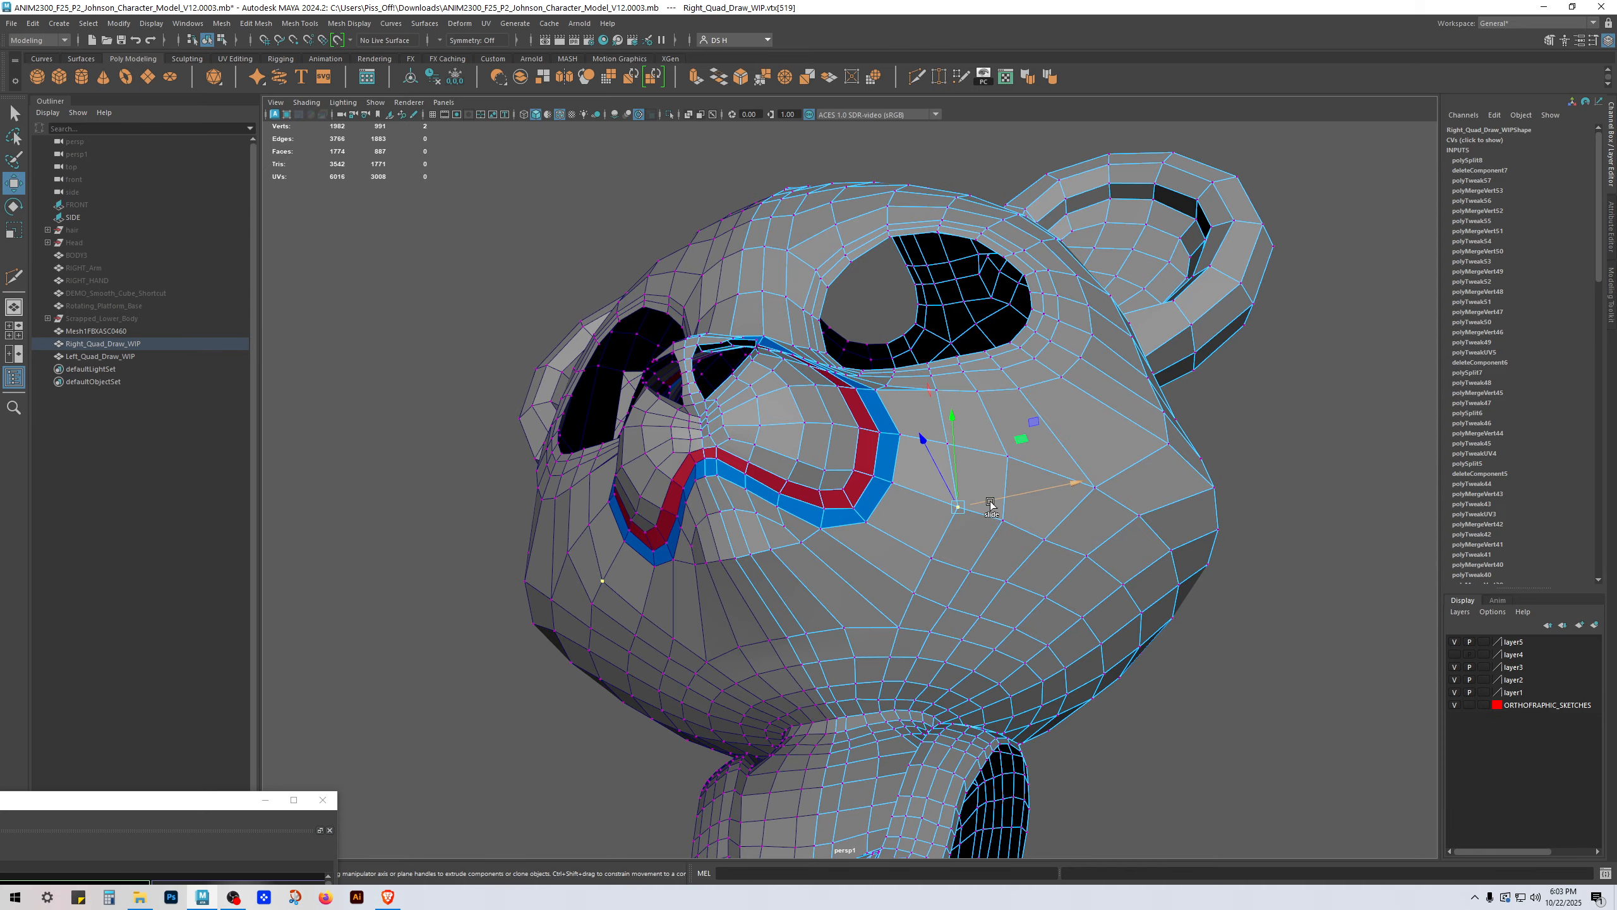
pyautogui.moveTo(991, 505)
pyautogui.mouseDown(button='middle')
pyautogui.moveTo(963, 499)
pyautogui.moveTo(1006, 509)
pyautogui.mouseUp(button='middle')
pyautogui.click(1000, 523)
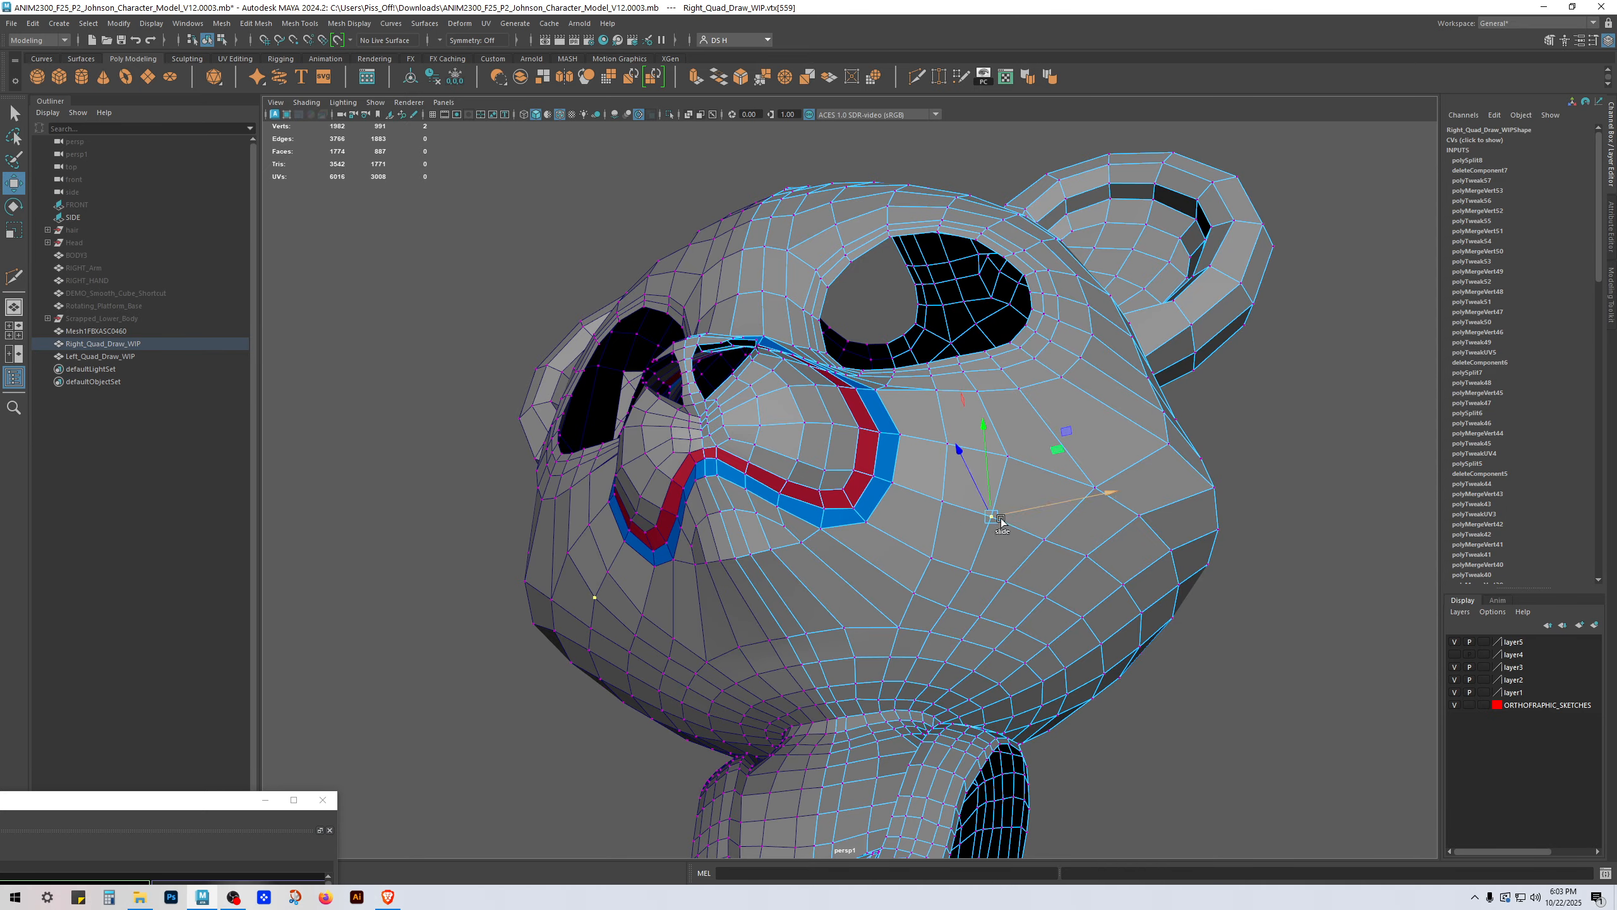
# Step: Try cutting an extra edge across the cheek from the blue band's outer vertex and deleting the neighbouring edge
pyautogui.keyDown('alt'); pyautogui.moveTo(935, 551); pyautogui.dragTo(871, 491); pyautogui.keyUp('alt')
pyautogui.keyDown('shift'); pyautogui.moveTo(854, 458); pyautogui.dragTo(764, 454, button='right'); pyautogui.keyUp('shift')
pyautogui.keyDown('alt'); pyautogui.moveTo(820, 503); pyautogui.dragTo(847, 465); pyautogui.keyUp('alt')
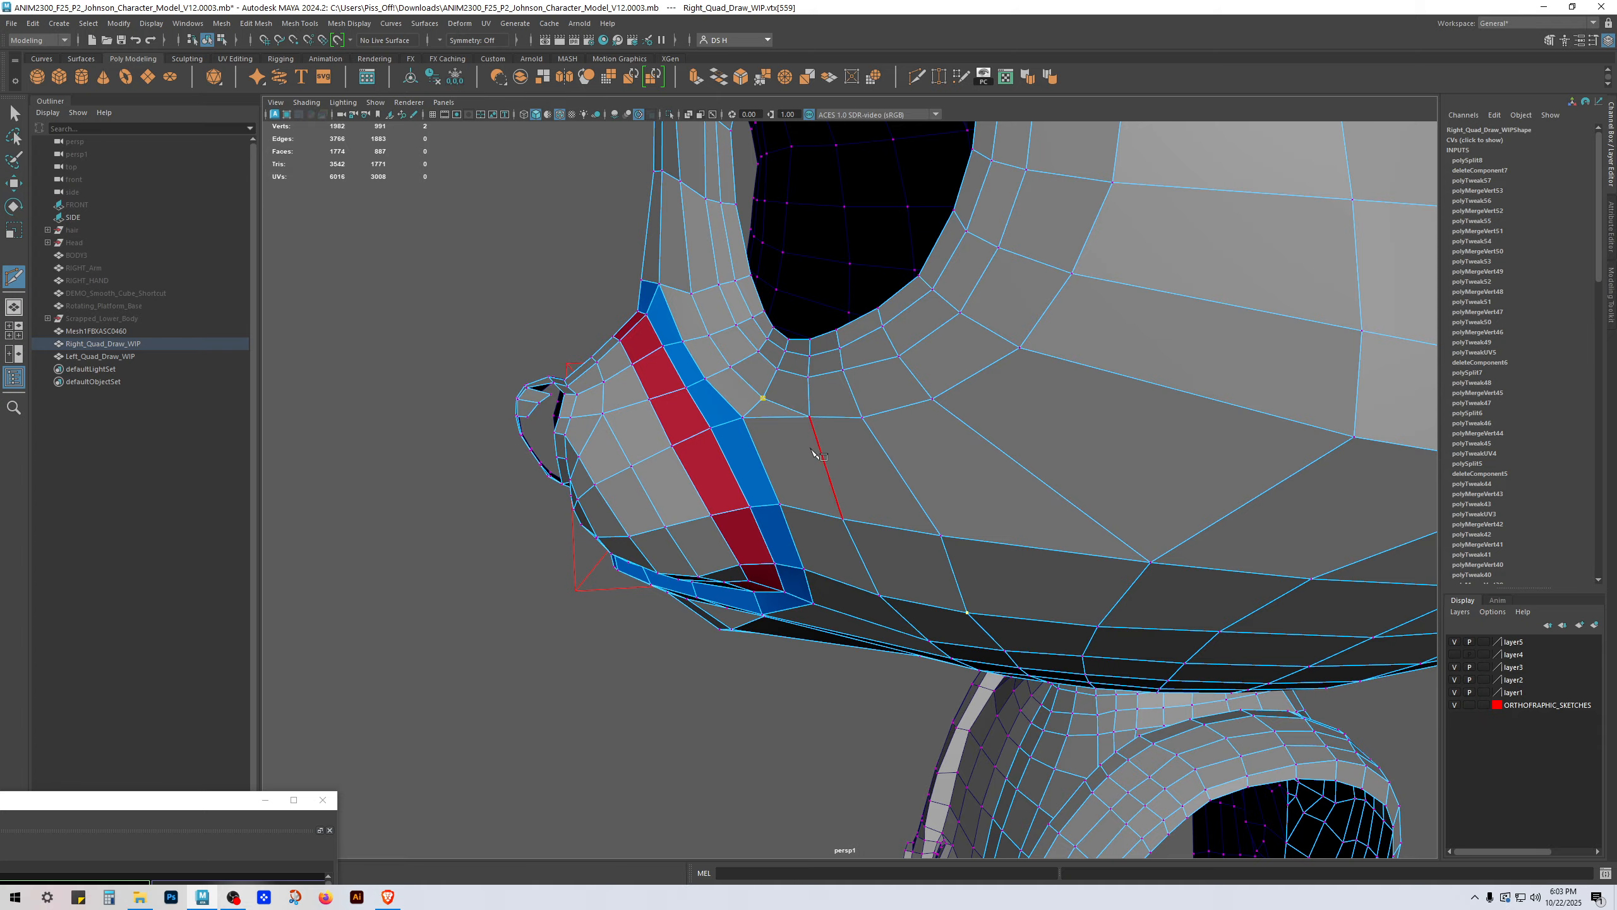
pyautogui.keyDown('alt'); pyautogui.moveTo(789, 444); pyautogui.dragTo(869, 444); pyautogui.keyUp('alt')
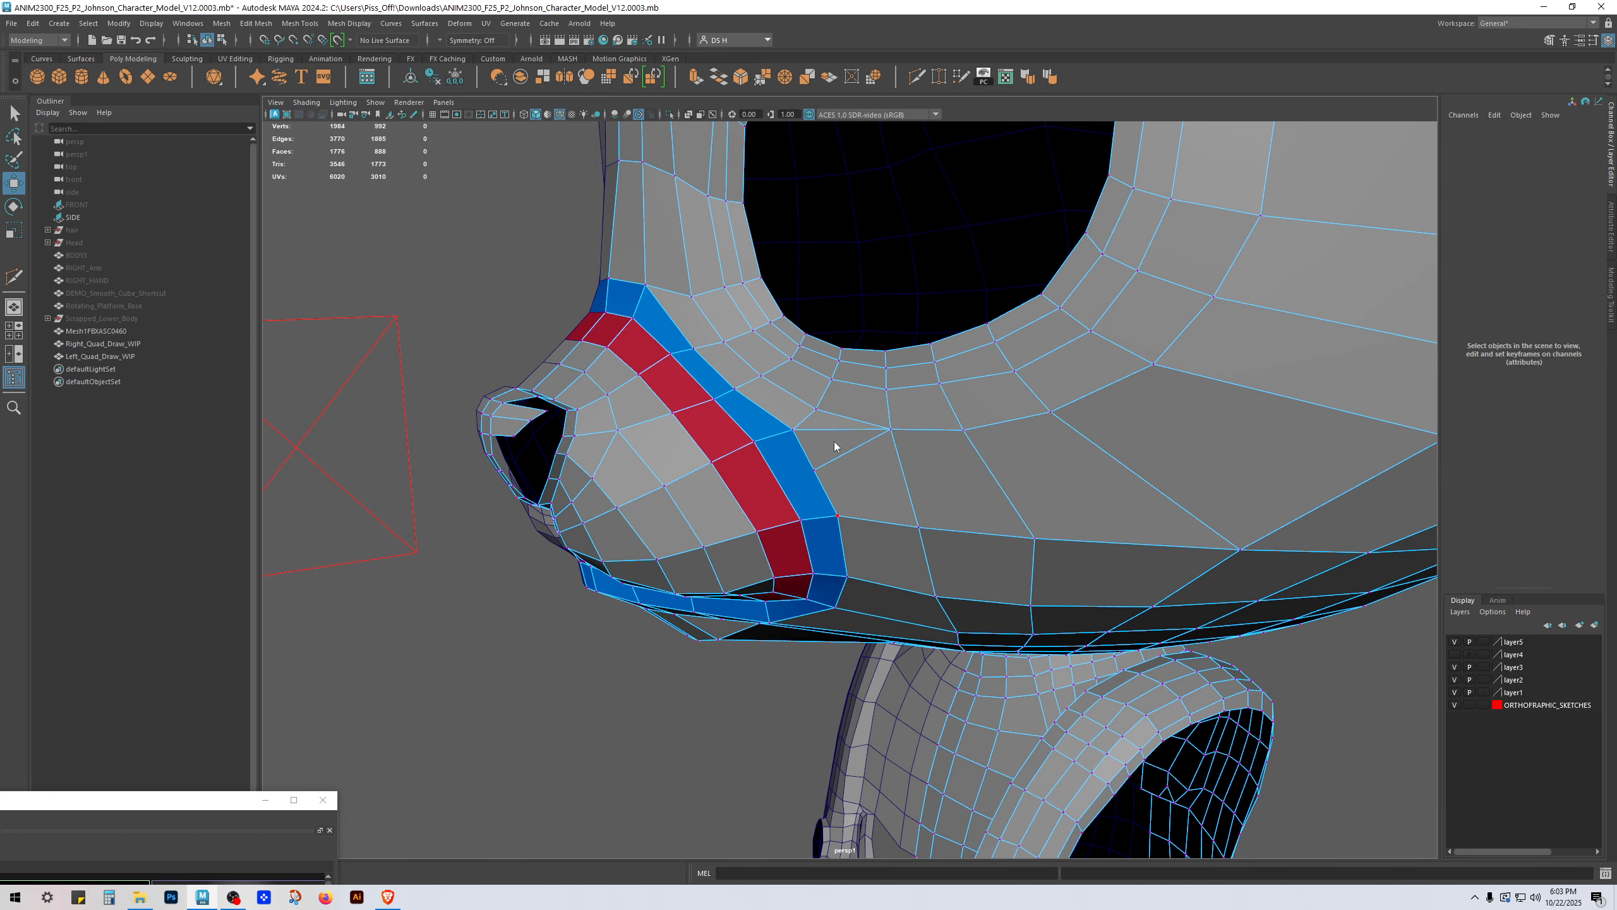
pyautogui.press('w')
pyautogui.hotkey('ctrl', 'z')
pyautogui.keyDown('alt'); pyautogui.moveTo(828, 480); pyautogui.dragTo(888, 473); pyautogui.keyUp('alt')
pyautogui.moveTo(1014, 447); pyautogui.dragTo(892, 422, button='right')
pyautogui.click(885, 435)
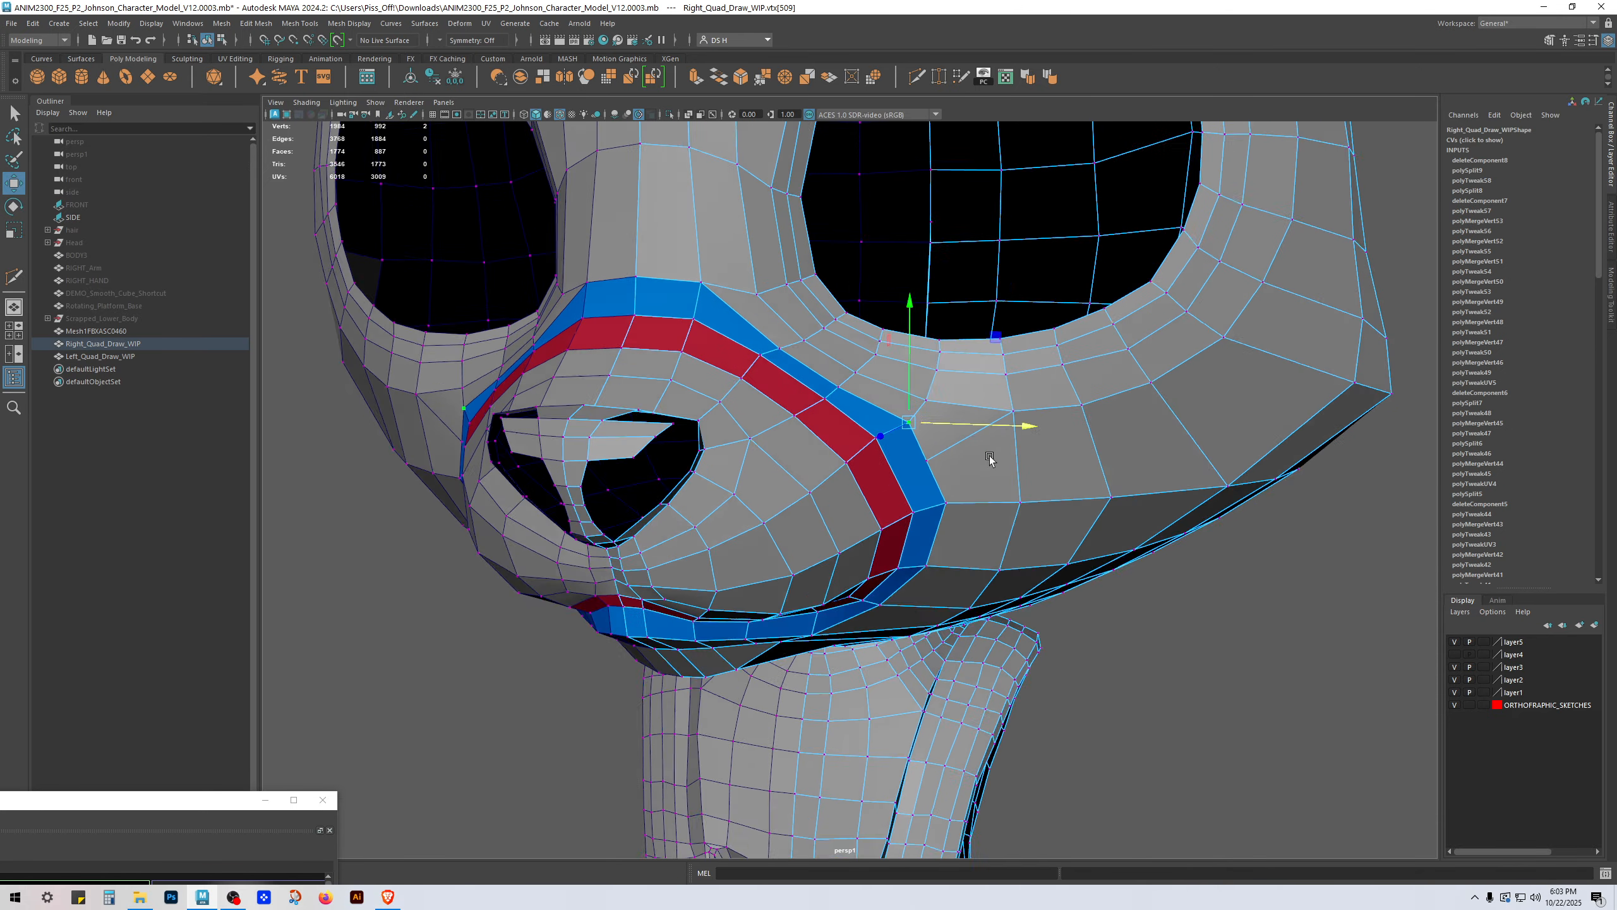
pyautogui.keyDown('alt'); pyautogui.moveTo(988, 450); pyautogui.dragTo(882, 471); pyautogui.keyUp('alt')
pyautogui.keyDown('alt'); pyautogui.moveTo(715, 479); pyautogui.dragTo(878, 462); pyautogui.keyUp('alt')
# Step: Undo the short cheek cut and the edge deletion beside the blue band
pyautogui.hotkey('ctrl', 'z')
pyautogui.hotkey('ctrl', 'z')
pyautogui.hotkey('ctrl', 'z')
pyautogui.hotkey('ctrl', 'z')
pyautogui.hotkey('ctrl', 'z')
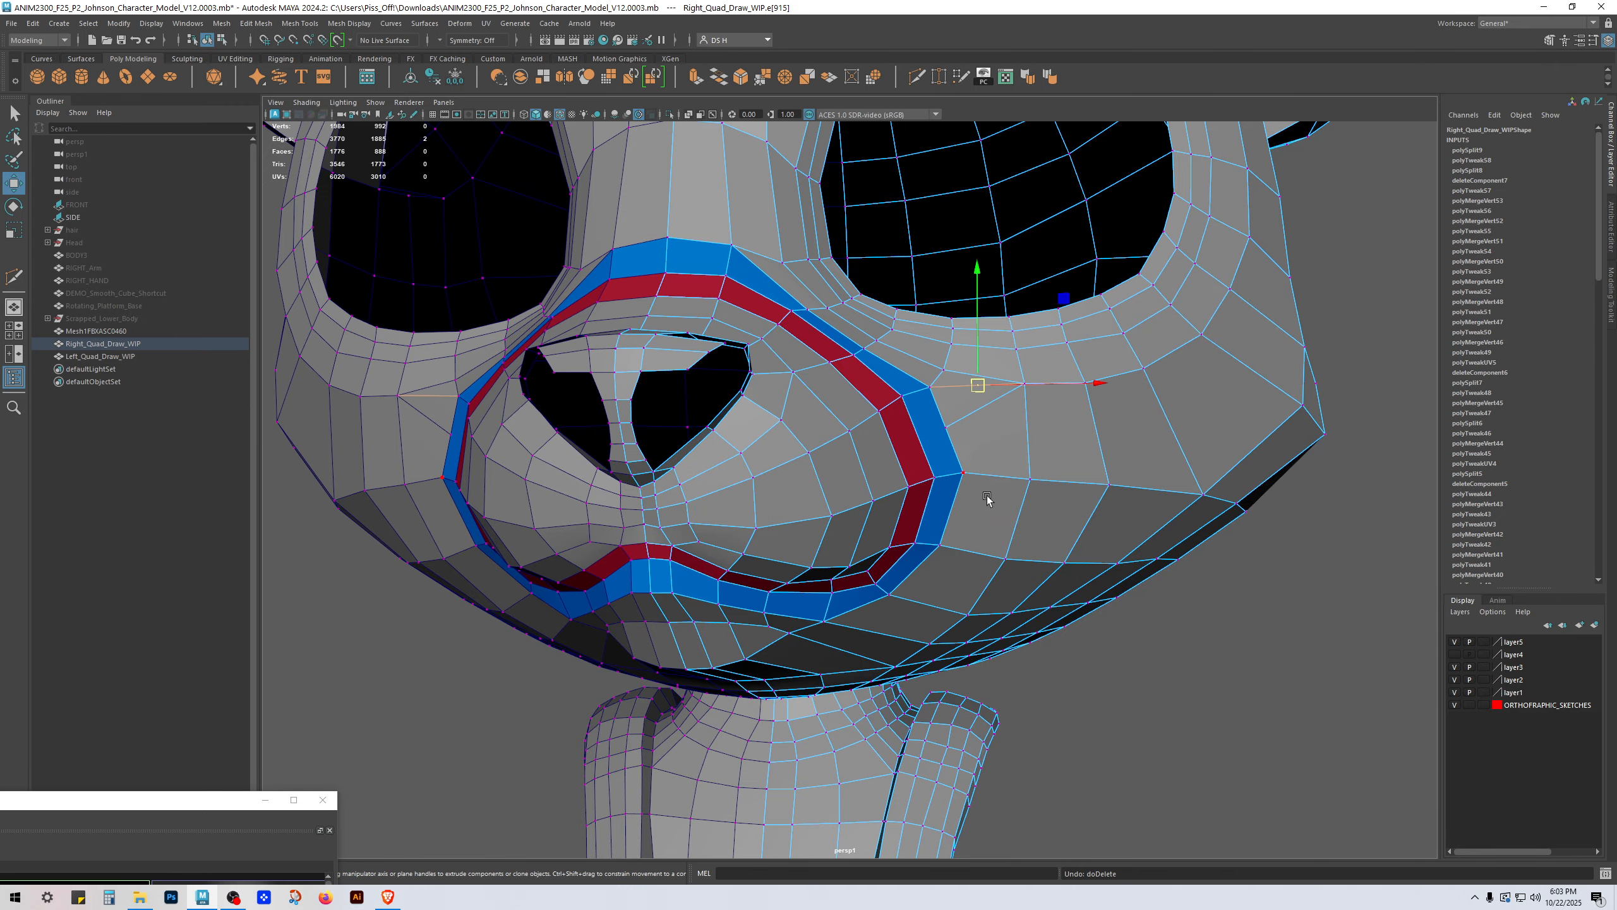
pyautogui.hotkey('ctrl', 'z')
pyautogui.hotkey('ctrl', 'z')
pyautogui.hotkey('ctrl', 'z')
# Step: Cut a new edge line from the blue band's outer corner vertex across the cheek and around the eye to the brow
pyautogui.keyDown('alt'); pyautogui.moveTo(986, 499); pyautogui.dragTo(959, 449); pyautogui.keyUp('alt')
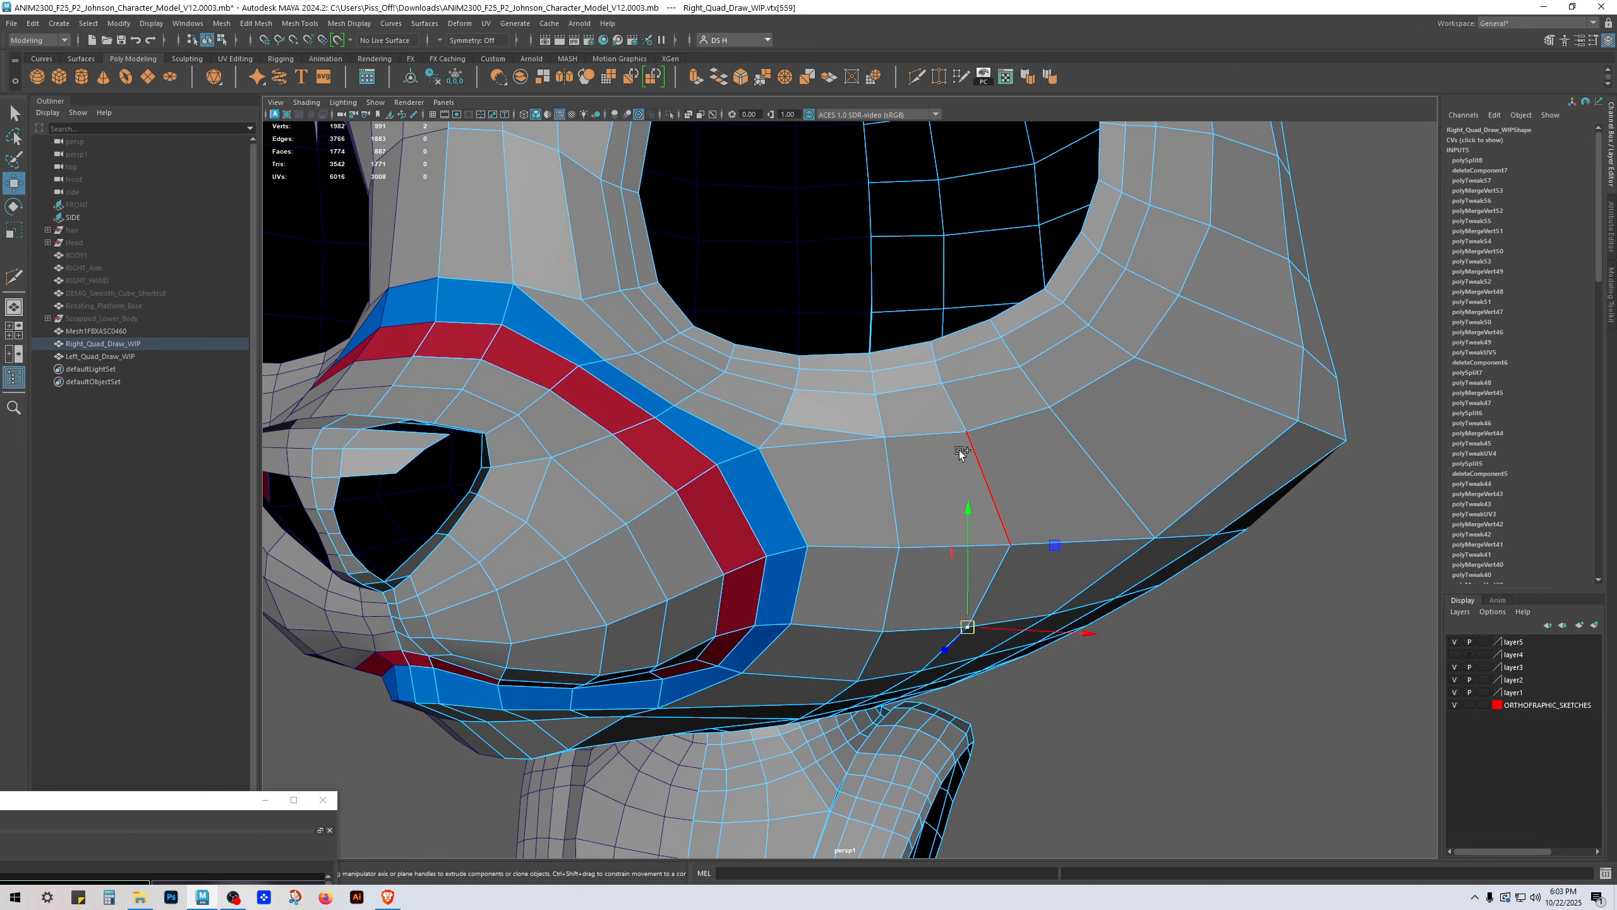
pyautogui.keyDown('shift'); pyautogui.moveTo(959, 450); pyautogui.dragTo(809, 449, button='right'); pyautogui.keyUp('shift')
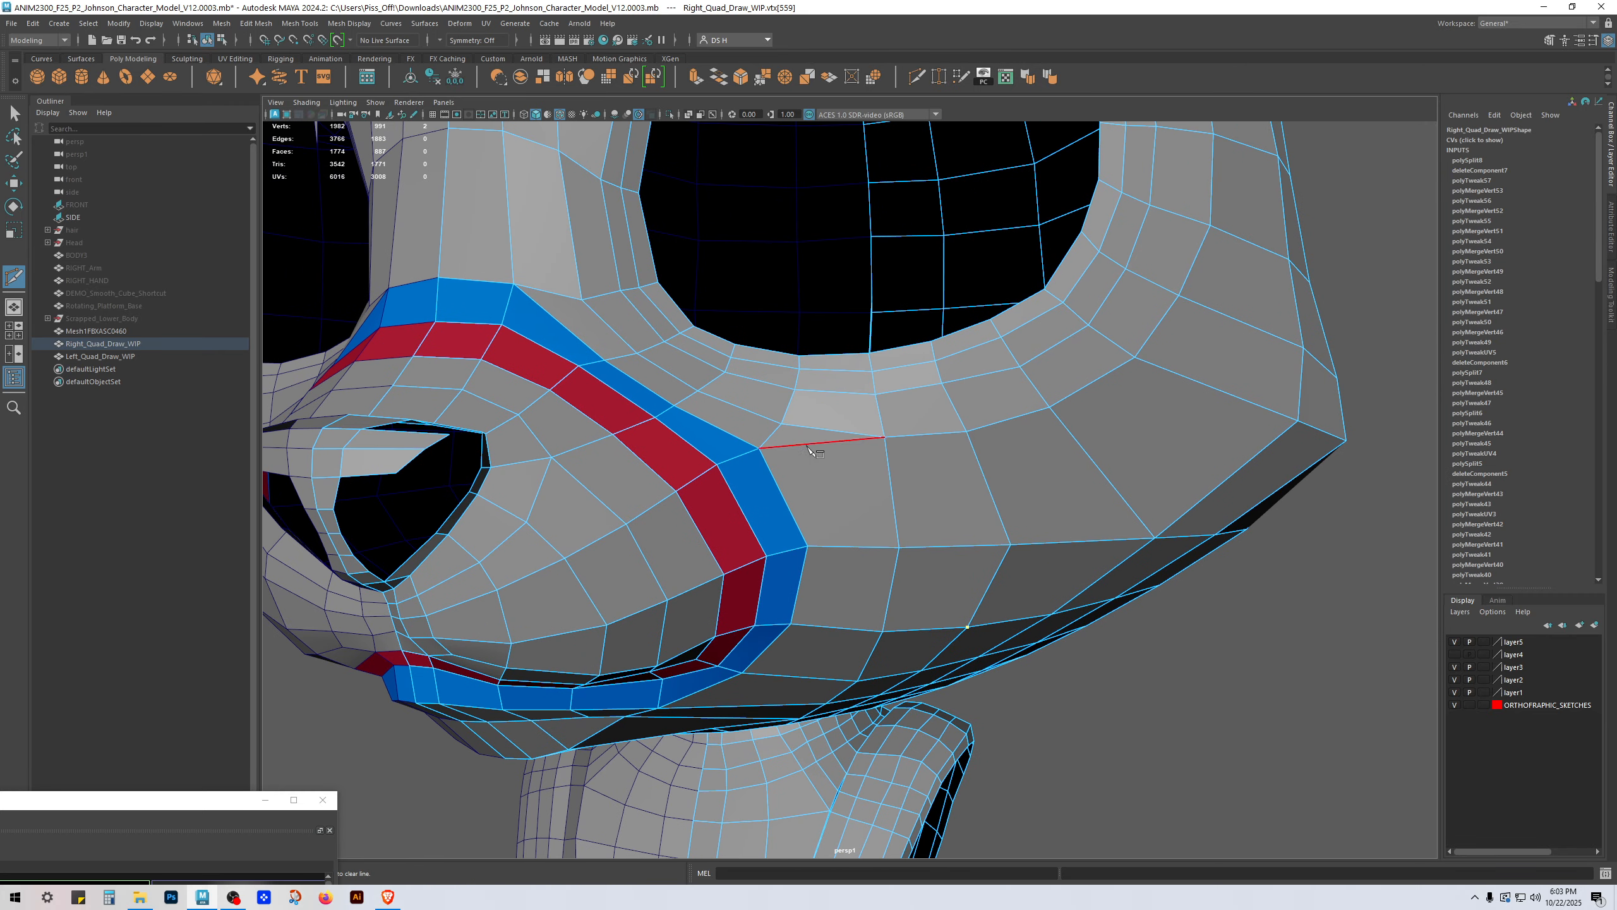
pyautogui.click(889, 479)
pyautogui.scroll(-3, 1280, 390)
pyautogui.keyDown('alt'); pyautogui.moveTo(1280, 389); pyautogui.dragTo(1019, 500); pyautogui.keyUp('alt')
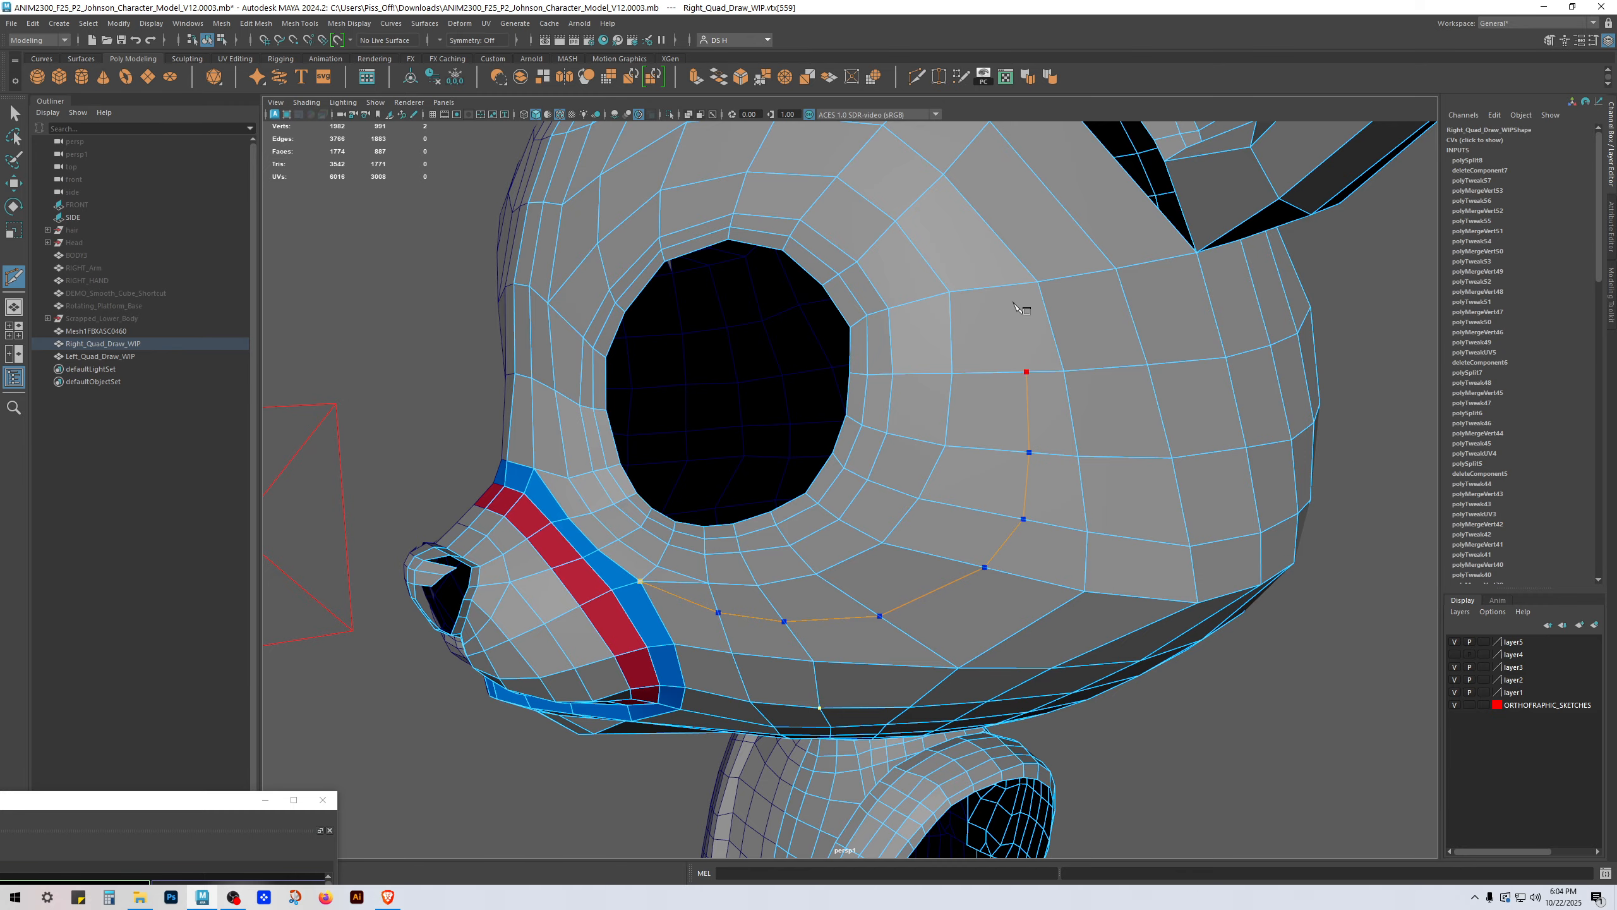
pyautogui.click(932, 191)
pyautogui.keyDown('alt'); pyautogui.moveTo(933, 195); pyautogui.dragTo(890, 399); pyautogui.keyUp('alt')
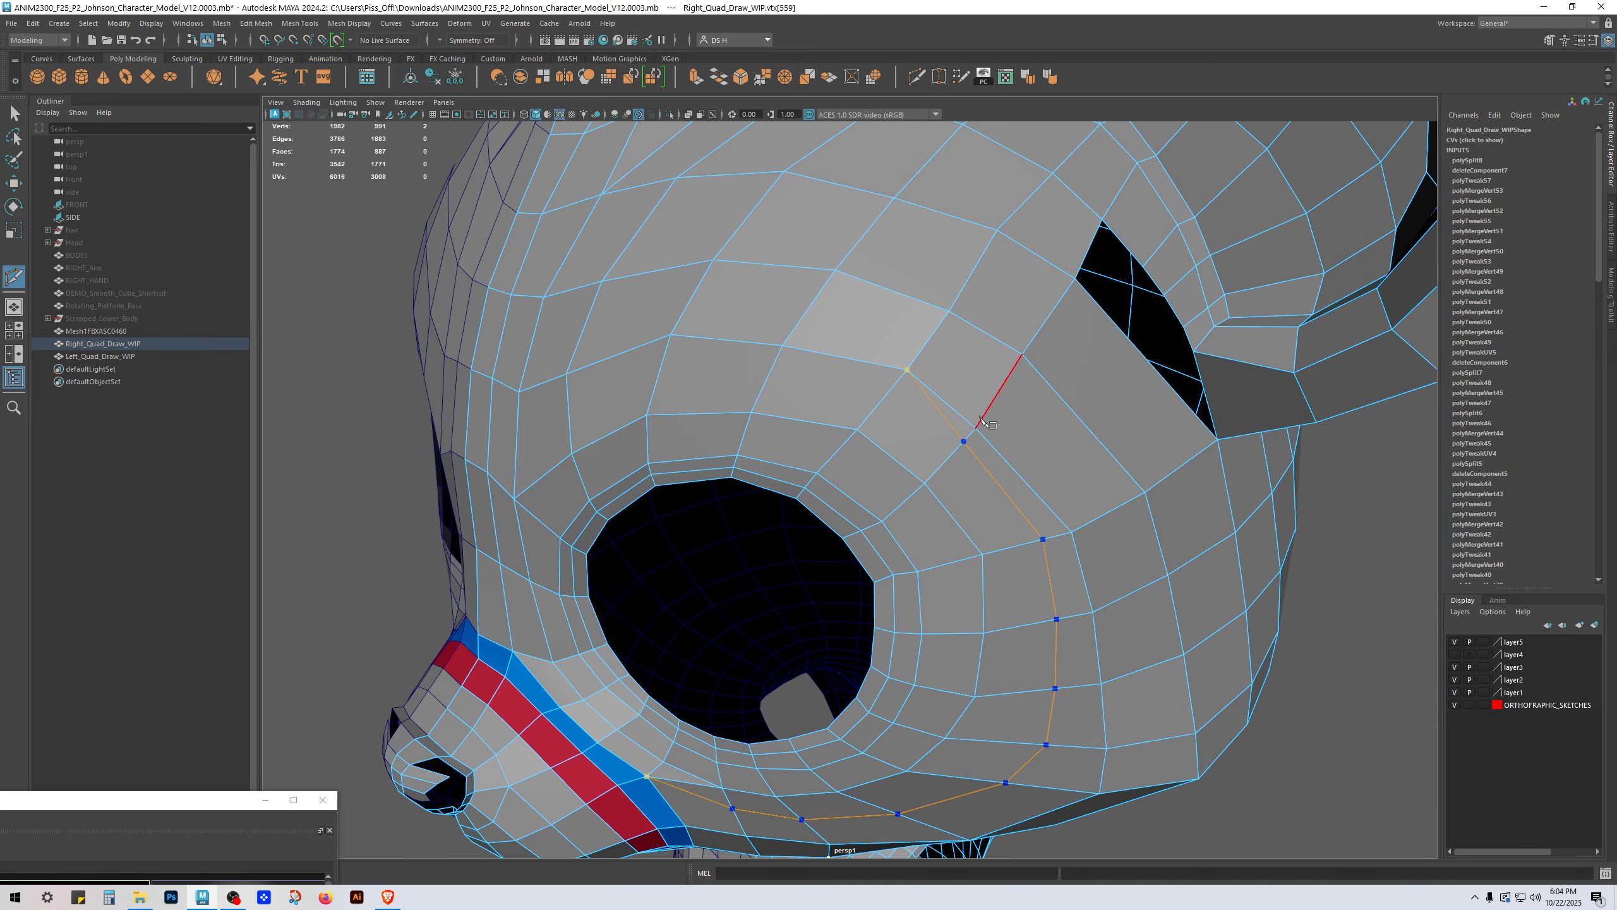
pyautogui.press('w')
# Step: Move the vertices bordering the new edge line between the eye and ear outward to even the spacing
pyautogui.keyDown('alt'); pyautogui.moveTo(1070, 427); pyautogui.dragTo(1032, 395); pyautogui.keyUp('alt')
pyautogui.moveTo(943, 384); pyautogui.dragTo(792, 380, button='right')
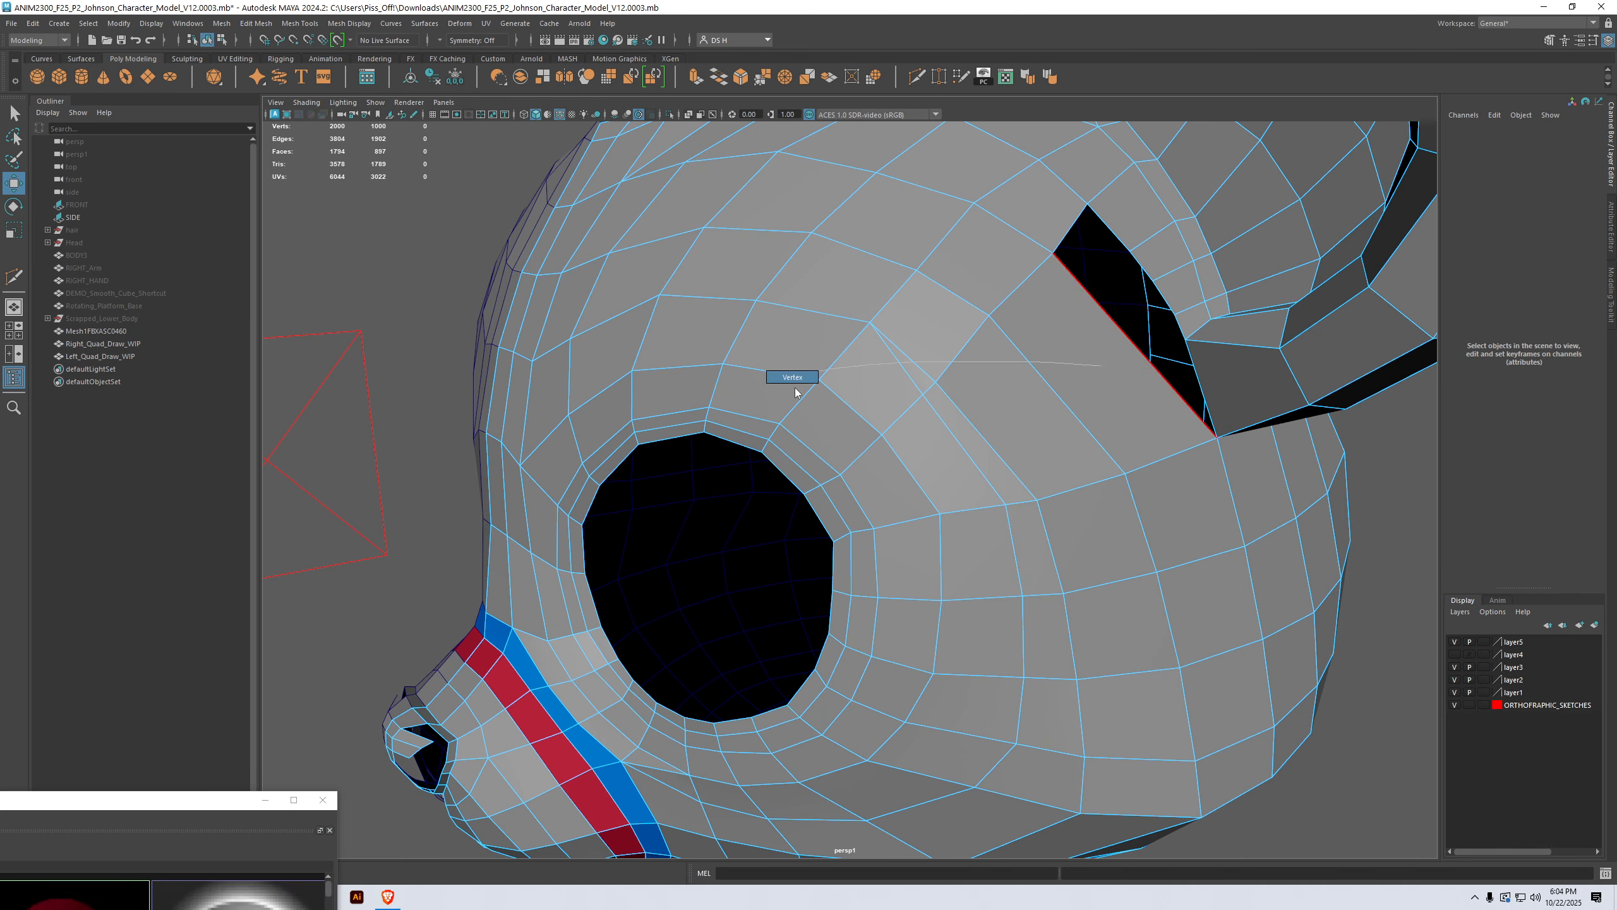
pyautogui.click(935, 383)
pyautogui.moveTo(944, 376); pyautogui.dragTo(978, 340)
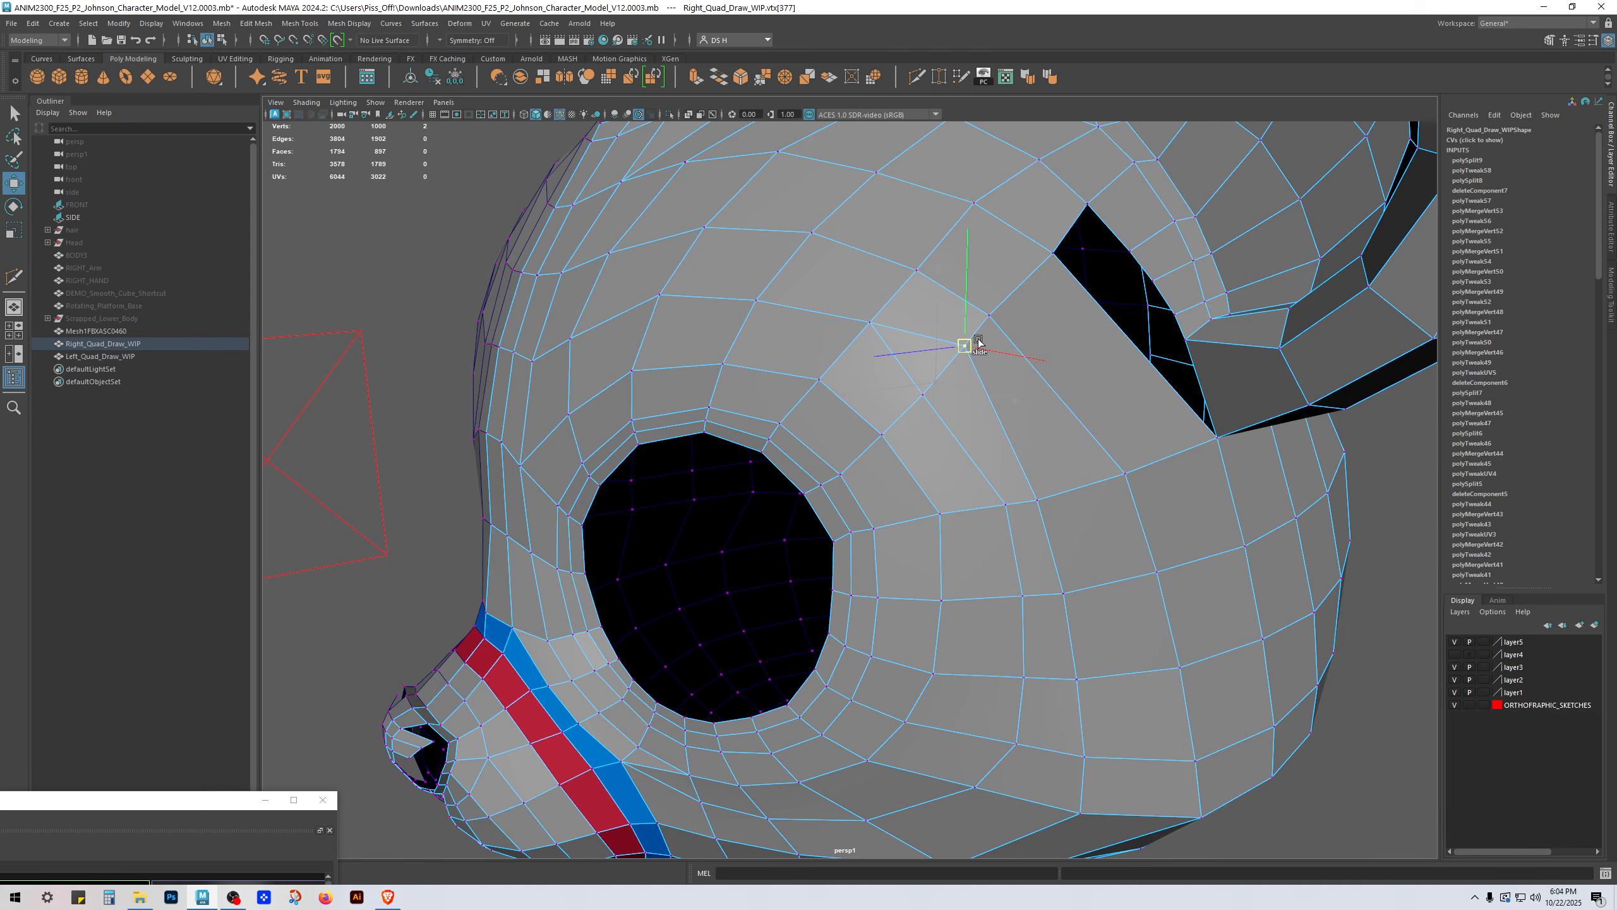
pyautogui.keyDown('alt'); pyautogui.moveTo(1034, 392); pyautogui.dragTo(1010, 365); pyautogui.keyUp('alt')
pyautogui.click(1012, 423)
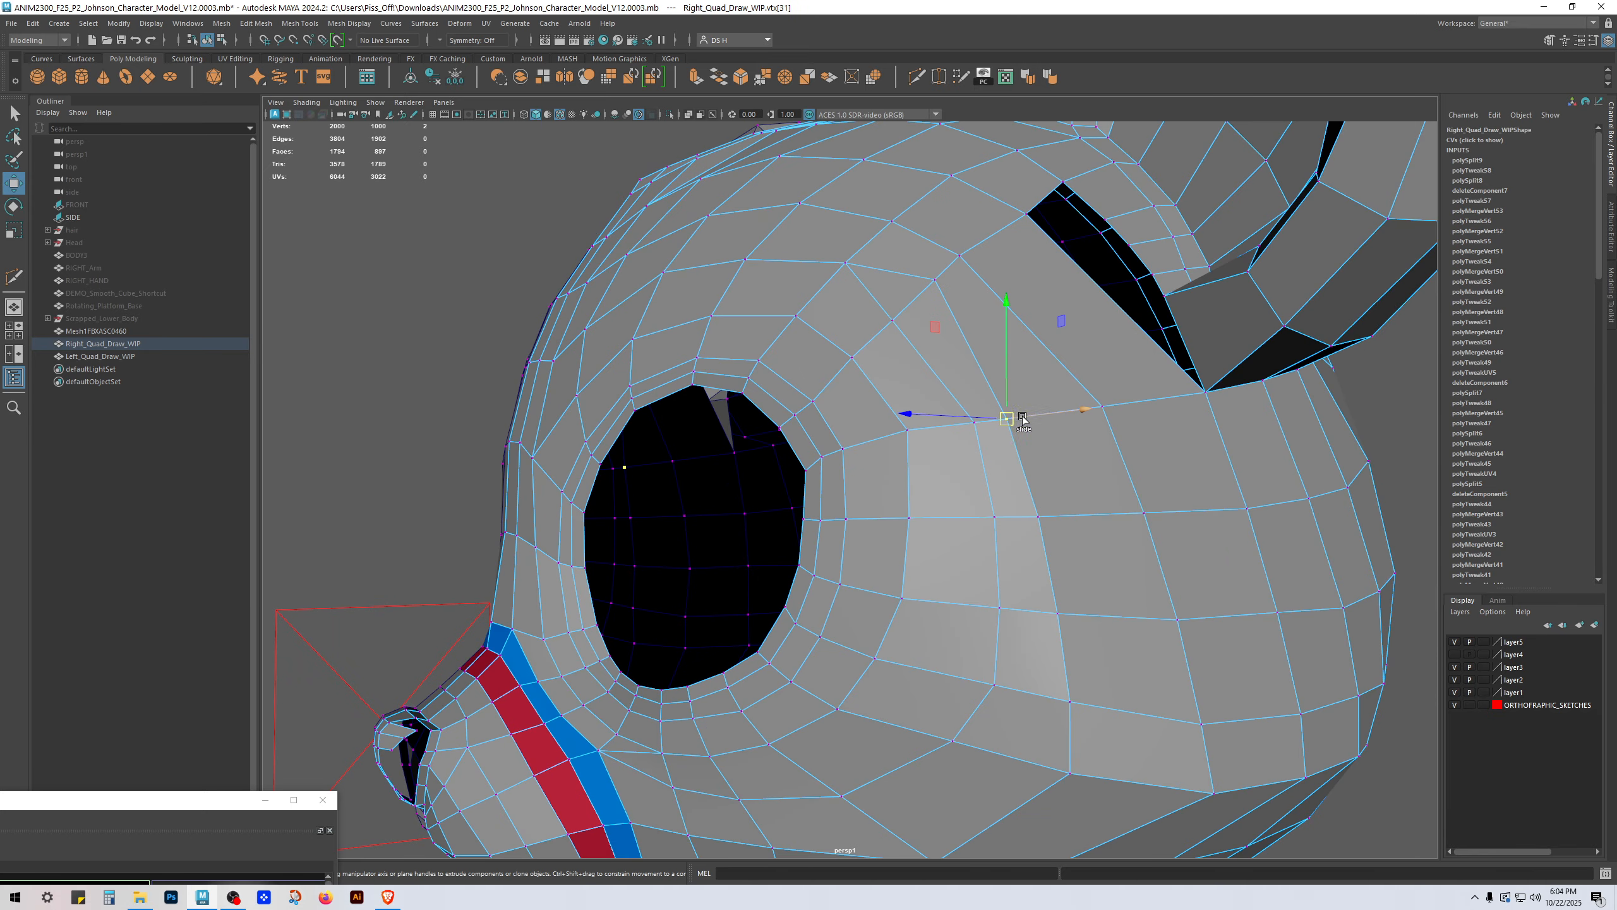
pyautogui.keyDown('ctrl'); pyautogui.keyDown('shift'); pyautogui.moveTo(1037, 421); pyautogui.dragTo(1049, 418); pyautogui.keyUp('shift'); pyautogui.keyUp('ctrl')
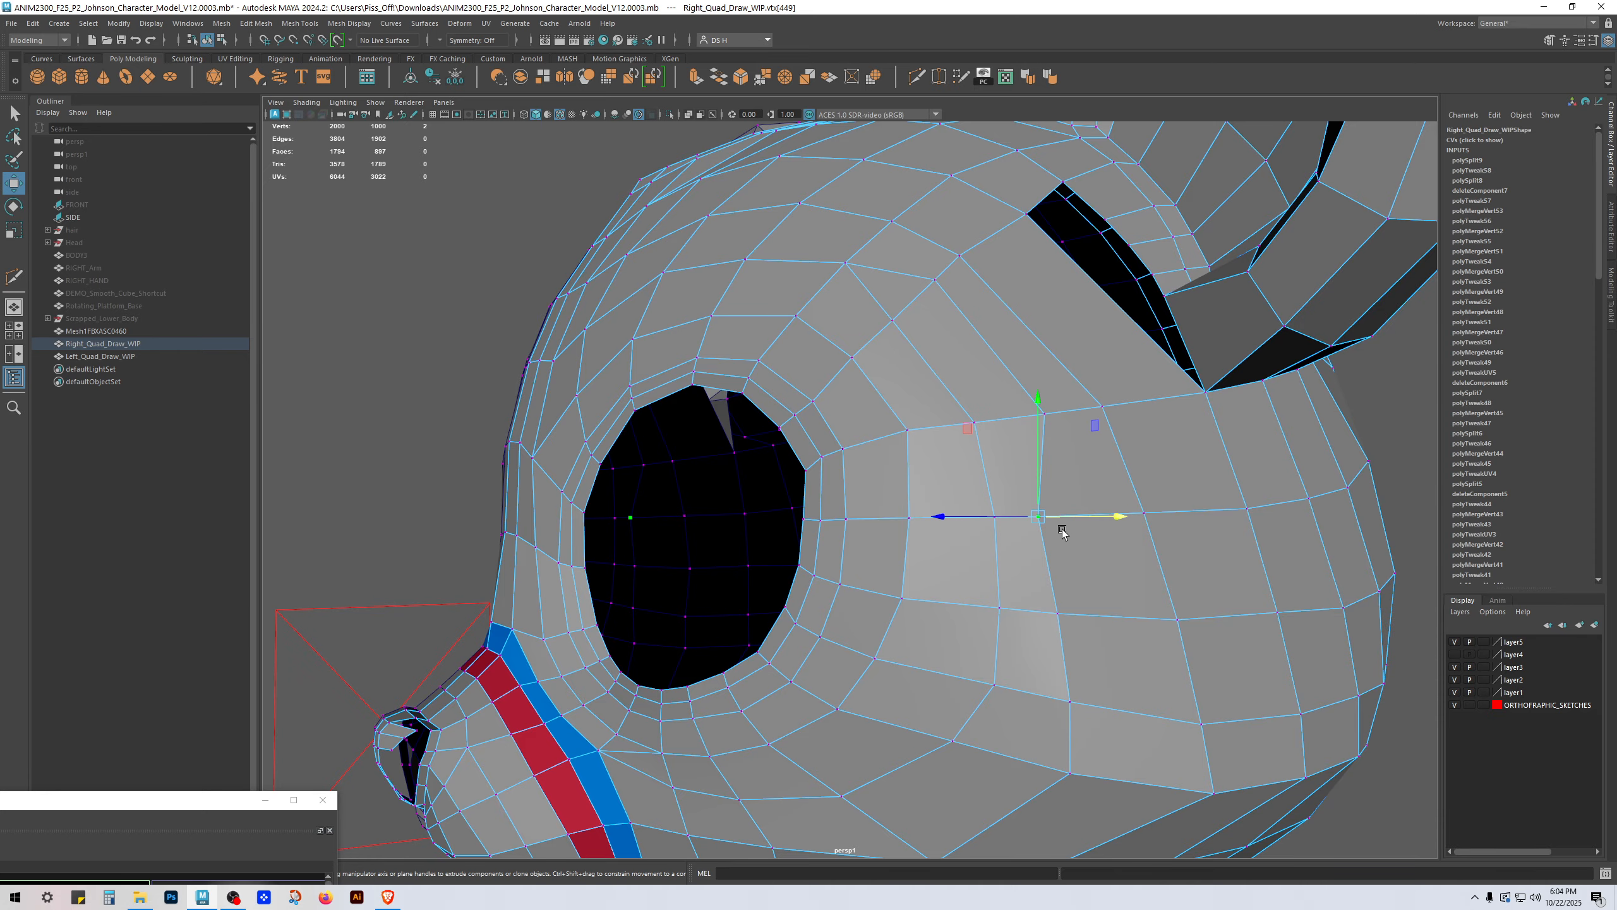
pyautogui.keyDown('ctrl'); pyautogui.keyDown('shift'); pyautogui.moveTo(1045, 519); pyautogui.dragTo(1091, 514); pyautogui.keyUp('shift'); pyautogui.keyUp('ctrl')
# Step: Slide the two vertices bordering the new edge line on the lower outer cheek into a smoother flow
pyautogui.keyDown('alt'); pyautogui.moveTo(1088, 511); pyautogui.dragTo(1033, 391, button='middle'); pyautogui.keyUp('alt')
pyautogui.click(1004, 490)
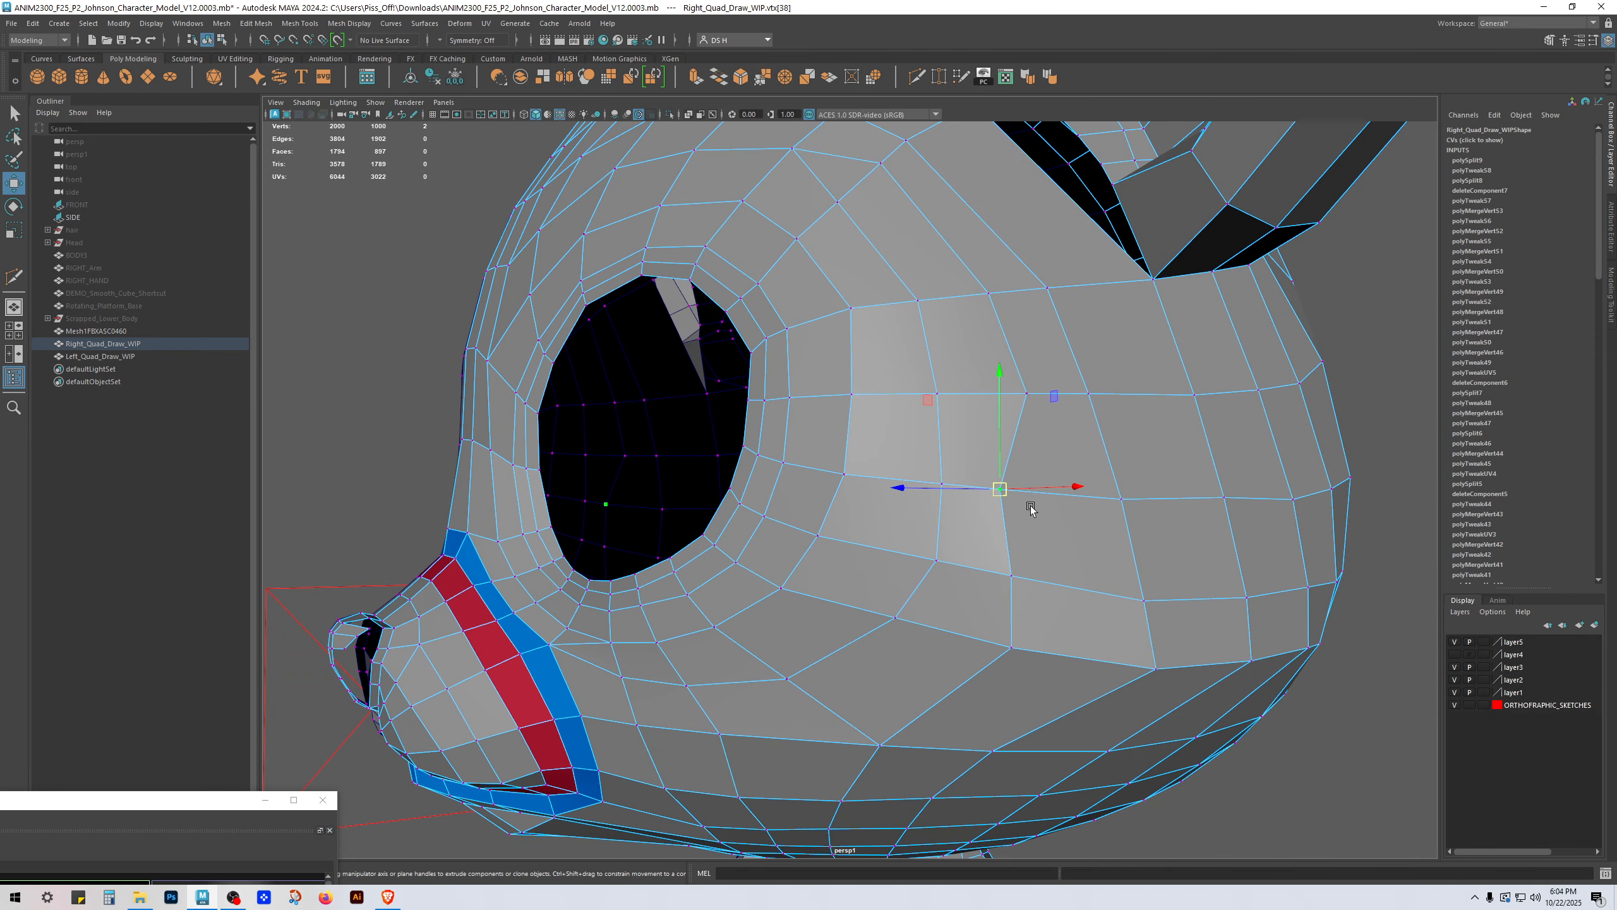
pyautogui.keyDown('ctrl'); pyautogui.keyDown('shift'); pyautogui.moveTo(1007, 487); pyautogui.dragTo(1061, 503); pyautogui.keyUp('shift'); pyautogui.keyUp('ctrl')
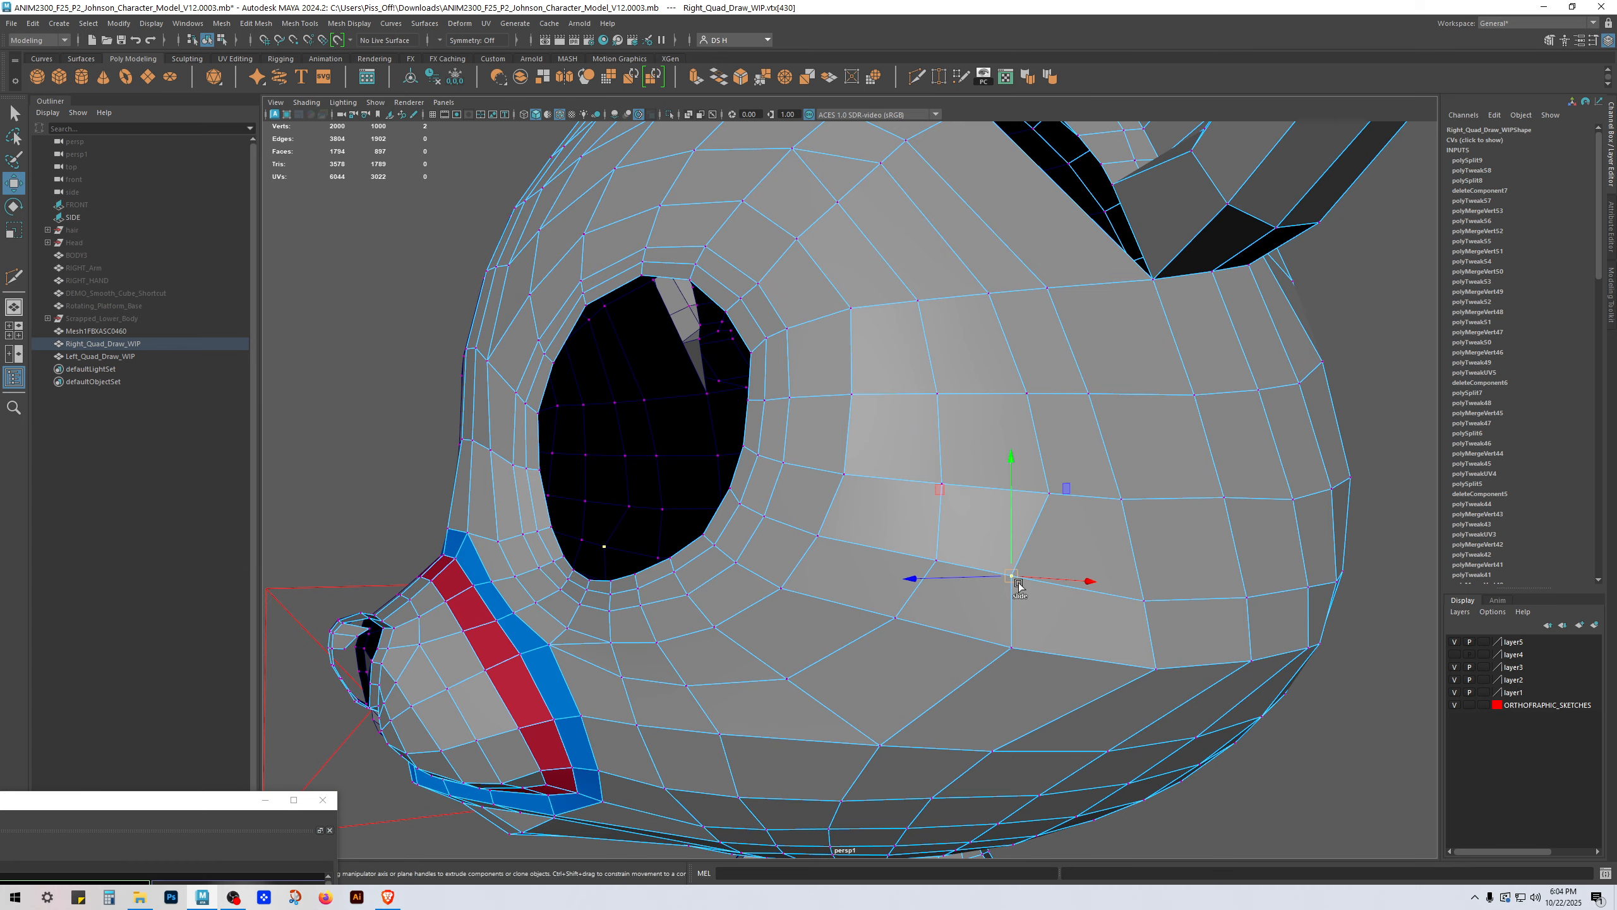
pyautogui.keyDown('ctrl'); pyautogui.keyDown('shift'); pyautogui.moveTo(1019, 587); pyautogui.dragTo(840, 572); pyautogui.keyUp('shift'); pyautogui.keyUp('ctrl')
# Step: Delete the redundant edge running from the blue band's outer corner to the cheek below the eye
pyautogui.scroll(-3, 936, 560)
pyautogui.keyDown('alt'); pyautogui.moveTo(923, 566); pyautogui.dragTo(1043, 605, button='right'); pyautogui.keyUp('alt')
pyautogui.moveTo(737, 651); pyautogui.dragTo(733, 602, button='right')
pyautogui.click(690, 601)
pyautogui.press('Delete')
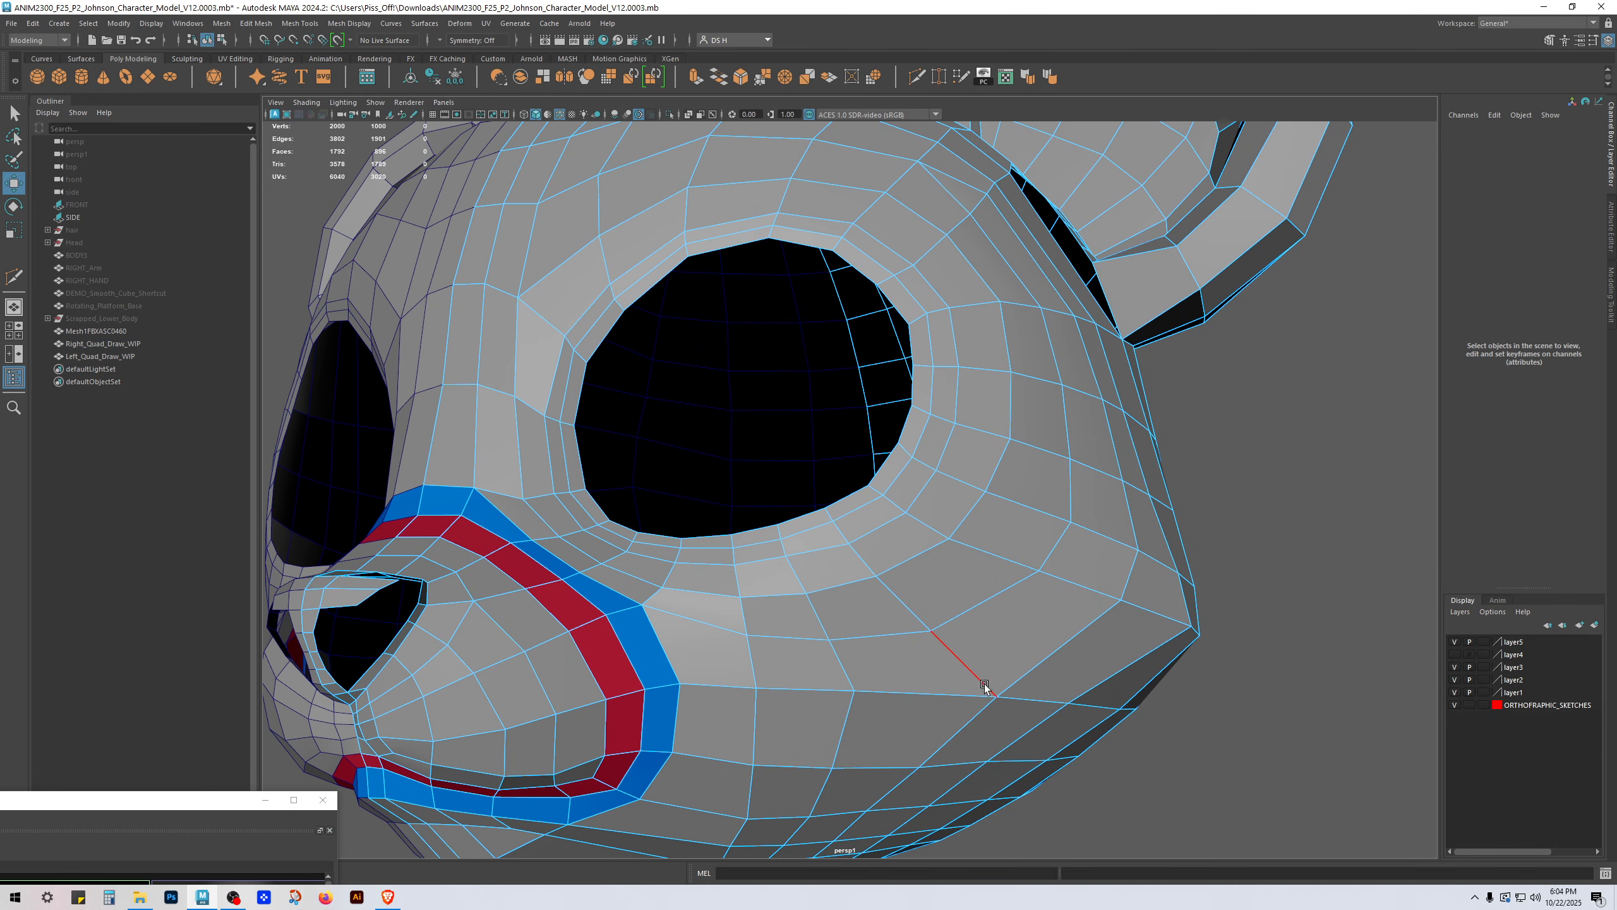
# Step: Reposition the cheek vertex below the eye socket beside the blue band to smooth the surface contour
pyautogui.keyDown('alt'); pyautogui.moveTo(877, 629); pyautogui.dragTo(865, 663); pyautogui.keyUp('alt')
pyautogui.keyDown('alt'); pyautogui.moveTo(864, 663); pyautogui.dragTo(867, 521, button='middle'); pyautogui.keyUp('alt')
pyautogui.keyDown('alt'); pyautogui.moveTo(866, 521); pyautogui.dragTo(703, 520); pyautogui.keyUp('alt')
pyautogui.moveTo(766, 516); pyautogui.dragTo(726, 512, button='right')
pyautogui.click(733, 504)
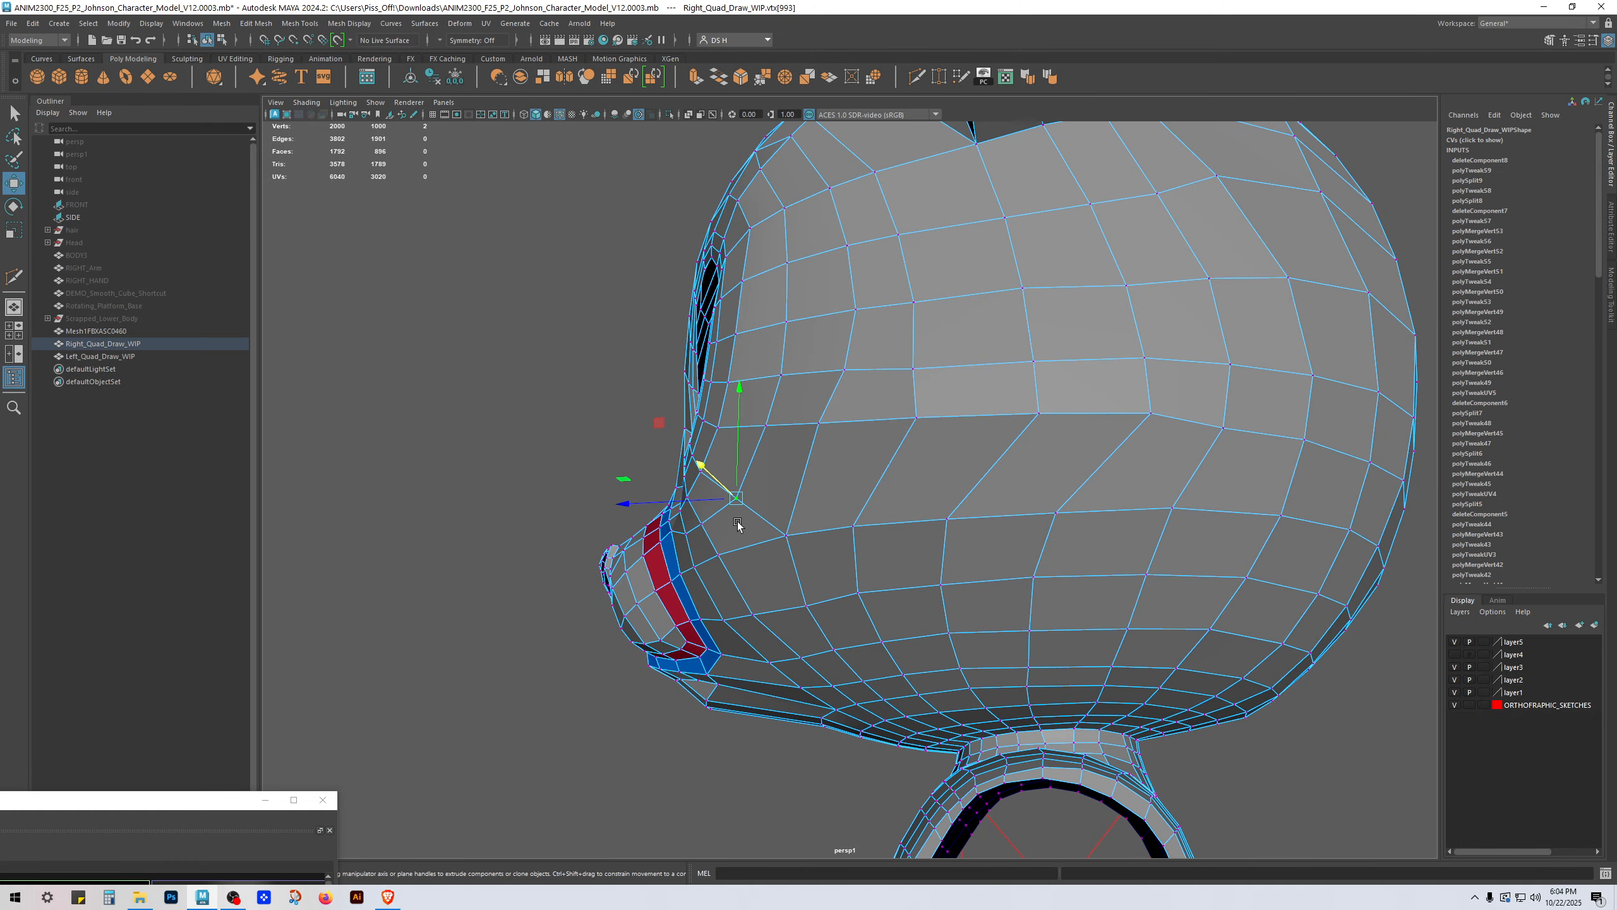
pyautogui.keyDown('ctrl'); pyautogui.keyDown('shift'); pyautogui.rightClick(878, 430); pyautogui.keyUp('shift'); pyautogui.keyUp('ctrl')
pyautogui.click(1001, 371)
pyautogui.keyDown('ctrl'); pyautogui.keyDown('shift'); pyautogui.rightClick(797, 484); pyautogui.keyUp('shift'); pyautogui.keyUp('ctrl')
pyautogui.keyDown('ctrl'); pyautogui.keyDown('shift'); pyautogui.moveTo(907, 431); pyautogui.dragTo(797, 484, button='right'); pyautogui.keyUp('shift'); pyautogui.keyUp('ctrl')
pyautogui.keyDown('alt'); pyautogui.moveTo(769, 484); pyautogui.dragTo(859, 383); pyautogui.keyUp('alt')
pyautogui.keyDown('alt'); pyautogui.moveTo(859, 383); pyautogui.dragTo(900, 526, button='middle'); pyautogui.keyUp('alt')
pyautogui.moveTo(893, 440)
pyautogui.mouseDown()
pyautogui.moveTo(899, 426)
pyautogui.moveTo(894, 438)
pyautogui.mouseUp()
pyautogui.keyDown('alt'); pyautogui.moveTo(891, 444); pyautogui.dragTo(935, 606); pyautogui.keyUp('alt')
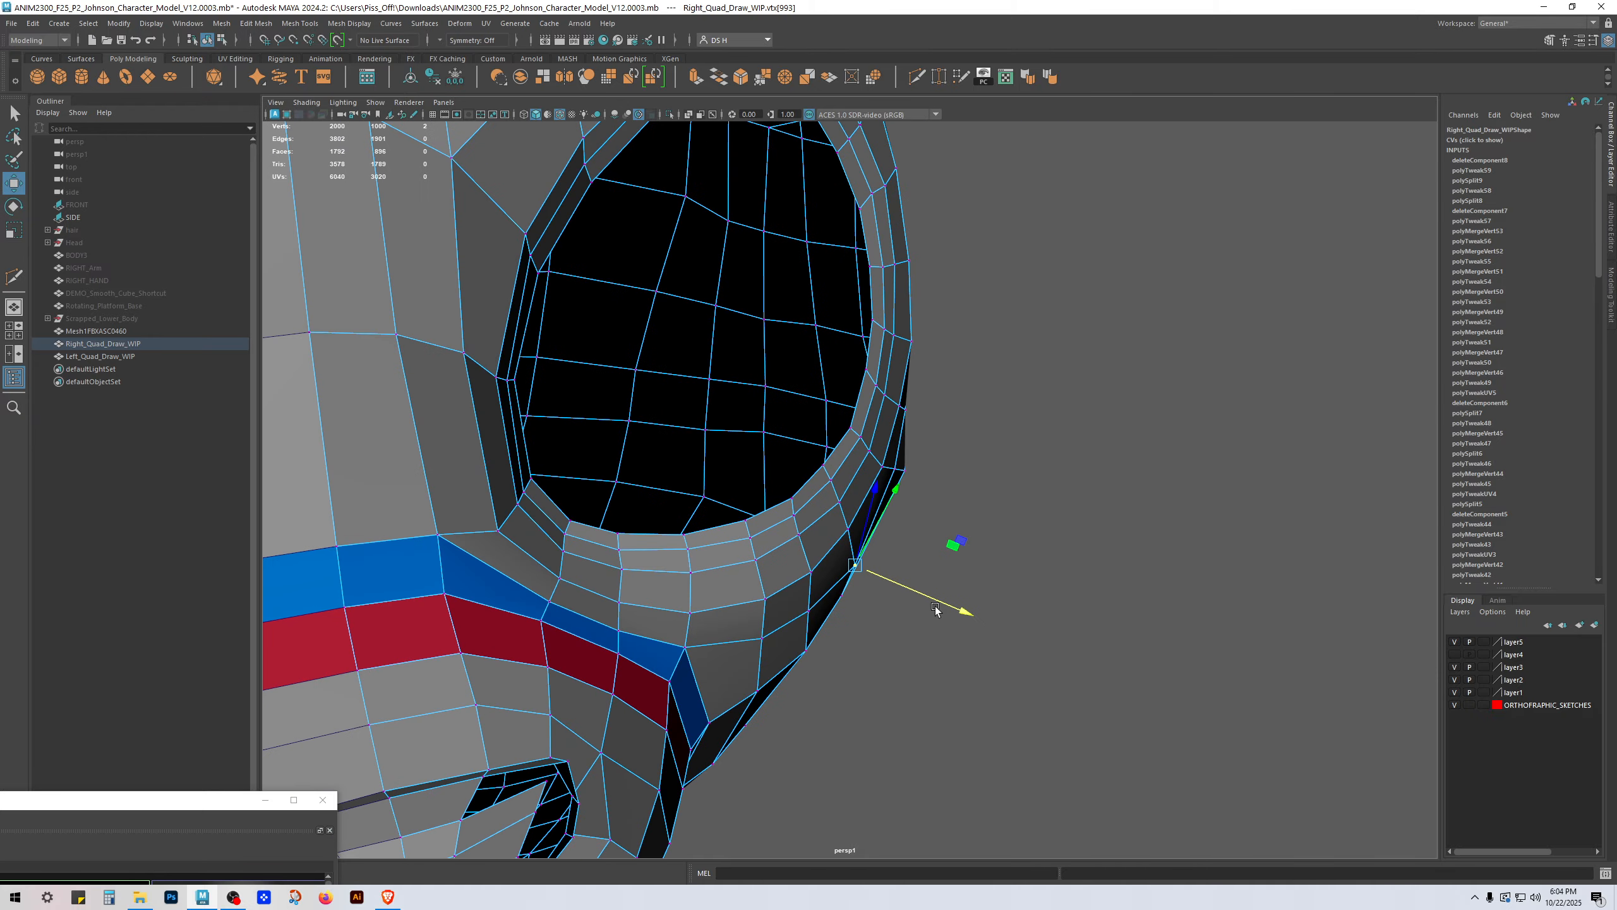
# Step: Adjust the neighbouring vertices between the eye socket and blue band, and switch to face selection
pyautogui.click(809, 612)
pyautogui.moveTo(845, 628); pyautogui.dragTo(595, 619)
pyautogui.click(761, 638)
pyautogui.keyDown('alt'); pyautogui.moveTo(787, 664); pyautogui.dragTo(889, 466); pyautogui.keyUp('alt')
pyautogui.click(793, 640)
pyautogui.click(674, 536)
pyautogui.scroll(2, 889, 465)
pyautogui.press('F11')
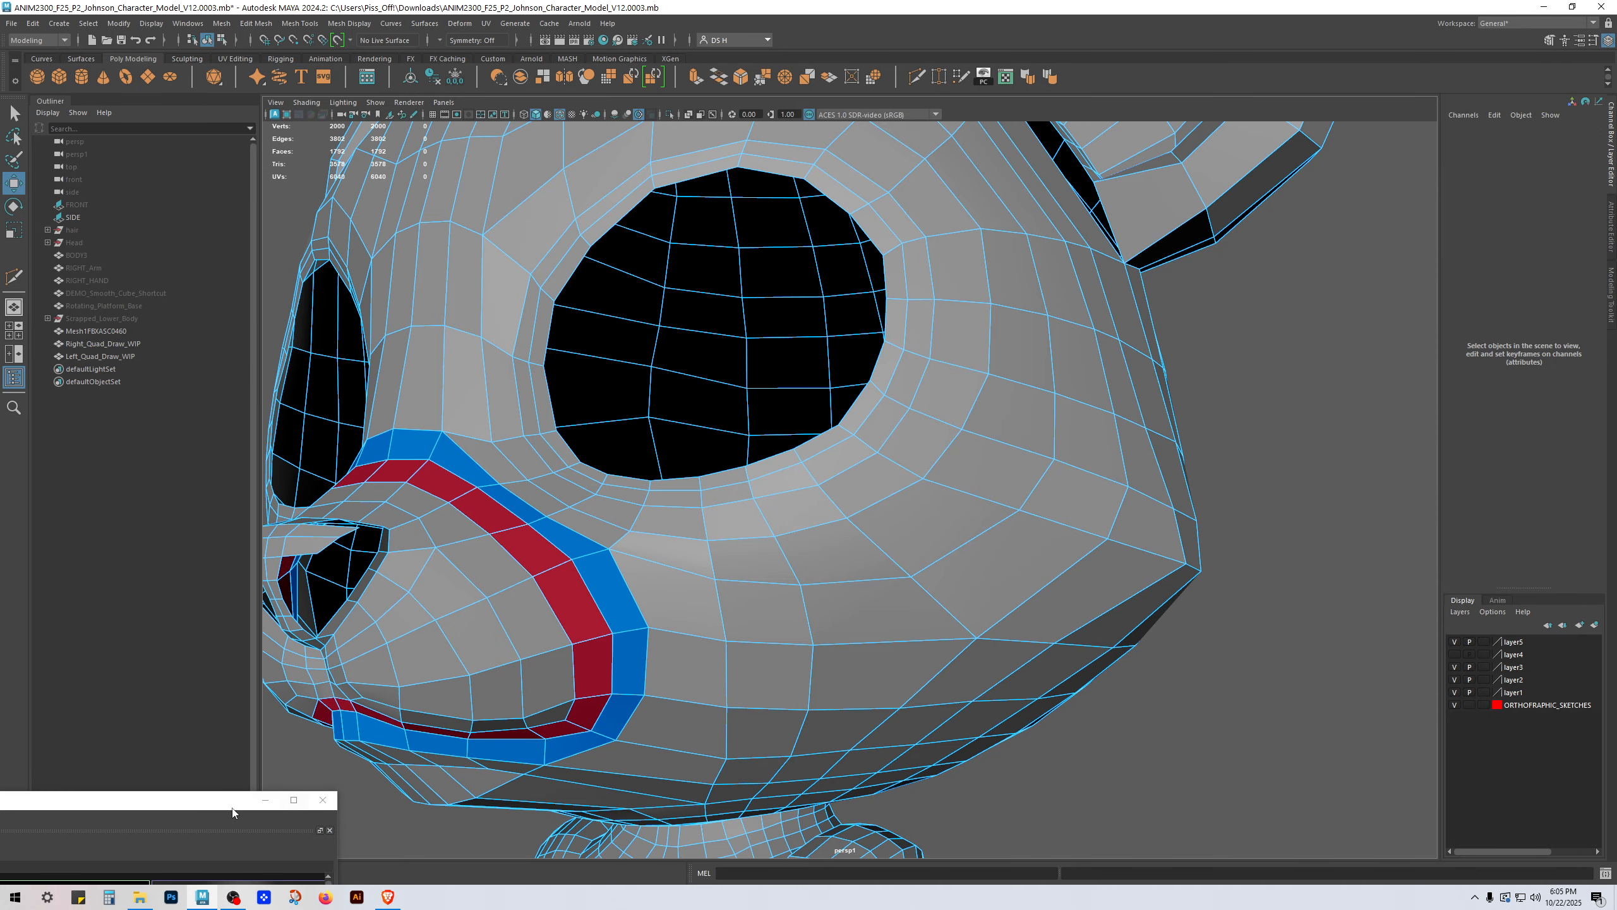
# Step: Save the scene as a new incremental version and bring the Hypershade window fully into view
pyautogui.moveTo(232, 805); pyautogui.dragTo(964, 413)
pyautogui.hotkey('ctrl', 'alt', 's')
pyautogui.moveTo(656, 408); pyautogui.dragTo(686, 202)
# Step: Duplicate the blue_strips material's shading node and rename the copy green_strips
pyautogui.click(284, 368)
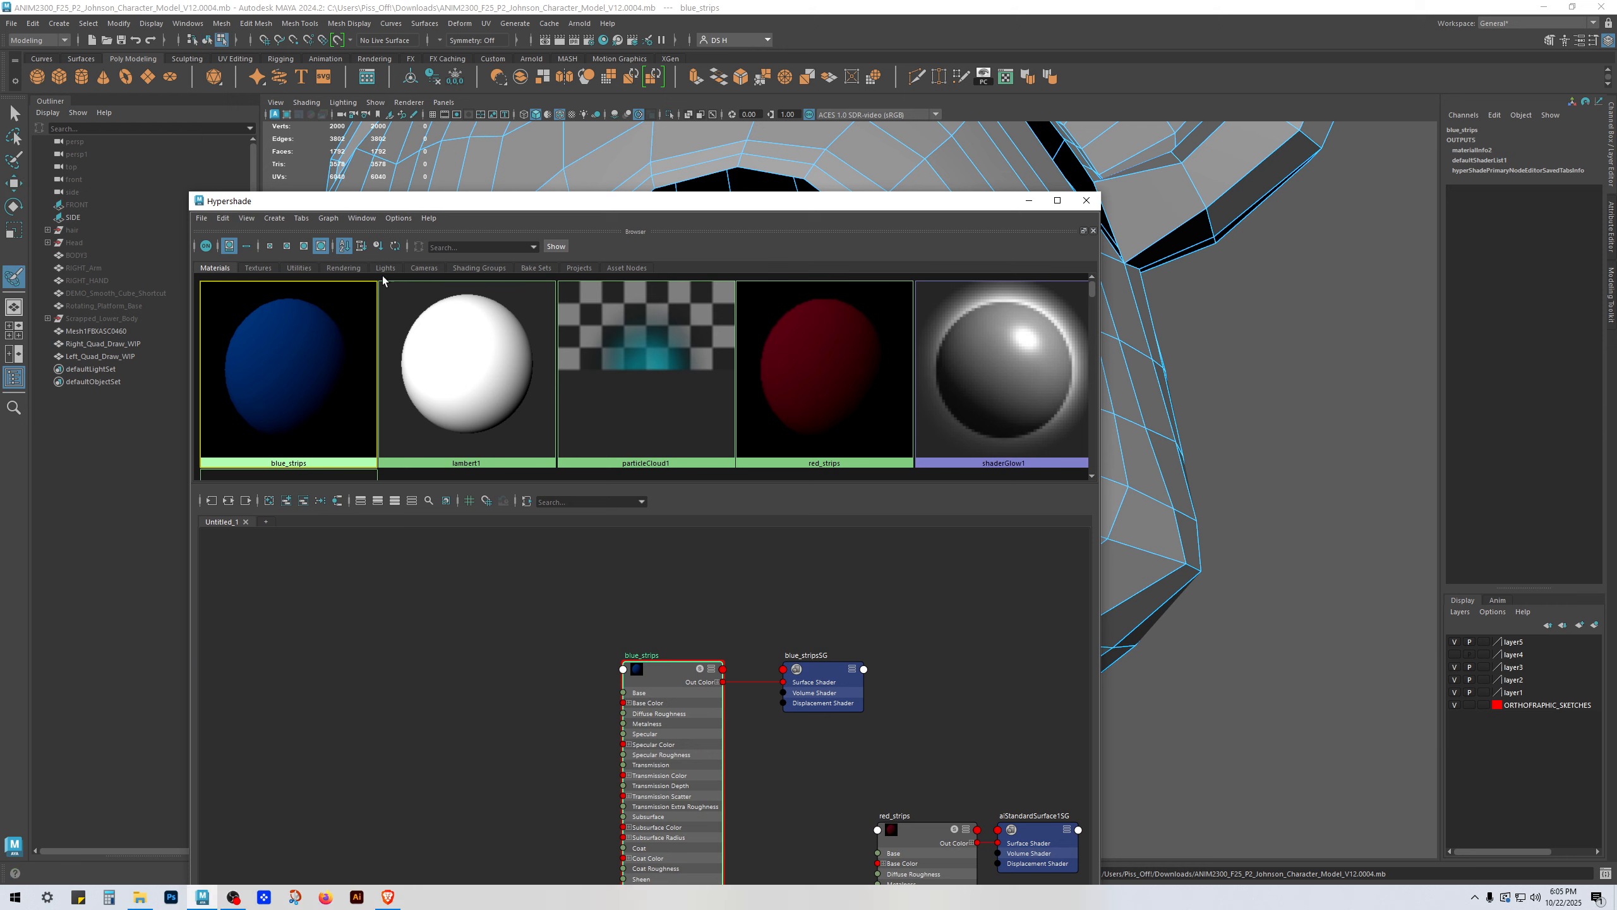
pyautogui.press('w')
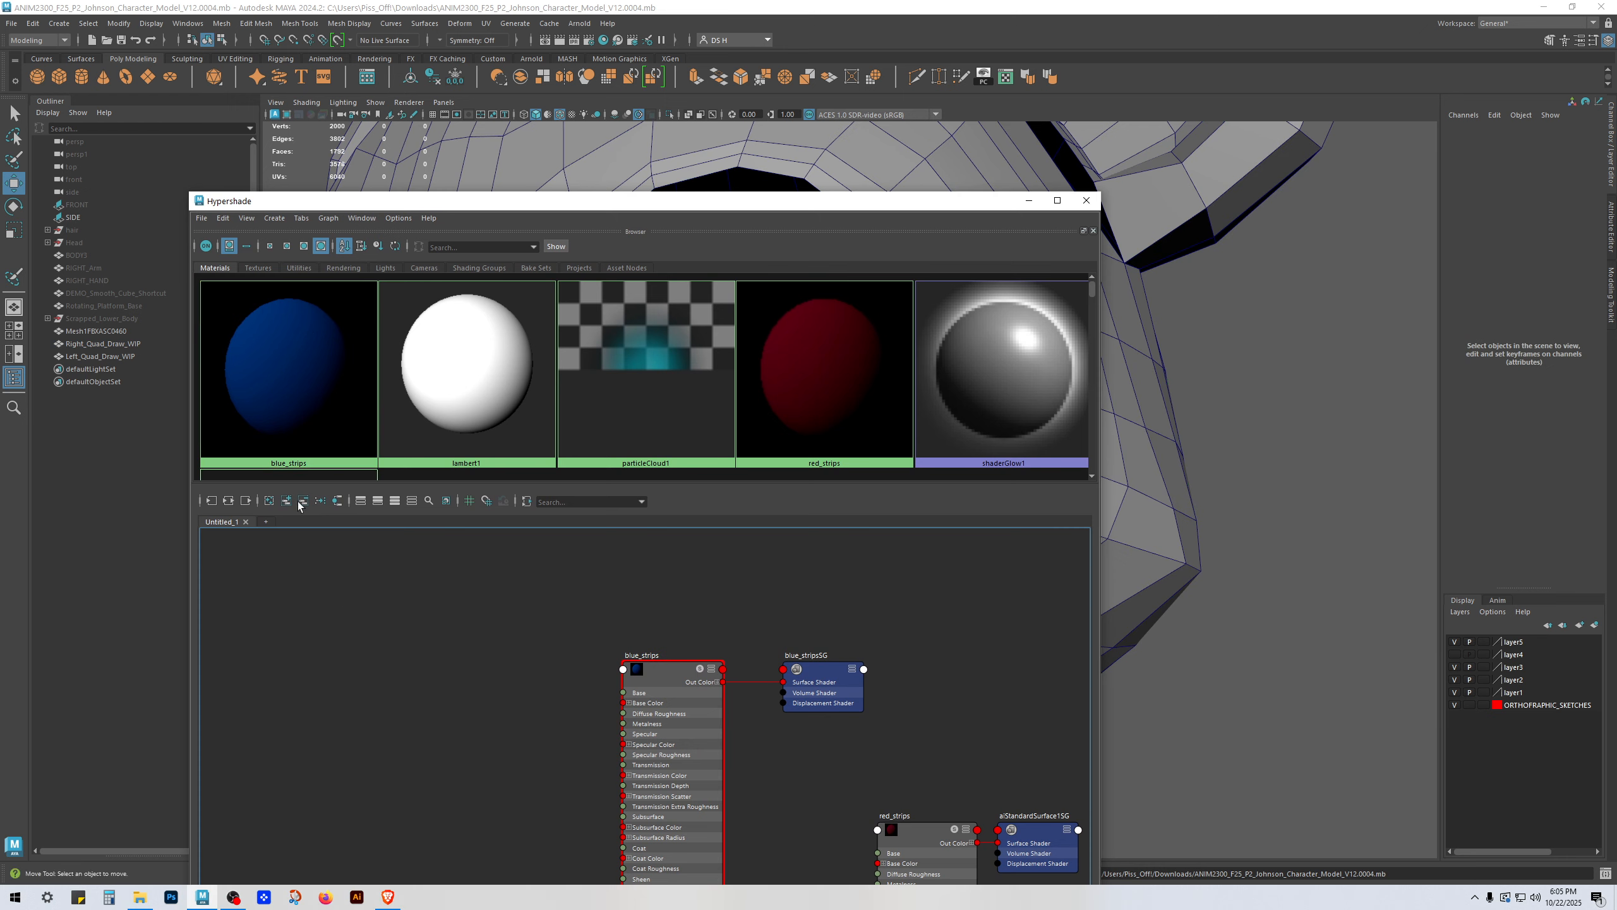
pyautogui.click(223, 218)
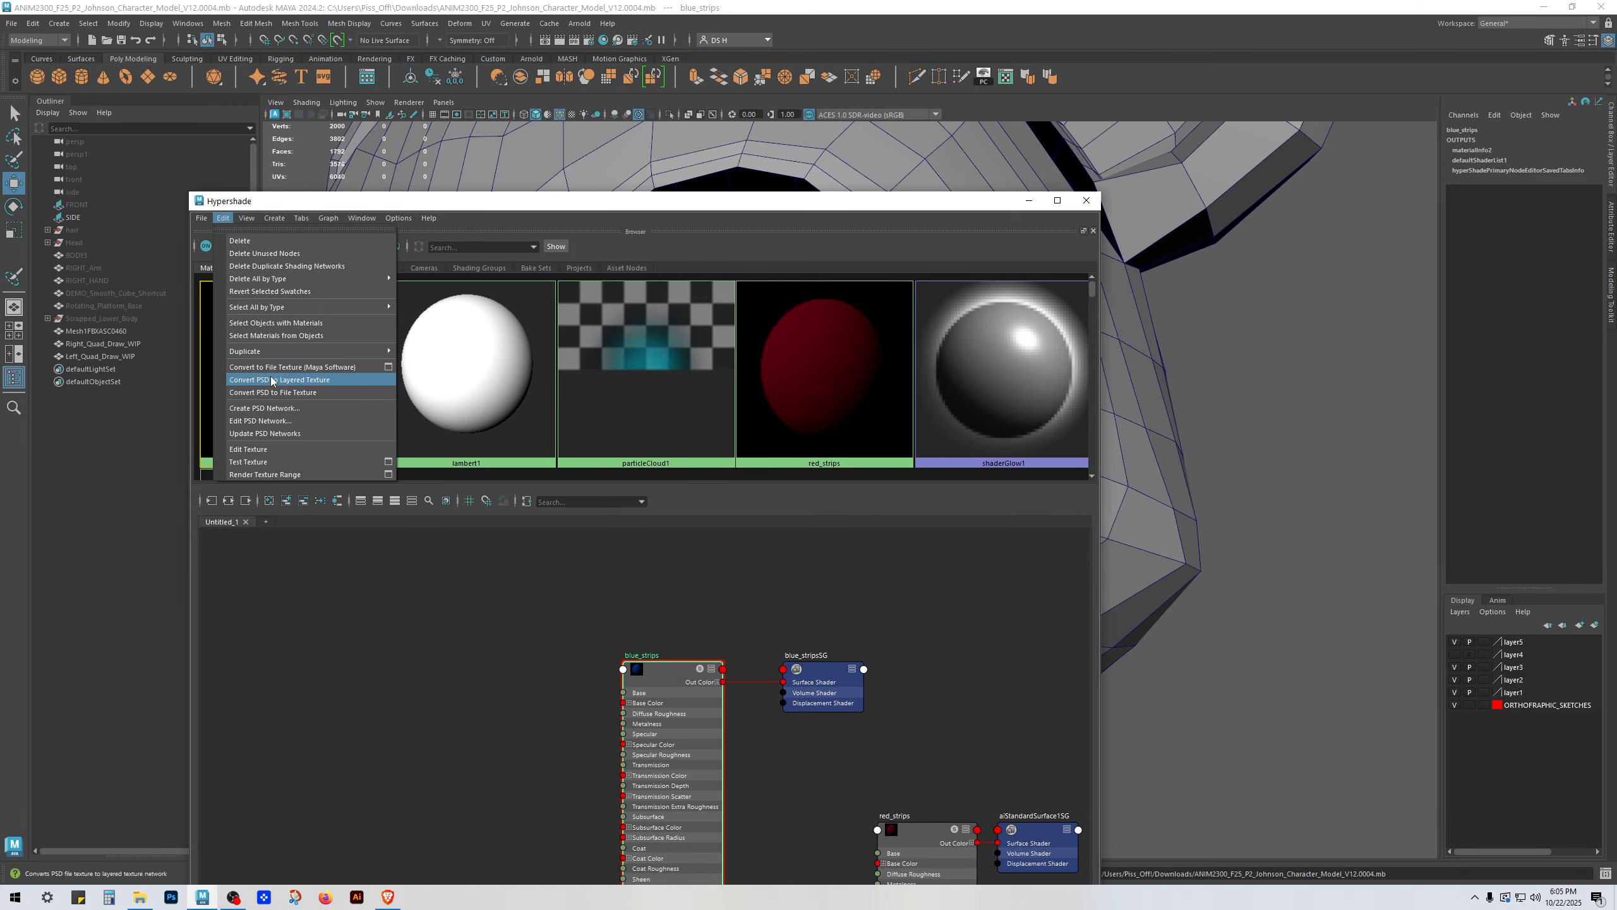
pyautogui.moveTo(275, 360)
pyautogui.click(440, 363)
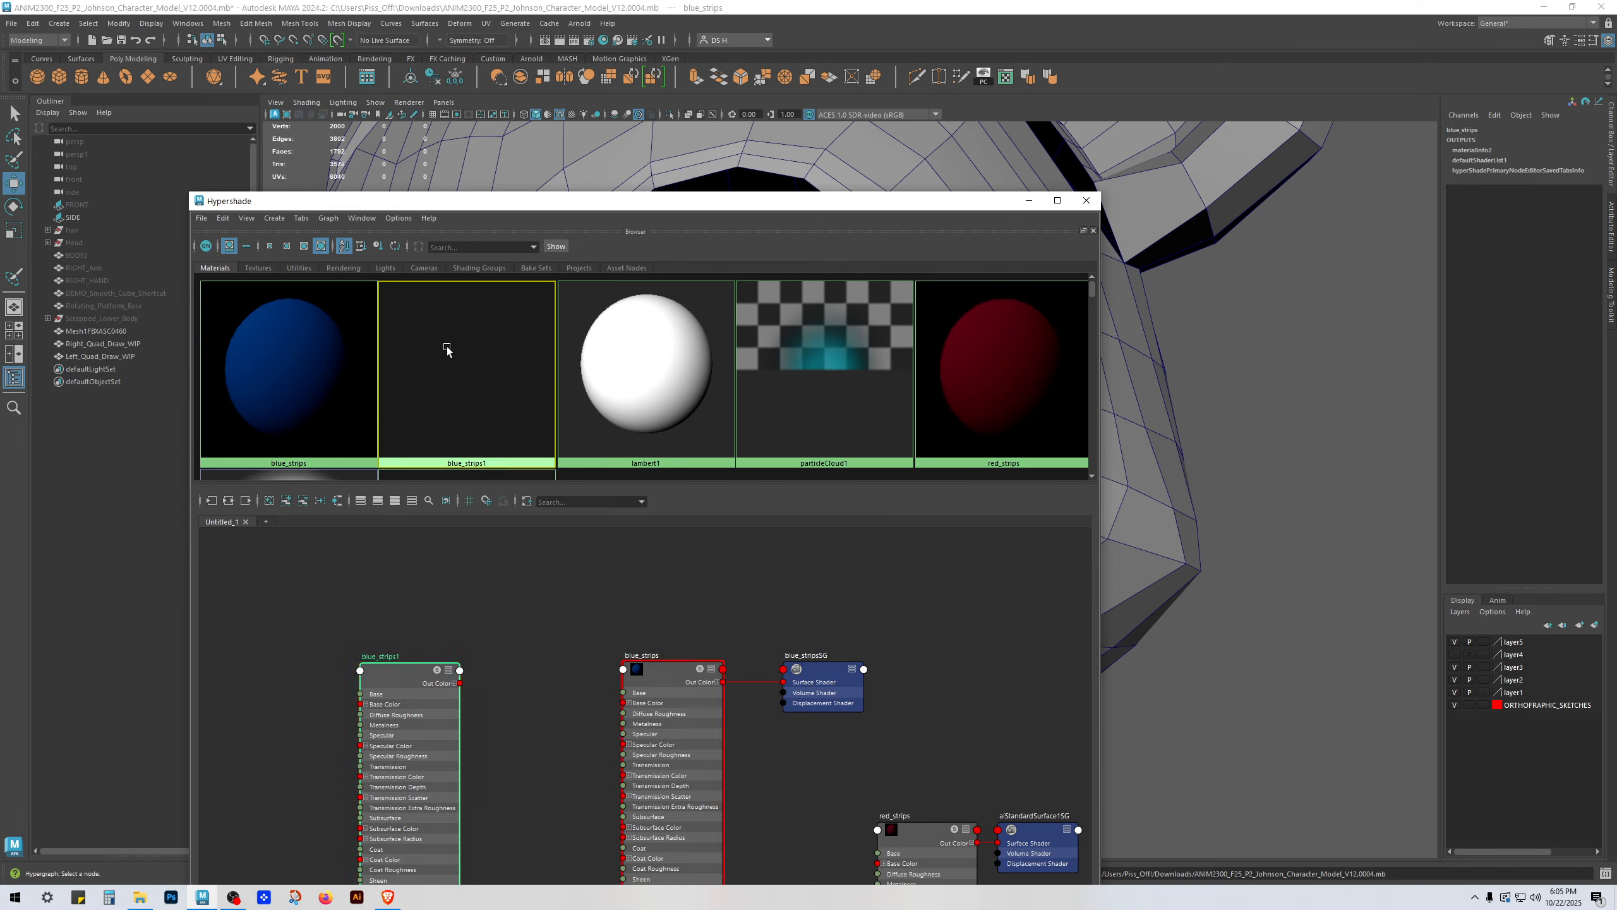
pyautogui.doubleClick(384, 656)
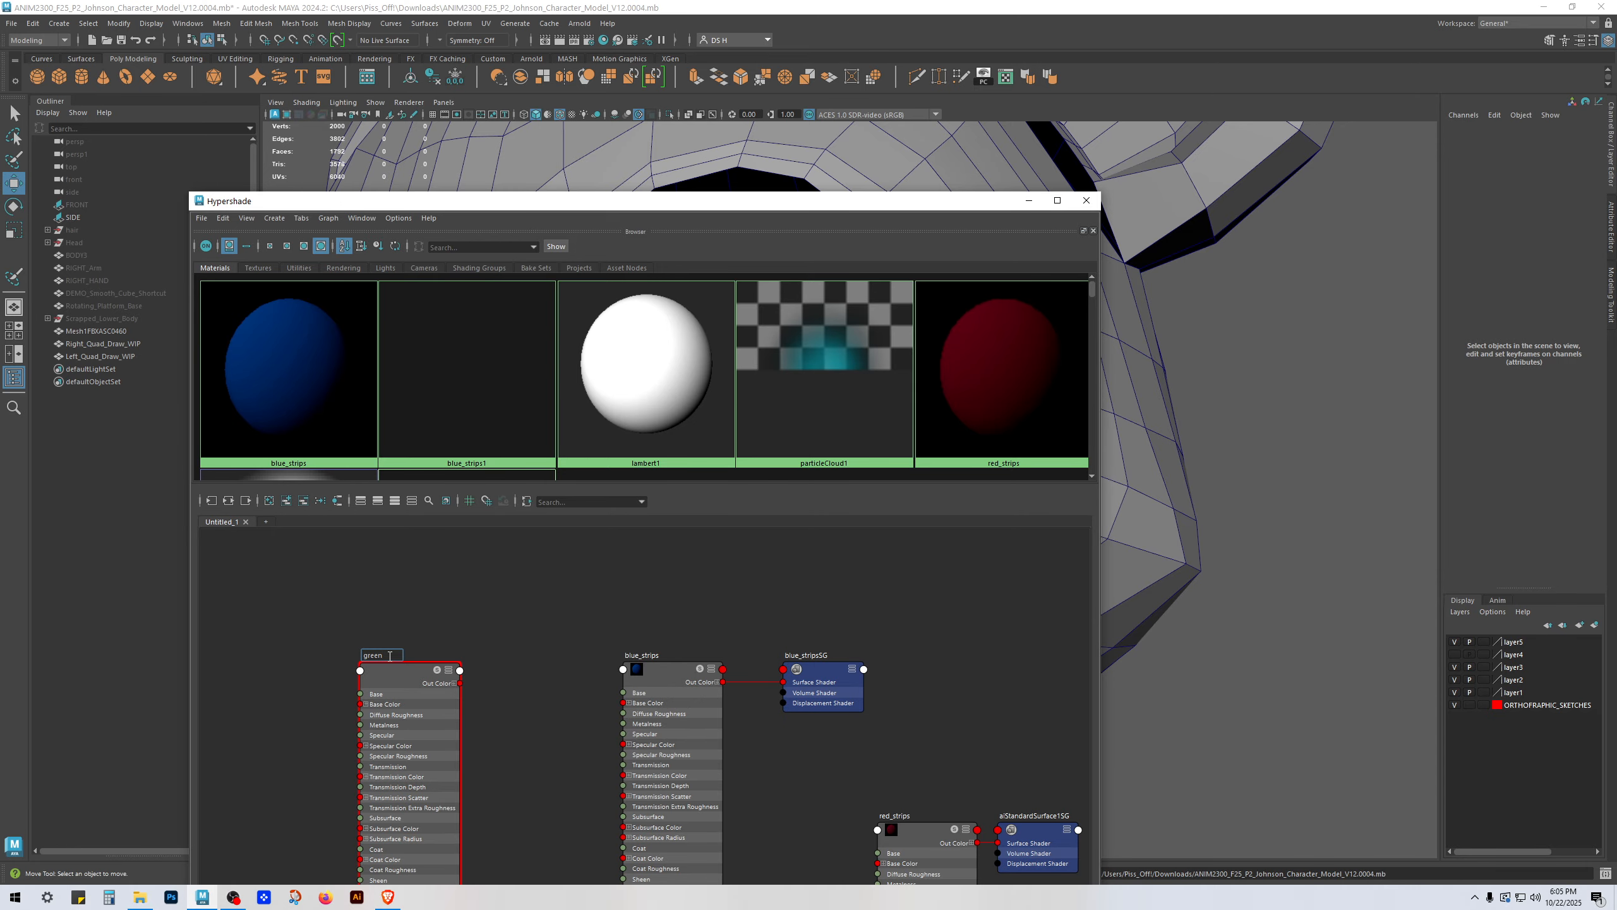
pyautogui.write('green strips')
pyautogui.press('Return')
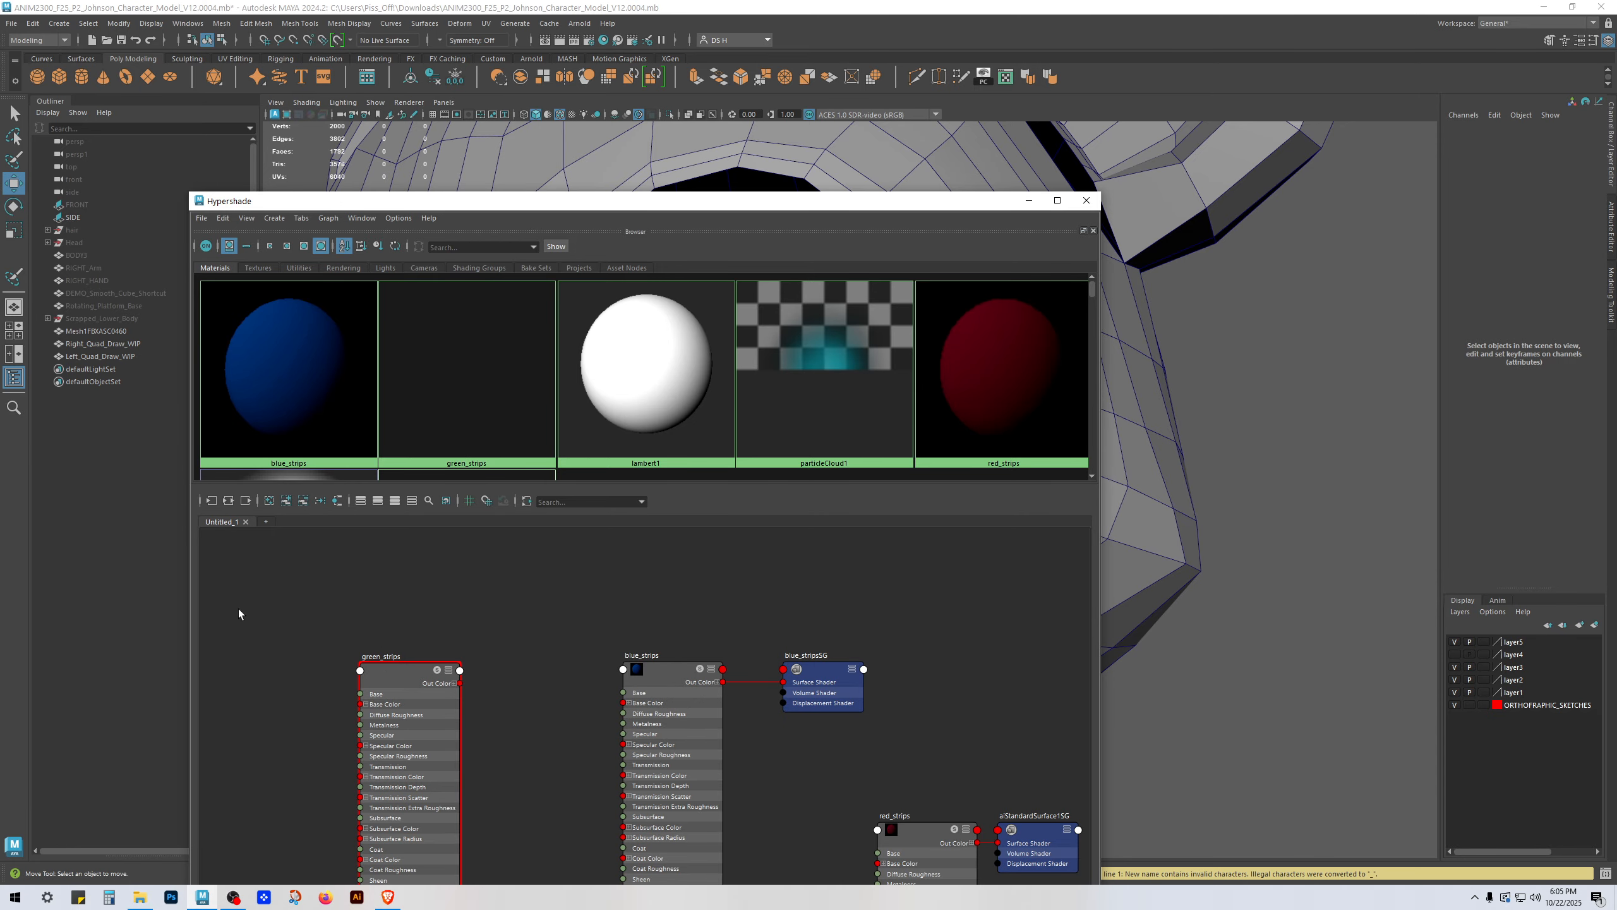
# Step: Set the green_strips base color to a saturated green with a hue of about 125 and a value of about 0.37
pyautogui.hotkey('ctrl', 'a')
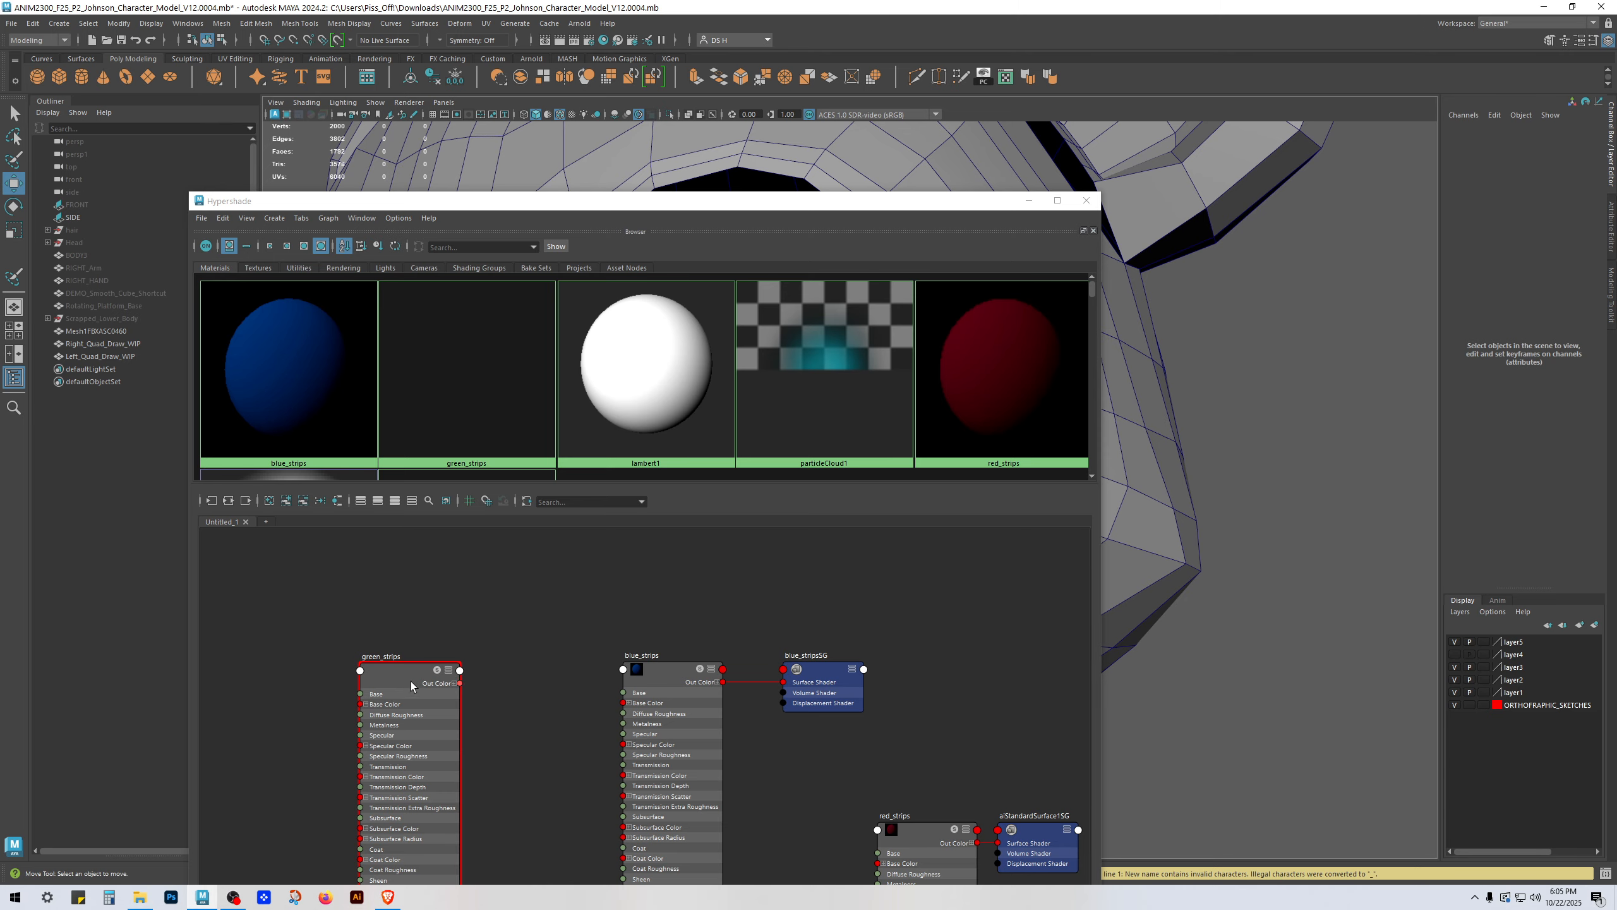
pyautogui.click(405, 681)
pyautogui.click(1441, 288)
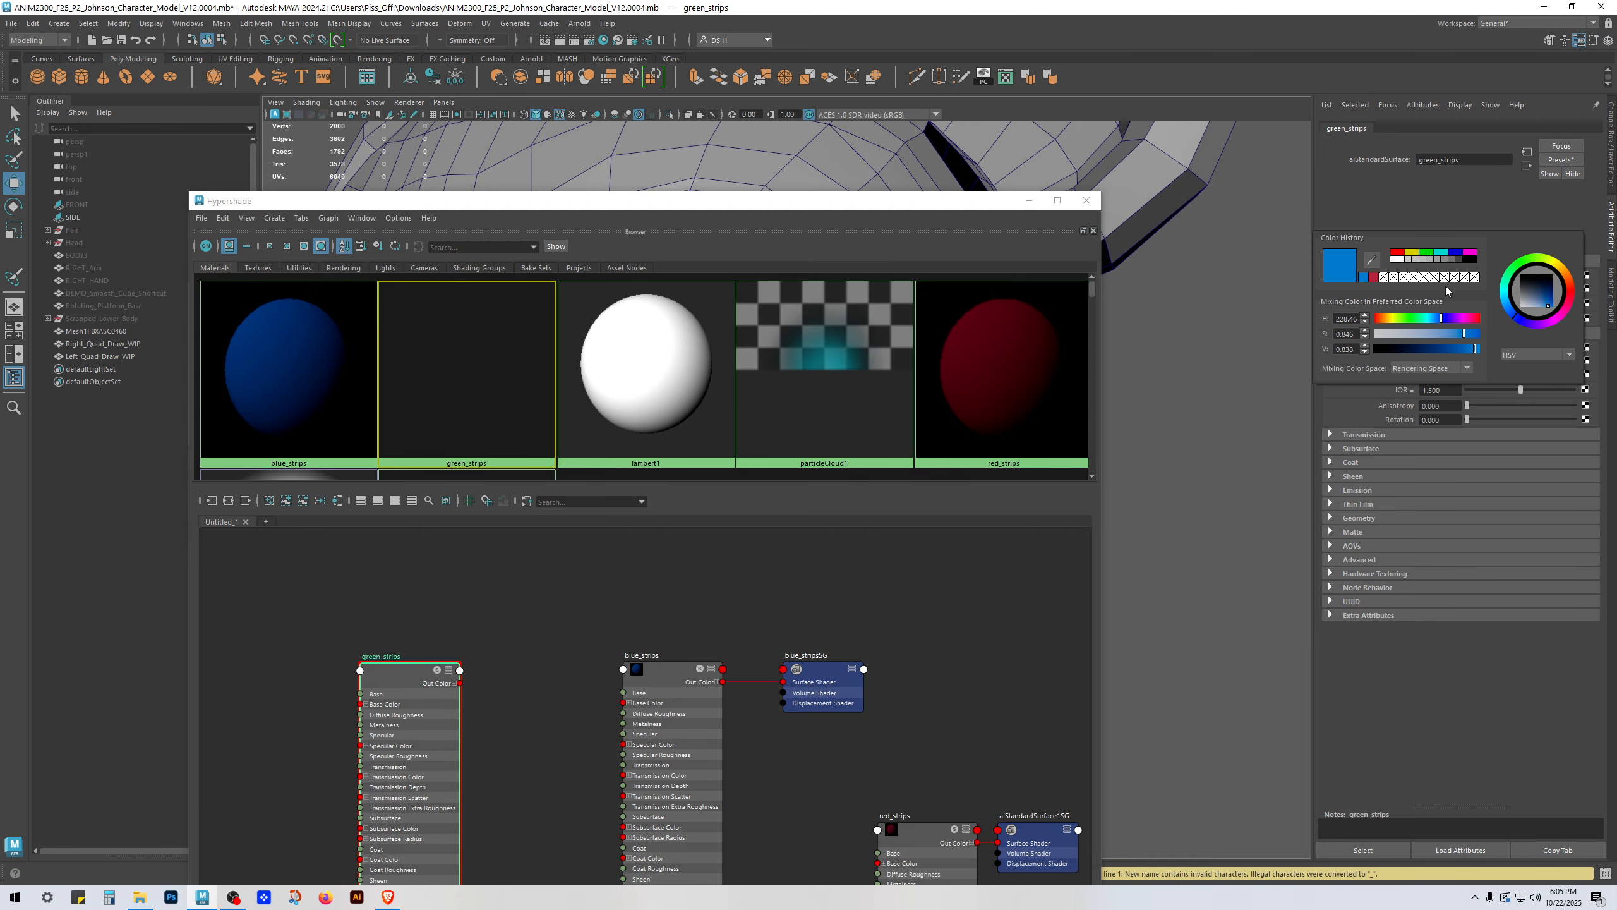
pyautogui.moveTo(1396, 323); pyautogui.dragTo(1411, 319)
pyautogui.click(1449, 348)
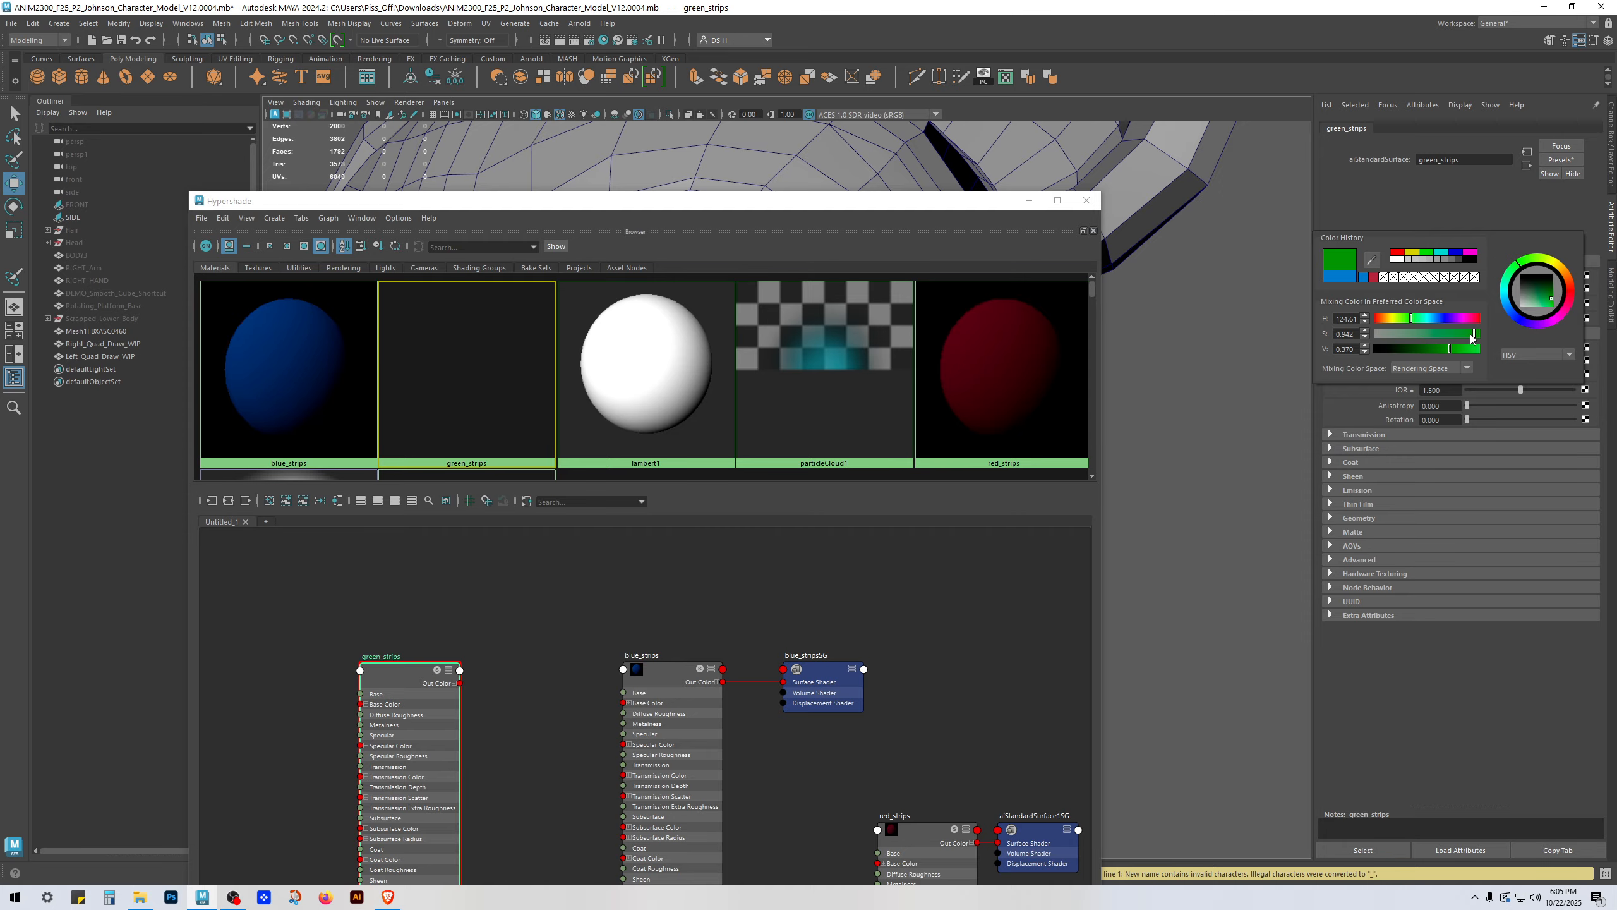
# Step: Move the Hypershade window aside and select the face along the blue band's upper edge beside the inner eye corner
pyautogui.moveTo(1010, 202); pyautogui.dragTo(497, 347)
pyautogui.keyDown('alt'); pyautogui.moveTo(1054, 328); pyautogui.dragTo(1136, 315); pyautogui.keyUp('alt')
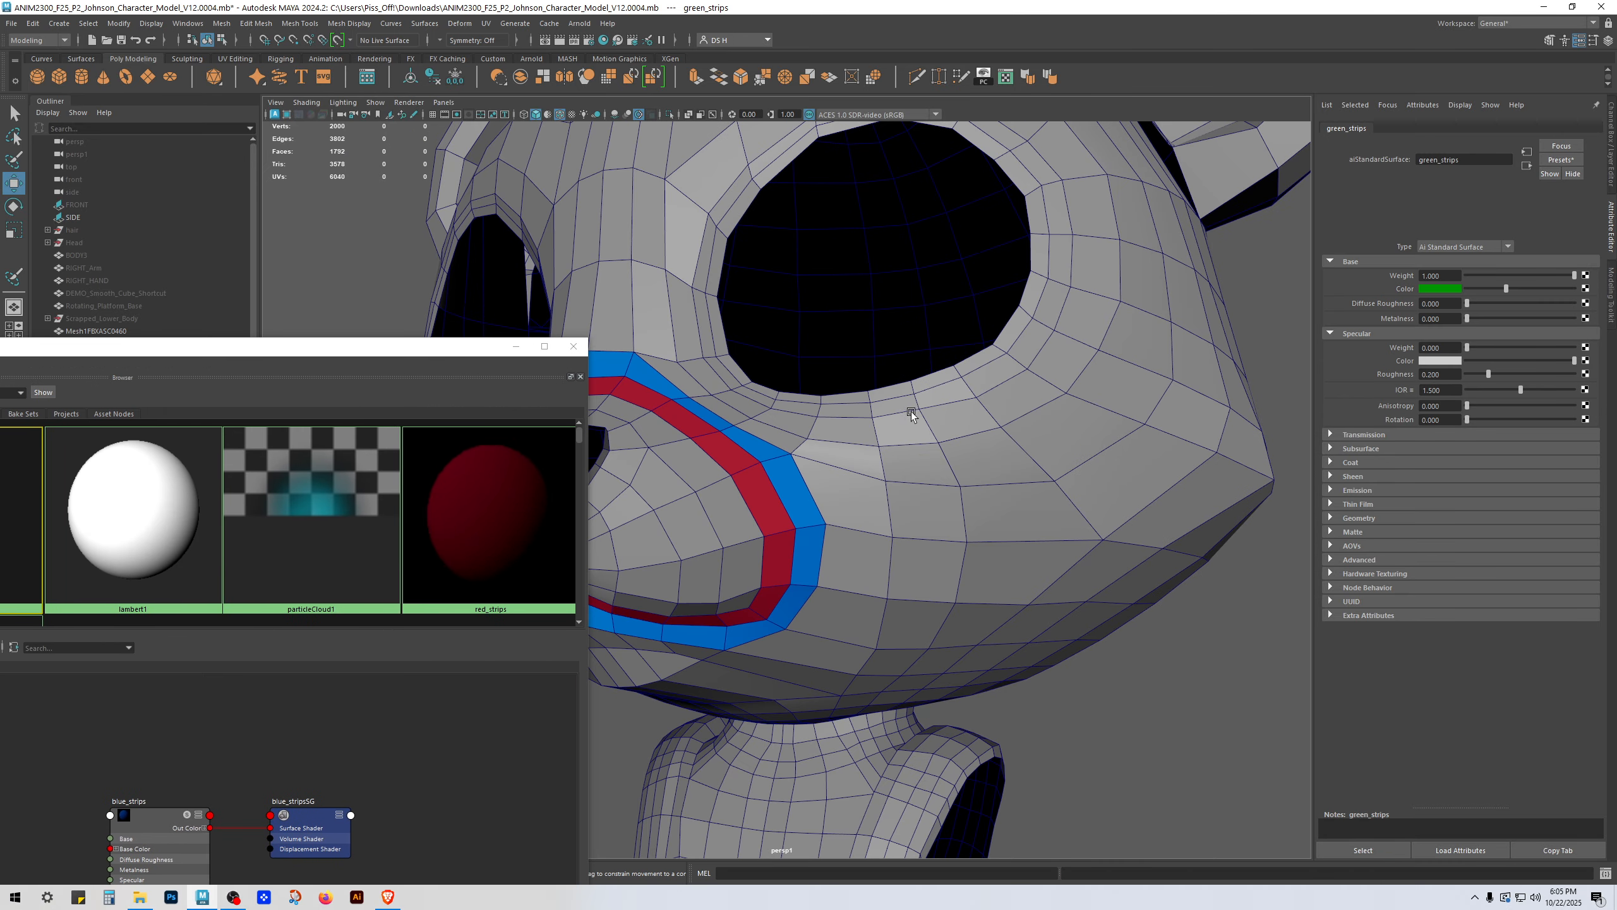
pyautogui.click(911, 412)
pyautogui.keyDown('alt'); pyautogui.moveTo(846, 440); pyautogui.dragTo(1029, 545); pyautogui.keyUp('alt')
pyautogui.keyDown('alt'); pyautogui.moveTo(1029, 545); pyautogui.dragTo(1083, 531, button='right'); pyautogui.keyUp('alt')
pyautogui.keyDown('alt'); pyautogui.moveTo(1083, 531); pyautogui.dragTo(871, 430); pyautogui.keyUp('alt')
pyautogui.click(752, 320)
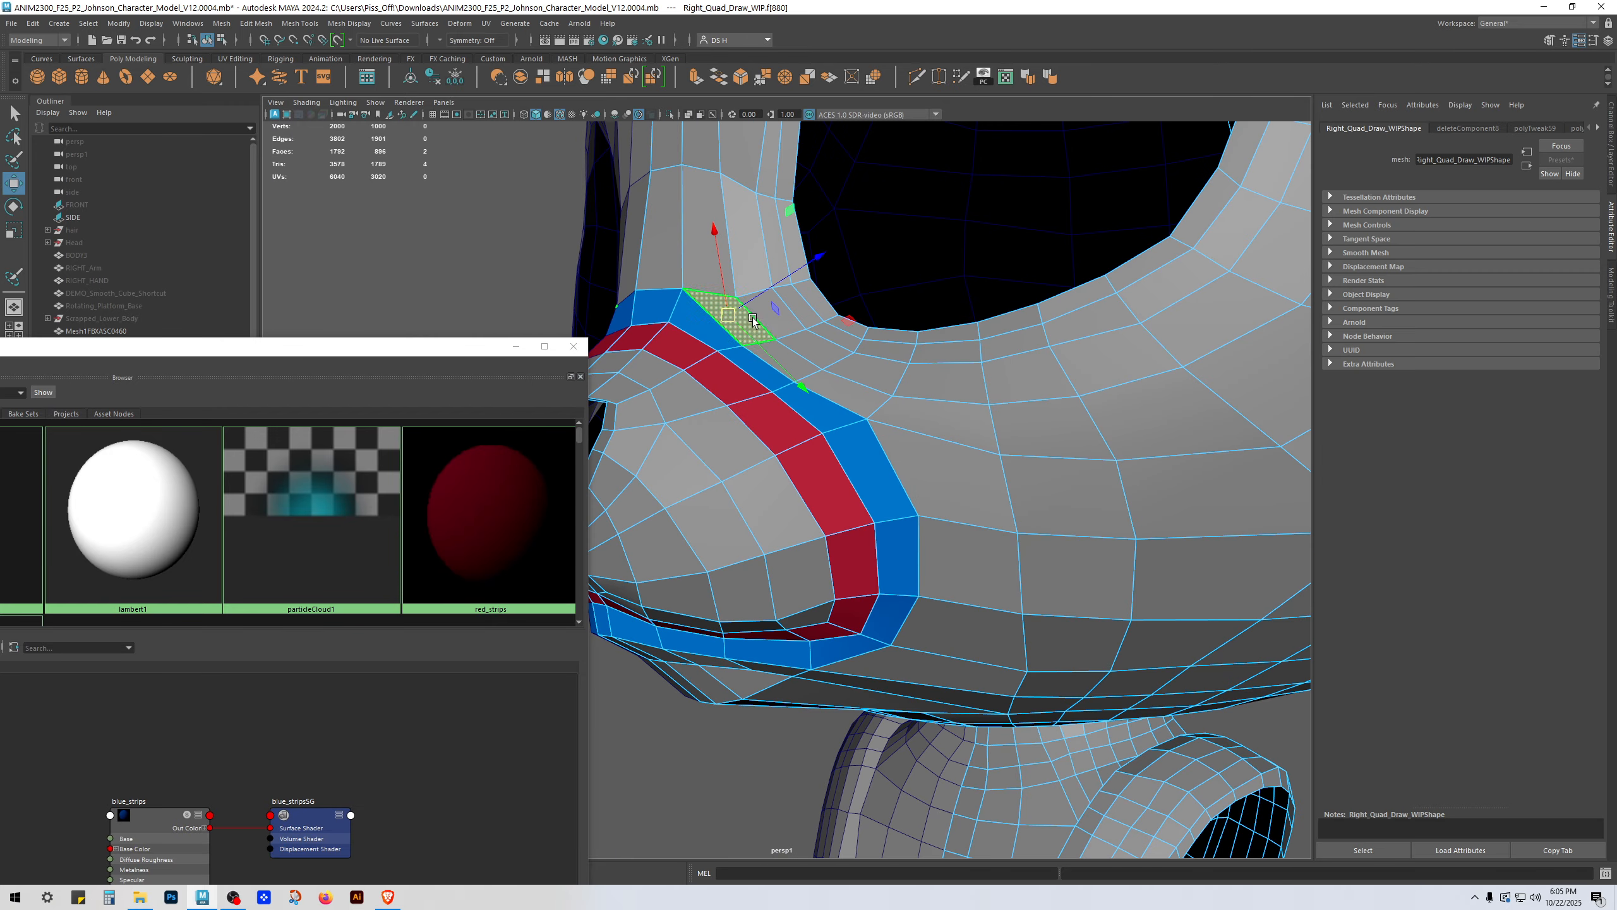
# Step: Extend the face selection into a ring beneath, outside and above the eye, ending at the inner brow
pyautogui.keyDown('alt'); pyautogui.moveTo(752, 320); pyautogui.dragTo(697, 288, button='right'); pyautogui.keyUp('alt')
pyautogui.press('q')
pyautogui.keyDown('shift'); pyautogui.doubleClick(1168, 409); pyautogui.keyUp('shift')
pyautogui.keyDown('alt'); pyautogui.moveTo(1169, 408); pyautogui.dragTo(1069, 337, button='right'); pyautogui.keyUp('alt')
pyautogui.keyDown('alt'); pyautogui.moveTo(1070, 337); pyautogui.dragTo(986, 557, button='middle'); pyautogui.keyUp('alt')
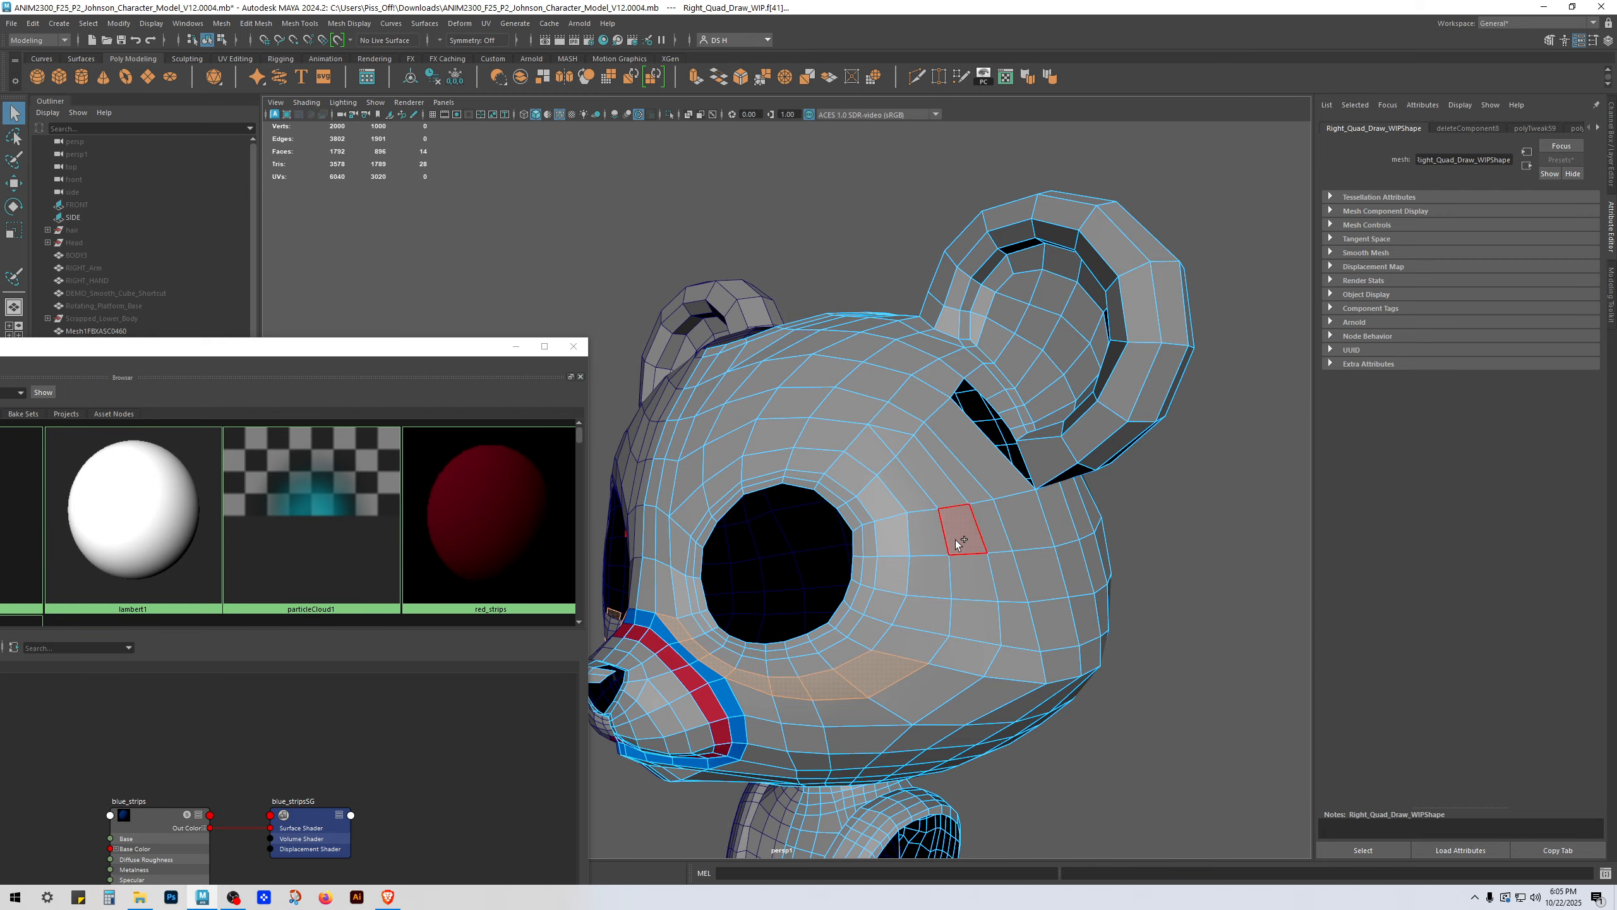
pyautogui.keyDown('shift'); pyautogui.doubleClick(746, 451); pyautogui.keyUp('shift')
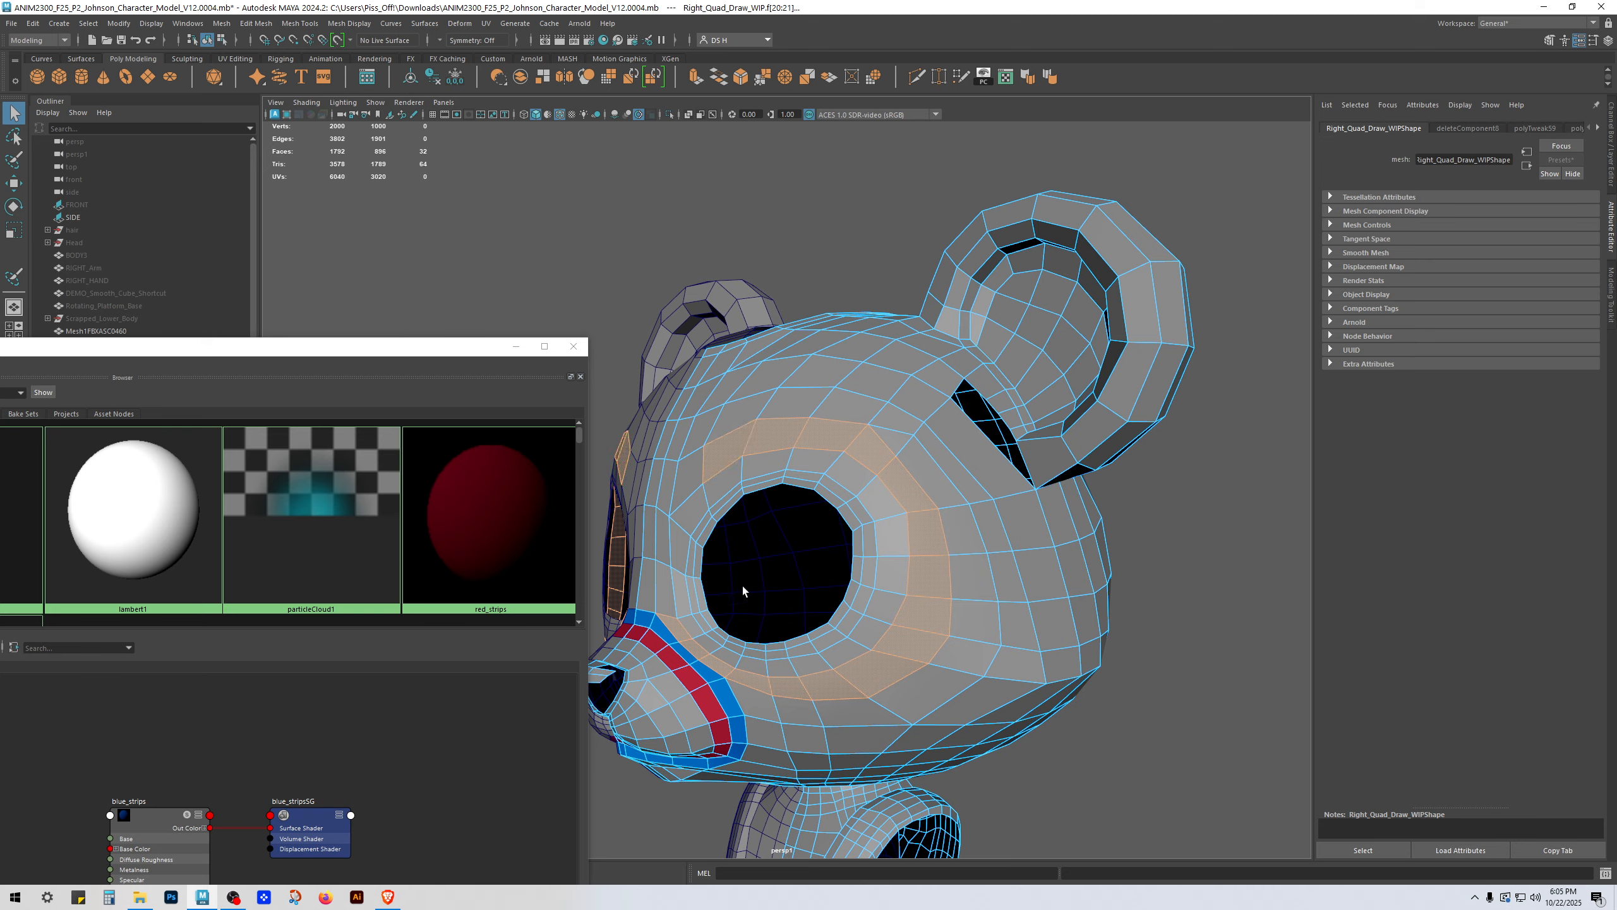
pyautogui.keyDown('alt'); pyautogui.moveTo(742, 590); pyautogui.dragTo(802, 520); pyautogui.keyUp('alt')
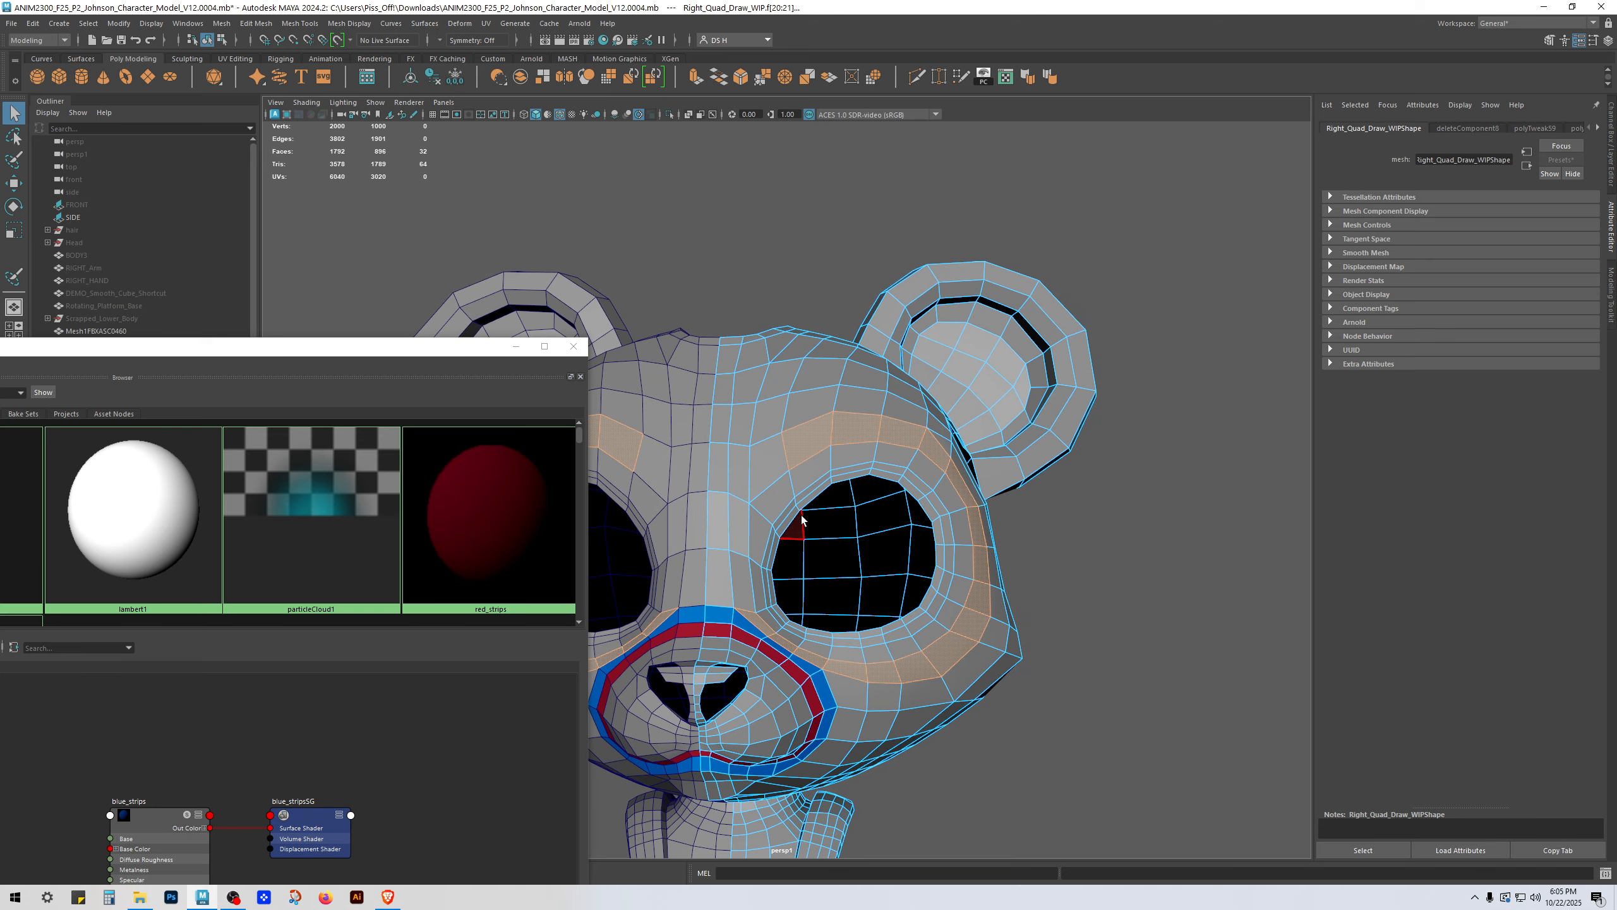
pyautogui.keyDown('shift'); pyautogui.click(765, 447); pyautogui.keyUp('shift')
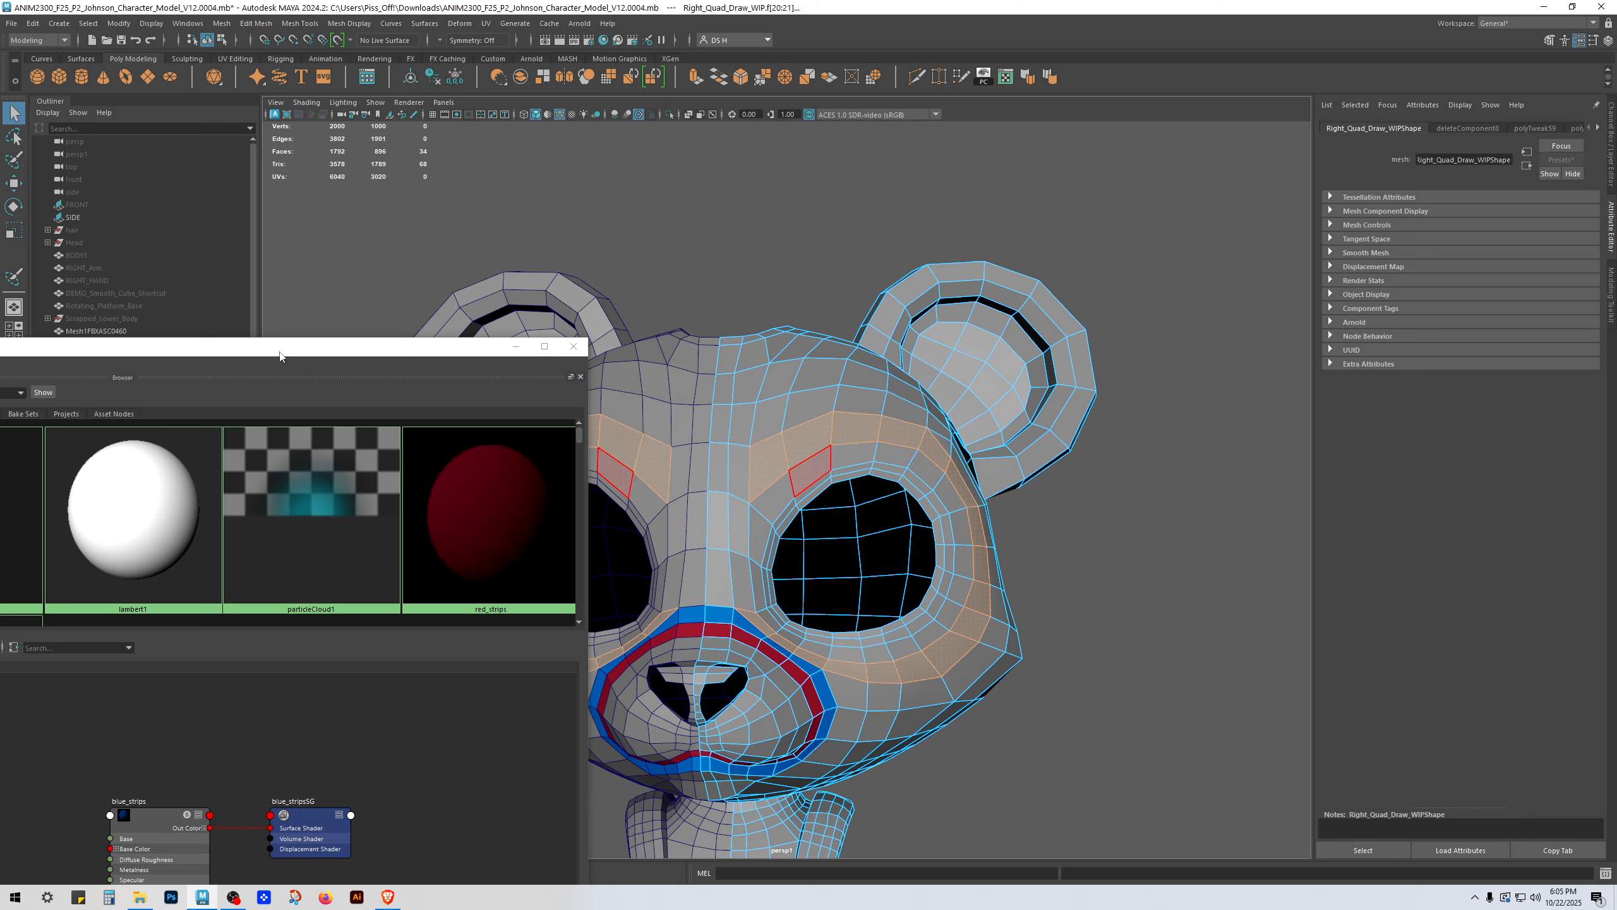
# Step: Assign the green_strips material to the selected ring of faces, then uncover the head and clear the selection
pyautogui.moveTo(370, 352); pyautogui.dragTo(826, 177)
pyautogui.scroll(5, 389, 631)
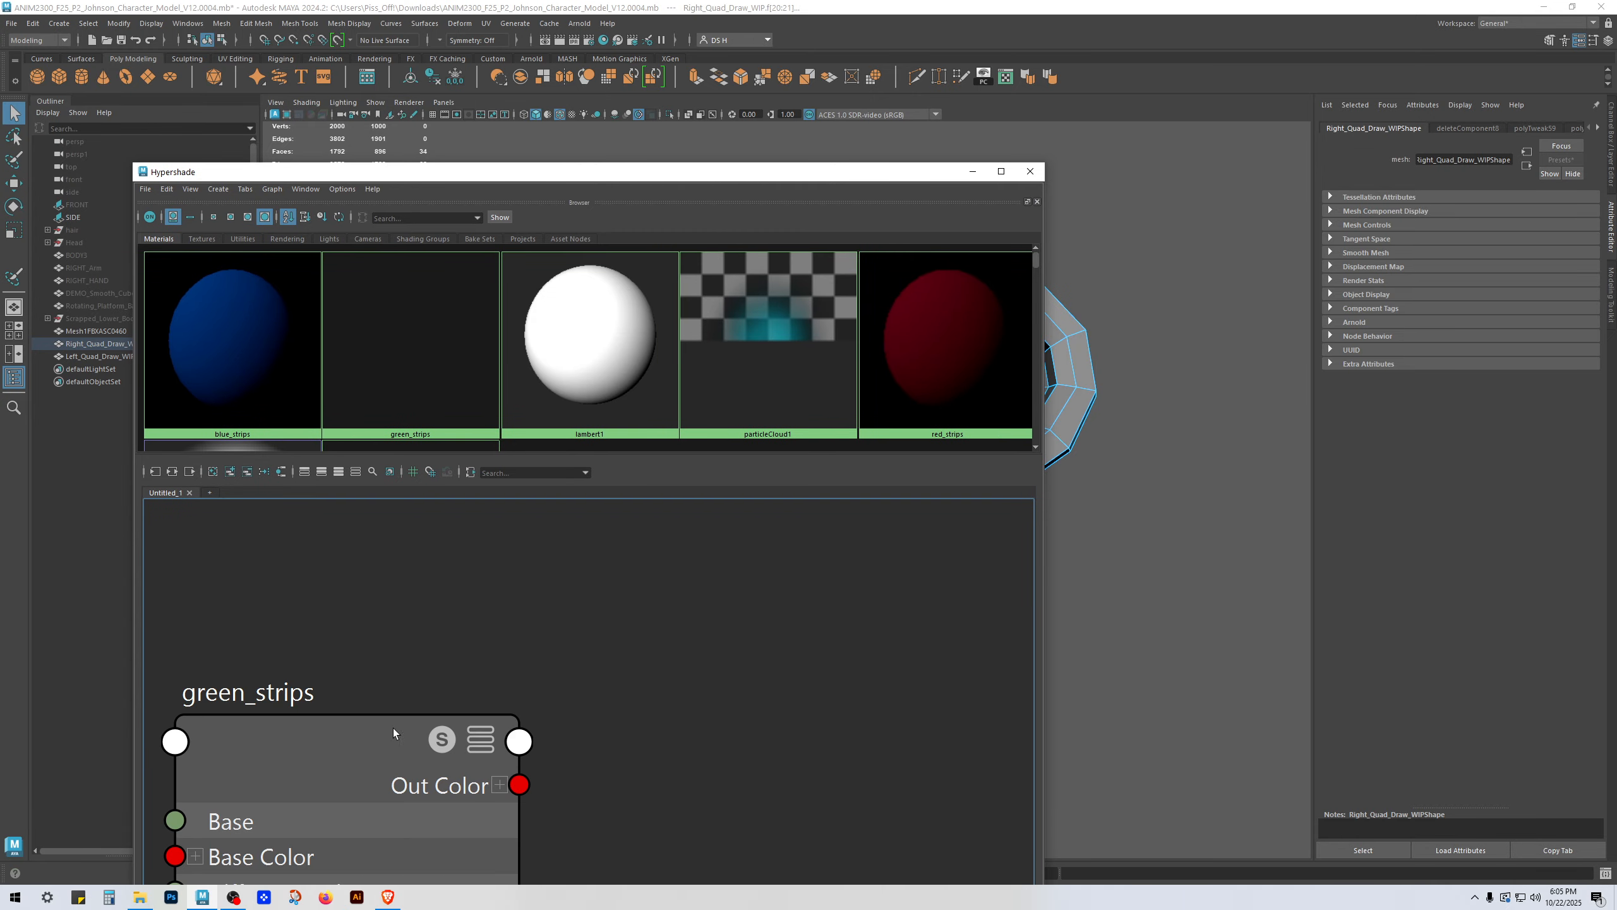
pyautogui.moveTo(481, 656); pyautogui.dragTo(537, 295, button='right')
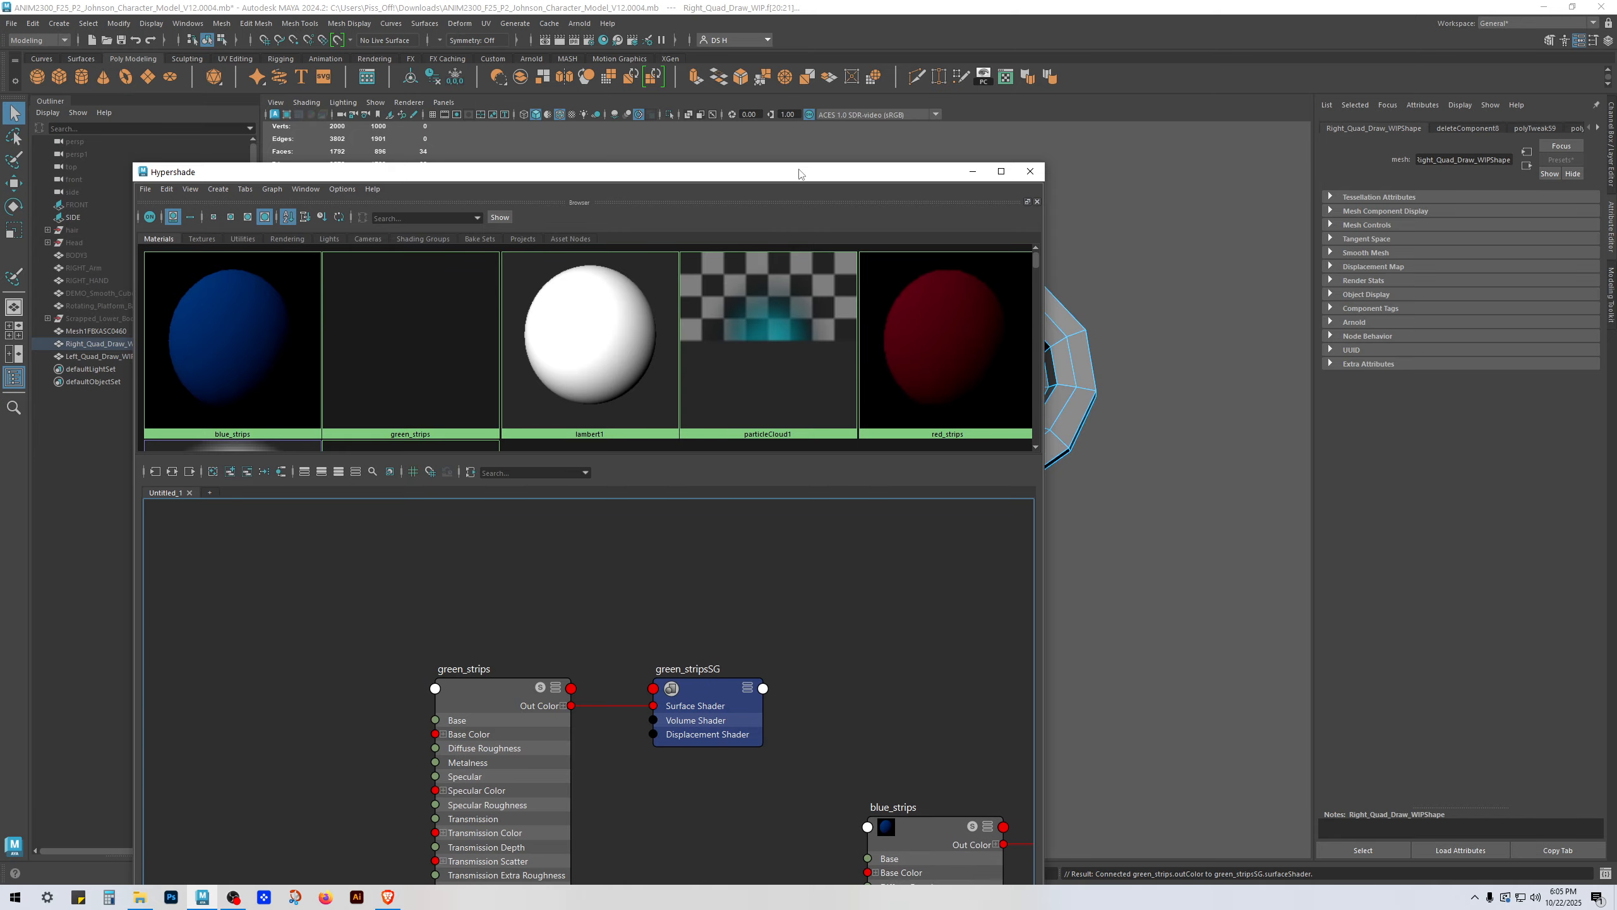
pyautogui.moveTo(800, 174); pyautogui.dragTo(471, 157)
pyautogui.click(364, 775)
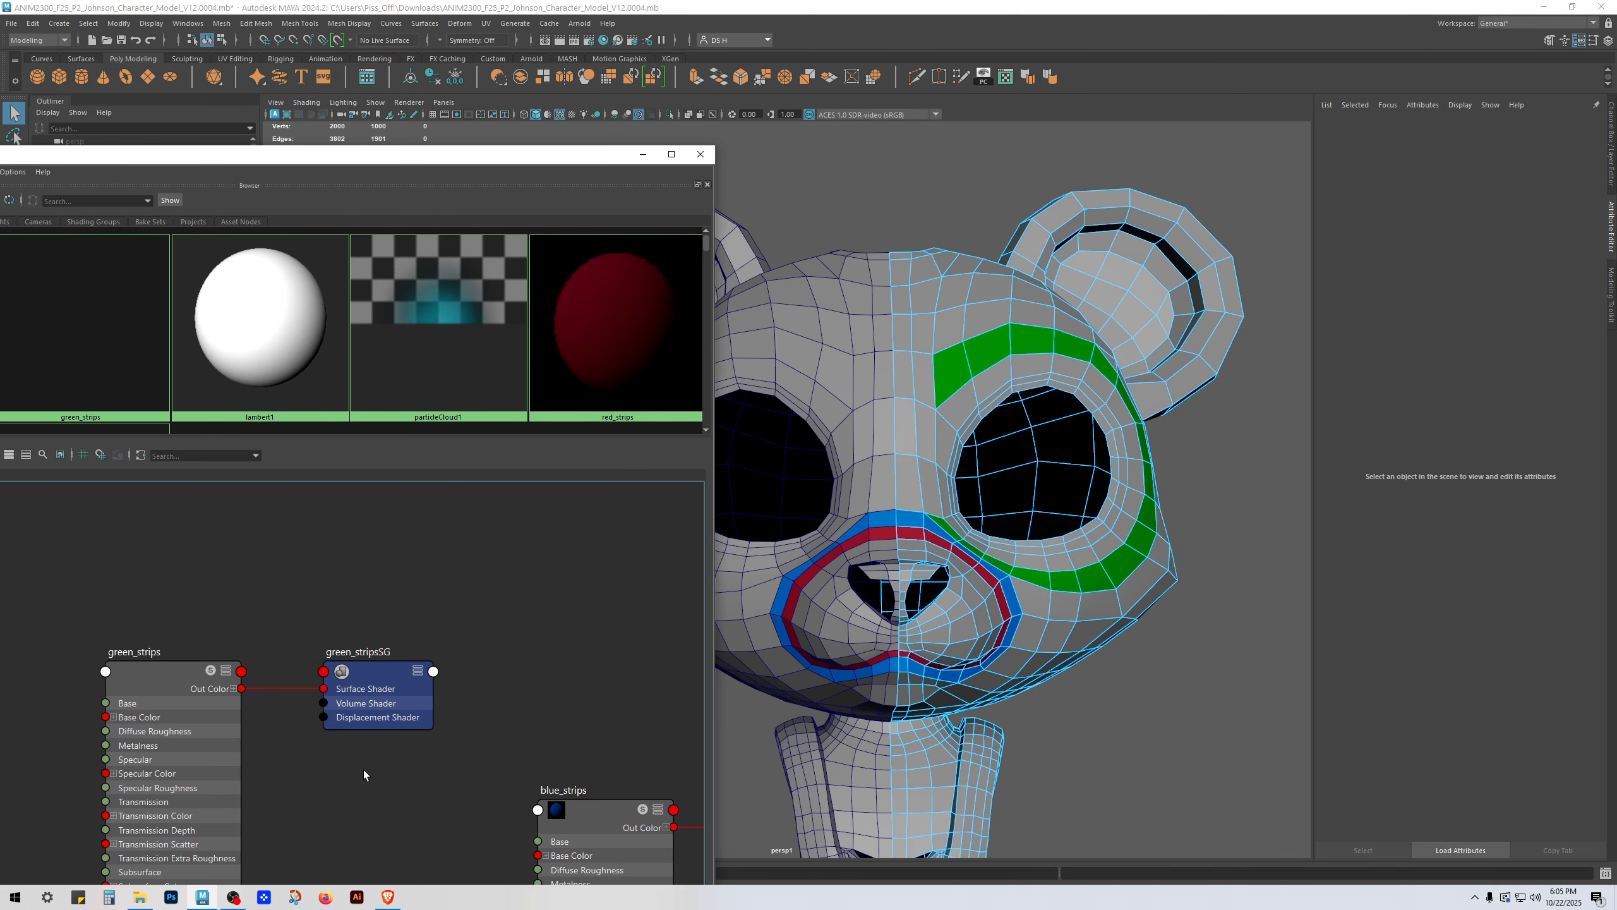
pyautogui.hotkey('ctrl', 'z')
pyautogui.click(511, 715)
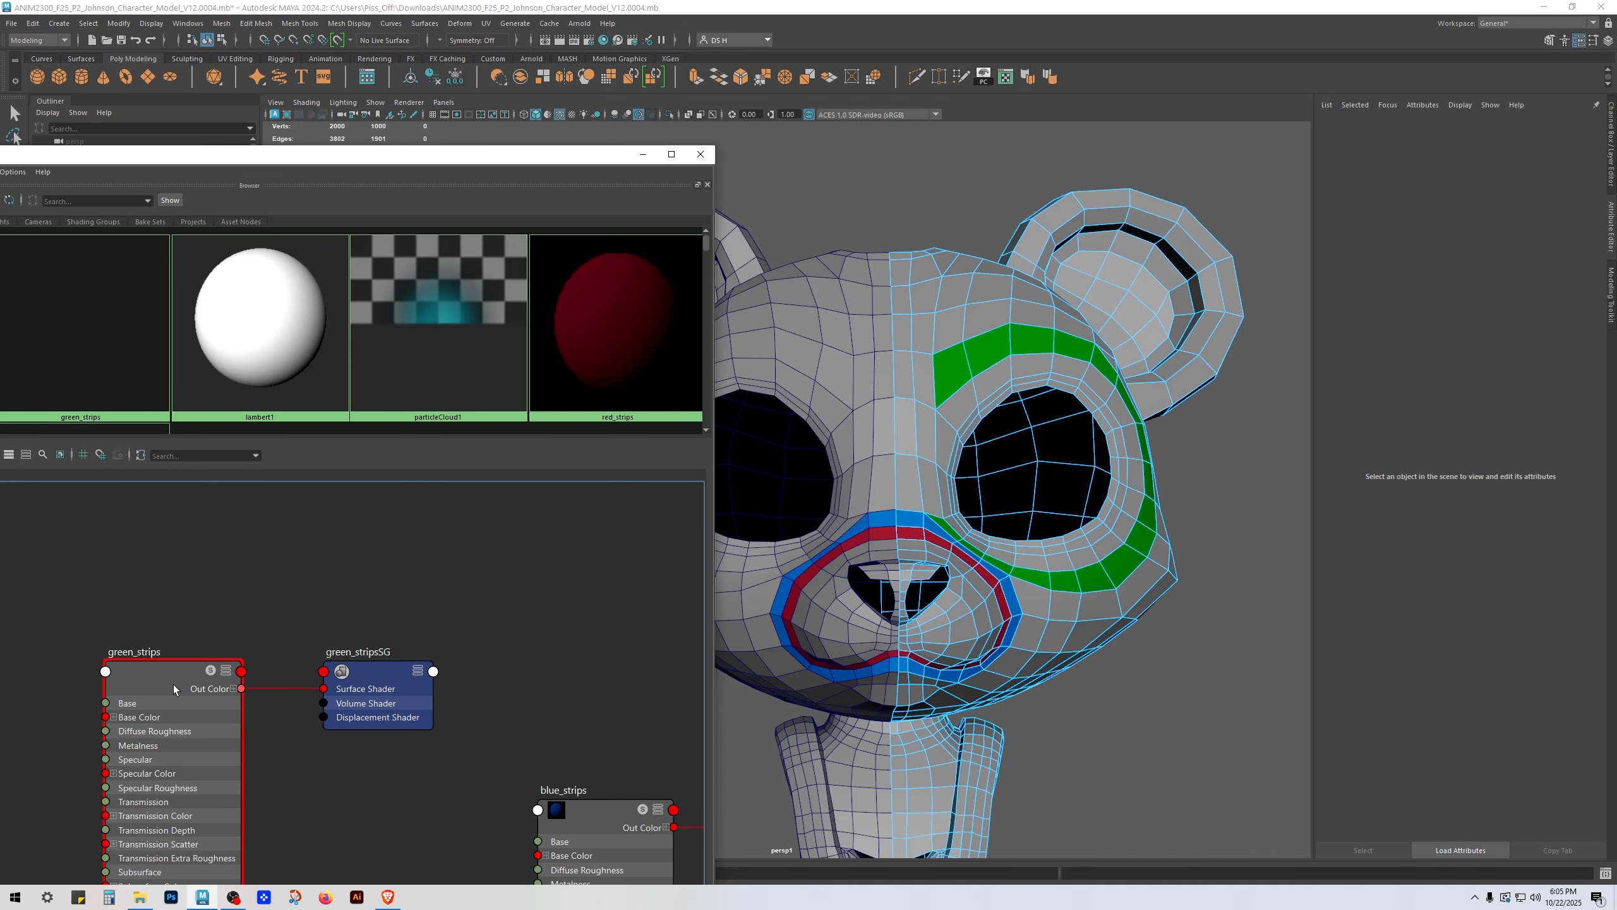
pyautogui.click(173, 686)
pyautogui.rightClick(55, 323)
pyautogui.moveTo(23, 350); pyautogui.dragTo(19, 351, button='right')
pyautogui.click(350, 556)
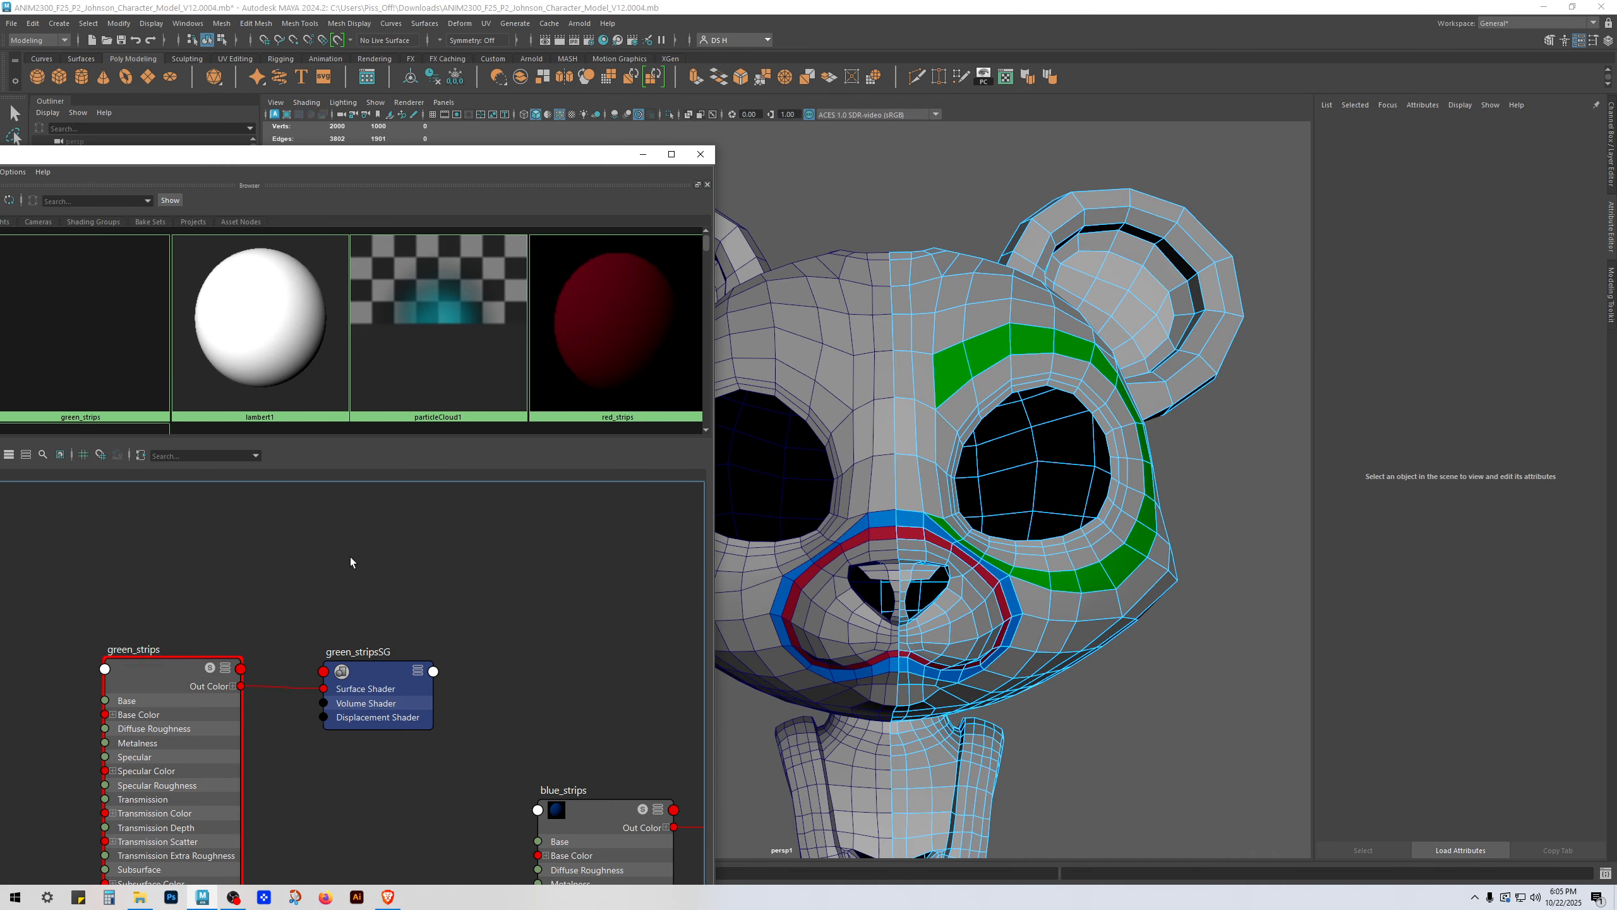
pyautogui.keyDown('alt'); pyautogui.moveTo(216, 628); pyautogui.dragTo(451, 651, button='right'); pyautogui.keyUp('alt')
pyautogui.keyDown('alt'); pyautogui.moveTo(451, 651); pyautogui.dragTo(104, 672, button='right'); pyautogui.keyUp('alt')
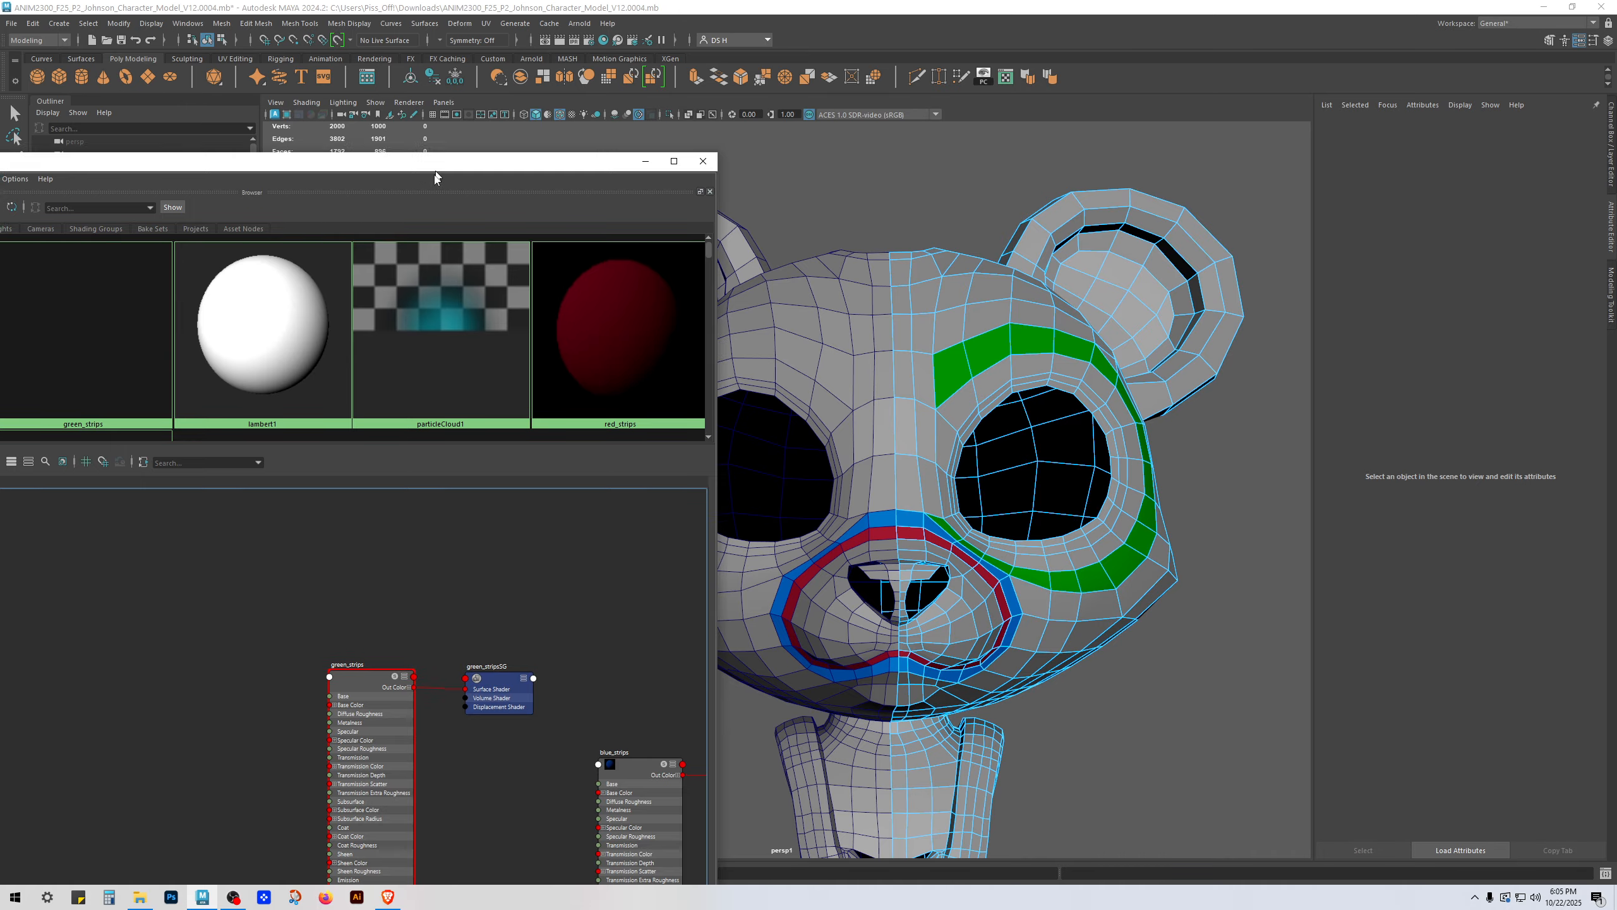
# Step: Move the Hypershade window clear of the head and examine the green ring around the eye from the front and side
pyautogui.moveTo(426, 159); pyautogui.dragTo(116, 822)
pyautogui.keyDown('alt'); pyautogui.moveTo(903, 465); pyautogui.dragTo(807, 406, button='middle'); pyautogui.keyUp('alt')
pyautogui.keyDown('alt'); pyautogui.moveTo(926, 327); pyautogui.dragTo(827, 382); pyautogui.keyUp('alt')
pyautogui.keyDown('alt'); pyautogui.moveTo(827, 382); pyautogui.dragTo(896, 453, button='right'); pyautogui.keyUp('alt')
pyautogui.keyDown('alt'); pyautogui.moveTo(897, 453); pyautogui.dragTo(1000, 430); pyautogui.keyUp('alt')
pyautogui.keyDown('alt'); pyautogui.moveTo(980, 251); pyautogui.dragTo(702, 553, button='middle'); pyautogui.keyUp('alt')
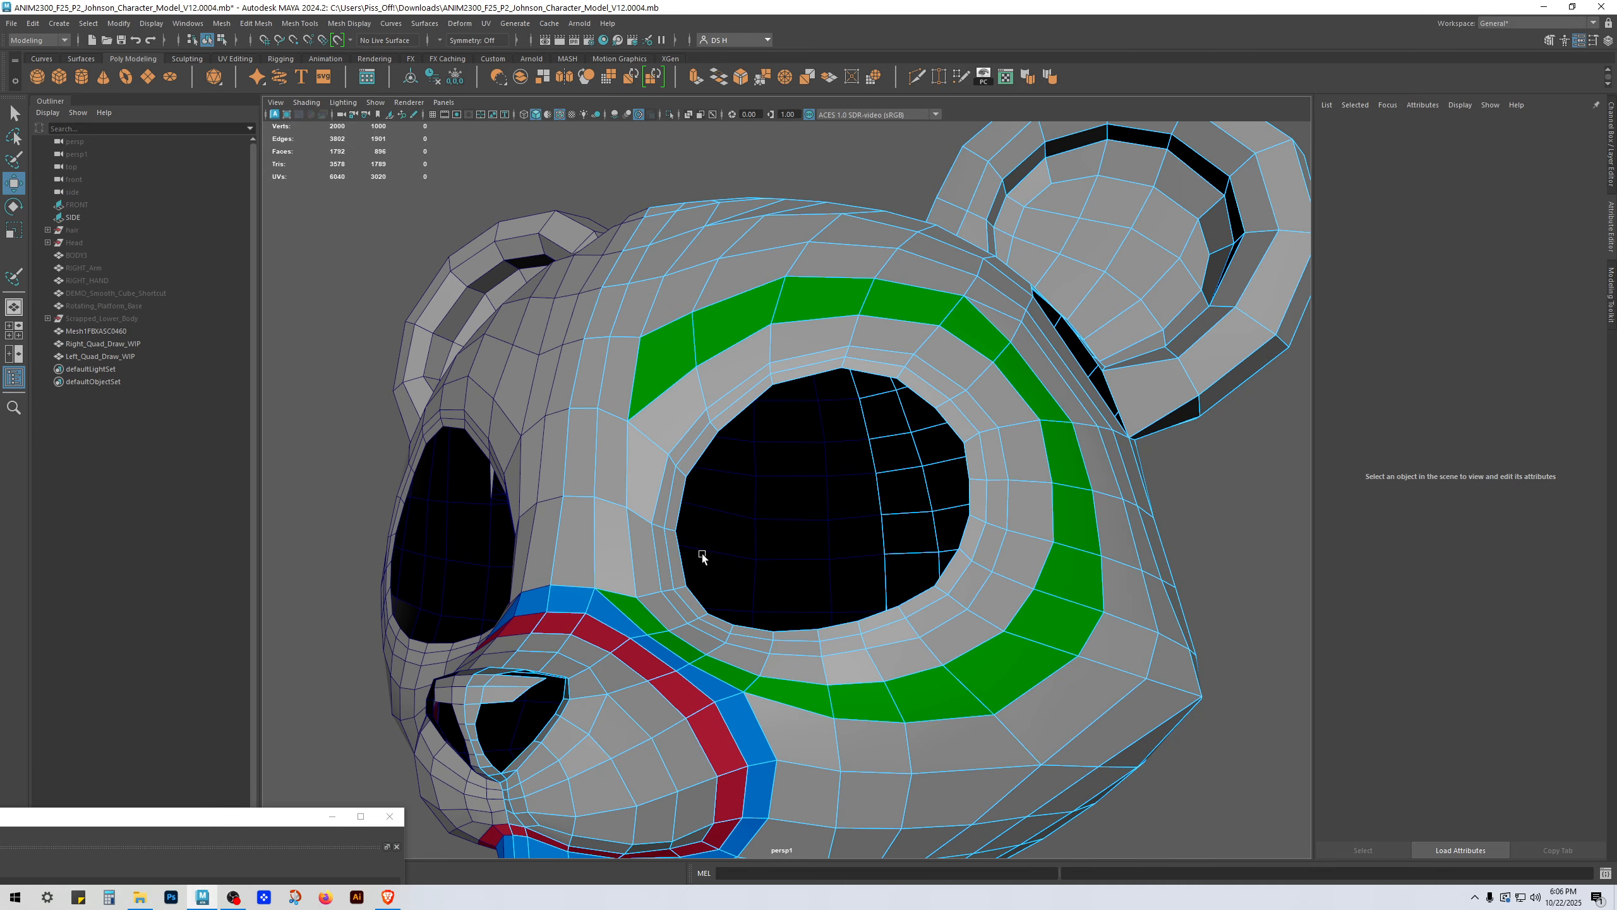
pyautogui.keyDown('alt'); pyautogui.moveTo(990, 278); pyautogui.dragTo(925, 363); pyautogui.keyUp('alt')
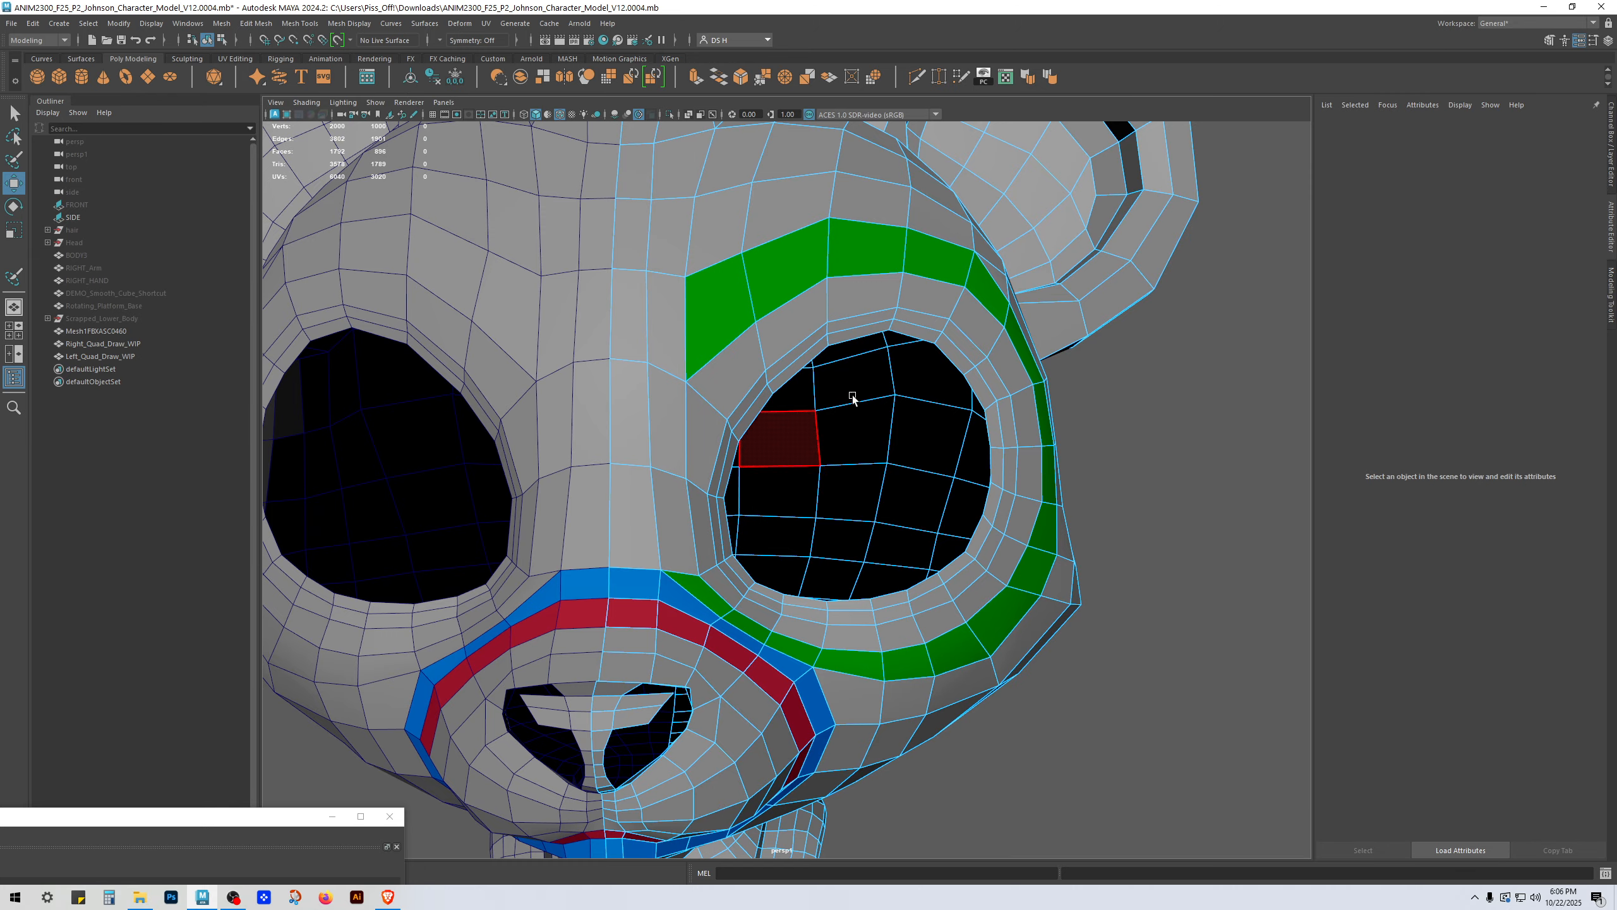
pyautogui.keyDown('alt'); pyautogui.moveTo(821, 649); pyautogui.dragTo(774, 269); pyautogui.keyUp('alt')
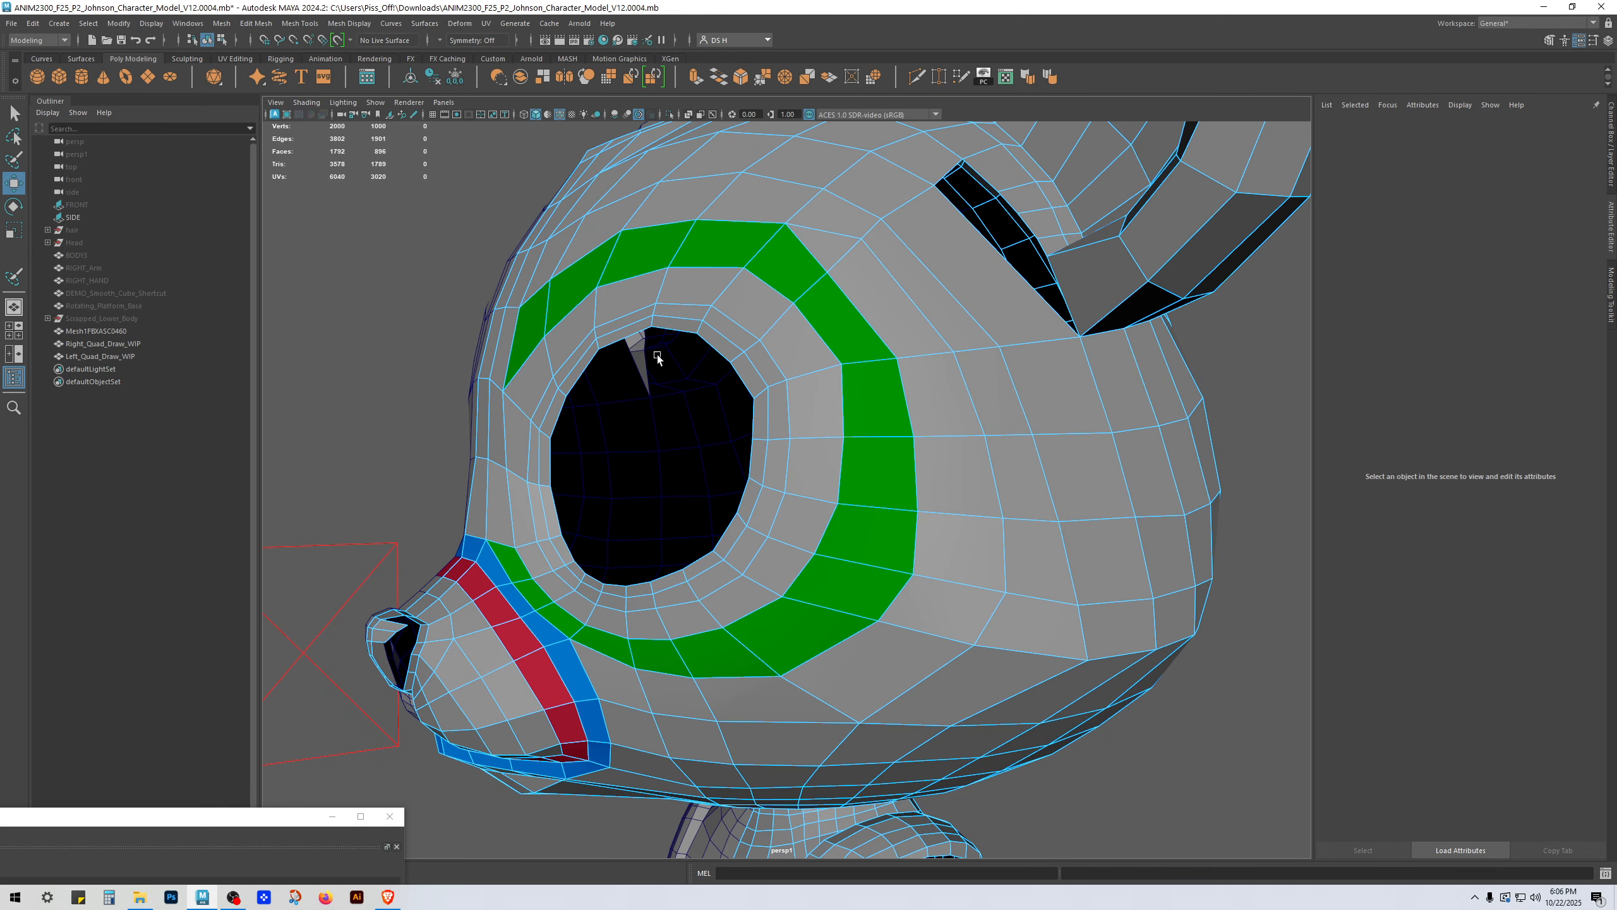
pyautogui.keyDown('alt'); pyautogui.moveTo(843, 171); pyautogui.dragTo(865, 180); pyautogui.keyUp('alt')
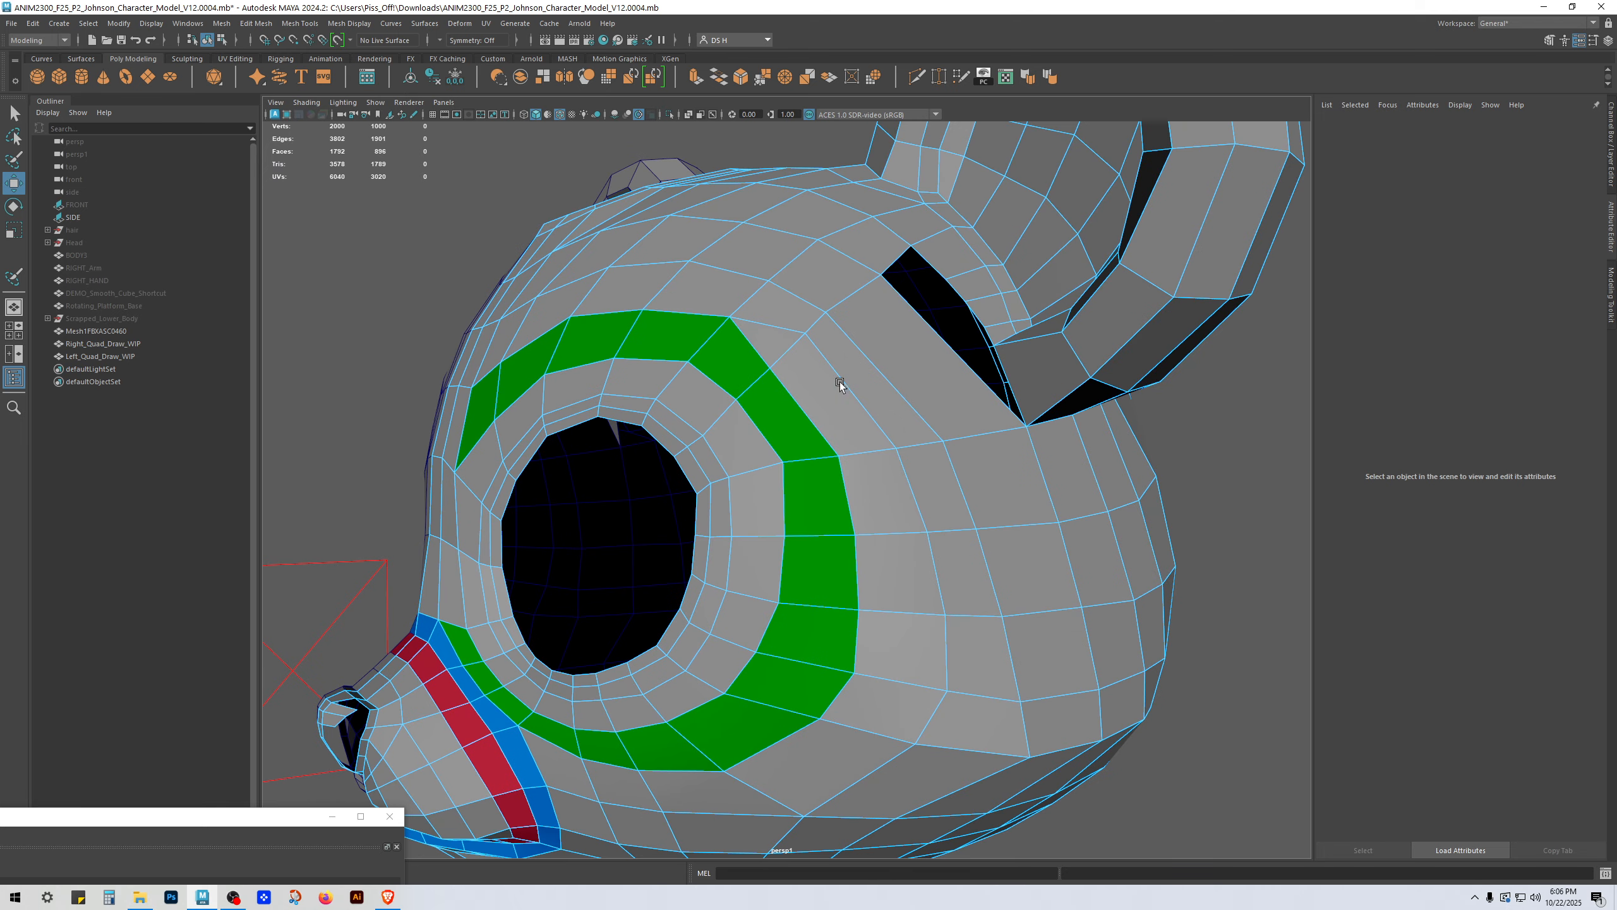
# Step: Merge the green ring's upper outer vertex with the neighbouring vertex towards the ear
pyautogui.moveTo(871, 358); pyautogui.dragTo(784, 367, button='right')
pyautogui.click(770, 370)
pyautogui.keyDown('shift'); pyautogui.click(806, 335); pyautogui.keyUp('shift')
pyautogui.keyDown('shift'); pyautogui.rightClick(851, 353); pyautogui.keyUp('shift')
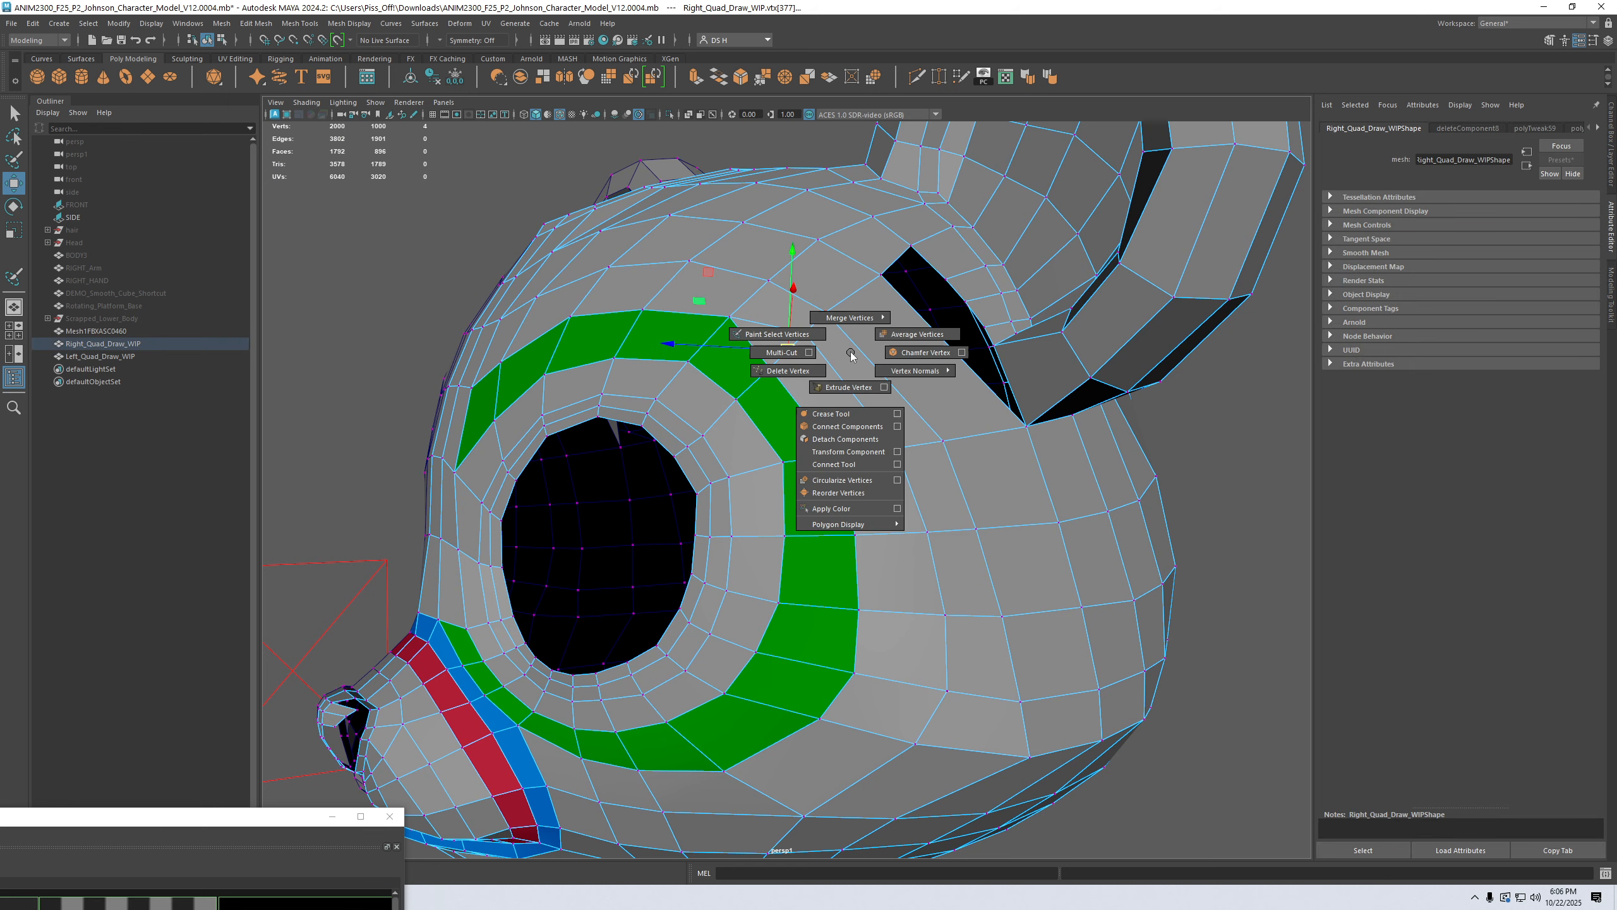
pyautogui.keyDown('shift'); pyautogui.moveTo(860, 254); pyautogui.dragTo(862, 127, button='right'); pyautogui.keyUp('shift')
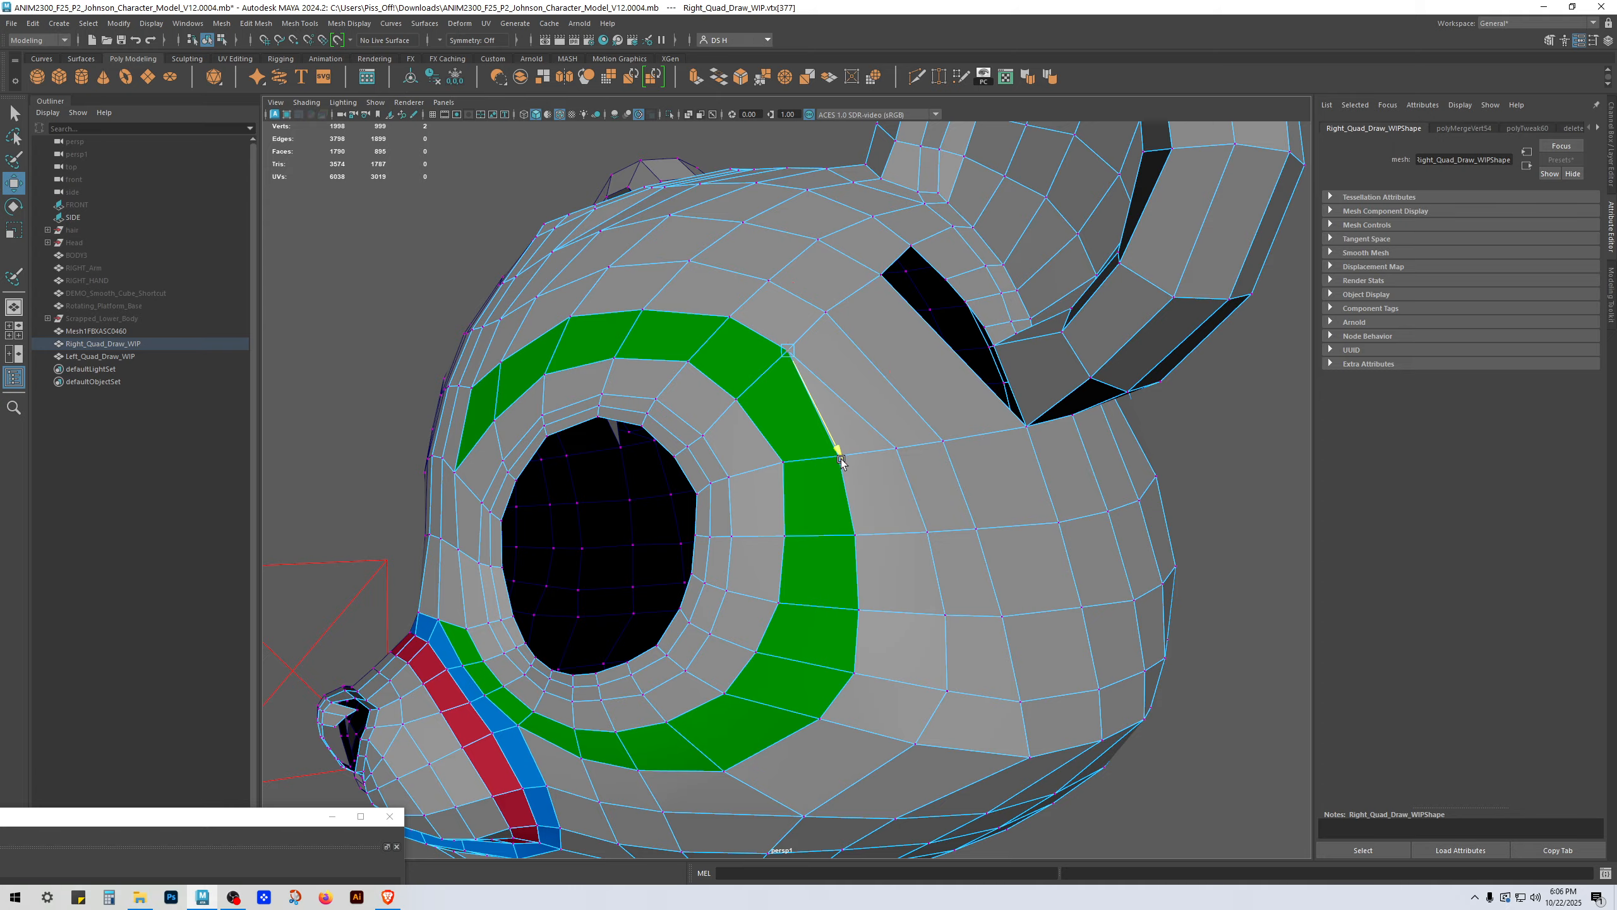
# Step: Merge the next outer vertex down the green ring with its neighbour on the side of the head
pyautogui.press('f')
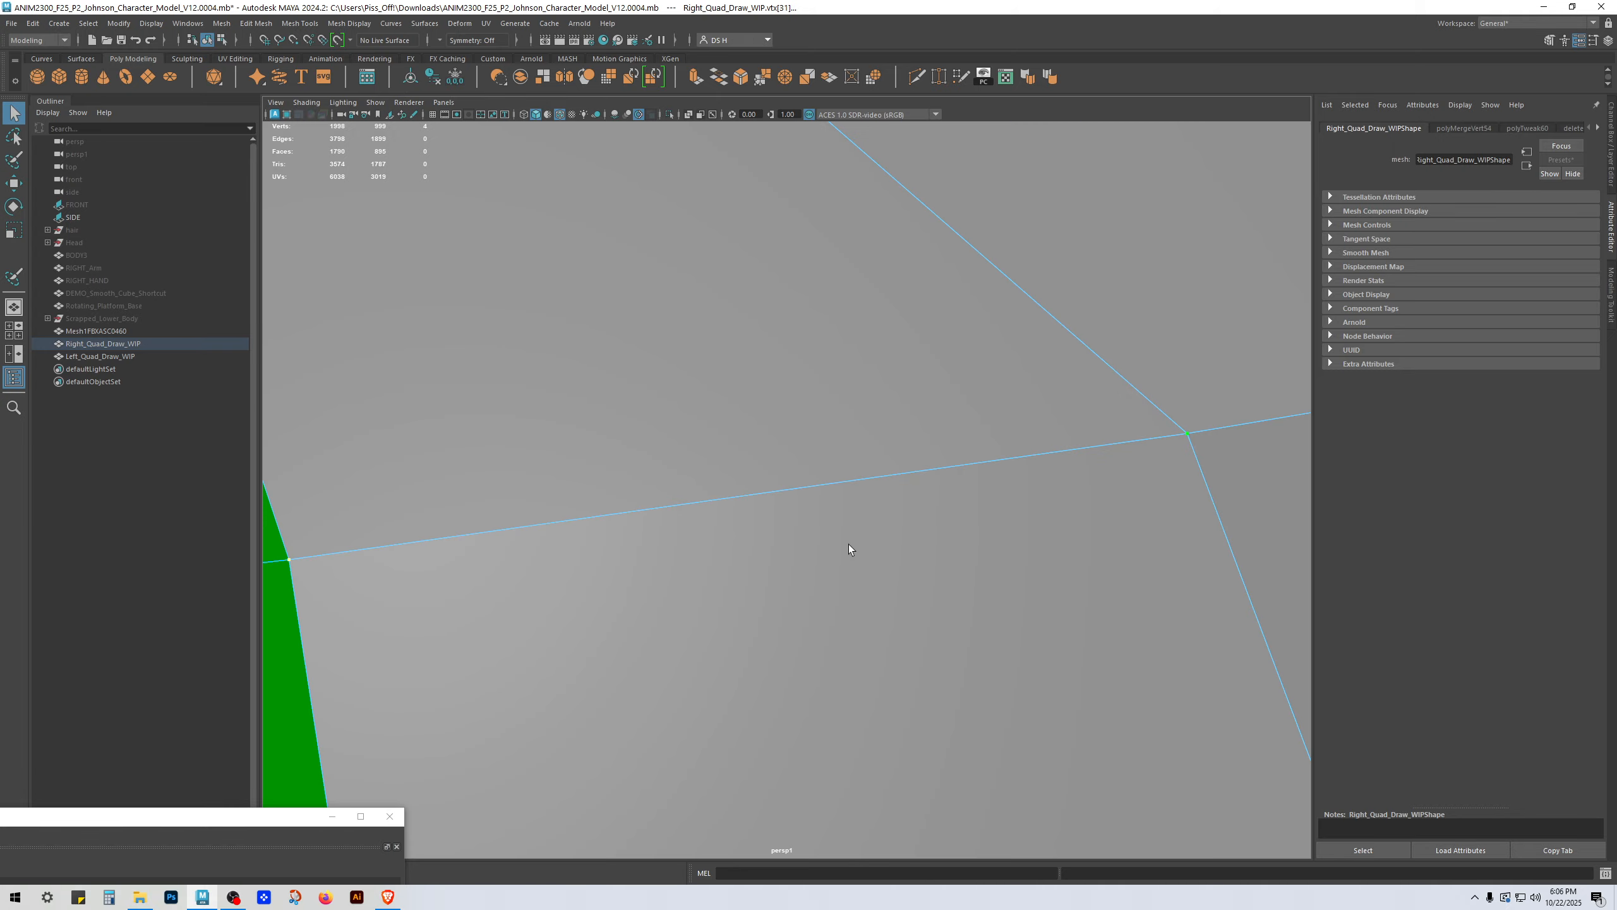
pyautogui.scroll(-10, 928, 577)
pyautogui.press('g')
pyautogui.moveTo(766, 615); pyautogui.dragTo(869, 626, button='right')
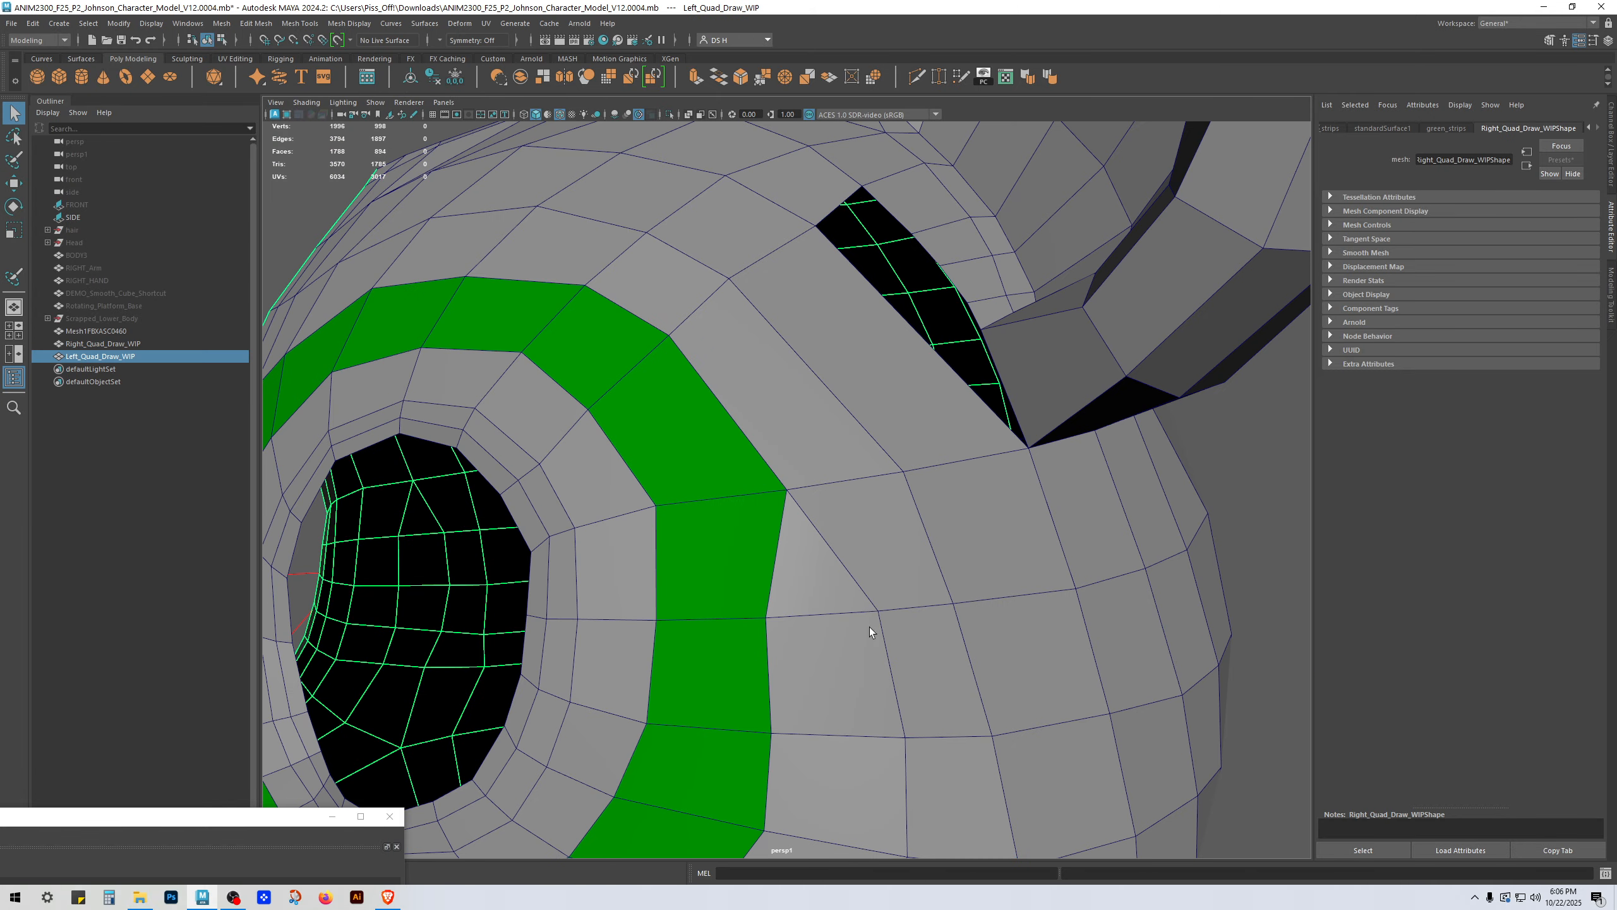
# Step: Reposition the merged vertex on the green ring's outer edge below the ear to smooth the ring's curve
pyautogui.scroll(-2, 805, 624)
pyautogui.keyDown('alt'); pyautogui.moveTo(805, 624); pyautogui.dragTo(830, 494, button='middle'); pyautogui.keyUp('alt')
pyautogui.keyDown('alt'); pyautogui.moveTo(831, 494); pyautogui.dragTo(796, 364); pyautogui.keyUp('alt')
pyautogui.moveTo(796, 357)
pyautogui.mouseDown(button='right')
pyautogui.moveTo(754, 351)
pyautogui.moveTo(802, 348)
pyautogui.mouseUp(button='right')
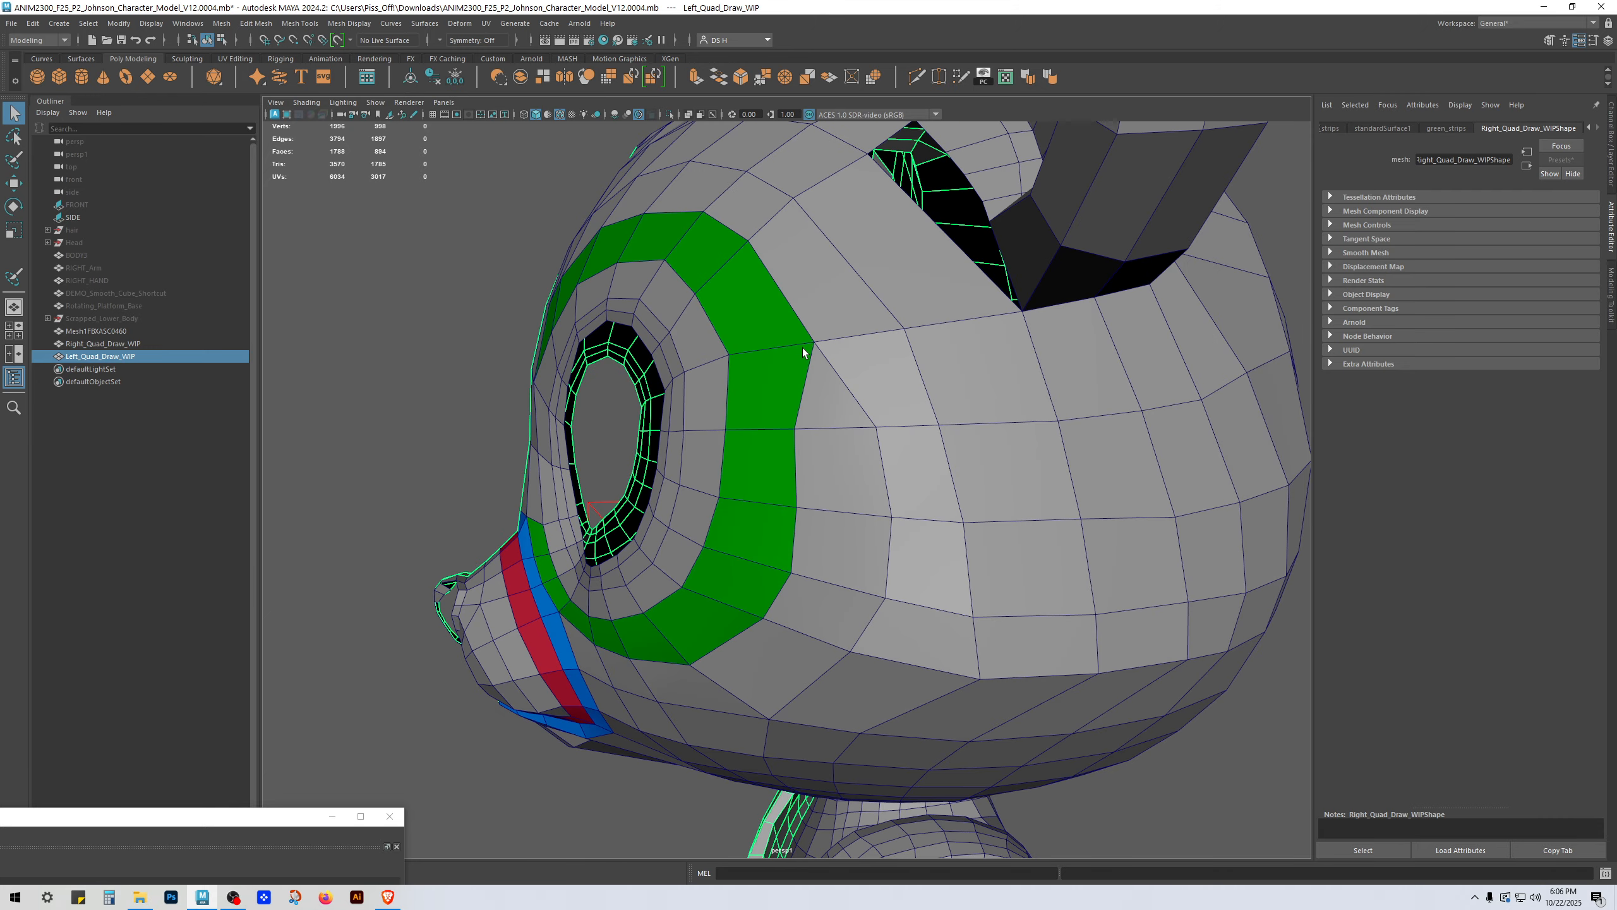
pyautogui.press('w')
pyautogui.click(812, 345)
pyautogui.doubleClick(813, 345)
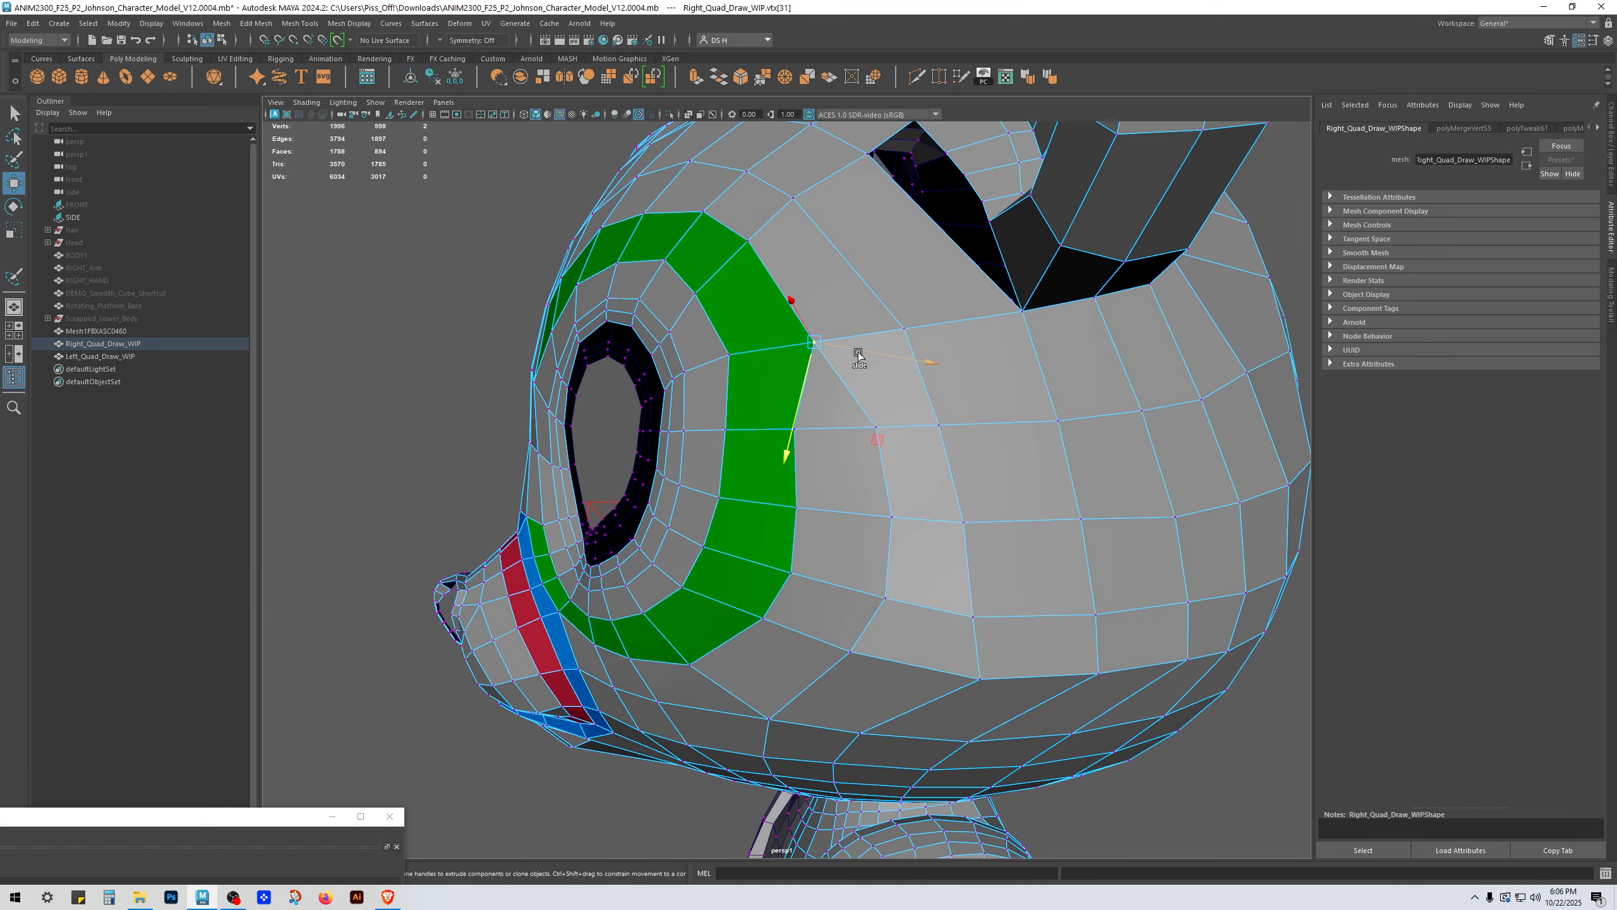
pyautogui.moveTo(858, 356); pyautogui.dragTo(967, 520)
# Step: Pull the cheek vertices behind the green eye ring outward to round the side profile of the head
pyautogui.click(952, 588)
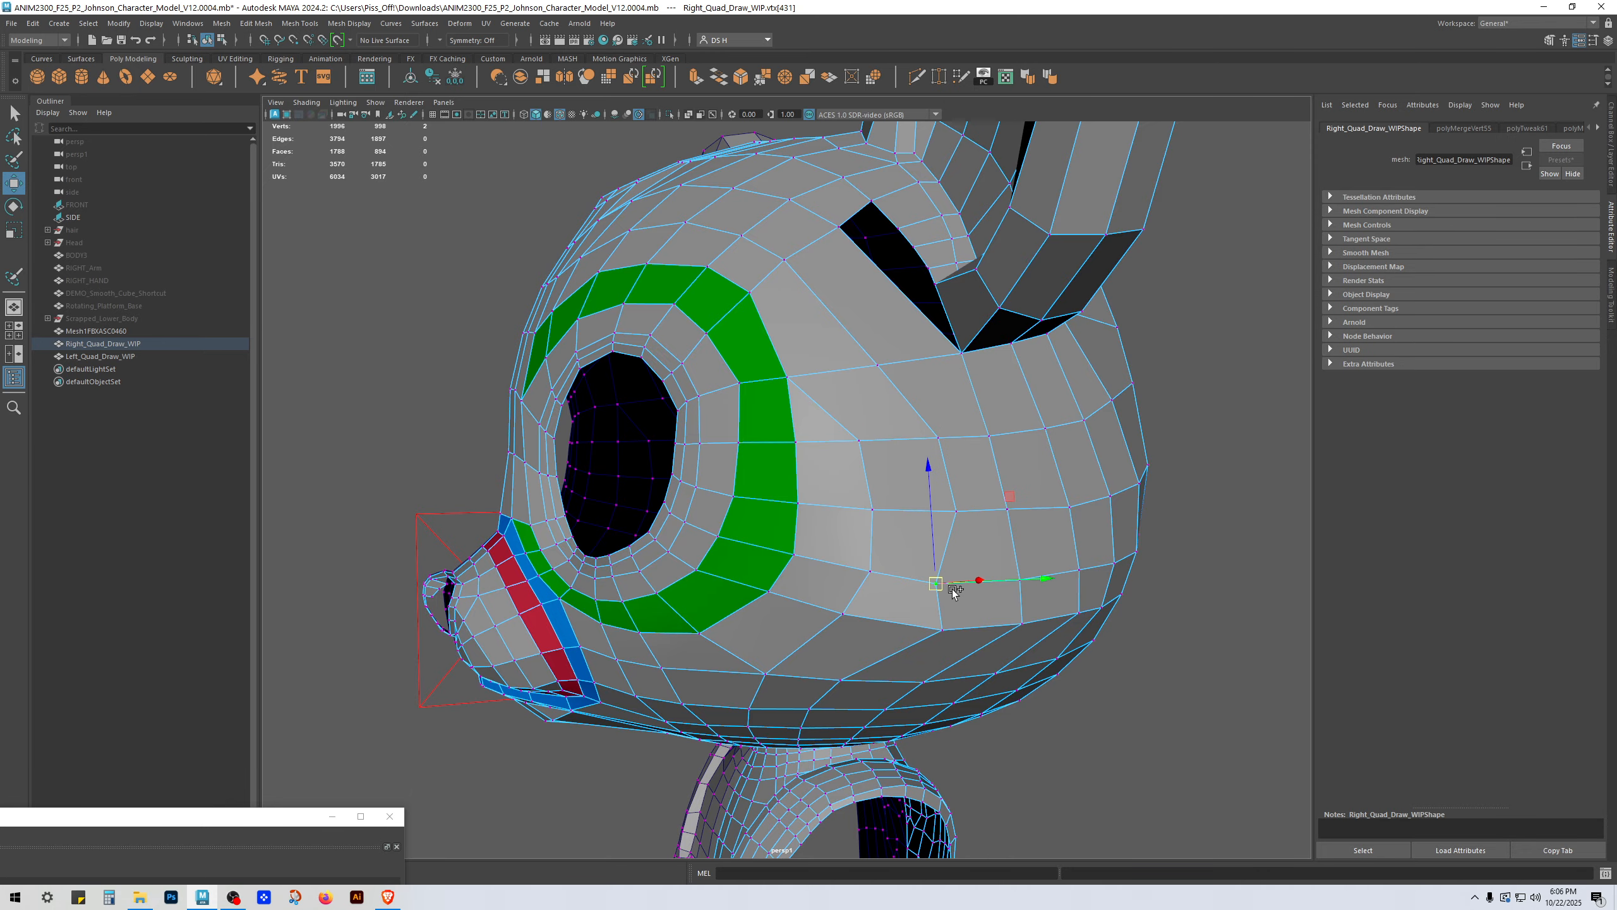
pyautogui.moveTo(941, 585); pyautogui.dragTo(780, 608)
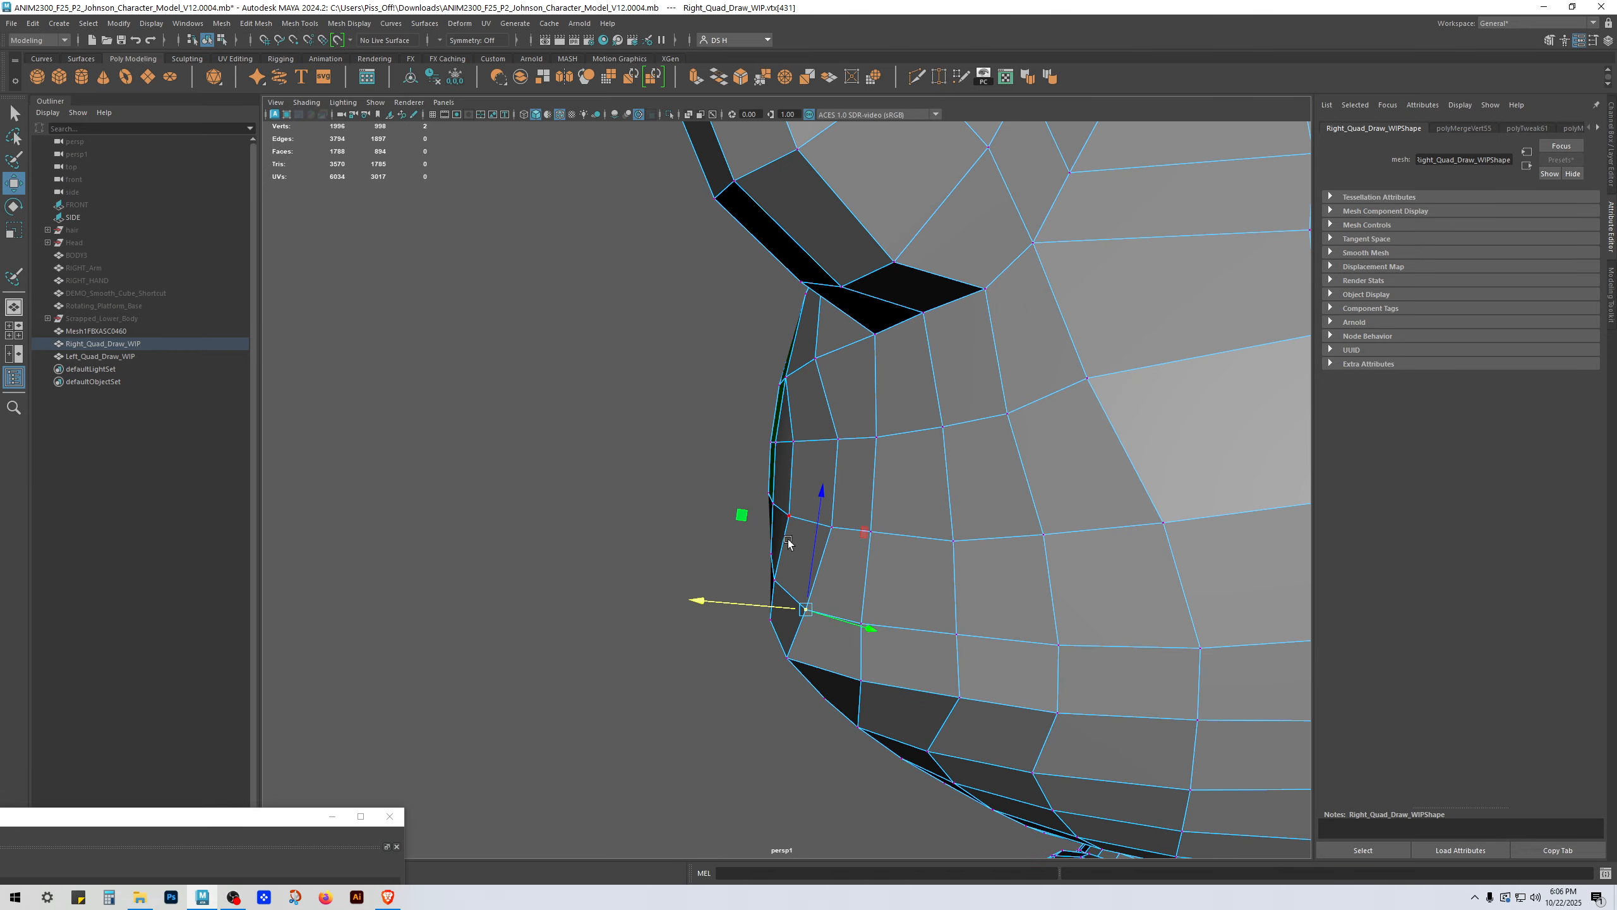
pyautogui.click(789, 516)
pyautogui.moveTo(773, 512); pyautogui.dragTo(763, 511)
pyautogui.click(793, 442)
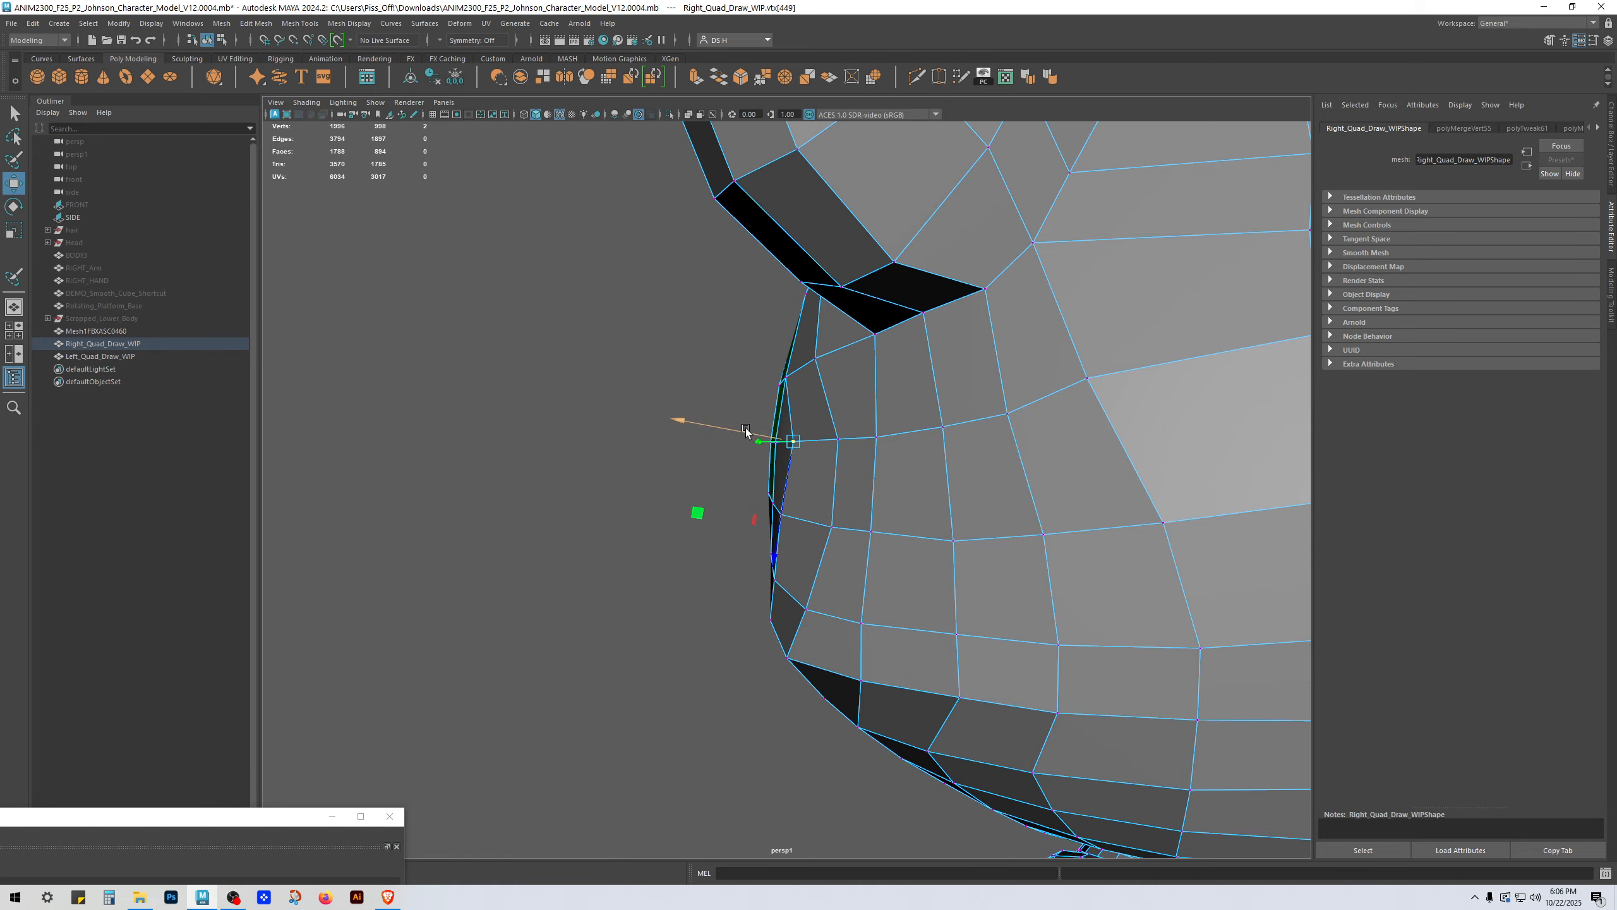
pyautogui.keyDown('alt'); pyautogui.moveTo(742, 447); pyautogui.dragTo(734, 503); pyautogui.keyUp('alt')
# Step: Move two further vertices along the side of the head outward to even out its silhouette
pyautogui.click(833, 451)
pyautogui.click(796, 508)
pyautogui.click(791, 581)
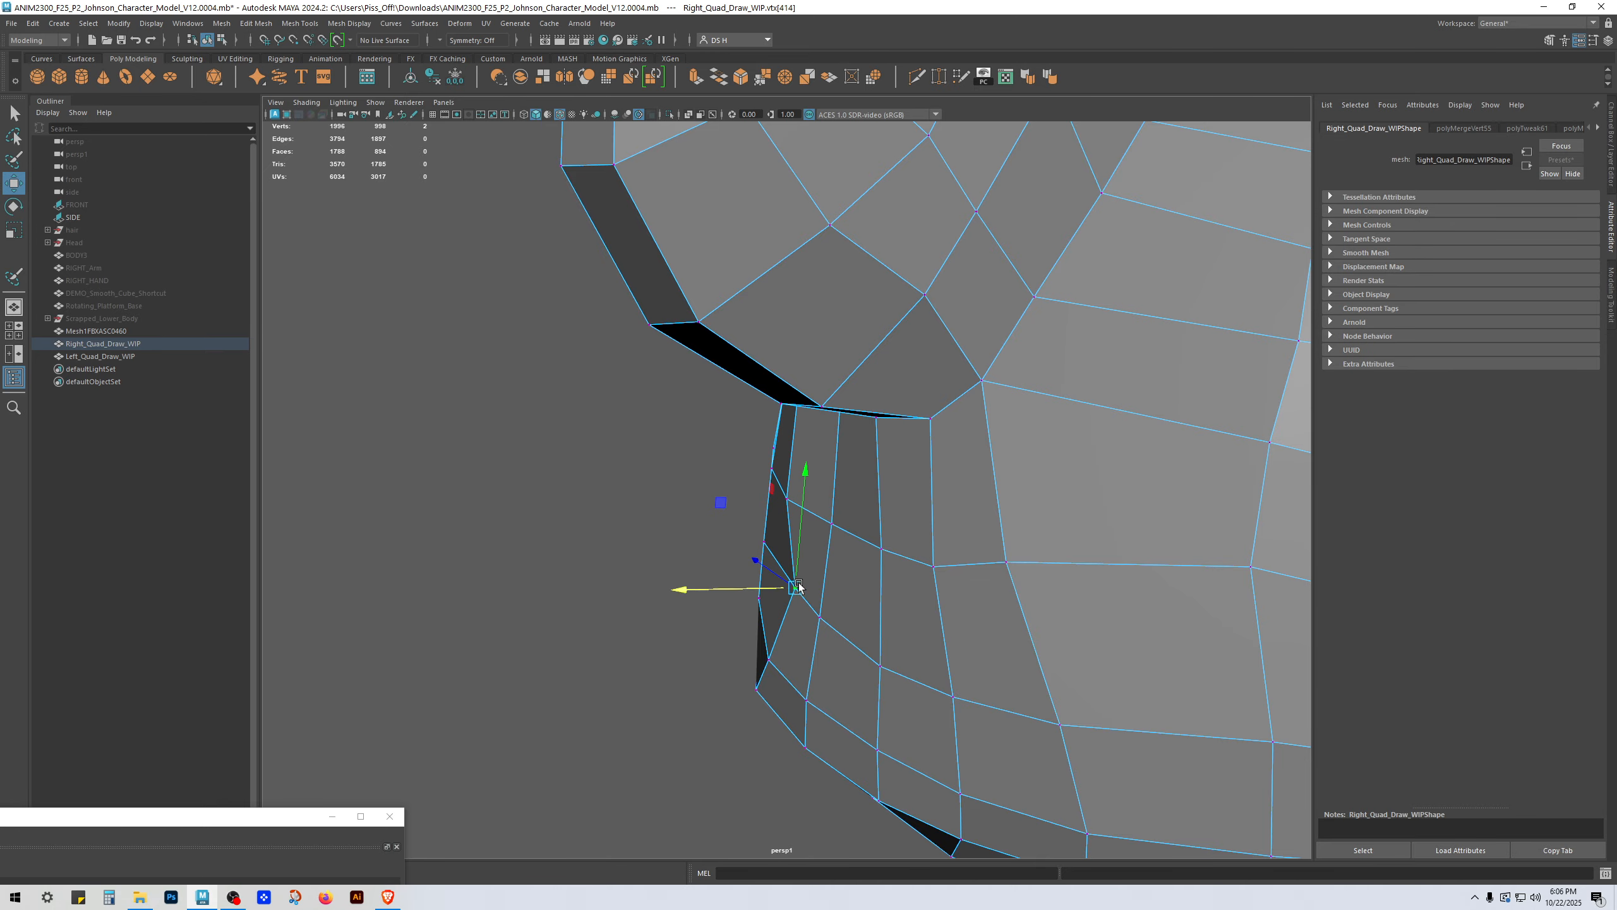
pyautogui.moveTo(765, 588); pyautogui.dragTo(743, 588)
pyautogui.click(769, 661)
pyautogui.moveTo(736, 663)
pyautogui.mouseDown()
pyautogui.moveTo(902, 650)
pyautogui.moveTo(975, 621)
pyautogui.mouseUp()
# Step: Preview the head smoothed, examine its side shape from different angles, and return to the unsmoothed mesh
pyautogui.press('3')
pyautogui.moveTo(843, 601); pyautogui.dragTo(955, 535, button='right')
pyautogui.click(1076, 472)
pyautogui.keyDown('alt'); pyautogui.moveTo(1075, 473); pyautogui.dragTo(790, 538, button='right'); pyautogui.keyUp('alt')
pyautogui.moveTo(790, 539)
pyautogui.keyDown('alt'); pyautogui.mouseDown()
pyautogui.moveTo(857, 545)
pyautogui.moveTo(883, 566)
pyautogui.moveTo(755, 569)
pyautogui.mouseUp(); pyautogui.keyUp('alt')
pyautogui.hotkey('alt', '5')
pyautogui.keyDown('alt'); pyautogui.moveTo(755, 569); pyautogui.dragTo(867, 592, button='right'); pyautogui.keyUp('alt')
pyautogui.click(867, 592)
pyautogui.press('1')
pyautogui.keyDown('alt'); pyautogui.moveTo(867, 592); pyautogui.dragTo(859, 538); pyautogui.keyUp('alt')
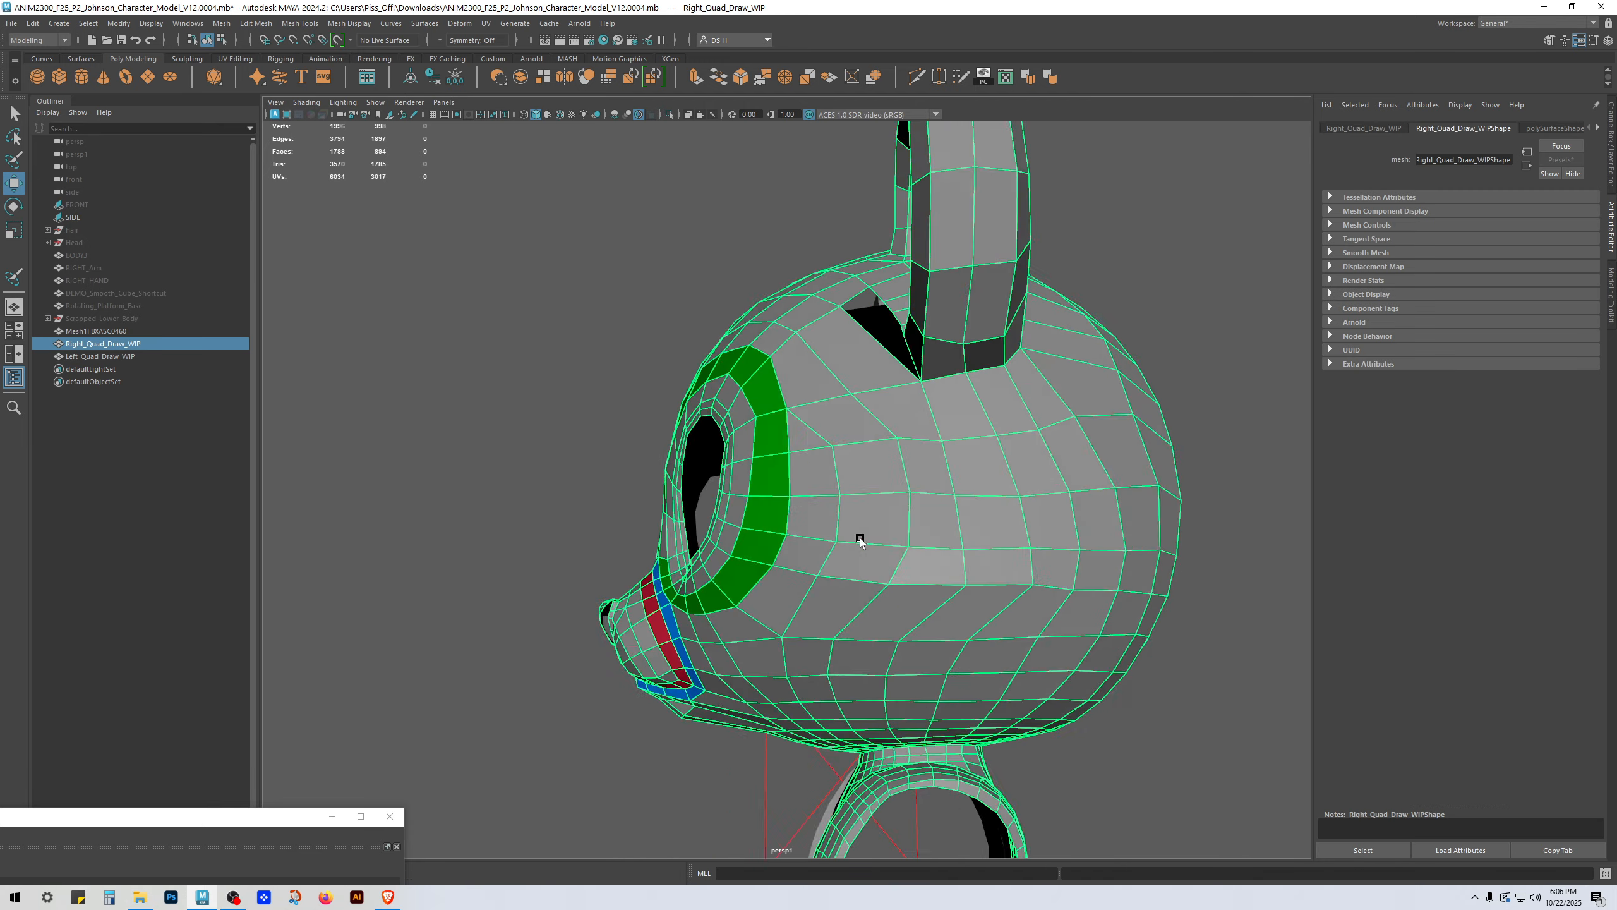
# Step: Select the horizontal run of edges across the cheek below the ear and shift it slightly downward
pyautogui.keyDown('alt'); pyautogui.moveTo(859, 538); pyautogui.dragTo(956, 495, button='right'); pyautogui.keyUp('alt')
pyautogui.keyDown('alt'); pyautogui.moveTo(957, 496); pyautogui.dragTo(831, 440); pyautogui.keyUp('alt')
pyautogui.moveTo(831, 441); pyautogui.dragTo(833, 375, button='right')
pyautogui.keyDown('alt'); pyautogui.moveTo(980, 497); pyautogui.dragTo(1065, 524); pyautogui.keyUp('alt')
pyautogui.keyDown('alt'); pyautogui.moveTo(1065, 524); pyautogui.dragTo(986, 465, button='middle'); pyautogui.keyUp('alt')
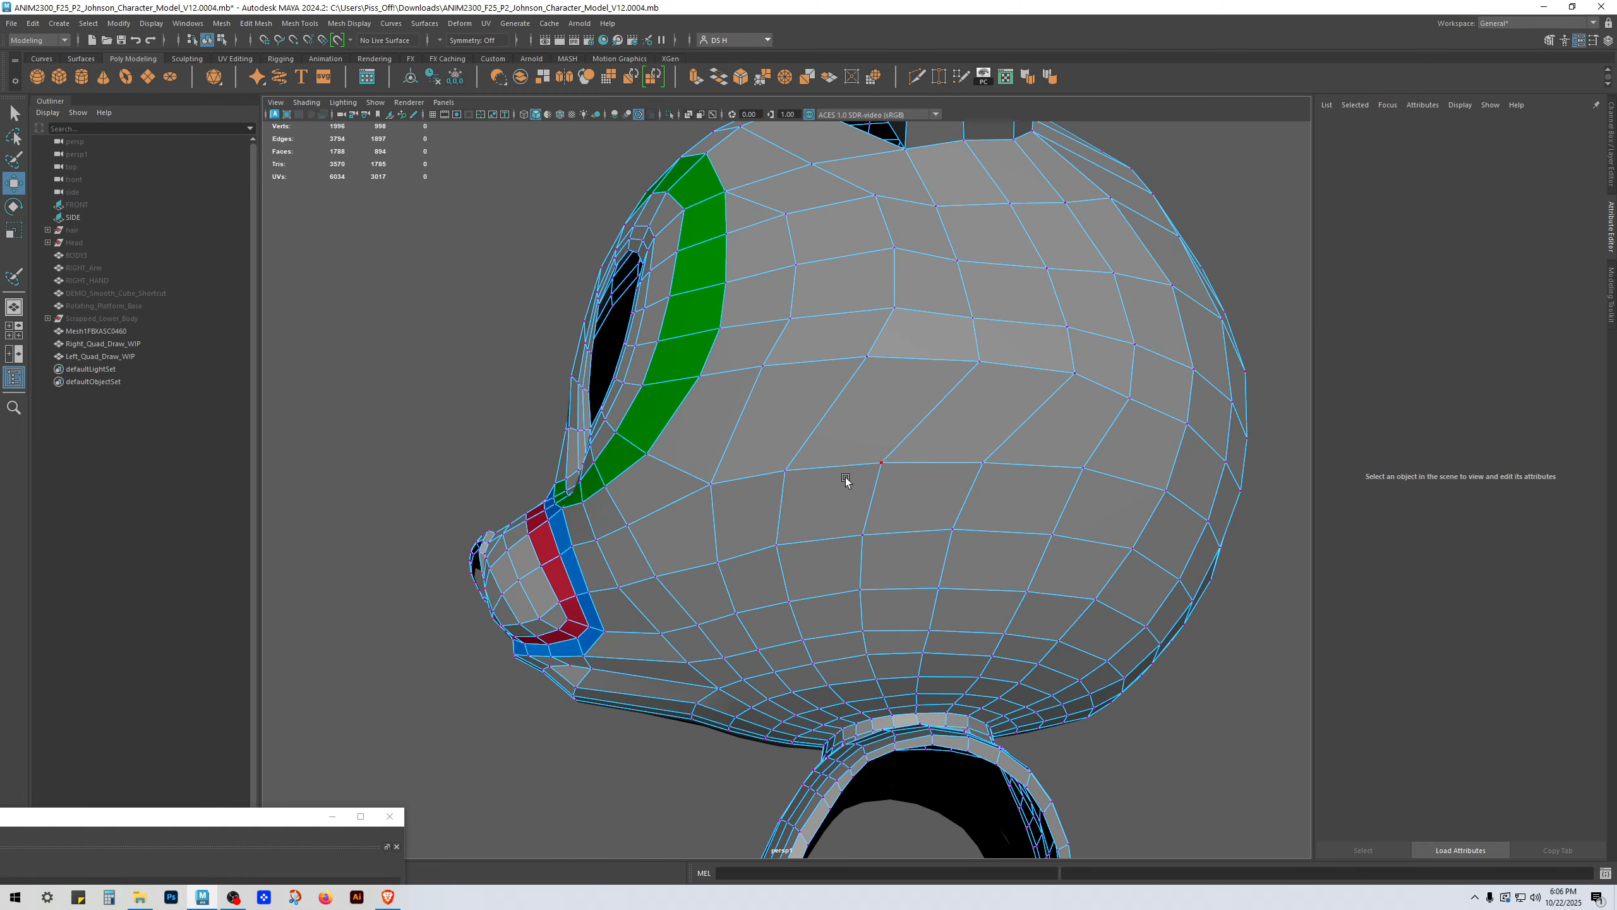
pyautogui.click(816, 369)
pyautogui.keyDown('shift'); pyautogui.click(1034, 377); pyautogui.keyUp('shift')
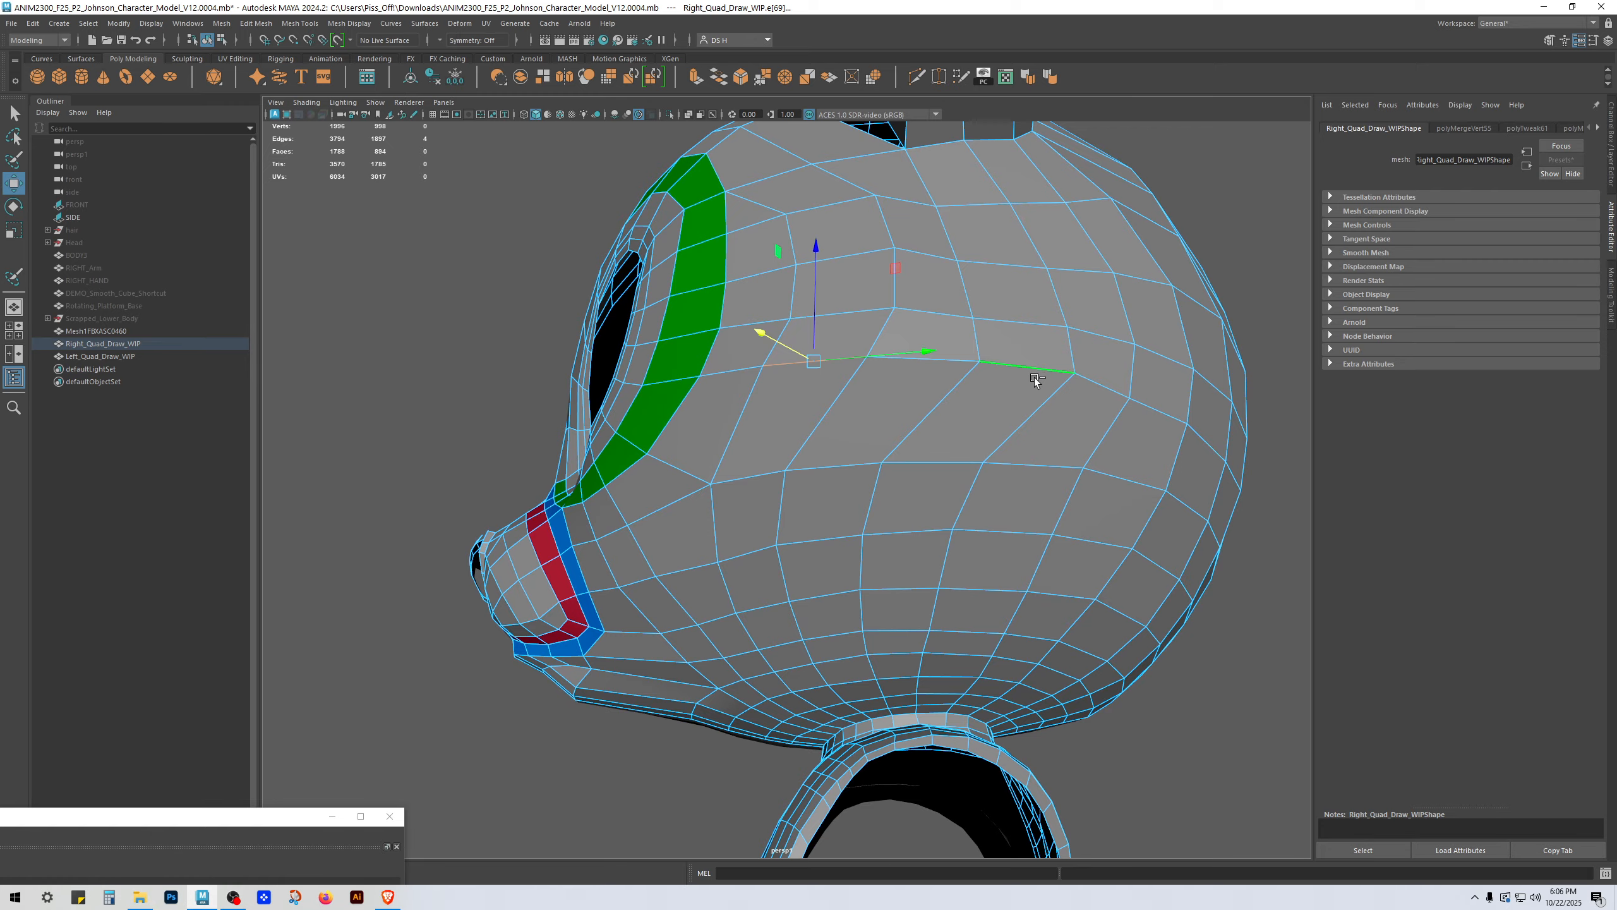
pyautogui.keyDown('shift'); pyautogui.click(935, 377); pyautogui.keyUp('shift')
pyautogui.keyDown('shift'); pyautogui.click(928, 375); pyautogui.keyUp('shift')
pyautogui.keyDown('shift'); pyautogui.click(936, 421); pyautogui.keyUp('shift')
pyautogui.moveTo(923, 295); pyautogui.dragTo(912, 323)
# Step: Slide the vertex on the green ring's lower outer edge to adjust the ring's curve
pyautogui.keyDown('alt'); pyautogui.moveTo(857, 376); pyautogui.dragTo(936, 366); pyautogui.keyUp('alt')
pyautogui.moveTo(796, 377); pyautogui.dragTo(727, 377, button='right')
pyautogui.click(728, 376)
pyautogui.keyDown('ctrl'); pyautogui.keyDown('shift'); pyautogui.moveTo(734, 367); pyautogui.dragTo(882, 423); pyautogui.keyUp('shift'); pyautogui.keyUp('ctrl')
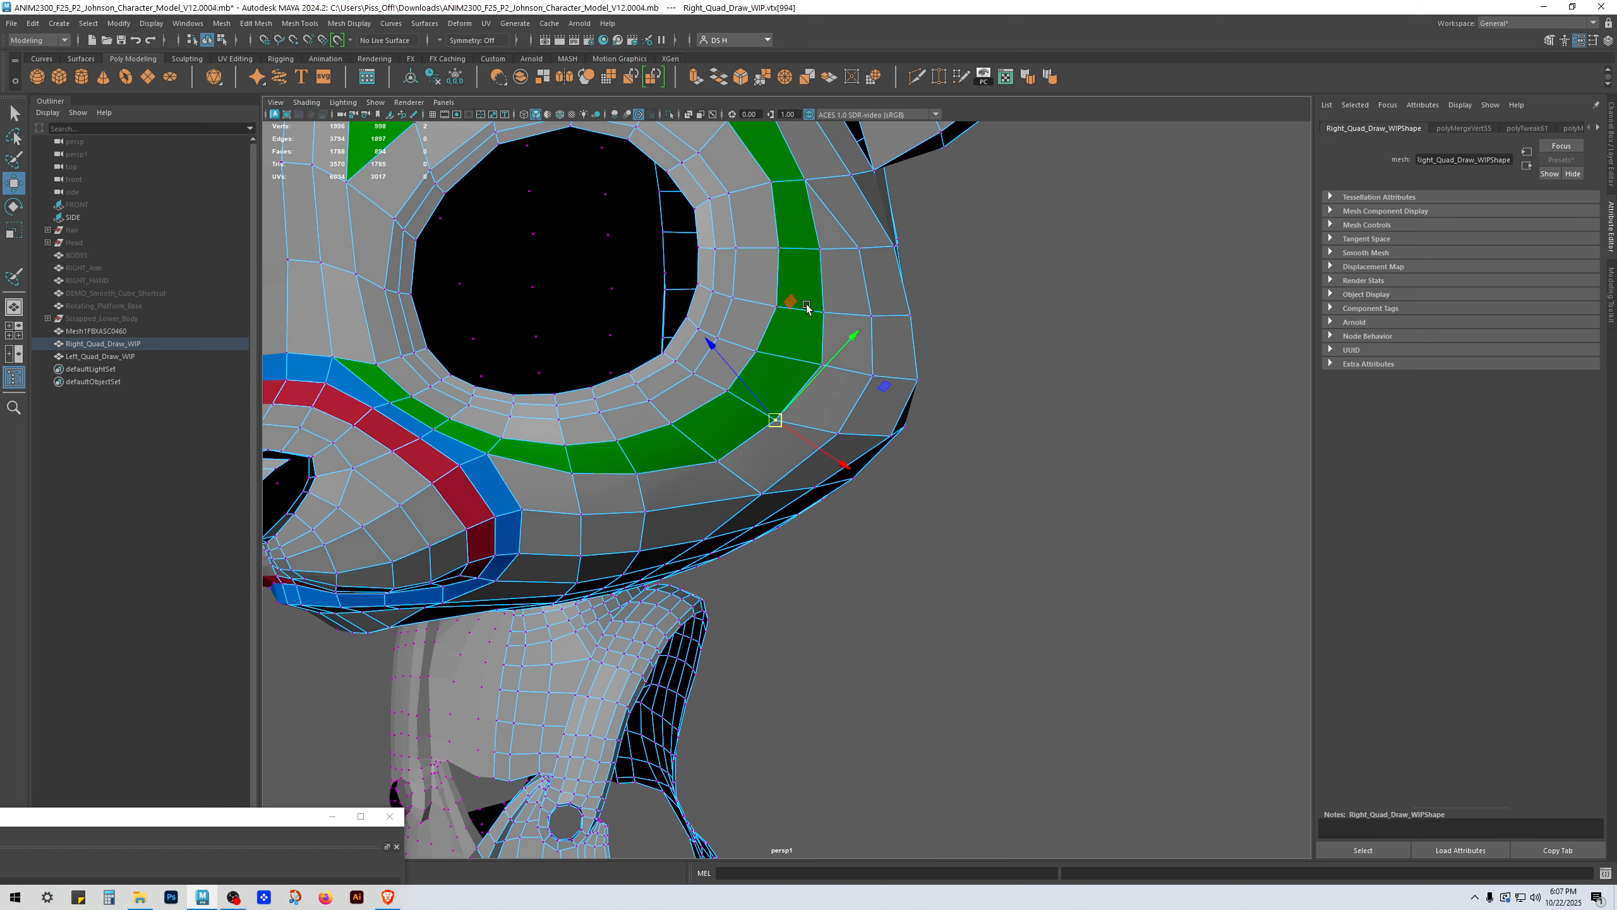
# Step: Merge the neighbouring vertices on the lower outer rim of the eye opening
pyautogui.keyDown('alt'); pyautogui.moveTo(787, 315); pyautogui.dragTo(763, 359); pyautogui.keyUp('alt')
pyautogui.scroll(5, 762, 359)
pyautogui.click(708, 246)
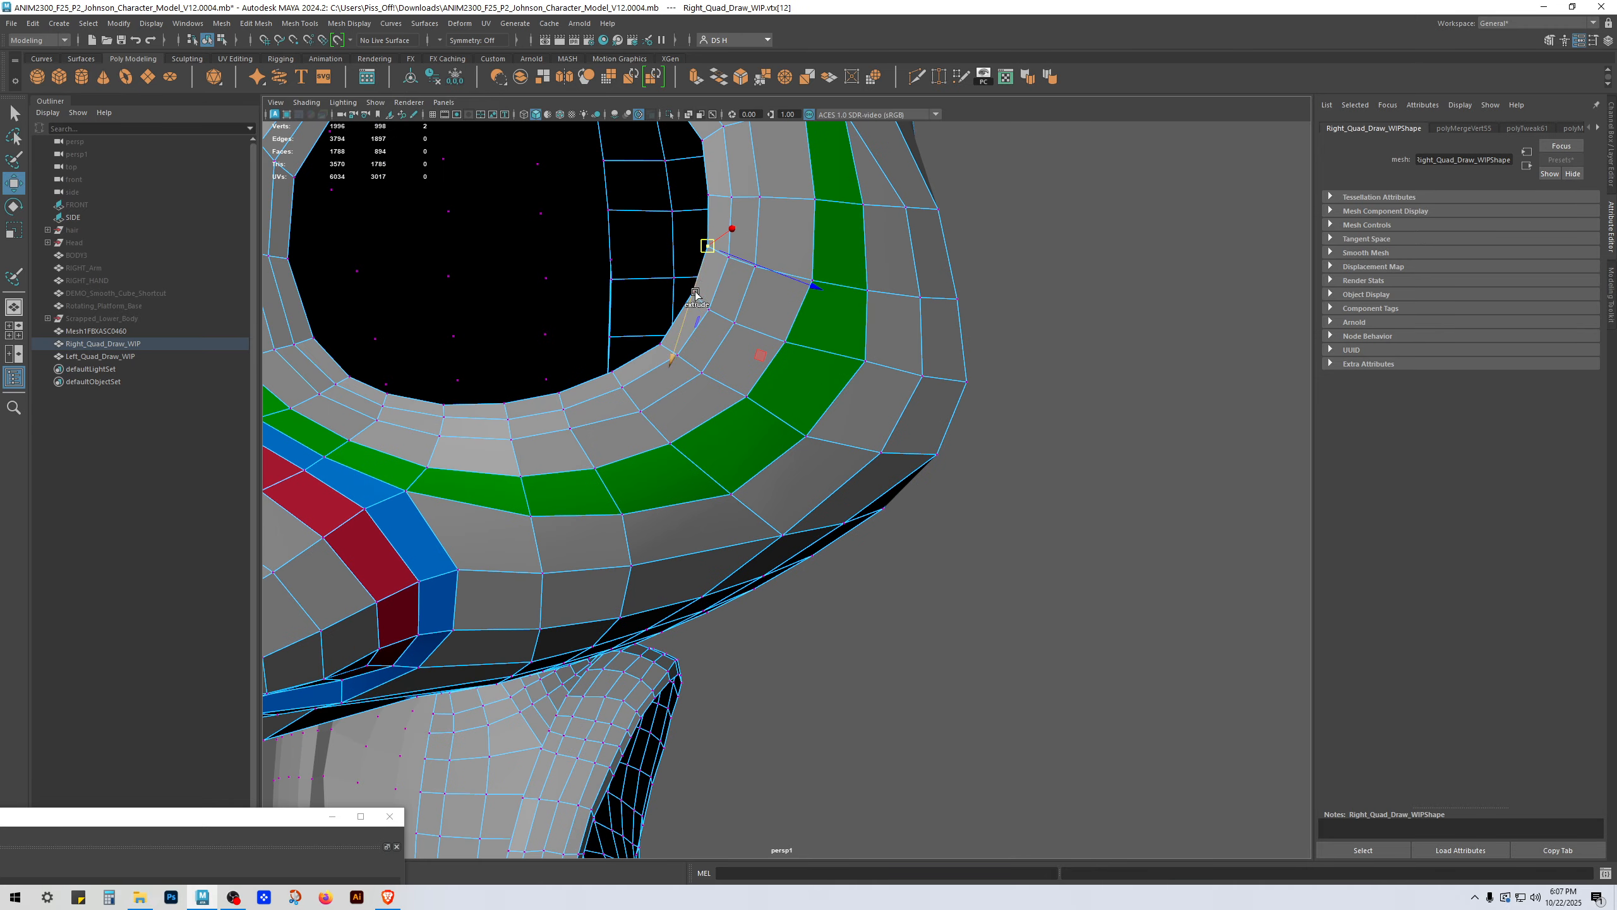
pyautogui.press('q')
pyautogui.keyDown('shift'); pyautogui.moveTo(712, 297); pyautogui.dragTo(791, 156, button='right'); pyautogui.keyUp('shift')
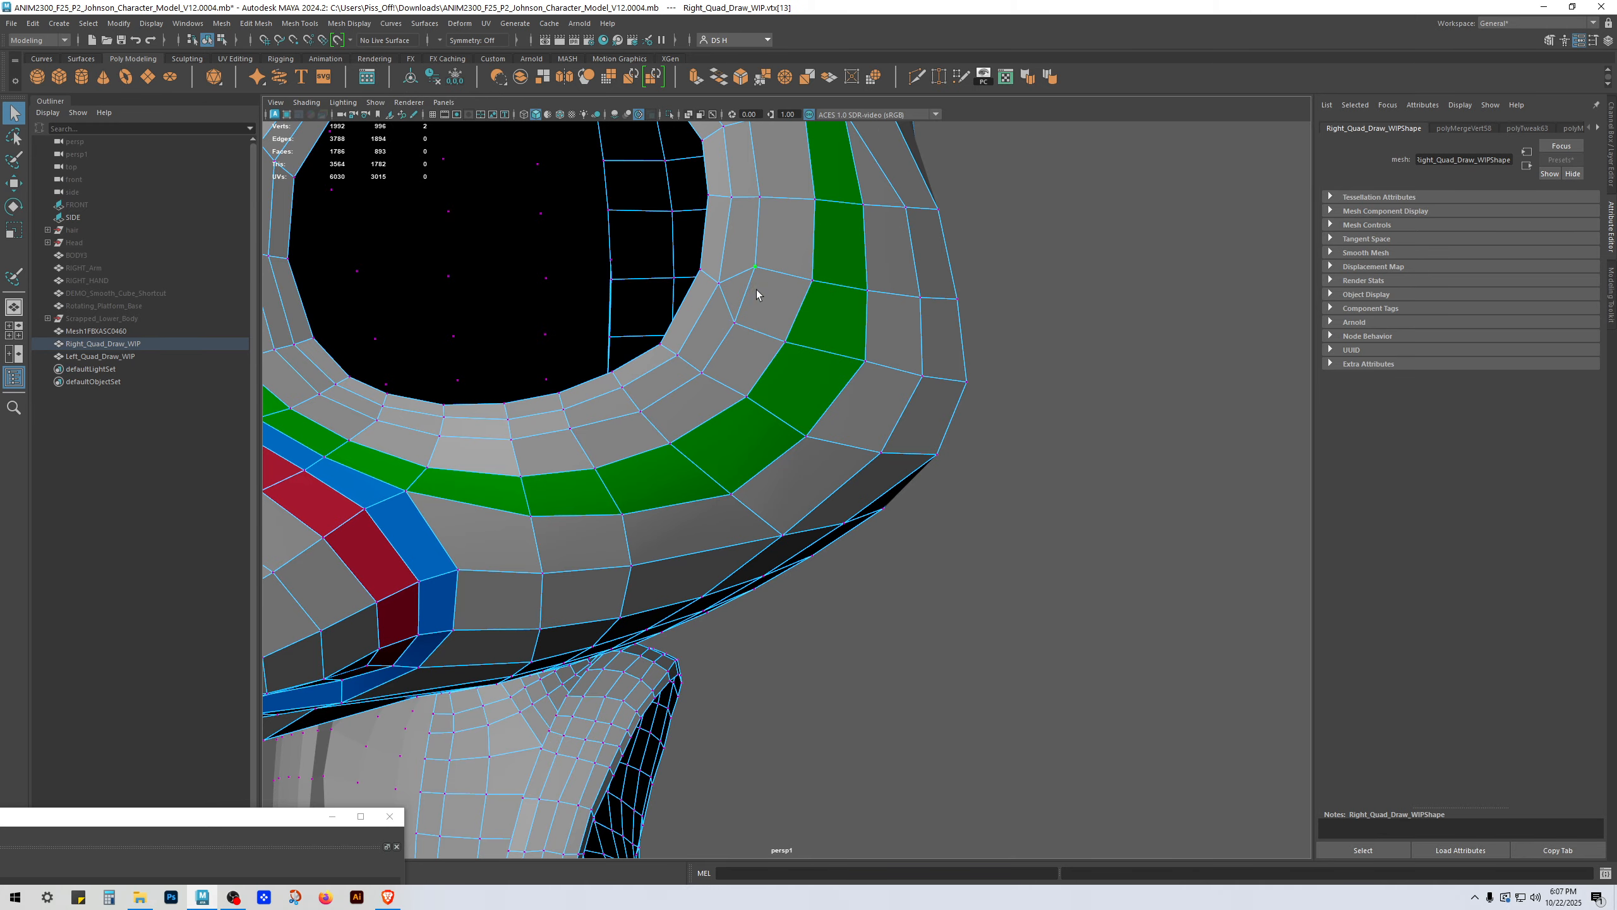
# Step: Merge the adjacent vertex pairs outward through the eye loops to the green ring's inner edge
pyautogui.press('g')
pyautogui.click(782, 336)
pyautogui.keyDown('shift'); pyautogui.click(817, 305); pyautogui.keyUp('shift')
pyautogui.press('g')
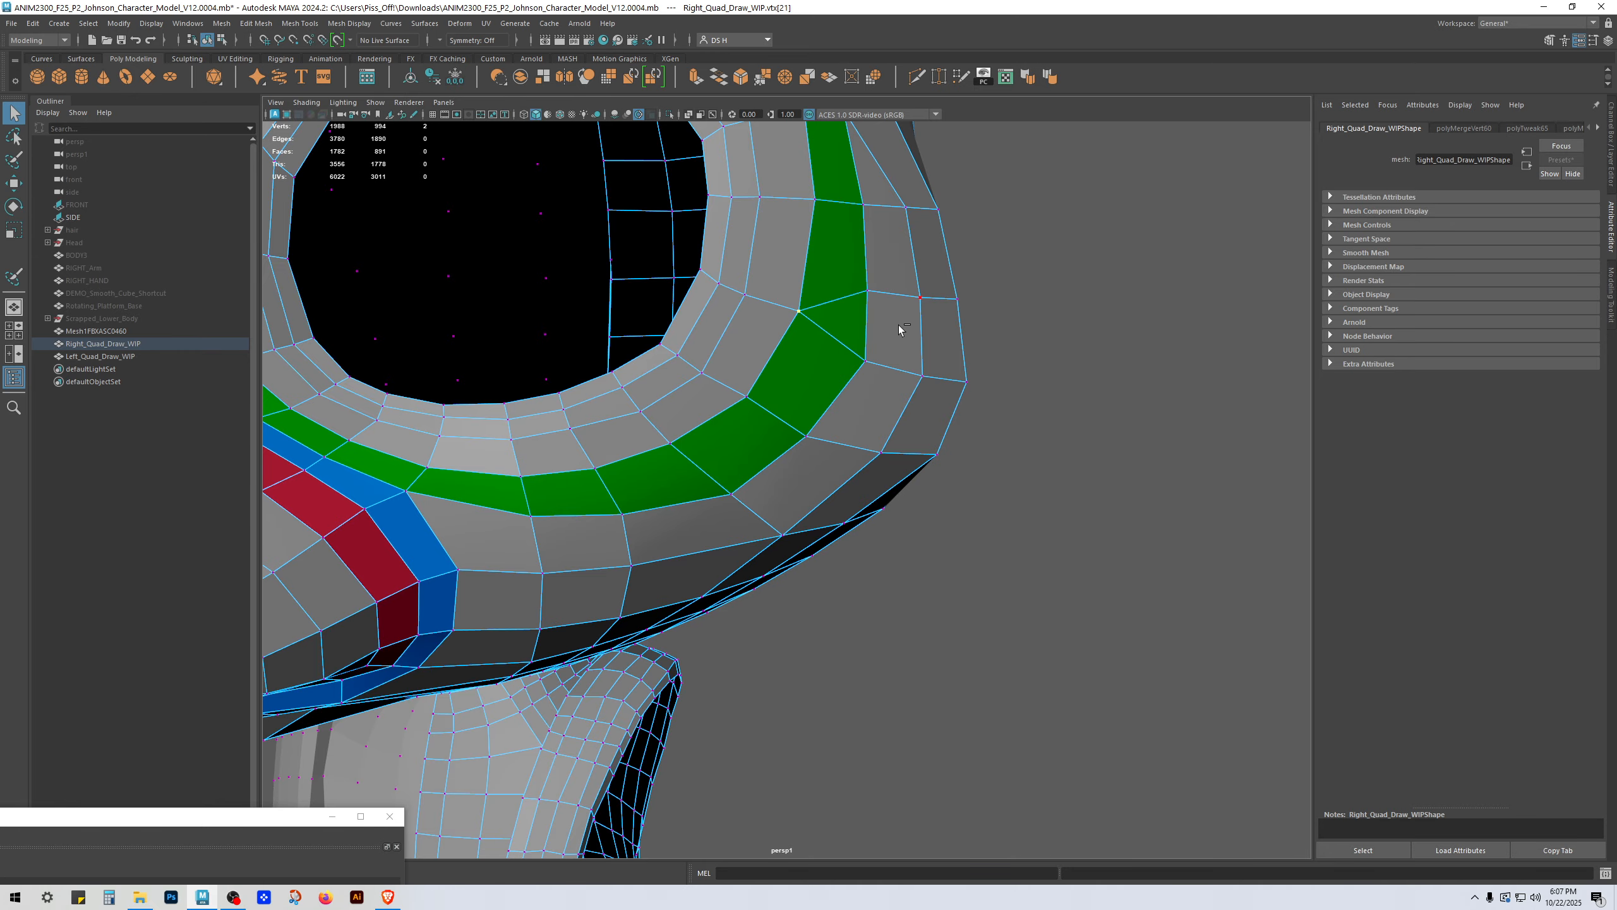
# Step: Save an incremental version of the scene and merge the adjoining vertex pair on the green ring's outer edge
pyautogui.hotkey('ctrl', 'alt', 's')
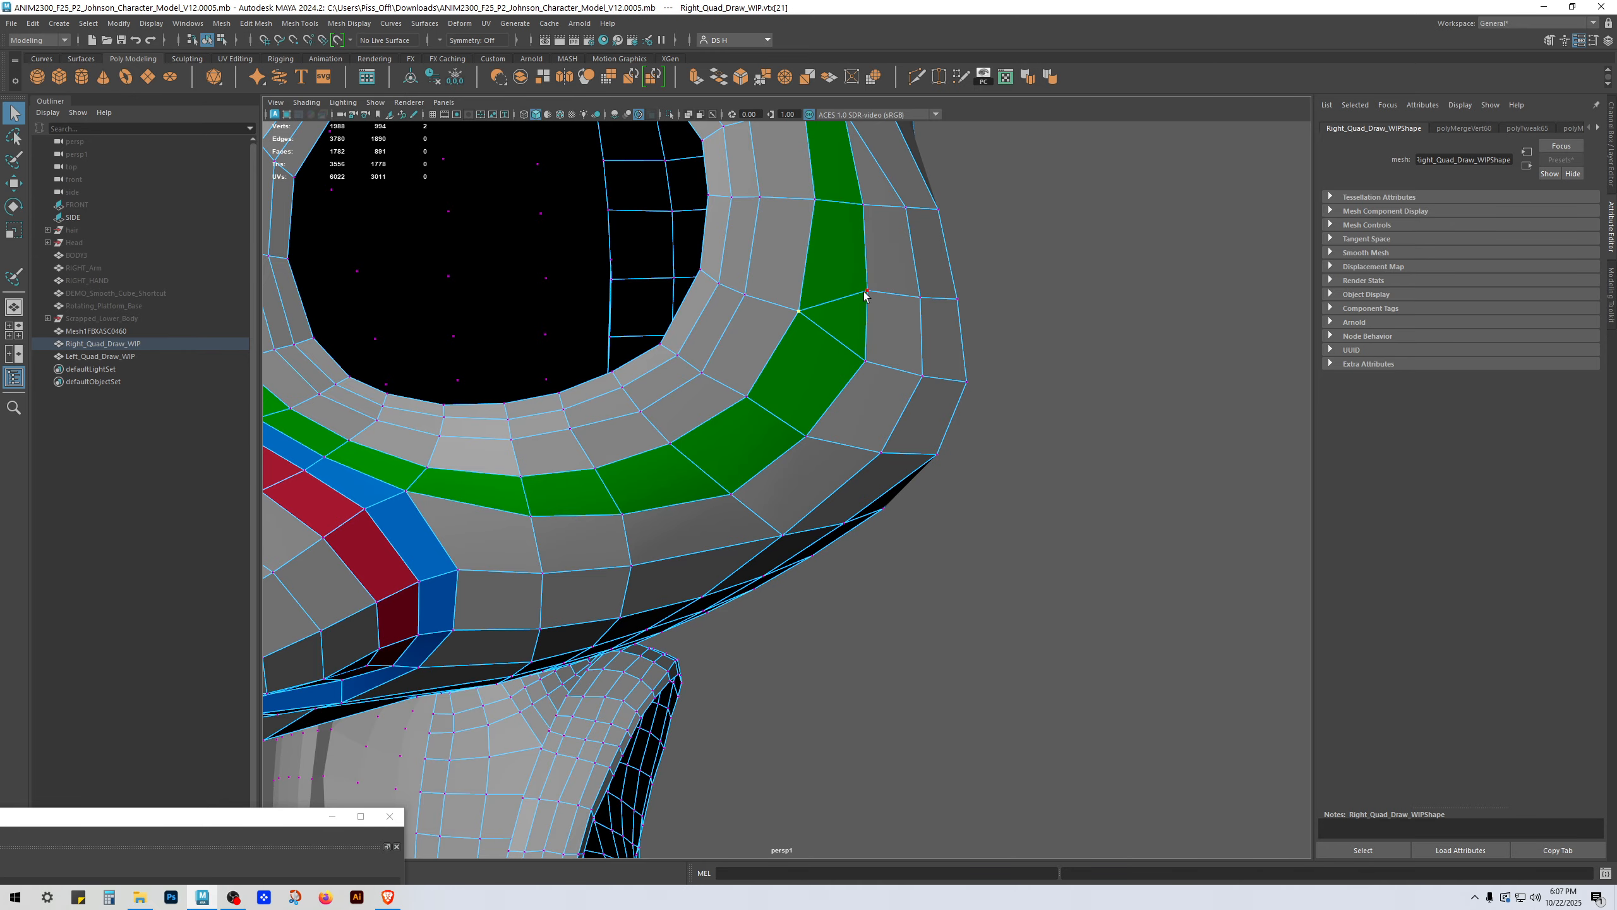
pyautogui.keyDown('shift'); pyautogui.click(865, 362); pyautogui.keyUp('shift')
pyautogui.keyDown('alt'); pyautogui.moveTo(916, 329); pyautogui.dragTo(927, 351); pyautogui.keyUp('alt')
pyautogui.press('g')
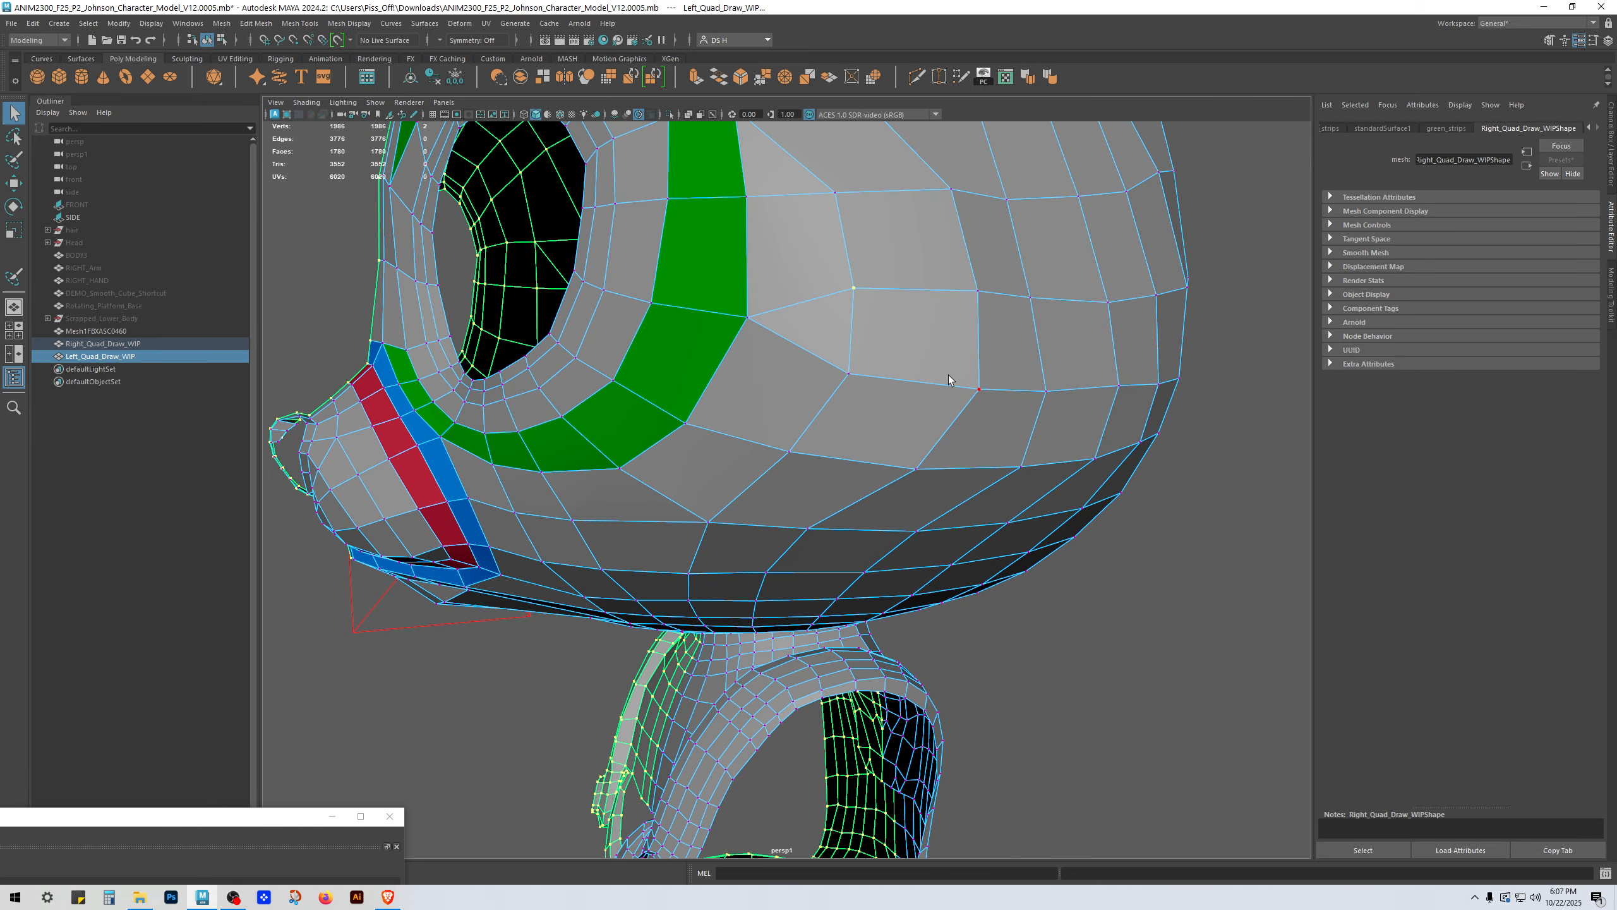
# Step: Make layer5 visible and set it to Reference so the left half of the model cannot be selected
pyautogui.click(859, 372)
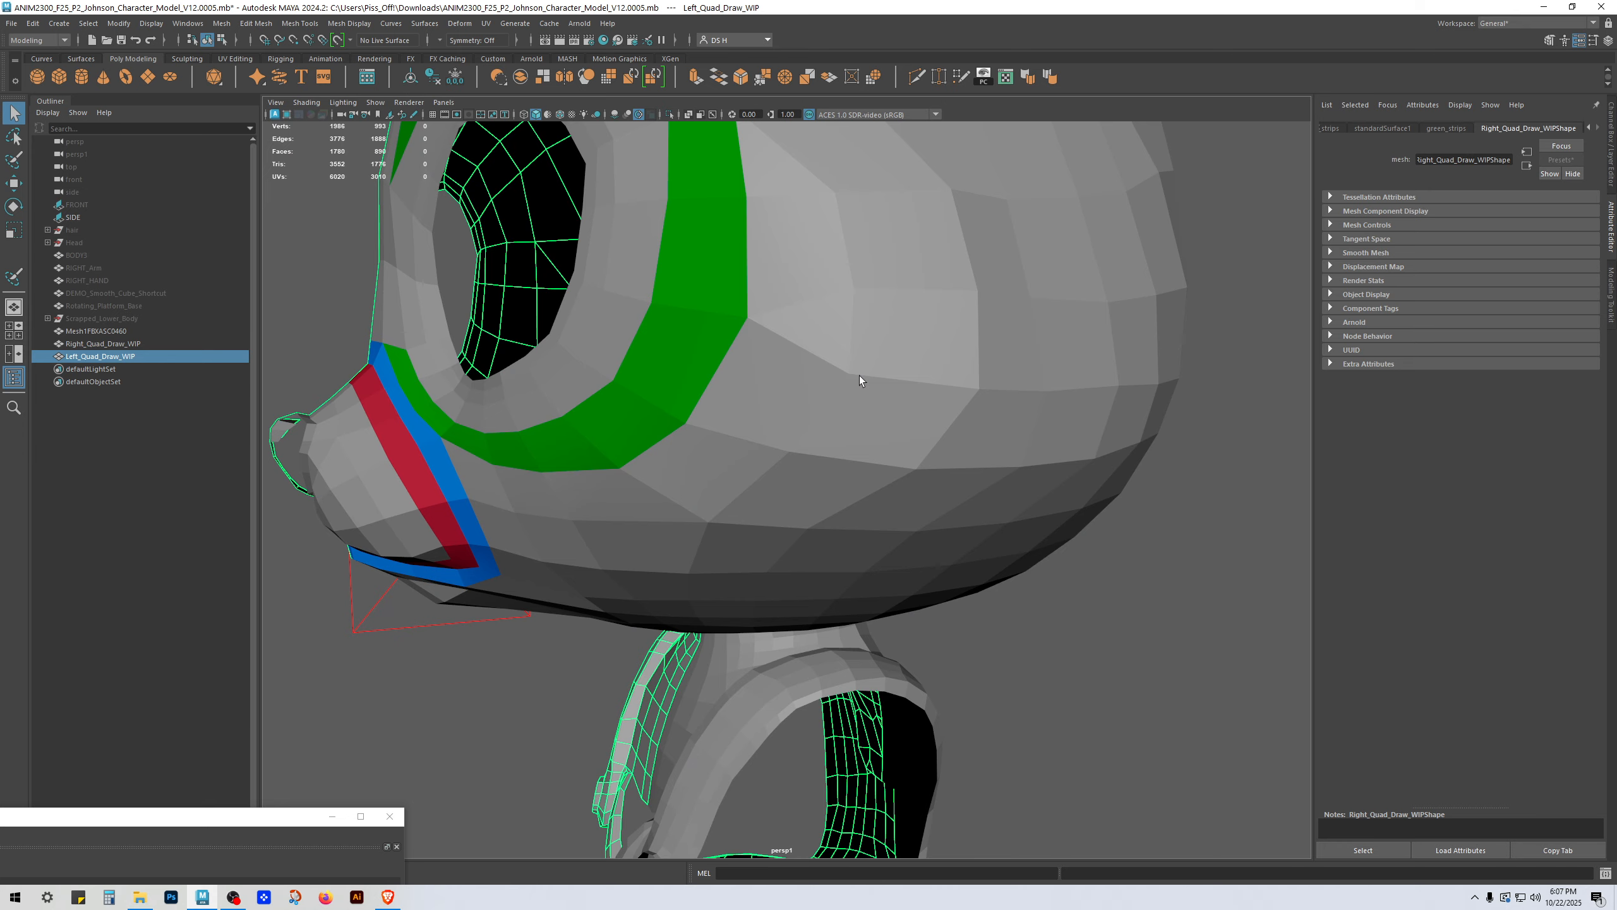
pyautogui.click(859, 375)
pyautogui.click(1606, 144)
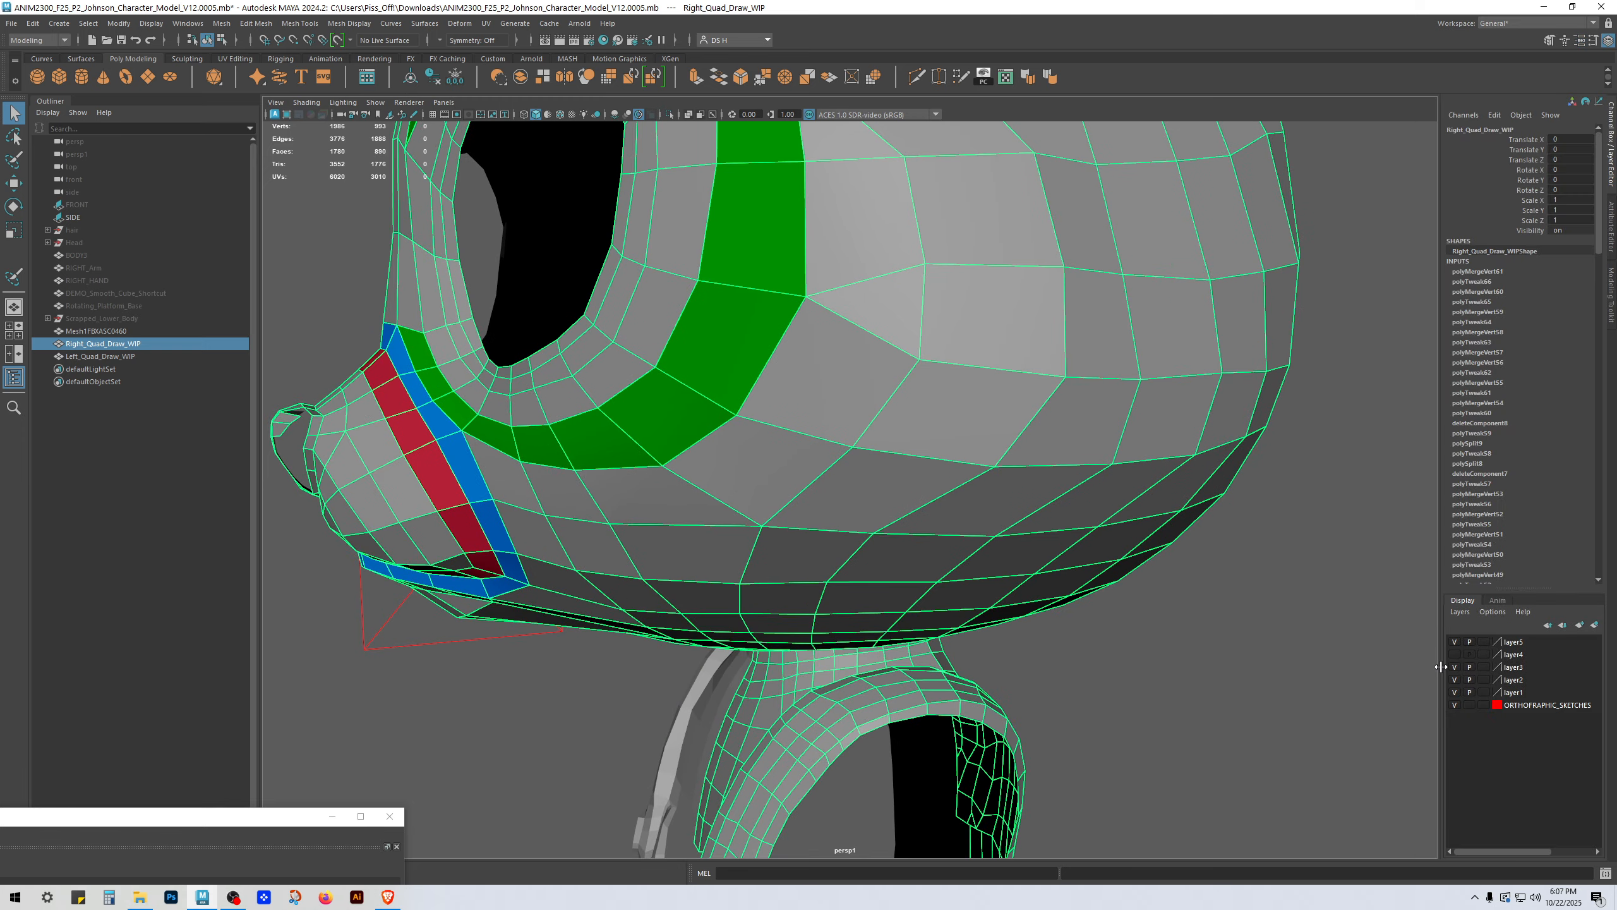
pyautogui.click(1455, 641)
pyautogui.click(1484, 642)
pyautogui.click(1484, 642)
pyautogui.click(1173, 627)
# Step: Merge the next vertex pairs of the same face row across the cheek behind the green ring
pyautogui.keyDown('alt'); pyautogui.moveTo(891, 392); pyautogui.dragTo(1006, 400); pyautogui.keyUp('alt')
pyautogui.click(997, 409)
pyautogui.moveTo(996, 410); pyautogui.dragTo(821, 401, button='right')
pyautogui.keyDown('alt'); pyautogui.moveTo(693, 427); pyautogui.dragTo(515, 401); pyautogui.keyUp('alt')
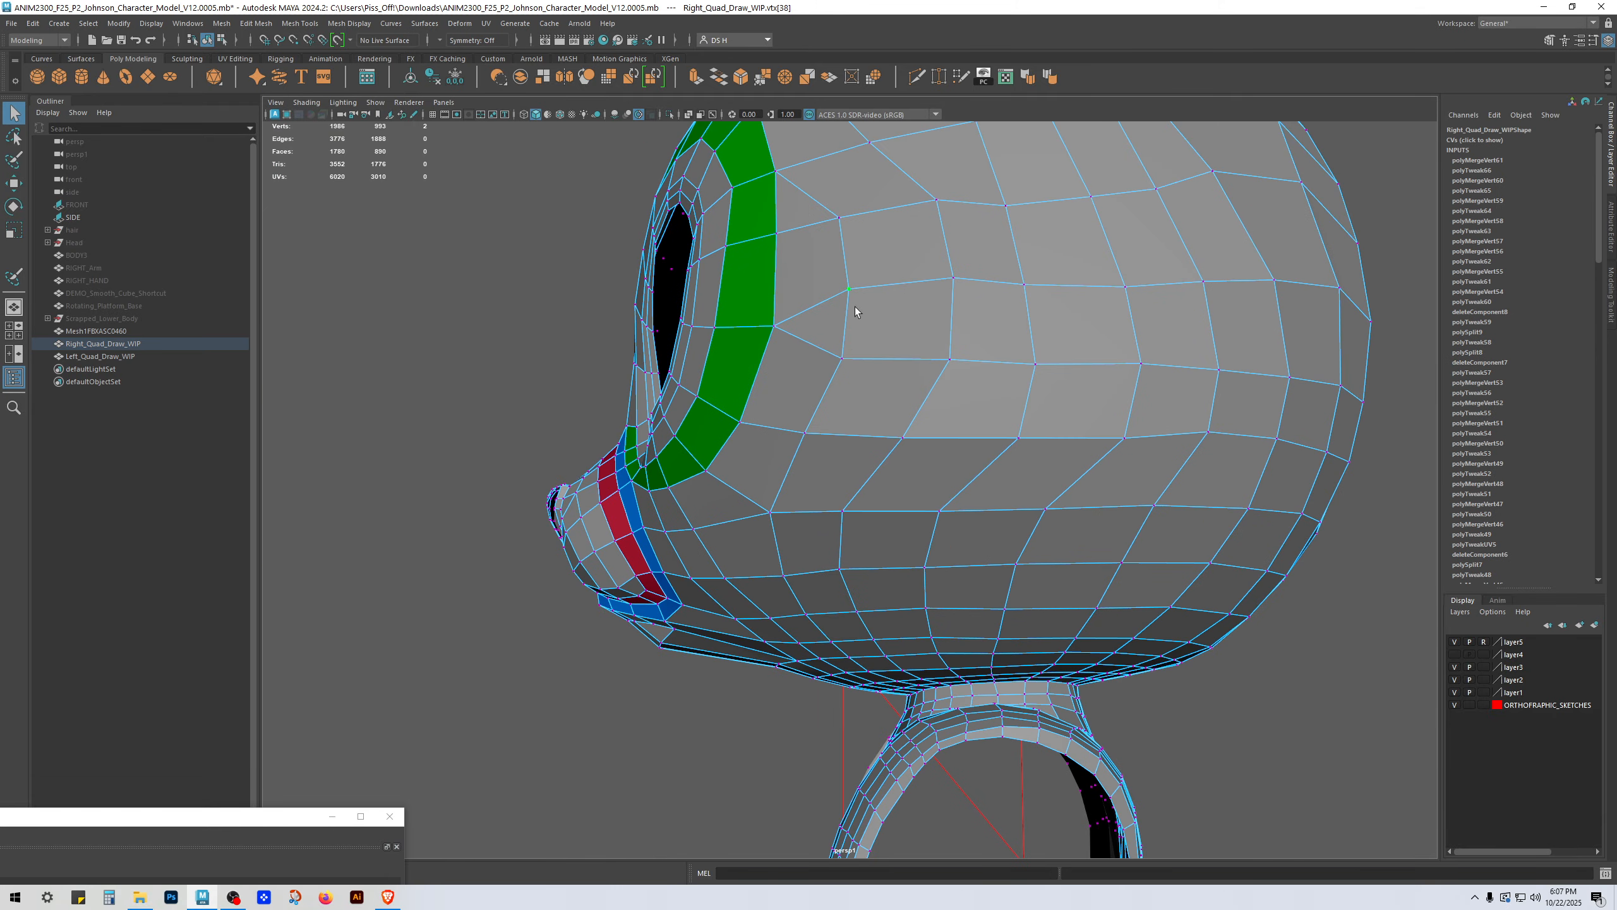
pyautogui.keyDown('shift'); pyautogui.click(844, 361); pyautogui.keyUp('shift')
pyautogui.keyDown('alt'); pyautogui.moveTo(955, 401); pyautogui.dragTo(1069, 414); pyautogui.keyUp('alt')
pyautogui.press('g')
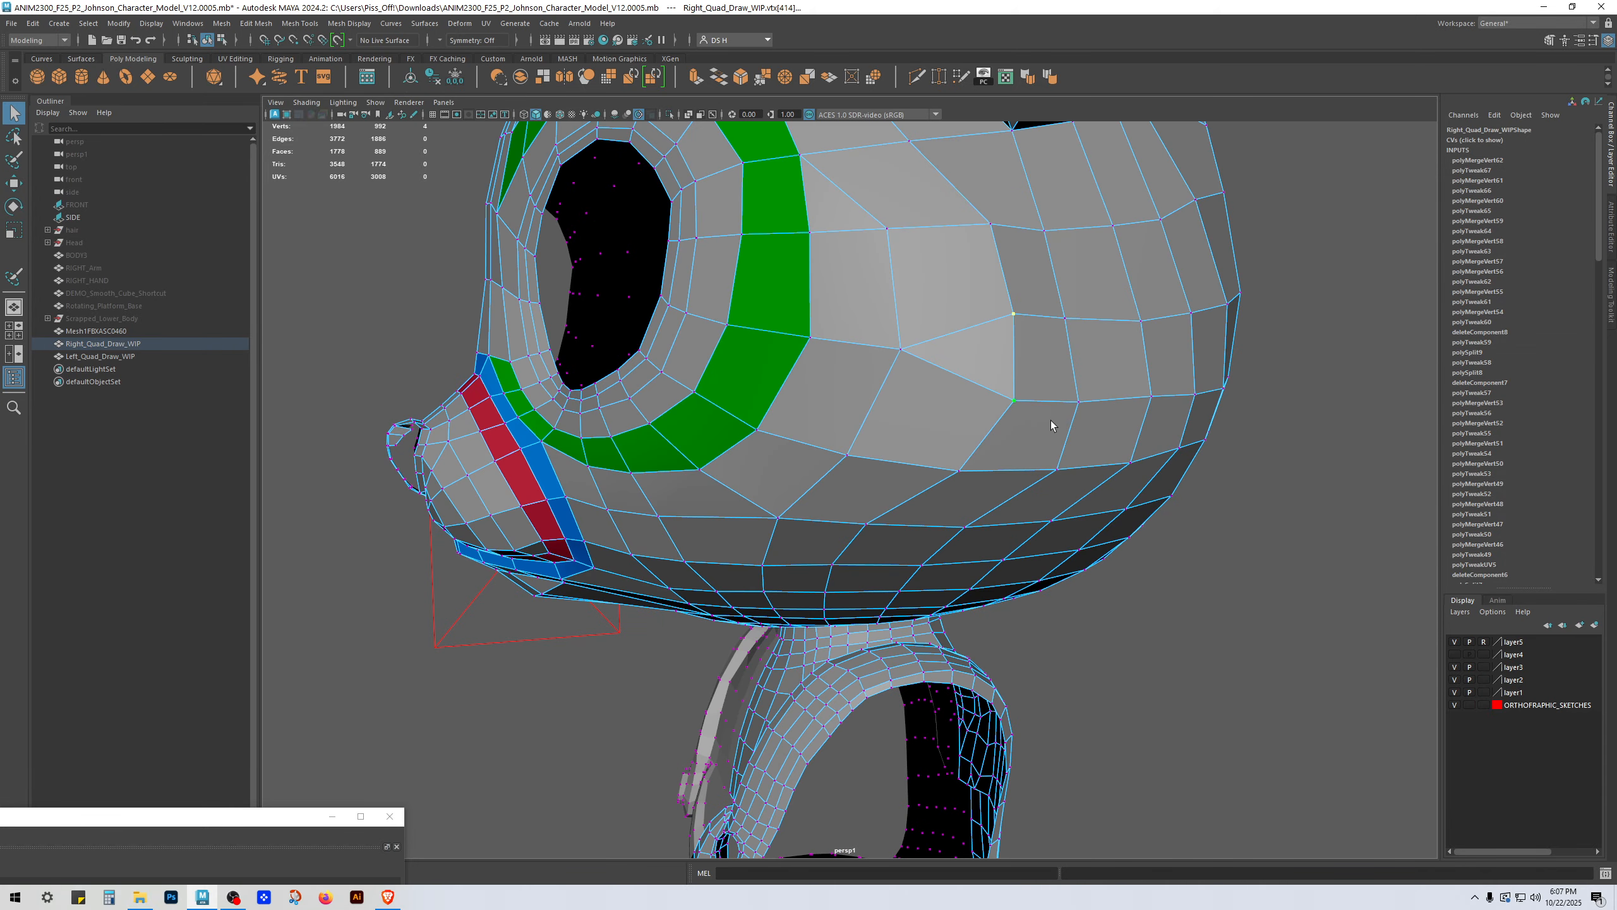
pyautogui.press('g')
pyautogui.press('g')
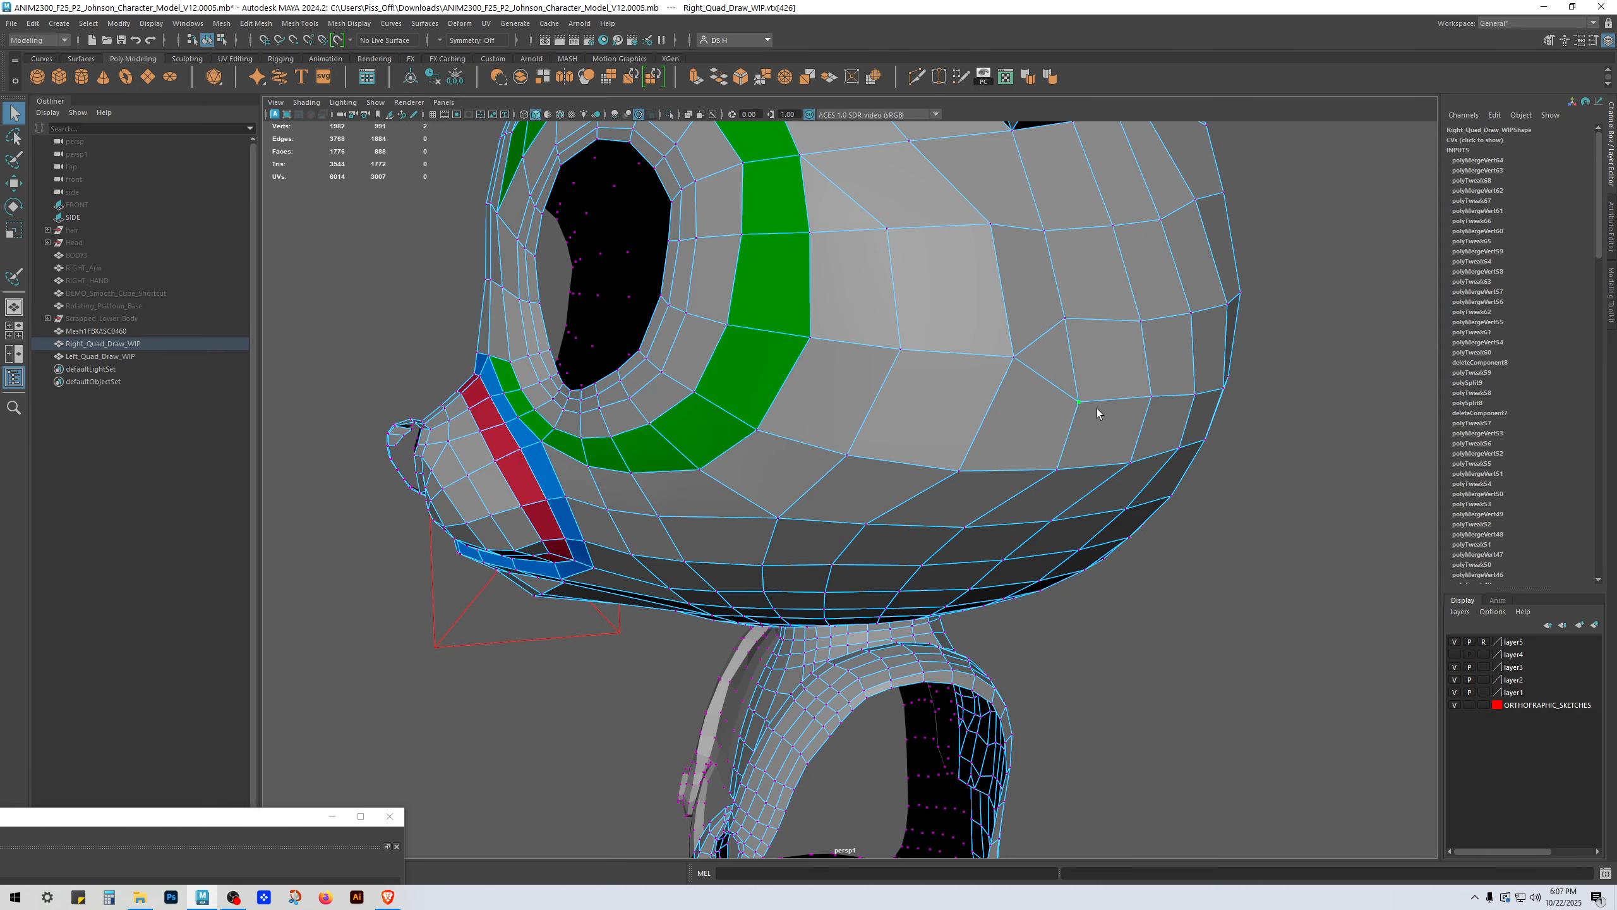
# Step: Merge the vertex pairs of that face row from below the ear towards the back of the head
pyautogui.keyDown('shift'); pyautogui.click(1063, 314); pyautogui.keyUp('shift')
pyautogui.keyDown('alt'); pyautogui.moveTo(1061, 315); pyautogui.dragTo(984, 351); pyautogui.keyUp('alt')
pyautogui.scroll(-2, 985, 357)
pyautogui.press('g')
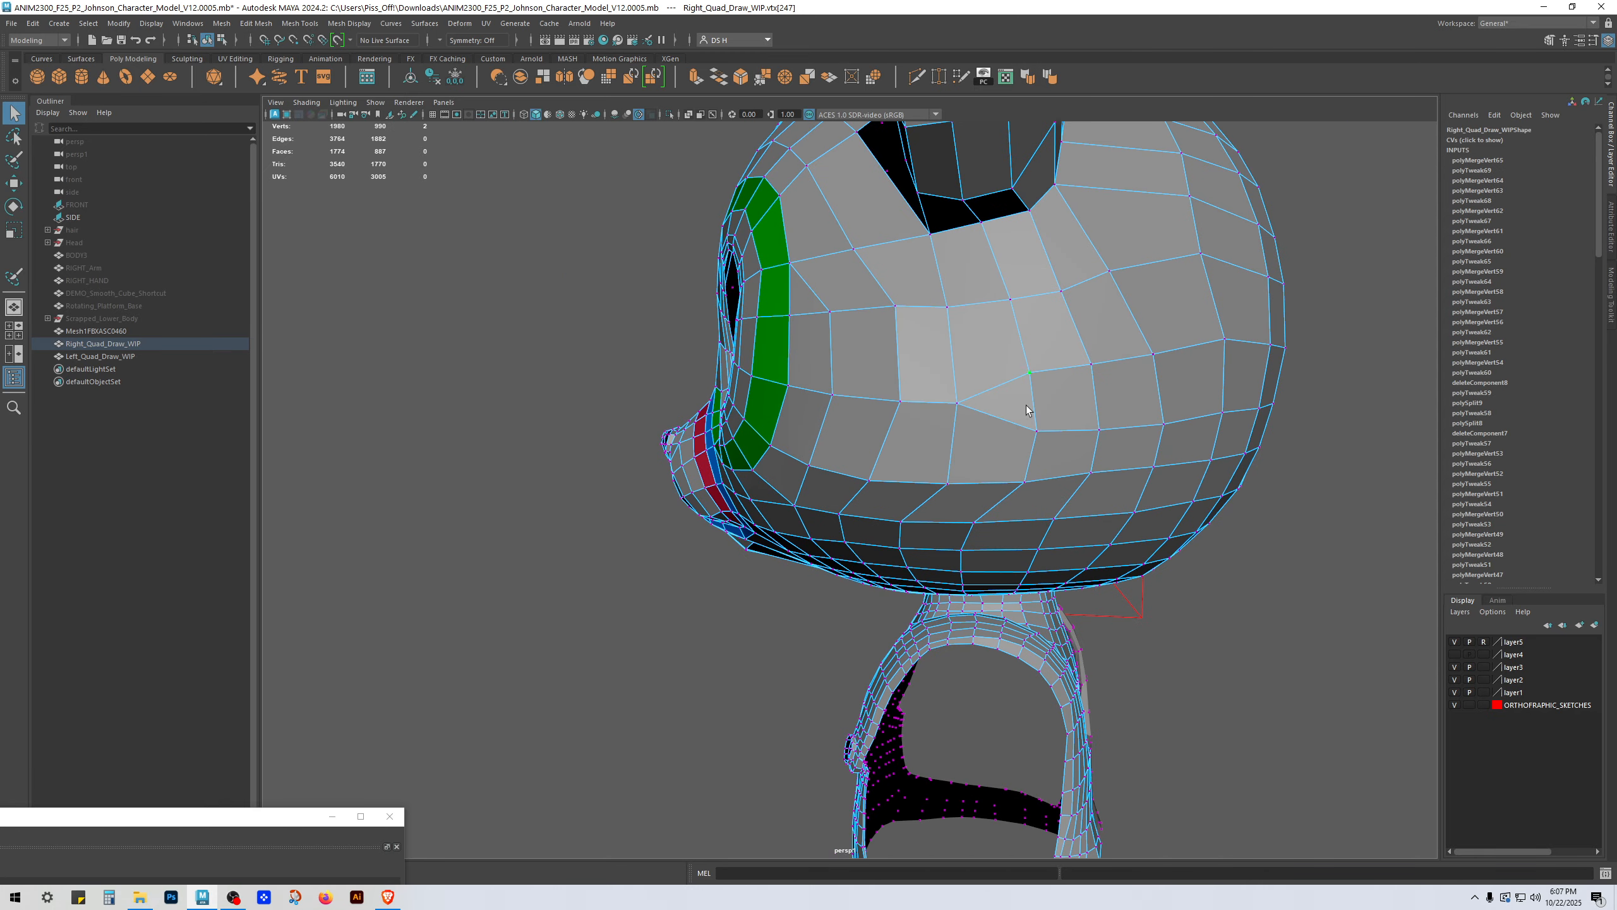
pyautogui.press('g')
pyautogui.press('g')
pyautogui.keyDown('alt'); pyautogui.moveTo(1140, 424); pyautogui.dragTo(1092, 407); pyautogui.keyUp('alt')
pyautogui.click(1093, 313)
pyautogui.press('g')
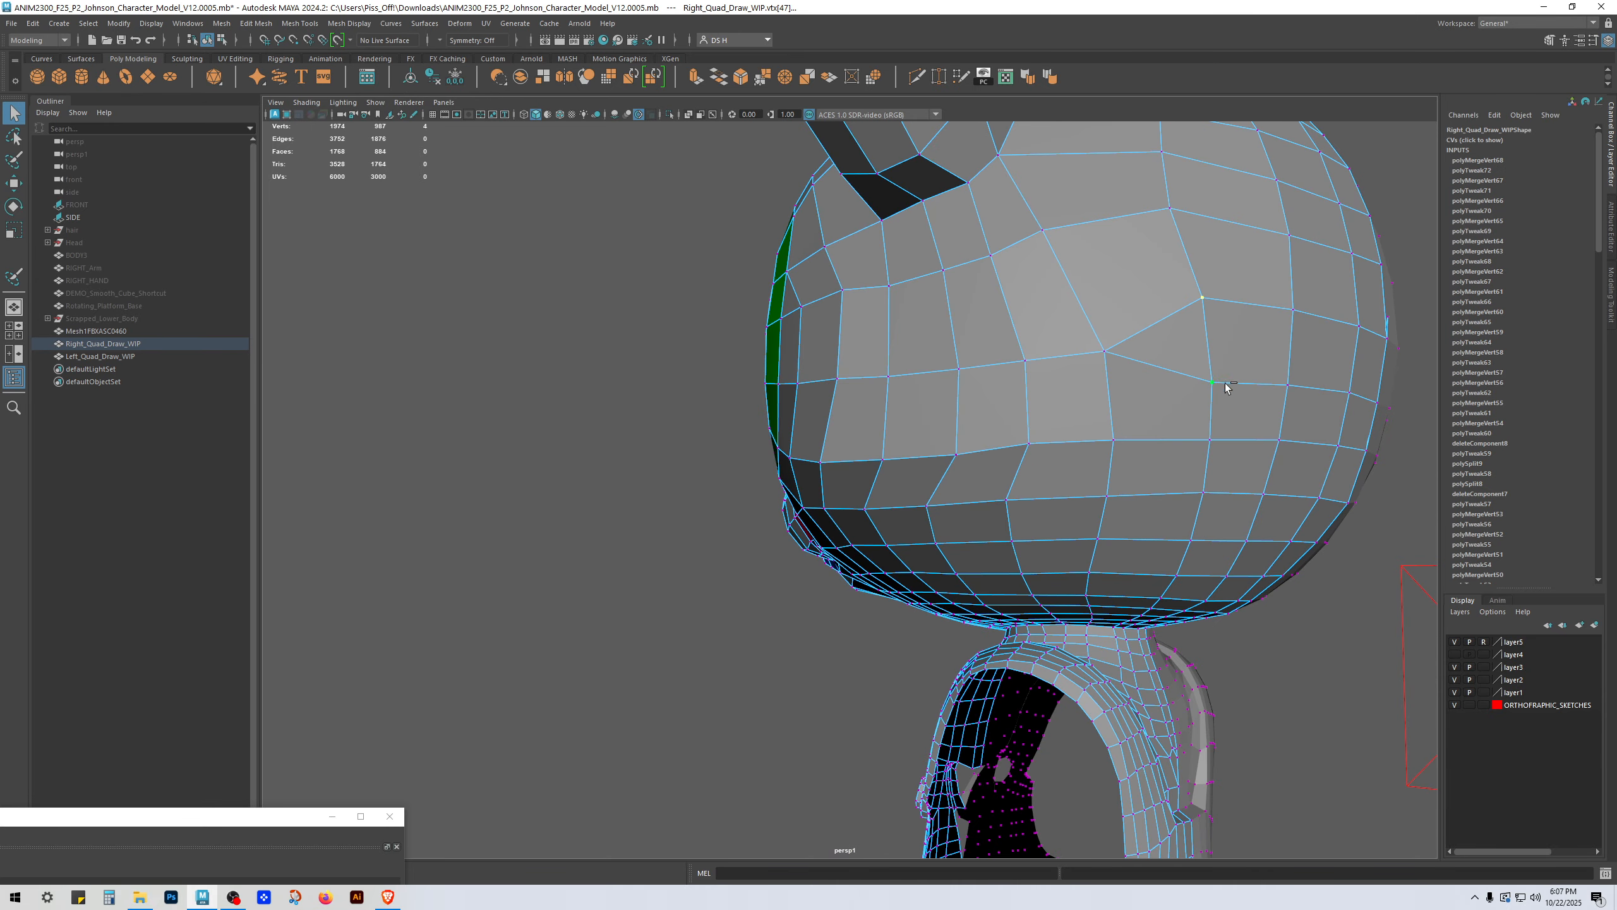
# Step: Merge the remaining vertex pairs of the face row around the back of the head up to the centre seam
pyautogui.keyDown('alt'); pyautogui.moveTo(1228, 387); pyautogui.dragTo(821, 407); pyautogui.keyUp('alt')
pyautogui.press('g')
pyautogui.press('g')
pyautogui.click(892, 389)
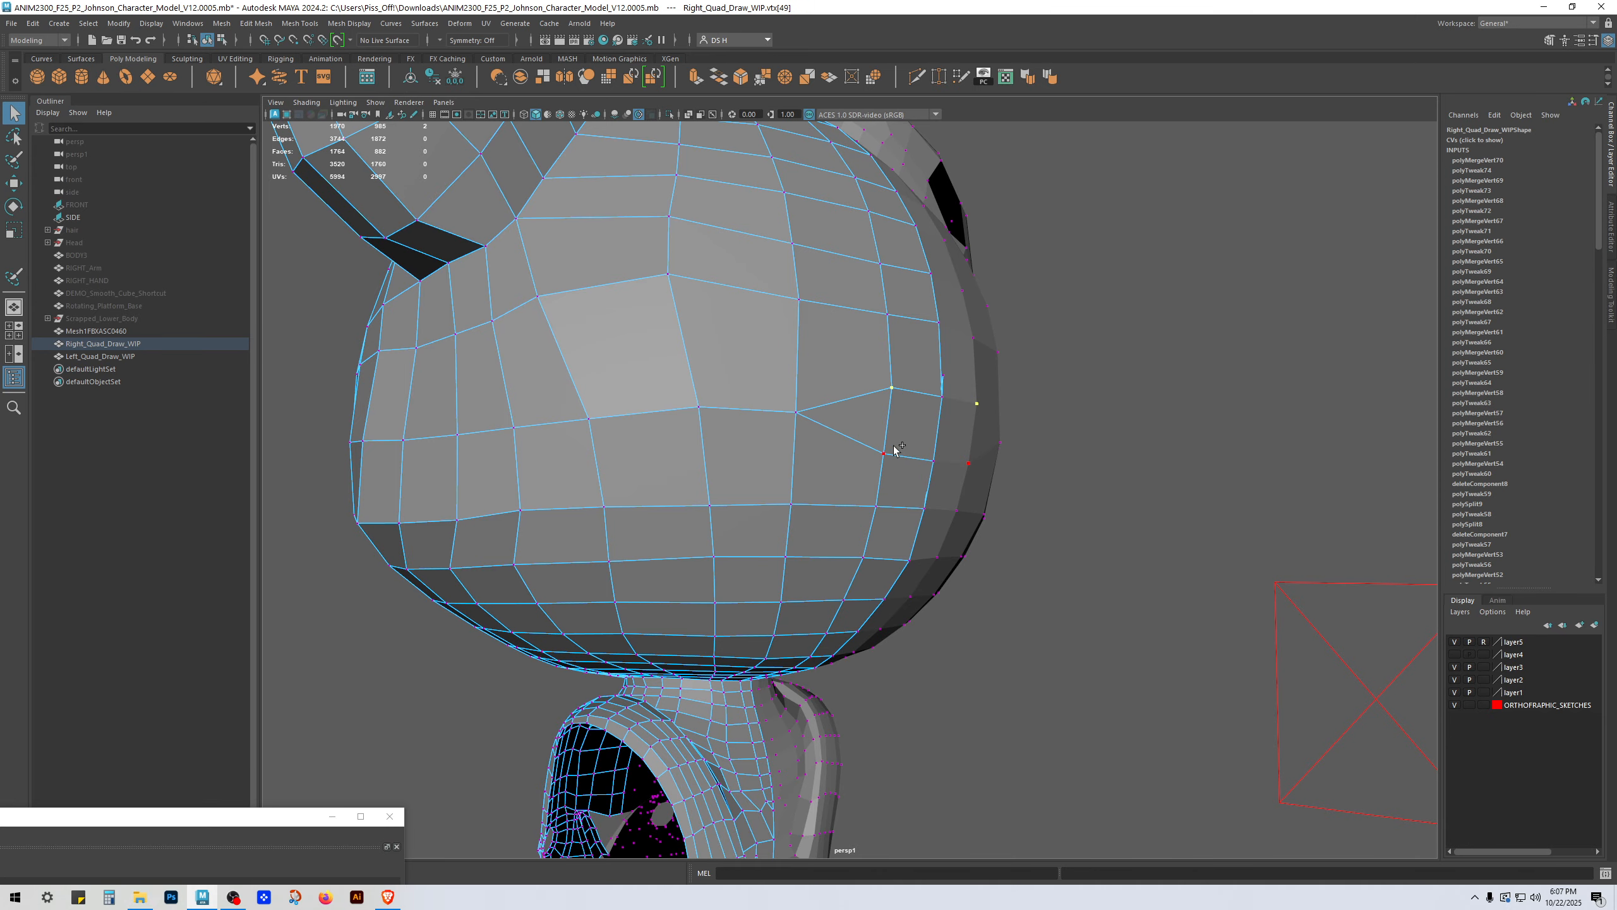
pyautogui.keyDown('shift'); pyautogui.click(893, 443); pyautogui.keyUp('shift')
pyautogui.press('g')
pyautogui.moveTo(926, 461)
pyautogui.keyDown('alt'); pyautogui.mouseDown()
pyautogui.moveTo(802, 469)
pyautogui.moveTo(980, 467)
pyautogui.moveTo(767, 439)
pyautogui.mouseUp(); pyautogui.keyUp('alt')
pyautogui.press('4')
pyautogui.press('g')
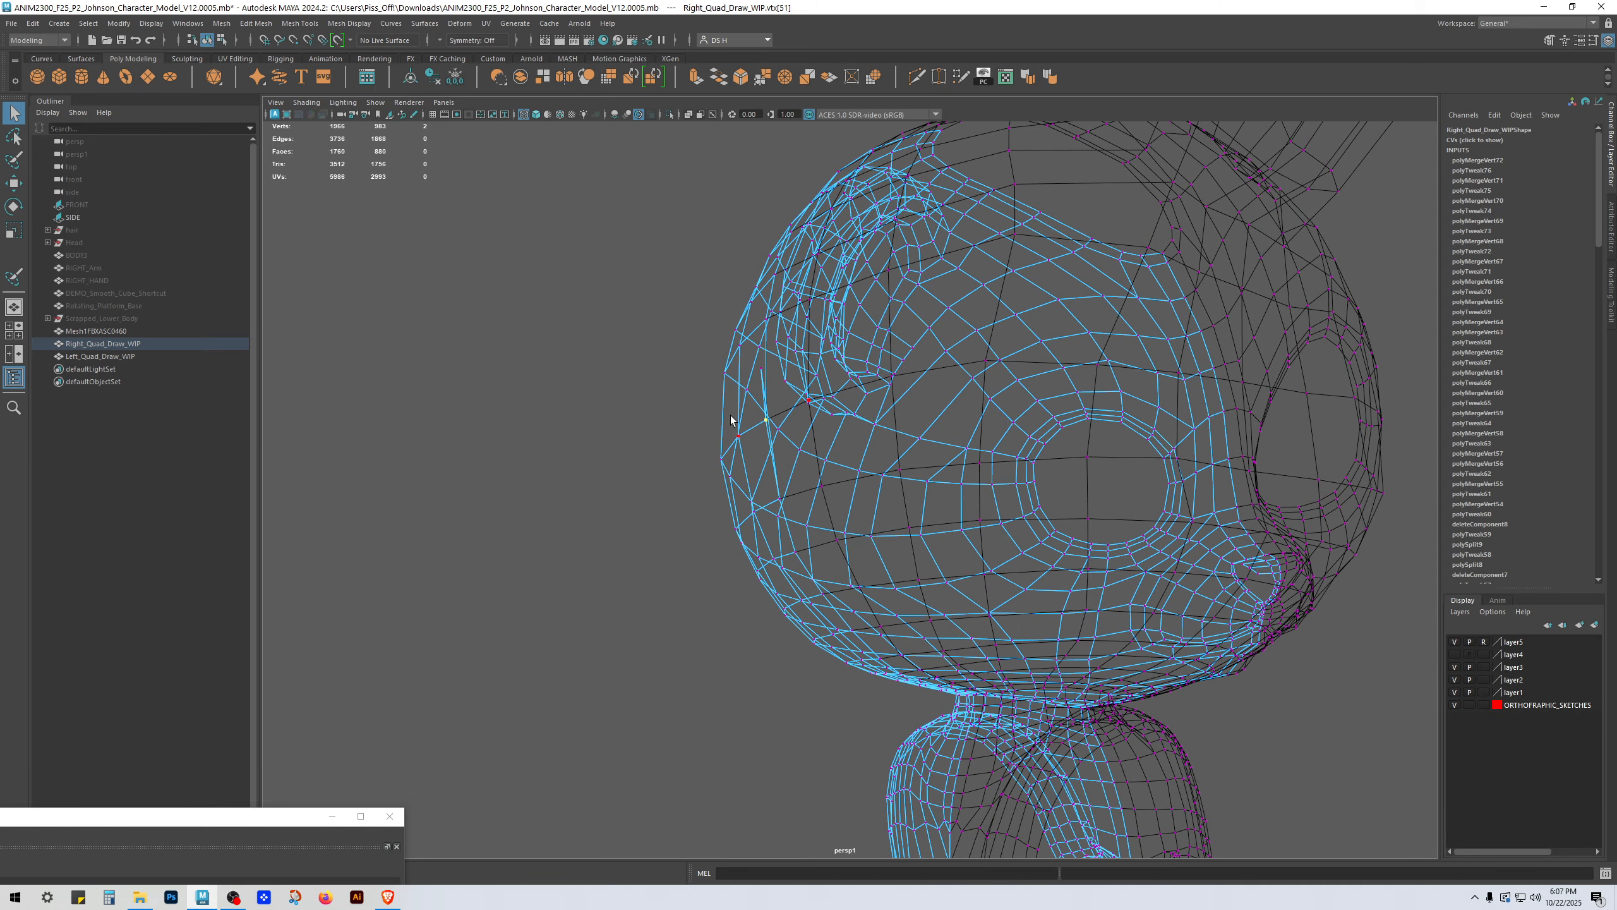
# Step: Delete the stray triangular face sticking out from the centre seam at the back of the head
pyautogui.press('5')
pyautogui.press('w')
pyautogui.moveTo(755, 386)
pyautogui.keyDown('alt'); pyautogui.mouseDown()
pyautogui.moveTo(891, 423)
pyautogui.moveTo(857, 456)
pyautogui.moveTo(796, 468)
pyautogui.moveTo(812, 495)
pyautogui.moveTo(1022, 495)
pyautogui.mouseUp(); pyautogui.keyUp('alt')
pyautogui.click(905, 404)
pyautogui.press('4')
pyautogui.press('5')
pyautogui.press('F11')
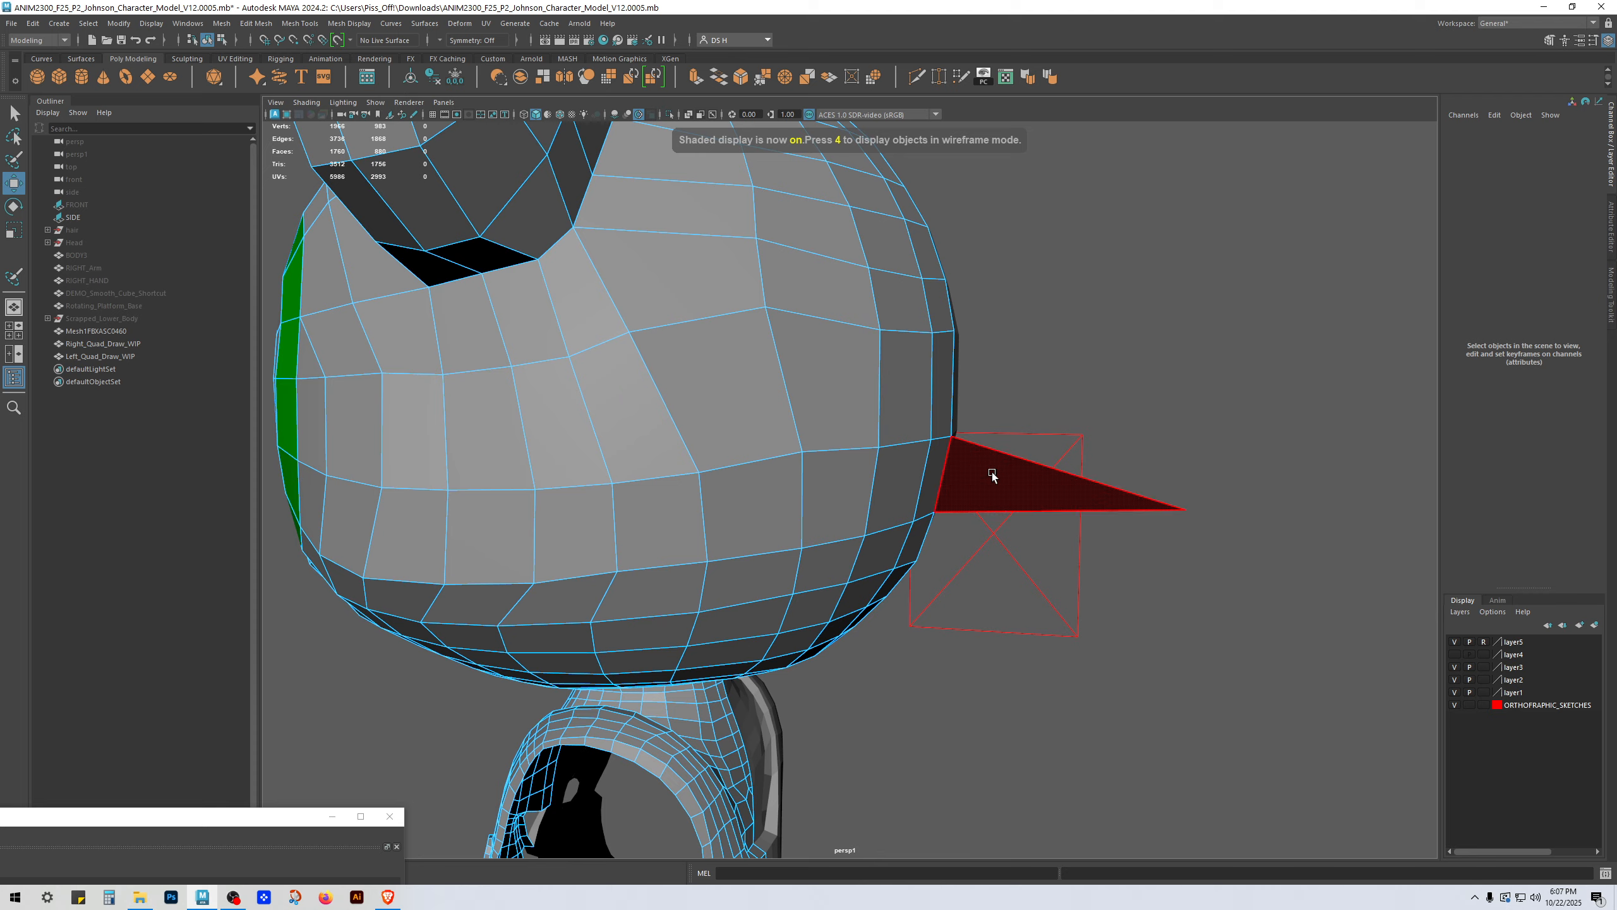
pyautogui.click(991, 472)
pyautogui.press('Delete')
# Step: Preview the smoothed head from the front and side, and return to the unsmoothed mesh
pyautogui.keyDown('alt'); pyautogui.moveTo(1031, 406); pyautogui.dragTo(917, 408); pyautogui.keyUp('alt')
pyautogui.press('3')
pyautogui.moveTo(758, 395); pyautogui.dragTo(802, 357, button='right')
pyautogui.click(1105, 401)
pyautogui.keyDown('alt'); pyautogui.moveTo(1105, 401); pyautogui.dragTo(642, 470, button='right'); pyautogui.keyUp('alt')
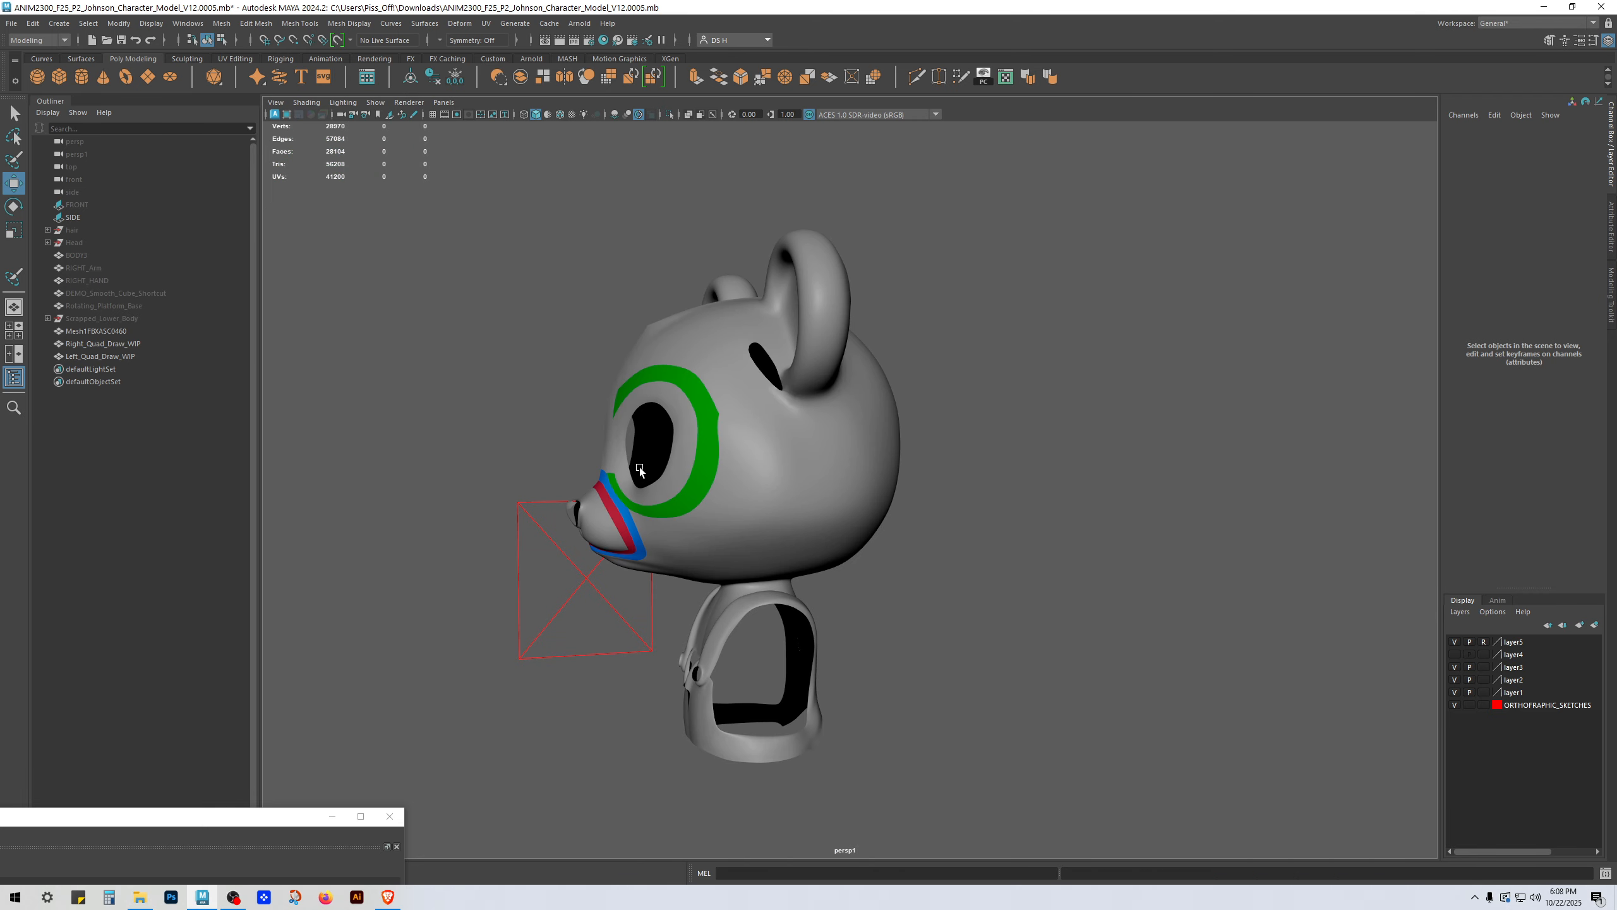
pyautogui.click(764, 475)
pyautogui.press('1')
pyautogui.keyDown('alt'); pyautogui.moveTo(816, 485); pyautogui.dragTo(956, 516); pyautogui.keyUp('alt')
pyautogui.keyDown('alt'); pyautogui.moveTo(876, 477); pyautogui.dragTo(1052, 485, button='middle'); pyautogui.keyUp('alt')
pyautogui.keyDown('alt'); pyautogui.moveTo(888, 355); pyautogui.dragTo(996, 337, button='right'); pyautogui.keyUp('alt')
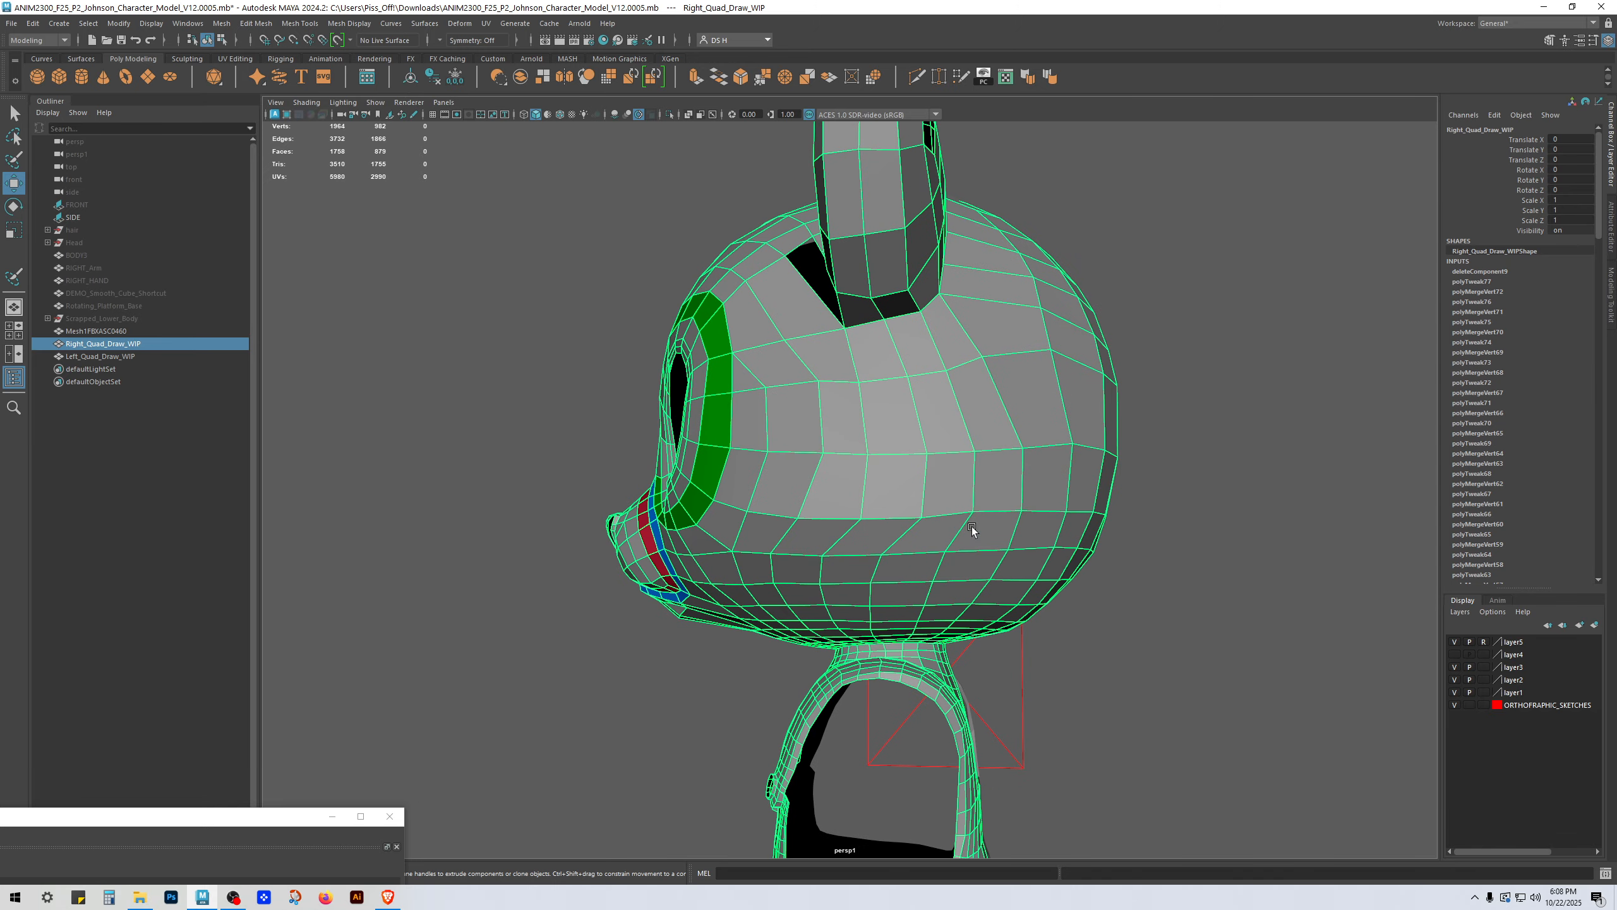
# Step: Merge two neighbouring vertices on the side of the head just below the back of the ear
pyautogui.moveTo(821, 363); pyautogui.dragTo(764, 354, button='right')
pyautogui.click(947, 370)
pyautogui.keyDown('shift'); pyautogui.click(977, 361); pyautogui.keyUp('shift')
pyautogui.keyDown('alt'); pyautogui.moveTo(1051, 356); pyautogui.dragTo(965, 362); pyautogui.keyUp('alt')
pyautogui.keyDown('shift'); pyautogui.click(965, 362); pyautogui.keyUp('shift')
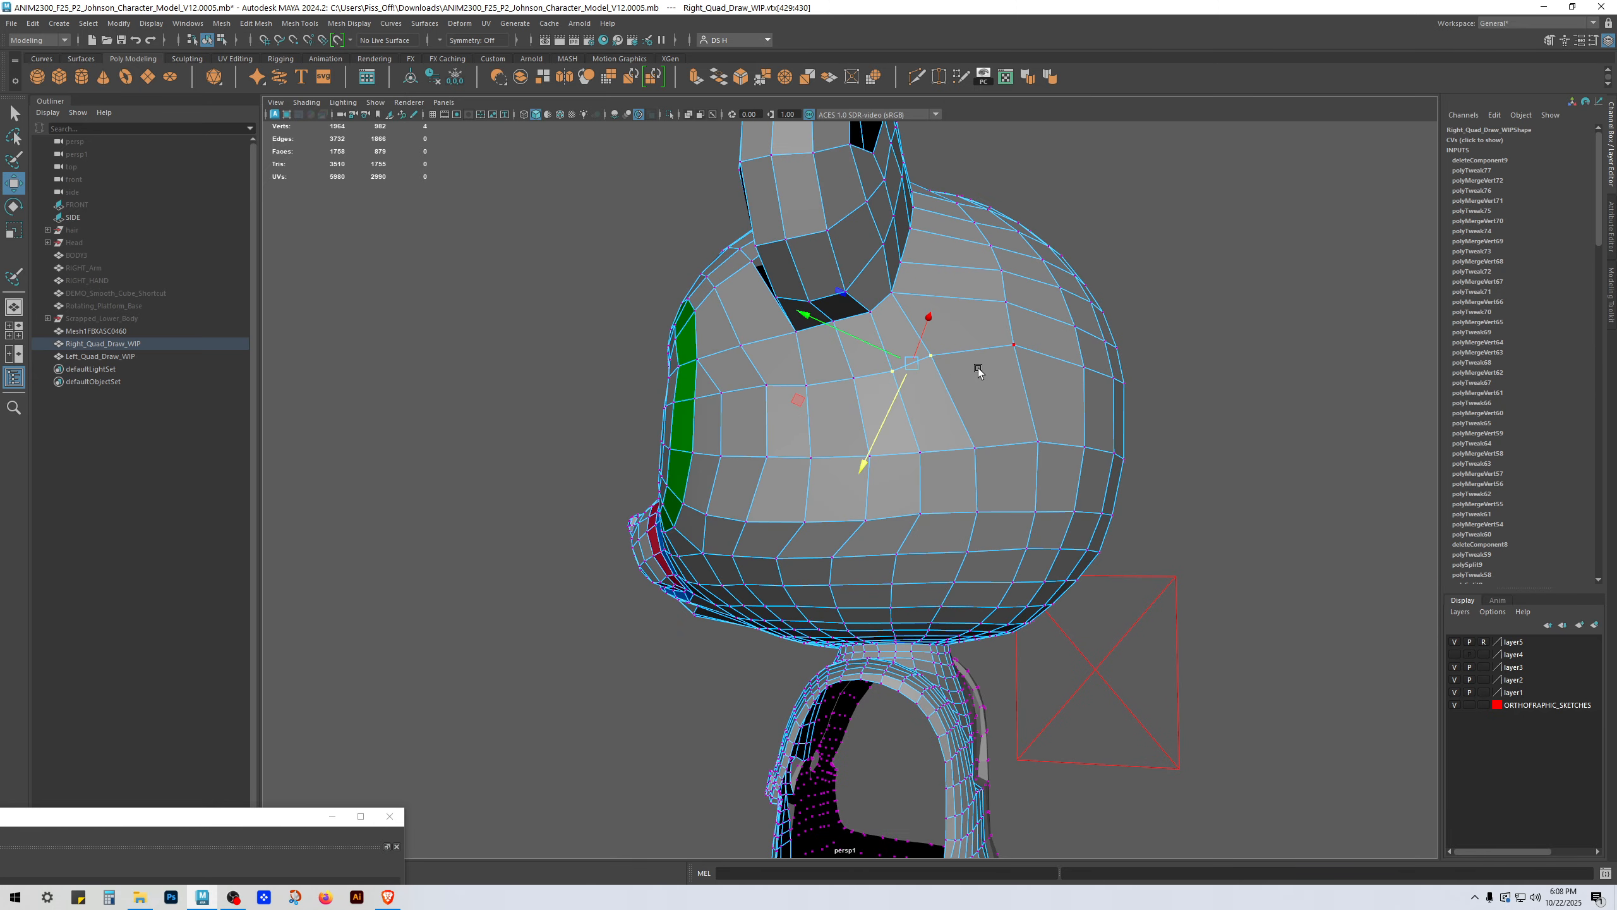
pyautogui.keyDown('shift'); pyautogui.rightClick(991, 337); pyautogui.keyUp('shift')
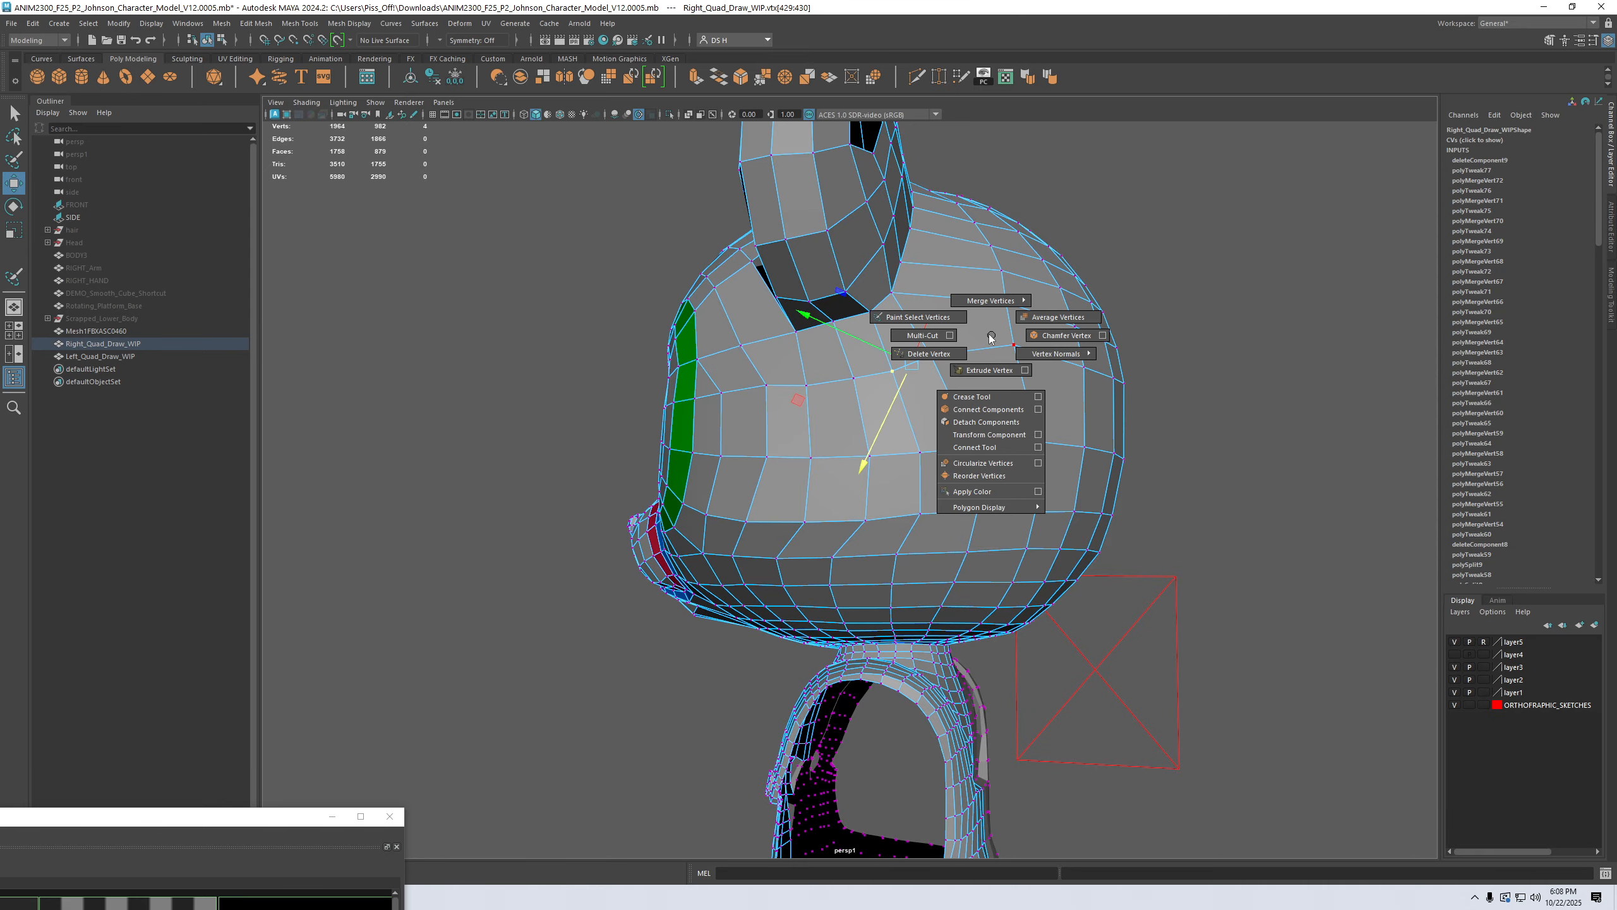
pyautogui.keyDown('shift'); pyautogui.moveTo(991, 338); pyautogui.dragTo(995, 245, button='right'); pyautogui.keyUp('shift')
# Step: Merge the next two vertex pairs straight down the face column below the ear
pyautogui.keyDown('alt'); pyautogui.moveTo(921, 372); pyautogui.dragTo(935, 377); pyautogui.keyUp('alt')
pyautogui.click(937, 461)
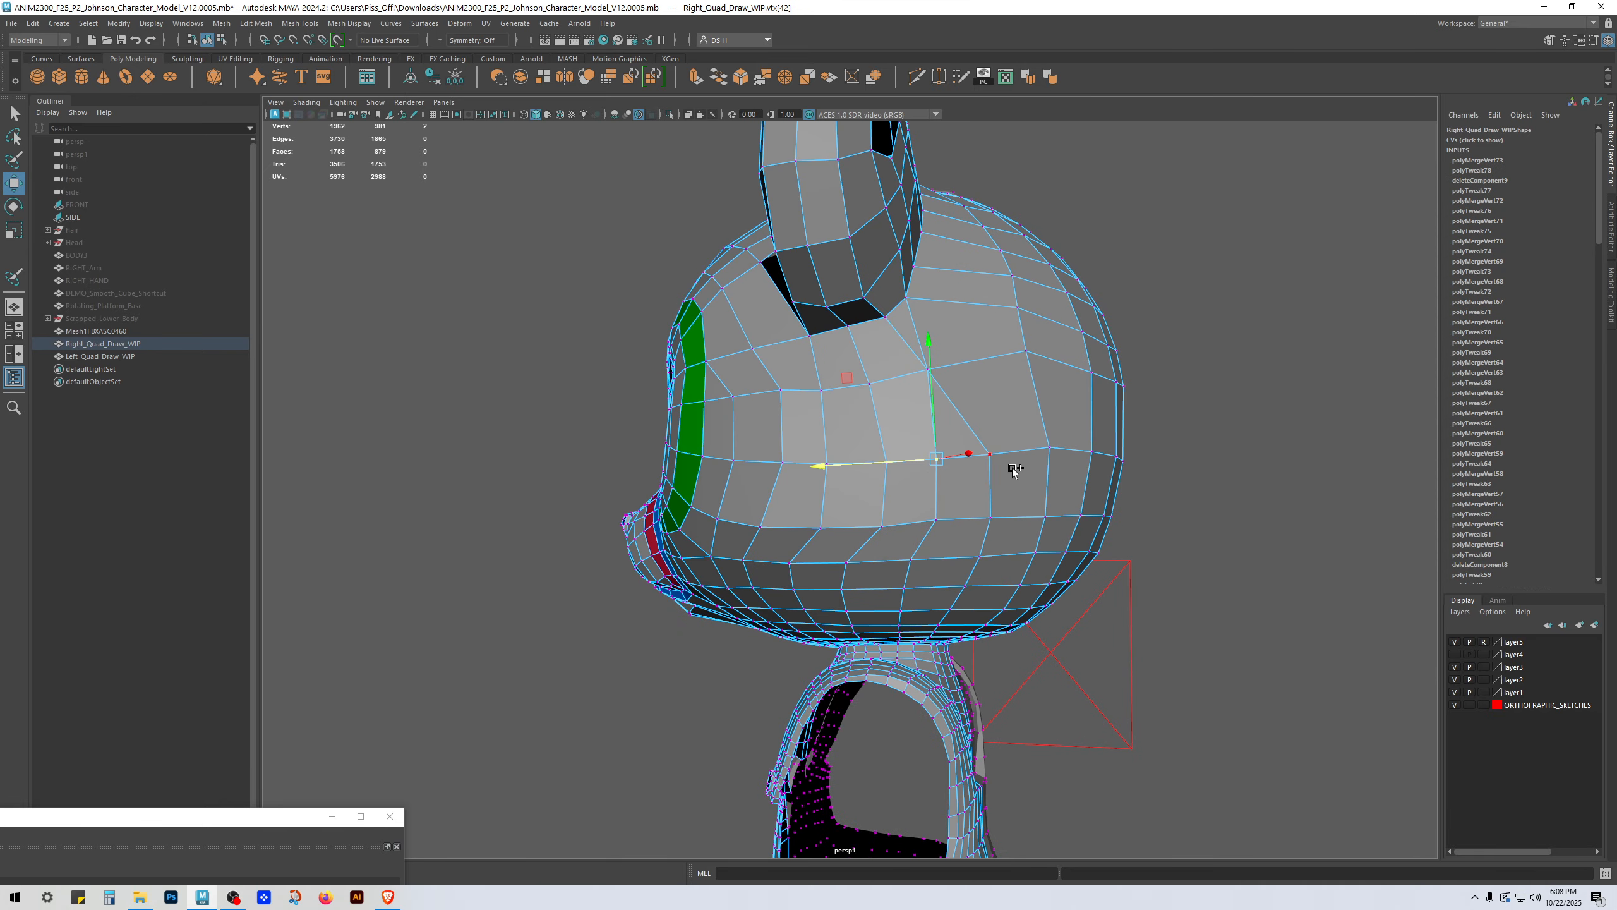
pyautogui.keyDown('shift'); pyautogui.click(1012, 469); pyautogui.keyUp('shift')
pyautogui.press('g')
pyautogui.keyDown('alt'); pyautogui.moveTo(988, 491); pyautogui.dragTo(1029, 368, button='middle'); pyautogui.keyUp('alt')
pyautogui.keyDown('alt'); pyautogui.moveTo(1029, 368); pyautogui.dragTo(1035, 370); pyautogui.keyUp('alt')
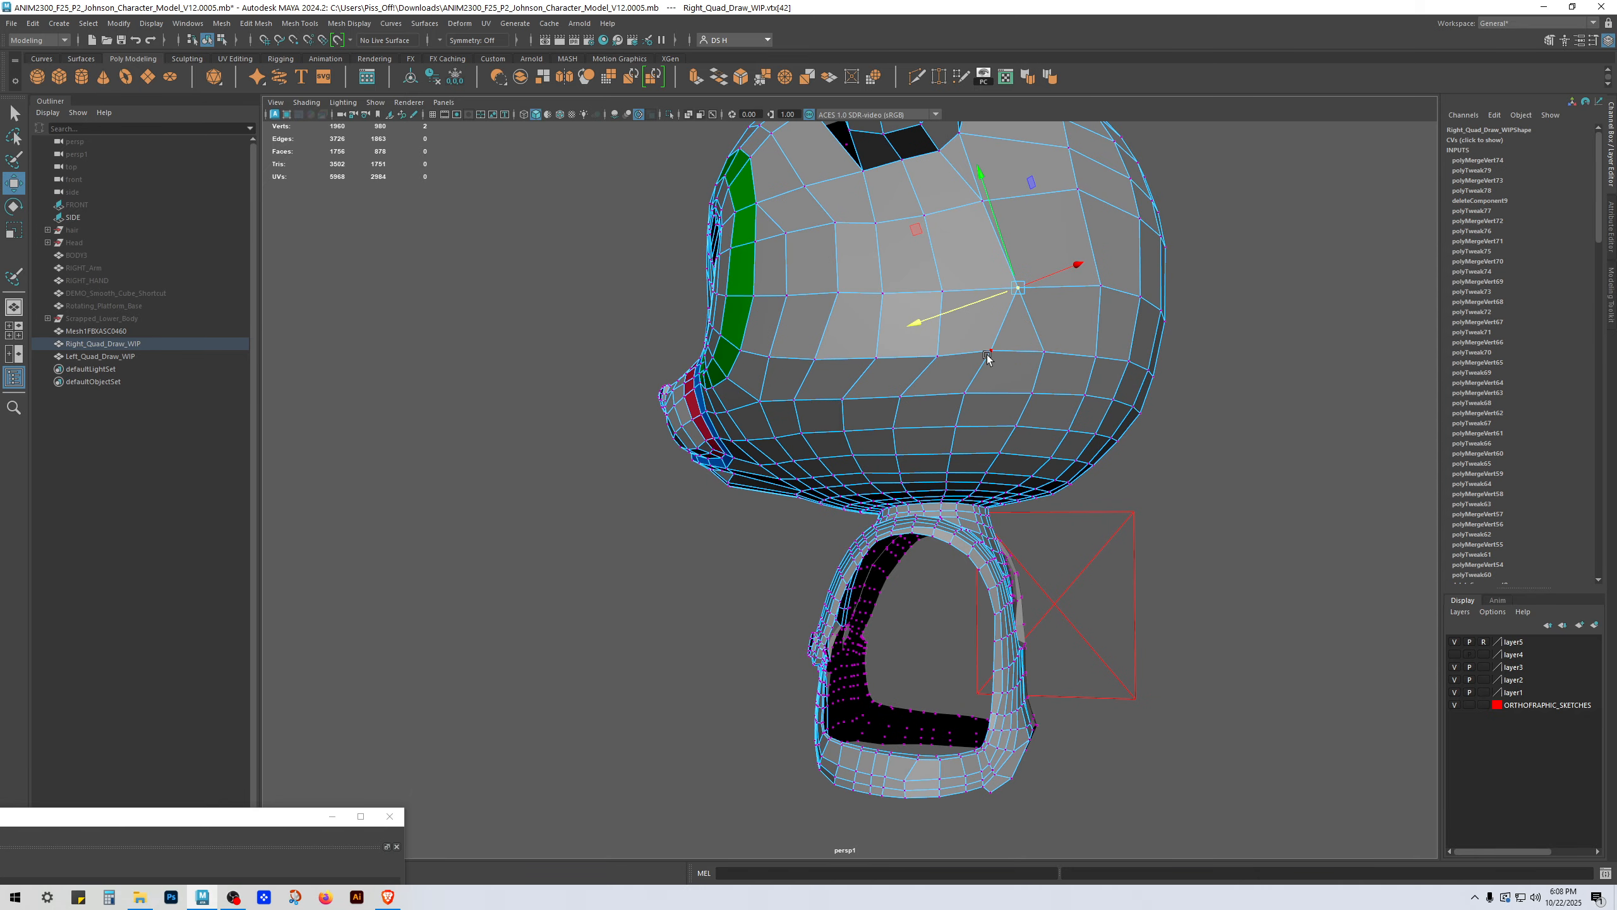
pyautogui.click(988, 353)
pyautogui.keyDown('shift'); pyautogui.click(1046, 353); pyautogui.keyUp('shift')
pyautogui.press('g')
# Step: Switch the Move tool's axis orientation from Component to Object
pyautogui.keyDown('shift'); pyautogui.rightClick(1053, 307); pyautogui.keyUp('shift')
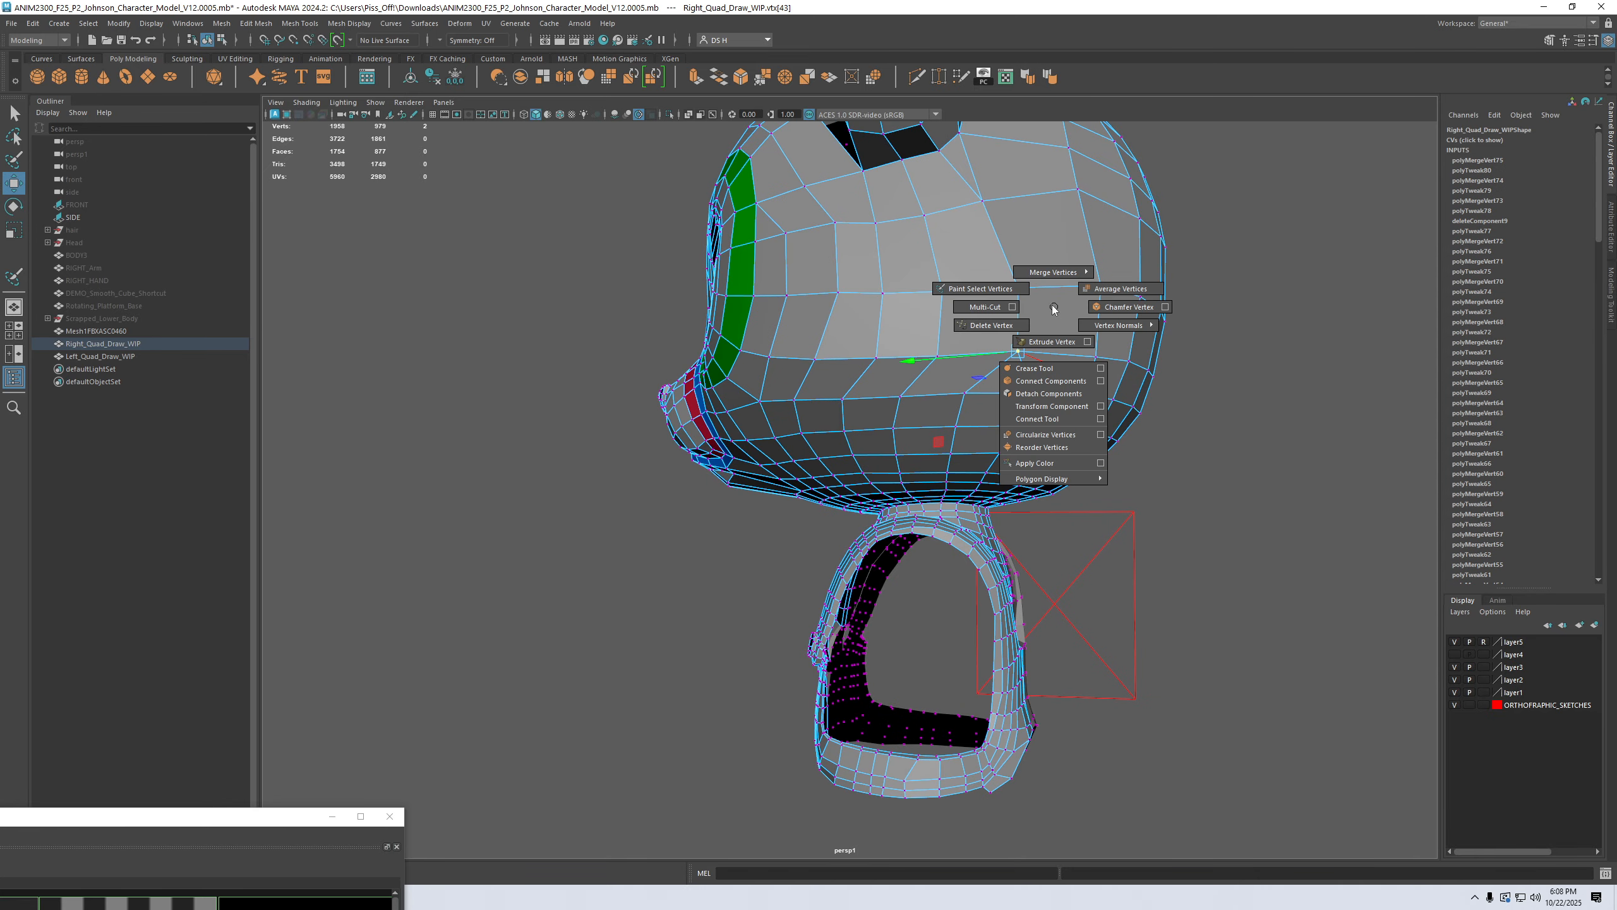
pyautogui.keyDown('ctrl'); pyautogui.keyDown('shift'); pyautogui.rightClick(1051, 305); pyautogui.keyUp('shift'); pyautogui.keyUp('ctrl')
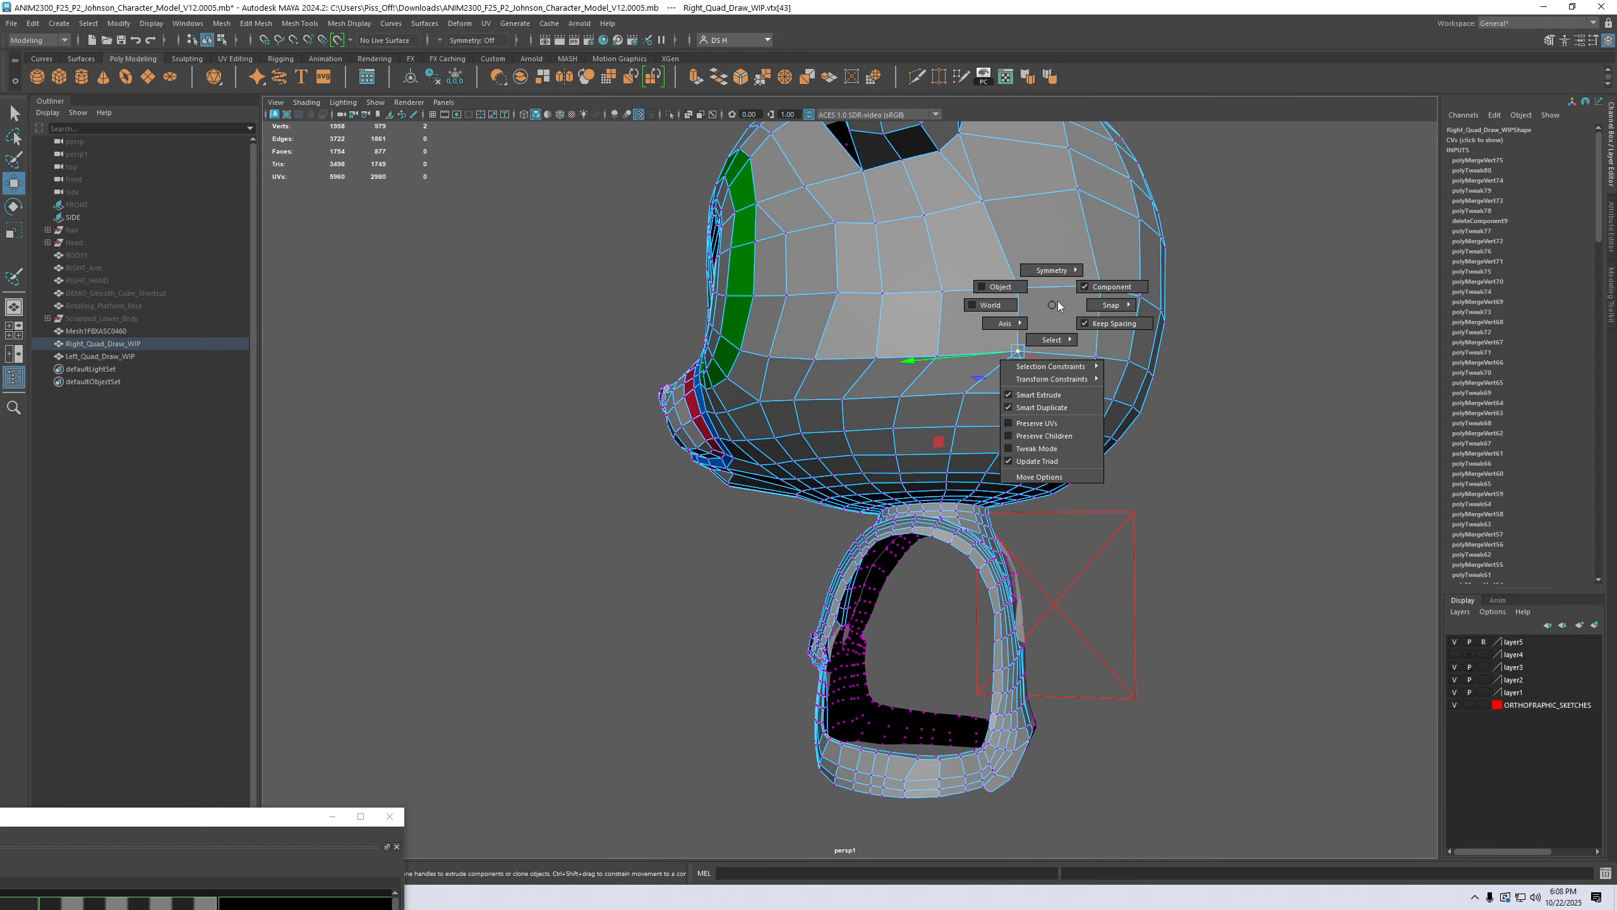
pyautogui.click(1120, 287)
pyautogui.keyDown('ctrl'); pyautogui.keyDown('shift'); pyautogui.moveTo(1083, 334); pyautogui.dragTo(889, 299, button='right'); pyautogui.keyUp('shift'); pyautogui.keyUp('ctrl')
pyautogui.keyDown('ctrl'); pyautogui.keyDown('shift'); pyautogui.moveTo(1062, 353); pyautogui.dragTo(836, 234, button='right'); pyautogui.keyUp('shift'); pyautogui.keyUp('ctrl')
# Step: Merge two further vertex pairs where the face column curves under the lower side of the head
pyautogui.click(967, 387)
pyautogui.keyDown('shift'); pyautogui.click(1035, 397); pyautogui.keyUp('shift')
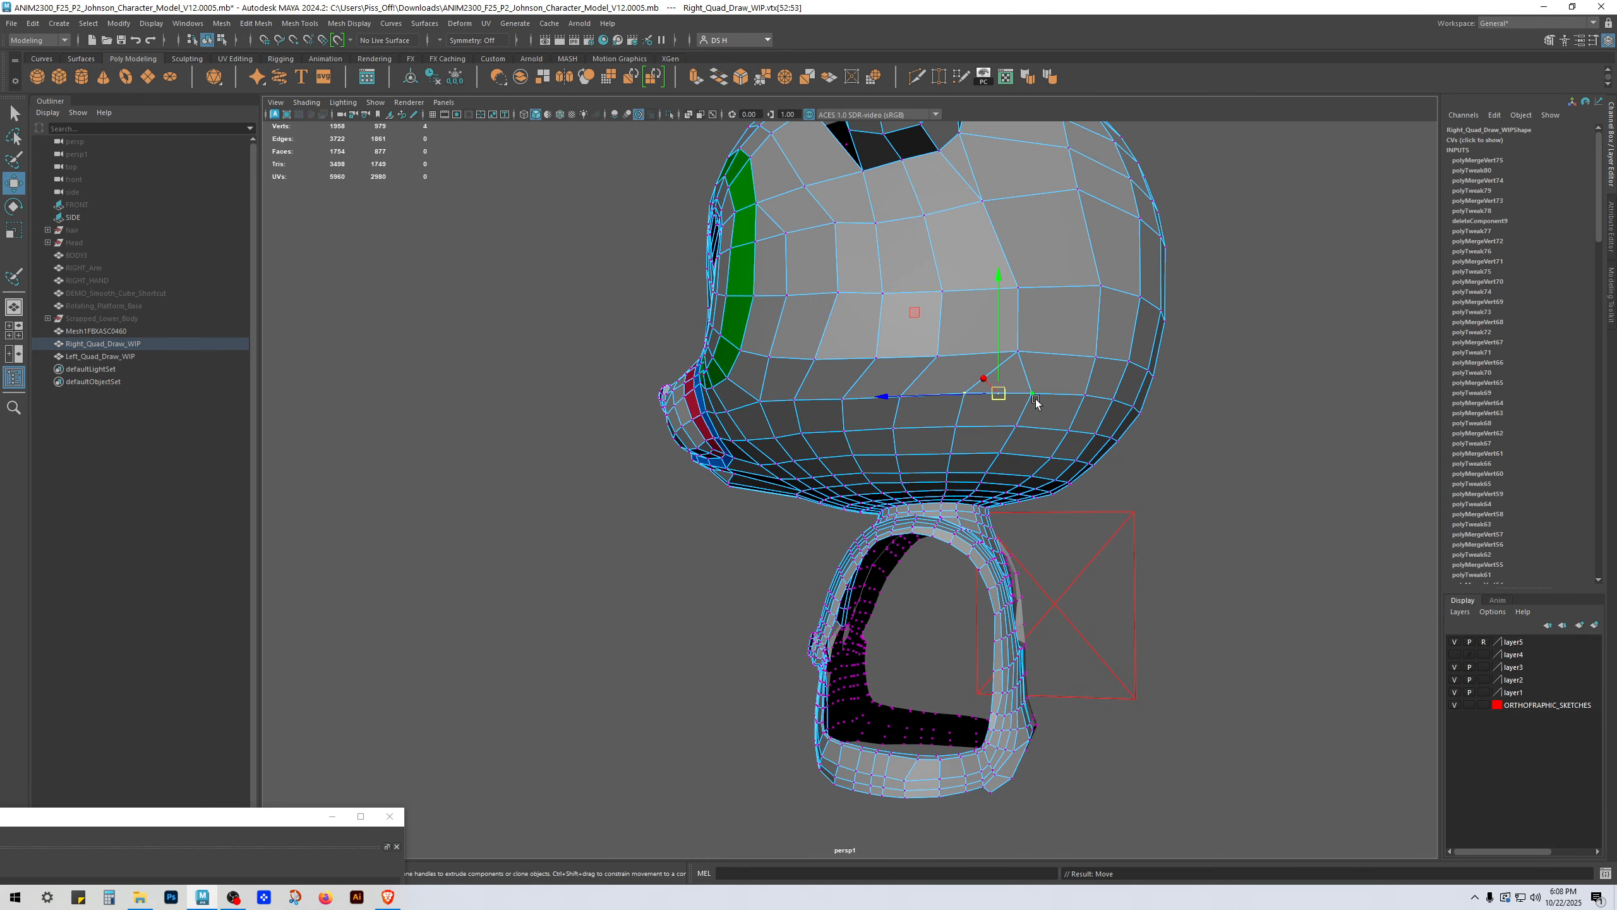
pyautogui.keyDown('alt'); pyautogui.moveTo(1022, 417); pyautogui.dragTo(1026, 392); pyautogui.keyUp('alt')
pyautogui.keyDown('shift'); pyautogui.moveTo(1056, 362); pyautogui.dragTo(1043, 222, button='right'); pyautogui.keyUp('shift')
pyautogui.keyDown('alt'); pyautogui.moveTo(963, 343); pyautogui.dragTo(986, 351, button='right'); pyautogui.keyUp('alt')
pyautogui.click(981, 342)
pyautogui.keyDown('shift'); pyautogui.click(1048, 352); pyautogui.keyUp('shift')
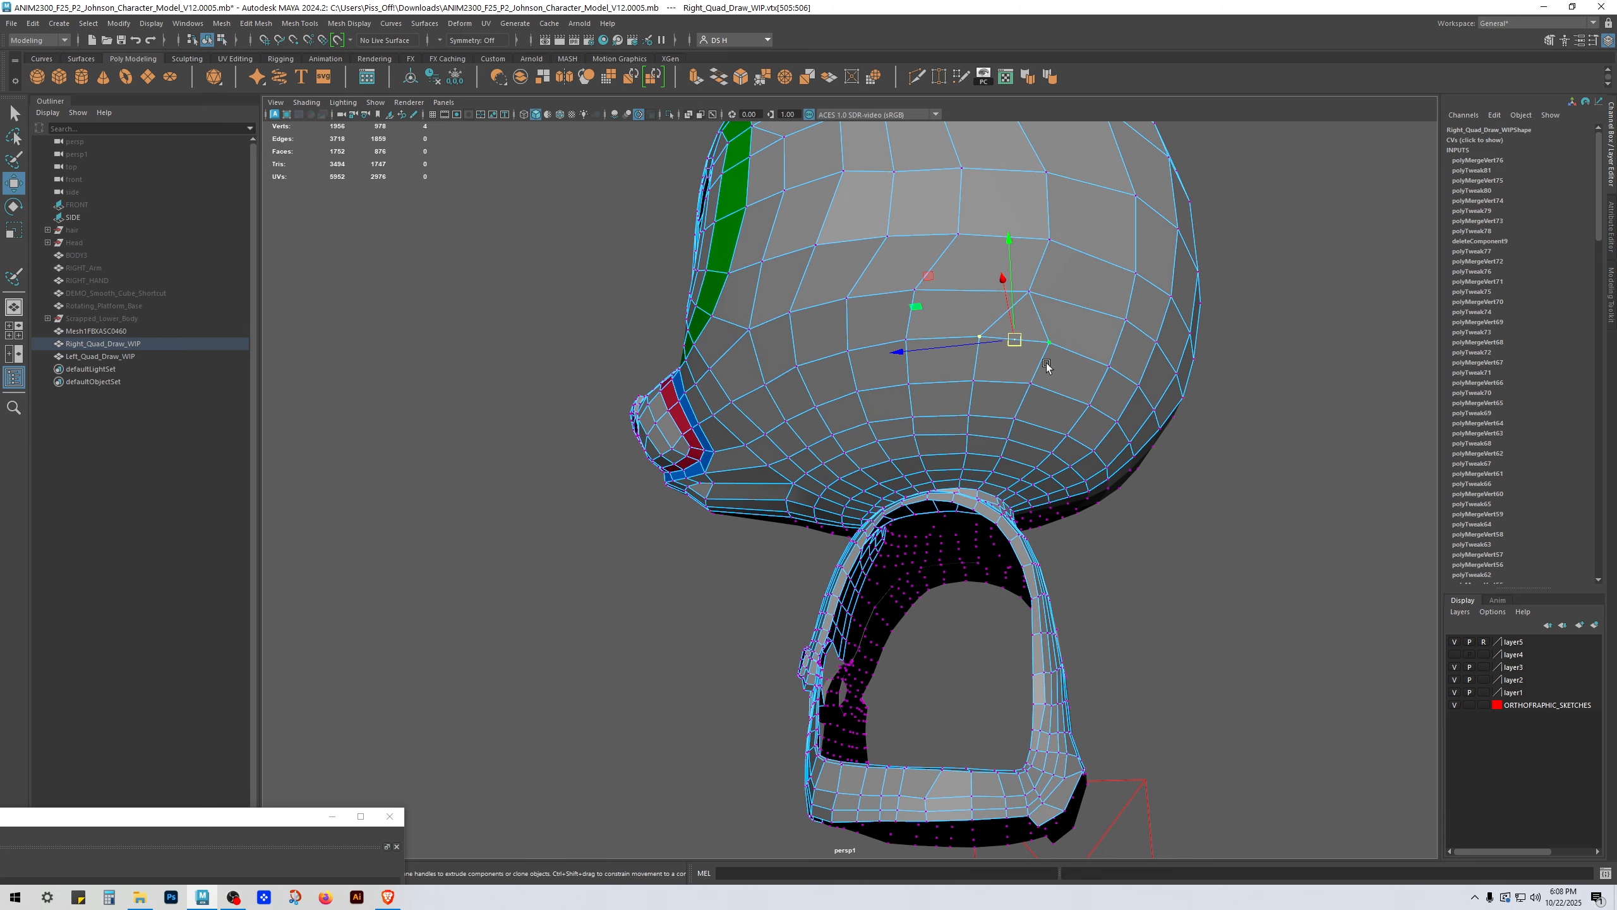
pyautogui.press('g')
# Step: Merge the next three vertex pairs down the face column on the lower side of the head, towards the neck
pyautogui.click(969, 381)
pyautogui.keyDown('shift'); pyautogui.click(1024, 390); pyautogui.keyUp('shift')
pyautogui.press('g')
pyautogui.click(970, 415)
pyautogui.keyDown('shift'); pyautogui.click(1020, 422); pyautogui.keyUp('shift')
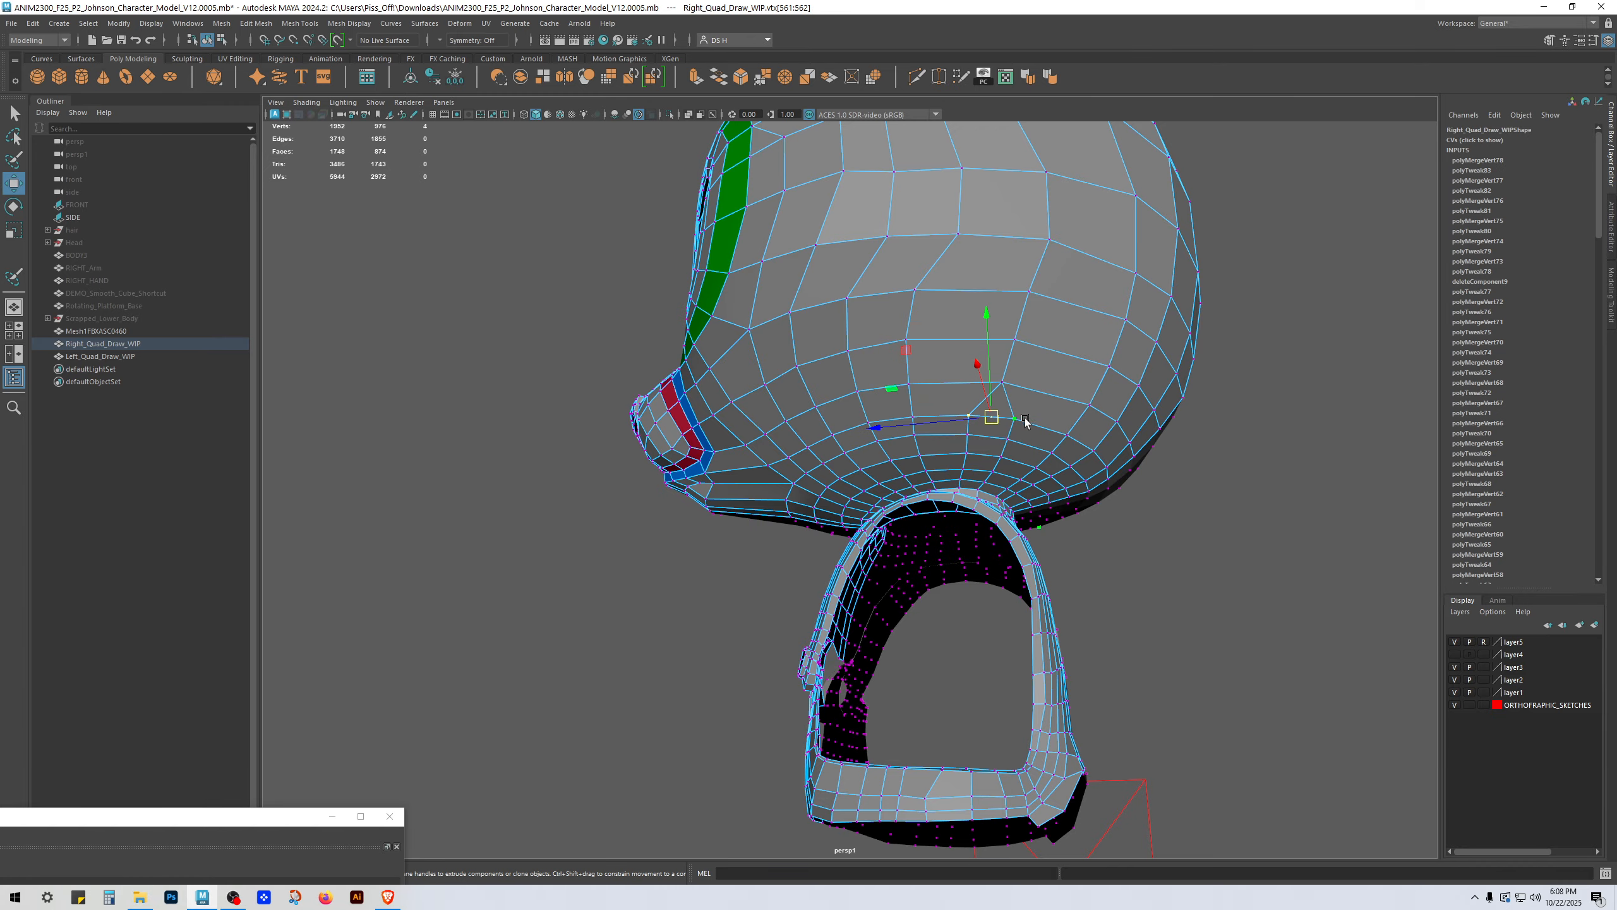
pyautogui.press('g')
pyautogui.click(977, 438)
pyautogui.keyDown('alt'); pyautogui.moveTo(980, 439); pyautogui.dragTo(1209, 441, button='right'); pyautogui.keyUp('alt')
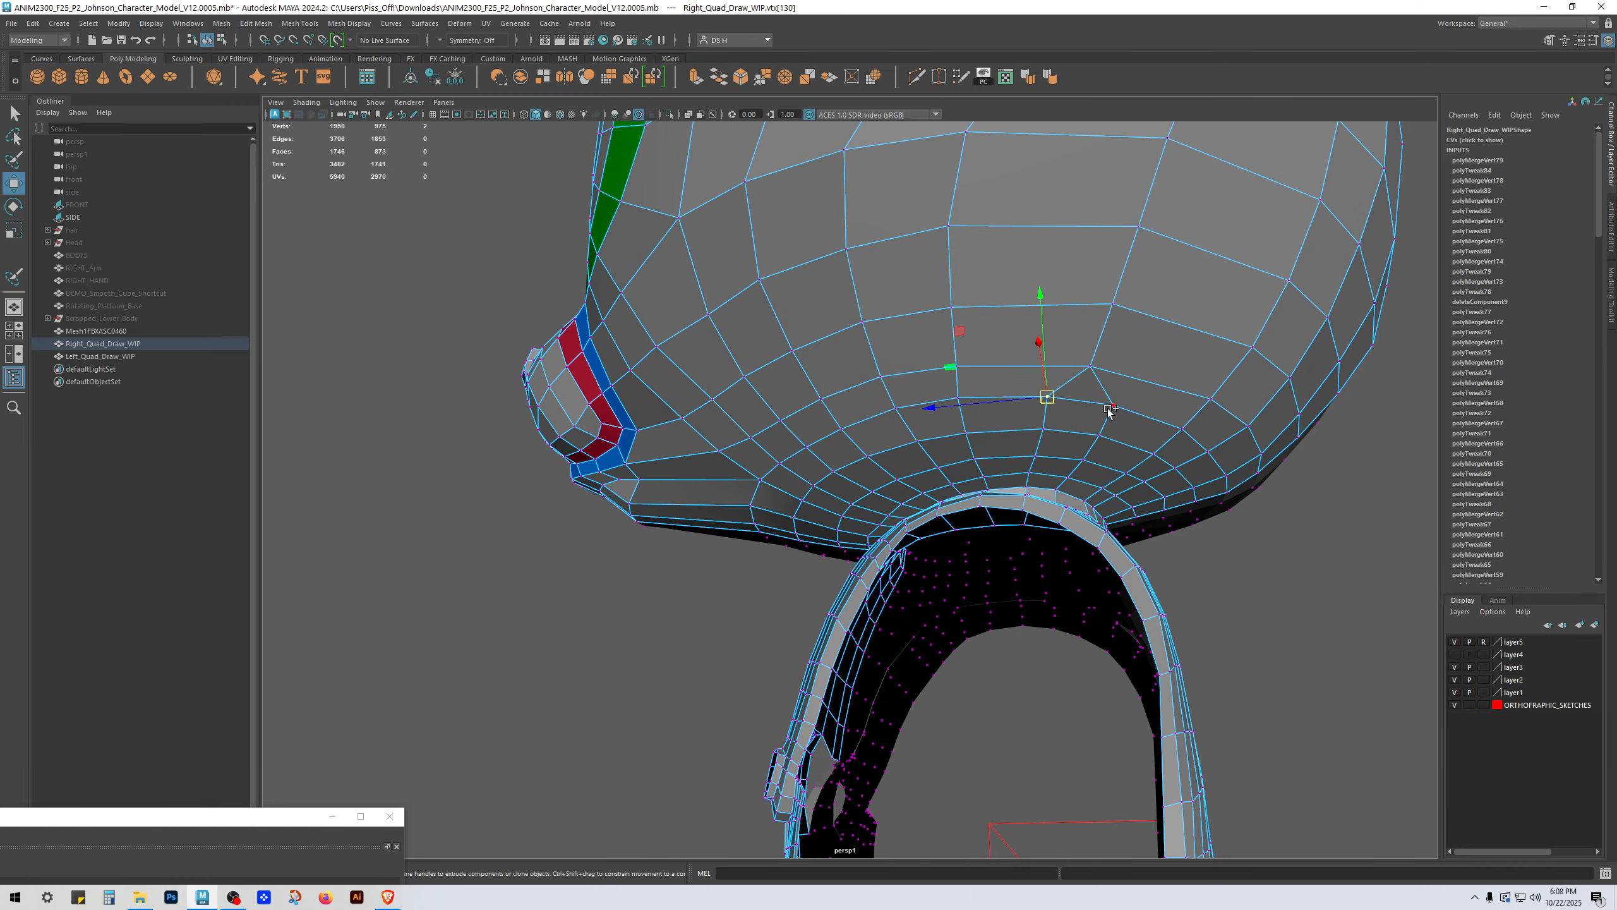
pyautogui.keyDown('shift'); pyautogui.click(1107, 409); pyautogui.keyUp('shift')
pyautogui.press('g')
# Step: Merge the next two vertex pairs where the same column runs under the head just above the neck
pyautogui.keyDown('alt'); pyautogui.moveTo(1082, 445); pyautogui.dragTo(997, 449); pyautogui.keyUp('alt')
pyautogui.keyDown('alt'); pyautogui.moveTo(997, 449); pyautogui.dragTo(916, 507, button='middle'); pyautogui.keyUp('alt')
pyautogui.scroll(4, 916, 508)
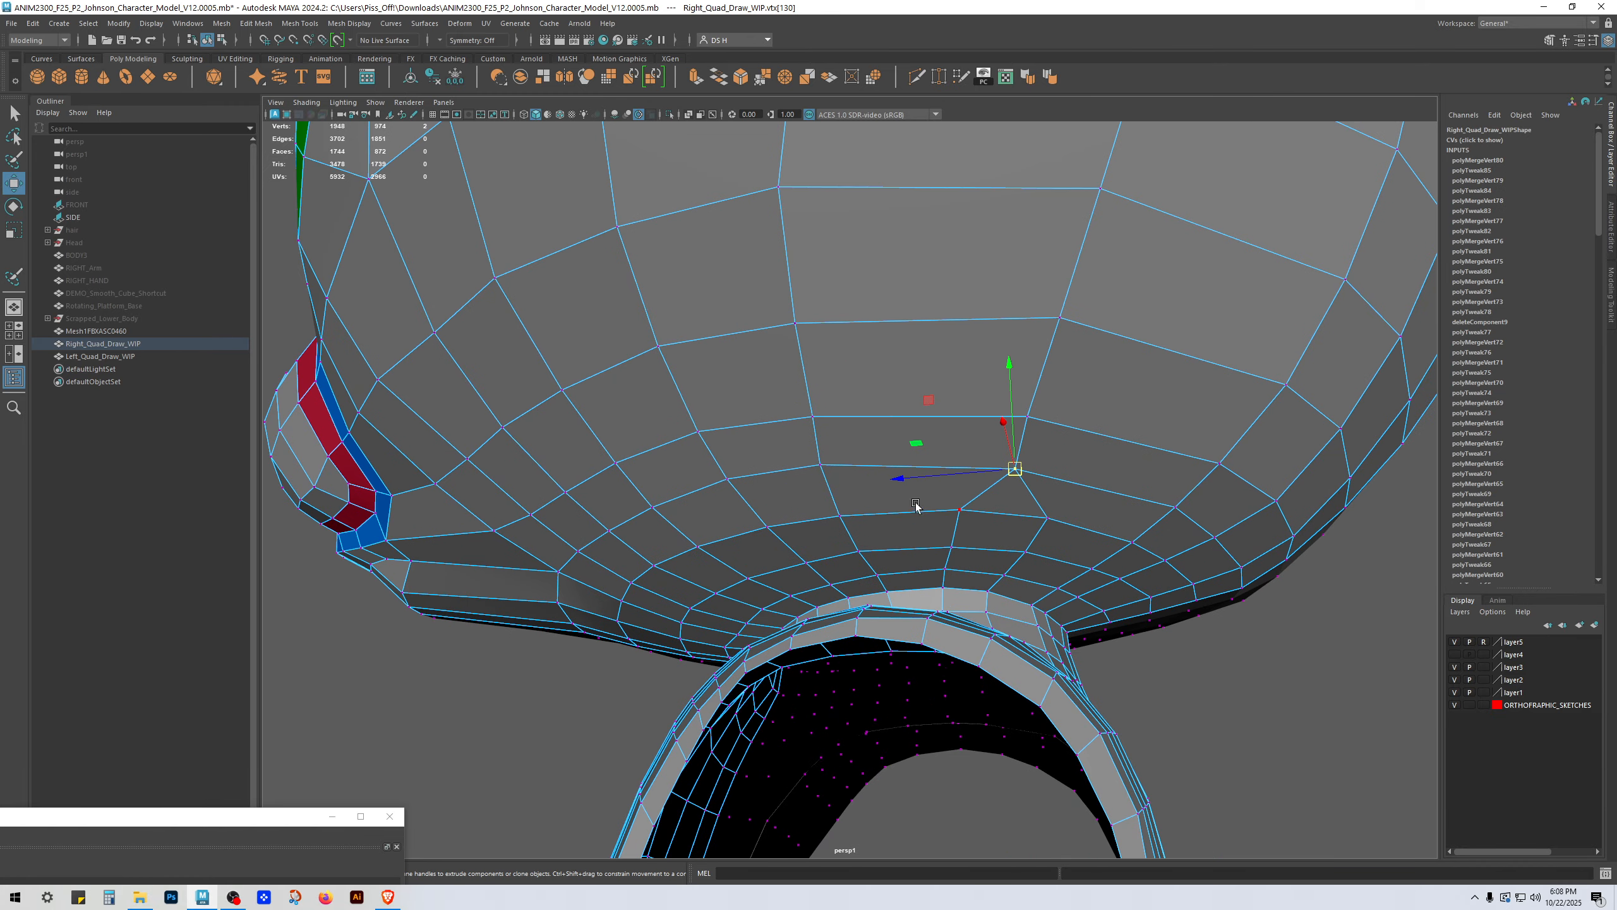
pyautogui.keyDown('shift'); pyautogui.click(955, 513); pyautogui.keyUp('shift')
pyautogui.click(1044, 522)
pyautogui.keyDown('shift'); pyautogui.click(963, 518); pyautogui.keyUp('shift')
pyautogui.hotkey('ctrl', 'z')
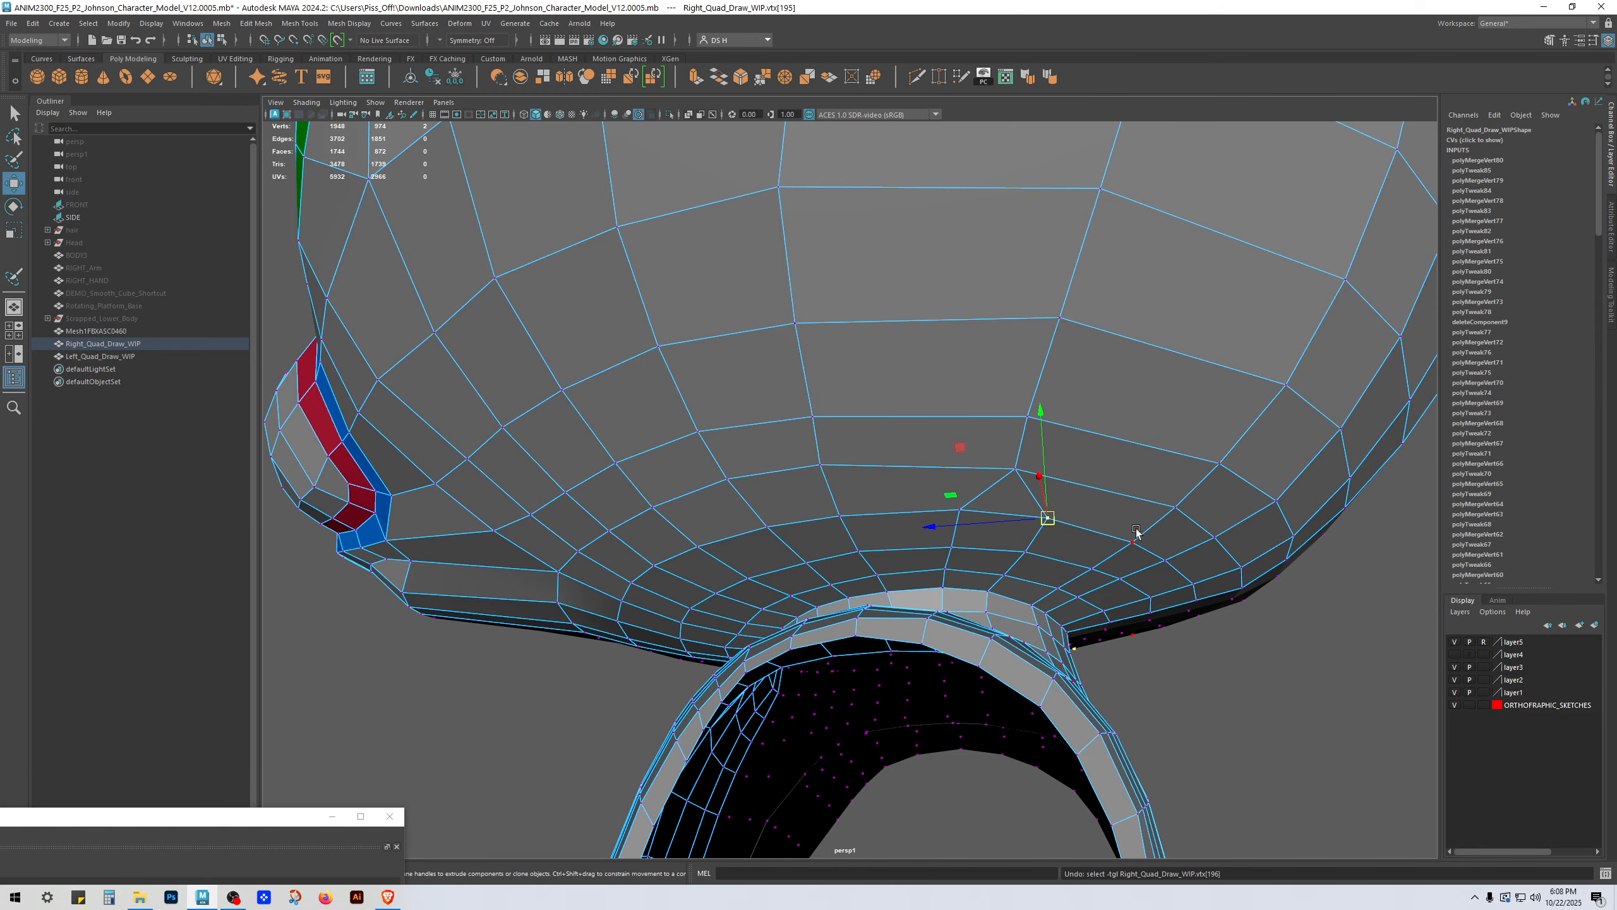
pyautogui.press('q')
pyautogui.keyDown('shift'); pyautogui.click(974, 516); pyautogui.keyUp('shift')
pyautogui.press('g')
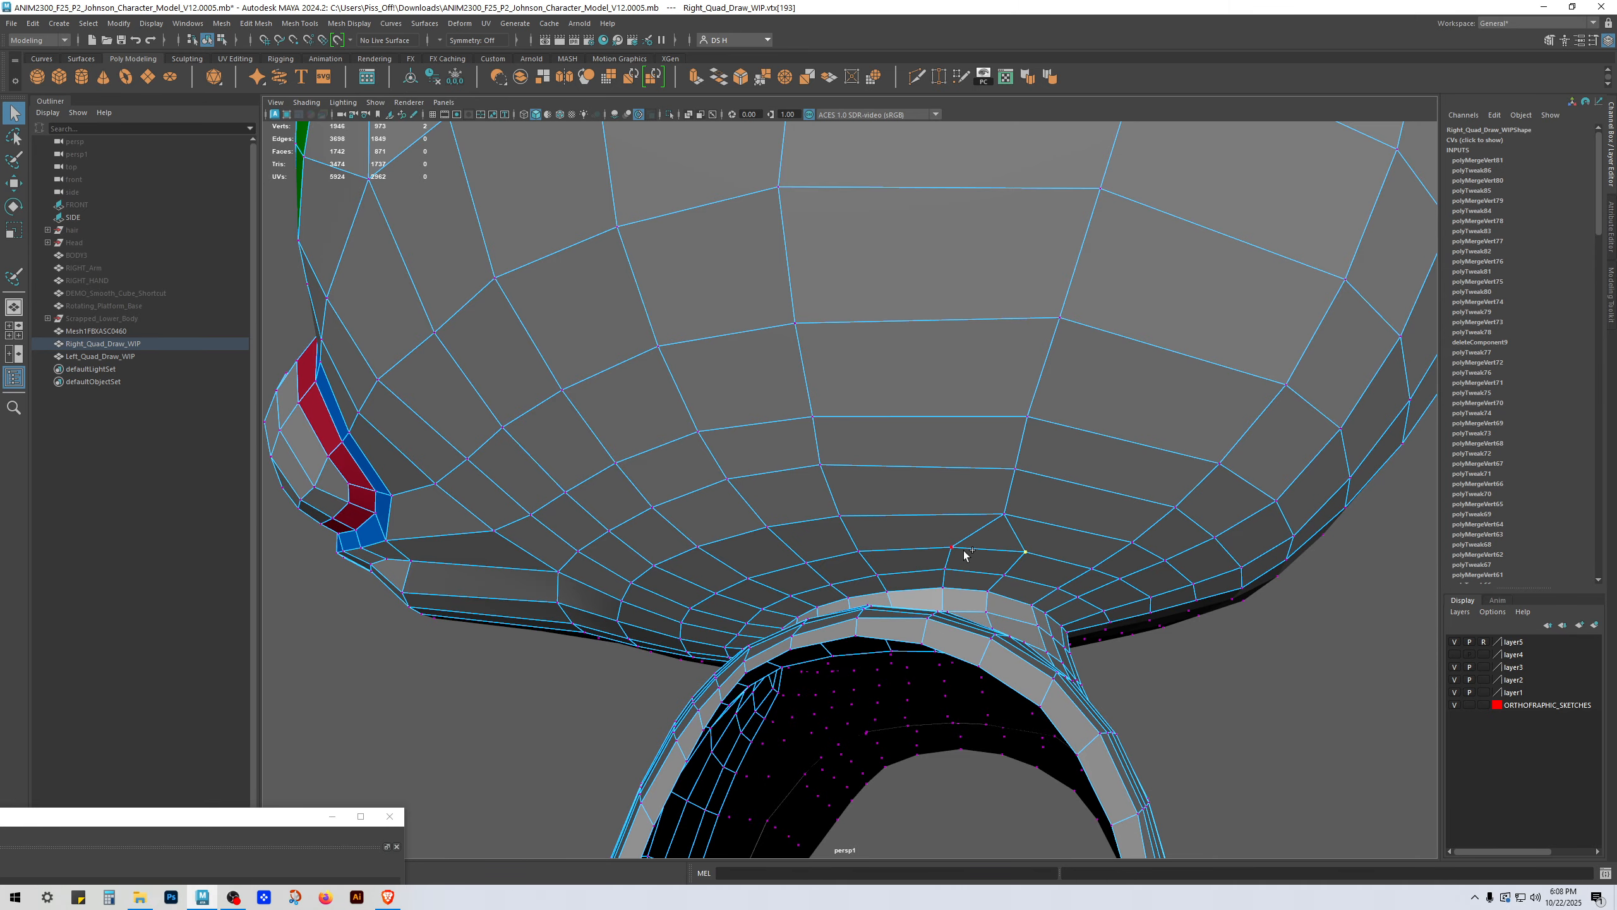
pyautogui.press('g')
# Step: Slide the short run of edges on the lower side of the head above the neck slightly toward the back
pyautogui.keyDown('alt'); pyautogui.moveTo(1006, 566); pyautogui.dragTo(857, 546); pyautogui.keyUp('alt')
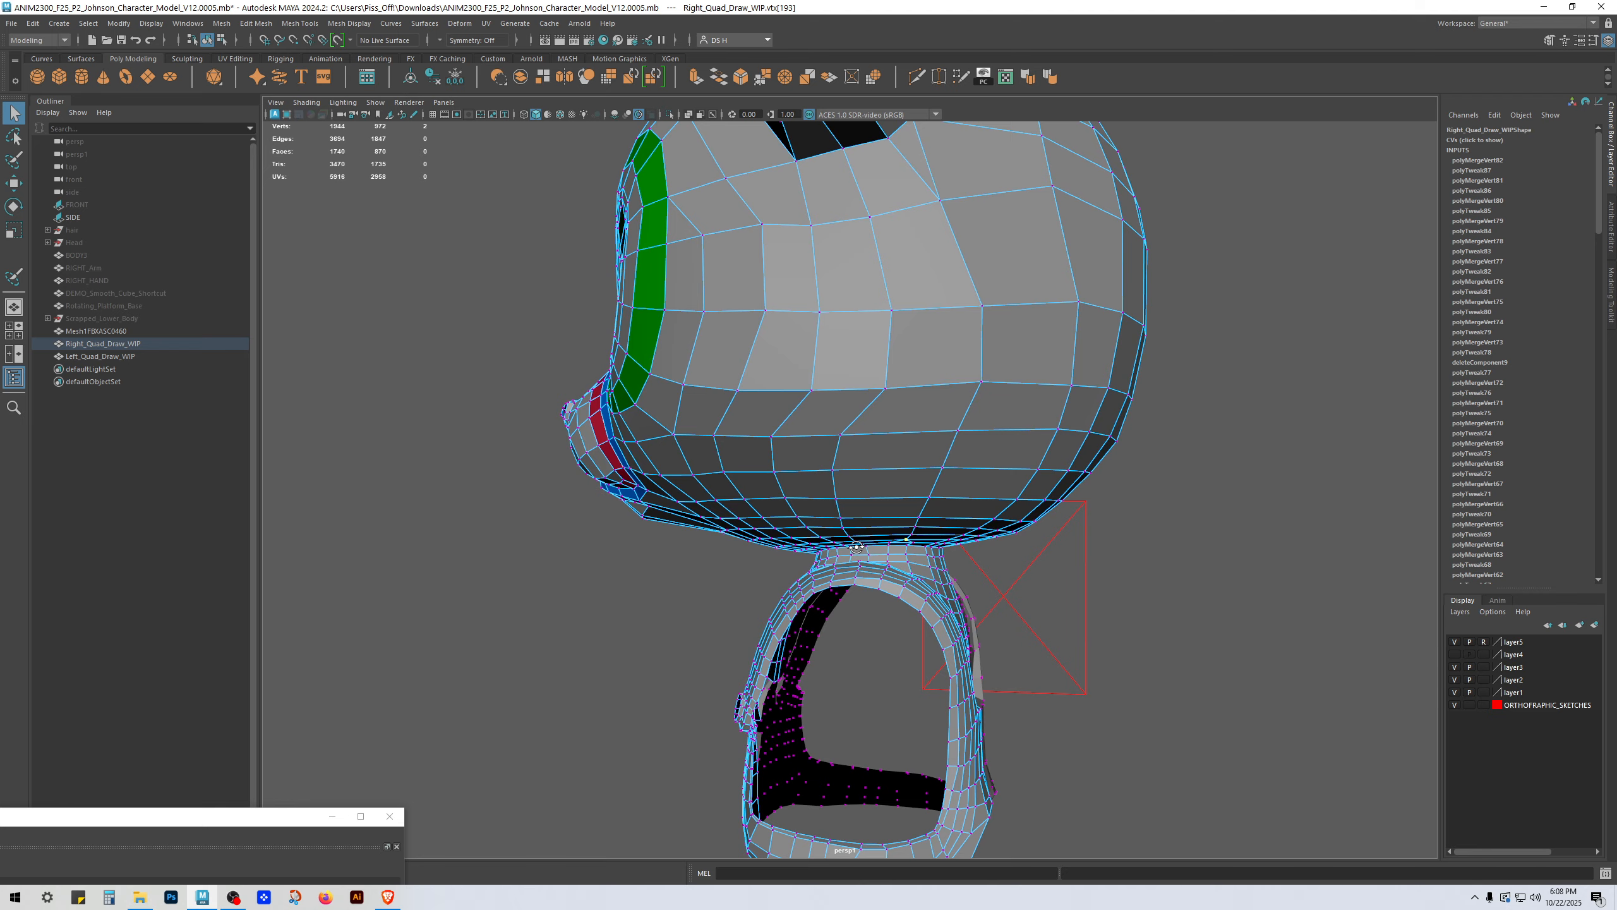
pyautogui.keyDown('alt'); pyautogui.moveTo(829, 449); pyautogui.dragTo(862, 433); pyautogui.keyUp('alt')
pyautogui.keyDown('alt'); pyautogui.moveTo(863, 434); pyautogui.dragTo(911, 432, button='right'); pyautogui.keyUp('alt')
pyautogui.keyDown('alt'); pyautogui.moveTo(910, 432); pyautogui.dragTo(919, 414); pyautogui.keyUp('alt')
pyautogui.moveTo(919, 414); pyautogui.dragTo(915, 248, button='right')
pyautogui.click(898, 354)
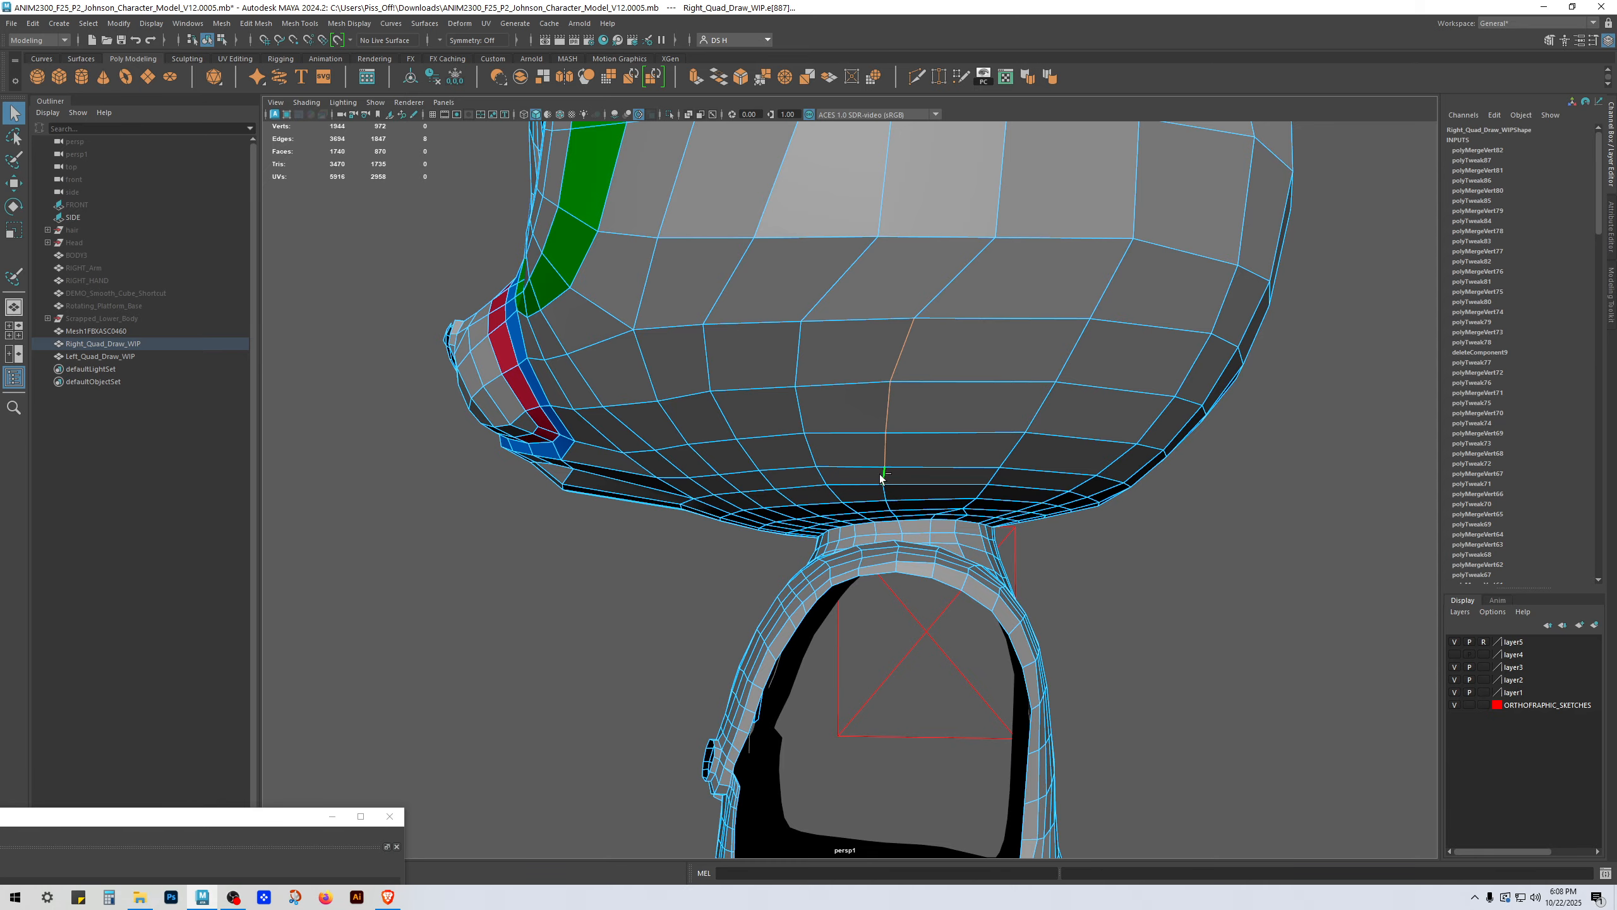
pyautogui.press('w')
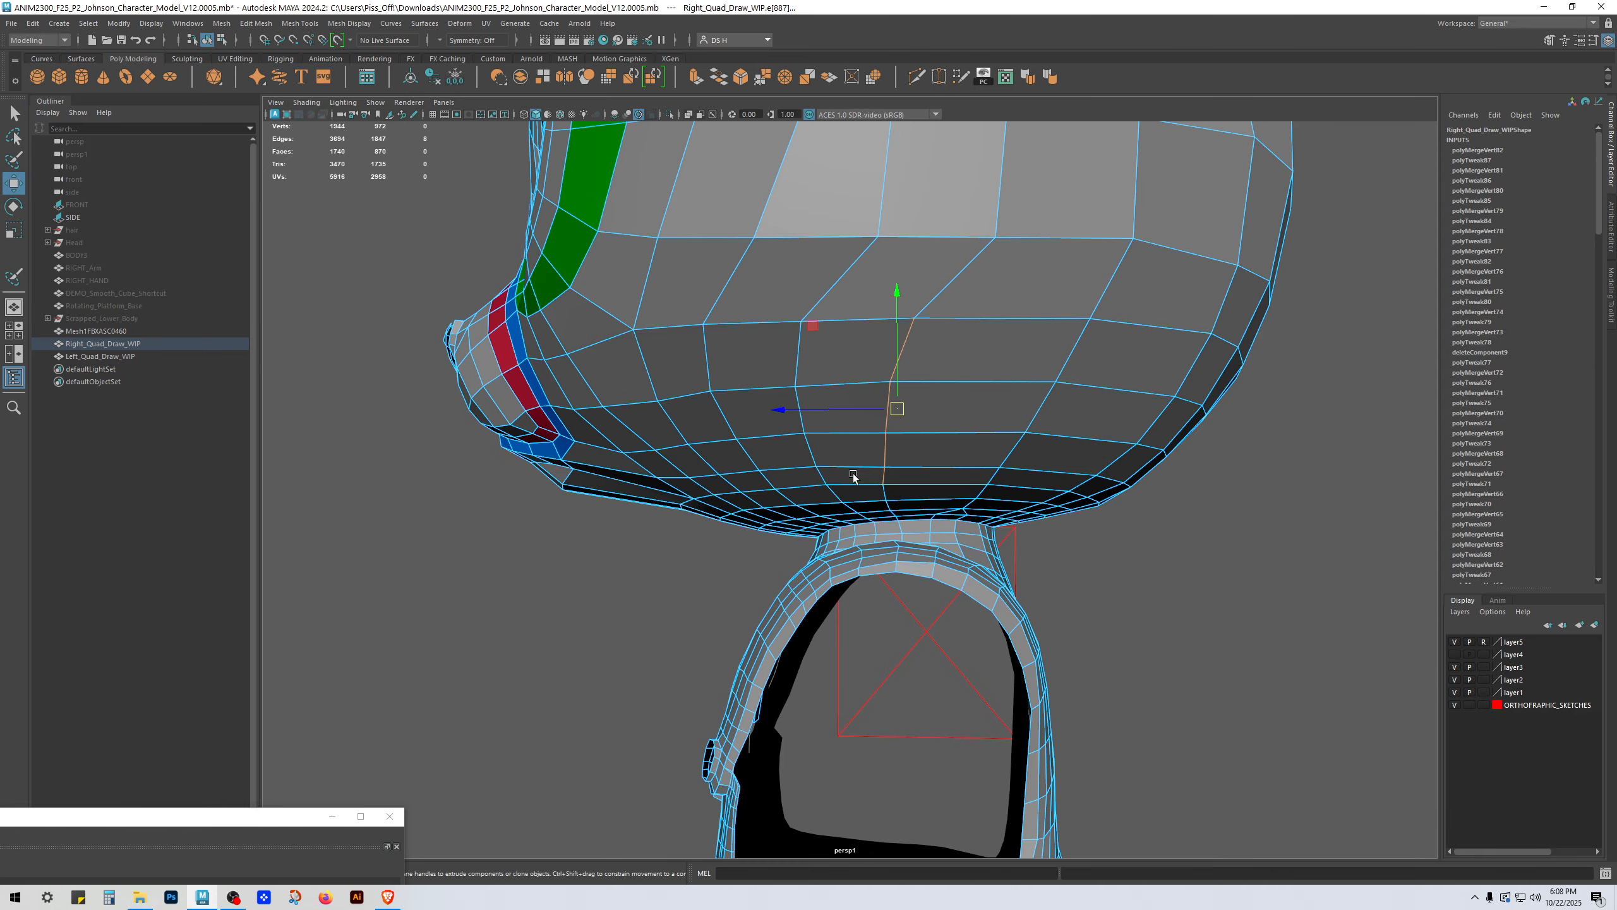
pyautogui.keyDown('shift'); pyautogui.doubleClick(850, 415); pyautogui.keyUp('shift')
pyautogui.hotkey('ctrl', 'z')
pyautogui.hotkey('ctrl', 'z')
pyautogui.keyDown('ctrl'); pyautogui.keyDown('shift'); pyautogui.moveTo(845, 411); pyautogui.dragTo(874, 411); pyautogui.keyUp('shift'); pyautogui.keyUp('ctrl')
pyautogui.keyDown('alt'); pyautogui.moveTo(953, 406); pyautogui.dragTo(886, 351, button='right'); pyautogui.keyUp('alt')
pyautogui.keyDown('alt'); pyautogui.moveTo(886, 352); pyautogui.dragTo(871, 398, button='middle'); pyautogui.keyUp('alt')
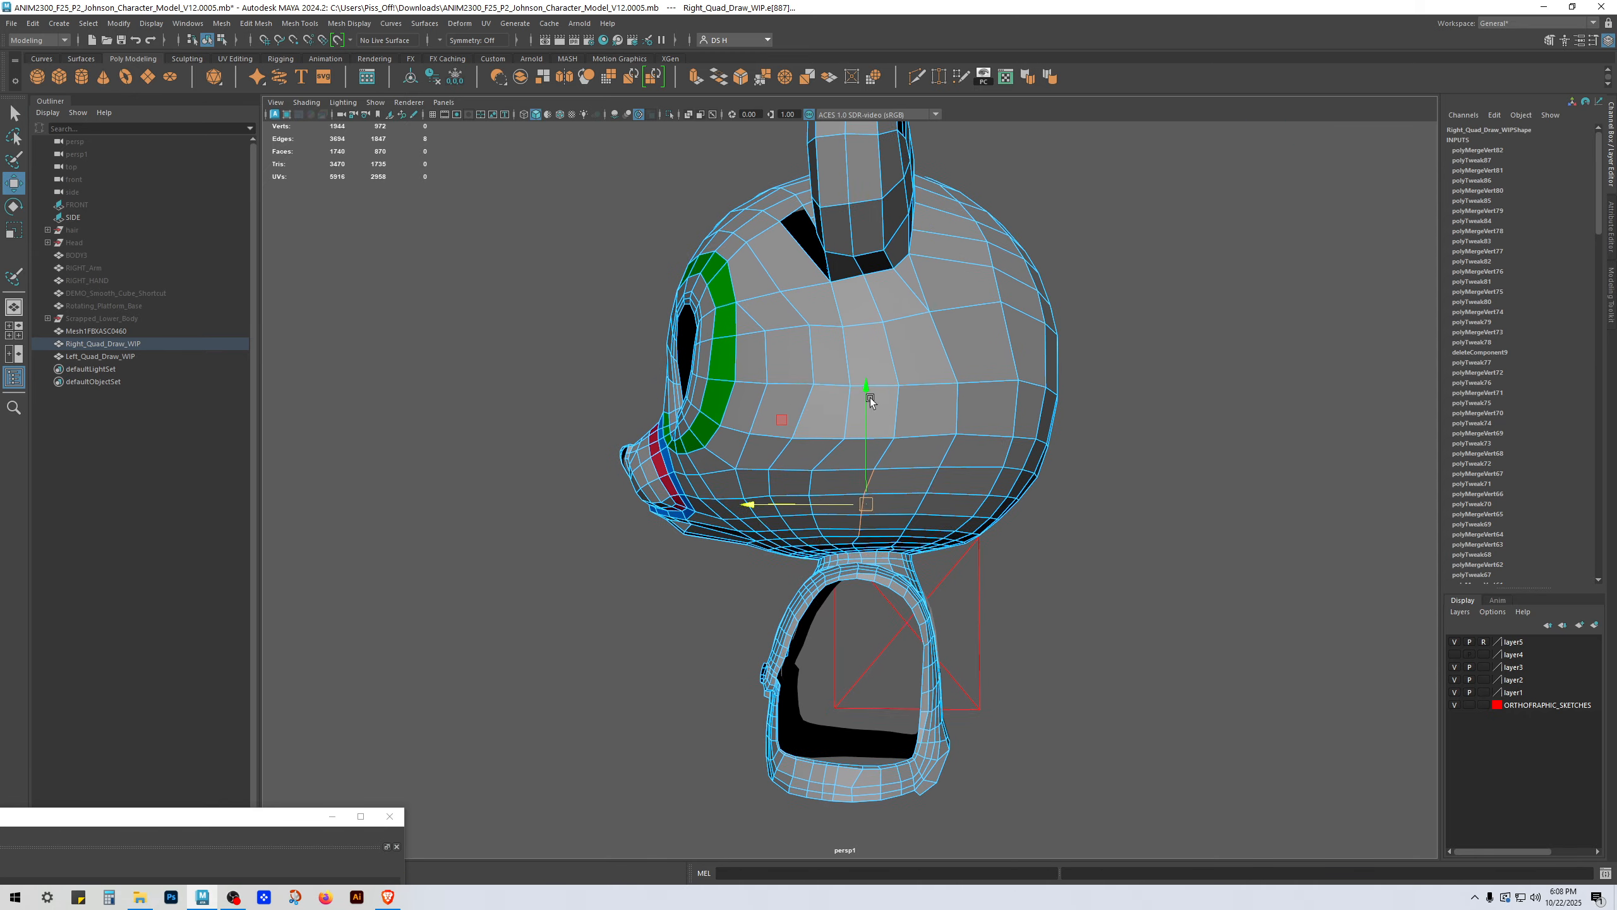
# Step: Slide the vertical edges on the side of the head below the ear to even out their spacing, and select their full loop
pyautogui.click(896, 412)
pyautogui.keyDown('ctrl'); pyautogui.keyDown('shift'); pyautogui.moveTo(896, 412); pyautogui.dragTo(846, 411); pyautogui.keyUp('shift'); pyautogui.keyUp('ctrl')
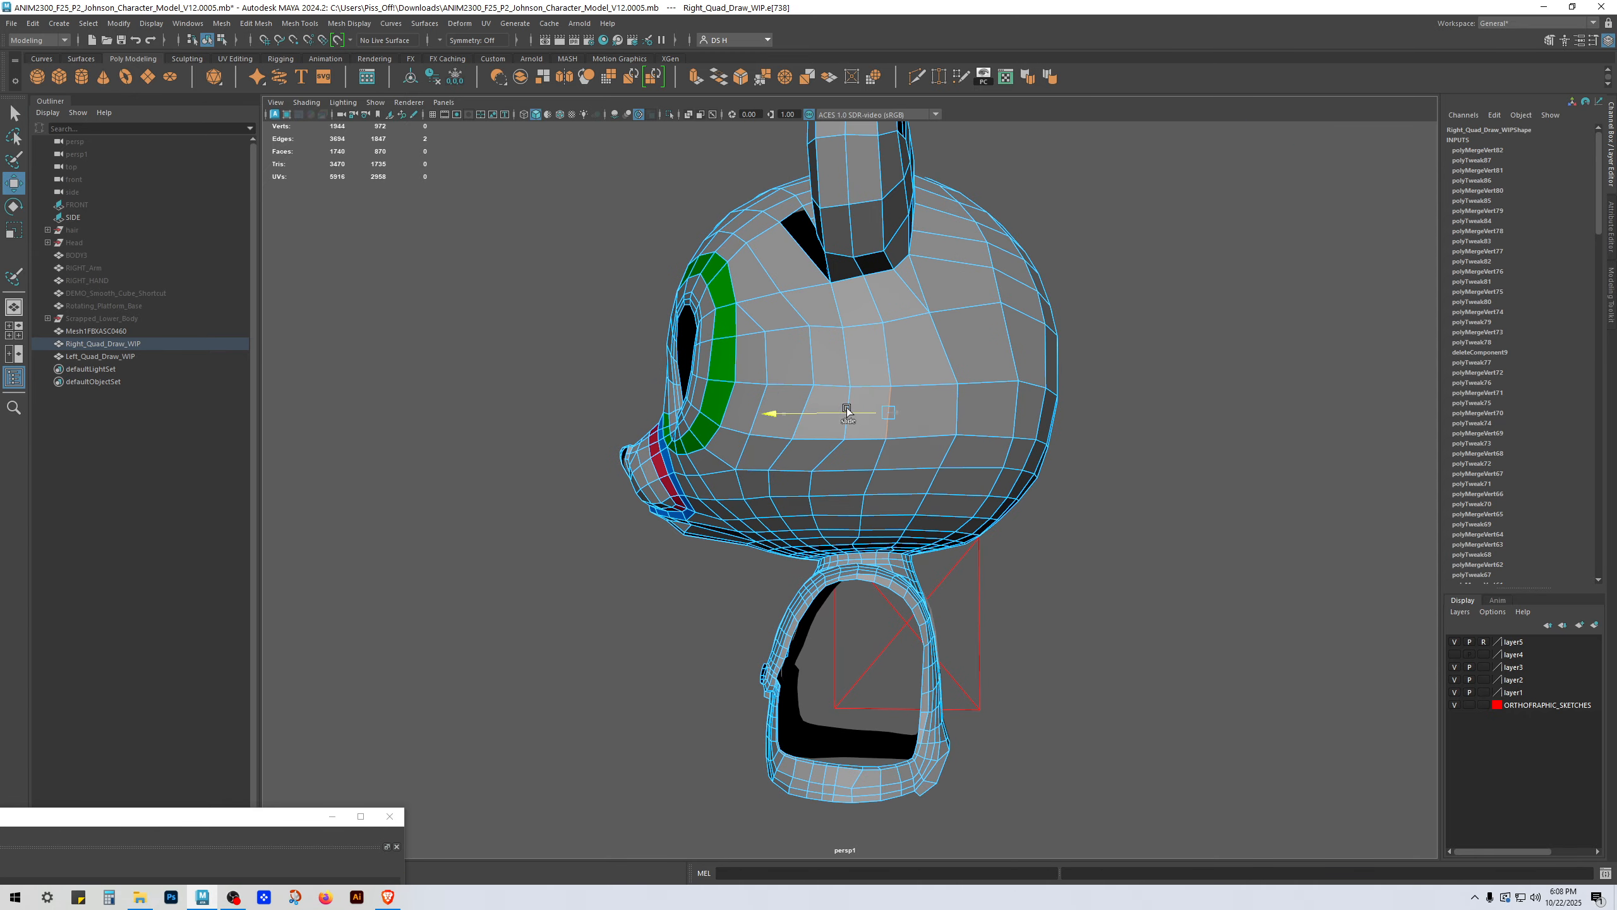
pyautogui.click(921, 354)
pyautogui.click(880, 359)
pyautogui.keyDown('ctrl'); pyautogui.keyDown('shift'); pyautogui.moveTo(858, 355); pyautogui.dragTo(866, 398); pyautogui.keyUp('shift'); pyautogui.keyUp('ctrl')
pyautogui.doubleClick(883, 404)
pyautogui.keyDown('alt'); pyautogui.moveTo(838, 470); pyautogui.dragTo(892, 380); pyautogui.keyUp('alt')
pyautogui.press('q')
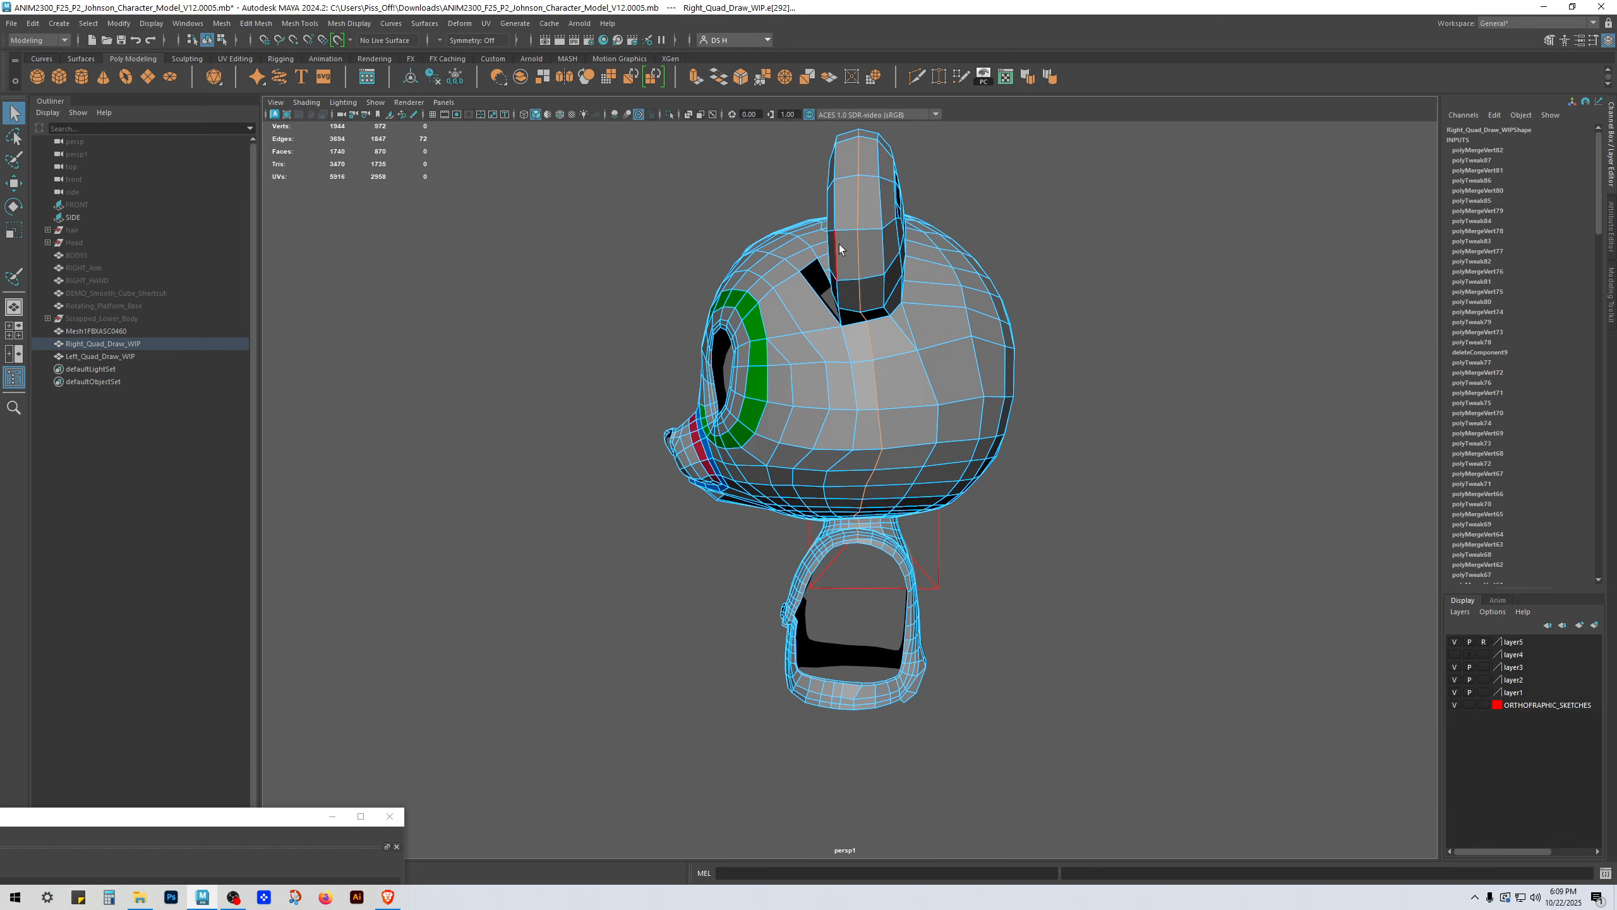
# Step: Slide the vertex at the bend of the loop below the ear and the vertical edge in front of it toward the face
pyautogui.keyDown('alt'); pyautogui.moveTo(846, 519); pyautogui.dragTo(963, 554, button='right'); pyautogui.keyUp('alt')
pyautogui.keyDown('alt'); pyautogui.moveTo(917, 446); pyautogui.dragTo(907, 409); pyautogui.keyUp('alt')
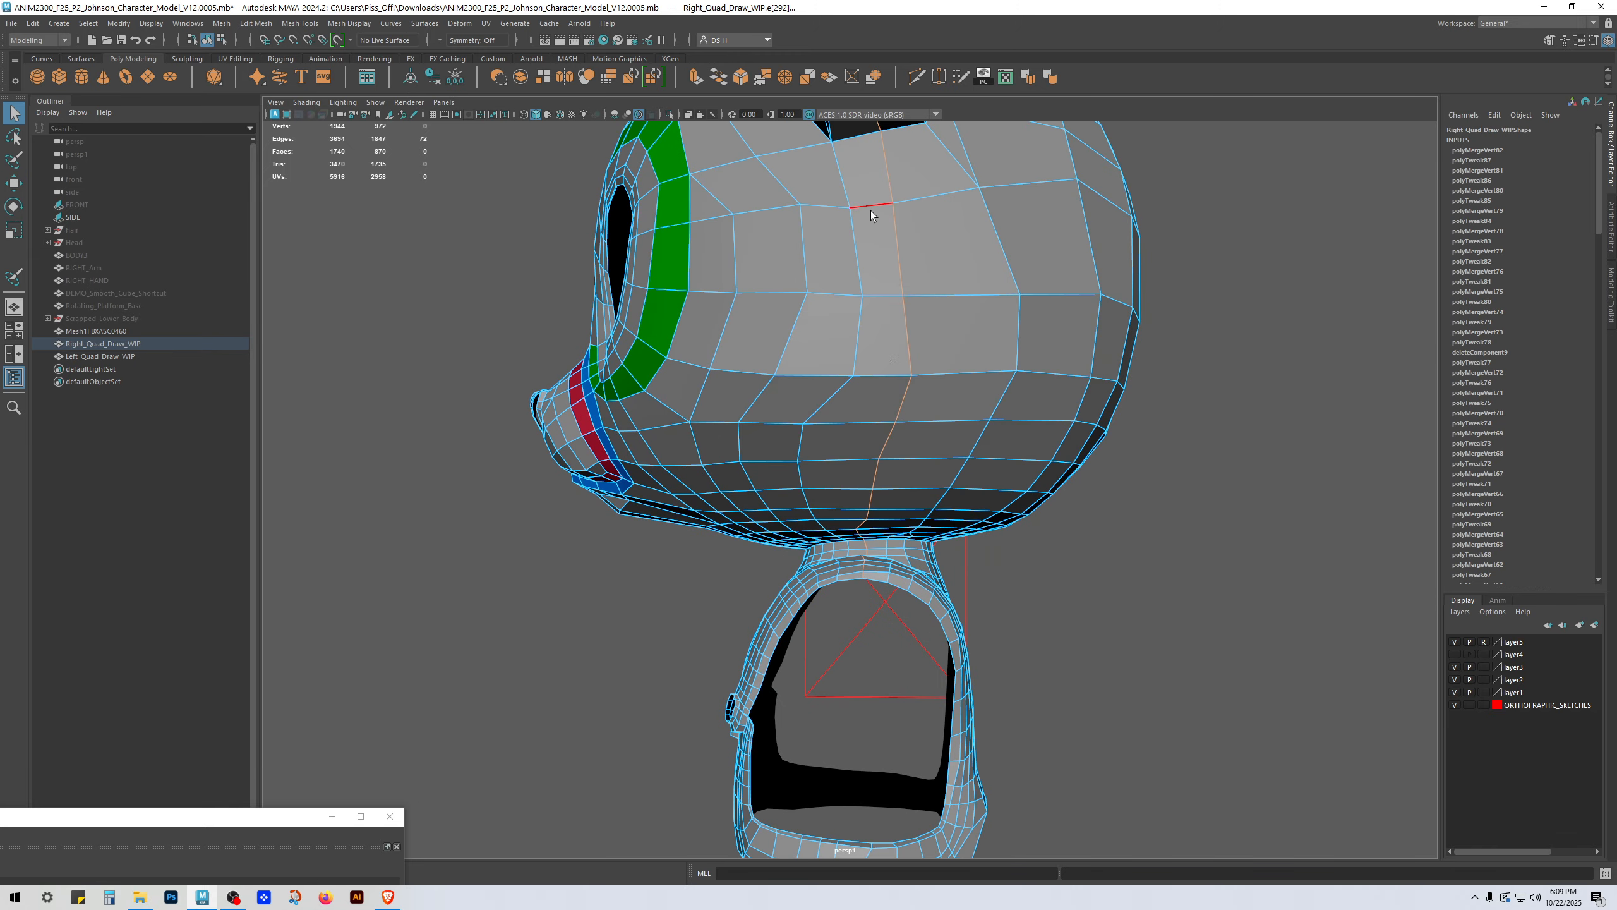
pyautogui.keyDown('alt'); pyautogui.moveTo(905, 414); pyautogui.dragTo(933, 398, button='right'); pyautogui.keyUp('alt')
pyautogui.moveTo(931, 396); pyautogui.dragTo(899, 385, button='right')
pyautogui.click(899, 380)
pyautogui.press('w')
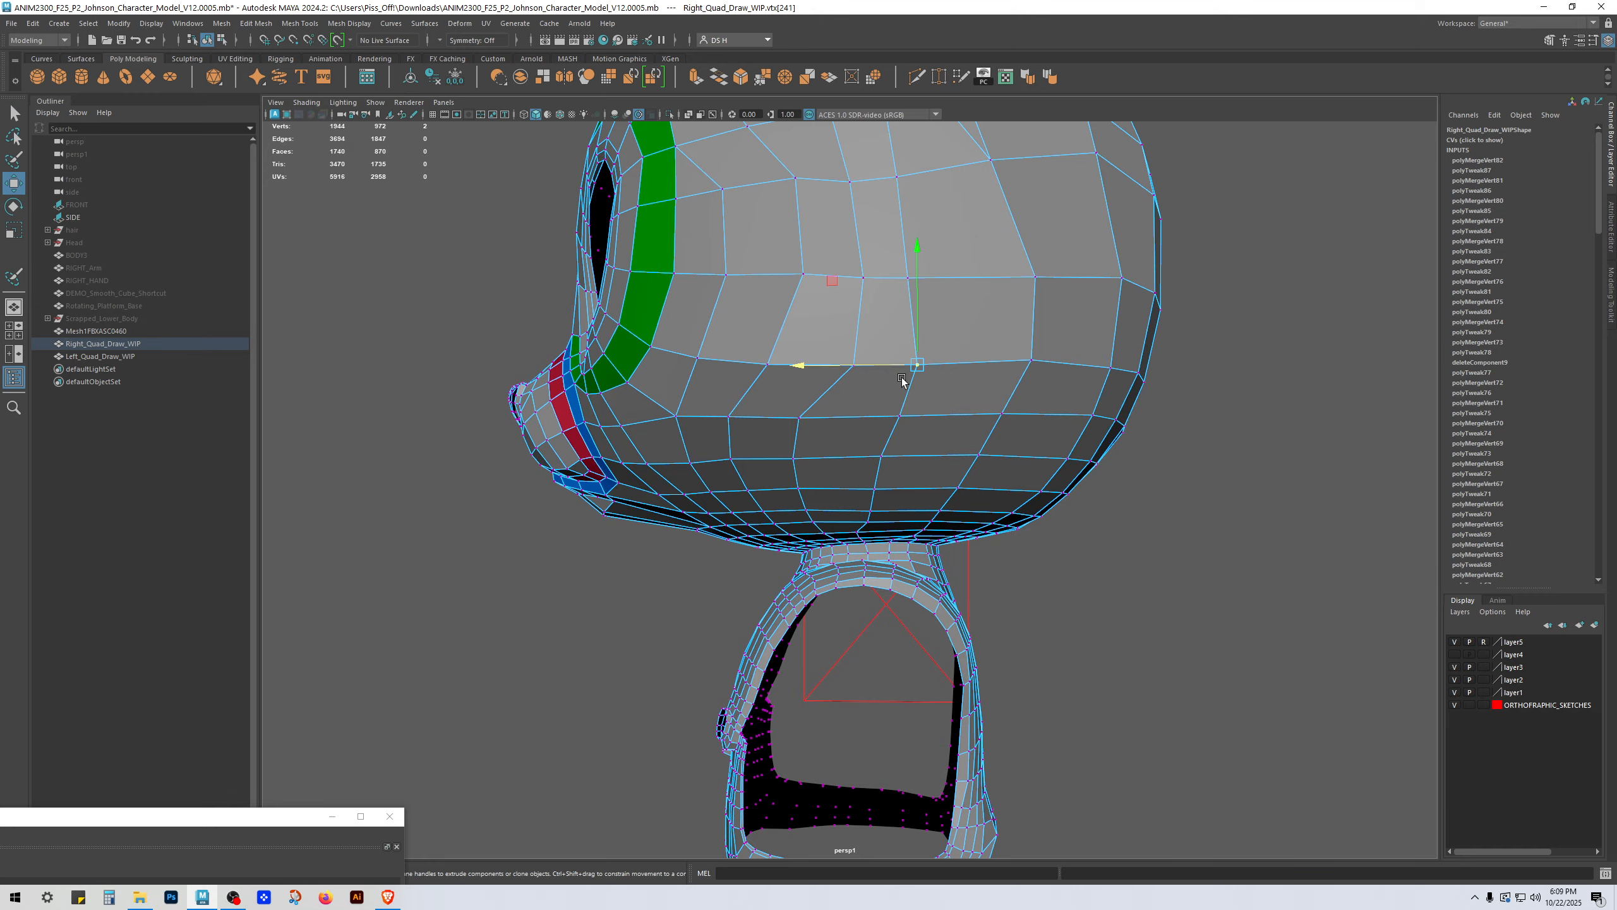
pyautogui.keyDown('ctrl'); pyautogui.keyDown('shift'); pyautogui.moveTo(889, 365); pyautogui.dragTo(874, 363); pyautogui.keyUp('shift'); pyautogui.keyUp('ctrl')
pyautogui.moveTo(874, 331); pyautogui.dragTo(846, 187, button='right')
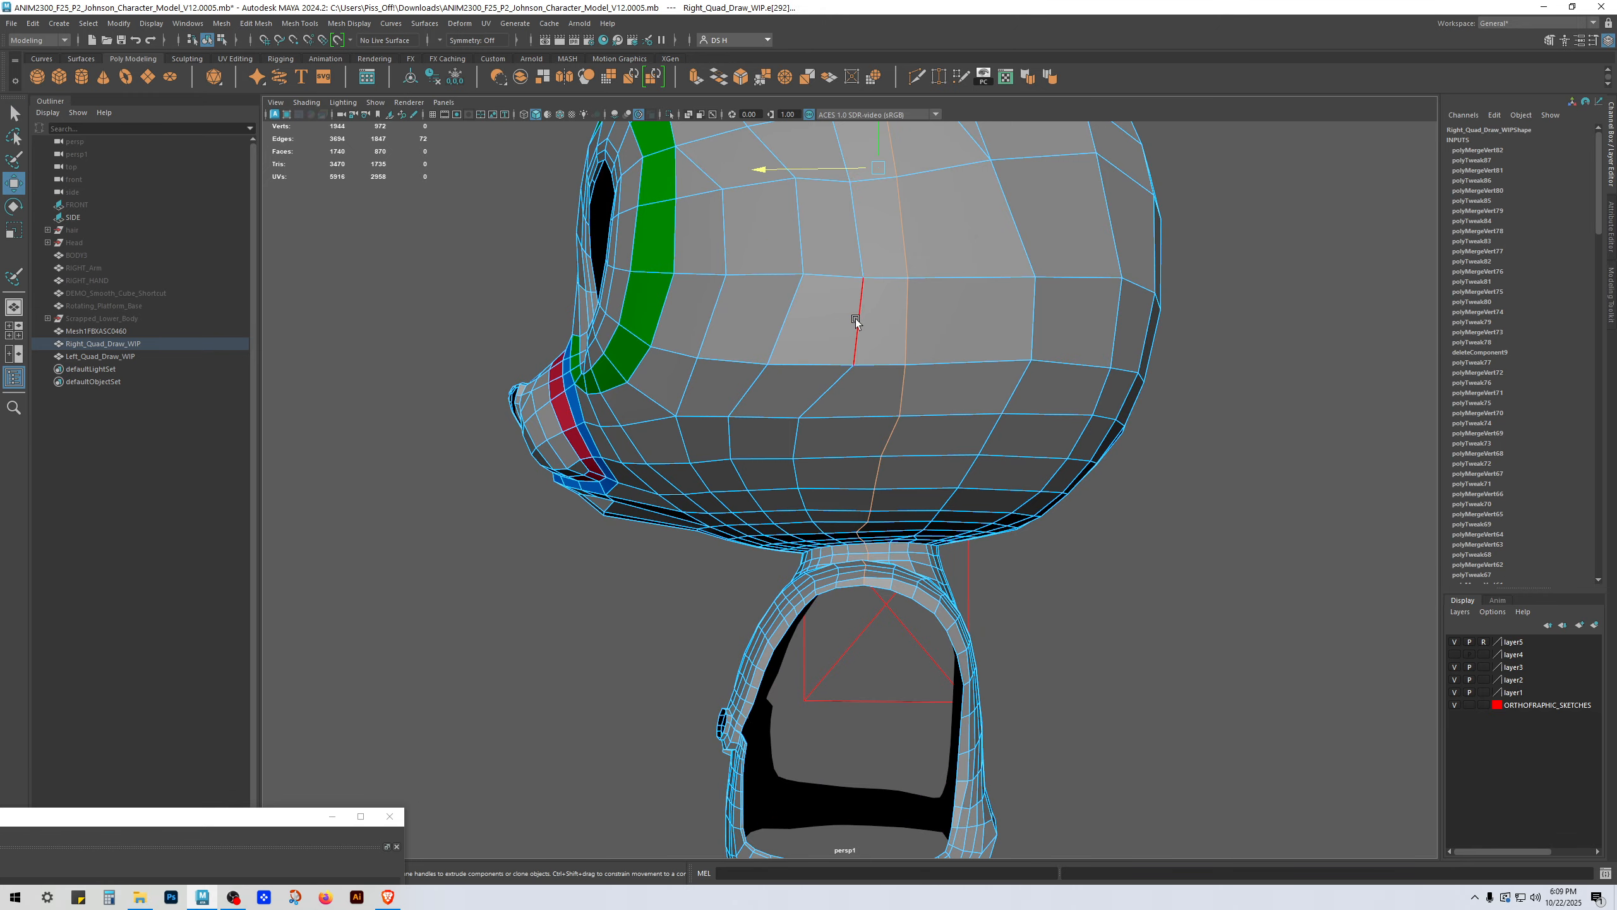
pyautogui.keyDown('ctrl'); pyautogui.keyDown('shift'); pyautogui.moveTo(803, 324); pyautogui.dragTo(791, 321); pyautogui.keyUp('shift'); pyautogui.keyUp('ctrl')
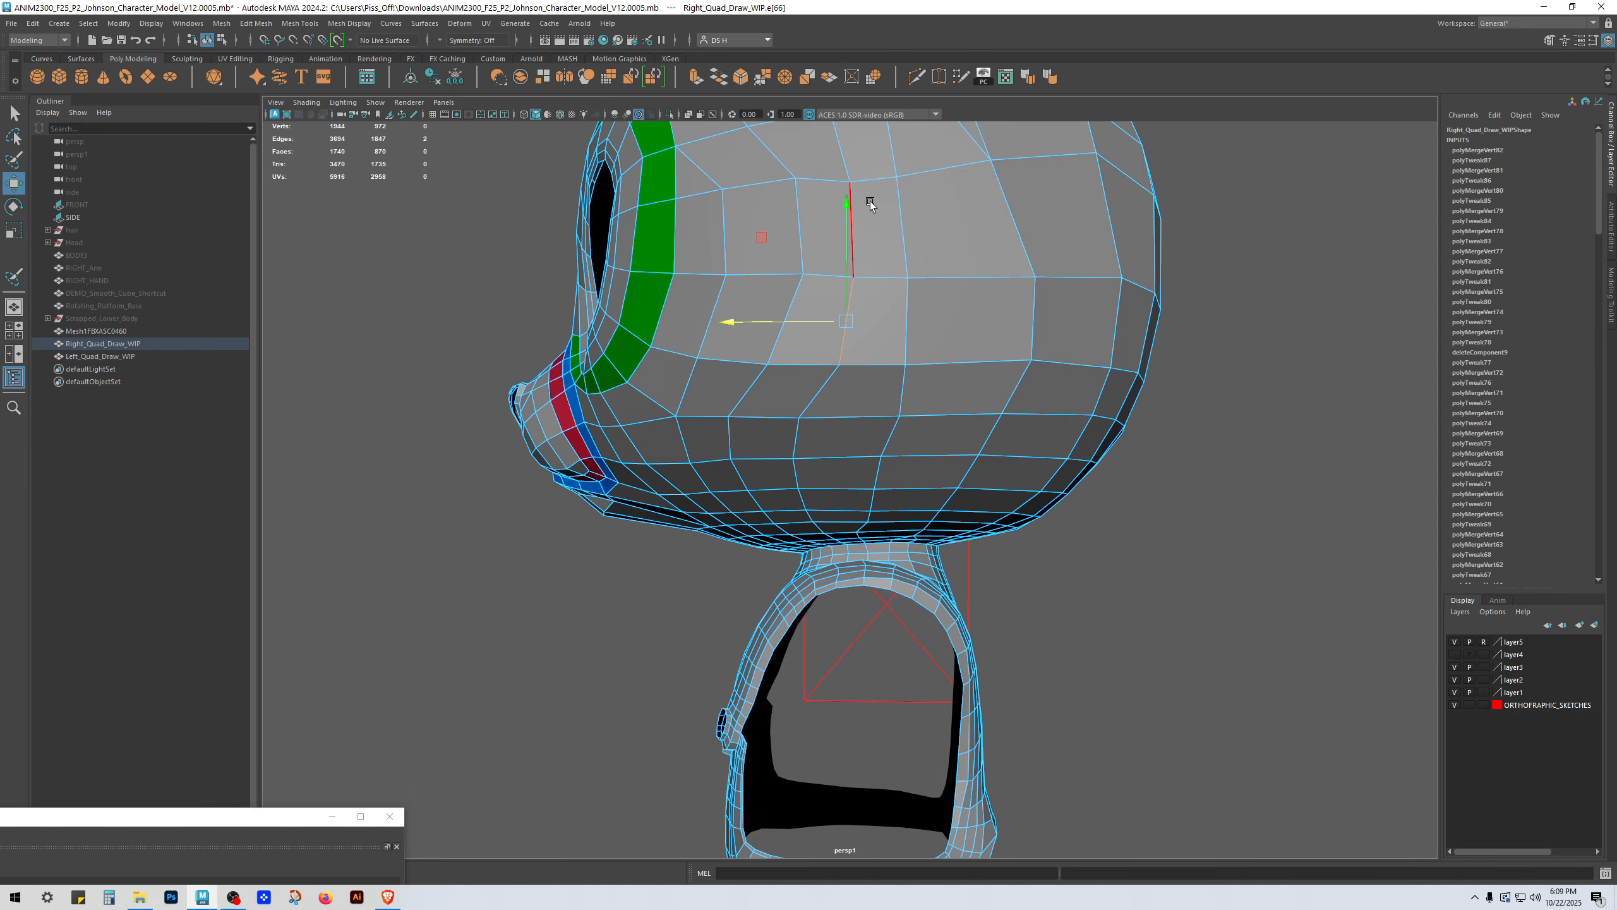
# Step: Examine the vertical edge loop through the ear and the head's centre border from the side, front and top
pyautogui.keyDown('alt'); pyautogui.moveTo(938, 238); pyautogui.dragTo(882, 277, button='right'); pyautogui.keyUp('alt')
pyautogui.press('q')
pyautogui.doubleClick(880, 341)
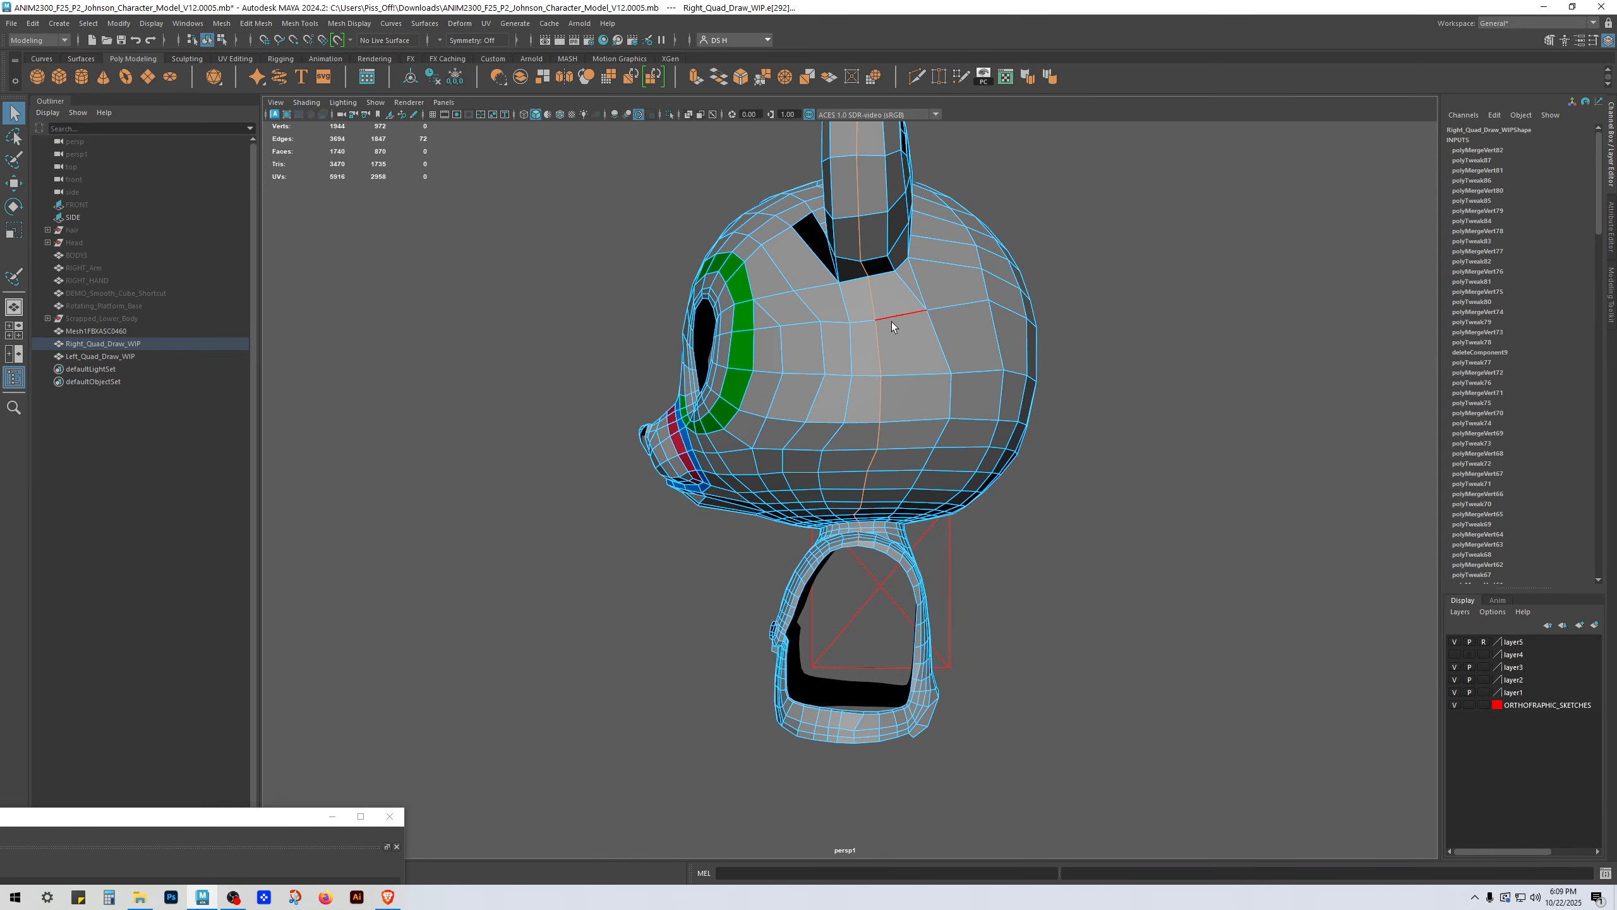
pyautogui.keyDown('alt'); pyautogui.moveTo(641, 453); pyautogui.dragTo(801, 436); pyautogui.keyUp('alt')
pyautogui.doubleClick(834, 370)
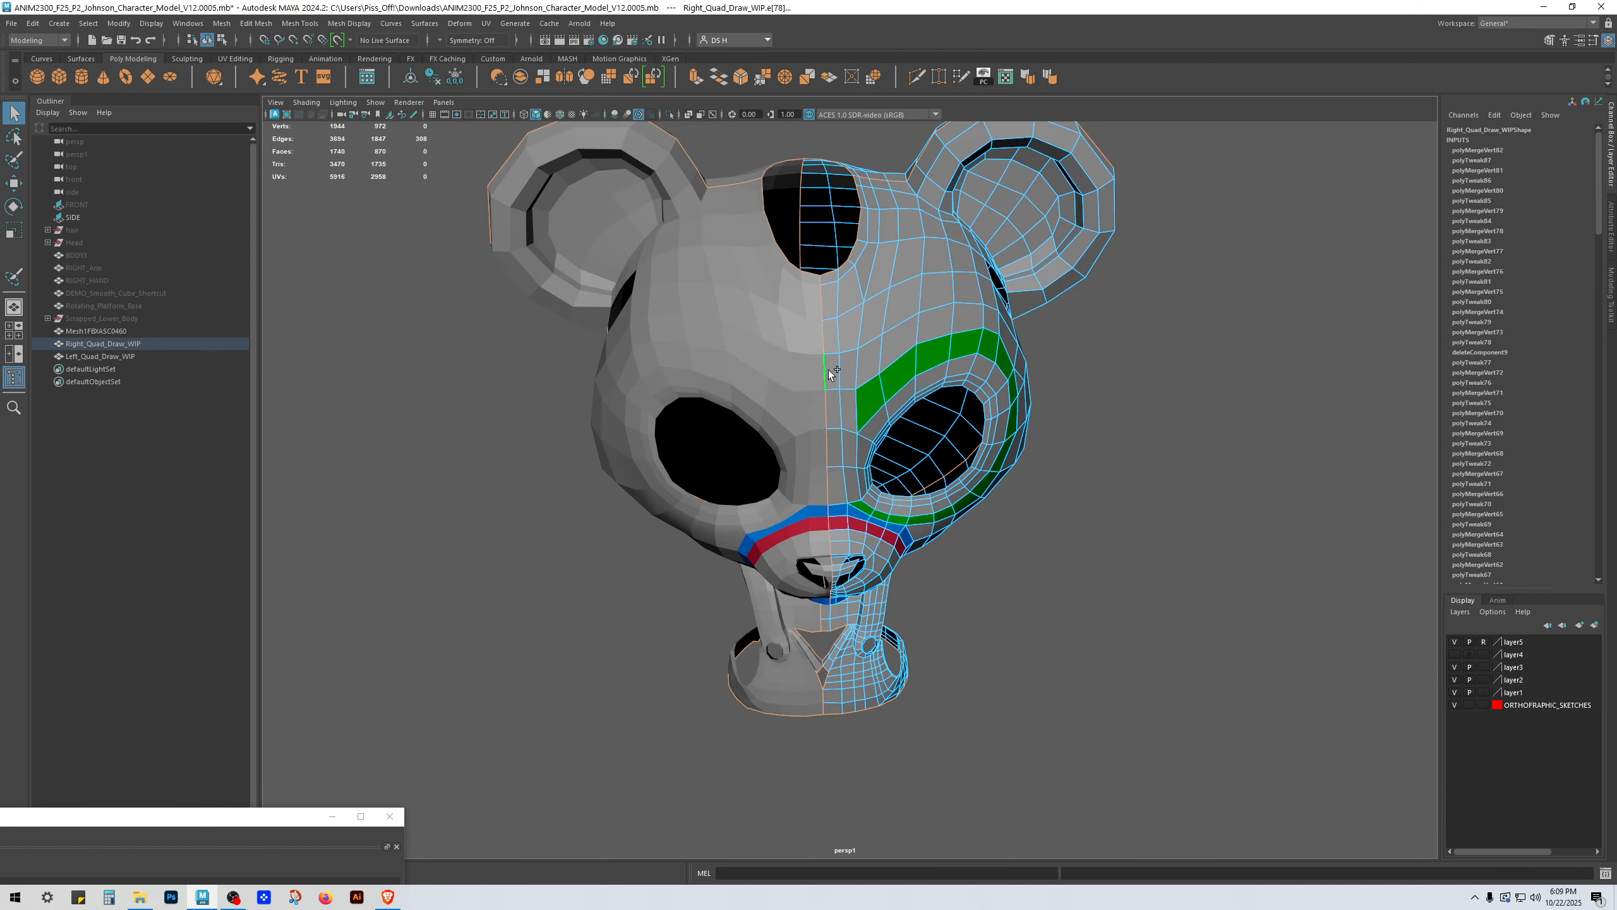
pyautogui.keyDown('alt'); pyautogui.moveTo(834, 370); pyautogui.dragTo(984, 392); pyautogui.keyUp('alt')
pyautogui.keyDown('alt'); pyautogui.moveTo(915, 345); pyautogui.dragTo(821, 214); pyautogui.keyUp('alt')
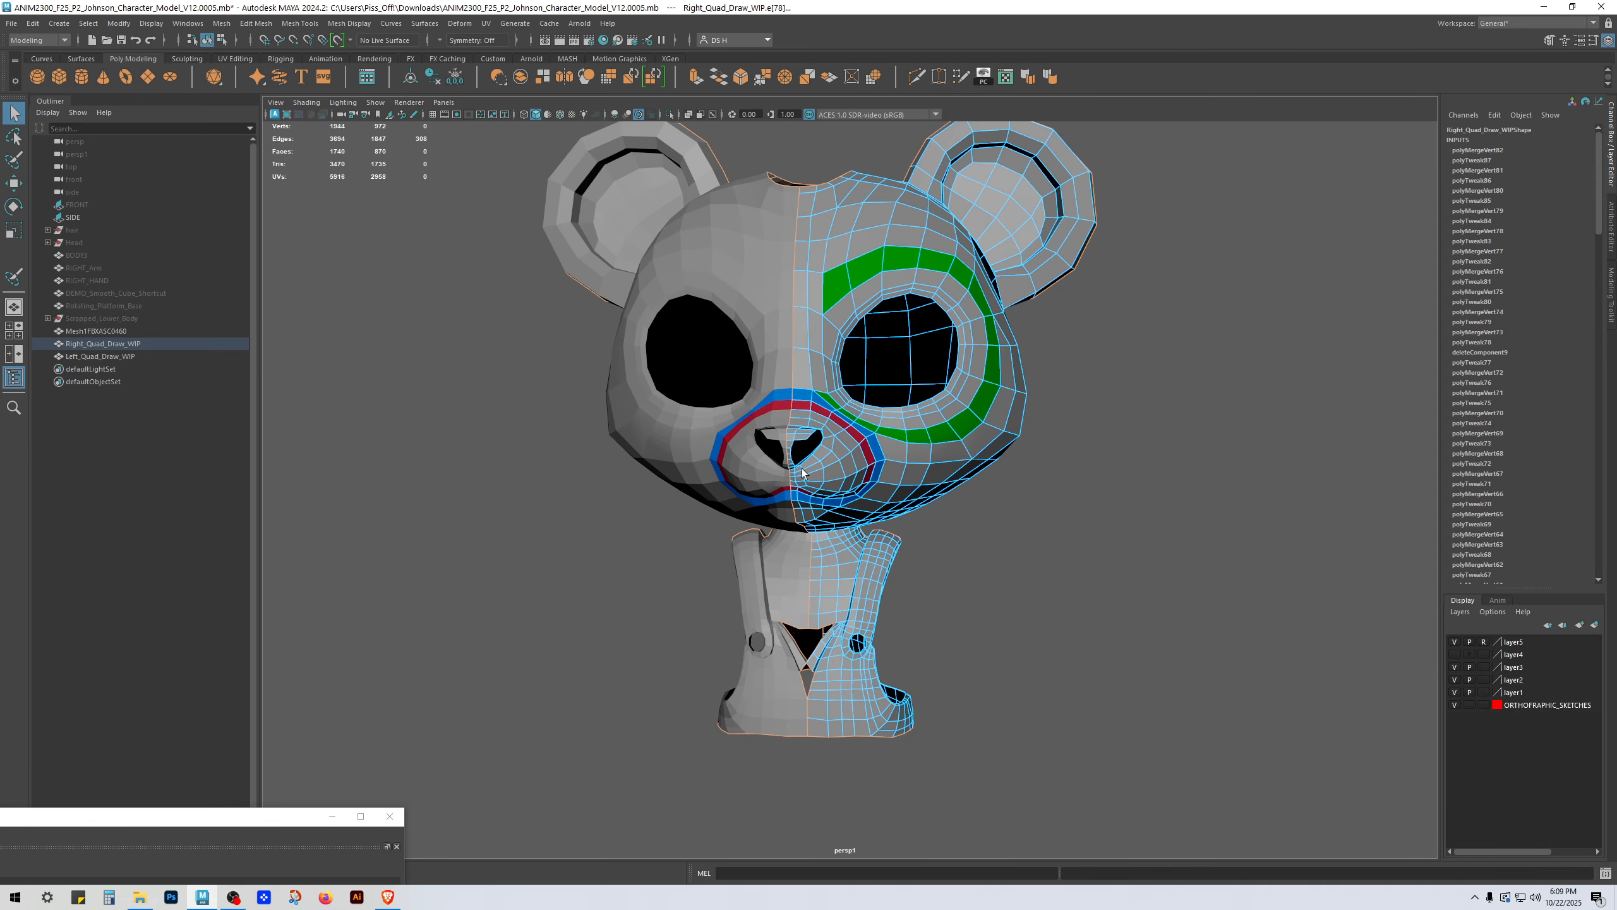
pyautogui.keyDown('alt'); pyautogui.moveTo(801, 468); pyautogui.dragTo(771, 214); pyautogui.keyUp('alt')
pyautogui.keyDown('alt'); pyautogui.moveTo(820, 617); pyautogui.dragTo(1022, 333); pyautogui.keyUp('alt')
pyautogui.scroll(5, 774, 481)
# Step: Slide the vertices on top of the head between the central opening and the ear to even out the face spacing
pyautogui.press('F9')
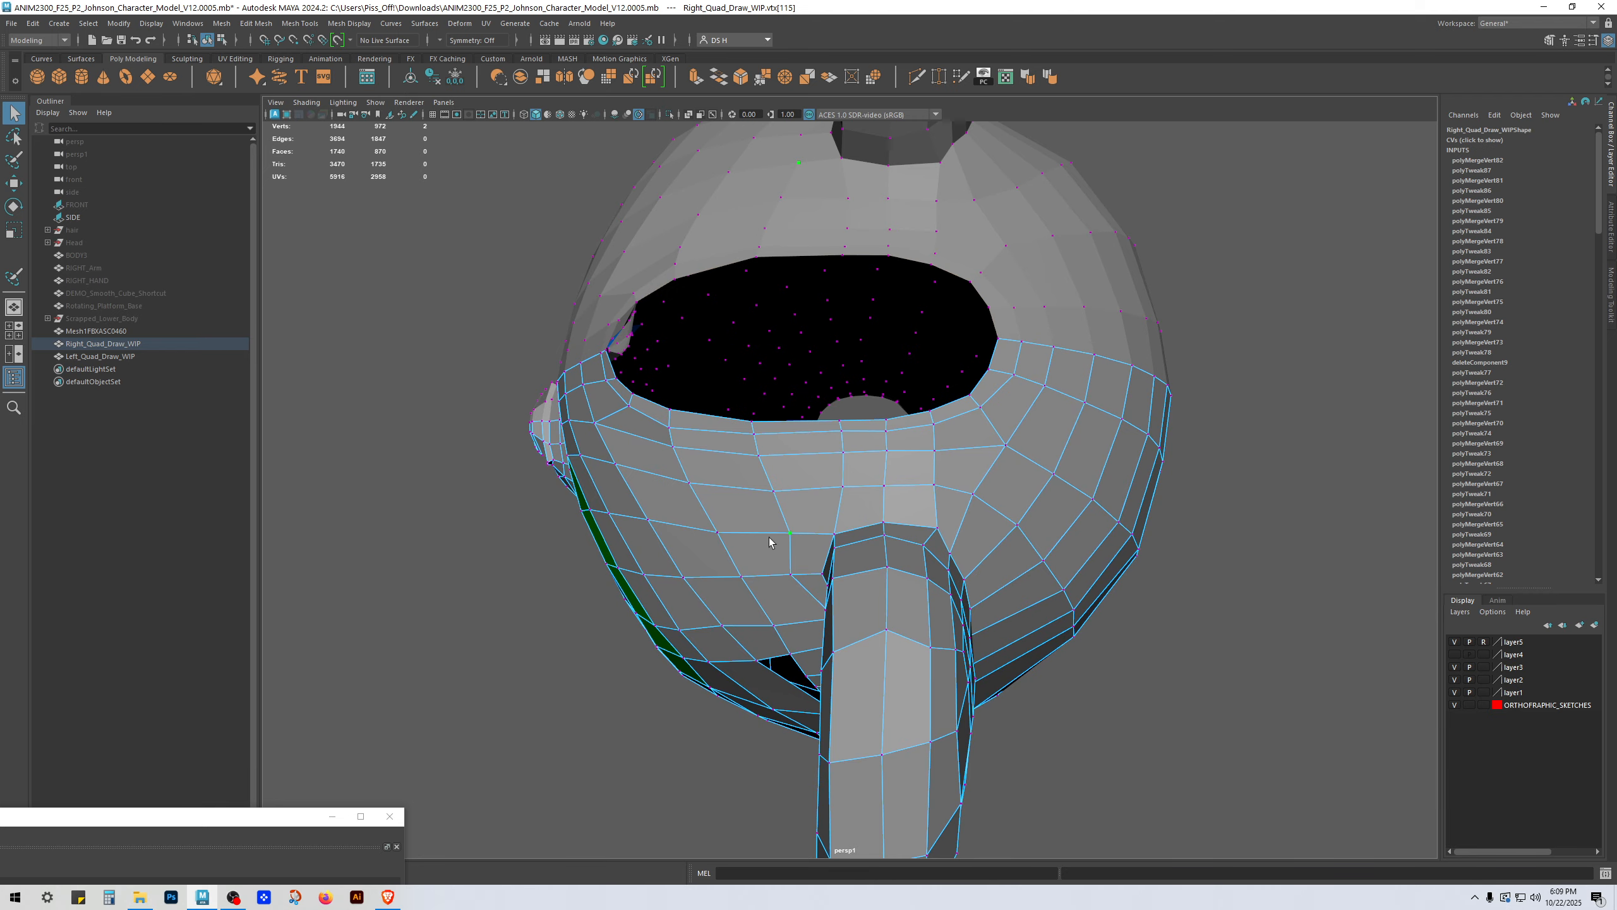
pyautogui.click(775, 541)
pyautogui.press('w')
pyautogui.keyDown('ctrl'); pyautogui.keyDown('shift'); pyautogui.moveTo(751, 529); pyautogui.dragTo(913, 380); pyautogui.keyUp('shift'); pyautogui.keyUp('ctrl')
pyautogui.click(775, 490)
pyautogui.click(871, 386)
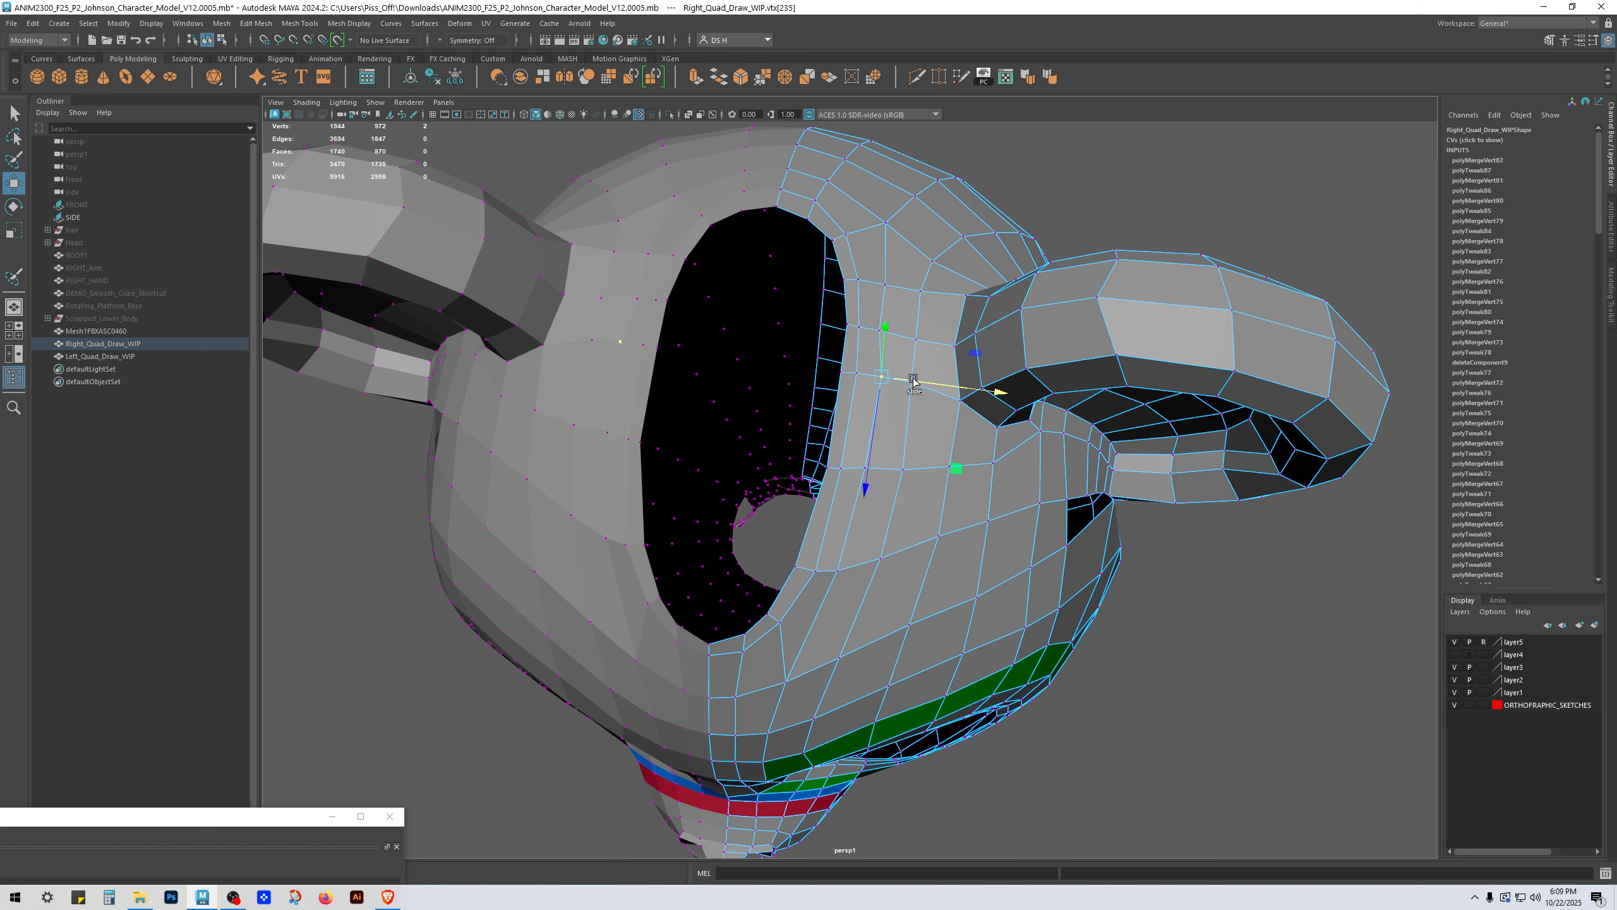
pyautogui.click(877, 309)
pyautogui.click(894, 329)
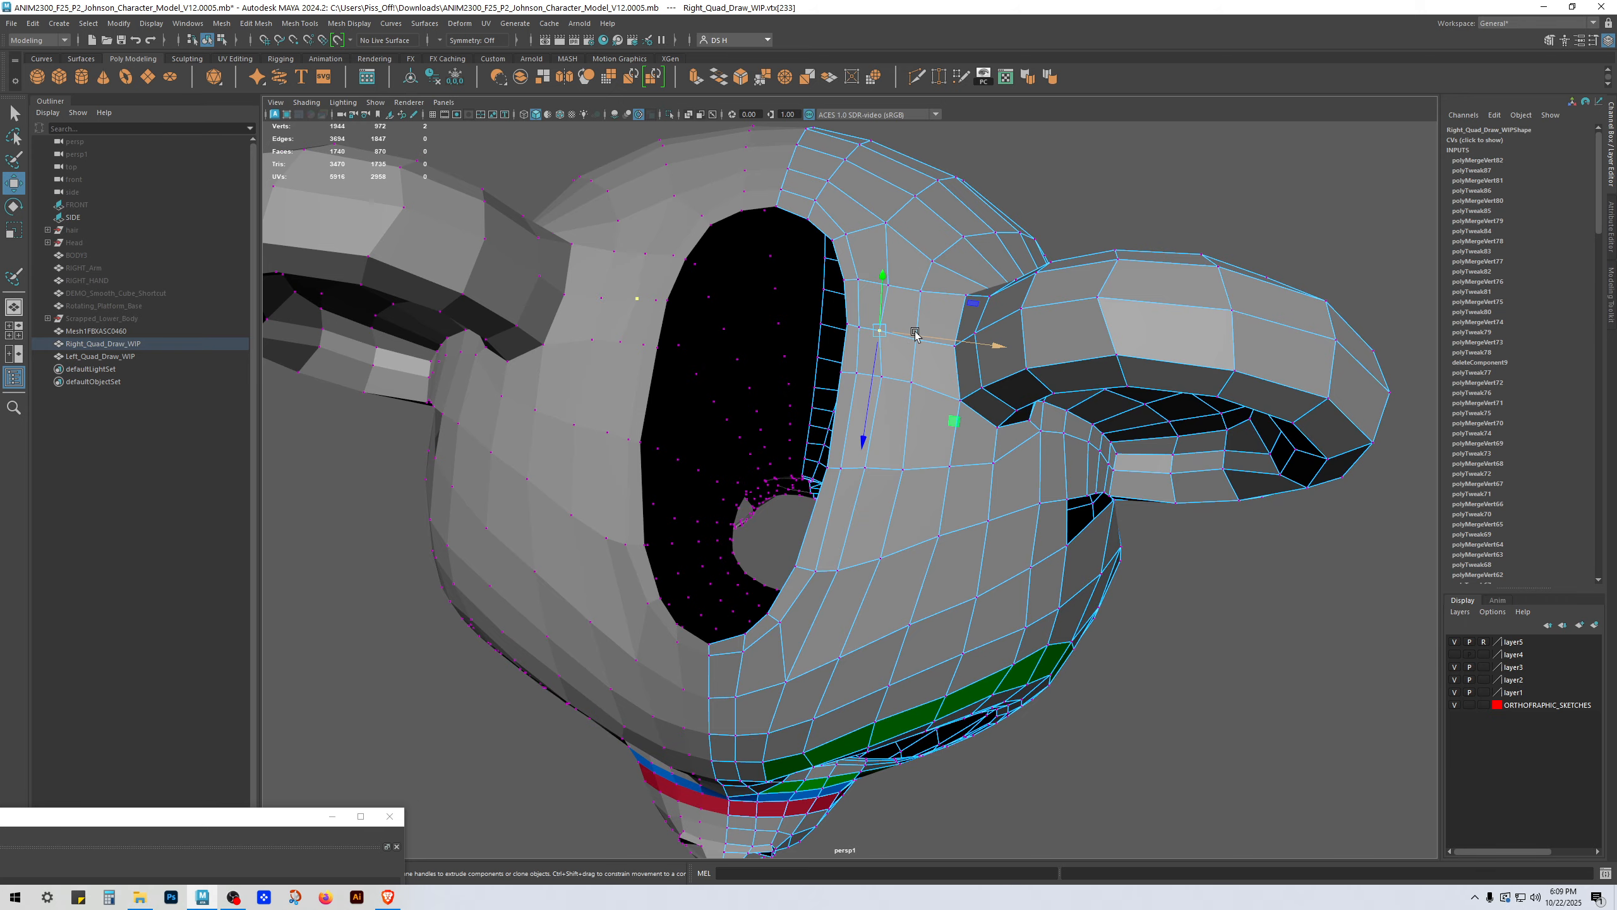
# Step: Cut a new edge between the green eye ring and the ear with Multi-Cut, and delete the diagonal edge beside it
pyautogui.keyDown('alt'); pyautogui.moveTo(906, 431); pyautogui.dragTo(815, 356); pyautogui.keyUp('alt')
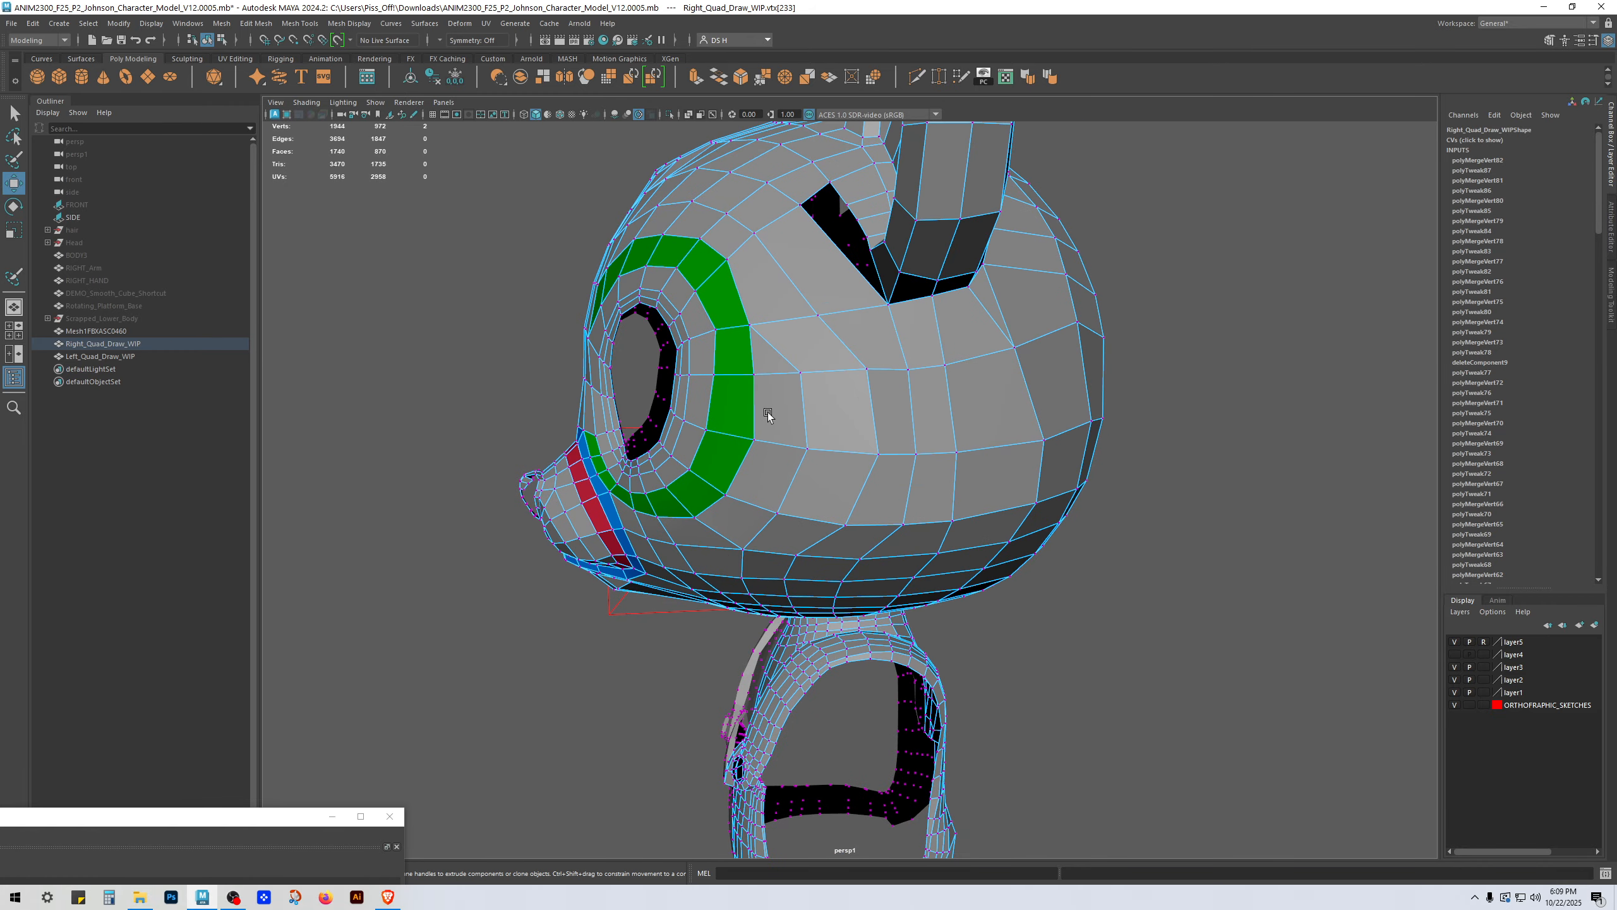
pyautogui.keyDown('shift'); pyautogui.moveTo(804, 397); pyautogui.dragTo(846, 370, button='right'); pyautogui.keyUp('shift')
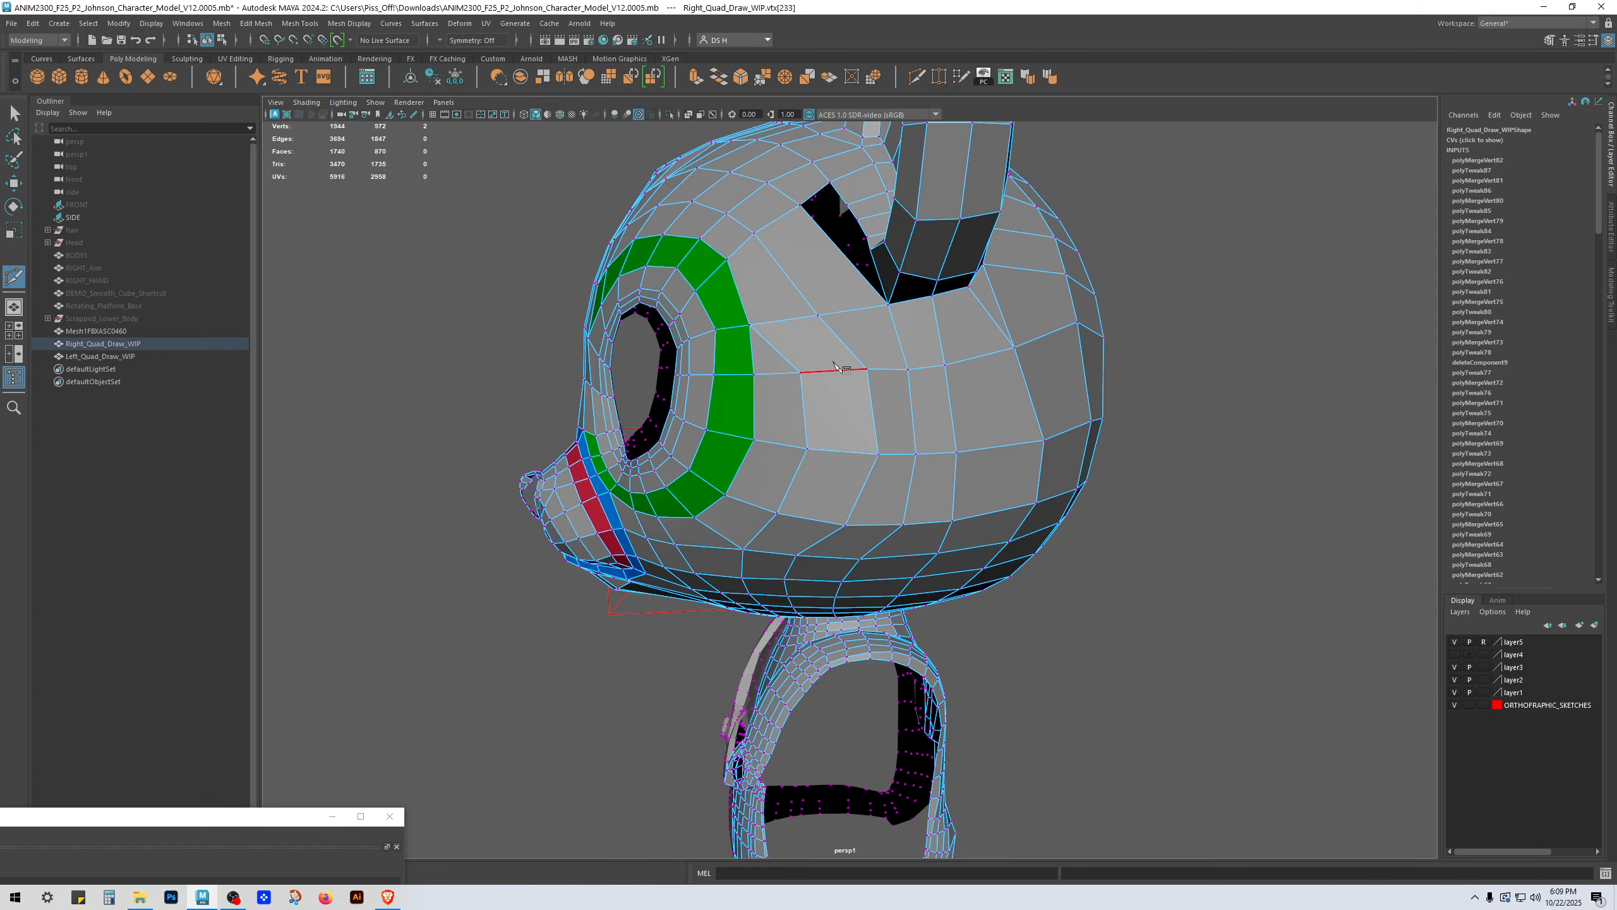
pyautogui.click(791, 319)
pyautogui.press('w')
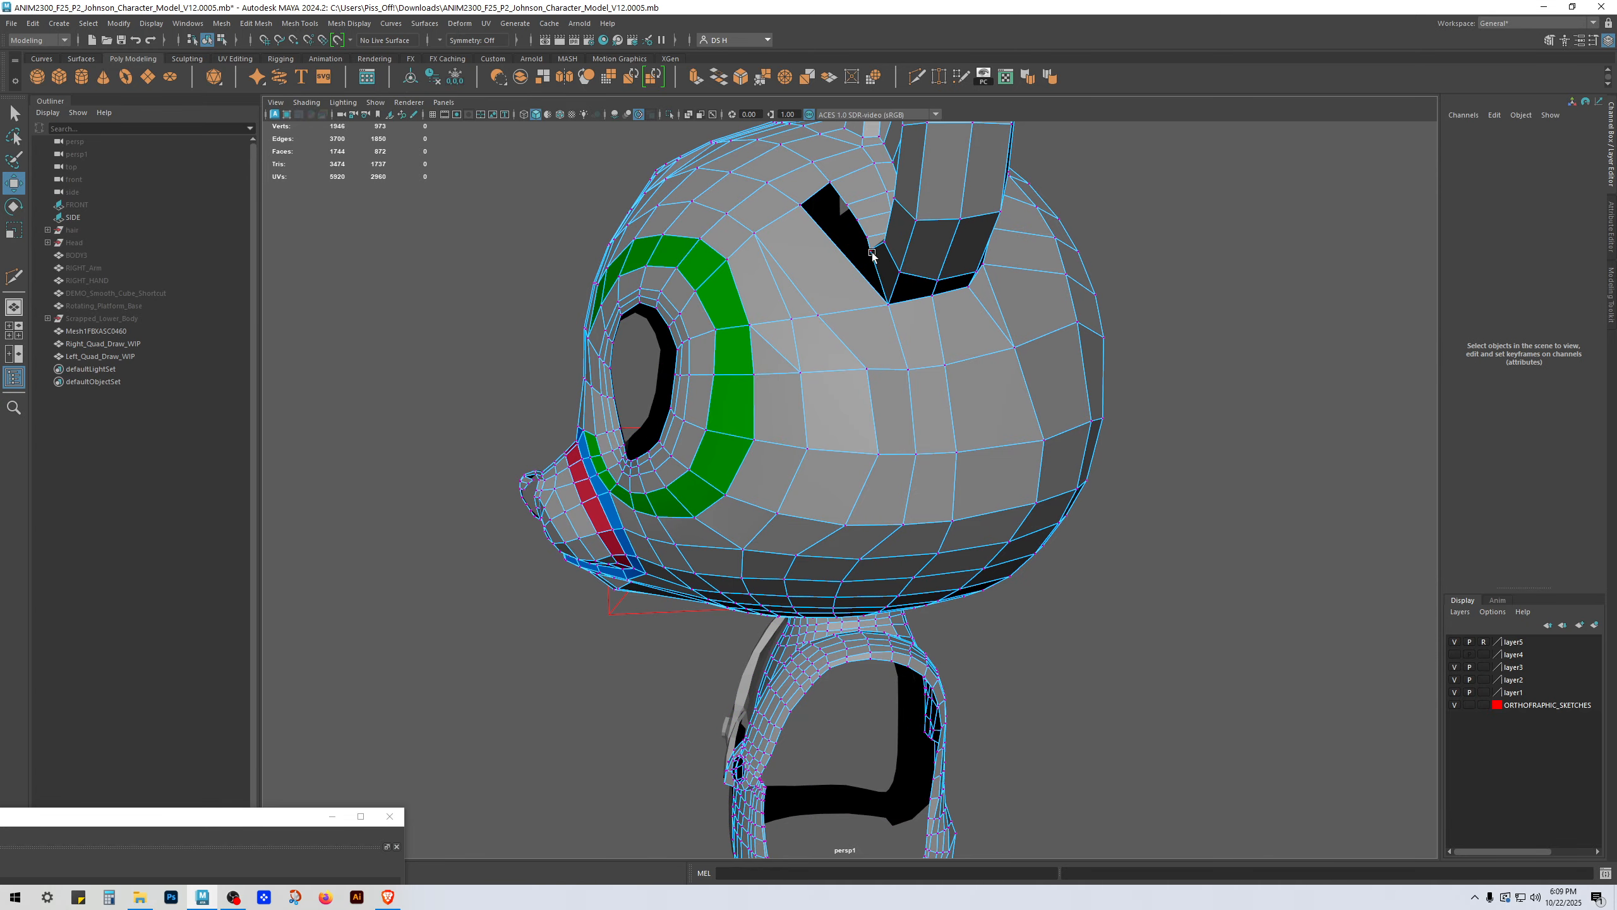
pyautogui.click(776, 350)
pyautogui.press('Delete')
# Step: Slide the edge in front of the ear slightly backward and delete the remaining diagonal edge below the ear opening
pyautogui.click(839, 323)
pyautogui.moveTo(794, 314); pyautogui.dragTo(826, 312)
pyautogui.moveTo(753, 221); pyautogui.dragTo(753, 178, button='right')
pyautogui.click(820, 283)
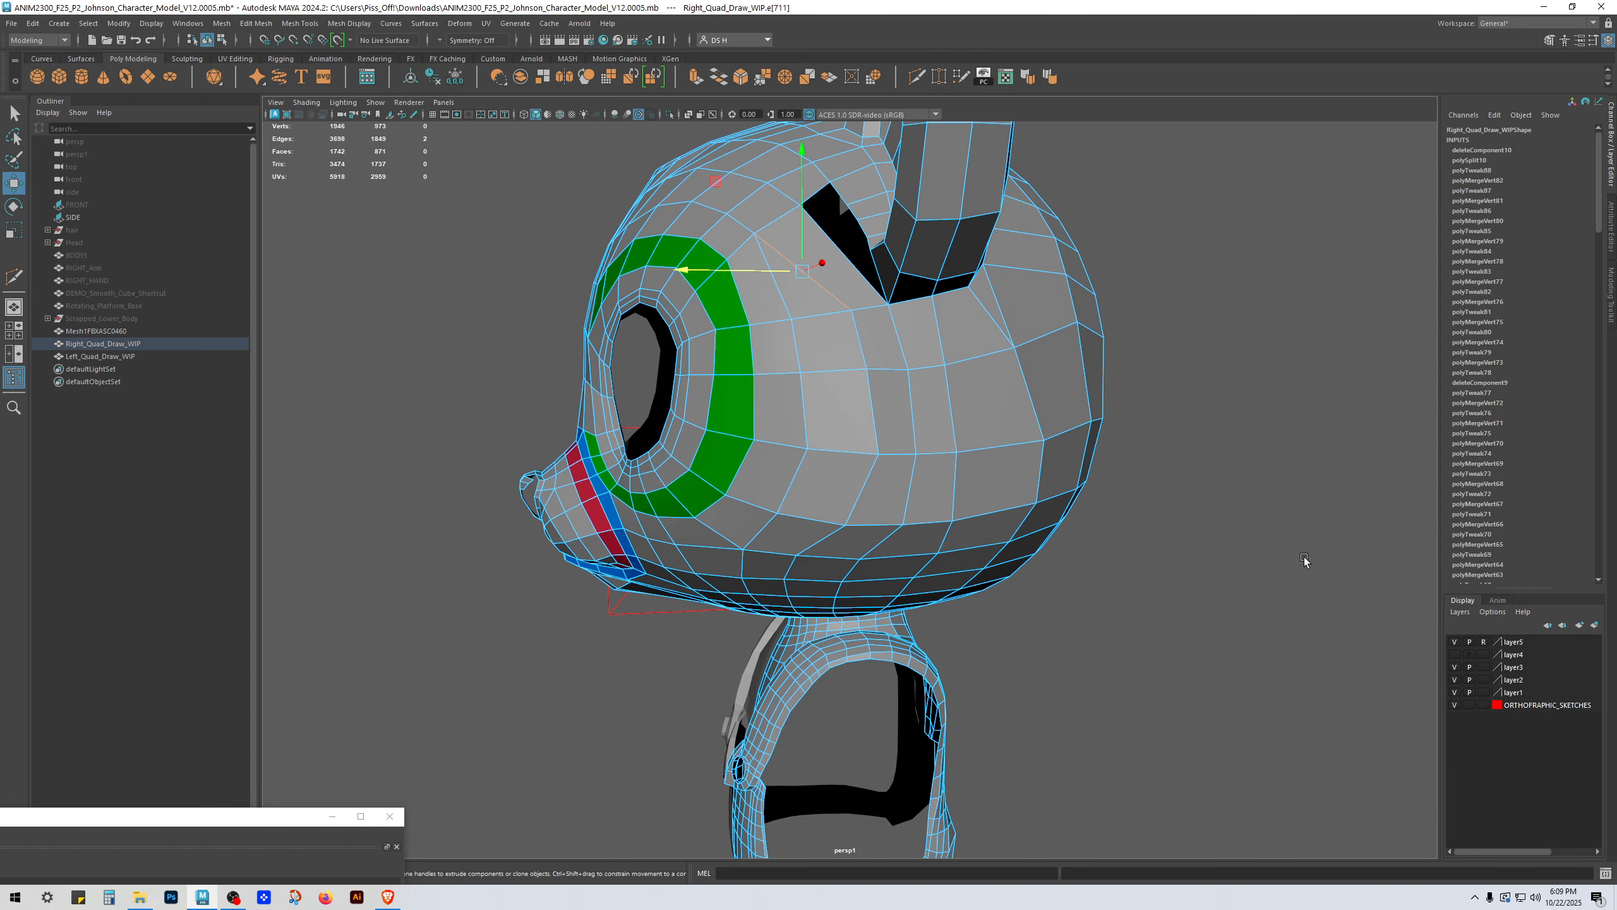
pyautogui.press('Delete')
pyautogui.keyDown('alt'); pyautogui.moveTo(936, 465); pyautogui.dragTo(901, 451); pyautogui.keyUp('alt')
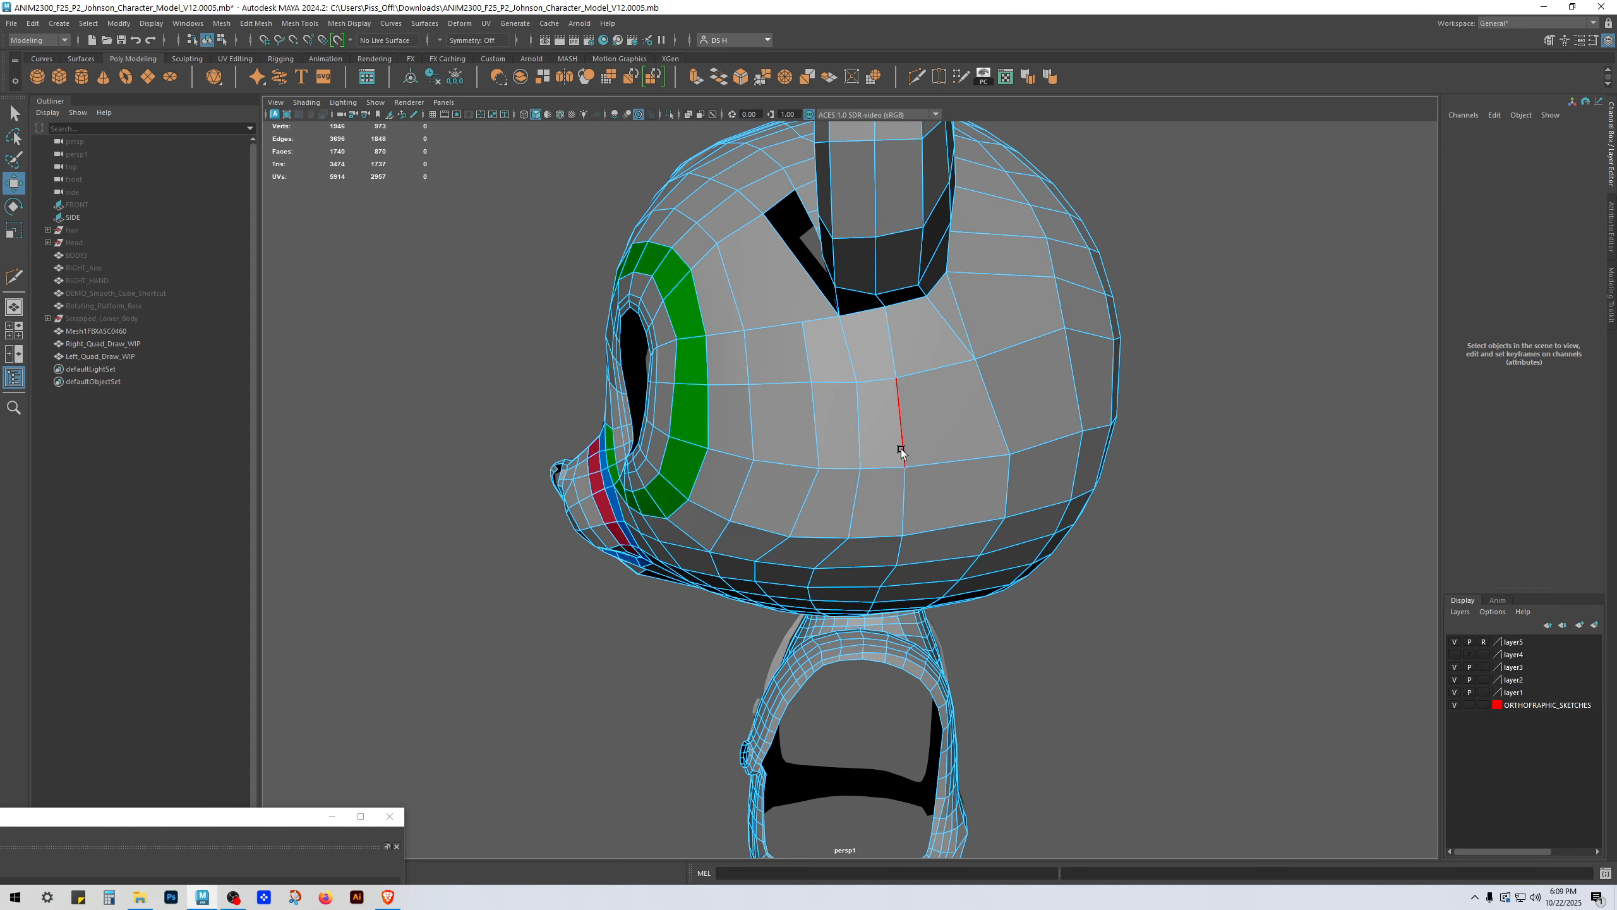
# Step: Slide the vertical edge and the vertex above it in front of the ear toward the green eye ring
pyautogui.click(821, 429)
pyautogui.moveTo(797, 426); pyautogui.dragTo(758, 421)
pyautogui.press('F9')
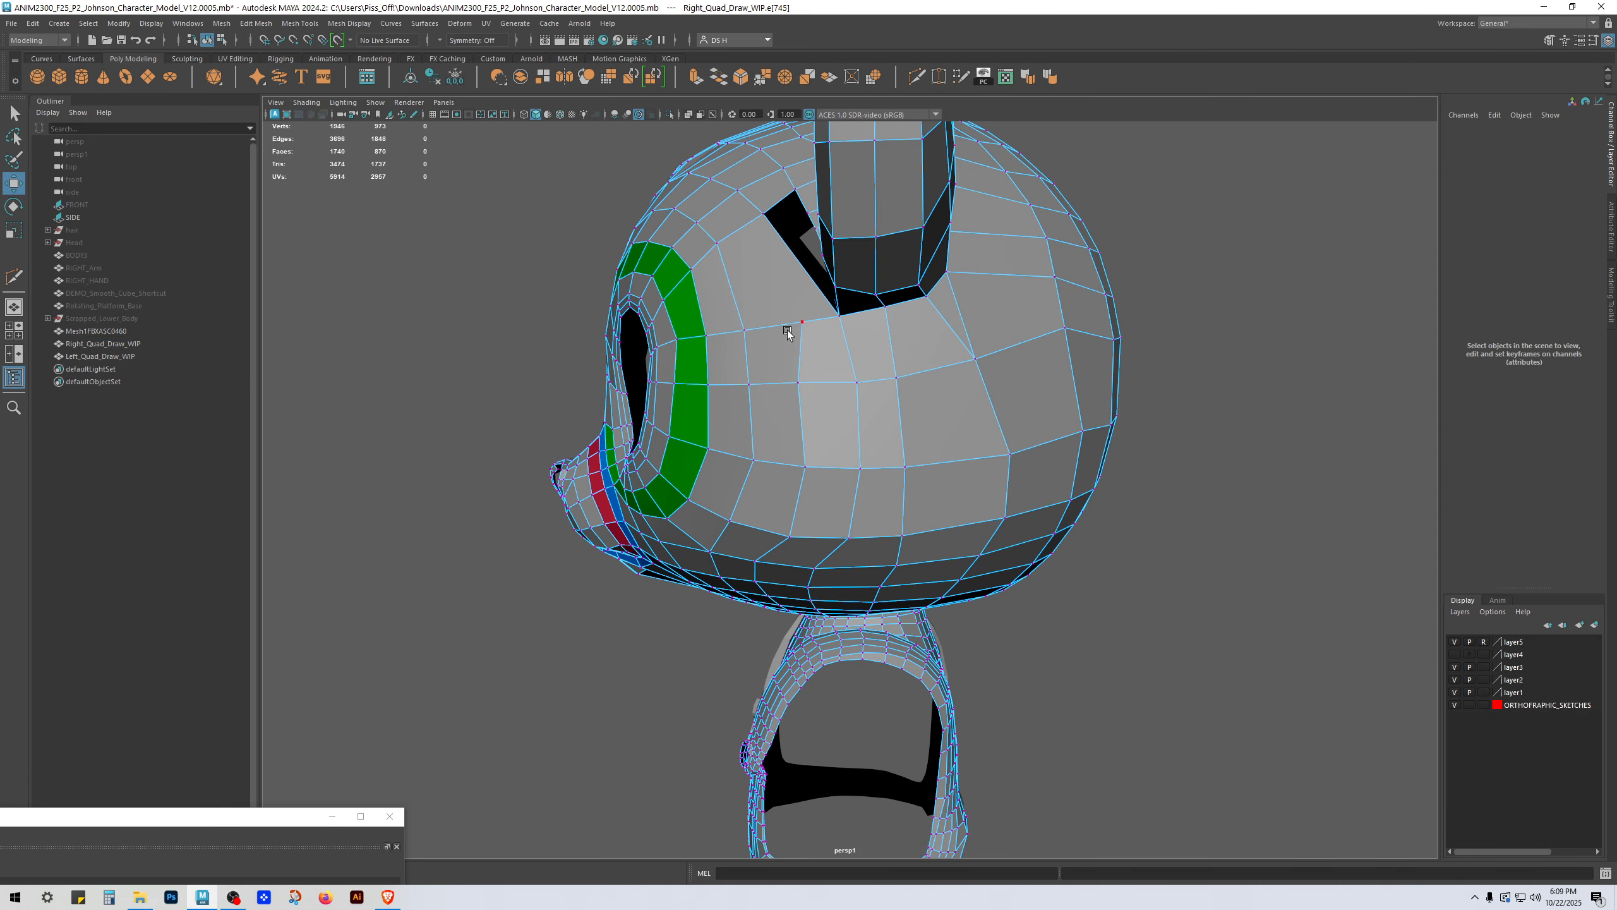
pyautogui.click(784, 318)
pyautogui.moveTo(758, 326); pyautogui.dragTo(747, 323)
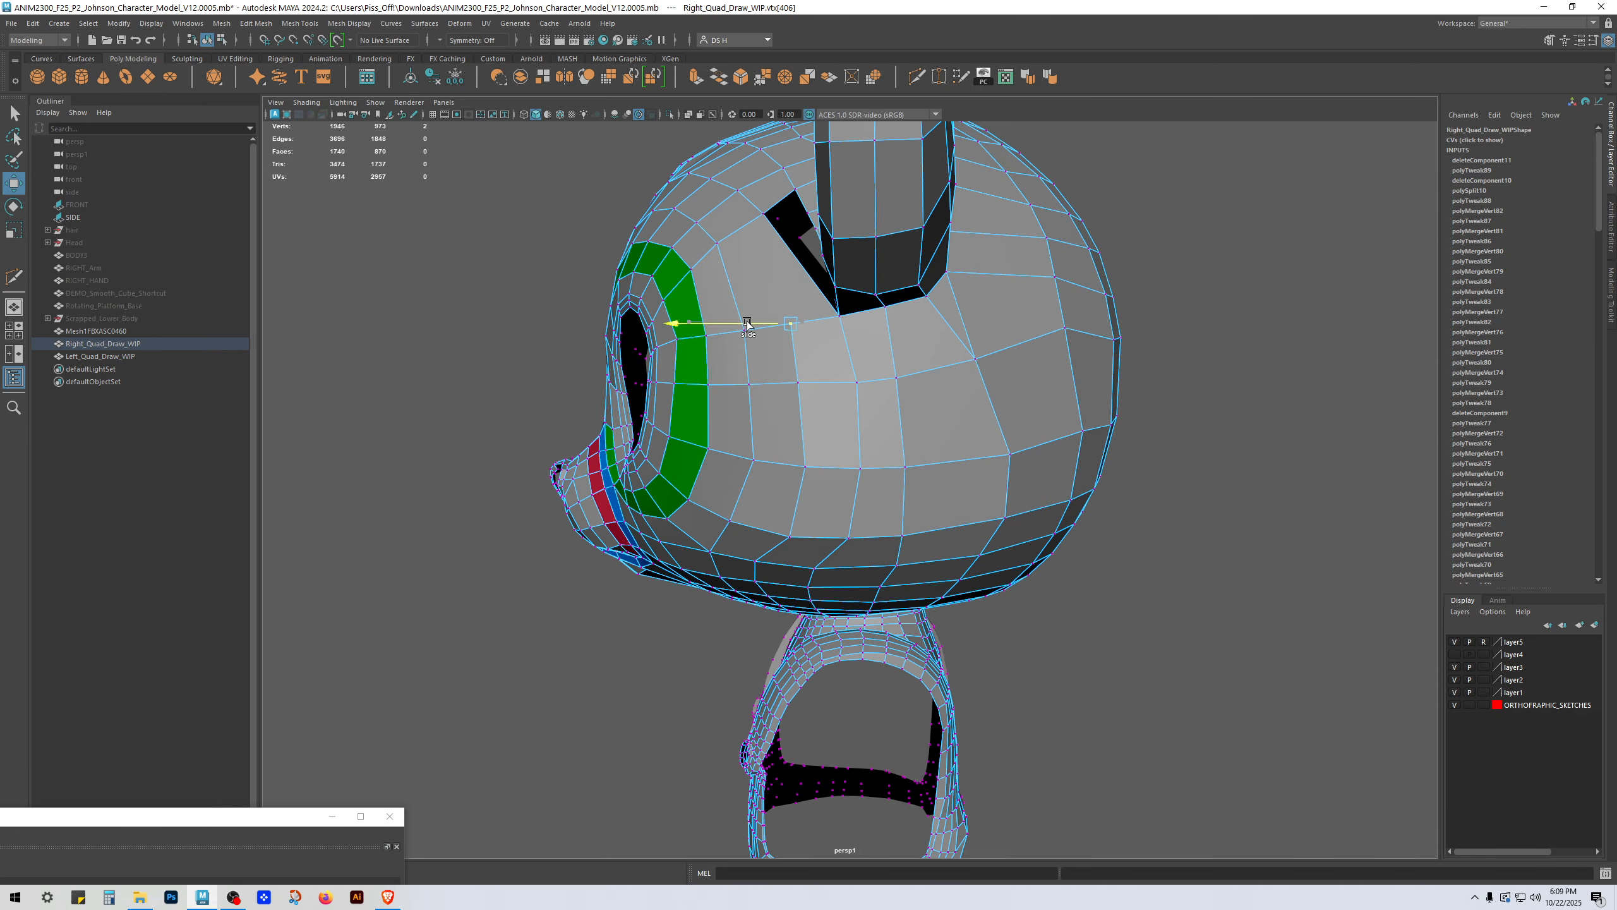
# Step: Select the face loop just outside the green eye ring and bring the Hypershade window into view beside the head
pyautogui.keyDown('alt'); pyautogui.moveTo(842, 471); pyautogui.dragTo(876, 462); pyautogui.keyUp('alt')
pyautogui.moveTo(869, 475); pyautogui.dragTo(868, 590, button='right')
pyautogui.click(882, 437)
pyautogui.keyDown('shift'); pyautogui.doubleClick(927, 395); pyautogui.keyUp('shift')
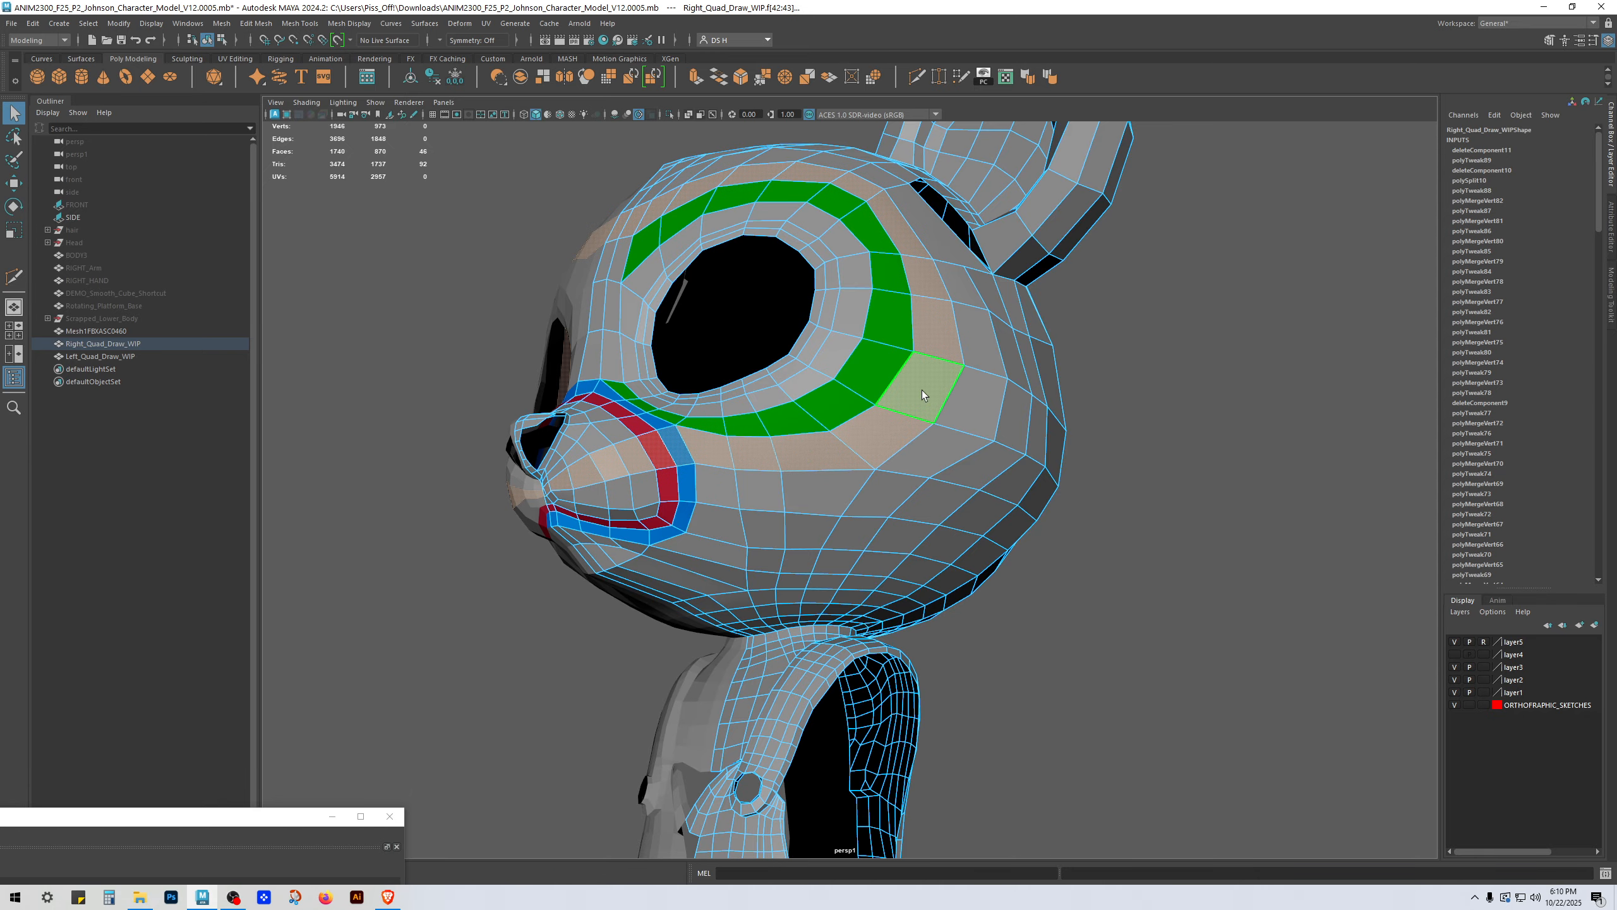
pyautogui.keyDown('alt'); pyautogui.moveTo(927, 395); pyautogui.dragTo(766, 411); pyautogui.keyUp('alt')
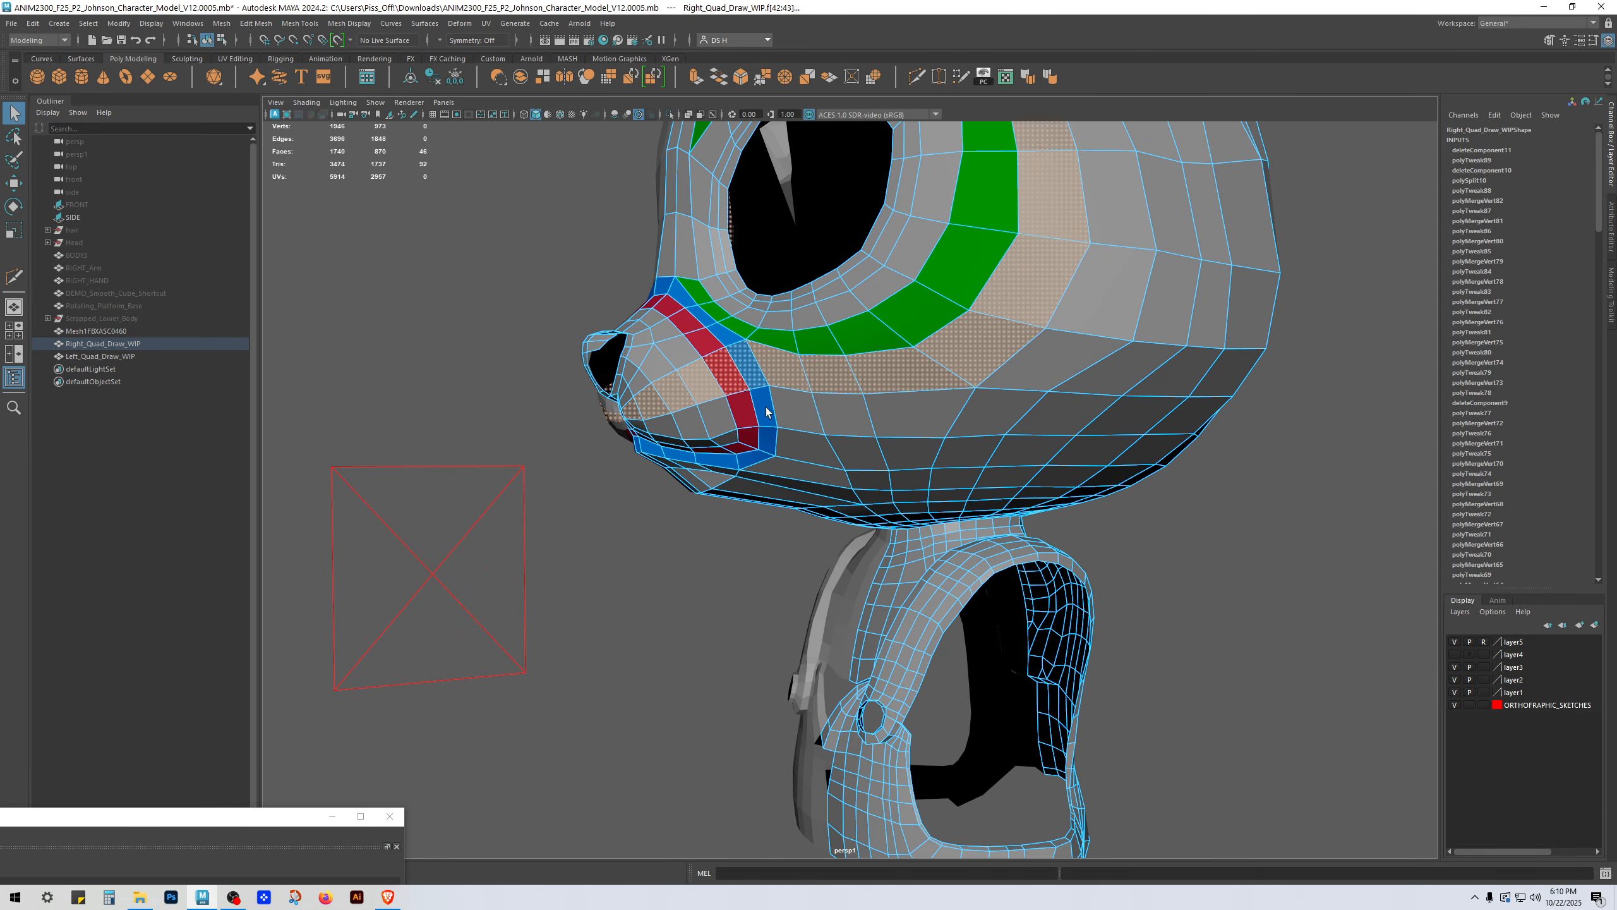
pyautogui.keyDown('alt'); pyautogui.moveTo(794, 355); pyautogui.dragTo(912, 416); pyautogui.keyUp('alt')
pyautogui.moveTo(267, 816); pyautogui.dragTo(566, 353)
pyautogui.keyDown('alt'); pyautogui.moveTo(1111, 482); pyautogui.dragTo(1018, 480); pyautogui.keyUp('alt')
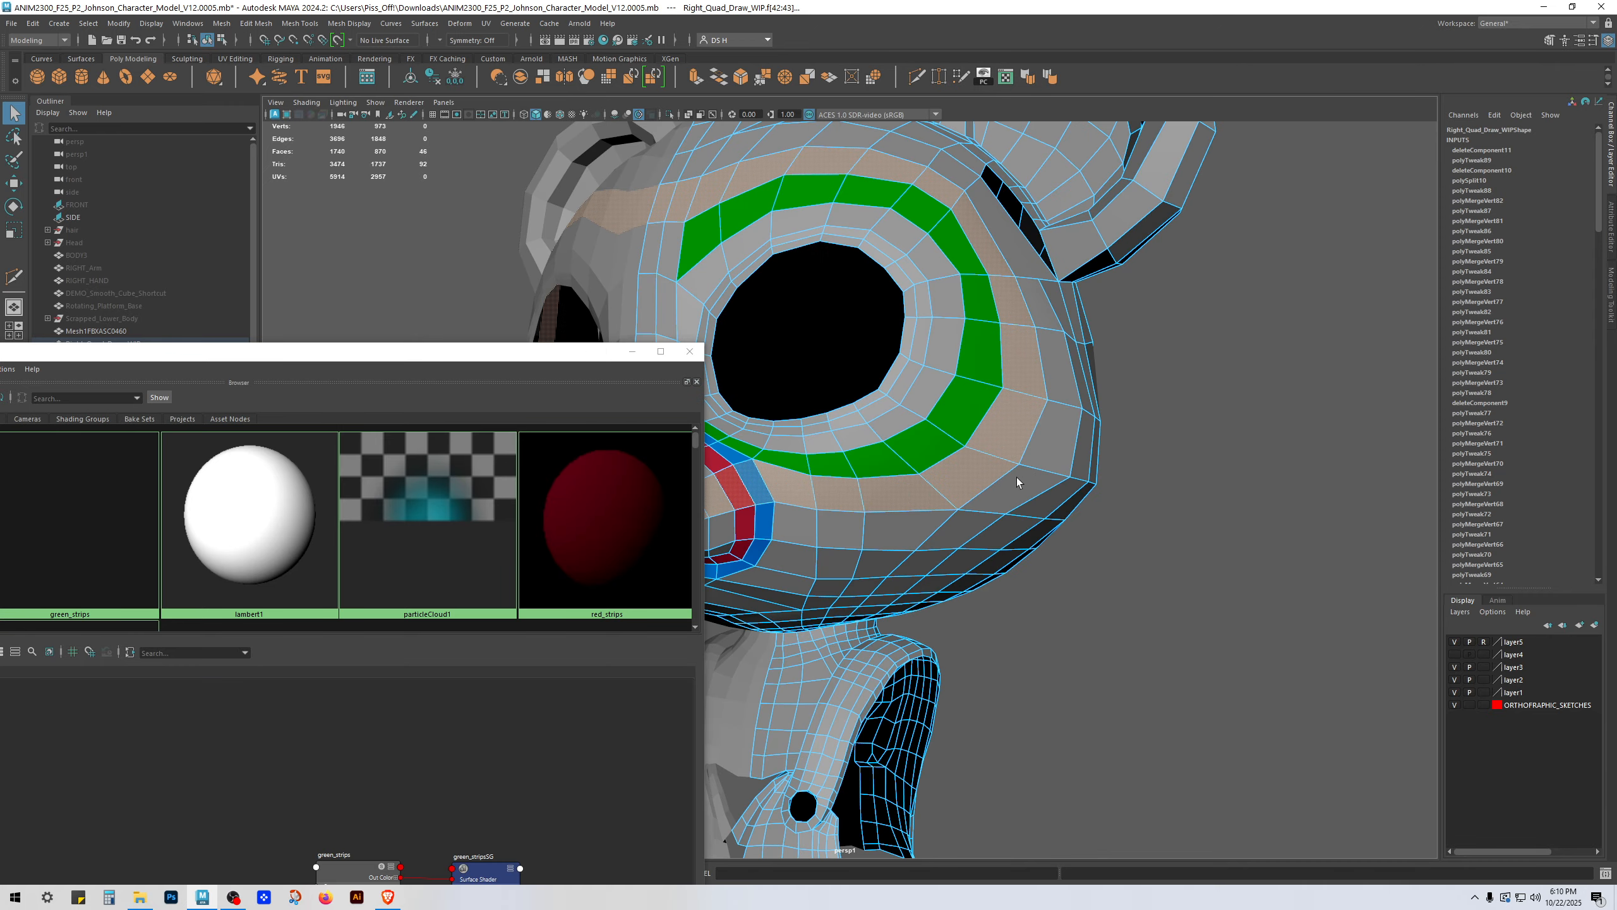
pyautogui.keyDown('alt'); pyautogui.moveTo(1018, 480); pyautogui.dragTo(1049, 495, button='middle'); pyautogui.keyUp('alt')
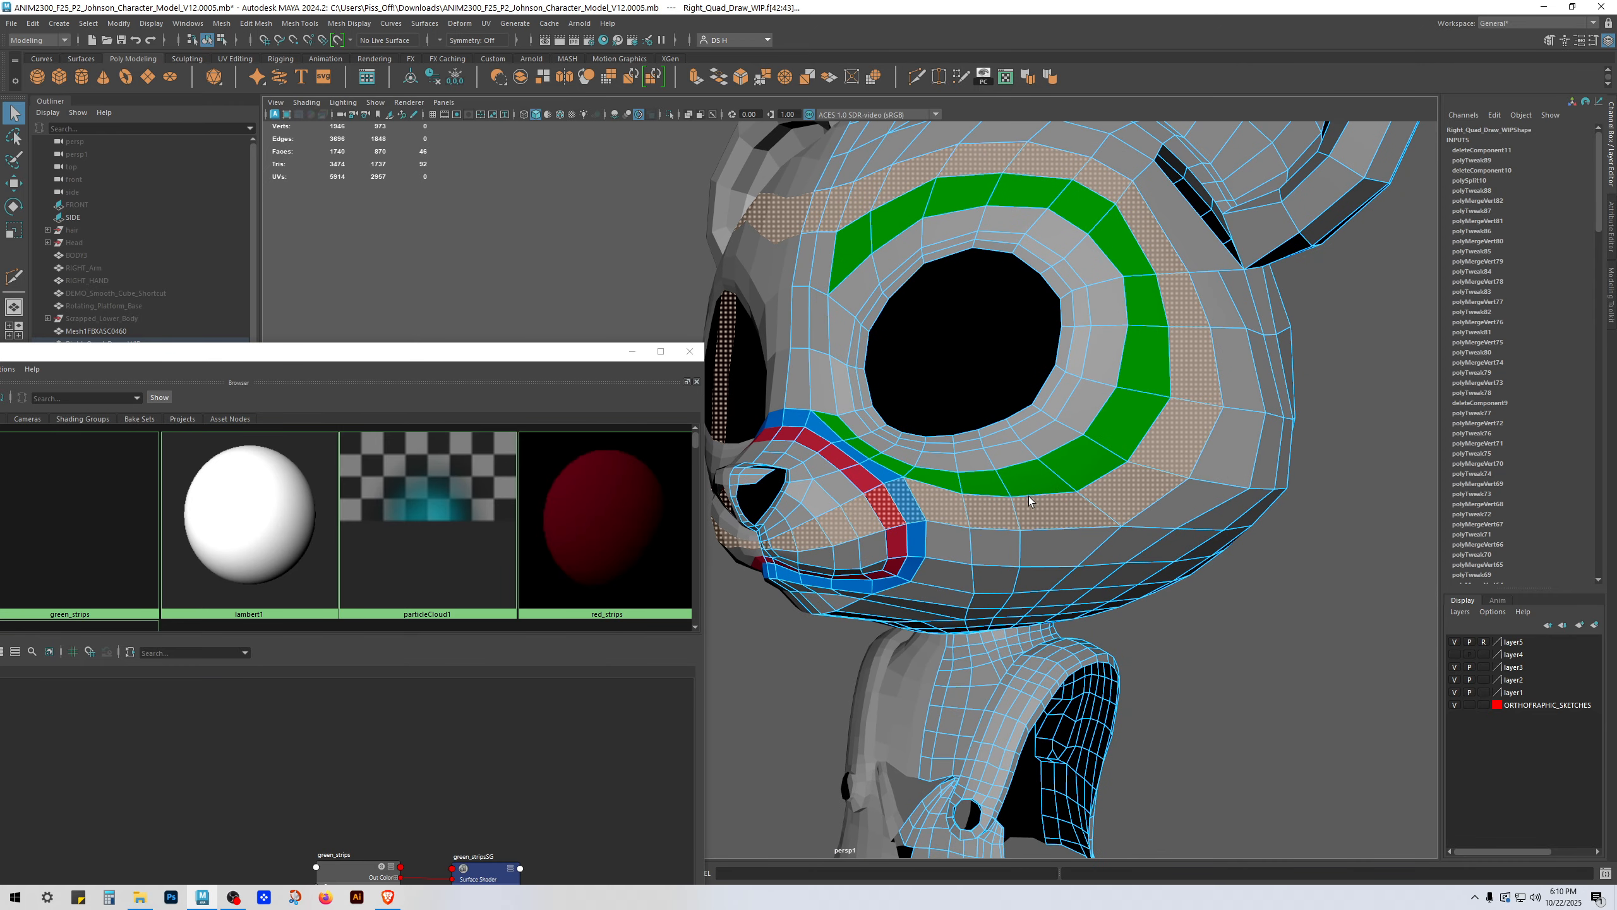
# Step: Remove the muzzle and nose faces from the selection, keeping the loop around the green eye ring selected
pyautogui.moveTo(1030, 501)
pyautogui.keyDown('alt'); pyautogui.mouseDown()
pyautogui.moveTo(1140, 496)
pyautogui.moveTo(1114, 475)
pyautogui.moveTo(999, 501)
pyautogui.mouseUp(); pyautogui.keyUp('alt')
pyautogui.keyDown('alt'); pyautogui.moveTo(804, 569); pyautogui.dragTo(989, 446, button='middle'); pyautogui.keyUp('alt')
pyautogui.keyDown('alt'); pyautogui.moveTo(989, 446); pyautogui.dragTo(999, 474); pyautogui.keyUp('alt')
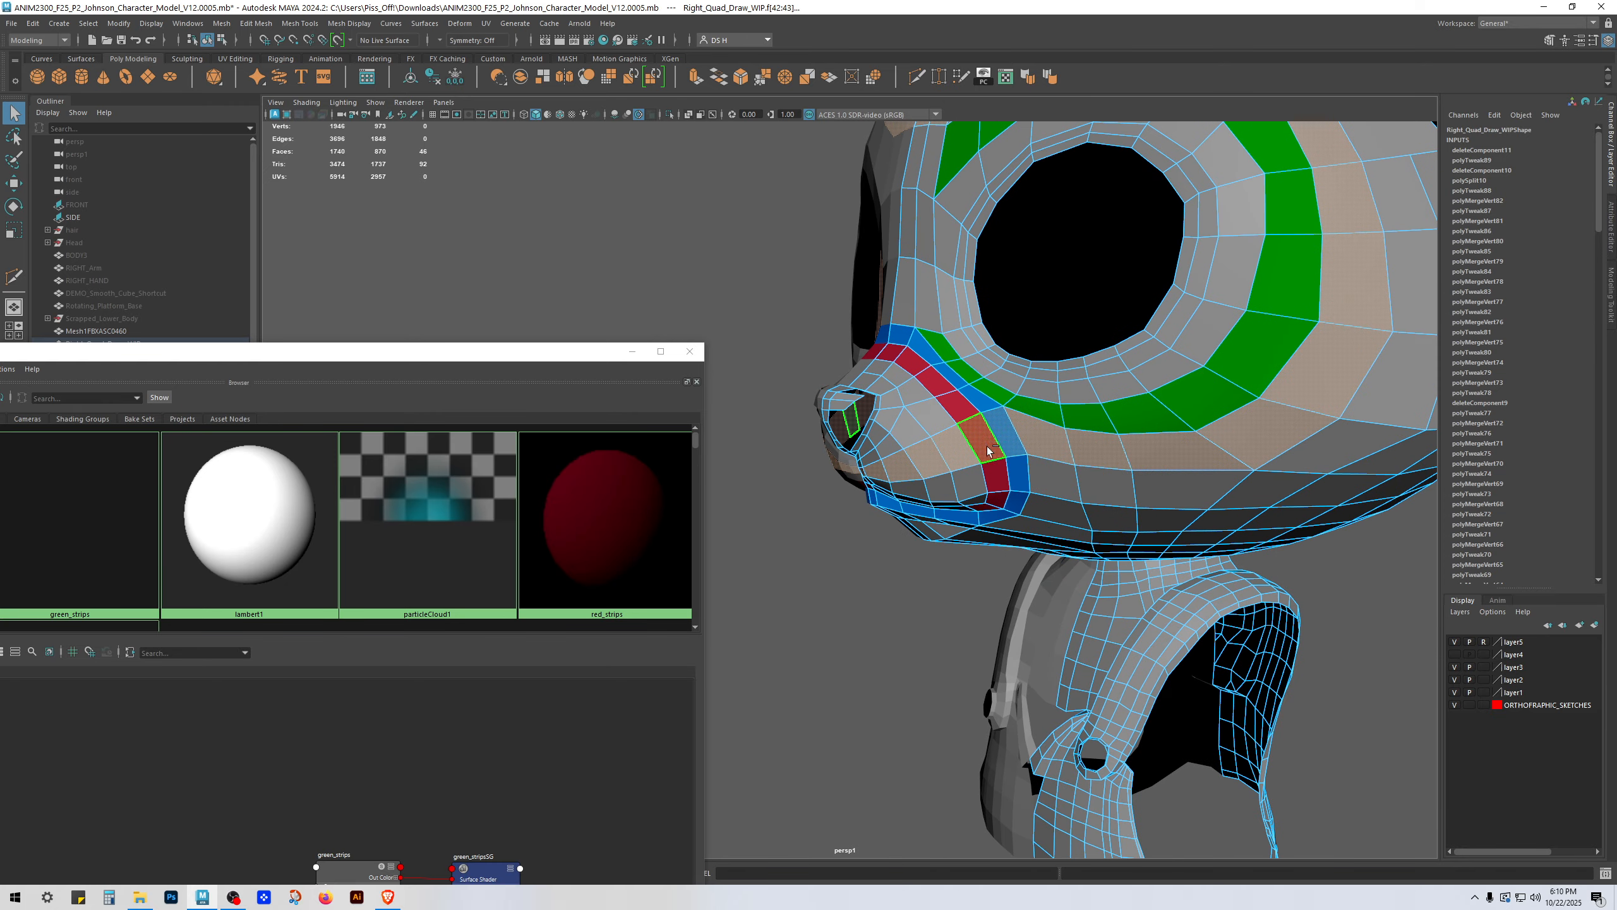
pyautogui.keyDown('ctrl'); pyautogui.moveTo(790, 367); pyautogui.dragTo(908, 515); pyautogui.keyUp('ctrl')
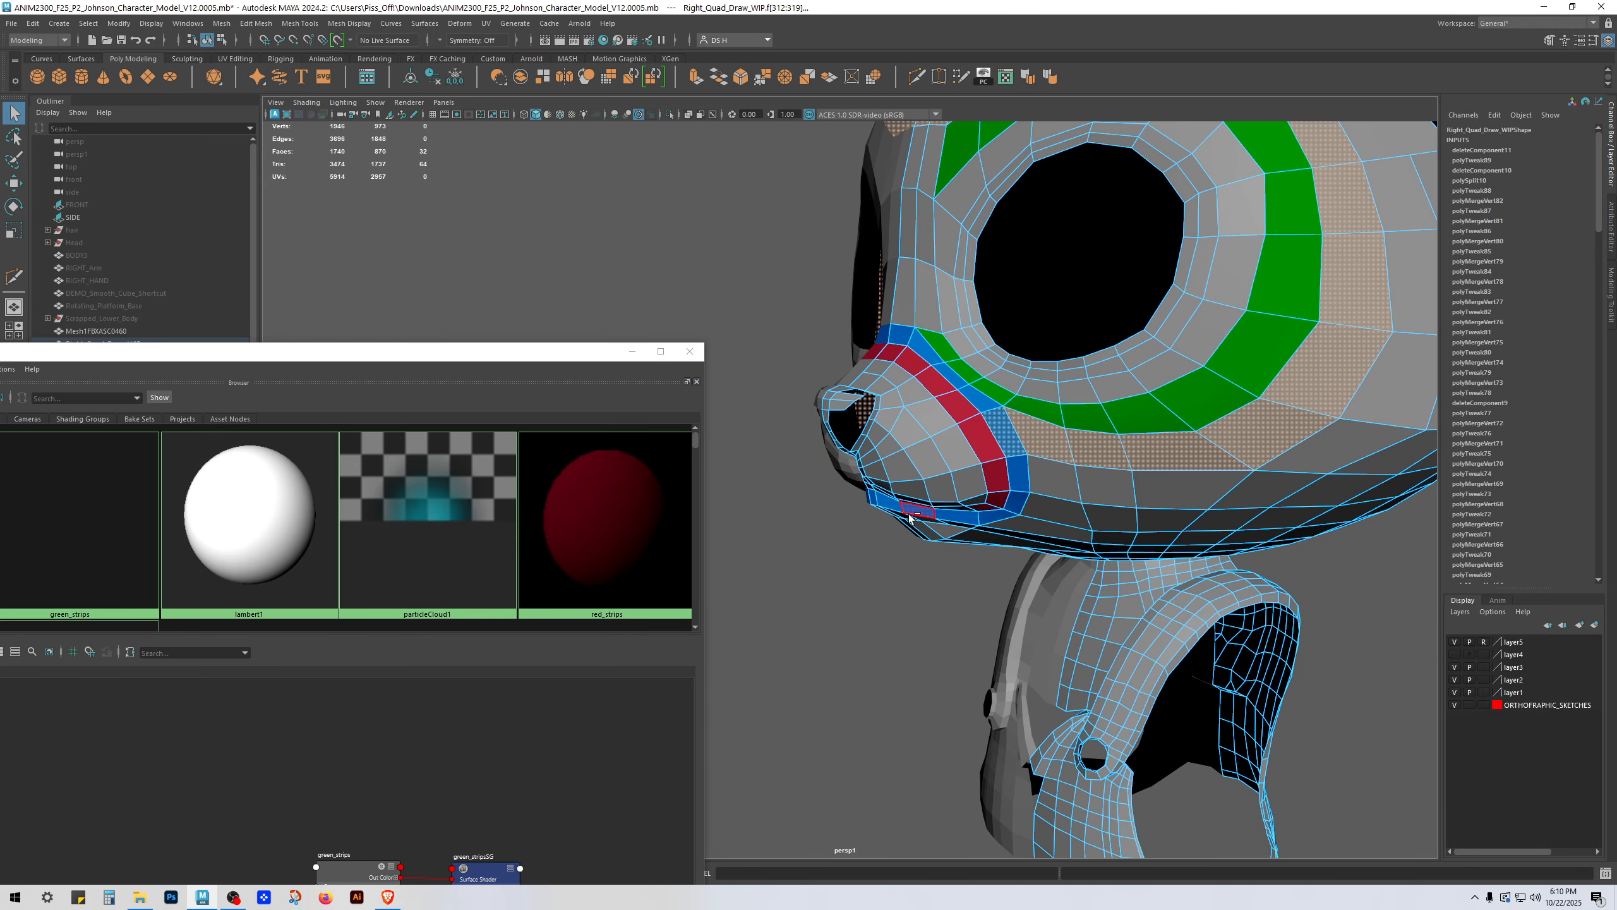
pyautogui.scroll(-3, 1111, 529)
pyautogui.keyDown('alt'); pyautogui.moveTo(1108, 523); pyautogui.dragTo(847, 513); pyautogui.keyUp('alt')
pyautogui.keyDown('alt'); pyautogui.moveTo(834, 511); pyautogui.dragTo(1119, 545, button='right'); pyautogui.keyUp('alt')
pyautogui.keyDown('alt'); pyautogui.moveTo(1111, 522); pyautogui.dragTo(1061, 574, button='middle'); pyautogui.keyUp('alt')
pyautogui.keyDown('alt'); pyautogui.moveTo(1064, 581); pyautogui.dragTo(1115, 582); pyautogui.keyUp('alt')
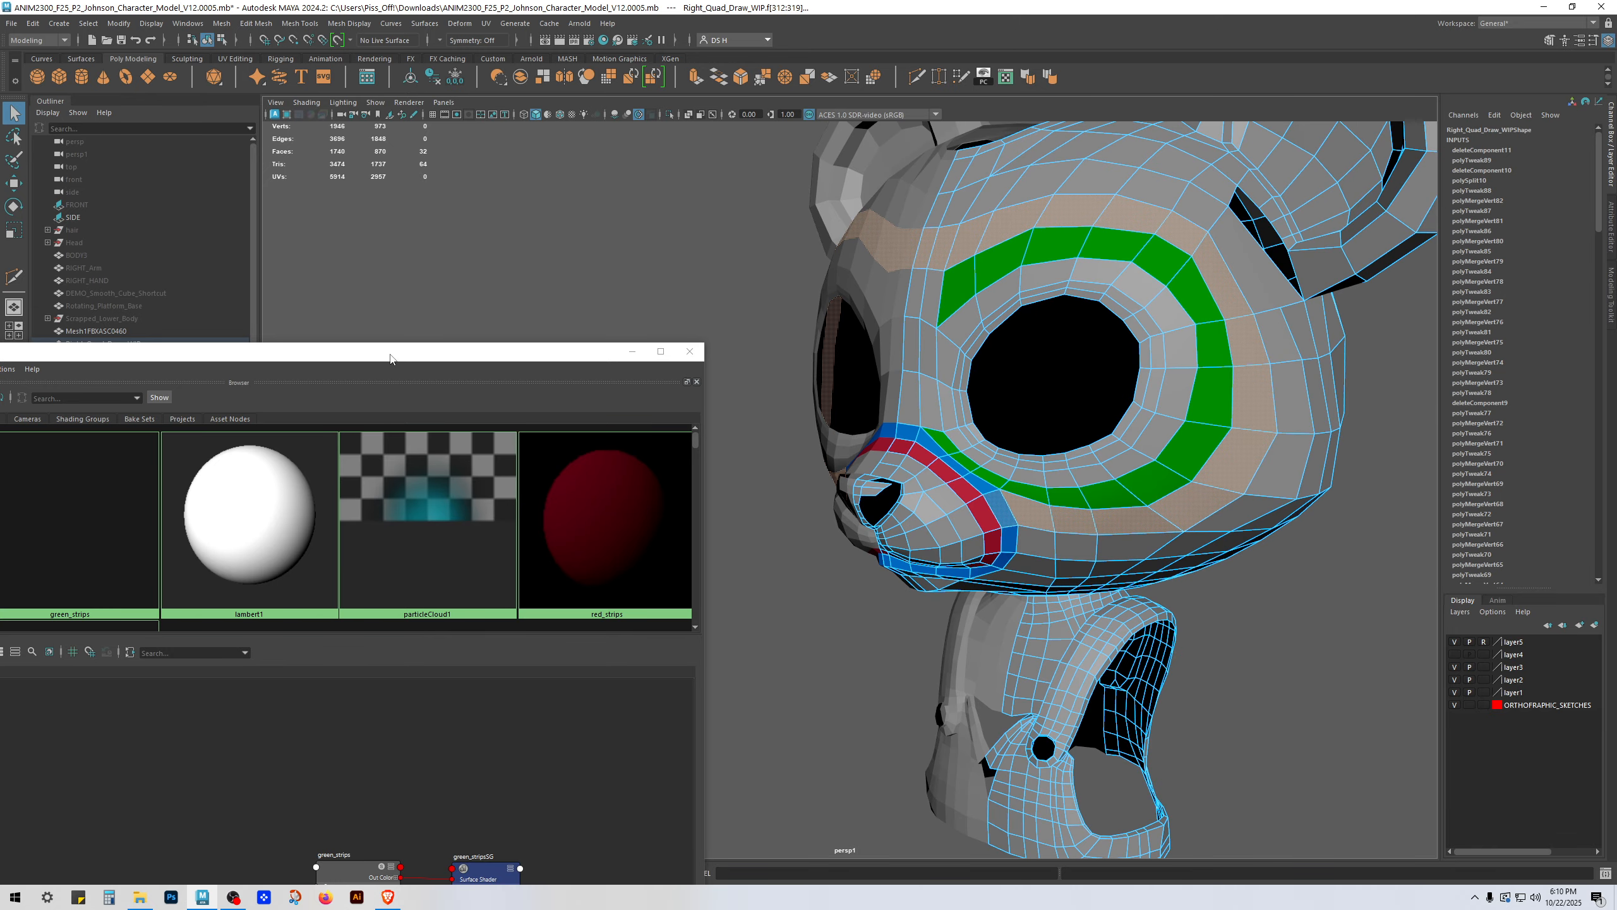
# Step: Locate and select the green_strips shader node in the Hypershade work area
pyautogui.moveTo(356, 351); pyautogui.dragTo(322, 158)
pyautogui.scroll(-2, 492, 569)
pyautogui.scroll(4, 383, 614)
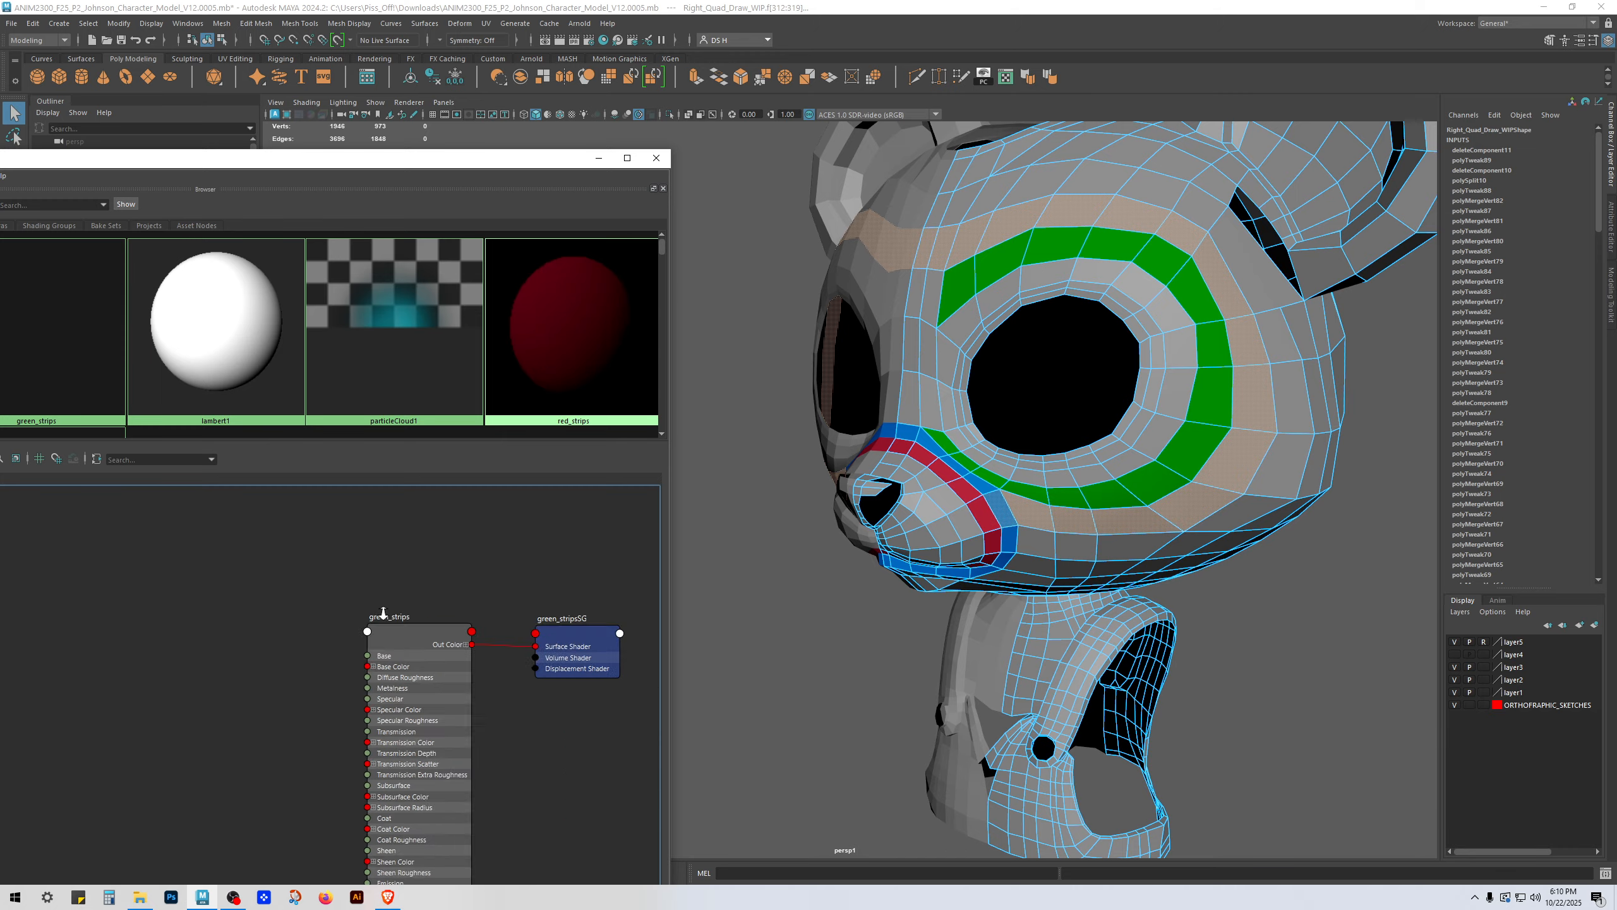
pyautogui.keyDown('alt'); pyautogui.moveTo(588, 693); pyautogui.dragTo(339, 603, button='middle'); pyautogui.keyUp('alt')
pyautogui.scroll(4, 349, 600)
pyautogui.keyDown('alt'); pyautogui.moveTo(481, 629); pyautogui.dragTo(414, 630, button='right'); pyautogui.keyUp('alt')
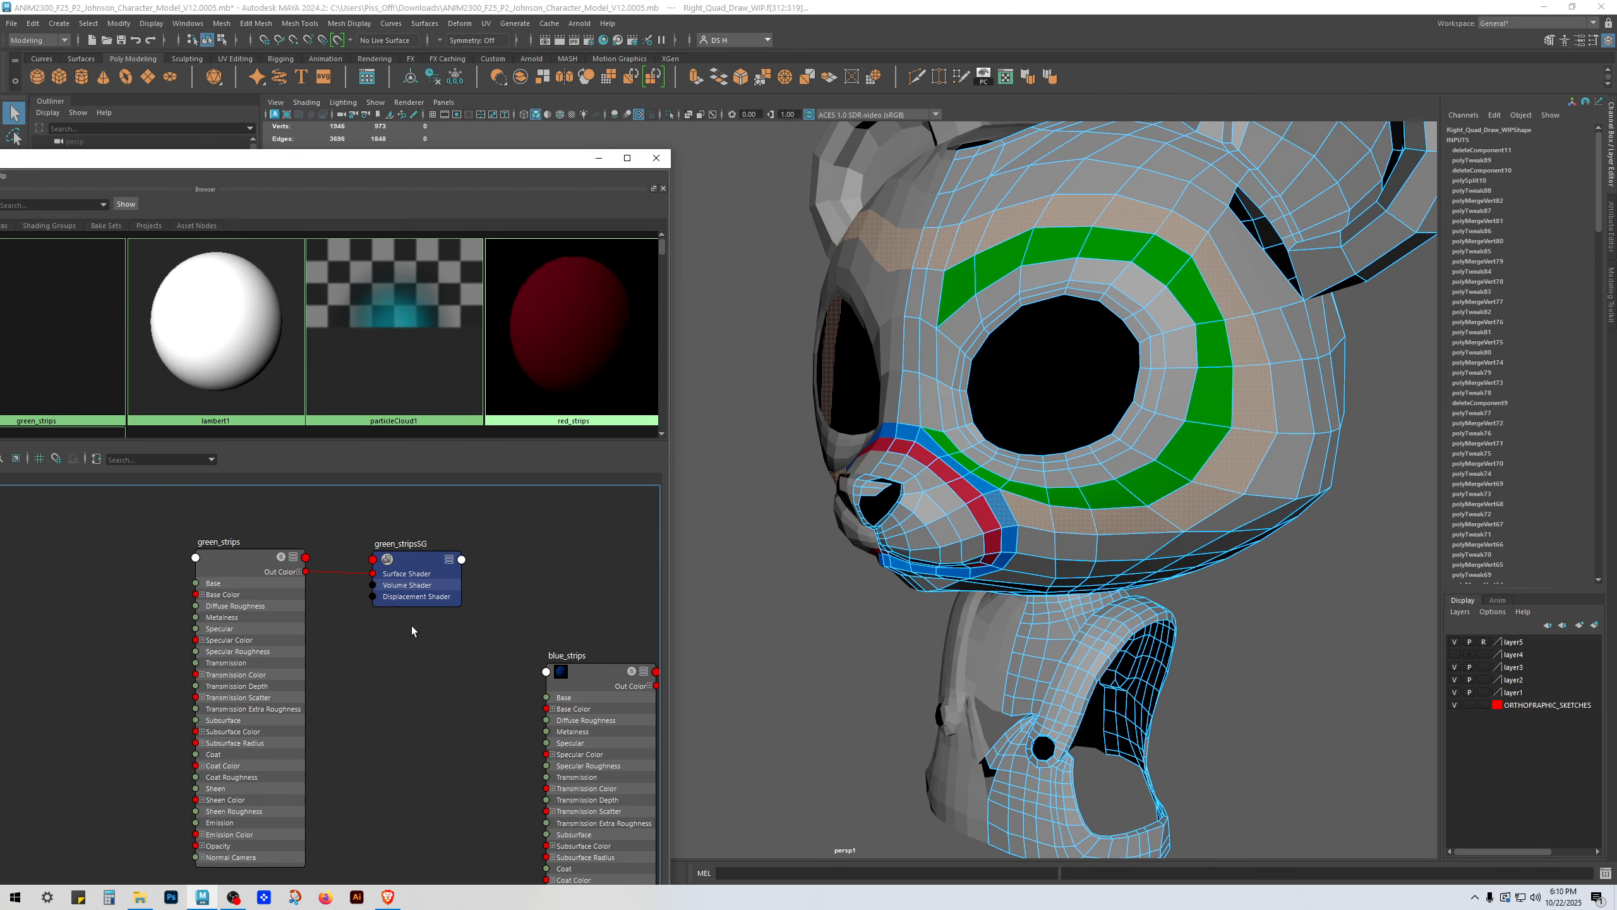
pyautogui.click(246, 561)
pyautogui.keyDown('alt'); pyautogui.moveTo(258, 597); pyautogui.dragTo(354, 616, button='middle'); pyautogui.keyUp('alt')
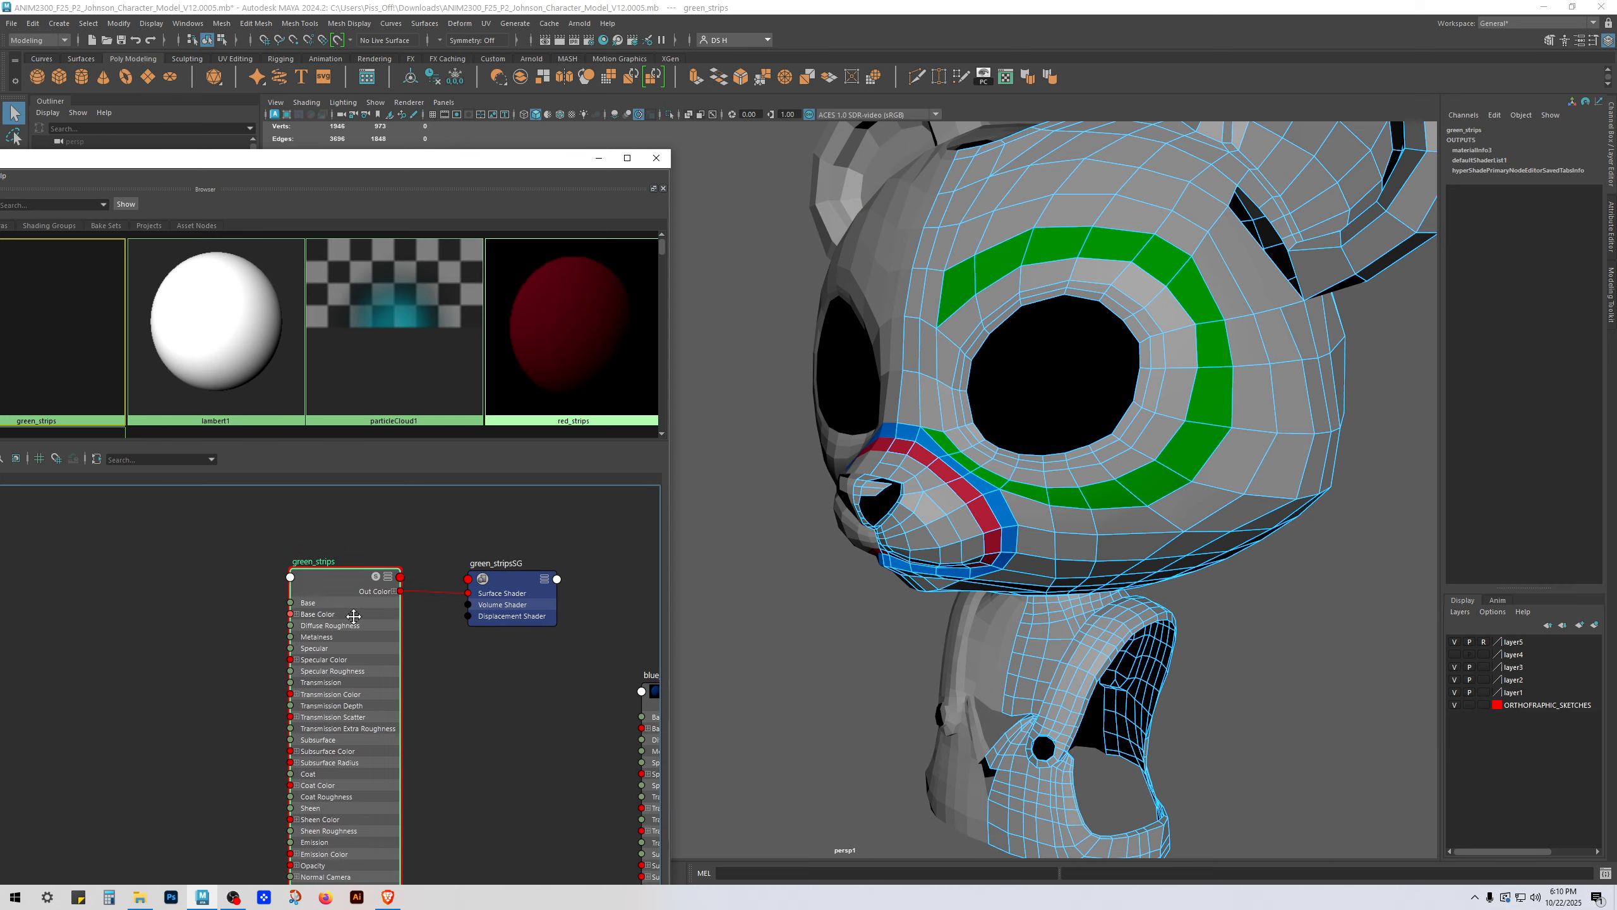
# Step: Move the Hypershade window clear of the head so the whole green eye ring is visible
pyautogui.moveTo(305, 158); pyautogui.dragTo(886, 140)
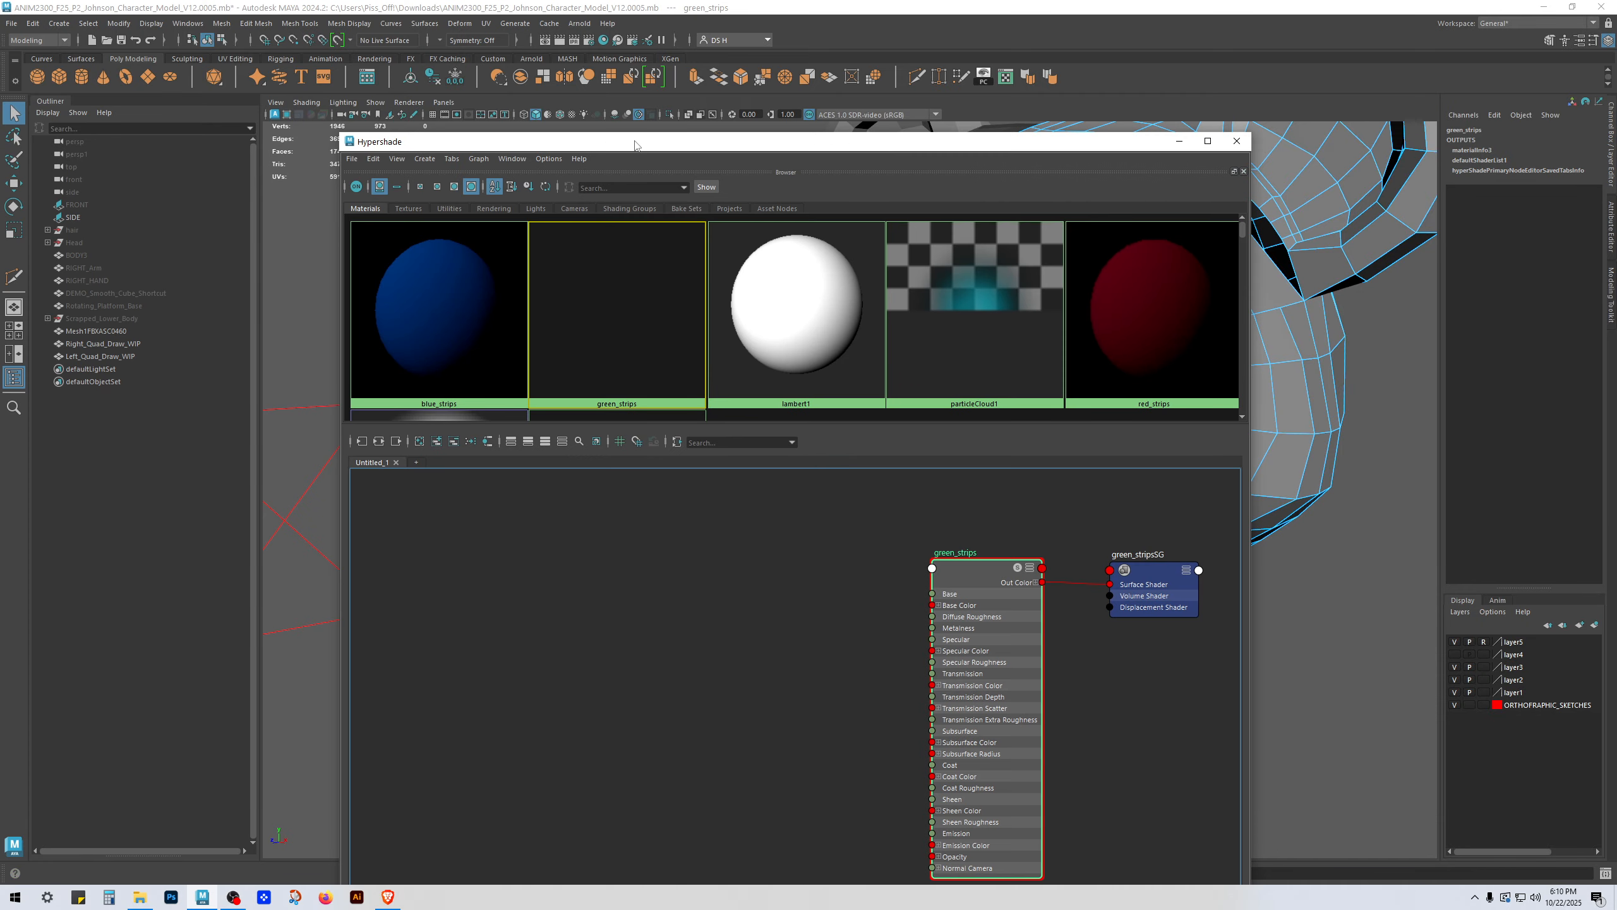
pyautogui.moveTo(635, 146); pyautogui.dragTo(142, 205)
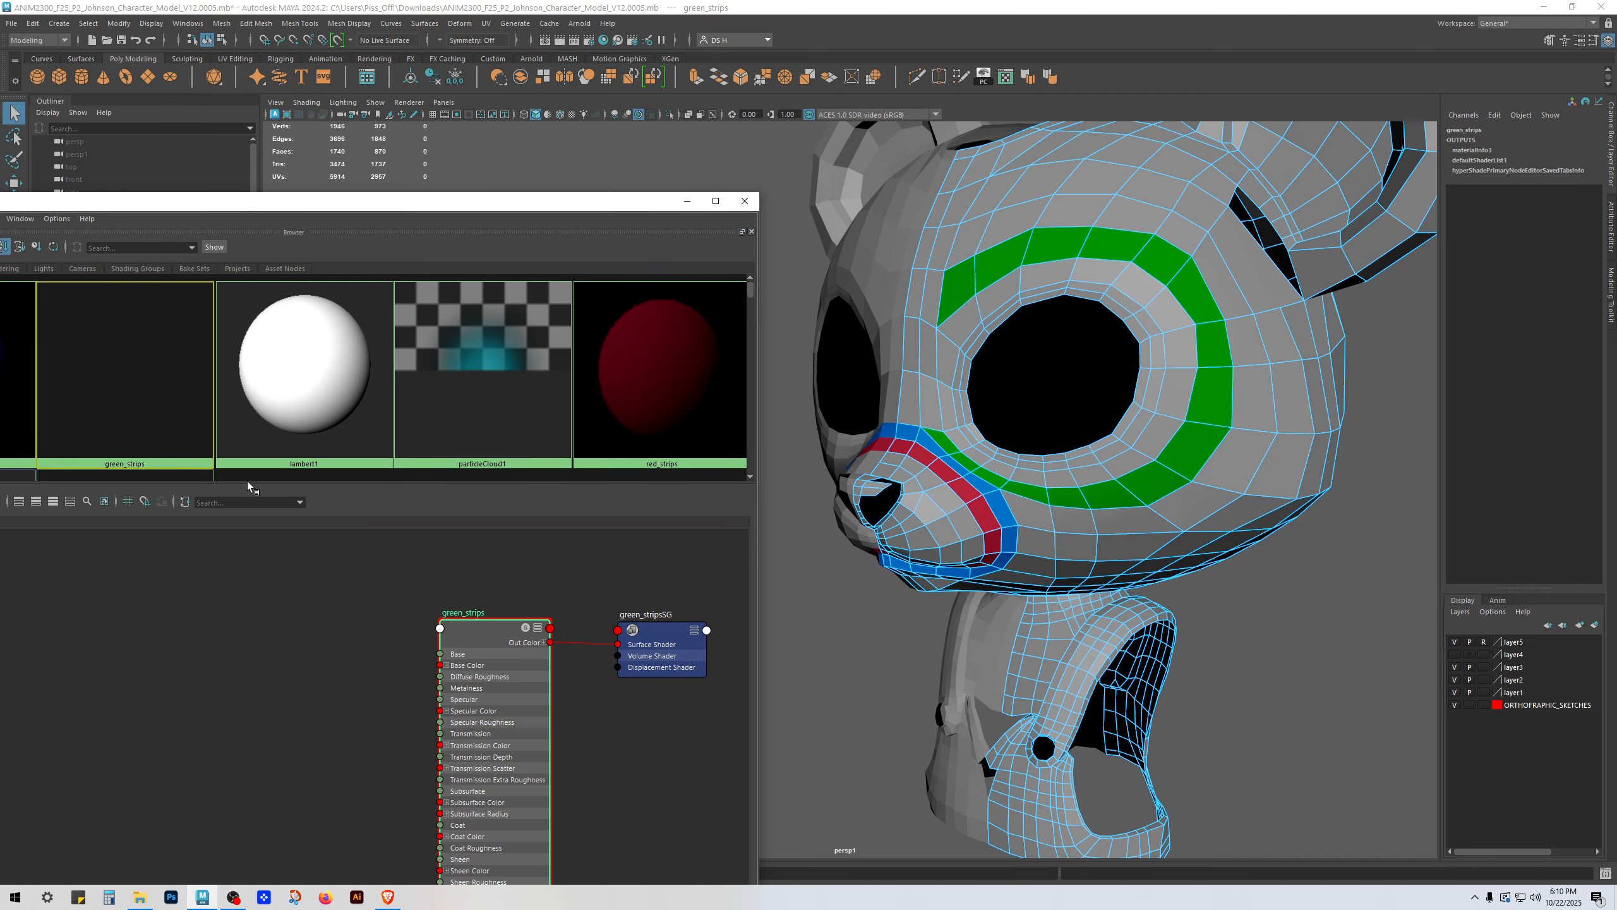
pyautogui.moveTo(591, 204); pyautogui.dragTo(259, 420)
pyautogui.scroll(3, 921, 334)
pyautogui.keyDown('alt'); pyautogui.moveTo(1012, 205); pyautogui.dragTo(867, 389, button='middle'); pyautogui.keyUp('alt')
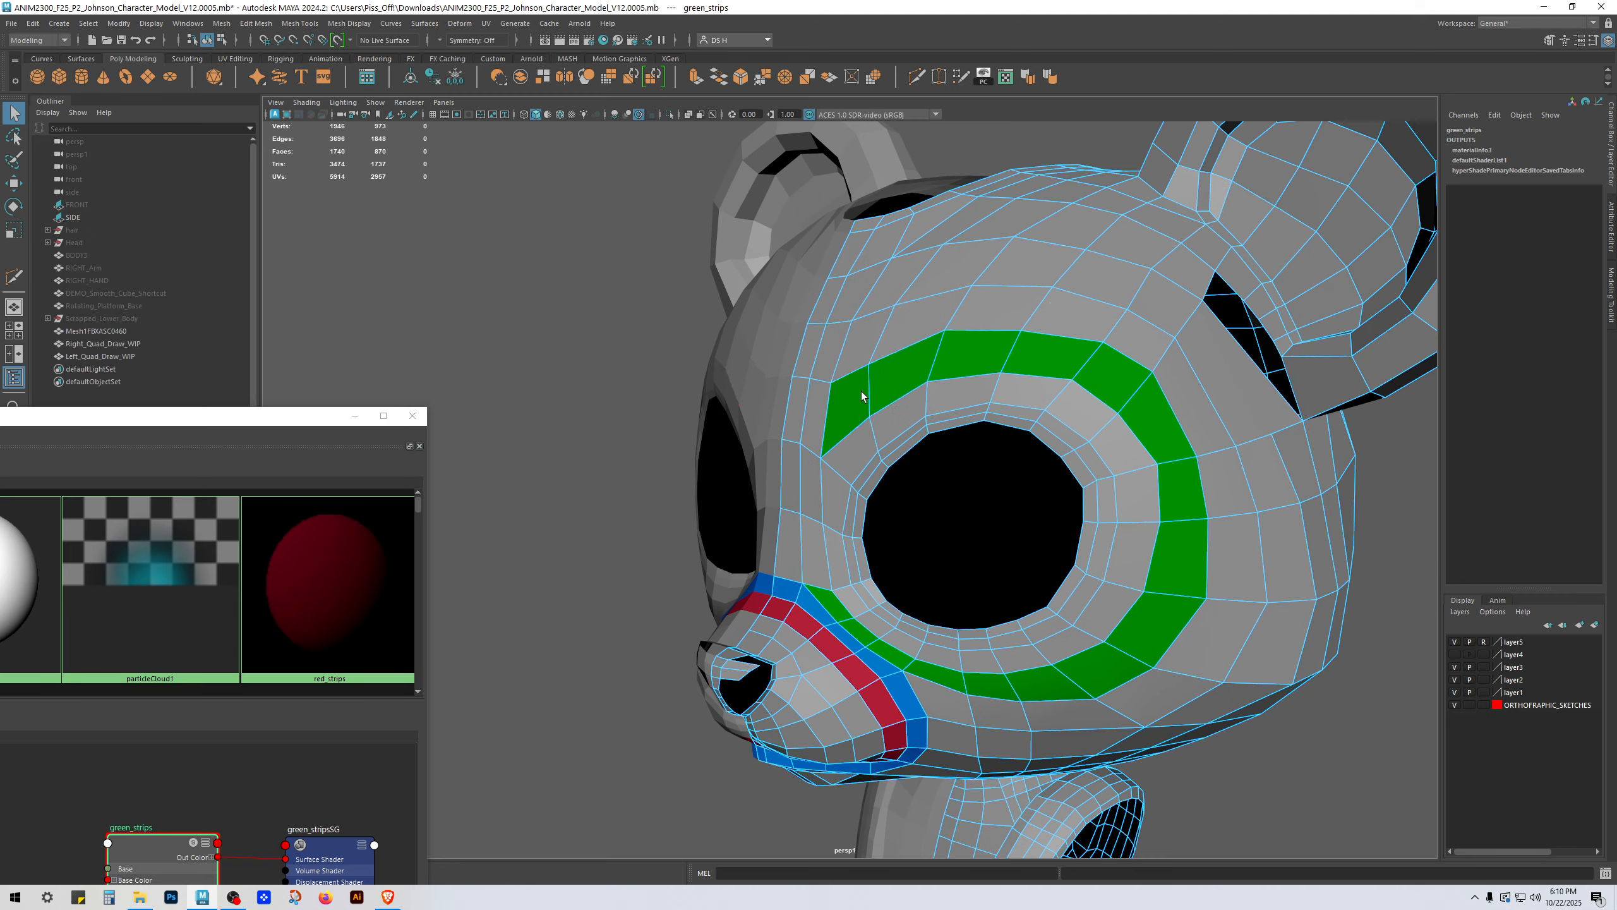
# Step: Save the scene incrementally as version 0006 and delete the construction history of the Right_Quad_Draw_WIP mesh
pyautogui.click(1119, 312)
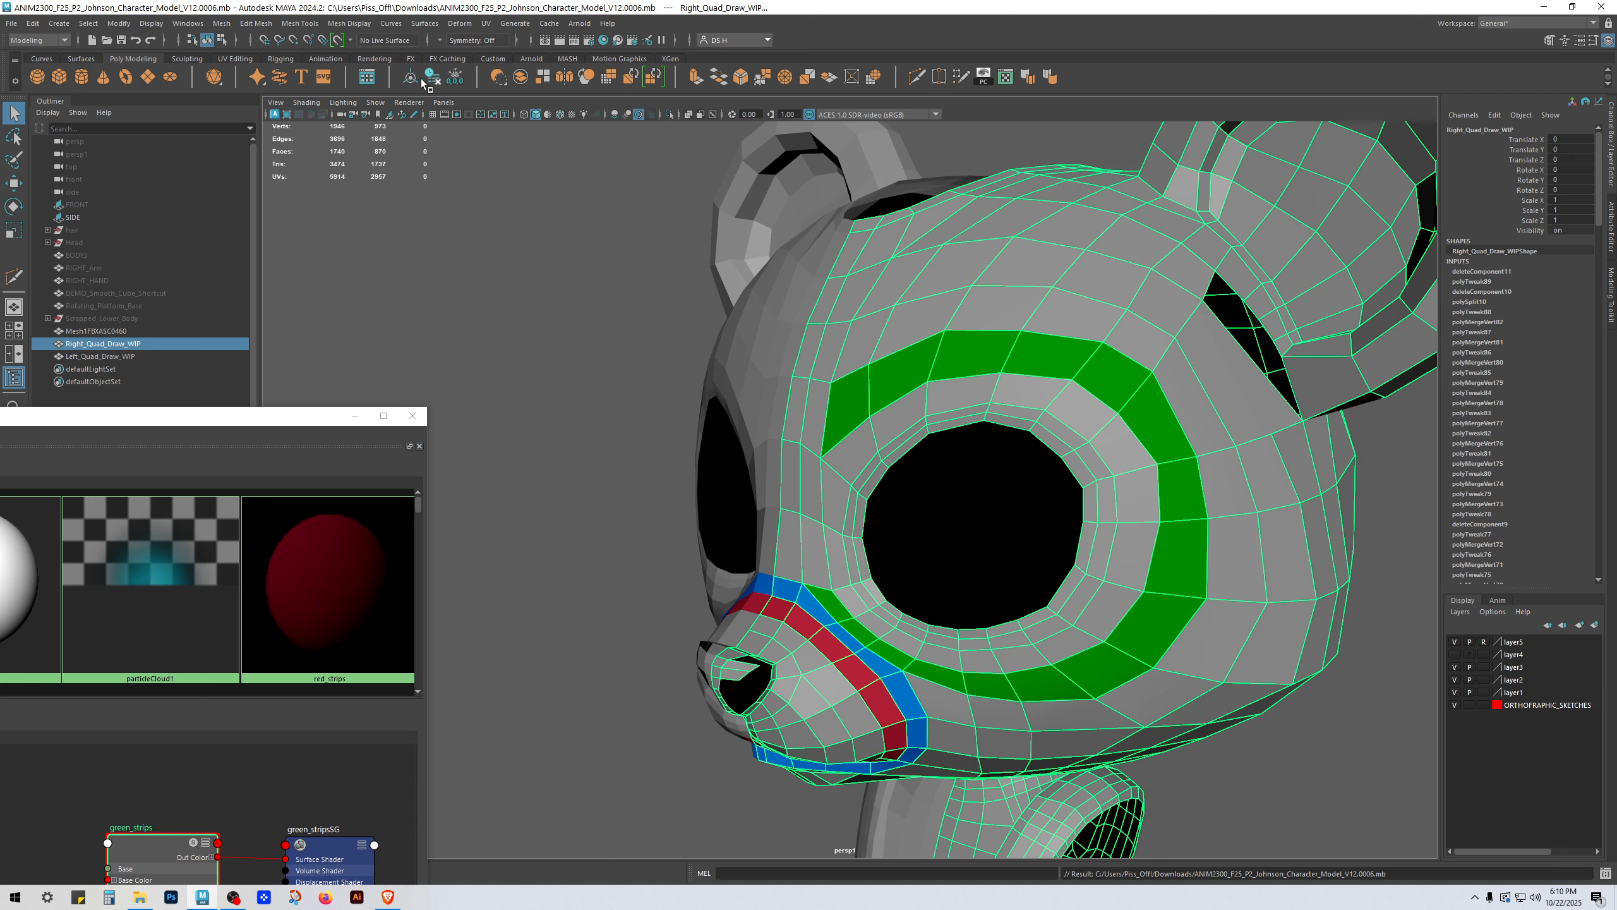
pyautogui.keyDown('alt'); pyautogui.moveTo(821, 395); pyautogui.dragTo(871, 390); pyautogui.keyUp('alt')
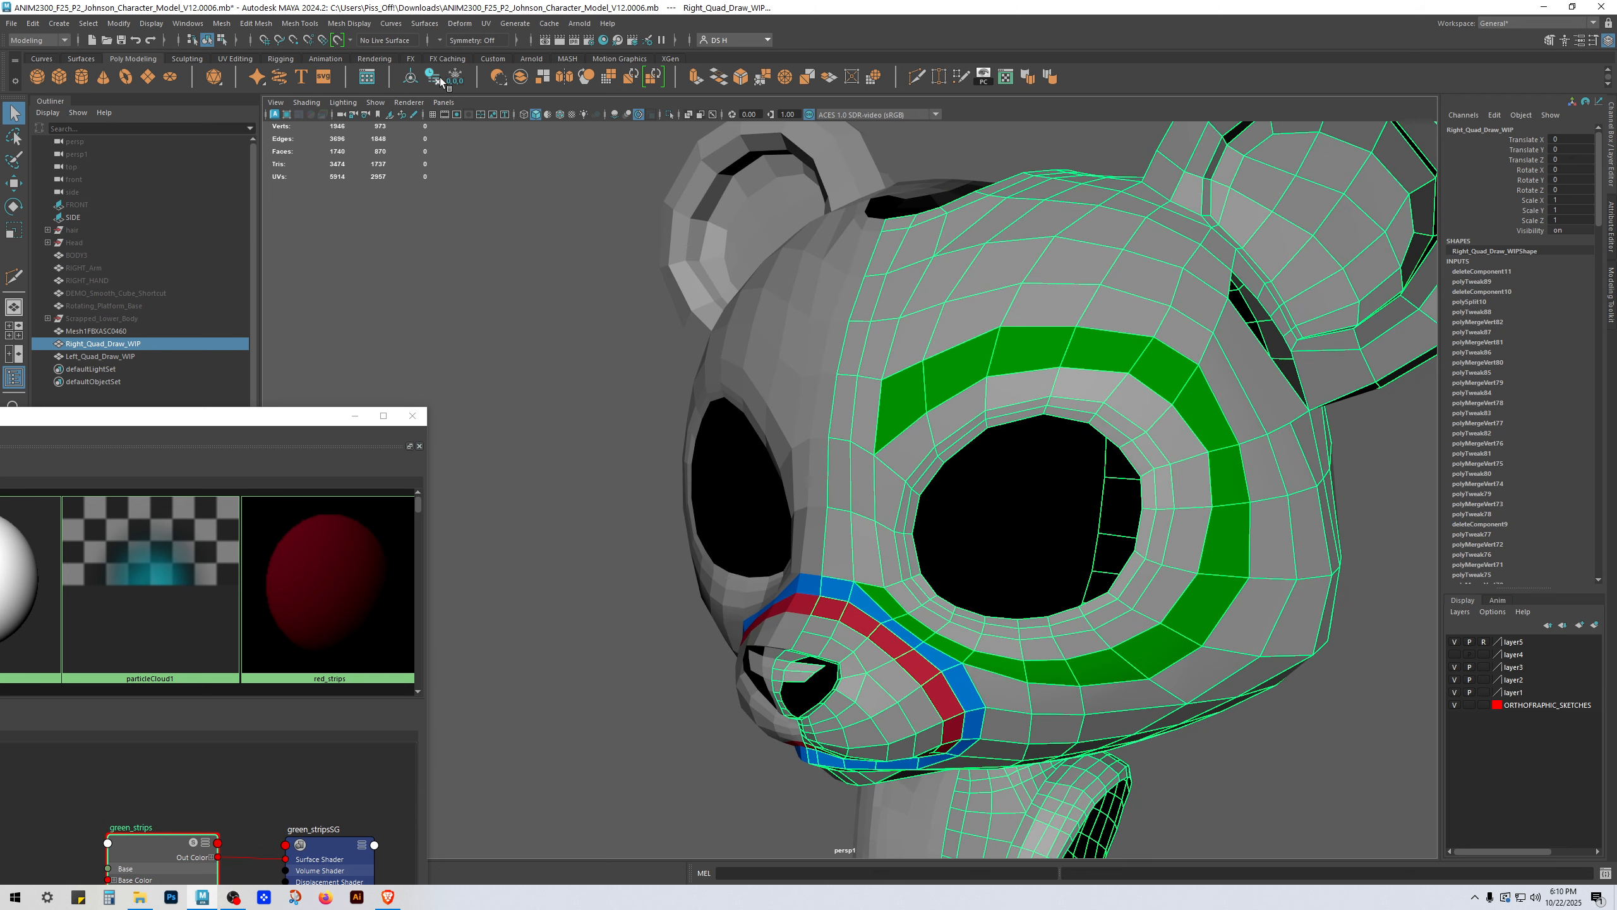
pyautogui.hotkey('ctrl', 'z')
pyautogui.hotkey('shift', 'z')
pyautogui.click(437, 79)
# Step: Try to extend the inner end of the green eye ring with Multi-Cut edges toward the brow centre and delete the old end edge
pyautogui.keyDown('alt'); pyautogui.moveTo(935, 285); pyautogui.dragTo(980, 328); pyautogui.keyUp('alt')
pyautogui.moveTo(978, 320)
pyautogui.keyDown('alt'); pyautogui.mouseDown(button='right')
pyautogui.moveTo(1079, 372)
pyautogui.moveTo(981, 345)
pyautogui.mouseUp(button='right'); pyautogui.keyUp('alt')
pyautogui.keyDown('alt'); pyautogui.moveTo(981, 344); pyautogui.dragTo(949, 435); pyautogui.keyUp('alt')
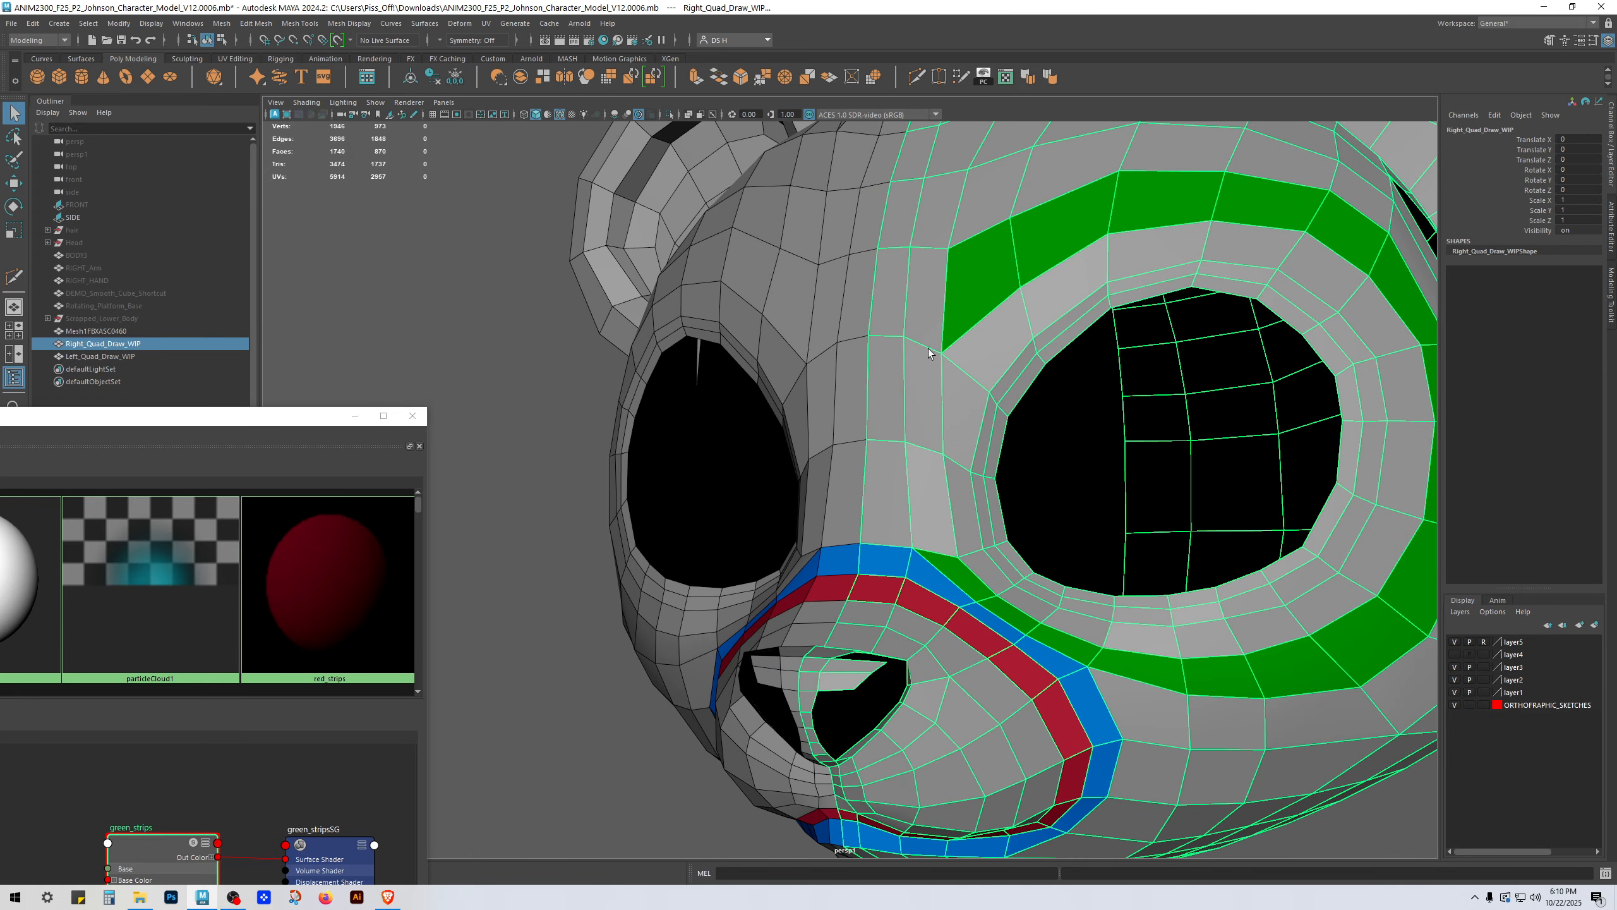
pyautogui.keyDown('shift'); pyautogui.moveTo(1018, 303); pyautogui.dragTo(677, 327, button='right'); pyautogui.keyUp('shift')
pyautogui.keyDown('alt'); pyautogui.moveTo(1044, 304); pyautogui.dragTo(957, 353, button='middle'); pyautogui.keyUp('alt')
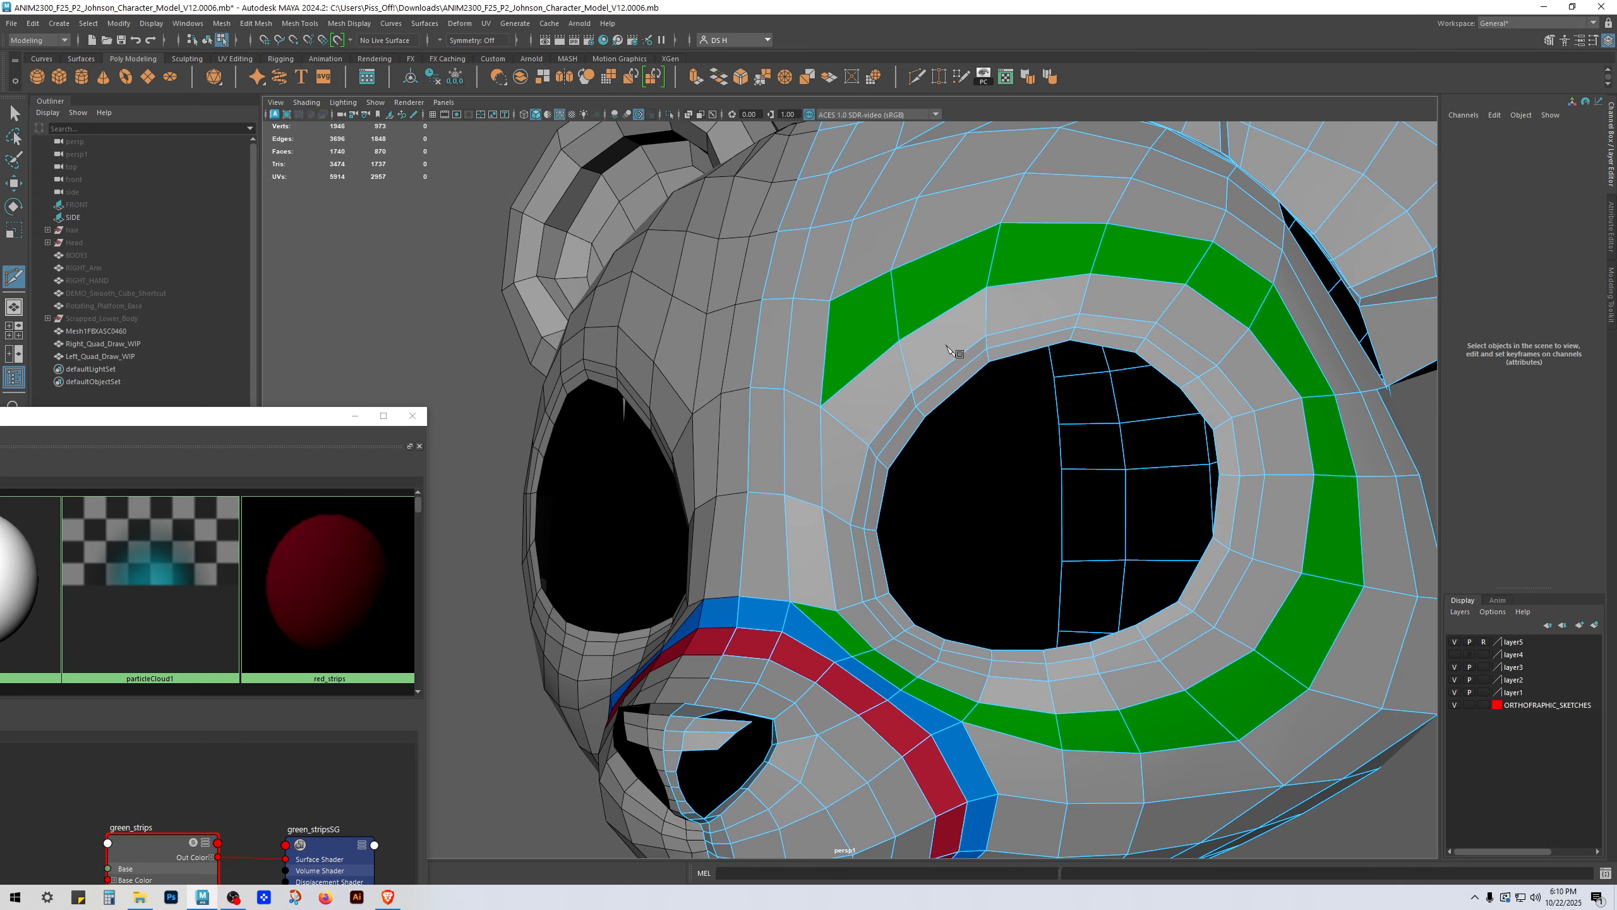
pyautogui.keyDown('alt'); pyautogui.moveTo(866, 363); pyautogui.dragTo(926, 405); pyautogui.keyUp('alt')
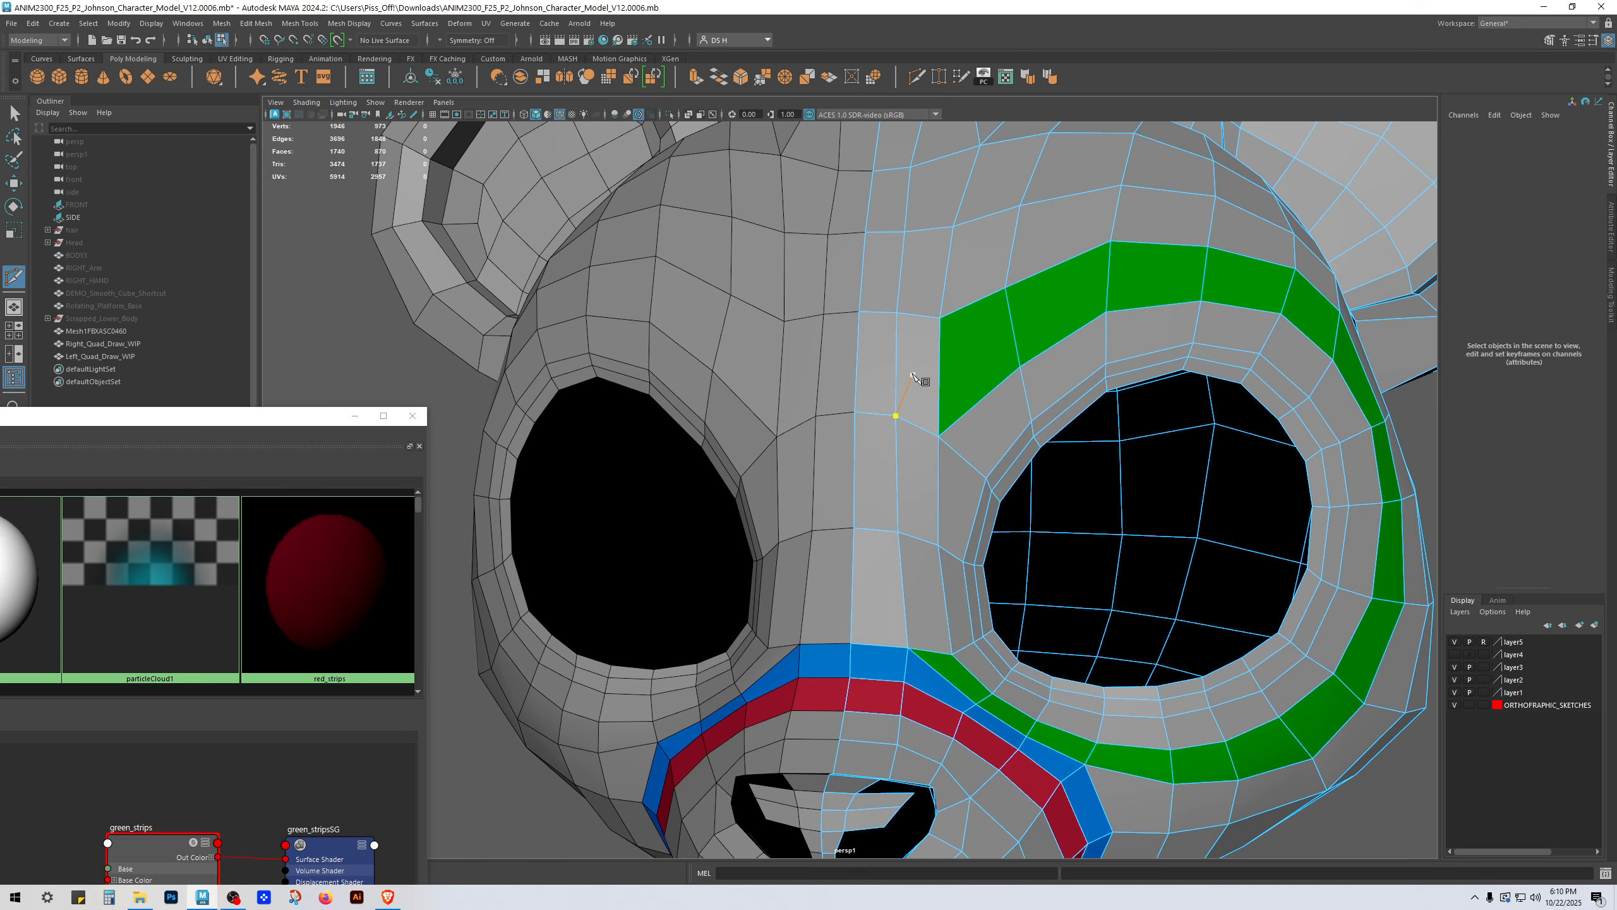
pyautogui.click(941, 381)
pyautogui.press('w')
pyautogui.click(940, 363)
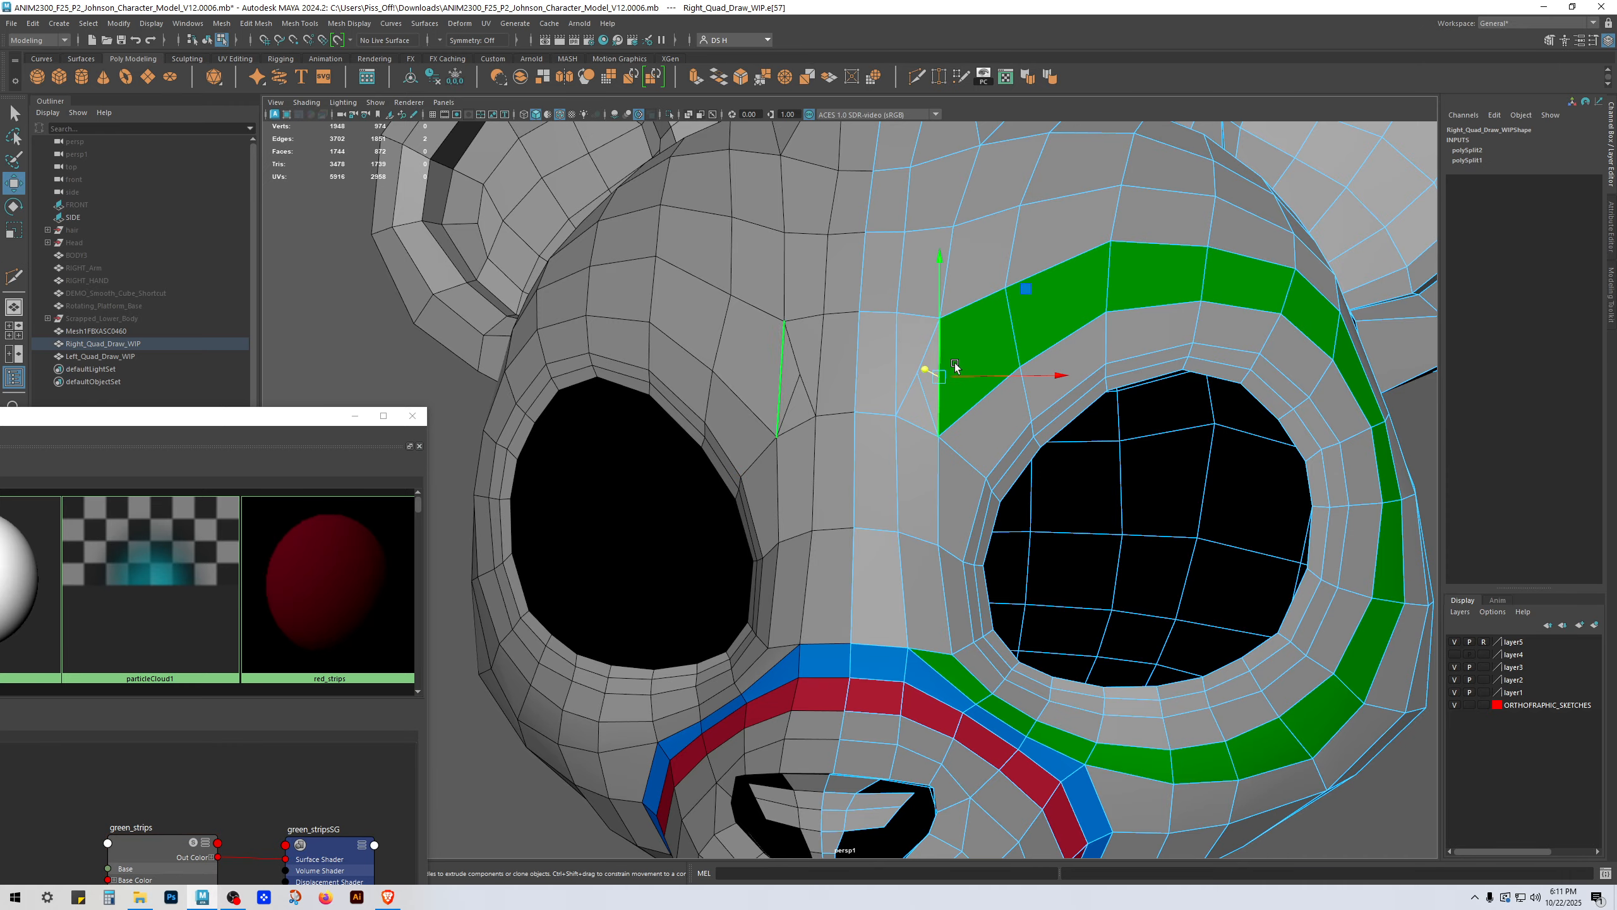
pyautogui.keyDown('shift'); pyautogui.moveTo(1083, 280); pyautogui.dragTo(996, 326, button='right'); pyautogui.keyUp('shift')
pyautogui.hotkey('ctrl', 'z')
pyautogui.press('Delete')
pyautogui.click(949, 436)
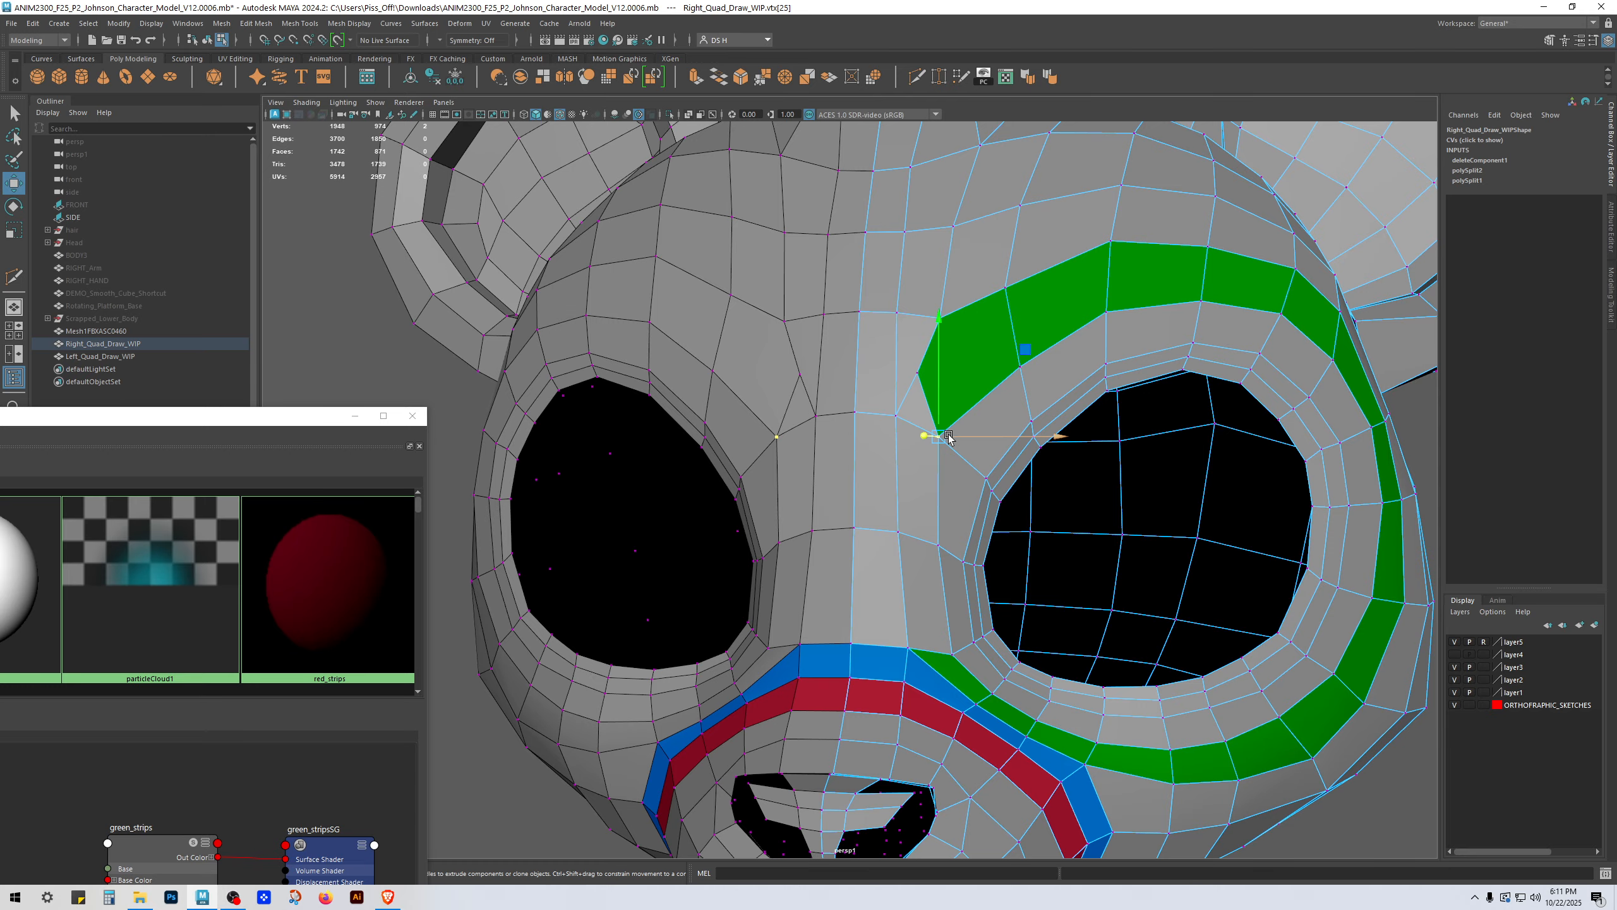
pyautogui.click(921, 380)
# Step: Undo the edge deletion and the cuts beside the inner end of the green eye ring
pyautogui.hotkey('ctrl', 'z')
pyautogui.hotkey('ctrl', 'z')
pyautogui.hotkey('ctrl', 'z')
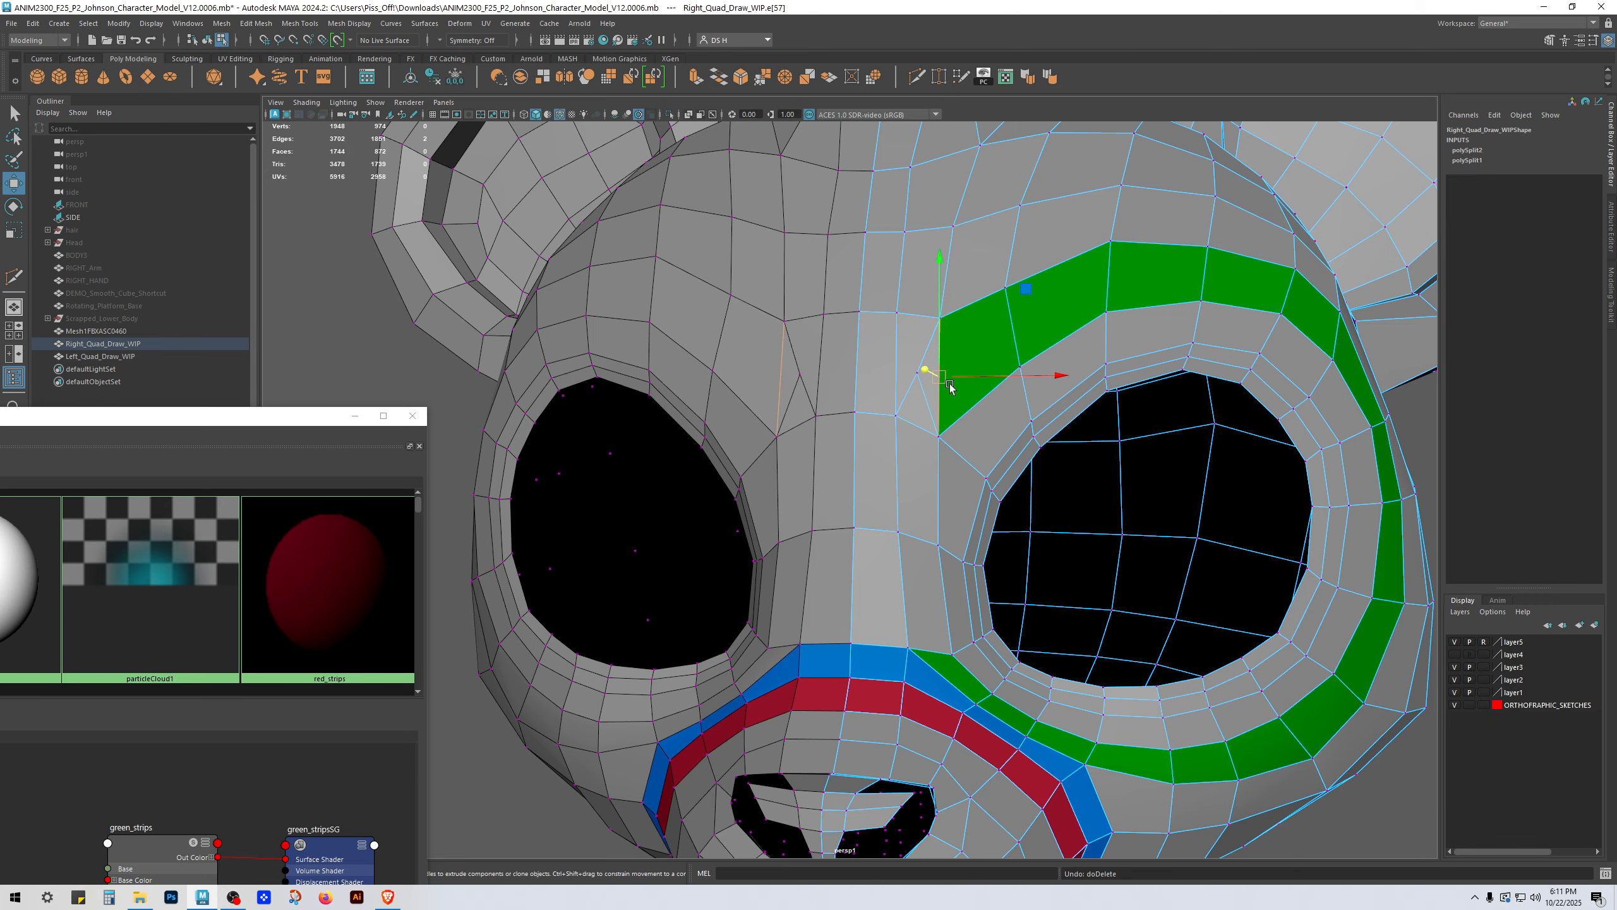
pyautogui.hotkey('ctrl', 'z')
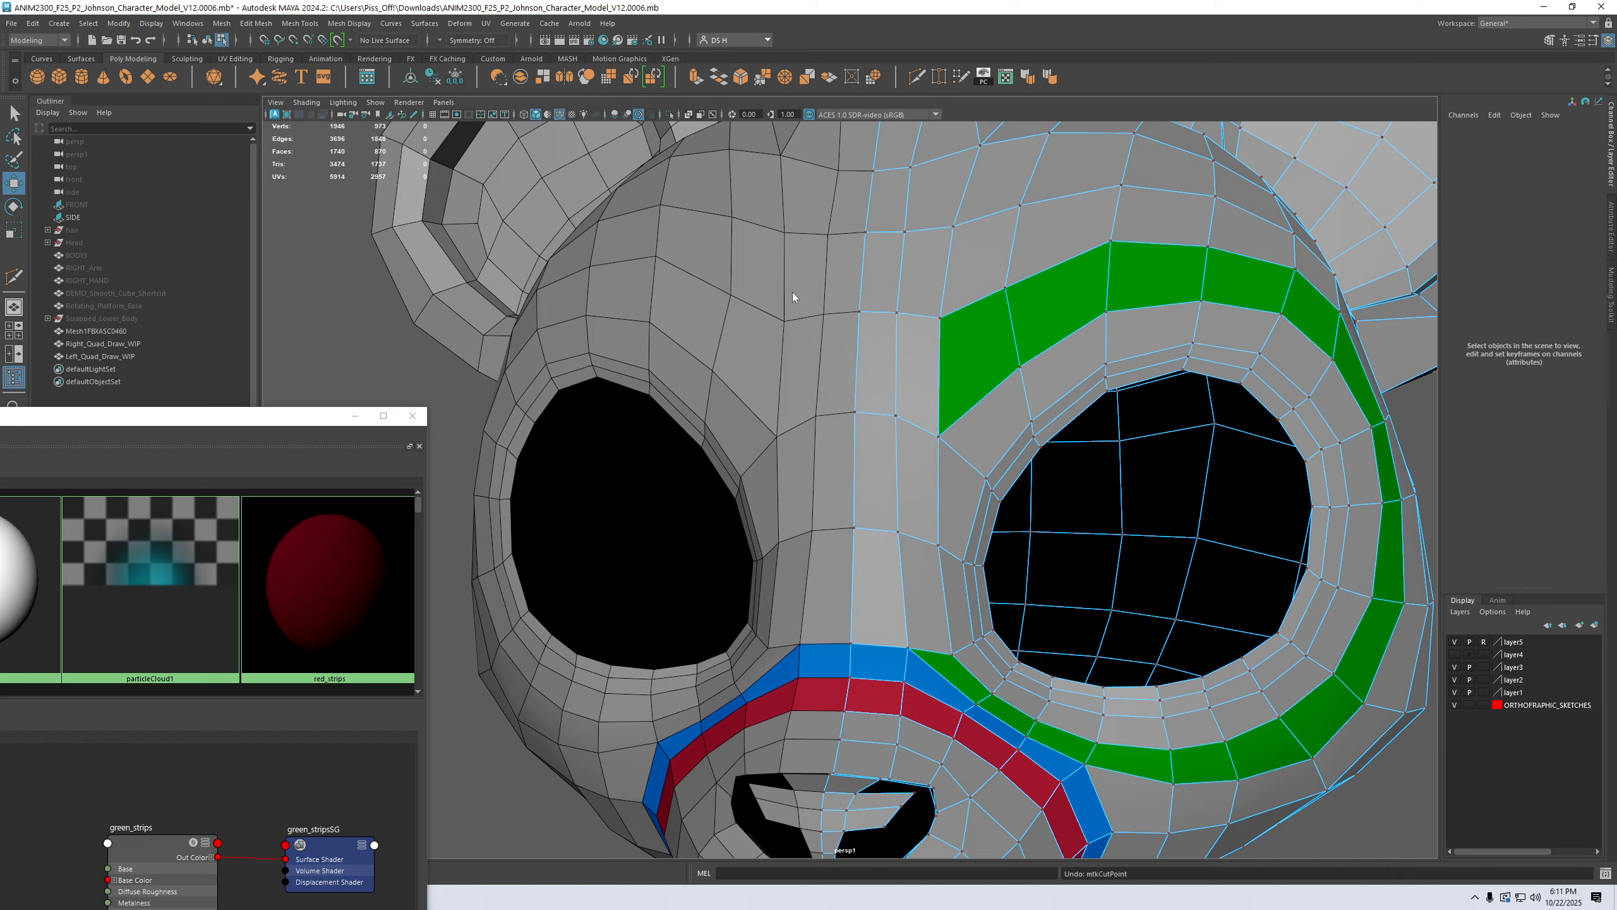
# Step: Cut a new edge across the innermost green face above the eye and weld its lower corner vertex onto the cut's end point
pyautogui.moveTo(884, 378); pyautogui.dragTo(930, 351, button='right')
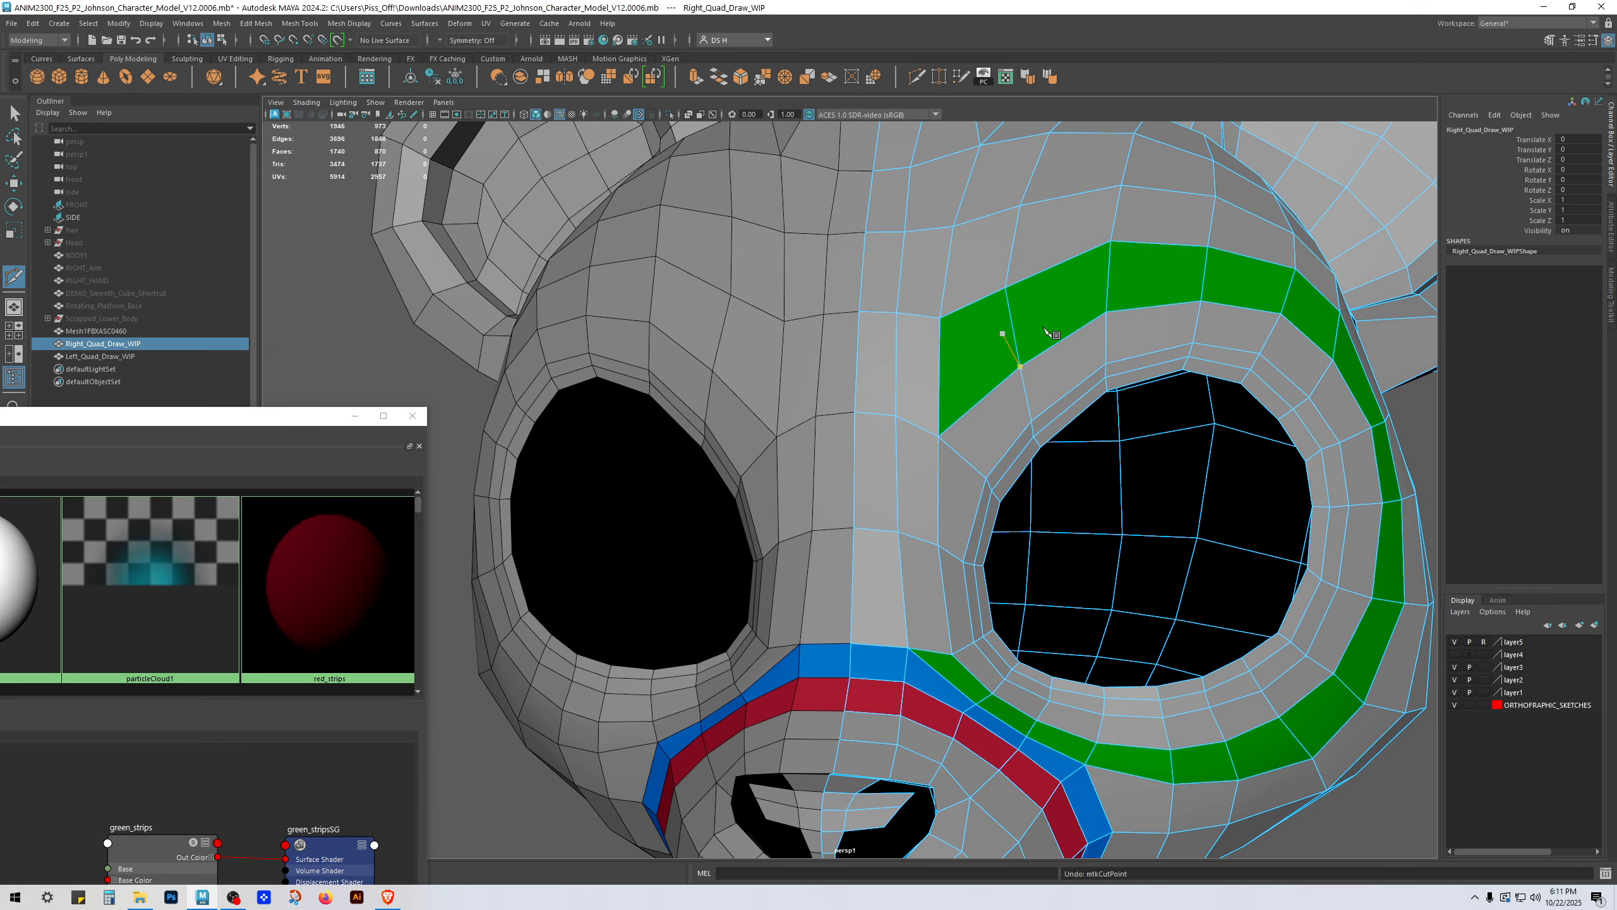
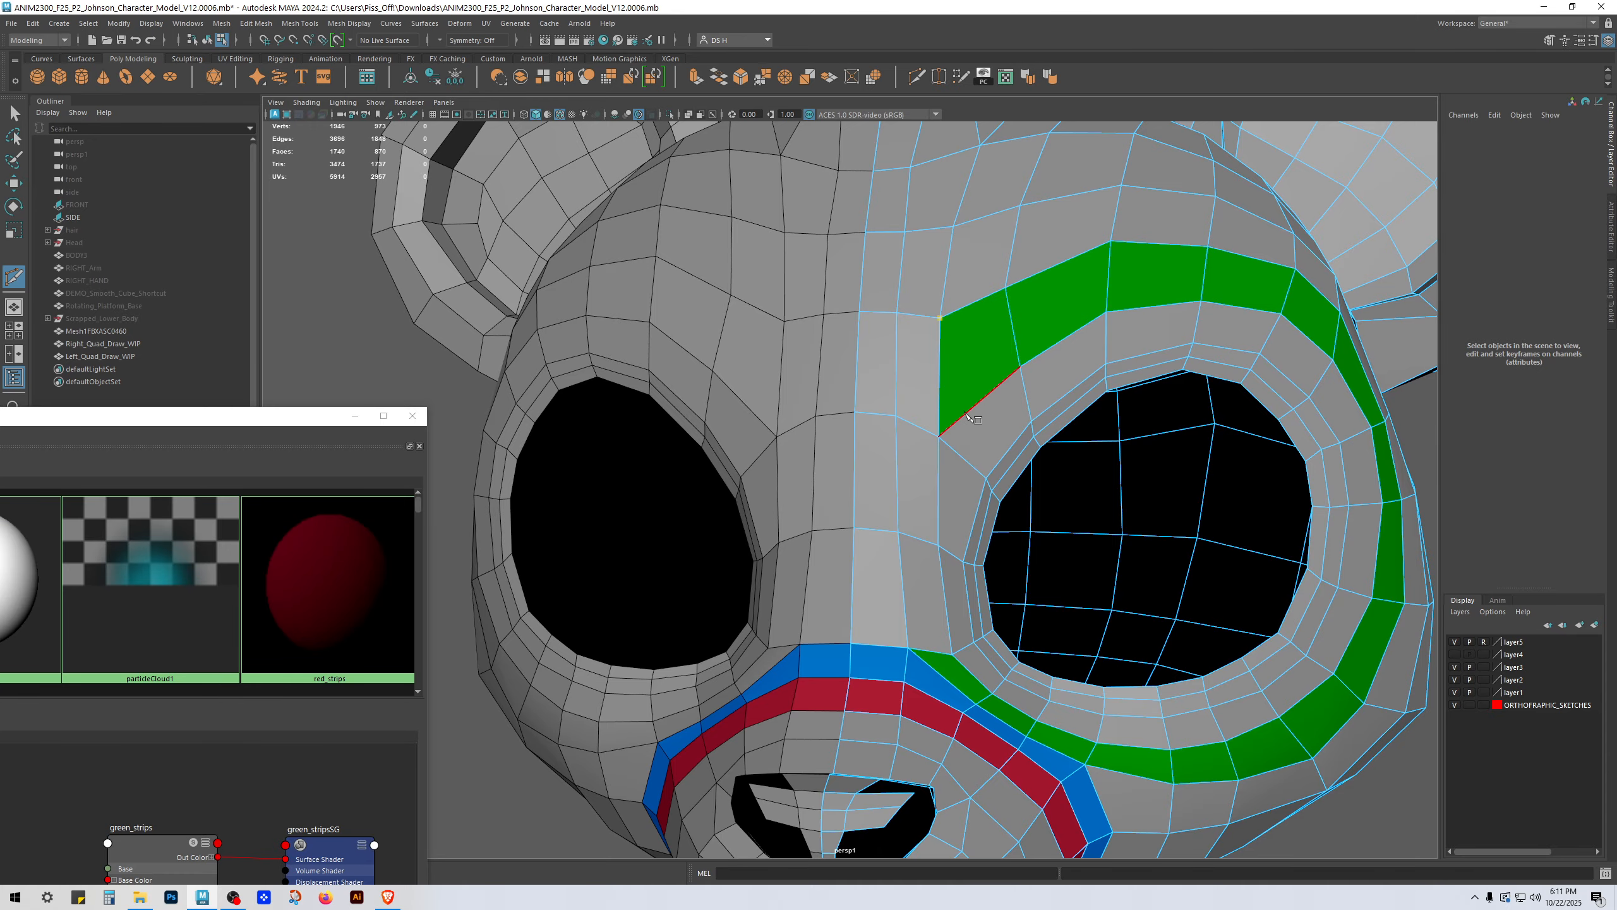
pyautogui.press('w')
pyautogui.moveTo(957, 395); pyautogui.dragTo(917, 396, button='right')
pyautogui.click(939, 437)
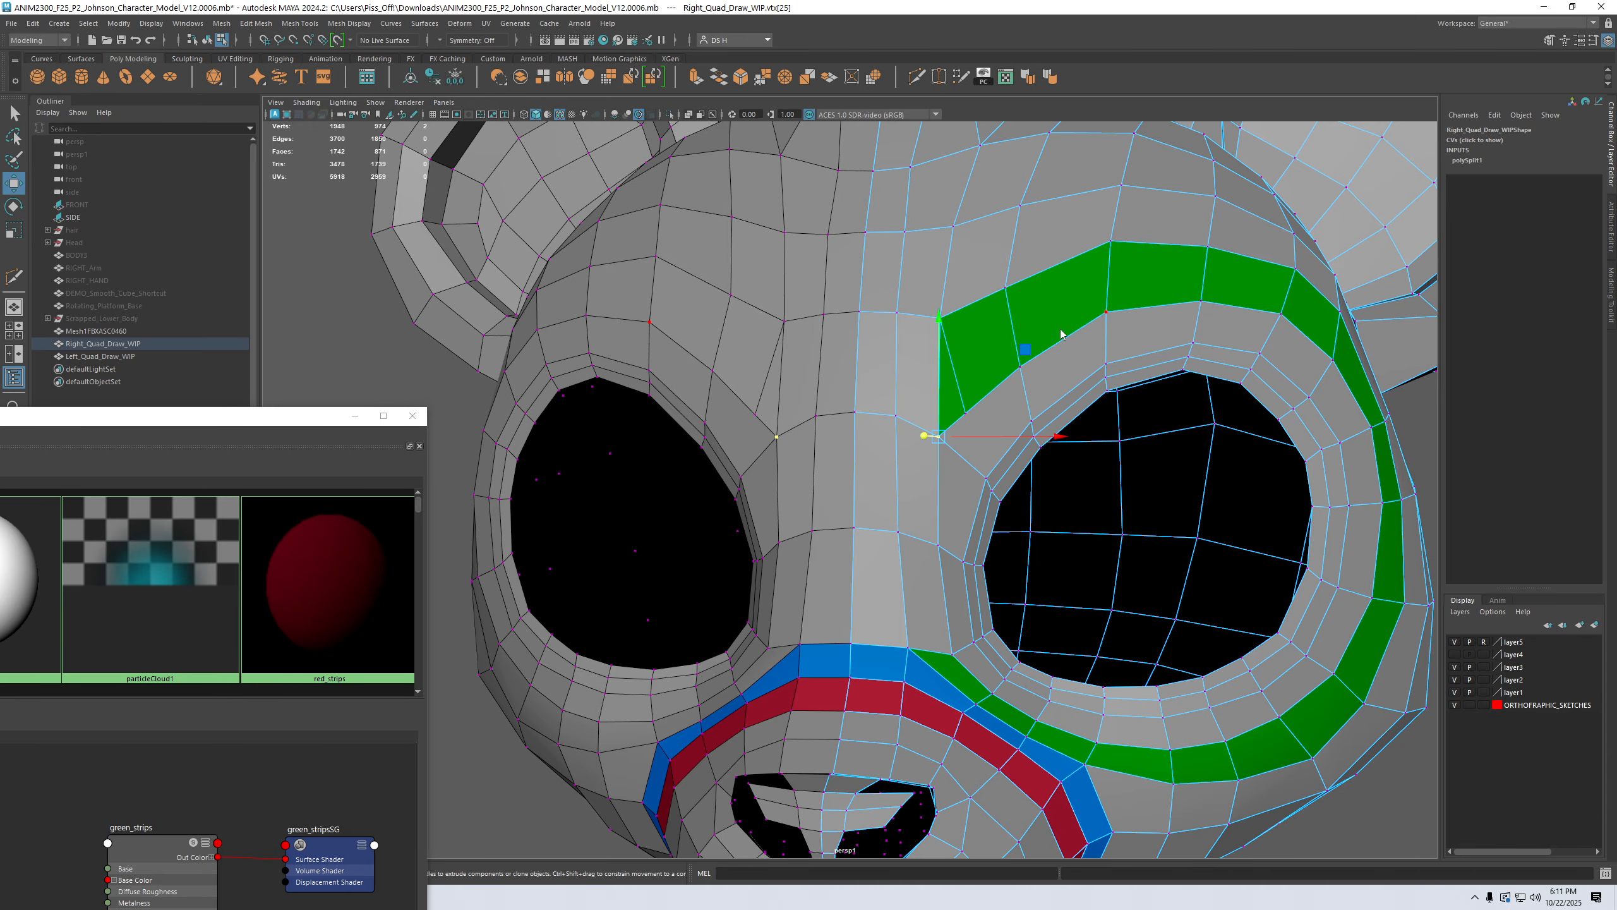
pyautogui.keyDown('shift'); pyautogui.moveTo(1061, 330); pyautogui.dragTo(1019, 295, button='right'); pyautogui.keyUp('shift')
pyautogui.moveTo(938, 437); pyautogui.dragTo(966, 413)
pyautogui.keyDown('alt'); pyautogui.moveTo(968, 440); pyautogui.dragTo(962, 354); pyautogui.keyUp('alt')
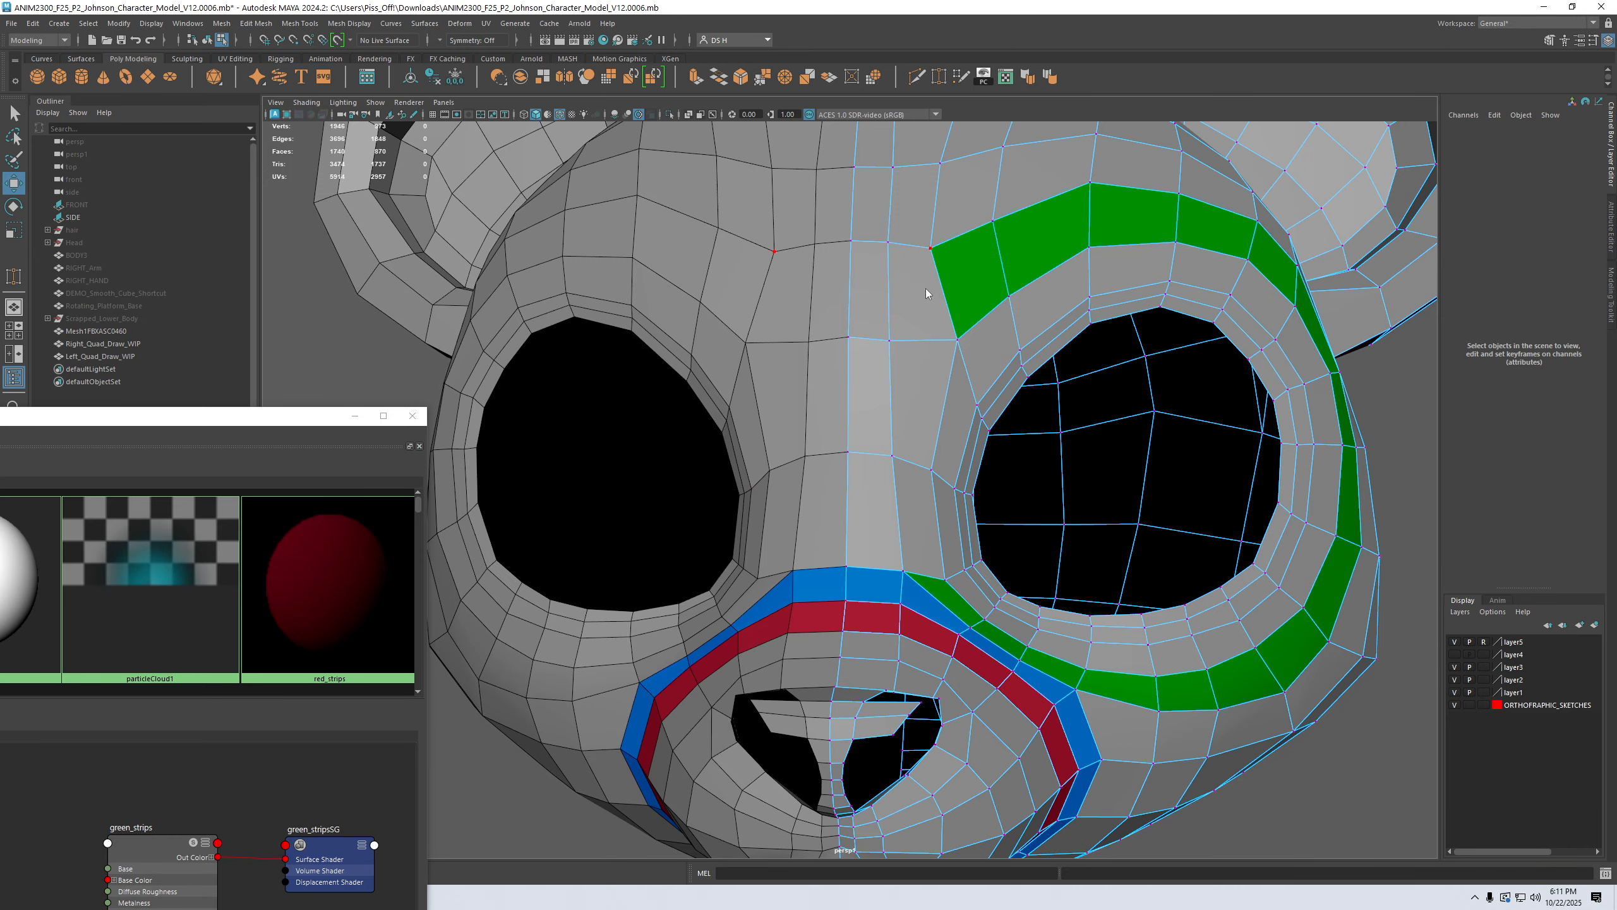
# Step: Merge the upper and lower vertices between the eyes, both on the centreline and in the column beside it
pyautogui.keyDown('shift'); pyautogui.moveTo(940, 290); pyautogui.dragTo(924, 337, button='right'); pyautogui.keyUp('shift')
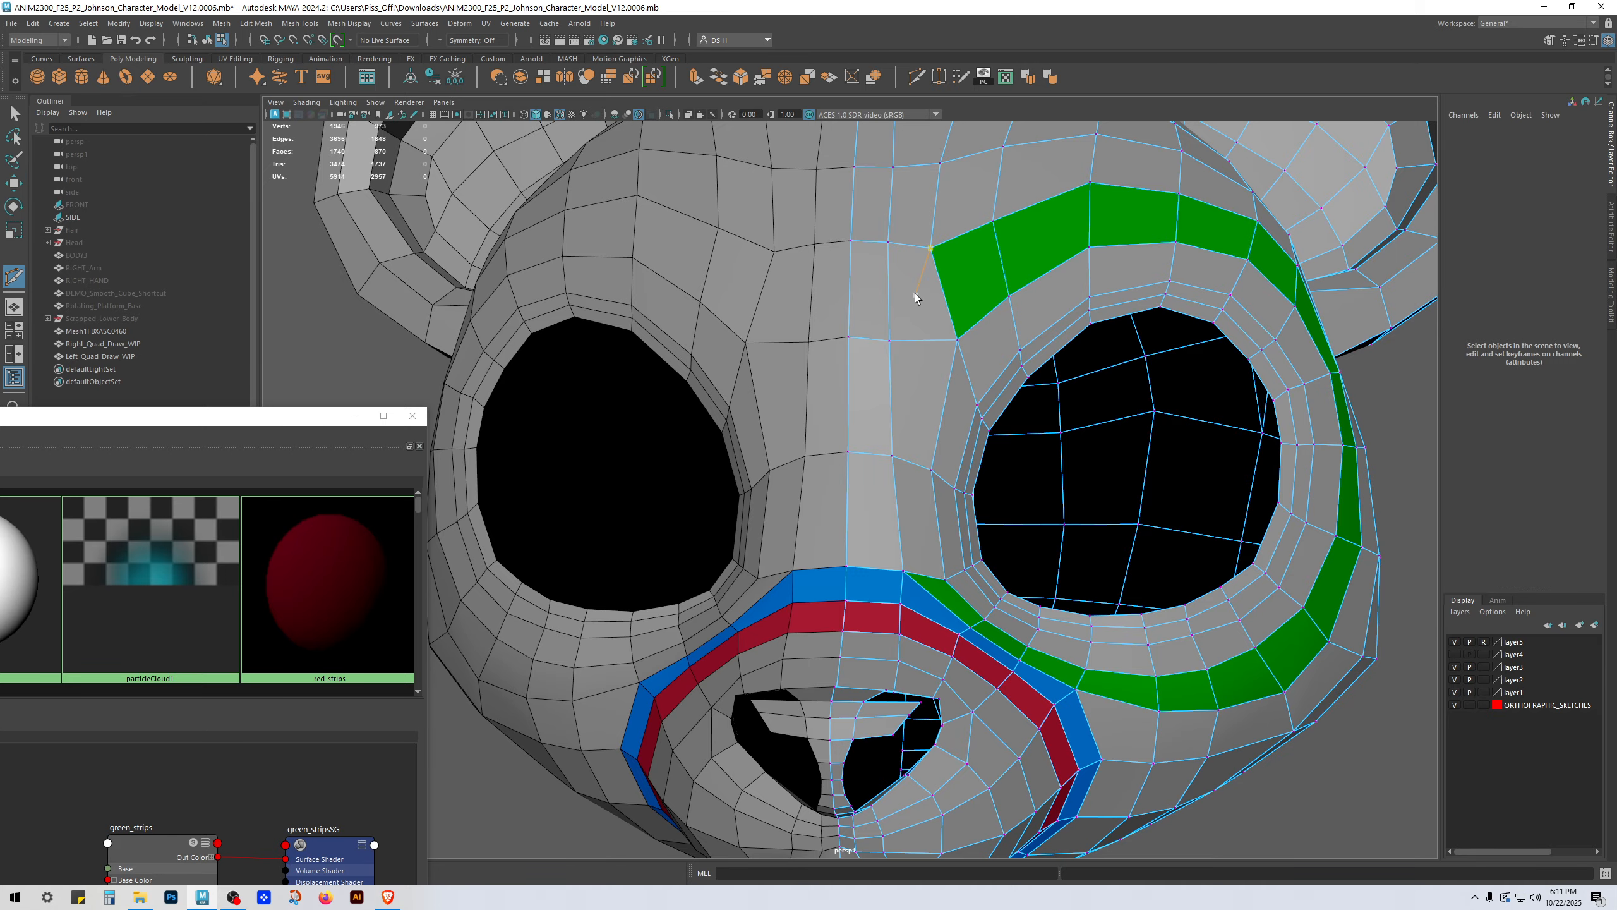
pyautogui.click(889, 243)
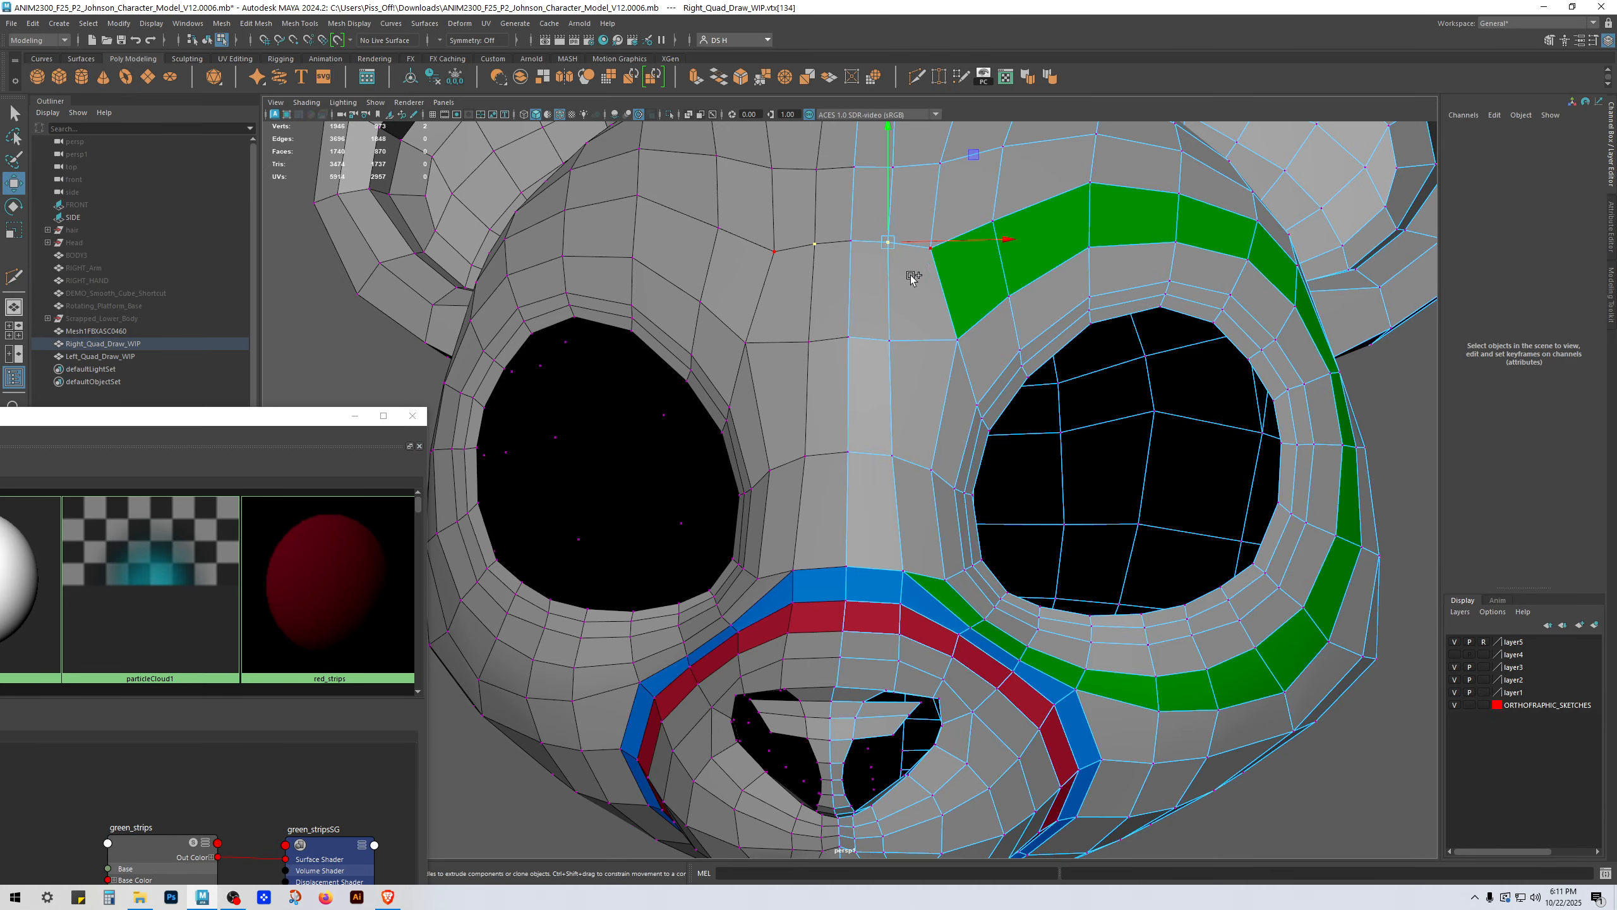
pyautogui.keyDown('shift'); pyautogui.click(899, 345); pyautogui.keyUp('shift')
pyautogui.keyDown('alt'); pyautogui.moveTo(1108, 363); pyautogui.dragTo(856, 336); pyautogui.keyUp('alt')
pyautogui.keyDown('shift'); pyautogui.moveTo(837, 302); pyautogui.dragTo(820, 137, button='right'); pyautogui.keyUp('shift')
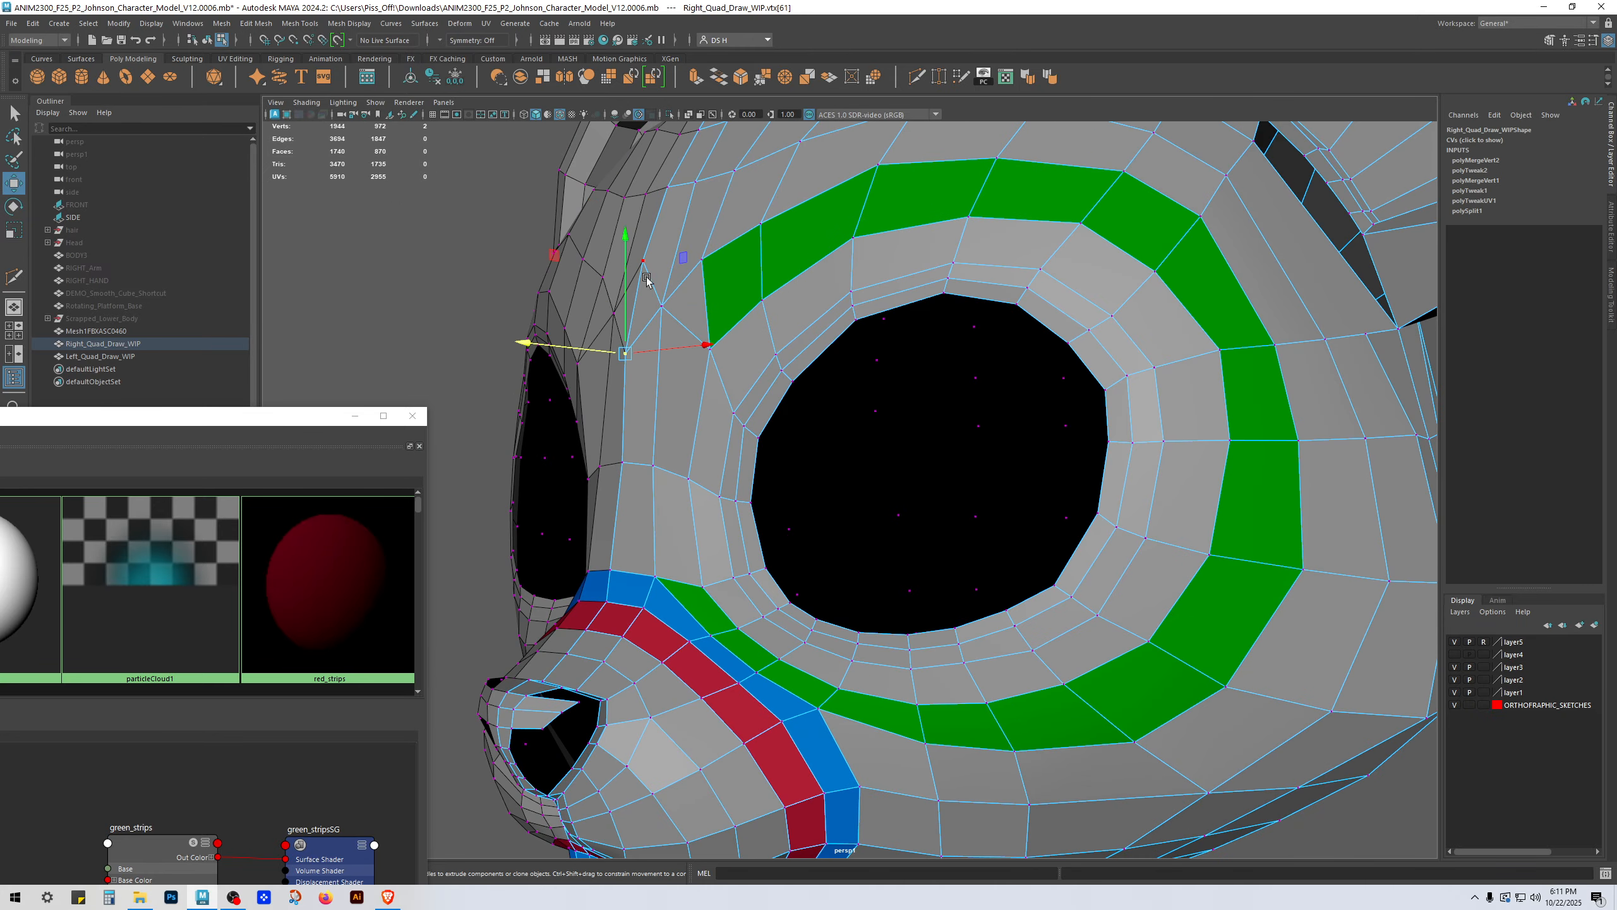
pyautogui.press('g')
pyautogui.keyDown('alt'); pyautogui.moveTo(769, 325); pyautogui.dragTo(918, 333); pyautogui.keyUp('alt')
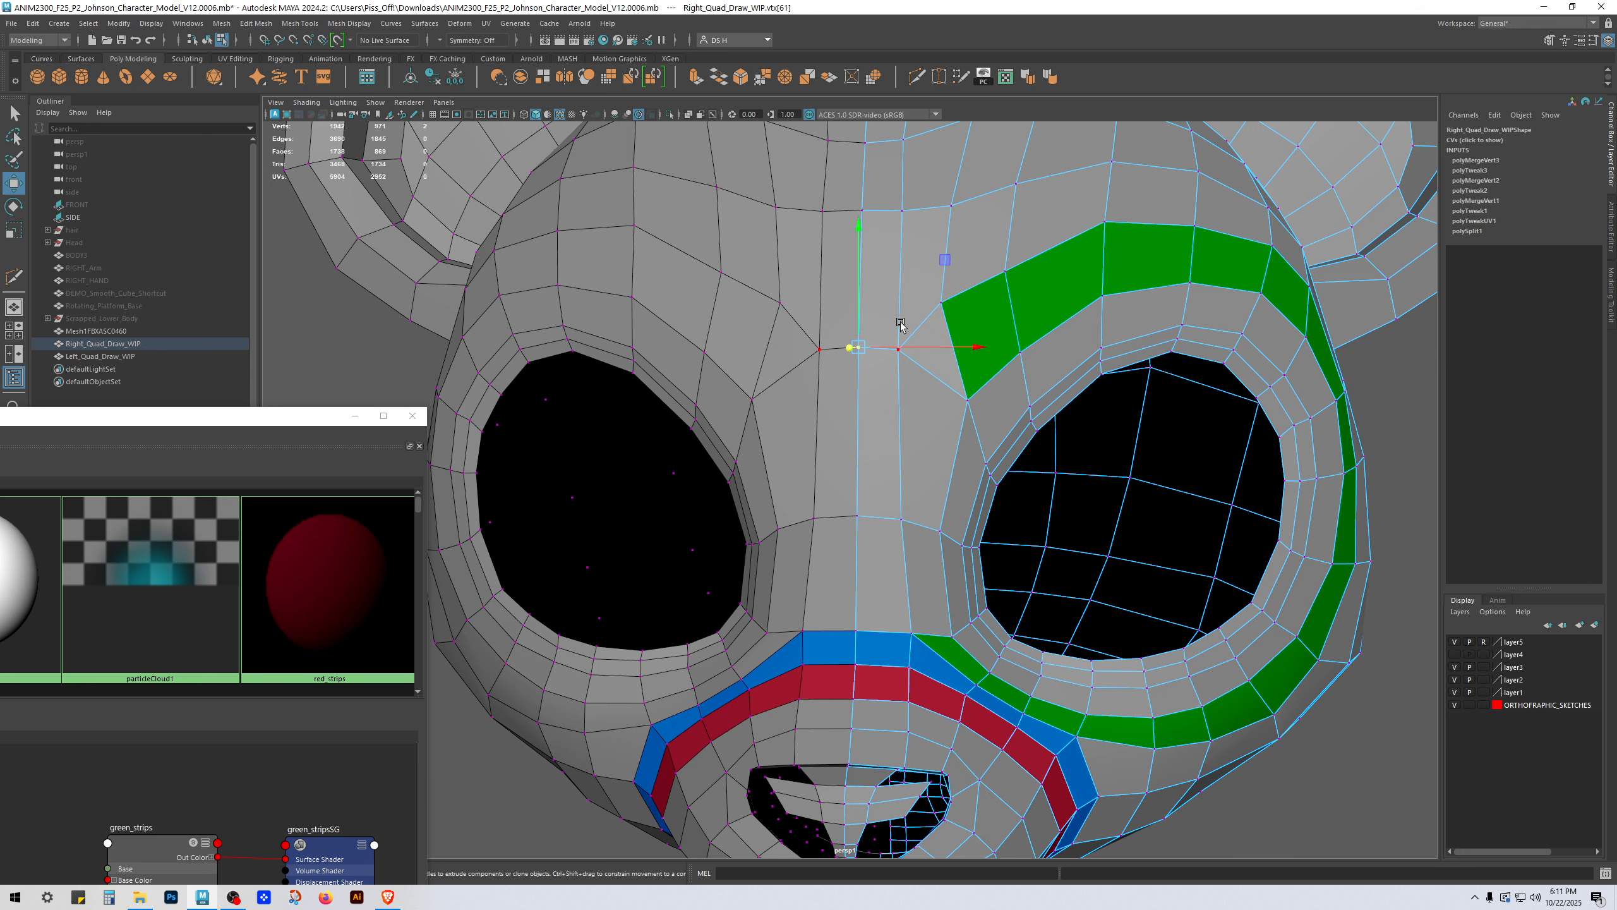
# Step: Move the two merged vertices between the eyes slightly upward
pyautogui.keyDown('shift'); pyautogui.click(897, 319); pyautogui.keyUp('shift')
pyautogui.keyDown('ctrl'); pyautogui.keyDown('shift'); pyautogui.moveTo(879, 307); pyautogui.dragTo(877, 293); pyautogui.keyUp('shift'); pyautogui.keyUp('ctrl')
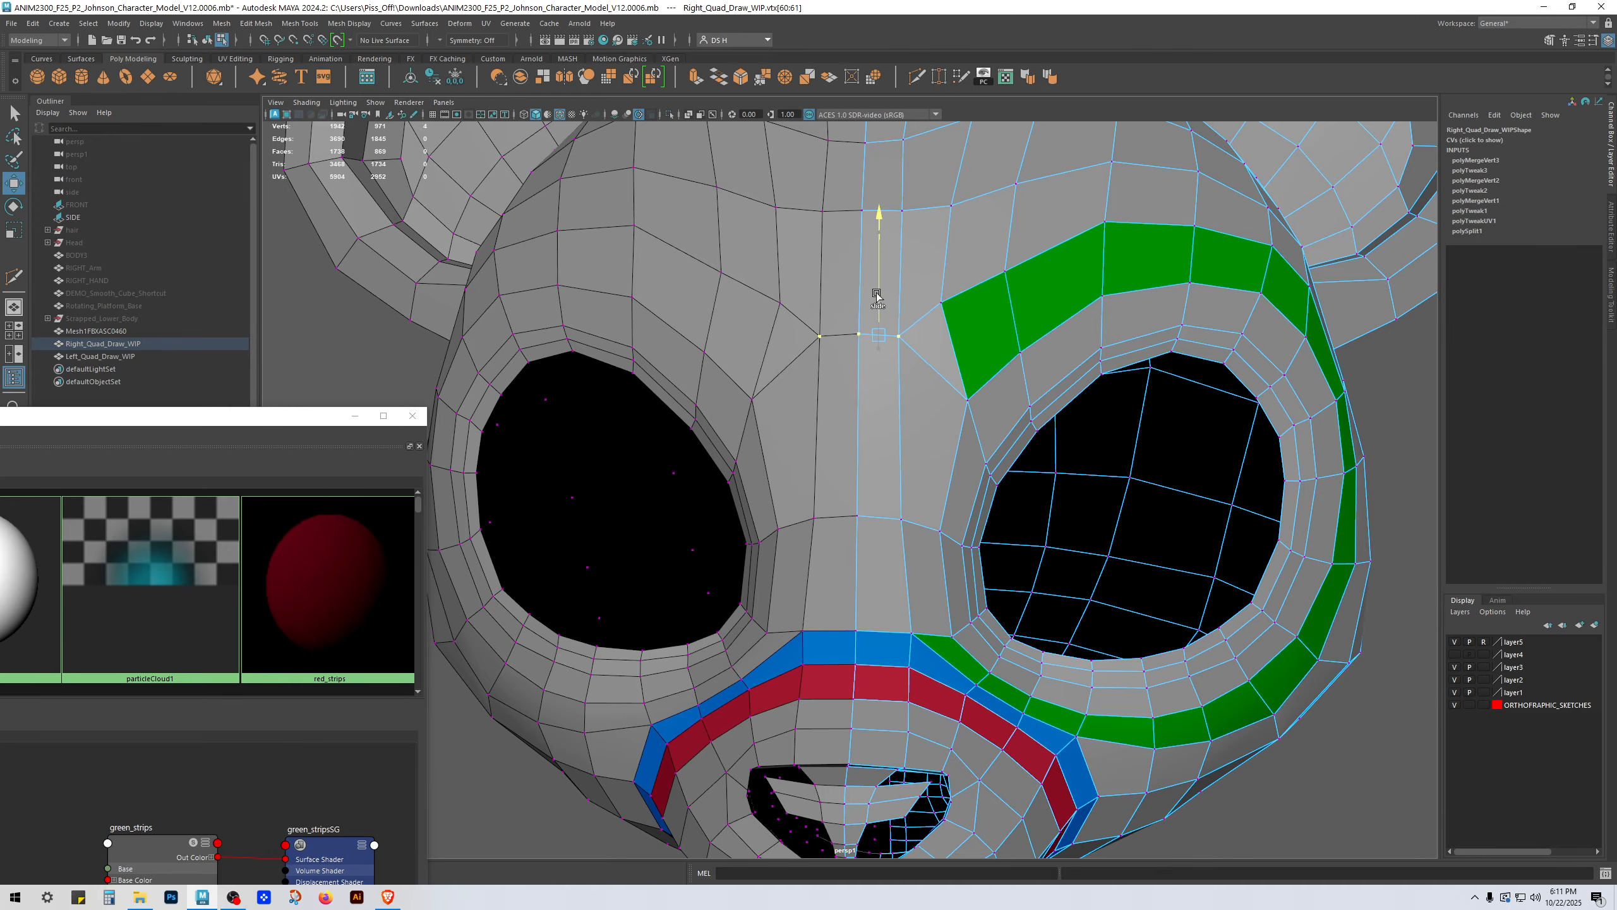
pyautogui.click(968, 404)
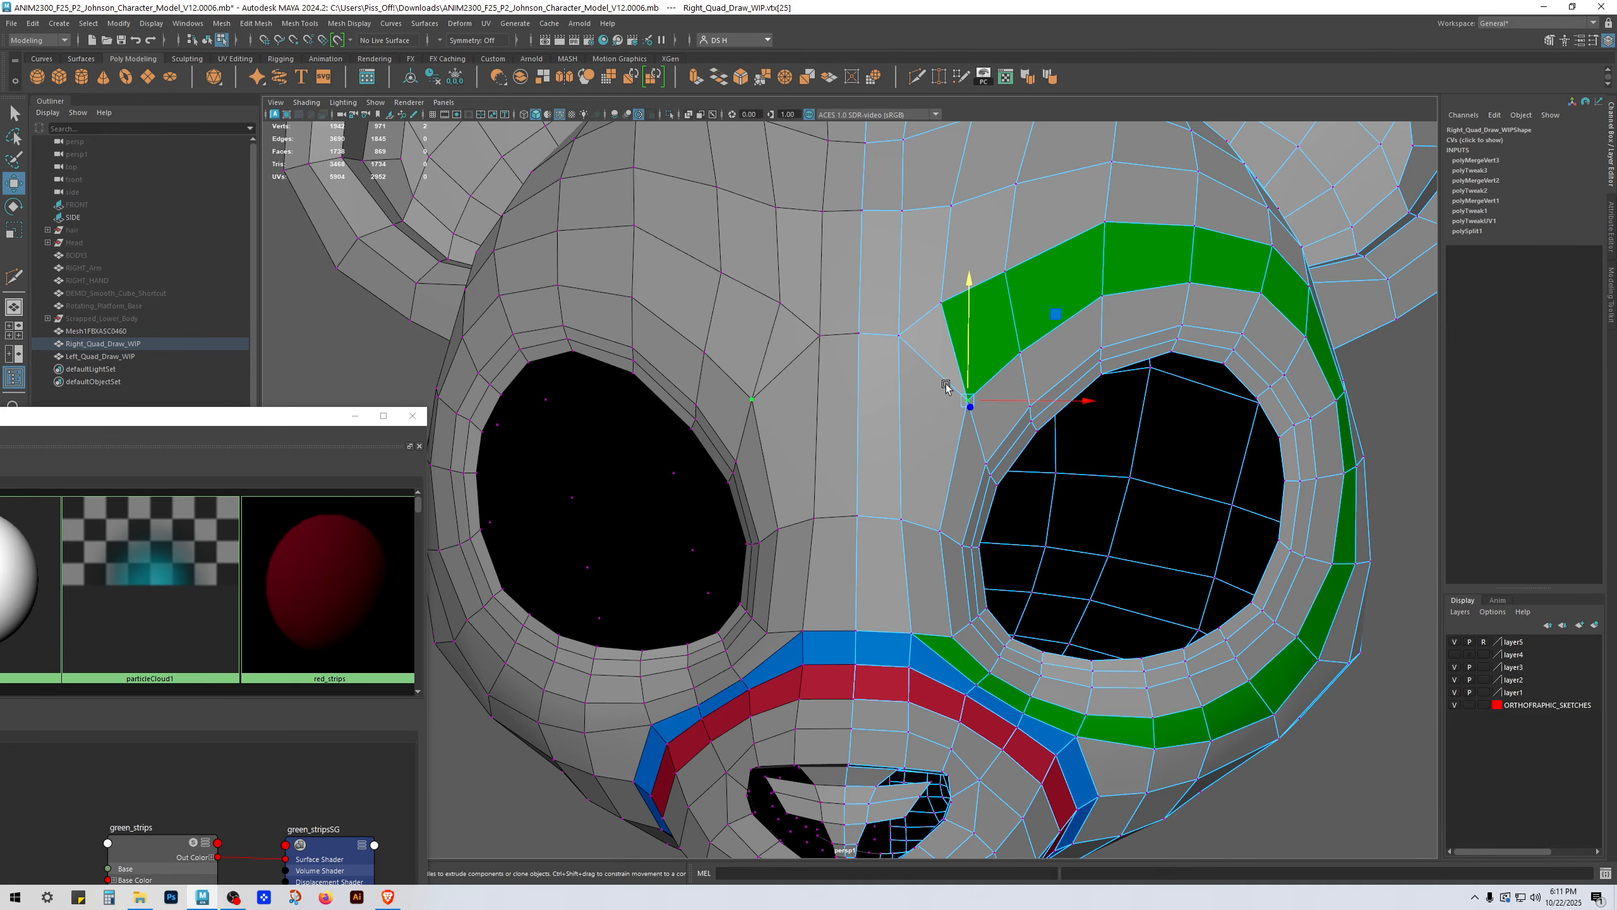
pyautogui.moveTo(946, 386)
pyautogui.keyDown('alt'); pyautogui.mouseDown()
pyautogui.moveTo(917, 387)
pyautogui.moveTo(964, 379)
pyautogui.mouseUp(); pyautogui.keyUp('alt')
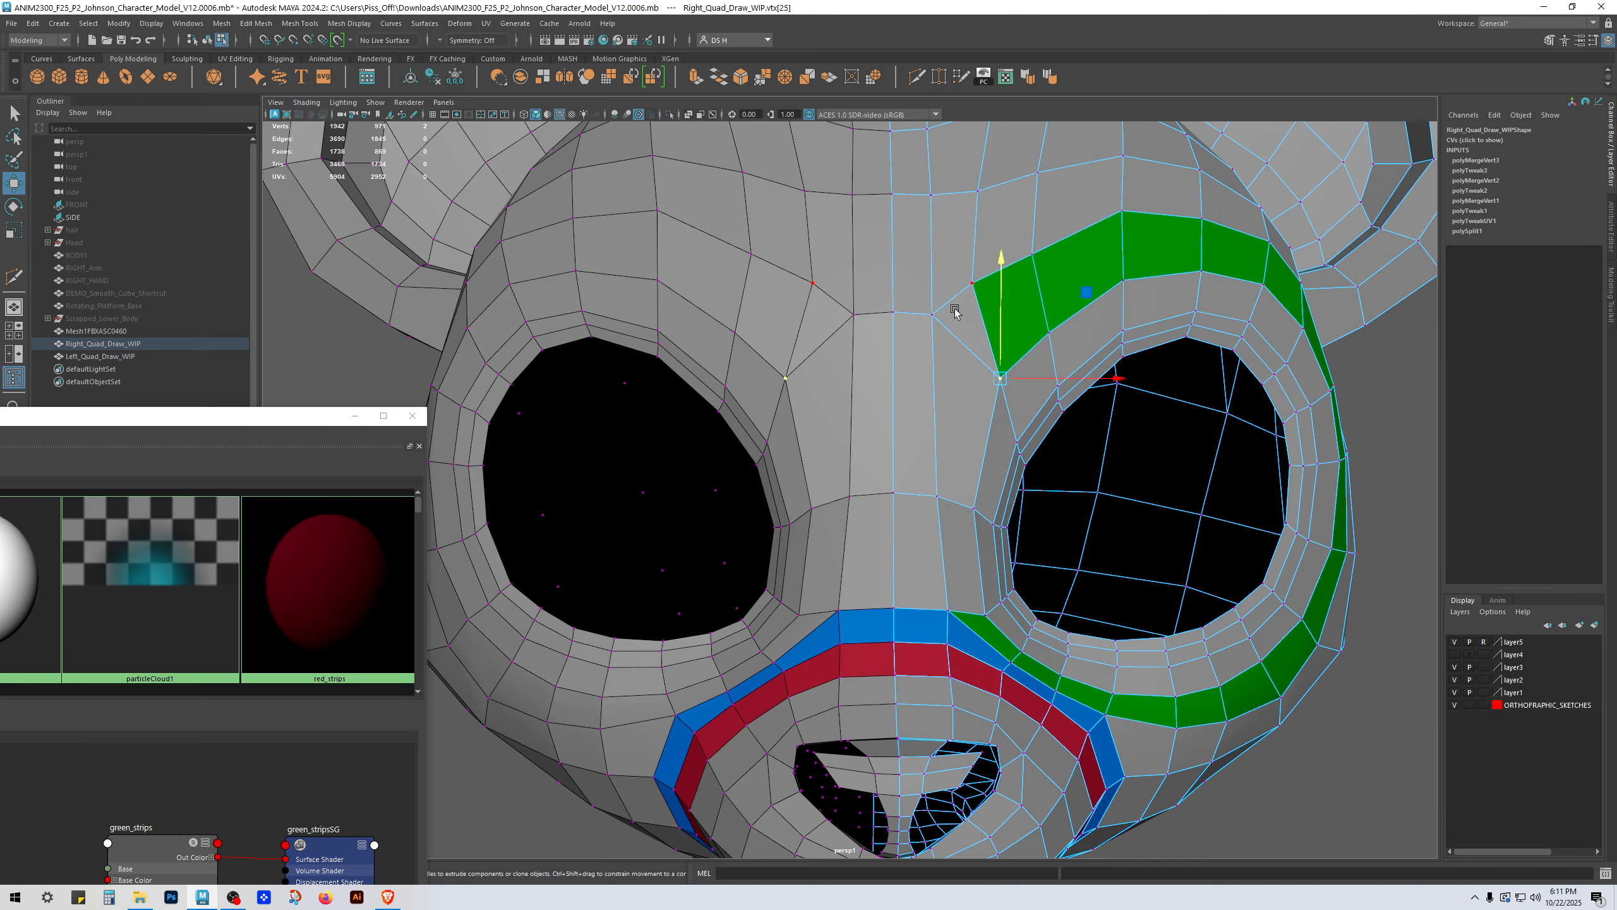
# Step: Merge two pairs of neighbouring forehead vertices, one above the green ring and one at its inner upper corner
pyautogui.scroll(-5, 968, 310)
pyautogui.scroll(5, 968, 318)
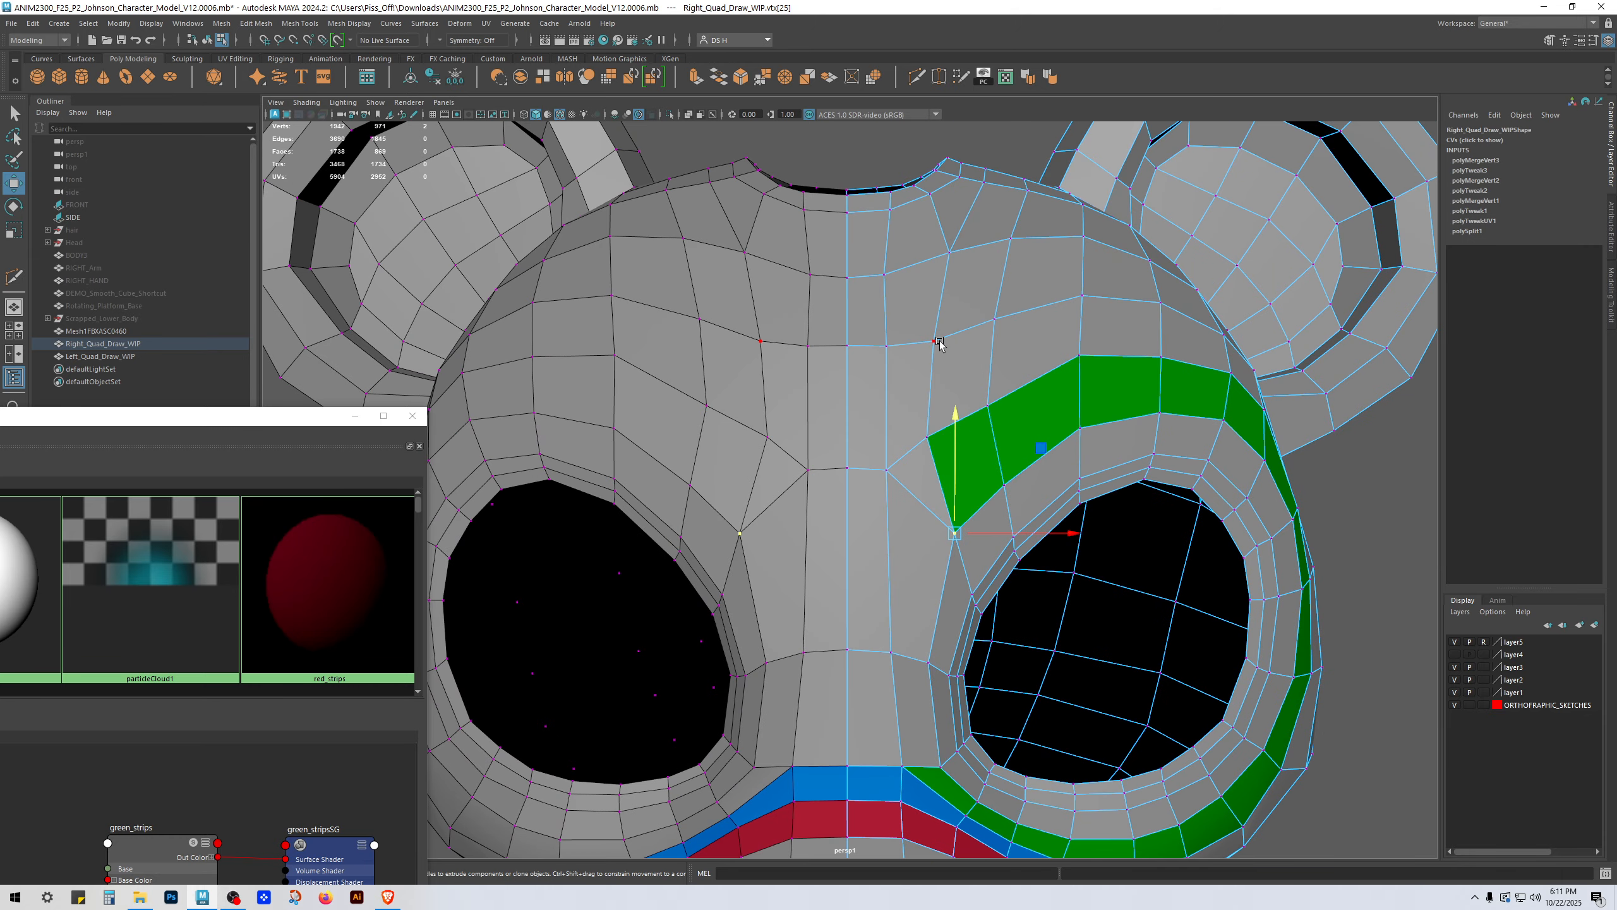
pyautogui.click(936, 343)
pyautogui.keyDown('shift'); pyautogui.click(996, 316); pyautogui.keyUp('shift')
pyautogui.press('g')
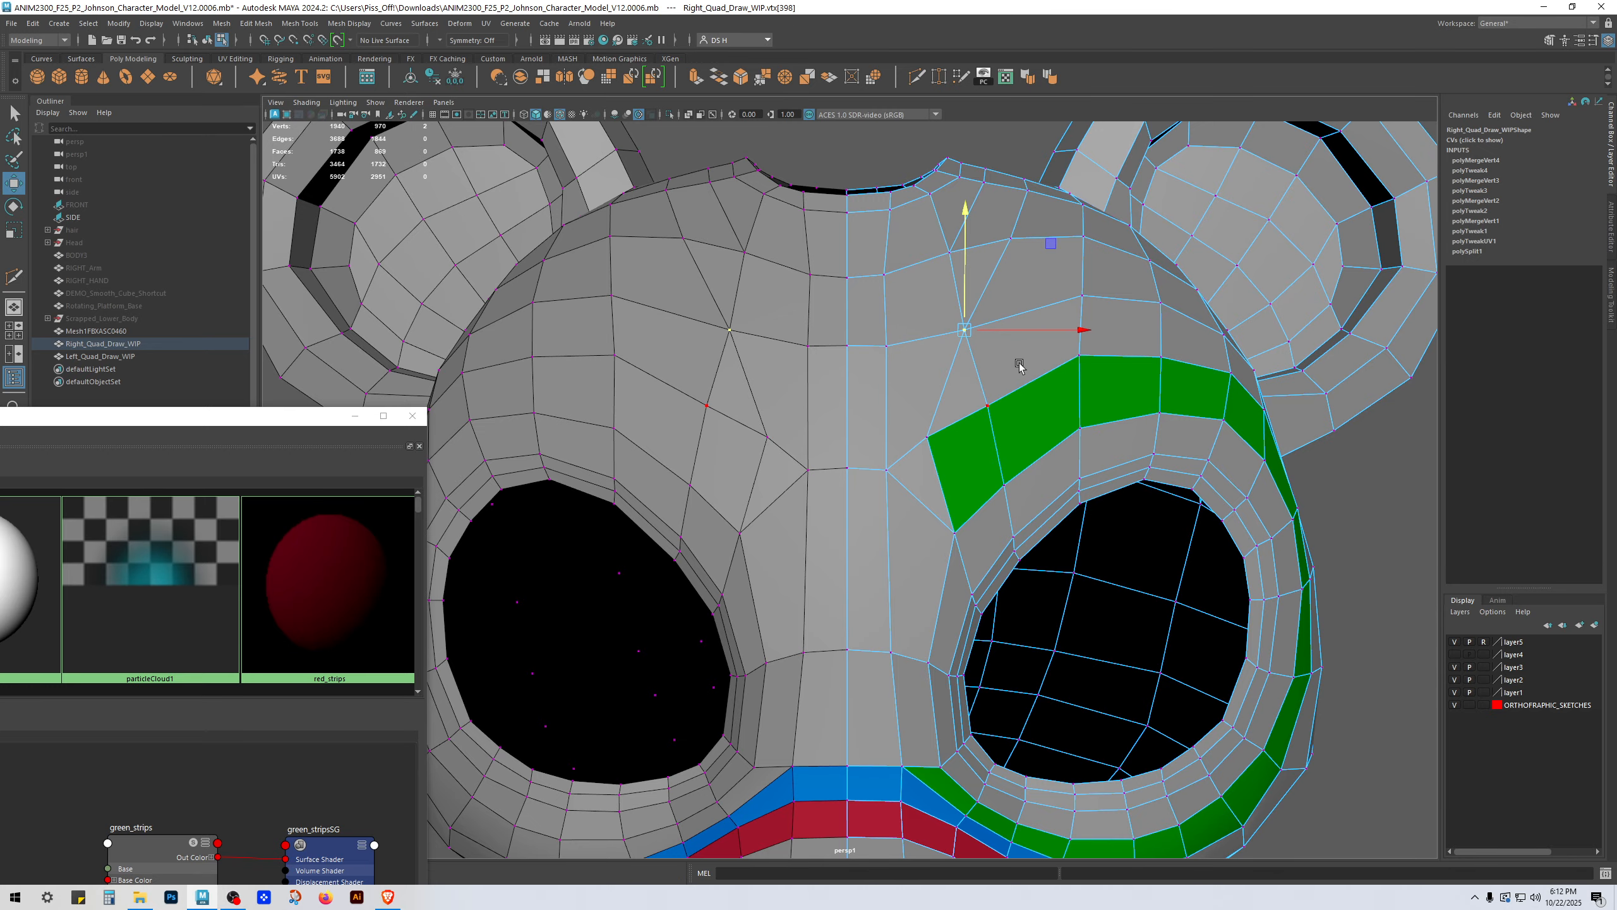
pyautogui.click(929, 437)
pyautogui.keyDown('shift'); pyautogui.click(989, 404); pyautogui.keyUp('shift')
pyautogui.press('g')
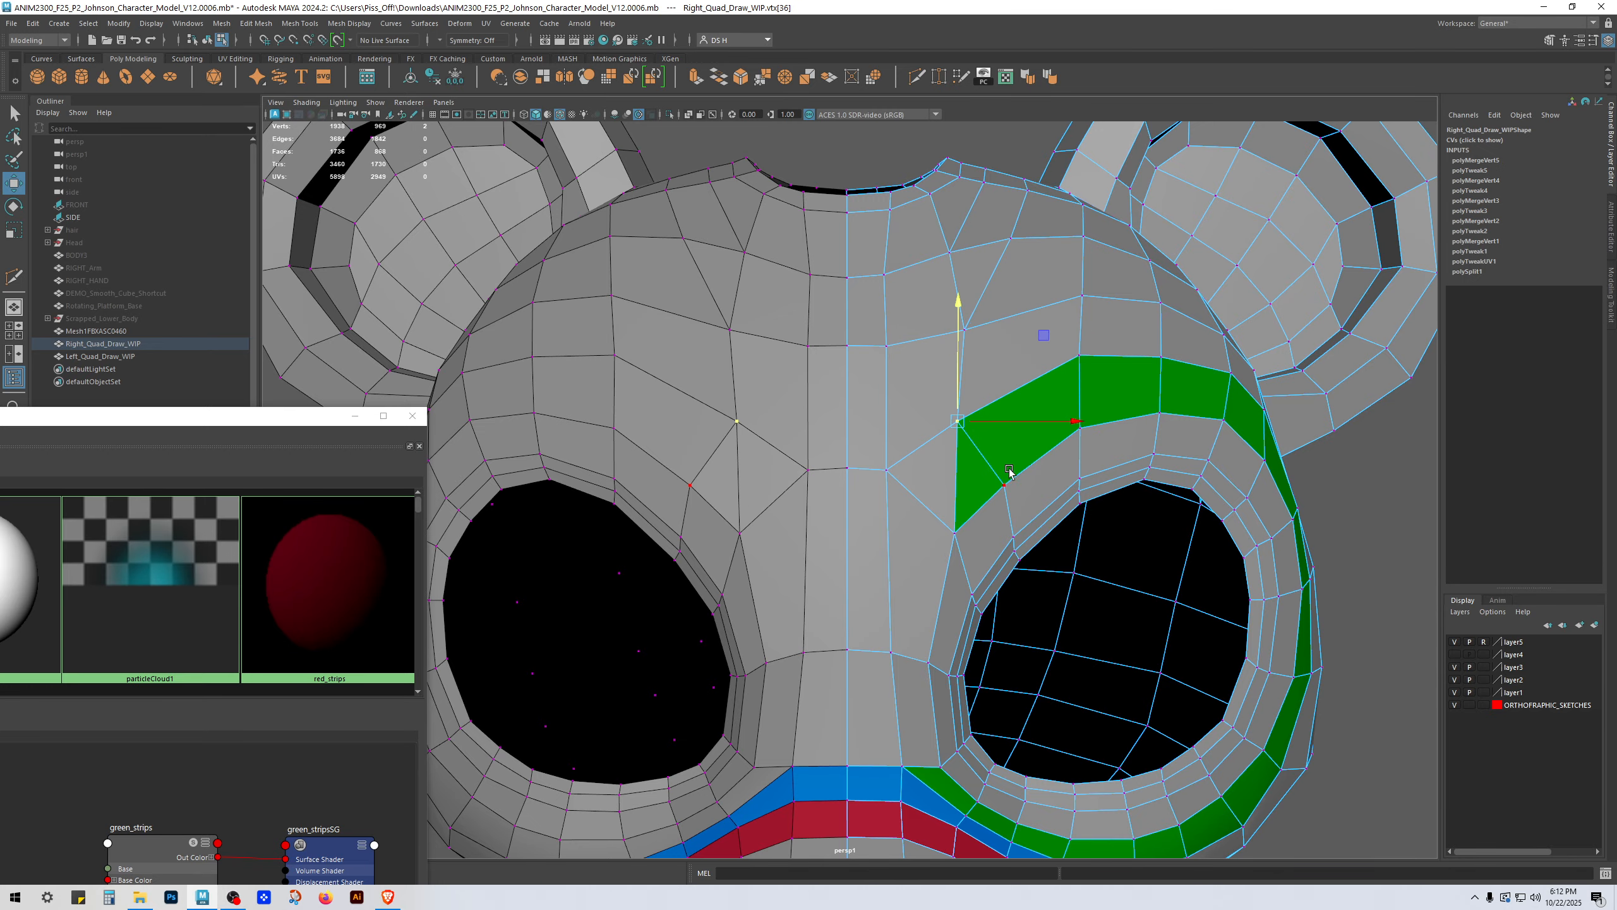
# Step: Merge the next two vertex pairs up the forehead toward the opening in the top of the head
pyautogui.click(1008, 241)
pyautogui.keyDown('alt'); pyautogui.moveTo(994, 262); pyautogui.dragTo(933, 388); pyautogui.keyUp('alt')
pyautogui.keyDown('shift'); pyautogui.click(964, 313); pyautogui.keyUp('shift')
pyautogui.press('g')
pyautogui.scroll(-3, 1067, 363)
pyautogui.click(962, 463)
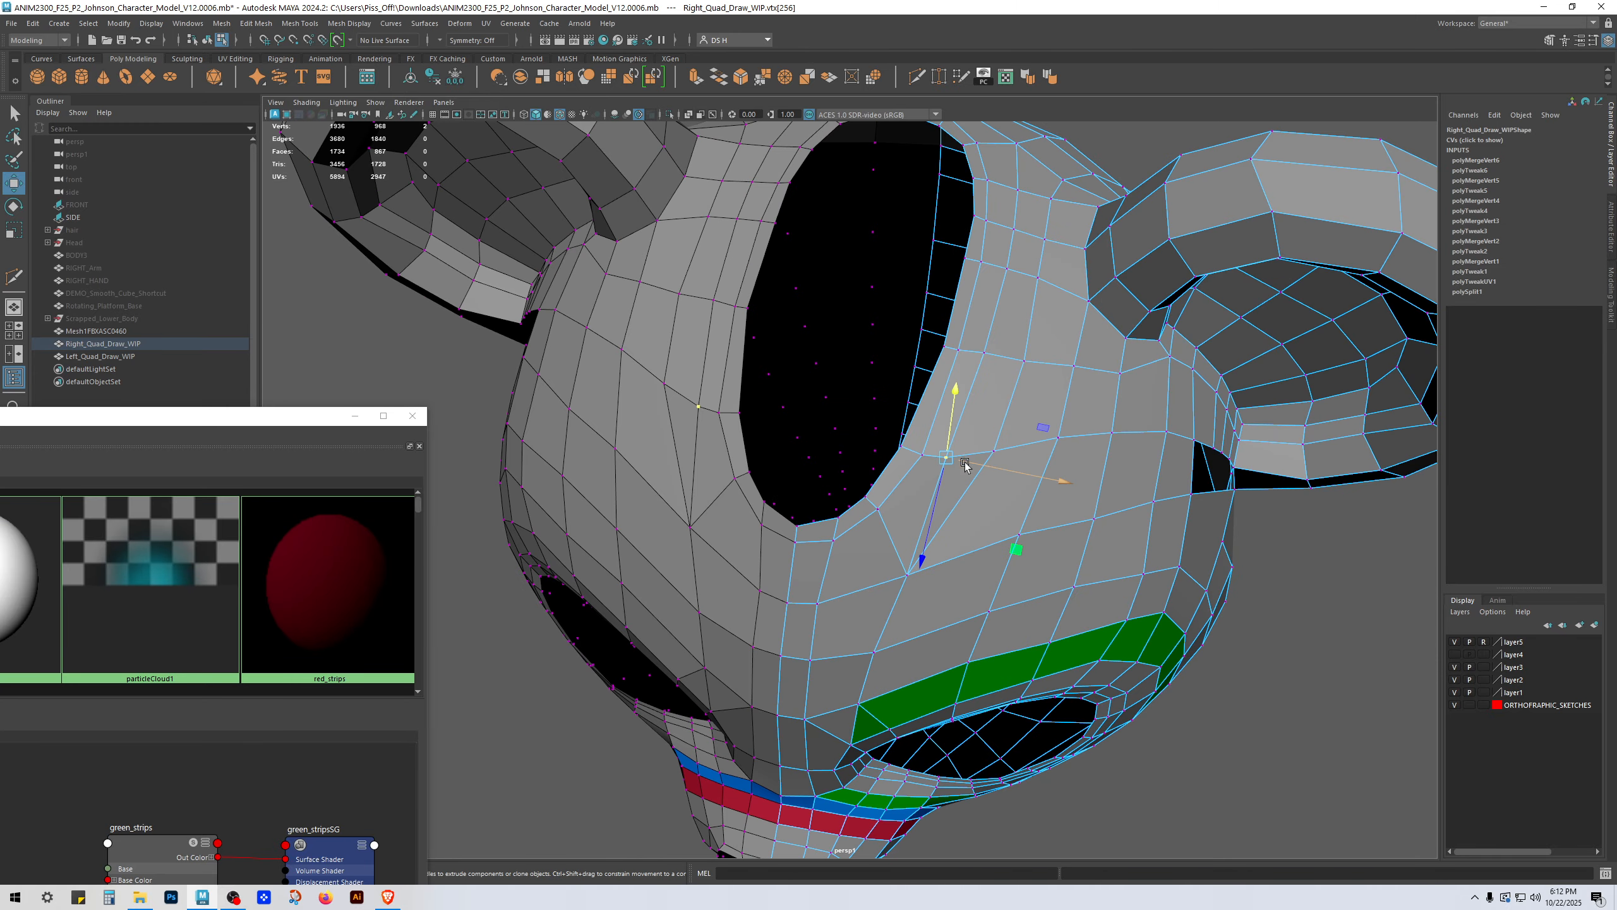
pyautogui.keyDown('shift'); pyautogui.click(1002, 450); pyautogui.keyUp('shift')
pyautogui.press('g')
# Step: Merge further neighbouring vertex pairs along the side of the head's top opening, undoing the accidental vertex extrusion
pyautogui.click(993, 359)
pyautogui.keyDown('shift'); pyautogui.click(1037, 369); pyautogui.keyUp('shift')
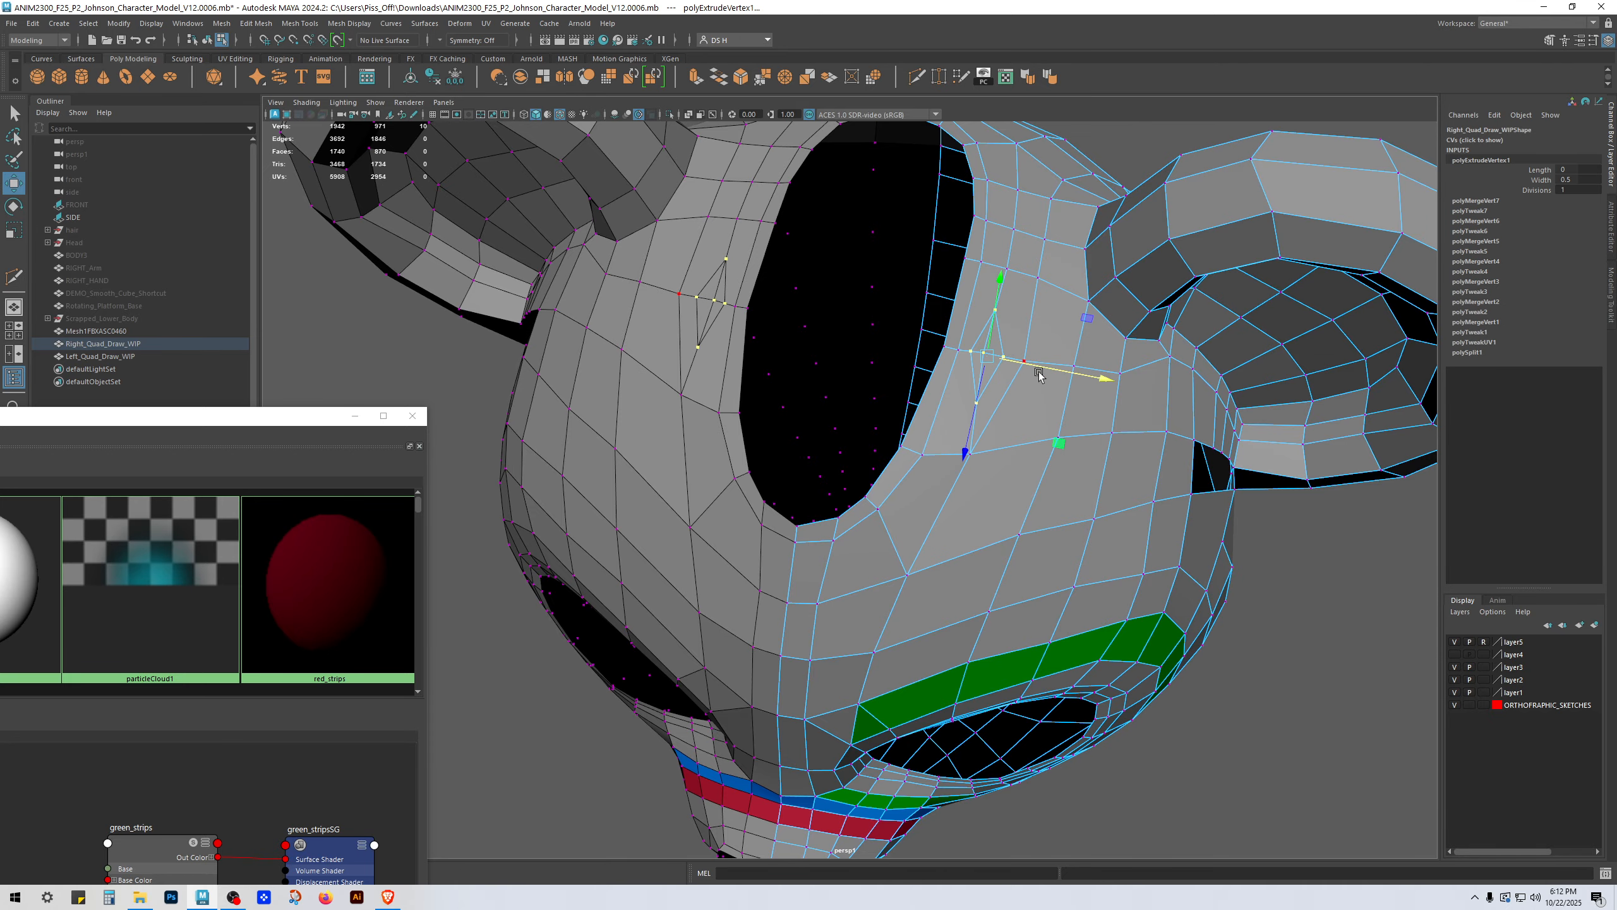
pyautogui.hotkey('ctrl', 'z')
pyautogui.keyDown('shift'); pyautogui.click(1023, 386); pyautogui.keyUp('shift')
pyautogui.press('g')
pyautogui.press('q')
pyautogui.click(1046, 305)
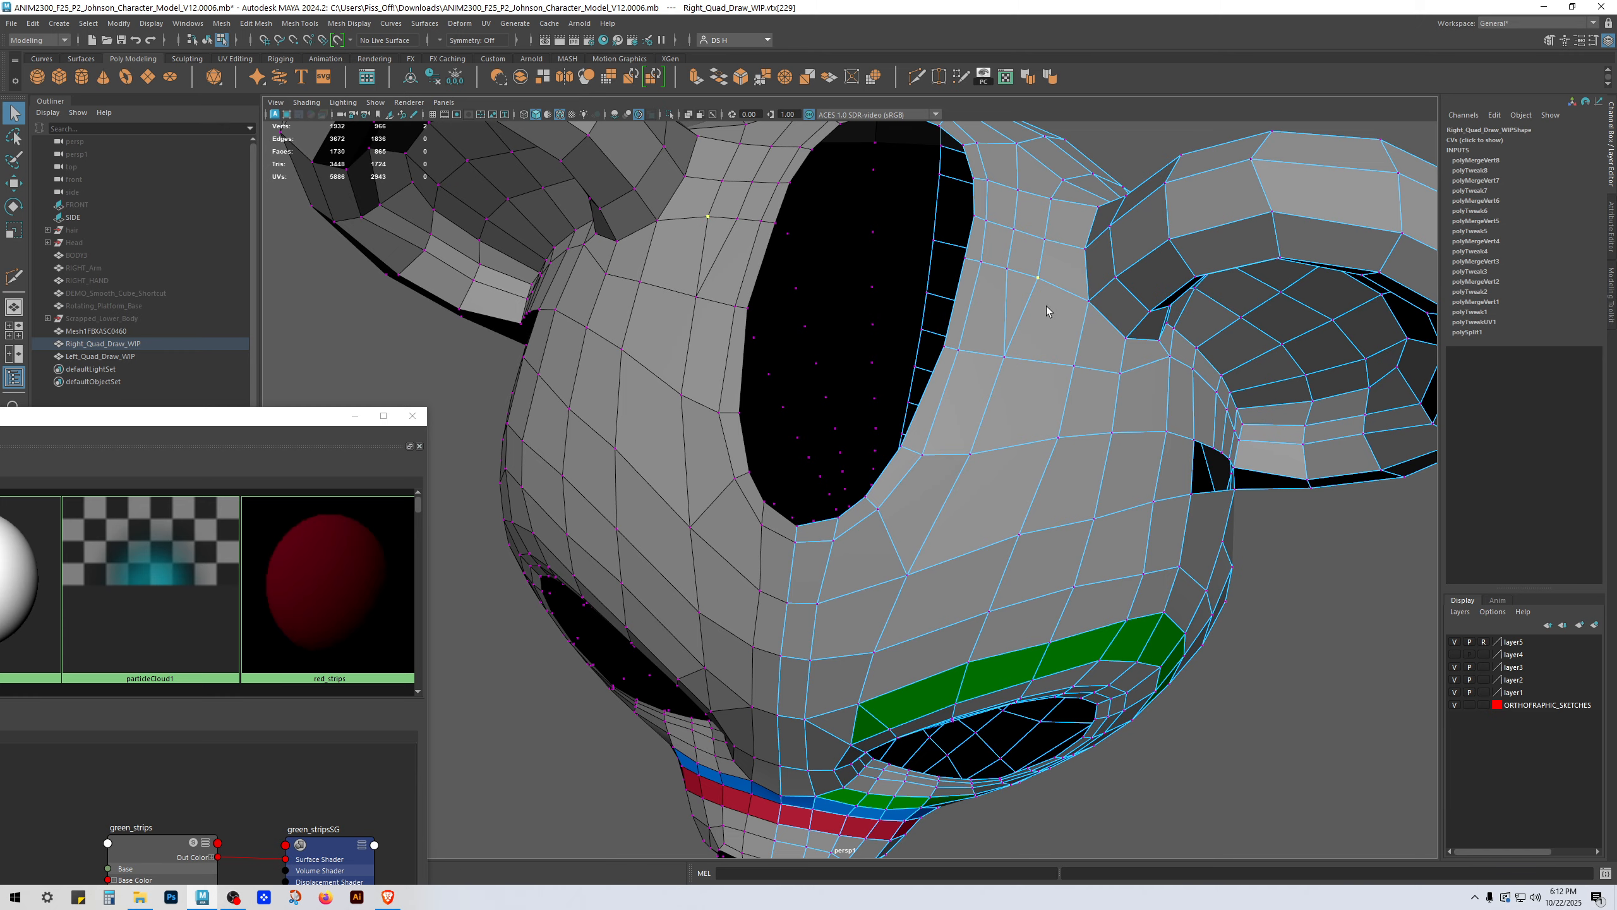
pyautogui.press('g')
# Step: Continue merging neighbouring vertex pairs along the strip between the head's top opening and the base of the ear
pyautogui.press('f')
pyautogui.scroll(-5, 1119, 346)
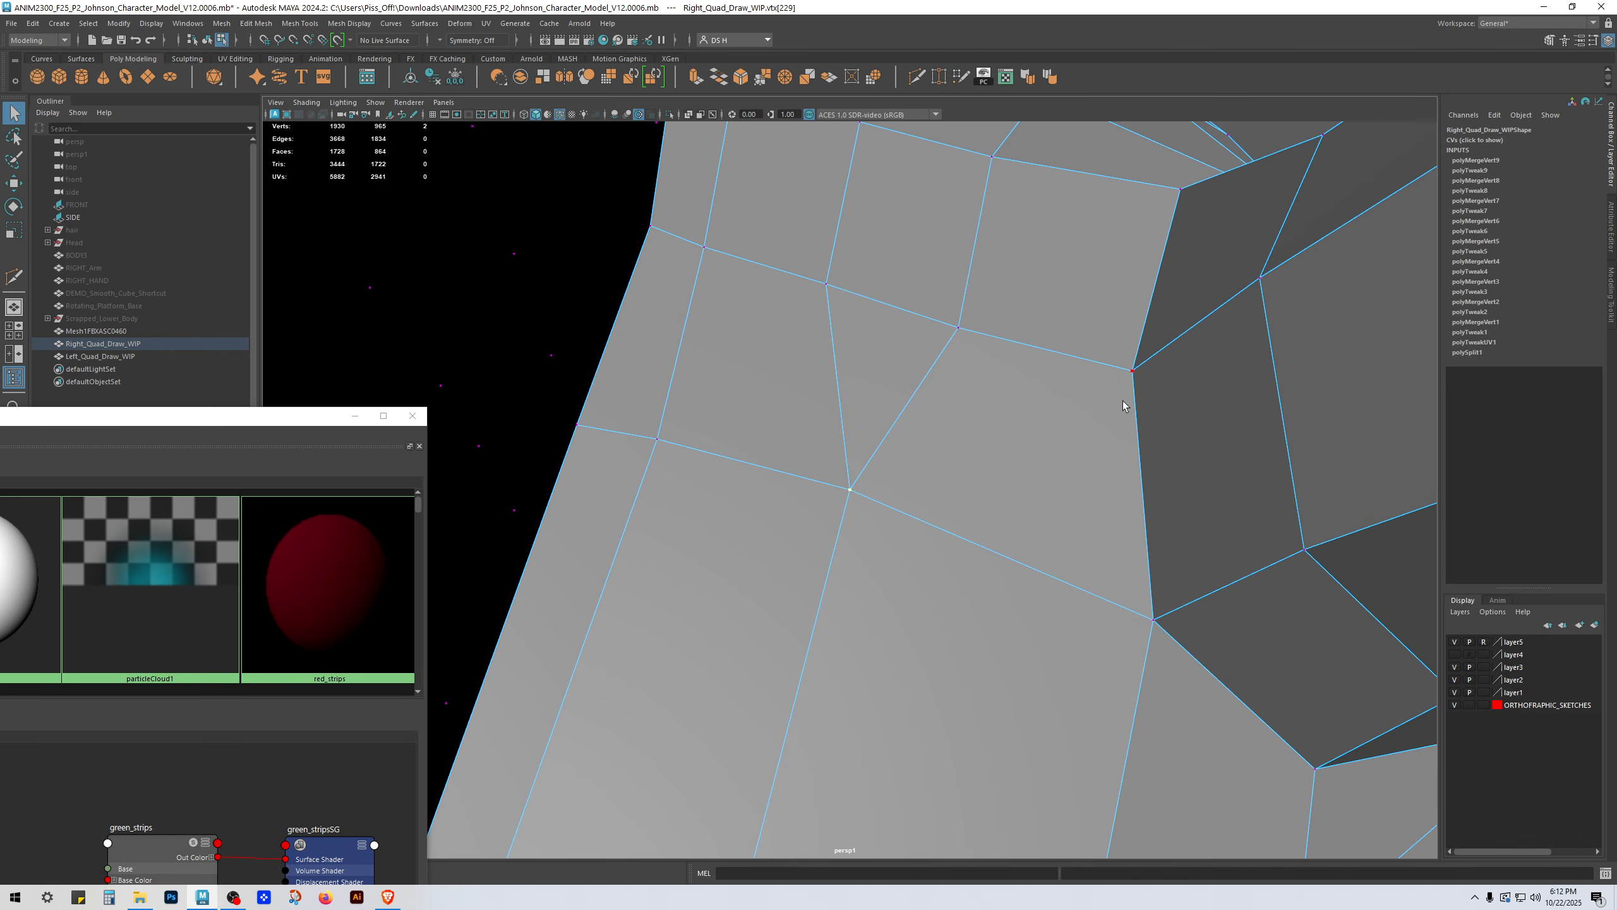
pyautogui.press('g')
pyautogui.press('g')
pyautogui.scroll(-5, 1116, 422)
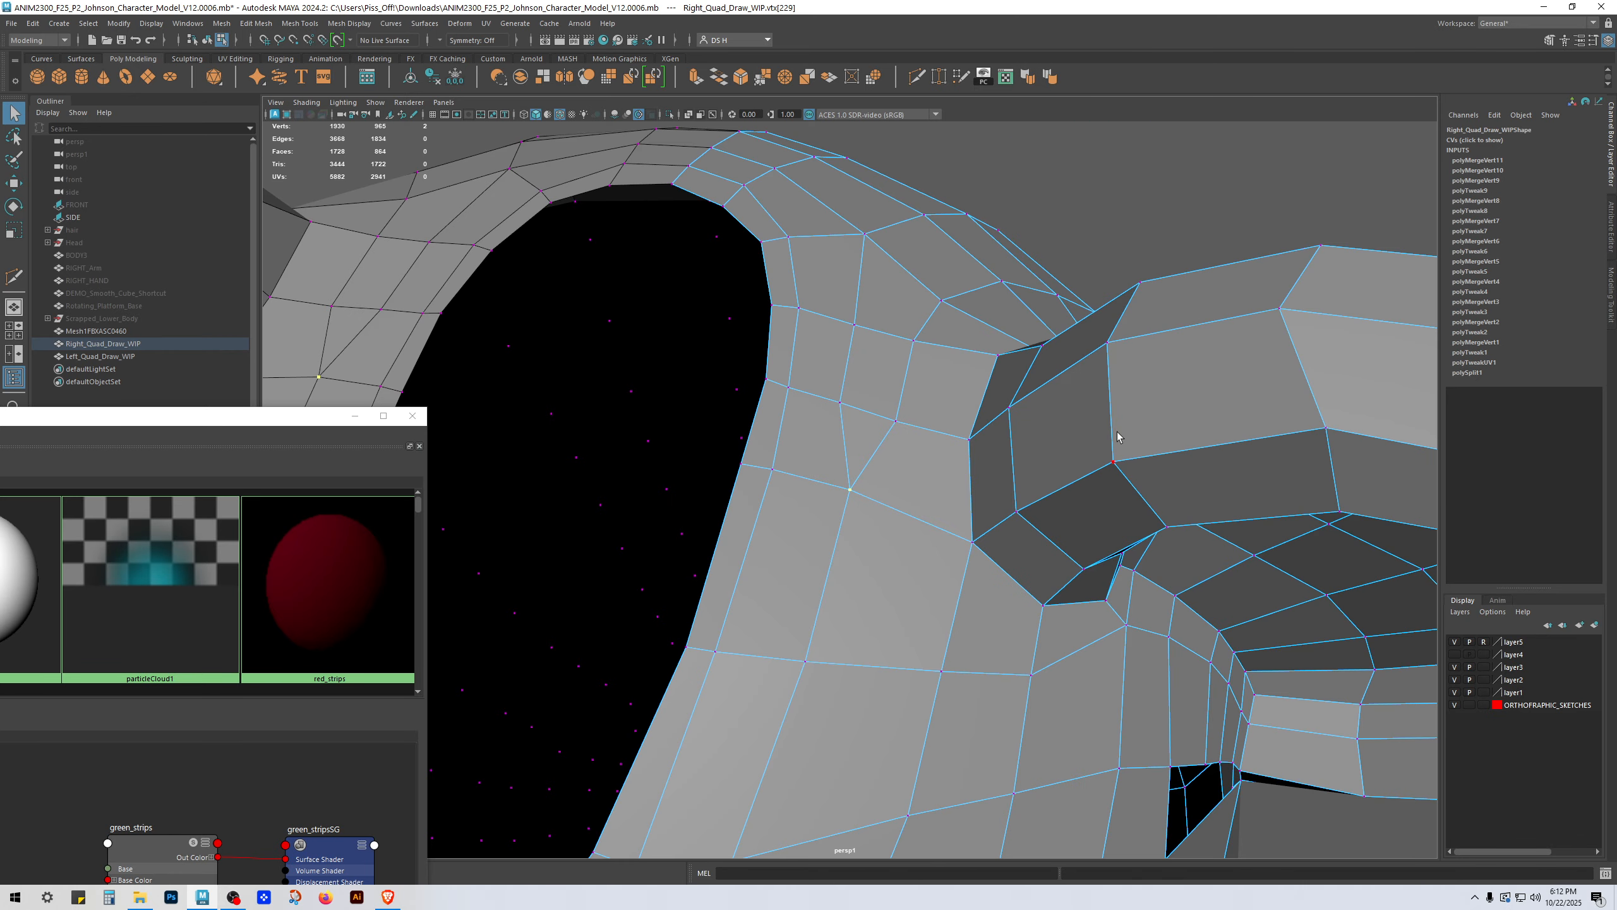
pyautogui.hotkey('ctrl', 'z')
pyautogui.press('g')
pyautogui.scroll(-5, 1119, 436)
pyautogui.scroll(4, 934, 401)
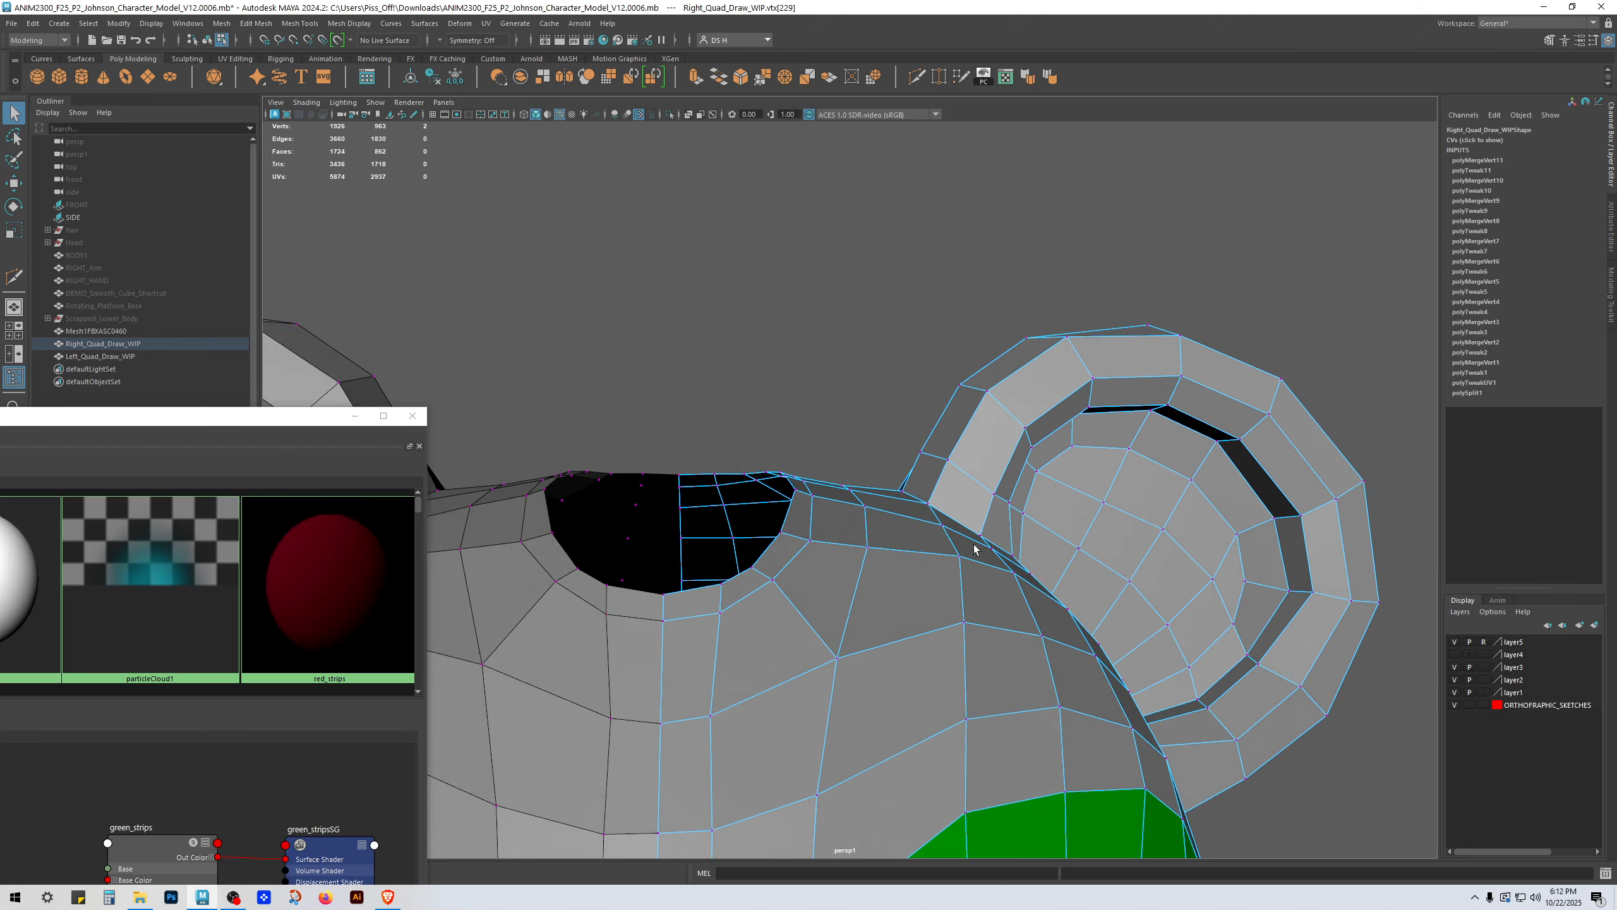
# Step: Slide the upper forehead vertex beside the midline slightly outward and raise the neighbouring edge a little to even the rows
pyautogui.click(770, 420)
pyautogui.press('w')
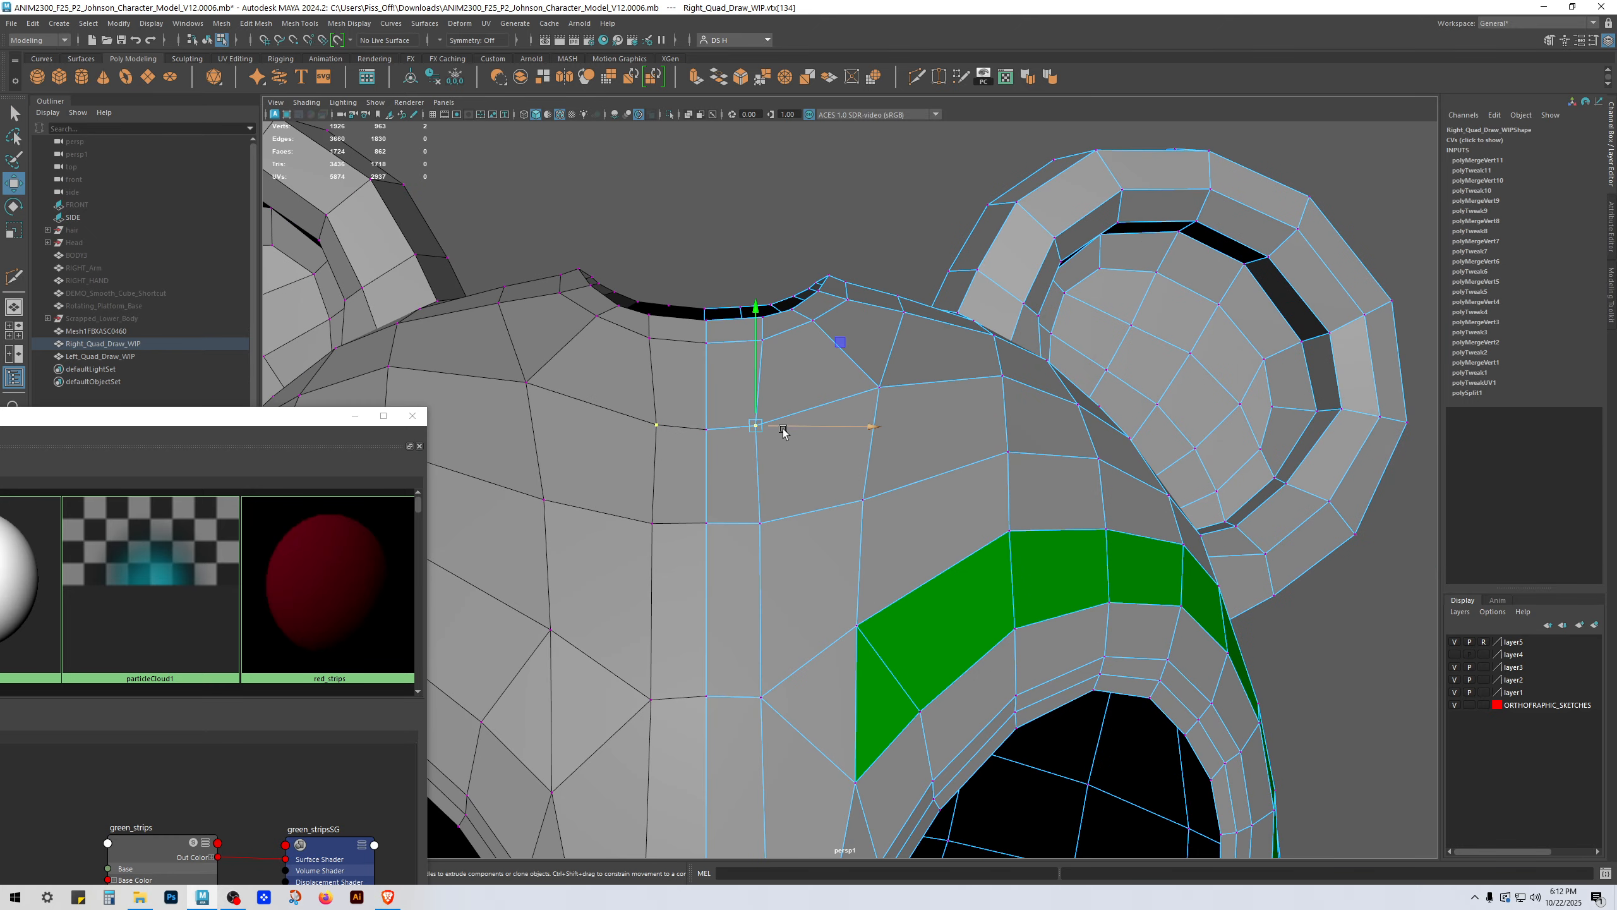
pyautogui.keyDown('ctrl'); pyautogui.keyDown('shift'); pyautogui.moveTo(802, 424); pyautogui.dragTo(811, 425); pyautogui.keyUp('shift'); pyautogui.keyUp('ctrl')
pyautogui.moveTo(738, 466); pyautogui.dragTo(727, 450, button='right')
pyautogui.click(731, 428)
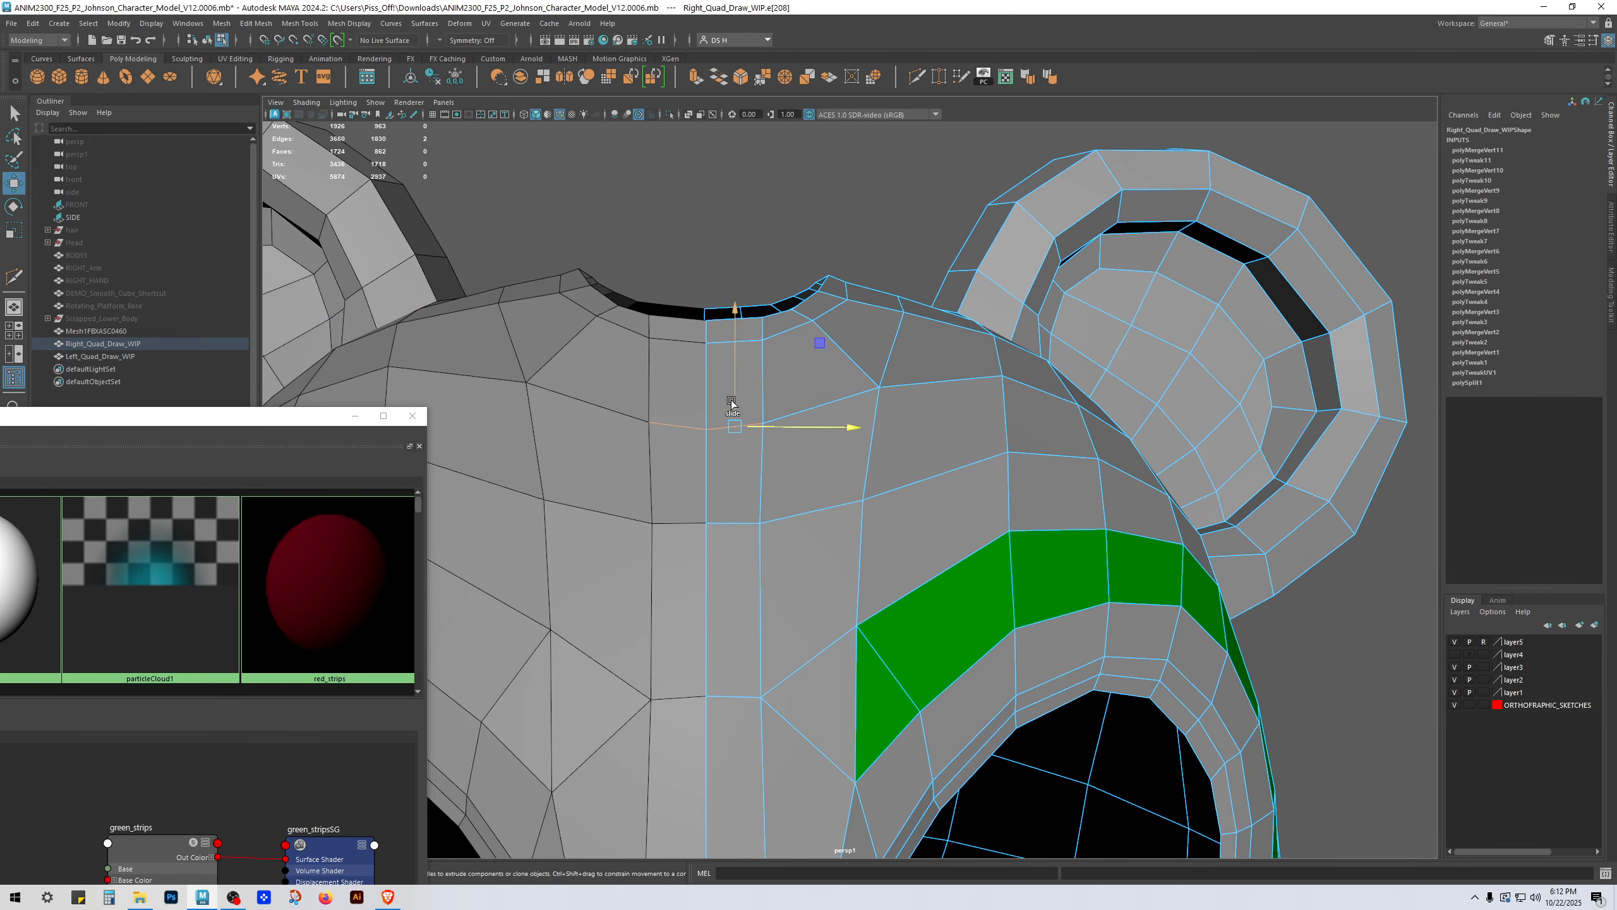
pyautogui.keyDown('ctrl'); pyautogui.keyDown('shift'); pyautogui.moveTo(734, 351); pyautogui.dragTo(736, 330); pyautogui.keyUp('shift'); pyautogui.keyUp('ctrl')
pyautogui.scroll(-5, 923, 451)
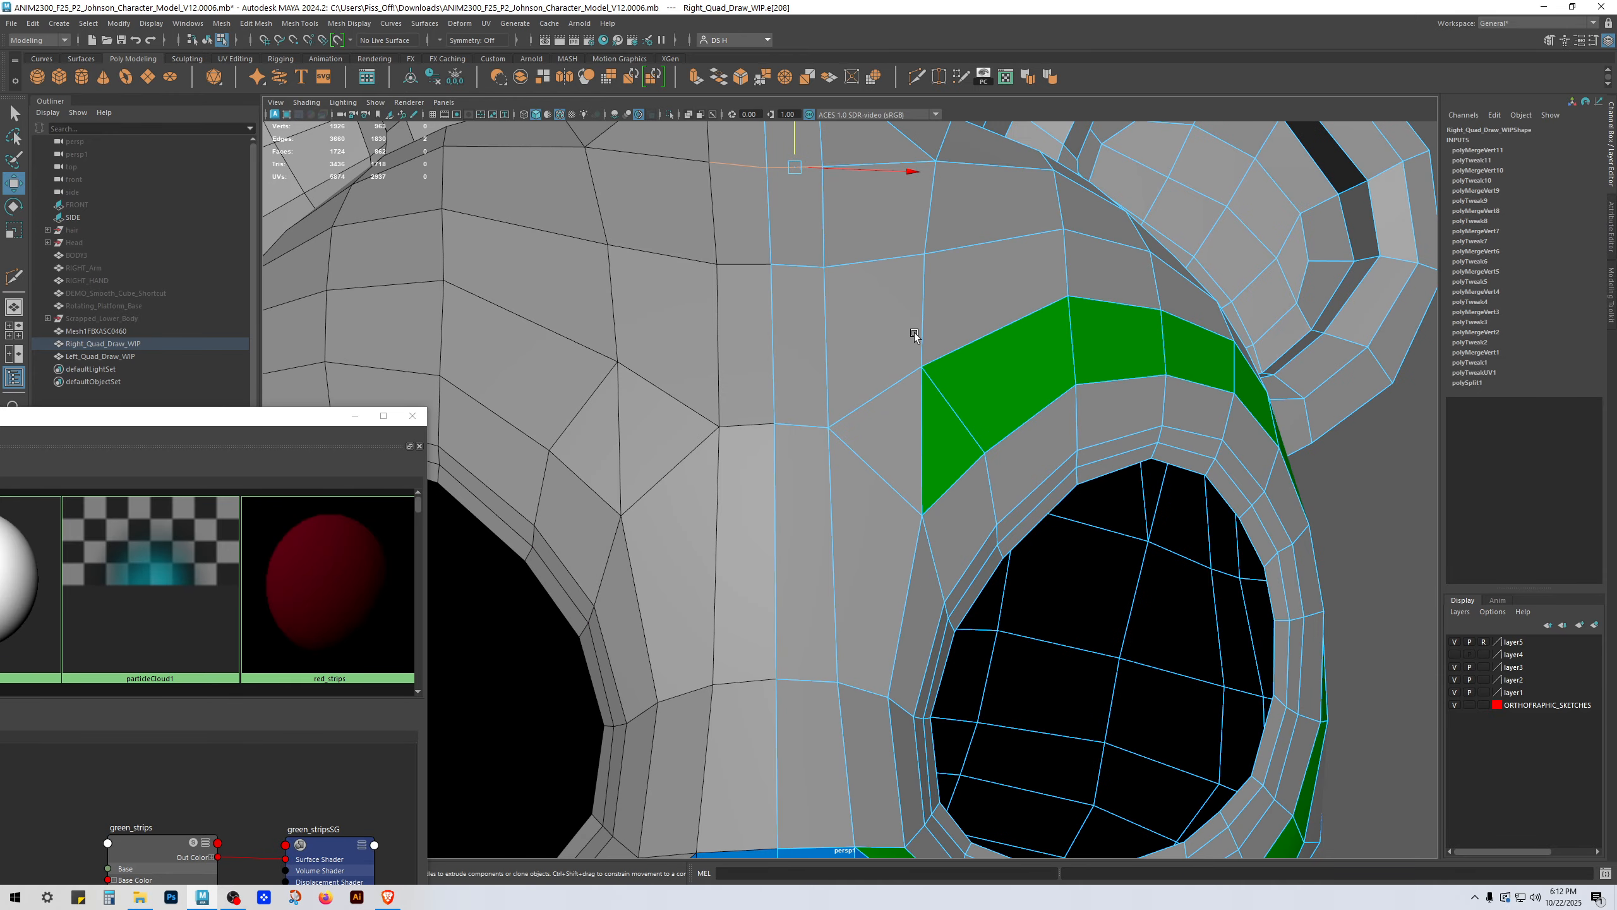
pyautogui.scroll(4, 859, 396)
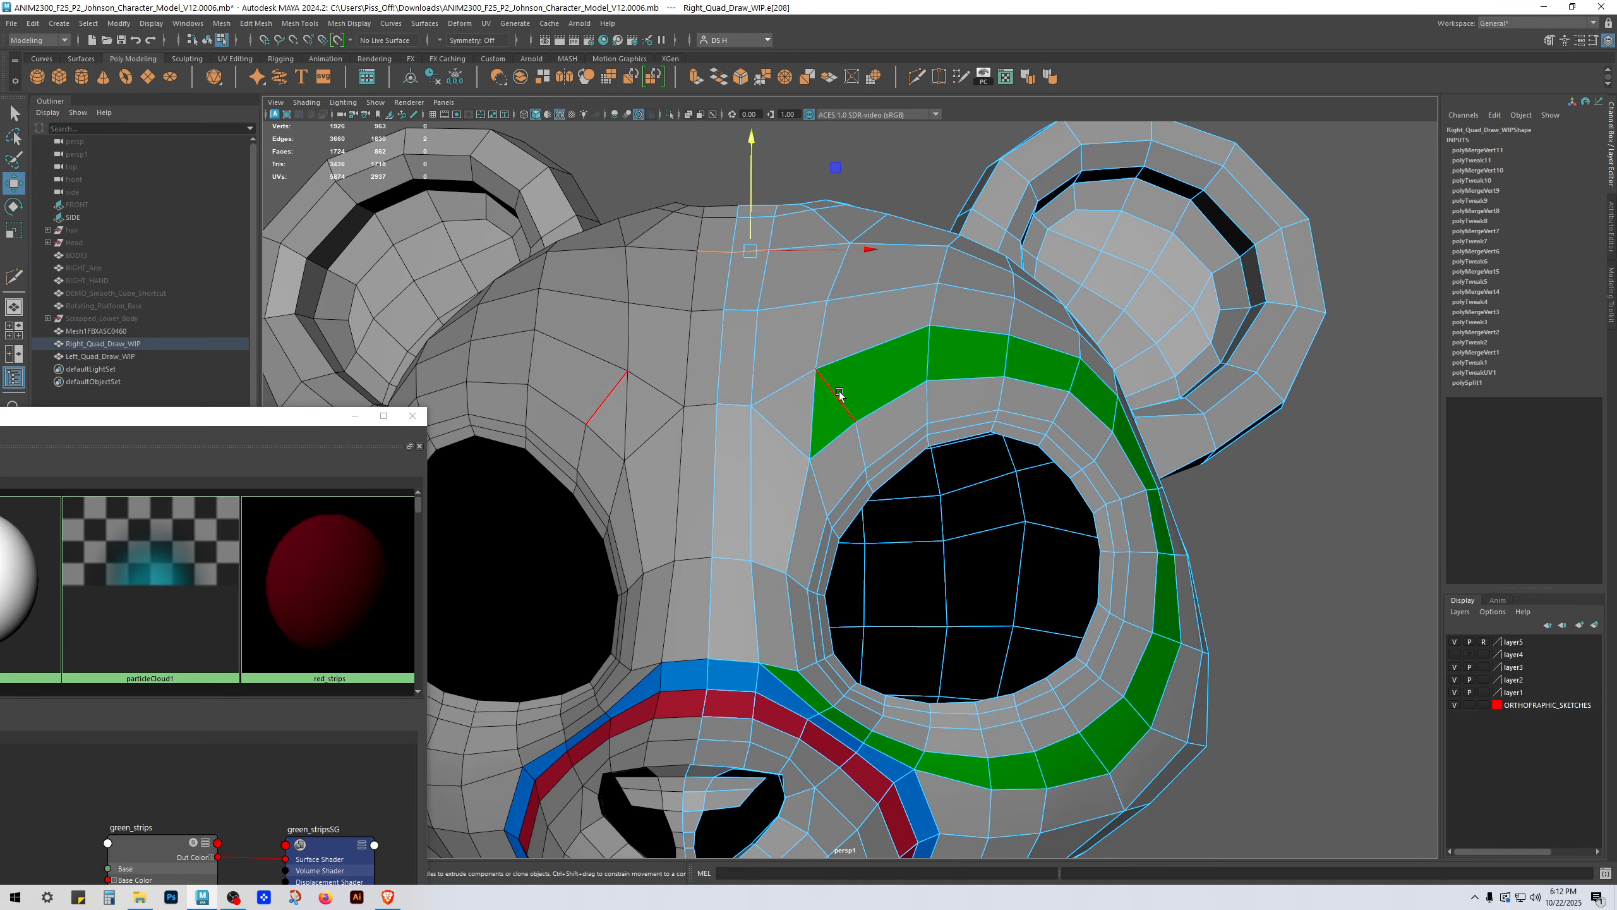
# Step: Delete the edge splitting the inner end of the green ring and assign green_strips to the faces between eye and nose bridge
pyautogui.click(813, 407)
pyautogui.press('Delete')
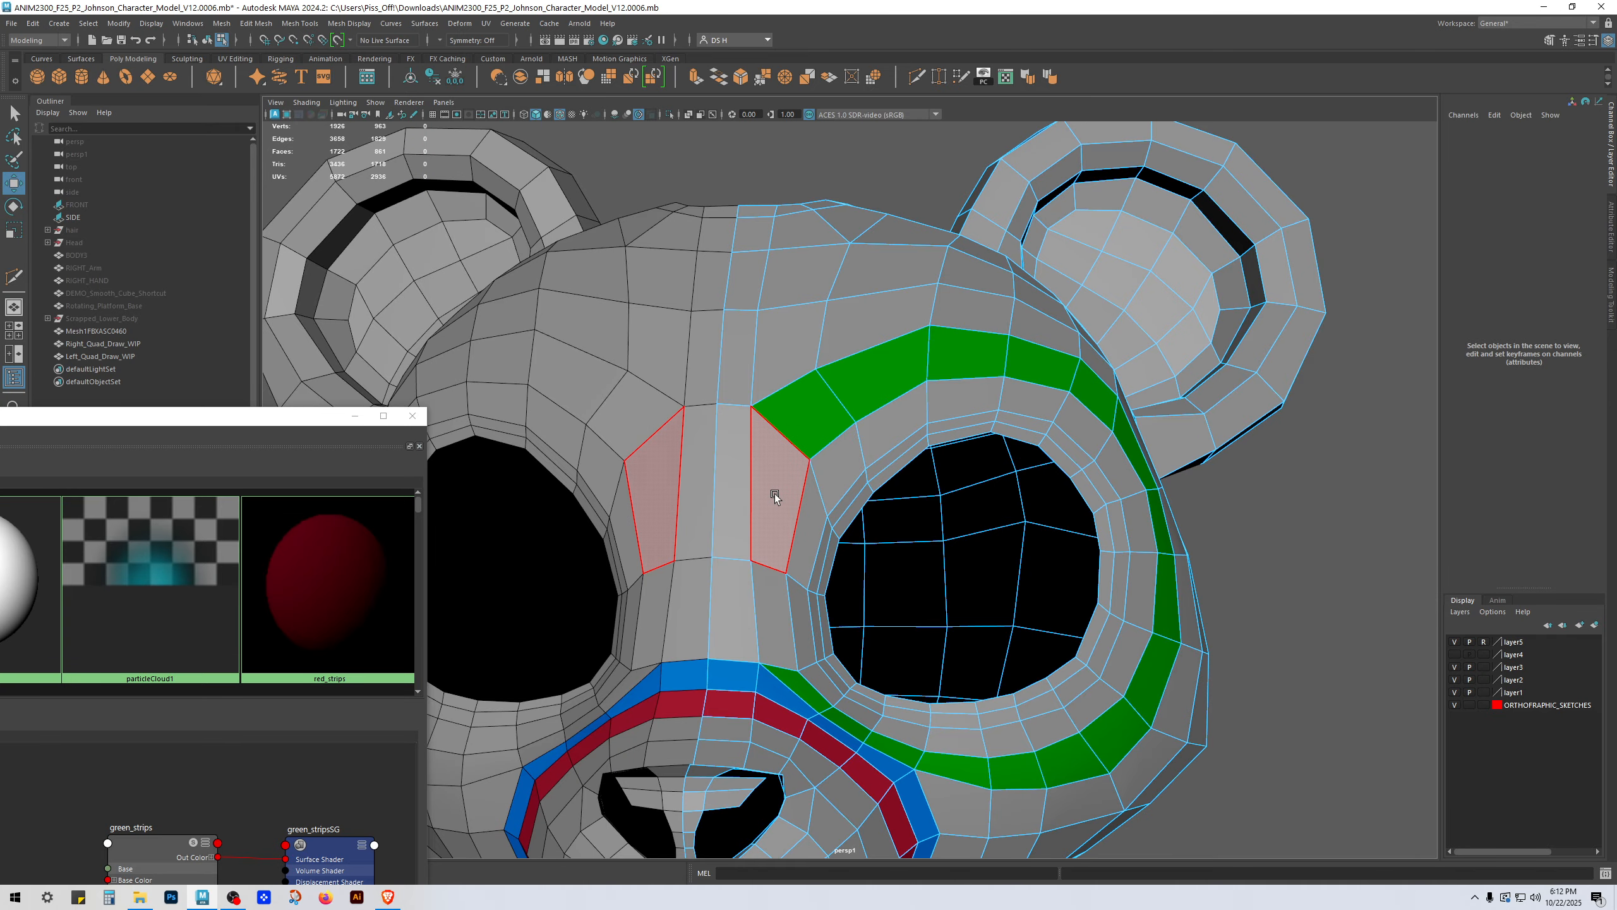
pyautogui.click(777, 474)
pyautogui.keyDown('shift'); pyautogui.click(774, 628); pyautogui.keyUp('shift')
pyautogui.moveTo(242, 427); pyautogui.dragTo(965, 272)
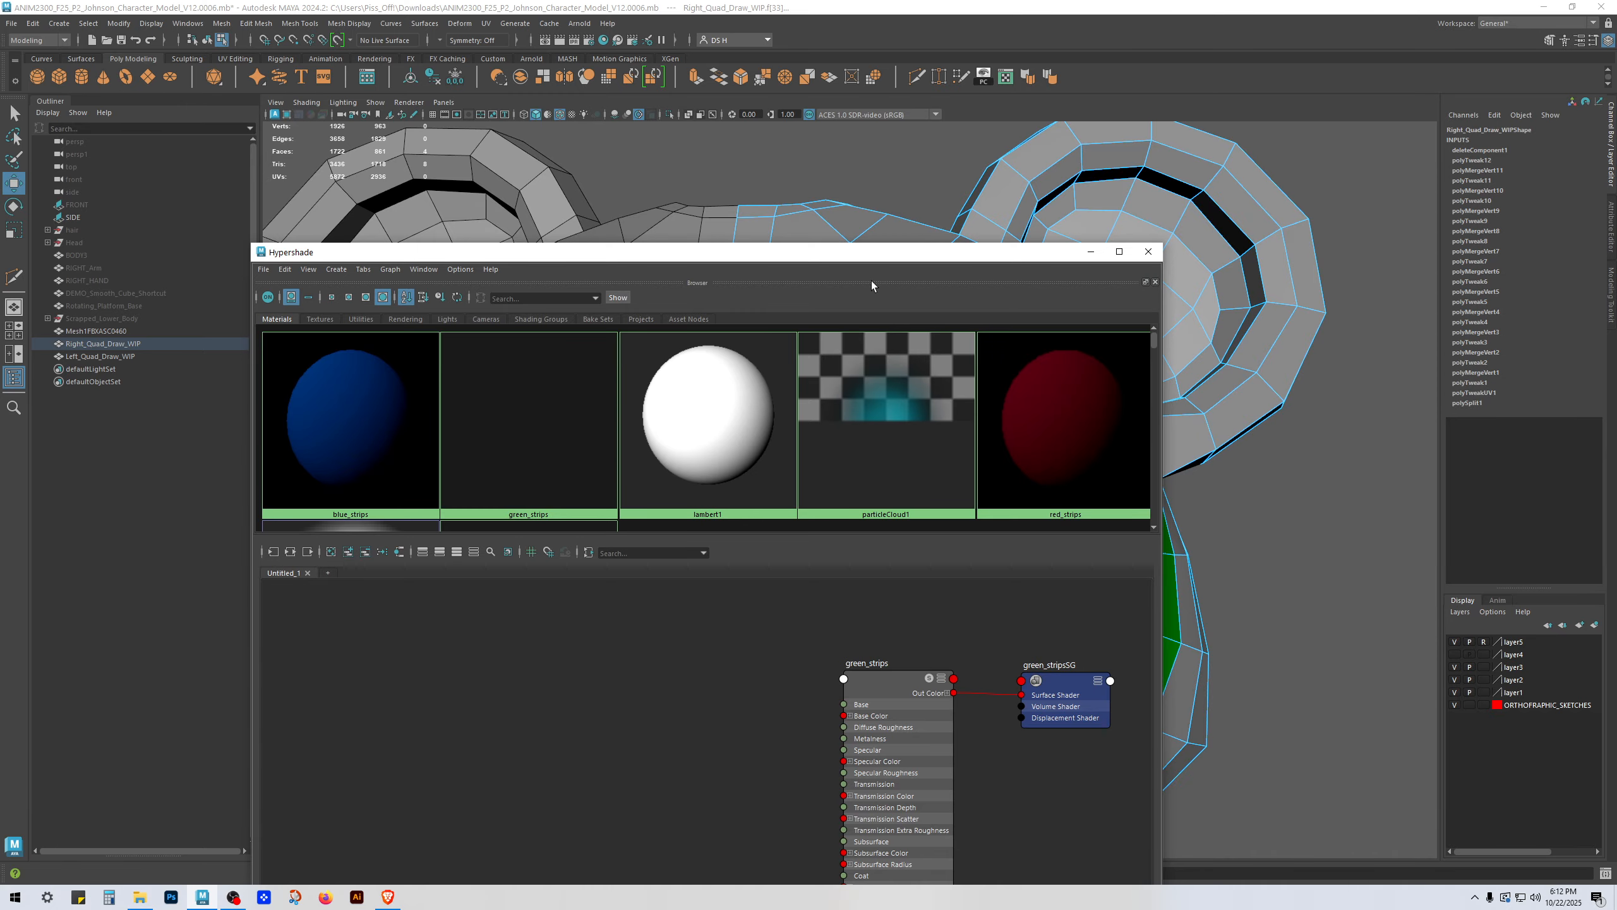
pyautogui.moveTo(849, 257); pyautogui.dragTo(51, 428)
# Step: Show the head as a smooth preview in object mode and examine the green ring around the eye
pyautogui.press('3')
pyautogui.moveTo(1105, 322); pyautogui.dragTo(1244, 258, button='right')
pyautogui.click(1330, 357)
pyautogui.scroll(-4, 932, 556)
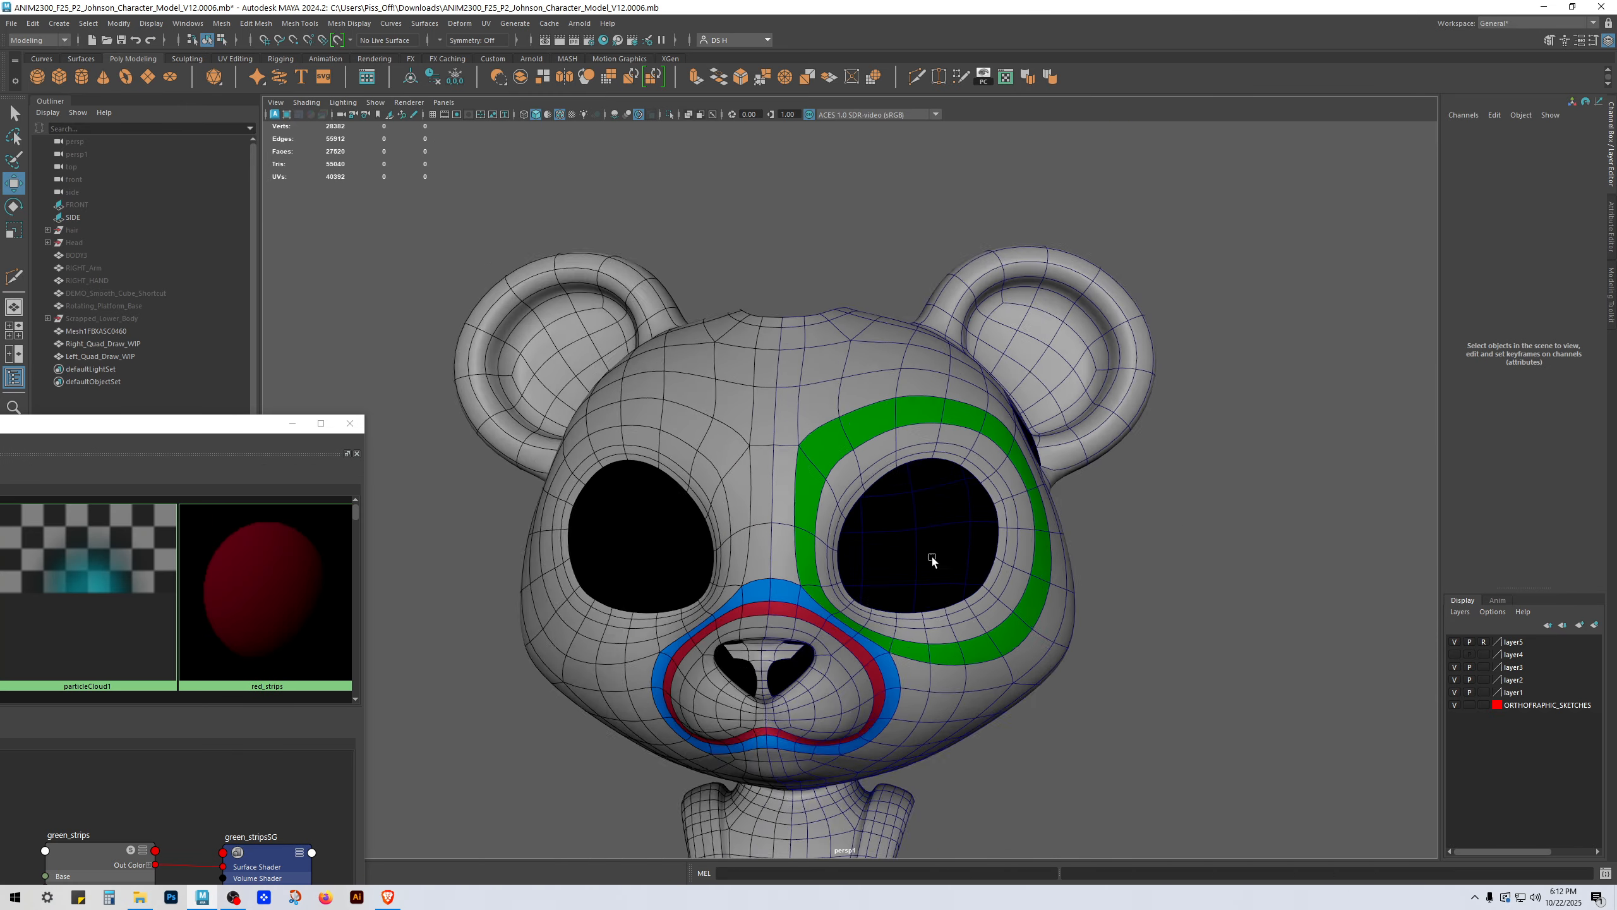
pyautogui.keyDown('alt'); pyautogui.moveTo(931, 557); pyautogui.dragTo(932, 651); pyautogui.keyUp('alt')
pyautogui.scroll(4, 896, 478)
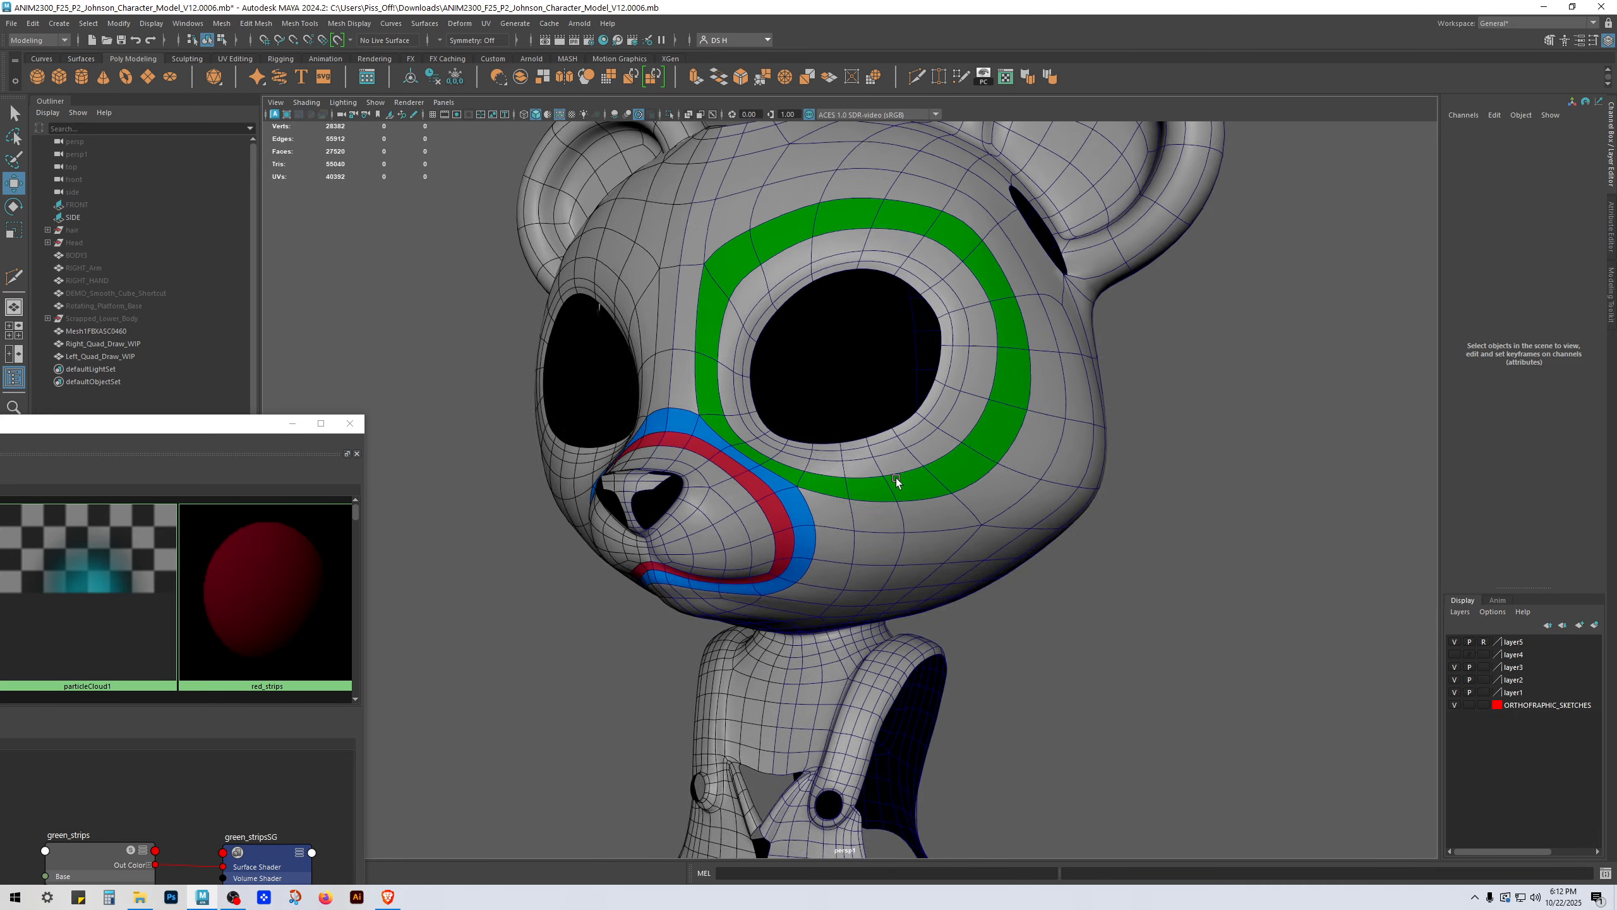
pyautogui.keyDown('alt'); pyautogui.moveTo(896, 478); pyautogui.dragTo(789, 350); pyautogui.keyUp('alt')
pyautogui.scroll(3, 788, 349)
# Step: Assign the red_strips material to the face loop directly inside the green ring around the eye
pyautogui.click(832, 273)
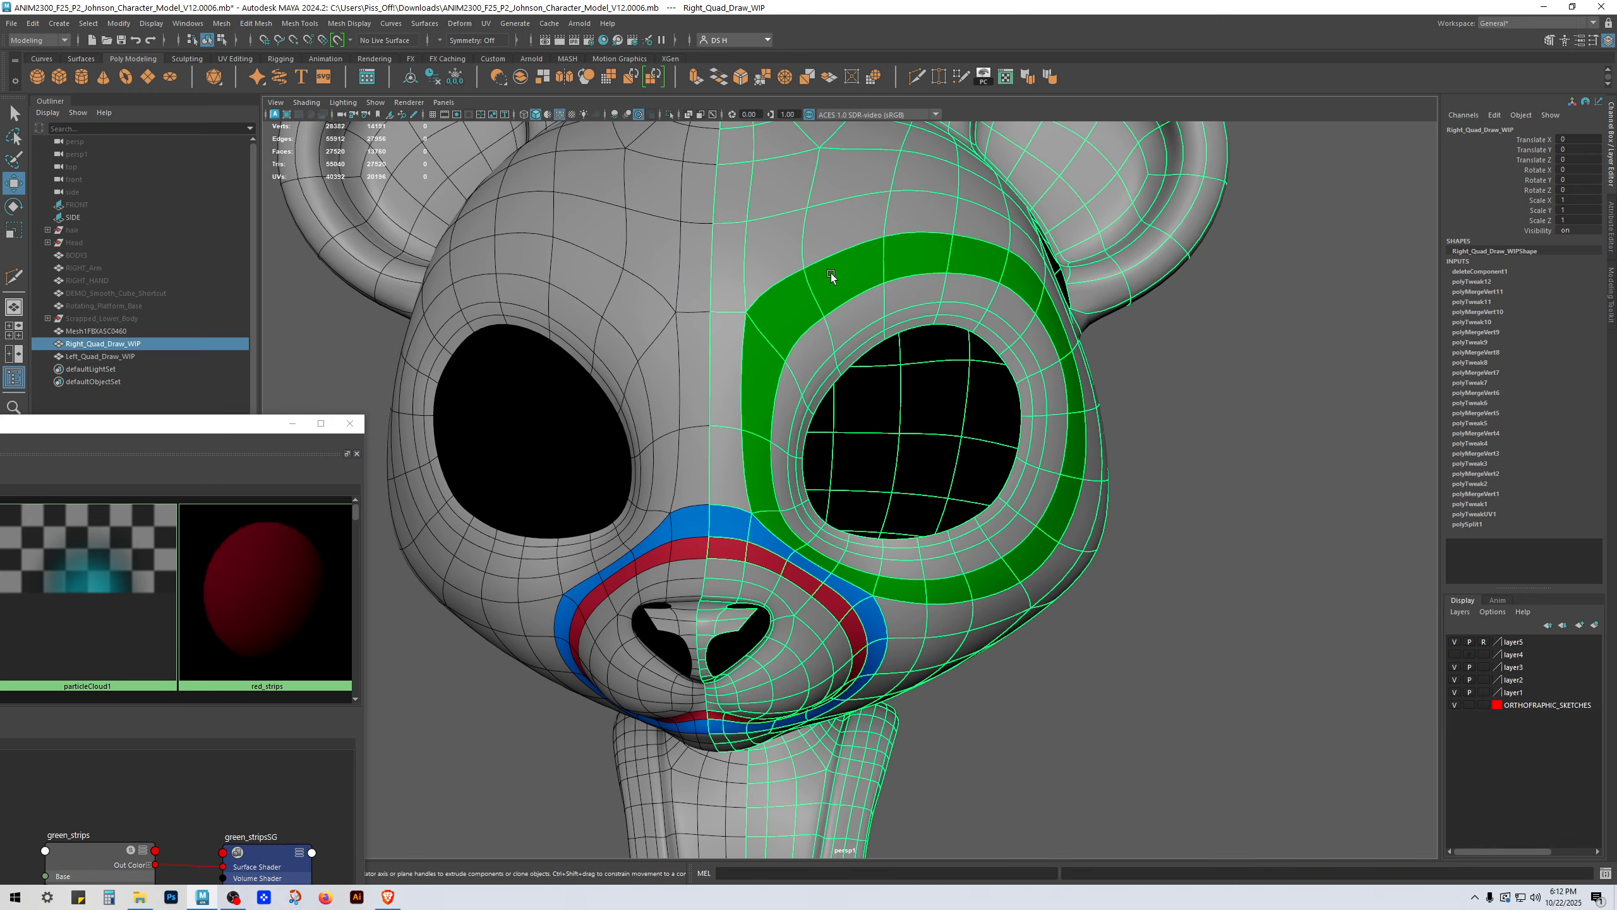
pyautogui.moveTo(831, 274); pyautogui.dragTo(848, 365, button='right')
pyautogui.click(848, 326)
pyautogui.keyDown('shift'); pyautogui.doubleClick(817, 348); pyautogui.keyUp('shift')
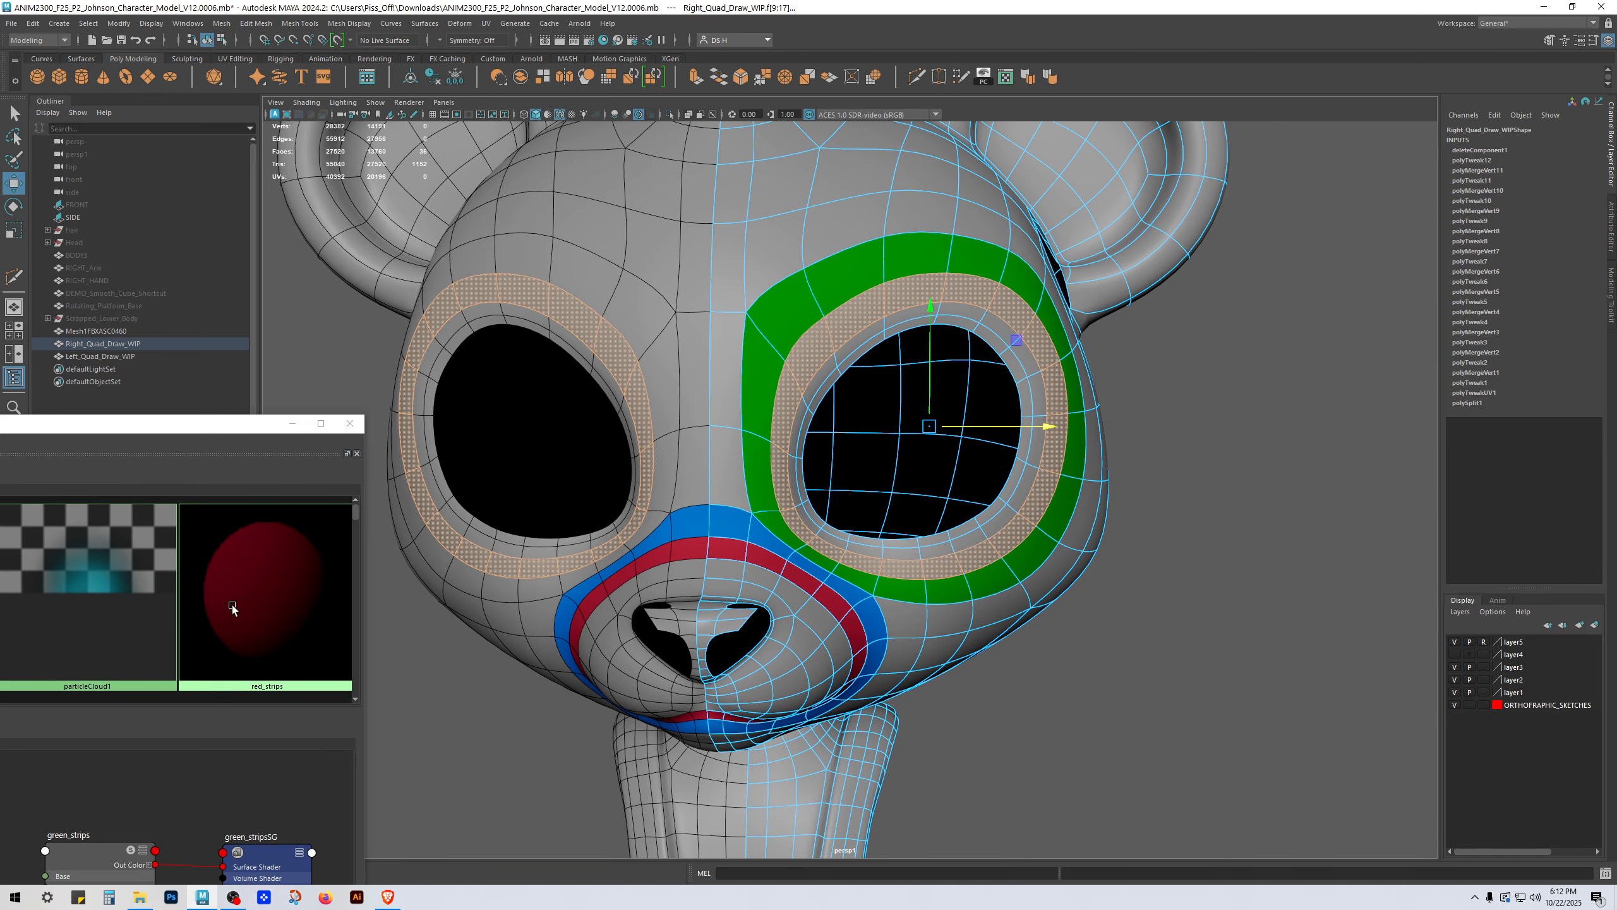
pyautogui.moveTo(232, 609); pyautogui.dragTo(234, 561, button='right')
pyautogui.click(1228, 614)
pyautogui.moveTo(1022, 282); pyautogui.dragTo(1076, 230, button='right')
pyautogui.click(1258, 497)
pyautogui.scroll(-4, 887, 572)
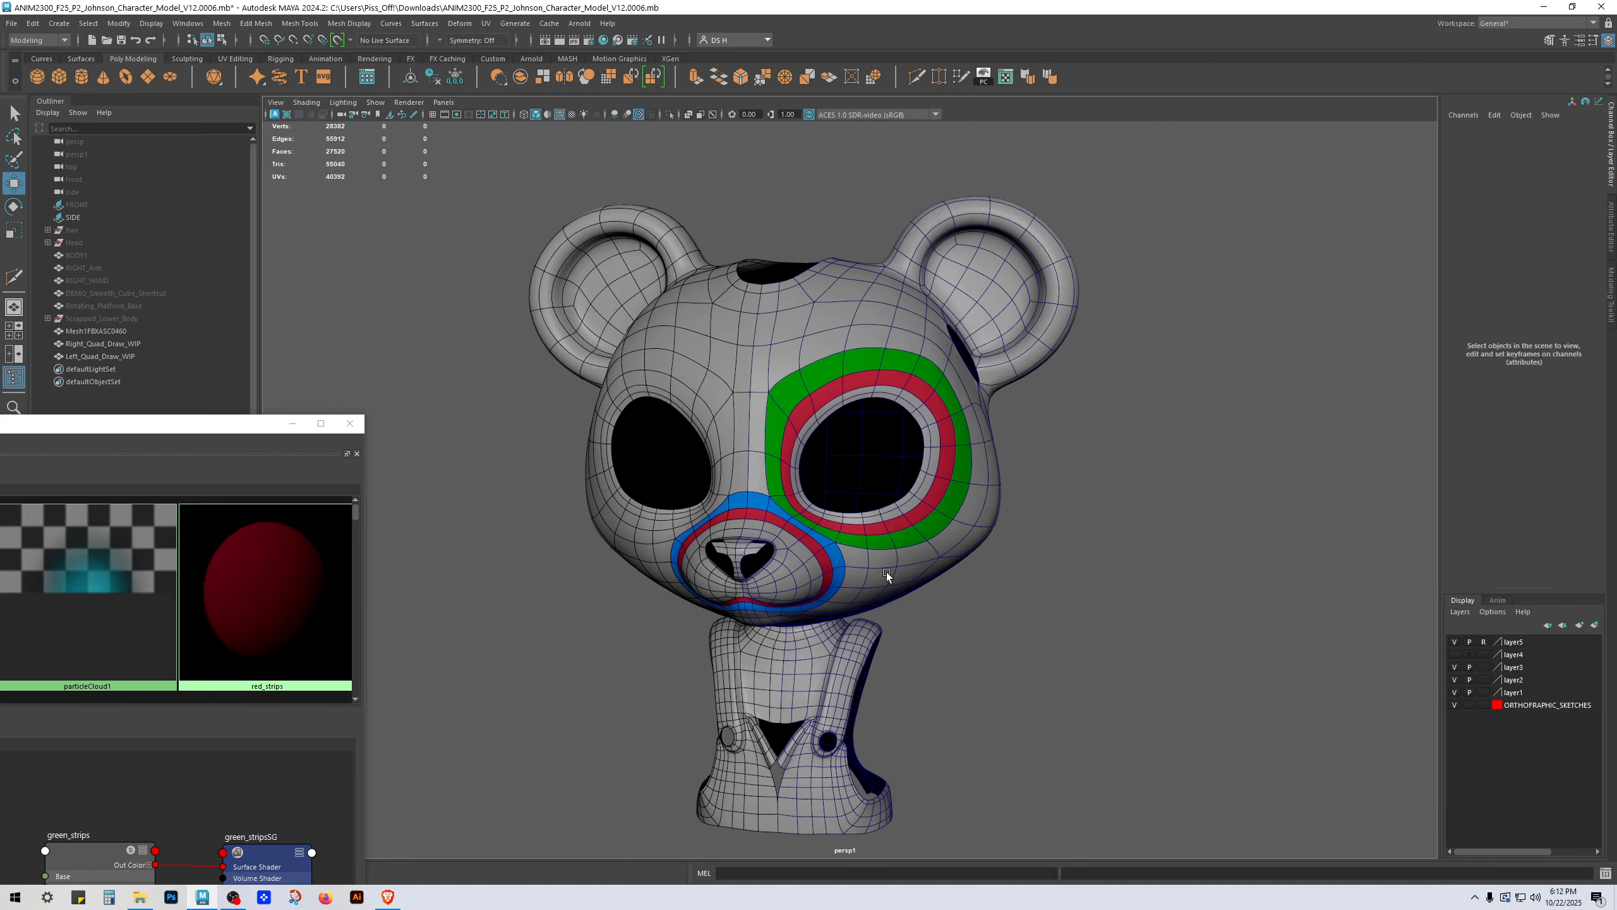
# Step: Assign the blue_strips material to the face loop directly inside the red ring around the eye
pyautogui.keyDown('alt'); pyautogui.moveTo(887, 572); pyautogui.dragTo(972, 310); pyautogui.keyUp('alt')
pyautogui.scroll(3, 1051, 580)
pyautogui.scroll(3, 1015, 516)
pyautogui.moveTo(973, 310); pyautogui.dragTo(960, 350, button='right')
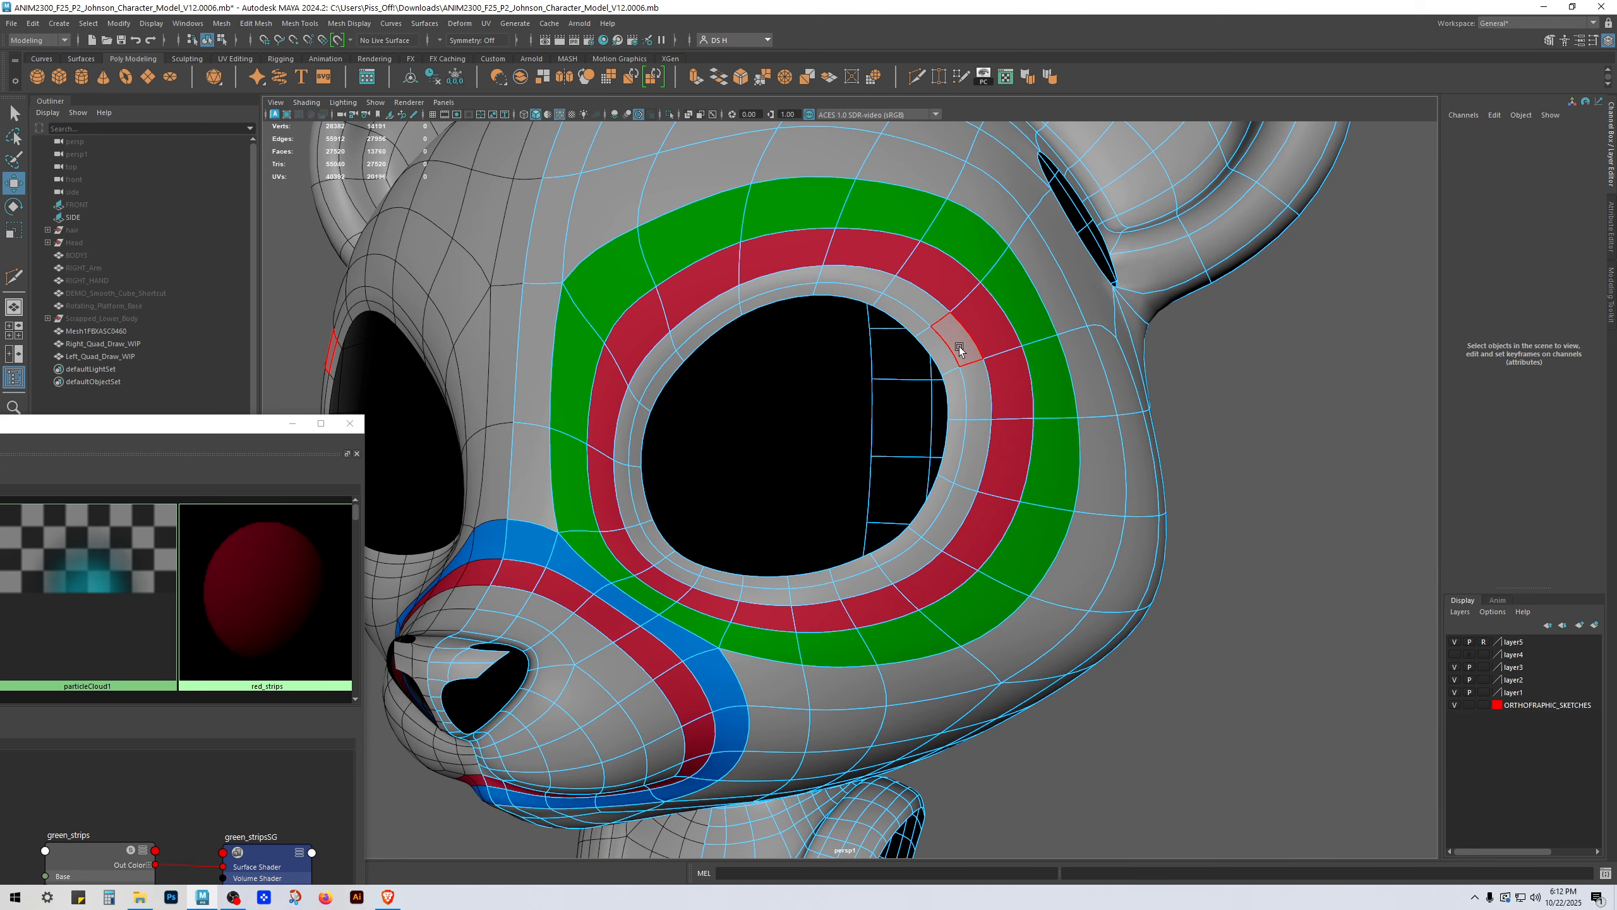
pyautogui.click(959, 347)
pyautogui.keyDown('shift'); pyautogui.doubleClick(912, 301); pyautogui.keyUp('shift')
pyautogui.moveTo(149, 423); pyautogui.dragTo(420, 342)
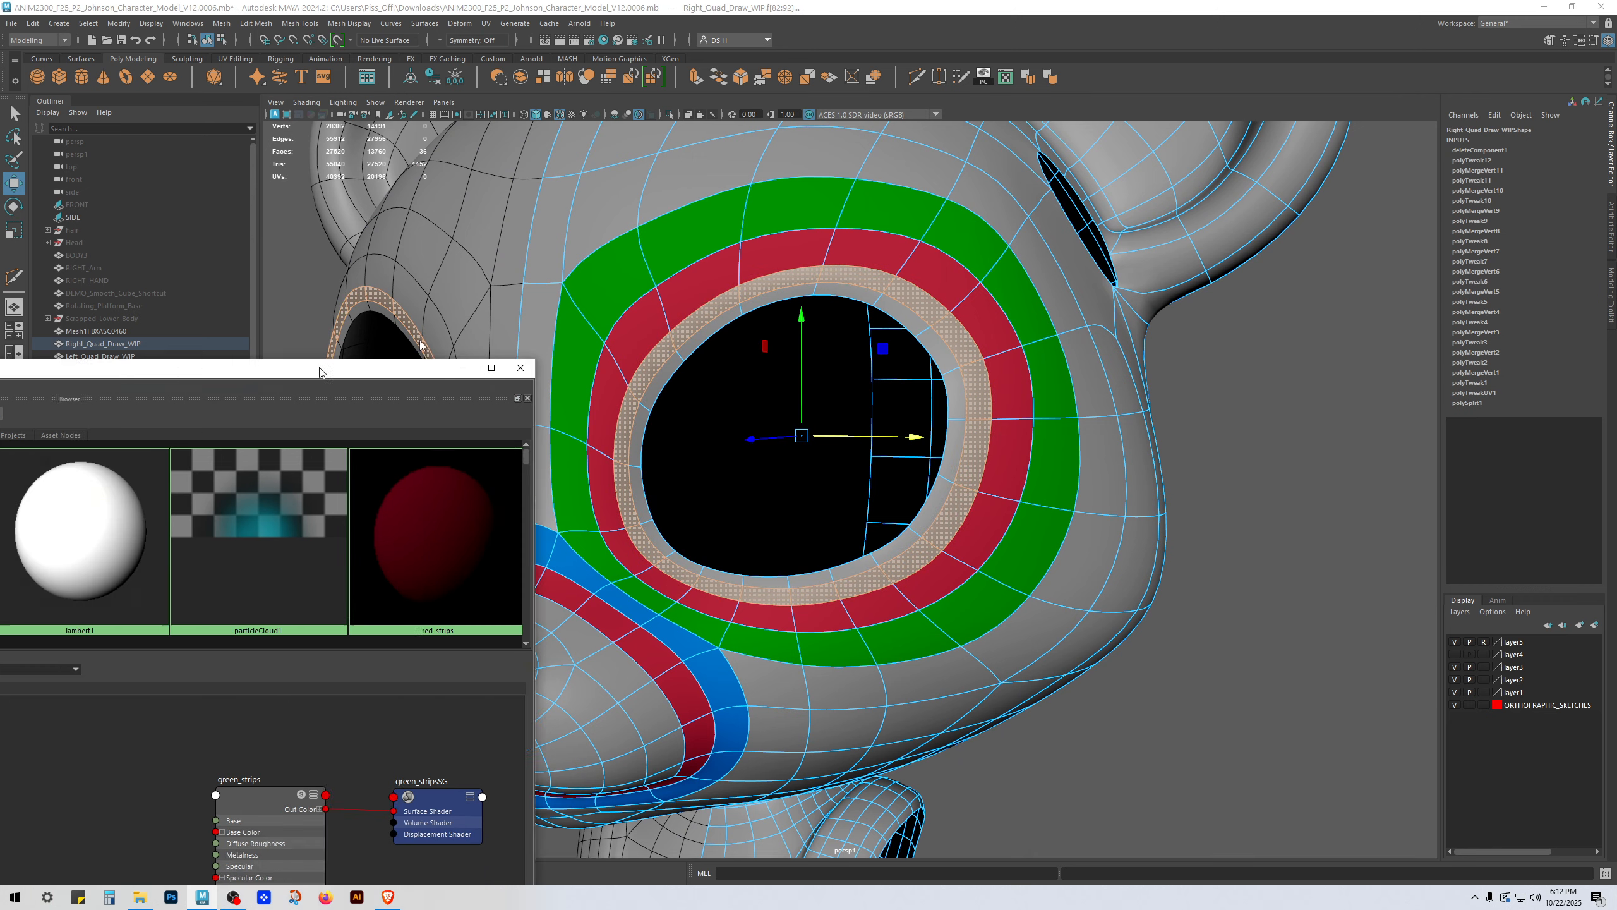
pyautogui.moveTo(319, 372); pyautogui.dragTo(1058, 188)
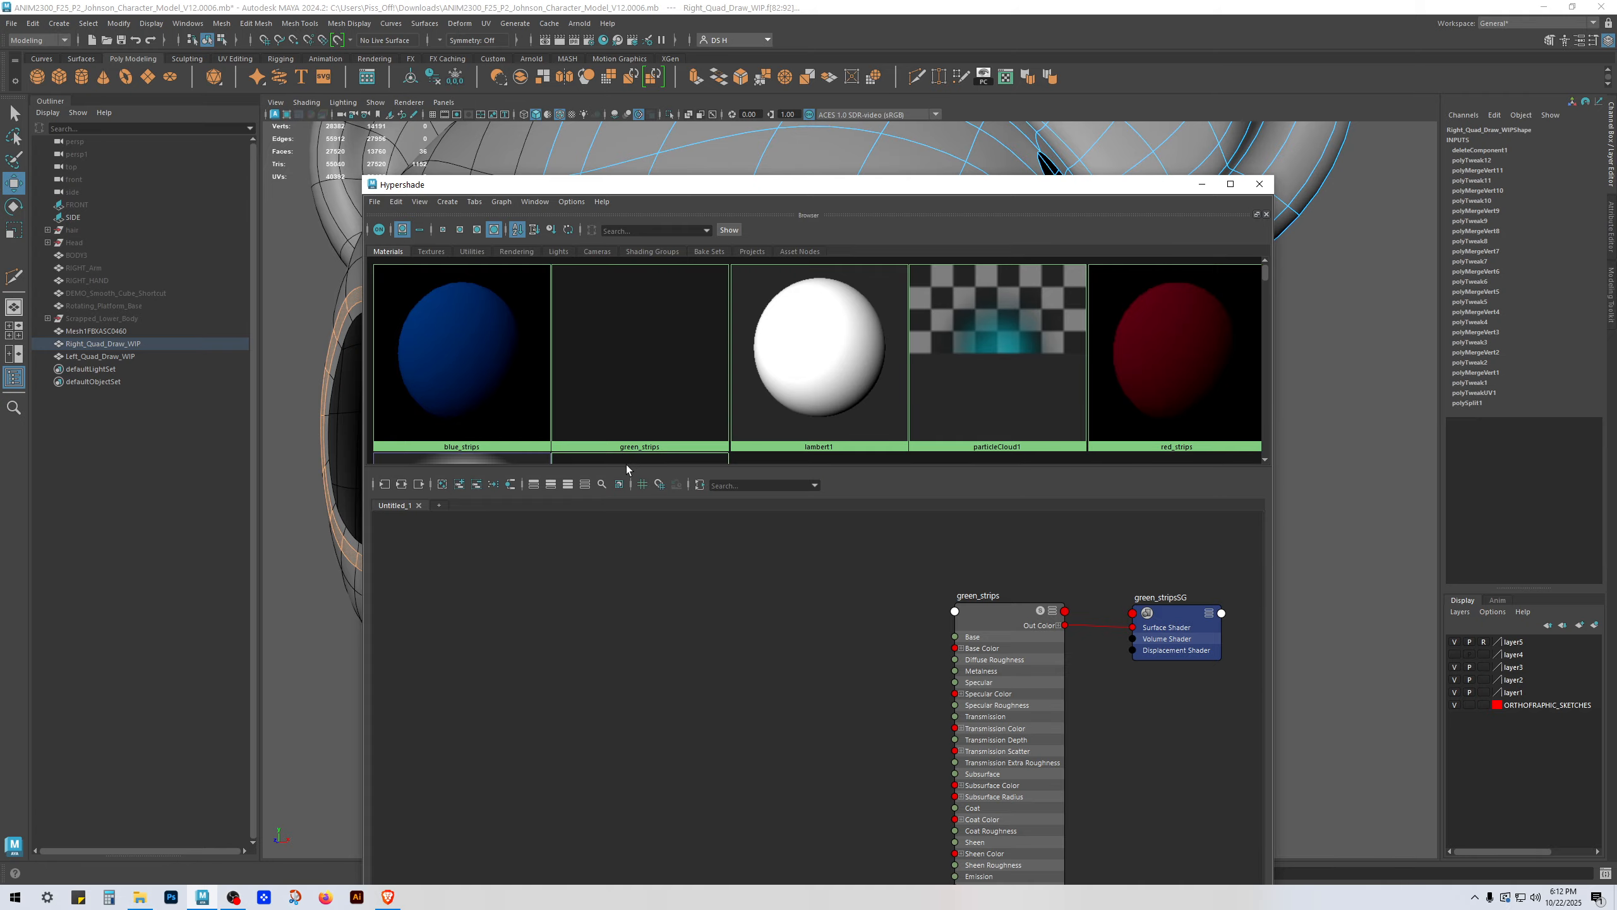
pyautogui.moveTo(627, 470); pyautogui.dragTo(628, 655)
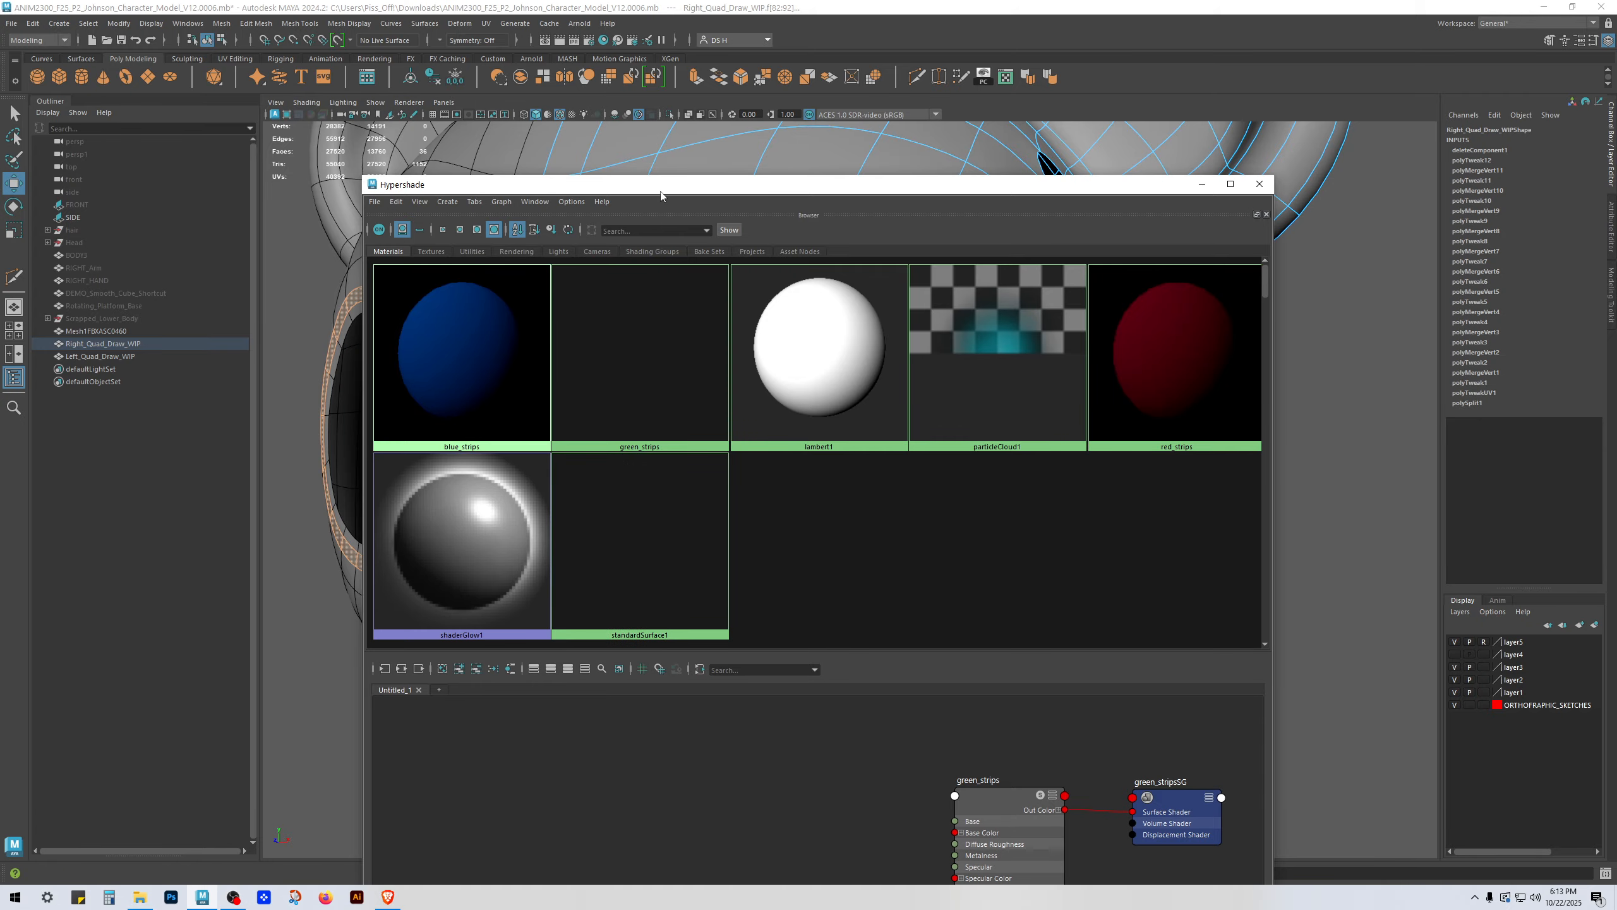
pyautogui.moveTo(661, 195); pyautogui.dragTo(103, 426)
pyautogui.click(1301, 506)
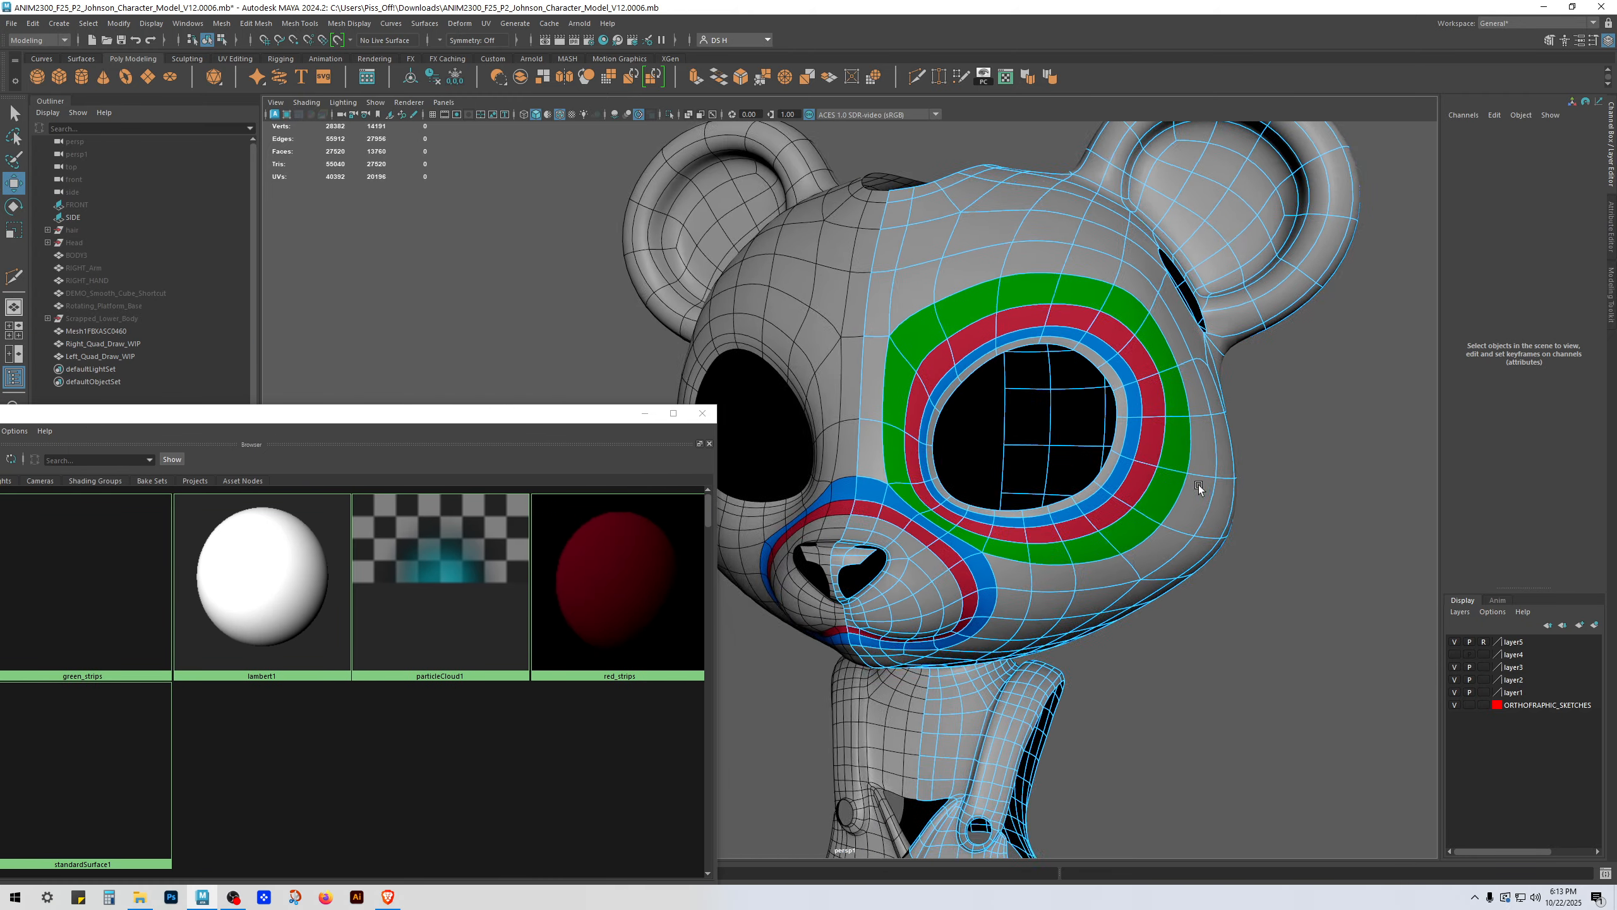
pyautogui.keyDown('alt'); pyautogui.moveTo(1199, 488); pyautogui.dragTo(1131, 498); pyautogui.keyUp('alt')
pyautogui.moveTo(1203, 469); pyautogui.dragTo(1285, 396, button='right')
pyautogui.click(1354, 463)
pyautogui.scroll(-4, 1105, 526)
# Step: Return to the unsmoothed mesh and merge two vertex pairs at the eye's upper outer corner, on the blue ring's inner edge and the socket rim
pyautogui.keyDown('alt'); pyautogui.moveTo(1102, 526); pyautogui.dragTo(986, 513); pyautogui.keyUp('alt')
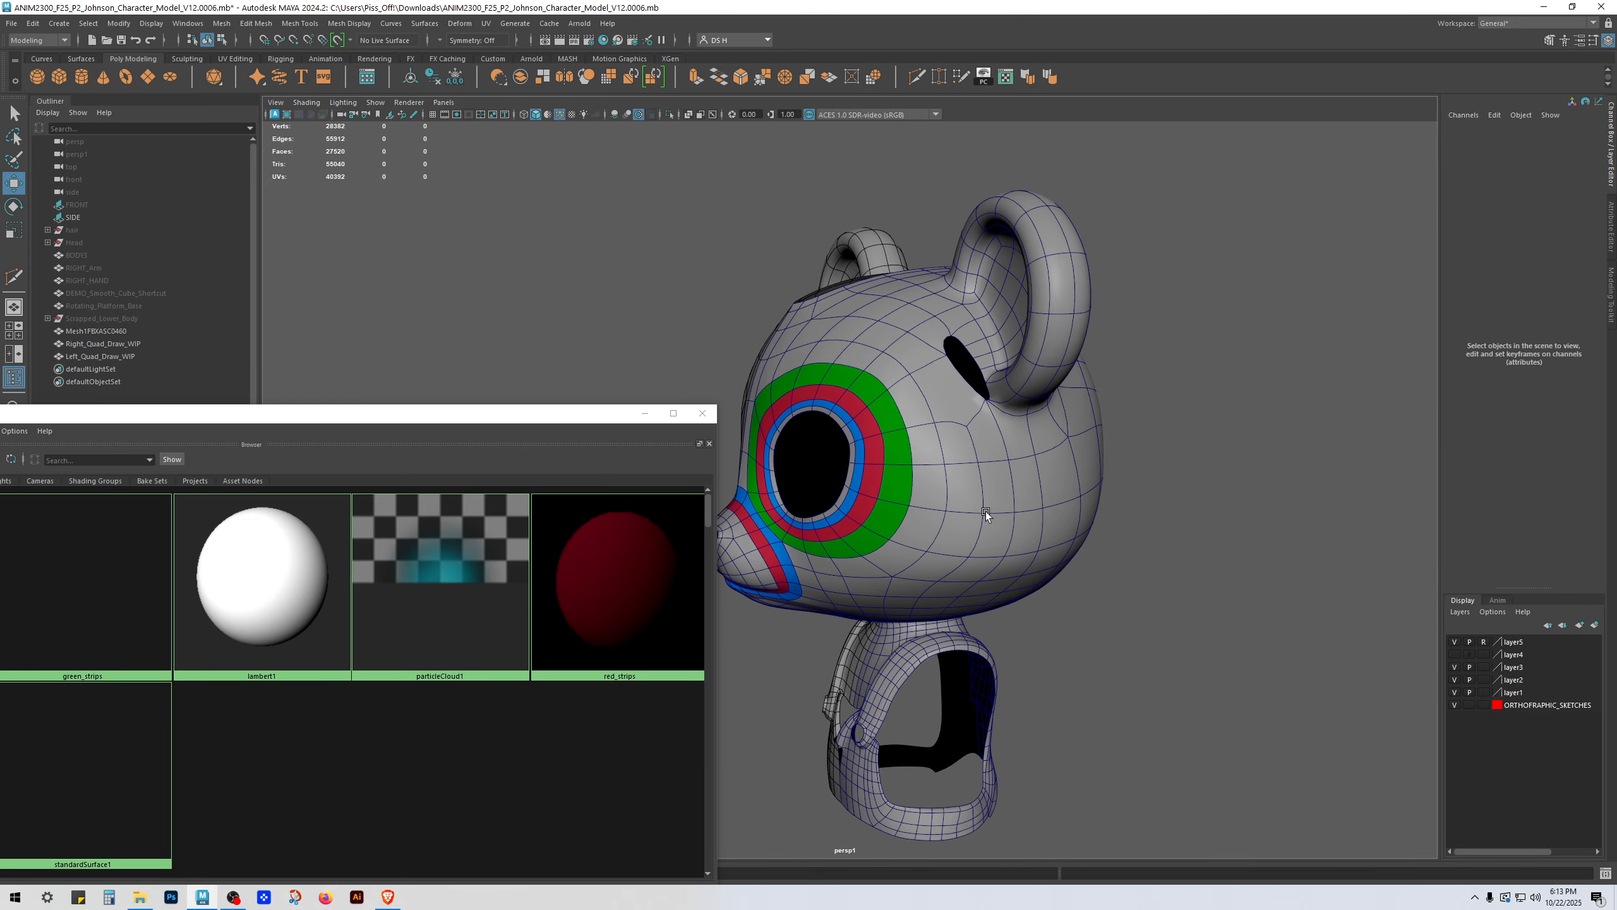
pyautogui.click(985, 513)
pyautogui.scroll(4, 988, 507)
pyautogui.keyDown('alt'); pyautogui.moveTo(1098, 495); pyautogui.dragTo(1260, 503); pyautogui.keyUp('alt')
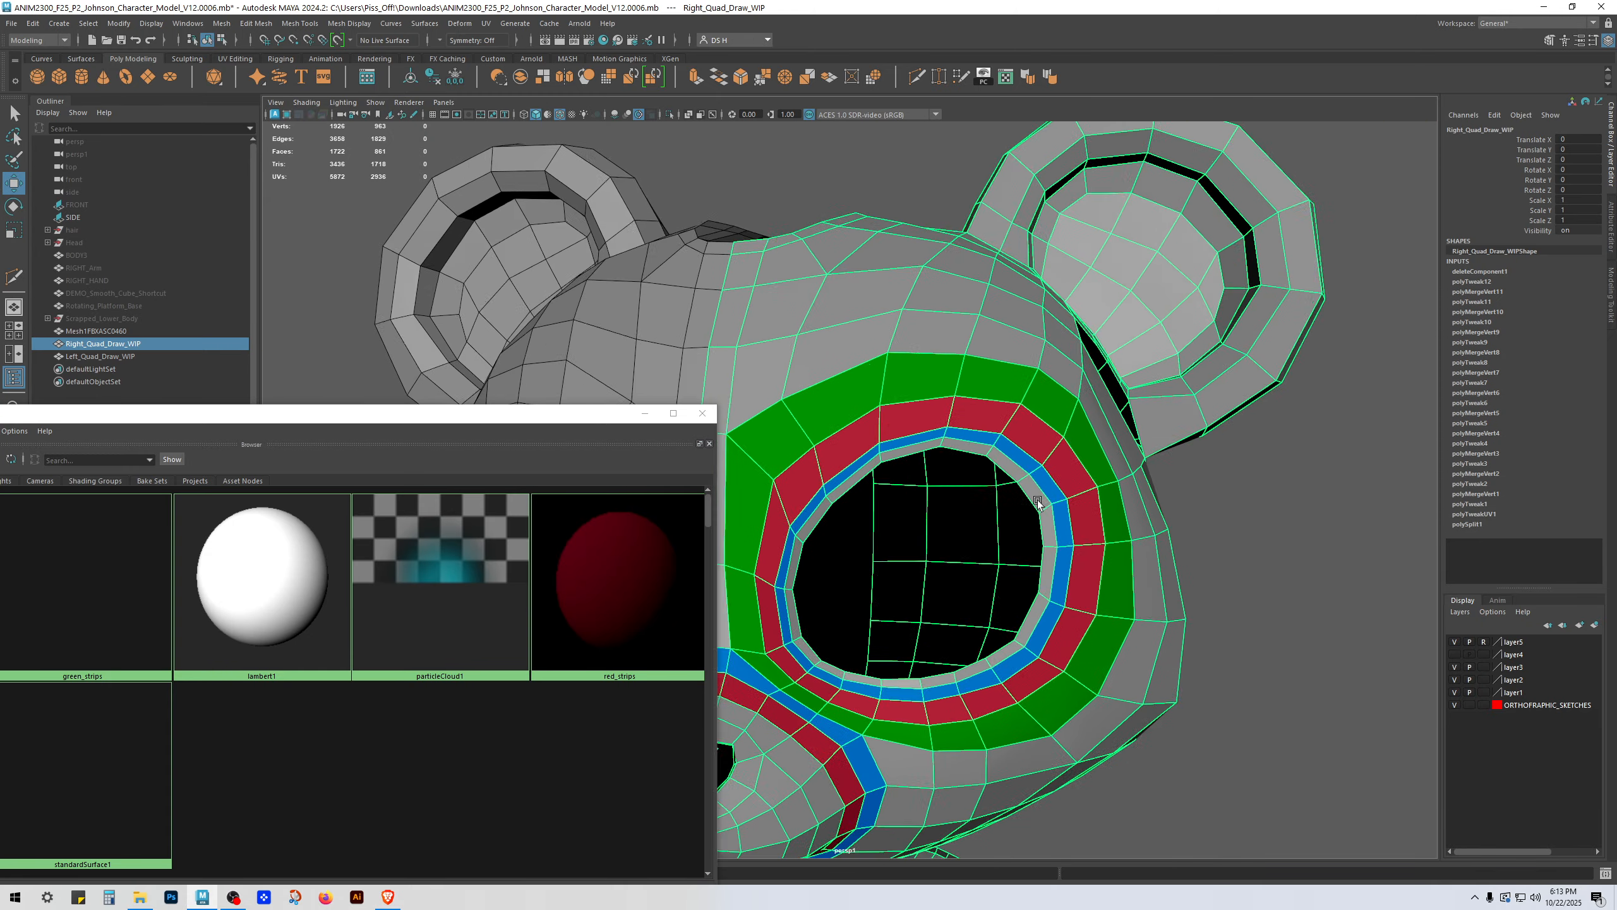
pyautogui.scroll(3, 1083, 440)
pyautogui.keyDown('alt'); pyautogui.moveTo(1082, 438); pyautogui.dragTo(1116, 497); pyautogui.keyUp('alt')
pyautogui.moveTo(1121, 503); pyautogui.dragTo(1071, 505, button='right')
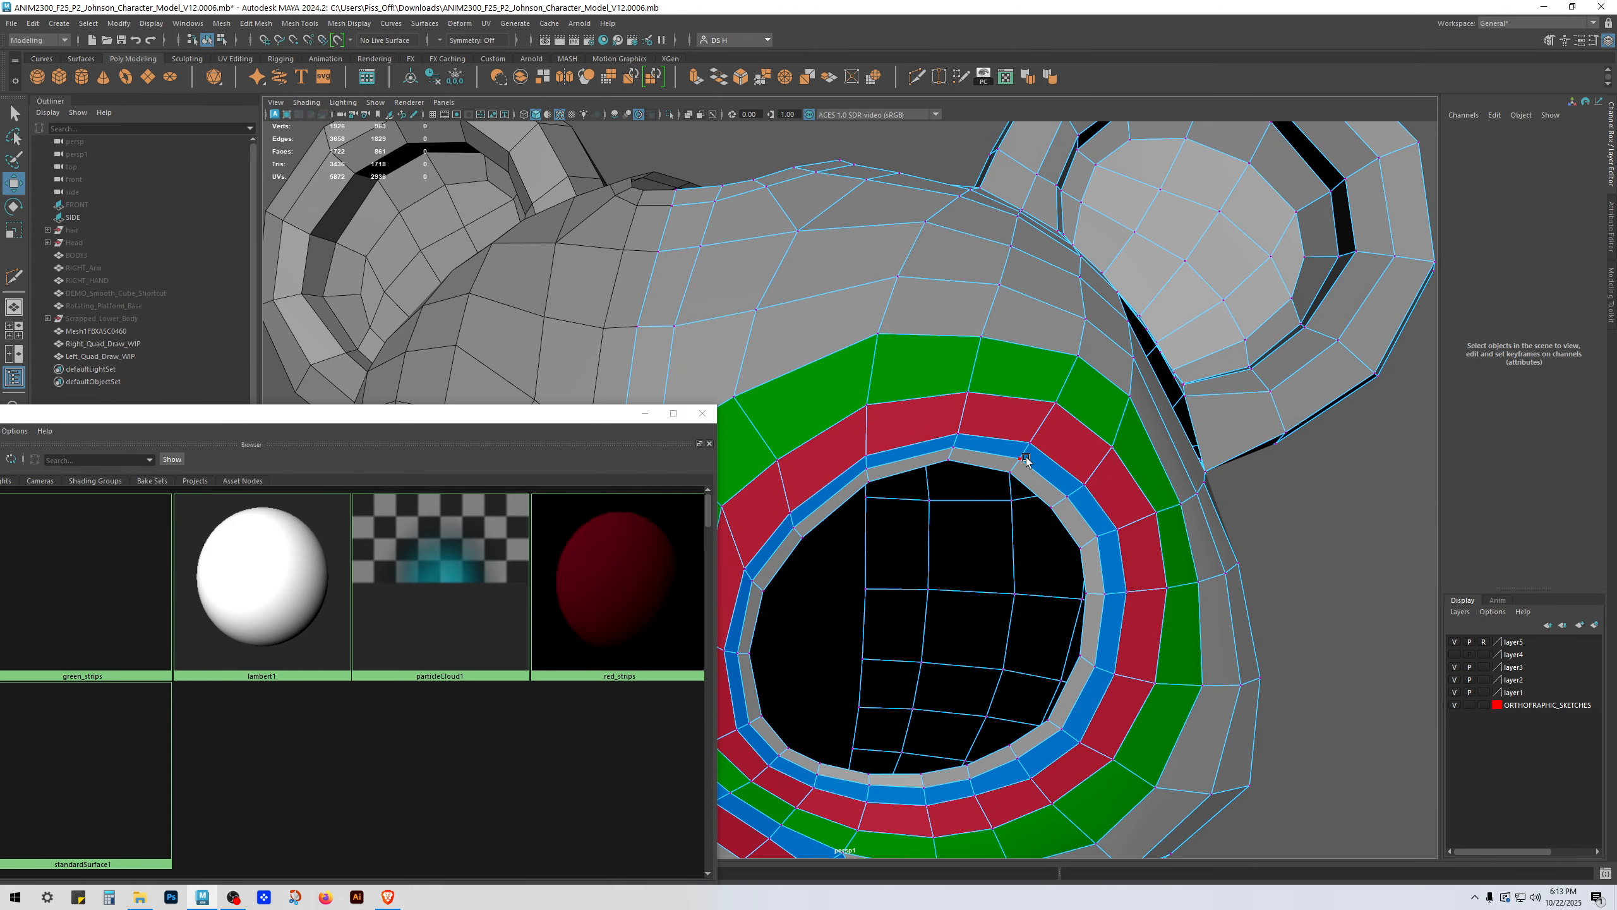
pyautogui.click(1024, 458)
pyautogui.keyDown('shift'); pyautogui.click(1071, 497); pyautogui.keyUp('shift')
pyautogui.keyDown('shift'); pyautogui.moveTo(1081, 422); pyautogui.dragTo(1116, 275, button='right'); pyautogui.keyUp('shift')
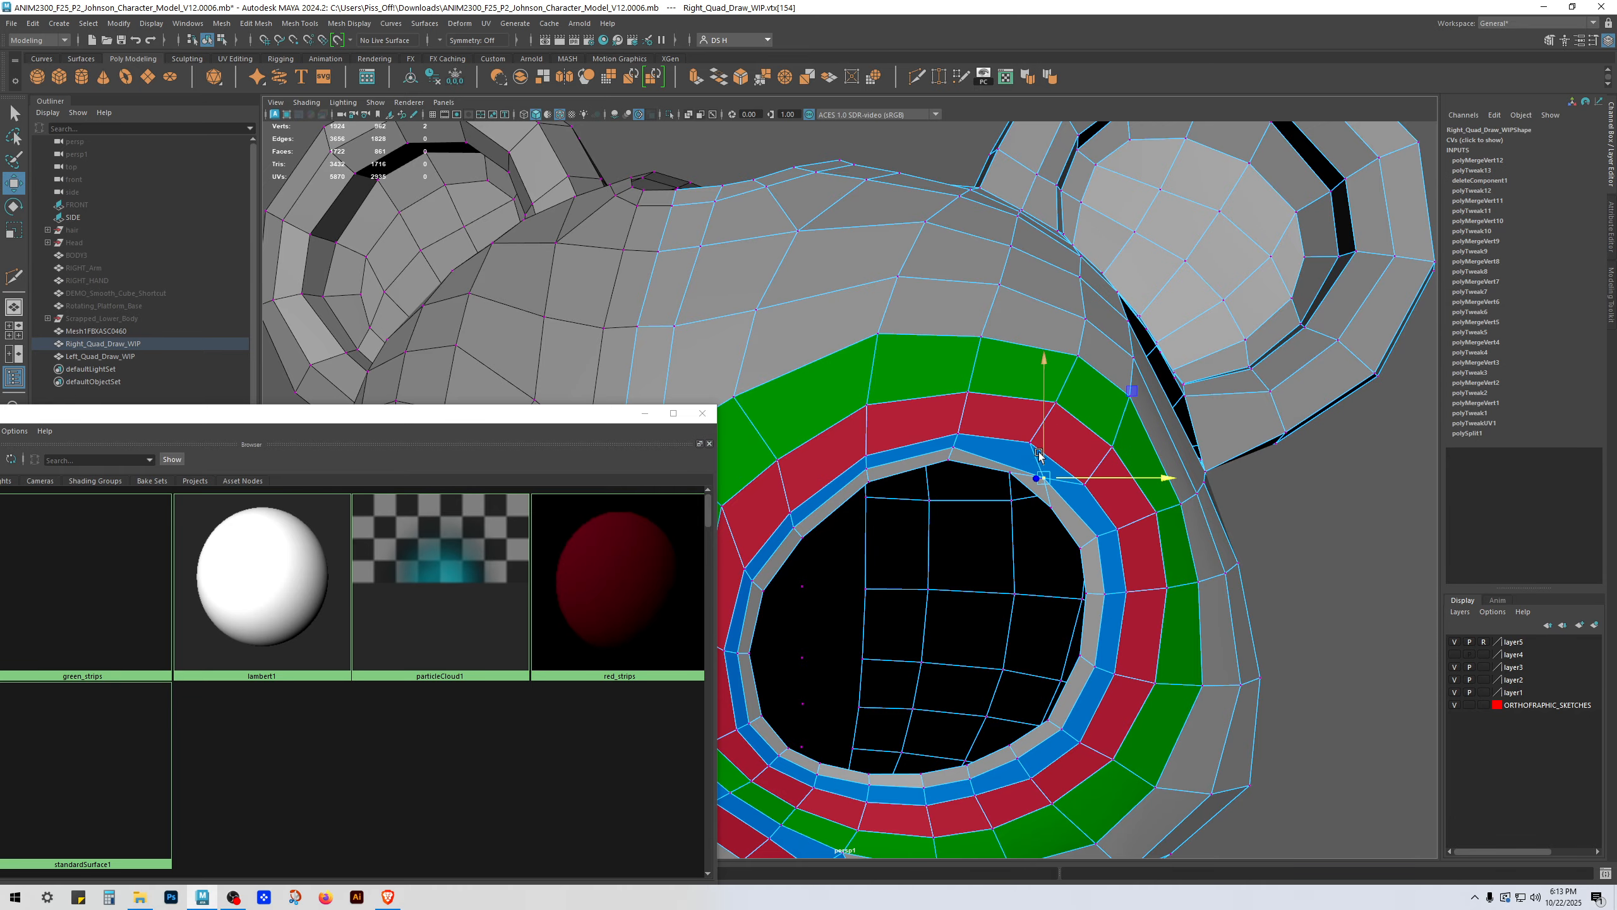
pyautogui.click(1013, 475)
pyautogui.keyDown('shift'); pyautogui.click(1051, 508); pyautogui.keyUp('shift')
pyautogui.press('g')
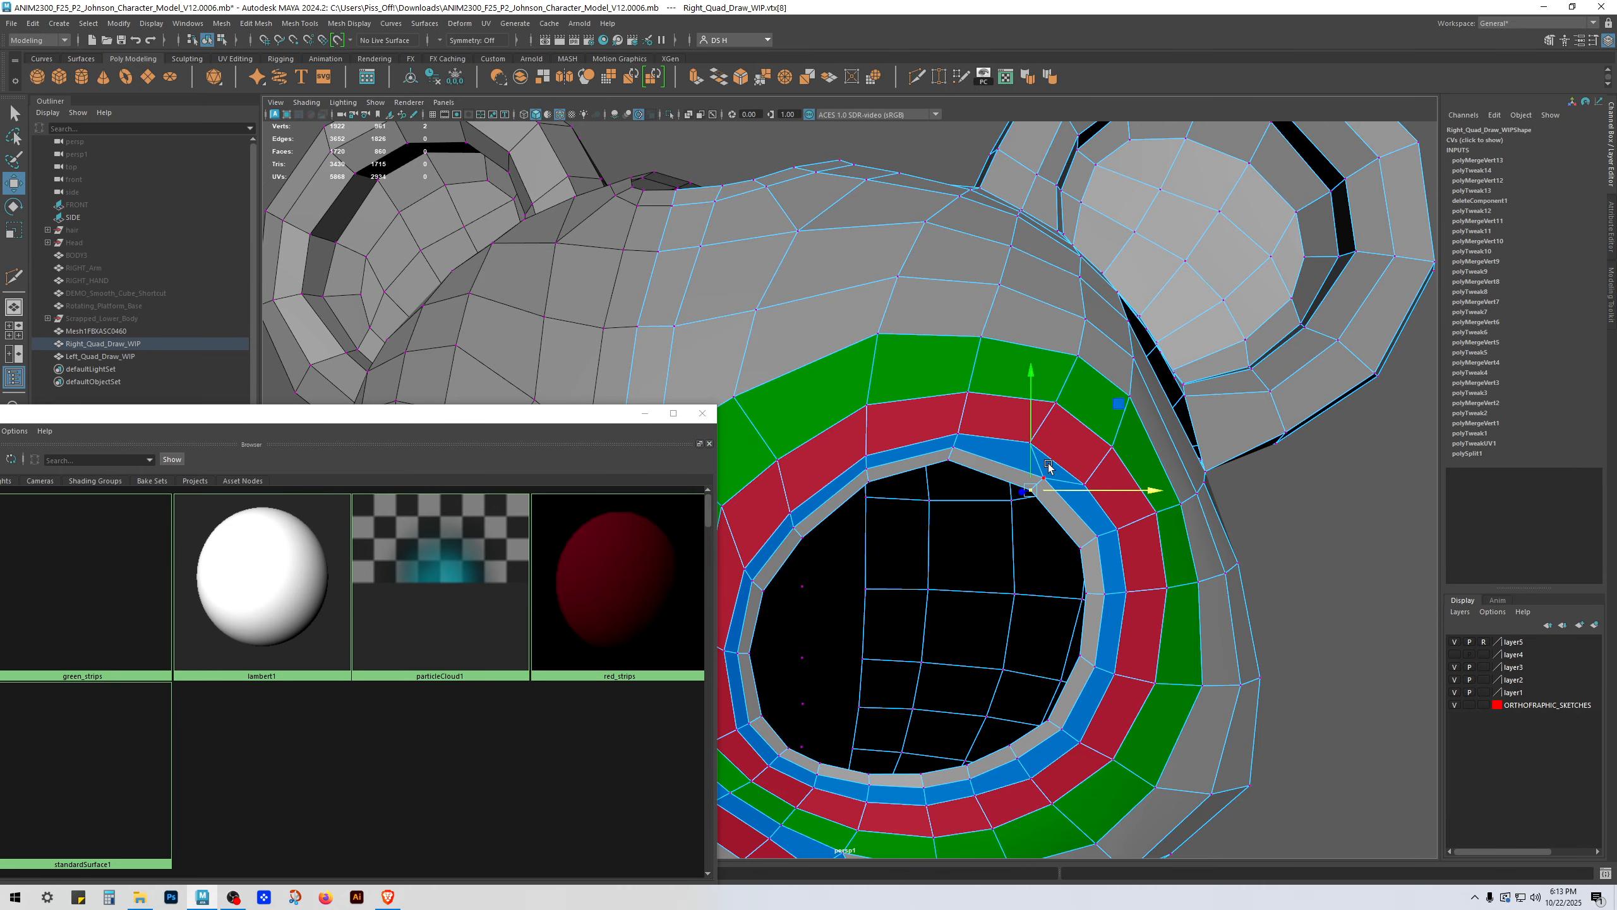
# Step: Merge the neighbouring vertex pairs on the blue-red border, the red-green border and the outer edge of the green ring
pyautogui.press('q')
pyautogui.keyDown('alt'); pyautogui.moveTo(1142, 498); pyautogui.dragTo(1141, 497); pyautogui.keyUp('alt')
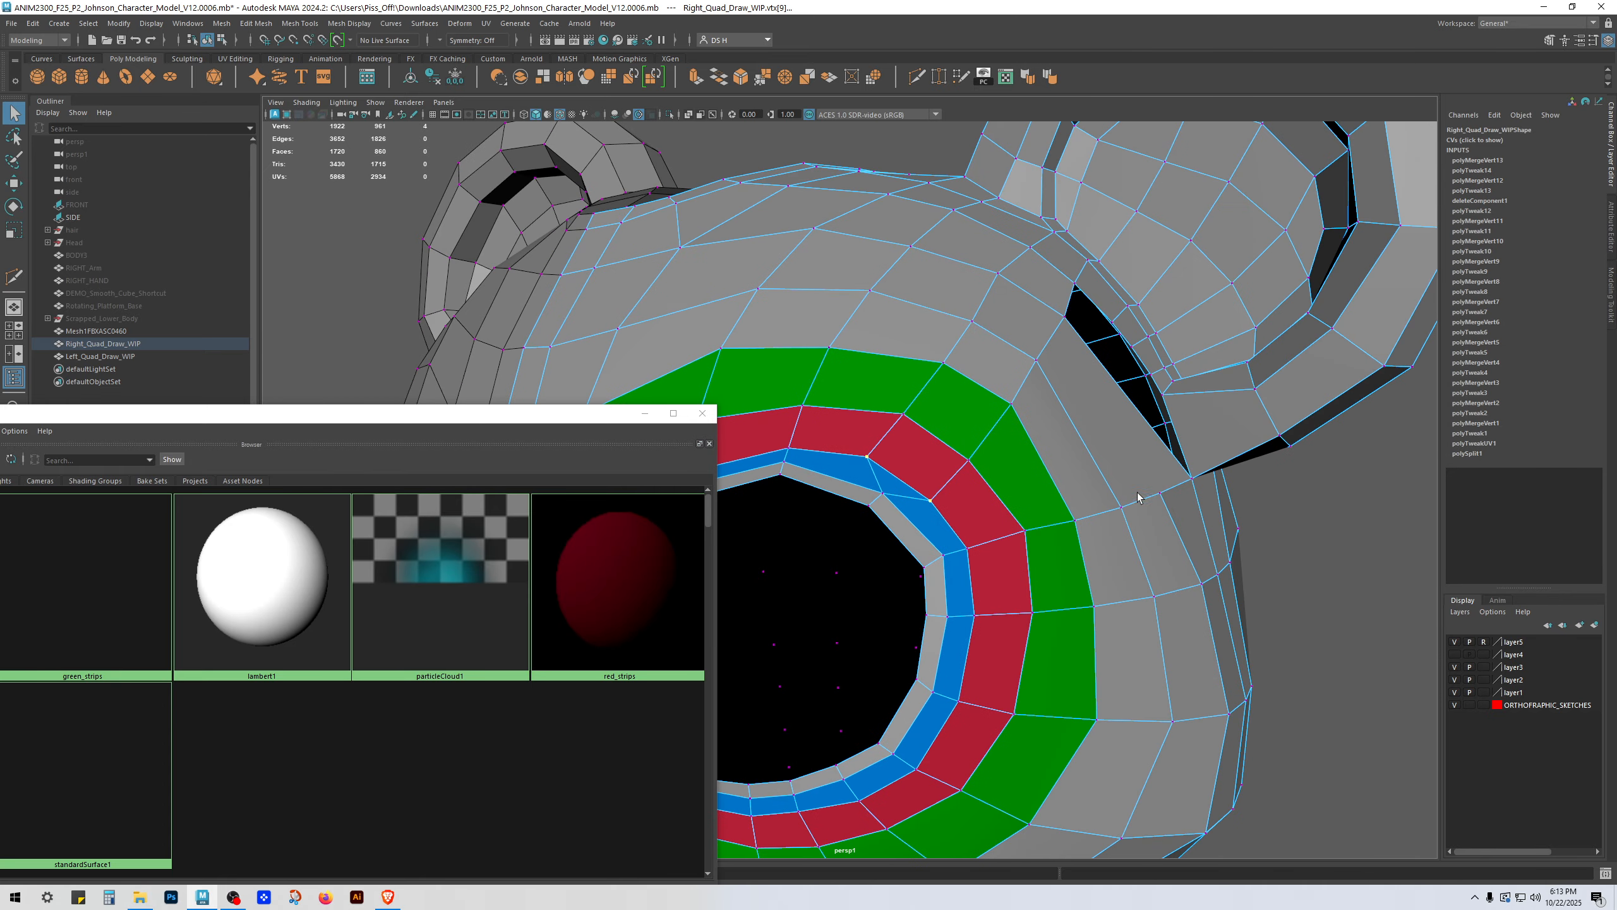
pyautogui.press('w')
pyautogui.press('g')
pyautogui.click(929, 421)
pyautogui.keyDown('shift'); pyautogui.click(988, 459); pyautogui.keyUp('shift')
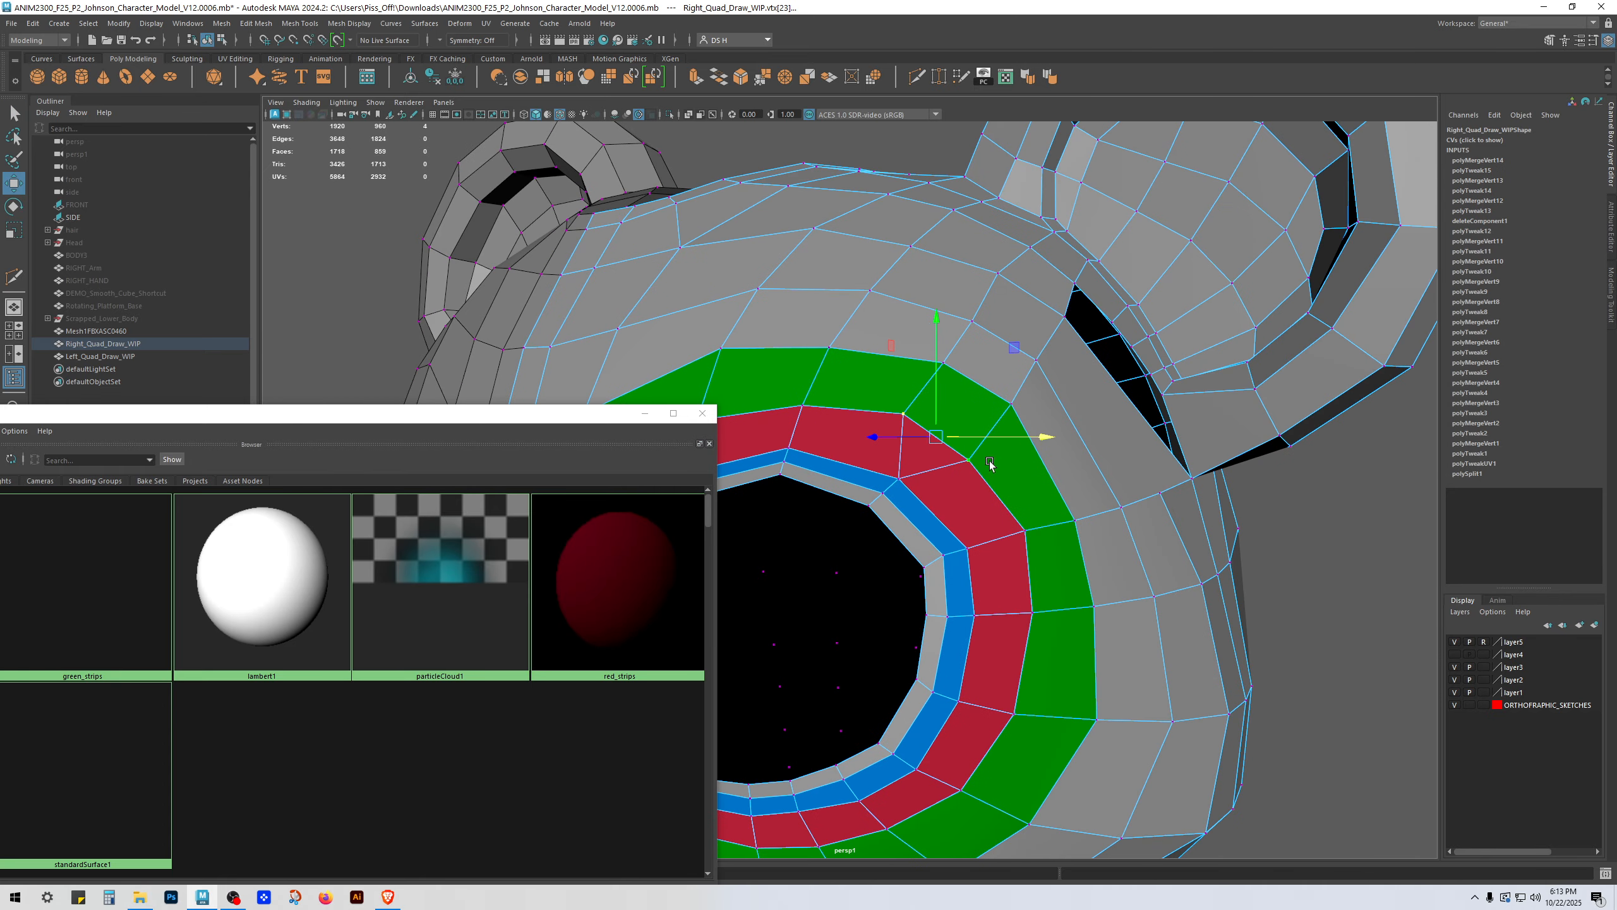
pyautogui.press('g')
pyautogui.click(969, 383)
pyautogui.keyDown('shift'); pyautogui.click(1019, 413); pyautogui.keyUp('shift')
pyautogui.press('g')
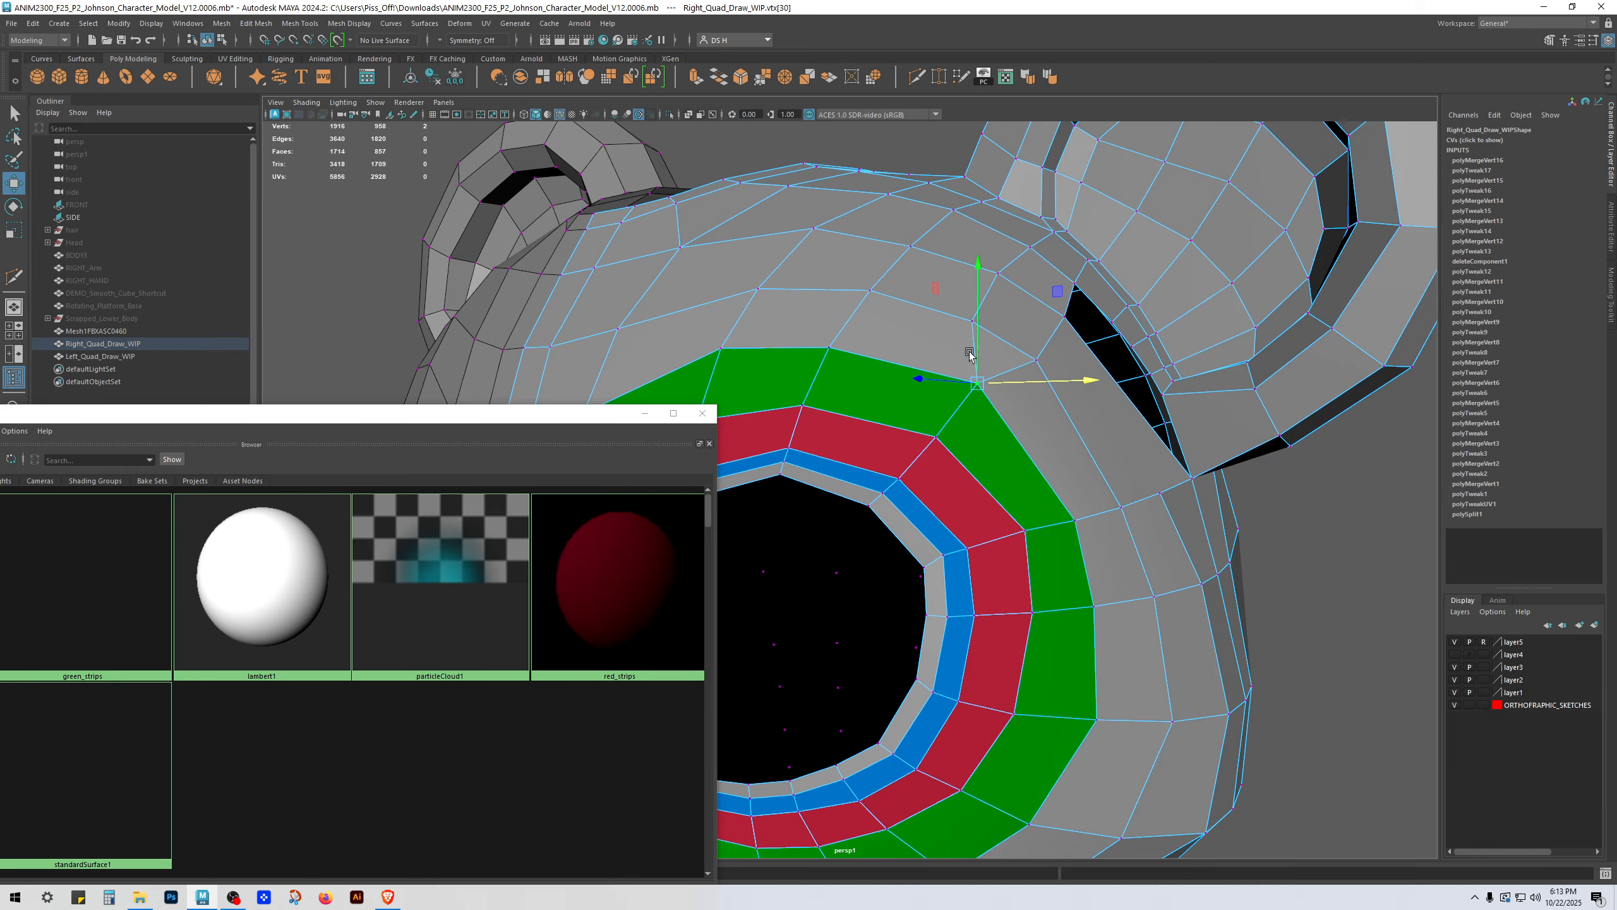
# Step: Merge the next two vertex pairs running from the green ring up toward the opening in front of the ear
pyautogui.click(974, 322)
pyautogui.keyDown('shift'); pyautogui.click(1038, 361); pyautogui.keyUp('shift')
pyautogui.press('g')
pyautogui.click(998, 273)
pyautogui.keyDown('shift'); pyautogui.click(1063, 317); pyautogui.keyUp('shift')
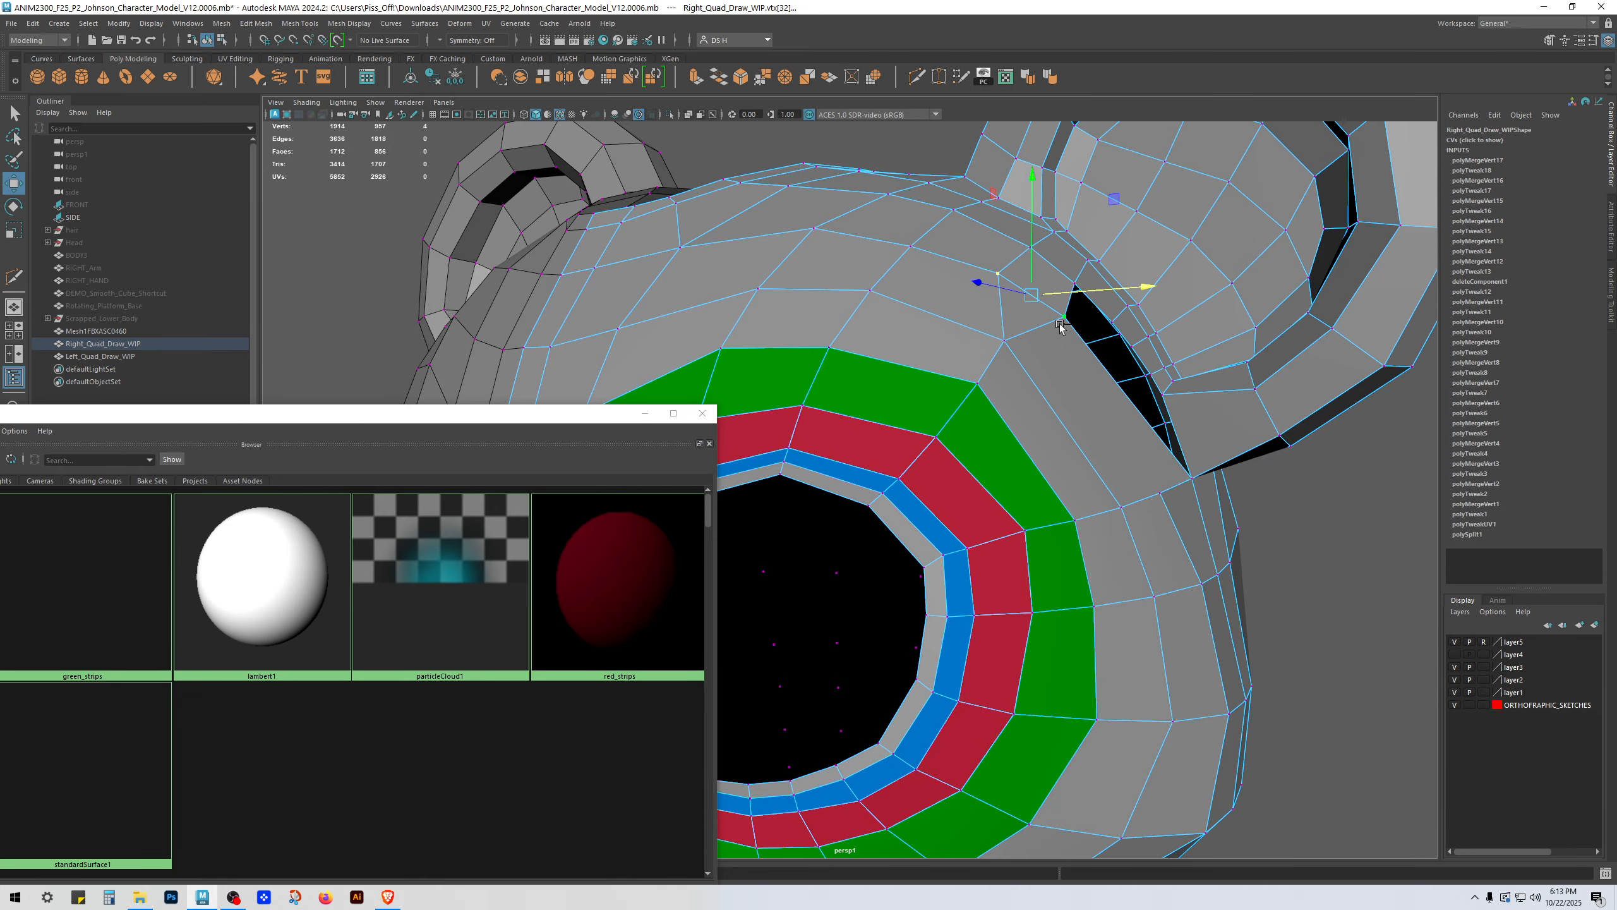
pyautogui.press('g')
# Step: Merge the vertex pair at the upper corner of the opening beside the ear and the next pair at the ear's base
pyautogui.keyDown('alt'); pyautogui.moveTo(1045, 323); pyautogui.dragTo(943, 337); pyautogui.keyUp('alt')
pyautogui.press('w')
pyautogui.click(966, 336)
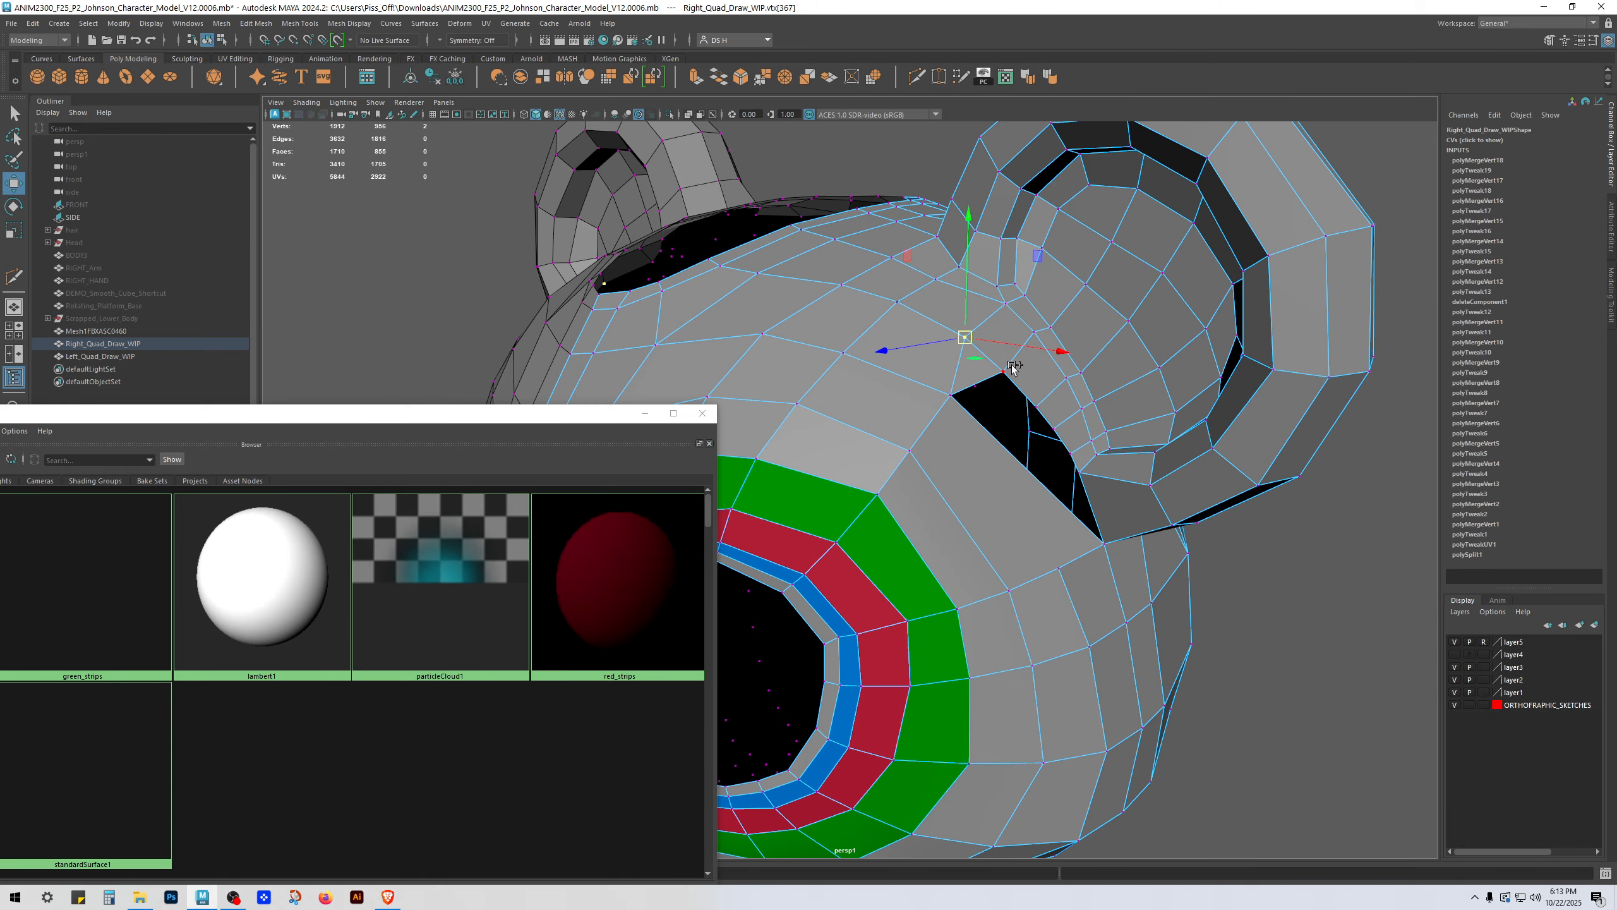
pyautogui.keyDown('shift'); pyautogui.click(1004, 373); pyautogui.keyUp('shift')
pyautogui.press('g')
pyautogui.click(1006, 304)
pyautogui.keyDown('shift'); pyautogui.click(1034, 330); pyautogui.keyUp('shift')
pyautogui.press('g')
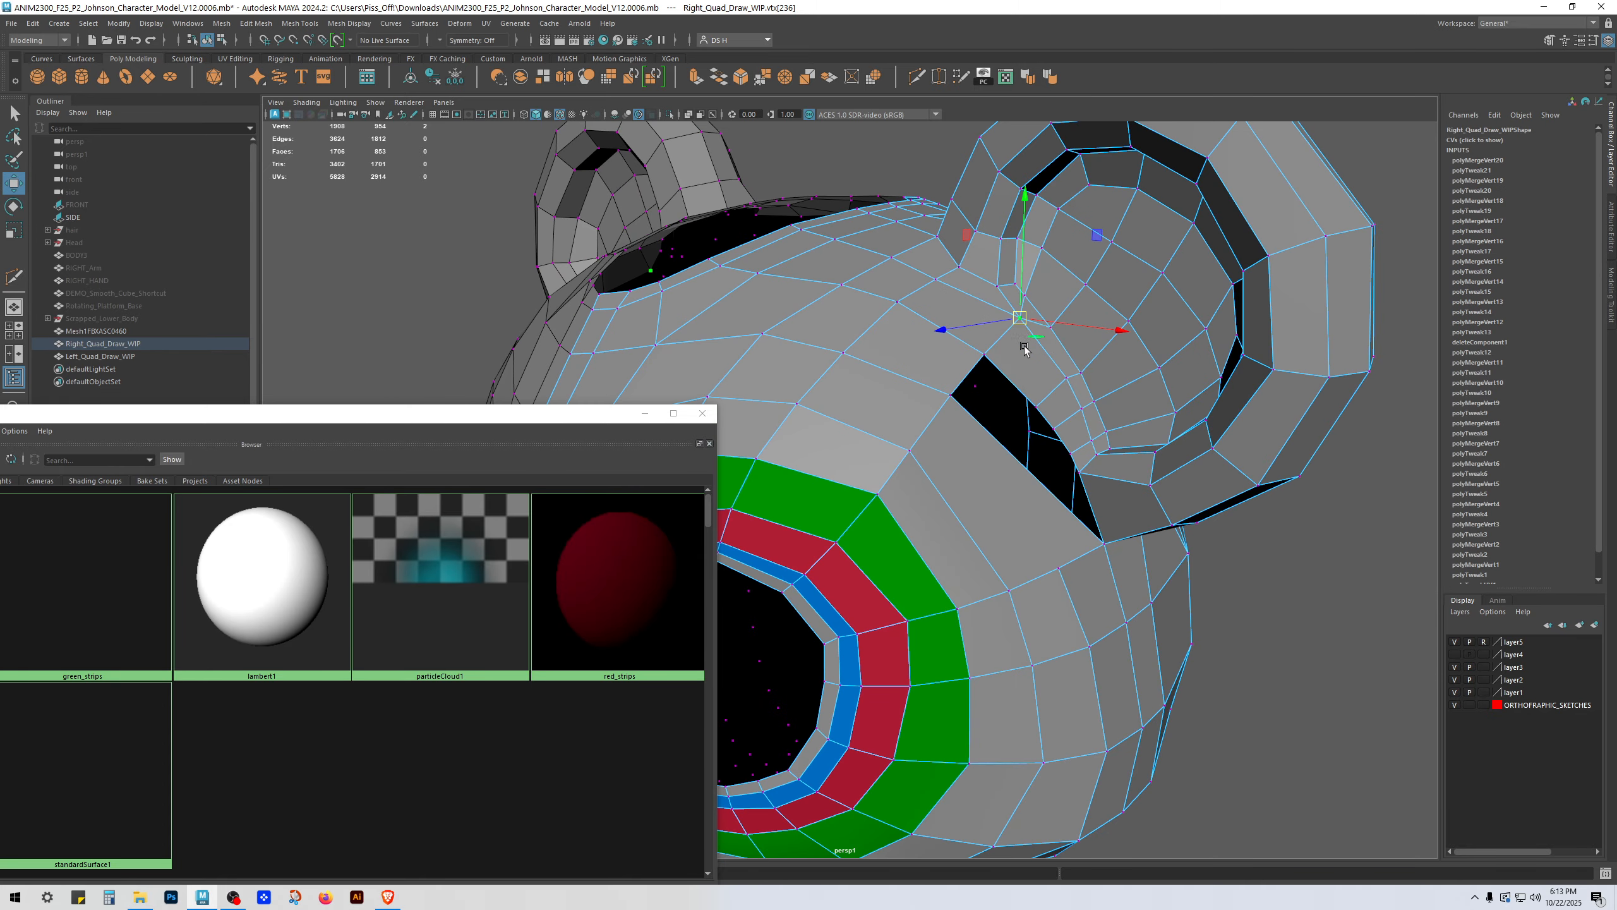
# Step: Merge two neighbouring vertex pairs in the lower part of the inner ear, starting at its edge nearest the head
pyautogui.keyDown('alt'); pyautogui.moveTo(1055, 362); pyautogui.dragTo(1136, 533); pyautogui.keyUp('alt')
pyautogui.click(1069, 446)
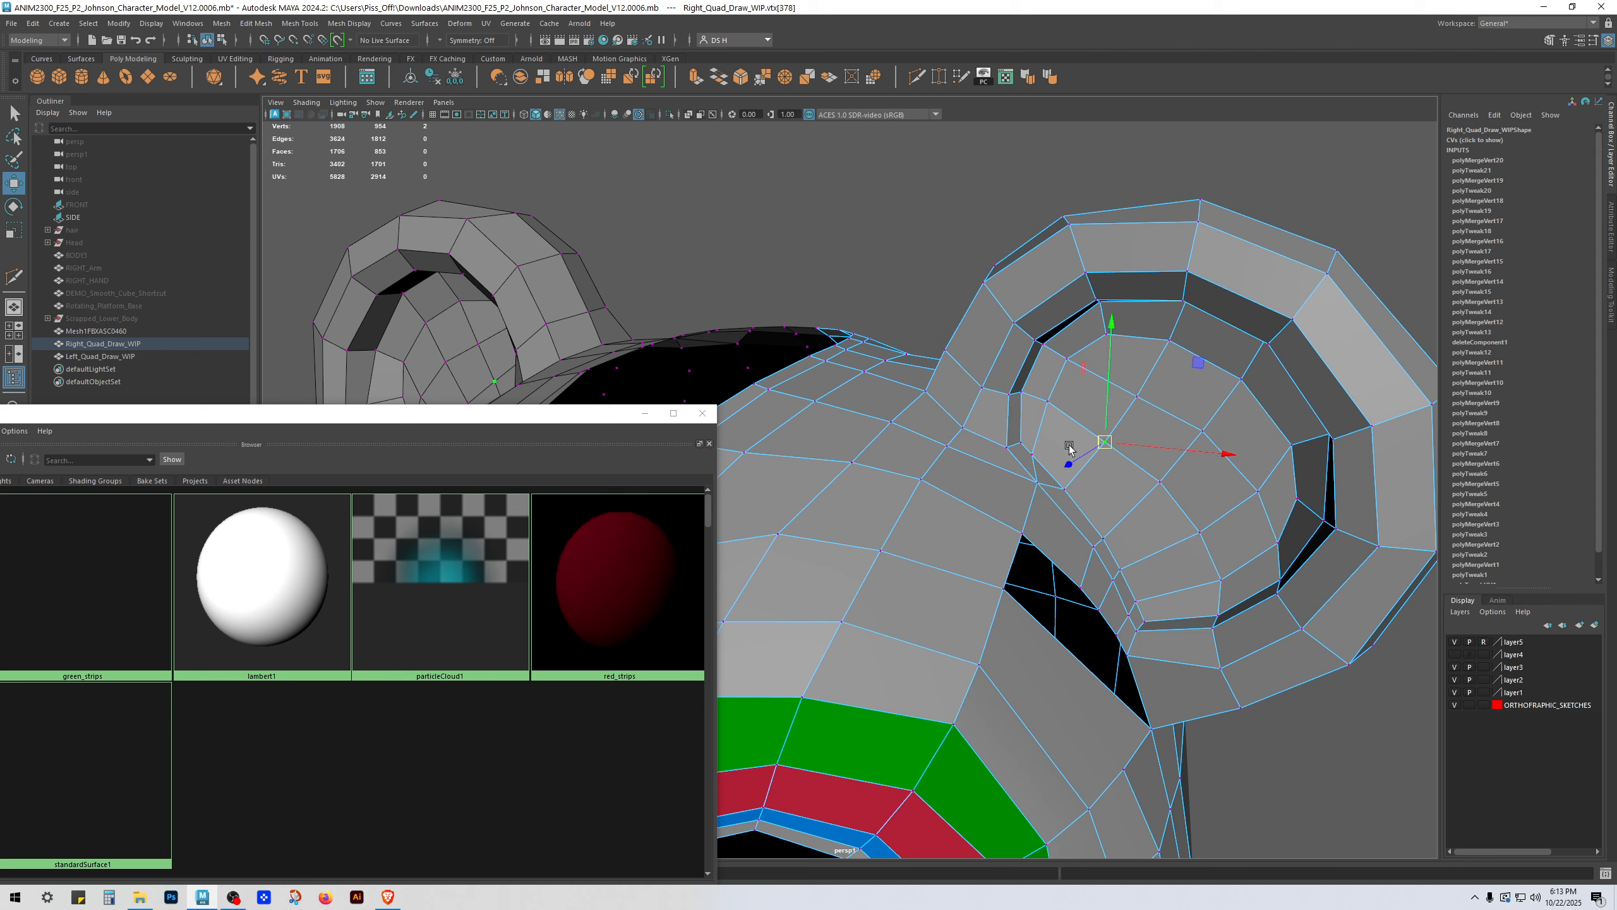
pyautogui.click(1081, 494)
pyautogui.keyDown('shift'); pyautogui.click(1036, 458); pyautogui.keyUp('shift')
pyautogui.press('g')
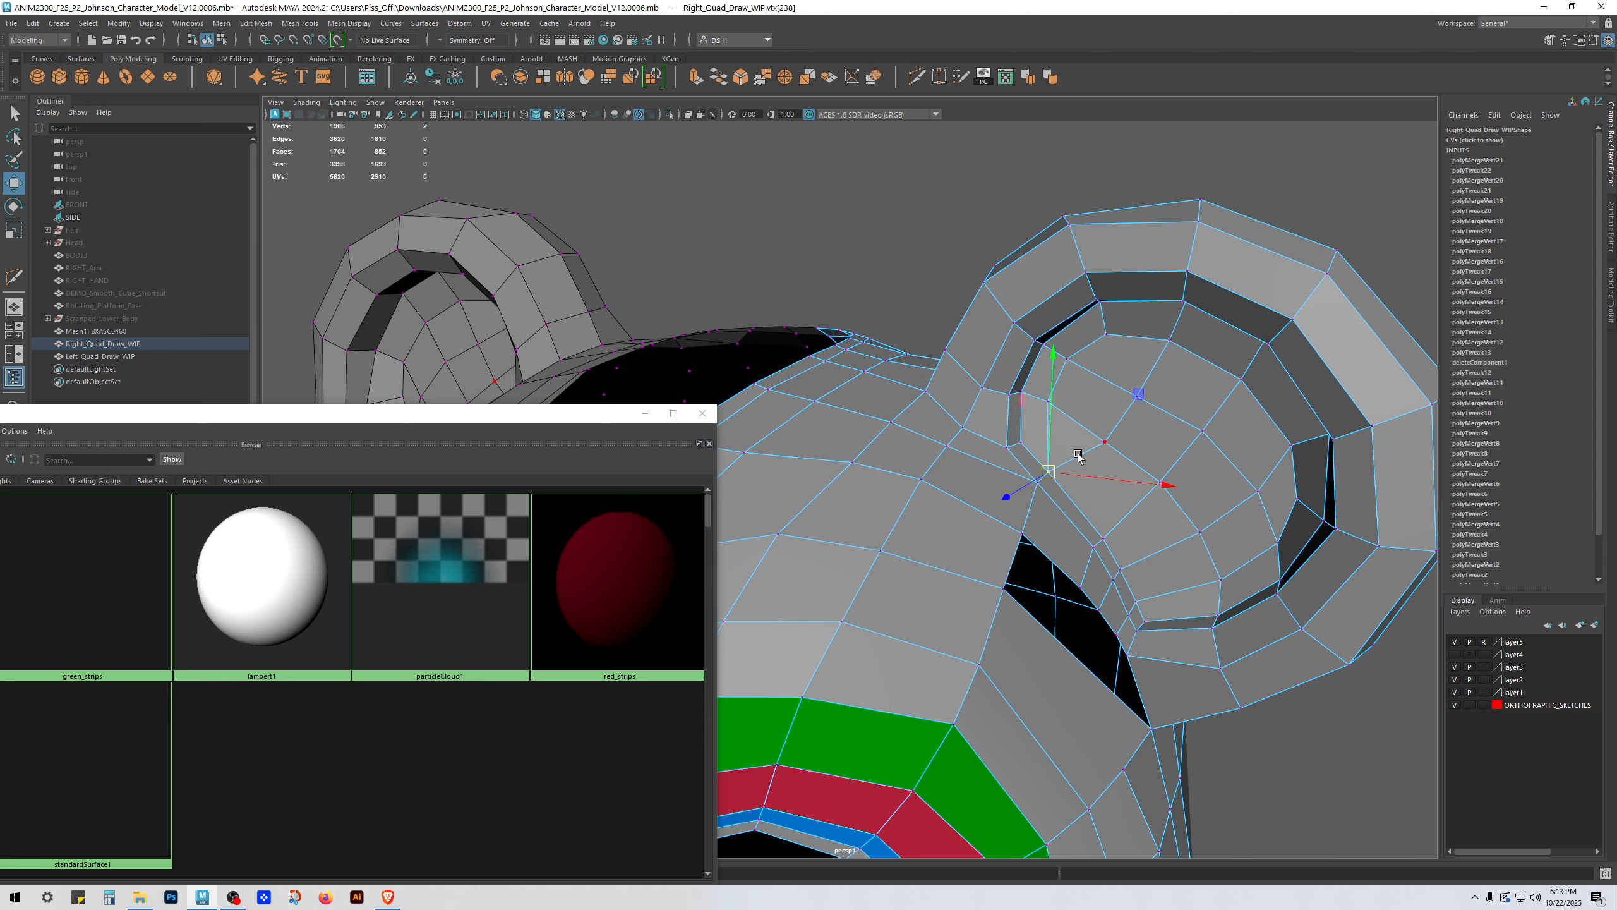
pyautogui.click(1104, 438)
pyautogui.keyDown('shift'); pyautogui.click(1049, 401); pyautogui.keyUp('shift')
pyautogui.press('g')
# Step: Merge the remaining two vertex pairs of the same strip up to the top edge of the inner ear
pyautogui.click(1138, 396)
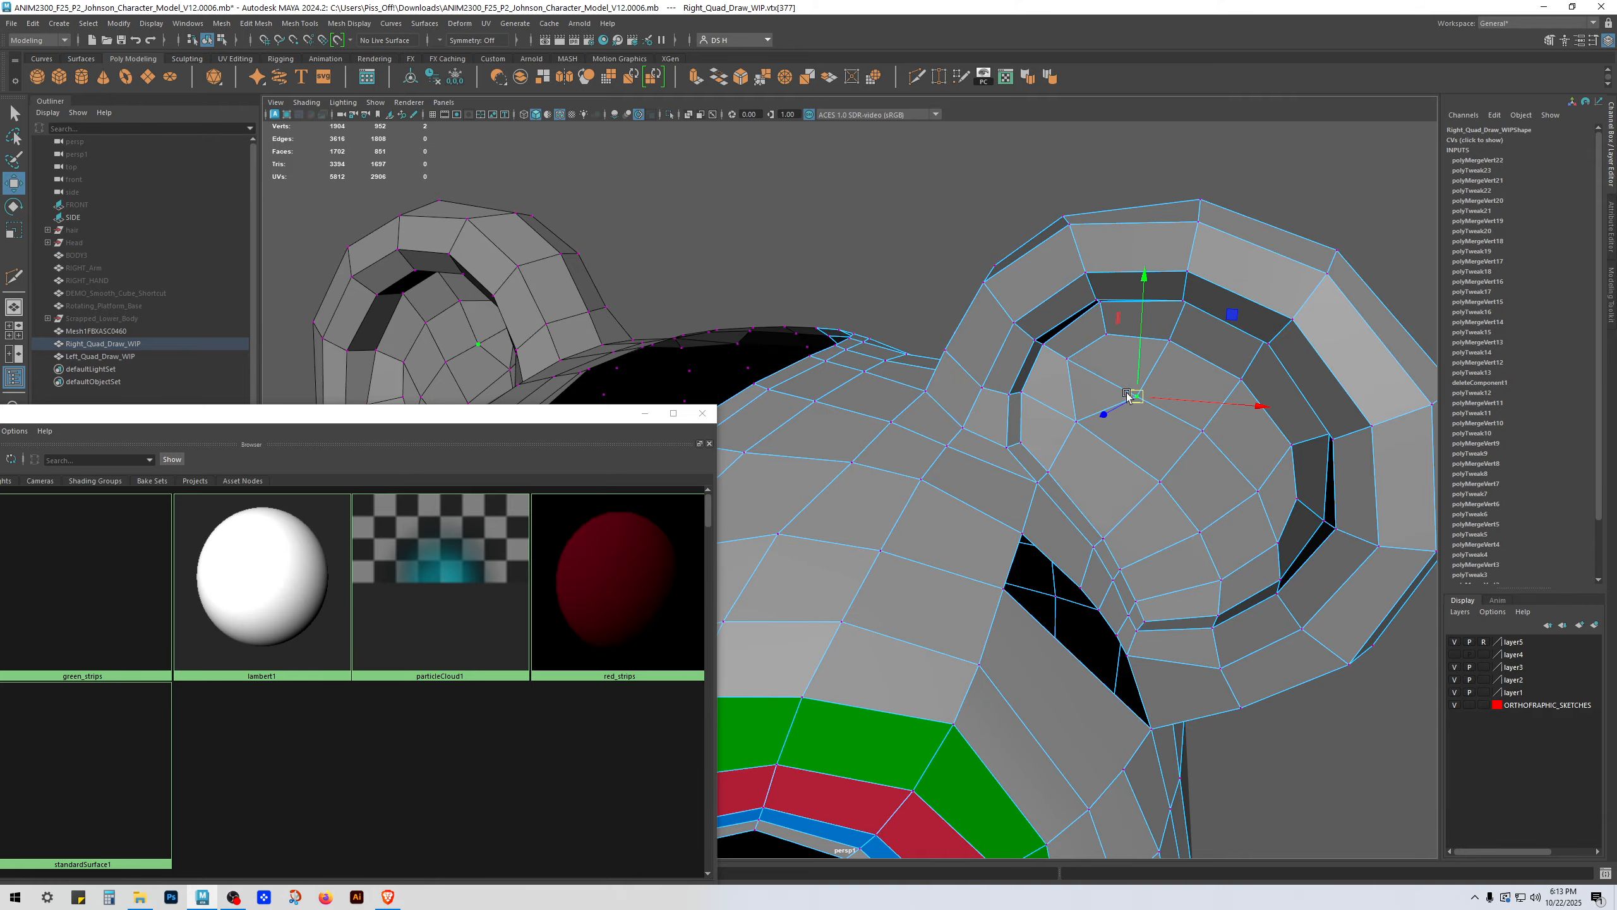
pyautogui.keyDown('shift'); pyautogui.click(1069, 361); pyautogui.keyUp('shift')
pyautogui.press('g')
pyautogui.click(1168, 340)
pyautogui.keyDown('shift'); pyautogui.click(1098, 345); pyautogui.keyUp('shift')
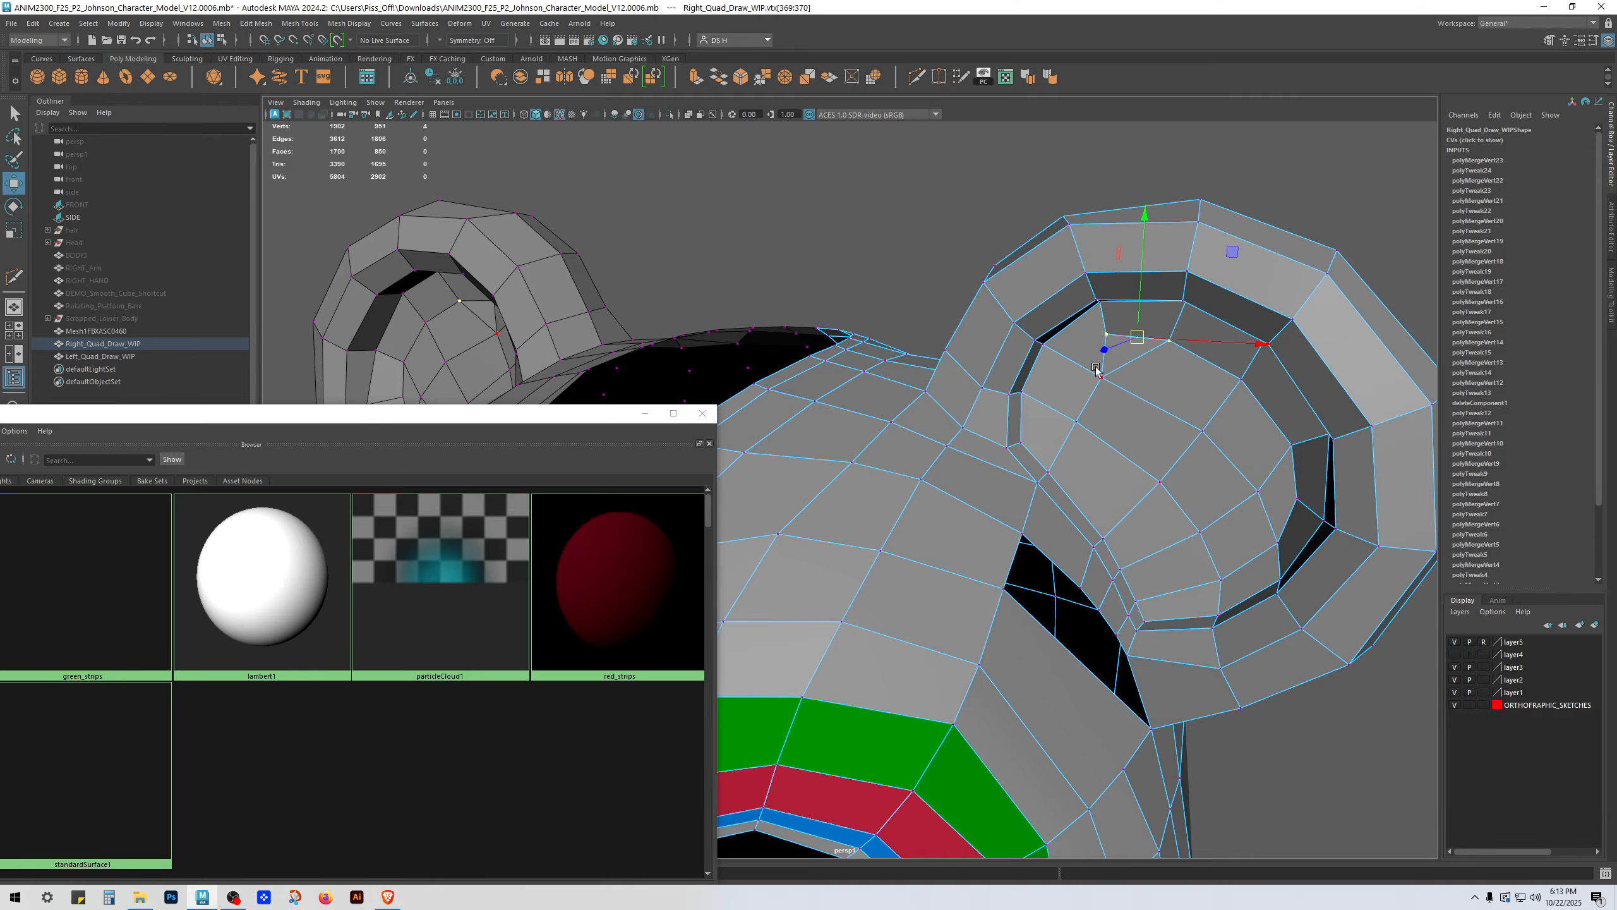
pyautogui.press('g')
# Step: Slide vertices on the back and outer rim of the ear along the surface to even out the spacing of the edges
pyautogui.keyDown('alt'); pyautogui.moveTo(1202, 465); pyautogui.dragTo(1206, 357); pyautogui.keyUp('alt')
pyautogui.keyDown('alt'); pyautogui.moveTo(1212, 302); pyautogui.dragTo(1173, 371, button='middle'); pyautogui.keyUp('alt')
pyautogui.keyDown('alt'); pyautogui.moveTo(1174, 374); pyautogui.dragTo(996, 299); pyautogui.keyUp('alt')
pyautogui.click(999, 288)
pyautogui.keyDown('shift'); pyautogui.moveTo(999, 288); pyautogui.dragTo(1023, 250, button='middle'); pyautogui.keyUp('shift')
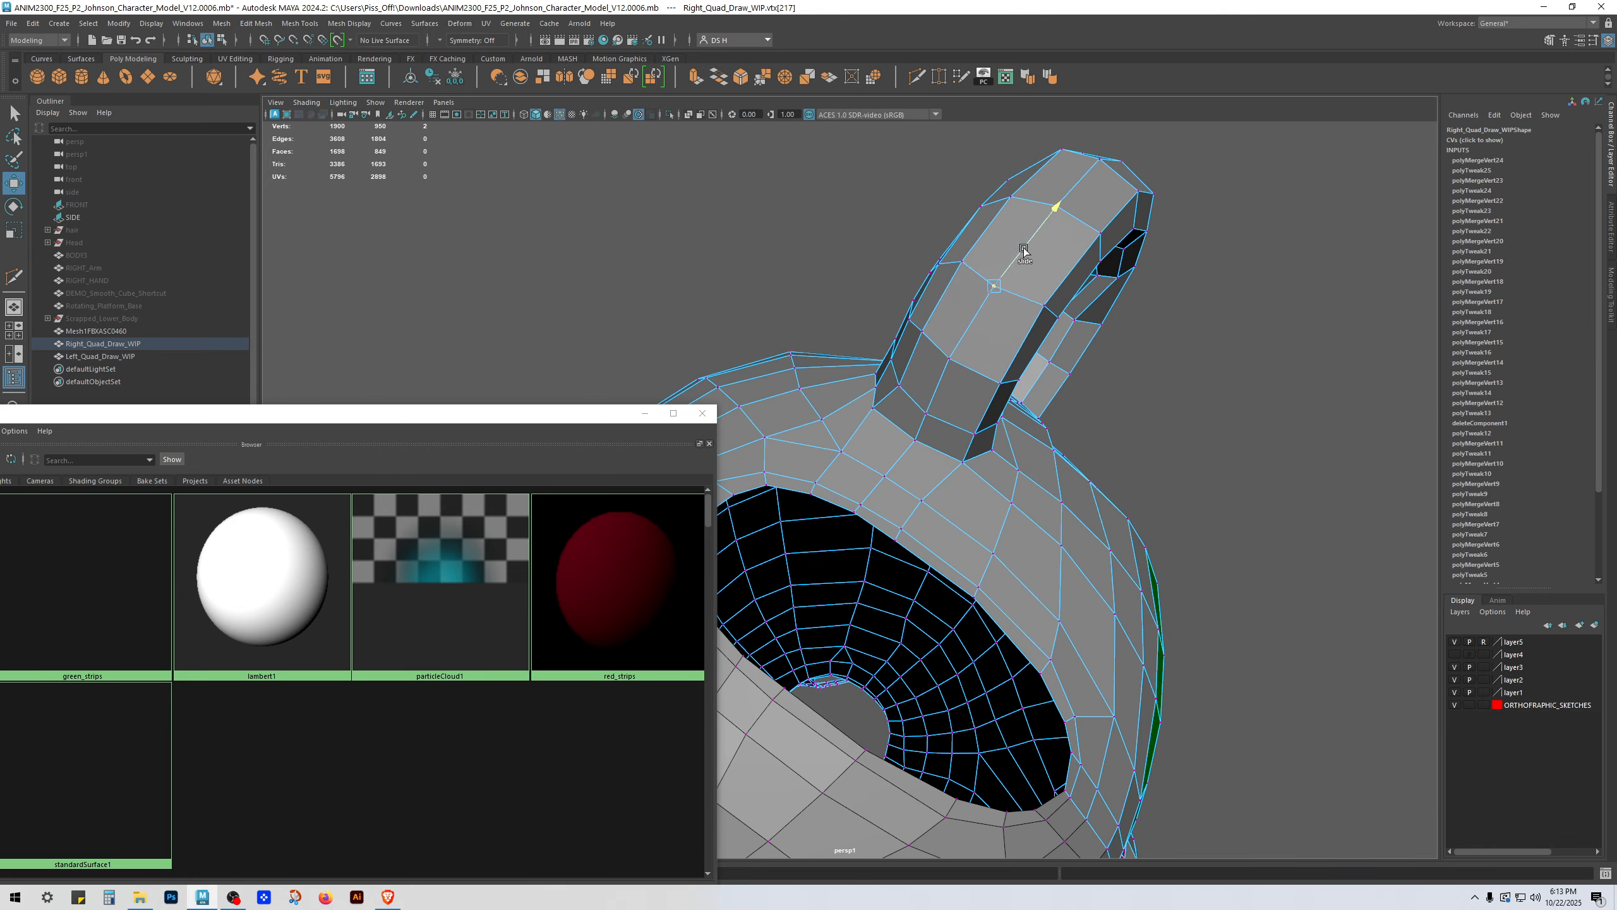
pyautogui.keyDown('alt'); pyautogui.moveTo(1071, 293); pyautogui.dragTo(935, 443); pyautogui.keyUp('alt')
pyautogui.click(1079, 456)
pyautogui.keyDown('alt'); pyautogui.moveTo(1079, 456); pyautogui.dragTo(884, 438); pyautogui.keyUp('alt')
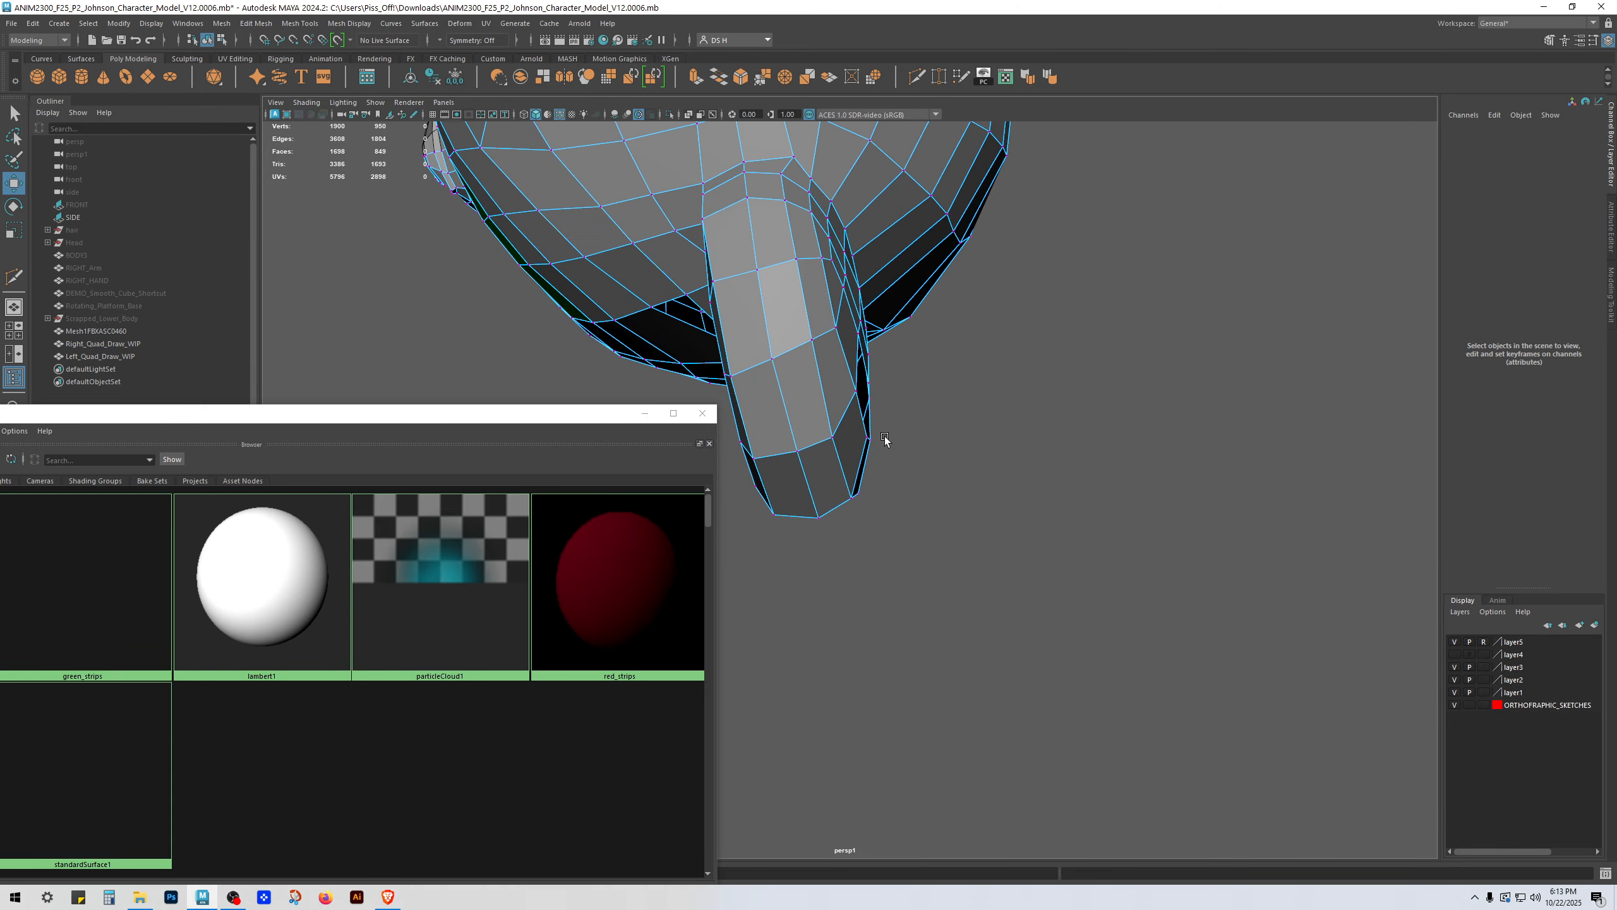
pyautogui.click(807, 354)
pyautogui.keyDown('ctrl'); pyautogui.keyDown('shift'); pyautogui.moveTo(816, 357); pyautogui.dragTo(961, 421); pyautogui.keyUp('shift'); pyautogui.keyUp('ctrl')
pyautogui.click(774, 362)
pyautogui.click(966, 414)
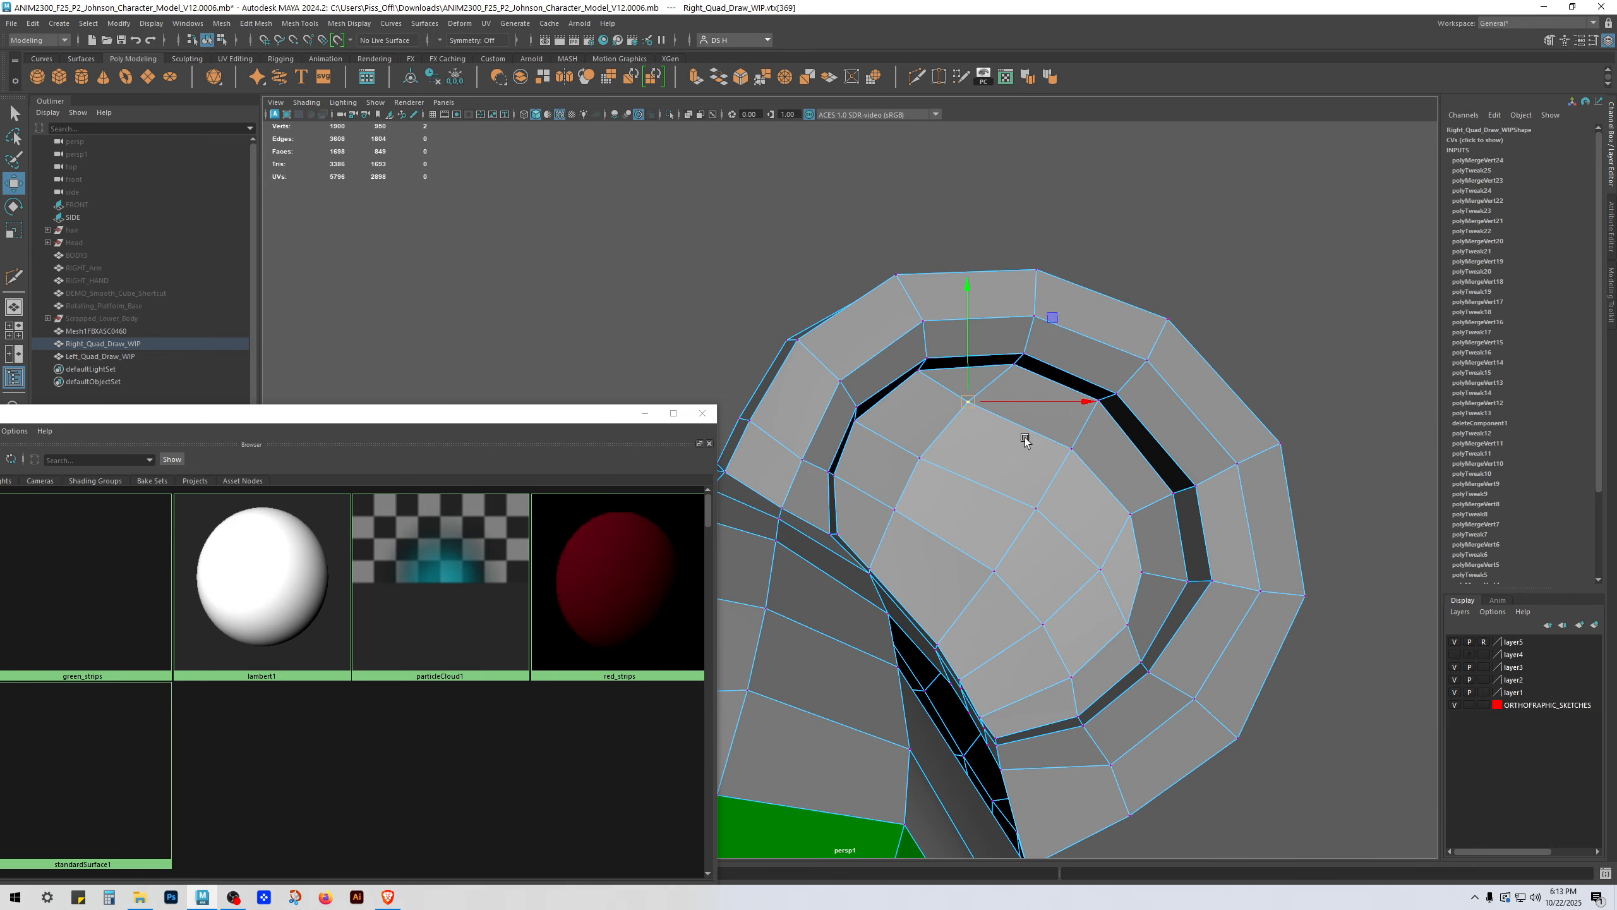
# Step: Show the head as a smooth preview and check the simplified ear
pyautogui.keyDown('alt'); pyautogui.moveTo(1025, 437); pyautogui.dragTo(946, 330); pyautogui.keyUp('alt')
pyautogui.press('3')
pyautogui.click(1289, 261)
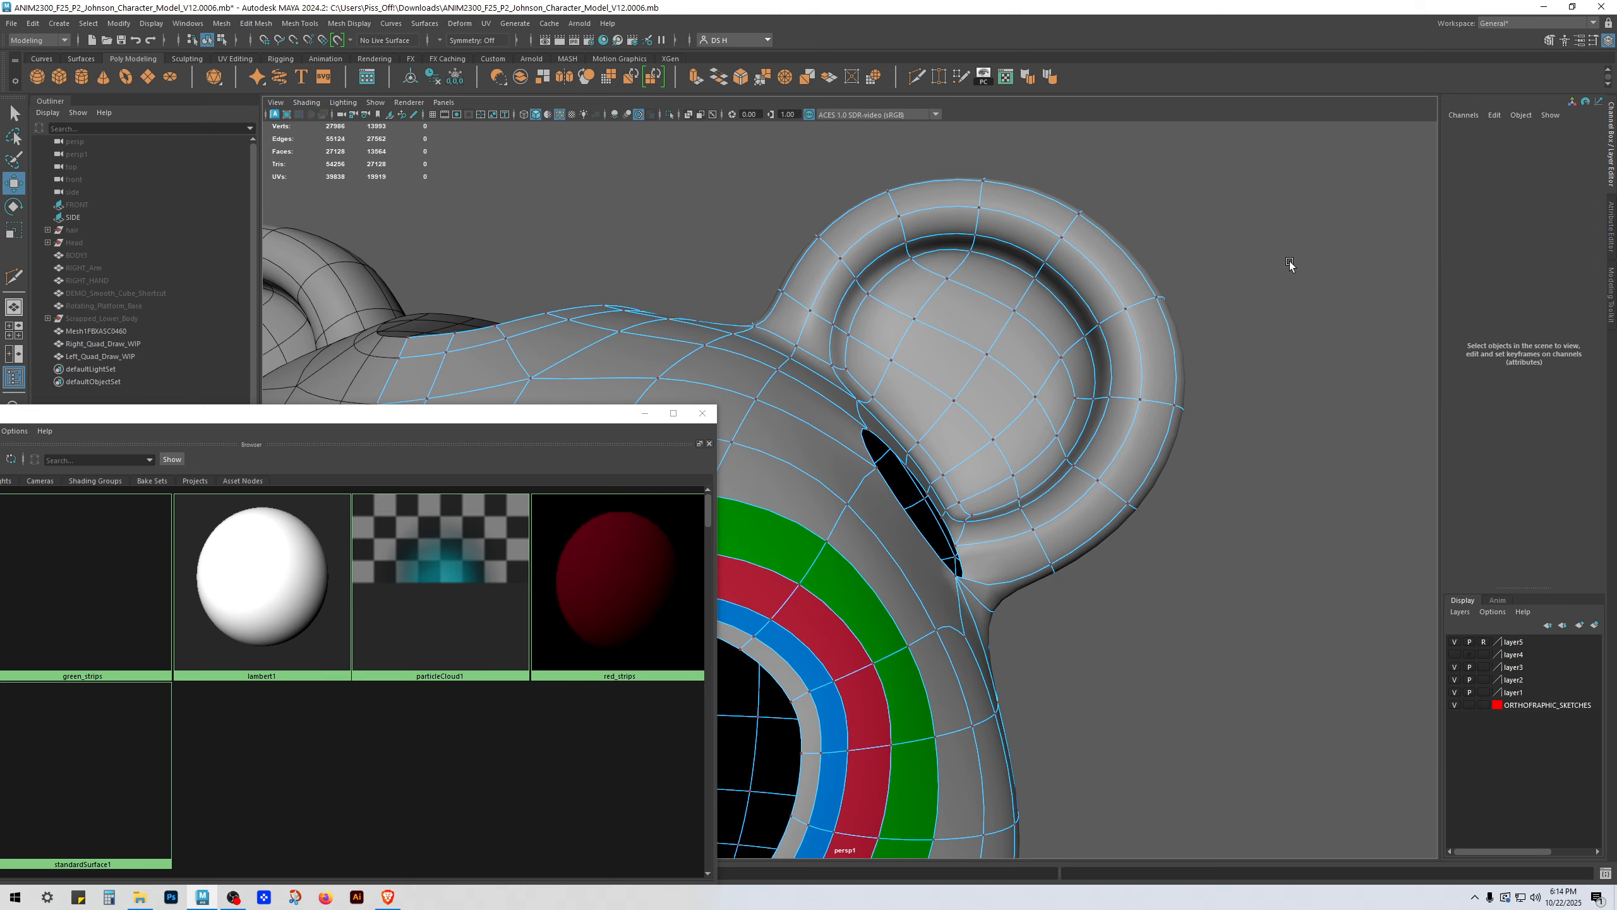
# Step: Check the smoothed ear in object mode, return the head mesh to its unsmoothed display and enter vertex mode
pyautogui.scroll(-4, 1289, 260)
pyautogui.moveTo(946, 364); pyautogui.dragTo(1039, 318, button='right')
pyautogui.click(1122, 323)
pyautogui.scroll(-4, 851, 497)
pyautogui.keyDown('alt'); pyautogui.moveTo(852, 498); pyautogui.dragTo(892, 445); pyautogui.keyUp('alt')
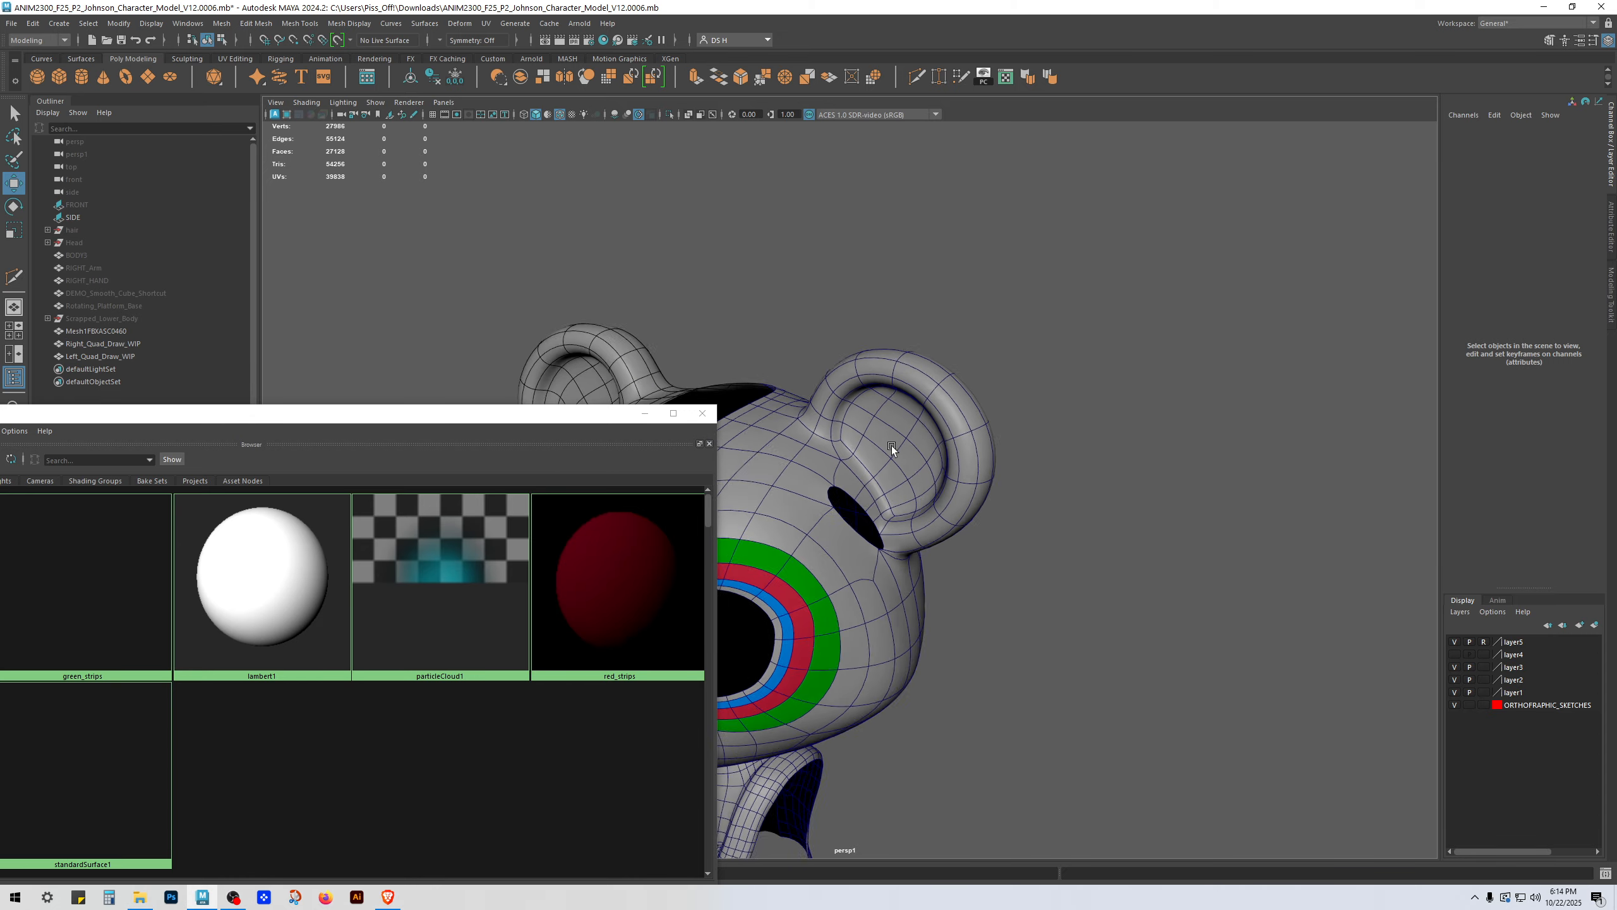
pyautogui.scroll(5, 892, 444)
pyautogui.click(839, 398)
pyautogui.press('1')
pyautogui.keyDown('alt'); pyautogui.moveTo(839, 398); pyautogui.dragTo(1178, 427); pyautogui.keyUp('alt')
pyautogui.scroll(3, 1199, 483)
pyautogui.moveTo(1179, 427); pyautogui.dragTo(1086, 415, button='right')
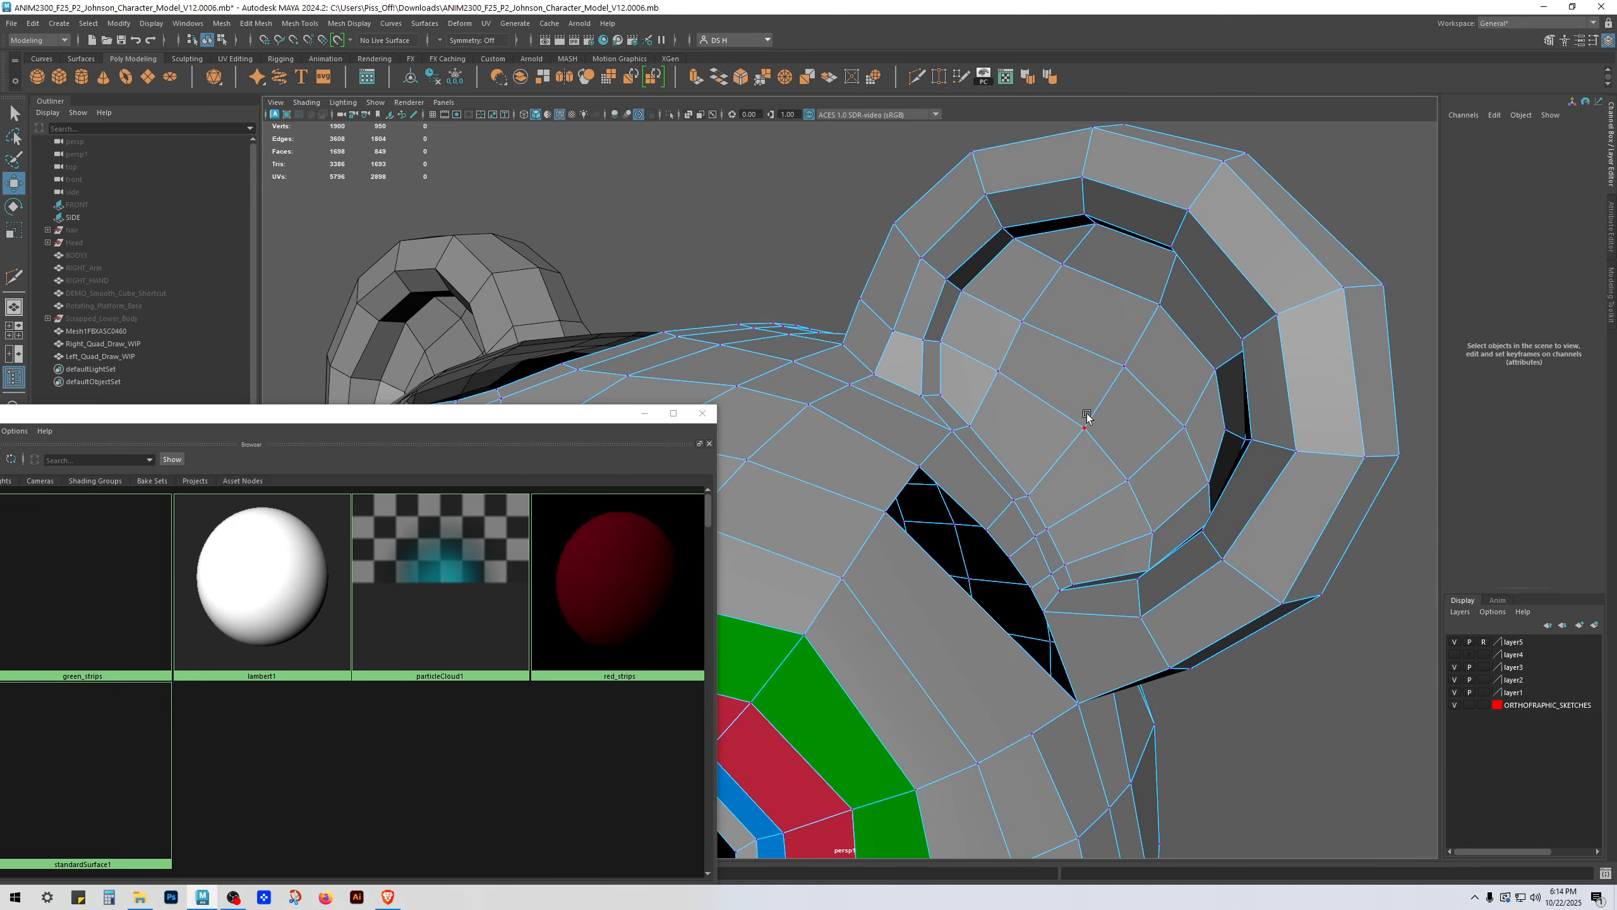
# Step: Try to merge neighbouring vertex pairs on the narrow strip between the inner ear and the opening in the head
pyautogui.keyDown('alt'); pyautogui.moveTo(1086, 415); pyautogui.dragTo(1146, 437); pyautogui.keyUp('alt')
pyautogui.keyDown('alt'); pyautogui.moveTo(1146, 438); pyautogui.dragTo(975, 354, button='middle'); pyautogui.keyUp('alt')
pyautogui.keyDown('alt'); pyautogui.moveTo(975, 354); pyautogui.dragTo(976, 438, button='right'); pyautogui.keyUp('alt')
pyautogui.moveTo(896, 348); pyautogui.dragTo(946, 426)
pyautogui.press('g')
pyautogui.moveTo(867, 358); pyautogui.dragTo(934, 445)
pyautogui.press('g')
pyautogui.click(835, 393)
pyautogui.click(883, 474)
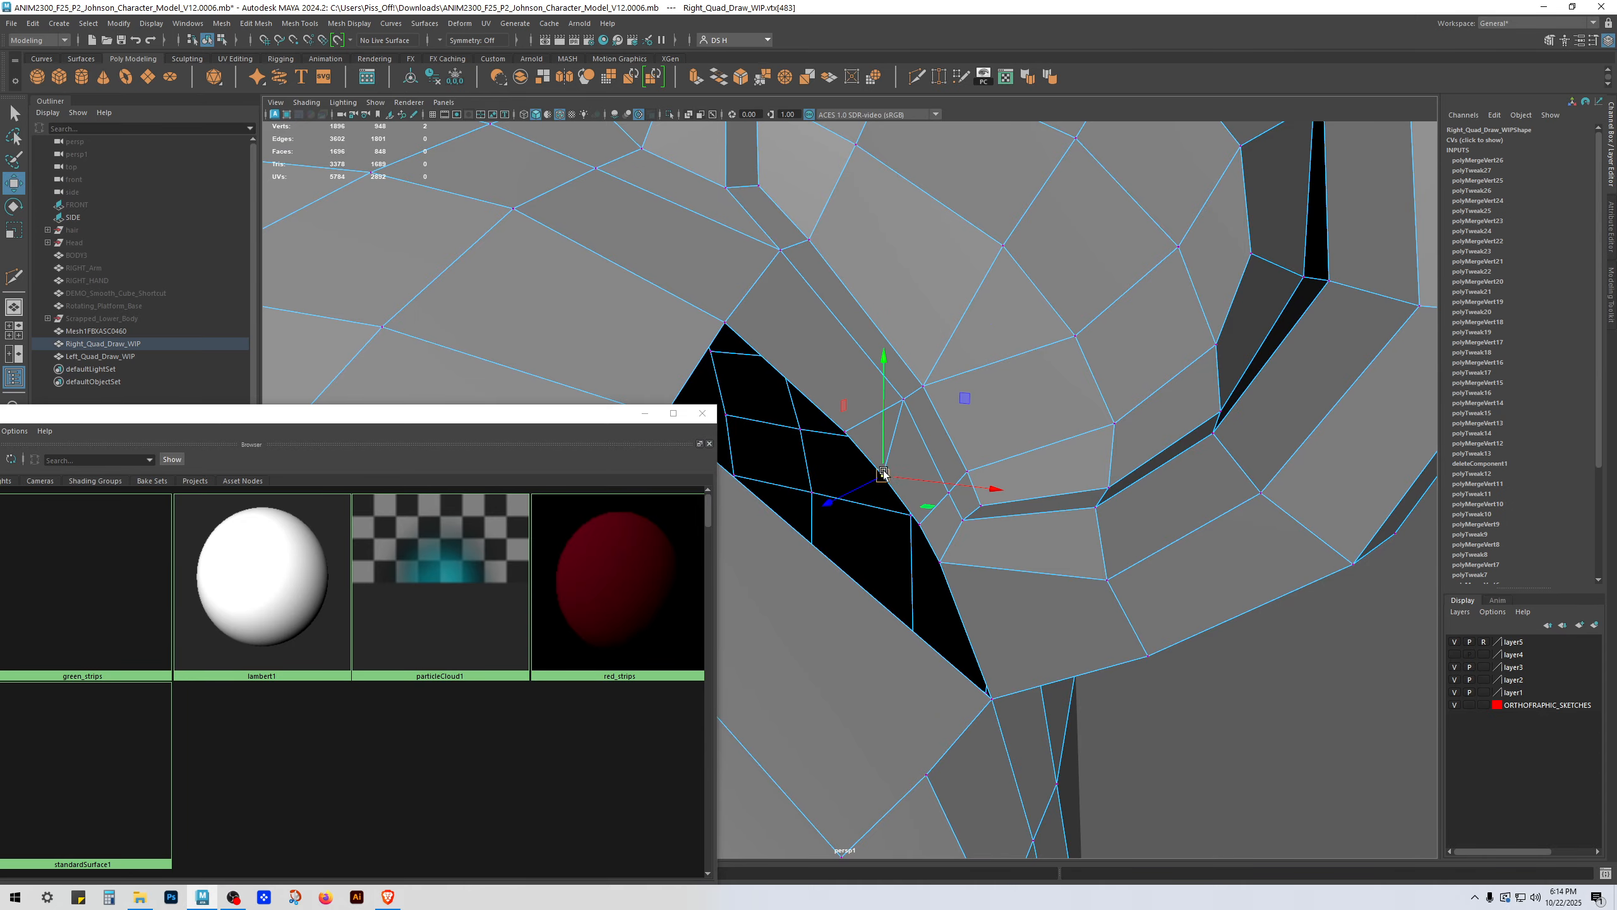
pyautogui.moveTo(845, 408); pyautogui.dragTo(854, 404)
pyautogui.hotkey('ctrl', 'z')
pyautogui.keyDown('shift'); pyautogui.click(848, 435); pyautogui.keyUp('shift')
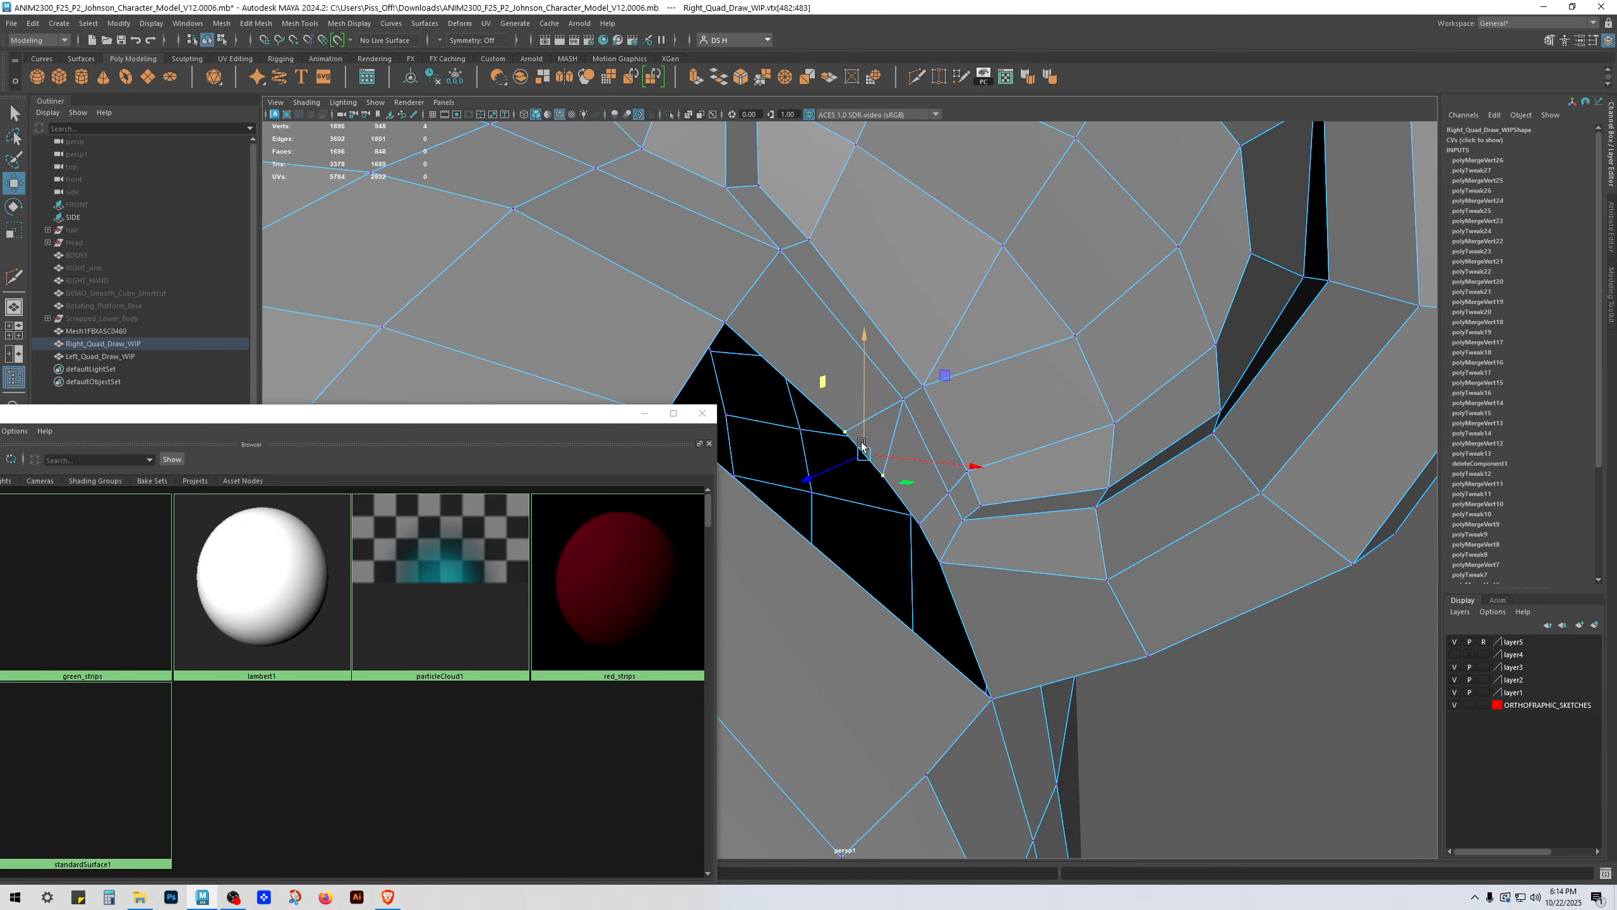
pyautogui.press('g')
# Step: Try to merge the next vertex pairs across the inner ear up to its outer edge
pyautogui.keyDown('alt'); pyautogui.moveTo(1057, 465); pyautogui.dragTo(912, 436, button='right'); pyautogui.keyUp('alt')
pyautogui.keyDown('alt'); pyautogui.moveTo(967, 396); pyautogui.dragTo(1038, 415); pyautogui.keyUp('alt')
pyautogui.click(983, 351)
pyautogui.keyDown('shift'); pyautogui.click(982, 407); pyautogui.keyUp('shift')
pyautogui.press('g')
pyautogui.press('g')
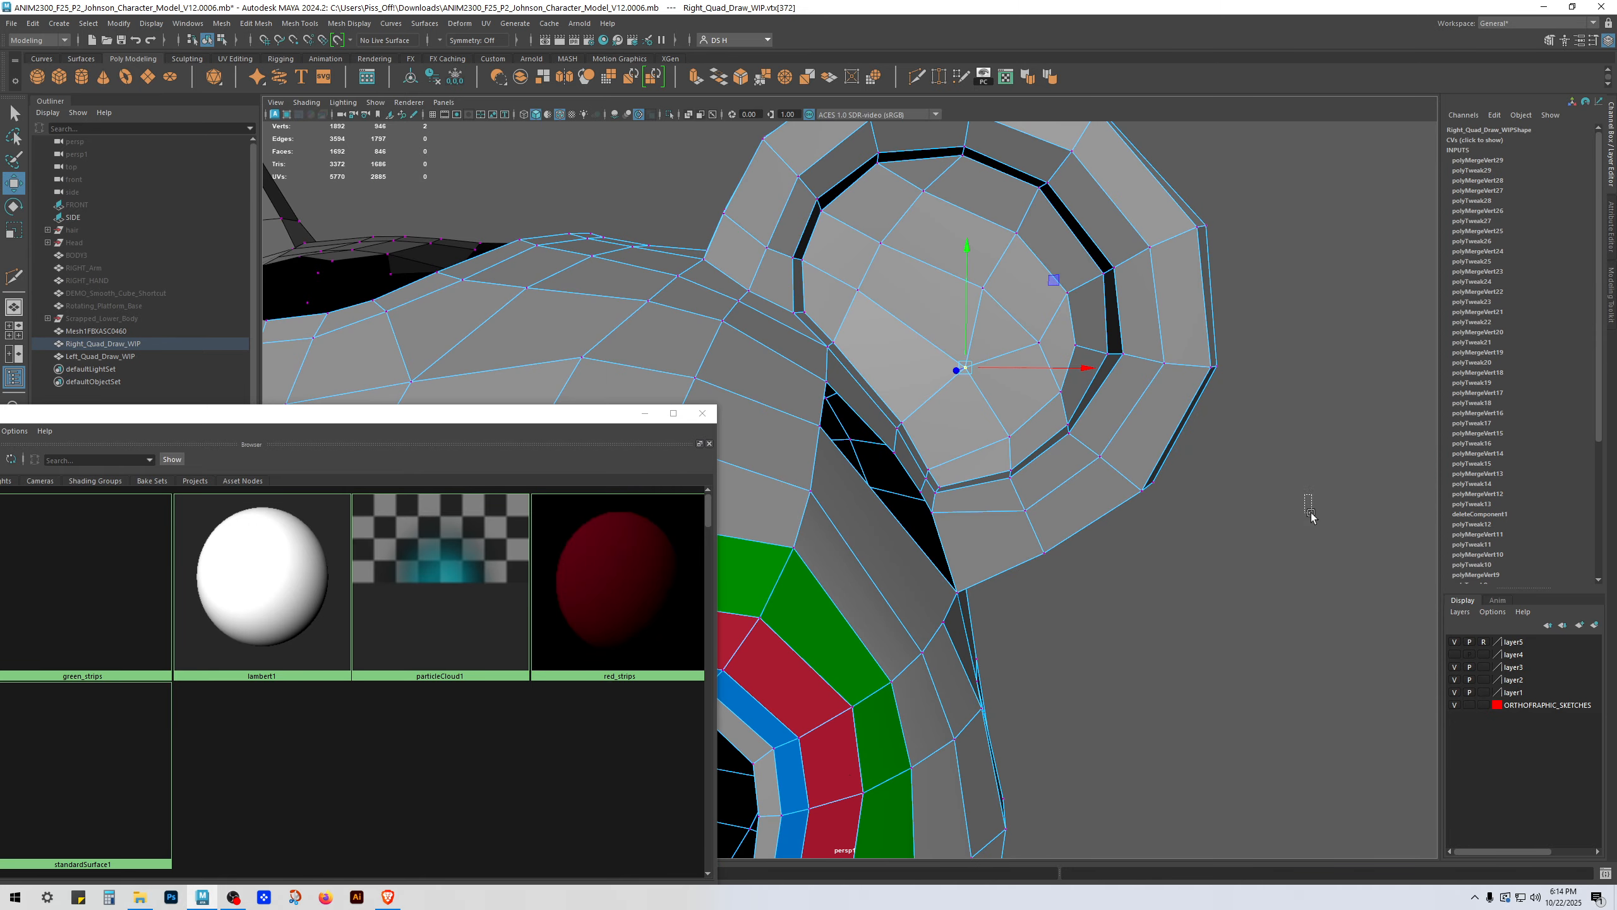
pyautogui.moveTo(1310, 516); pyautogui.dragTo(1310, 516)
pyautogui.click(982, 288)
pyautogui.keyDown('shift'); pyautogui.click(1039, 343); pyautogui.keyUp('shift')
pyautogui.press('g')
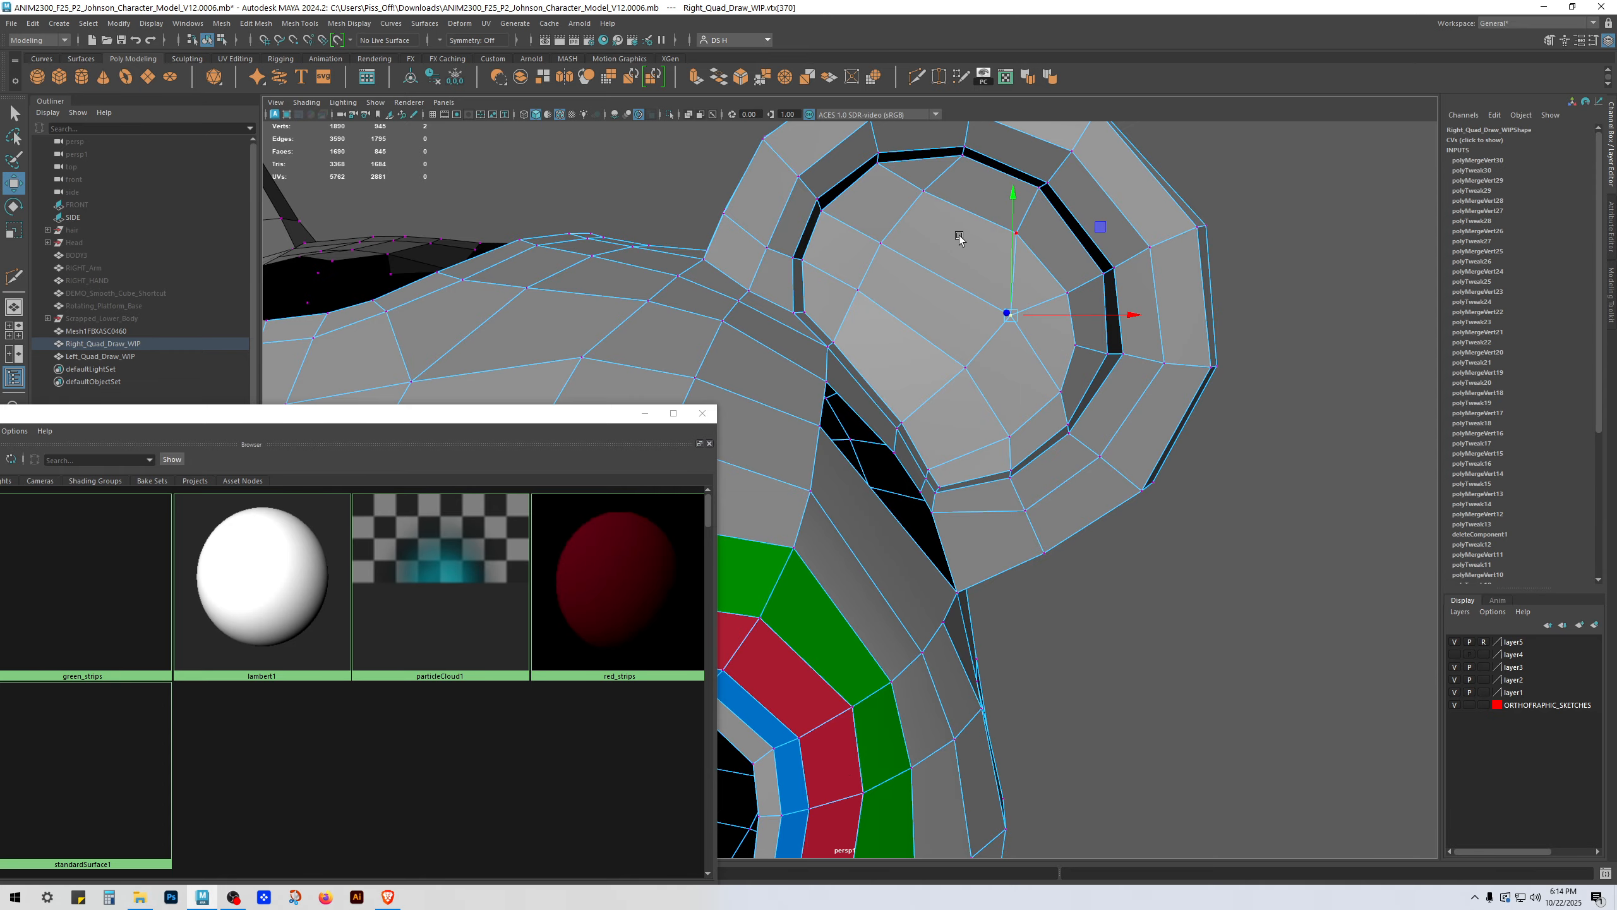
pyautogui.click(1017, 232)
pyautogui.keyDown('shift'); pyautogui.click(1067, 293); pyautogui.keyUp('shift')
pyautogui.press('g')
pyautogui.click(1230, 403)
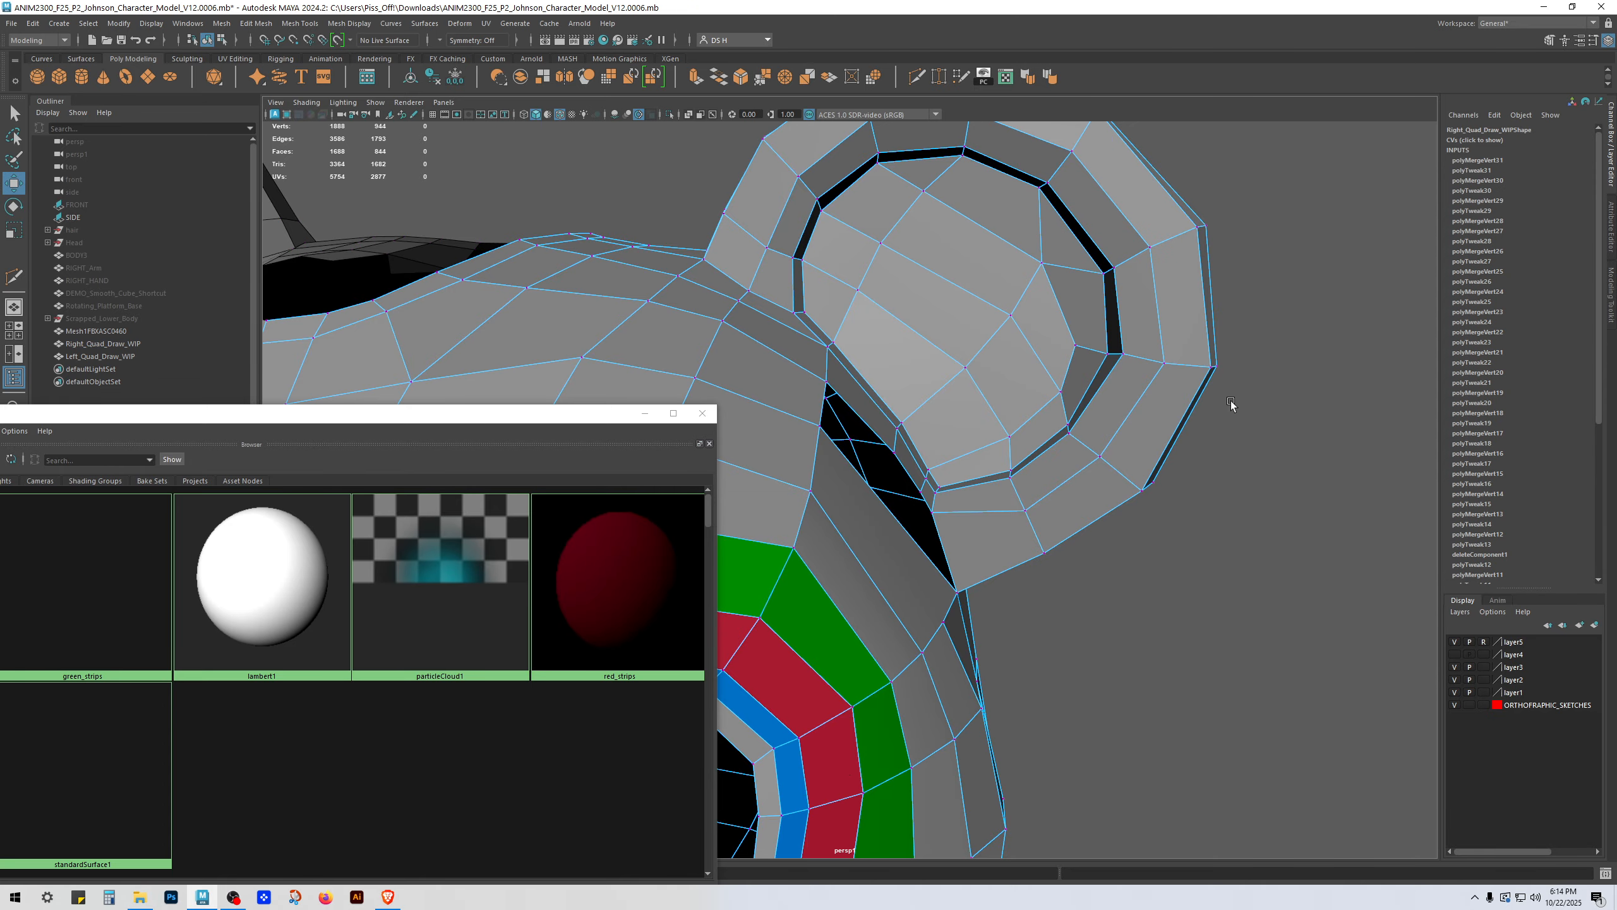
# Step: Undo the vertex merges across the inner ear and along its strip beside the head
pyautogui.keyDown('alt'); pyautogui.moveTo(1231, 401); pyautogui.dragTo(957, 420); pyautogui.keyUp('alt')
pyautogui.hotkey('ctrl', 'z')
pyautogui.hotkey('ctrl', 'z')
pyautogui.hotkey('ctrl', 'z')
pyautogui.hotkey('ctrl', 'z')
pyautogui.hotkey('ctrl', 'z')
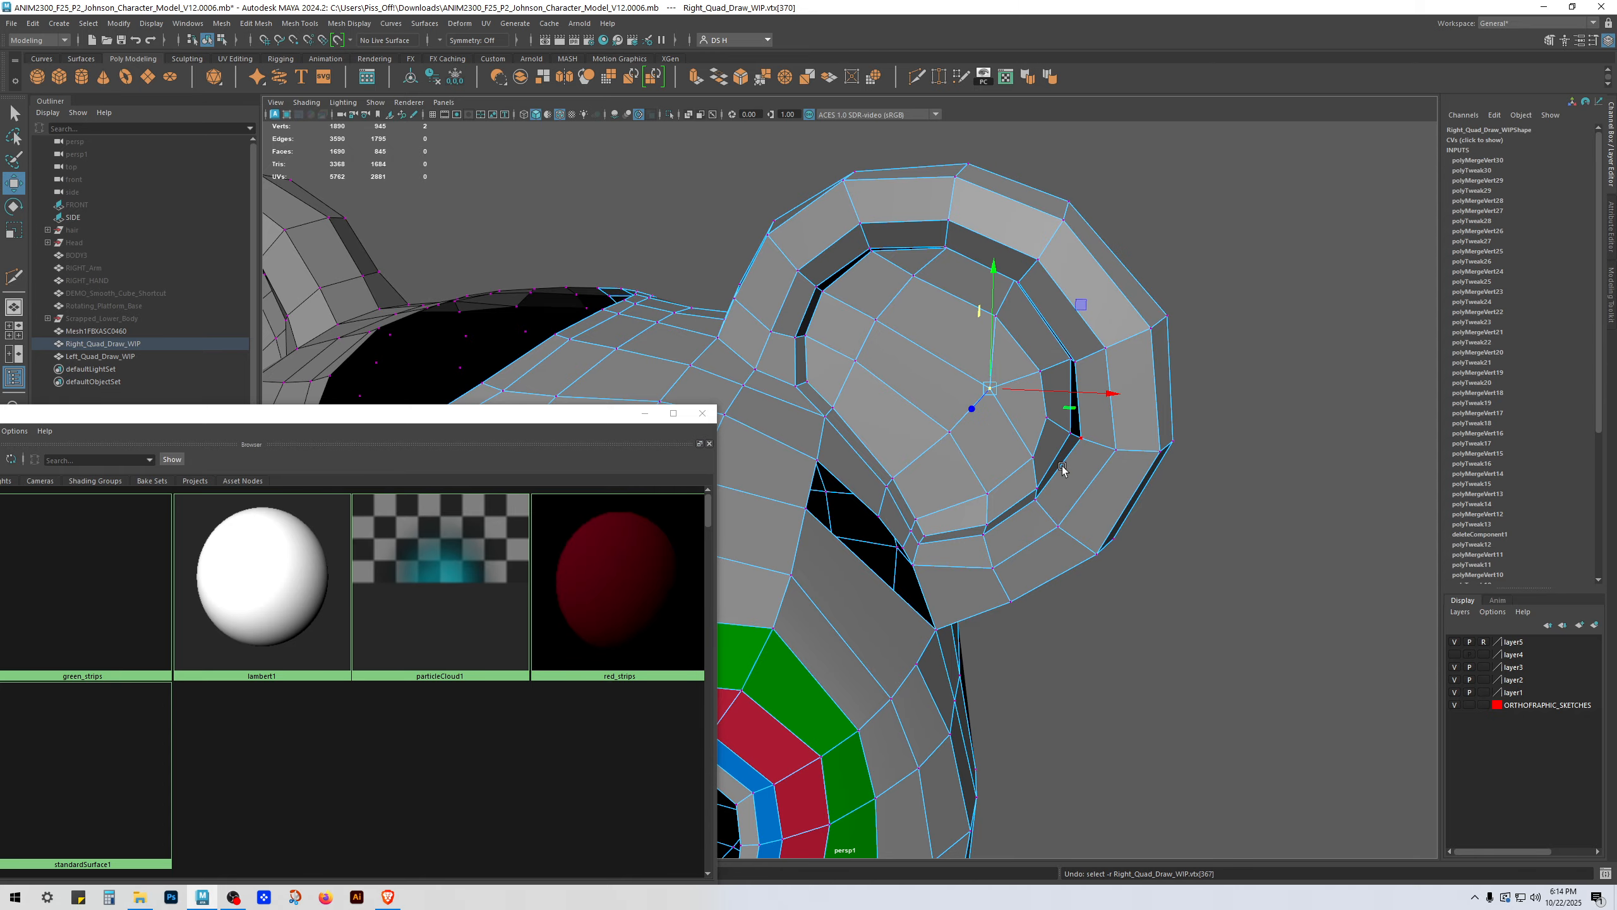
pyautogui.hotkey('ctrl', 'z')
pyautogui.hotkey('ctrl', 'z')
pyautogui.hotkey('ctrl', 'z')
pyautogui.hotkey('ctrl', 'z')
pyautogui.hotkey('ctrl', 'z')
pyautogui.hotkey('ctrl', 'z')
pyautogui.hotkey('ctrl', 'z')
pyautogui.hotkey('ctrl', 'z')
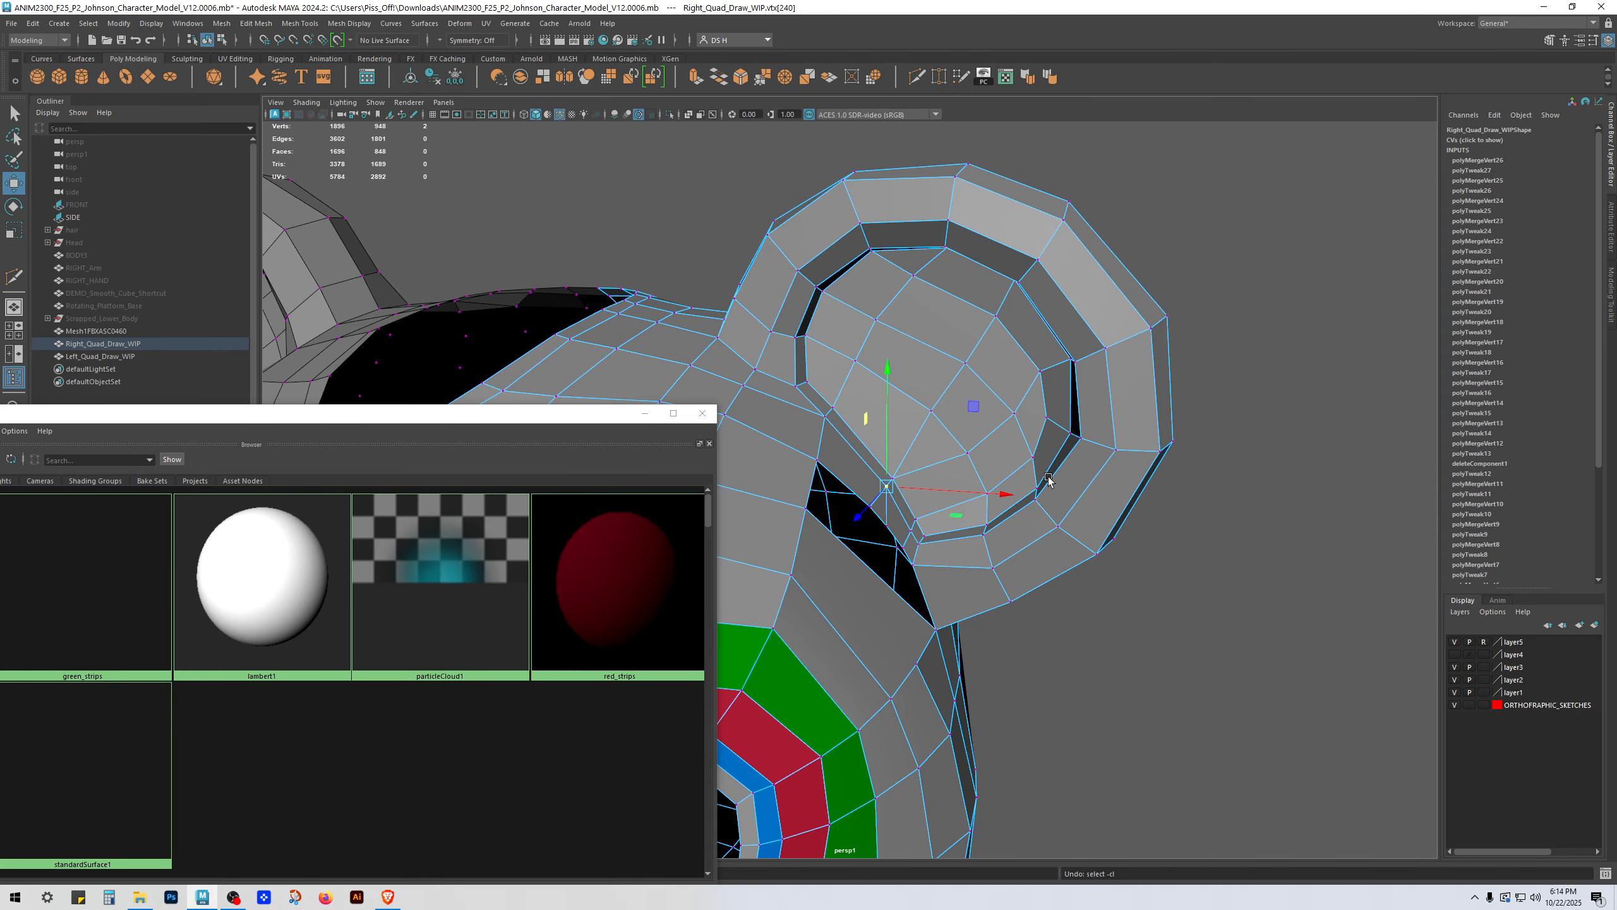
# Step: Slide vertices and edges of the inner ear beside the head opening along the surface to even out their spacing
pyautogui.keyDown('alt'); pyautogui.moveTo(965, 482); pyautogui.dragTo(925, 461); pyautogui.keyUp('alt')
pyautogui.moveTo(935, 380); pyautogui.dragTo(935, 334, button='right')
pyautogui.click(941, 380)
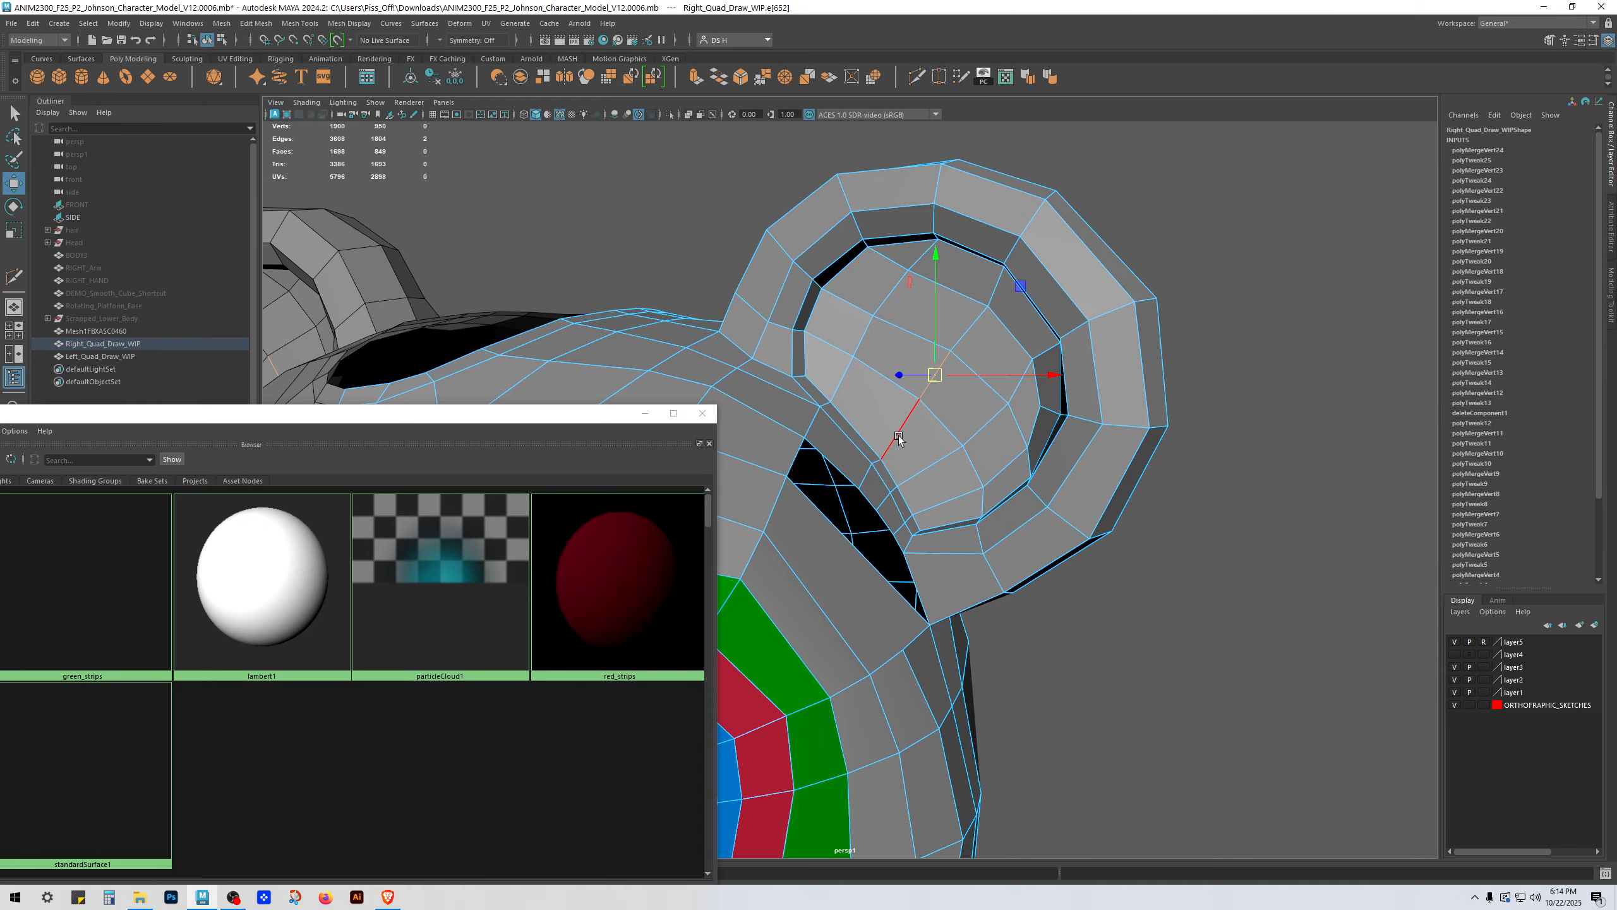
pyautogui.hotkey('ctrl', 'z')
pyautogui.keyDown('ctrl'); pyautogui.keyDown('shift'); pyautogui.moveTo(881, 458); pyautogui.dragTo(864, 420); pyautogui.keyUp('shift'); pyautogui.keyUp('ctrl')
pyautogui.keyDown('alt'); pyautogui.moveTo(878, 474); pyautogui.dragTo(841, 498); pyautogui.keyUp('alt')
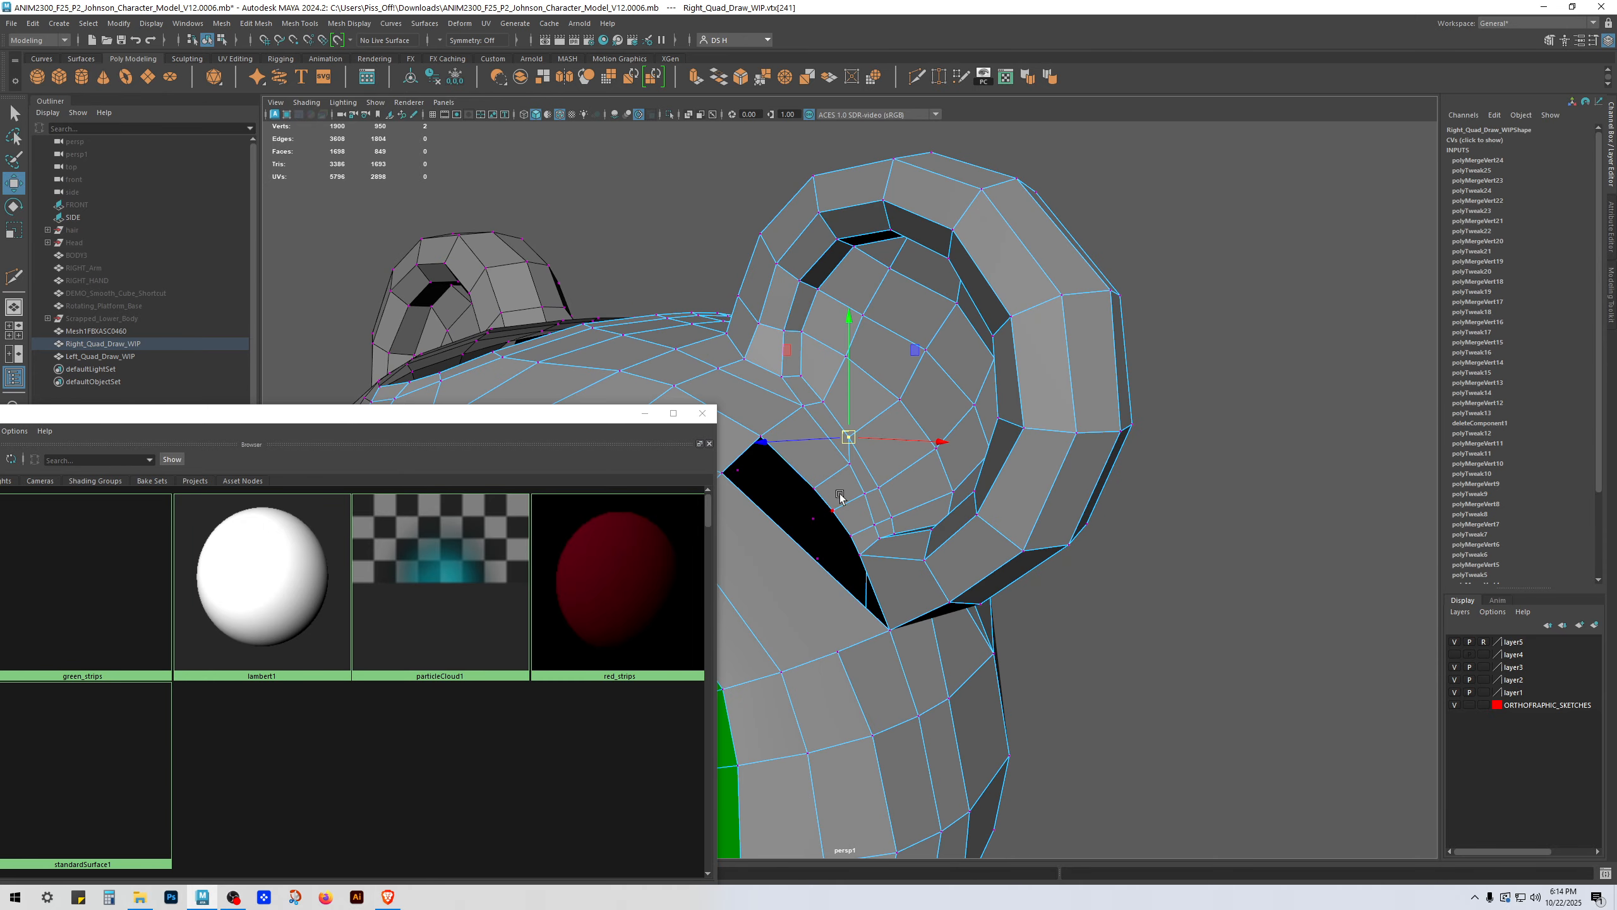
pyautogui.moveTo(841, 498); pyautogui.dragTo(837, 465, button='right')
pyautogui.keyDown('ctrl'); pyautogui.keyDown('shift'); pyautogui.moveTo(826, 473); pyautogui.dragTo(977, 376); pyautogui.keyUp('shift'); pyautogui.keyUp('ctrl')
pyautogui.moveTo(841, 363); pyautogui.dragTo(827, 362, button='right')
# Step: Slide vertices on the inner ear and its upper front rim along the surface to even out the edge flow
pyautogui.keyDown('alt'); pyautogui.moveTo(909, 398); pyautogui.dragTo(941, 410); pyautogui.keyUp('alt')
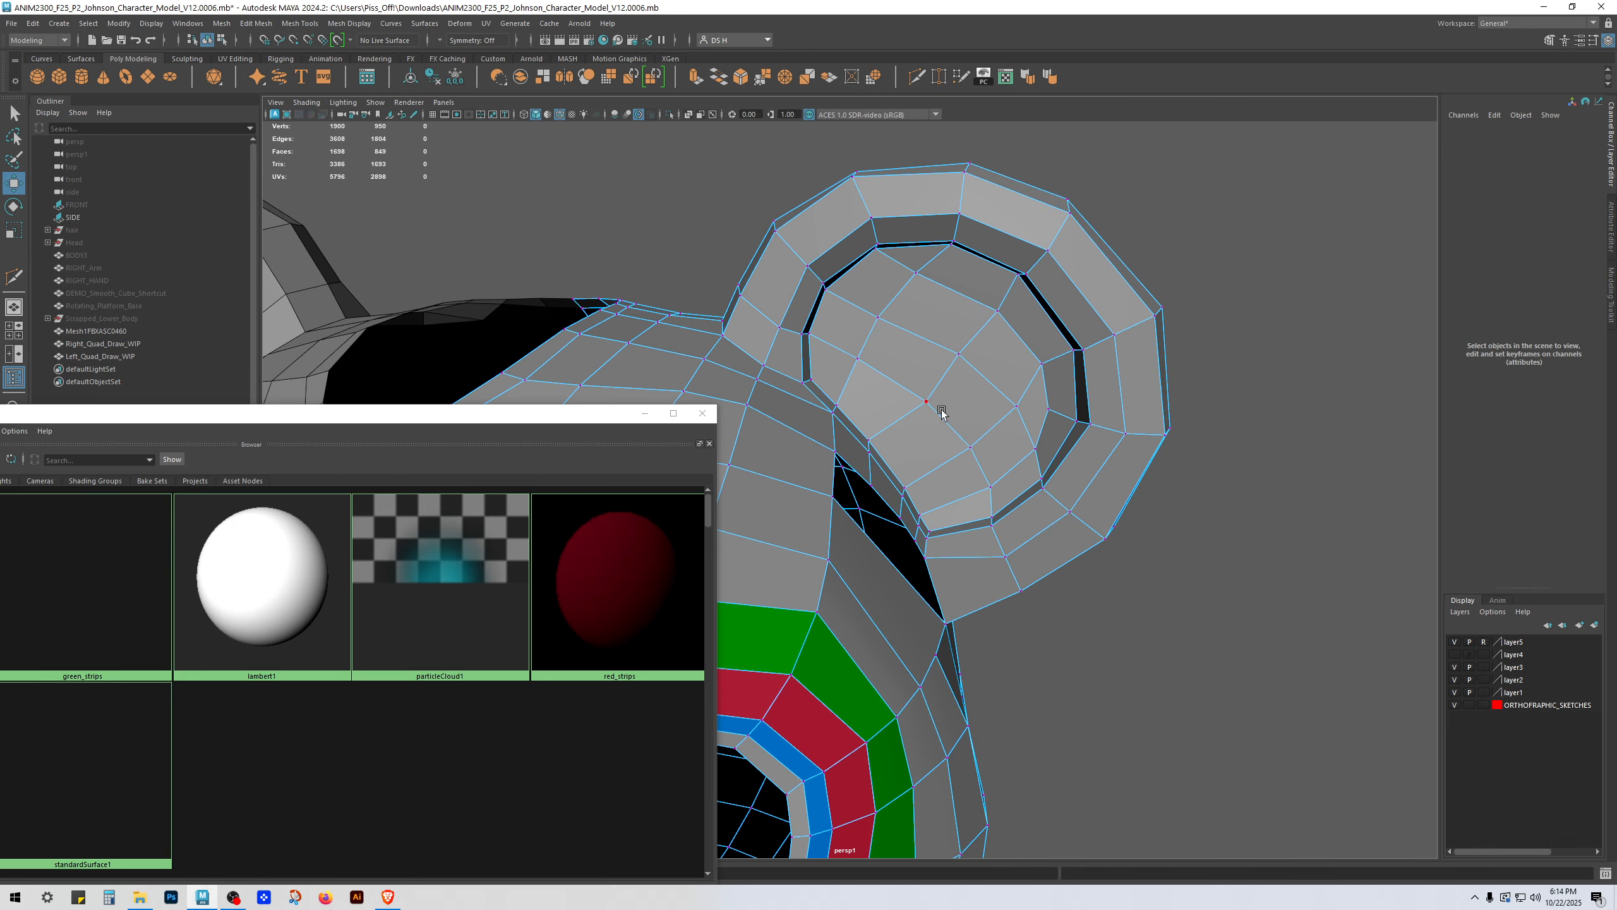
pyautogui.click(938, 407)
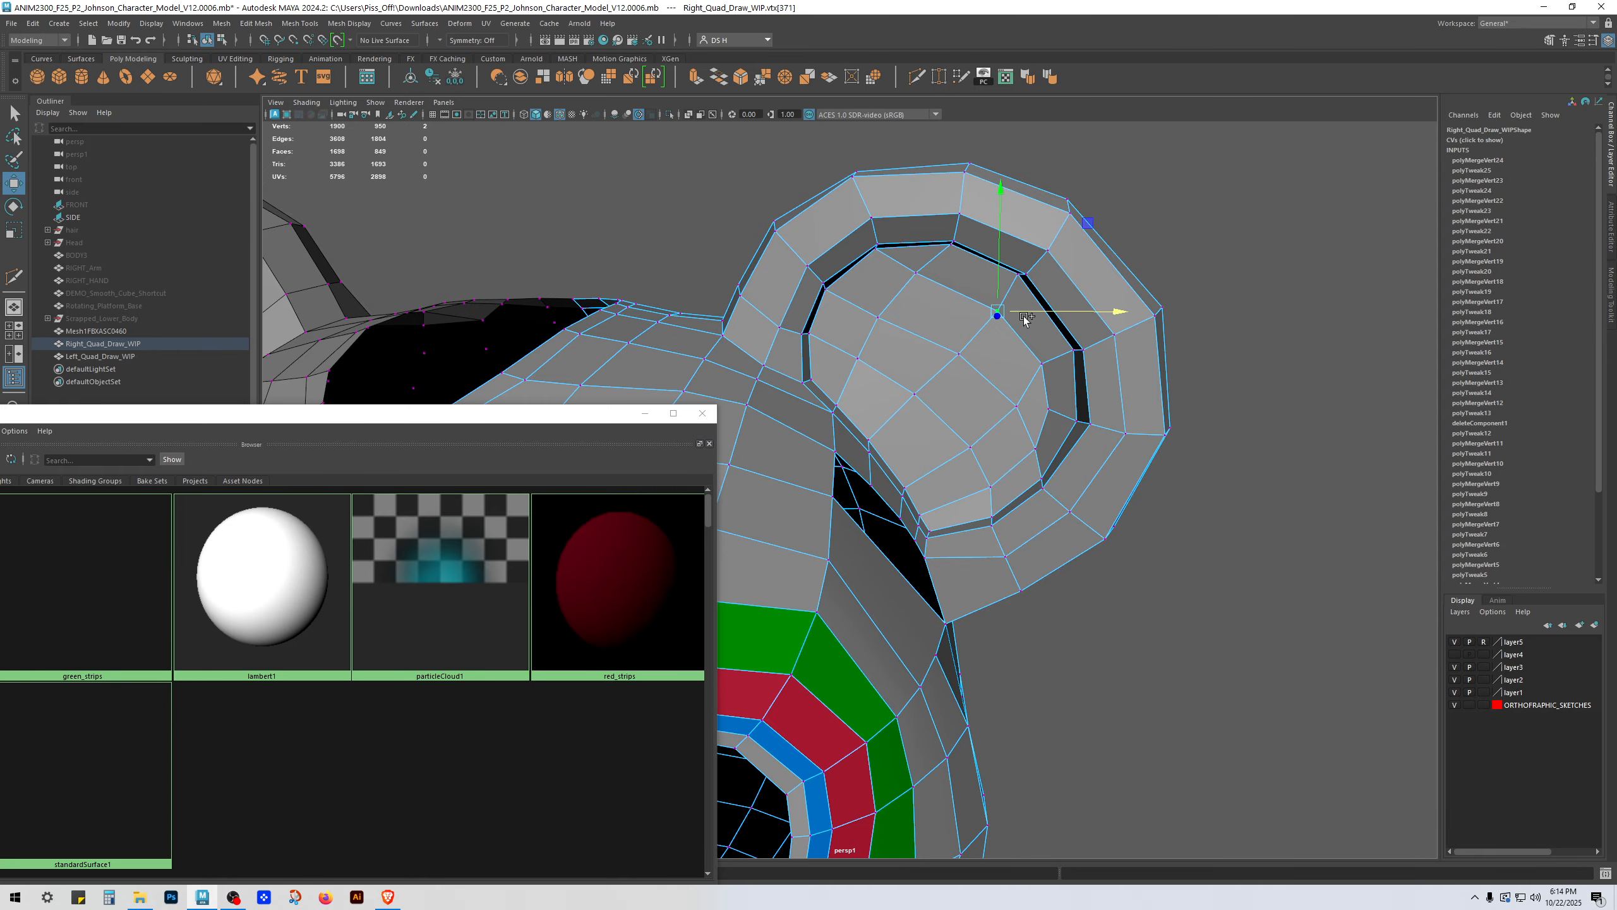
pyautogui.click(953, 351)
pyautogui.keyDown('alt'); pyautogui.moveTo(945, 337); pyautogui.dragTo(1026, 324); pyautogui.keyUp('alt')
pyautogui.click(1022, 326)
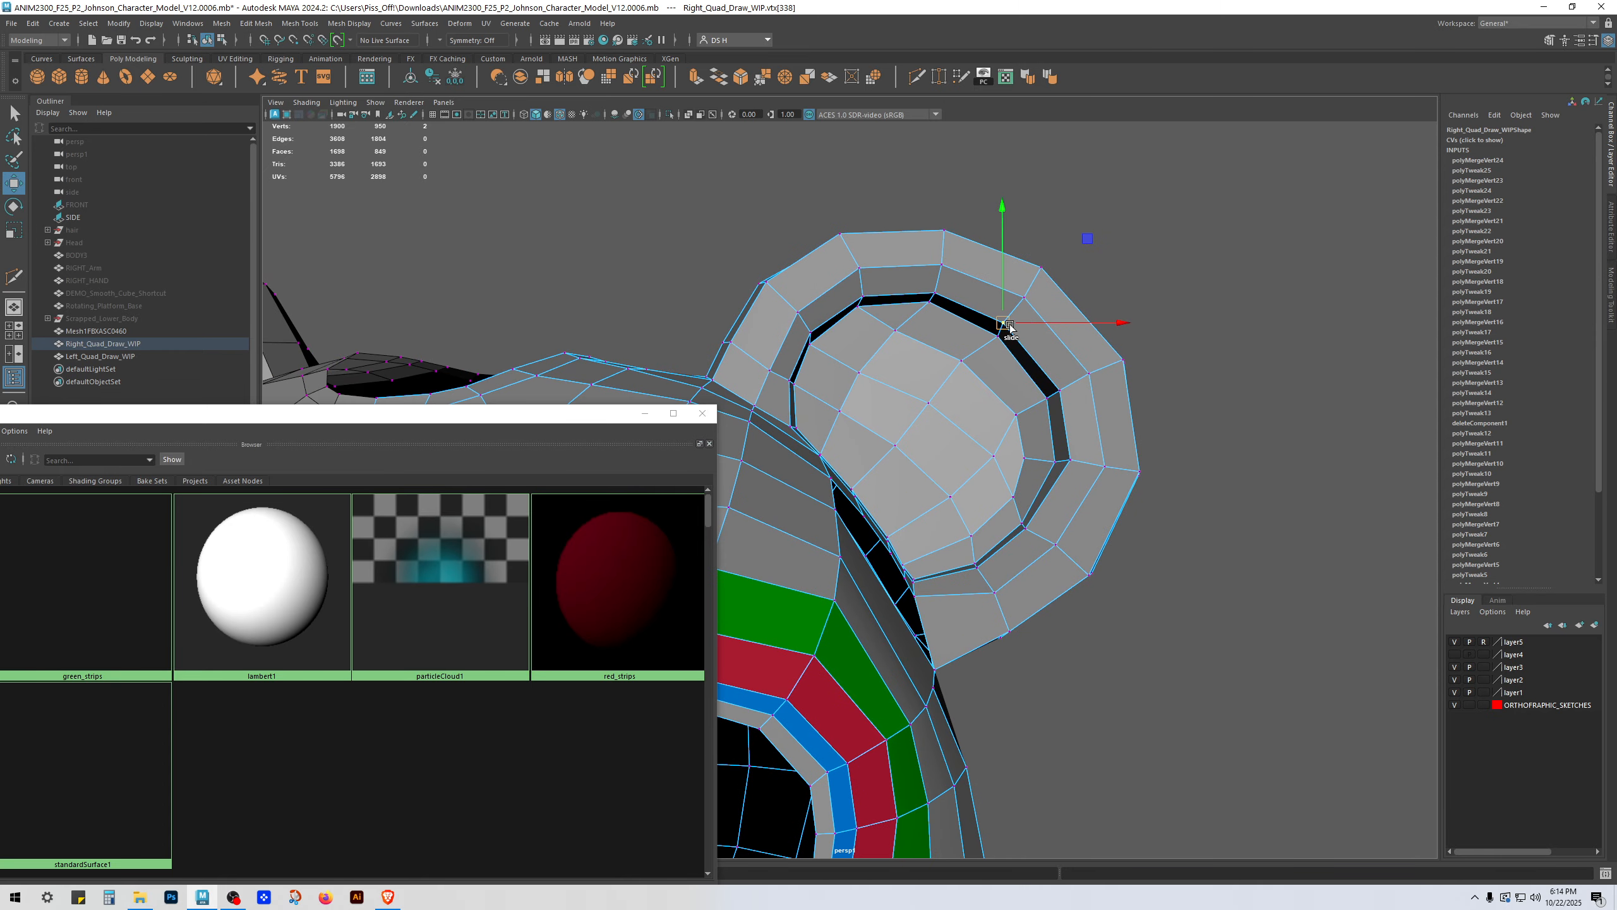
pyautogui.click(1047, 304)
pyautogui.moveTo(1036, 306); pyautogui.dragTo(1036, 310)
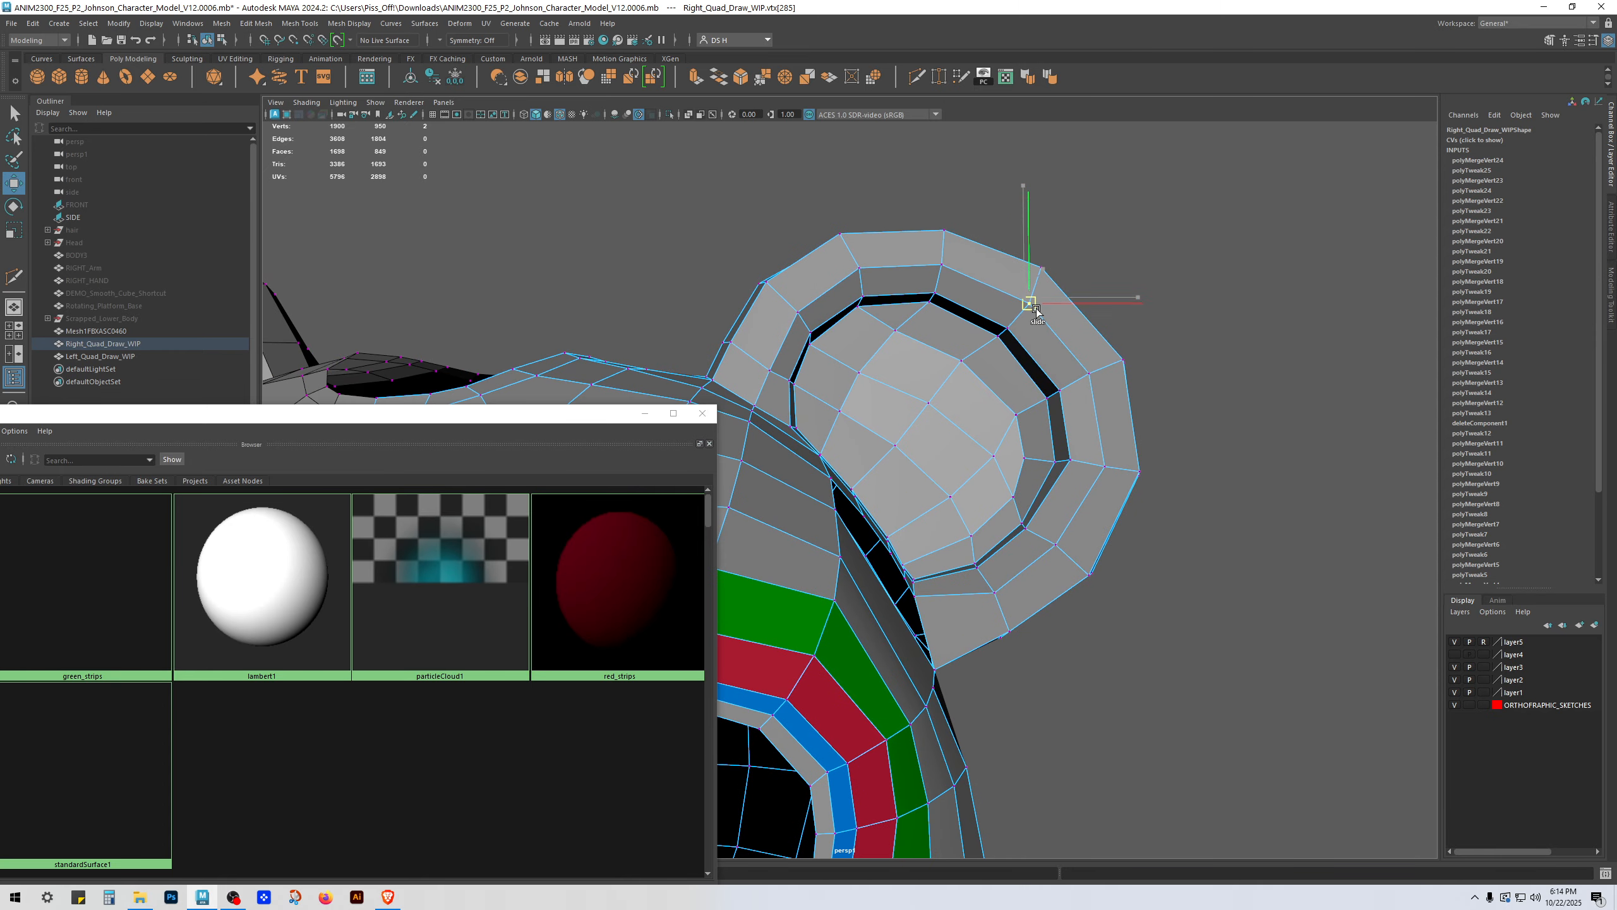
# Step: Adjust the edge spacing on the back and rim of the ear by sliding vertices, and return to object mode
pyautogui.keyDown('alt'); pyautogui.moveTo(926, 402); pyautogui.dragTo(863, 472); pyautogui.keyUp('alt')
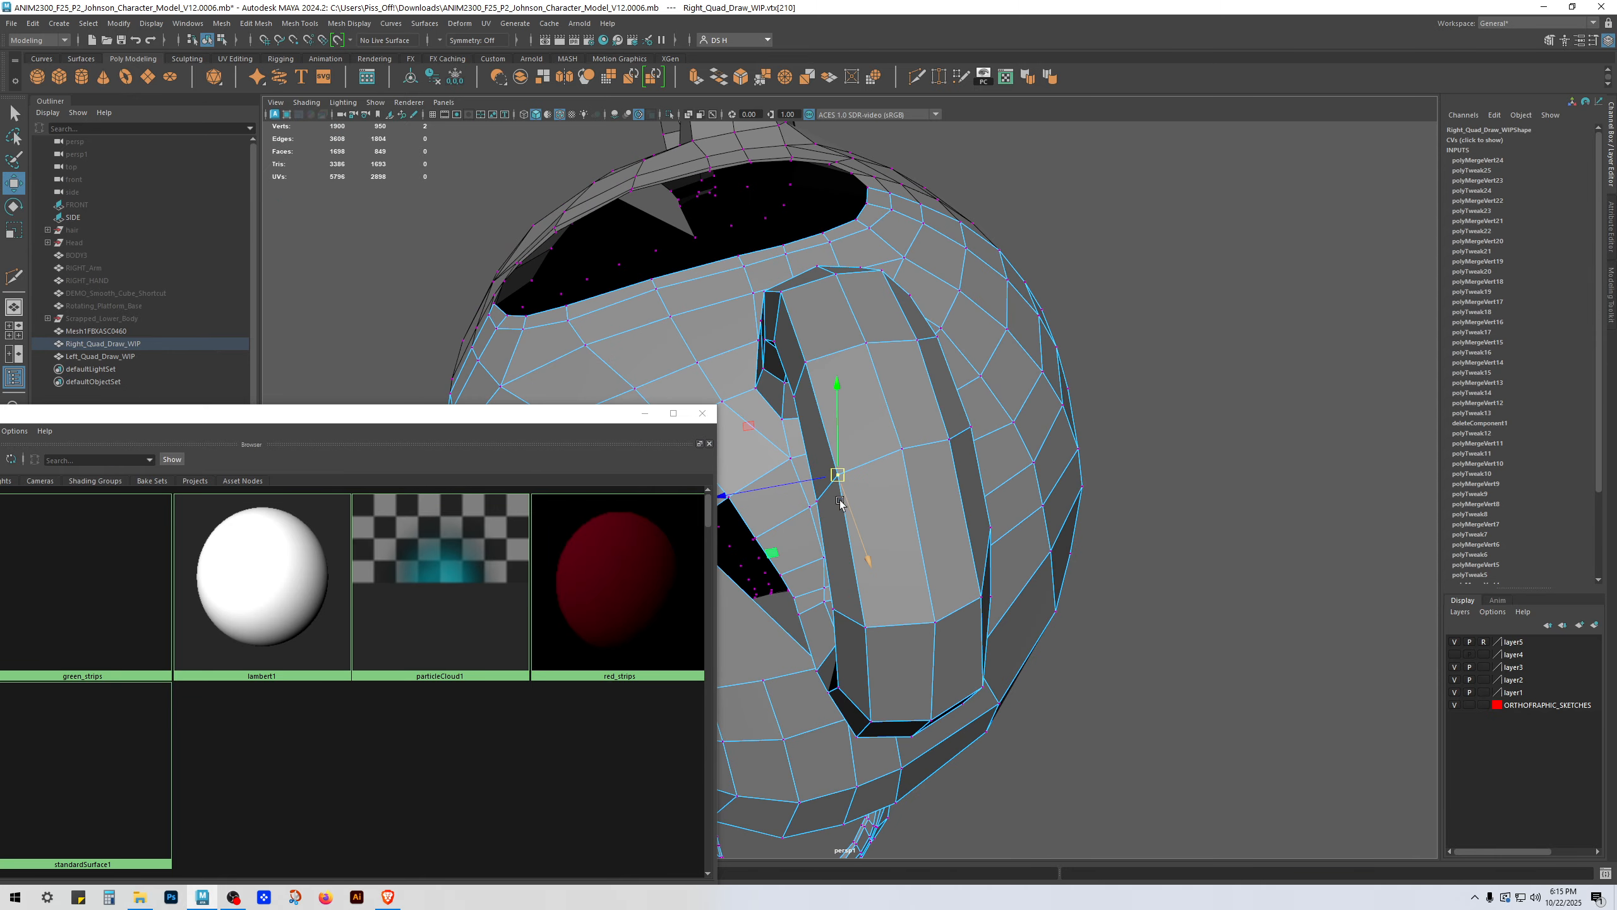
pyautogui.click(912, 453)
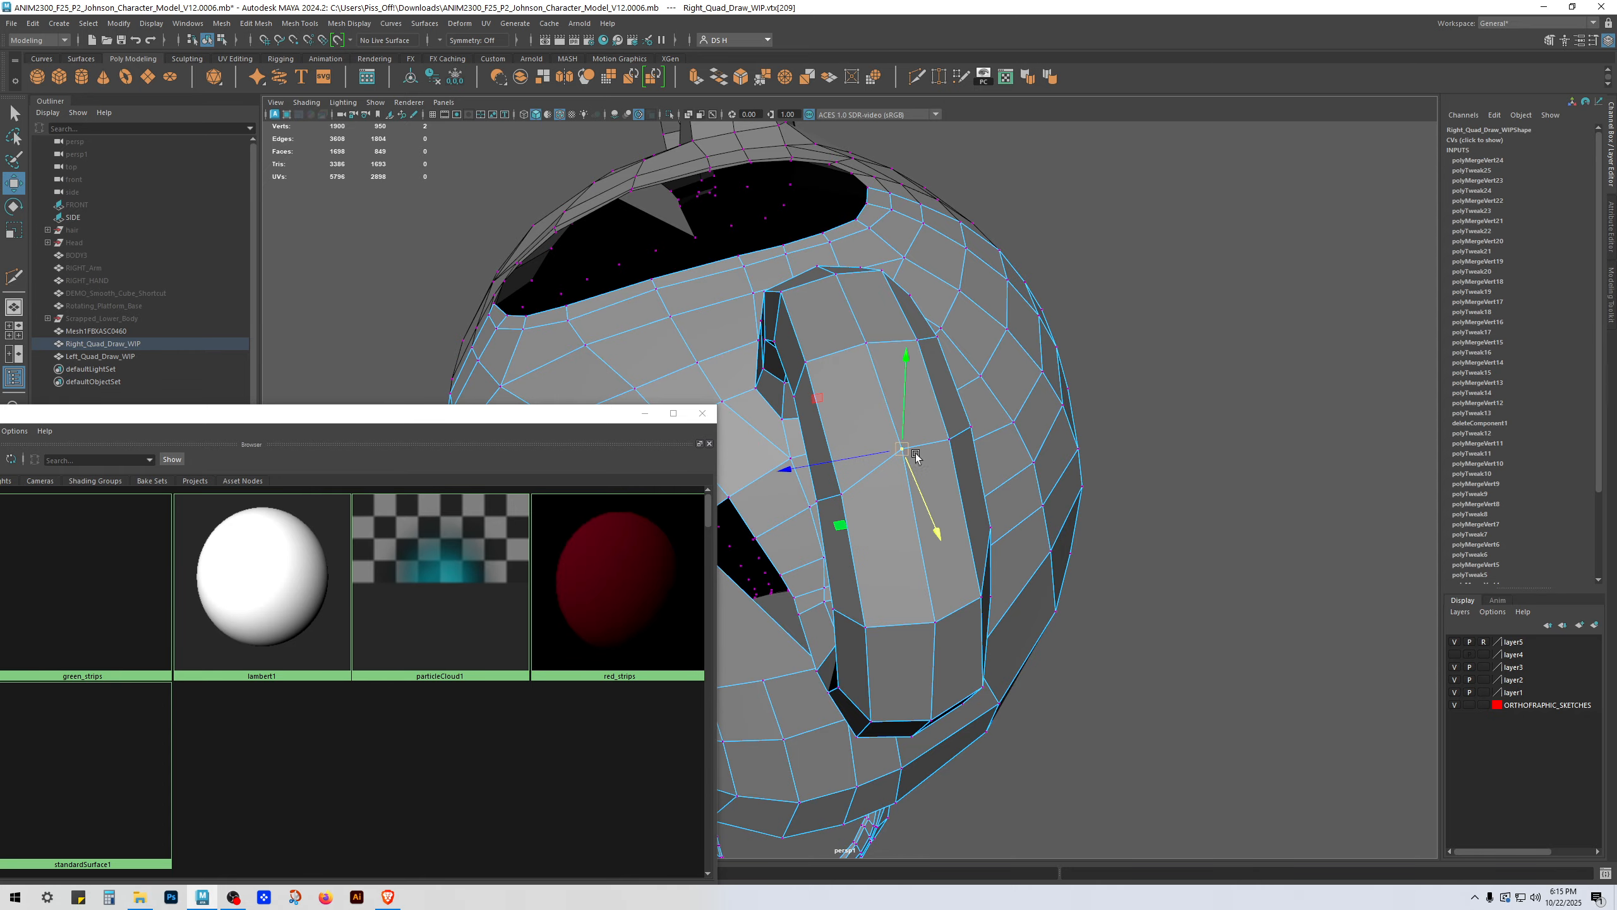
pyautogui.keyDown('alt'); pyautogui.moveTo(907, 482); pyautogui.dragTo(1274, 463); pyautogui.keyUp('alt')
pyautogui.click(989, 349)
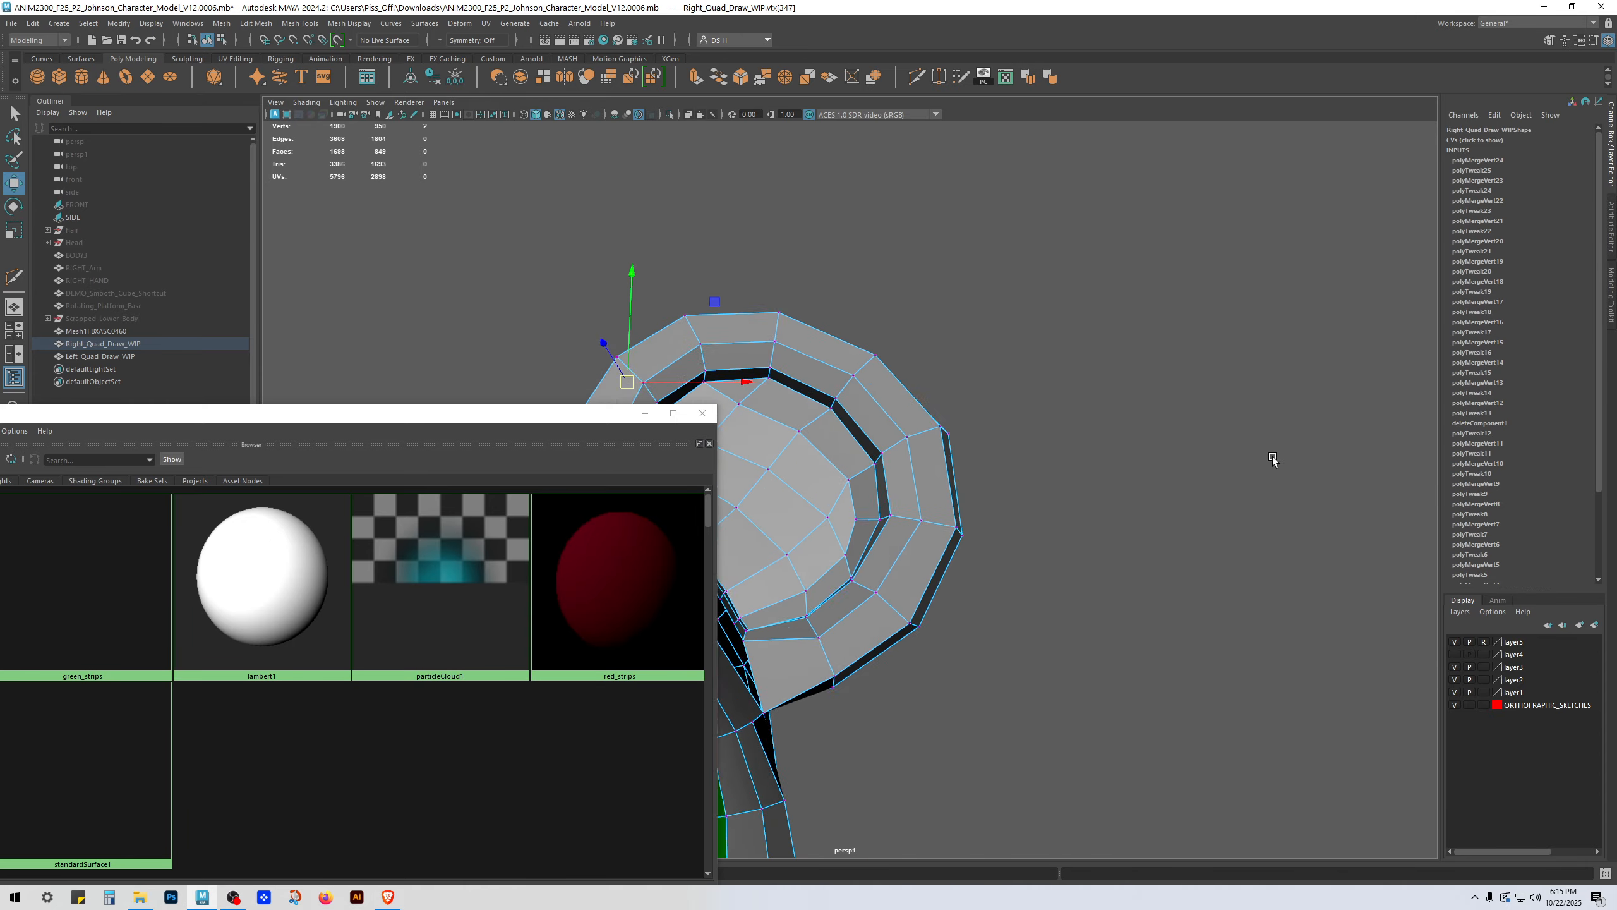
pyautogui.scroll(-3, 1274, 463)
pyautogui.keyDown('alt'); pyautogui.moveTo(974, 500); pyautogui.dragTo(1202, 419, button='middle'); pyautogui.keyUp('alt')
pyautogui.moveTo(1146, 357); pyautogui.dragTo(1205, 231, button='right')
pyautogui.click(1206, 232)
pyautogui.keyDown('alt'); pyautogui.moveTo(1225, 379); pyautogui.dragTo(1033, 418); pyautogui.keyUp('alt')
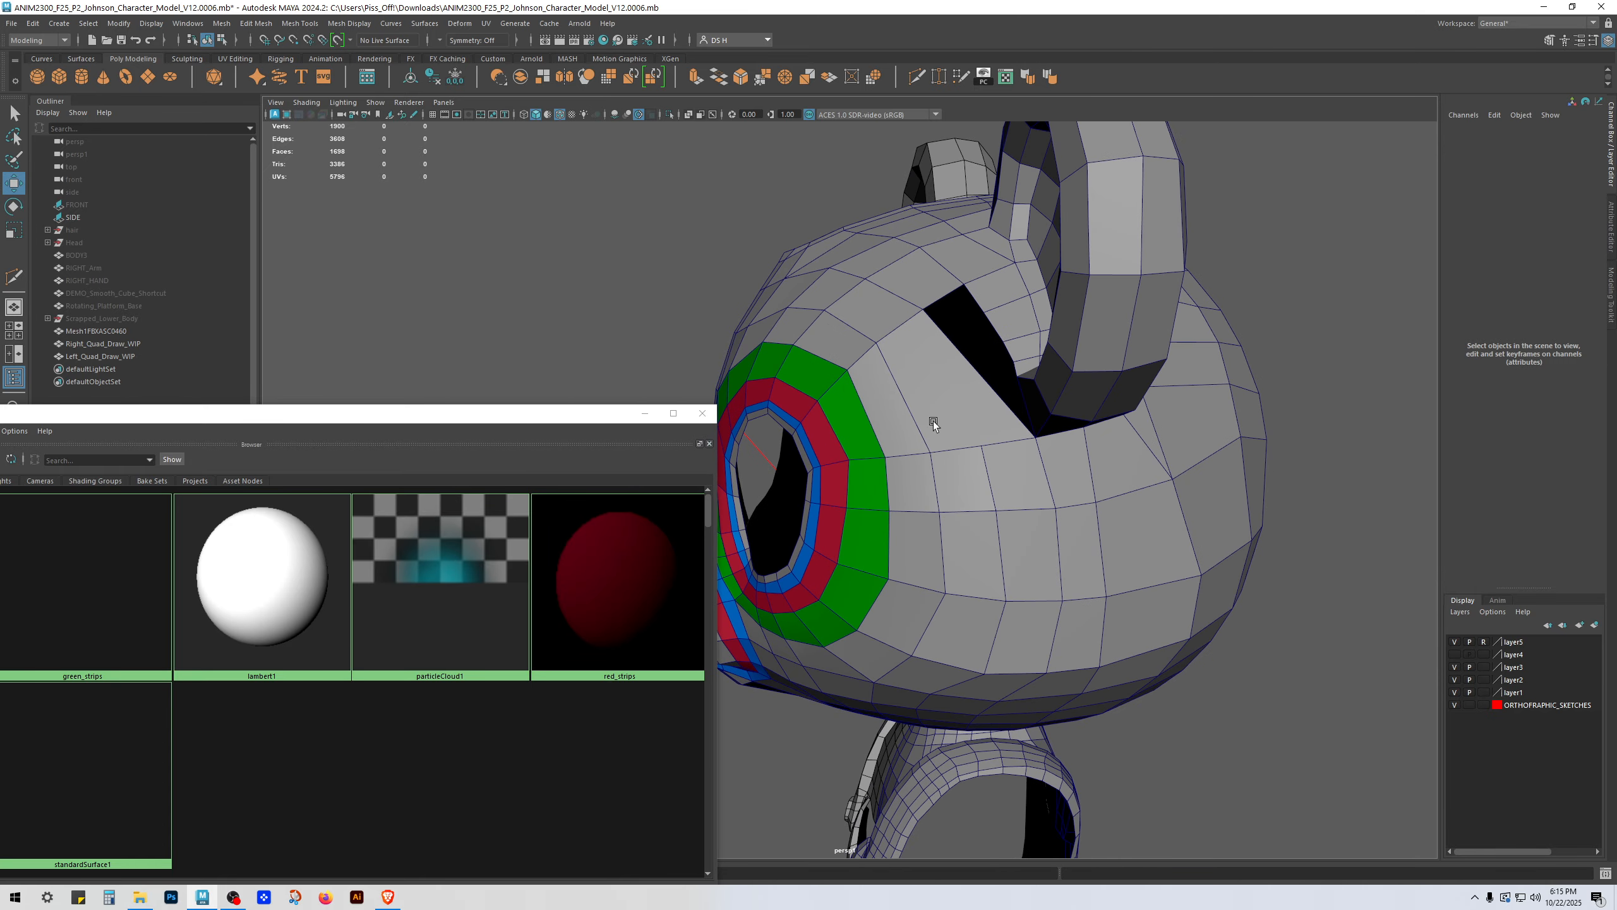
# Step: Delete the construction history of the Right_Quad_Draw_WIP mesh and save the scene as a new incremental version
pyautogui.rightClick(931, 397)
pyautogui.click(930, 397)
pyautogui.scroll(-3, 734, 449)
pyautogui.keyDown('alt'); pyautogui.moveTo(929, 396); pyautogui.dragTo(710, 453); pyautogui.keyUp('alt')
pyautogui.keyDown('alt'); pyautogui.moveTo(710, 454); pyautogui.dragTo(999, 395, button='middle'); pyautogui.keyUp('alt')
pyautogui.scroll(3, 1000, 394)
pyautogui.keyDown('alt'); pyautogui.moveTo(999, 395); pyautogui.dragTo(954, 444); pyautogui.keyUp('alt')
pyautogui.click(436, 79)
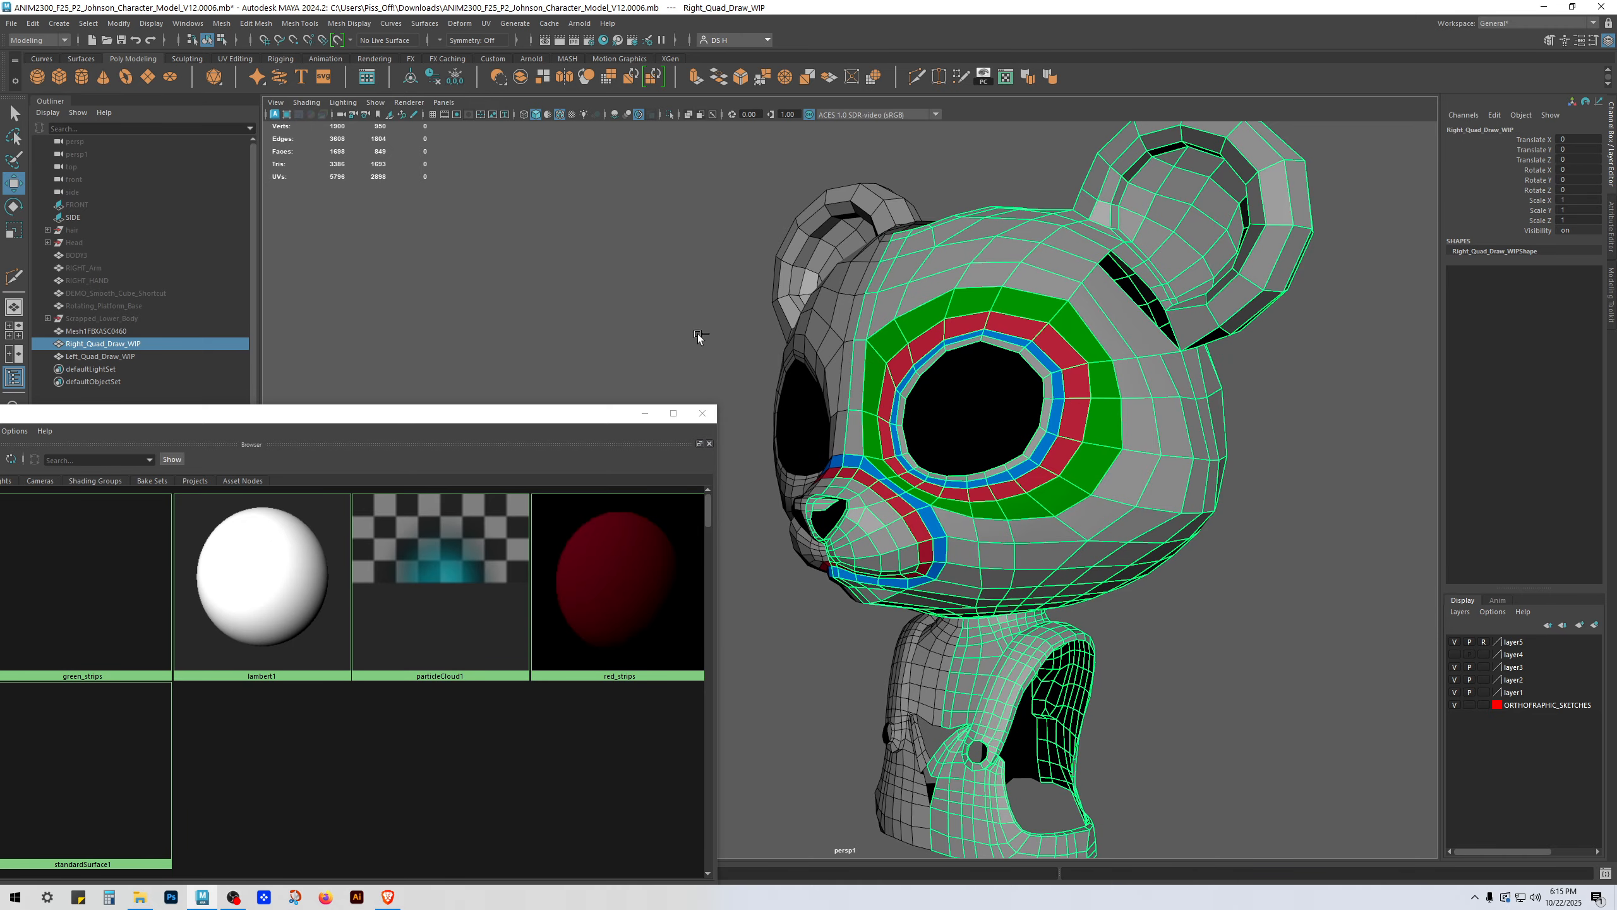
pyautogui.hotkey('ctrl', 'alt', 's')
# Step: Cut an edge with Multi-Cut from the front corner of the ear opening to the vertex below it on the side of the head
pyautogui.keyDown('alt'); pyautogui.moveTo(1013, 388); pyautogui.dragTo(856, 415); pyautogui.keyUp('alt')
pyautogui.scroll(3, 950, 478)
pyautogui.keyDown('shift'); pyautogui.moveTo(967, 462); pyautogui.dragTo(907, 463, button='right'); pyautogui.keyUp('shift')
pyautogui.click(952, 472)
pyautogui.keyDown('alt'); pyautogui.moveTo(970, 464); pyautogui.dragTo(968, 318); pyautogui.keyUp('alt')
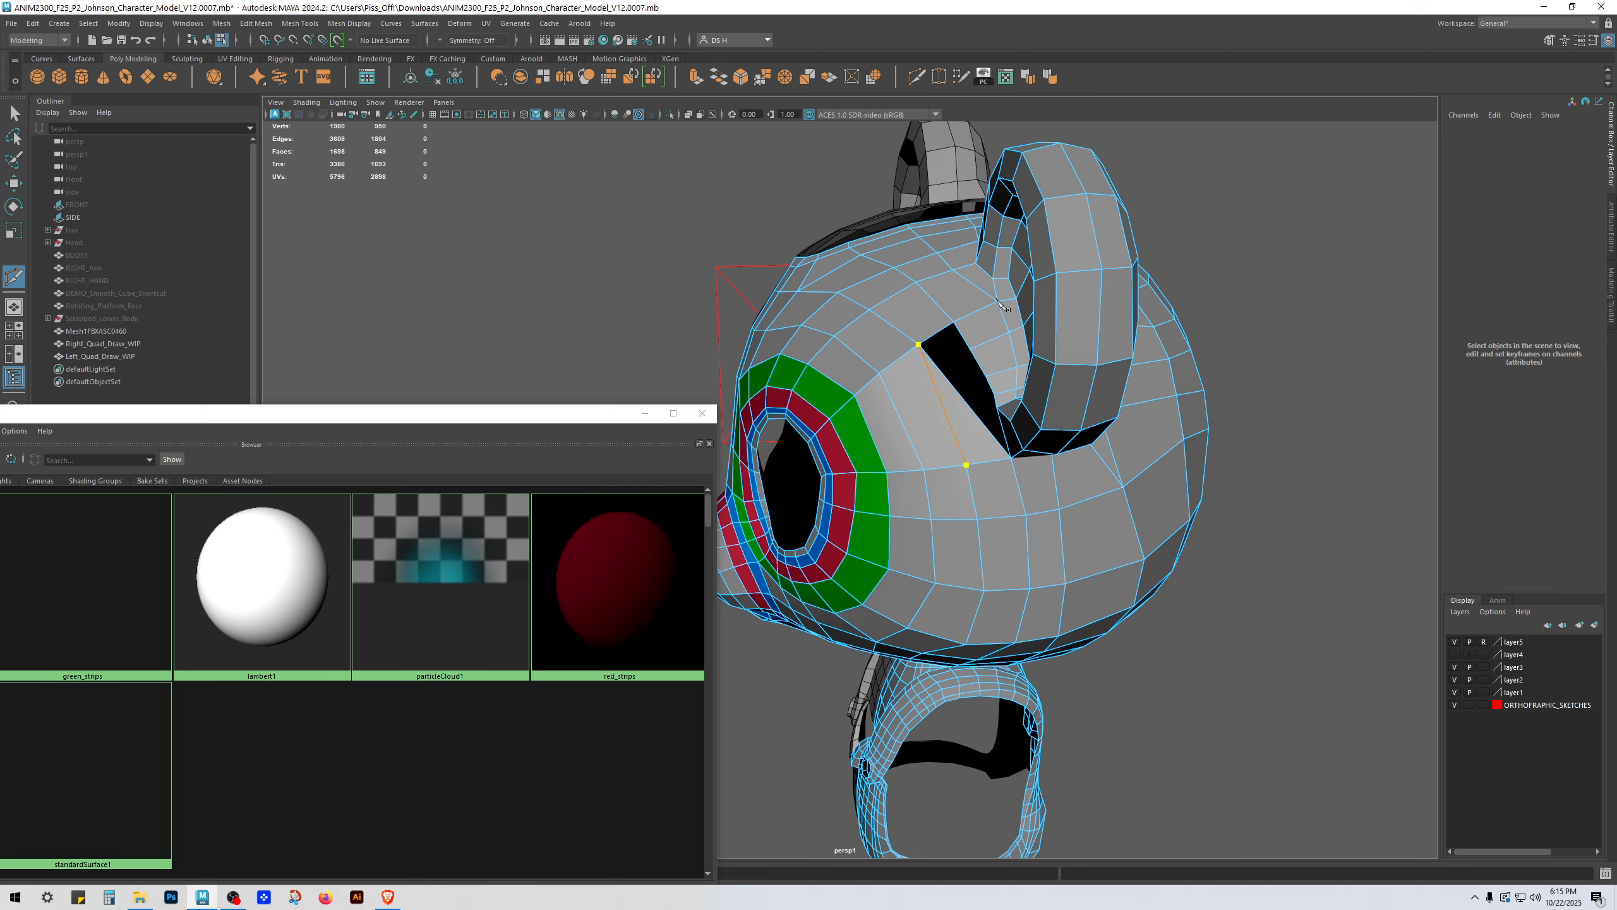
pyautogui.keyDown('alt'); pyautogui.moveTo(889, 270); pyautogui.dragTo(884, 336); pyautogui.keyUp('alt')
pyautogui.keyDown('alt'); pyautogui.moveTo(885, 335); pyautogui.dragTo(1093, 398, button='right'); pyautogui.keyUp('alt')
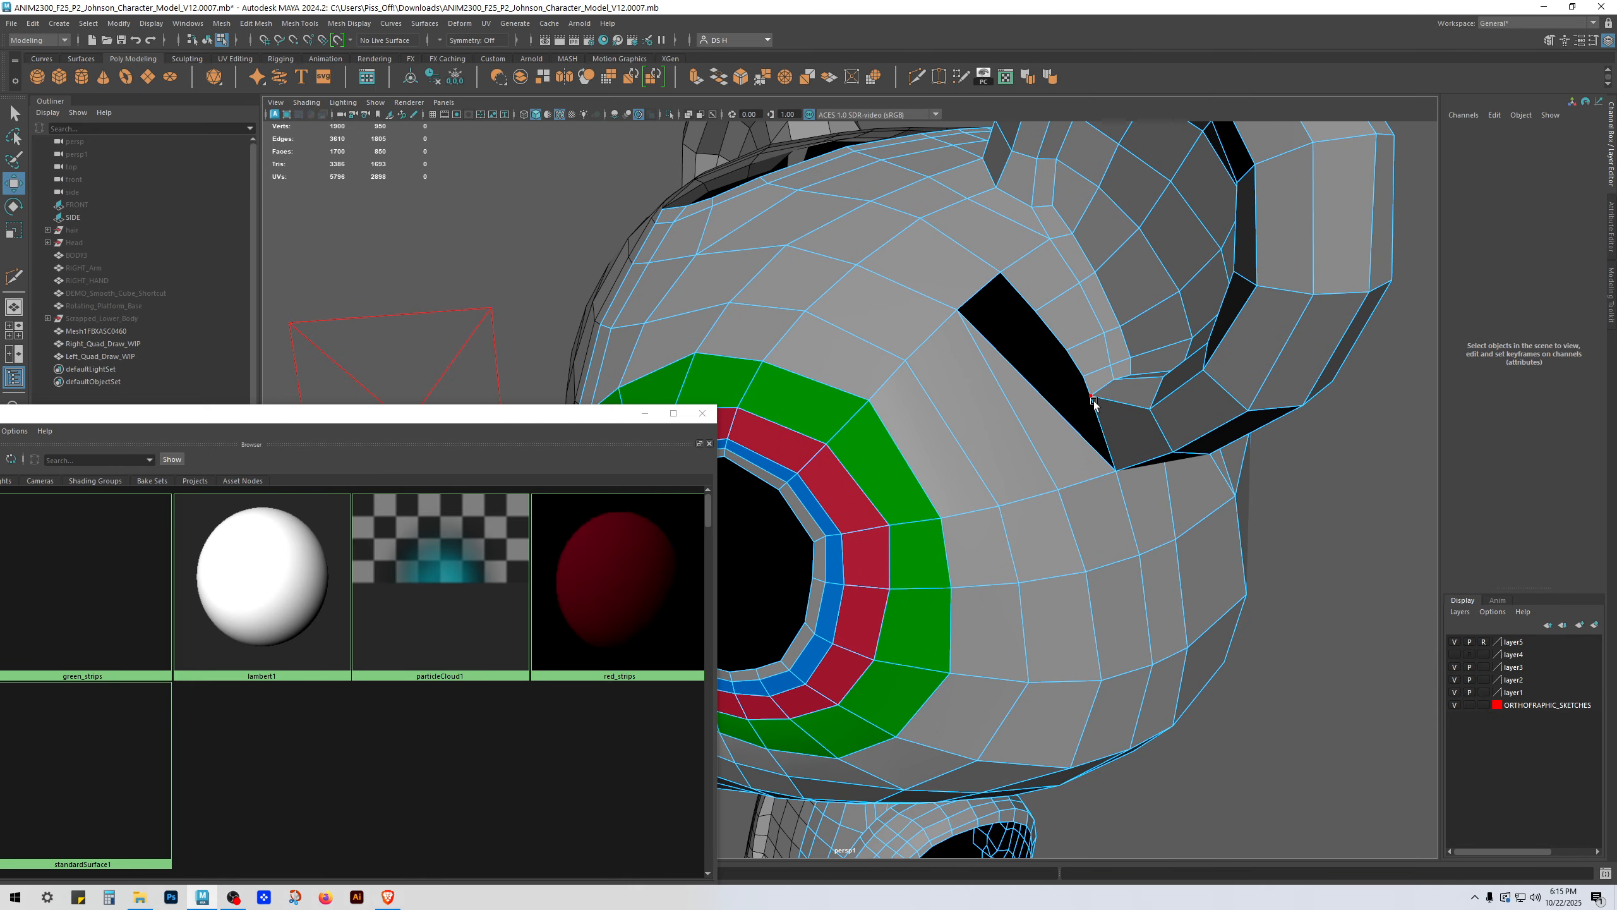
# Step: Try to delete an edge near the ear opening and adjust edges on the head behind the ear
pyautogui.click(1054, 444)
pyautogui.keyDown('alt'); pyautogui.moveTo(1054, 444); pyautogui.dragTo(998, 368); pyautogui.keyUp('alt')
pyautogui.press('Delete')
pyautogui.click(1054, 395)
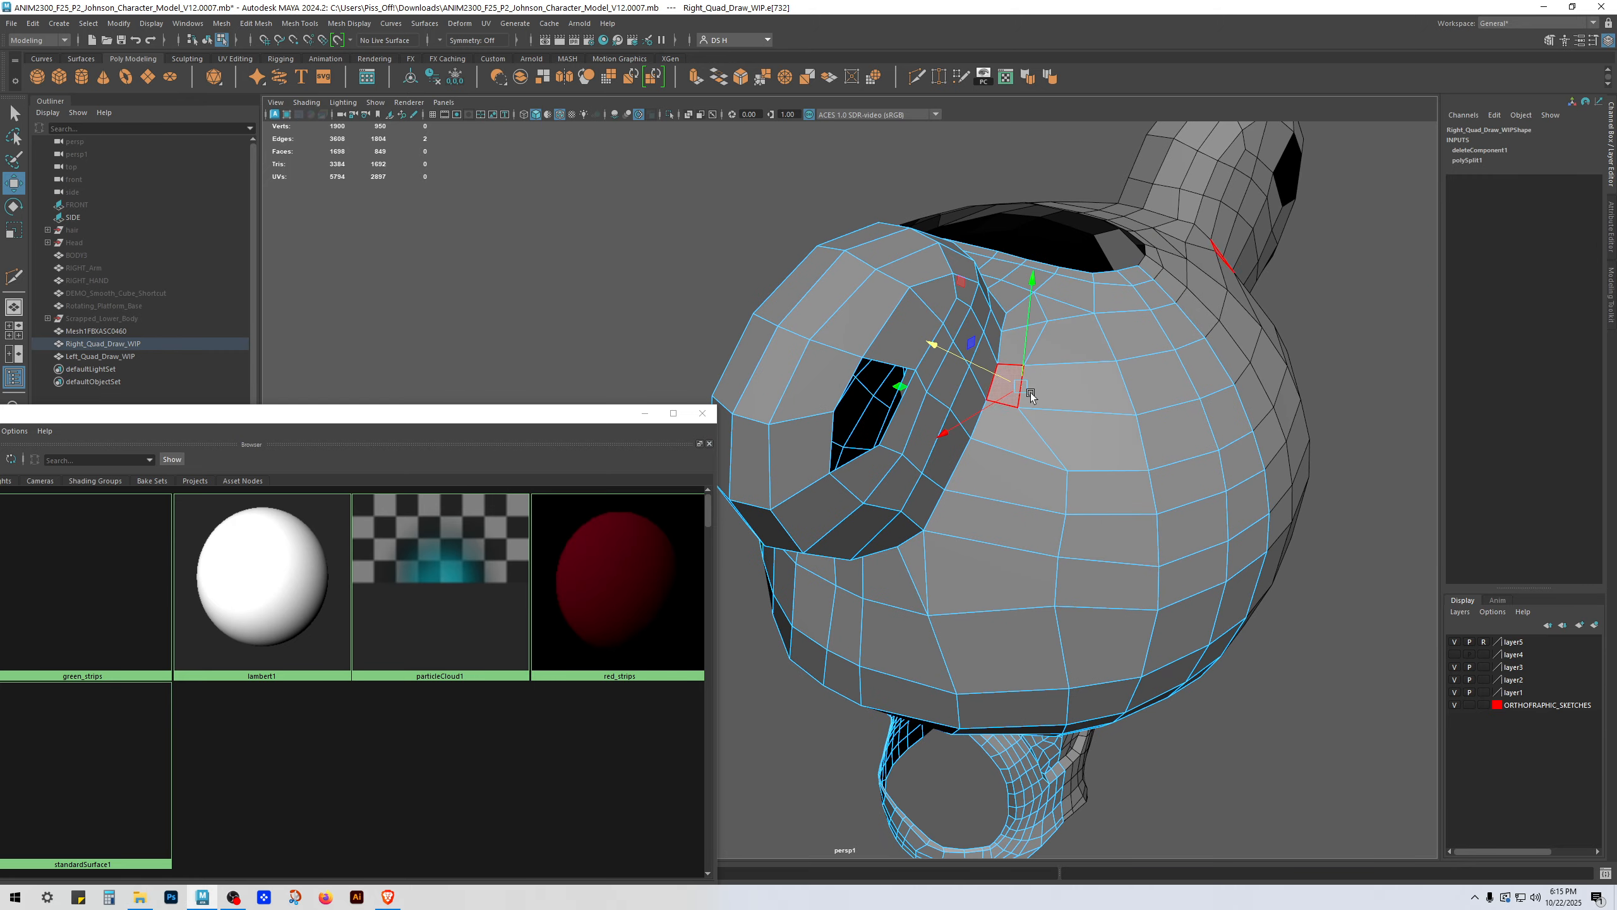
pyautogui.click(1054, 501)
pyautogui.keyDown('shift'); pyautogui.moveTo(1016, 482); pyautogui.dragTo(929, 419, button='middle'); pyautogui.keyUp('shift')
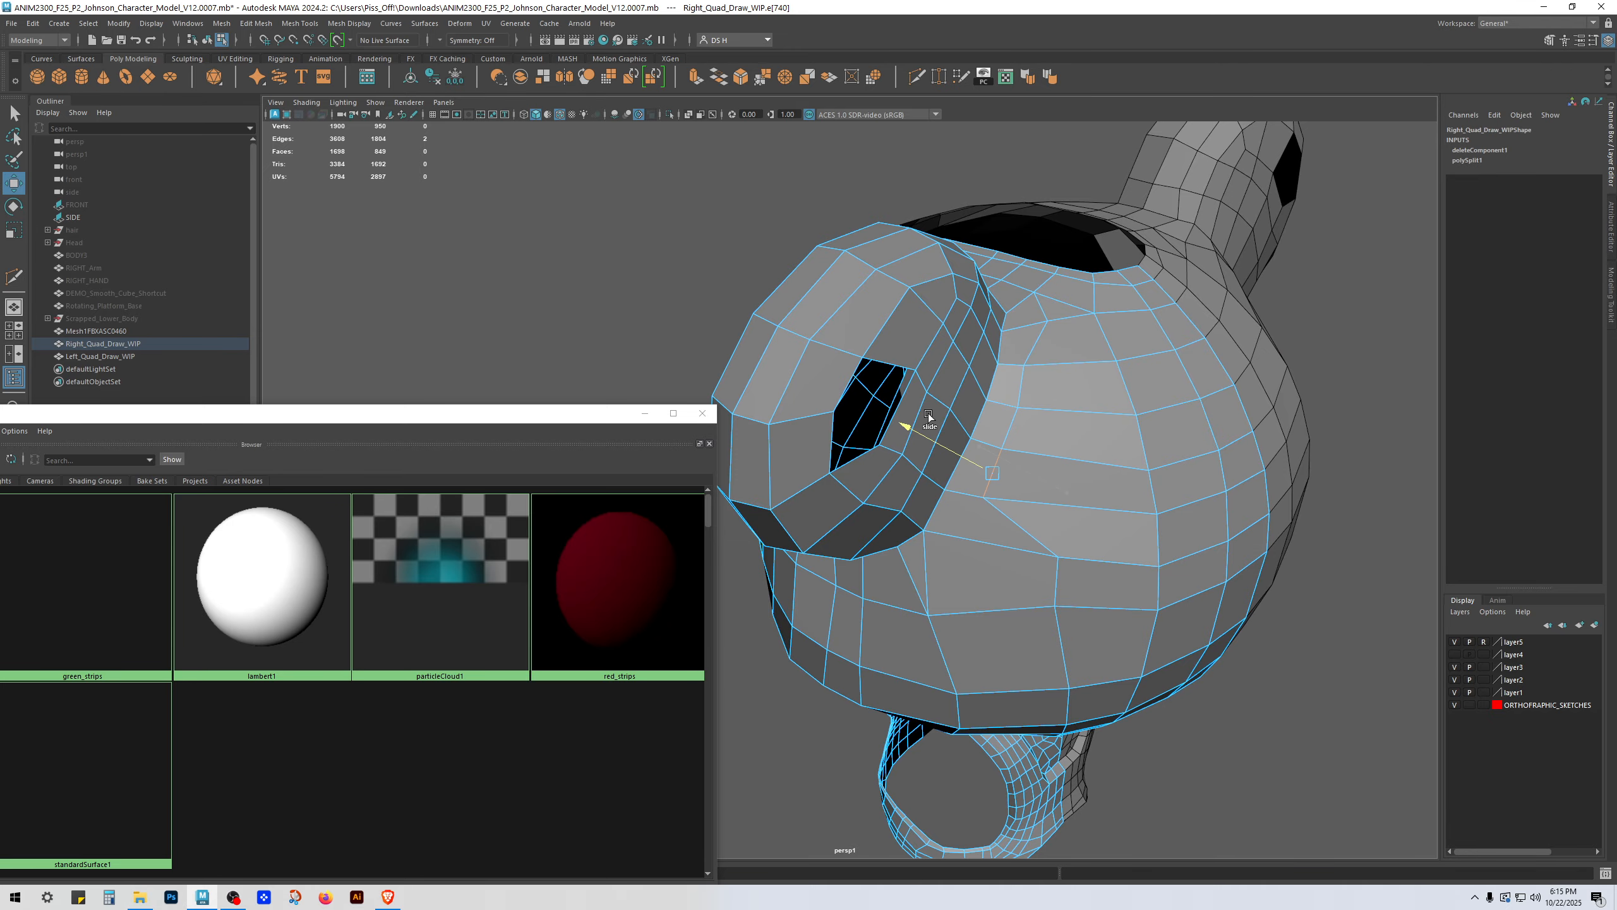
pyautogui.keyDown('alt'); pyautogui.moveTo(1013, 491); pyautogui.dragTo(1026, 464); pyautogui.keyUp('alt')
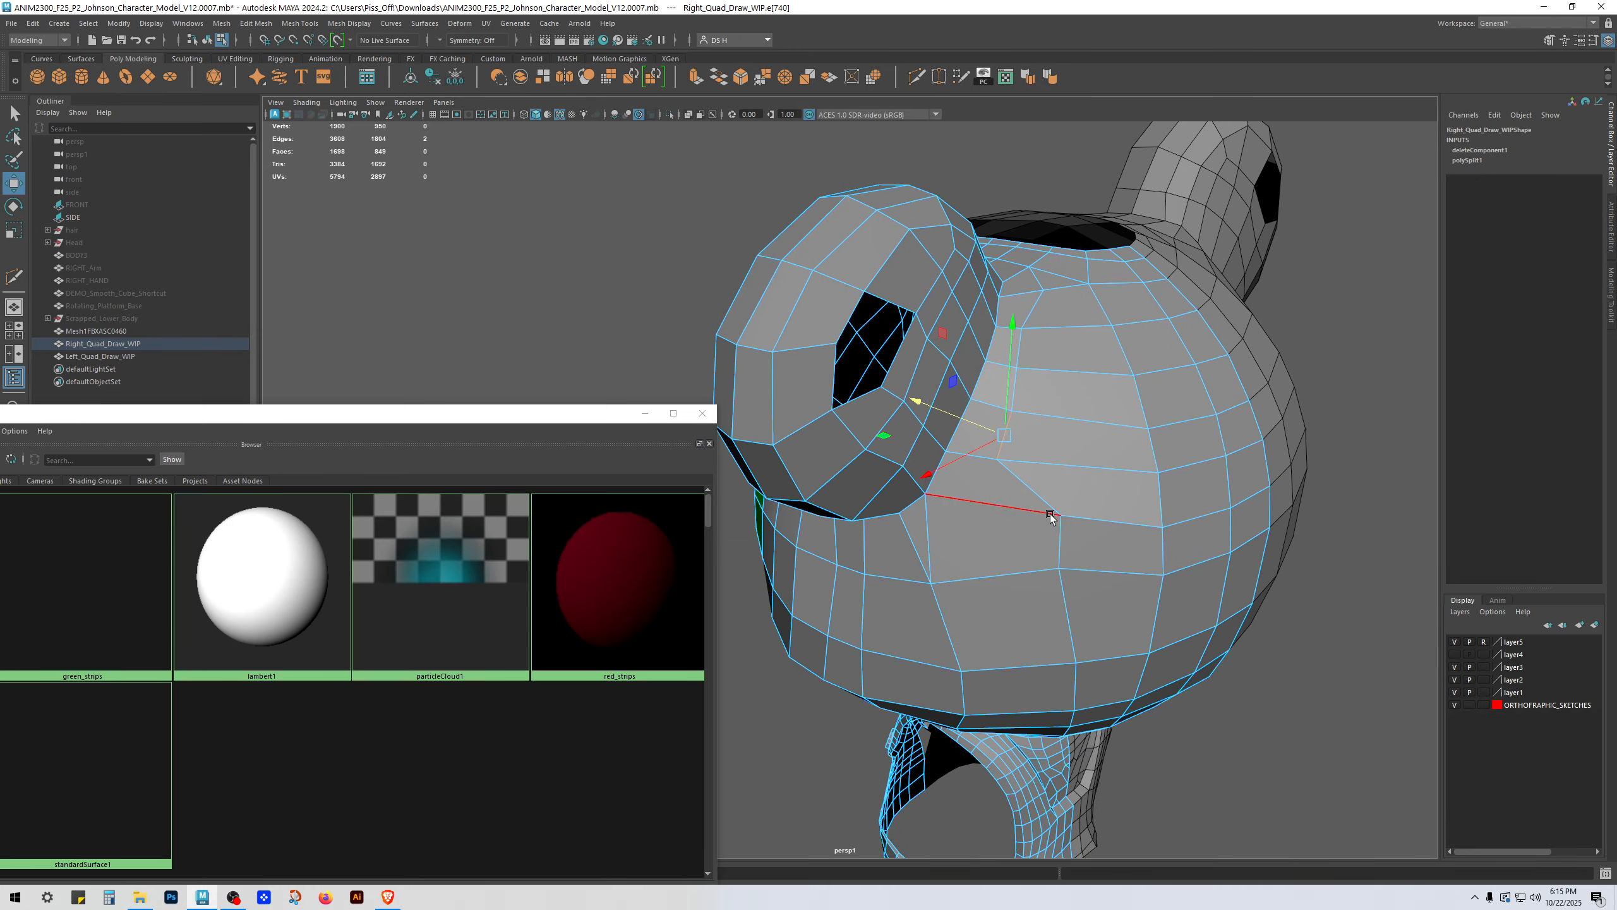
# Step: Undo the edge changes behind the ear and the edge deletion near the ear opening
pyautogui.hotkey('ctrl', 'z')
pyautogui.hotkey('ctrl', 'z')
pyautogui.hotkey('ctrl', 'z')
pyautogui.hotkey('ctrl', 'z')
pyautogui.hotkey('ctrl', 'z')
pyautogui.hotkey('ctrl', 'z')
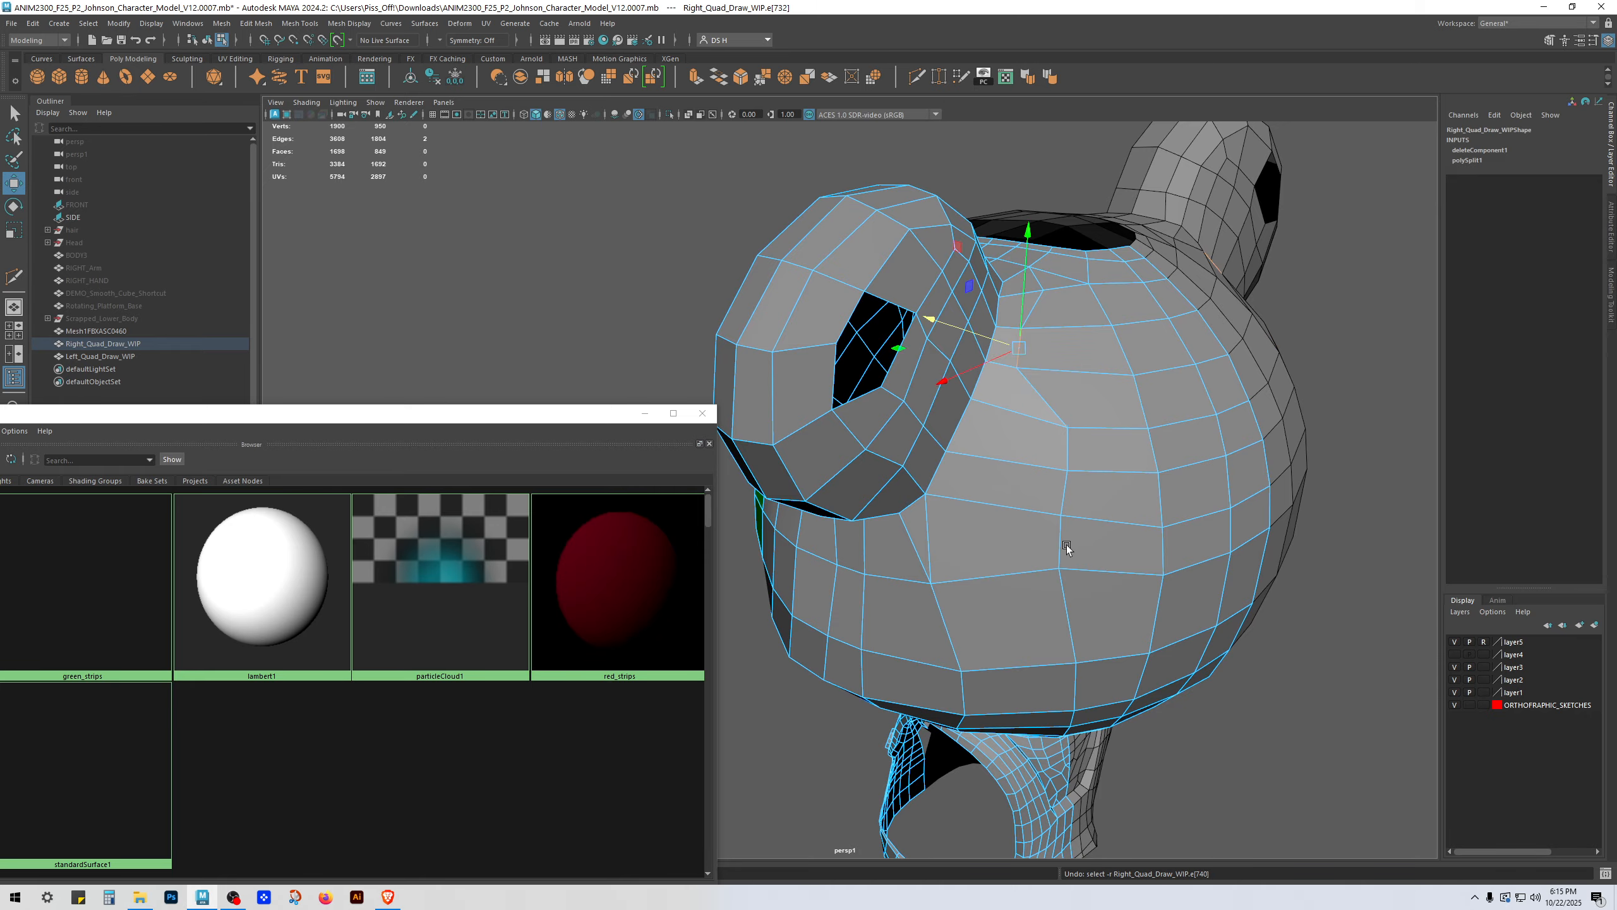
pyautogui.keyDown('alt'); pyautogui.moveTo(1022, 523); pyautogui.dragTo(920, 502); pyautogui.keyUp('alt')
pyautogui.click(1000, 519)
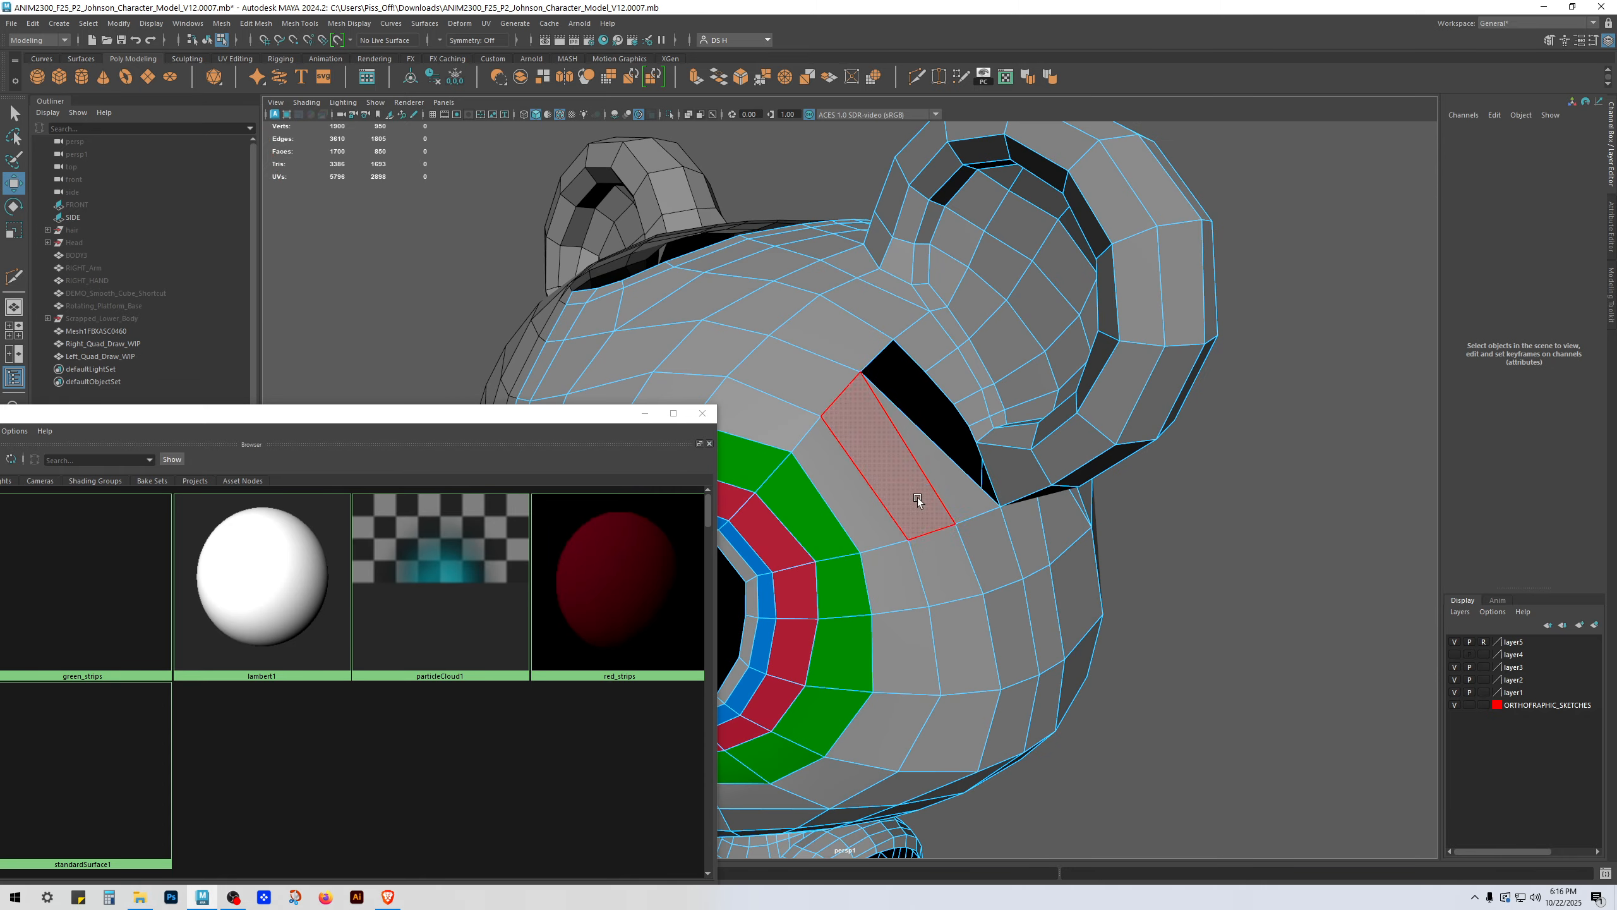
# Step: Insert a vertex with Multi-Cut on the long face-side border edge of the ear opening
pyautogui.click(917, 472)
pyautogui.keyDown('shift'); pyautogui.moveTo(917, 471); pyautogui.dragTo(788, 473, button='right'); pyautogui.keyUp('shift')
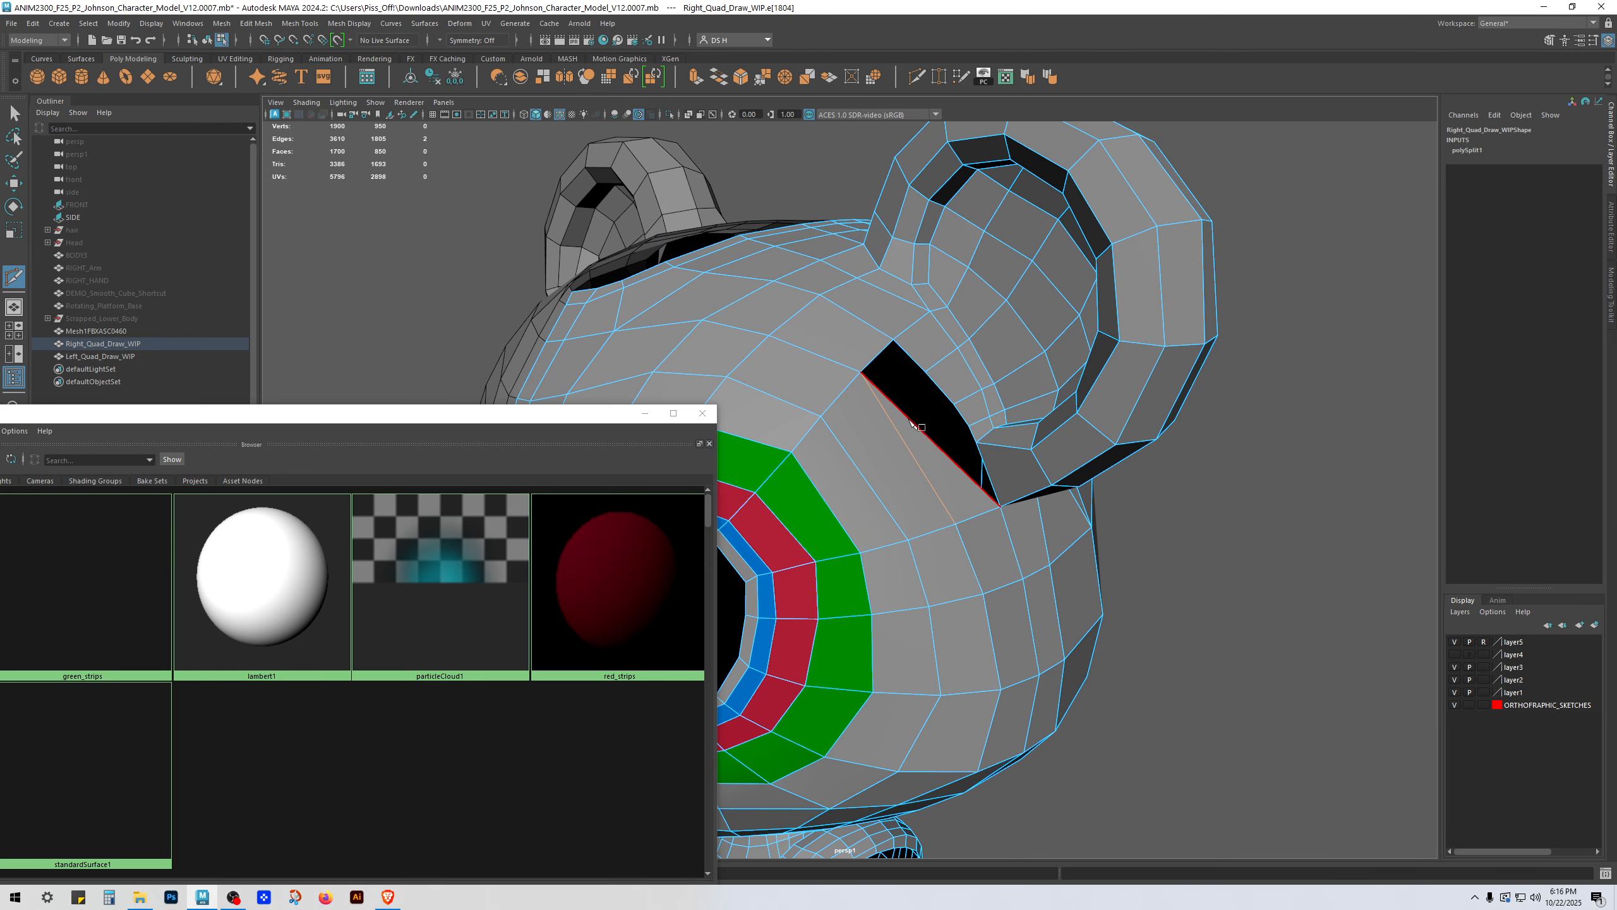
pyautogui.click(911, 421)
pyautogui.press('w')
pyautogui.moveTo(935, 445); pyautogui.dragTo(836, 435, button='right')
pyautogui.click(913, 420)
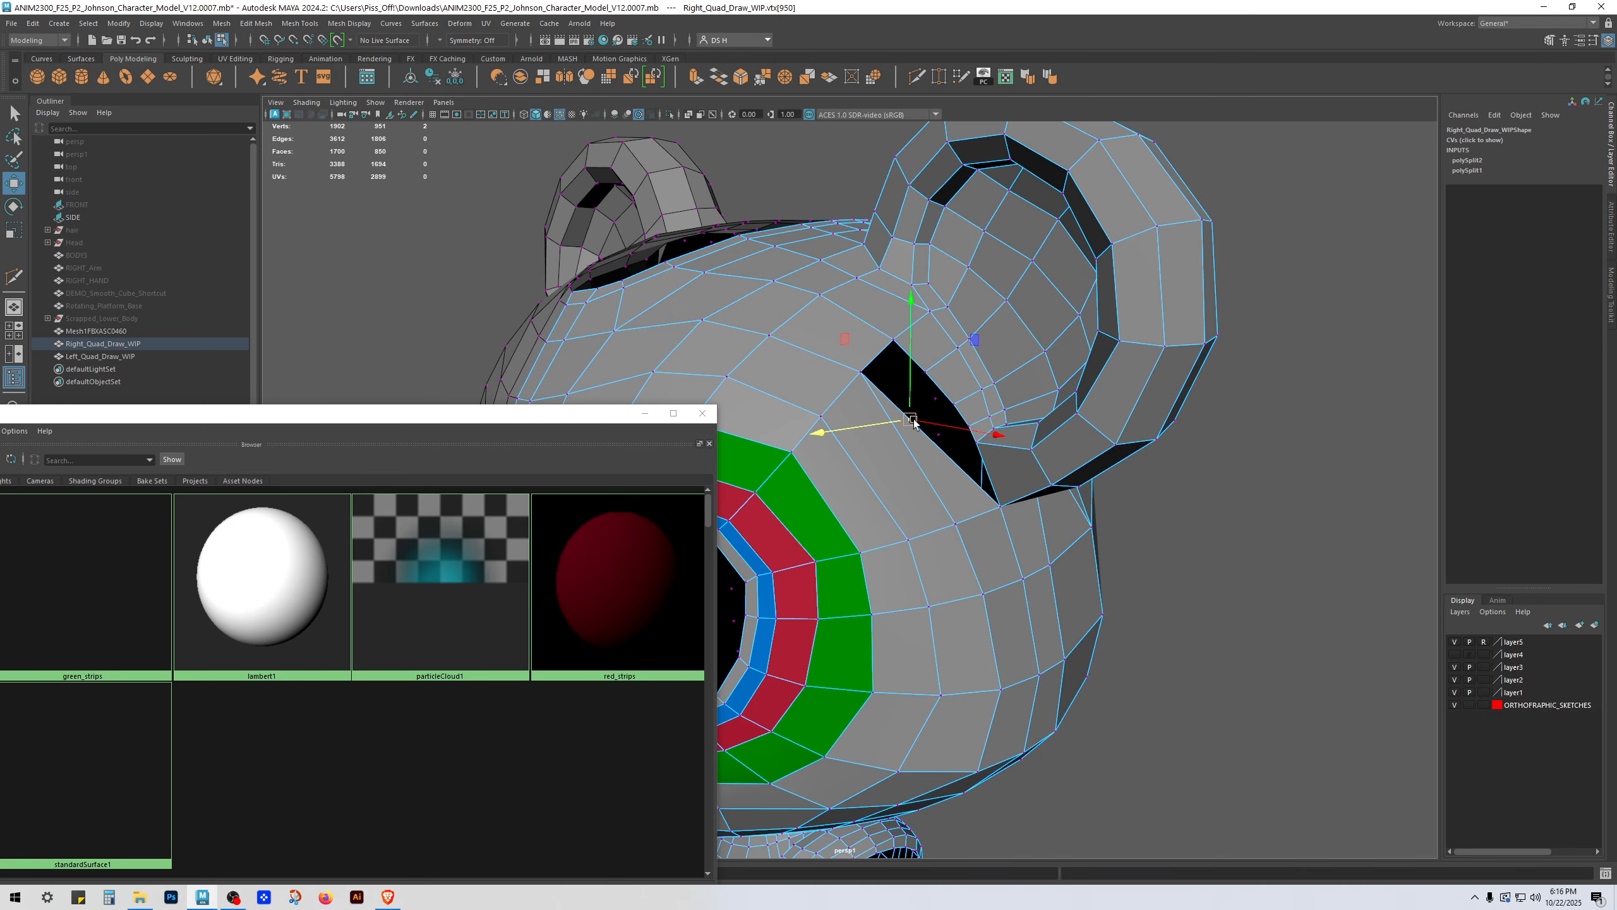
pyautogui.moveTo(939, 465); pyautogui.dragTo(850, 447, button='right')
pyautogui.click(820, 417)
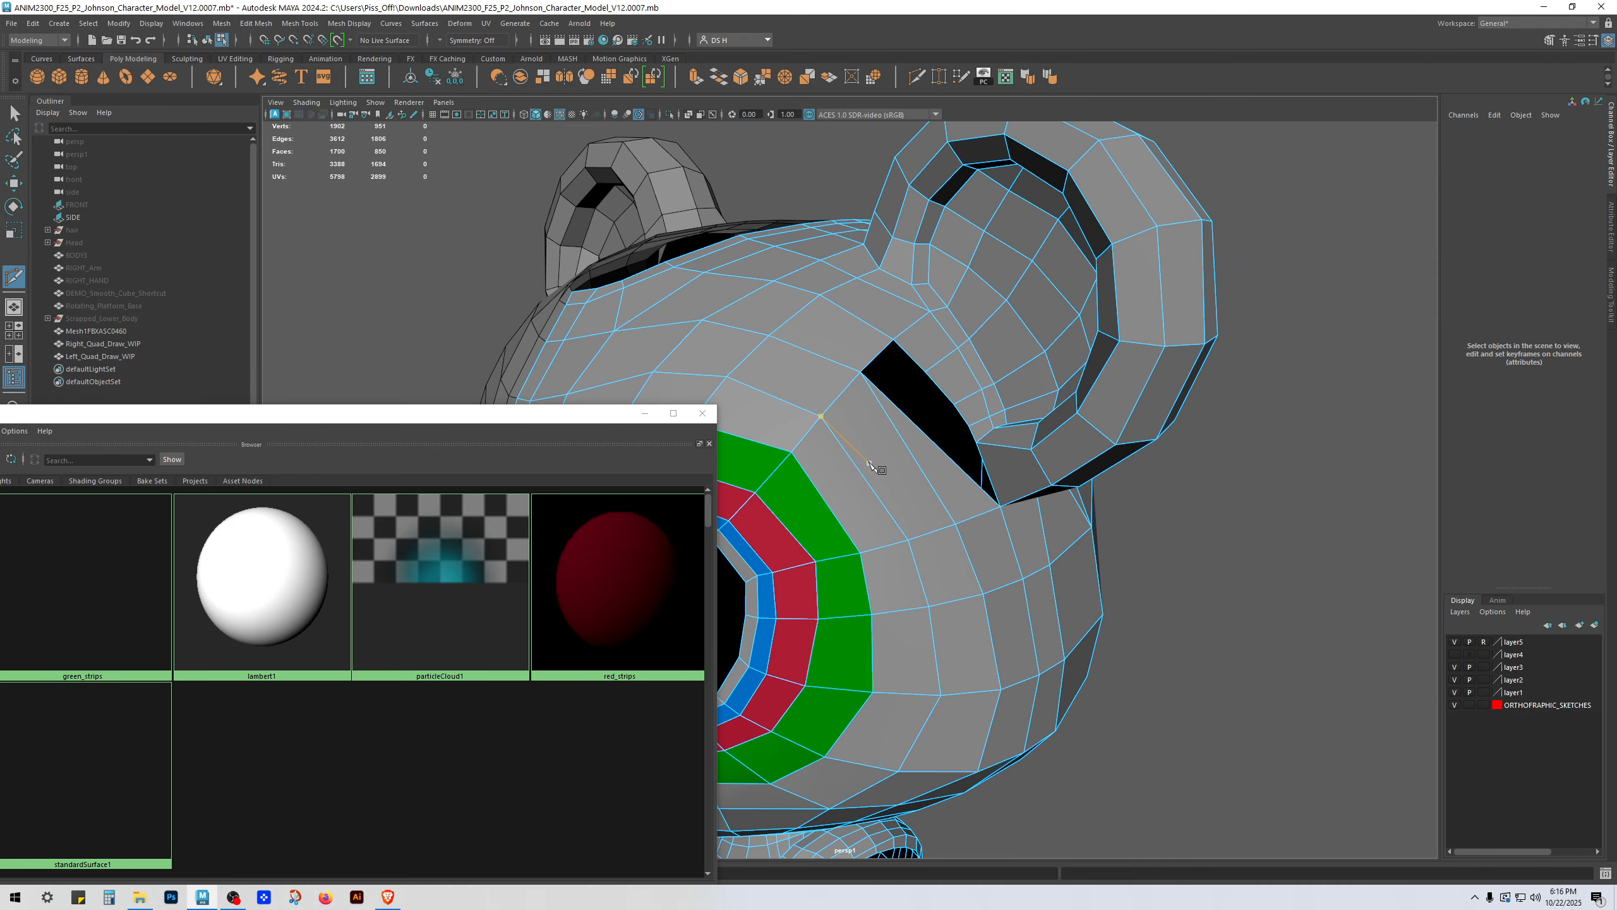
pyautogui.hotkey('ctrl', 'z')
# Step: Insert two further vertices with Multi-Cut along the same face-side border of the ear opening
pyautogui.keyDown('shift'); pyautogui.moveTo(979, 486); pyautogui.dragTo(916, 482, button='right'); pyautogui.keyUp('shift')
pyautogui.click(955, 524)
pyautogui.keyDown('alt'); pyautogui.moveTo(931, 467); pyautogui.dragTo(917, 500, button='middle'); pyautogui.keyUp('alt')
pyautogui.scroll(2, 920, 504)
pyautogui.press('w')
pyautogui.scroll(2, 968, 496)
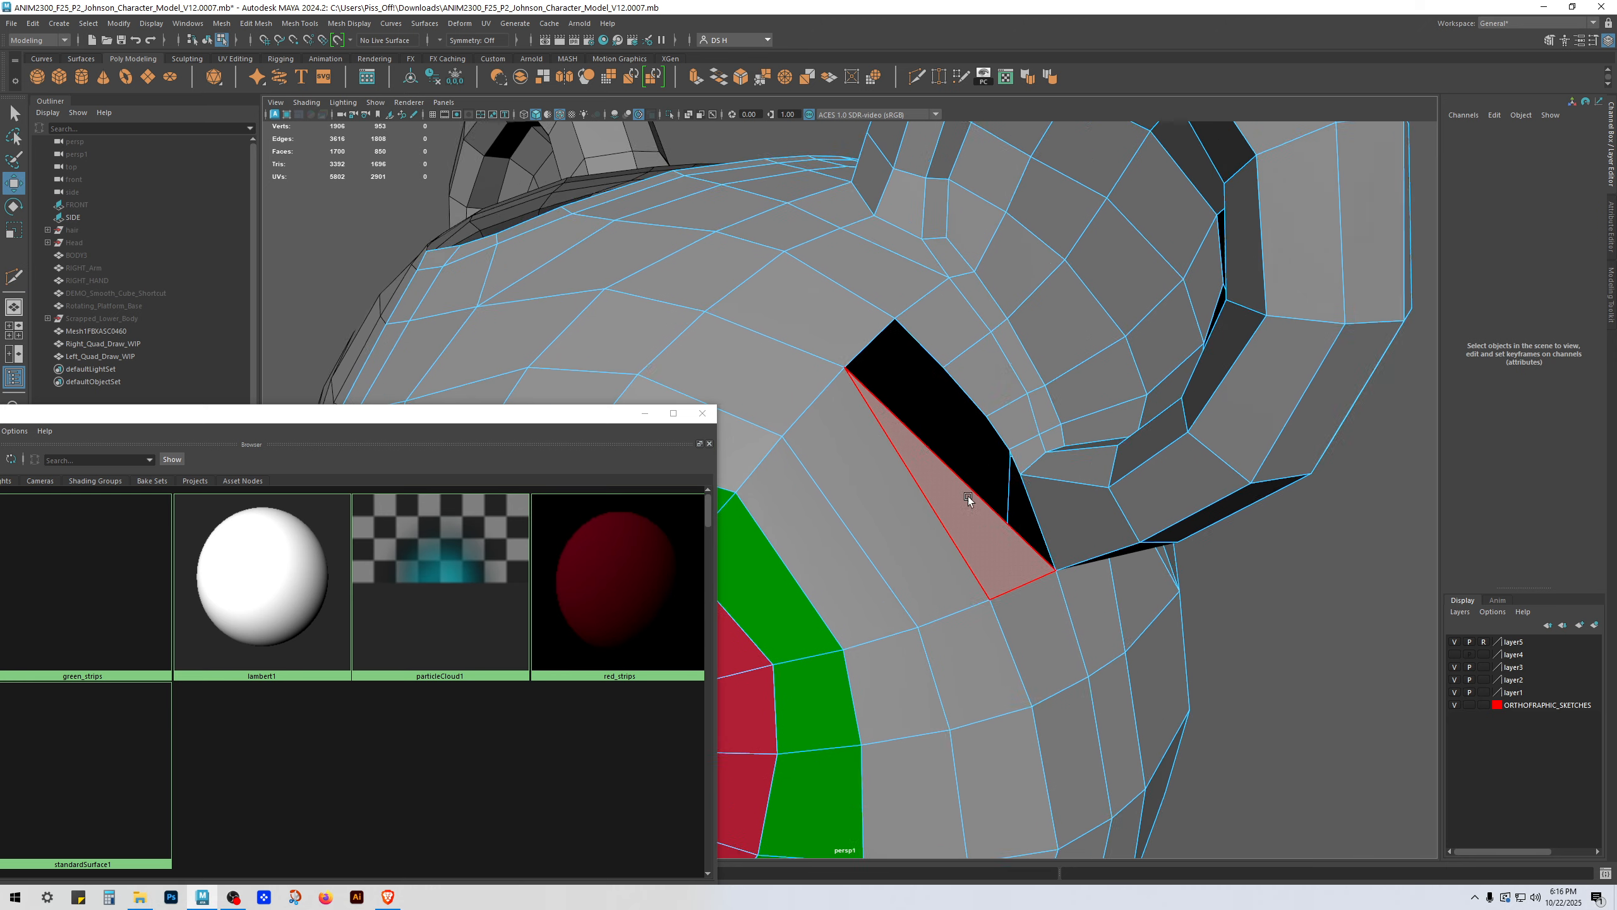
# Step: Check the inserted border vertices and add one more with Multi-Cut on the face side of the ear opening
pyautogui.moveTo(994, 519); pyautogui.dragTo(741, 369, button='right')
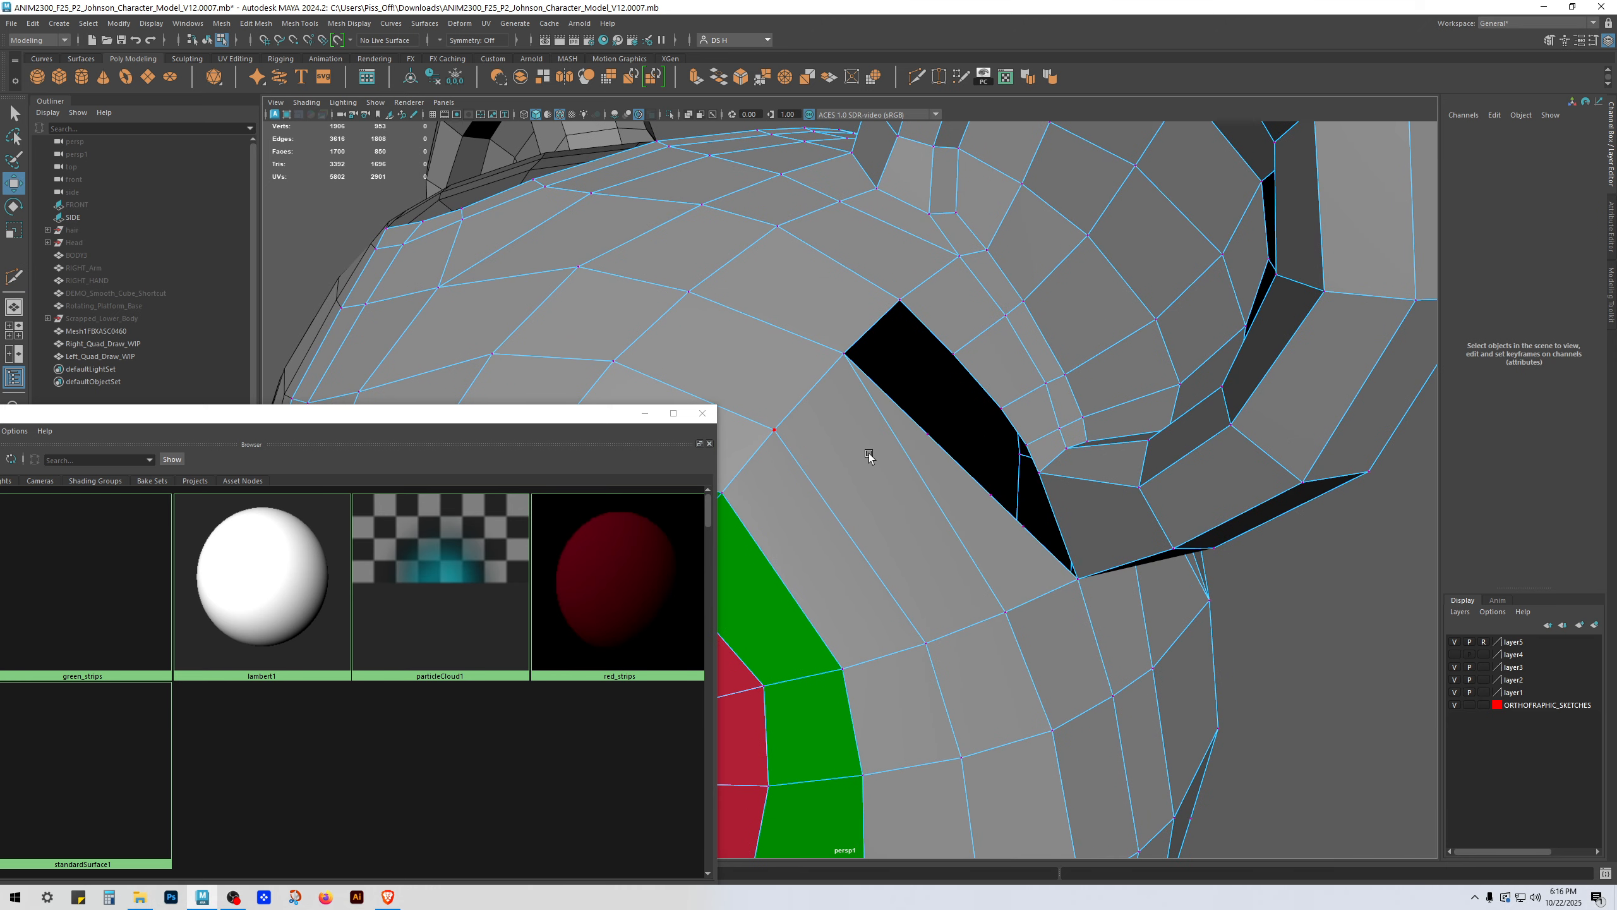
pyautogui.click(928, 450)
pyautogui.moveTo(937, 471); pyautogui.dragTo(1005, 546)
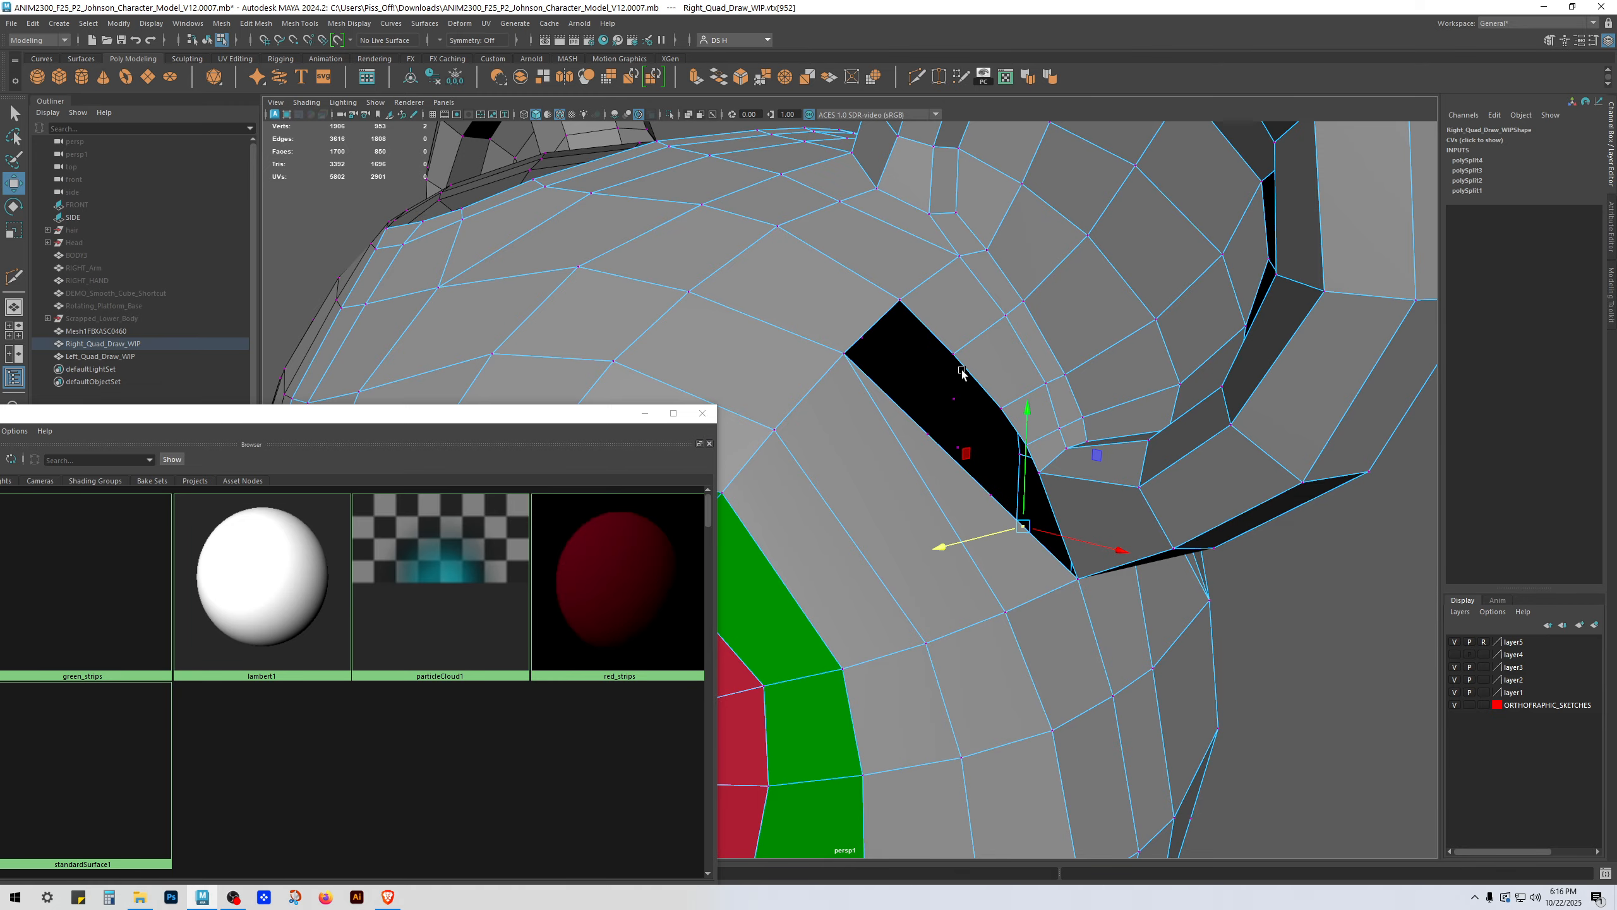
pyautogui.moveTo(980, 444); pyautogui.dragTo(1057, 382, button='right')
pyautogui.keyDown('shift'); pyautogui.moveTo(1081, 362); pyautogui.dragTo(815, 365, button='right'); pyautogui.keyUp('shift')
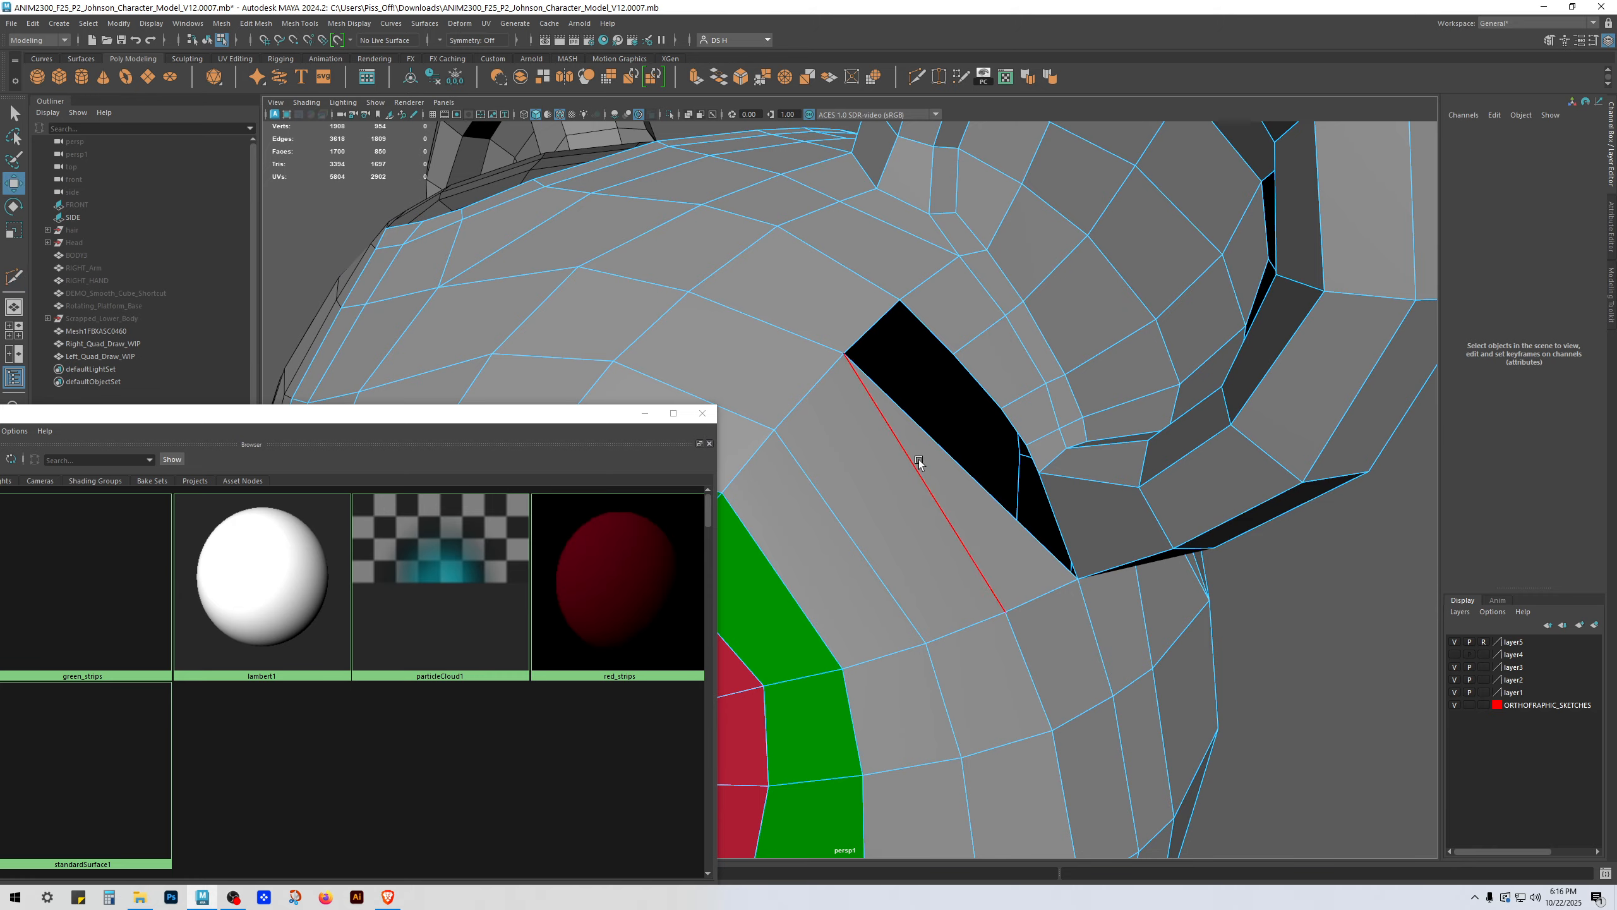
# Step: Weld the inserted face-side border vertices of the ear opening onto the matching ear vertices with Target Weld
pyautogui.click(879, 392)
pyautogui.keyDown('shift'); pyautogui.moveTo(936, 293); pyautogui.dragTo(941, 310, button='right'); pyautogui.keyUp('shift')
pyautogui.moveTo(958, 354); pyautogui.dragTo(899, 302)
pyautogui.hotkey('ctrl', 'z')
pyautogui.moveTo(929, 431); pyautogui.dragTo(954, 355)
pyautogui.keyDown('alt'); pyautogui.moveTo(994, 464); pyautogui.dragTo(985, 412); pyautogui.keyUp('alt')
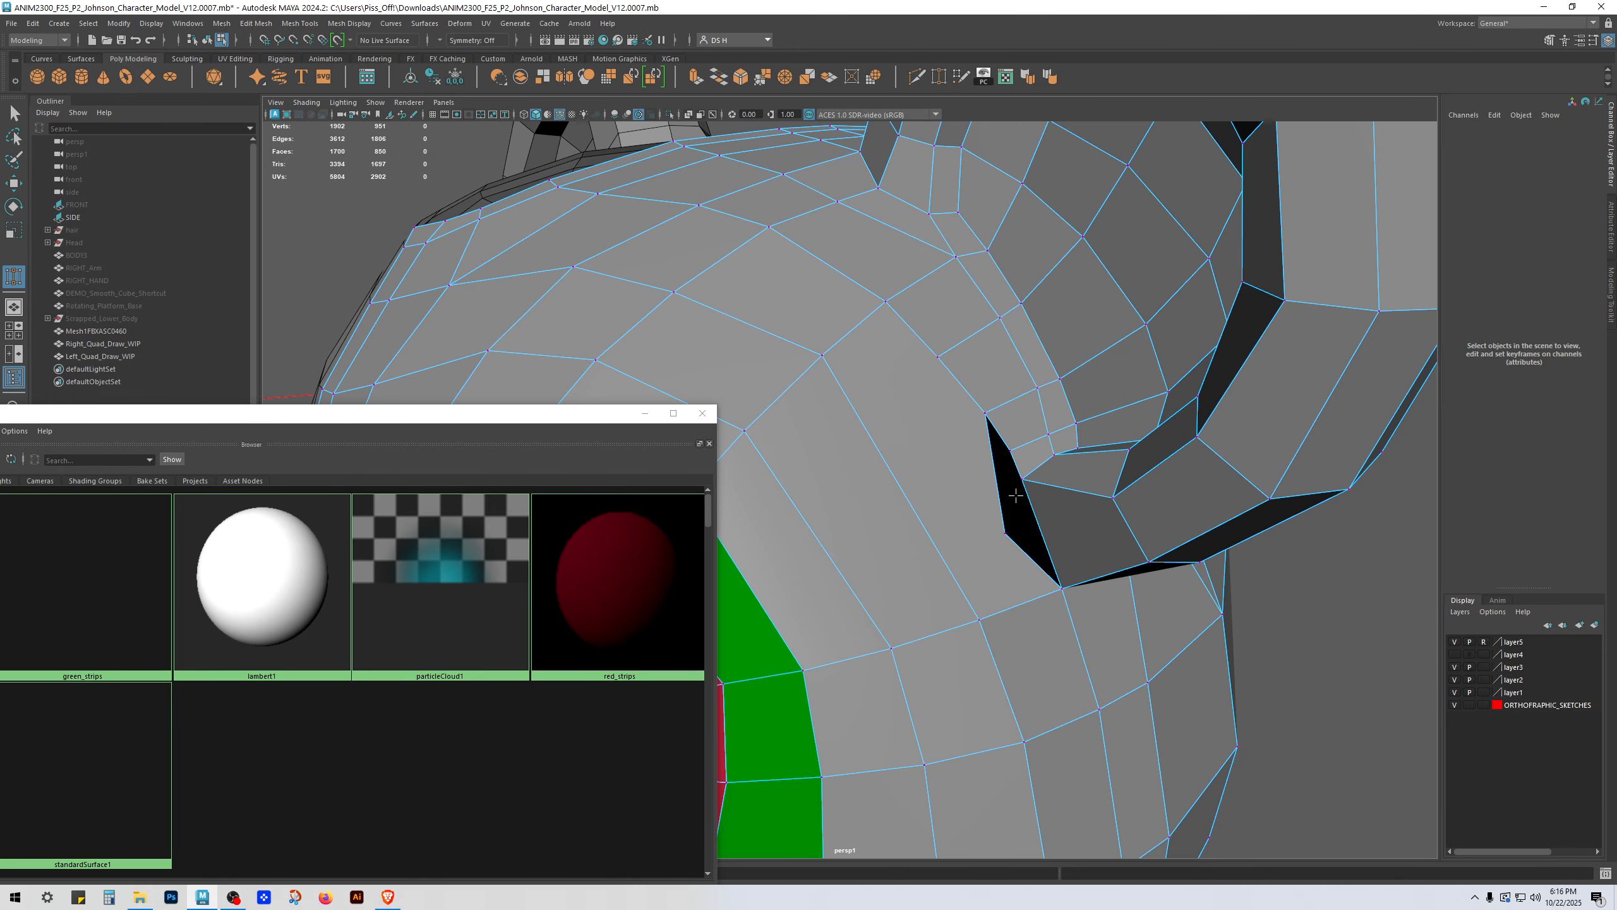
pyautogui.keyDown('alt'); pyautogui.moveTo(1016, 496); pyautogui.dragTo(1059, 468); pyautogui.keyUp('alt')
pyautogui.moveTo(1043, 408); pyautogui.dragTo(1040, 416)
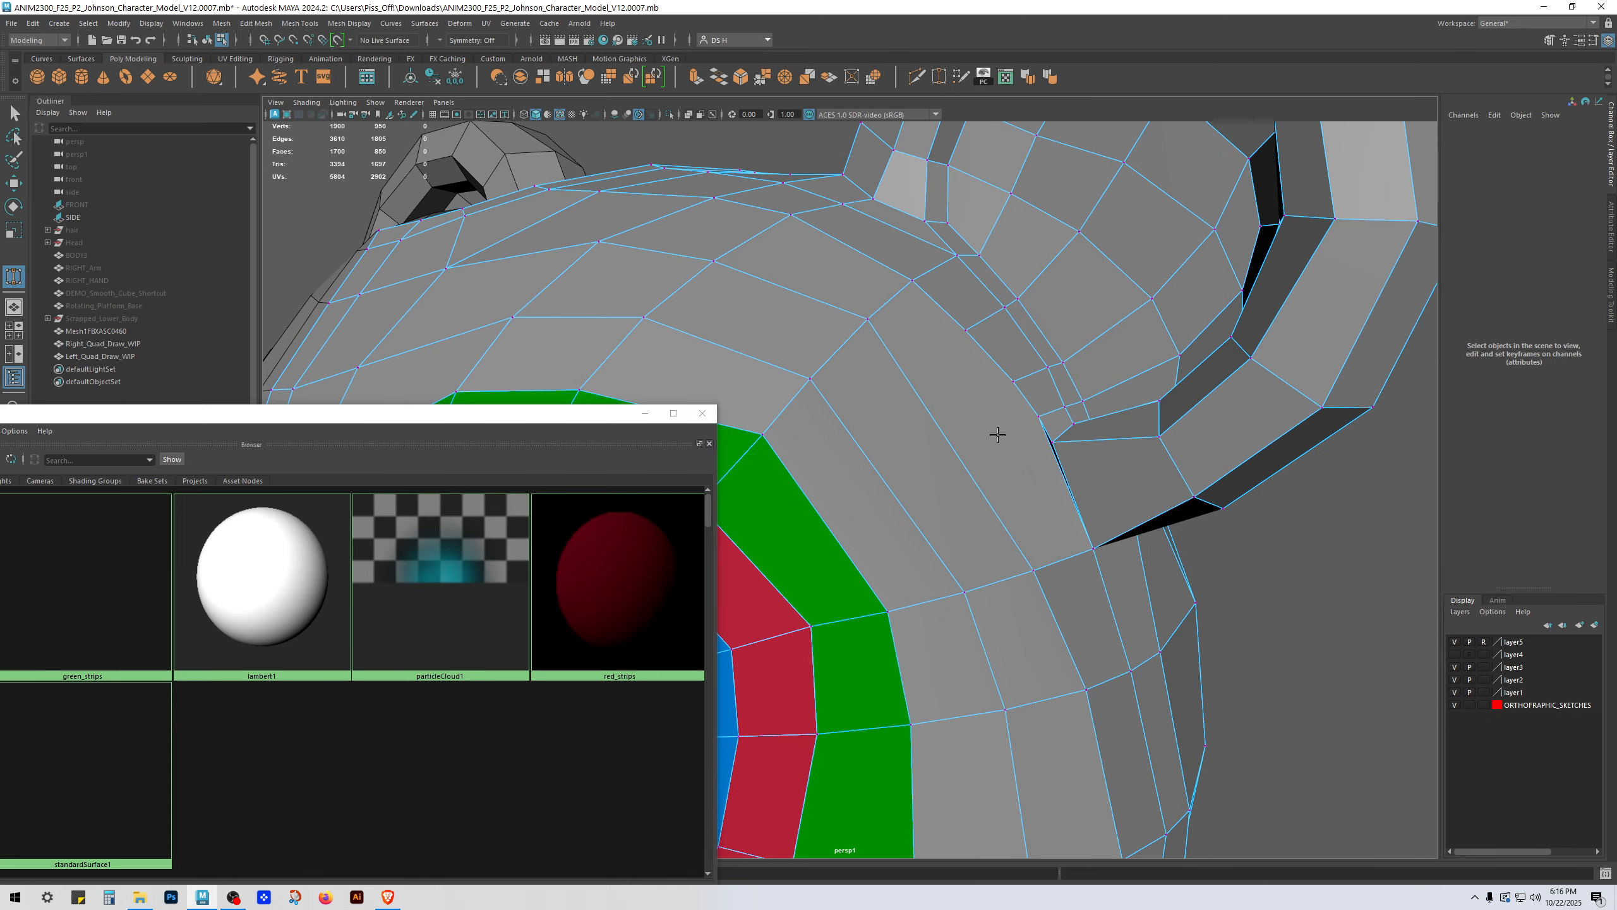
# Step: Insert another vertex with Multi-Cut on the remaining gap's face-side border and weld it to the ear's lower corner
pyautogui.keyDown('alt'); pyautogui.moveTo(997, 436); pyautogui.dragTo(1233, 564, button='right'); pyautogui.keyUp('alt')
pyautogui.keyDown('alt'); pyautogui.moveTo(1127, 486); pyautogui.dragTo(1109, 445); pyautogui.keyUp('alt')
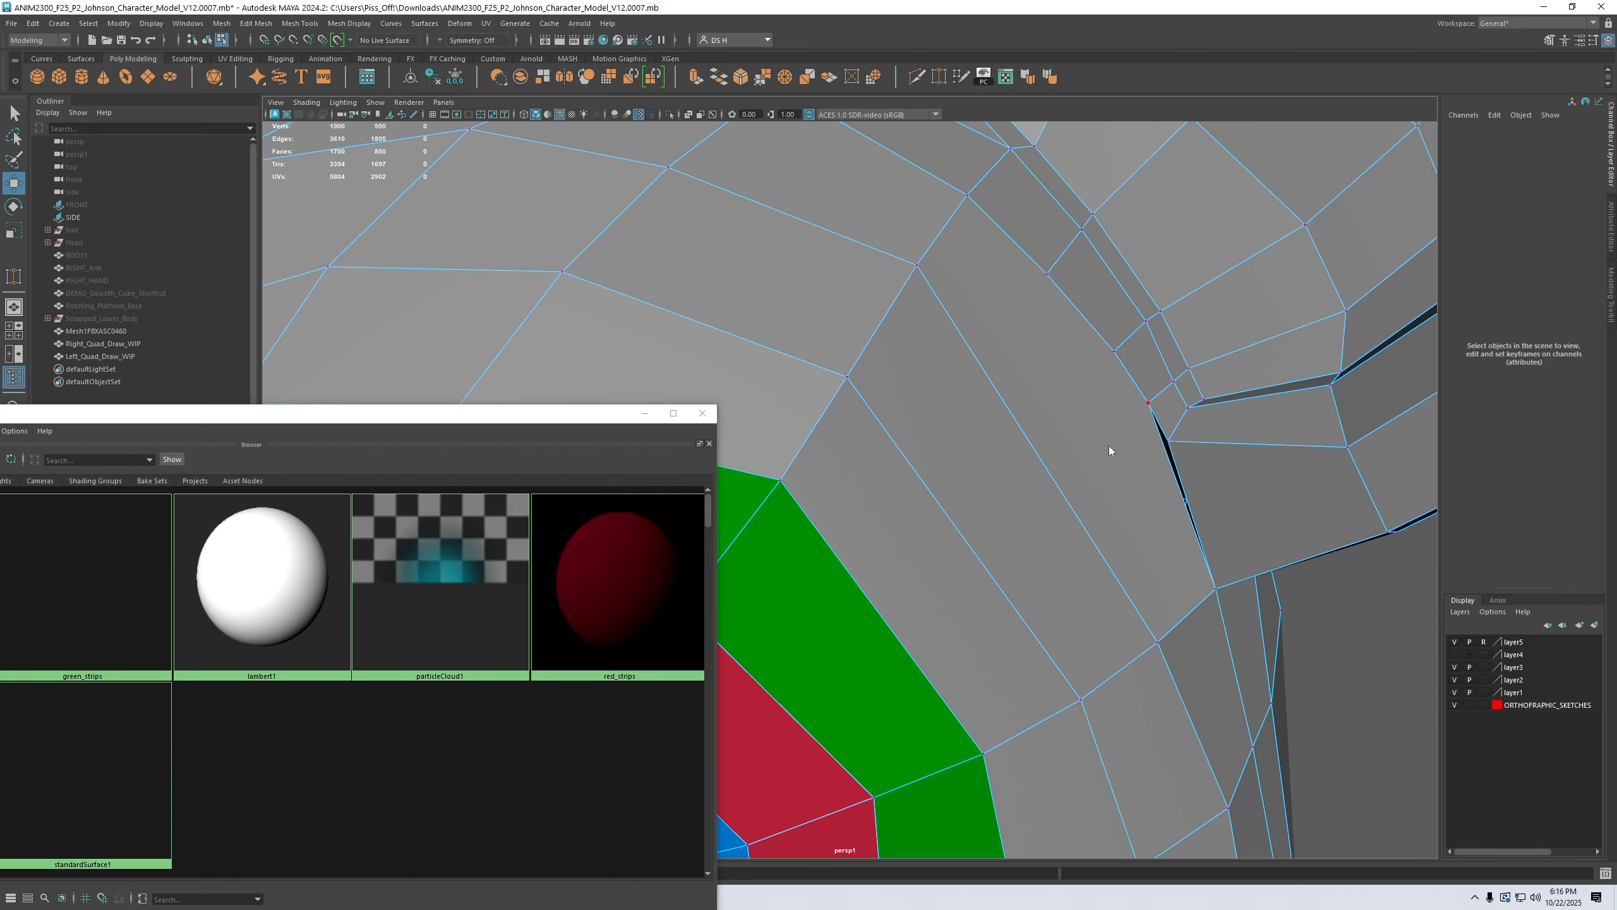
pyautogui.press('w')
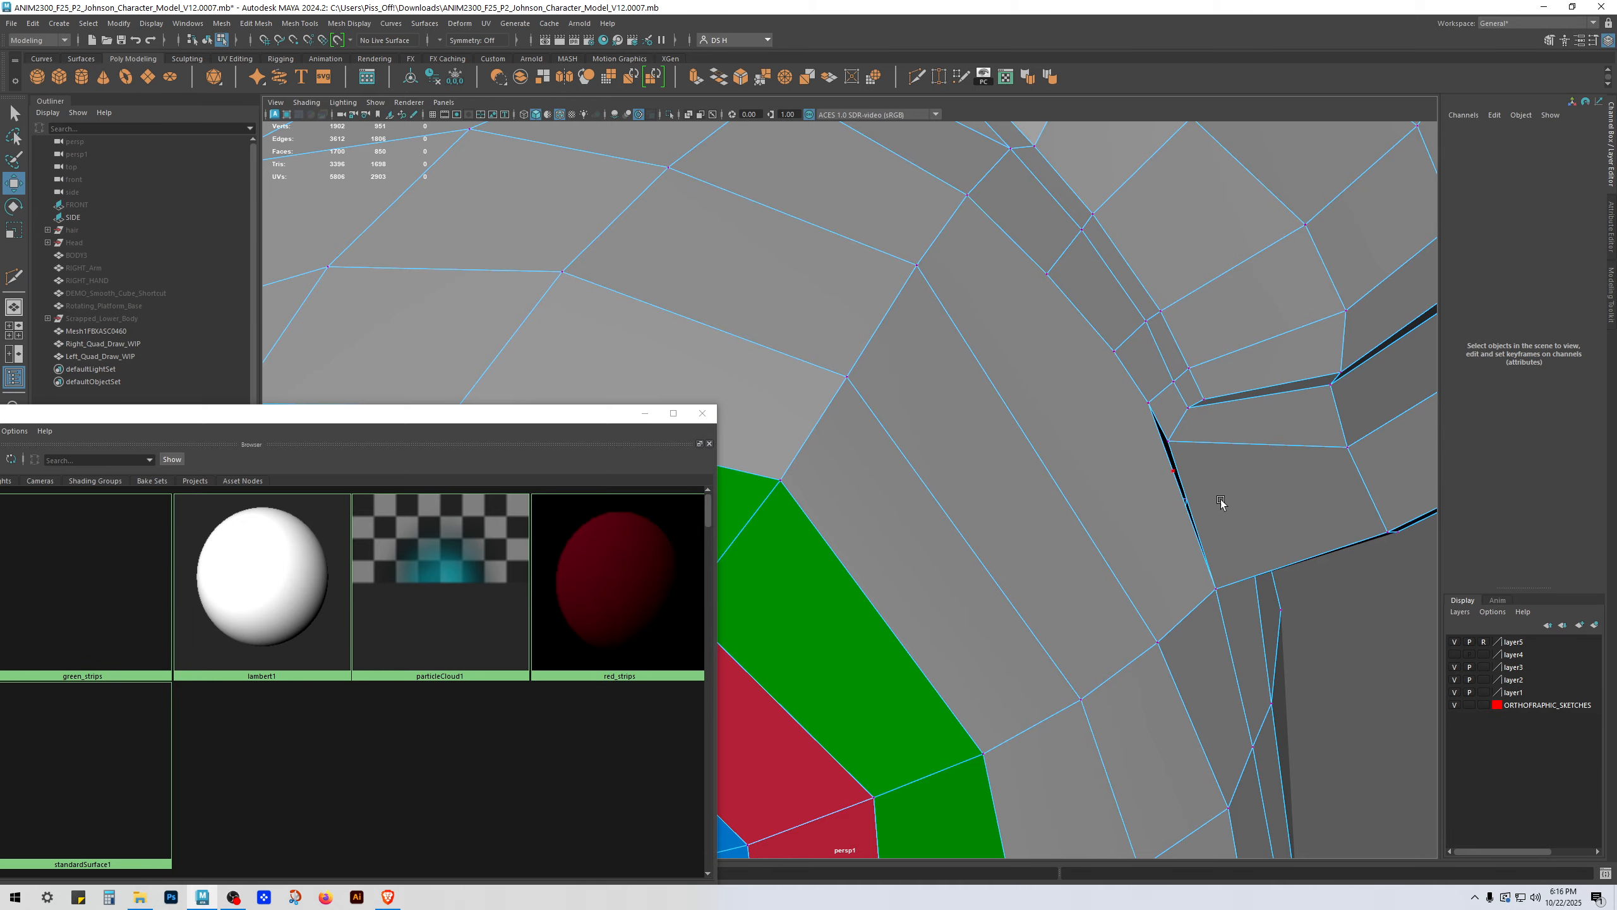
pyautogui.click(1148, 475)
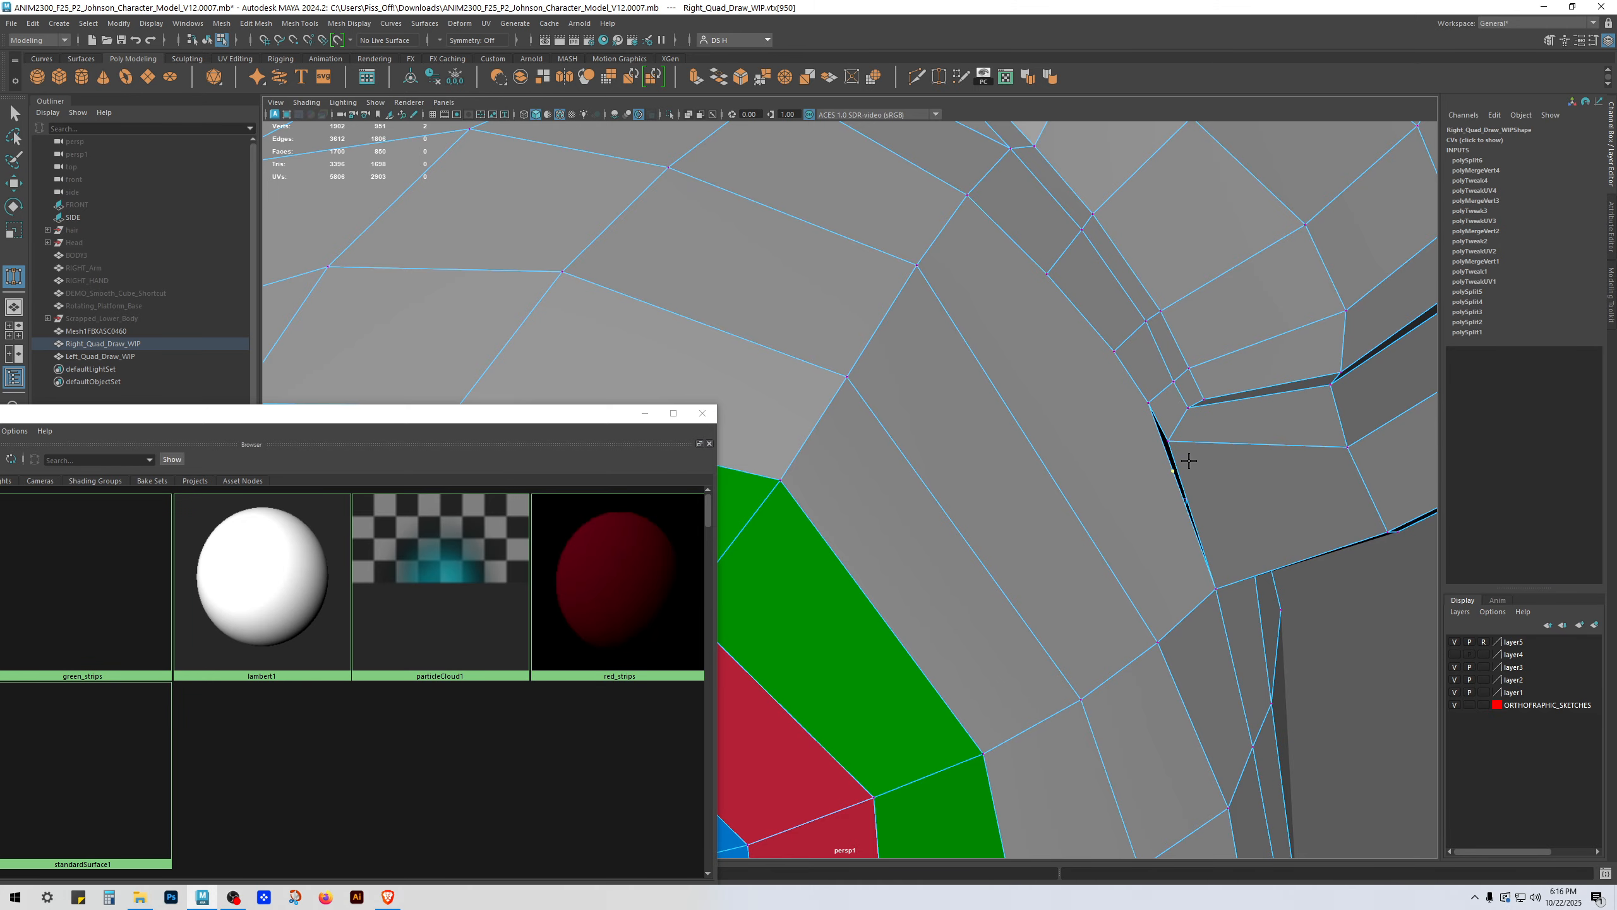
pyautogui.moveTo(1163, 447); pyautogui.dragTo(1171, 432)
pyautogui.keyDown('alt'); pyautogui.moveTo(1213, 481); pyautogui.dragTo(1177, 446); pyautogui.keyUp('alt')
pyautogui.press('w')
pyautogui.click(1176, 441)
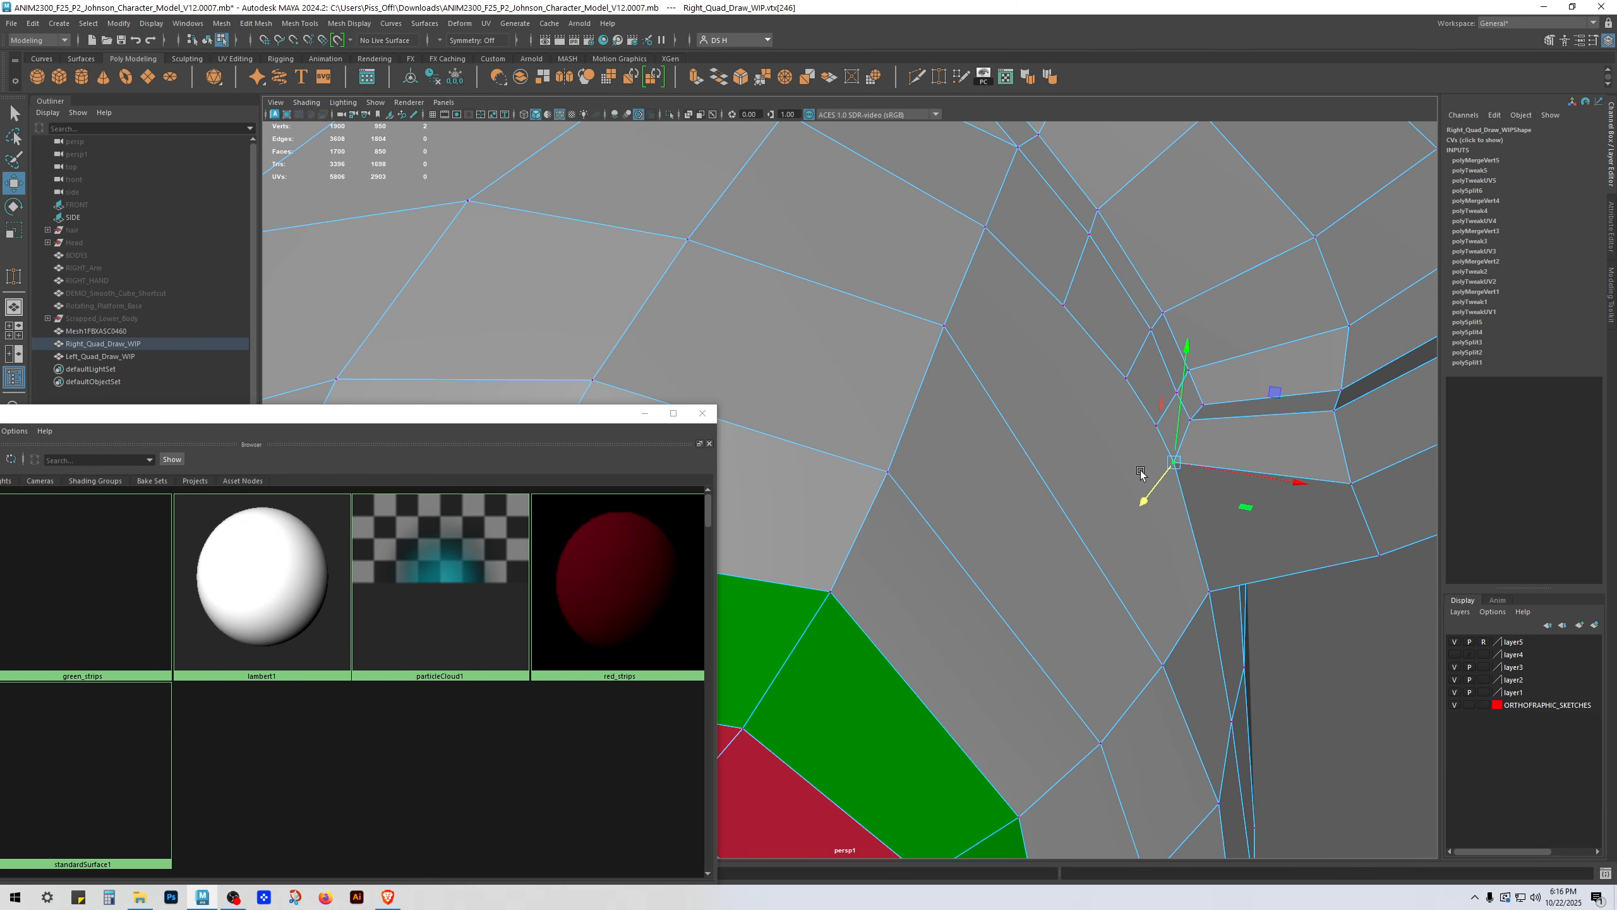
# Step: Select the face beside the ear's lower corner and examine its shape and the surrounding topology
pyautogui.moveTo(1140, 473); pyautogui.dragTo(1140, 510, button='right')
pyautogui.click(1105, 451)
pyautogui.keyDown('alt'); pyautogui.moveTo(1104, 452); pyautogui.dragTo(1247, 532); pyautogui.keyUp('alt')
pyautogui.keyDown('alt'); pyautogui.moveTo(1247, 532); pyautogui.dragTo(1148, 560, button='right'); pyautogui.keyUp('alt')
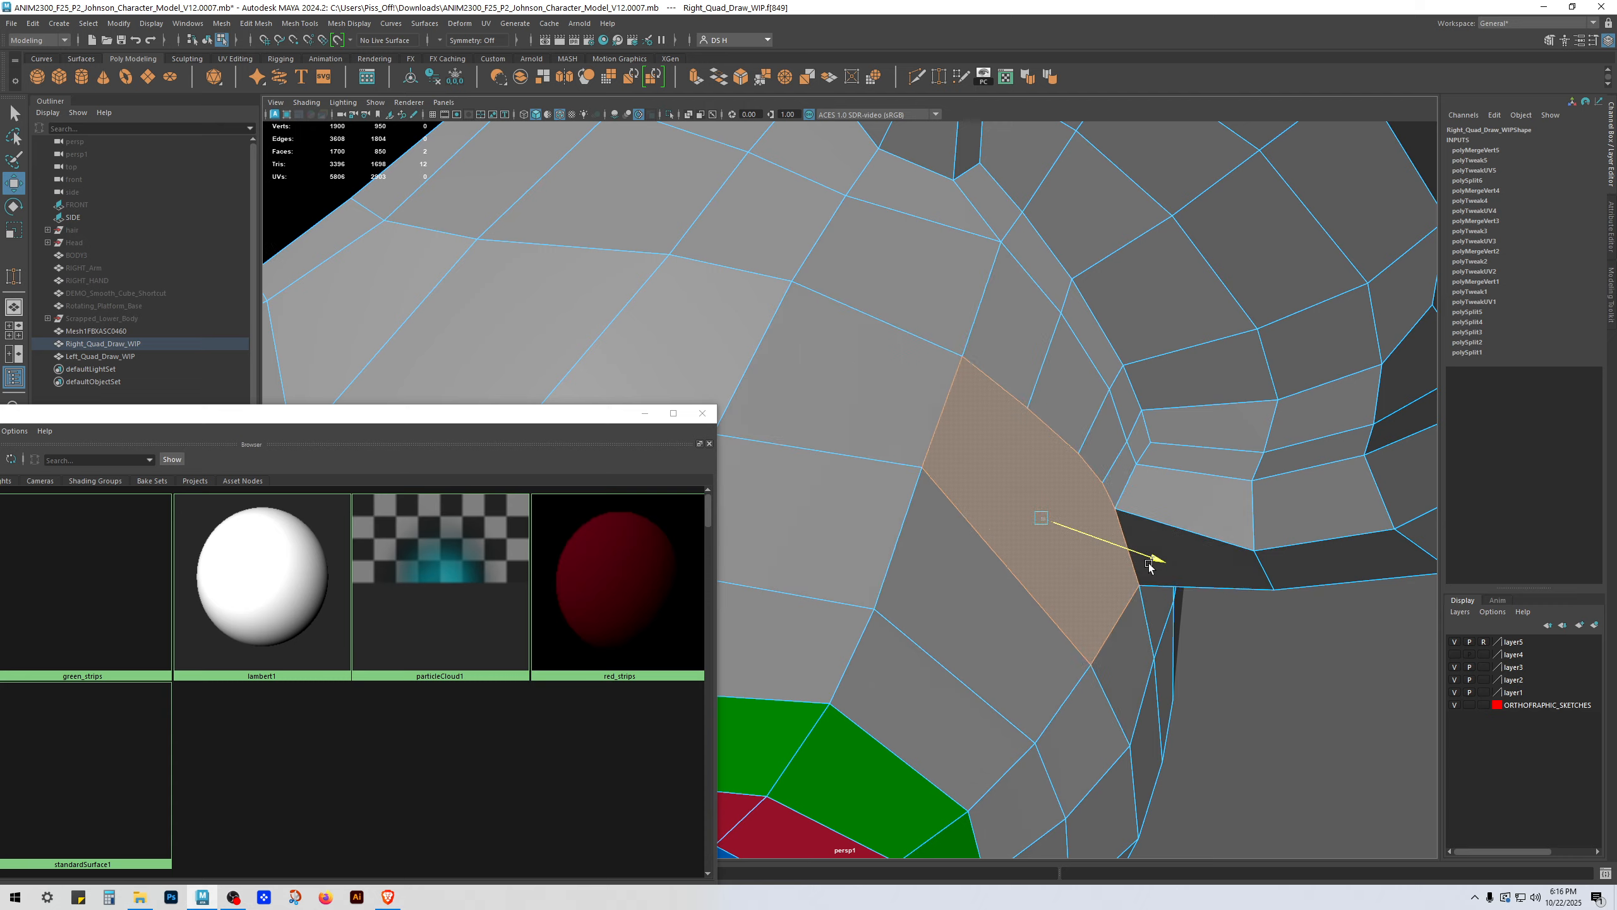
pyautogui.keyDown('alt'); pyautogui.moveTo(1148, 563); pyautogui.dragTo(947, 491); pyautogui.keyUp('alt')
pyautogui.click(1269, 548)
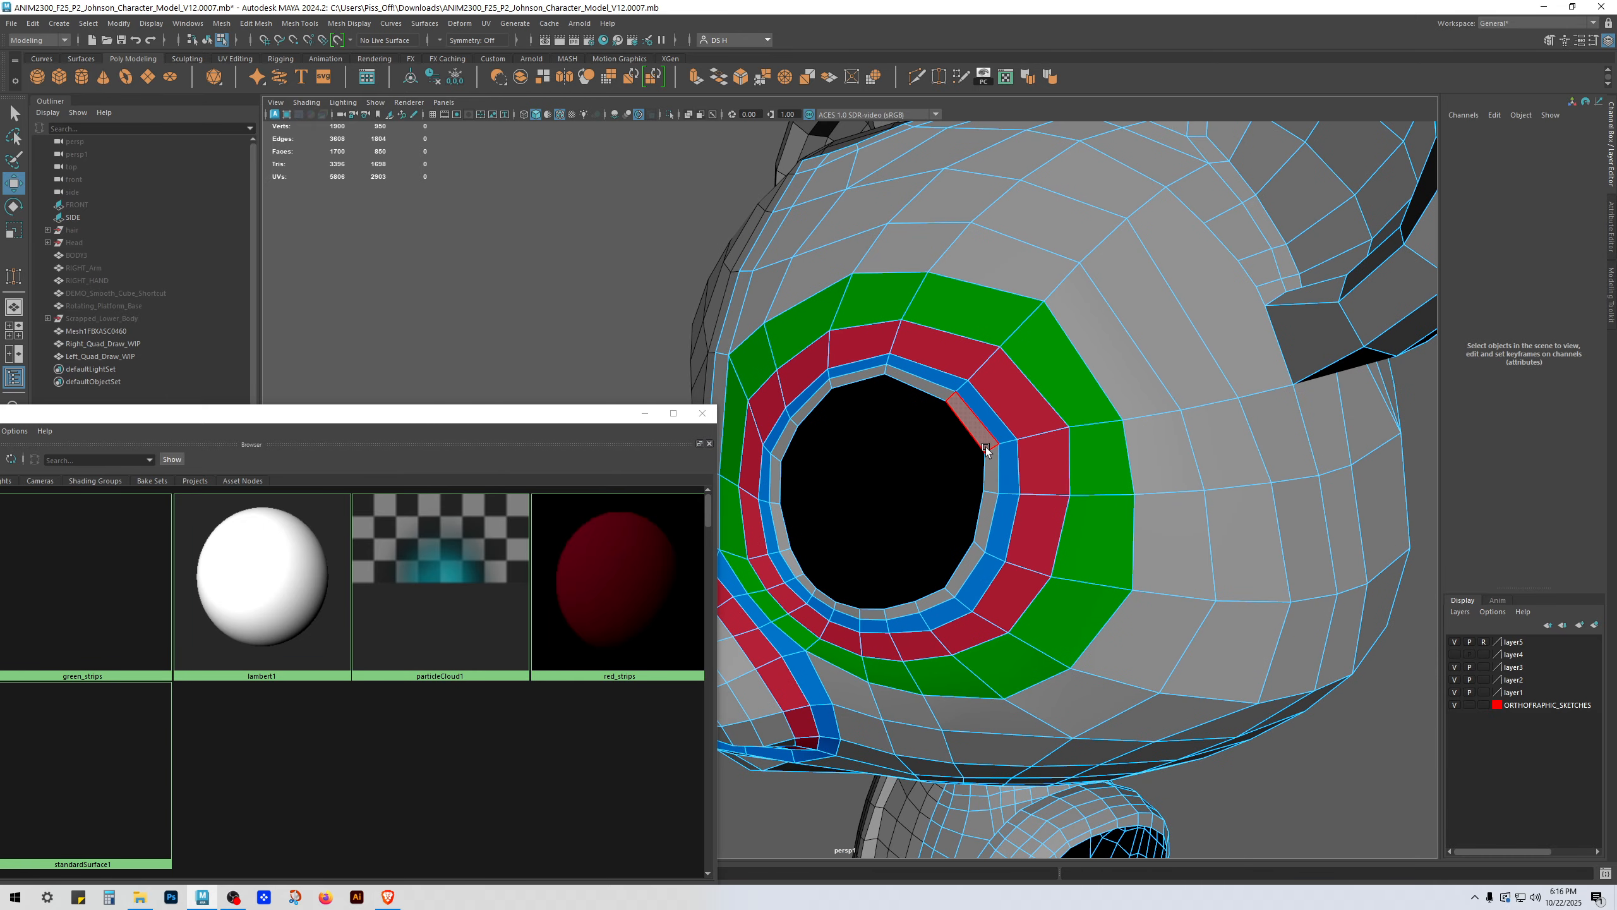
# Step: Adjust individual vertices on the side of the face between the eye rings and the ear's lower corner
pyautogui.keyDown('alt'); pyautogui.moveTo(1041, 451); pyautogui.dragTo(1106, 448); pyautogui.keyUp('alt')
pyautogui.press('F9')
pyautogui.click(1072, 427)
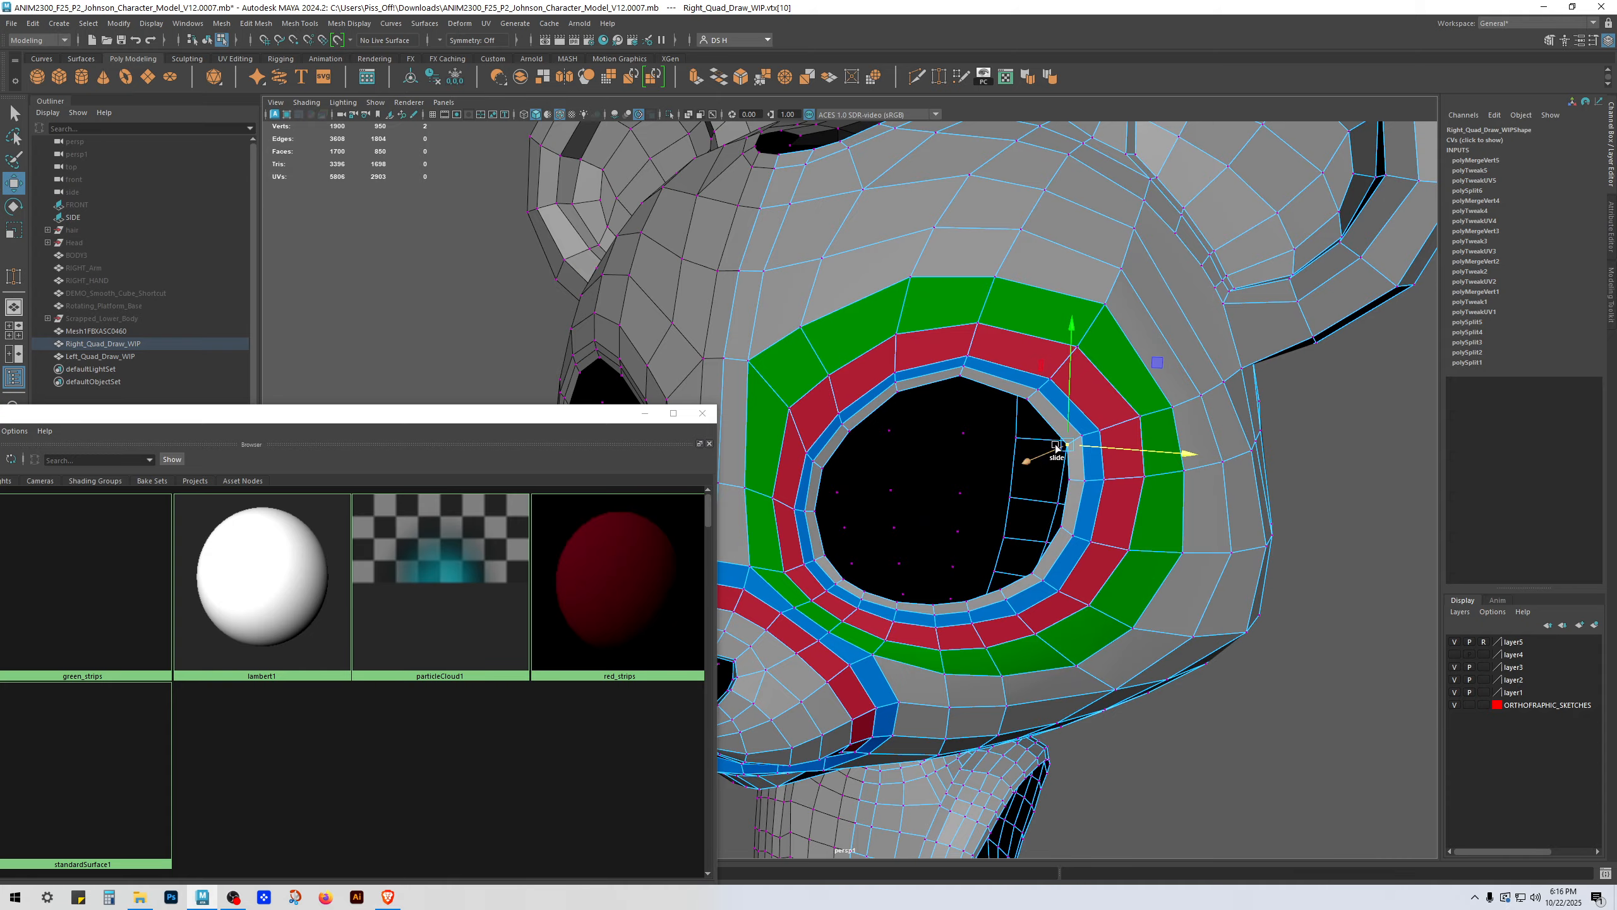
pyautogui.press('F10')
pyautogui.click(1085, 427)
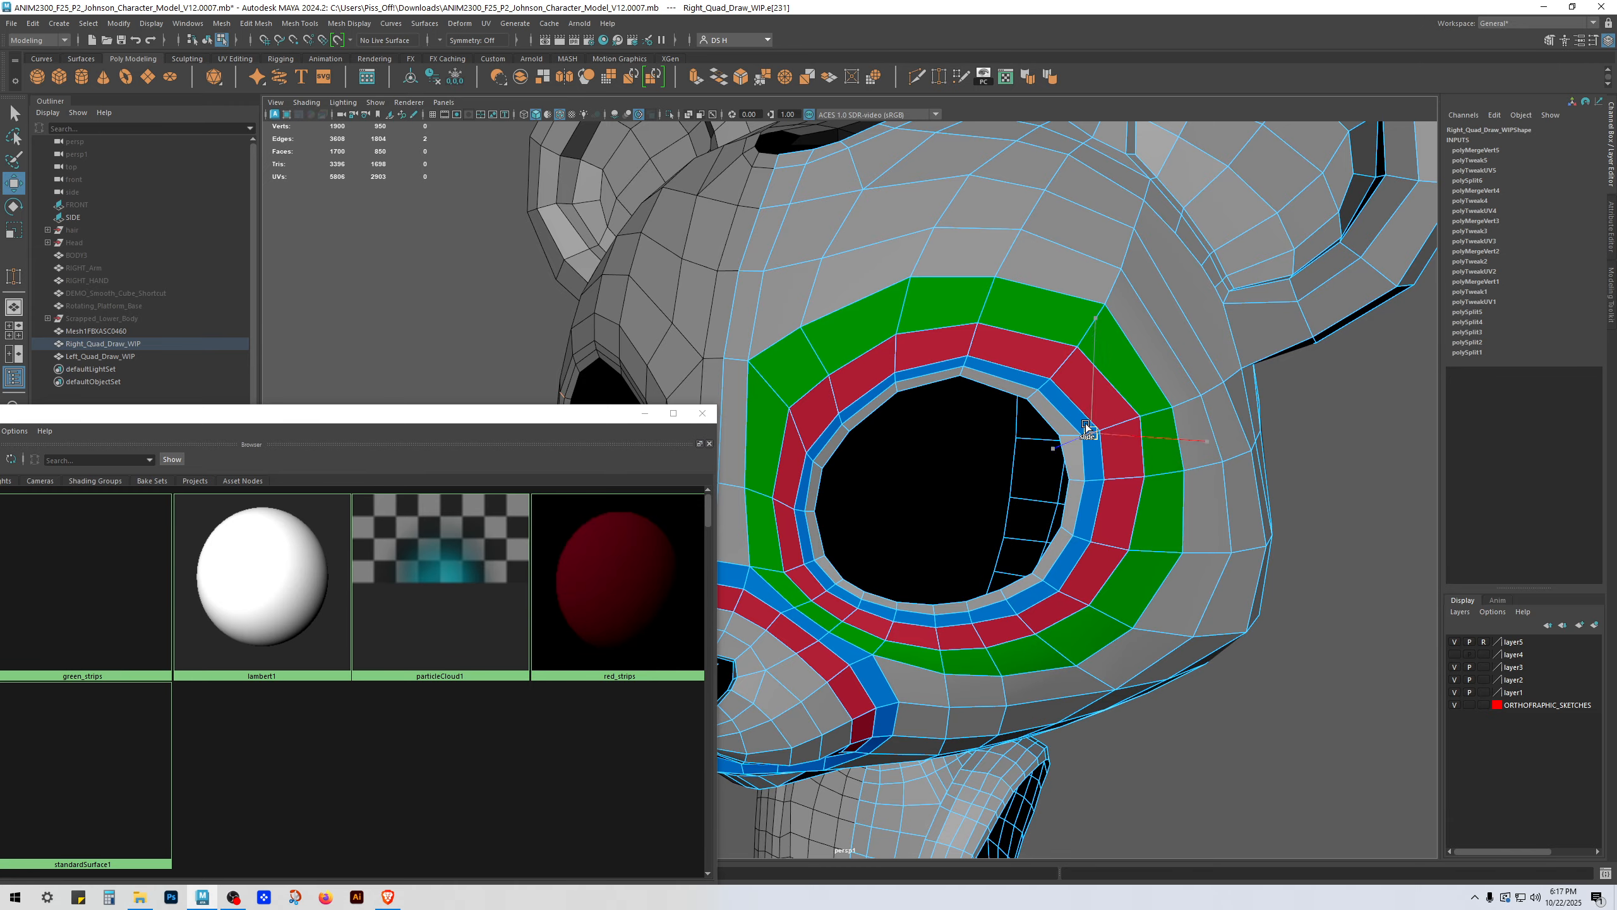
pyautogui.press('F9')
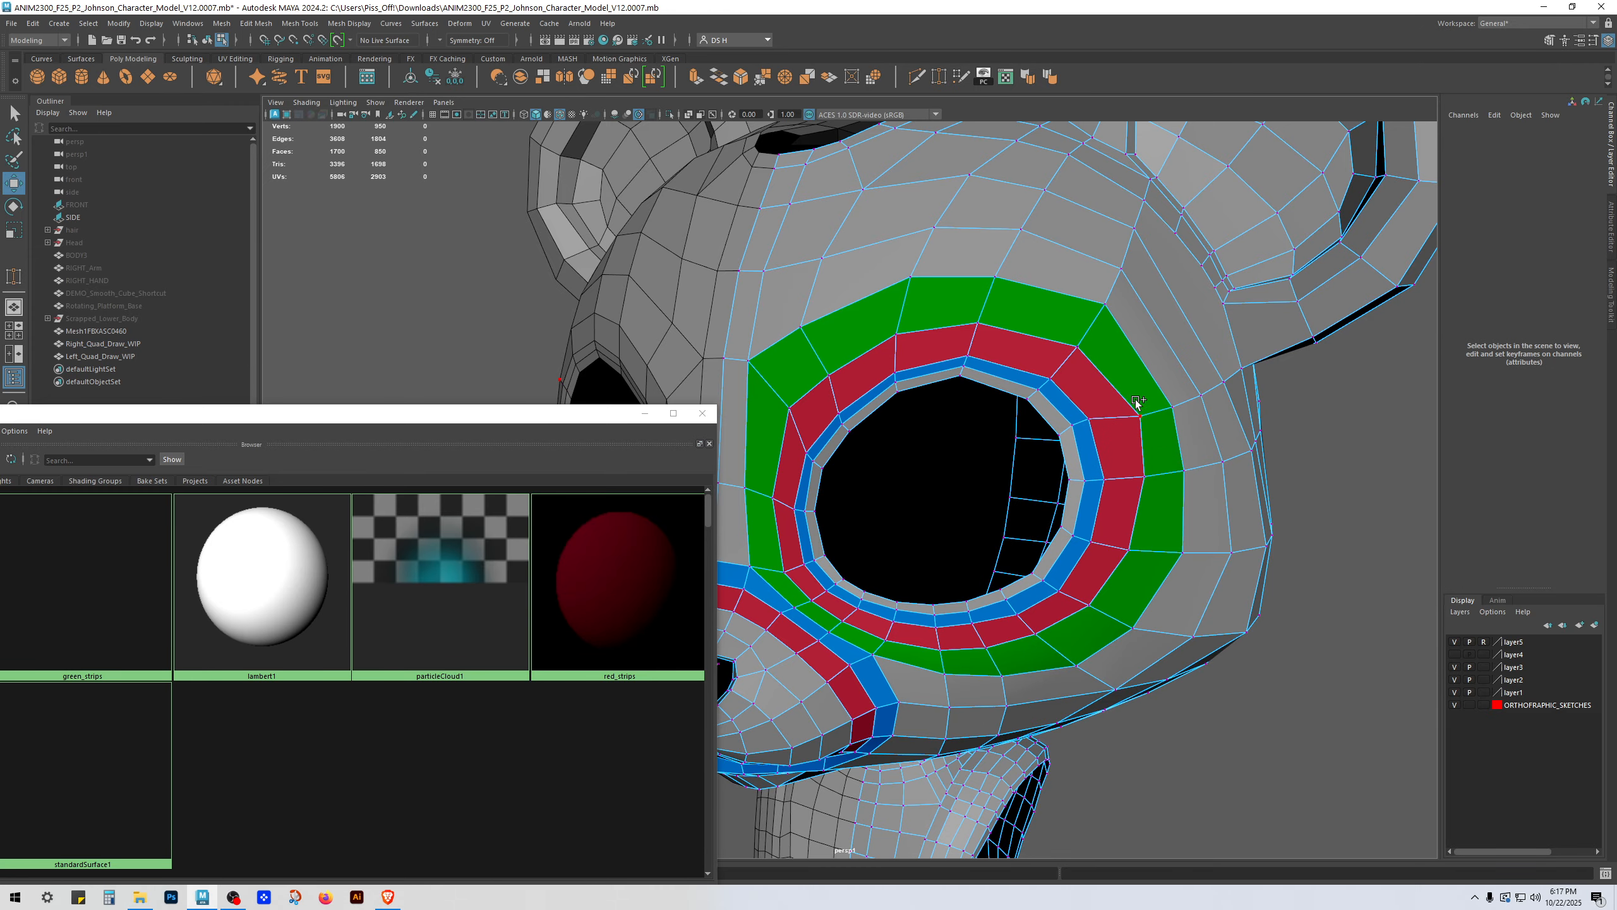
pyautogui.click(1142, 410)
pyautogui.moveTo(1143, 390); pyautogui.dragTo(1239, 360)
pyautogui.click(1179, 446)
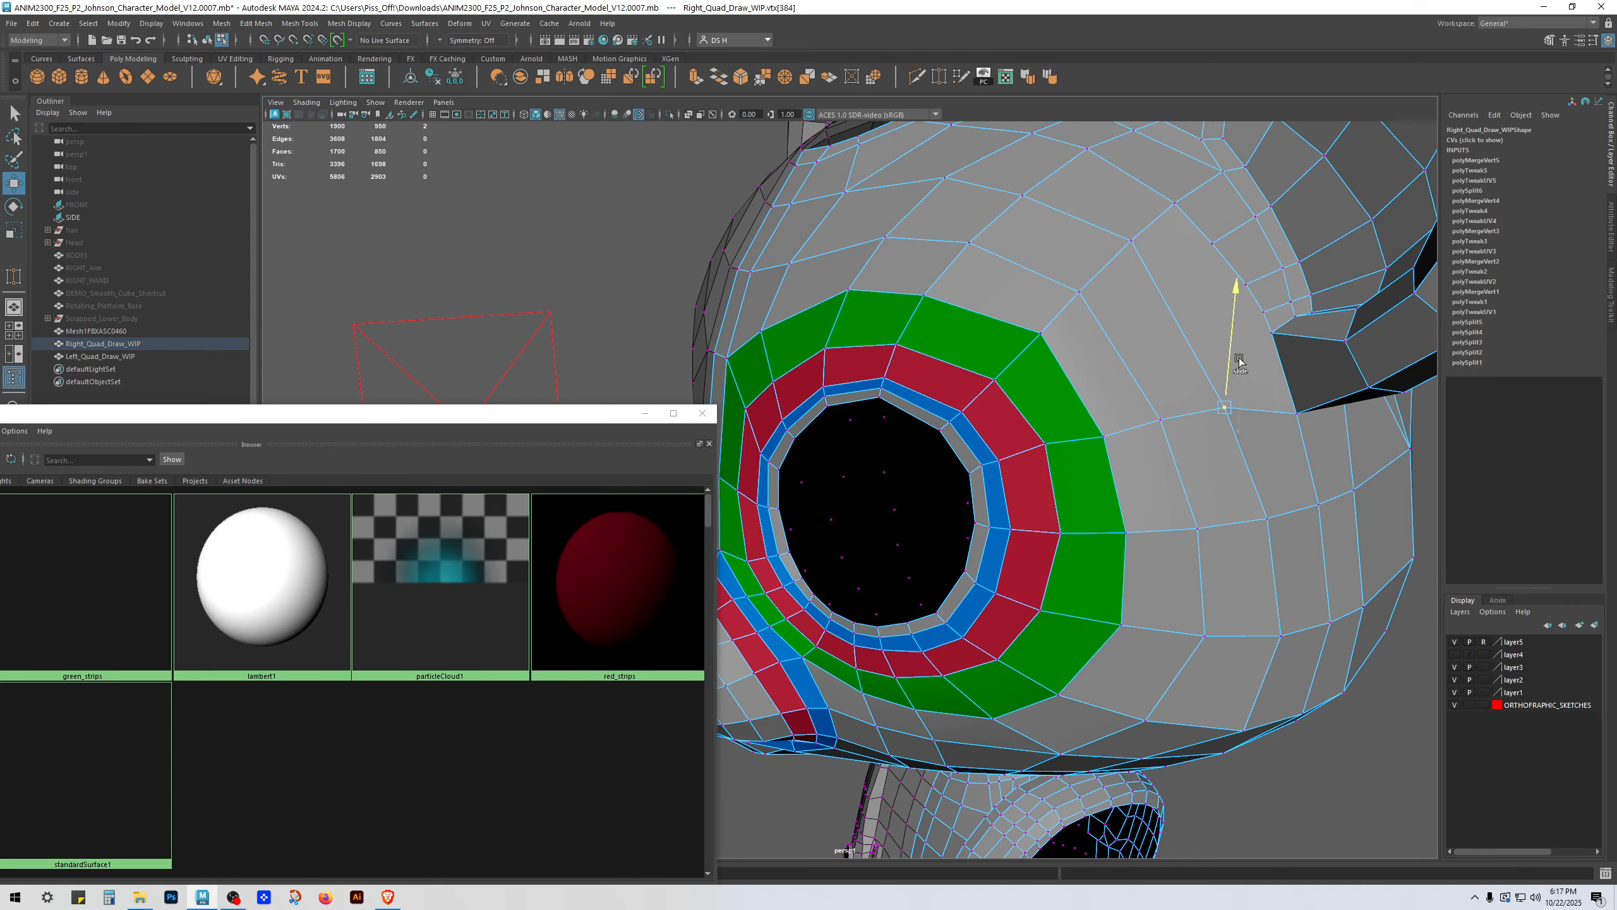
# Step: Shift the edge on the side of the face just below the ear's lower corner
pyautogui.scroll(-5, 1166, 448)
pyautogui.keyDown('alt'); pyautogui.moveTo(1166, 448); pyautogui.dragTo(1128, 500); pyautogui.keyUp('alt')
pyautogui.scroll(5, 1184, 578)
pyautogui.keyDown('alt'); pyautogui.moveTo(1128, 499); pyautogui.dragTo(1066, 573, button='middle'); pyautogui.keyUp('alt')
pyautogui.moveTo(1072, 522); pyautogui.dragTo(1092, 392, button='right')
pyautogui.click(1110, 476)
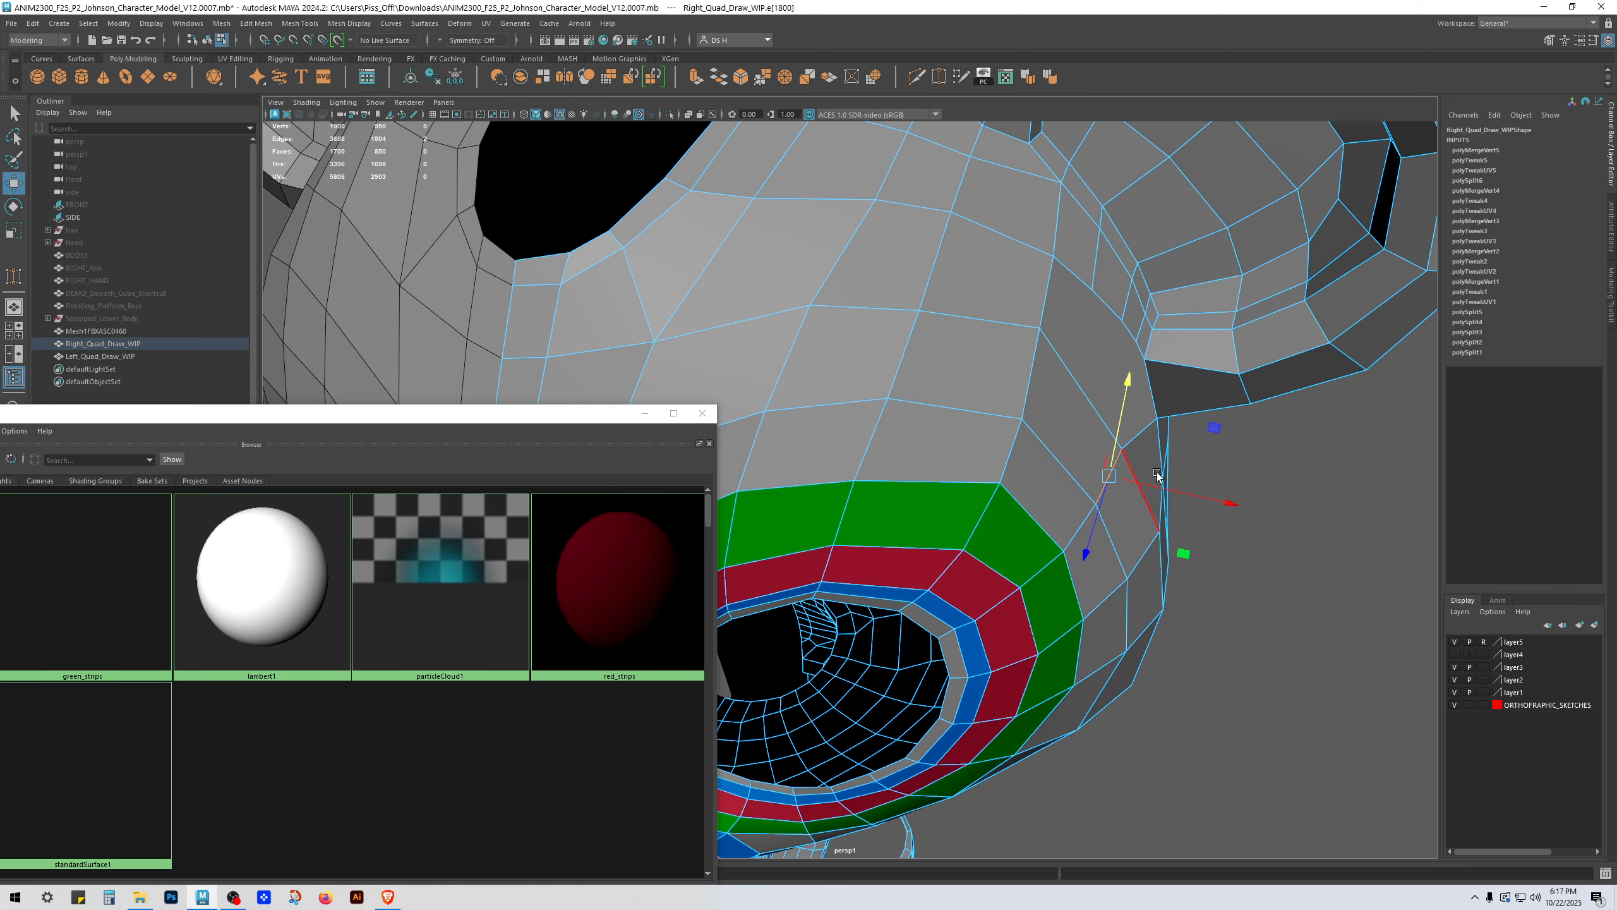
pyautogui.click(1176, 489)
pyautogui.hotkey('ctrl', 'z')
pyautogui.moveTo(1170, 489); pyautogui.dragTo(1186, 476)
# Step: Nudge vertices along the outer border of the green eye ring and the adjacent face side to smooth the contour
pyautogui.moveTo(1129, 496); pyautogui.dragTo(861, 483, button='right')
pyautogui.click(1053, 517)
pyautogui.moveTo(1110, 520); pyautogui.dragTo(1135, 492)
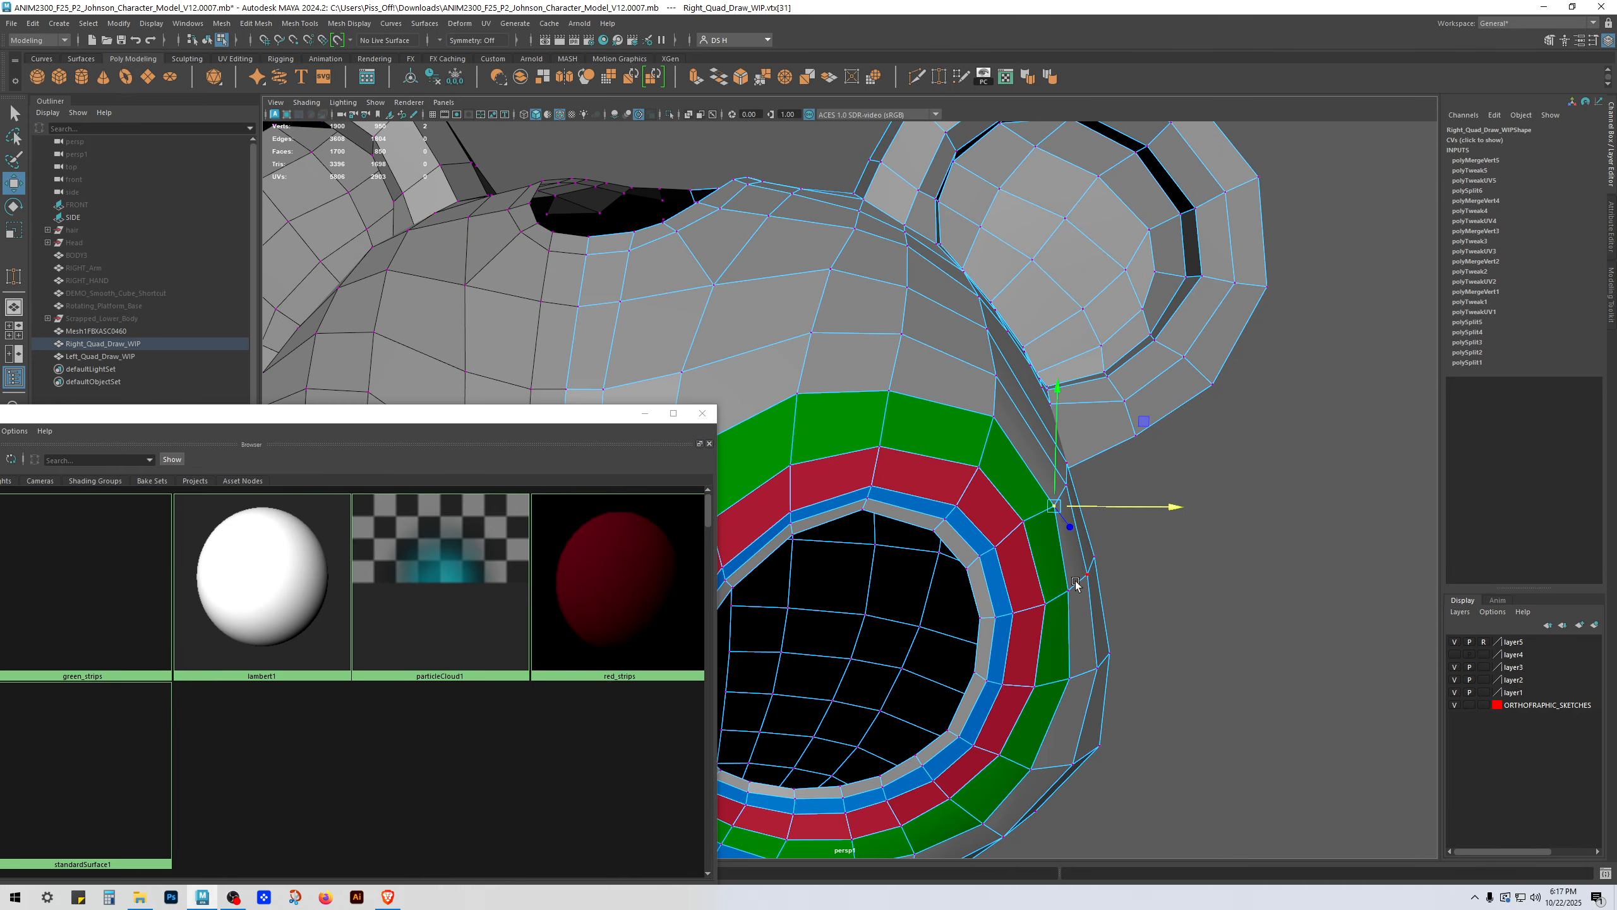
pyautogui.click(1071, 588)
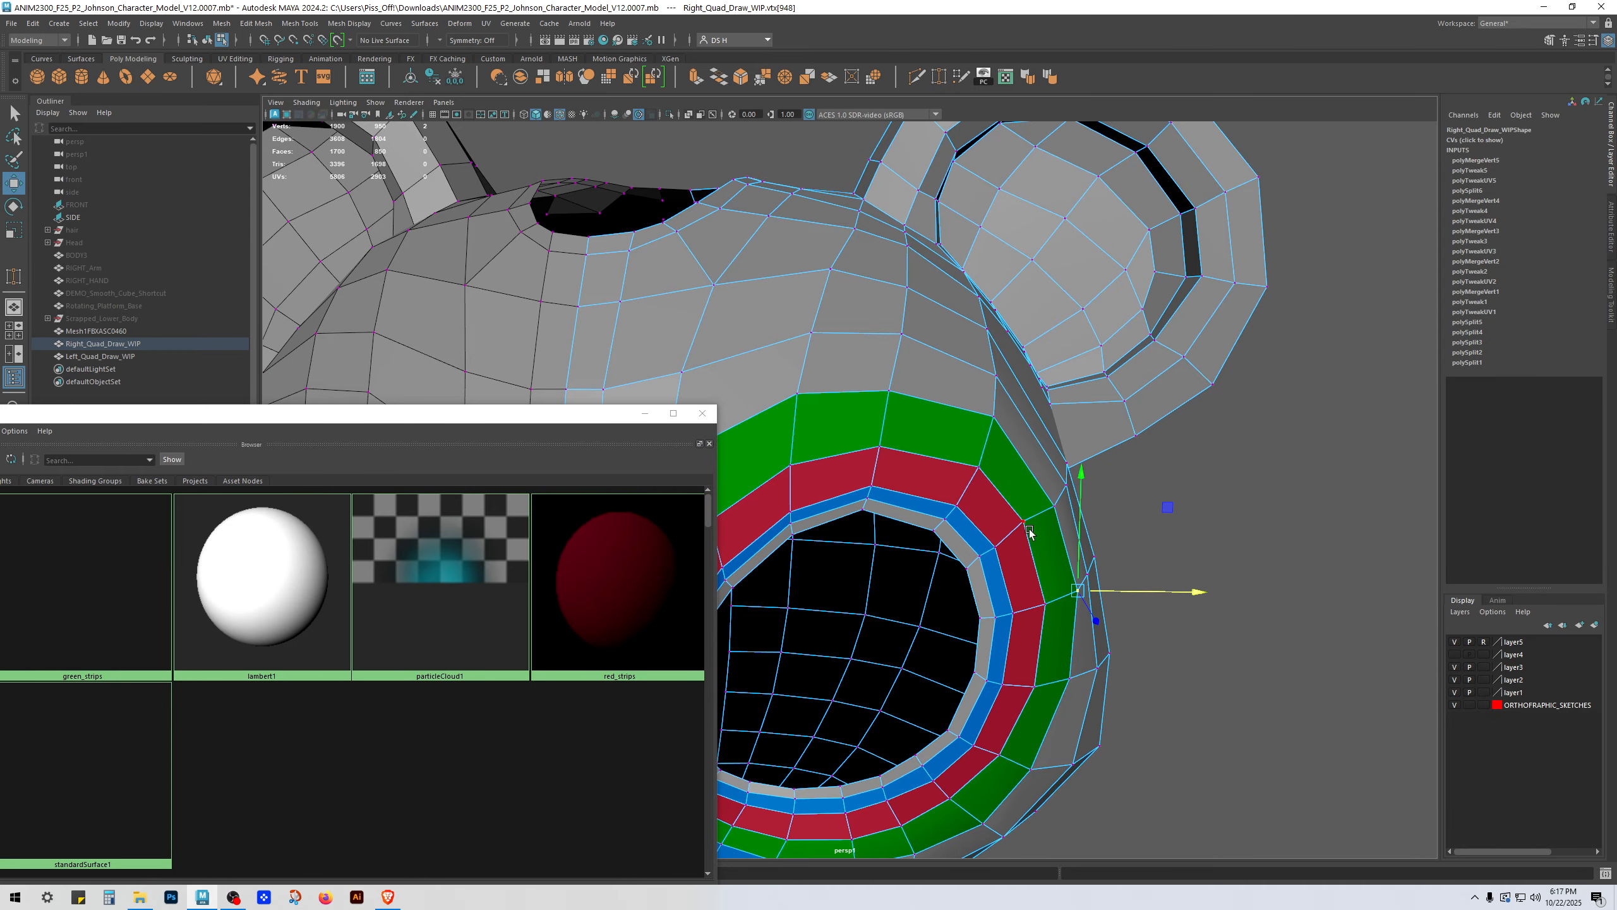
pyautogui.click(1064, 526)
pyautogui.click(1027, 526)
pyautogui.keyDown('alt'); pyautogui.moveTo(1036, 530); pyautogui.dragTo(1062, 590); pyautogui.keyUp('alt')
pyautogui.moveTo(1062, 546); pyautogui.dragTo(841, 543)
pyautogui.click(862, 418)
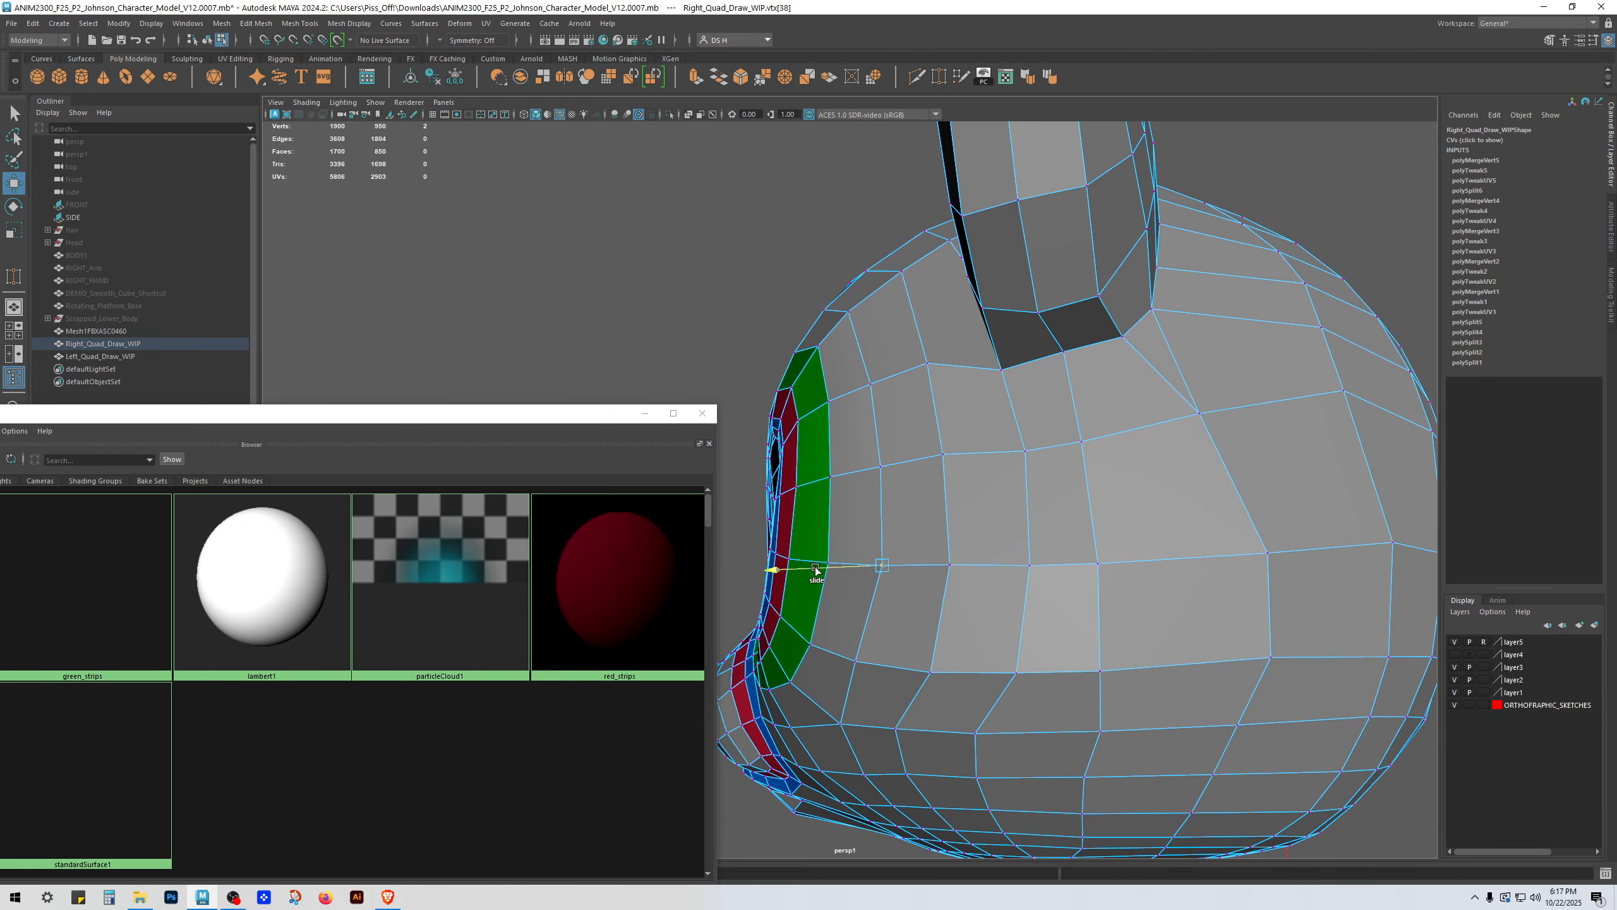
# Step: Slide vertices on the side of the head behind the green eye ring to even the quads, and preview the mesh smoothed
pyautogui.keyDown('alt'); pyautogui.moveTo(816, 569); pyautogui.dragTo(1033, 593); pyautogui.keyUp('alt')
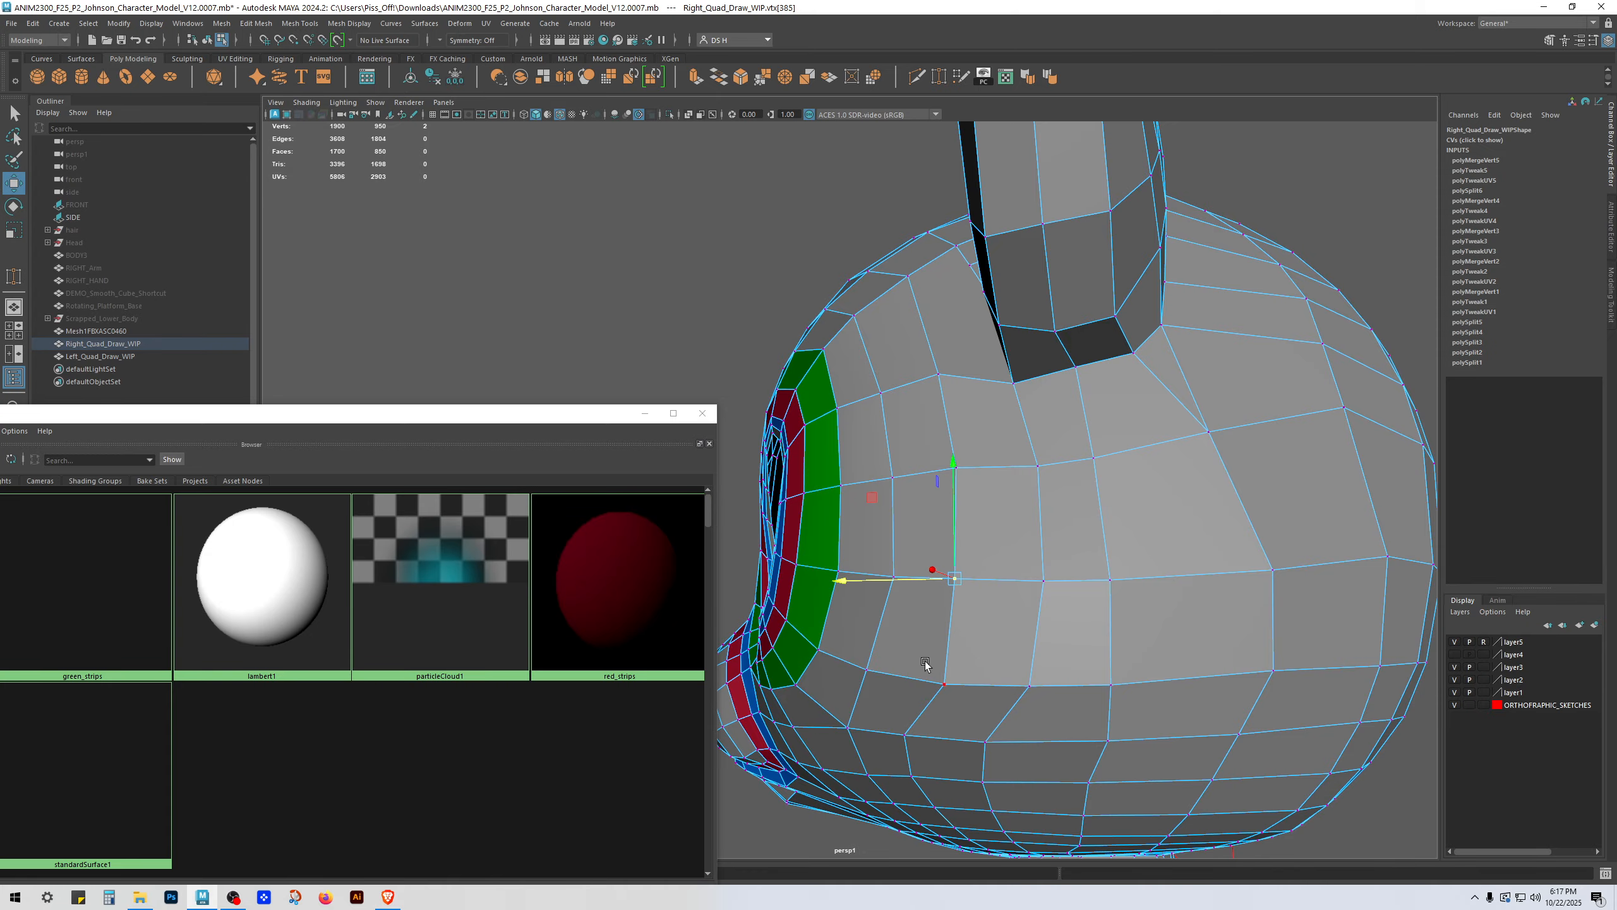
pyautogui.keyDown('ctrl'); pyautogui.keyDown('shift'); pyautogui.moveTo(902, 684); pyautogui.dragTo(890, 684); pyautogui.keyUp('shift'); pyautogui.keyUp('ctrl')
pyautogui.keyDown('alt'); pyautogui.moveTo(894, 677); pyautogui.dragTo(1062, 518); pyautogui.keyUp('alt')
pyautogui.press('3')
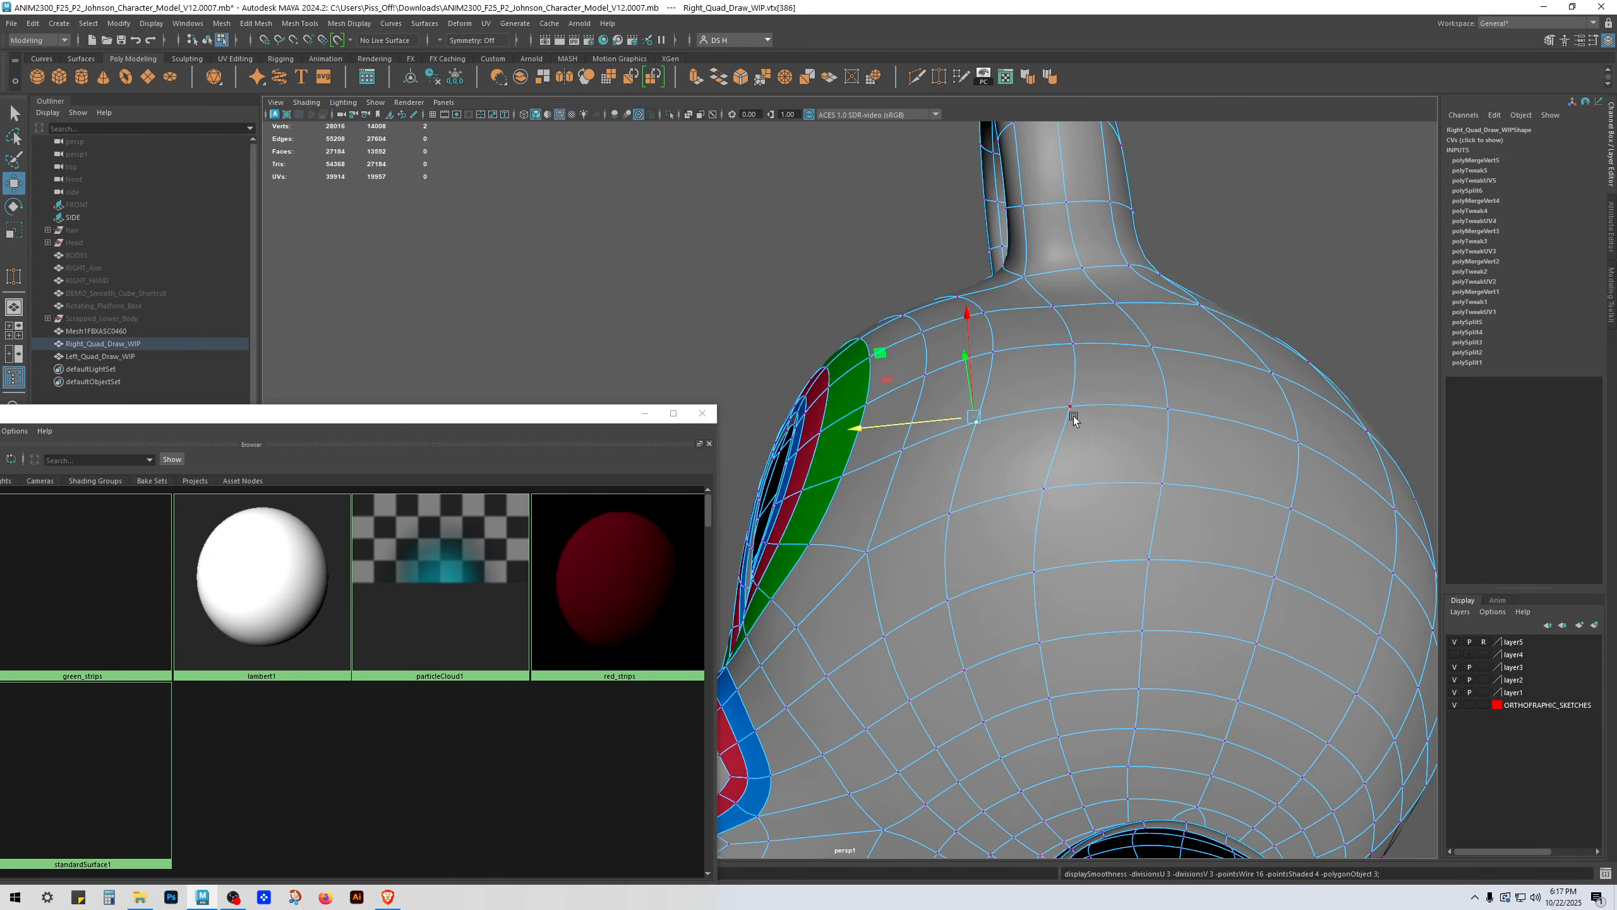
# Step: Refine an edge and a vertex on the unsmoothed side of the head, and check the whole head in smooth preview
pyautogui.press('1')
pyautogui.keyDown('alt'); pyautogui.moveTo(1072, 413); pyautogui.dragTo(932, 516); pyautogui.keyUp('alt')
pyautogui.press('F10')
pyautogui.click(1064, 533)
pyautogui.press('F9')
pyautogui.click(1054, 470)
pyautogui.scroll(-5, 1064, 505)
pyautogui.press('3')
pyautogui.press('F8')
pyautogui.click(1224, 278)
pyautogui.keyDown('alt'); pyautogui.moveTo(1224, 278); pyautogui.dragTo(1120, 475); pyautogui.keyUp('alt')
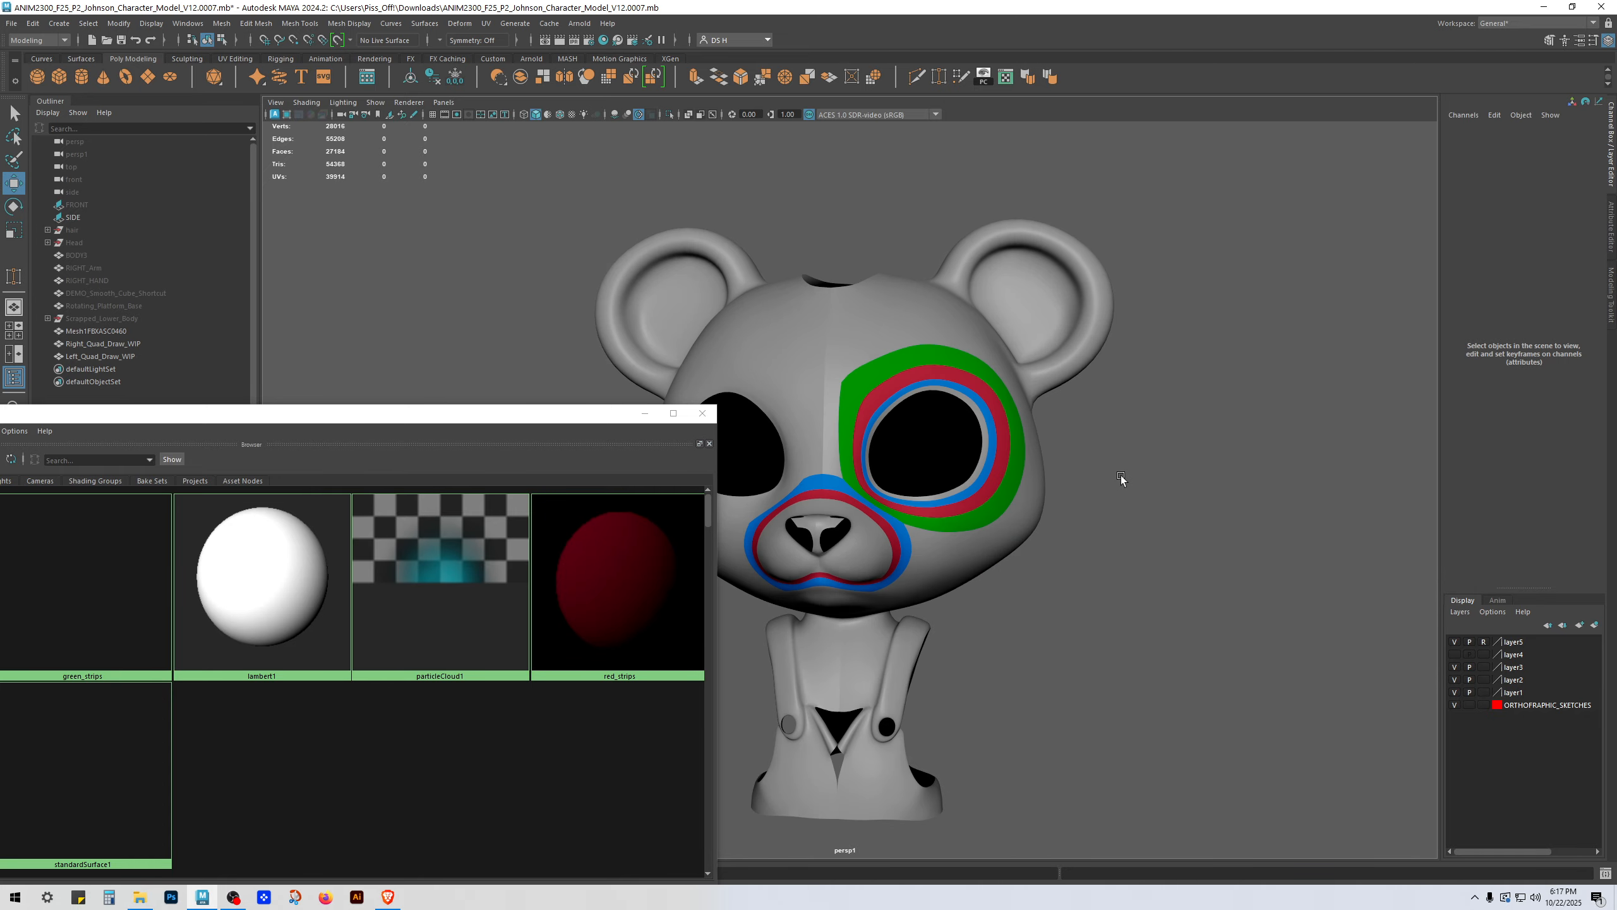
# Step: Return the right half to unsmoothed display and reposition a vertex just below the blue muzzle band
pyautogui.scroll(4, 1121, 475)
pyautogui.keyDown('alt'); pyautogui.moveTo(1021, 506); pyautogui.dragTo(894, 456); pyautogui.keyUp('alt')
pyautogui.click(1102, 565)
pyautogui.press('1')
pyautogui.moveTo(895, 456)
pyautogui.keyDown('alt'); pyautogui.mouseDown(button='right')
pyautogui.moveTo(1095, 491)
pyautogui.moveTo(923, 449)
pyautogui.mouseUp(button='right'); pyautogui.keyUp('alt')
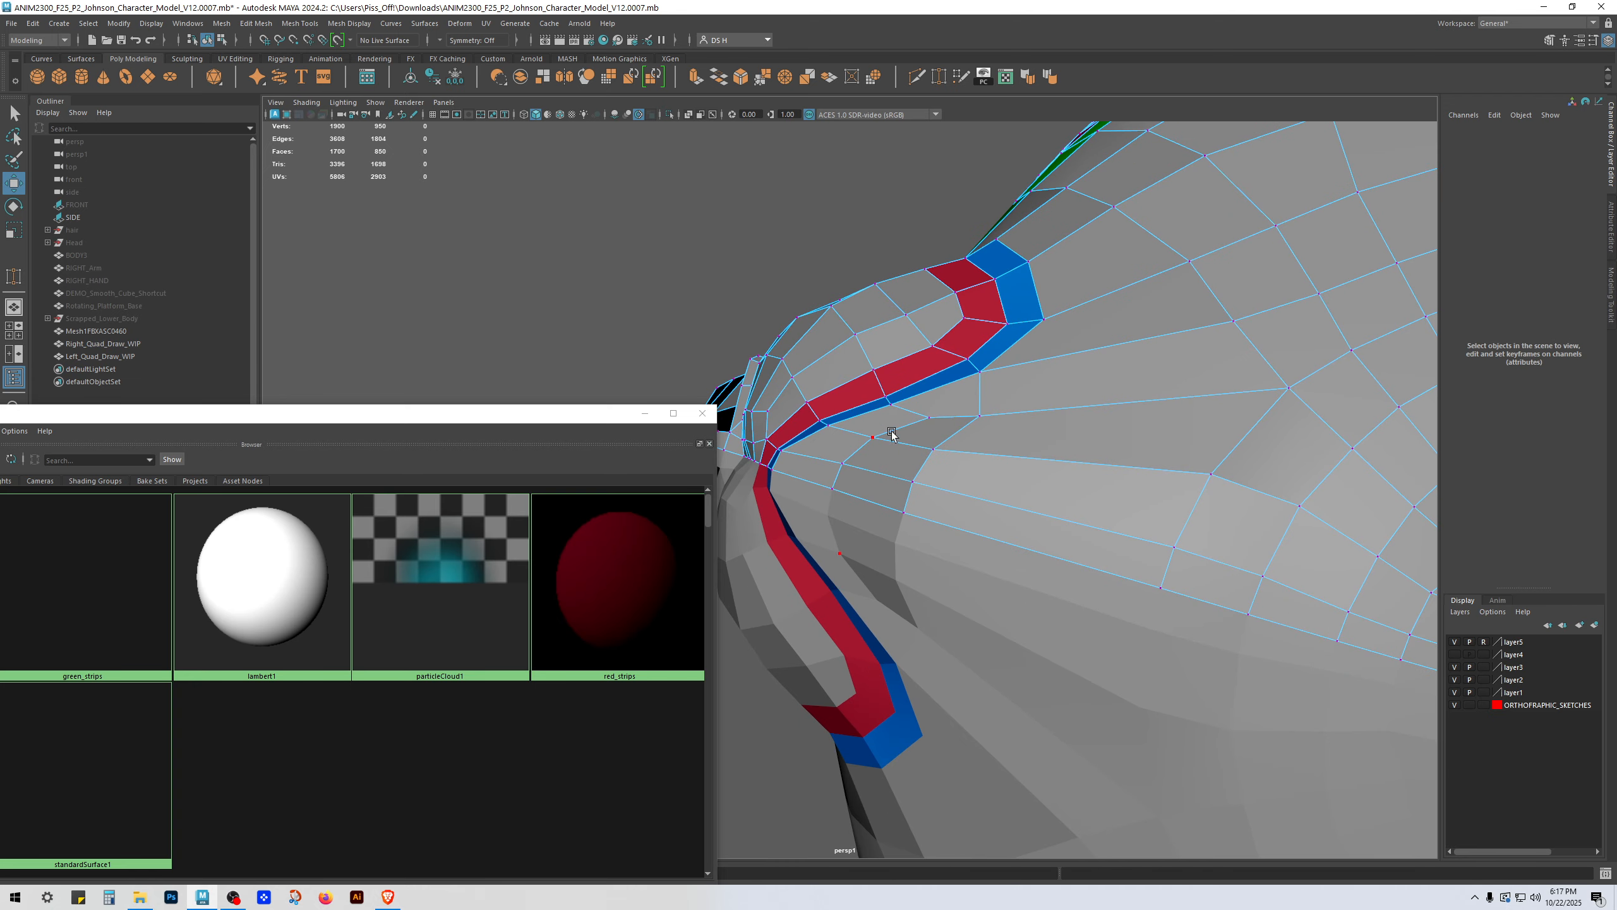
pyautogui.click(915, 424)
pyautogui.moveTo(914, 424); pyautogui.dragTo(1170, 604)
pyautogui.keyDown('alt'); pyautogui.moveTo(1170, 604); pyautogui.dragTo(1195, 718, button='right'); pyautogui.keyUp('alt')
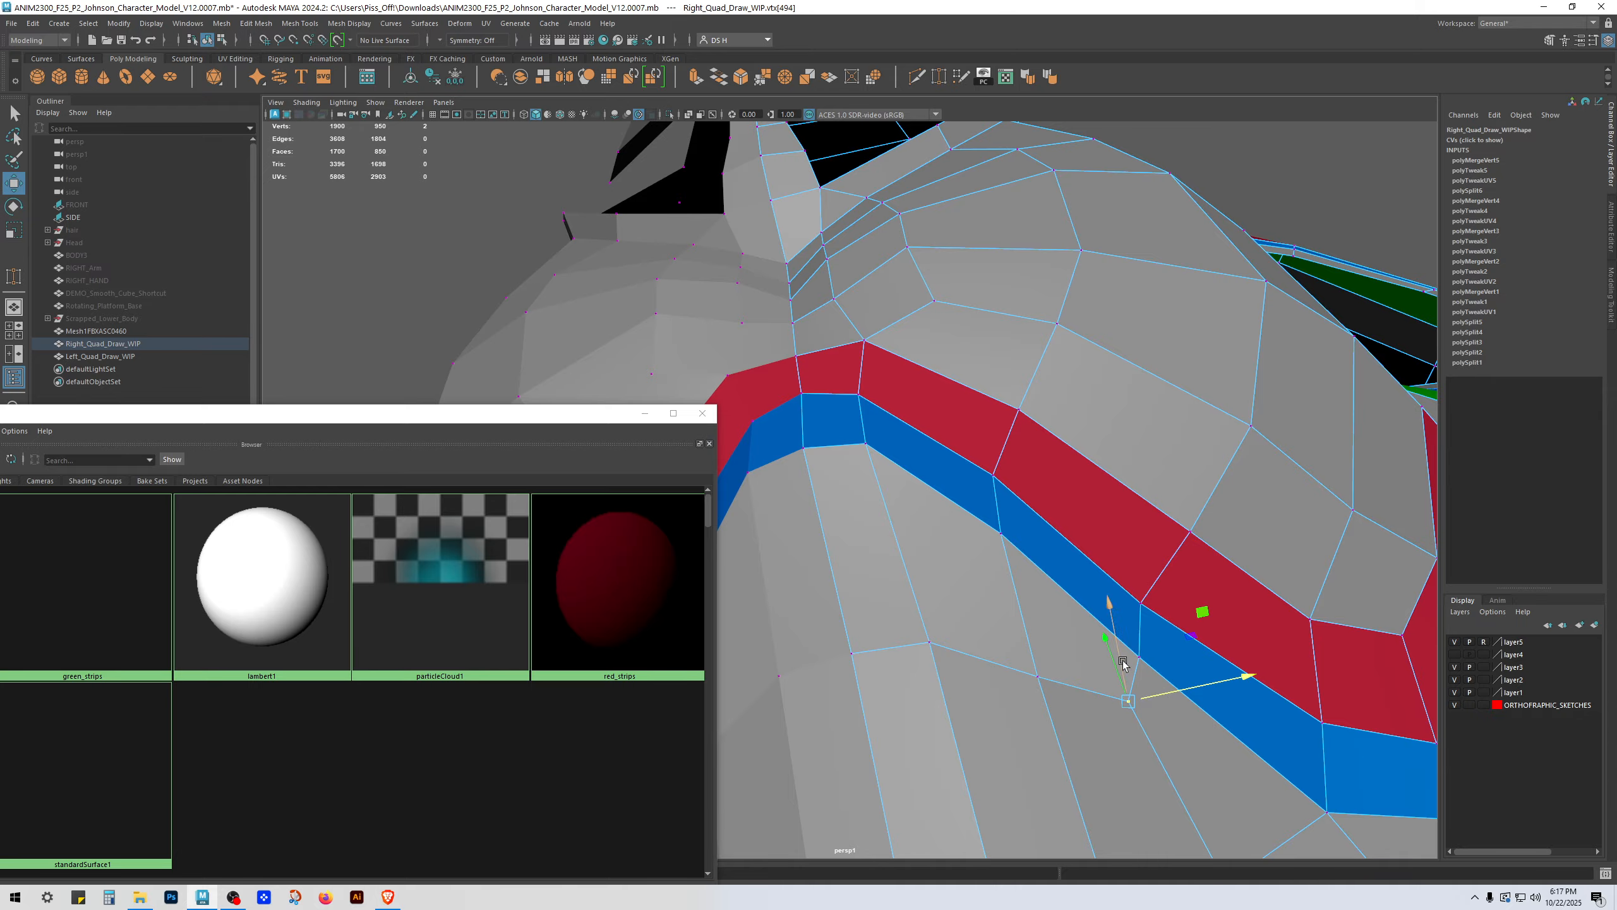
# Step: Slide the vertex beneath the outer corner of the blue muzzle band to even out the chin faces
pyautogui.keyDown('alt'); pyautogui.moveTo(1123, 664); pyautogui.dragTo(1011, 485); pyautogui.keyUp('alt')
pyautogui.press('F10')
pyautogui.click(977, 457)
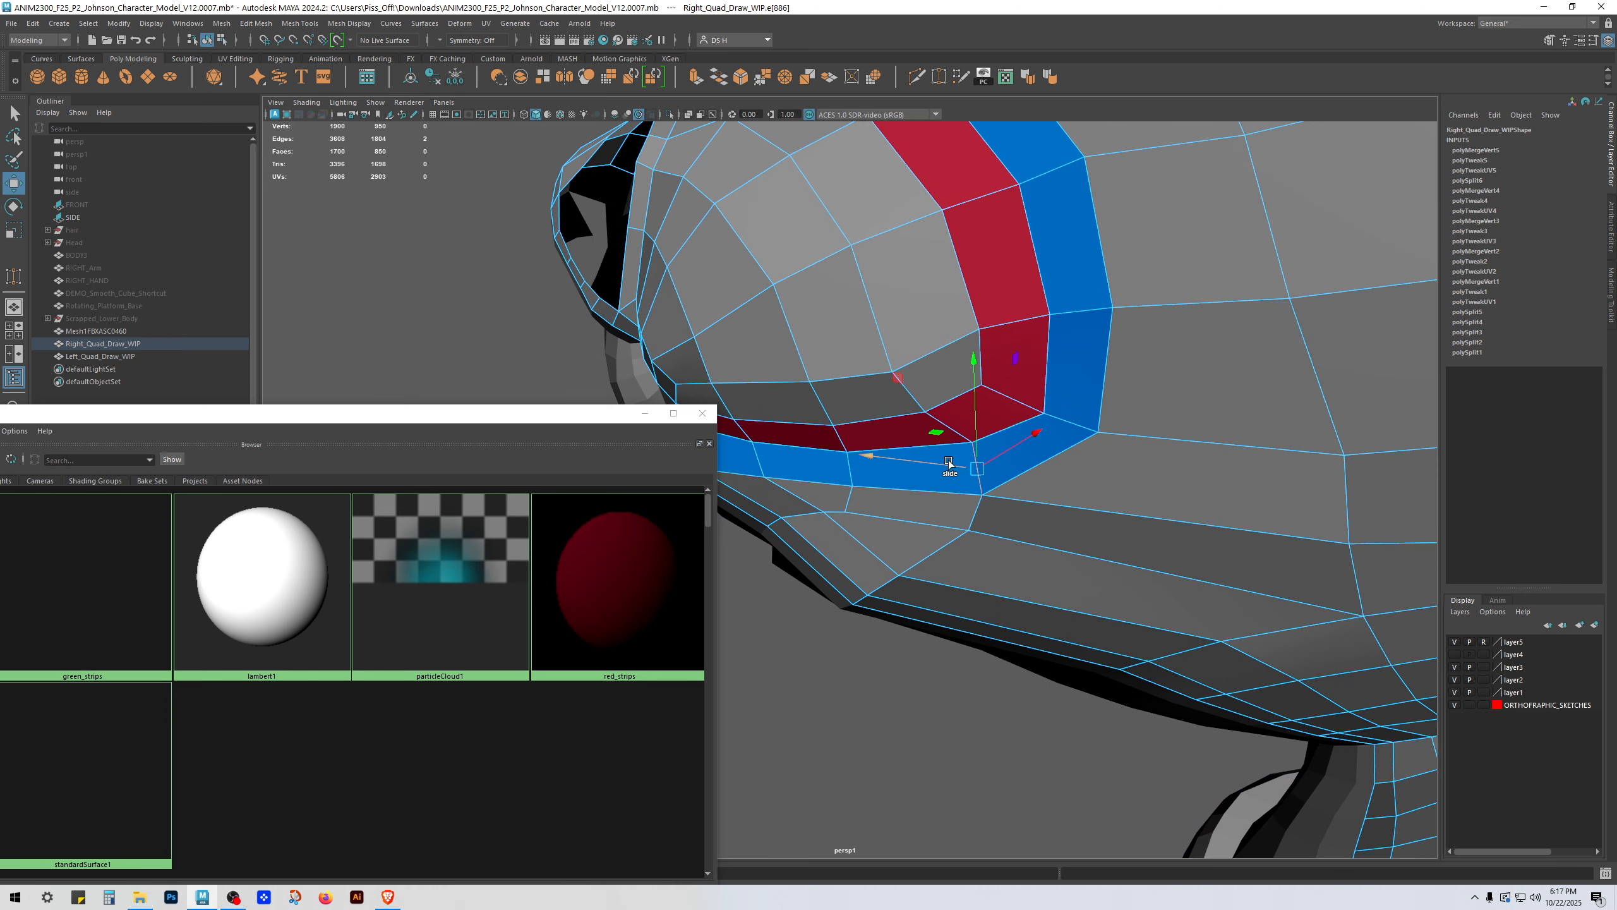
pyautogui.press('F9')
pyautogui.keyDown('alt'); pyautogui.moveTo(907, 442); pyautogui.dragTo(841, 332); pyautogui.keyUp('alt')
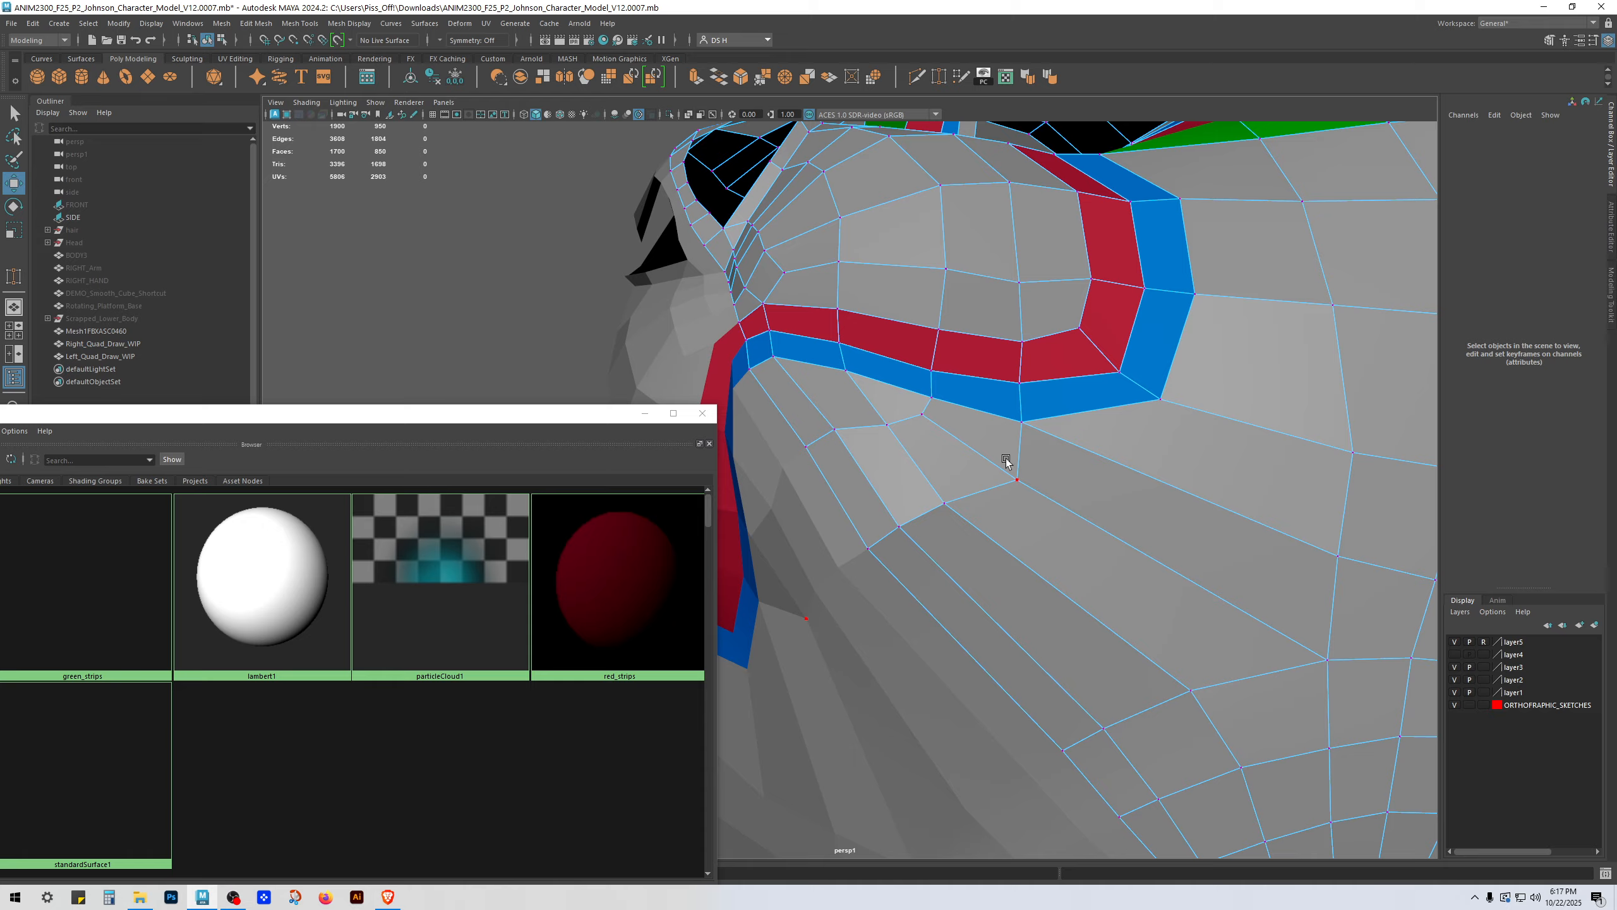
pyautogui.keyDown('ctrl'); pyautogui.keyDown('shift'); pyautogui.moveTo(989, 452); pyautogui.dragTo(1025, 507); pyautogui.keyUp('shift'); pyautogui.keyUp('ctrl')
# Step: Examine the muzzle, chin and eye topology from several angles in smoothed and unsmoothed display
pyautogui.scroll(-5, 971, 427)
pyautogui.press('3')
pyautogui.press('F8')
pyautogui.click(1354, 783)
pyautogui.scroll(-5, 1076, 612)
pyautogui.keyDown('alt'); pyautogui.moveTo(1070, 574); pyautogui.dragTo(1050, 476); pyautogui.keyUp('alt')
pyautogui.scroll(3, 1041, 629)
pyautogui.click(1000, 494)
pyautogui.press('1')
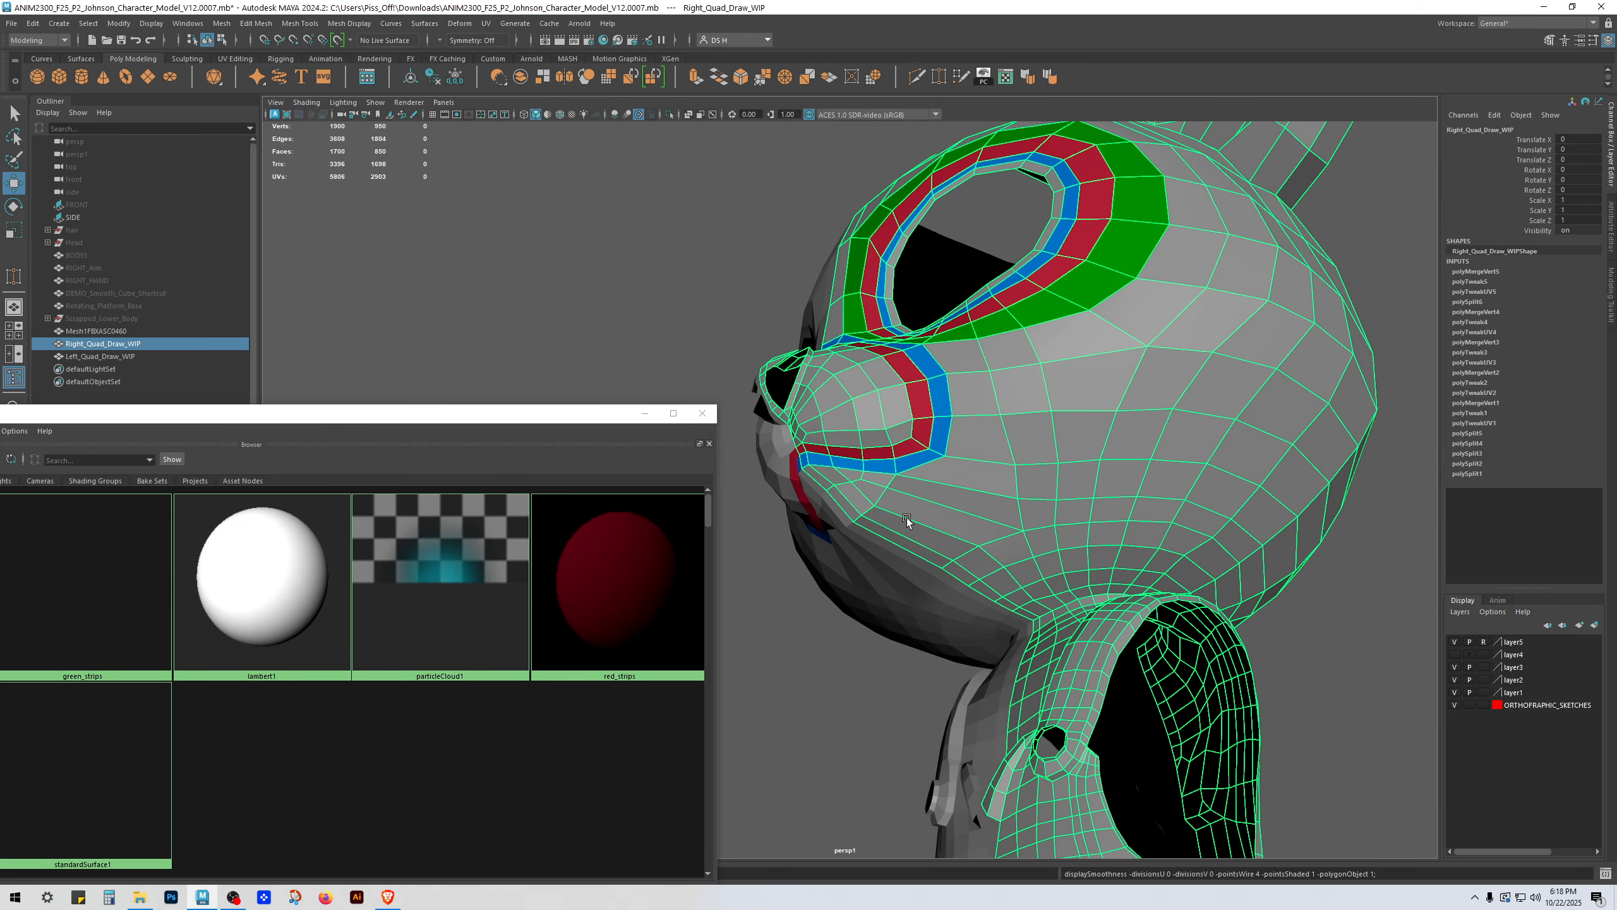
pyautogui.keyDown('alt'); pyautogui.moveTo(939, 499); pyautogui.dragTo(935, 464); pyautogui.keyUp('alt')
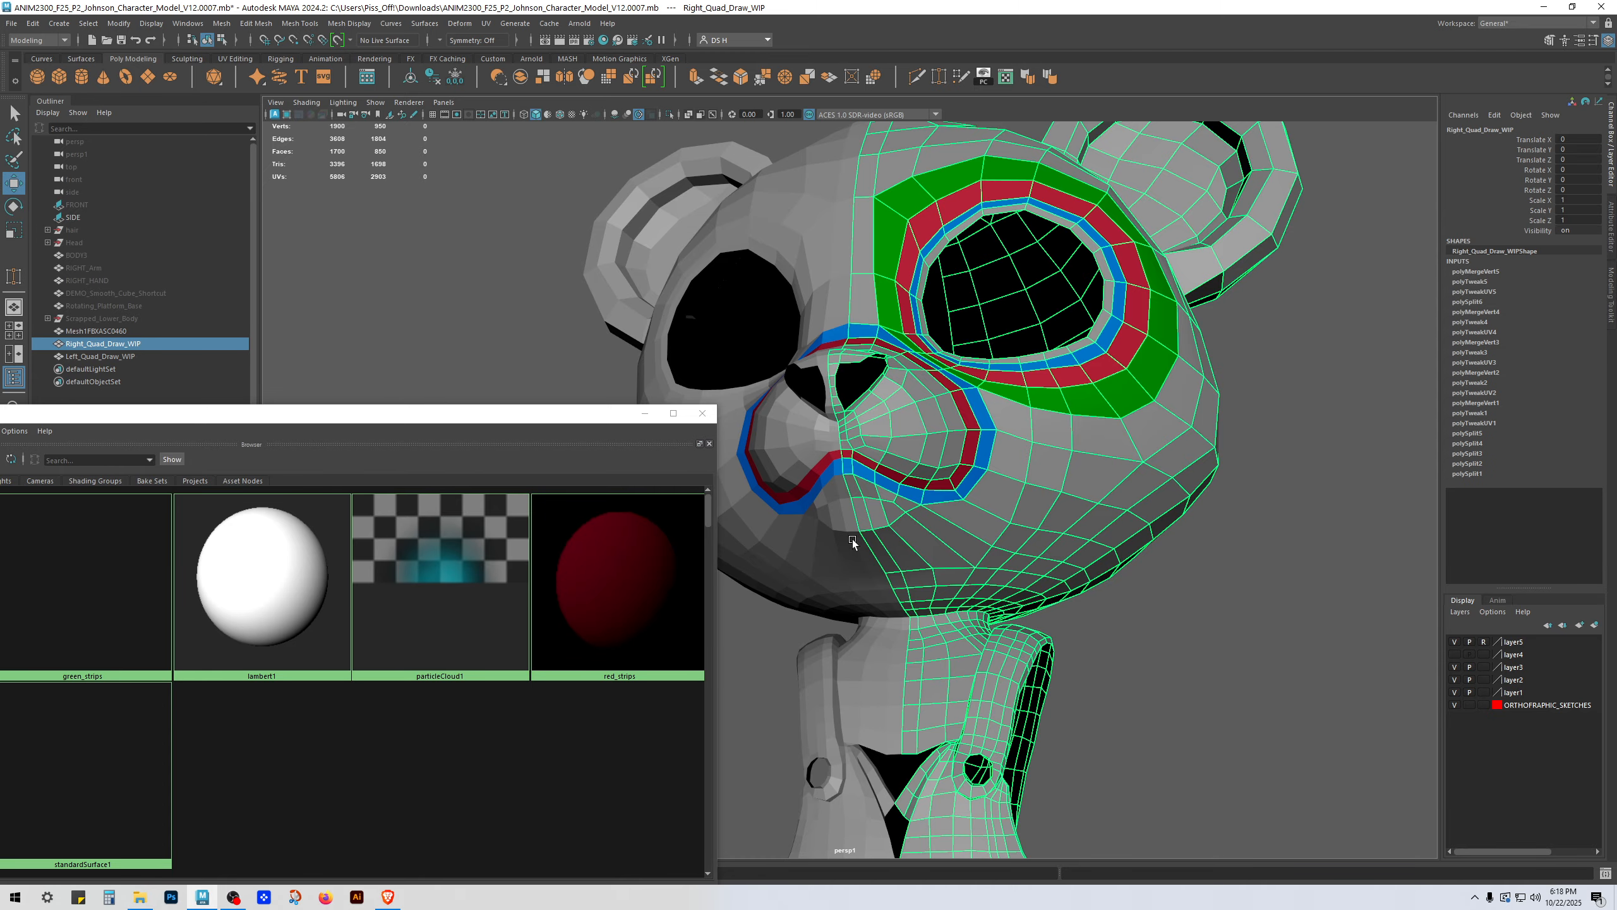
pyautogui.keyDown('alt'); pyautogui.moveTo(851, 540); pyautogui.dragTo(909, 469); pyautogui.keyUp('alt')
pyautogui.keyDown('alt'); pyautogui.moveTo(1001, 543); pyautogui.dragTo(946, 414); pyautogui.keyUp('alt')
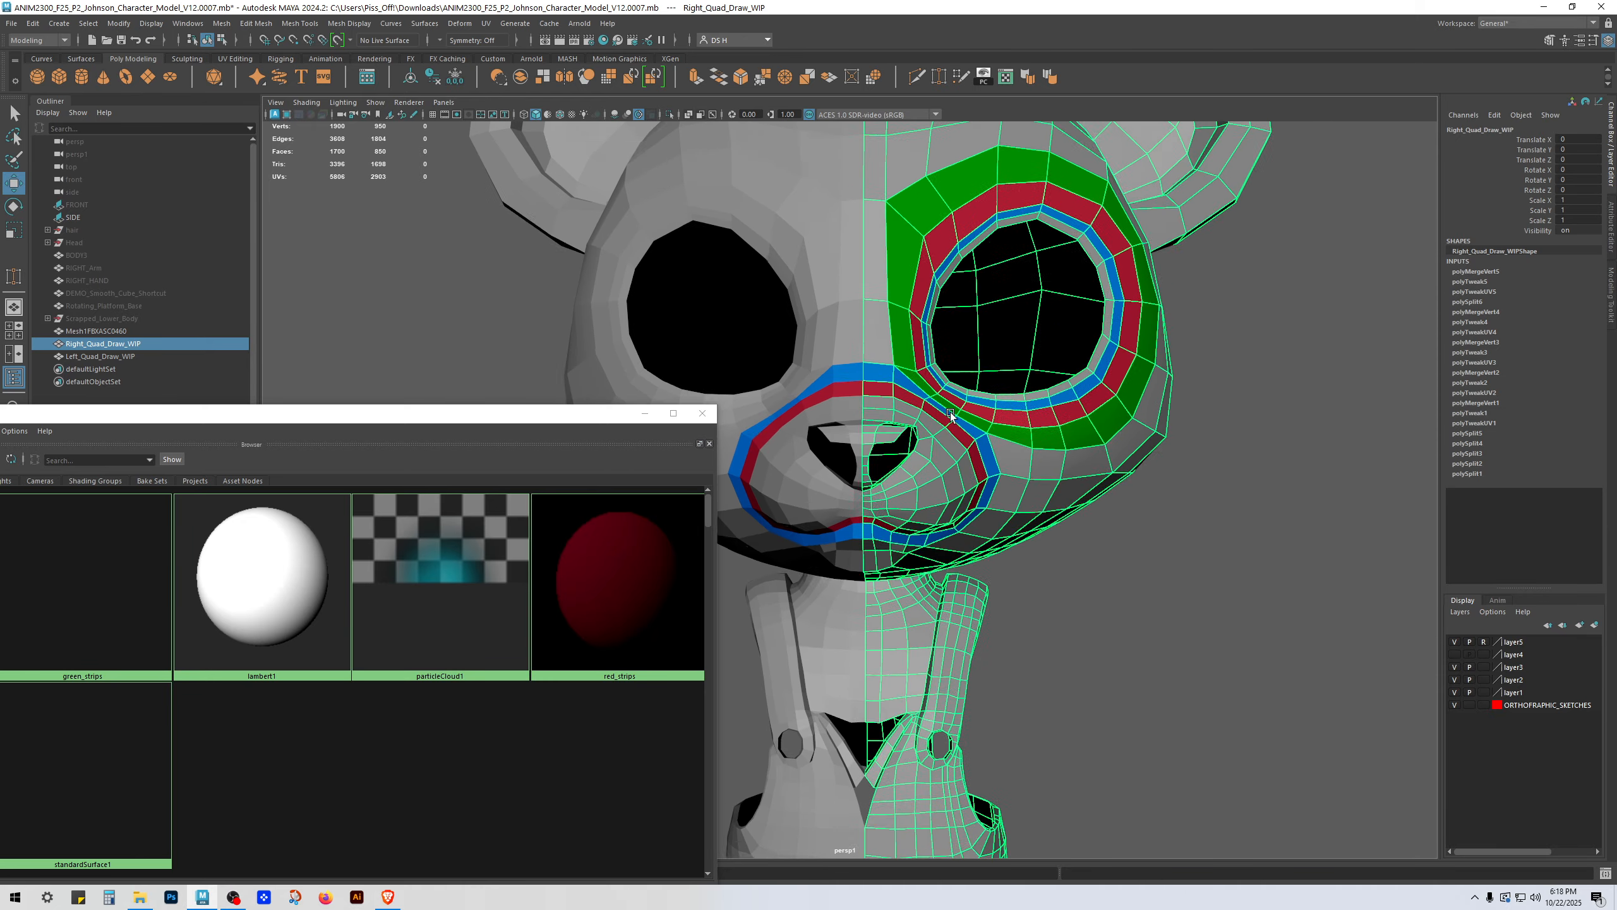
pyautogui.keyDown('alt'); pyautogui.moveTo(946, 407); pyautogui.dragTo(952, 521, button='middle'); pyautogui.keyUp('alt')
pyautogui.scroll(5, 951, 521)
pyautogui.keyDown('alt'); pyautogui.moveTo(970, 327); pyautogui.dragTo(978, 393, button='middle'); pyautogui.keyUp('alt')
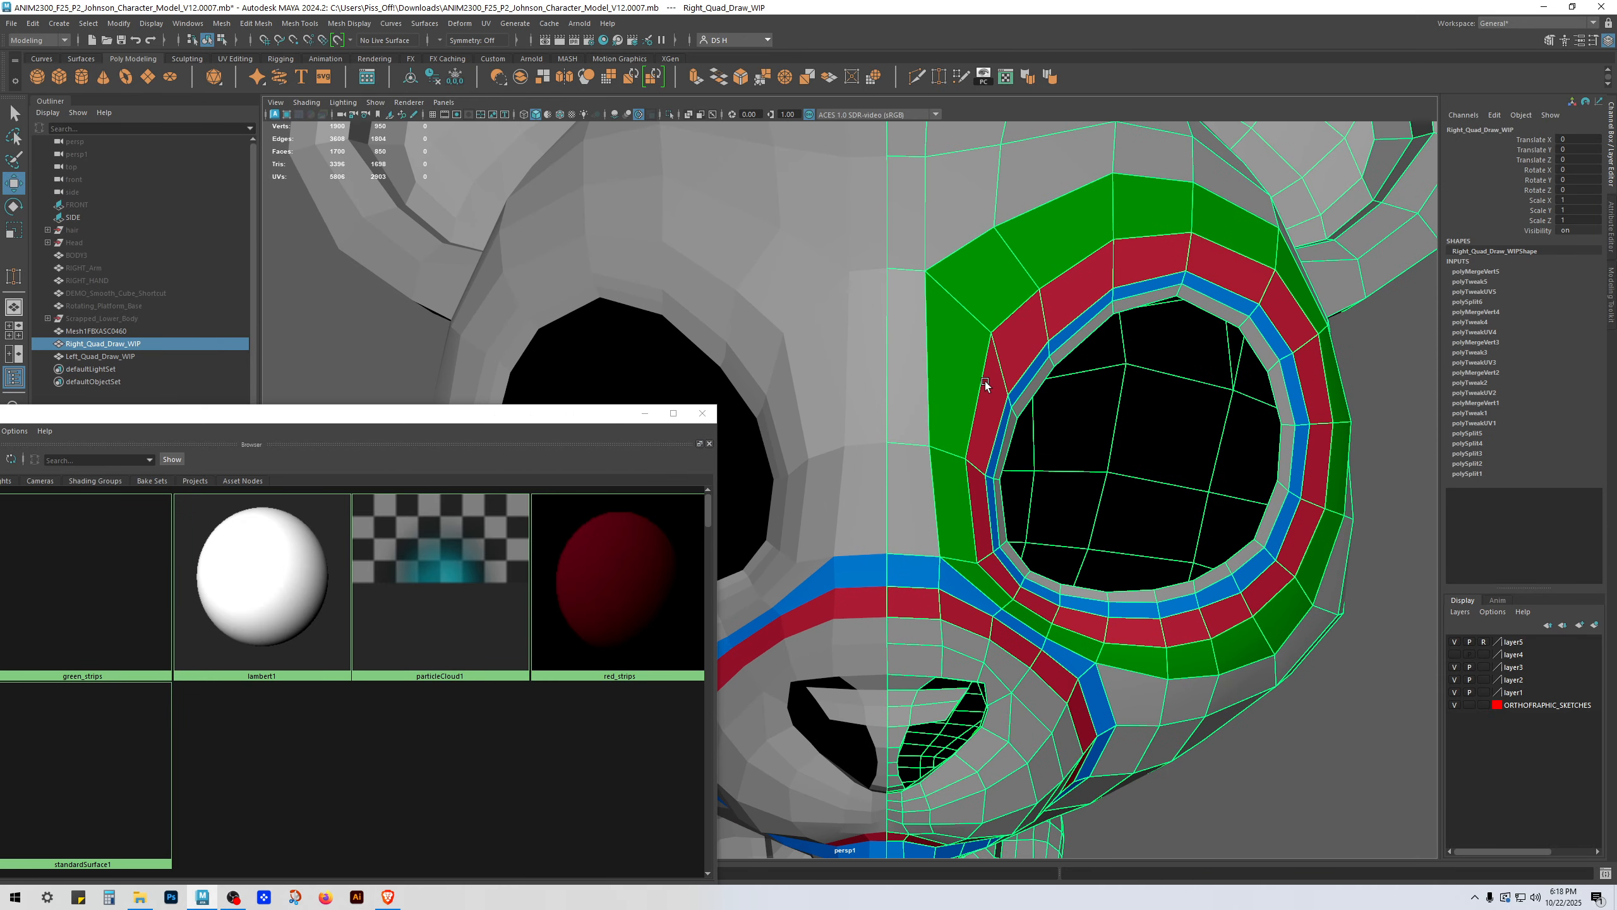
# Step: Insert an edge loop across the nose bridge and inner eye rings, just above the blue muzzle band
pyautogui.keyDown('shift'); pyautogui.rightClick(920, 349); pyautogui.keyUp('shift')
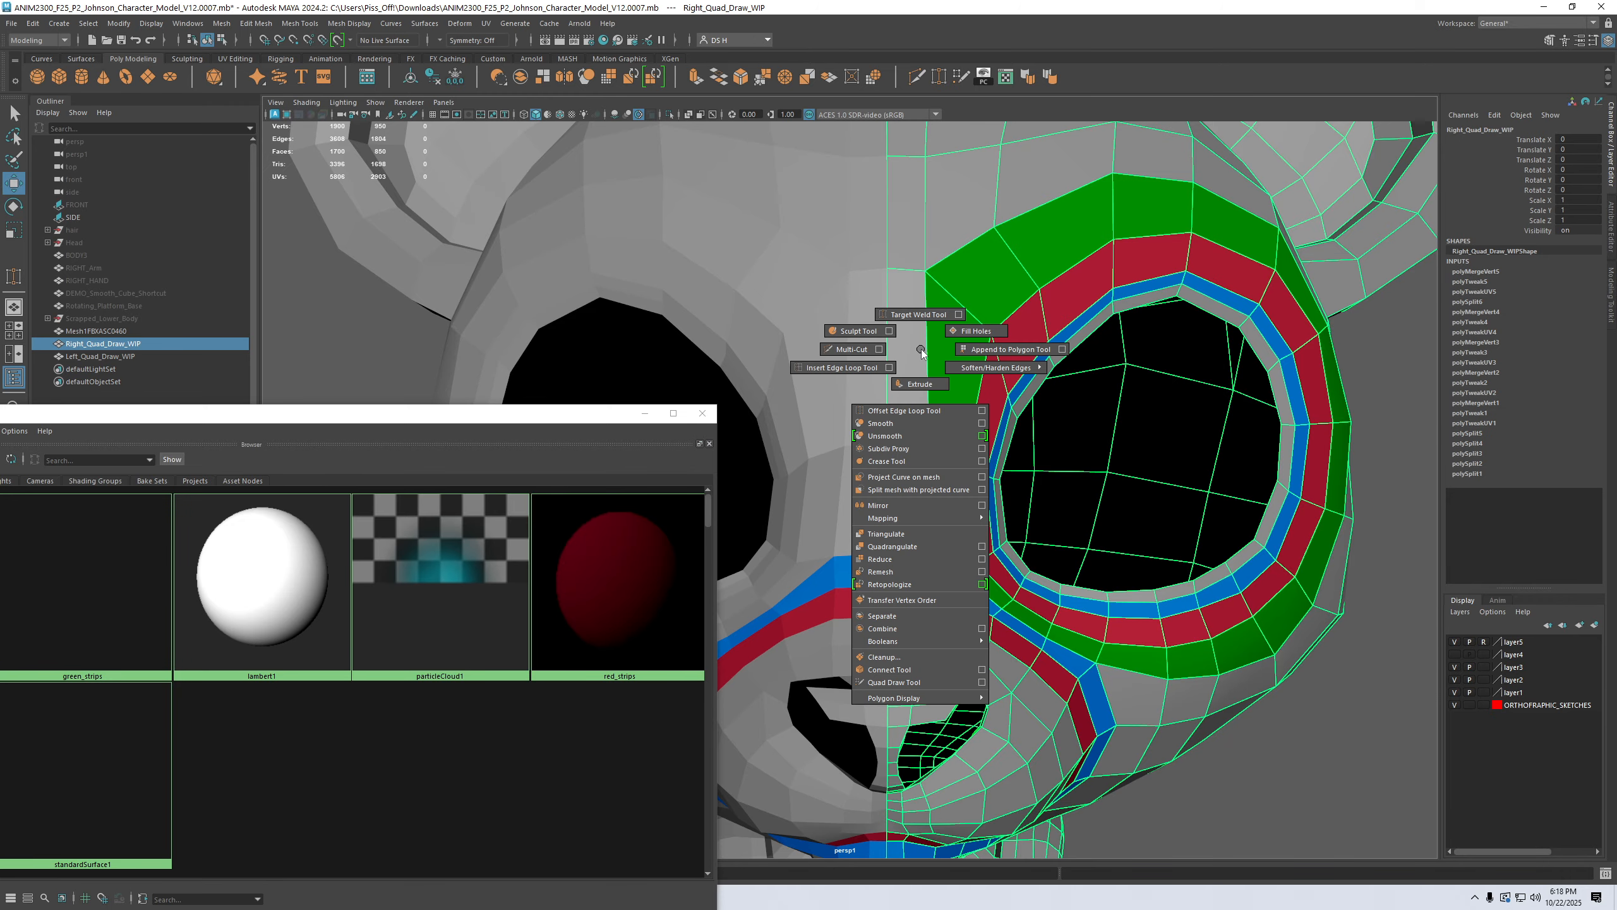
pyautogui.click(769, 358)
pyautogui.scroll(3, 993, 523)
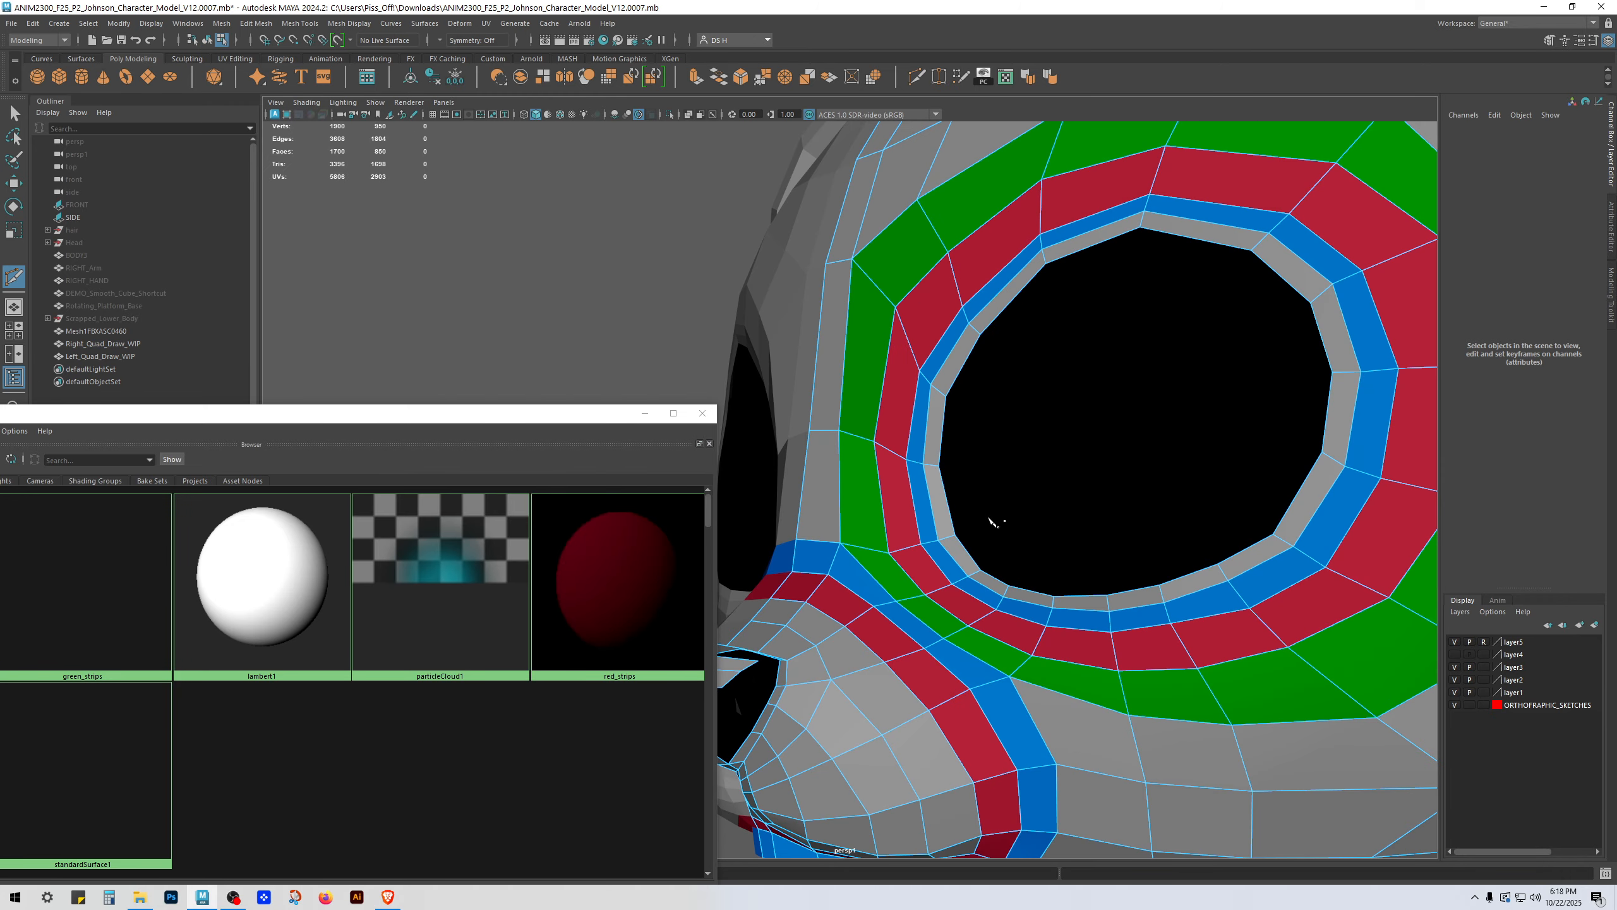
pyautogui.keyDown('shift'); pyautogui.rightClick(904, 431); pyautogui.keyUp('shift')
pyautogui.keyDown('shift'); pyautogui.moveTo(781, 443); pyautogui.dragTo(1067, 229, button='right'); pyautogui.keyUp('shift')
pyautogui.keyDown('shift'); pyautogui.rightClick(889, 299); pyautogui.keyUp('shift')
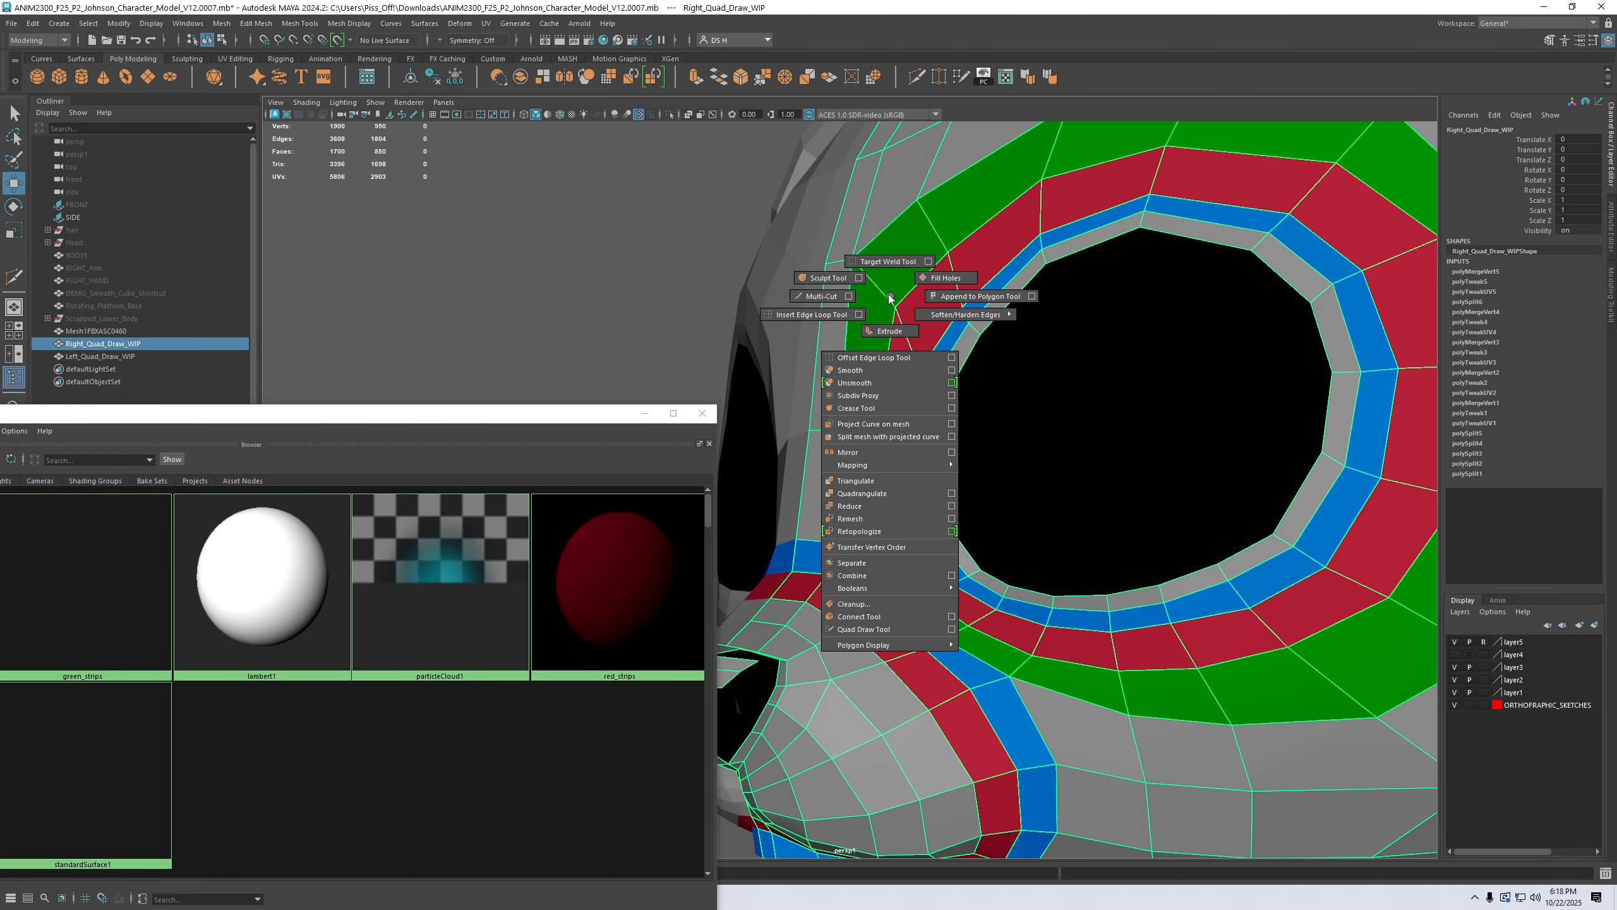
pyautogui.keyDown('shift'); pyautogui.moveTo(786, 326); pyautogui.dragTo(786, 326, button='right'); pyautogui.keyUp('shift')
pyautogui.keyDown('alt'); pyautogui.moveTo(821, 395); pyautogui.dragTo(1013, 442); pyautogui.keyUp('alt')
pyautogui.click(935, 504)
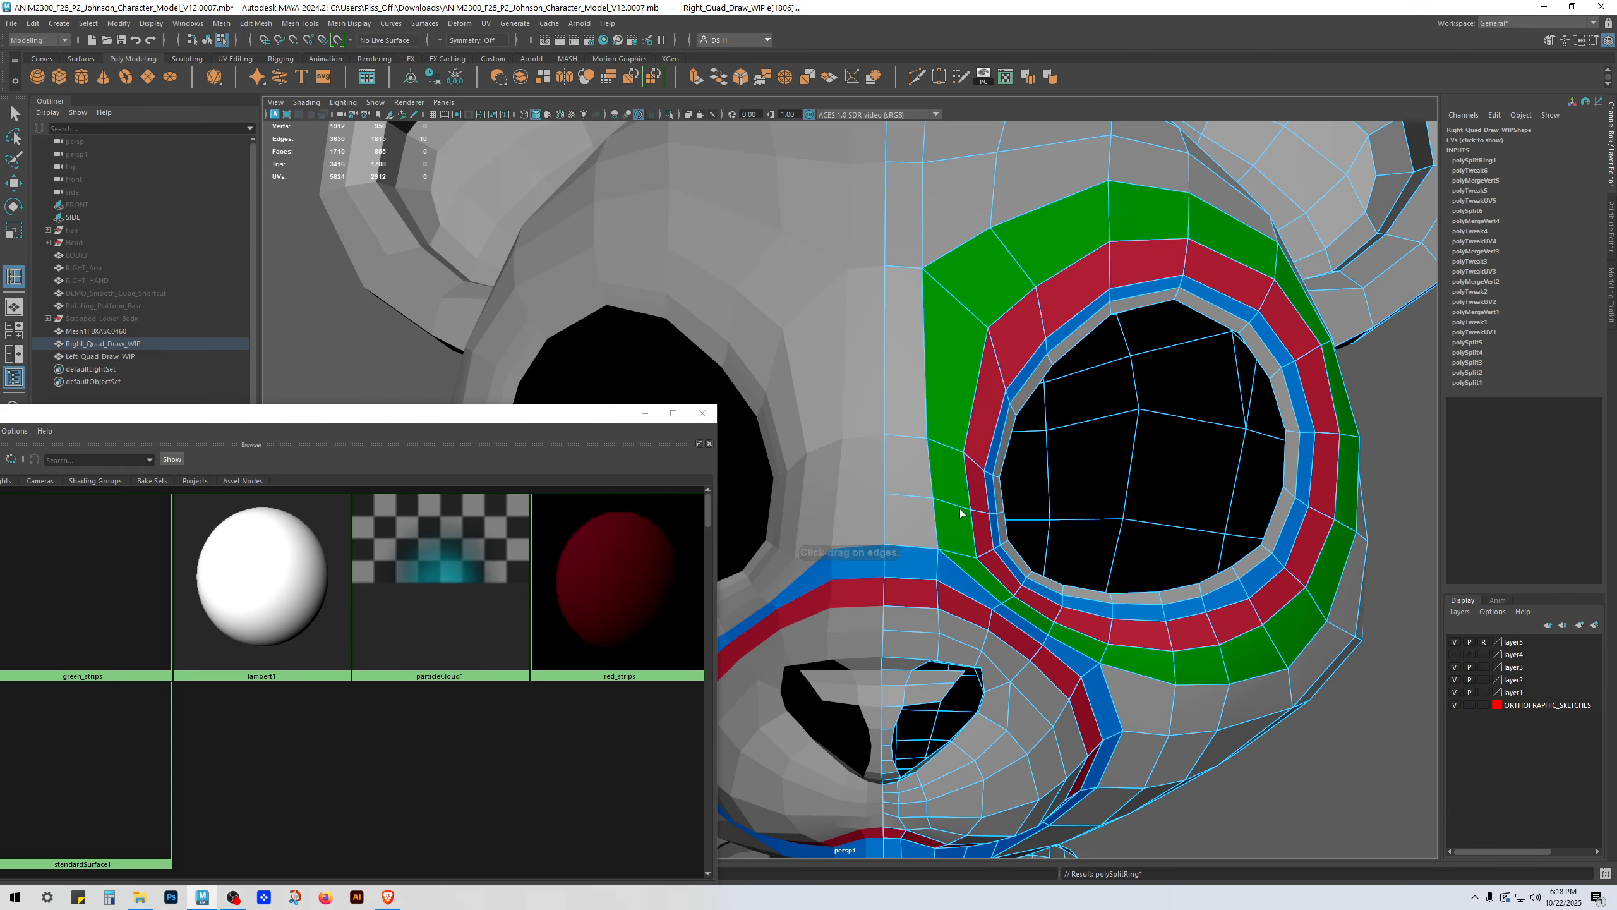
# Step: Move the edges crossing the red and blue rings at the inner eye, above the inserted loop, upward
pyautogui.press('w')
pyautogui.scroll(5, 981, 465)
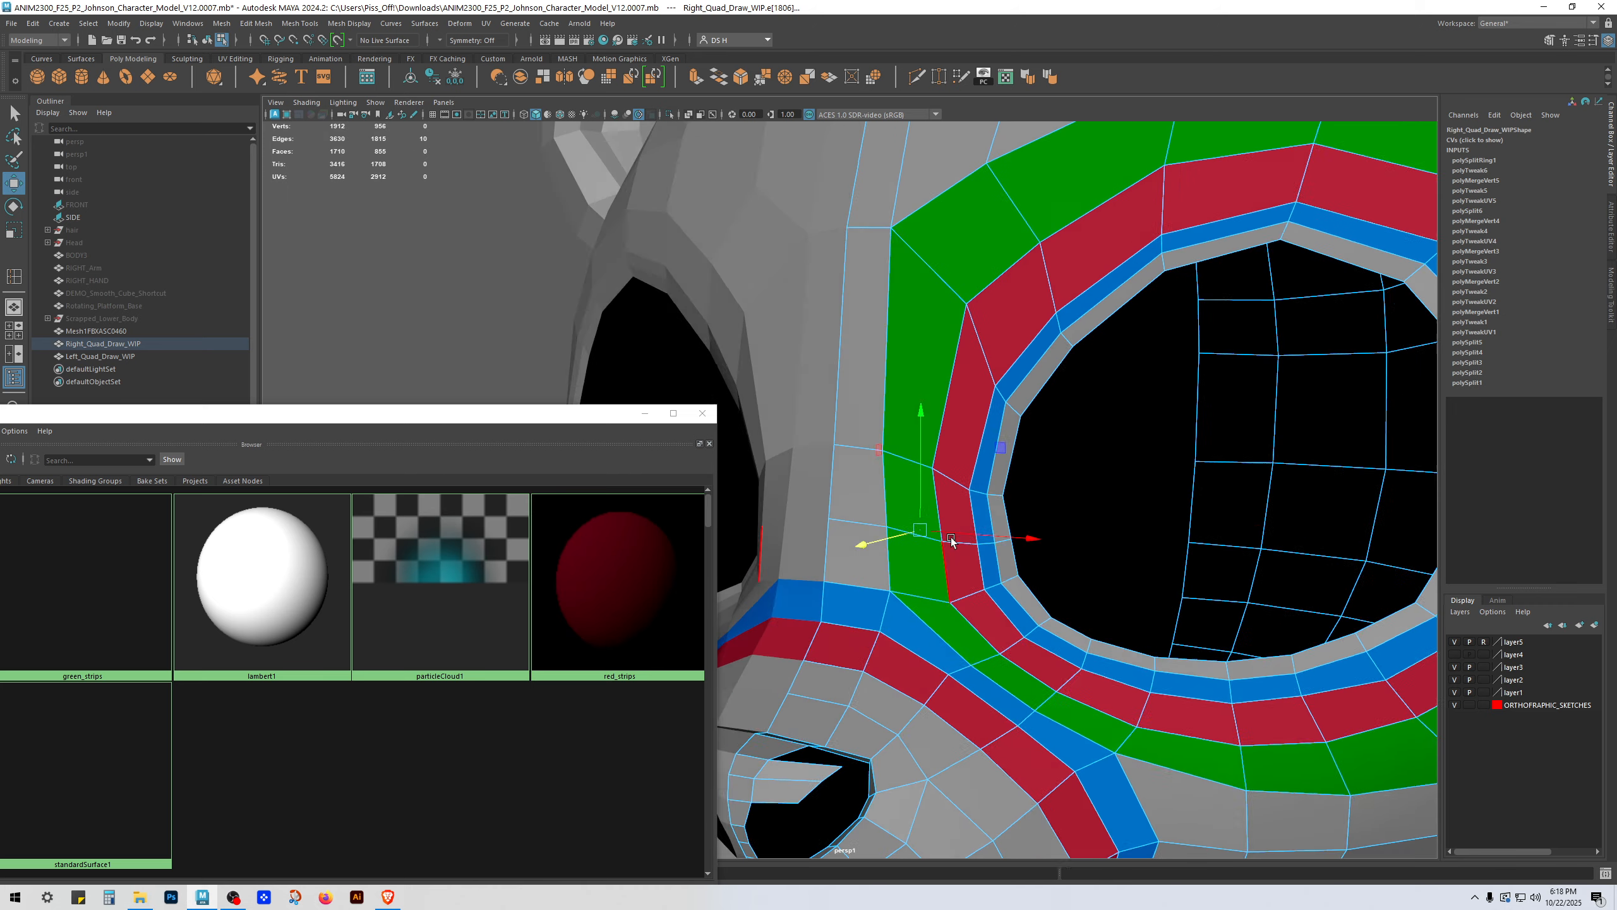
pyautogui.click(989, 490)
pyautogui.keyDown('shift'); pyautogui.doubleClick(942, 477); pyautogui.keyUp('shift')
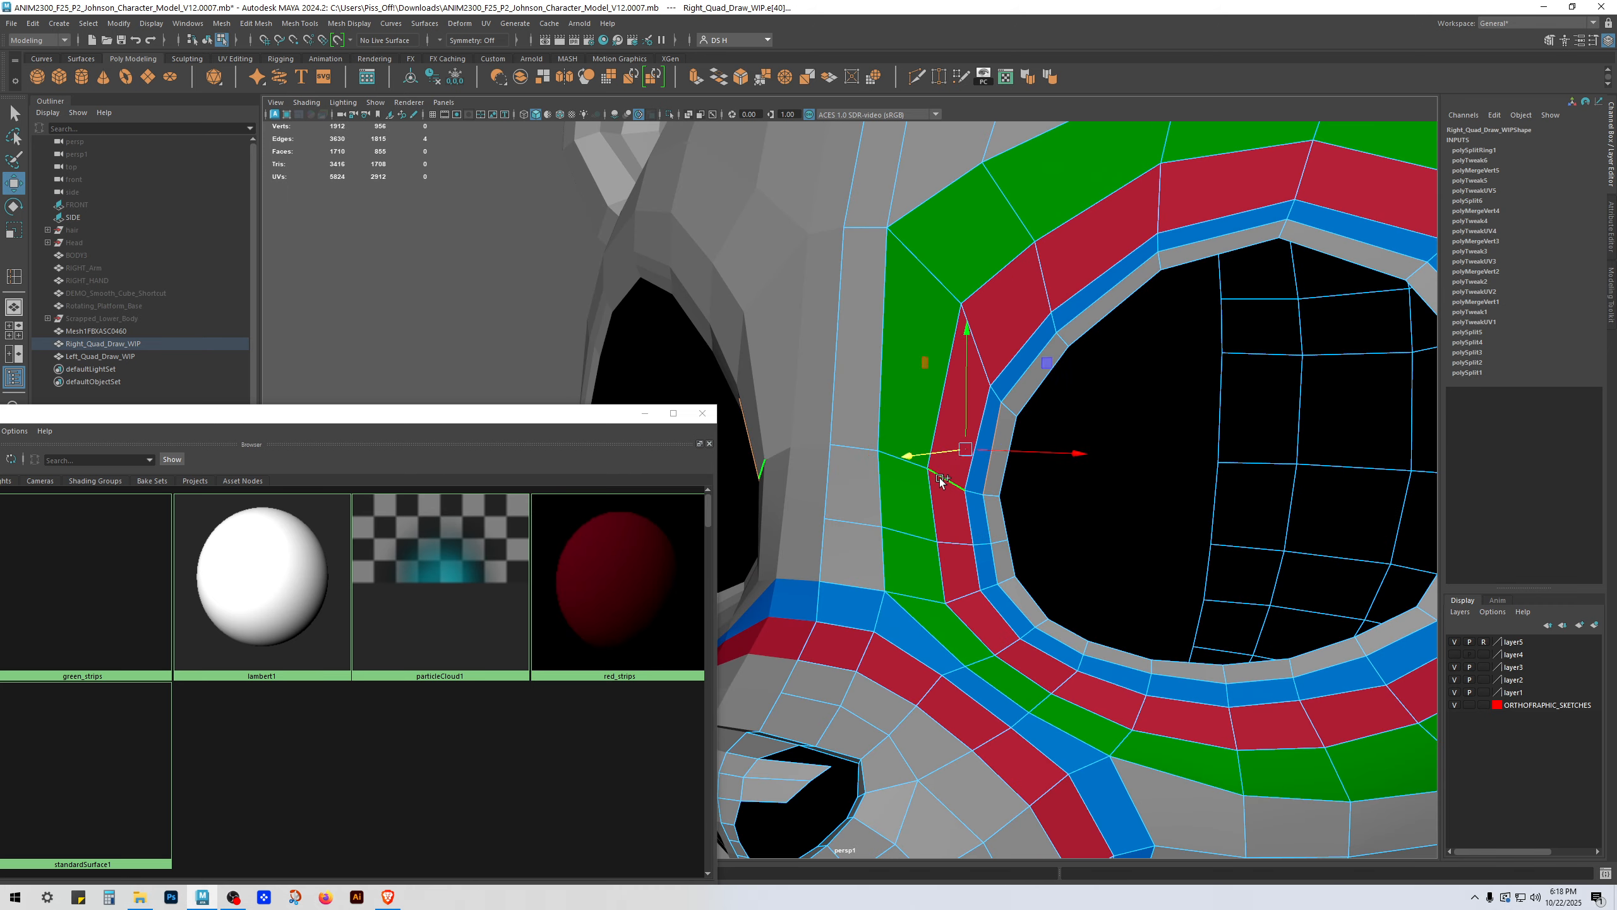
pyautogui.click(991, 497)
pyautogui.press('q')
pyautogui.keyDown('shift'); pyautogui.click(957, 485); pyautogui.keyUp('shift')
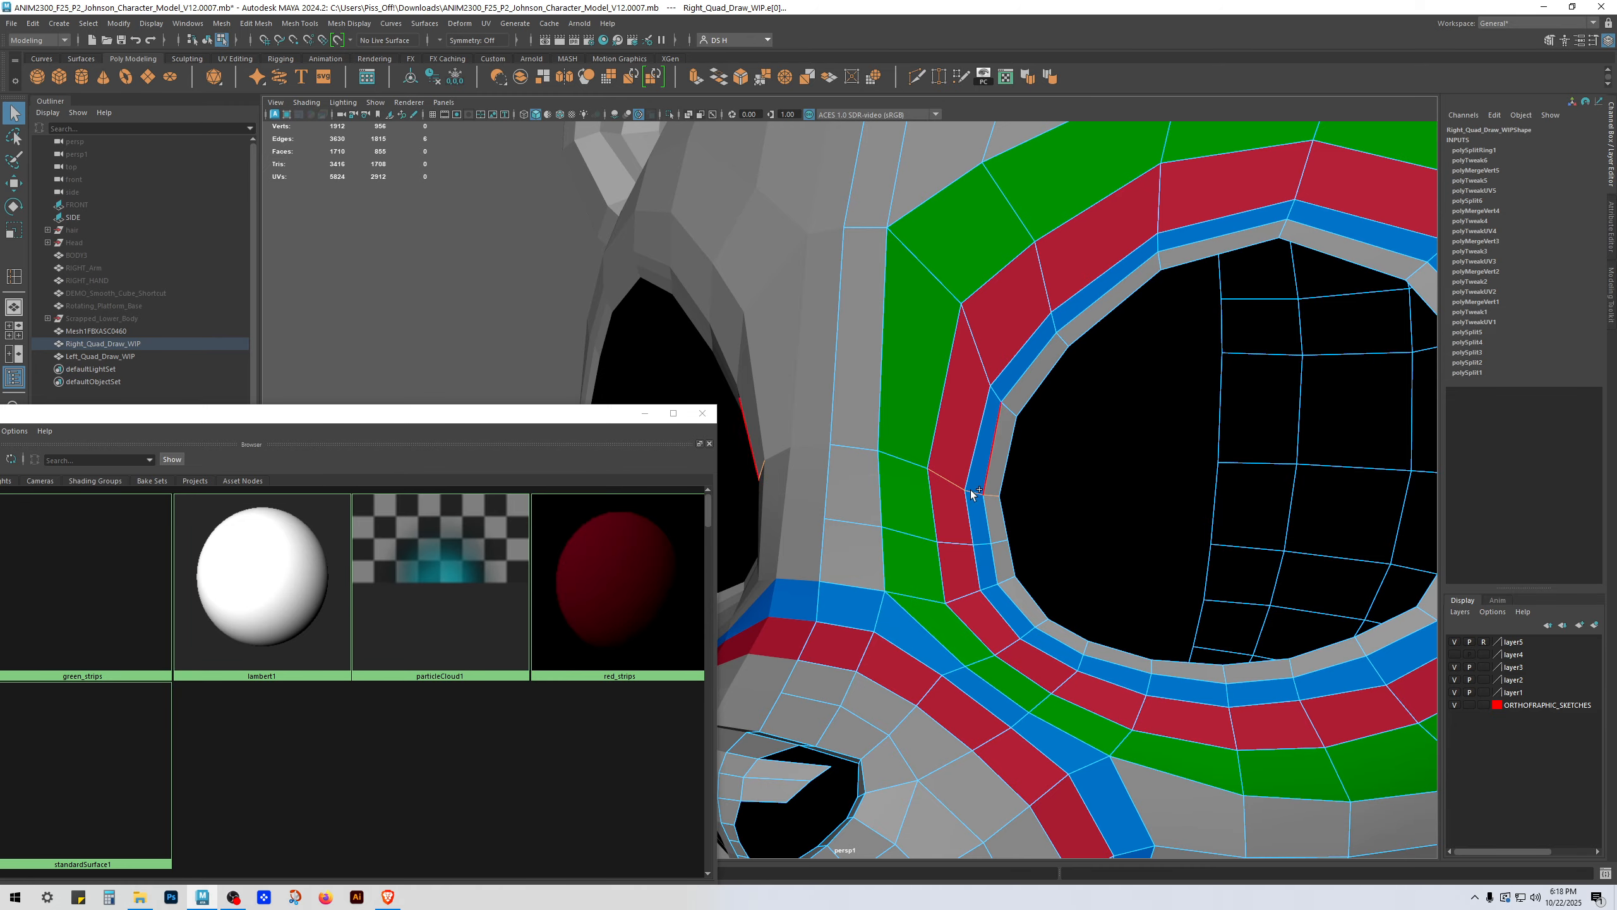
pyautogui.press('w')
pyautogui.moveTo(973, 454); pyautogui.dragTo(951, 428)
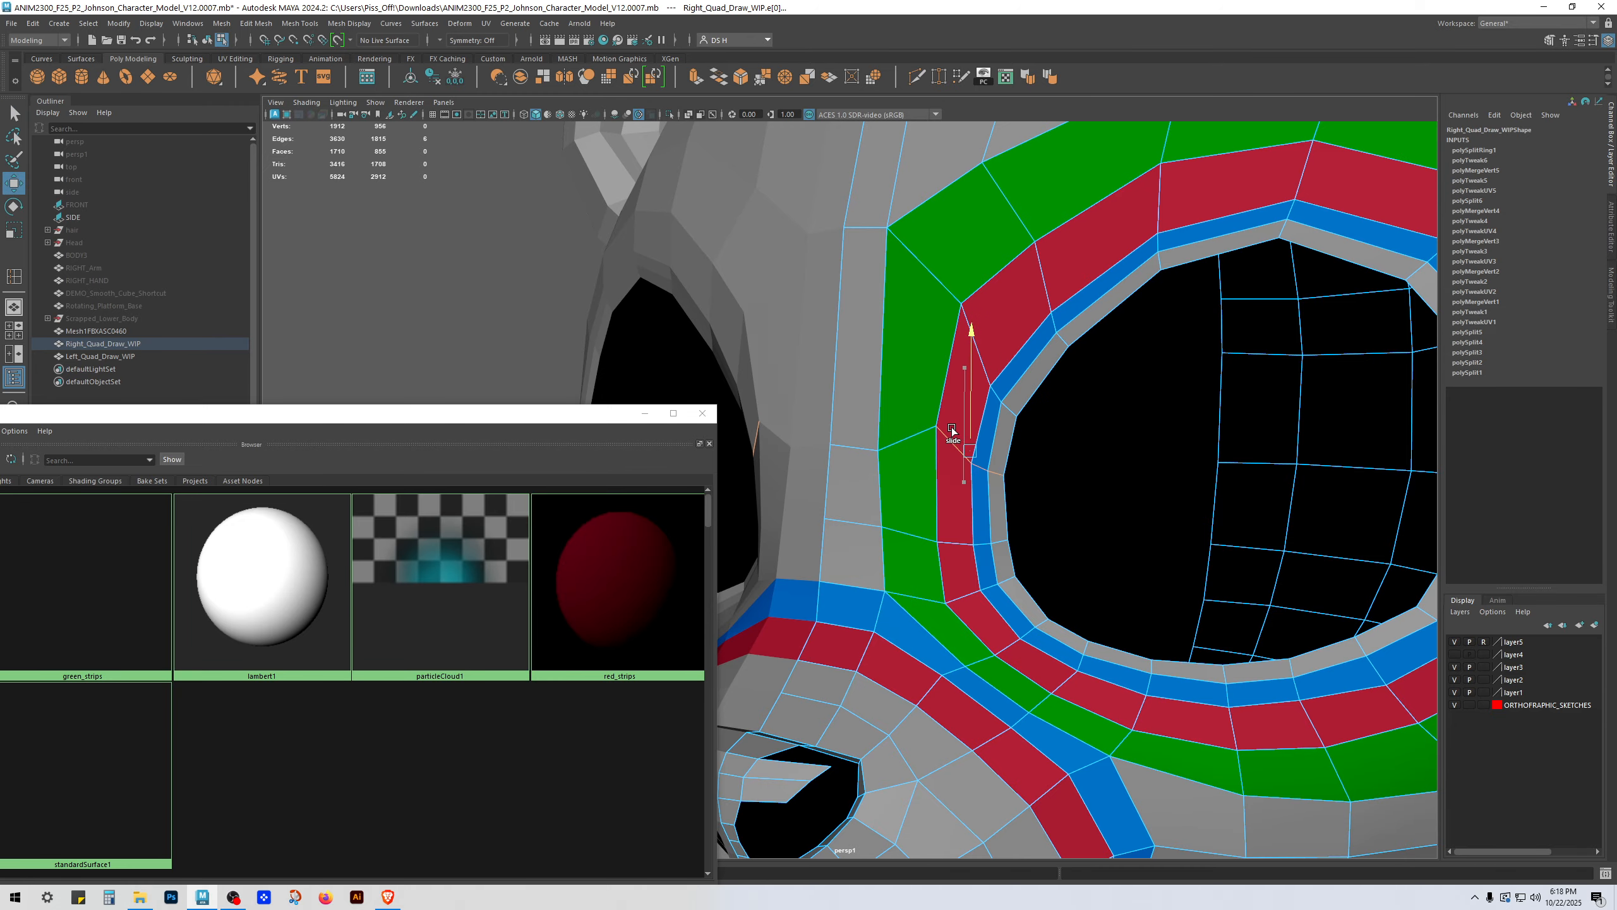
# Step: Slide the nose-bridge edges beside the green eye ring upward to line up with the eye-ring rows
pyautogui.click(830, 424)
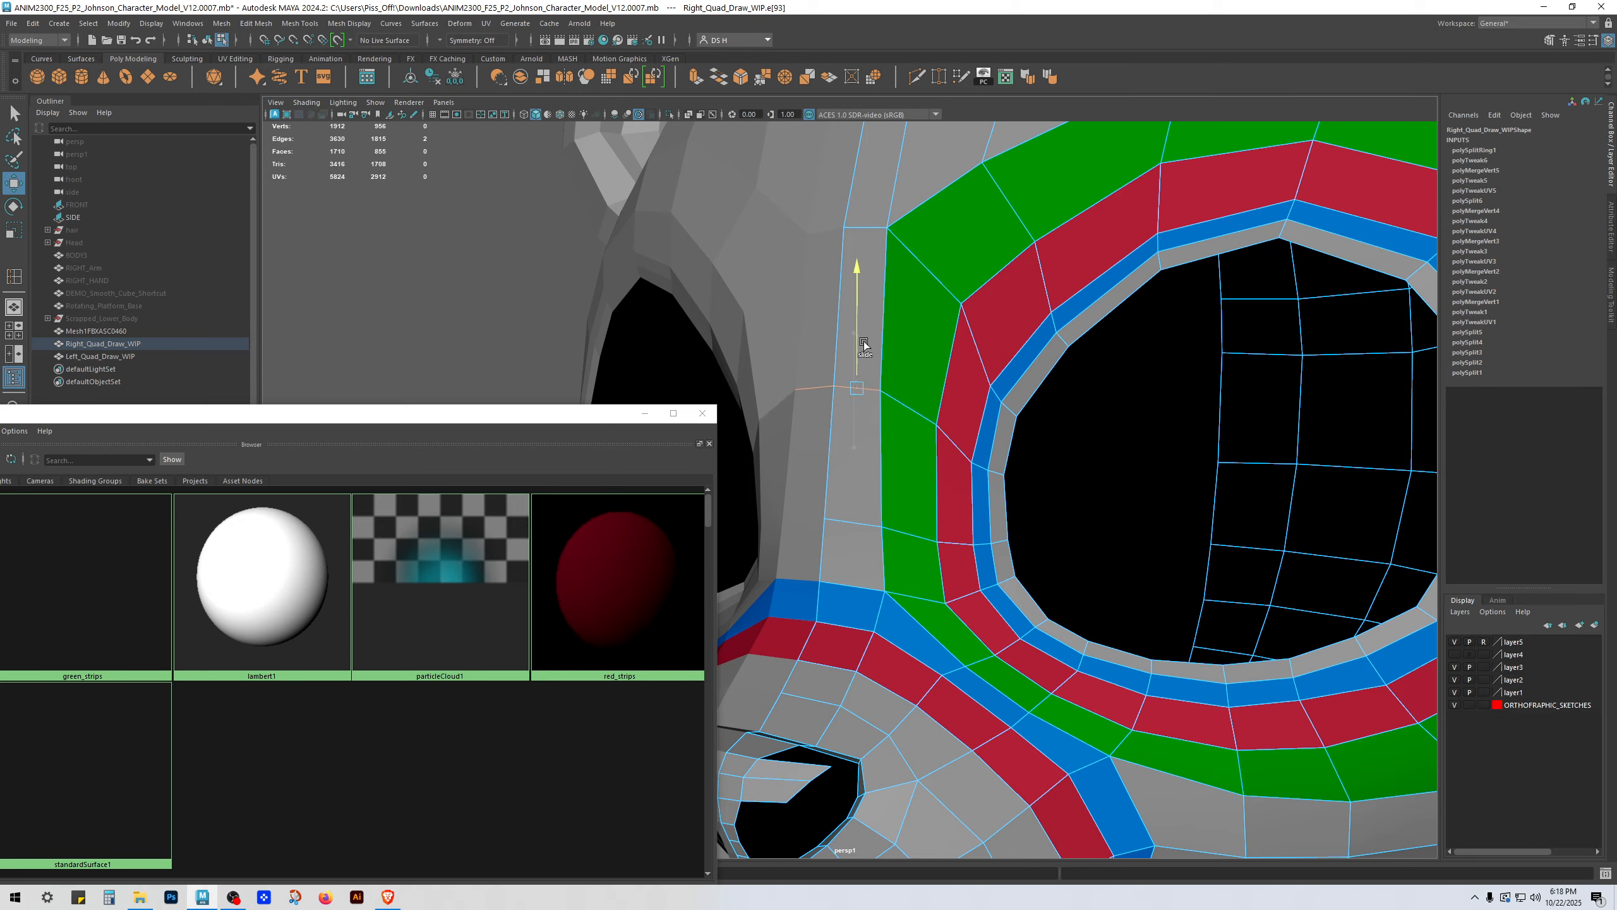
pyautogui.keyDown('ctrl'); pyautogui.keyDown('shift'); pyautogui.moveTo(863, 356); pyautogui.dragTo(864, 360); pyautogui.keyUp('shift'); pyautogui.keyUp('ctrl')
pyautogui.scroll(-3, 950, 425)
pyautogui.keyDown('alt'); pyautogui.moveTo(864, 360); pyautogui.dragTo(898, 507); pyautogui.keyUp('alt')
pyautogui.scroll(3, 917, 465)
pyautogui.click(854, 502)
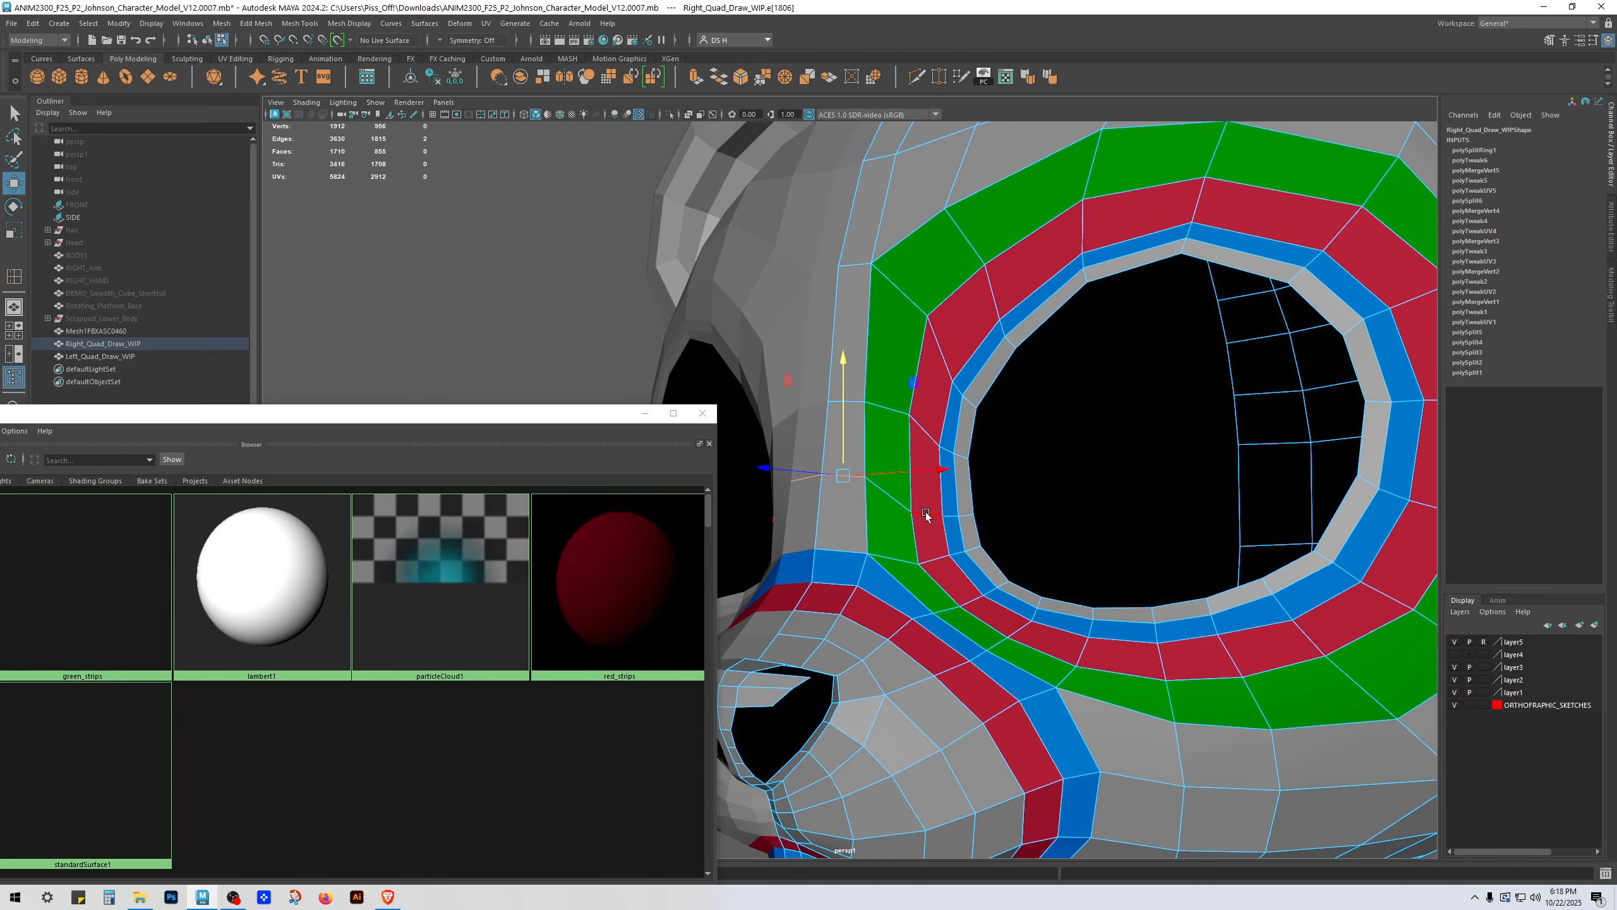
# Step: Slide the inserted loop's edges across the red, blue and grey inner eye rings upward to even their spacing
pyautogui.scroll(3, 924, 513)
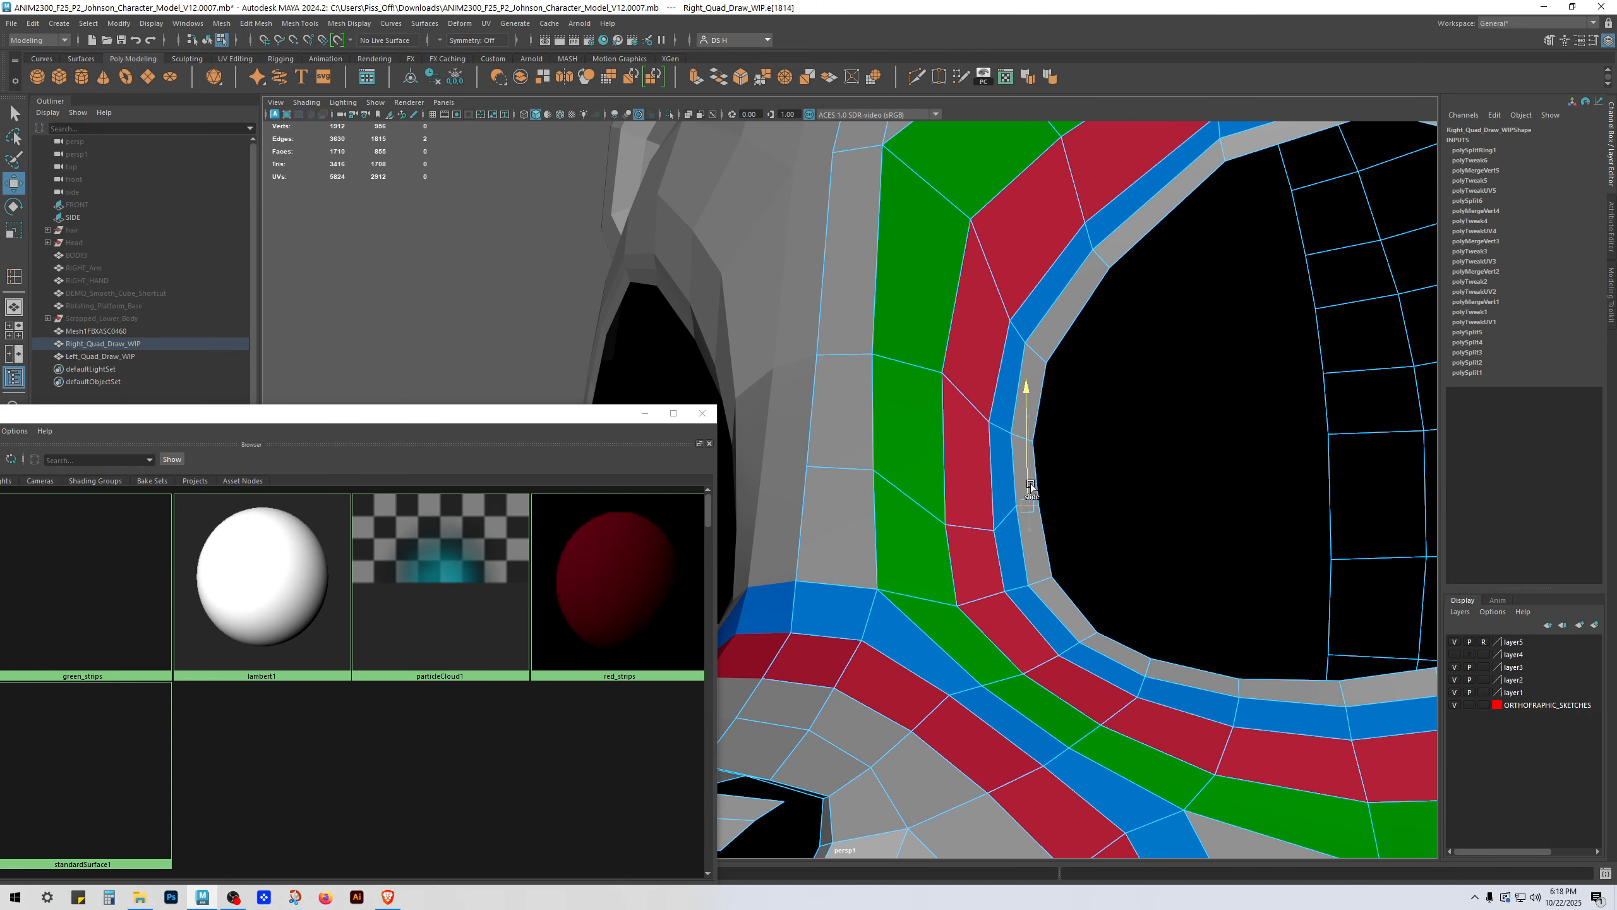
pyautogui.hotkey('ctrl', 'z')
pyautogui.hotkey('ctrl', 'z')
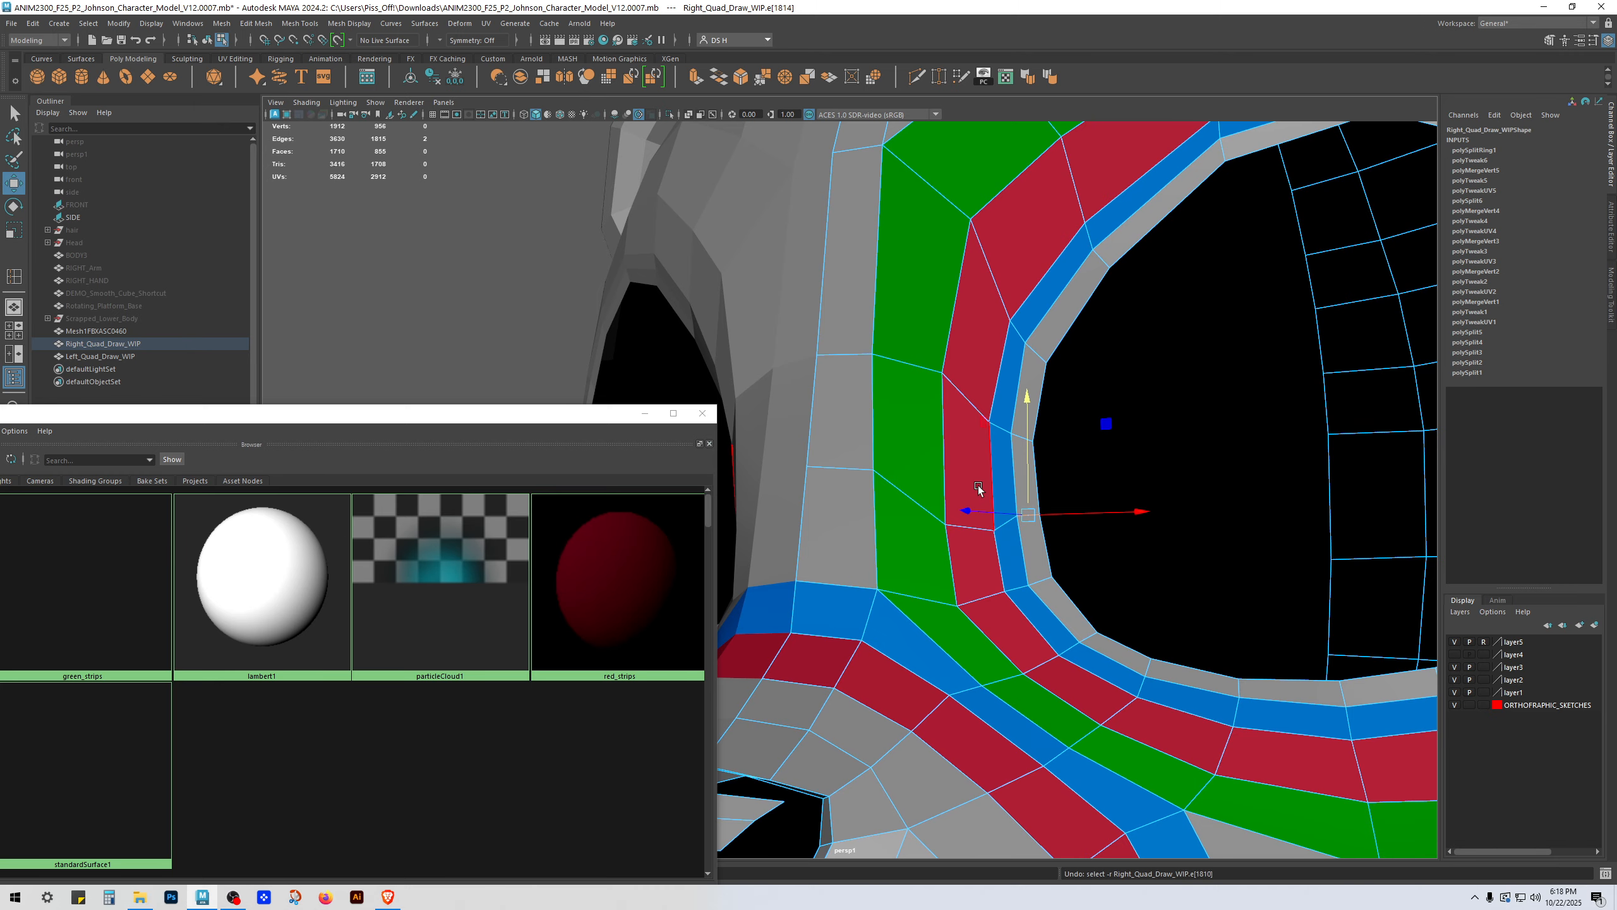
pyautogui.hotkey('ctrl', 'y')
pyautogui.hotkey('ctrl', 'y')
pyautogui.keyDown('ctrl'); pyautogui.keyDown('shift'); pyautogui.moveTo(971, 491); pyautogui.dragTo(1051, 510); pyautogui.keyUp('shift'); pyautogui.keyUp('ctrl')
# Step: Move two vertices on the borders of the red ring at the inner eye slightly toward the nose bridge
pyautogui.press('F9')
pyautogui.click(1013, 395)
pyautogui.keyDown('shift'); pyautogui.click(1043, 441); pyautogui.keyUp('shift')
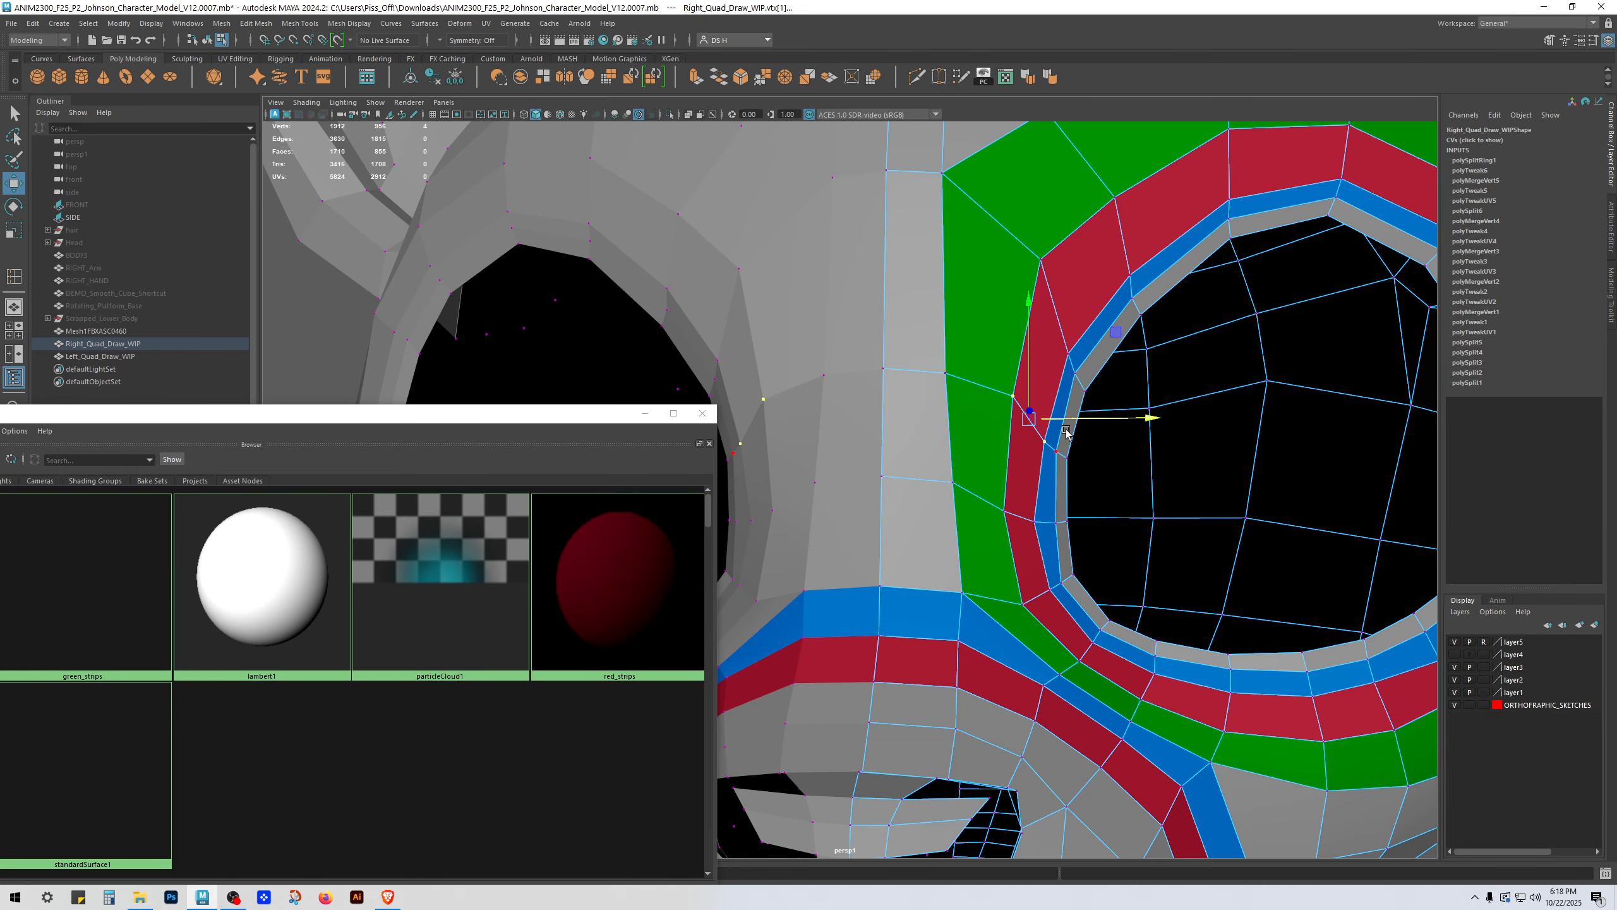
pyautogui.moveTo(1062, 420); pyautogui.dragTo(1052, 420)
# Step: Examine the eye rings and nose bridge in smooth preview from the front and the side
pyautogui.scroll(-6, 1029, 433)
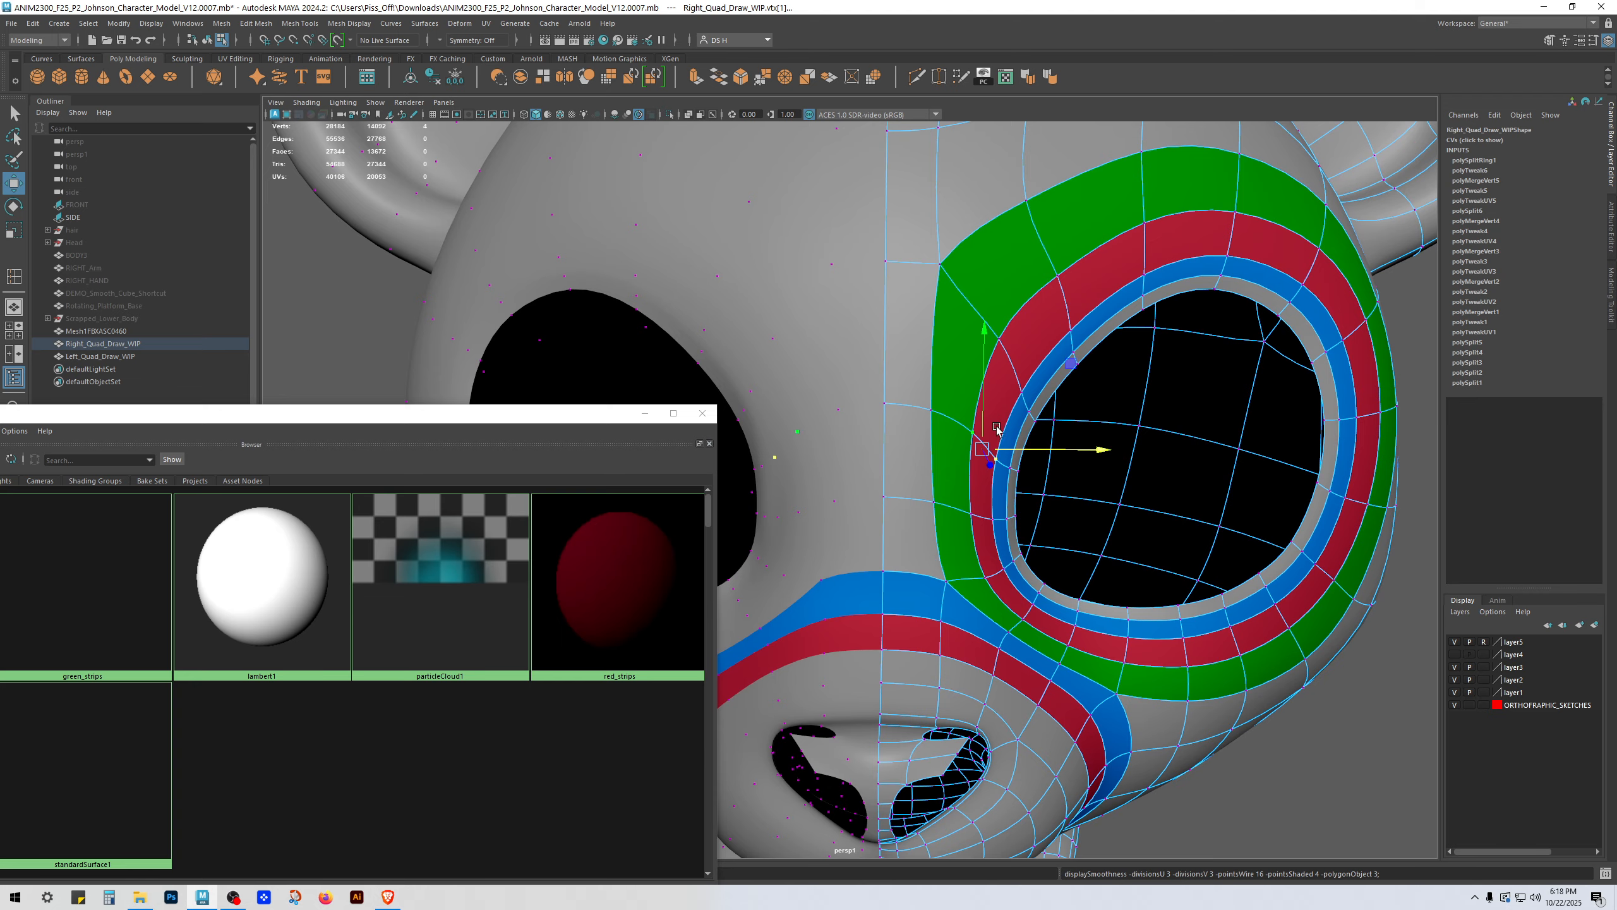
pyautogui.scroll(-2, 999, 434)
pyautogui.press('F8')
pyautogui.press('3')
pyautogui.scroll(-1, 1026, 540)
pyautogui.click(1238, 561)
pyautogui.moveTo(1238, 561)
pyautogui.keyDown('alt'); pyautogui.mouseDown()
pyautogui.moveTo(1318, 549)
pyautogui.moveTo(1001, 517)
pyautogui.moveTo(797, 440)
pyautogui.mouseUp(); pyautogui.keyUp('alt')
pyautogui.hotkey('alt', '5')
pyautogui.scroll(8, 798, 440)
pyautogui.keyDown('alt'); pyautogui.moveTo(797, 437); pyautogui.dragTo(961, 377, button='middle'); pyautogui.keyUp('alt')
pyautogui.keyDown('alt'); pyautogui.moveTo(960, 378); pyautogui.dragTo(1097, 425); pyautogui.keyUp('alt')
# Step: Scale the nose-bridge edges beside the inner eye vertically on the unsmoothed right half to level them
pyautogui.click(1026, 390)
pyautogui.press('1')
pyautogui.press('F9')
pyautogui.click(993, 400)
pyautogui.press('r')
pyautogui.keyDown('alt'); pyautogui.moveTo(1021, 310); pyautogui.dragTo(910, 352); pyautogui.keyUp('alt')
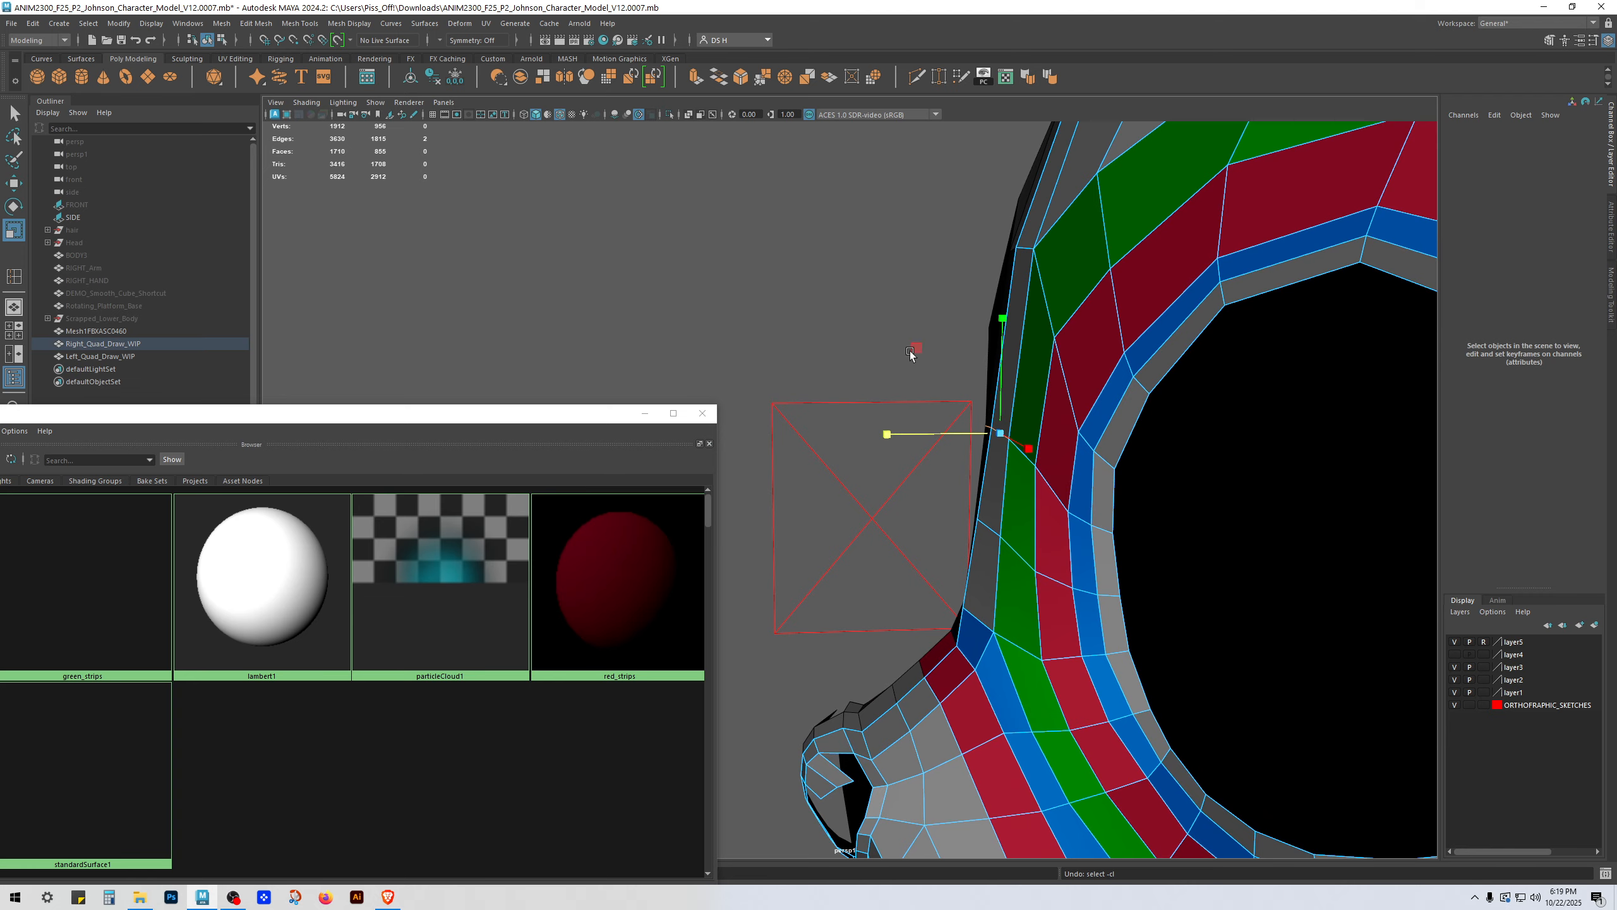
pyautogui.hotkey('ctrl', 'z')
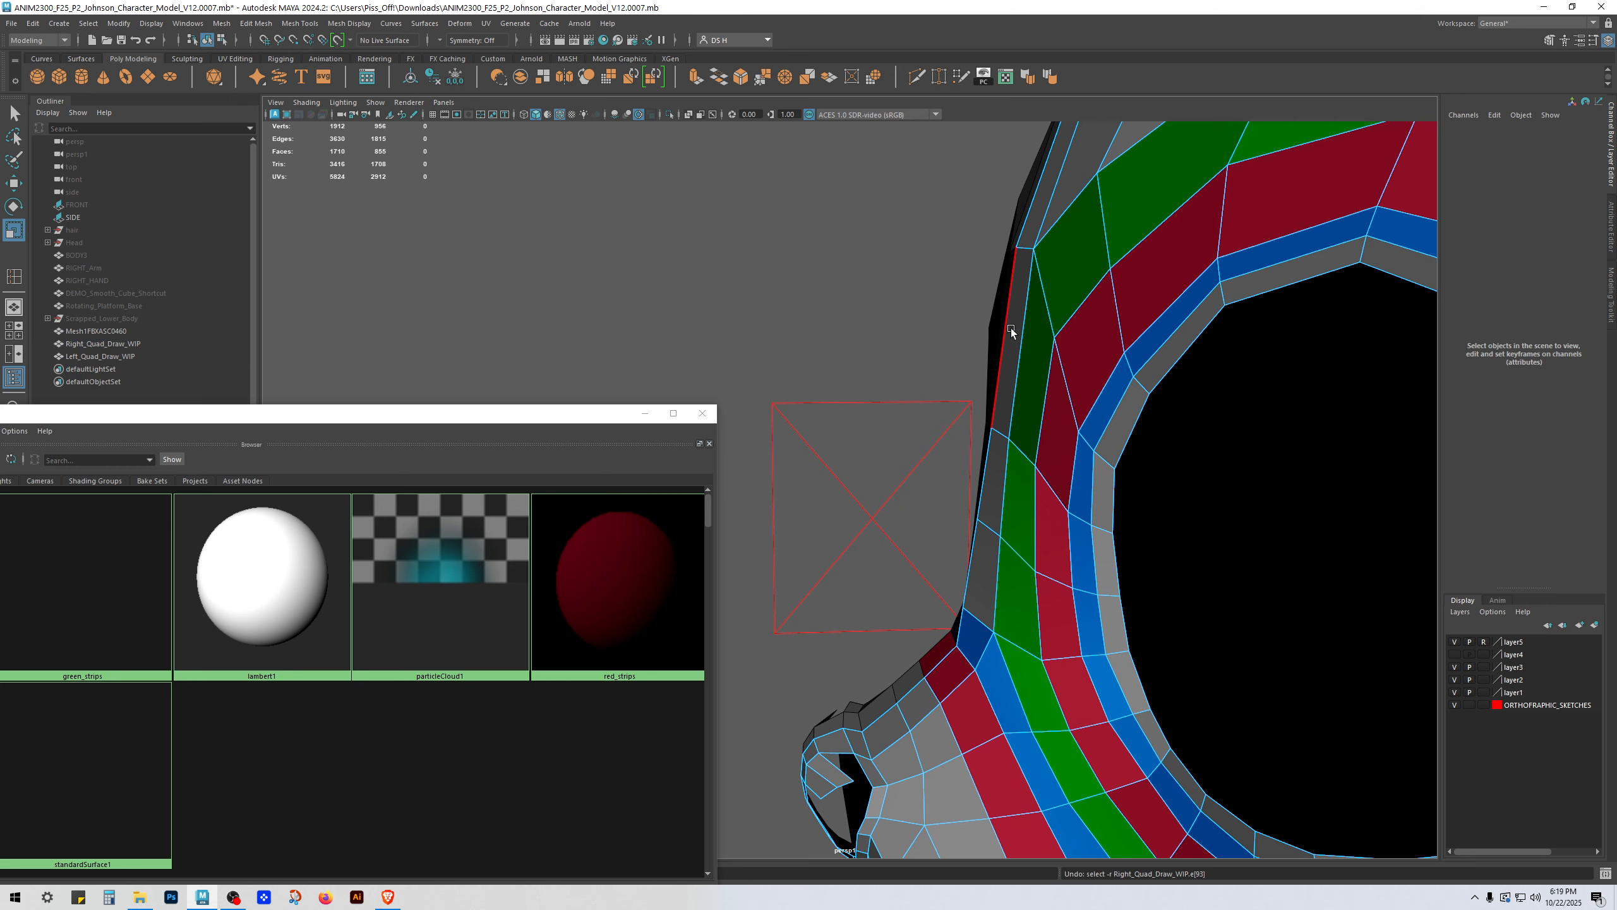
pyautogui.hotkey('shift', 'z')
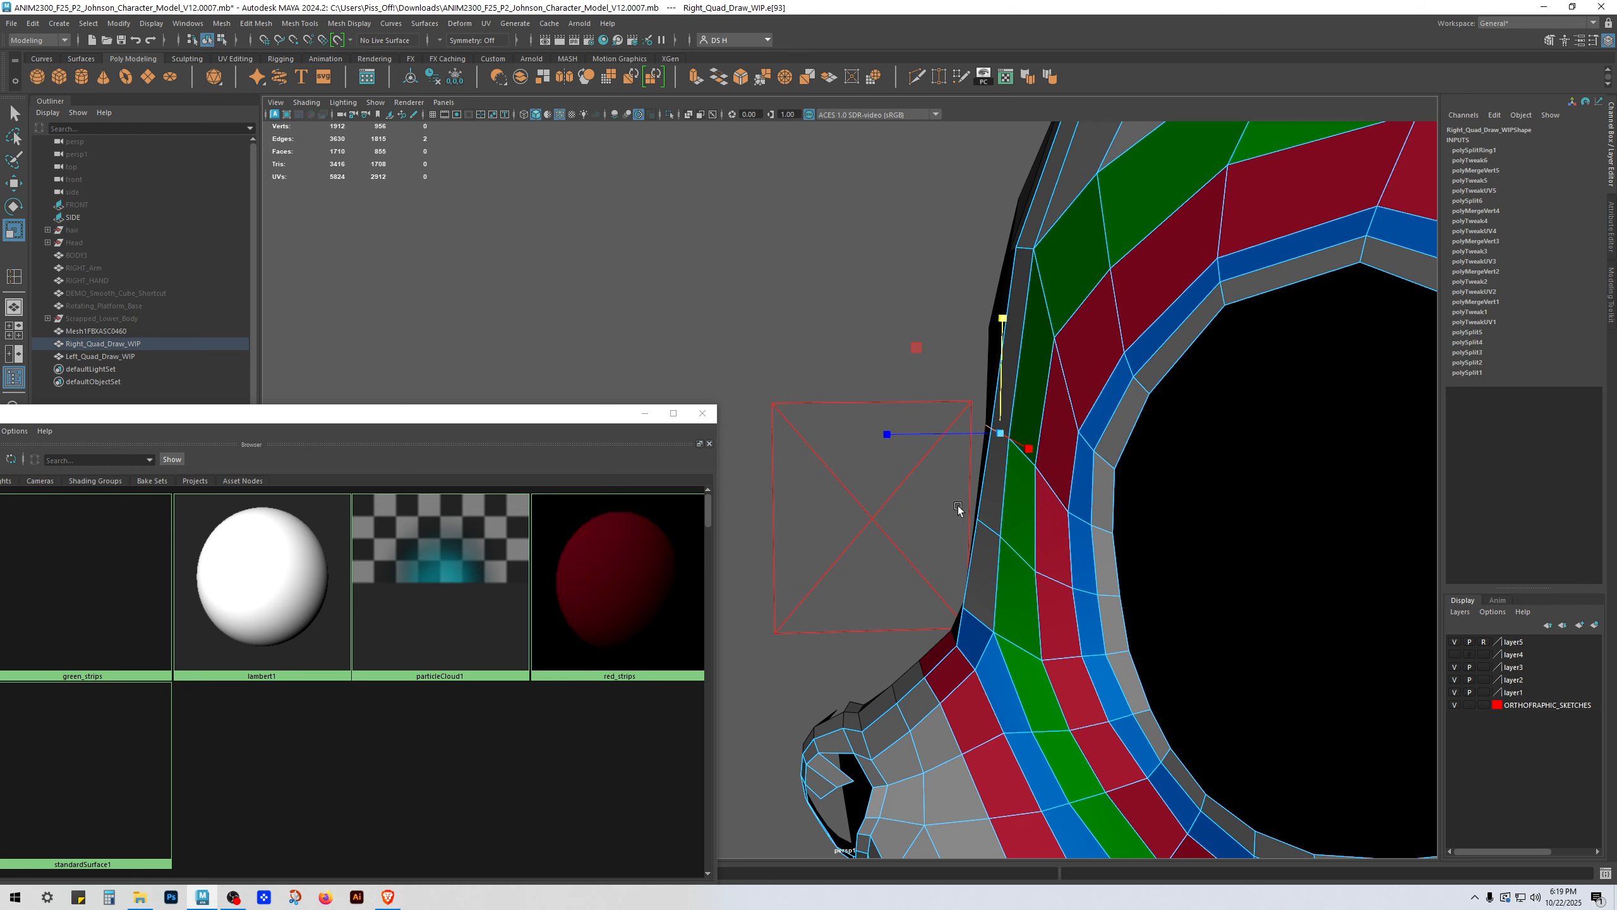
pyautogui.keyDown('alt'); pyautogui.moveTo(957, 506); pyautogui.dragTo(1022, 518); pyautogui.keyUp('alt')
pyautogui.click(1027, 502)
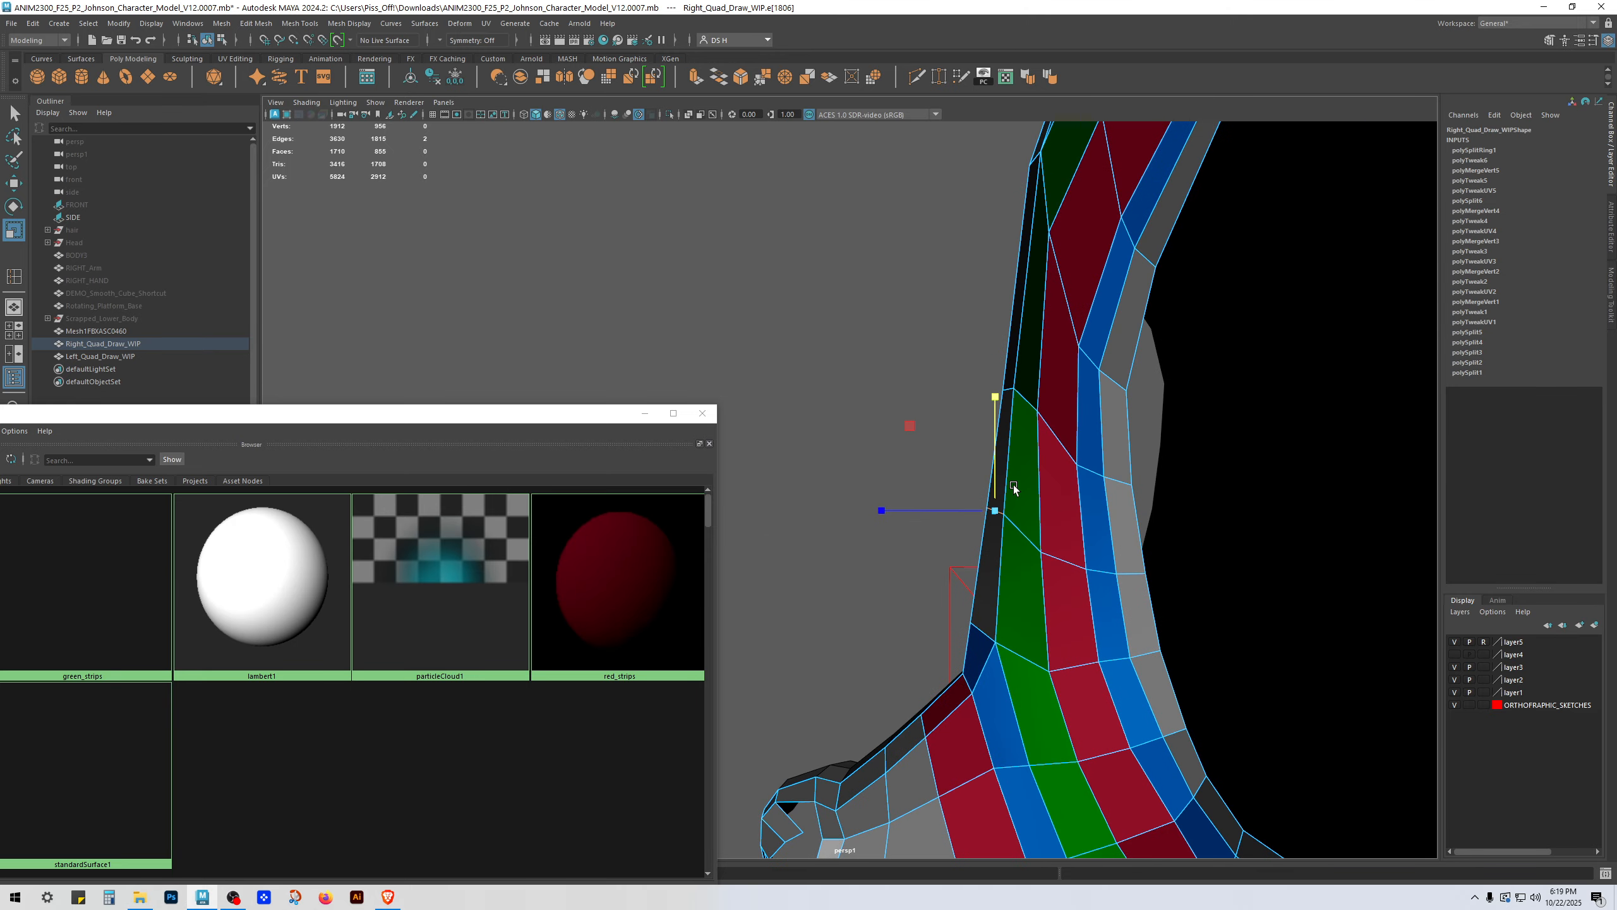
# Step: Adjust the depth of the vertex where the blue muzzle band meets the green eye ring
pyautogui.press('w')
pyautogui.moveTo(1007, 630); pyautogui.dragTo(961, 631, button='right')
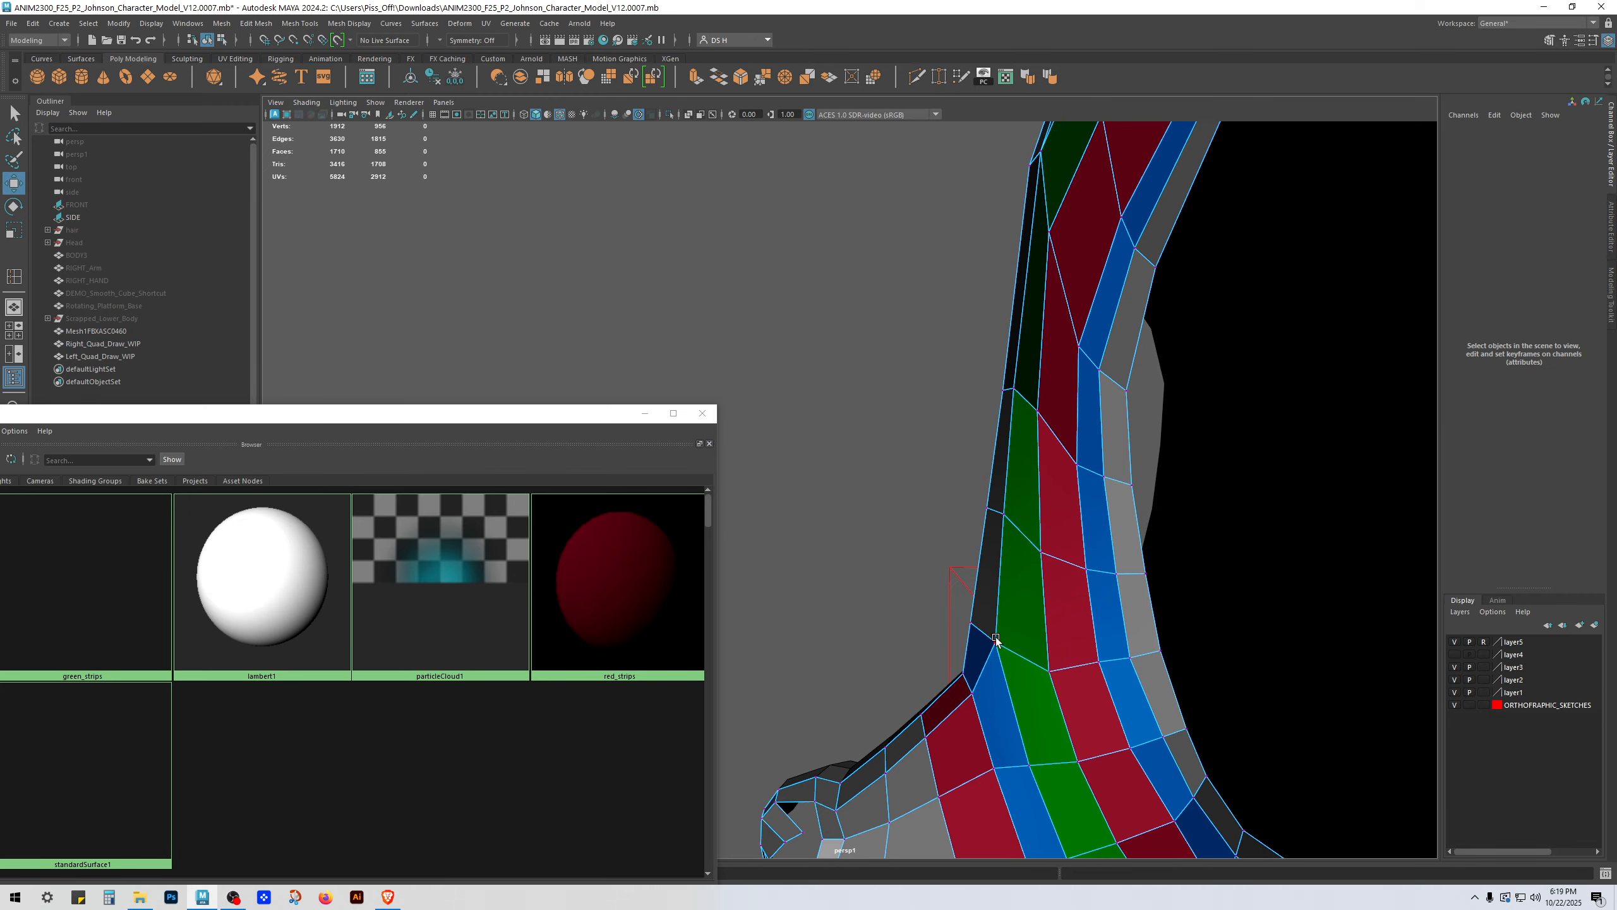
pyautogui.click(996, 641)
pyautogui.moveTo(986, 641); pyautogui.dragTo(1101, 630)
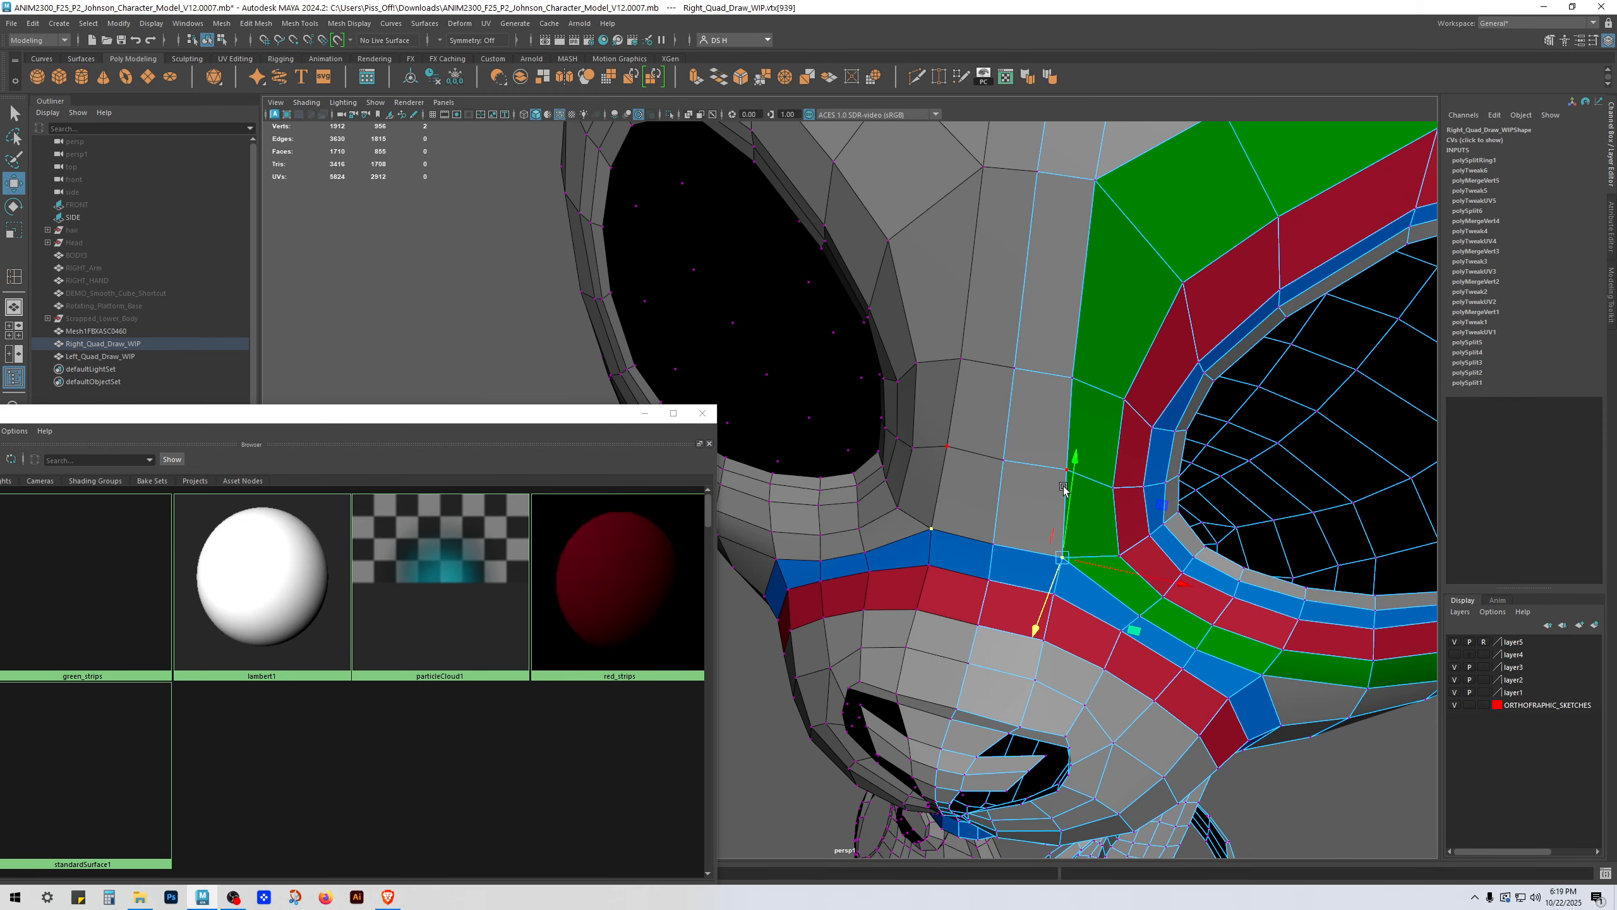
# Step: Rescale the nose-bridge edges just above the blue muzzle band along the vertical axis
pyautogui.moveTo(1048, 497); pyautogui.dragTo(1054, 469, button='right')
pyautogui.keyDown('alt'); pyautogui.moveTo(1057, 487); pyautogui.dragTo(1019, 521); pyautogui.keyUp('alt')
pyautogui.press('r')
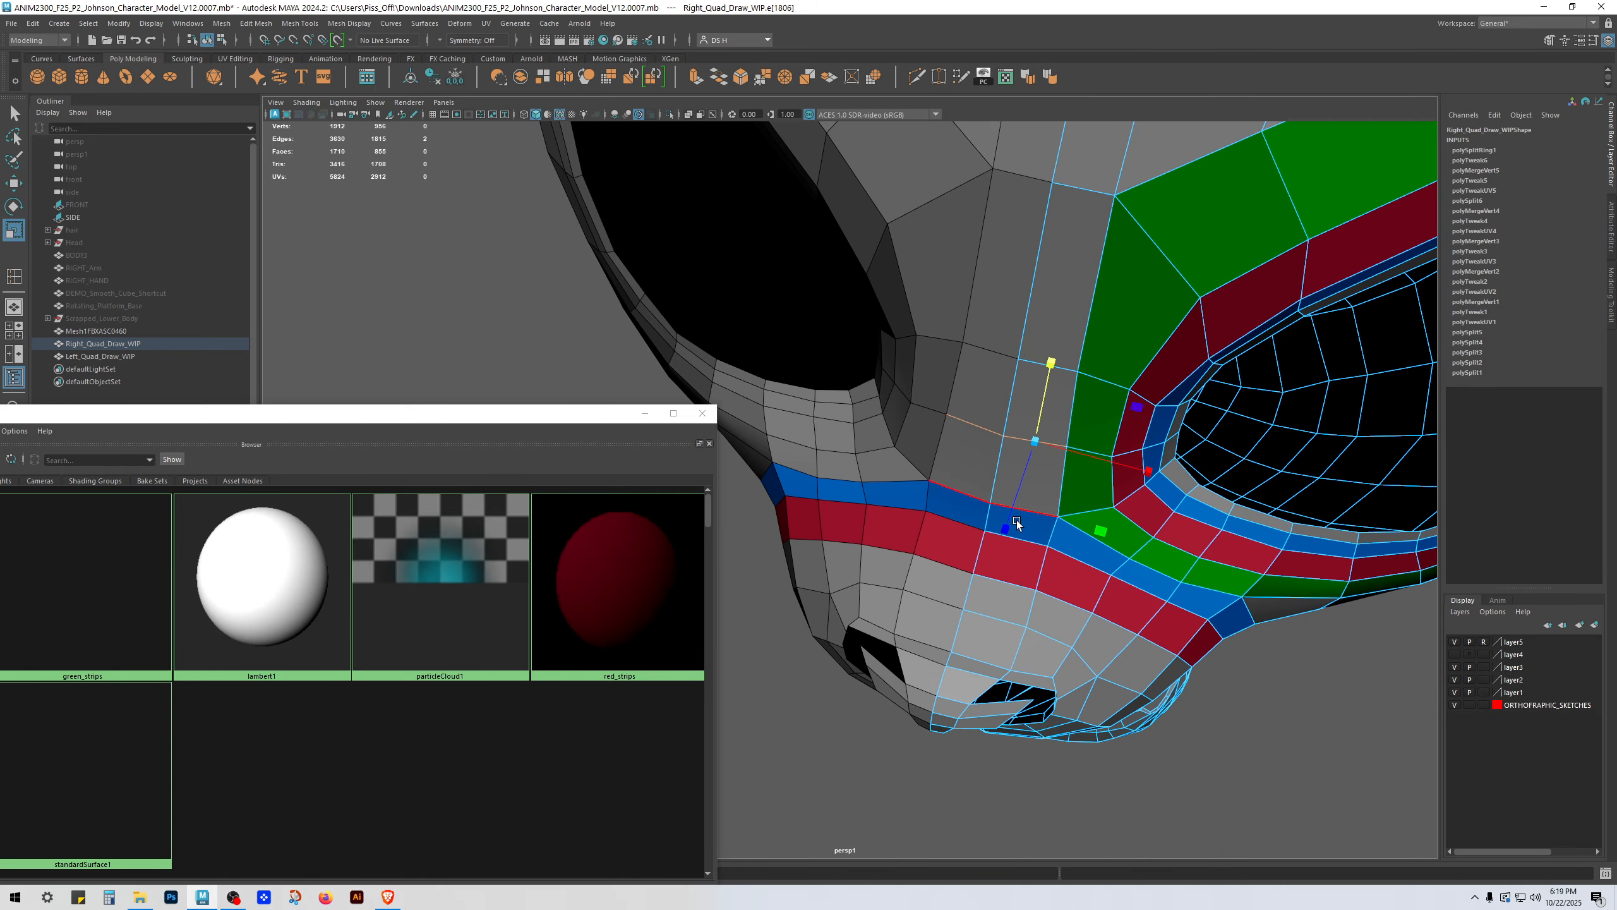
pyautogui.click(1065, 369)
# Step: Move the two vertices where the nose-bridge rows meet the green eye ring slightly forward
pyautogui.keyDown('alt'); pyautogui.moveTo(1047, 377); pyautogui.dragTo(943, 357); pyautogui.keyUp('alt')
pyautogui.press('w')
pyautogui.moveTo(1027, 428); pyautogui.dragTo(909, 421, button='right')
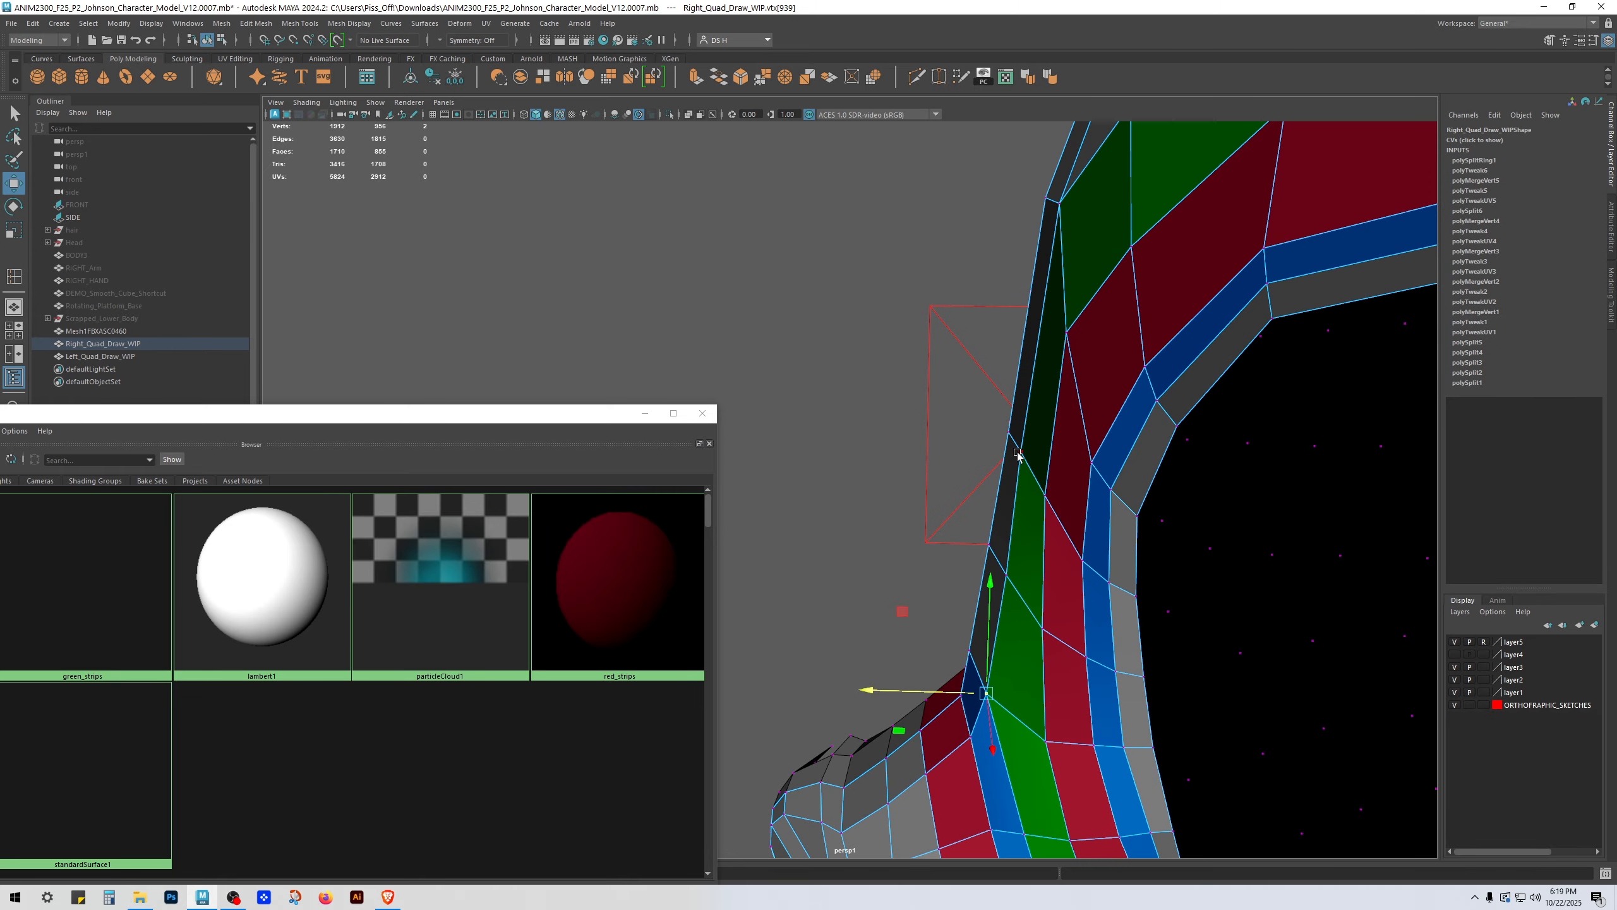
pyautogui.click(1019, 453)
pyautogui.keyDown('alt'); pyautogui.moveTo(972, 474); pyautogui.dragTo(971, 464); pyautogui.keyUp('alt')
pyautogui.keyDown('shift'); pyautogui.click(1004, 537); pyautogui.keyUp('shift')
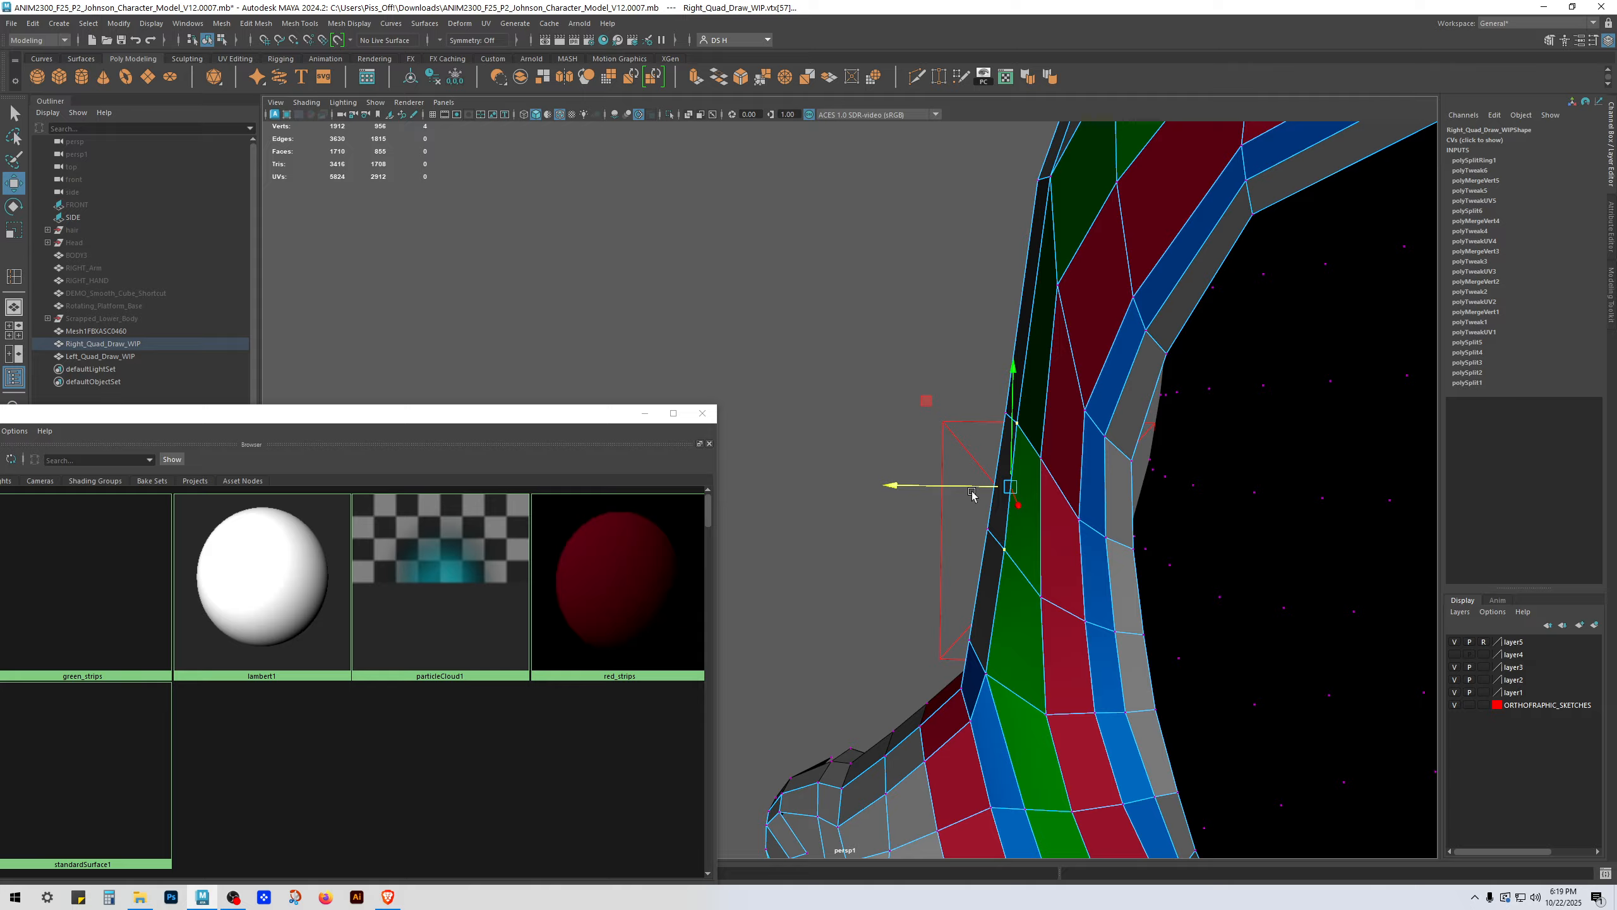
pyautogui.moveTo(968, 487); pyautogui.dragTo(966, 483)
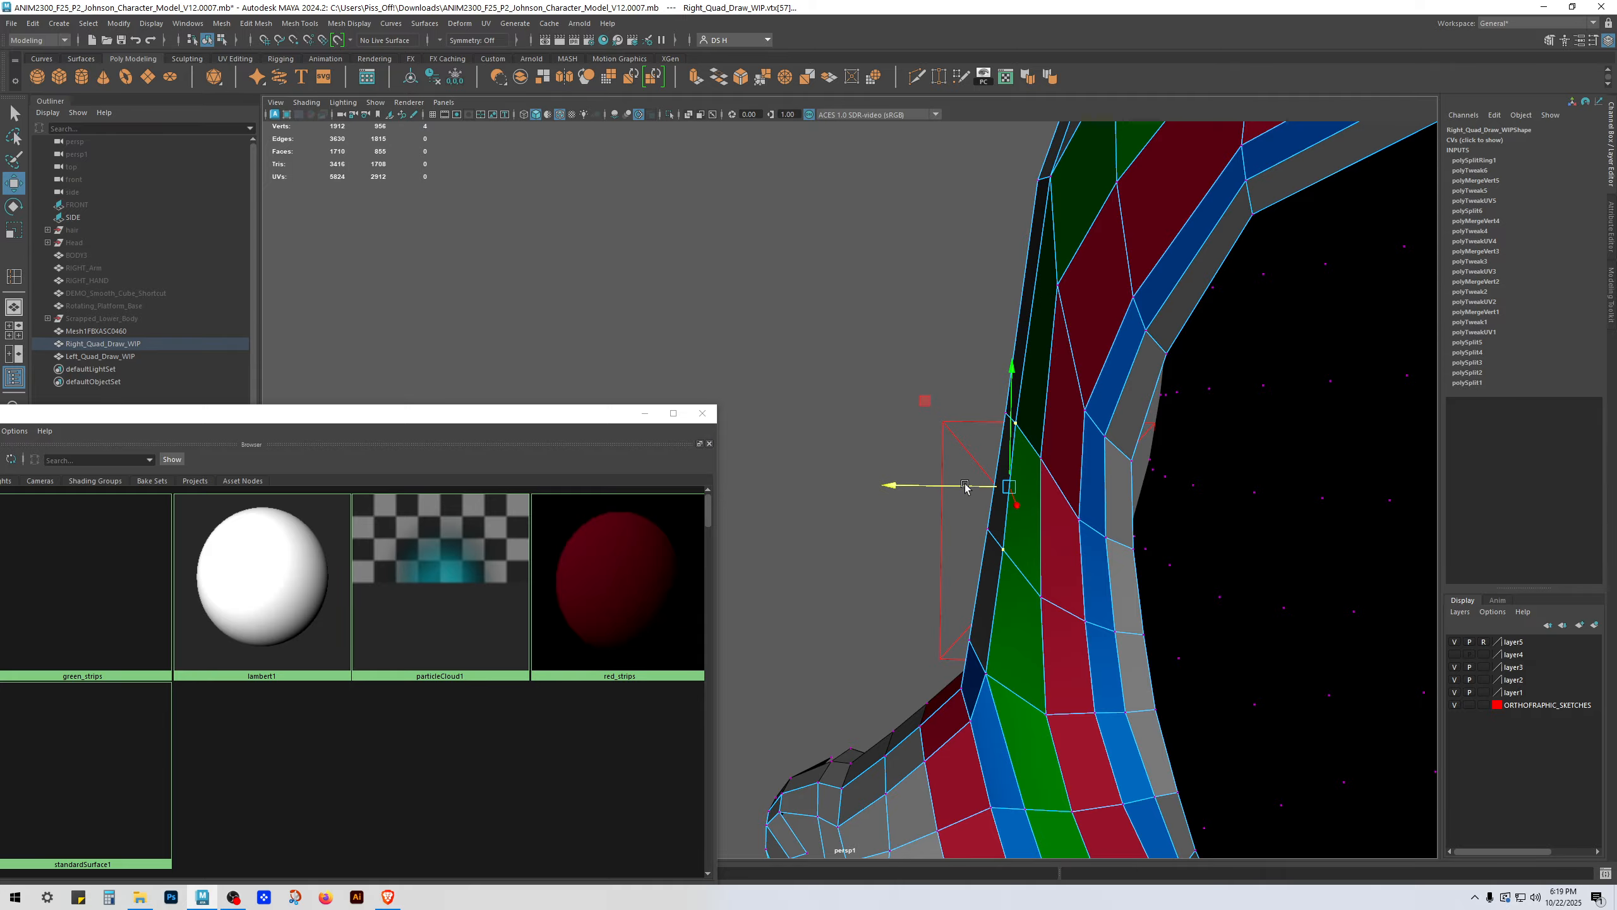
# Step: Adjust the depth of the nose-bridge vertices along the green strip, and shift the one above the blue muzzle band slightly toward the centre
pyautogui.click(996, 548)
pyautogui.moveTo(969, 547); pyautogui.dragTo(961, 543)
pyautogui.keyDown('alt'); pyautogui.moveTo(971, 612); pyautogui.dragTo(967, 519, button='middle'); pyautogui.keyUp('alt')
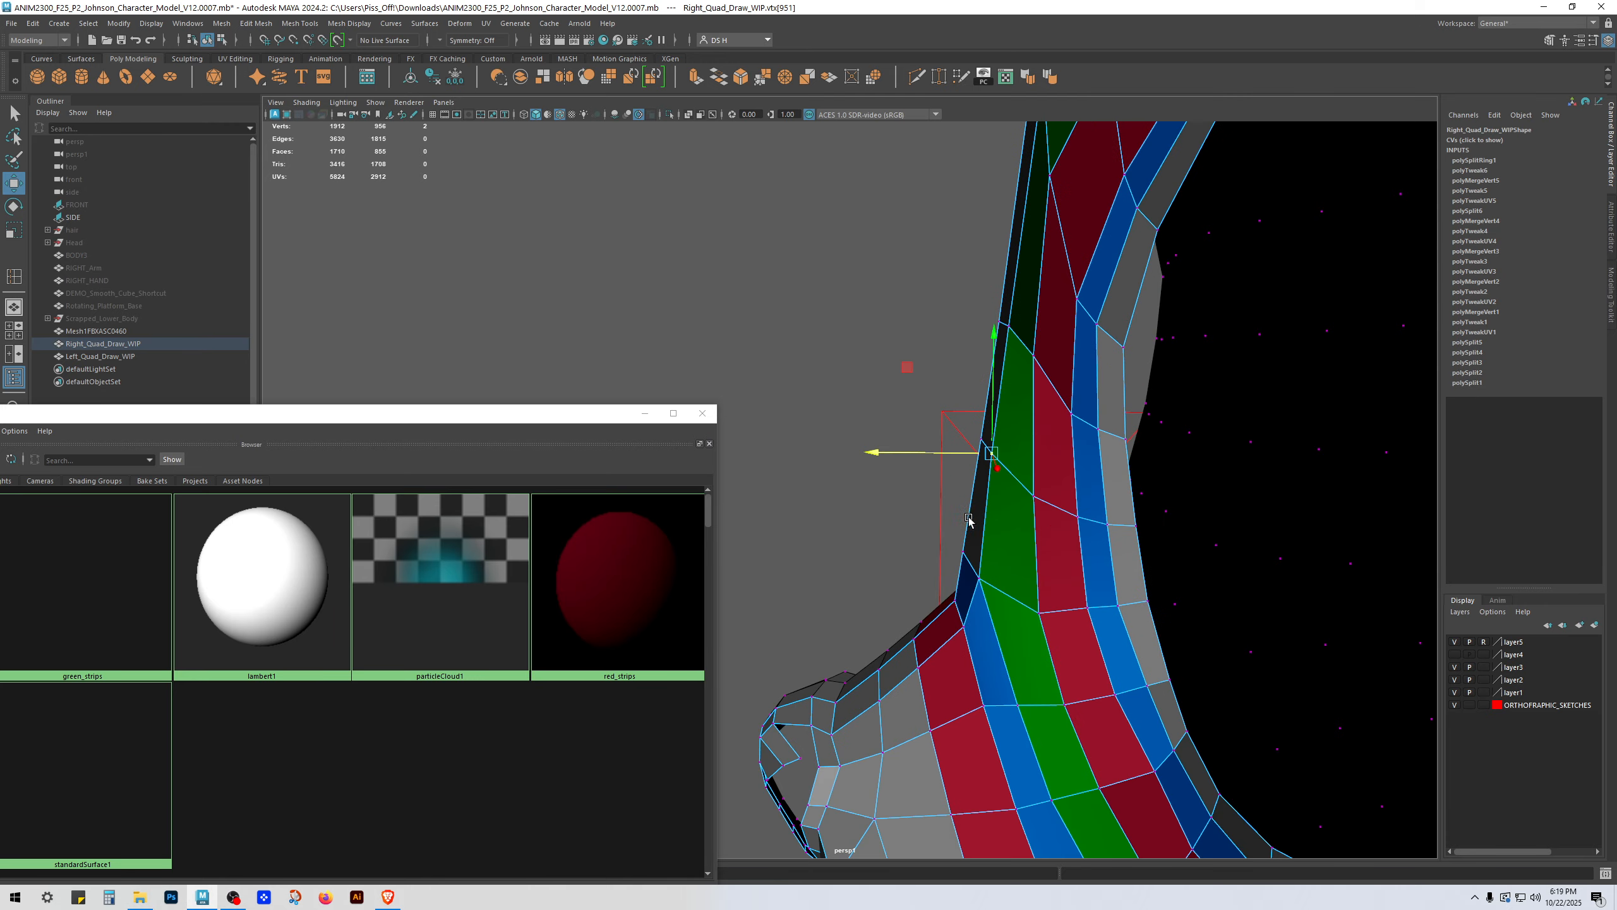
pyautogui.click(979, 577)
pyautogui.moveTo(948, 576); pyautogui.dragTo(1051, 525)
pyautogui.click(1039, 433)
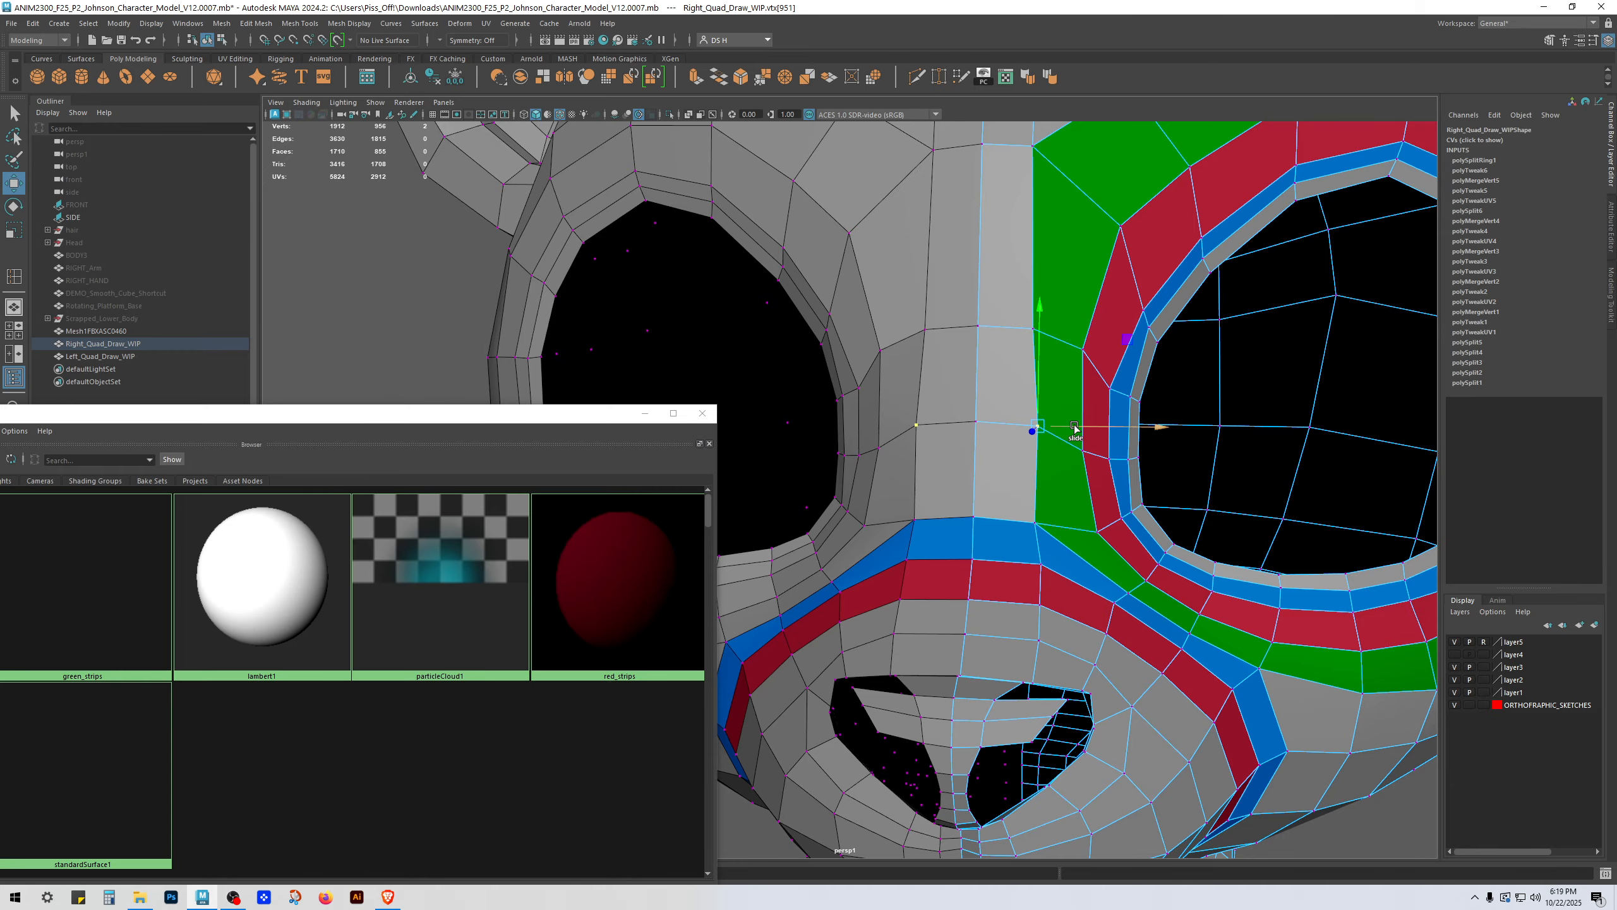
pyautogui.moveTo(1068, 426); pyautogui.dragTo(1061, 422)
# Step: Review the smoothed head without wireframe from several angles and save an incremental version of the scene
pyautogui.scroll(-3, 1006, 451)
pyautogui.press('3')
pyautogui.moveTo(1007, 451); pyautogui.dragTo(1186, 346, button='right')
pyautogui.scroll(-5, 1137, 655)
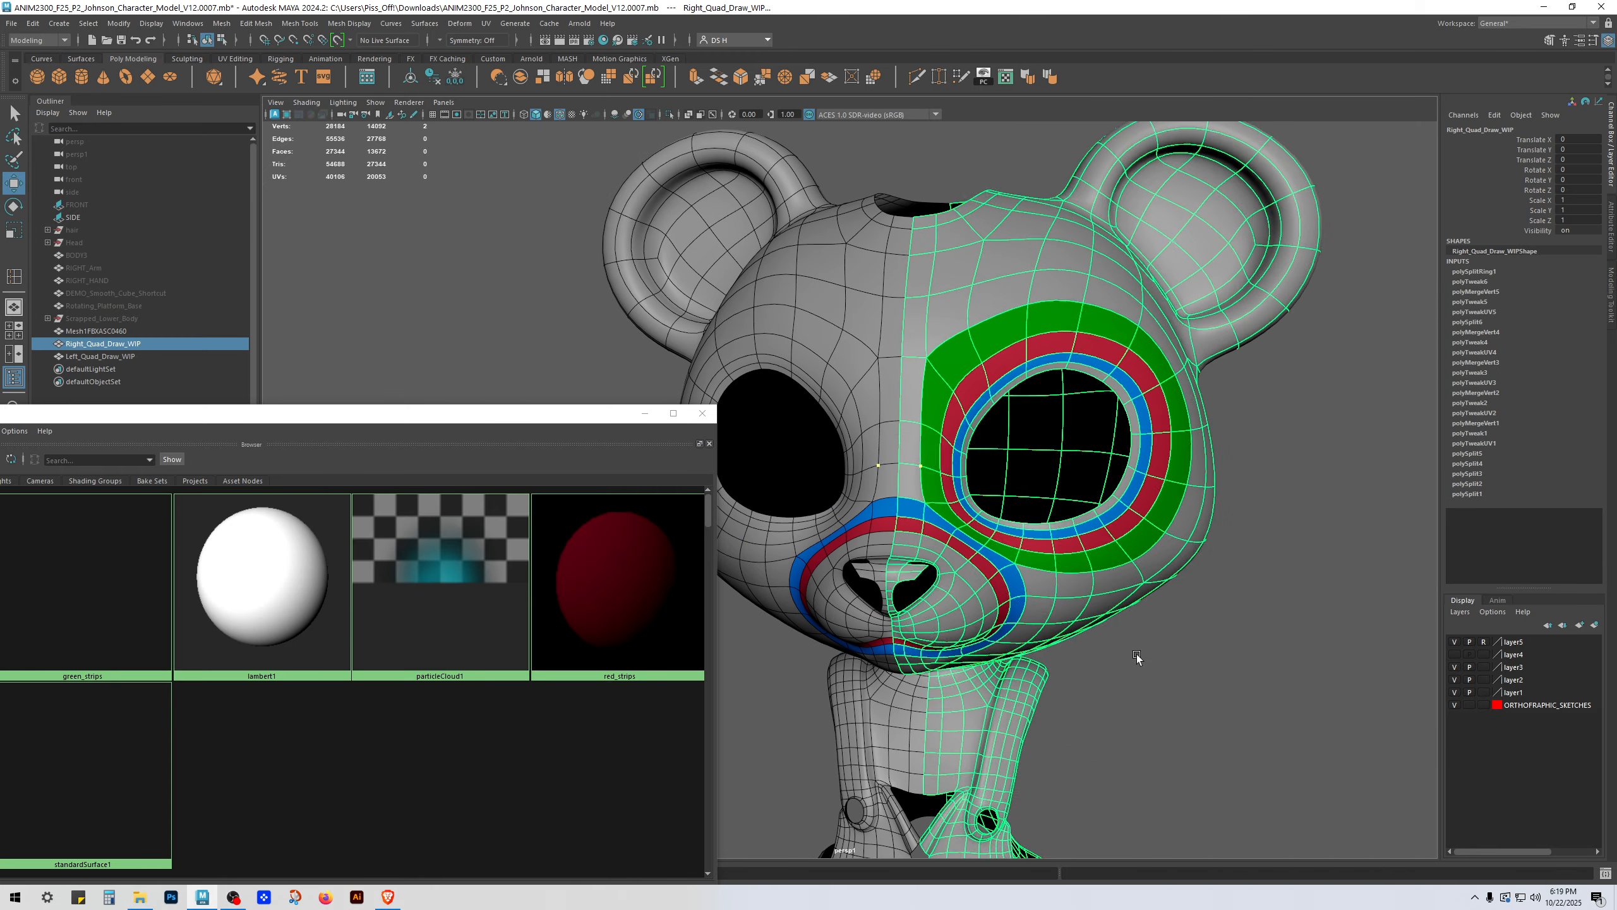
pyautogui.click(1138, 655)
pyautogui.keyDown('alt'); pyautogui.moveTo(1138, 655); pyautogui.dragTo(1210, 628); pyautogui.keyUp('alt')
pyautogui.scroll(3, 1210, 628)
pyautogui.hotkey('alt', '5')
pyautogui.scroll(-5, 890, 608)
pyautogui.keyDown('alt'); pyautogui.moveTo(1093, 621); pyautogui.dragTo(662, 602); pyautogui.keyUp('alt')
pyautogui.scroll(5, 1244, 611)
pyautogui.scroll(2, 1243, 612)
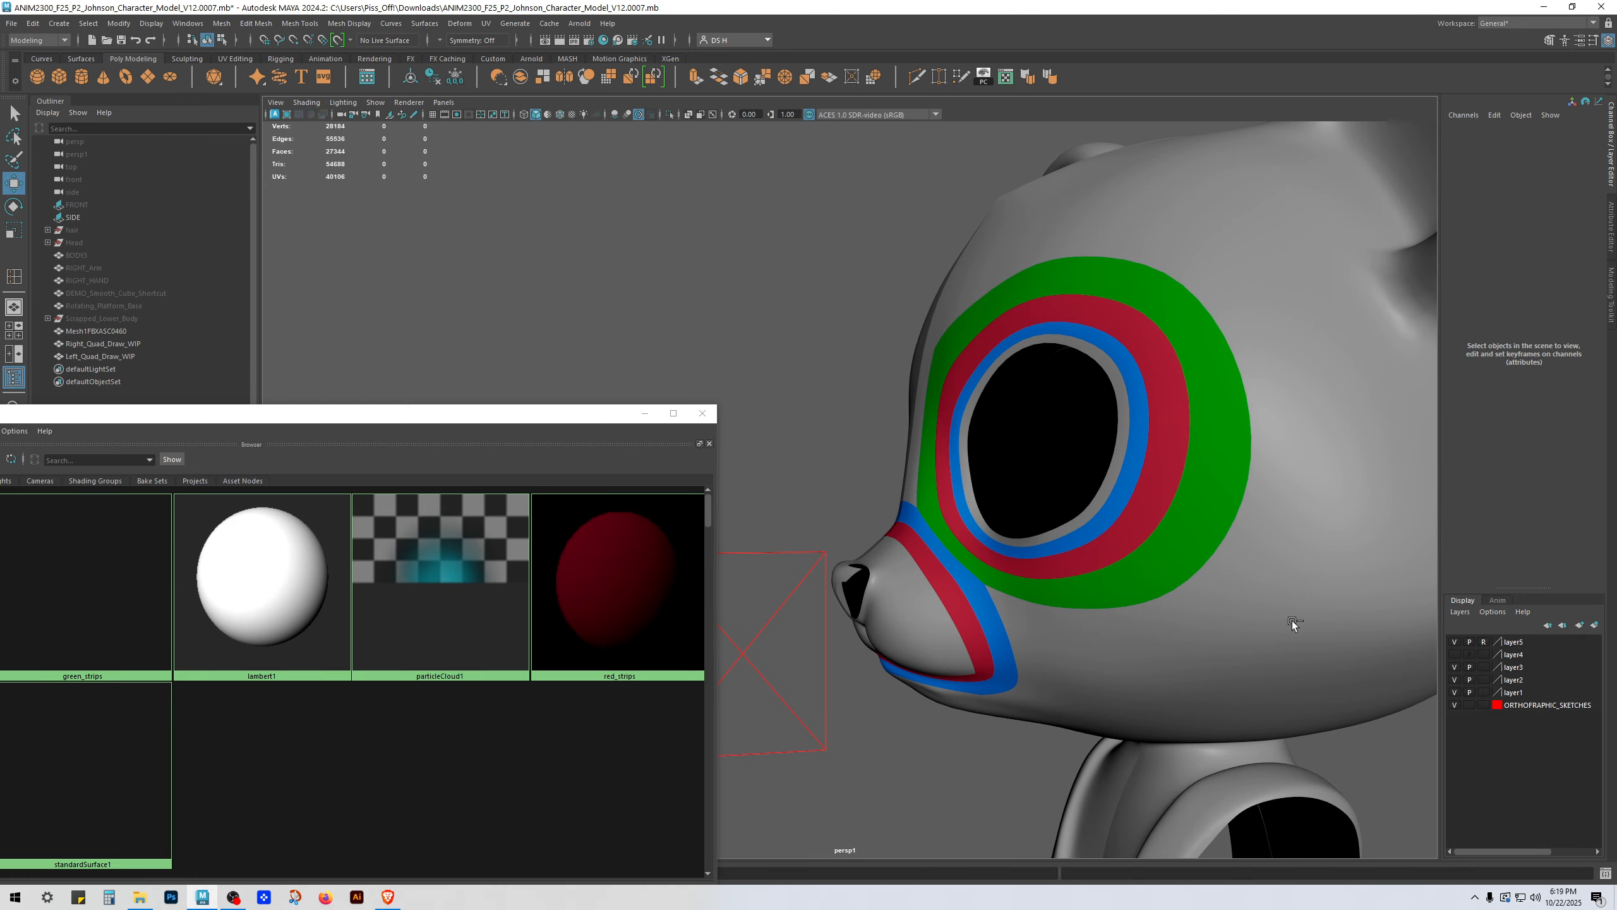
pyautogui.hotkey('ctrl', 'alt', 's')
# Step: Return the right half of the mesh to unsmoothed display and delete its construction history
pyautogui.keyDown('alt'); pyautogui.moveTo(1291, 620); pyautogui.dragTo(1140, 590); pyautogui.keyUp('alt')
pyautogui.click(1140, 590)
pyautogui.press('1')
pyautogui.keyDown('alt'); pyautogui.moveTo(1139, 589); pyautogui.dragTo(1099, 523, button='middle'); pyautogui.keyUp('alt')
pyautogui.scroll(2, 1100, 523)
pyautogui.keyDown('alt'); pyautogui.moveTo(1100, 523); pyautogui.dragTo(1036, 555); pyautogui.keyUp('alt')
pyautogui.press('2')
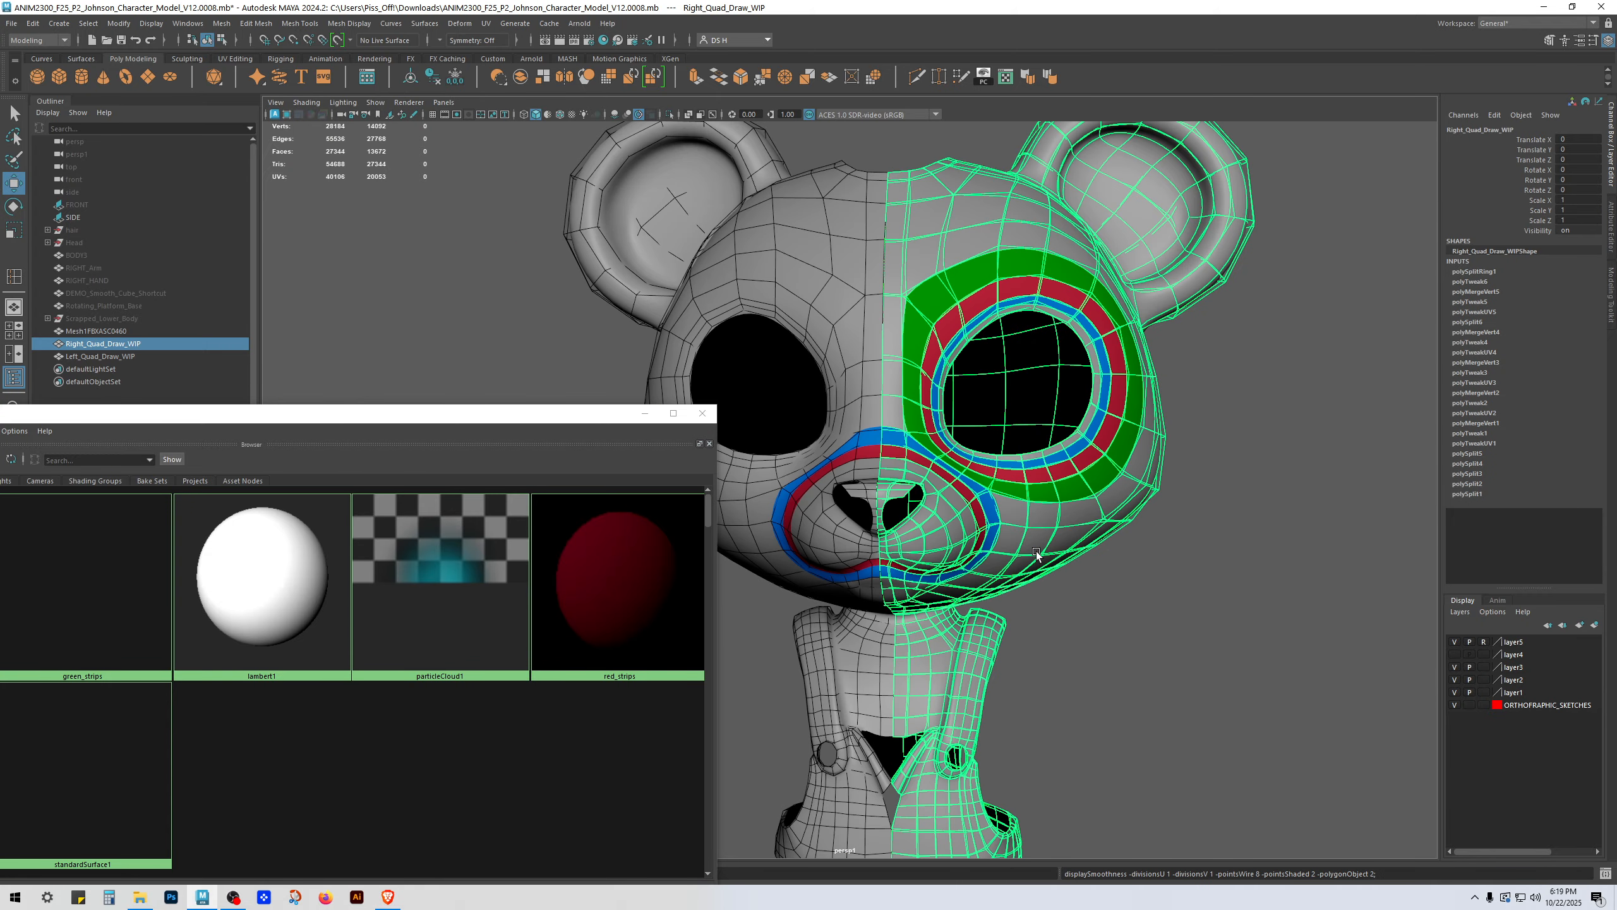
pyautogui.press('1')
pyautogui.click(433, 79)
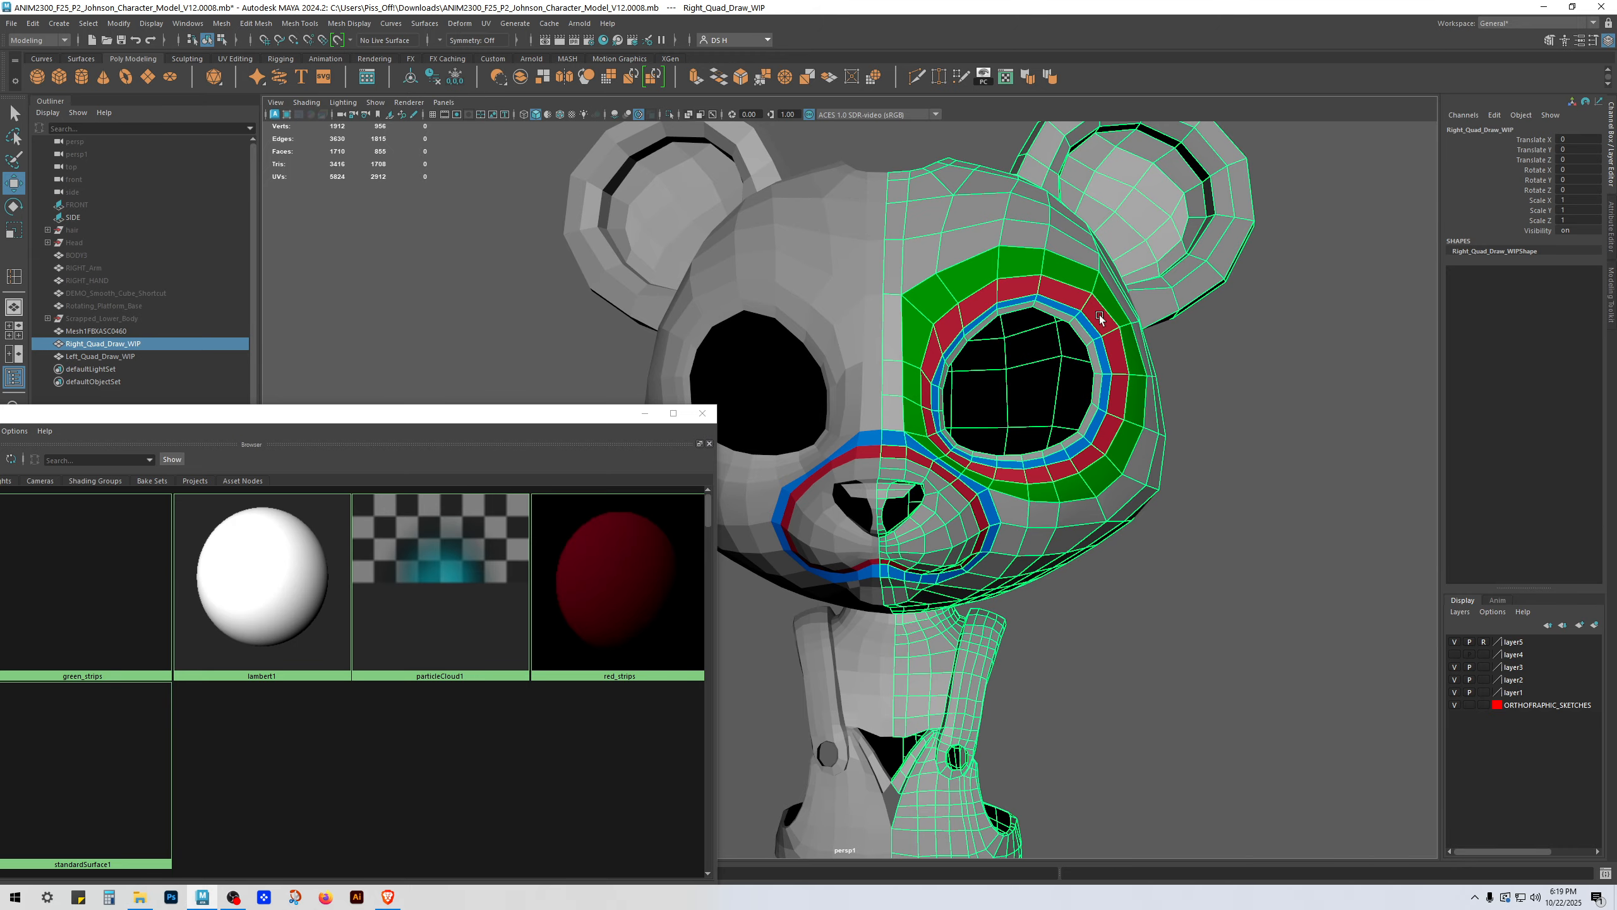
# Step: Reposition the vertices on the jaw's underside behind the blue muzzle band to even their spacing, undoing the last move
pyautogui.scroll(-5, 1108, 331)
pyautogui.click(1221, 515)
pyautogui.moveTo(1221, 515)
pyautogui.keyDown('alt'); pyautogui.mouseDown()
pyautogui.moveTo(1077, 504)
pyautogui.moveTo(1161, 504)
pyautogui.mouseUp(); pyautogui.keyUp('alt')
pyautogui.hotkey('alt', '5')
pyautogui.keyDown('alt'); pyautogui.moveTo(1161, 504); pyautogui.dragTo(1304, 542, button='right'); pyautogui.keyUp('alt')
pyautogui.keyDown('alt'); pyautogui.moveTo(1304, 542); pyautogui.dragTo(980, 441); pyautogui.keyUp('alt')
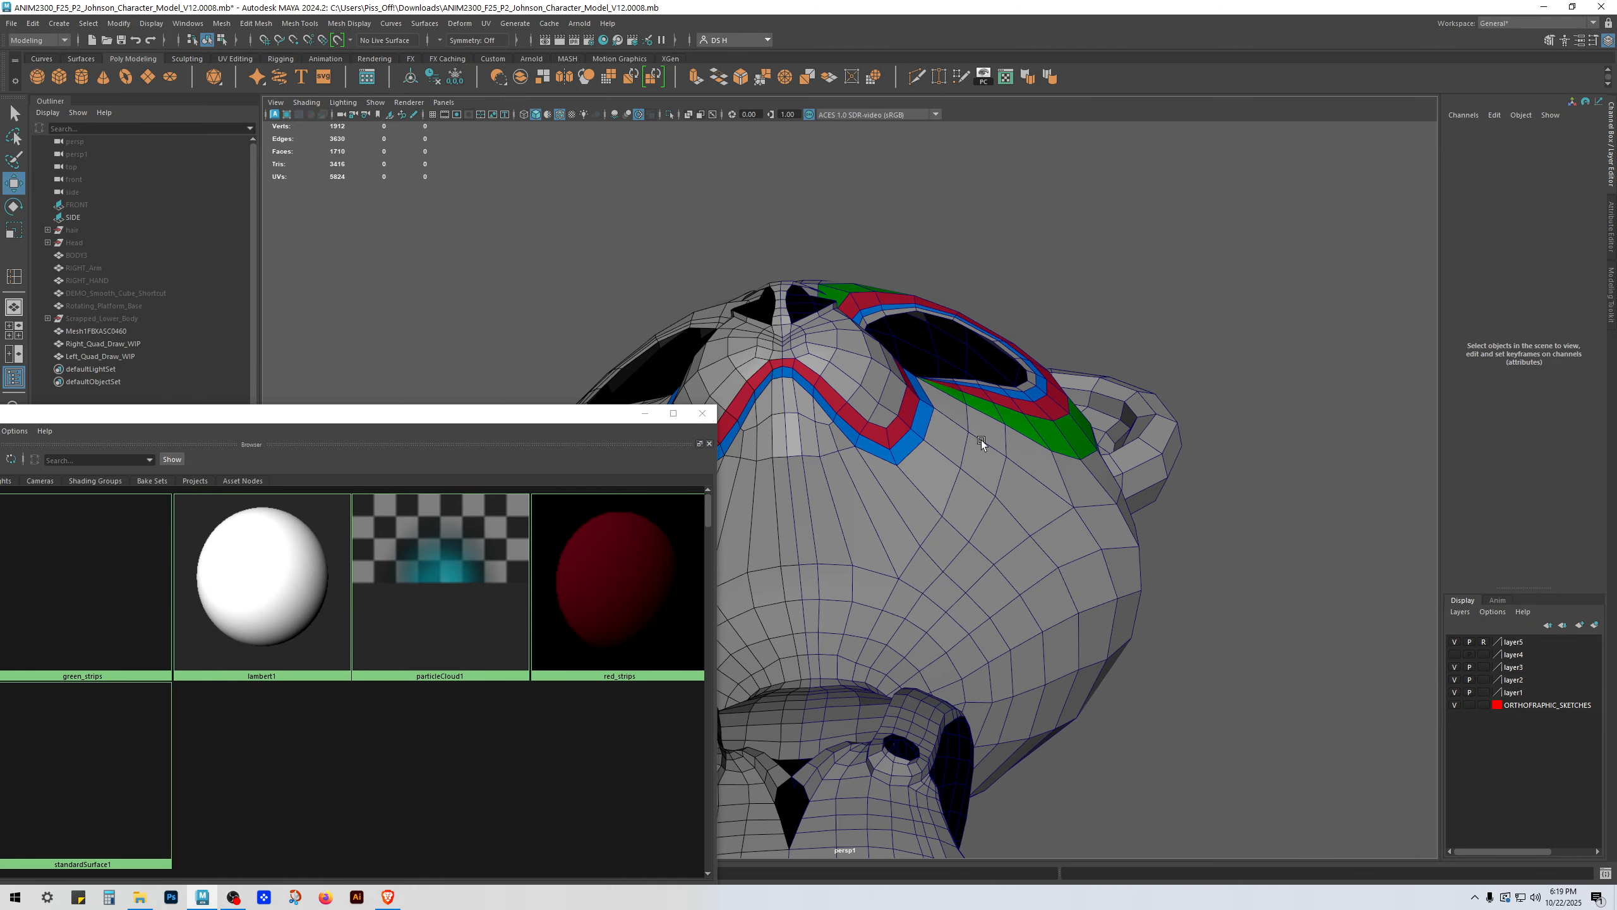
pyautogui.keyDown('alt'); pyautogui.moveTo(980, 440); pyautogui.dragTo(956, 523, button='right'); pyautogui.keyUp('alt')
pyautogui.click(1024, 489)
pyautogui.click(957, 523)
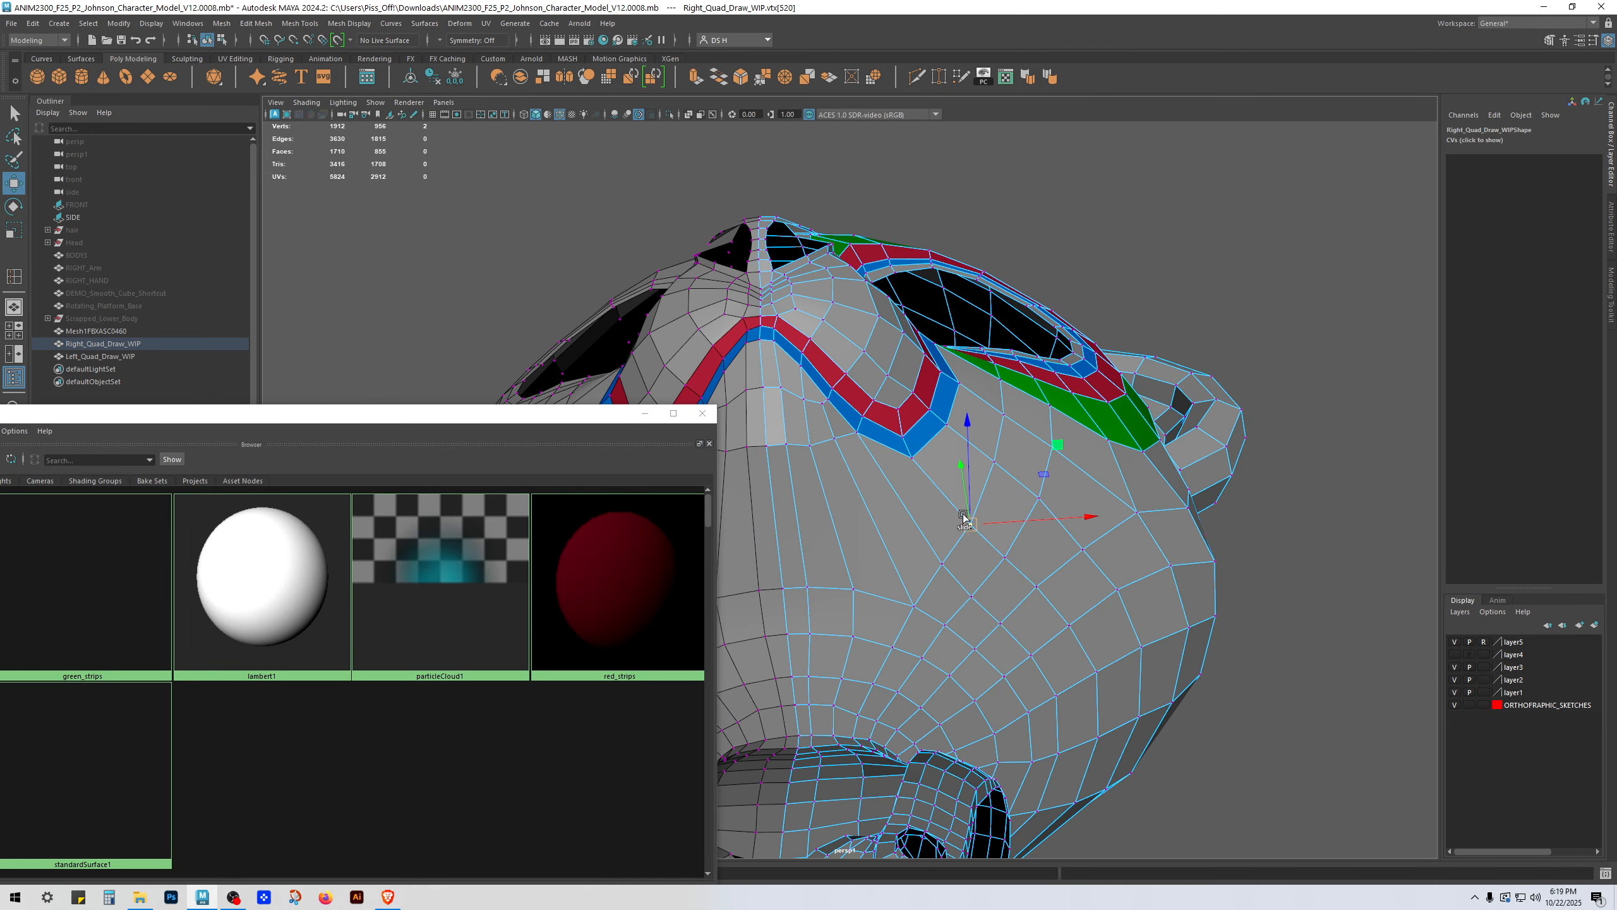
pyautogui.keyDown('shift'); pyautogui.moveTo(963, 518); pyautogui.dragTo(977, 441, button='middle'); pyautogui.keyUp('shift')
pyautogui.click(983, 463)
pyautogui.click(944, 554)
pyautogui.moveTo(938, 550); pyautogui.dragTo(904, 499)
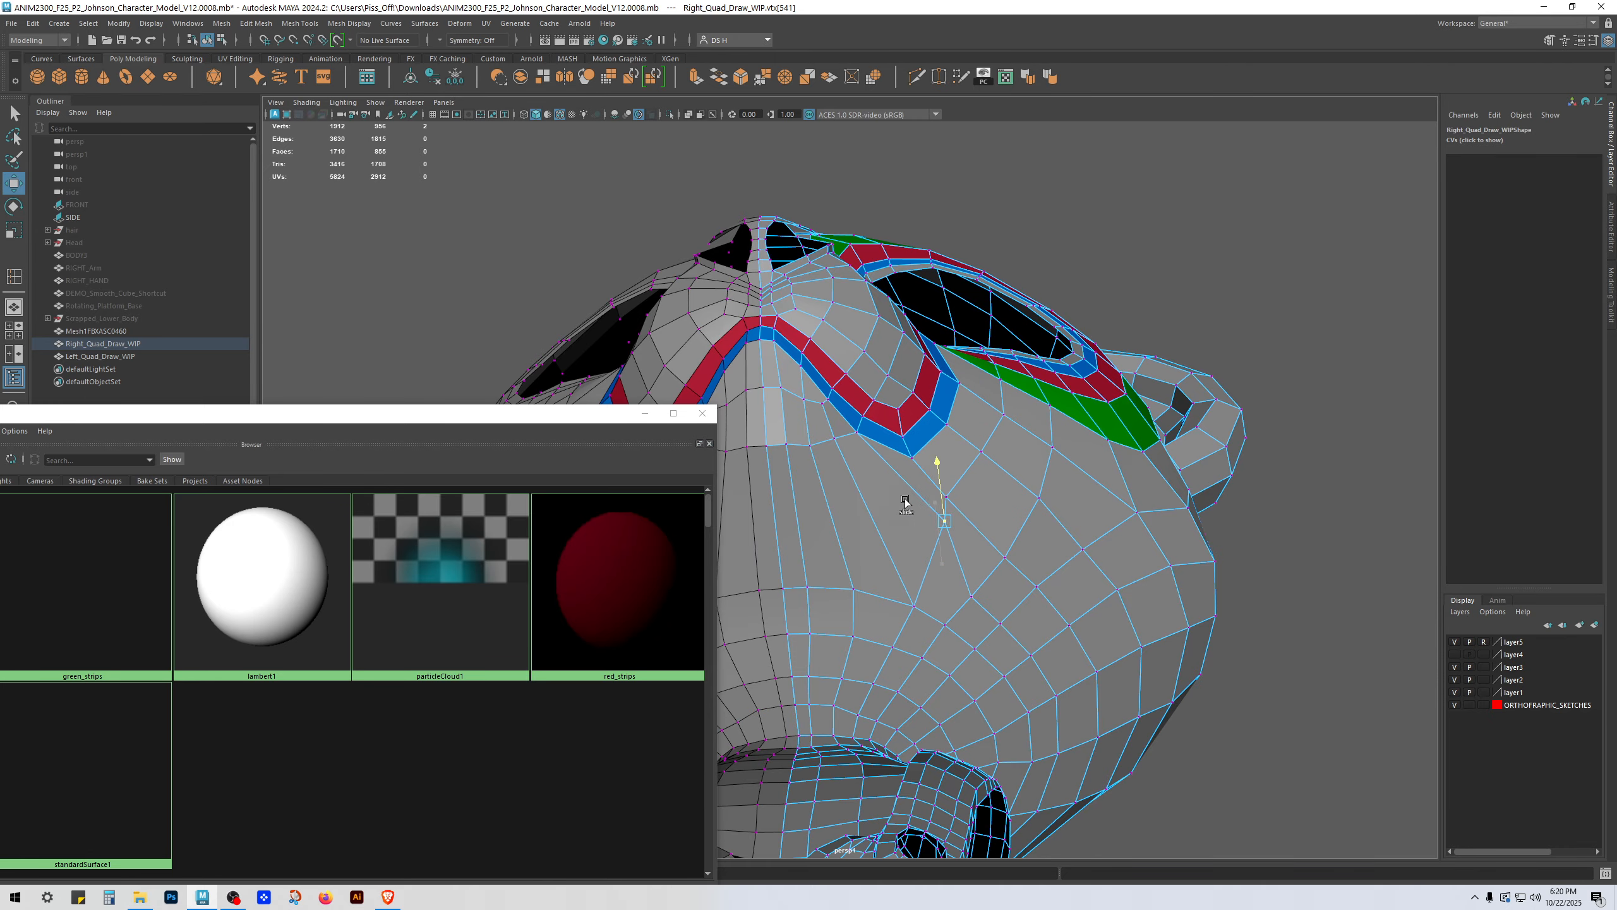
pyautogui.hotkey('ctrl', 'z')
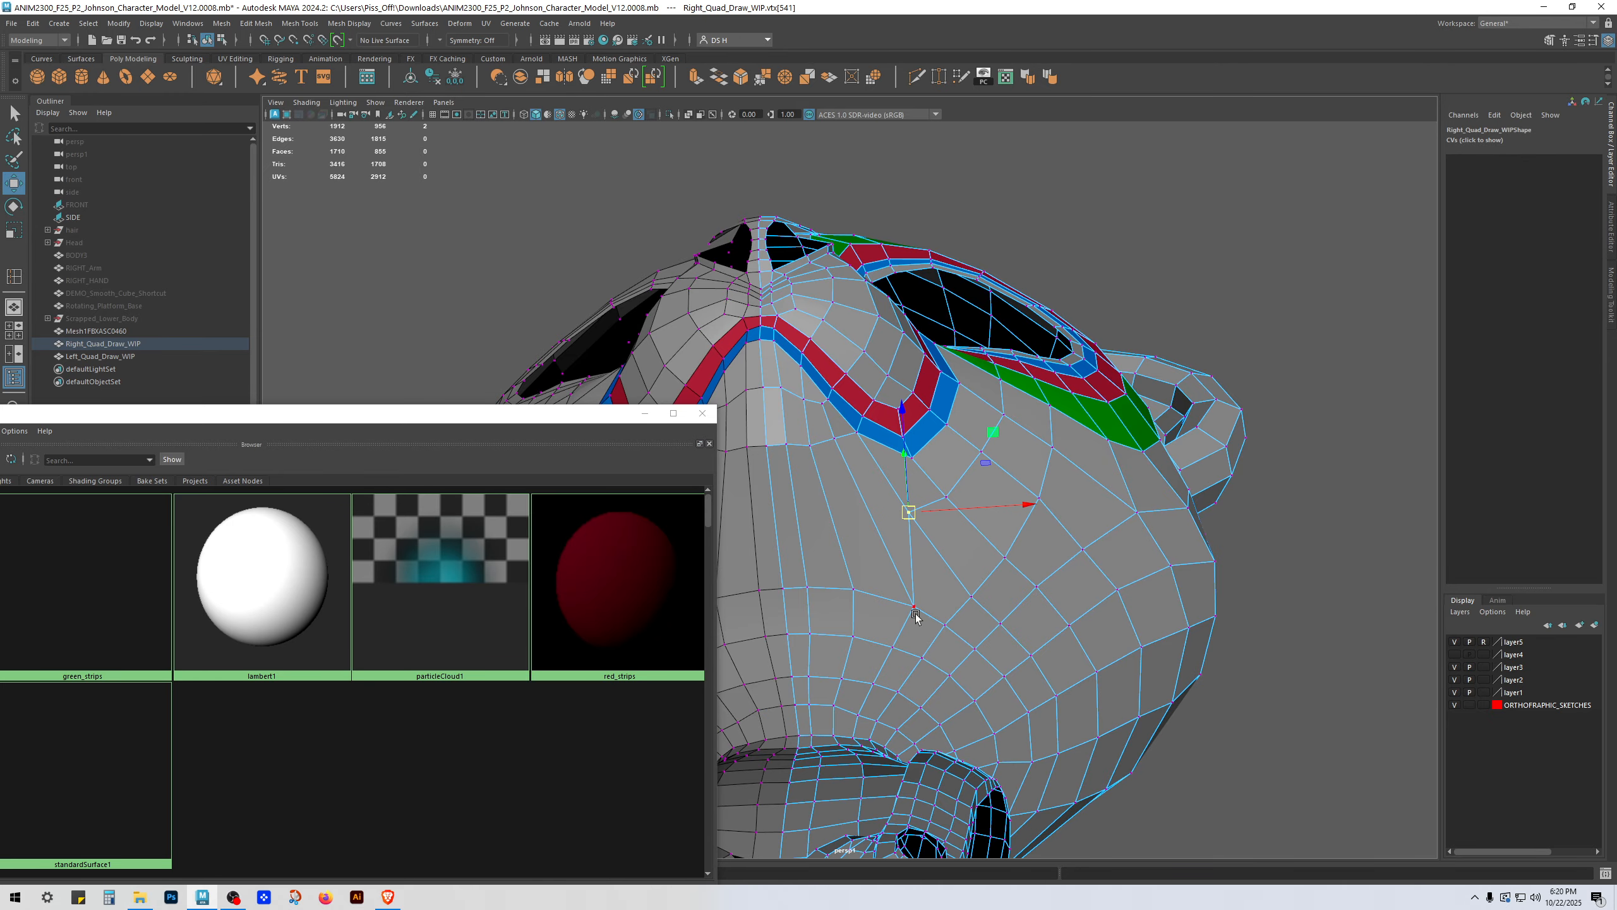
# Step: Return to object mode, check the head from the front and below, and close the material browser window
pyautogui.keyDown('alt'); pyautogui.moveTo(913, 508); pyautogui.dragTo(1032, 578); pyautogui.keyUp('alt')
pyautogui.moveTo(1055, 553); pyautogui.dragTo(1247, 341, button='right')
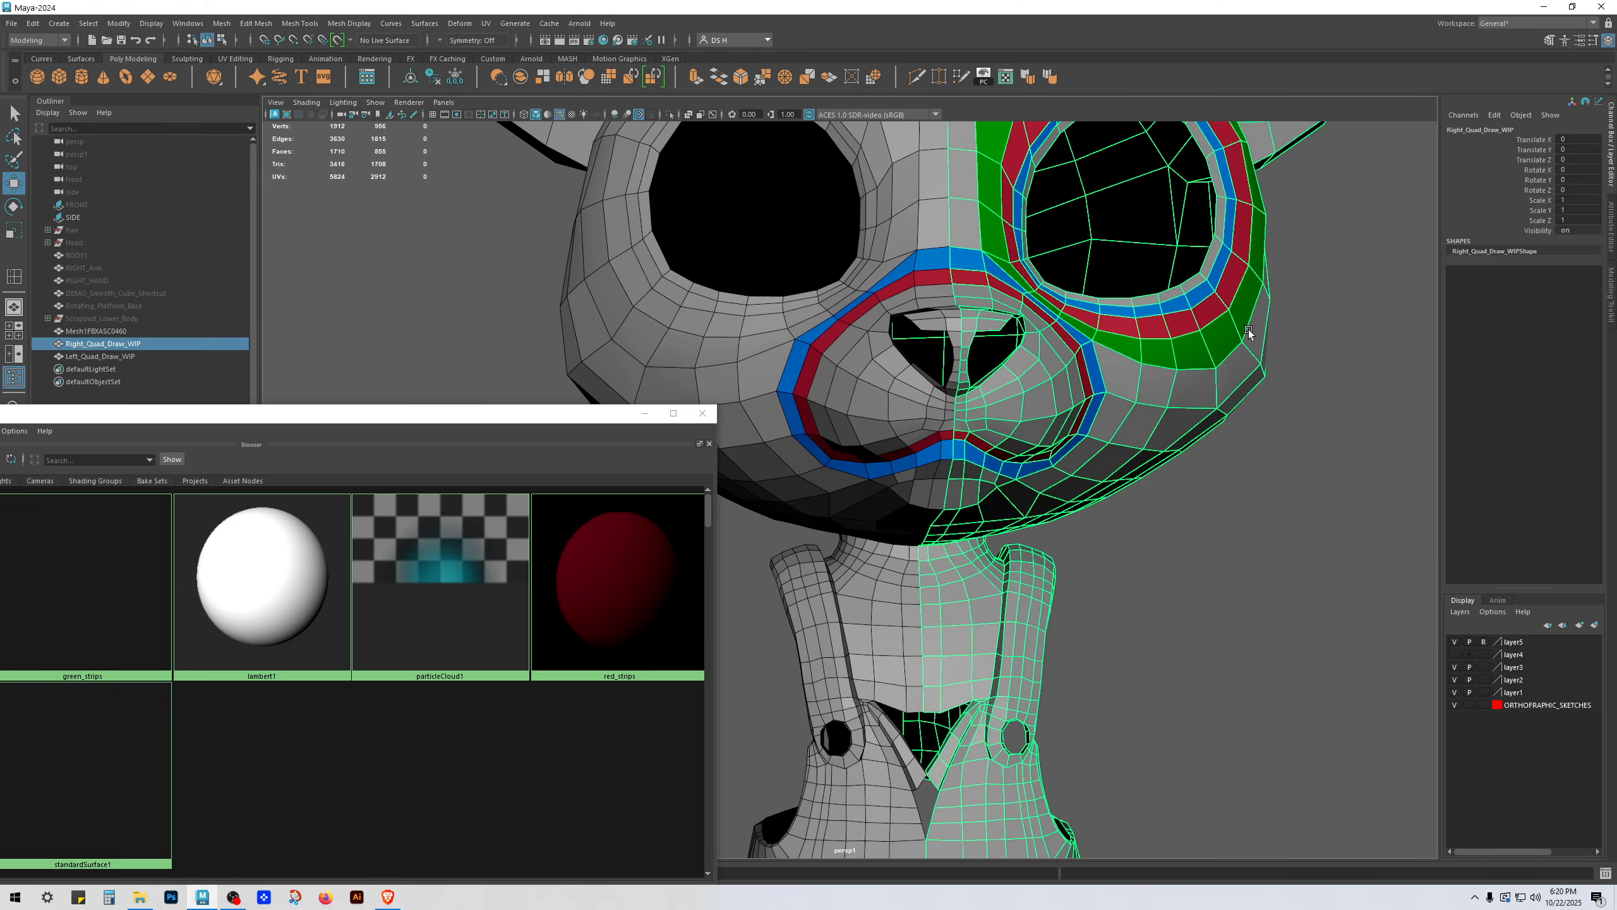
pyautogui.click(1238, 511)
pyautogui.scroll(-5, 1238, 511)
pyautogui.keyDown('alt'); pyautogui.moveTo(1178, 515); pyautogui.dragTo(935, 463); pyautogui.keyUp('alt')
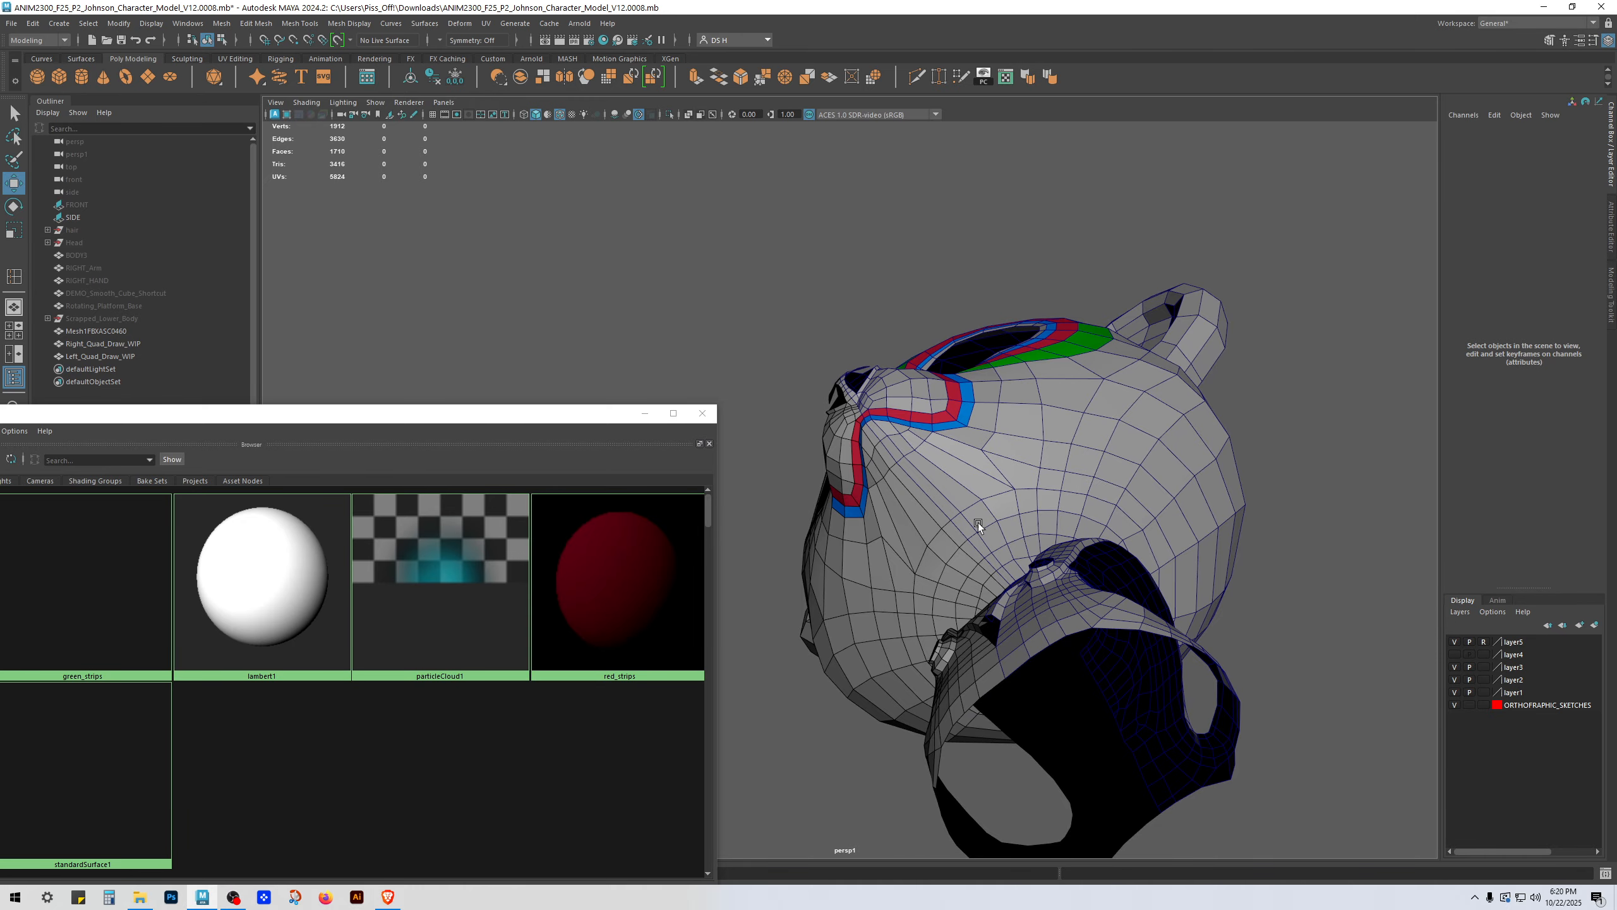
pyautogui.keyDown('alt'); pyautogui.moveTo(978, 524); pyautogui.dragTo(1030, 677); pyautogui.keyUp('alt')
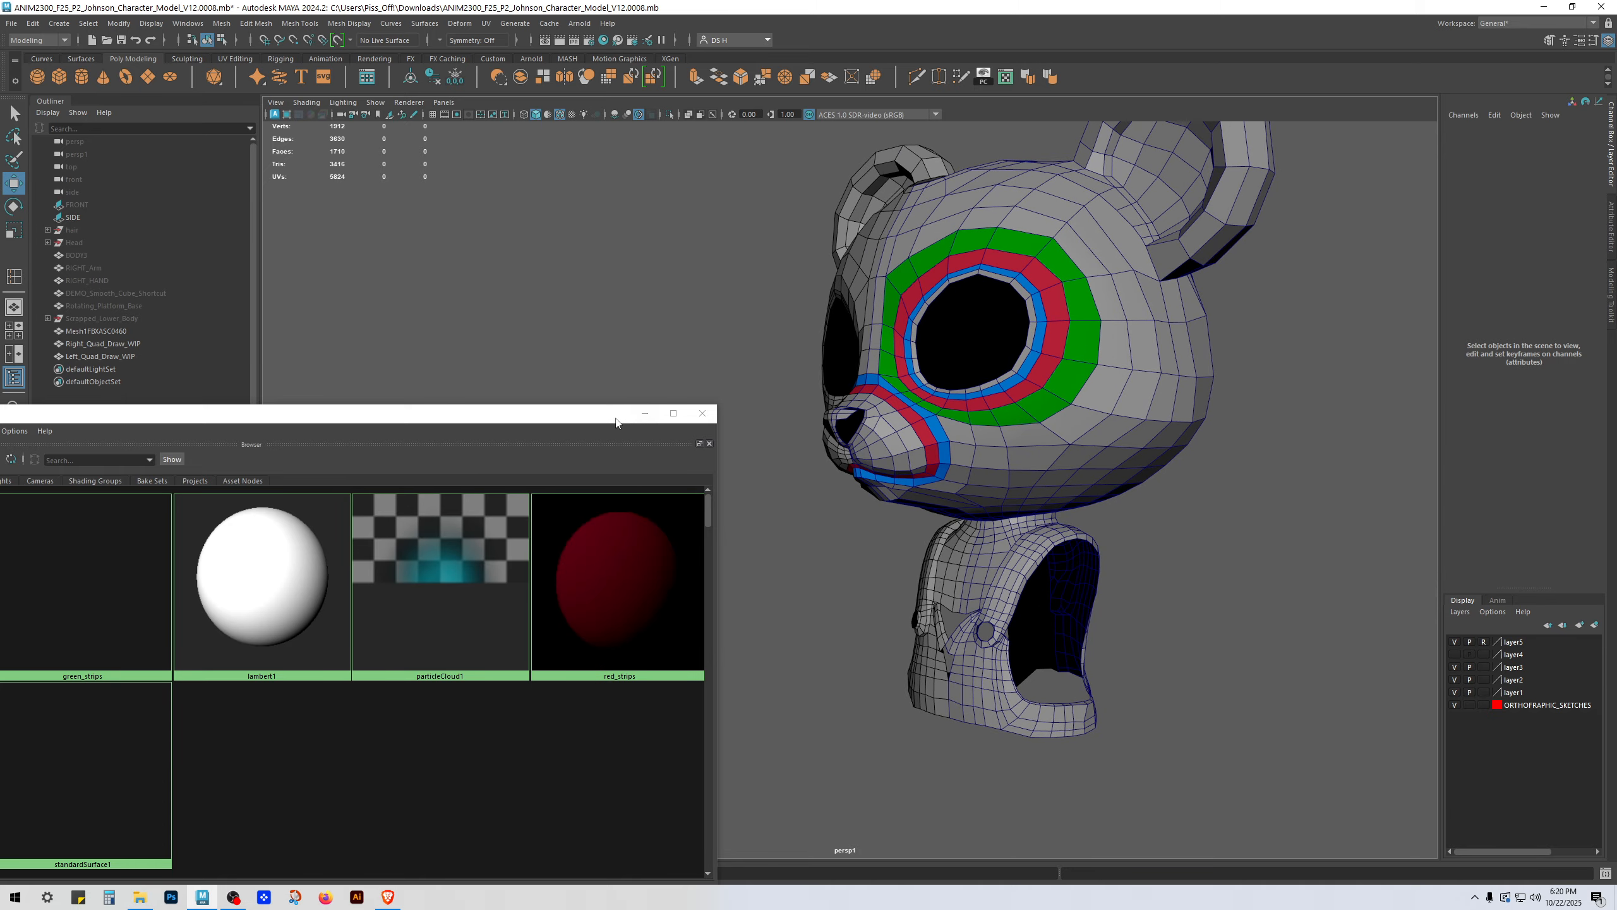
pyautogui.moveTo(616, 421); pyautogui.dragTo(582, 535)
pyautogui.click(668, 526)
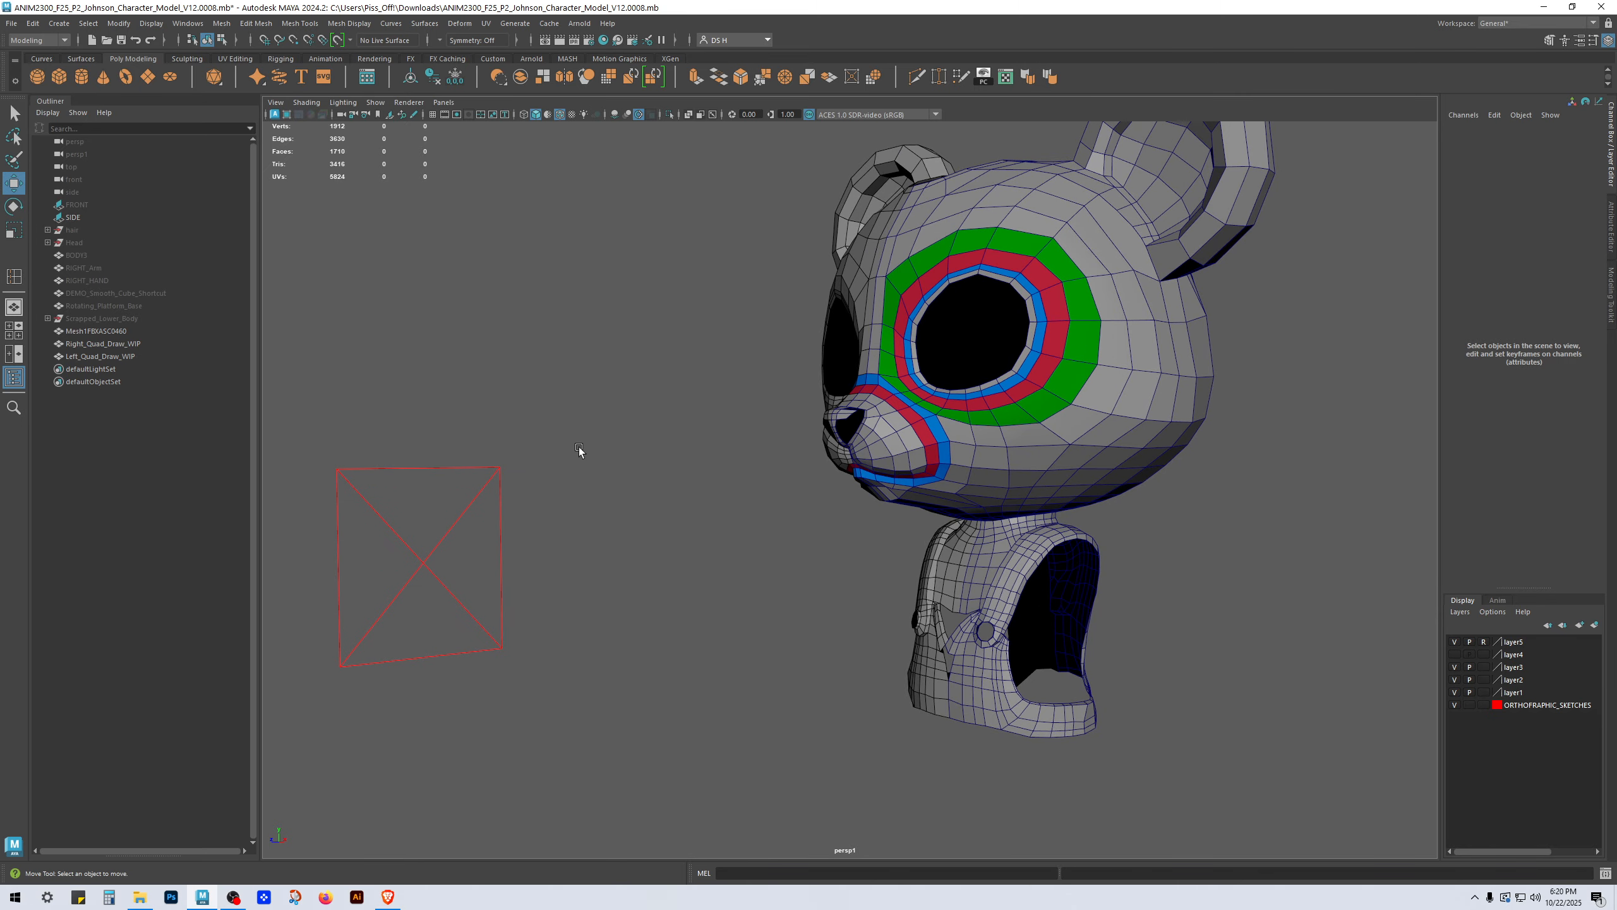
# Step: Delete the diagonal edge running from the base of the right half's ear to the head surface
pyautogui.keyDown('alt'); pyautogui.moveTo(851, 456); pyautogui.dragTo(893, 484); pyautogui.keyUp('alt')
pyautogui.click(935, 491)
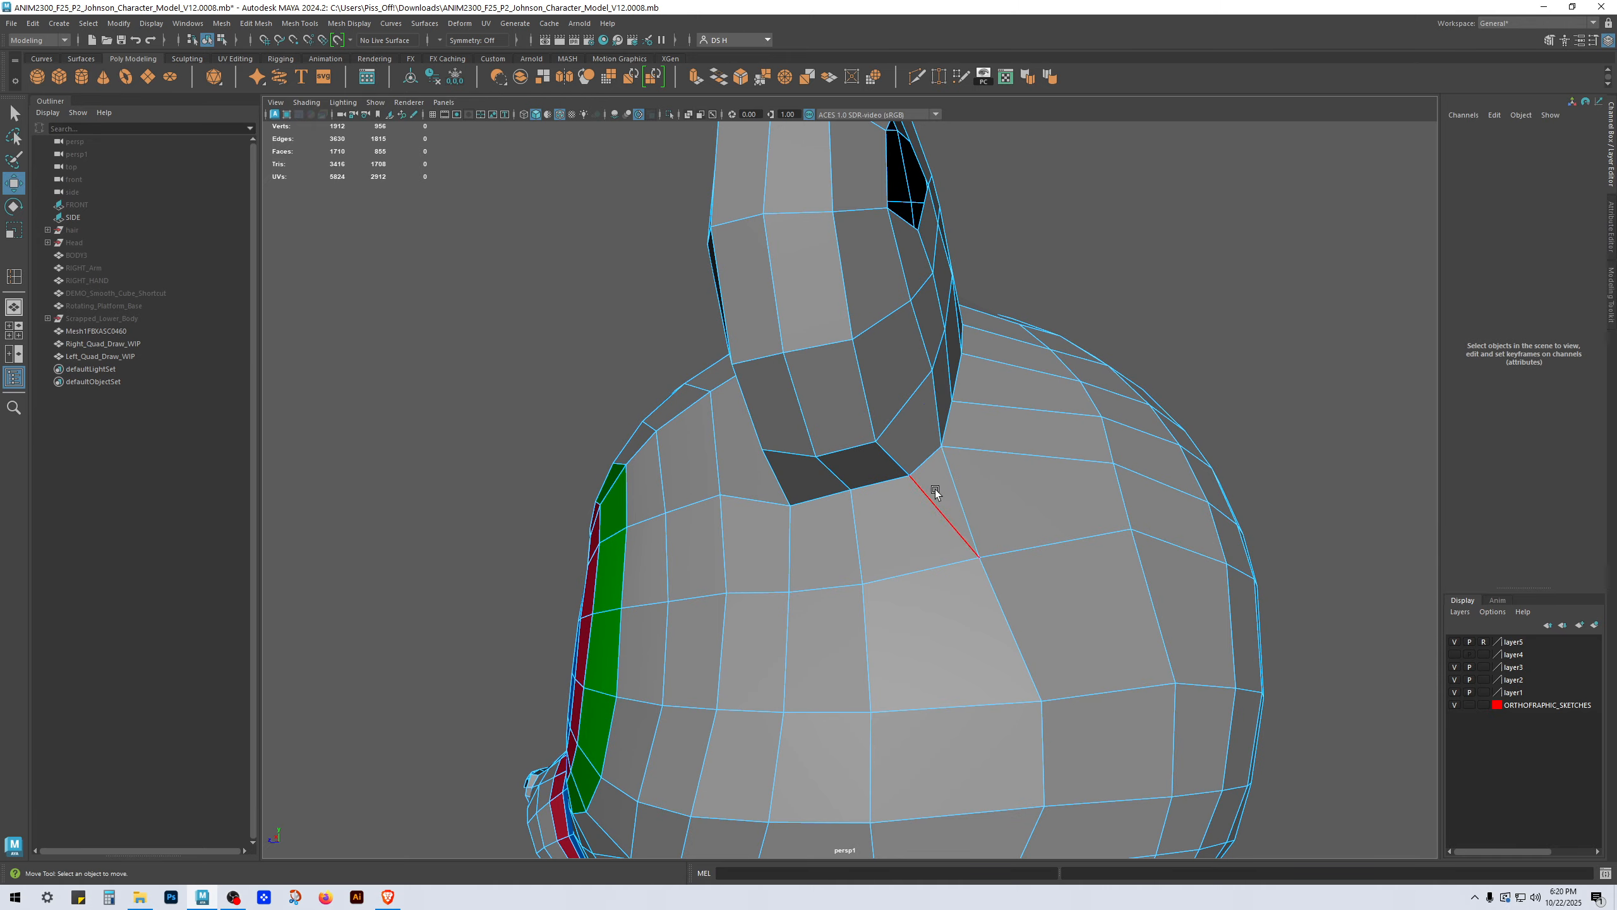
pyautogui.click(935, 491)
pyautogui.press('Delete')
# Step: Multi-Cut a new row of edges around the back of the ear base and tie its end into the neighbouring edges
pyautogui.keyDown('shift'); pyautogui.moveTo(965, 489); pyautogui.dragTo(914, 516, button='right'); pyautogui.keyUp('shift')
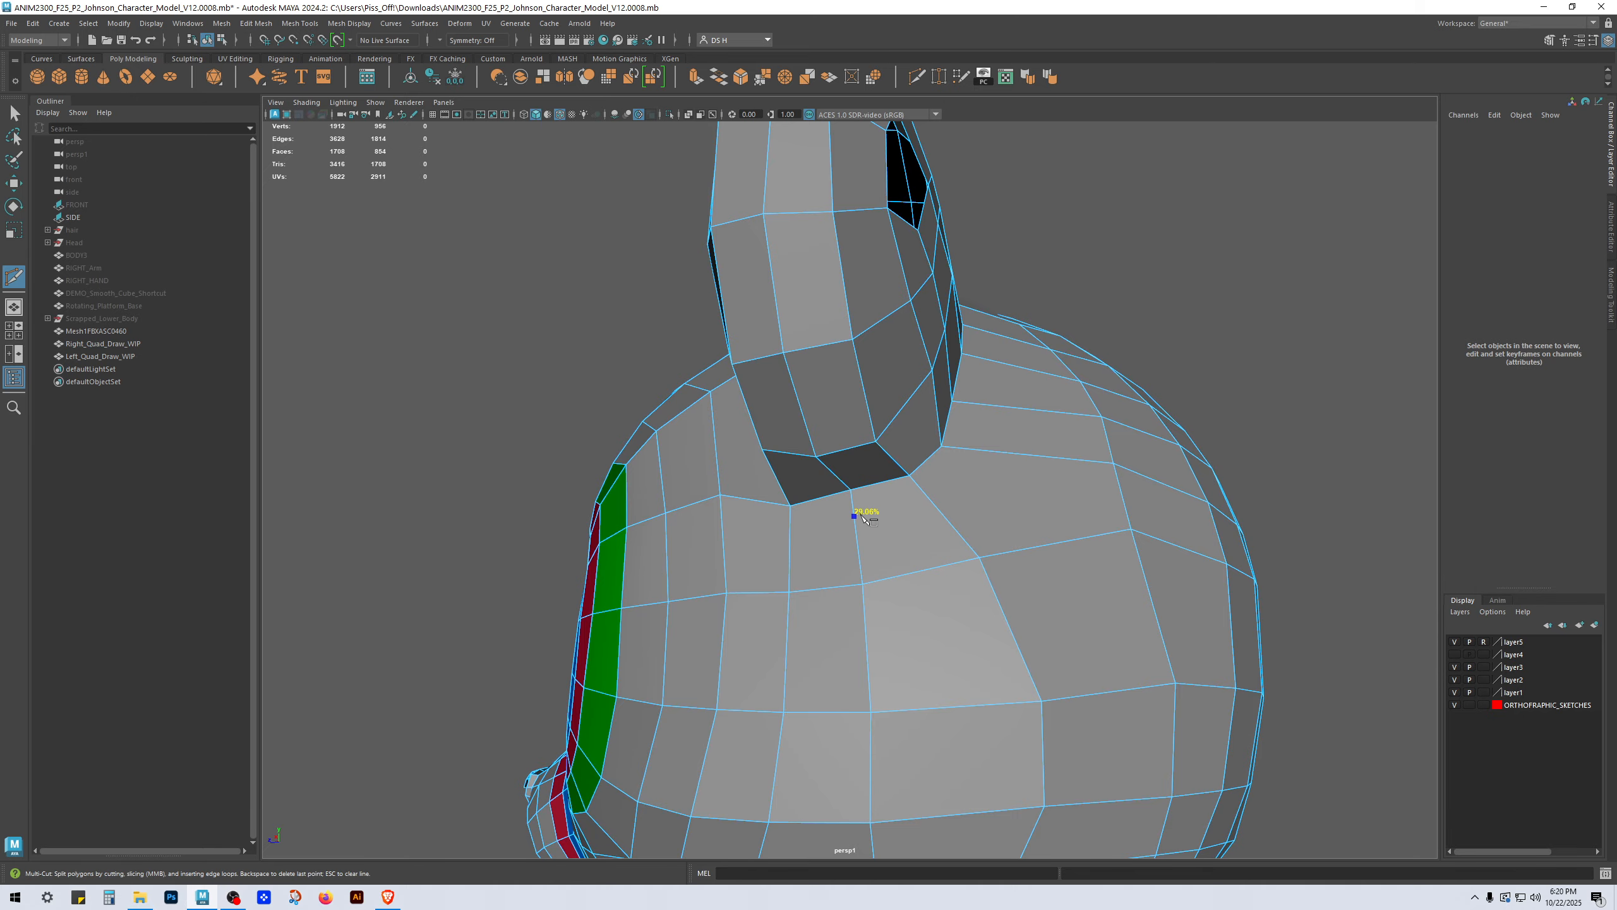
pyautogui.click(973, 450)
pyautogui.click(990, 405)
pyautogui.keyDown('alt'); pyautogui.moveTo(990, 409); pyautogui.dragTo(874, 564); pyautogui.keyUp('alt')
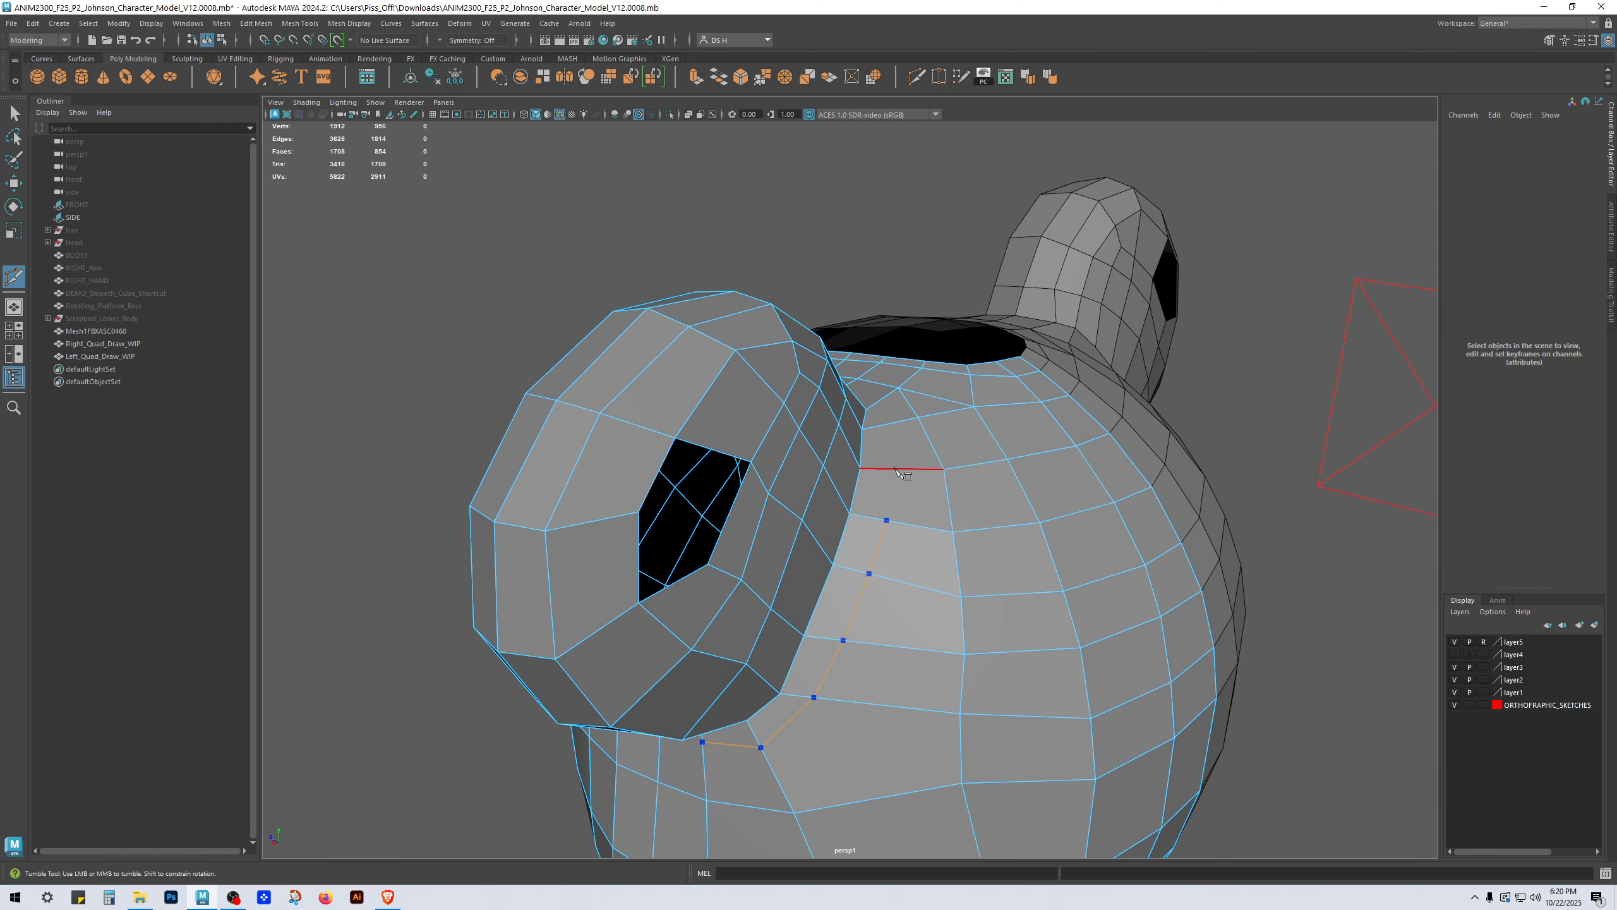
pyautogui.keyDown('alt'); pyautogui.moveTo(899, 426); pyautogui.dragTo(771, 432); pyautogui.keyUp('alt')
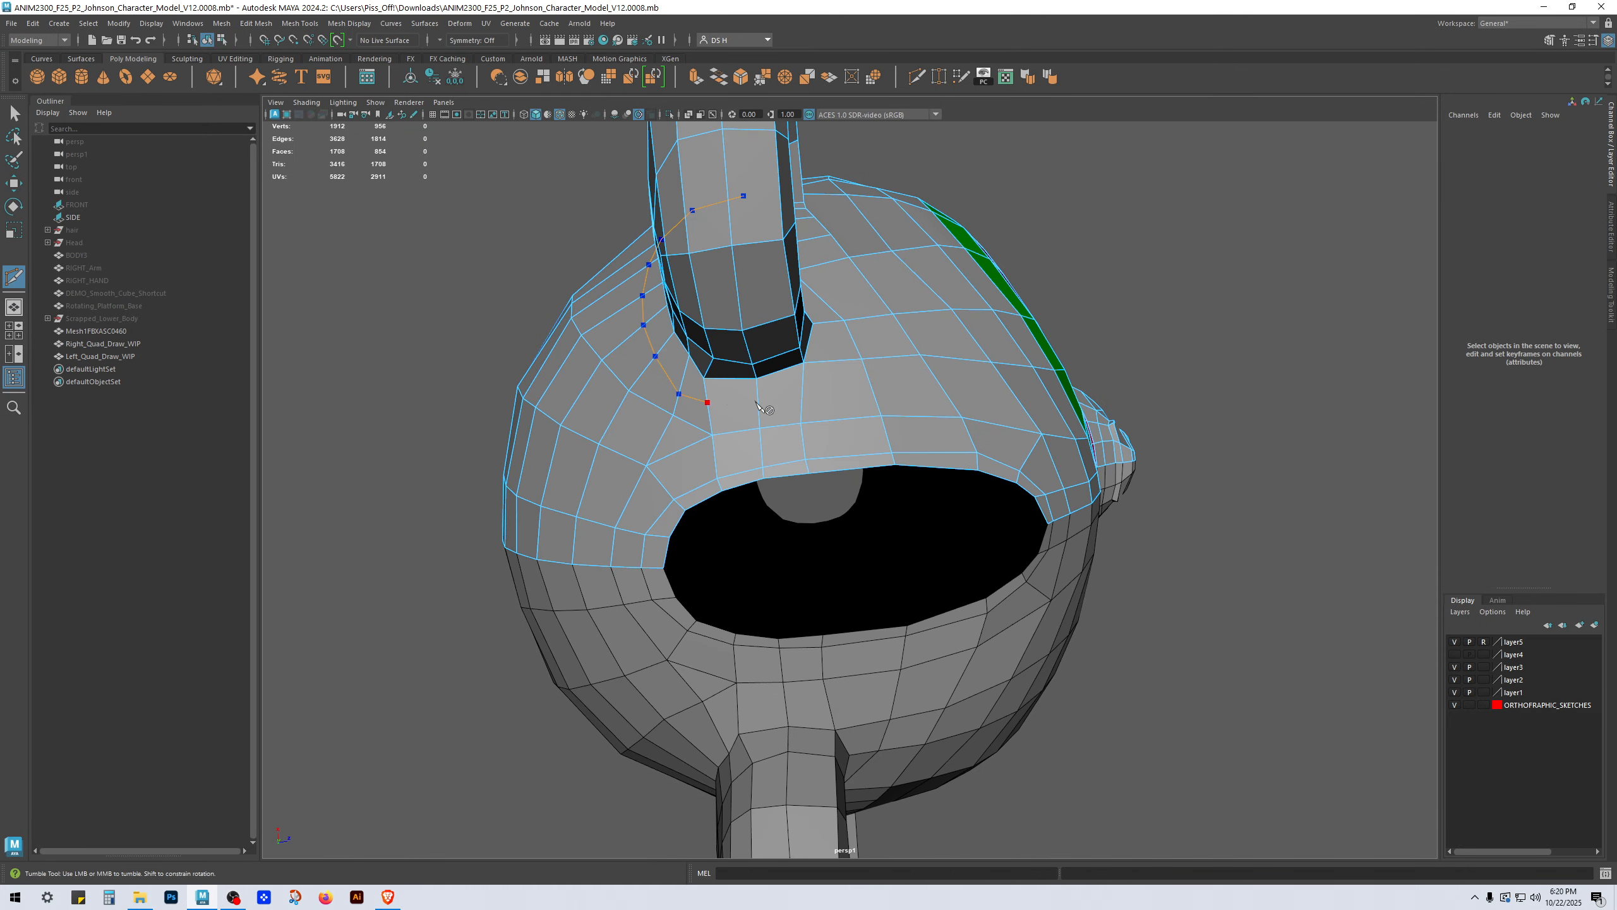
pyautogui.keyDown('alt'); pyautogui.moveTo(872, 376); pyautogui.dragTo(821, 412); pyautogui.keyUp('alt')
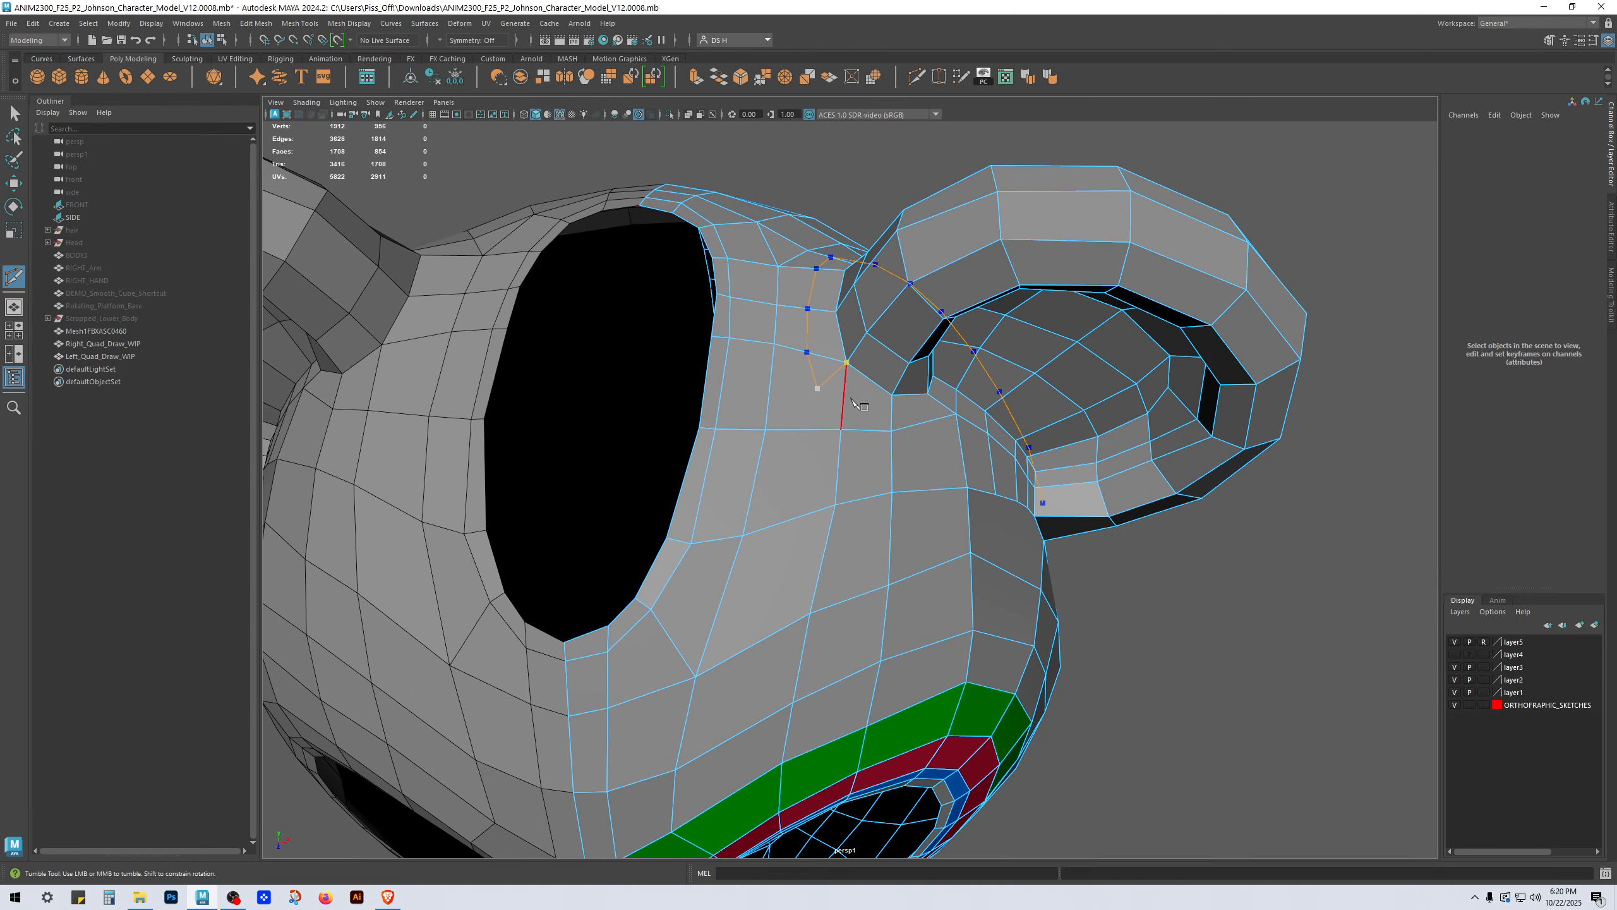
pyautogui.press('w')
pyautogui.keyDown('shift'); pyautogui.moveTo(857, 407); pyautogui.dragTo(728, 402, button='right'); pyautogui.keyUp('shift')
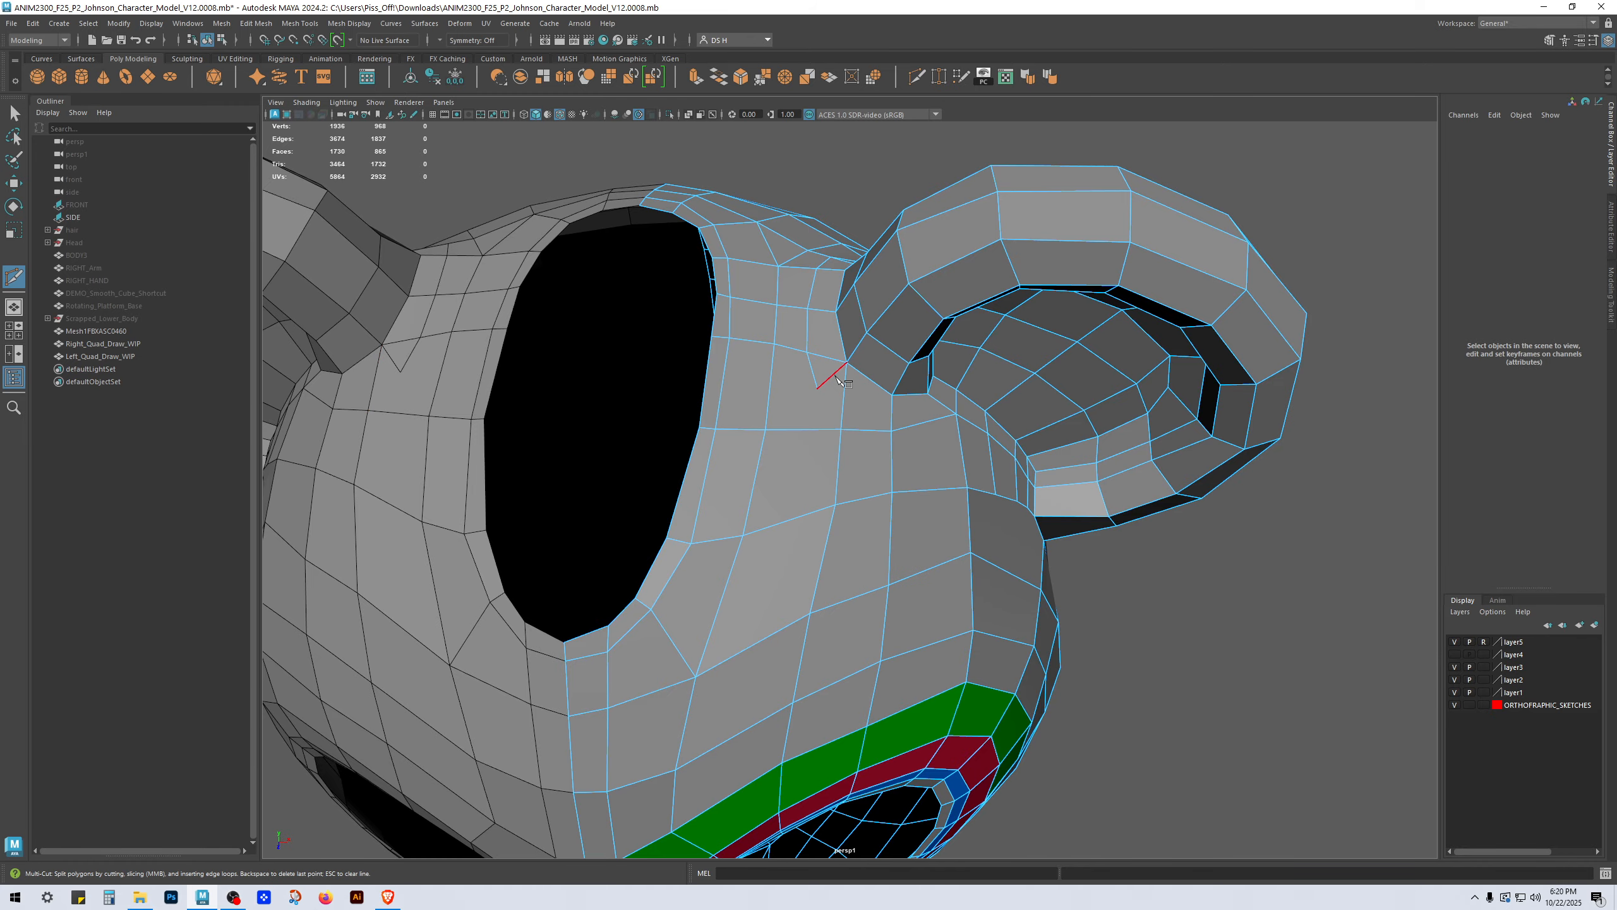
pyautogui.click(849, 407)
pyautogui.press('w')
# Step: Reposition the end vertex of the new cut beside the ear base and remove the leftover edge next to it
pyautogui.moveTo(848, 407)
pyautogui.keyDown('alt'); pyautogui.mouseDown()
pyautogui.moveTo(828, 421)
pyautogui.moveTo(858, 414)
pyautogui.mouseUp(); pyautogui.keyUp('alt')
pyautogui.click(802, 363)
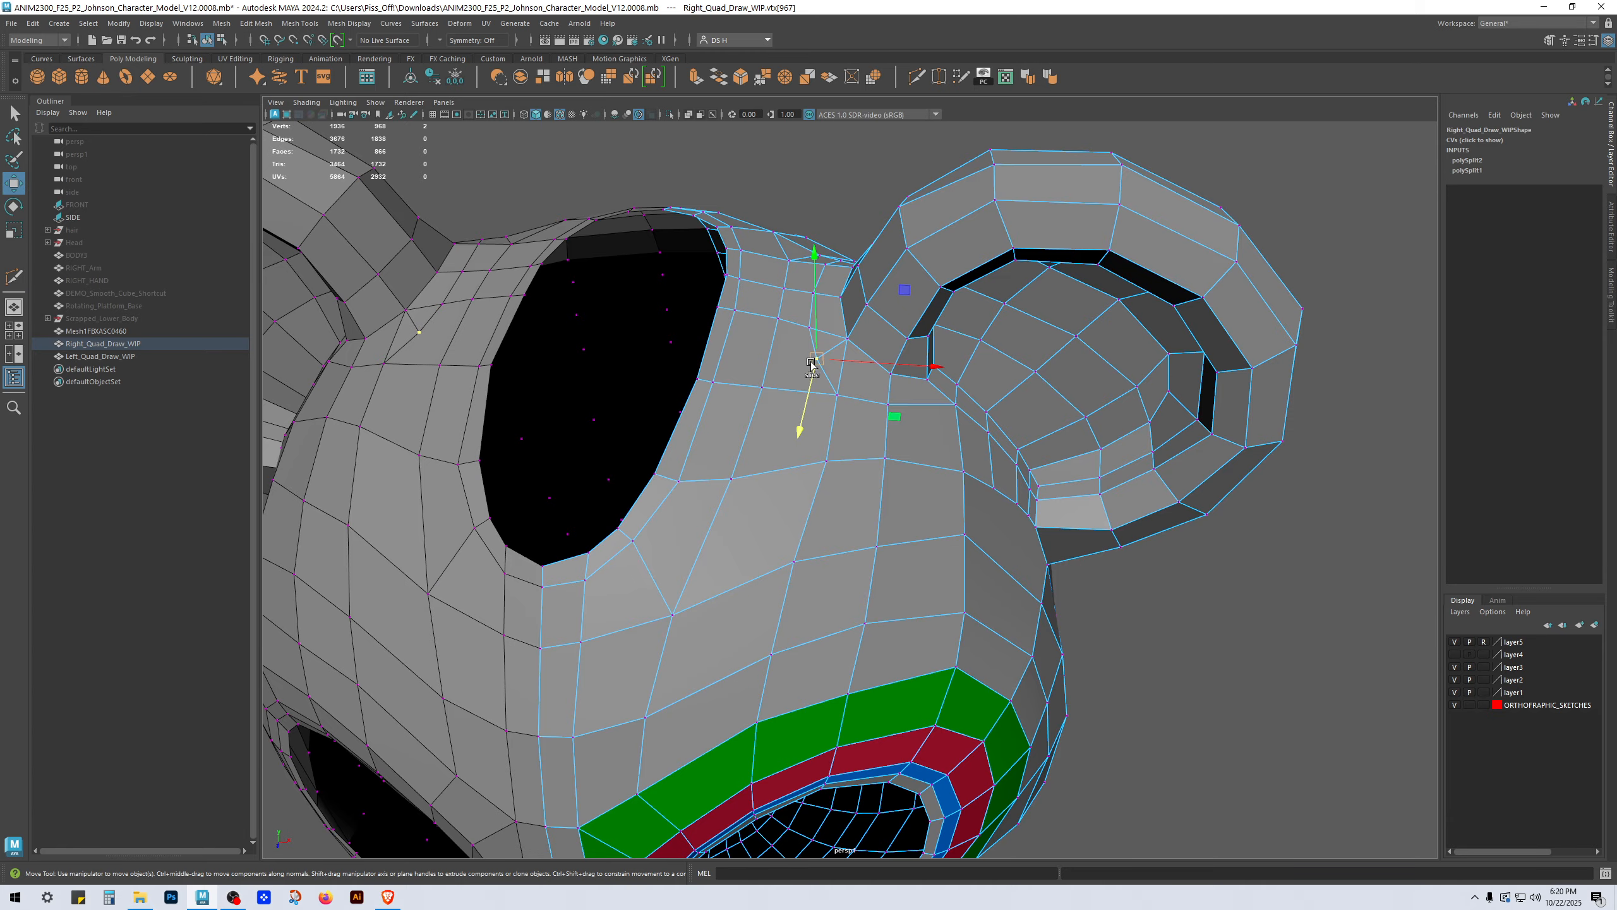
pyautogui.moveTo(812, 364); pyautogui.dragTo(824, 489)
pyautogui.click(831, 339)
pyautogui.press('F10')
pyautogui.click(844, 482)
# Step: Multi-Cut additional edges from the new row's end toward the front corner of the ear base
pyautogui.keyDown('alt'); pyautogui.moveTo(796, 464); pyautogui.dragTo(855, 418); pyautogui.keyUp('alt')
pyautogui.keyDown('shift'); pyautogui.moveTo(852, 402); pyautogui.dragTo(627, 415, button='right'); pyautogui.keyUp('shift')
pyautogui.click(795, 374)
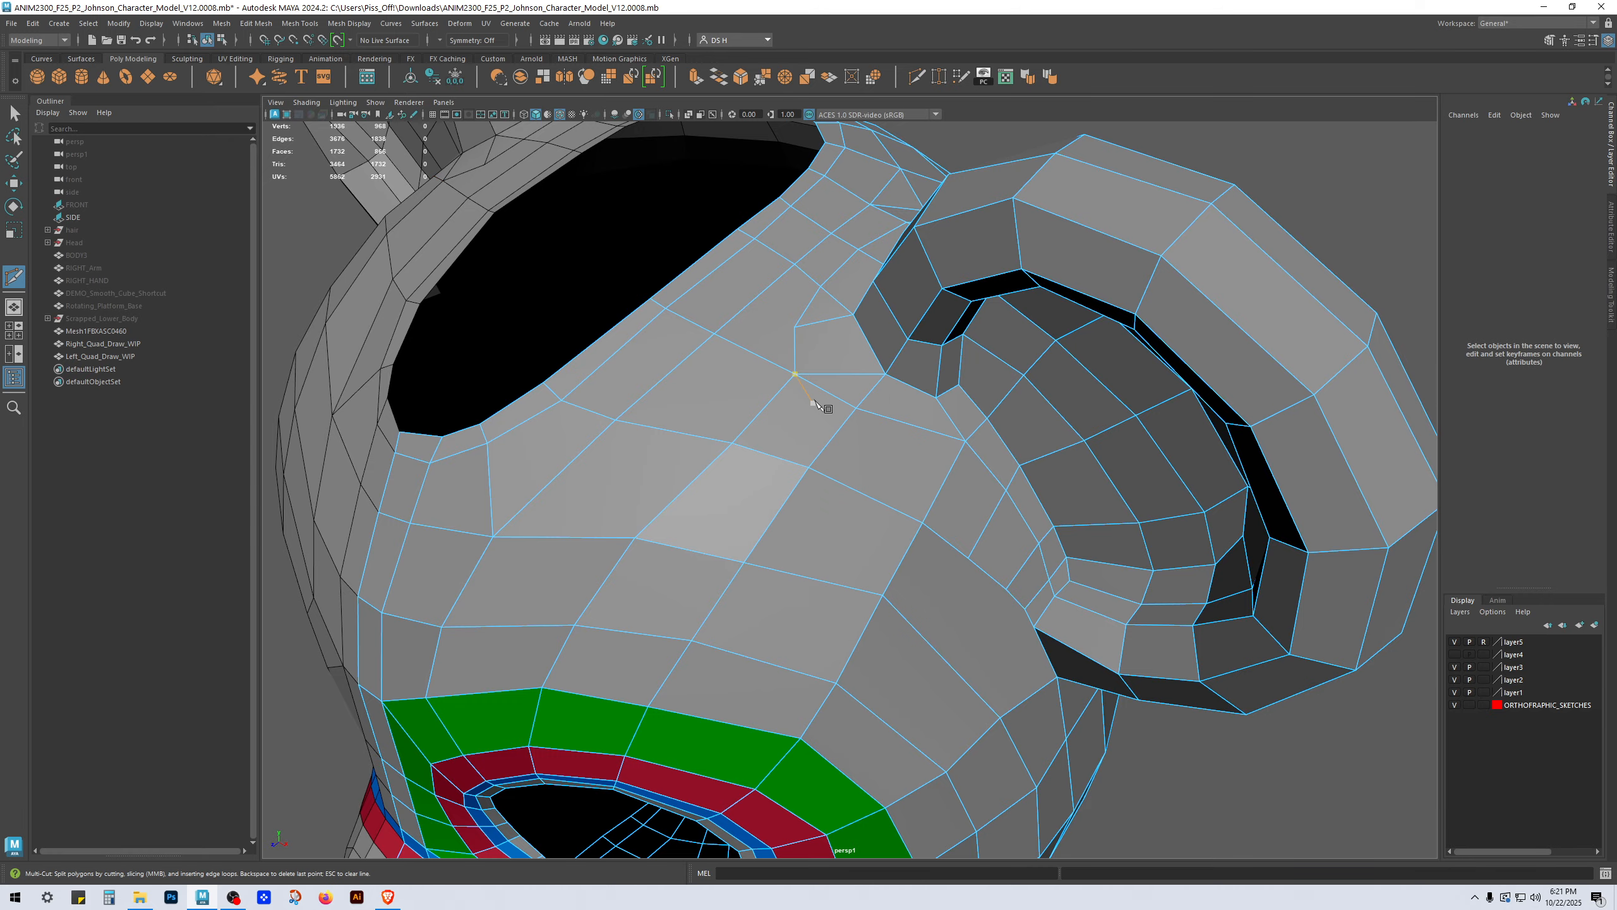
pyautogui.press('w')
# Step: Move the vertex in front of the ear base closer to the ear and delete the redundant edge beside it
pyautogui.click(855, 425)
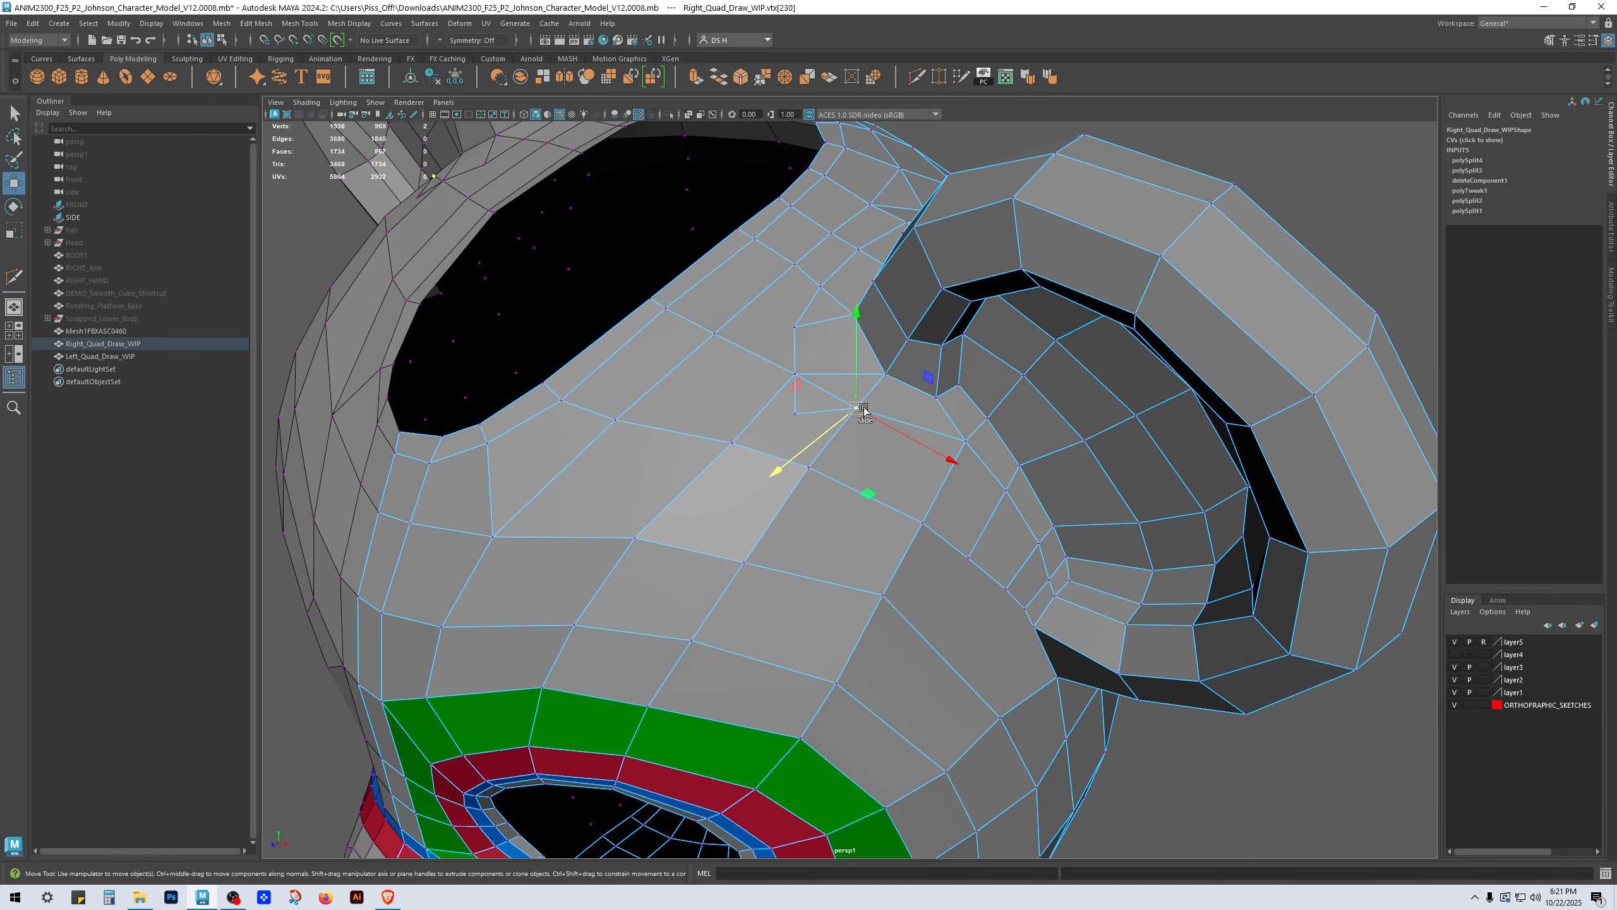
pyautogui.moveTo(864, 411); pyautogui.dragTo(896, 413)
pyautogui.press('F10')
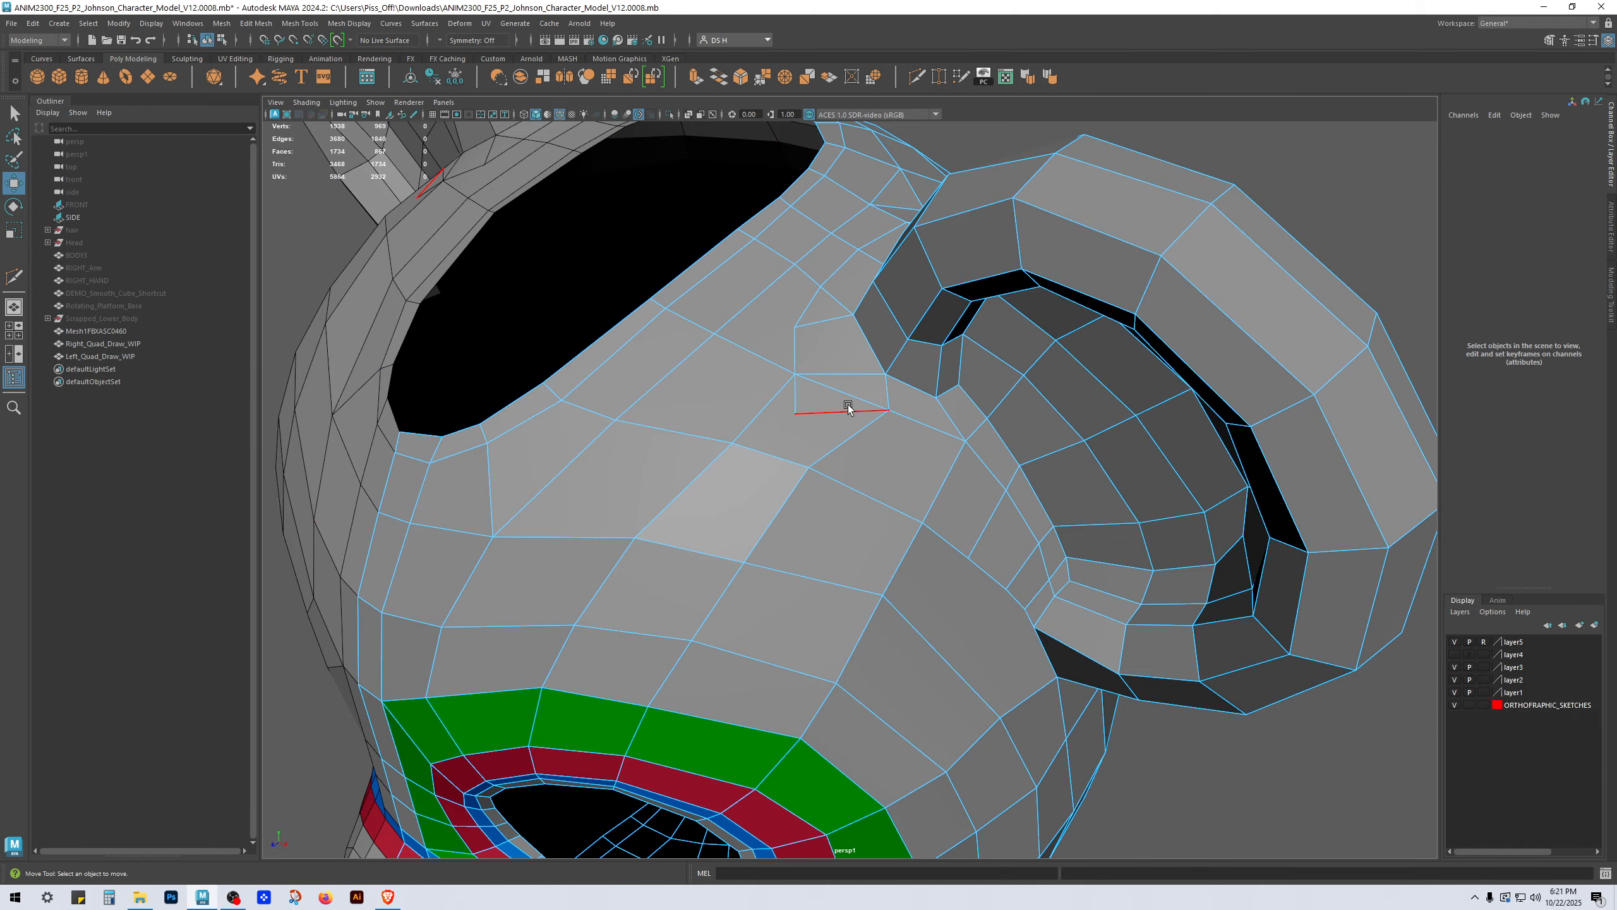
pyautogui.click(858, 391)
pyautogui.press('Delete')
pyautogui.keyDown('alt'); pyautogui.moveTo(863, 438); pyautogui.dragTo(876, 461); pyautogui.keyUp('alt')
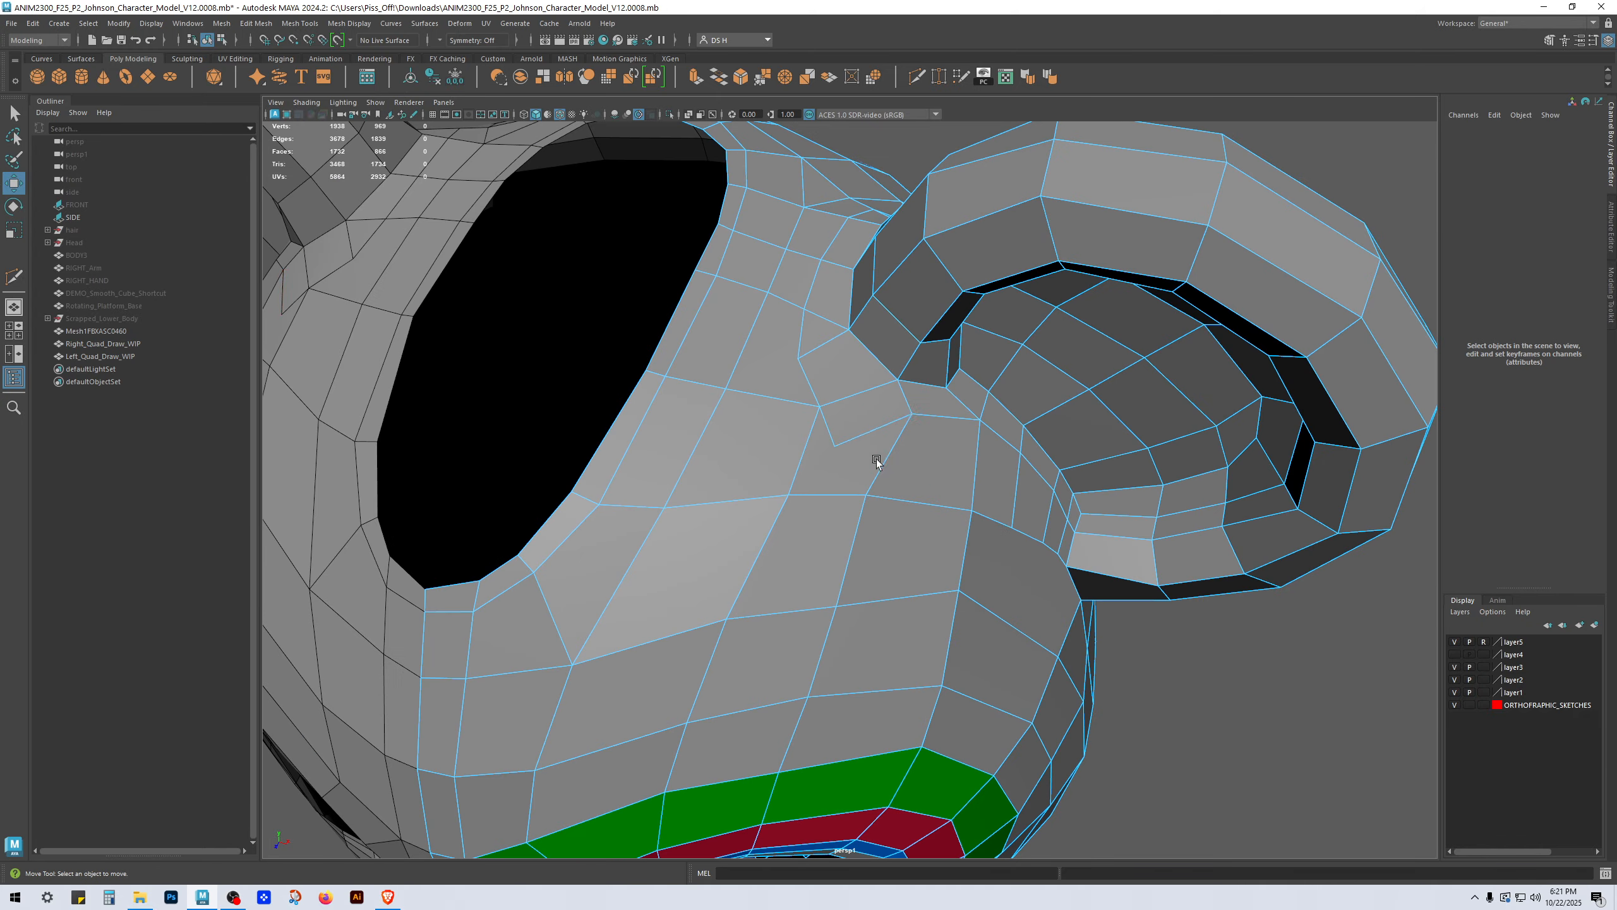
# Step: Reposition the loose corner vertex in front of the ear base and Target Weld it to its neighbour
pyautogui.moveTo(680, 436); pyautogui.dragTo(675, 429, button='right')
pyautogui.click(854, 450)
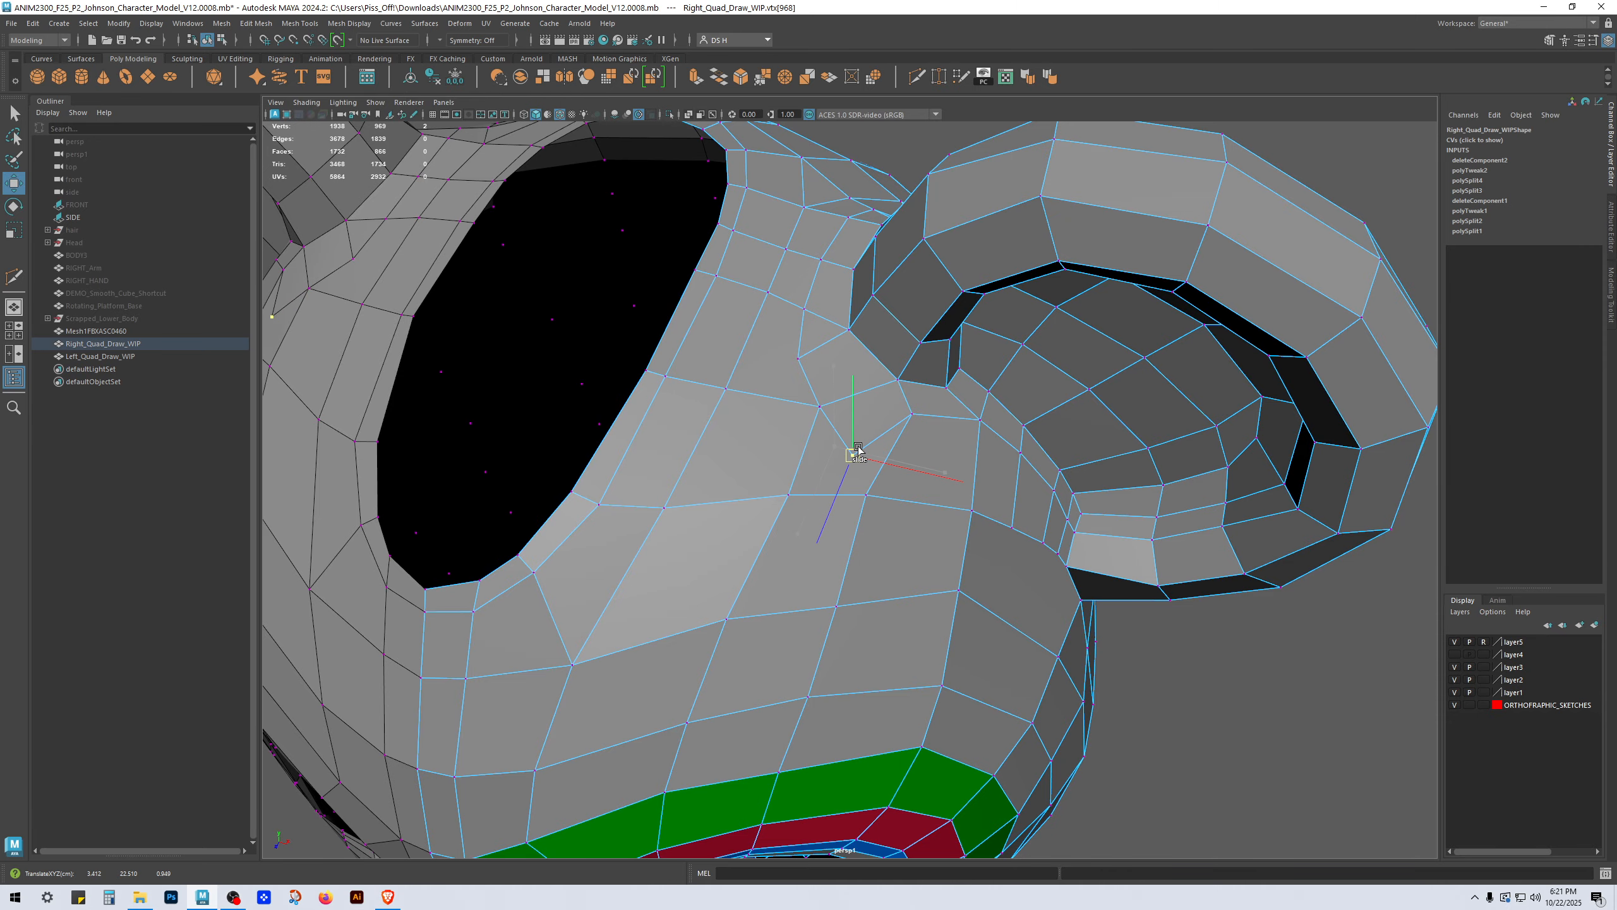
pyautogui.keyDown('shift'); pyautogui.moveTo(860, 465); pyautogui.dragTo(891, 374, button='right'); pyautogui.keyUp('shift')
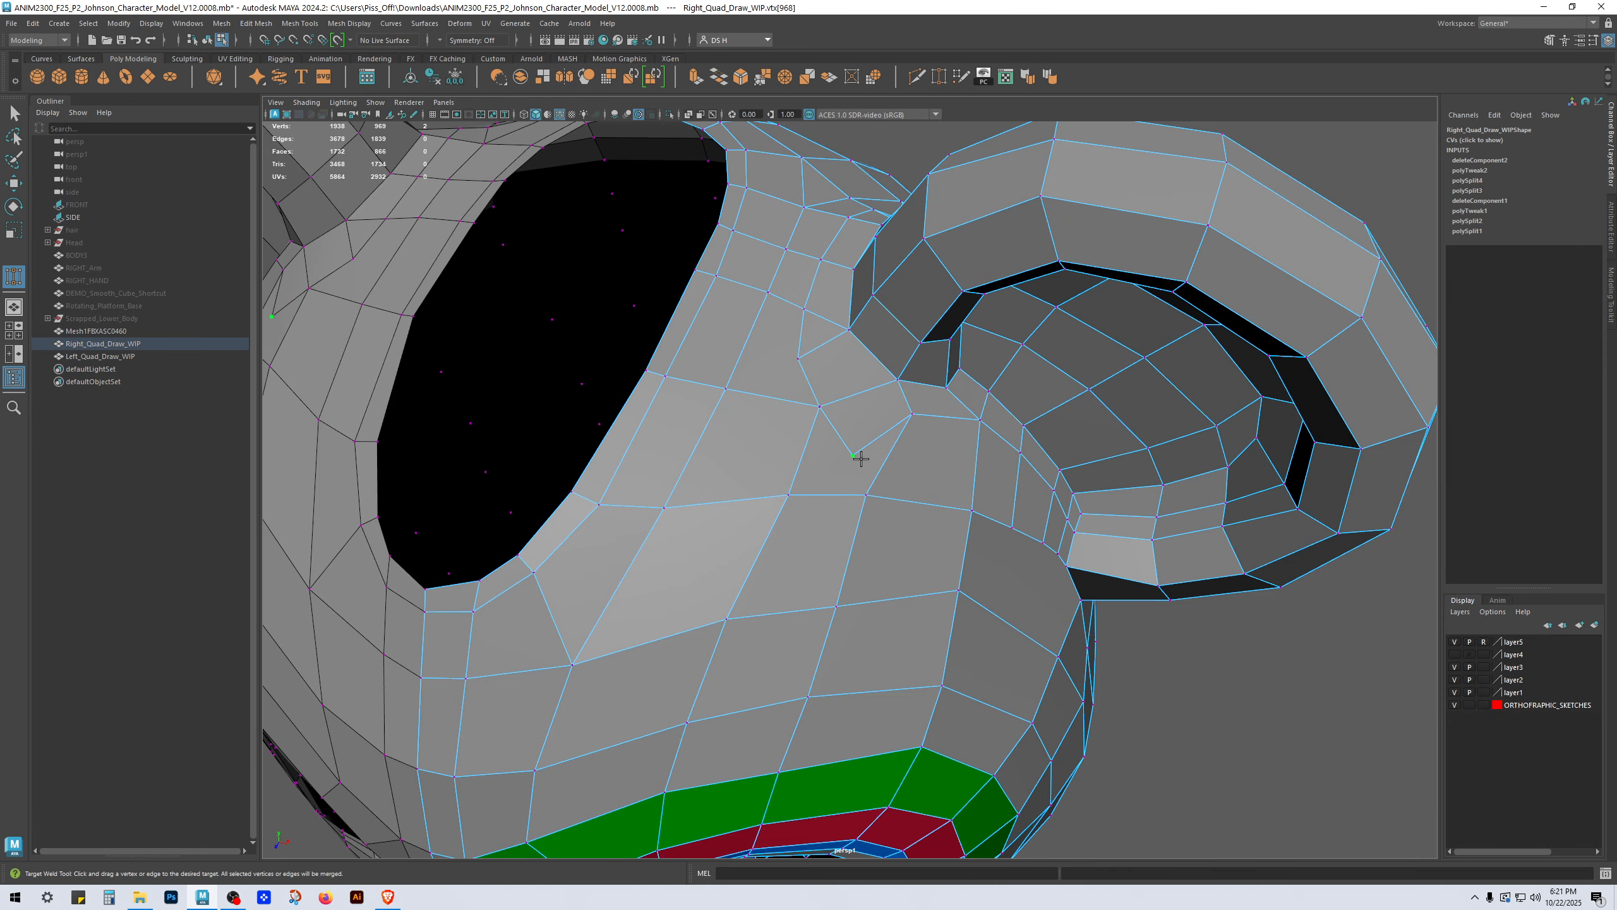
pyautogui.keyDown('alt'); pyautogui.moveTo(861, 458); pyautogui.dragTo(917, 535); pyautogui.keyUp('alt')
pyautogui.press('w')
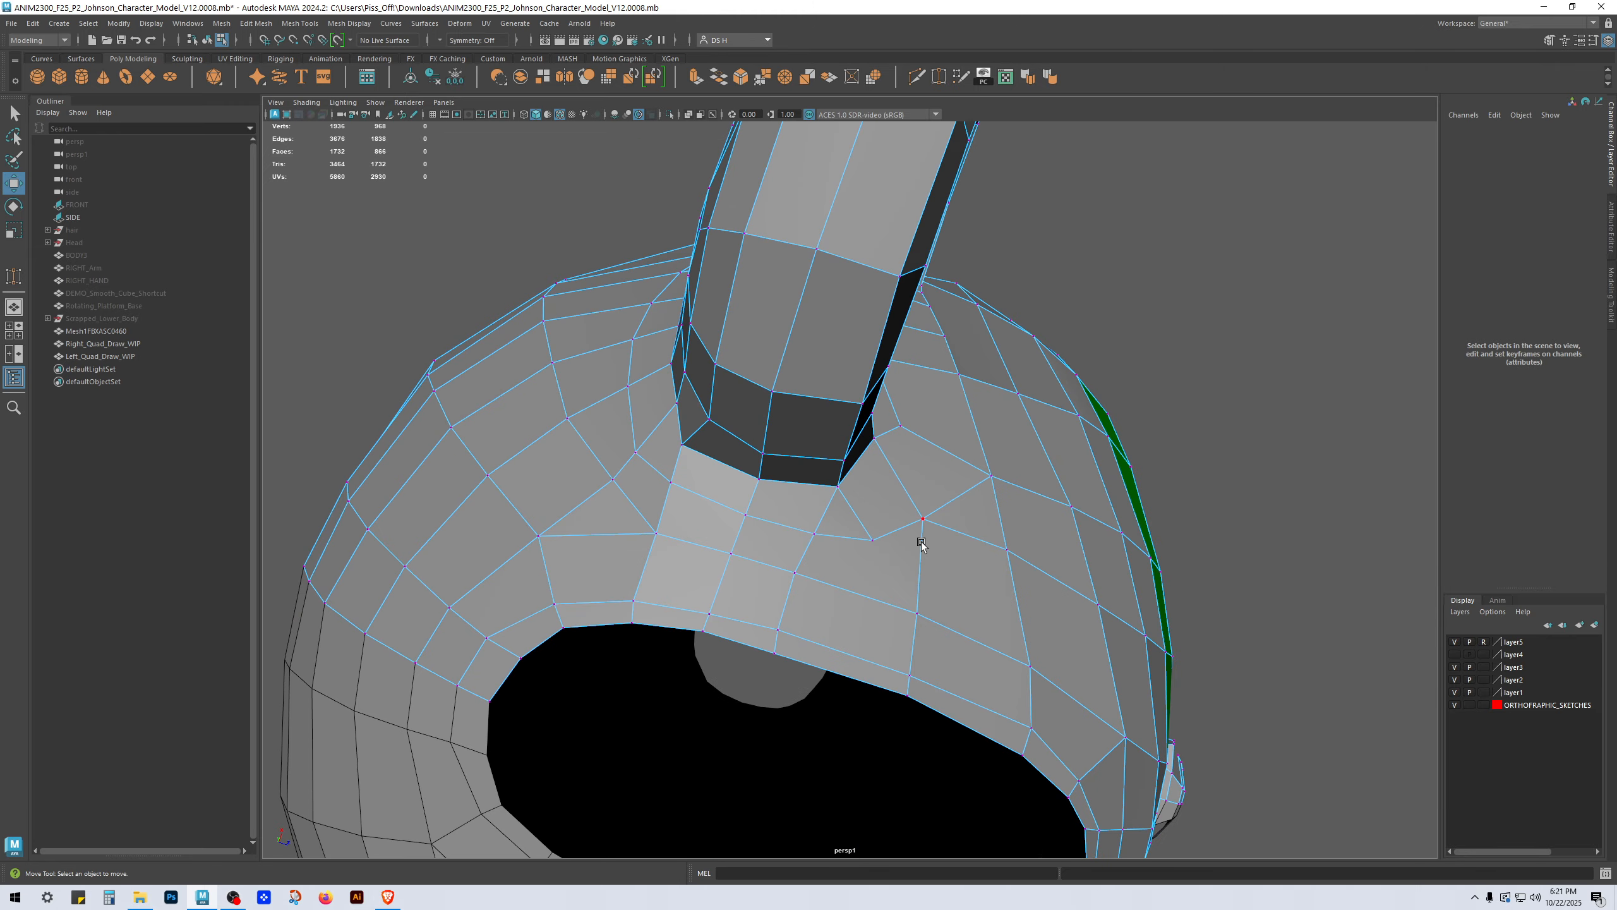
# Step: Shift the column of vertices between the ear base and the crown opening slightly toward the face
pyautogui.click(816, 535)
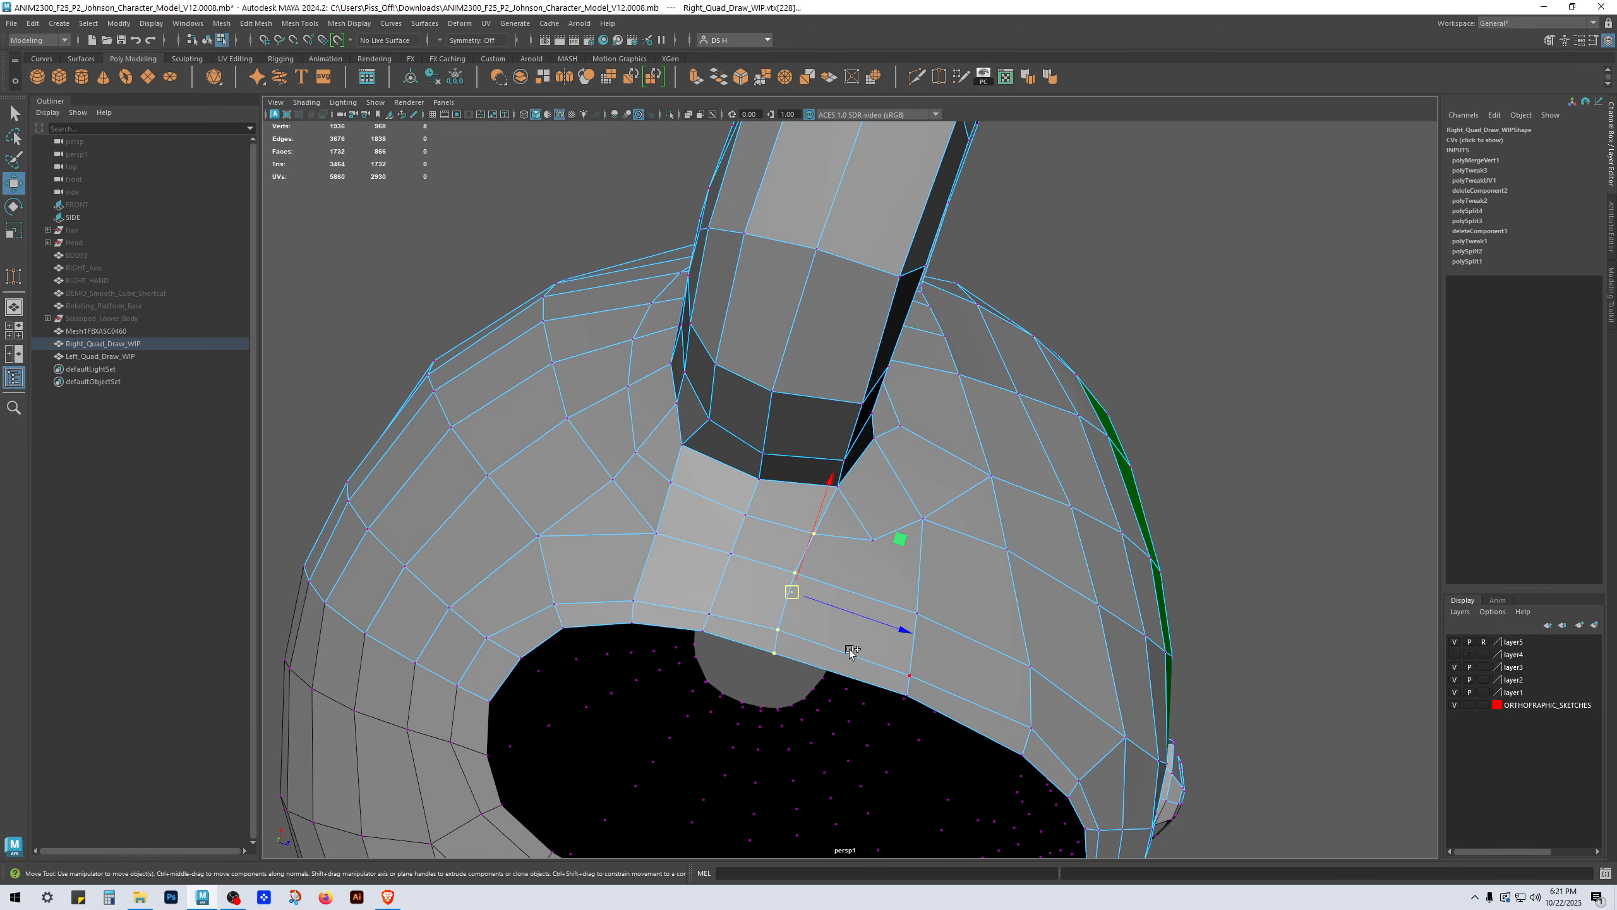
pyautogui.moveTo(847, 612); pyautogui.dragTo(886, 612)
pyautogui.hotkey('ctrl', 'z')
pyautogui.hotkey('ctrl', 'z')
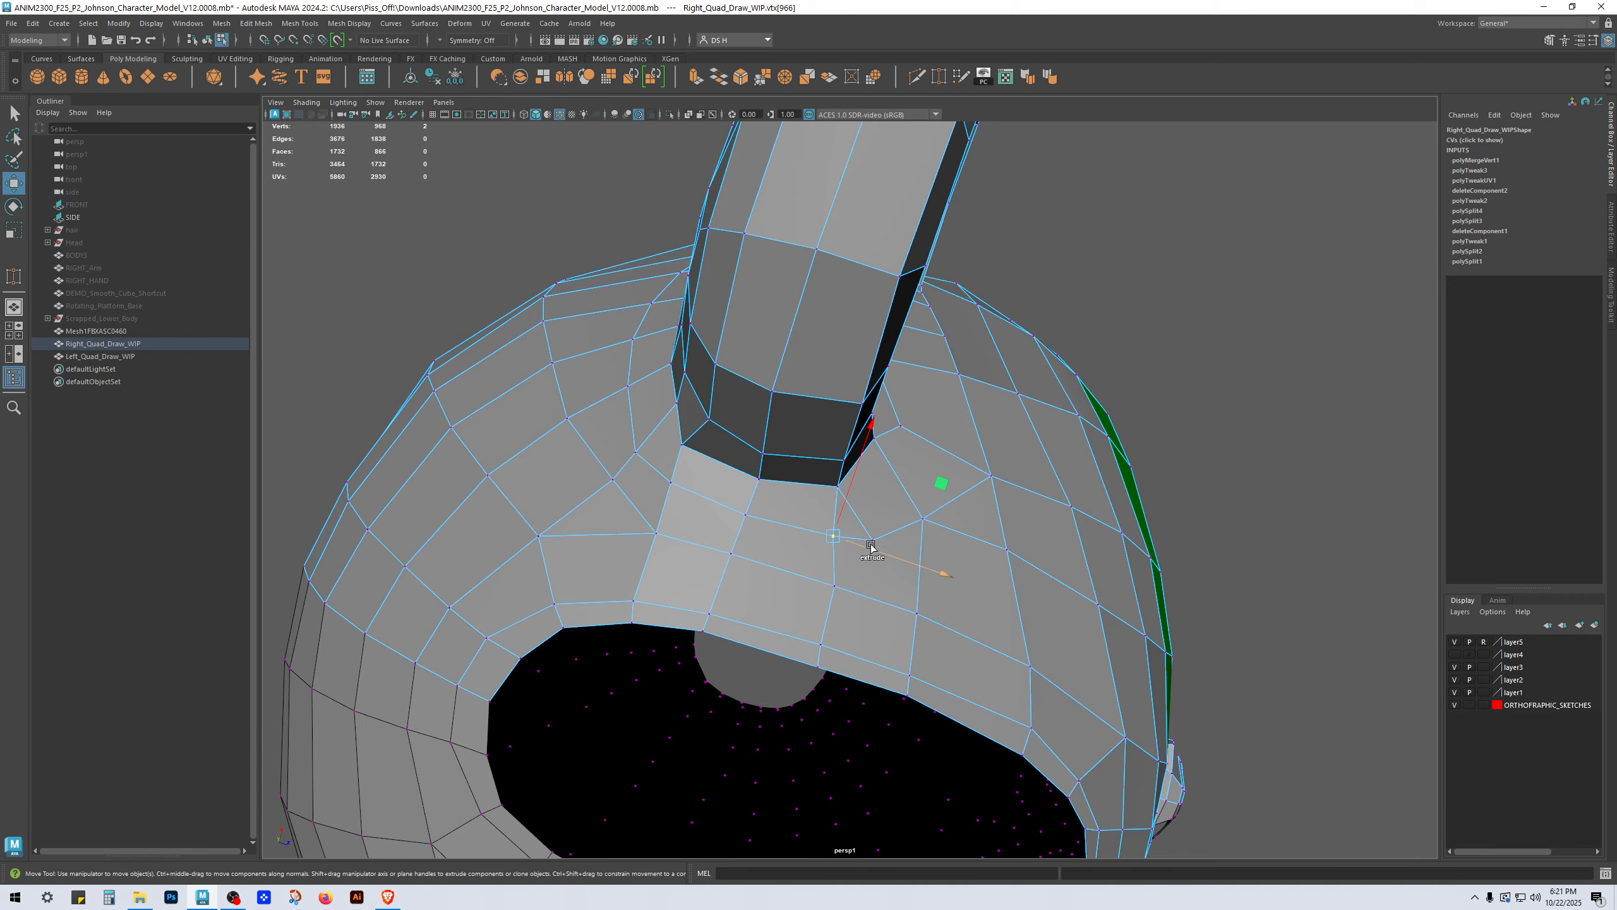
# Step: Merge the two adjacent vertices just below the front corner of the ear base
pyautogui.keyDown('shift'); pyautogui.click(873, 533); pyautogui.keyUp('shift')
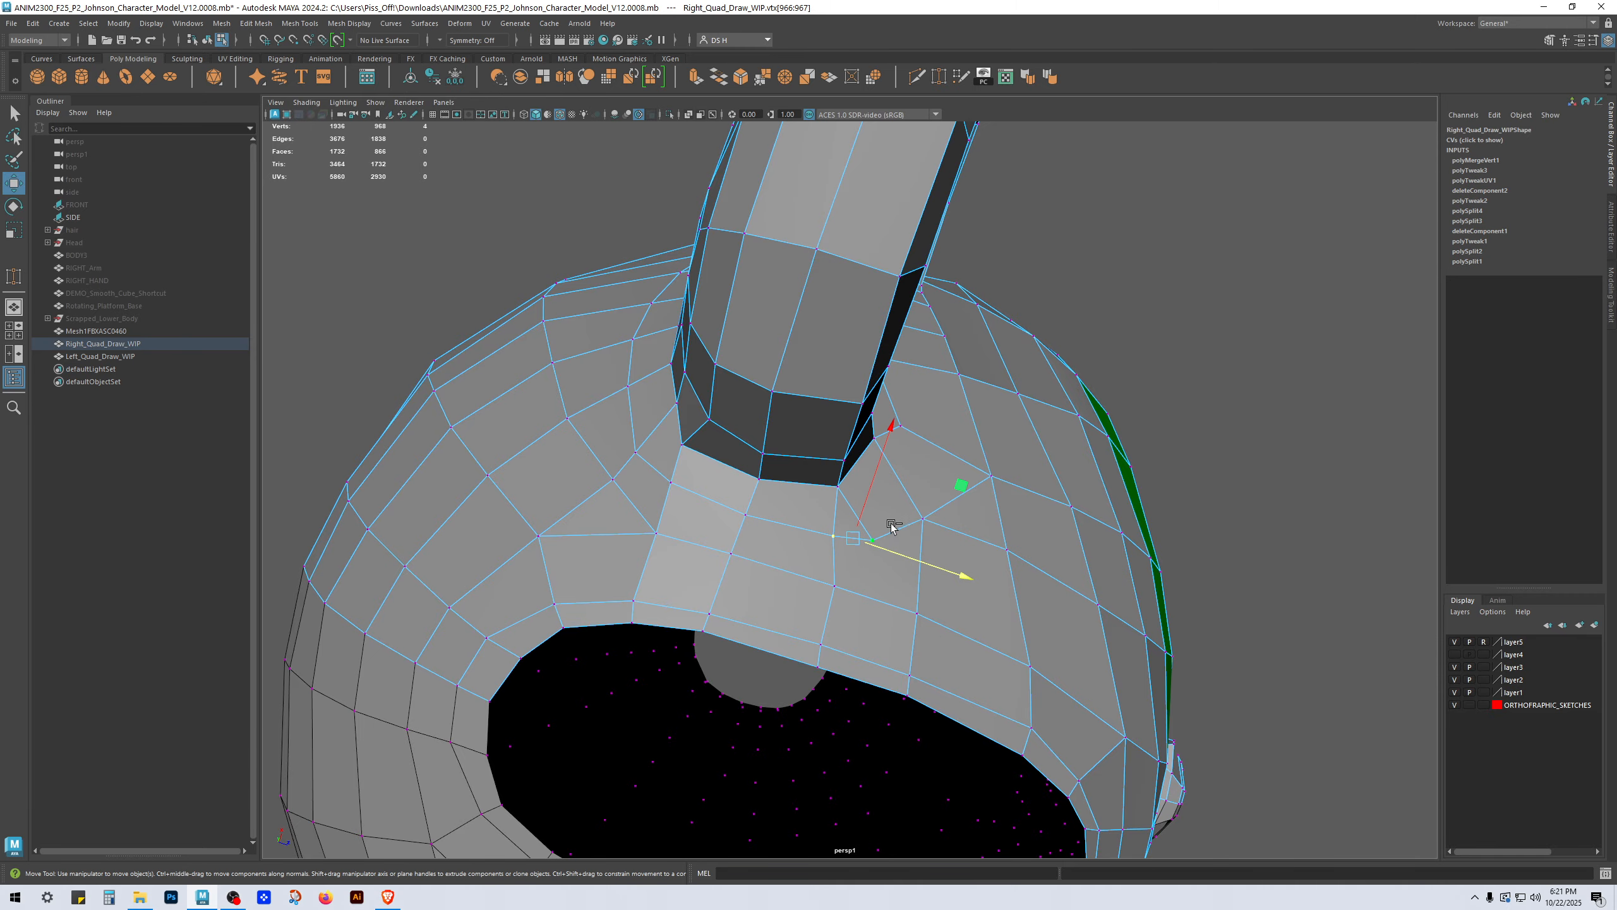
pyautogui.keyDown('shift'); pyautogui.moveTo(894, 496); pyautogui.dragTo(900, 390, button='right'); pyautogui.keyUp('shift')
pyautogui.keyDown('alt'); pyautogui.moveTo(941, 496); pyautogui.dragTo(851, 484); pyautogui.keyUp('alt')
# Step: Assign the blue_strips material to the faces bordering the ear base, wrapping from its upper front around the back
pyautogui.press('q')
pyautogui.moveTo(850, 484); pyautogui.dragTo(851, 553, button='right')
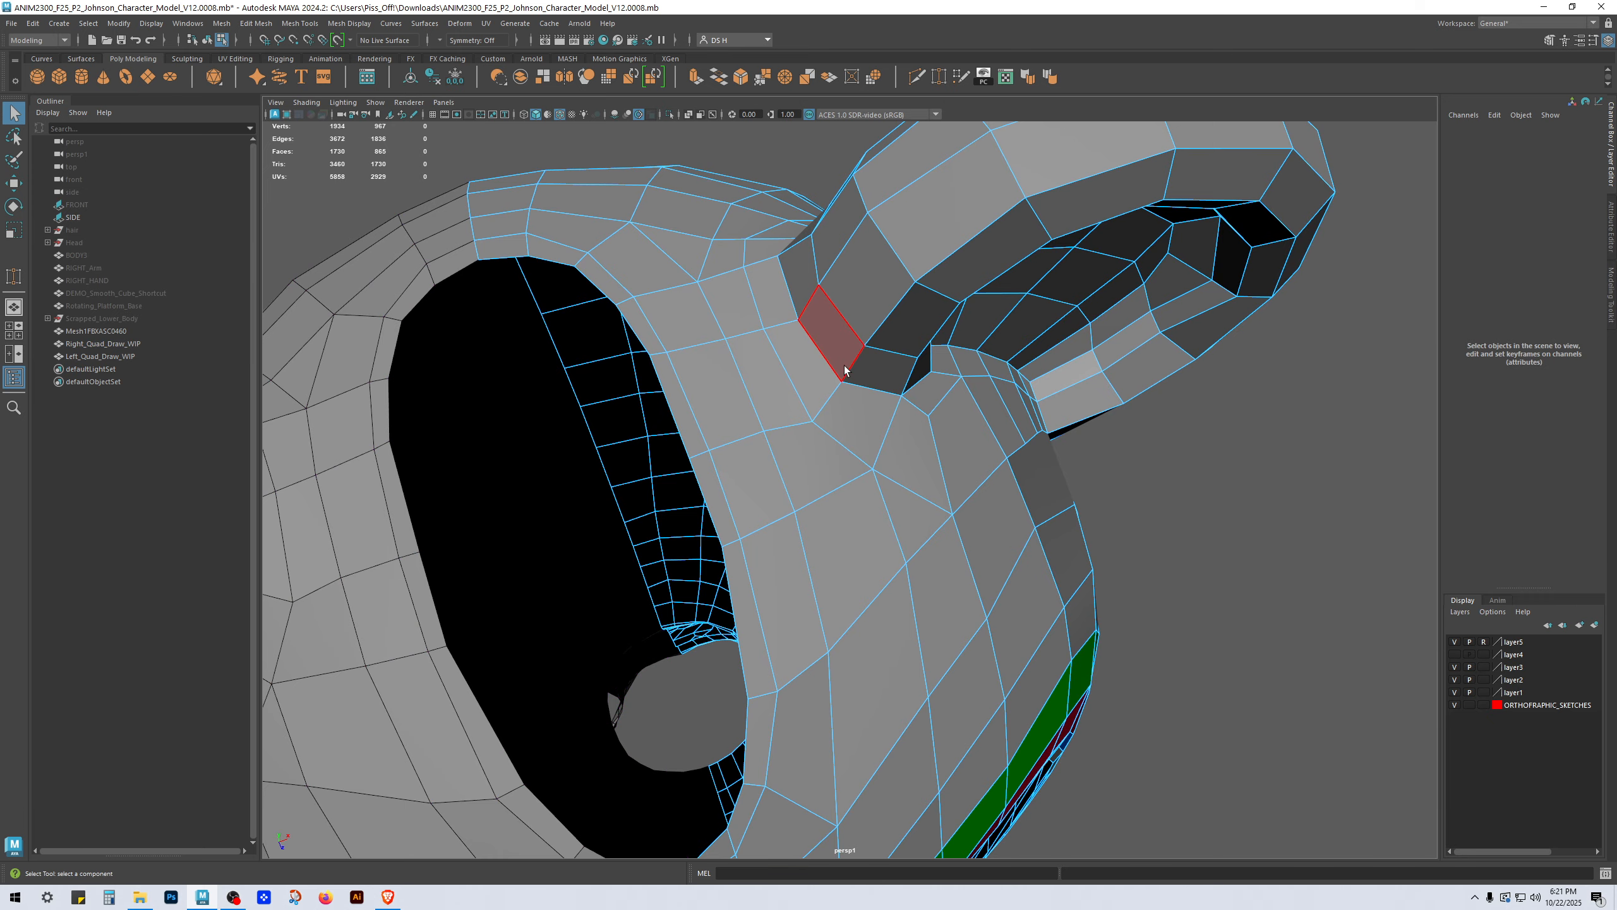
pyautogui.click(804, 377)
pyautogui.keyDown('shift'); pyautogui.click(853, 424); pyautogui.keyUp('shift')
pyautogui.keyDown('shift'); pyautogui.click(909, 452); pyautogui.keyUp('shift')
pyautogui.keyDown('alt'); pyautogui.moveTo(910, 452); pyautogui.dragTo(1013, 457); pyautogui.keyUp('alt')
pyautogui.keyDown('shift'); pyautogui.click(689, 408); pyautogui.keyUp('shift')
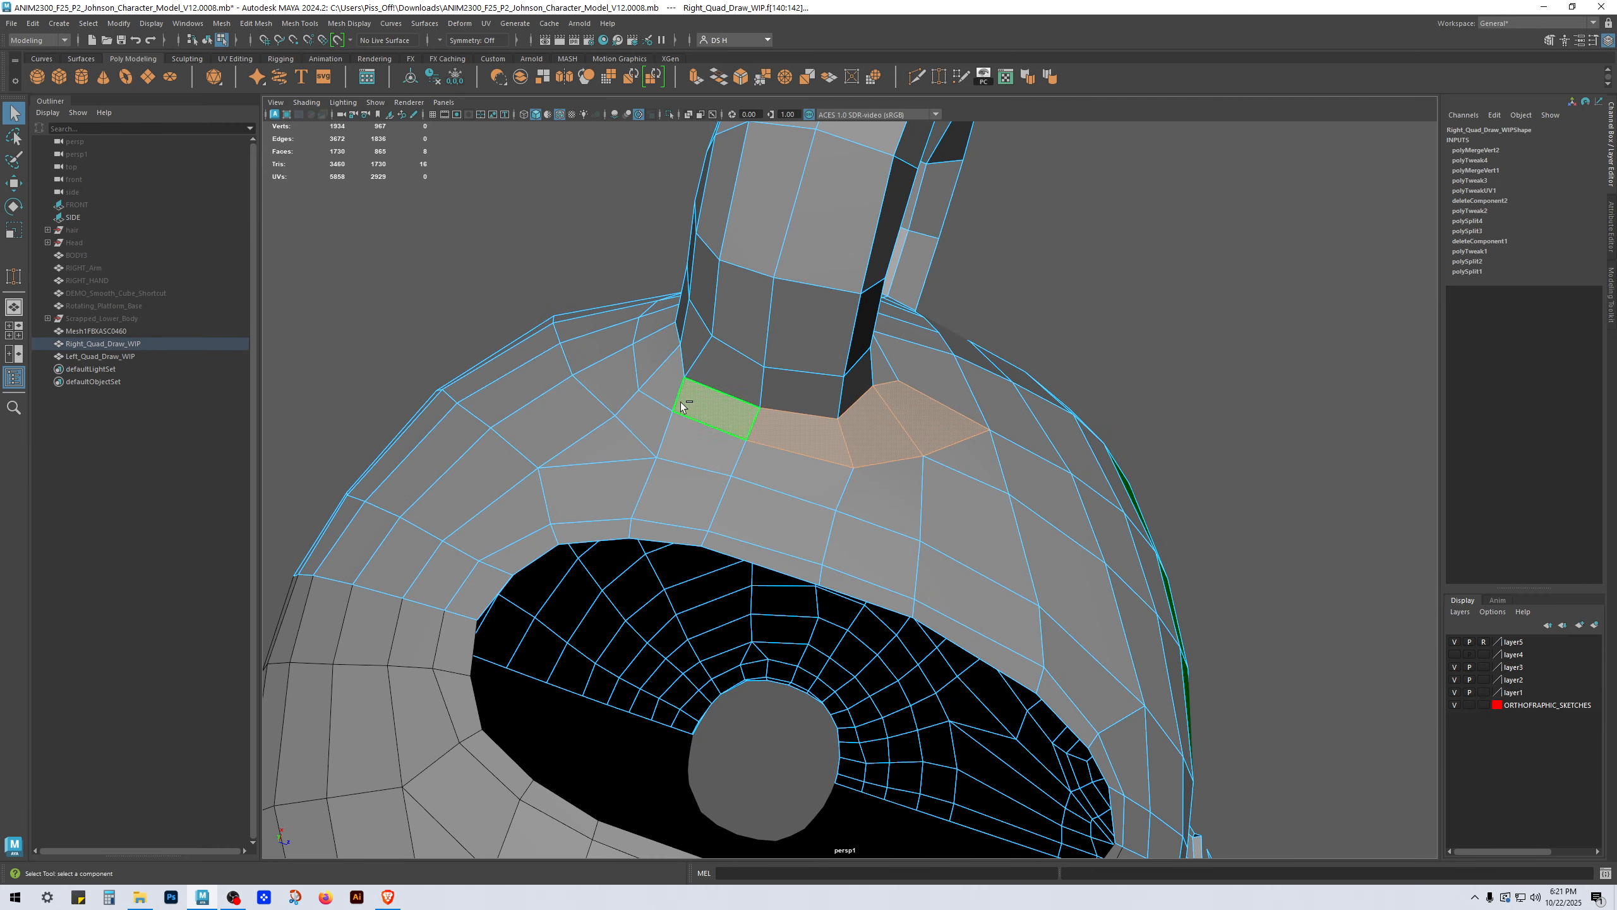
pyautogui.keyDown('shift'); pyautogui.click(664, 385); pyautogui.keyUp('shift')
pyautogui.keyDown('alt'); pyautogui.moveTo(665, 385); pyautogui.dragTo(866, 430); pyautogui.keyUp('alt')
pyautogui.keyDown('shift'); pyautogui.click(945, 388); pyautogui.keyUp('shift')
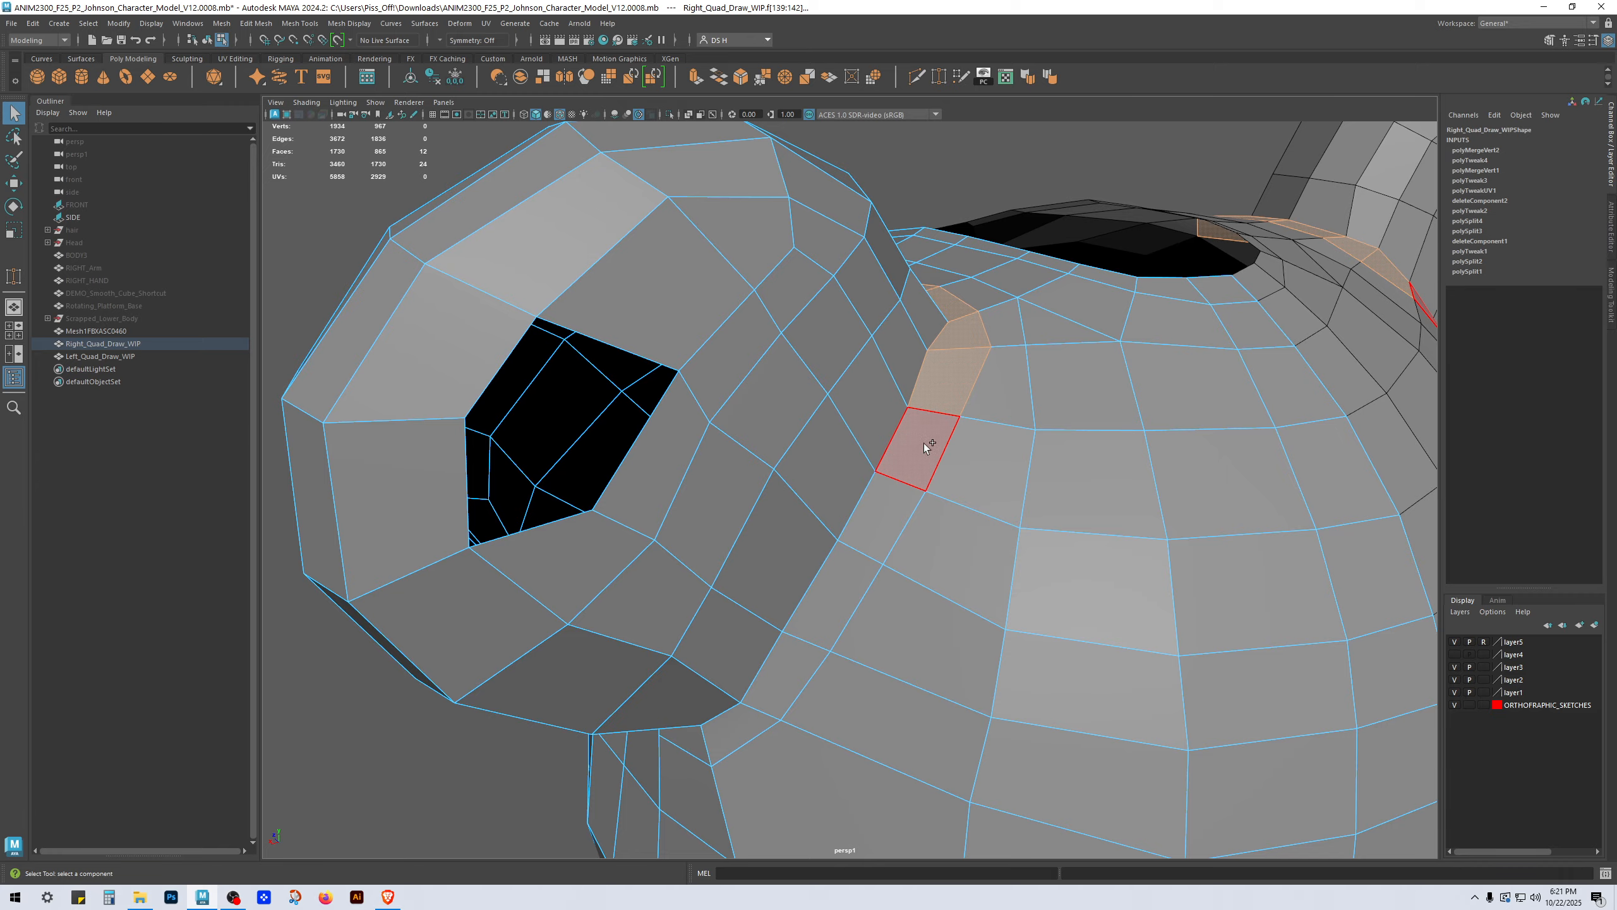
pyautogui.keyDown('shift'); pyautogui.click(844, 582); pyautogui.keyUp('shift')
pyautogui.keyDown('alt'); pyautogui.moveTo(844, 582); pyautogui.dragTo(929, 456); pyautogui.keyUp('alt')
pyautogui.keyDown('alt'); pyautogui.moveTo(796, 577); pyautogui.dragTo(922, 589); pyautogui.keyUp('alt')
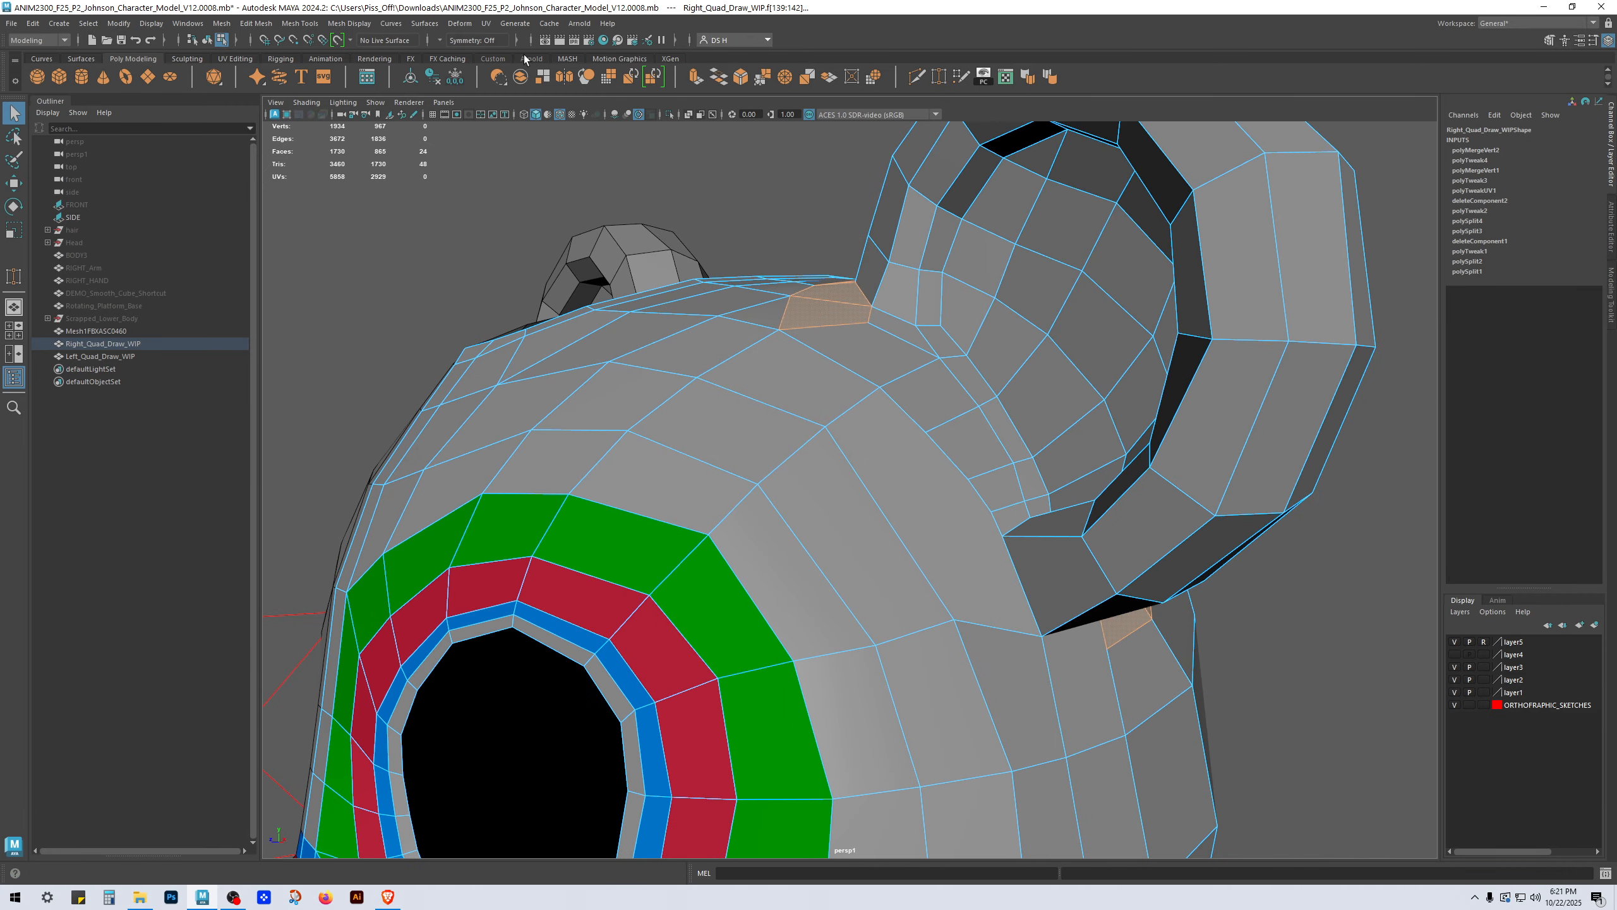
pyautogui.click(603, 40)
pyautogui.moveTo(376, 518); pyautogui.dragTo(190, 552)
pyautogui.keyDown('alt'); pyautogui.moveTo(751, 420); pyautogui.dragTo(878, 474); pyautogui.keyUp('alt')
pyautogui.scroll(-4, 879, 475)
pyautogui.doubleClick(1196, 597)
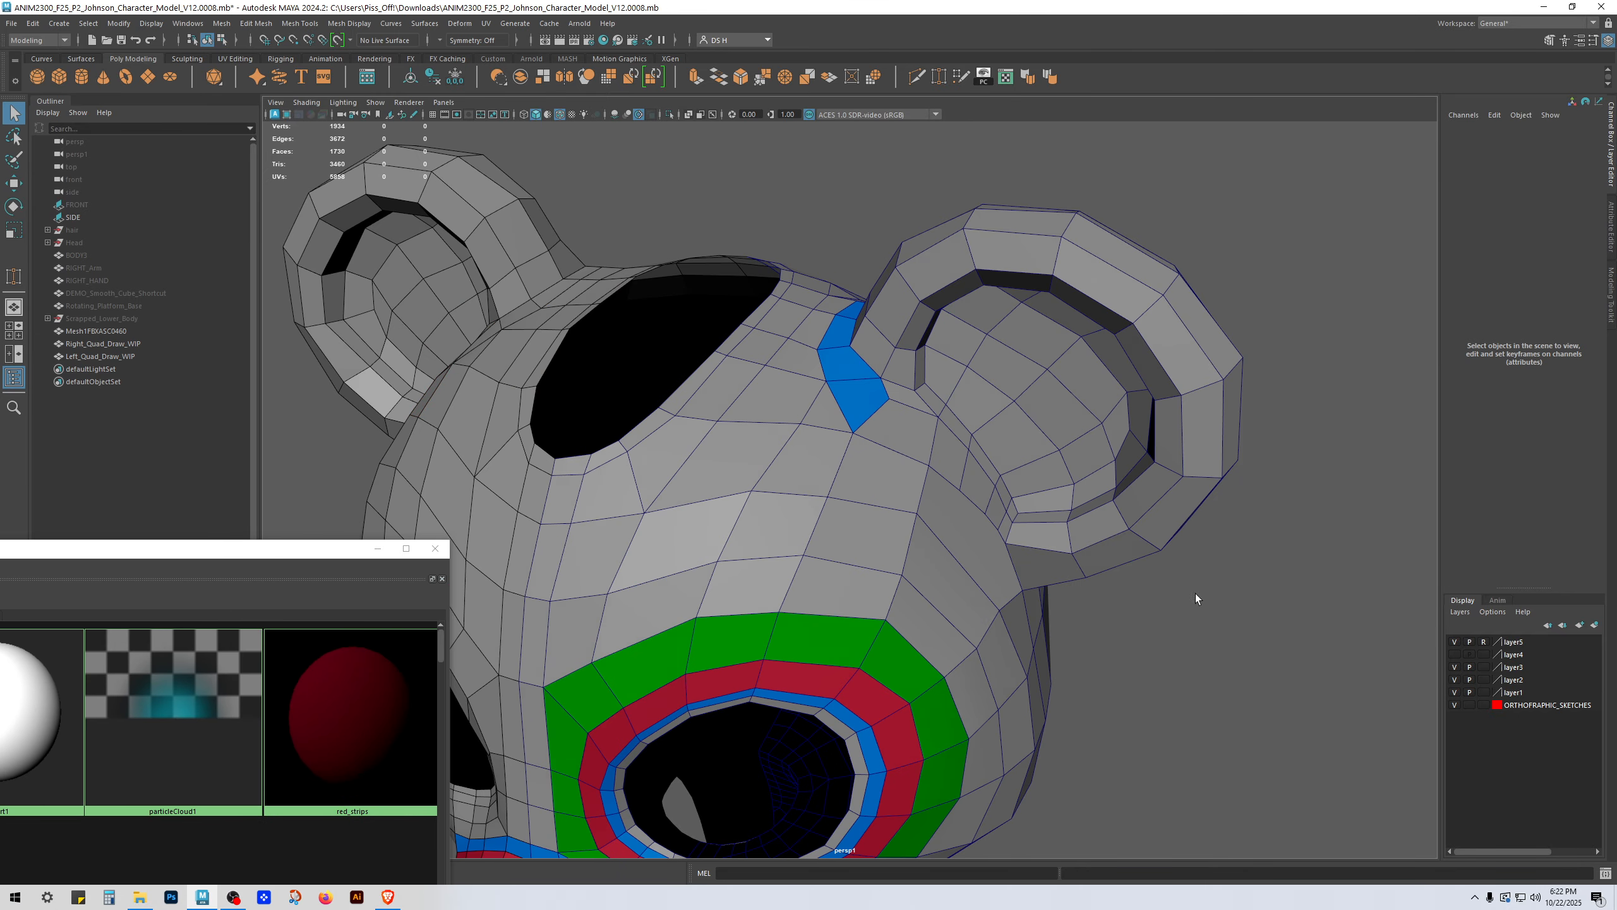
# Step: Extend the face loop from the blue faces around the ear base's lower front corner with Multi-Cut edges
pyautogui.keyDown('alt'); pyautogui.moveTo(1197, 597); pyautogui.dragTo(1013, 519); pyautogui.keyUp('alt')
pyautogui.click(897, 389)
pyautogui.keyDown('shift'); pyautogui.moveTo(897, 387); pyautogui.dragTo(832, 387, button='right'); pyautogui.keyUp('shift')
pyautogui.keyDown('alt'); pyautogui.moveTo(840, 401); pyautogui.dragTo(976, 545); pyautogui.keyUp('alt')
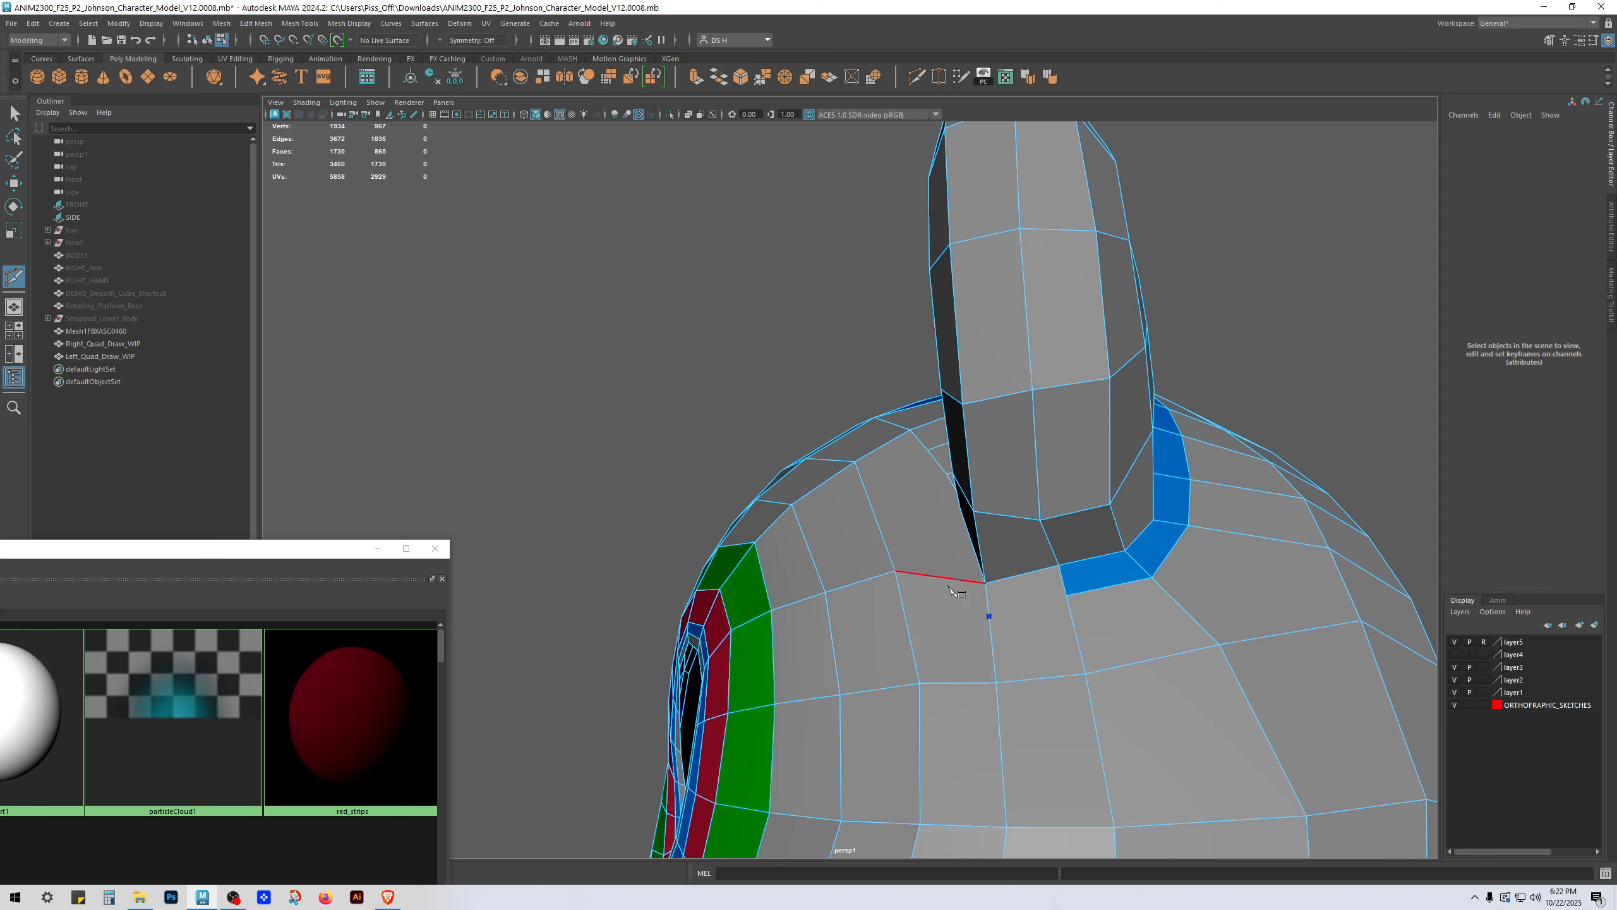
pyautogui.keyDown('alt'); pyautogui.moveTo(1018, 550); pyautogui.dragTo(1039, 619); pyautogui.keyUp('alt')
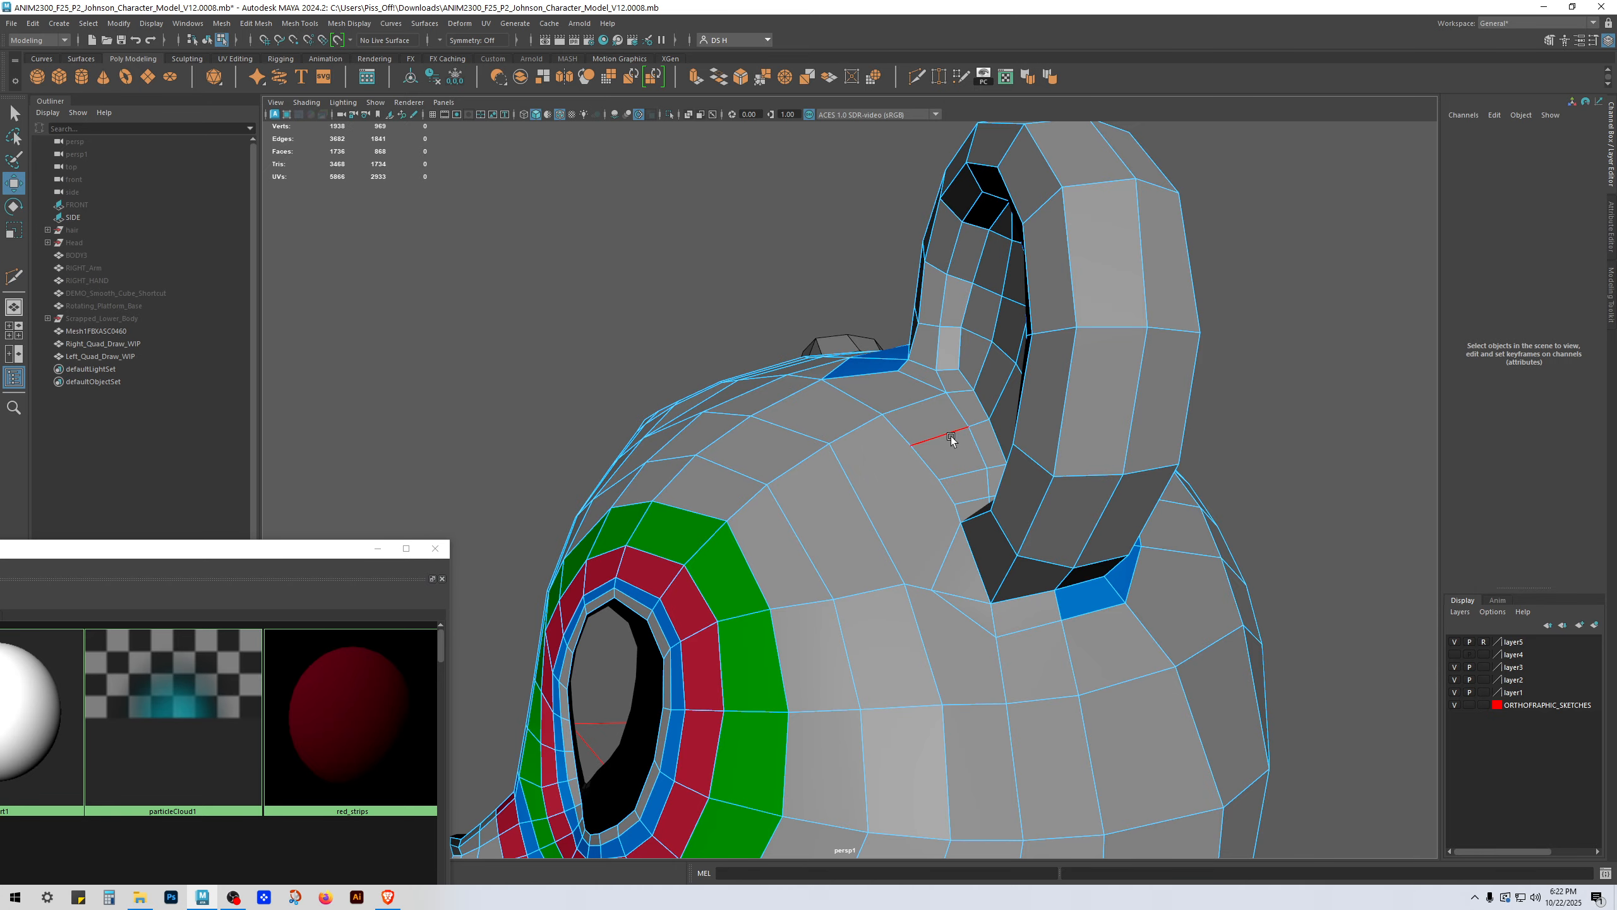
# Step: Delete the redundant edge in front of the ear base's lower corner and move the adjacent vertex up toward the ear
pyautogui.keyDown('alt'); pyautogui.moveTo(950, 439); pyautogui.dragTo(984, 578); pyautogui.keyUp('alt')
pyautogui.click(985, 610)
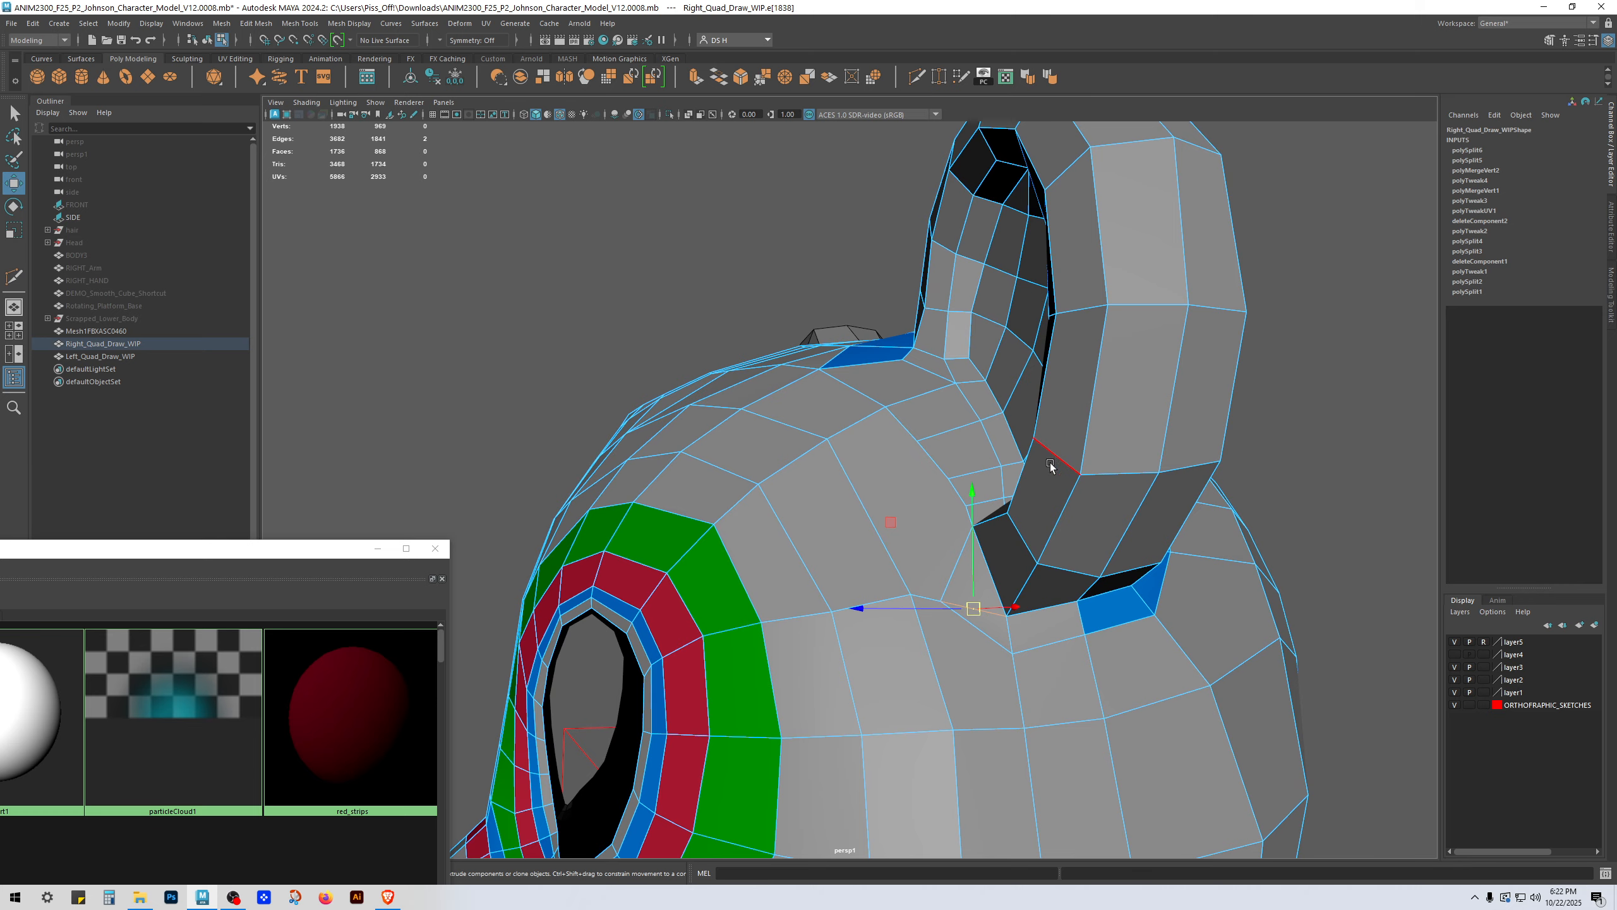
pyautogui.press('Delete')
pyautogui.click(941, 598)
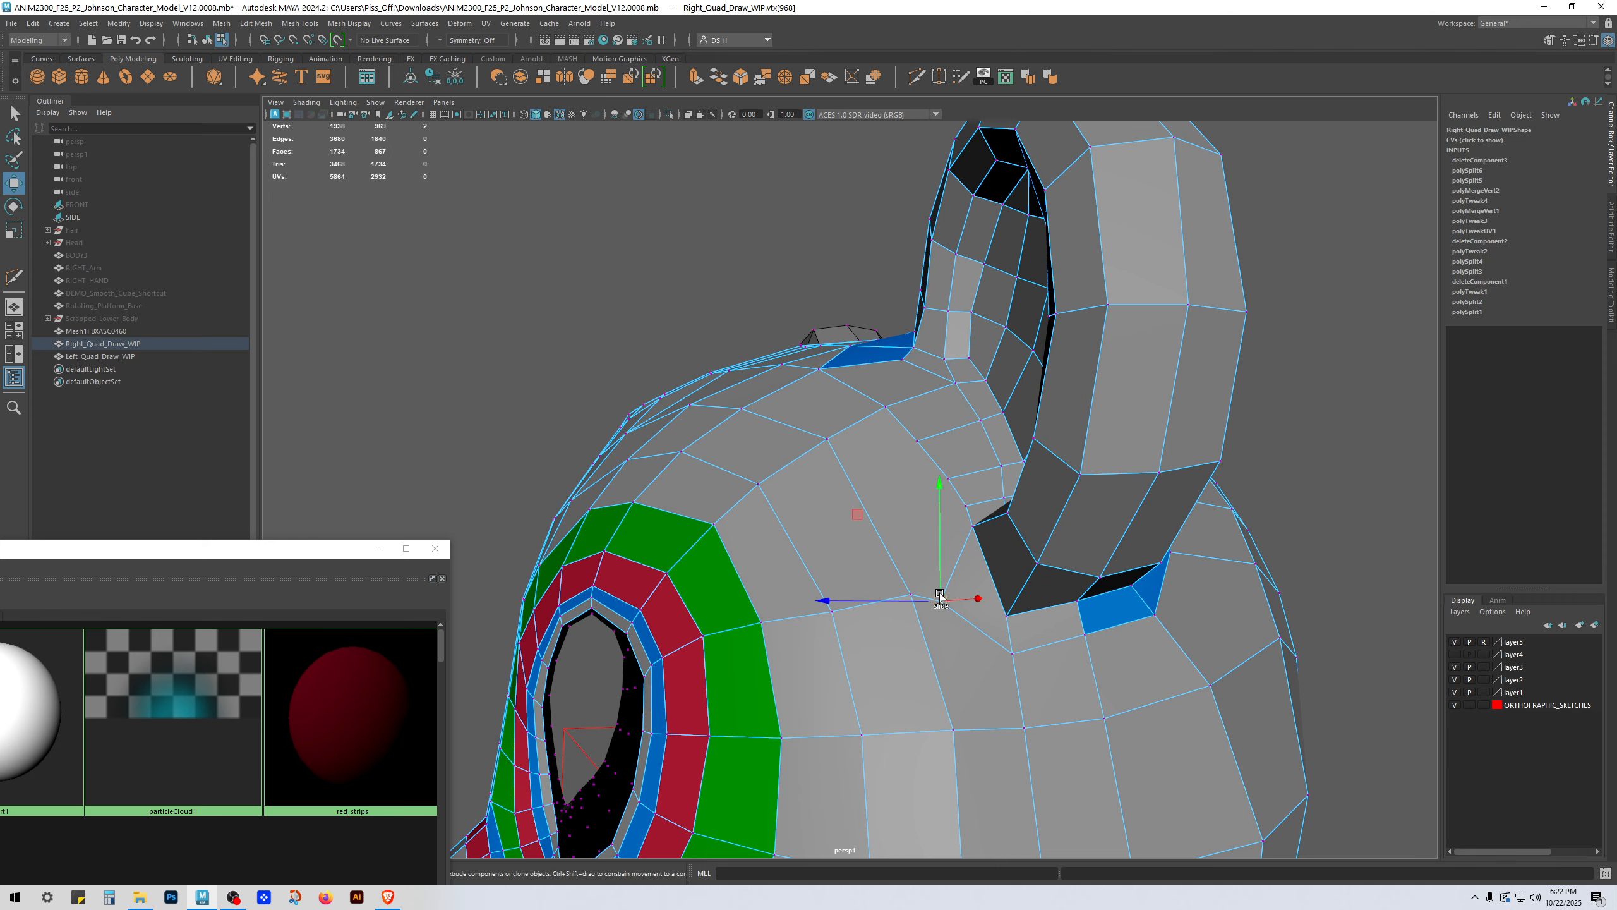
pyautogui.moveTo(945, 605); pyautogui.dragTo(927, 541)
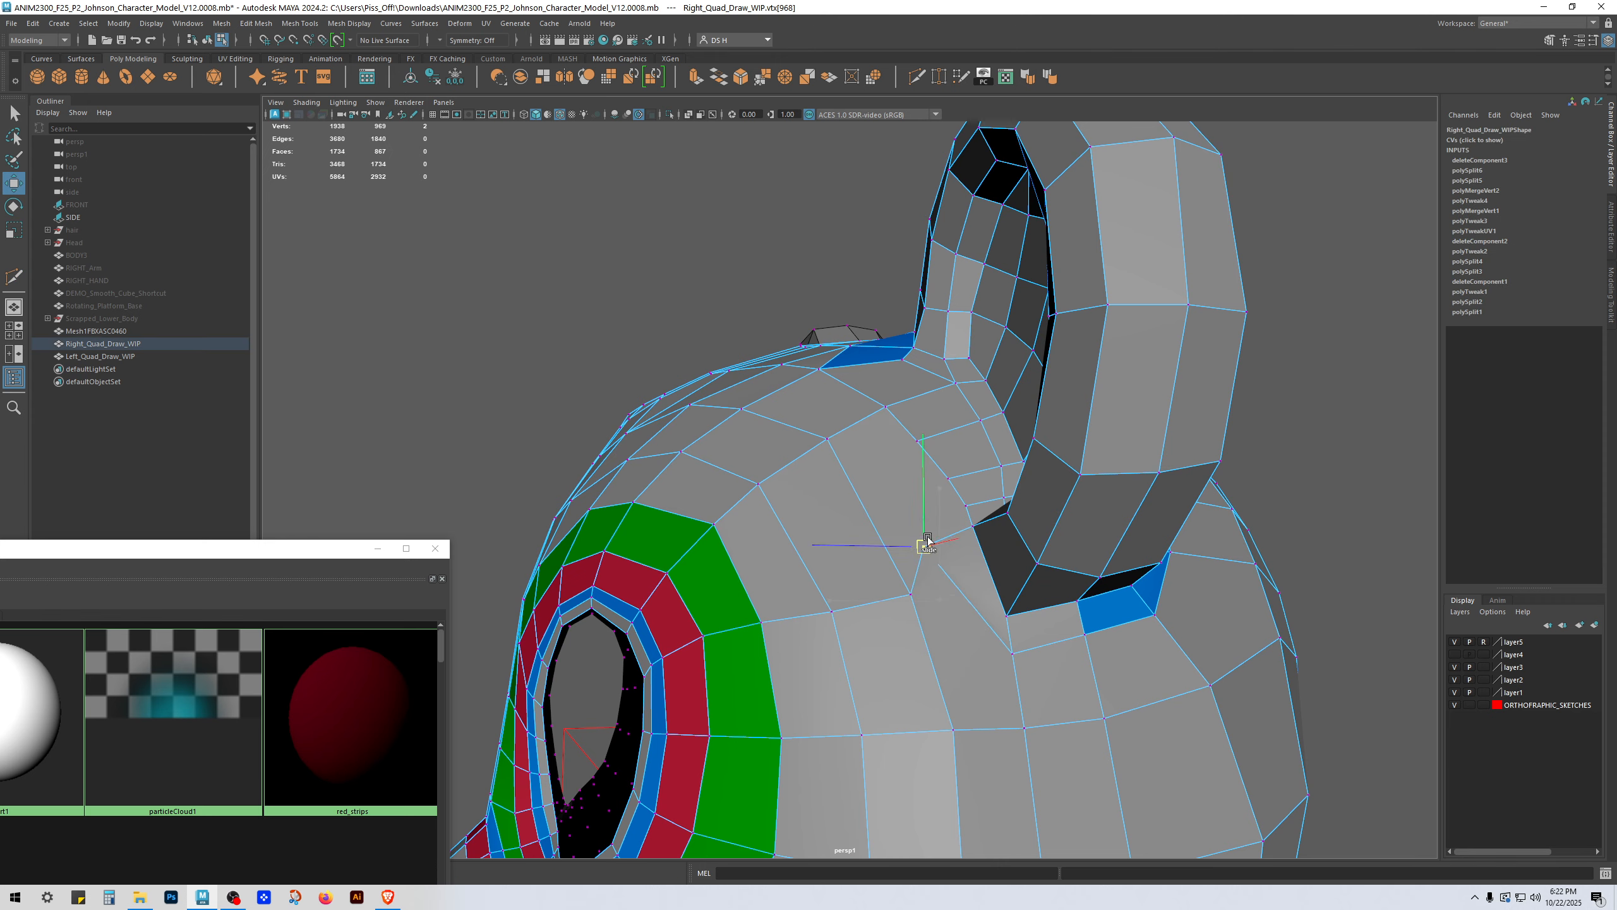
# Step: Reposition the vertices between the ear base and the green eye ring to even out the face spacing
pyautogui.click(997, 658)
pyautogui.moveTo(908, 592)
pyautogui.mouseDown()
pyautogui.moveTo(884, 585)
pyautogui.moveTo(916, 581)
pyautogui.moveTo(887, 584)
pyautogui.mouseUp()
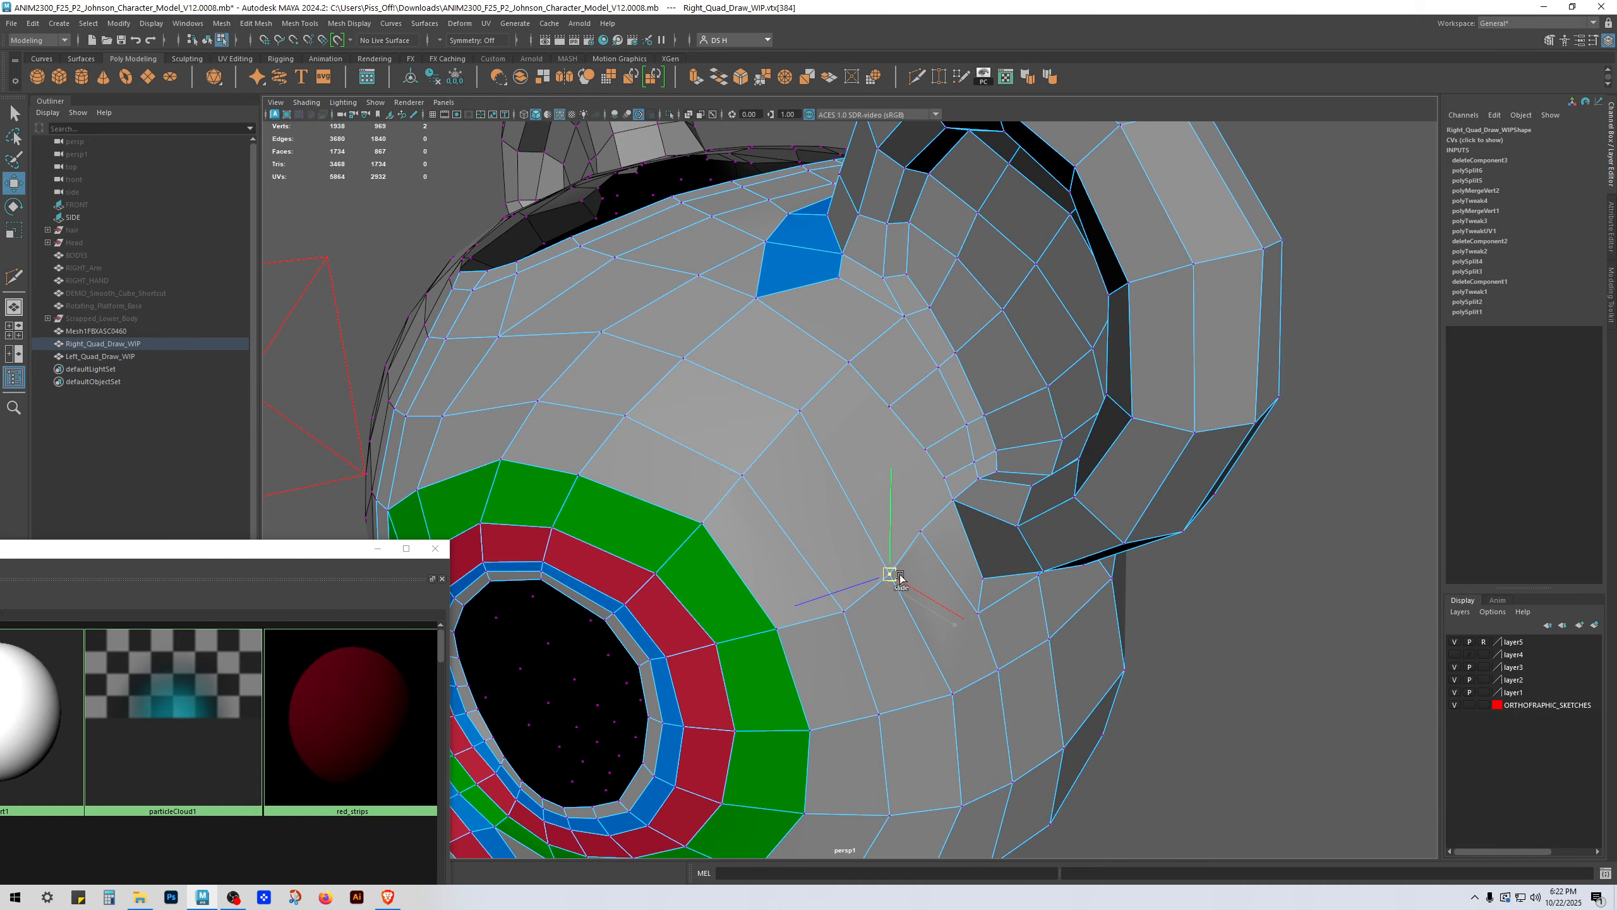
pyautogui.click(800, 410)
pyautogui.moveTo(800, 409); pyautogui.dragTo(789, 440)
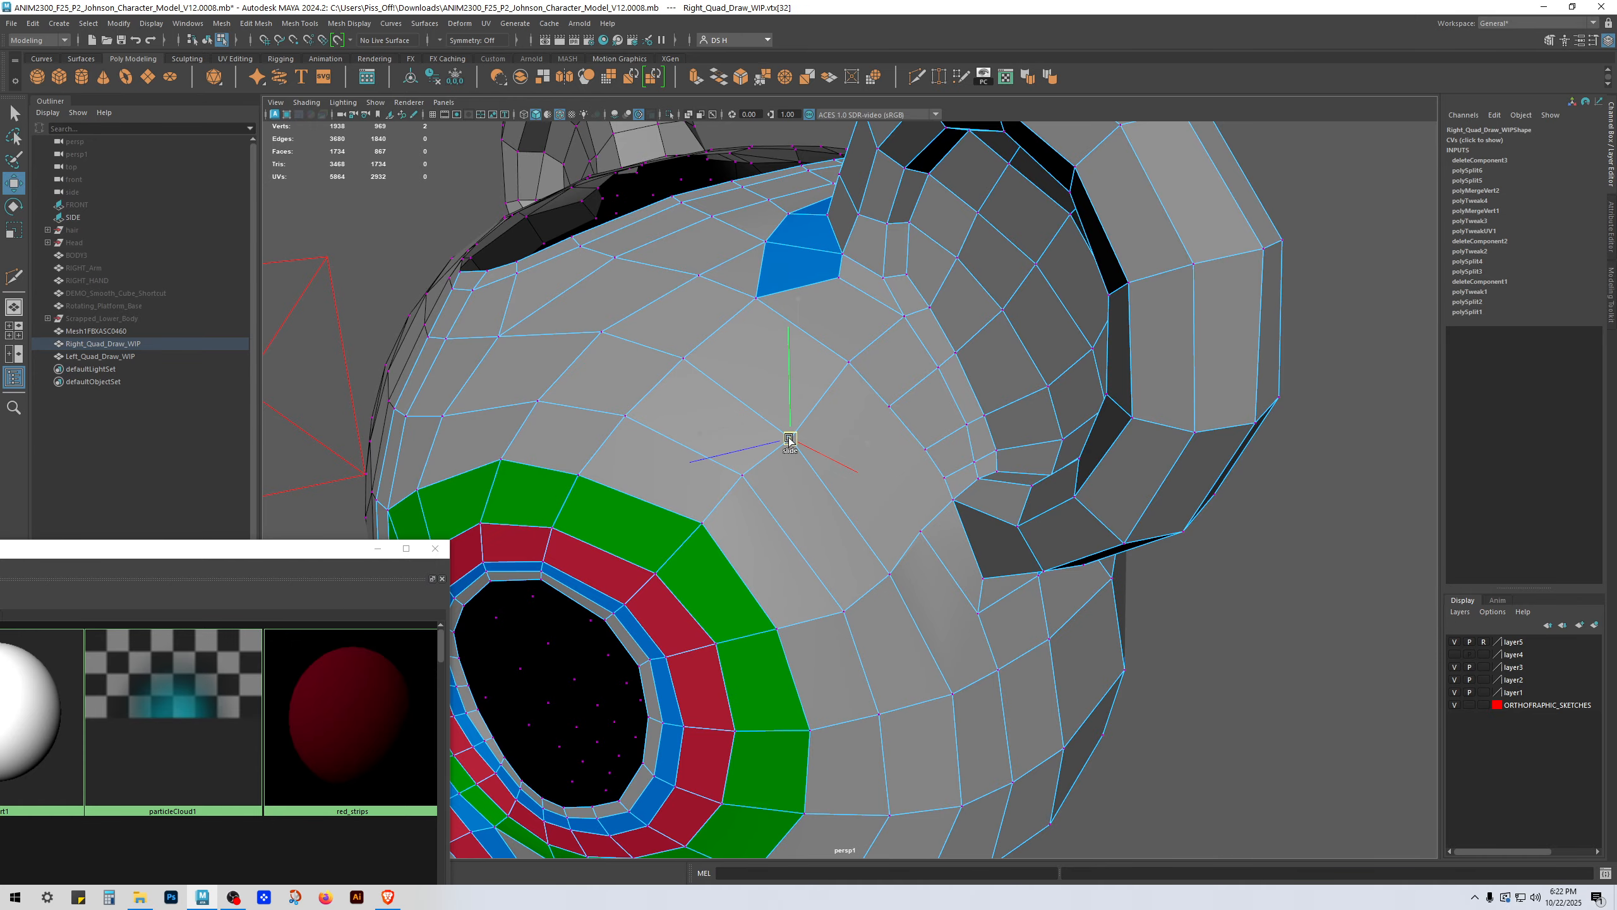
pyautogui.click(741, 478)
# Step: Assign blue_strips to the two faces at the ear base's lower front corner and briefly preview the mesh smoothed
pyautogui.keyDown('alt'); pyautogui.moveTo(756, 514); pyautogui.dragTo(872, 447); pyautogui.keyUp('alt')
pyautogui.moveTo(875, 449); pyautogui.dragTo(955, 631, button='right')
pyautogui.click(962, 593)
pyautogui.keyDown('shift'); pyautogui.click(1002, 624); pyautogui.keyUp('shift')
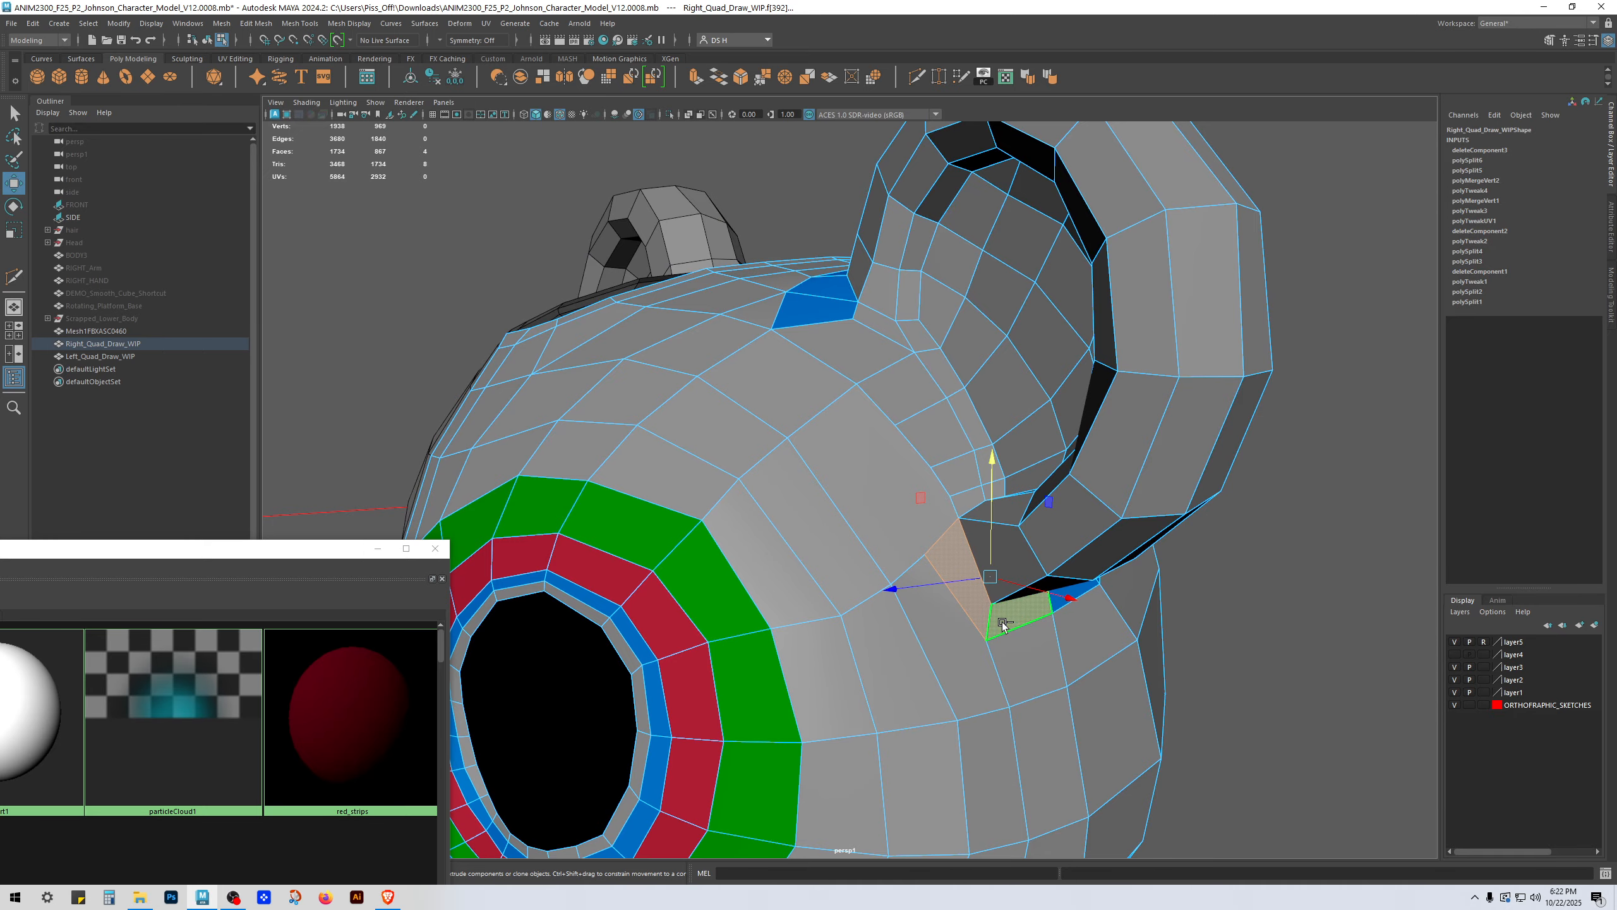
pyautogui.moveTo(309, 549); pyautogui.dragTo(784, 373)
pyautogui.moveTo(136, 521); pyautogui.dragTo(138, 468, button='right')
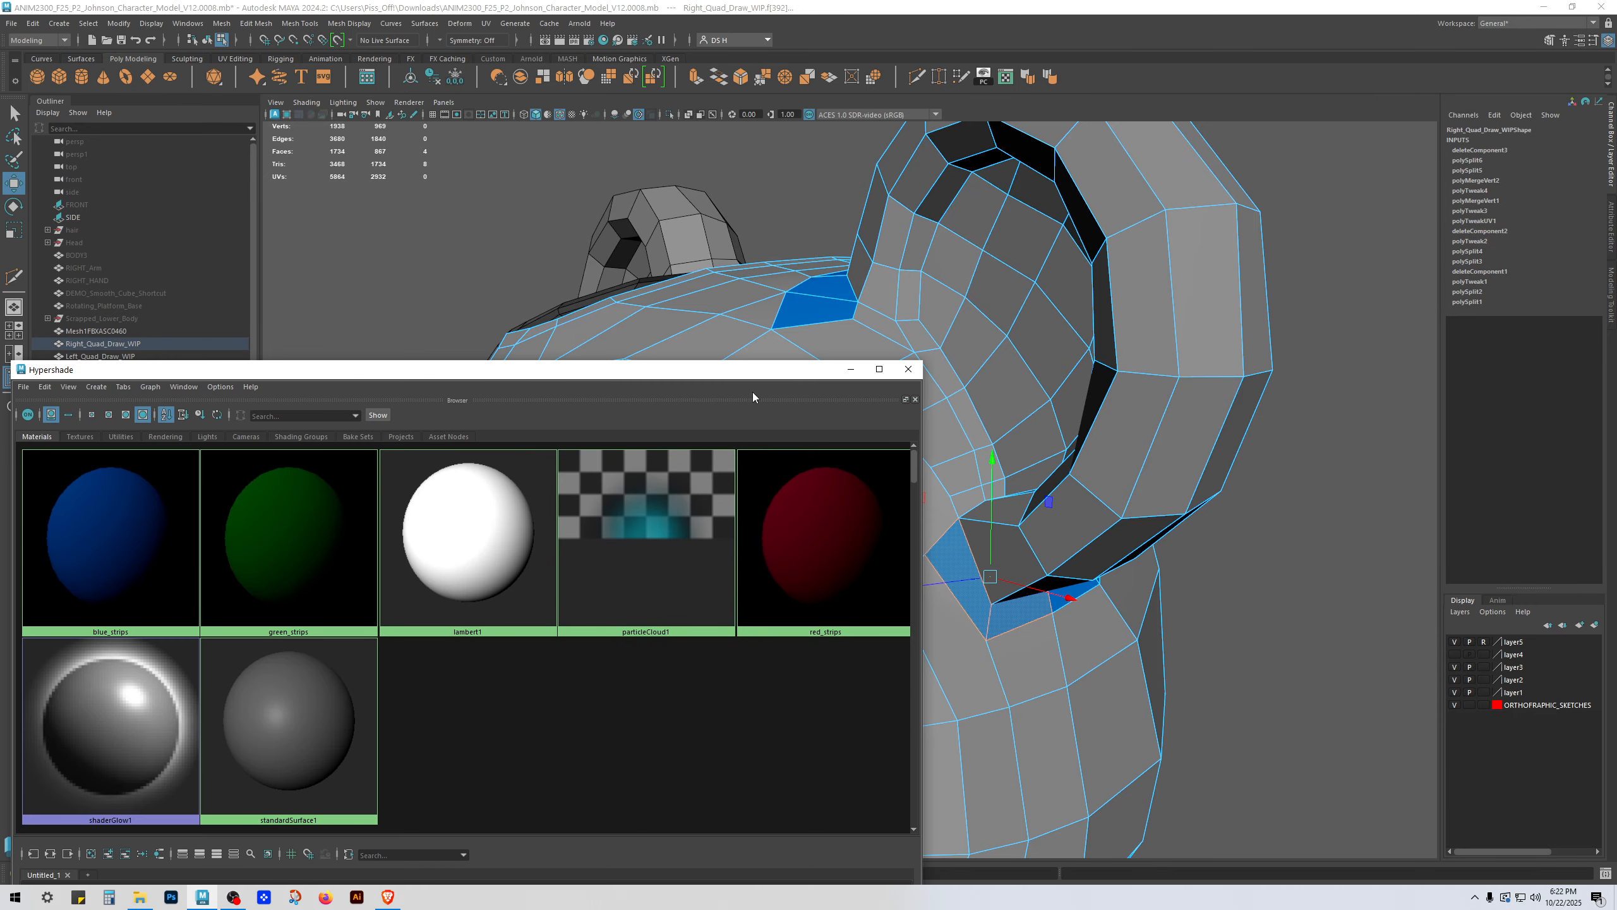
pyautogui.moveTo(765, 377); pyautogui.dragTo(284, 511)
pyautogui.click(1344, 617)
pyautogui.keyDown('alt'); pyautogui.moveTo(1179, 606); pyautogui.dragTo(1132, 638); pyautogui.keyUp('alt')
pyautogui.press('3')
pyautogui.press('1')
# Step: Multi-Cut an edge from the upper blue strip's corner across the faces in front of the ear and pull the corner vertex toward the eye
pyautogui.moveTo(938, 565); pyautogui.dragTo(951, 536, button='right')
pyautogui.keyDown('alt'); pyautogui.moveTo(926, 437); pyautogui.dragTo(875, 472); pyautogui.keyUp('alt')
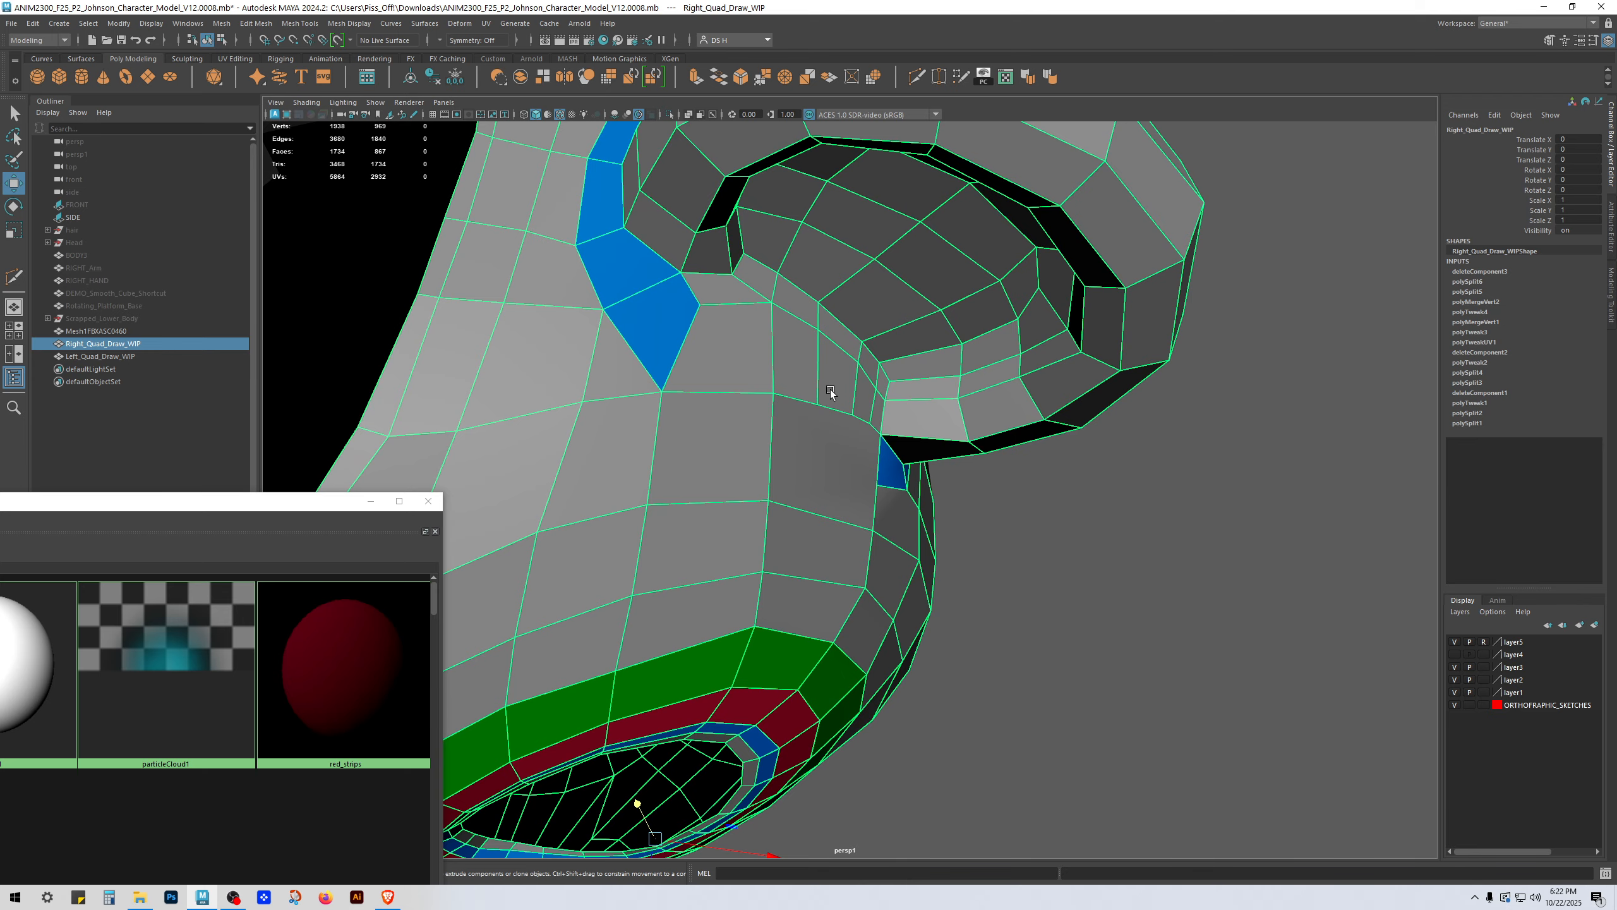
pyautogui.press('y')
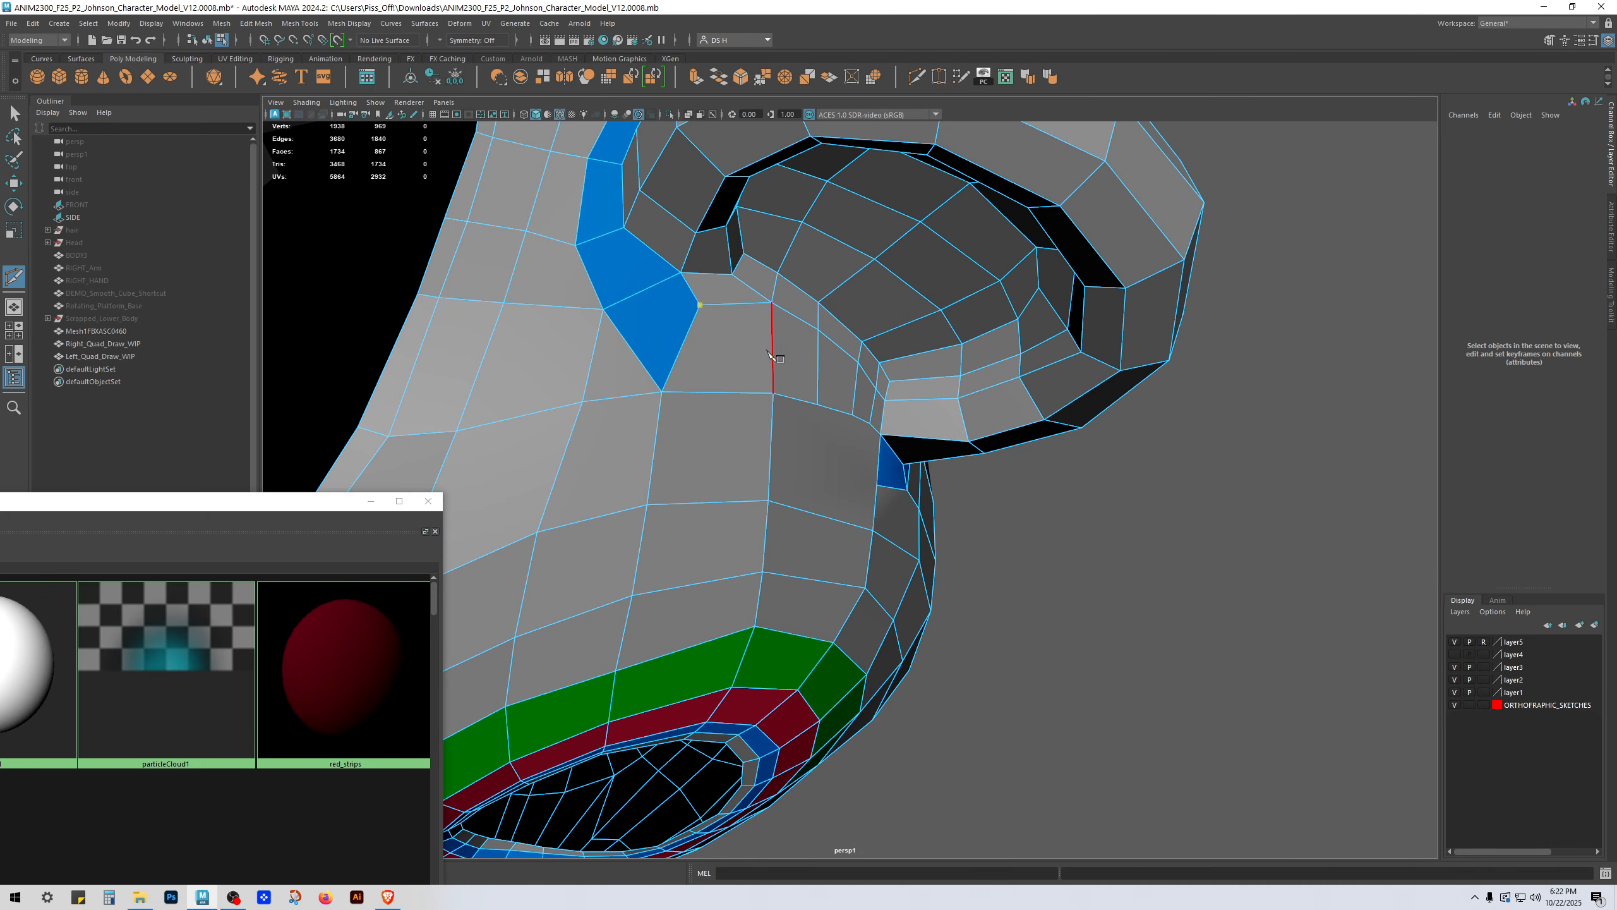
pyautogui.click(774, 394)
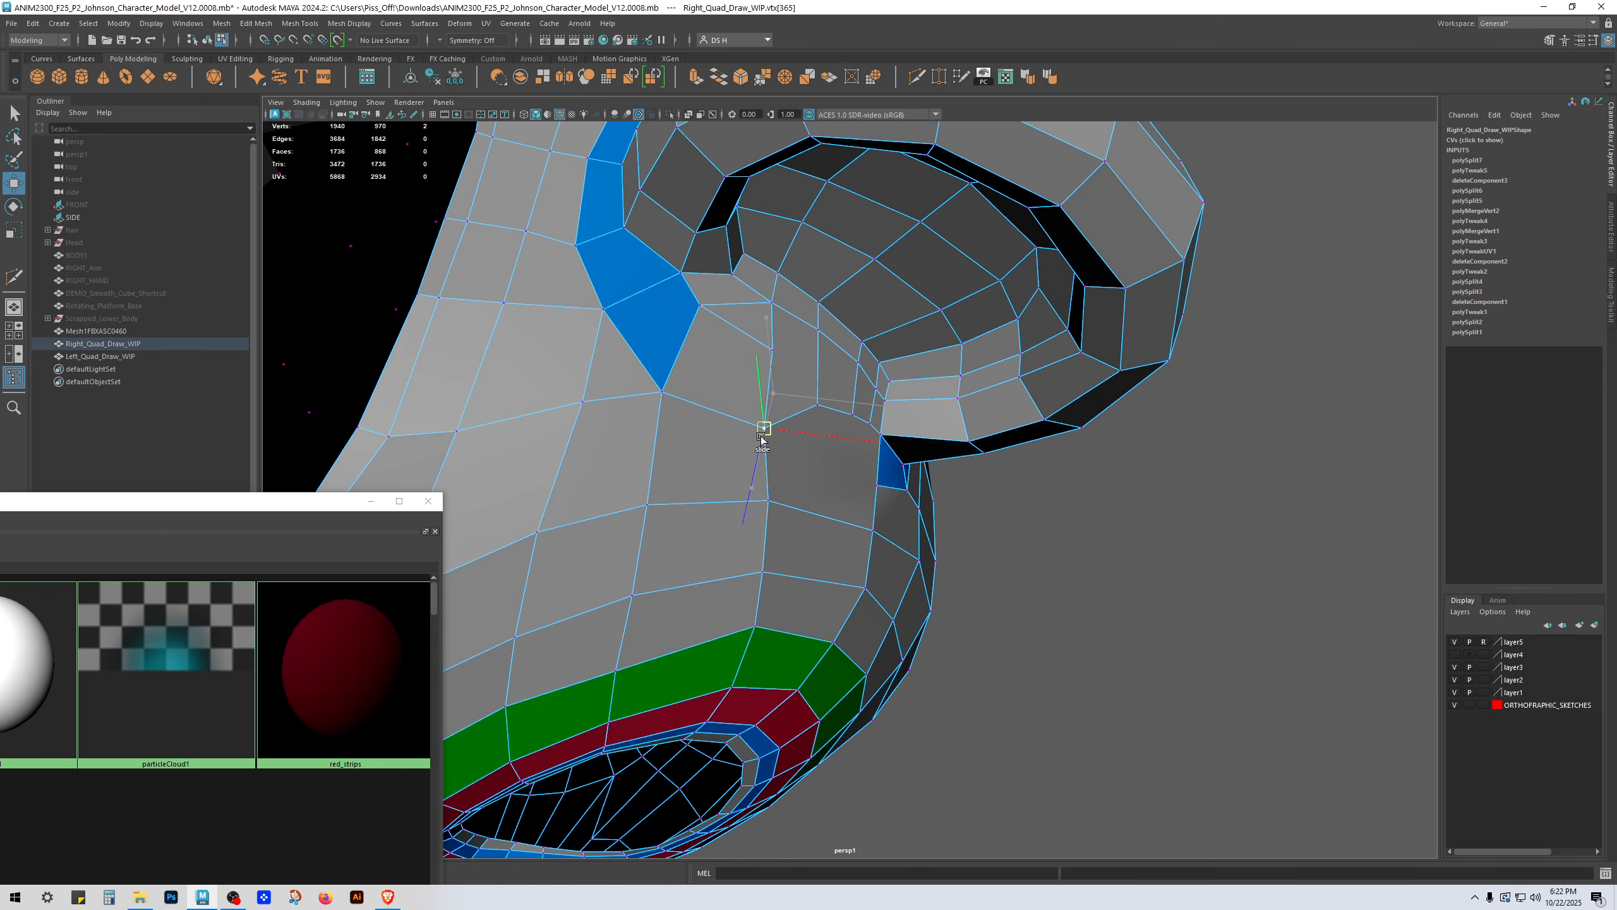
# Step: Assign the blue_strips material to the newly cut face at the lower end of the upper blue strip
pyautogui.keyDown('alt'); pyautogui.moveTo(762, 408); pyautogui.dragTo(778, 376); pyautogui.keyUp('alt')
pyautogui.moveTo(867, 360); pyautogui.dragTo(885, 500, button='right')
pyautogui.click(880, 338)
pyautogui.moveTo(209, 502); pyautogui.dragTo(605, 237)
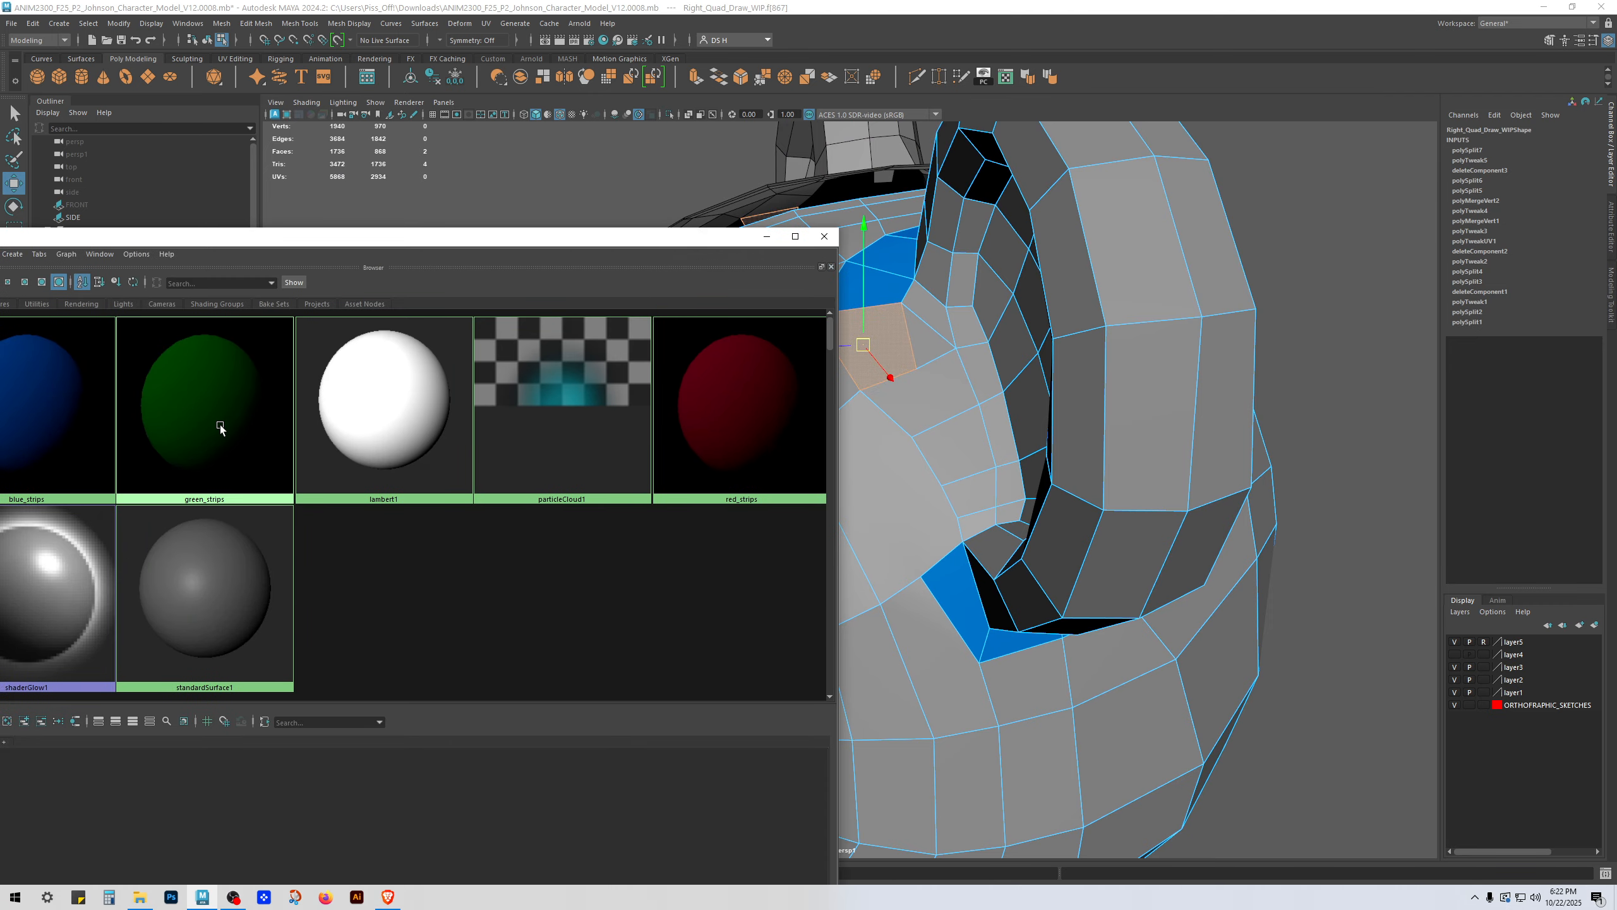
pyautogui.moveTo(79, 425); pyautogui.dragTo(190, 147, button='right')
pyautogui.moveTo(613, 243); pyautogui.dragTo(1218, 898)
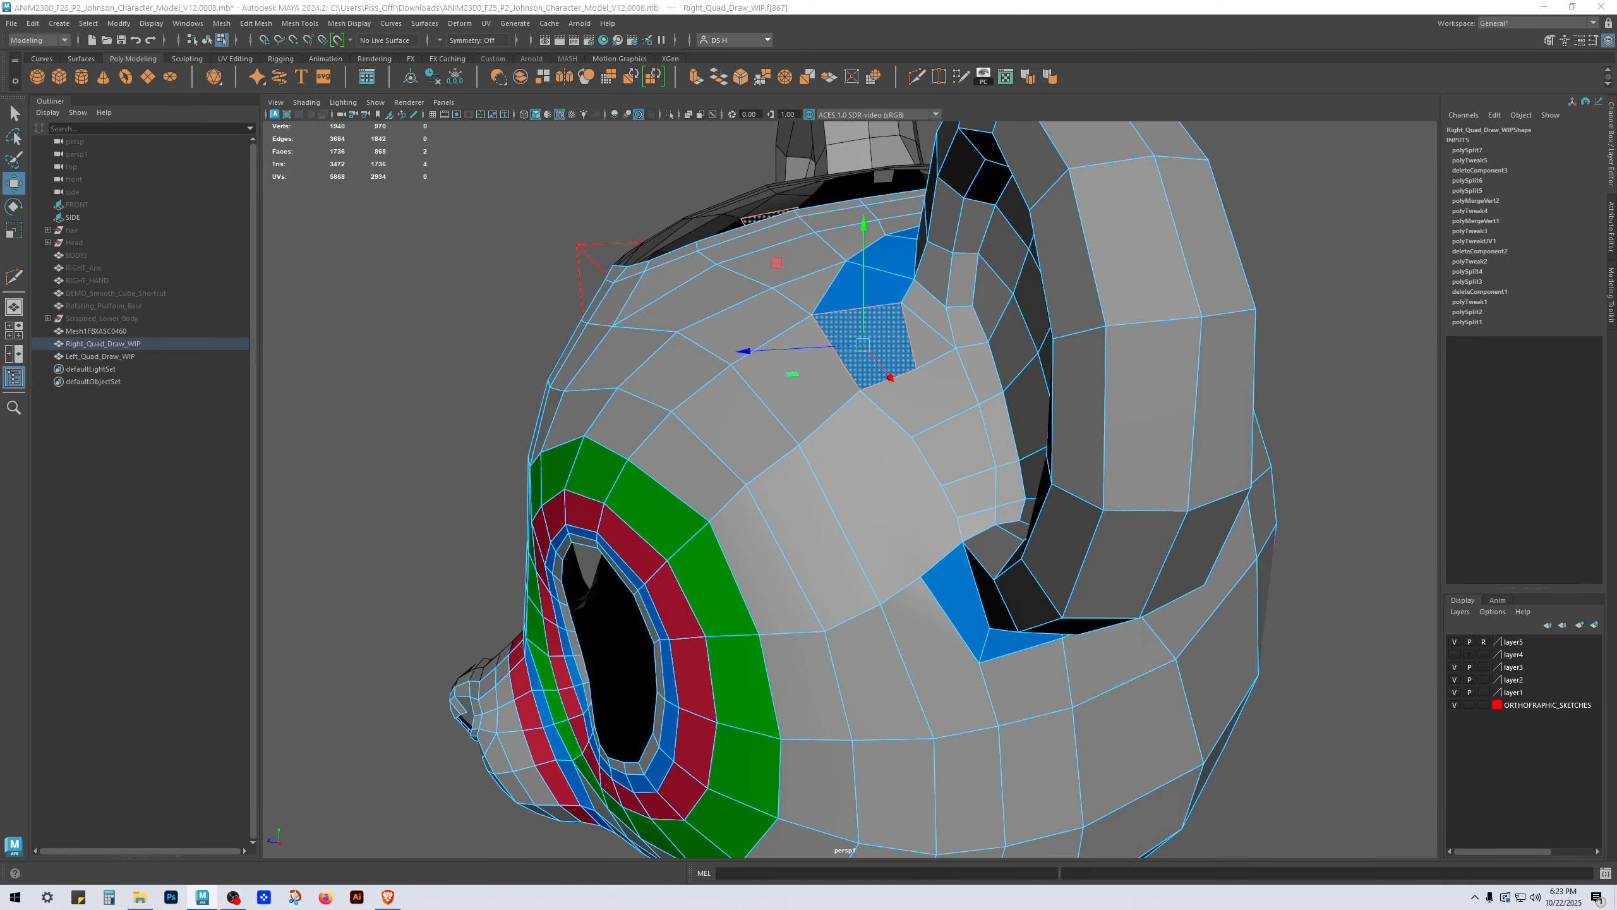
# Step: Move the outer corner vertex at the lower end of the upper blue strip slightly up toward the ear
pyautogui.keyDown('alt'); pyautogui.moveTo(1322, 377); pyautogui.dragTo(1444, 420); pyautogui.keyUp('alt')
pyautogui.keyDown('alt'); pyautogui.moveTo(836, 358); pyautogui.dragTo(848, 452, button='middle'); pyautogui.keyUp('alt')
pyautogui.scroll(2, 764, 522)
pyautogui.keyDown('alt'); pyautogui.moveTo(758, 528); pyautogui.dragTo(777, 519); pyautogui.keyUp('alt')
pyautogui.moveTo(777, 519); pyautogui.dragTo(706, 496, button='right')
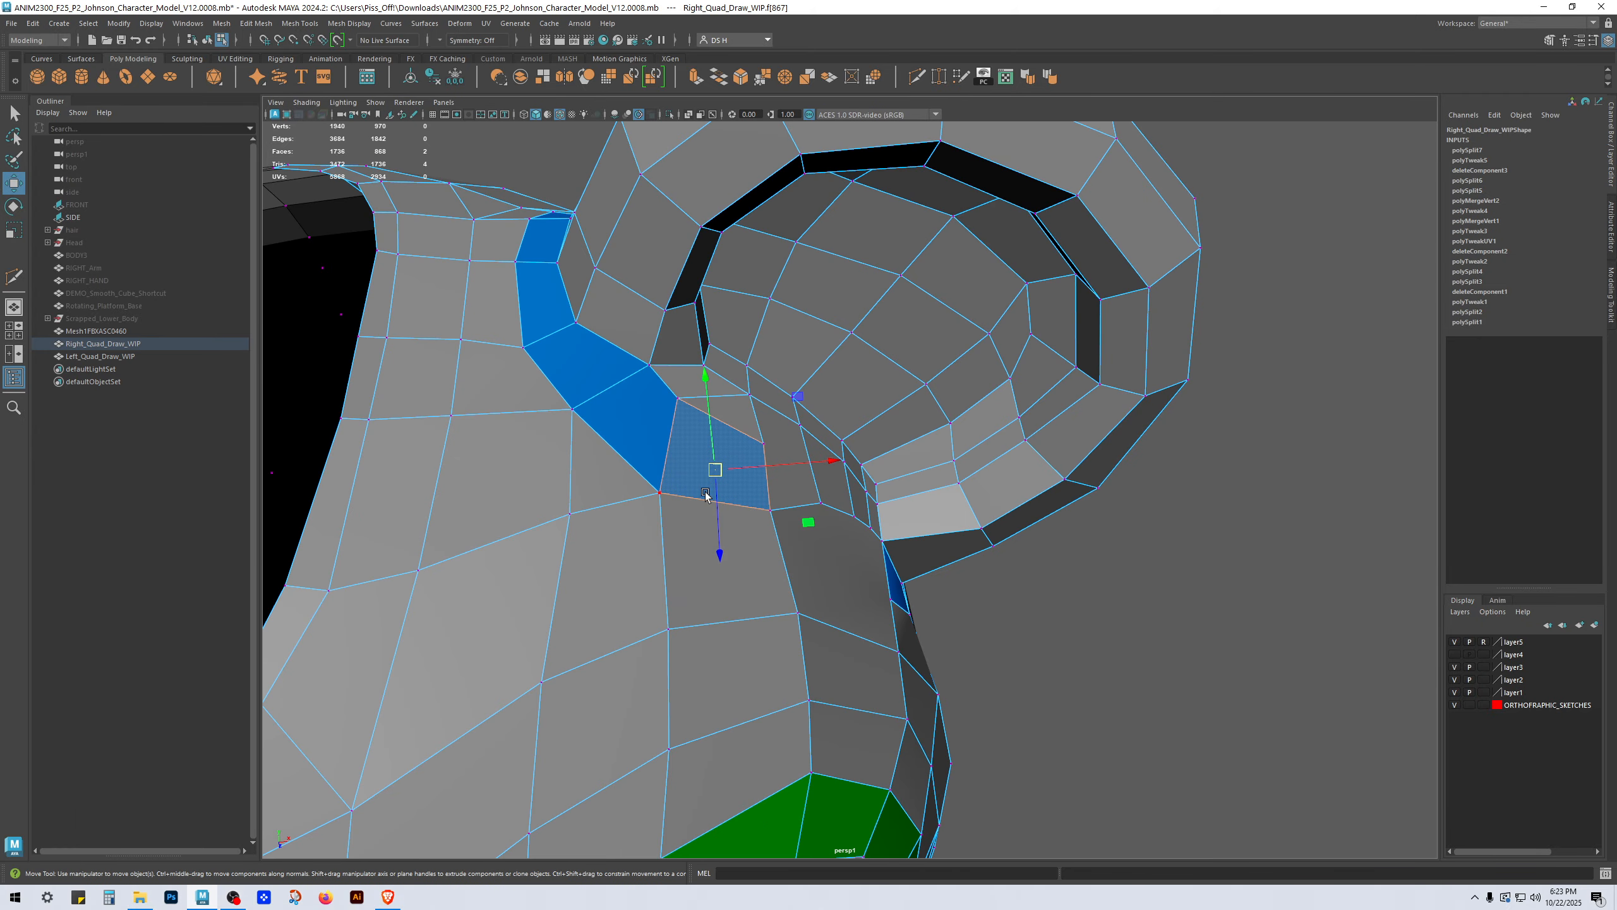
pyautogui.click(703, 496)
pyautogui.click(659, 494)
pyautogui.moveTo(660, 494); pyautogui.dragTo(668, 460)
# Step: Merge the two adjacent vertices on the ear side of the upper blue strip near its lower end
pyautogui.keyDown('alt'); pyautogui.moveTo(834, 510); pyautogui.dragTo(649, 379); pyautogui.keyUp('alt')
pyautogui.scroll(2, 820, 412)
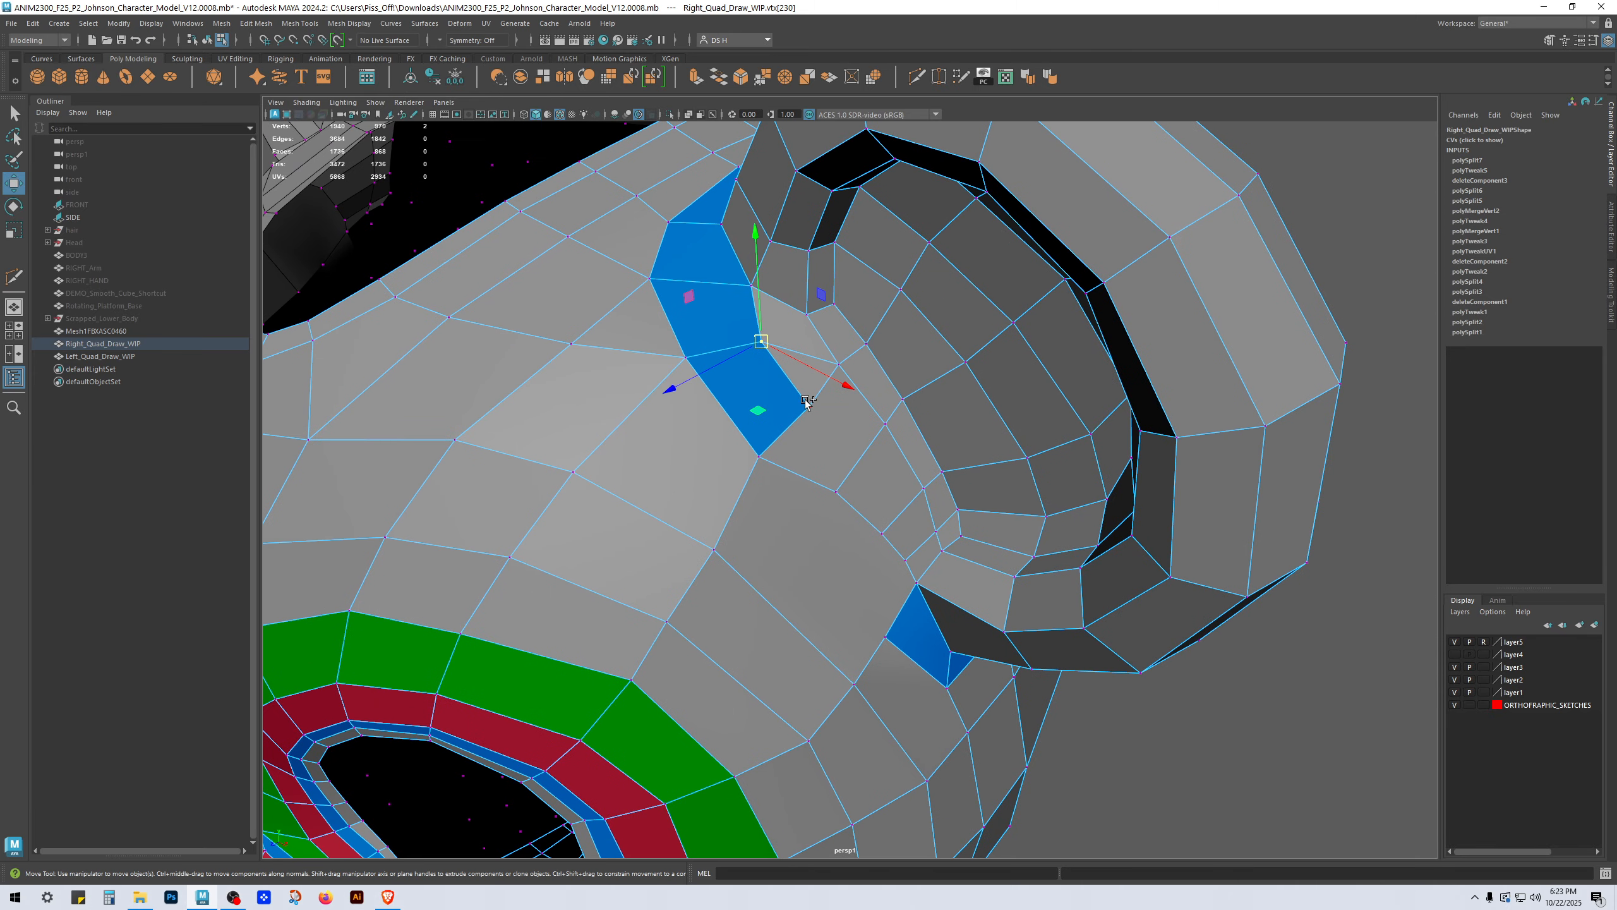
pyautogui.keyDown('shift'); pyautogui.click(805, 400); pyautogui.keyUp('shift')
pyautogui.moveTo(823, 404); pyautogui.dragTo(841, 166, button='right')
pyautogui.keyDown('shift'); pyautogui.moveTo(827, 347); pyautogui.dragTo(827, 48, button='right'); pyautogui.keyUp('shift')
# Step: Reposition the vertices between the upper blue strip and the green eye ring to even out the edge flow
pyautogui.keyDown('alt'); pyautogui.moveTo(875, 525); pyautogui.dragTo(889, 487); pyautogui.keyUp('alt')
pyautogui.keyDown('alt'); pyautogui.moveTo(800, 418); pyautogui.dragTo(784, 463); pyautogui.keyUp('alt')
pyautogui.click(717, 368)
pyautogui.keyDown('ctrl'); pyautogui.keyDown('shift'); pyautogui.moveTo(702, 368); pyautogui.dragTo(802, 498); pyautogui.keyUp('shift'); pyautogui.keyUp('ctrl')
pyautogui.keyDown('shift'); pyautogui.doubleClick(745, 490); pyautogui.keyUp('shift')
pyautogui.click(852, 469)
pyautogui.keyDown('shift'); pyautogui.doubleClick(780, 560); pyautogui.keyUp('shift')
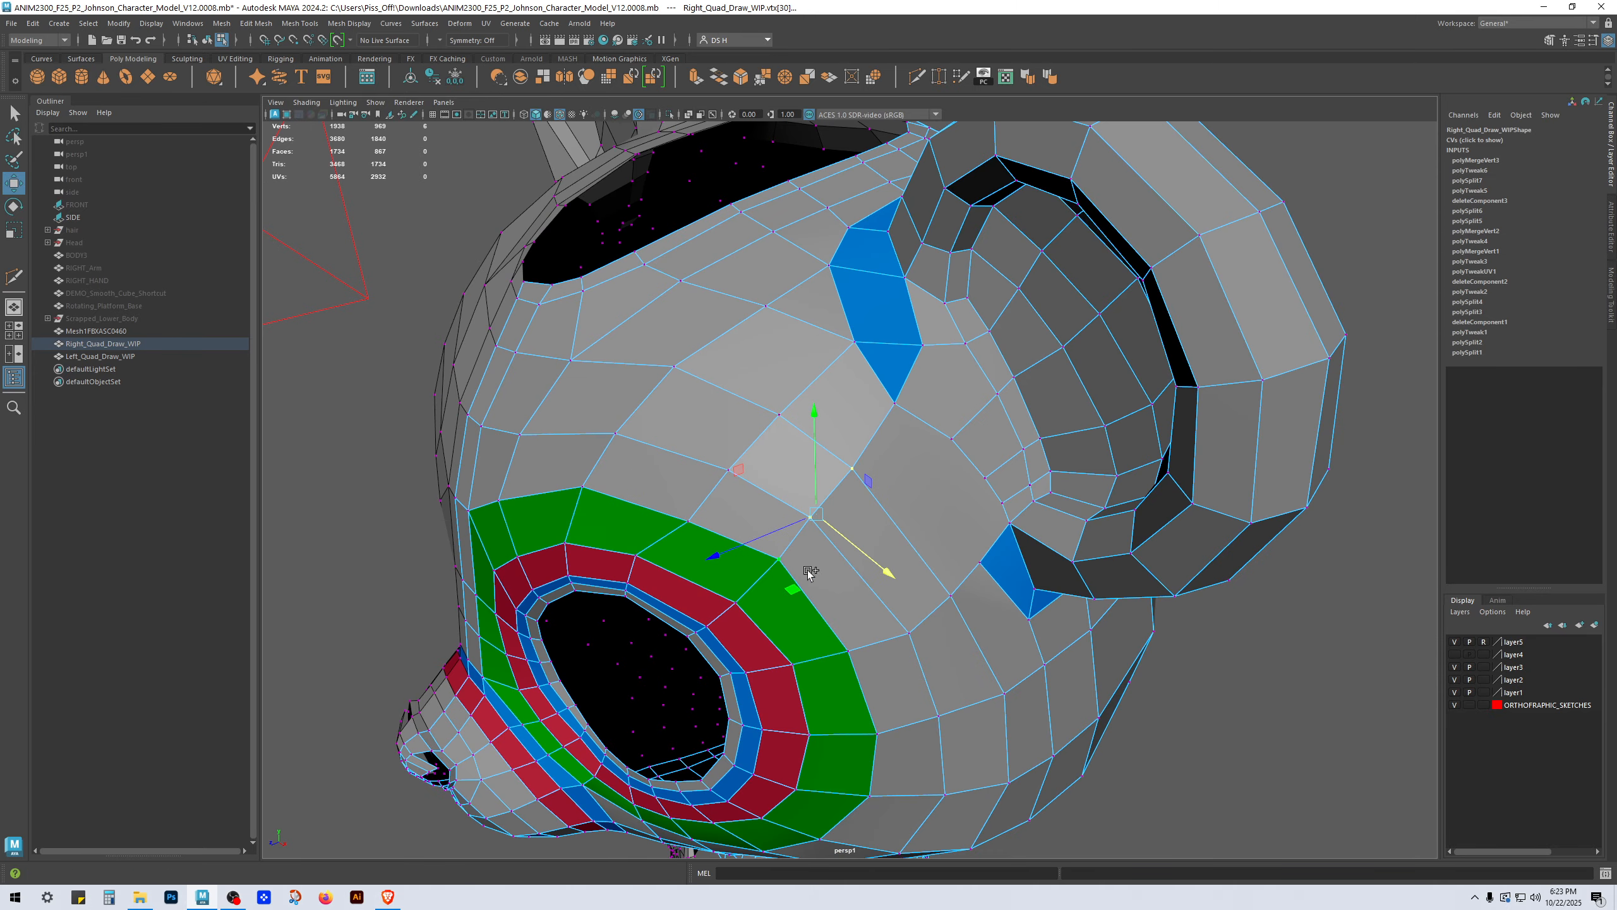
pyautogui.keyDown('ctrl'); pyautogui.keyDown('shift'); pyautogui.moveTo(852, 551); pyautogui.dragTo(882, 572); pyautogui.keyUp('shift'); pyautogui.keyUp('ctrl')
# Step: Move the vertex at the upper blue strip's lower tip toward the ear and merge it with the neighbouring vertex
pyautogui.click(899, 407)
pyautogui.click(896, 403)
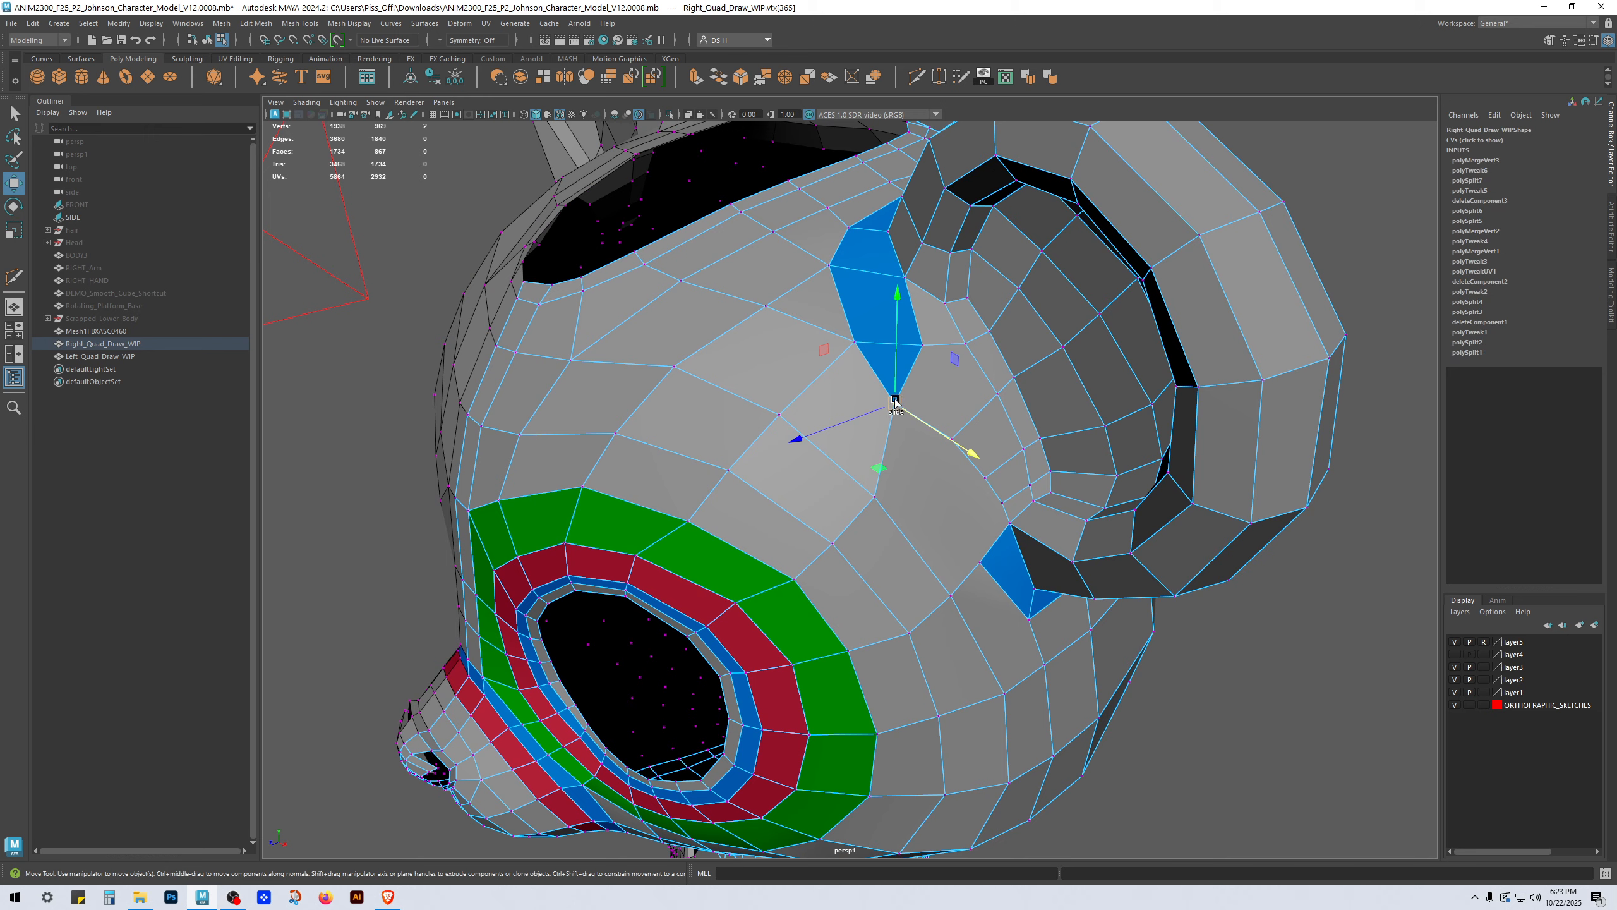
pyautogui.keyDown('ctrl'); pyautogui.keyDown('shift'); pyautogui.moveTo(895, 402); pyautogui.dragTo(926, 414); pyautogui.keyUp('shift'); pyautogui.keyUp('ctrl')
pyautogui.keyDown('shift'); pyautogui.click(951, 439); pyautogui.keyUp('shift')
pyautogui.keyDown('shift'); pyautogui.moveTo(912, 382); pyautogui.dragTo(927, 178, button='right'); pyautogui.keyUp('shift')
# Step: Delete the interior vertex and its edges in the patch between the ear's front edge and inner ear, and save an incremental scene version
pyautogui.keyDown('alt'); pyautogui.moveTo(963, 530); pyautogui.dragTo(921, 435); pyautogui.keyUp('alt')
pyautogui.click(1004, 413)
pyautogui.click(1029, 477)
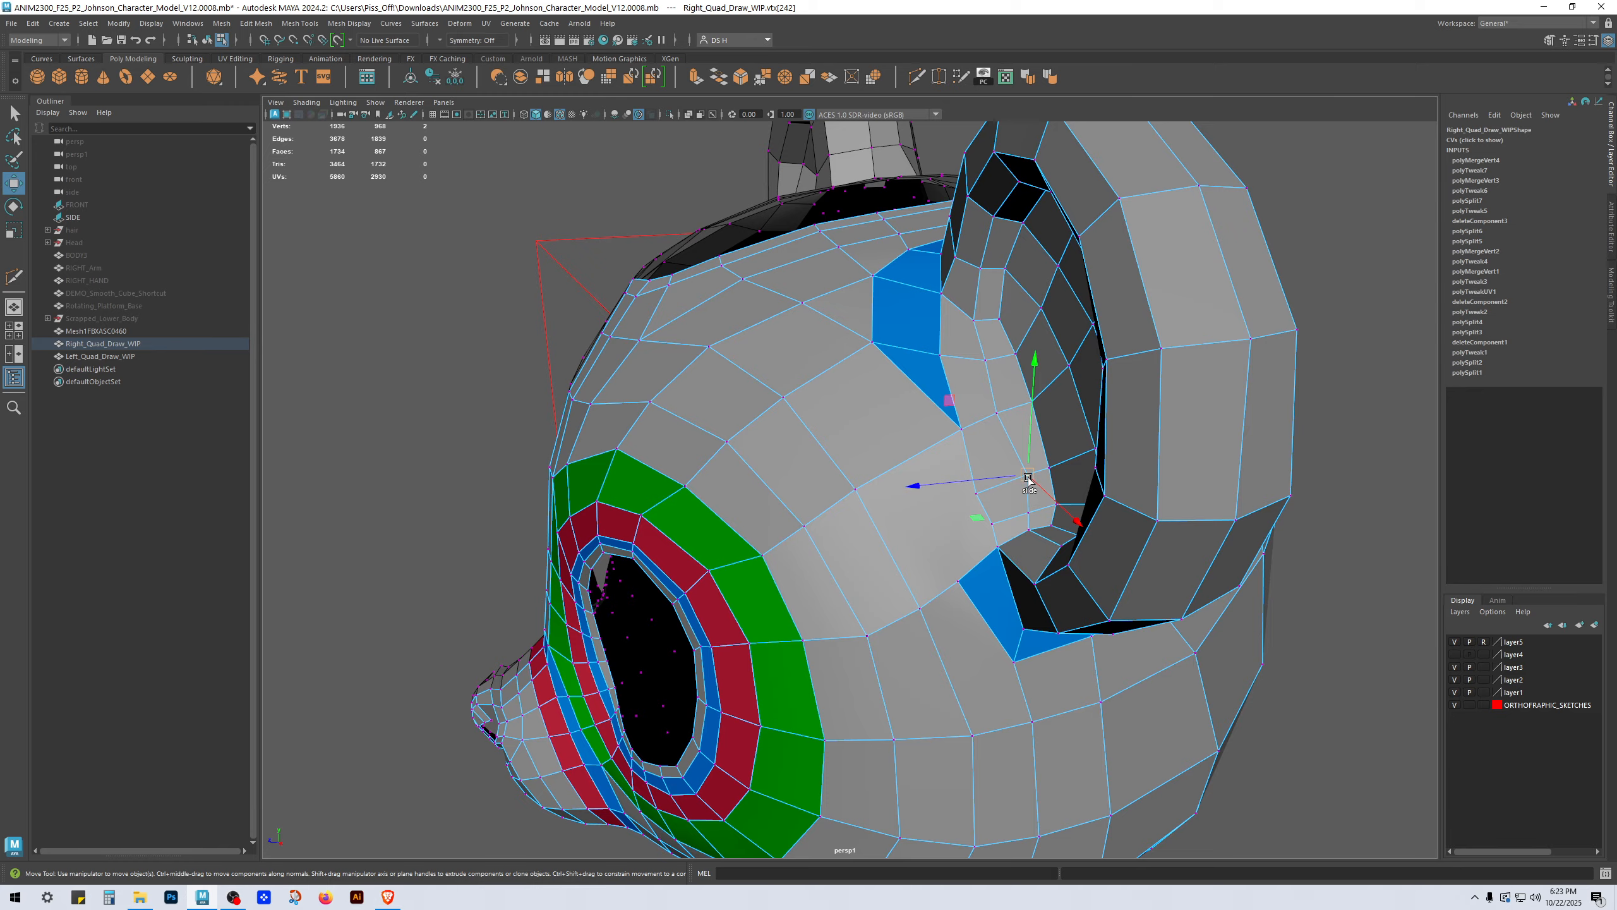
pyautogui.moveTo(1030, 479)
pyautogui.keyDown('ctrl'); pyautogui.keyDown('shift'); pyautogui.mouseDown()
pyautogui.moveTo(985, 479)
pyautogui.moveTo(1050, 453)
pyautogui.moveTo(1017, 460)
pyautogui.mouseUp(); pyautogui.keyUp('shift'); pyautogui.keyUp('ctrl')
pyautogui.click(981, 494)
pyautogui.click(1052, 469)
pyautogui.click(1022, 468)
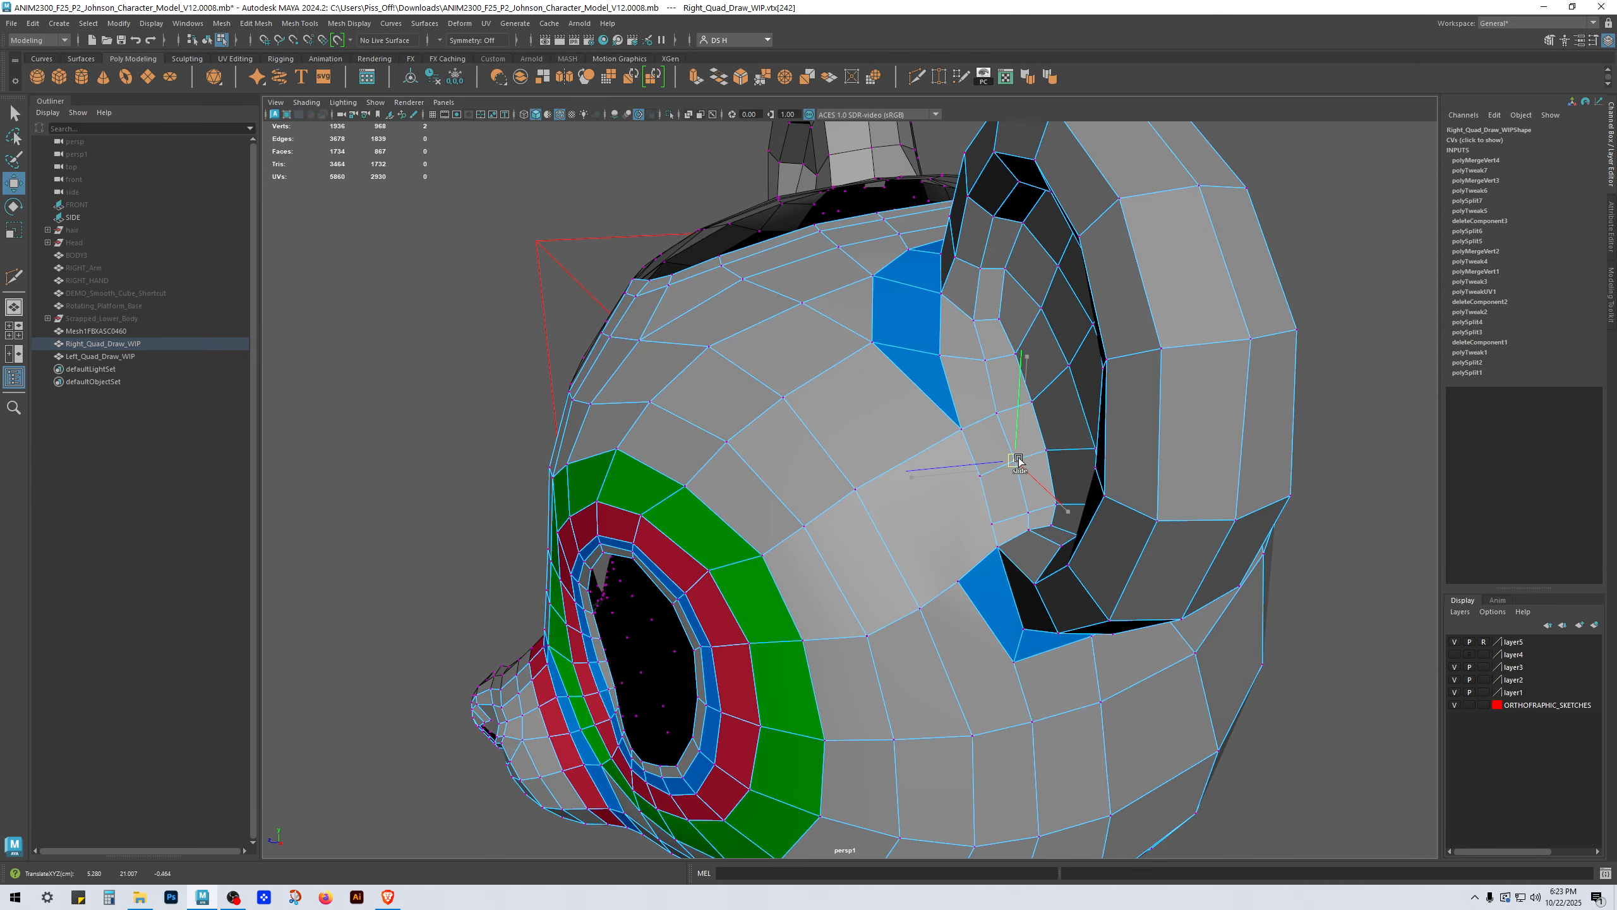
pyautogui.keyDown('shift'); pyautogui.moveTo(895, 401); pyautogui.dragTo(933, 428, button='right'); pyautogui.keyUp('shift')
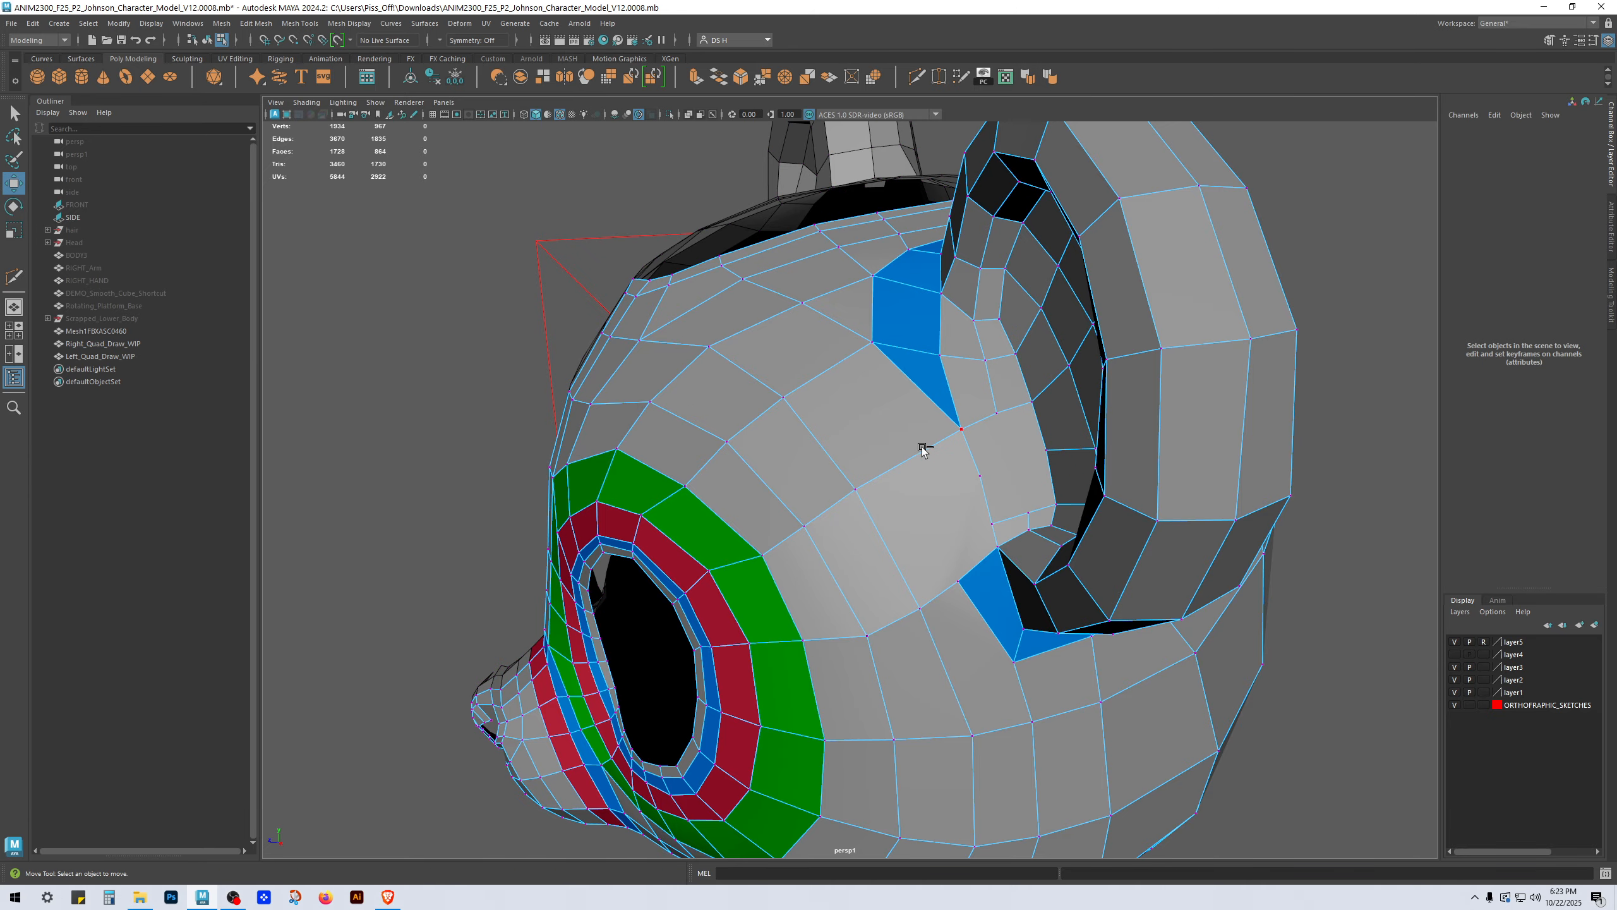
pyautogui.hotkey('ctrl', 'alt', 's')
# Step: Multi-Cut a new outer edge at the upper blue strip's pointed end and delete the old diagonal edge to form a quad
pyautogui.keyDown('alt'); pyautogui.moveTo(852, 455); pyautogui.dragTo(870, 392); pyautogui.keyUp('alt')
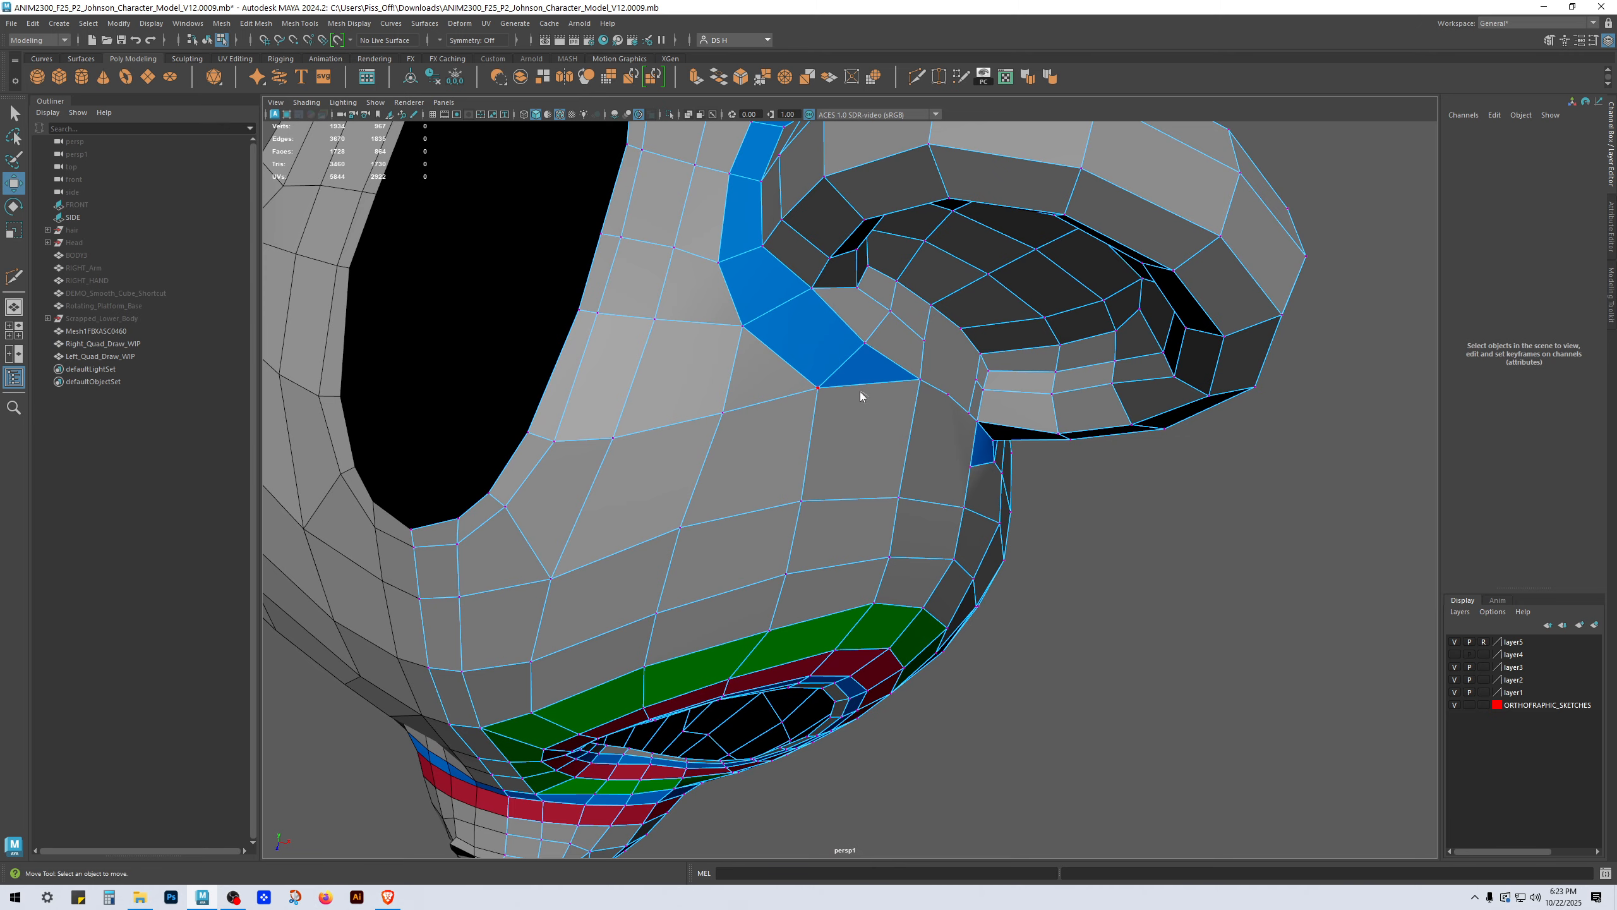
pyautogui.keyDown('shift'); pyautogui.moveTo(867, 380); pyautogui.dragTo(746, 374, button='right'); pyautogui.keyUp('shift')
pyautogui.moveTo(857, 384); pyautogui.dragTo(555, 451)
pyautogui.keyDown('alt'); pyautogui.moveTo(555, 451); pyautogui.dragTo(423, 370); pyautogui.keyUp('alt')
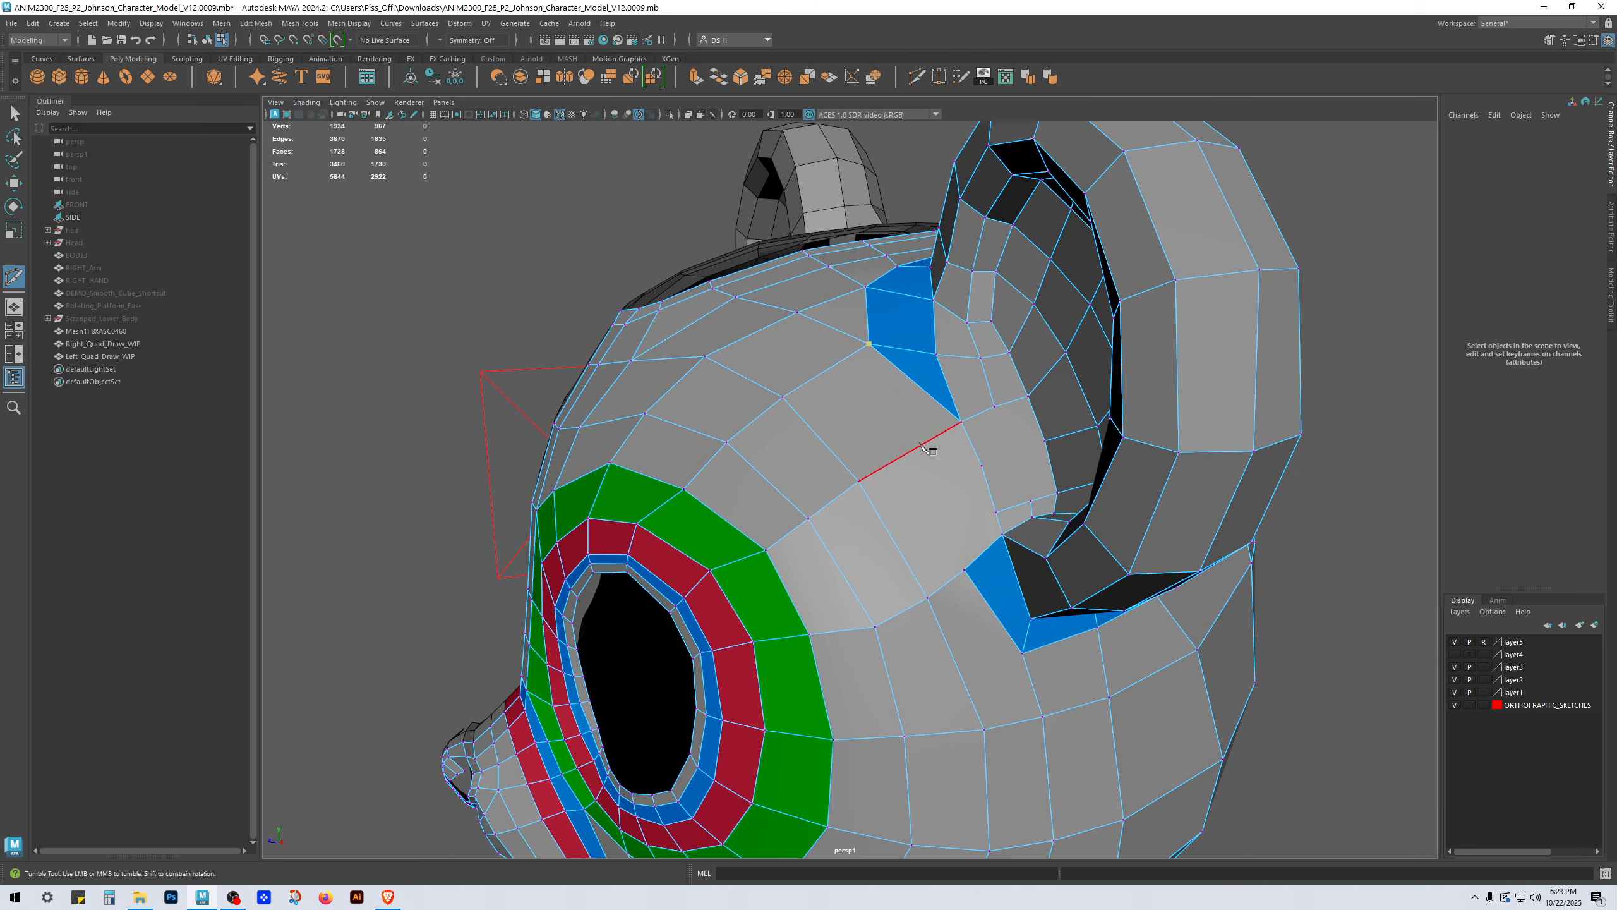
pyautogui.click(929, 391)
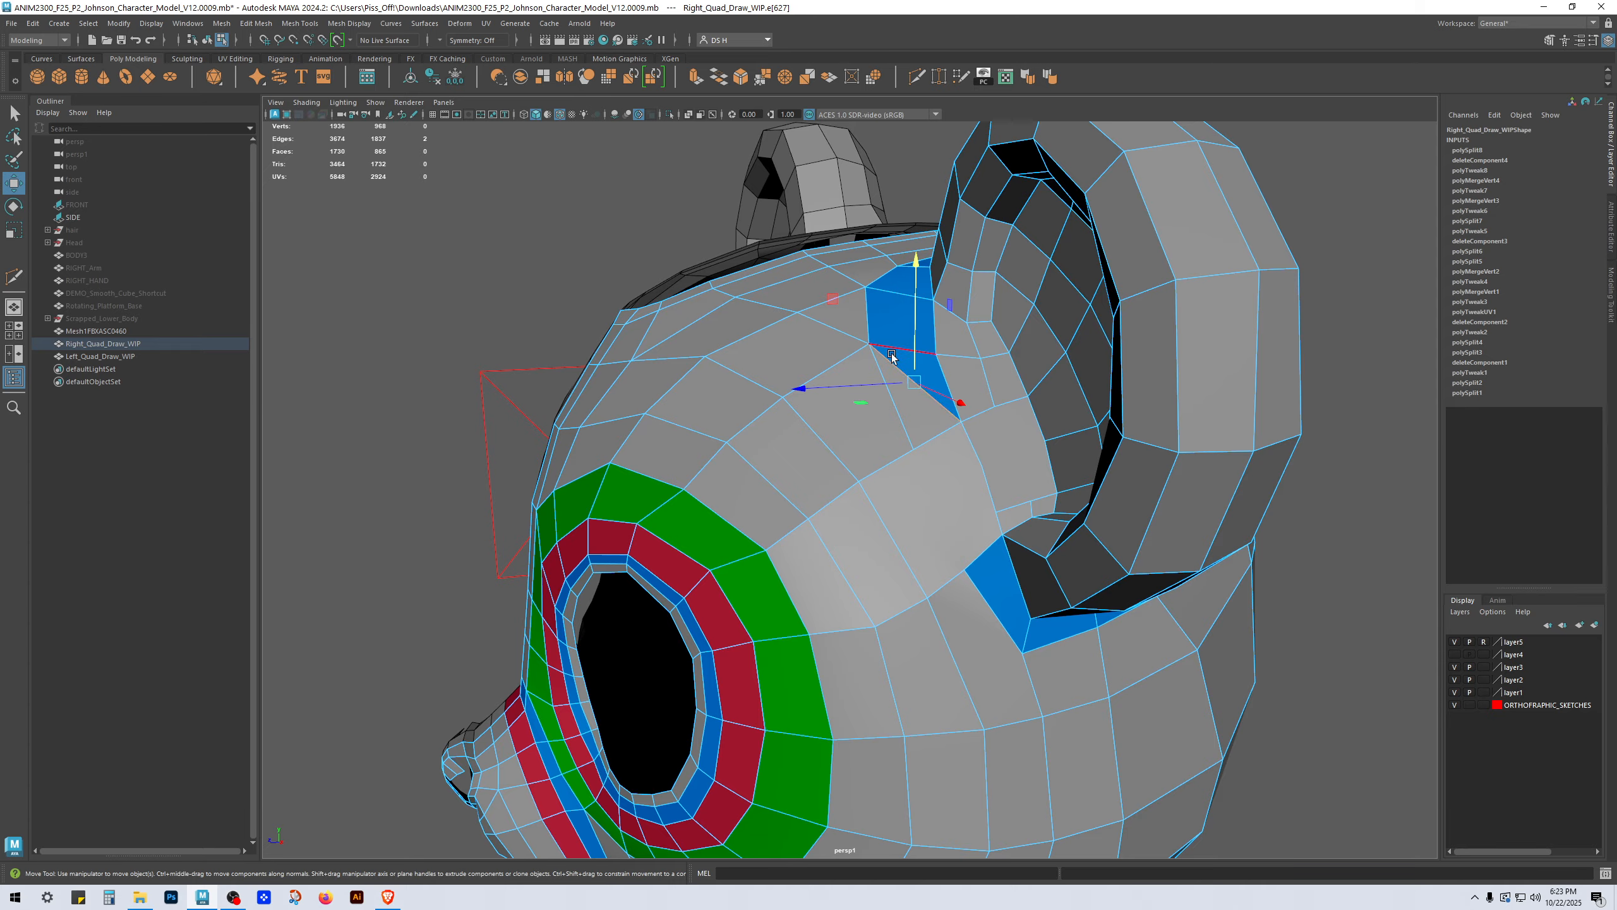
pyautogui.press('Delete')
pyautogui.keyDown('alt'); pyautogui.moveTo(950, 472); pyautogui.dragTo(945, 457); pyautogui.keyUp('alt')
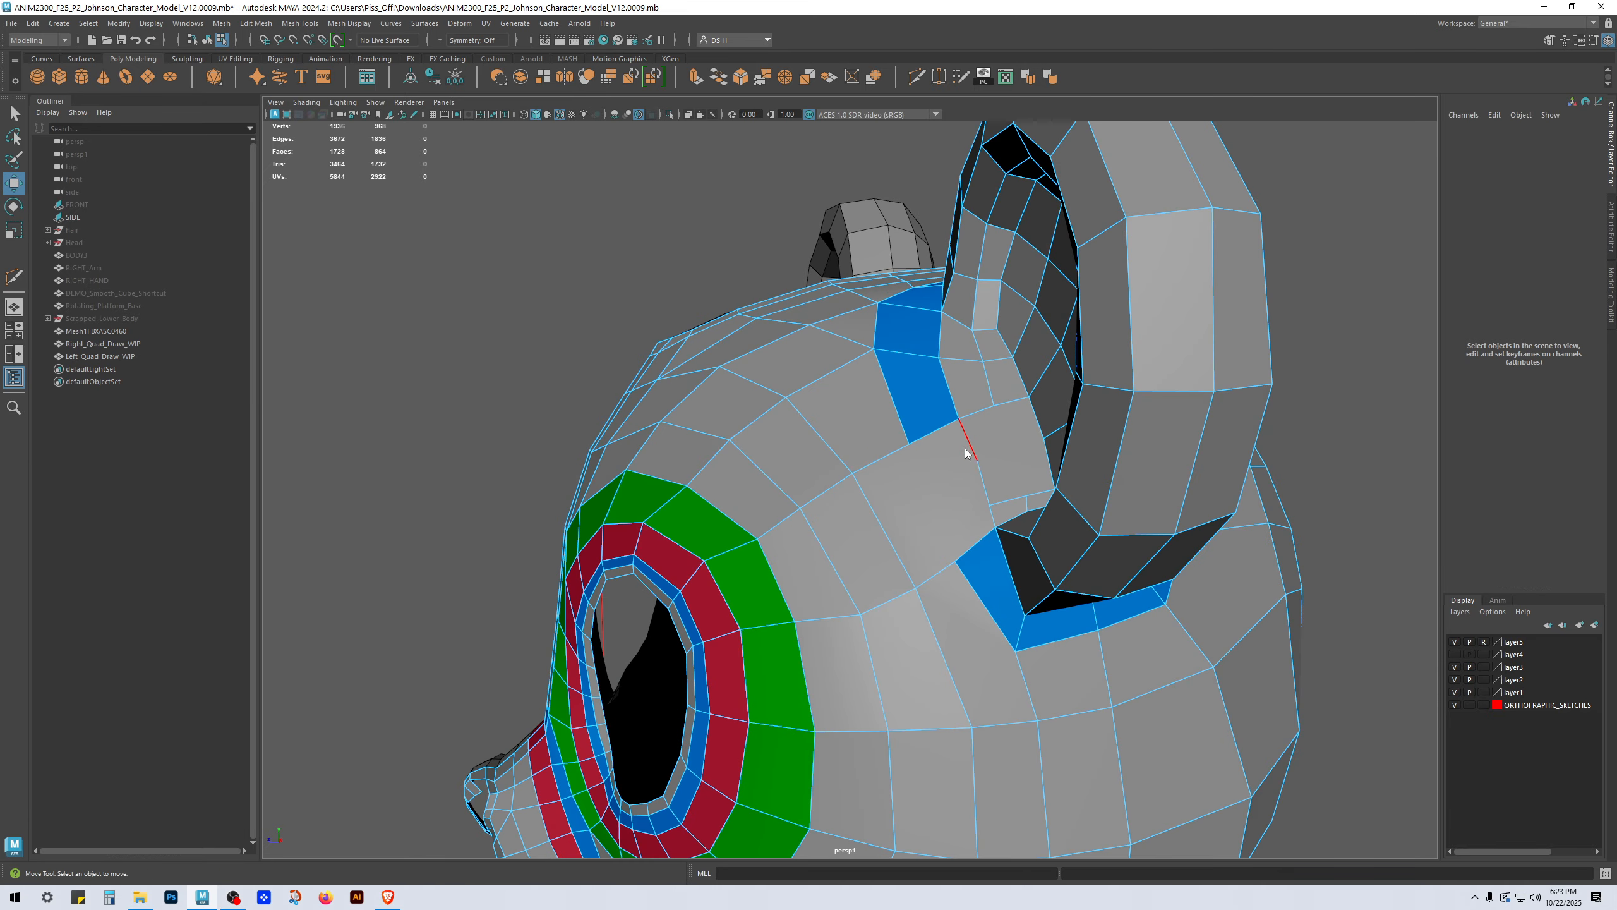
# Step: Multi-Cut another quad below the upper blue strip's end and assign it the blue_strips material
pyautogui.keyDown('shift'); pyautogui.moveTo(968, 449); pyautogui.dragTo(732, 441, button='right'); pyautogui.keyUp('shift')
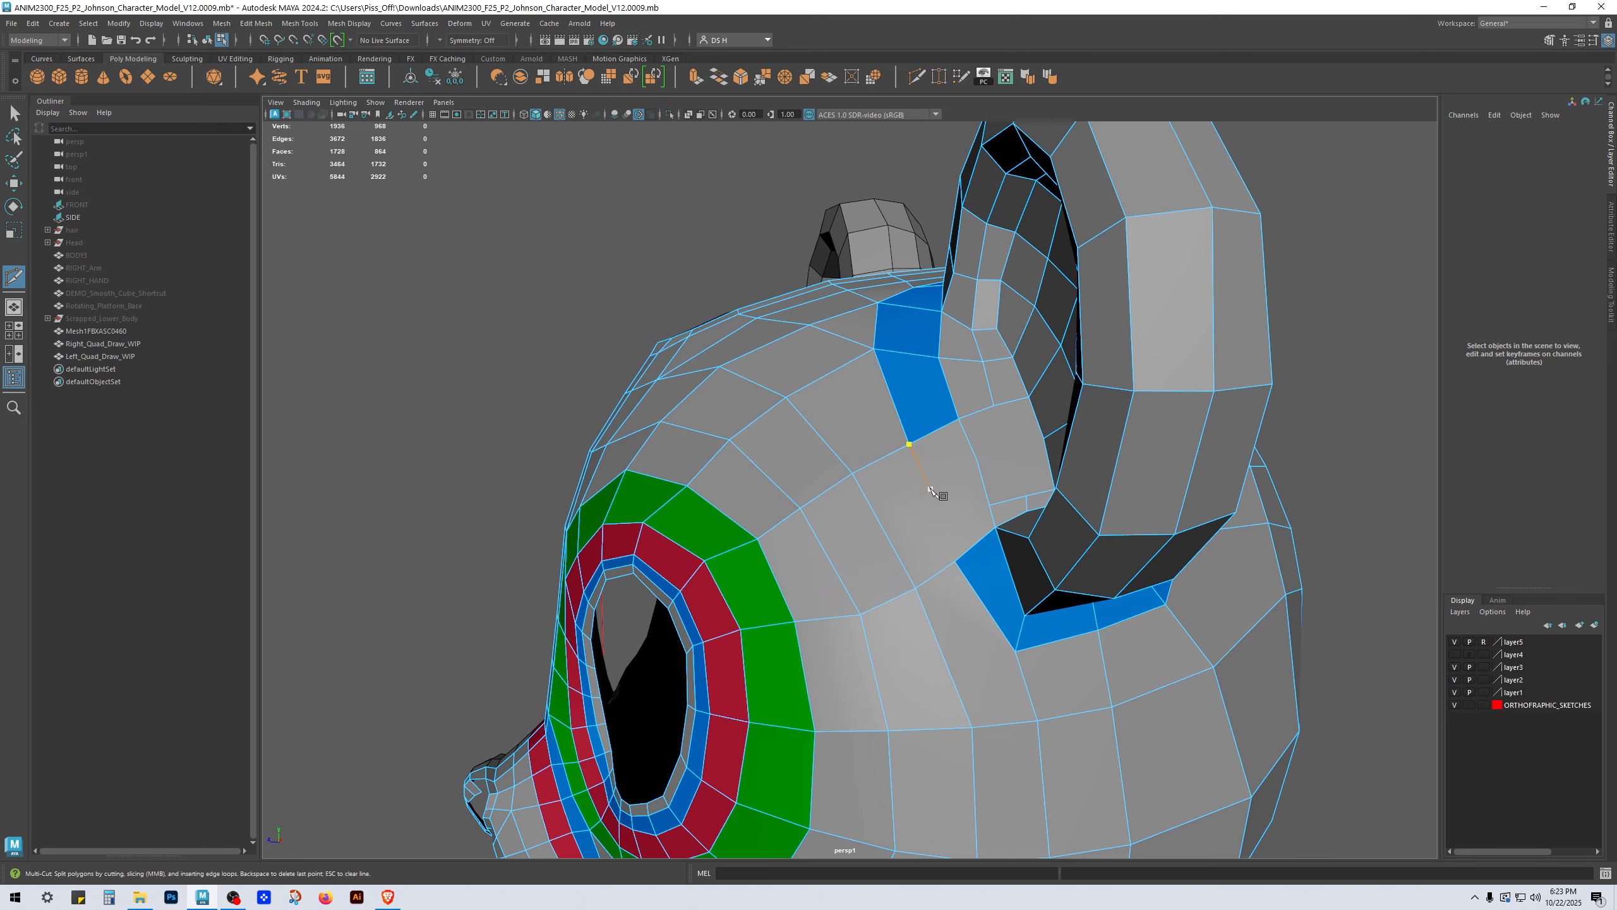
pyautogui.press('w')
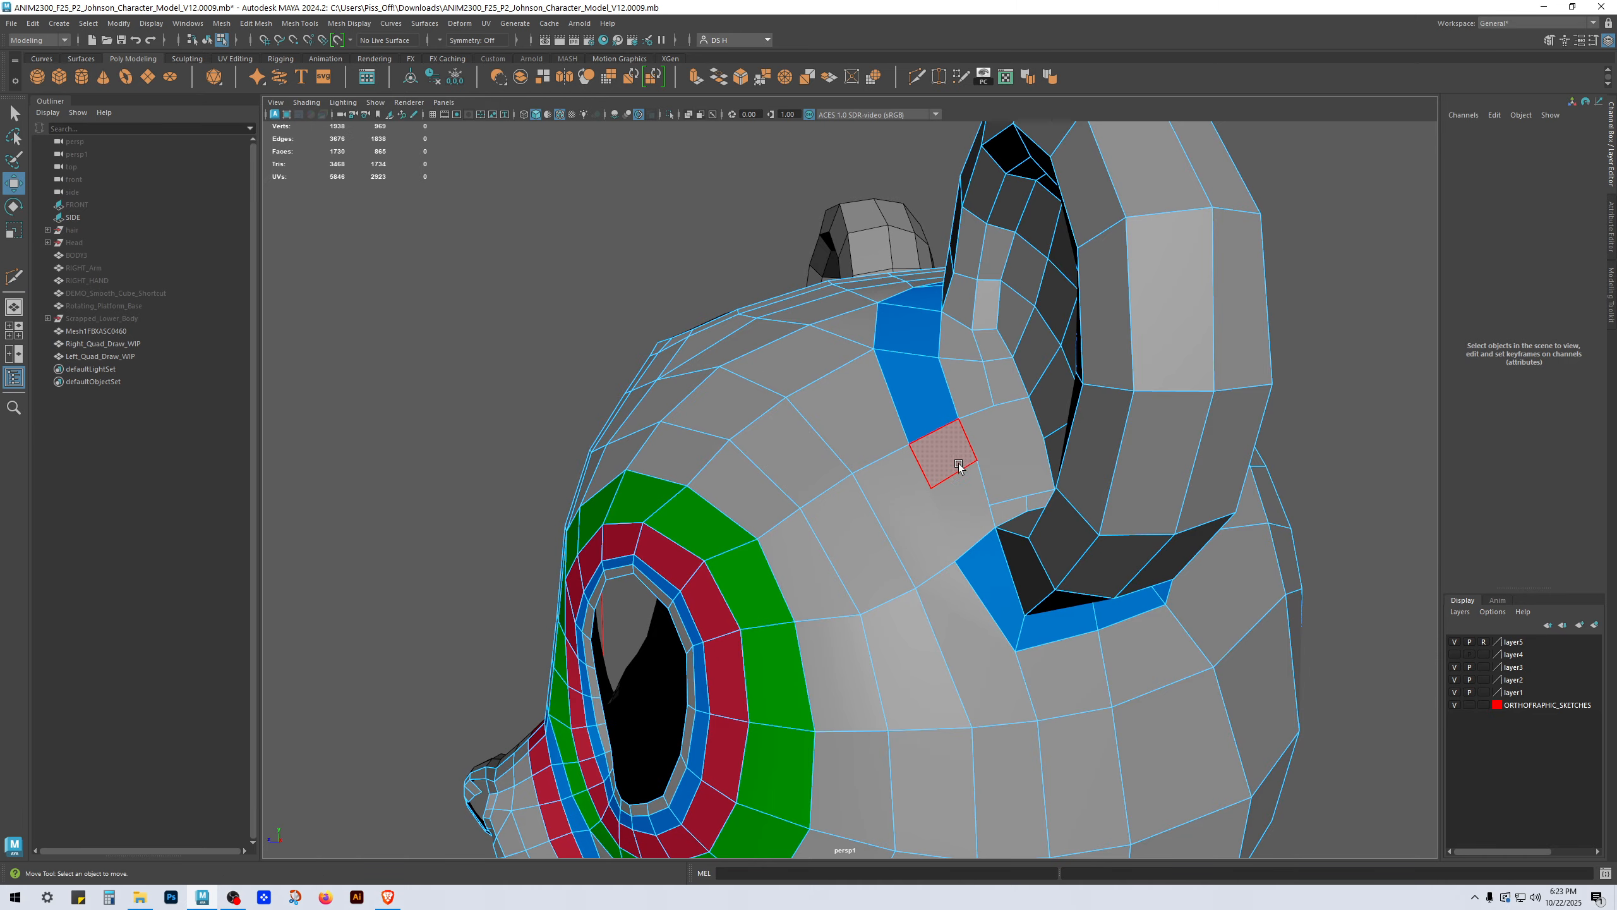
pyautogui.click(958, 466)
pyautogui.keyDown('alt'); pyautogui.moveTo(994, 548); pyautogui.dragTo(1093, 500); pyautogui.keyUp('alt')
# Step: Reposition the vertex between the blue strip and the eye ring, and nudge the outer corner vertex at the strip's lower end
pyautogui.click(879, 437)
pyautogui.moveTo(881, 437); pyautogui.dragTo(781, 455)
pyautogui.click(893, 399)
pyautogui.click(796, 472)
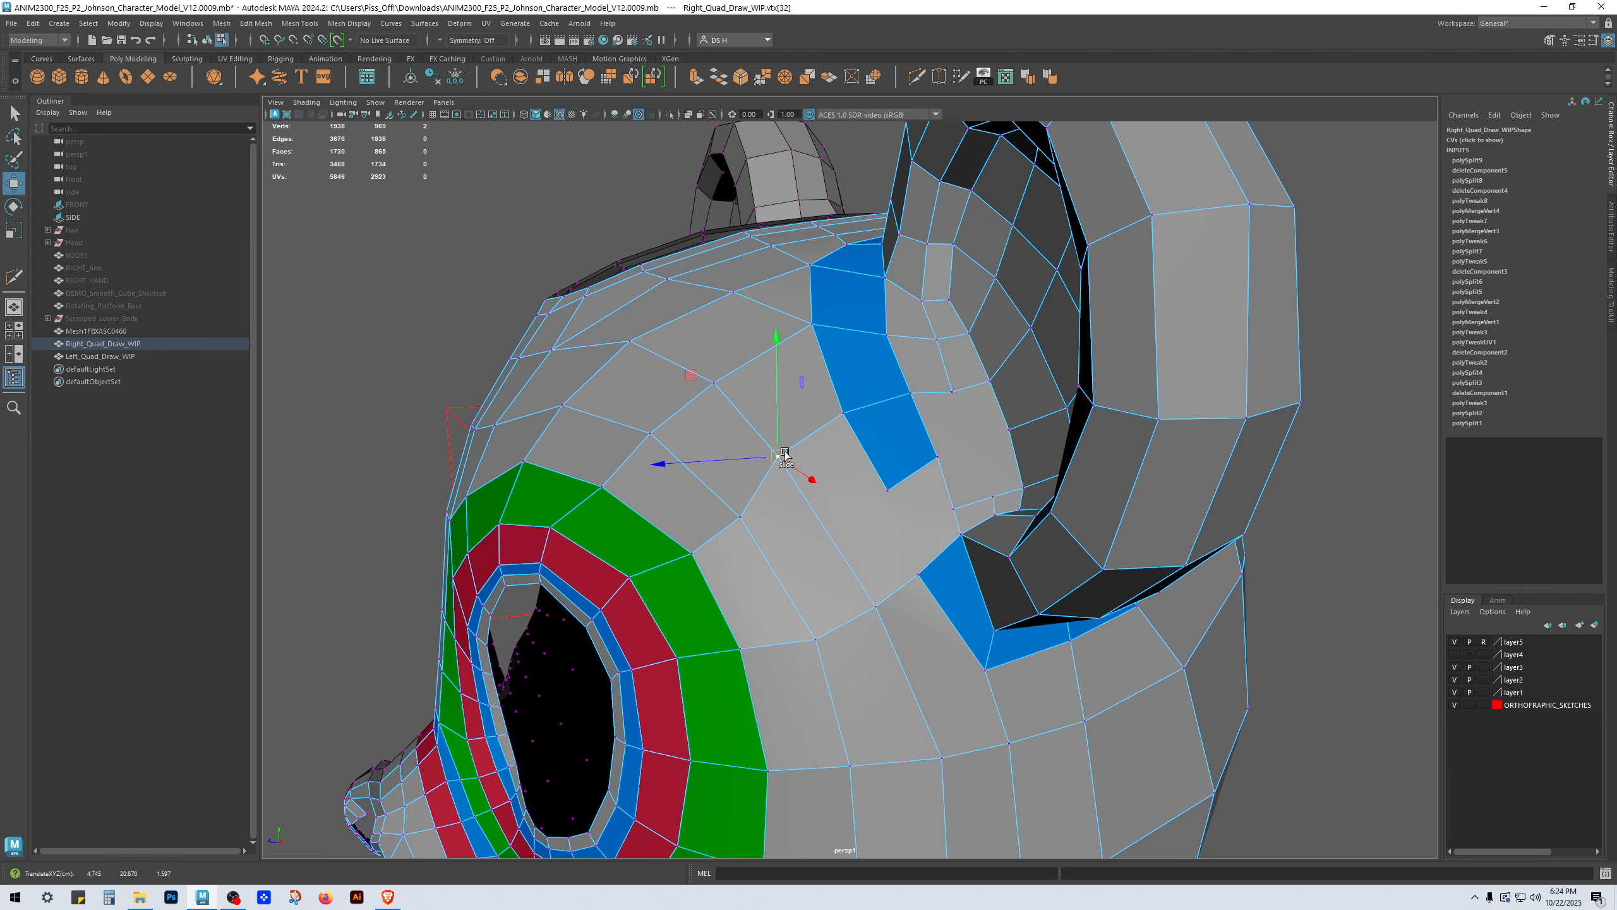
pyautogui.click(892, 491)
pyautogui.moveTo(892, 490); pyautogui.dragTo(882, 482)
pyautogui.click(931, 457)
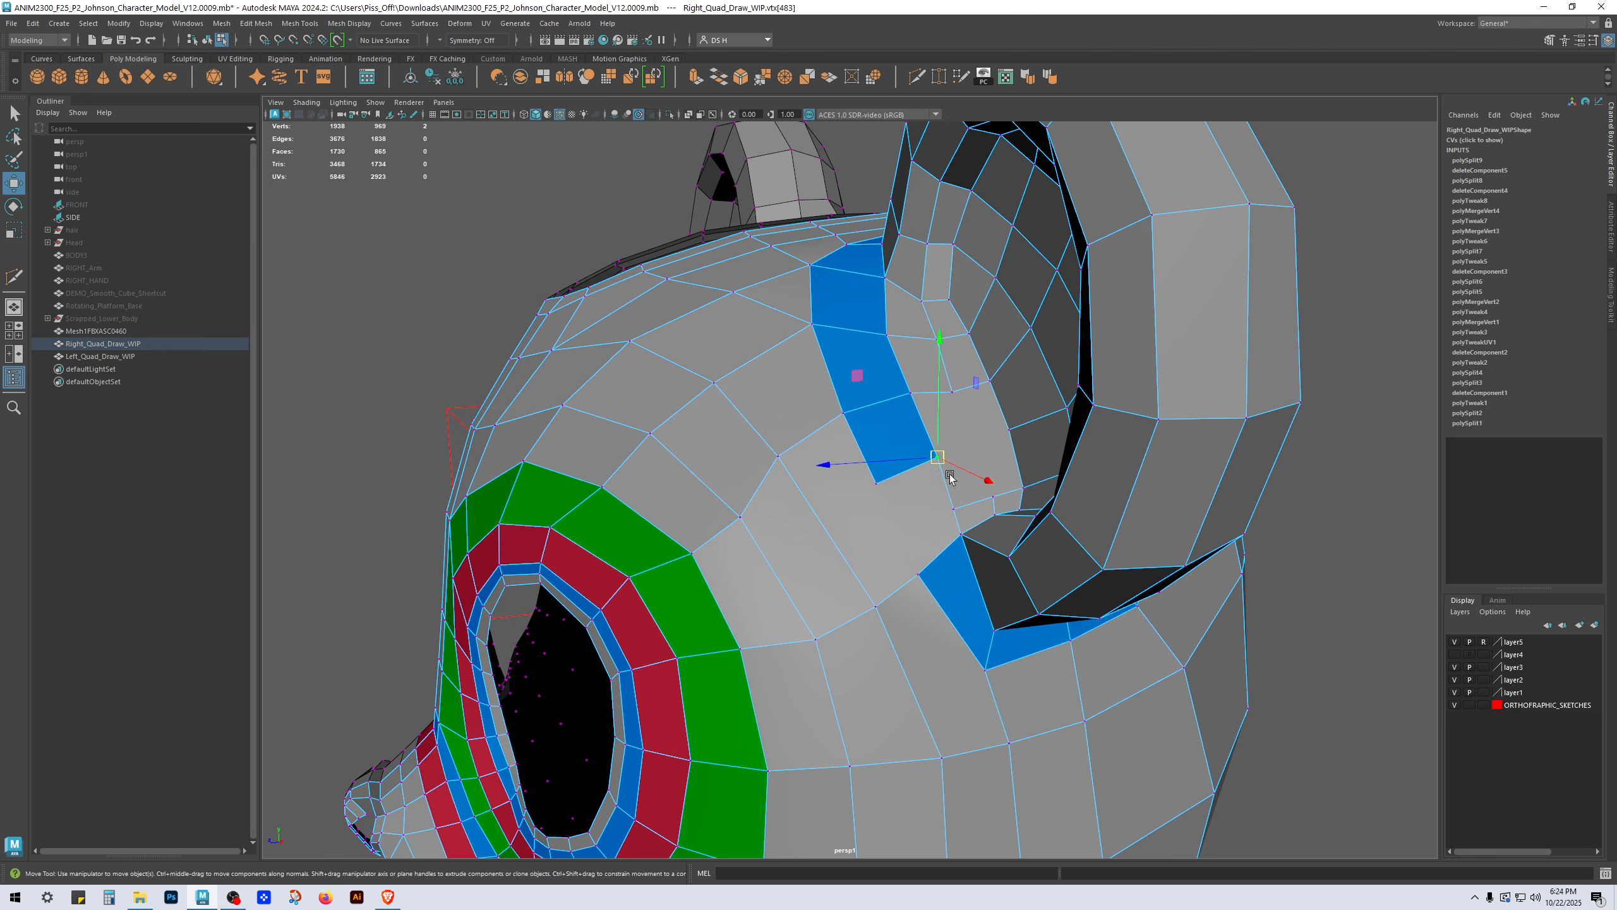
# Step: Multi-Cut an edge between the lower blue strip's outer corner and the upper blue strip's outer end corner to bridge the gap
pyautogui.keyDown('shift'); pyautogui.moveTo(927, 474); pyautogui.dragTo(667, 522, button='right'); pyautogui.keyUp('shift')
pyautogui.keyDown('alt'); pyautogui.moveTo(943, 552); pyautogui.dragTo(911, 538); pyautogui.keyUp('alt')
pyautogui.keyDown('alt'); pyautogui.moveTo(911, 538); pyautogui.dragTo(968, 541, button='right'); pyautogui.keyUp('alt')
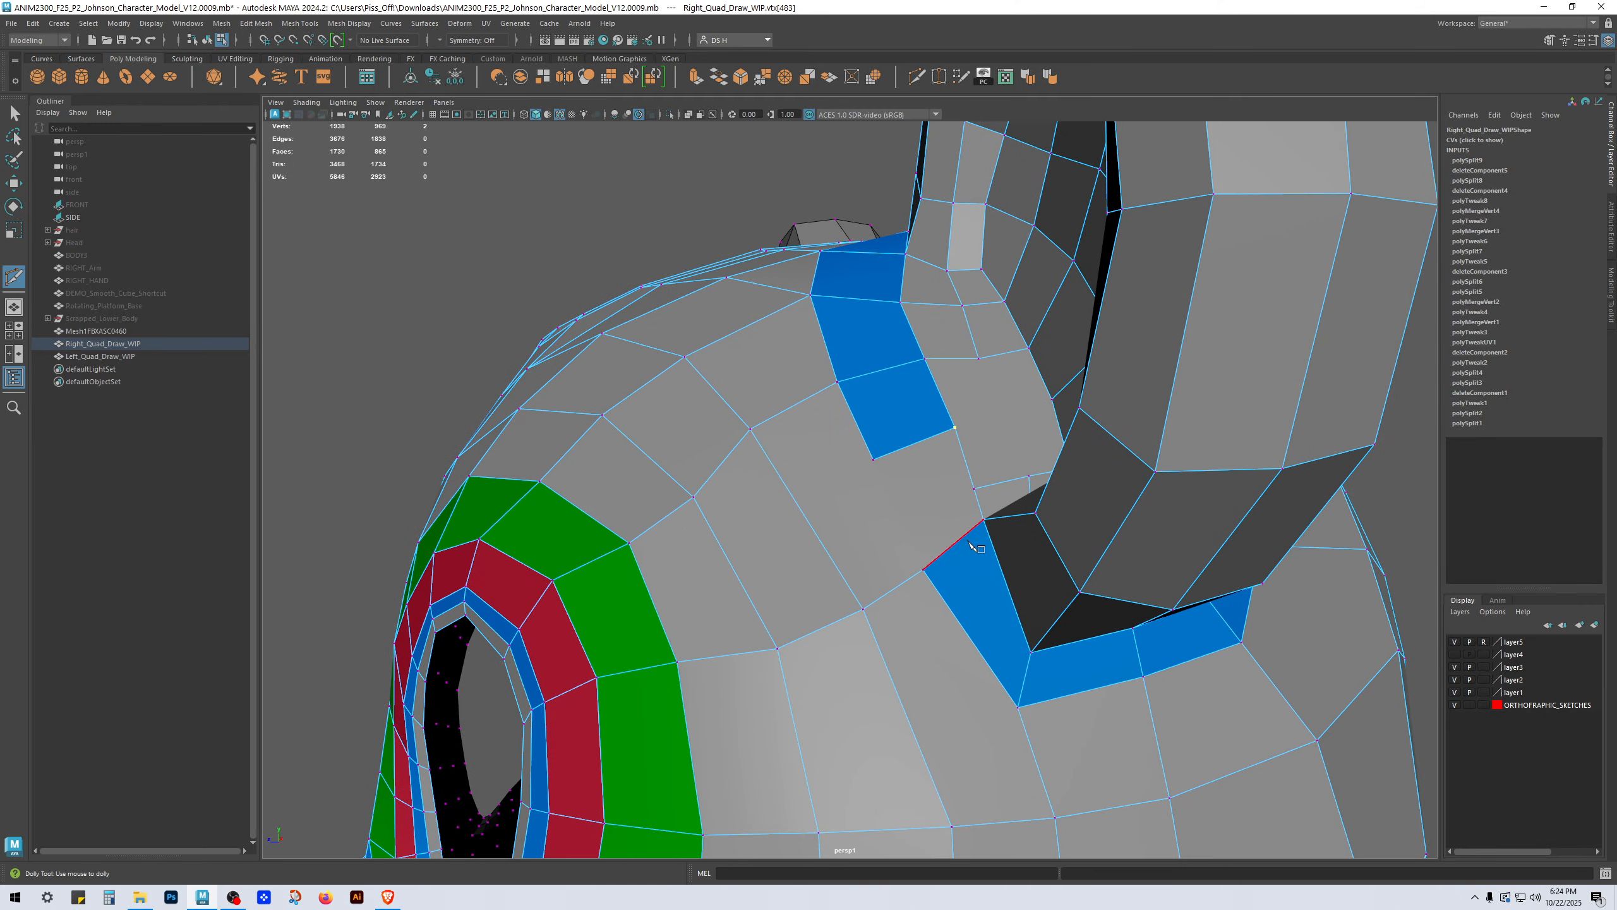
pyautogui.click(923, 568)
pyautogui.click(874, 458)
pyautogui.press('w')
pyautogui.click(754, 519)
# Step: Multi-Cut an edge from the lower blue strip's outer corner to the nearby vertex at the ear's front base
pyautogui.moveTo(942, 505)
pyautogui.keyDown('alt'); pyautogui.mouseDown()
pyautogui.moveTo(990, 531)
pyautogui.moveTo(982, 498)
pyautogui.moveTo(943, 523)
pyautogui.moveTo(970, 518)
pyautogui.mouseUp(); pyautogui.keyUp('alt')
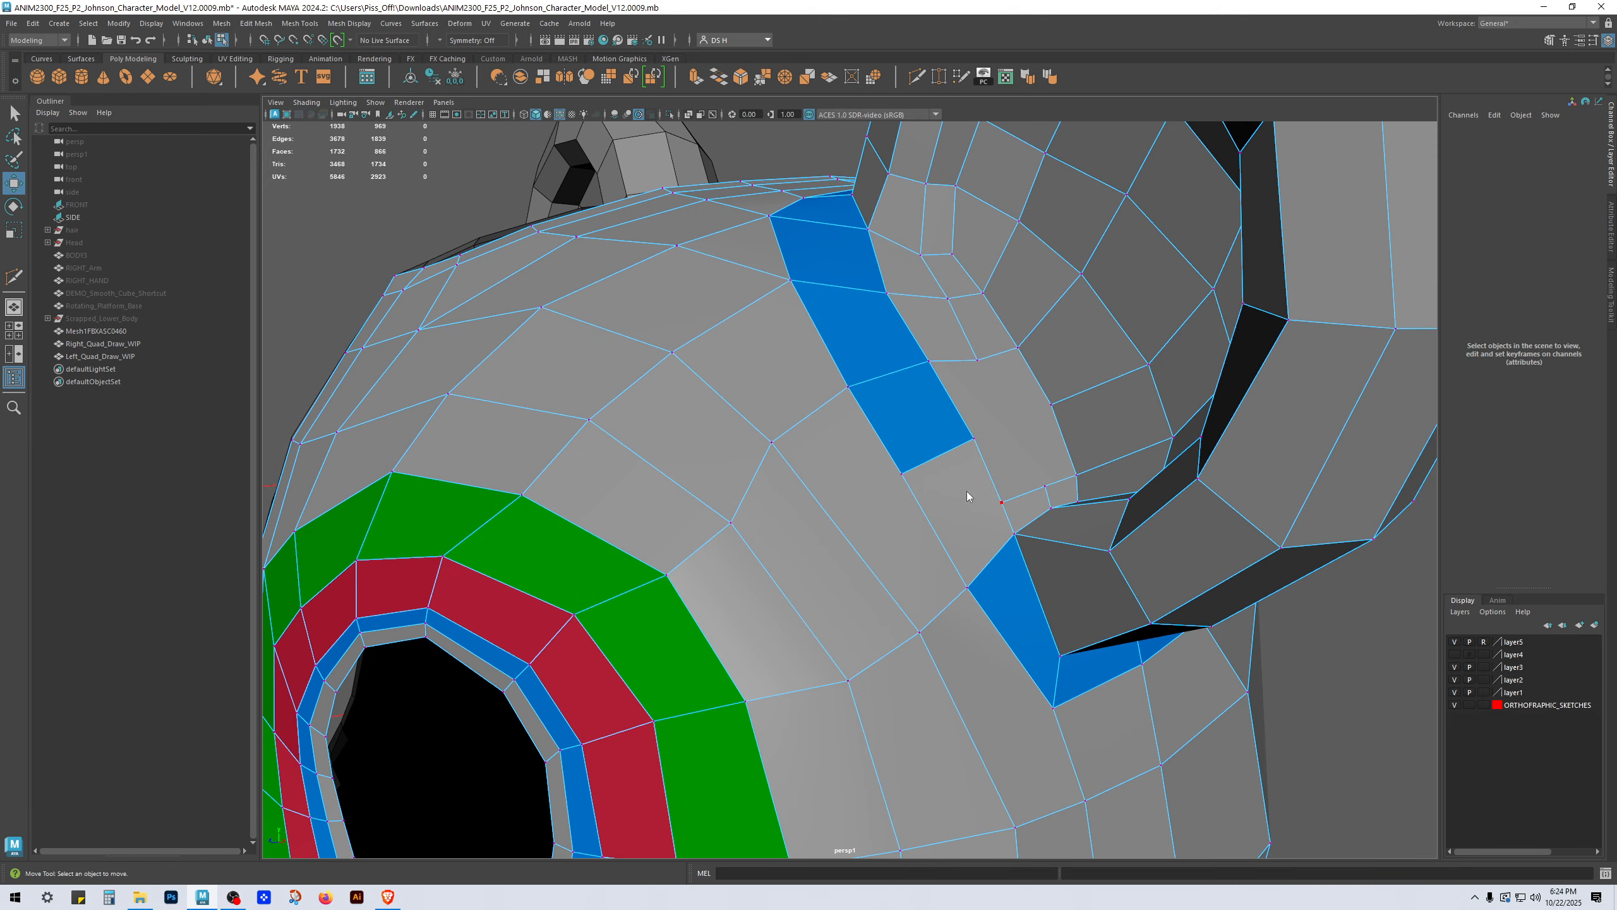
pyautogui.keyDown('shift'); pyautogui.moveTo(970, 496); pyautogui.dragTo(990, 515, button='right'); pyautogui.keyUp('shift')
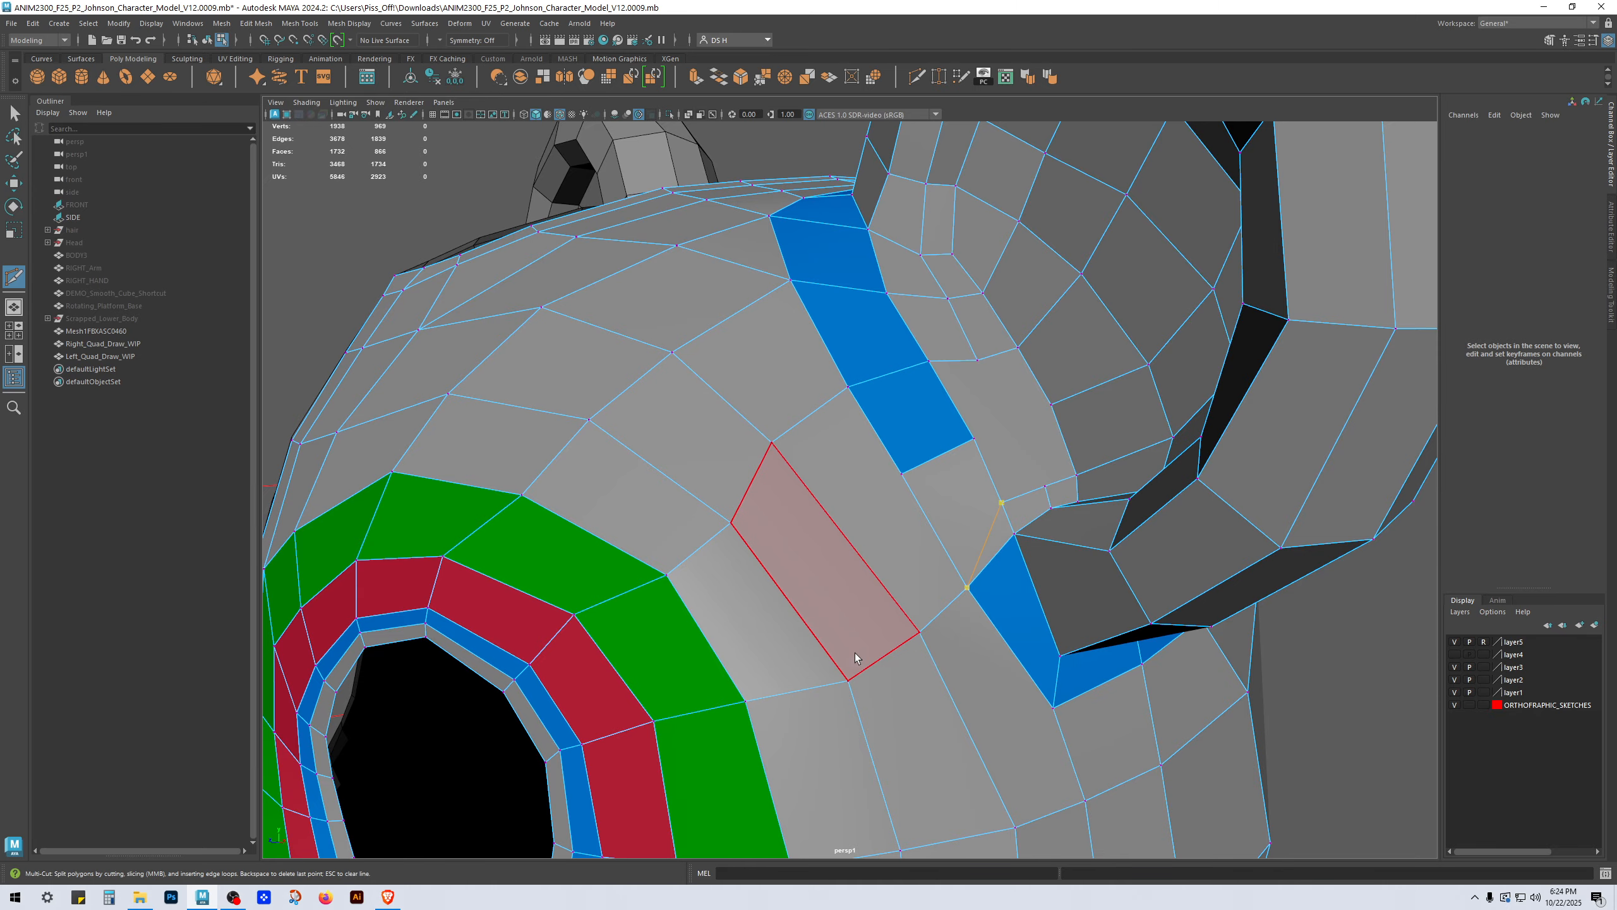
pyautogui.press('w')
# Step: Delete the short crossing edges and their shared vertex between the blue strips' gap and the inner ear's lower corner
pyautogui.keyDown('alt'); pyautogui.moveTo(854, 652); pyautogui.dragTo(826, 554); pyautogui.keyUp('alt')
pyautogui.keyDown('alt'); pyautogui.moveTo(815, 510); pyautogui.dragTo(809, 568, button='middle'); pyautogui.keyUp('alt')
pyautogui.scroll(-1, 810, 568)
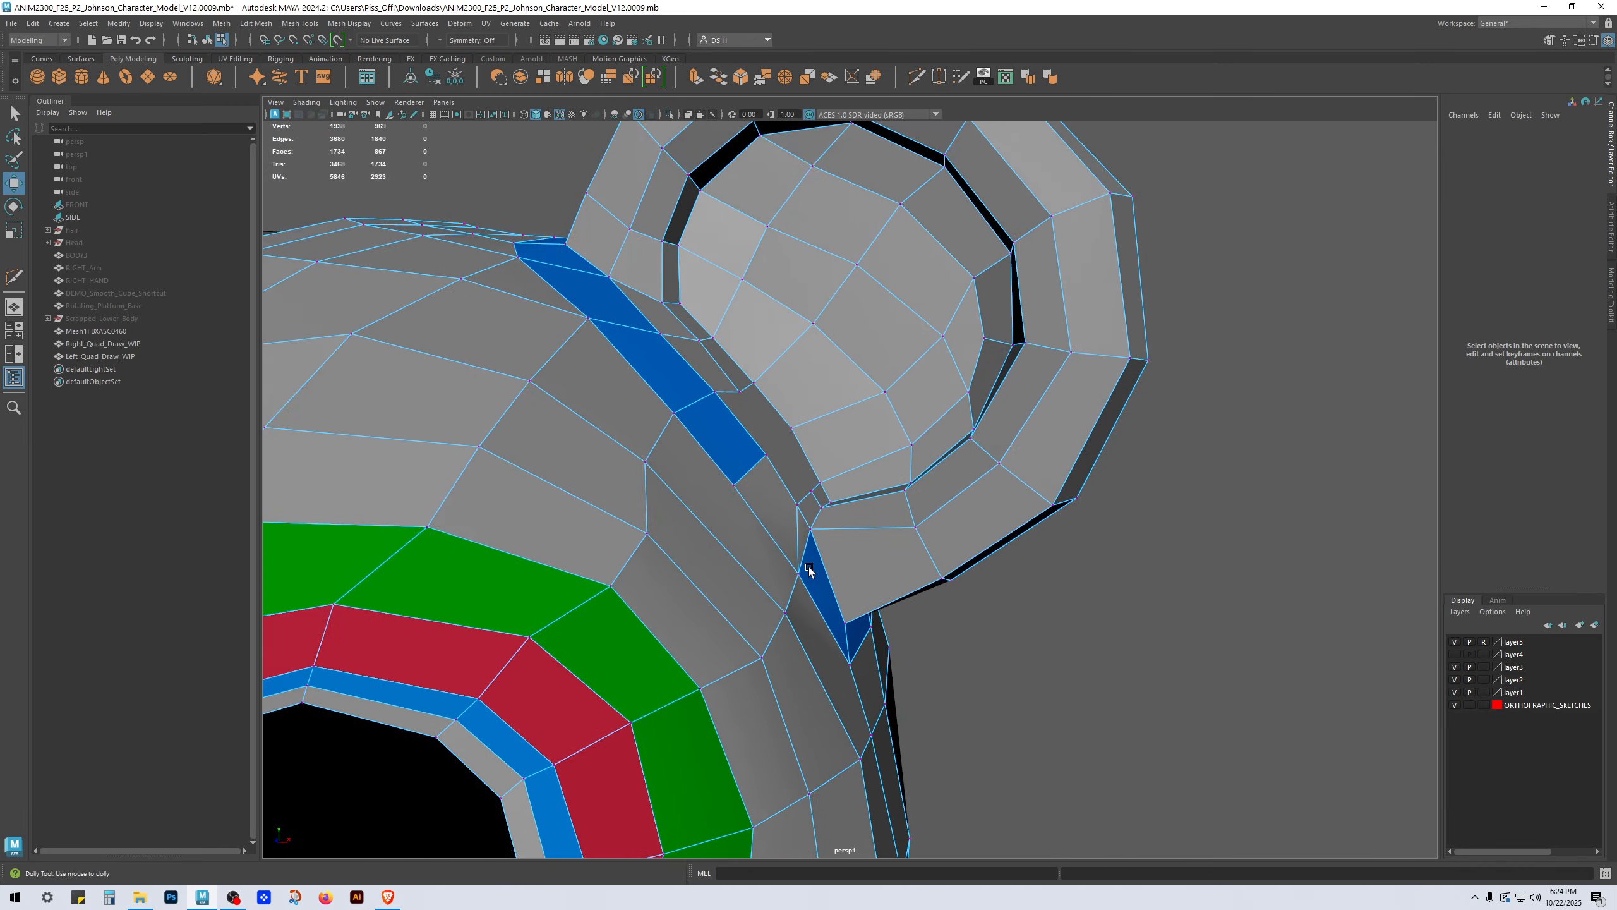
pyautogui.keyDown('alt'); pyautogui.moveTo(810, 570); pyautogui.dragTo(870, 609); pyautogui.keyUp('alt')
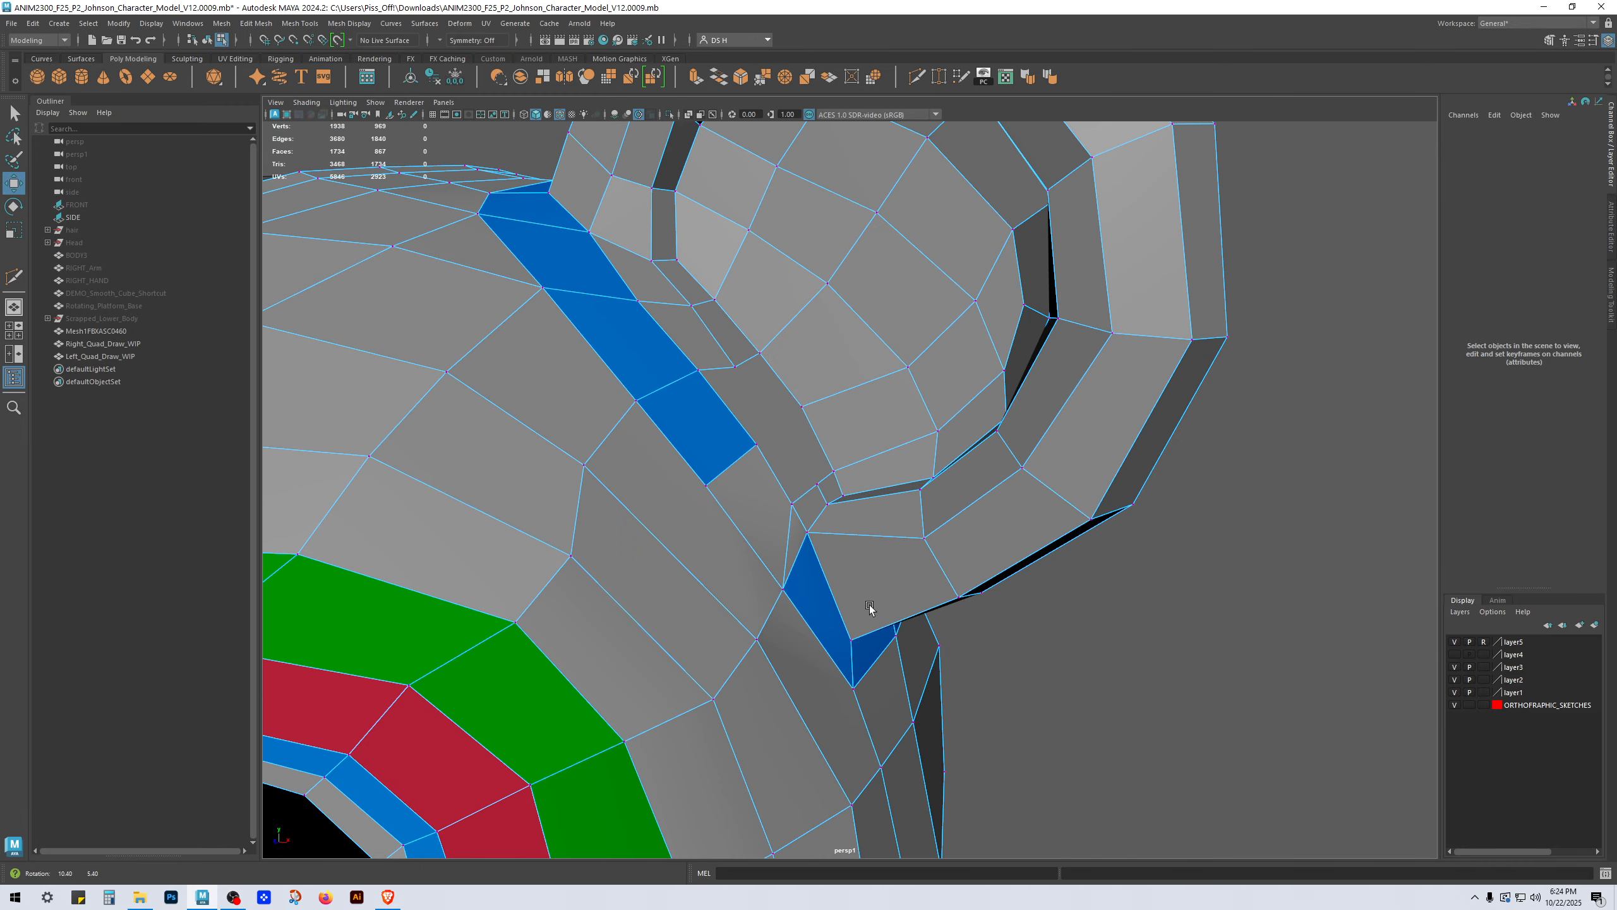
pyautogui.click(826, 474)
pyautogui.press('q')
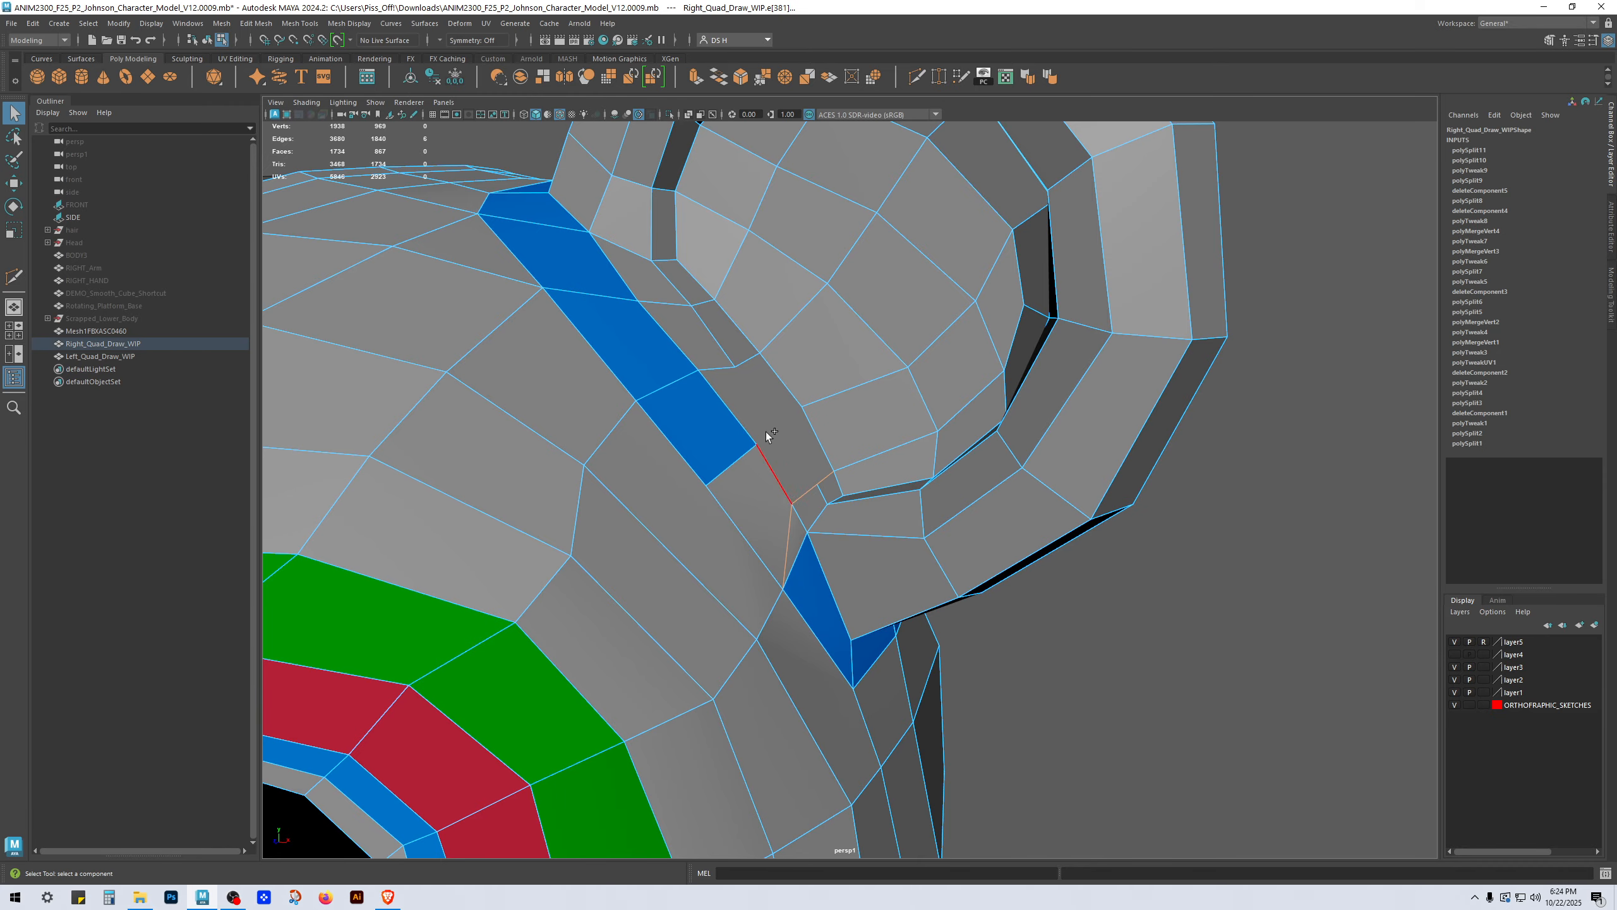
pyautogui.keyDown('shift'); pyautogui.moveTo(767, 433); pyautogui.dragTo(693, 569, button='right'); pyautogui.keyUp('shift')
pyautogui.keyDown('alt'); pyautogui.moveTo(801, 564); pyautogui.dragTo(829, 569); pyautogui.keyUp('alt')
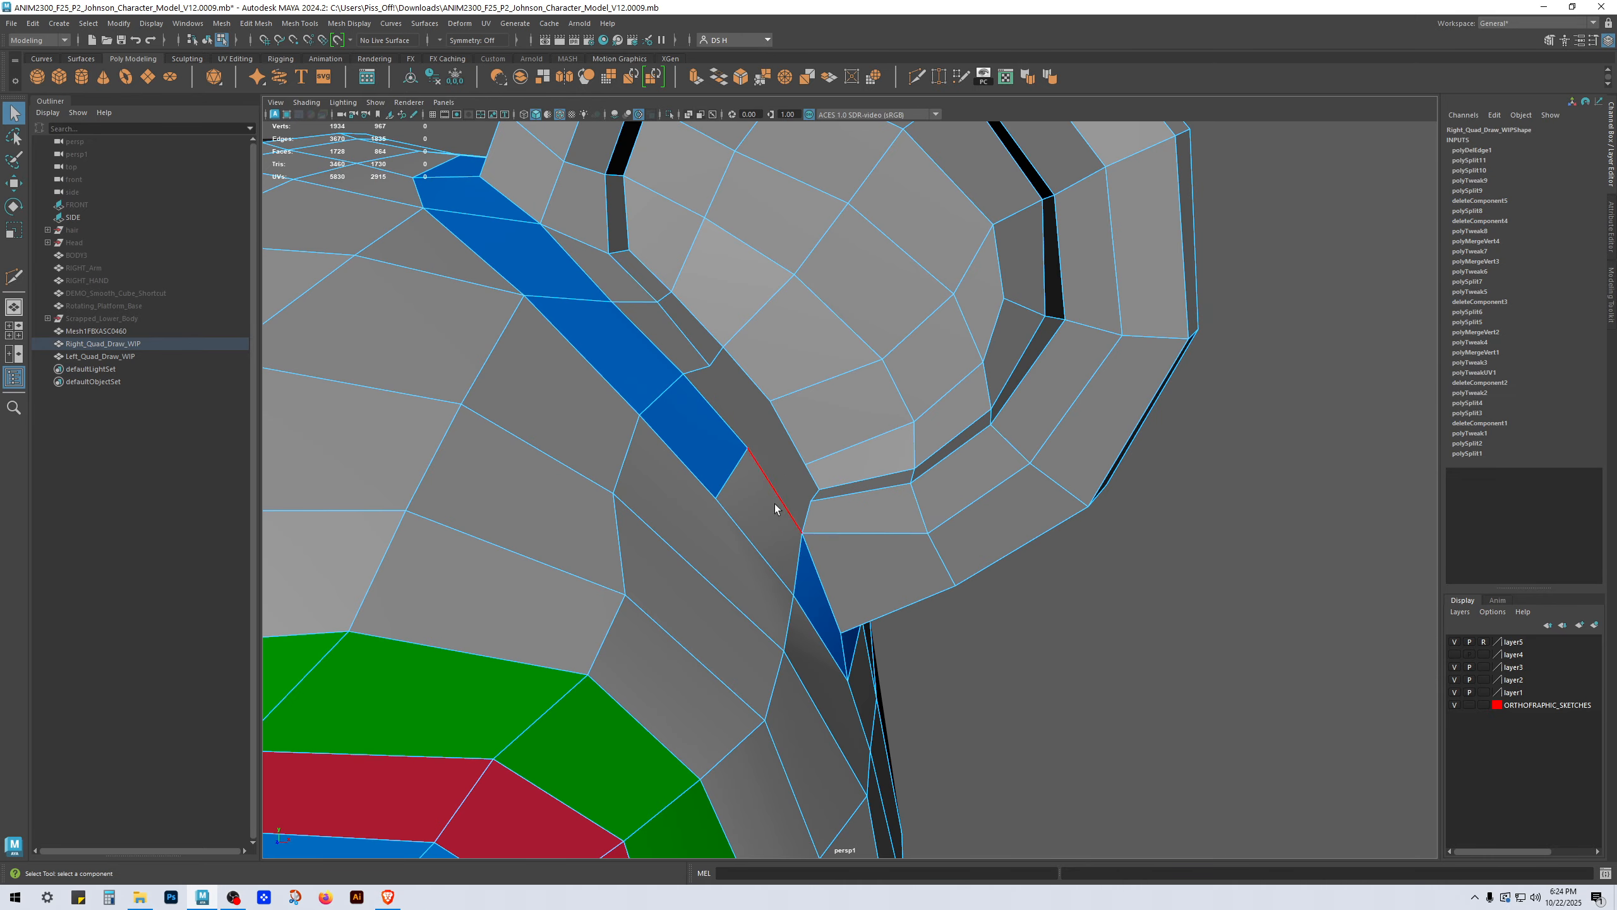
# Step: Multi-Cut a small corner quad beside the lower front corner of the inner ear rim
pyautogui.keyDown('alt'); pyautogui.moveTo(776, 510); pyautogui.dragTo(741, 579); pyautogui.keyUp('alt')
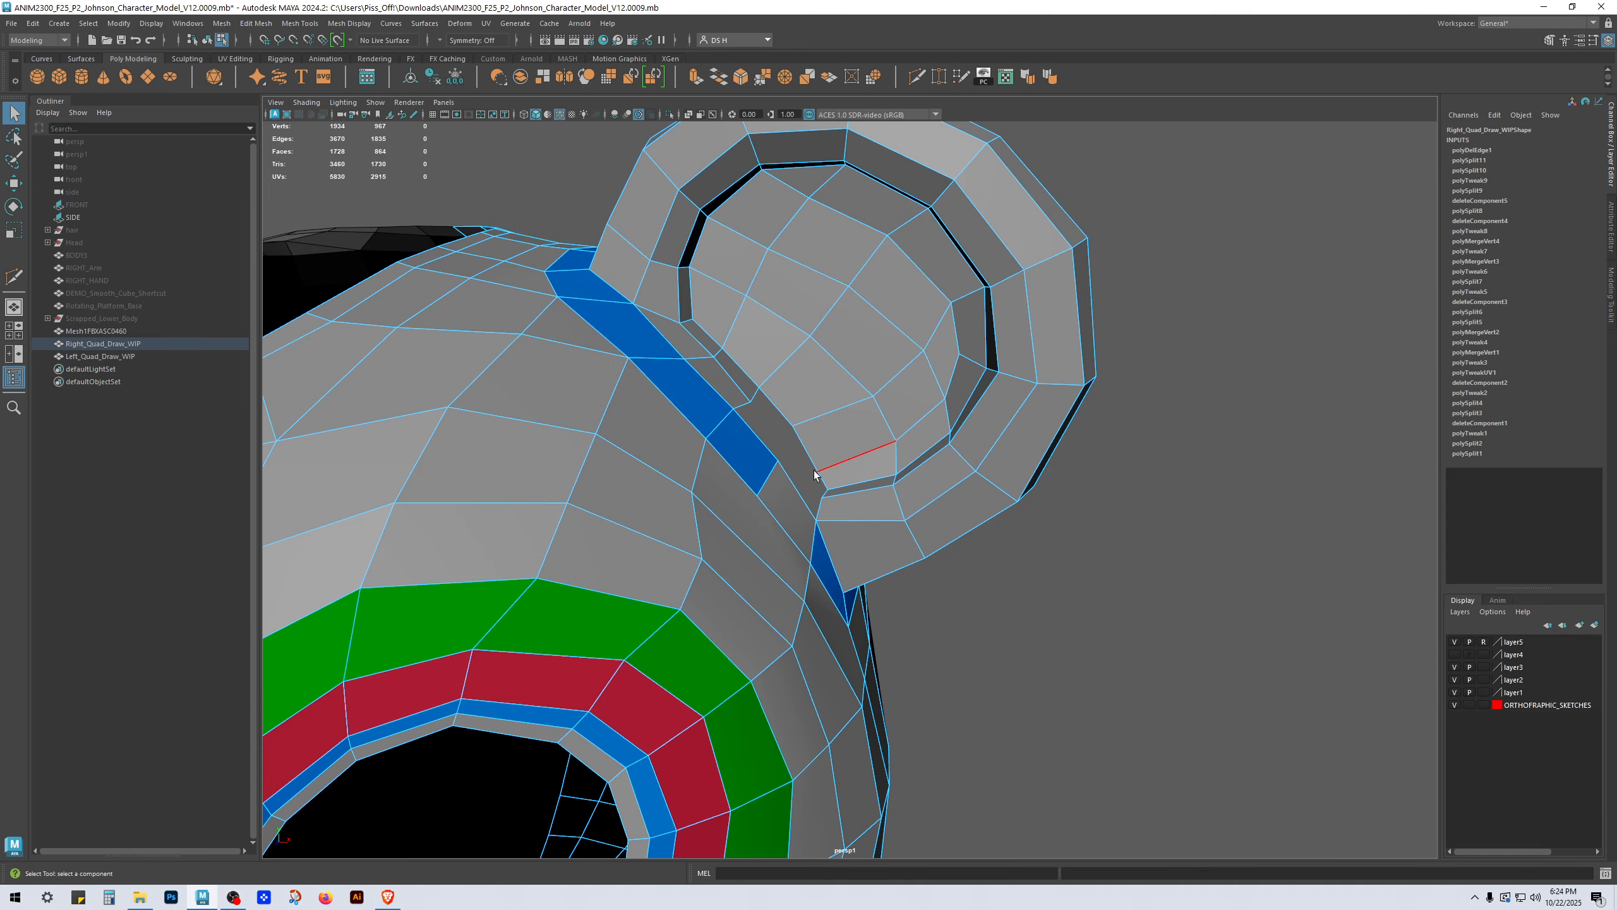
pyautogui.keyDown('alt'); pyautogui.moveTo(638, 741); pyautogui.dragTo(1087, 711, button='right'); pyautogui.keyUp('alt')
pyautogui.keyDown('shift'); pyautogui.moveTo(1017, 582); pyautogui.dragTo(753, 546, button='right'); pyautogui.keyUp('shift')
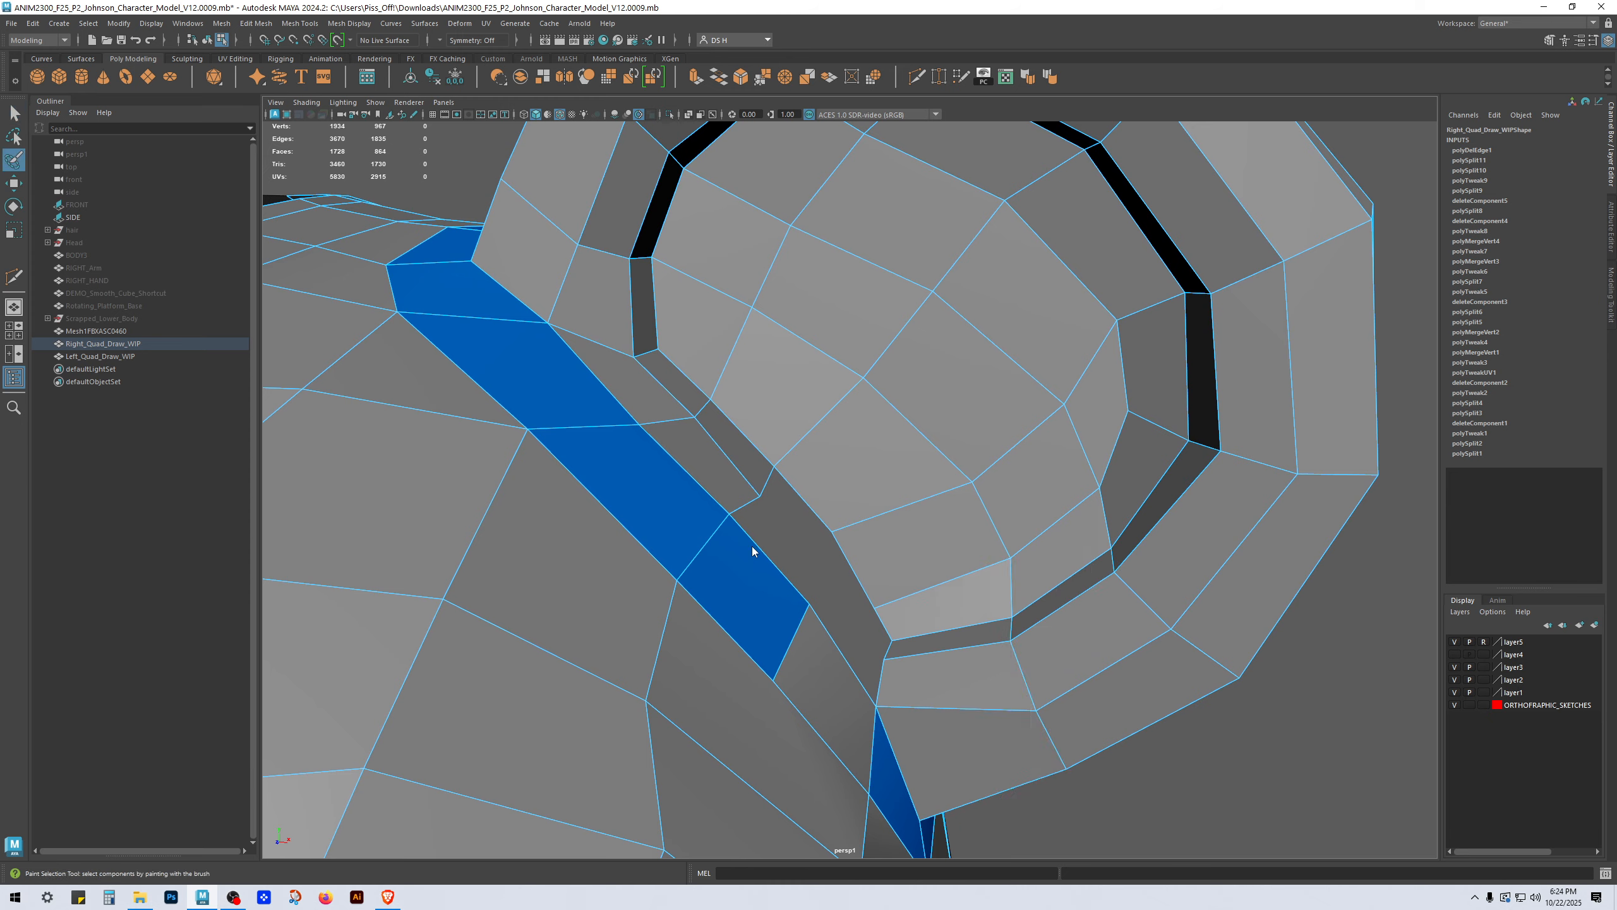
pyautogui.keyDown('shift'); pyautogui.rightClick(753, 546); pyautogui.keyUp('shift')
pyautogui.press('w')
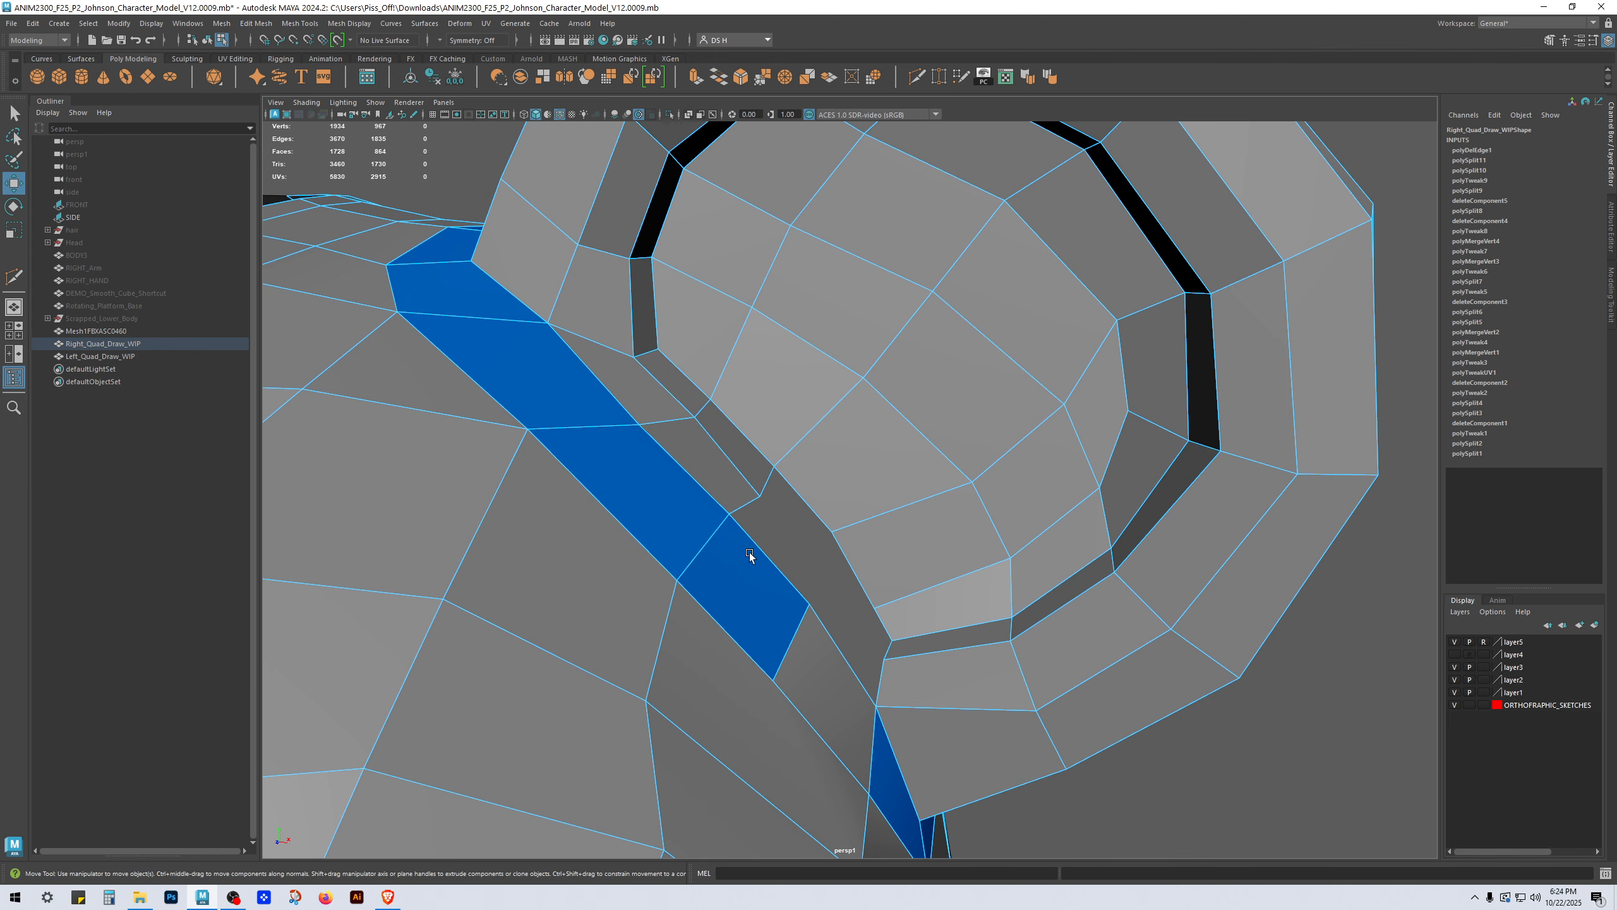
pyautogui.keyDown('shift'); pyautogui.moveTo(981, 466); pyautogui.dragTo(415, 528, button='right'); pyautogui.keyUp('shift')
pyautogui.keyDown('alt'); pyautogui.moveTo(415, 528); pyautogui.dragTo(961, 672, button='right'); pyautogui.keyUp('alt')
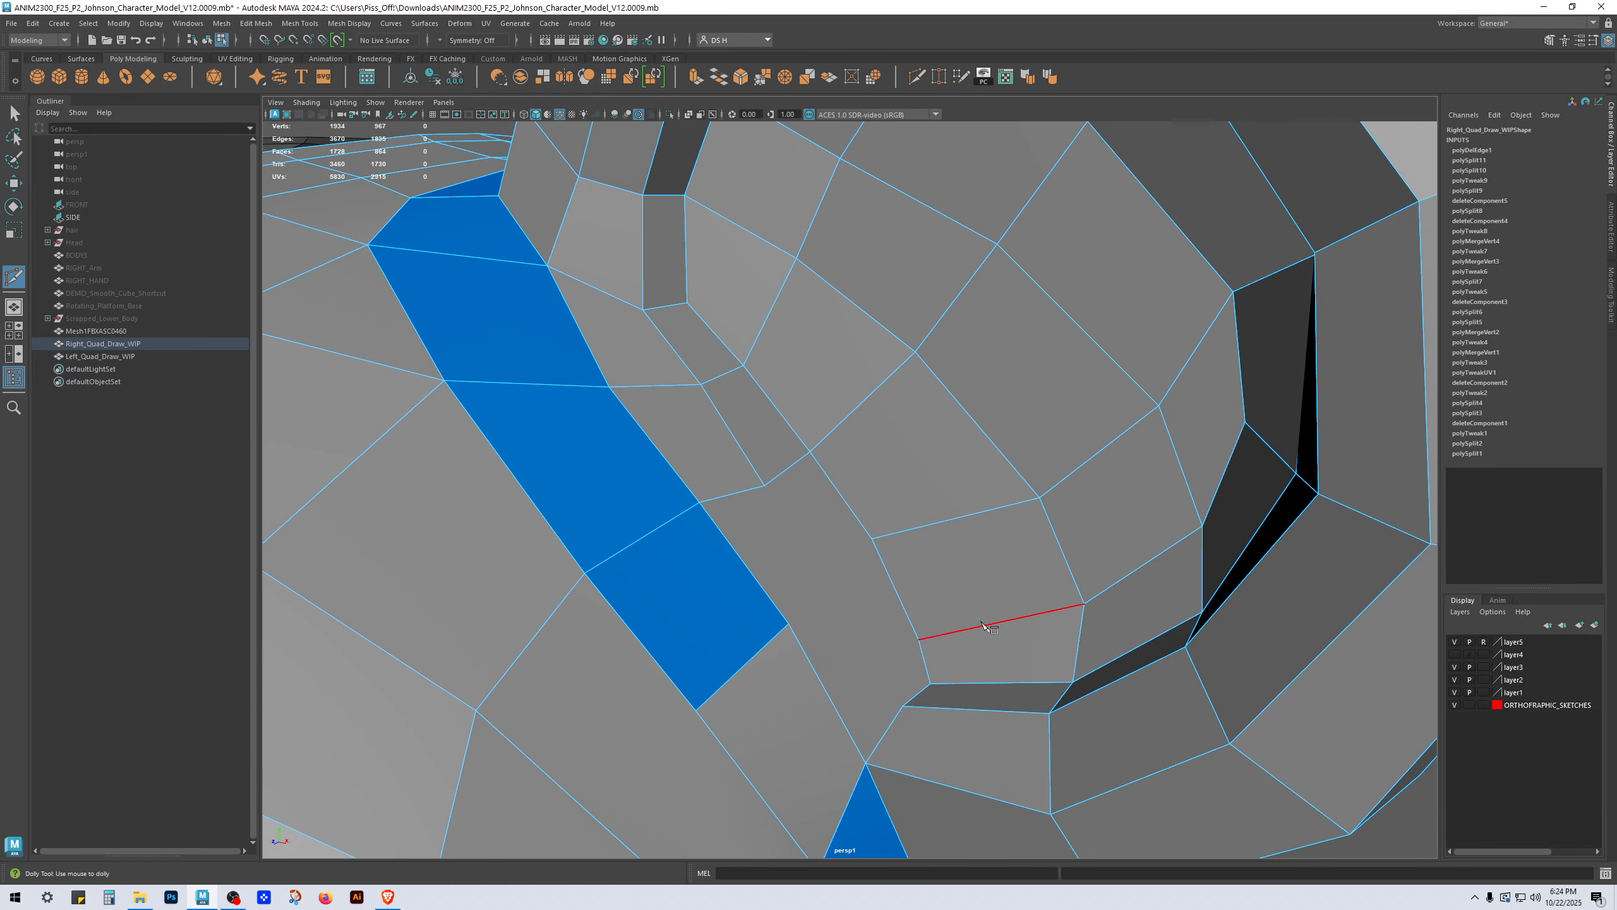
pyautogui.click(904, 705)
pyautogui.click(865, 645)
pyautogui.click(919, 639)
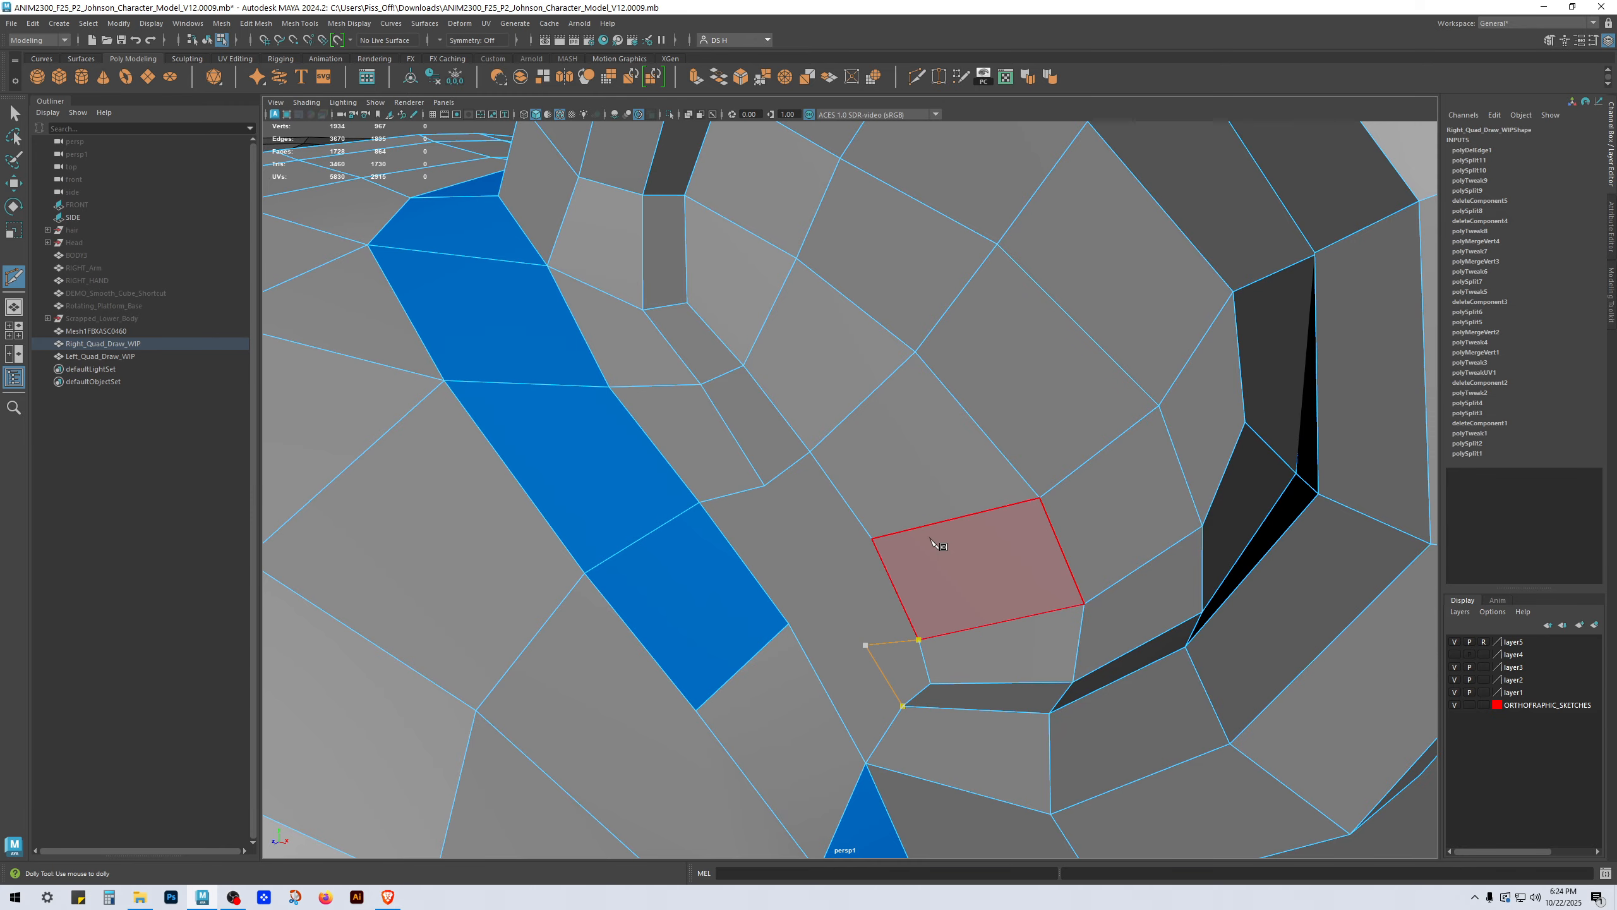
pyautogui.press('w')
pyautogui.keyDown('alt'); pyautogui.moveTo(958, 666); pyautogui.dragTo(1014, 625); pyautogui.keyUp('alt')
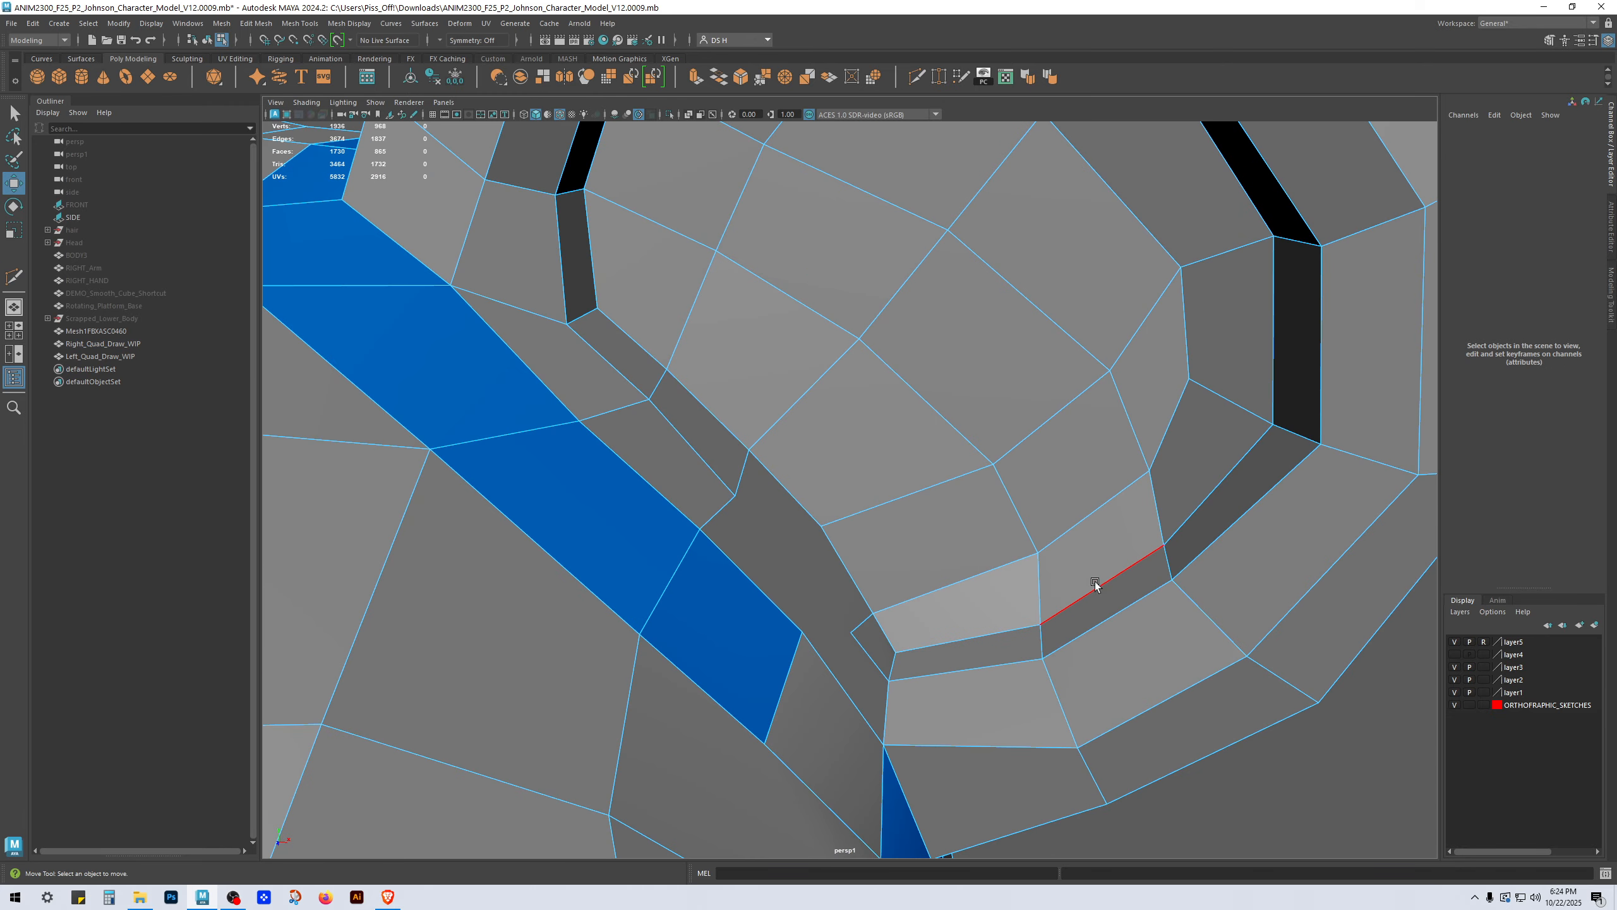
# Step: Multi-Cut an edge from the small corner quad up to the open end of the edge row beside the blue strip
pyautogui.keyDown('alt'); pyautogui.moveTo(984, 642); pyautogui.dragTo(884, 638); pyautogui.keyUp('alt')
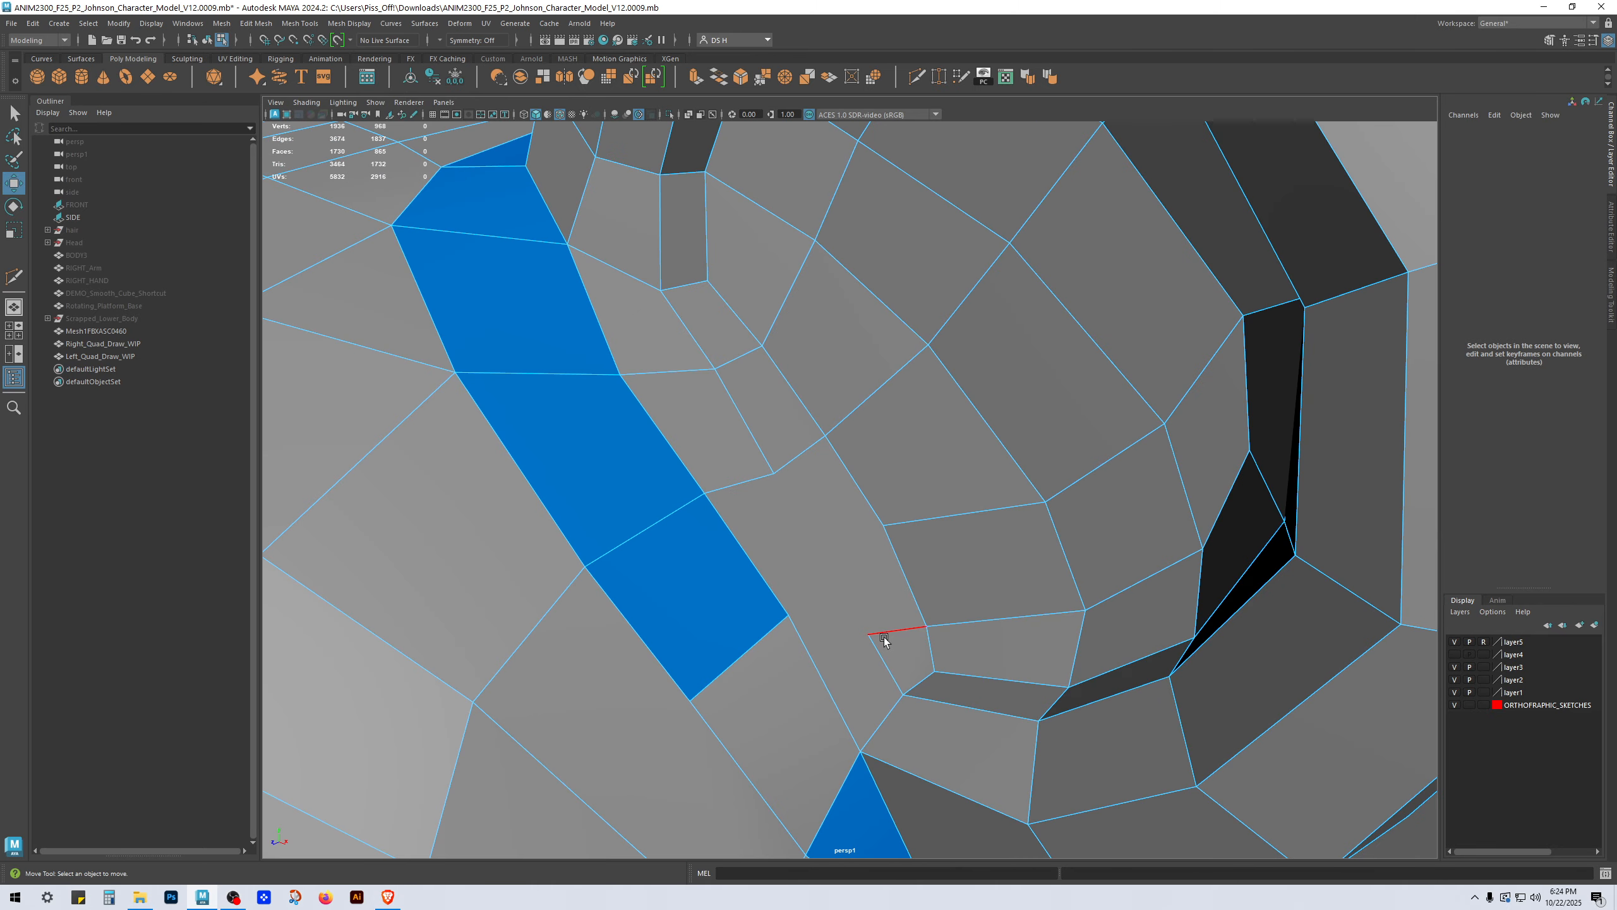
pyautogui.hotkey('ctrl', 'shift', 'x')
pyautogui.click(868, 635)
pyautogui.click(775, 474)
pyautogui.press('w')
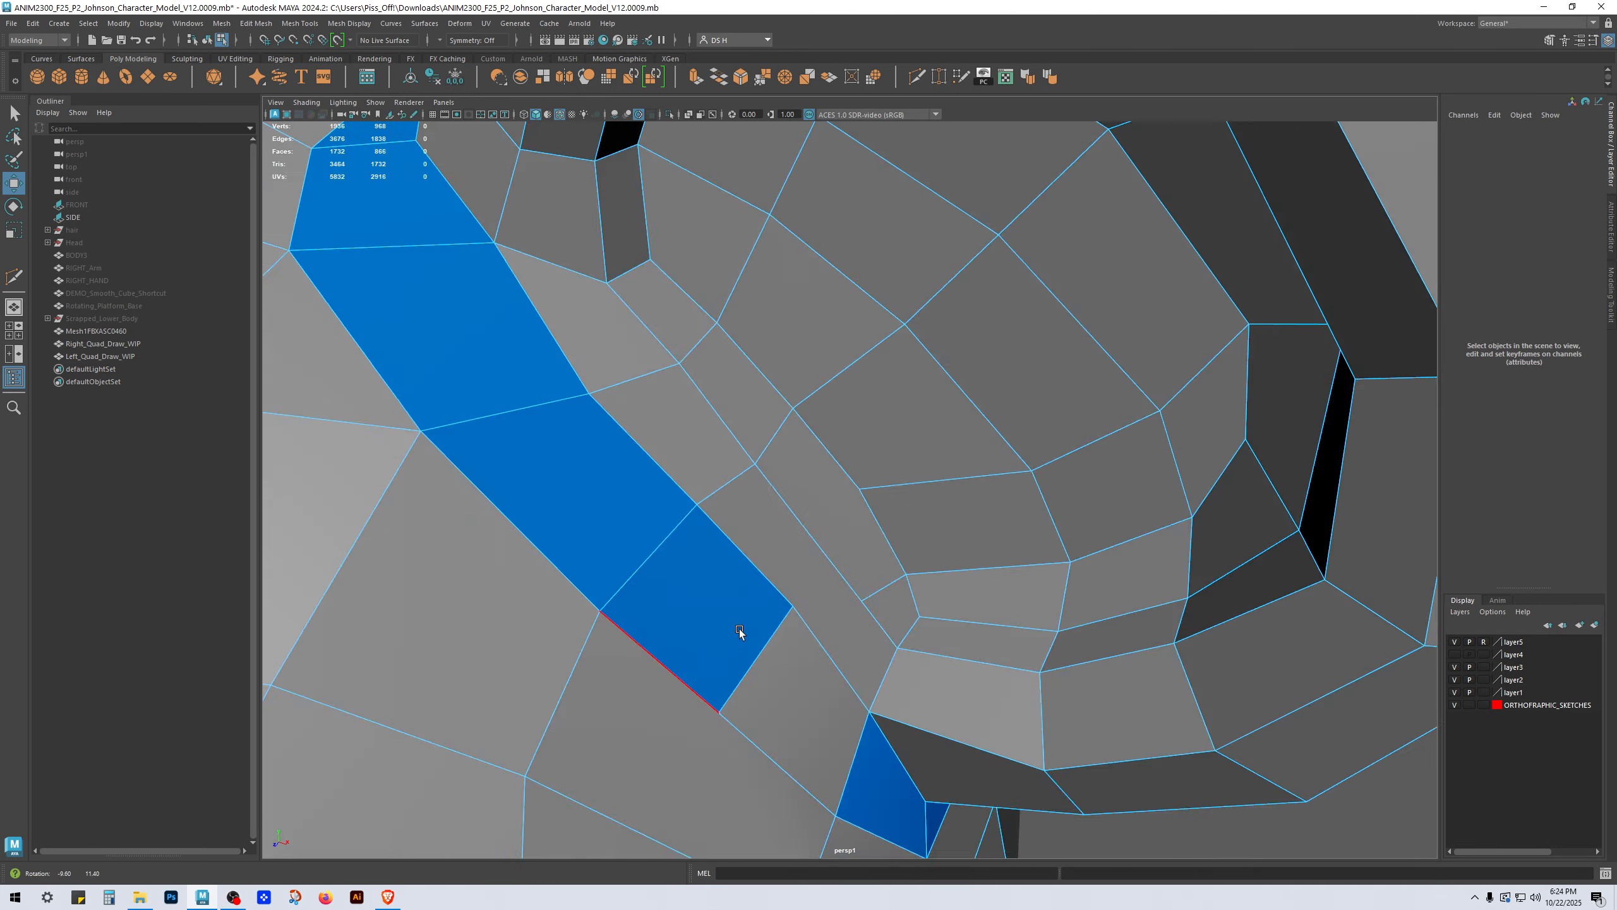
# Step: Multi-Cut a cross edge from the inner ear boundary over the connecting edge to the upper blue strip's inner end corner
pyautogui.keyDown('alt'); pyautogui.moveTo(739, 638); pyautogui.dragTo(753, 569); pyautogui.keyUp('alt')
pyautogui.hotkey('ctrl', 'shift', 'x')
pyautogui.click(836, 539)
pyautogui.click(813, 581)
pyautogui.click(799, 624)
pyautogui.scroll(-3, 821, 593)
pyautogui.press('w')
# Step: Reposition the middle vertex of the edge row between the upper blue strip and the inner ear
pyautogui.keyDown('alt'); pyautogui.moveTo(923, 582); pyautogui.dragTo(766, 590); pyautogui.keyUp('alt')
pyautogui.press('F9')
pyautogui.click(799, 468)
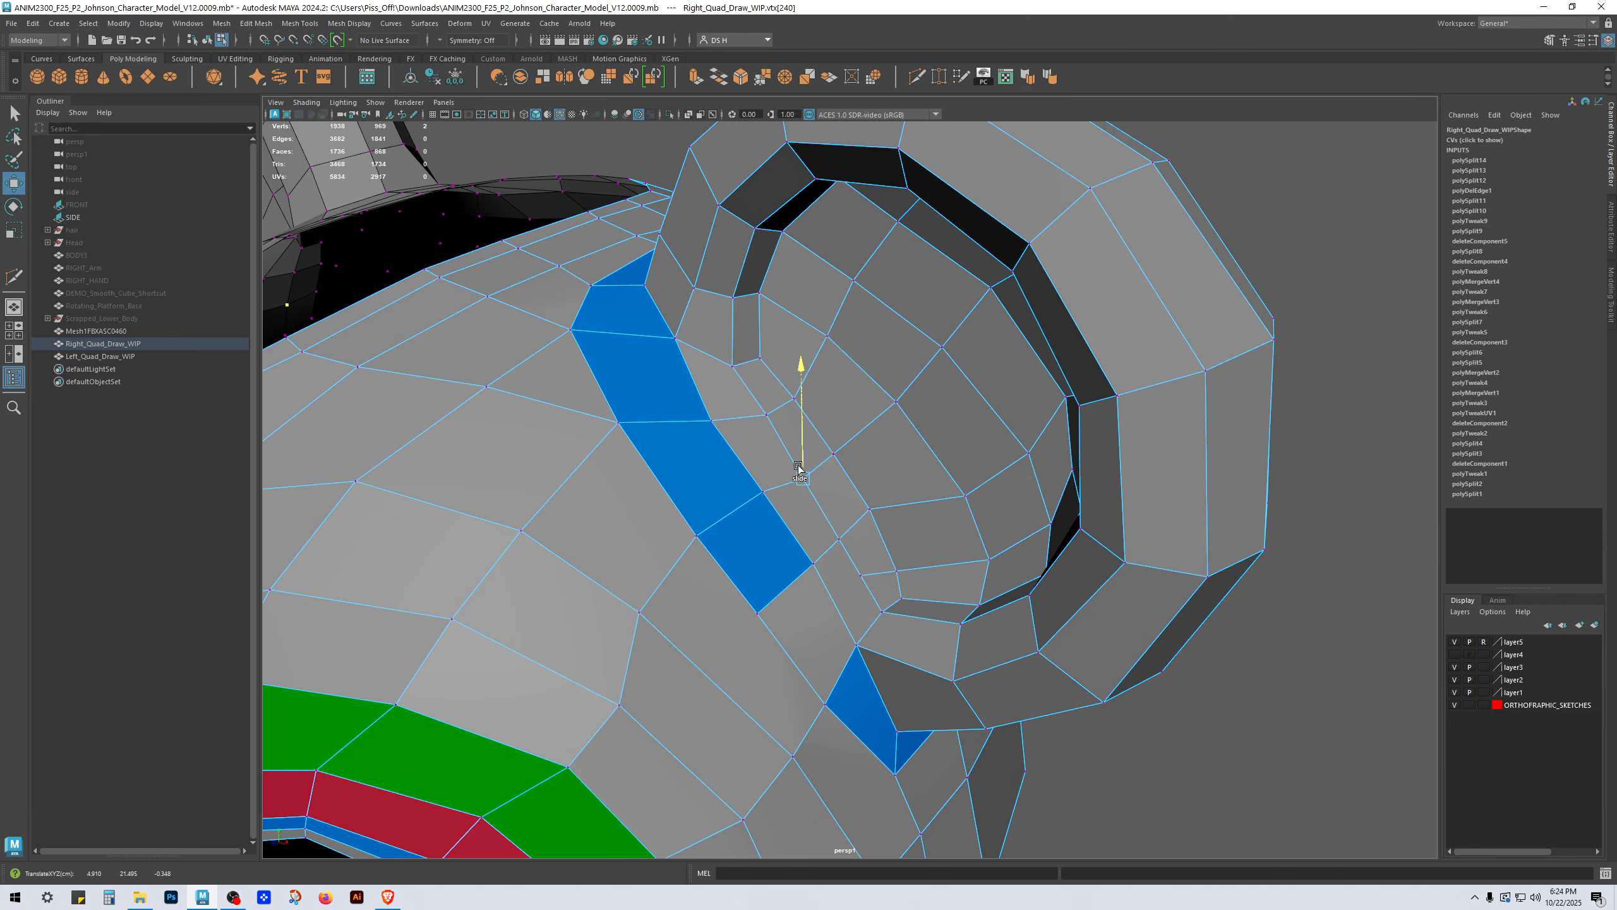
pyautogui.keyDown('alt'); pyautogui.moveTo(794, 461); pyautogui.dragTo(853, 474); pyautogui.keyUp('alt')
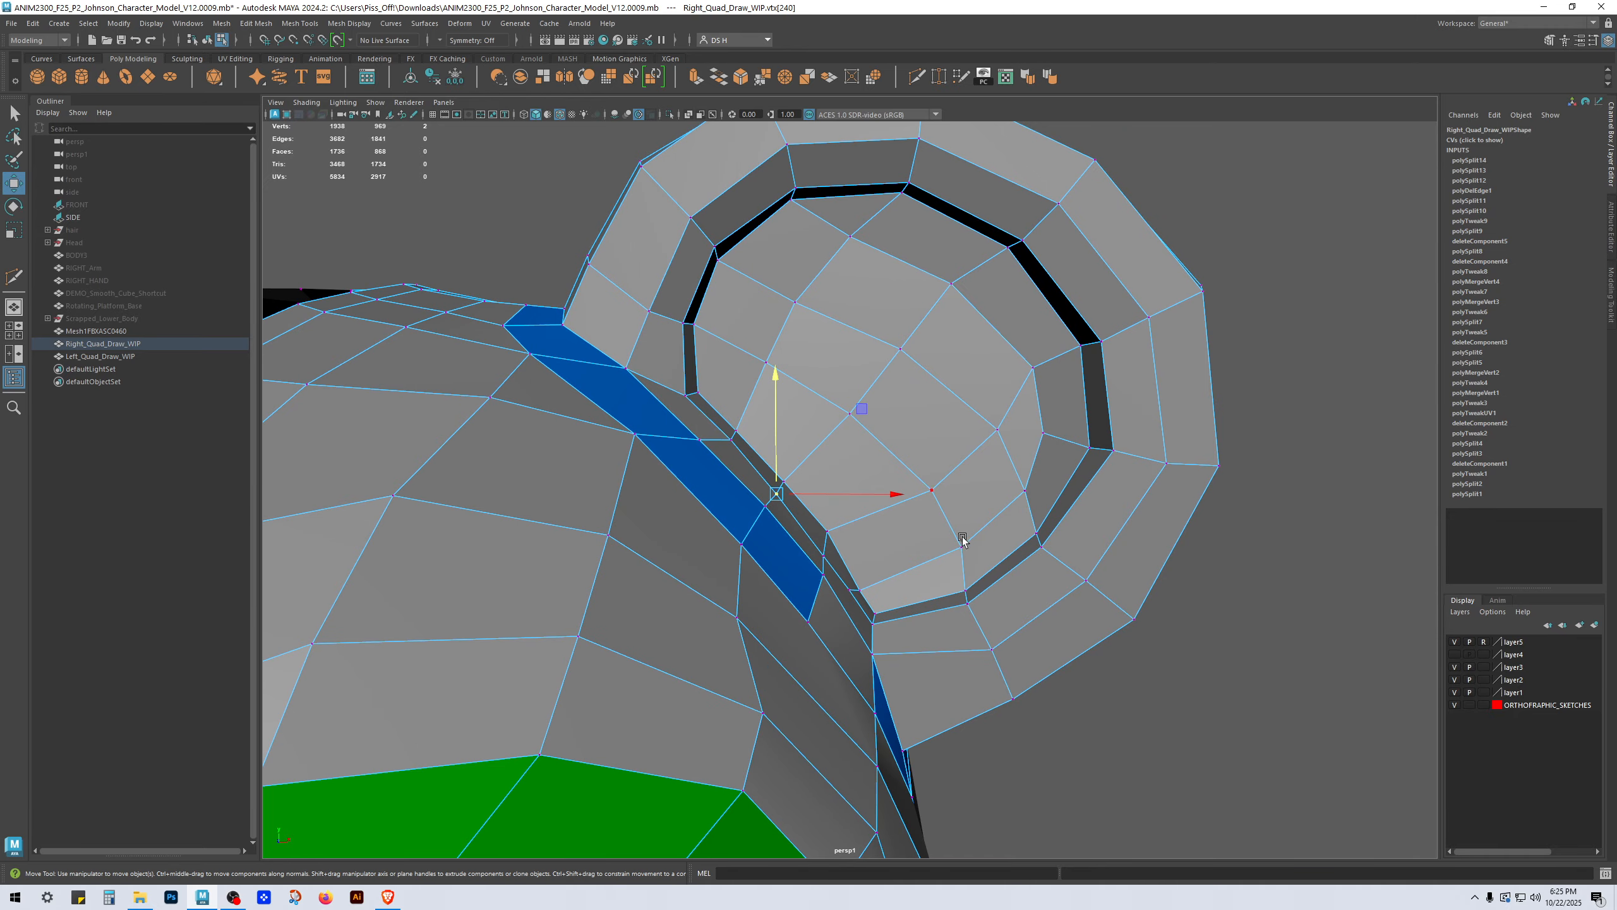
pyautogui.click(925, 590)
# Step: Delete the small corner quad's connecting edge and leftover vertex beside the inner ear's lower front corner
pyautogui.scroll(8, 926, 591)
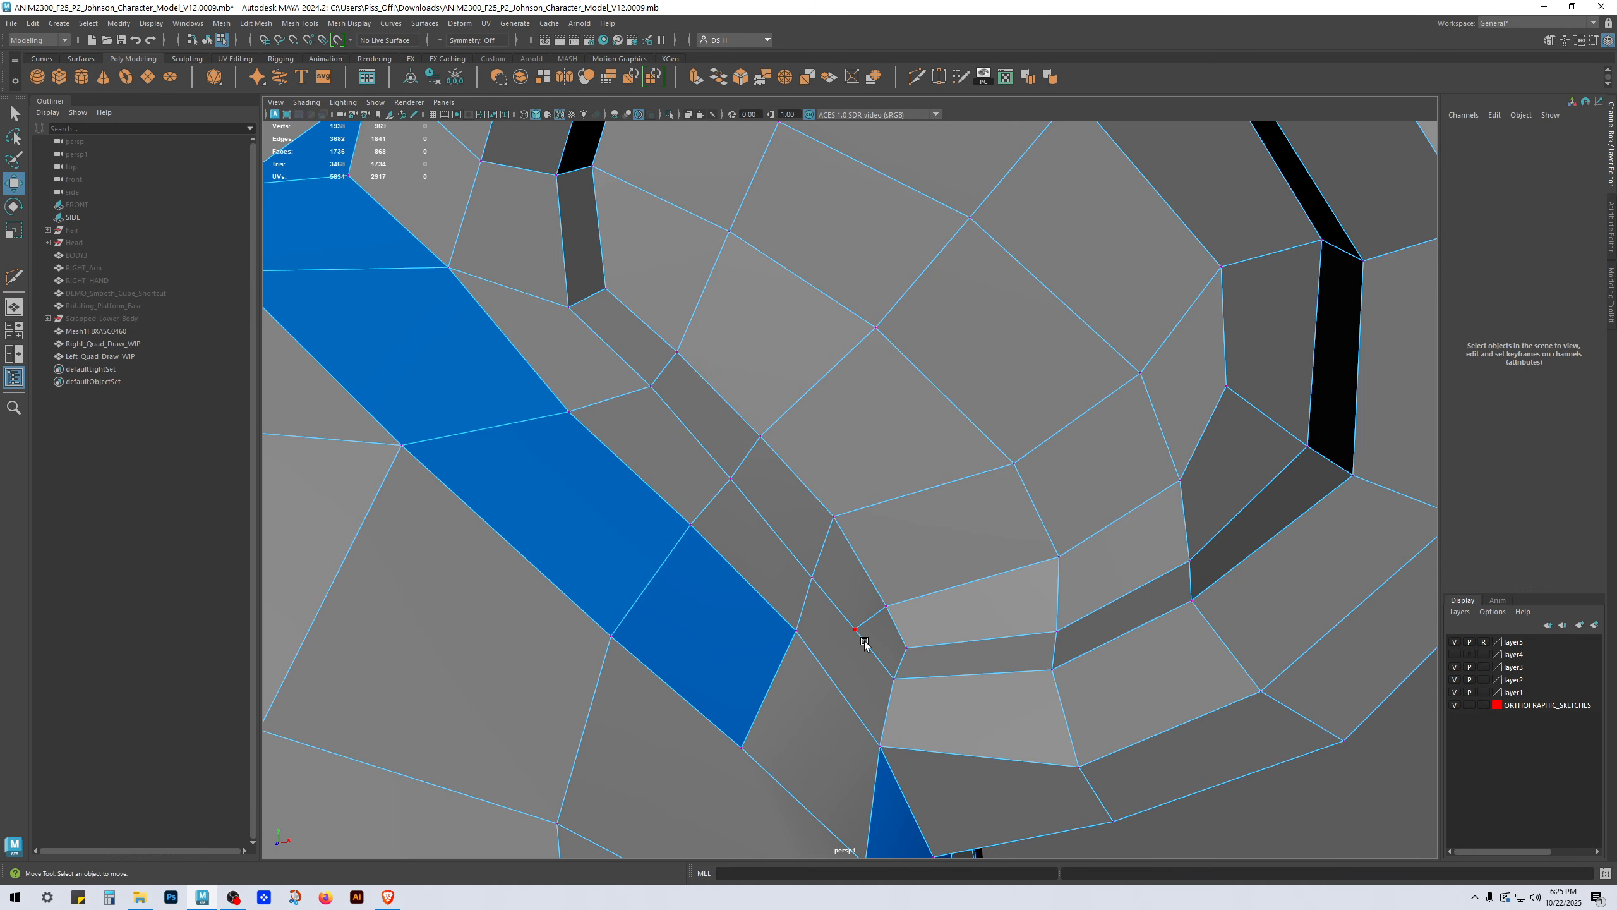
pyautogui.click(873, 615)
pyautogui.press('Delete')
pyautogui.press('F9')
pyautogui.click(804, 617)
pyautogui.click(854, 620)
pyautogui.press('Delete')
# Step: Multi-Cut a new edge row from the inner ear's lower corner across the cross edges up to the rim's upper front corner
pyautogui.keyDown('alt'); pyautogui.moveTo(843, 613); pyautogui.dragTo(897, 621); pyautogui.keyUp('alt')
pyautogui.hotkey('ctrl', 'shift', 'x')
pyautogui.click(910, 619)
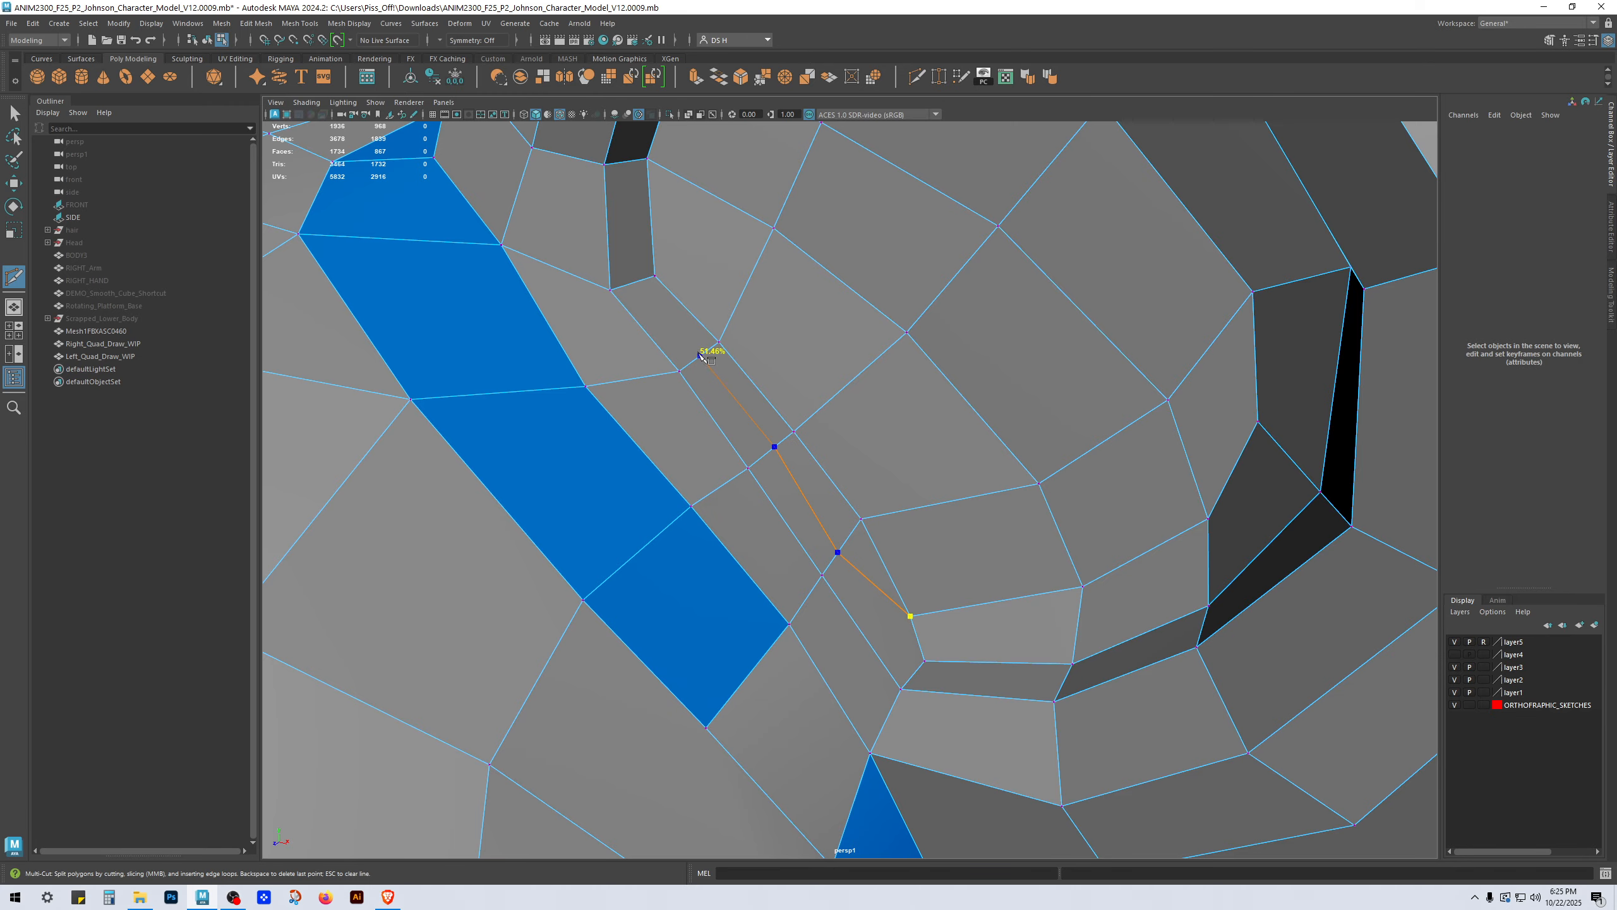
pyautogui.press('w')
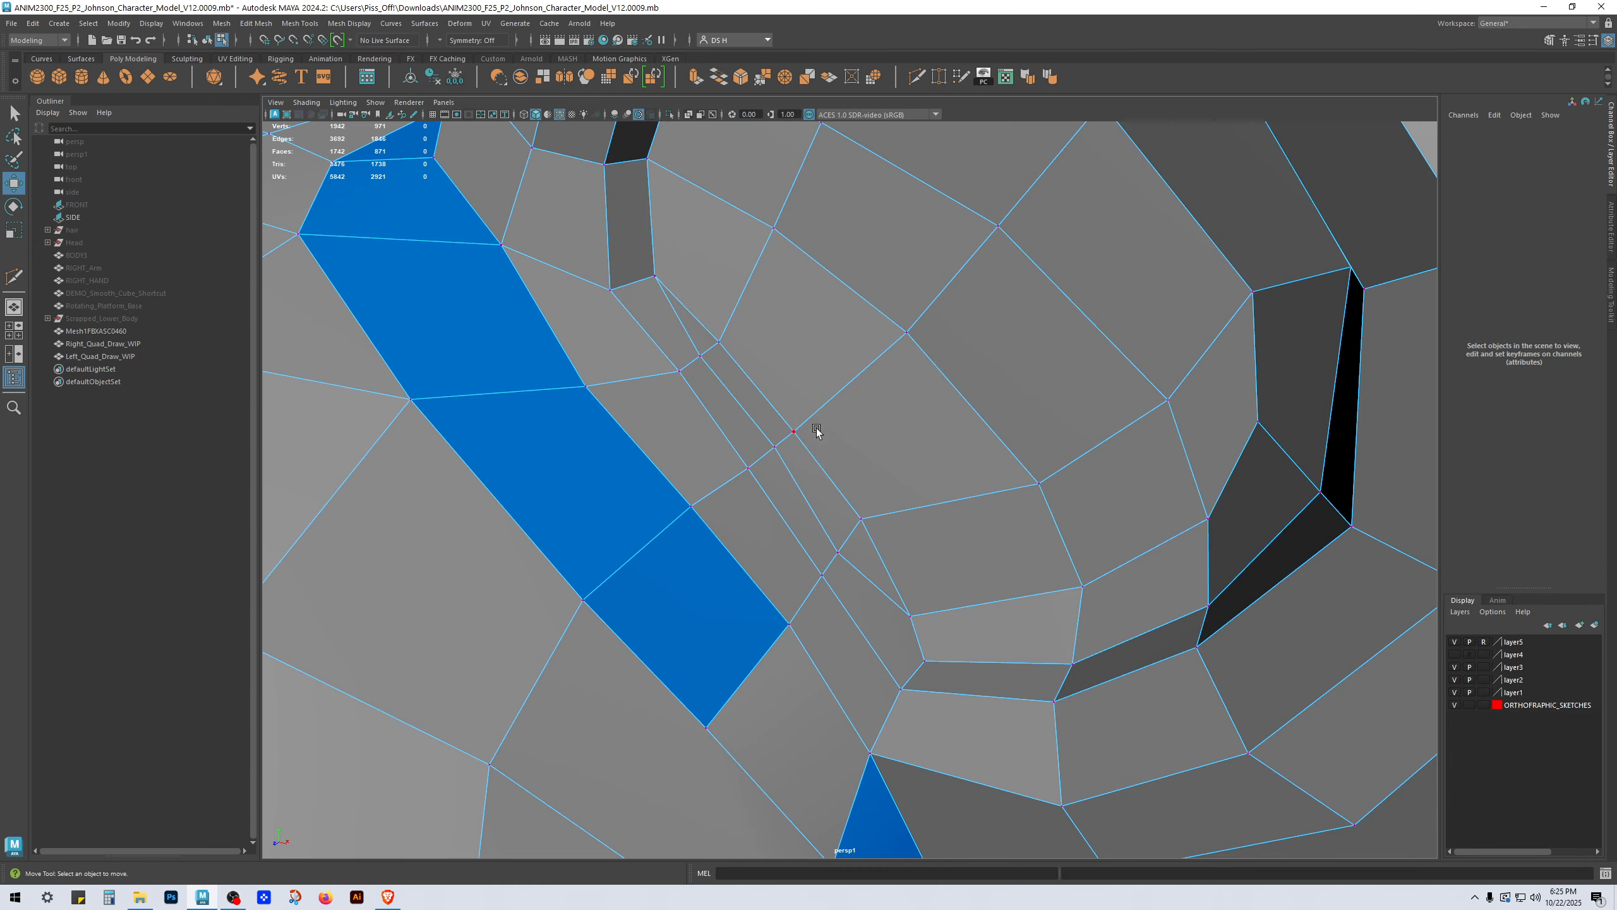
# Step: Move the three inner ear boundary vertices beside the new edge row inward to widen the narrow faces
pyautogui.click(797, 431)
pyautogui.moveTo(796, 432); pyautogui.dragTo(915, 508)
pyautogui.click(720, 339)
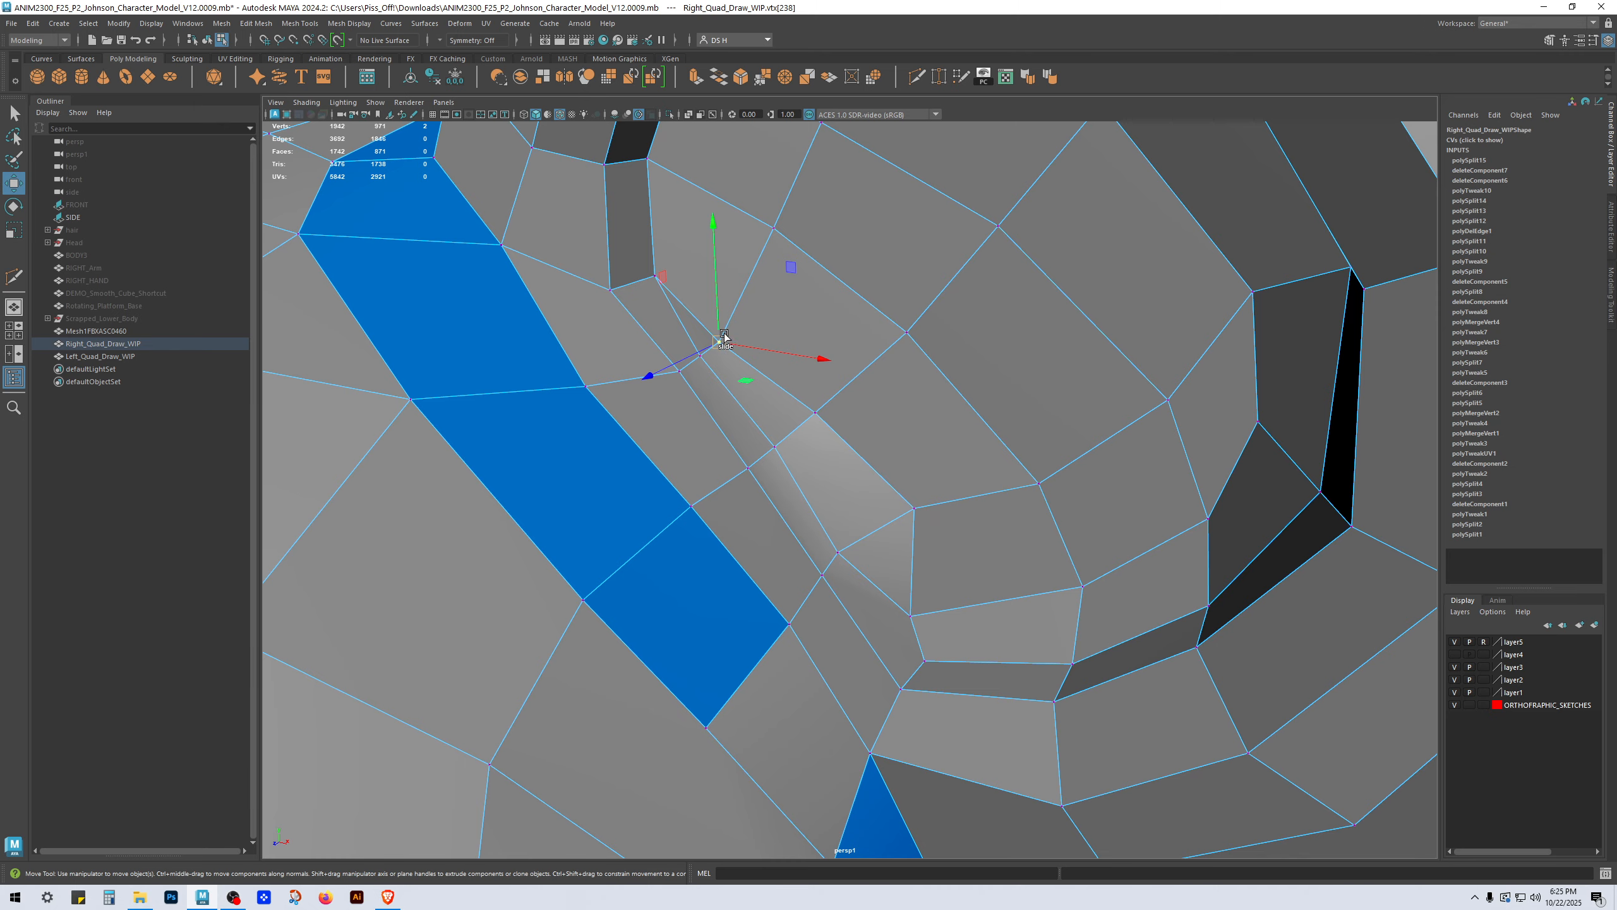
pyautogui.moveTo(724, 335)
pyautogui.keyDown('ctrl'); pyautogui.keyDown('shift'); pyautogui.mouseDown()
pyautogui.moveTo(728, 285)
pyautogui.moveTo(734, 308)
pyautogui.mouseUp(); pyautogui.keyUp('shift'); pyautogui.keyUp('ctrl')
pyautogui.click(814, 411)
pyautogui.moveTo(811, 411)
pyautogui.keyDown('alt'); pyautogui.mouseDown()
pyautogui.moveTo(830, 418)
pyautogui.moveTo(804, 415)
pyautogui.mouseUp(); pyautogui.keyUp('alt')
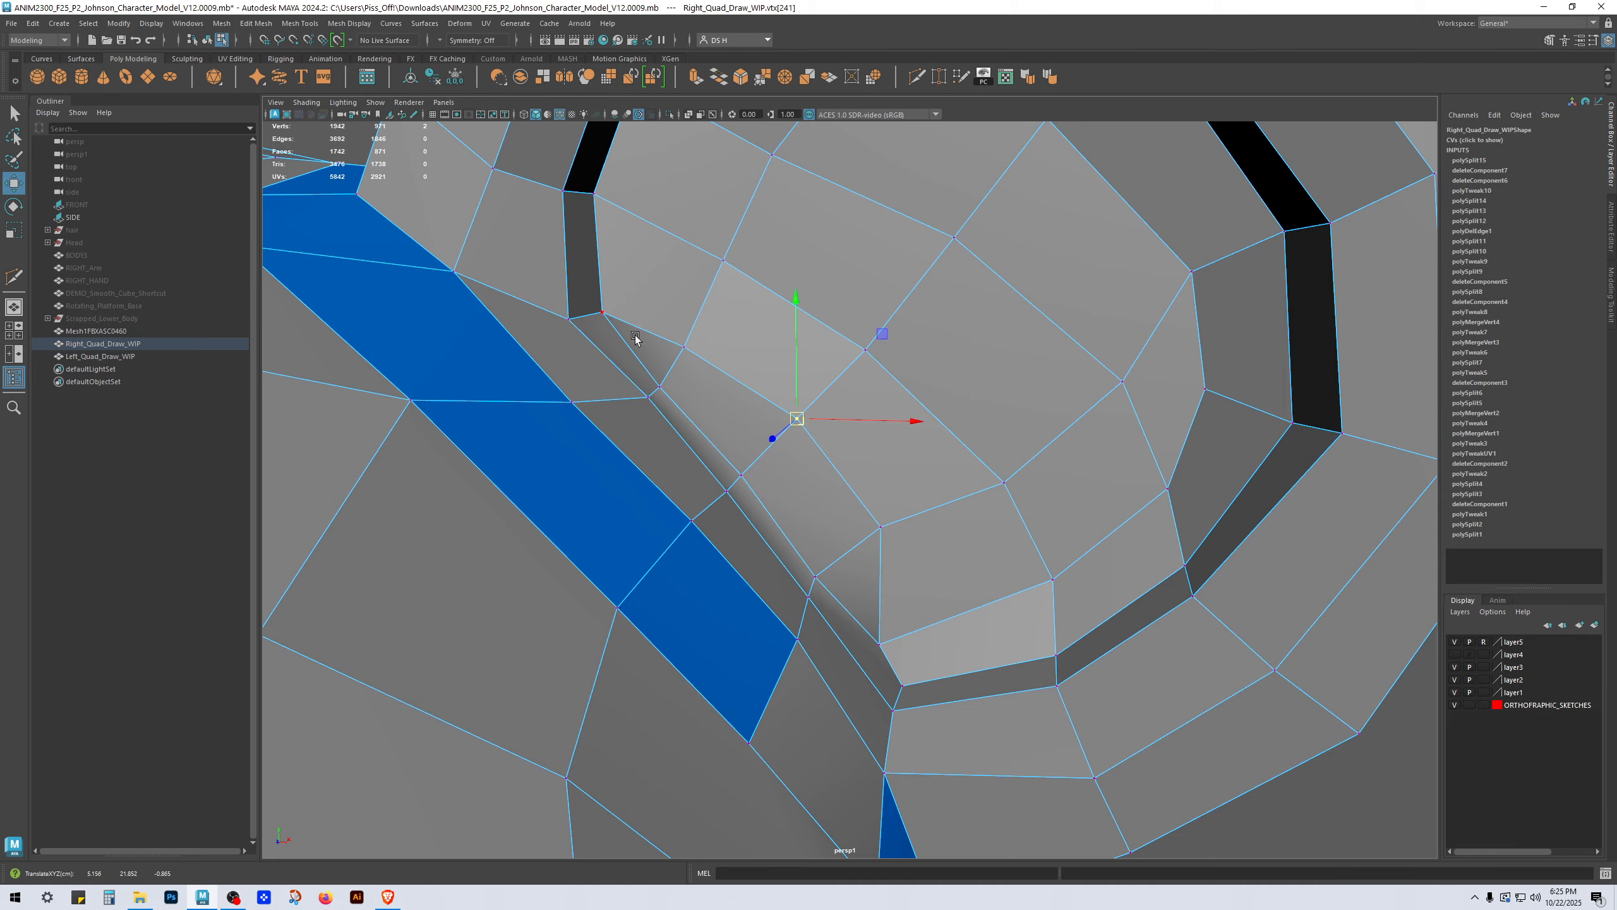
pyautogui.click(685, 345)
pyautogui.keyDown('ctrl'); pyautogui.keyDown('shift'); pyautogui.moveTo(686, 344); pyautogui.dragTo(695, 328); pyautogui.keyUp('shift'); pyautogui.keyUp('ctrl')
pyautogui.scroll(-4, 685, 351)
pyautogui.keyDown('alt'); pyautogui.moveTo(623, 383); pyautogui.dragTo(650, 357); pyautogui.keyUp('alt')
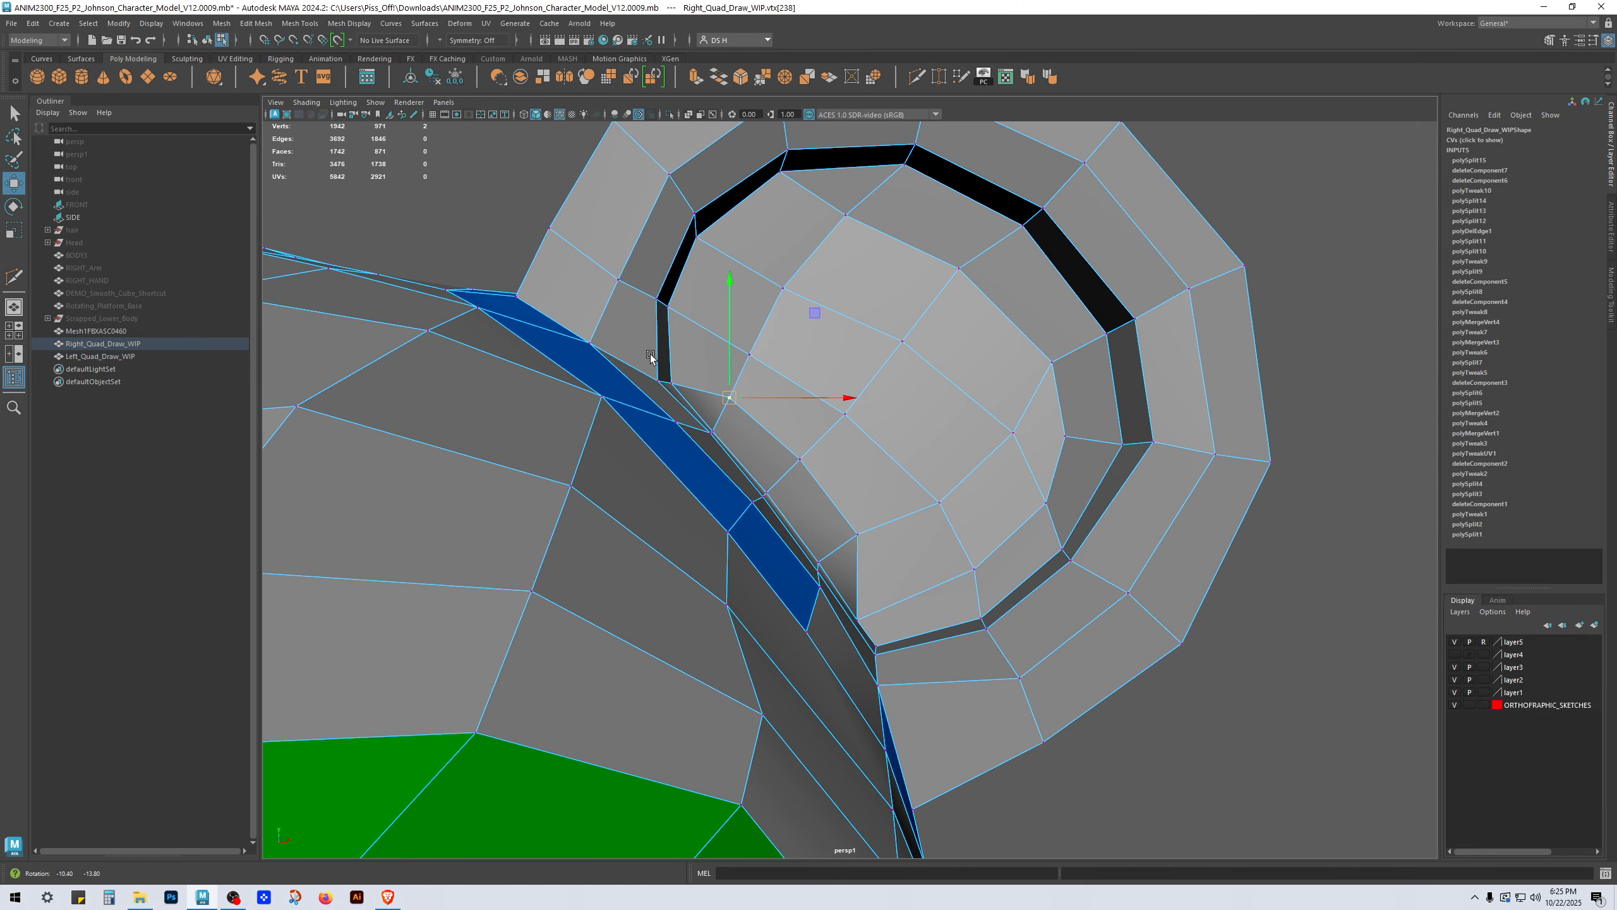
# Step: Shift the upper two vertices of the edge row beside the upper blue strip closer to the strip
pyautogui.moveTo(784, 410)
pyautogui.keyDown('alt'); pyautogui.mouseDown()
pyautogui.moveTo(697, 408)
pyautogui.moveTo(760, 428)
pyautogui.mouseUp(); pyautogui.keyUp('alt')
pyautogui.keyDown('alt'); pyautogui.moveTo(760, 429); pyautogui.dragTo(887, 572, button='right'); pyautogui.keyUp('alt')
pyautogui.keyDown('alt'); pyautogui.moveTo(887, 573); pyautogui.dragTo(796, 546); pyautogui.keyUp('alt')
pyautogui.click(812, 481)
pyautogui.keyDown('ctrl'); pyautogui.keyDown('shift'); pyautogui.moveTo(807, 482); pyautogui.dragTo(790, 486); pyautogui.keyUp('shift'); pyautogui.keyUp('ctrl')
pyautogui.click(781, 384)
pyautogui.keyDown('ctrl'); pyautogui.keyDown('shift'); pyautogui.moveTo(779, 383); pyautogui.dragTo(756, 383); pyautogui.keyUp('shift'); pyautogui.keyUp('ctrl')
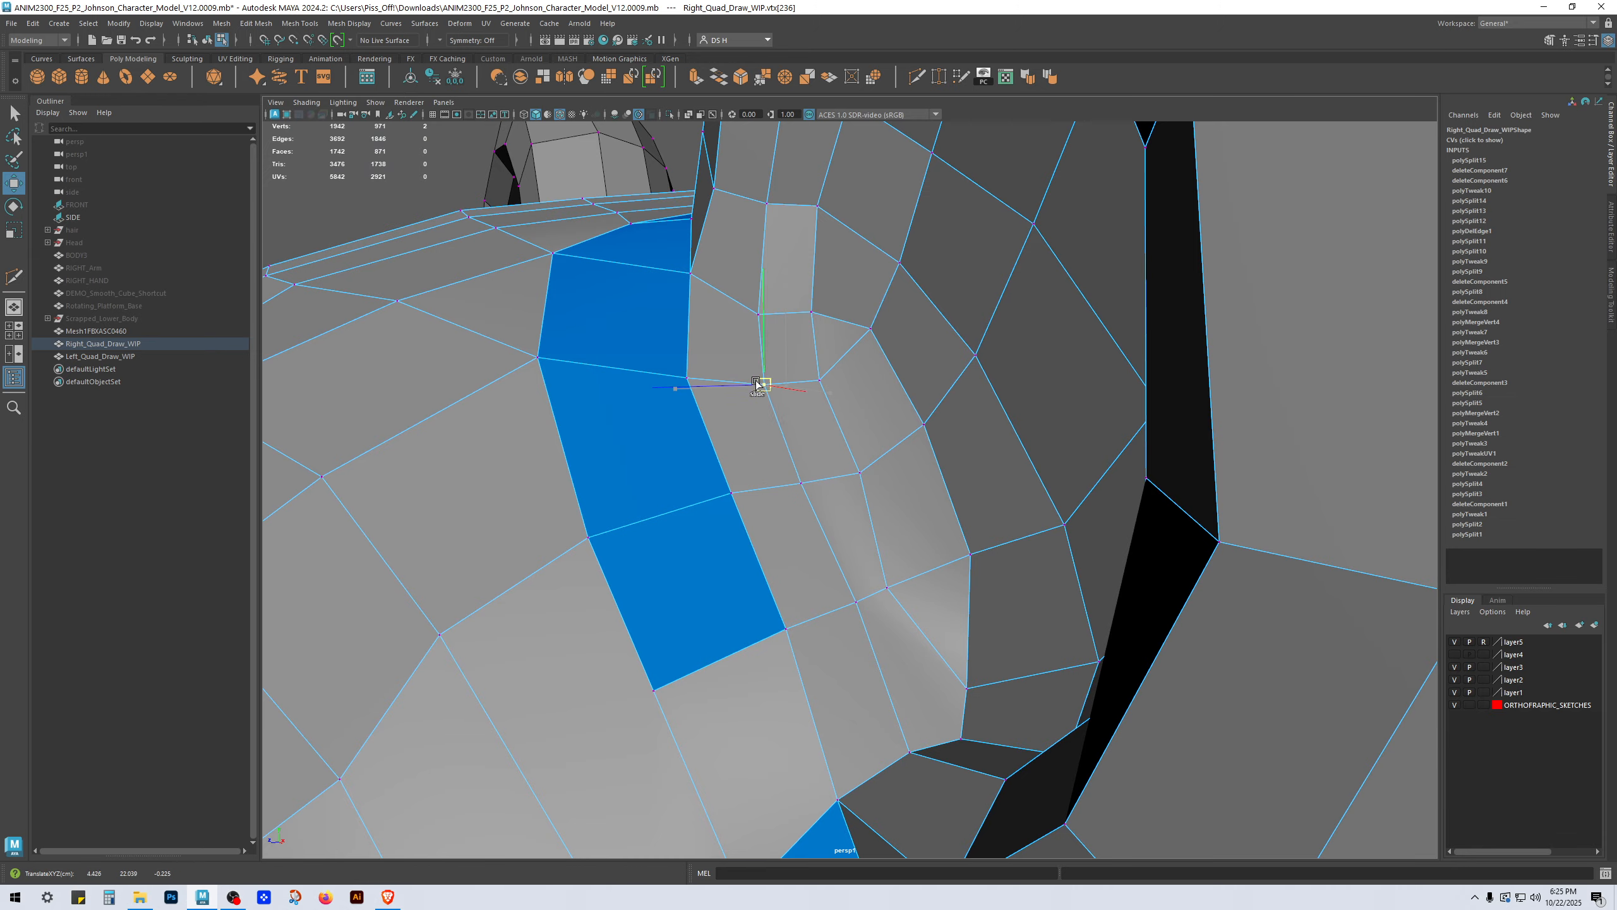
# Step: Adjust the lower and middle vertices of the edge row beside the blue strip to even out the spacing
pyautogui.keyDown('alt'); pyautogui.moveTo(773, 455); pyautogui.dragTo(899, 578); pyautogui.keyUp('alt')
pyautogui.click(826, 526)
pyautogui.keyDown('alt'); pyautogui.moveTo(714, 545); pyautogui.dragTo(777, 448); pyautogui.keyUp('alt')
pyautogui.click(771, 379)
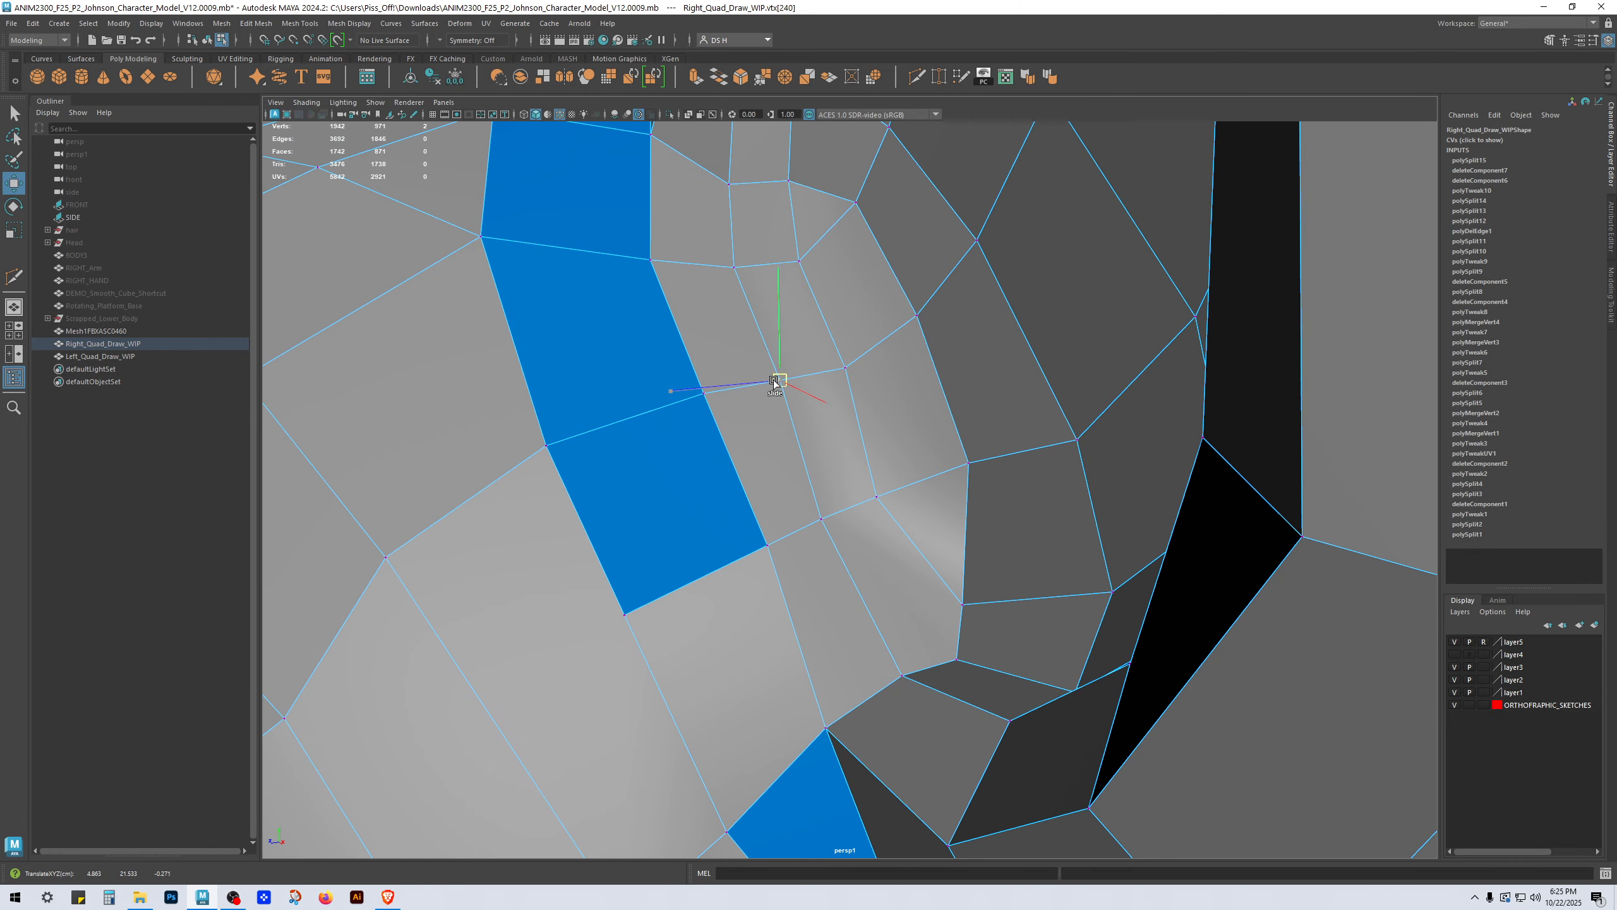
# Step: Try to merge the lowest inner ear boundary vertex with the adjacent edge row vertex at their midpoint
pyautogui.keyDown('alt'); pyautogui.moveTo(771, 379); pyautogui.dragTo(872, 524); pyautogui.keyUp('alt')
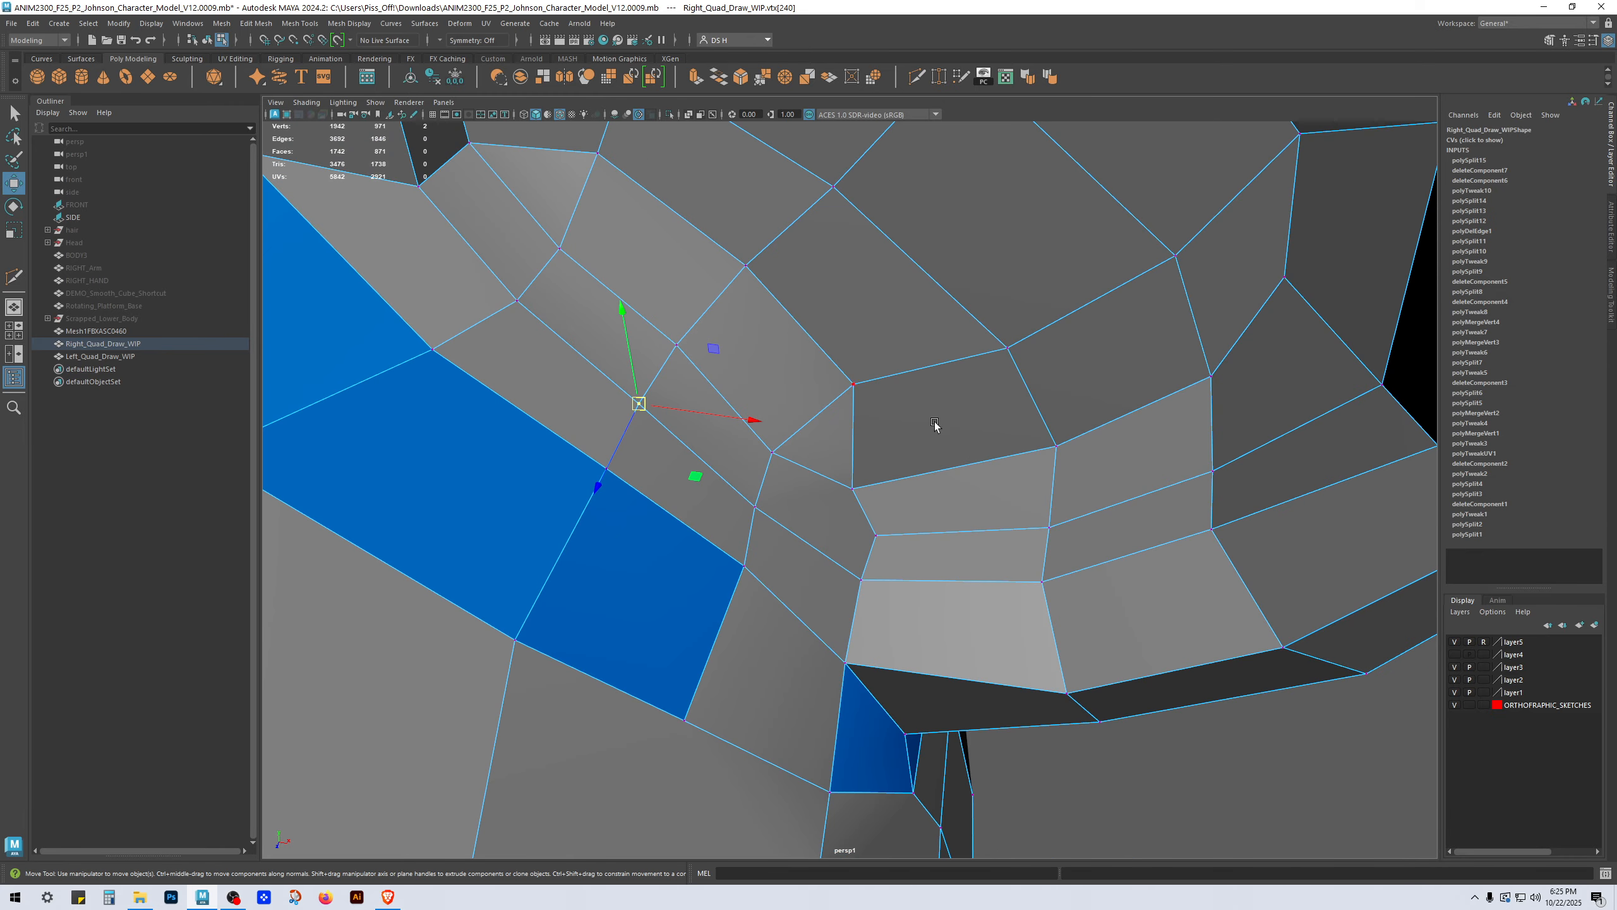
pyautogui.keyDown('alt'); pyautogui.moveTo(935, 426); pyautogui.dragTo(1137, 474); pyautogui.keyUp('alt')
pyautogui.keyDown('alt'); pyautogui.moveTo(823, 552); pyautogui.dragTo(783, 494); pyautogui.keyUp('alt')
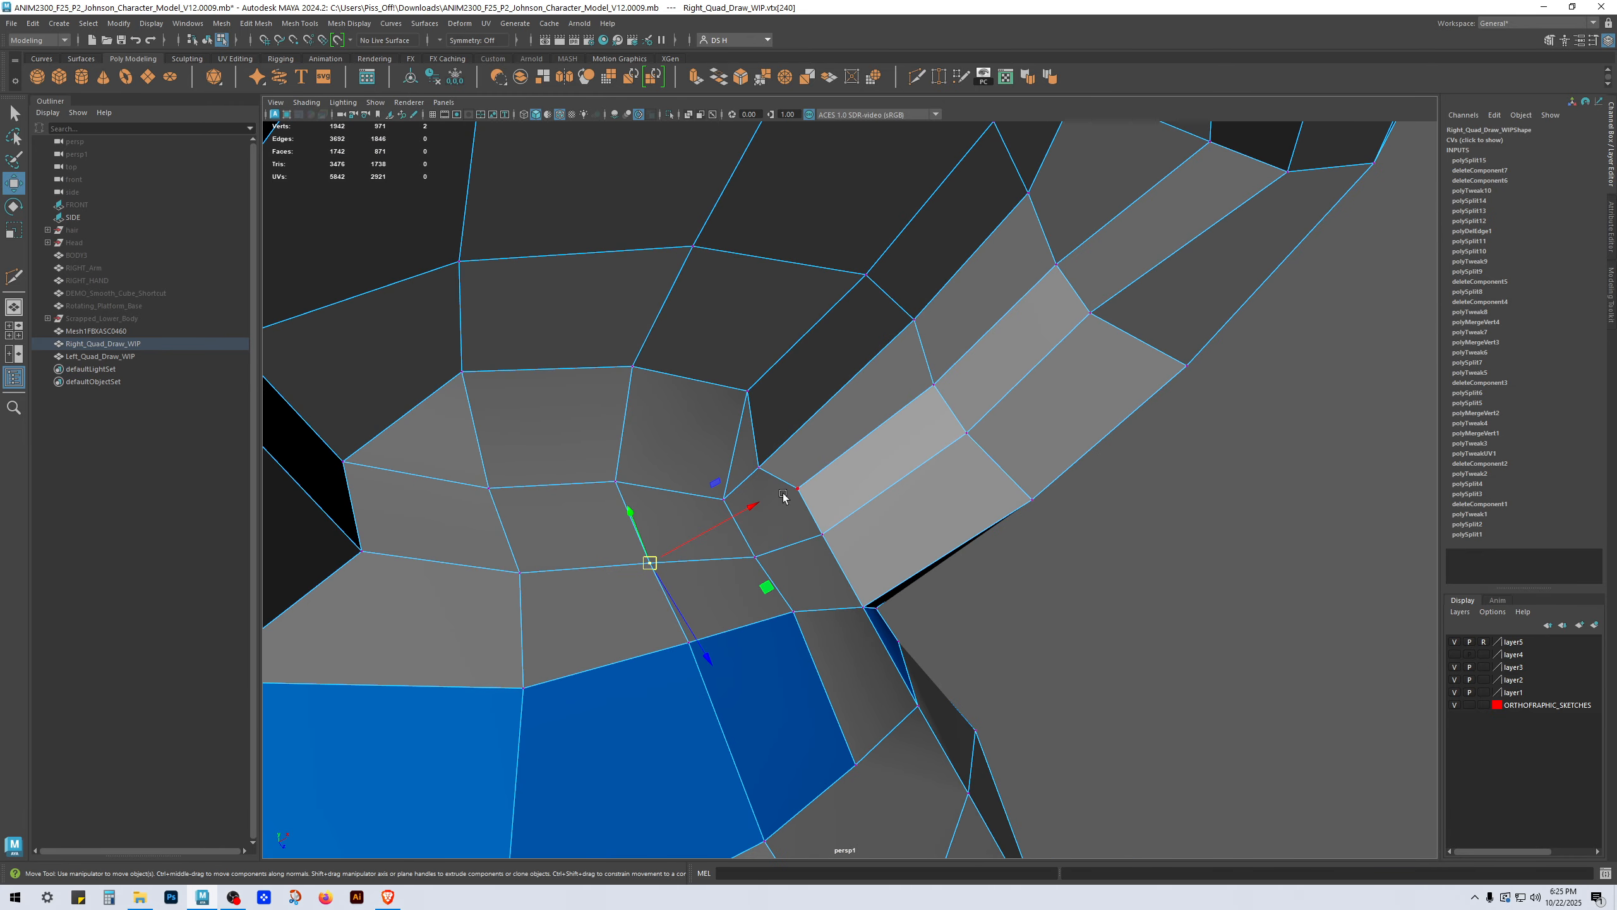
pyautogui.moveTo(874, 470)
pyautogui.keyDown('alt'); pyautogui.mouseDown()
pyautogui.moveTo(898, 481)
pyautogui.moveTo(859, 455)
pyautogui.mouseUp(); pyautogui.keyUp('alt')
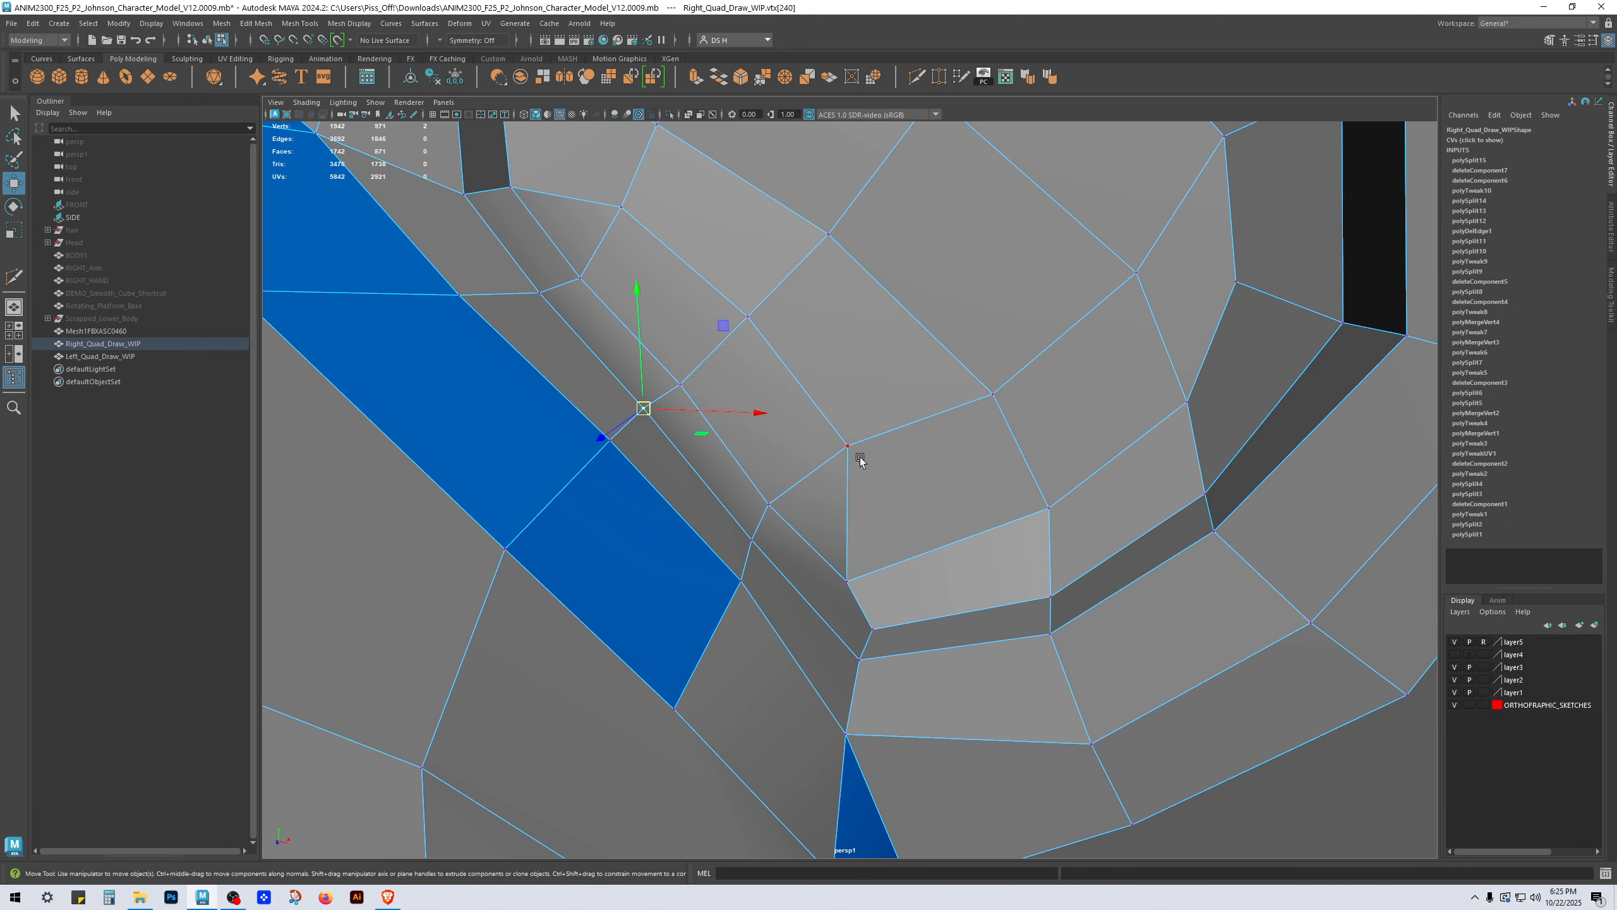
pyautogui.click(847, 446)
pyautogui.keyDown('shift'); pyautogui.click(769, 504); pyautogui.keyUp('shift')
pyautogui.keyDown('shift'); pyautogui.moveTo(859, 426); pyautogui.dragTo(891, 269, button='right'); pyautogui.keyUp('shift')
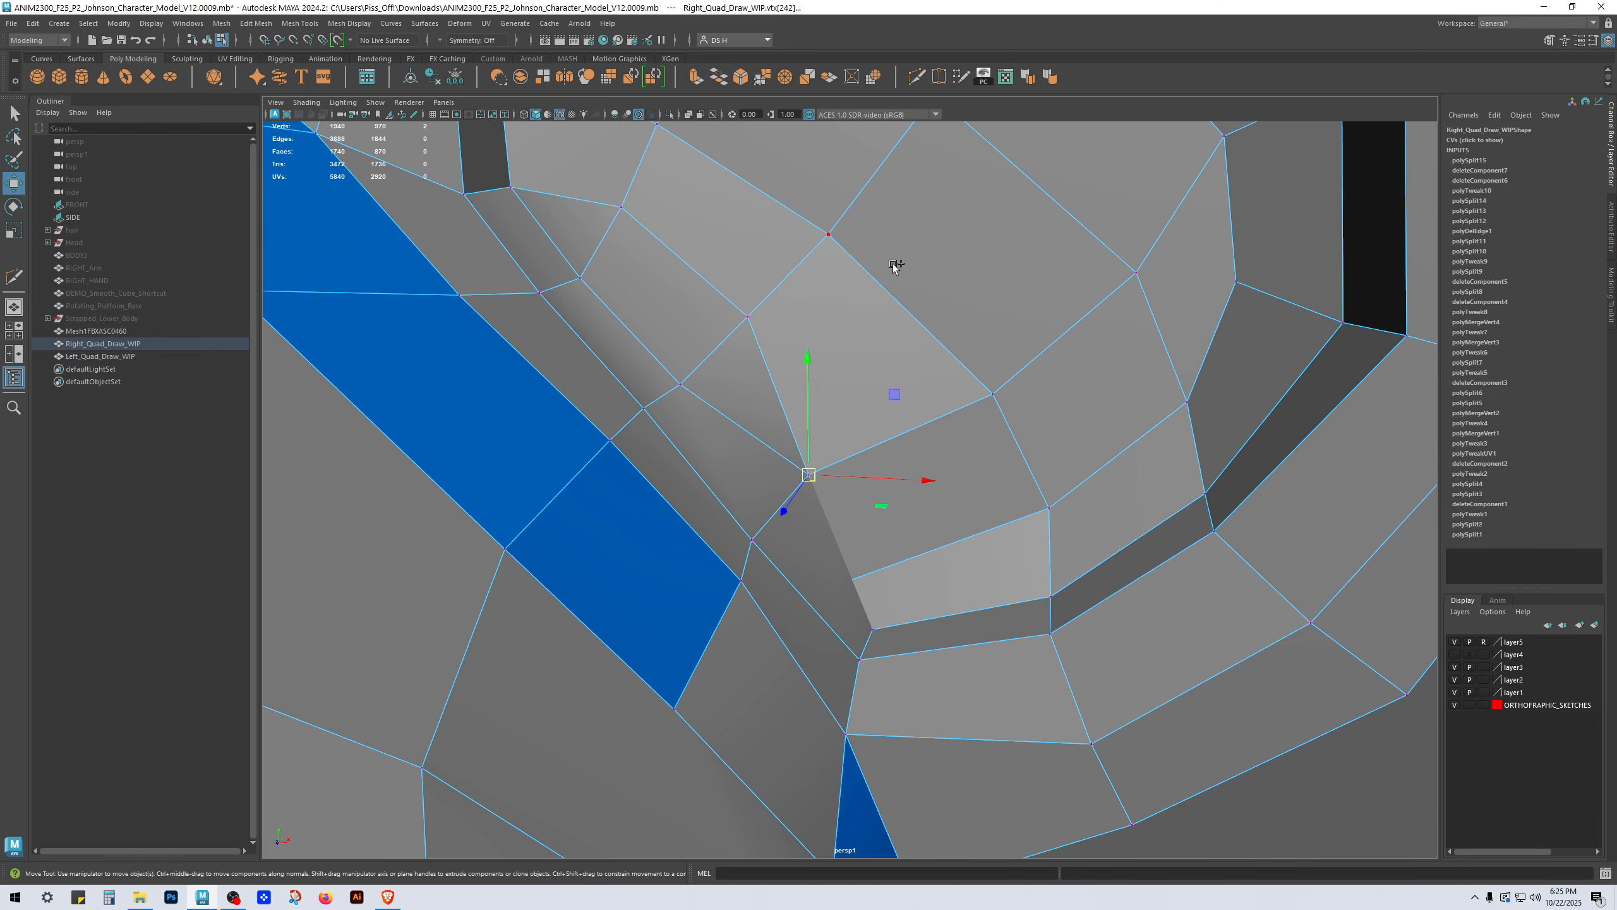
pyautogui.scroll(-3, 880, 458)
pyautogui.keyDown('alt'); pyautogui.moveTo(869, 528); pyautogui.dragTo(899, 575); pyautogui.keyUp('alt')
pyautogui.hotkey('ctrl', 'z')
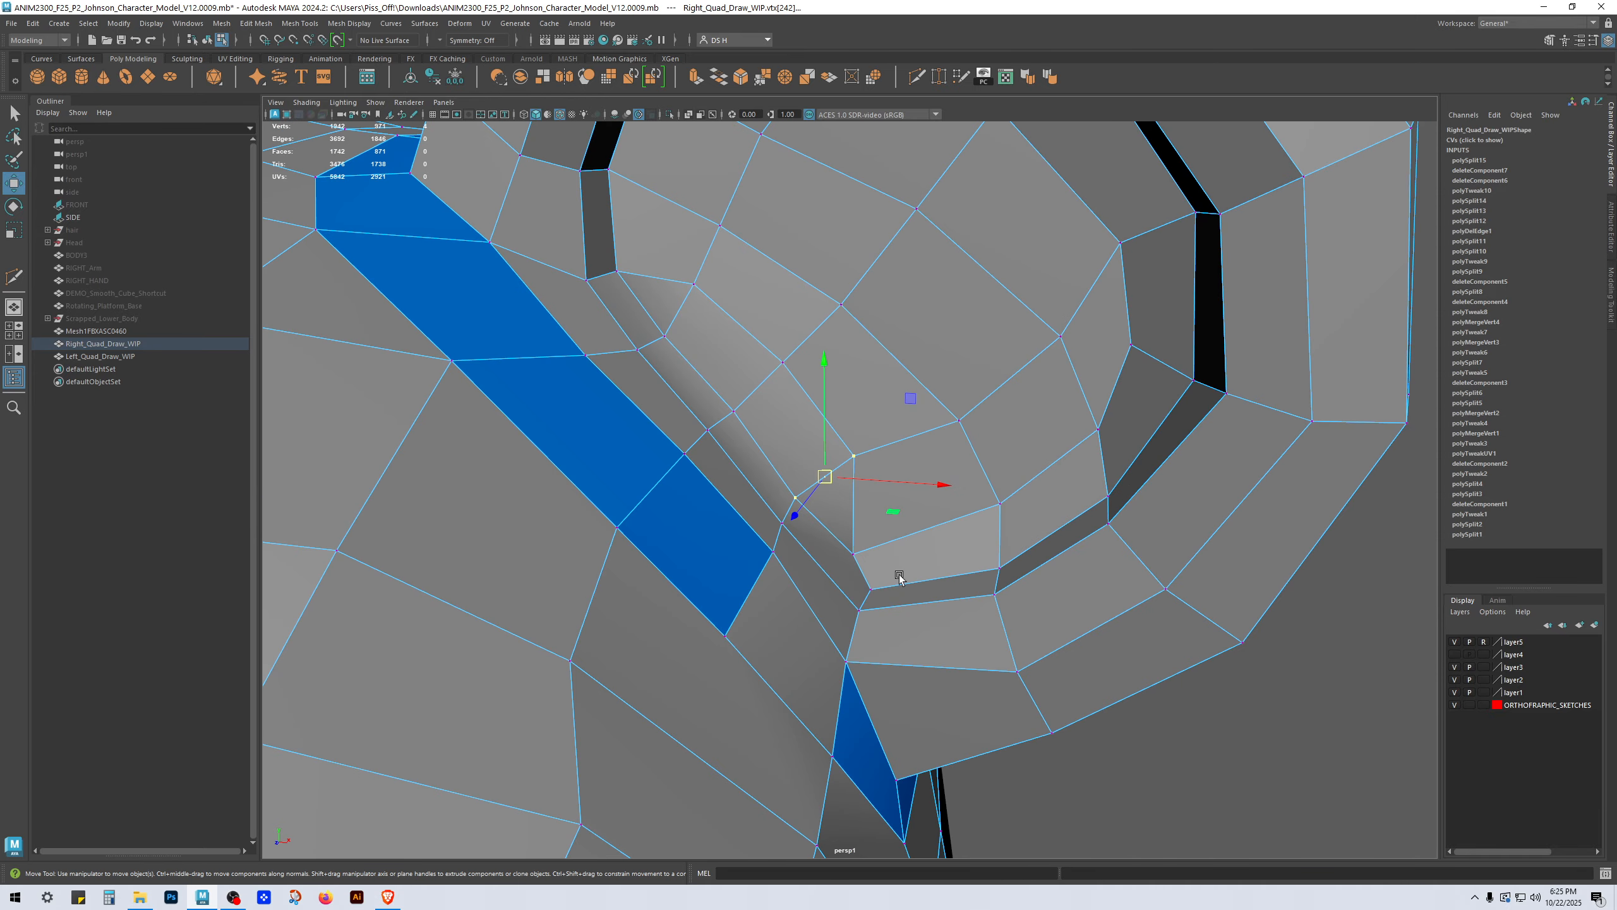
# Step: Multi-Cut an edge from the lowest inner ear boundary vertex to the face edge below, and delete the old vertical edge beside it
pyautogui.scroll(2, 910, 579)
pyautogui.press('y')
pyautogui.click(763, 559)
pyautogui.press('w')
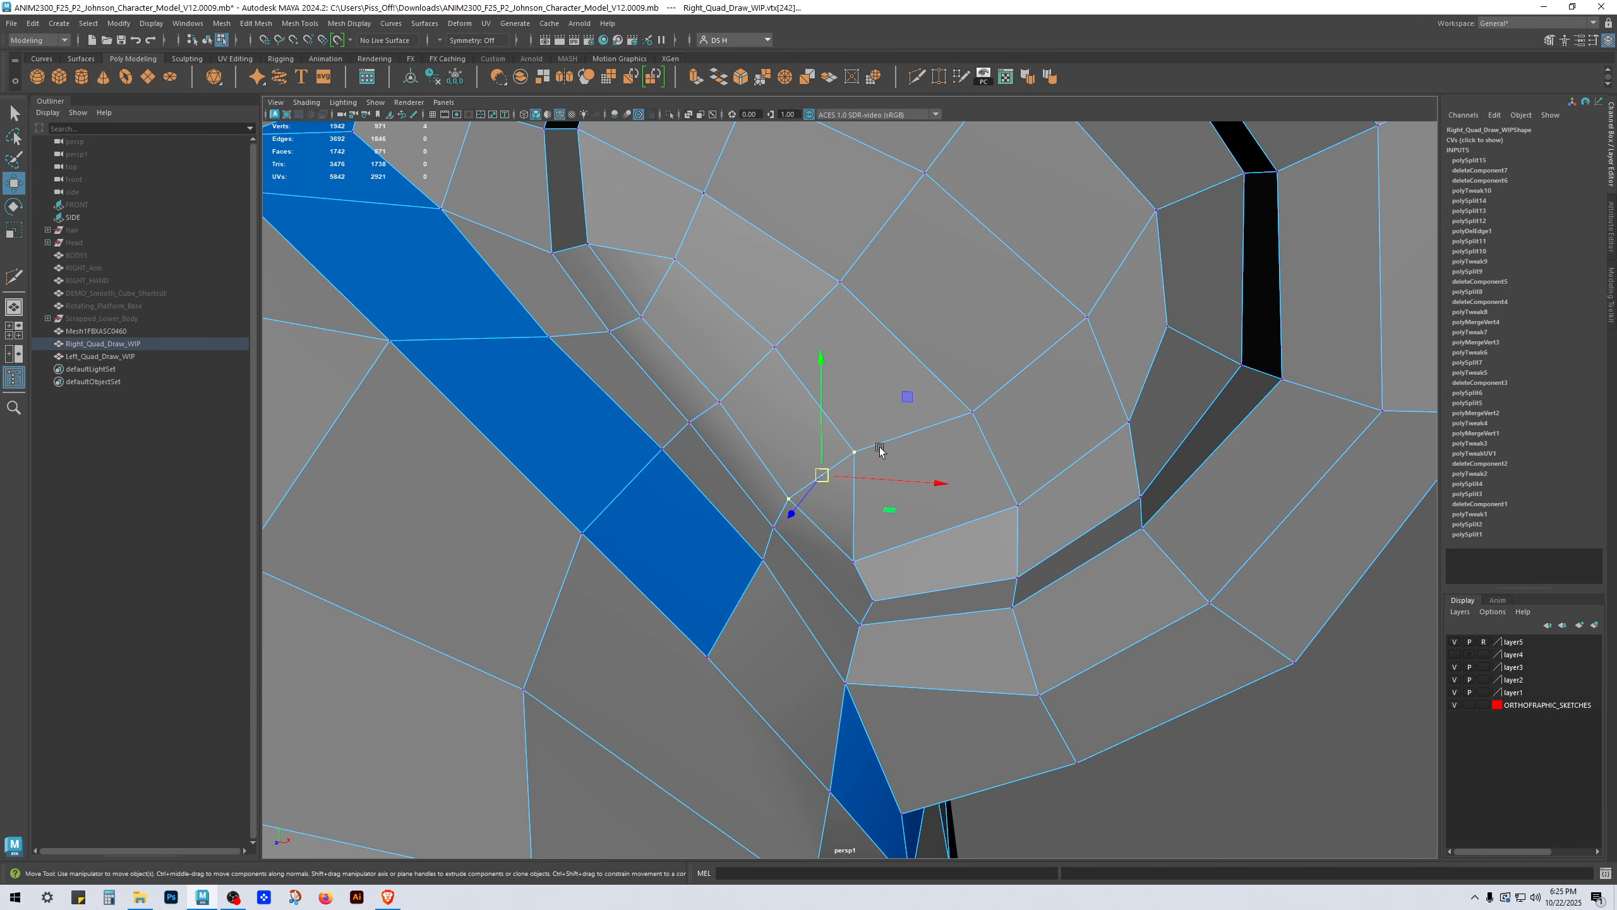
pyautogui.keyDown('shift'); pyautogui.moveTo(972, 440); pyautogui.dragTo(874, 474, button='right'); pyautogui.keyUp('shift')
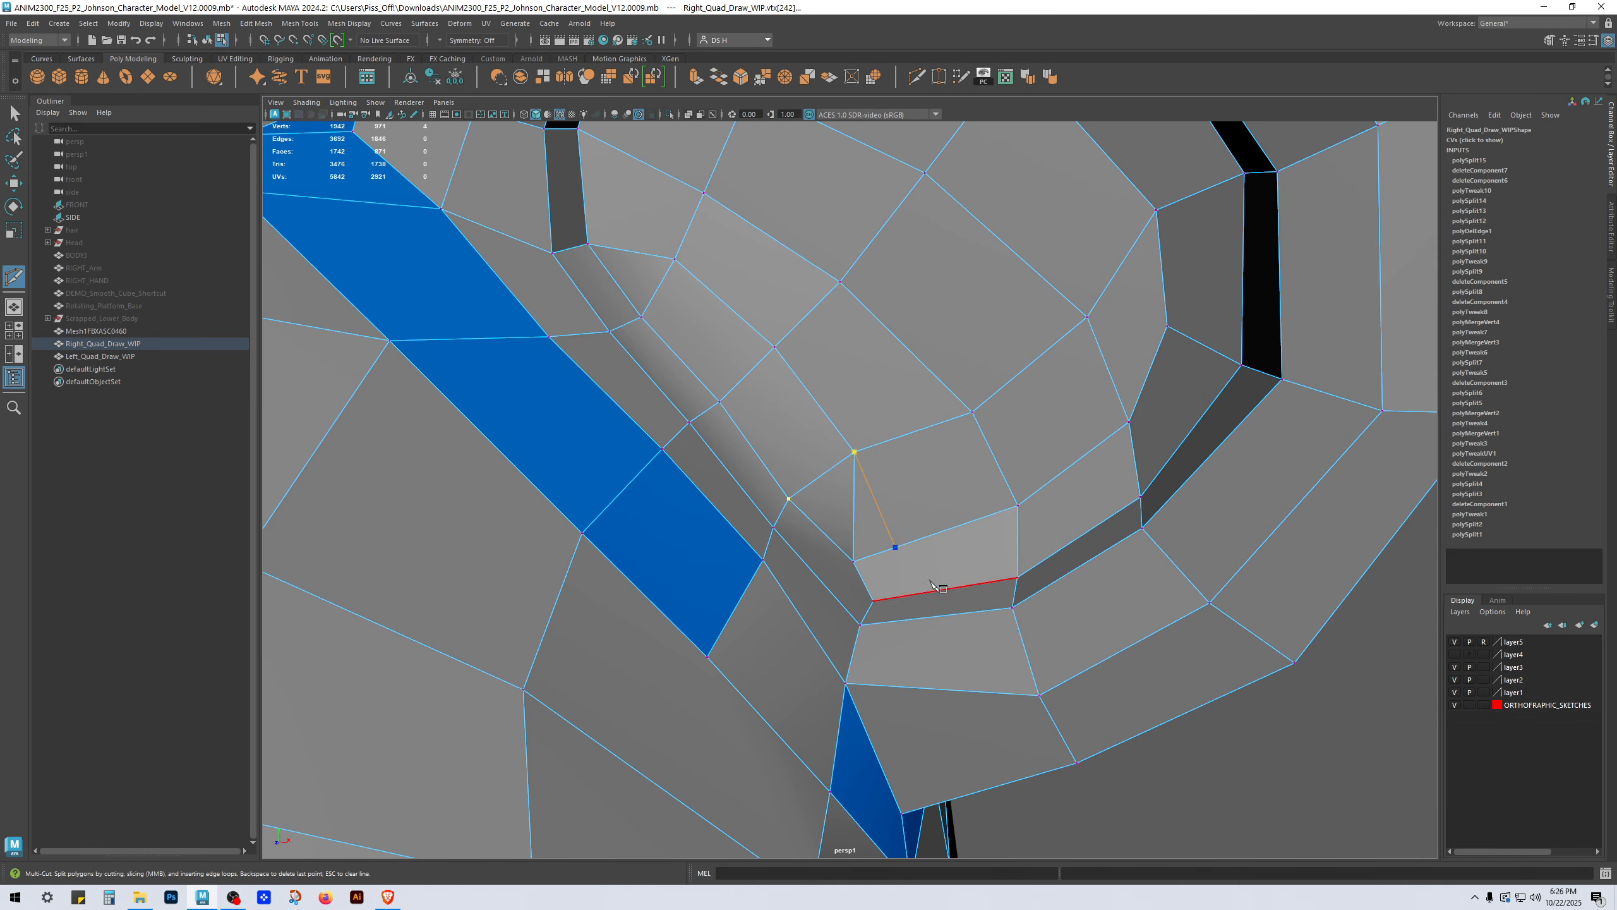
pyautogui.press('w')
pyautogui.press('F10')
pyautogui.click(855, 503)
pyautogui.keyDown('shift'); pyautogui.moveTo(1004, 467); pyautogui.dragTo(500, 627, button='right'); pyautogui.keyUp('shift')
pyautogui.keyDown('alt'); pyautogui.moveTo(817, 613); pyautogui.dragTo(885, 635); pyautogui.keyUp('alt')
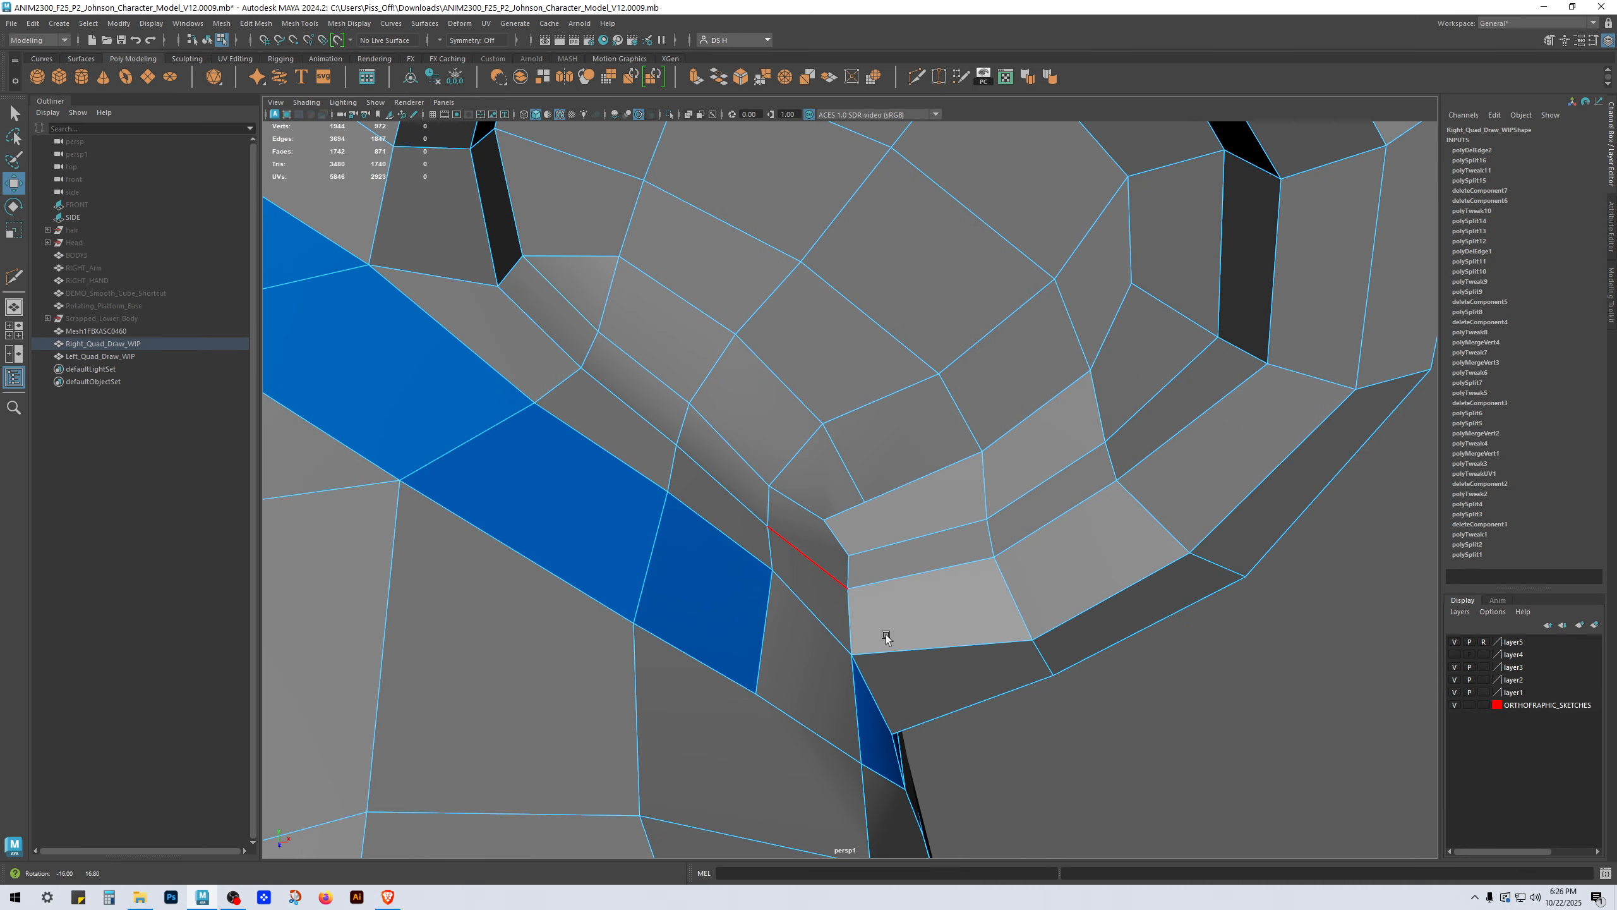
# Step: Target Weld the new cut's end vertex and the neighbouring corner vertex into the inner ear rim's lower front corner
pyautogui.scroll(3, 905, 560)
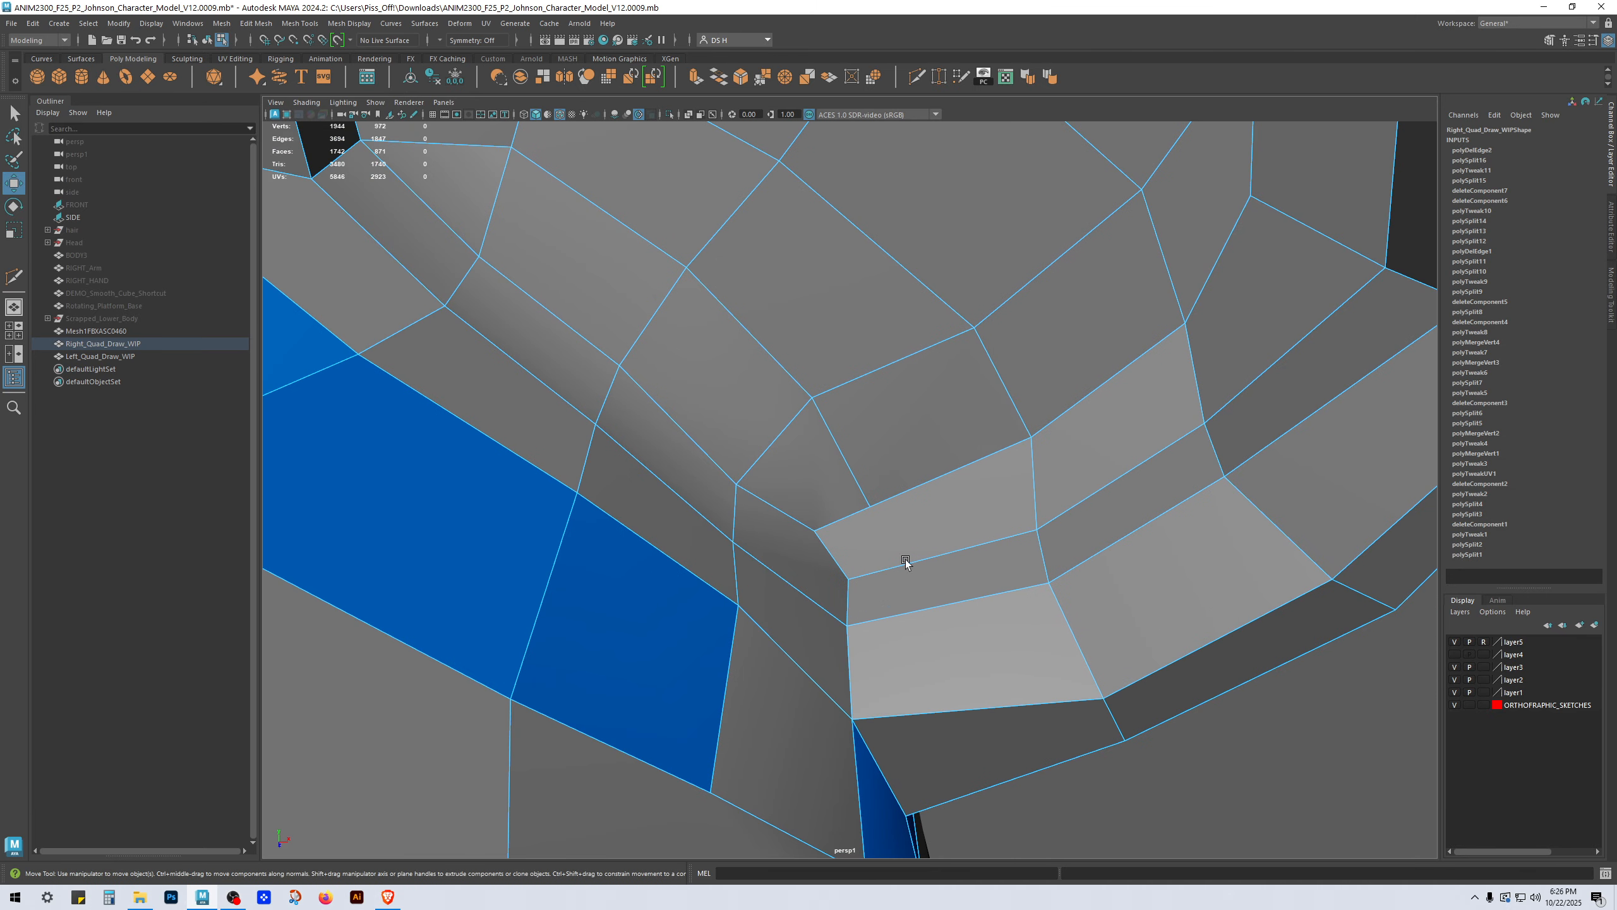
pyautogui.click(867, 508)
pyautogui.keyDown('shift'); pyautogui.moveTo(925, 446); pyautogui.dragTo(941, 417, button='right'); pyautogui.keyUp('shift')
pyautogui.moveTo(867, 509); pyautogui.dragTo(855, 602)
pyautogui.keyDown('alt'); pyautogui.moveTo(1101, 650); pyautogui.dragTo(807, 578); pyautogui.keyUp('alt')
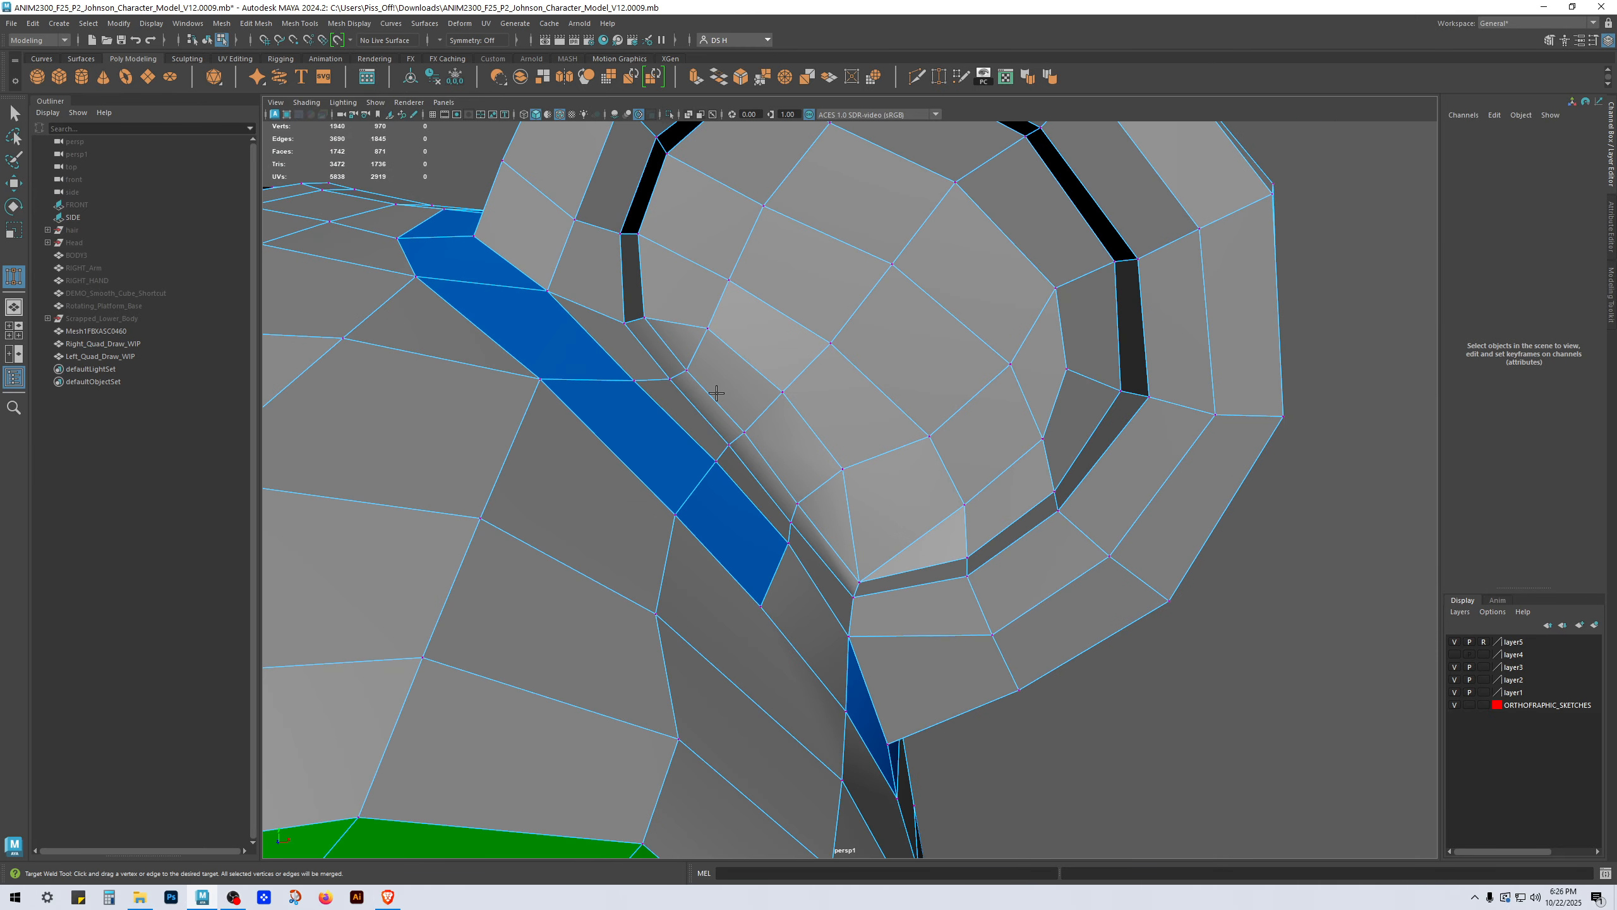
# Step: Move the inner ear vertex just above the rim's lower front corner downward
pyautogui.press('w')
pyautogui.click(844, 469)
pyautogui.moveTo(844, 472); pyautogui.dragTo(844, 505)
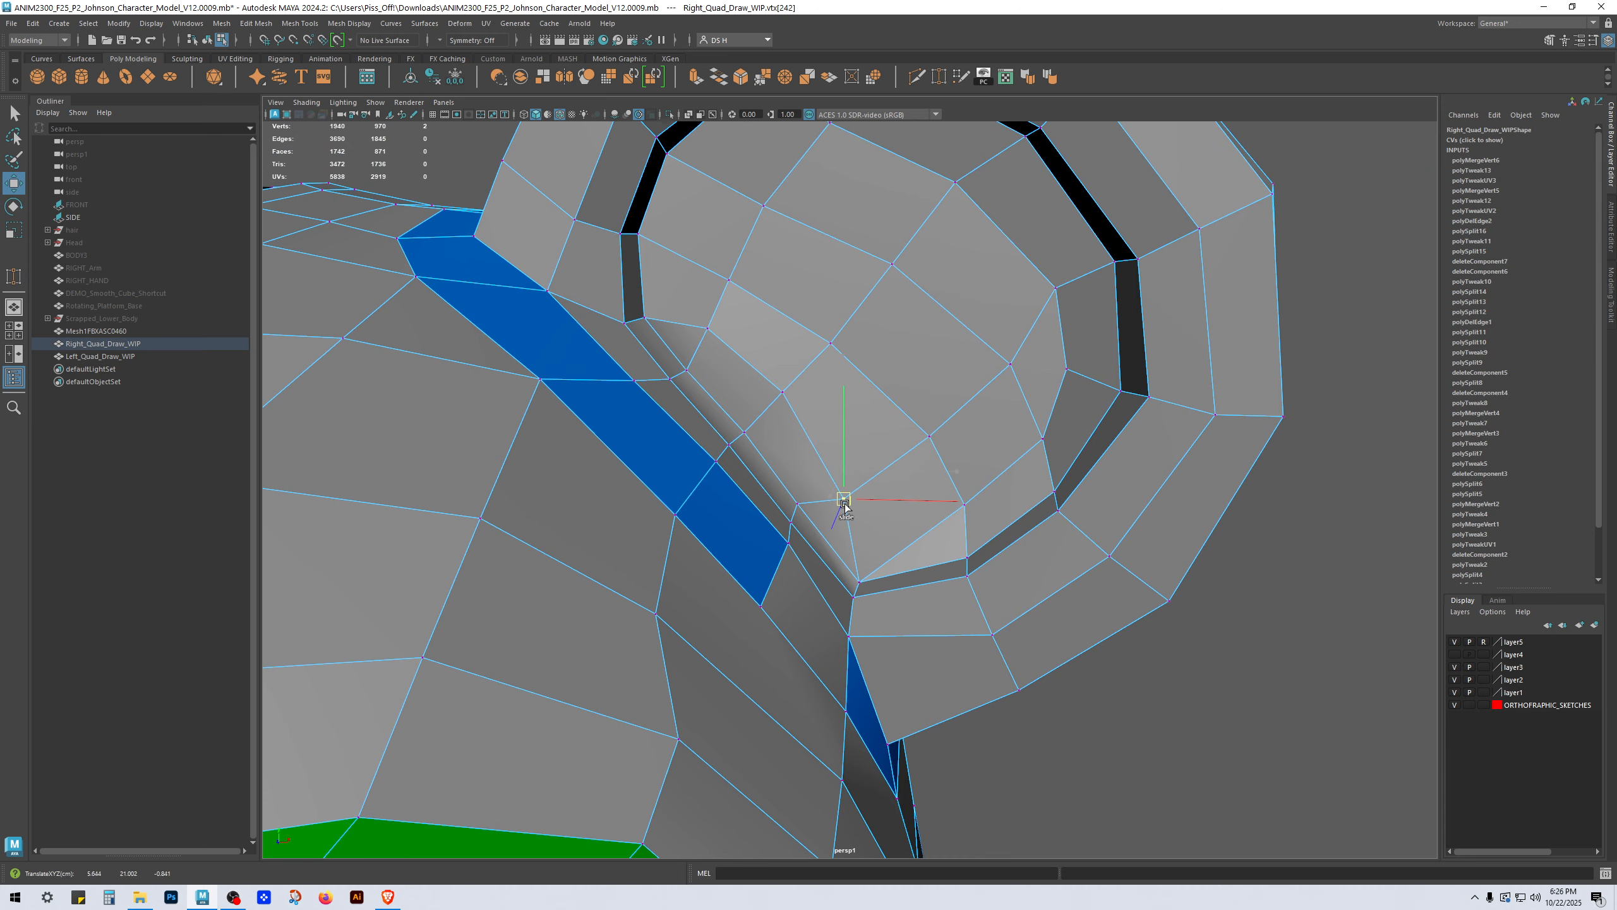
pyautogui.keyDown('alt'); pyautogui.moveTo(801, 491); pyautogui.dragTo(679, 484, button='right'); pyautogui.keyUp('alt')
pyautogui.moveTo(796, 485)
pyautogui.keyDown('alt'); pyautogui.mouseDown()
pyautogui.moveTo(723, 509)
pyautogui.moveTo(801, 485)
pyautogui.mouseUp(); pyautogui.keyUp('alt')
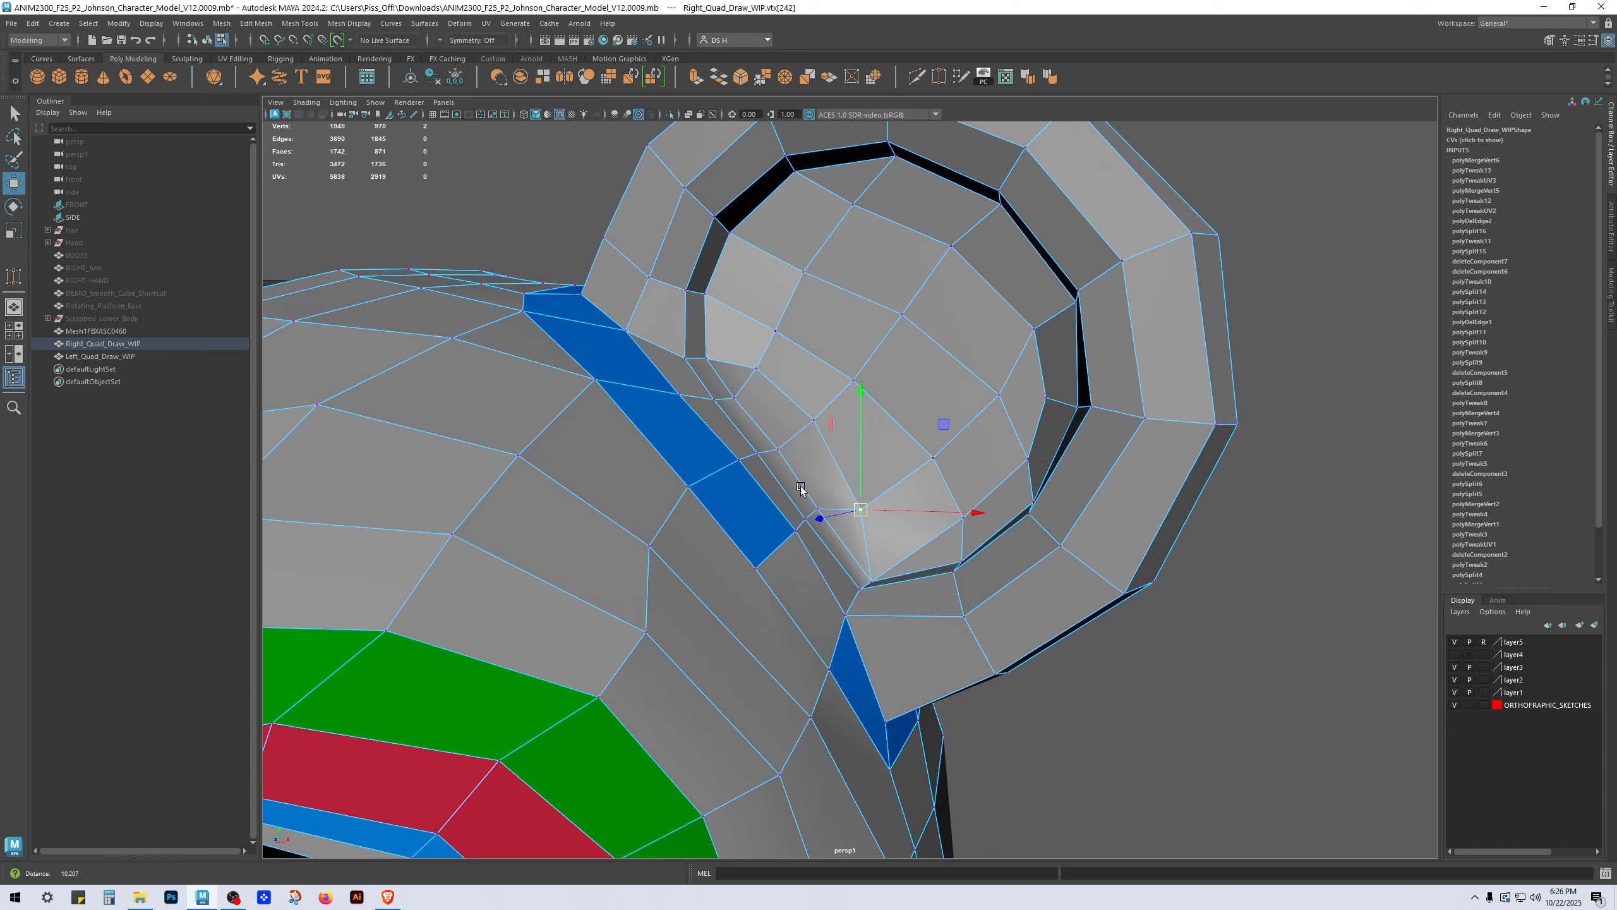
pyautogui.keyDown('alt'); pyautogui.moveTo(801, 485); pyautogui.dragTo(858, 501, button='right'); pyautogui.keyUp('alt')
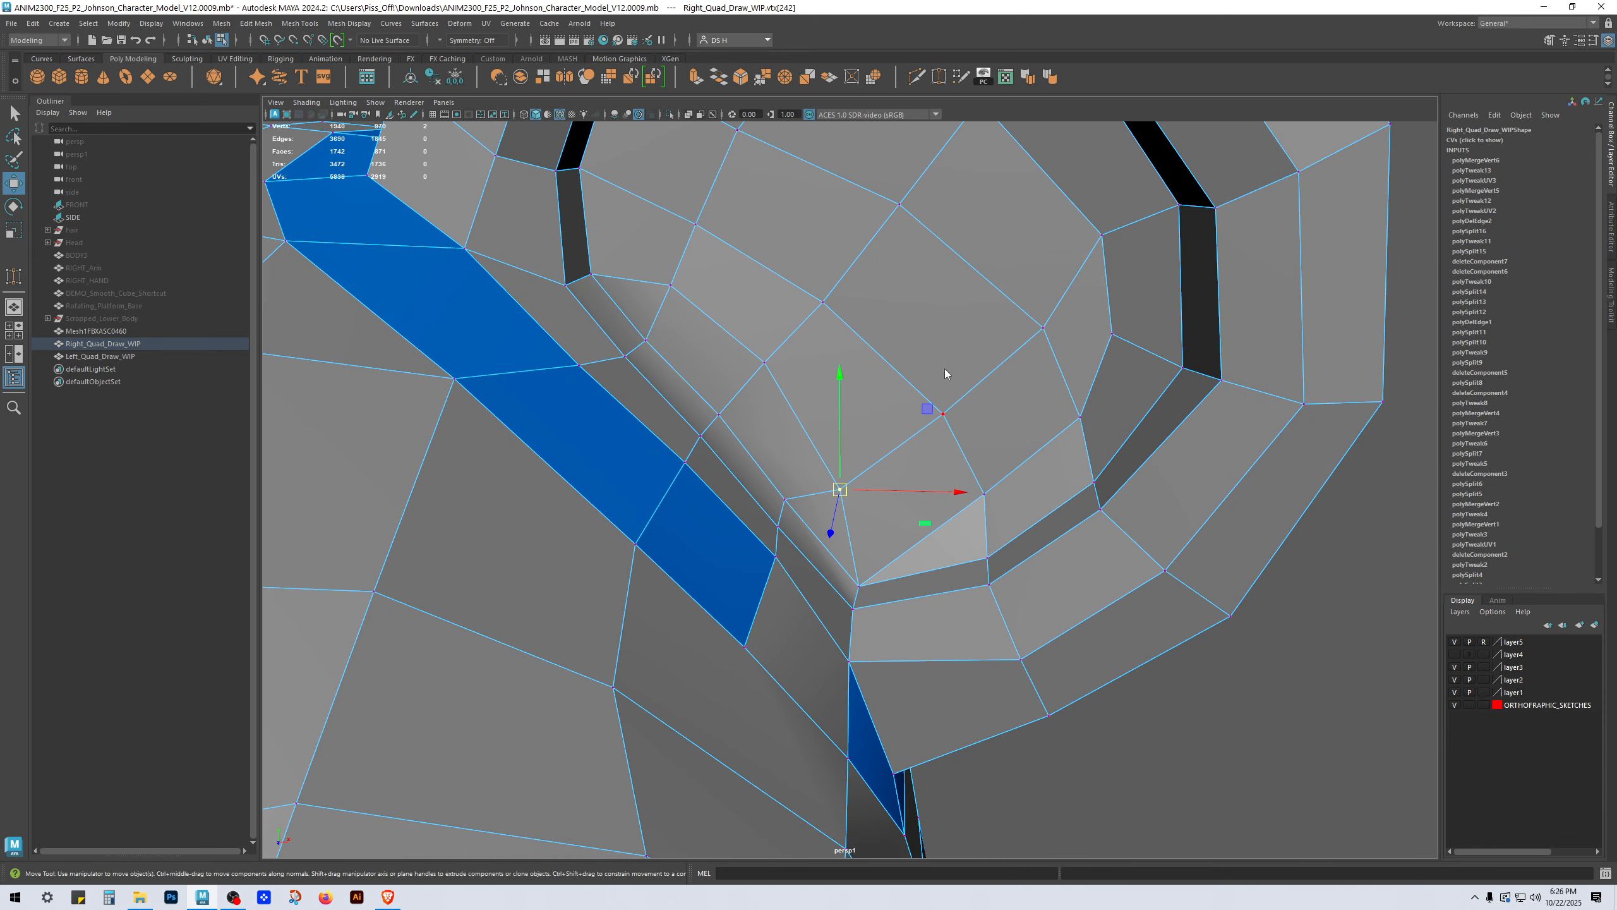
# Step: Multi-Cut a new edge row along the inner ear's front border and slide its two end vertices inward
pyautogui.keyDown('shift'); pyautogui.moveTo(945, 374); pyautogui.dragTo(553, 408, button='right'); pyautogui.keyUp('shift')
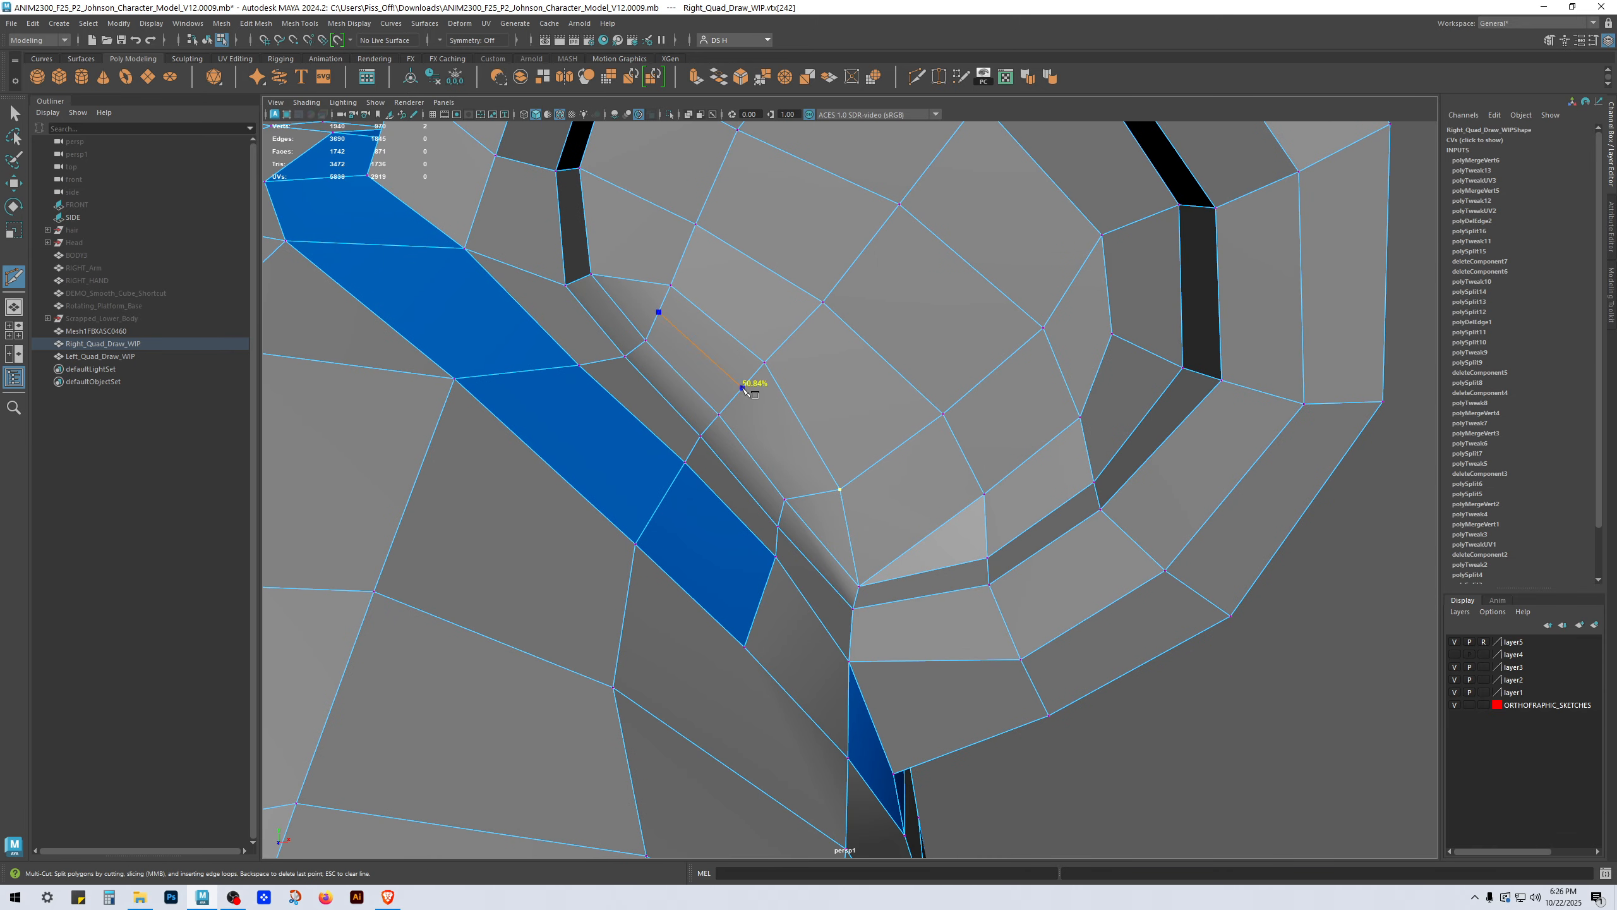
pyautogui.press('w')
pyautogui.click(812, 495)
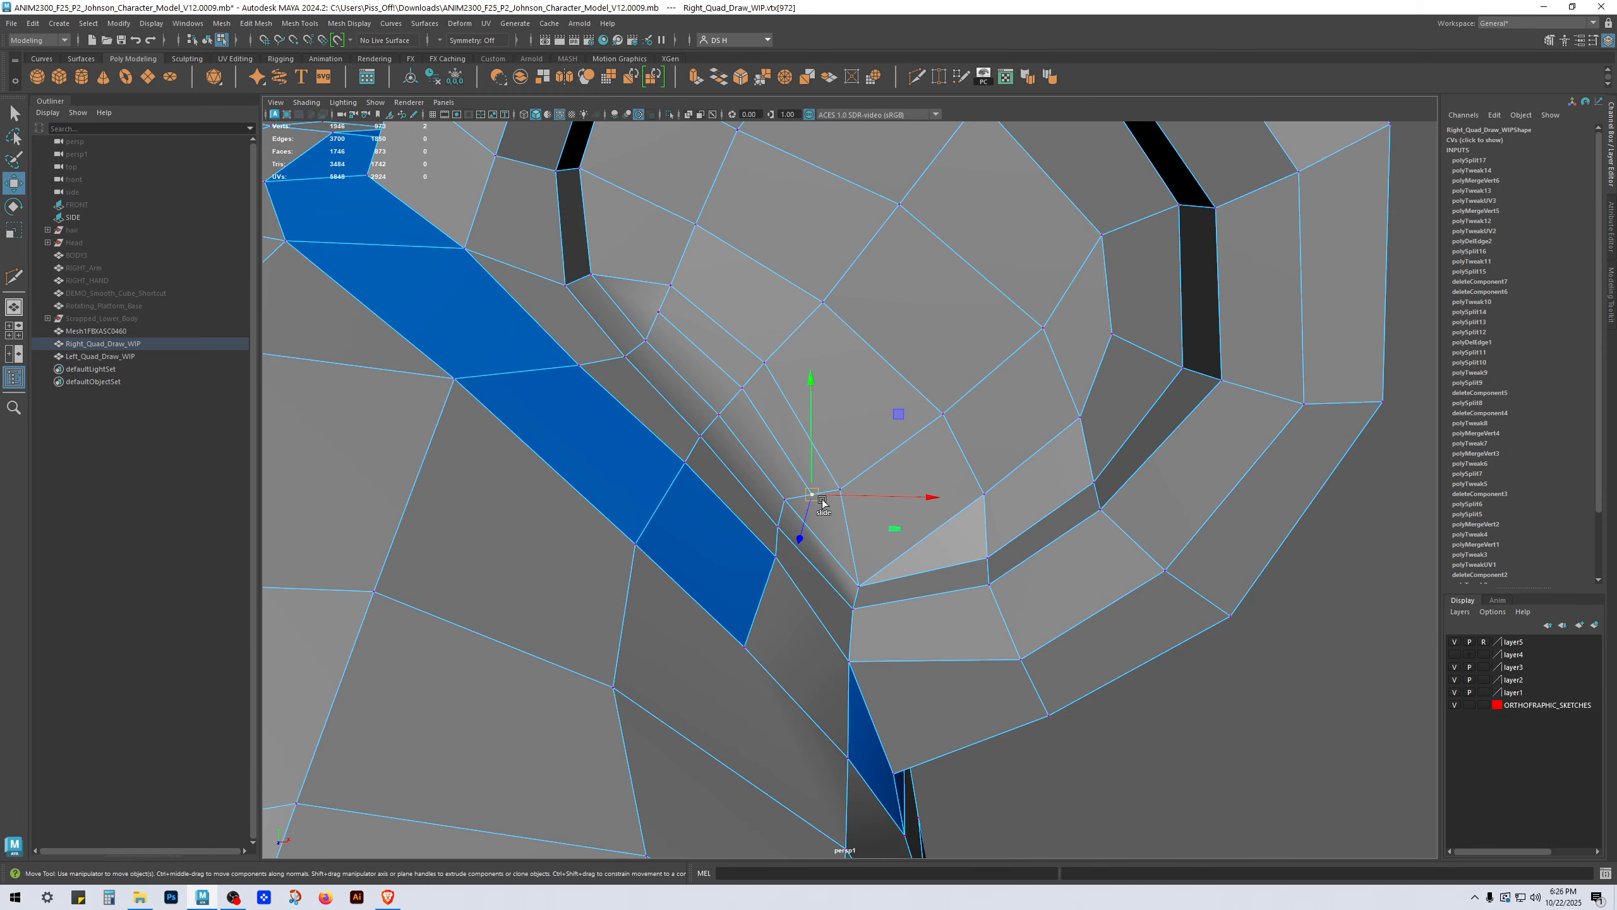
pyautogui.keyDown('ctrl'); pyautogui.keyDown('shift'); pyautogui.moveTo(811, 495); pyautogui.dragTo(791, 454); pyautogui.keyUp('shift'); pyautogui.keyUp('ctrl')
pyautogui.click(658, 312)
pyautogui.keyDown('ctrl'); pyautogui.keyDown('shift'); pyautogui.moveTo(659, 311); pyautogui.dragTo(689, 341); pyautogui.keyUp('shift'); pyautogui.keyUp('ctrl')
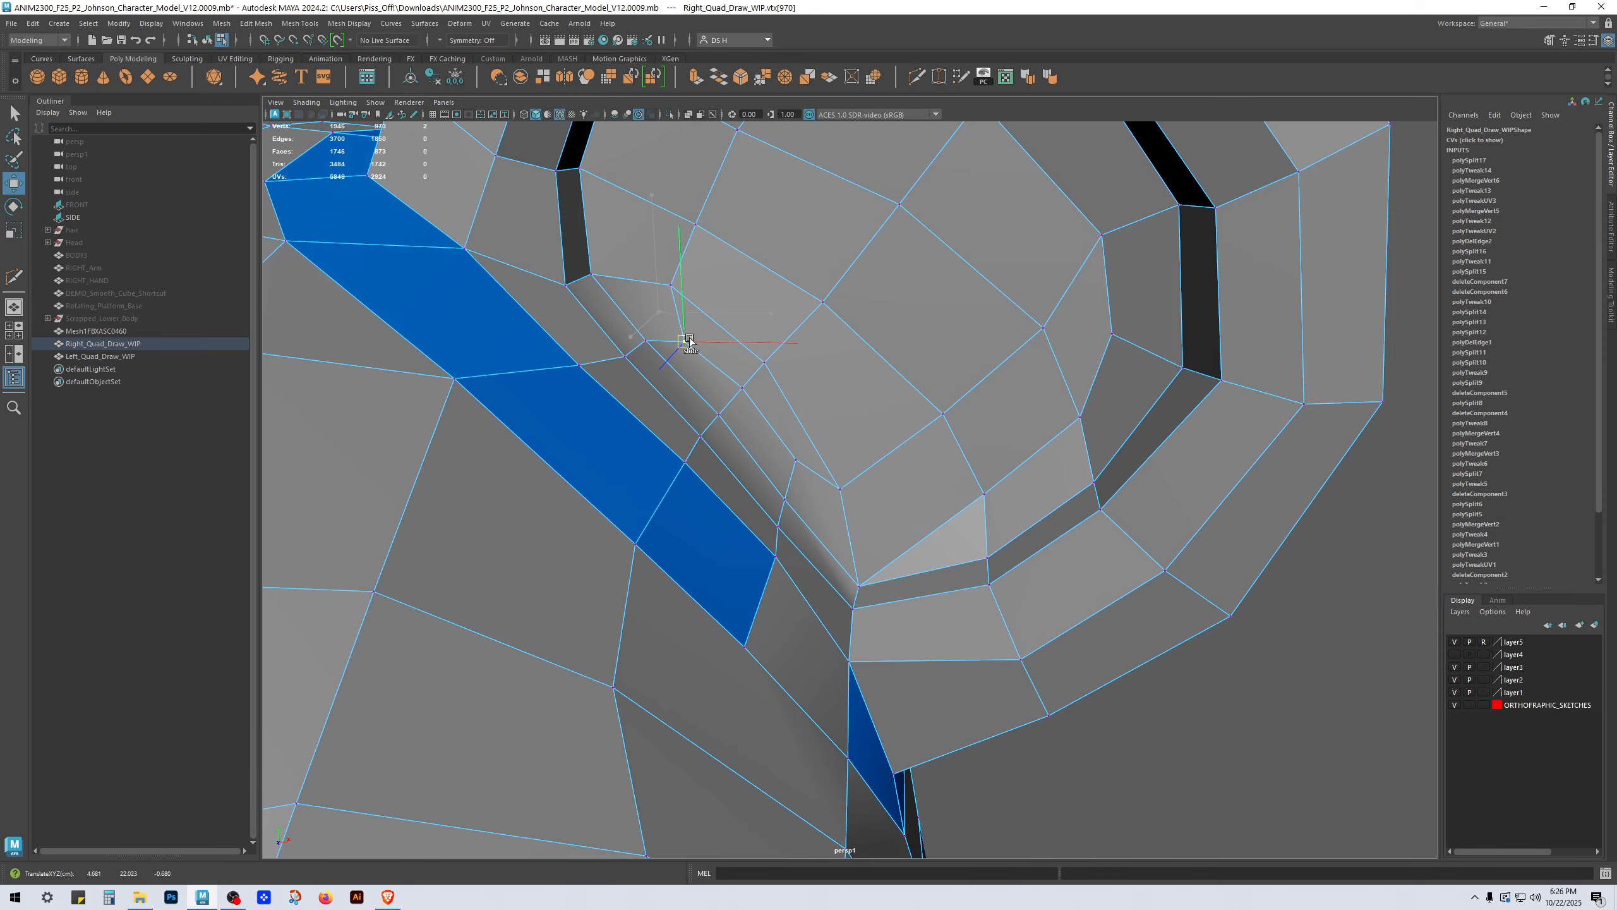
# Step: Select the face loop inside the inner ear's front border and examine the path it follows around the ear
pyautogui.scroll(-1, 802, 417)
pyautogui.keyDown('alt'); pyautogui.moveTo(790, 362); pyautogui.dragTo(786, 465, button='middle'); pyautogui.keyUp('alt')
pyautogui.keyDown('alt'); pyautogui.moveTo(786, 465); pyautogui.dragTo(822, 426); pyautogui.keyUp('alt')
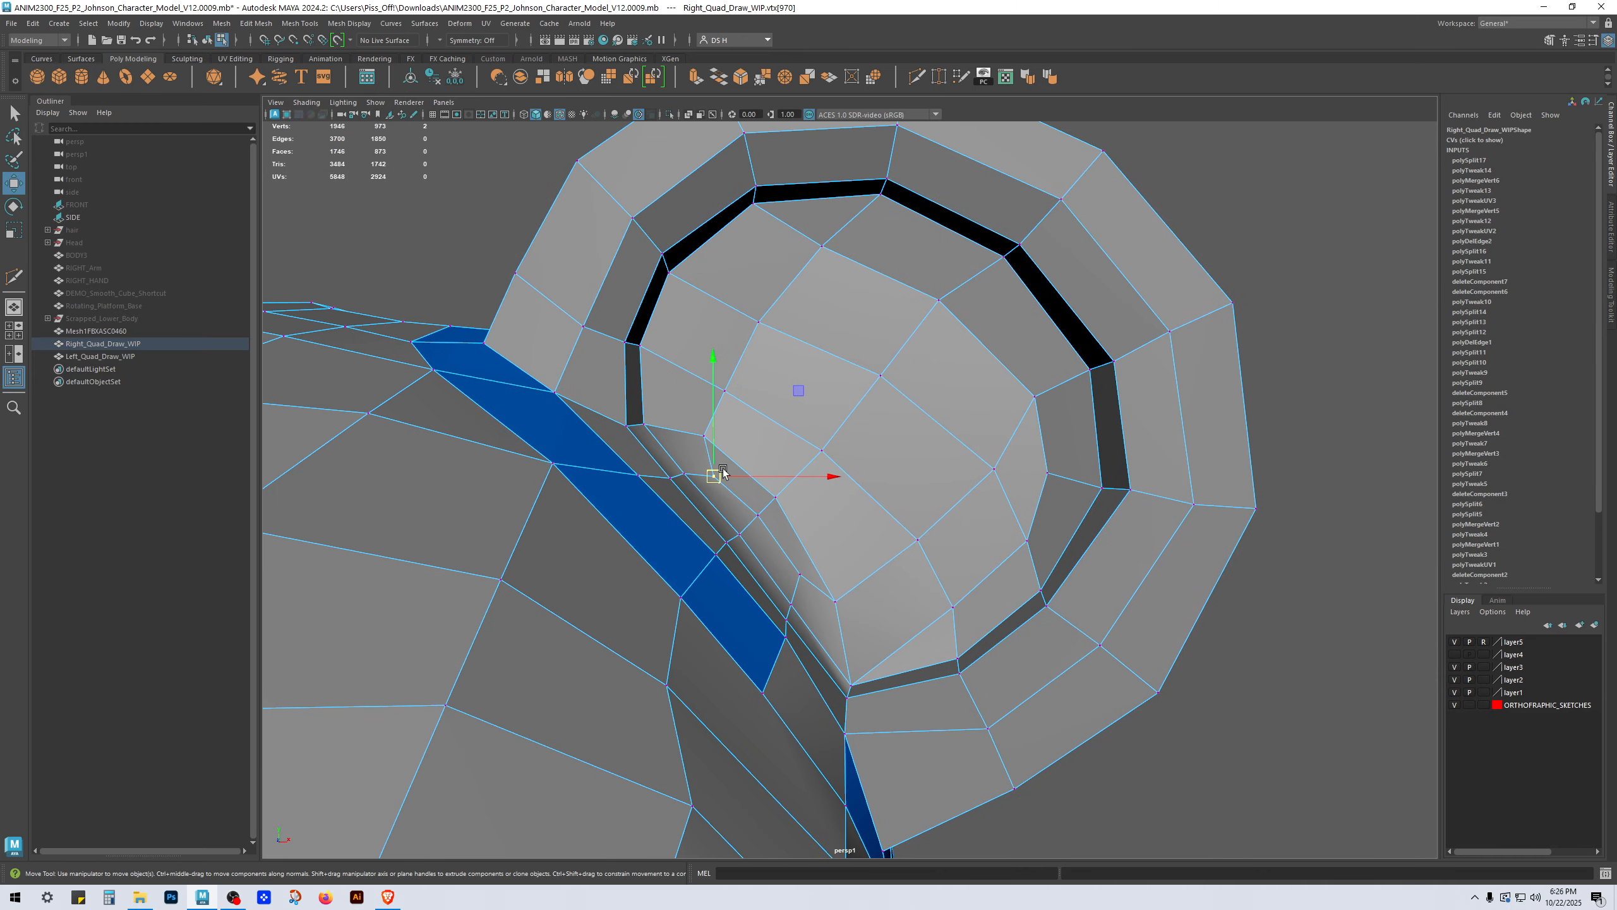
pyautogui.keyDown('alt'); pyautogui.moveTo(774, 520); pyautogui.dragTo(869, 627, button='right'); pyautogui.keyUp('alt')
pyautogui.click(761, 582)
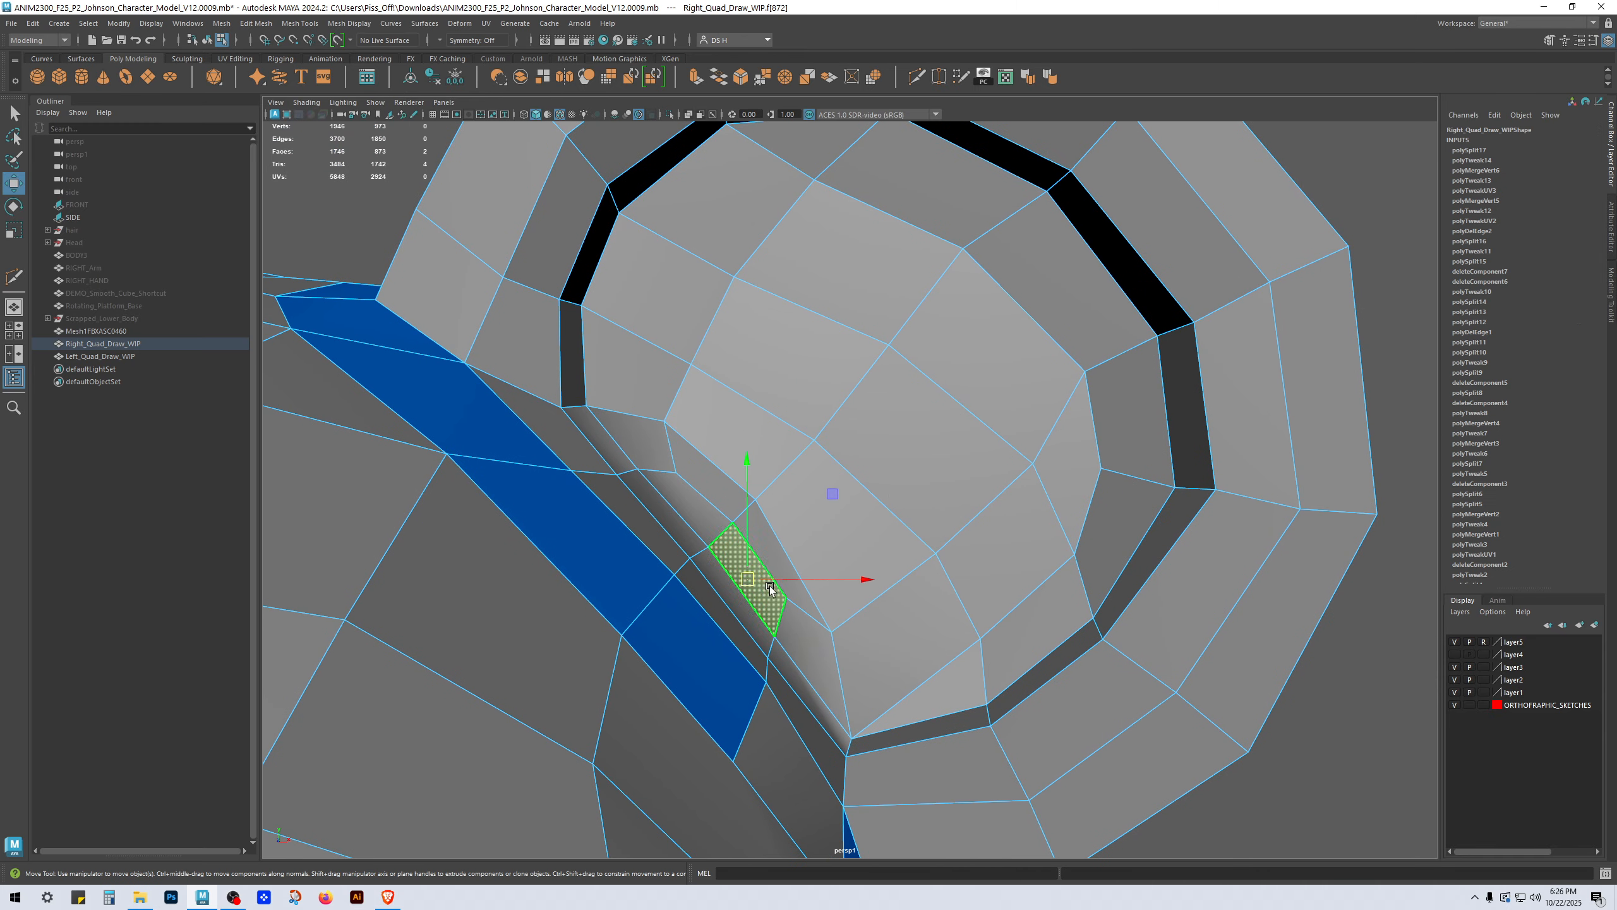
pyautogui.keyDown('shift'); pyautogui.click(805, 647); pyautogui.keyUp('shift')
pyautogui.keyDown('shift'); pyautogui.doubleClick(904, 651); pyautogui.keyUp('shift')
pyautogui.keyDown('alt'); pyautogui.moveTo(1108, 595); pyautogui.dragTo(904, 621); pyautogui.keyUp('alt')
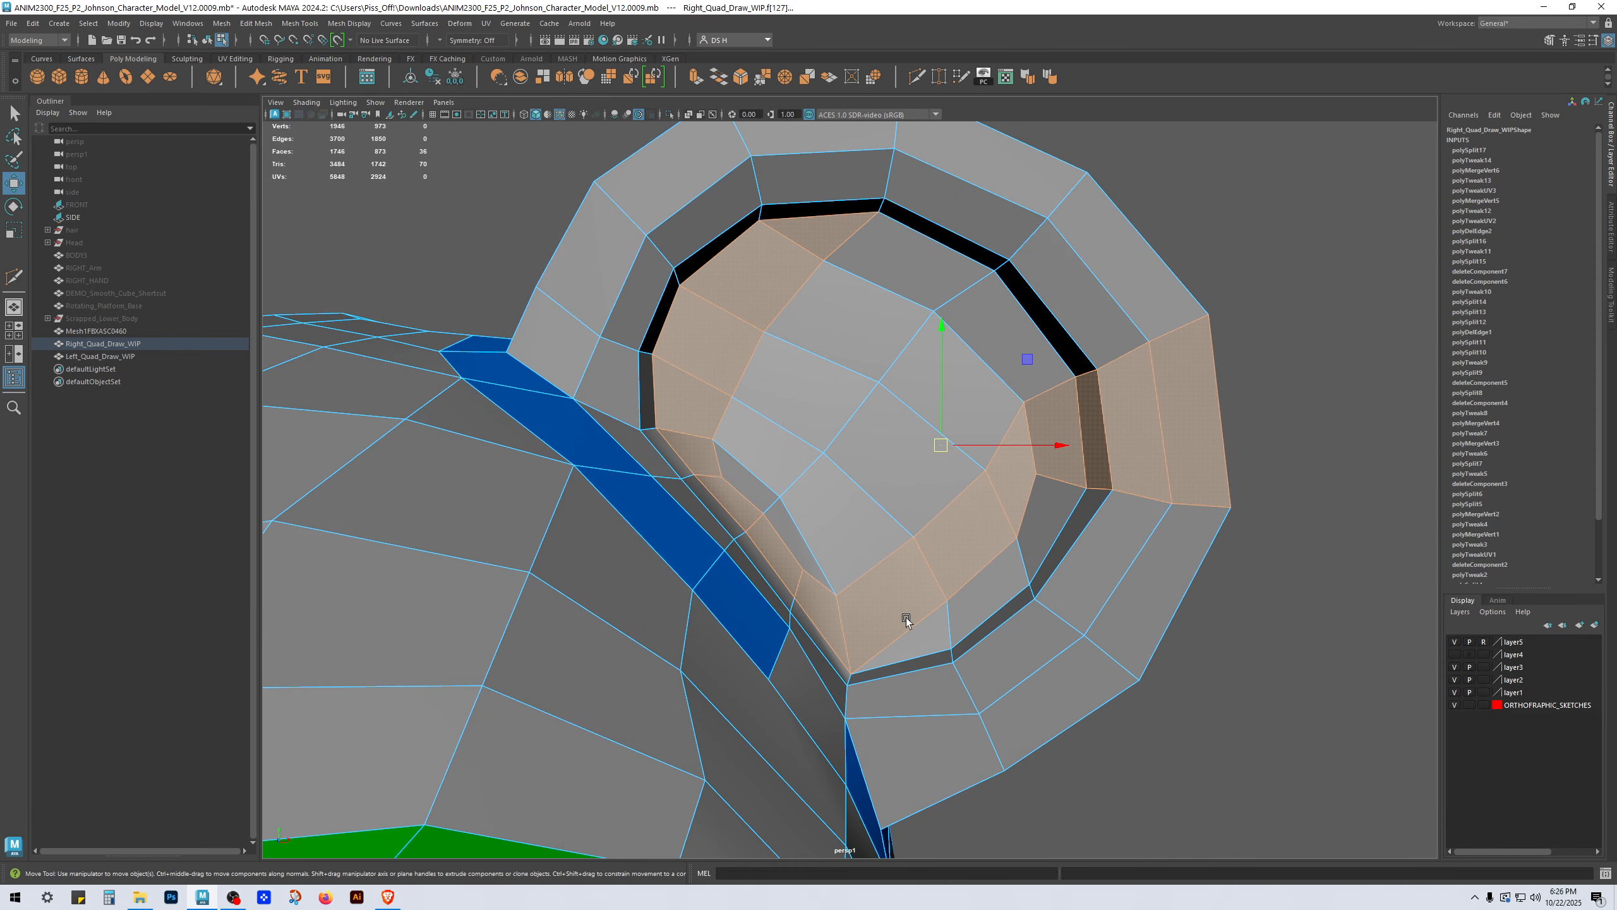
pyautogui.keyDown('alt'); pyautogui.moveTo(904, 621); pyautogui.dragTo(999, 478, button='right'); pyautogui.keyUp('alt')
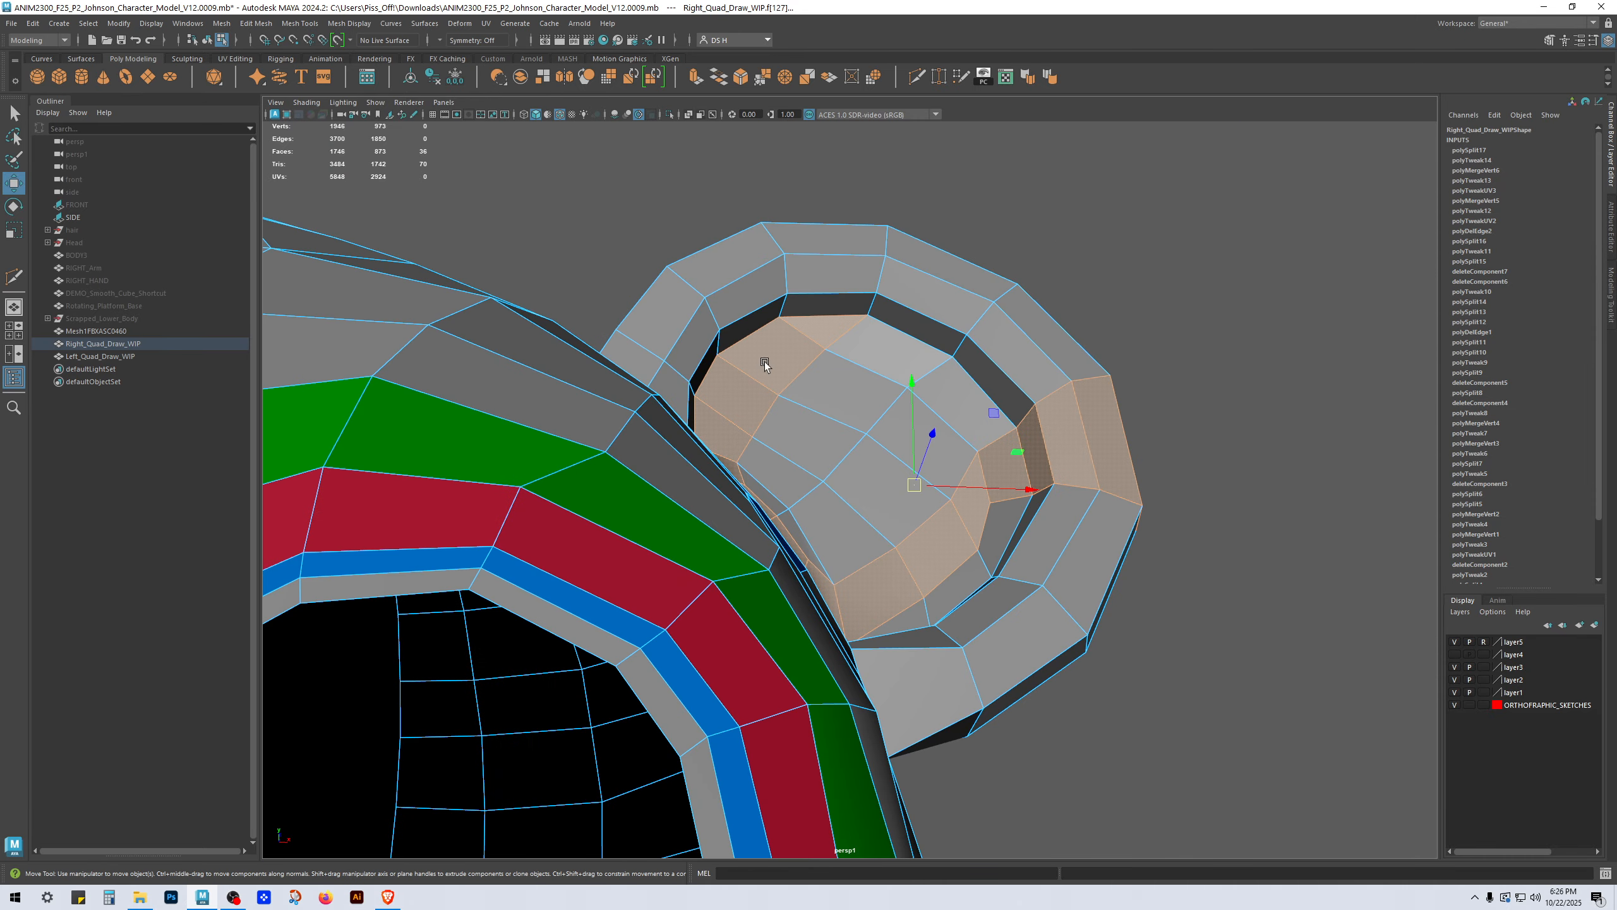
pyautogui.keyDown('alt'); pyautogui.moveTo(765, 365); pyautogui.dragTo(776, 534); pyautogui.keyUp('alt')
pyautogui.keyDown('alt'); pyautogui.moveTo(776, 535); pyautogui.dragTo(825, 519, button='right'); pyautogui.keyUp('alt')
pyautogui.keyDown('alt'); pyautogui.moveTo(824, 519); pyautogui.dragTo(947, 629); pyautogui.keyUp('alt')
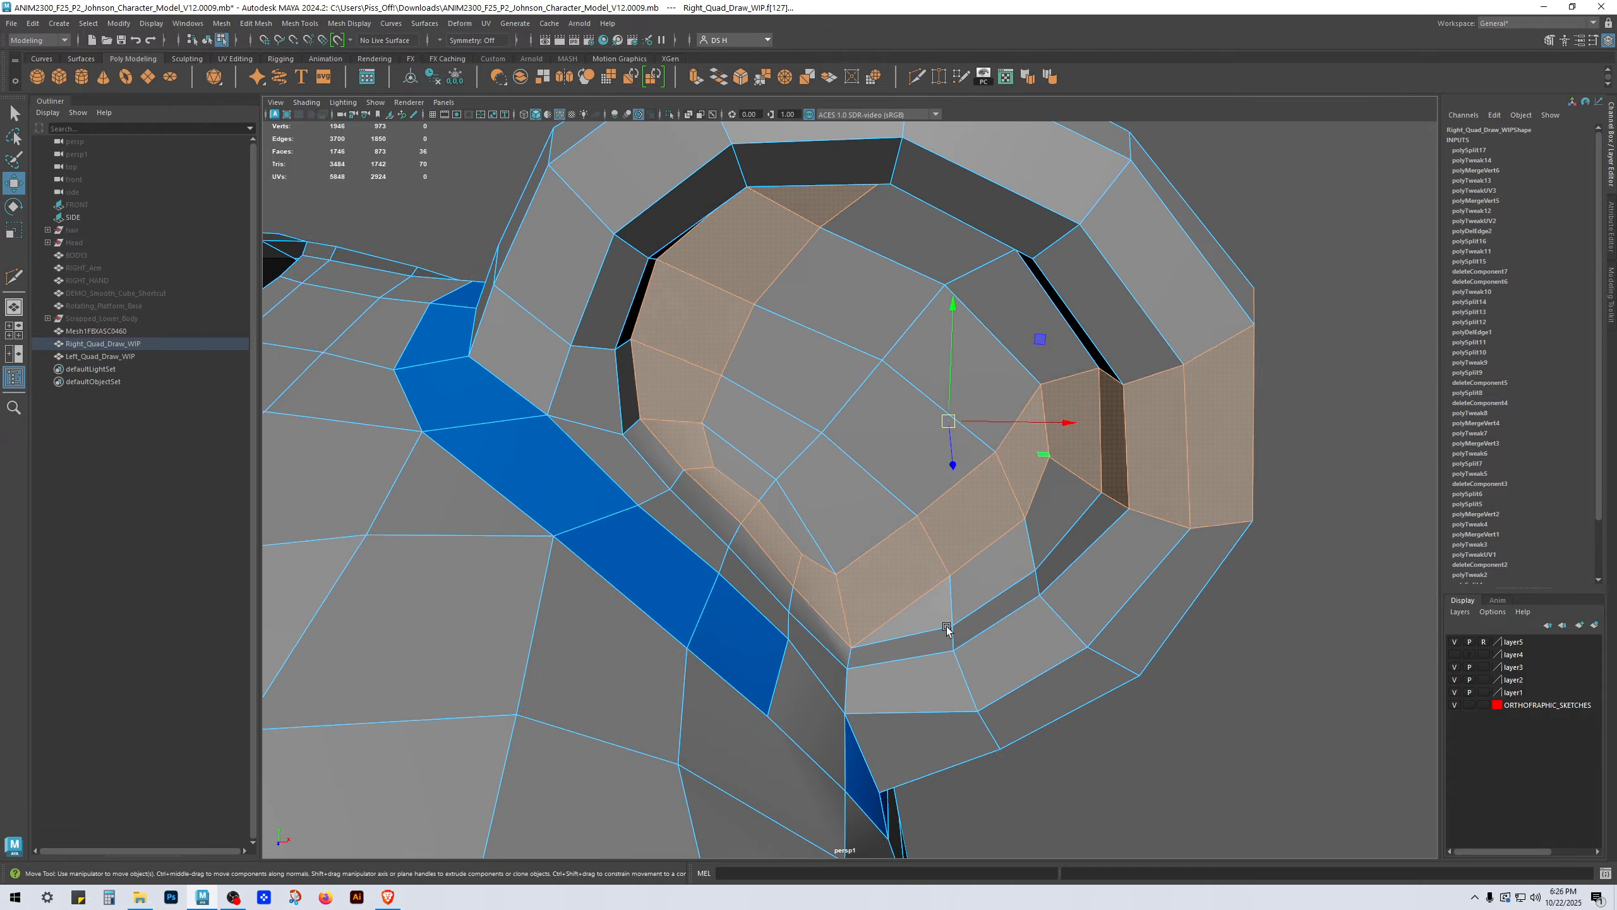
# Step: Target Weld the extra vertices along the inner ear's lower rear side into the neighbouring rim vertices
pyautogui.moveTo(968, 599); pyautogui.dragTo(856, 593, button='right')
pyautogui.keyDown('alt'); pyautogui.moveTo(856, 592); pyautogui.dragTo(962, 580); pyautogui.keyUp('alt')
pyautogui.click(950, 566)
pyautogui.keyDown('shift'); pyautogui.click(996, 429); pyautogui.keyUp('shift')
pyautogui.keyDown('shift'); pyautogui.moveTo(970, 475); pyautogui.dragTo(974, 352, button='right'); pyautogui.keyUp('shift')
pyautogui.moveTo(946, 574); pyautogui.dragTo(1044, 554)
pyautogui.moveTo(1055, 432); pyautogui.dragTo(1126, 466)
pyautogui.keyDown('alt'); pyautogui.moveTo(1126, 467); pyautogui.dragTo(758, 462); pyautogui.keyUp('alt')
# Step: Select the face band along the inner ear's front and lower border and assign the red_strips material to it
pyautogui.press('w')
pyautogui.moveTo(830, 325); pyautogui.dragTo(779, 504, button='right')
pyautogui.click(803, 319)
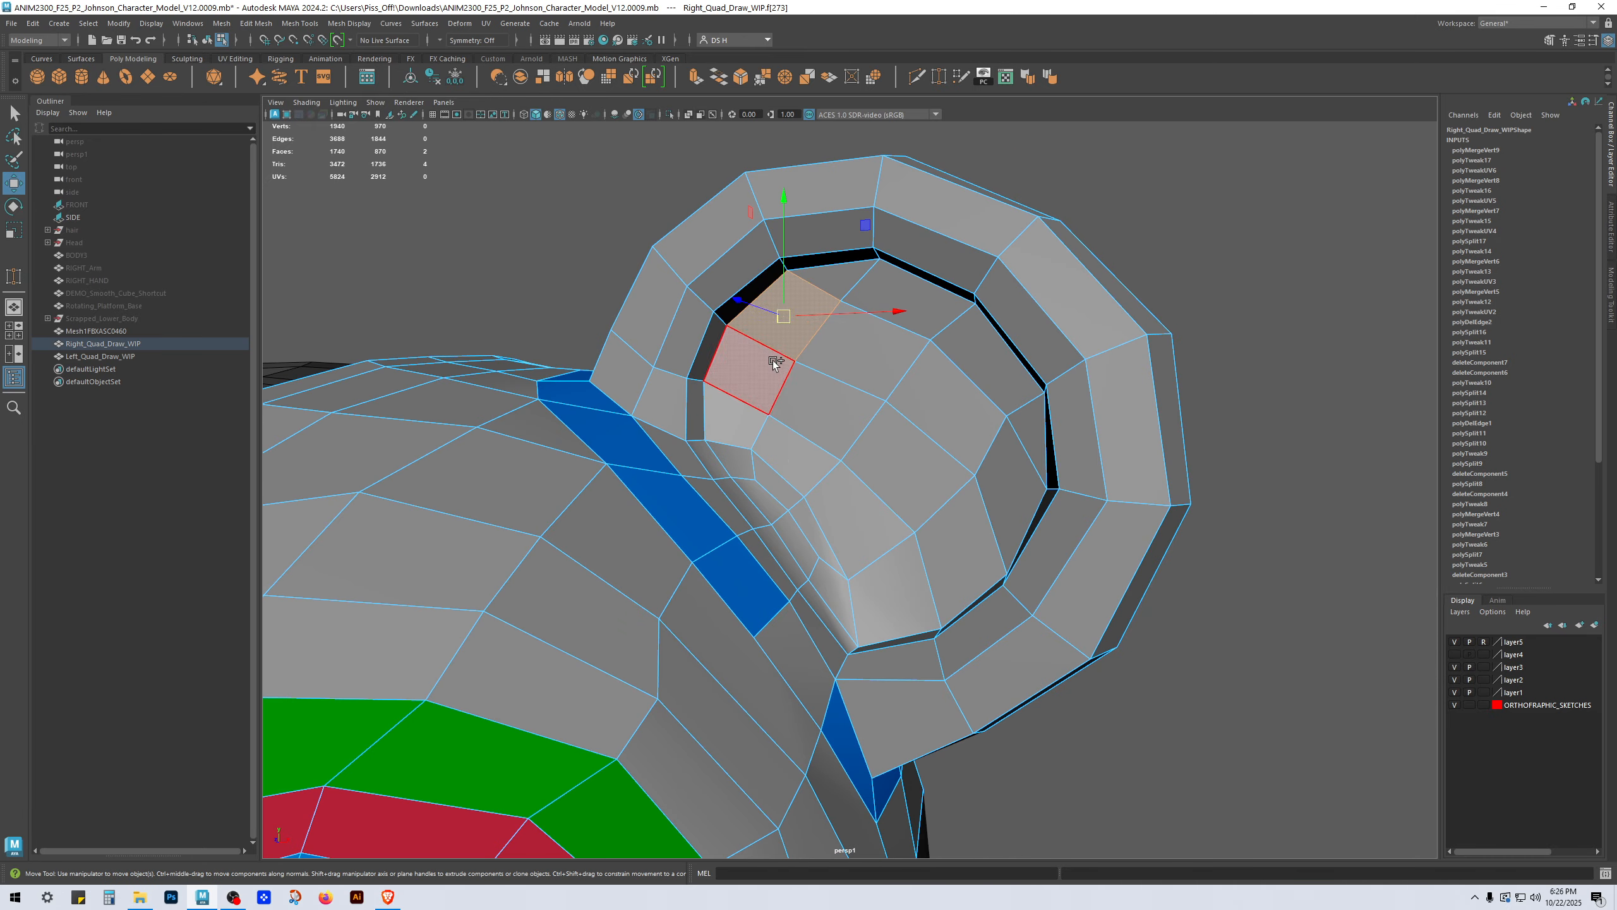
pyautogui.keyDown('shift'); pyautogui.click(761, 360); pyautogui.keyUp('shift')
pyautogui.keyDown('shift'); pyautogui.click(739, 415); pyautogui.keyUp('shift')
pyautogui.keyDown('shift'); pyautogui.doubleClick(1012, 458); pyautogui.keyUp('shift')
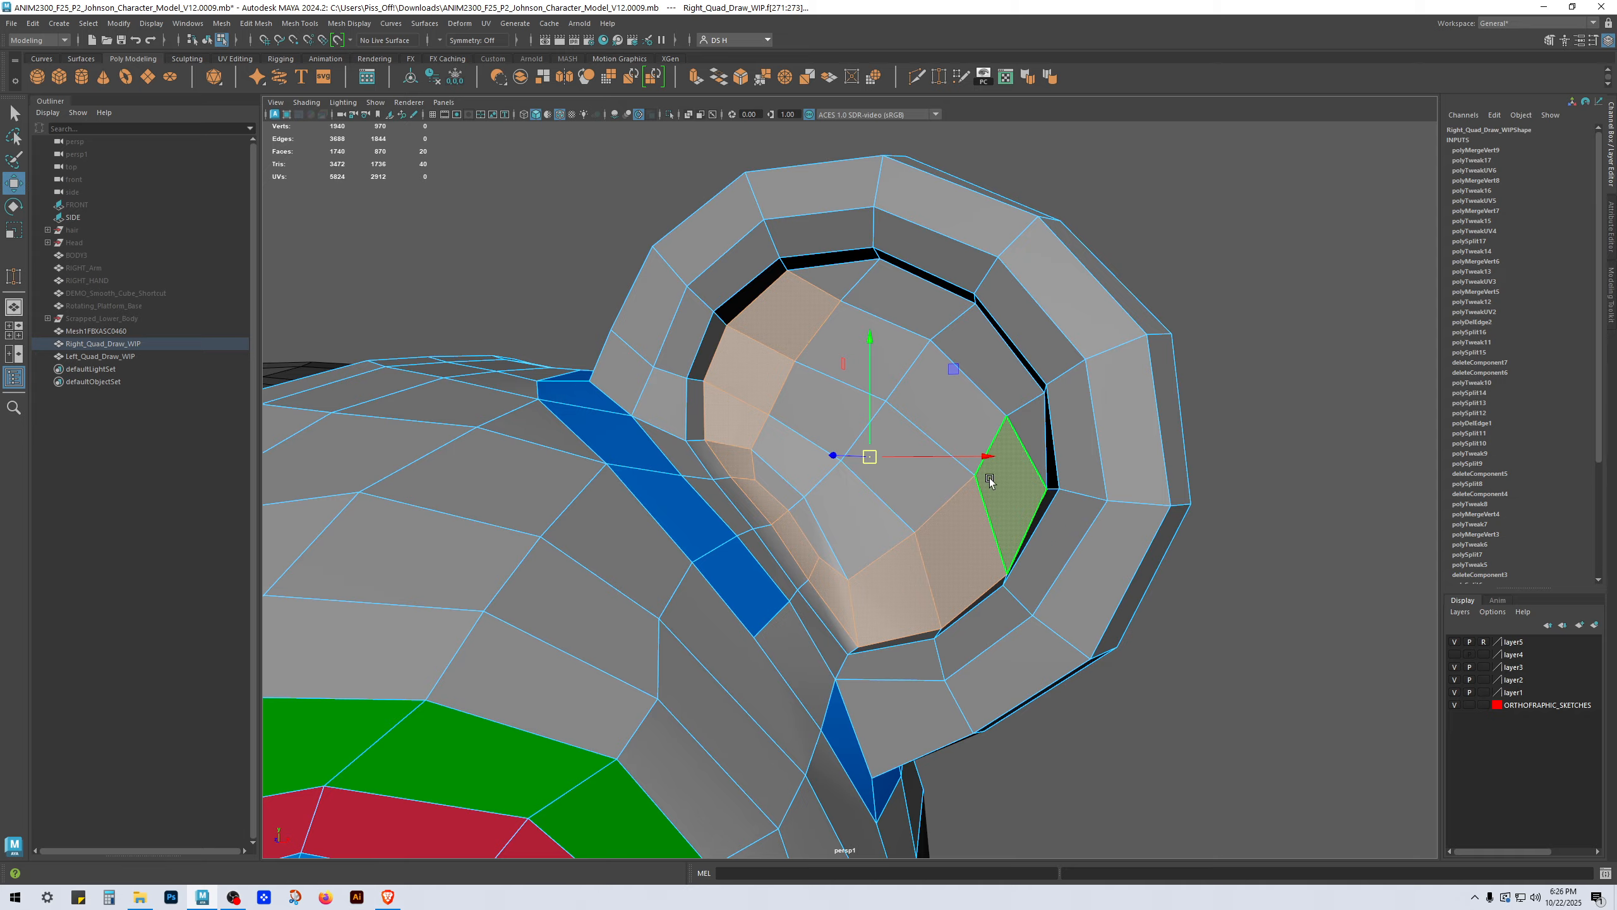
pyautogui.keyDown('alt'); pyautogui.moveTo(992, 473); pyautogui.dragTo(943, 499); pyautogui.keyUp('alt')
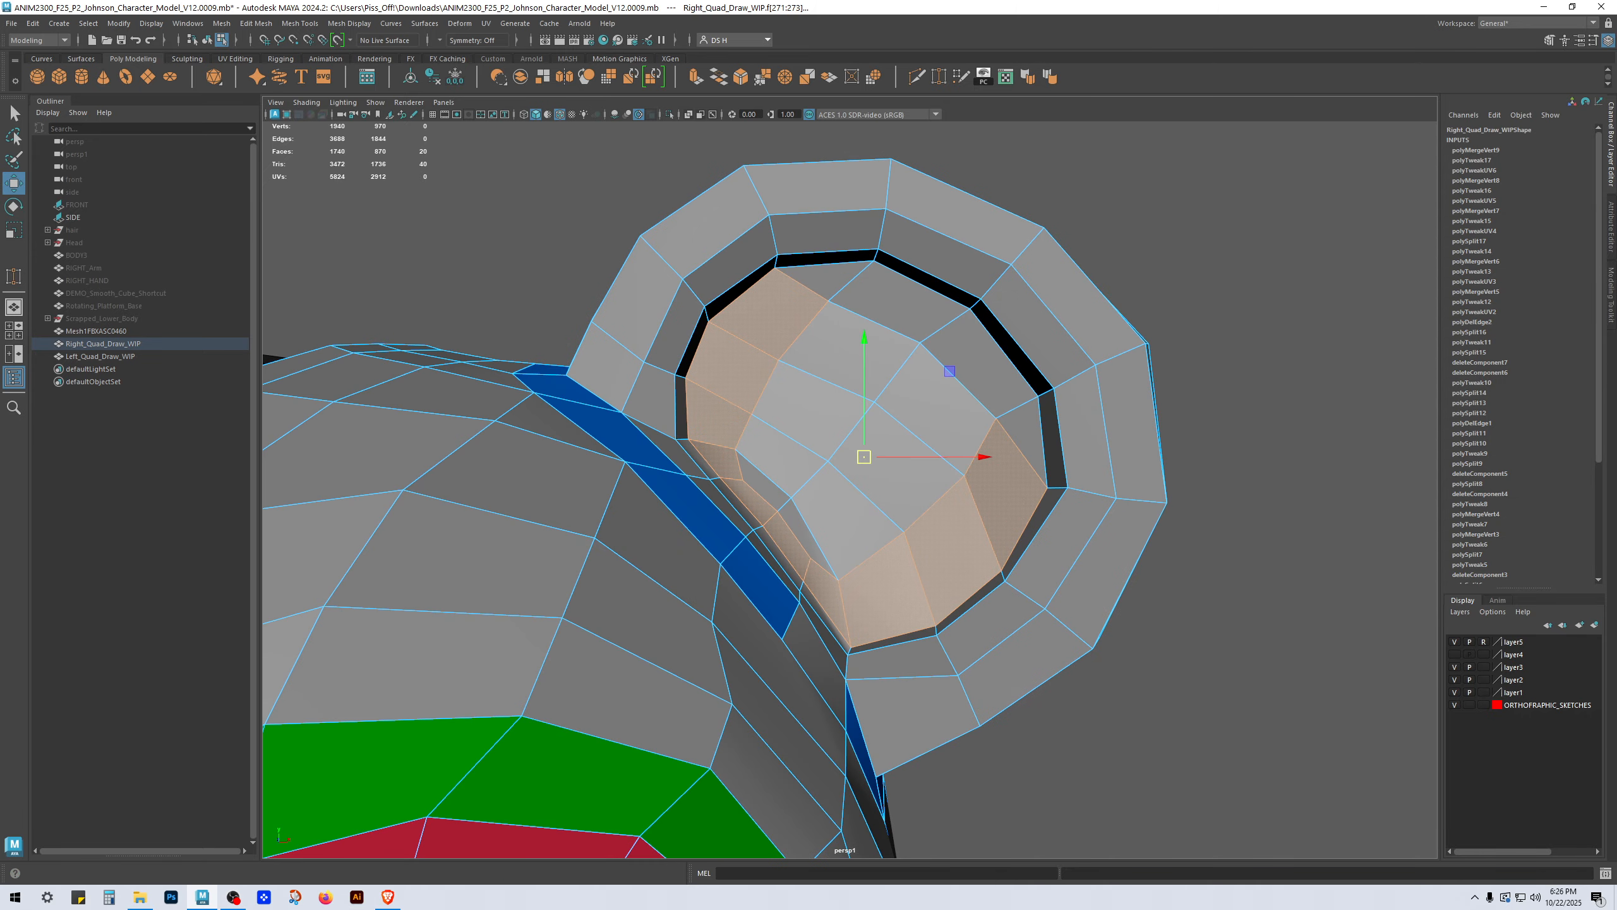
pyautogui.moveTo(0, 510); pyautogui.dragTo(254, 437)
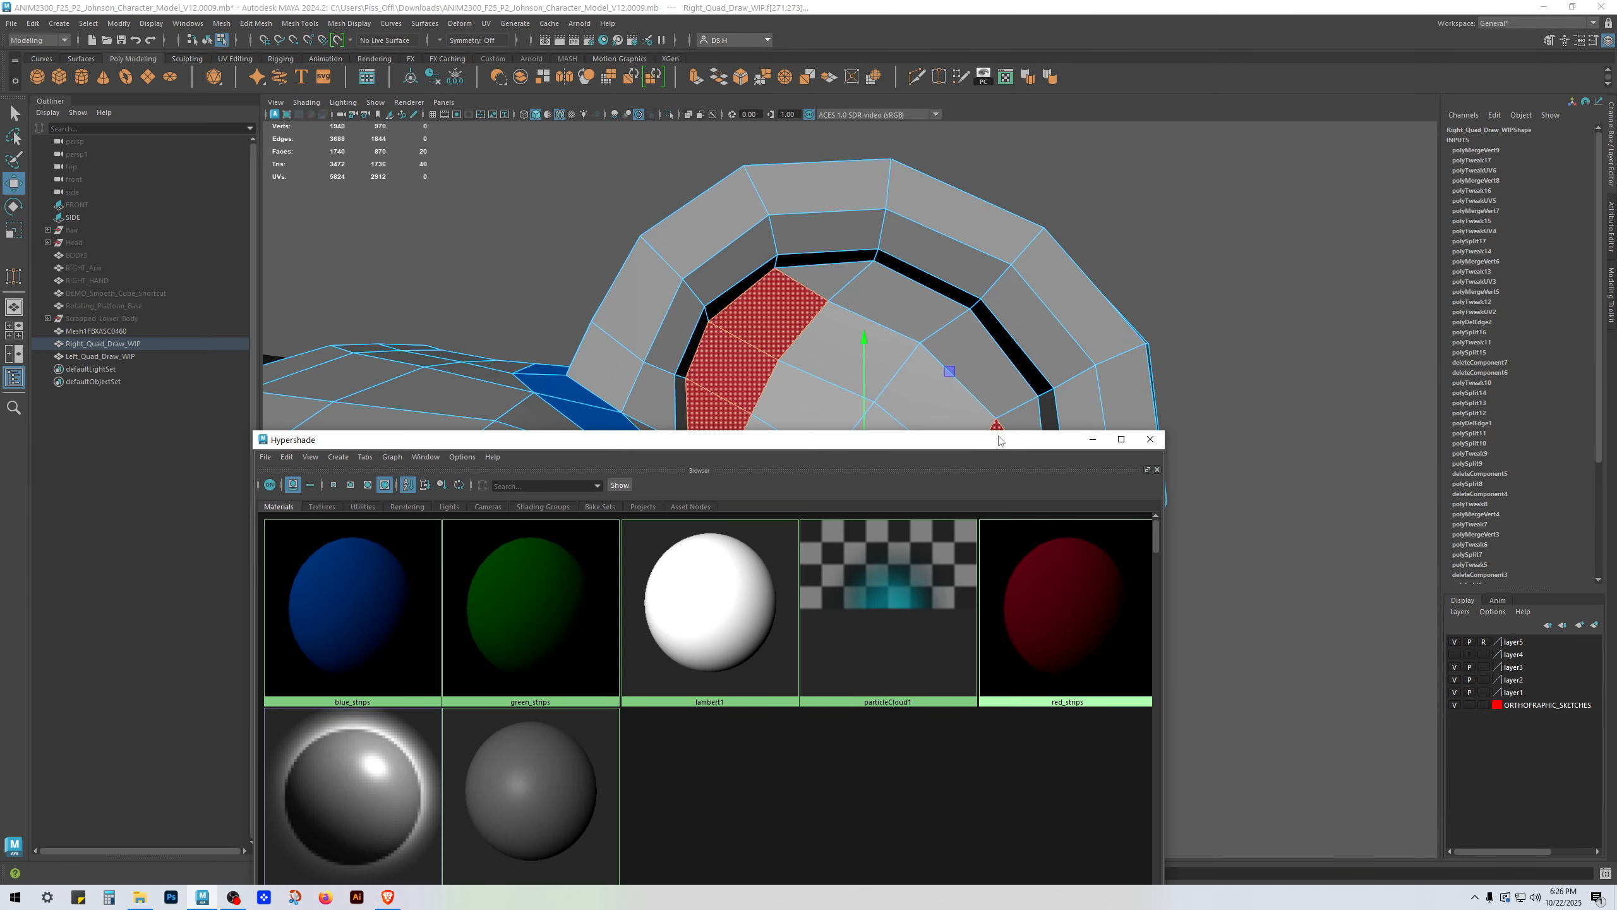
pyautogui.moveTo(983, 435); pyautogui.dragTo(525, 734)
# Step: Preview the red inner ear band with mesh smoothing and return to the unsmoothed display
pyautogui.scroll(5, 1075, 610)
pyautogui.press('3')
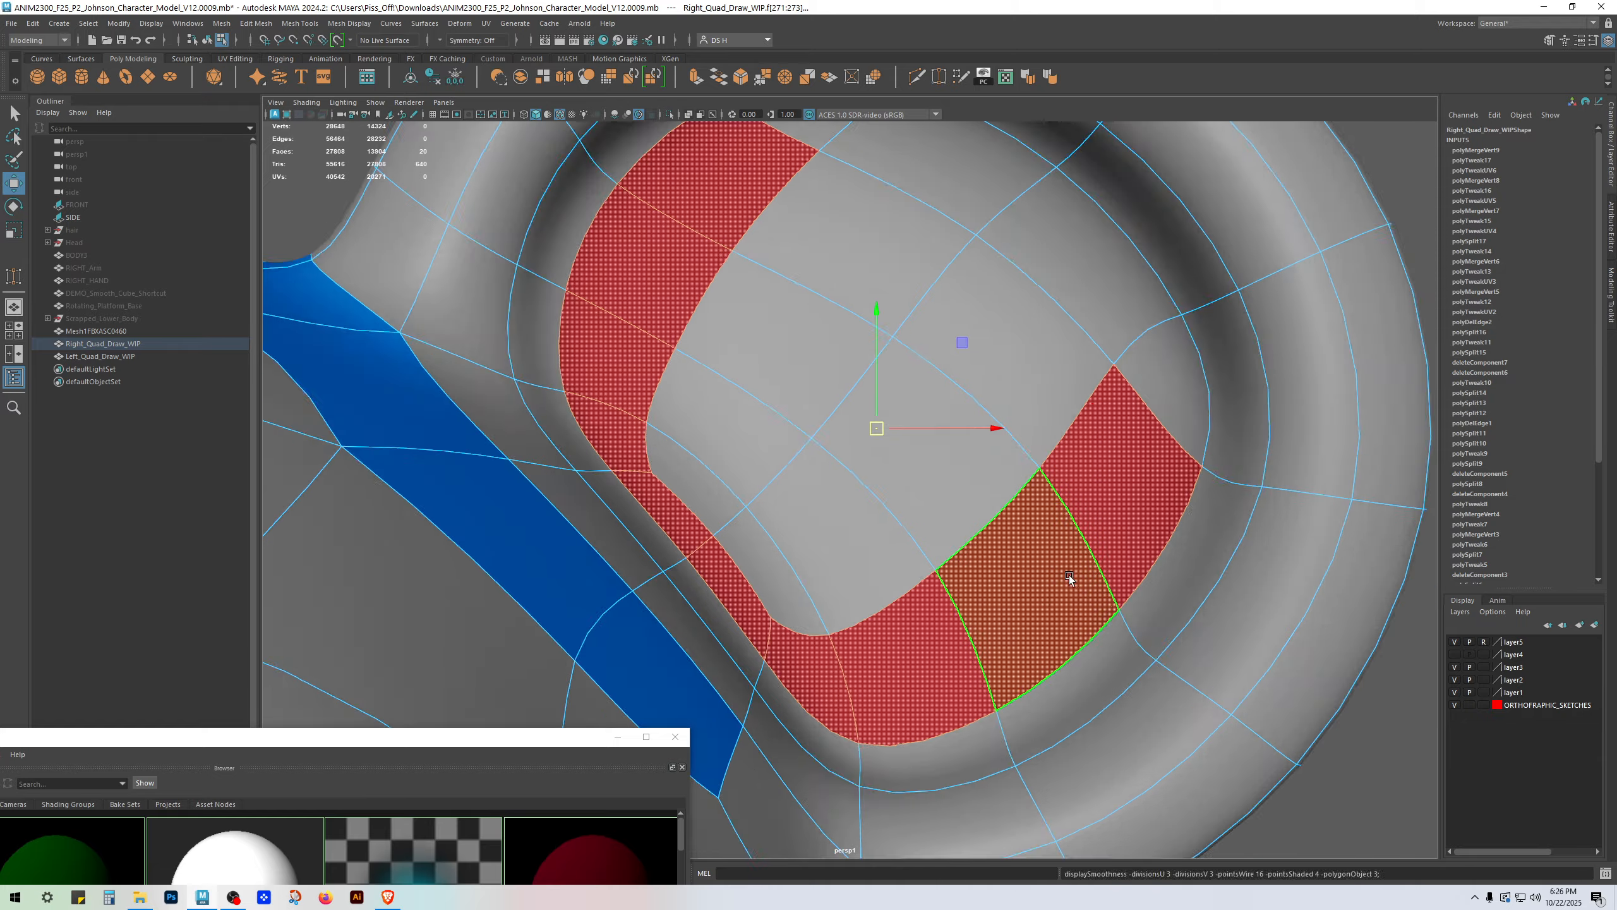
pyautogui.scroll(-5, 1073, 578)
pyautogui.press('1')
pyautogui.scroll(3, 913, 469)
pyautogui.keyDown('alt'); pyautogui.moveTo(955, 431); pyautogui.dragTo(902, 473, button='middle'); pyautogui.keyUp('alt')
pyautogui.keyDown('alt'); pyautogui.moveTo(902, 473); pyautogui.dragTo(932, 388); pyautogui.keyUp('alt')
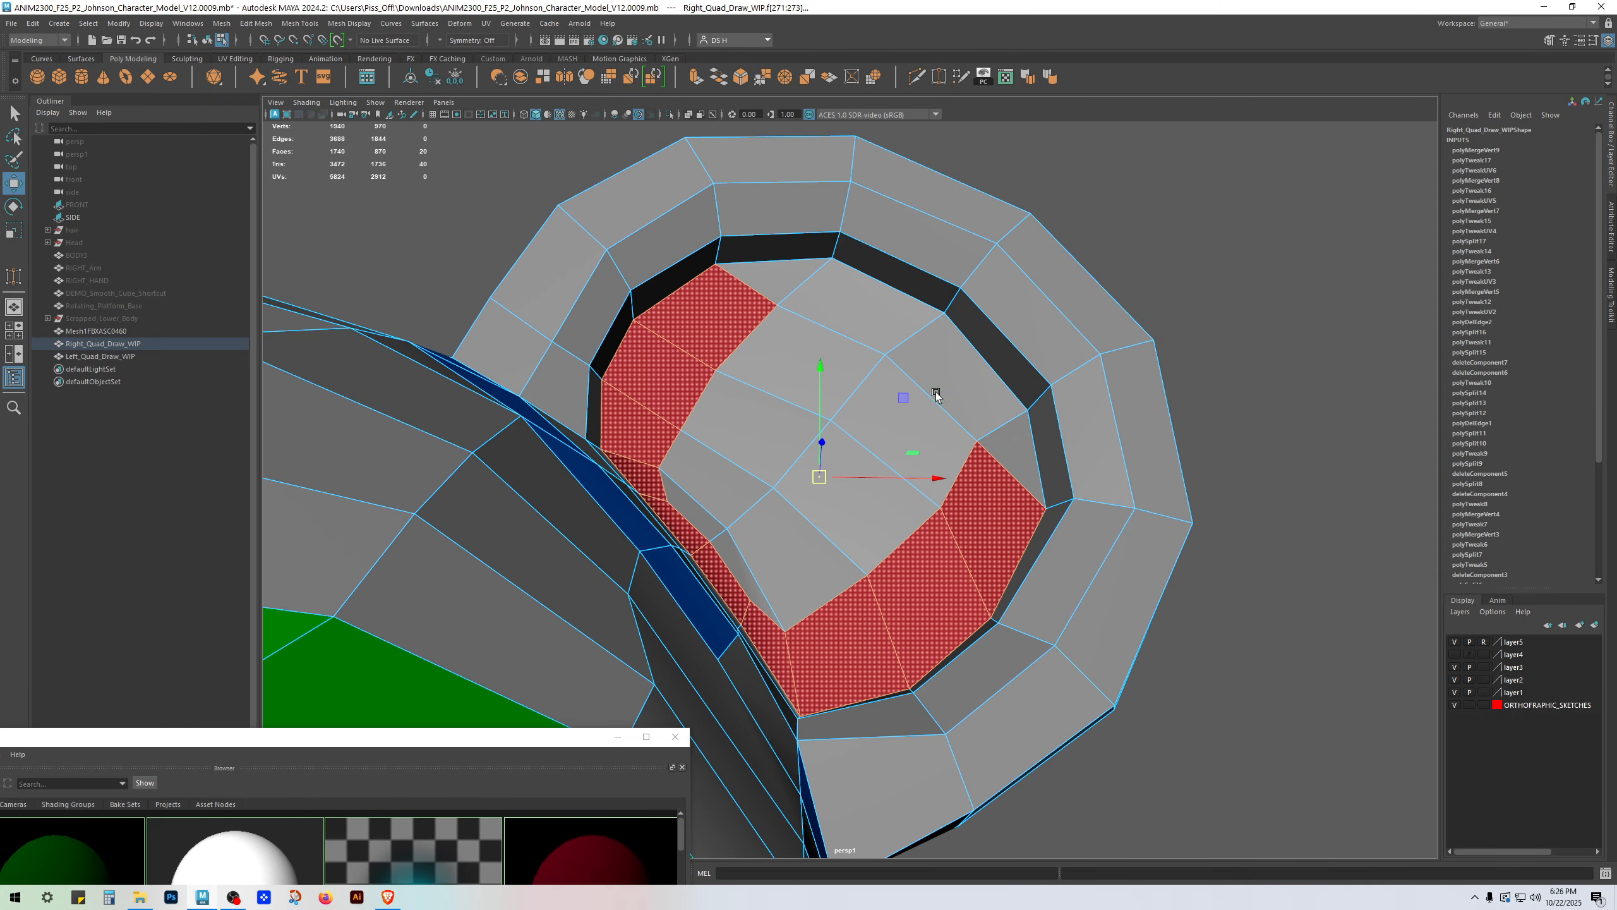
# Step: Multi-Cut an edge row across the inner ear's upper rear faces and slide its end vertices to round the new band
pyautogui.keyDown('shift'); pyautogui.moveTo(987, 368); pyautogui.dragTo(302, 416, button='right'); pyautogui.keyUp('shift')
pyautogui.click(940, 508)
pyautogui.click(806, 281)
pyautogui.press('w')
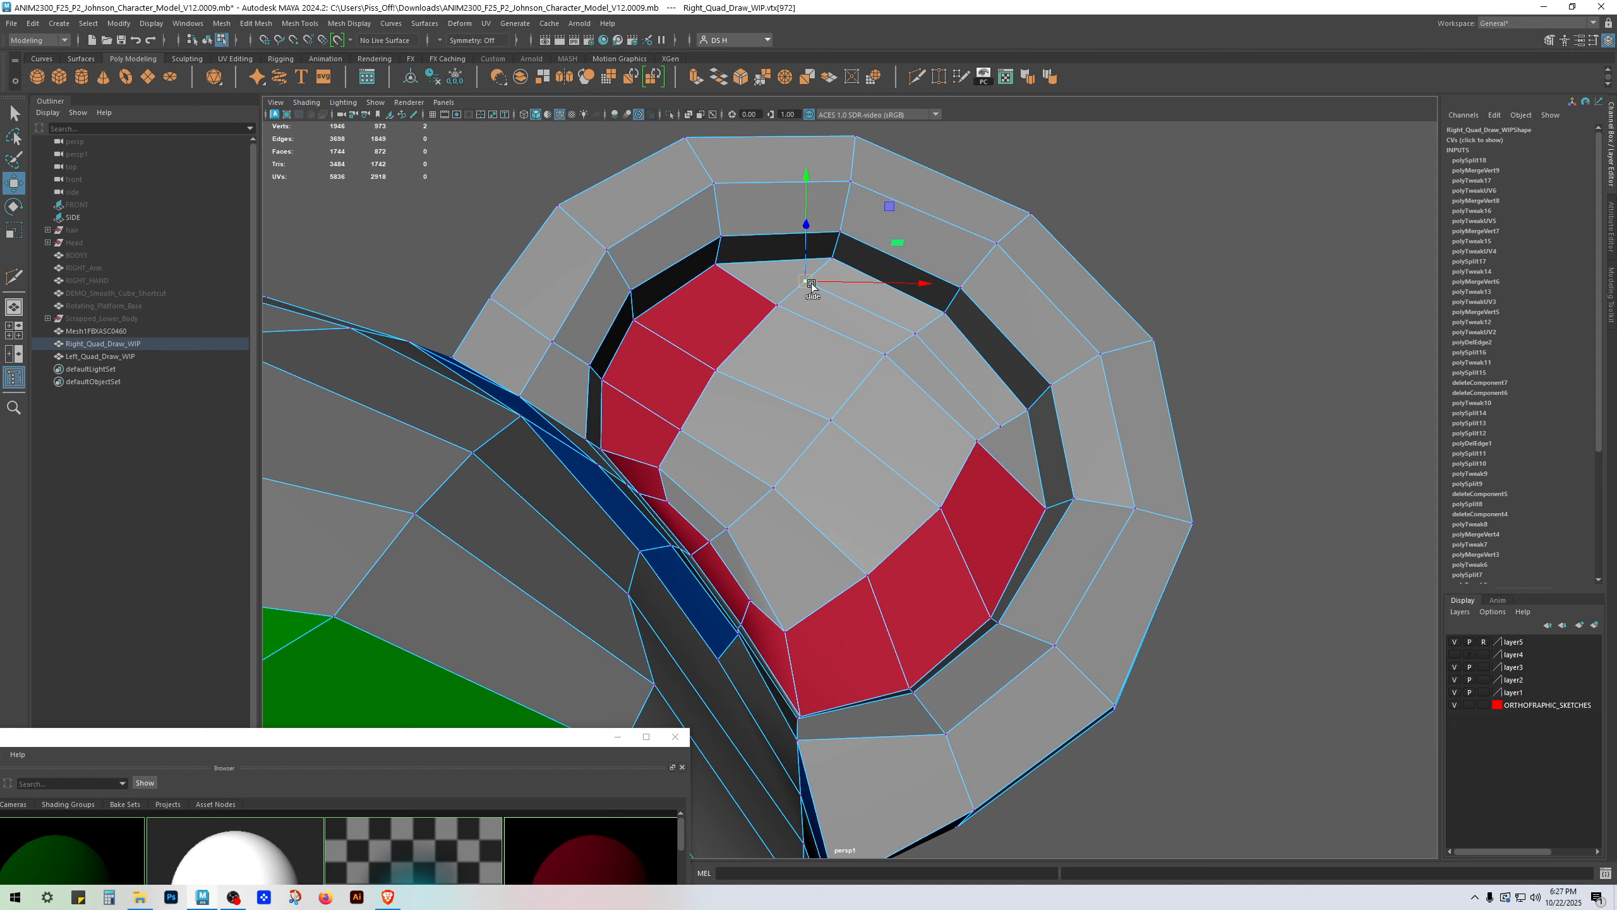
pyautogui.keyDown('shift'); pyautogui.moveTo(811, 286); pyautogui.dragTo(851, 301, button='middle'); pyautogui.keyUp('shift')
pyautogui.click(1000, 427)
pyautogui.keyDown('shift'); pyautogui.moveTo(1001, 427); pyautogui.dragTo(978, 385, button='middle'); pyautogui.keyUp('shift')
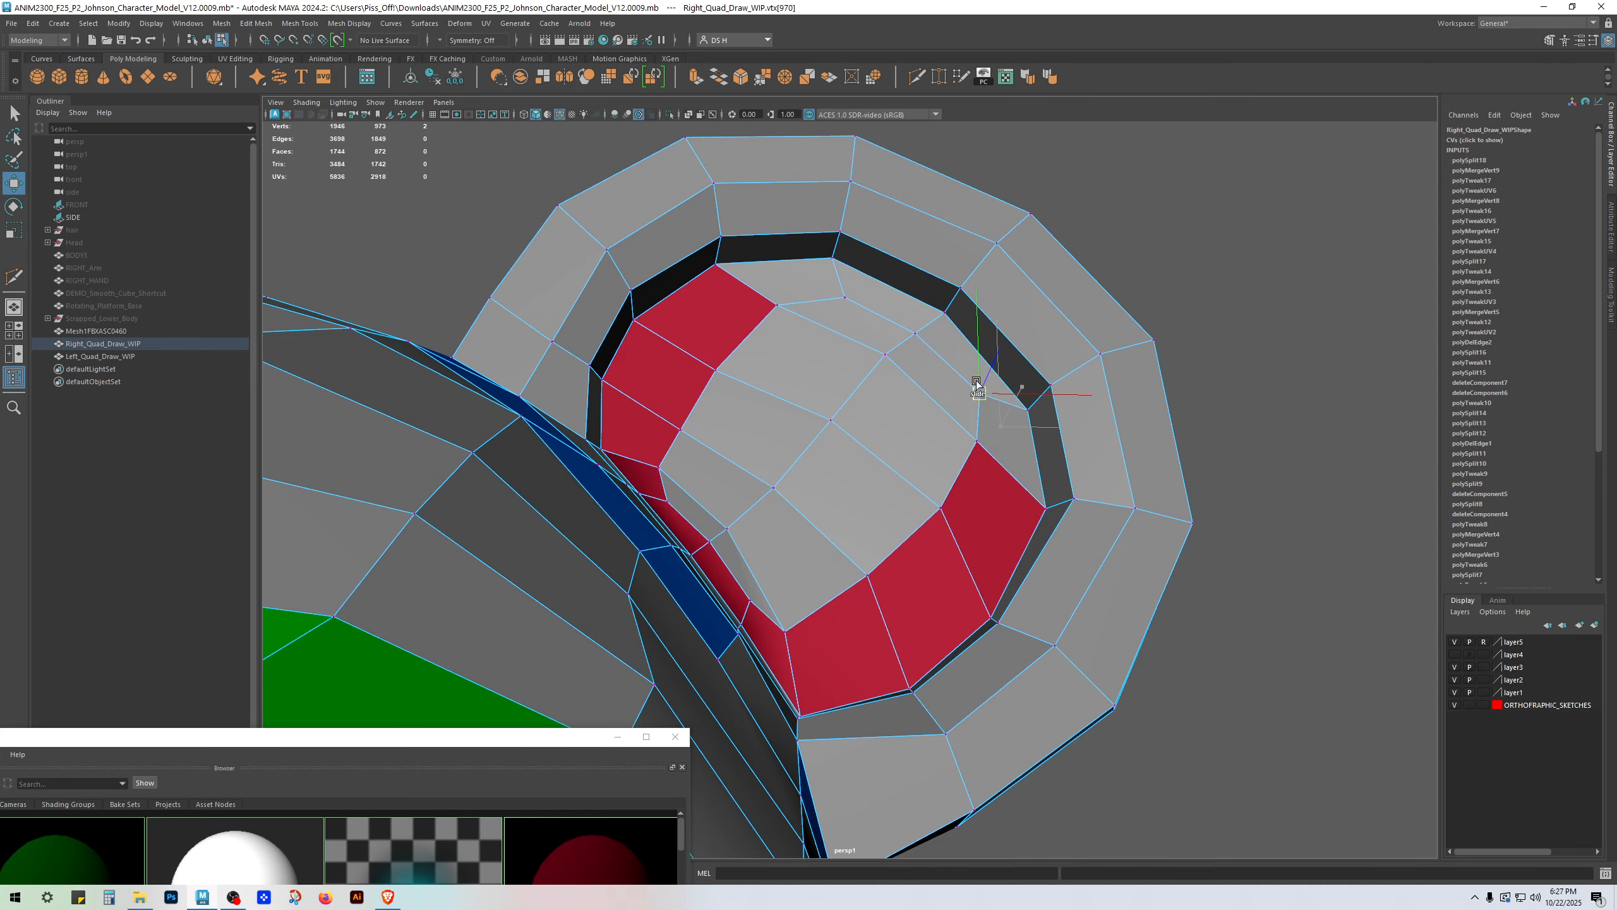
# Step: Slide the inner and outer vertices of the red band's upper front edge to even out its faces
pyautogui.click(714, 371)
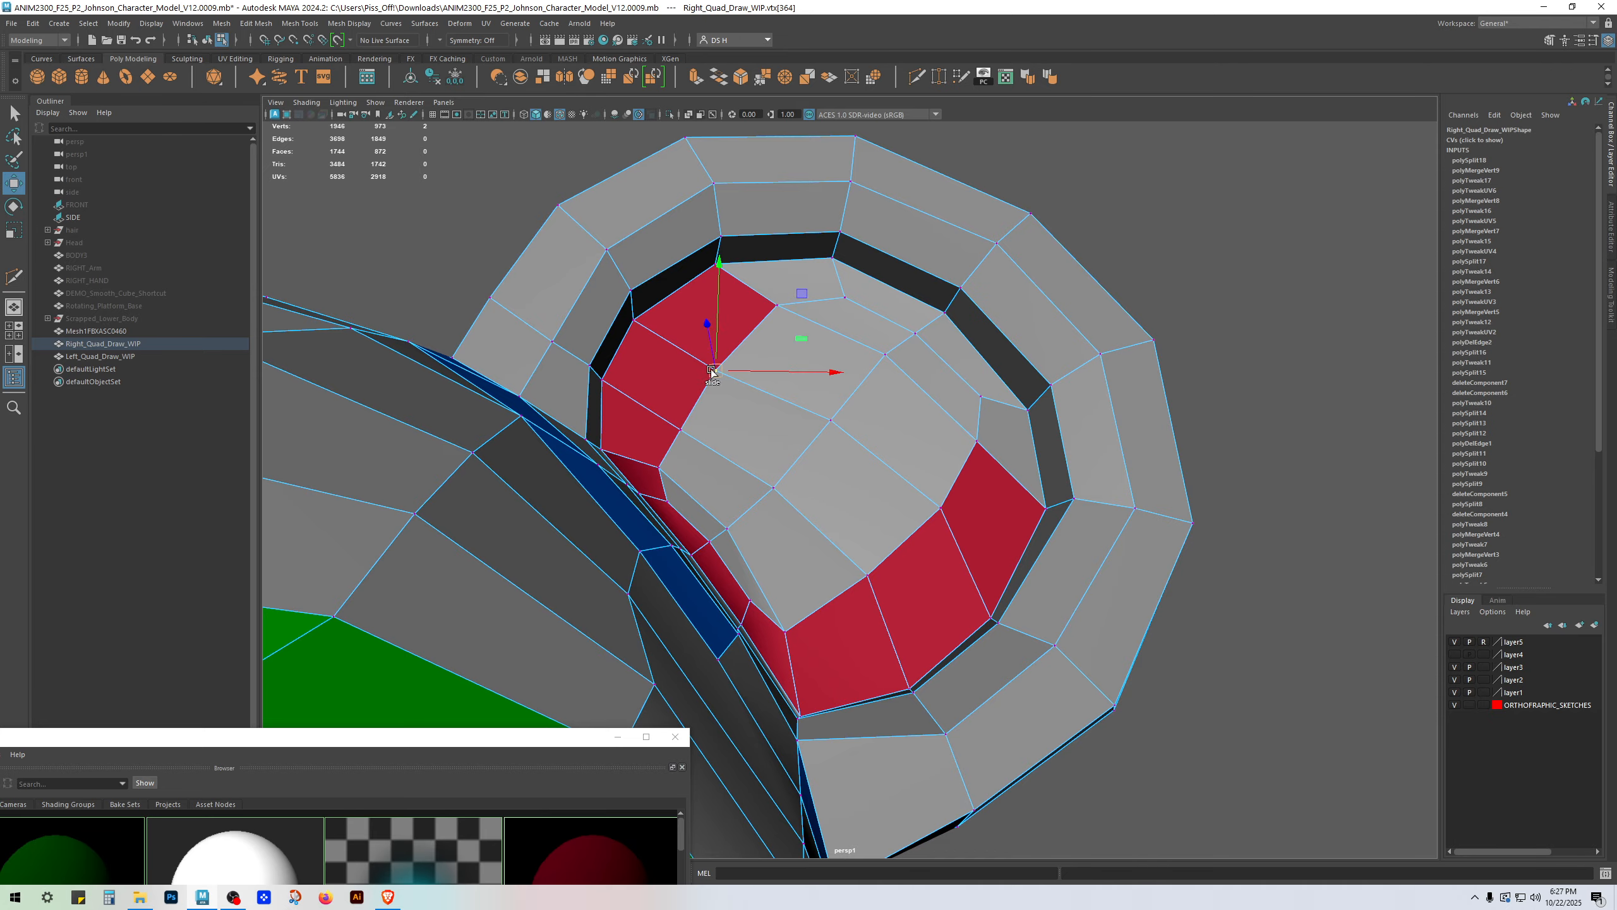
pyautogui.keyDown('ctrl'); pyautogui.keyDown('shift'); pyautogui.moveTo(714, 370); pyautogui.dragTo(729, 346, button='middle'); pyautogui.keyUp('shift'); pyautogui.keyUp('ctrl')
pyautogui.click(639, 322)
pyautogui.keyDown('ctrl'); pyautogui.keyDown('shift'); pyautogui.moveTo(638, 323); pyautogui.dragTo(652, 314, button='middle'); pyautogui.keyUp('shift'); pyautogui.keyUp('ctrl')
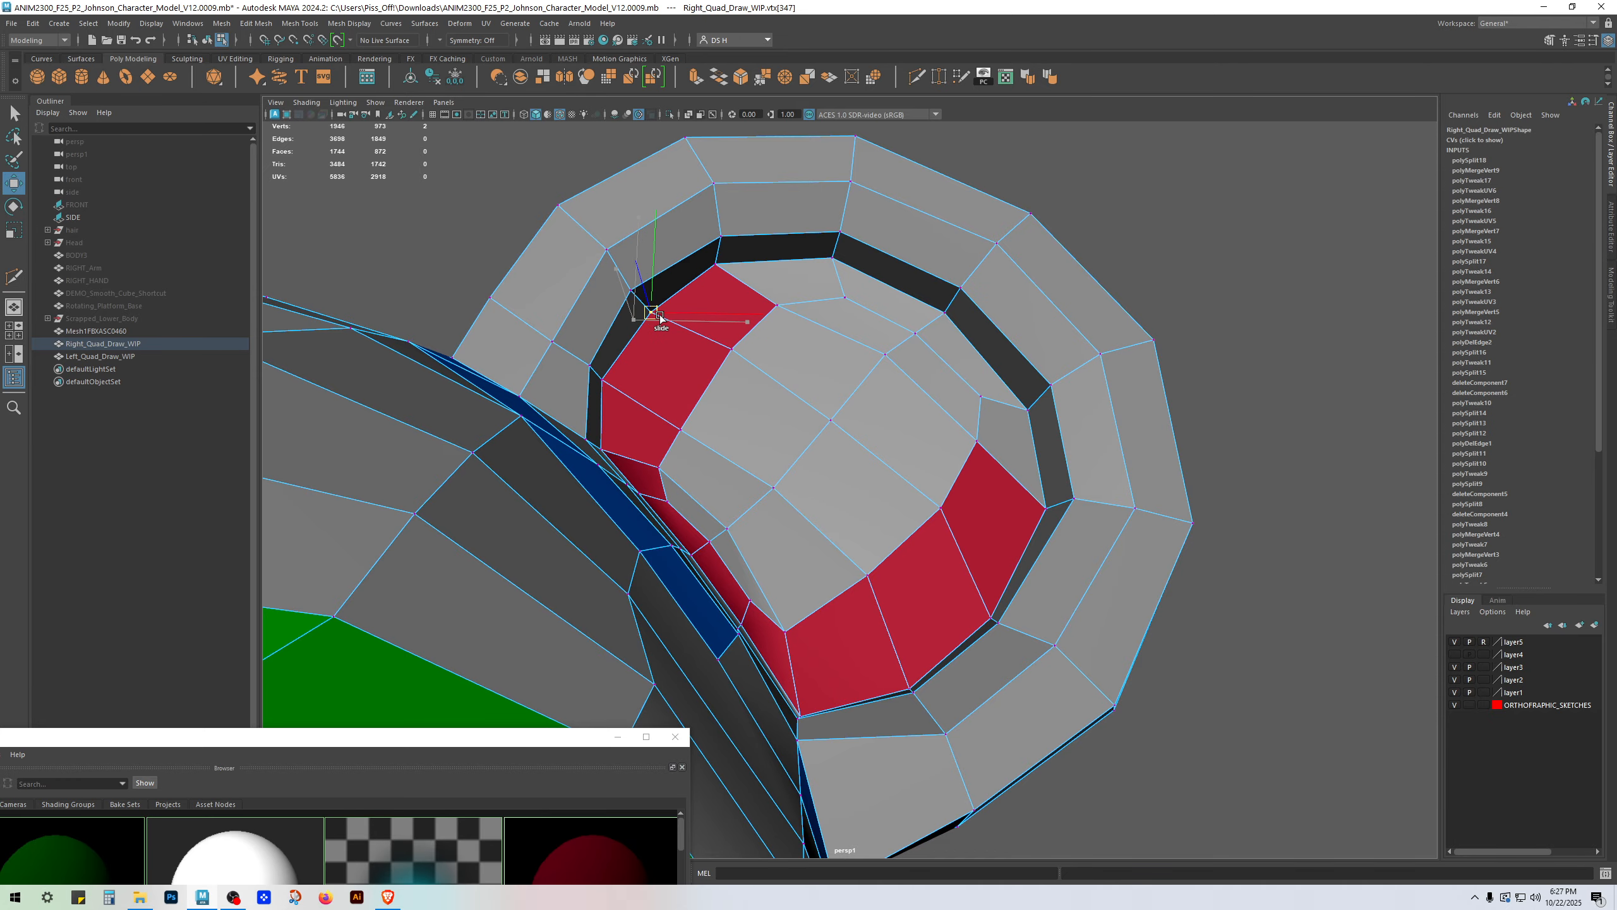
# Step: Adjust the inner ear's central vertices and the red band's inner border vertices to even out the quad spacing
pyautogui.click(881, 367)
pyautogui.click(844, 418)
pyautogui.keyDown('ctrl'); pyautogui.keyDown('shift'); pyautogui.moveTo(832, 422); pyautogui.dragTo(817, 431, button='middle'); pyautogui.keyUp('shift'); pyautogui.keyUp('ctrl')
pyautogui.click(777, 489)
pyautogui.keyDown('ctrl'); pyautogui.keyDown('shift'); pyautogui.moveTo(774, 489); pyautogui.dragTo(764, 487, button='middle'); pyautogui.keyUp('shift'); pyautogui.keyUp('ctrl')
pyautogui.click(732, 353)
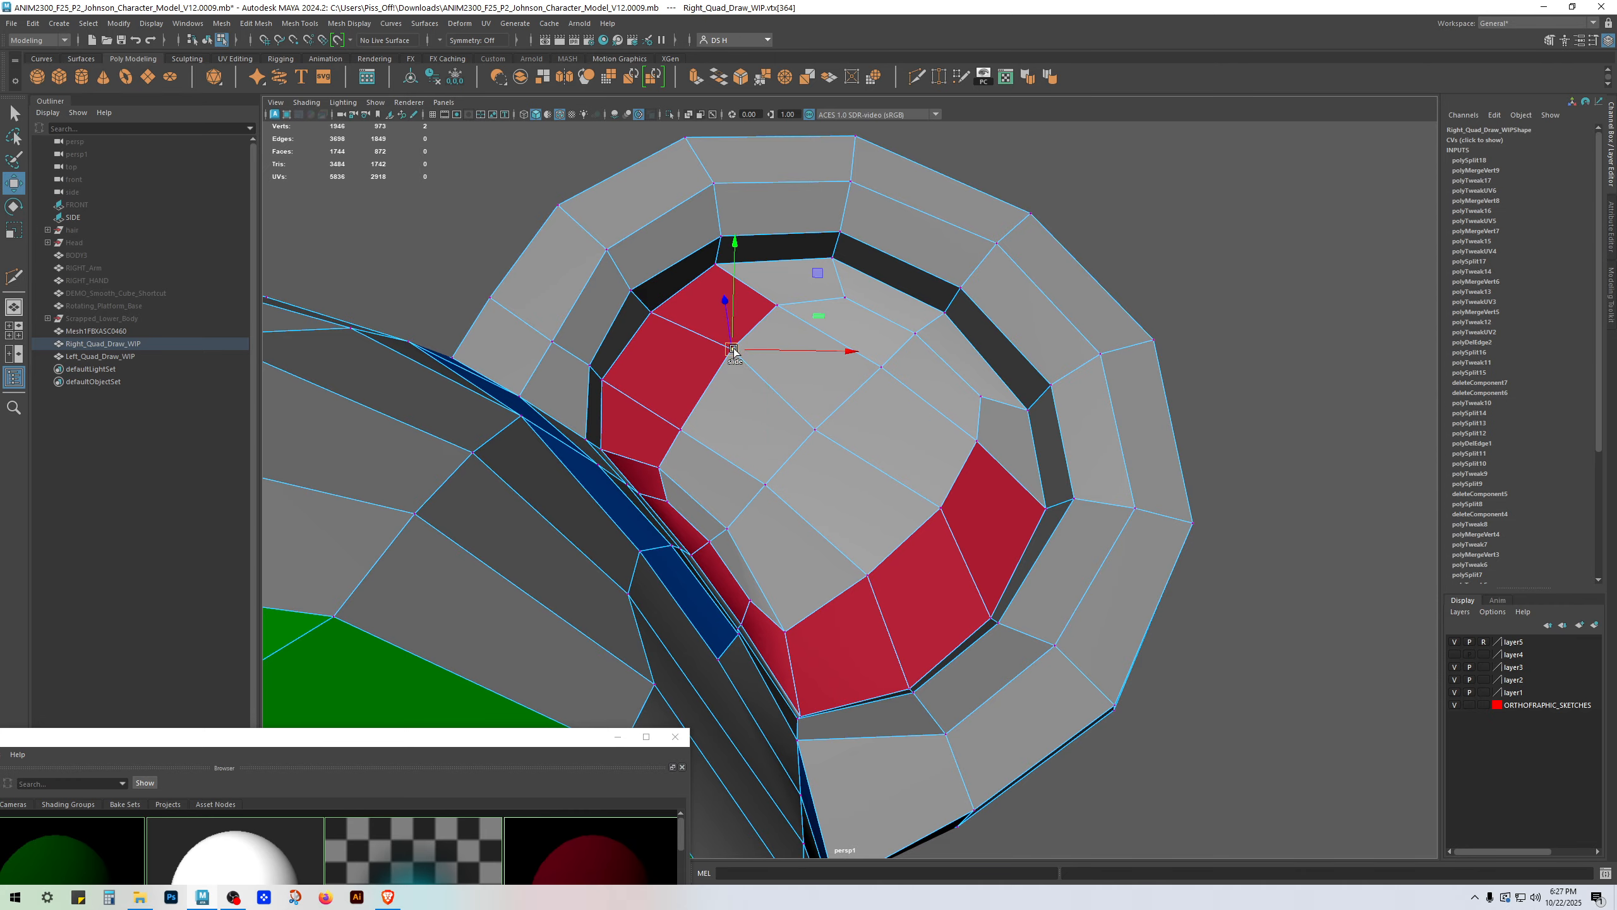
pyautogui.keyDown('ctrl'); pyautogui.keyDown('shift'); pyautogui.moveTo(731, 353); pyautogui.dragTo(717, 358, button='middle'); pyautogui.keyUp('shift'); pyautogui.keyUp('ctrl')
pyautogui.click(946, 506)
pyautogui.keyDown('ctrl'); pyautogui.keyDown('shift'); pyautogui.moveTo(946, 508); pyautogui.dragTo(939, 523, button='middle'); pyautogui.keyUp('shift'); pyautogui.keyUp('ctrl')
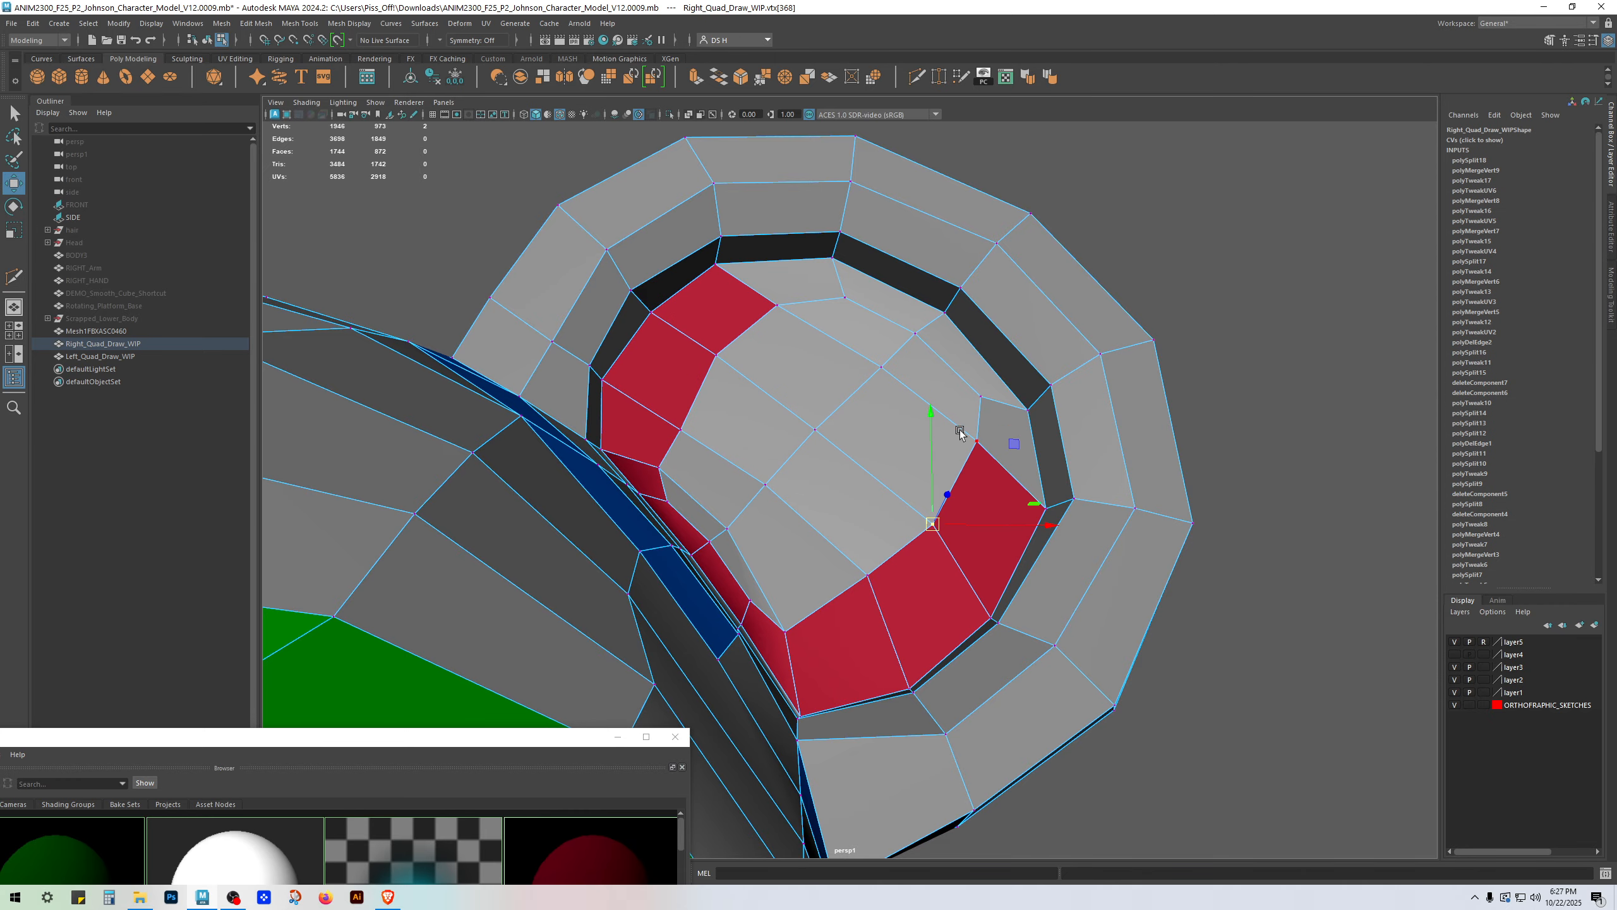
# Step: Select only the new outer band faces on the inner ear's upper rear side and assign them the red_strips material
pyautogui.moveTo(959, 431); pyautogui.dragTo(957, 492, button='right')
pyautogui.click(1003, 427)
pyautogui.keyDown('shift'); pyautogui.doubleClick(784, 286); pyautogui.keyUp('shift')
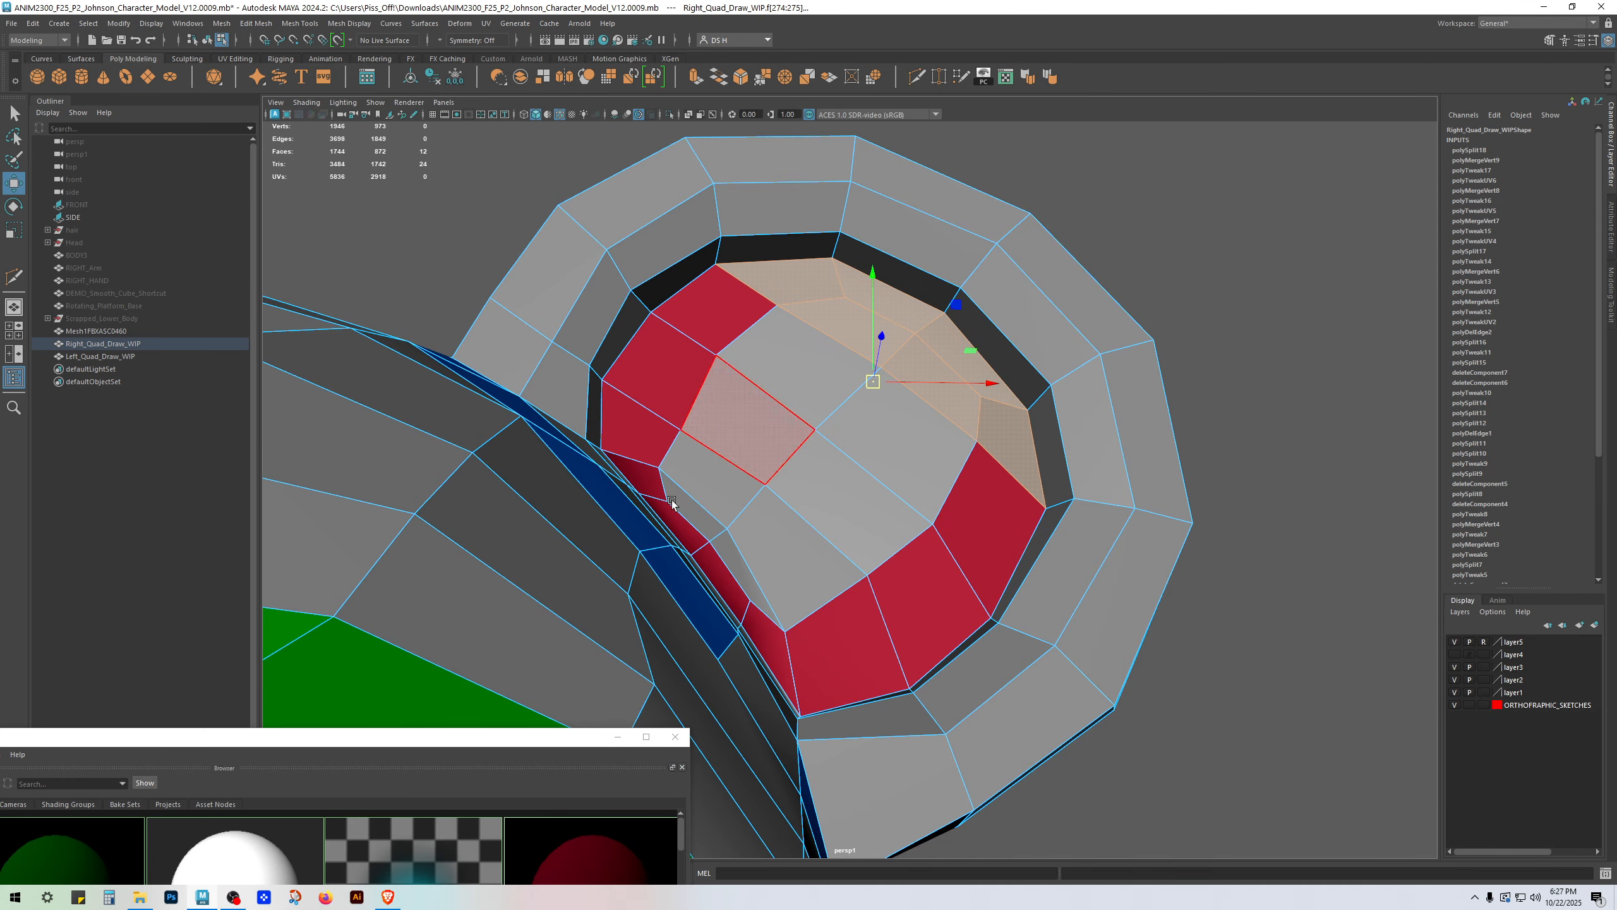
pyautogui.keyDown('ctrl'); pyautogui.click(938, 366); pyautogui.keyUp('ctrl')
pyautogui.keyDown('ctrl'); pyautogui.click(862, 327); pyautogui.keyUp('ctrl')
pyautogui.click(626, 738)
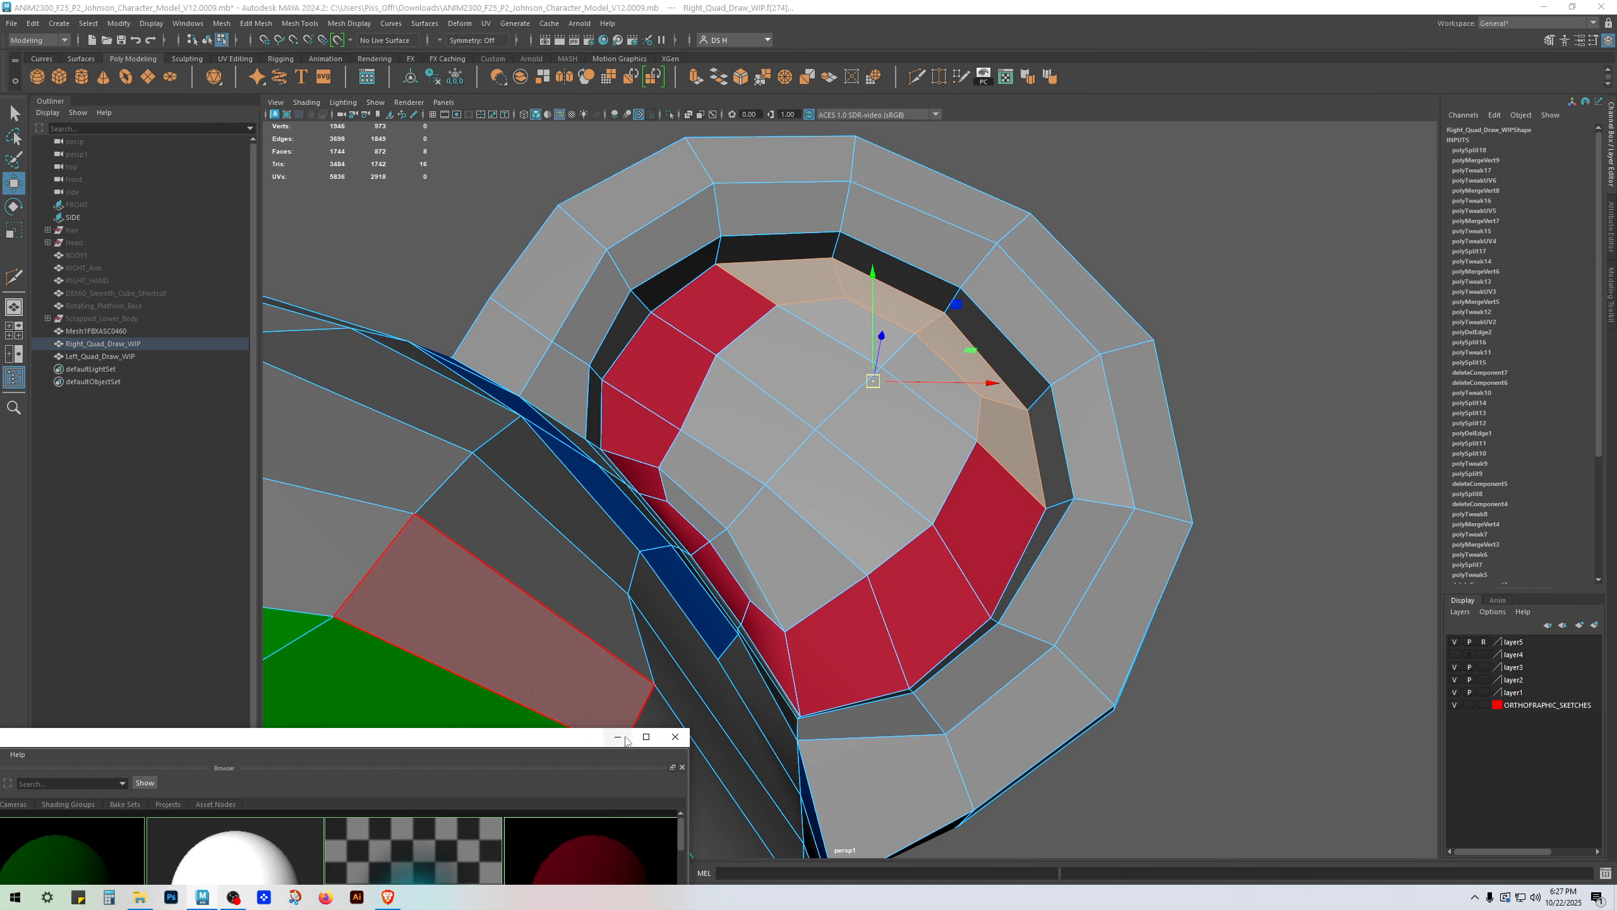
pyautogui.keyDown('alt'); pyautogui.moveTo(1180, 421); pyautogui.dragTo(1088, 628); pyautogui.keyUp('alt')
pyautogui.rightClick(589, 852)
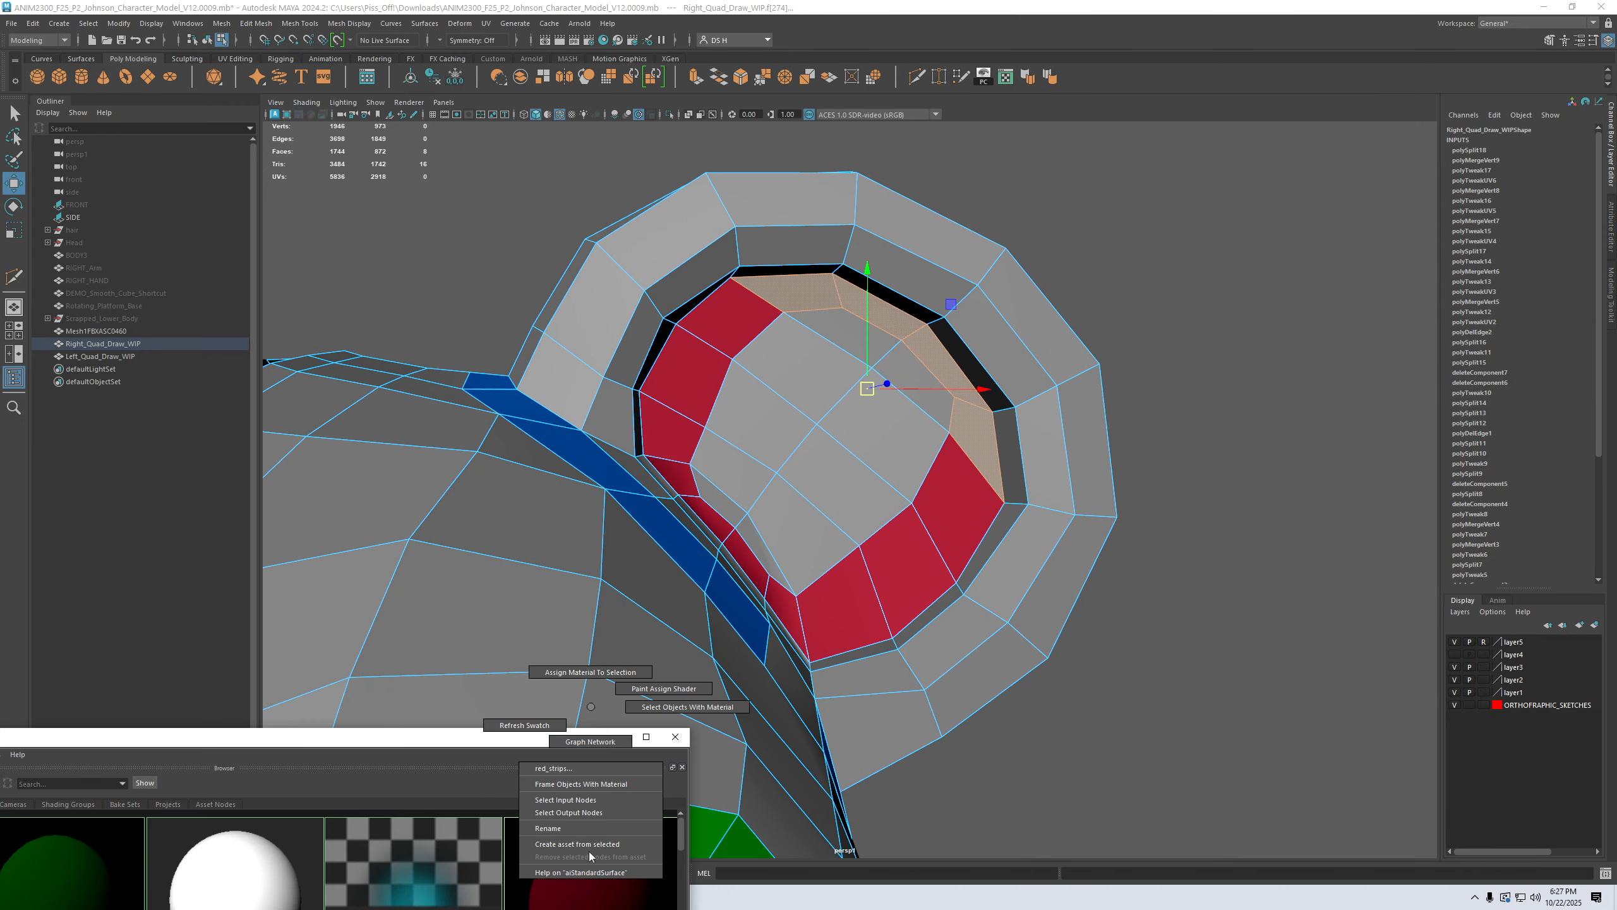
pyautogui.click(590, 671)
# Step: Preview the head with mesh smoothing and examine the closed red inner ear loop and the blue ear base strips
pyautogui.click(1155, 566)
pyautogui.press('3')
pyautogui.keyDown('alt'); pyautogui.moveTo(1148, 344); pyautogui.dragTo(963, 560); pyautogui.keyUp('alt')
pyautogui.scroll(1, 962, 560)
pyautogui.scroll(4, 826, 448)
pyautogui.keyDown('alt'); pyautogui.moveTo(825, 447); pyautogui.dragTo(987, 551); pyautogui.keyUp('alt')
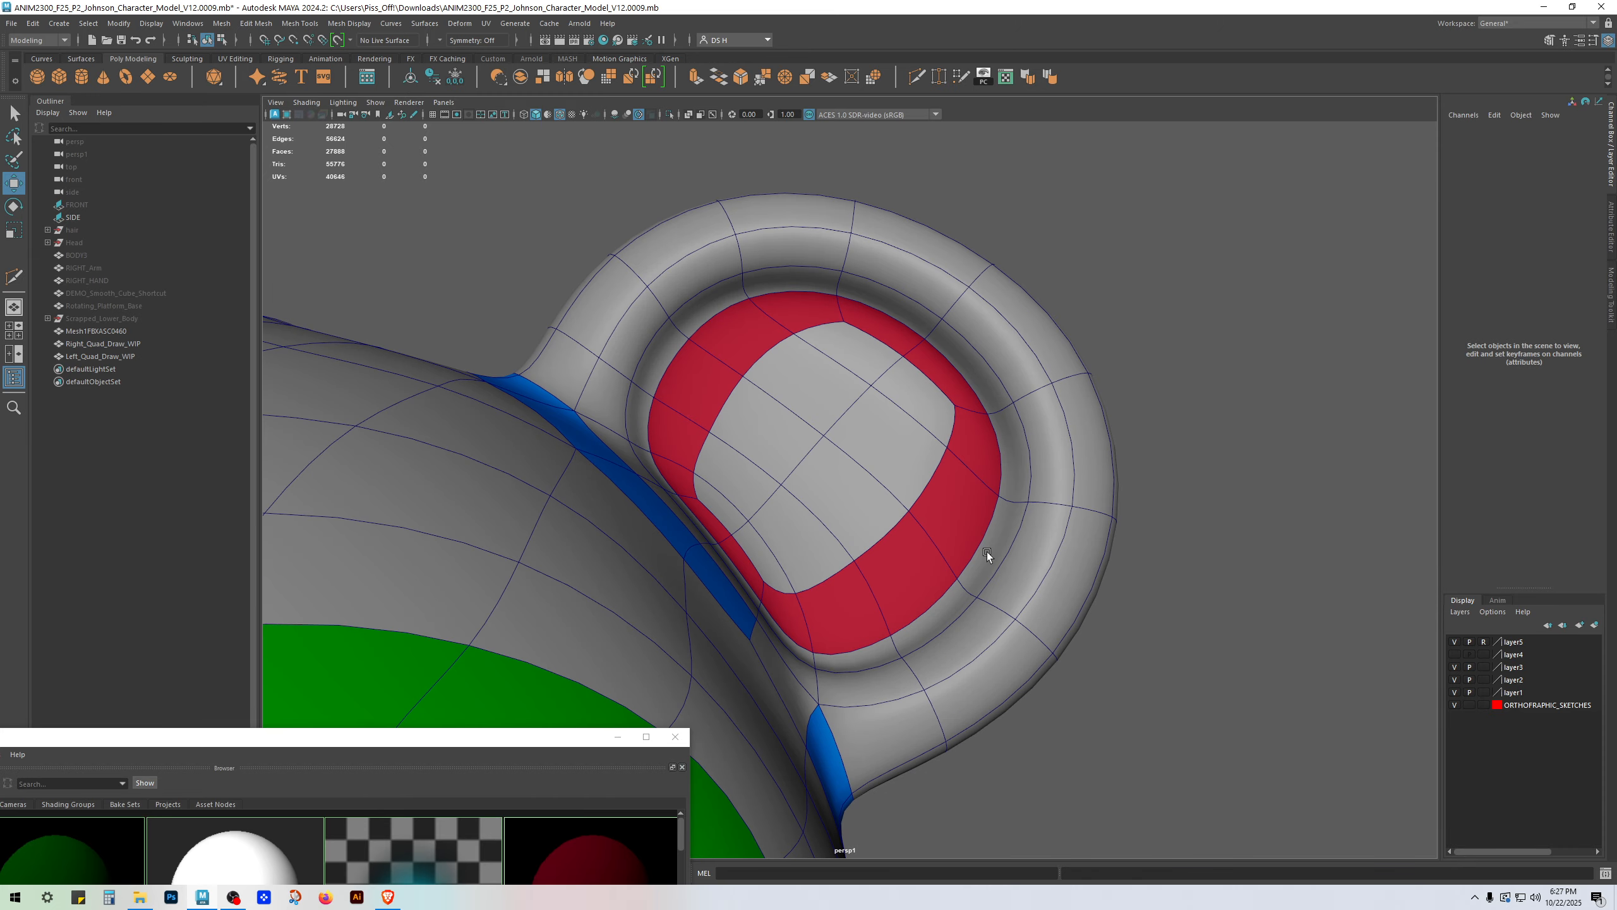
pyautogui.scroll(-4, 1054, 469)
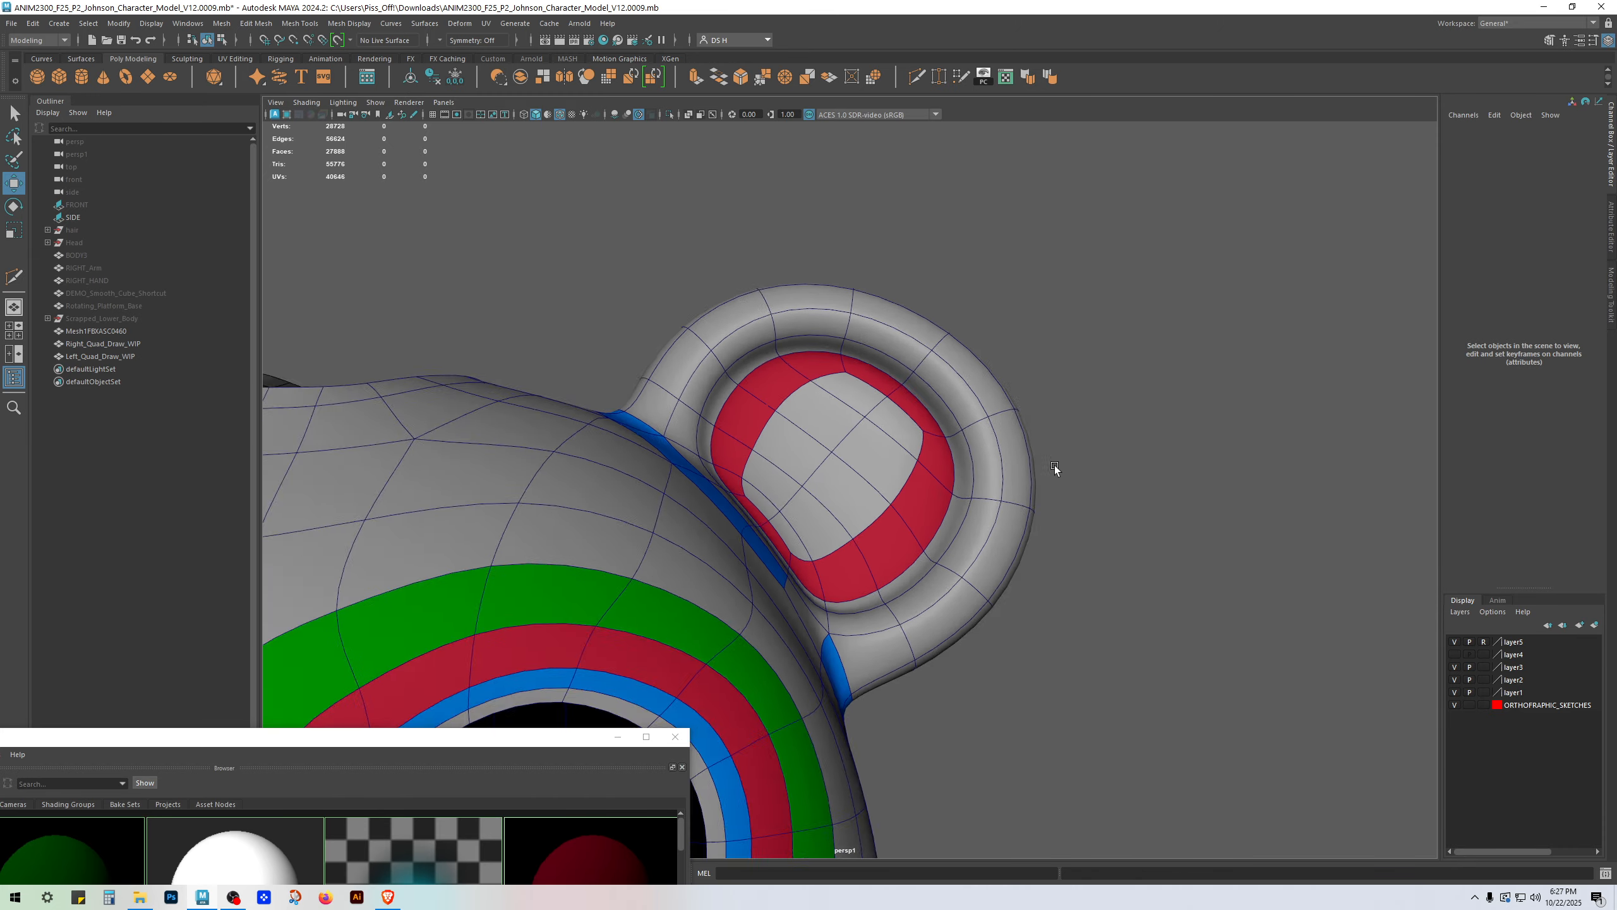
pyautogui.keyDown('alt'); pyautogui.moveTo(1054, 470); pyautogui.dragTo(1098, 419); pyautogui.keyUp('alt')
pyautogui.keyDown('alt'); pyautogui.moveTo(907, 553); pyautogui.dragTo(903, 588); pyautogui.keyUp('alt')
pyautogui.scroll(5, 939, 521)
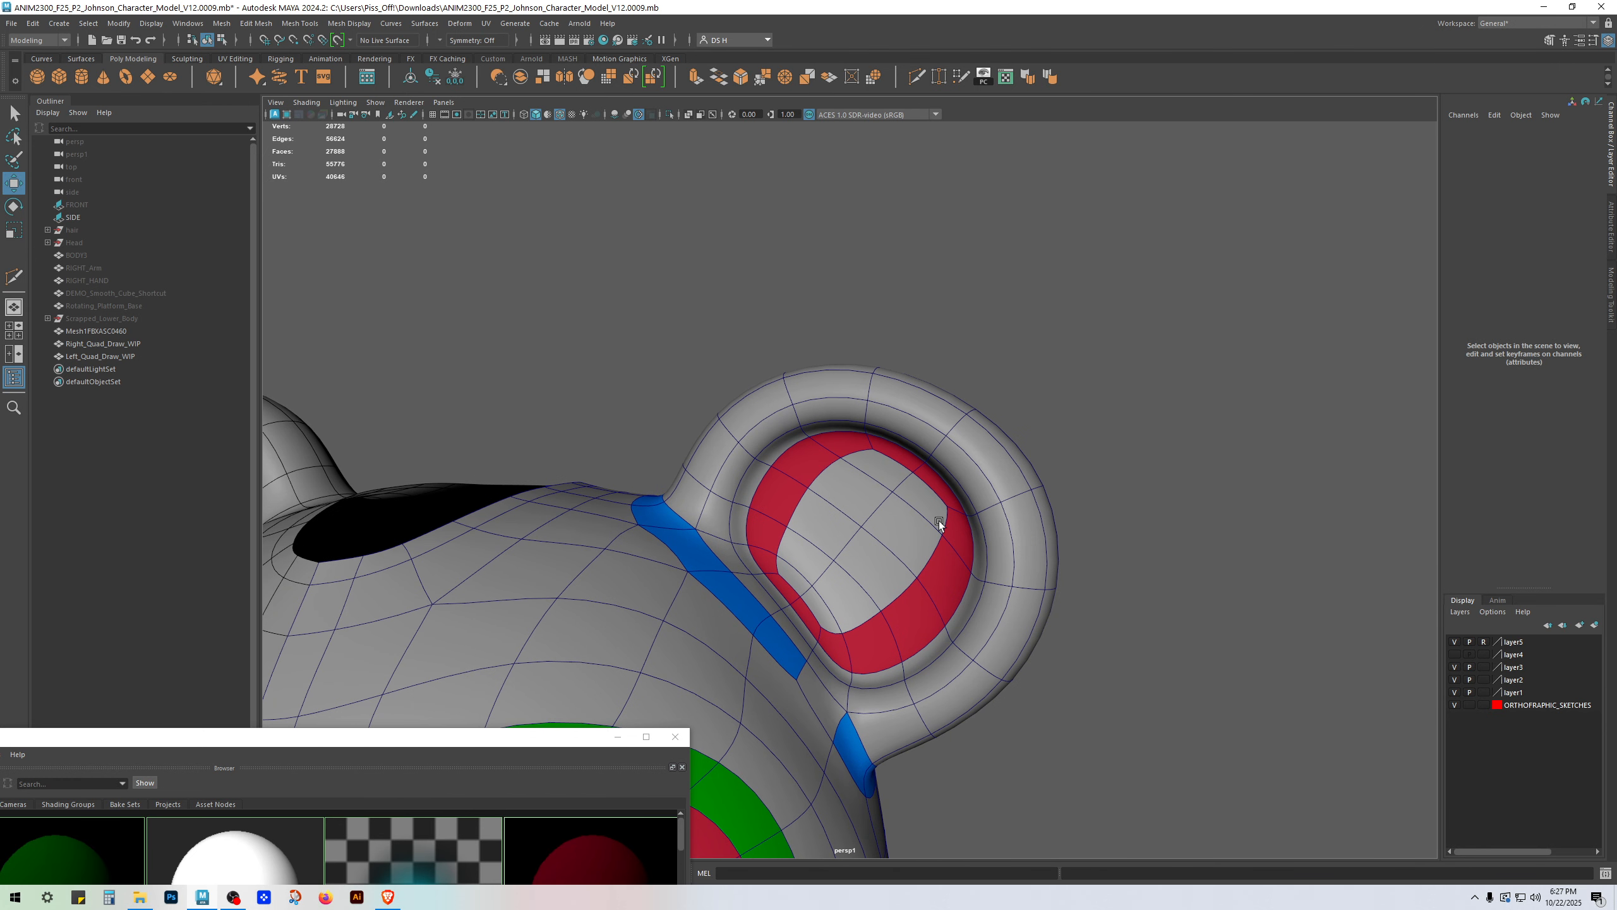
pyautogui.click(880, 497)
pyautogui.click(1175, 515)
pyautogui.keyDown('alt'); pyautogui.moveTo(1175, 515); pyautogui.dragTo(807, 543); pyautogui.keyUp('alt')
pyautogui.scroll(5, 986, 606)
# Step: Assign the blue_strips material to the gray face between the two blue sections in front of the ear base
pyautogui.click(902, 376)
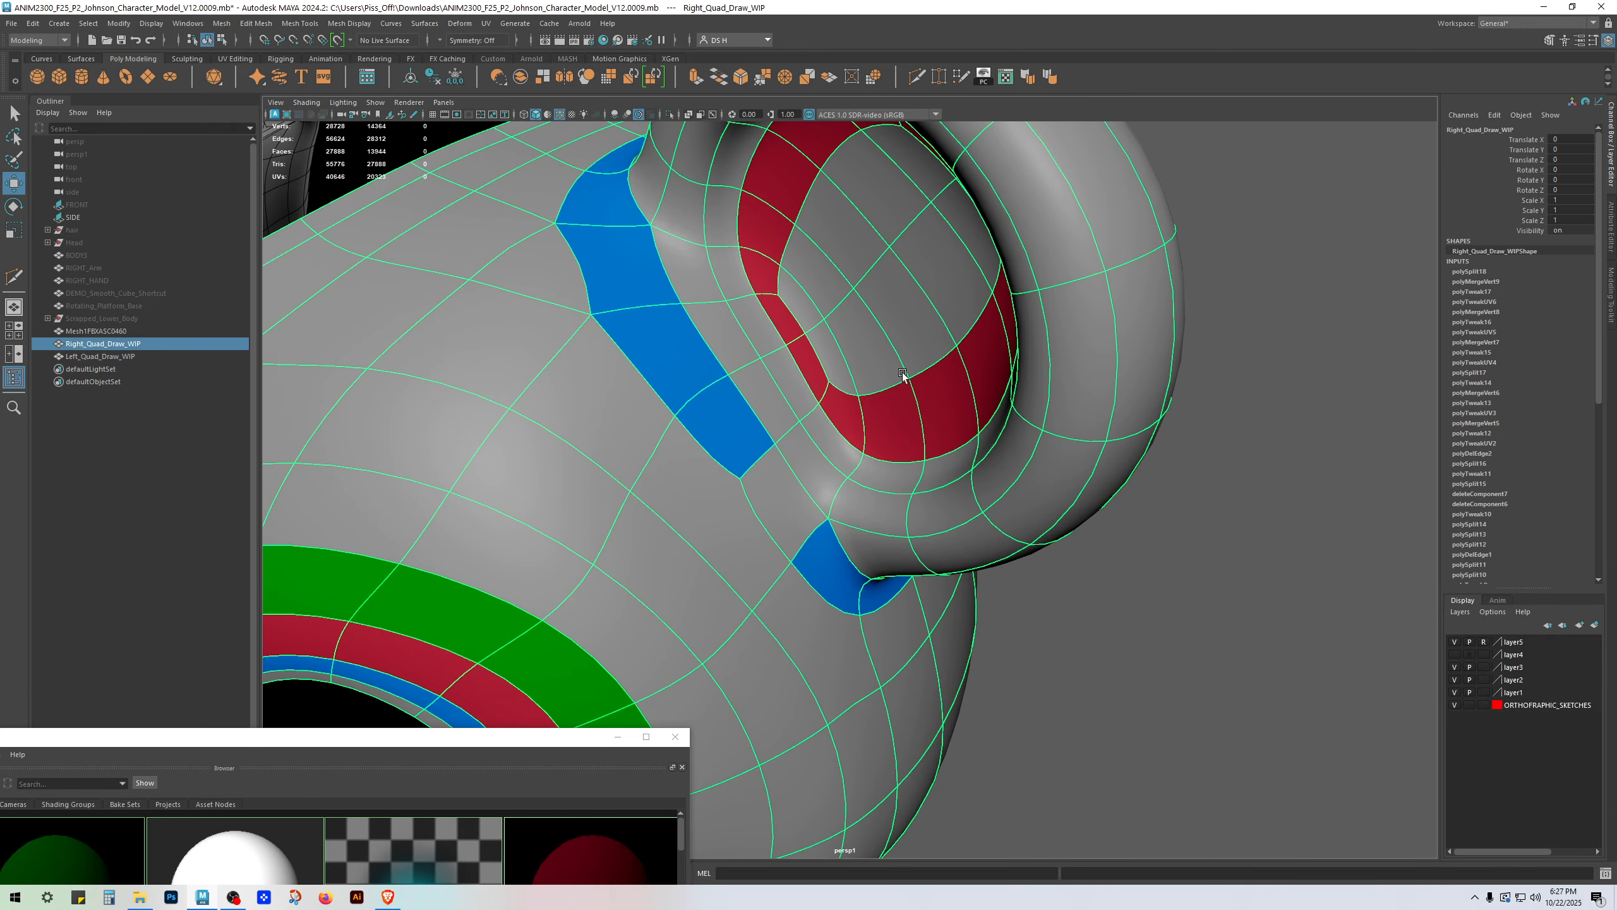
pyautogui.moveTo(902, 376); pyautogui.dragTo(886, 439, button='right')
pyautogui.click(814, 488)
pyautogui.scroll(-5, 996, 661)
pyautogui.press('1')
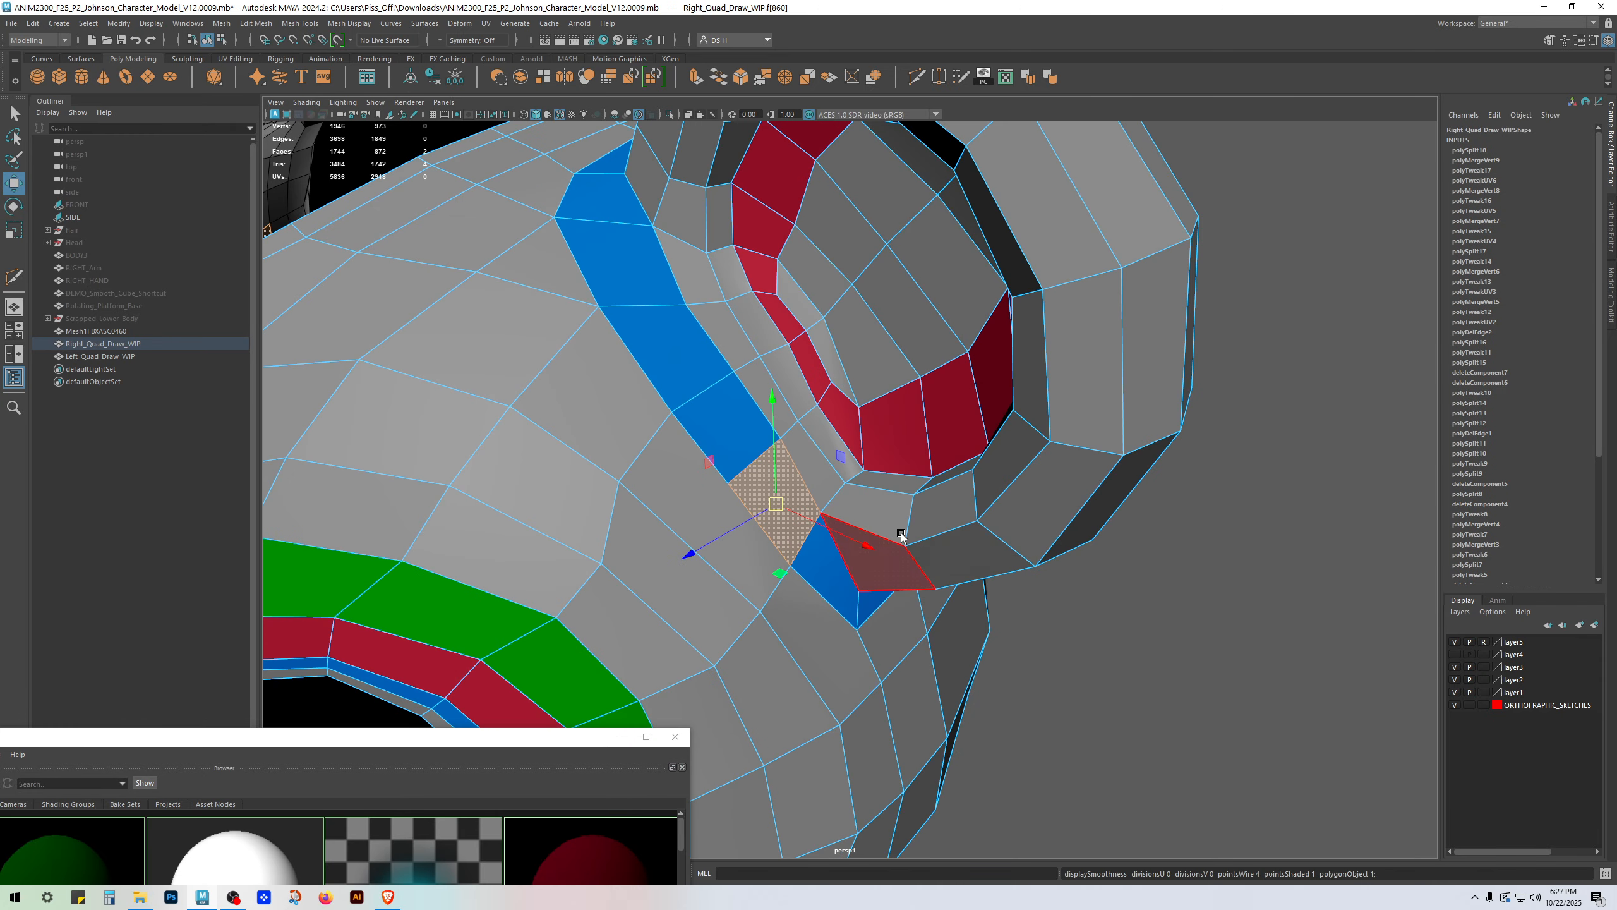
pyautogui.moveTo(494, 744); pyautogui.dragTo(784, 463)
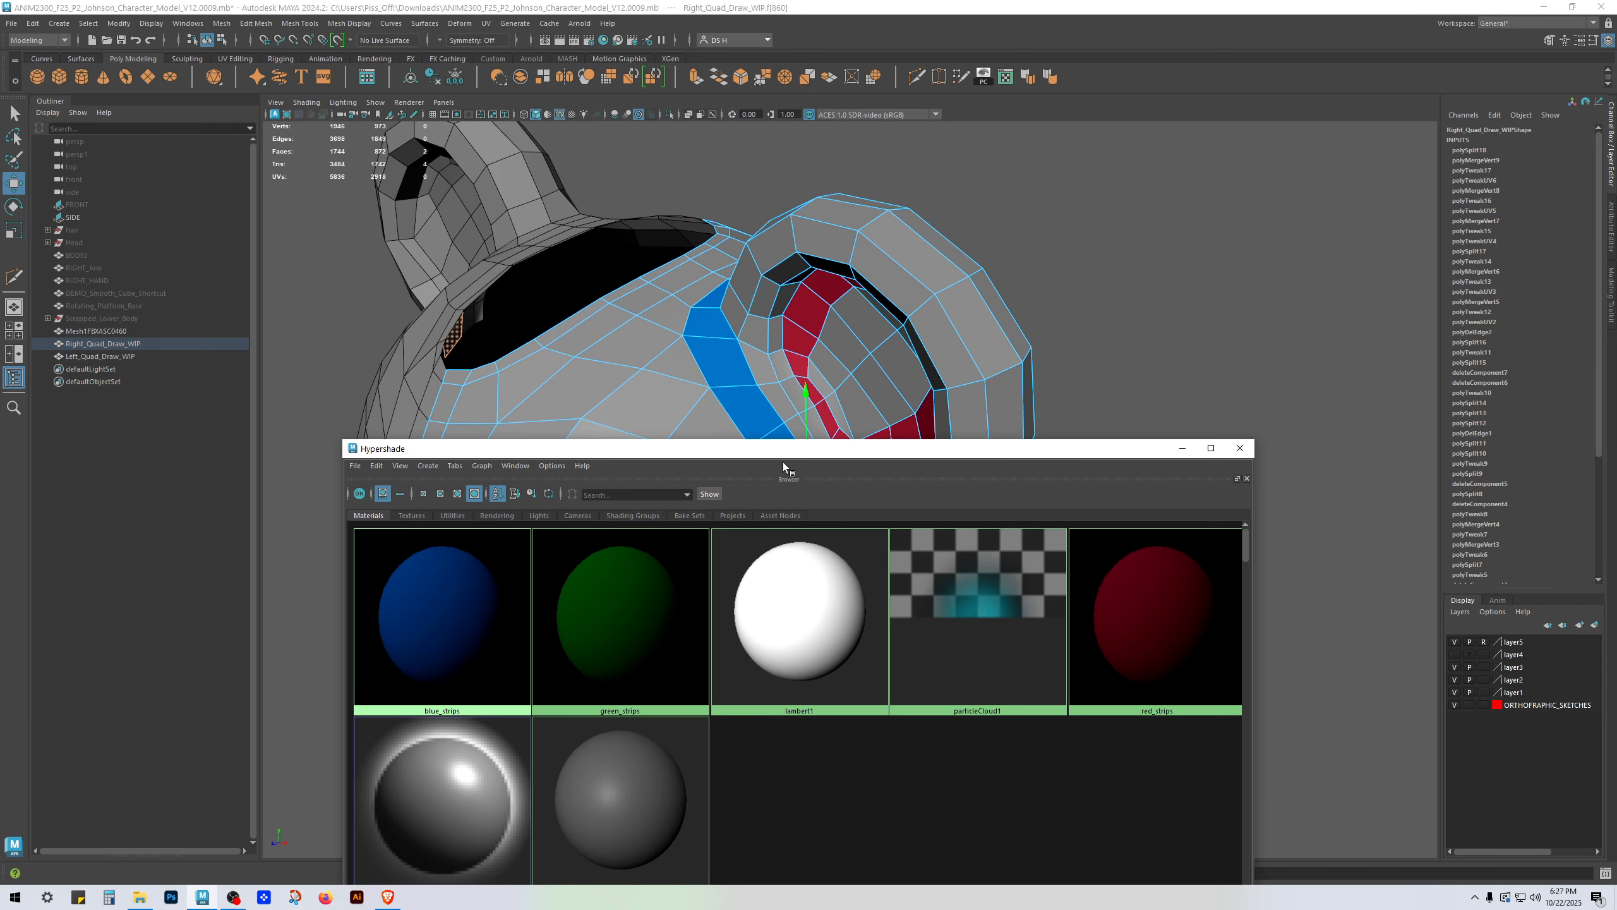
pyautogui.moveTo(988, 454); pyautogui.dragTo(405, 781)
# Step: Preview the joined blue ear base strip with mesh smoothing and return to the unsmoothed display
pyautogui.press('3')
pyautogui.click(1156, 646)
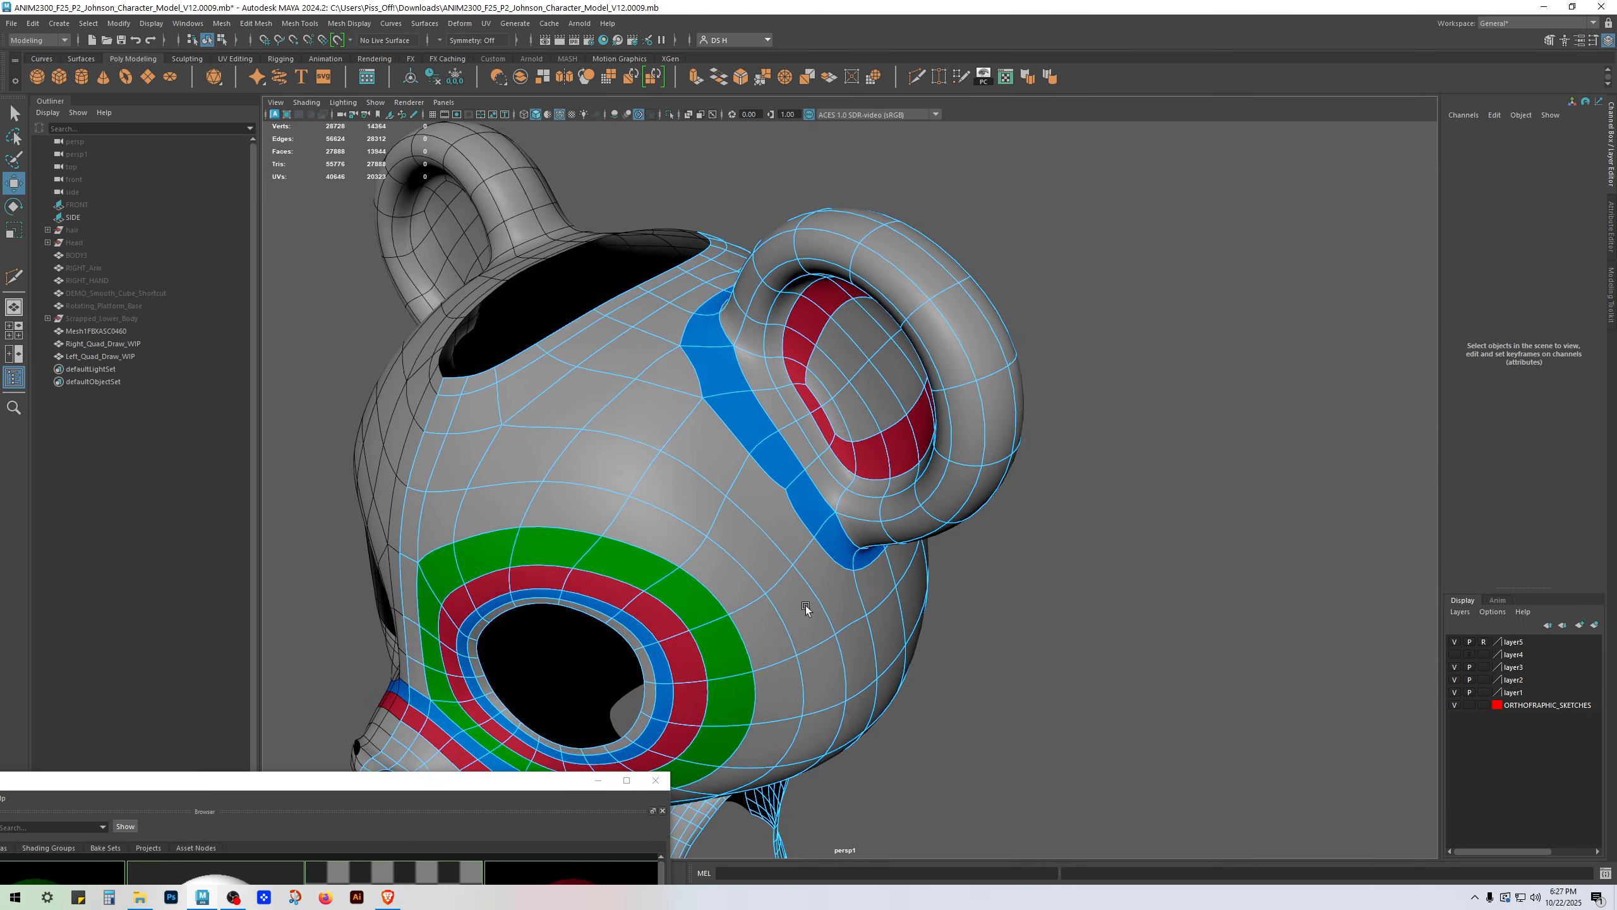
pyautogui.keyDown('alt'); pyautogui.moveTo(803, 588); pyautogui.dragTo(843, 514, button='middle'); pyautogui.keyUp('alt')
pyautogui.scroll(5, 810, 446)
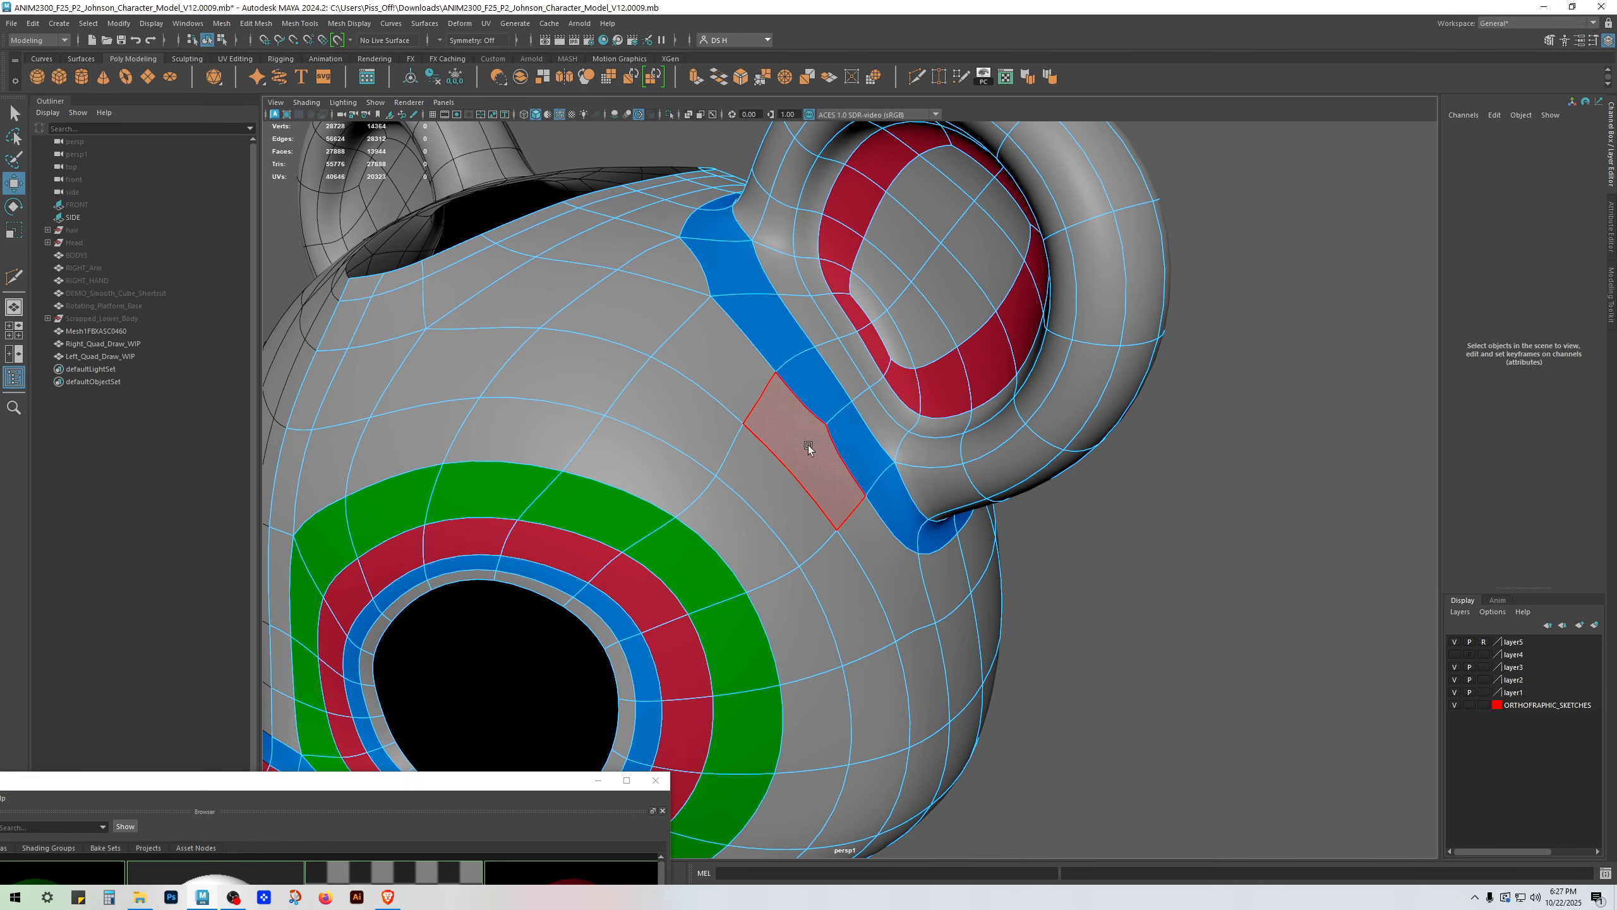
pyautogui.scroll(-3, 824, 540)
pyautogui.press('1')
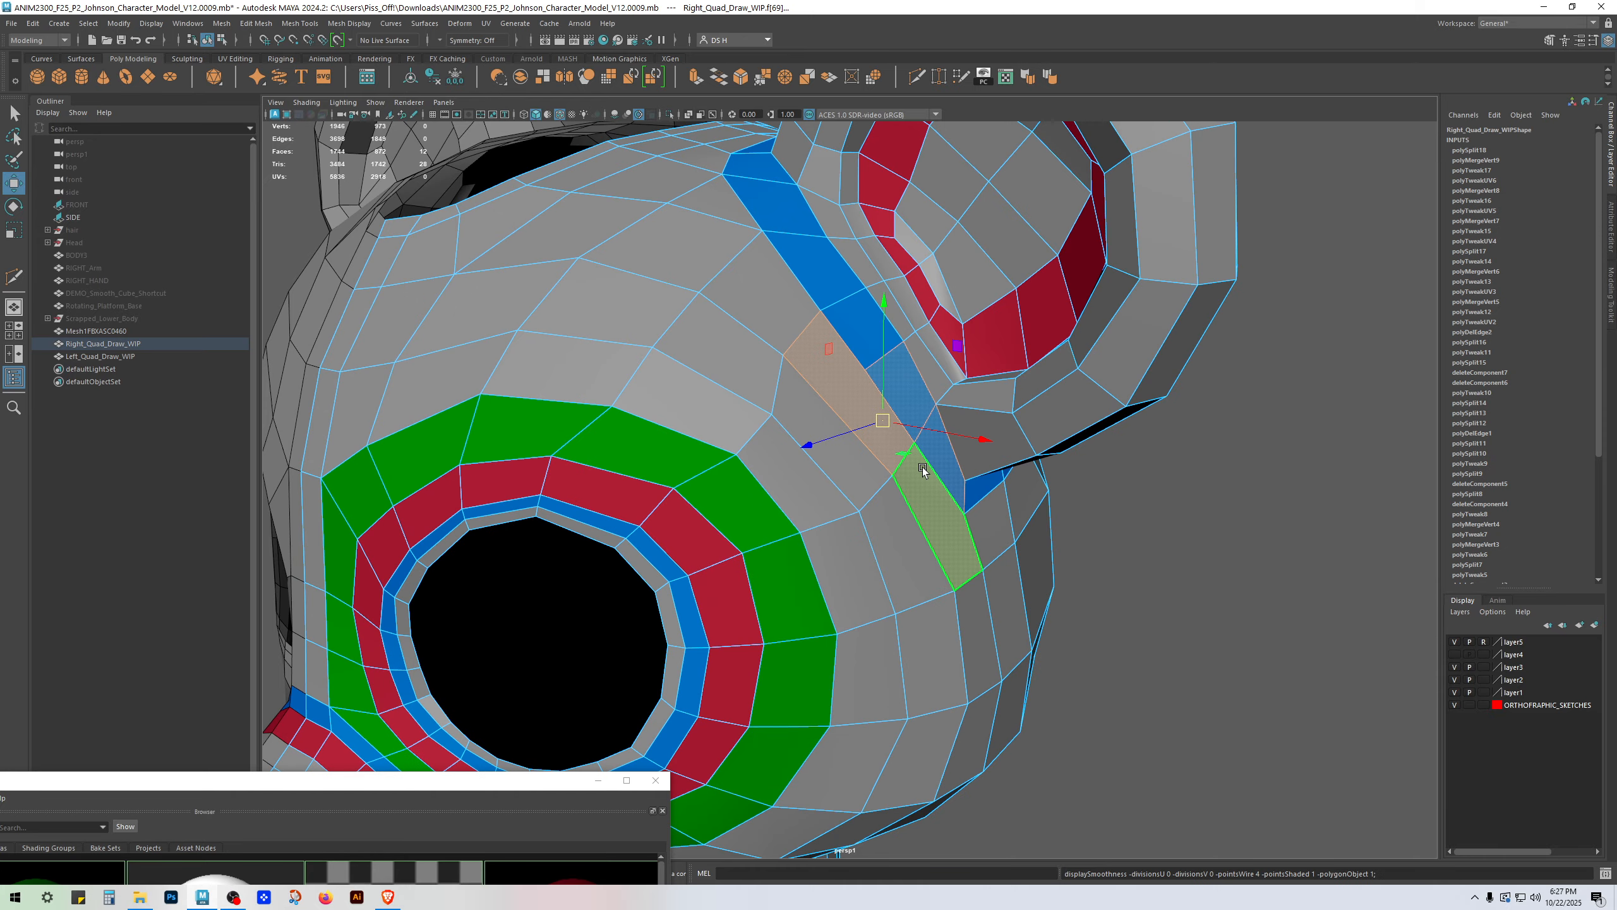
# Step: Cut a new edge with Multi-Cut from the brow vertex above the green eye ring to the blue ear strip
pyautogui.scroll(-5, 886, 502)
pyautogui.keyDown('alt'); pyautogui.moveTo(886, 502); pyautogui.dragTo(911, 467); pyautogui.keyUp('alt')
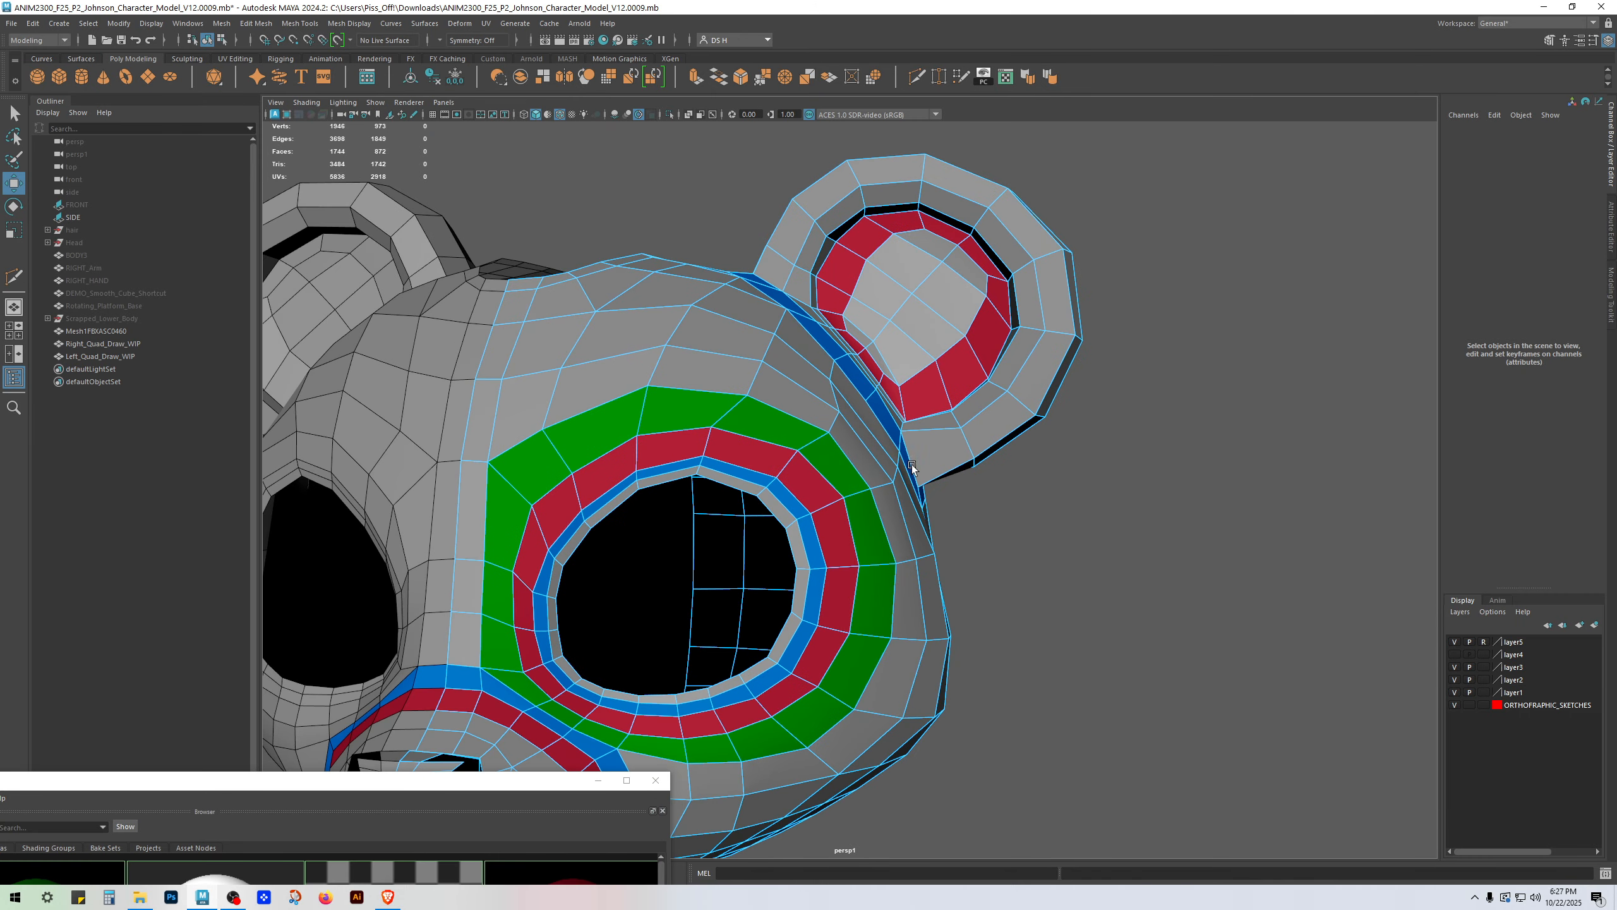
pyautogui.keyDown('alt'); pyautogui.moveTo(863, 391); pyautogui.dragTo(889, 413); pyautogui.keyUp('alt')
pyautogui.keyDown('shift'); pyautogui.moveTo(911, 431); pyautogui.dragTo(882, 414, button='right'); pyautogui.keyUp('shift')
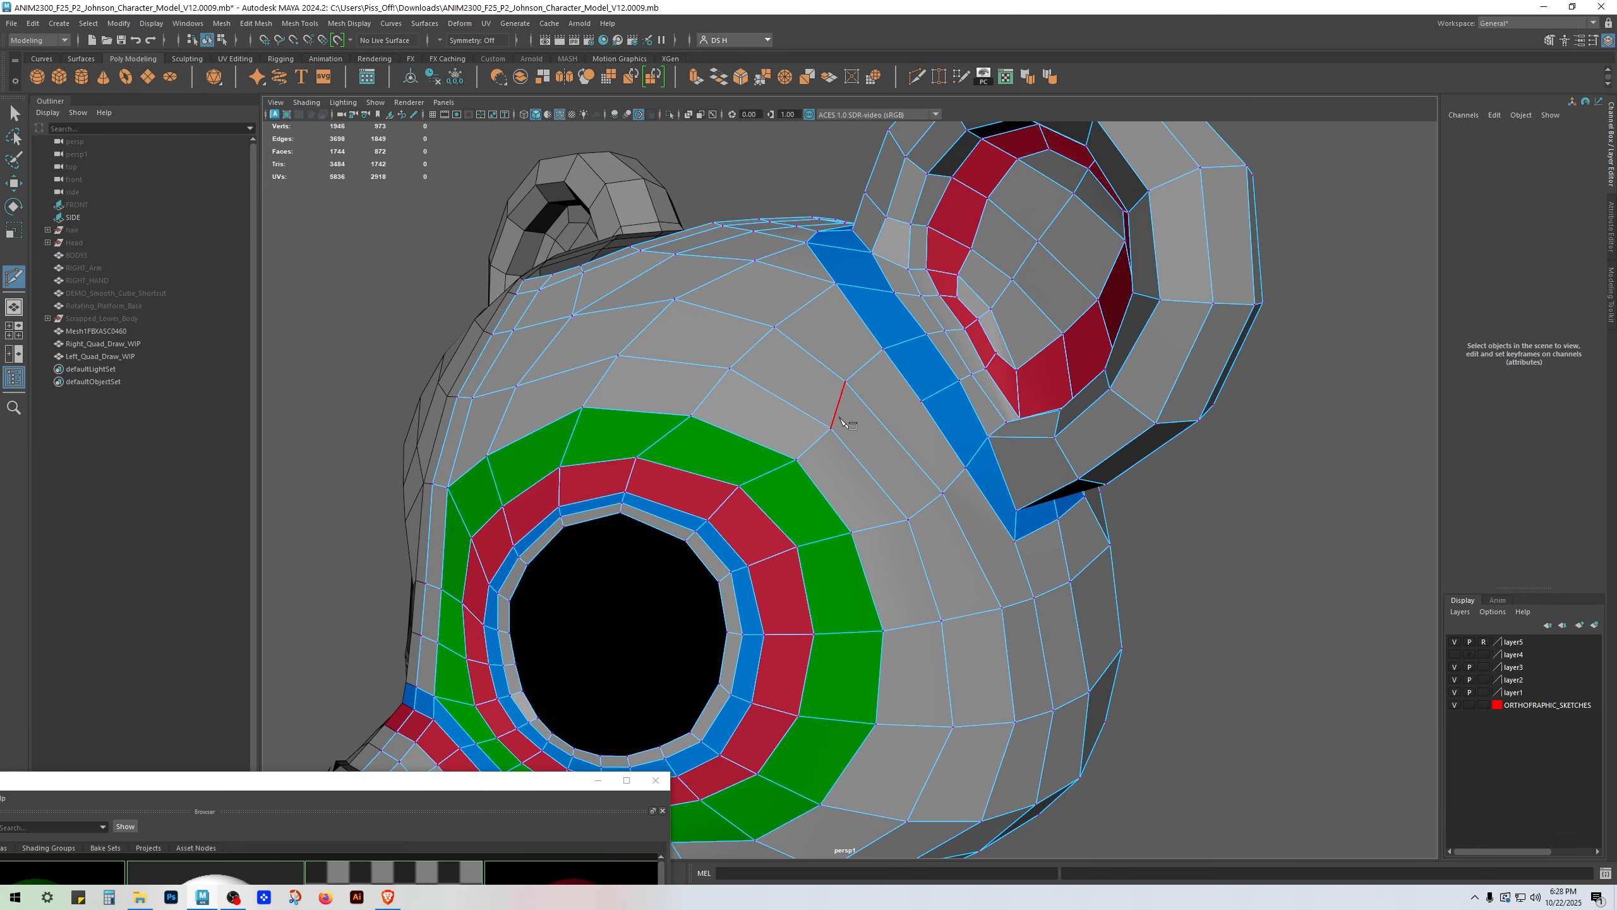
pyautogui.click(926, 410)
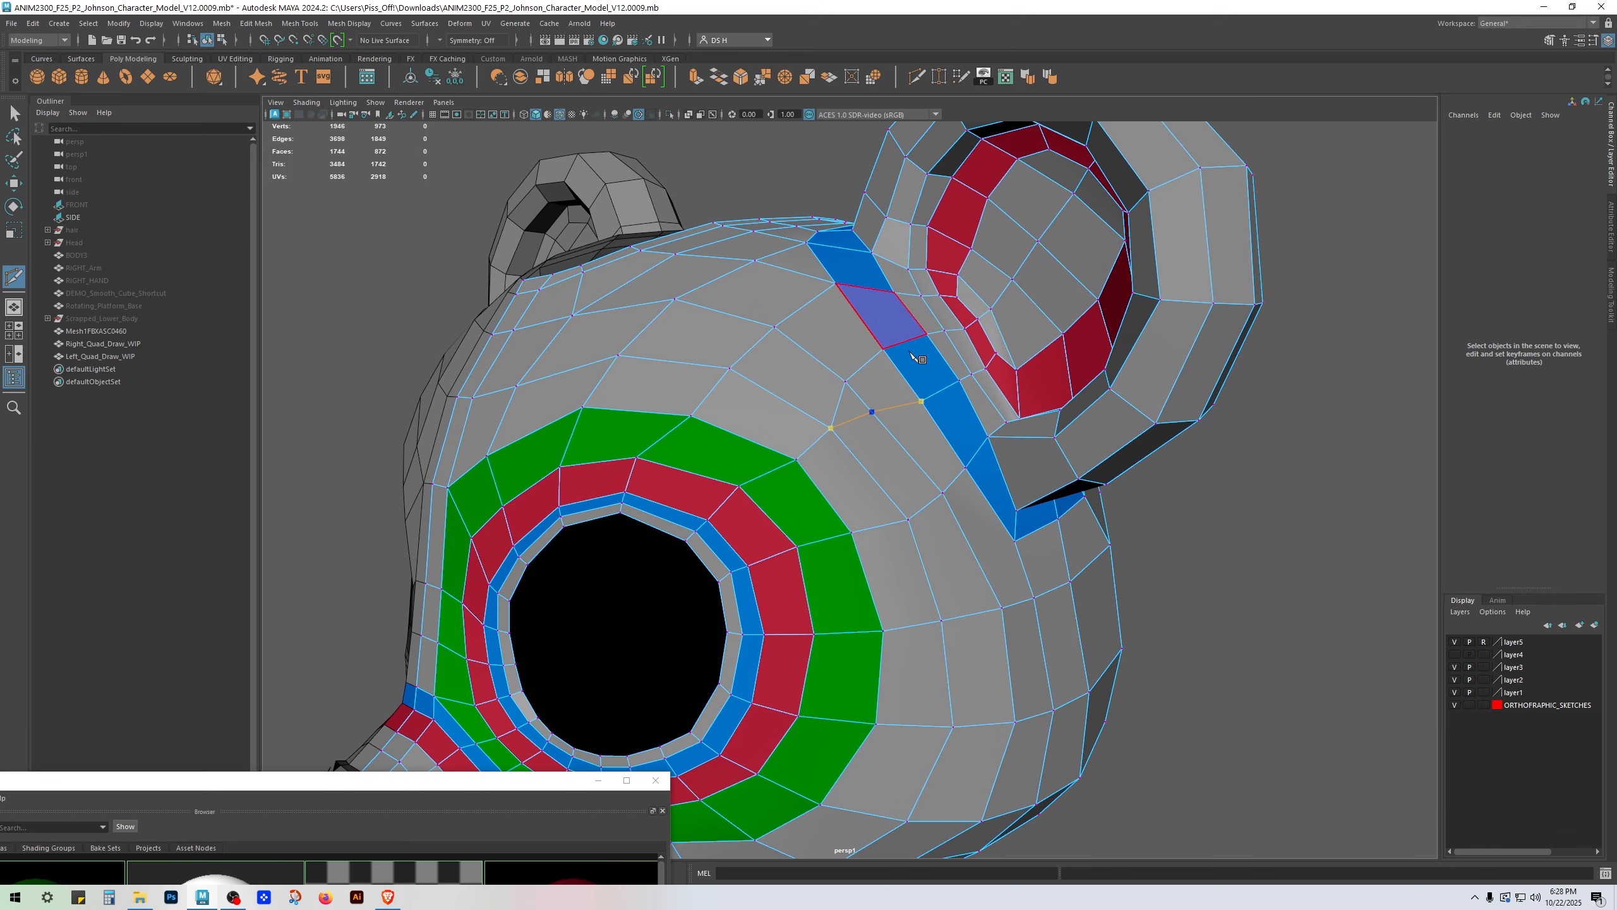
pyautogui.press('w')
# Step: Slide the vertices around the new cut, between the green eye ring and the blue ear strip, into more even spacing
pyautogui.keyDown('alt'); pyautogui.moveTo(708, 449); pyautogui.dragTo(728, 444); pyautogui.keyUp('alt')
pyautogui.moveTo(727, 443); pyautogui.dragTo(662, 449, button='right')
pyautogui.click(828, 435)
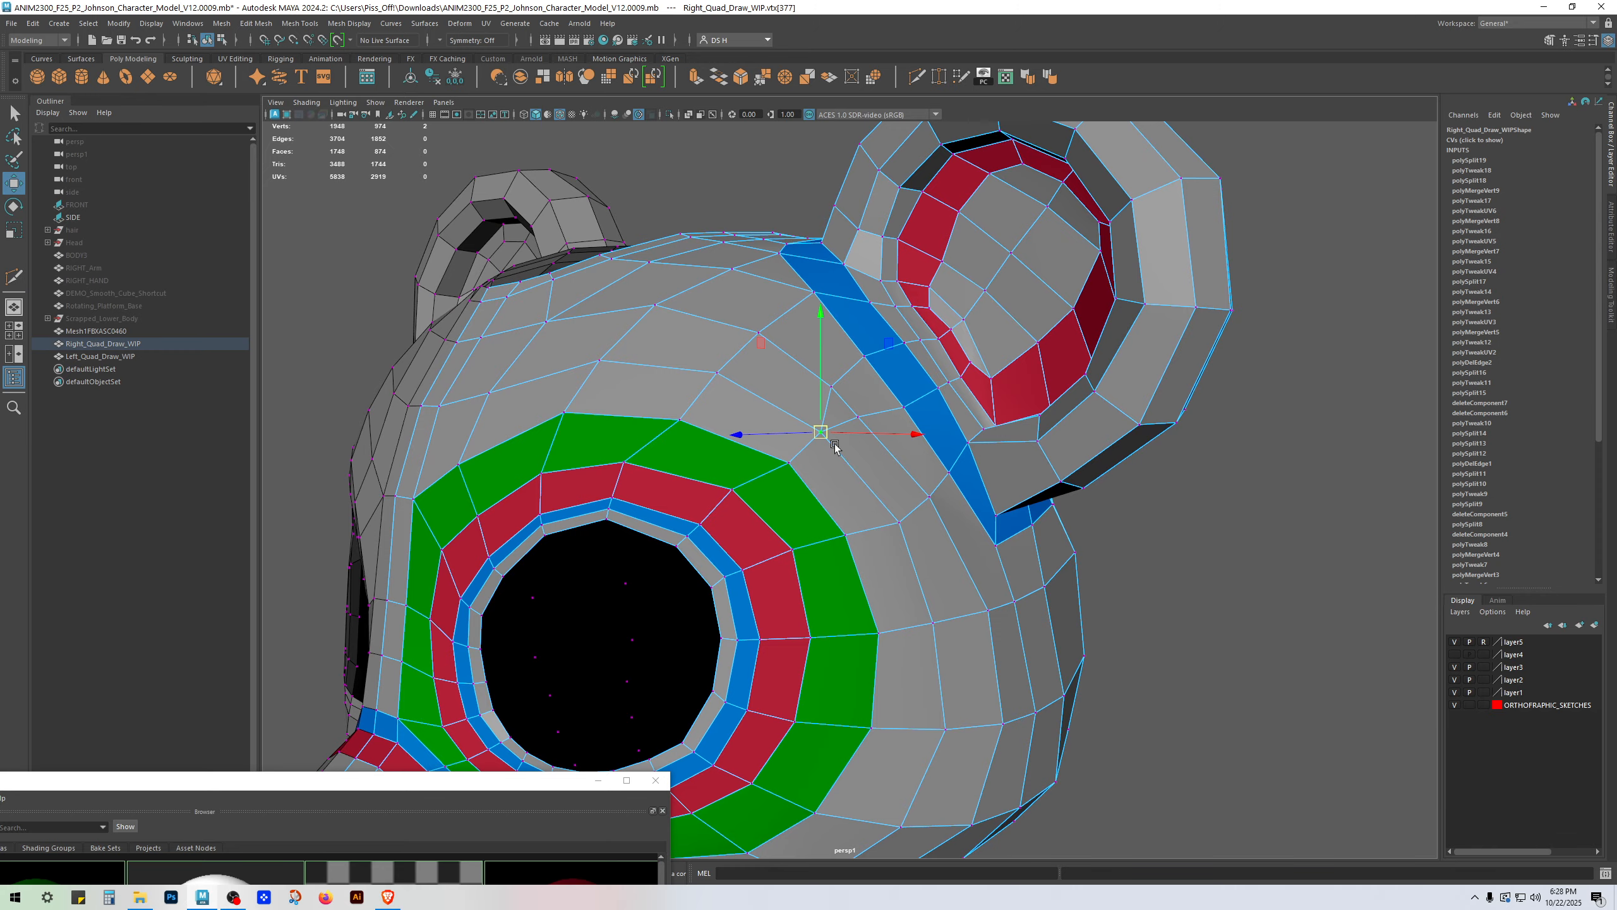
pyautogui.keyDown('ctrl'); pyautogui.keyDown('shift'); pyautogui.moveTo(823, 435); pyautogui.dragTo(865, 444); pyautogui.keyUp('shift'); pyautogui.keyUp('ctrl')
pyautogui.click(862, 420)
pyautogui.click(829, 448)
pyautogui.click(793, 467)
pyautogui.click(741, 498)
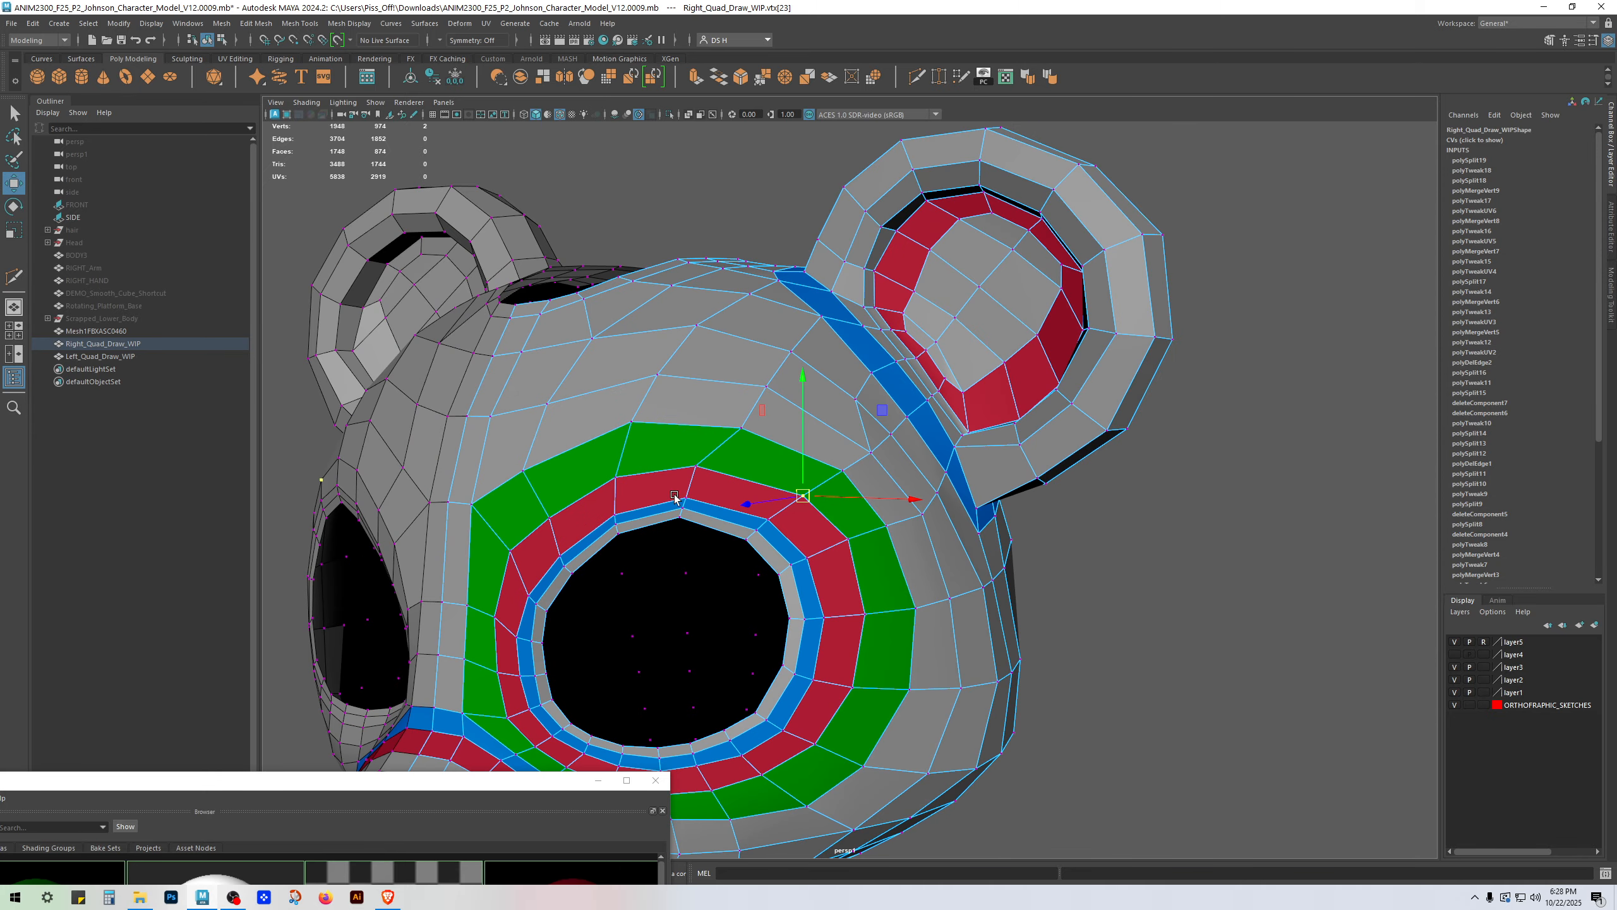
# Step: Slide the forehead vertex and the green ring vertex above the inner side of the eye sideways toward the ear
pyautogui.keyDown('alt'); pyautogui.moveTo(675, 498); pyautogui.dragTo(760, 474, button='middle'); pyautogui.keyUp('alt')
pyautogui.click(620, 446)
pyautogui.moveTo(658, 447)
pyautogui.keyDown('ctrl'); pyautogui.keyDown('shift'); pyautogui.mouseDown()
pyautogui.moveTo(686, 440)
pyautogui.moveTo(637, 431)
pyautogui.mouseUp(); pyautogui.keyUp('shift'); pyautogui.keyUp('ctrl')
pyautogui.moveTo(599, 369); pyautogui.dragTo(677, 371)
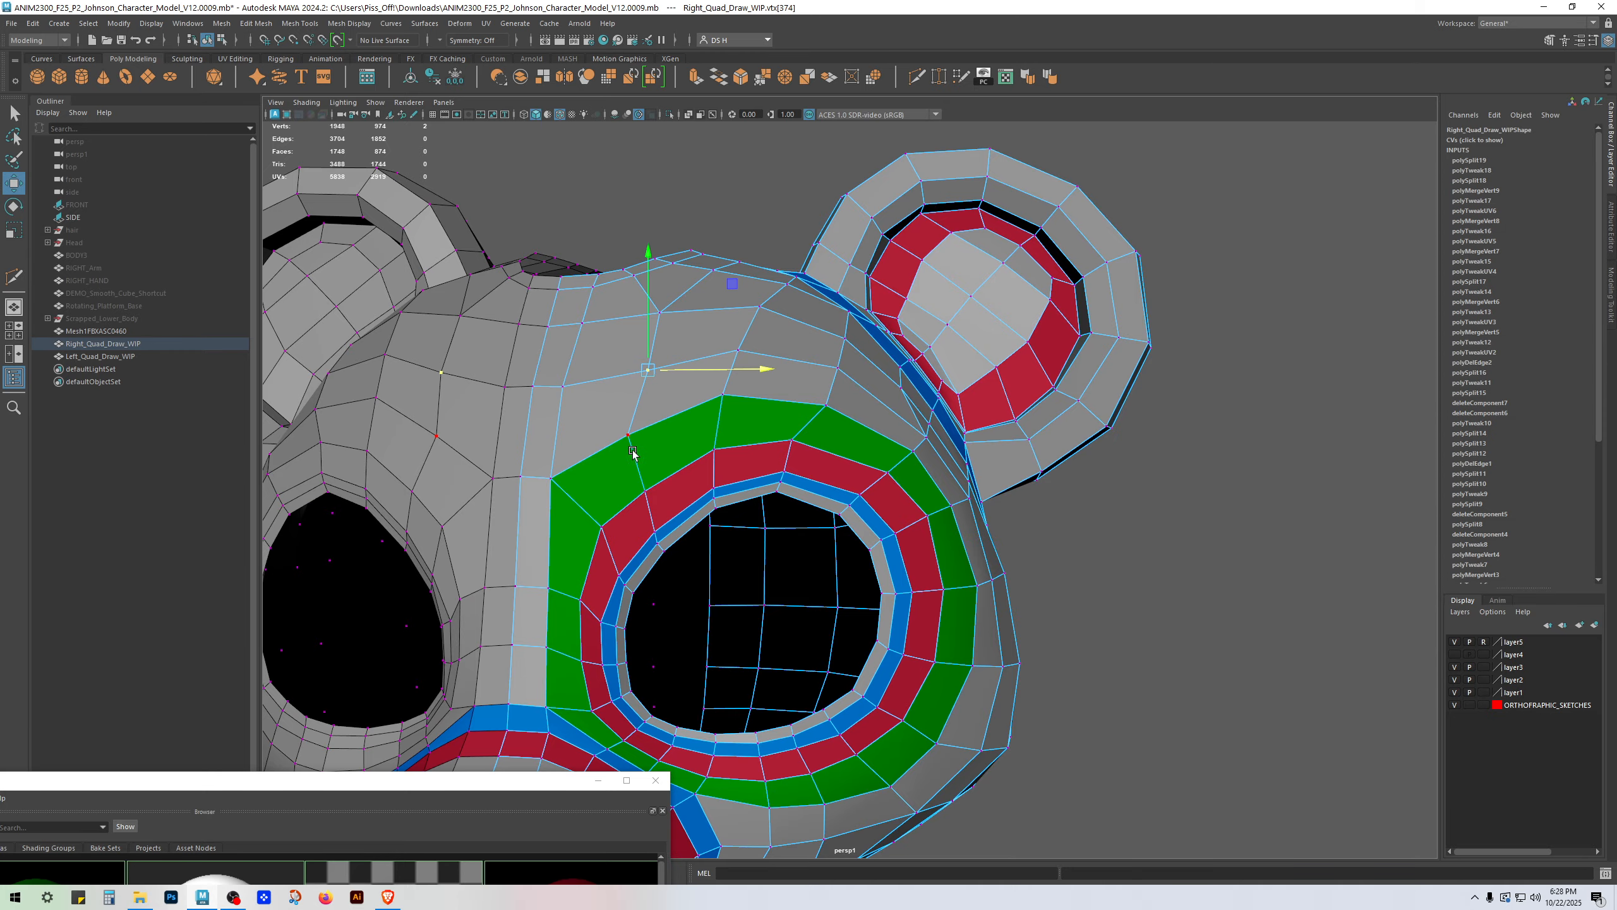
pyautogui.click(636, 450)
pyautogui.click(631, 437)
pyautogui.keyDown('ctrl'); pyautogui.keyDown('shift'); pyautogui.moveTo(661, 436); pyautogui.dragTo(675, 434); pyautogui.keyUp('shift'); pyautogui.keyUp('ctrl')
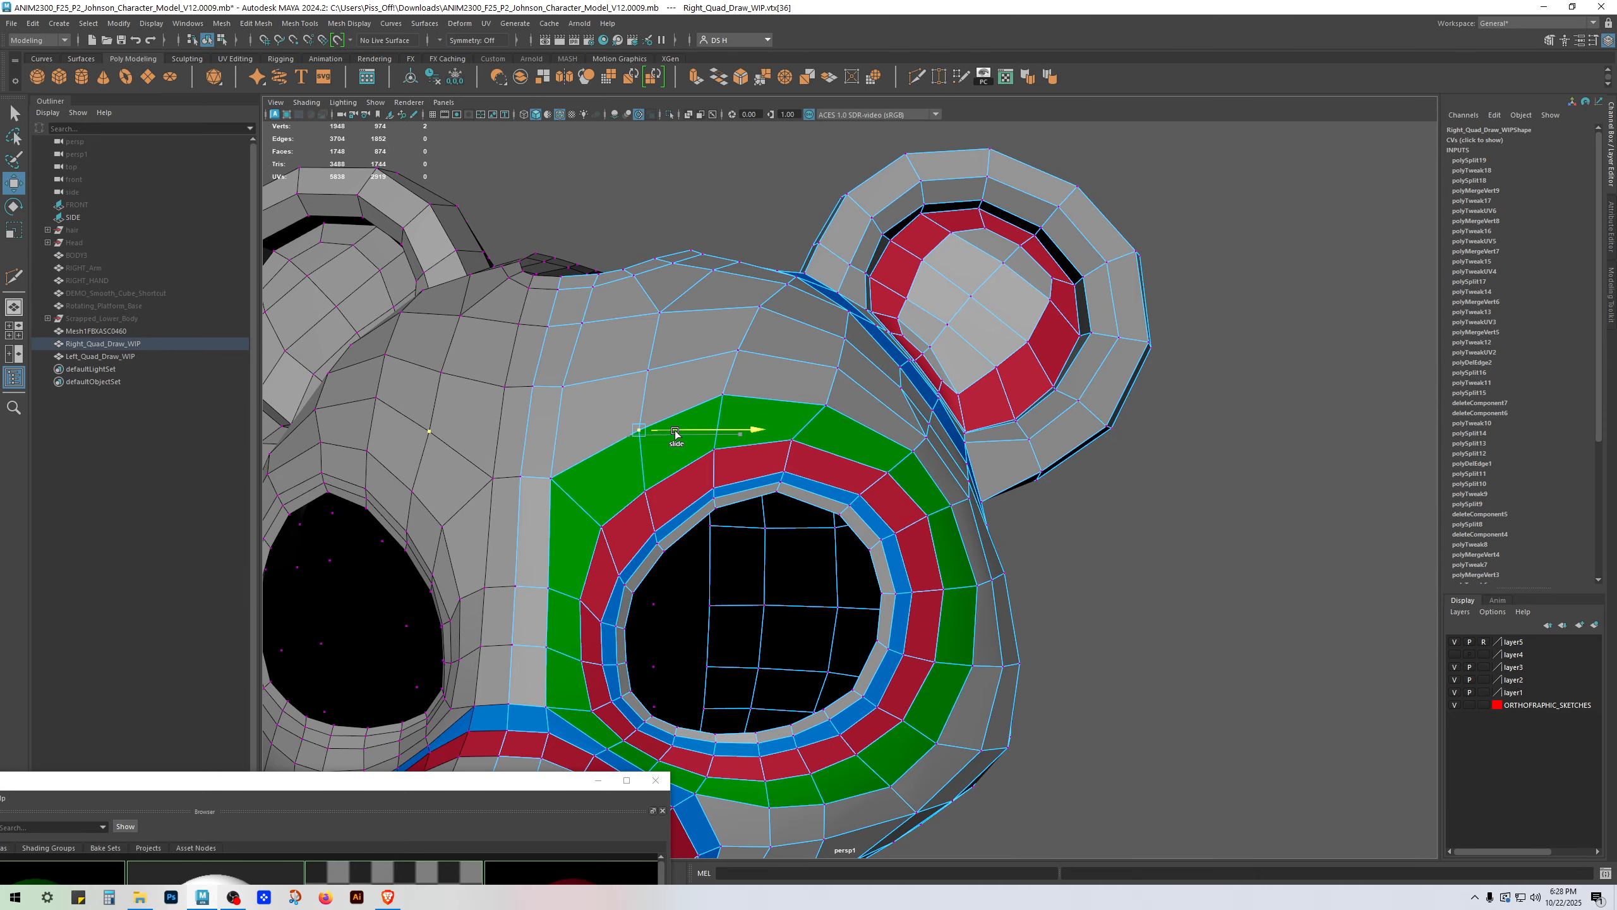
# Step: Reposition the brow vertices from the top of the green ring to the blue ear strip to smooth the edge flow
pyautogui.click(788, 439)
pyautogui.keyDown('ctrl'); pyautogui.keyDown('shift'); pyautogui.moveTo(790, 440); pyautogui.dragTo(1011, 350); pyautogui.keyUp('shift'); pyautogui.keyUp('ctrl')
pyautogui.click(828, 408)
pyautogui.click(838, 369)
pyautogui.click(900, 288)
pyautogui.click(934, 373)
pyautogui.click(1067, 331)
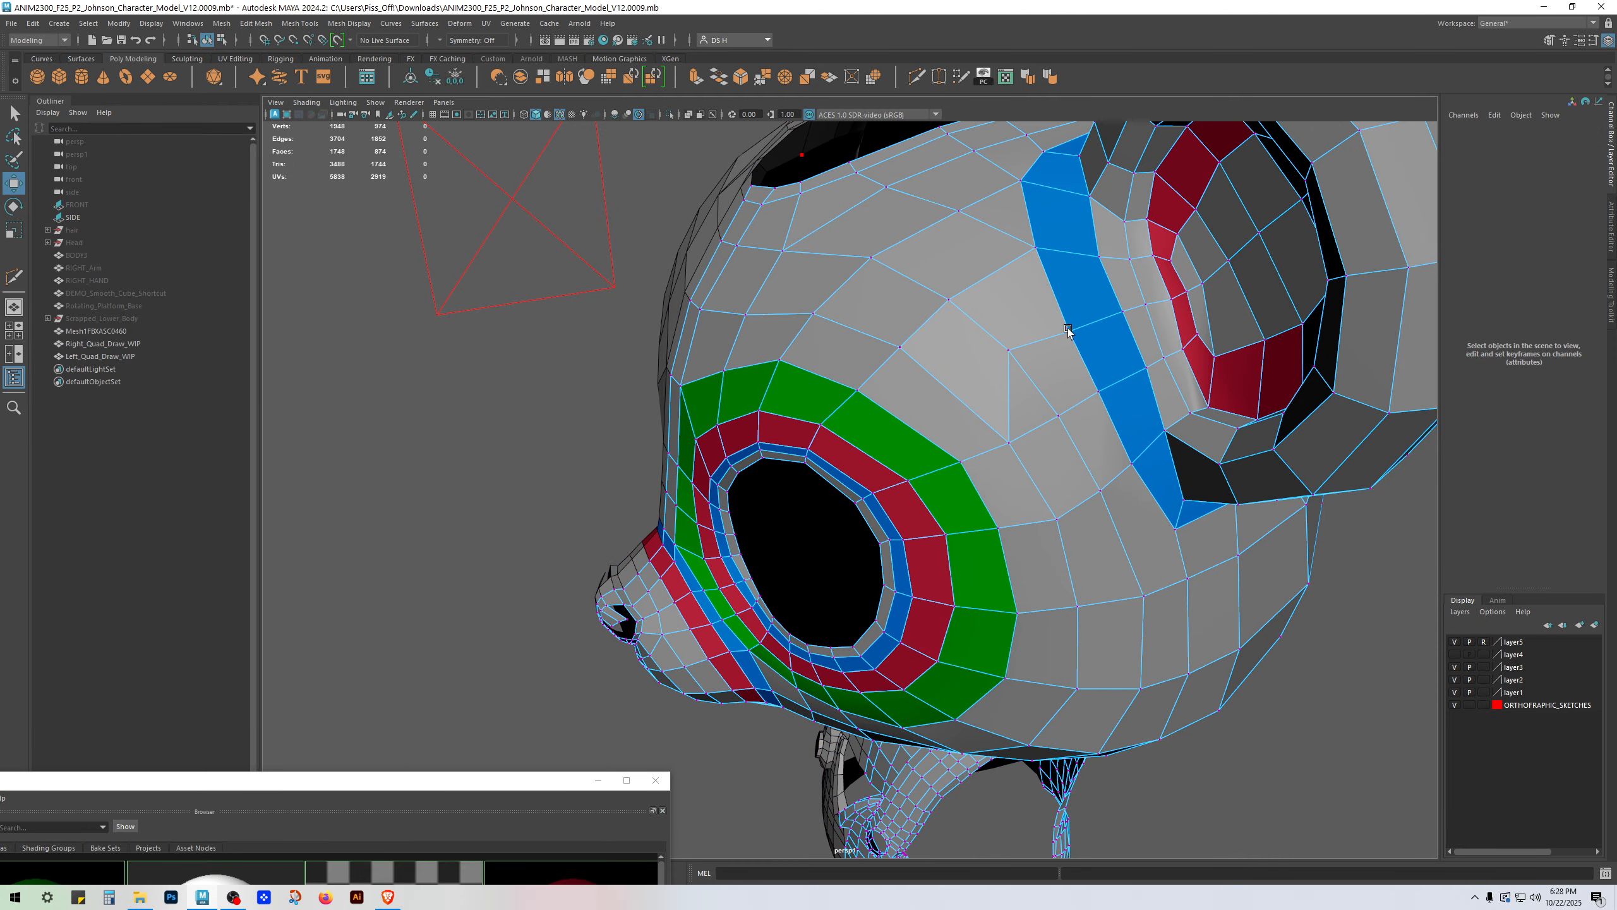
pyautogui.click(1068, 331)
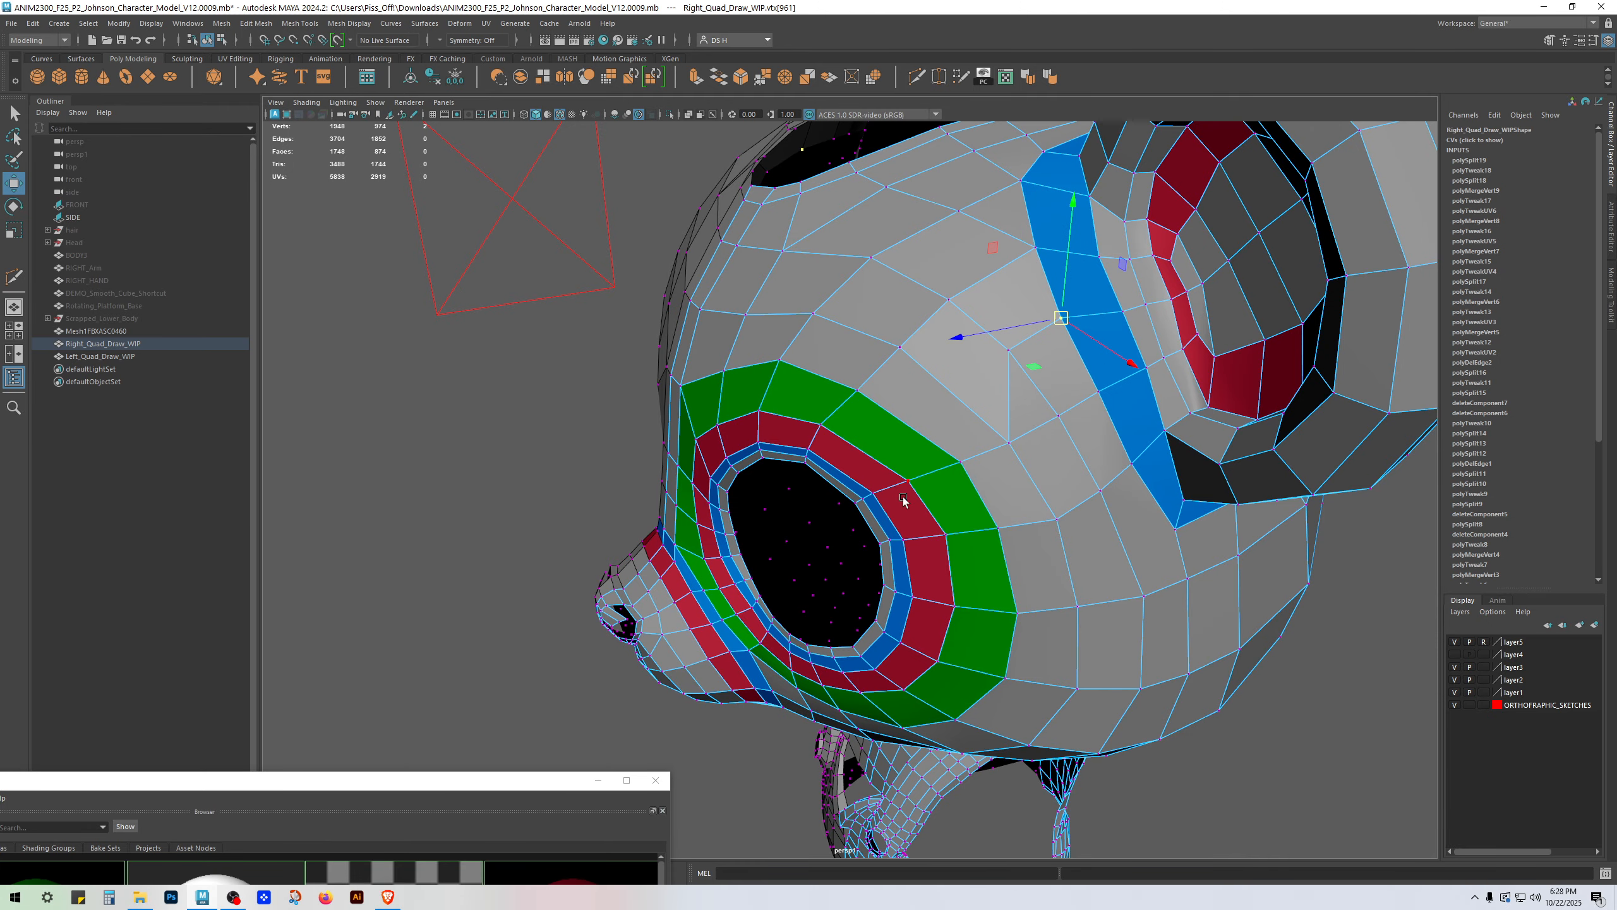
# Step: Cut a new edge from the inner eye rim across the blue, red and green rings, and delete the redundant brow edge above
pyautogui.keyDown('alt'); pyautogui.moveTo(903, 498); pyautogui.dragTo(723, 507, button='right'); pyautogui.keyUp('alt')
pyautogui.keyDown('alt'); pyautogui.moveTo(722, 506); pyautogui.dragTo(789, 525); pyautogui.keyUp('alt')
pyautogui.keyDown('alt'); pyautogui.moveTo(808, 491); pyautogui.dragTo(965, 517, button='right'); pyautogui.keyUp('alt')
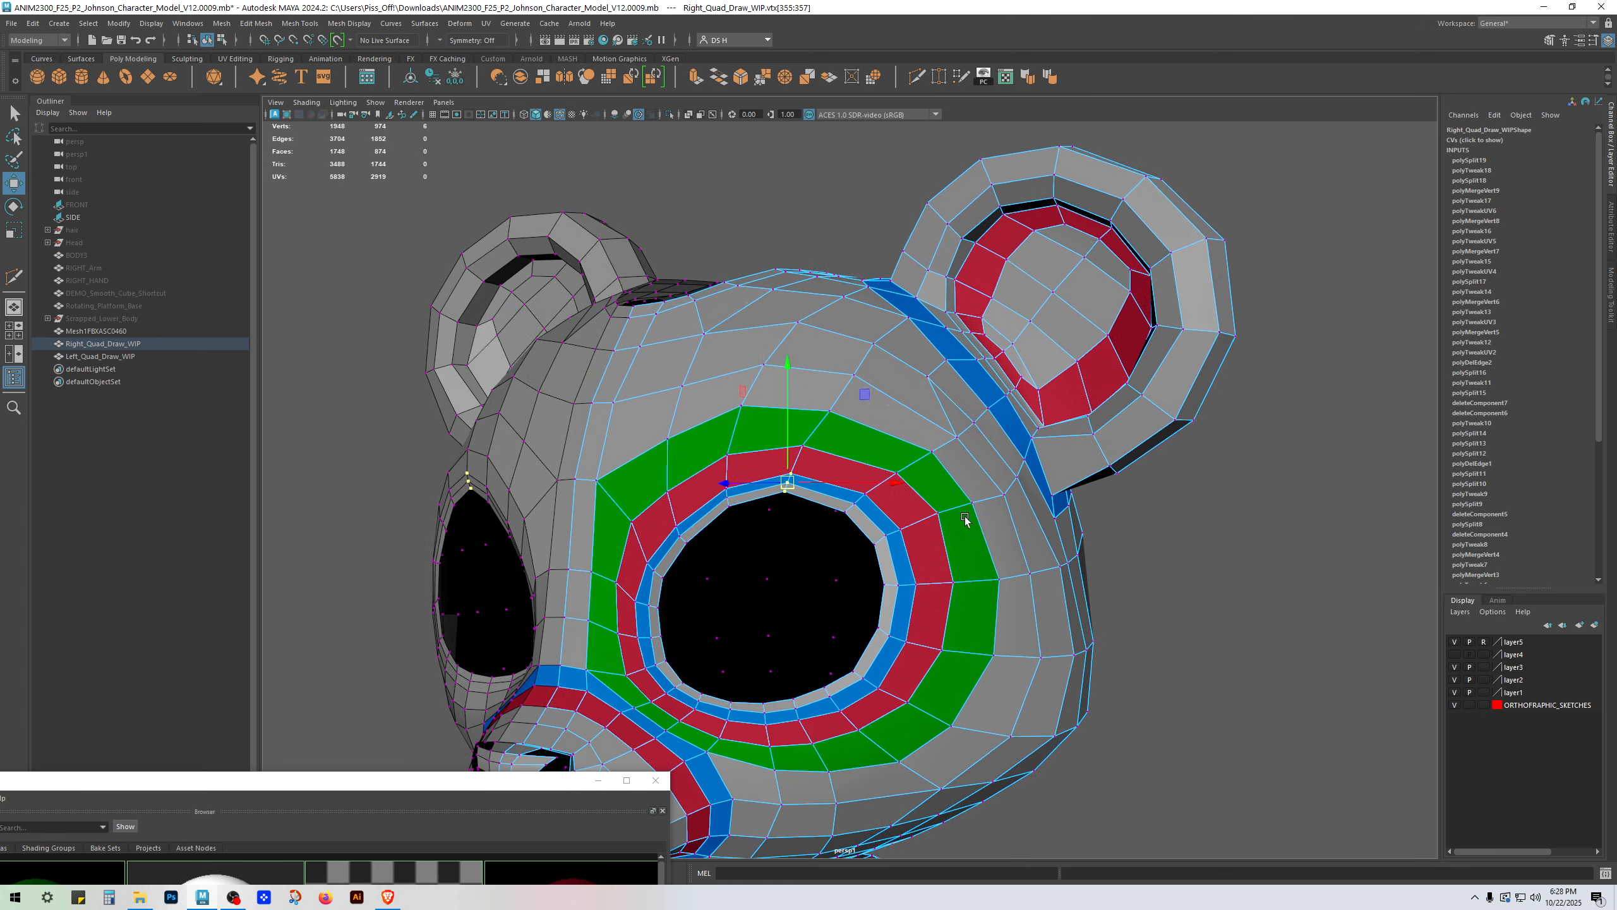
pyautogui.hotkey('ctrl', 'z')
pyautogui.moveTo(879, 410); pyautogui.dragTo(1126, 259, button='right')
pyautogui.keyDown('shift'); pyautogui.moveTo(1068, 318); pyautogui.dragTo(85, 349, button='right'); pyautogui.keyUp('shift')
pyautogui.keyDown('alt'); pyautogui.moveTo(612, 487); pyautogui.dragTo(800, 504, button='right'); pyautogui.keyUp('alt')
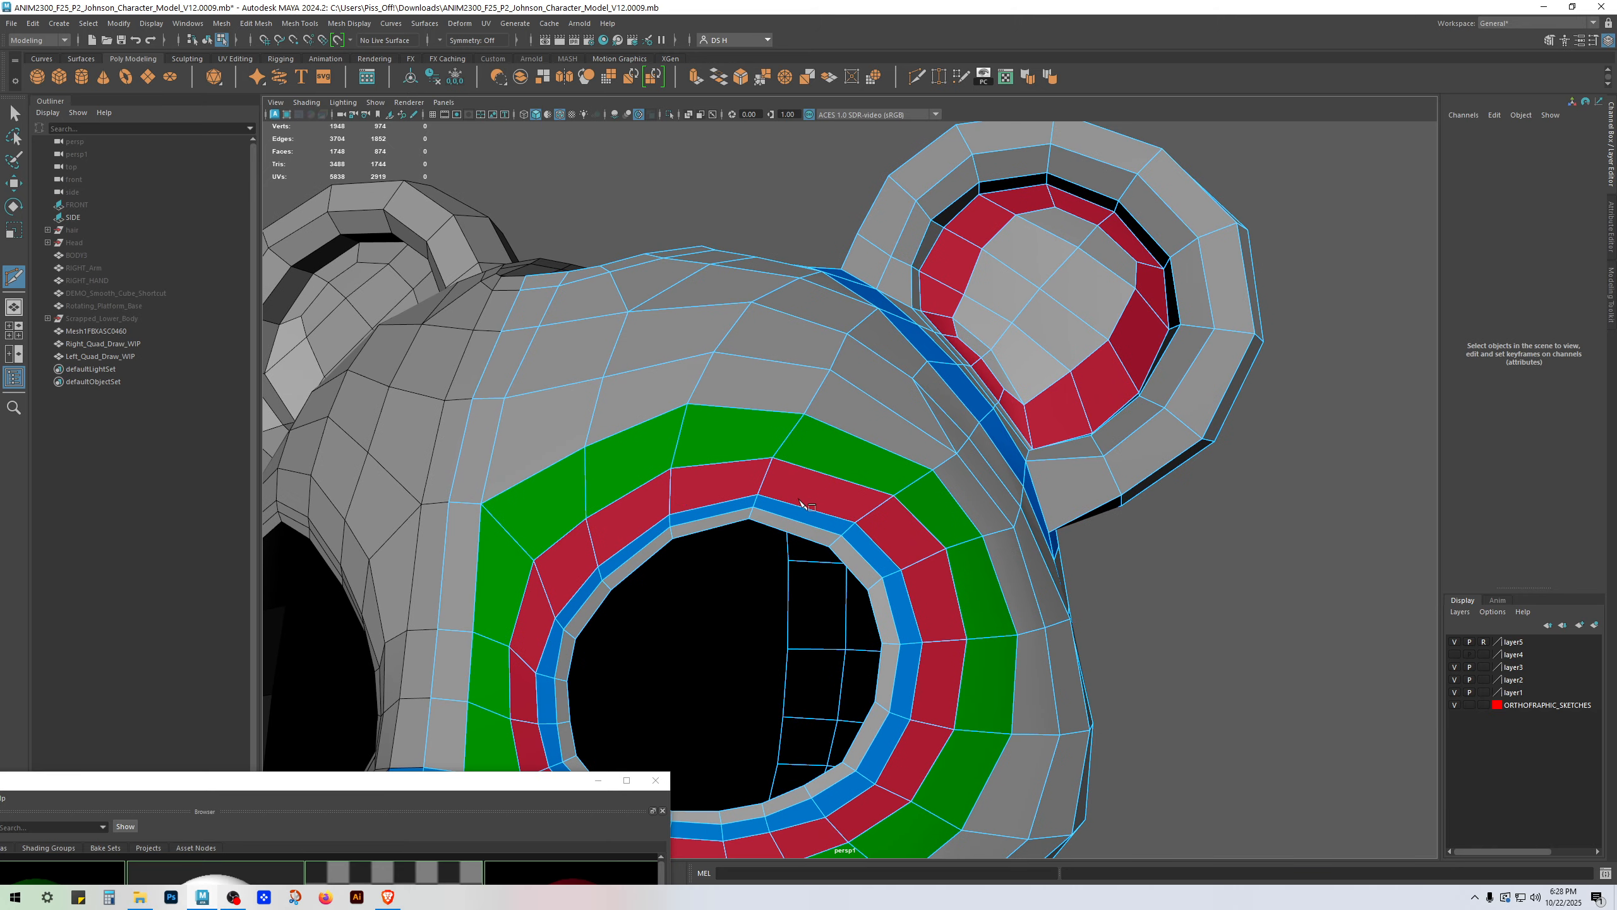
pyautogui.click(777, 526)
pyautogui.scroll(1, 841, 540)
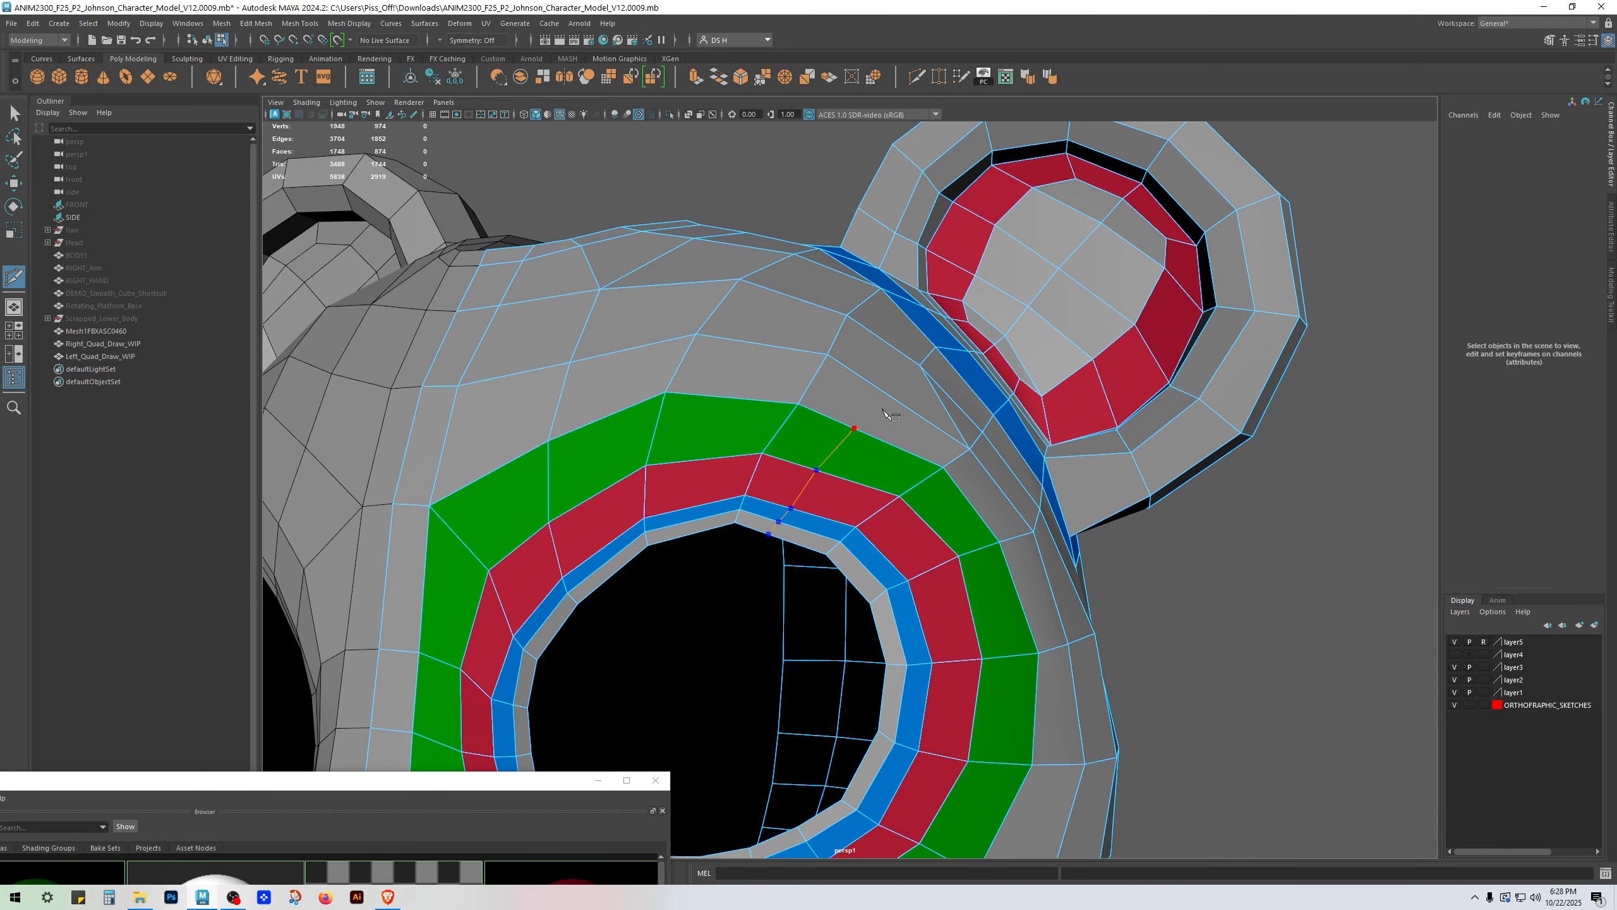
pyautogui.press('w')
pyautogui.click(932, 397)
pyautogui.press('Delete')
# Step: Reposition the forehead vertices and the green ring's outer vertex around the new cut to even out the brow quads
pyautogui.keyDown('alt'); pyautogui.moveTo(911, 564); pyautogui.dragTo(1007, 577, button='middle'); pyautogui.keyUp('alt')
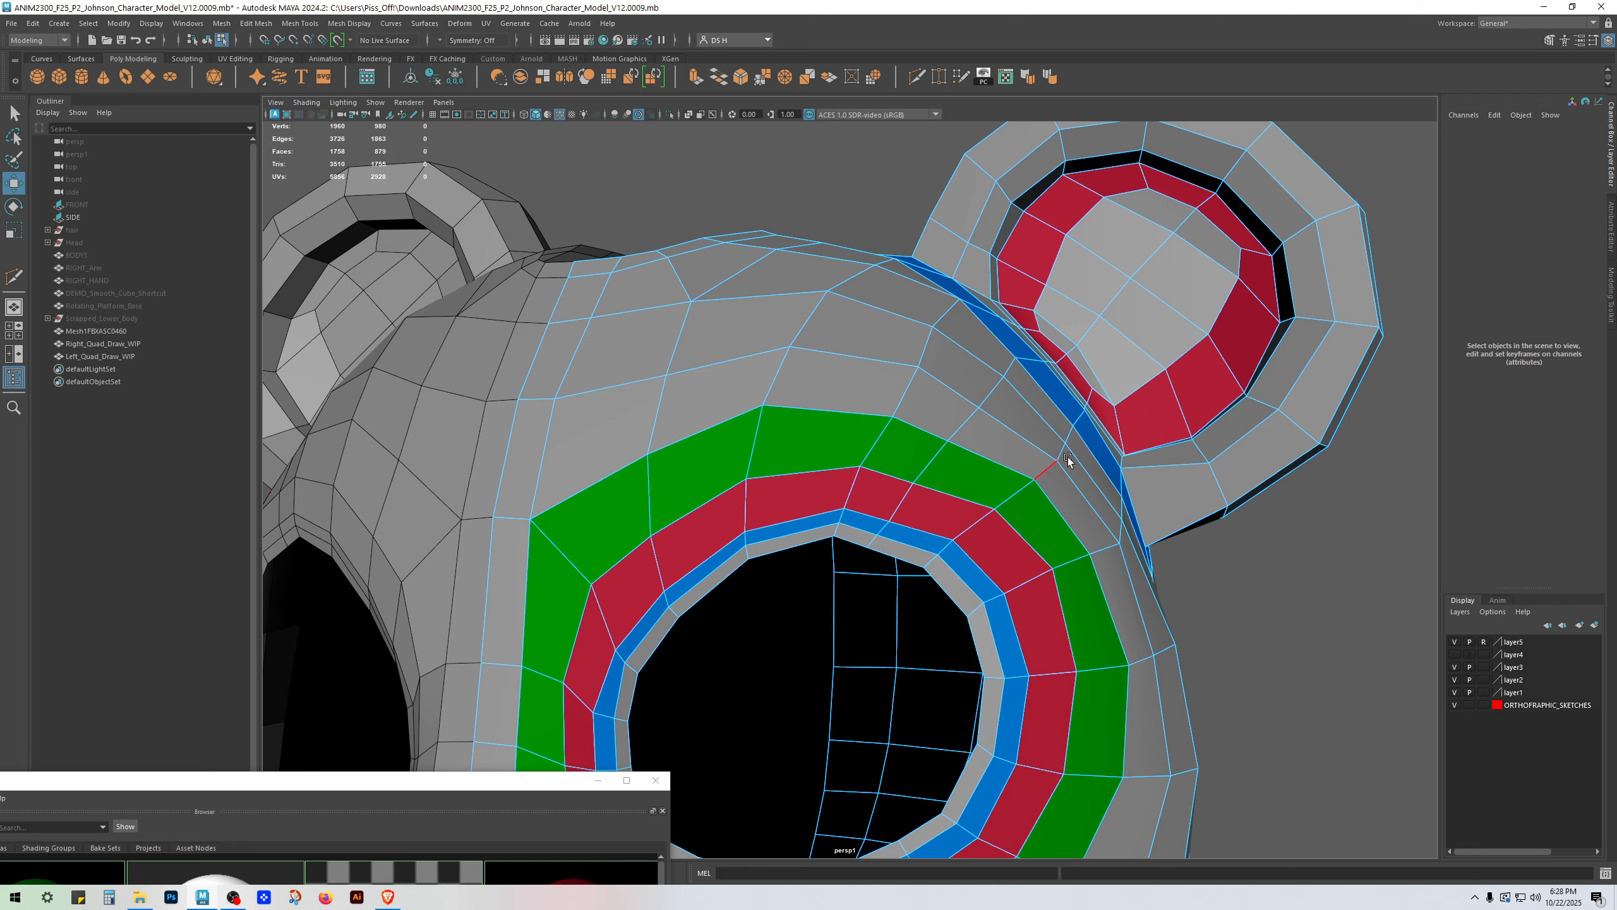
pyautogui.click(909, 361)
pyautogui.moveTo(818, 389); pyautogui.dragTo(894, 358)
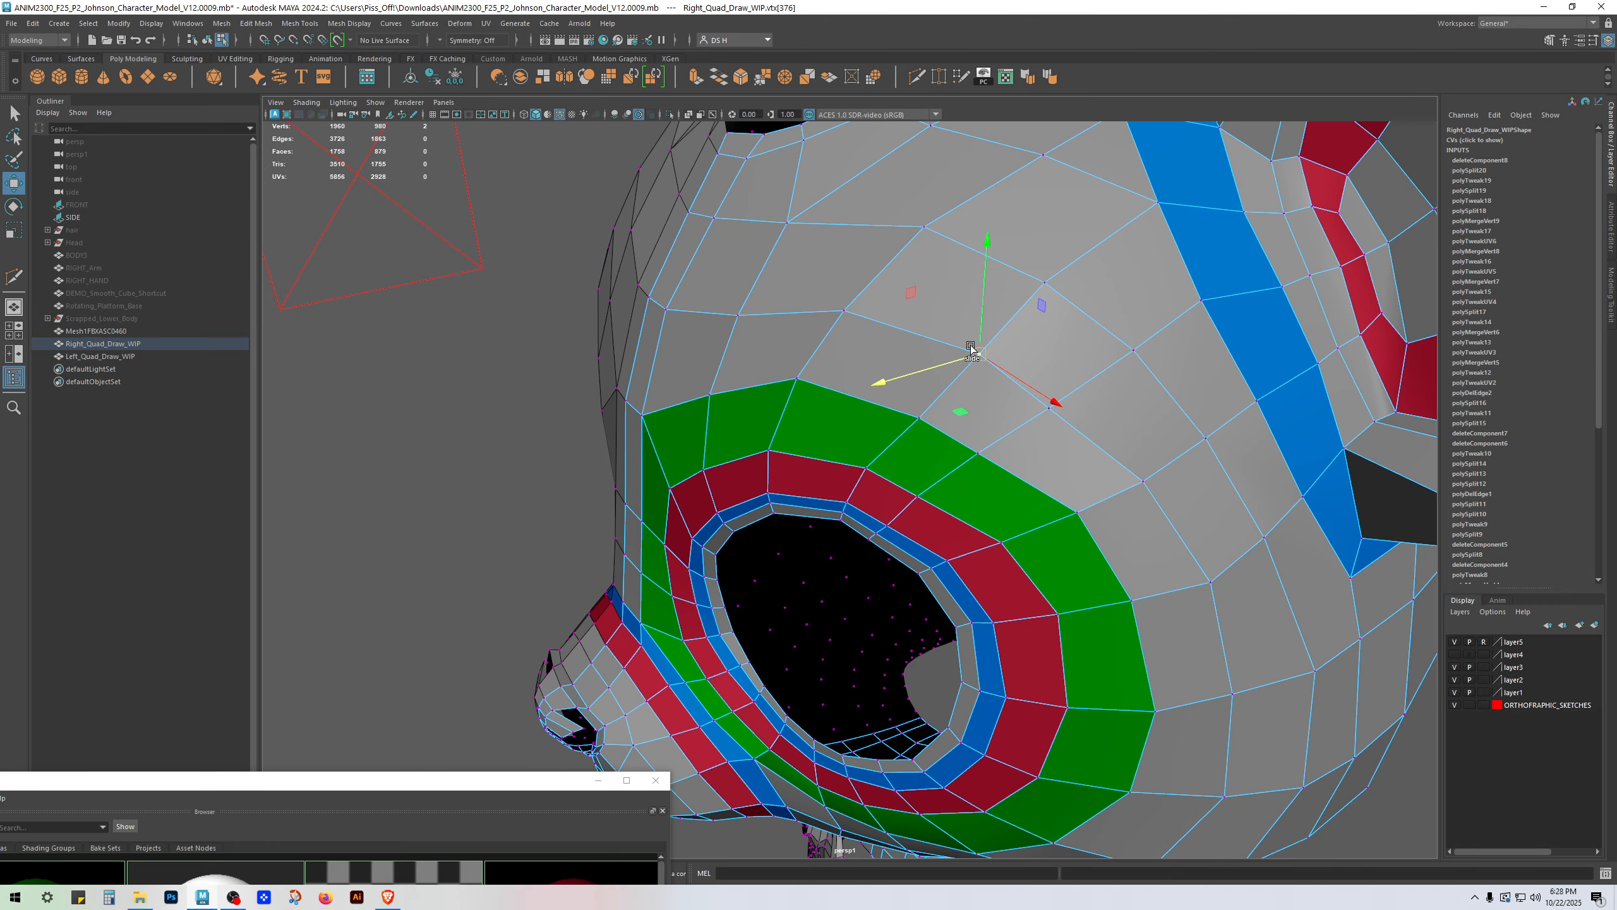
pyautogui.moveTo(971, 349); pyautogui.dragTo(947, 324)
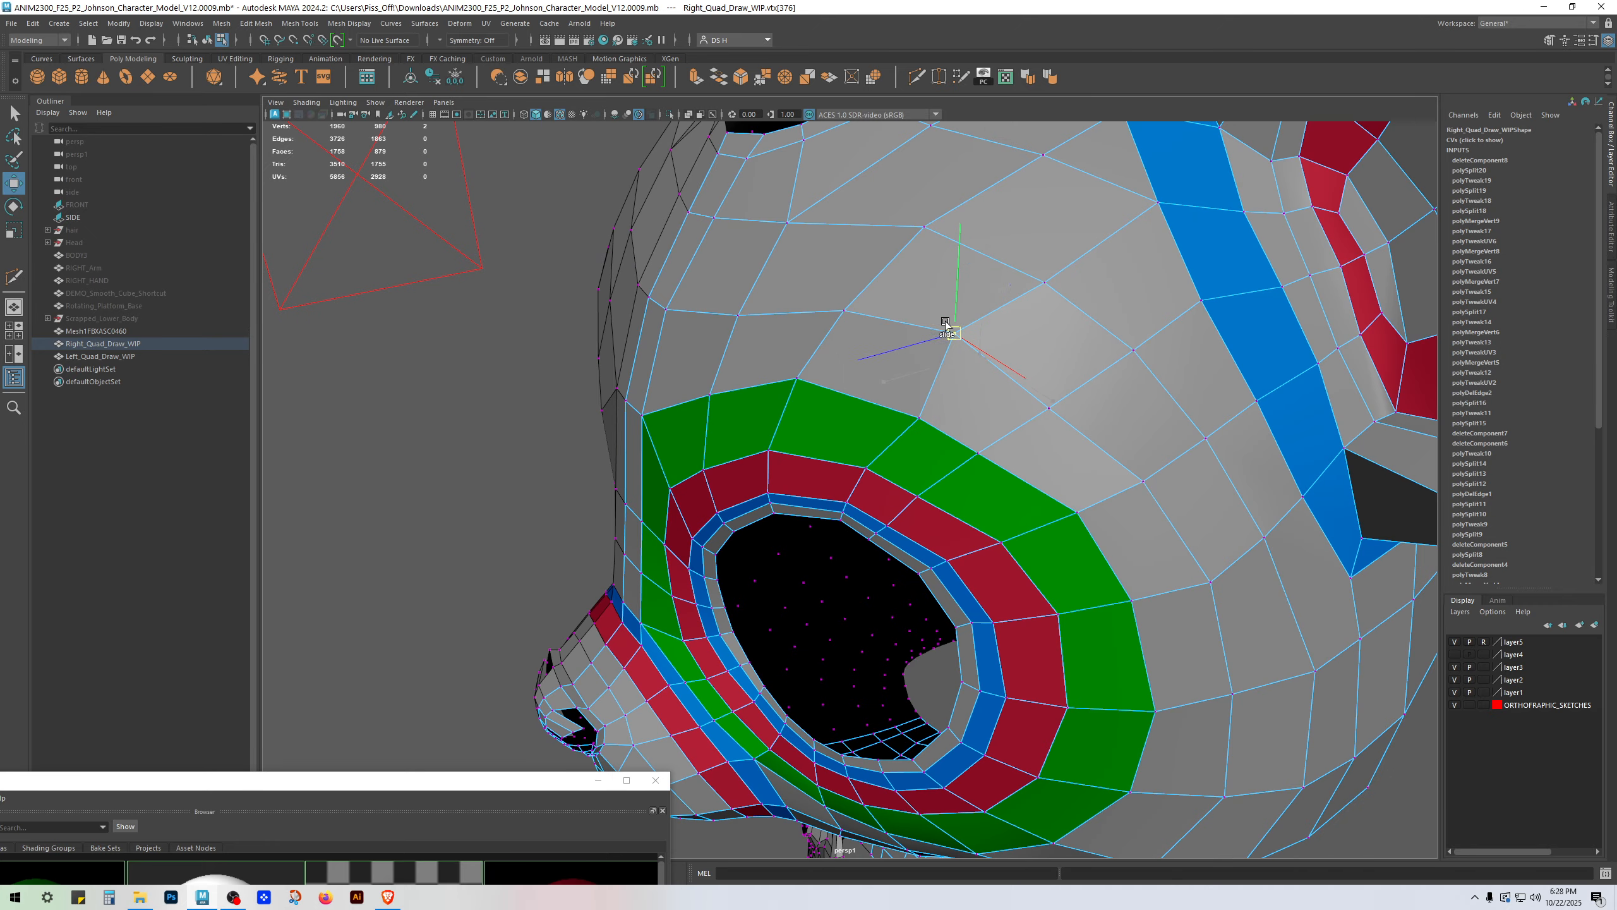
pyautogui.moveTo(890, 403); pyautogui.dragTo(889, 403)
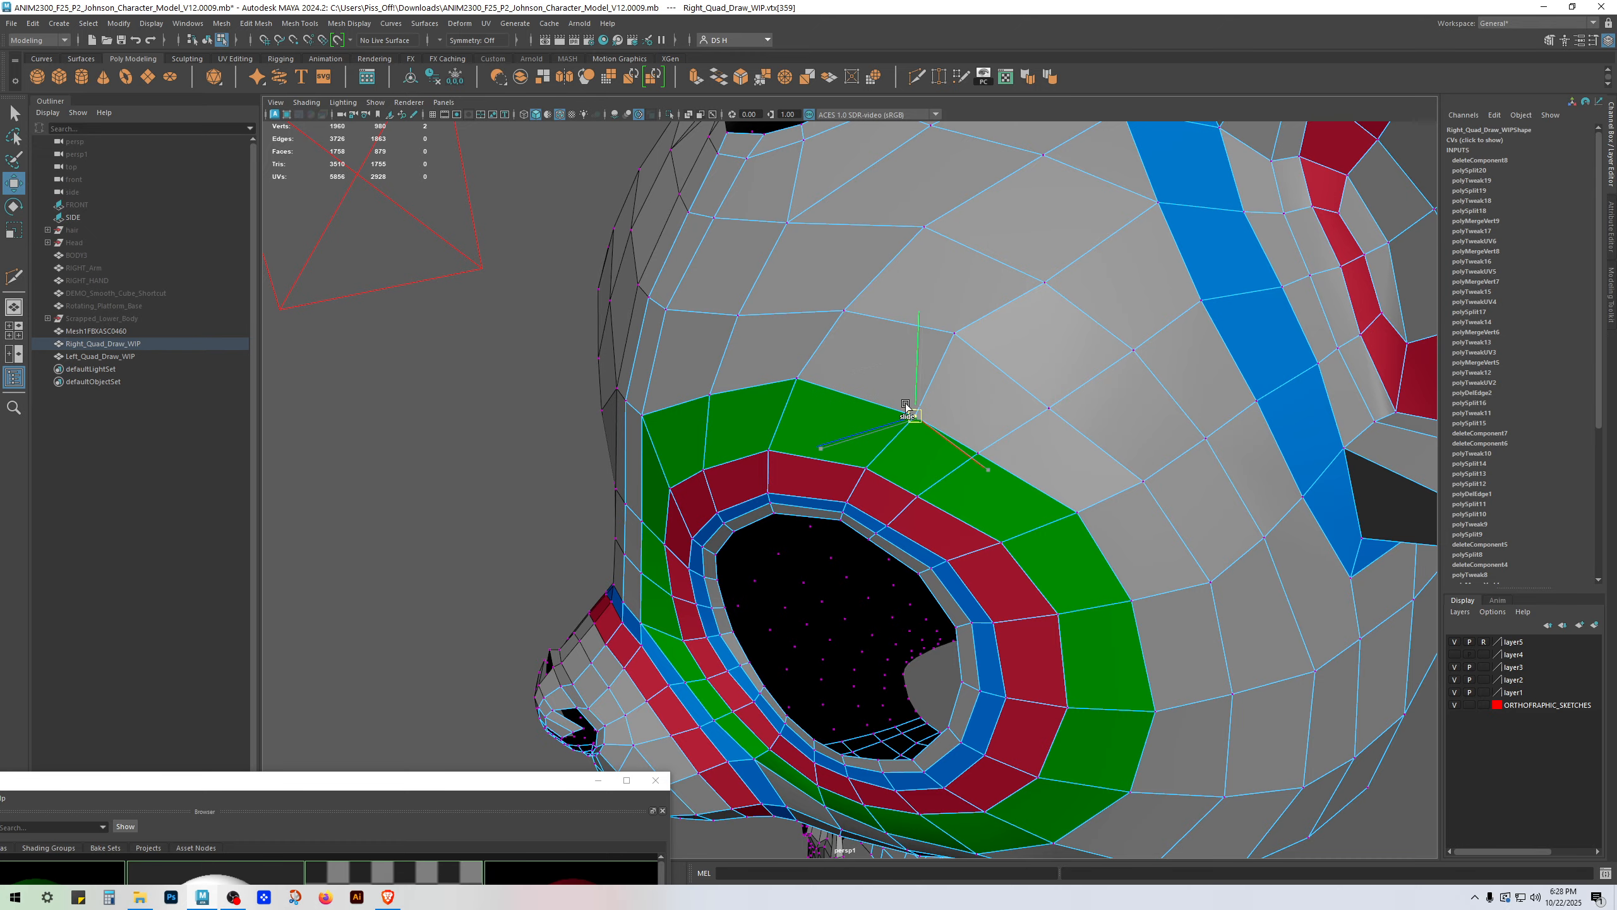
pyautogui.click(1044, 281)
pyautogui.keyDown('ctrl'); pyautogui.keyDown('shift'); pyautogui.moveTo(1044, 281); pyautogui.dragTo(946, 520); pyautogui.keyUp('shift'); pyautogui.keyUp('ctrl')
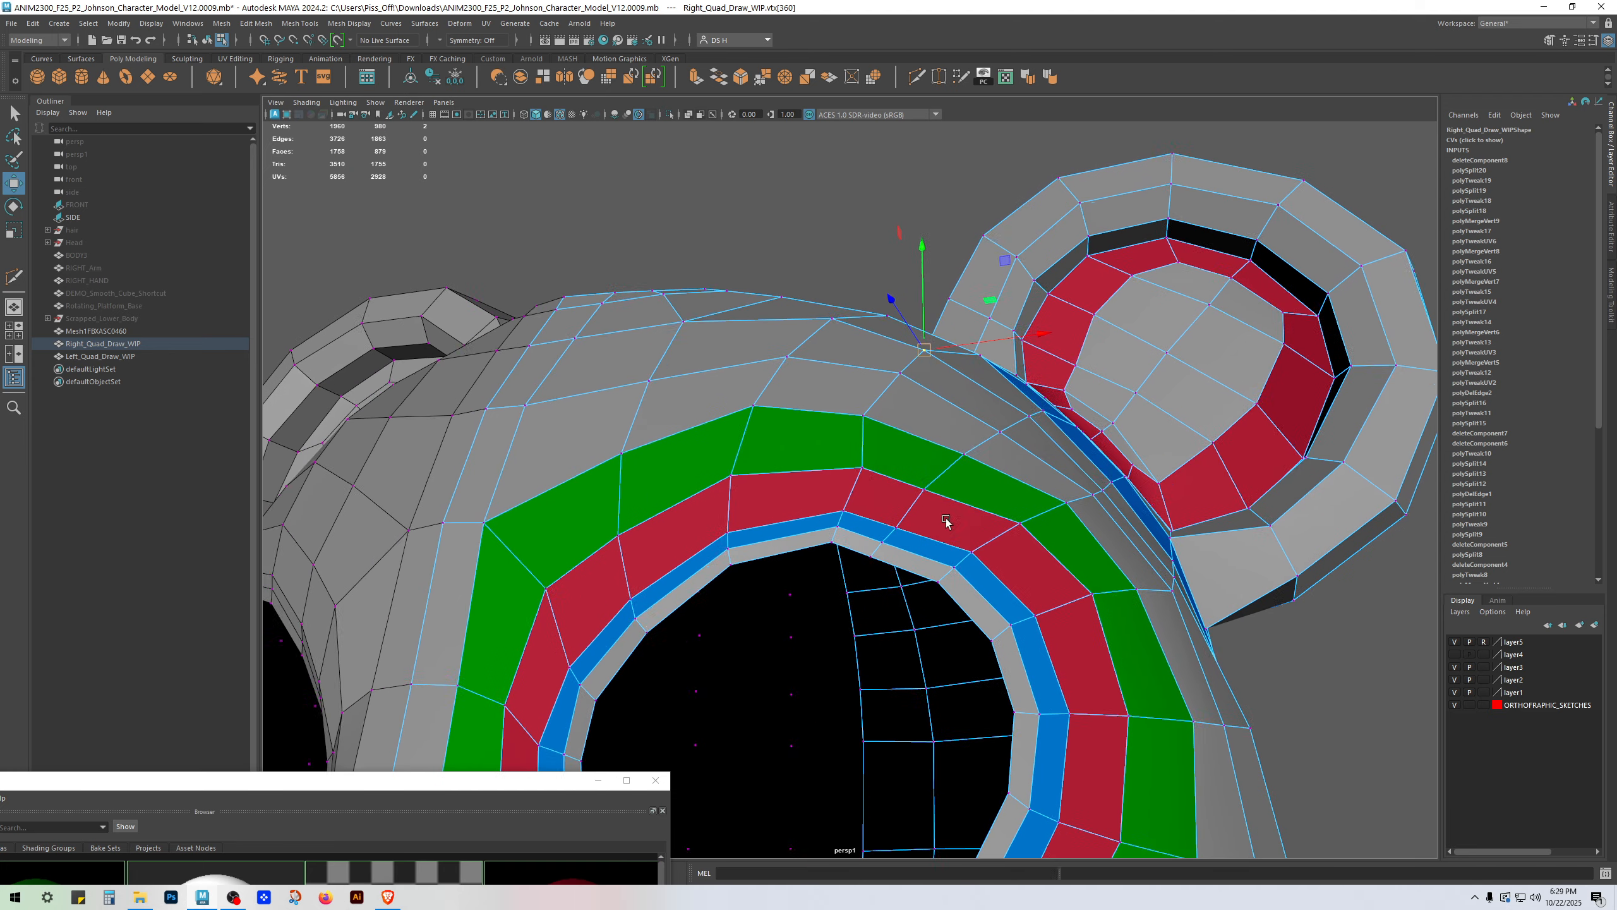
# Step: Slide the vertices on the top of the red and blue eye rings and inner rim to space them evenly beside the new cut
pyautogui.click(924, 489)
pyautogui.click(863, 467)
pyautogui.keyDown('ctrl'); pyautogui.keyDown('shift'); pyautogui.moveTo(863, 467); pyautogui.dragTo(778, 515); pyautogui.keyUp('shift'); pyautogui.keyUp('ctrl')
pyautogui.click(843, 513)
pyautogui.click(831, 546)
pyautogui.click(885, 521)
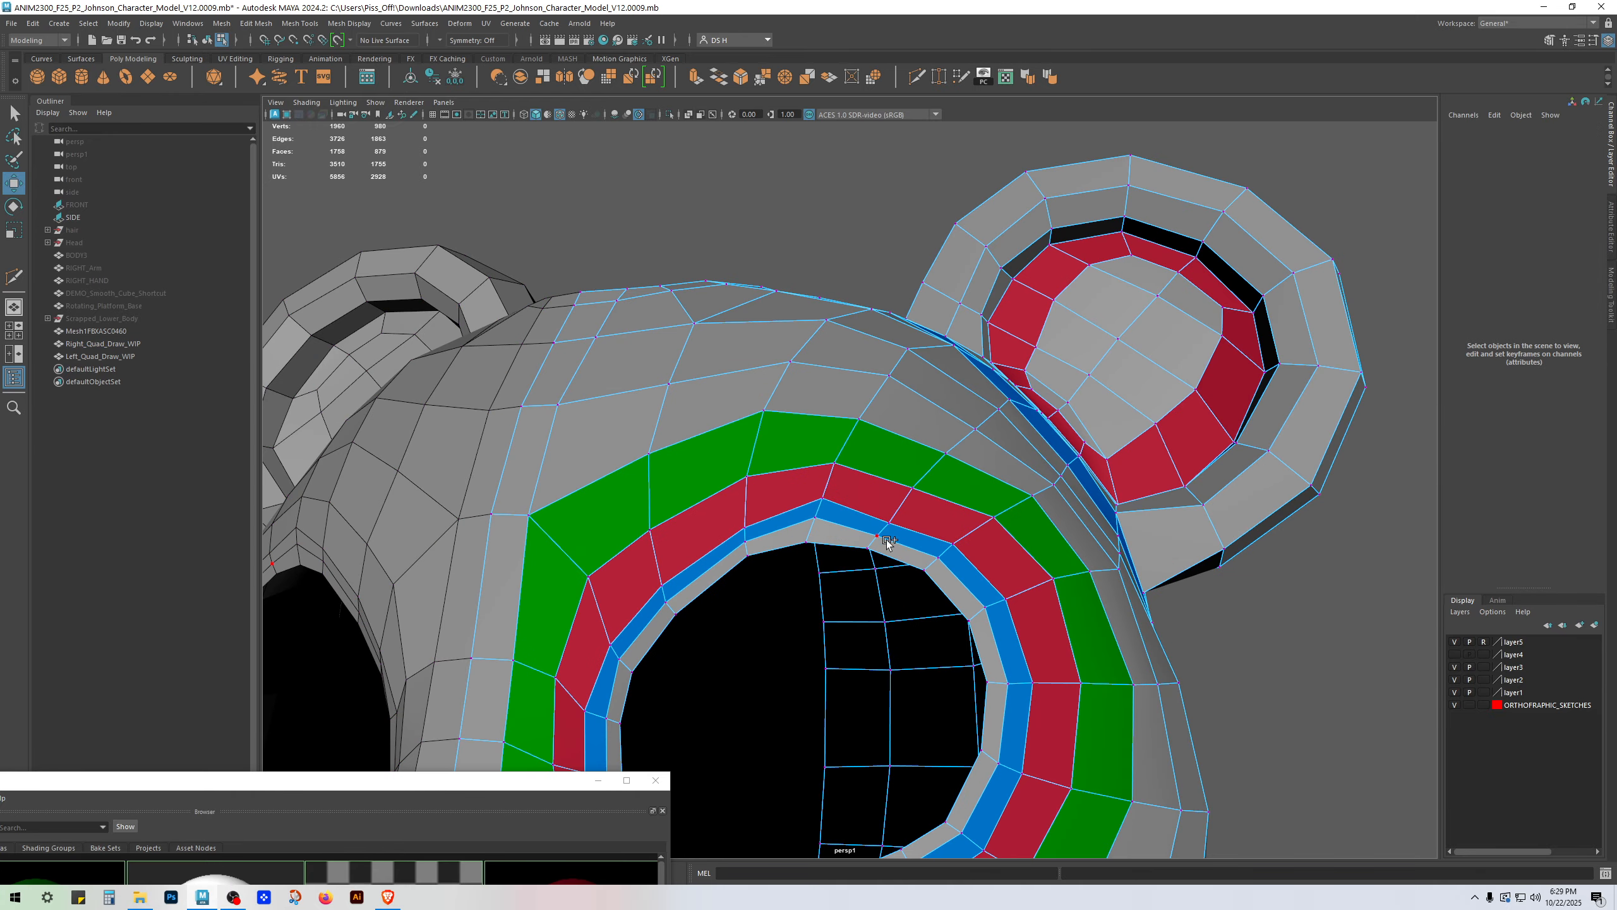
pyautogui.click(895, 521)
pyautogui.moveTo(894, 523)
pyautogui.keyDown('ctrl'); pyautogui.keyDown('shift'); pyautogui.mouseDown()
pyautogui.moveTo(895, 489)
pyautogui.moveTo(895, 525)
pyautogui.moveTo(897, 512)
pyautogui.mouseUp(); pyautogui.keyUp('shift'); pyautogui.keyUp('ctrl')
pyautogui.hotkey('ctrl', 'z')
pyautogui.keyDown('shift'); pyautogui.click(888, 546); pyautogui.keyUp('shift')
pyautogui.hotkey('ctrl', 'z')
pyautogui.hotkey('ctrl', 'z')
# Step: Set the Move tool's transform constraint to Edge Slide and slide the new cut's vertices on both borders of the blue eye ring
pyautogui.keyDown('ctrl'); pyautogui.keyDown('shift'); pyautogui.rightClick(902, 423); pyautogui.keyUp('shift'); pyautogui.keyUp('ctrl')
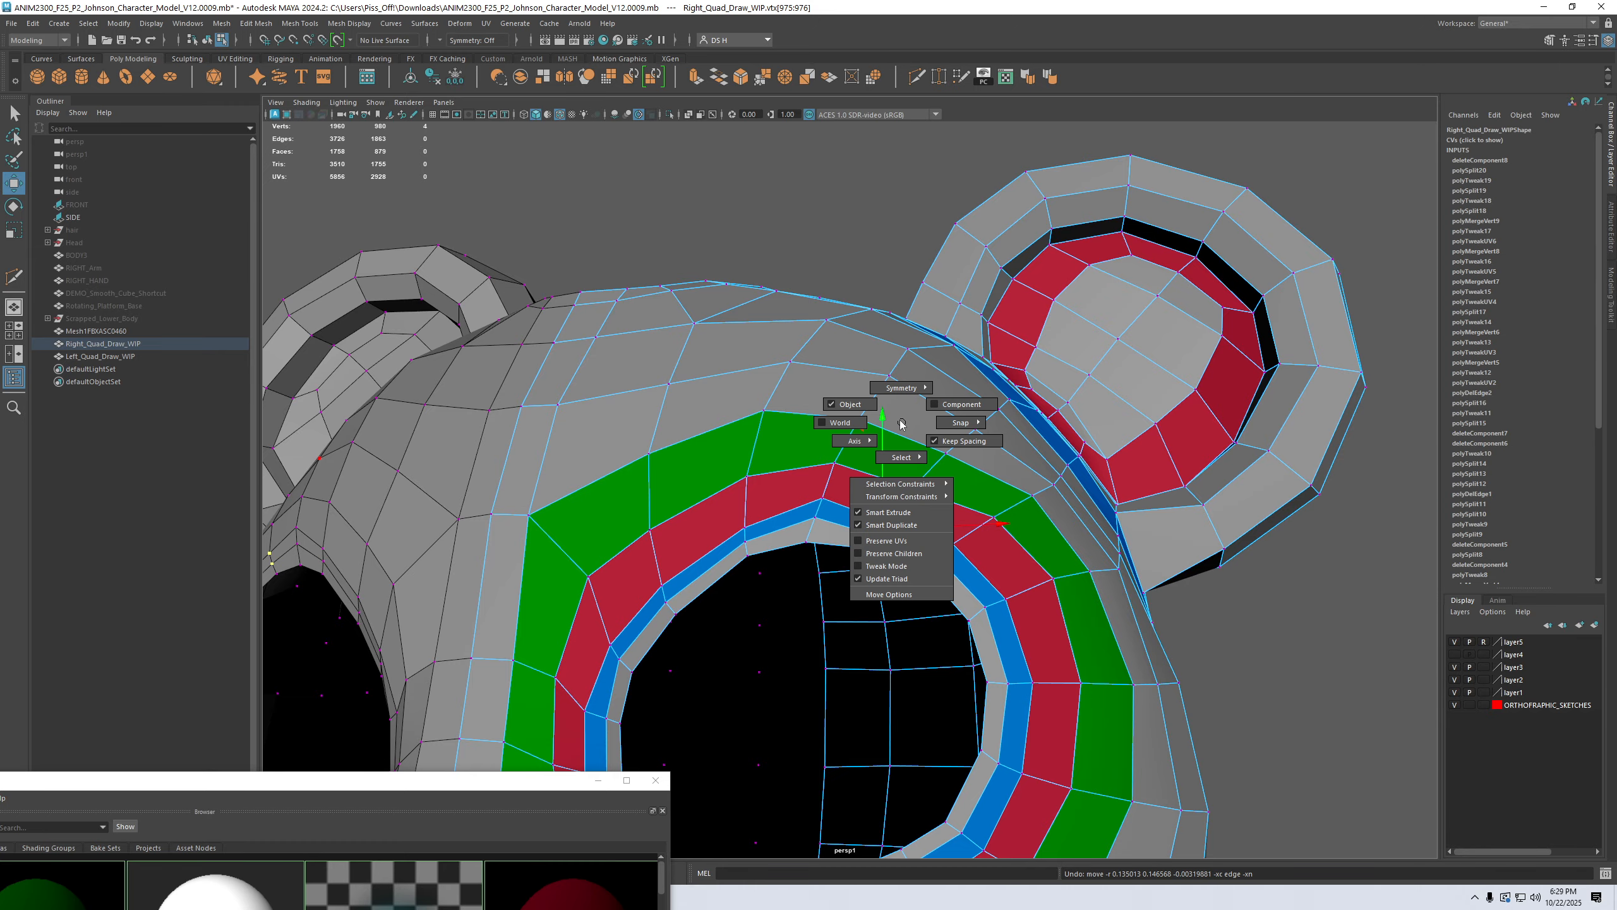
pyautogui.moveTo(906, 504)
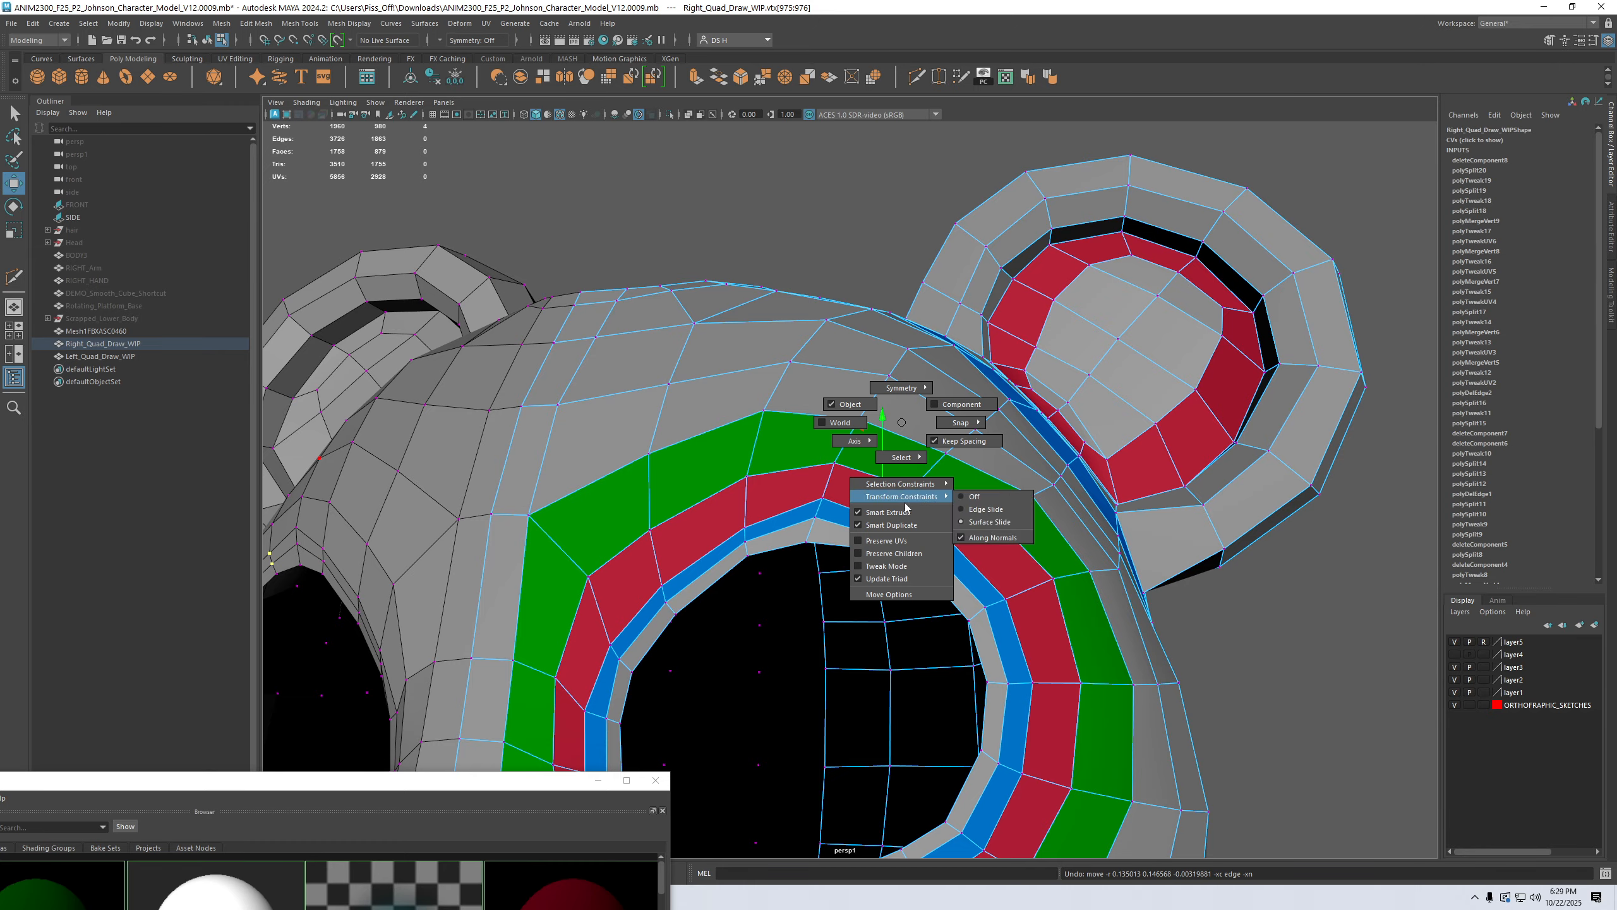
pyautogui.click(978, 508)
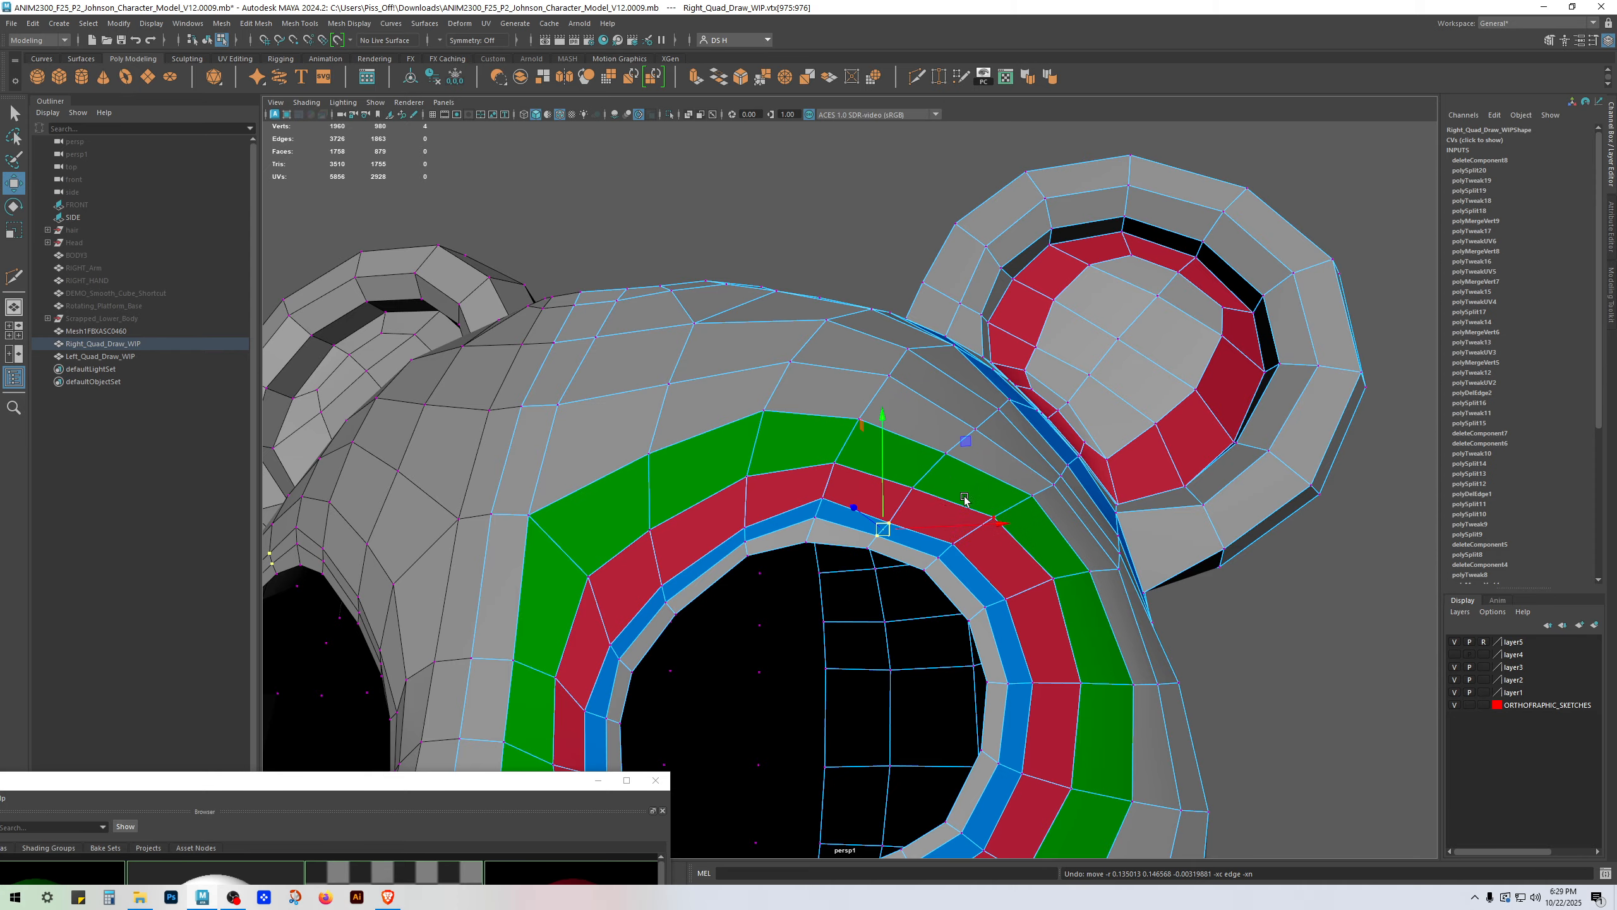
pyautogui.keyDown('alt'); pyautogui.moveTo(899, 528); pyautogui.dragTo(1171, 586, button='right'); pyautogui.keyUp('alt')
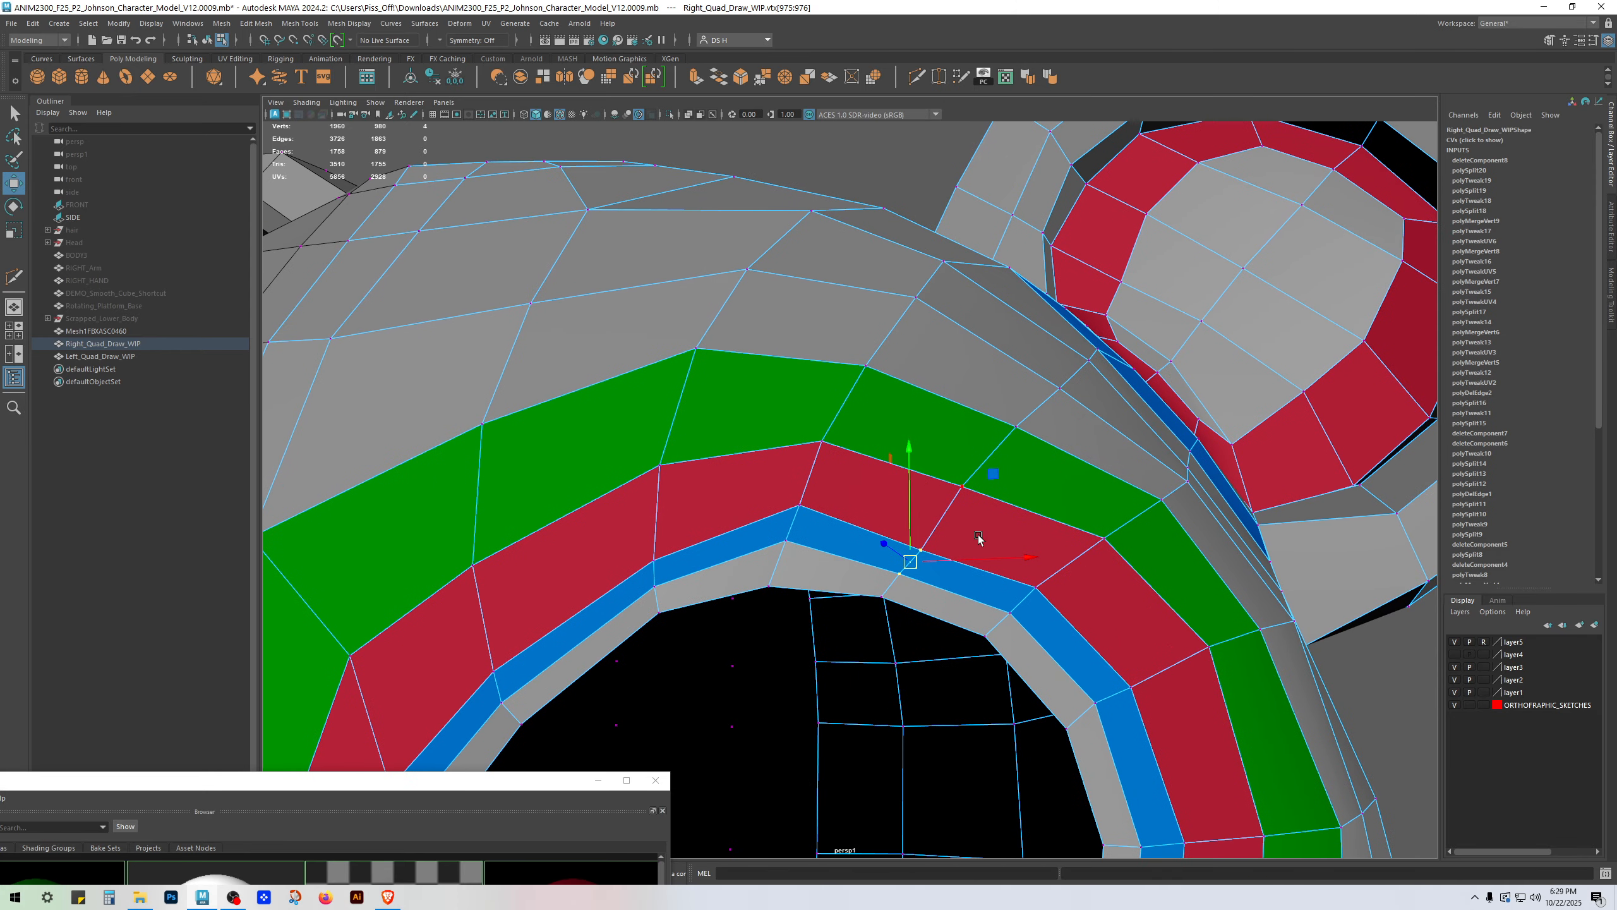
pyautogui.click(926, 543)
pyautogui.click(924, 548)
pyautogui.moveTo(926, 544); pyautogui.dragTo(937, 529)
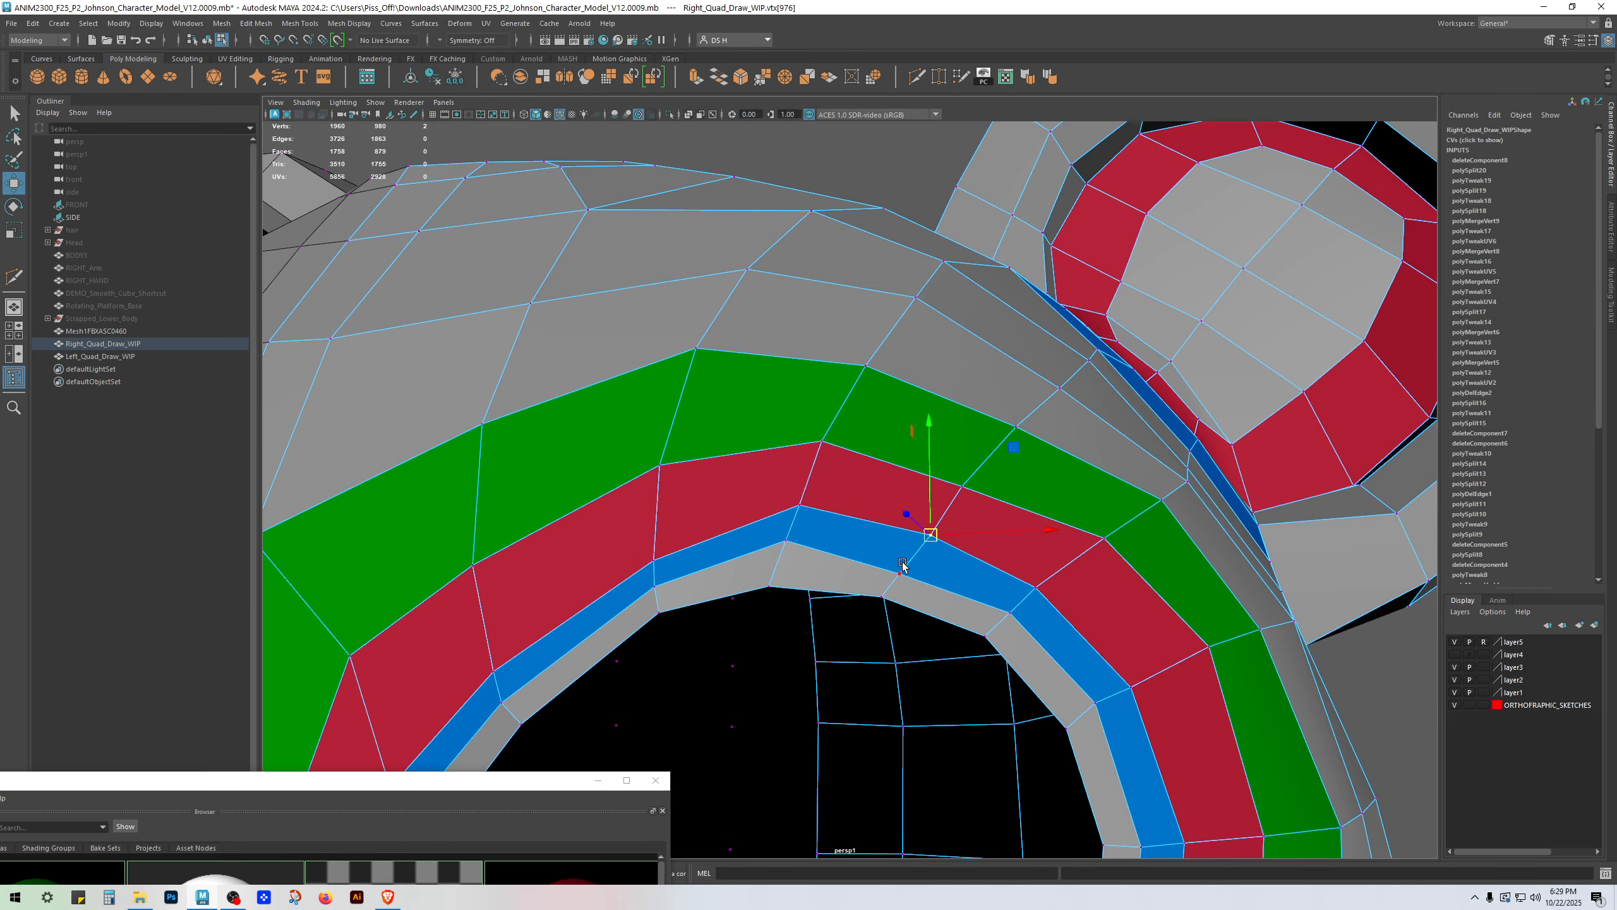
pyautogui.click(904, 564)
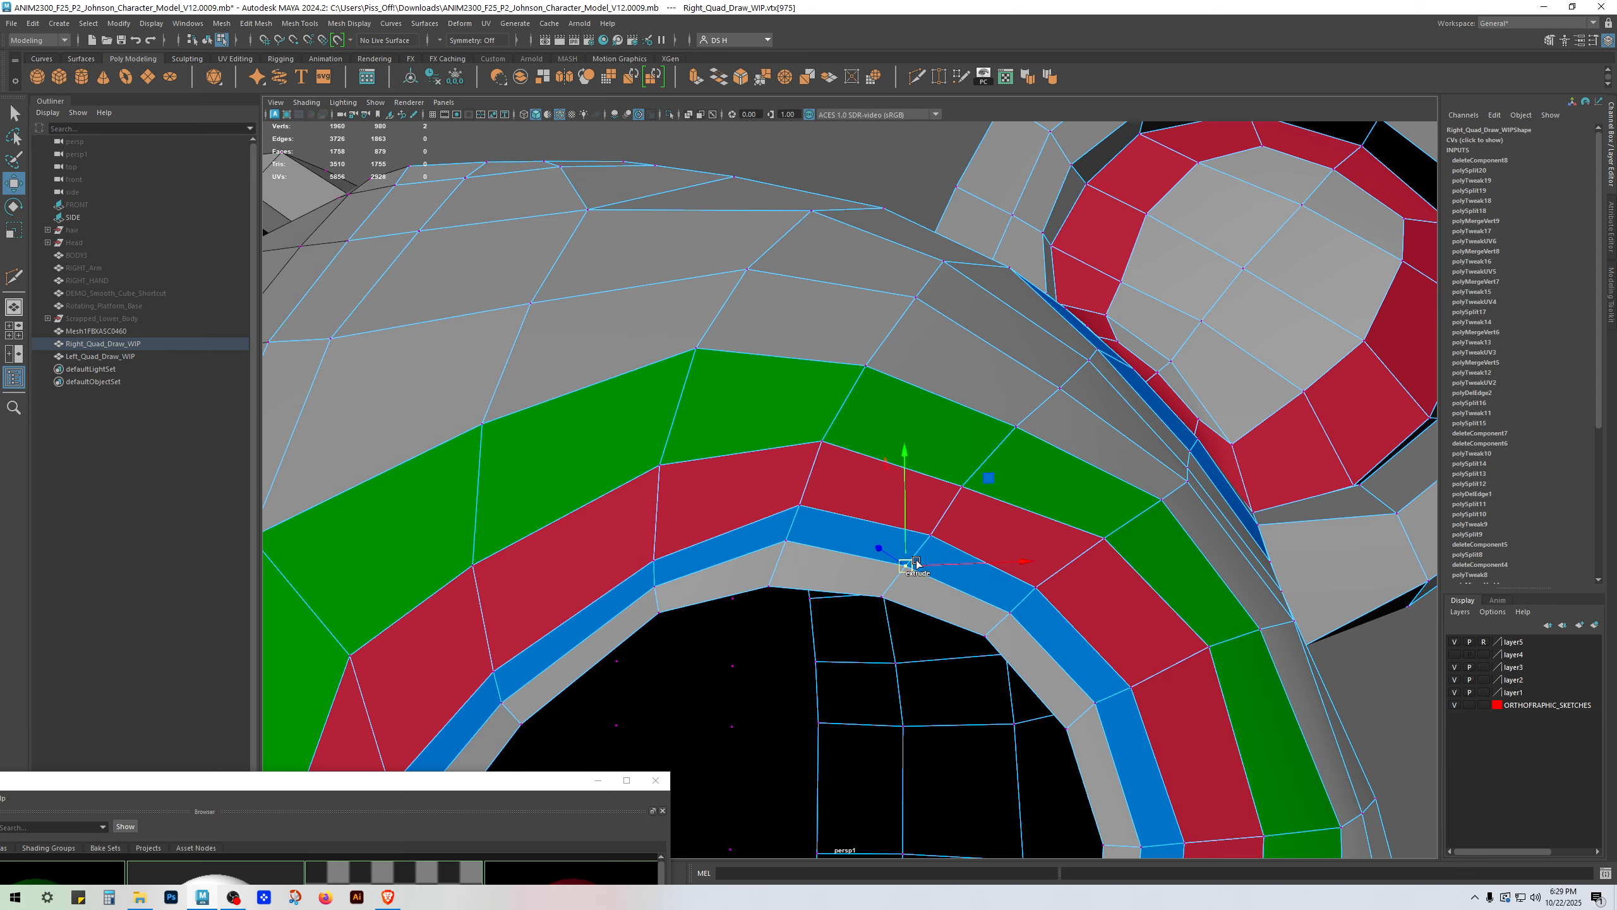
# Step: Slide the new cut's vertices on the green ring's inner and outer borders along their edges, and deselect the head mesh
pyautogui.click(962, 485)
pyautogui.moveTo(962, 485); pyautogui.dragTo(1021, 422)
pyautogui.click(1015, 427)
pyautogui.keyDown('alt'); pyautogui.moveTo(1019, 426); pyautogui.dragTo(929, 433, button='right'); pyautogui.keyUp('alt')
pyautogui.keyDown('alt'); pyautogui.moveTo(929, 433); pyautogui.dragTo(999, 543); pyautogui.keyUp('alt')
pyautogui.keyDown('alt'); pyautogui.moveTo(999, 542); pyautogui.dragTo(831, 524, button='right'); pyautogui.keyUp('alt')
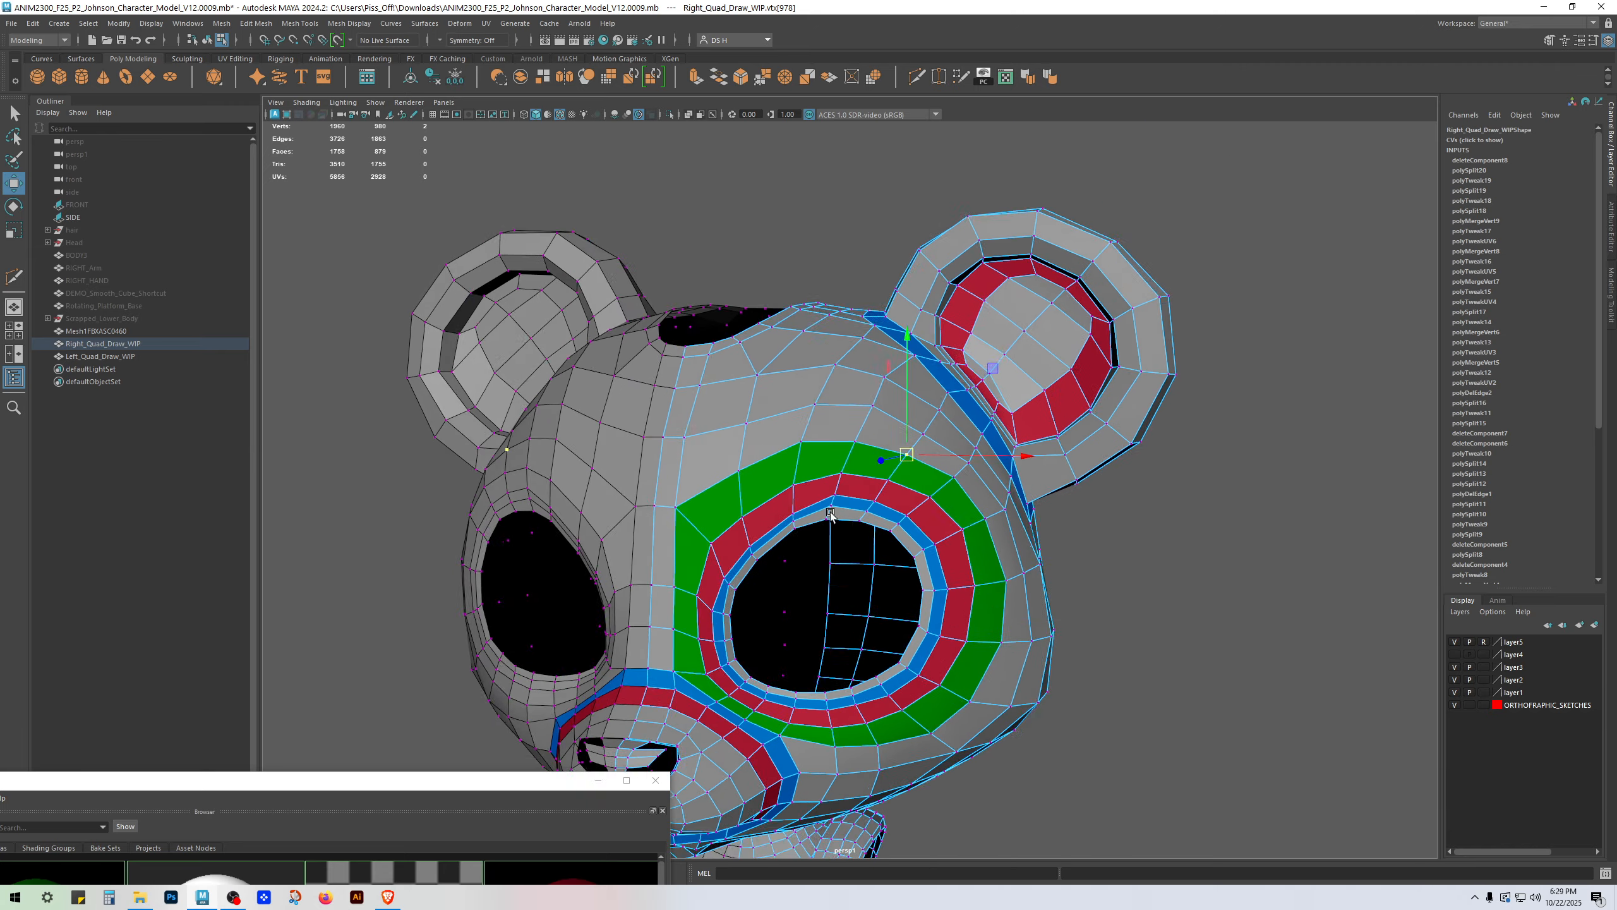
pyautogui.keyDown('alt'); pyautogui.moveTo(832, 523); pyautogui.dragTo(903, 507); pyautogui.keyUp('alt')
pyautogui.moveTo(903, 508); pyautogui.dragTo(975, 459, button='right')
pyautogui.click(1226, 528)
pyautogui.keyDown('alt'); pyautogui.moveTo(1227, 528); pyautogui.dragTo(1095, 483, button='right'); pyautogui.keyUp('alt')
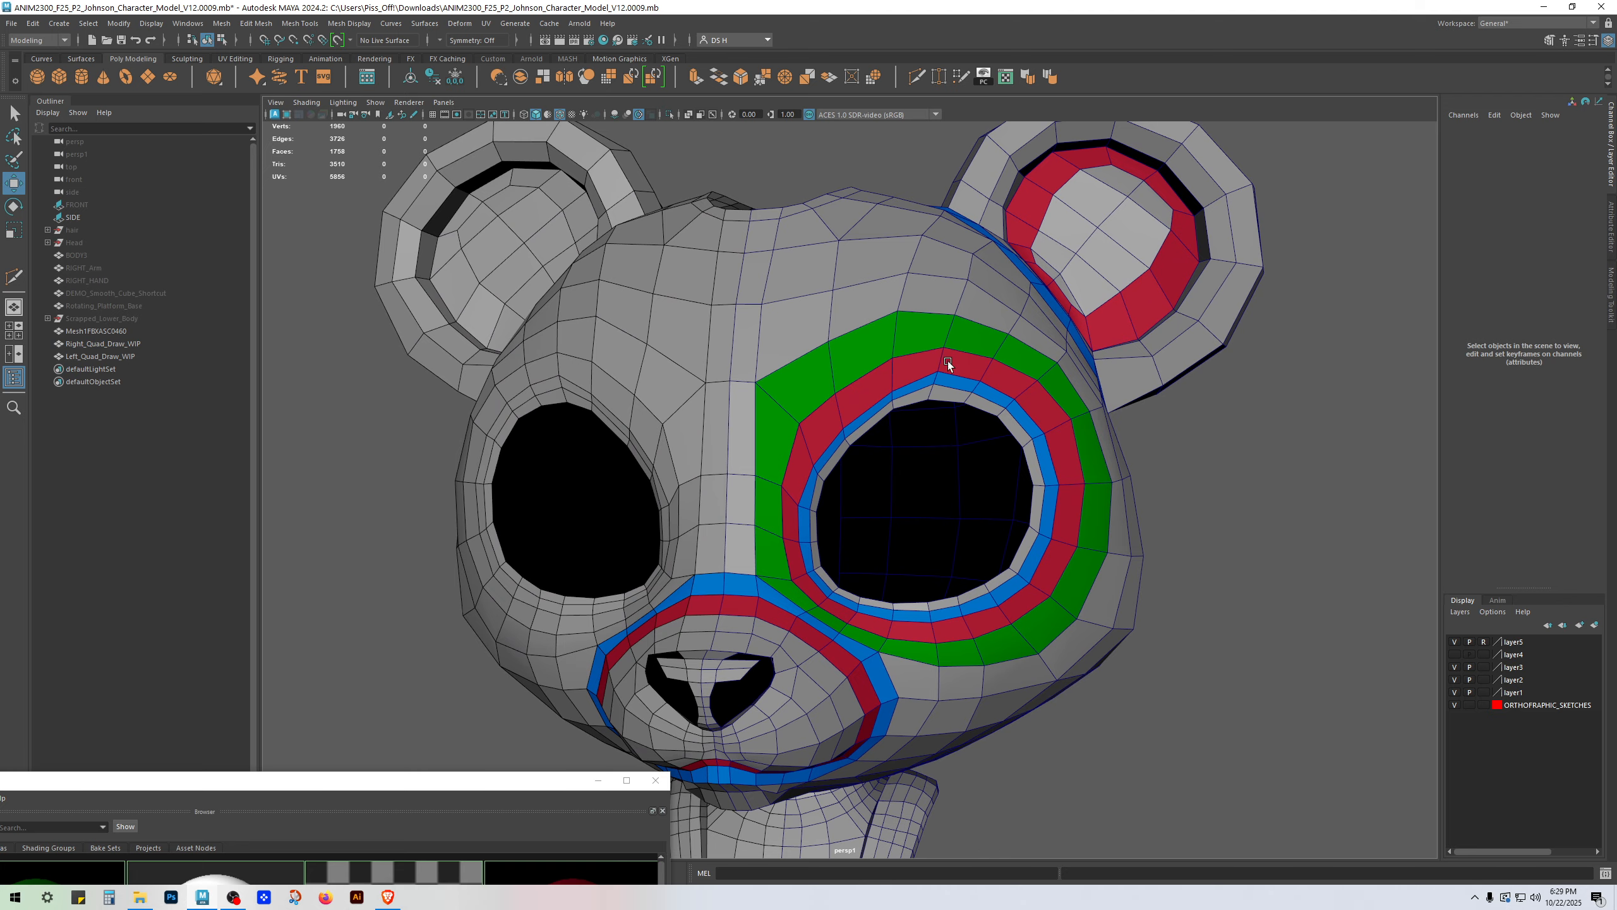
# Step: Select the edge crossing the red ring at the eye's upper inner side, then slide and rotate it to follow the ring
pyautogui.click(738, 413)
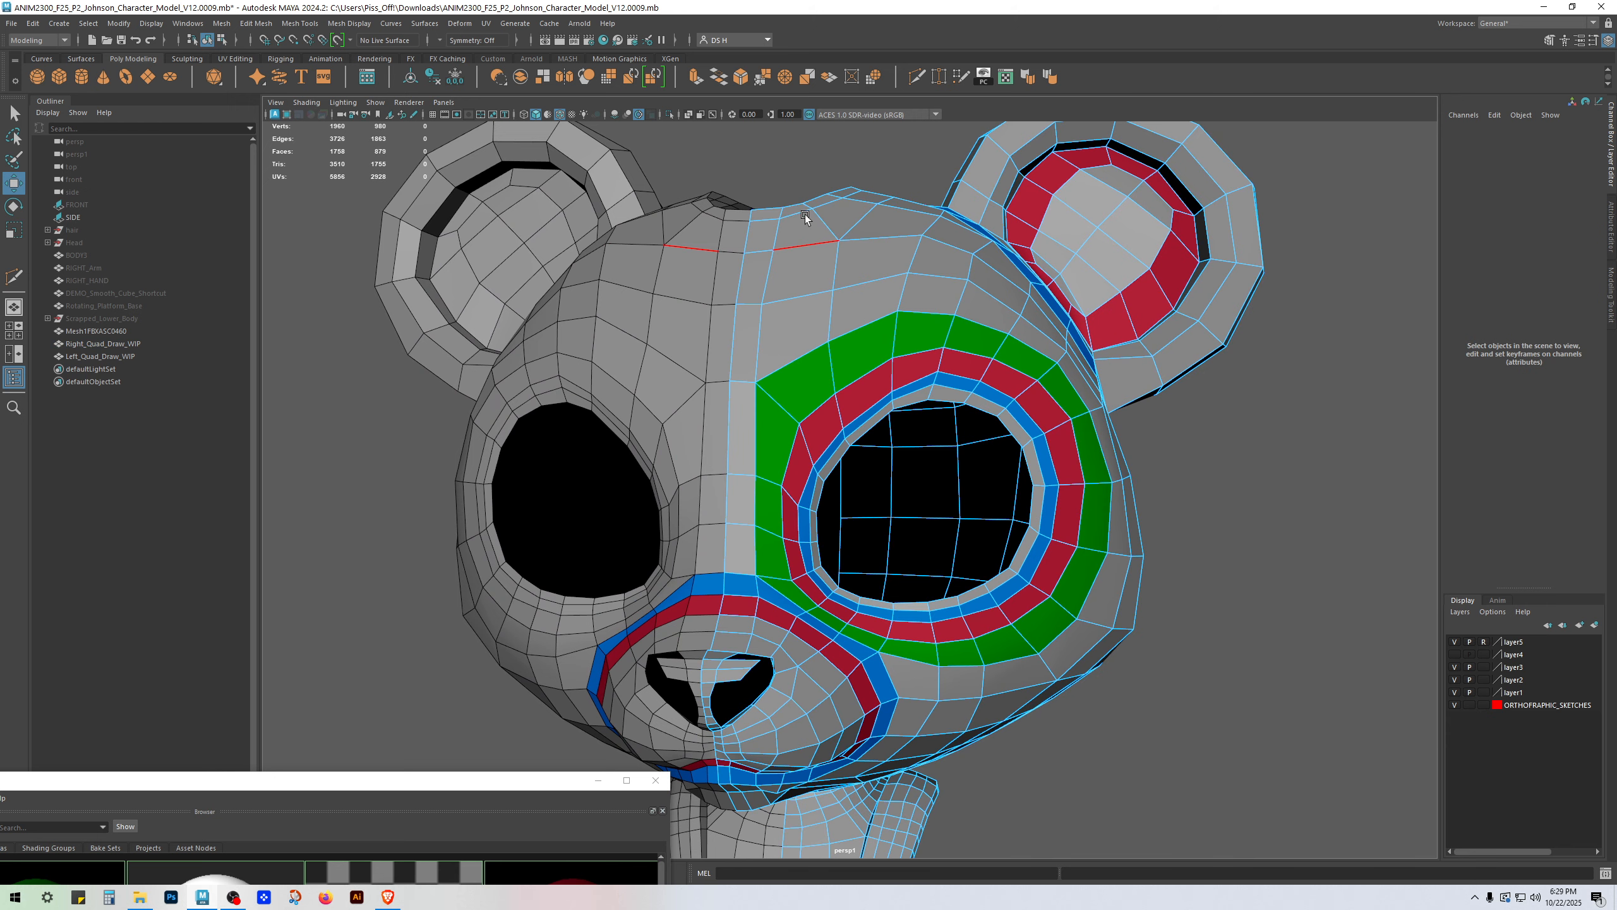
pyautogui.moveTo(890, 349); pyautogui.dragTo(923, 356, button='right')
pyautogui.click(899, 358)
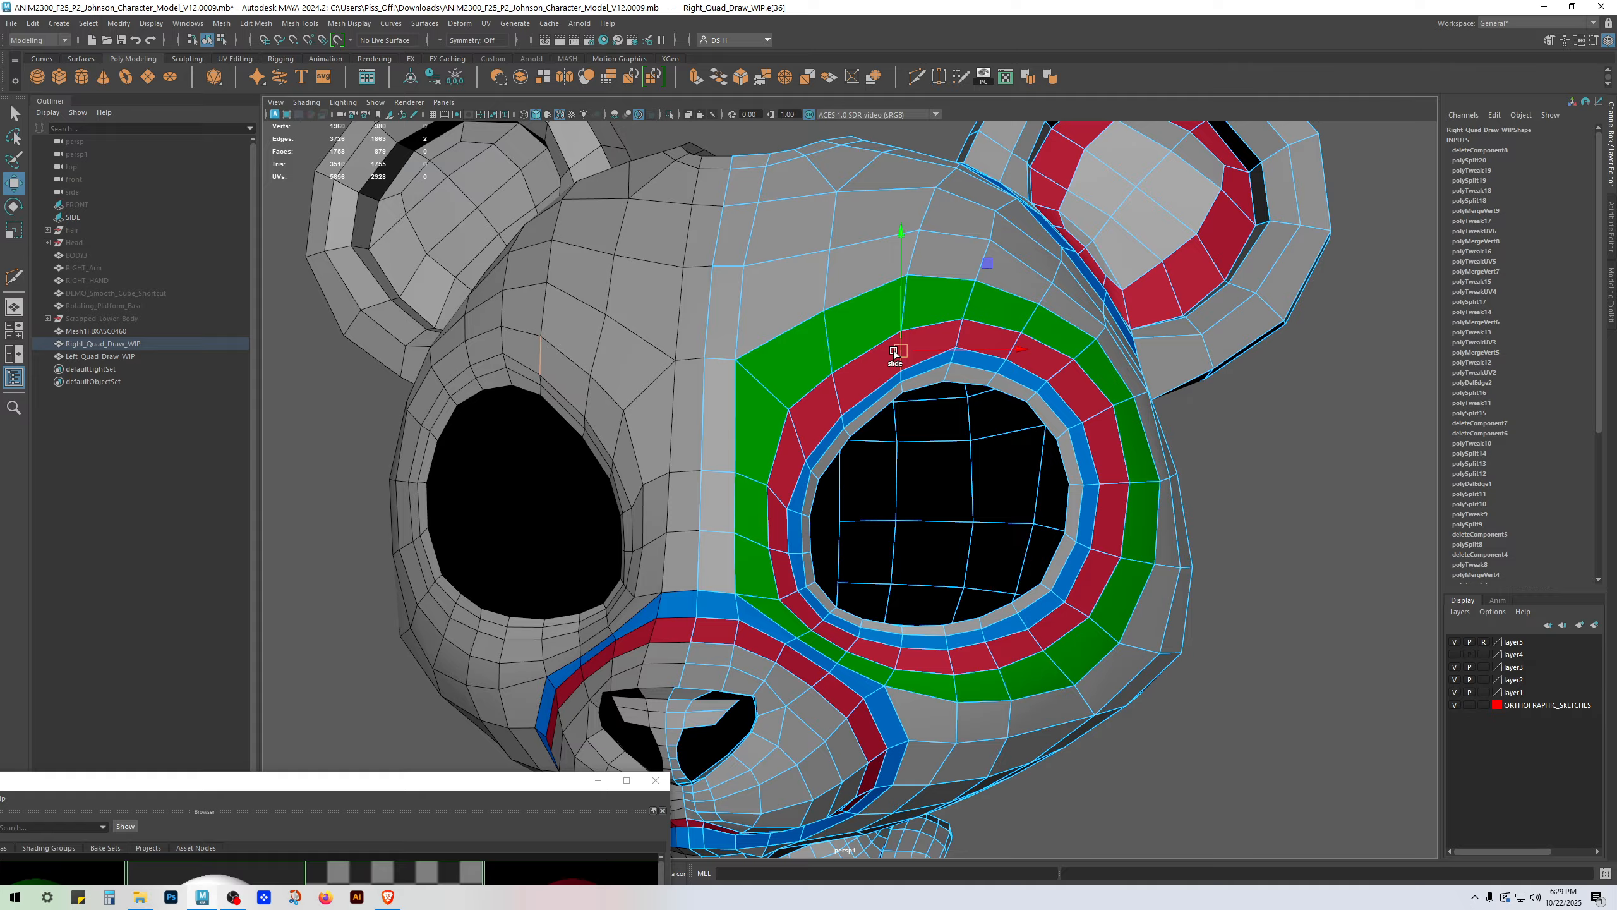
pyautogui.moveTo(893, 350); pyautogui.dragTo(876, 340)
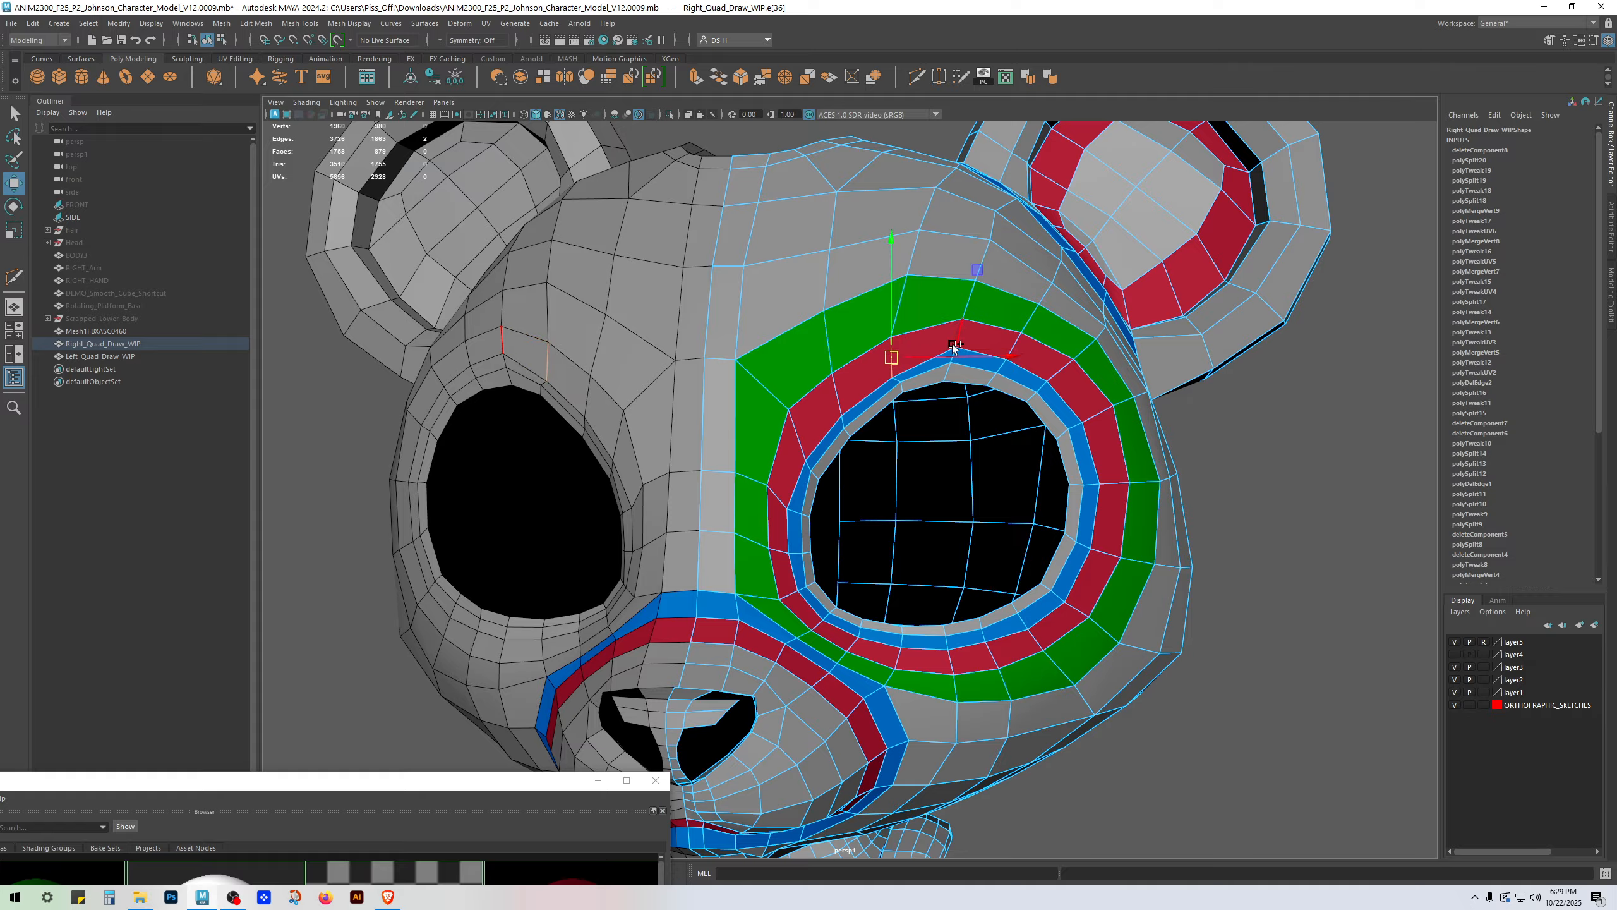
pyautogui.press('e')
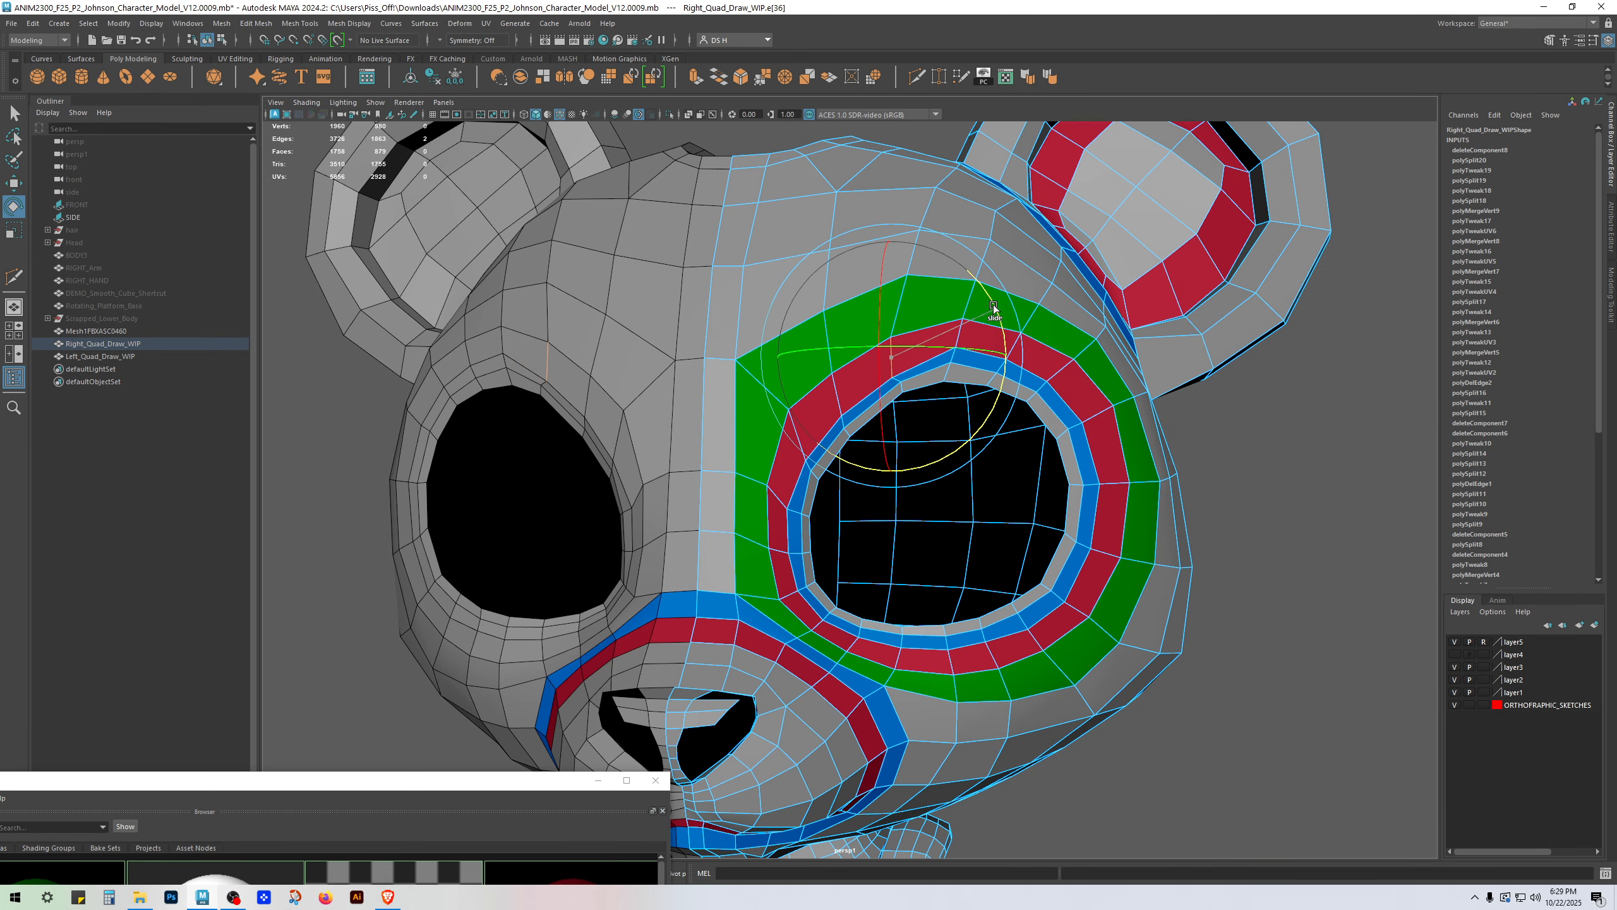
pyautogui.moveTo(998, 309); pyautogui.dragTo(934, 283)
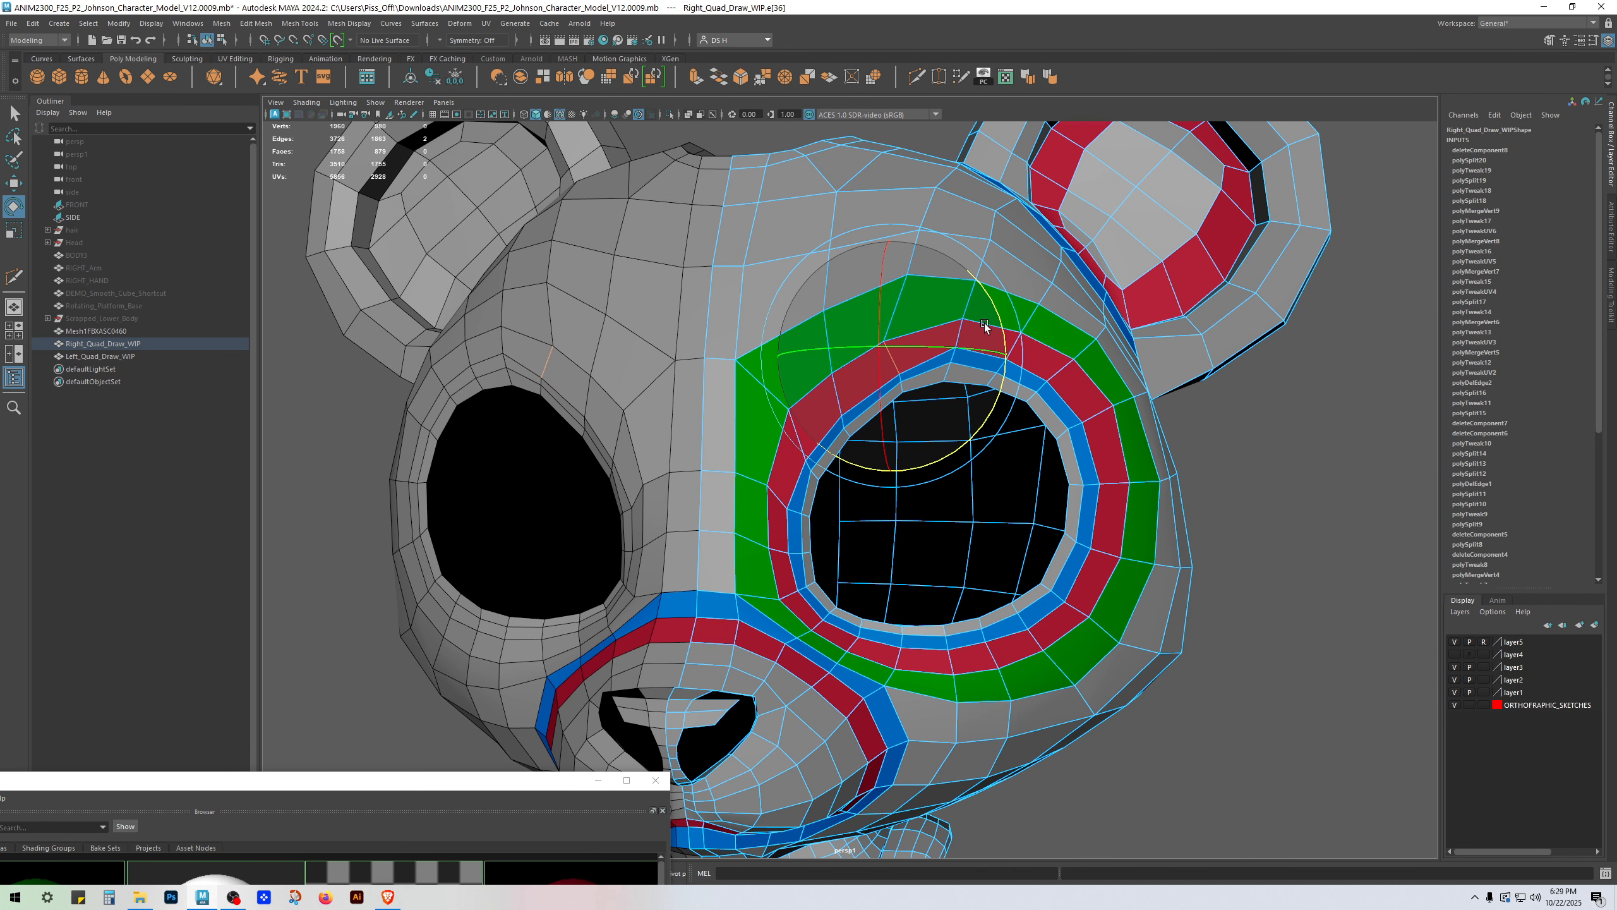
pyautogui.press('w')
pyautogui.scroll(3, 943, 357)
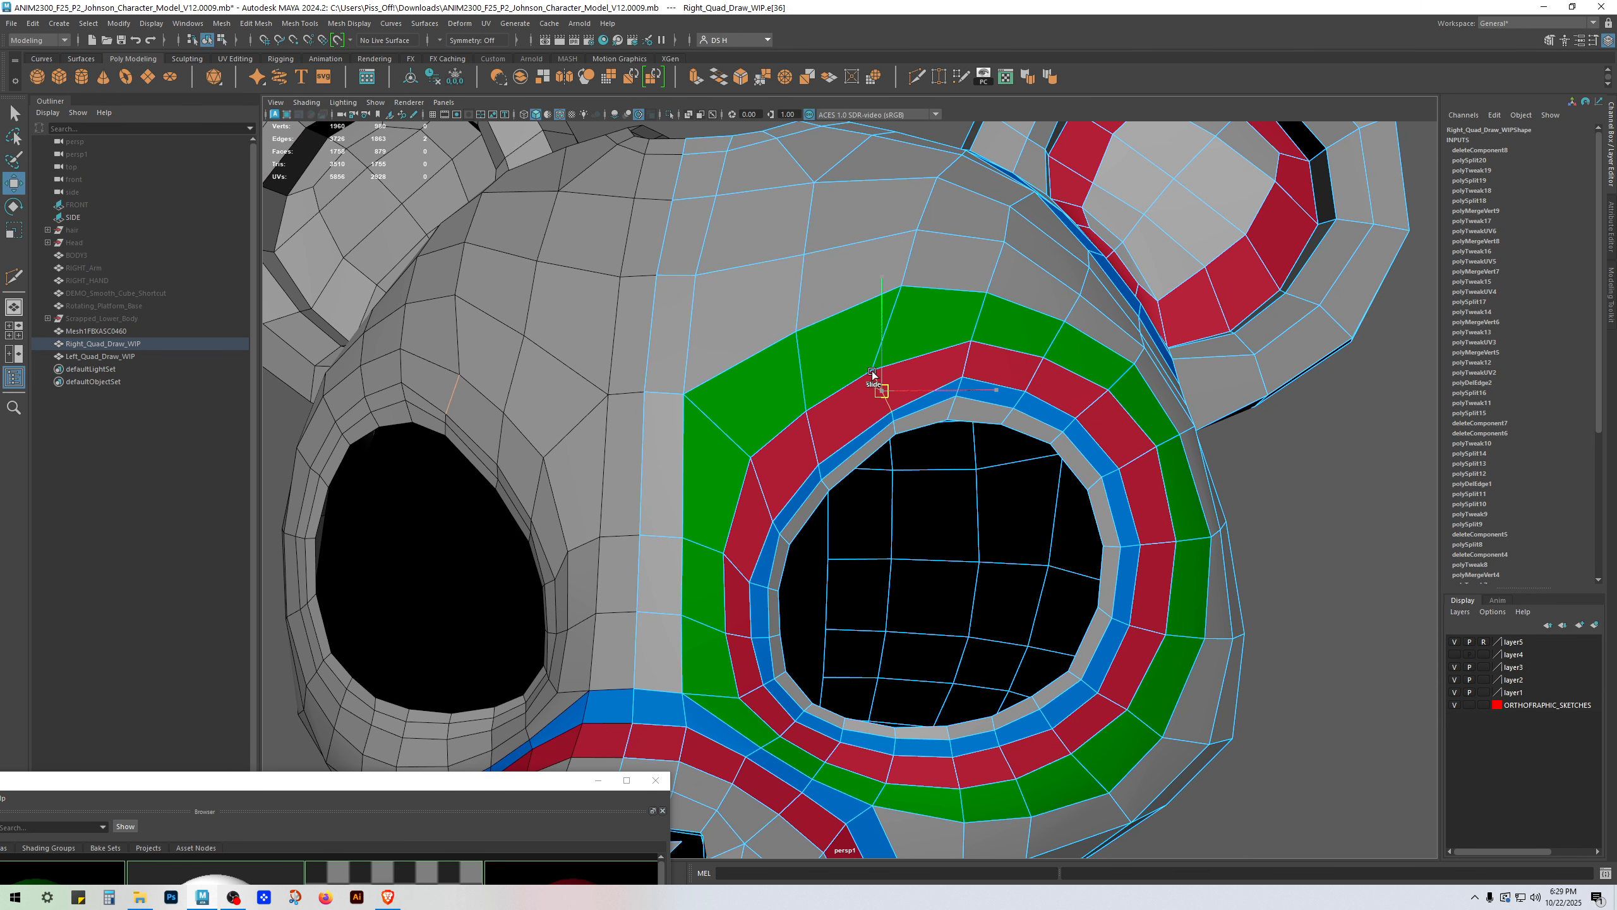
# Step: Adjust the vertices at the ends of the red ring's crossing edge above the eye's upper inner side
pyautogui.click(920, 307)
pyautogui.moveTo(922, 303); pyautogui.dragTo(998, 403)
pyautogui.keyDown('ctrl'); pyautogui.keyDown('shift'); pyautogui.moveTo(869, 362); pyautogui.dragTo(857, 358); pyautogui.keyUp('shift'); pyautogui.keyUp('ctrl')
pyautogui.hotkey('ctrl', 'z')
pyautogui.moveTo(890, 386); pyautogui.dragTo(827, 383, button='right')
pyautogui.click(890, 409)
pyautogui.moveTo(889, 409); pyautogui.dragTo(874, 352)
pyautogui.click(873, 370)
# Step: Slide the vertices on both borders of the red ring at the eye's upper inner side outward to round the ring's curve
pyautogui.click(820, 462)
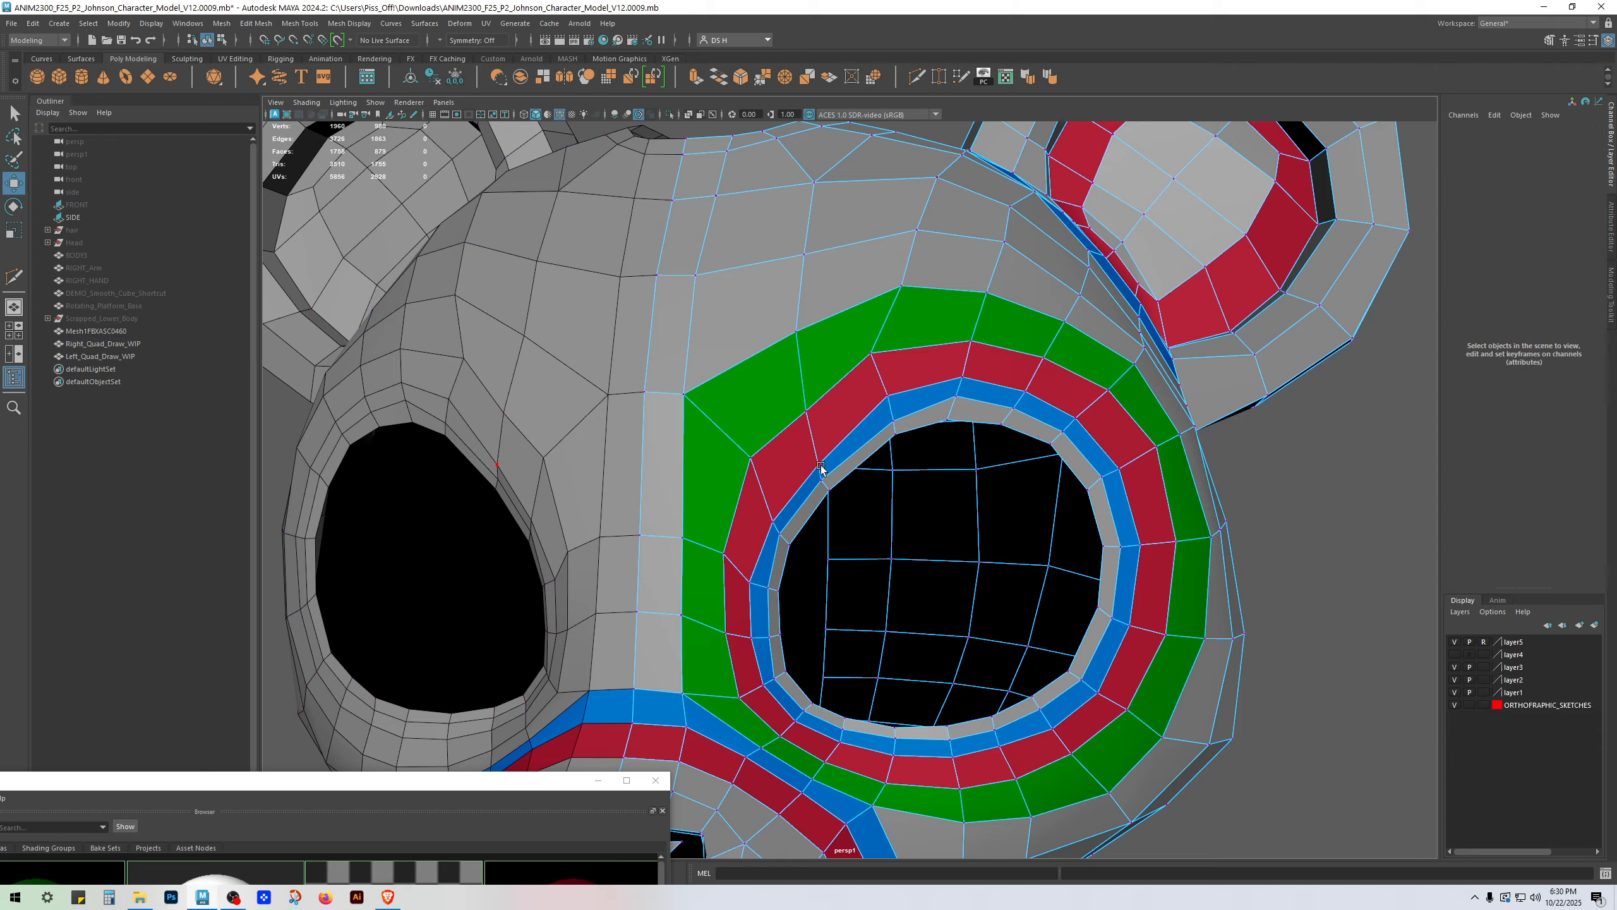
pyautogui.click(818, 465)
pyautogui.keyDown('ctrl'); pyautogui.keyDown('shift'); pyautogui.moveTo(818, 465); pyautogui.dragTo(790, 398); pyautogui.keyUp('shift'); pyautogui.keyUp('ctrl')
pyautogui.click(810, 410)
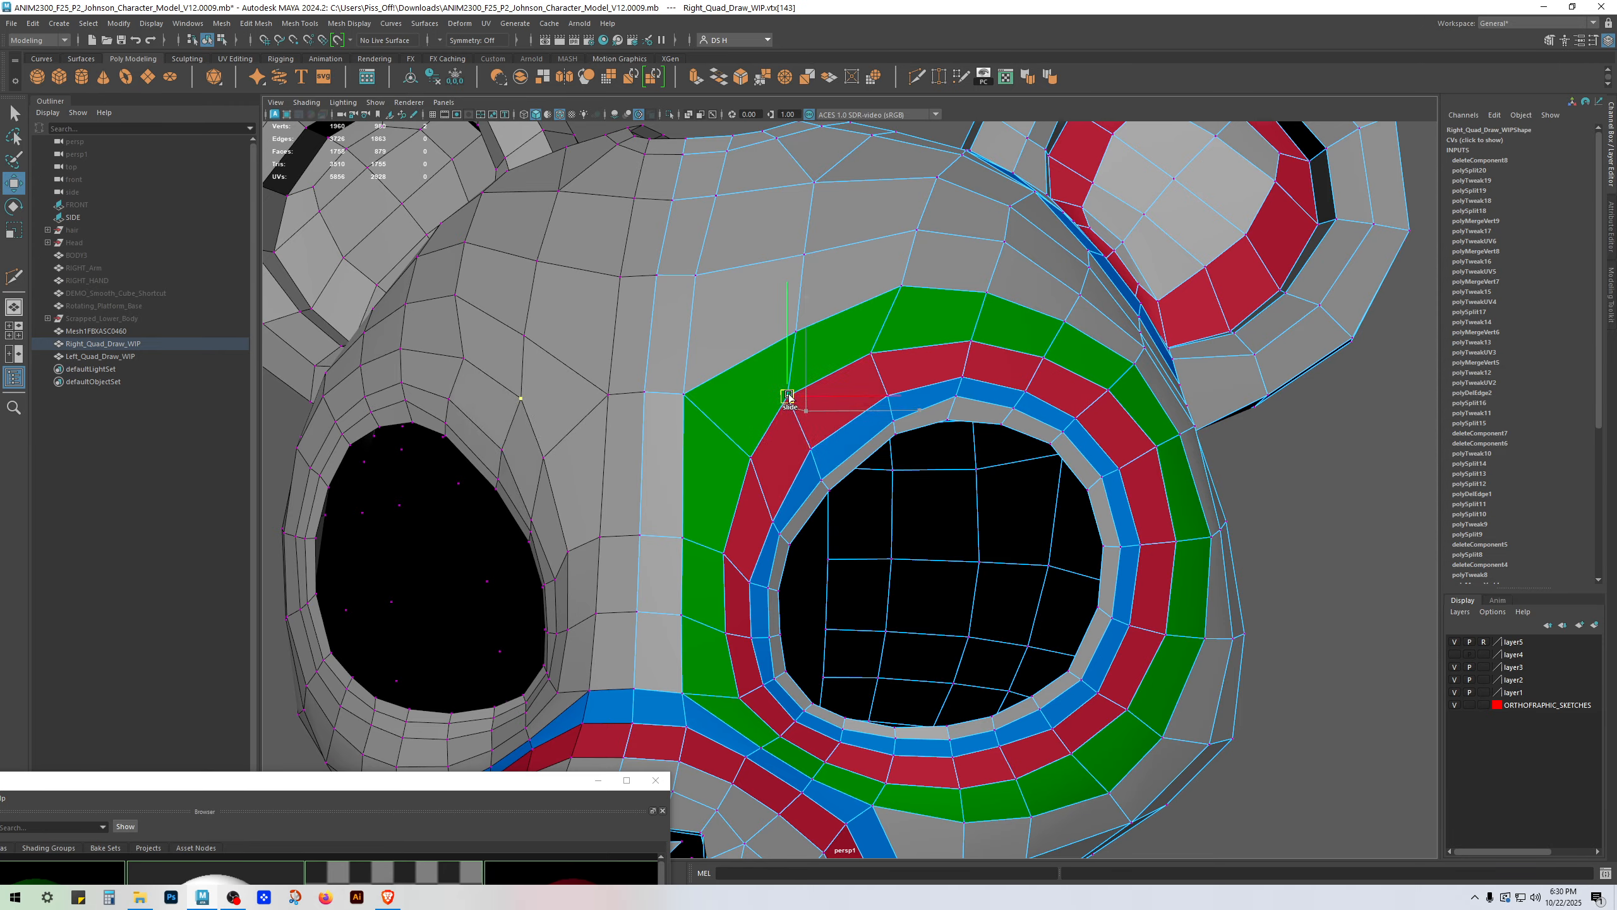
pyautogui.click(751, 458)
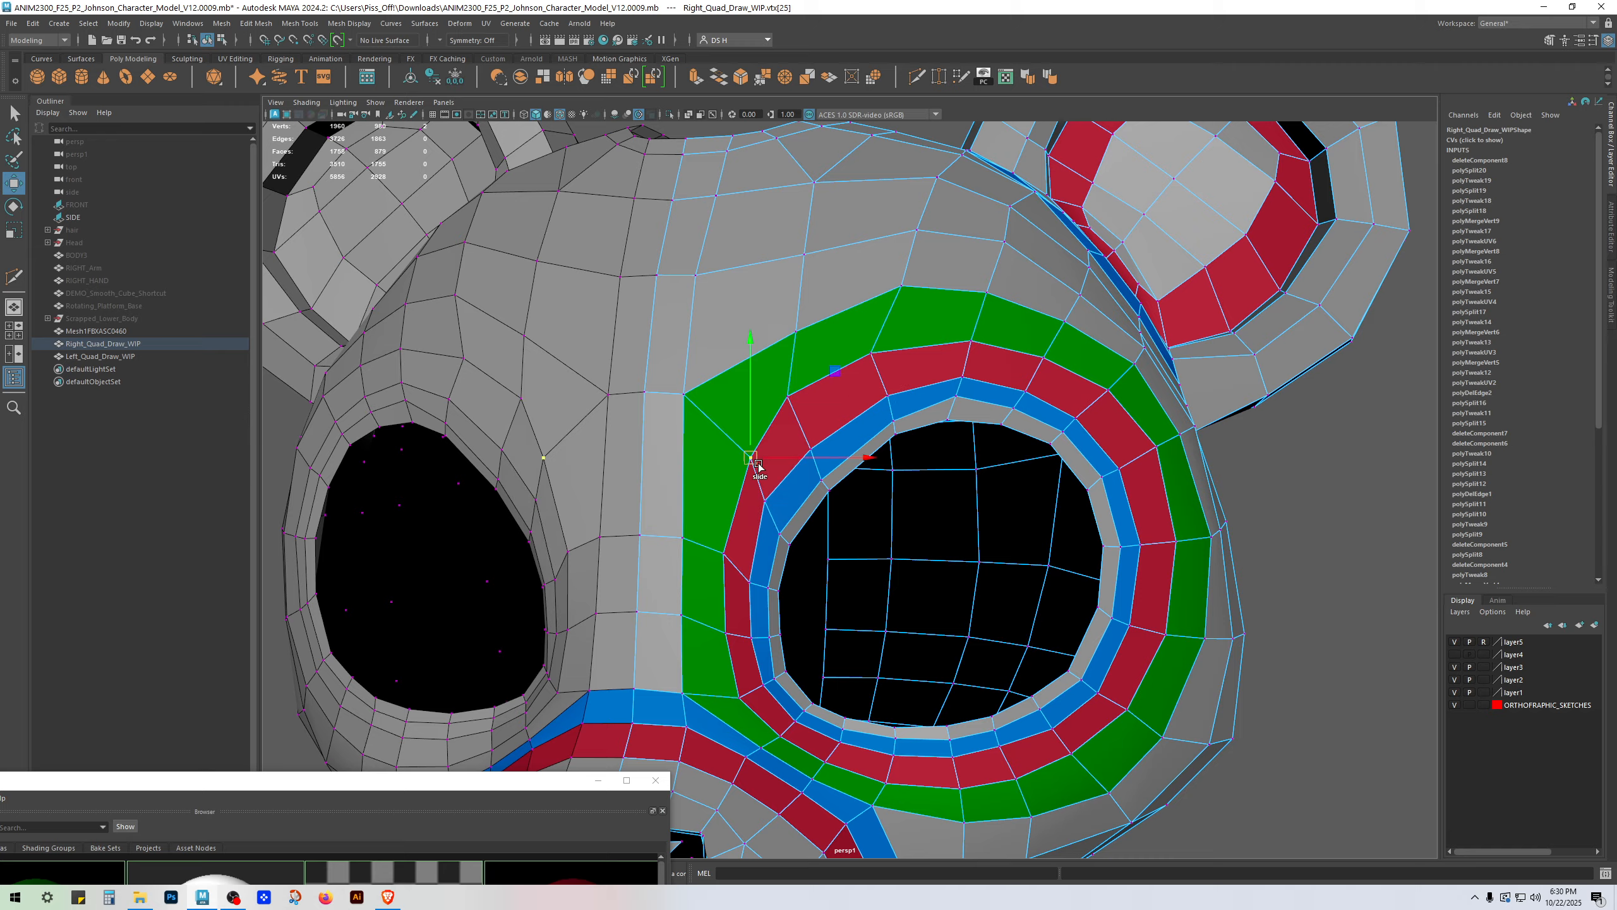
pyautogui.keyDown('ctrl'); pyautogui.keyDown('shift'); pyautogui.moveTo(751, 458); pyautogui.dragTo(728, 458); pyautogui.keyUp('shift'); pyautogui.keyUp('ctrl')
# Step: Lower the green ring's upper inner corner vertex and its neighbour on the nose bridge, and adjust the nearby vertex between the red and blue rings
pyautogui.click(683, 395)
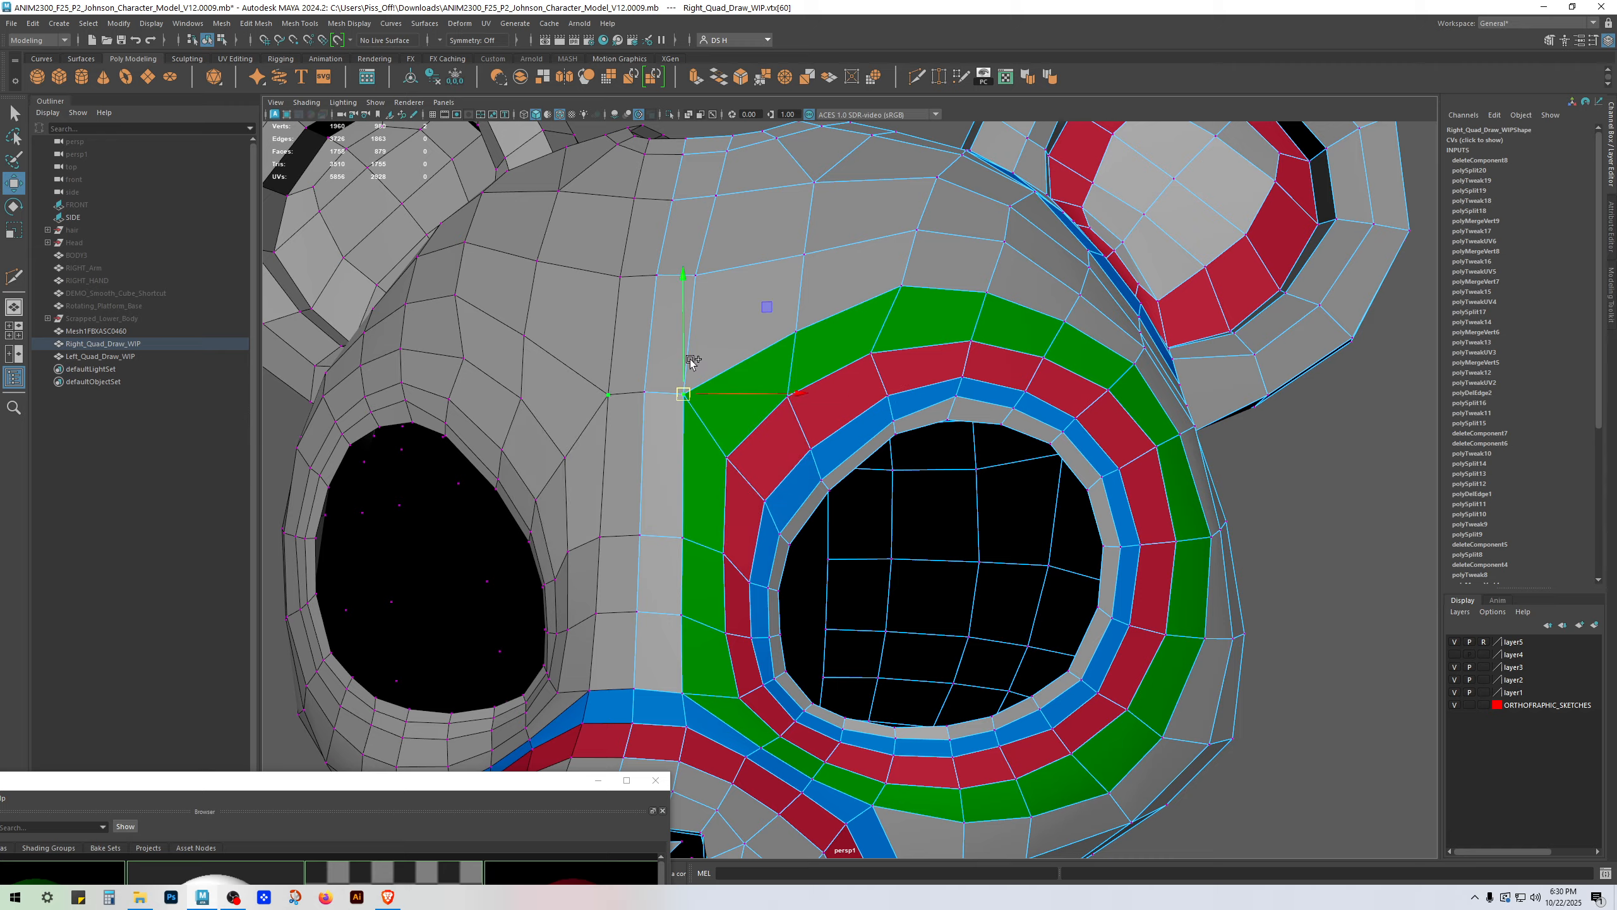
pyautogui.keyDown('ctrl'); pyautogui.keyDown('shift'); pyautogui.moveTo(684, 361); pyautogui.dragTo(679, 408); pyautogui.keyUp('shift'); pyautogui.keyUp('ctrl')
pyautogui.click(646, 393)
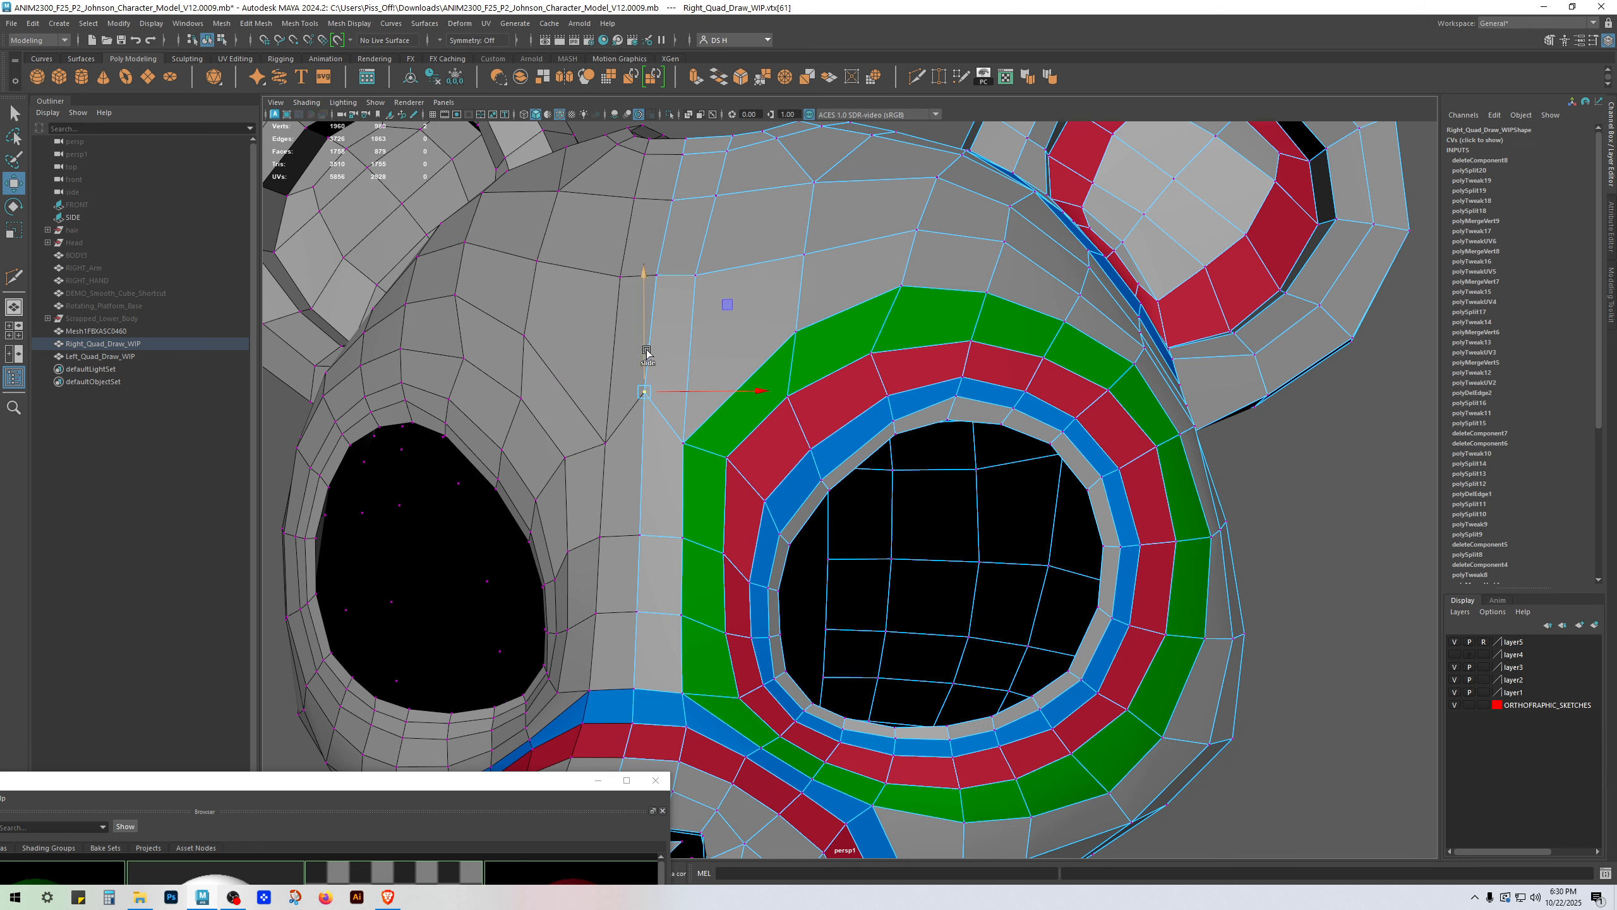
pyautogui.keyDown('ctrl'); pyautogui.keyDown('shift'); pyautogui.moveTo(646, 352); pyautogui.dragTo(643, 396); pyautogui.keyUp('shift'); pyautogui.keyUp('ctrl')
pyautogui.click(760, 502)
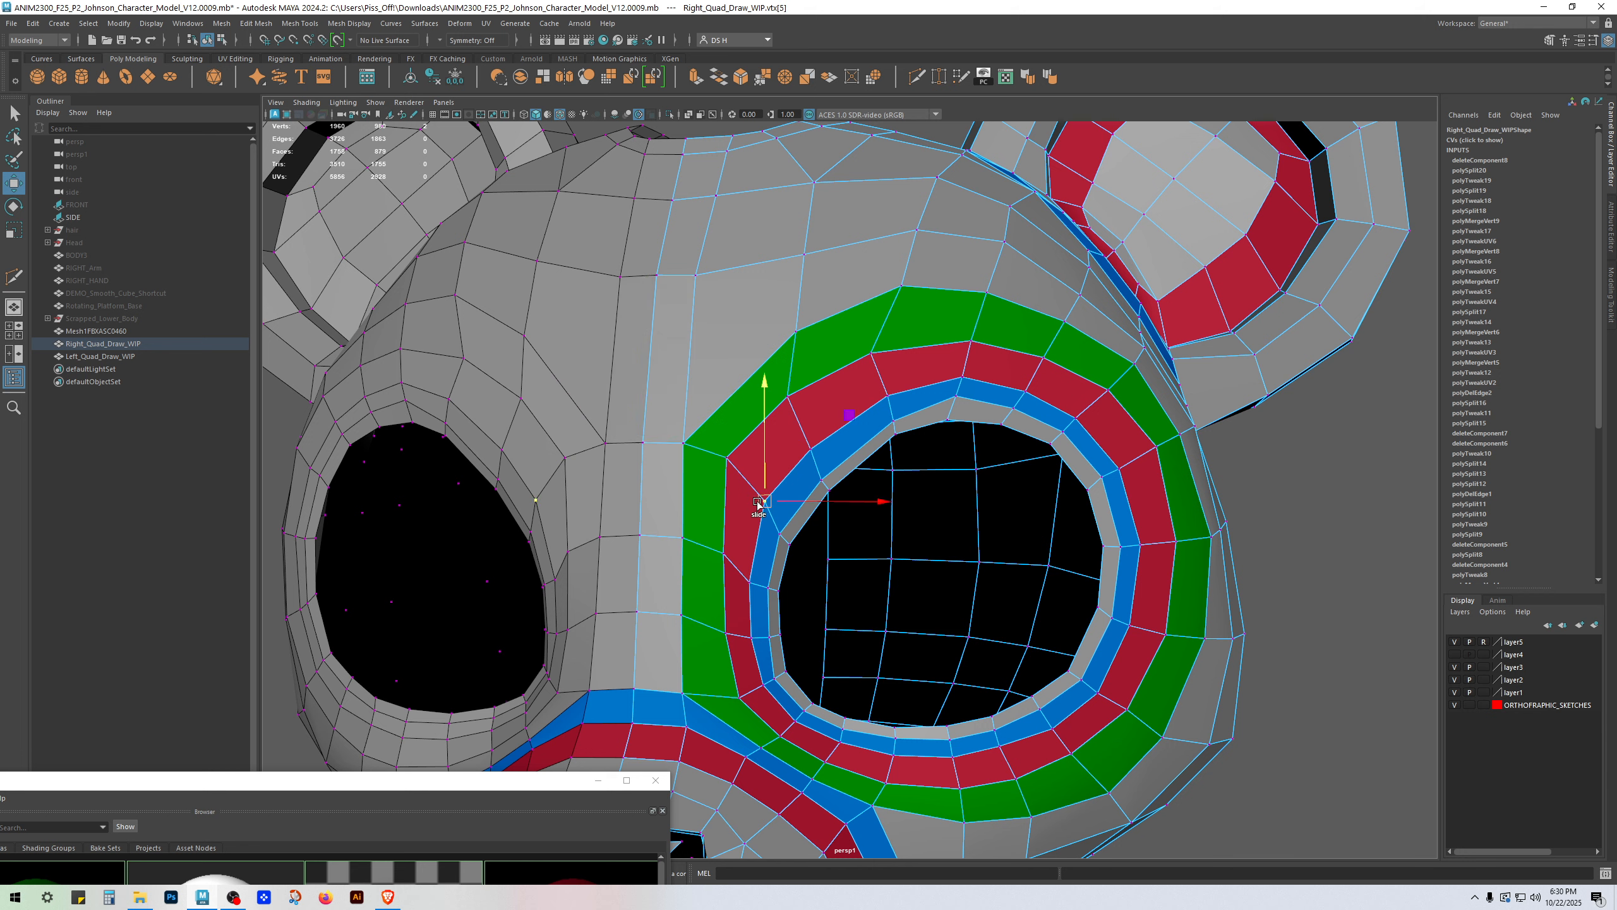
# Step: Slide the two outer border vertices of the green ring above the eye's inner side and the brow vertex above them toward the centerline
pyautogui.click(796, 333)
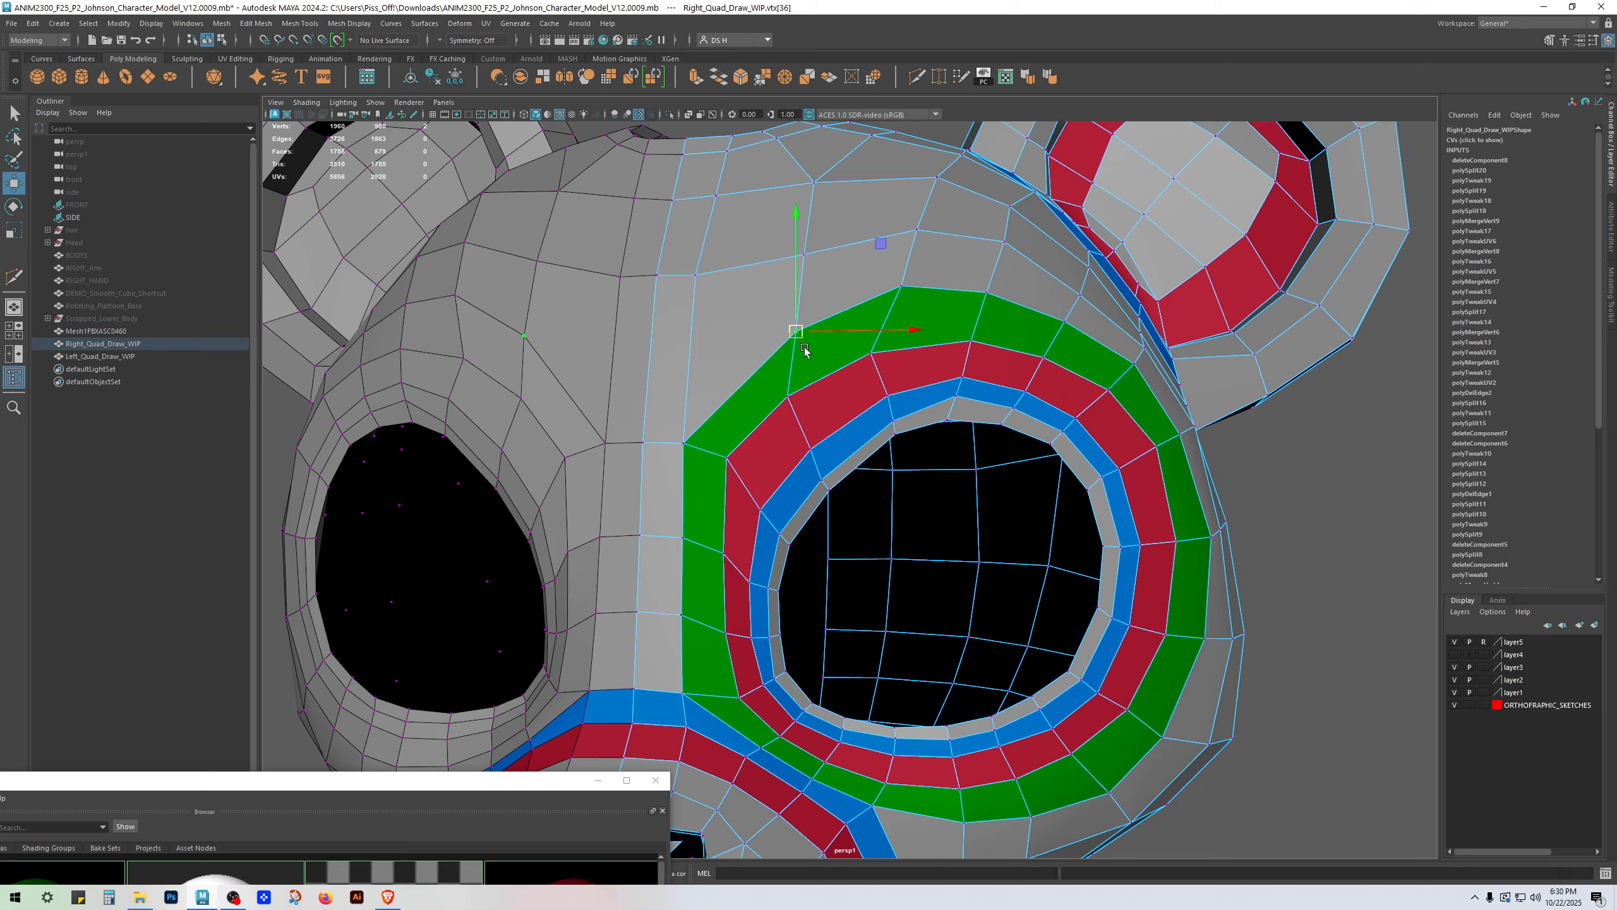
pyautogui.keyDown('ctrl'); pyautogui.keyDown('shift'); pyautogui.moveTo(798, 334); pyautogui.dragTo(758, 351); pyautogui.keyUp('shift'); pyautogui.keyUp('ctrl')
pyautogui.click(906, 291)
pyautogui.keyDown('ctrl'); pyautogui.keyDown('shift'); pyautogui.moveTo(902, 291); pyautogui.dragTo(849, 297); pyautogui.keyUp('shift'); pyautogui.keyUp('ctrl')
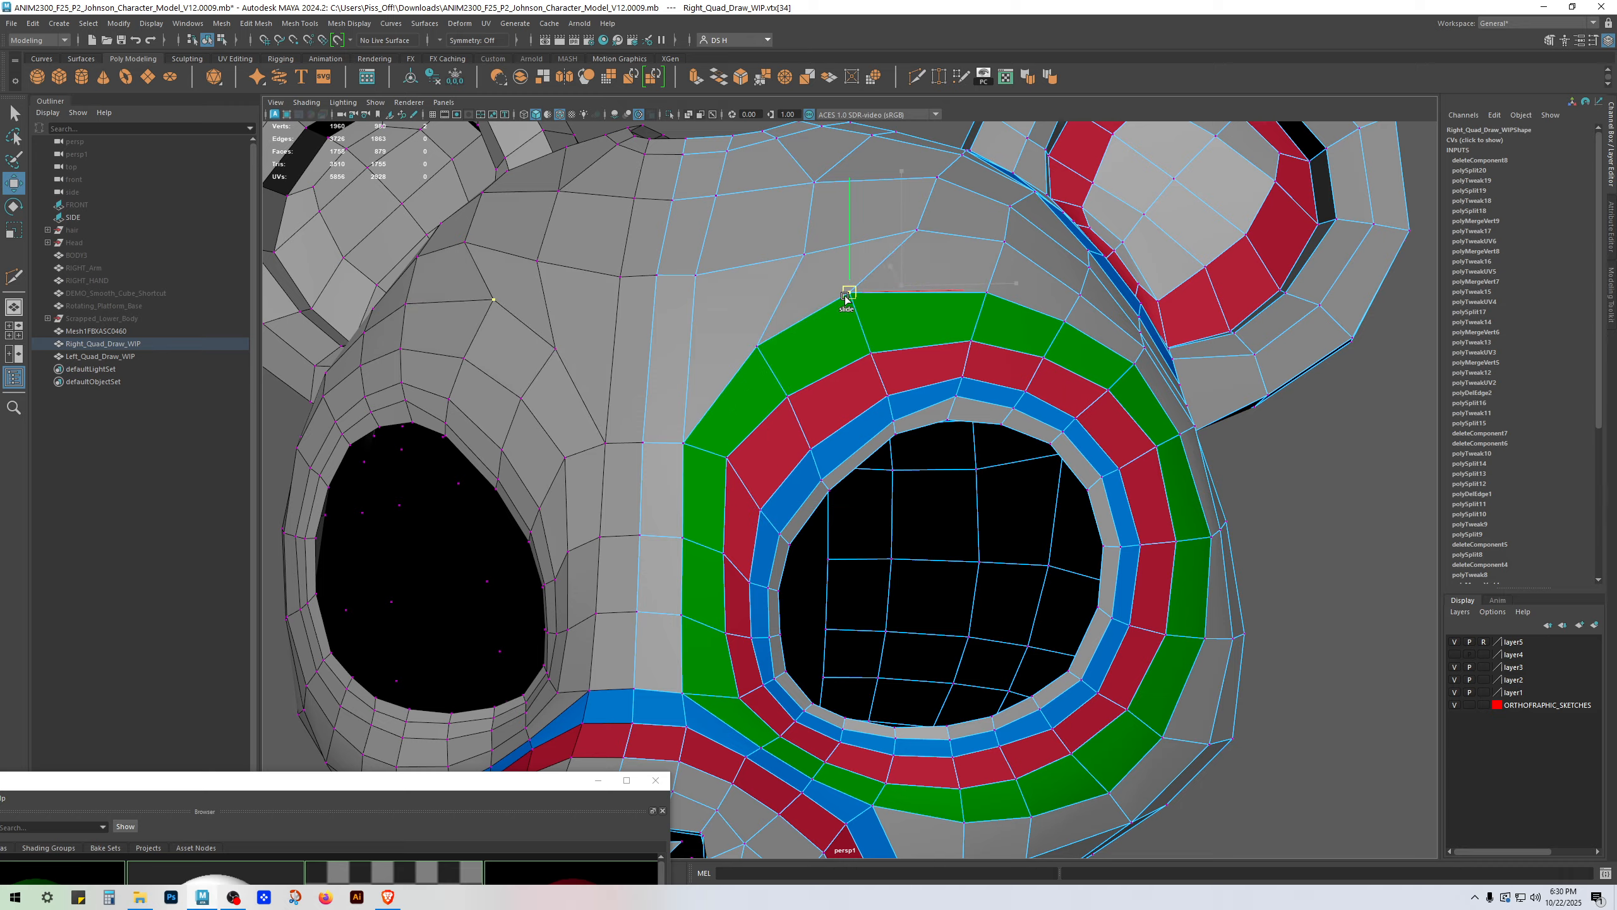
pyautogui.click(804, 254)
pyautogui.moveTo(788, 260)
pyautogui.keyDown('ctrl'); pyautogui.keyDown('shift'); pyautogui.mouseDown()
pyautogui.moveTo(750, 237)
pyautogui.moveTo(768, 245)
pyautogui.mouseUp(); pyautogui.keyUp('shift'); pyautogui.keyUp('ctrl')
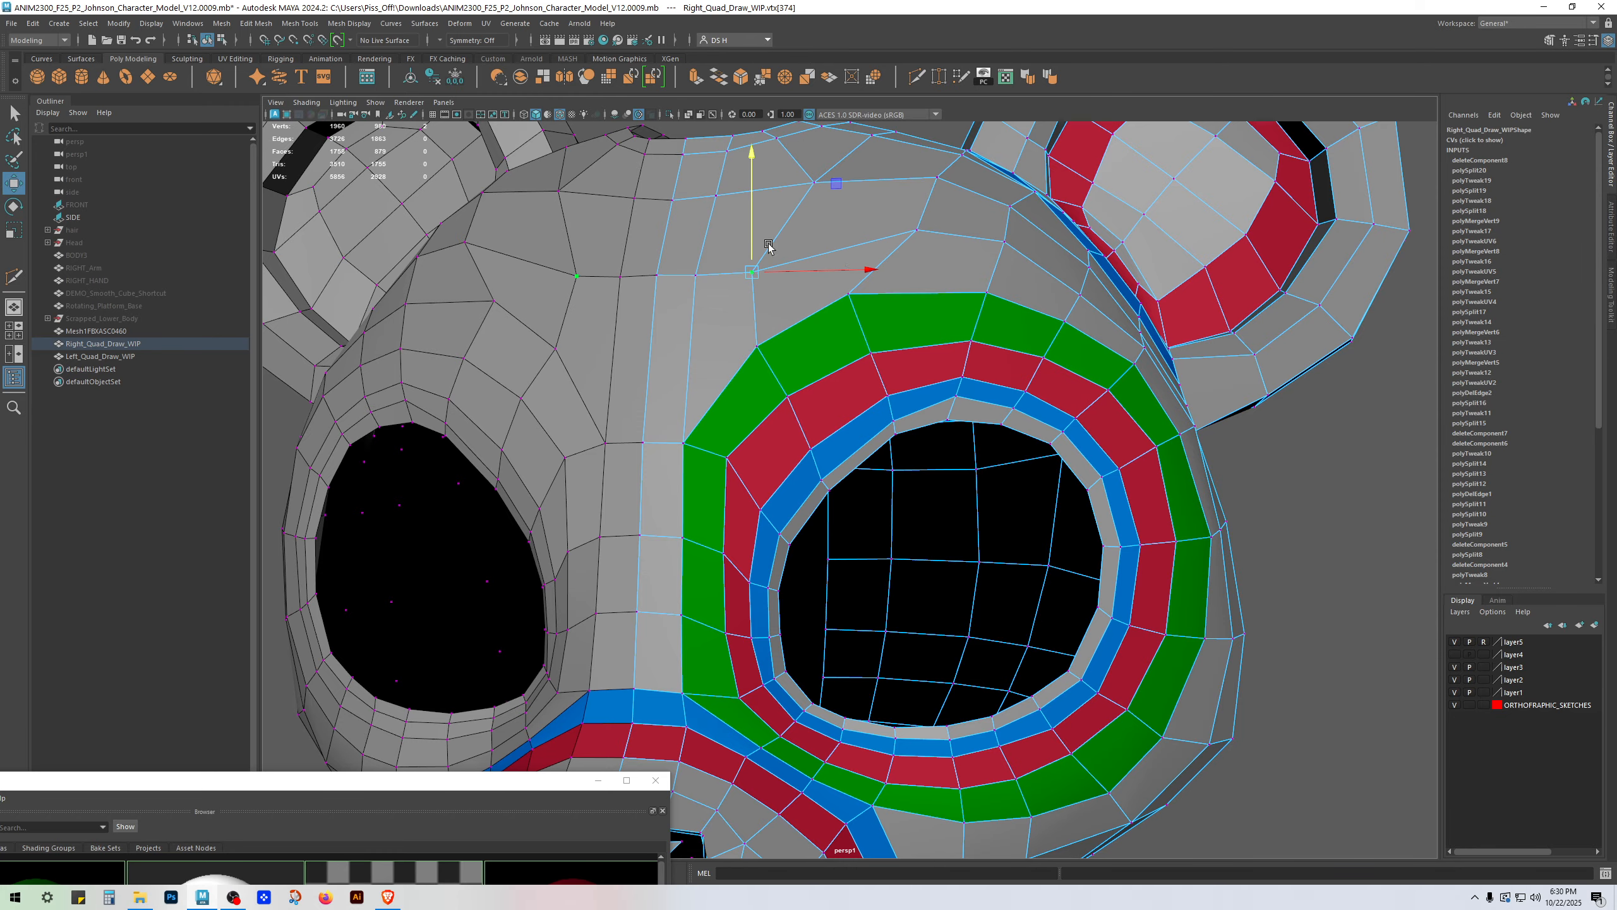
# Step: Slide the next brow vertex toward the centerline and adjust the green ring vertex beneath it to even out the spacing
pyautogui.click(917, 232)
pyautogui.keyDown('ctrl'); pyautogui.keyDown('shift'); pyautogui.moveTo(944, 230); pyautogui.dragTo(887, 238); pyautogui.keyUp('shift'); pyautogui.keyUp('ctrl')
pyautogui.click(850, 295)
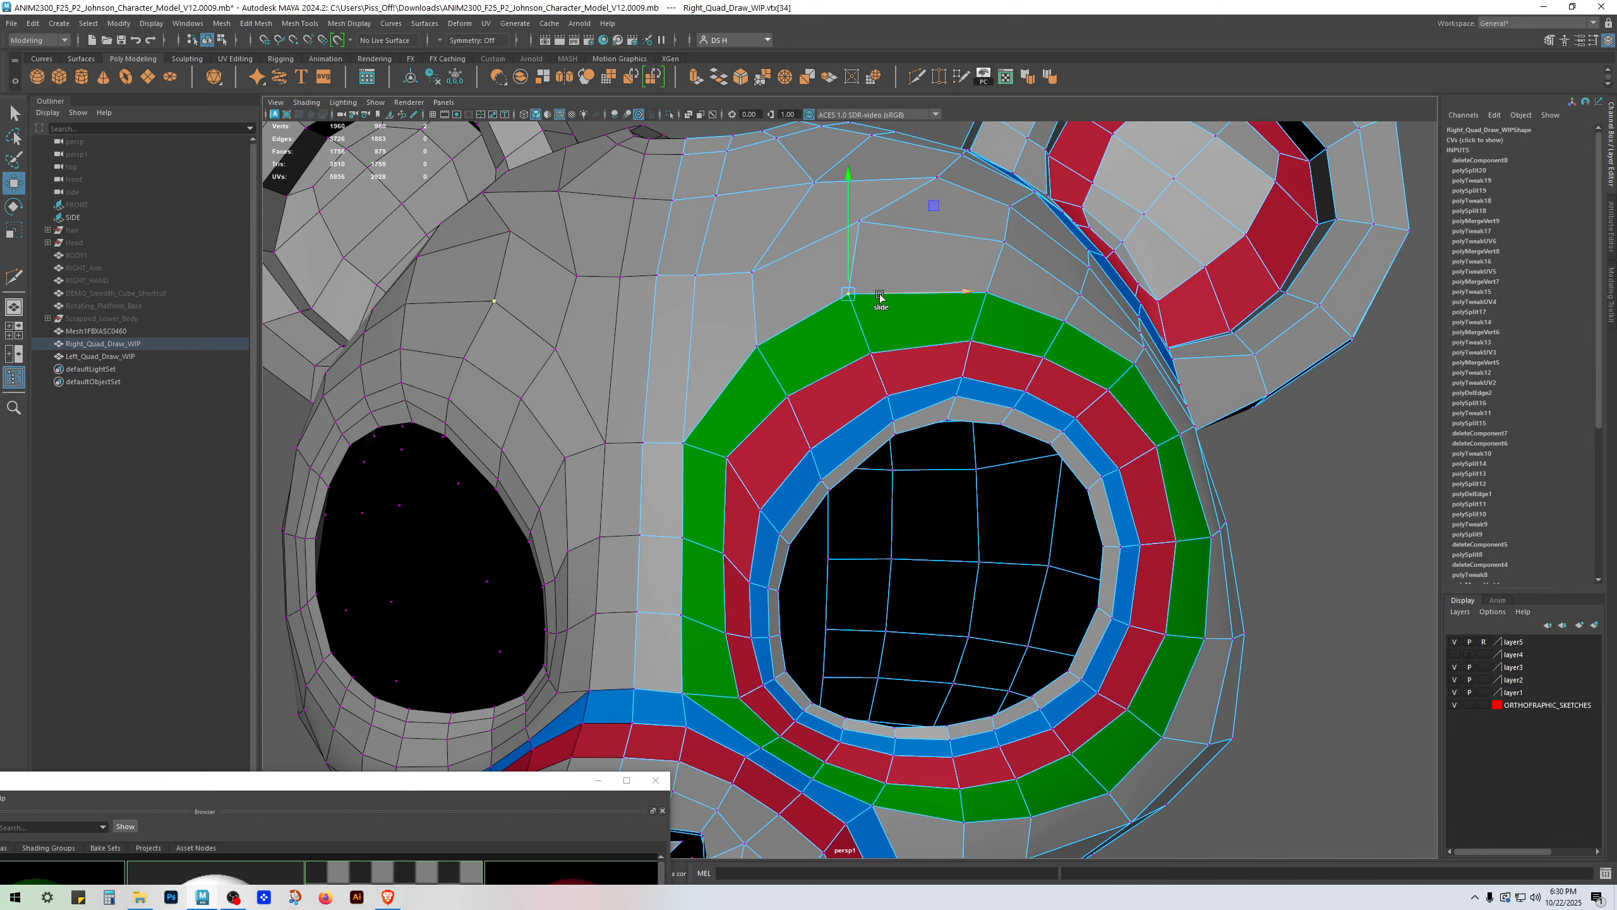
pyautogui.keyDown('ctrl'); pyautogui.keyDown('shift'); pyautogui.moveTo(877, 299); pyautogui.dragTo(903, 292); pyautogui.keyUp('shift'); pyautogui.keyUp('ctrl')
pyautogui.click(858, 223)
pyautogui.moveTo(861, 199); pyautogui.dragTo(864, 222)
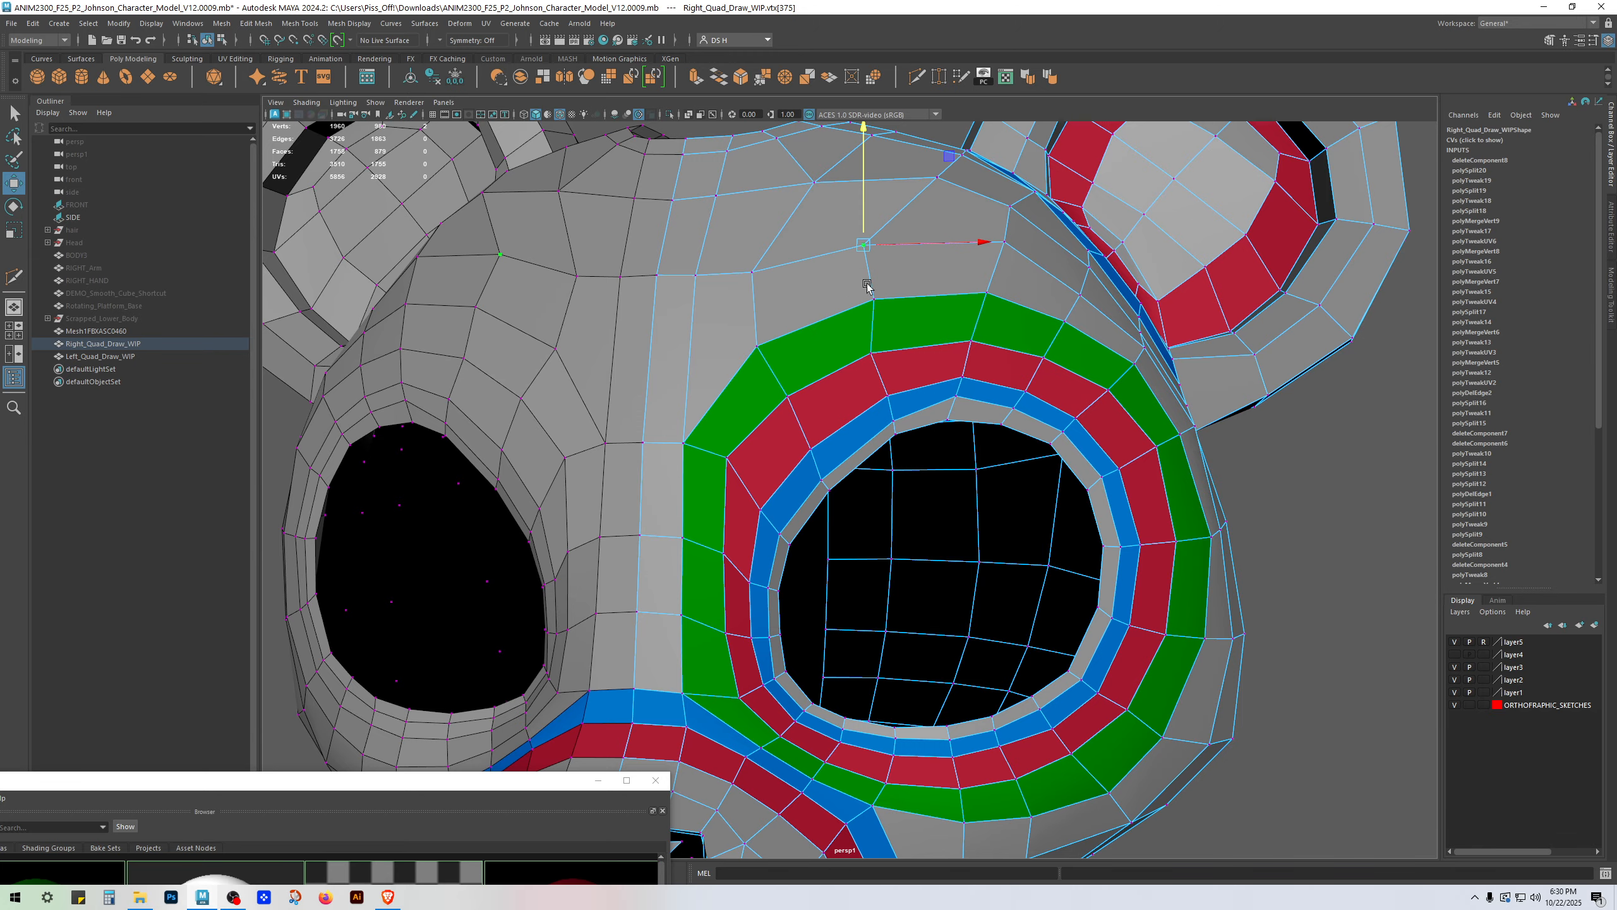
# Step: Reposition the blue ring's border vertices along the eye's upper inner side to even out the ring's width
pyautogui.moveTo(919, 369)
pyautogui.keyDown('alt'); pyautogui.mouseDown()
pyautogui.moveTo(944, 373)
pyautogui.moveTo(796, 361)
pyautogui.moveTo(911, 361)
pyautogui.mouseUp(); pyautogui.keyUp('alt')
pyautogui.click(879, 355)
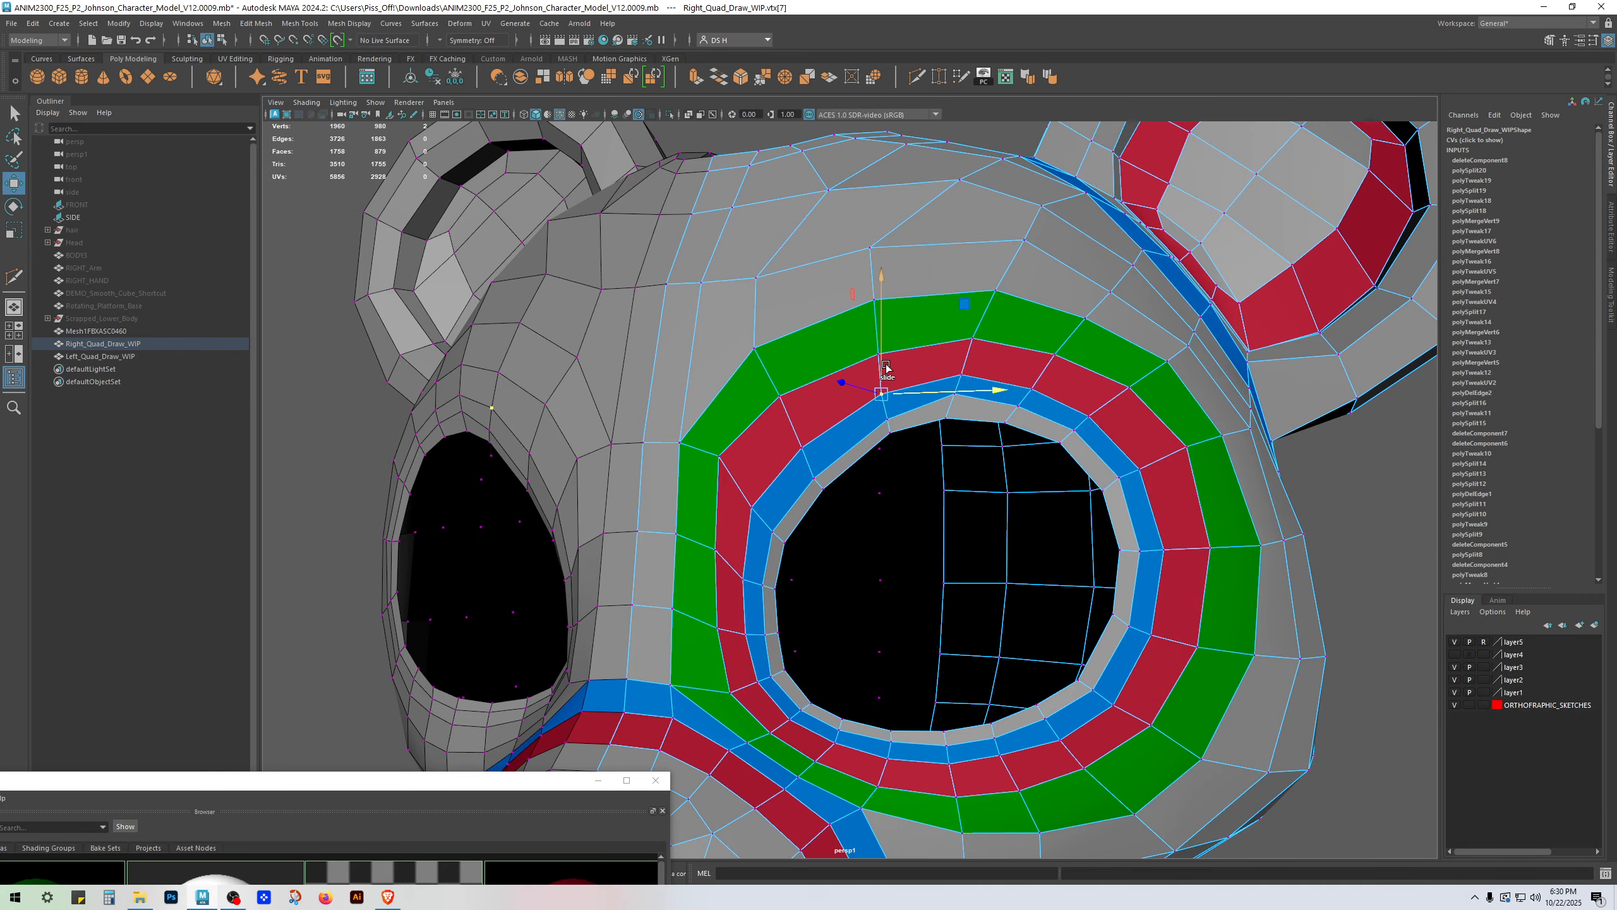
pyautogui.click(881, 390)
pyautogui.moveTo(888, 386); pyautogui.dragTo(891, 376)
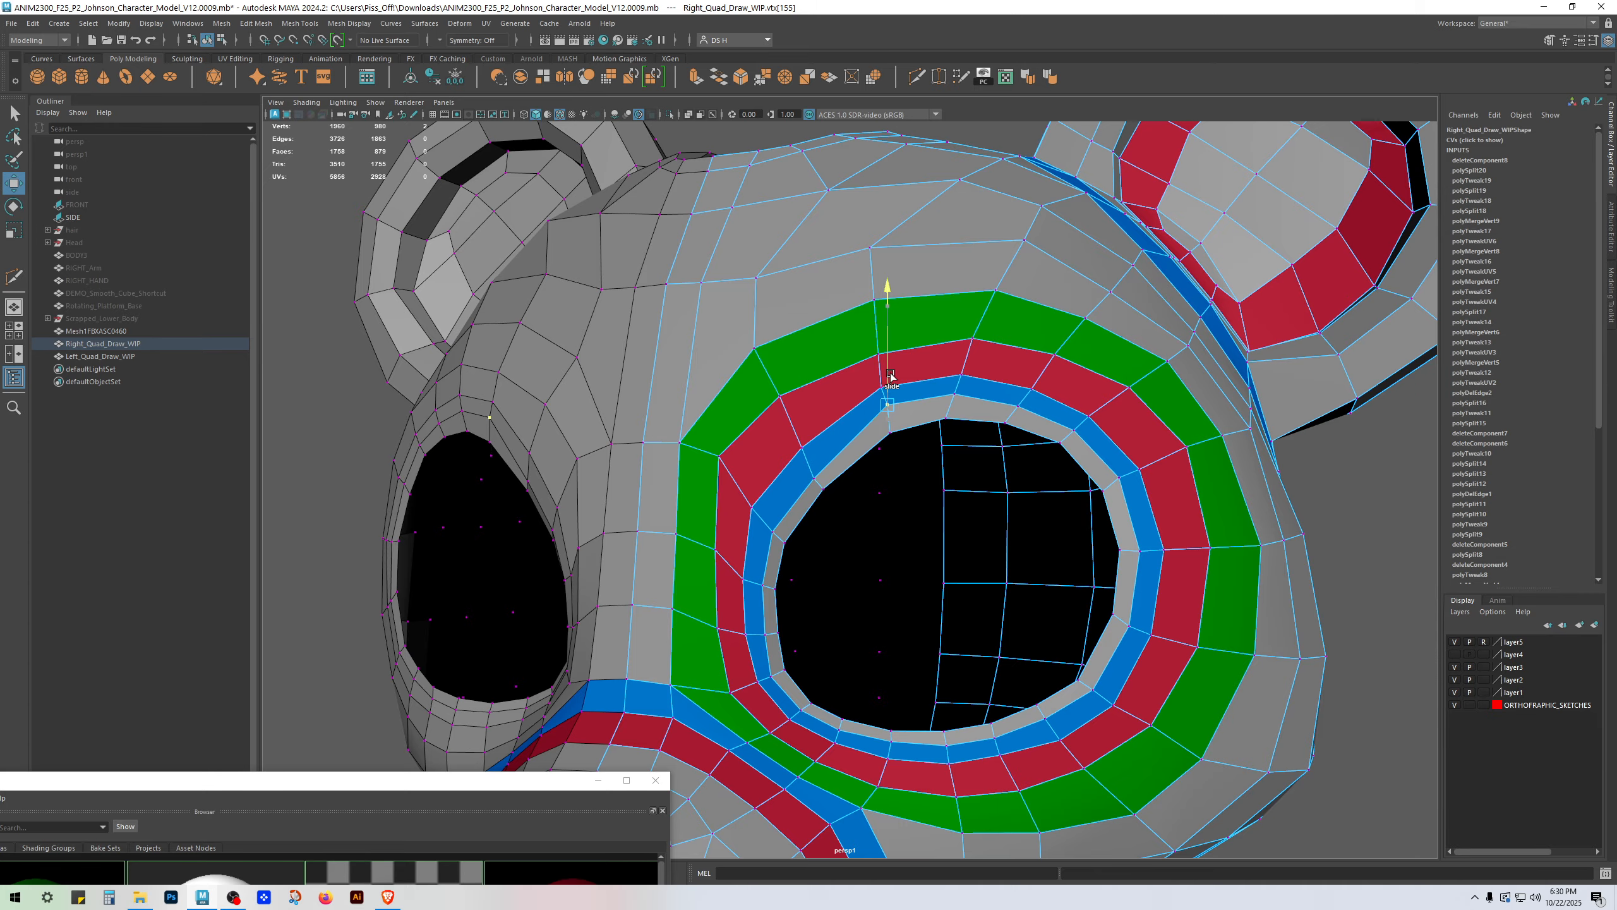
pyautogui.click(816, 475)
pyautogui.moveTo(815, 451); pyautogui.dragTo(802, 405)
pyautogui.click(803, 447)
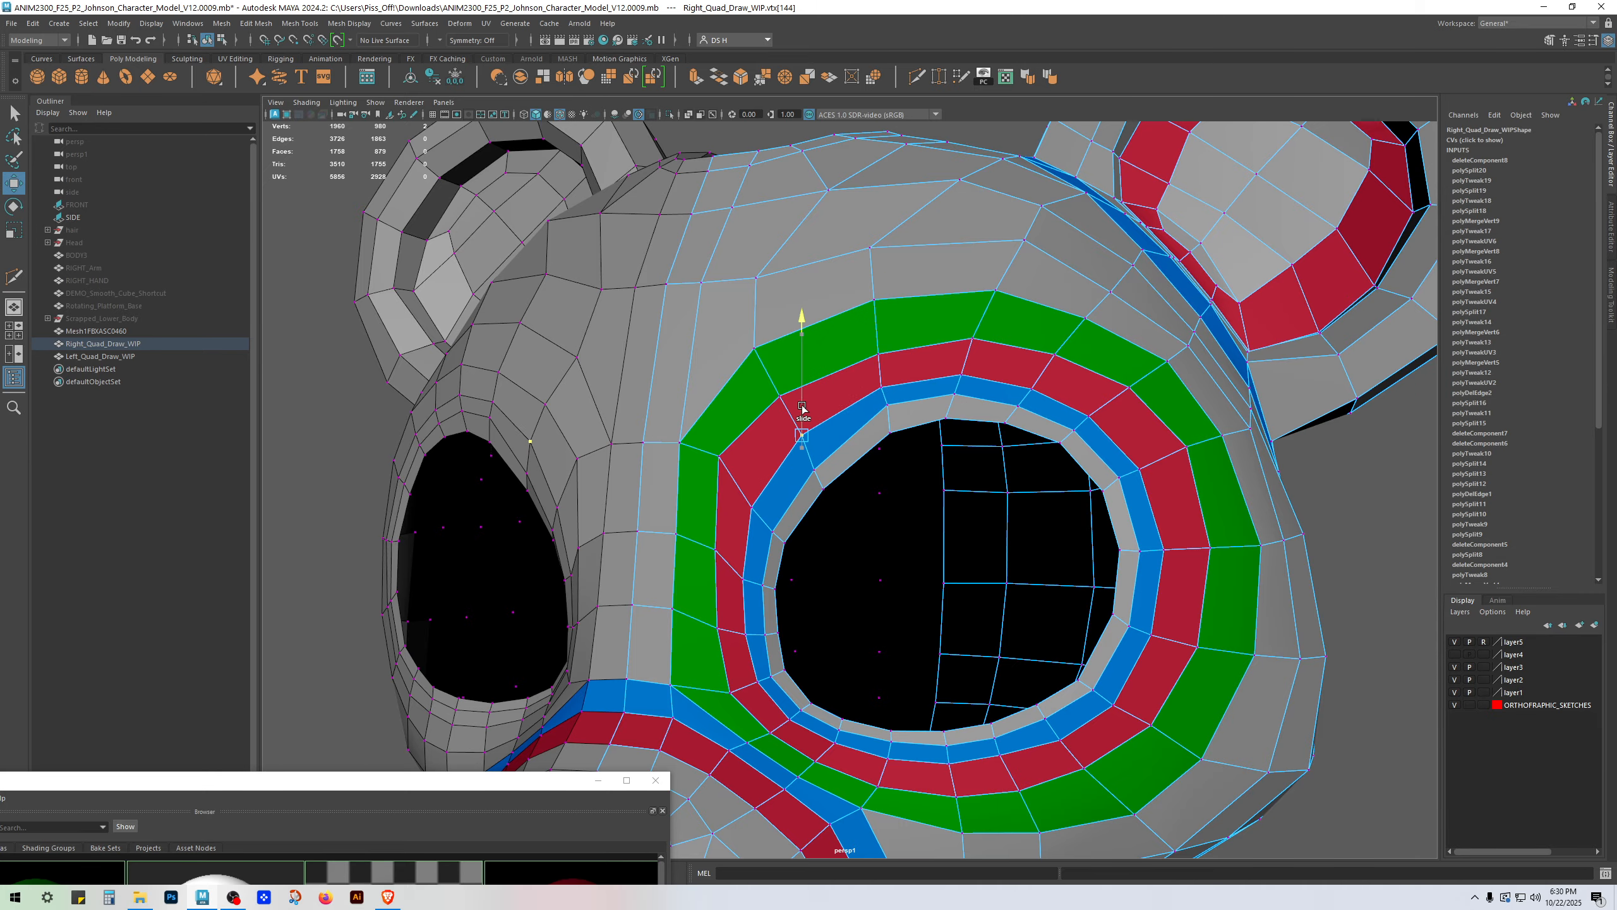
pyautogui.click(773, 530)
pyautogui.moveTo(773, 508); pyautogui.dragTo(752, 464)
pyautogui.click(752, 507)
# Step: Shift the vertices on the eye opening's rim and the blue ring's inner border, and slide the green ring's outer vertex above them
pyautogui.scroll(-5, 836, 463)
pyautogui.scroll(4, 806, 414)
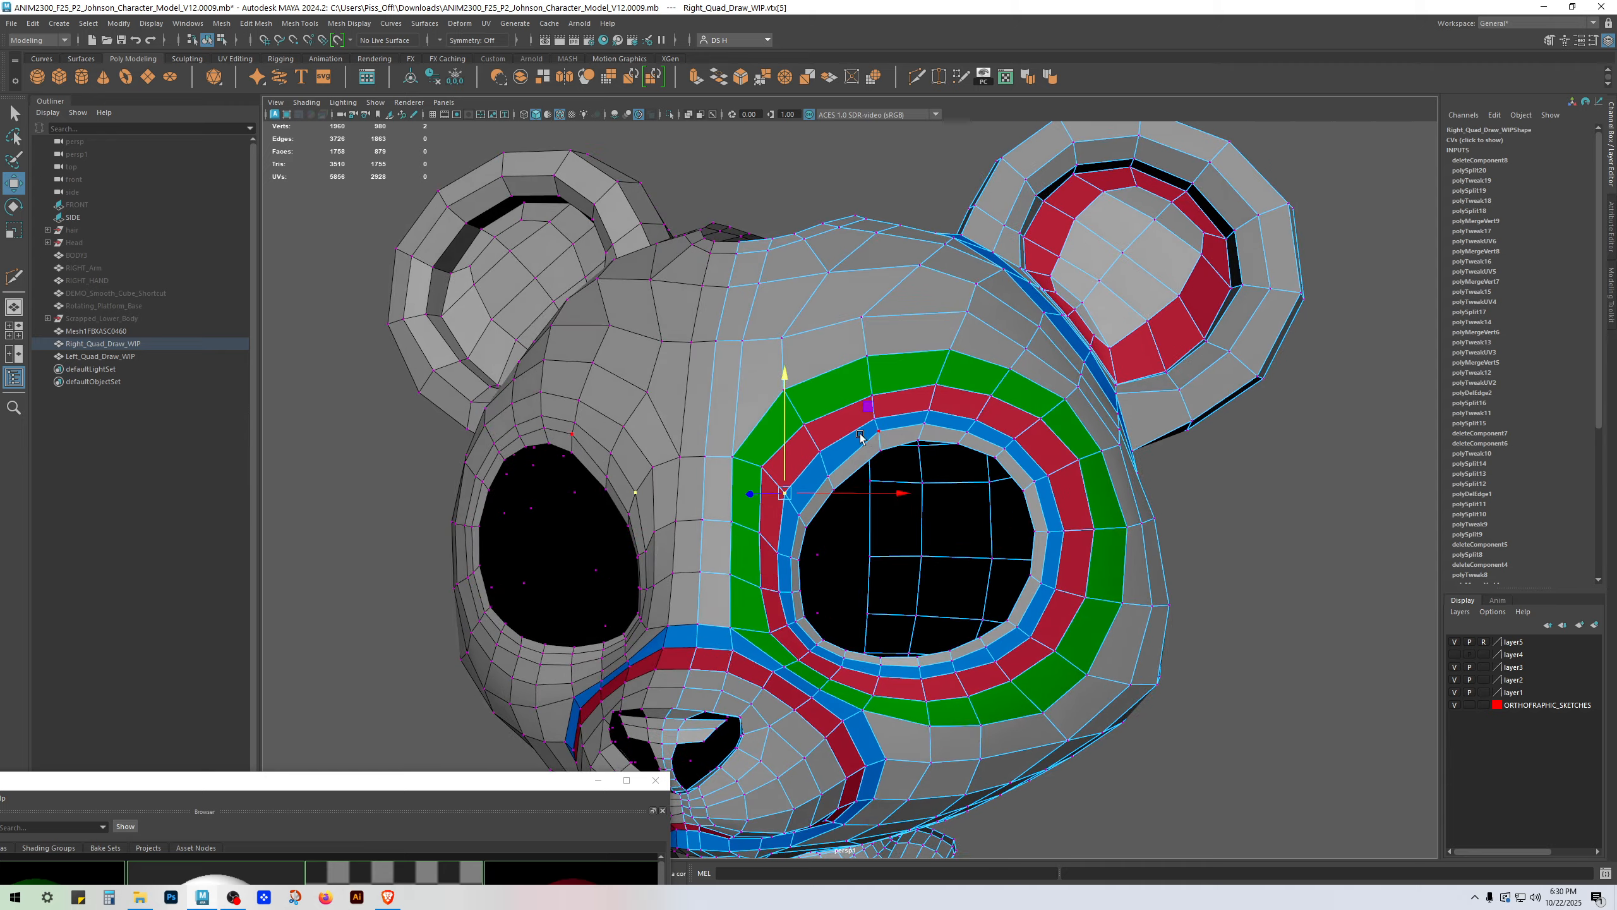
pyautogui.scroll(2, 861, 437)
pyautogui.click(881, 441)
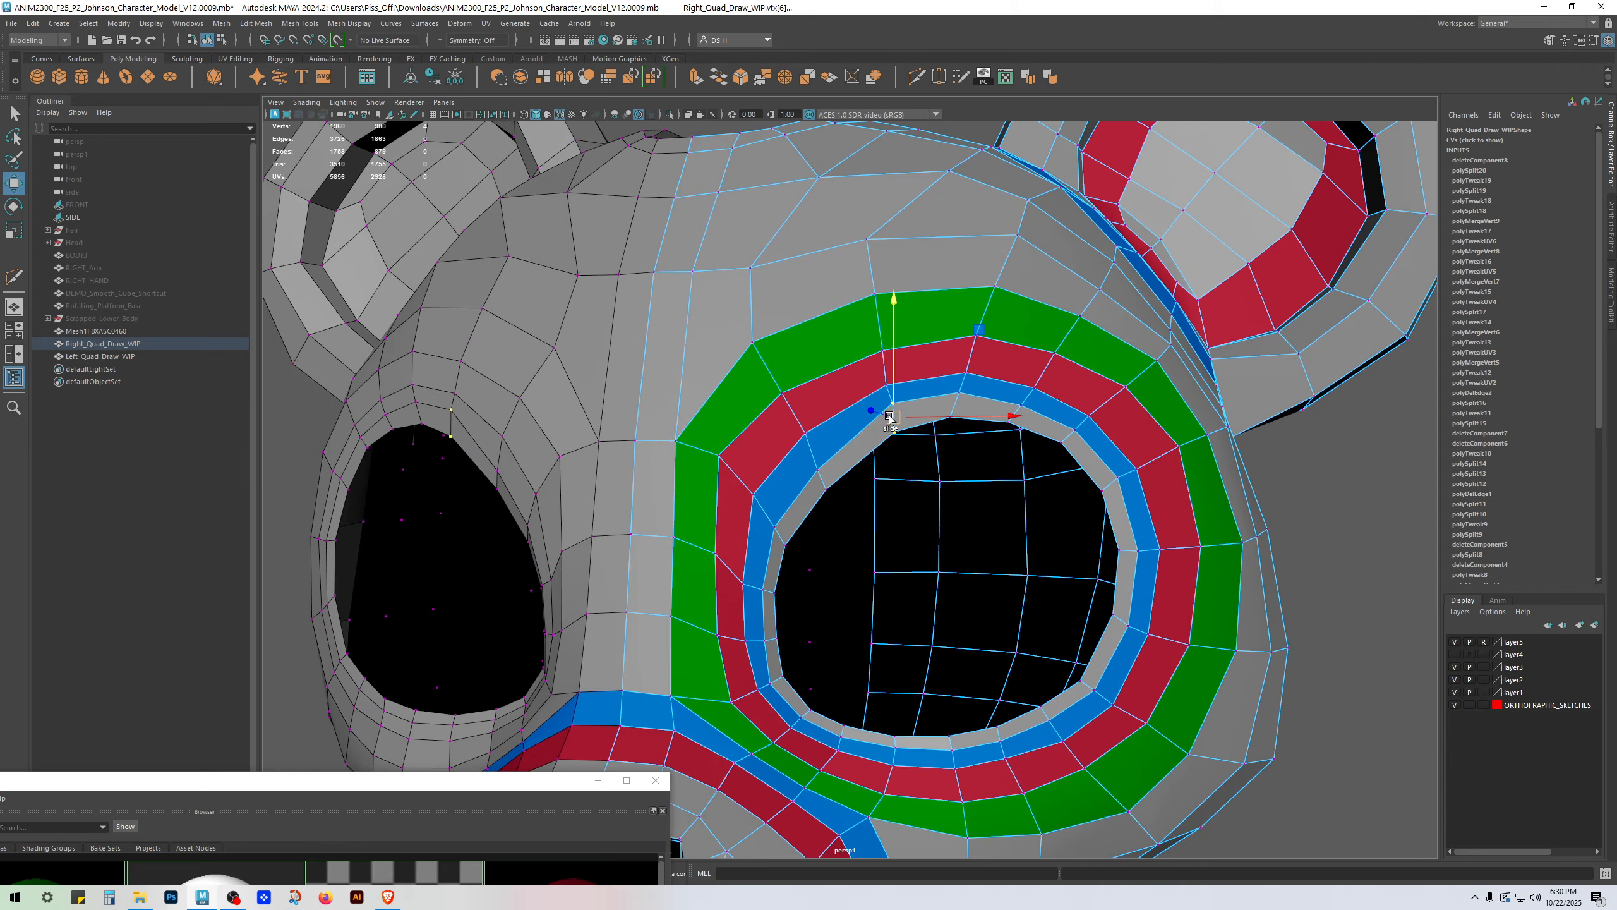
pyautogui.moveTo(889, 417); pyautogui.dragTo(874, 428)
pyautogui.click(890, 381)
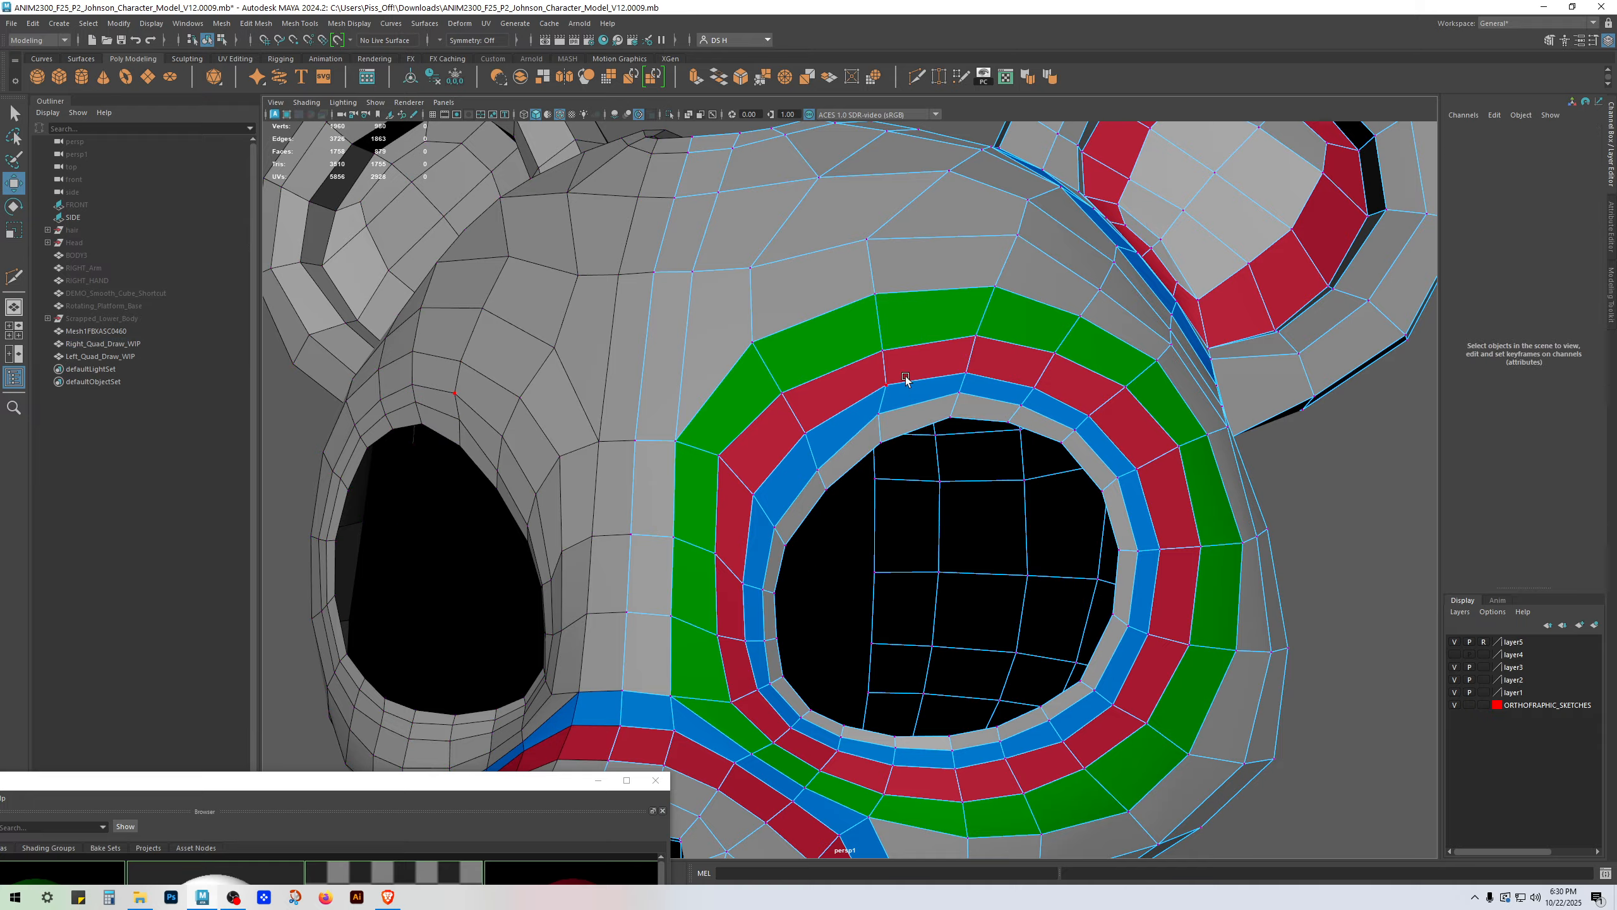
pyautogui.moveTo(884, 373); pyautogui.dragTo(873, 415)
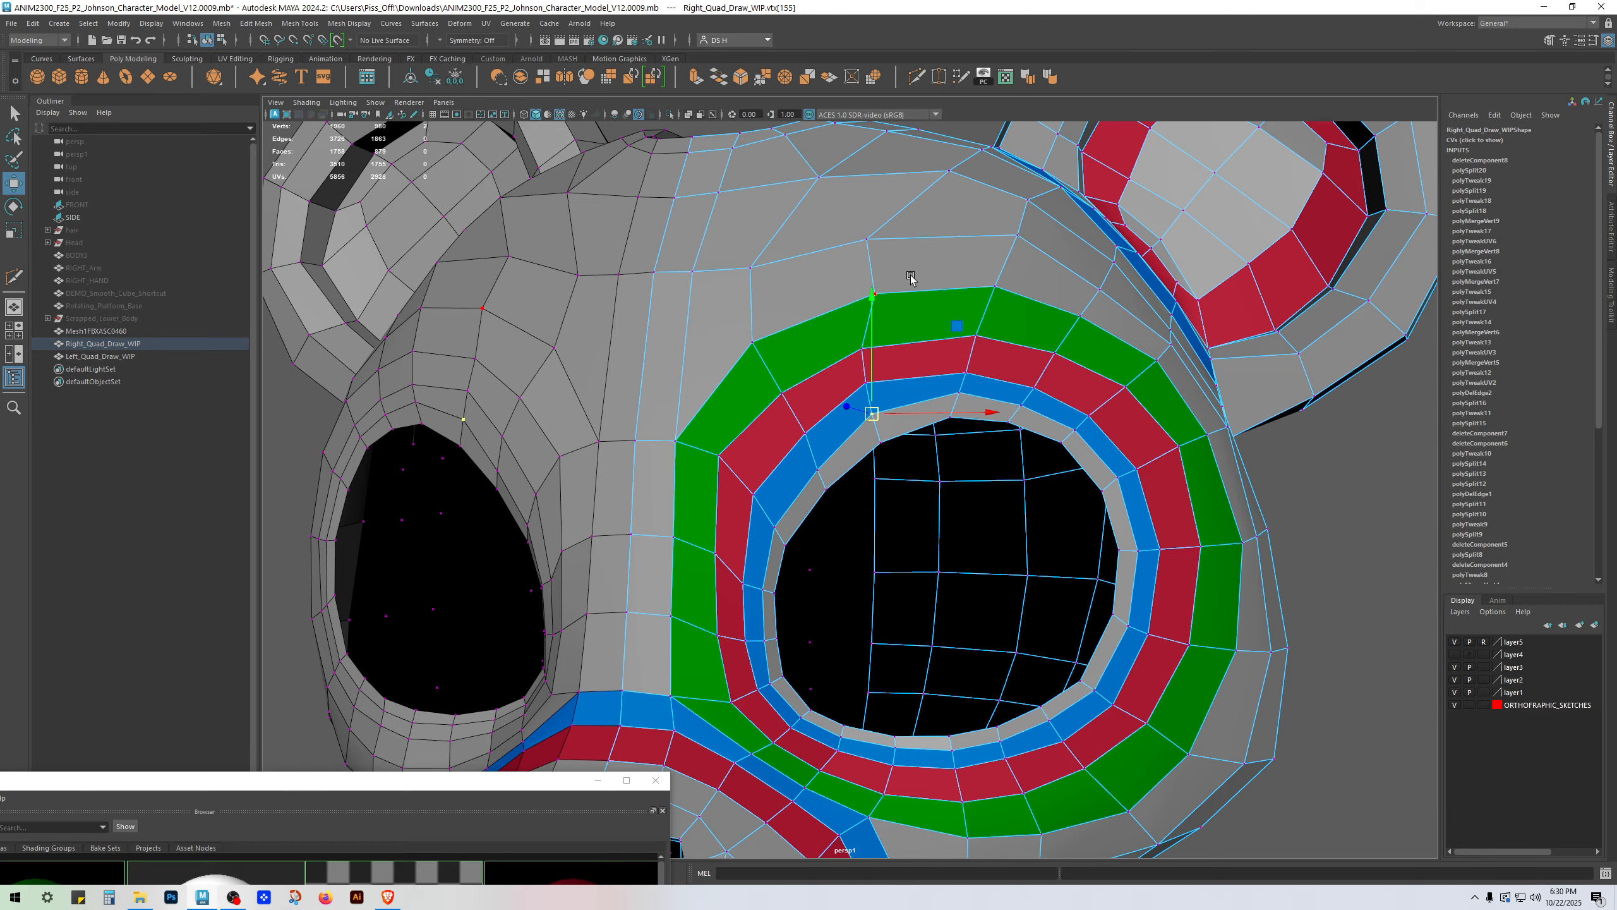
pyautogui.click(879, 297)
pyautogui.keyDown('ctrl'); pyautogui.keyDown('shift'); pyautogui.moveTo(876, 299); pyautogui.dragTo(865, 304); pyautogui.keyUp('shift'); pyautogui.keyUp('ctrl')
# Step: Preview the colored half of the head smoothed and inspect the edge flow around the eye and brow
pyautogui.keyDown('alt'); pyautogui.moveTo(863, 309); pyautogui.dragTo(747, 335, button='right'); pyautogui.keyUp('alt')
pyautogui.keyDown('alt'); pyautogui.moveTo(795, 346); pyautogui.dragTo(864, 474); pyautogui.keyUp('alt')
pyautogui.press('3')
pyautogui.press('1')
pyautogui.click(892, 593)
pyautogui.click(722, 450)
pyautogui.scroll(-3, 865, 476)
pyautogui.press('3')
pyautogui.moveTo(848, 462); pyautogui.dragTo(943, 407, button='right')
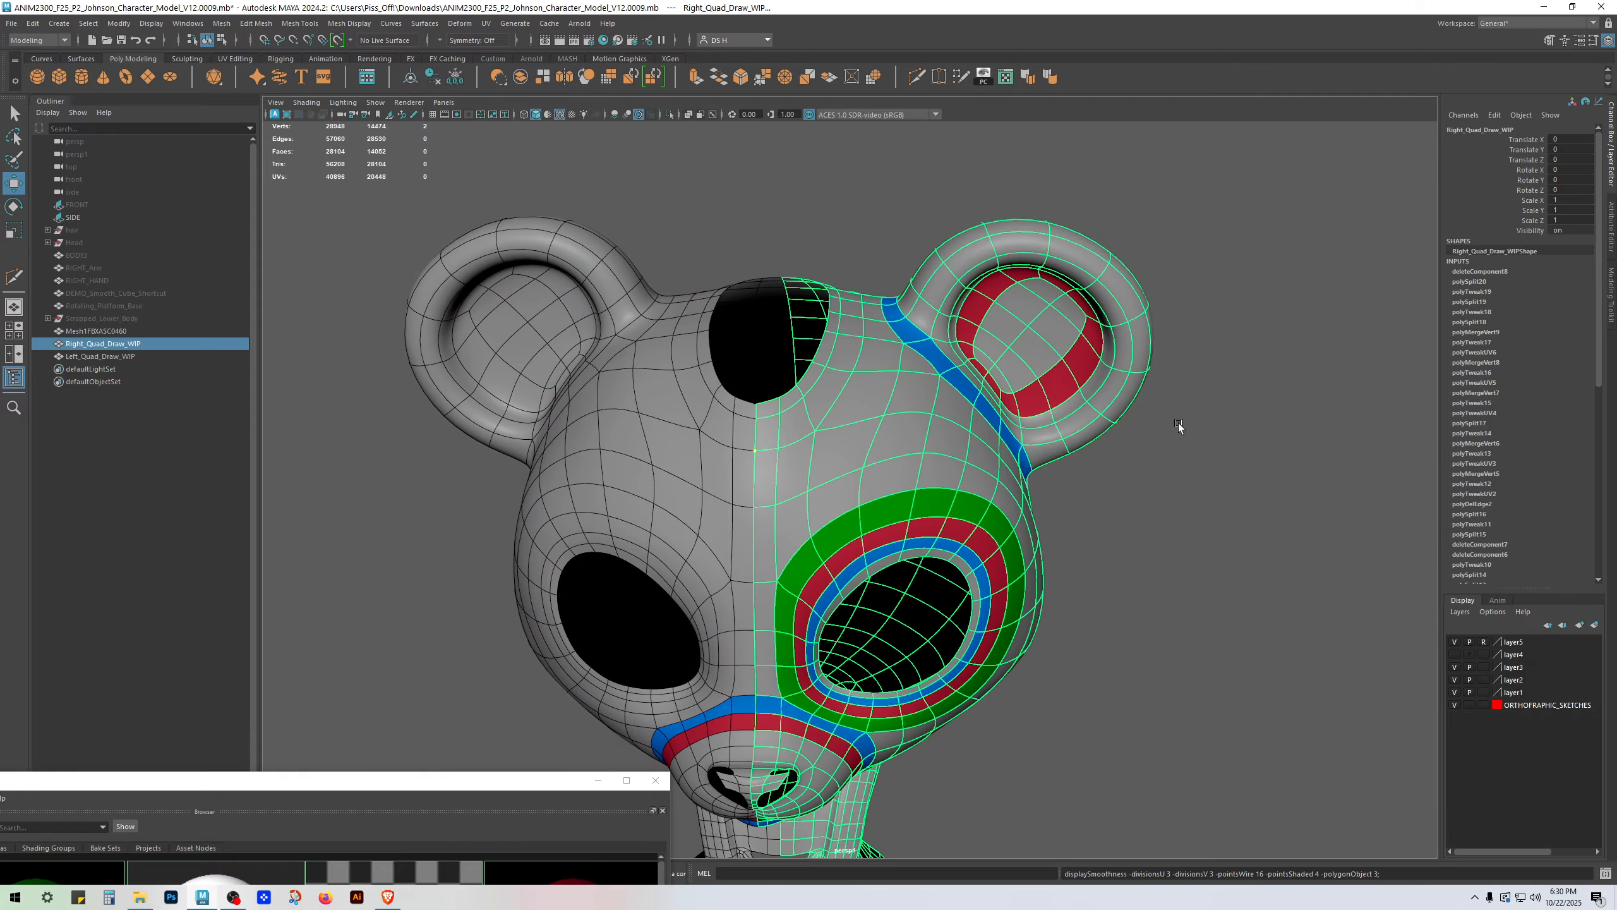
# Step: Toggle the smooth preview on all the head meshes and examine the forehead and ear base from the front and above
pyautogui.click(1178, 423)
pyautogui.hotkey('ctrl', 'shift', 'a')
pyautogui.press('1')
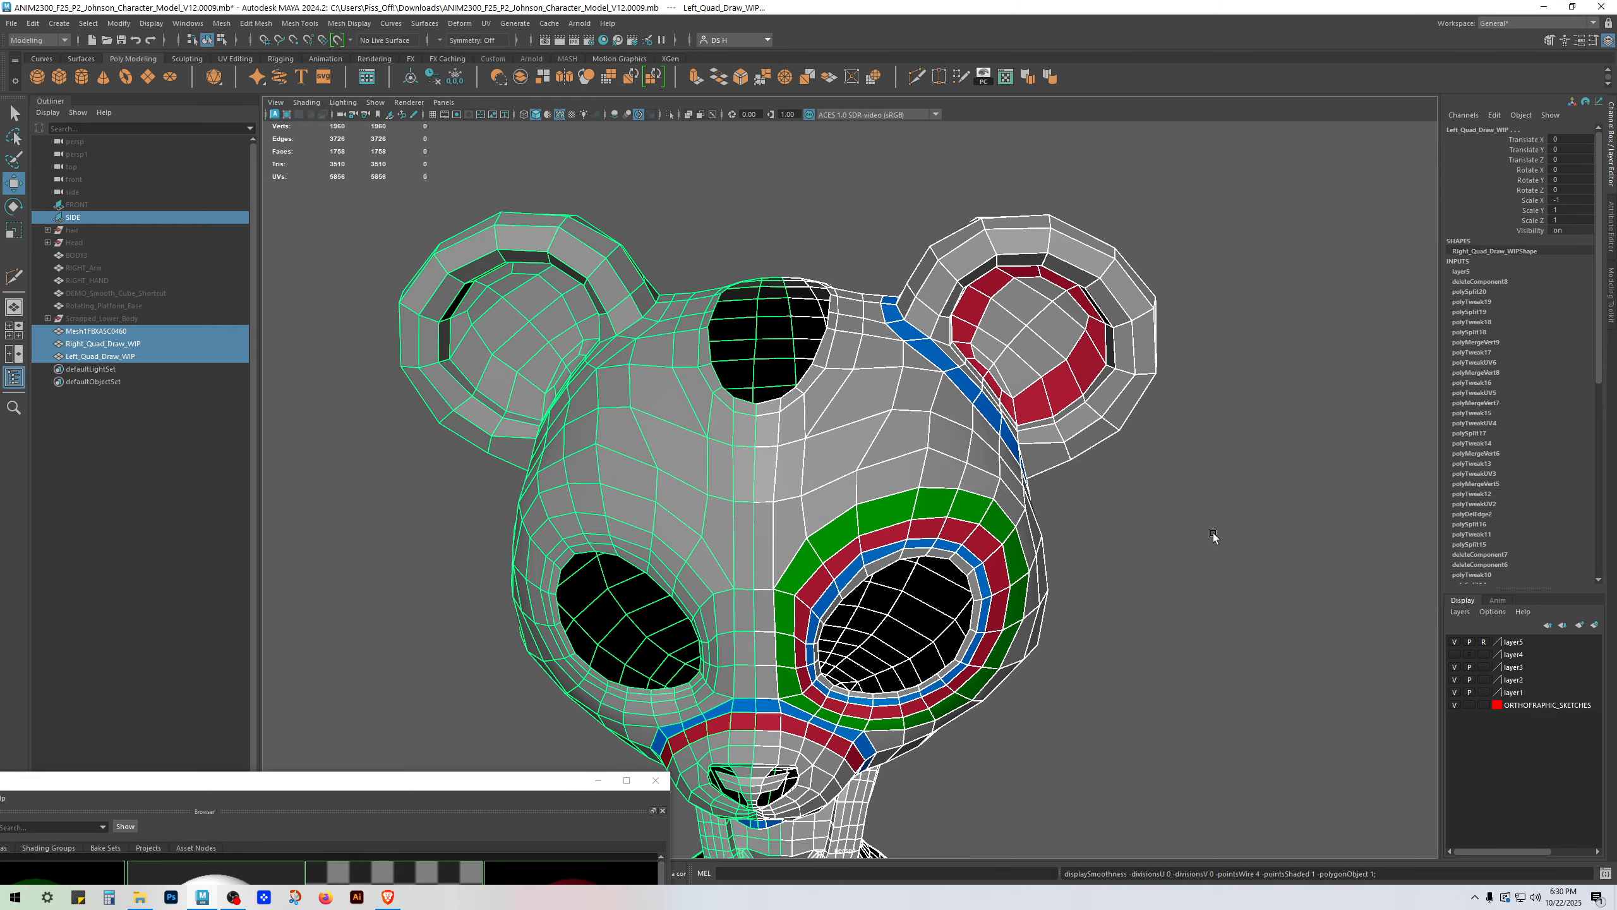
pyautogui.click(1213, 533)
pyautogui.keyDown('alt'); pyautogui.moveTo(1213, 533); pyautogui.dragTo(1188, 515); pyautogui.keyUp('alt')
pyautogui.scroll(-3, 1188, 515)
pyautogui.click(974, 579)
pyautogui.press('3')
pyautogui.click(1130, 566)
pyautogui.keyDown('alt'); pyautogui.moveTo(1130, 567); pyautogui.dragTo(917, 333); pyautogui.keyUp('alt')
pyautogui.keyDown('alt'); pyautogui.moveTo(926, 299); pyautogui.dragTo(862, 360, button='middle'); pyautogui.keyUp('alt')
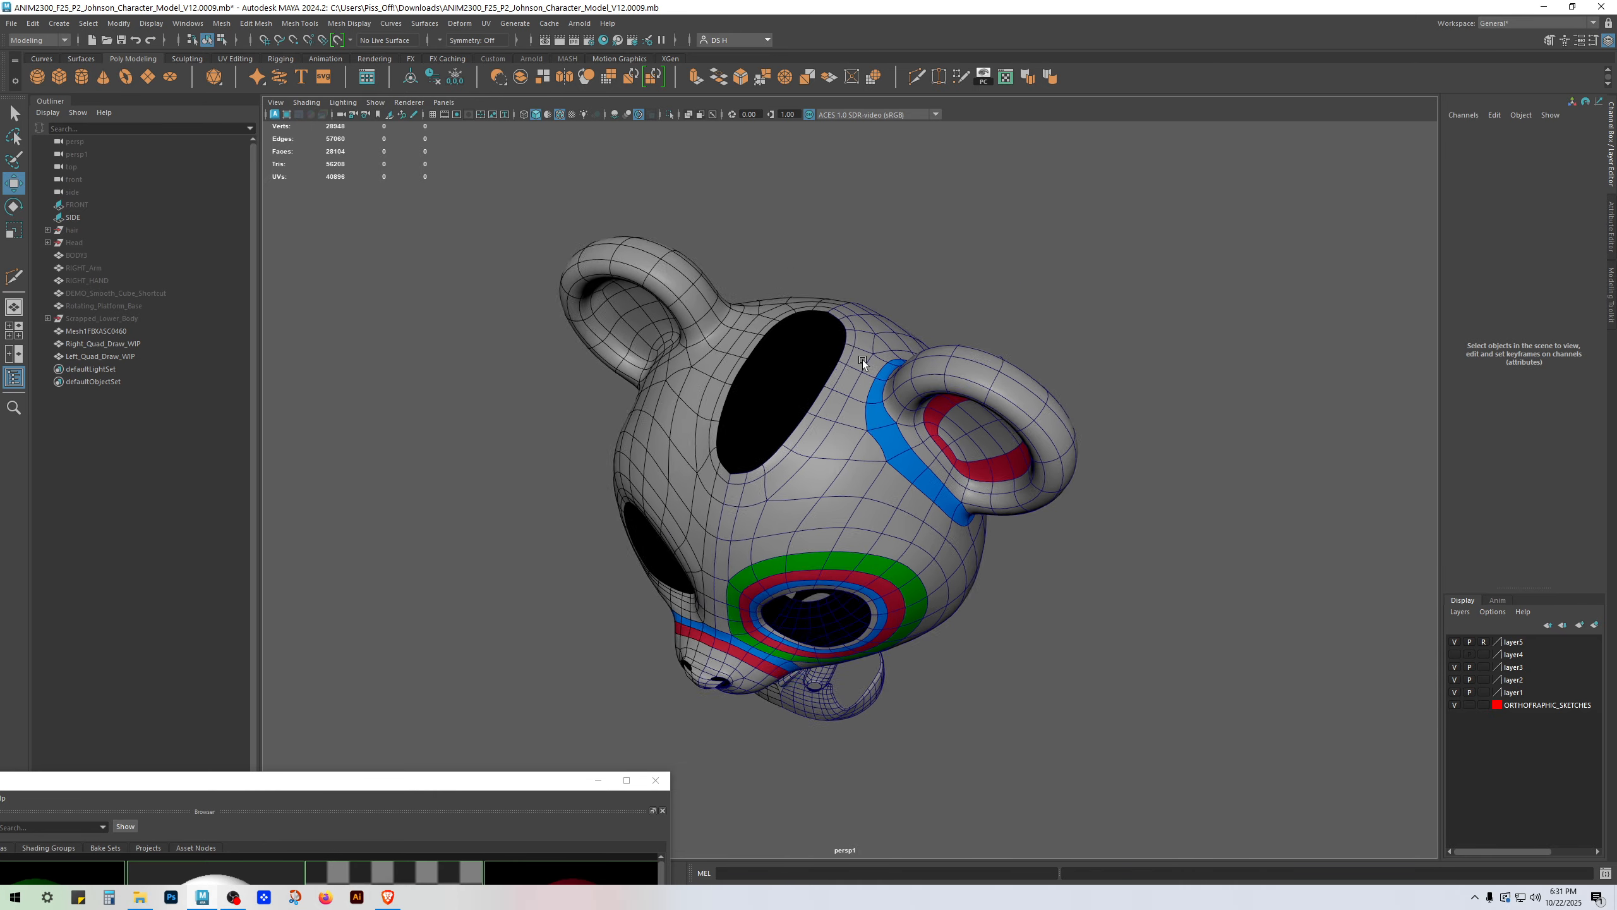
# Step: Adjust the forehead vertex between the ear base and the green eye ring, and return the unsmoothed mesh to object mode
pyautogui.keyDown('alt'); pyautogui.moveTo(862, 359); pyautogui.dragTo(1052, 478, button='right'); pyautogui.keyUp('alt')
pyautogui.click(1052, 479)
pyautogui.moveTo(846, 456); pyautogui.dragTo(630, 441, button='right')
pyautogui.keyDown('alt'); pyautogui.moveTo(854, 467); pyautogui.dragTo(1133, 507); pyautogui.keyUp('alt')
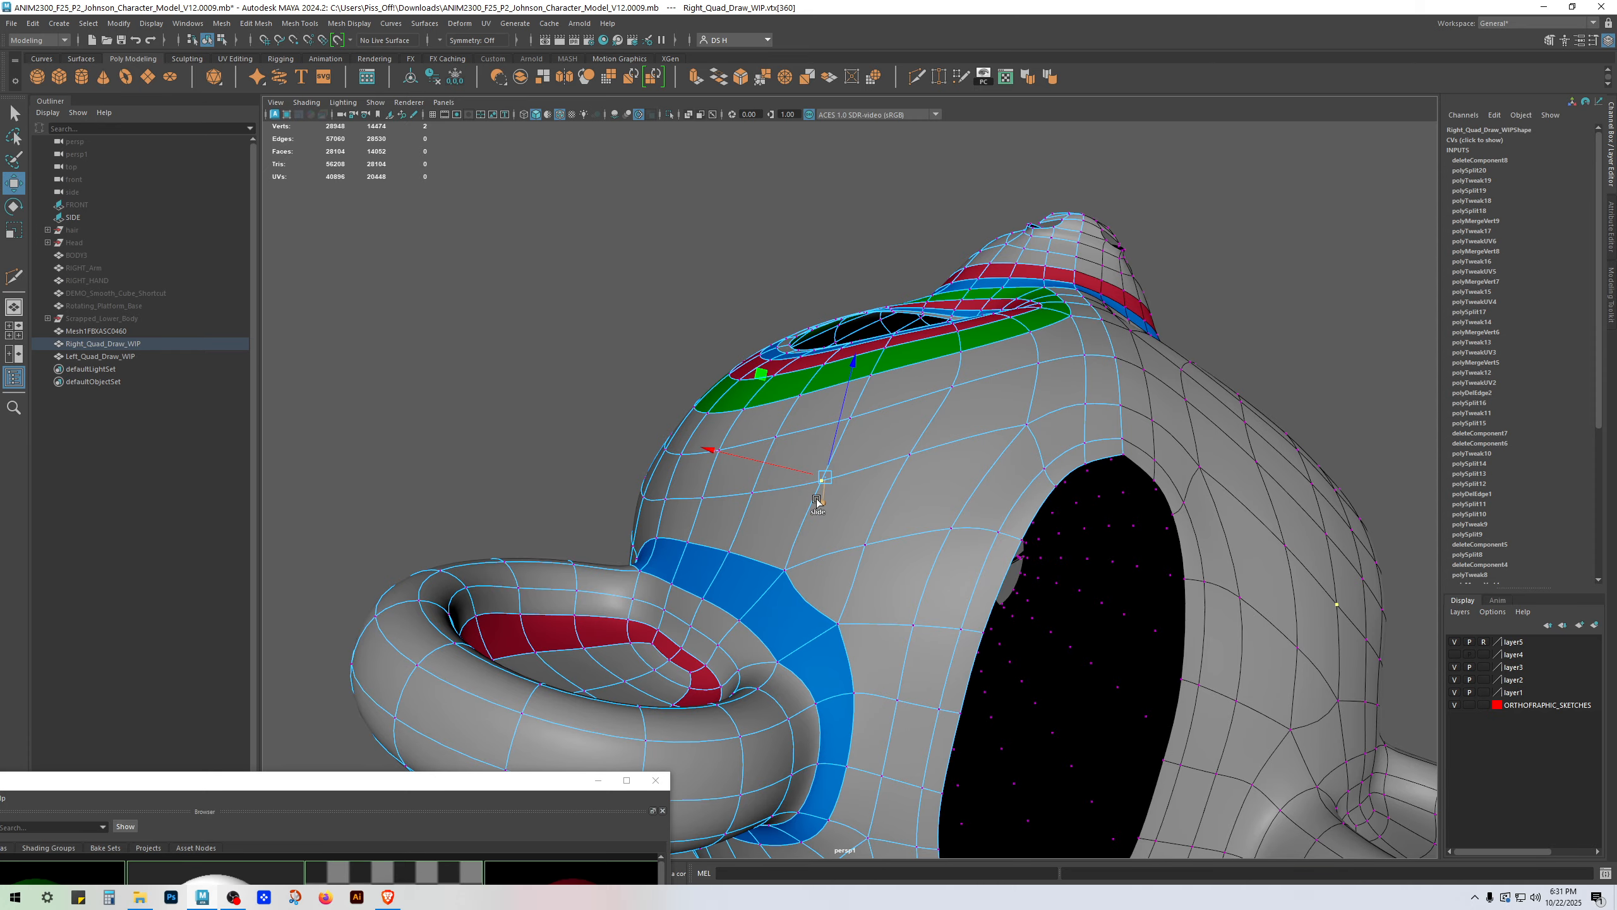
pyautogui.keyDown('alt'); pyautogui.moveTo(859, 506); pyautogui.dragTo(823, 510); pyautogui.keyUp('alt')
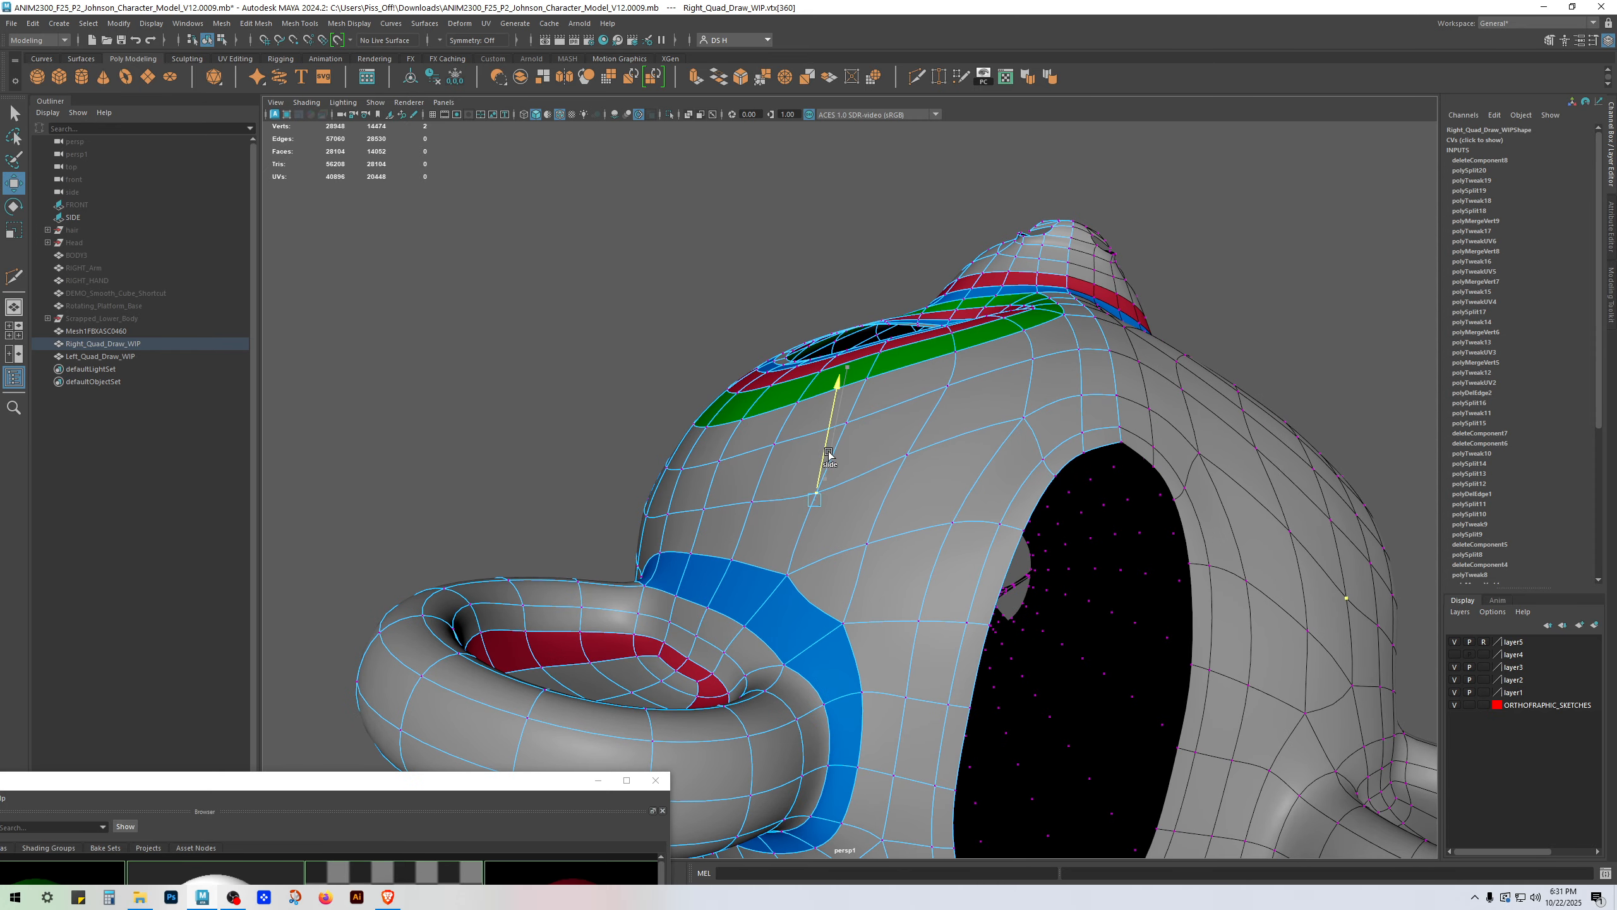
pyautogui.press('1')
pyautogui.moveTo(756, 474); pyautogui.dragTo(754, 482)
pyautogui.keyDown('alt'); pyautogui.moveTo(843, 524); pyautogui.dragTo(818, 535); pyautogui.keyUp('alt')
pyautogui.press('F8')
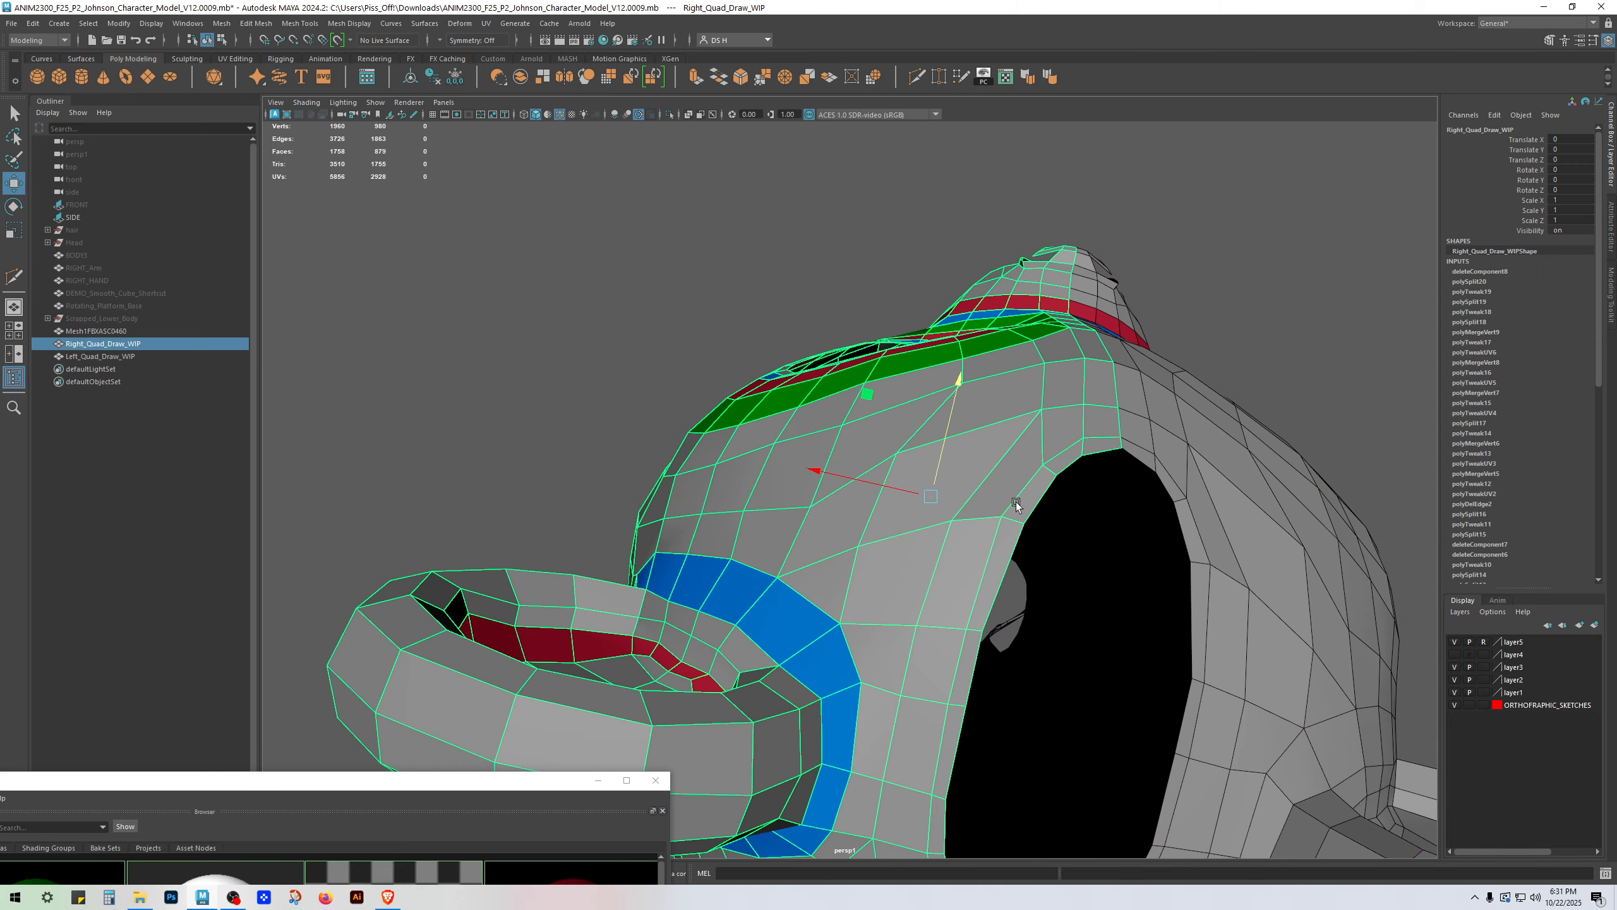
# Step: Cut a new edge across the forehead face below the blue ear base loop with Multi-Cut and remove the redundant edge beside it
pyautogui.keyDown('alt'); pyautogui.moveTo(1015, 503); pyautogui.dragTo(991, 556); pyautogui.keyUp('alt')
pyautogui.keyDown('shift'); pyautogui.moveTo(936, 505); pyautogui.dragTo(553, 460, button='right'); pyautogui.keyUp('shift')
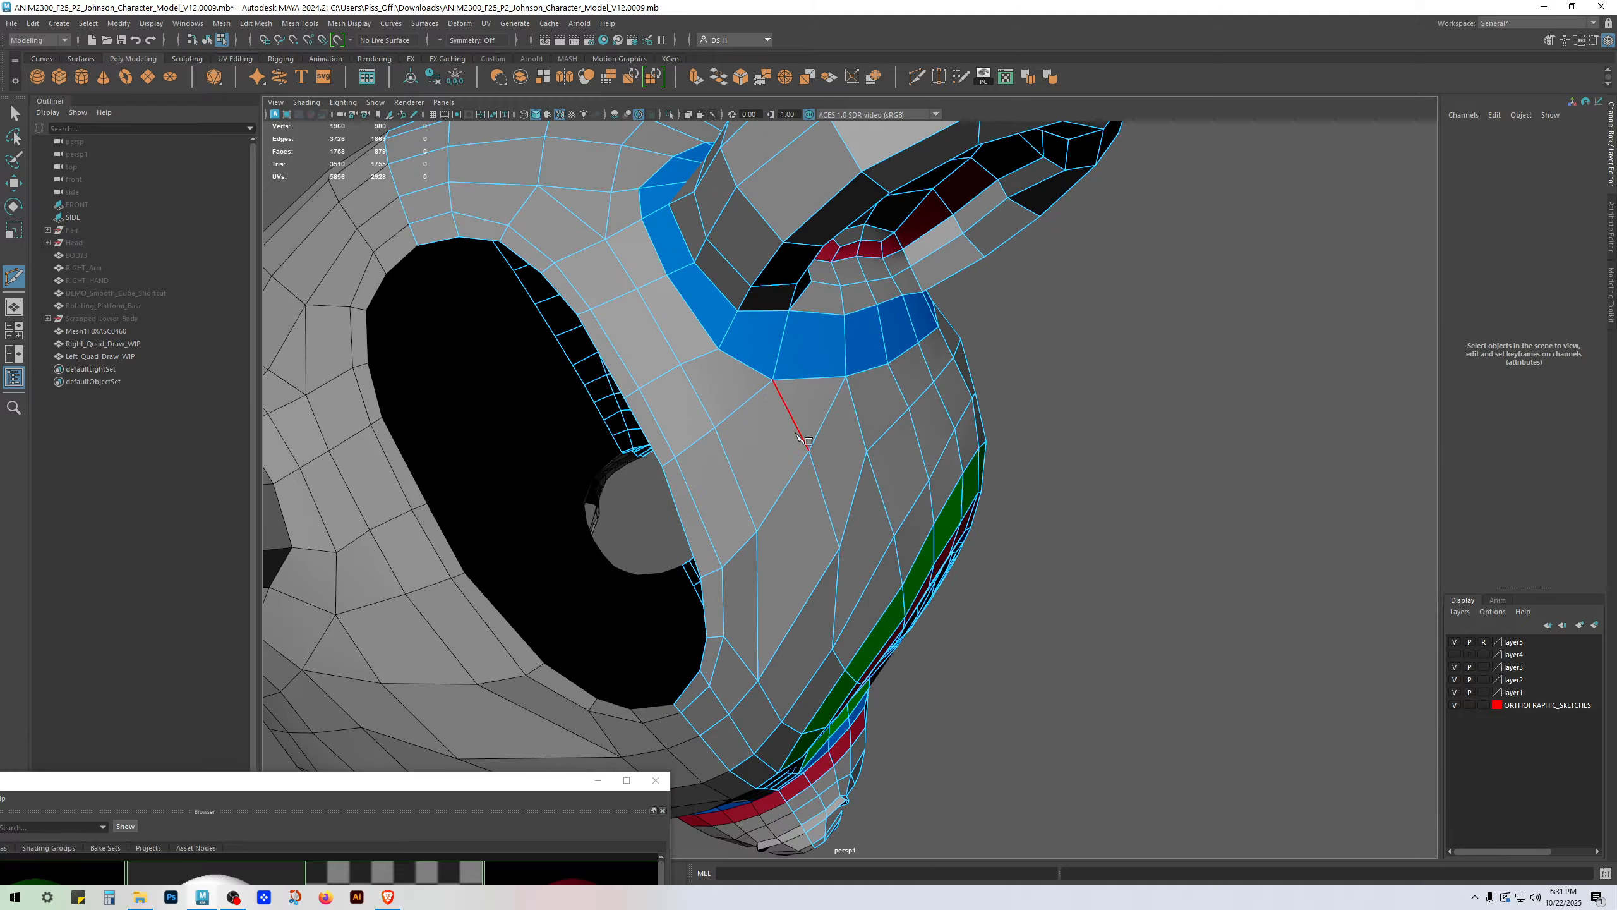
pyautogui.click(809, 451)
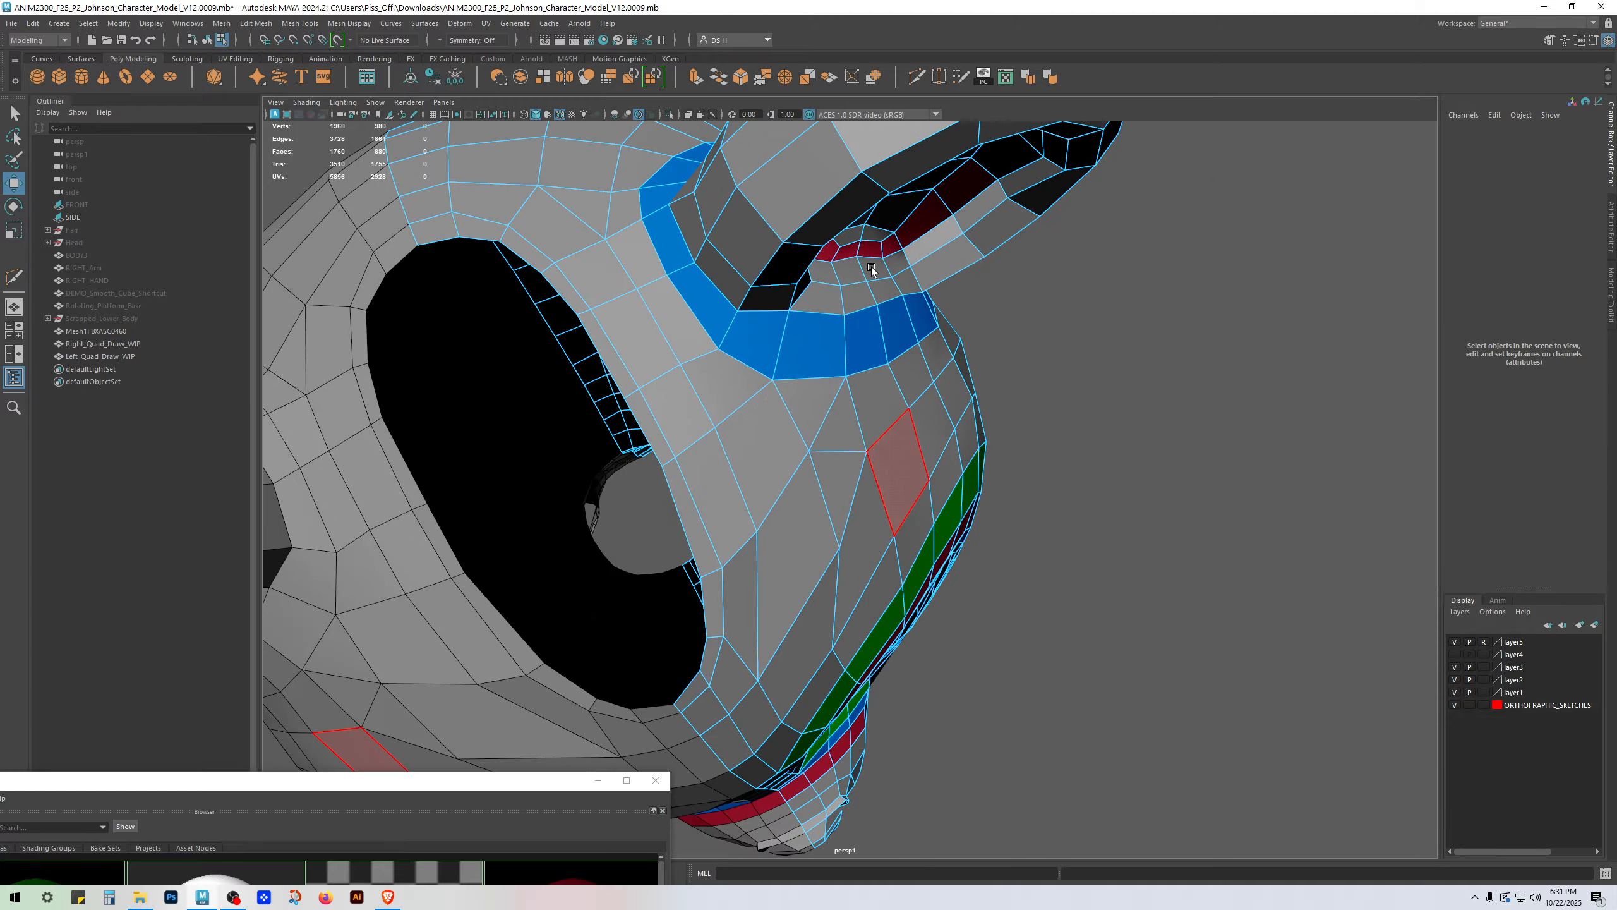
pyautogui.press('w')
pyautogui.click(1276, 397)
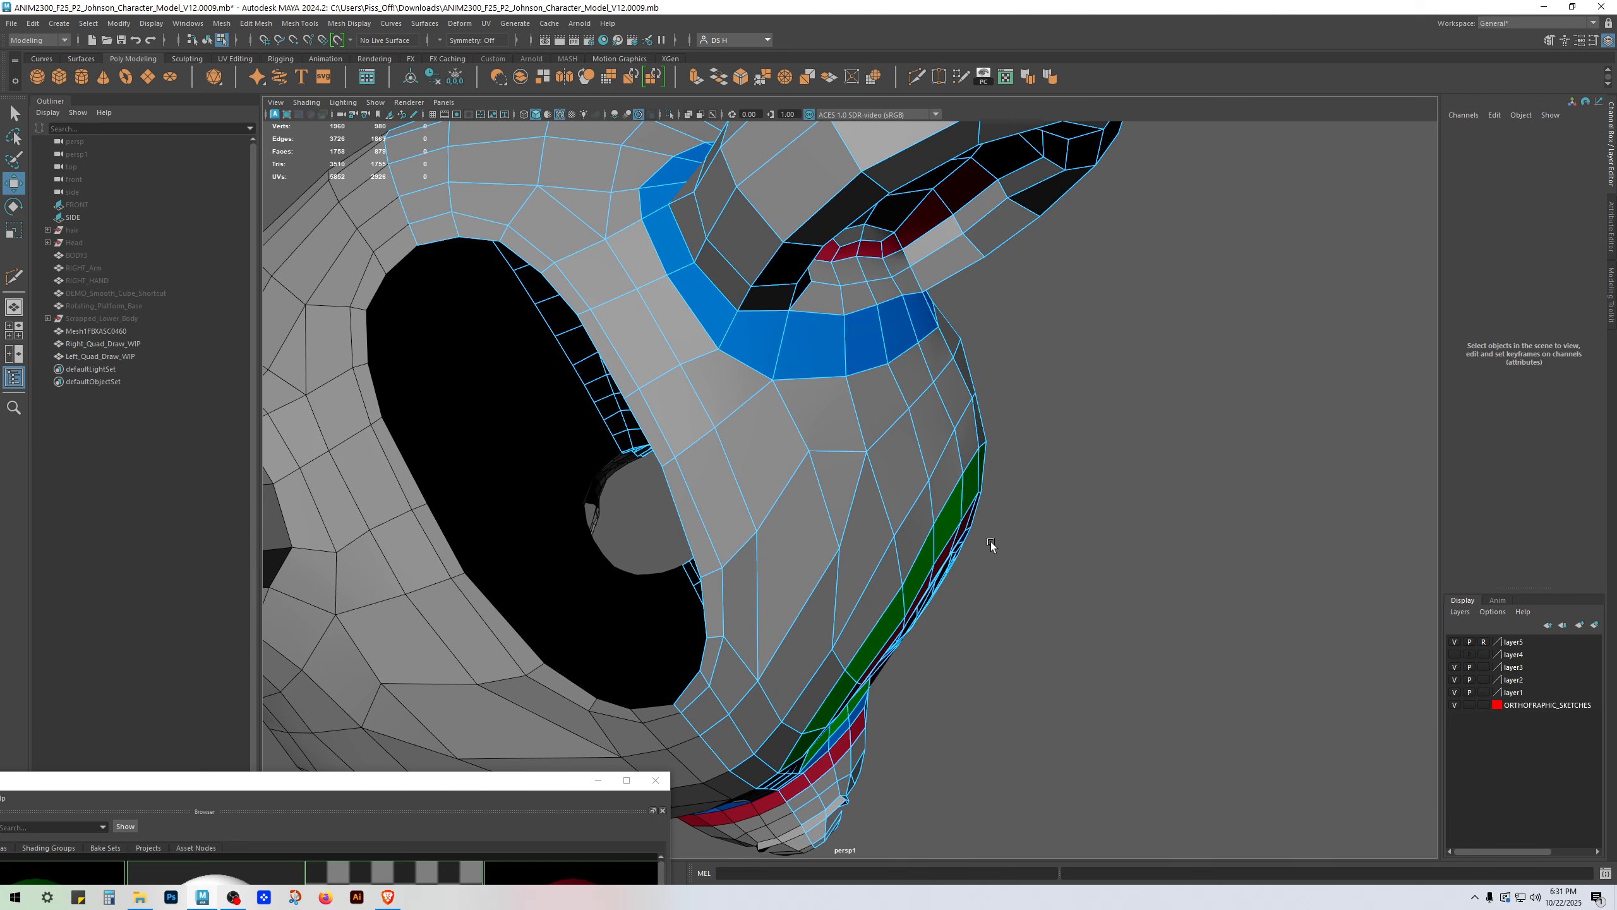
# Step: Slide the forehead vertex below the ear base toward its neighbour and merge the two vertices
pyautogui.keyDown('alt'); pyautogui.moveTo(990, 541); pyautogui.dragTo(867, 551); pyautogui.keyUp('alt')
pyautogui.click(866, 432)
pyautogui.keyDown('ctrl'); pyautogui.keyDown('shift'); pyautogui.moveTo(846, 441); pyautogui.dragTo(882, 507); pyautogui.keyUp('shift'); pyautogui.keyUp('ctrl')
pyautogui.keyDown('shift'); pyautogui.click(800, 512); pyautogui.keyUp('shift')
pyautogui.keyDown('shift'); pyautogui.moveTo(901, 466); pyautogui.dragTo(929, 372, button='right'); pyautogui.keyUp('shift')
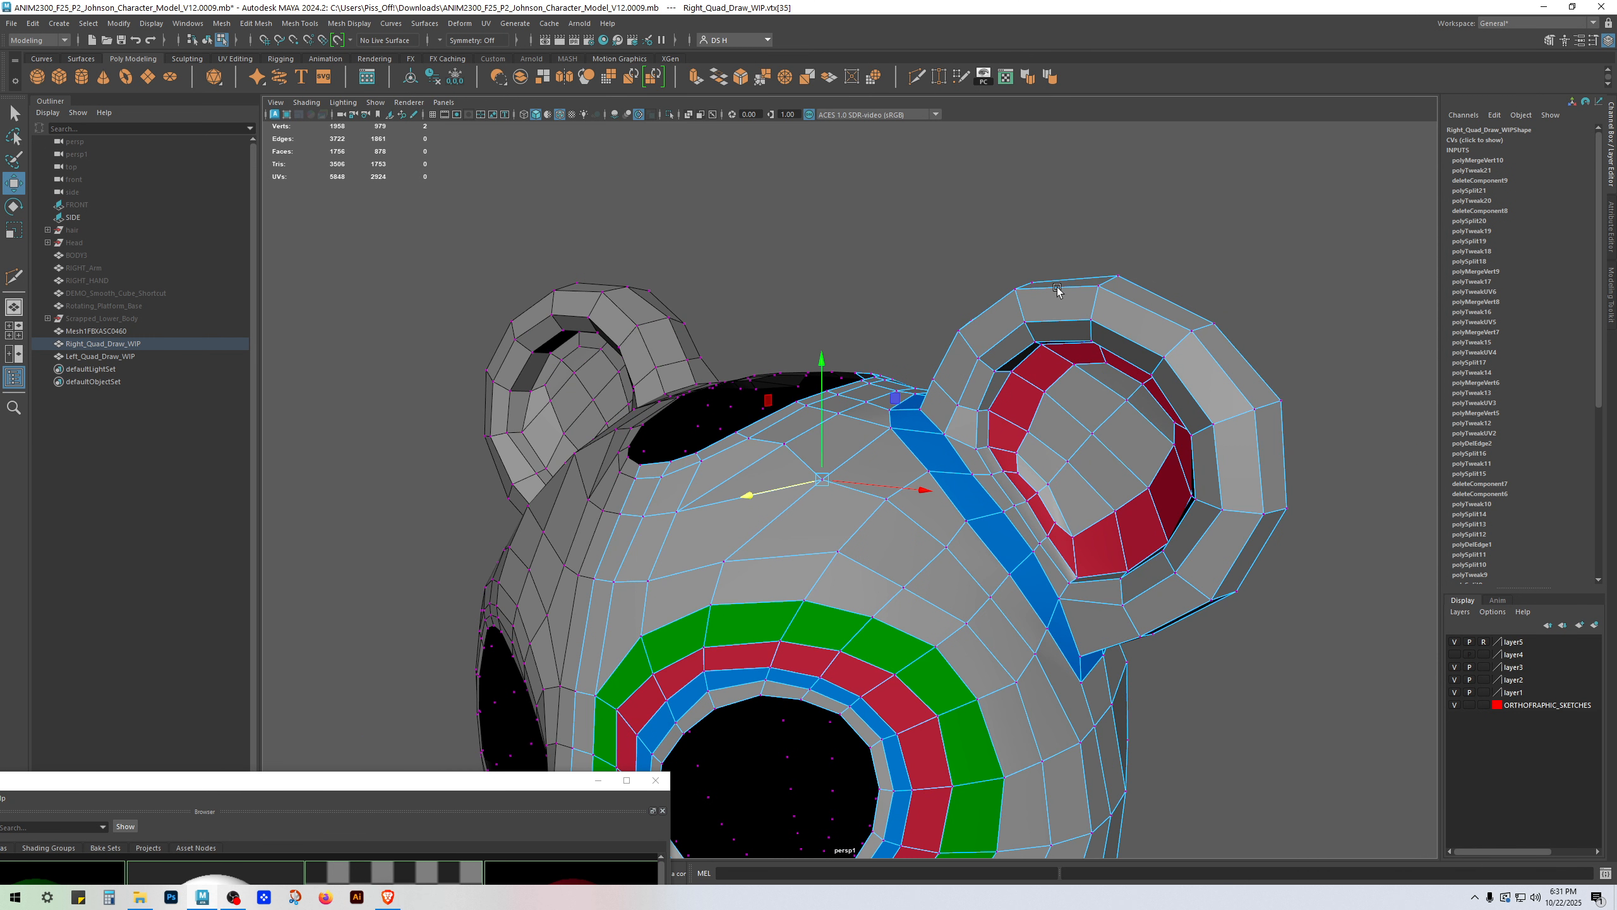
# Step: Delete the three uneven edges on the forehead between the brow row and the opening on top of the head
pyautogui.keyDown('alt'); pyautogui.moveTo(1057, 292); pyautogui.dragTo(1511, 611); pyautogui.keyUp('alt')
pyautogui.keyDown('alt'); pyautogui.moveTo(781, 573); pyautogui.dragTo(890, 525); pyautogui.keyUp('alt')
pyautogui.moveTo(889, 525); pyautogui.dragTo(812, 348, button='right')
pyautogui.click(838, 470)
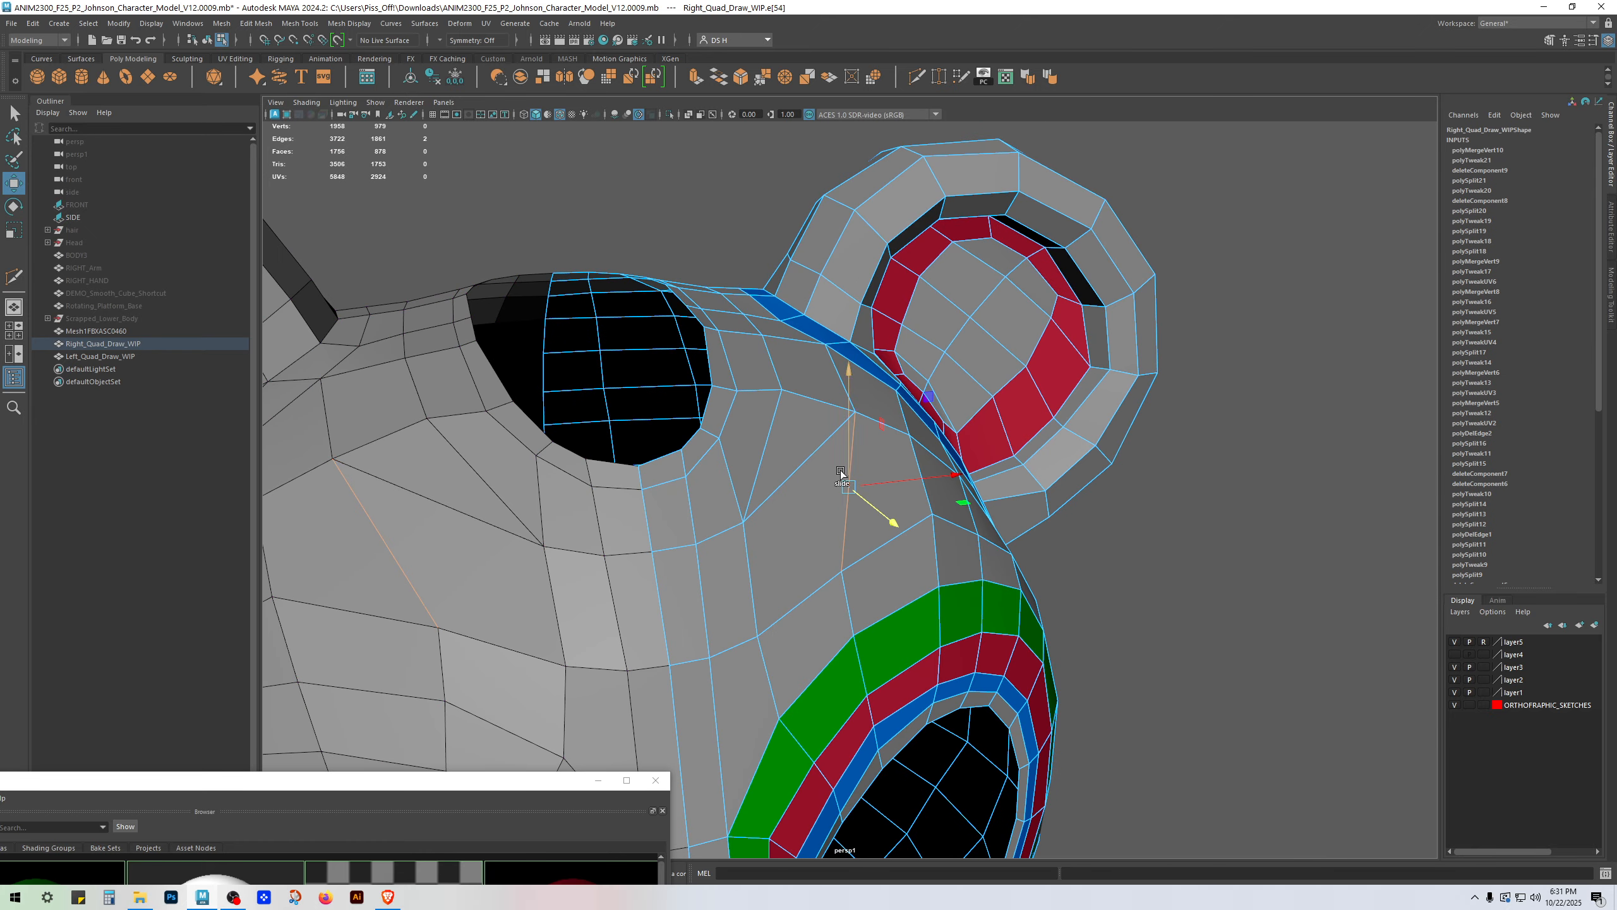
pyautogui.keyDown('shift'); pyautogui.click(807, 459); pyautogui.keyUp('shift')
pyautogui.keyDown('shift'); pyautogui.click(755, 436); pyautogui.keyUp('shift')
pyautogui.keyDown('alt'); pyautogui.moveTo(756, 437); pyautogui.dragTo(927, 523); pyautogui.keyUp('alt')
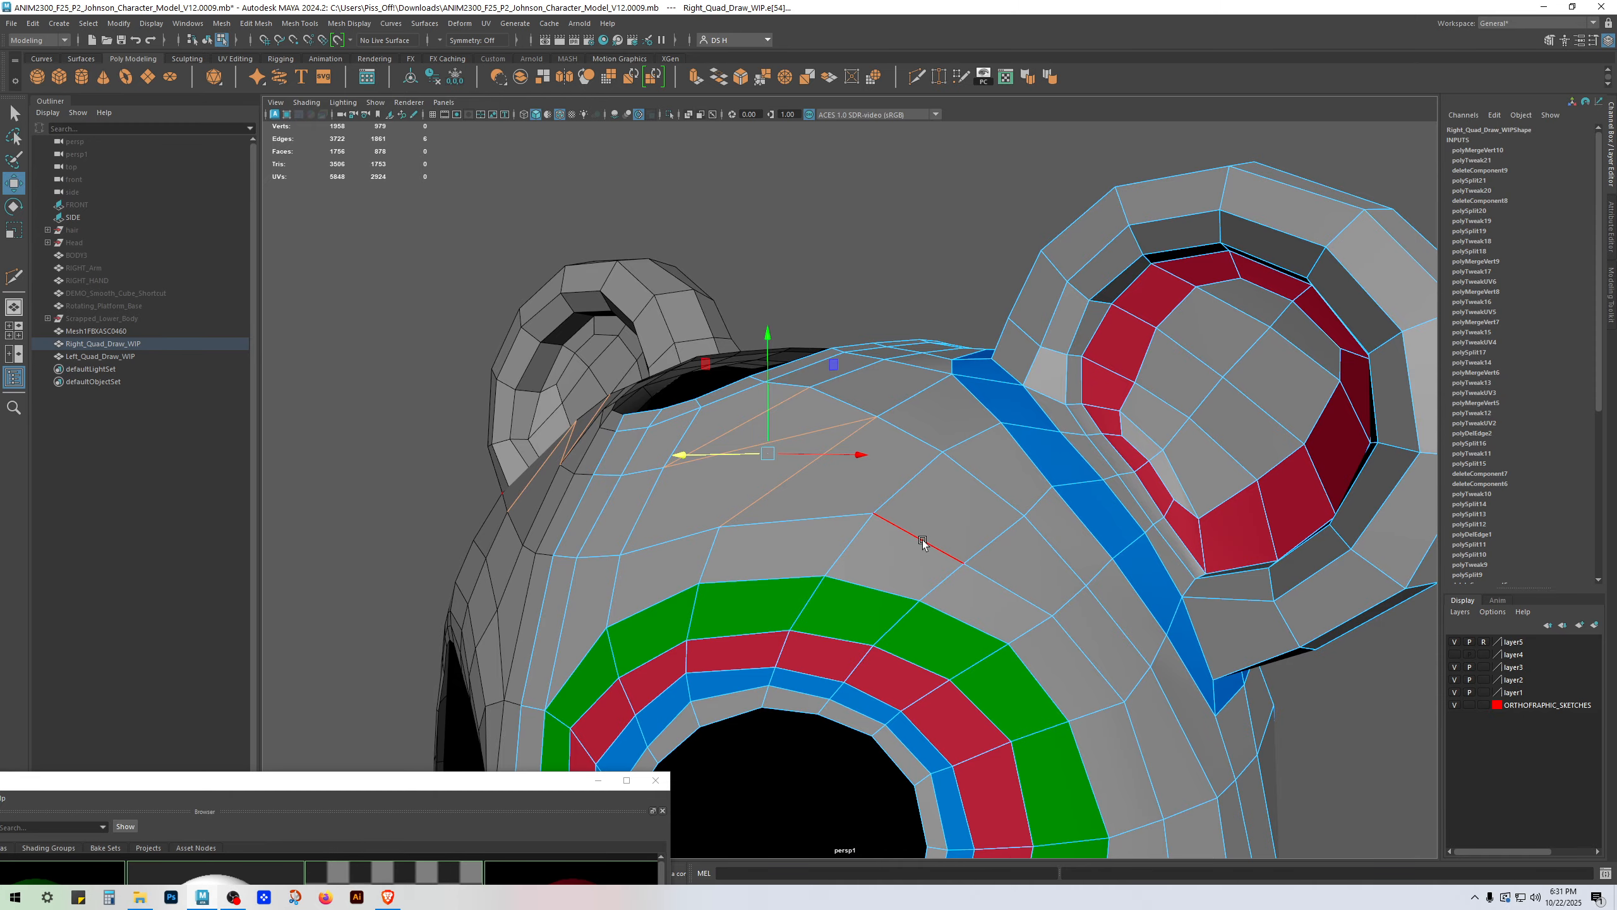
pyautogui.press('Delete')
pyautogui.keyDown('alt'); pyautogui.moveTo(828, 465); pyautogui.dragTo(846, 561); pyautogui.keyUp('alt')
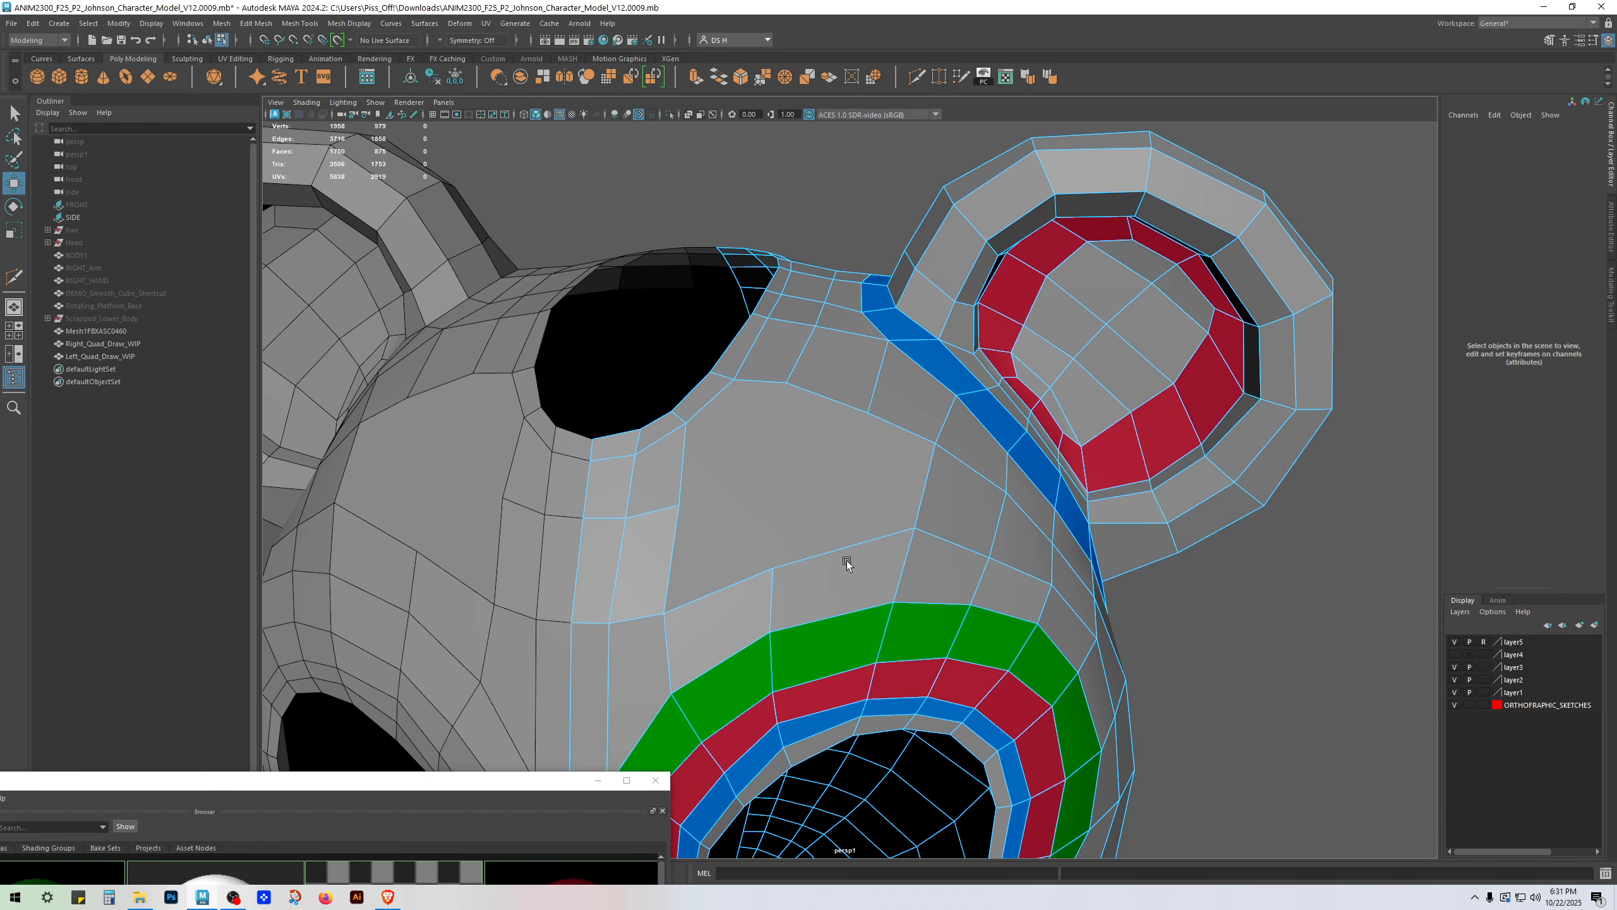
# Step: Cut new edges with Multi-Cut from the brow row's vertex into the open forehead face and up to the row below the ear
pyautogui.keyDown('shift'); pyautogui.moveTo(905, 511); pyautogui.dragTo(961, 499, button='right'); pyautogui.keyUp('shift')
pyautogui.keyDown('alt'); pyautogui.moveTo(962, 500); pyautogui.dragTo(931, 488); pyautogui.keyUp('alt')
pyautogui.click(883, 524)
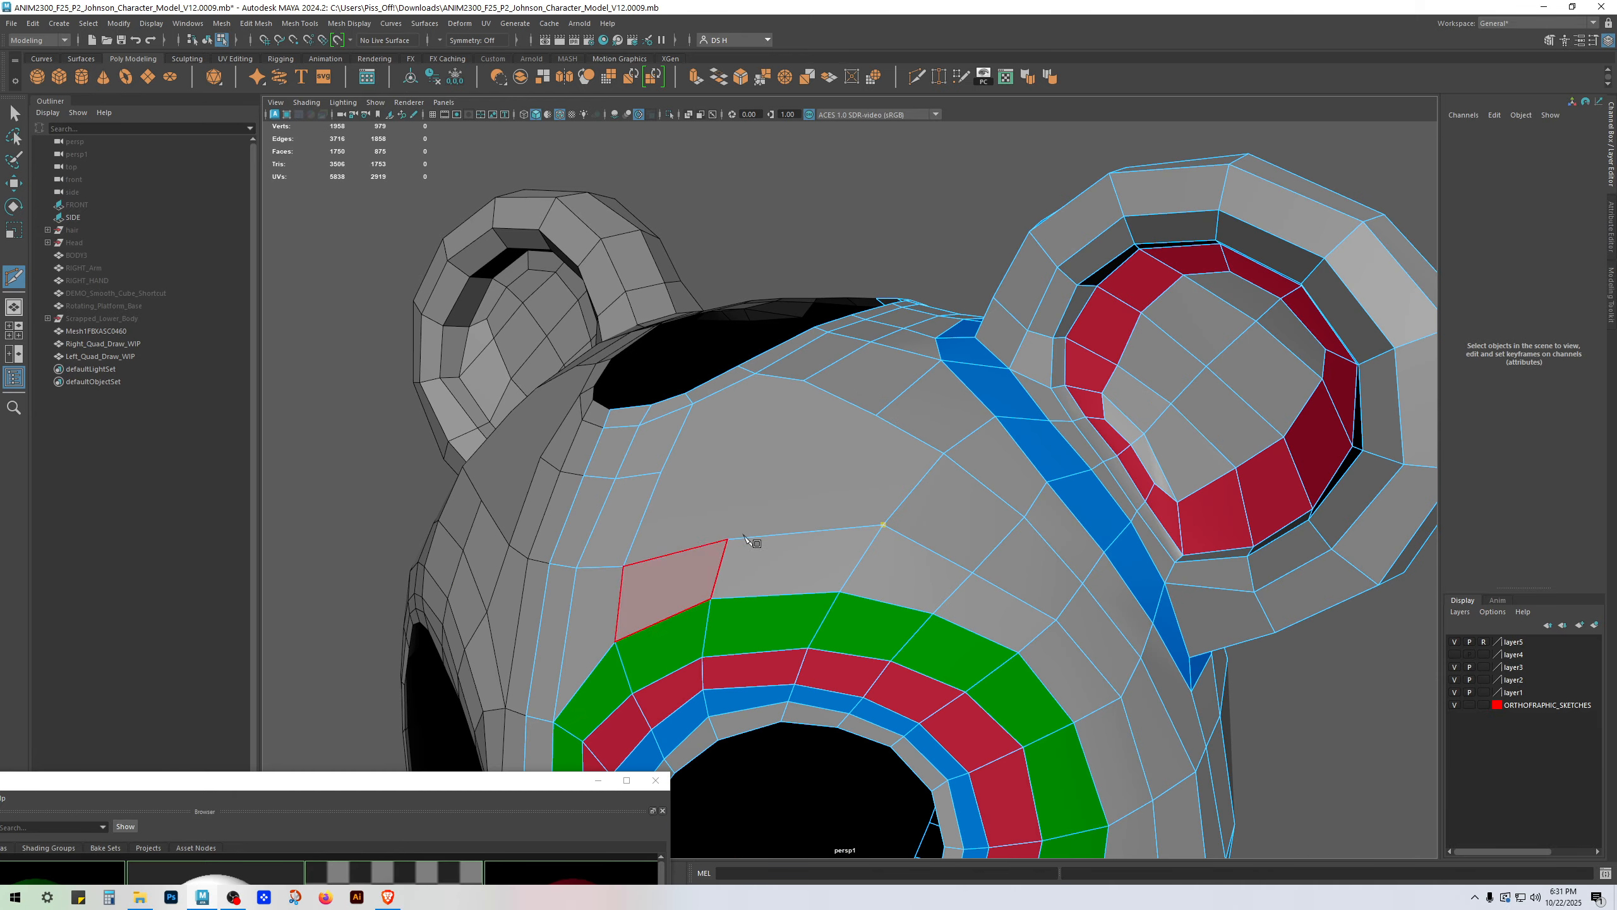
pyautogui.click(817, 463)
pyautogui.click(878, 415)
pyautogui.press('w')
# Step: Extend the forehead cut from its inner corner toward the centerline and connect it up to the next vertex of the upper row
pyautogui.keyDown('alt'); pyautogui.moveTo(813, 481); pyautogui.dragTo(892, 499); pyautogui.keyUp('alt')
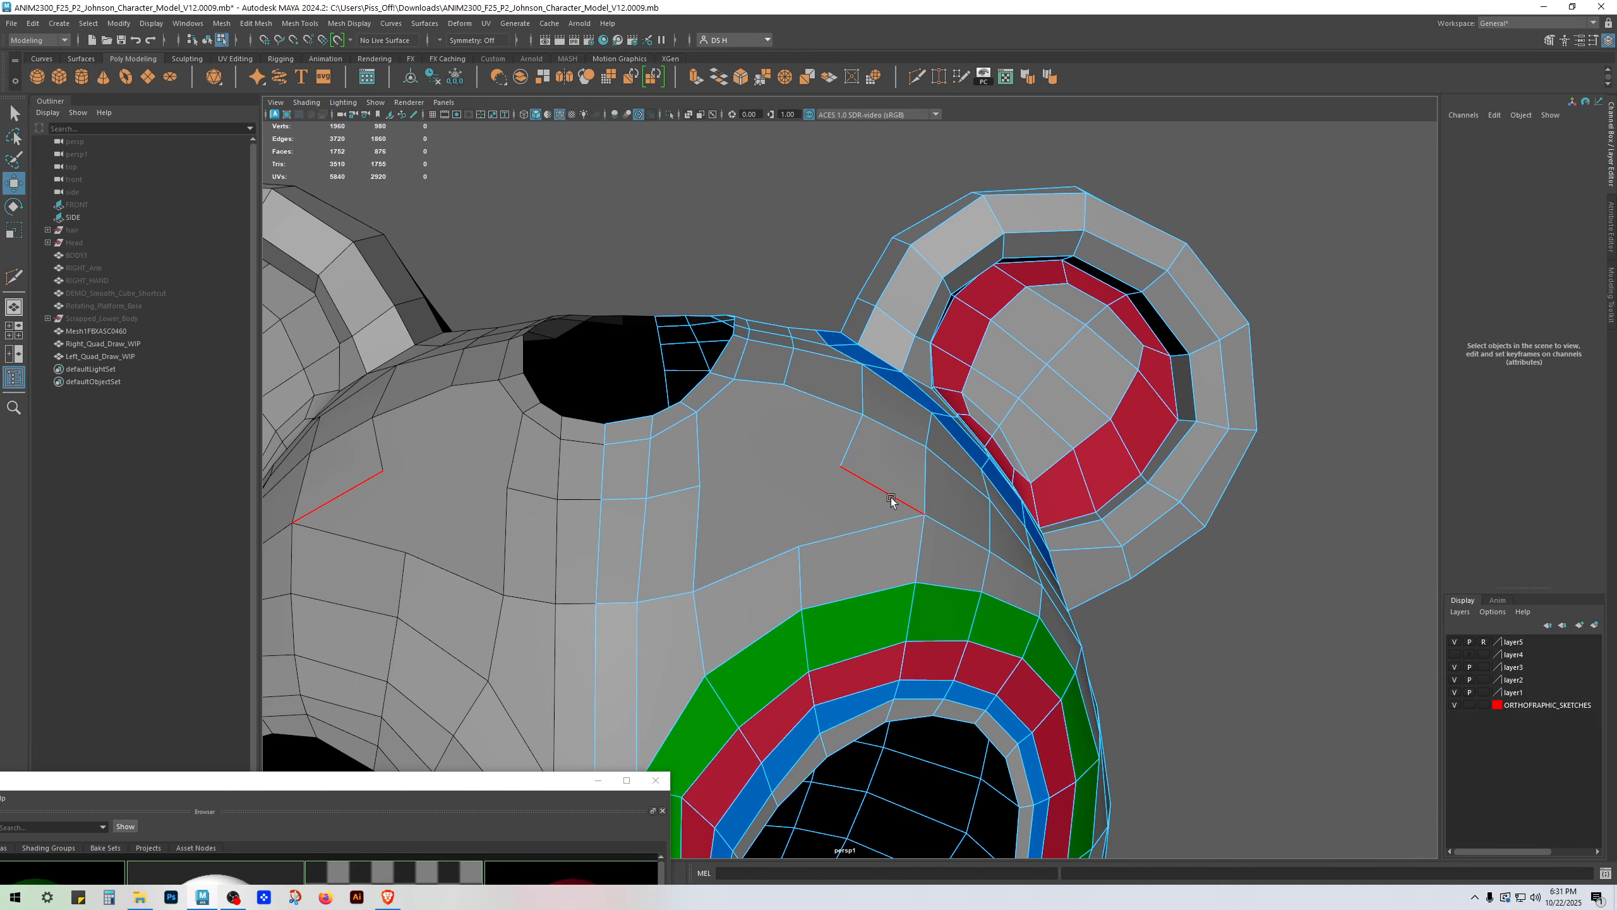
pyautogui.press('g')
pyautogui.click(841, 466)
pyautogui.click(766, 438)
pyautogui.click(785, 385)
pyautogui.press('w')
# Step: Cut an edge joining the new forehead row's inner end to the border row around the opening on top of the head
pyautogui.moveTo(807, 451)
pyautogui.keyDown('alt'); pyautogui.mouseDown()
pyautogui.moveTo(712, 441)
pyautogui.moveTo(871, 480)
pyautogui.moveTo(823, 469)
pyautogui.mouseUp(); pyautogui.keyUp('alt')
pyautogui.press('g')
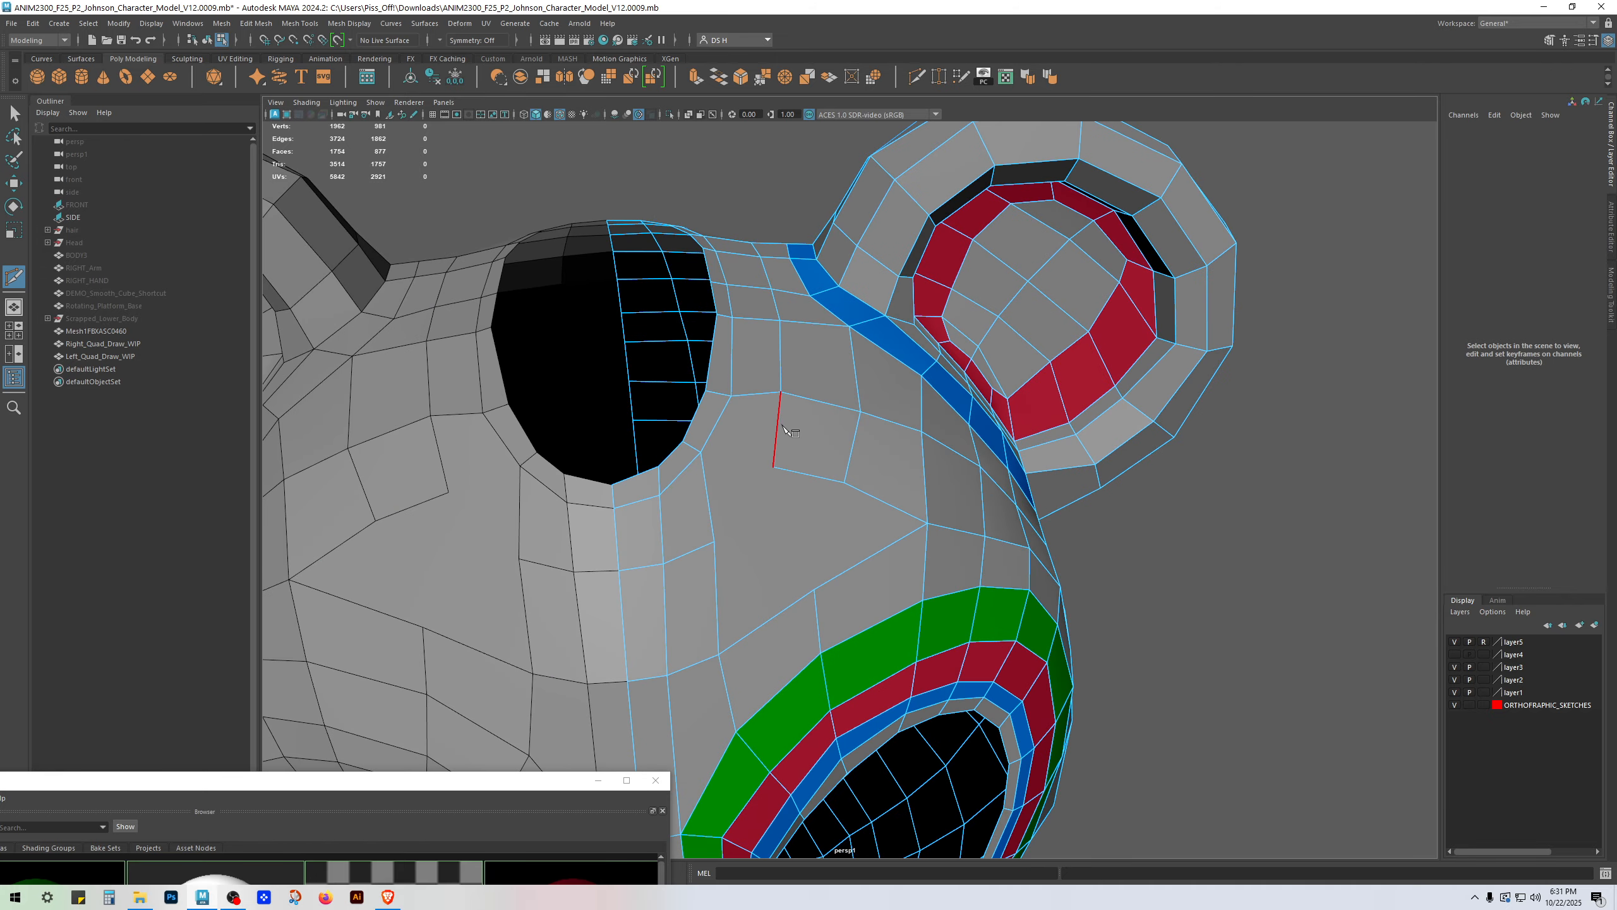
pyautogui.click(729, 419)
pyautogui.press('w')
pyautogui.keyDown('alt'); pyautogui.moveTo(729, 419); pyautogui.dragTo(771, 358); pyautogui.keyUp('alt')
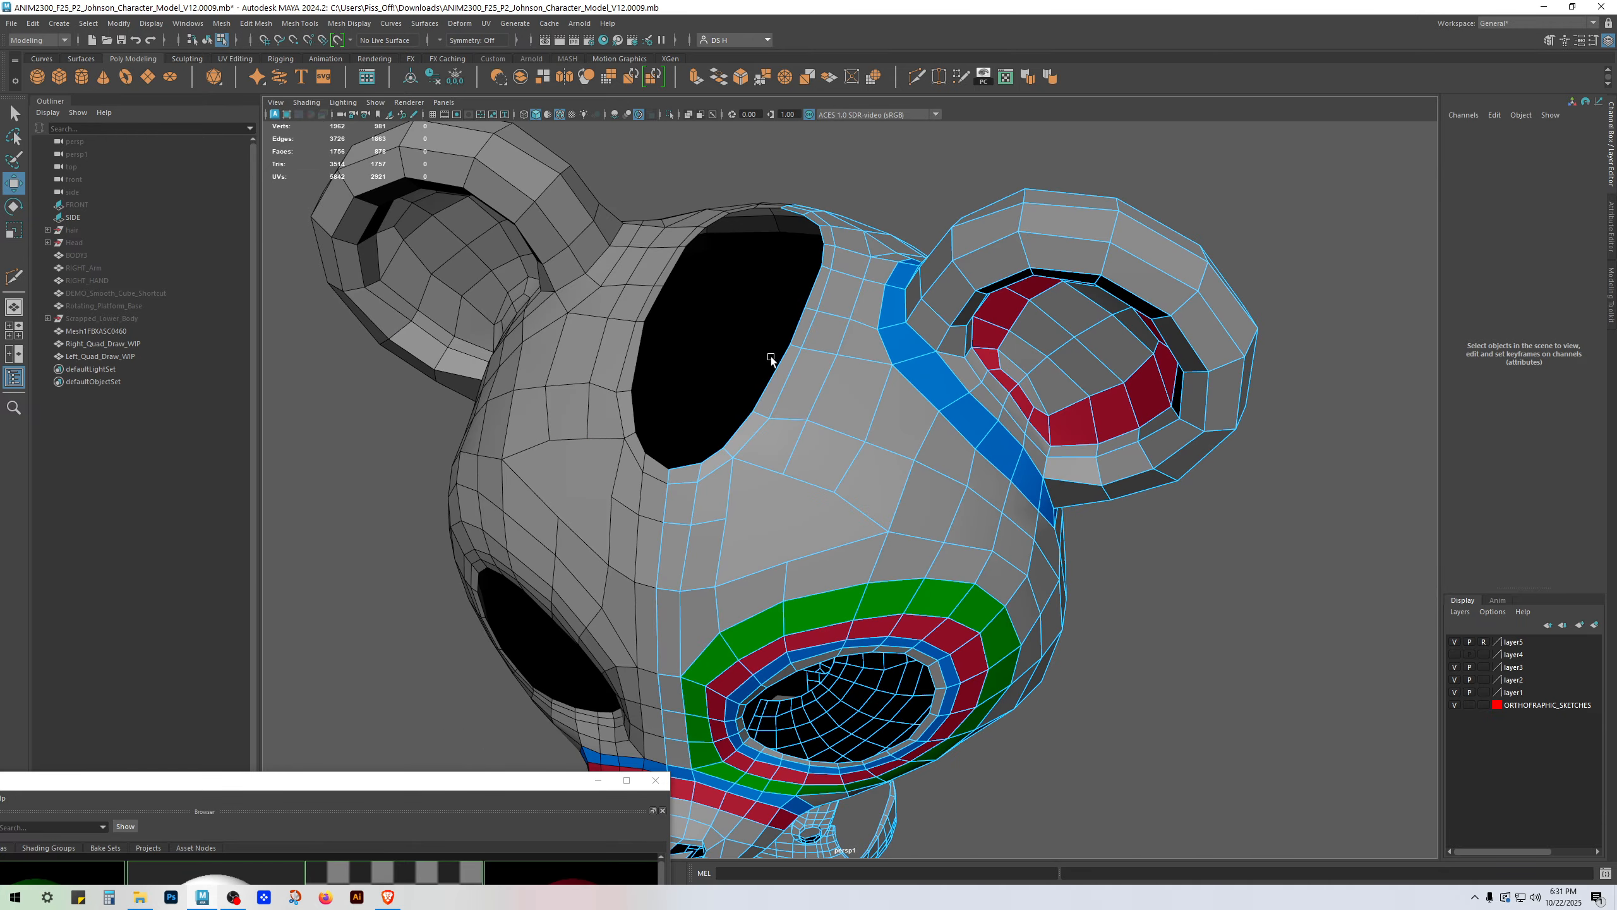
# Step: Cut a new edge with Multi-Cut from the column beside the centerline into the open forehead face and up to the upper row
pyautogui.click(760, 415)
pyautogui.keyDown('alt'); pyautogui.moveTo(767, 427); pyautogui.dragTo(830, 473); pyautogui.keyUp('alt')
pyautogui.press('y')
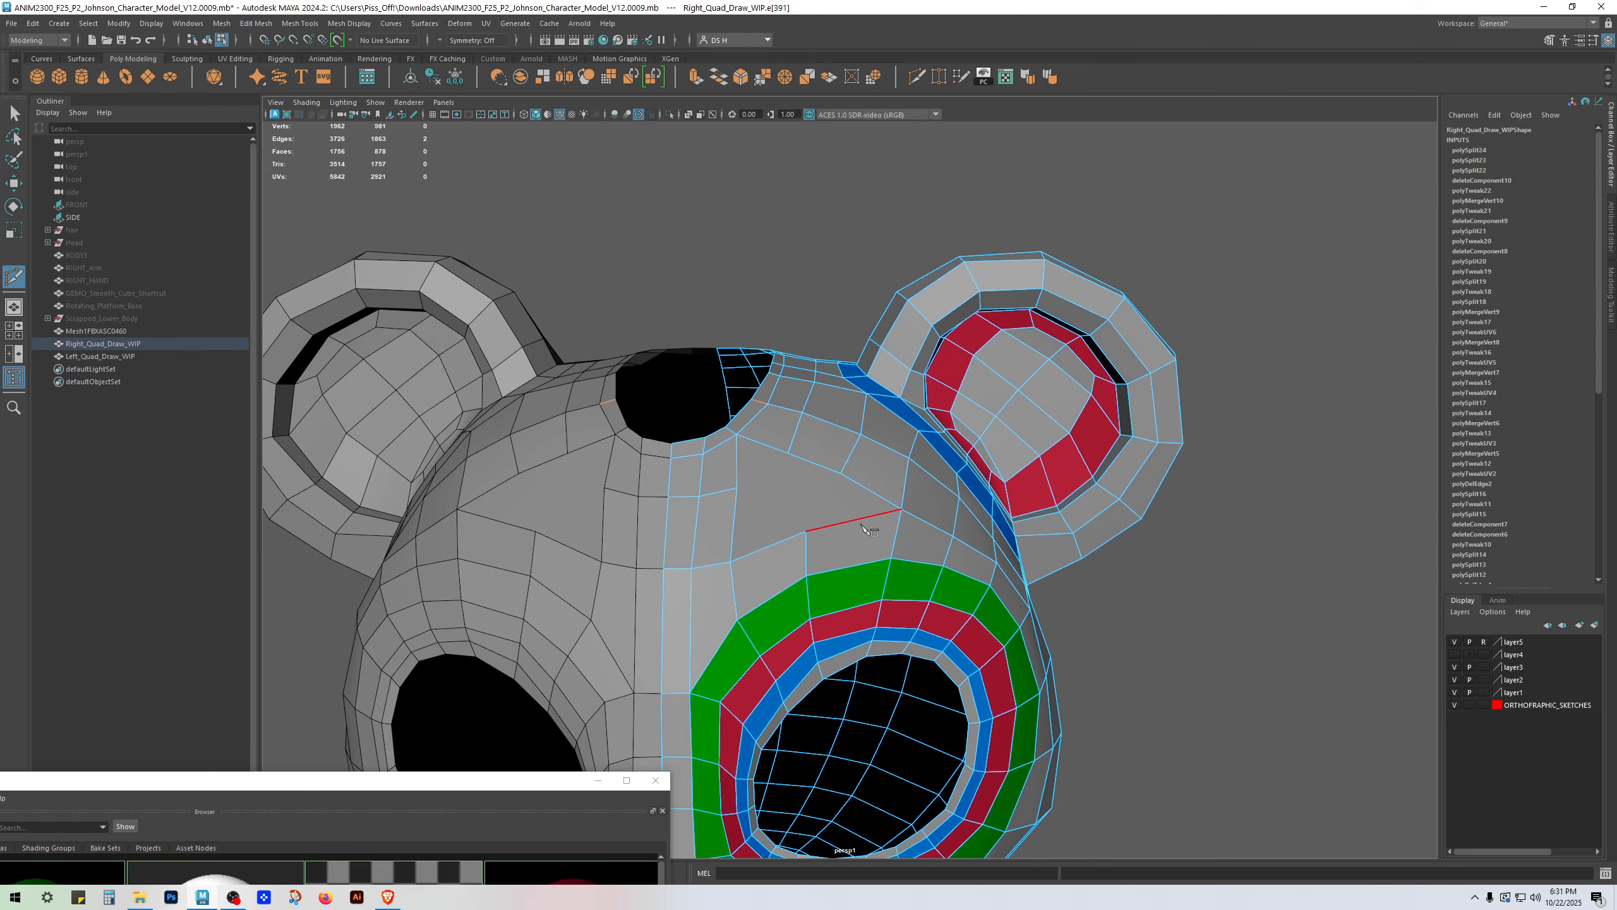
pyautogui.keyDown('alt'); pyautogui.moveTo(863, 525); pyautogui.dragTo(778, 542); pyautogui.keyUp('alt')
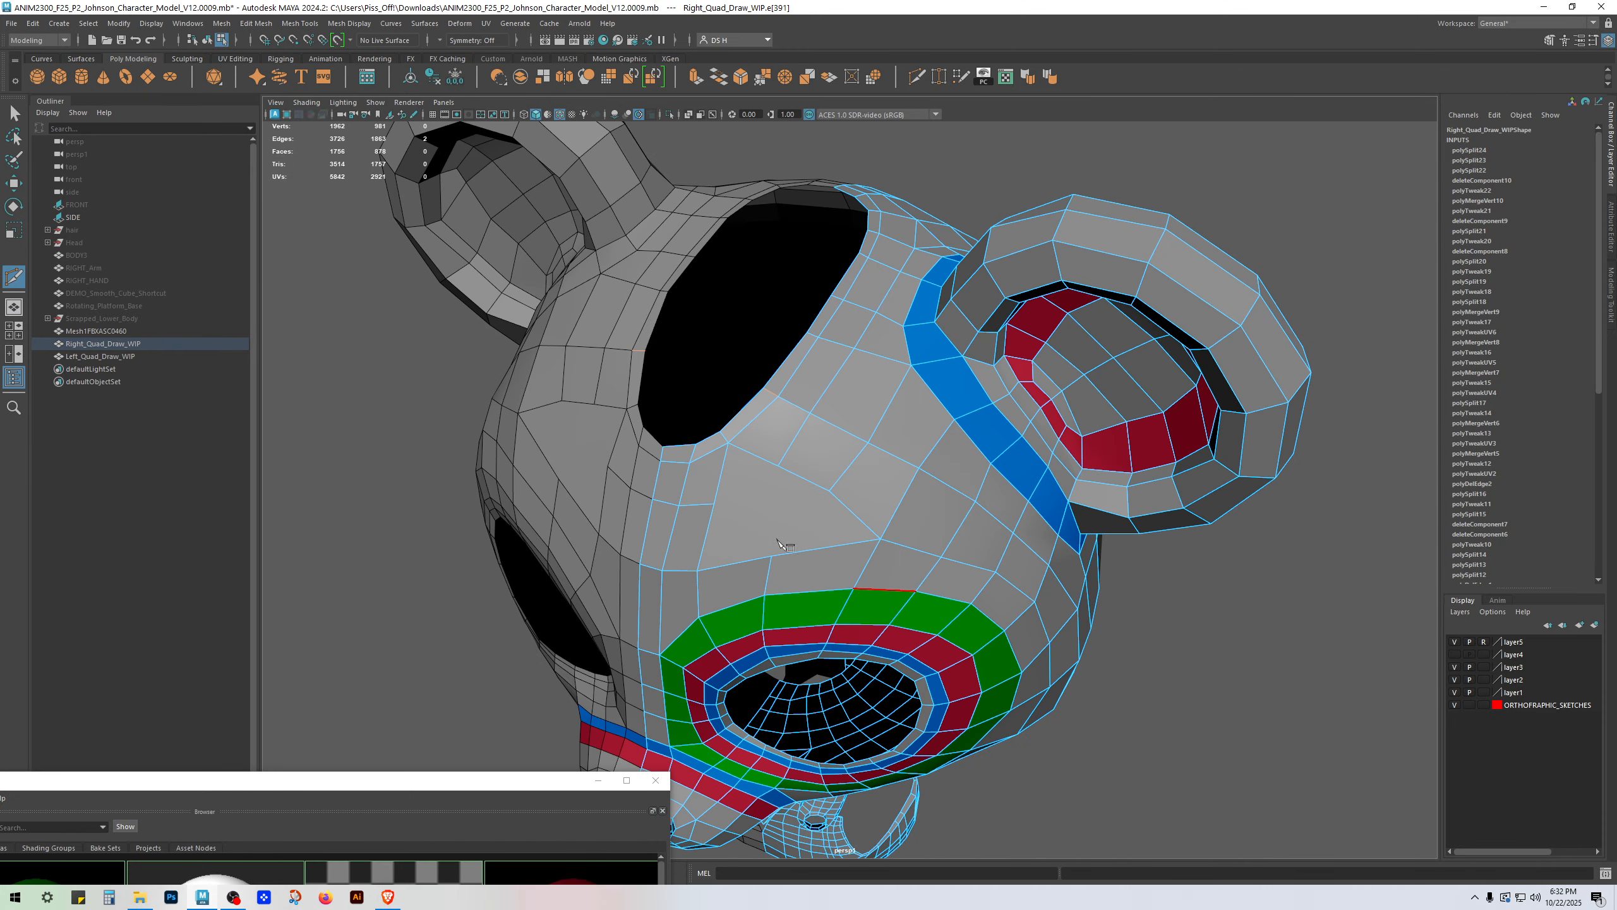
pyautogui.click(715, 503)
pyautogui.press('w')
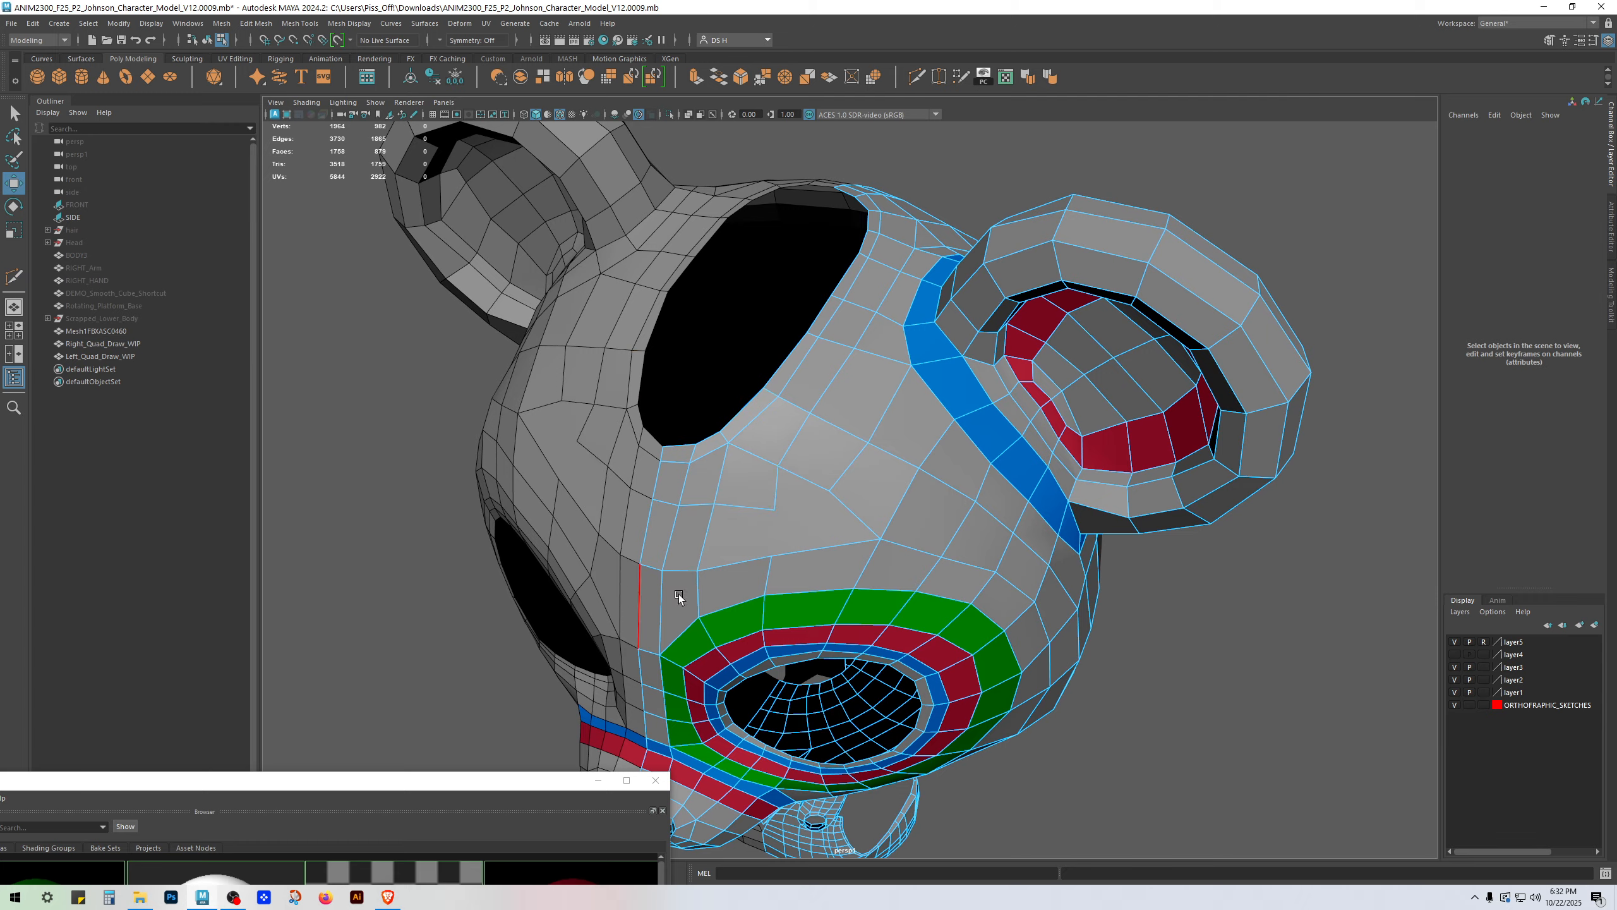
# Step: Cut an edge connecting the new forehead cut's corner down to the brow row's vertex
pyautogui.keyDown('alt'); pyautogui.moveTo(679, 596); pyautogui.dragTo(774, 534); pyautogui.keyUp('alt')
pyautogui.press('y')
pyautogui.click(774, 537)
pyautogui.press('w')
pyautogui.keyDown('alt'); pyautogui.moveTo(866, 504); pyautogui.dragTo(829, 545); pyautogui.keyUp('alt')
# Step: Weld the forehead cut's corner vertex onto the vertex of the row directly above with Target Weld
pyautogui.click(800, 512)
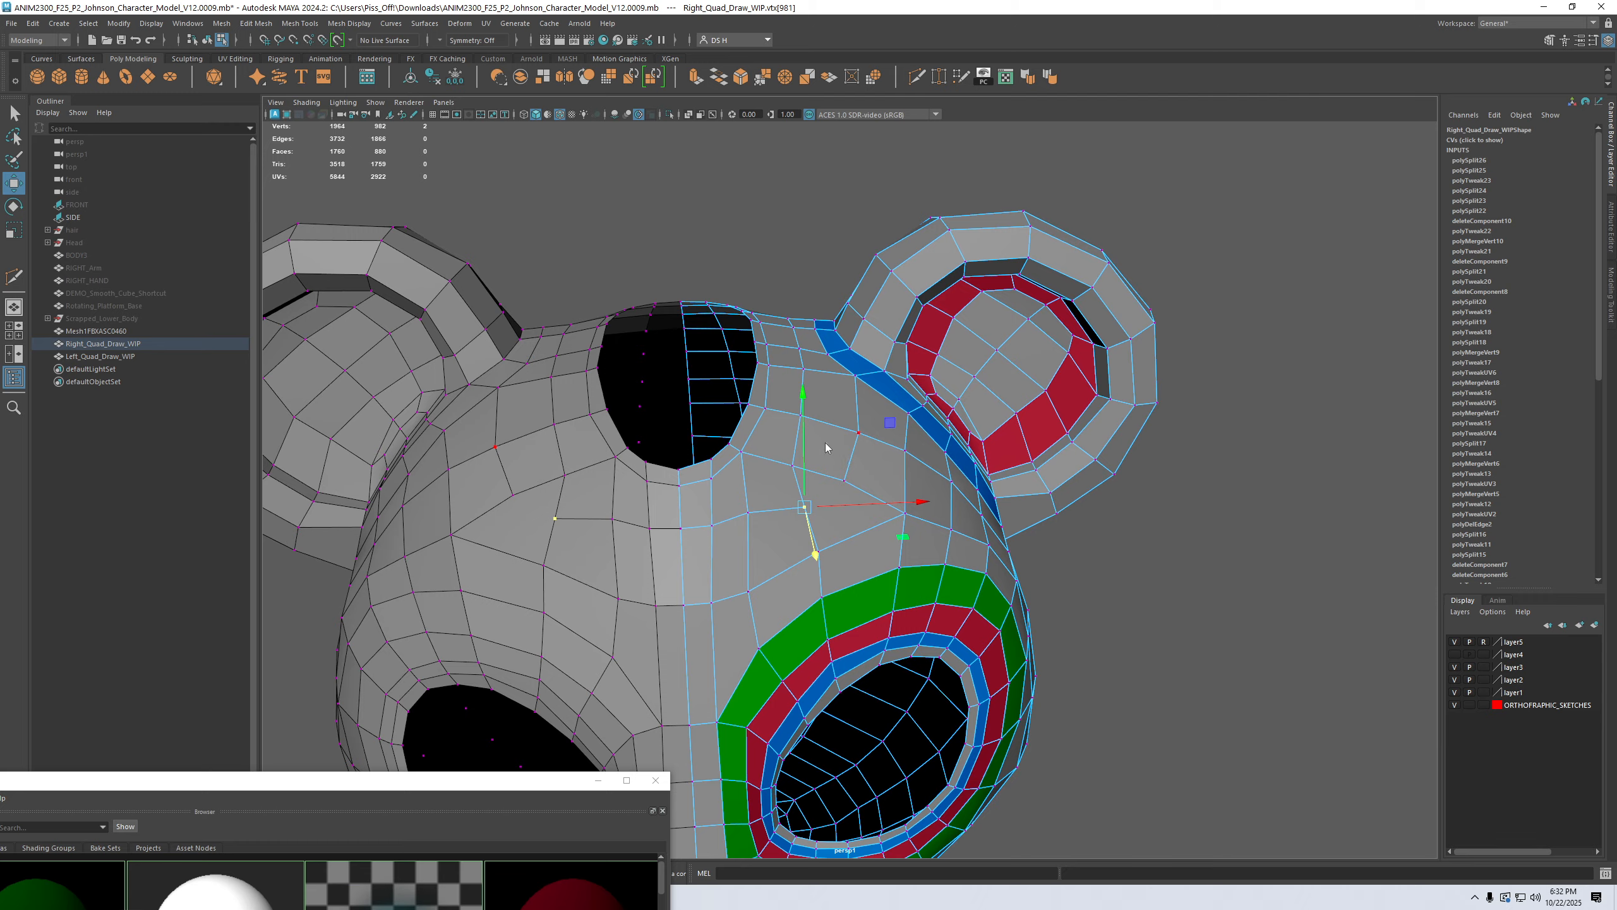
pyautogui.moveTo(825, 443)
pyautogui.keyDown('shift'); pyautogui.mouseDown(button='right')
pyautogui.moveTo(824, 398)
pyautogui.moveTo(819, 433)
pyautogui.mouseUp(button='right'); pyautogui.keyUp('shift')
pyautogui.moveTo(789, 486); pyautogui.dragTo(791, 466)
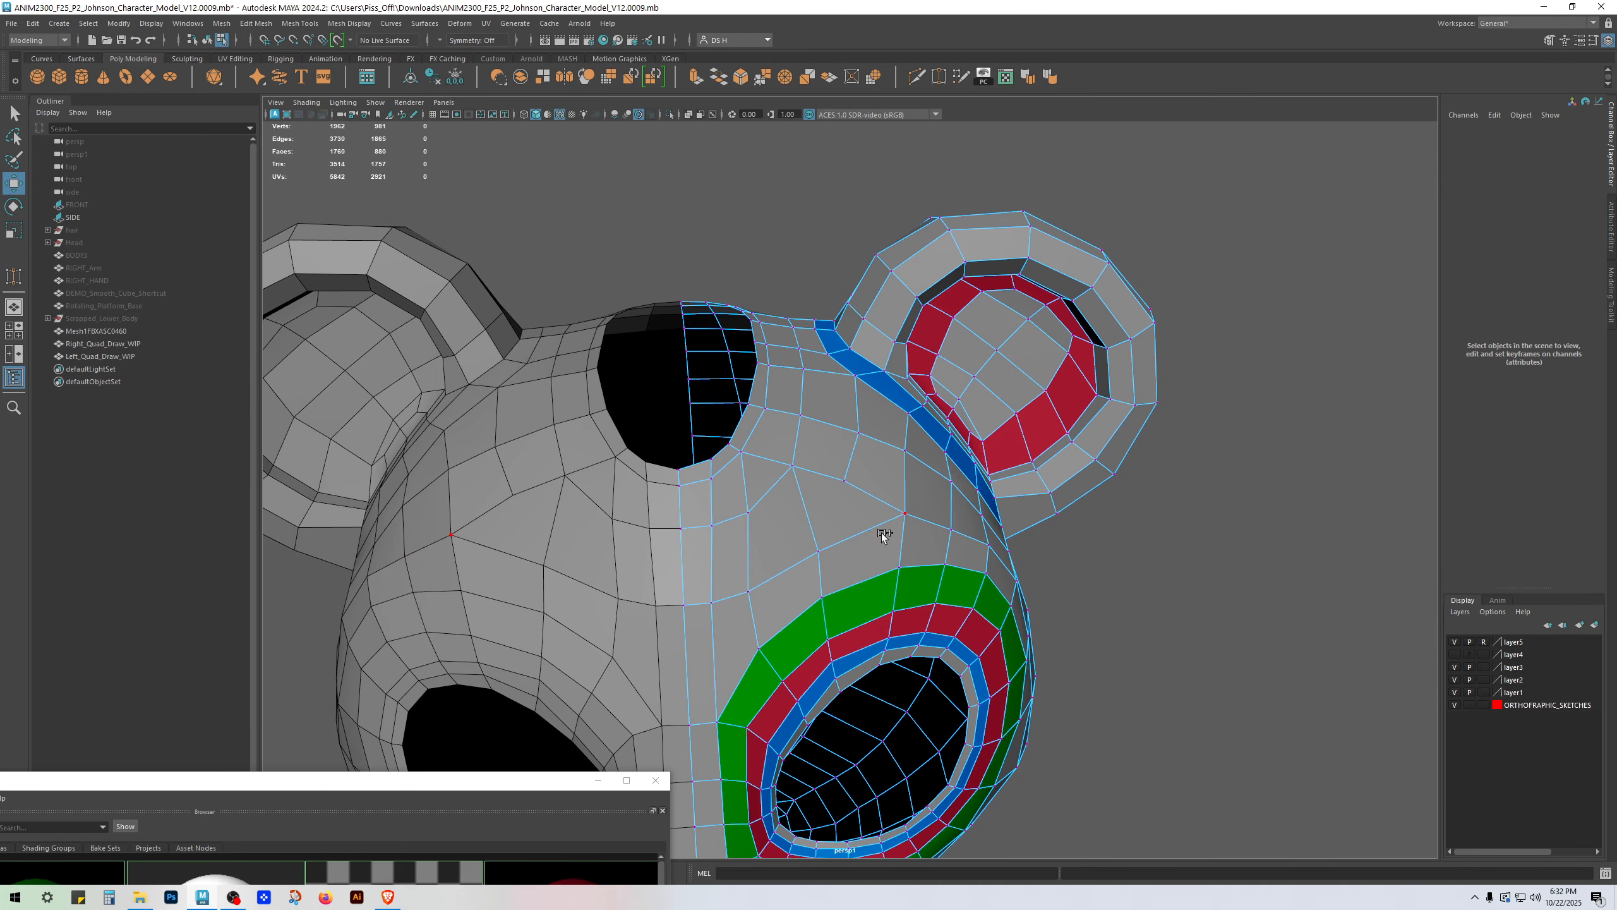
# Step: Cut a new row of edges with Multi-Cut from the welded forehead edge across to the centerline
pyautogui.keyDown('shift'); pyautogui.moveTo(825, 532); pyautogui.dragTo(858, 489, button='right'); pyautogui.keyUp('shift')
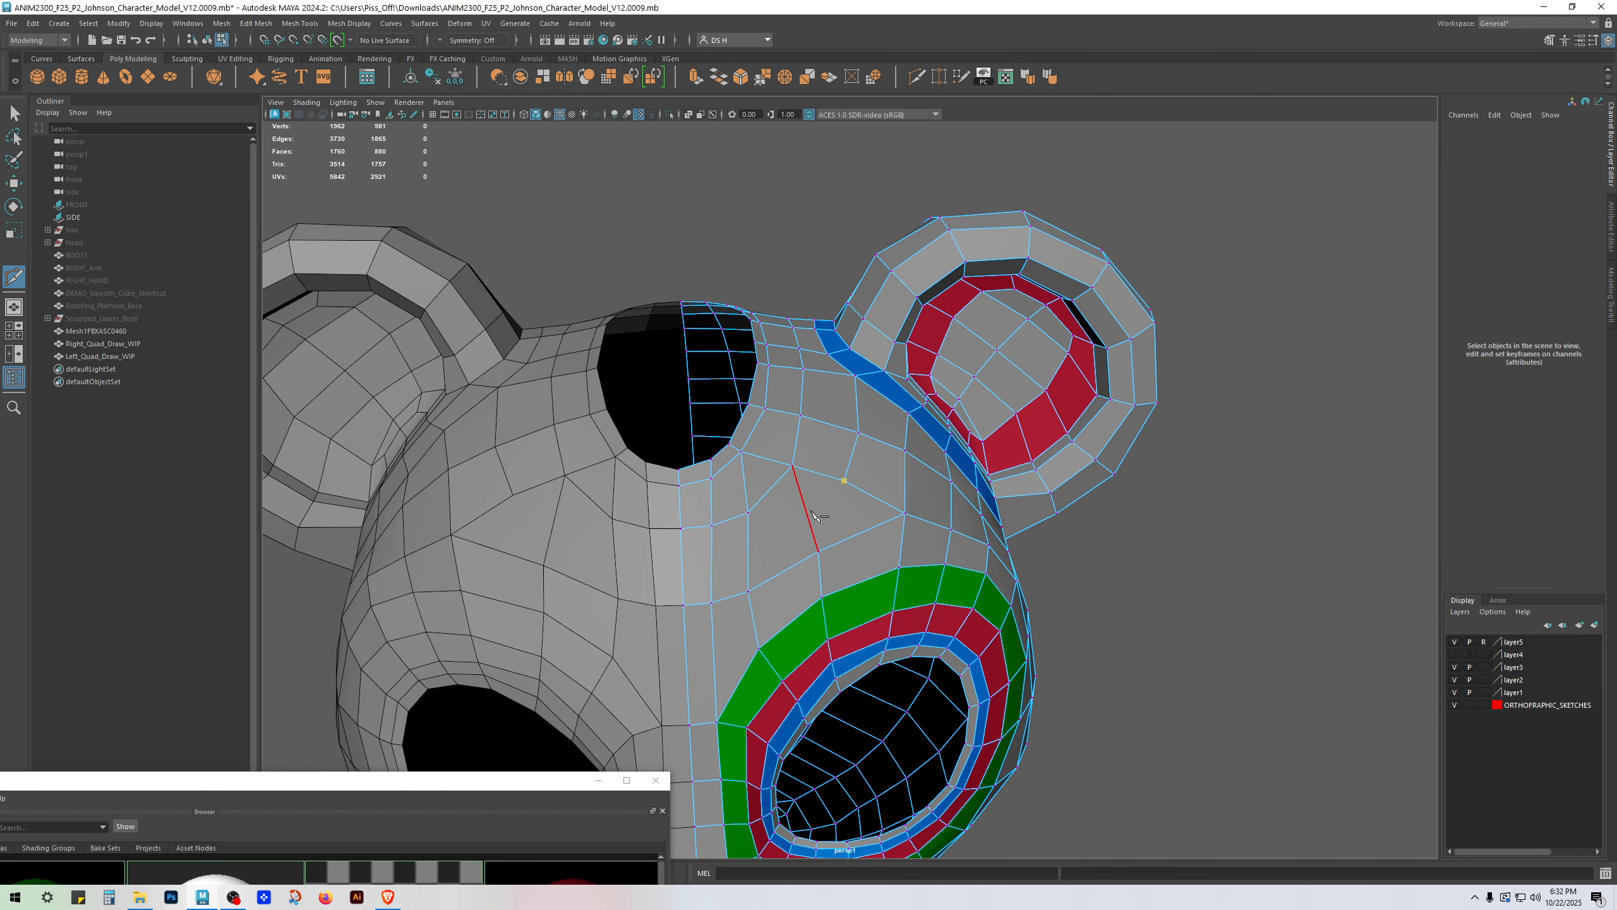
pyautogui.click(683, 571)
pyautogui.press('w')
# Step: Reposition the new forehead row's edge and vertex beside the centerline to even out the face spacing
pyautogui.click(751, 549)
pyautogui.keyDown('ctrl'); pyautogui.keyDown('shift'); pyautogui.moveTo(755, 562); pyautogui.dragTo(693, 572); pyautogui.keyUp('shift'); pyautogui.keyUp('ctrl')
pyautogui.press('F10')
pyautogui.click(690, 563)
pyautogui.hotkey('ctrl', 'z')
pyautogui.press('F9')
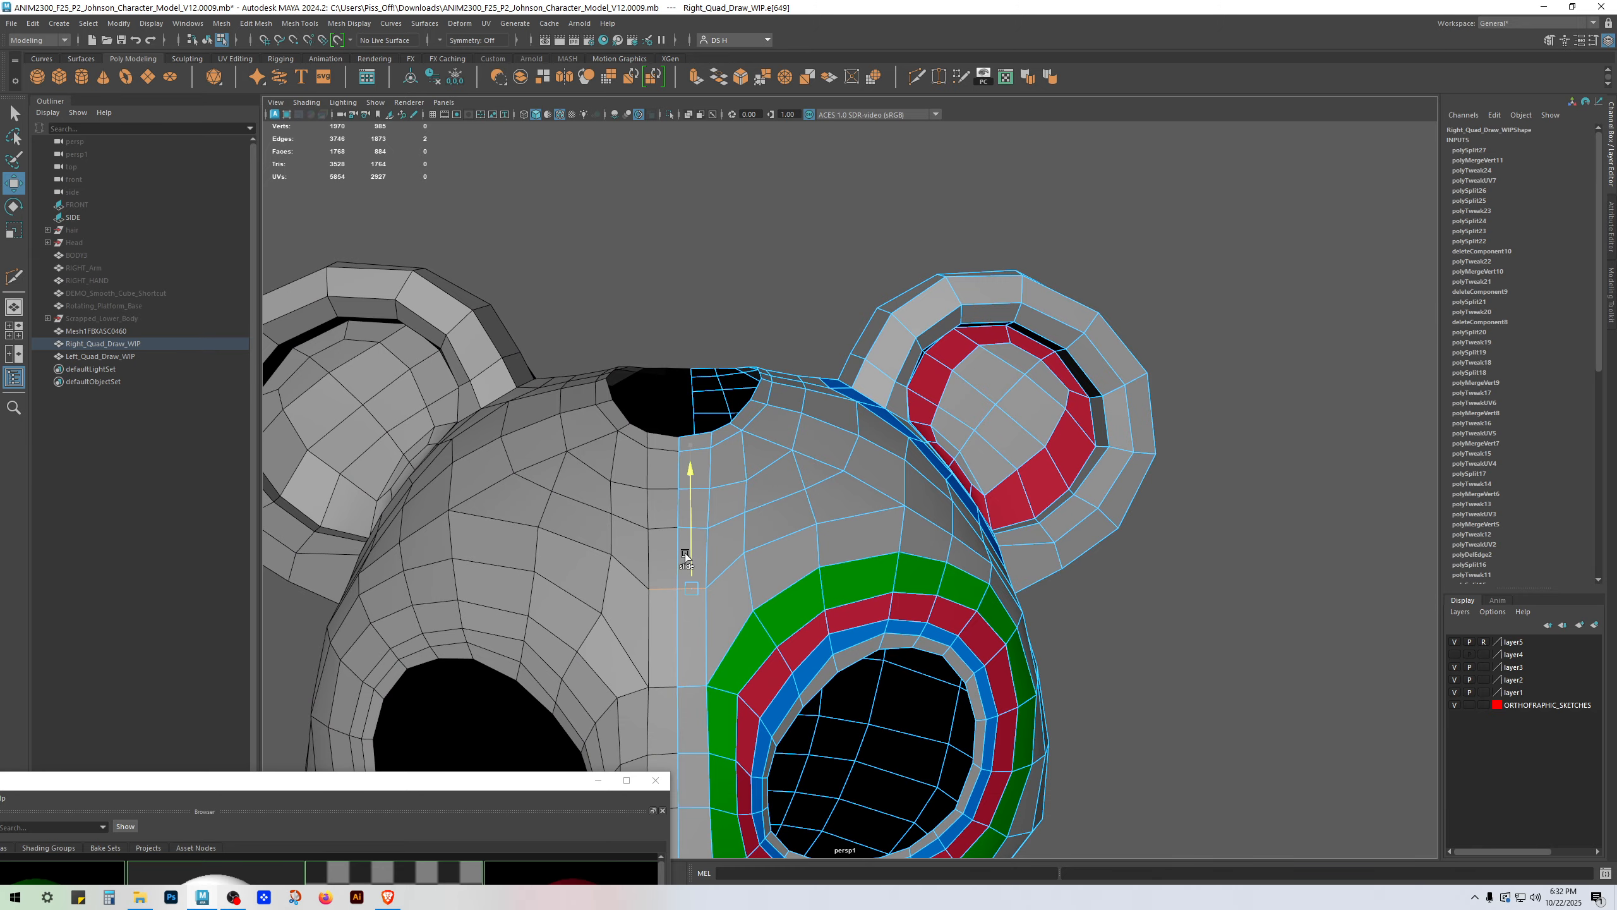
pyautogui.click(744, 553)
pyautogui.moveTo(744, 523); pyautogui.dragTo(749, 544)
# Step: Deselect the mesh components and save the scene as incremental version 0010
pyautogui.press('F10')
pyautogui.keyDown('alt'); pyautogui.moveTo(900, 531); pyautogui.dragTo(737, 554); pyautogui.keyUp('alt')
pyautogui.press('F9')
pyautogui.click(1230, 610)
pyautogui.keyDown('alt'); pyautogui.moveTo(904, 614); pyautogui.dragTo(941, 566); pyautogui.keyUp('alt')
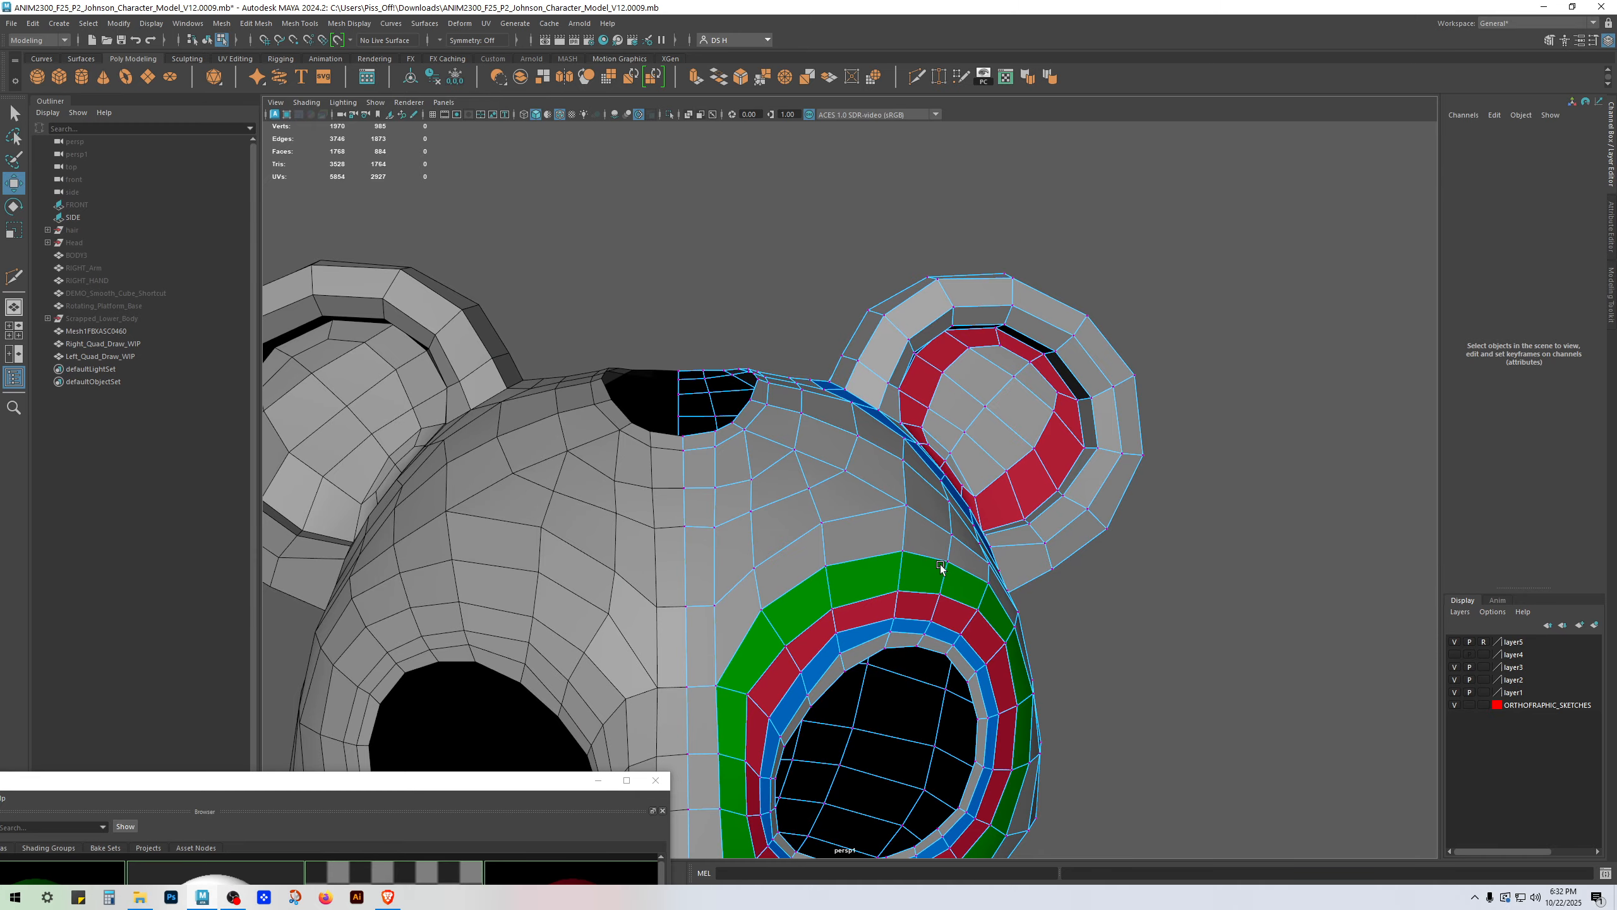
pyautogui.hotkey('ctrl', 's')
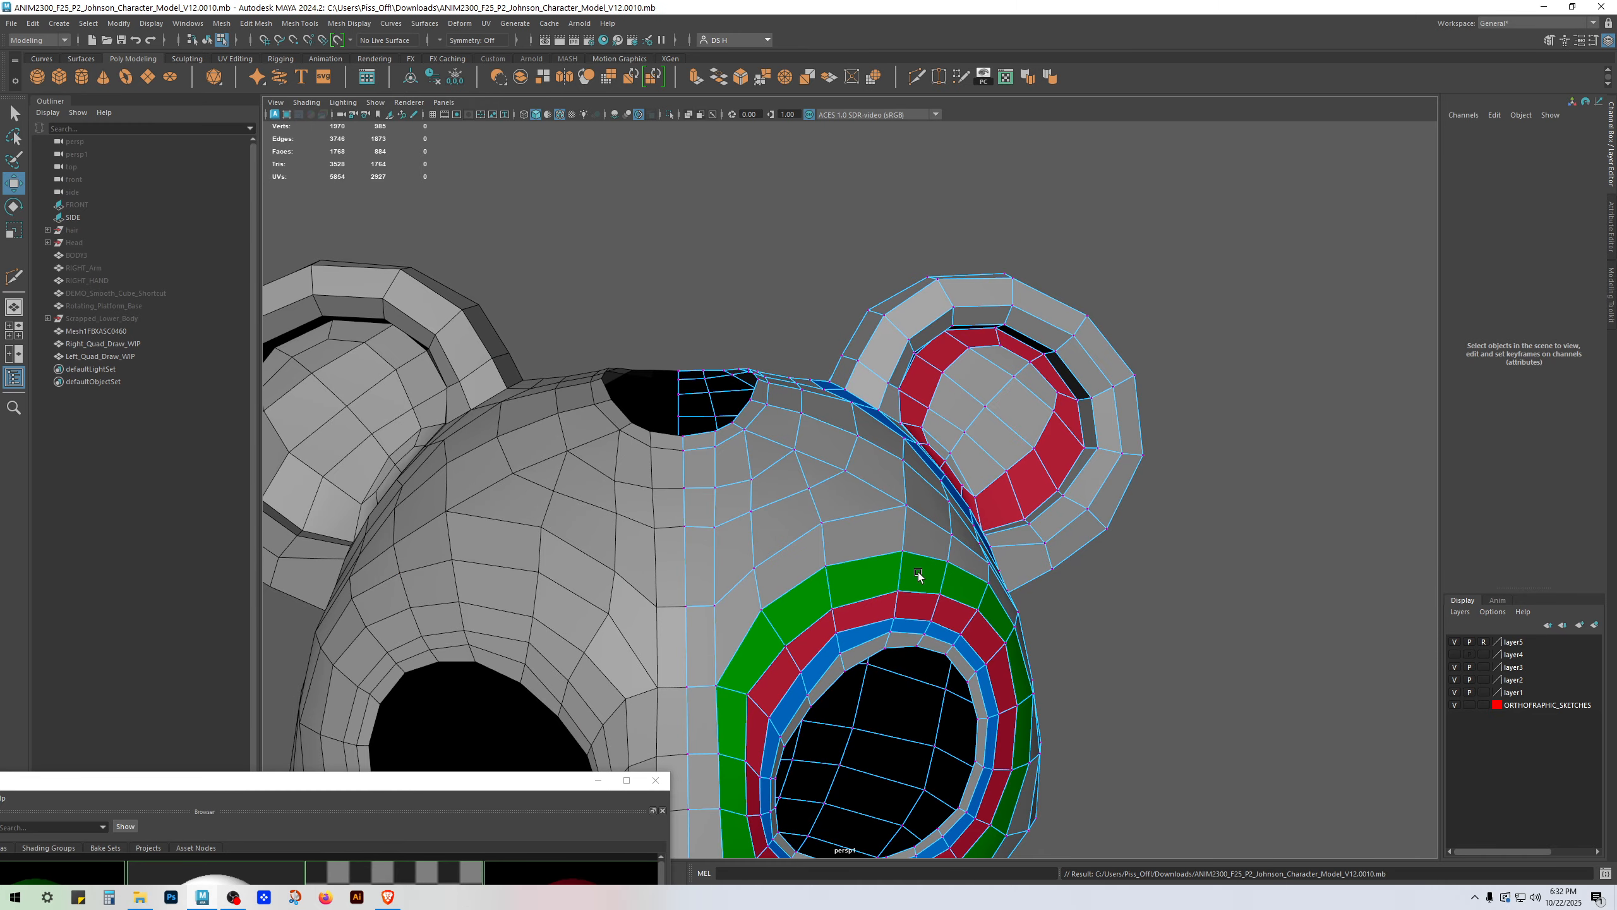
# Step: Select the face loops outside the green eye ring to examine how they run across brow, cheek and muzzle
pyautogui.press('F8')
pyautogui.click(1142, 365)
pyautogui.scroll(-4, 952, 542)
pyautogui.keyDown('alt'); pyautogui.moveTo(952, 544); pyautogui.dragTo(884, 395); pyautogui.keyUp('alt')
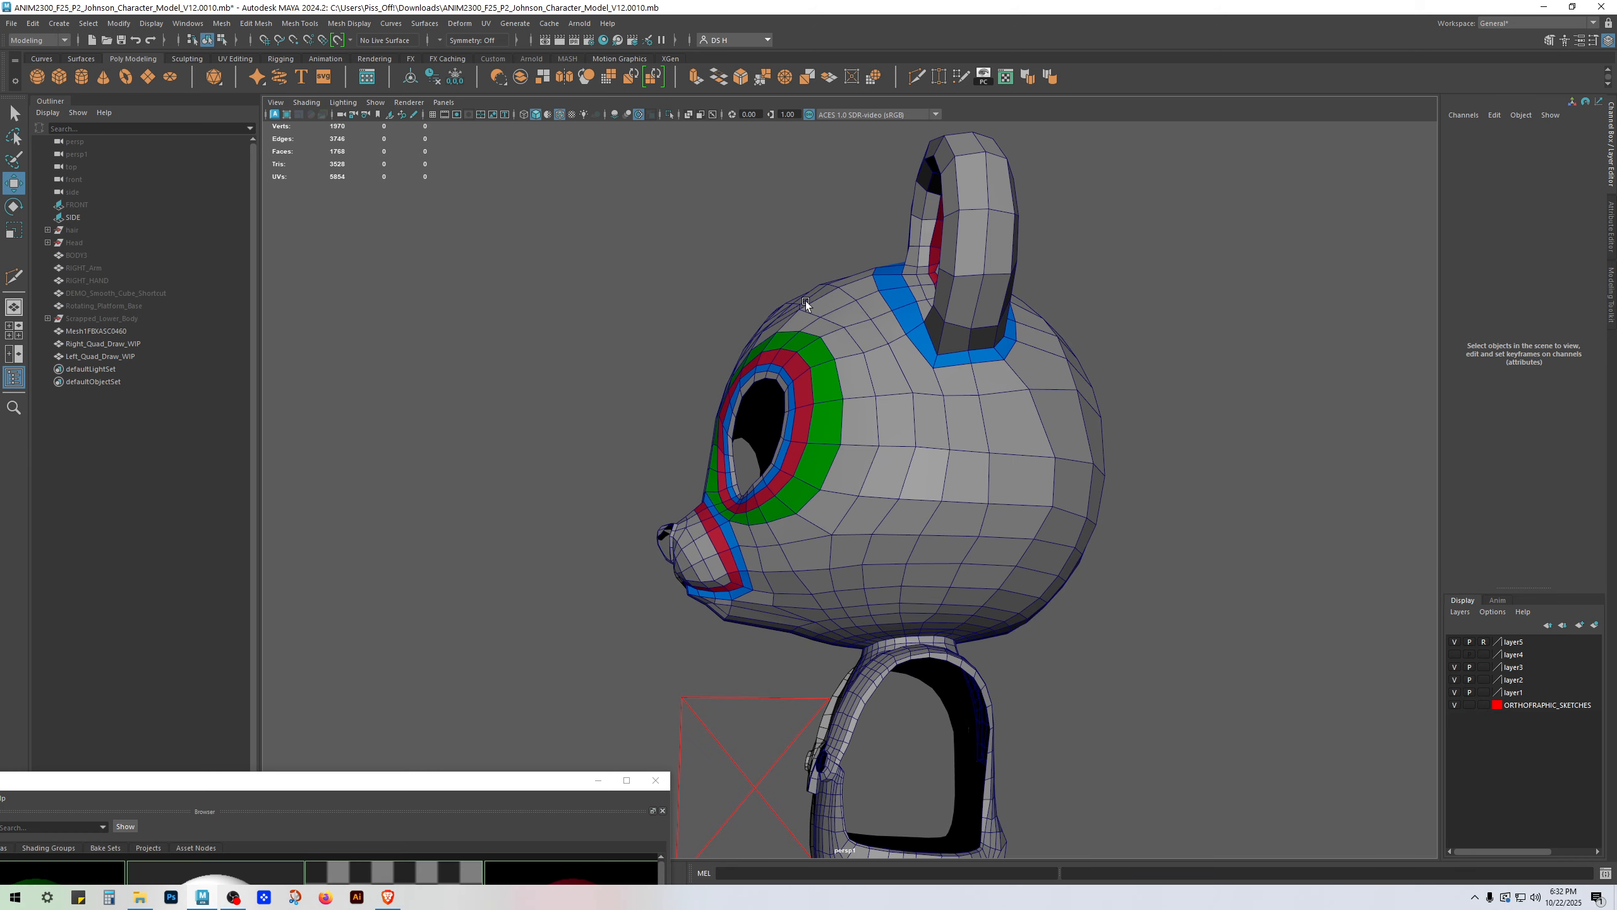
pyautogui.moveTo(841, 565); pyautogui.dragTo(848, 602, button='right')
pyautogui.click(831, 301)
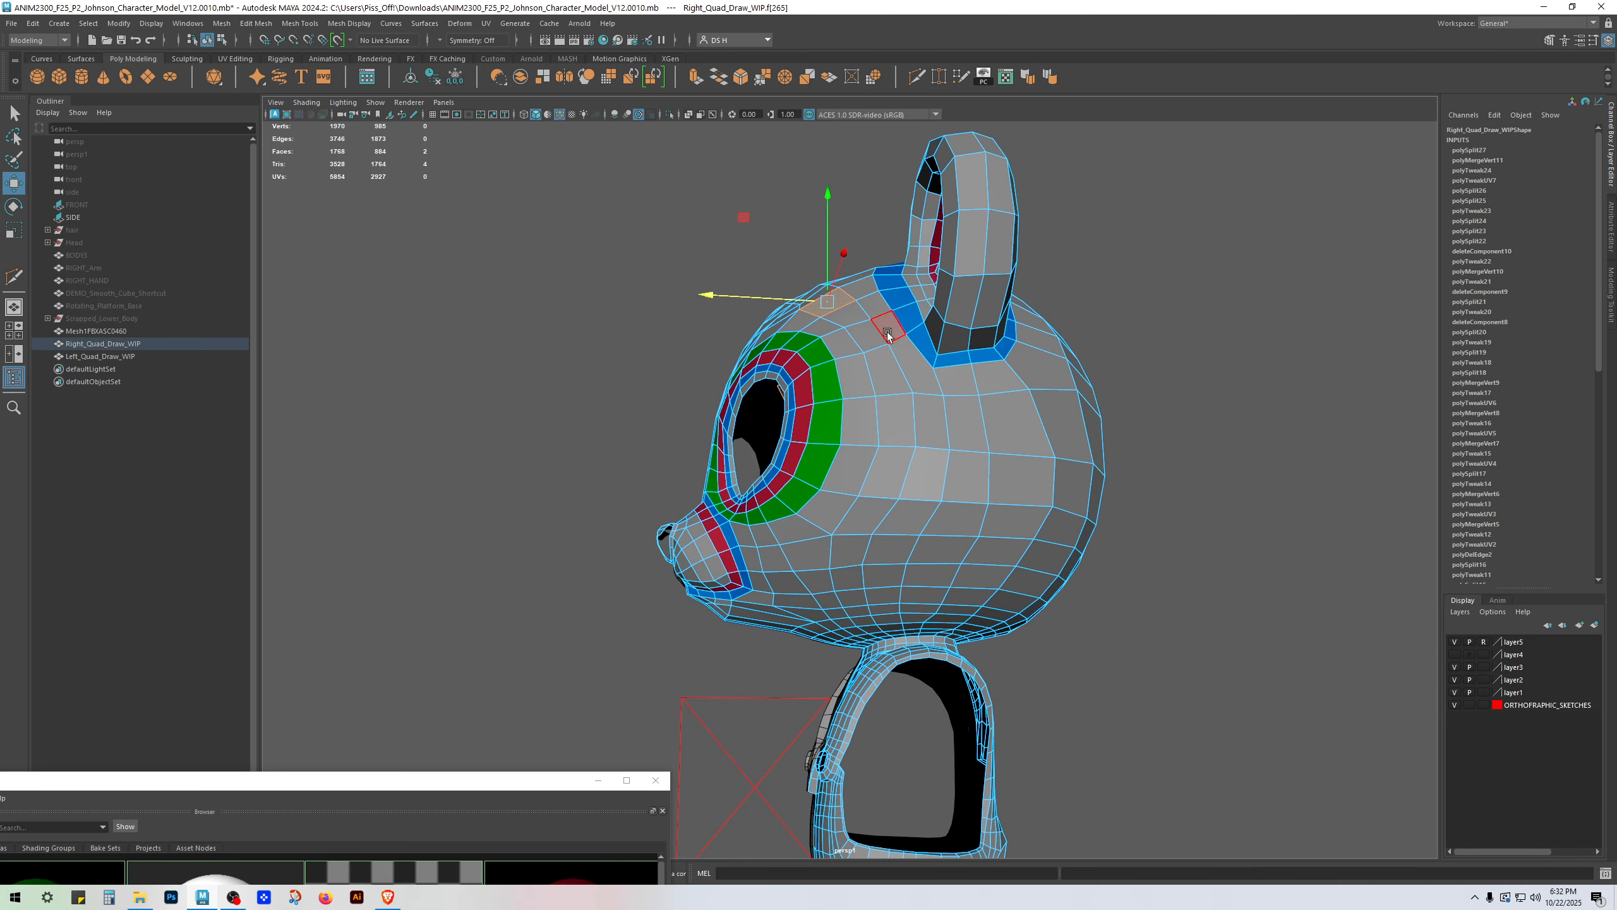
pyautogui.keyDown('shift'); pyautogui.click(890, 368); pyautogui.keyUp('shift')
pyautogui.press('q')
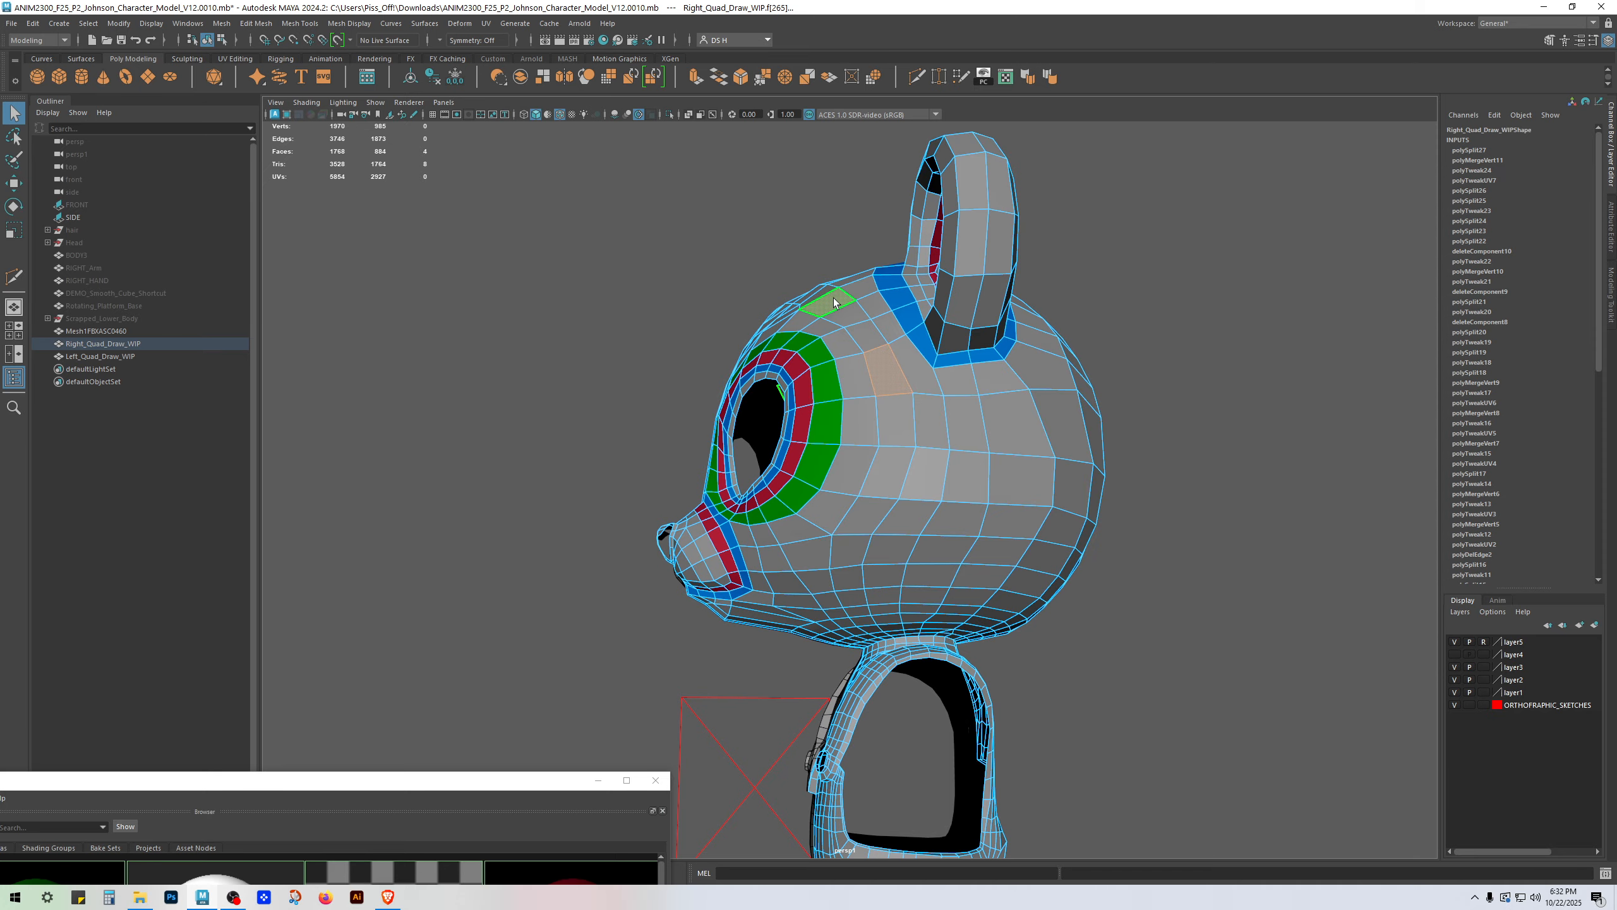
pyautogui.keyDown('alt'); pyautogui.moveTo(857, 316); pyautogui.dragTo(917, 319); pyautogui.keyUp('alt')
pyautogui.click(798, 328)
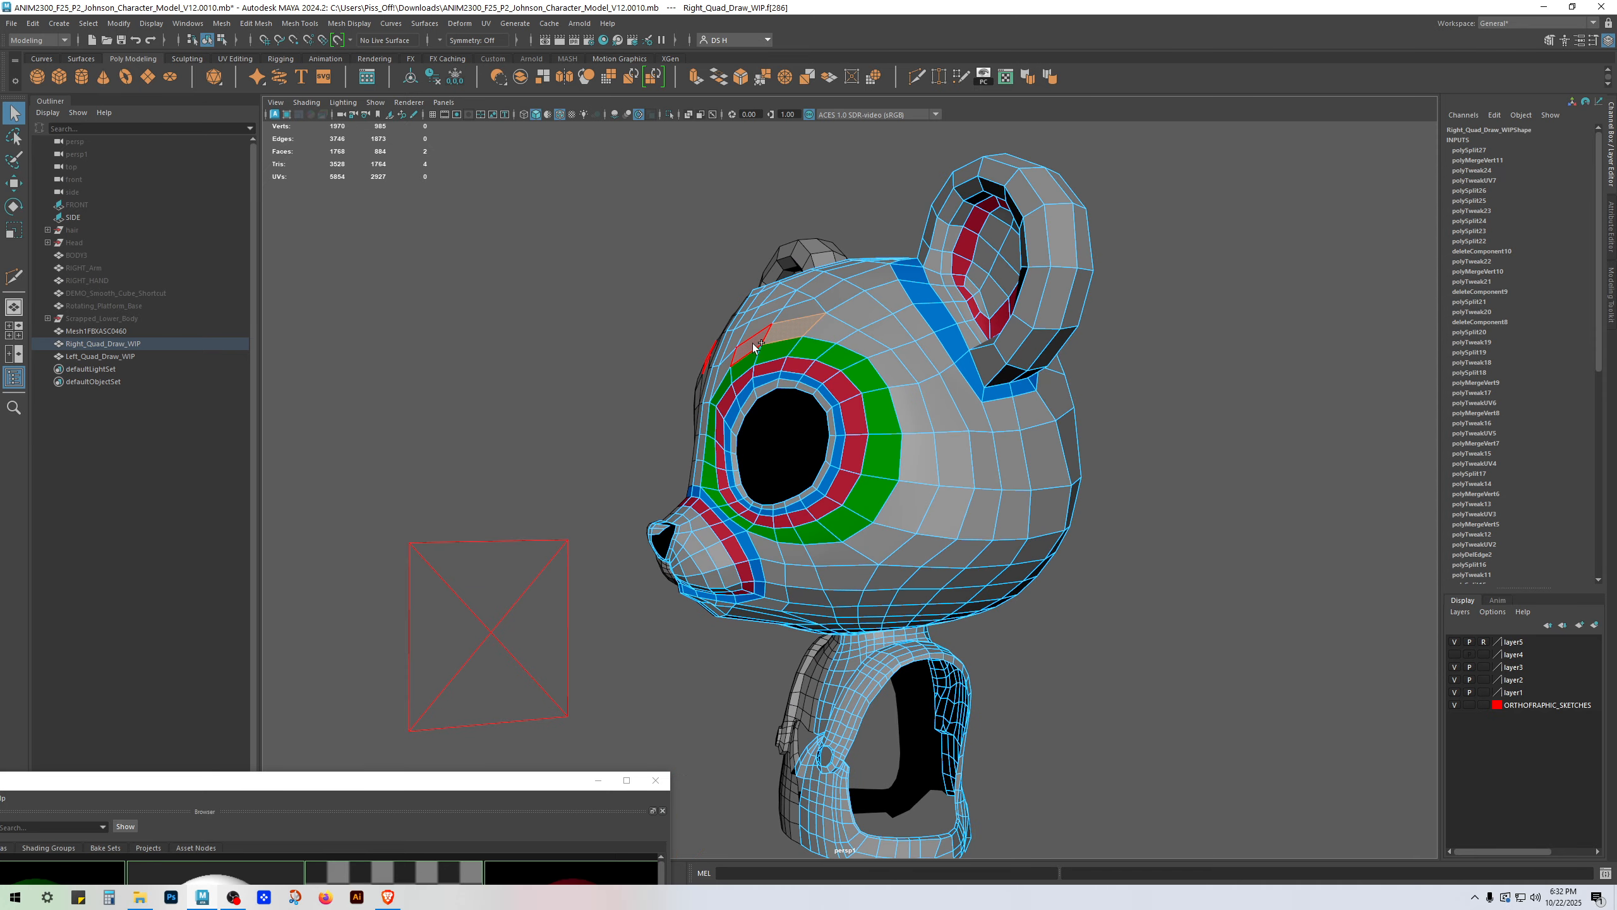
pyautogui.keyDown('shift'); pyautogui.doubleClick(866, 354); pyautogui.keyUp('shift')
pyautogui.keyDown('alt'); pyautogui.moveTo(866, 353); pyautogui.dragTo(912, 553); pyautogui.keyUp('alt')
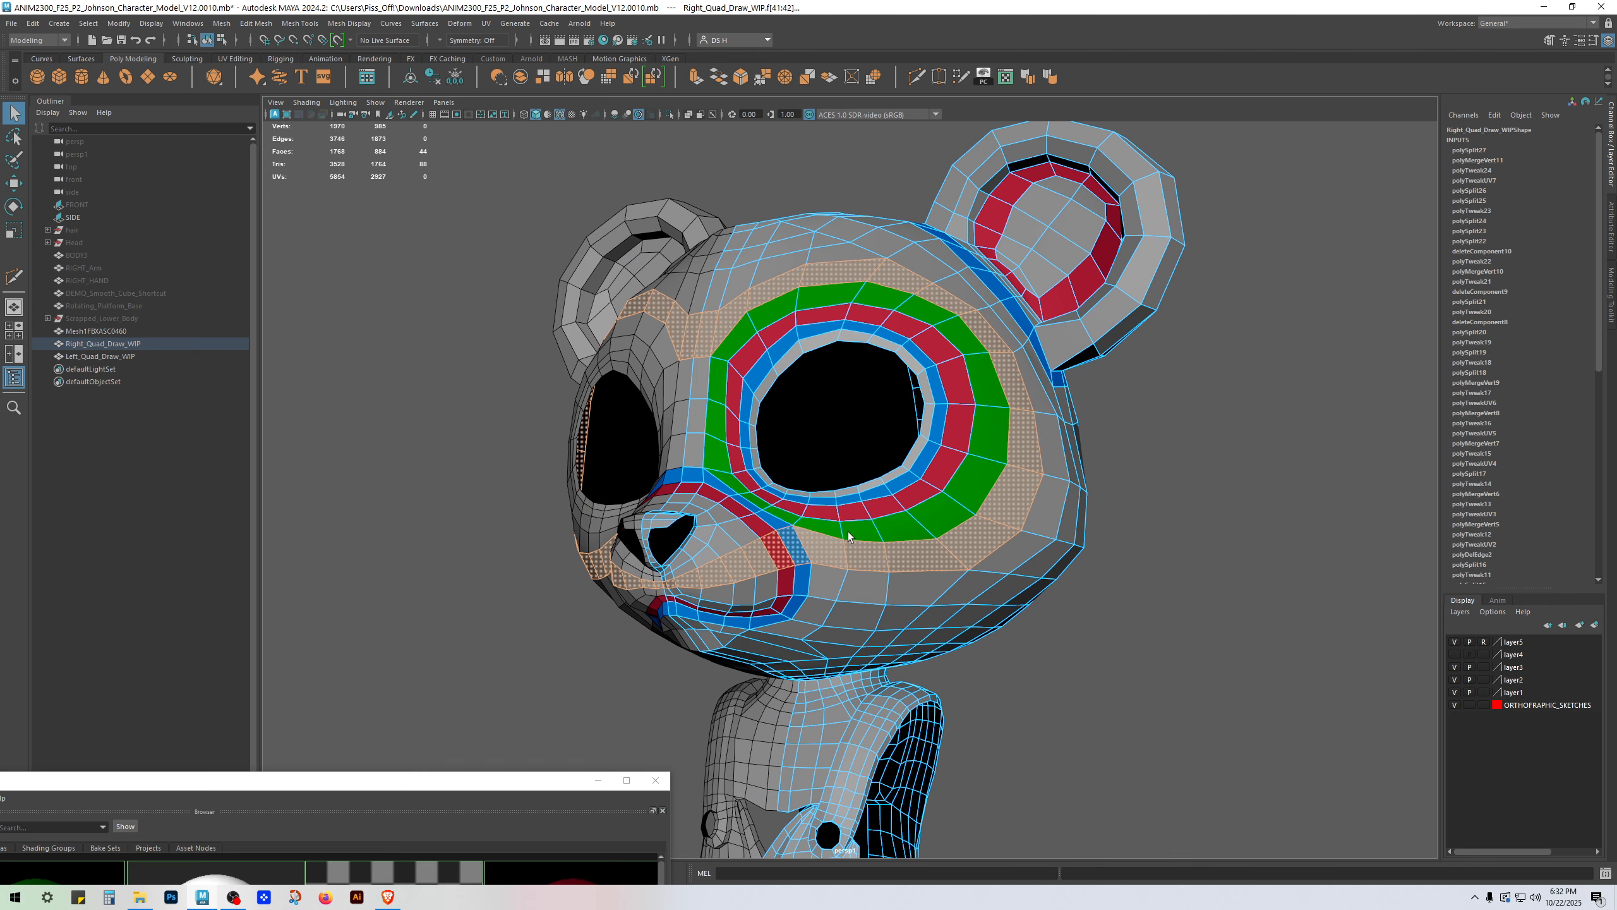
pyautogui.keyDown('alt'); pyautogui.moveTo(800, 552); pyautogui.dragTo(828, 499); pyautogui.keyUp('alt')
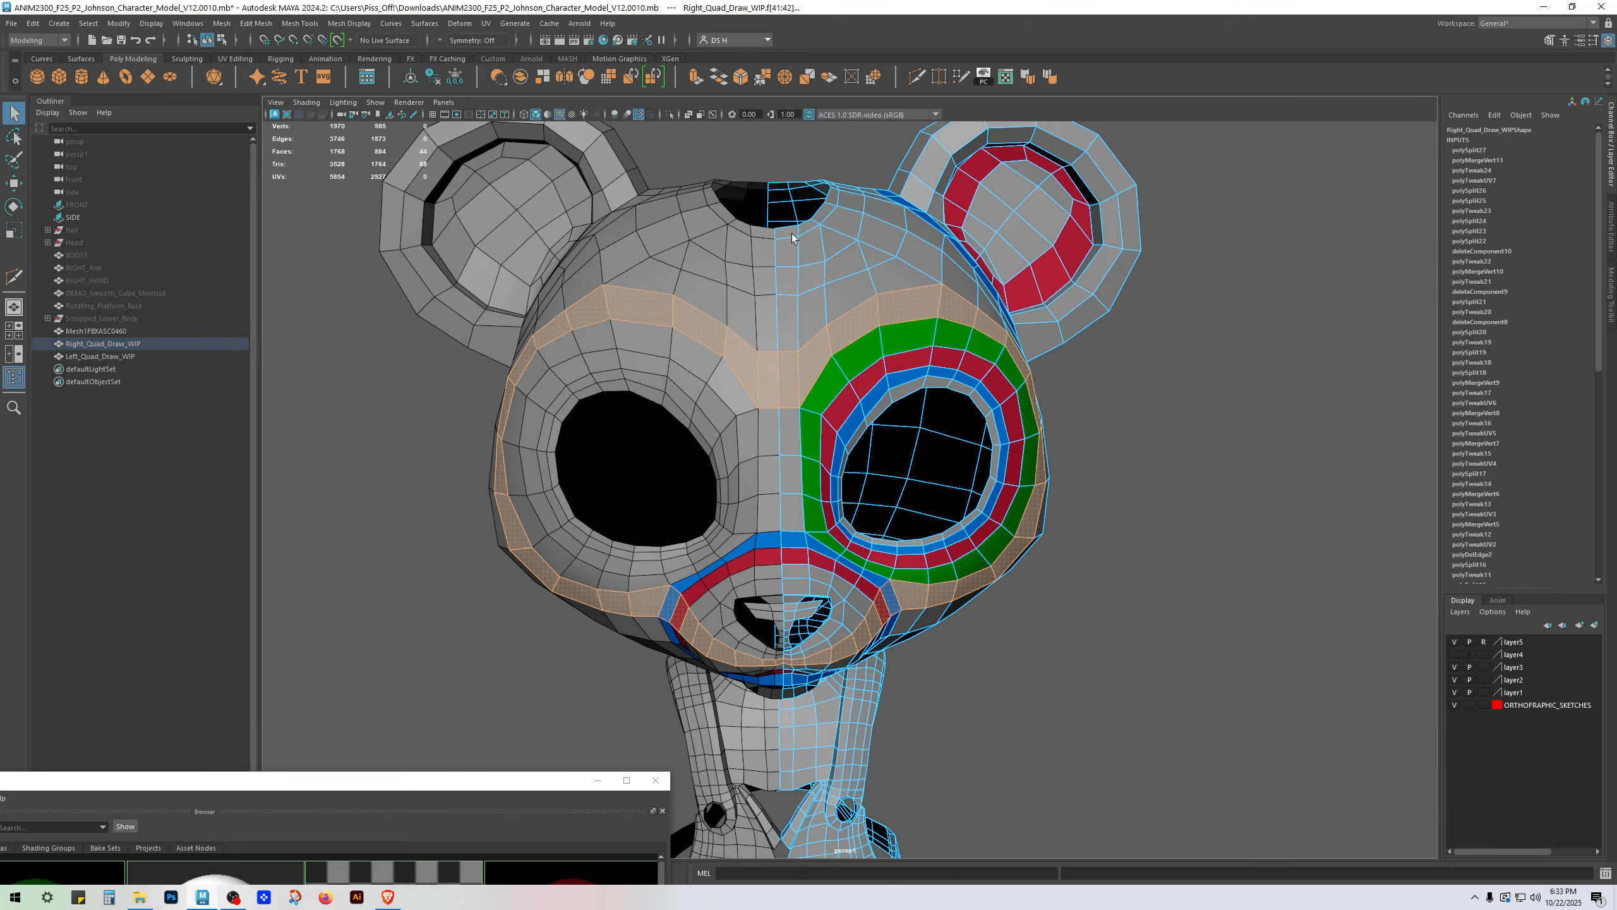
pyautogui.click(727, 570)
pyautogui.keyDown('alt'); pyautogui.moveTo(843, 694); pyautogui.dragTo(837, 463); pyautogui.keyUp('alt')
pyautogui.keyDown('shift'); pyautogui.doubleClick(763, 566); pyautogui.keyUp('shift')
# Step: Merge the two diagonally opposite cheek vertices behind the eye's lower corner into one at their center, rerouting the face loop
pyautogui.press('F9')
pyautogui.click(865, 465)
pyautogui.press('w')
pyautogui.keyDown('shift'); pyautogui.moveTo(885, 482); pyautogui.dragTo(722, 489, button='right'); pyautogui.keyUp('shift')
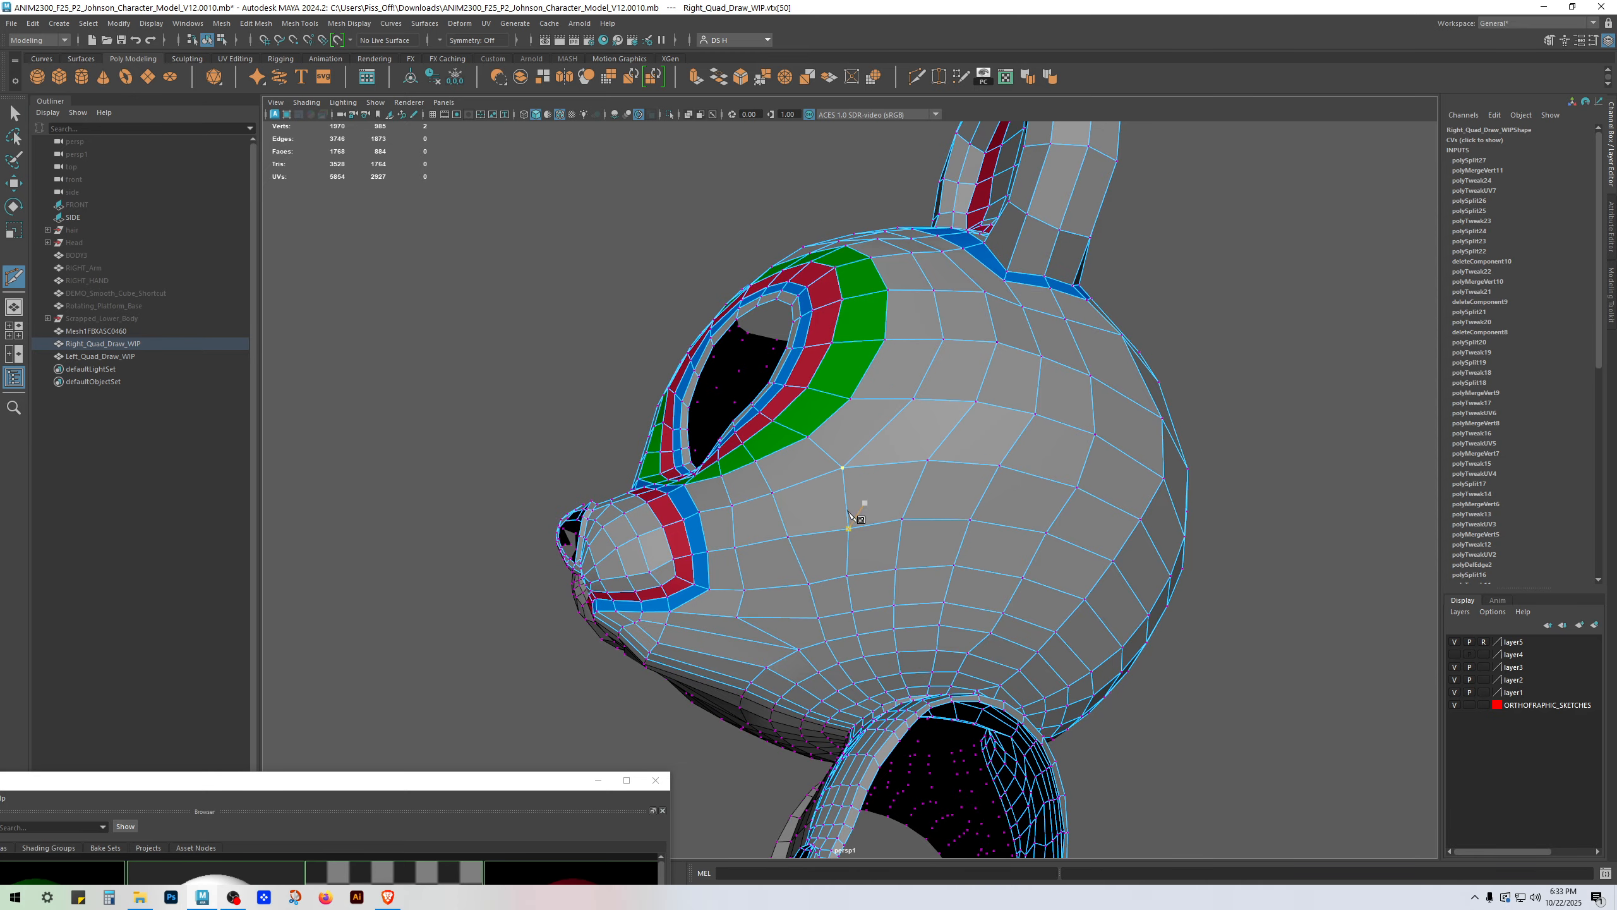
pyautogui.press('w')
pyautogui.click(845, 532)
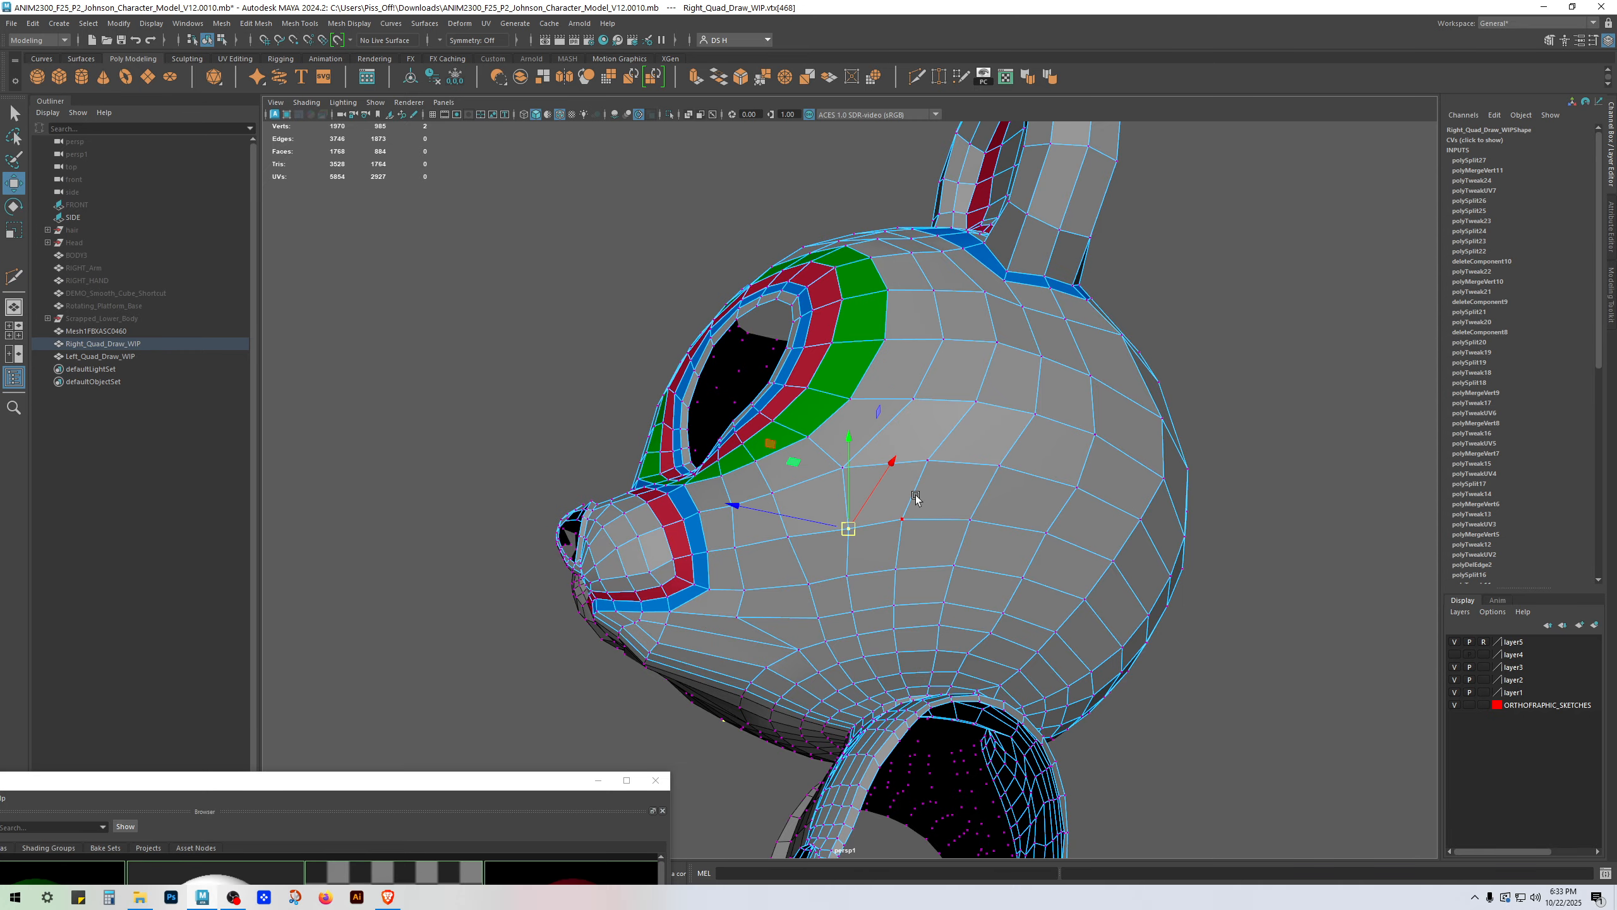
pyautogui.keyDown('shift'); pyautogui.click(932, 458); pyautogui.keyUp('shift')
pyautogui.keyDown('alt'); pyautogui.moveTo(857, 515); pyautogui.dragTo(901, 467); pyautogui.keyUp('alt')
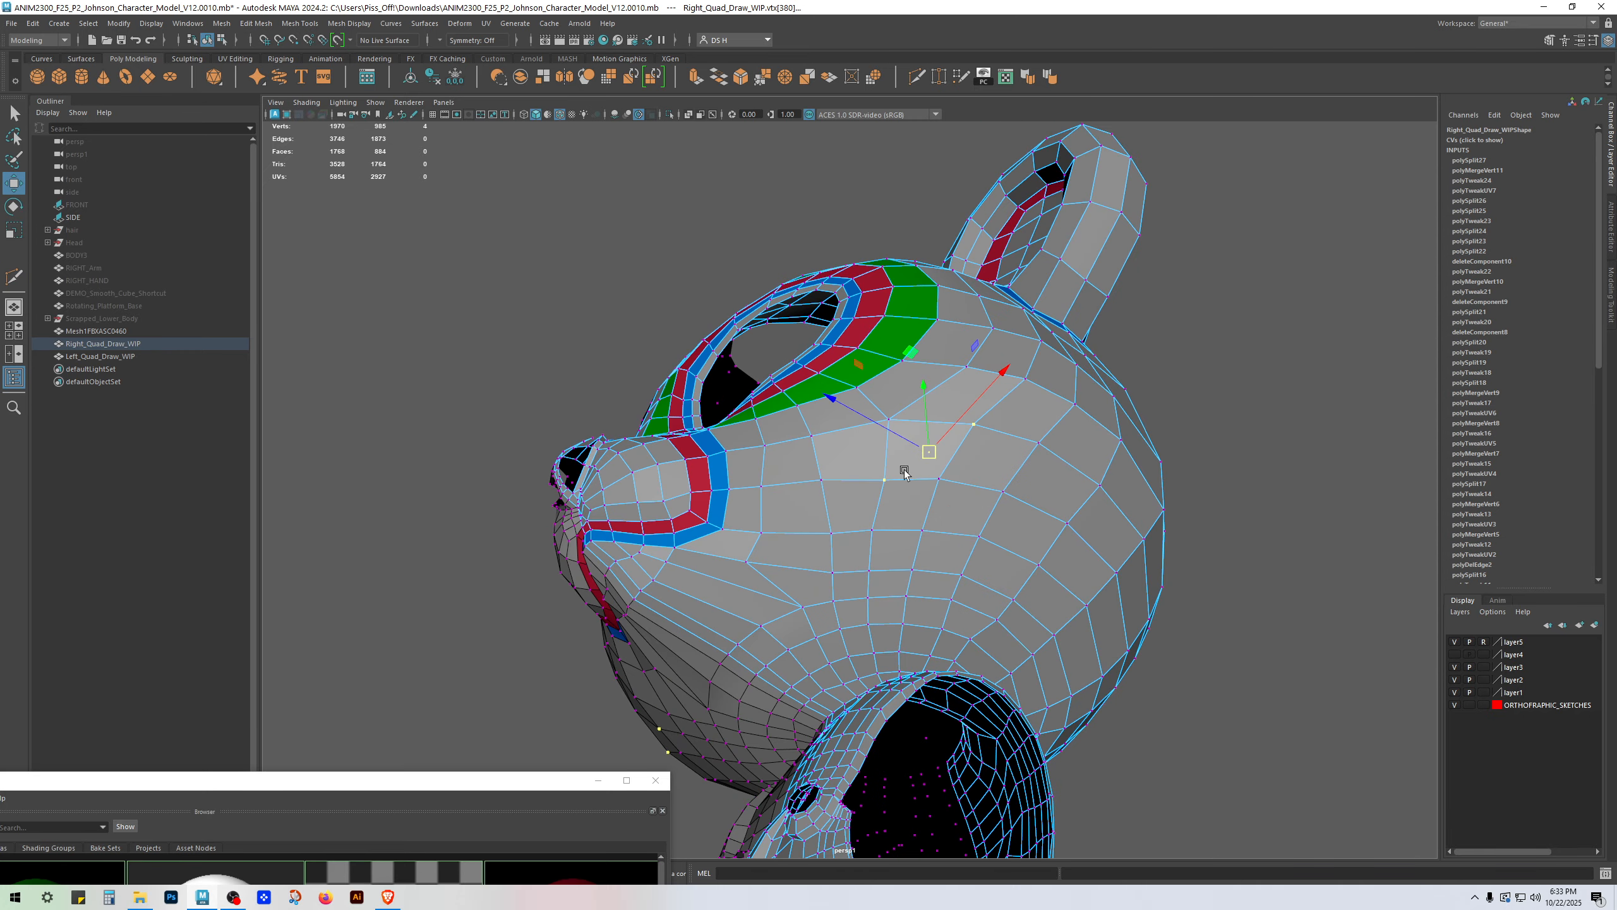
pyautogui.keyDown('shift'); pyautogui.moveTo(958, 446); pyautogui.dragTo(908, 117, button='right'); pyautogui.keyUp('shift')
pyautogui.keyDown('alt'); pyautogui.moveTo(919, 398); pyautogui.dragTo(906, 434); pyautogui.keyUp('alt')
pyautogui.click(1267, 640)
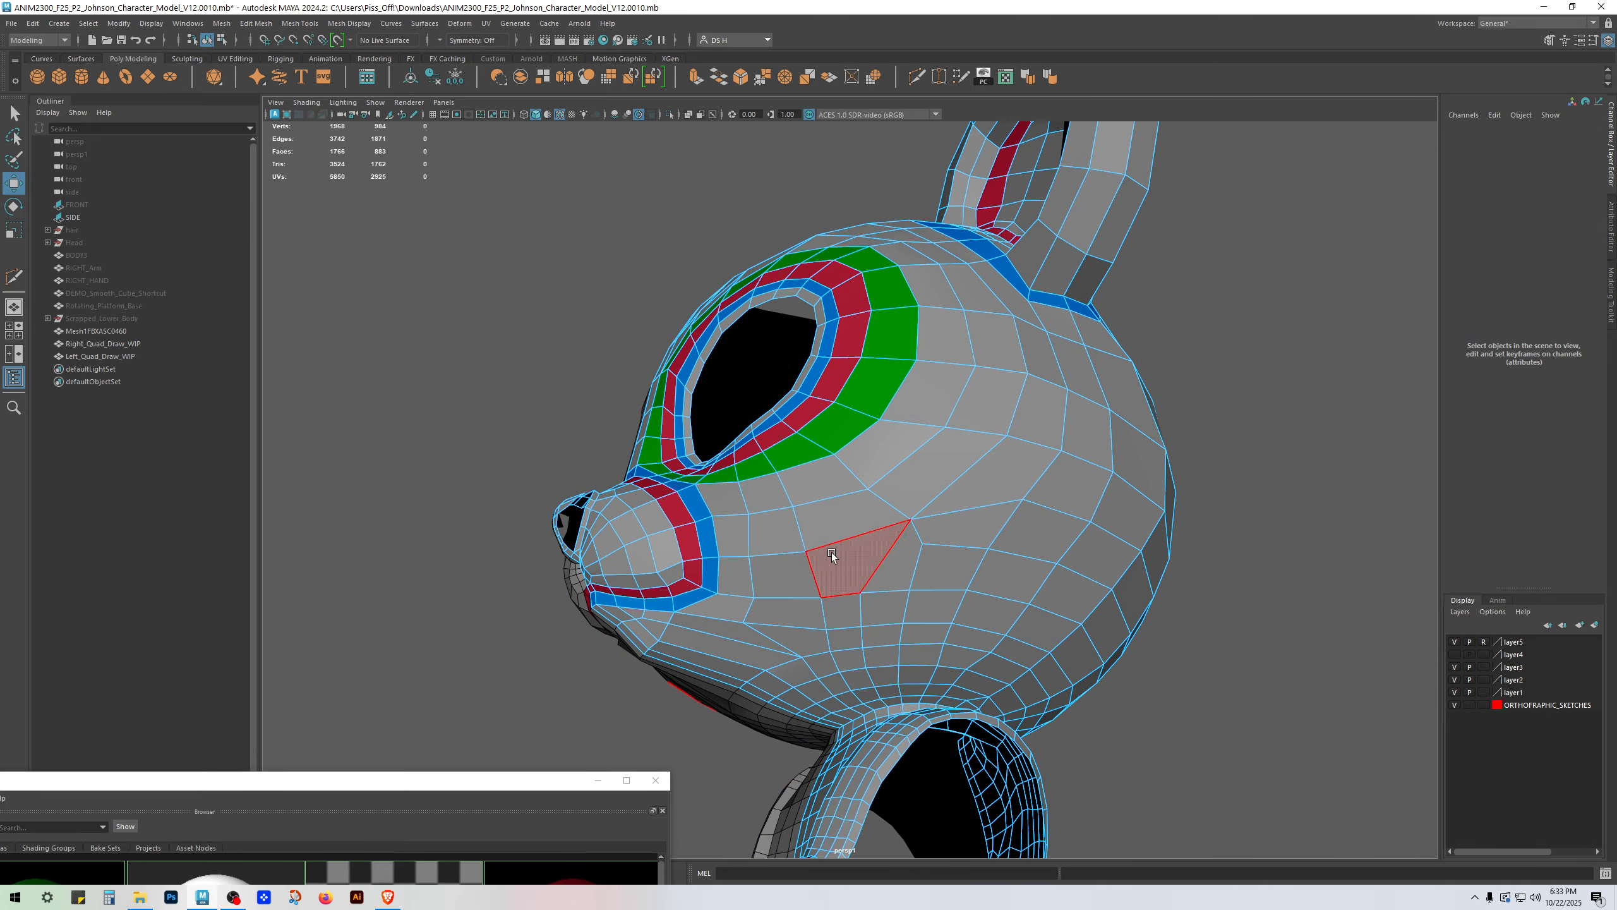
# Step: Select the second face loop outside the green eye ring, leaving out its faces on the muzzle
pyautogui.click(721, 540)
pyautogui.keyDown('shift'); pyautogui.click(772, 544); pyautogui.keyUp('shift')
pyautogui.keyDown('shift'); pyautogui.doubleClick(844, 525); pyautogui.keyUp('shift')
pyautogui.keyDown('alt'); pyautogui.moveTo(846, 527); pyautogui.dragTo(933, 577); pyautogui.keyUp('alt')
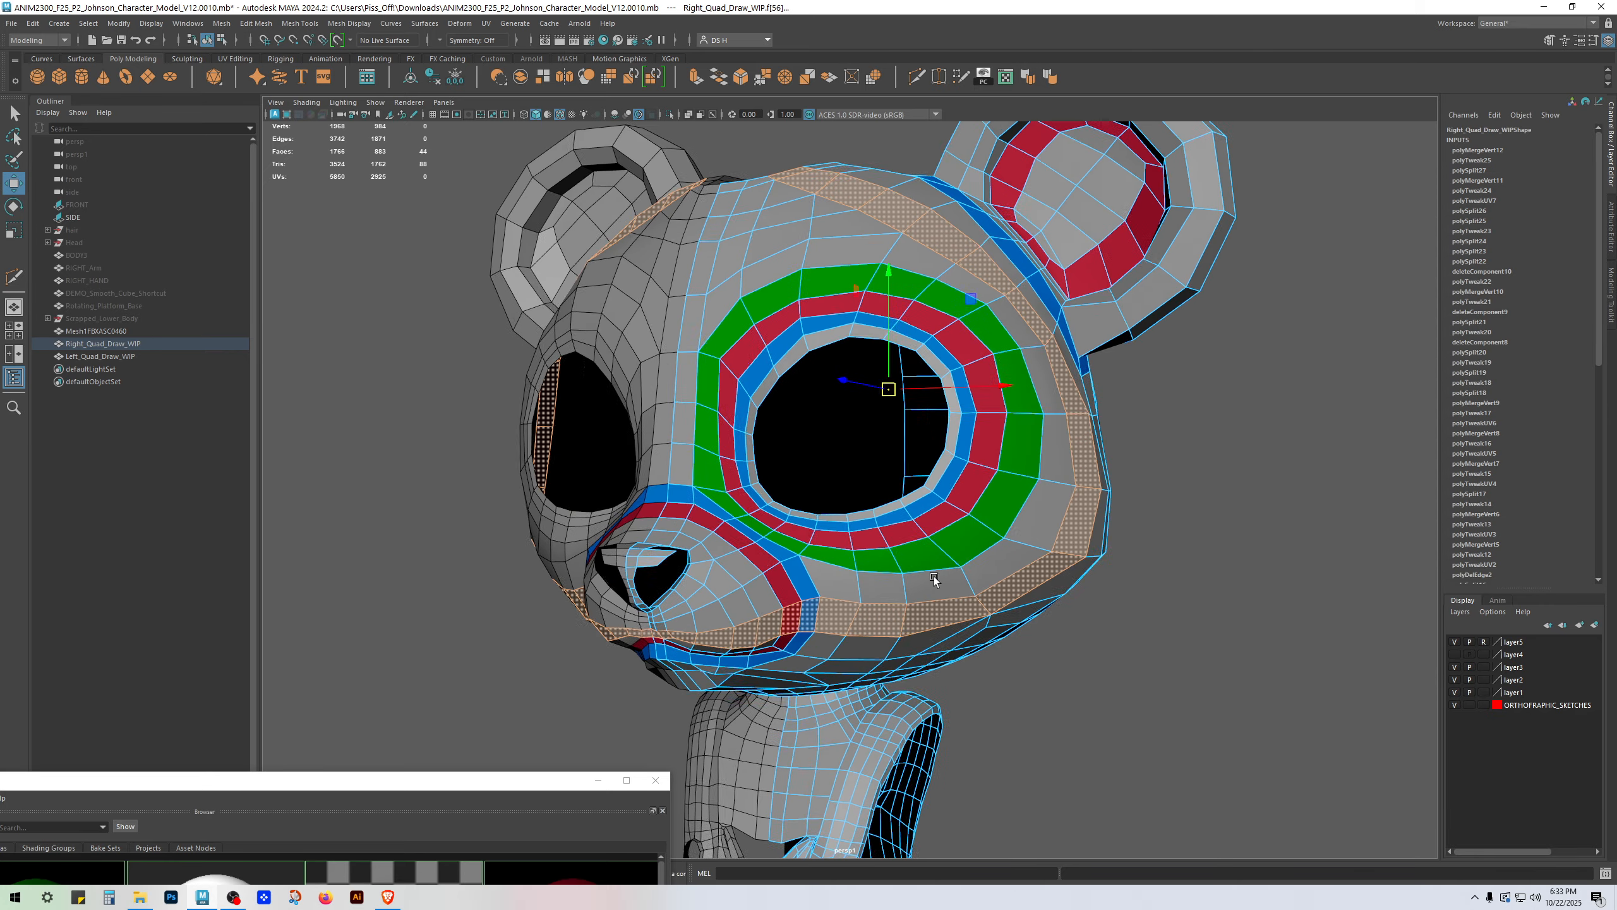
pyautogui.keyDown('alt'); pyautogui.moveTo(934, 577); pyautogui.dragTo(857, 567, button='right'); pyautogui.keyUp('alt')
pyautogui.keyDown('alt'); pyautogui.moveTo(831, 615); pyautogui.dragTo(633, 581); pyautogui.keyUp('alt')
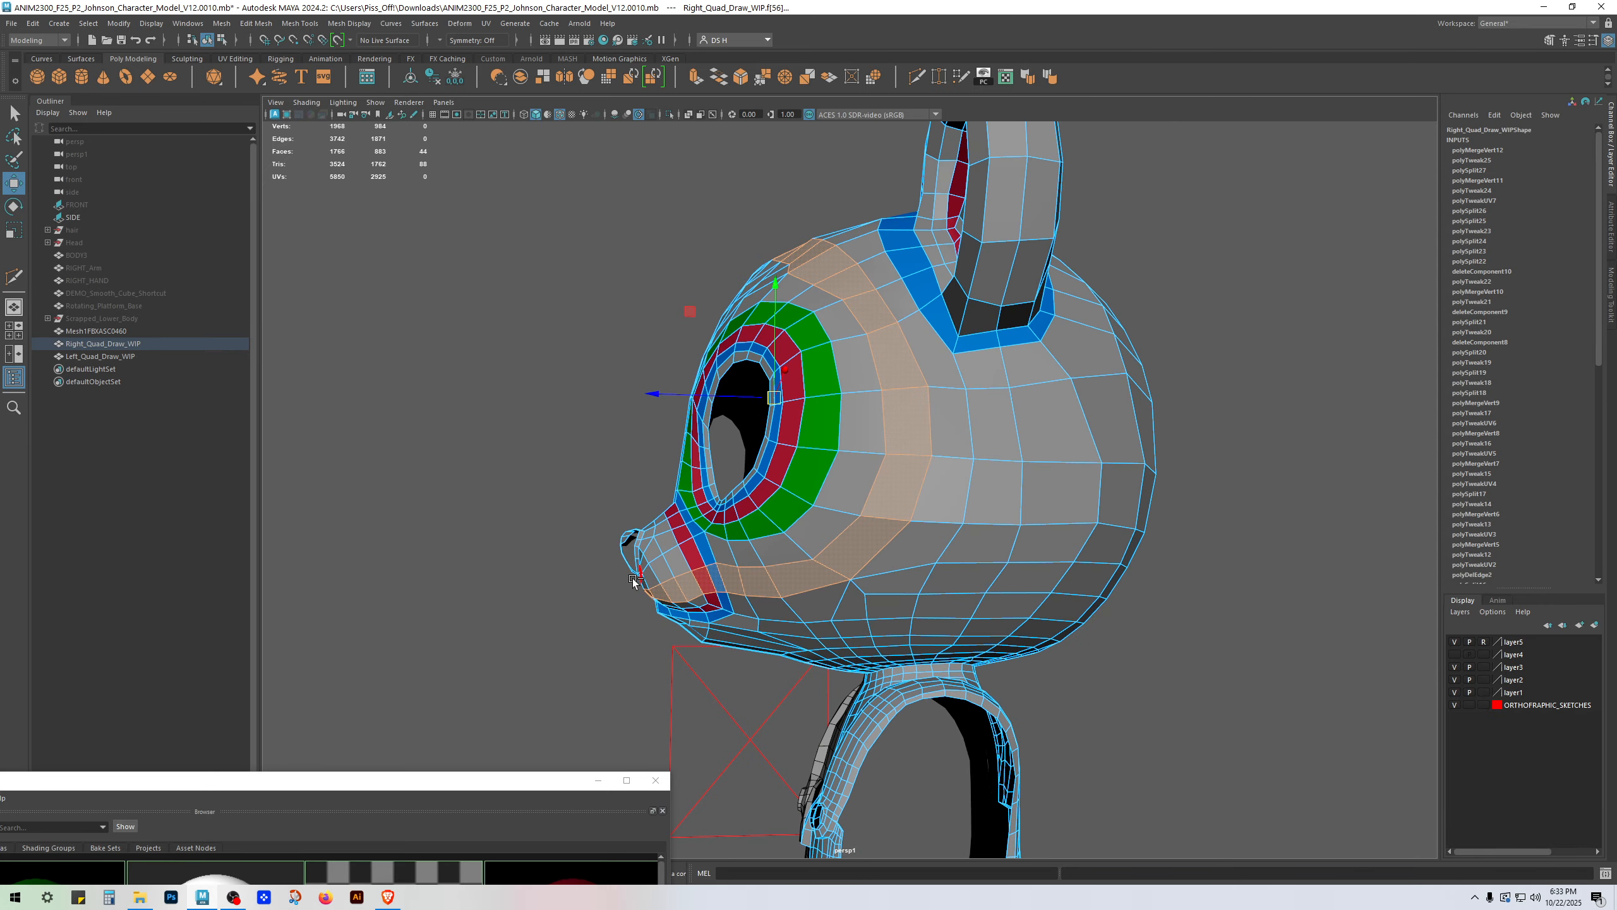
pyautogui.keyDown('ctrl'); pyautogui.moveTo(710, 626); pyautogui.dragTo(856, 609); pyautogui.keyUp('ctrl')
# Step: Assign the red_strips material to the selected face loop and move the material window out of the way
pyautogui.moveTo(312, 780); pyautogui.dragTo(380, 183)
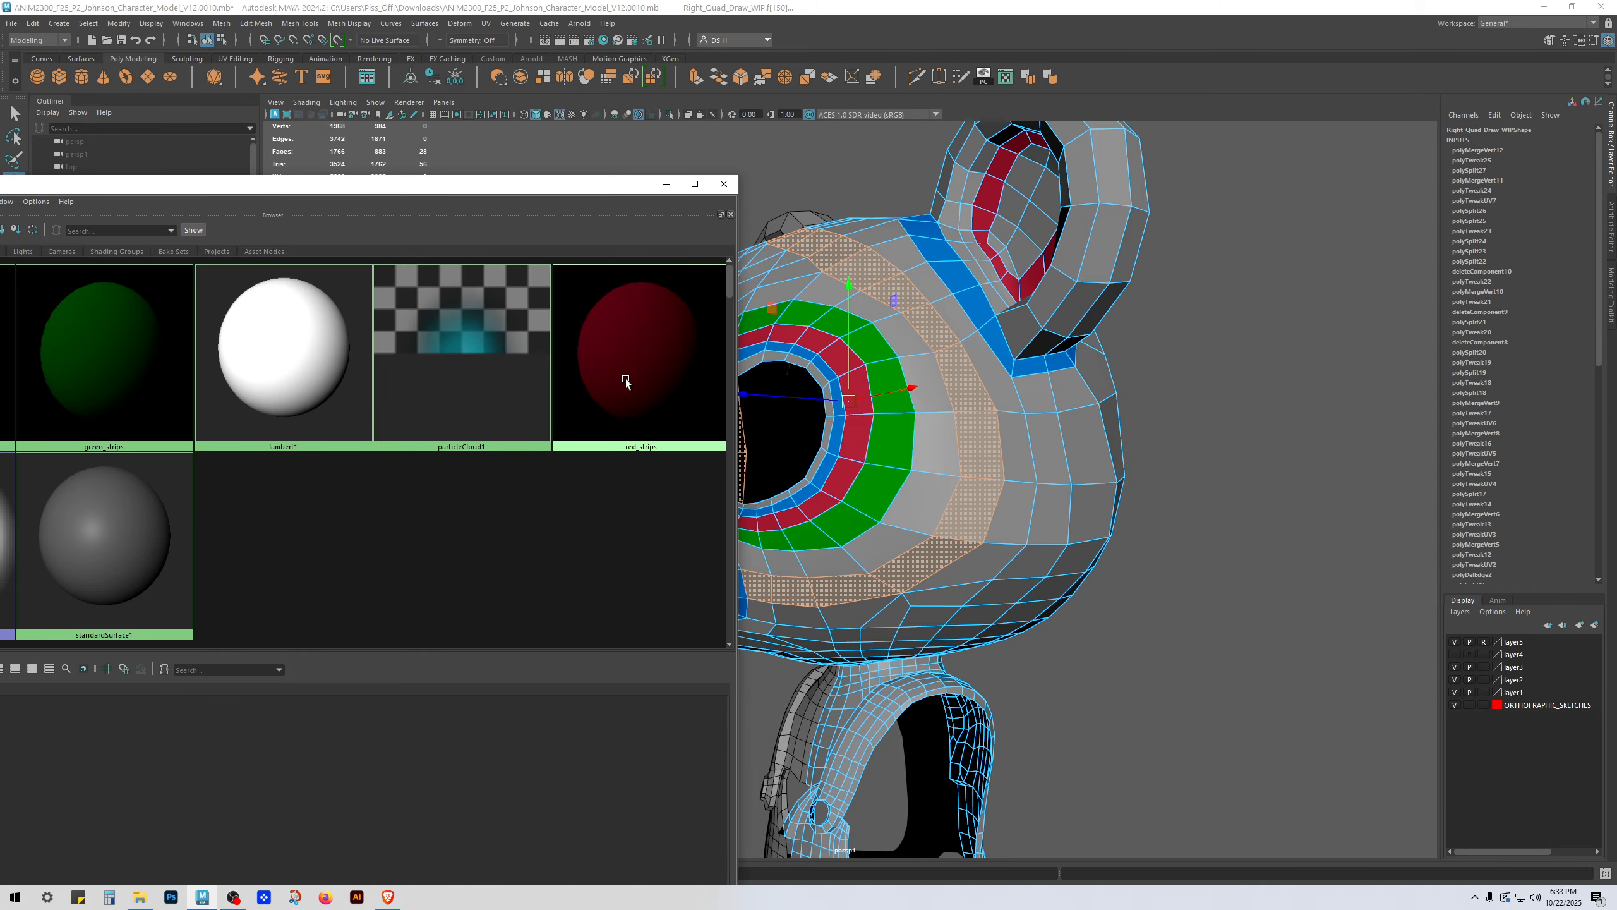
pyautogui.keyDown('alt'); pyautogui.moveTo(939, 489); pyautogui.dragTo(1176, 454, button='middle'); pyautogui.keyUp('alt')
pyautogui.rightClick(563, 389)
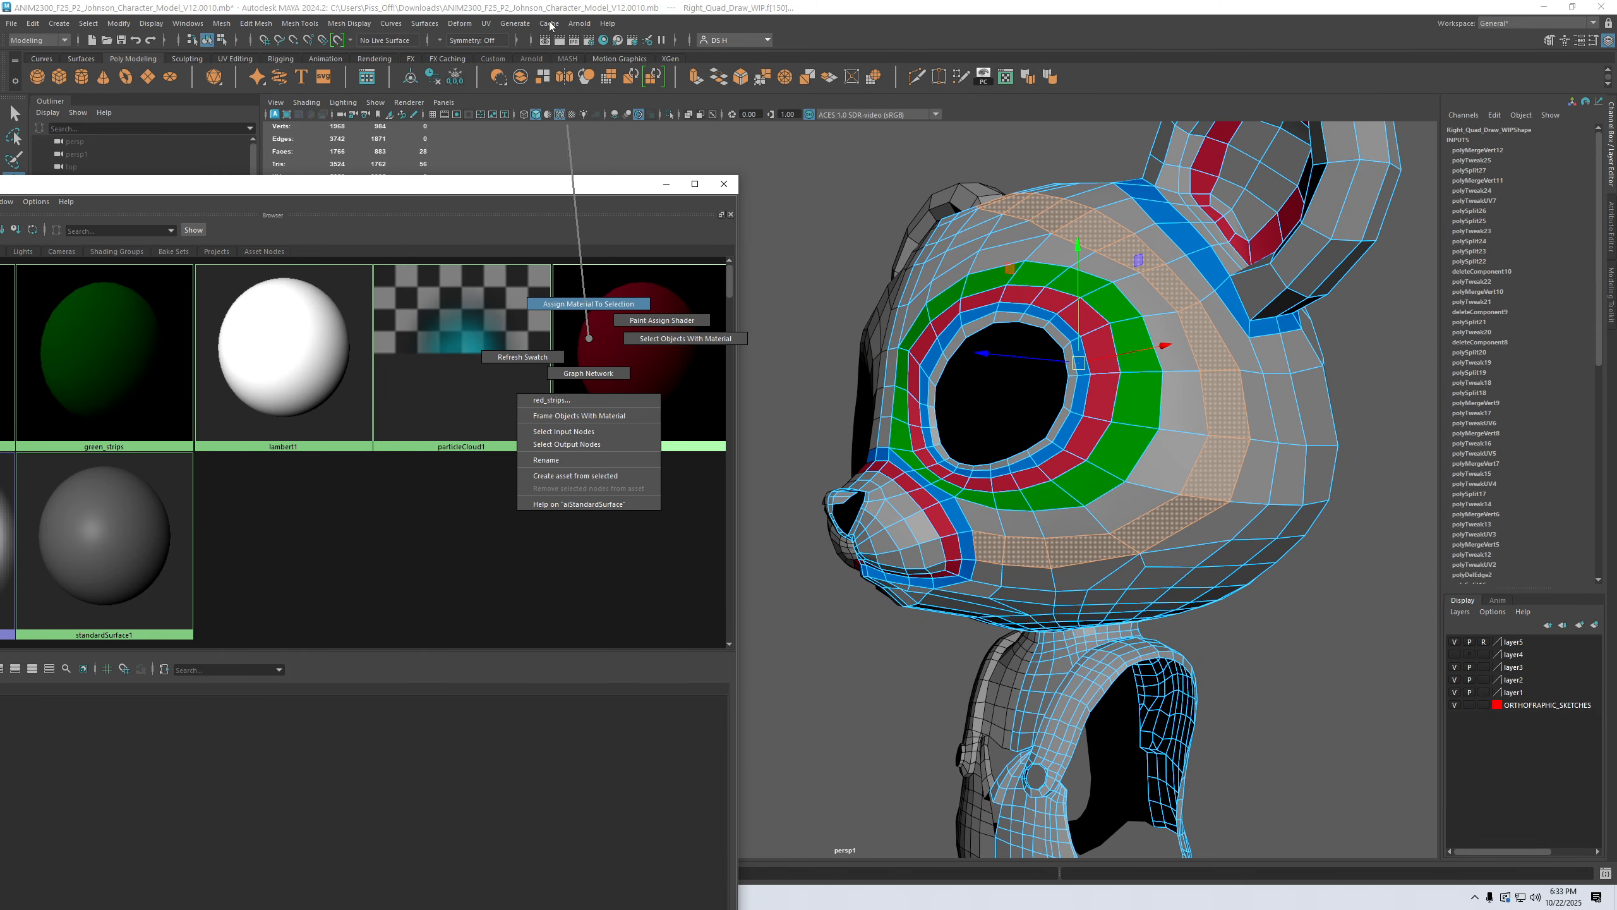
pyautogui.click(576, 400)
pyautogui.moveTo(578, 187); pyautogui.dragTo(145, 425)
pyautogui.keyDown('alt'); pyautogui.moveTo(812, 360); pyautogui.dragTo(1045, 484); pyautogui.keyUp('alt')
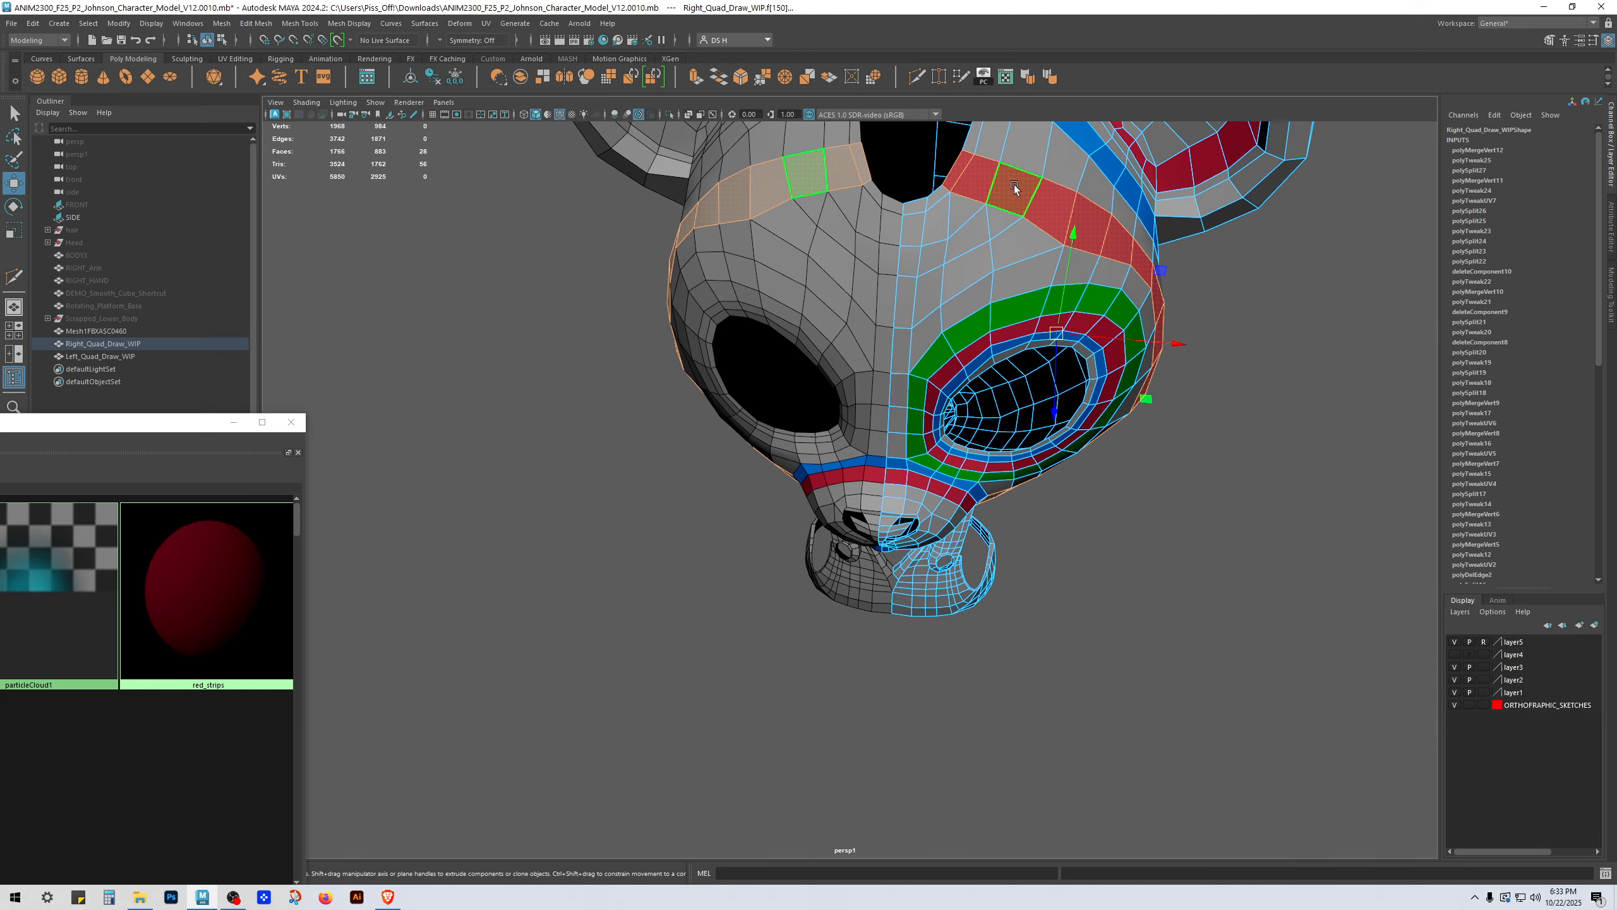
pyautogui.click(1345, 467)
# Step: Merge the two cheek vertices behind the red loop's lower corner into one at their center
pyautogui.keyDown('alt'); pyautogui.moveTo(1345, 466); pyautogui.dragTo(841, 374); pyautogui.keyUp('alt')
pyautogui.moveTo(993, 375); pyautogui.dragTo(909, 53, button='right')
pyautogui.click(879, 393)
pyautogui.keyDown('shift'); pyautogui.click(872, 440); pyautogui.keyUp('shift')
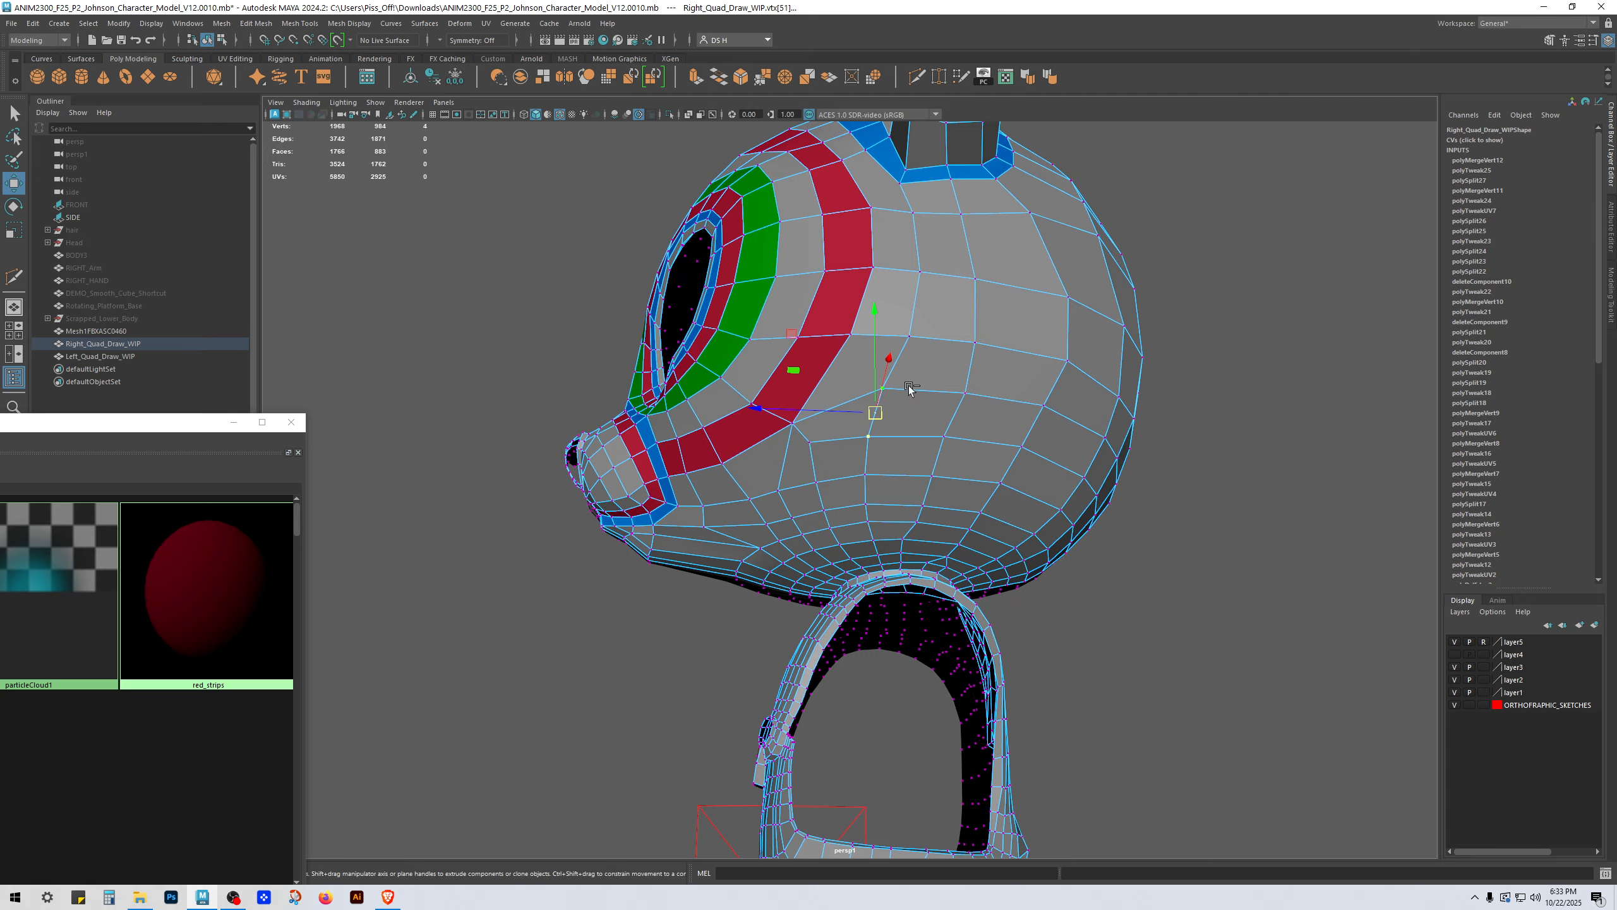
pyautogui.keyDown('shift'); pyautogui.moveTo(919, 381); pyautogui.dragTo(892, 28, button='right'); pyautogui.keyUp('shift')
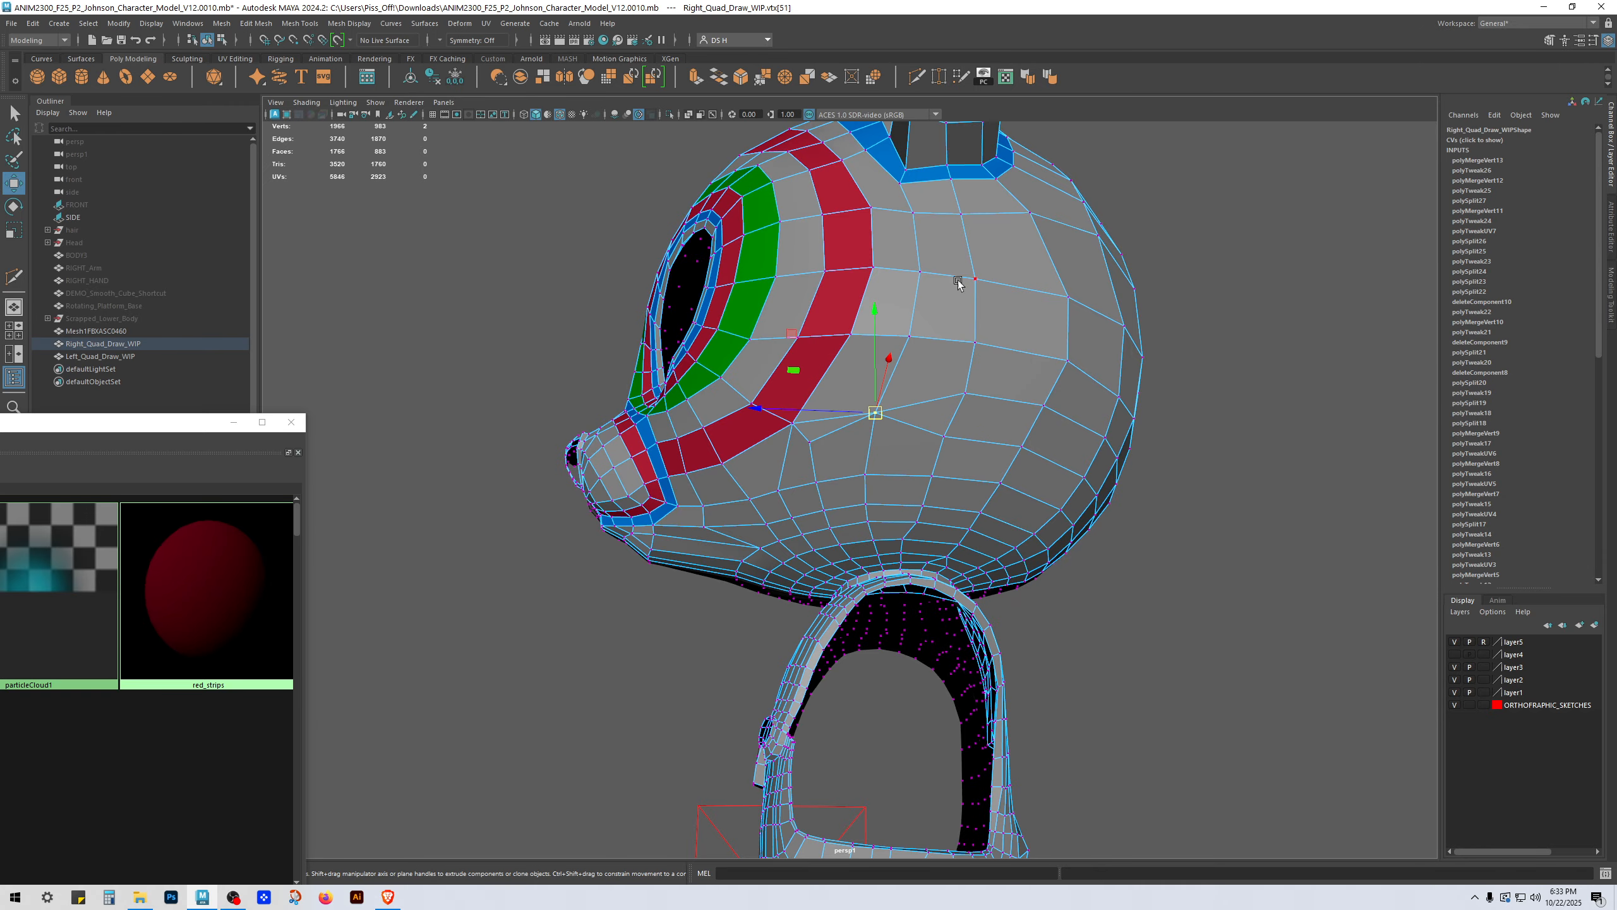
# Step: Merge the next two vertex pairs along the same row on the side of the head to collapse its faces
pyautogui.click(947, 437)
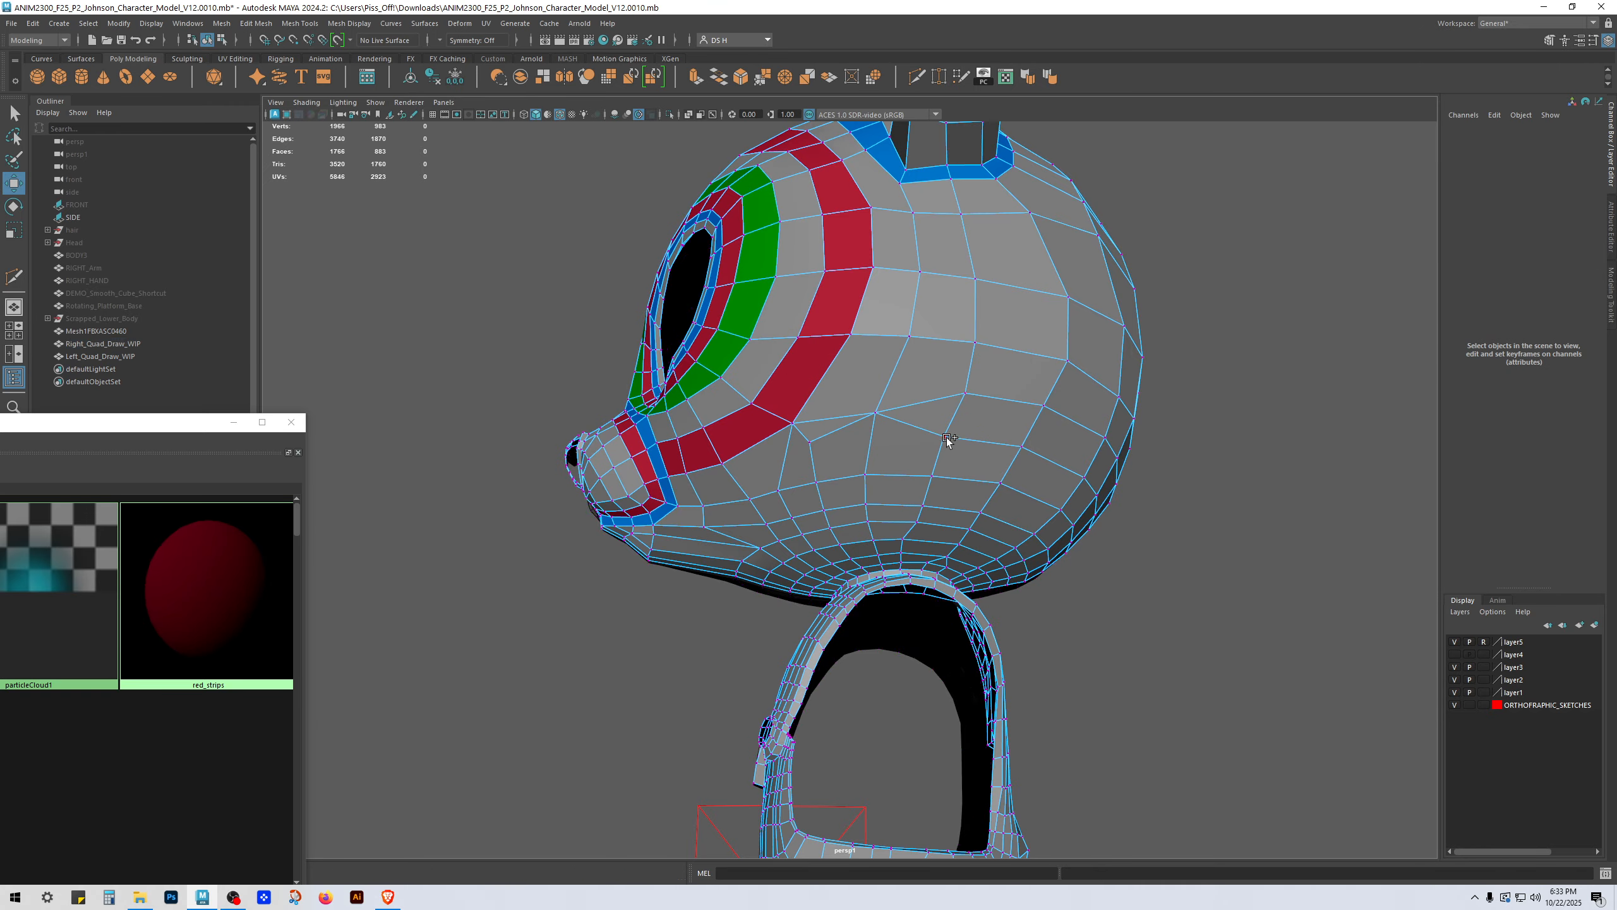
pyautogui.keyDown('shift'); pyautogui.click(971, 397); pyautogui.keyUp('shift')
pyautogui.hotkey('ctrl', 'h')
pyautogui.hotkey('ctrl', 'z')
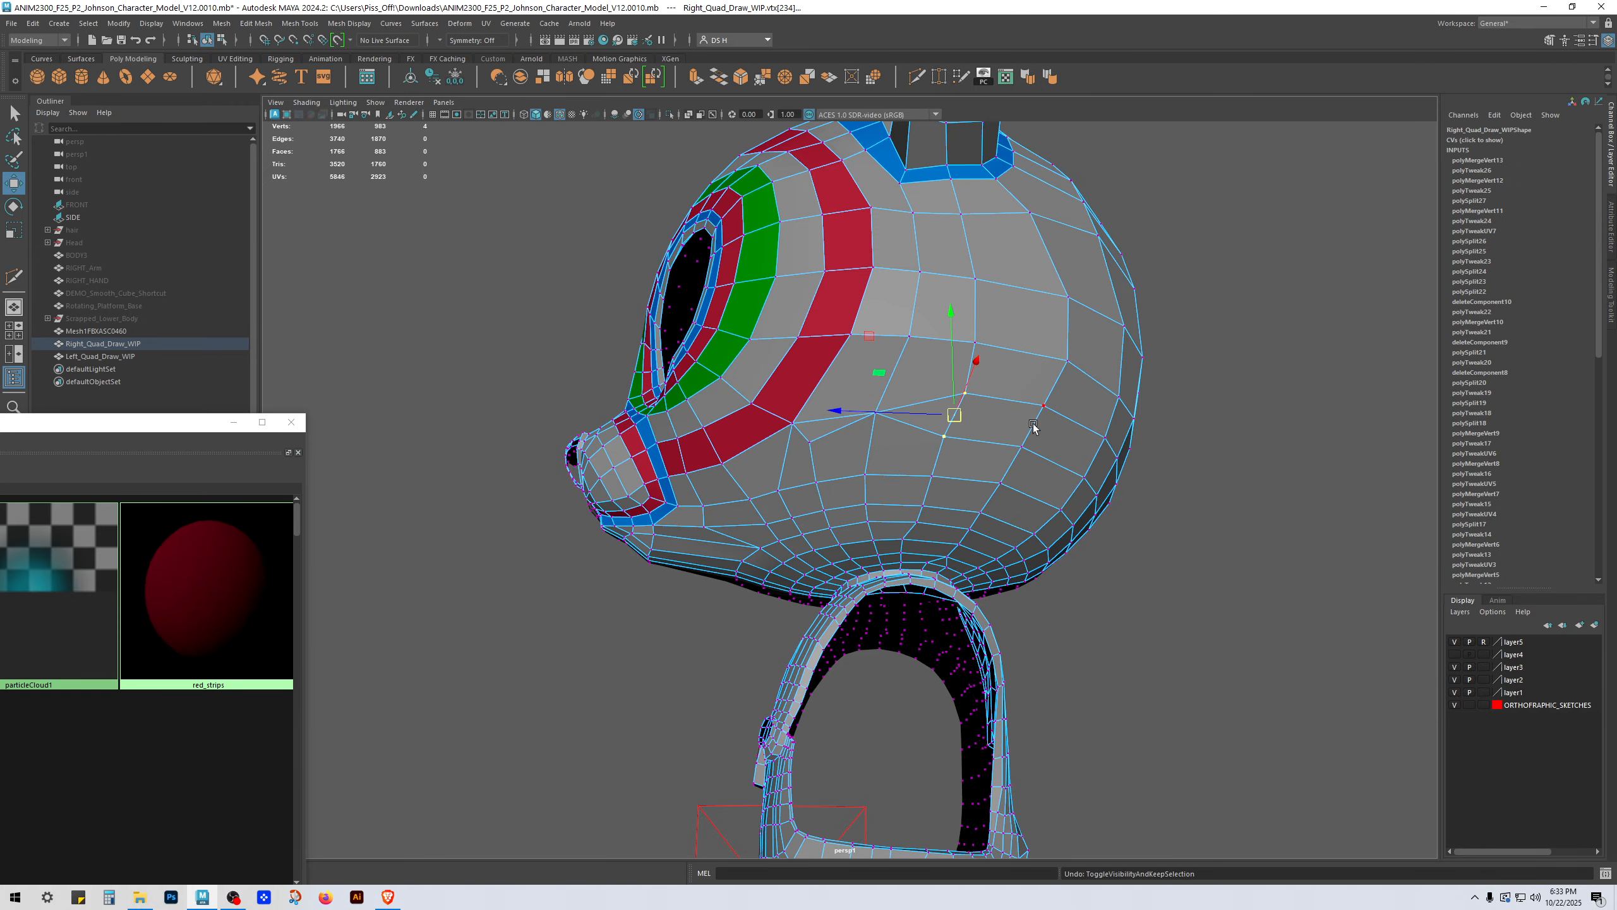
pyautogui.press('g')
pyautogui.click(1045, 408)
pyautogui.keyDown('shift'); pyautogui.click(1026, 449); pyautogui.keyUp('shift')
pyautogui.press('q')
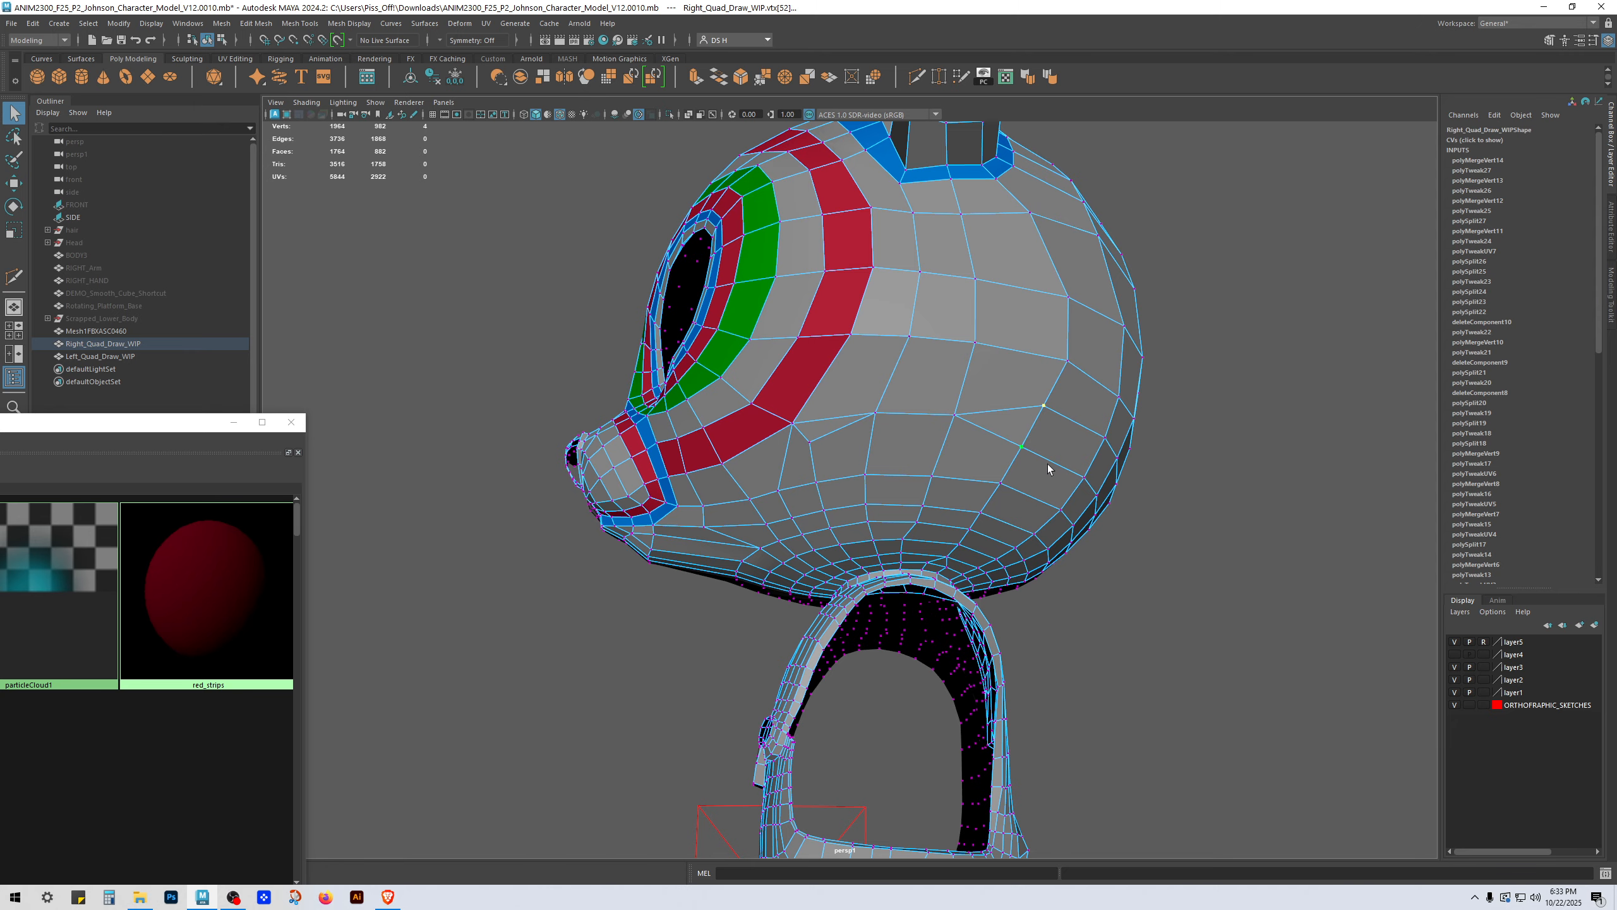
pyautogui.press('g')
# Step: Merge the remaining four vertex pairs of the row around the back of the head to the centerline
pyautogui.keyDown('alt'); pyautogui.moveTo(1049, 464); pyautogui.dragTo(1058, 432); pyautogui.keyUp('alt')
pyautogui.click(1031, 373)
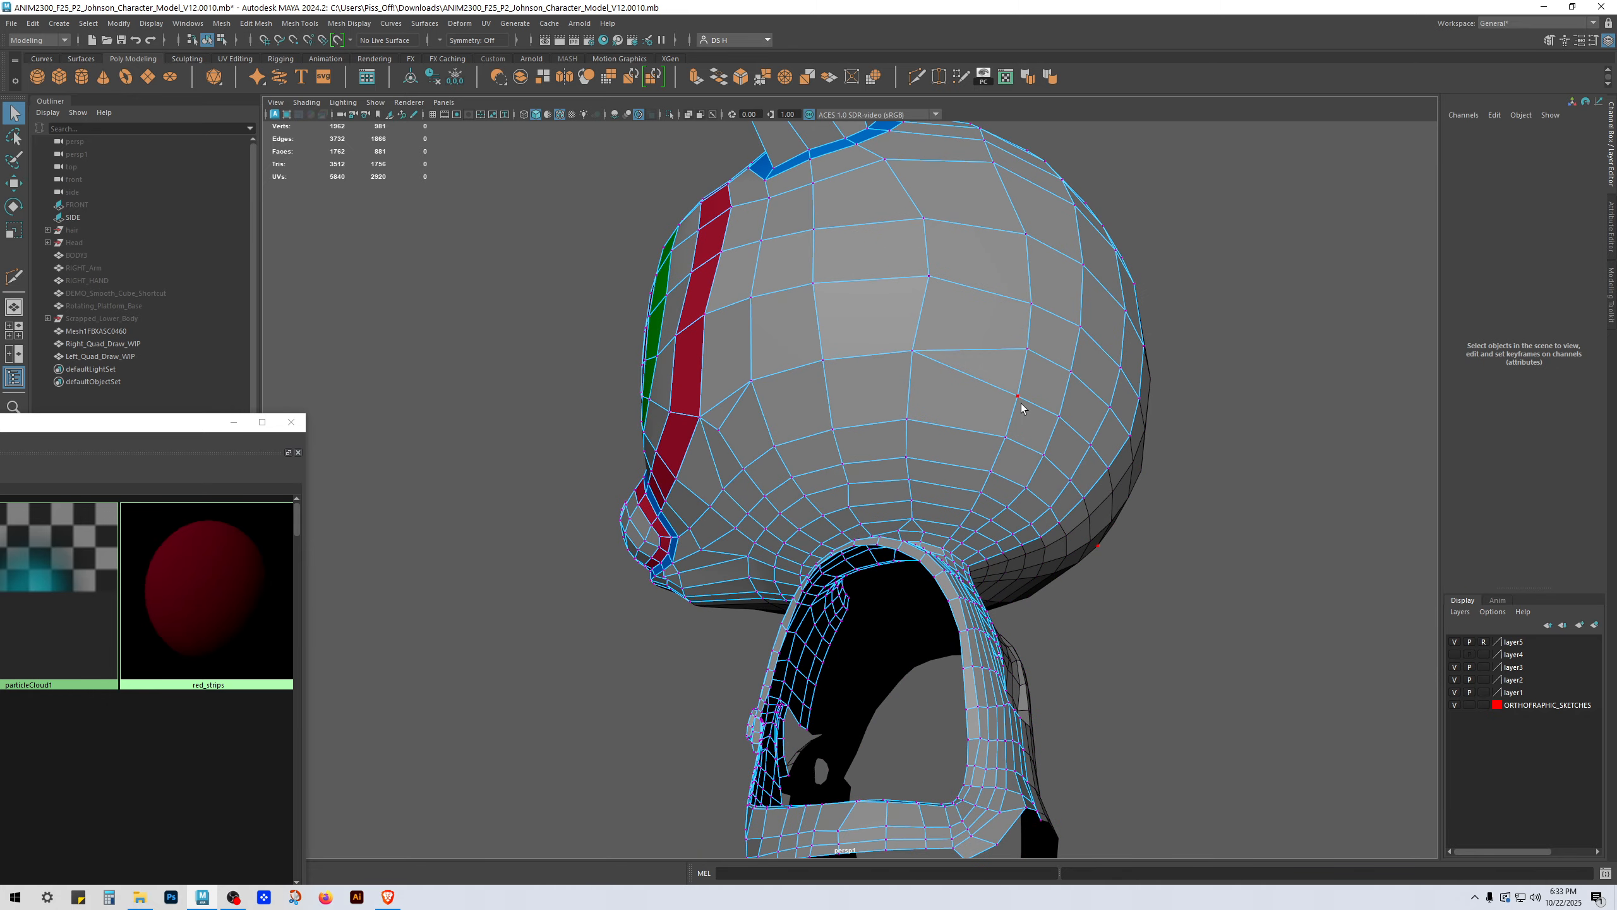
pyautogui.click(1027, 350)
pyautogui.keyDown('shift'); pyautogui.click(1018, 396); pyautogui.keyUp('shift')
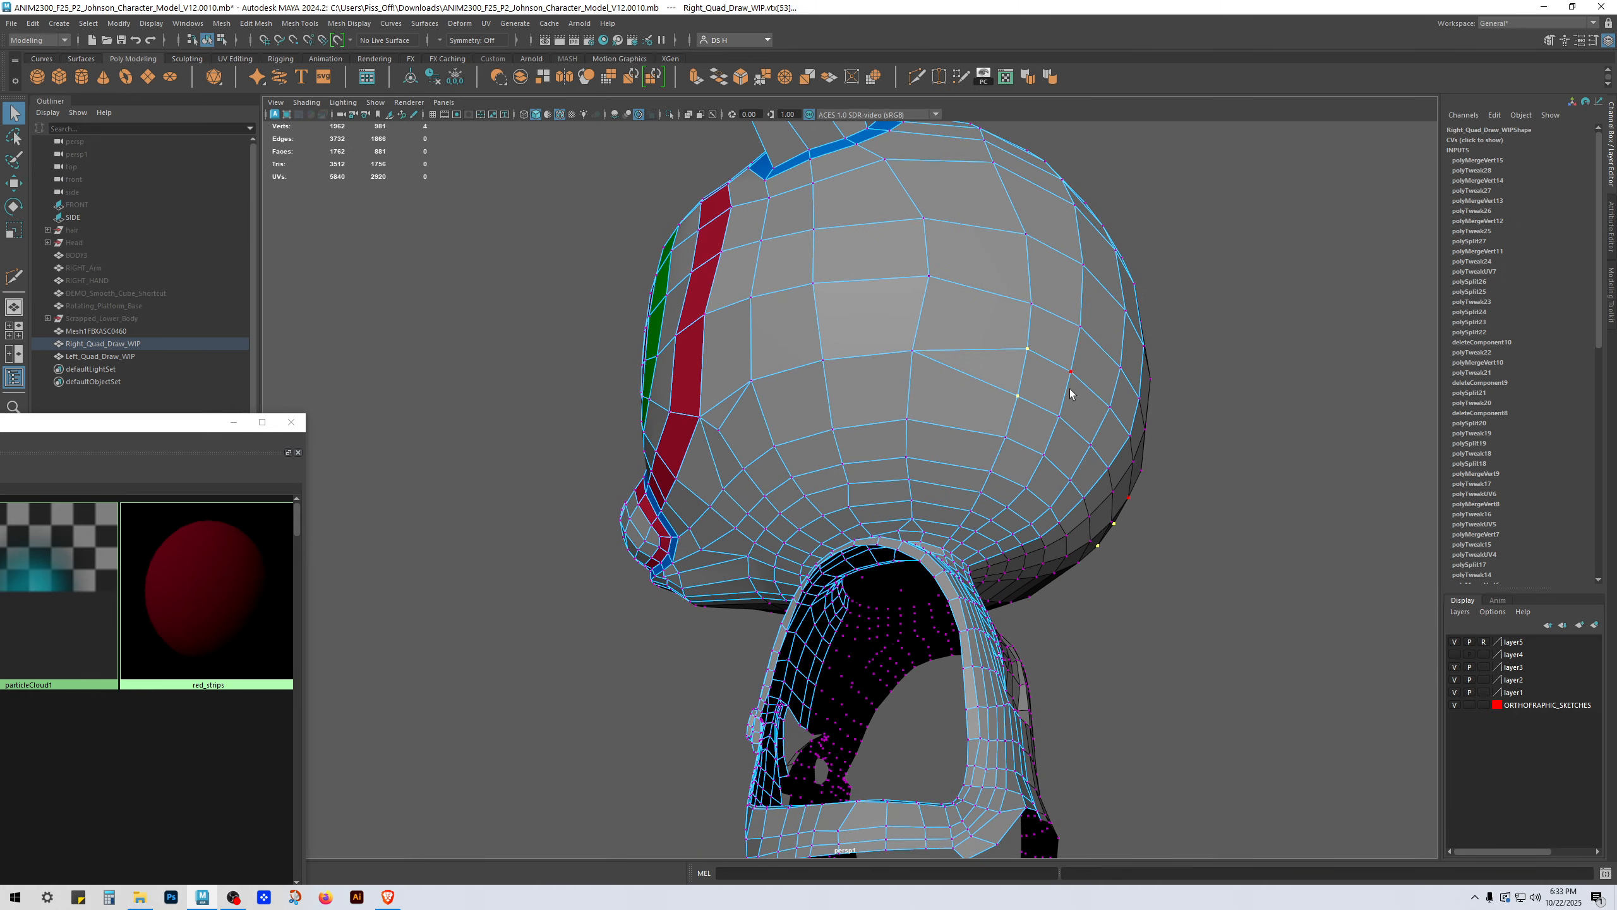
pyautogui.press('g')
pyautogui.press('g')
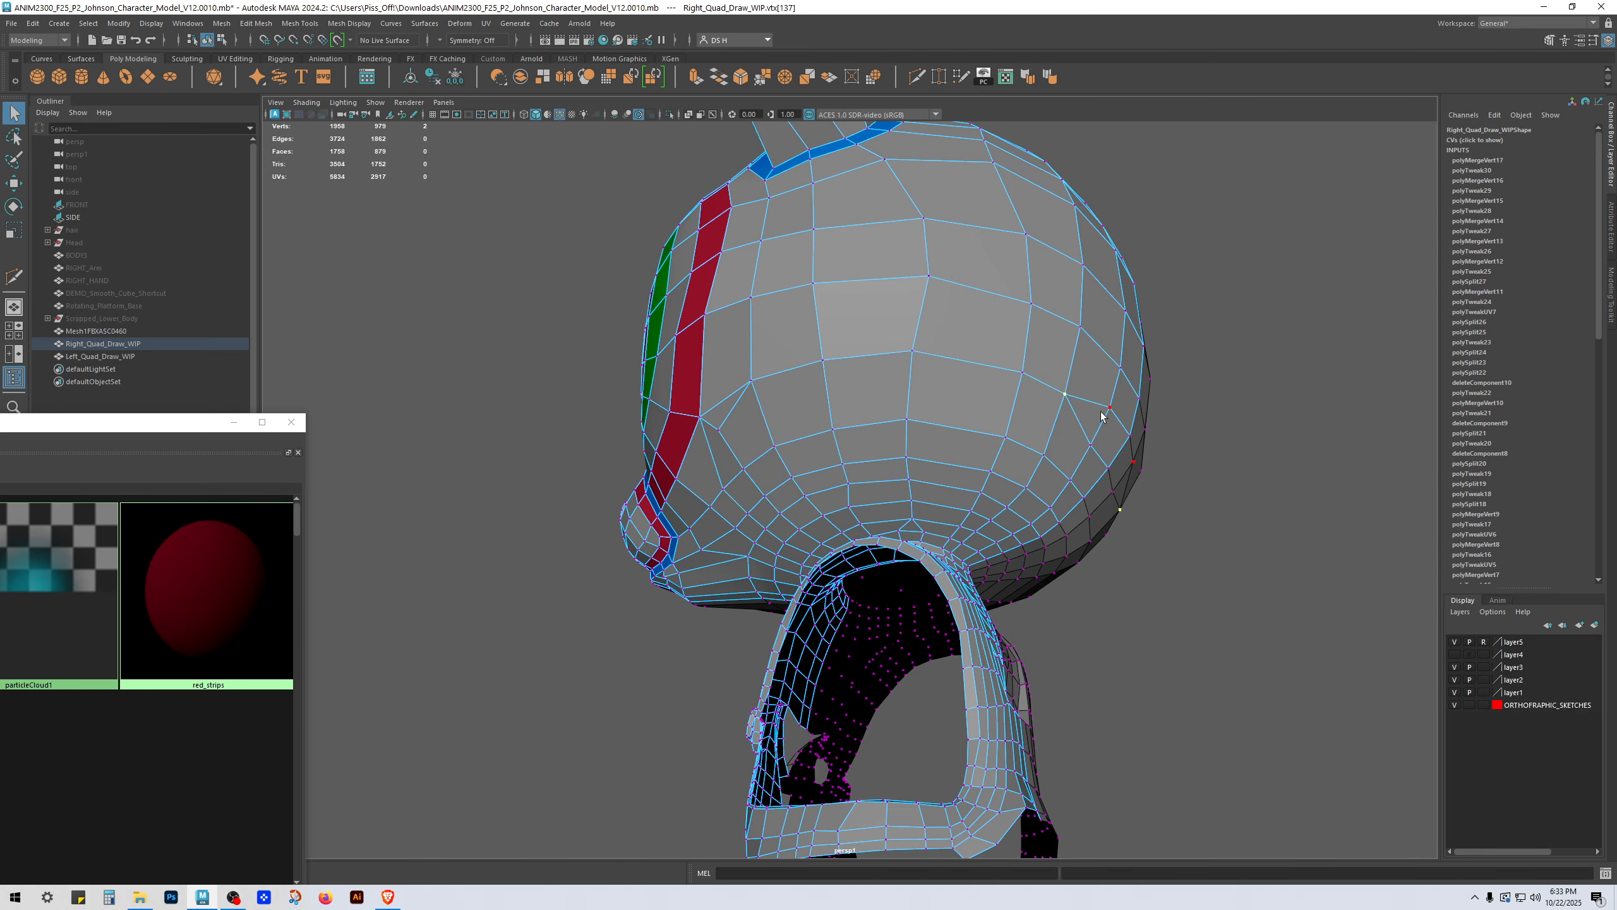
pyautogui.press('g')
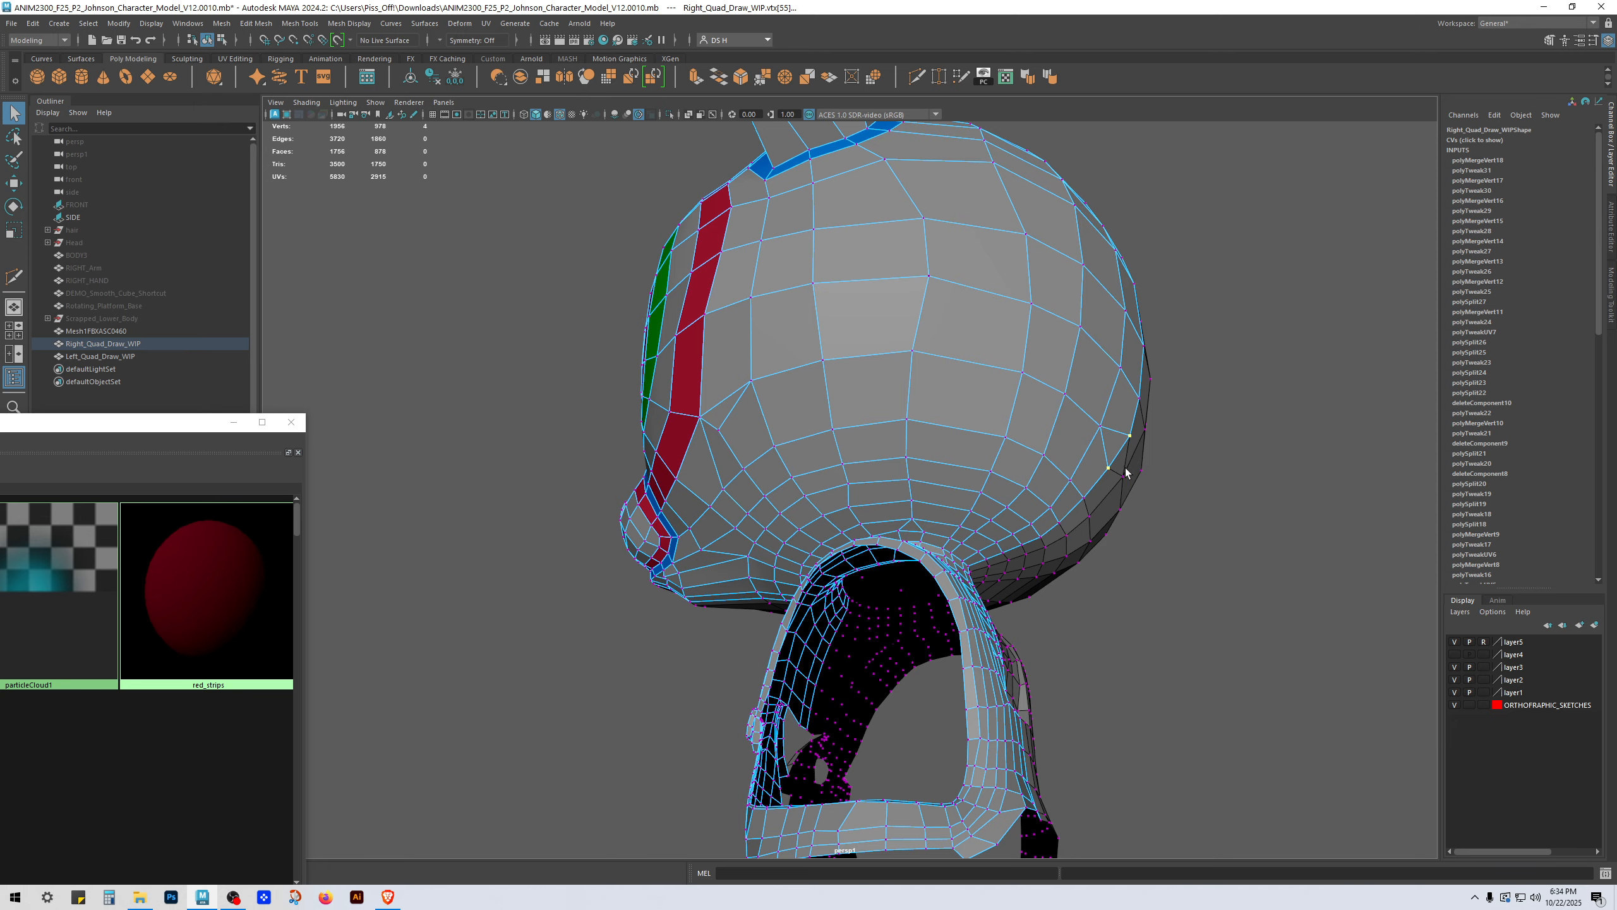
pyautogui.press('g')
pyautogui.keyDown('alt'); pyautogui.moveTo(1038, 448); pyautogui.dragTo(1098, 463); pyautogui.keyUp('alt')
pyautogui.scroll(1, 874, 453)
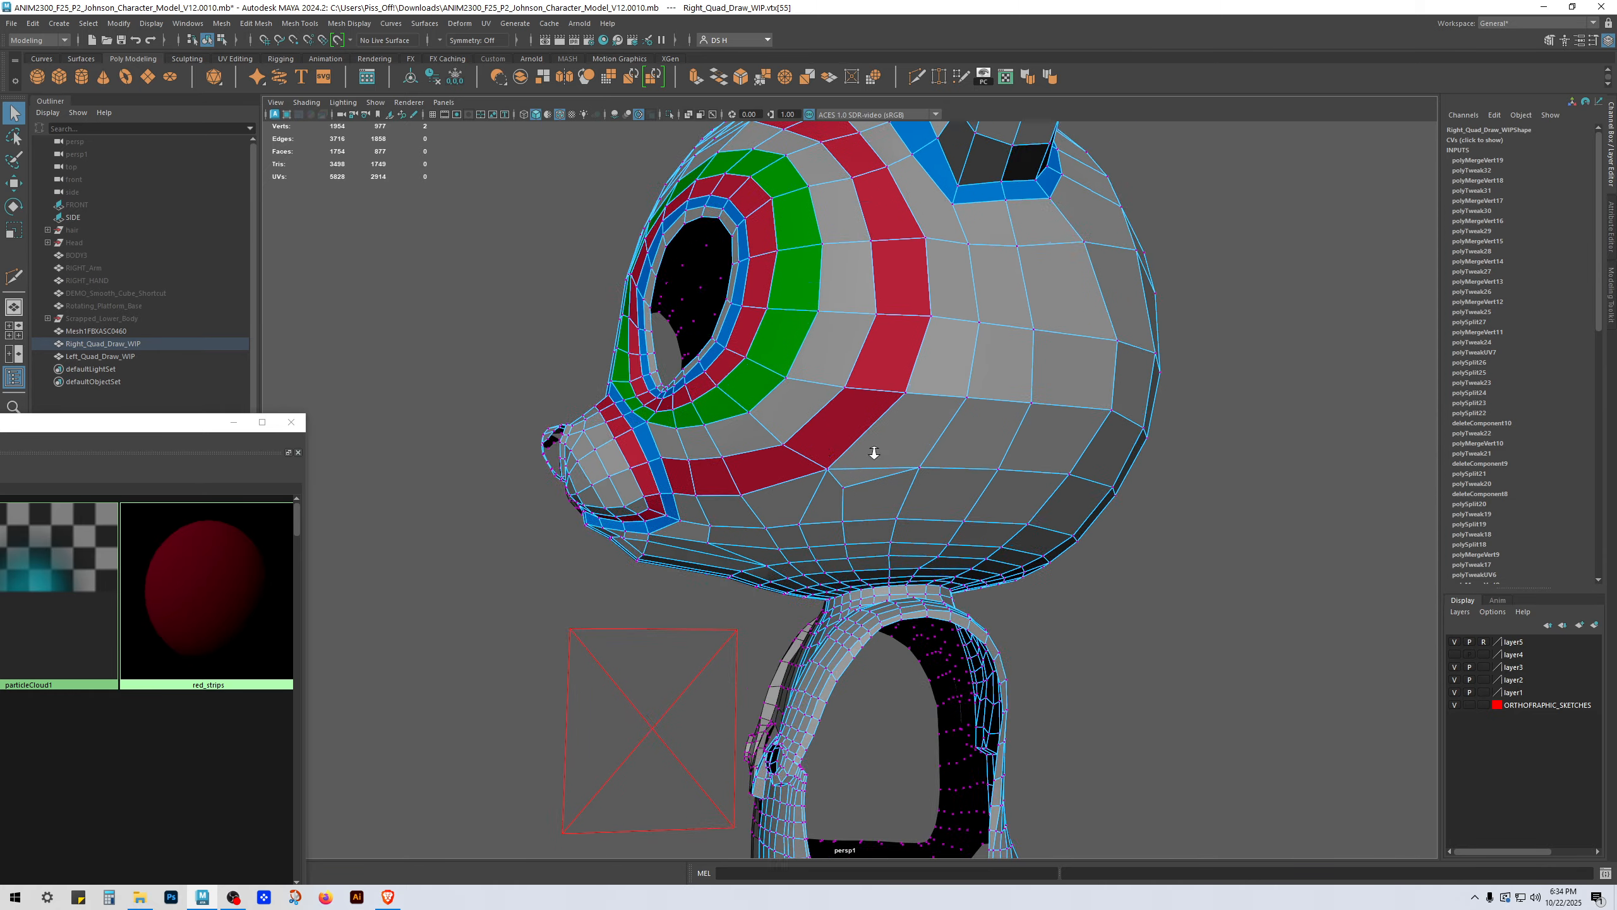
pyautogui.keyDown('alt'); pyautogui.moveTo(874, 453); pyautogui.dragTo(928, 480); pyautogui.keyUp('alt')
pyautogui.scroll(2, 927, 480)
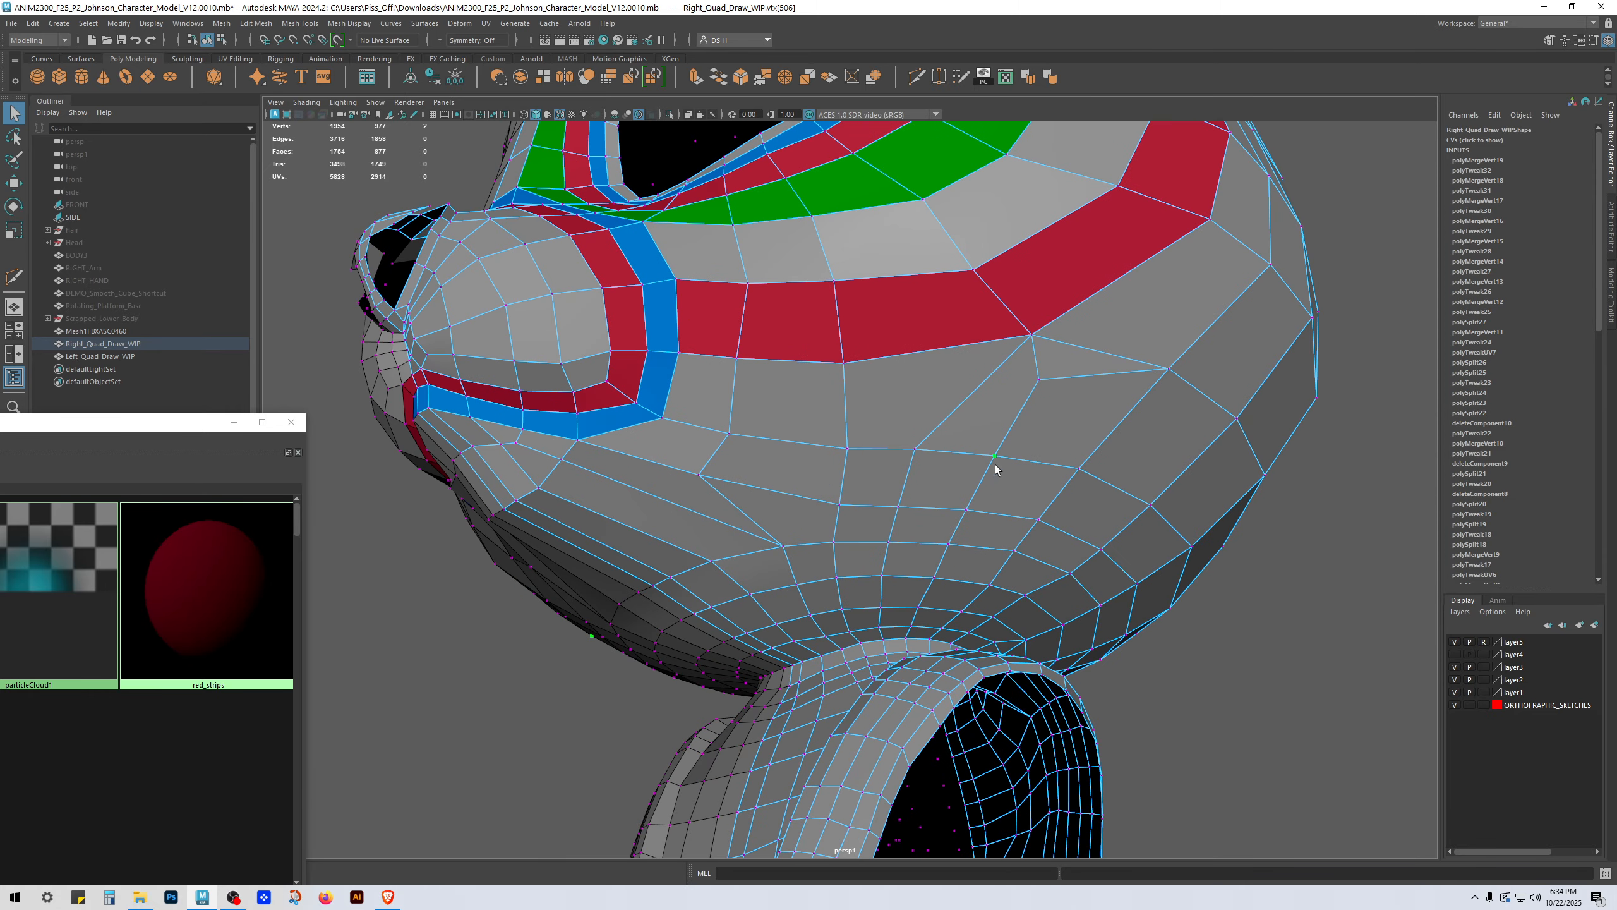
# Step: Merge four successive vertex pairs down the lower cheek toward the neck to collapse that column of faces
pyautogui.press('g')
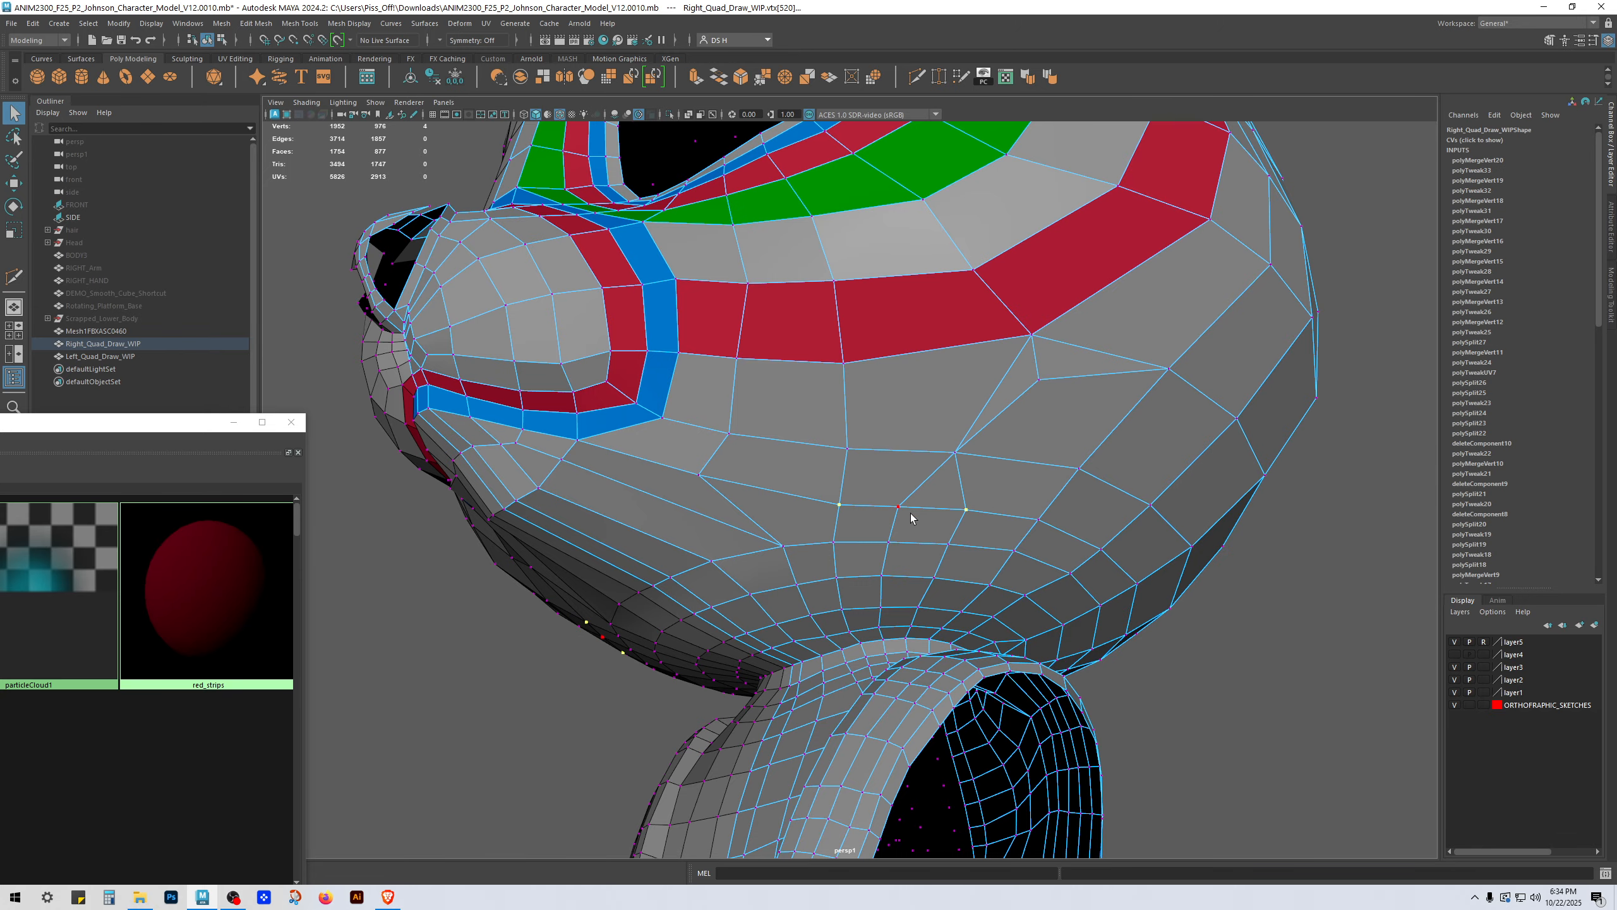
pyautogui.hotkey('ctrl', 'z')
pyautogui.press('g')
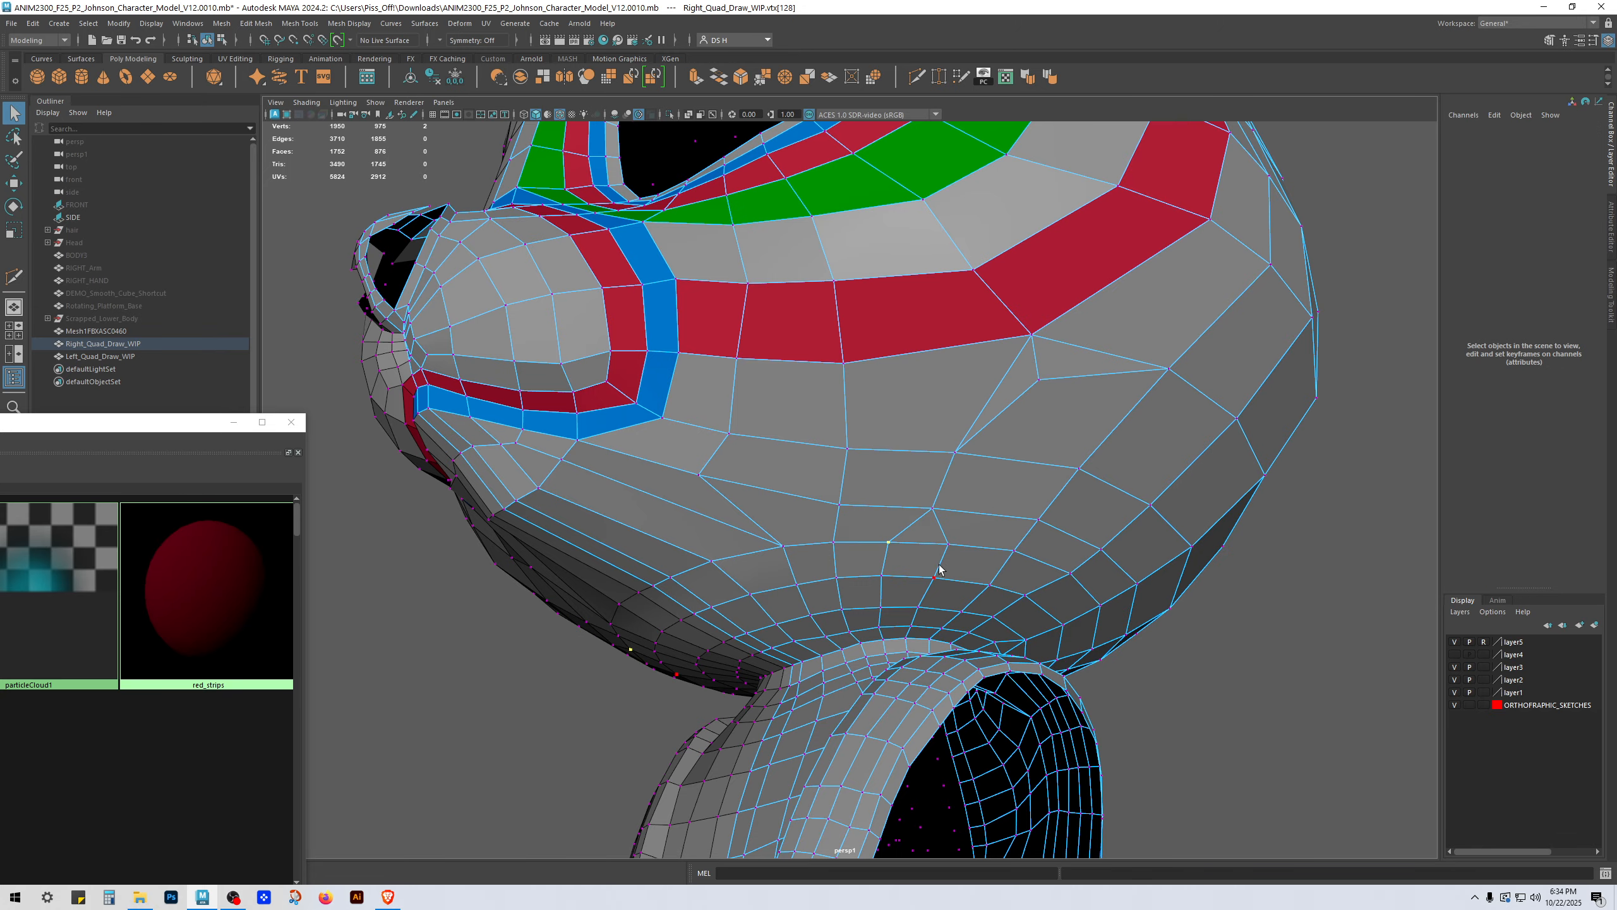
pyautogui.press('g')
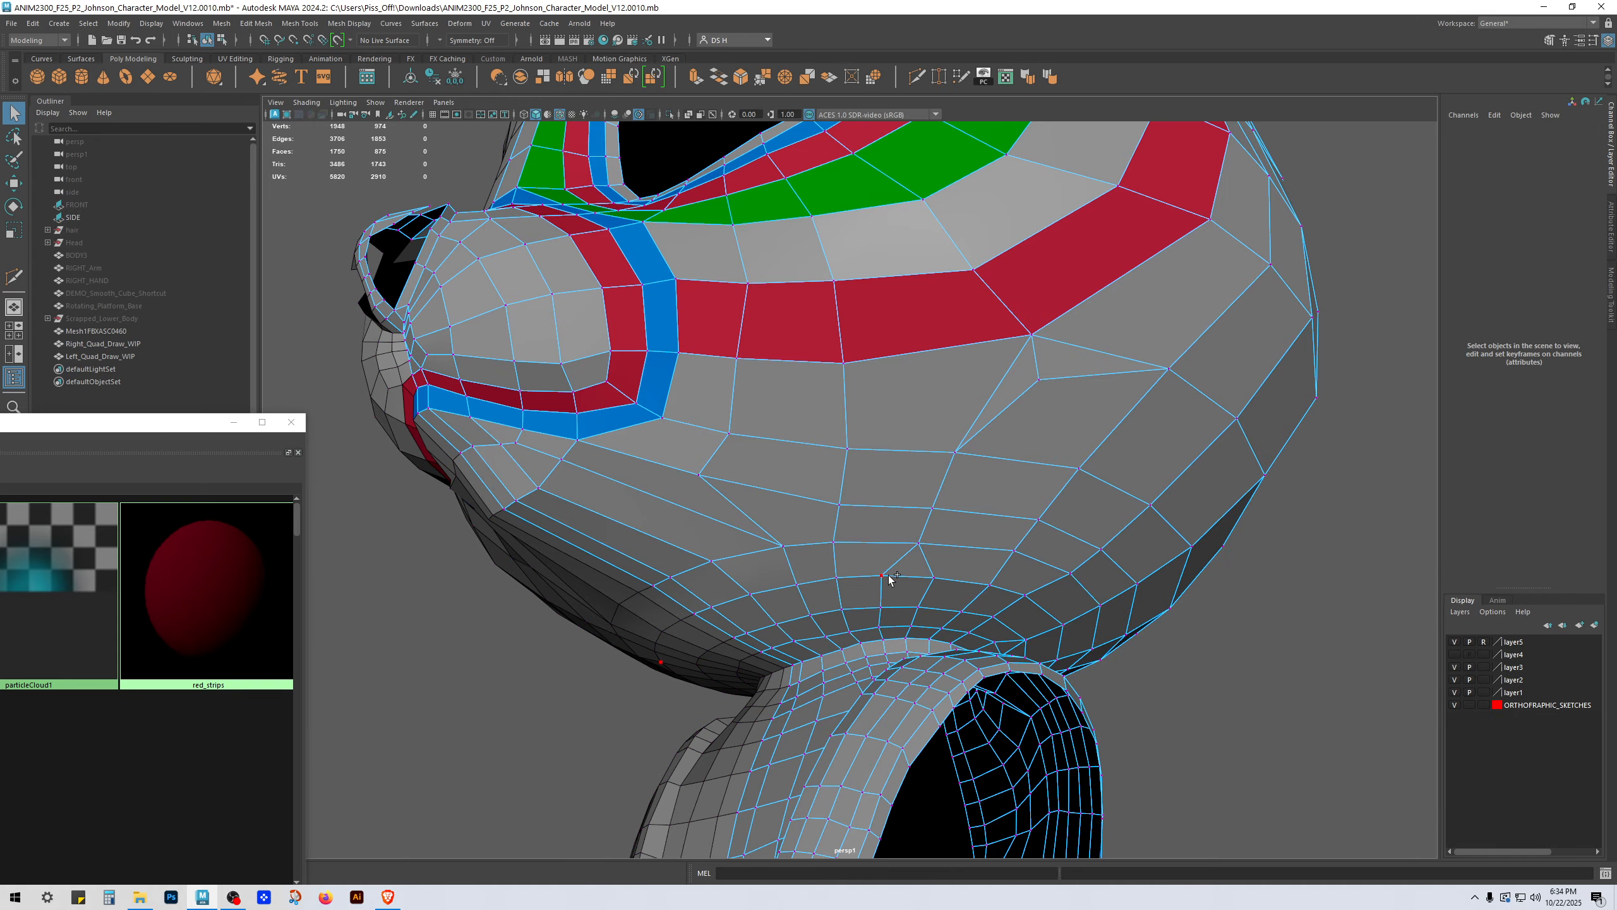
pyautogui.click(882, 576)
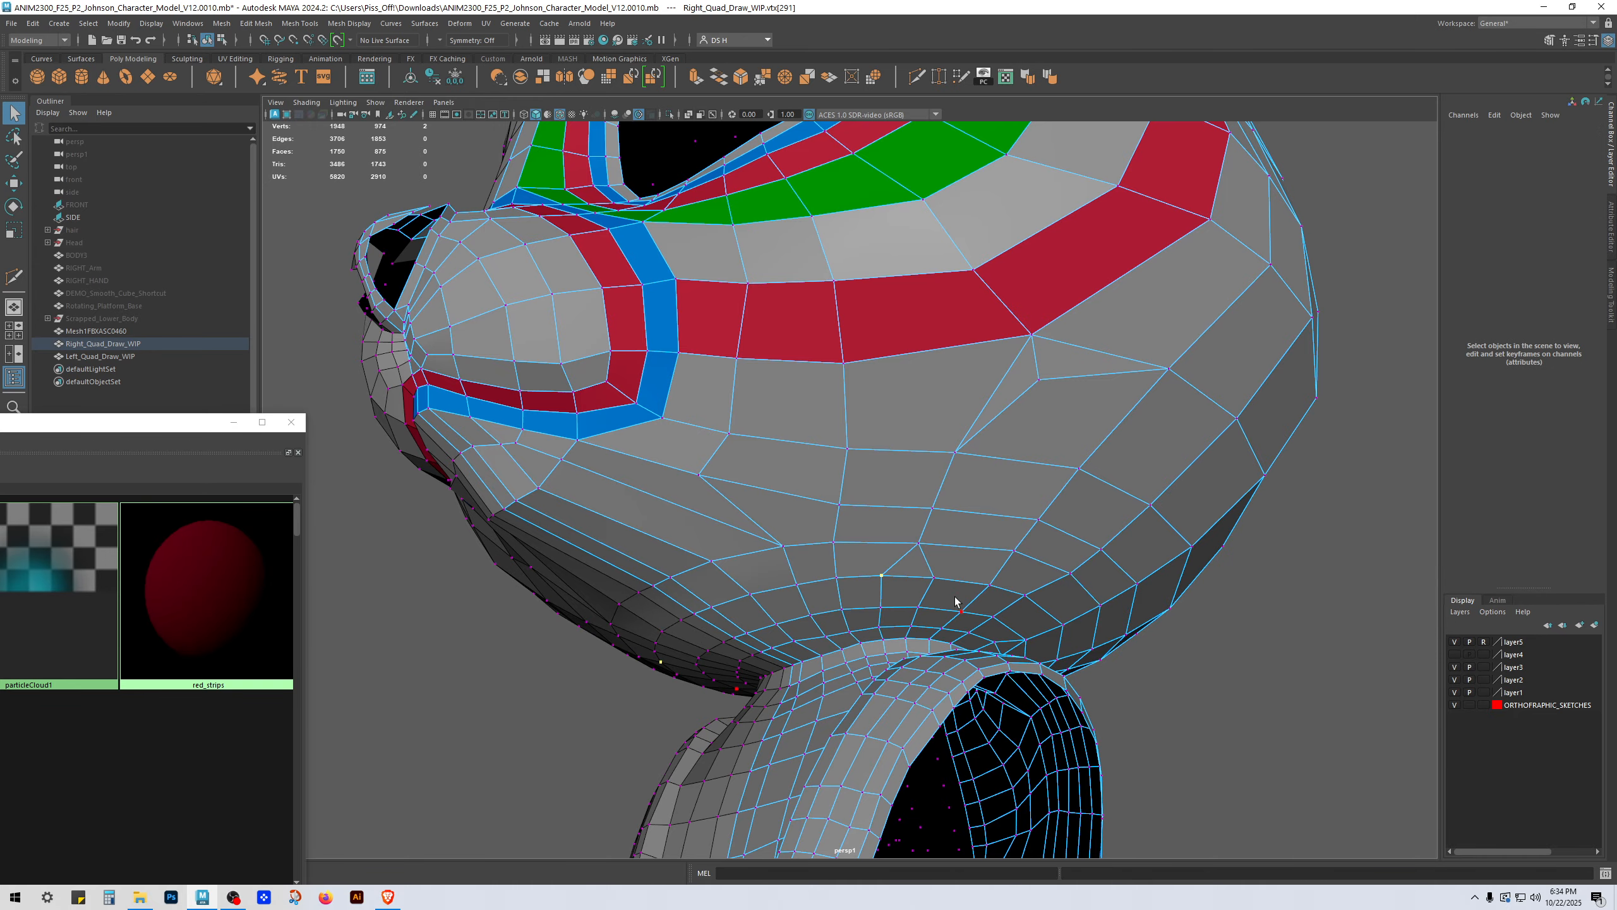
pyautogui.click(933, 579)
pyautogui.press('g')
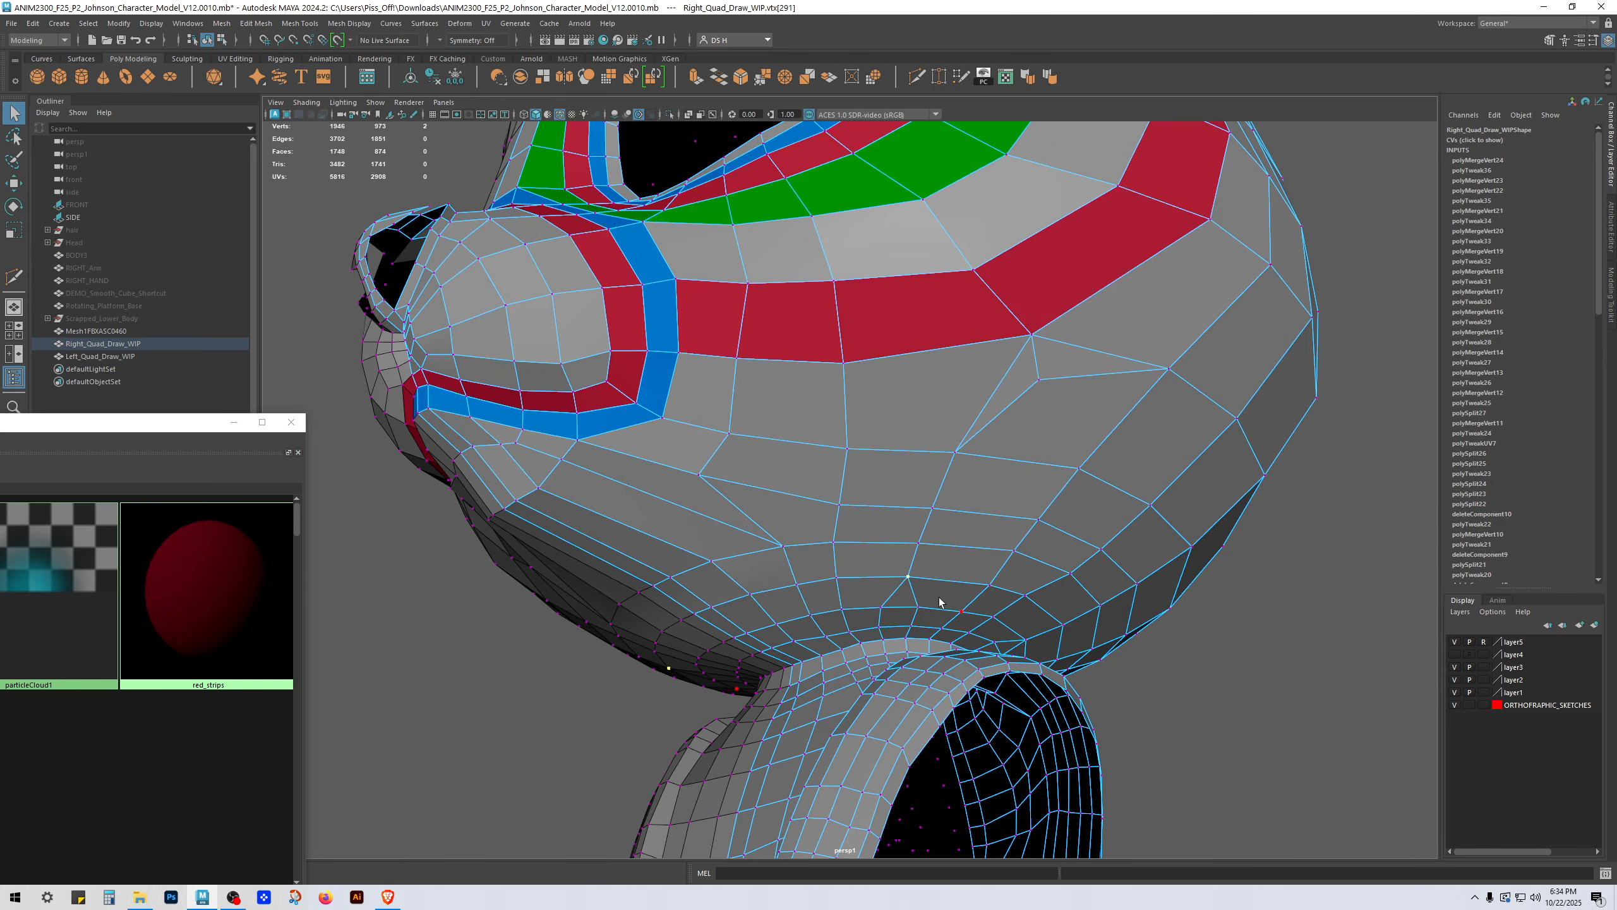
# Step: Target-weld the stray vertex below the red loop's rear lower corner onto that corner vertex
pyautogui.keyDown('alt'); pyautogui.moveTo(934, 596); pyautogui.dragTo(966, 549); pyautogui.keyUp('alt')
pyautogui.keyDown('alt'); pyautogui.moveTo(1004, 359); pyautogui.dragTo(880, 396, button='middle'); pyautogui.keyUp('alt')
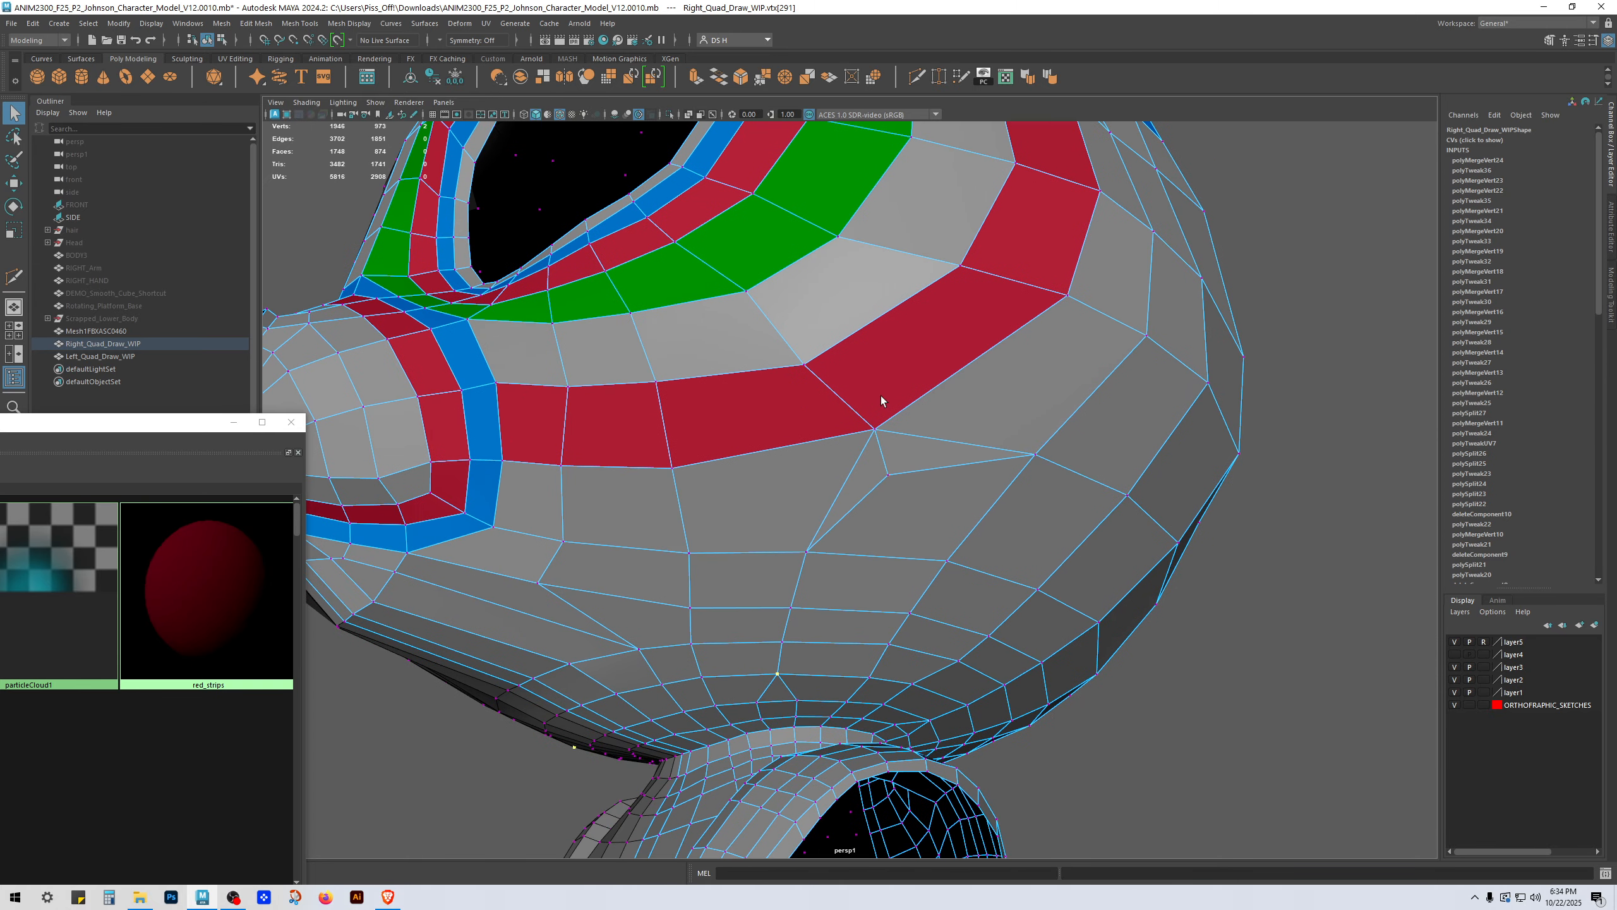
pyautogui.click(887, 481)
pyautogui.keyDown('shift'); pyautogui.moveTo(934, 413); pyautogui.dragTo(942, 361, button='right'); pyautogui.keyUp('shift')
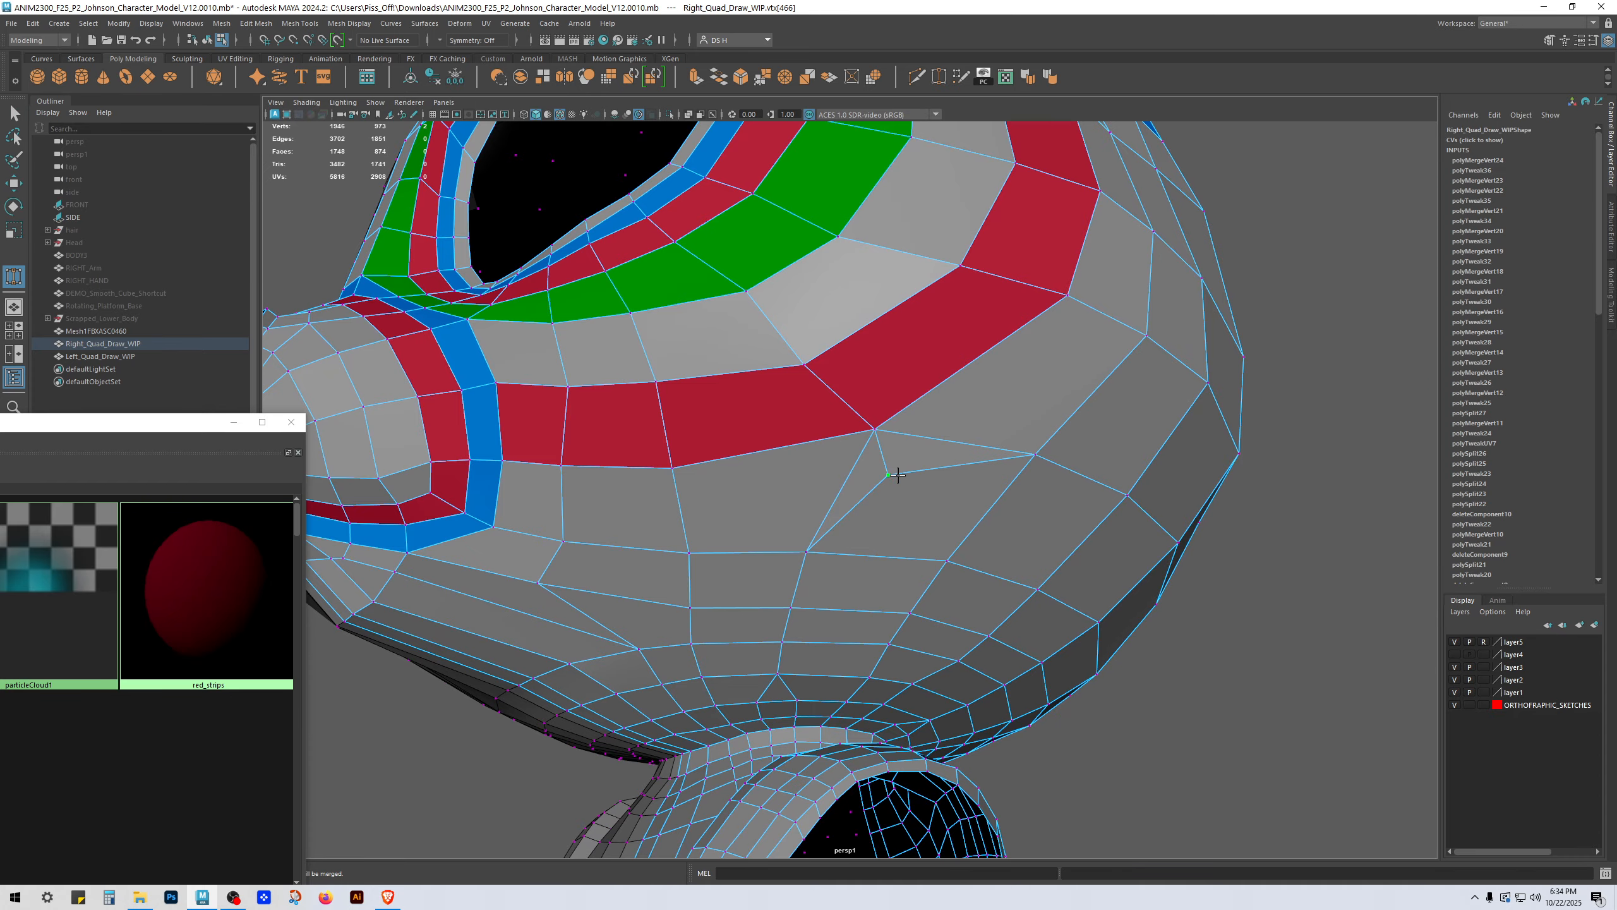
pyautogui.moveTo(895, 476); pyautogui.dragTo(878, 433)
pyautogui.scroll(-5, 1024, 468)
pyautogui.press('w')
# Step: Merge the next vertex pair of the same column on the underside of the head, just above the neck
pyautogui.moveTo(816, 505)
pyautogui.keyDown('alt'); pyautogui.mouseDown()
pyautogui.moveTo(777, 489)
pyautogui.moveTo(802, 498)
pyautogui.mouseUp(); pyautogui.keyUp('alt')
pyautogui.scroll(2, 777, 489)
pyautogui.keyDown('alt'); pyautogui.moveTo(828, 599); pyautogui.dragTo(1043, 519, button='middle'); pyautogui.keyUp('alt')
pyautogui.scroll(5, 1043, 520)
pyautogui.keyDown('alt'); pyautogui.moveTo(1043, 520); pyautogui.dragTo(1115, 516); pyautogui.keyUp('alt')
pyautogui.click(1098, 479)
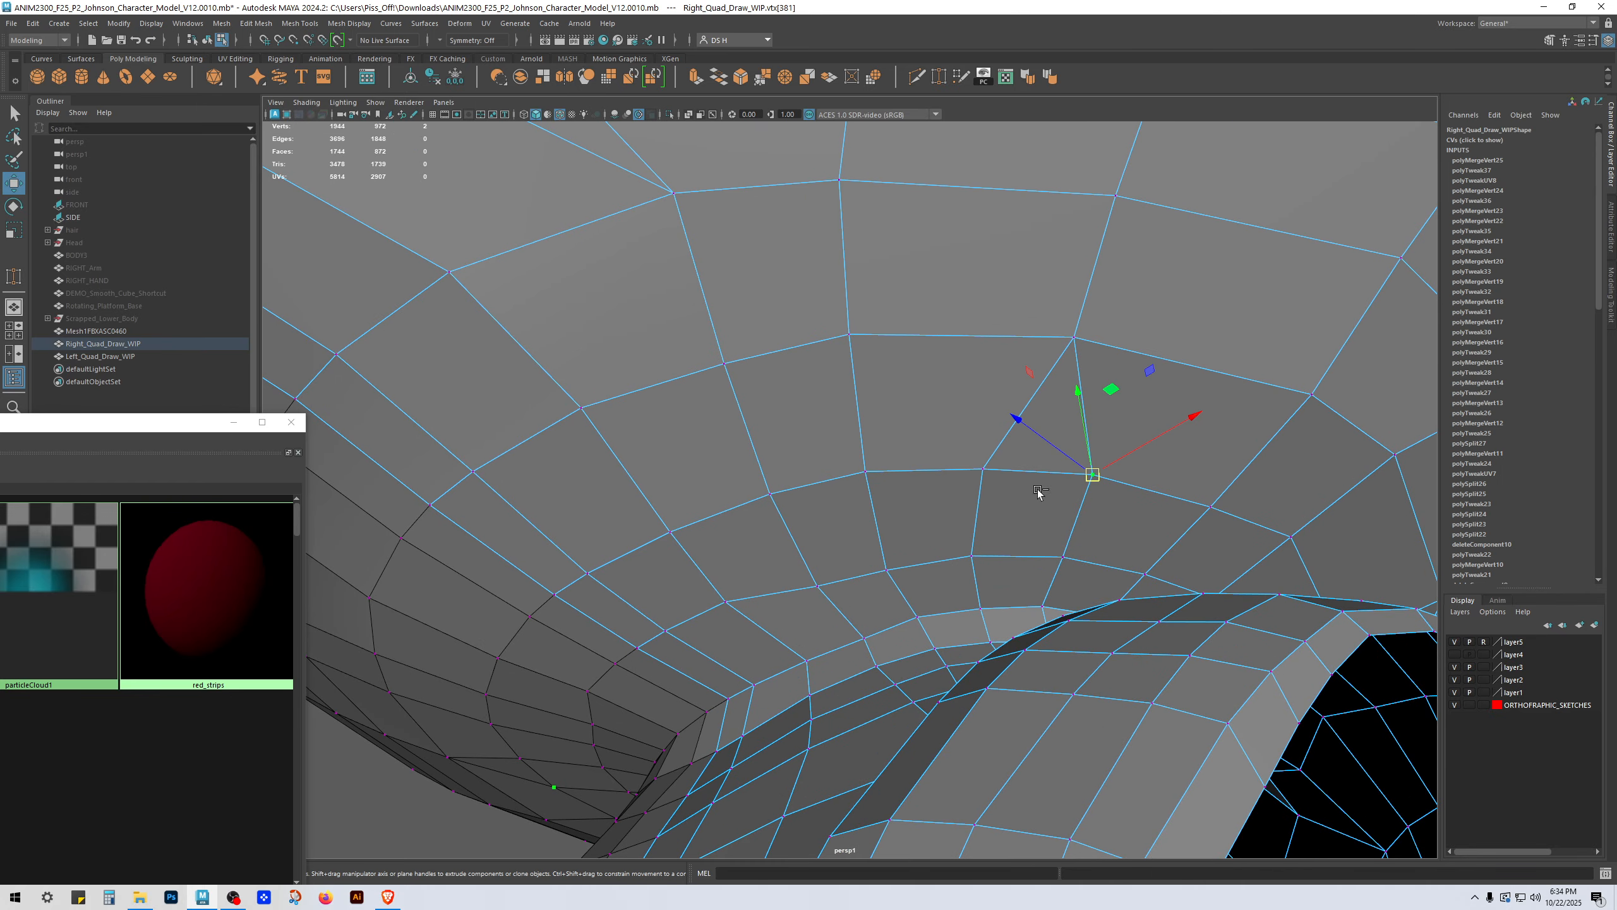
pyautogui.keyDown('shift'); pyautogui.click(980, 479); pyautogui.keyUp('shift')
pyautogui.press('q')
pyautogui.click(1081, 552)
pyautogui.hotkey('ctrl', 'z')
pyautogui.hotkey('ctrl', 'z')
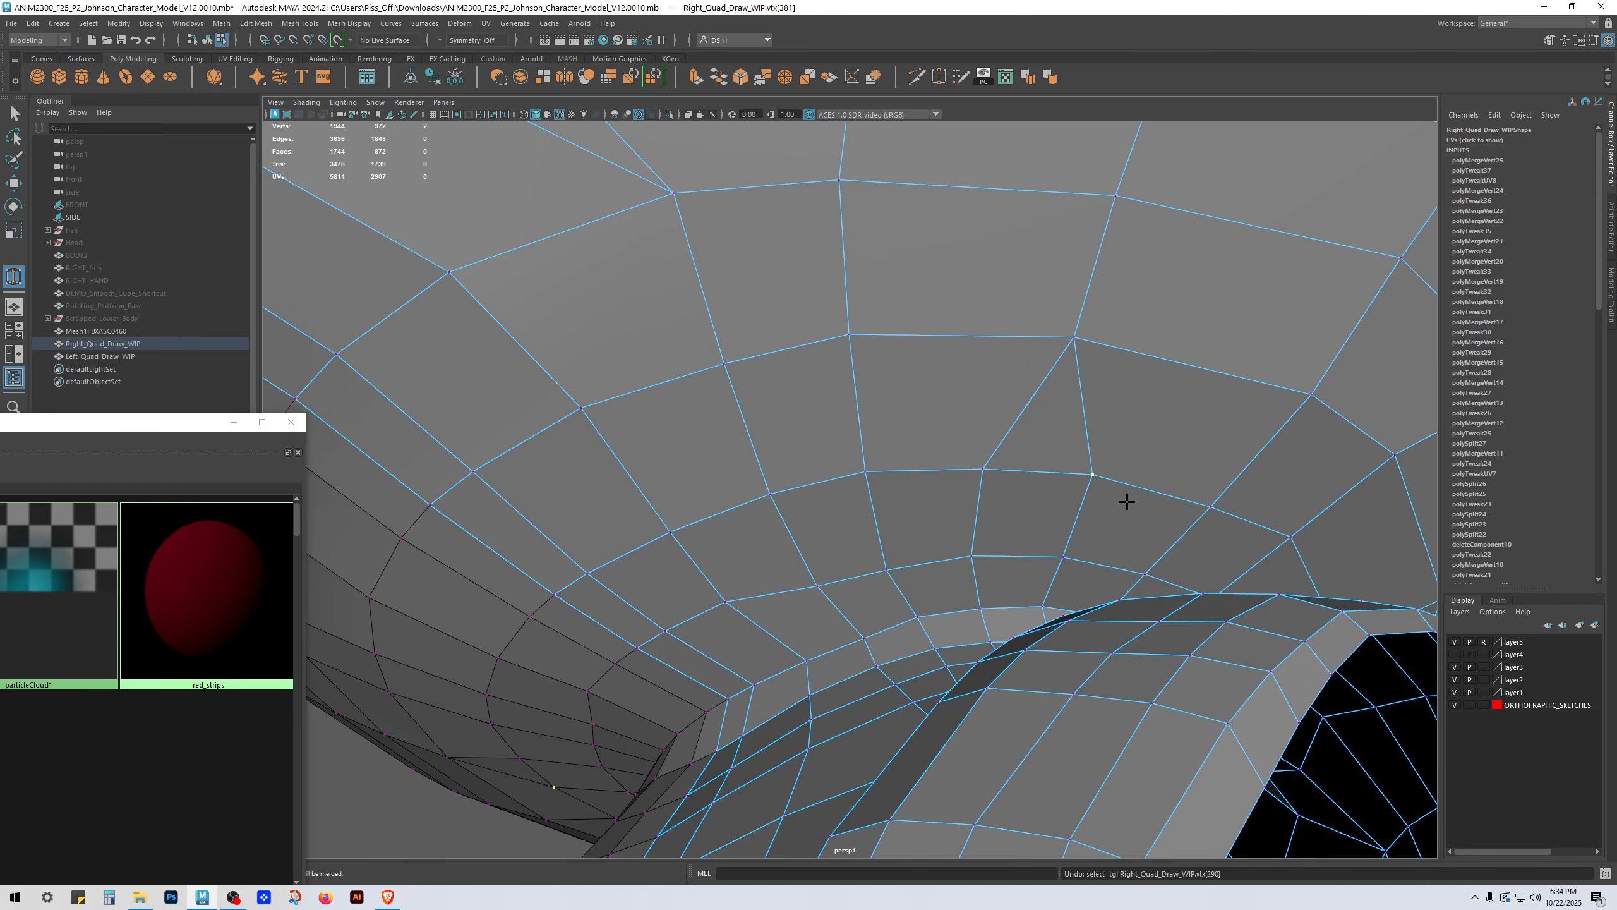
pyautogui.press('w')
pyautogui.moveTo(1119, 509); pyautogui.dragTo(758, 323, button='right')
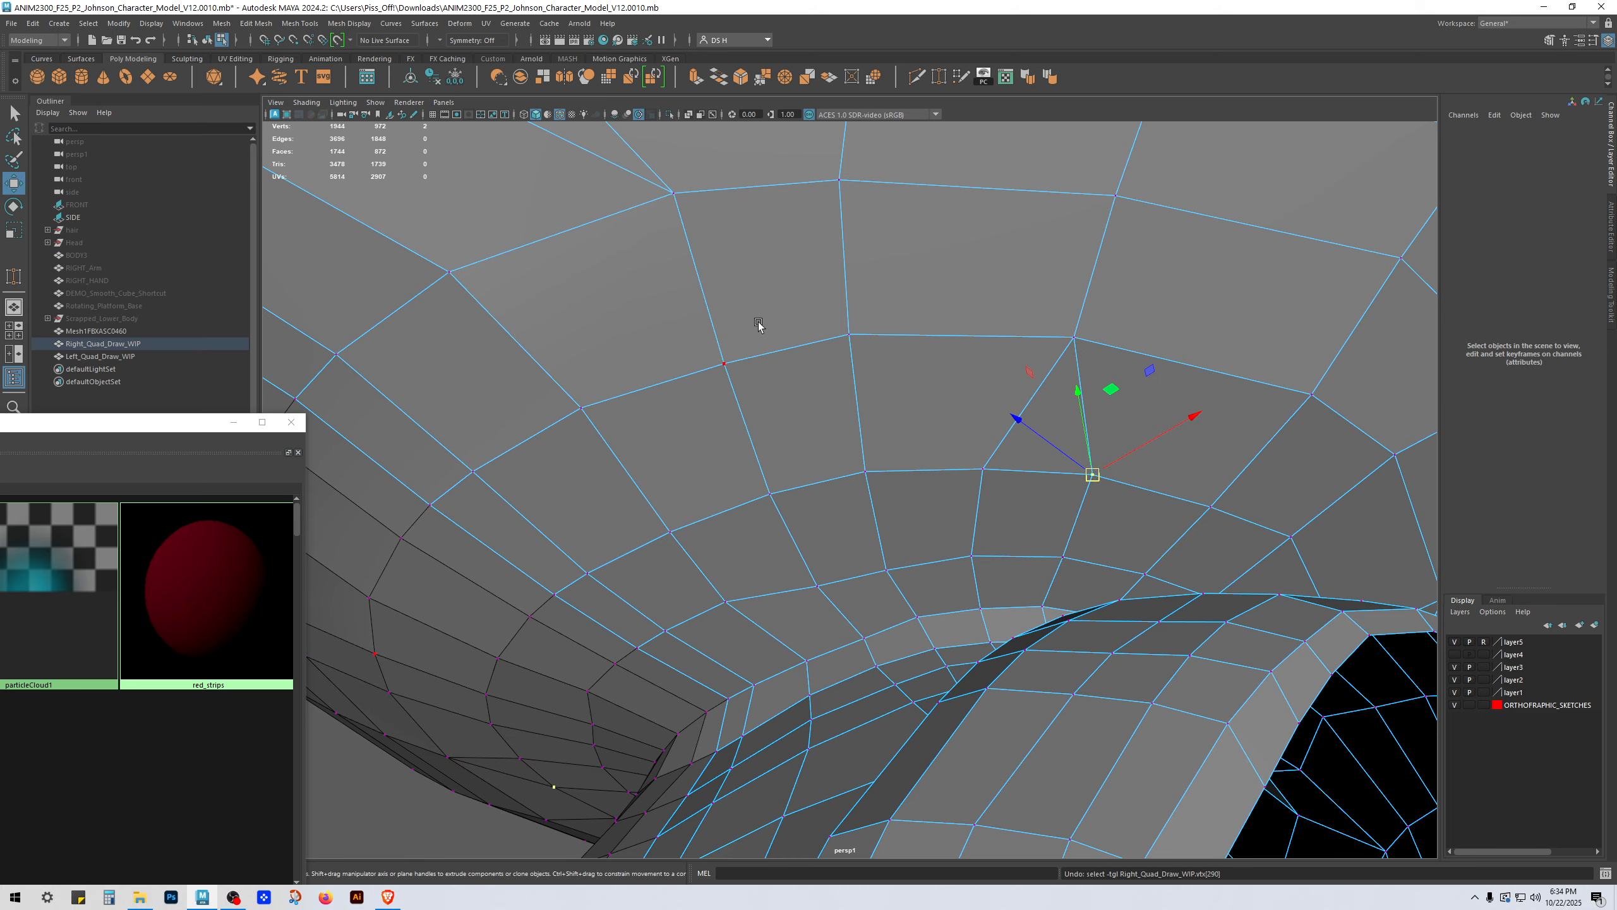
pyautogui.keyDown('shift'); pyautogui.click(1016, 489); pyautogui.keyUp('shift')
pyautogui.press('y')
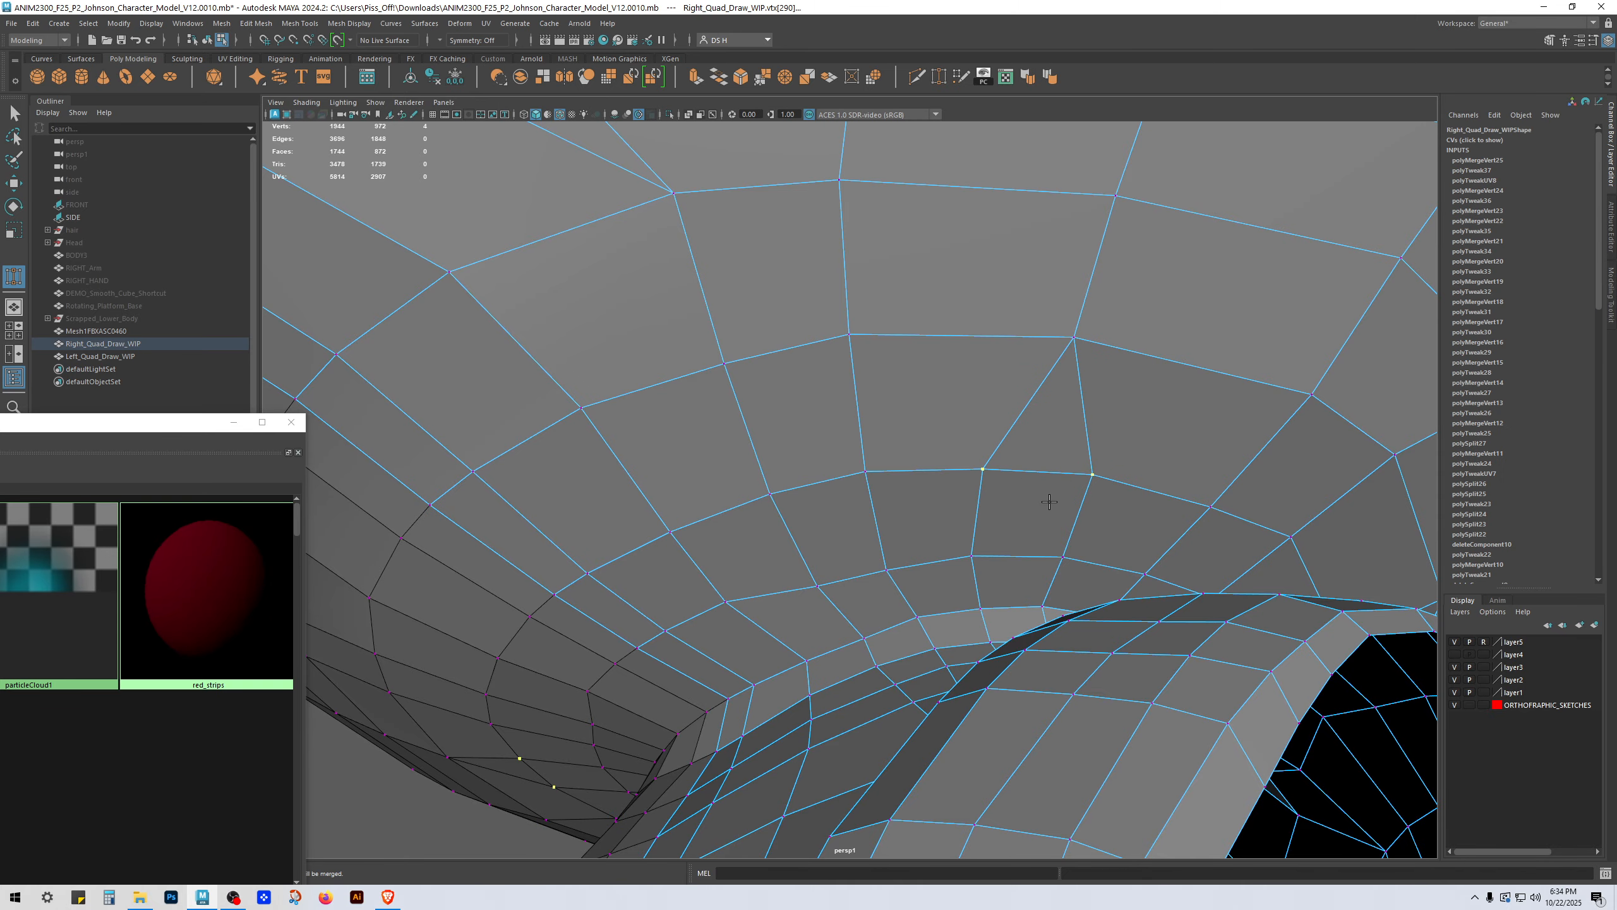
pyautogui.press('w')
pyautogui.keyDown('shift'); pyautogui.moveTo(1034, 374); pyautogui.dragTo(1054, 354, button='right'); pyautogui.keyUp('shift')
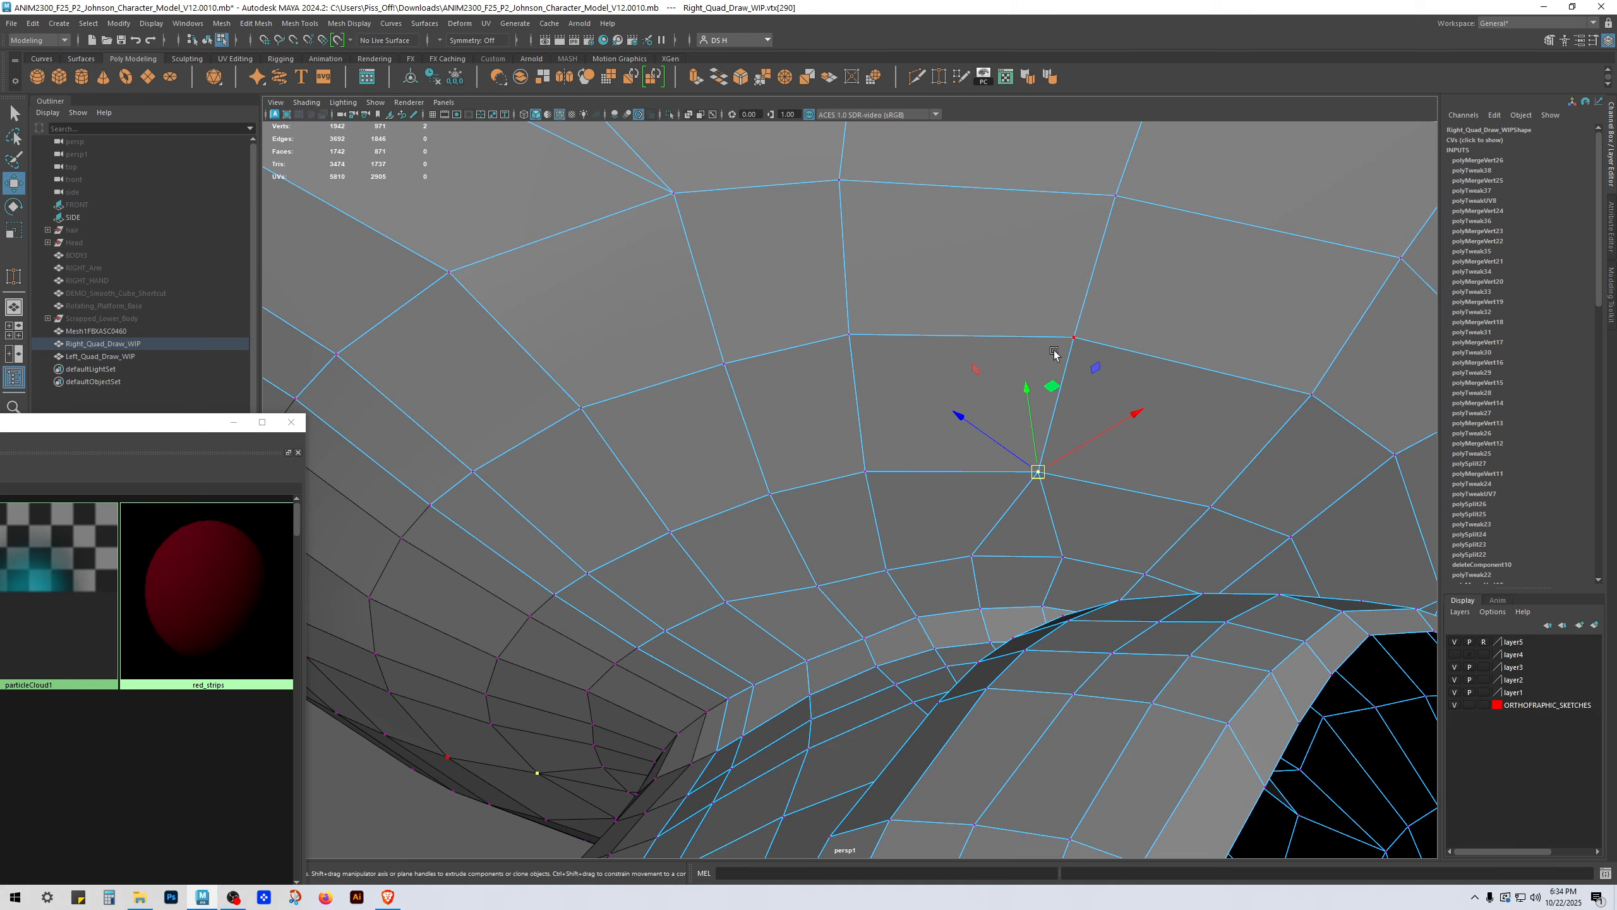
# Step: Merge the next two vertex pairs of the column down to the seam between the head and the neck
pyautogui.click(1061, 557)
pyautogui.keyDown('shift'); pyautogui.click(972, 556); pyautogui.keyUp('shift')
pyautogui.press('g')
pyautogui.keyDown('alt'); pyautogui.moveTo(1097, 582); pyautogui.dragTo(1036, 694); pyautogui.keyUp('alt')
pyautogui.keyDown('alt'); pyautogui.moveTo(1036, 694); pyautogui.dragTo(1010, 527, button='middle'); pyautogui.keyUp('alt')
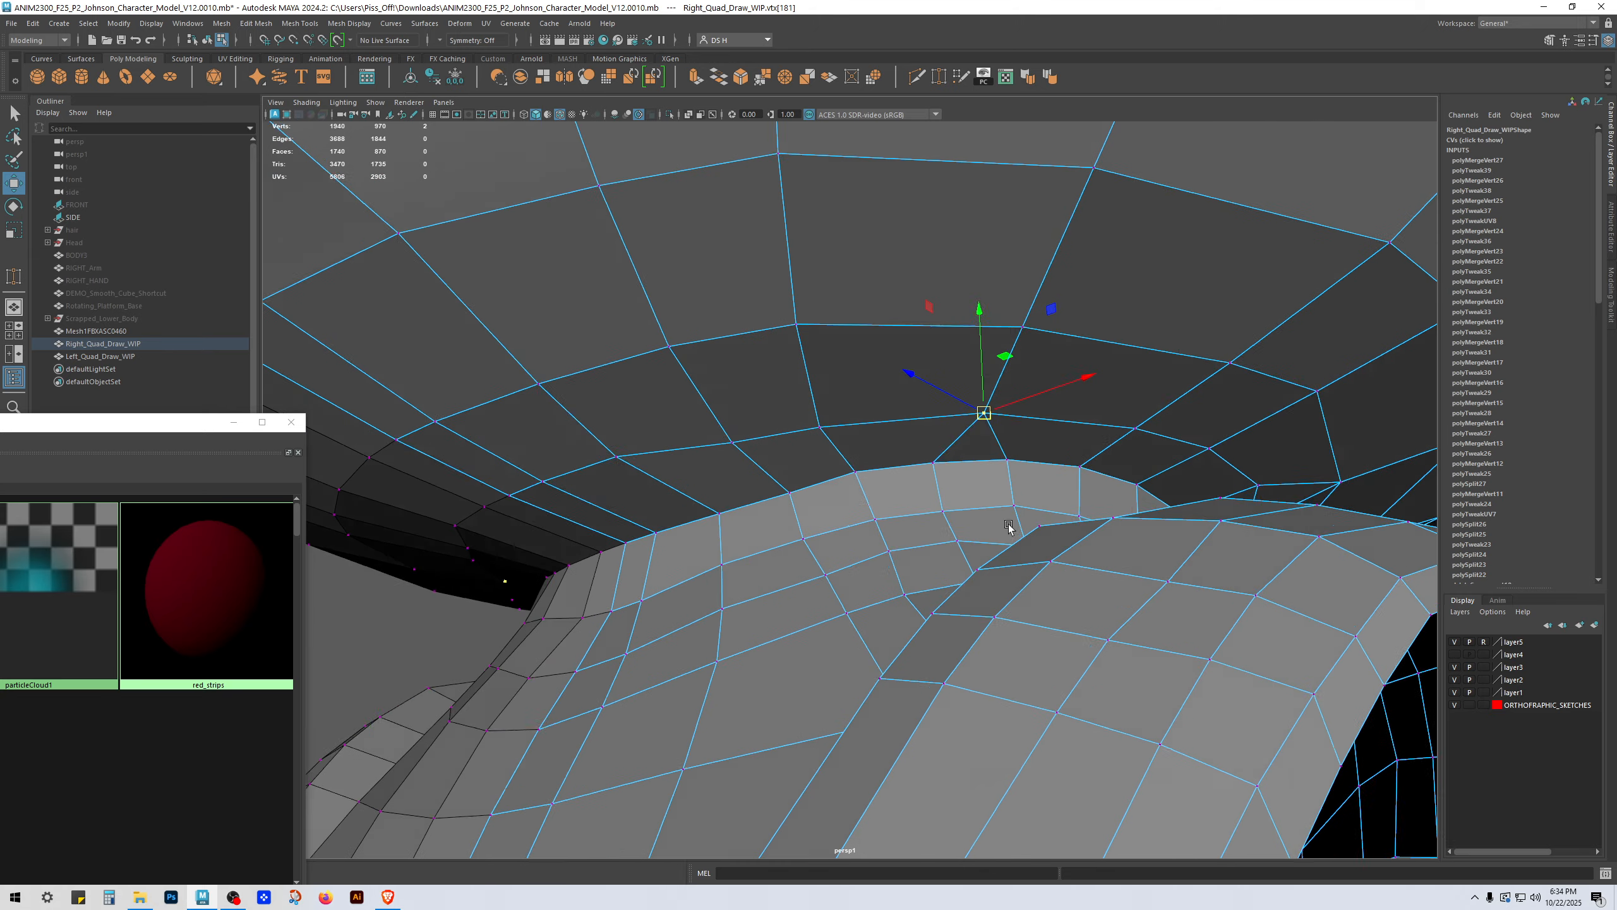
pyautogui.keyDown('alt'); pyautogui.moveTo(1010, 527); pyautogui.dragTo(1018, 557); pyautogui.keyUp('alt')
pyautogui.click(1013, 478)
pyautogui.keyDown('shift'); pyautogui.click(940, 478); pyautogui.keyUp('shift')
pyautogui.press('g')
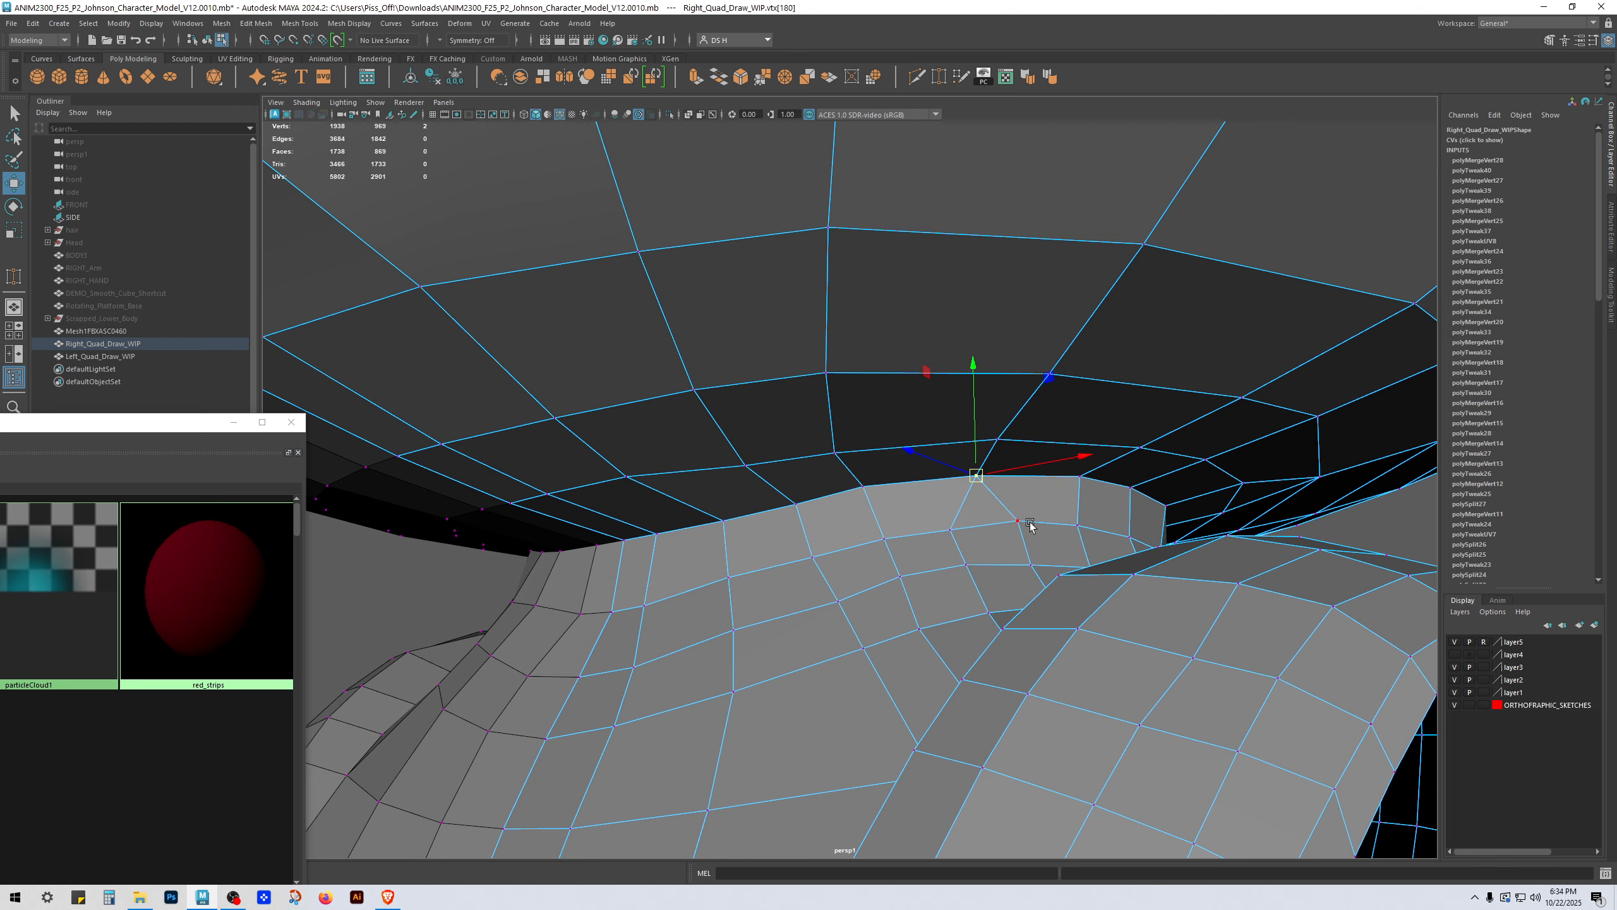
# Step: Merge three more vertex pairs of the column down the neck toward the crease at the shoulder
pyautogui.click(1018, 520)
pyautogui.keyDown('shift'); pyautogui.click(951, 541); pyautogui.keyUp('shift')
pyautogui.press('g')
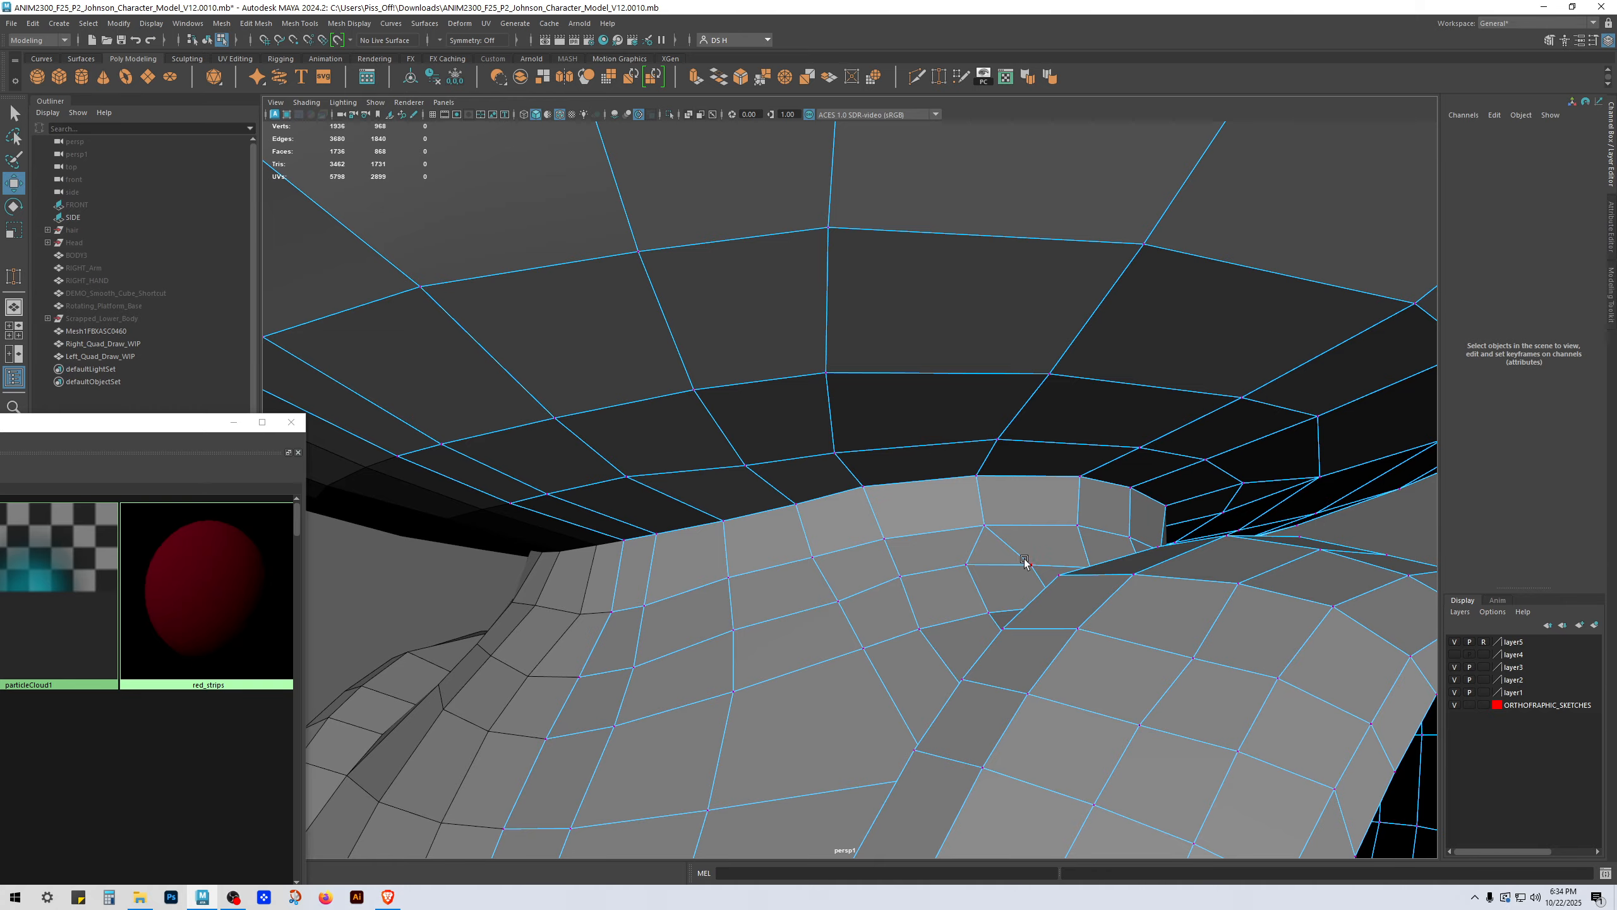
pyautogui.click(981, 572)
pyautogui.press('g')
pyautogui.keyDown('alt'); pyautogui.moveTo(995, 585); pyautogui.dragTo(980, 497); pyautogui.keyUp('alt')
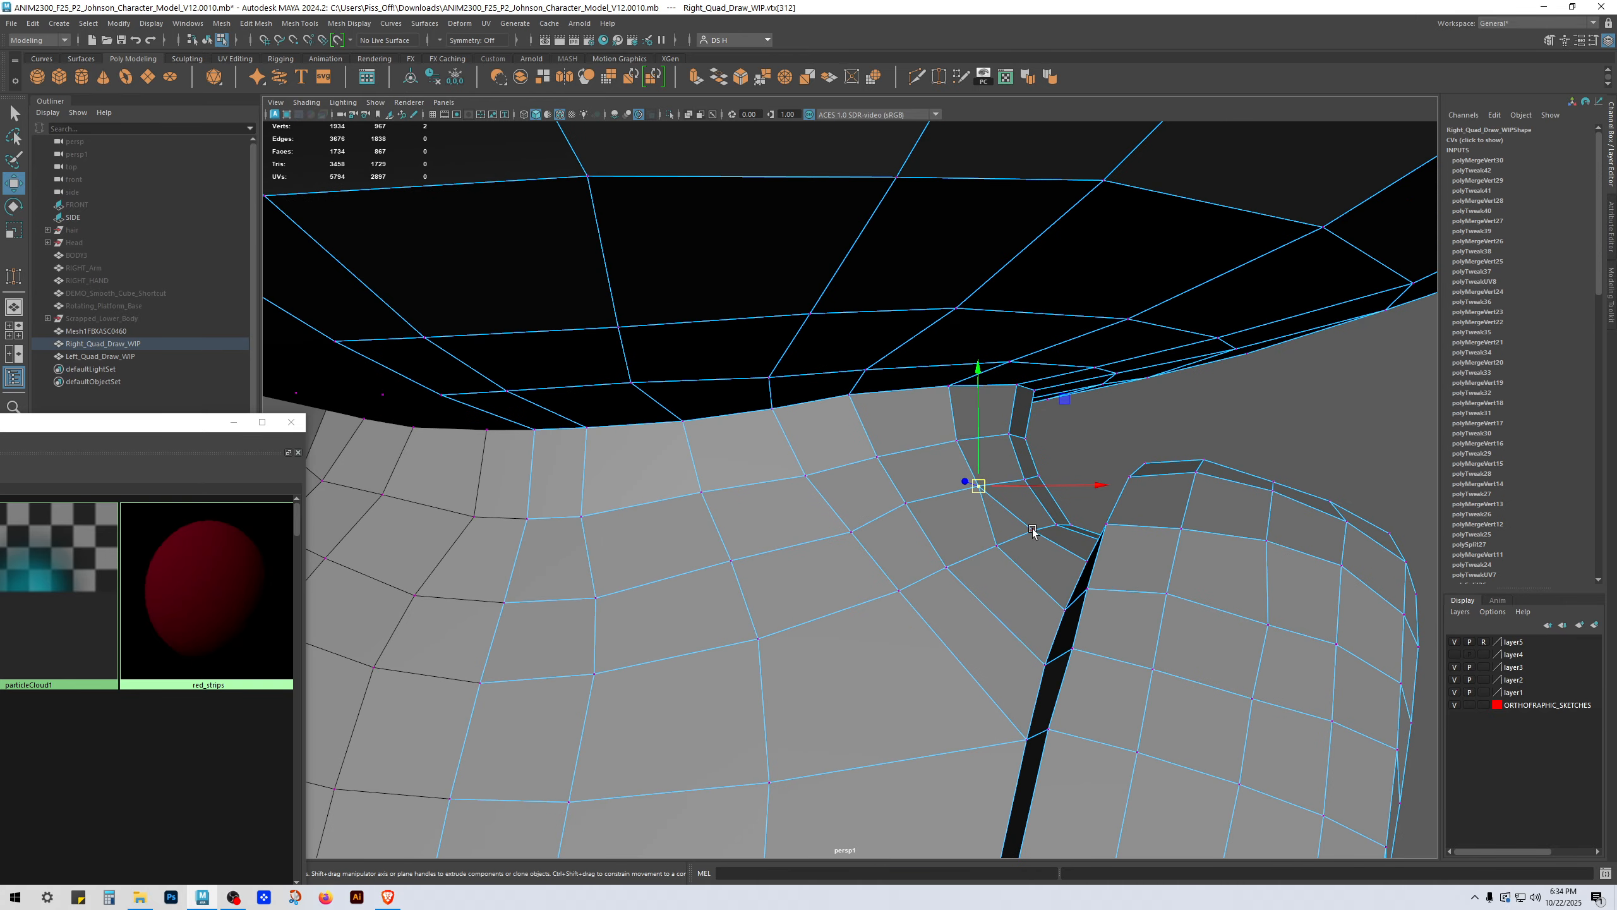
pyautogui.click(1033, 532)
pyautogui.keyDown('shift'); pyautogui.click(991, 553); pyautogui.keyUp('shift')
pyautogui.press('g')
# Step: Continue collapsing the column by merging successive vertex pairs from the neck crease over the top of the shoulder
pyautogui.keyDown('alt'); pyautogui.moveTo(993, 554); pyautogui.dragTo(1090, 566); pyautogui.keyUp('alt')
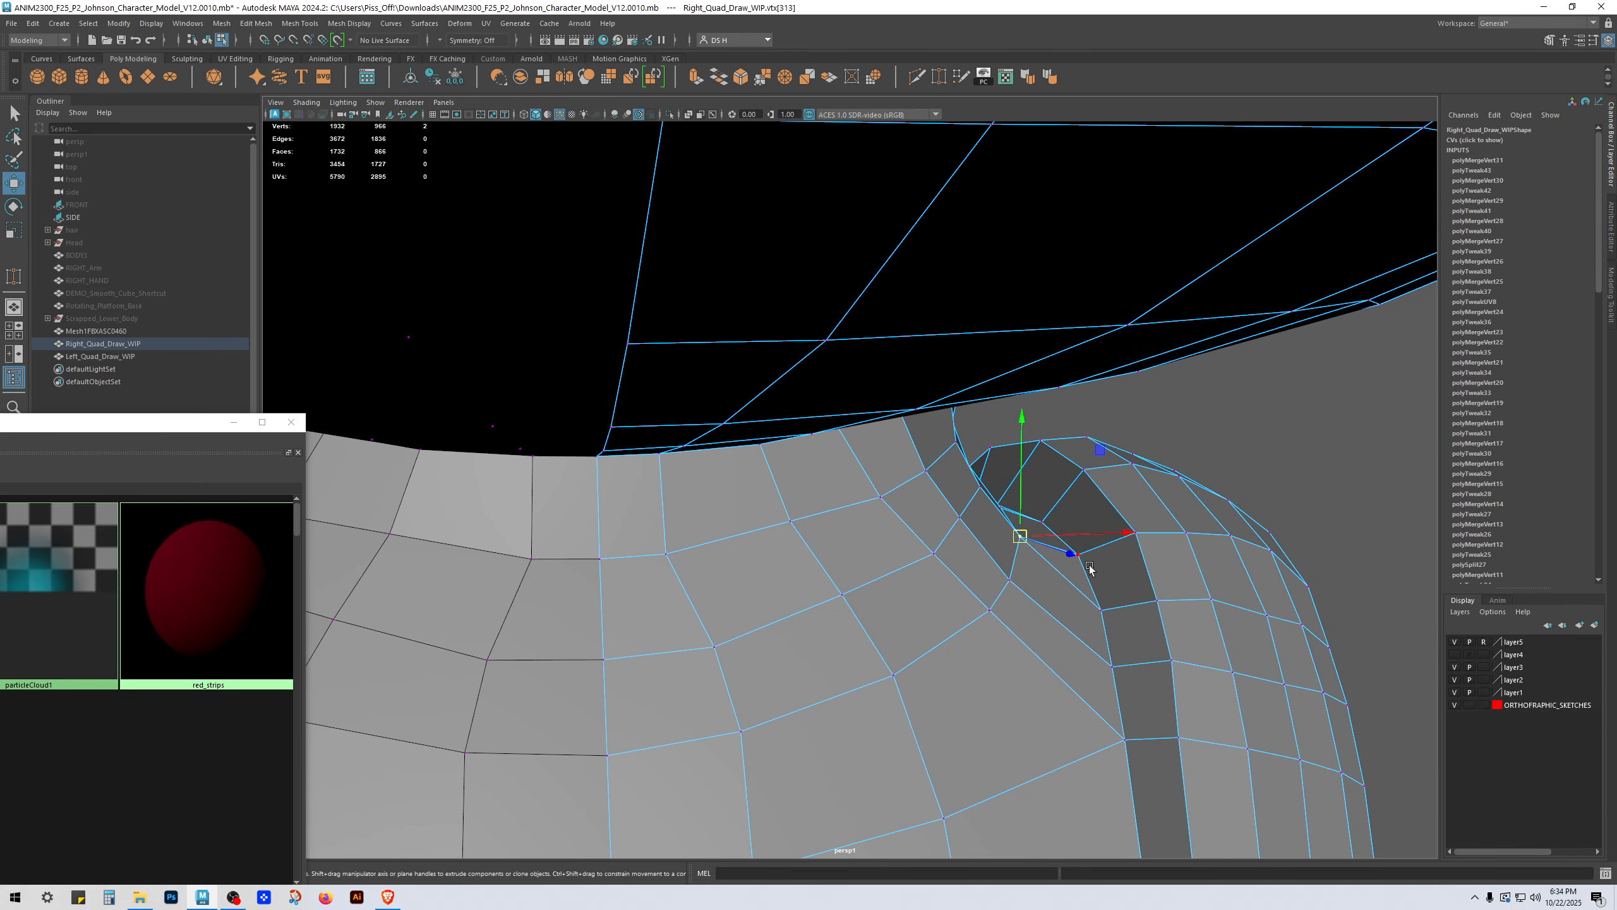
pyautogui.click(1311, 496)
pyautogui.click(1080, 556)
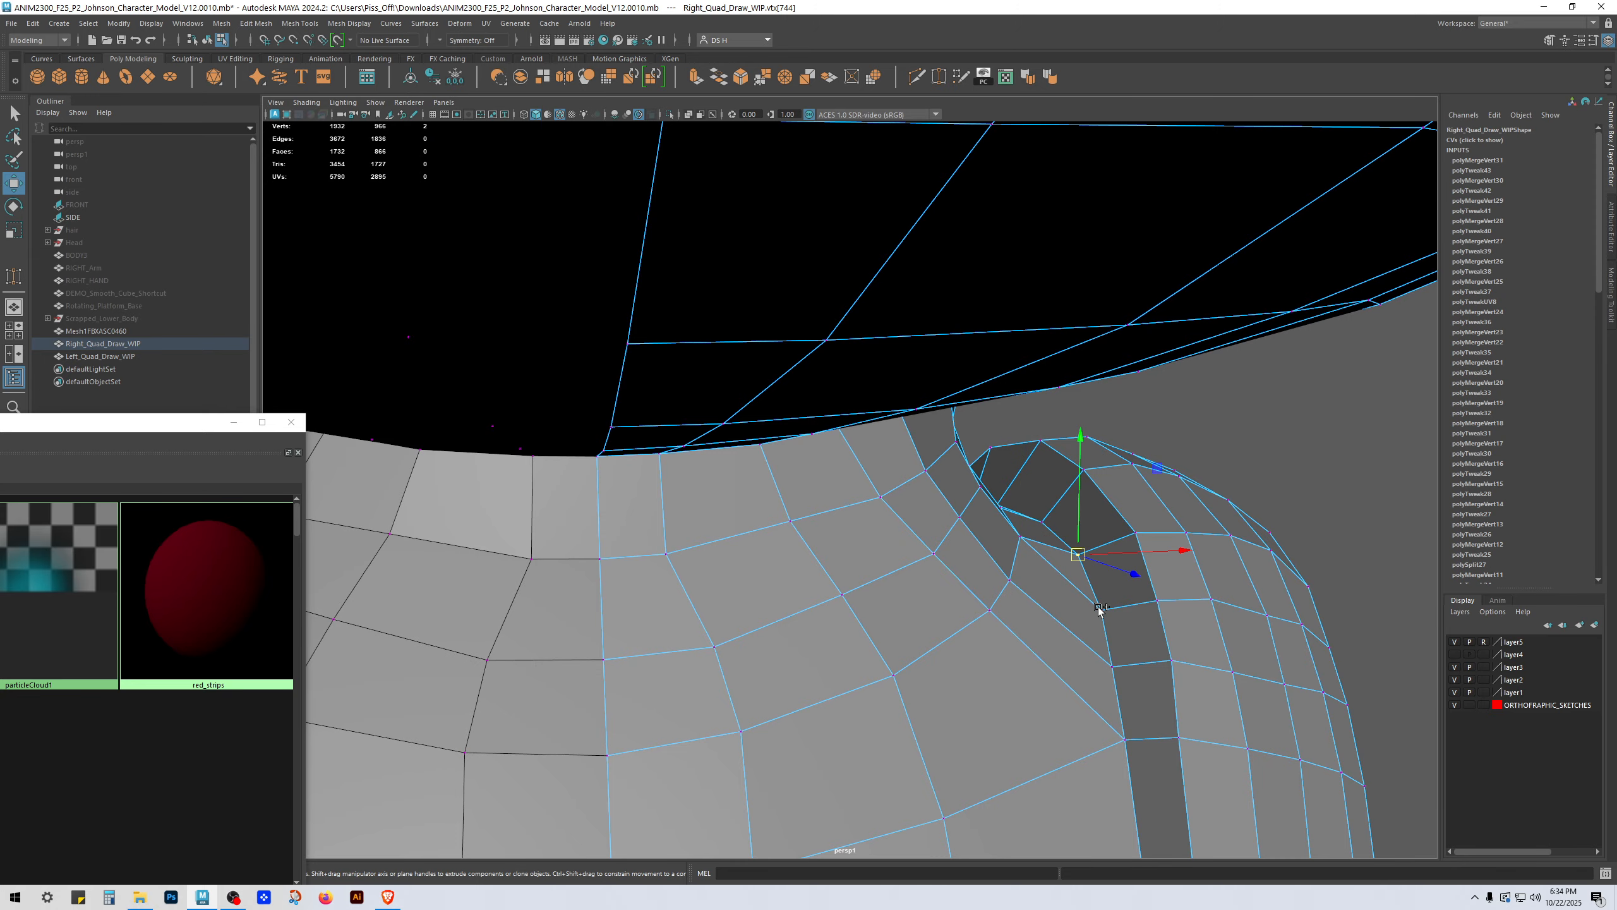
pyautogui.keyDown('shift'); pyautogui.click(1103, 611); pyautogui.keyUp('shift')
pyautogui.press('q')
pyautogui.press('g')
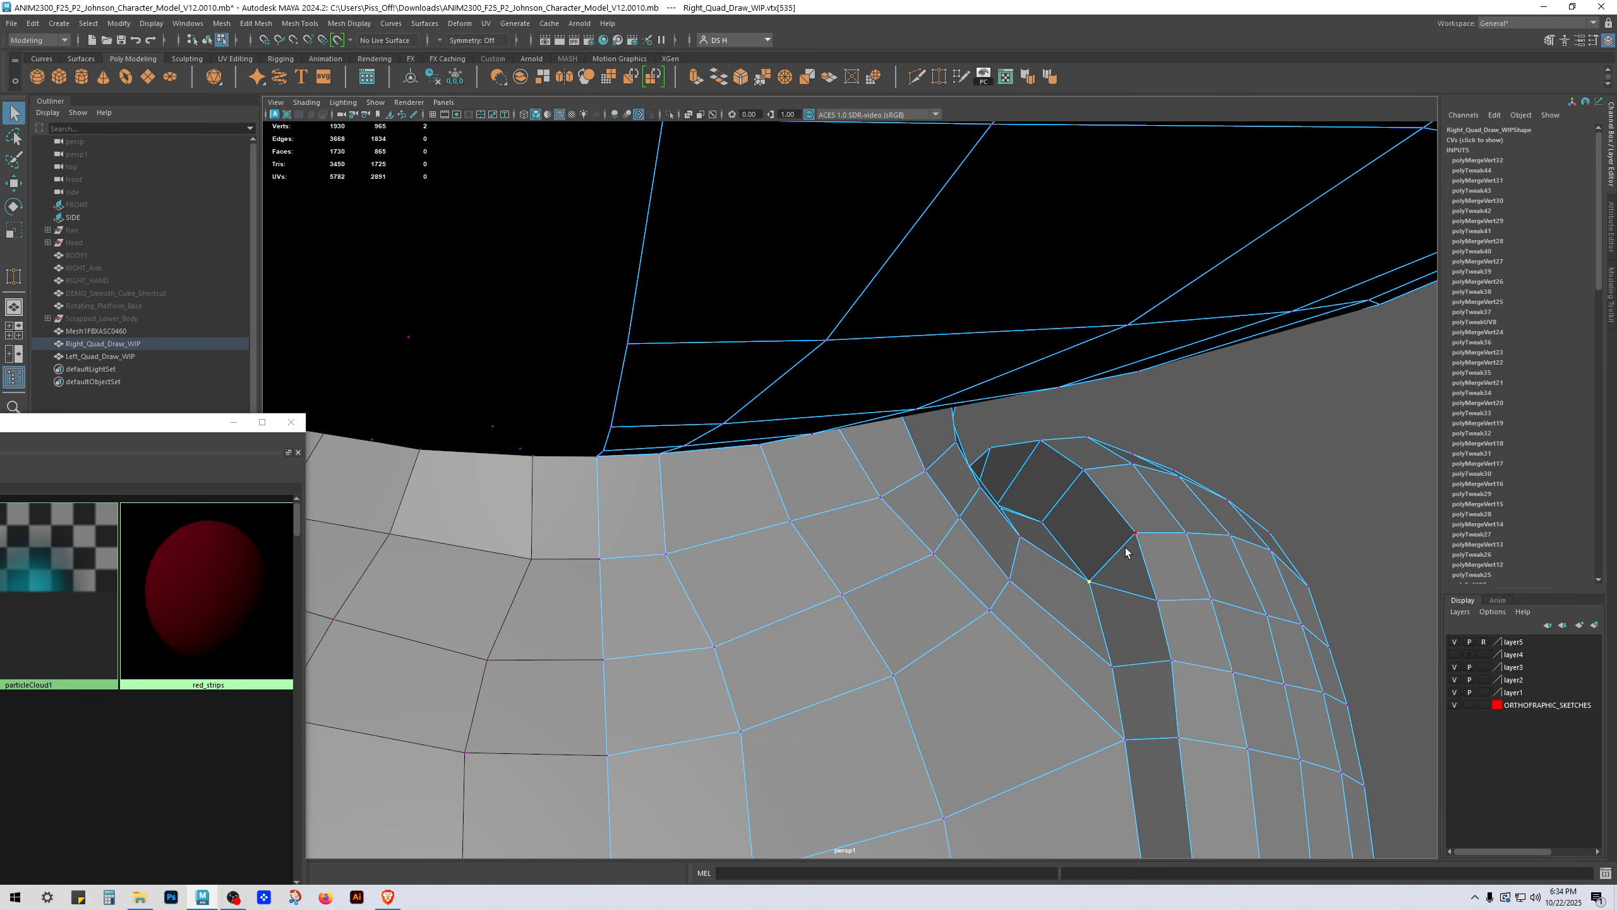
pyautogui.keyDown('shift'); pyautogui.click(1155, 593); pyautogui.keyUp('shift')
pyautogui.scroll(-3, 1154, 592)
pyautogui.press('g')
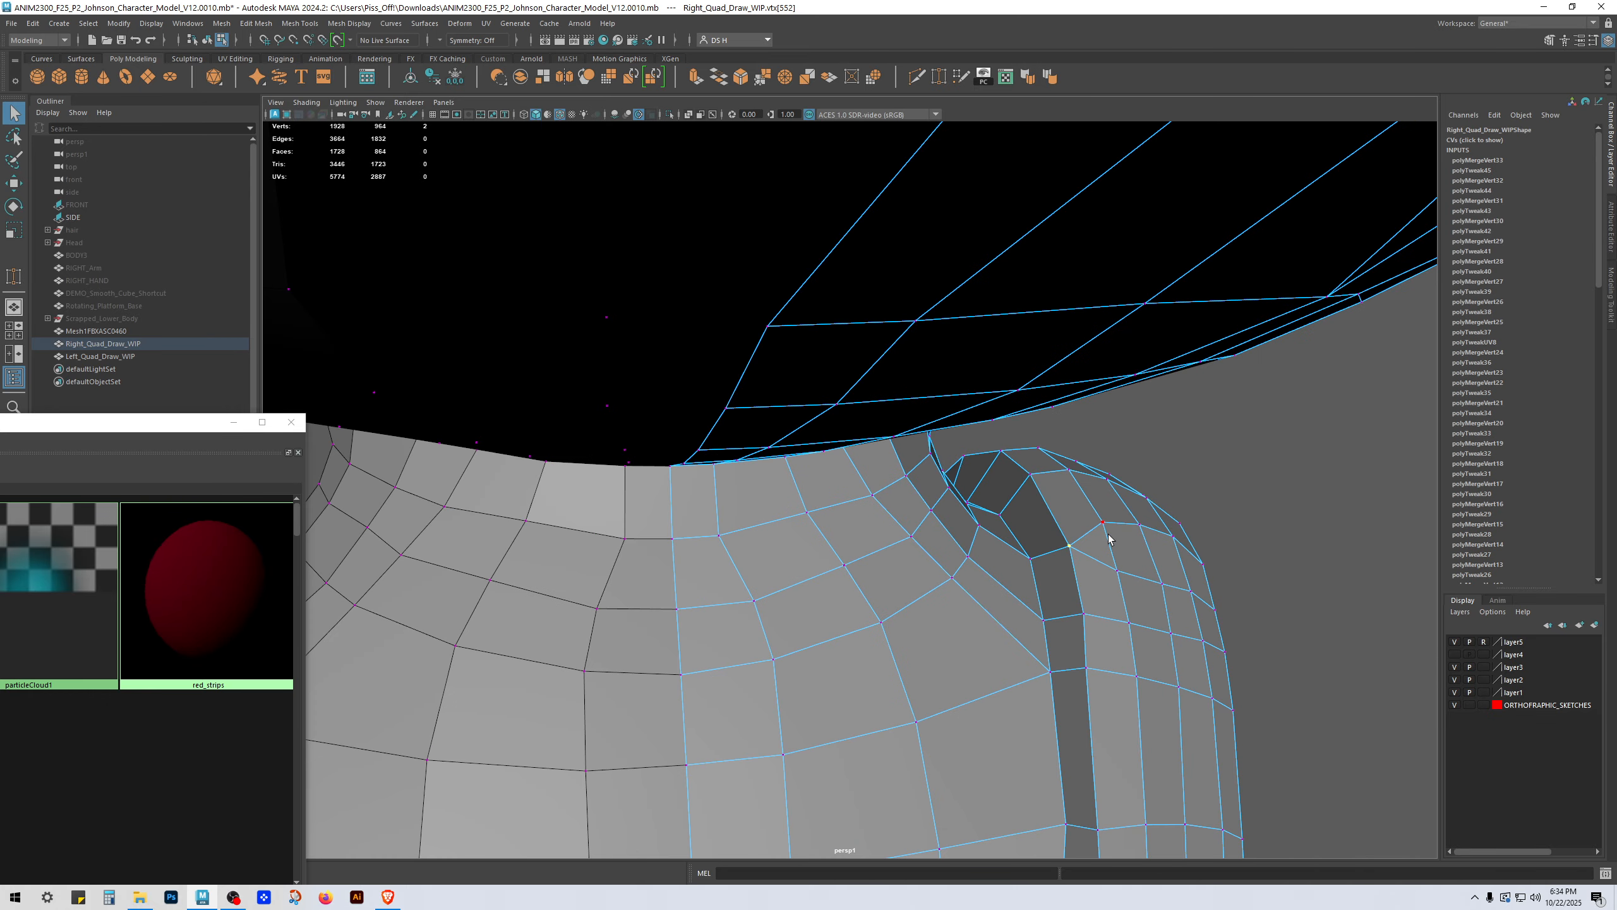
pyautogui.keyDown('shift'); pyautogui.click(1118, 572); pyautogui.keyUp('shift')
pyautogui.press('g')
pyautogui.press('g')
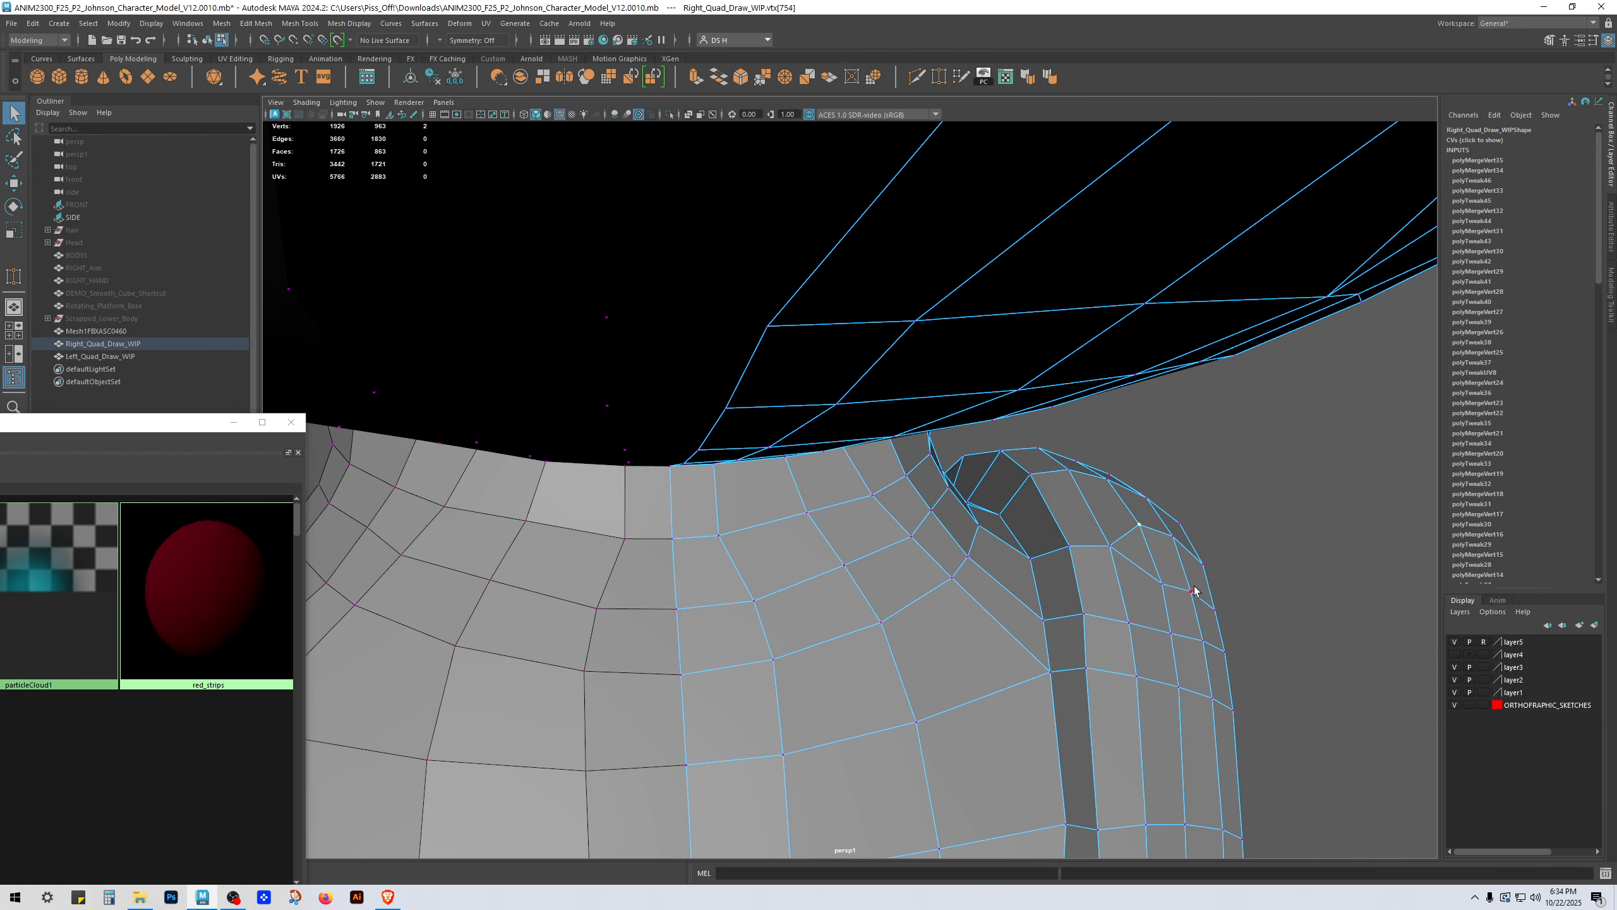
# Step: Merge the remaining four vertex pairs across the shoulder to the rim of the arm opening
pyautogui.keyDown('alt'); pyautogui.moveTo(1191, 589); pyautogui.dragTo(1139, 565); pyautogui.keyUp('alt')
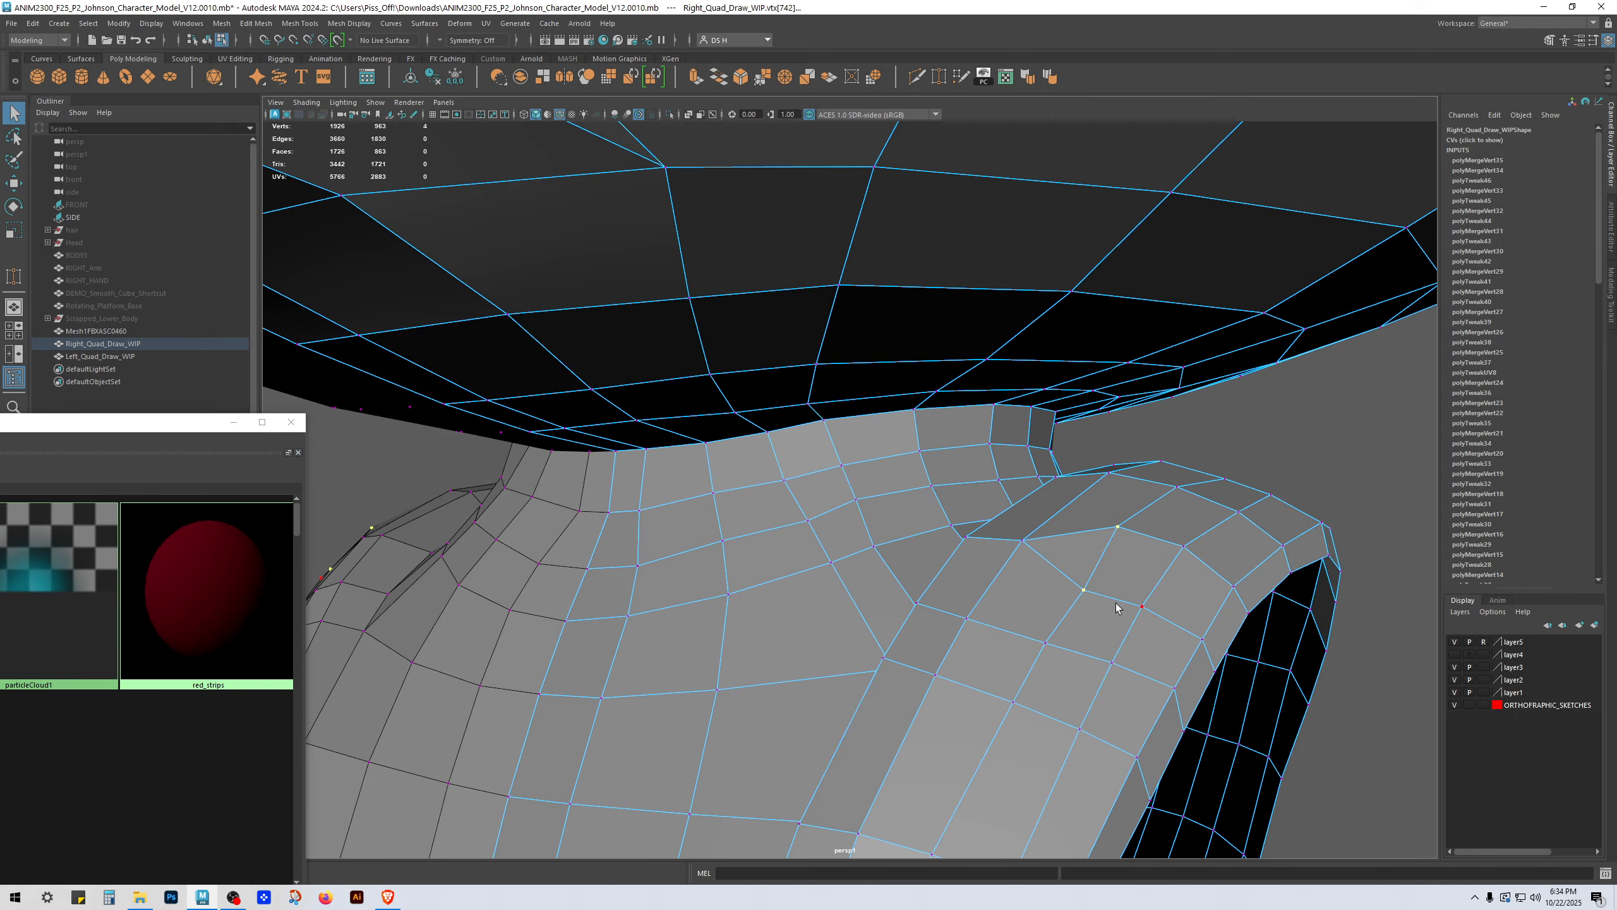
pyautogui.press('g')
pyautogui.press('f')
pyautogui.scroll(-2, 987, 538)
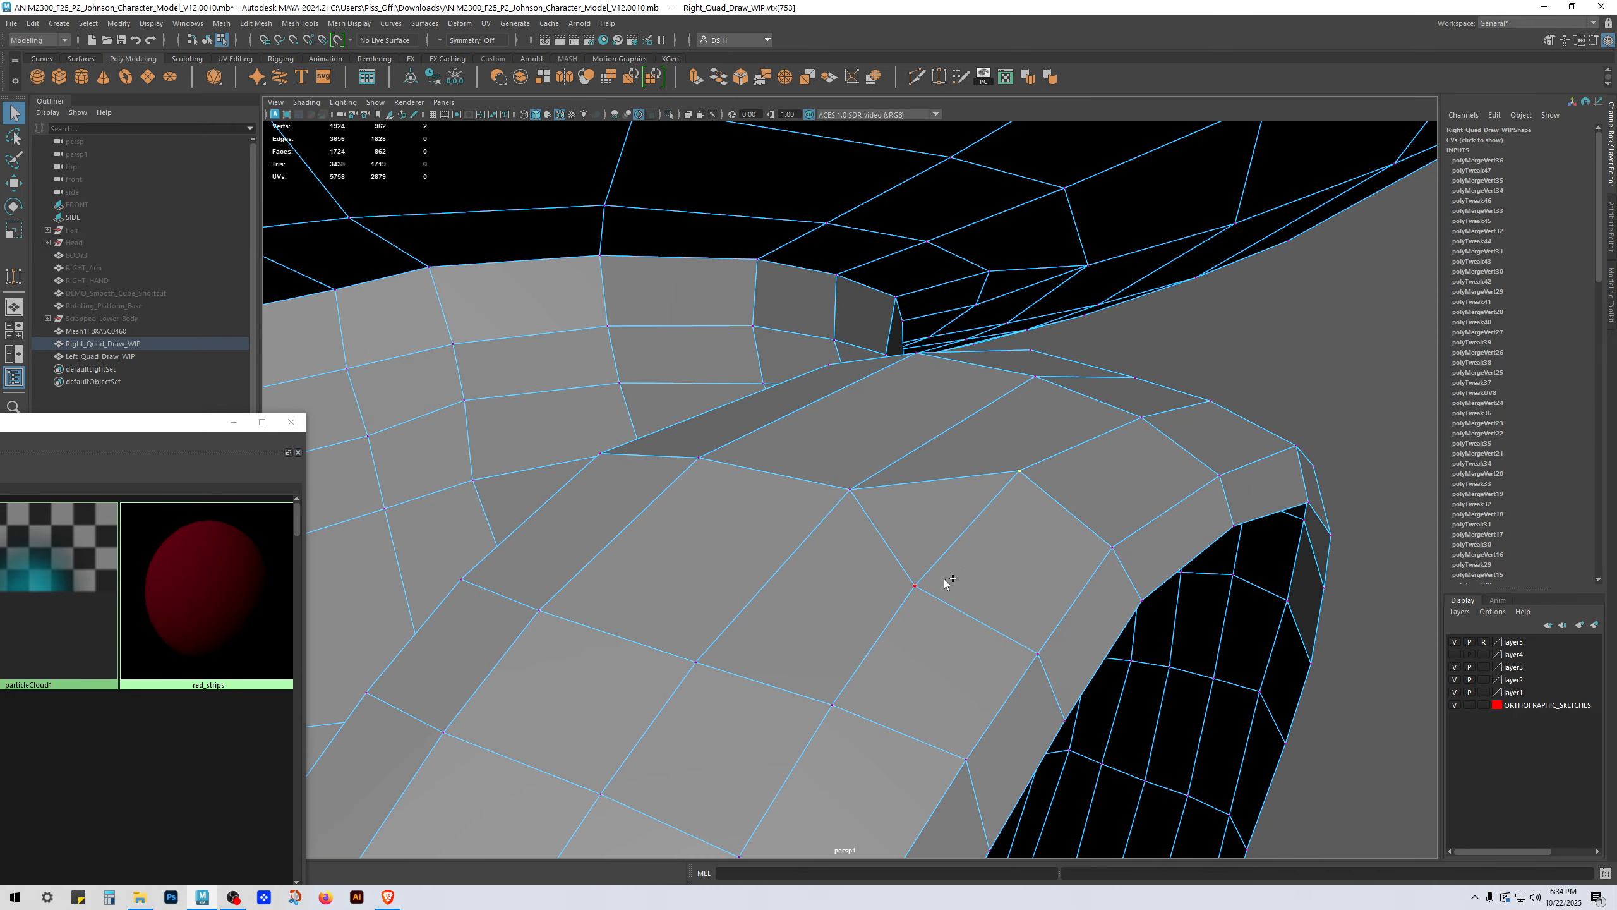
pyautogui.press('g')
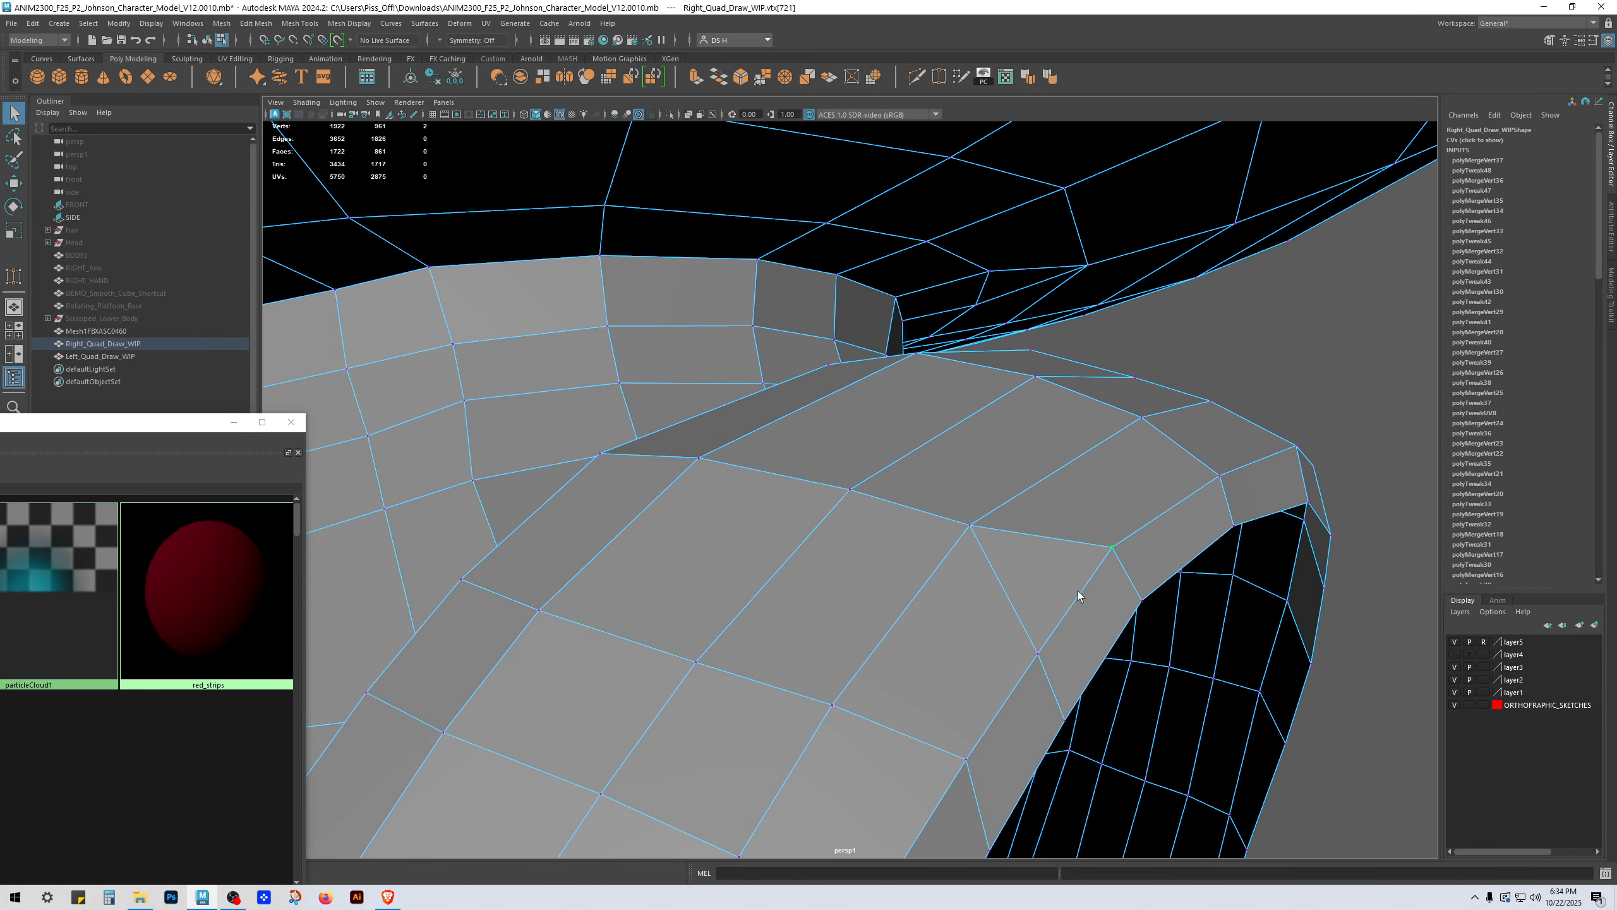
pyautogui.press('f')
pyautogui.scroll(-4, 857, 554)
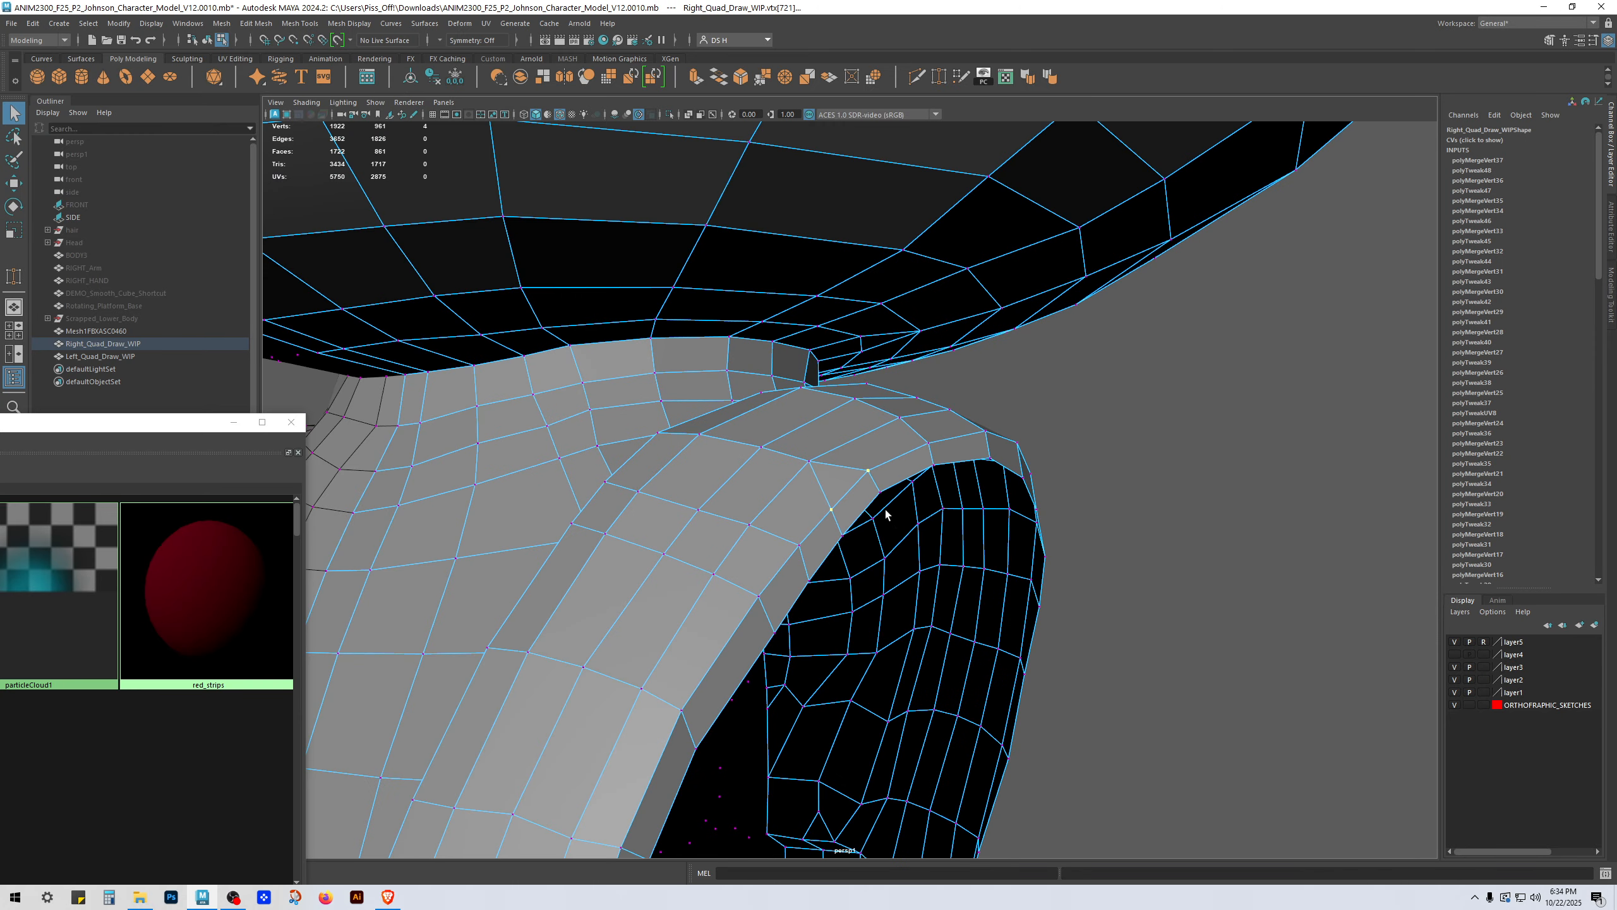
pyautogui.press('g')
pyautogui.press('f')
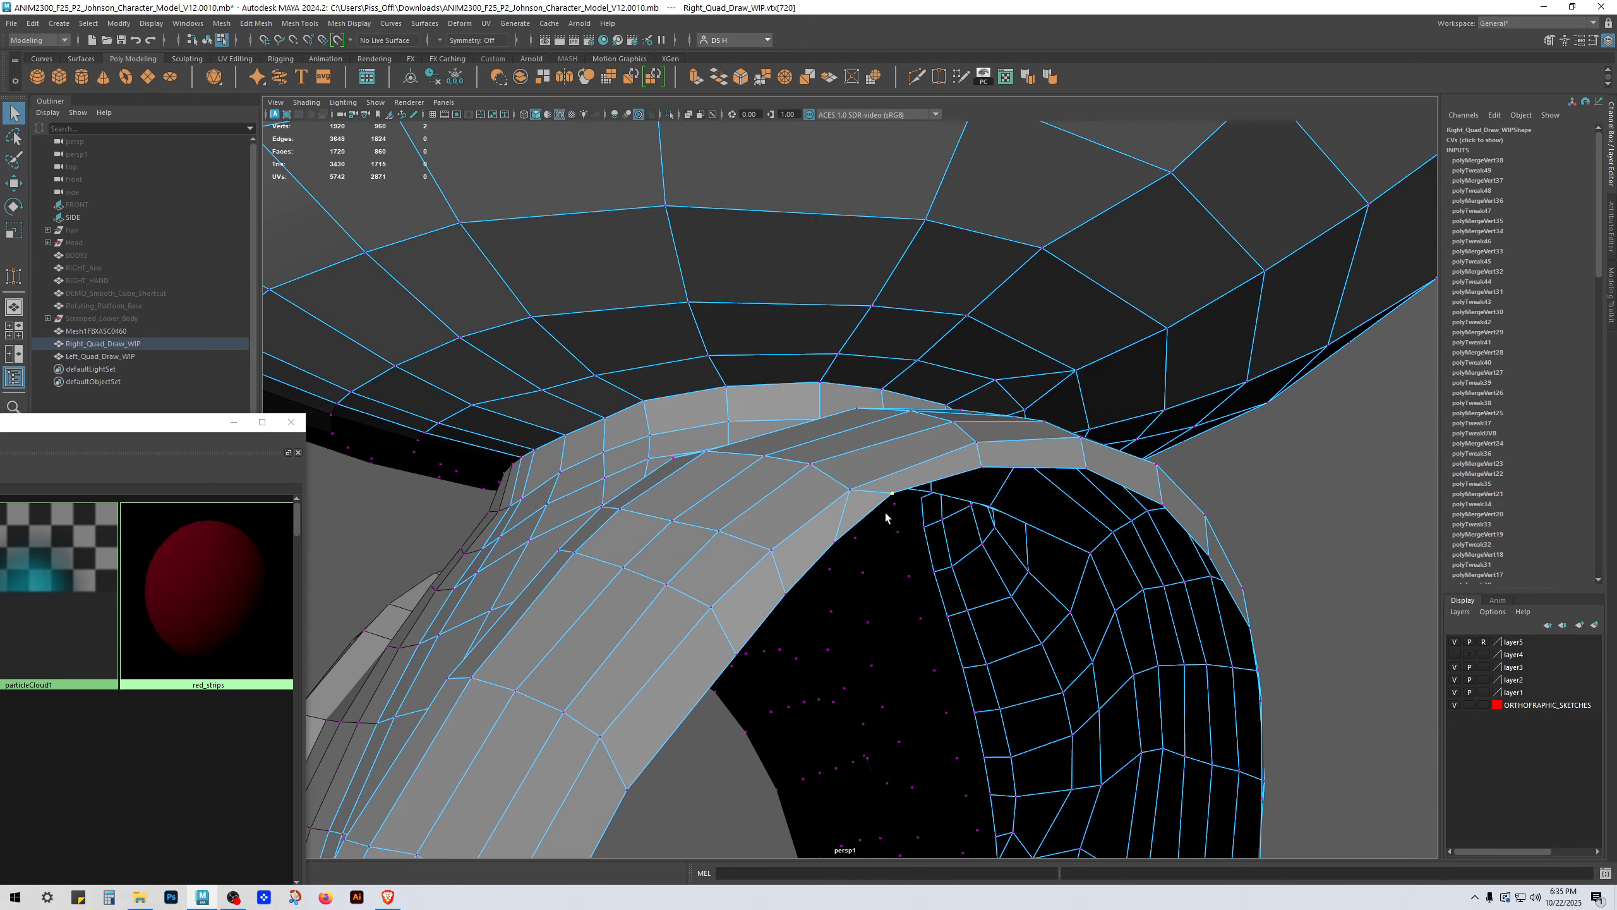
pyautogui.press('g')
pyautogui.press('f')
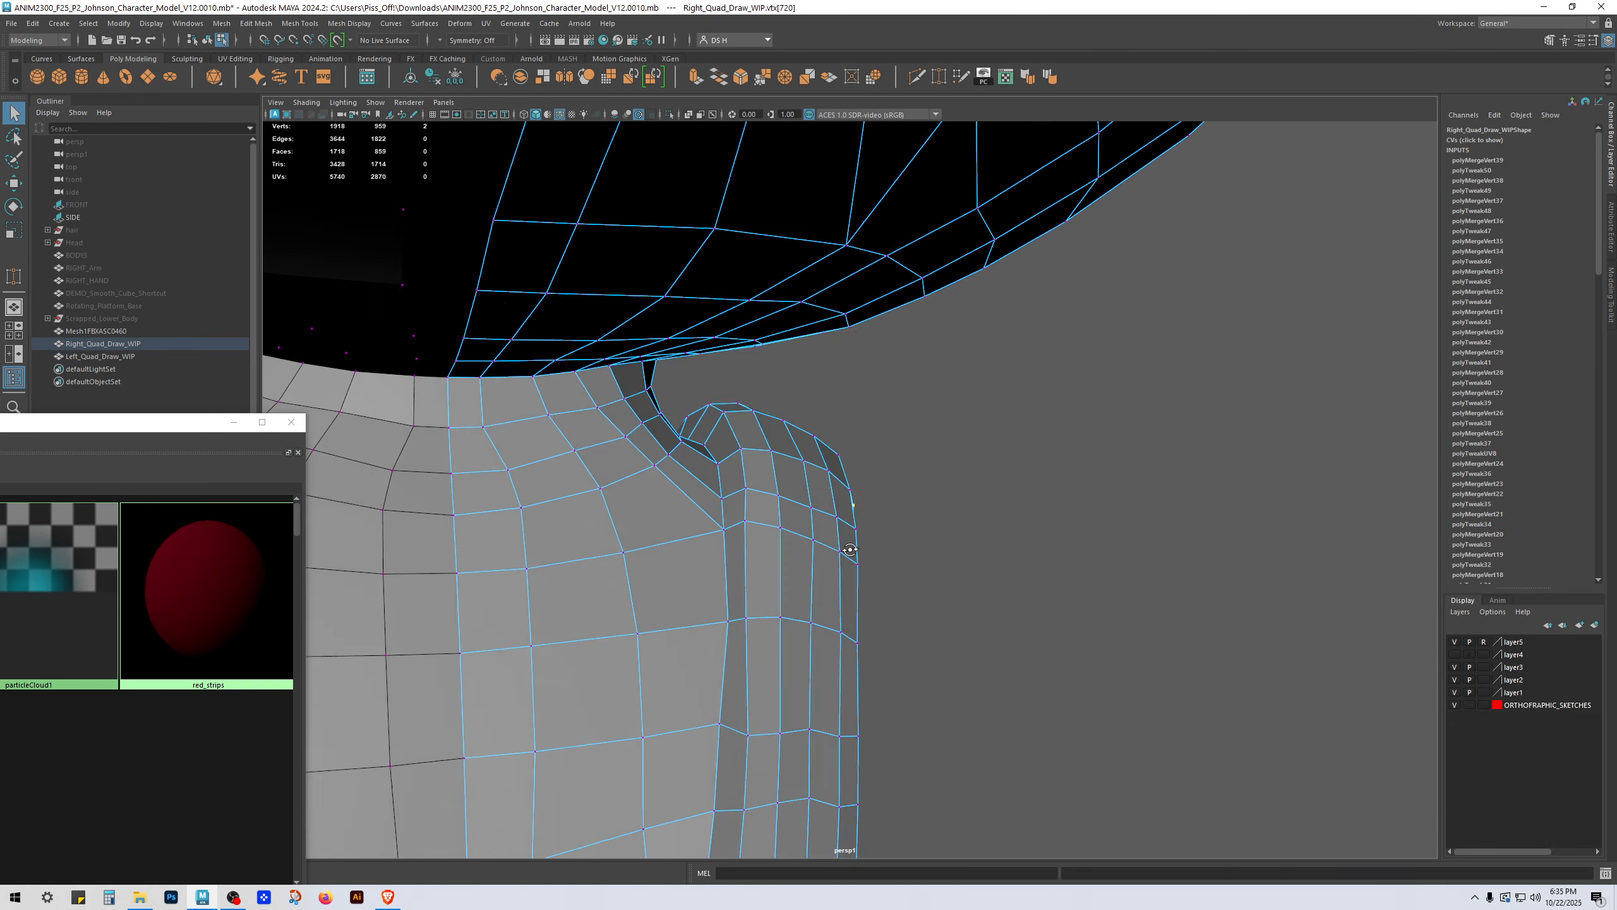
# Step: Merge two adjacent vertex pairs on the side of the neck to start collapsing a second column of faces
pyautogui.keyDown('alt'); pyautogui.moveTo(656, 418); pyautogui.dragTo(745, 487); pyautogui.keyUp('alt')
pyautogui.press('f')
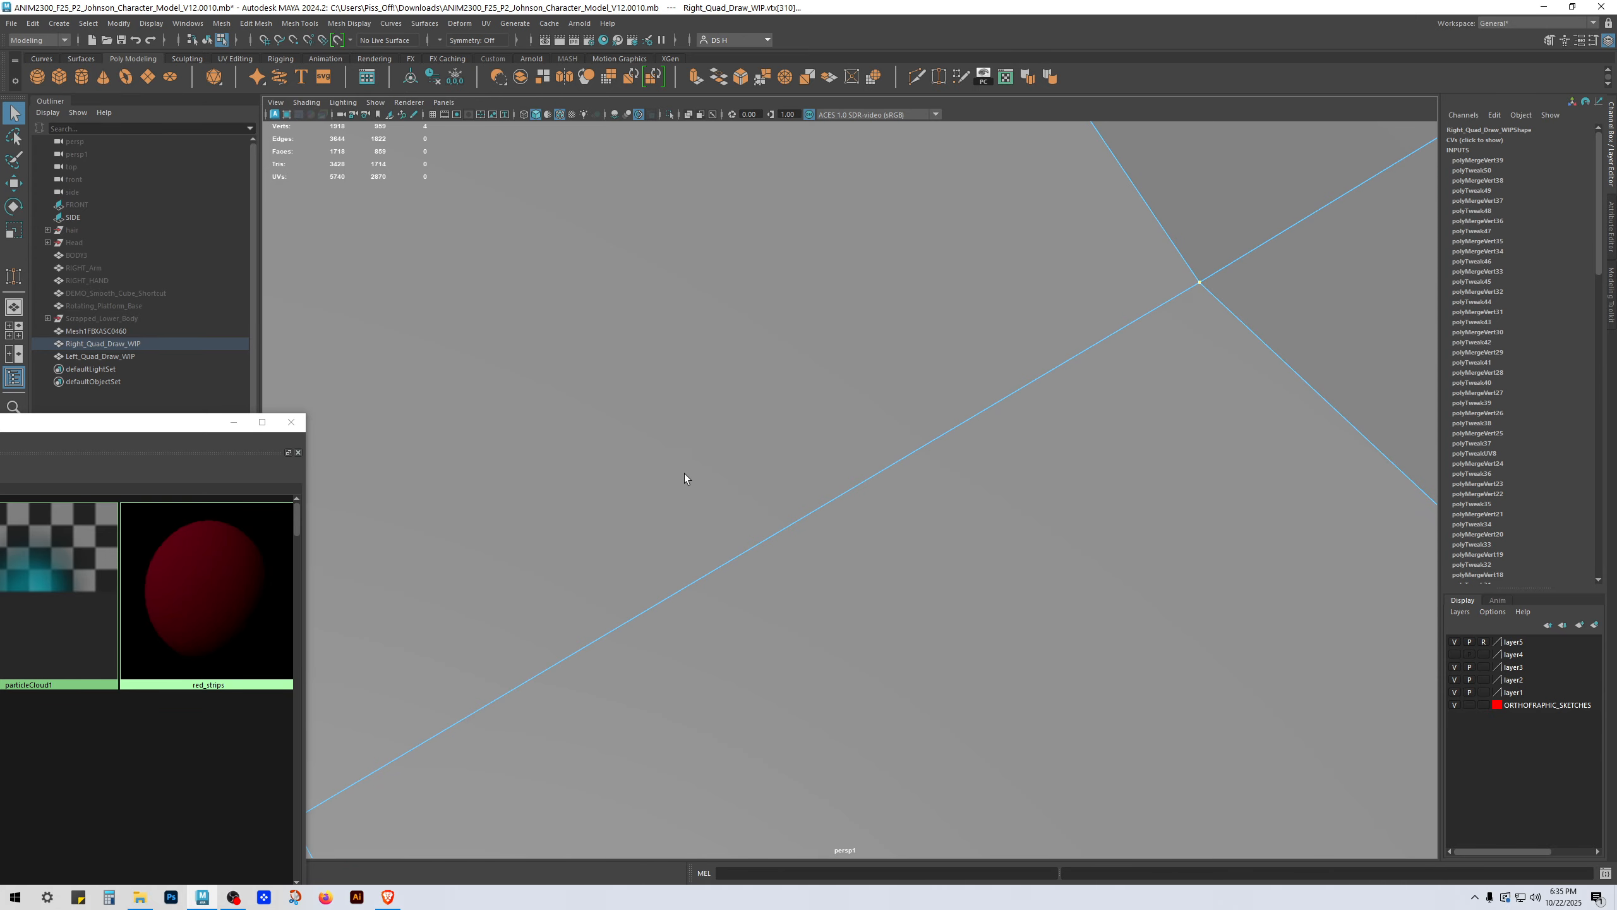
pyautogui.keyDown('alt'); pyautogui.moveTo(685, 472); pyautogui.dragTo(551, 548, button='right'); pyautogui.keyUp('alt')
pyautogui.keyDown('alt'); pyautogui.moveTo(850, 552); pyautogui.dragTo(882, 577, button='right'); pyautogui.keyUp('alt')
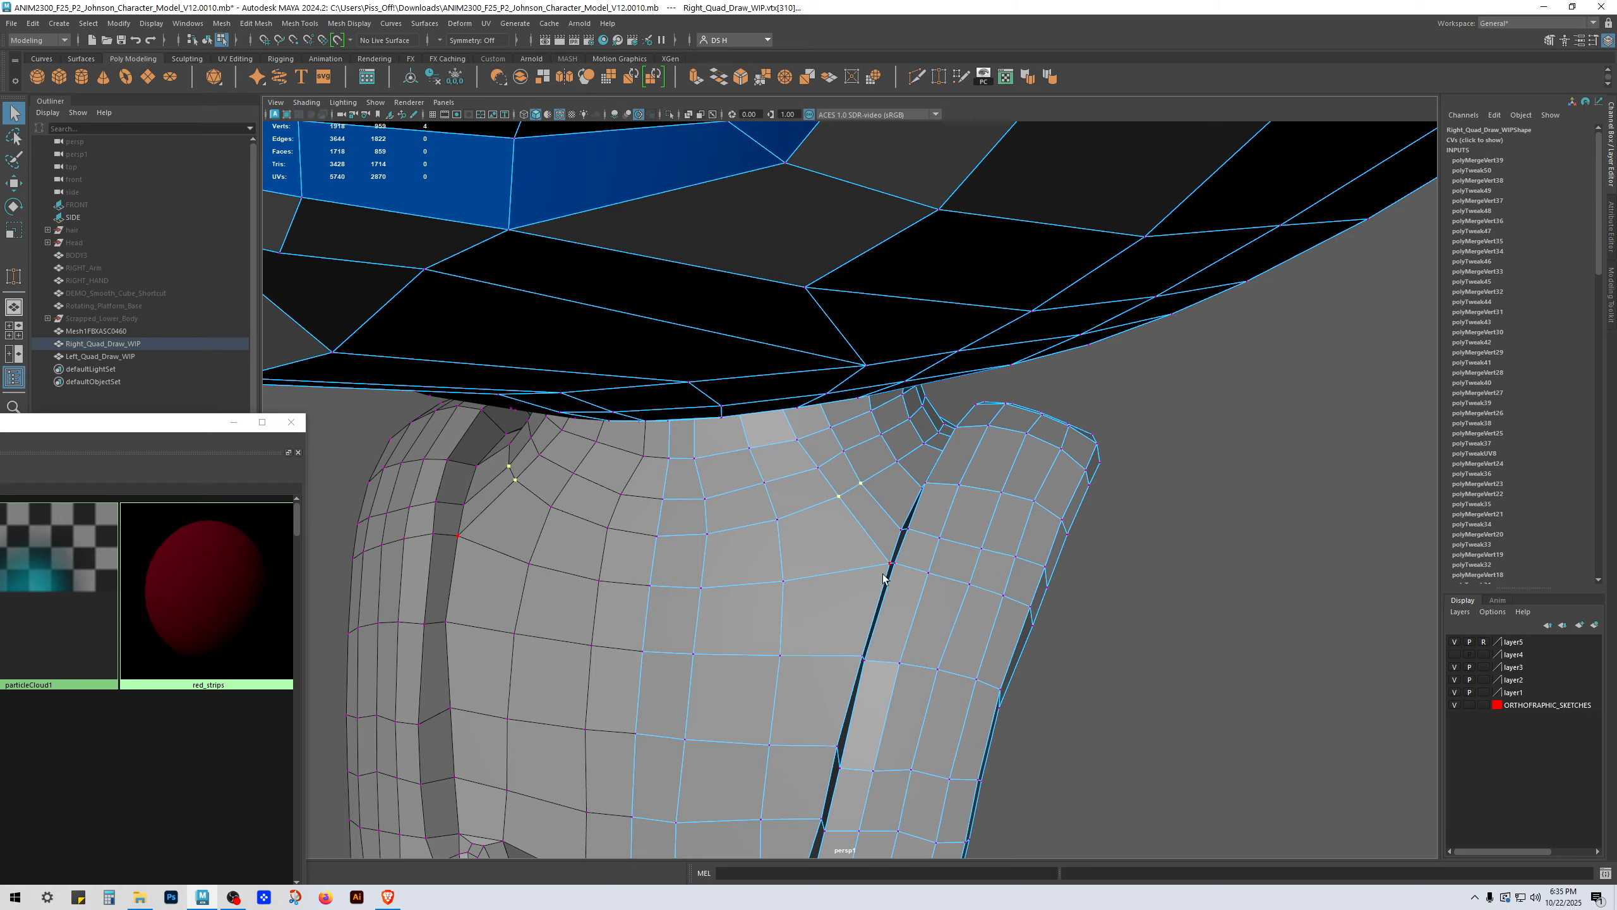
pyautogui.press('g')
pyautogui.scroll(4, 880, 429)
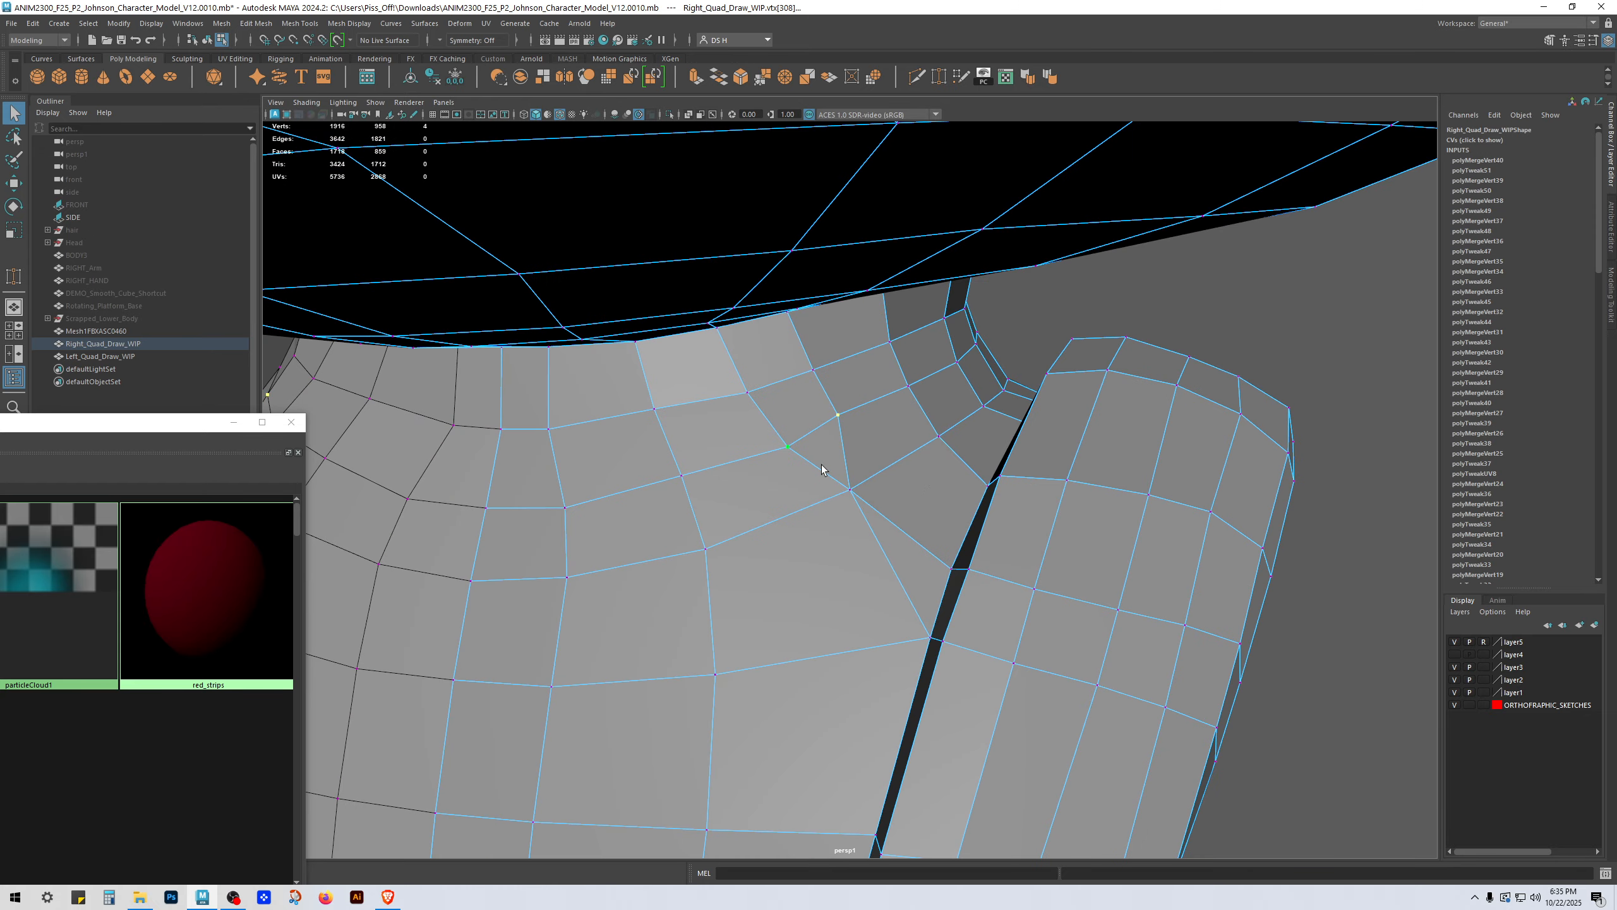
pyautogui.press('f')
pyautogui.keyDown('alt'); pyautogui.moveTo(852, 426); pyautogui.dragTo(952, 507, button='right'); pyautogui.keyUp('alt')
pyautogui.press('g')
# Step: Merge the next two vertex pairs of the second column up to the seam between neck and head
pyautogui.keyDown('shift'); pyautogui.click(854, 459); pyautogui.keyUp('shift')
pyautogui.keyDown('shift'); pyautogui.click(805, 468); pyautogui.keyUp('shift')
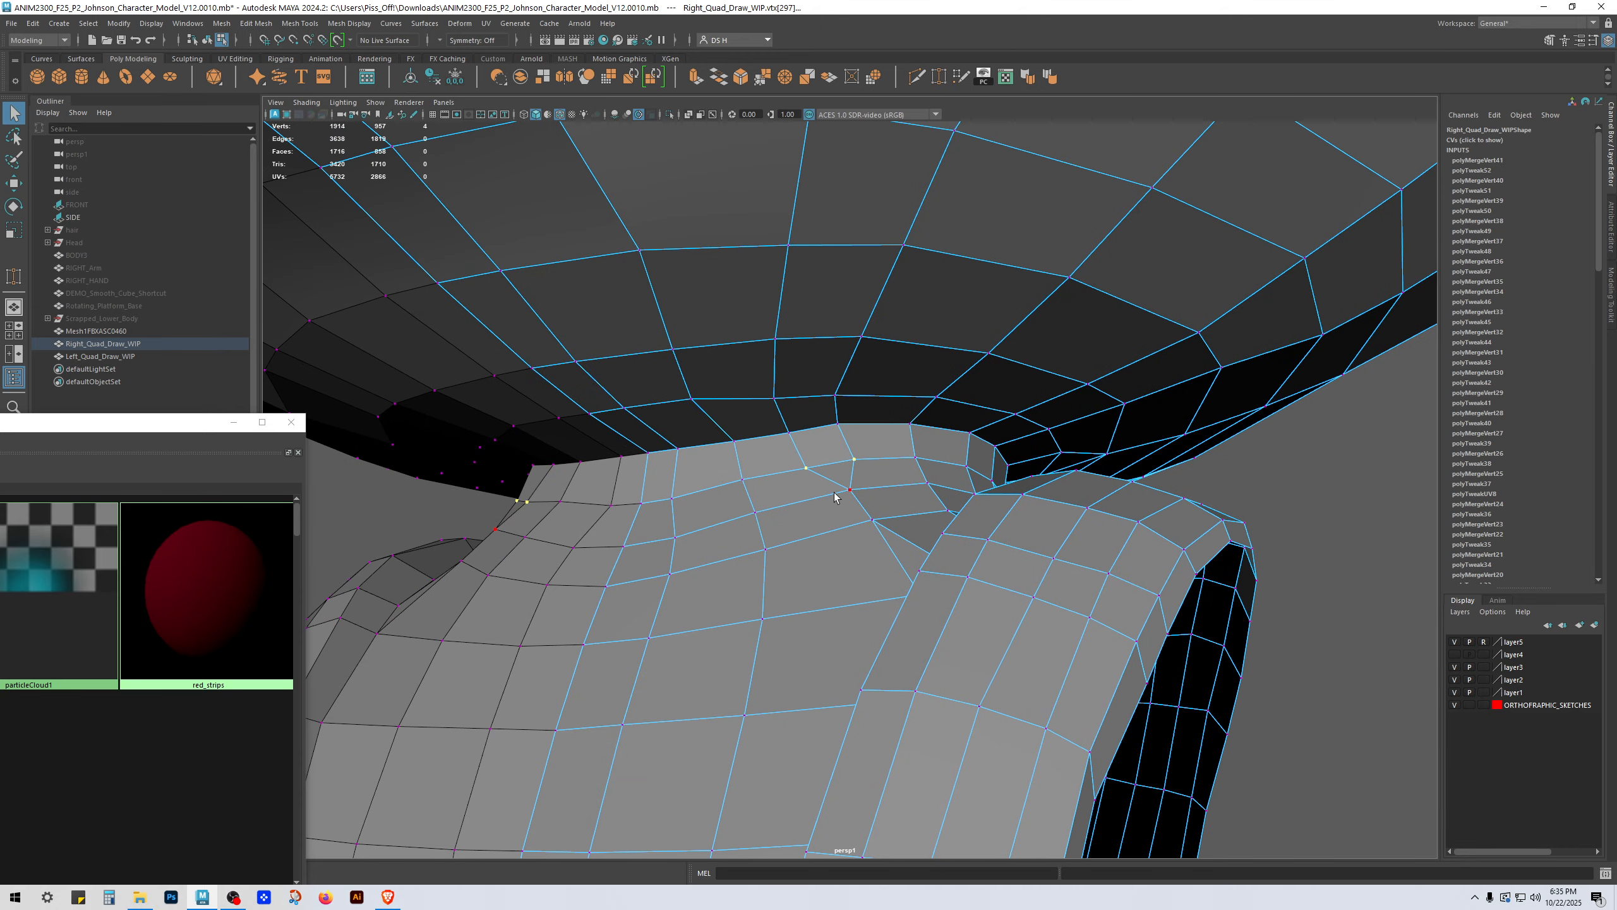
pyautogui.press('g')
pyautogui.press('g')
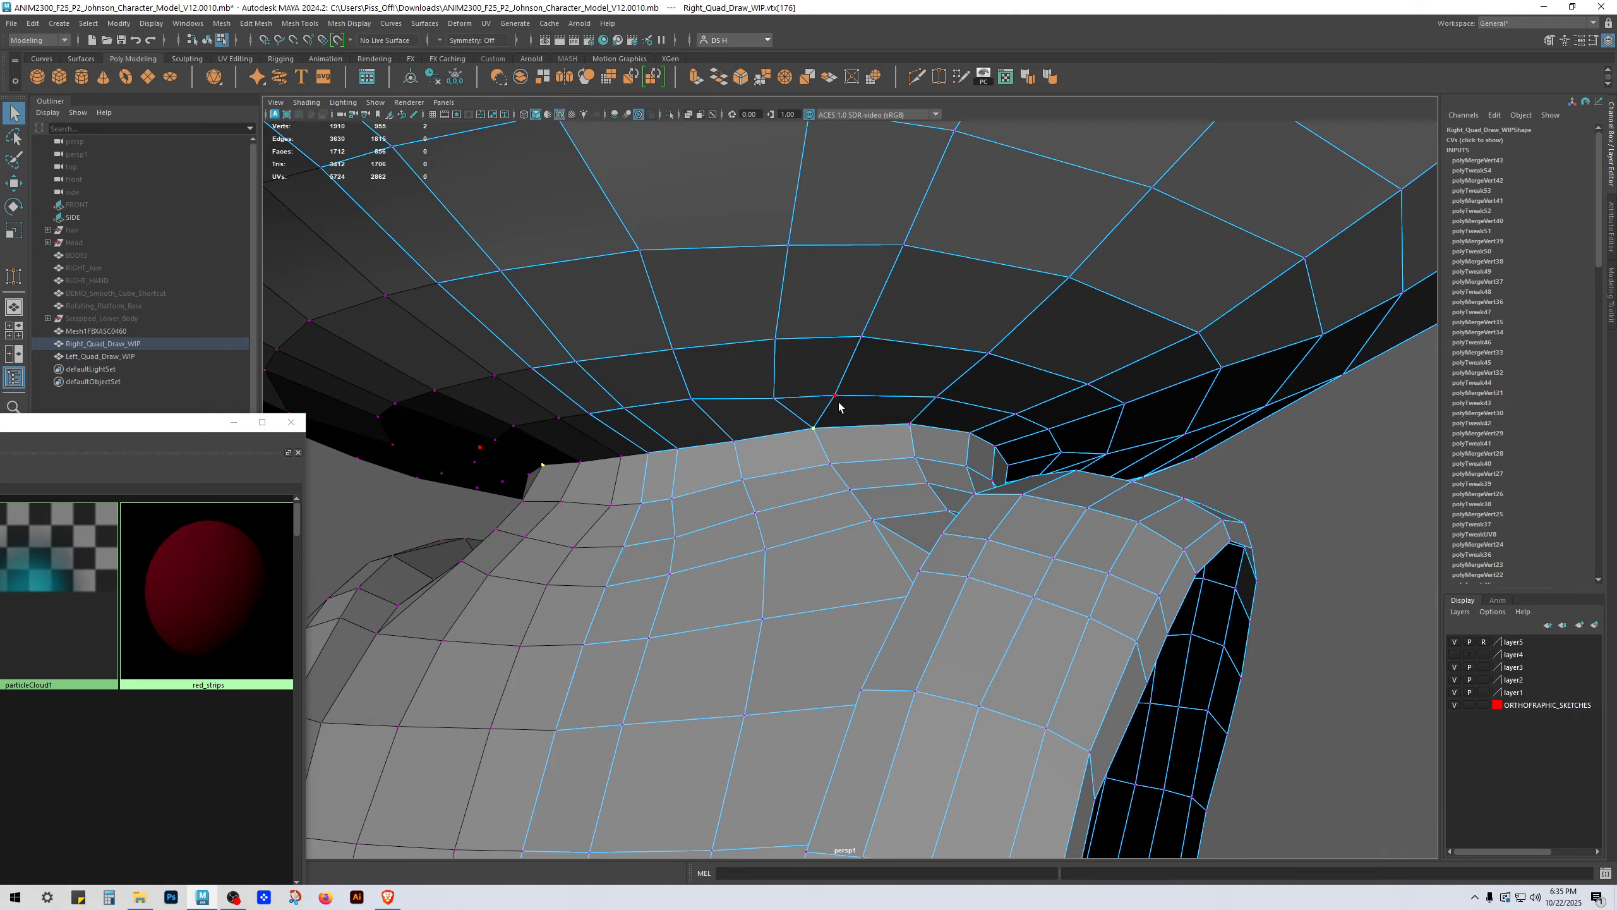
# Step: Merge the first two vertex pairs of this column on the underside of the head, directly above the neck seam
pyautogui.press('g')
pyautogui.click(861, 339)
pyautogui.keyDown('shift'); pyautogui.click(766, 339); pyautogui.keyUp('shift')
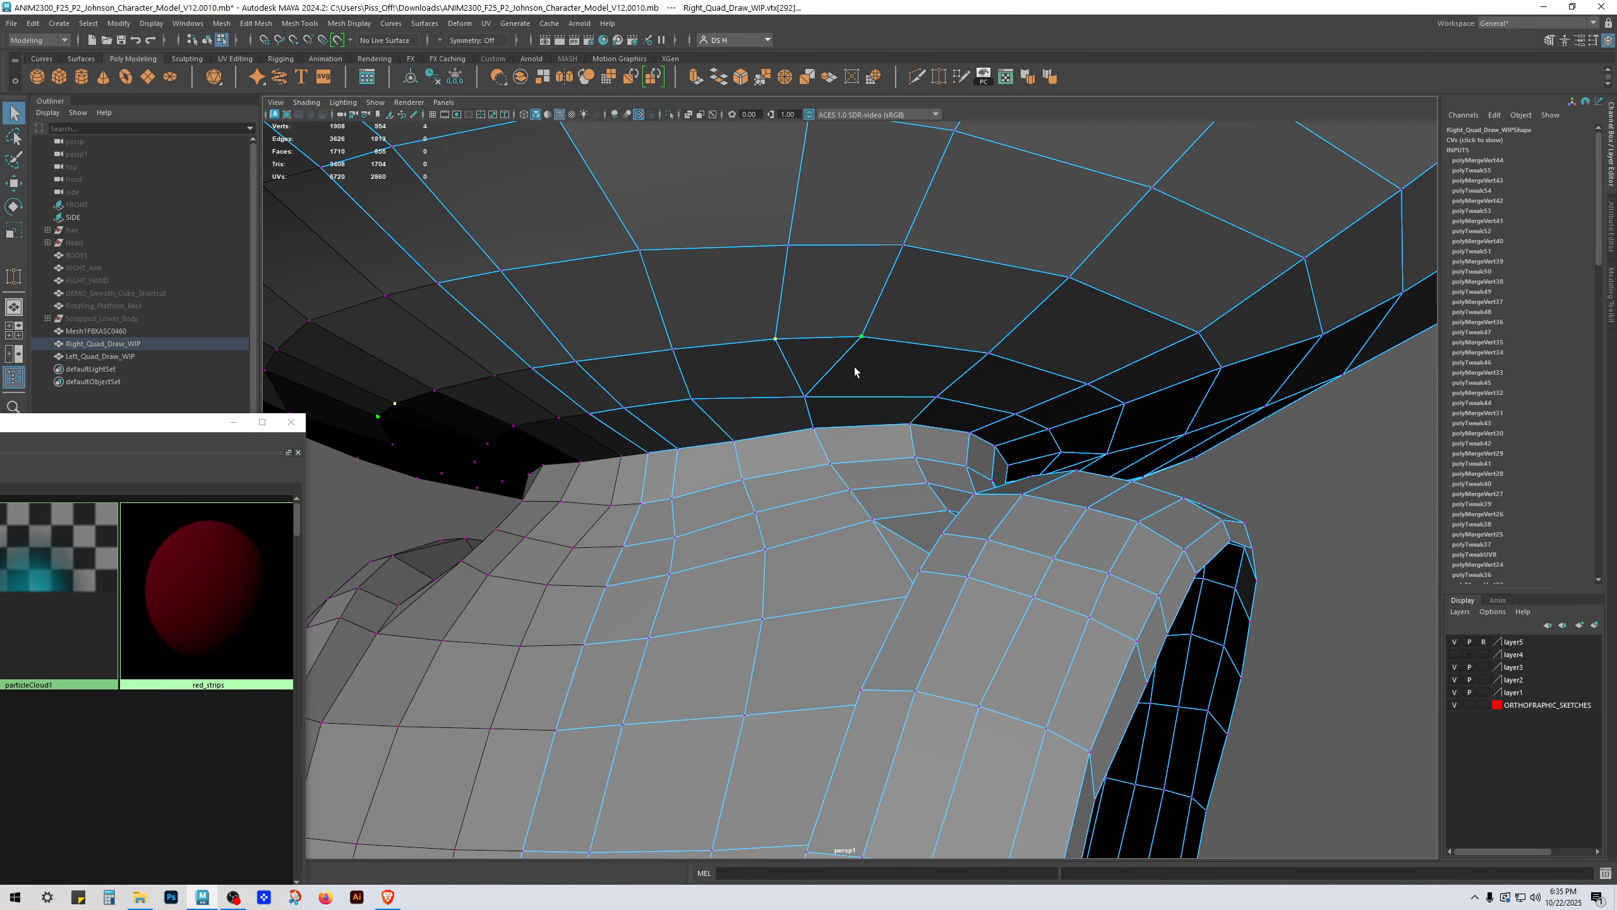
pyautogui.press('g')
# Step: Merge the next two vertex pairs of this column further up the underside of the head
pyautogui.keyDown('alt'); pyautogui.moveTo(995, 374); pyautogui.dragTo(732, 401, button='right'); pyautogui.keyUp('alt')
pyautogui.keyDown('alt'); pyautogui.moveTo(732, 401); pyautogui.dragTo(865, 407); pyautogui.keyUp('alt')
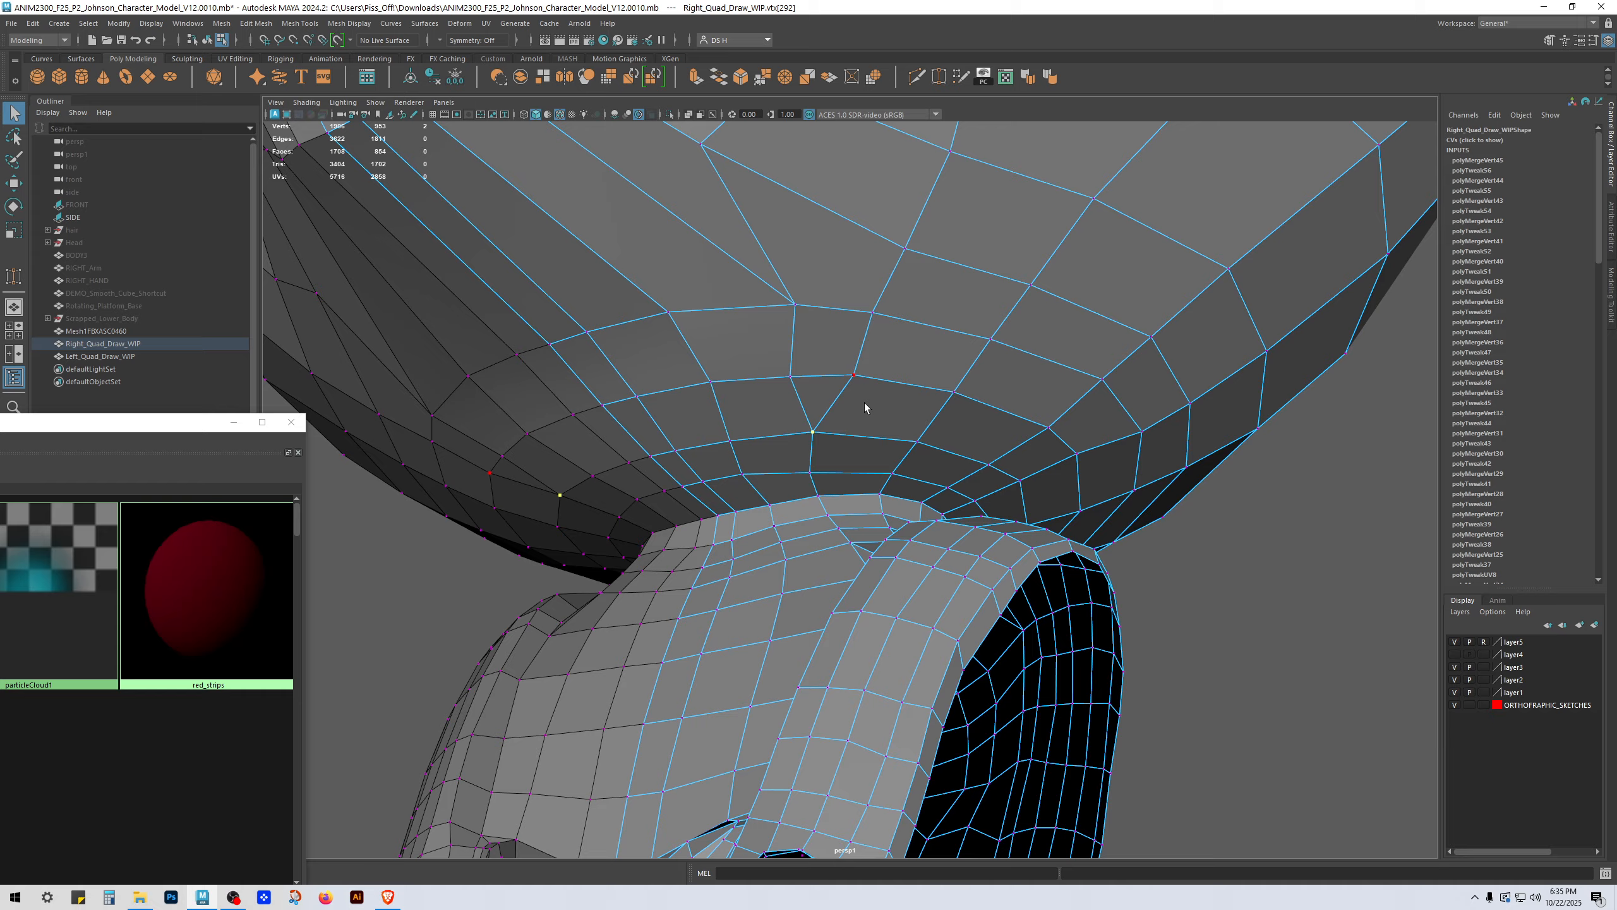
pyautogui.keyDown('shift'); pyautogui.click(812, 381); pyautogui.keyUp('shift')
pyautogui.press('g')
pyautogui.click(879, 340)
pyautogui.keyDown('shift'); pyautogui.click(799, 323); pyautogui.keyUp('shift')
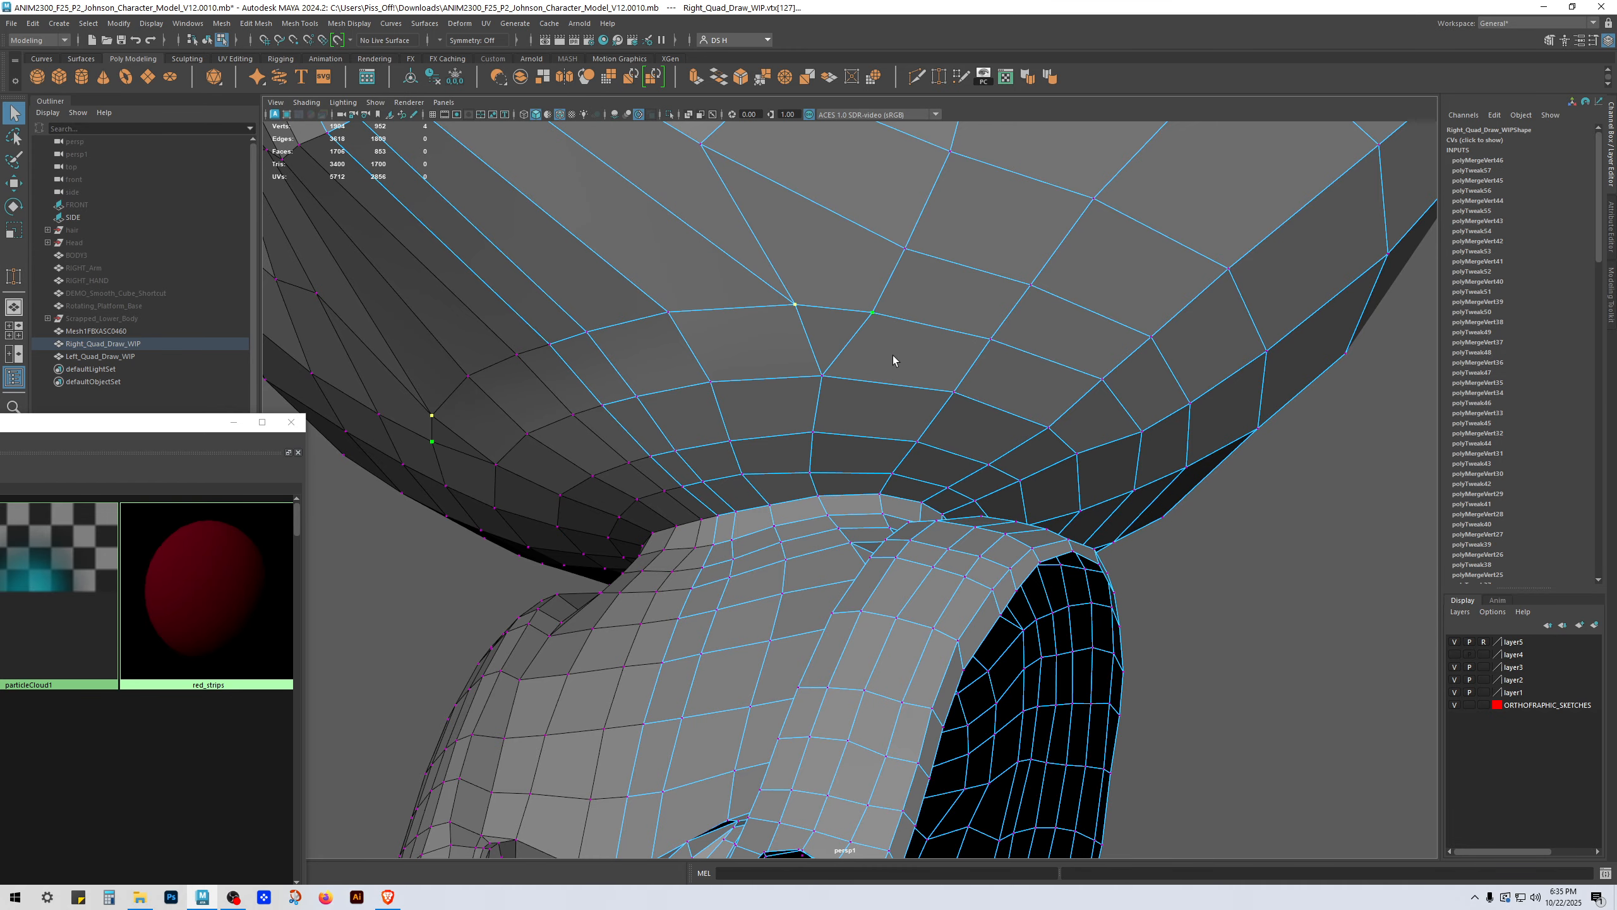
pyautogui.press('g')
# Step: Merge the vertex pairs in the groove and along the inner edge of the front shoulder strap
pyautogui.keyDown('alt'); pyautogui.moveTo(958, 352); pyautogui.dragTo(757, 386, button='right'); pyautogui.keyUp('alt')
pyautogui.keyDown('alt'); pyautogui.moveTo(759, 380); pyautogui.dragTo(894, 487); pyautogui.keyUp('alt')
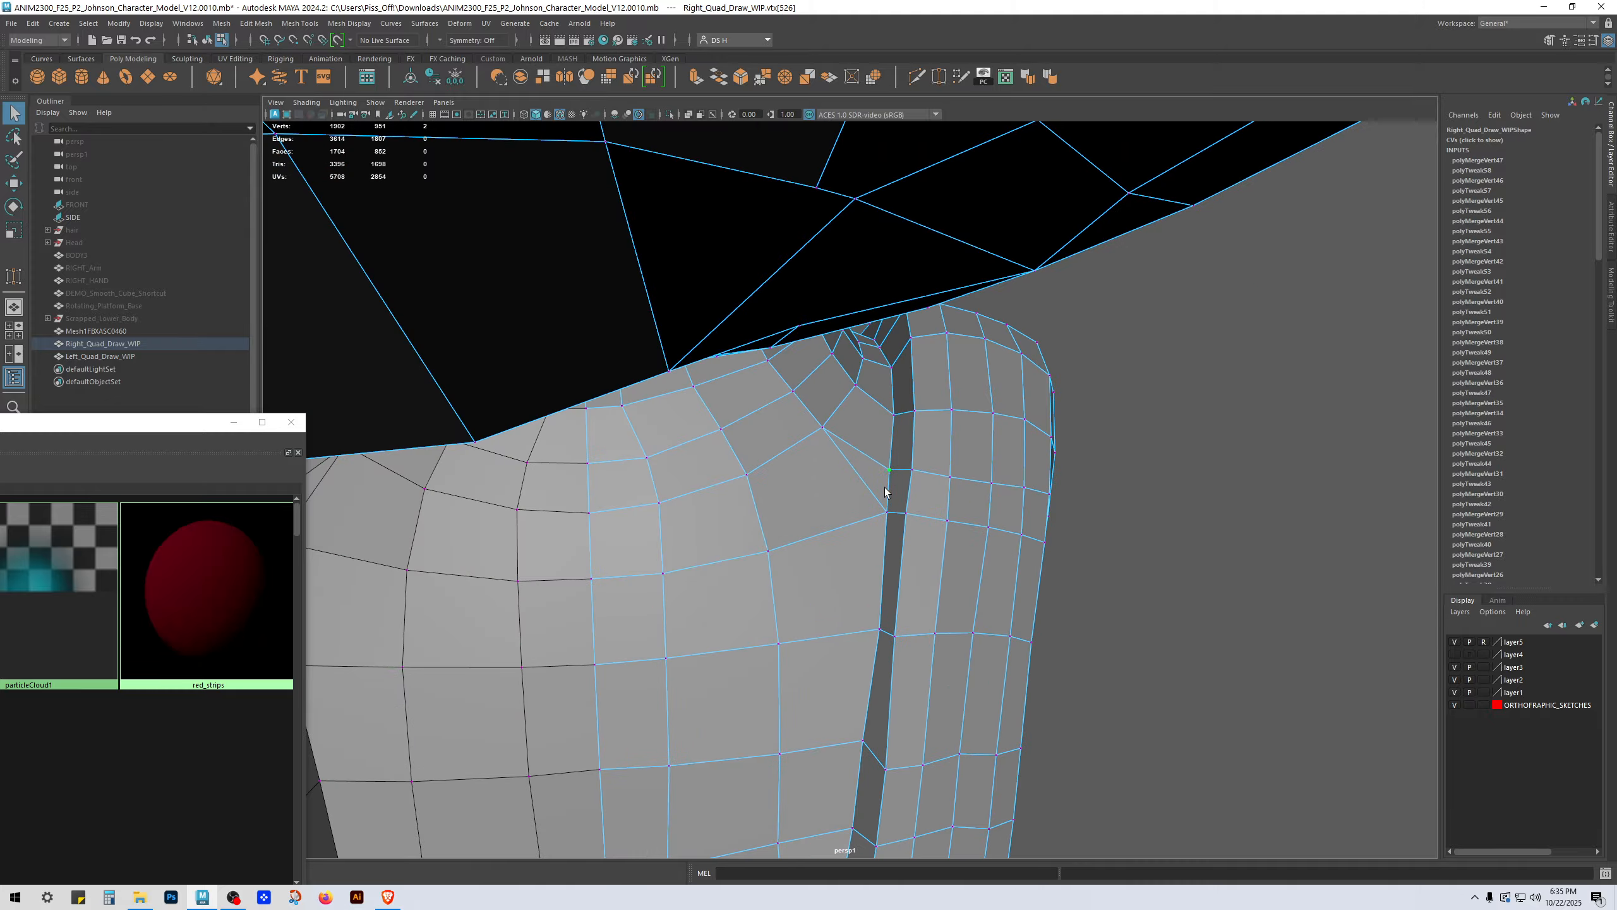
pyautogui.press('g')
pyautogui.click(917, 474)
pyautogui.press('g')
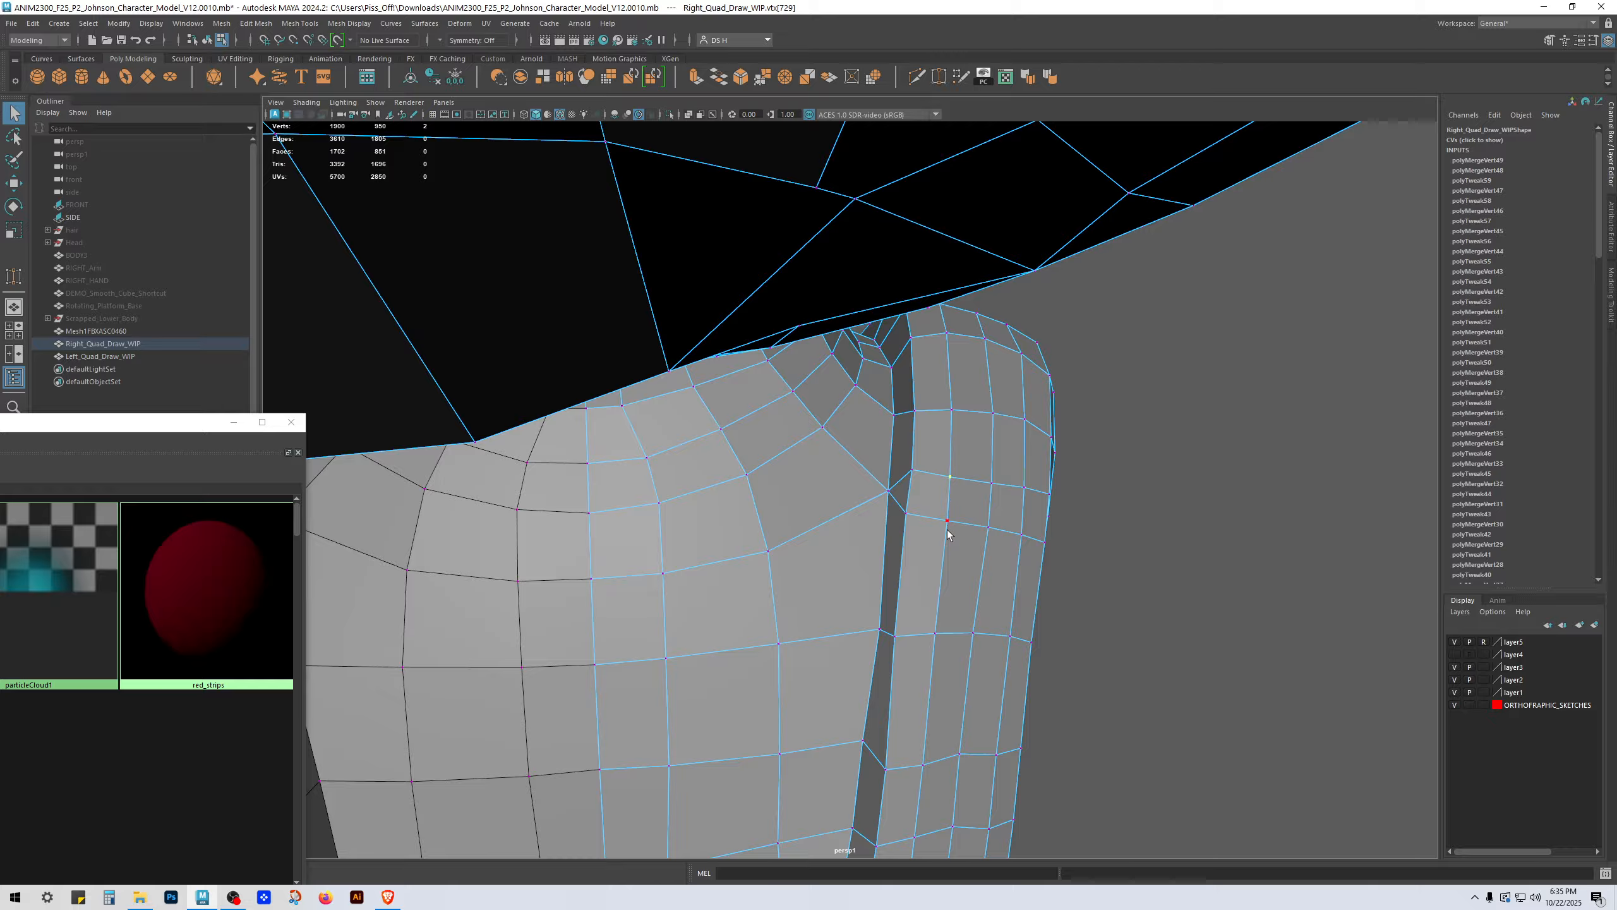
# Step: Merge the next two vertex pairs across the front face of the shoulder strap
pyautogui.click(918, 474)
pyautogui.keyDown('shift'); pyautogui.click(917, 525); pyautogui.keyUp('shift')
pyautogui.press('g')
pyautogui.press('g')
pyautogui.click(991, 483)
pyautogui.keyDown('shift'); pyautogui.click(989, 527); pyautogui.keyUp('shift')
pyautogui.press('g')
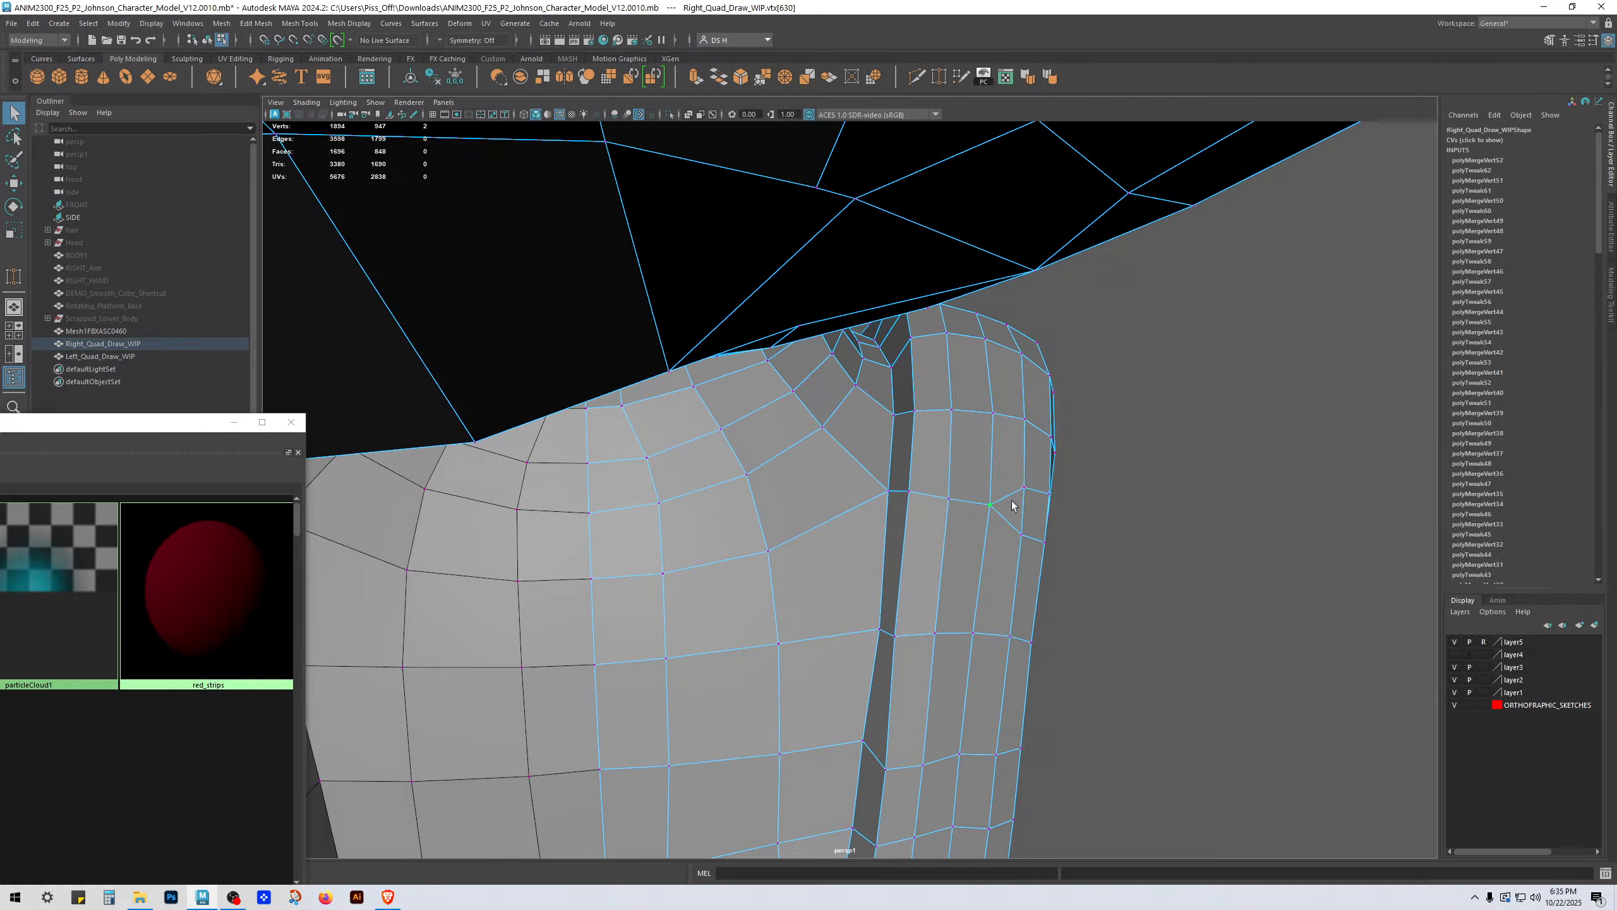
# Step: Merge the remaining vertex pairs of this strap row out to the rim of the arm opening
pyautogui.keyDown('shift'); pyautogui.click(1023, 534); pyautogui.keyUp('shift')
pyautogui.press('g')
pyautogui.click(1051, 494)
pyautogui.keyDown('alt'); pyautogui.moveTo(1061, 549); pyautogui.dragTo(986, 518); pyautogui.keyUp('alt')
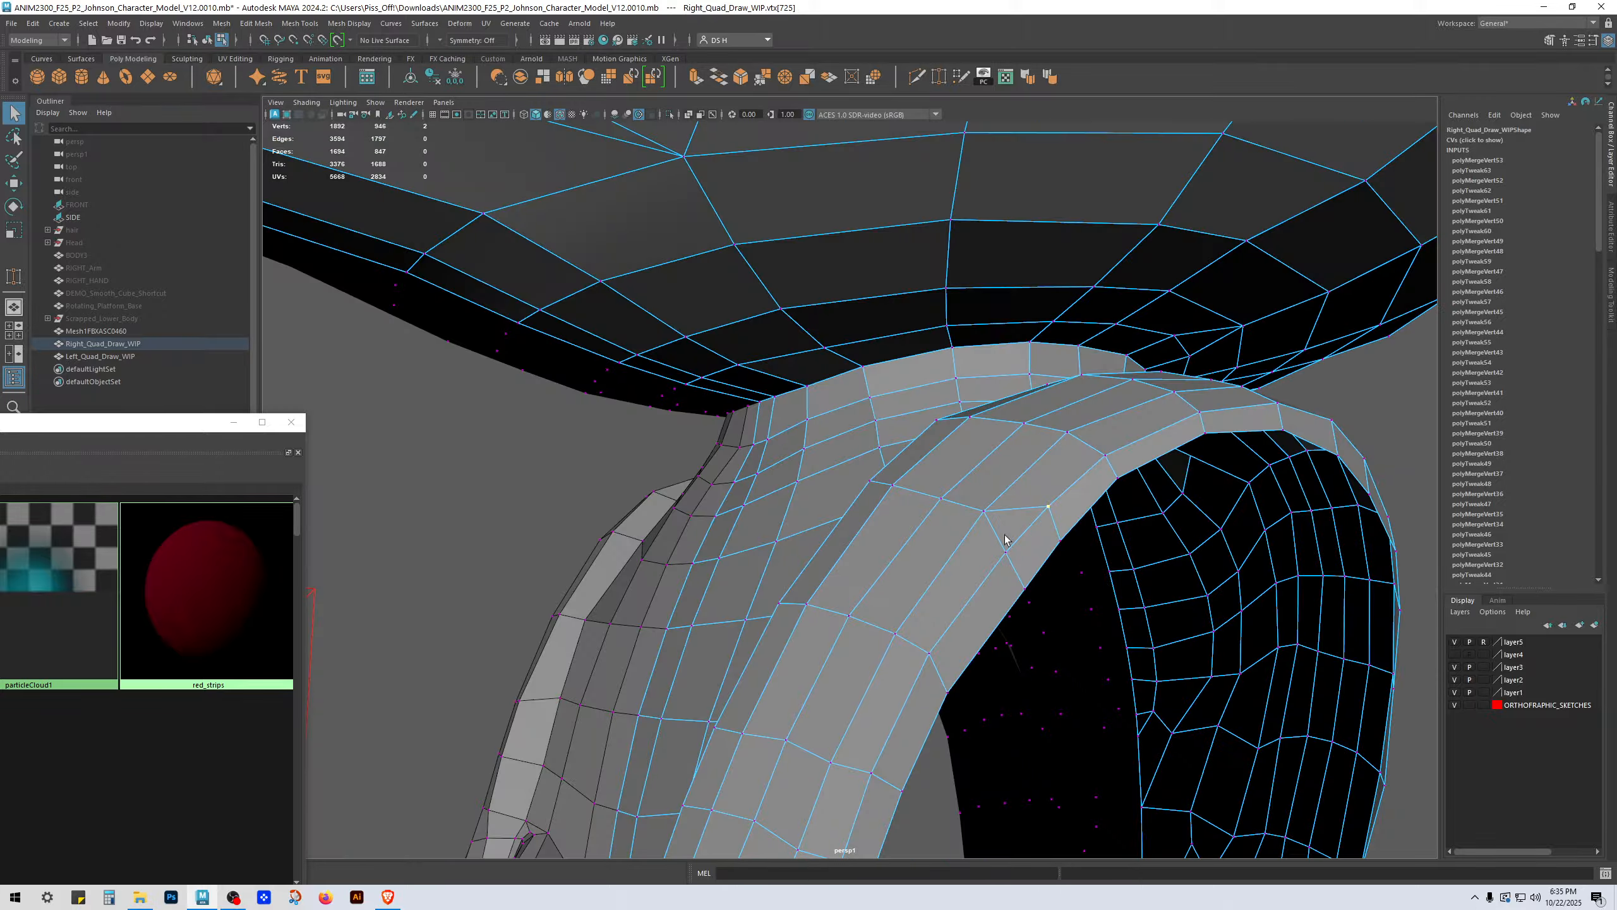
pyautogui.keyDown('shift'); pyautogui.click(1008, 550); pyautogui.keyUp('shift')
pyautogui.press('g')
pyautogui.press('g')
# Step: Cut new edges across the lower cheek below the muzzle to the centre line and delete the leftover diagonal edge
pyautogui.keyDown('alt'); pyautogui.moveTo(1049, 594); pyautogui.dragTo(913, 482); pyautogui.keyUp('alt')
pyautogui.keyDown('alt'); pyautogui.moveTo(913, 481); pyautogui.dragTo(974, 509, button='middle'); pyautogui.keyUp('alt')
pyautogui.keyDown('alt'); pyautogui.moveTo(975, 509); pyautogui.dragTo(850, 384); pyautogui.keyUp('alt')
pyautogui.press('y')
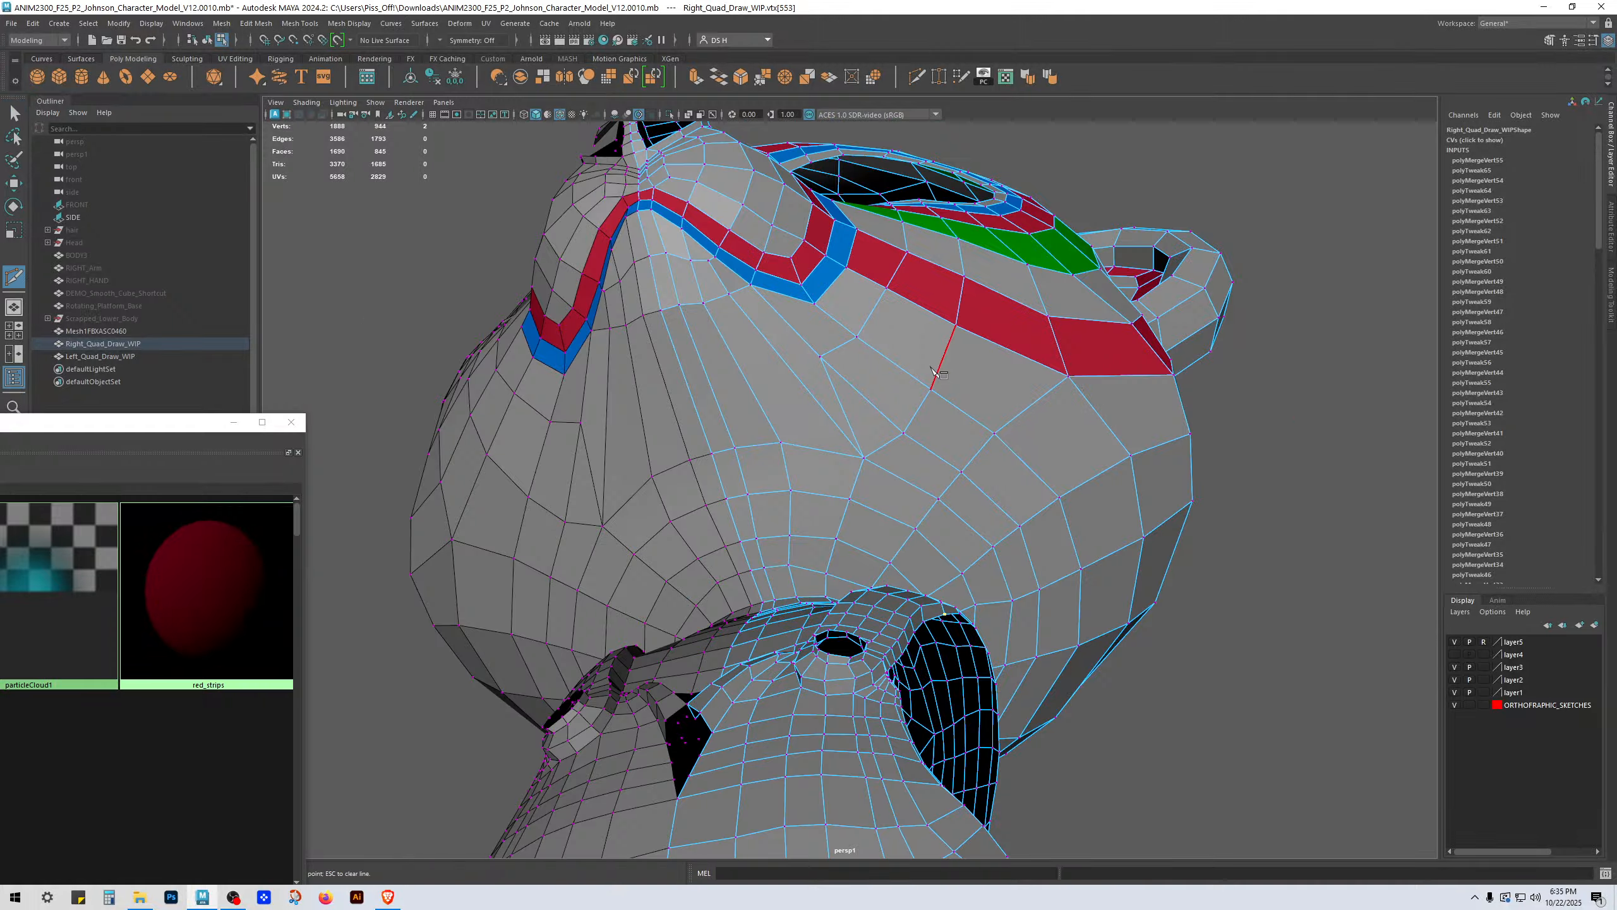
pyautogui.click(796, 374)
pyautogui.click(745, 375)
pyautogui.moveTo(723, 388); pyautogui.dragTo(709, 385)
pyautogui.press('Return')
pyautogui.press('w')
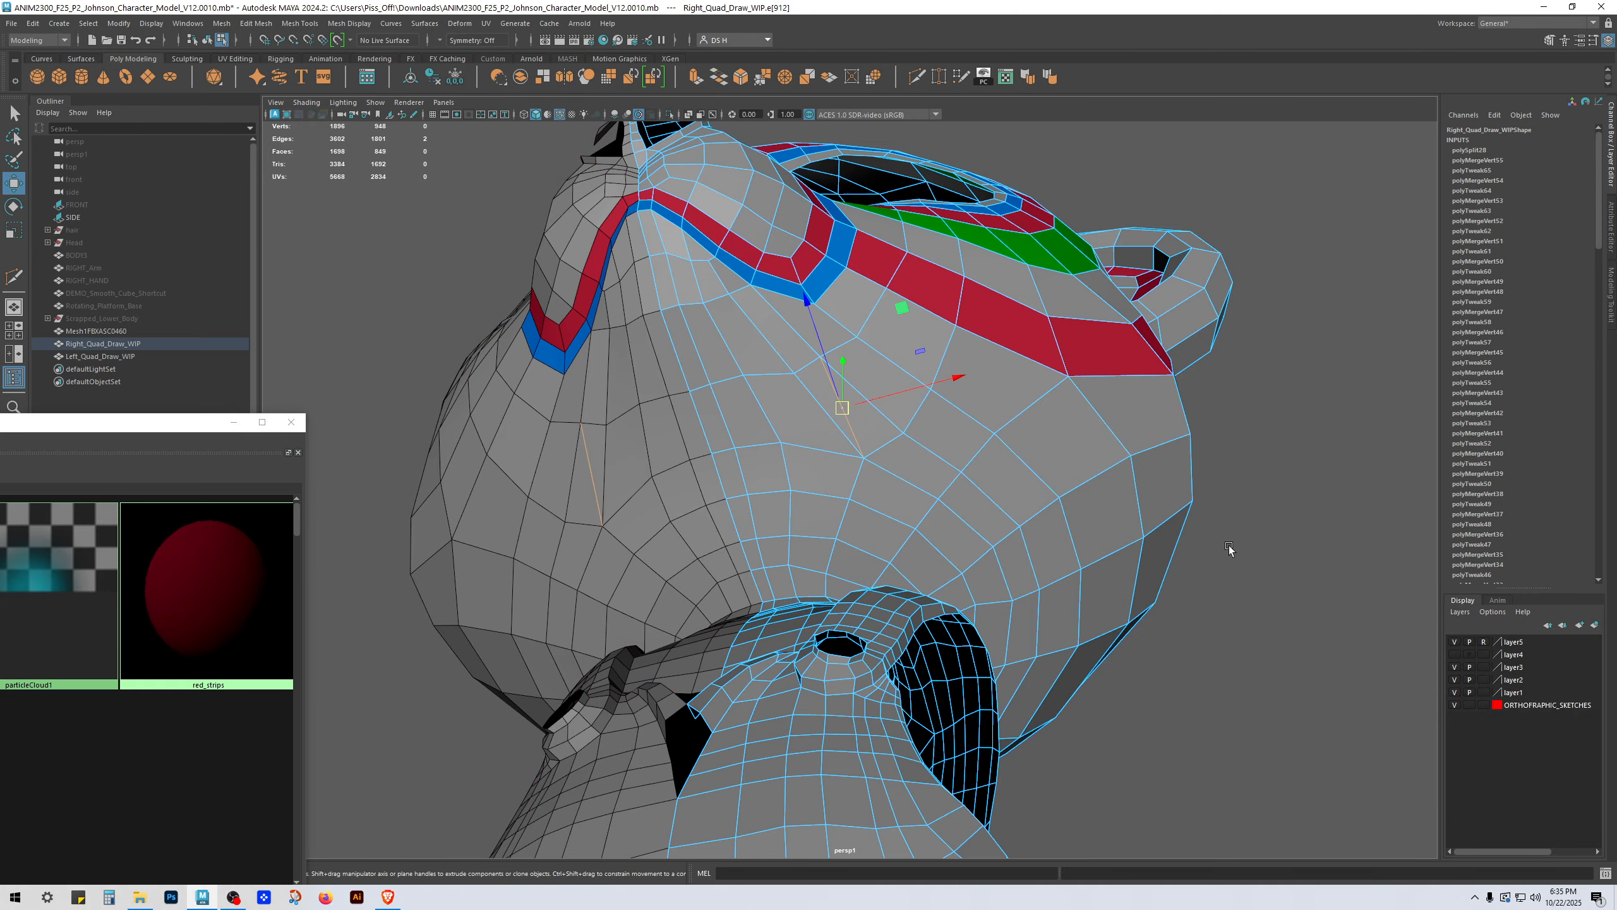
pyautogui.press('Delete')
# Step: Preview the mesh smoothed and examine the surface around the head, the back of the neck and the shoulders
pyautogui.keyDown('alt'); pyautogui.moveTo(1196, 440); pyautogui.dragTo(899, 473); pyautogui.keyUp('alt')
pyautogui.press('3')
pyautogui.moveTo(899, 473); pyautogui.dragTo(963, 420, button='right')
pyautogui.click(1088, 384)
pyautogui.keyDown('alt'); pyautogui.moveTo(1088, 384); pyautogui.dragTo(1223, 412); pyautogui.keyUp('alt')
pyautogui.scroll(5, 942, 548)
pyautogui.keyDown('alt'); pyautogui.moveTo(904, 563); pyautogui.dragTo(786, 558); pyautogui.keyUp('alt')
pyautogui.click(848, 515)
pyautogui.moveTo(834, 529); pyautogui.dragTo(756, 698, button='right')
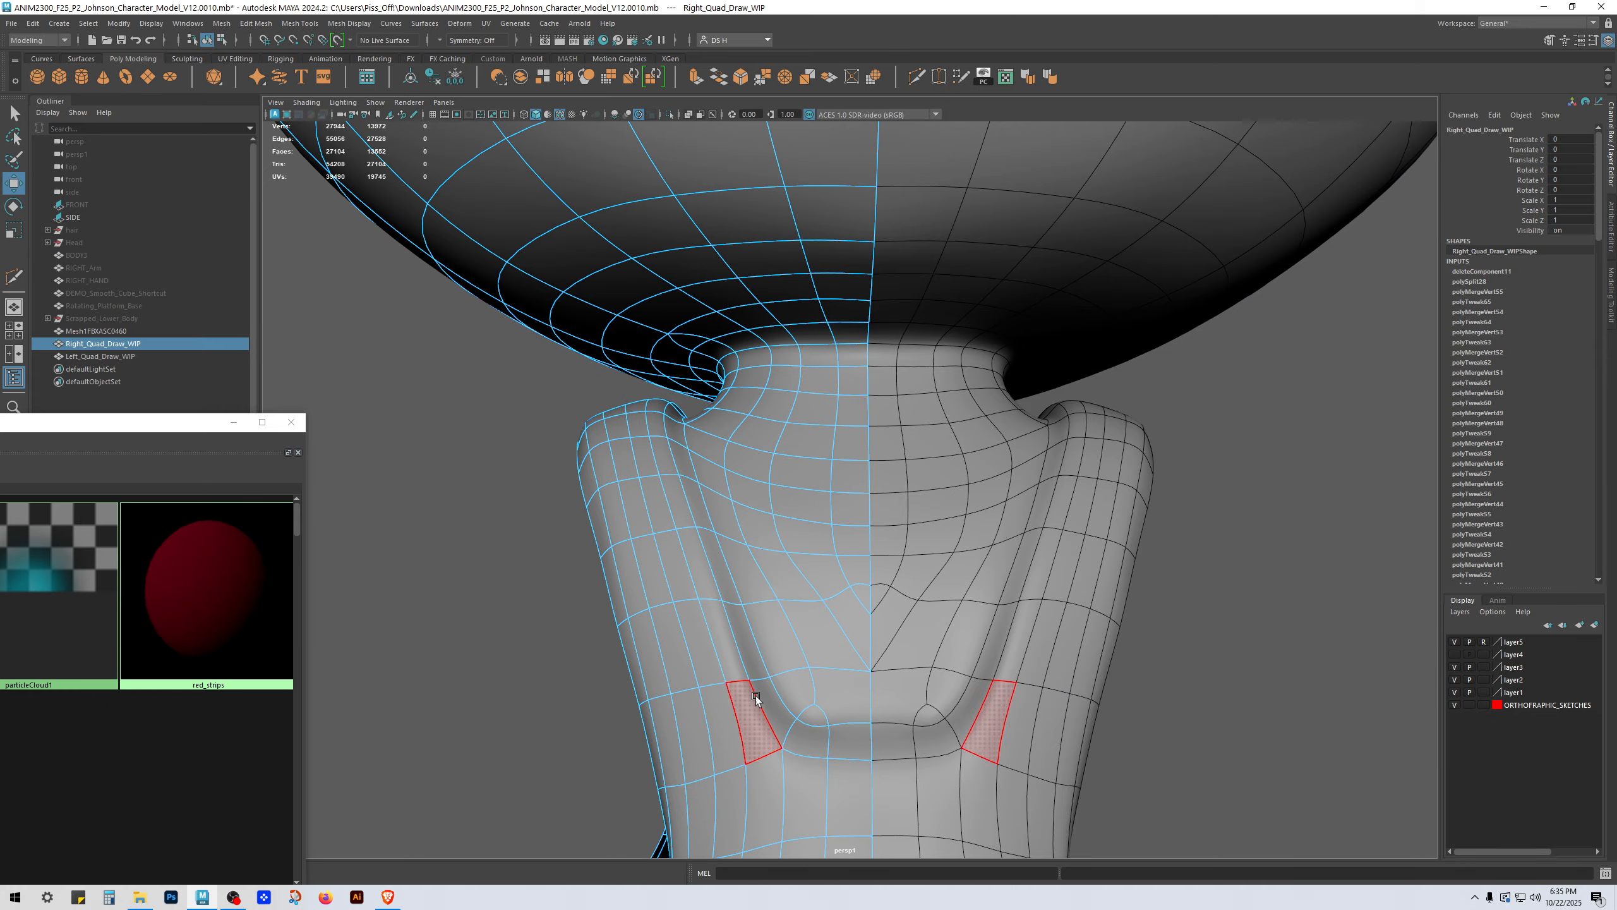
# Step: Return to the unsmoothed mesh and merge to center the vertex pair on the upper back's centre line
pyautogui.moveTo(820, 596); pyautogui.dragTo(747, 548, button='right')
pyautogui.click(861, 494)
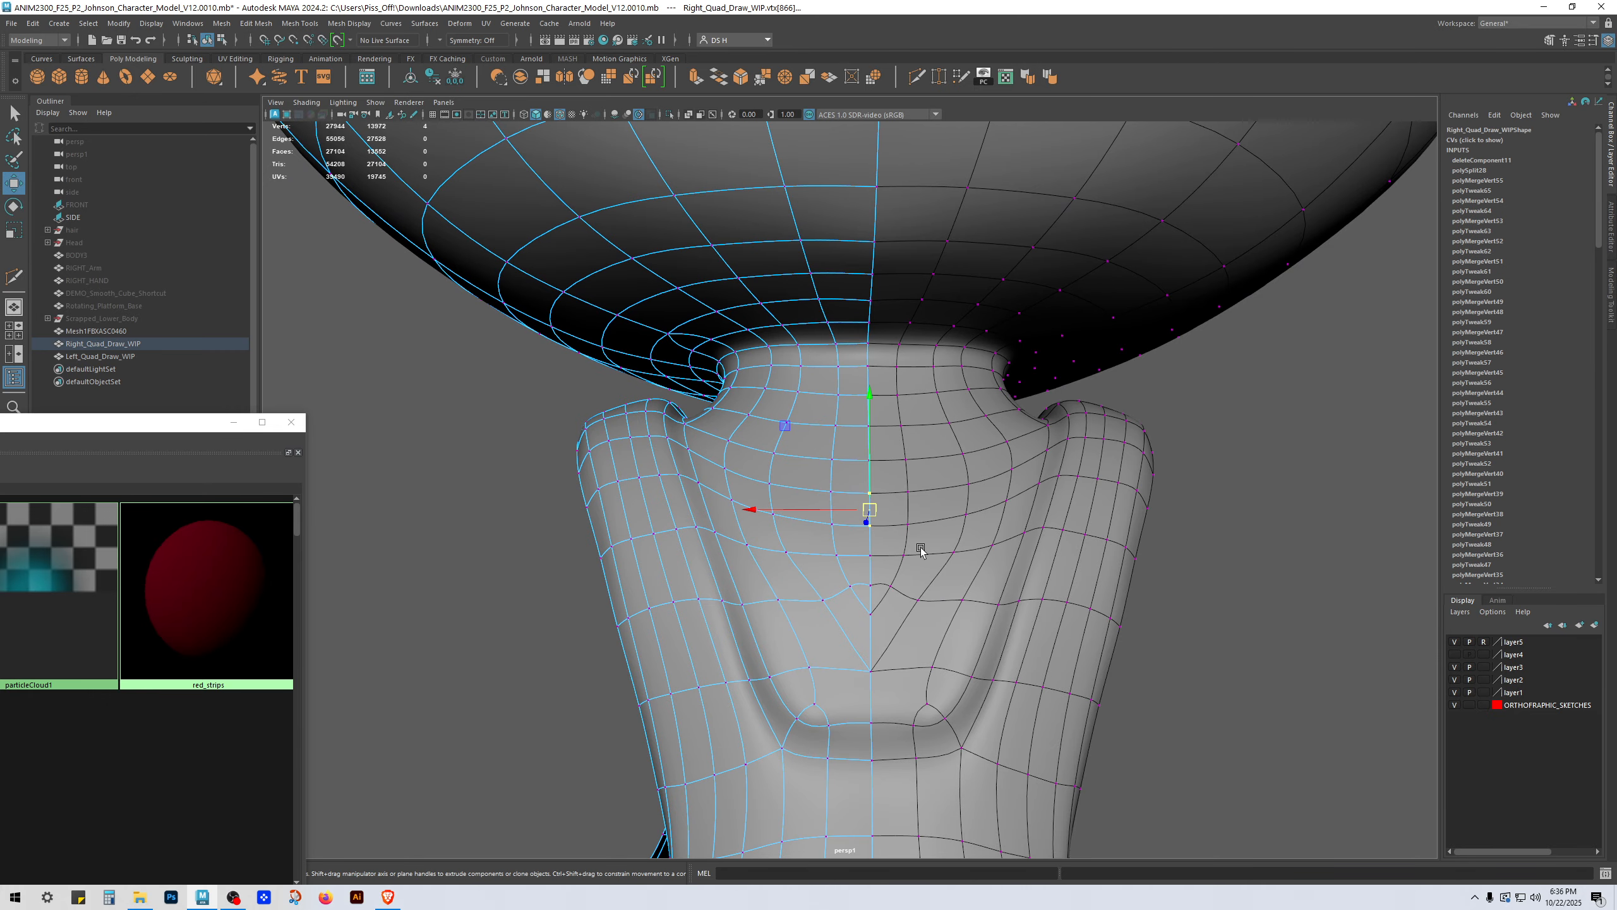
pyautogui.press('1')
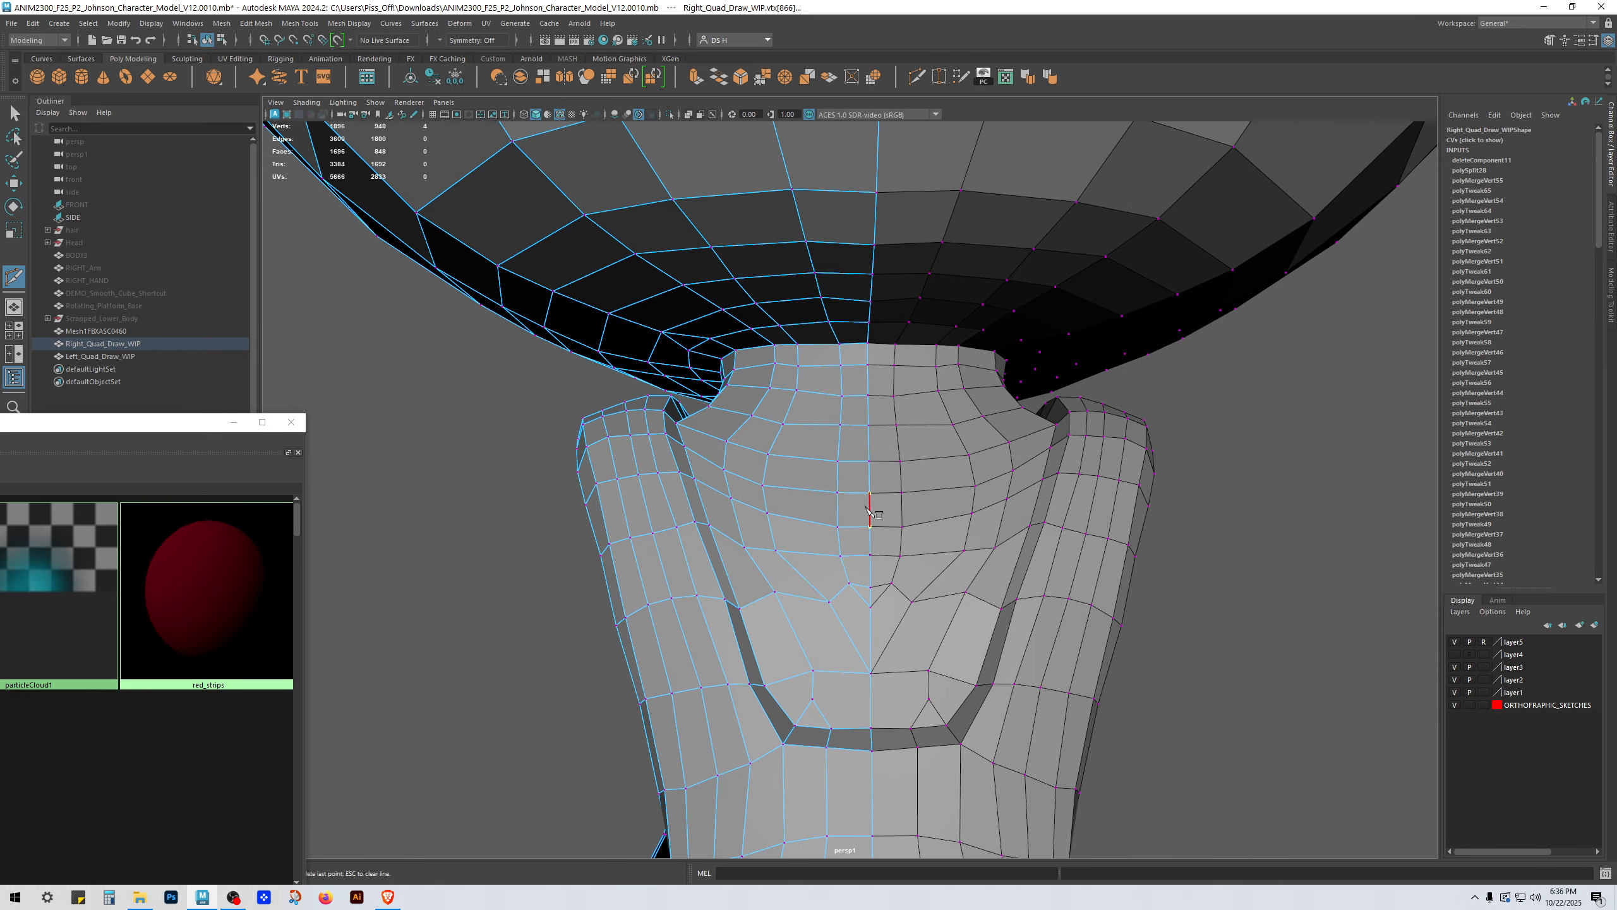
pyautogui.keyDown('shift'); pyautogui.moveTo(893, 470); pyautogui.dragTo(897, 382, button='right'); pyautogui.keyUp('shift')
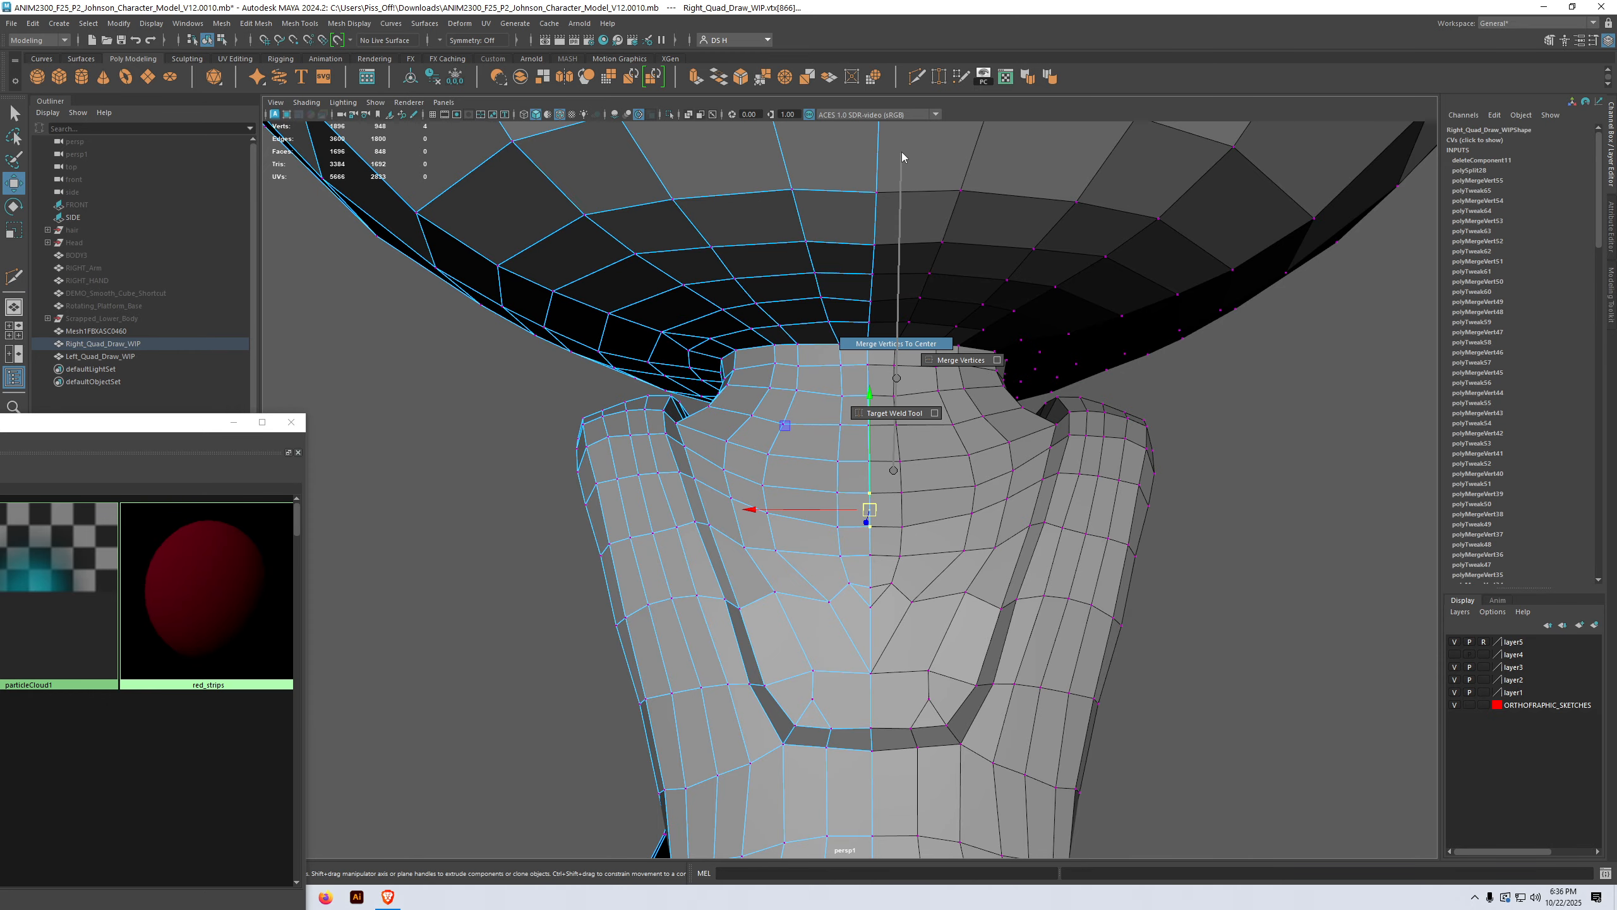
# Step: Merge the vertex pair one column out from the centre line on the upper back
pyautogui.click(836, 491)
pyautogui.keyDown('shift'); pyautogui.click(837, 526); pyautogui.keyUp('shift')
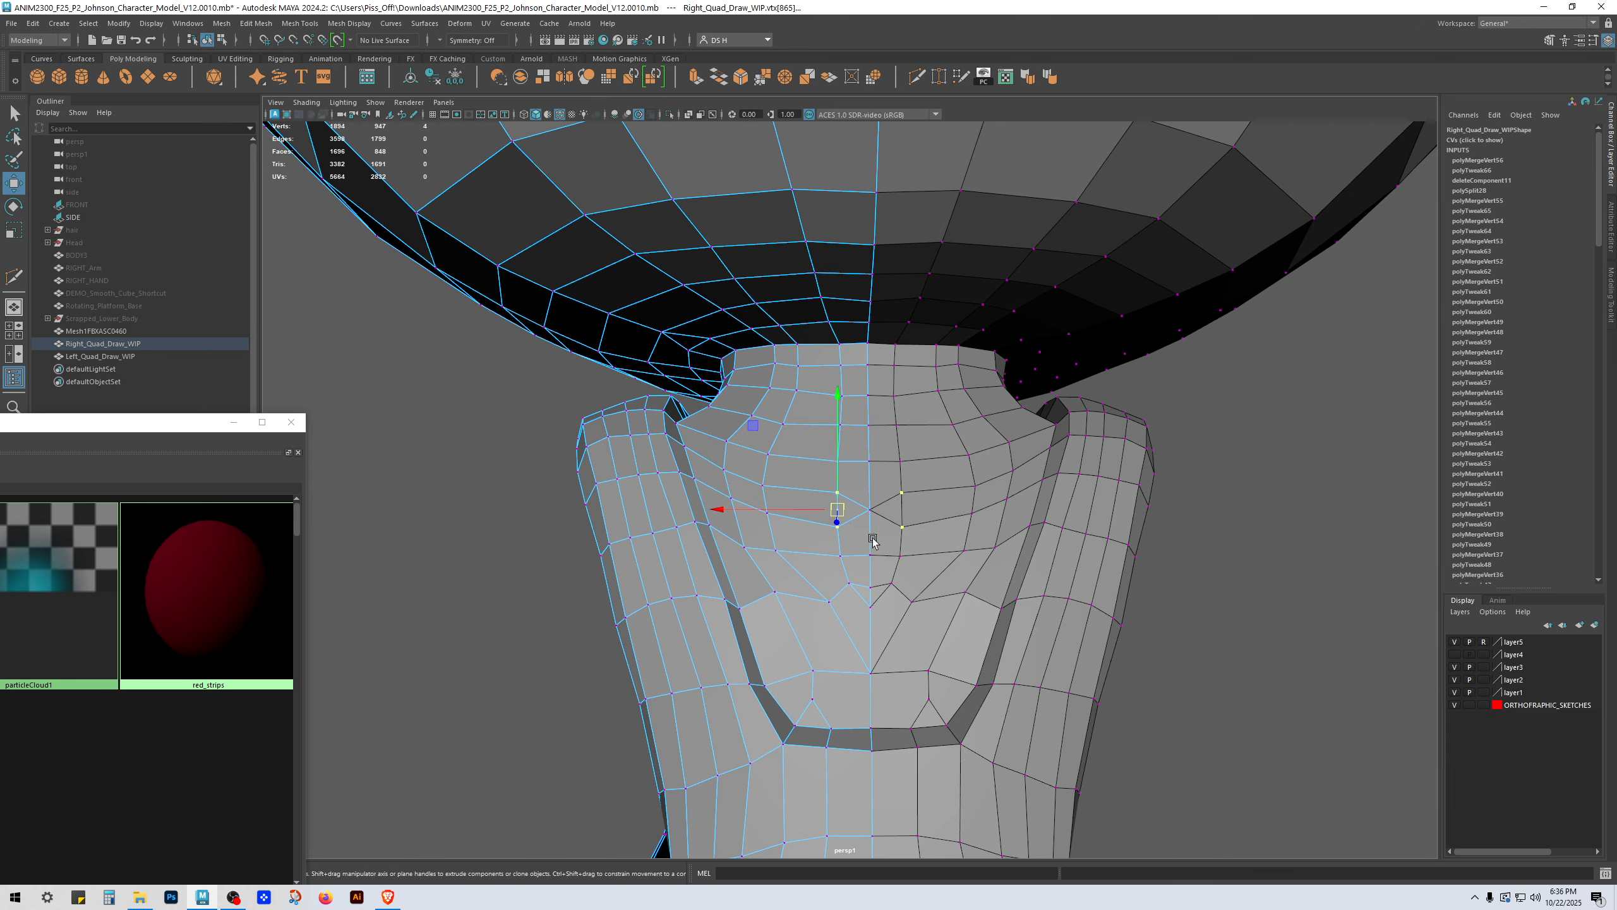
pyautogui.press('q')
pyautogui.press('a')
pyautogui.press('f')
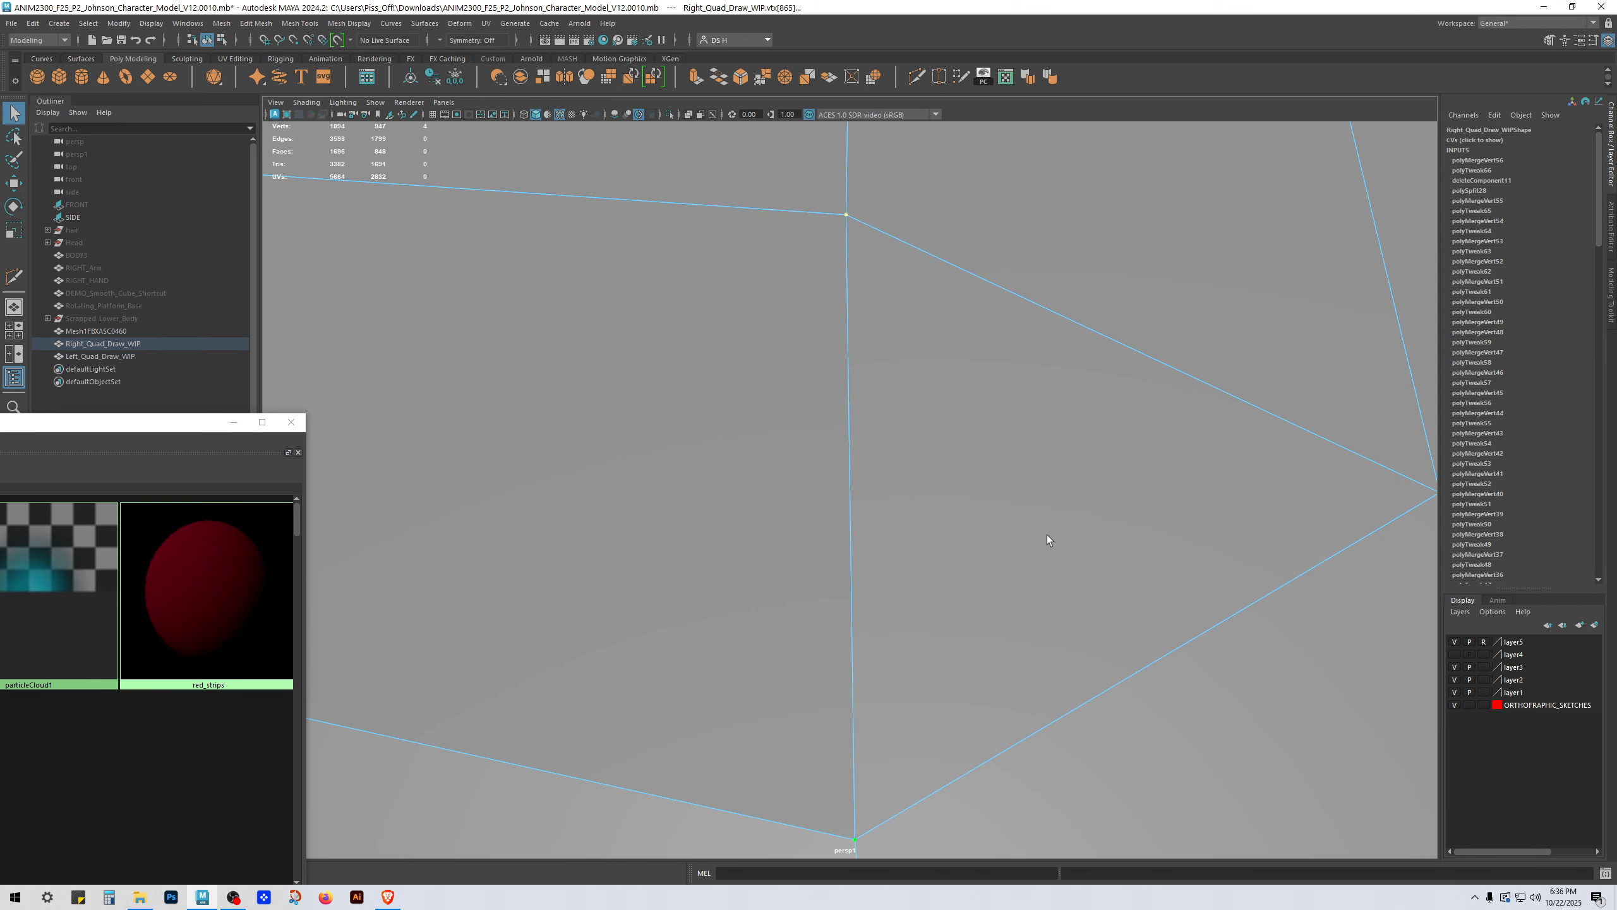
pyautogui.scroll(-5, 1046, 538)
pyautogui.press('w')
pyautogui.press('g')
pyautogui.press('g')
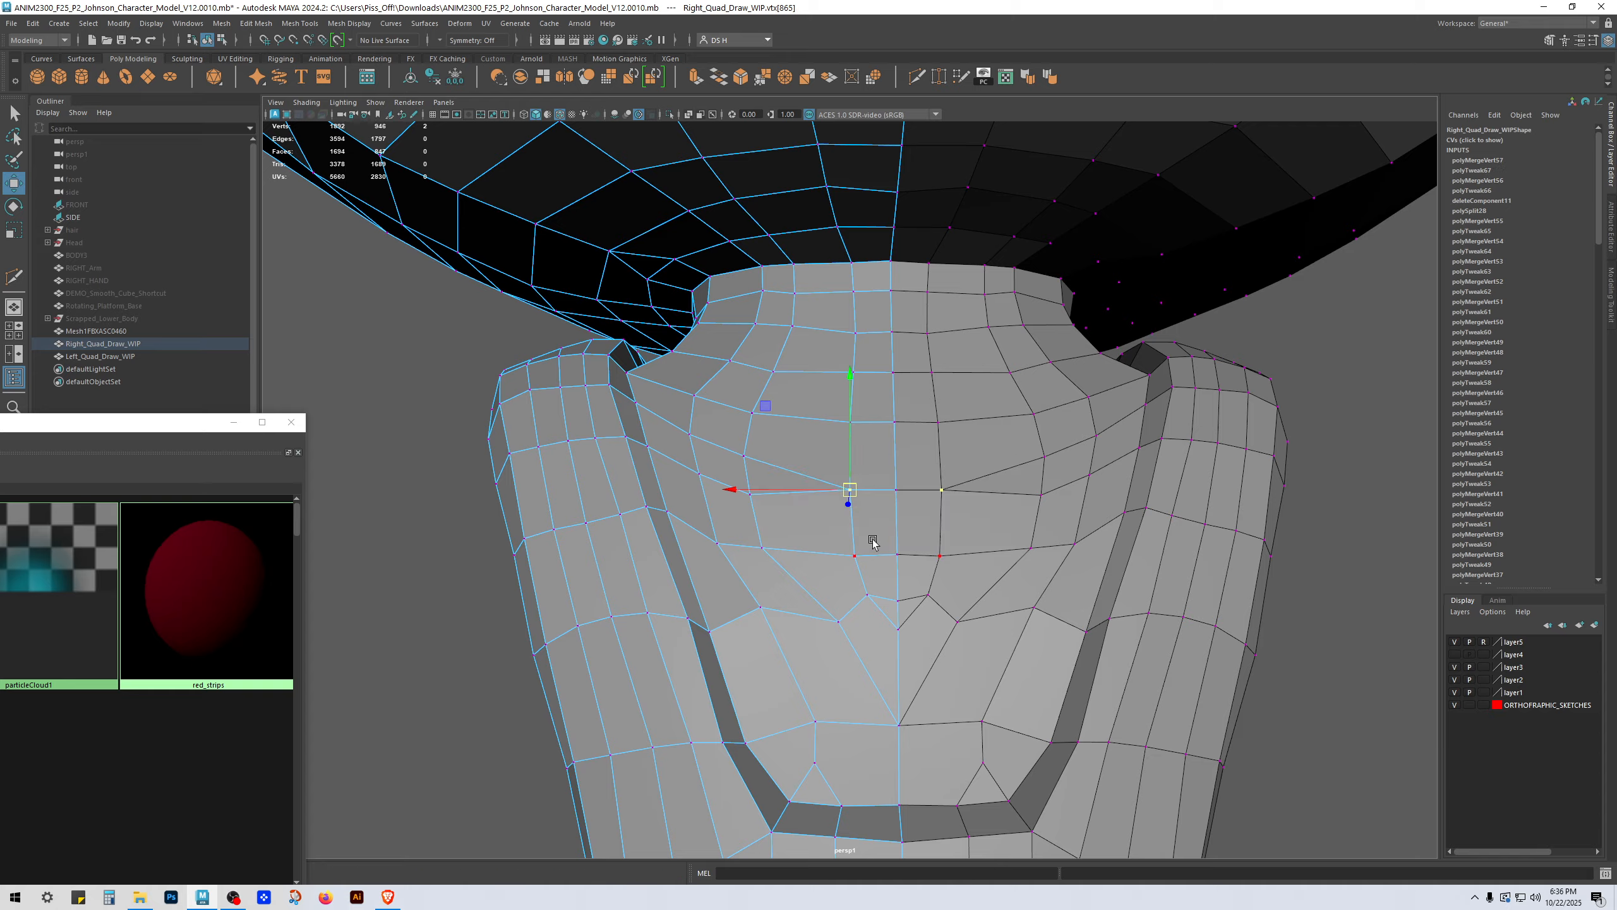
# Step: Merge the next two vertex pairs across the upper back toward the shoulder strap
pyautogui.click(748, 458)
pyautogui.keyDown('shift'); pyautogui.click(761, 489); pyautogui.keyUp('shift')
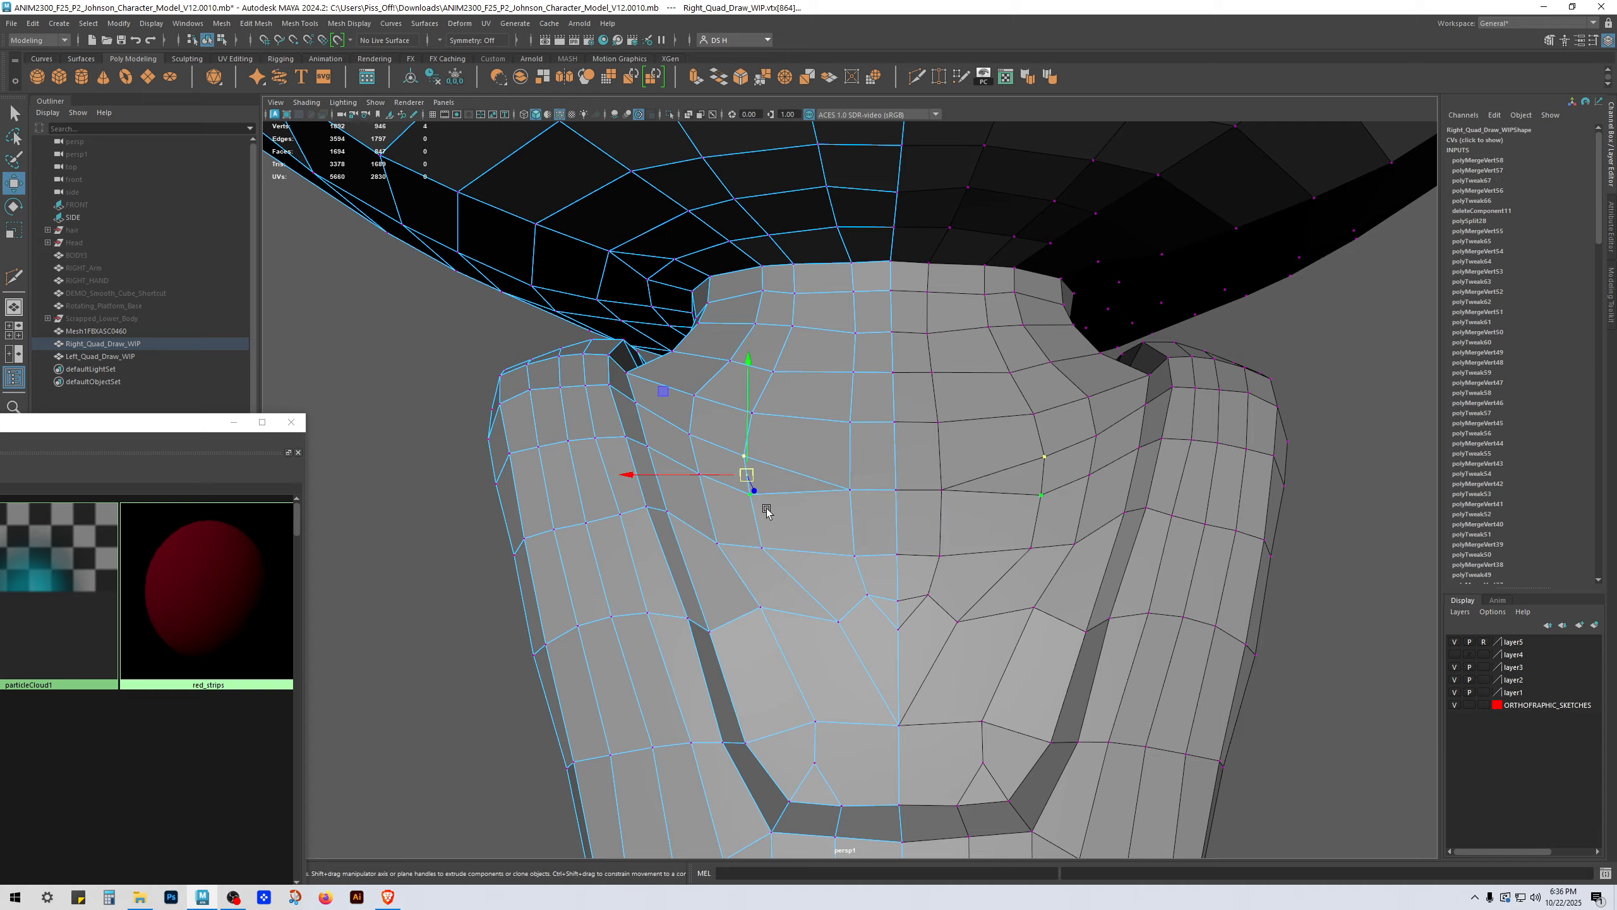
pyautogui.press('g')
pyautogui.press('f')
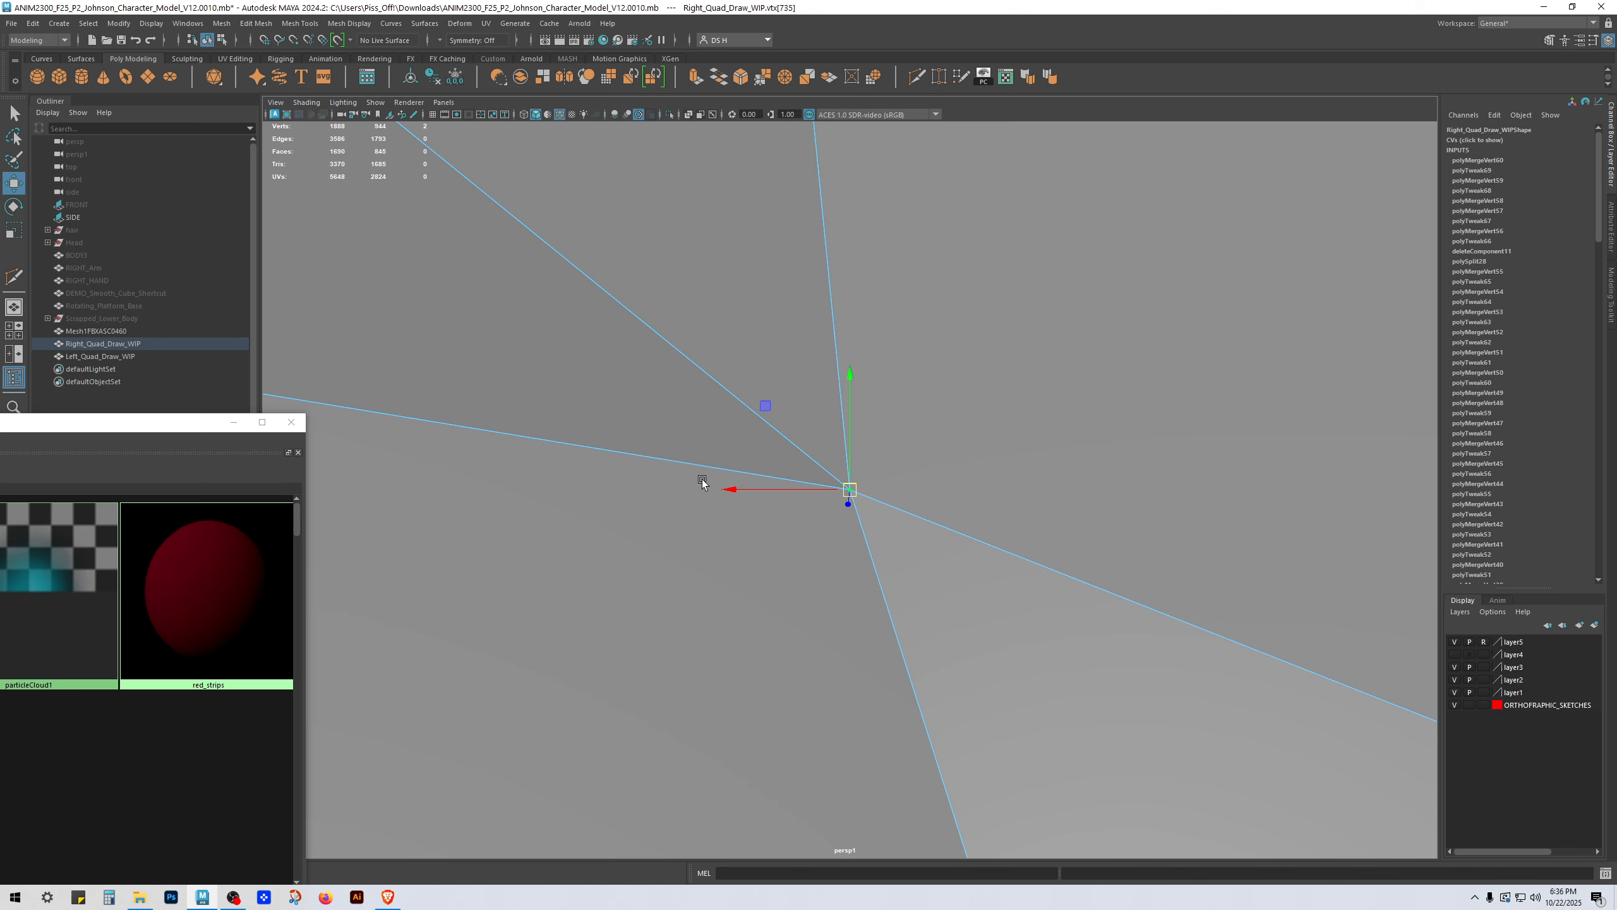
# Step: Merge the vertex pair in the groove beside the rear shoulder strap and the first two pairs on the strap
pyautogui.scroll(-5, 935, 599)
pyautogui.click(763, 420)
pyautogui.press('q')
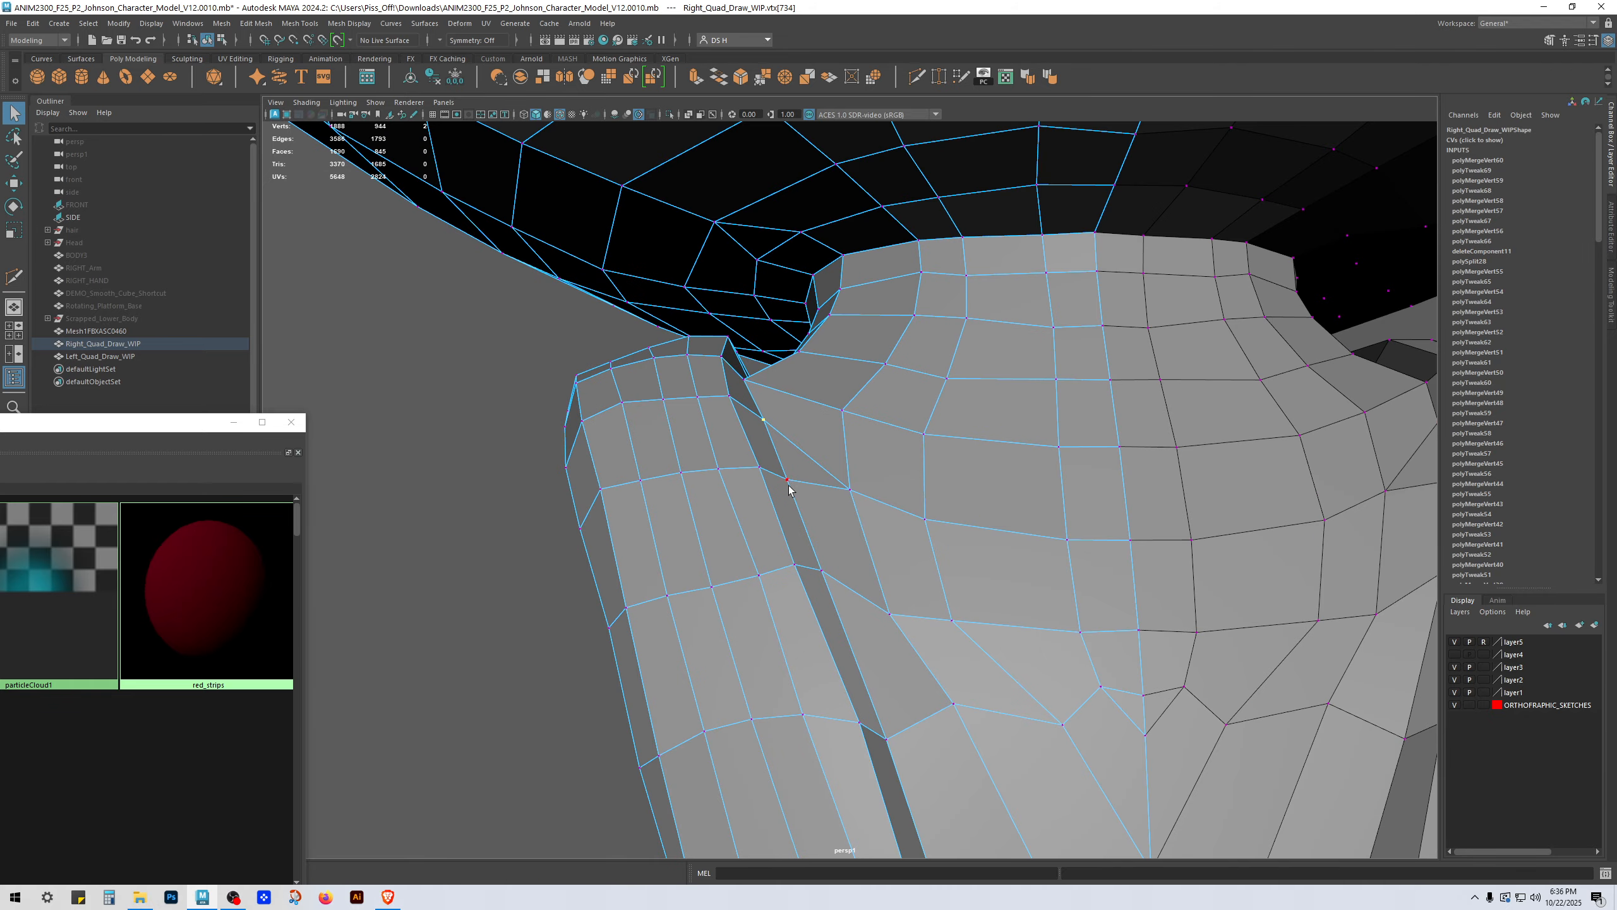
pyautogui.scroll(3, 852, 521)
pyautogui.scroll(-6, 933, 483)
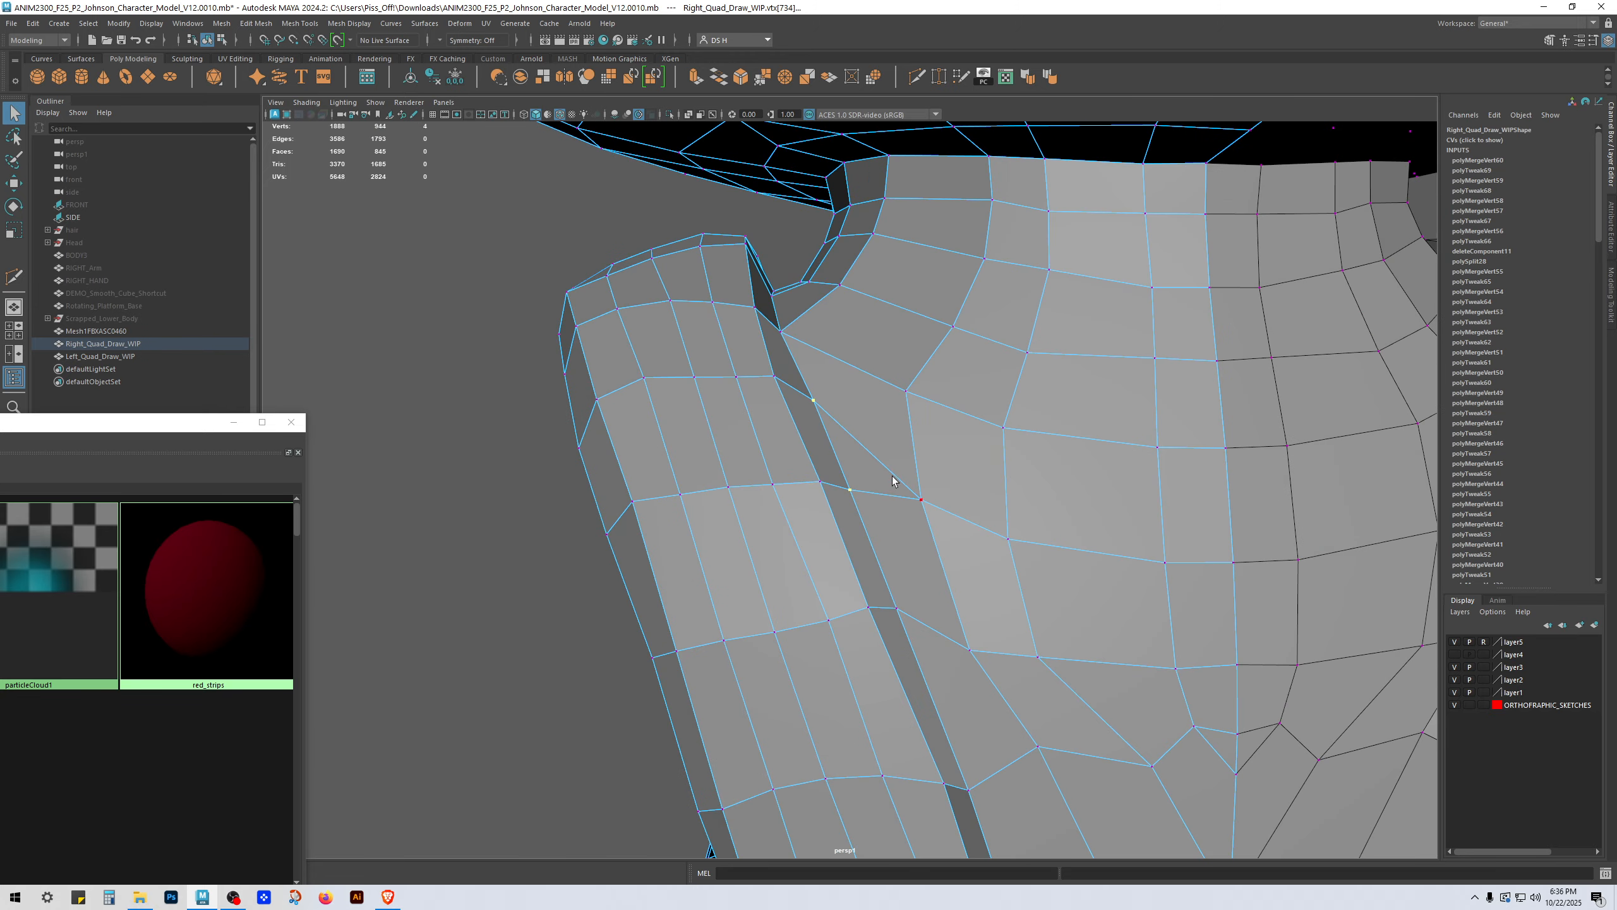
pyautogui.press('g')
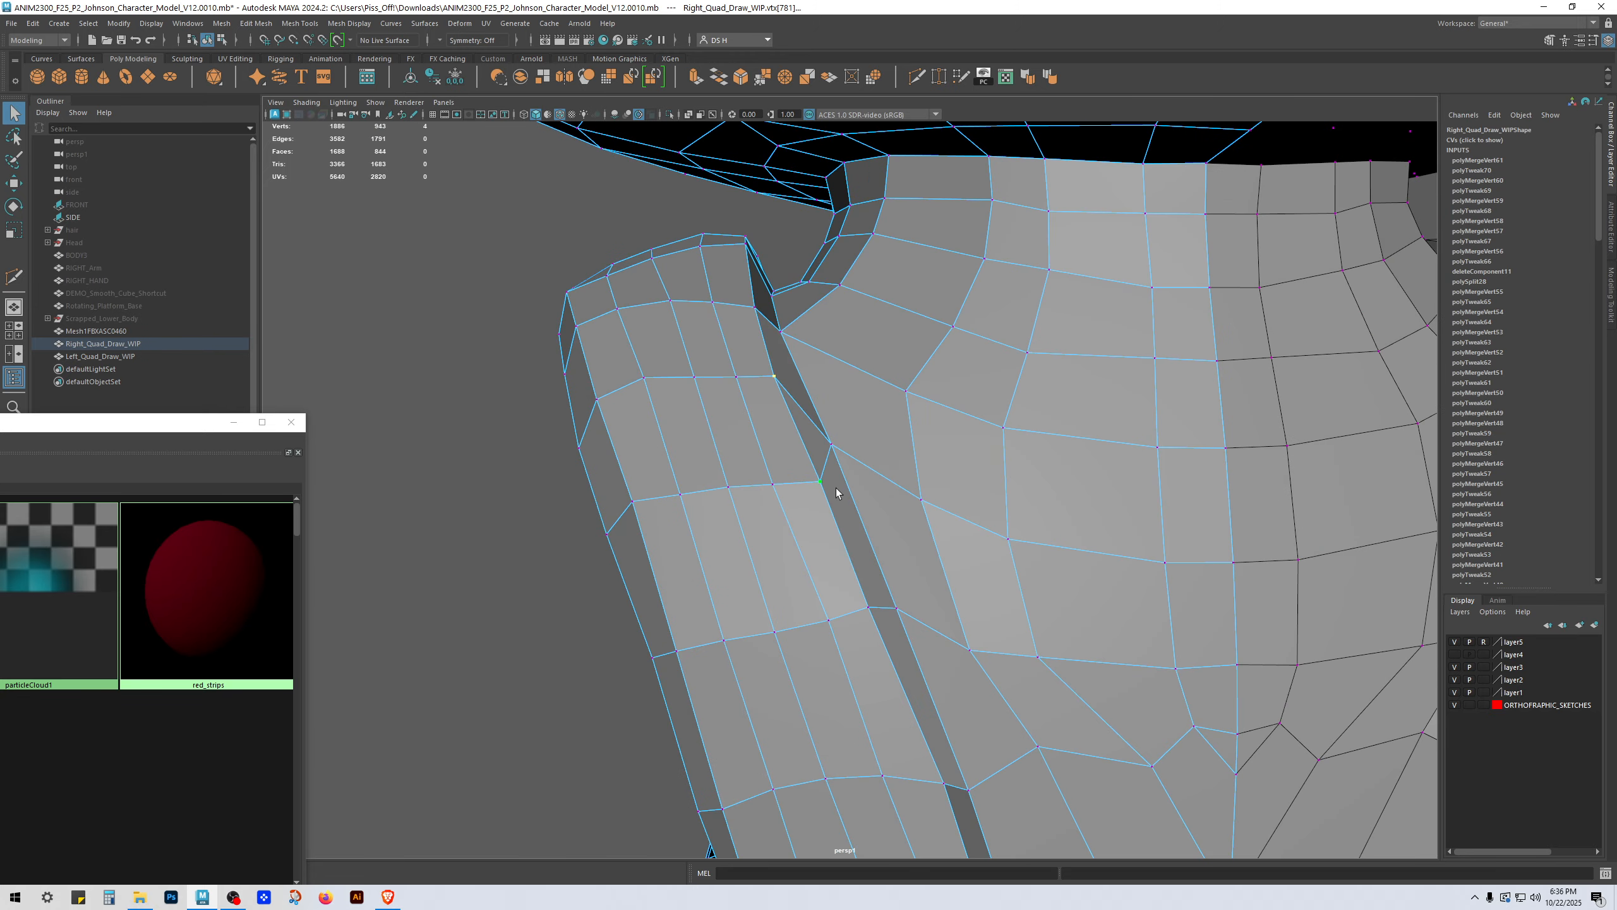
pyautogui.press('g')
pyautogui.press('g')
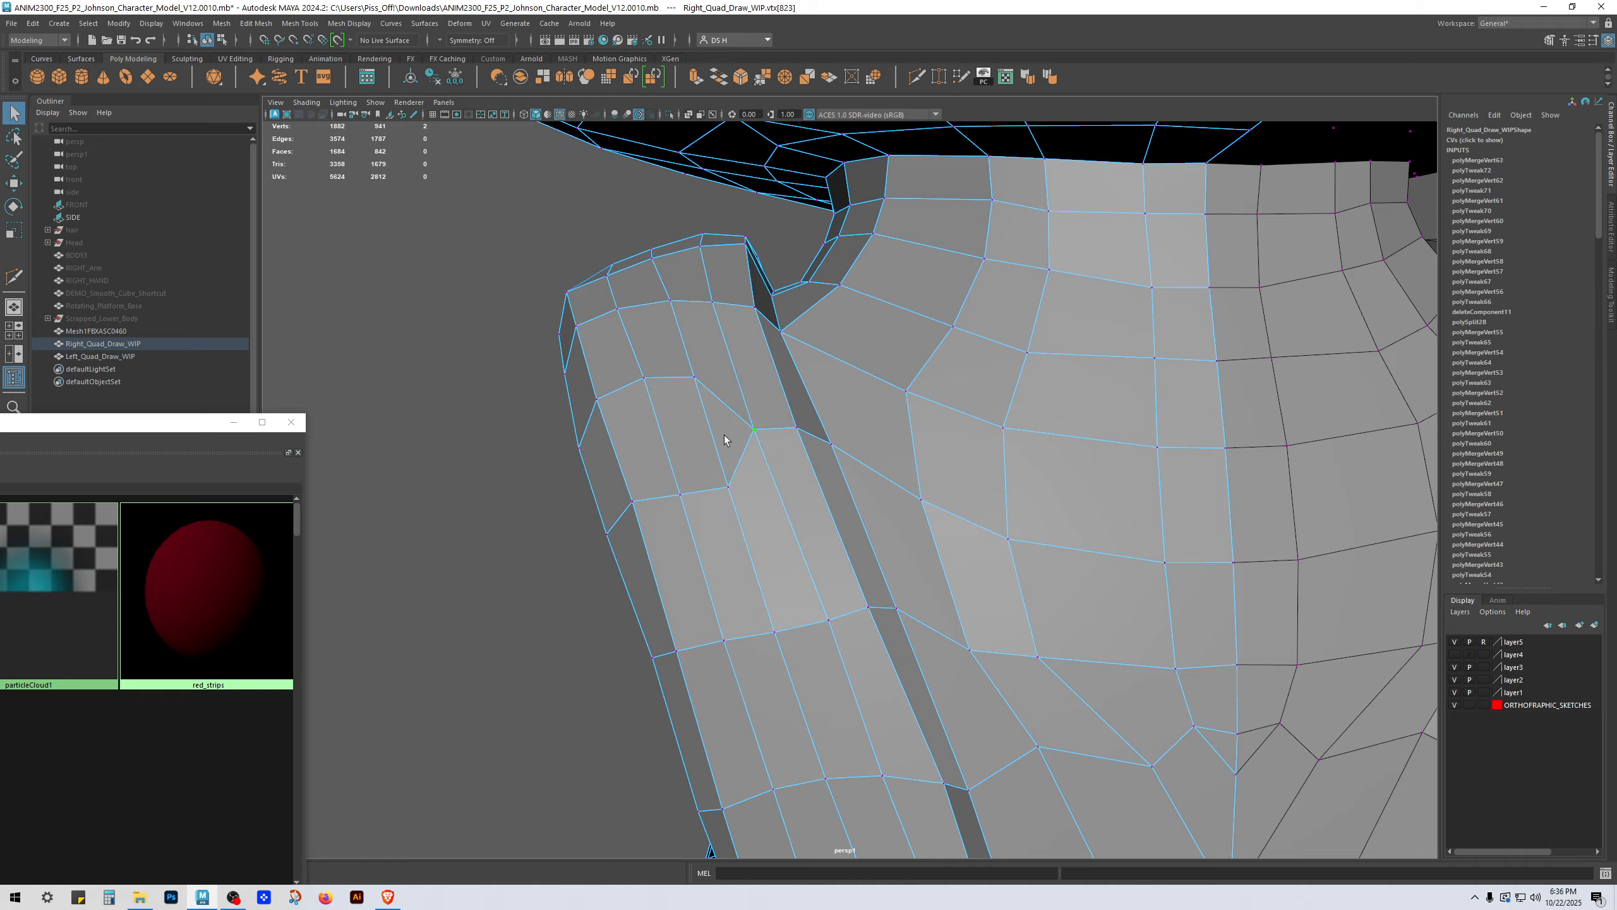
# Step: Merge the remaining four vertex pairs across the rear of the shoulder strap to the arm opening's rim
pyautogui.press('g')
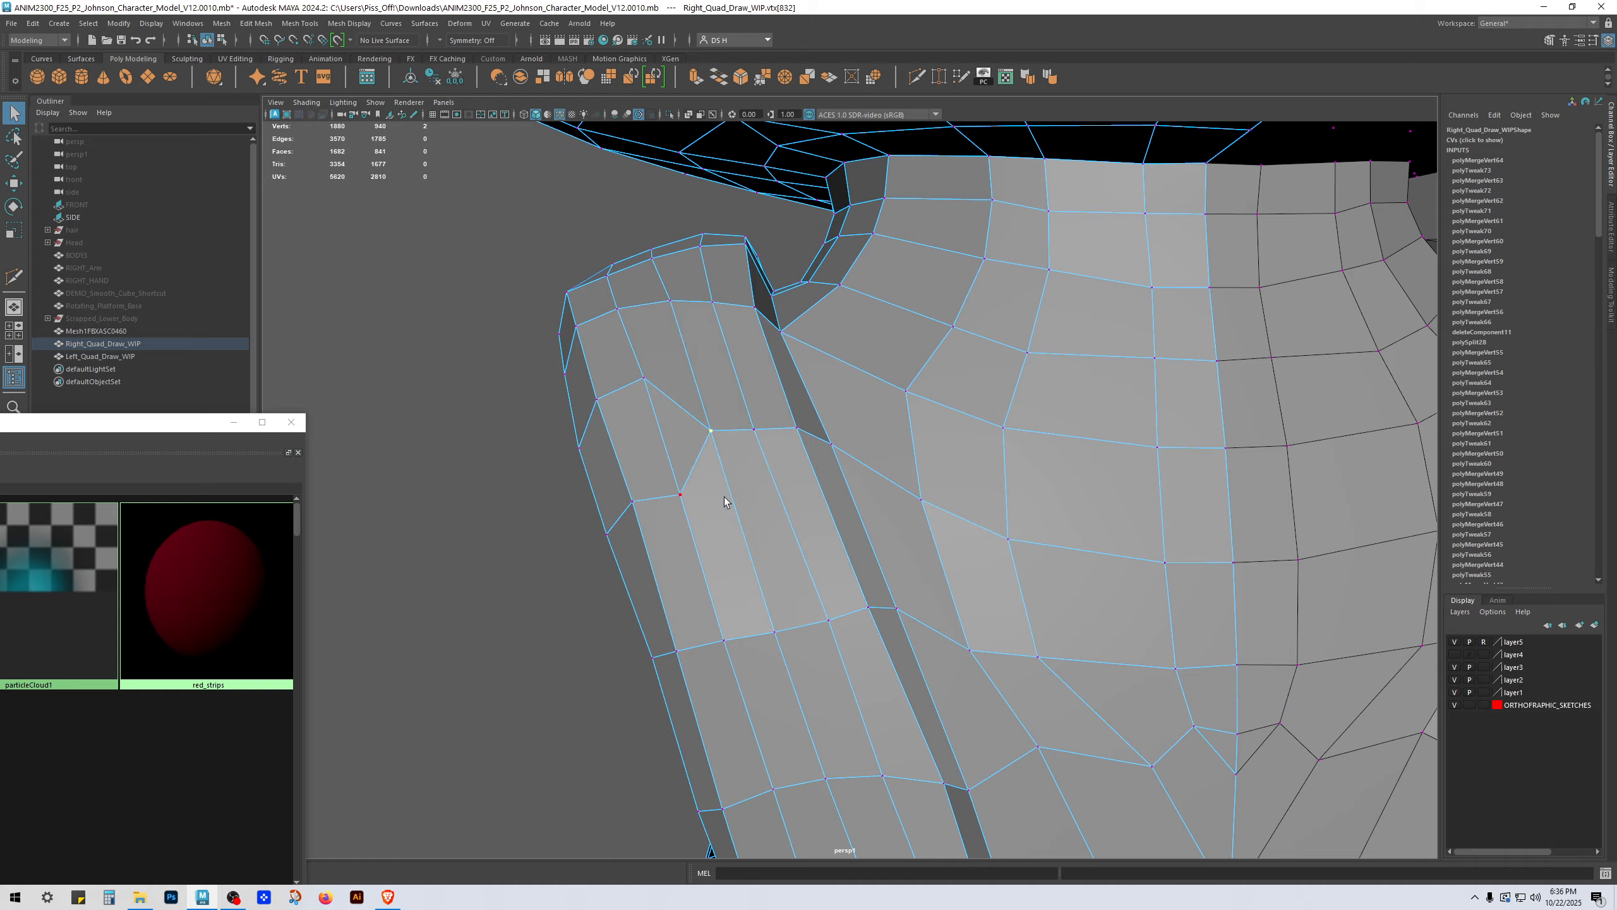
pyautogui.click(645, 380)
pyautogui.keyDown('shift'); pyautogui.click(681, 494); pyautogui.keyUp('shift')
pyautogui.press('g')
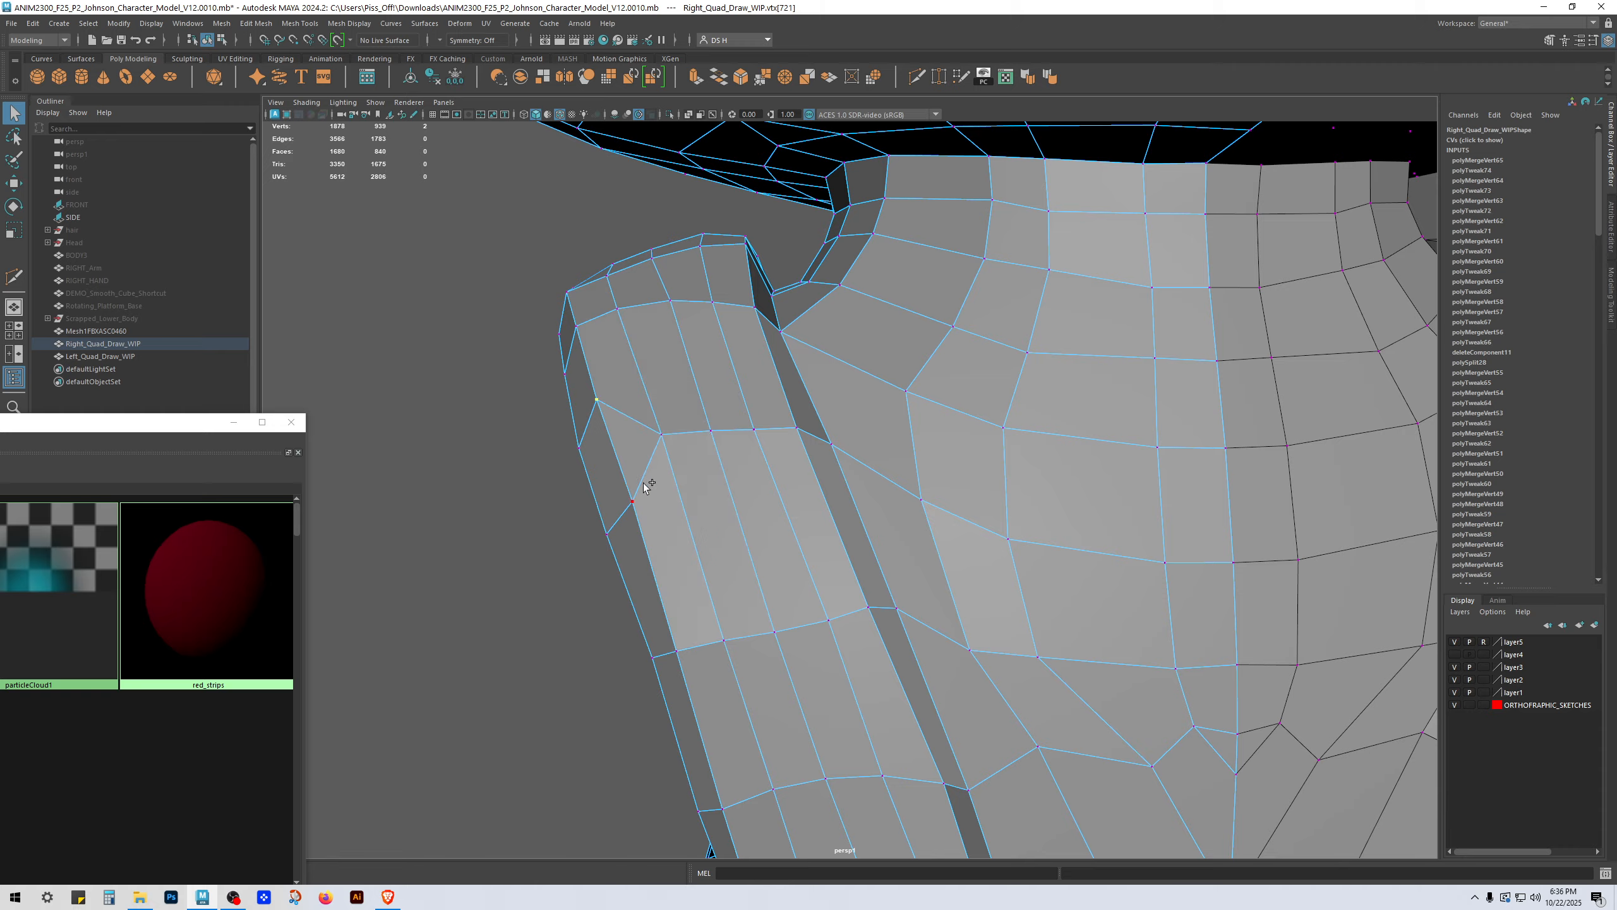
pyautogui.press('g')
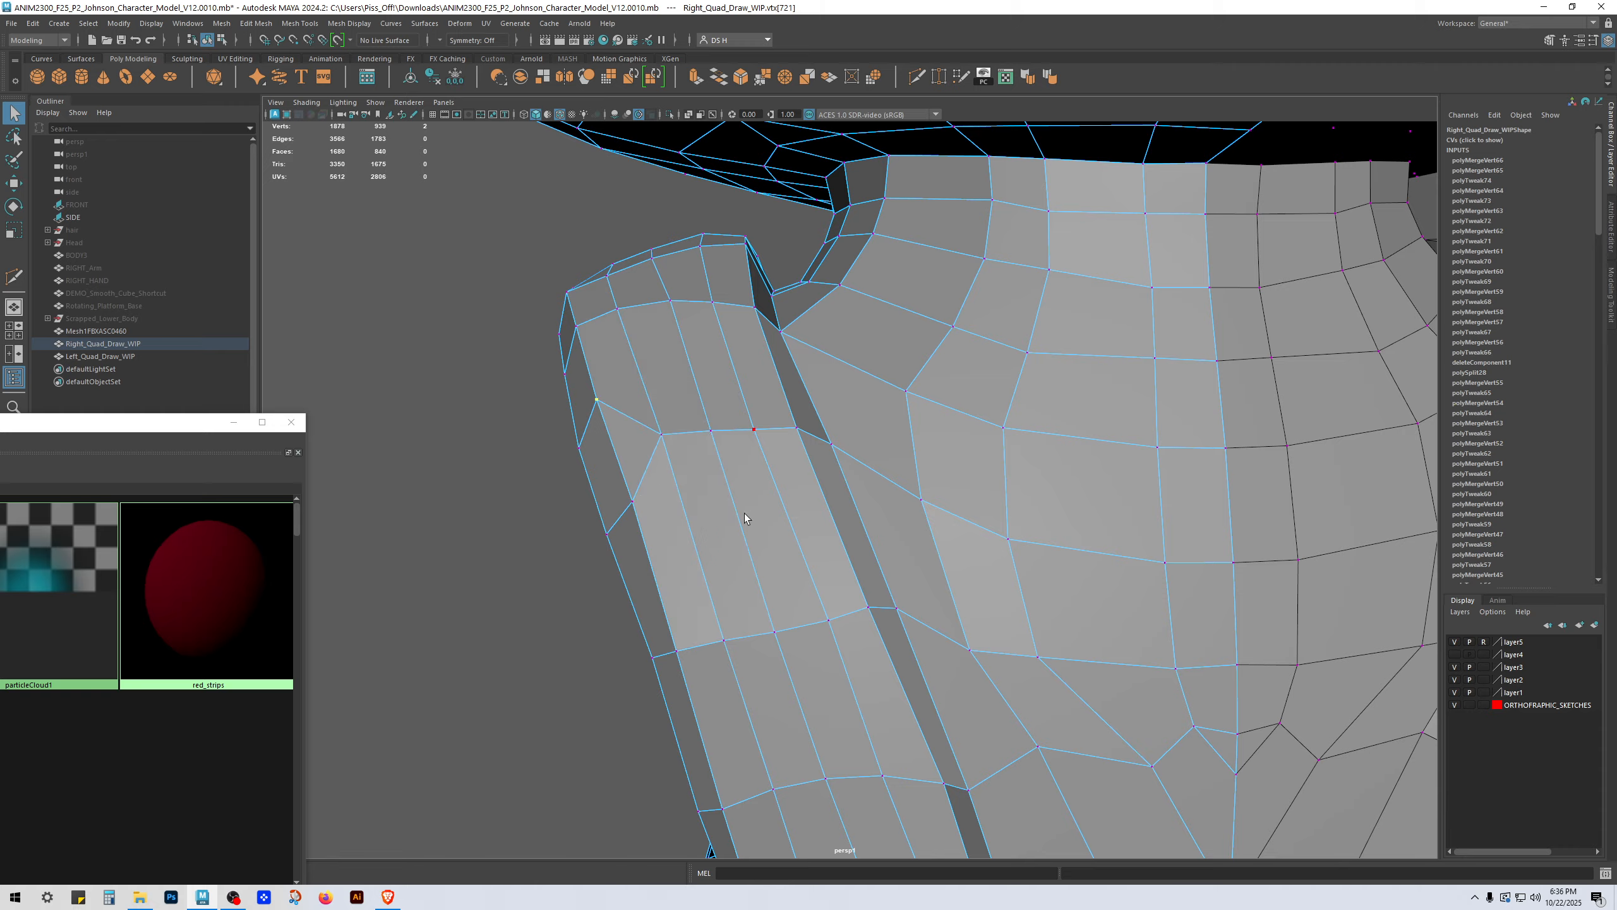
pyautogui.press('g')
pyautogui.press('g')
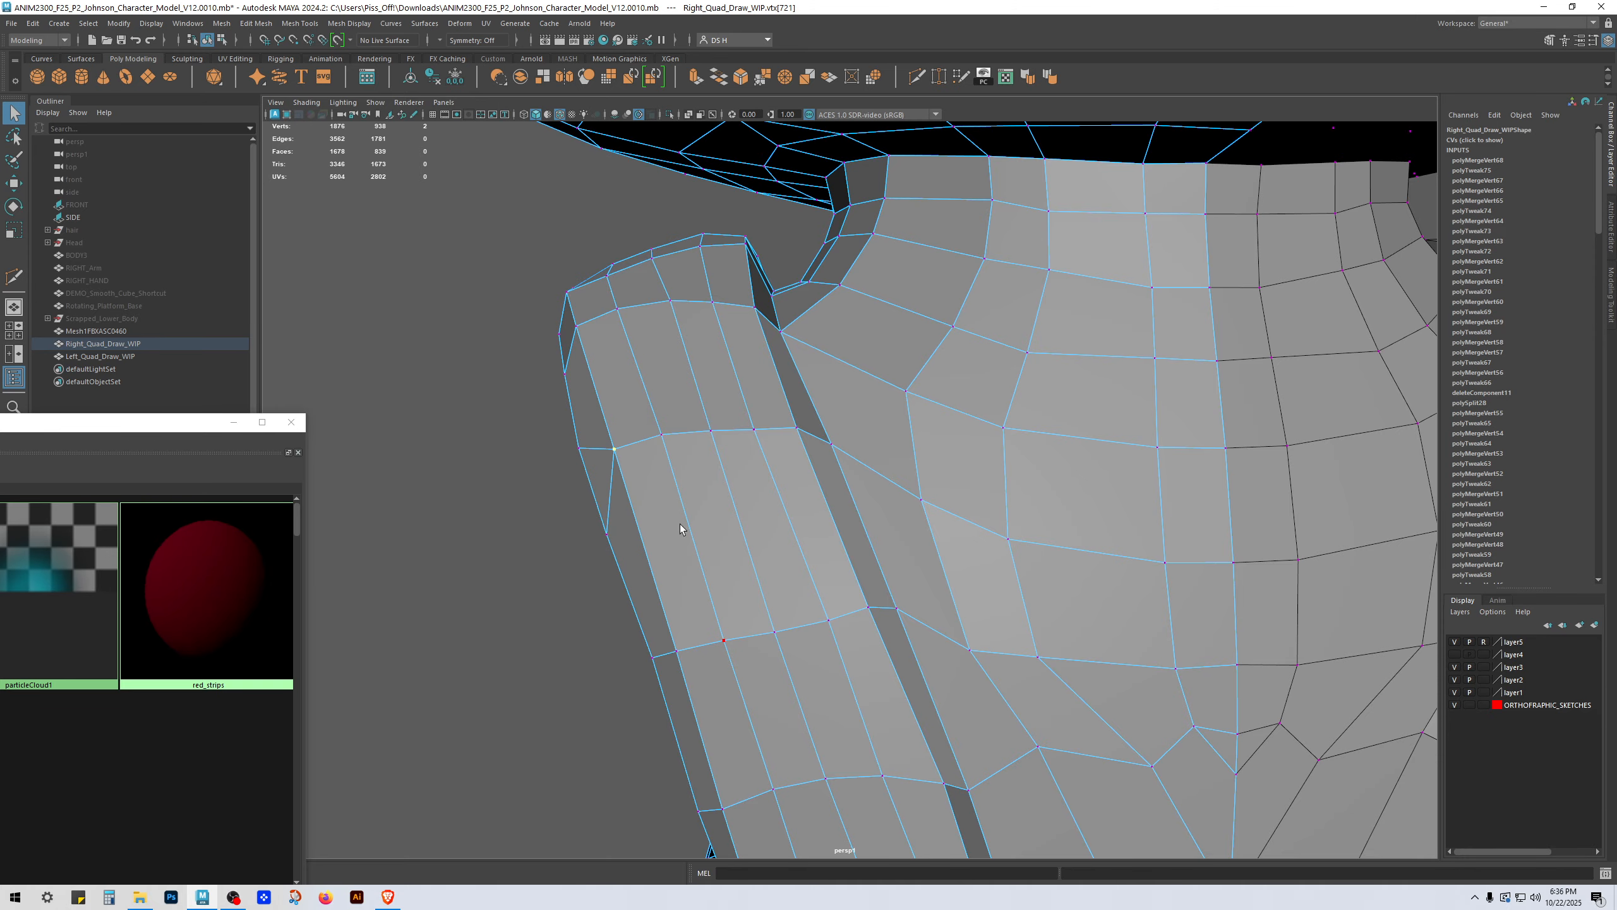
pyautogui.keyDown('alt'); pyautogui.moveTo(695, 527); pyautogui.dragTo(661, 450); pyautogui.keyUp('alt')
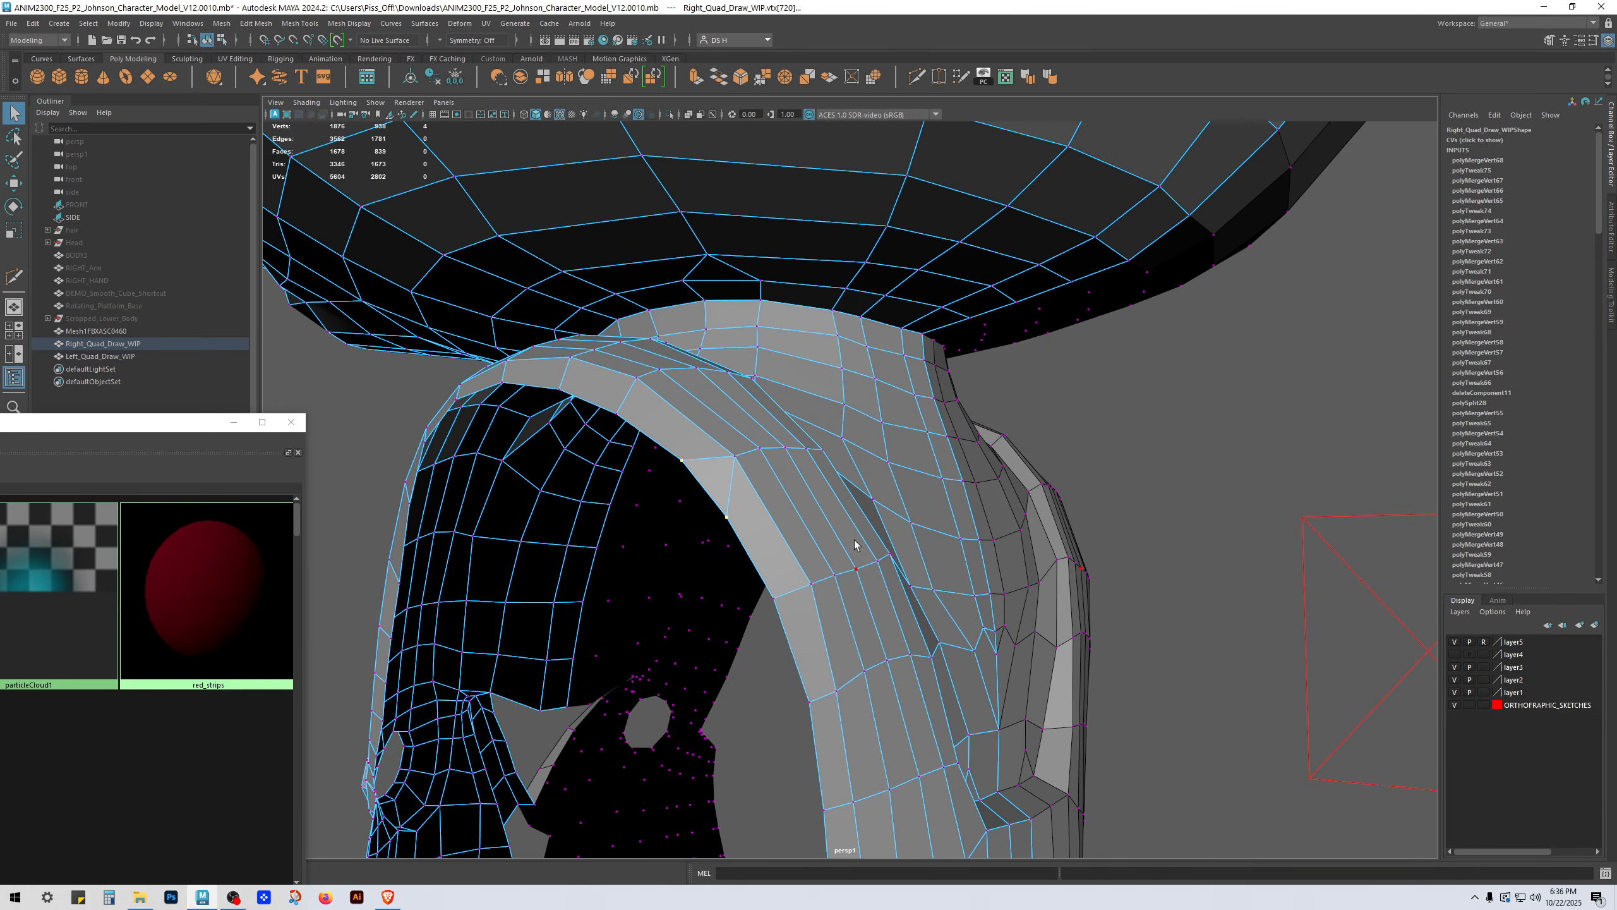
pyautogui.press('g')
# Step: Clear the selection and examine the edge flow of the whole head, neck and upper body from all sides
pyautogui.keyDown('alt'); pyautogui.moveTo(830, 554); pyautogui.dragTo(799, 533); pyautogui.keyUp('alt')
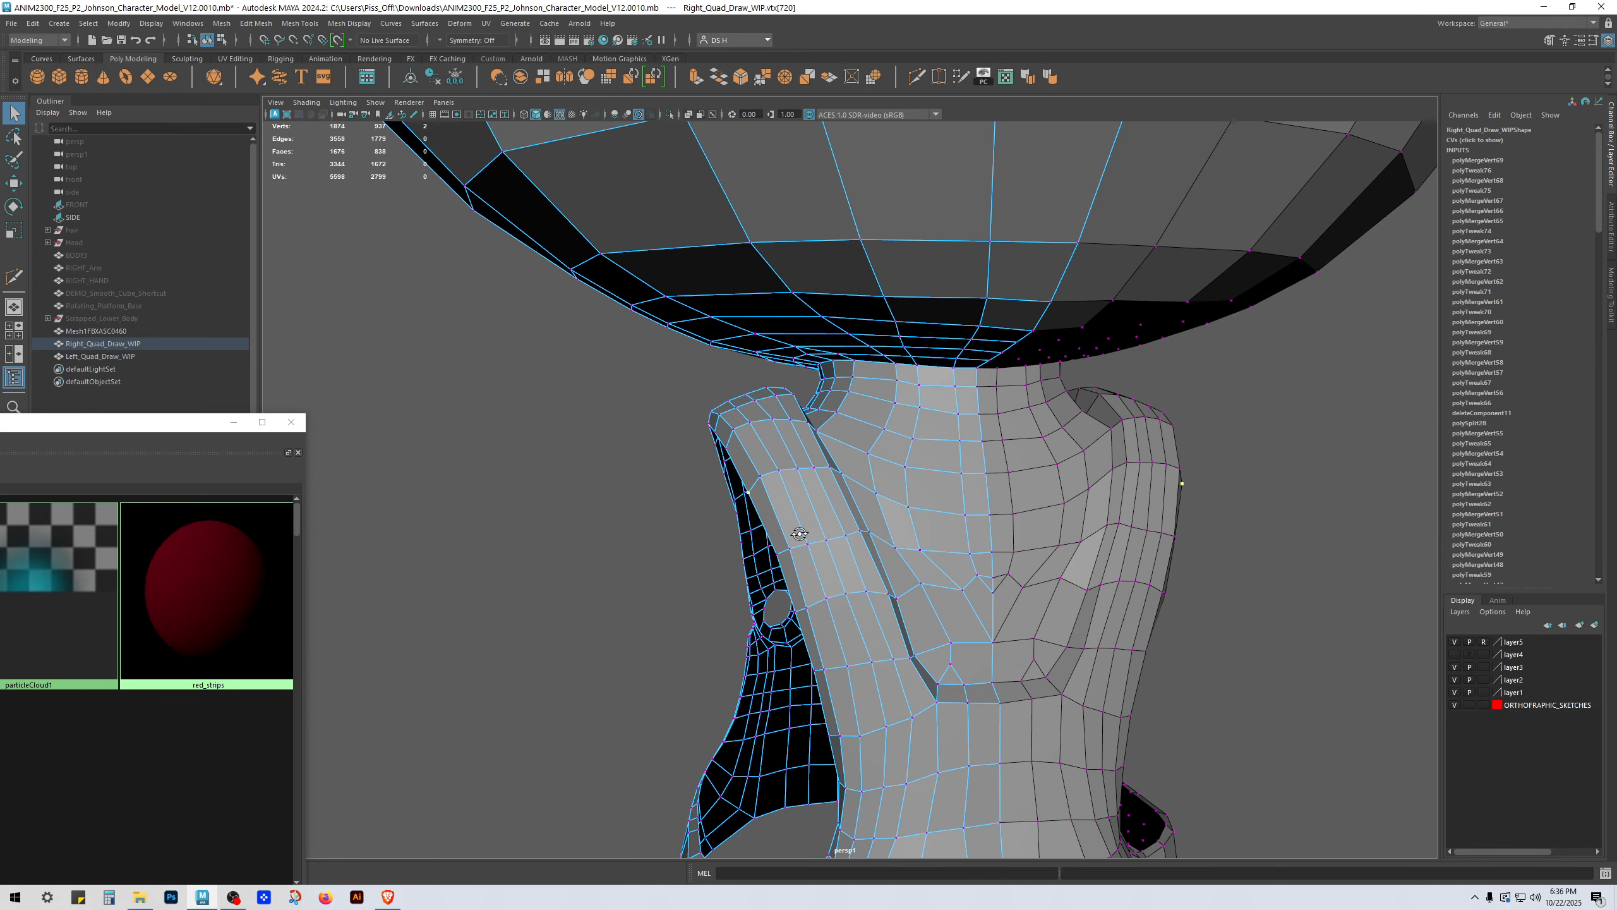
pyautogui.keyDown('alt'); pyautogui.moveTo(913, 559); pyautogui.dragTo(1124, 496); pyautogui.keyUp('alt')
pyautogui.keyDown('alt'); pyautogui.moveTo(1124, 496); pyautogui.dragTo(821, 465, button='right'); pyautogui.keyUp('alt')
pyautogui.scroll(-5, 937, 430)
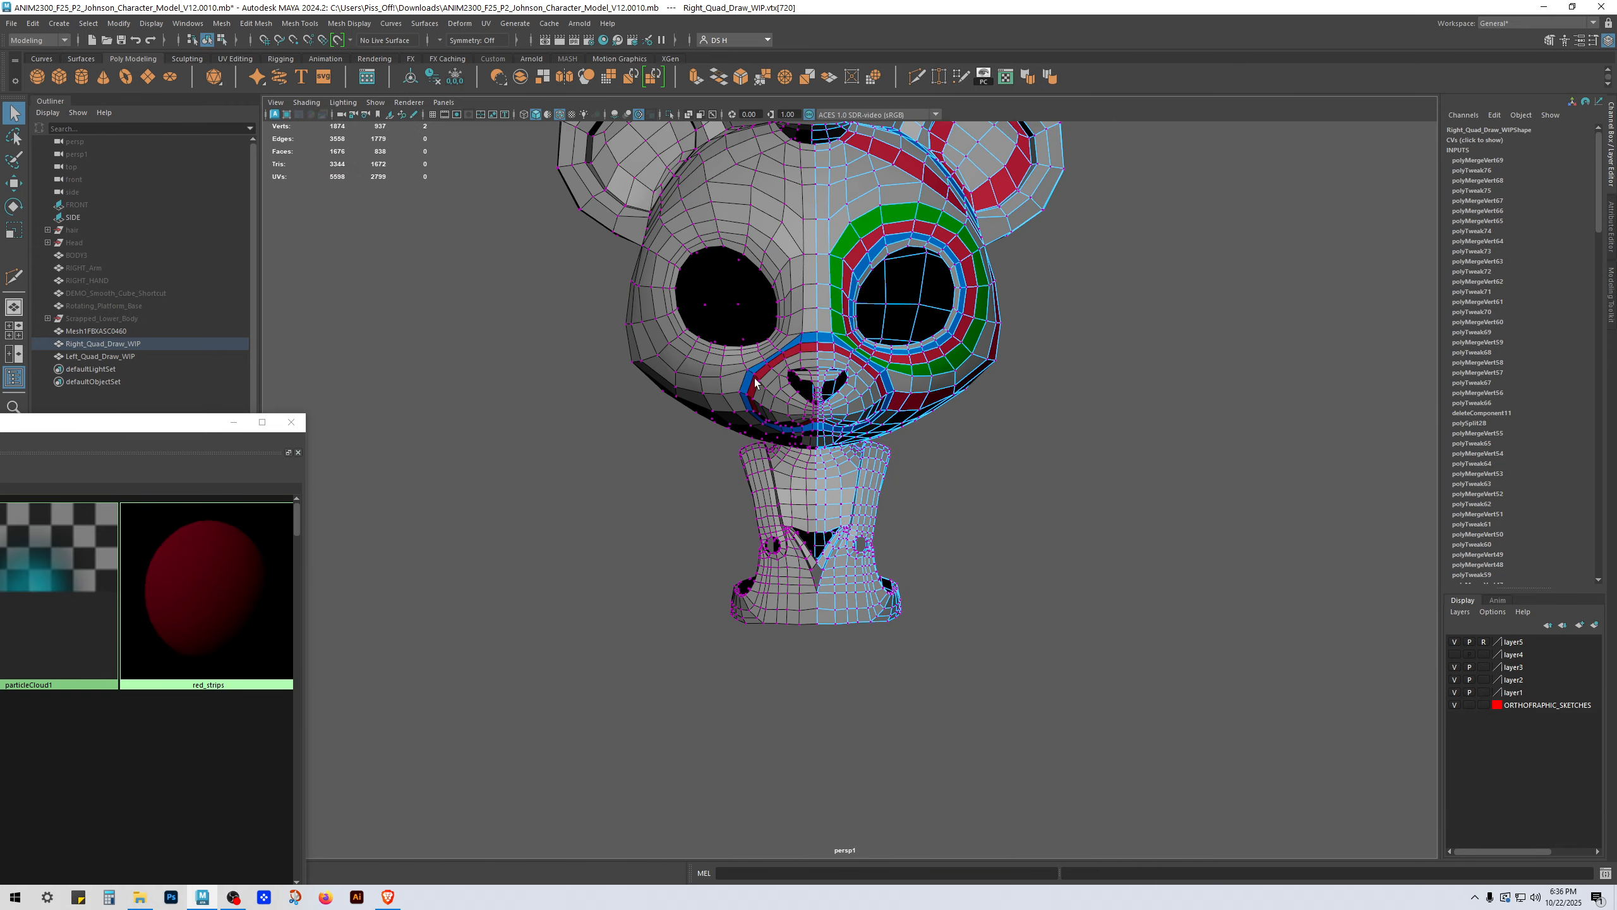
pyautogui.click(1104, 361)
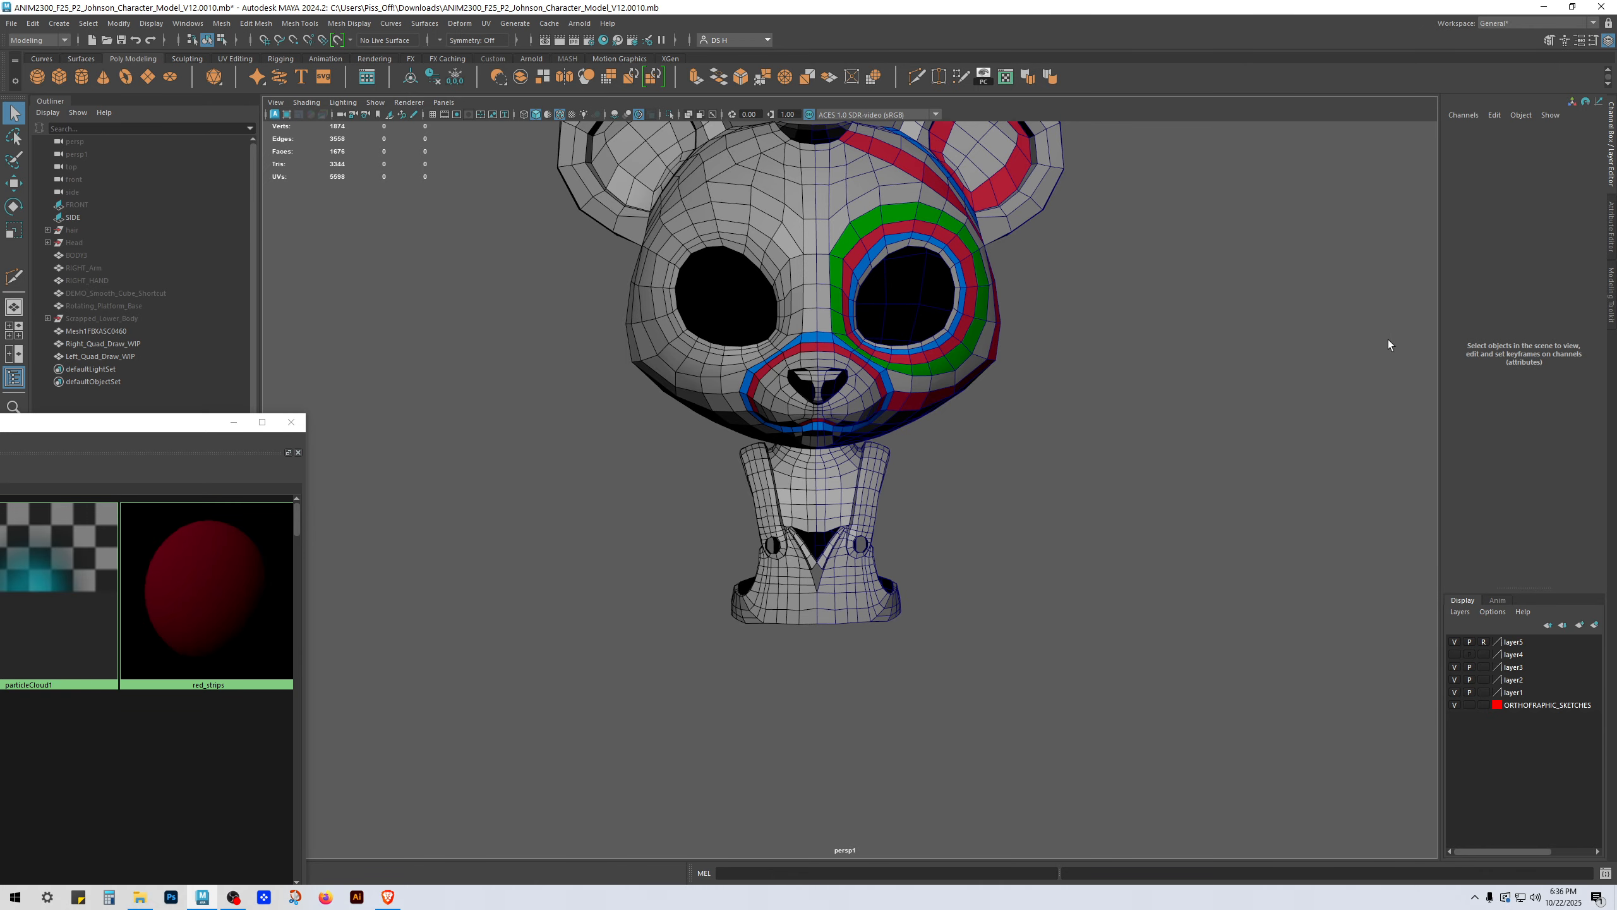
pyautogui.keyDown('alt'); pyautogui.moveTo(1258, 490); pyautogui.dragTo(1040, 504); pyautogui.keyUp('alt')
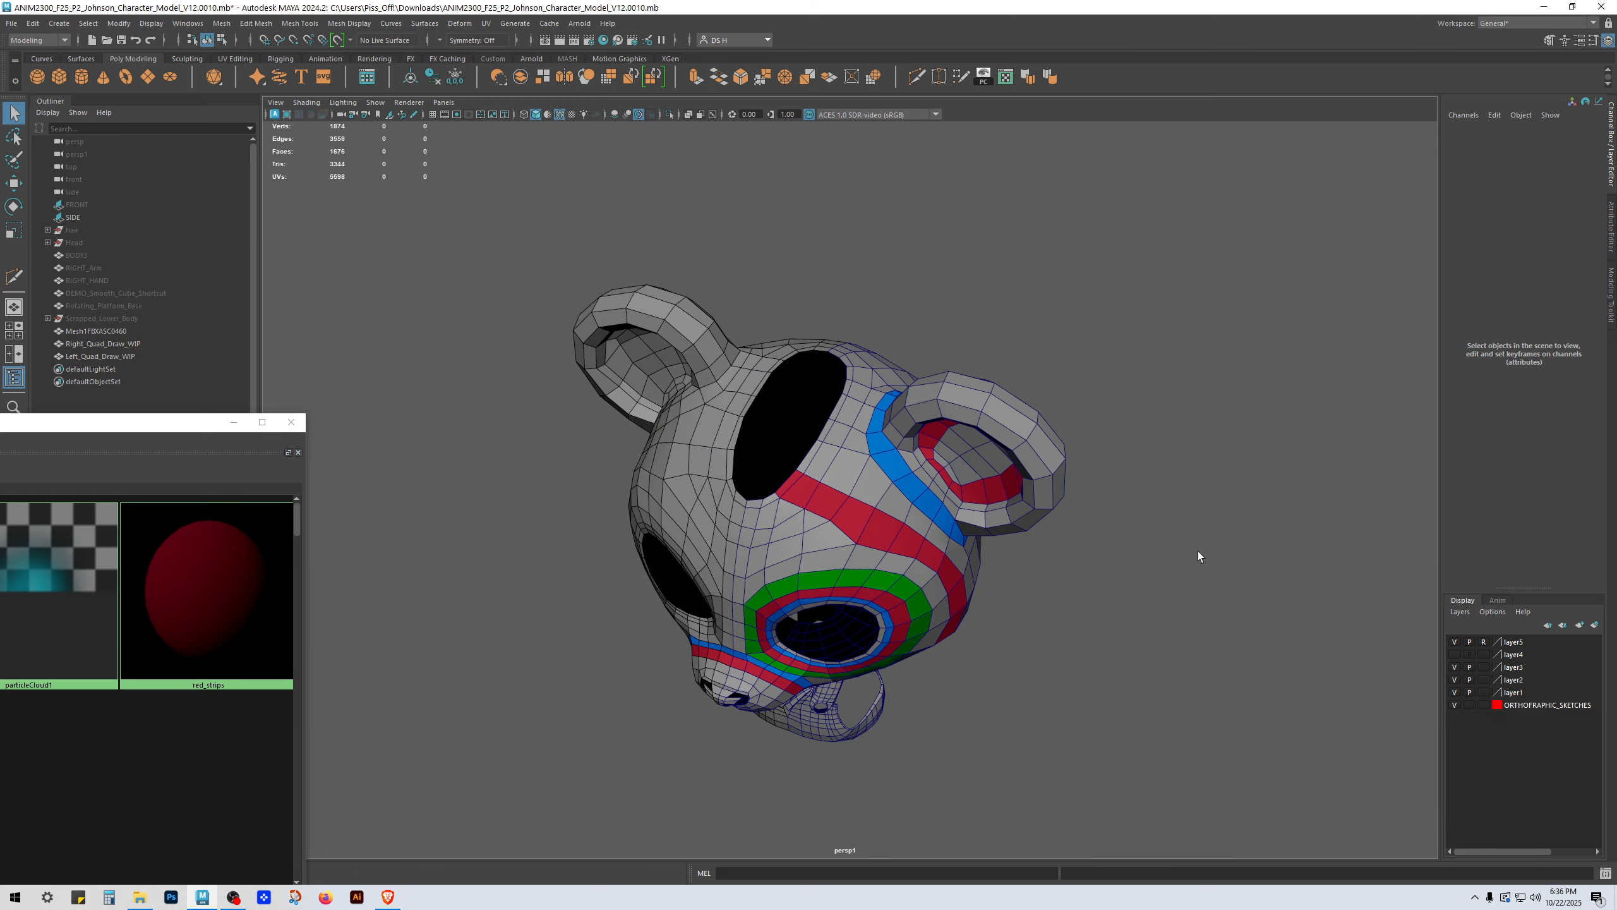
pyautogui.keyDown('alt'); pyautogui.moveTo(1199, 556); pyautogui.dragTo(810, 363); pyautogui.keyUp('alt')
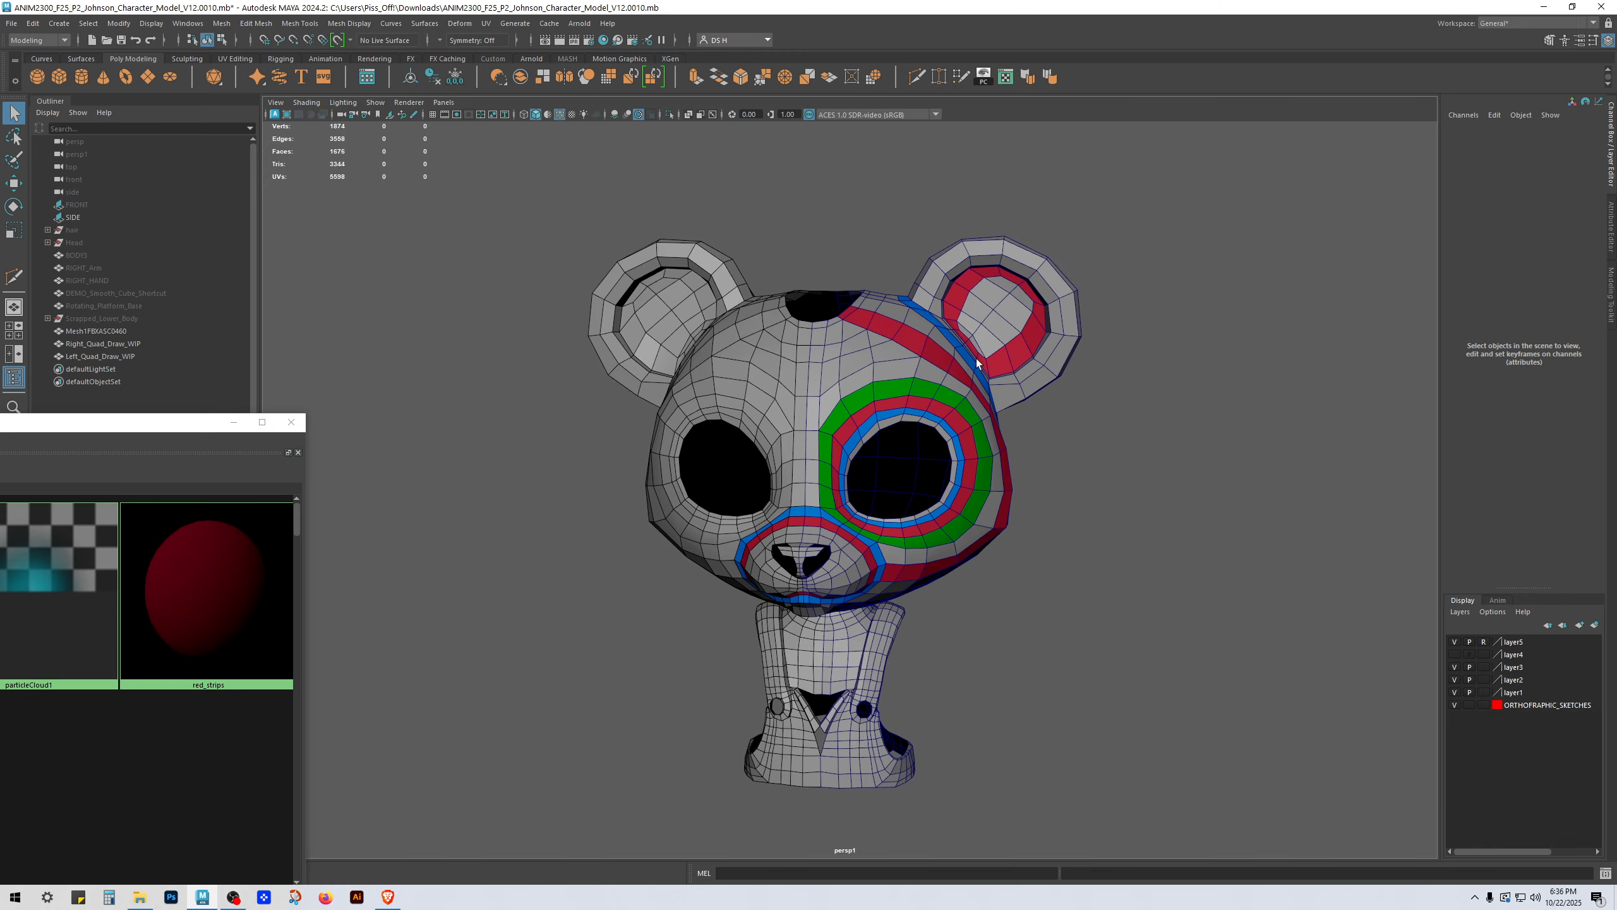
pyautogui.keyDown('alt'); pyautogui.moveTo(977, 362); pyautogui.dragTo(765, 578); pyautogui.keyUp('alt')
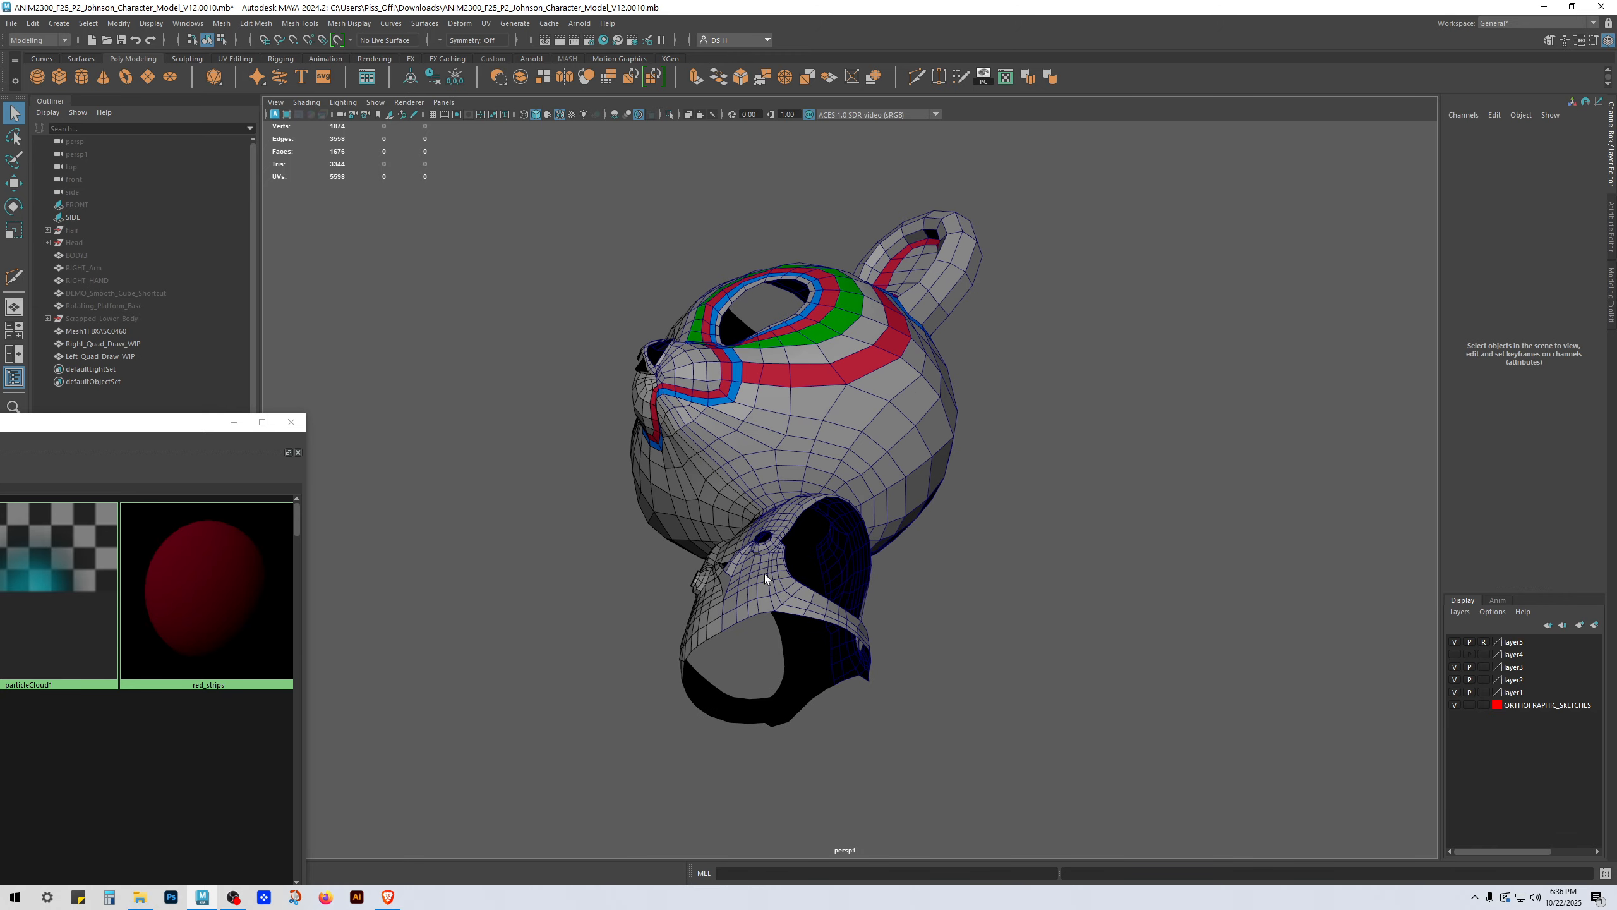
pyautogui.moveTo(981, 449)
pyautogui.keyDown('alt'); pyautogui.mouseDown()
pyautogui.moveTo(813, 404)
pyautogui.moveTo(813, 496)
pyautogui.moveTo(993, 474)
pyautogui.mouseUp(); pyautogui.keyUp('alt')
pyautogui.keyDown('alt'); pyautogui.moveTo(834, 553); pyautogui.dragTo(1050, 567); pyautogui.keyUp('alt')
pyautogui.scroll(4, 1123, 628)
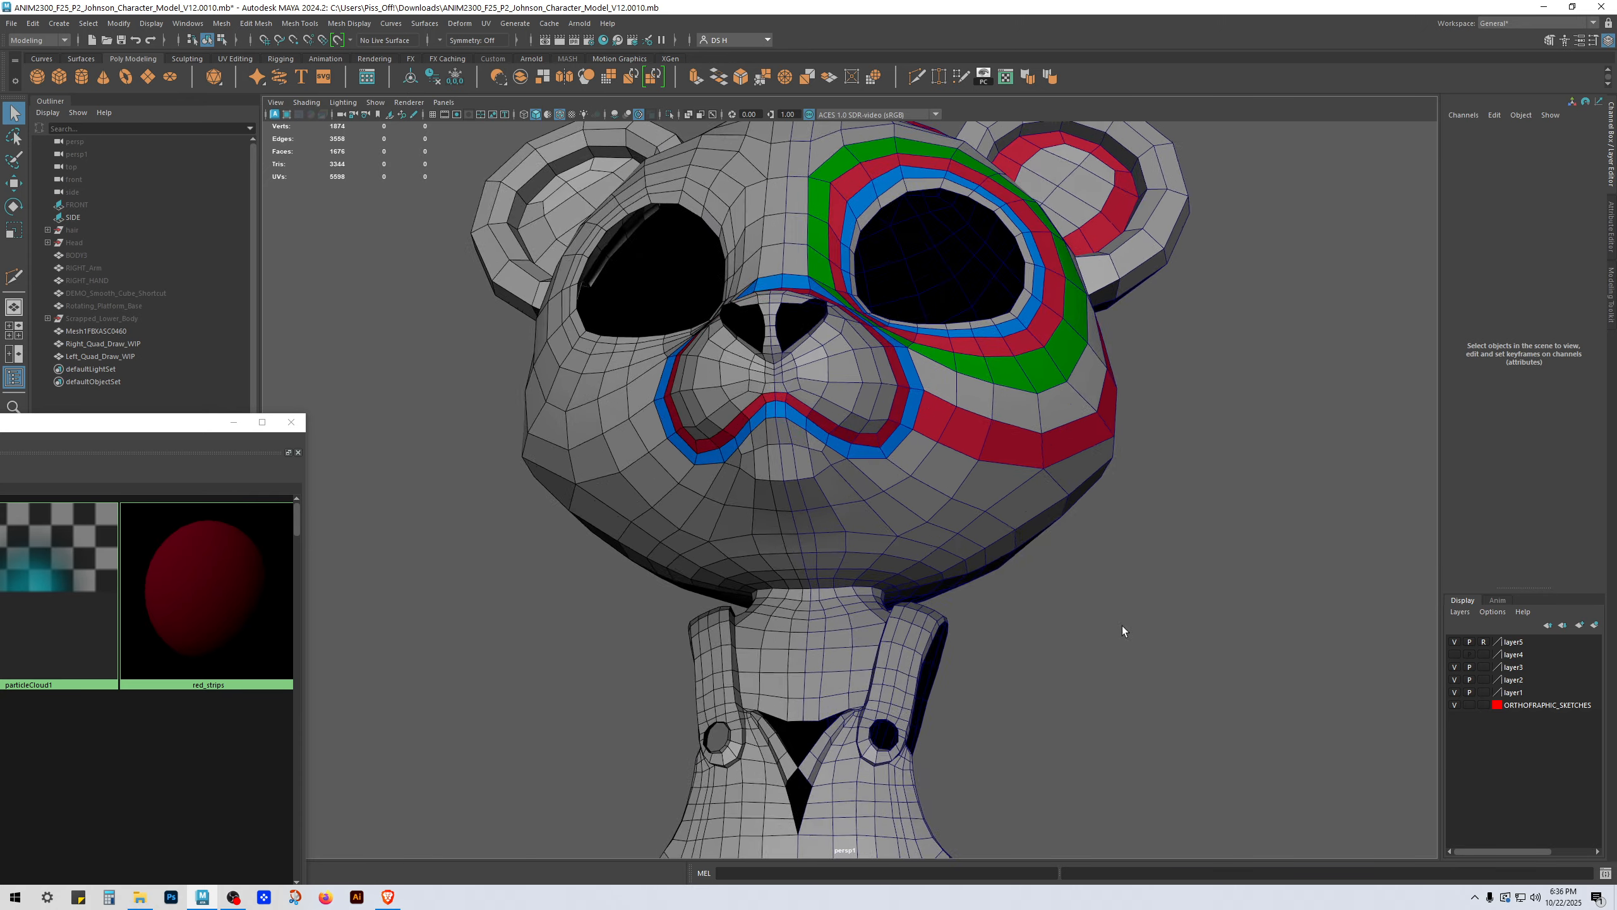
pyautogui.keyDown('alt'); pyautogui.moveTo(1123, 628); pyautogui.dragTo(1117, 653); pyautogui.keyUp('alt')
pyautogui.keyDown('alt'); pyautogui.moveTo(977, 623); pyautogui.dragTo(819, 483); pyautogui.keyUp('alt')
# Step: Merge the first two vertex pairs of the surplus face row across the back of the head
pyautogui.moveTo(866, 409); pyautogui.dragTo(1013, 394)
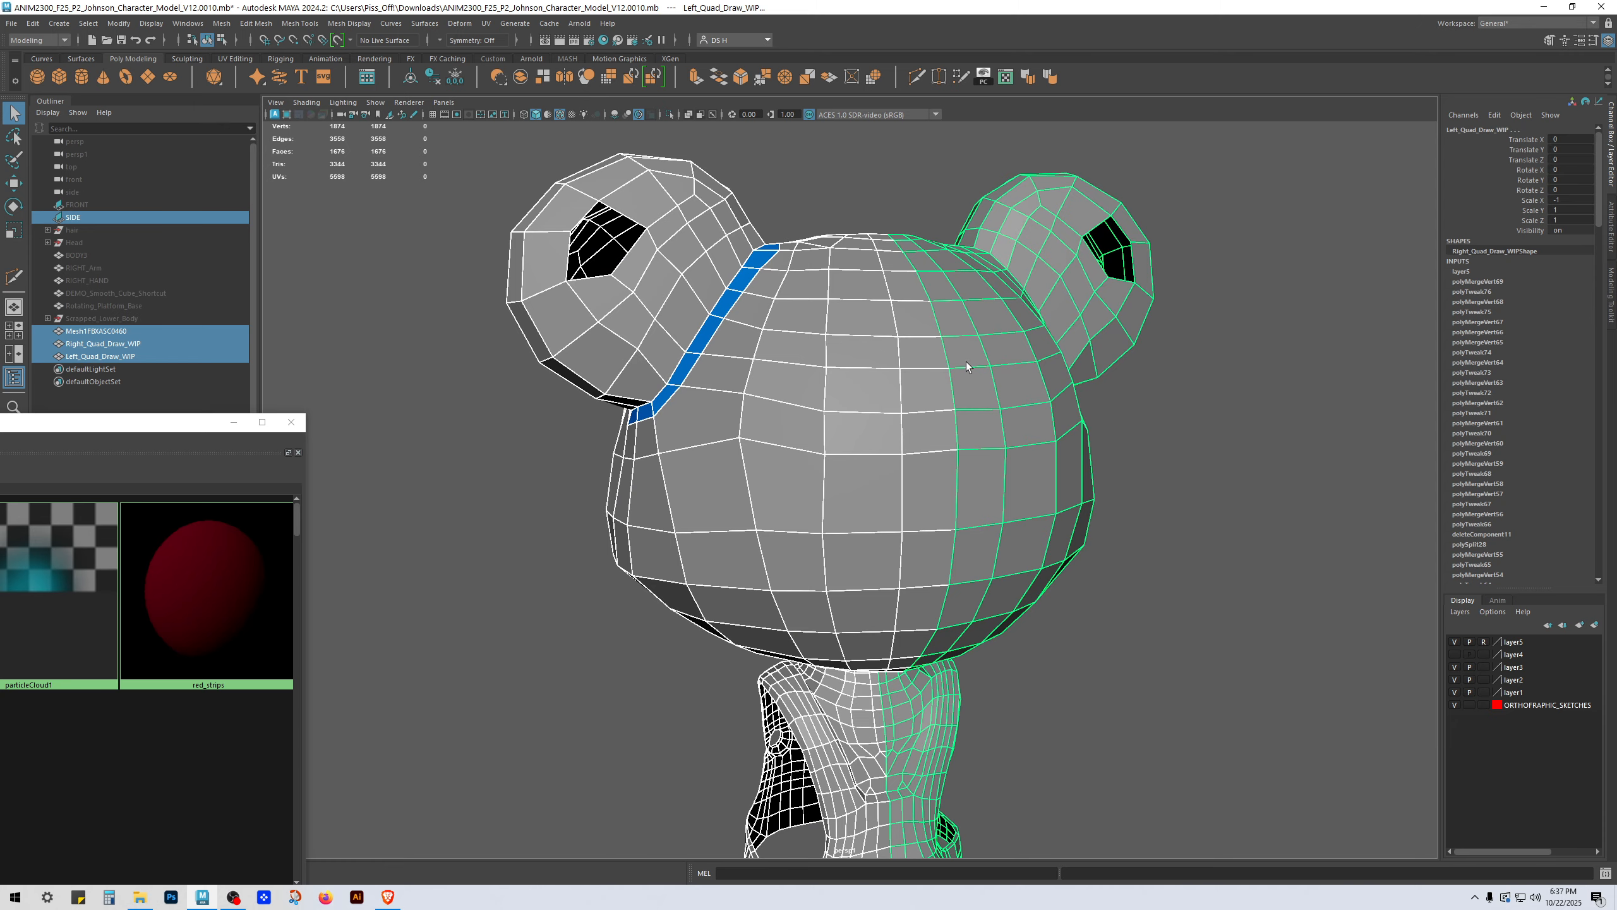
pyautogui.press('F9')
pyautogui.click(931, 355)
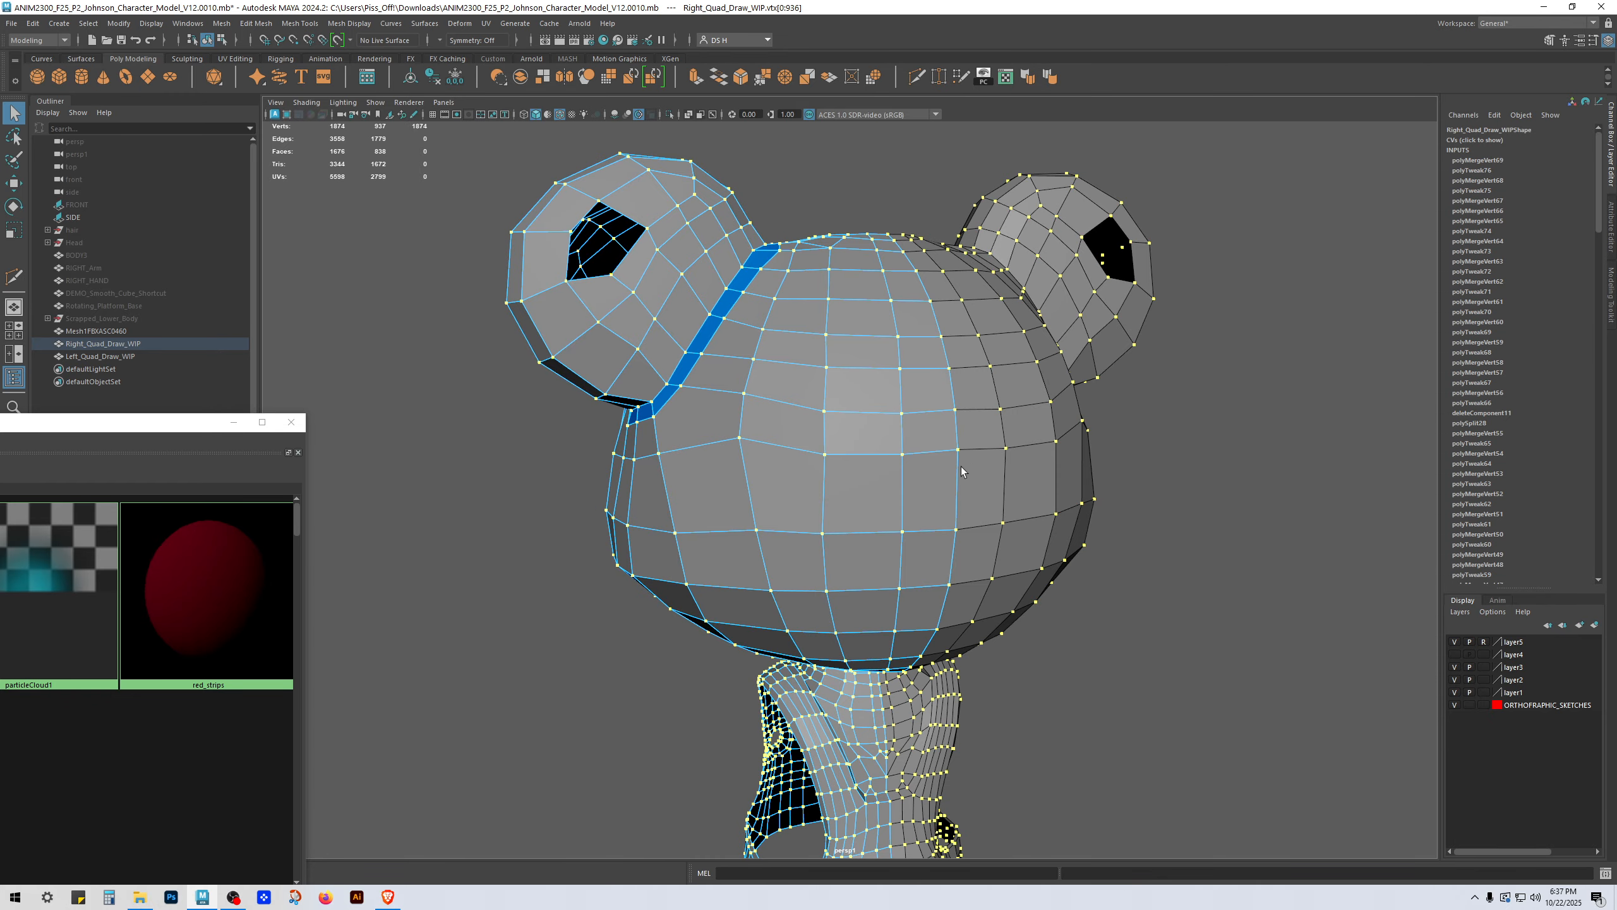
pyautogui.press('w')
pyautogui.keyDown('shift'); pyautogui.moveTo(944, 381); pyautogui.dragTo(923, 291, button='right'); pyautogui.keyUp('shift')
pyautogui.press('q')
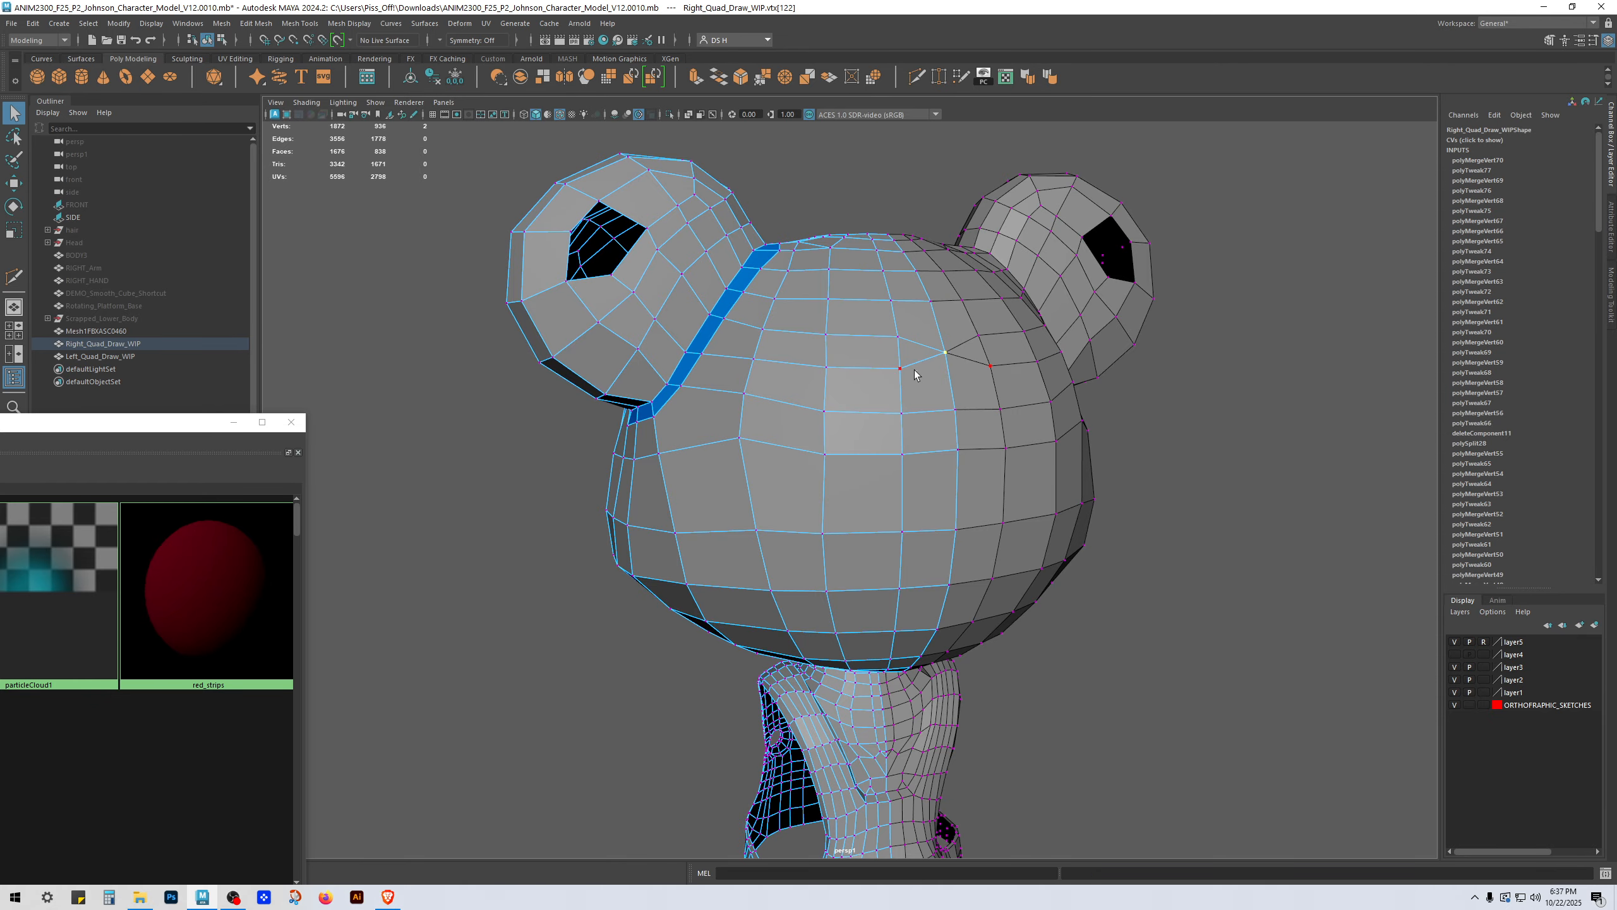
pyautogui.press('g')
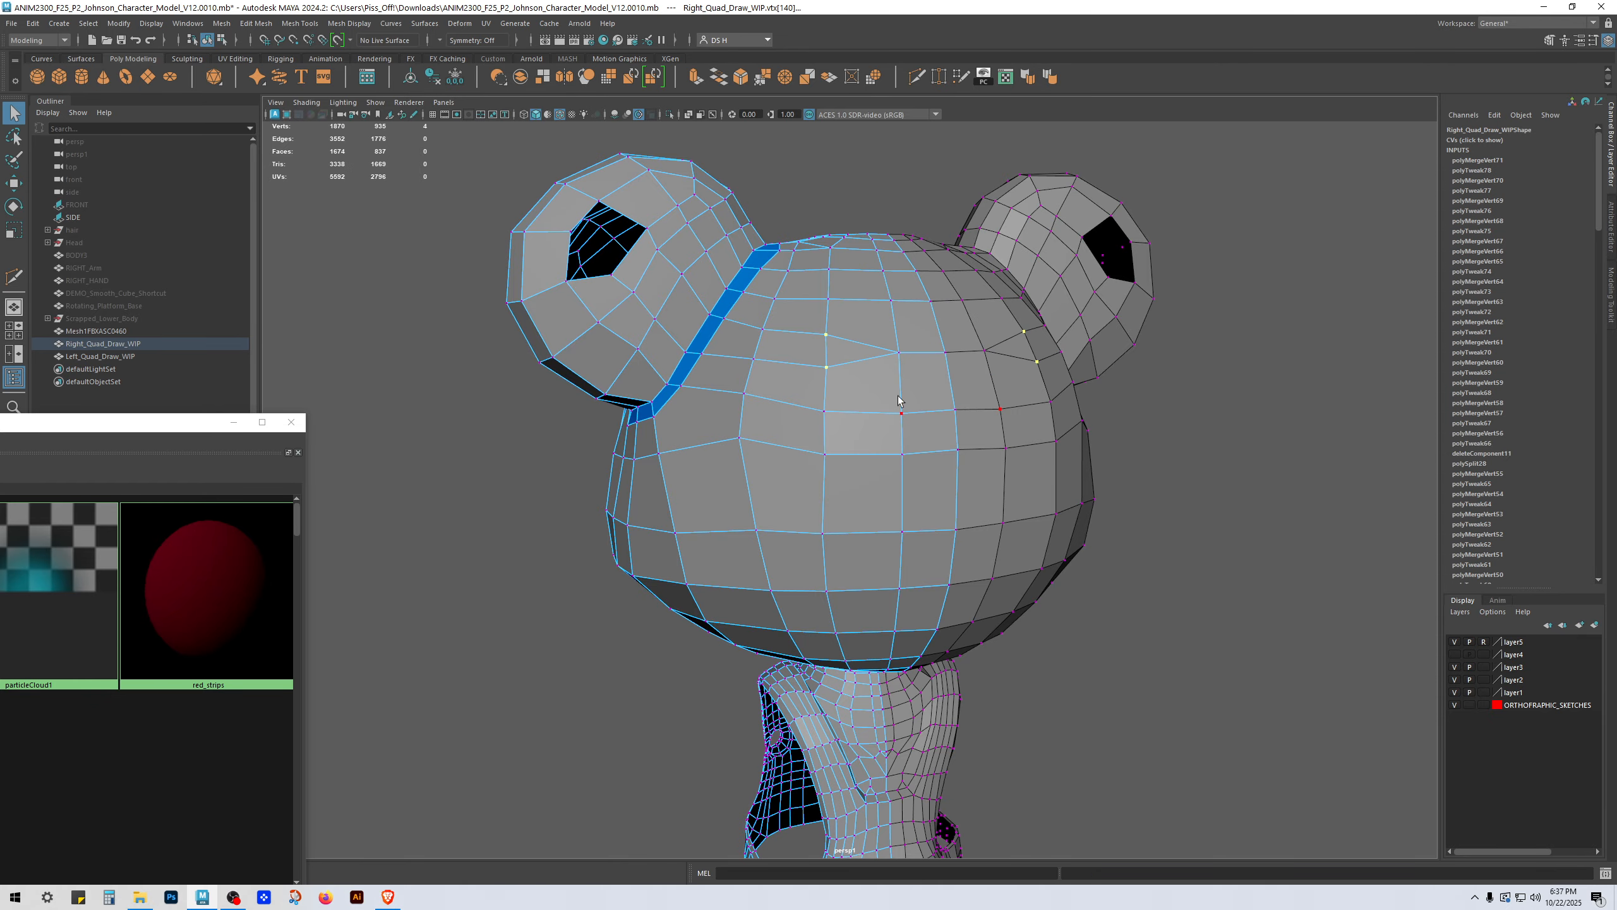
# Step: Merge the next five vertex pairs from the back of the head across the blue strip onto the ear
pyautogui.press('g')
pyautogui.press('g')
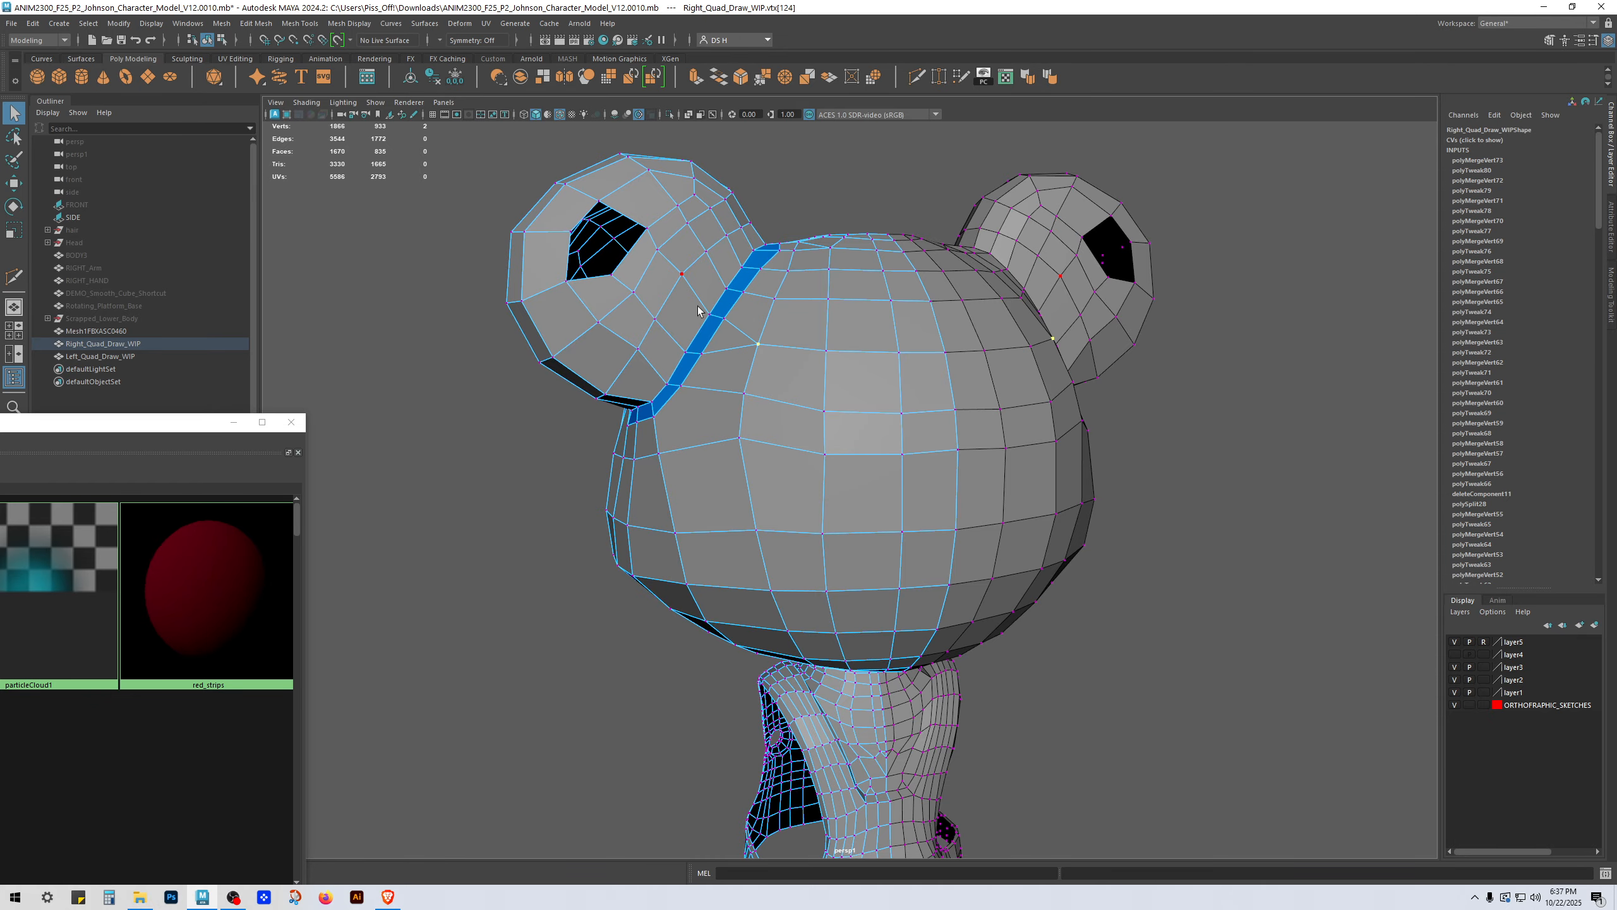
pyautogui.press('g')
pyautogui.press('g')
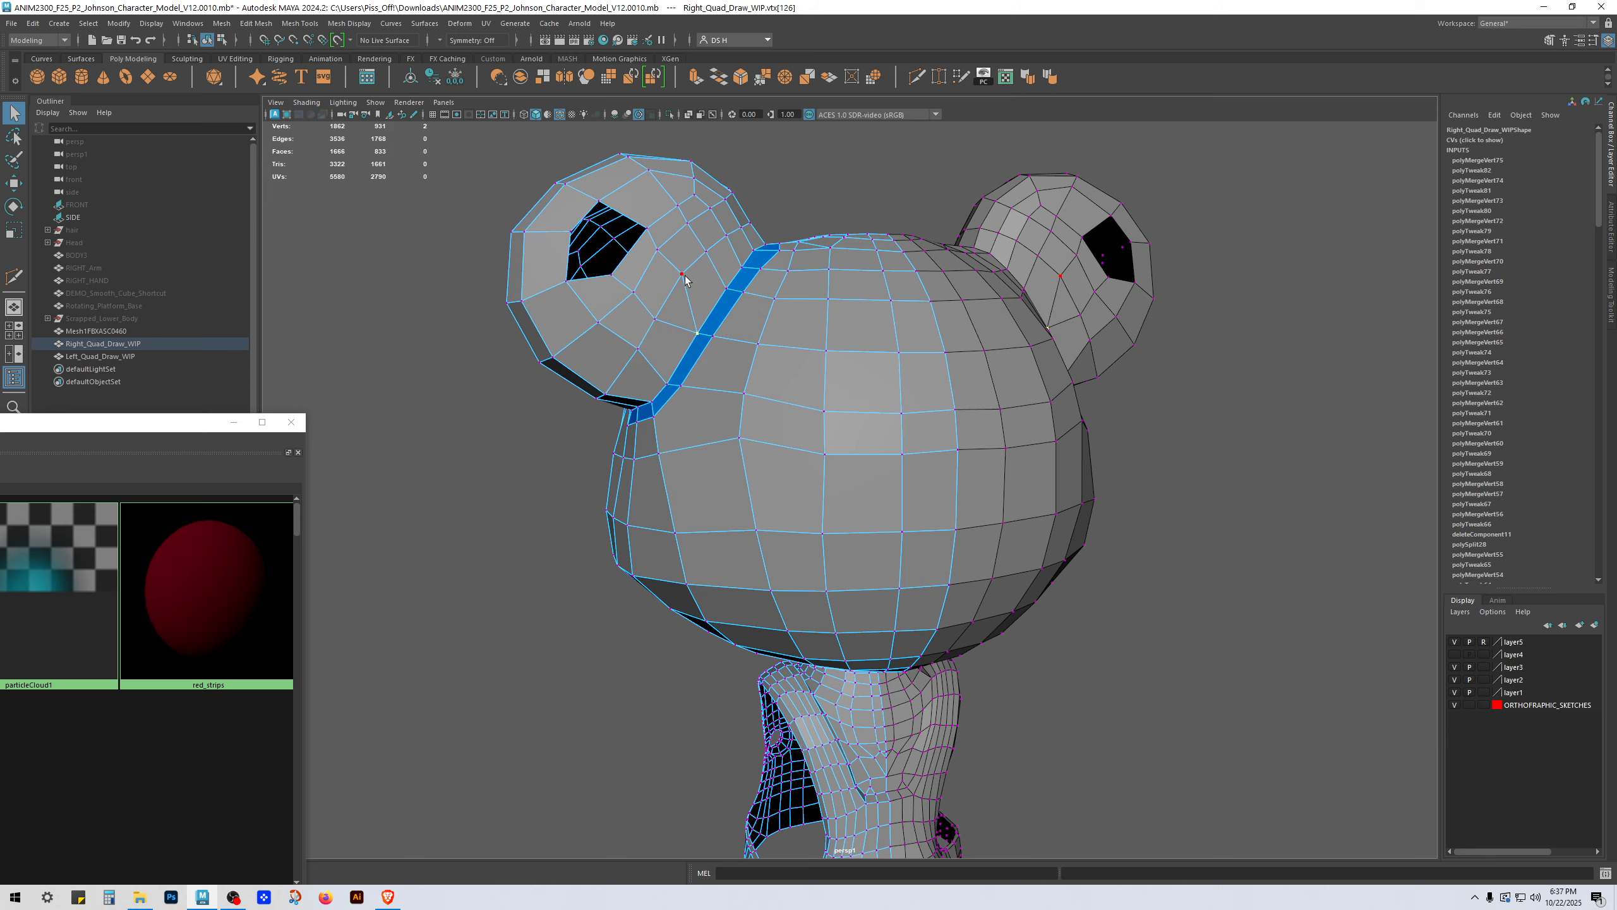
pyautogui.press('g')
# Step: Merge the remaining two vertex pairs across the back of the ear up to its opening's rim
pyautogui.keyDown('alt'); pyautogui.moveTo(666, 327); pyautogui.dragTo(659, 358); pyautogui.keyUp('alt')
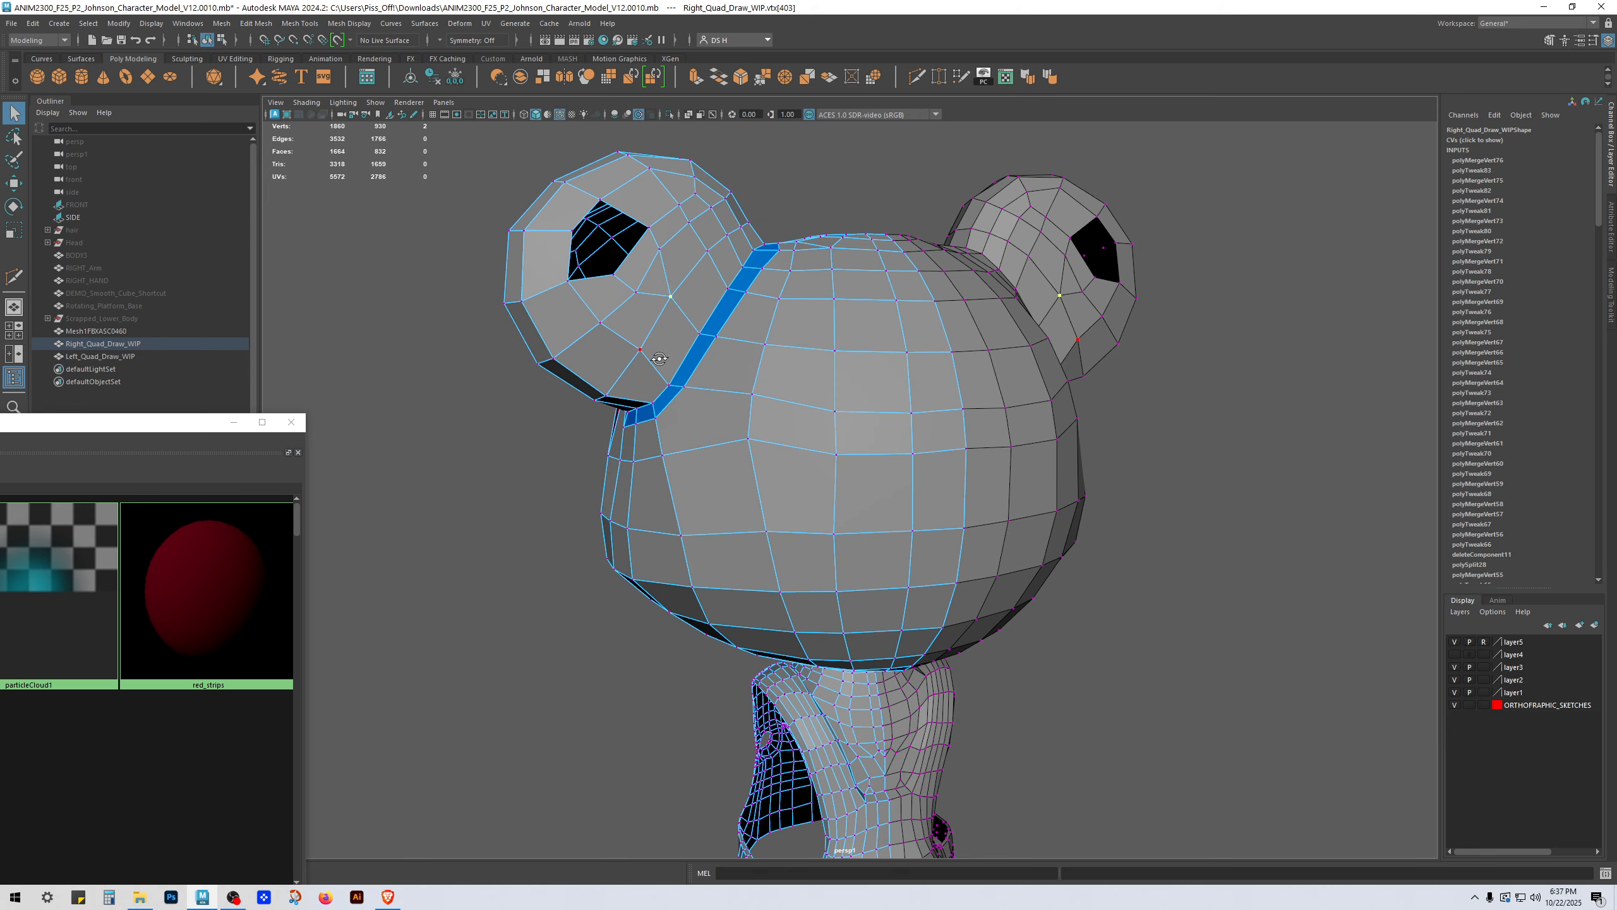
pyautogui.click(661, 256)
pyautogui.keyDown('shift'); pyautogui.click(647, 298); pyautogui.keyUp('shift')
pyautogui.press('g')
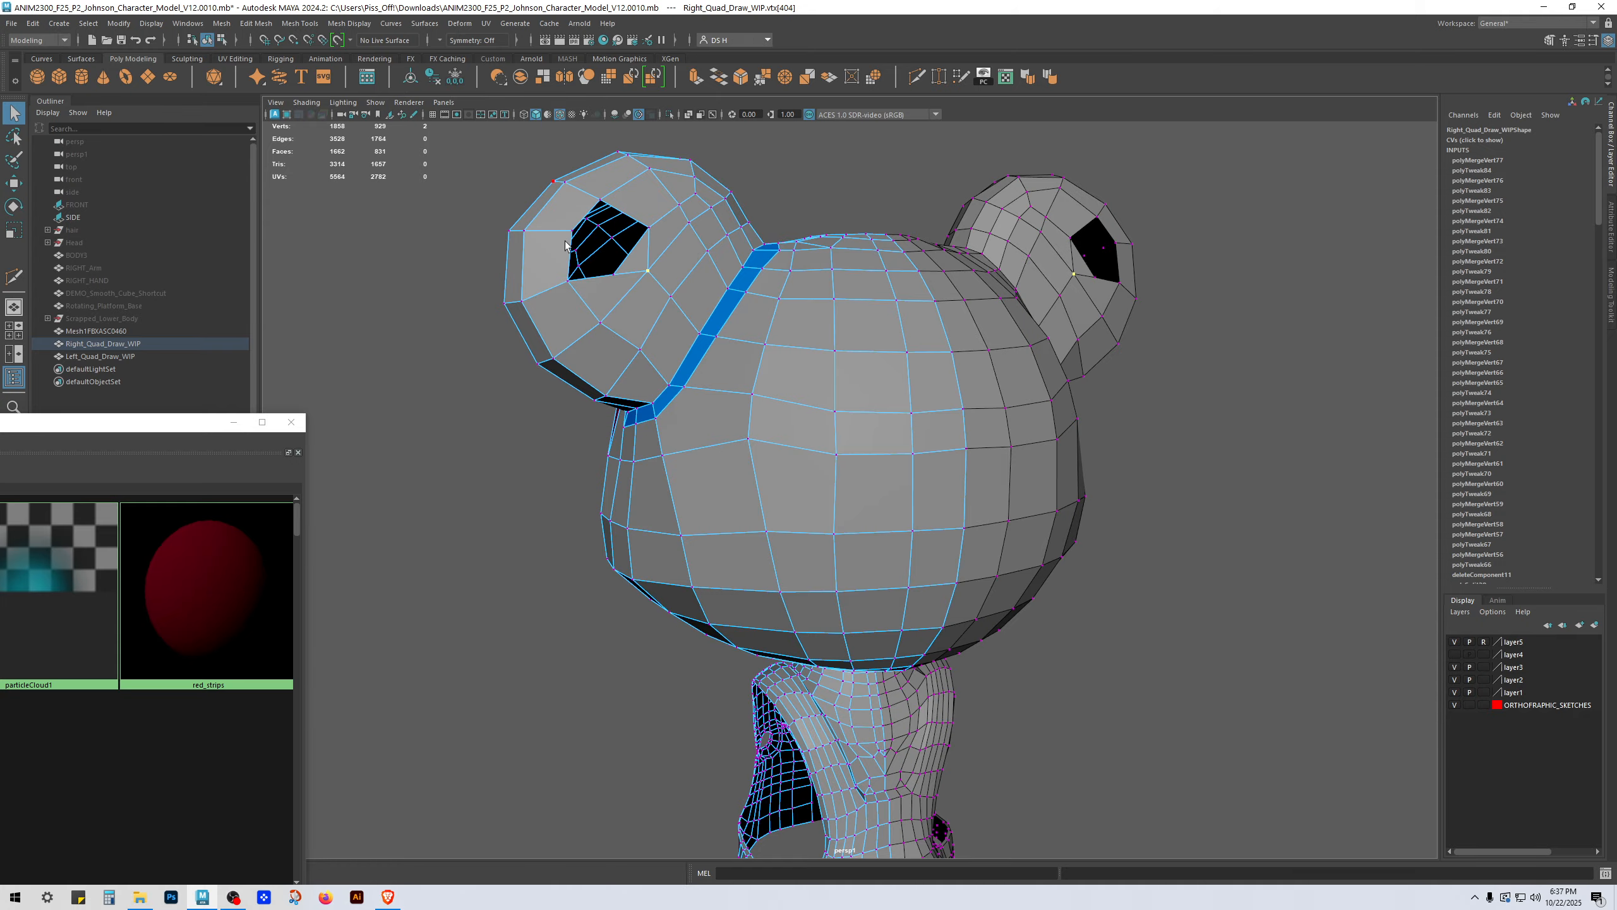
pyautogui.keyDown('alt'); pyautogui.moveTo(602, 346); pyautogui.dragTo(790, 298); pyautogui.keyUp('alt')
pyautogui.press('g')
# Step: Select the faces bordering the blue ear strip from behind the ear over the crown toward the red strip
pyautogui.keyDown('alt'); pyautogui.moveTo(688, 626); pyautogui.dragTo(838, 334); pyautogui.keyUp('alt')
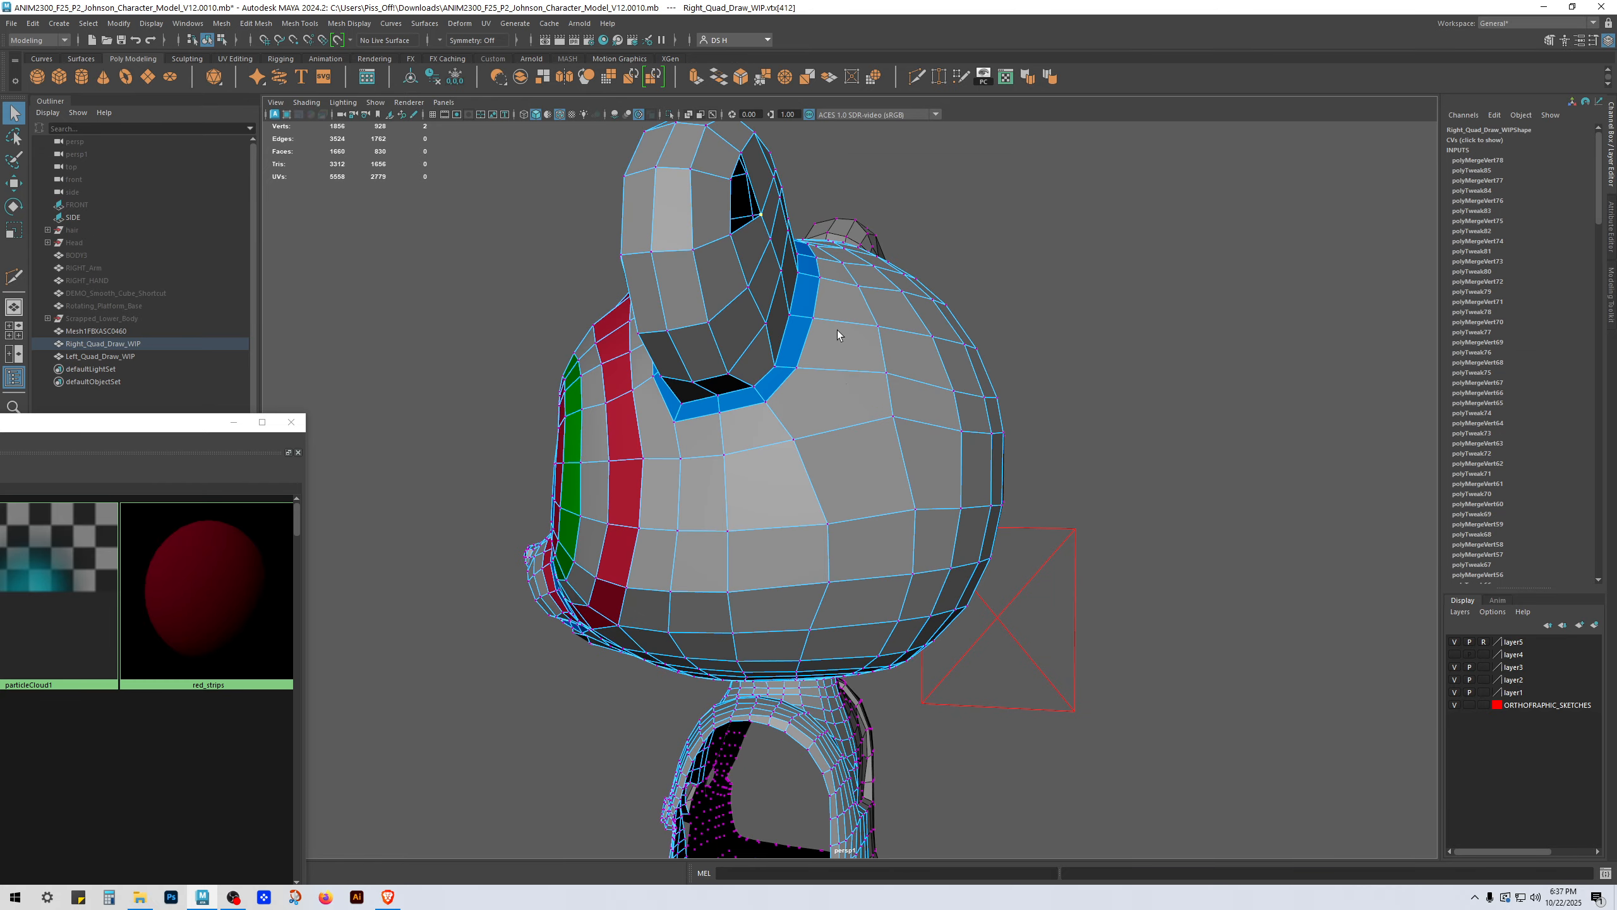
pyautogui.keyDown('alt'); pyautogui.moveTo(654, 459); pyautogui.dragTo(802, 438); pyautogui.keyUp('alt')
pyautogui.keyDown('alt'); pyautogui.moveTo(981, 366); pyautogui.dragTo(910, 407); pyautogui.keyUp('alt')
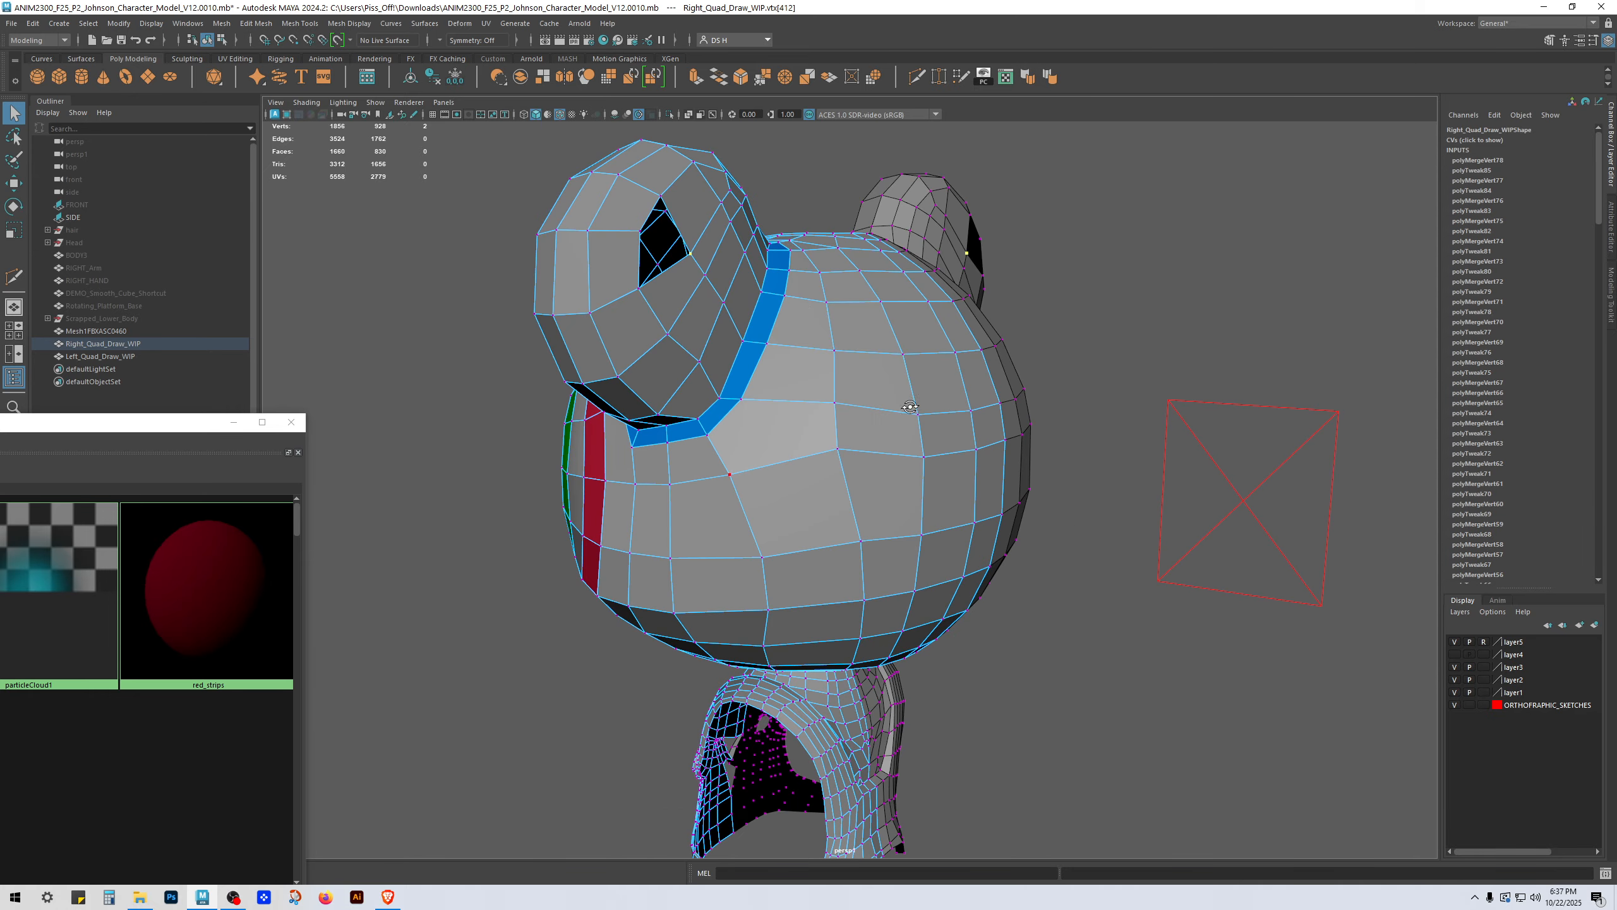
pyautogui.moveTo(797, 252); pyautogui.dragTo(791, 490, button='right')
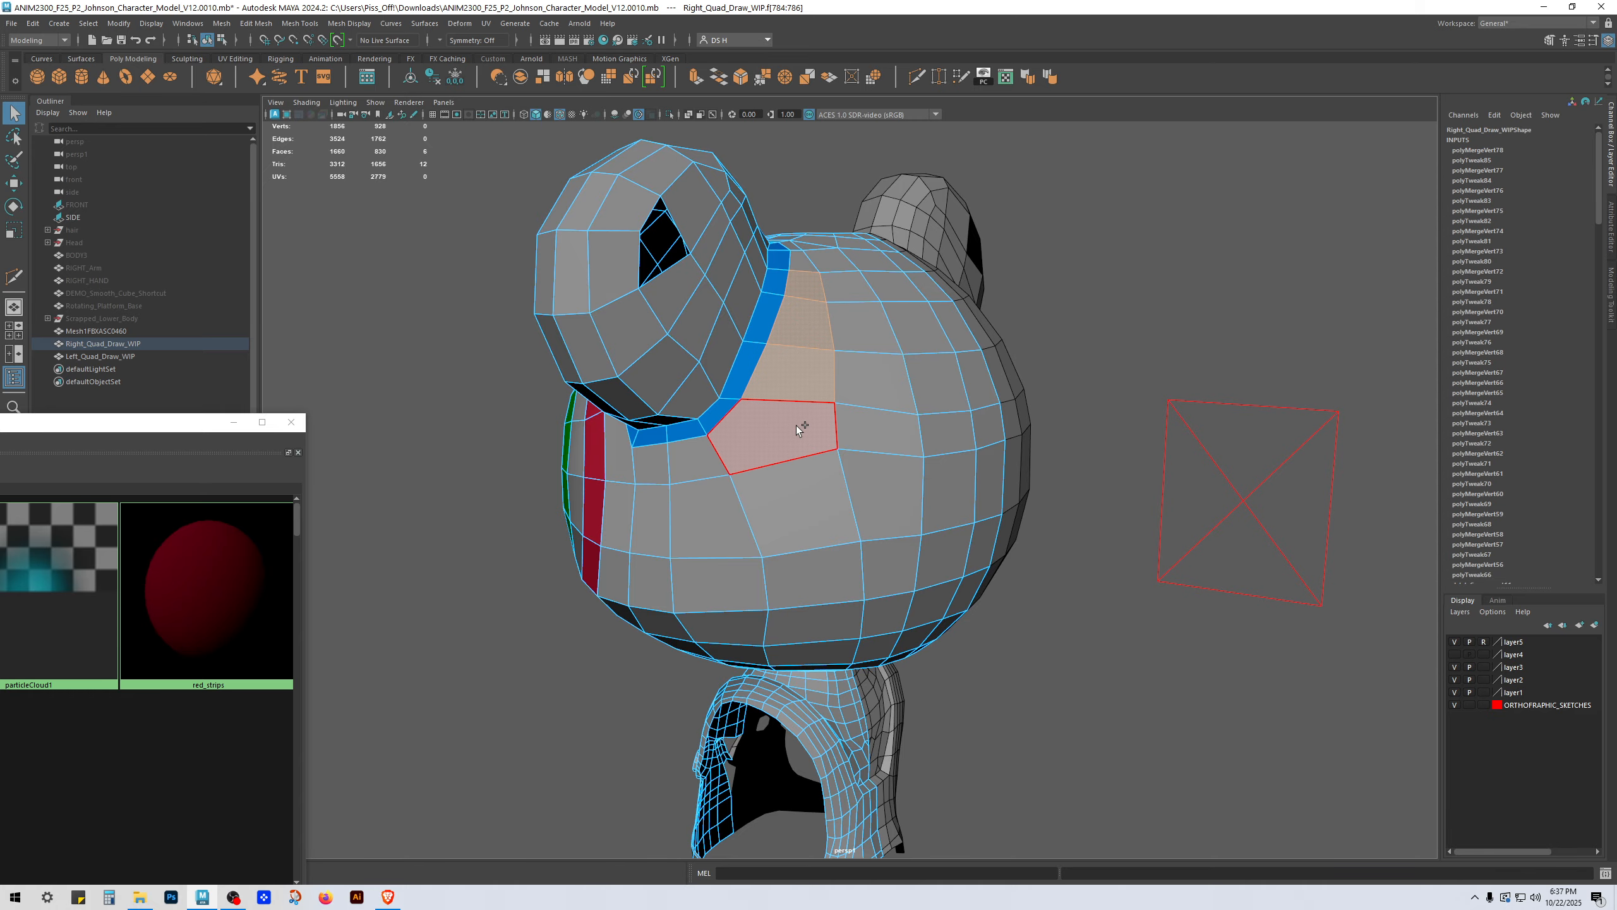
pyautogui.keyDown('shift'); pyautogui.click(799, 430); pyautogui.keyUp('shift')
pyautogui.keyDown('alt'); pyautogui.moveTo(799, 431); pyautogui.dragTo(876, 503); pyautogui.keyUp('alt')
pyautogui.keyDown('shift'); pyautogui.click(868, 530); pyautogui.keyUp('shift')
pyautogui.keyDown('shift'); pyautogui.click(839, 522); pyautogui.keyUp('shift')
pyautogui.keyDown('shift'); pyautogui.click(811, 530); pyautogui.keyUp('shift')
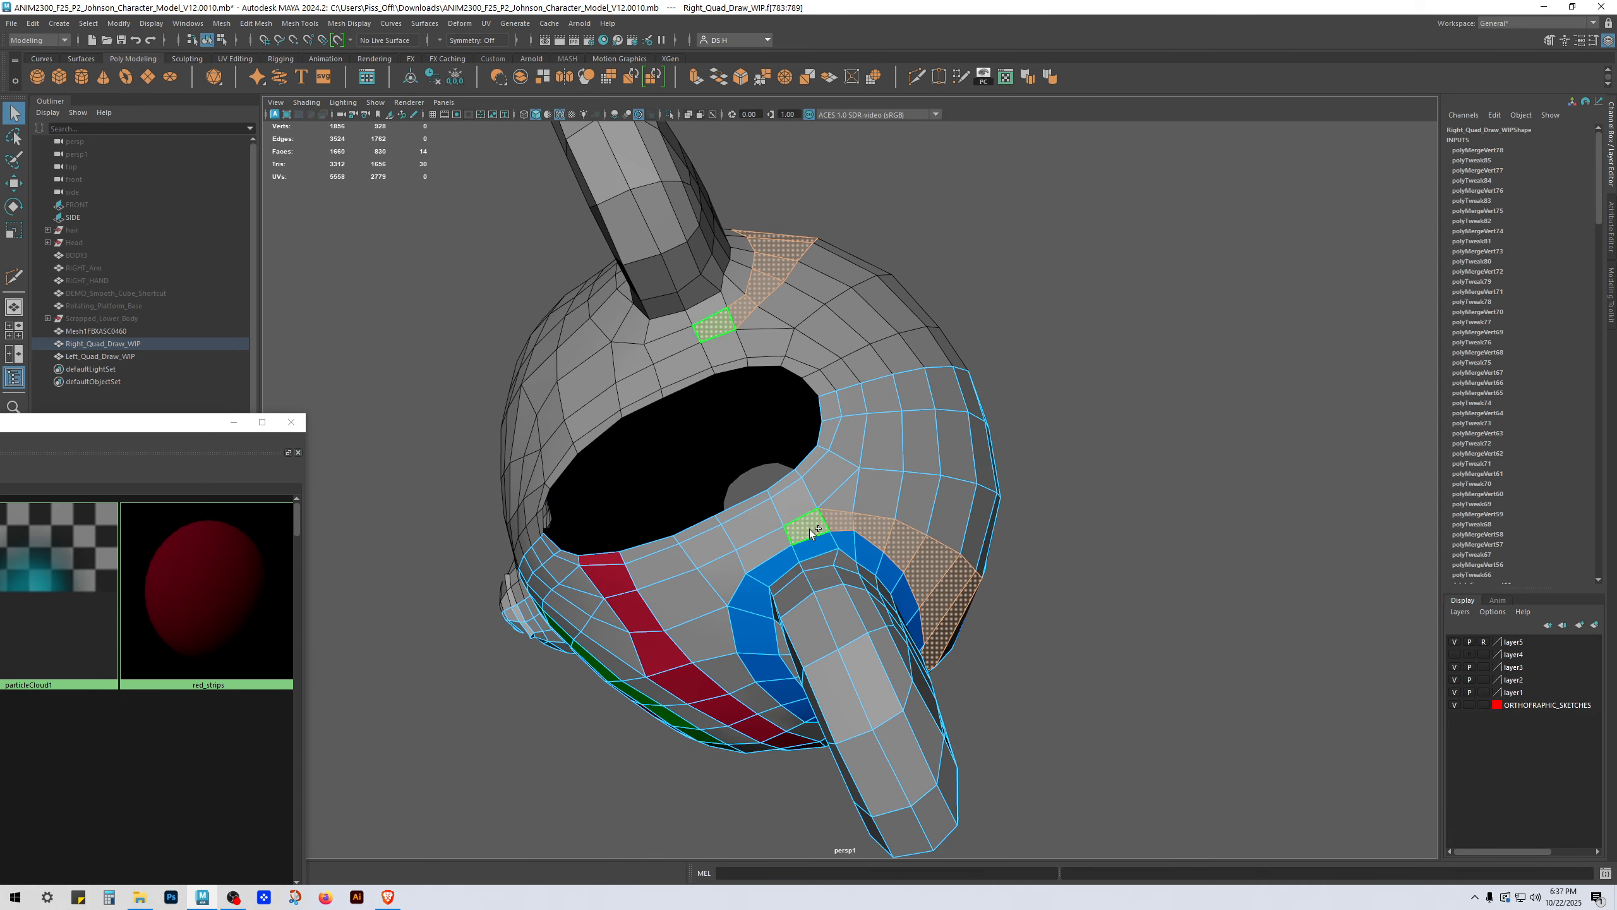
pyautogui.keyDown('shift'); pyautogui.click(764, 550); pyautogui.keyUp('shift')
pyautogui.keyDown('shift'); pyautogui.click(728, 579); pyautogui.keyUp('shift')
pyautogui.keyDown('shift'); pyautogui.click(709, 637); pyautogui.keyUp('shift')
pyautogui.keyDown('alt'); pyautogui.moveTo(708, 636); pyautogui.dragTo(844, 553); pyautogui.keyUp('alt')
# Step: Cut new edges with Multi-Cut through the large faces on the crown between the red strip and the blue ear strip
pyautogui.keyDown('shift'); pyautogui.moveTo(810, 482); pyautogui.dragTo(751, 482, button='right'); pyautogui.keyUp('shift')
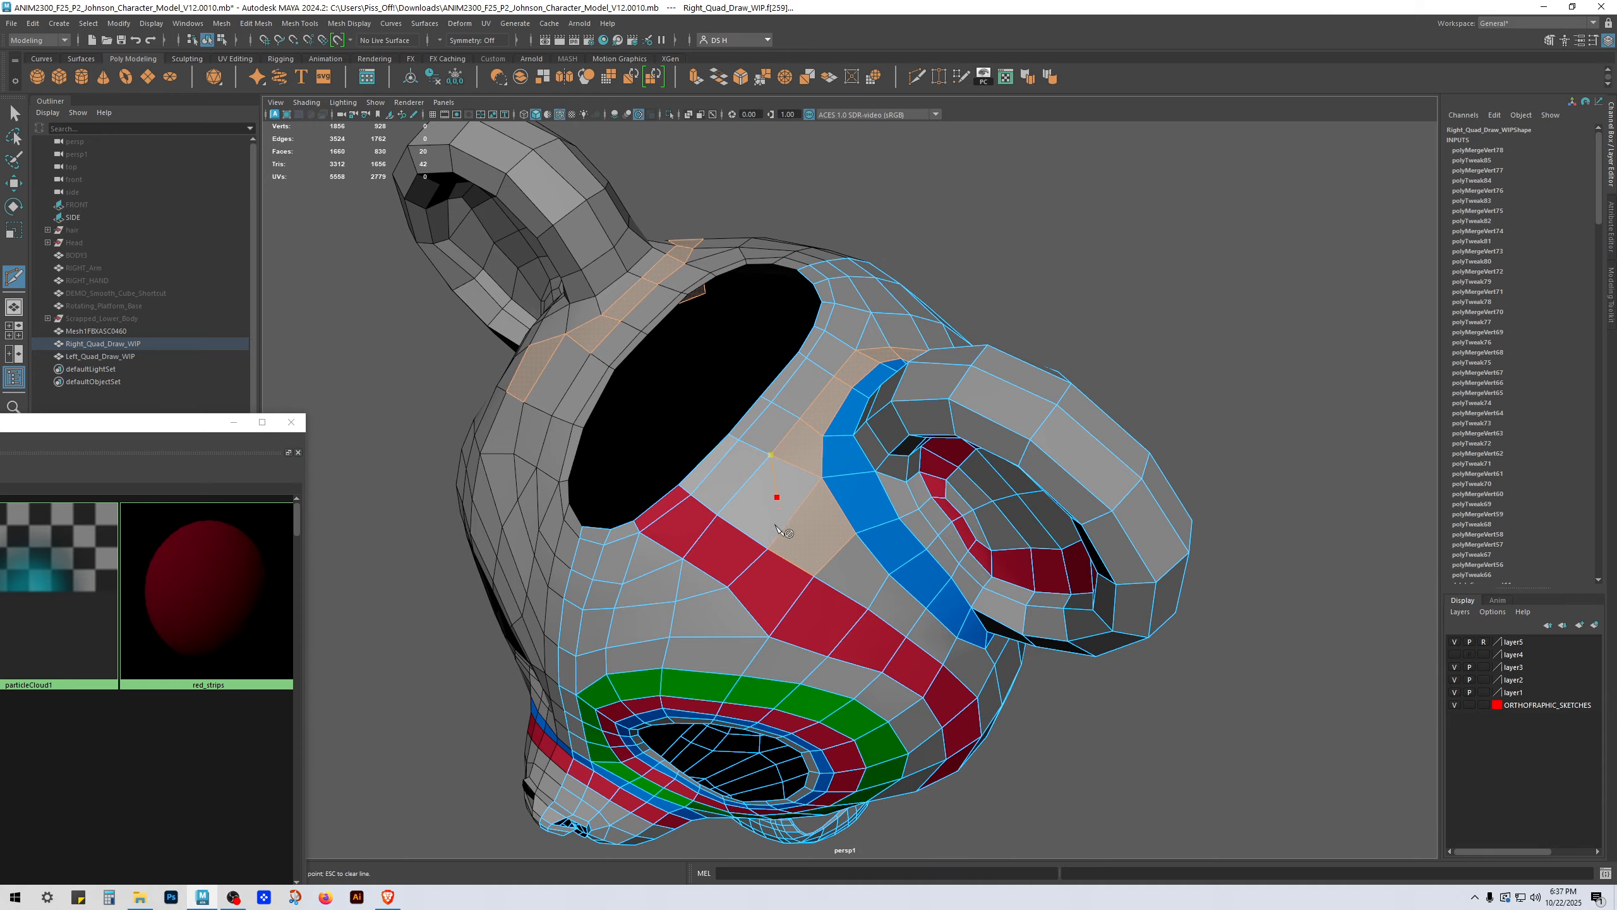
pyautogui.click(769, 548)
pyautogui.press('w')
pyautogui.press('g')
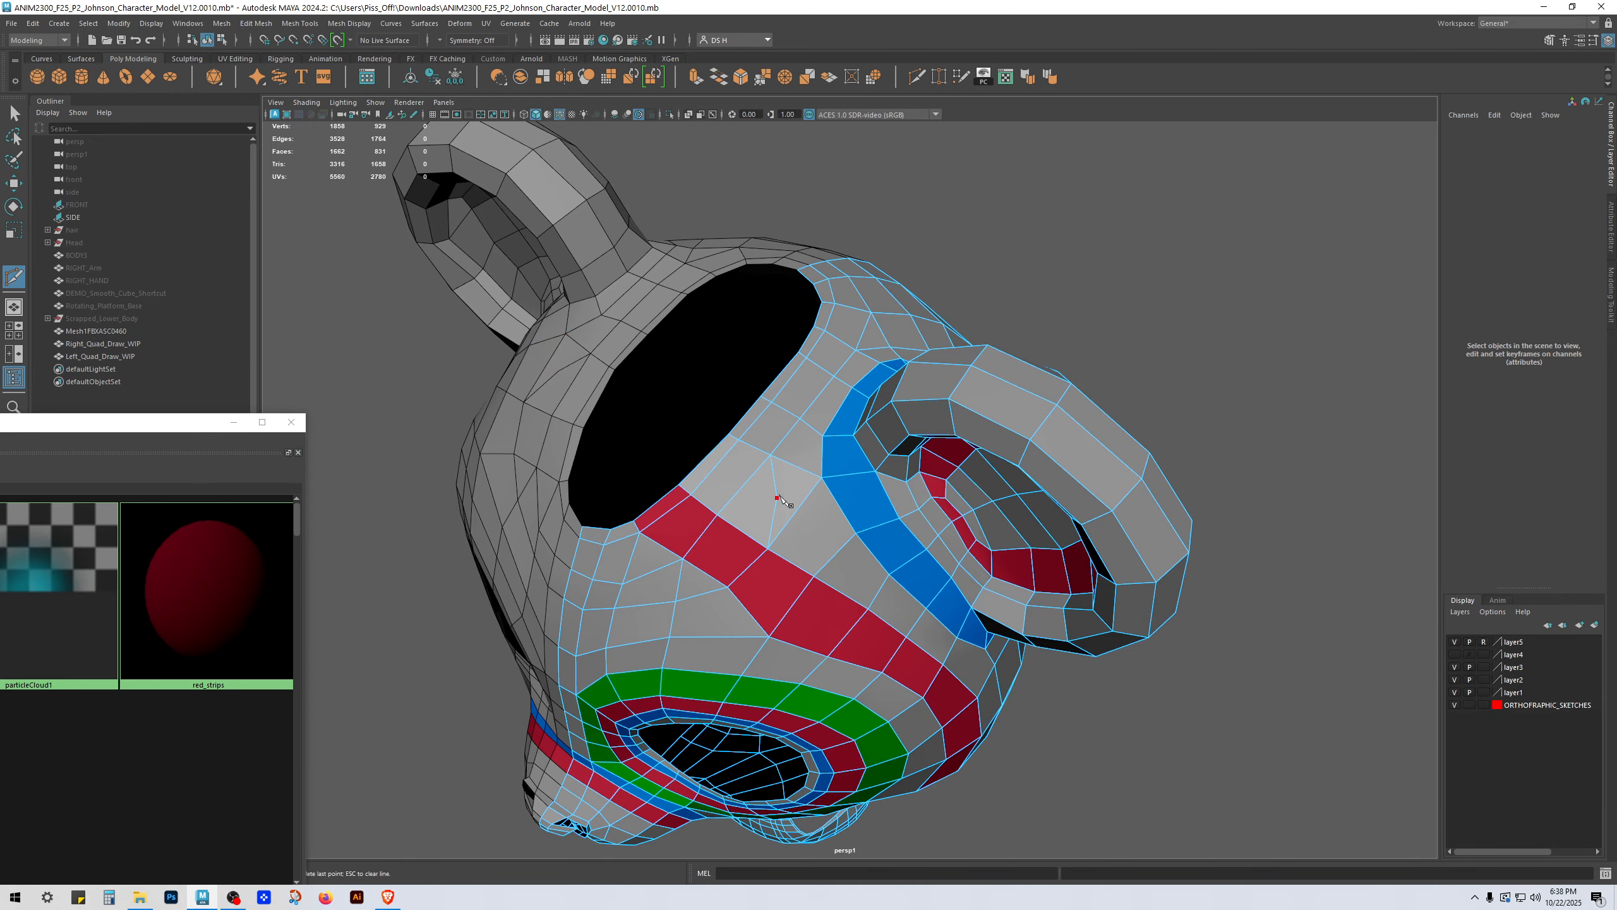
pyautogui.click(866, 423)
pyautogui.press('w')
# Step: Try sliding the new crown vertex toward the blue ear strip and undo the last changes
pyautogui.click(782, 499)
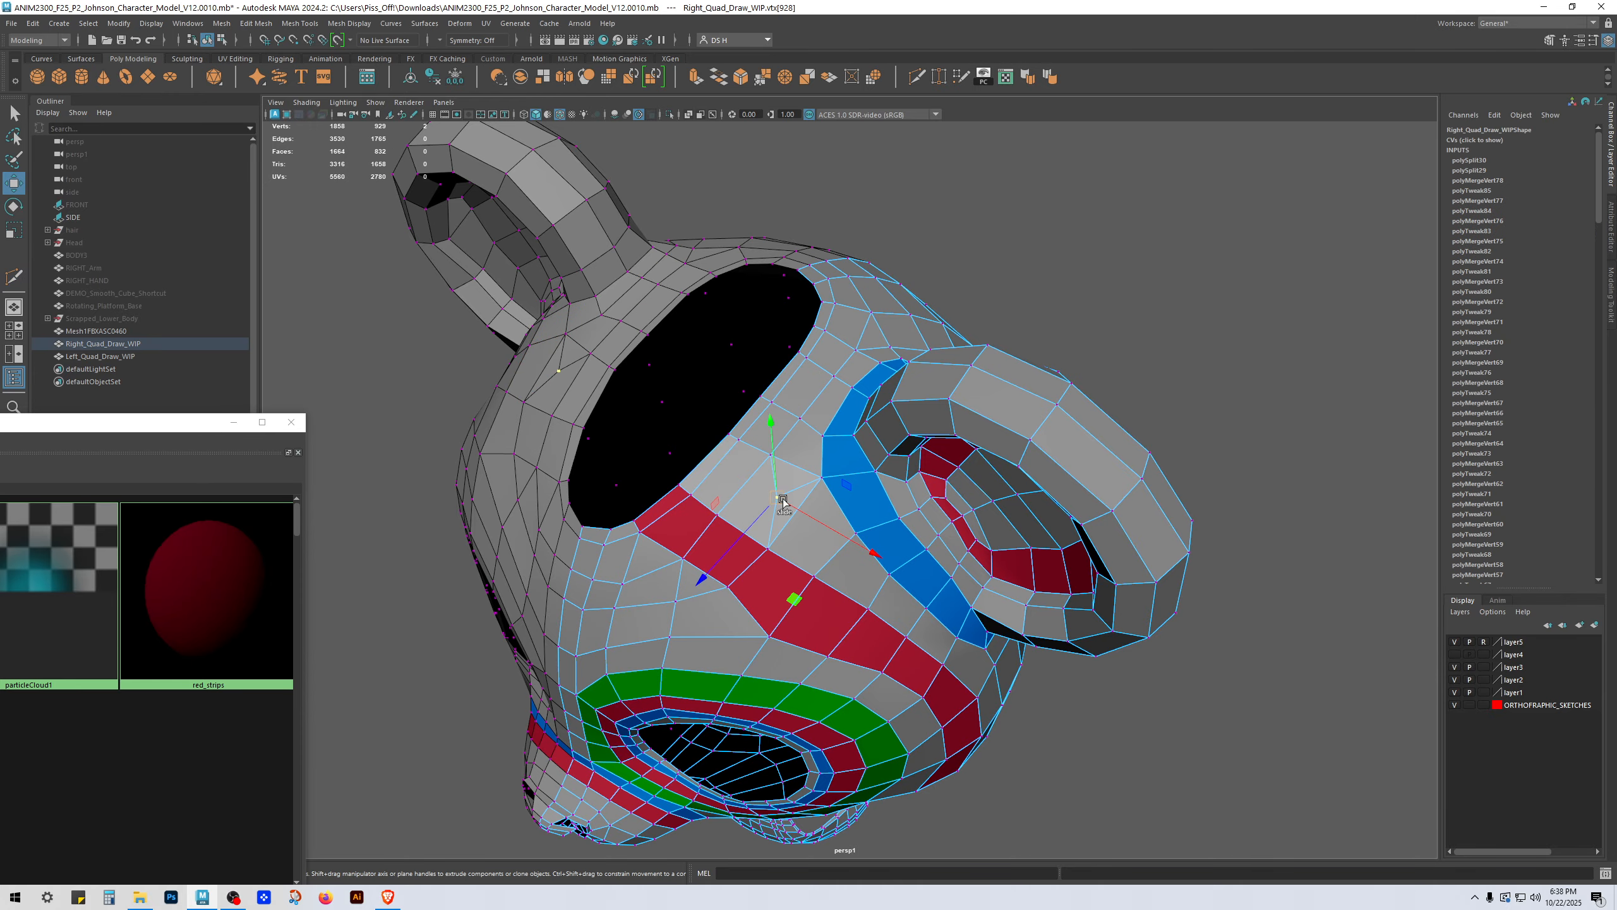
pyautogui.keyDown('ctrl'); pyautogui.keyDown('shift'); pyautogui.moveTo(779, 497); pyautogui.dragTo(876, 504); pyautogui.keyUp('shift'); pyautogui.keyUp('ctrl')
pyautogui.hotkey('ctrl', 'z')
pyautogui.hotkey('ctrl', 'z')
pyautogui.hotkey('ctrl', 'z')
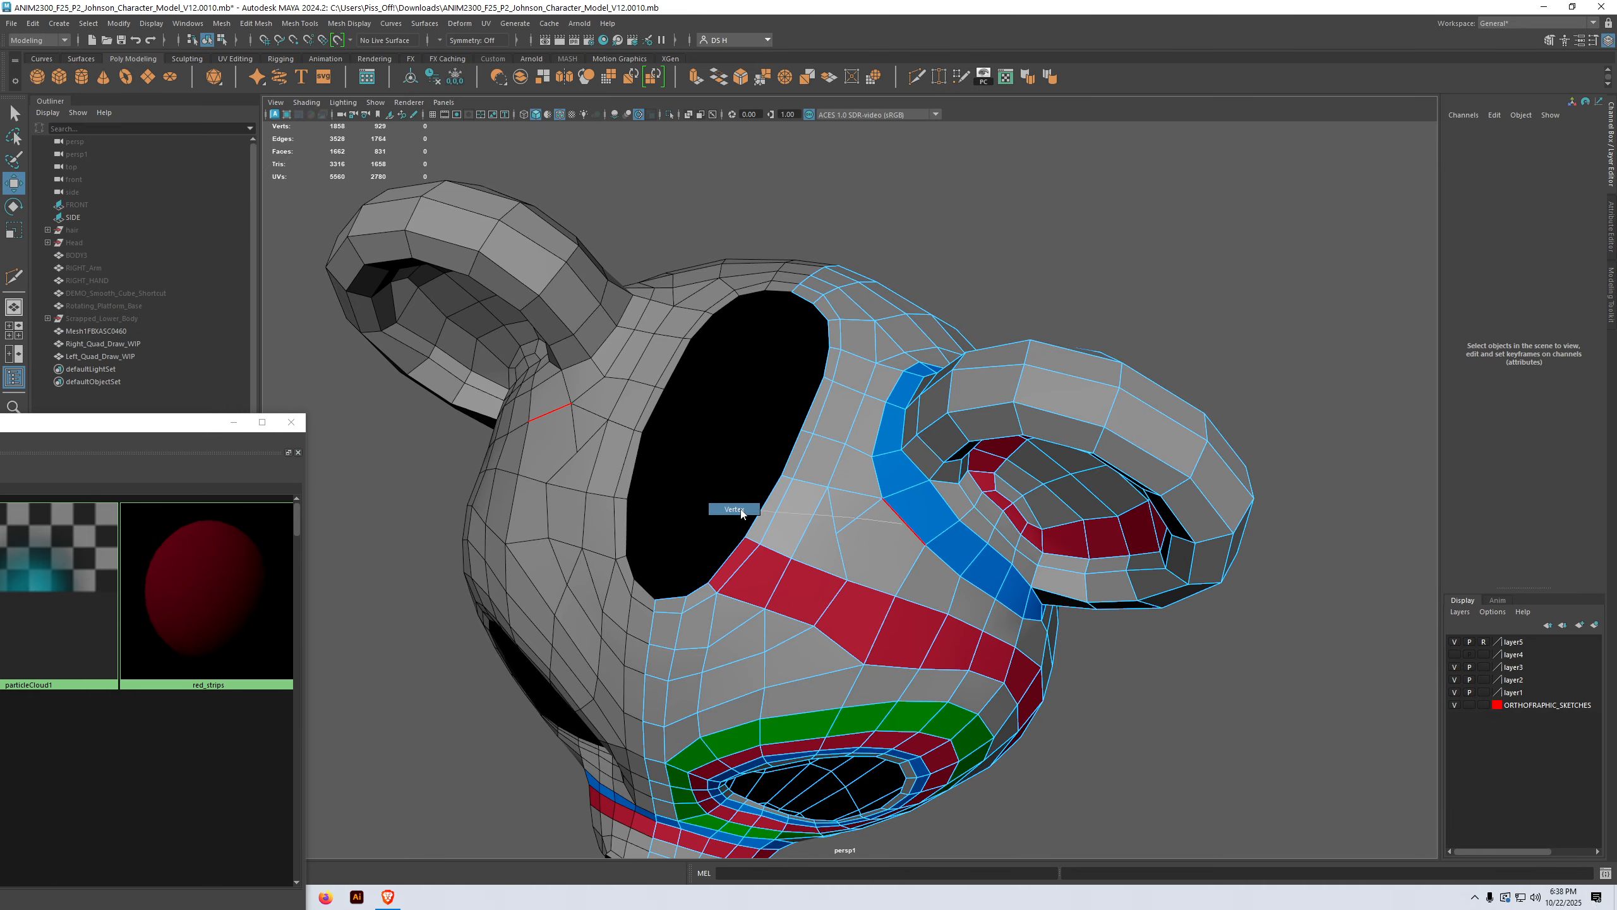
# Step: Try welding the new crown vertex to a neighbouring vertex with Target Weld and undo the weld
pyautogui.click(854, 544)
pyautogui.keyDown('shift'); pyautogui.moveTo(890, 450); pyautogui.dragTo(891, 483, button='right'); pyautogui.keyUp('shift')
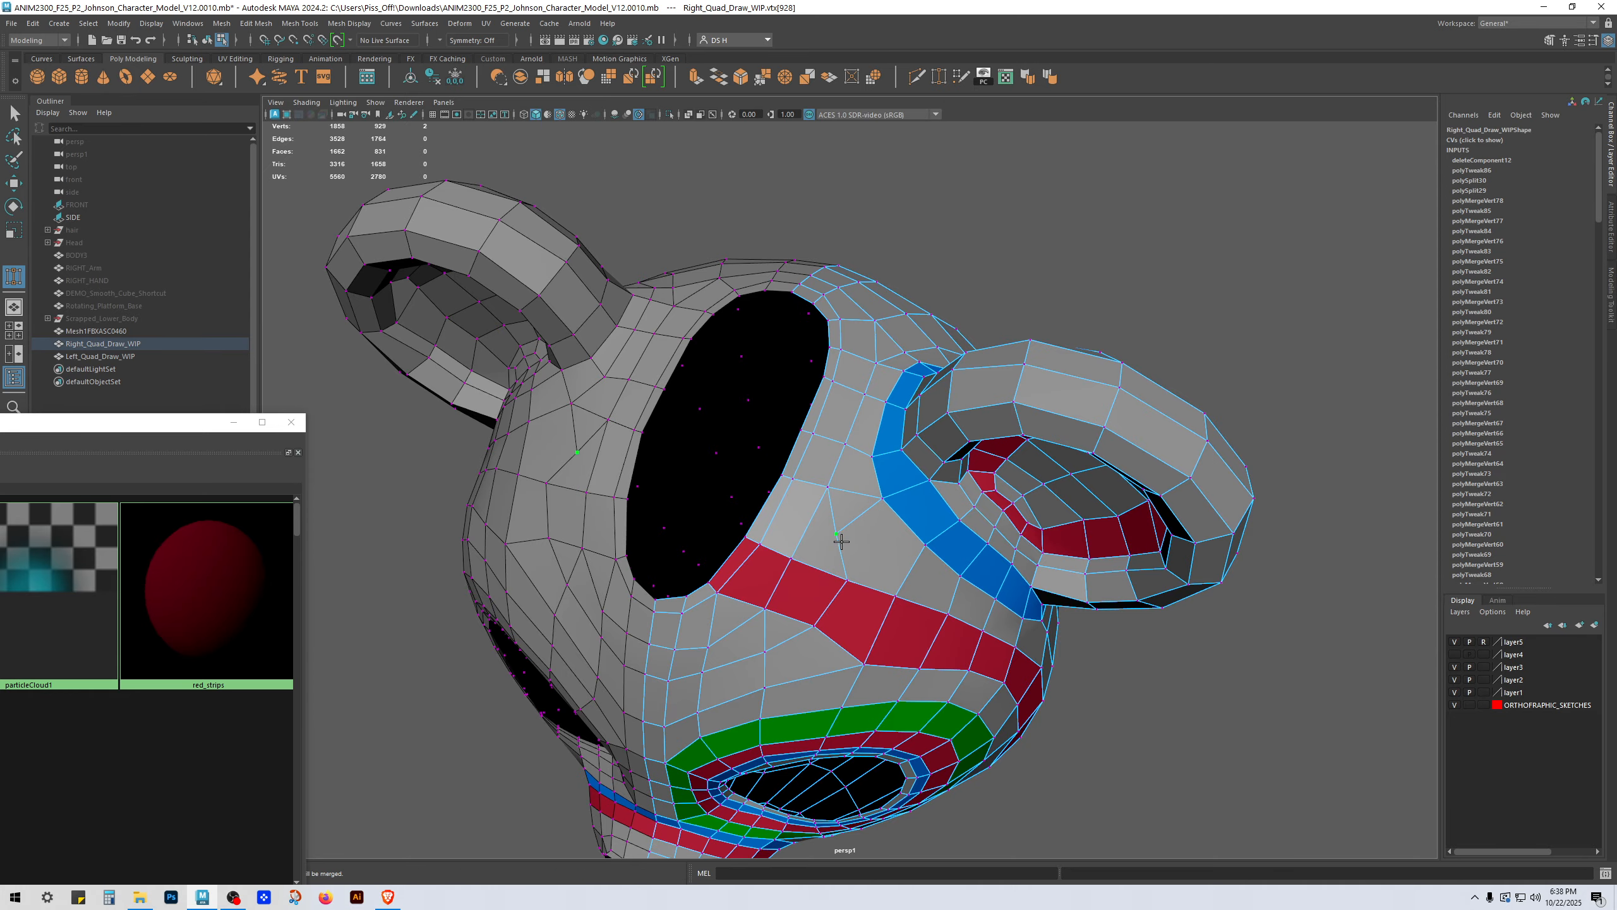
pyautogui.moveTo(851, 566); pyautogui.dragTo(931, 553)
pyautogui.hotkey('ctrl', 'z')
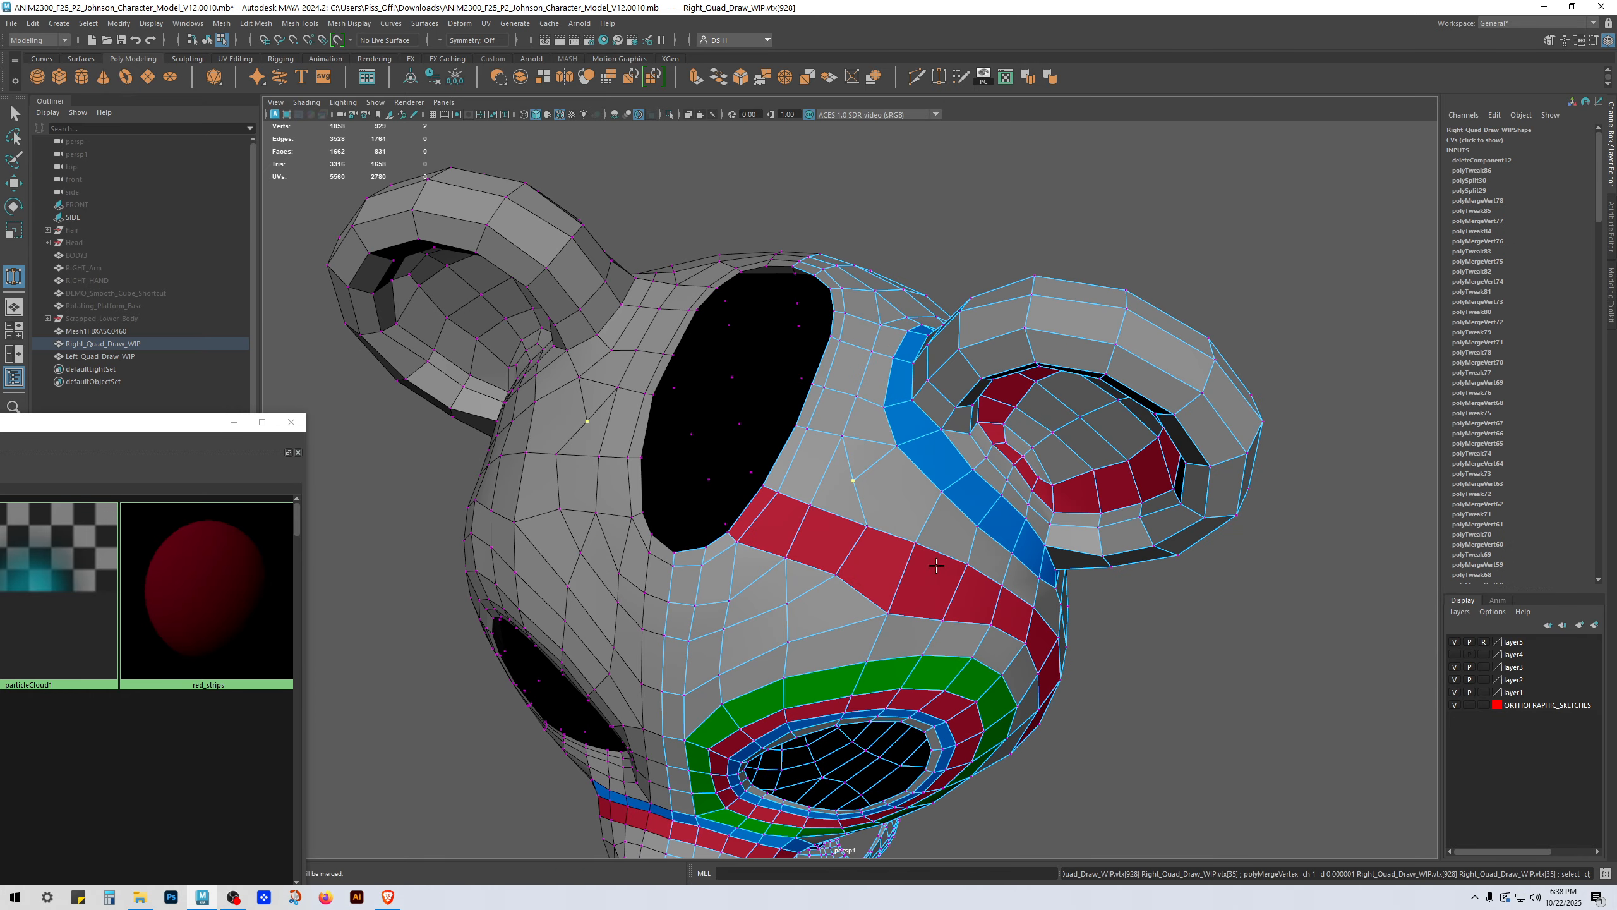
# Step: Move the new crown vertex toward the blue ear strip and replace its edge with a cut to the strip's border
pyautogui.press('w')
pyautogui.moveTo(859, 485); pyautogui.dragTo(881, 499)
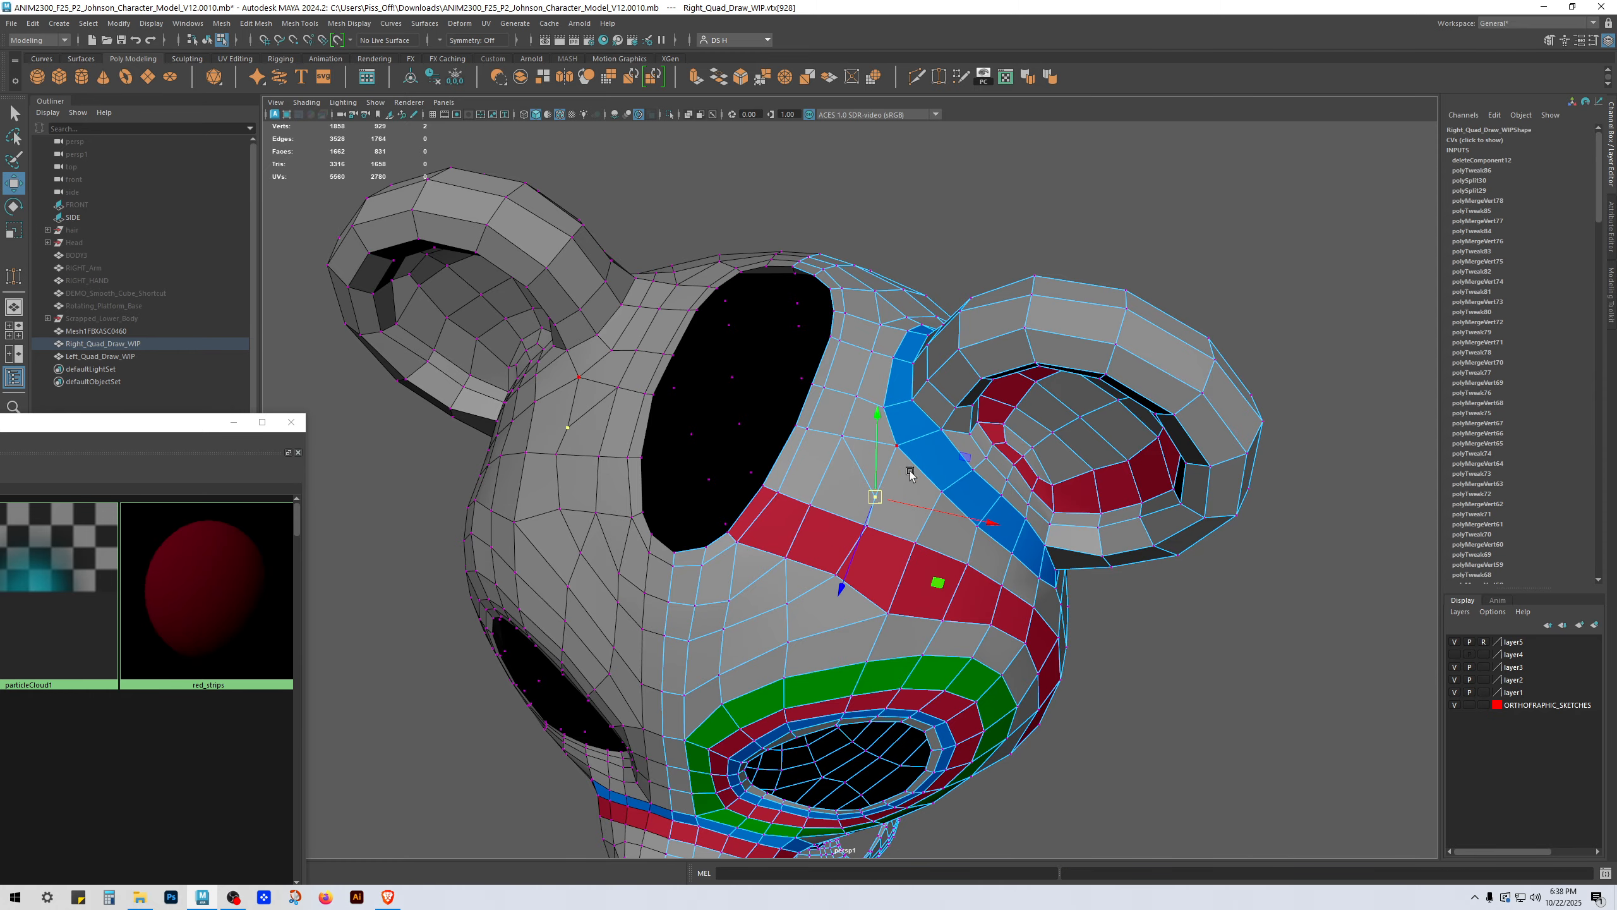
pyautogui.moveTo(891, 493); pyautogui.dragTo(893, 470, button='right')
pyautogui.click(893, 468)
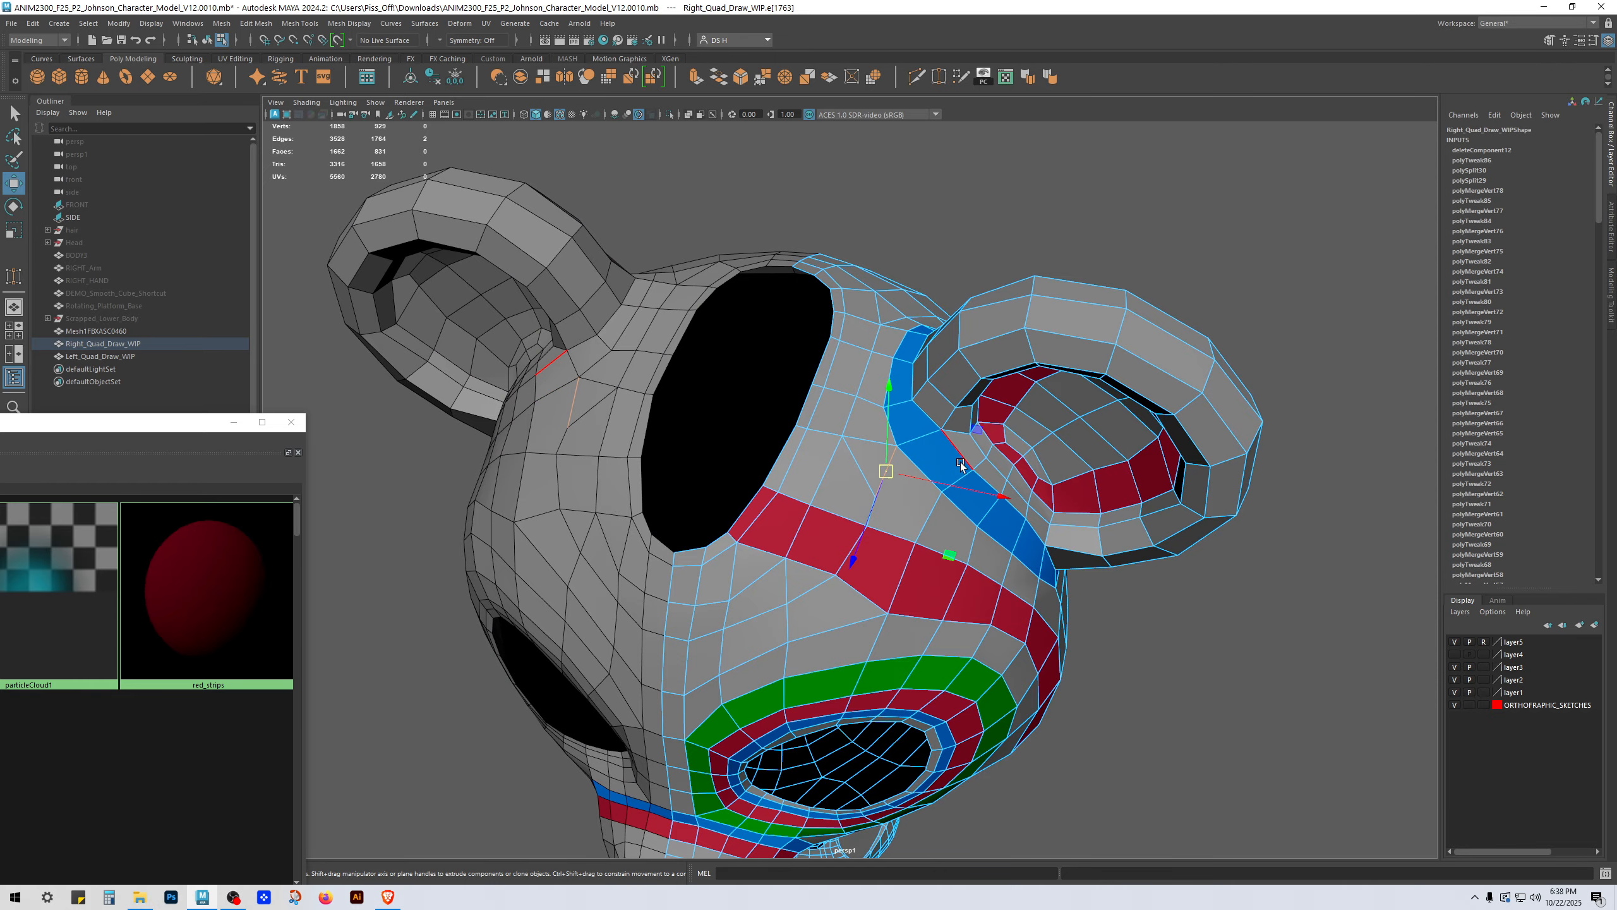
pyautogui.press('Delete')
pyautogui.hotkey('ctrl', 'shift', 'x')
pyautogui.click(875, 496)
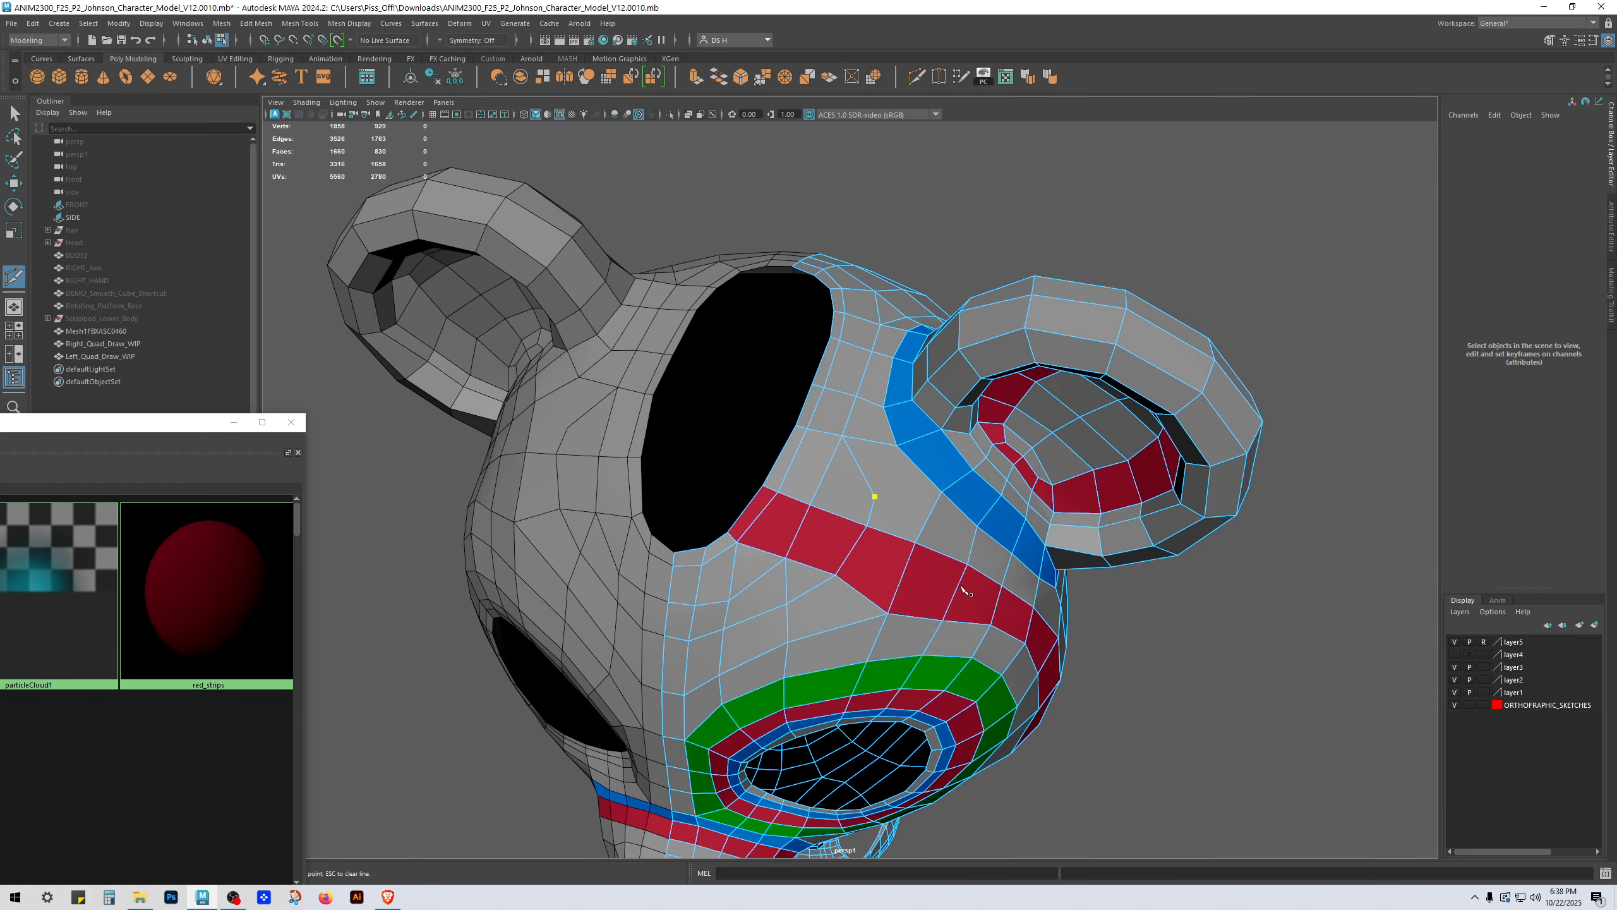
pyautogui.press('w')
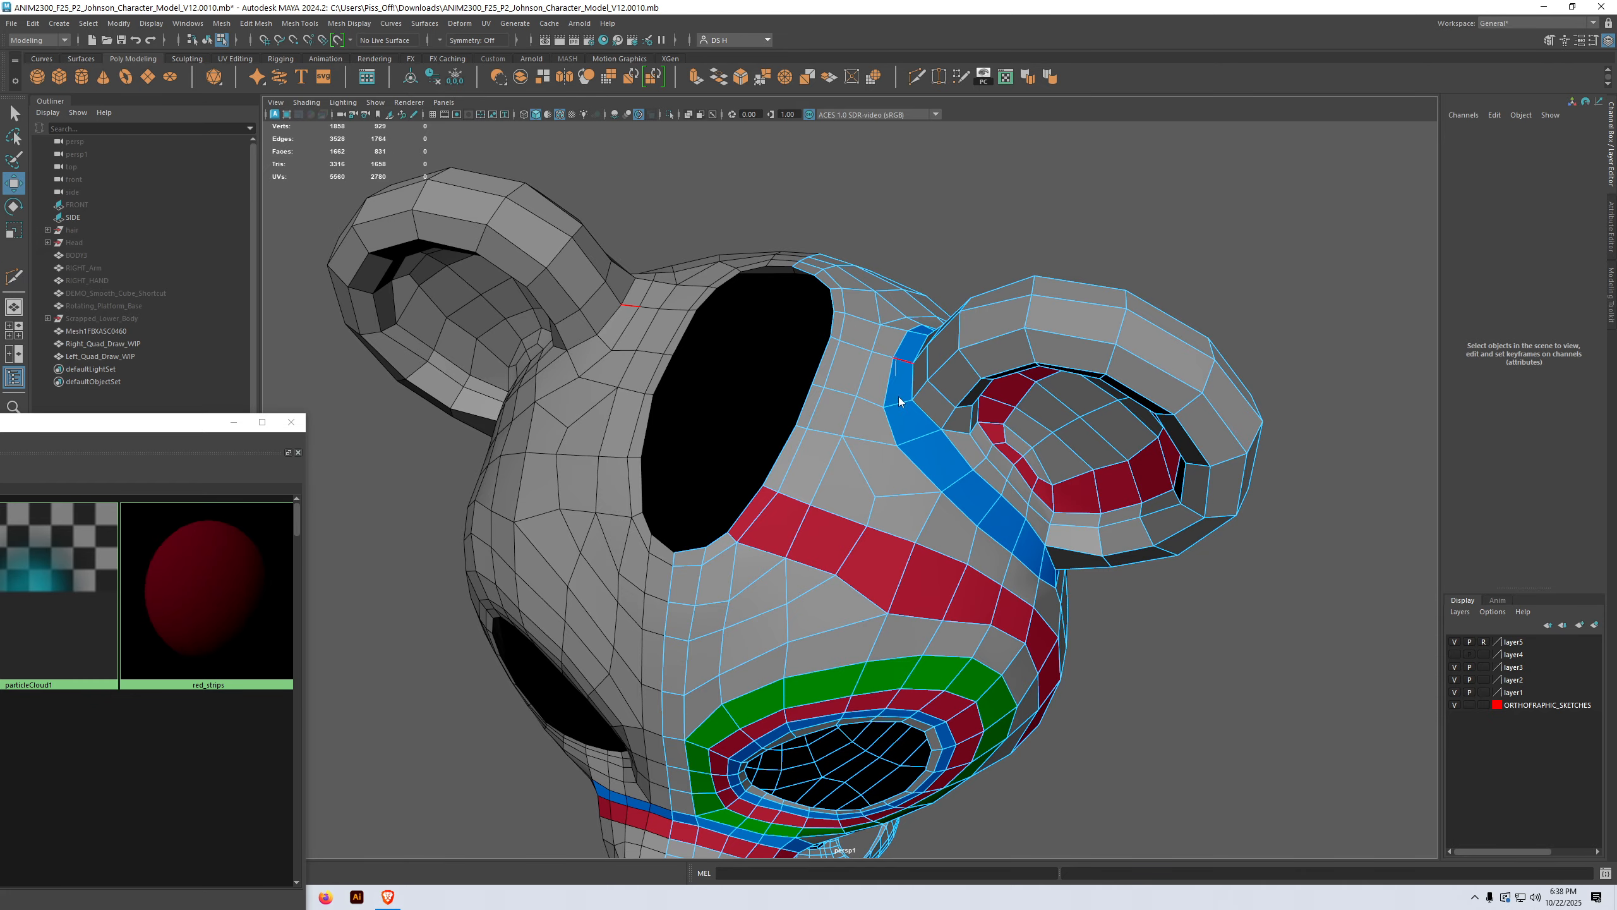
# Step: Select the face strip beside the blue ear strip from the crown around the front of the ear
pyautogui.press('q')
pyautogui.doubleClick(888, 365)
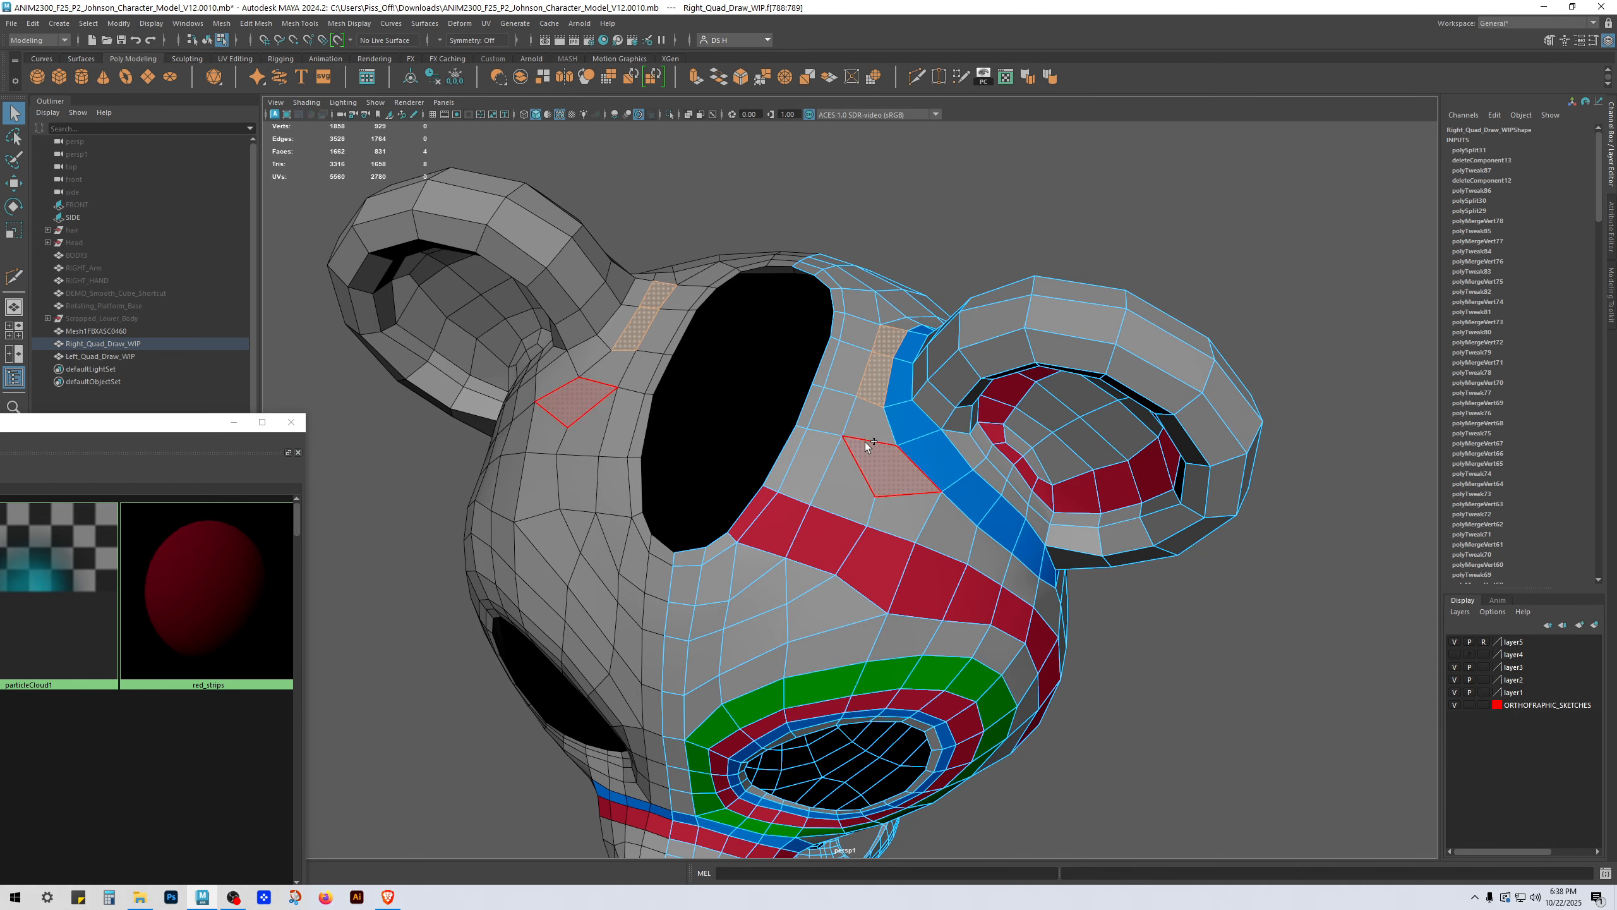
pyautogui.keyDown('alt'); pyautogui.moveTo(954, 506); pyautogui.dragTo(859, 477); pyautogui.keyUp('alt')
pyautogui.keyDown('shift'); pyautogui.doubleClick(859, 478); pyautogui.keyUp('shift')
pyautogui.keyDown('alt'); pyautogui.moveTo(993, 484); pyautogui.dragTo(777, 420); pyautogui.keyUp('alt')
# Step: Cut an edge path with Multi-Cut up the wide faces behind the ear, parallel to the blue strip
pyautogui.hotkey('ctrl', 'shift', 'x')
pyautogui.click(763, 485)
pyautogui.click(820, 409)
pyautogui.click(833, 355)
pyautogui.keyDown('alt'); pyautogui.moveTo(821, 278); pyautogui.dragTo(820, 337); pyautogui.keyUp('alt')
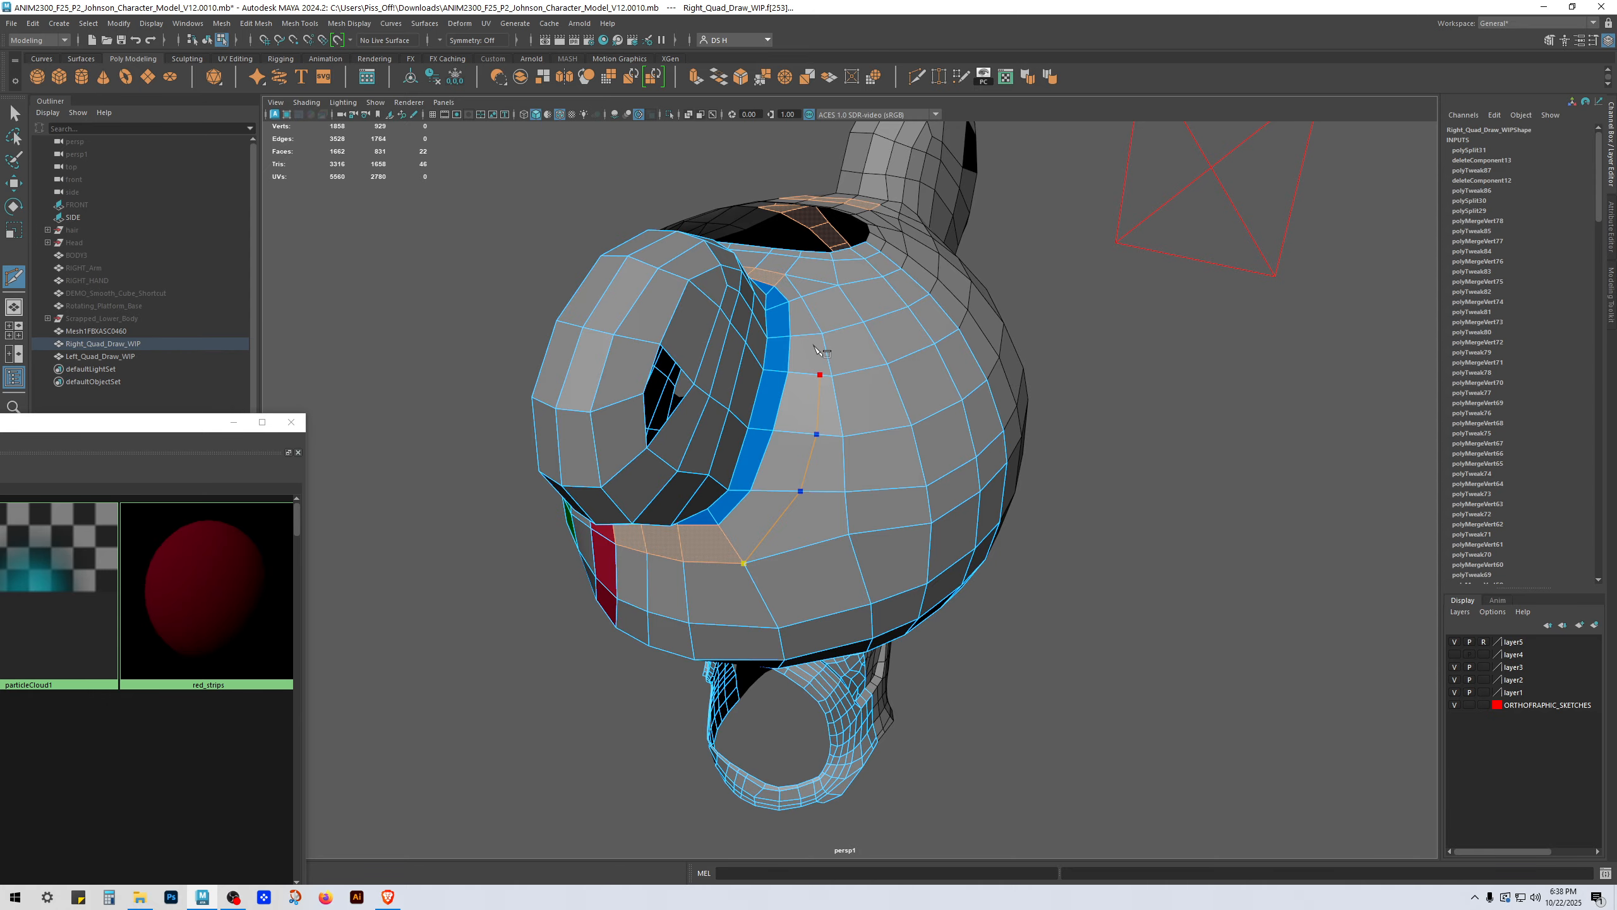
pyautogui.press('w')
# Step: Select the complete ring of faces directly outside the blue strip around the ear's base
pyautogui.click(826, 313)
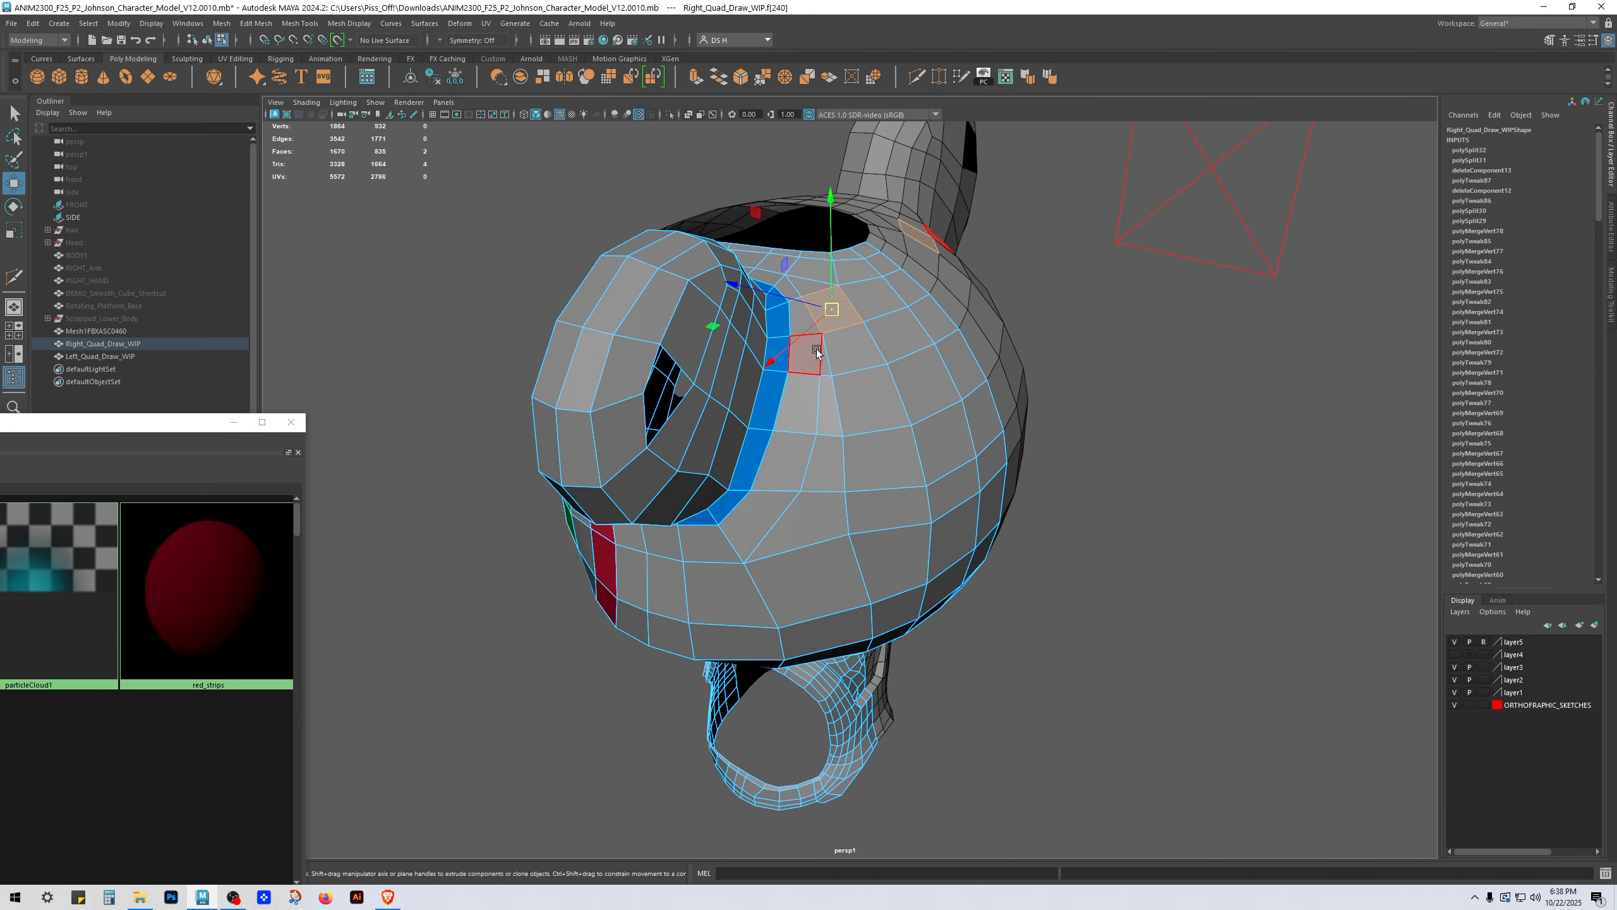
pyautogui.press('q')
pyautogui.moveTo(813, 324)
pyautogui.mouseDown()
pyautogui.moveTo(767, 524)
pyautogui.moveTo(707, 545)
pyautogui.moveTo(907, 541)
pyautogui.moveTo(920, 524)
pyautogui.moveTo(812, 362)
pyautogui.mouseUp()
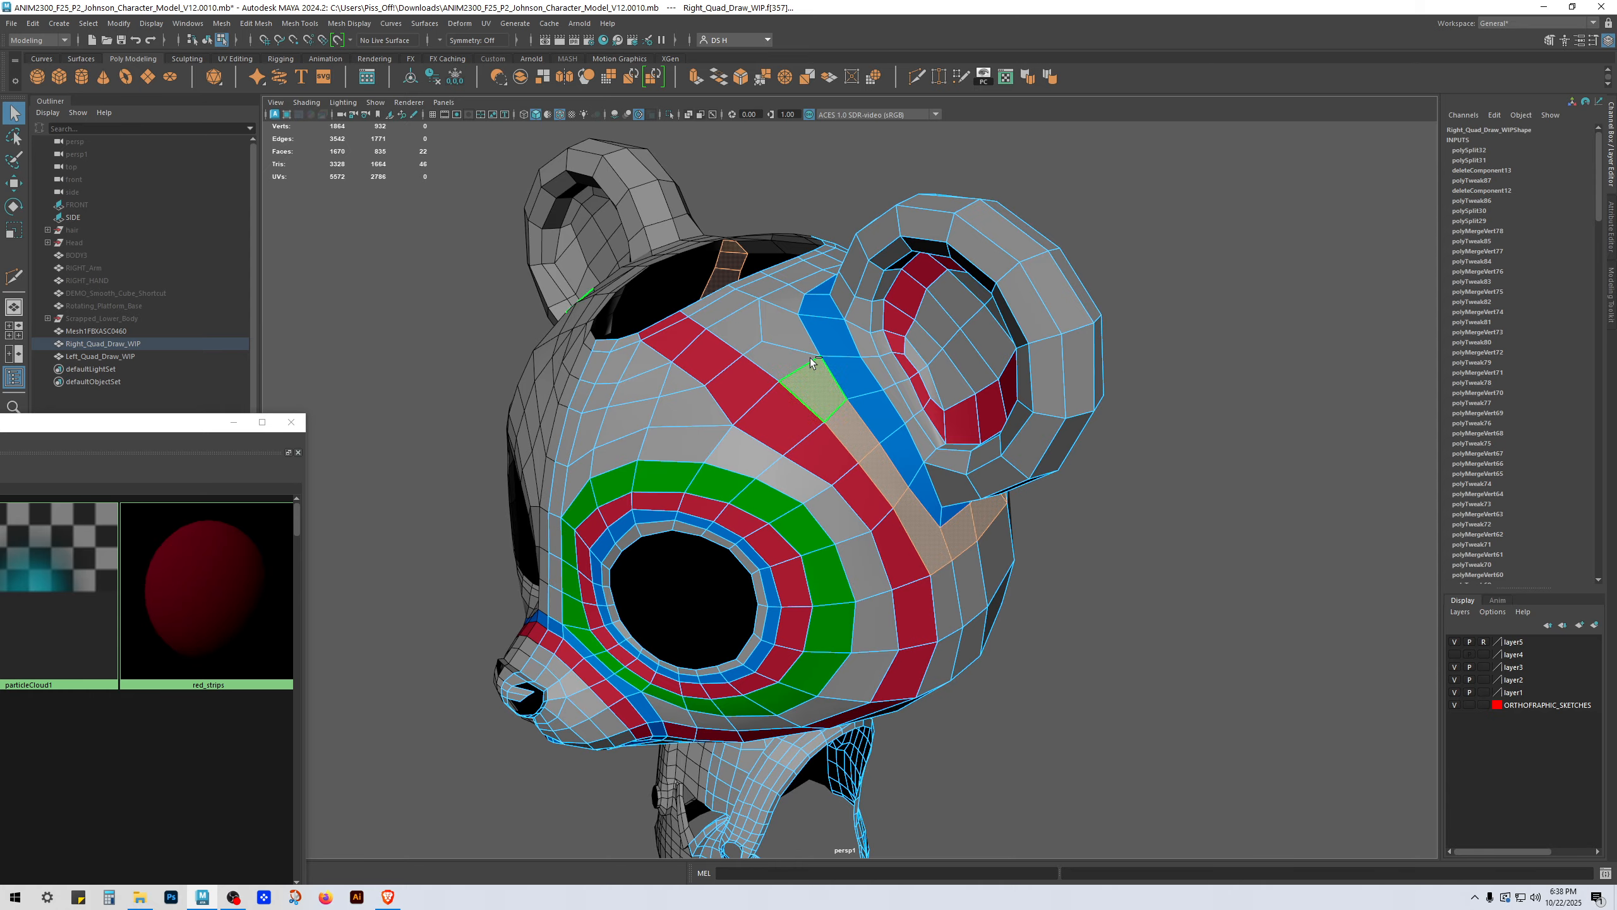
pyautogui.keyDown('shift'); pyautogui.click(789, 361); pyautogui.keyUp('shift')
pyautogui.keyDown('shift'); pyautogui.click(785, 326); pyautogui.keyUp('shift')
pyautogui.keyDown('shift'); pyautogui.click(788, 300); pyautogui.keyUp('shift')
pyautogui.keyDown('alt'); pyautogui.moveTo(822, 288); pyautogui.dragTo(808, 369); pyautogui.keyUp('alt')
pyautogui.keyDown('shift'); pyautogui.click(751, 373); pyautogui.keyUp('shift')
pyautogui.keyDown('shift'); pyautogui.click(781, 371); pyautogui.keyUp('shift')
pyautogui.keyDown('shift'); pyautogui.click(808, 375); pyautogui.keyUp('shift')
pyautogui.press('w')
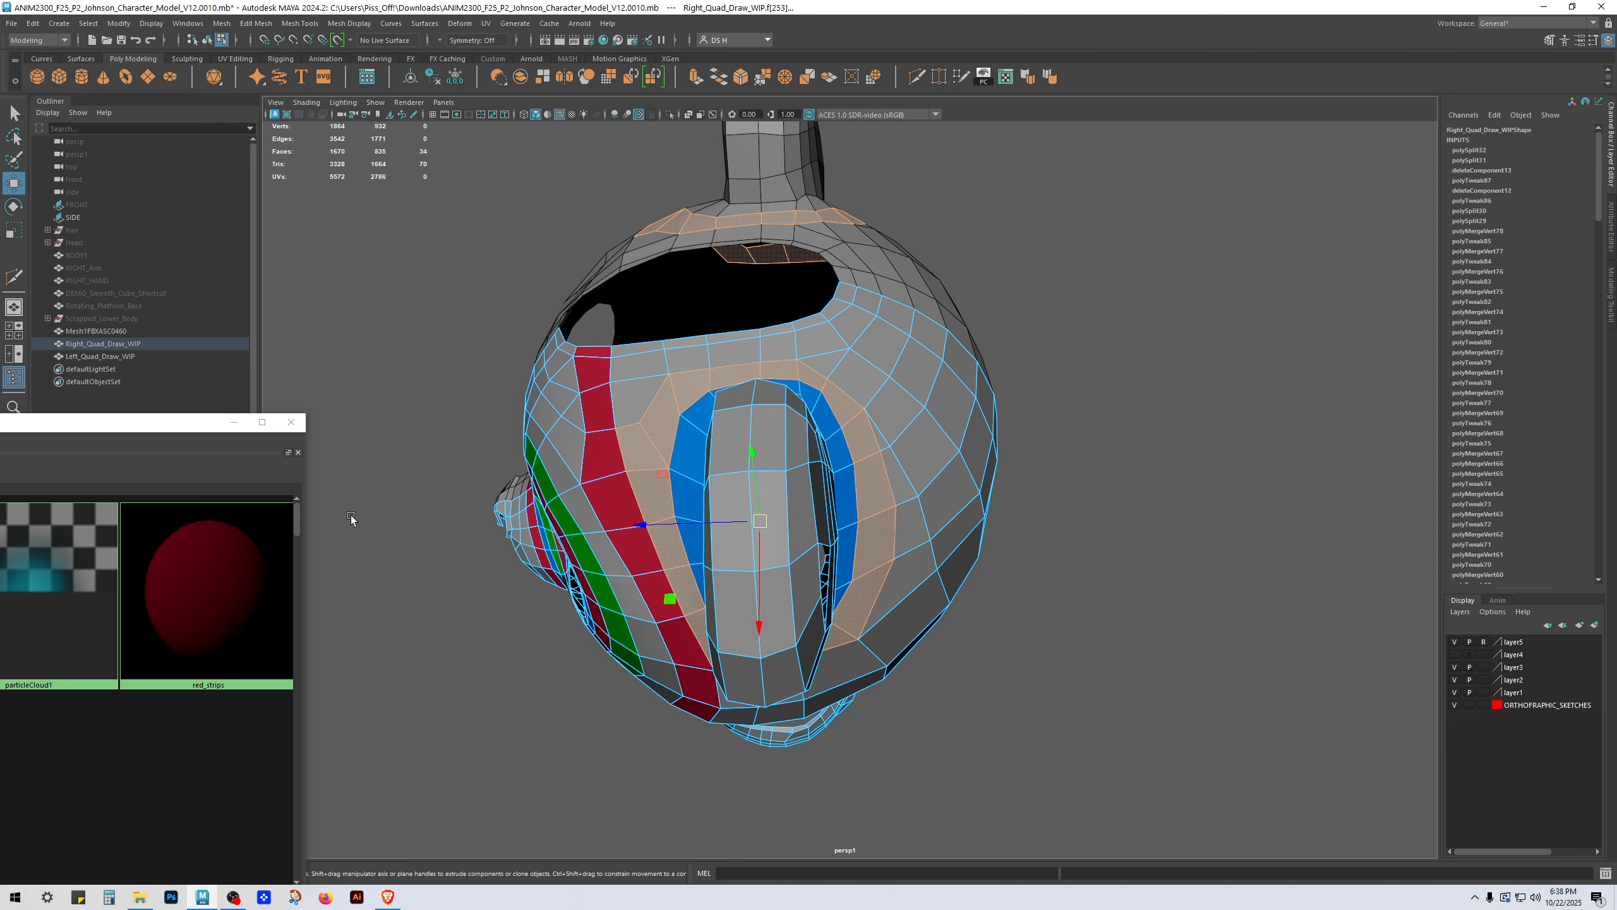
# Step: Assign the green_strips material to the selected ring of faces and close the Hypershade
pyautogui.moveTo(204, 427); pyautogui.dragTo(1426, 182)
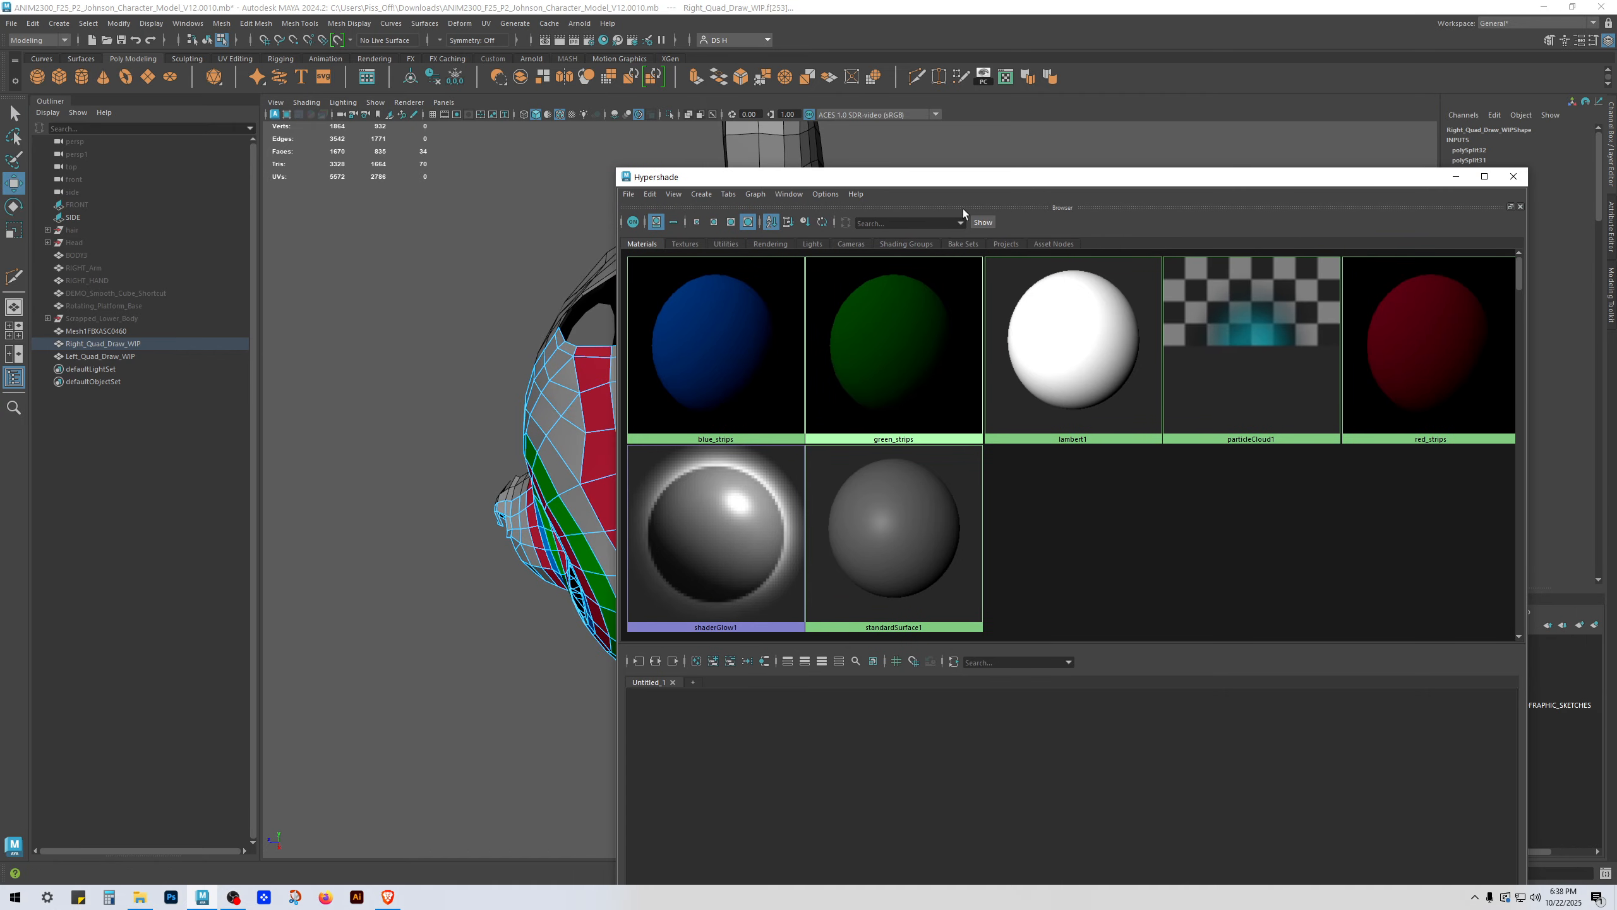
pyautogui.moveTo(1118, 183); pyautogui.dragTo(6, 560)
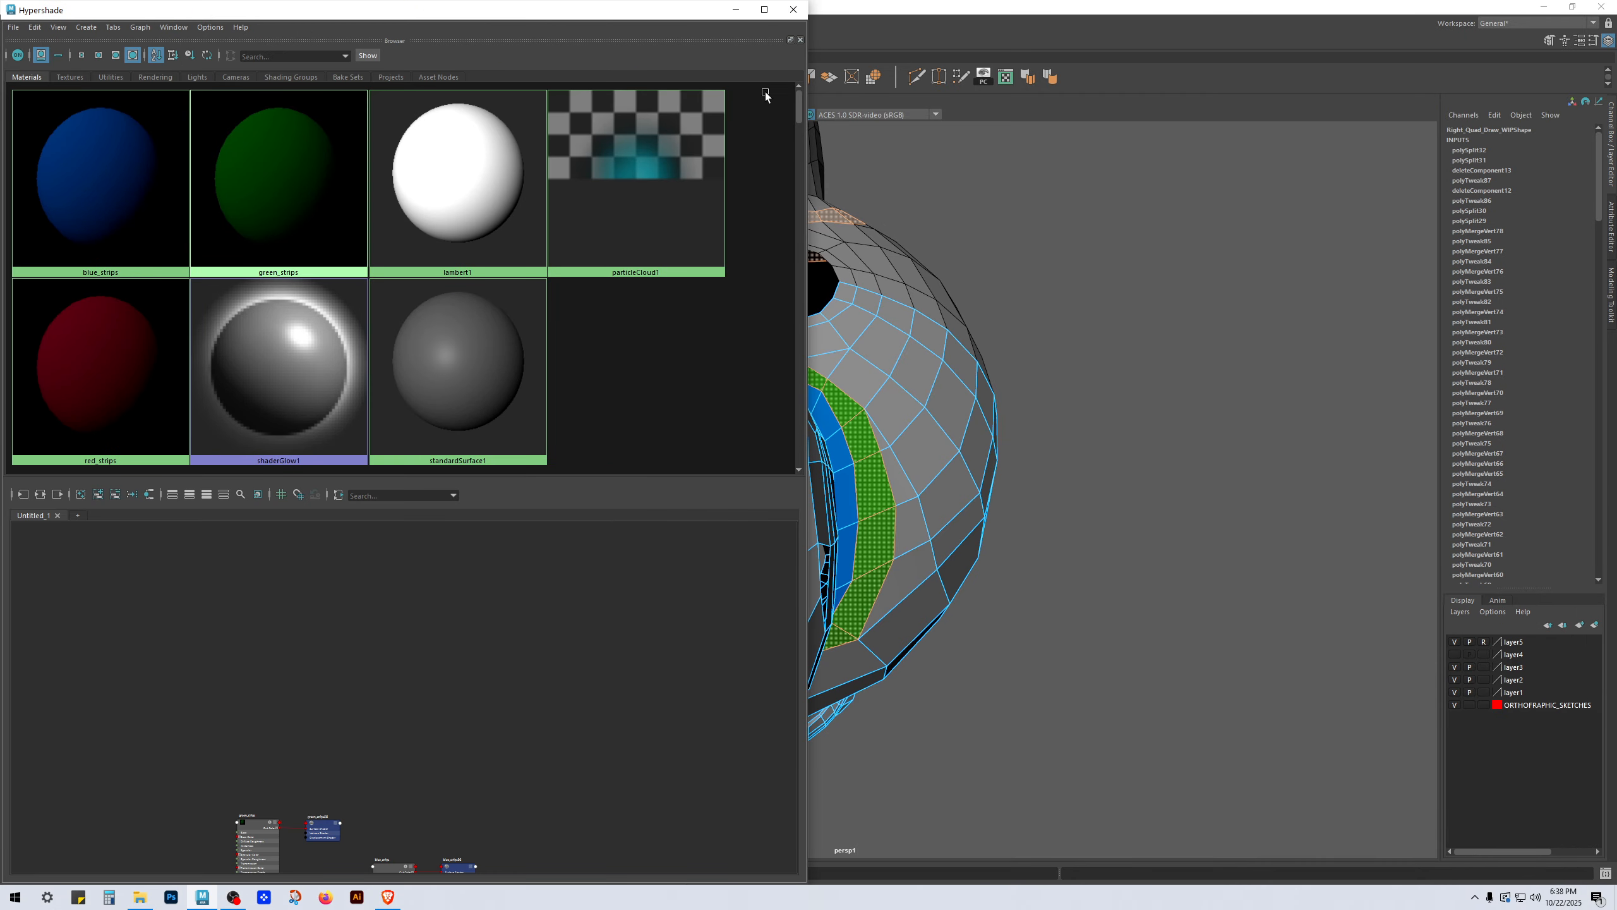
pyautogui.click(793, 9)
# Step: Preview the head smoothed in object mode and examine the green ring around the ear's base
pyautogui.press('3')
pyautogui.moveTo(818, 458); pyautogui.dragTo(882, 414, button='right')
pyautogui.click(1074, 424)
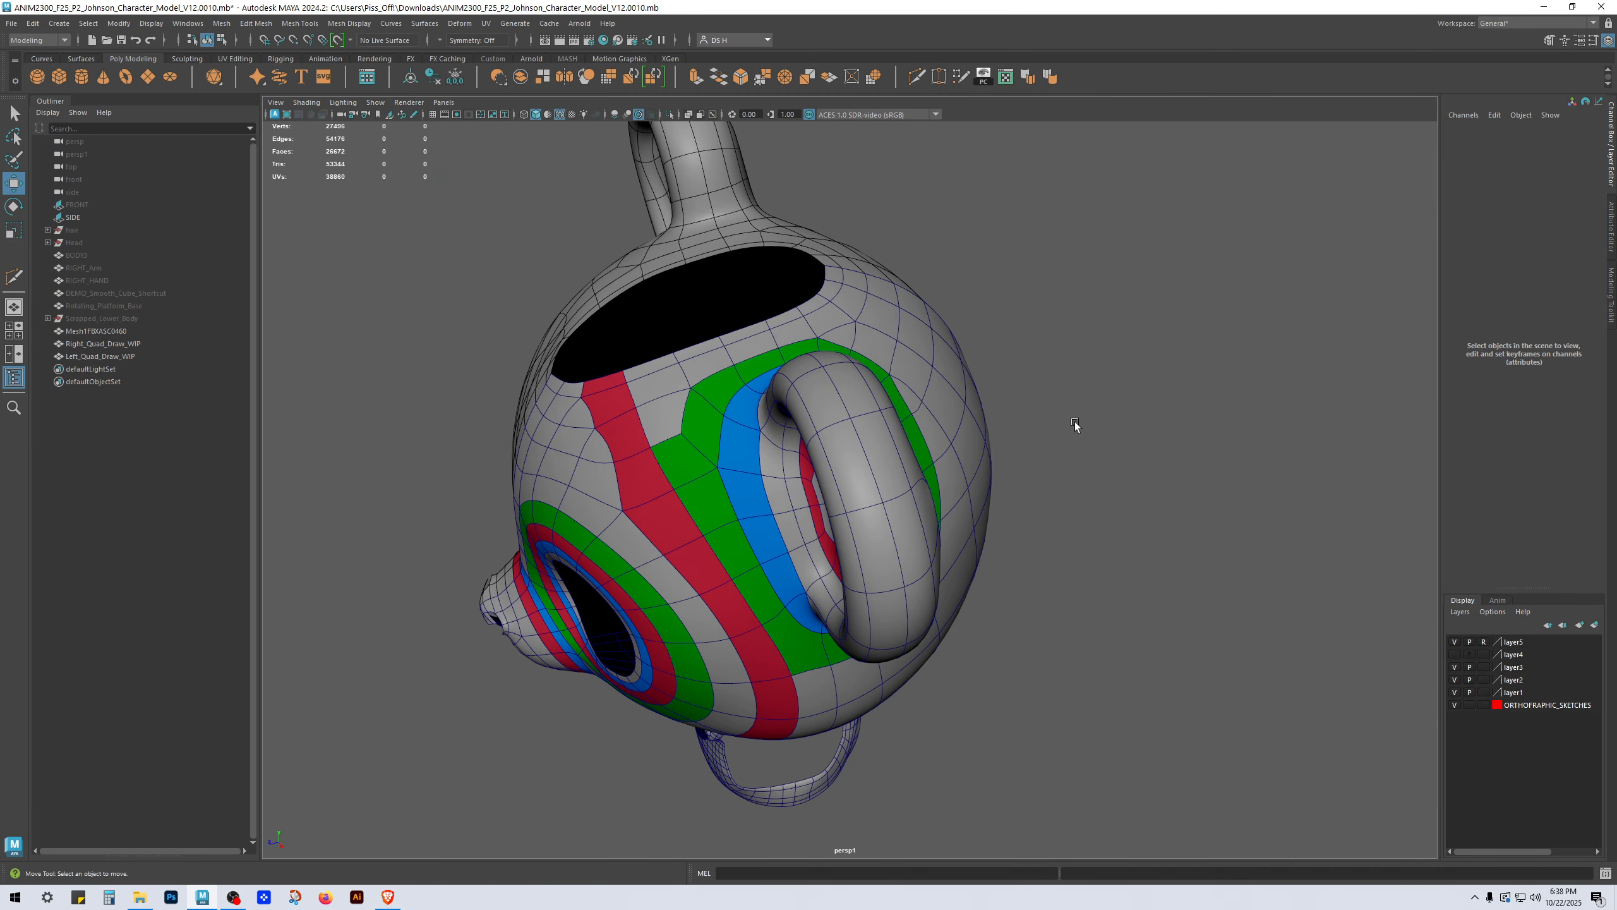
pyautogui.keyDown('alt'); pyautogui.moveTo(1074, 423); pyautogui.dragTo(851, 399); pyautogui.keyUp('alt')
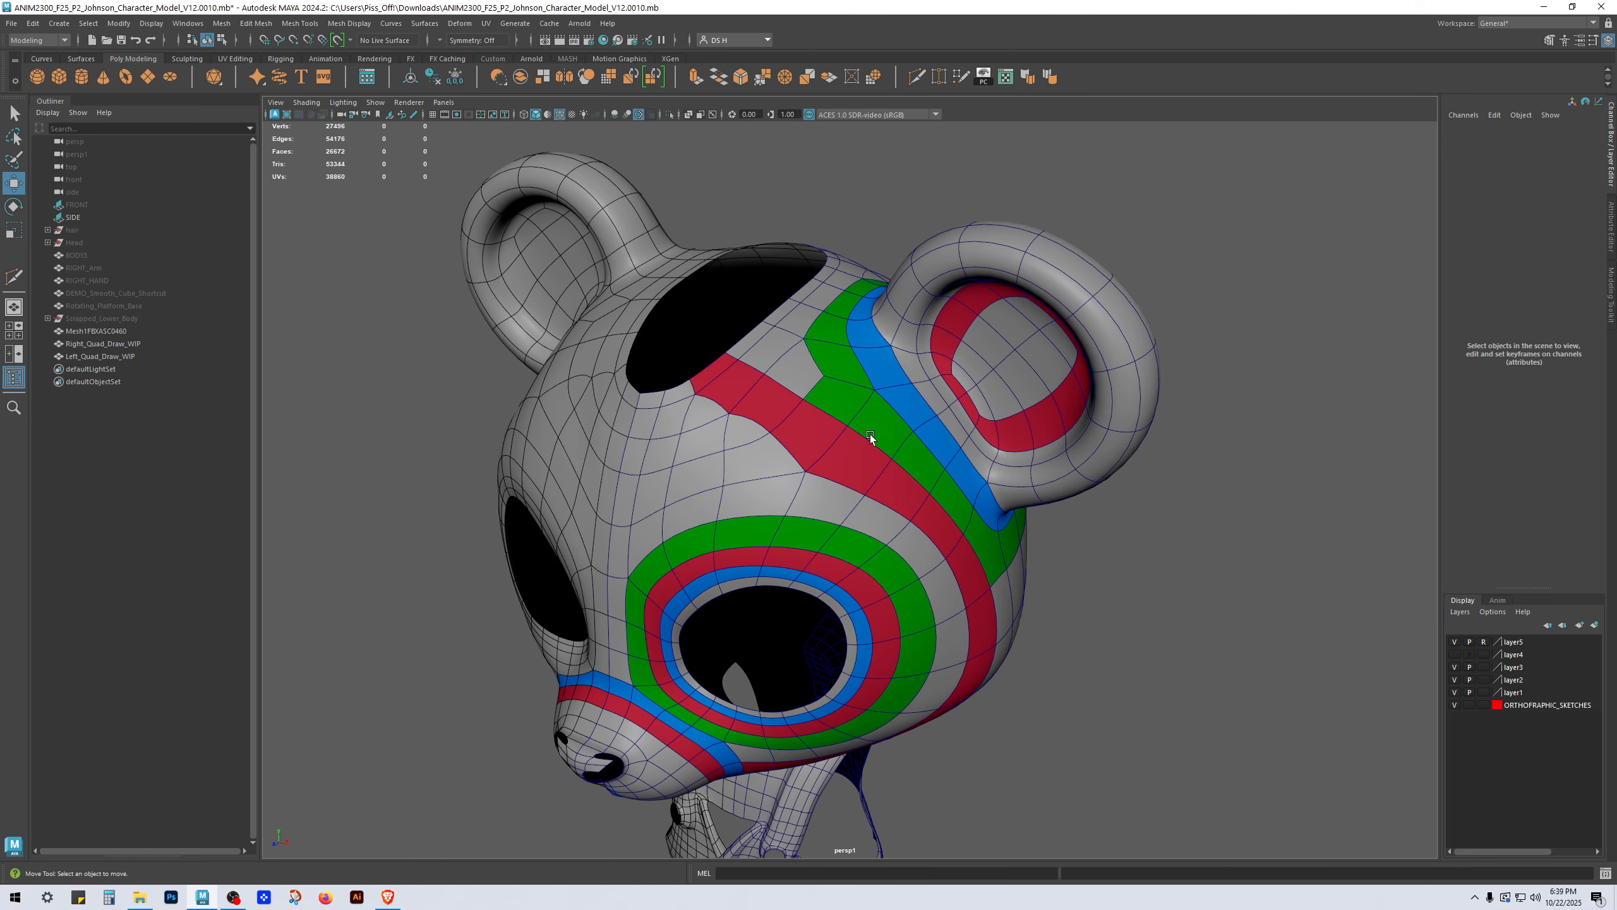
# Step: Return the mesh to unsmoothed display and merge the two vertices at the green ring's kink above the red strip
pyautogui.click(964, 425)
pyautogui.click(823, 377)
pyautogui.press('1')
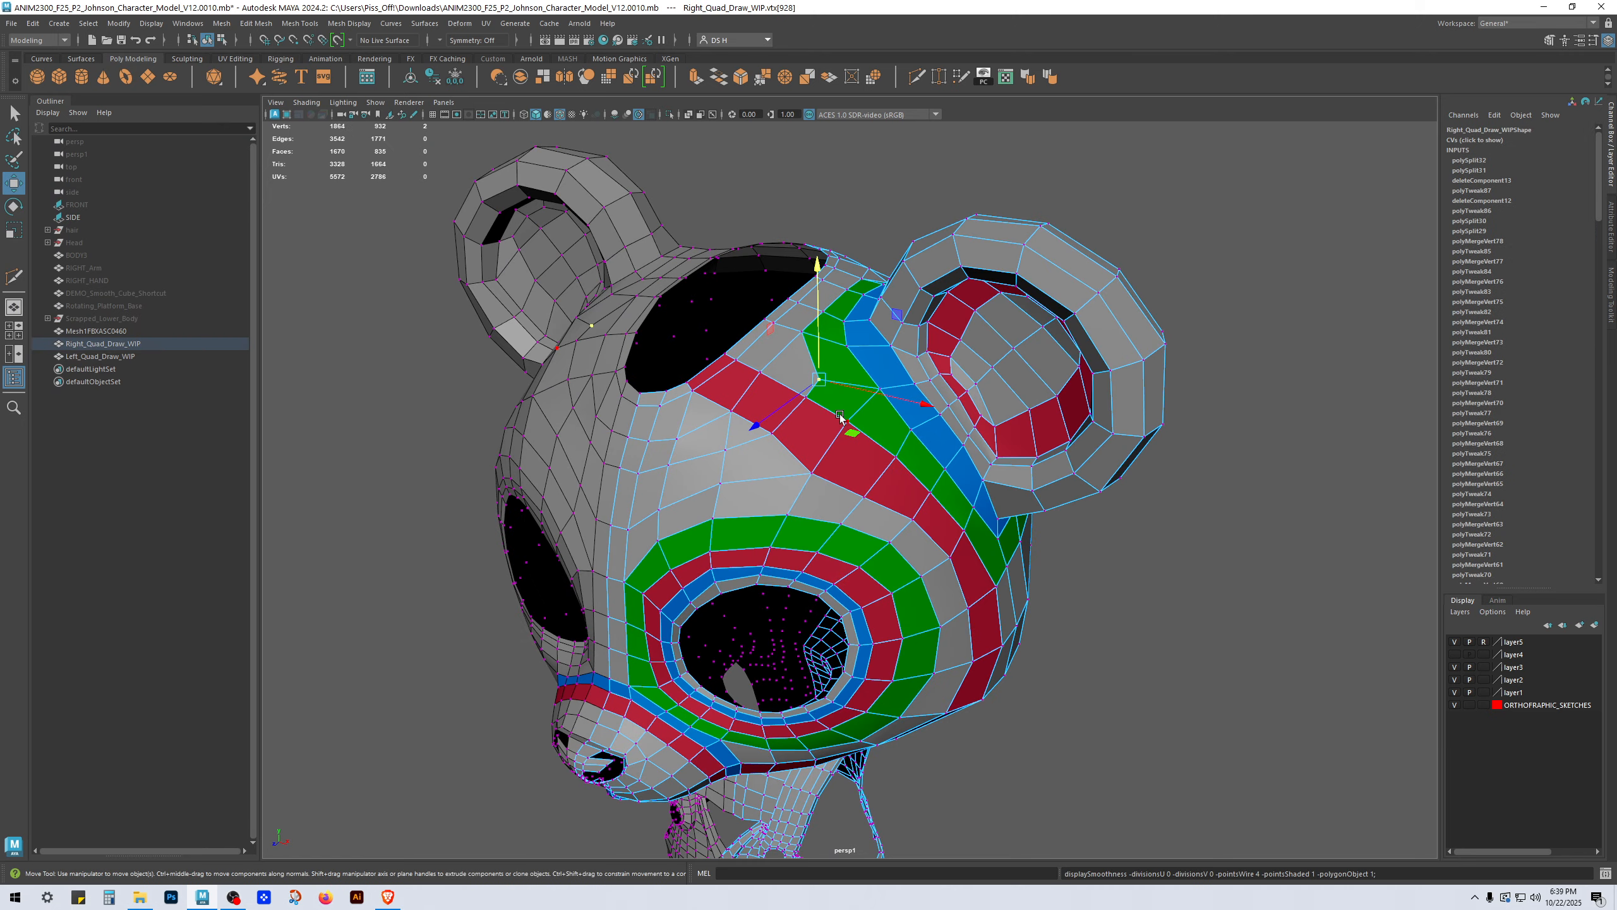
pyautogui.keyDown('shift'); pyautogui.click(847, 422); pyautogui.keyUp('shift')
pyautogui.keyDown('shift'); pyautogui.moveTo(898, 375); pyautogui.dragTo(911, 52, button='right'); pyautogui.keyUp('shift')
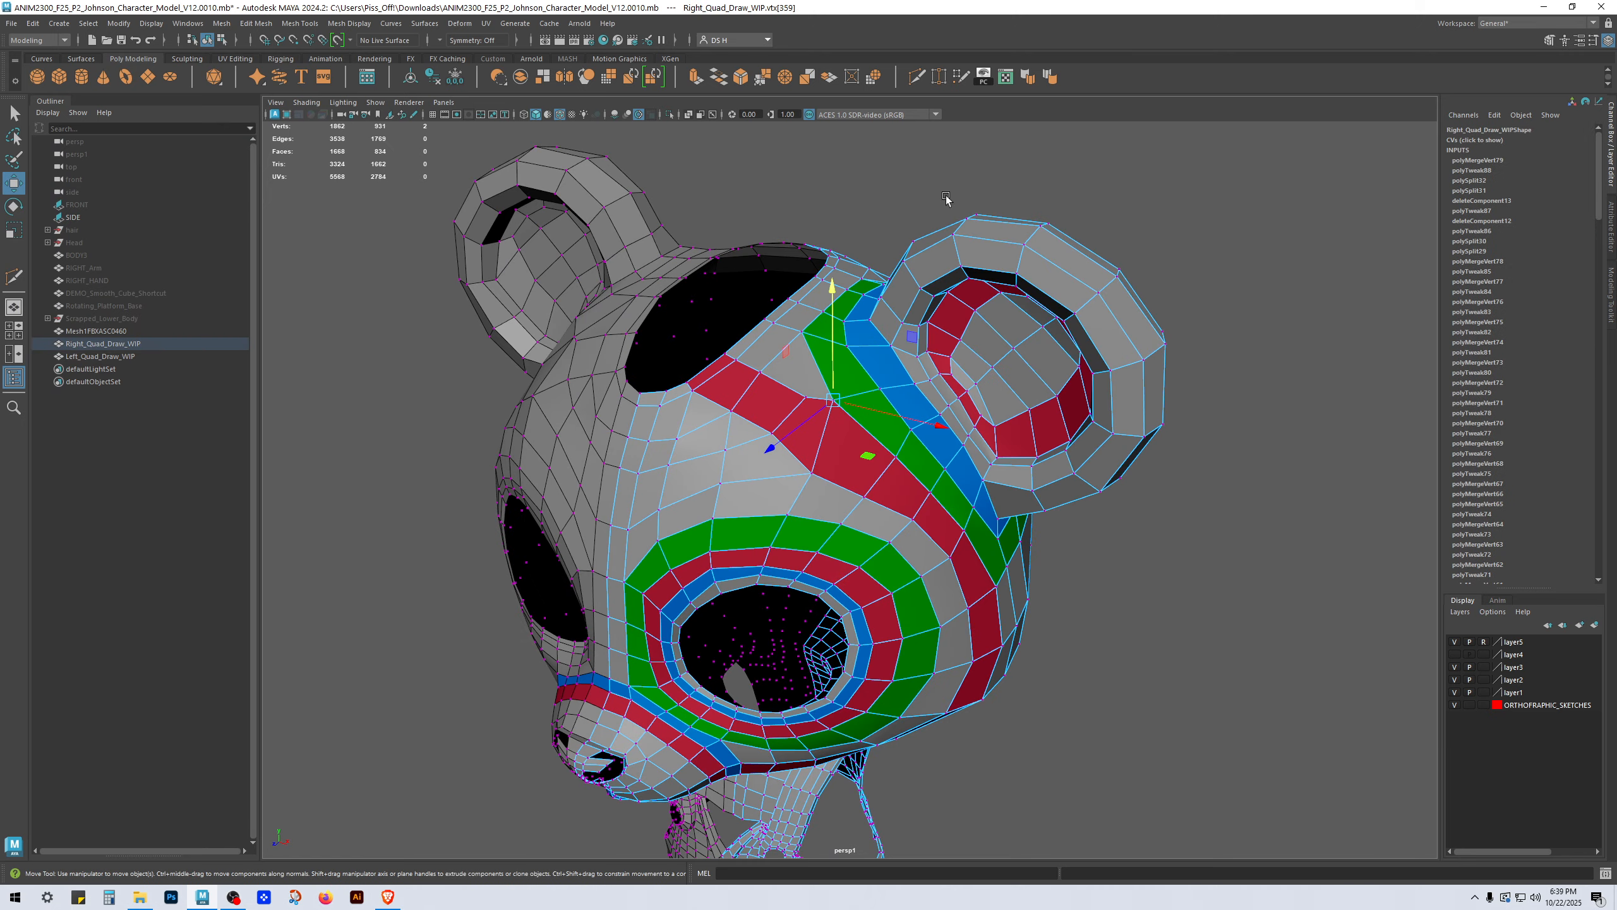
# Step: Merge the neighbouring vertex pair where the red strip's edge meets the green ring
pyautogui.keyDown('alt'); pyautogui.moveTo(1010, 572); pyautogui.dragTo(1026, 592); pyautogui.keyUp('alt')
pyautogui.click(820, 427)
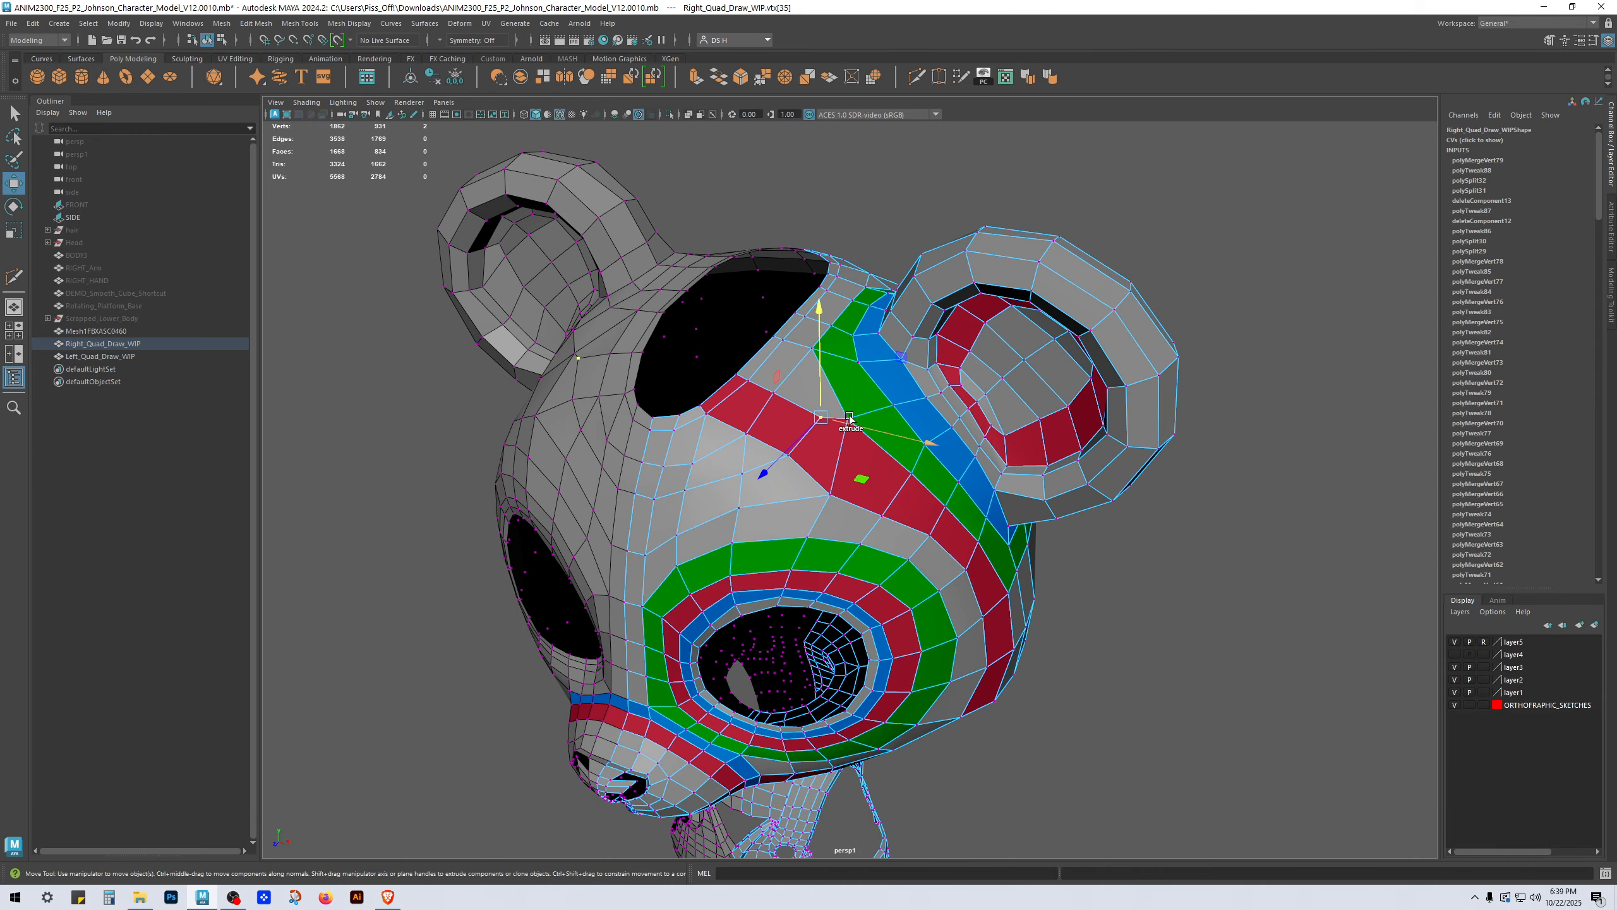
pyautogui.keyDown('shift'); pyautogui.click(848, 421); pyautogui.keyUp('shift')
pyautogui.keyDown('shift'); pyautogui.moveTo(878, 364); pyautogui.dragTo(932, 74, button='right'); pyautogui.keyUp('shift')
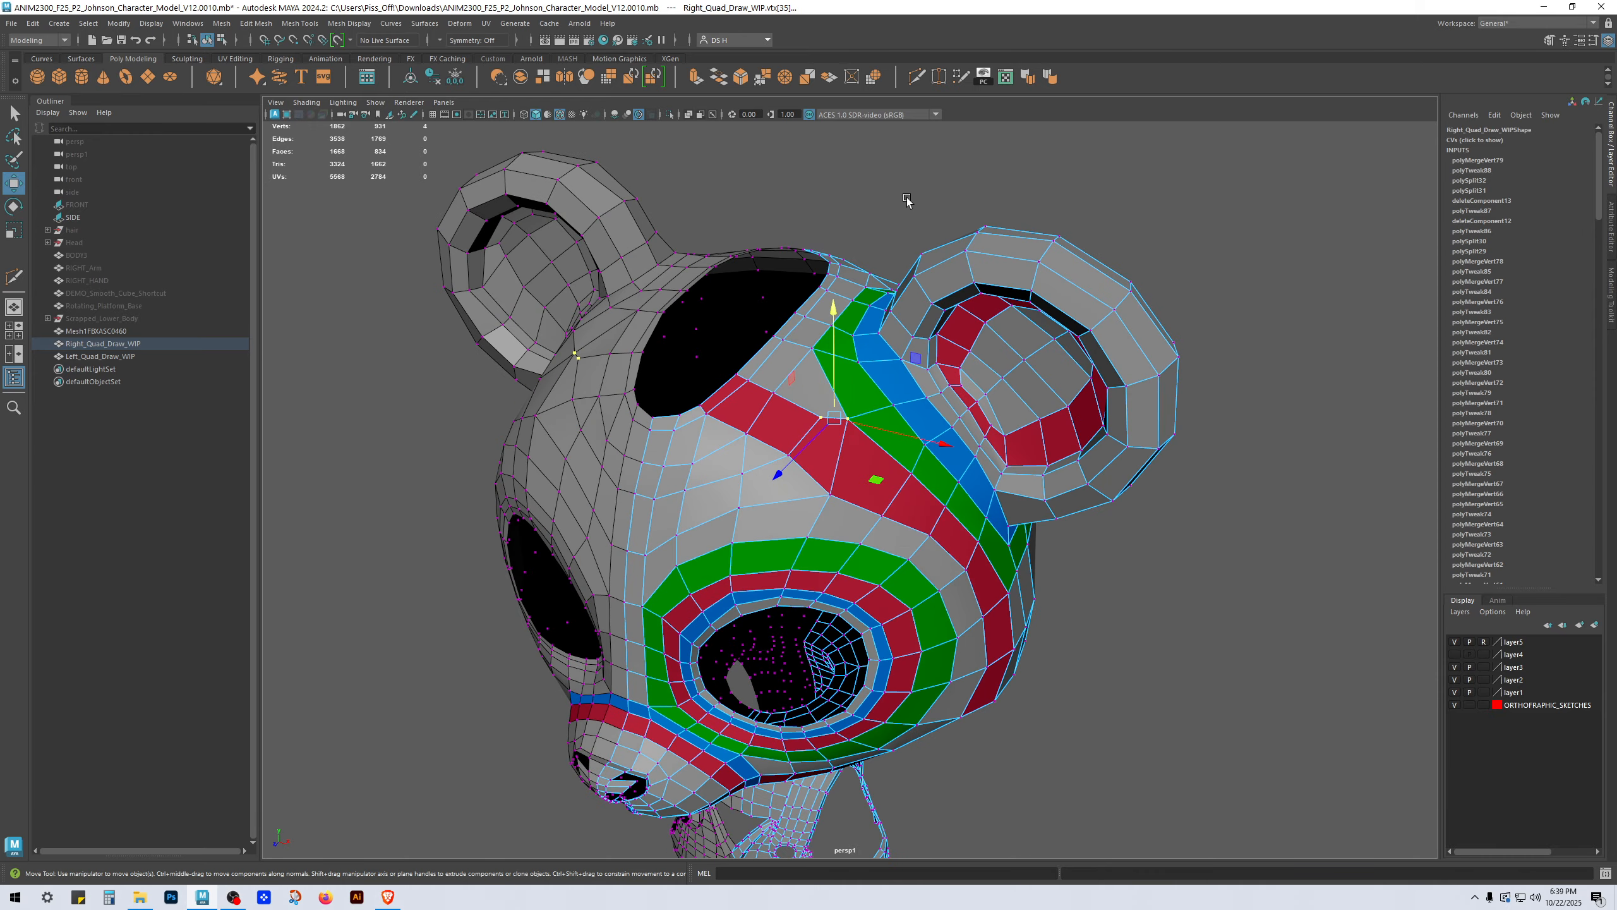
# Step: Merge the selected vertex pair on the upper edge of the red forehead strip into one vertex at their center
pyautogui.moveTo(936, 478); pyautogui.dragTo(999, 439, button='right')
pyautogui.click(1271, 416)
pyautogui.moveTo(1269, 424)
pyautogui.keyDown('alt'); pyautogui.mouseDown()
pyautogui.moveTo(1192, 429)
pyautogui.moveTo(1261, 419)
pyautogui.mouseUp(); pyautogui.keyUp('alt')
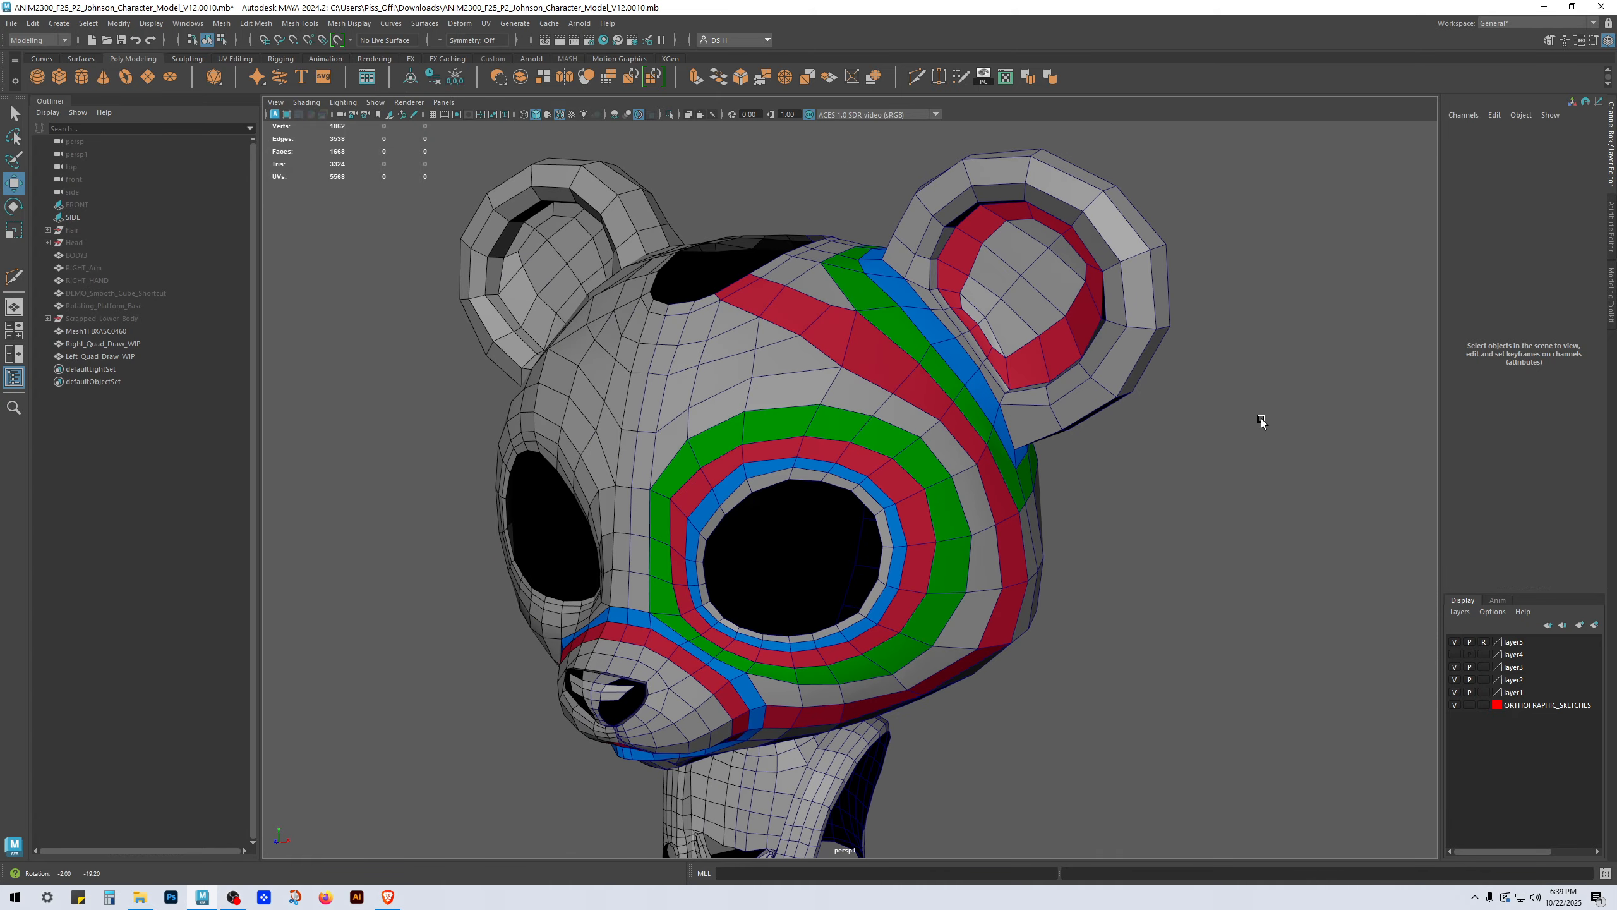
pyautogui.keyDown('alt'); pyautogui.moveTo(857, 361); pyautogui.dragTo(925, 396); pyautogui.keyUp('alt')
pyautogui.hotkey('ctrl', 'z')
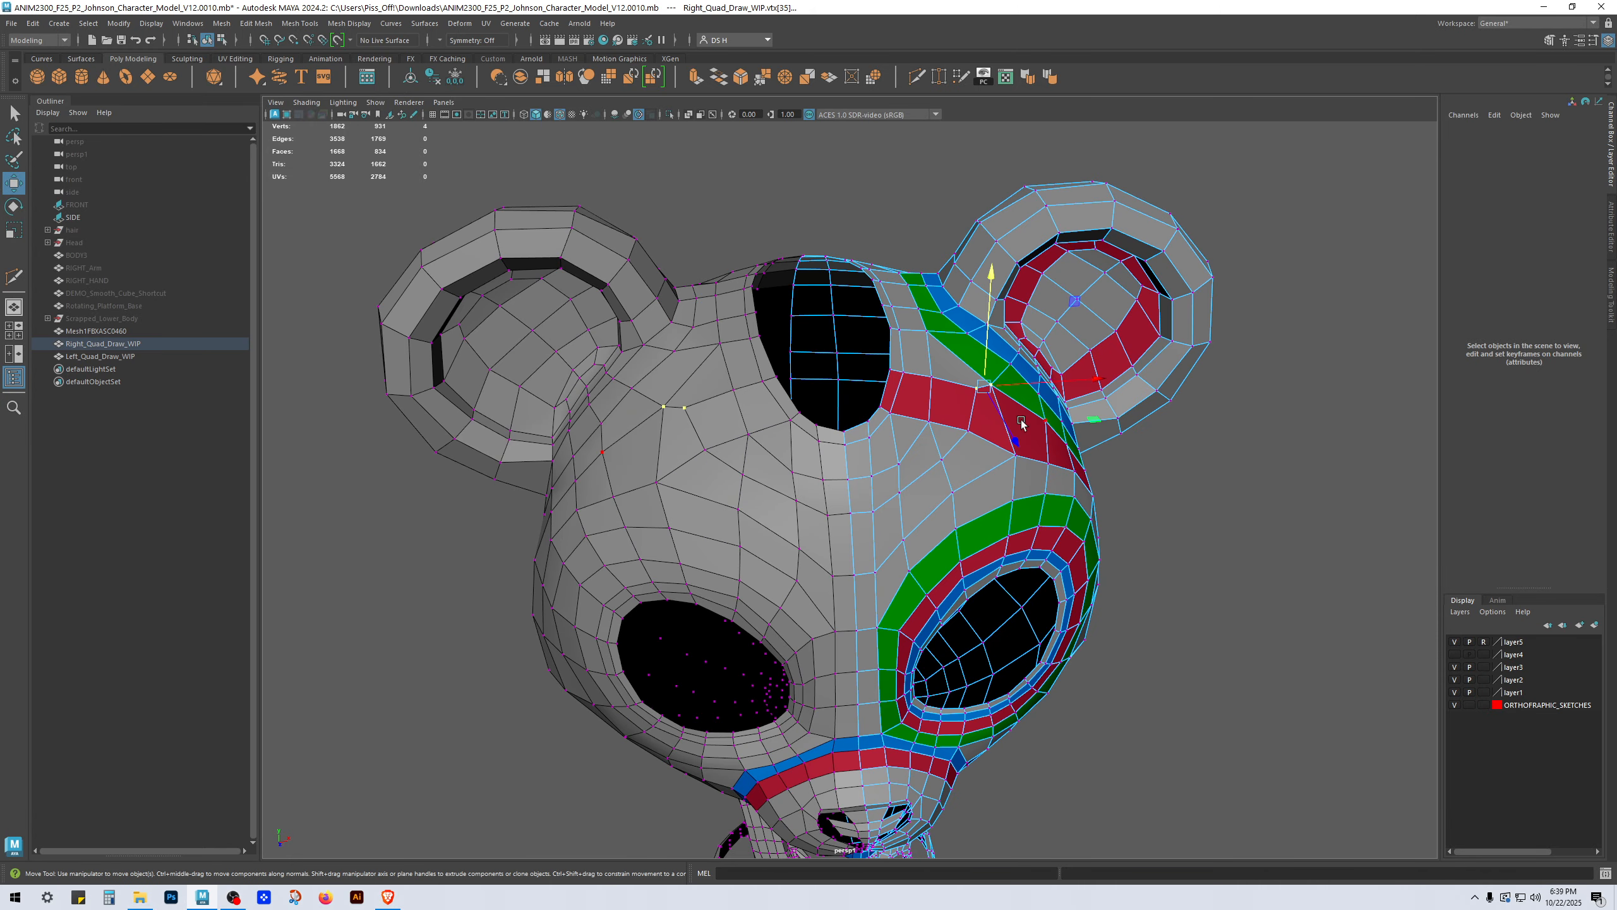
pyautogui.keyDown('alt'); pyautogui.moveTo(1164, 396); pyautogui.dragTo(1205, 388); pyautogui.keyUp('alt')
pyautogui.keyDown('shift'); pyautogui.moveTo(1251, 395); pyautogui.dragTo(1259, 282, button='right'); pyautogui.keyUp('shift')
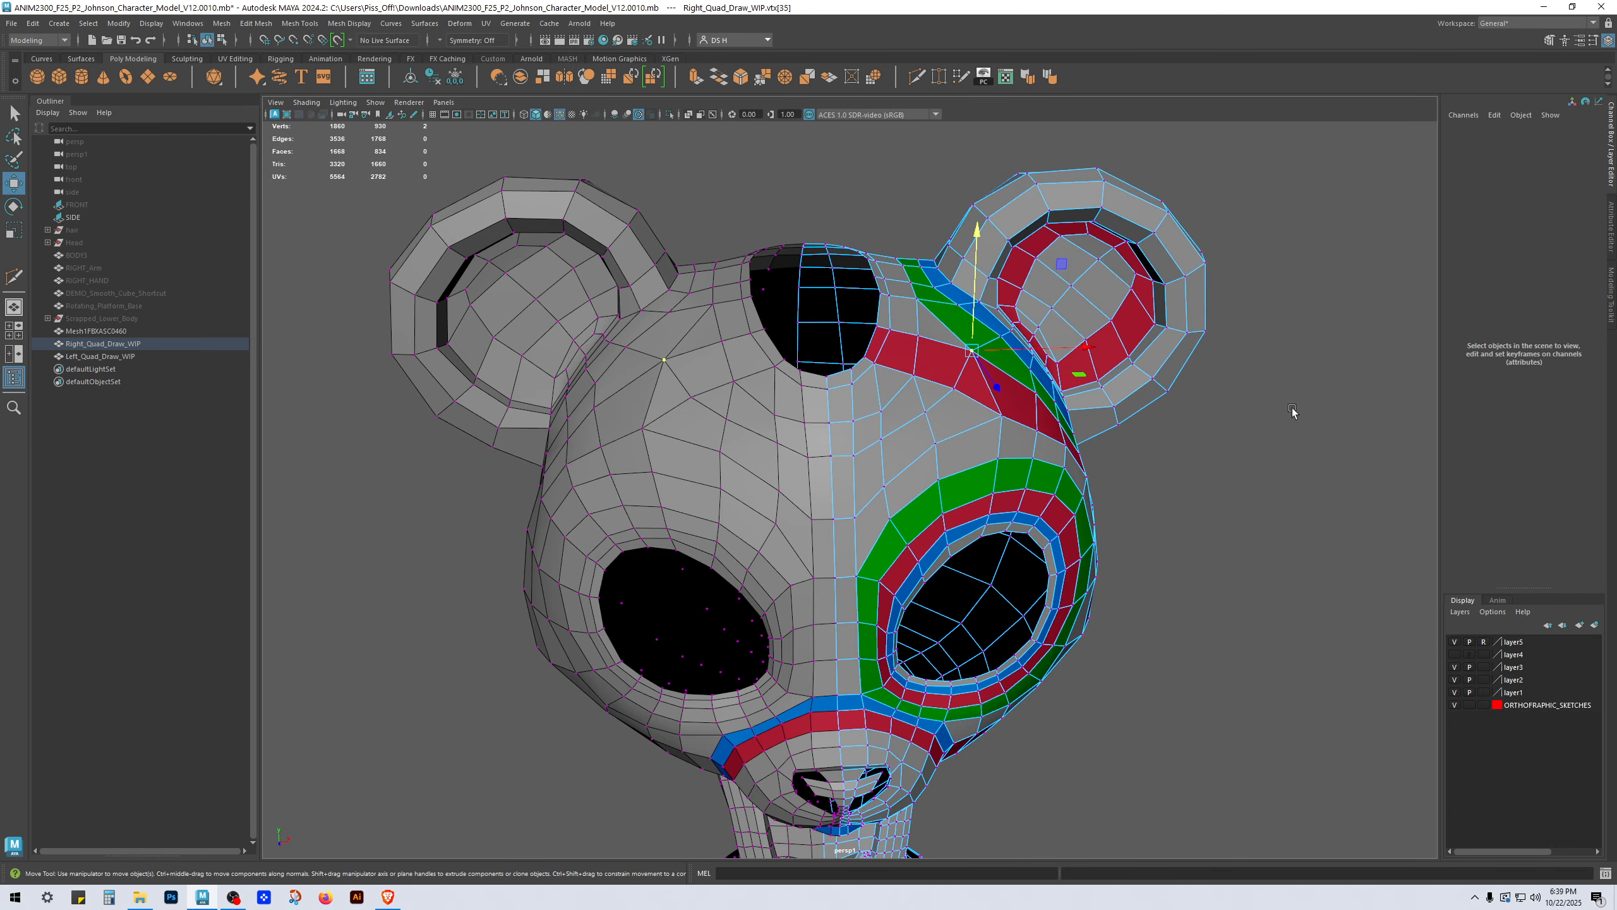
pyautogui.click(1294, 409)
pyautogui.keyDown('alt'); pyautogui.moveTo(1294, 409); pyautogui.dragTo(1232, 425); pyautogui.keyUp('alt')
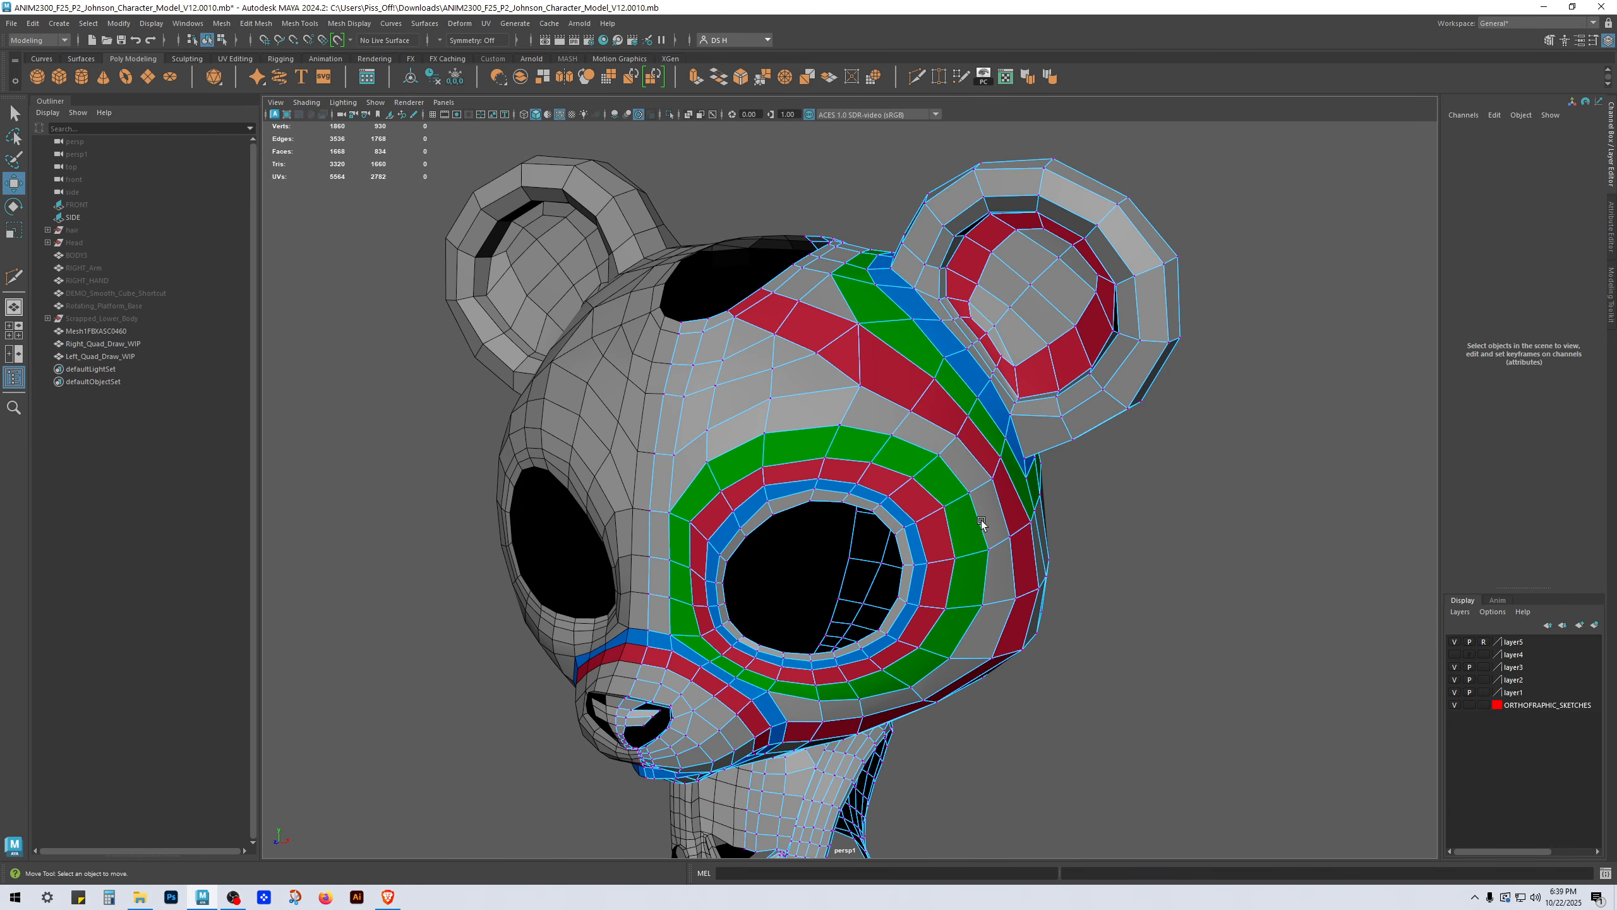
# Step: Merge two vertex pairs on the forehead along the red strip's lower edge, starting to collapse the surplus face row above the eye
pyautogui.keyDown('alt'); pyautogui.moveTo(981, 522); pyautogui.dragTo(851, 320); pyautogui.keyUp('alt')
pyautogui.click(804, 365)
pyautogui.keyDown('shift'); pyautogui.click(845, 397); pyautogui.keyUp('shift')
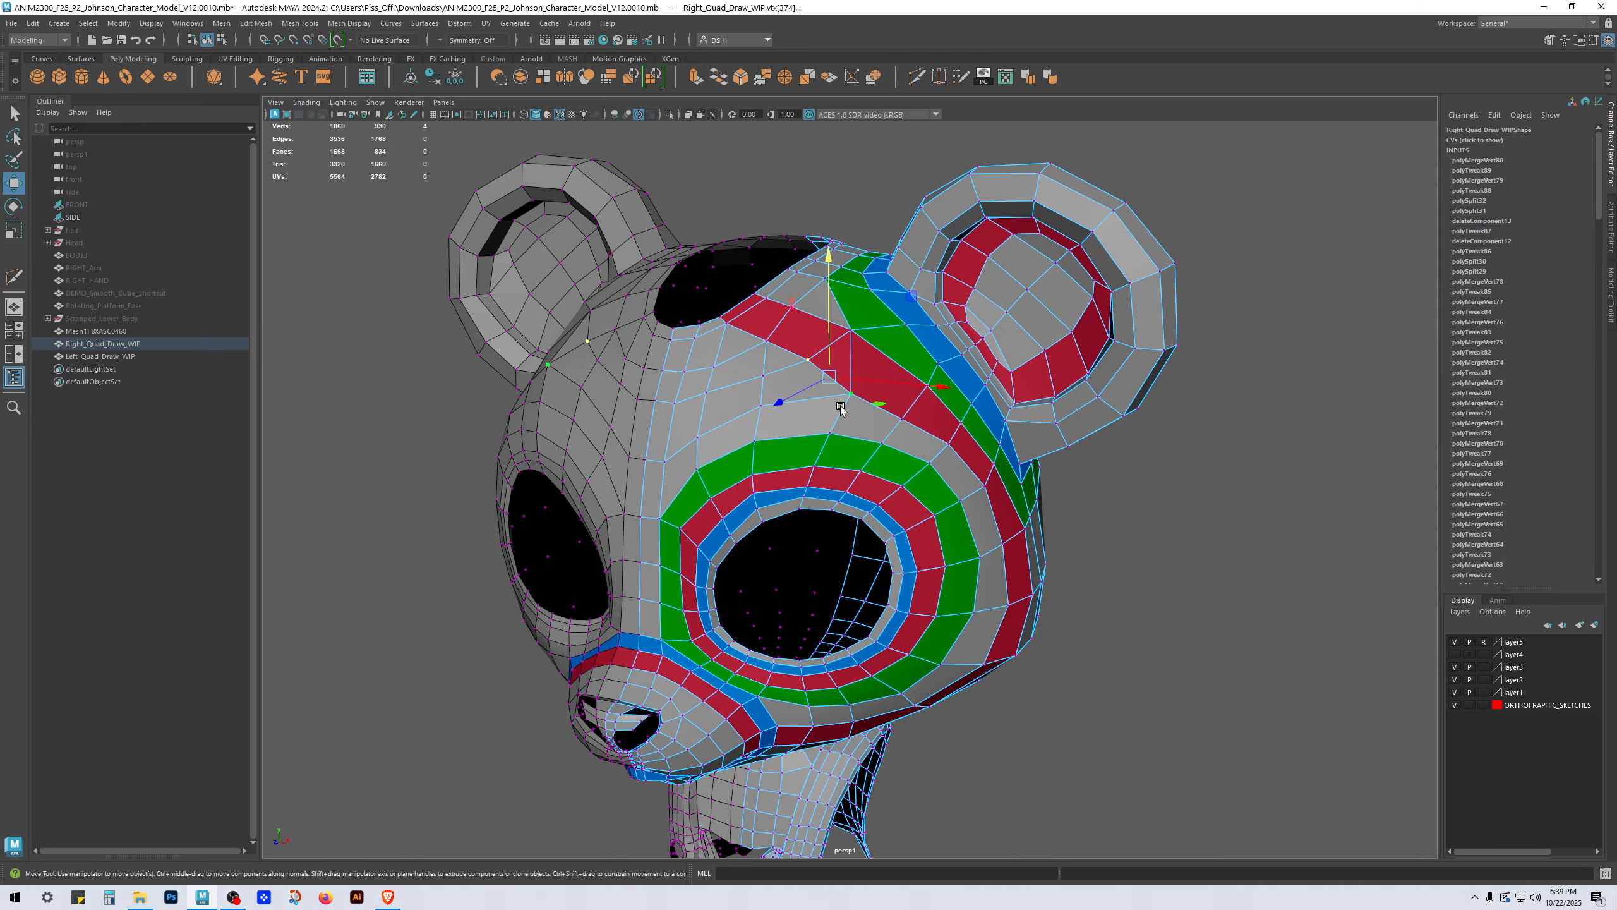
pyautogui.press('g')
pyautogui.click(766, 377)
pyautogui.keyDown('shift'); pyautogui.click(763, 409); pyautogui.keyUp('shift')
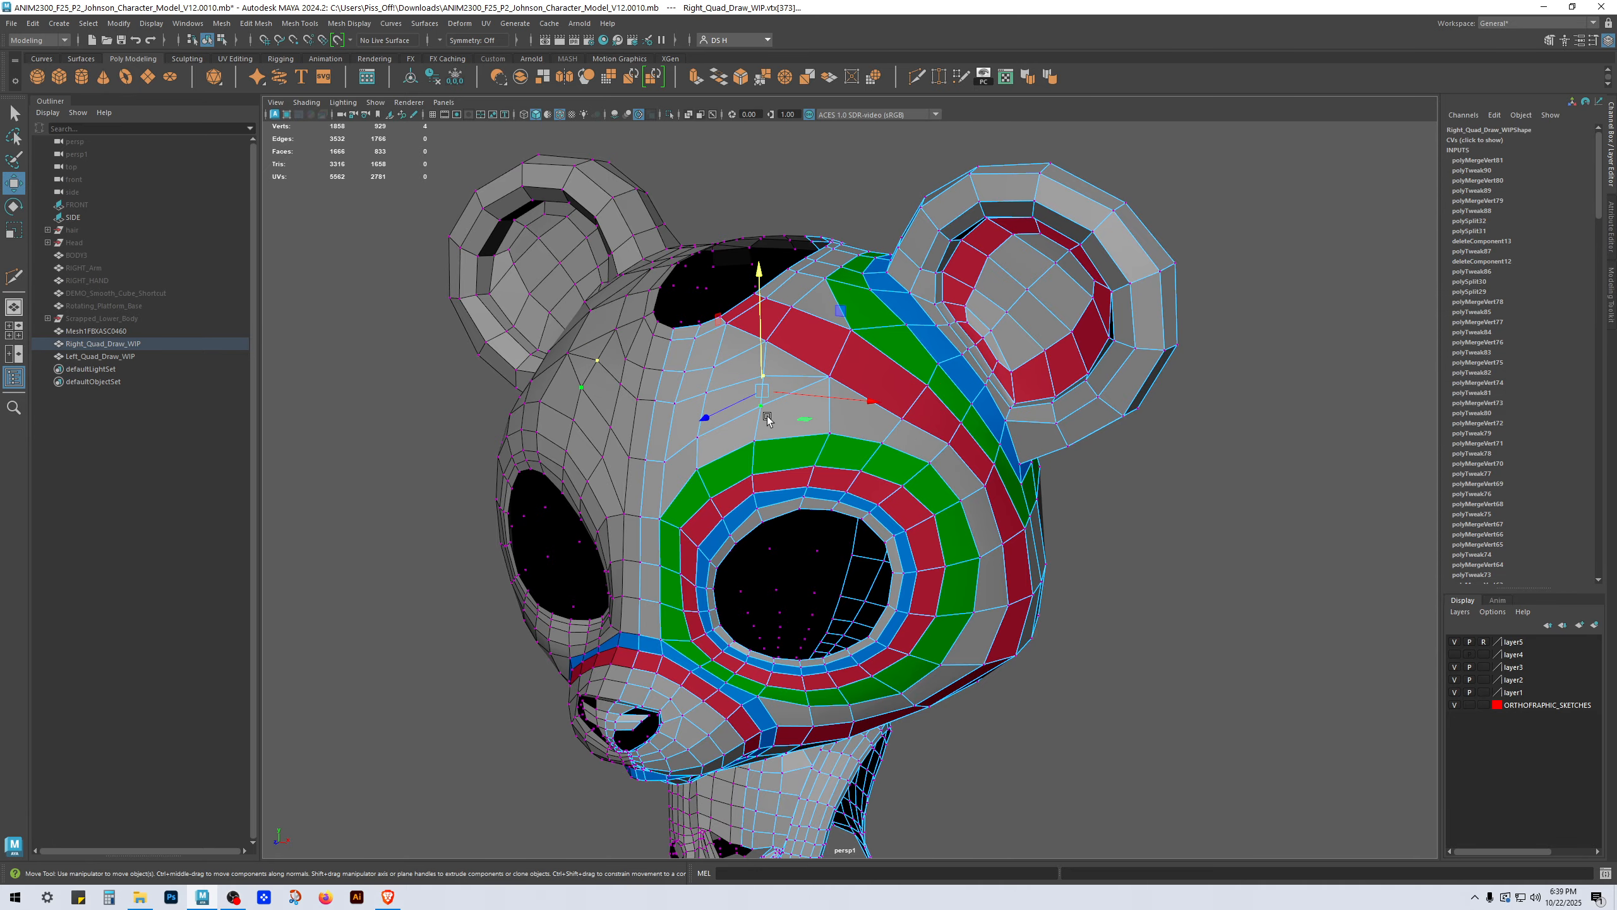
pyautogui.press('g')
# Step: Merge the next three vertex pairs across the forehead so the surplus face row collapses all the way to the head's centre line
pyautogui.keyDown('alt'); pyautogui.moveTo(757, 434); pyautogui.dragTo(779, 437); pyautogui.keyUp('alt')
pyautogui.click(758, 424)
pyautogui.click(787, 413)
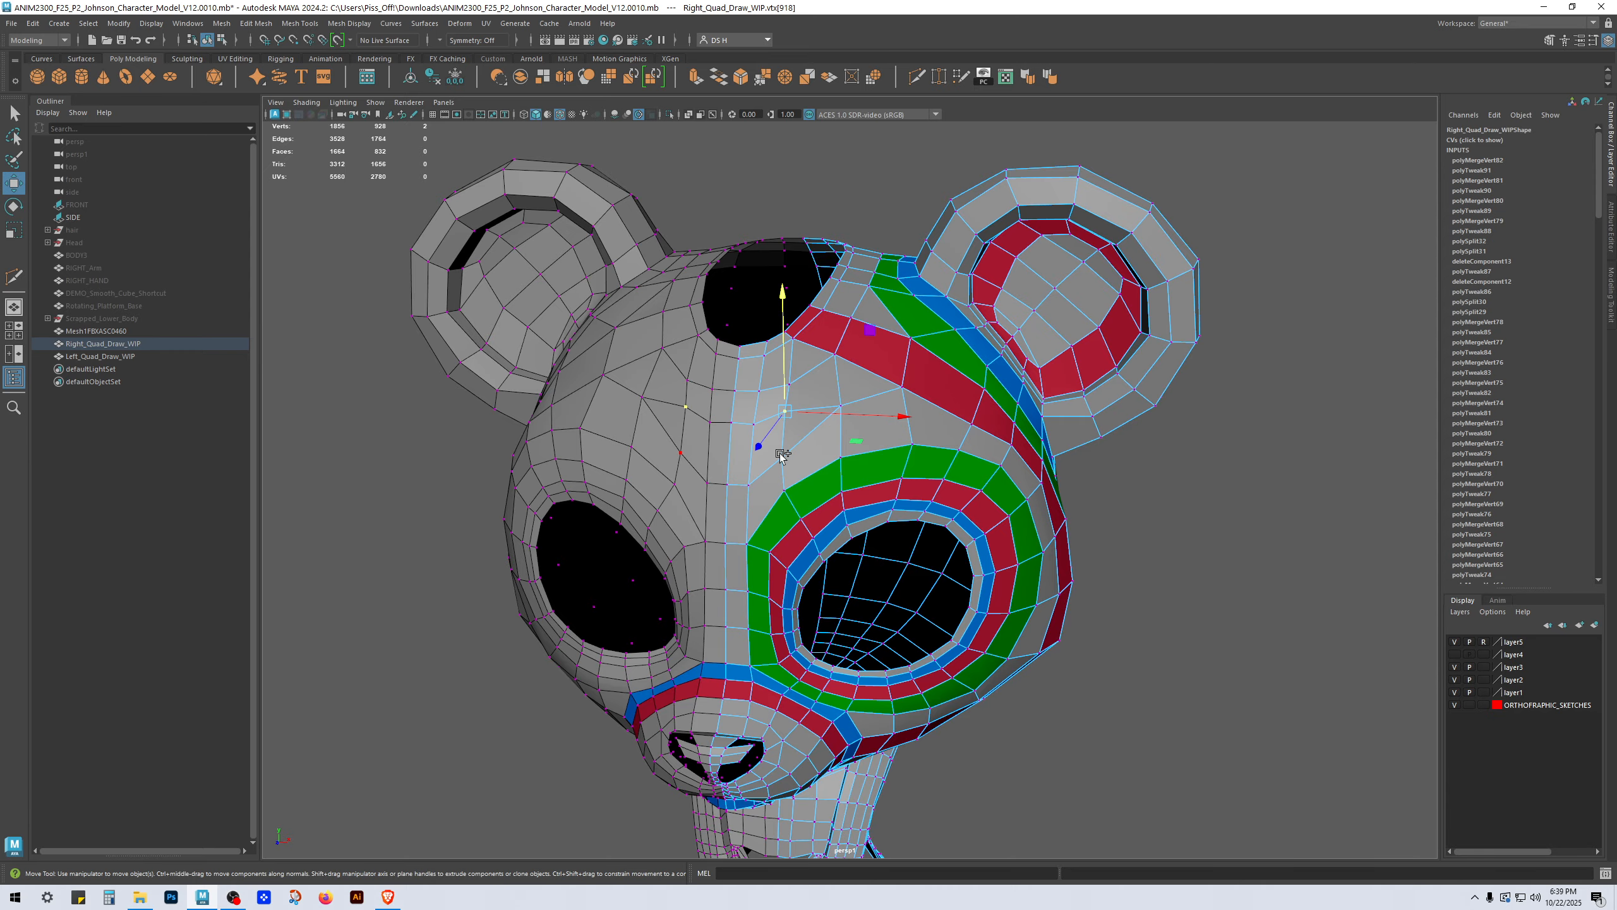
pyautogui.keyDown('shift'); pyautogui.click(784, 456); pyautogui.keyUp('shift')
pyautogui.press('g')
pyautogui.click(753, 426)
pyautogui.keyDown('shift'); pyautogui.click(750, 484); pyautogui.keyUp('shift')
pyautogui.press('g')
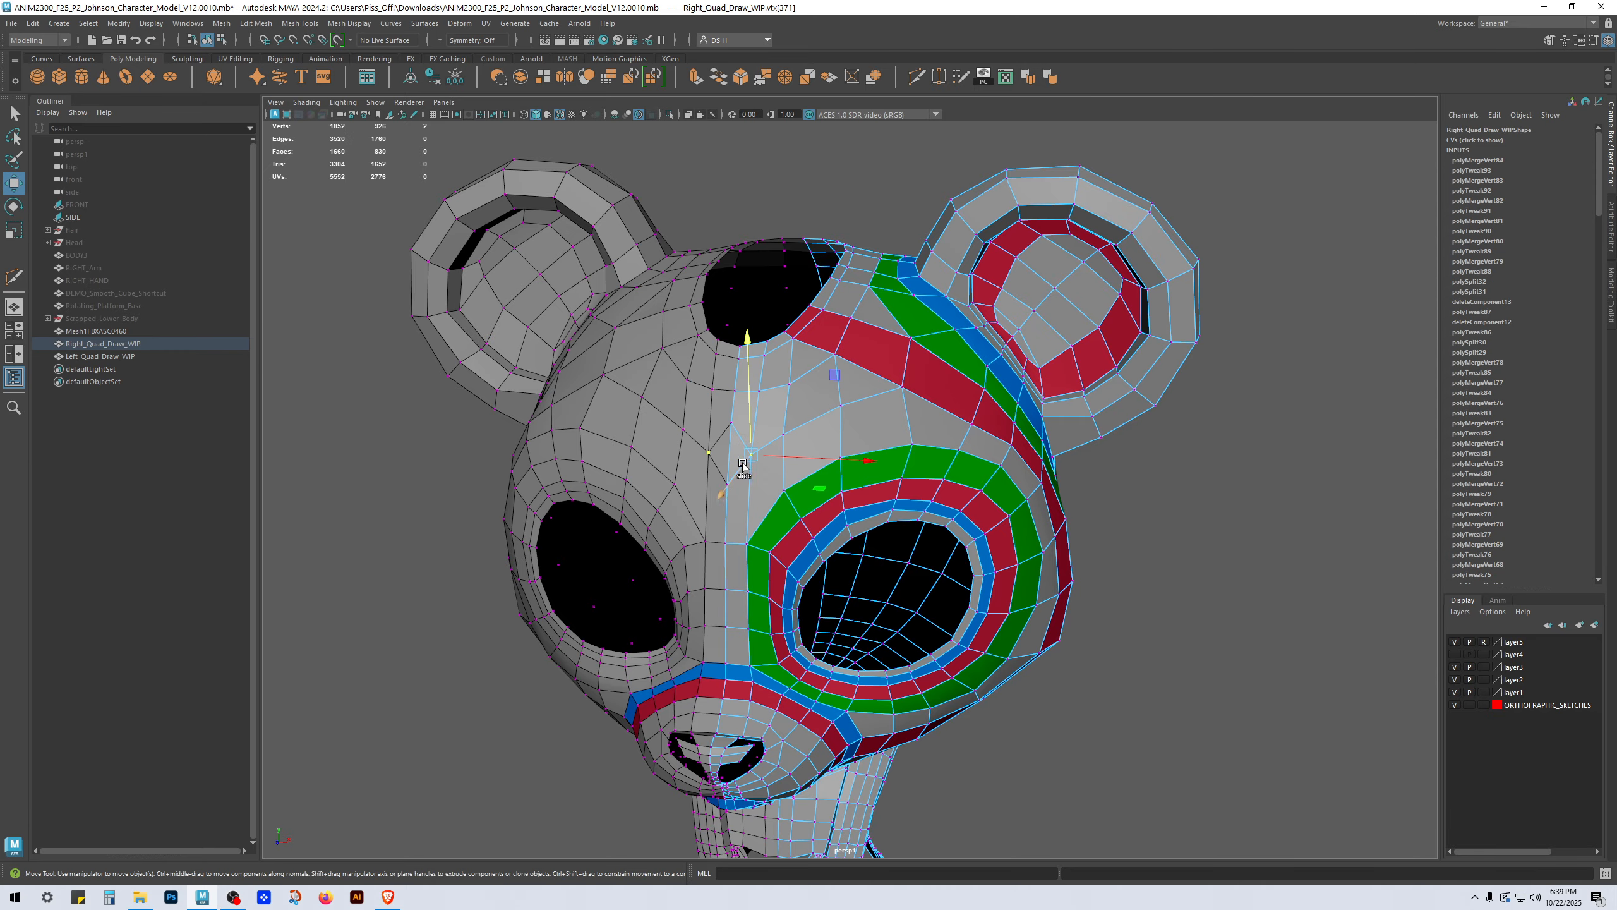
pyautogui.click(733, 424)
pyautogui.keyDown('shift'); pyautogui.click(729, 484); pyautogui.keyUp('shift')
pyautogui.press('g')
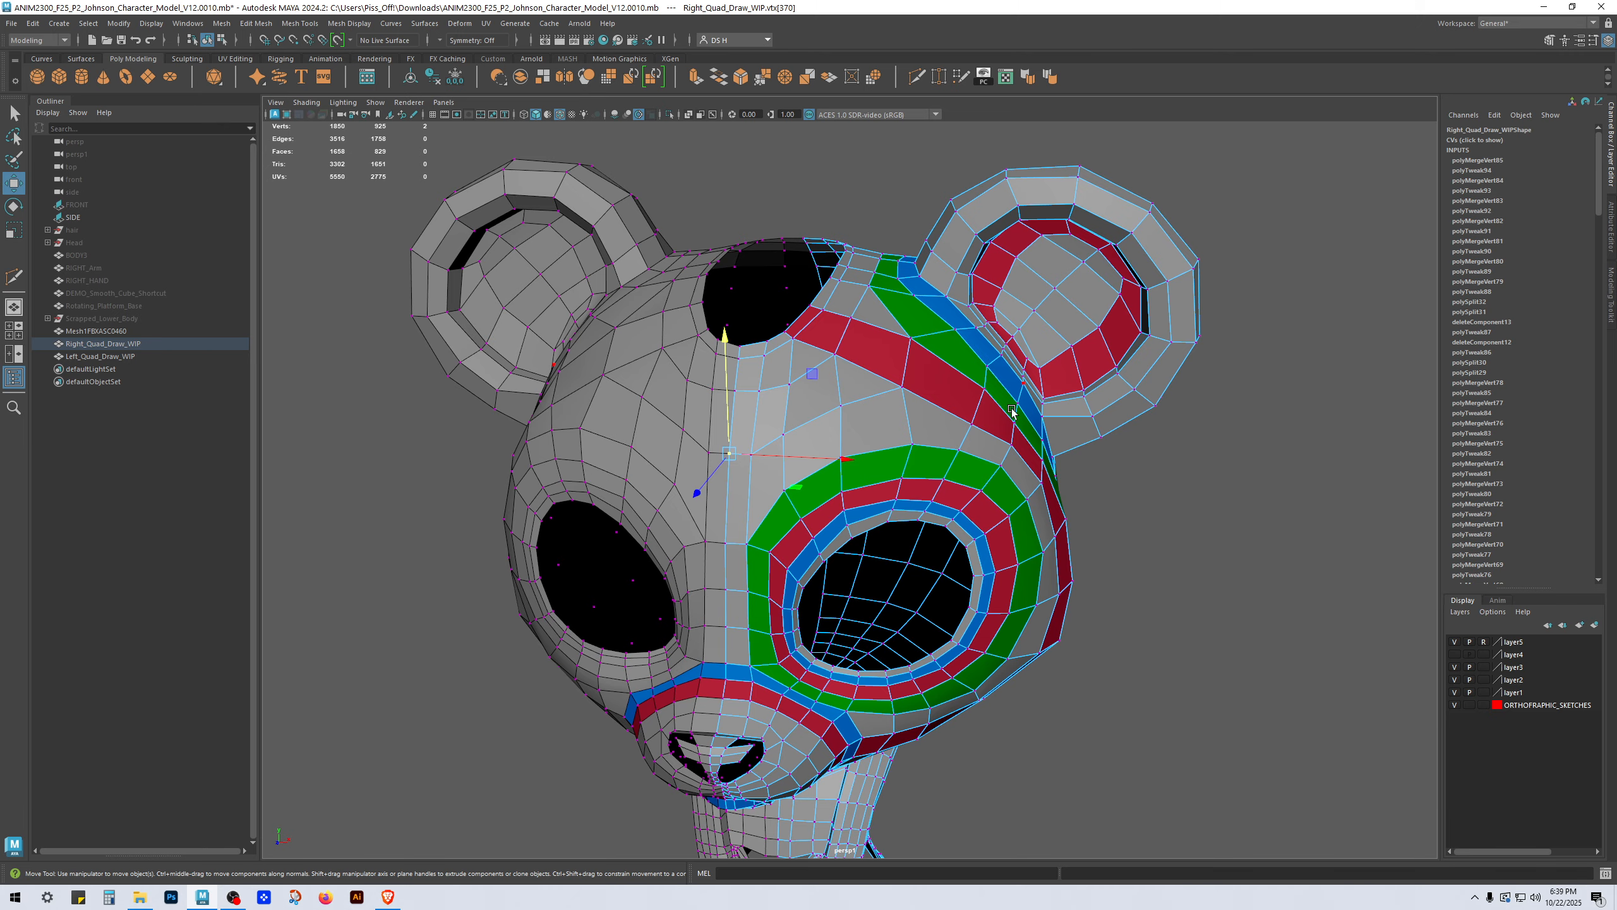
# Step: Switch back to object mode, deselect the mesh and examine the forehead's edge flow from the side and front
pyautogui.keyDown('alt'); pyautogui.moveTo(1013, 412); pyautogui.dragTo(910, 410); pyautogui.keyUp('alt')
pyautogui.moveTo(910, 410); pyautogui.dragTo(980, 376, button='right')
pyautogui.click(1094, 336)
pyautogui.keyDown('alt'); pyautogui.moveTo(942, 395); pyautogui.dragTo(1101, 396); pyautogui.keyUp('alt')
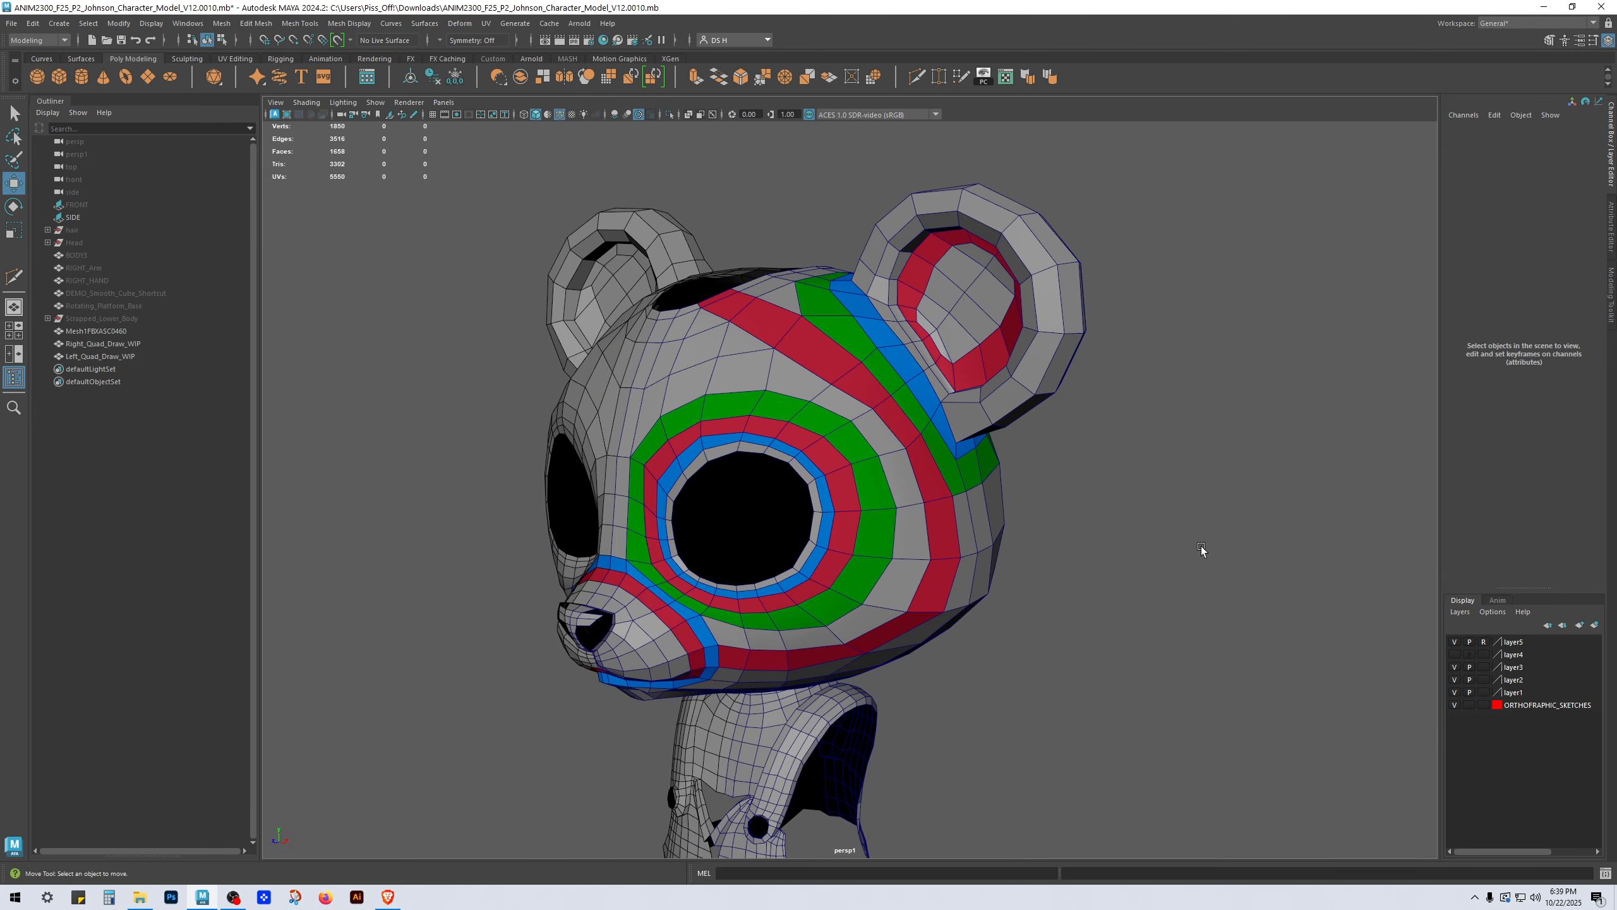